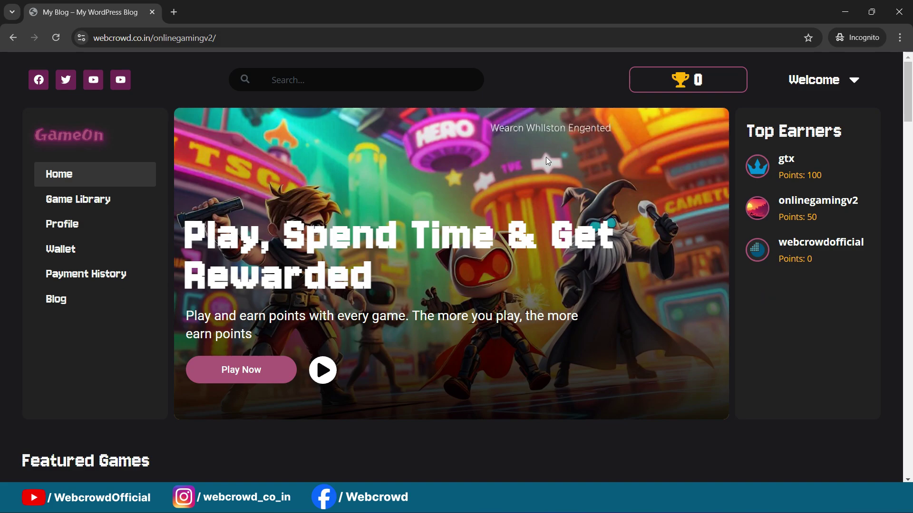
# Look through the home page from the hero banner to the user testimonials, and return to its beginning
pyautogui.scroll(-14, 545, 158)
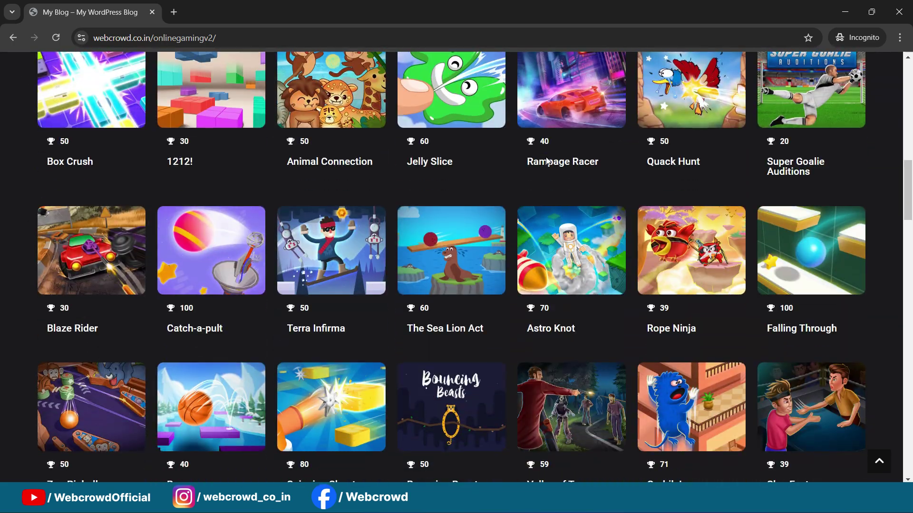
pyautogui.scroll(-10, 547, 162)
pyautogui.scroll(-5, 546, 157)
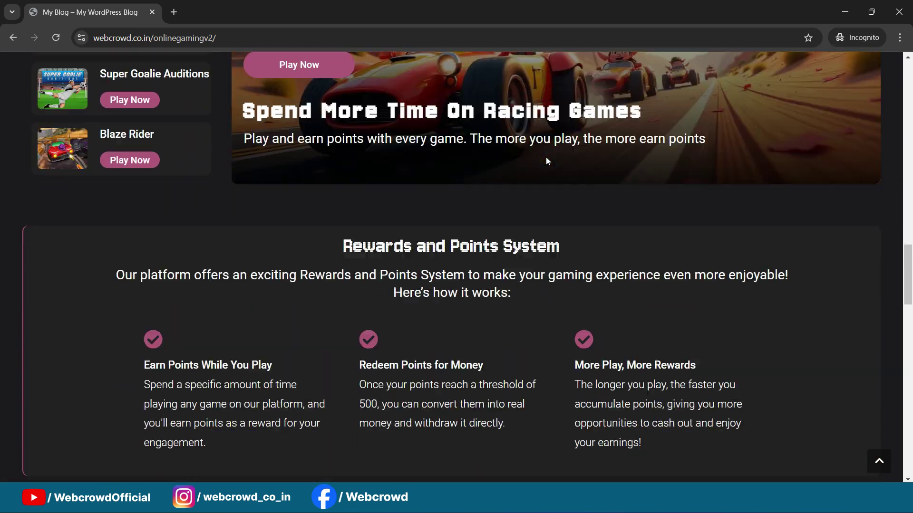
pyautogui.scroll(-5, 545, 152)
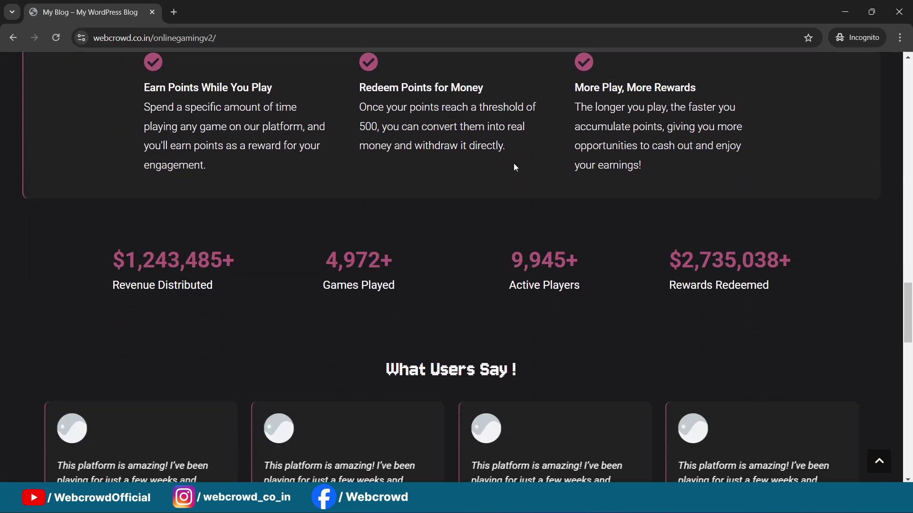
pyautogui.scroll(-5, 514, 163)
pyautogui.moveTo(909, 354); pyautogui.dragTo(903, 101)
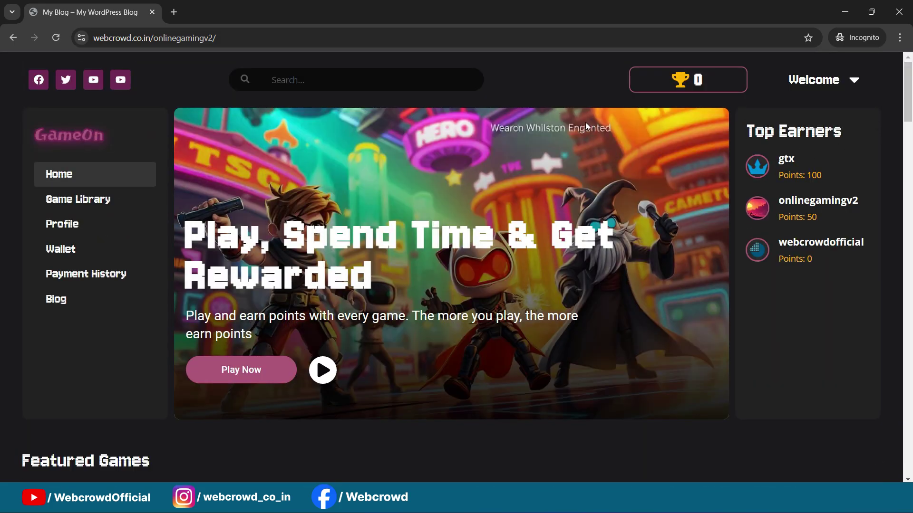
# Browse the Featured Games carousel forwards and backwards to examine the games and the points each one offers
pyautogui.scroll(-6, 586, 125)
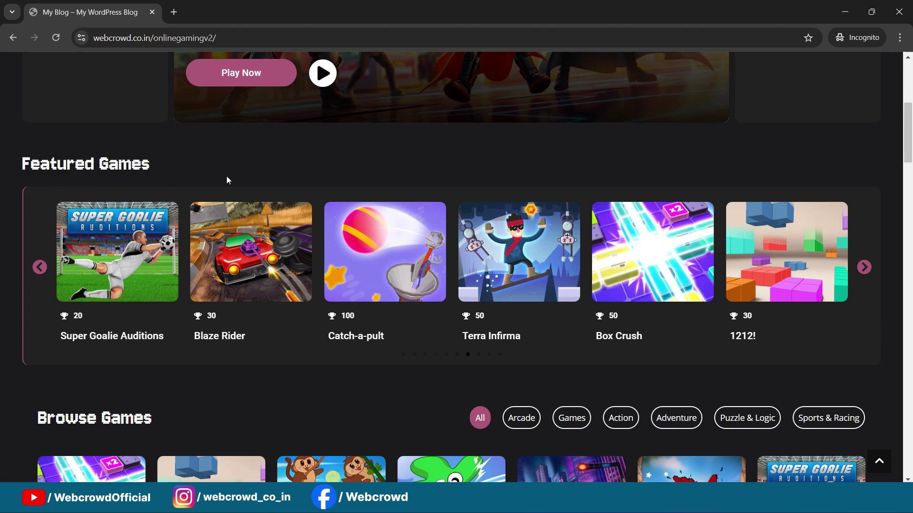
pyautogui.click(868, 272)
pyautogui.click(868, 272)
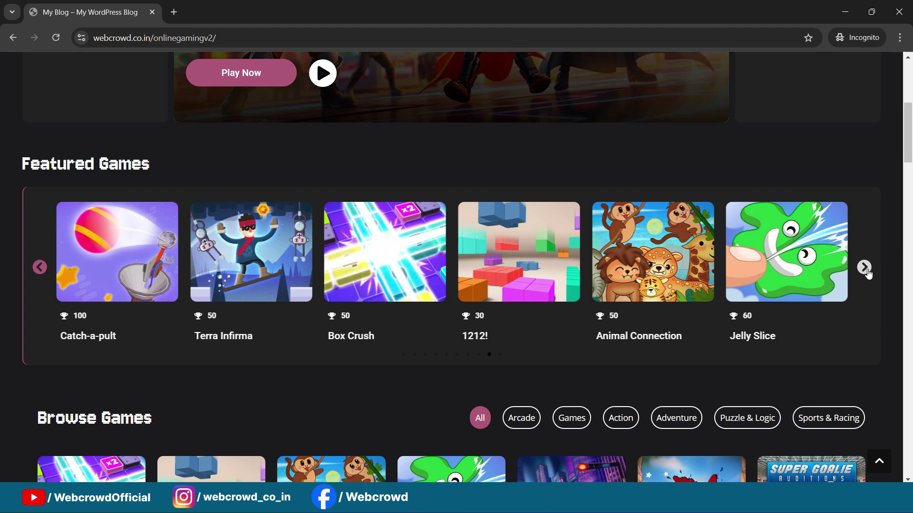
pyautogui.click(39, 267)
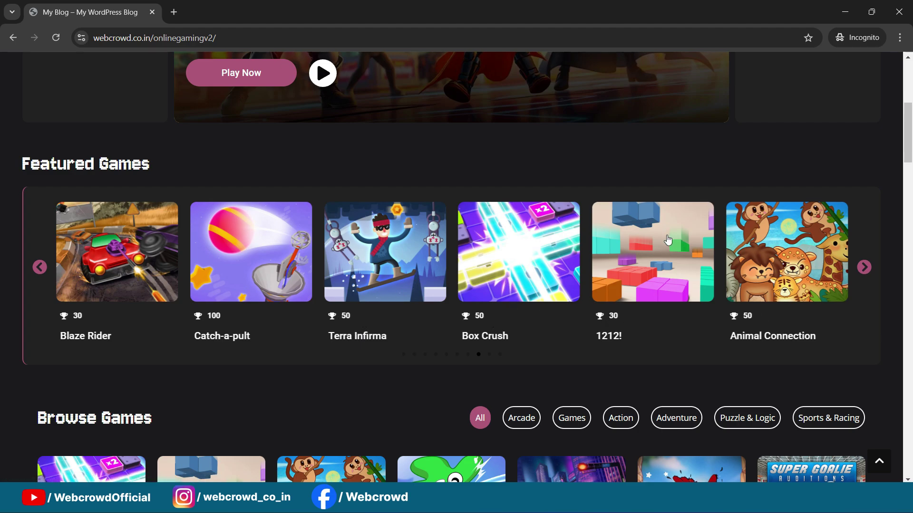
pyautogui.click(35, 272)
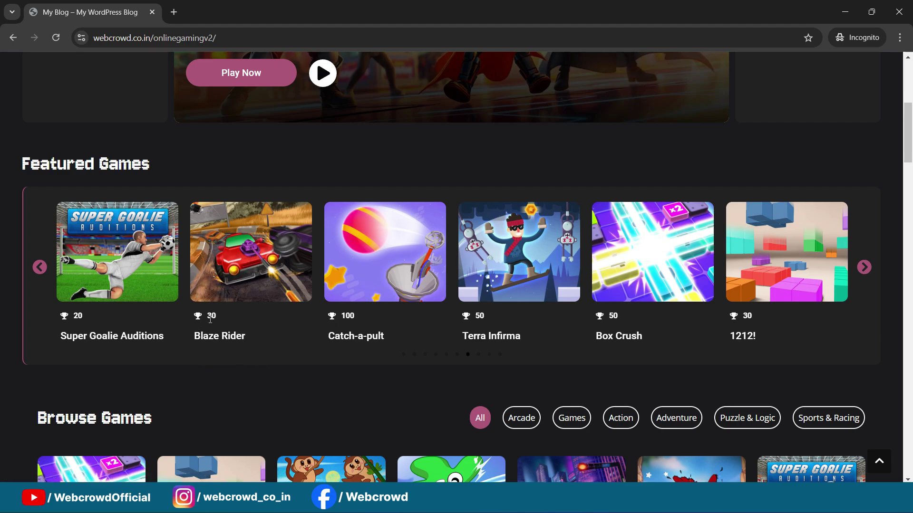
# Open the Blaze Rider game page from Featured Games and examine its reward duration and points
pyautogui.click(234, 258)
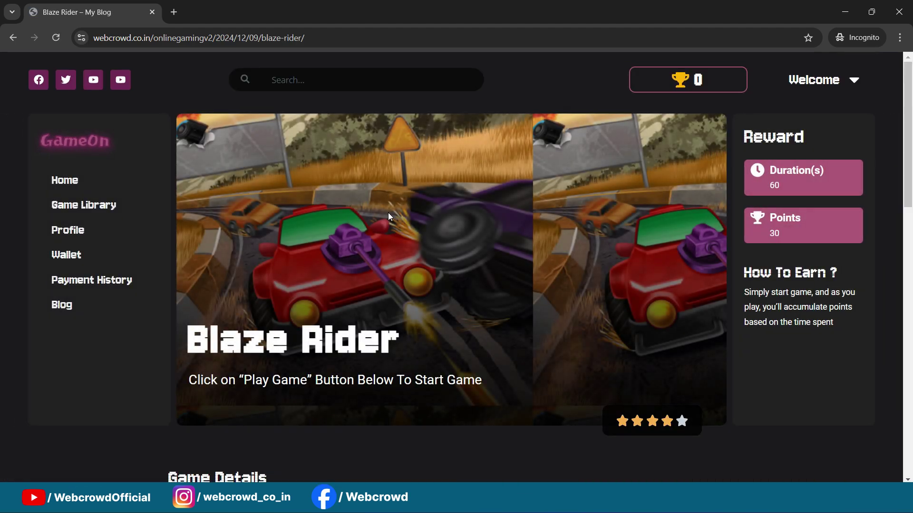
pyautogui.scroll(-1, 507, 213)
pyautogui.scroll(1, 508, 213)
pyautogui.scroll(-1, 825, 133)
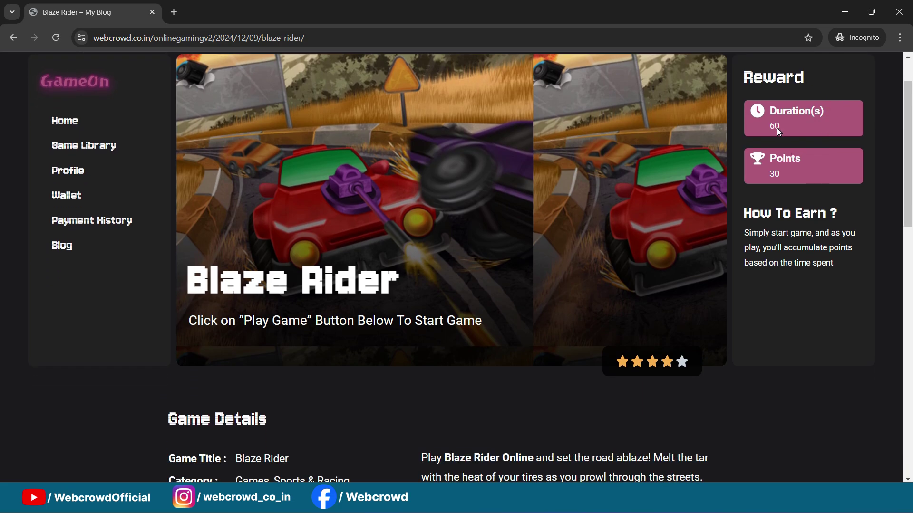
pyautogui.scroll(1, 777, 172)
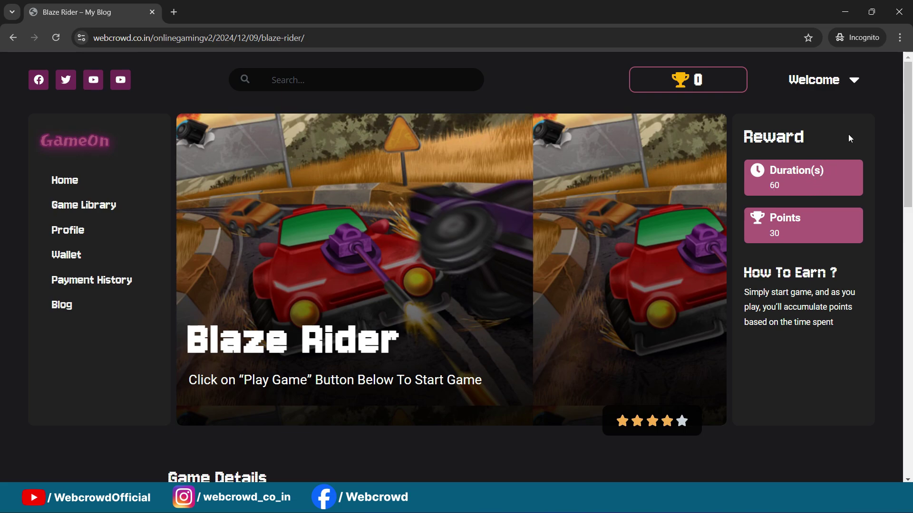
pyautogui.scroll(-1, 850, 138)
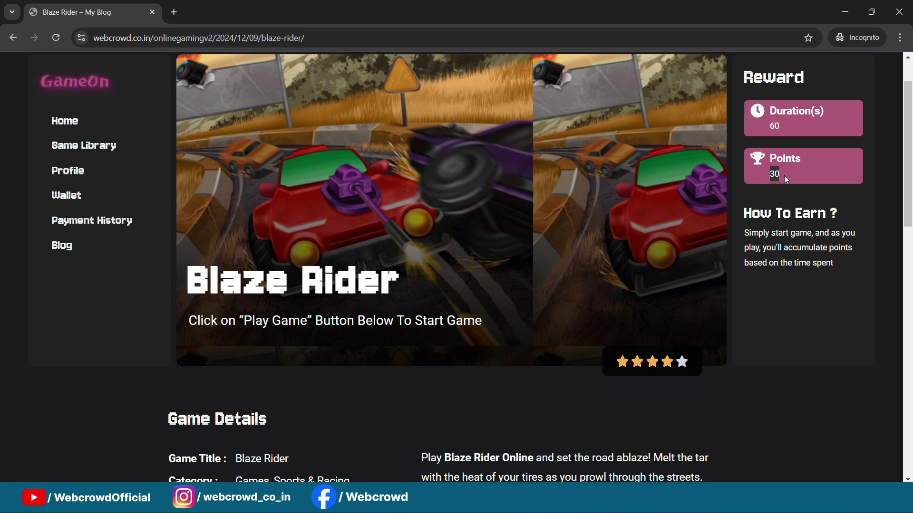
pyautogui.scroll(1, 794, 191)
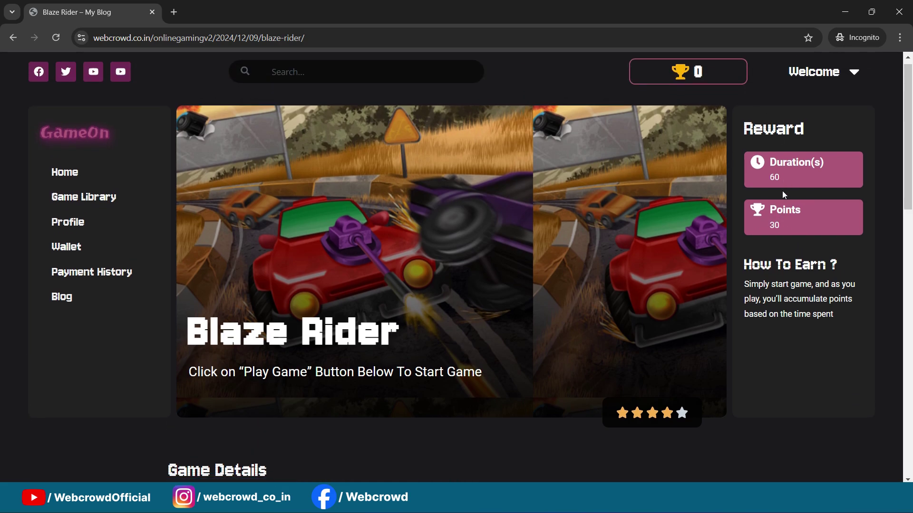
# Examine Blaze Rider's game details and the login and registration options for playing it
pyautogui.scroll(-3, 784, 195)
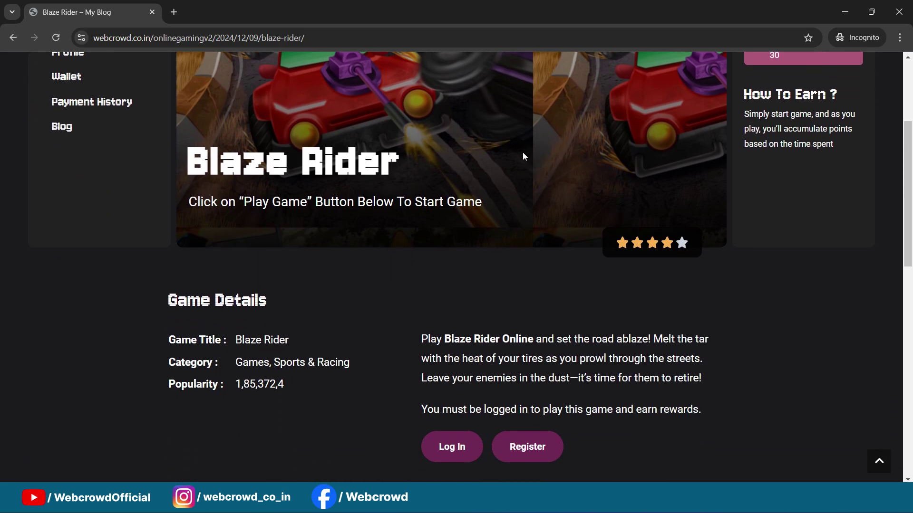
pyautogui.scroll(-1, 523, 154)
pyautogui.scroll(-1, 512, 157)
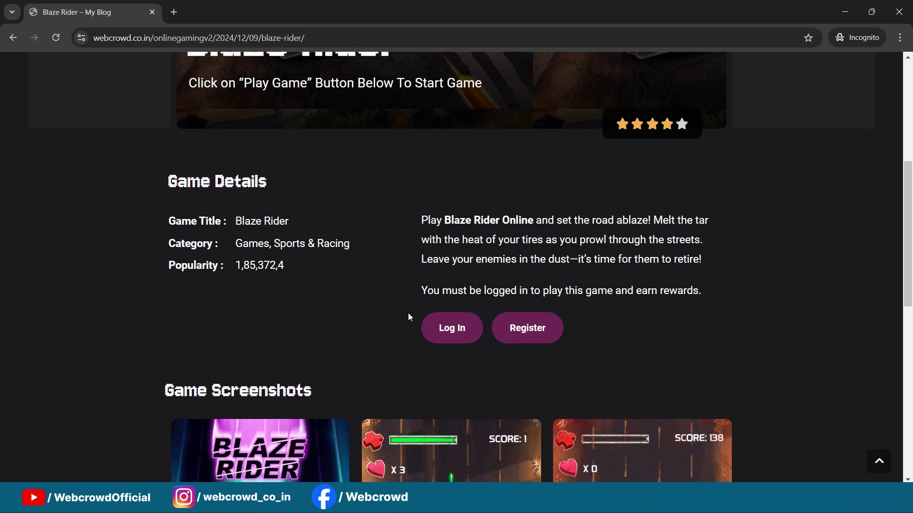
pyautogui.scroll(-1, 457, 205)
pyautogui.scroll(1, 406, 257)
pyautogui.scroll(-1, 420, 237)
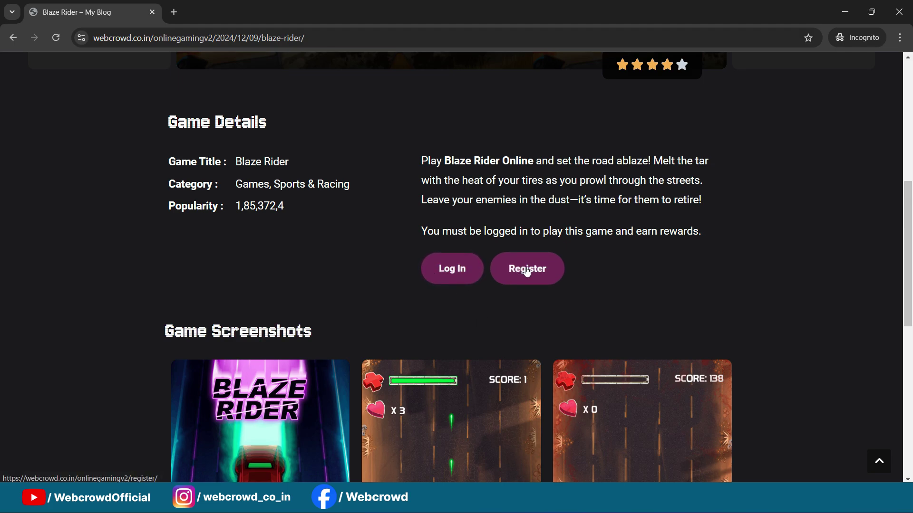
# Open the login page and sign in with the account's username and password
pyautogui.click(445, 272)
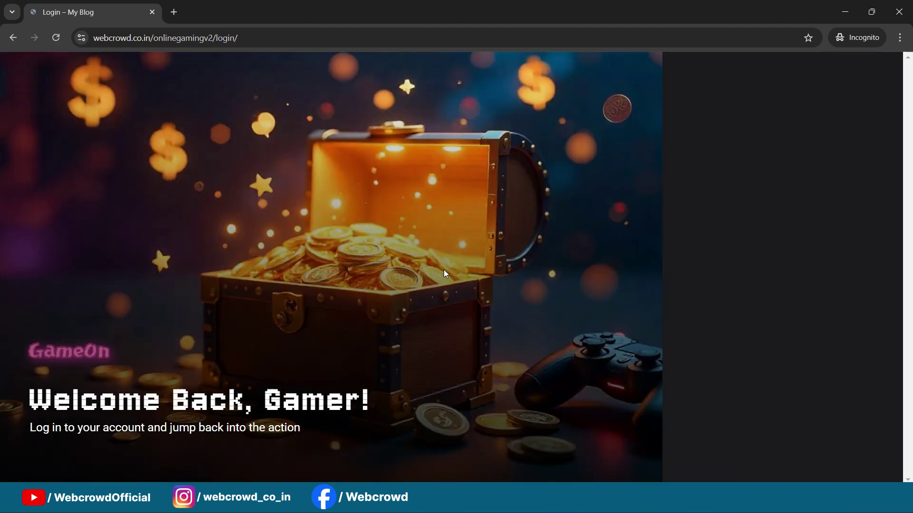
pyautogui.click(702, 214)
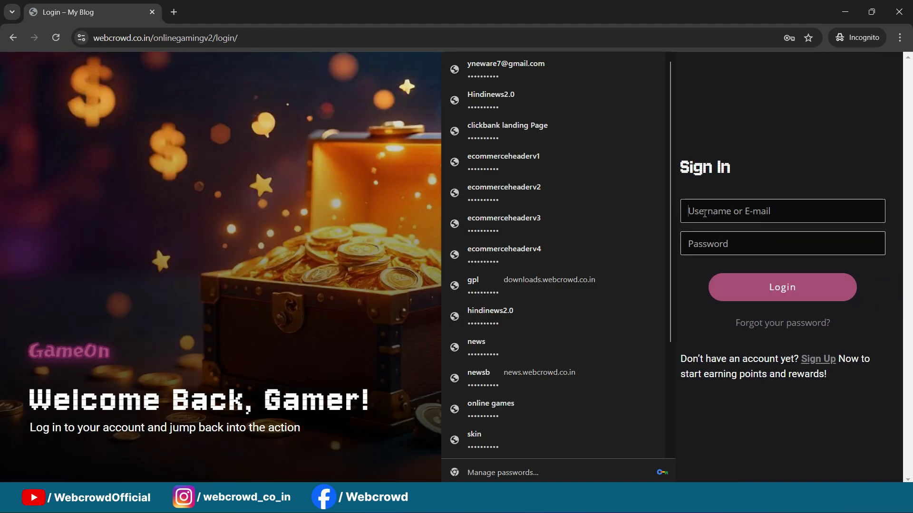
pyautogui.write('gtx')
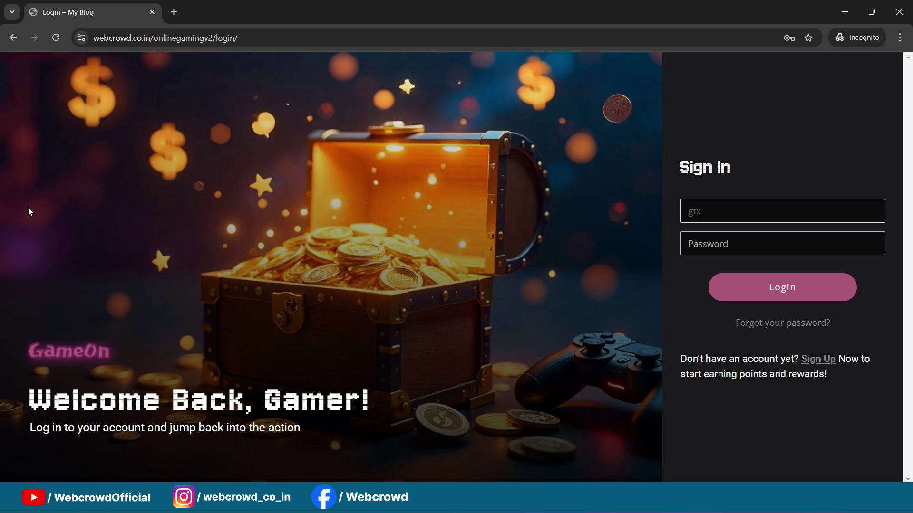
pyautogui.click(707, 249)
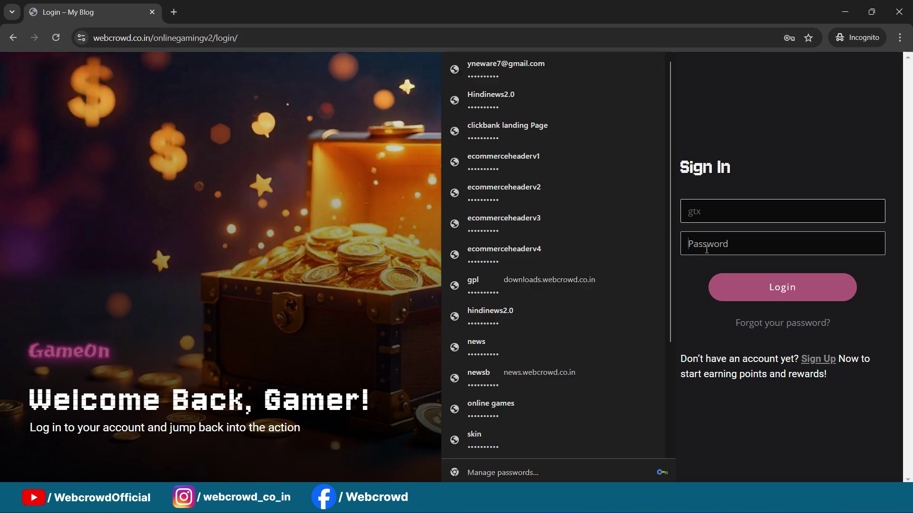
pyautogui.write('••••••••')
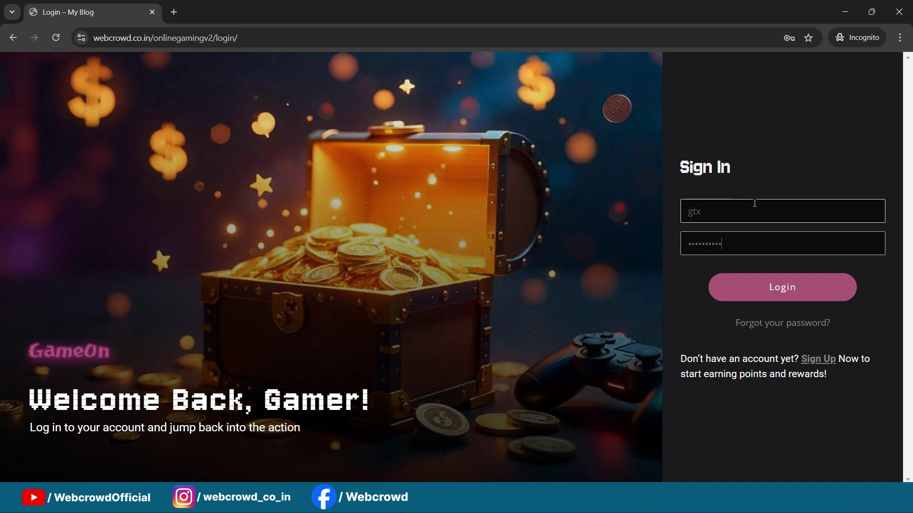
pyautogui.click(773, 287)
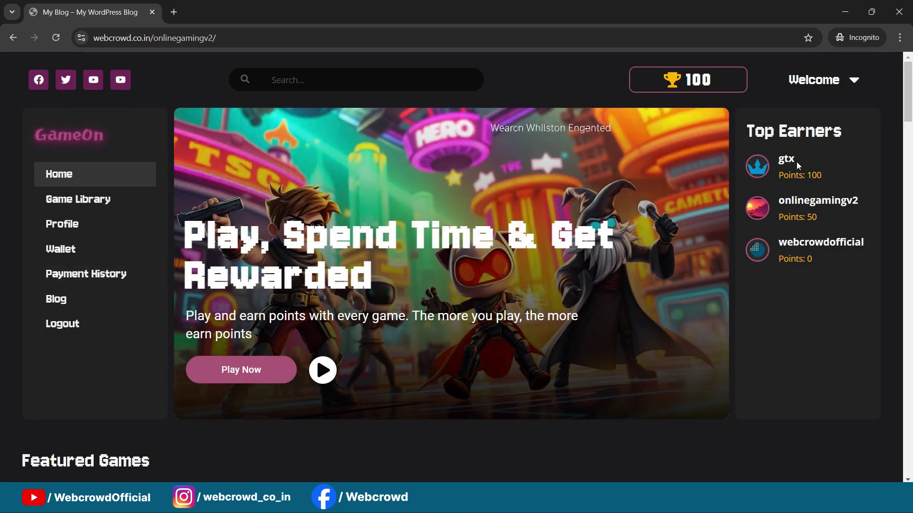
# Open the Rampage Racer page from Featured Games to check its reward, and return to the home page
pyautogui.scroll(-5, 633, 167)
pyautogui.scroll(-2, 633, 169)
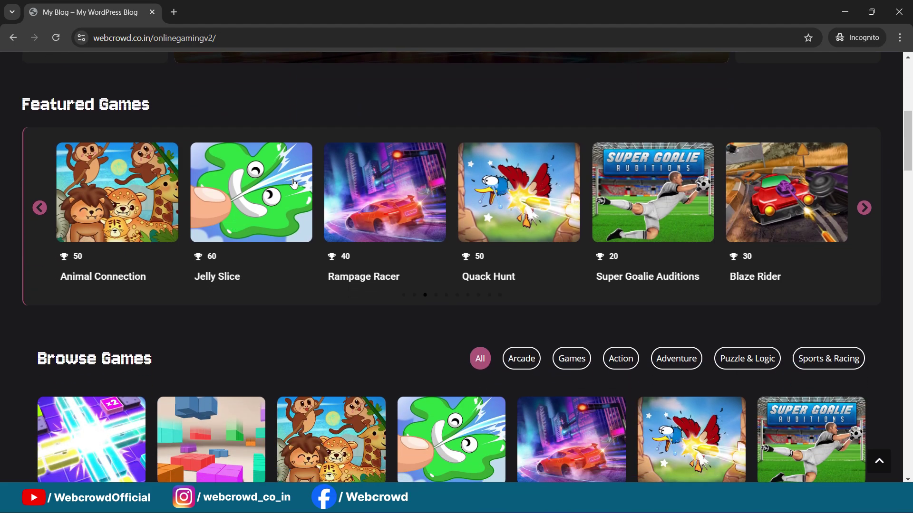
pyautogui.click(385, 213)
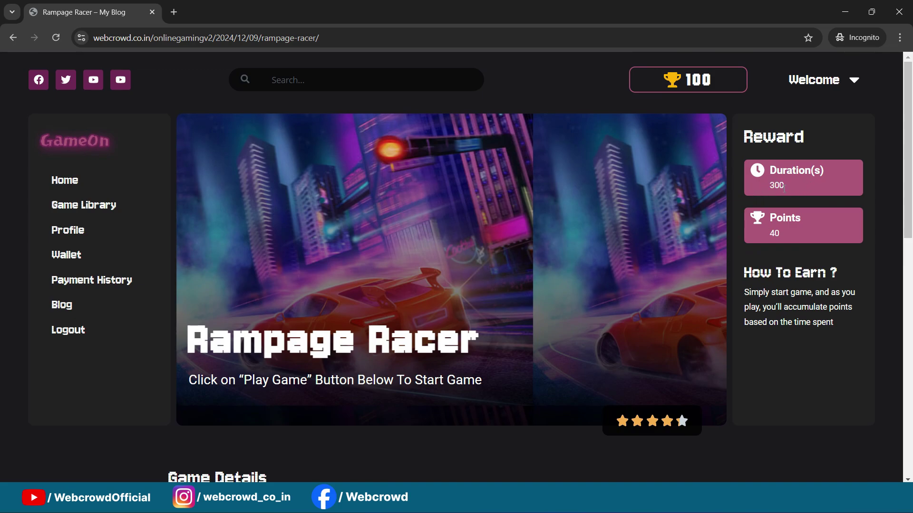
pyautogui.click(13, 37)
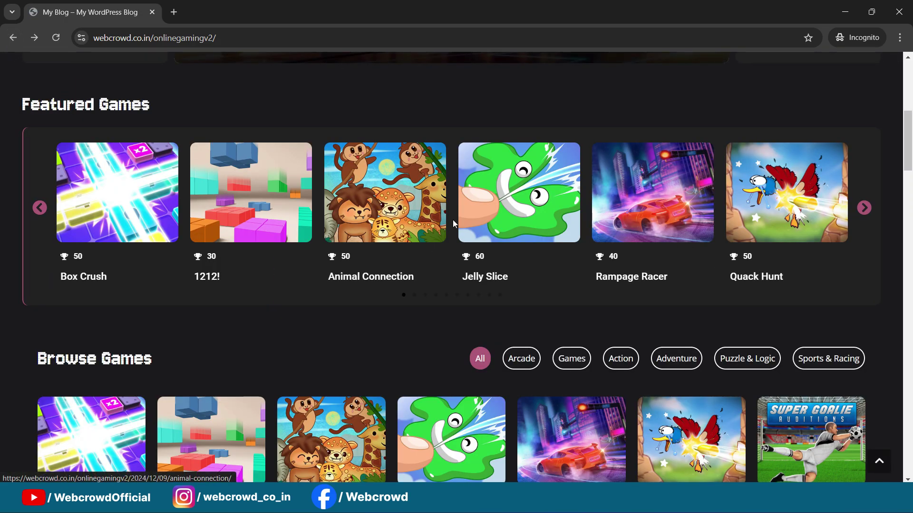
# Advance the Featured Games carousel to Blaze Rider and open its game page
pyautogui.scroll(1, 257, 271)
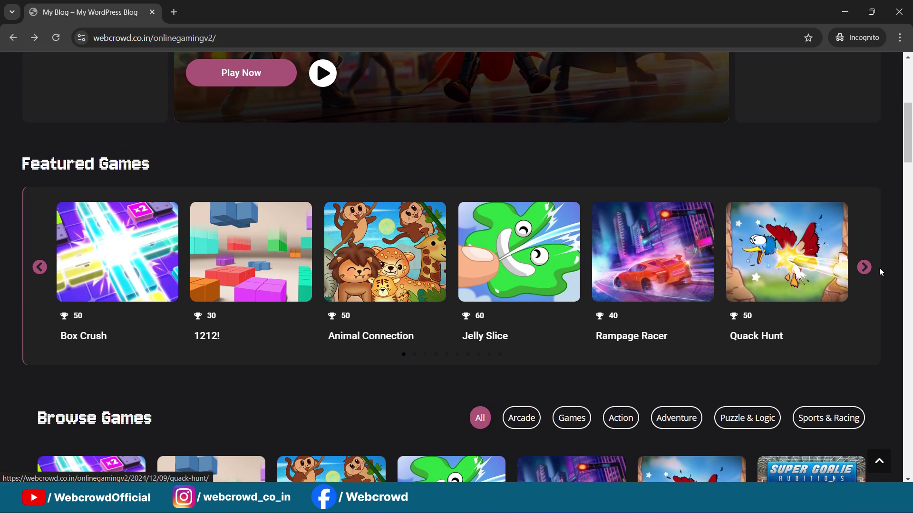
pyautogui.click(865, 268)
pyautogui.click(865, 268)
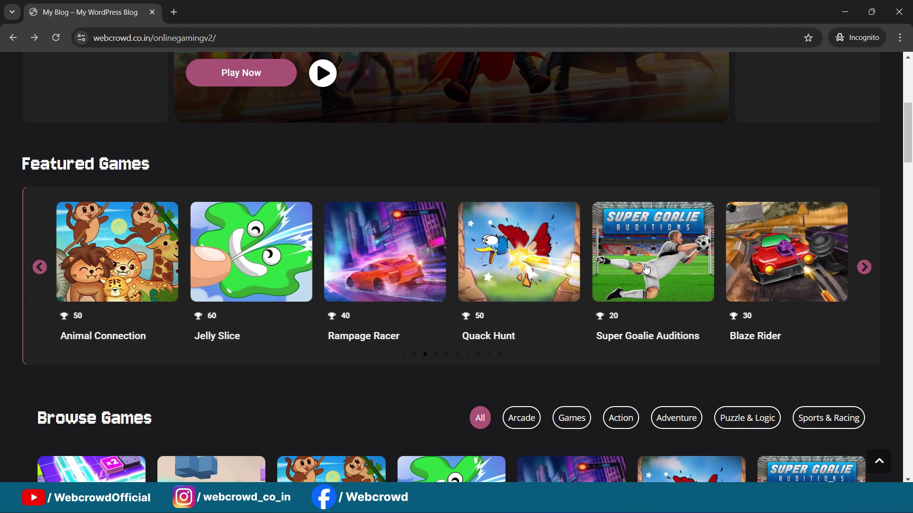
pyautogui.click(790, 278)
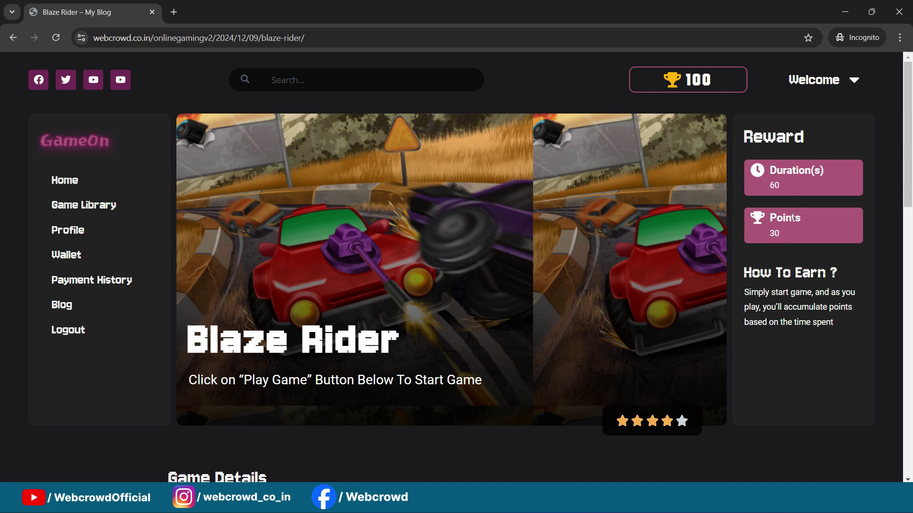
# Review Blaze Rider's game details, reward offer and game screenshots while signed in
pyautogui.scroll(-7, 714, 140)
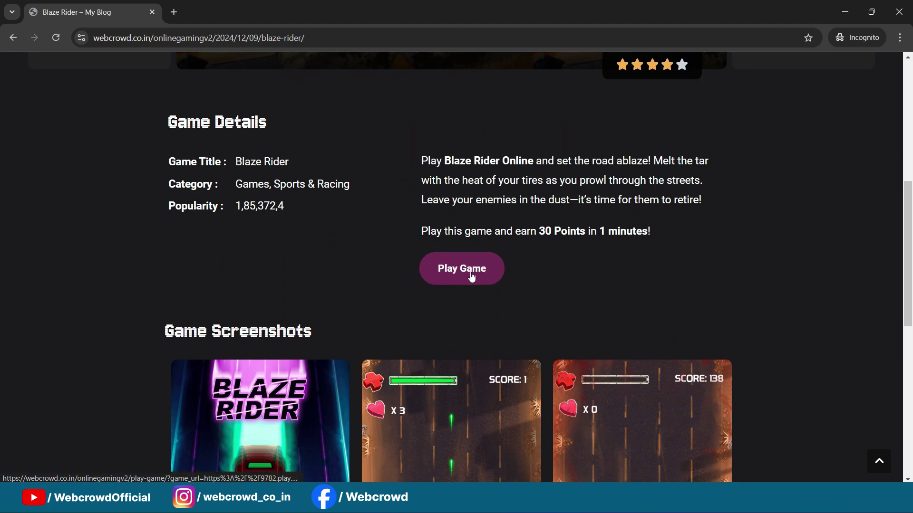
pyautogui.scroll(-1, 592, 250)
pyautogui.scroll(1, 598, 245)
pyautogui.scroll(-4, 598, 245)
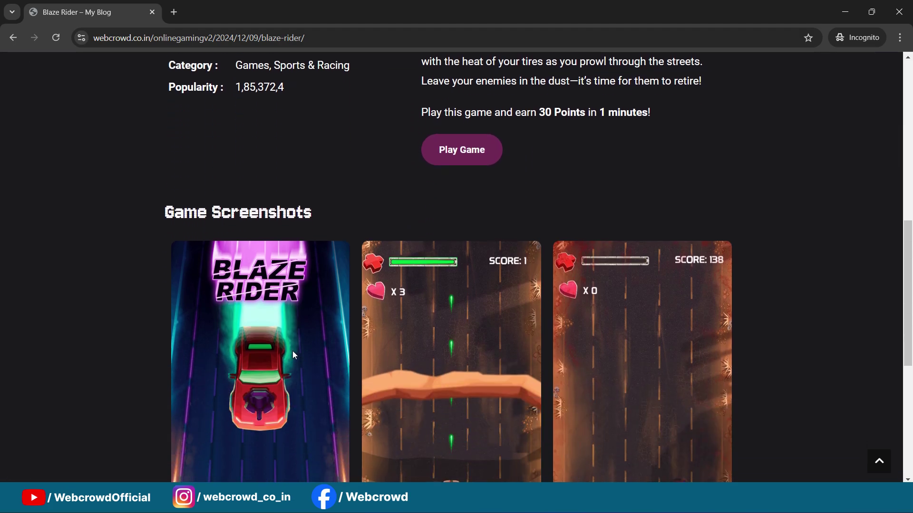
pyautogui.scroll(5, 665, 319)
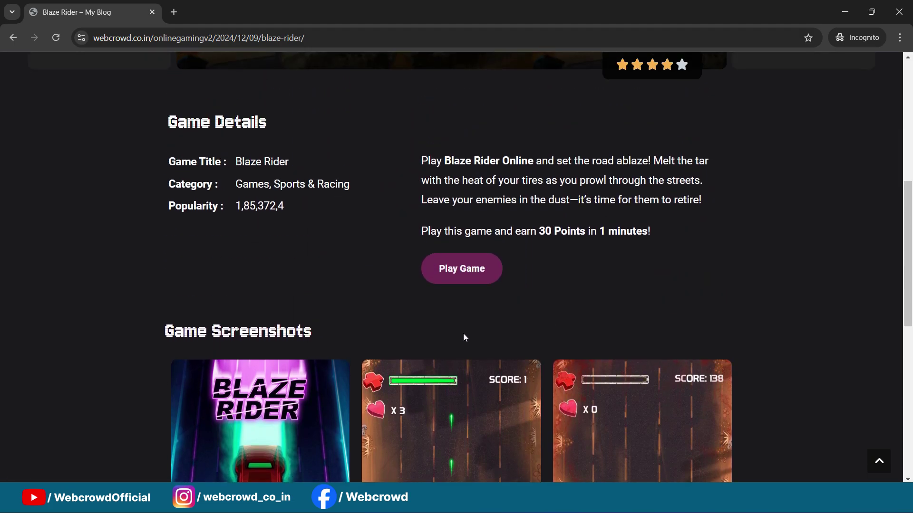
# Launch Blaze Rider from its game page and start the race from the title screen
pyautogui.click(463, 274)
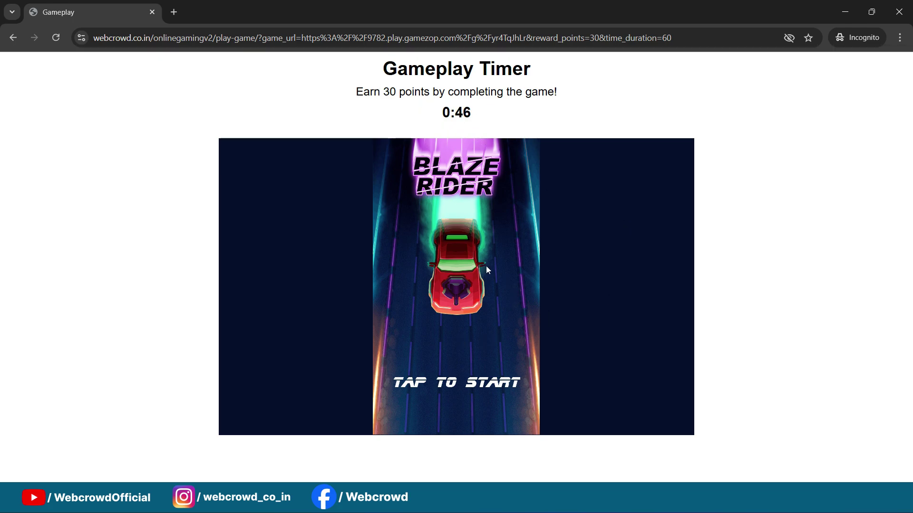
pyautogui.click(518, 267)
pyautogui.click(469, 318)
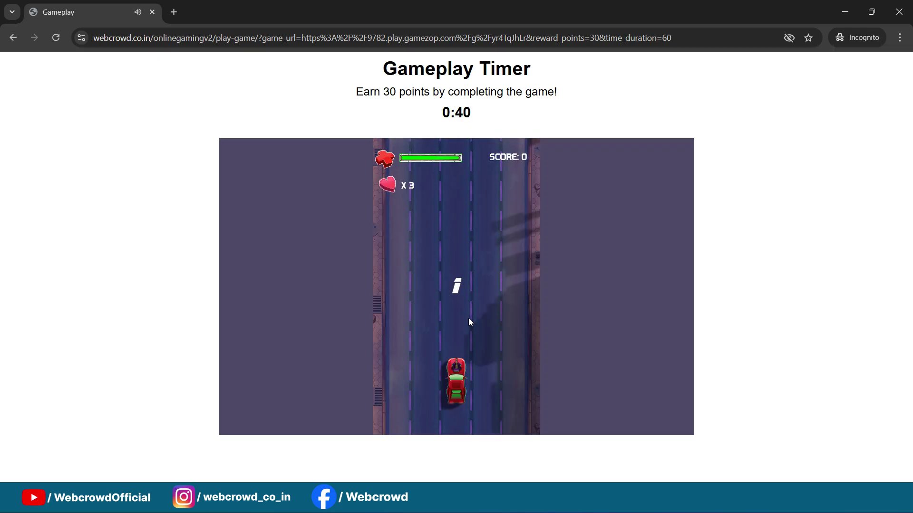
# Steer the car through traffic in Blaze Rider until the one-minute reward timer runs out
pyautogui.press('Left')
pyautogui.press('Right')
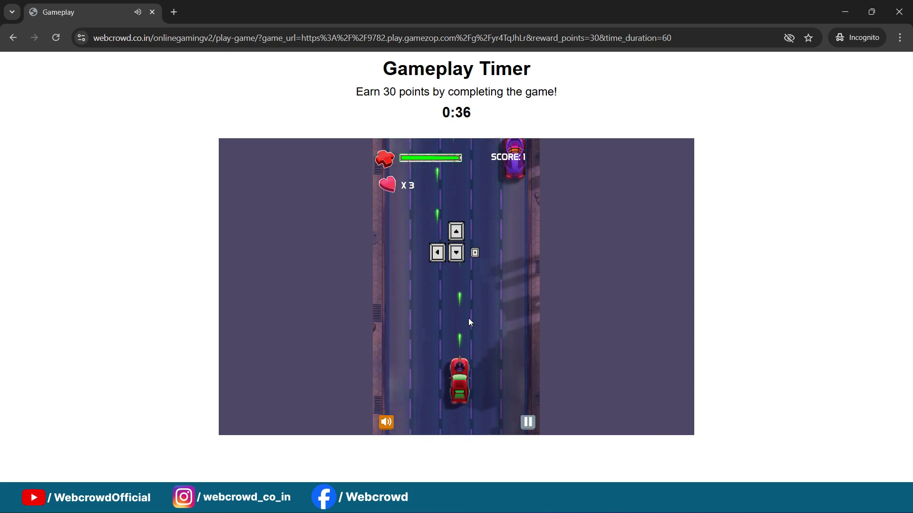
pyautogui.press('Right')
pyautogui.press('Left')
pyautogui.press('Right')
pyautogui.press('Left')
pyautogui.press('Right')
pyautogui.press('Left')
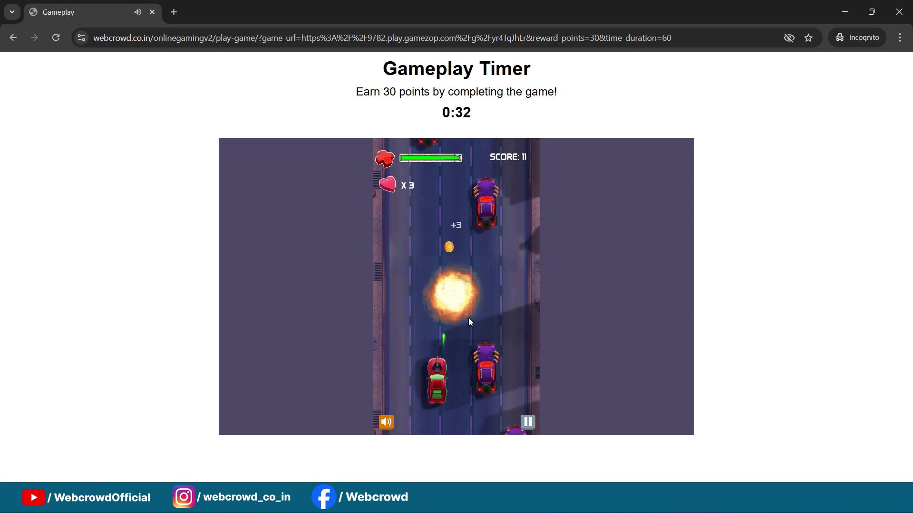
pyautogui.press('Right')
pyautogui.press('Left')
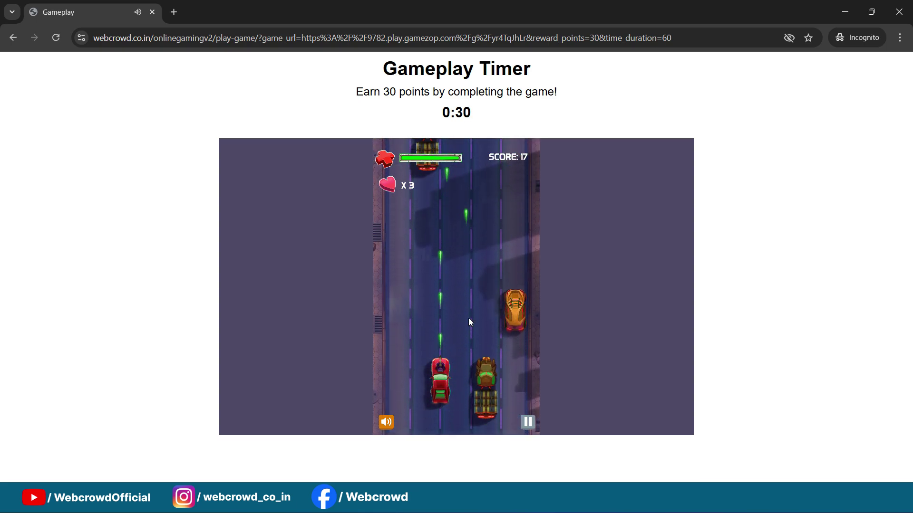
pyautogui.press('Right')
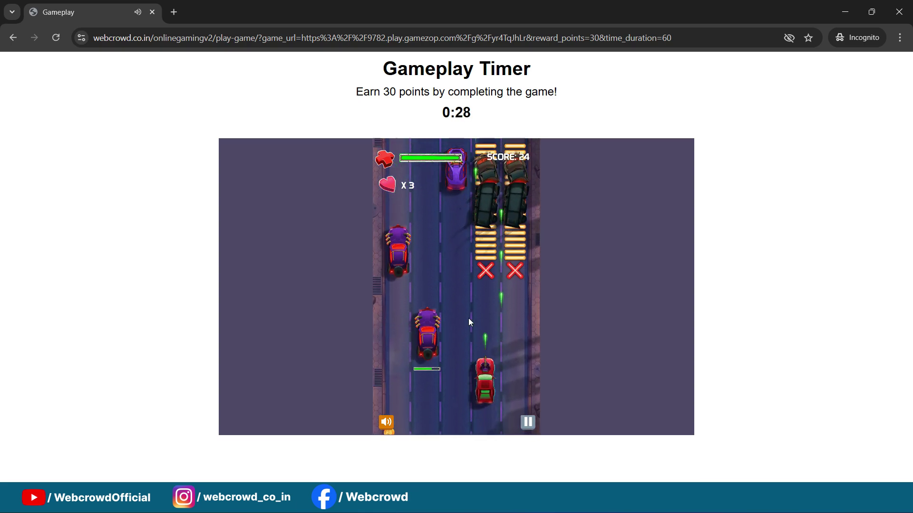
pyautogui.press('Left')
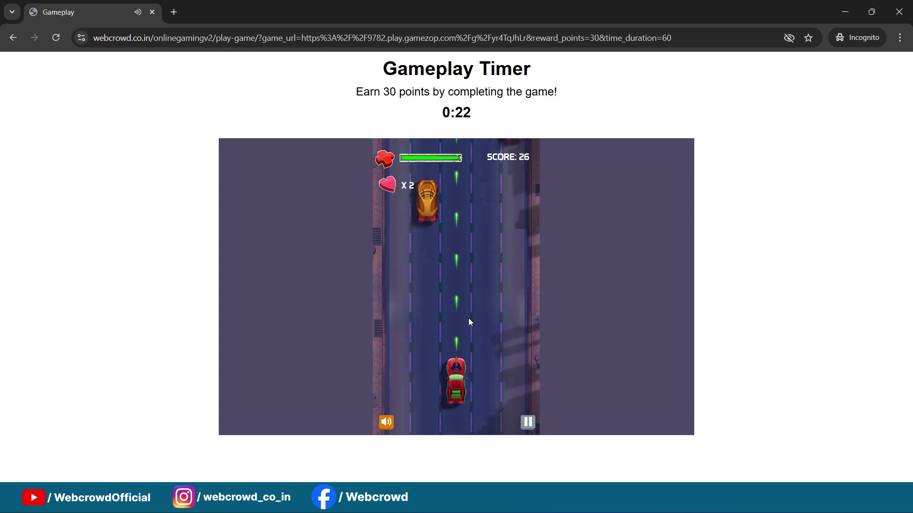
pyautogui.press('Right')
pyautogui.press('Right')
pyautogui.press('Left')
pyautogui.press('Right')
pyautogui.press('Left')
pyautogui.press('Left')
pyautogui.press('Right')
pyautogui.press('Left')
pyautogui.press('Right')
pyautogui.press('Right')
pyautogui.press('Left')
pyautogui.press('Left')
pyautogui.press('Right')
pyautogui.press('Left')
pyautogui.press('Right')
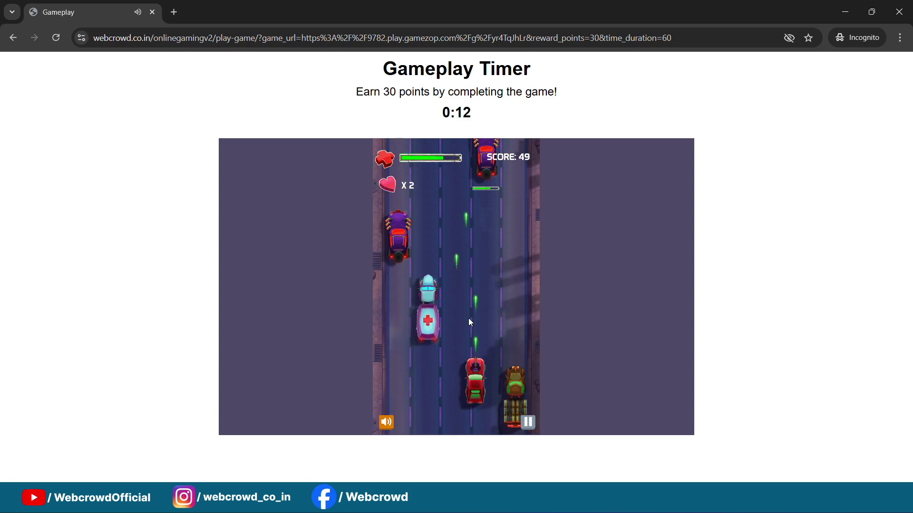
pyautogui.press('Left')
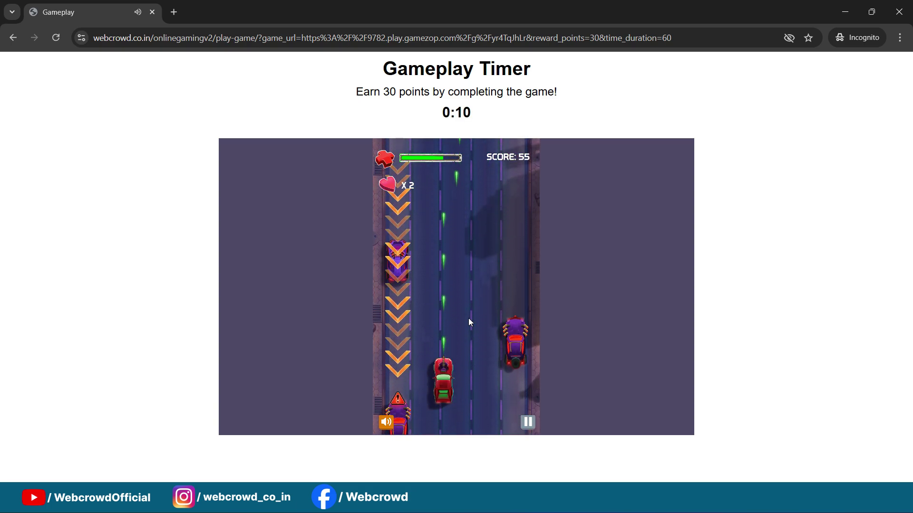
pyautogui.press('Right')
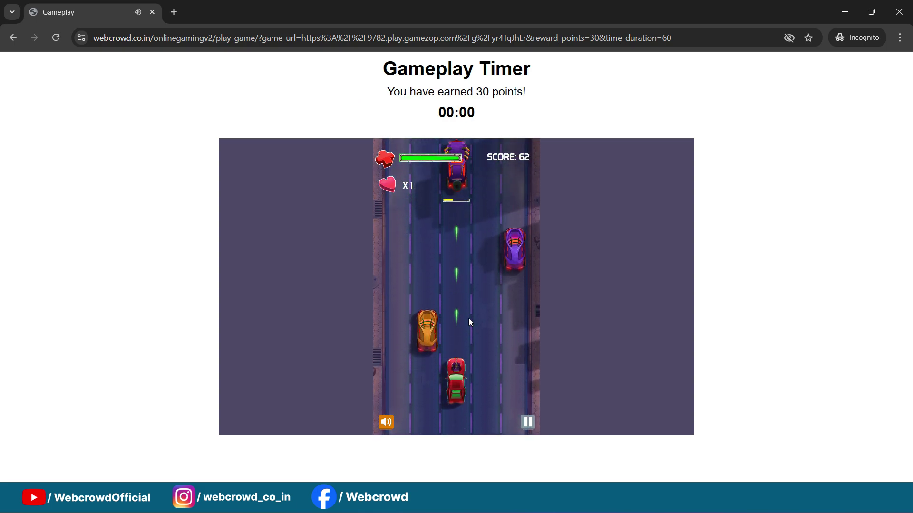
# Pause the race, return to Blaze Rider's game page and check the updated points balance
pyautogui.click(528, 423)
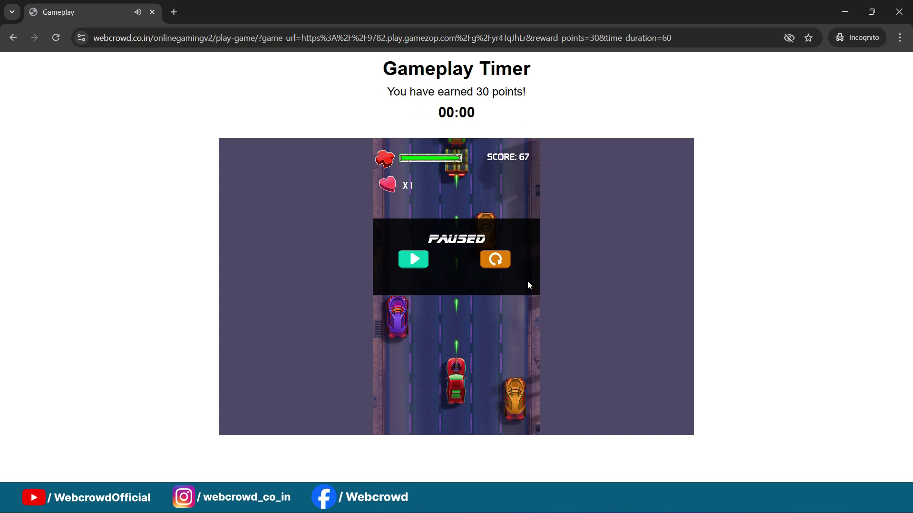
pyautogui.click(15, 38)
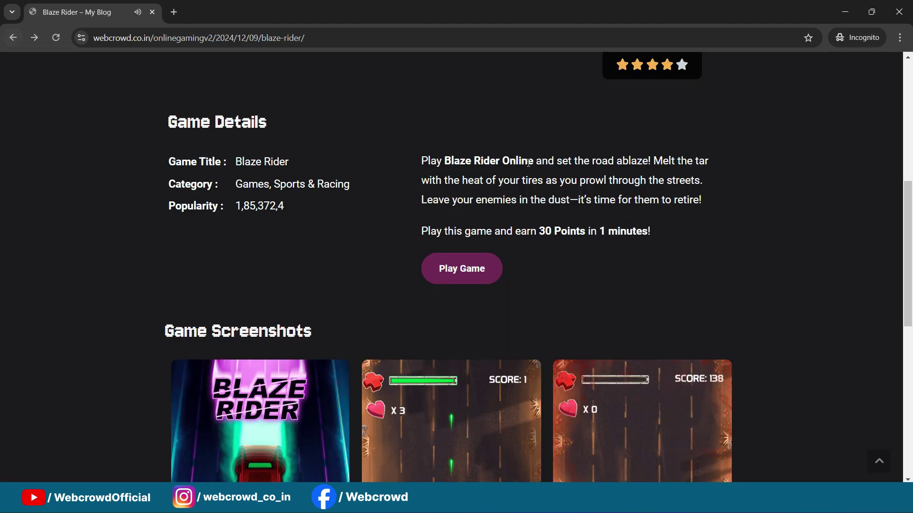
pyautogui.scroll(7, 623, 206)
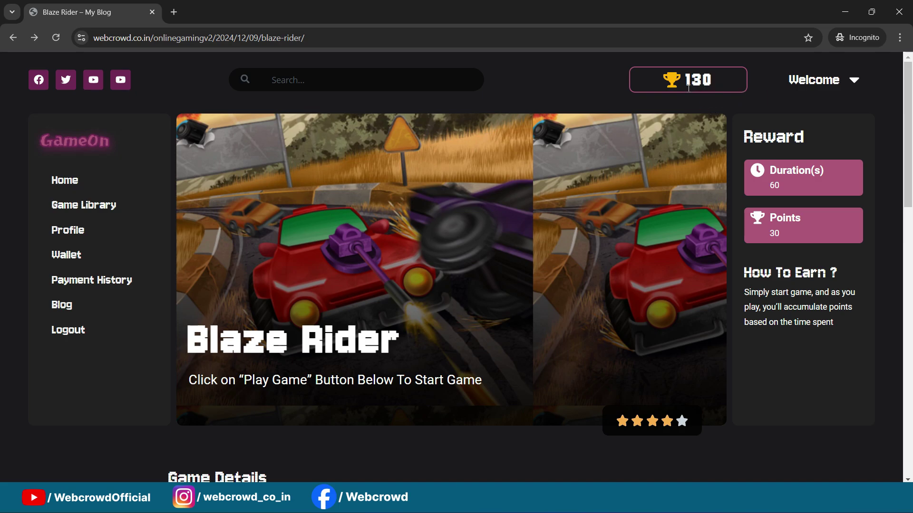
pyautogui.scroll(-5, 772, 153)
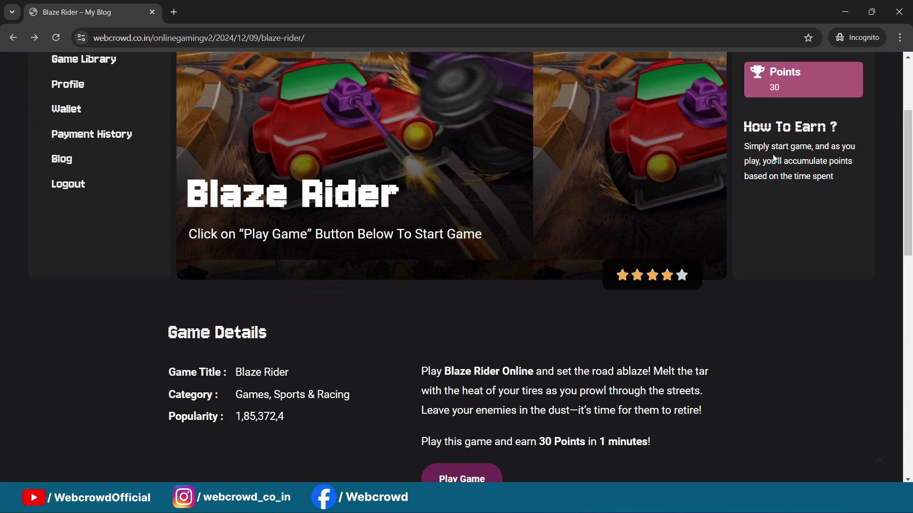
pyautogui.scroll(5, 800, 225)
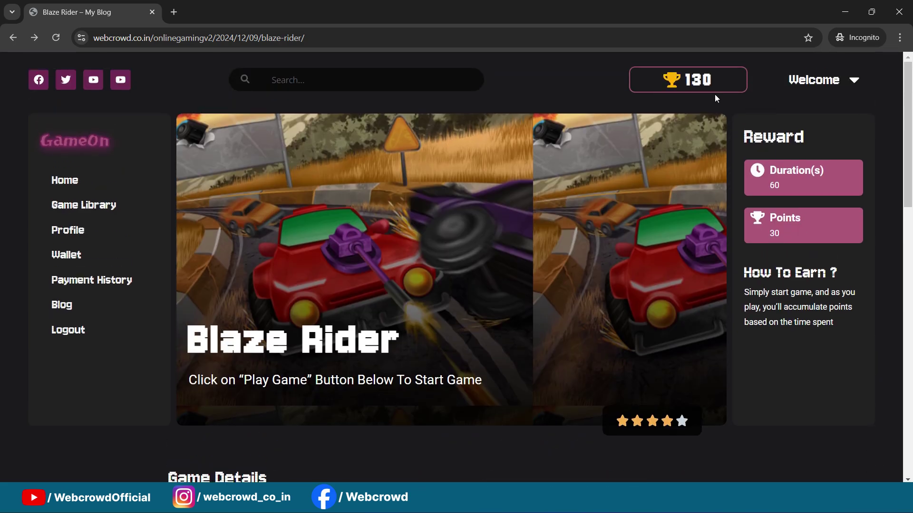
# Open the Wallet page and review the reward progress and the points-to-dollars earnings rule
pyautogui.click(63, 256)
pyautogui.scroll(-4, 455, 126)
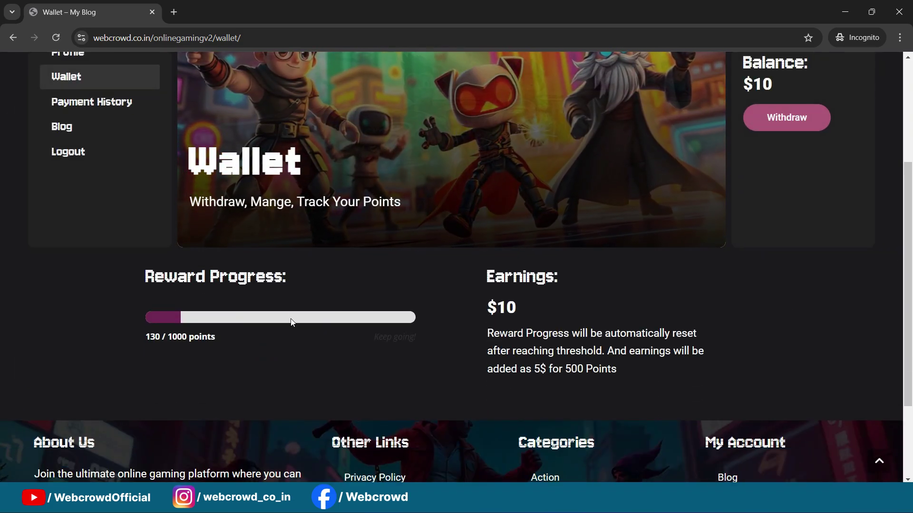
pyautogui.moveTo(160, 339)
pyautogui.mouseDown()
pyautogui.moveTo(140, 338)
pyautogui.moveTo(174, 338)
pyautogui.mouseUp()
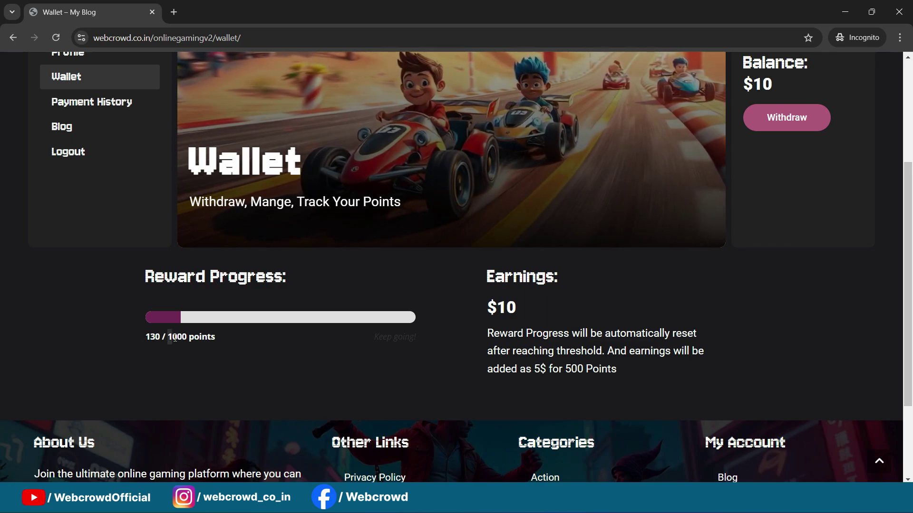
pyautogui.click(192, 363)
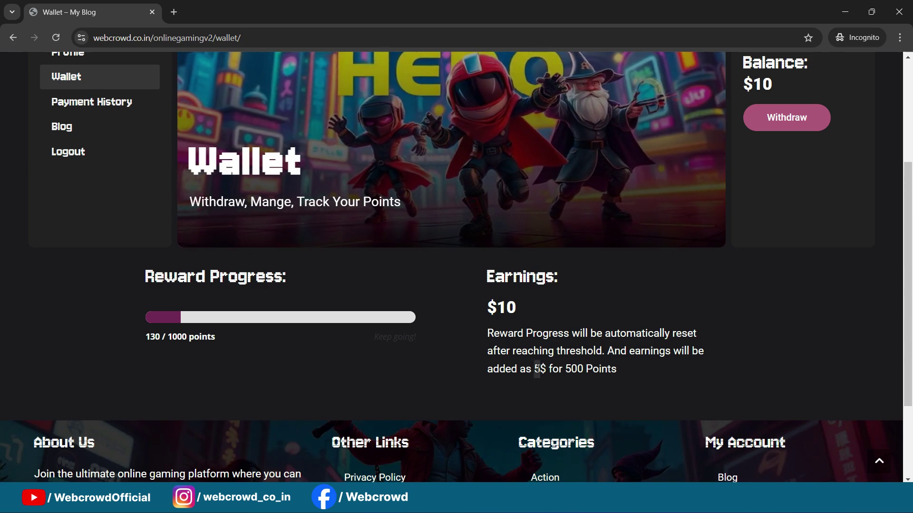
pyautogui.click(568, 370)
pyautogui.doubleClick(581, 370)
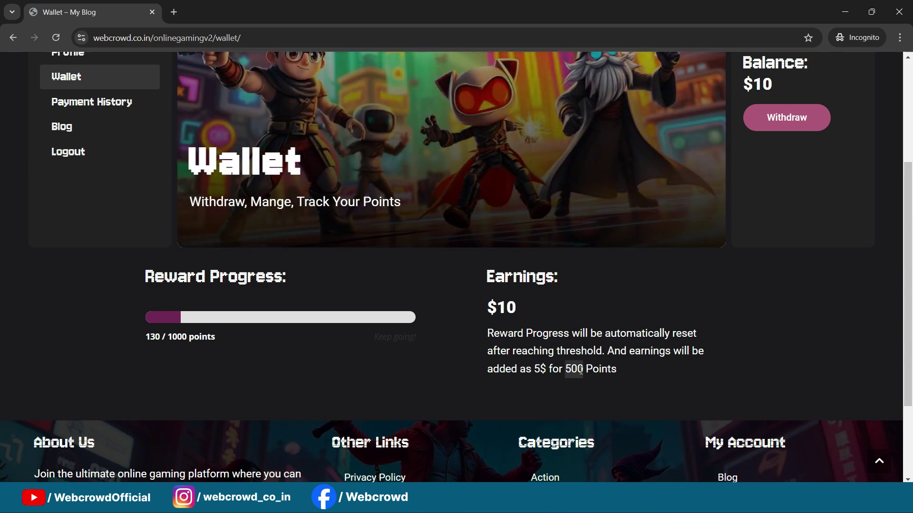
pyautogui.click(577, 373)
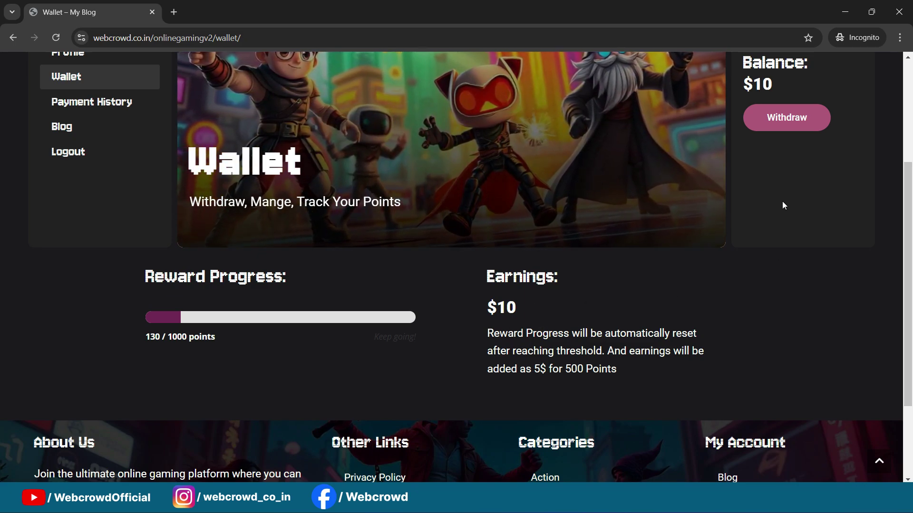
pyautogui.scroll(-1, 547, 333)
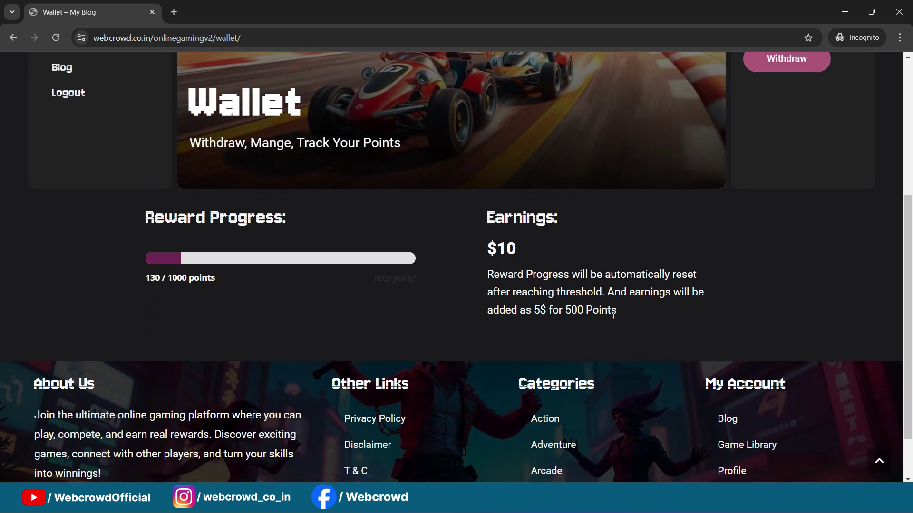
pyautogui.scroll(2, 546, 336)
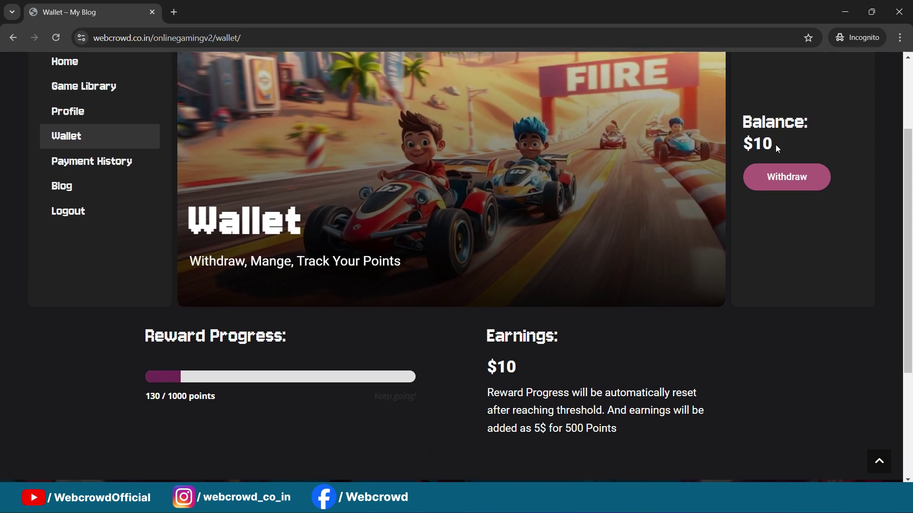
# Open the withdrawal request form, inspect its email, amount and method fields, and close it without submitting
pyautogui.click(787, 180)
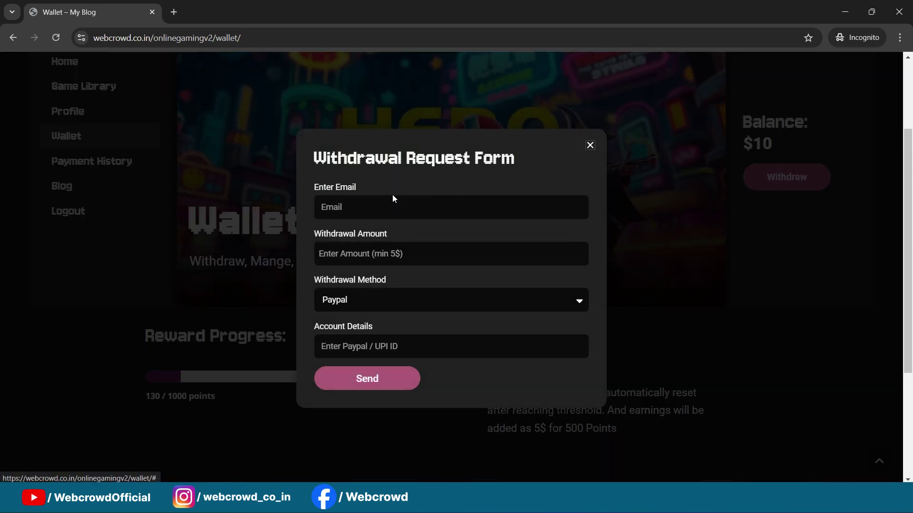
pyautogui.click(360, 208)
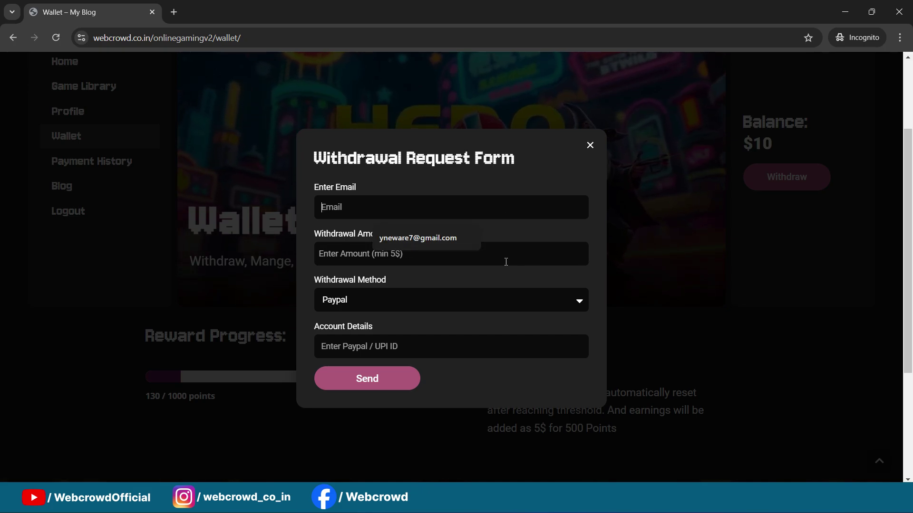
pyautogui.click(397, 252)
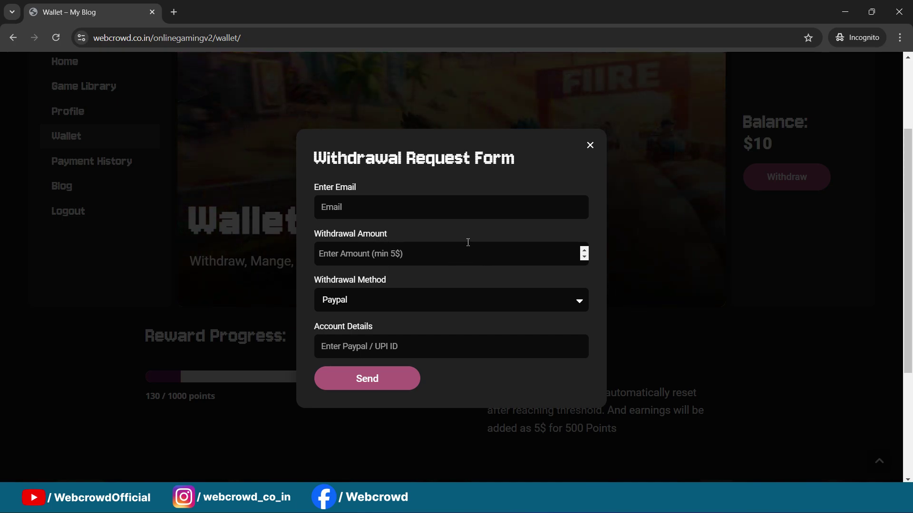
pyautogui.click(465, 306)
pyautogui.click(464, 306)
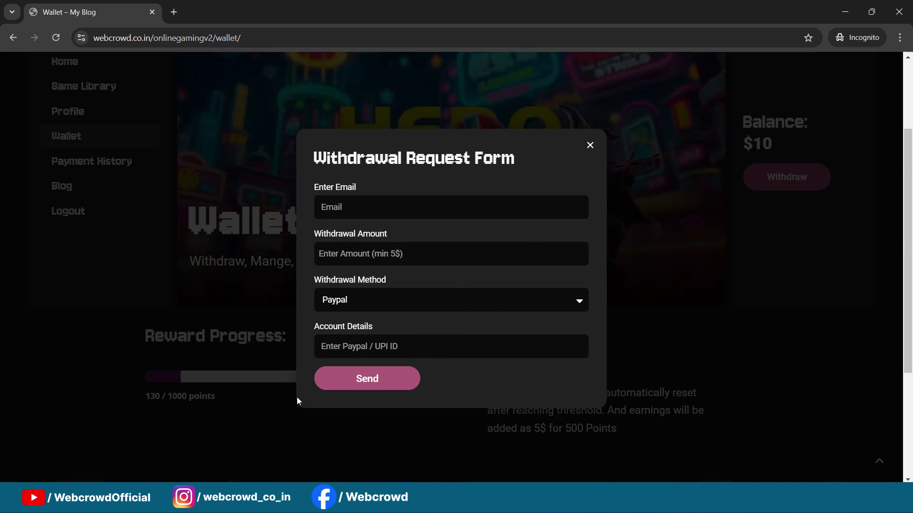
pyautogui.click(590, 145)
# Examine how the points total, reward progress, earnings and withdrawable balance relate on the Wallet page
pyautogui.scroll(-3, 648, 178)
pyautogui.scroll(3, 632, 199)
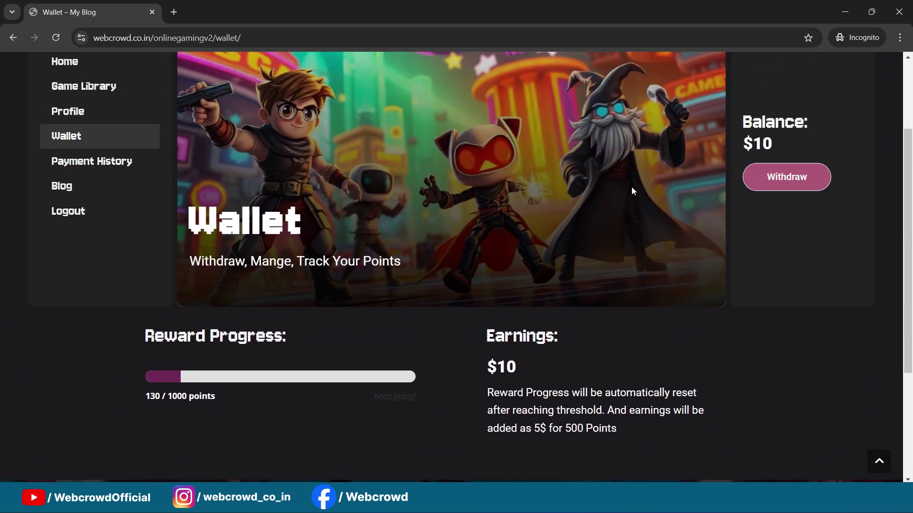
pyautogui.scroll(3, 717, 261)
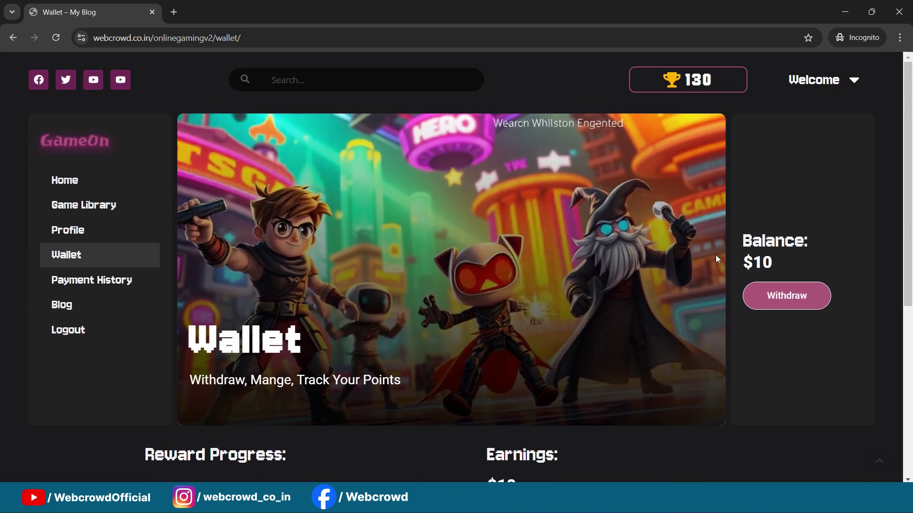
pyautogui.scroll(-3, 670, 271)
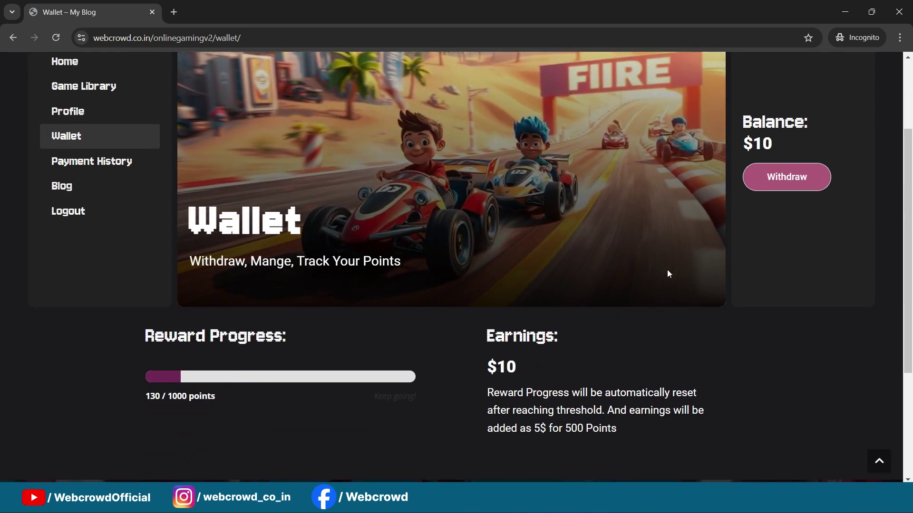
pyautogui.scroll(3, 684, 310)
pyautogui.scroll(-3, 687, 180)
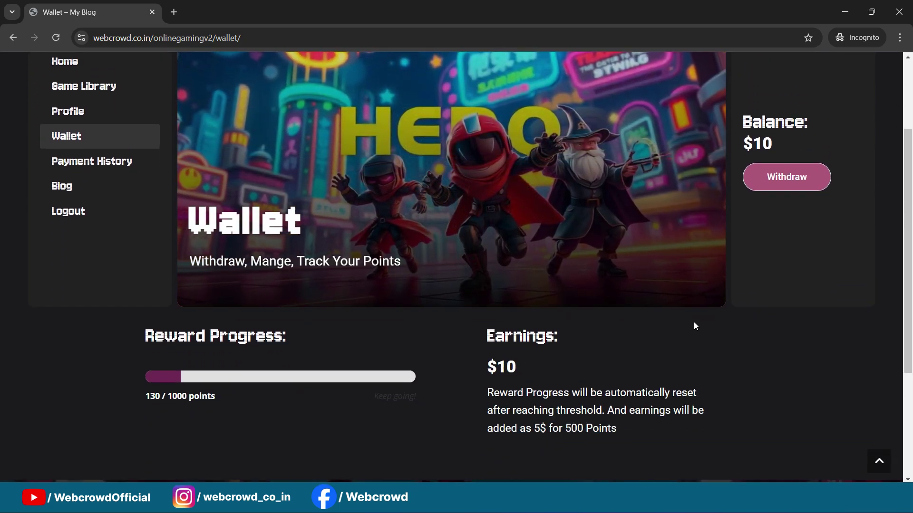
pyautogui.scroll(3, 694, 323)
pyautogui.scroll(-1, 699, 212)
pyautogui.scroll(2, 707, 269)
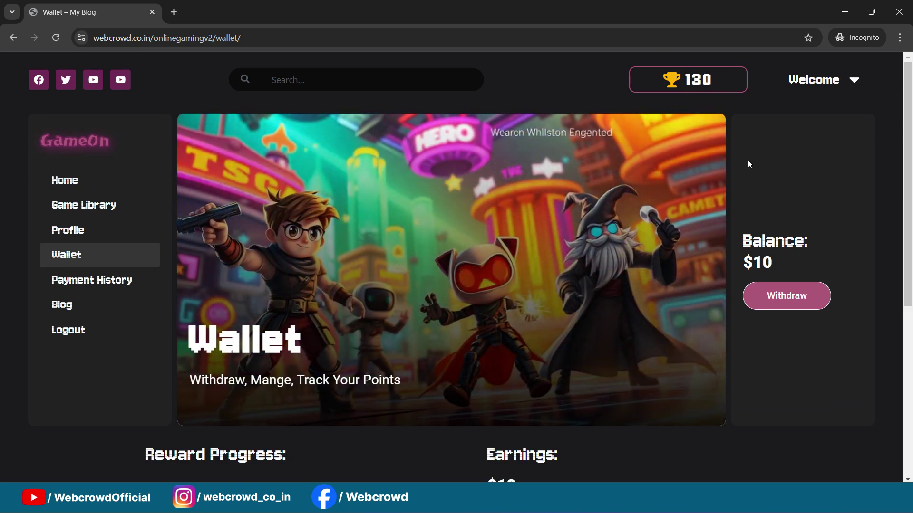
pyautogui.scroll(-2, 749, 164)
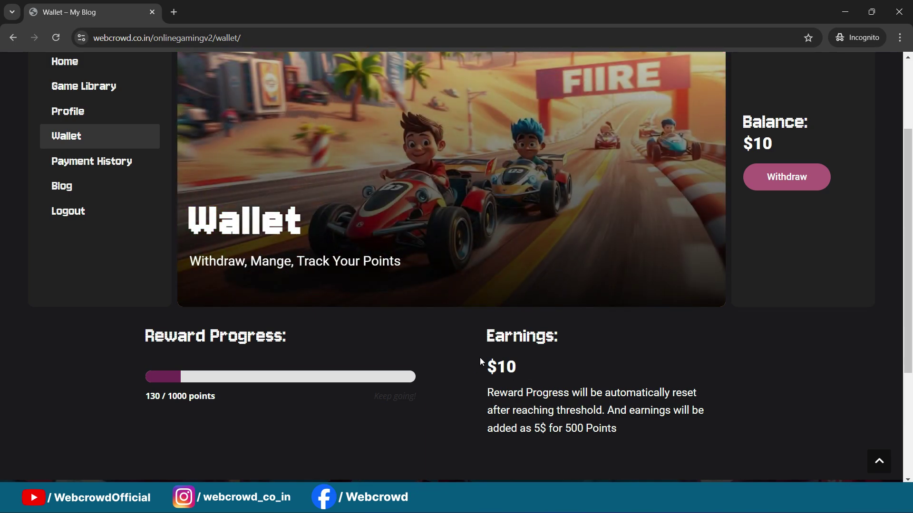
pyautogui.moveTo(481, 367); pyautogui.dragTo(605, 364)
pyautogui.click(604, 361)
pyautogui.scroll(3, 652, 338)
pyautogui.scroll(-4, 808, 190)
pyautogui.scroll(4, 802, 228)
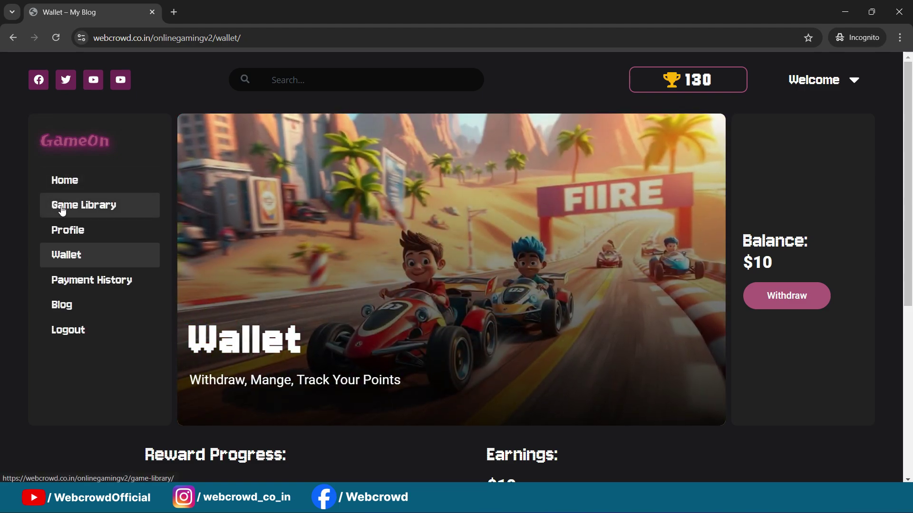
# Open the Game Library and look over its game categories and listed games
pyautogui.click(62, 210)
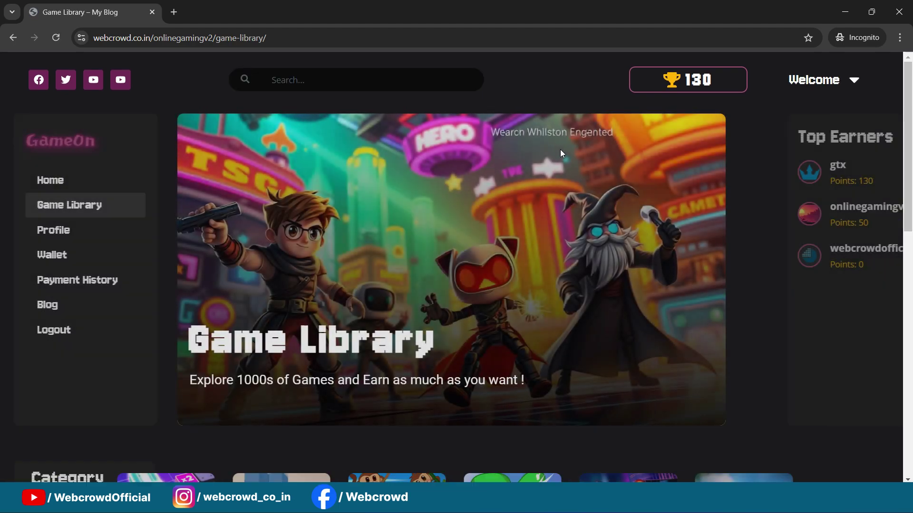
pyautogui.scroll(-5, 561, 150)
pyautogui.scroll(-1, 567, 194)
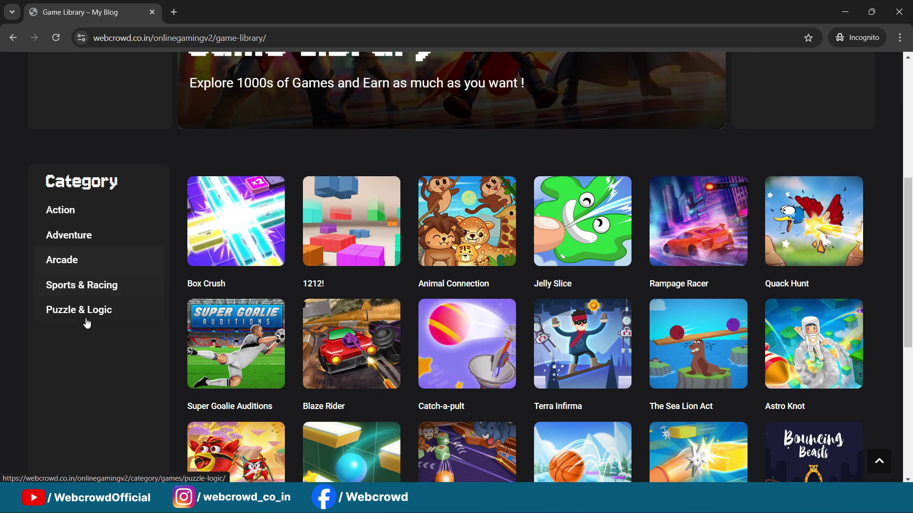
# Open the Profile page and bring the account's profile details into view
pyautogui.scroll(5, 549, 227)
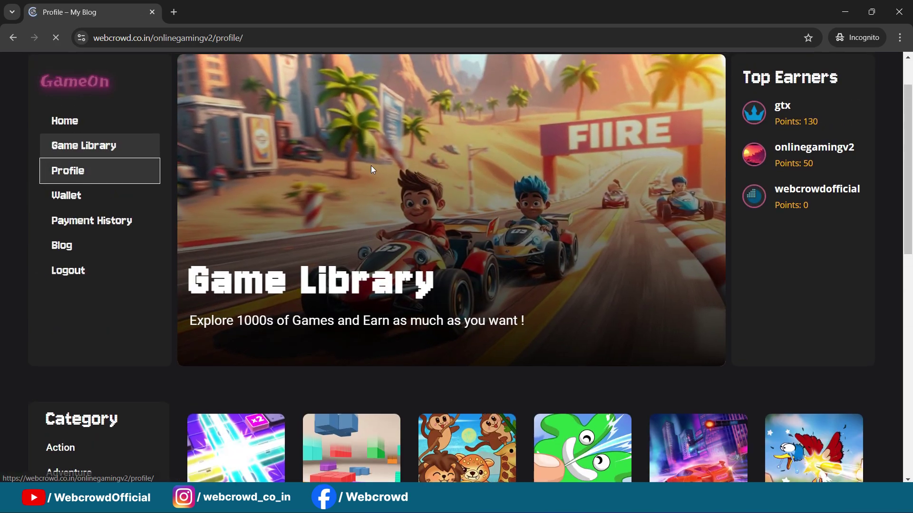
pyautogui.scroll(-1, 443, 126)
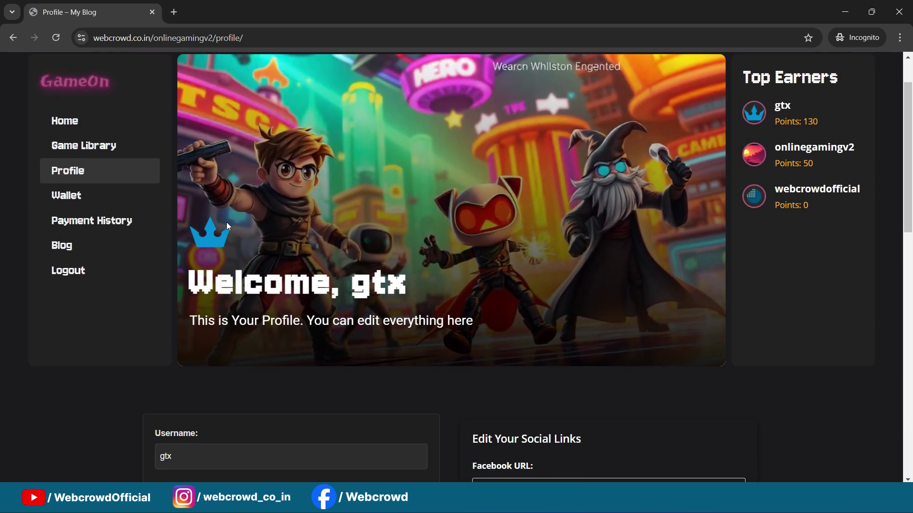
# Examine the profile form's username, name, biography and profile picture fields
pyautogui.scroll(-1, 199, 232)
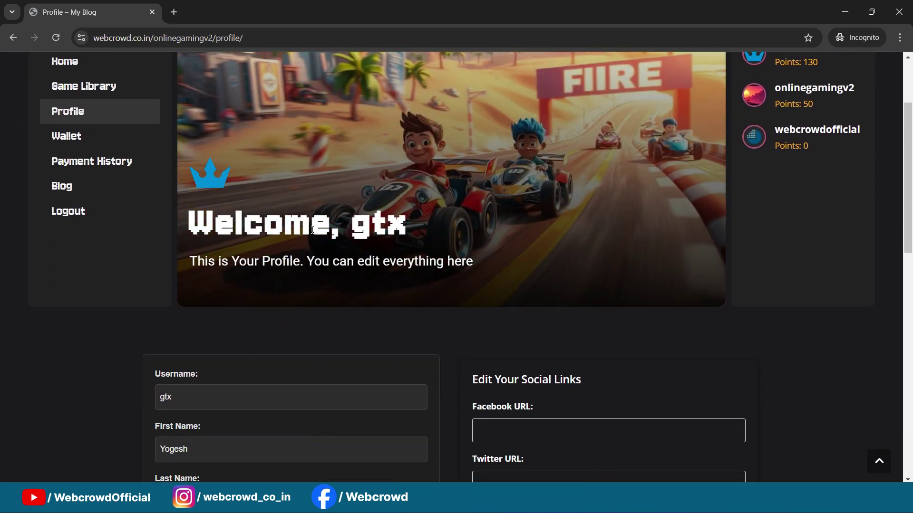
pyautogui.scroll(-2, 557, 185)
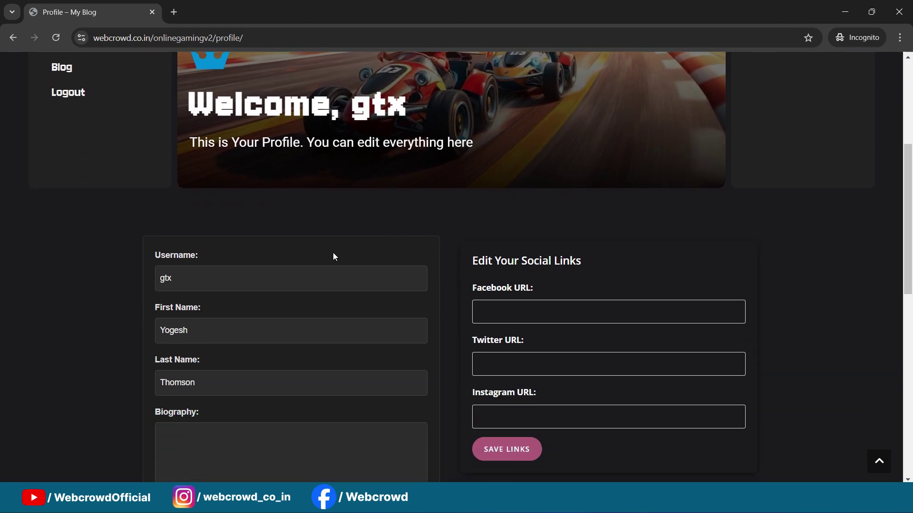
pyautogui.scroll(-1, 318, 222)
pyautogui.scroll(-3, 296, 179)
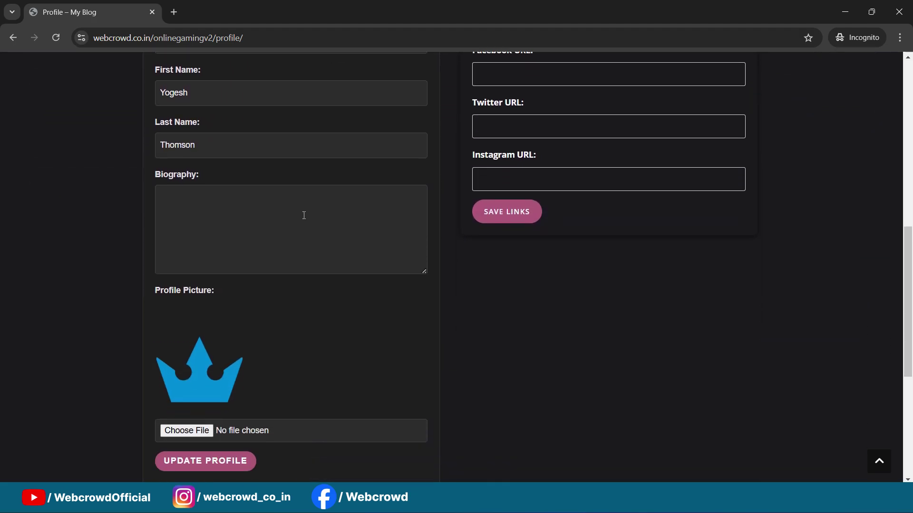
pyautogui.scroll(2, 322, 307)
pyautogui.scroll(-3, 275, 301)
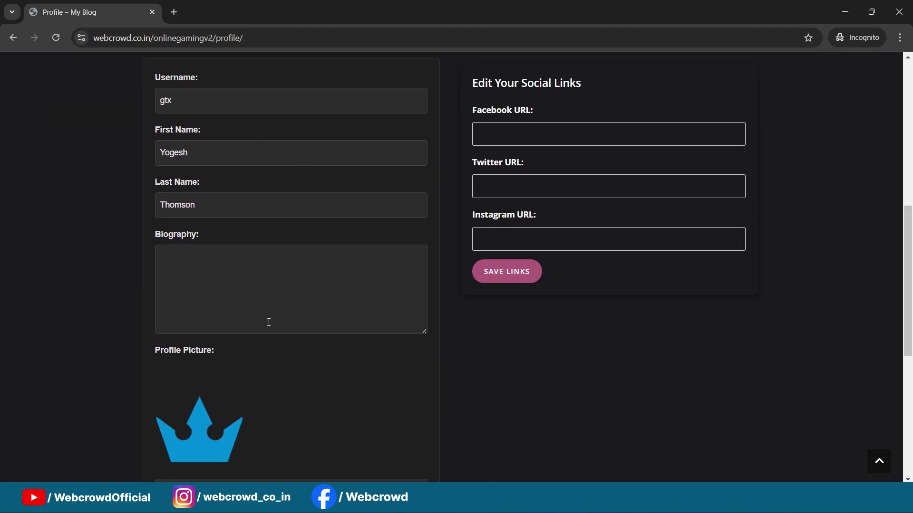
pyautogui.scroll(3, 362, 316)
pyautogui.scroll(2, 362, 316)
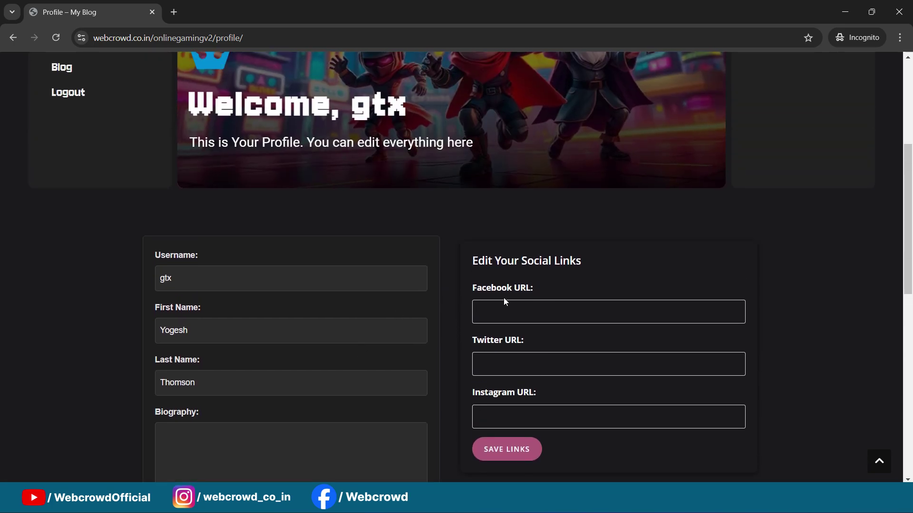
# Inspect the social links form with its Facebook, Twitter and Instagram URL fields on the Profile page
pyautogui.scroll(-1, 560, 236)
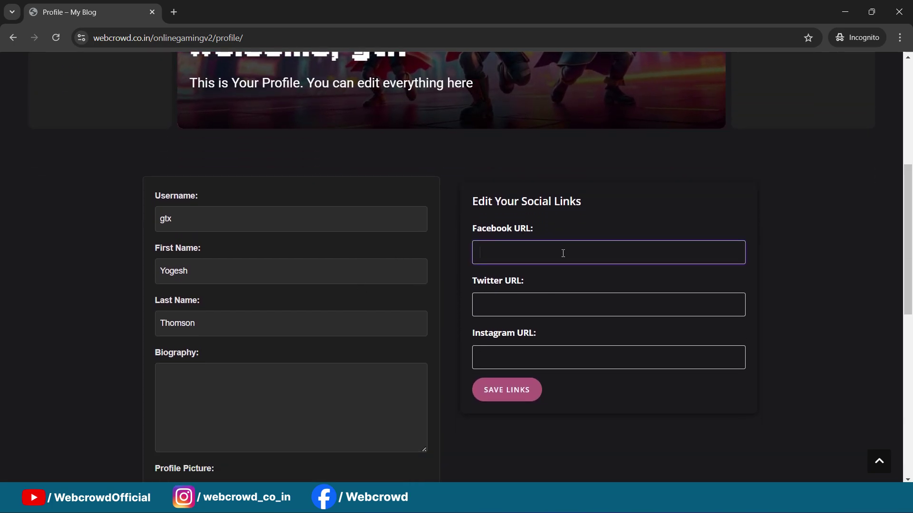
pyautogui.click(68, 172)
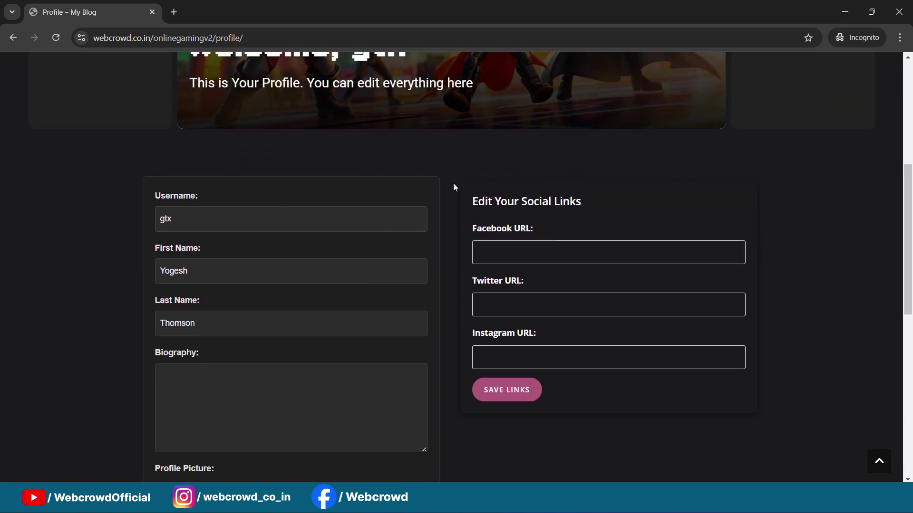
pyautogui.scroll(2, 475, 214)
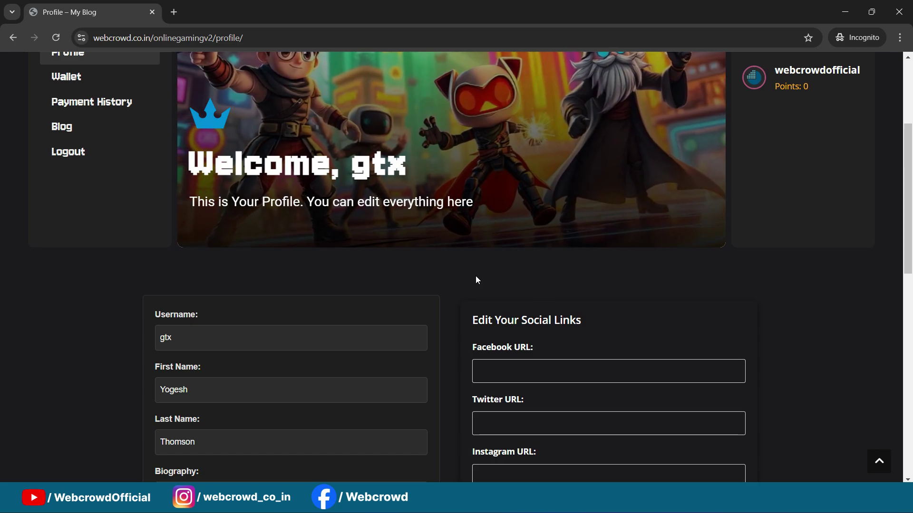
pyautogui.scroll(-2, 477, 273)
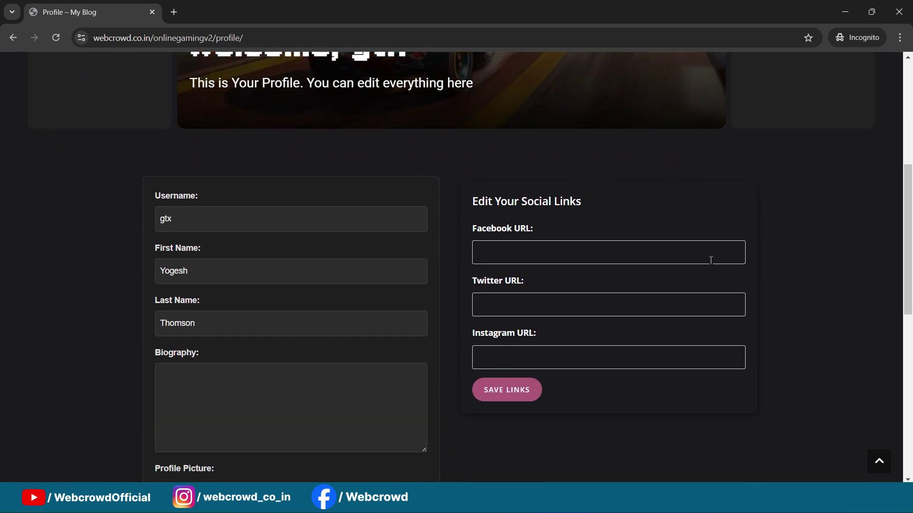
pyautogui.scroll(-2, 417, 212)
pyautogui.scroll(4, 443, 327)
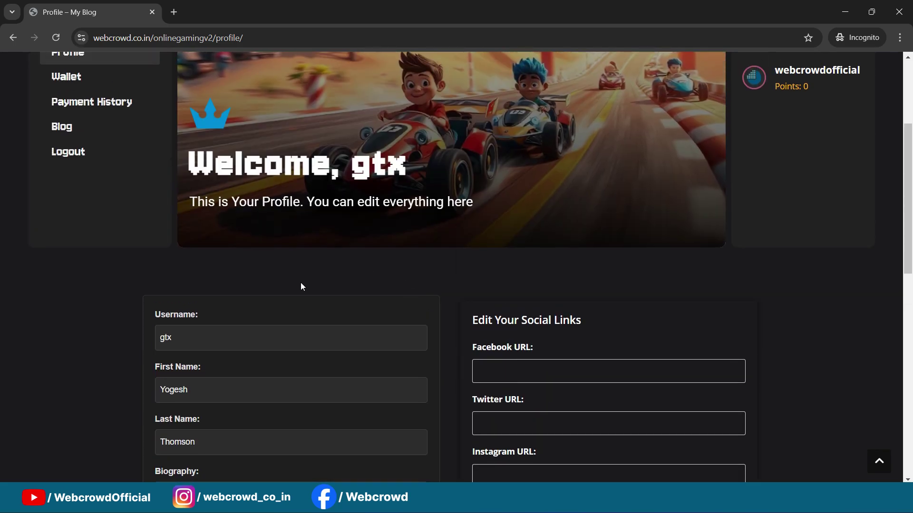
pyautogui.scroll(1, 515, 332)
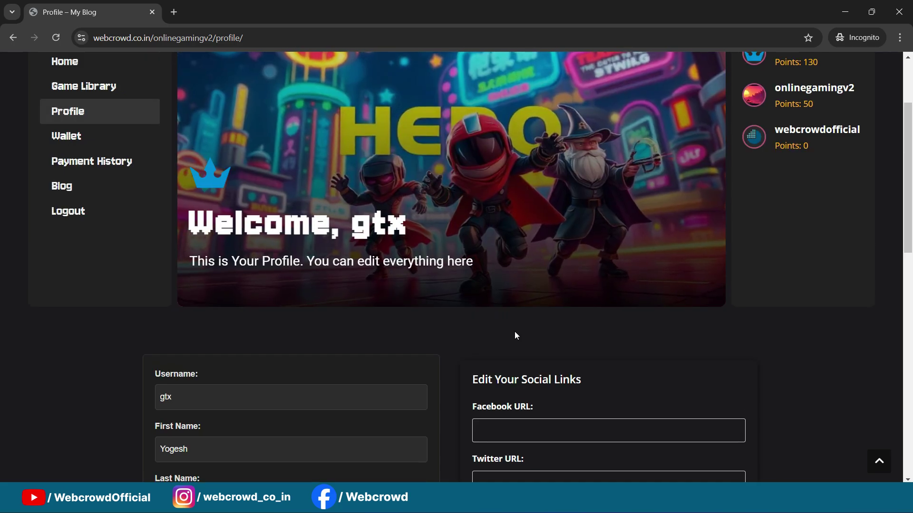
pyautogui.scroll(2, 515, 334)
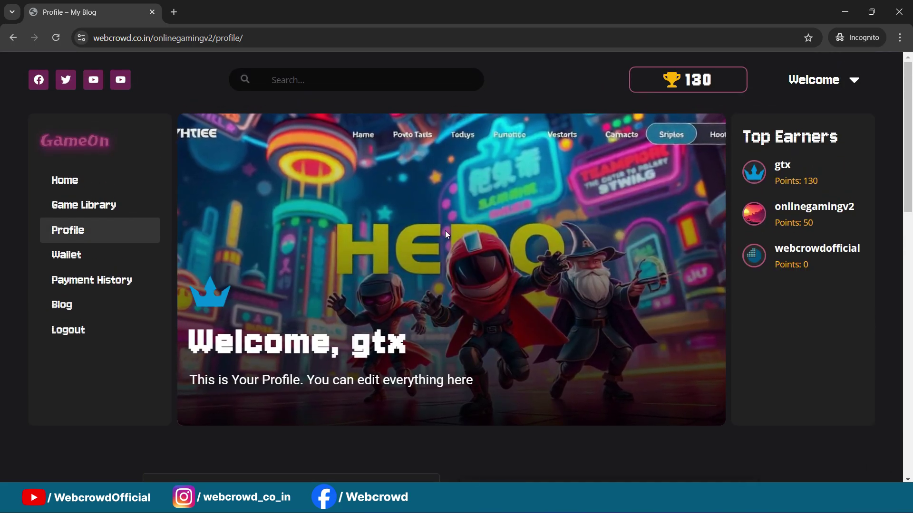
# Open the Wallet page and review its reward progress and earnings sections
pyautogui.click(66, 260)
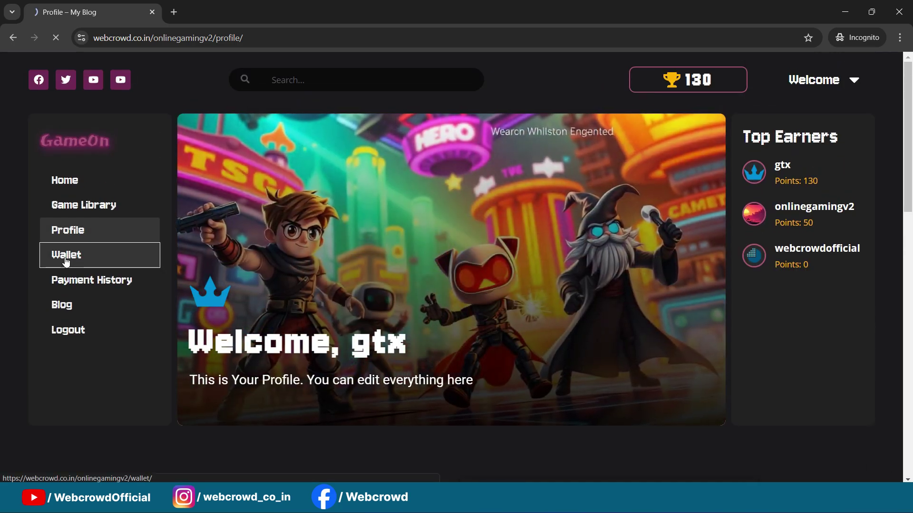
pyautogui.scroll(-3, 504, 227)
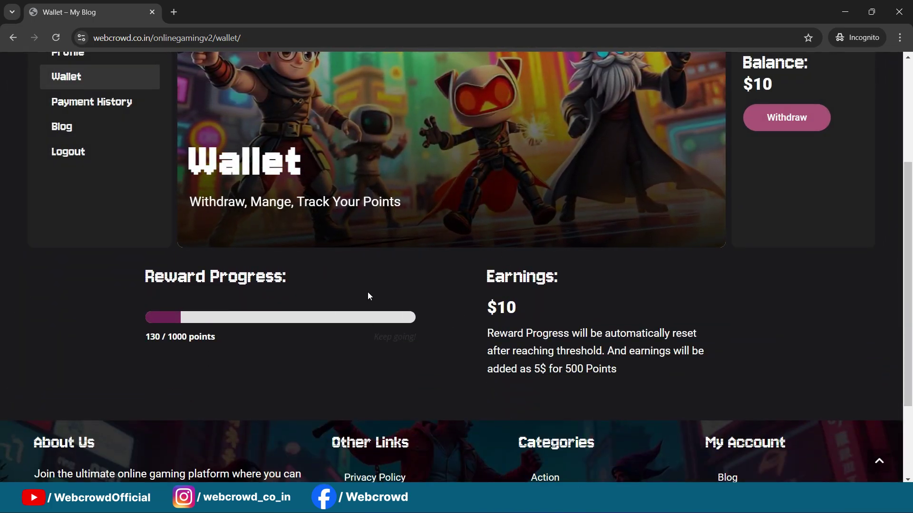
pyautogui.scroll(1, 388, 327)
pyautogui.scroll(2, 92, 219)
# Open the Payment History page and look over its transactions area
pyautogui.click(70, 222)
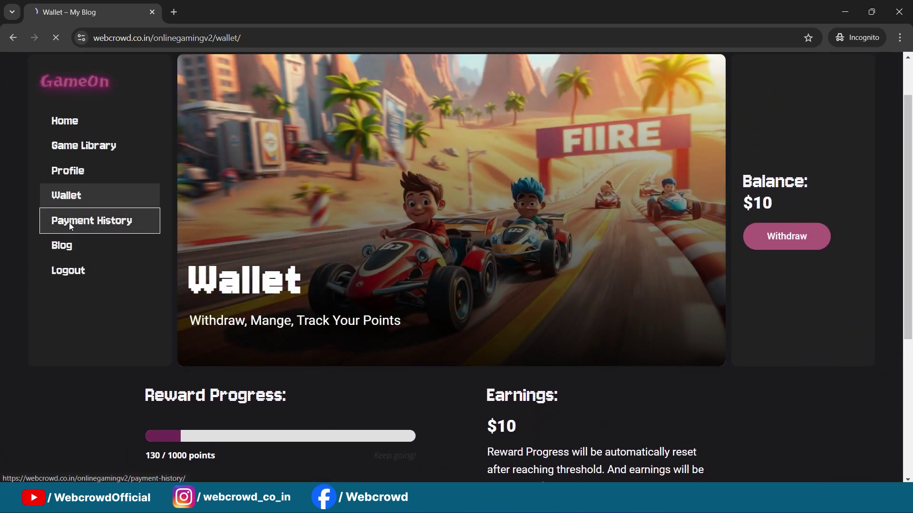
pyautogui.scroll(-1, 542, 195)
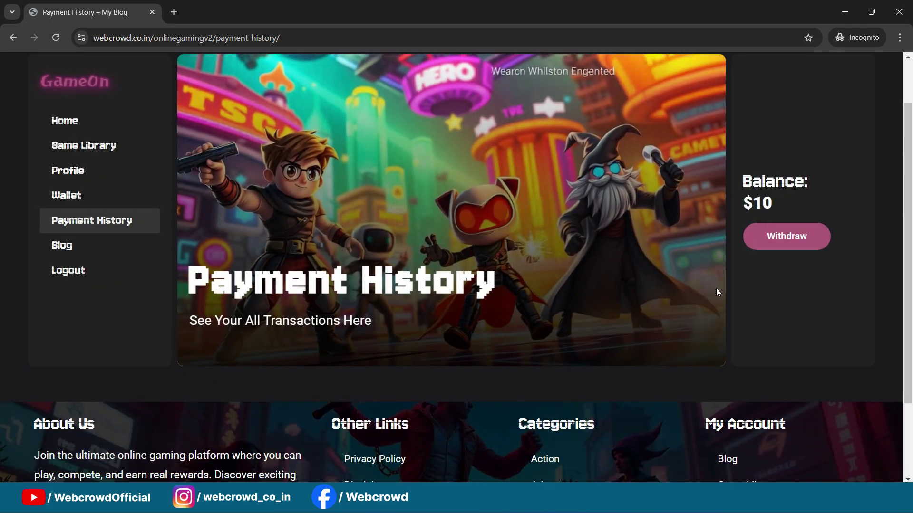
pyautogui.scroll(1, 707, 342)
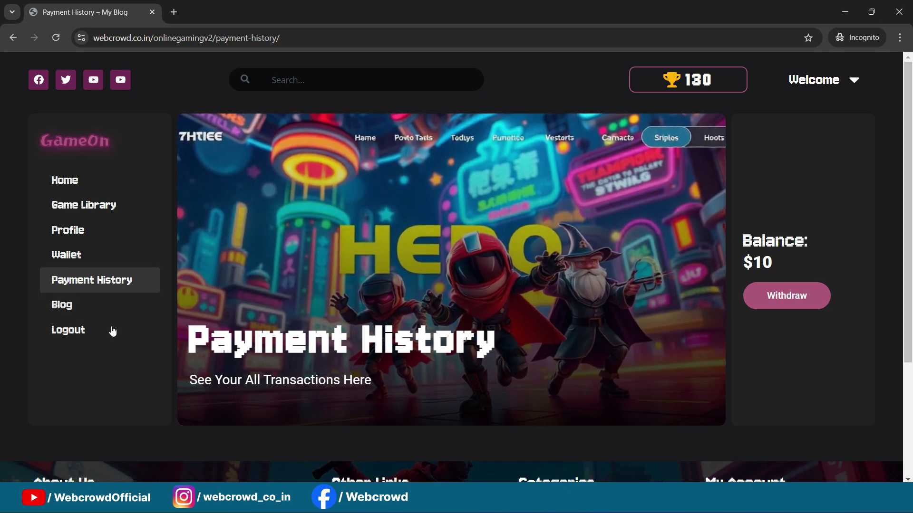
pyautogui.scroll(-1, 472, 235)
pyautogui.scroll(1, 474, 240)
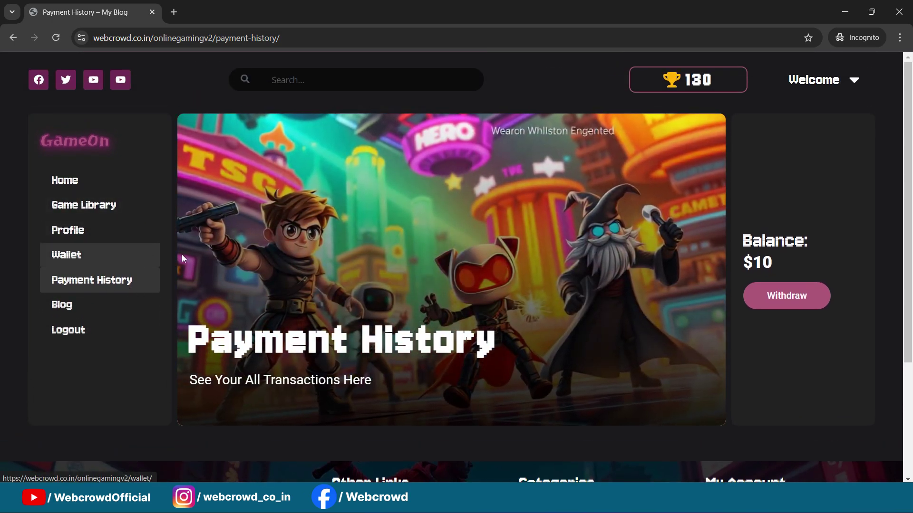
# Return to the Home page and briefly highlight the Top Earners heading
pyautogui.click(58, 149)
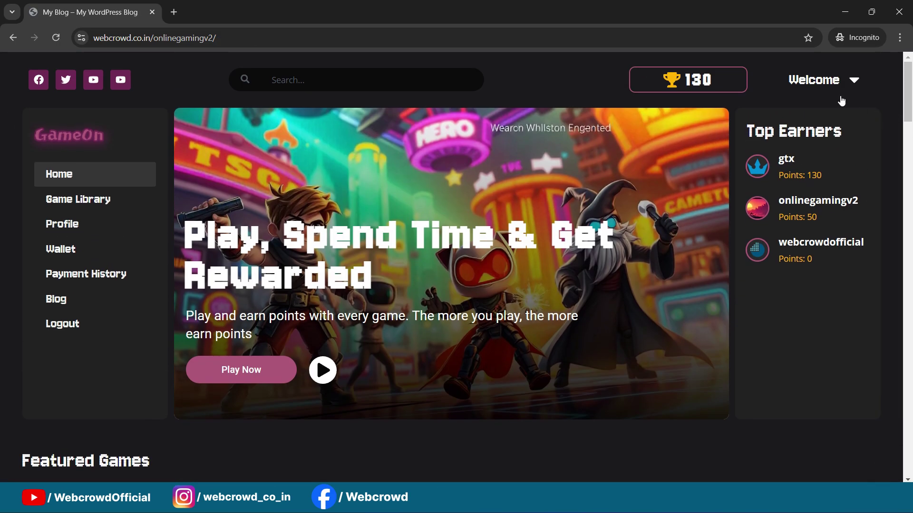
pyautogui.moveTo(745, 135); pyautogui.dragTo(850, 135)
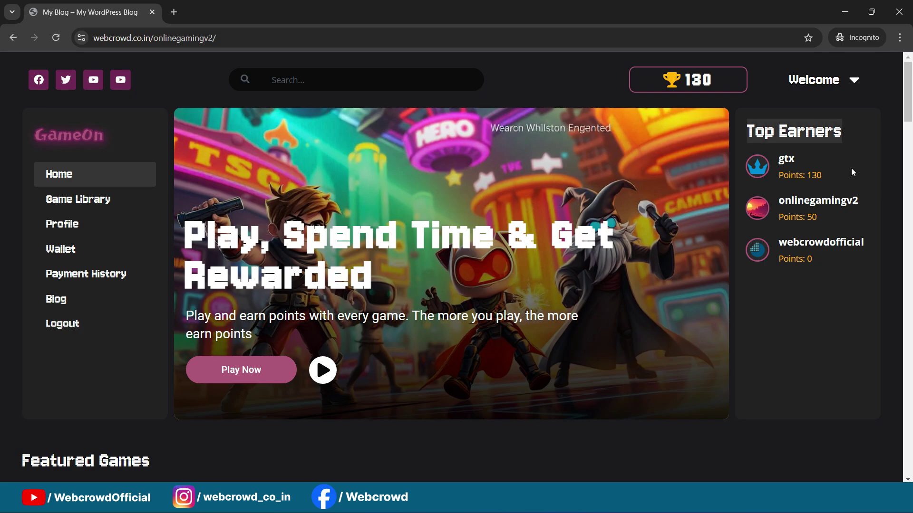
pyautogui.click(802, 152)
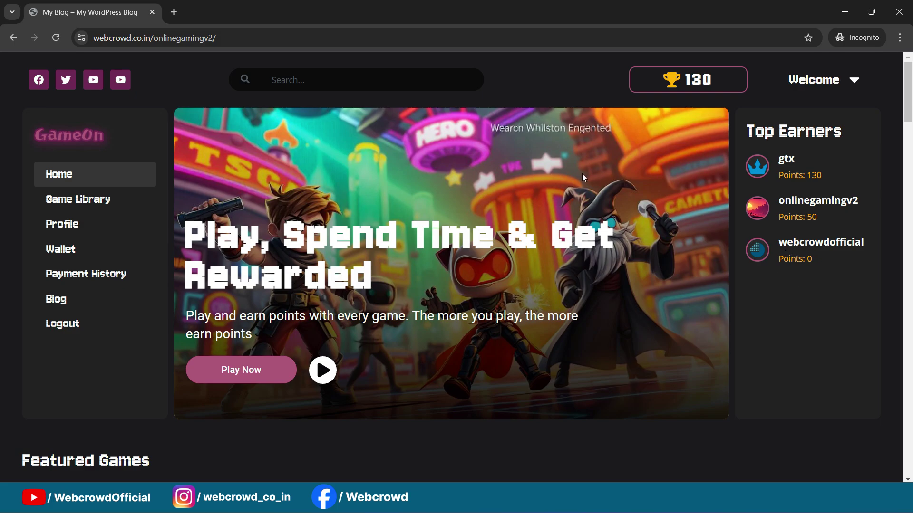
# Look over the home page's game sections and examine the Top Earners ranking
pyautogui.scroll(-8, 602, 257)
pyautogui.scroll(8, 642, 236)
pyautogui.scroll(-1, 813, 186)
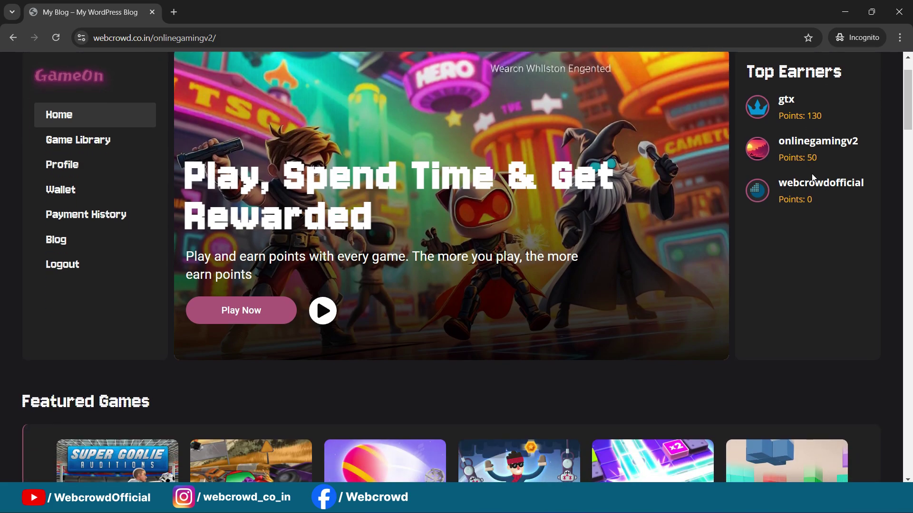
pyautogui.scroll(1, 797, 192)
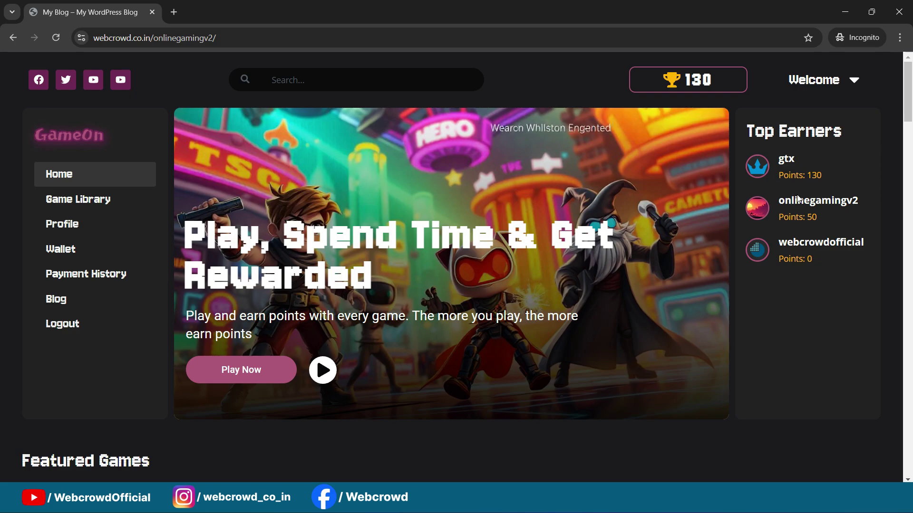
pyautogui.scroll(-1, 825, 158)
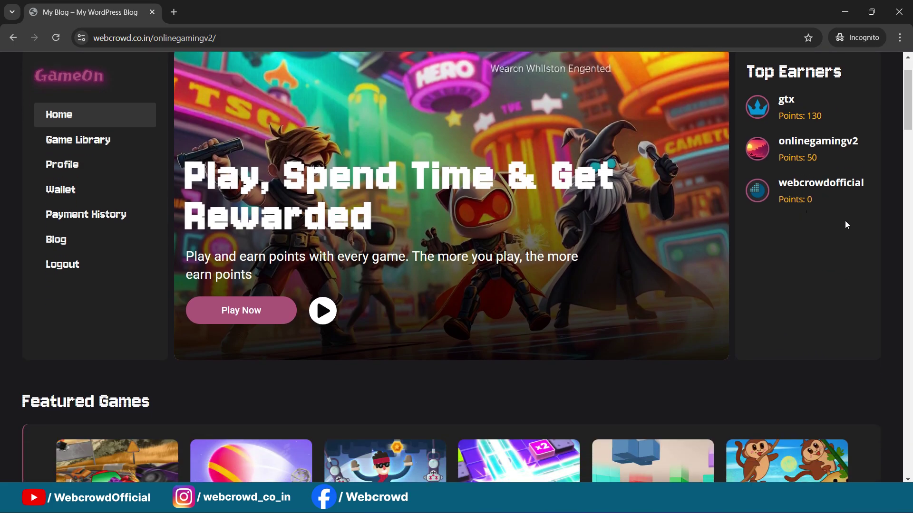
pyautogui.scroll(1, 846, 222)
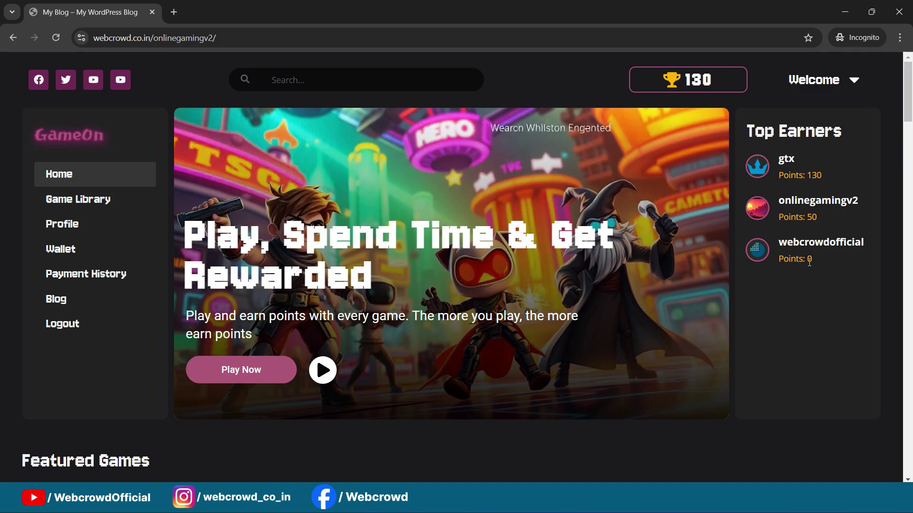
pyautogui.scroll(-1, 808, 170)
pyautogui.scroll(1, 807, 204)
# Filter Browse Games by Arcade, Games, Action, Adventure, Puzzle & Logic and Sports & Racing in turn, ending on All
pyautogui.scroll(-10, 649, 200)
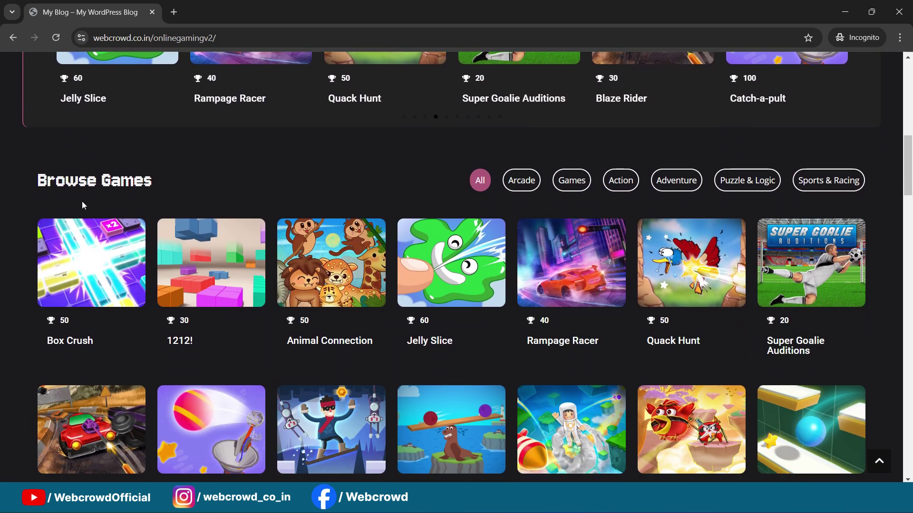
pyautogui.click(520, 185)
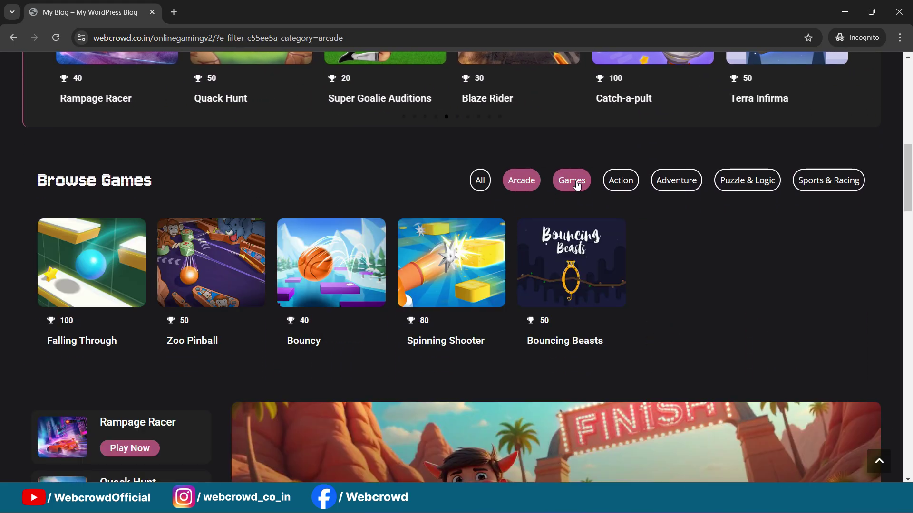
pyautogui.click(572, 182)
pyautogui.click(620, 181)
pyautogui.click(677, 186)
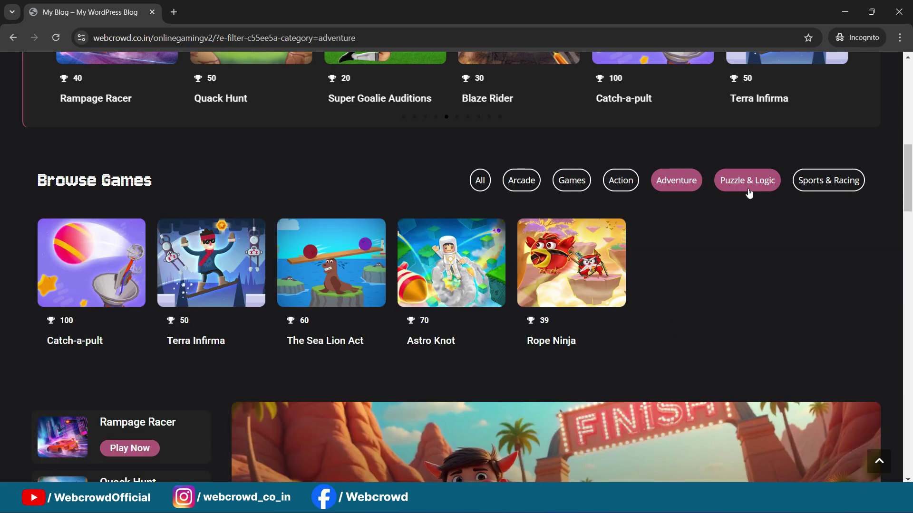
pyautogui.click(747, 188)
pyautogui.click(828, 182)
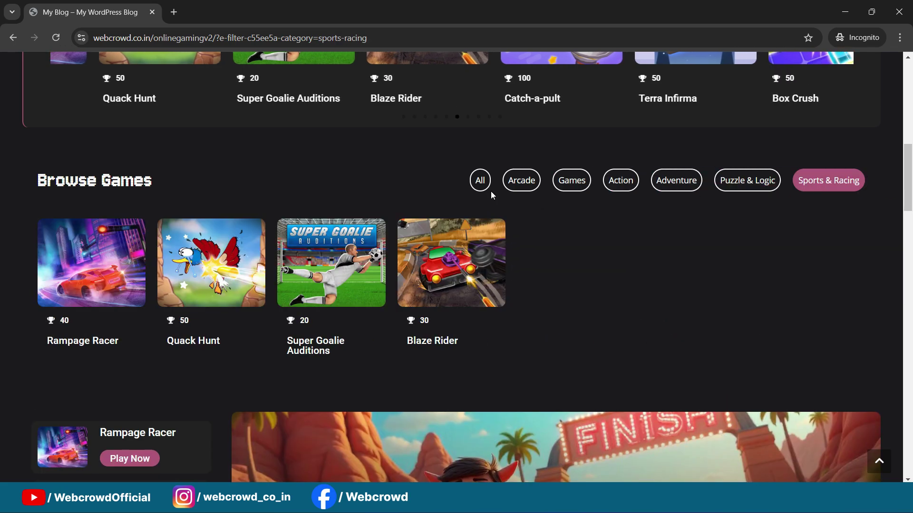
pyautogui.click(481, 183)
# Examine the home page's racing games banner, Rewards and Points System, platform statistics, user testimonials and subscription section
pyautogui.scroll(-5, 563, 185)
pyautogui.scroll(-5, 561, 184)
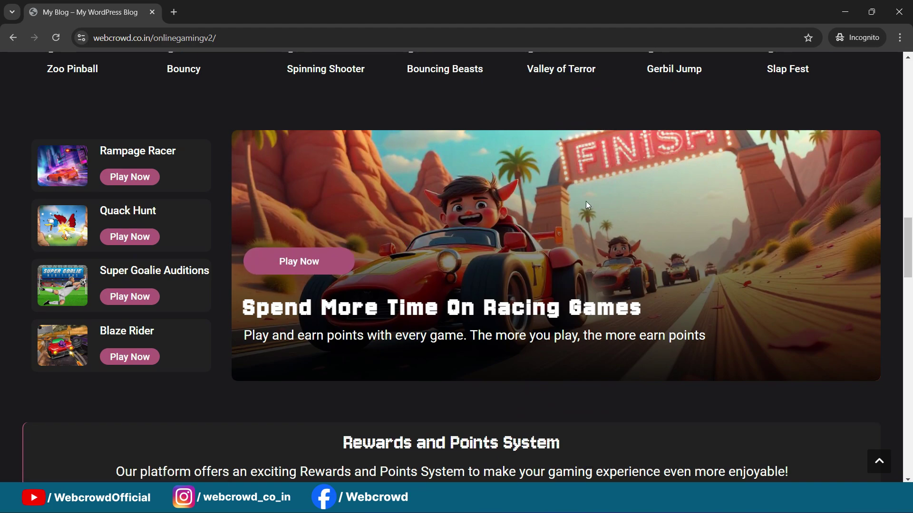
pyautogui.scroll(-5, 587, 201)
pyautogui.scroll(-4, 559, 216)
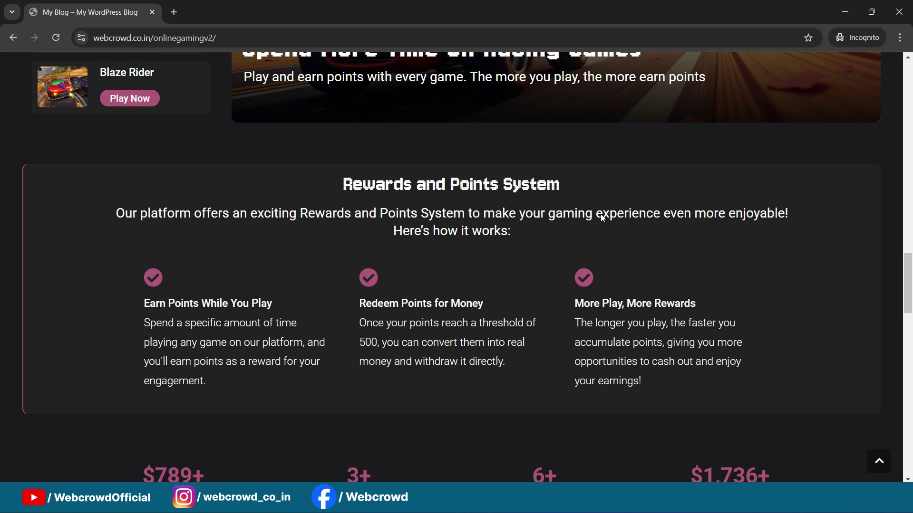
pyautogui.scroll(-1, 561, 143)
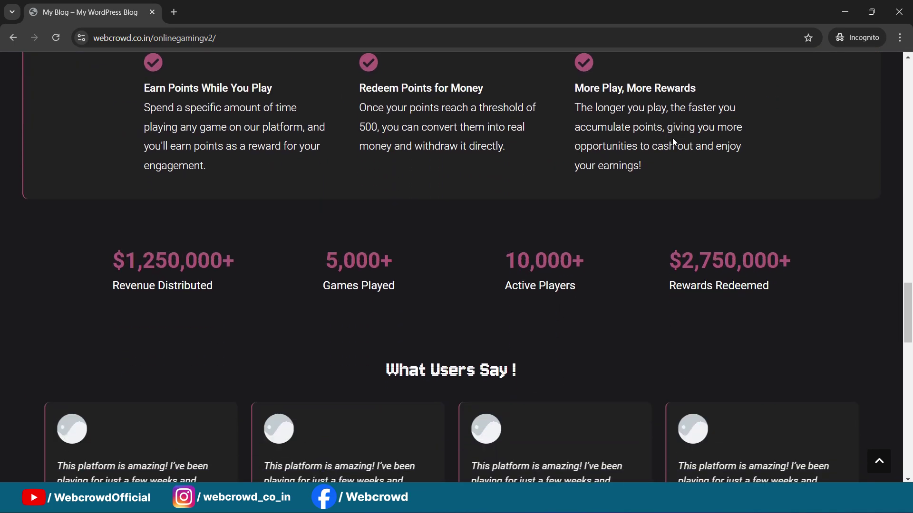
pyautogui.scroll(-2, 480, 236)
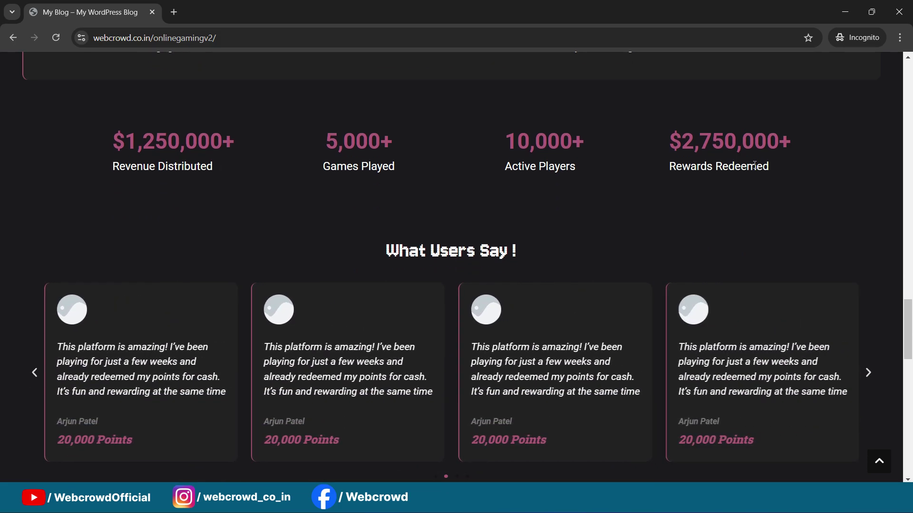
pyautogui.scroll(-2, 489, 199)
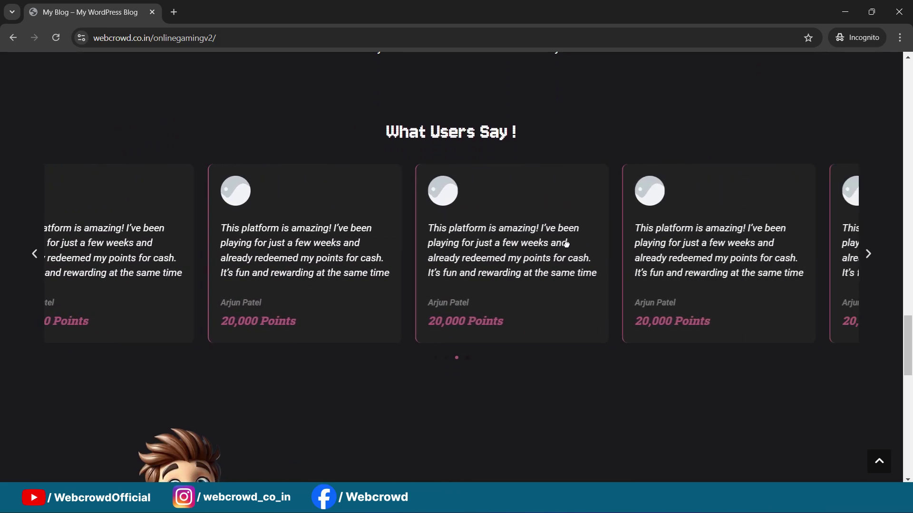
pyautogui.scroll(-2, 566, 220)
pyautogui.scroll(-3, 686, 202)
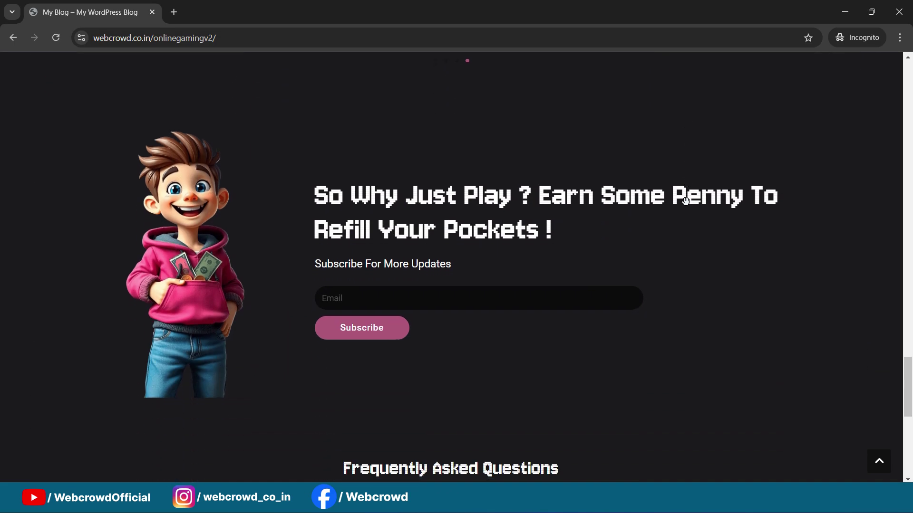
# Look over the Frequently Asked Questions and the footer's link columns at the end of the home page
pyautogui.scroll(-4, 546, 185)
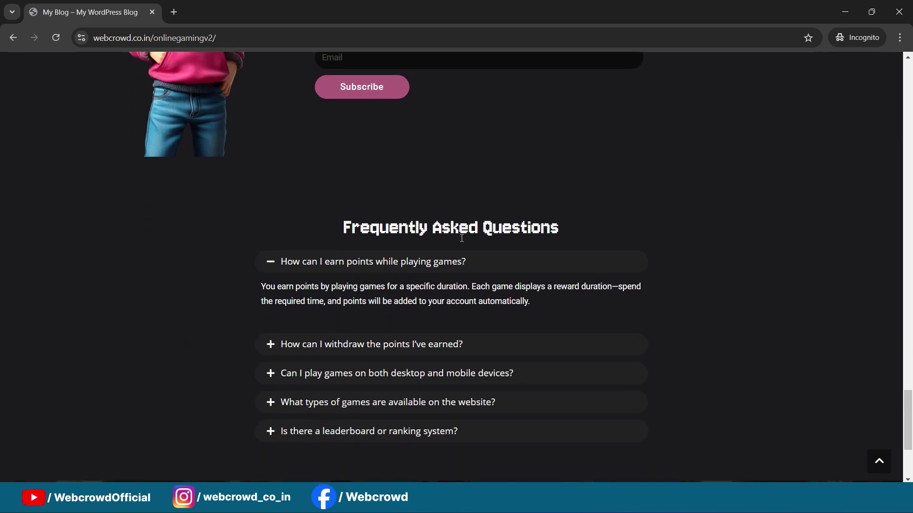
pyautogui.scroll(-2, 583, 191)
pyautogui.scroll(-1, 584, 196)
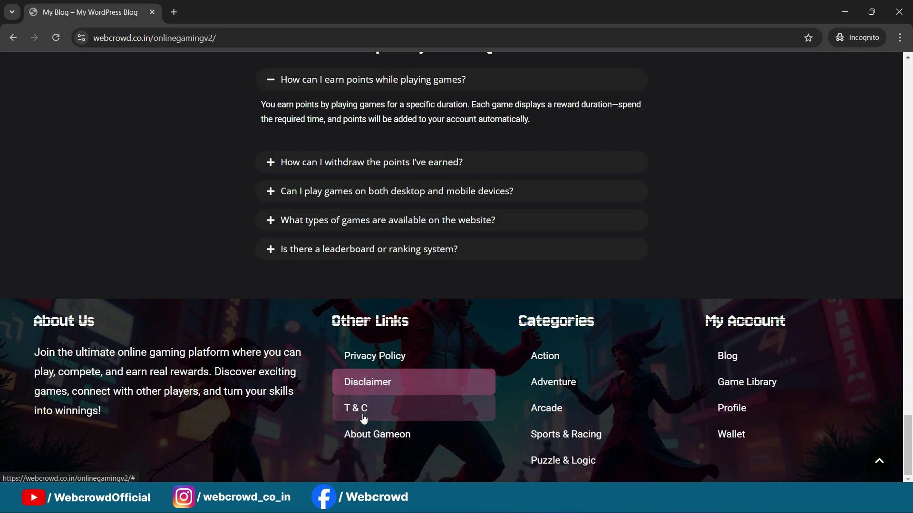
# Open the About Gameon page from the footer's Other Links and look over its introduction and feature cards
pyautogui.click(369, 434)
pyautogui.scroll(-2, 632, 177)
pyautogui.scroll(-9, 644, 184)
pyautogui.scroll(3, 643, 185)
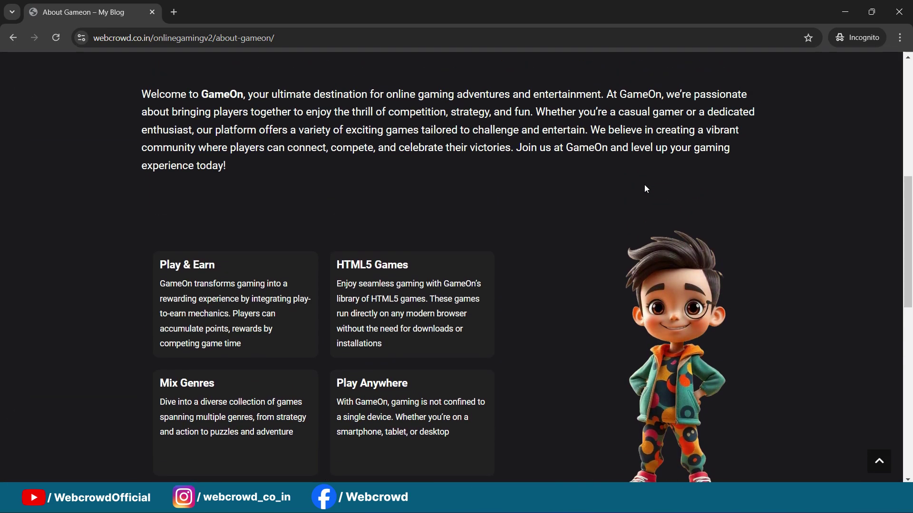
pyautogui.scroll(8, 647, 189)
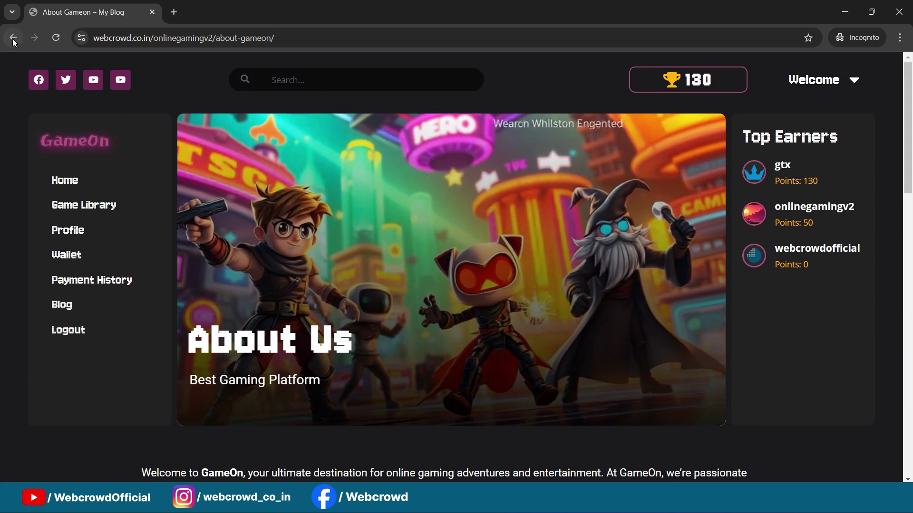
# Go back to the home page and review its sections from the opening banner through the footer
pyautogui.click(13, 39)
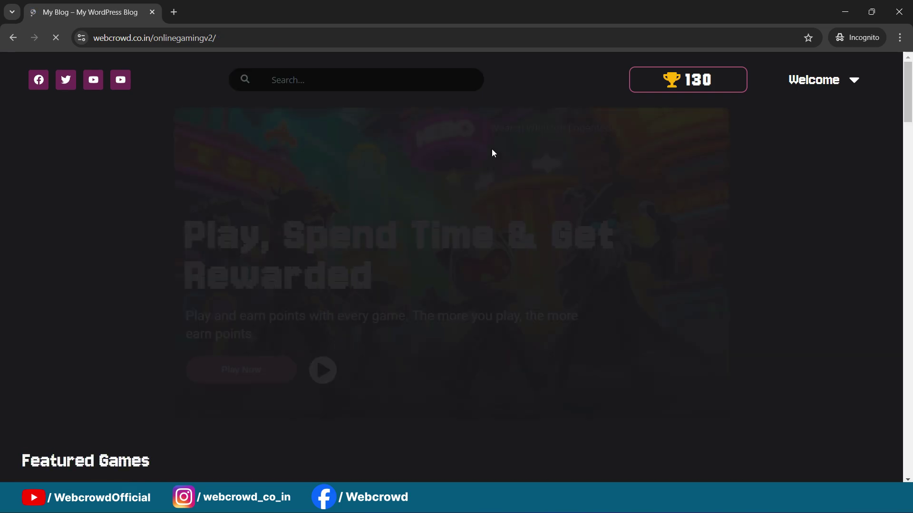
pyautogui.scroll(-1, 304, 159)
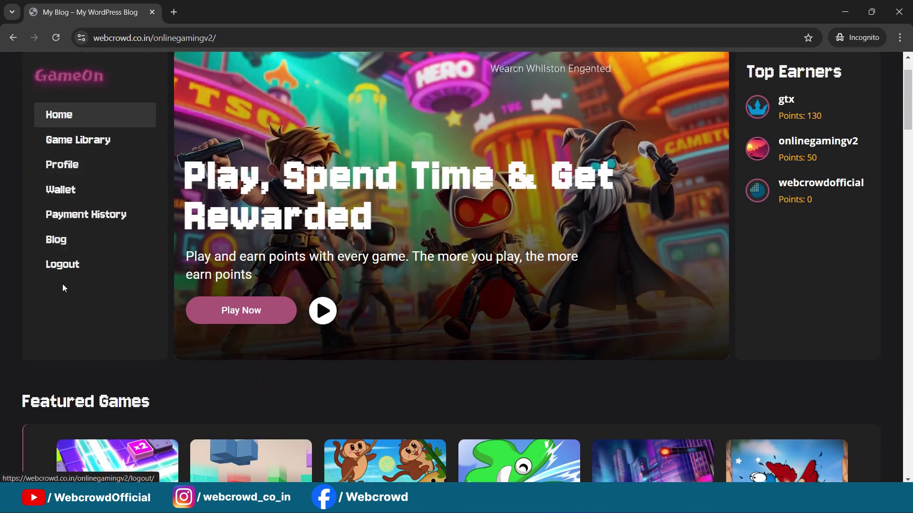
pyautogui.scroll(-20, 603, 156)
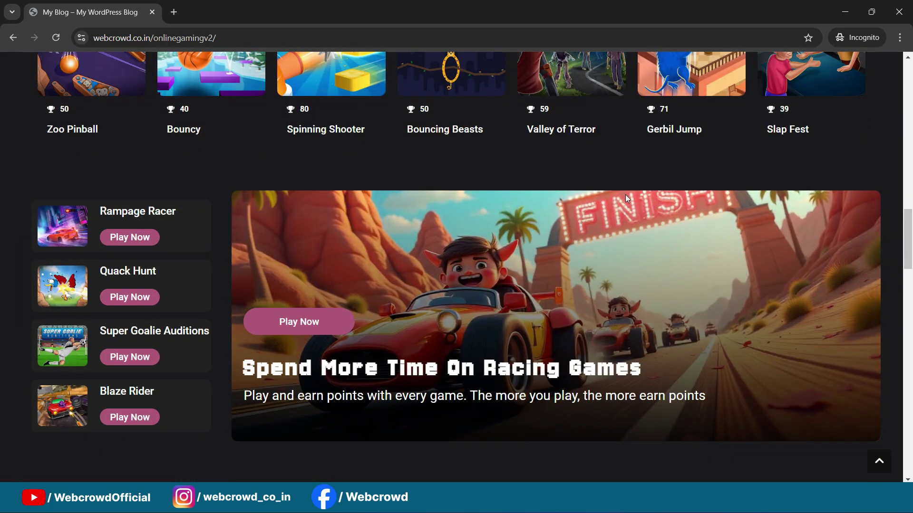
pyautogui.scroll(9, 626, 195)
pyautogui.scroll(-10, 626, 195)
pyautogui.scroll(-9, 627, 195)
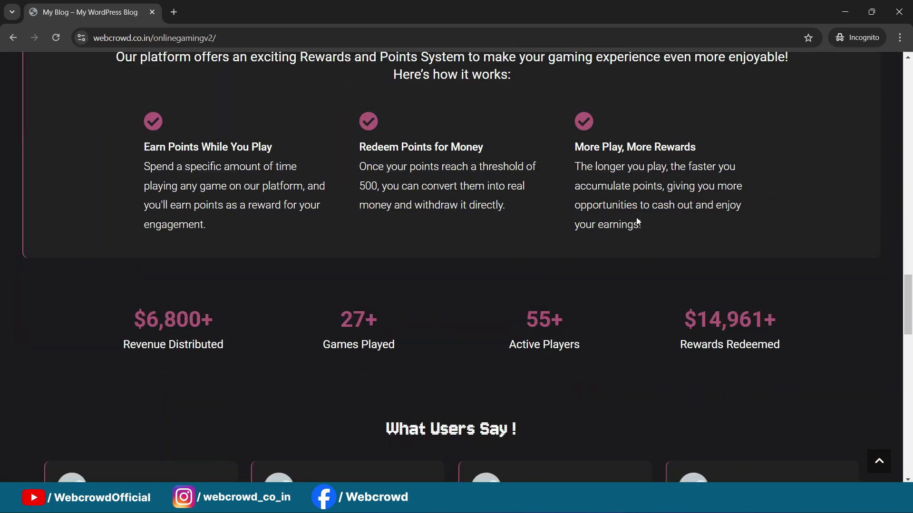
pyautogui.scroll(-10, 632, 209)
pyautogui.scroll(-10, 635, 219)
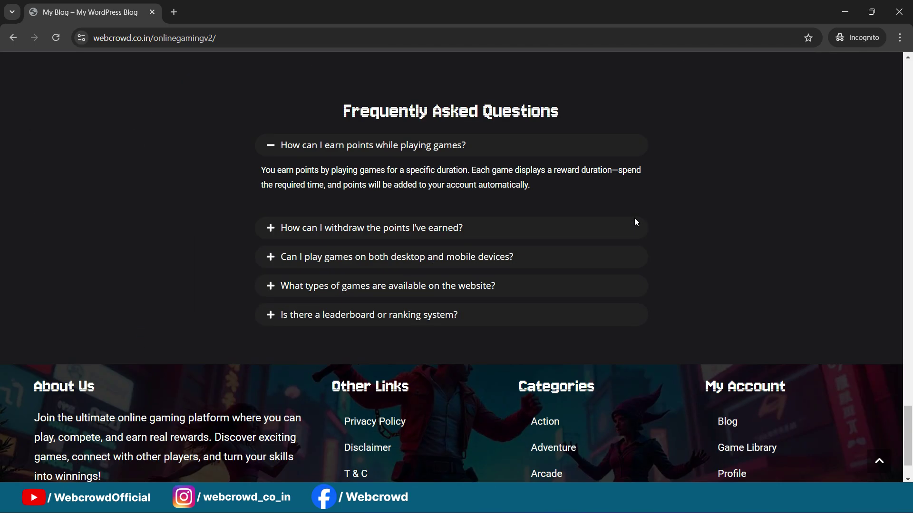
pyautogui.moveTo(908, 443); pyautogui.dragTo(908, 71)
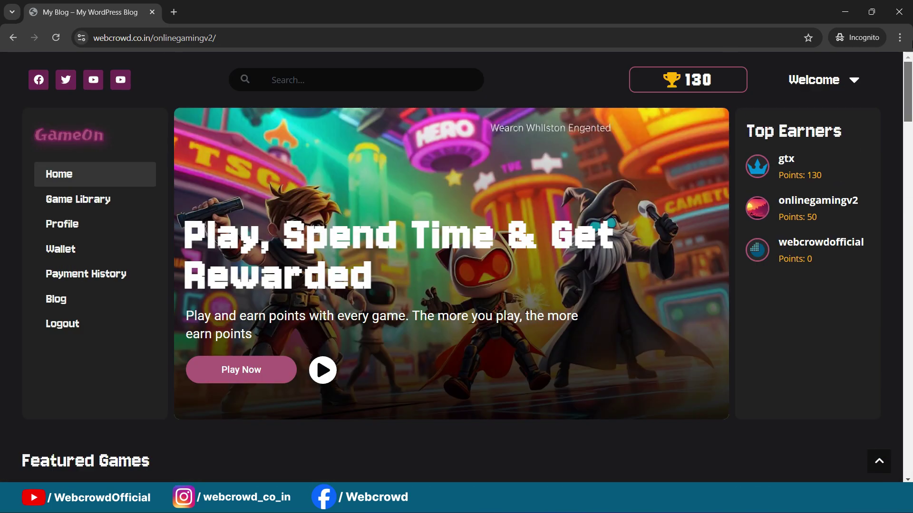
# Inspect the home page in a 430-pixel-wide responsive mobile layout, check its menu and sections, and close the developer tools
pyautogui.scroll(-5, 424, 211)
pyautogui.rightClick(423, 213)
pyautogui.click(468, 453)
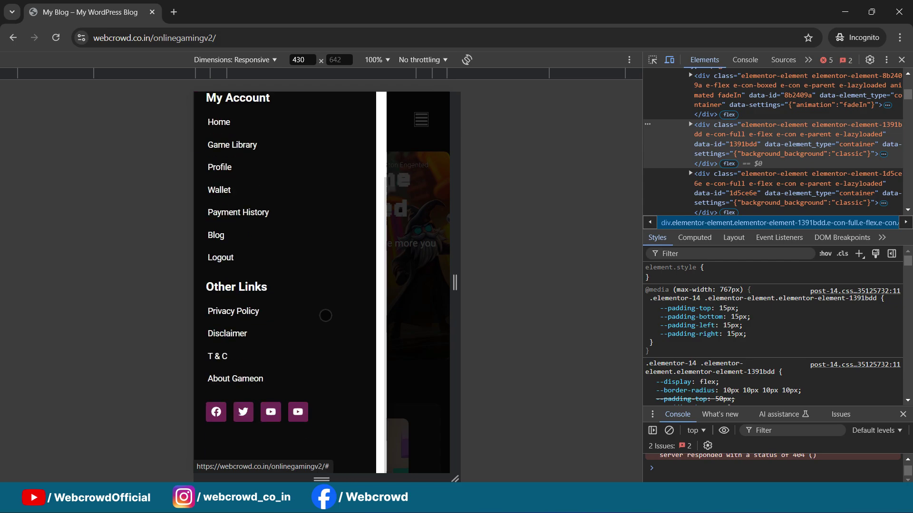
pyautogui.click(421, 183)
pyautogui.scroll(-8, 347, 186)
pyautogui.scroll(-15, 347, 186)
pyautogui.scroll(-20, 349, 208)
pyautogui.scroll(-7, 350, 208)
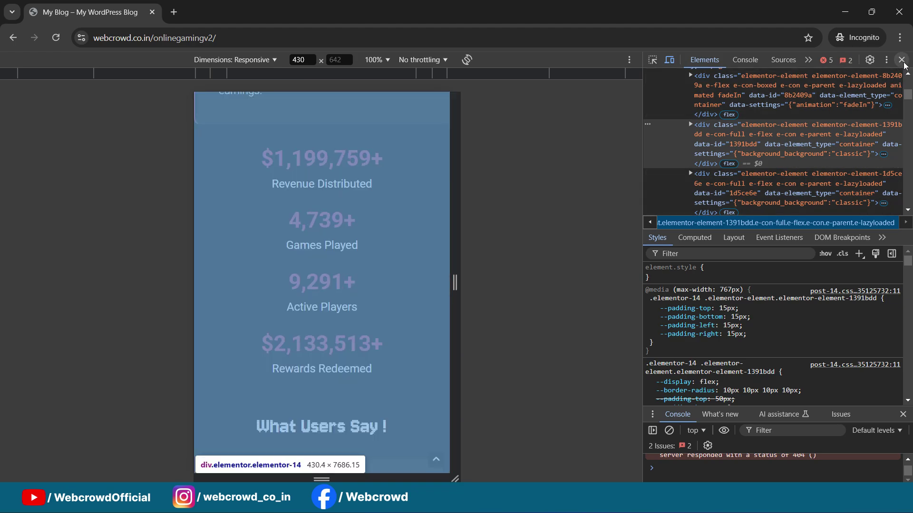
pyautogui.click(902, 60)
pyautogui.scroll(10, 681, 238)
pyautogui.scroll(4, 837, 319)
pyautogui.scroll(20, 675, 219)
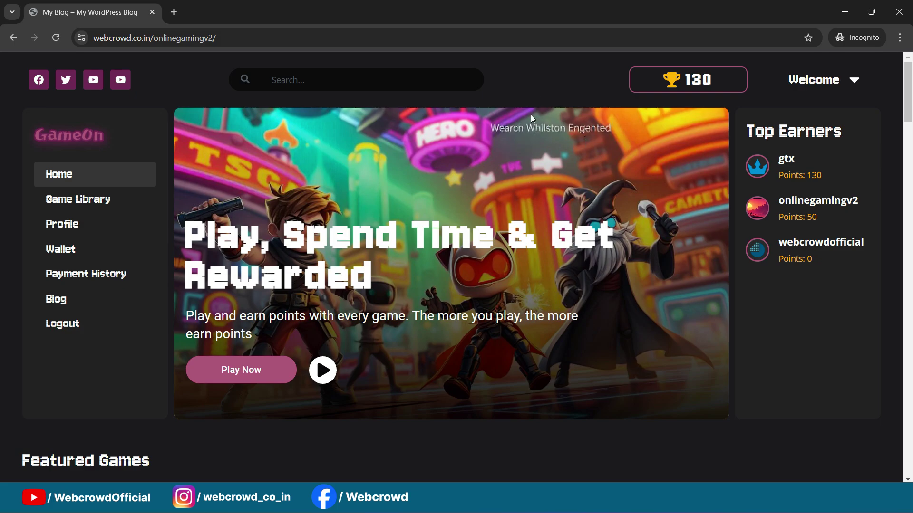
pyautogui.scroll(-3, 555, 101)
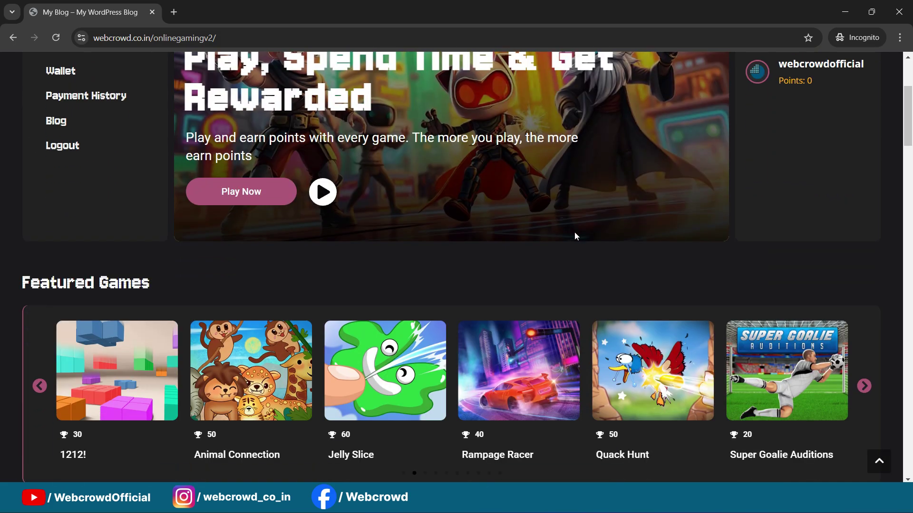
pyautogui.scroll(3, 575, 228)
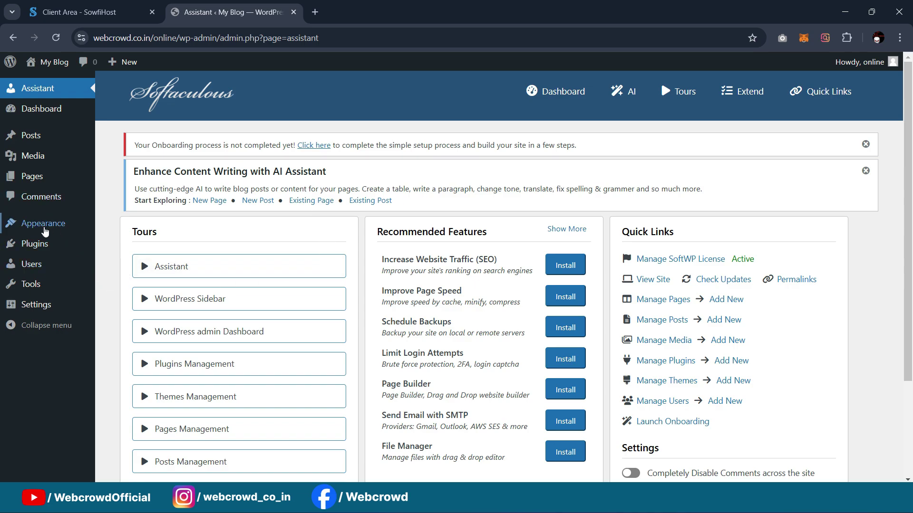
# In the WordPress admin, go to adding a new theme and search the themes for "ocean wp"
pyautogui.moveTo(42, 226)
pyautogui.click(116, 227)
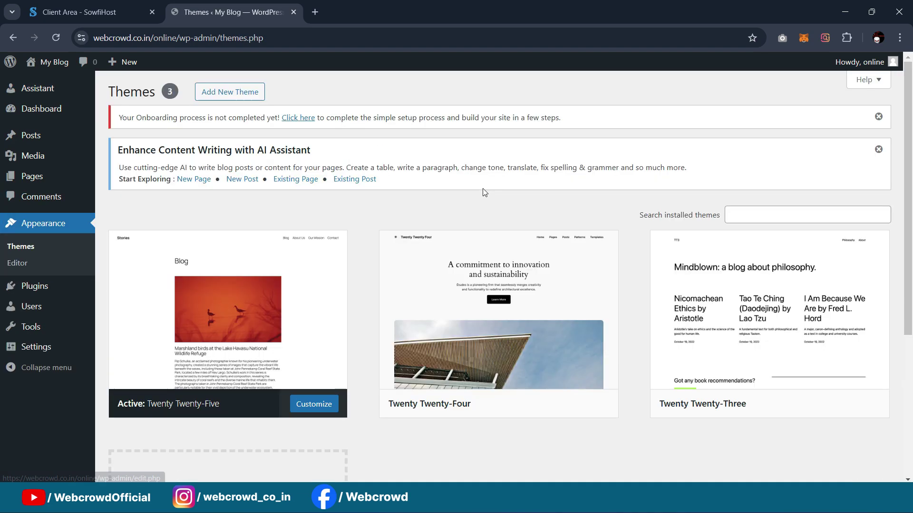
pyautogui.click(230, 97)
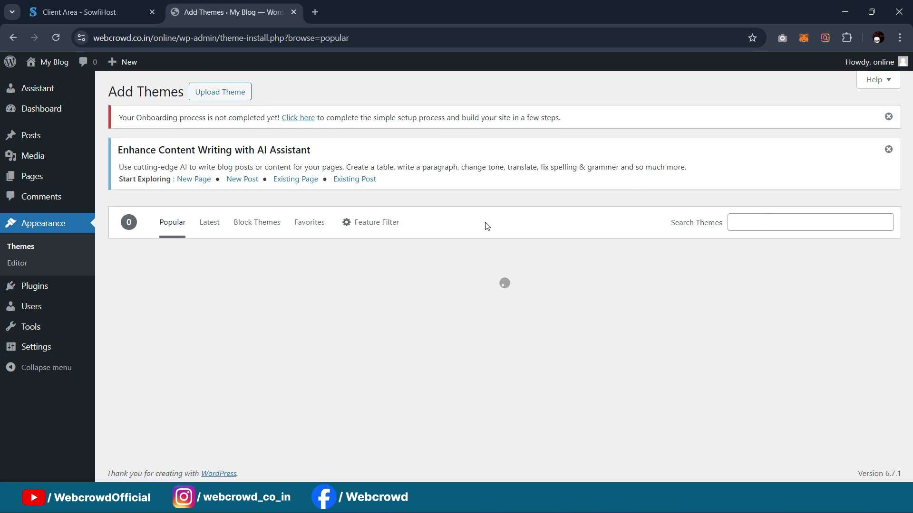
pyautogui.scroll(-1, 594, 178)
pyautogui.click(743, 168)
pyautogui.write('o')
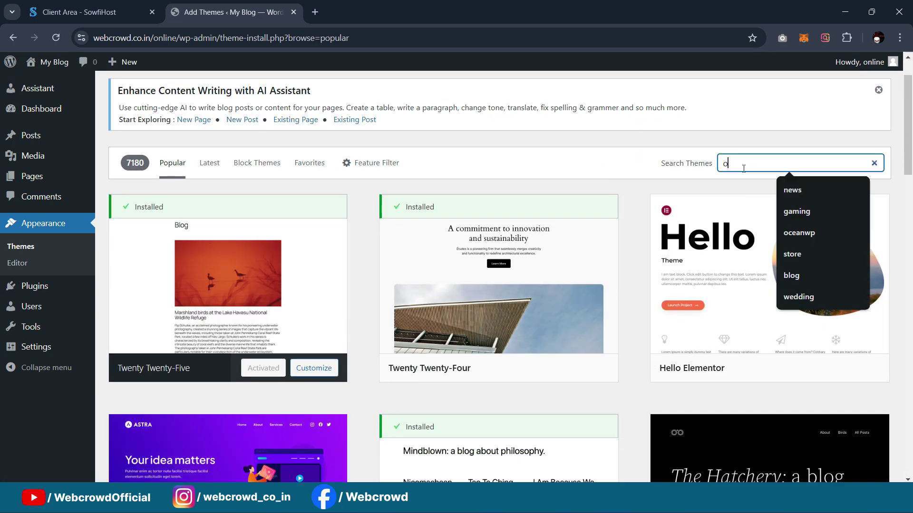
pyautogui.write('cean wp')
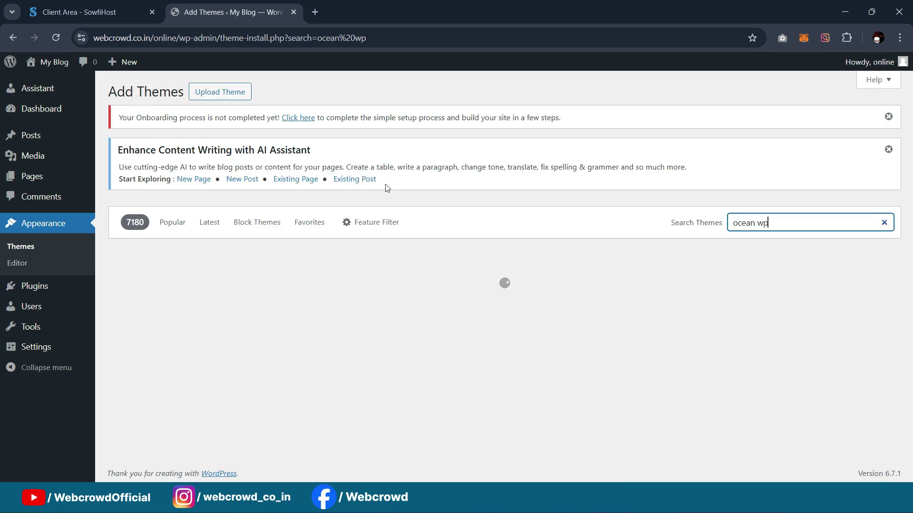
# Install the OceanWP theme from the search results and activate it
pyautogui.scroll(-1, 336, 328)
pyautogui.moveTo(264, 377)
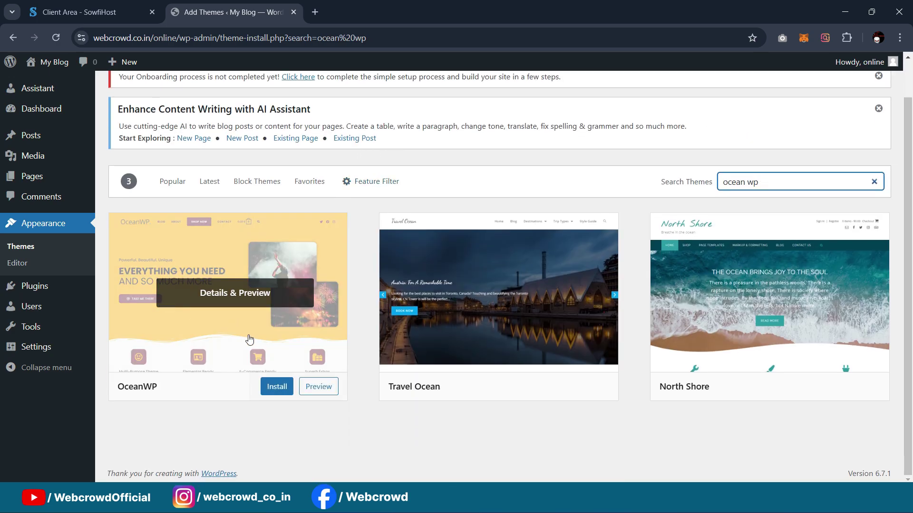
pyautogui.click(270, 386)
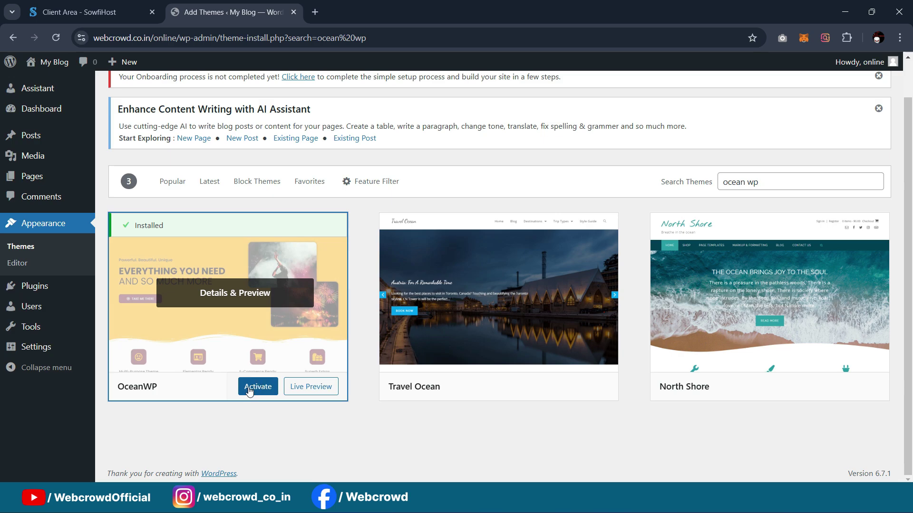
pyautogui.click(253, 387)
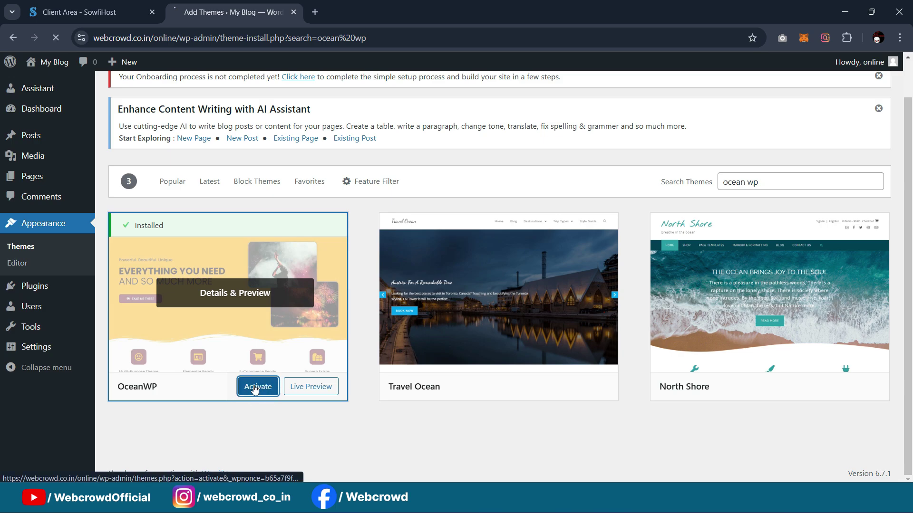
pyautogui.scroll(1, 306, 252)
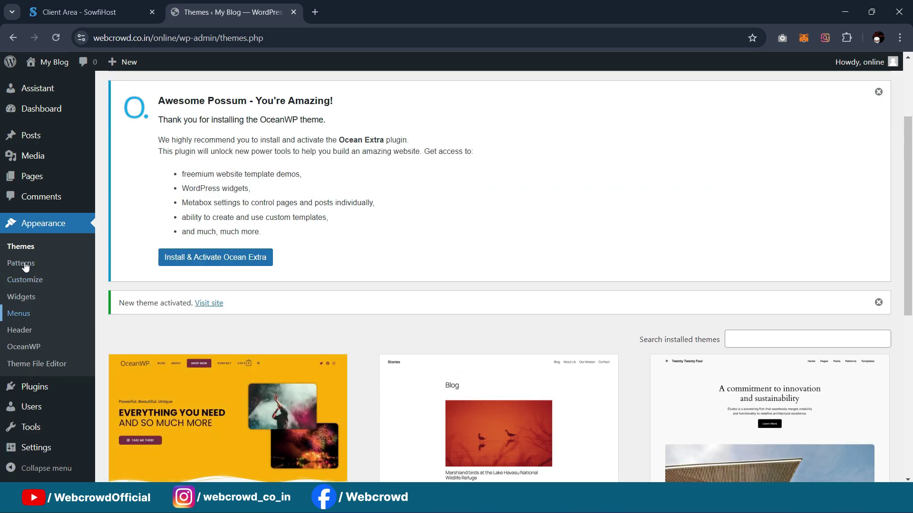
# Search the plugins available to add for "elementor" and install Elementor Website Builder
pyautogui.scroll(-1, 57, 363)
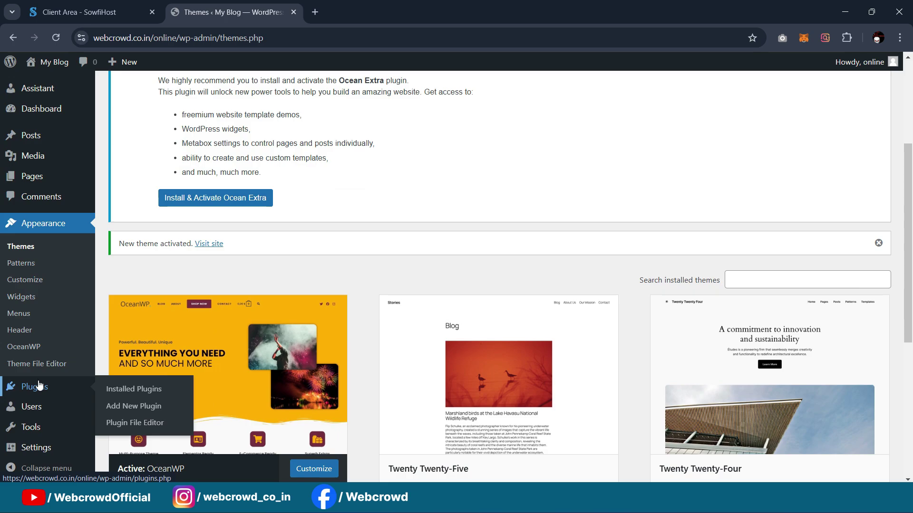
pyautogui.click(129, 406)
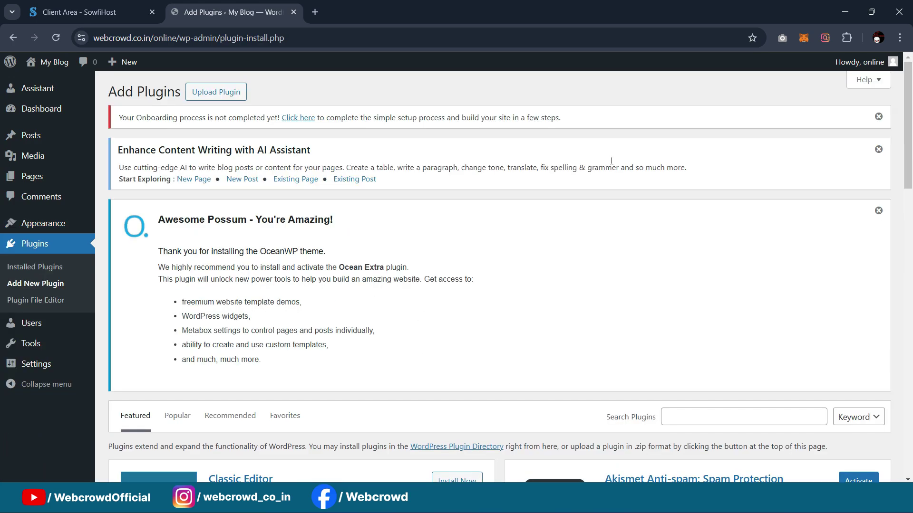
pyautogui.scroll(-5, 612, 162)
pyautogui.click(692, 265)
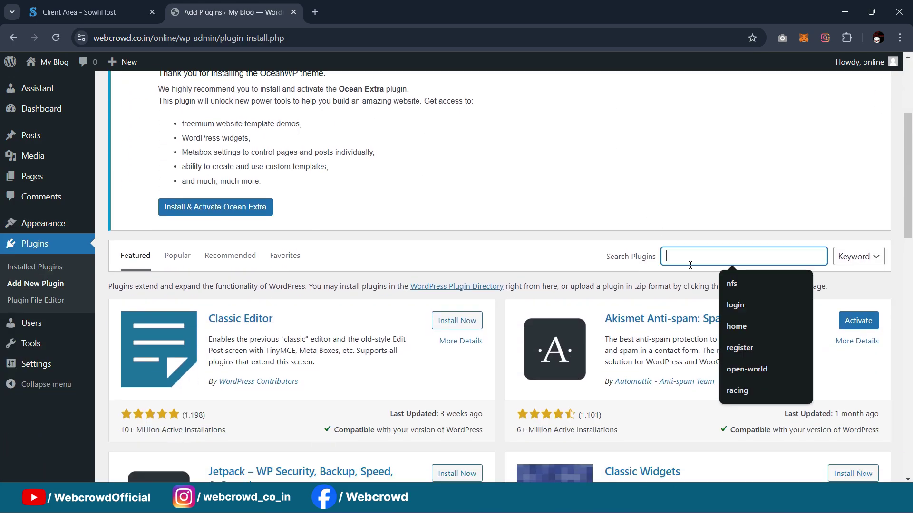
pyautogui.write('Ele')
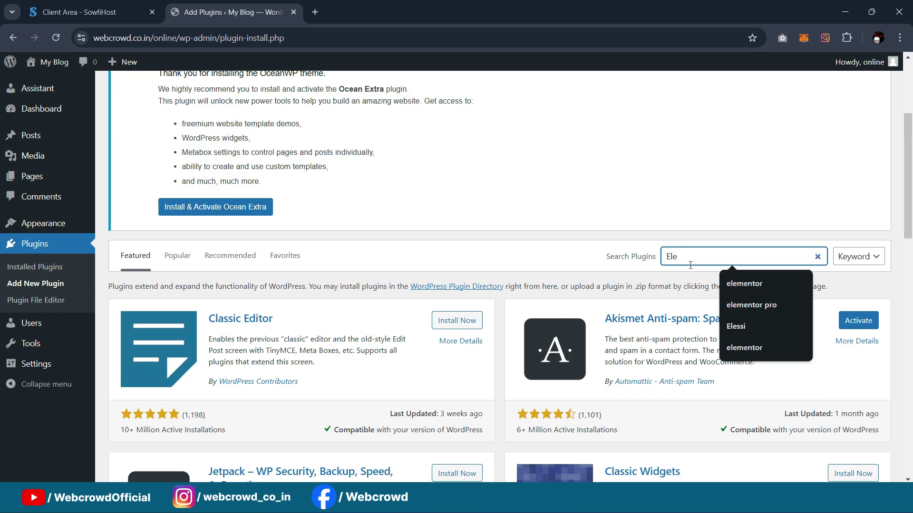
pyautogui.click(725, 281)
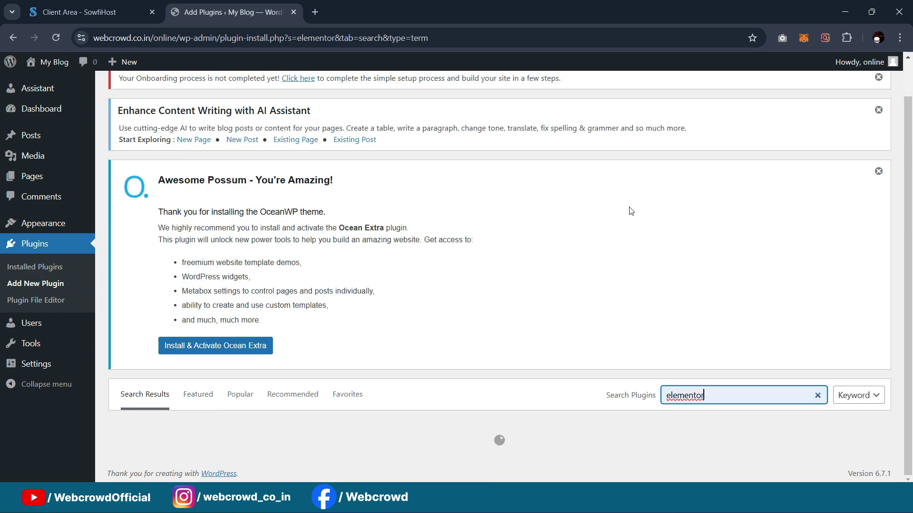
pyautogui.scroll(-6, 463, 209)
pyautogui.click(464, 205)
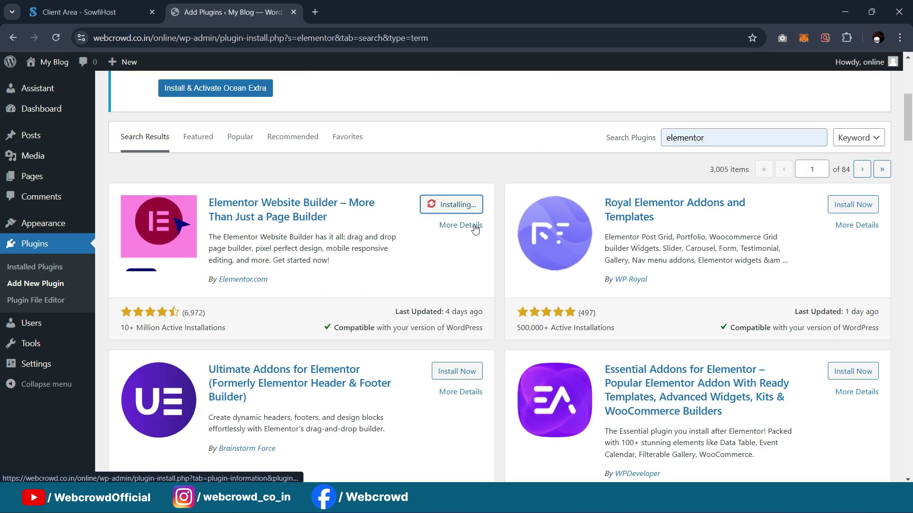
# Upload the plugin archive pro-elements (7).zip and install it
pyautogui.doubleClick(754, 137)
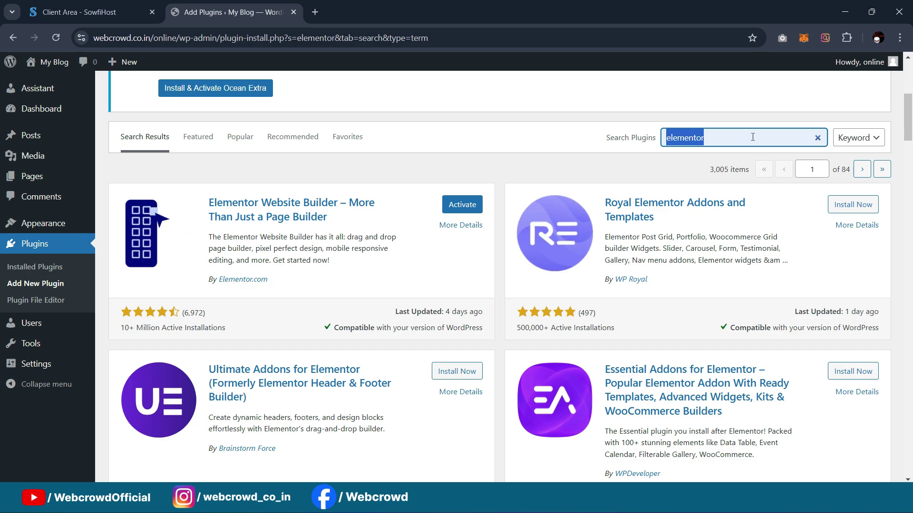
pyautogui.scroll(6, 451, 216)
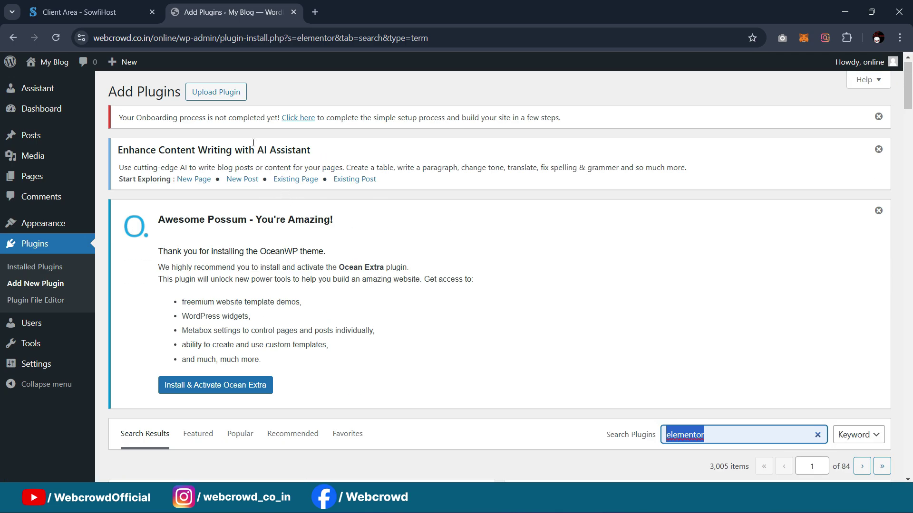
pyautogui.click(233, 93)
pyautogui.scroll(-7, 447, 163)
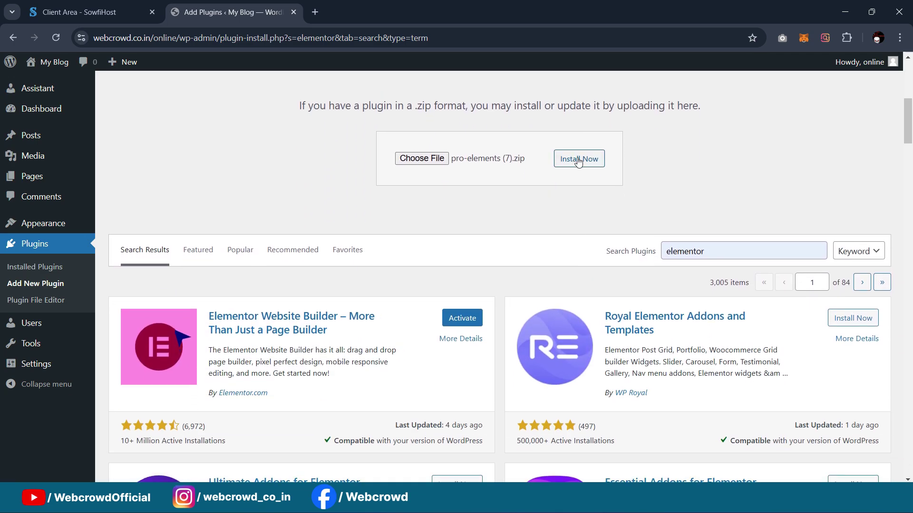
pyautogui.click(578, 160)
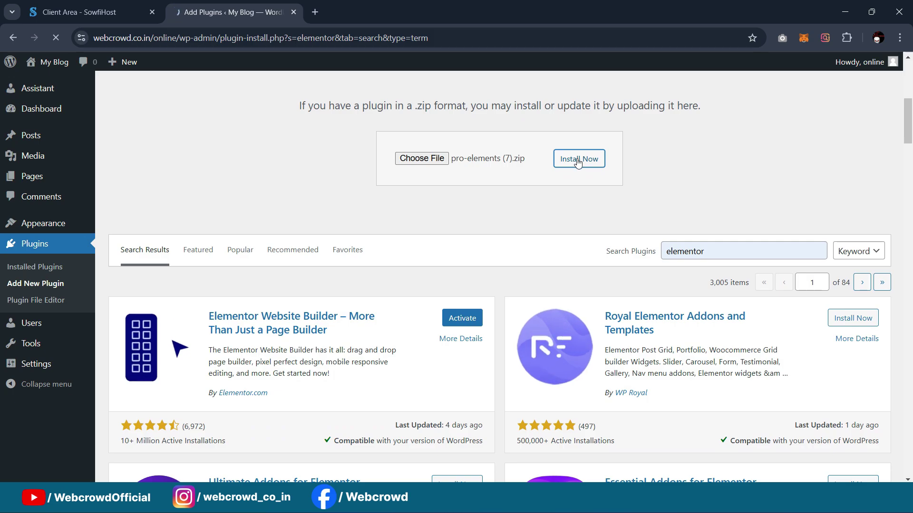
pyautogui.scroll(-1, 563, 179)
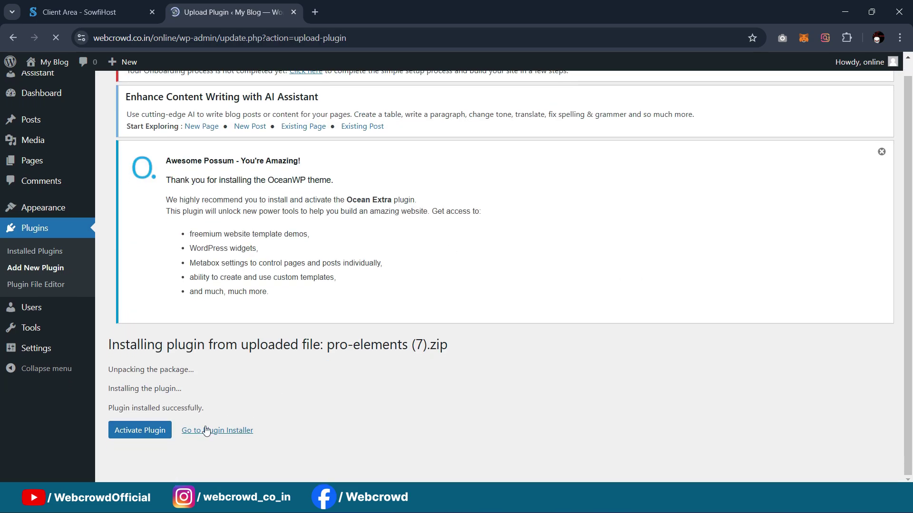
pyautogui.scroll(-1, 206, 447)
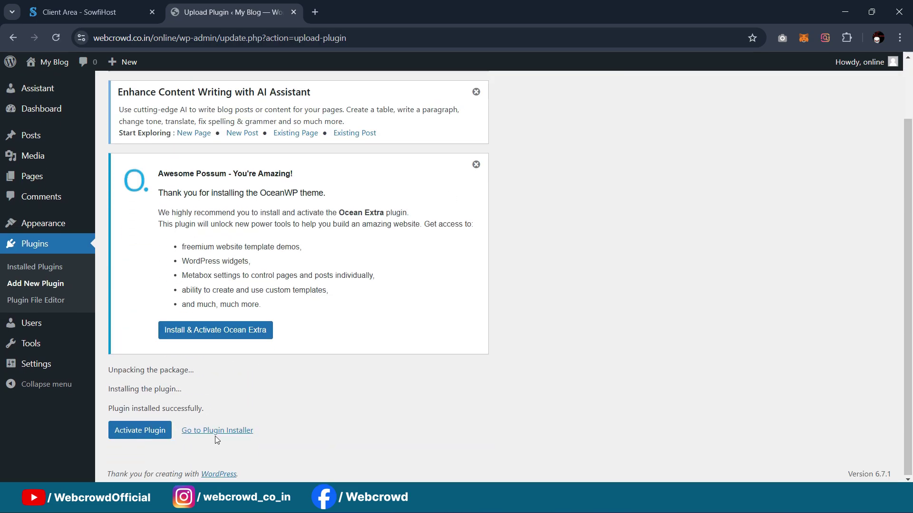
# Search the plugins available to add for "Ultimate member" and install the Ultimate Member plugin
pyautogui.click(43, 288)
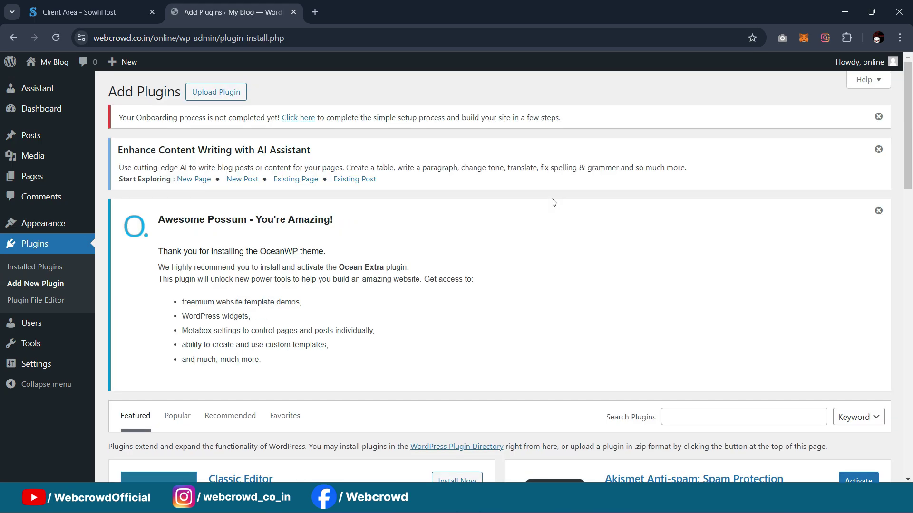
pyautogui.scroll(-3, 621, 200)
pyautogui.click(678, 261)
pyautogui.write('Ultimat')
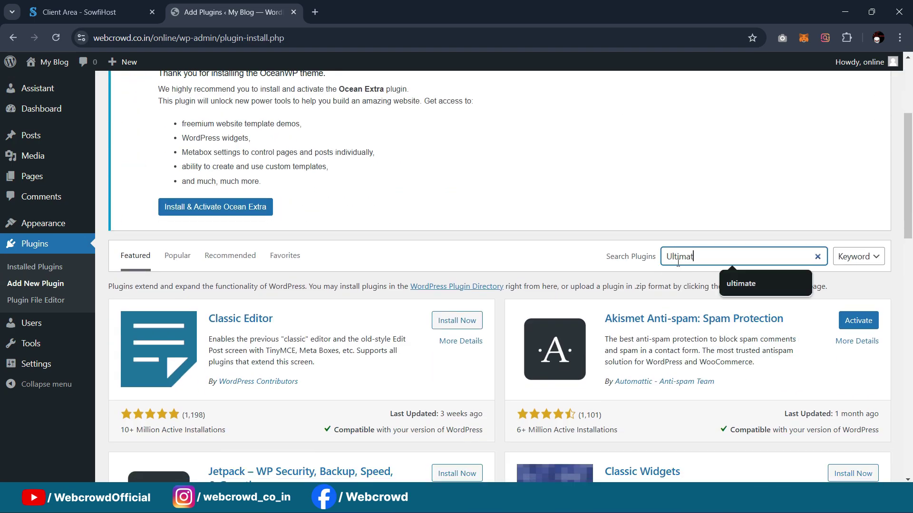
pyautogui.write('e ')
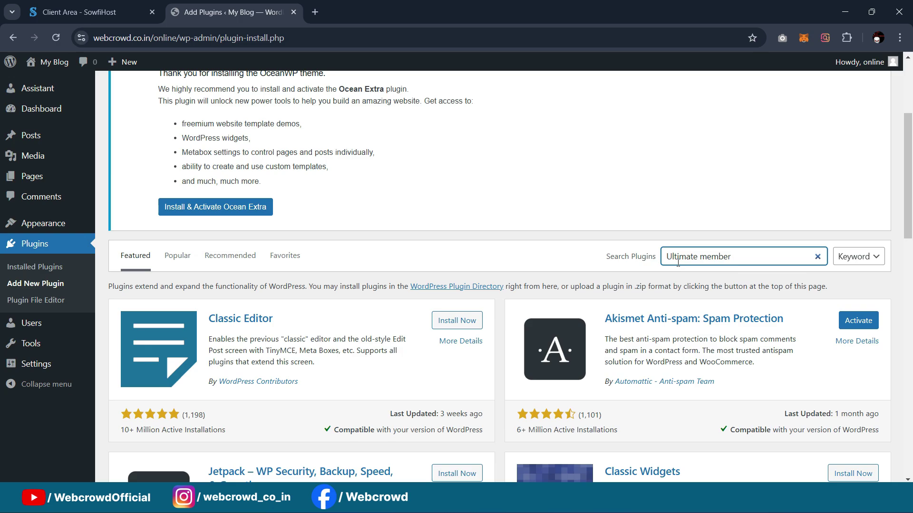
pyautogui.write('member')
pyautogui.scroll(-2, 677, 262)
pyautogui.click(454, 204)
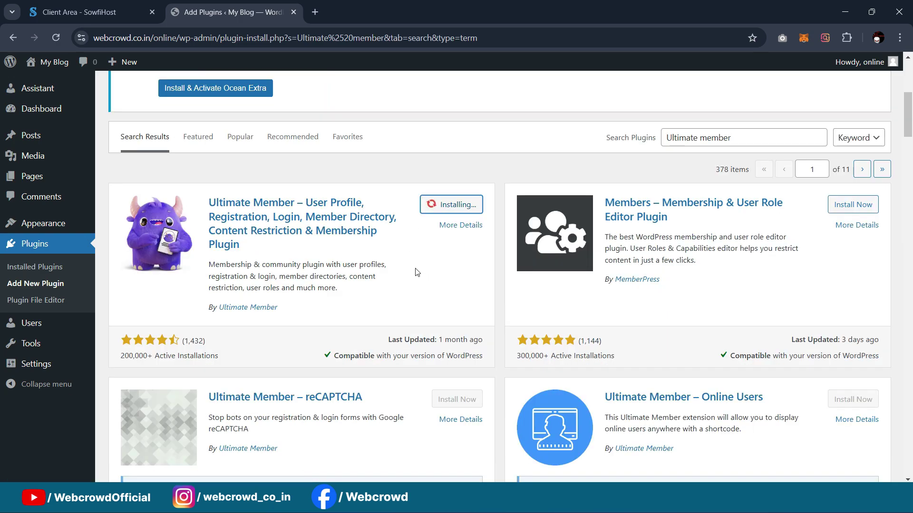
pyautogui.scroll(1, 506, 70)
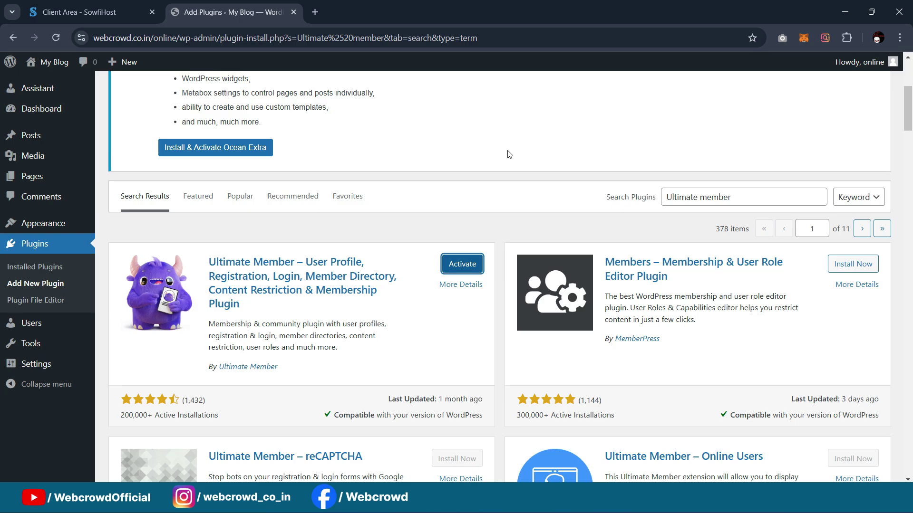
pyautogui.click(601, 235)
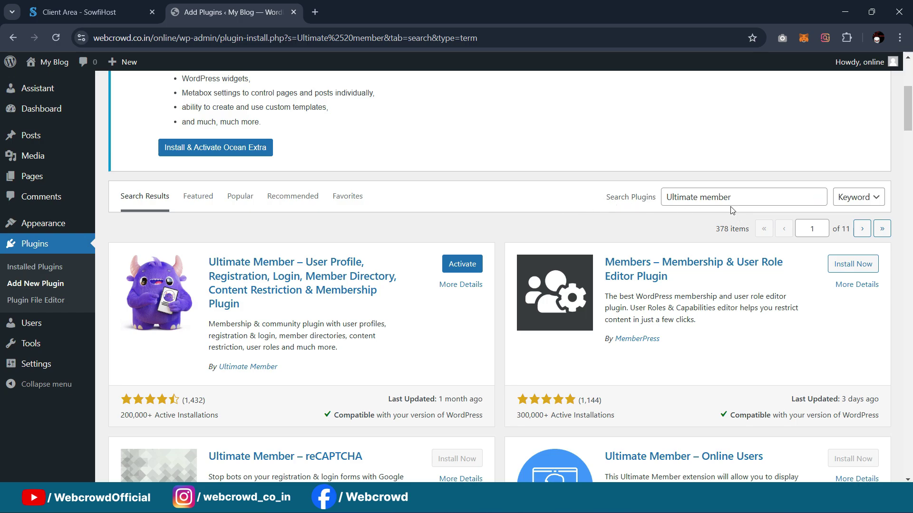
# In the installed plugins list, bulk-activate Elementor, PRO Elements and Ultimate Member
pyautogui.click(46, 274)
pyautogui.scroll(-6, 226, 196)
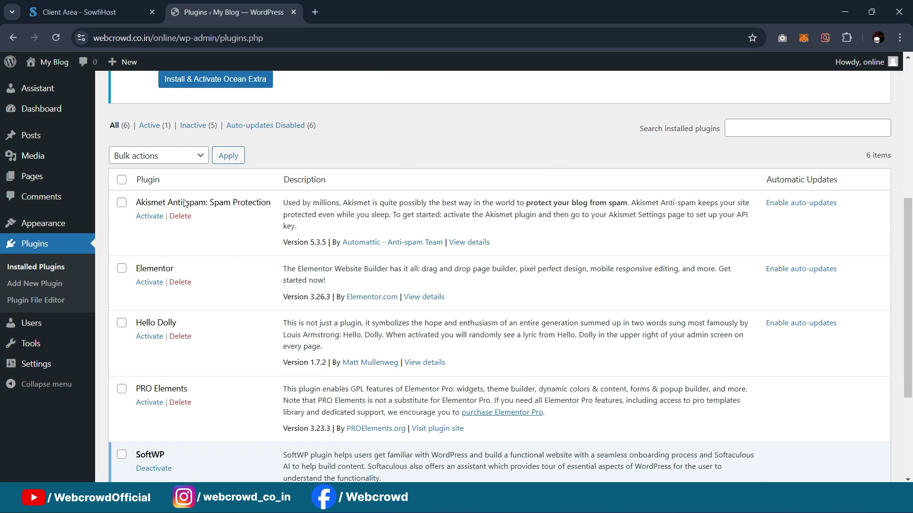
pyautogui.click(159, 157)
pyautogui.click(159, 157)
pyautogui.scroll(-2, 145, 240)
pyautogui.click(123, 150)
pyautogui.click(121, 270)
pyautogui.scroll(-1, 133, 386)
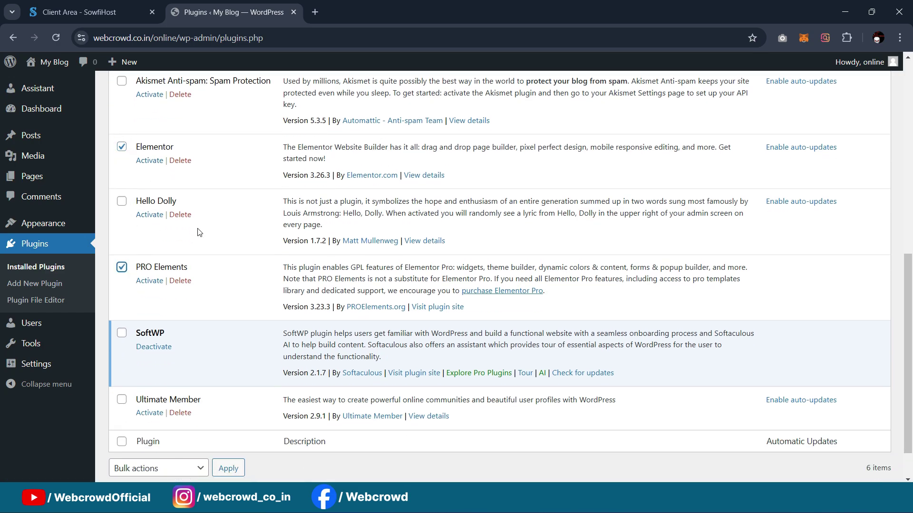
pyautogui.click(122, 352)
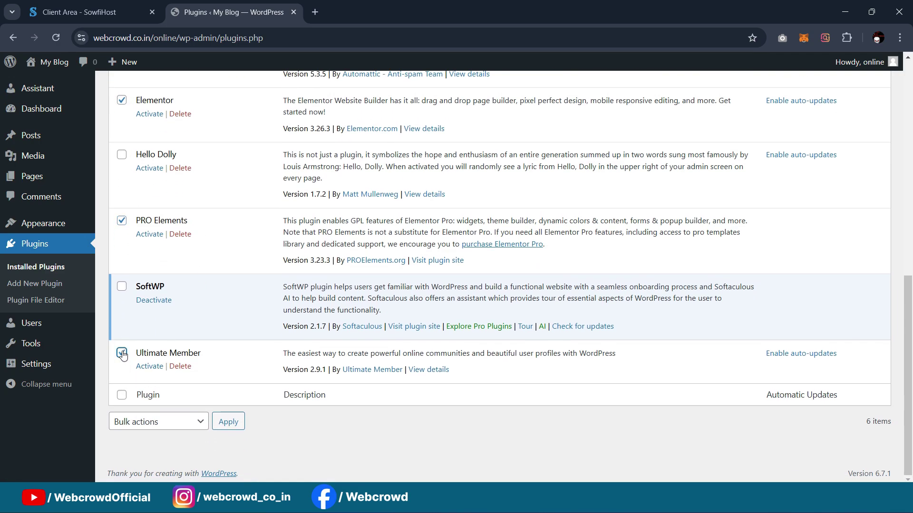
pyautogui.click(168, 422)
pyautogui.click(130, 323)
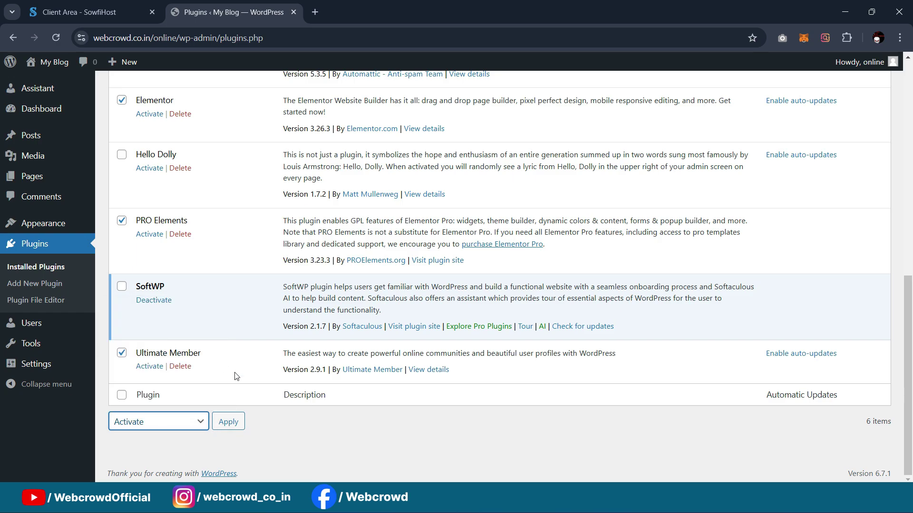
pyautogui.click(225, 428)
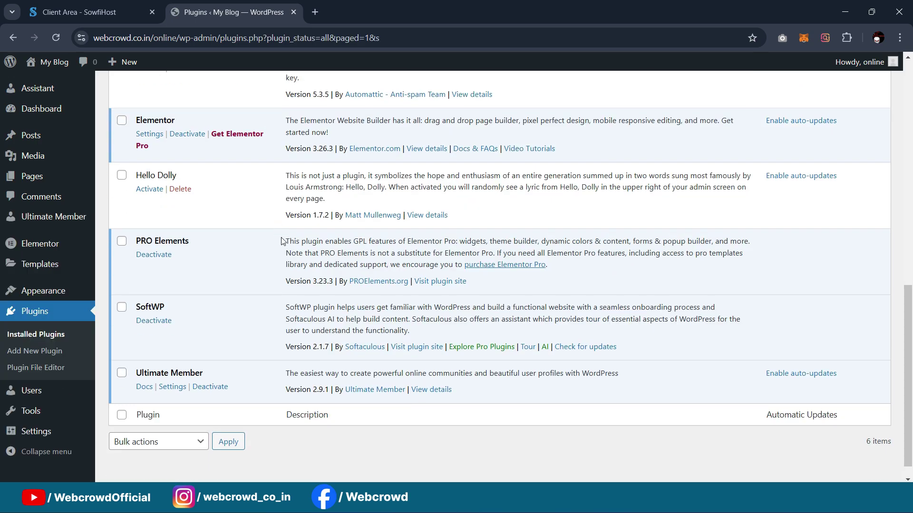
# Deactivate the SoftWP plugin, delete it together with its data, and reload the plugin list
pyautogui.click(156, 322)
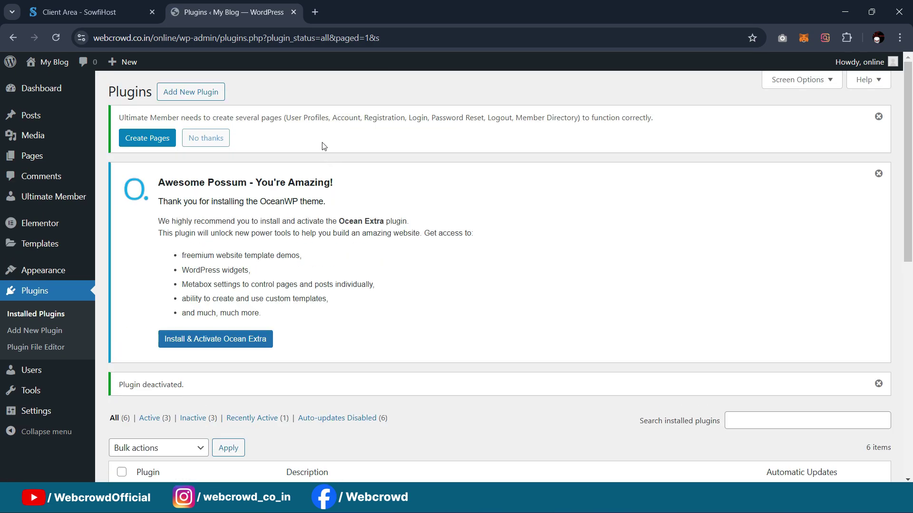
pyautogui.scroll(-10, 323, 146)
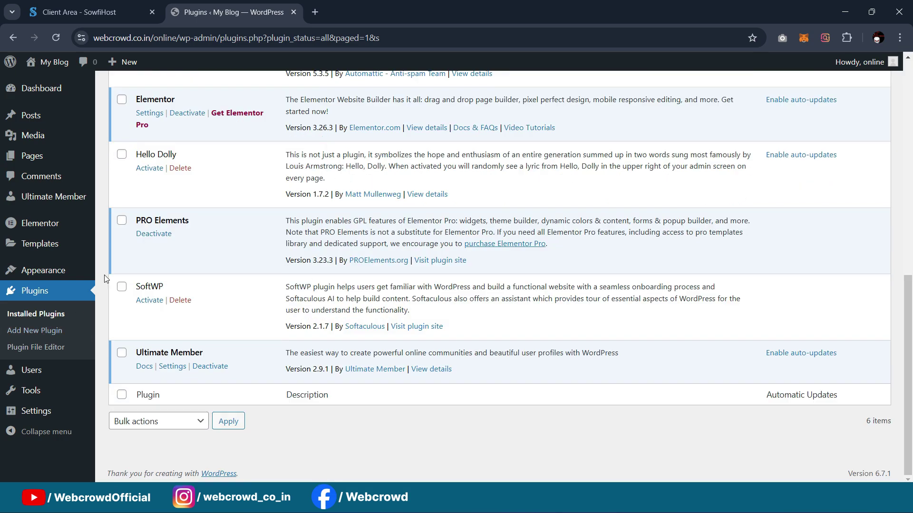
pyautogui.click(180, 300)
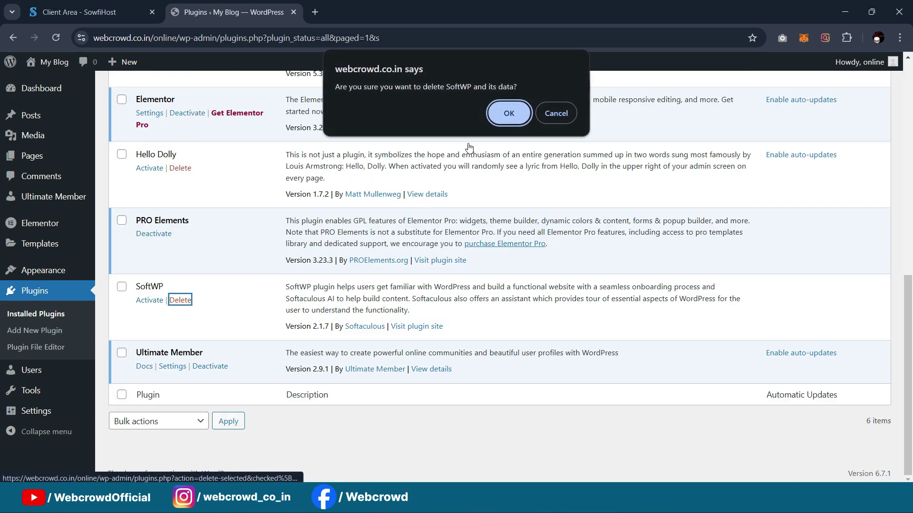
pyautogui.click(507, 109)
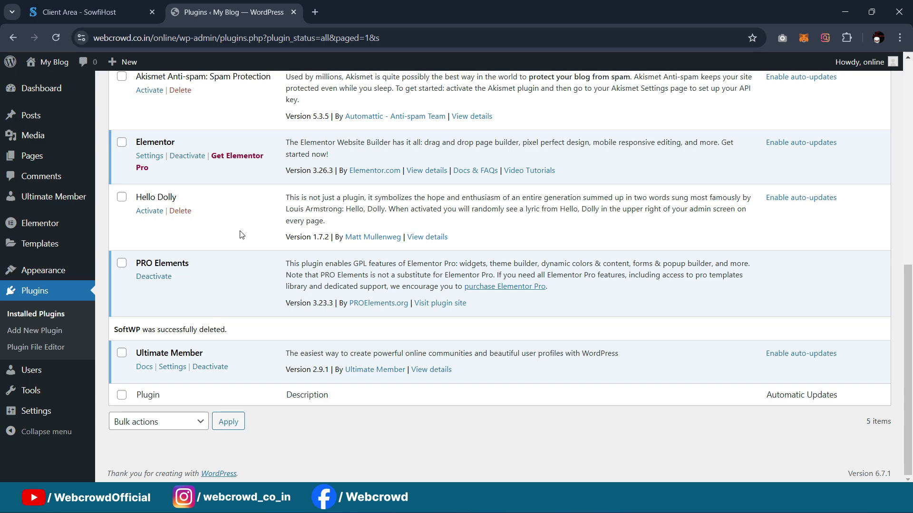
pyautogui.press('F5')
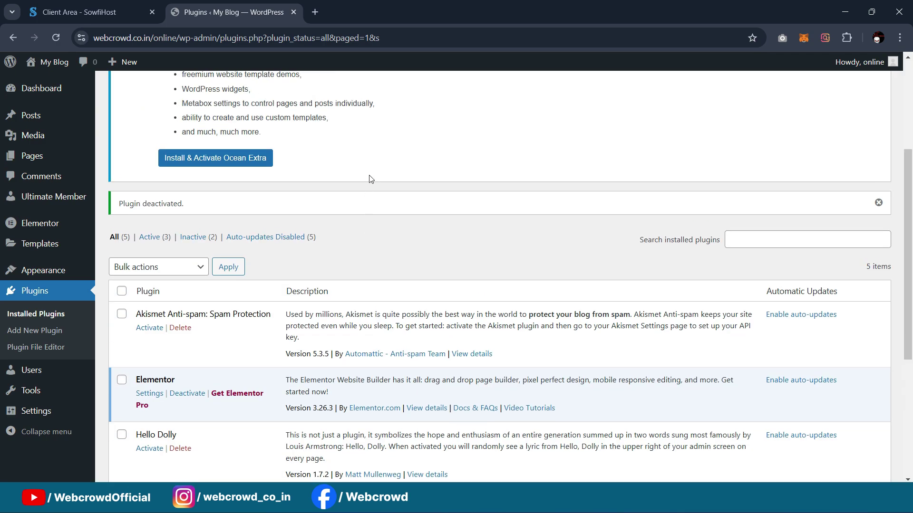
pyautogui.scroll(4, 416, 224)
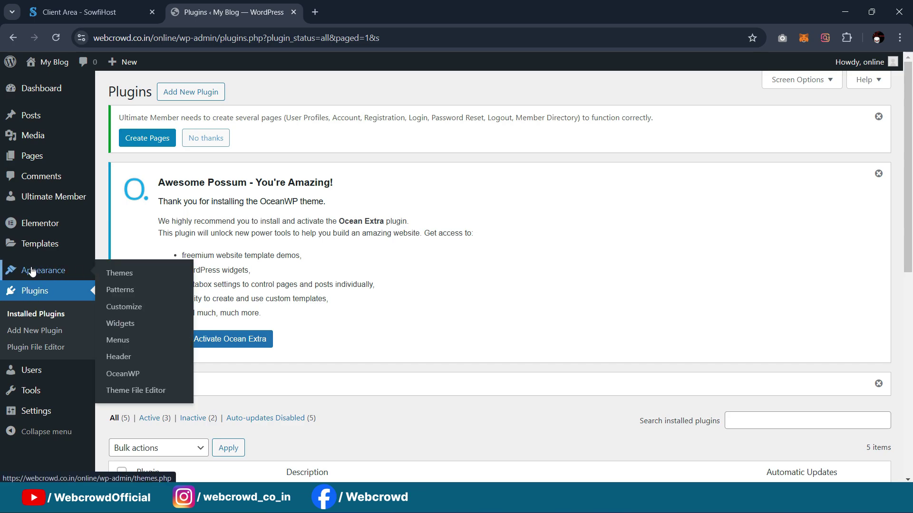
# Add a new page titled "Home" with the Elementor Full Width template and publish it
pyautogui.moveTo(51, 159)
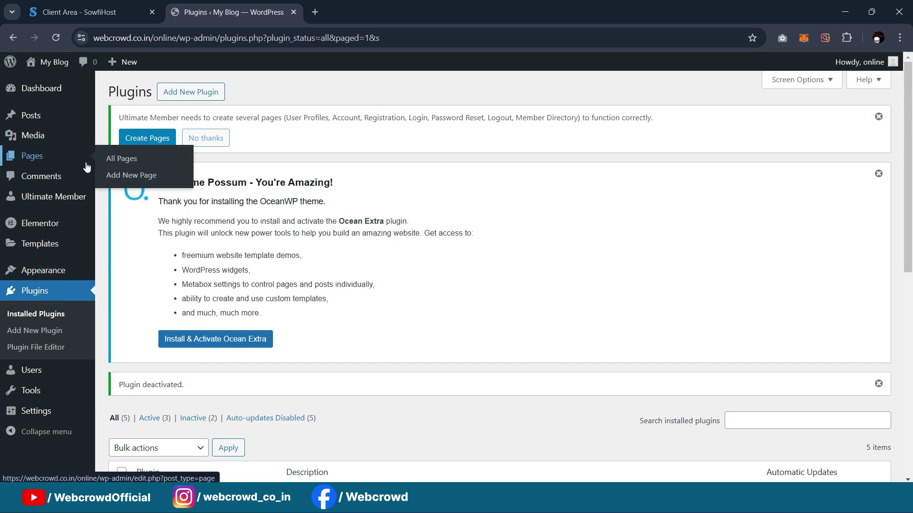
pyautogui.middleClick(121, 176)
pyautogui.click(380, 7)
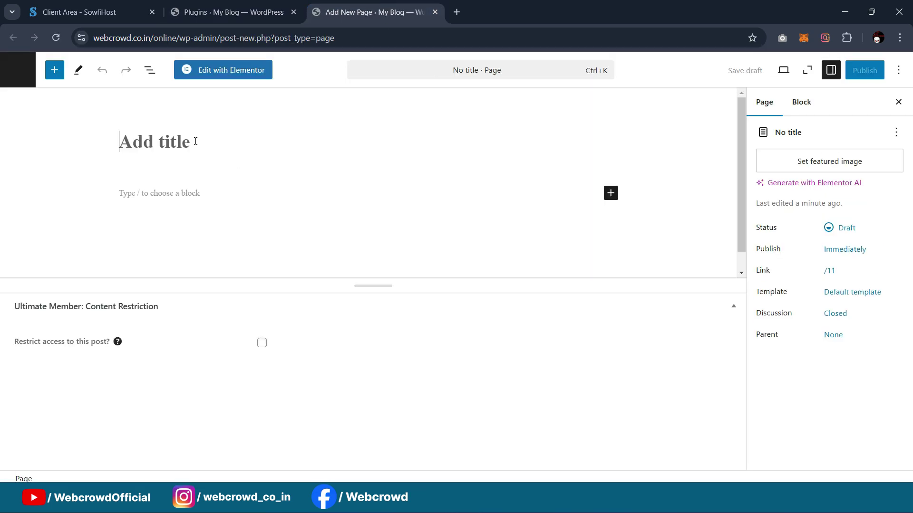
pyautogui.write('Home')
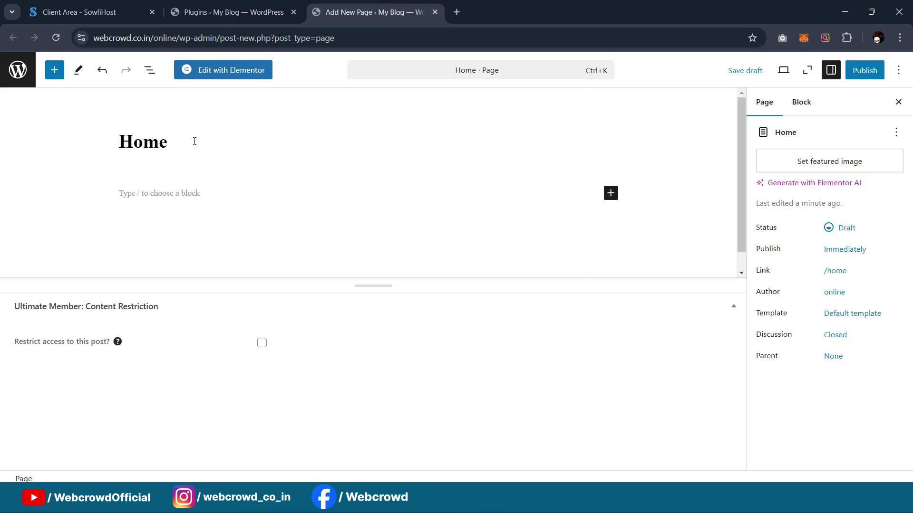
pyautogui.click(852, 314)
pyautogui.click(831, 408)
pyautogui.click(815, 359)
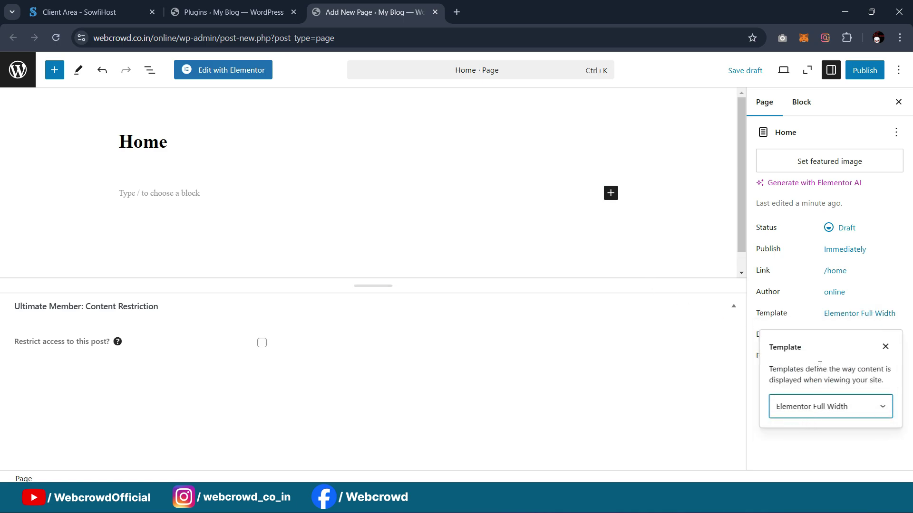
pyautogui.click(865, 69)
pyautogui.click(863, 70)
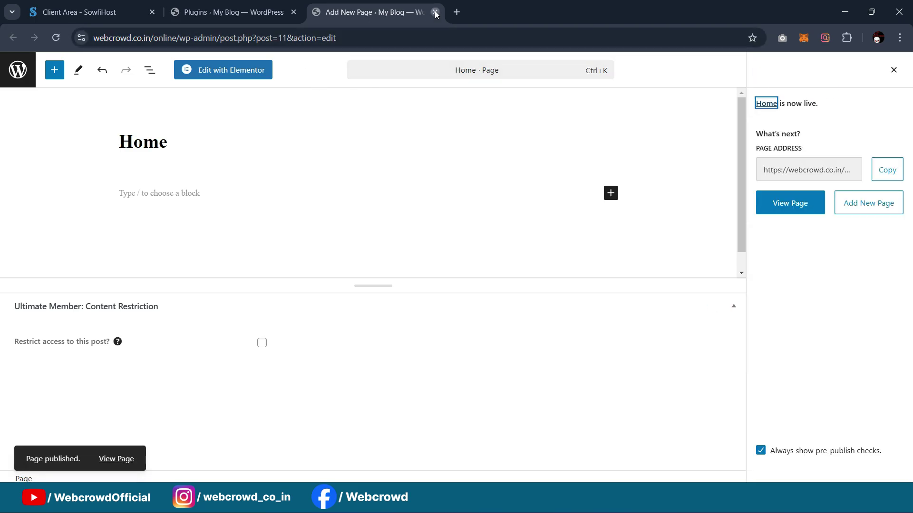
pyautogui.hotkey('ctrl', 'w')
pyautogui.moveTo(125, 163)
pyautogui.middleClick(185, 94)
pyautogui.click(335, 13)
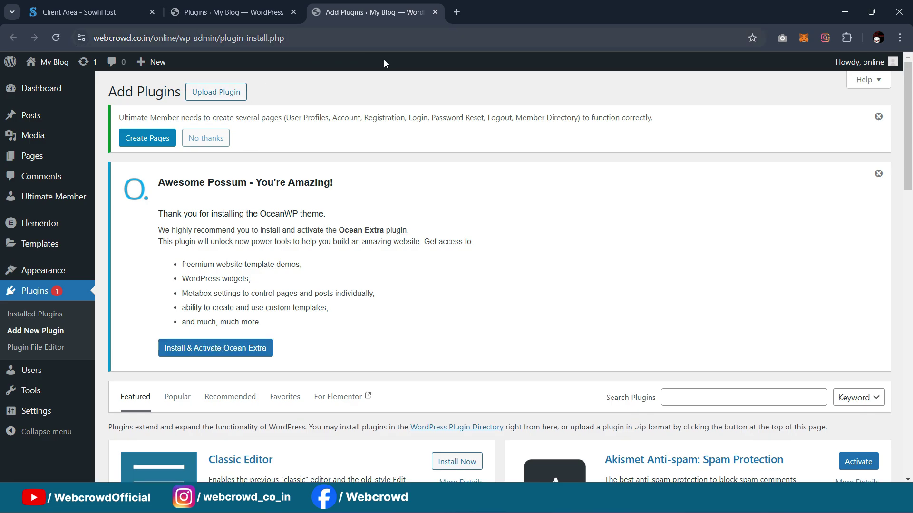
pyautogui.scroll(-8, 344, 192)
pyautogui.scroll(5, 344, 192)
pyautogui.click(434, 12)
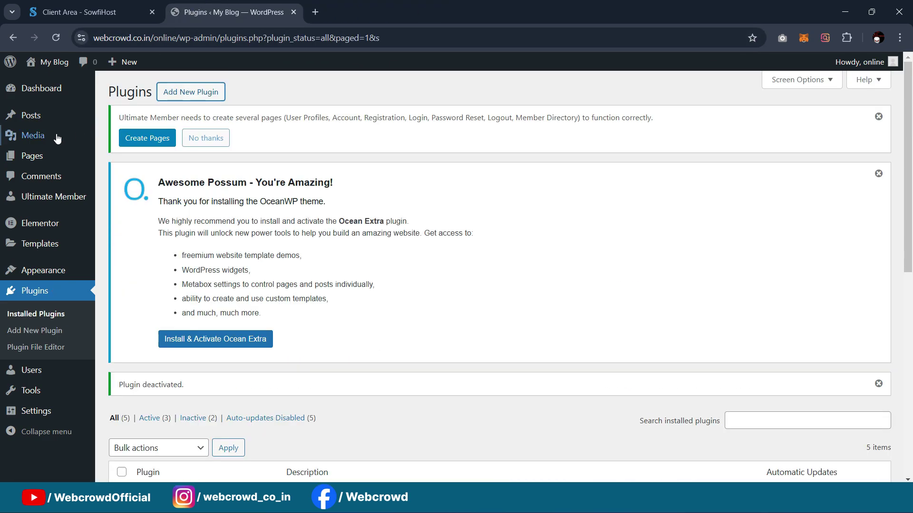
# Add a new page for the game library and title it "Game Library"
pyautogui.moveTo(39, 119)
pyautogui.moveTo(43, 167)
pyautogui.click(119, 176)
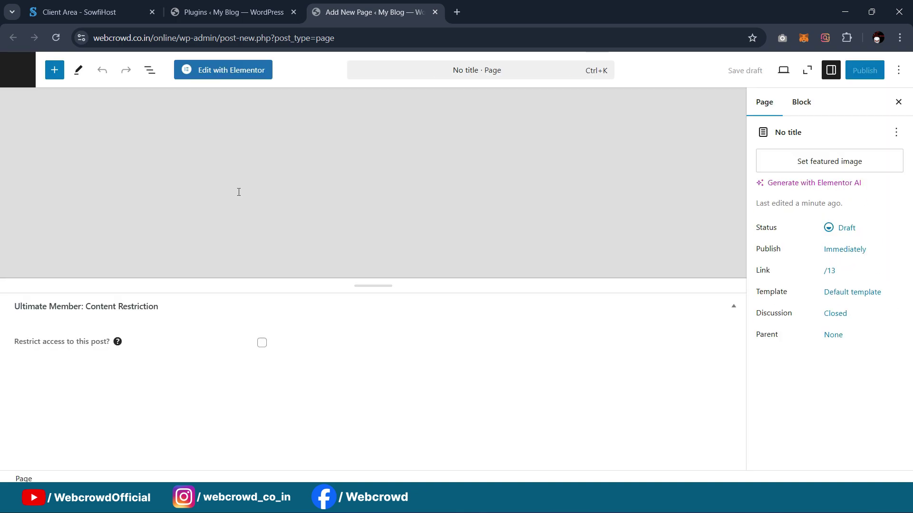
pyautogui.write('Game Librayr')
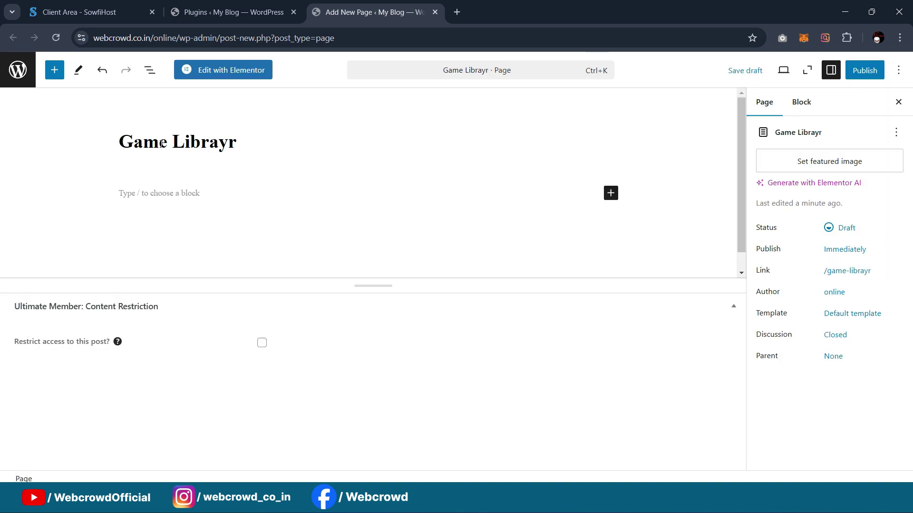
pyautogui.click(435, 12)
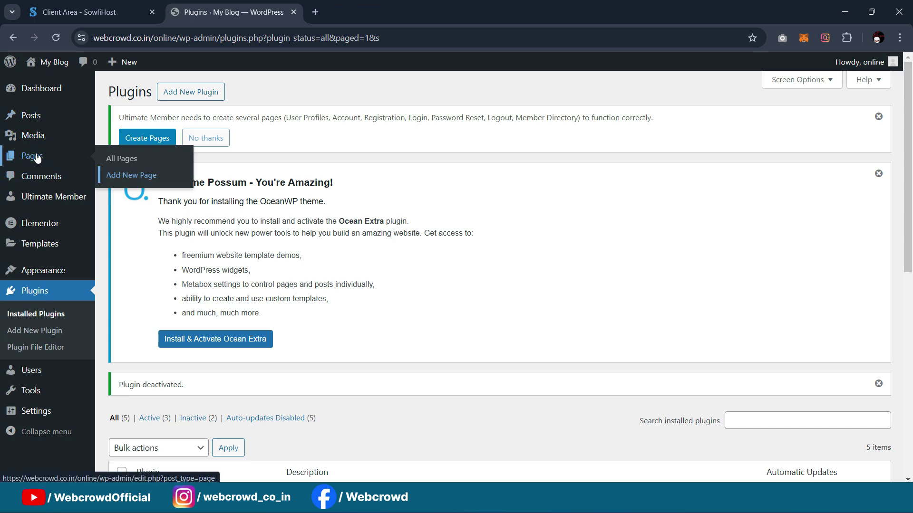
# Add a new page titled "Blog" with the Elementor Full Width template and publish it
pyautogui.middleClick(113, 175)
pyautogui.click(411, 4)
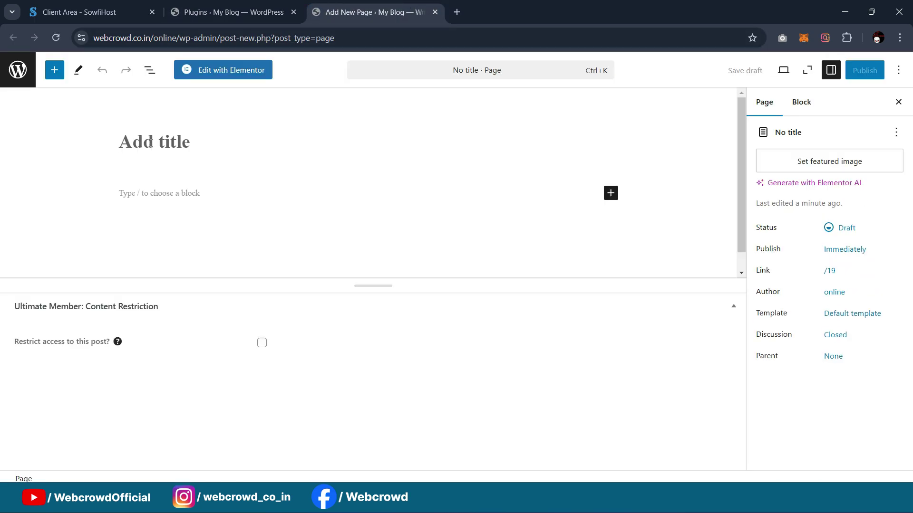
pyautogui.write('Blo')
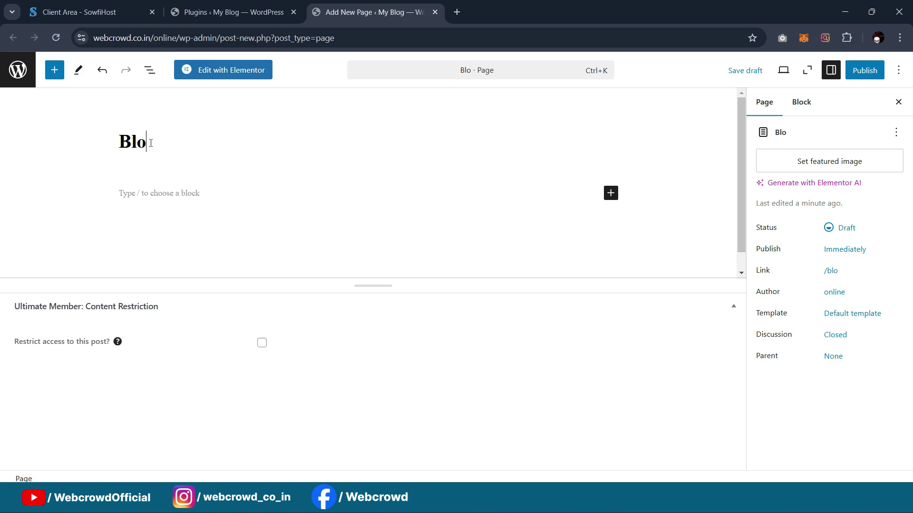
pyautogui.click(863, 315)
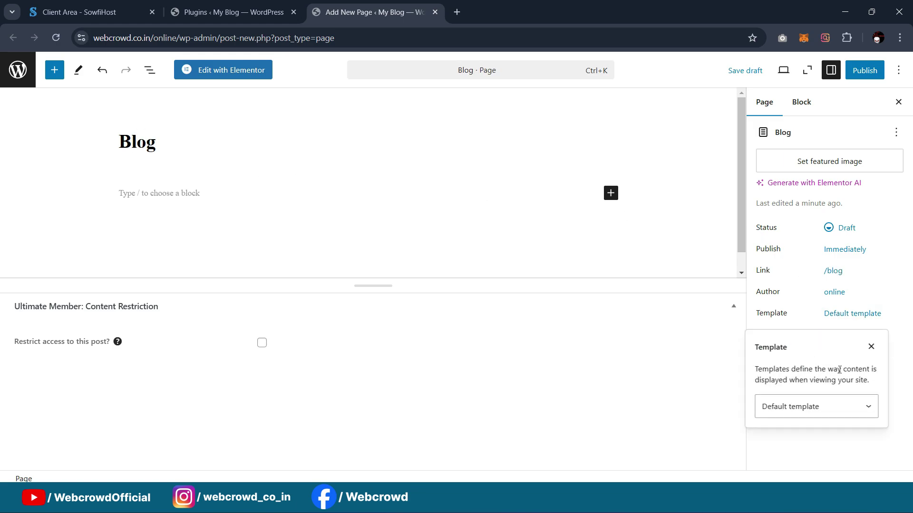
pyautogui.click(834, 407)
pyautogui.click(799, 358)
pyautogui.click(865, 70)
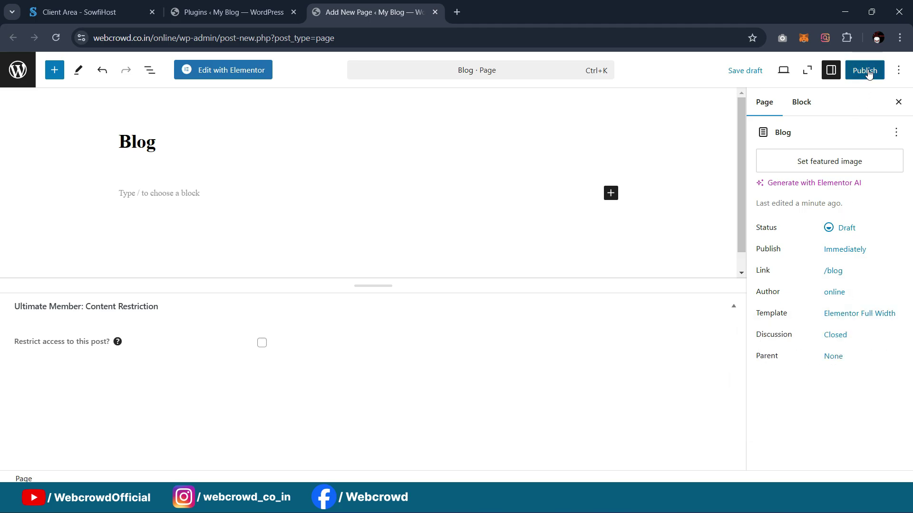
pyautogui.click(862, 70)
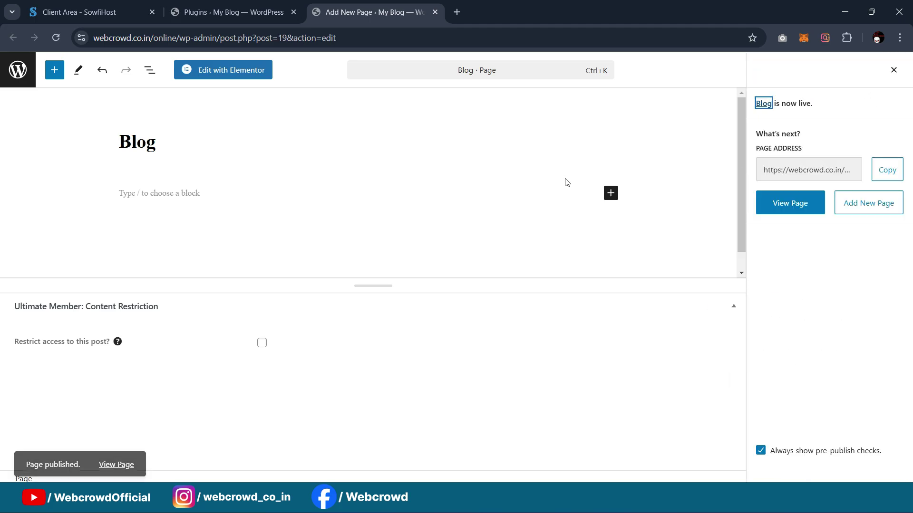
# Open the menu management page from the site's dashboard and create a new menu named "Main menu"
pyautogui.click(228, 11)
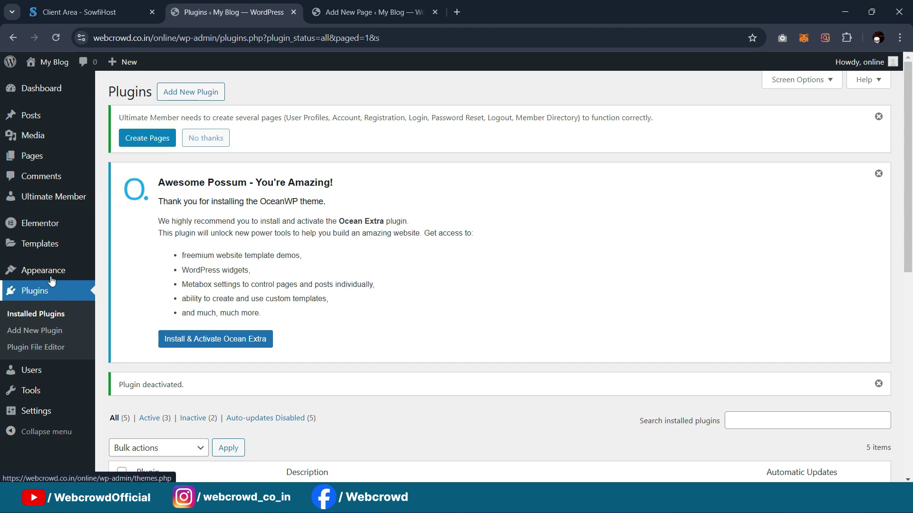
pyautogui.moveTo(67, 269)
pyautogui.click(114, 339)
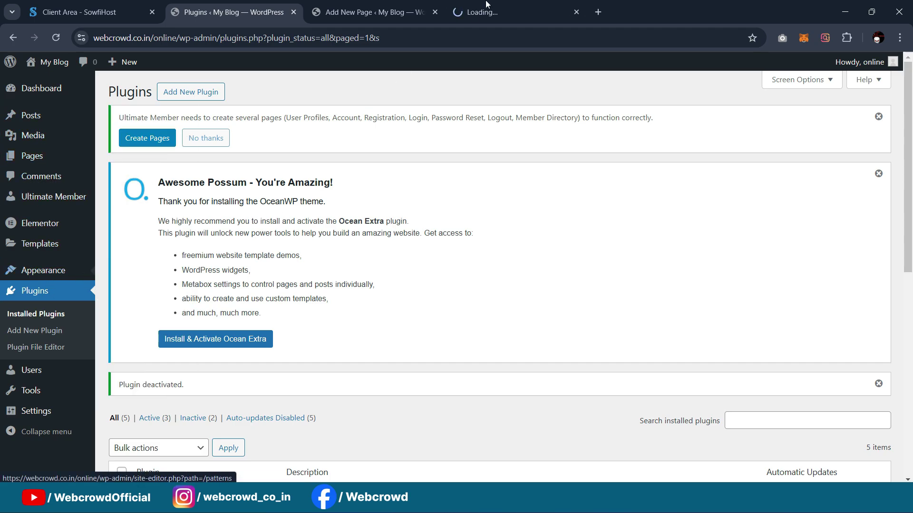
pyautogui.scroll(-5, 354, 150)
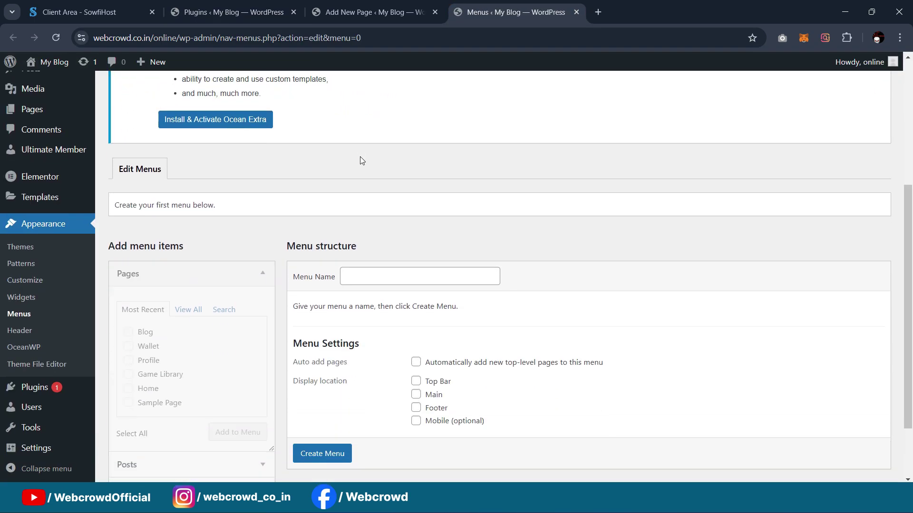
pyautogui.click(376, 250)
pyautogui.click(412, 307)
pyautogui.click(334, 435)
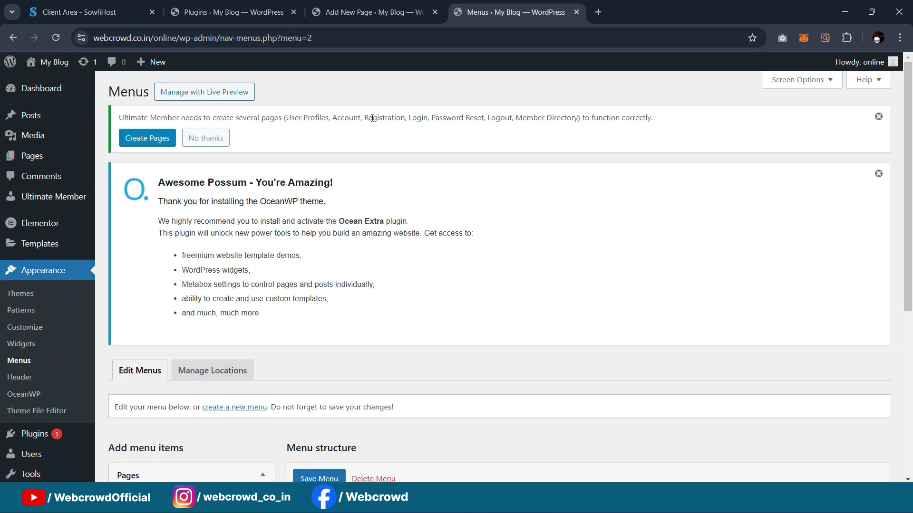
# Add the Home custom link and the Blog, Game Library, Profile and Wallet pages to the Main menu
pyautogui.scroll(-5, 195, 265)
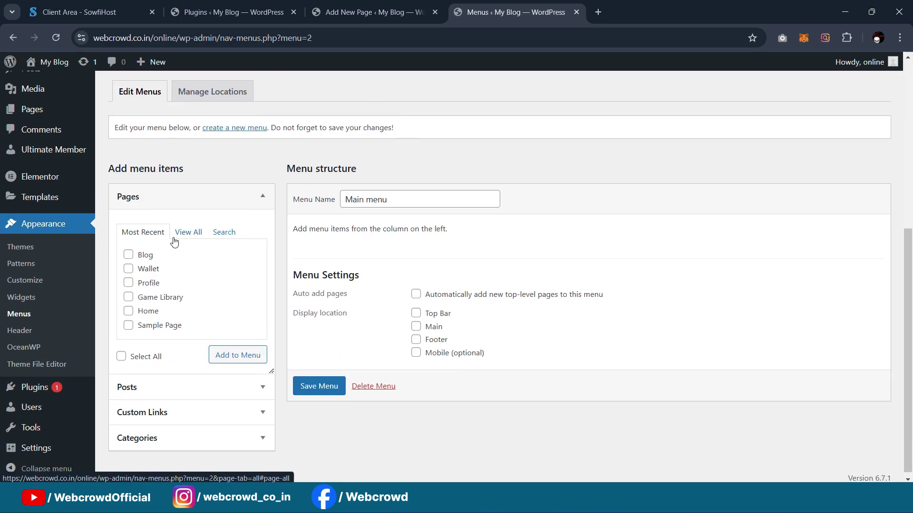
pyautogui.click(185, 237)
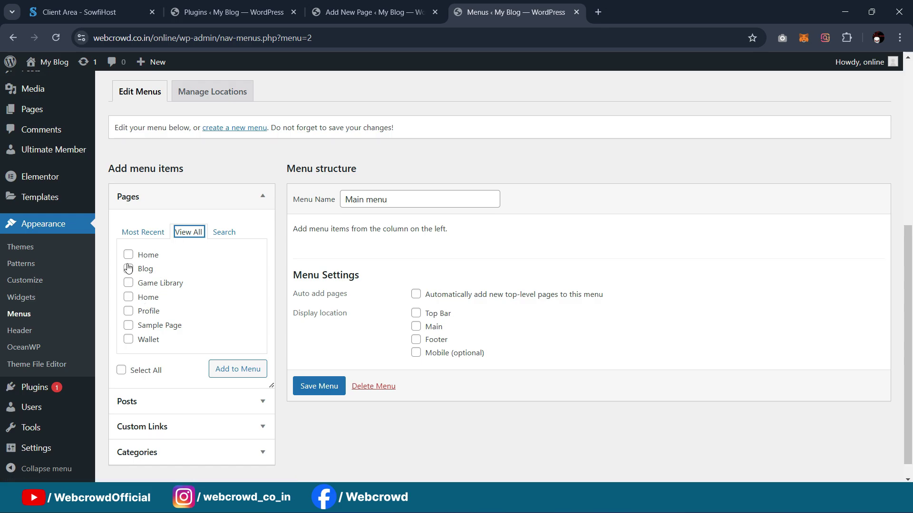
pyautogui.click(128, 311)
pyautogui.scroll(-2, 127, 330)
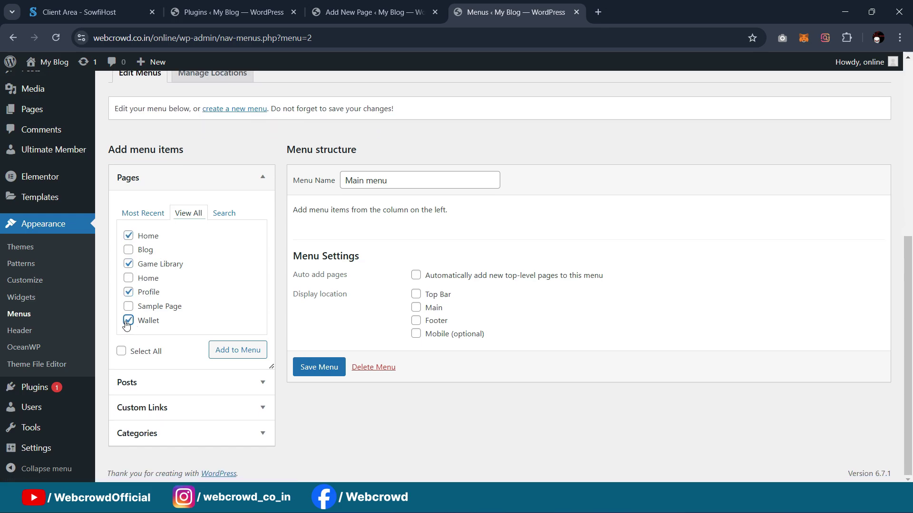
pyautogui.click(224, 352)
pyautogui.scroll(-3, 432, 251)
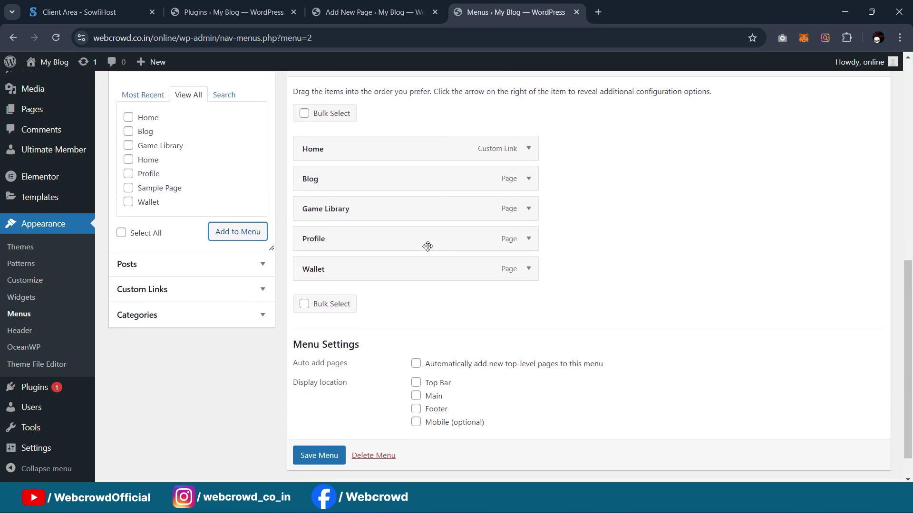
# Move the Blog item below Wallet as the last menu entry and save the menu
pyautogui.moveTo(399, 183); pyautogui.dragTo(399, 276)
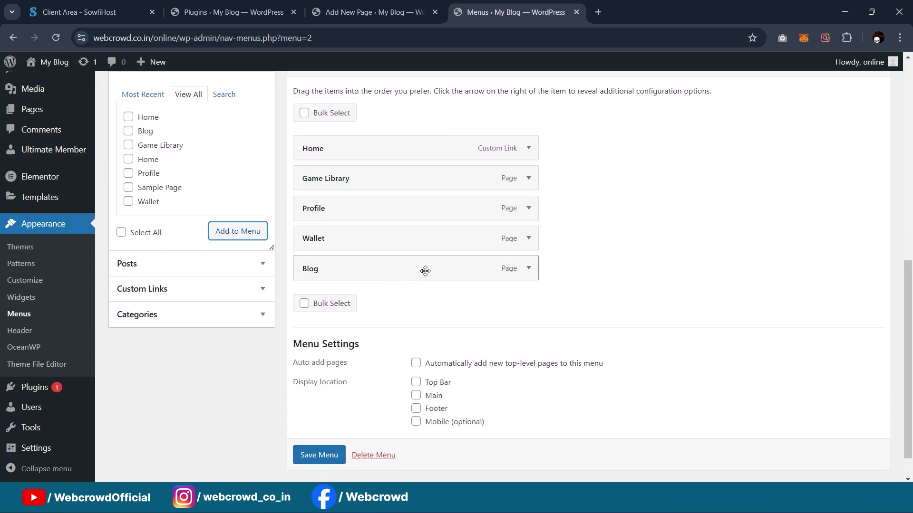
pyautogui.scroll(2, 409, 257)
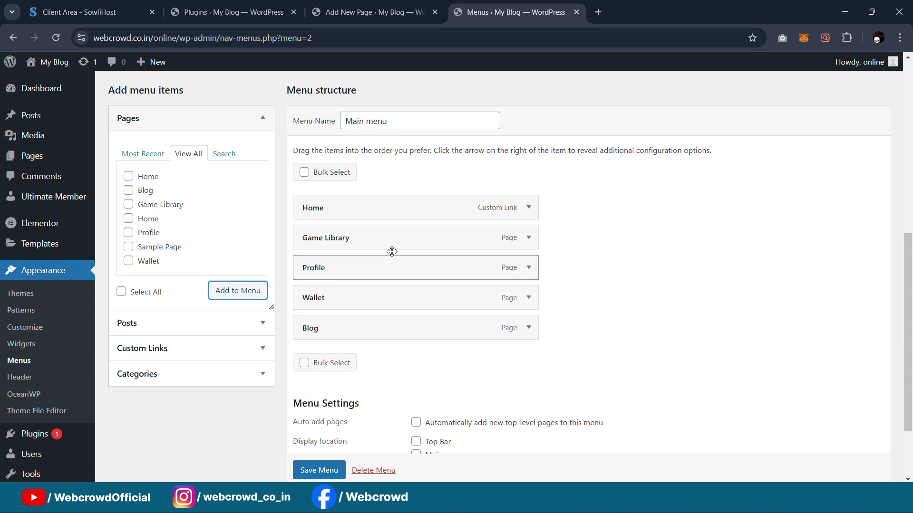
pyautogui.scroll(-2, 390, 266)
pyautogui.scroll(2, 385, 285)
pyautogui.click(331, 470)
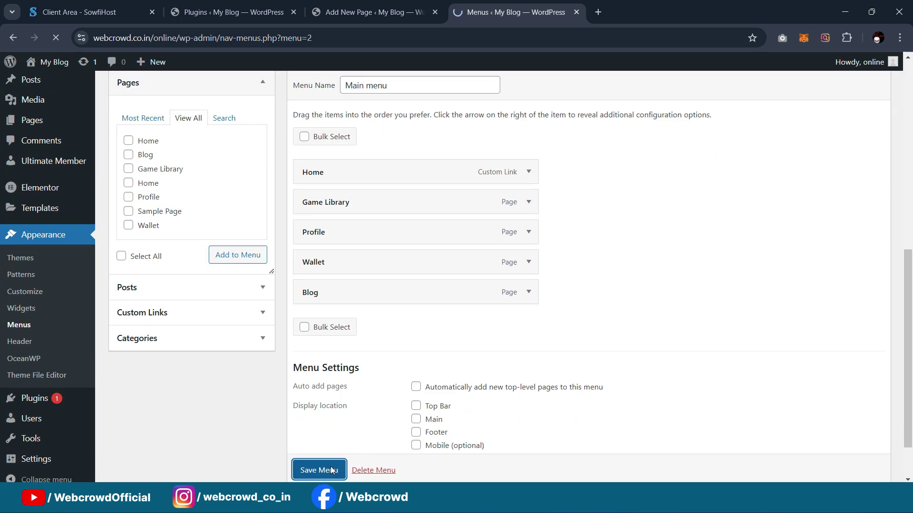
# Review the item order and settings of the saved Main menu
pyautogui.scroll(-3, 395, 190)
pyautogui.scroll(-3, 426, 171)
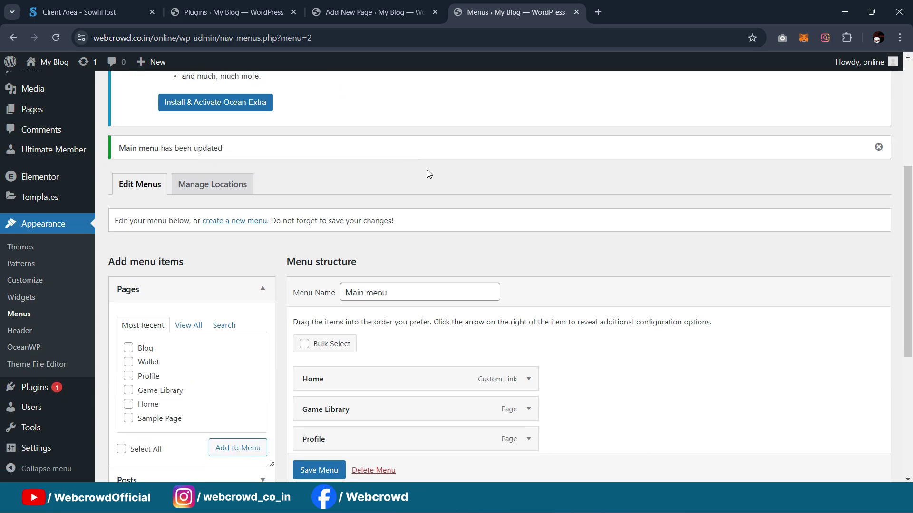
pyautogui.scroll(5, 426, 171)
pyautogui.scroll(-5, 424, 172)
pyautogui.scroll(-3, 423, 172)
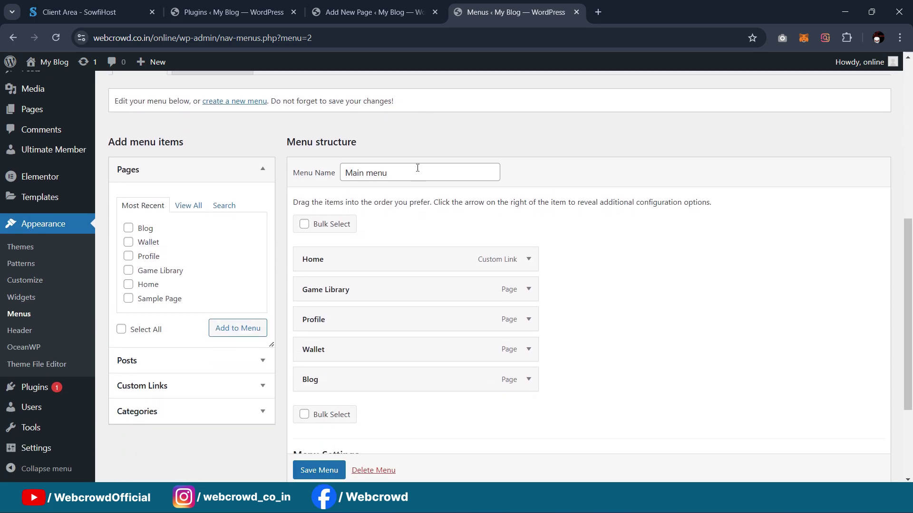
pyautogui.scroll(8, 418, 171)
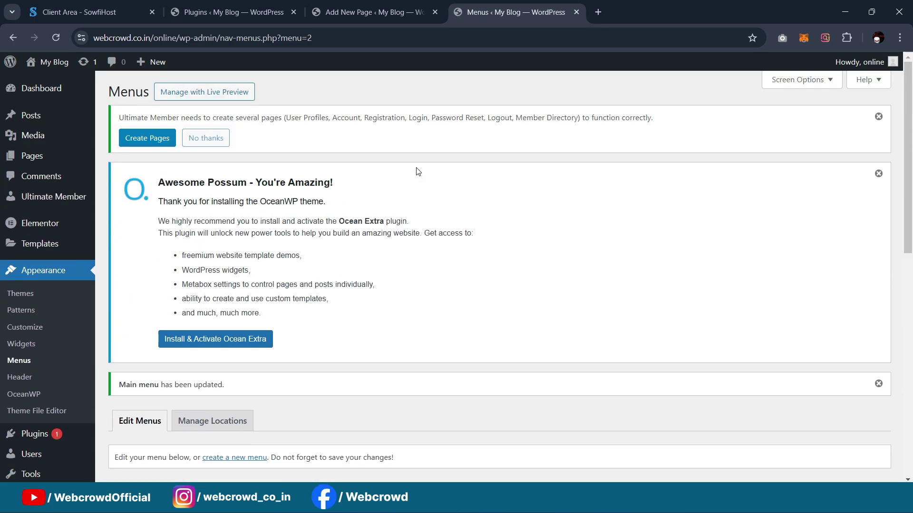
pyautogui.scroll(-6, 417, 171)
pyautogui.scroll(6, 395, 160)
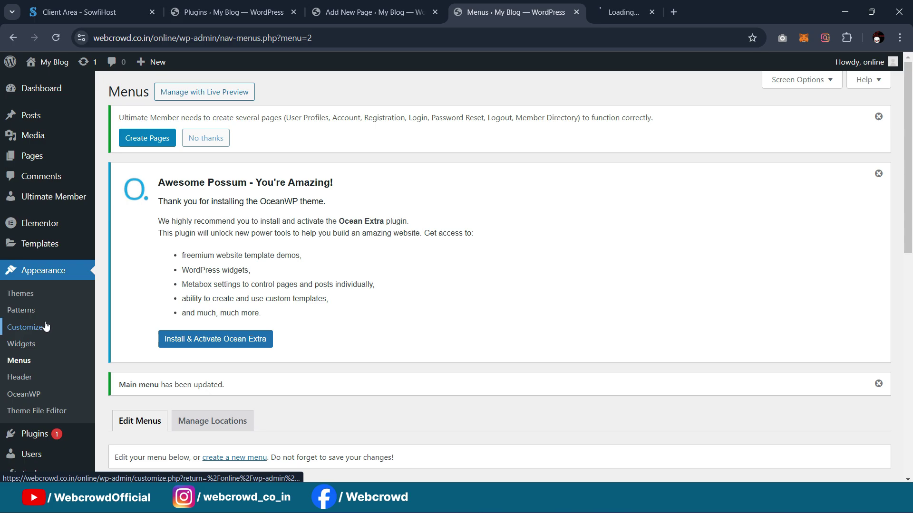
# Open the theme customizer and set the homepage to display a static page, choosing Home as the homepage
pyautogui.click(658, 12)
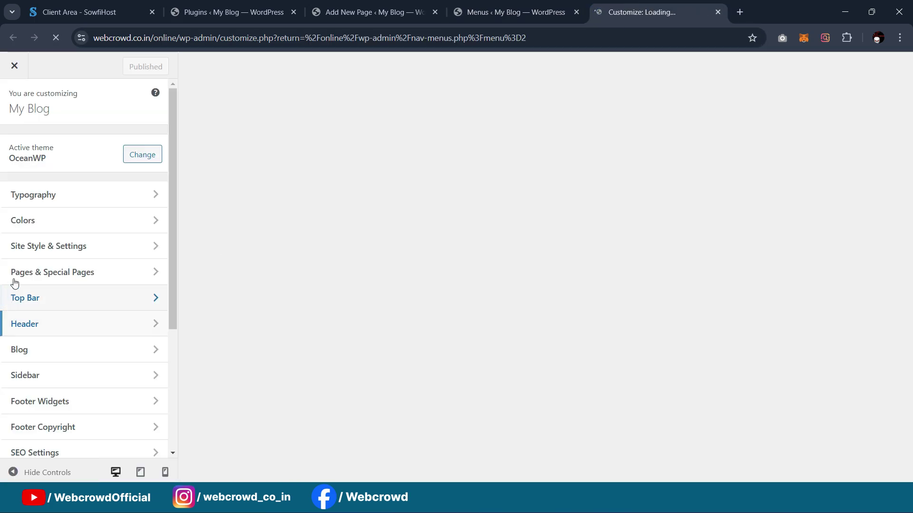
pyautogui.scroll(-1, 69, 251)
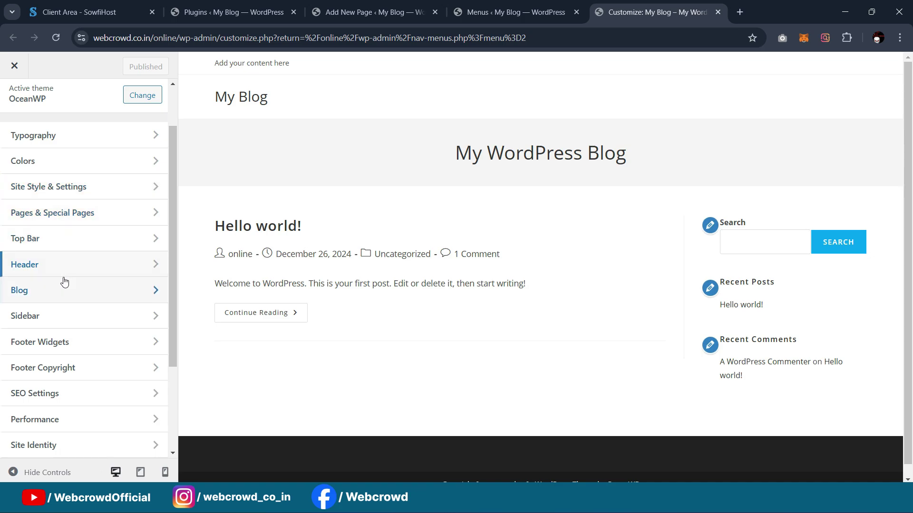
pyautogui.scroll(-2, 66, 285)
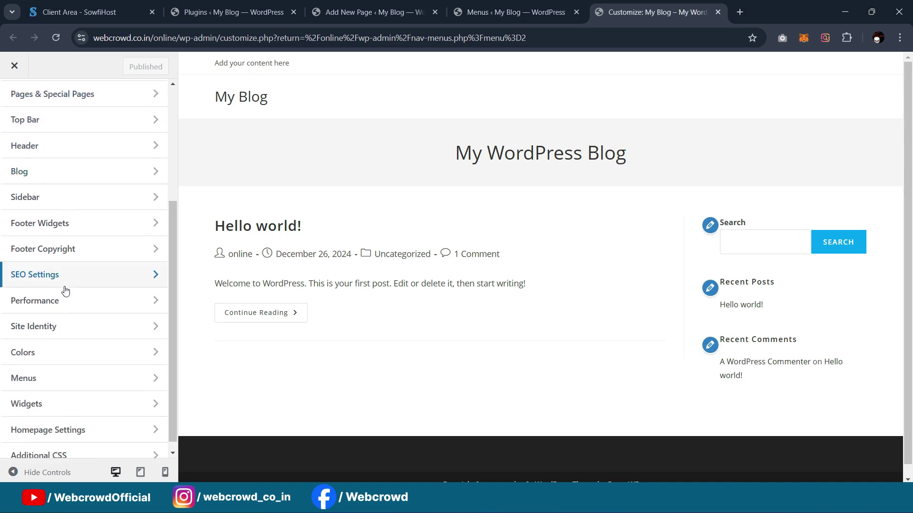
pyautogui.click(48, 430)
pyautogui.click(25, 267)
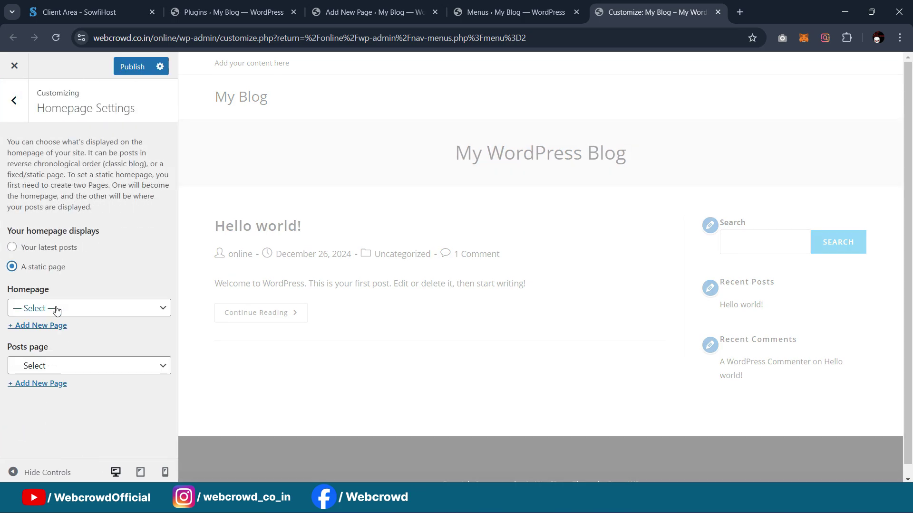
pyautogui.click(57, 309)
pyautogui.click(53, 379)
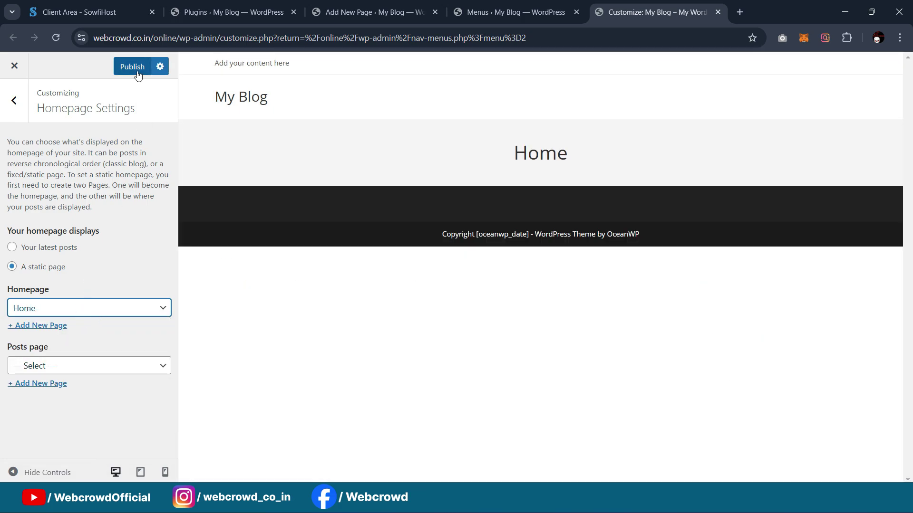
pyautogui.click(6, 104)
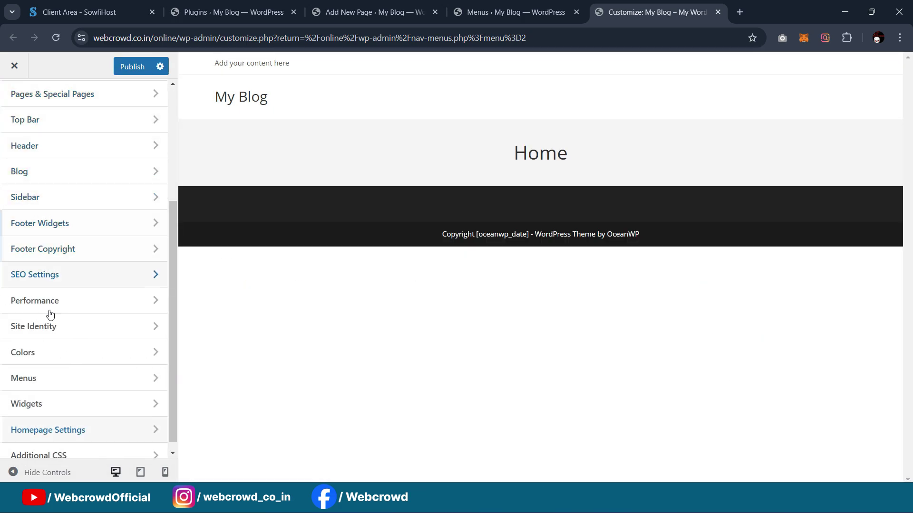
# Examine the theme's general header options and the Site Style & Settings section
pyautogui.scroll(-1, 73, 402)
pyautogui.scroll(5, 63, 307)
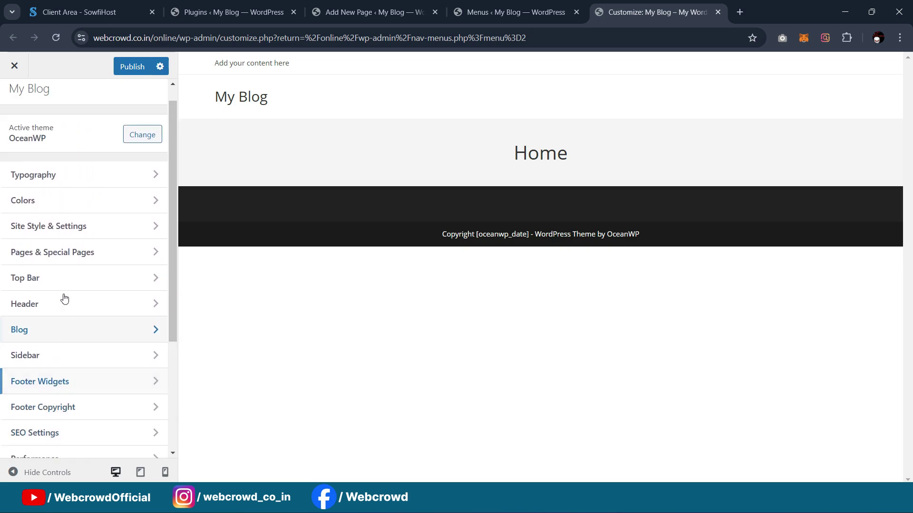
pyautogui.click(50, 326)
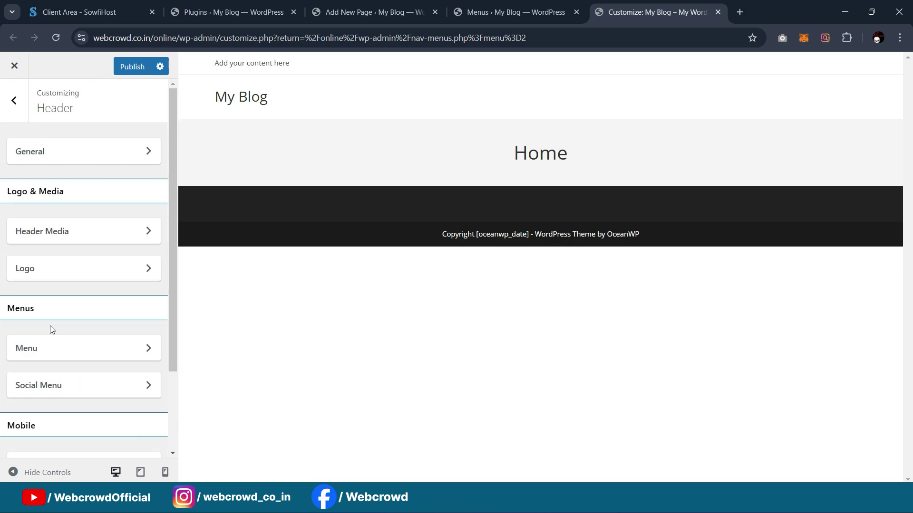
pyautogui.scroll(-3, 76, 312)
pyautogui.scroll(3, 81, 314)
pyautogui.click(65, 152)
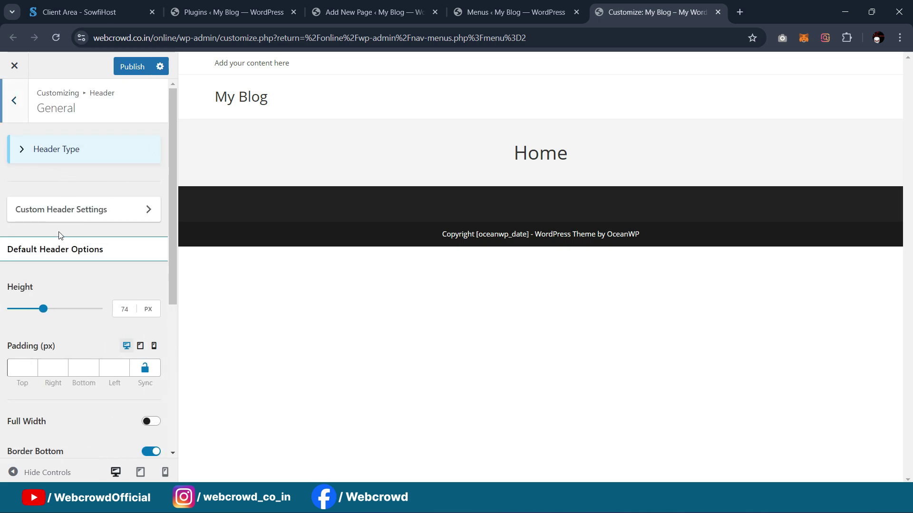
pyautogui.click(22, 108)
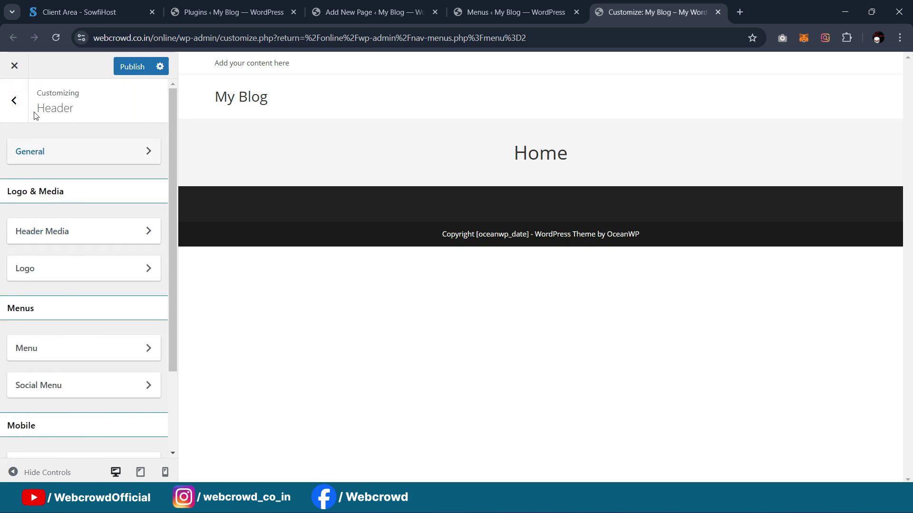
pyautogui.click(14, 100)
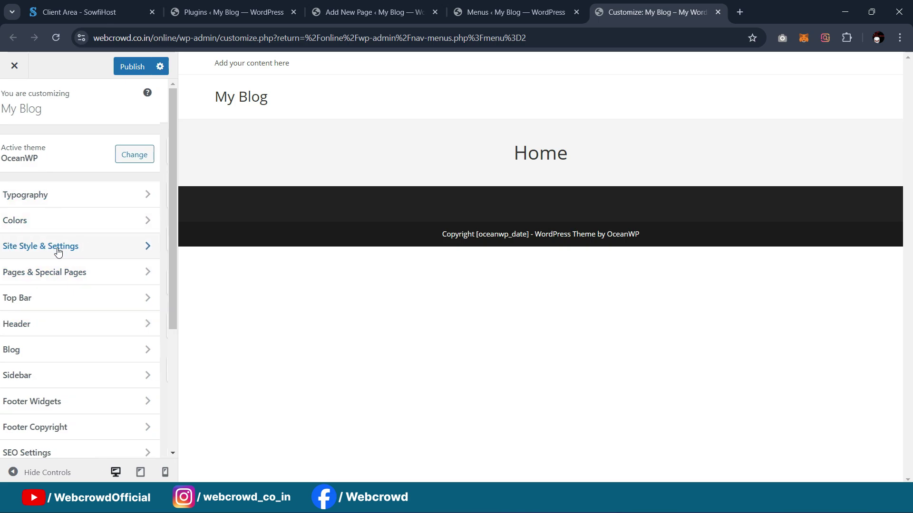
pyautogui.click(56, 247)
pyautogui.click(23, 108)
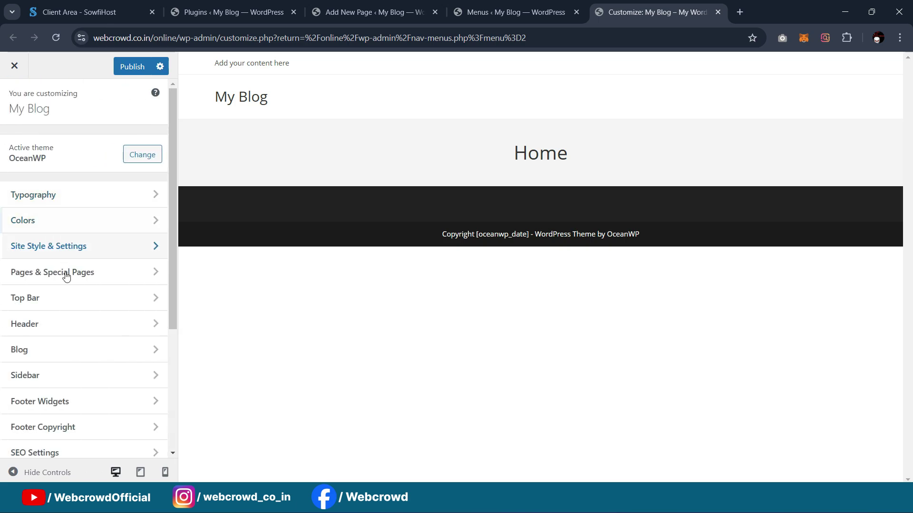
# Disable the theme's top bar and return to the main customizer sections
pyautogui.click(70, 301)
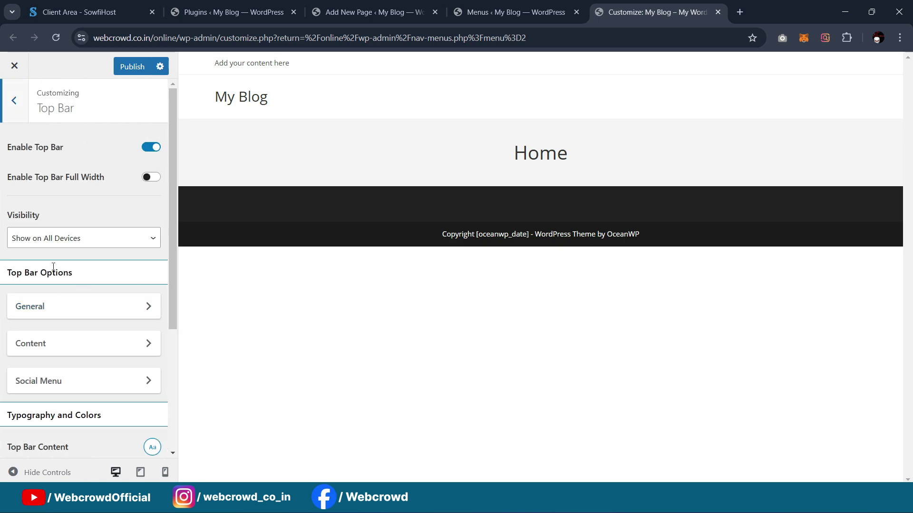
pyautogui.click(151, 149)
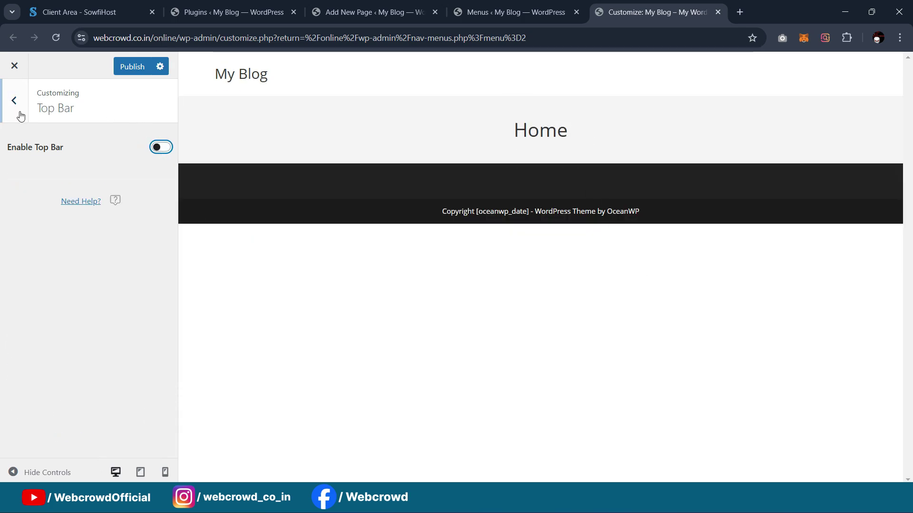
pyautogui.click(13, 100)
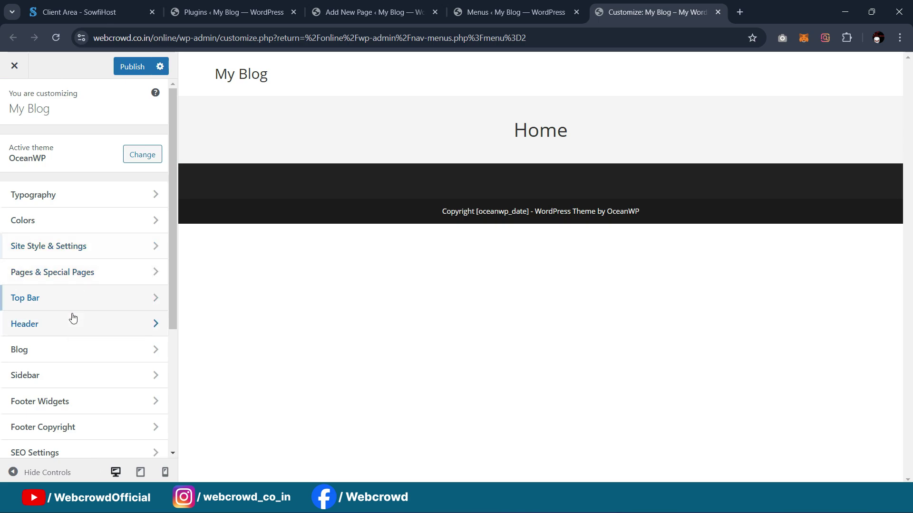
# Disable the page title in the Pages & Special Pages settings and return to the main customizer sections
pyautogui.click(57, 272)
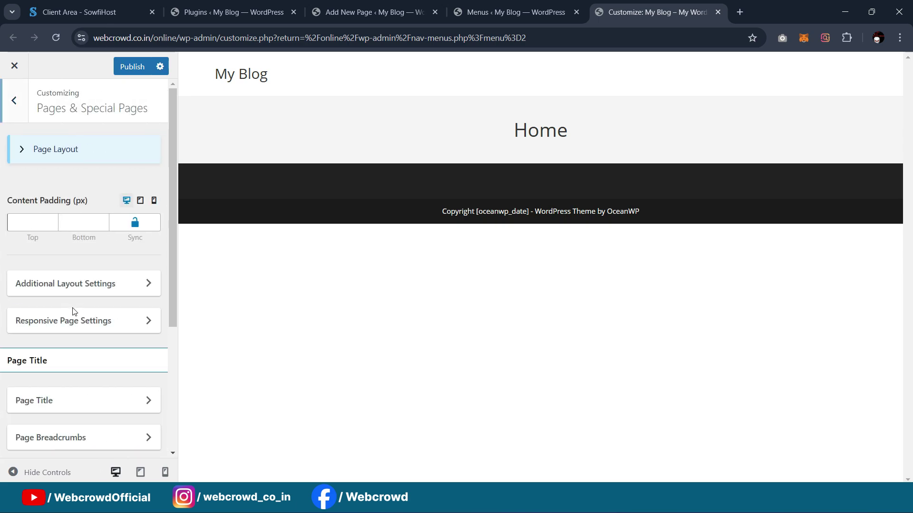
pyautogui.scroll(-1, 65, 261)
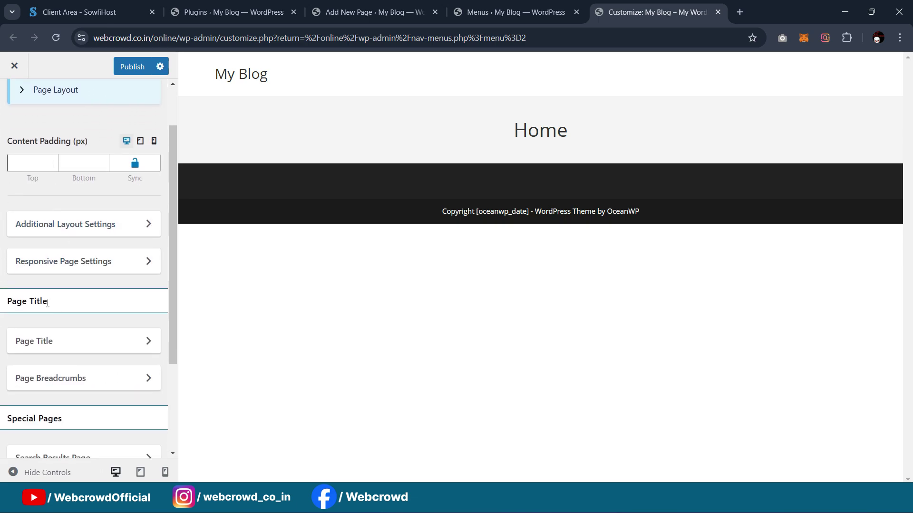
pyautogui.click(49, 342)
pyautogui.click(145, 148)
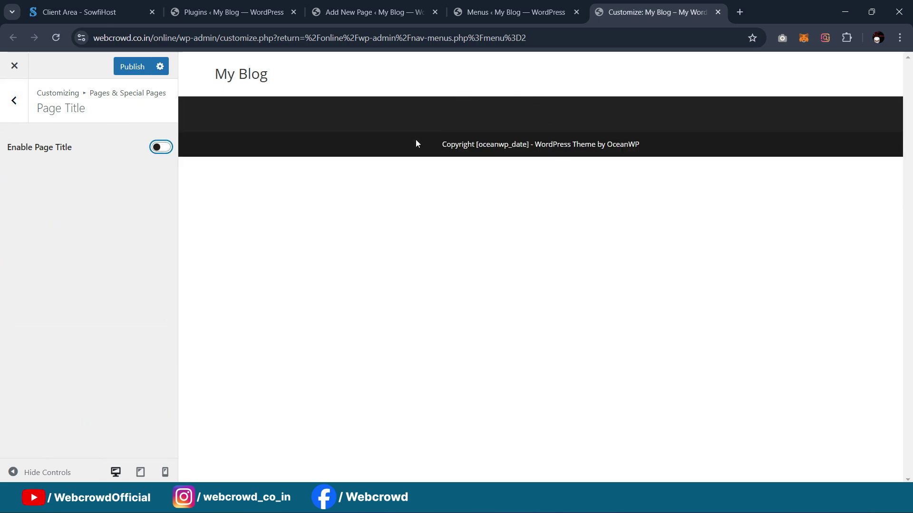
pyautogui.click(15, 101)
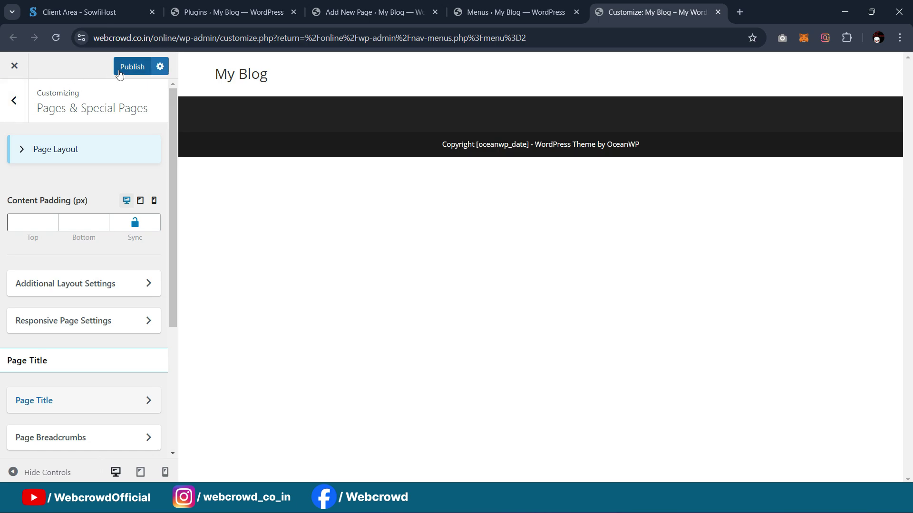
pyautogui.click(15, 101)
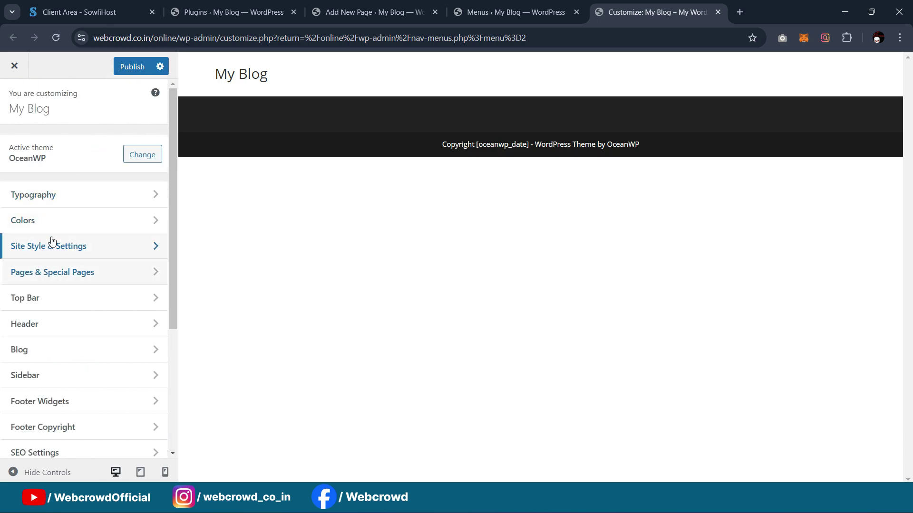
pyautogui.scroll(-4, 53, 201)
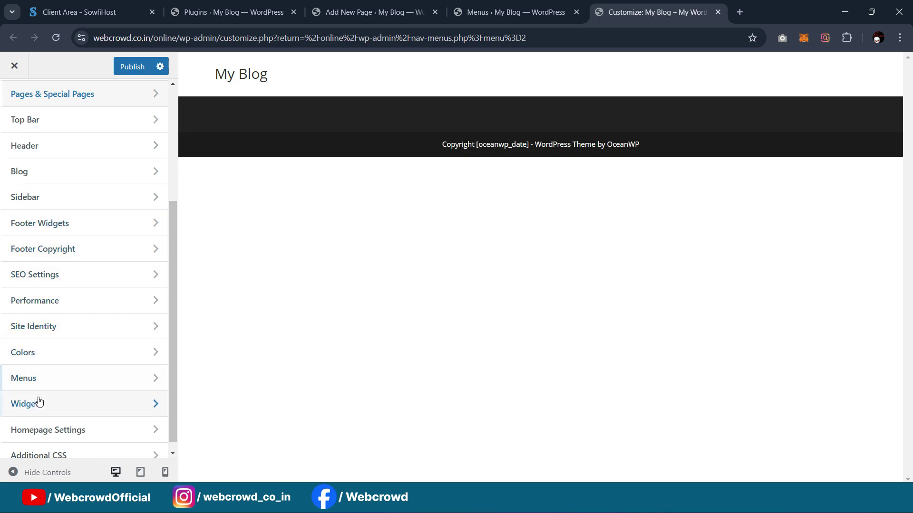
pyautogui.click(41, 354)
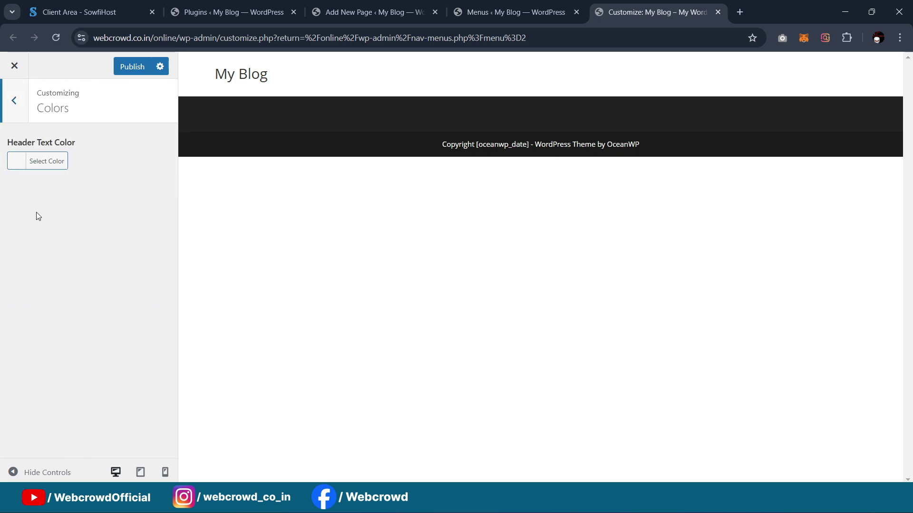
pyautogui.click(14, 108)
pyautogui.scroll(5, 66, 257)
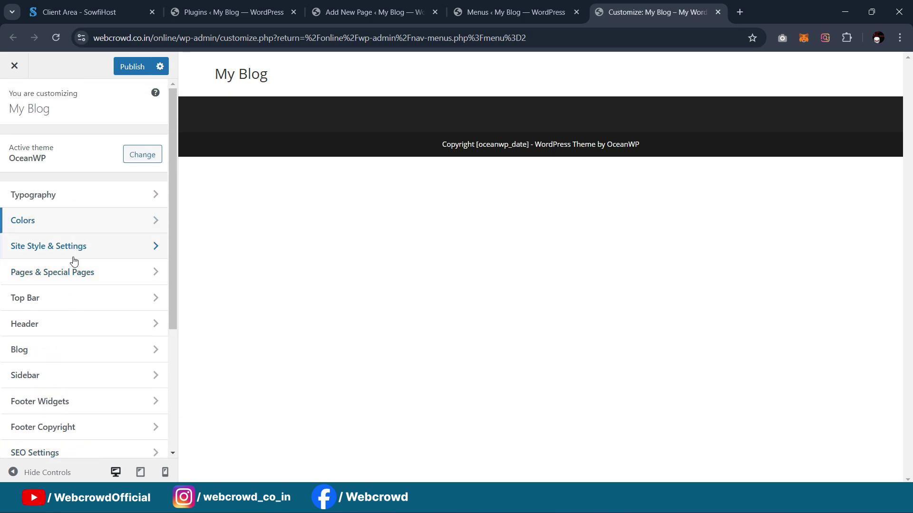
# Set the site background color to 1A1A1D, copied from the Home frame's fill in Figma, then publish the changes and close the customizer
pyautogui.click(55, 222)
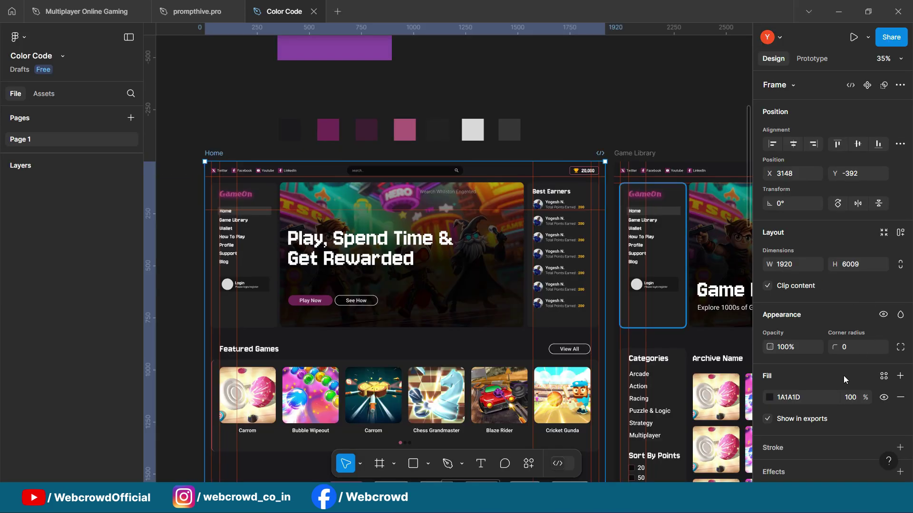
pyautogui.click(814, 395)
pyautogui.hotkey('ctrl', 'c')
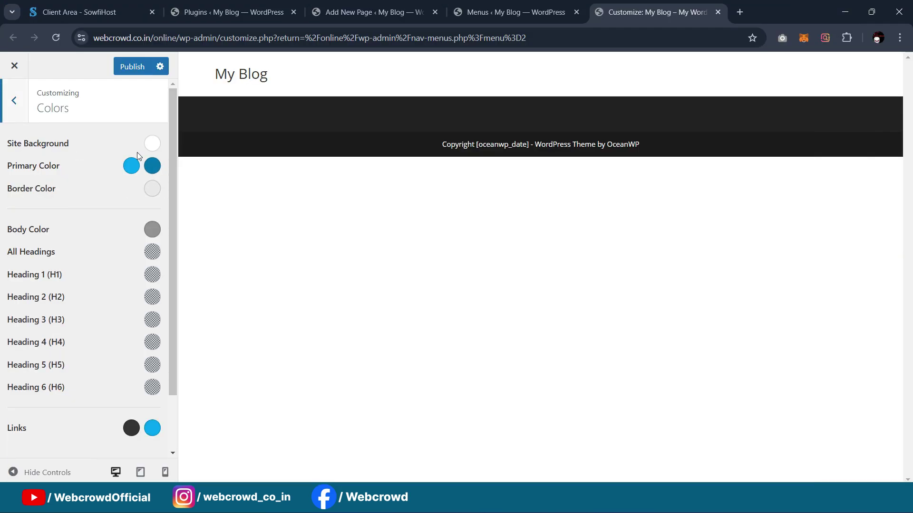
pyautogui.click(152, 144)
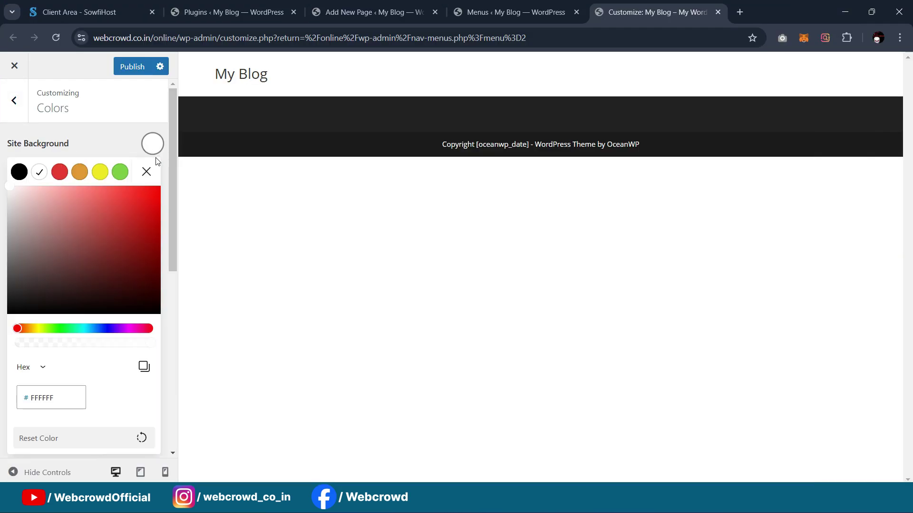
pyautogui.doubleClick(58, 398)
pyautogui.hotkey('ctrl', 'v')
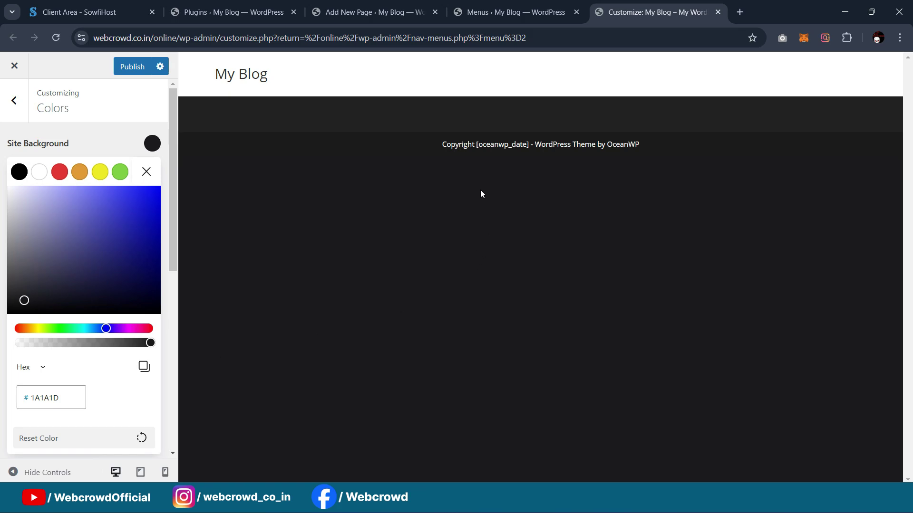
pyautogui.click(135, 69)
pyautogui.click(721, 16)
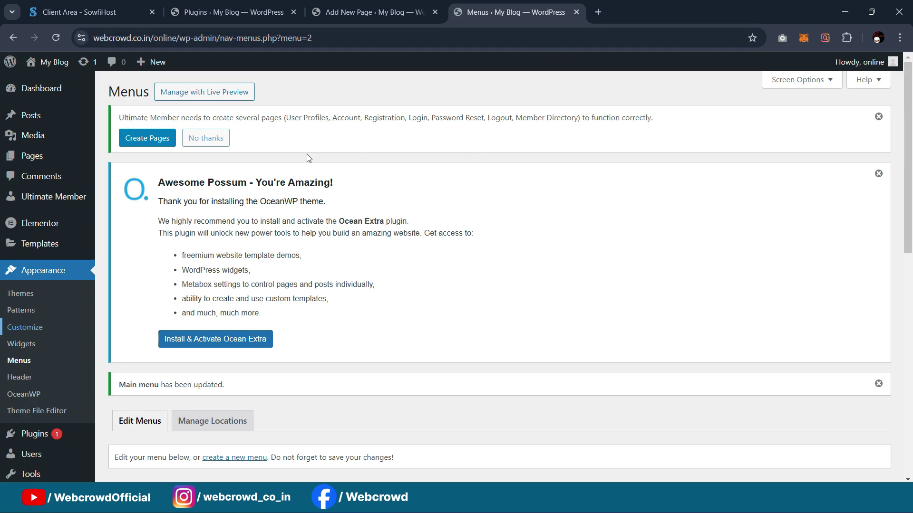
pyautogui.scroll(-3, 313, 199)
pyautogui.scroll(3, 333, 238)
pyautogui.scroll(-1, 529, 165)
pyautogui.scroll(1, 528, 167)
# Open the finished reference site at webcrowd.co.in/onlinegamingv2/ in a new browser tab
pyautogui.click(598, 11)
pyautogui.click(593, 39)
pyautogui.write('webcrowd.co.in/')
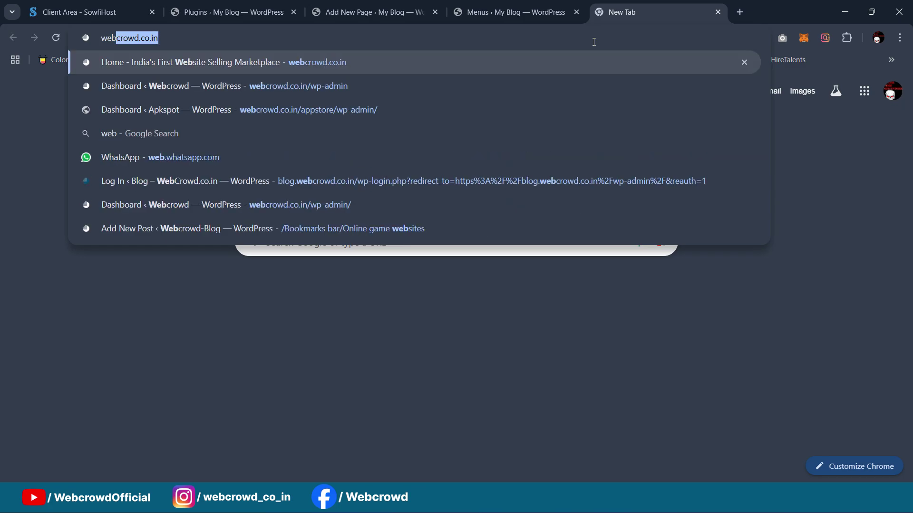
pyautogui.write('onlinegamingv2/wp-admi')
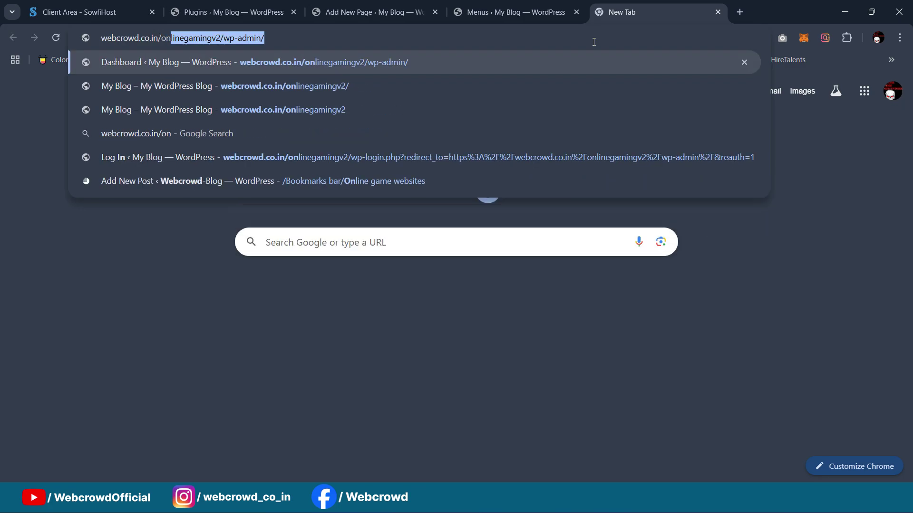
pyautogui.press('BackSpace')
pyautogui.press('BackSpace')
pyautogui.press('BackSpace')
pyautogui.press('BackSpace')
pyautogui.press('BackSpace')
pyautogui.press('BackSpace')
pyautogui.press('BackSpace')
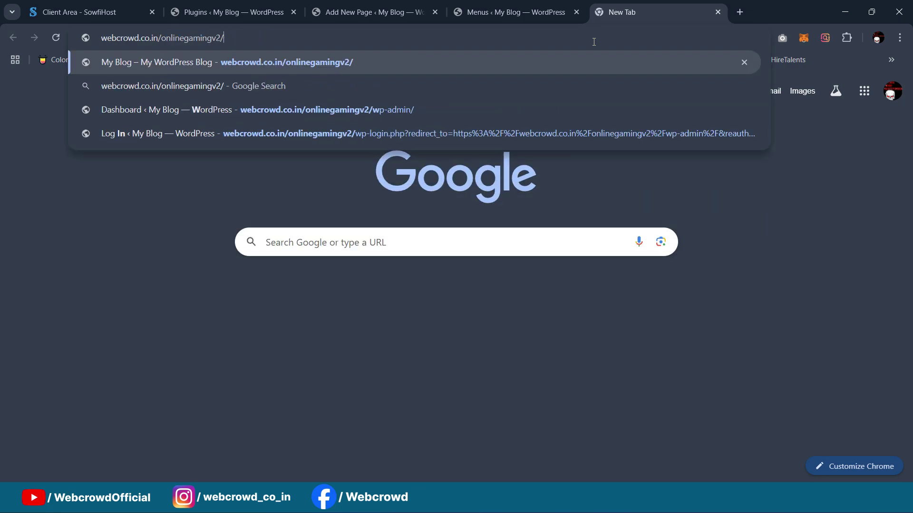
pyautogui.press('Return')
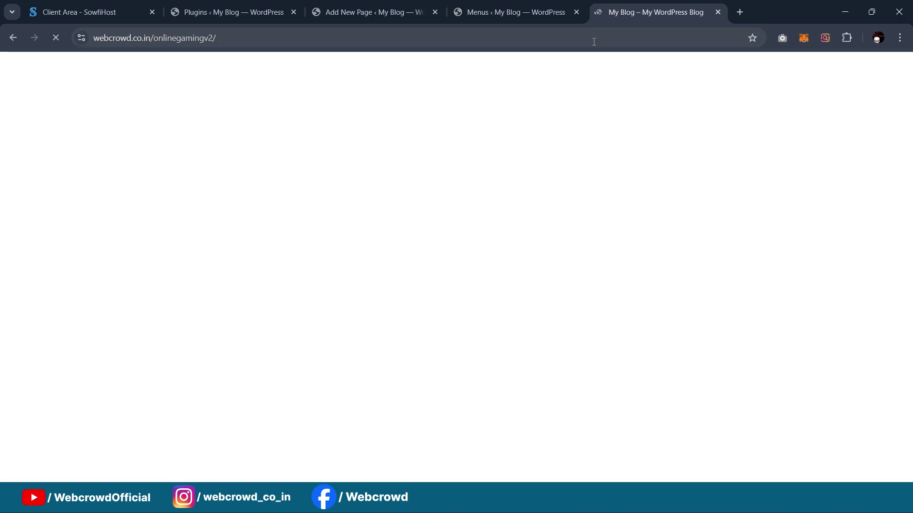
# Examine the reference homepage's layout, including the Welcome account dropdown in the header and the GameOn navigation sidebar
pyautogui.scroll(-3, 248, 86)
pyautogui.scroll(3, 94, 82)
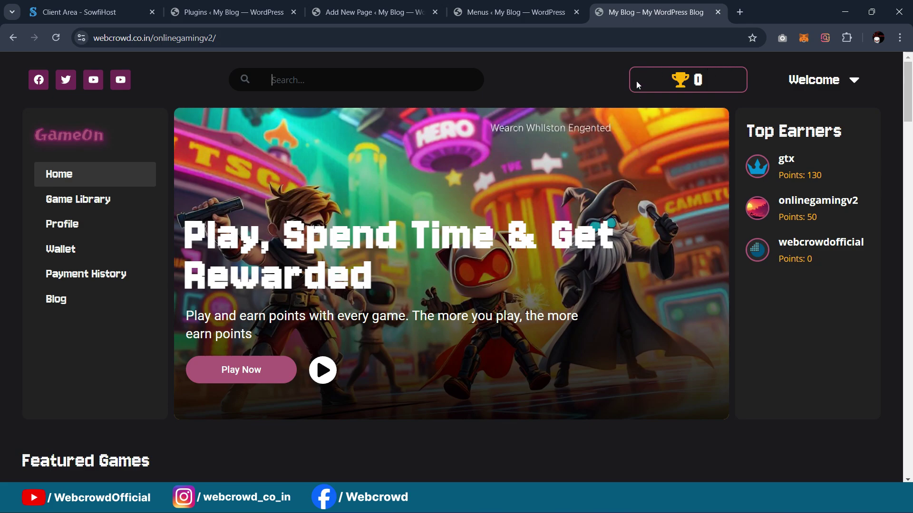
pyautogui.click(858, 81)
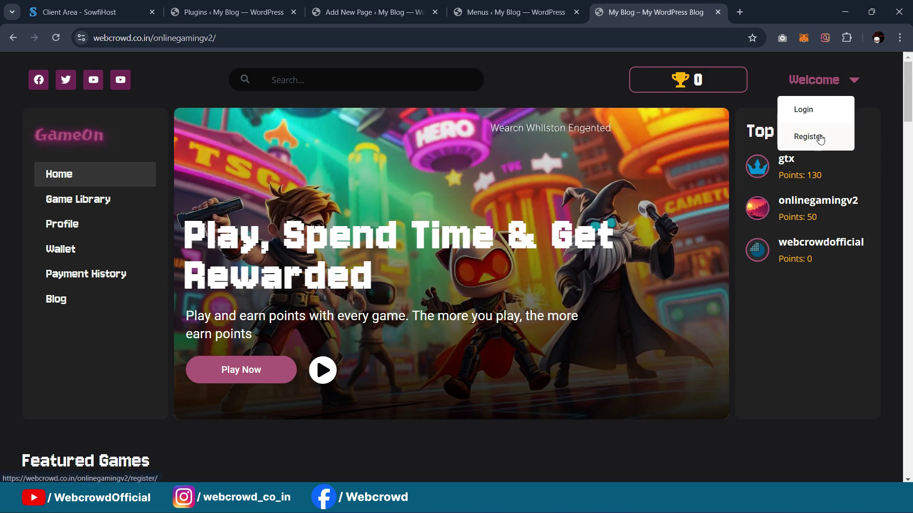
pyautogui.click(885, 81)
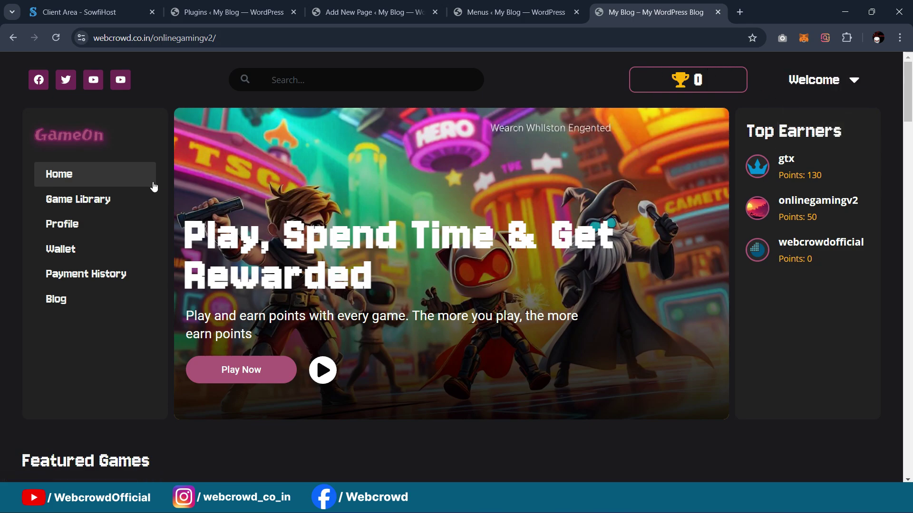
pyautogui.moveTo(11, 105); pyautogui.dragTo(50, 385)
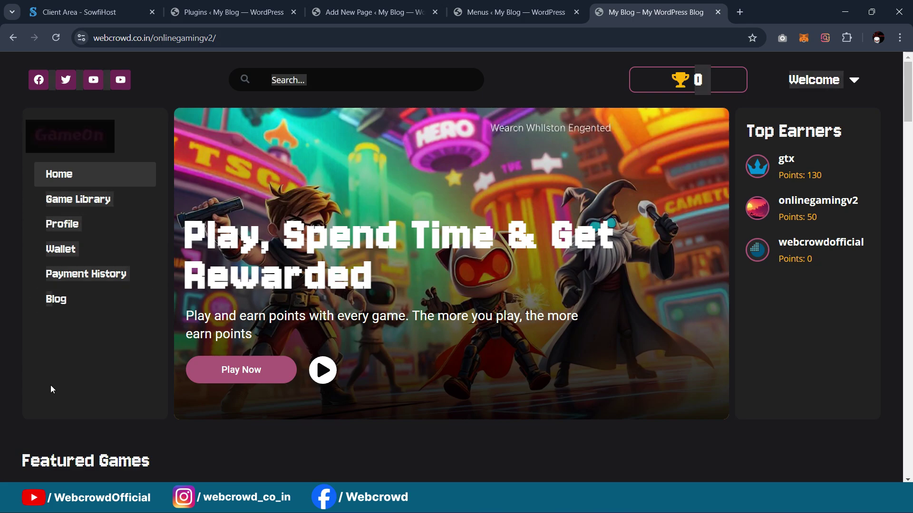
pyautogui.click(50, 397)
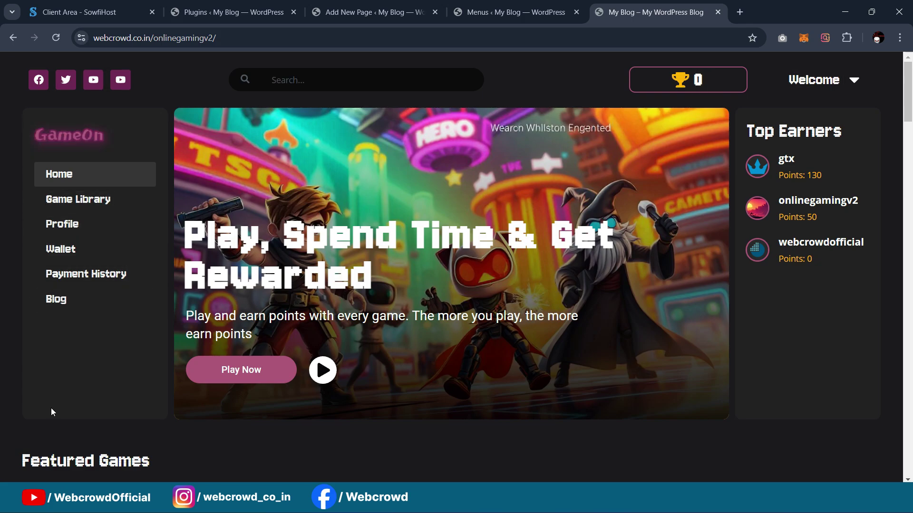
# Return to the WordPress admin and create a blank header template in Elementor's Theme Builder, dismissing the template library and notification
pyautogui.click(519, 14)
pyautogui.click(675, 14)
pyautogui.click(542, 6)
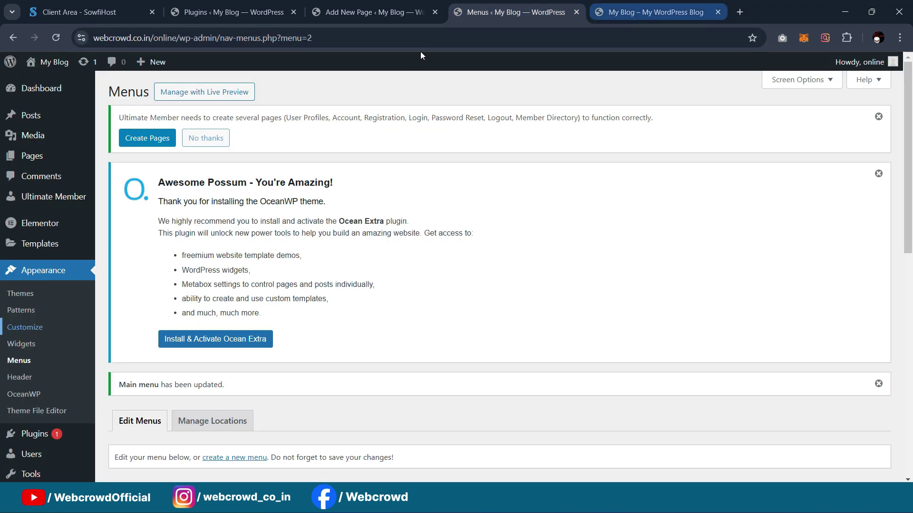
pyautogui.moveTo(37, 245)
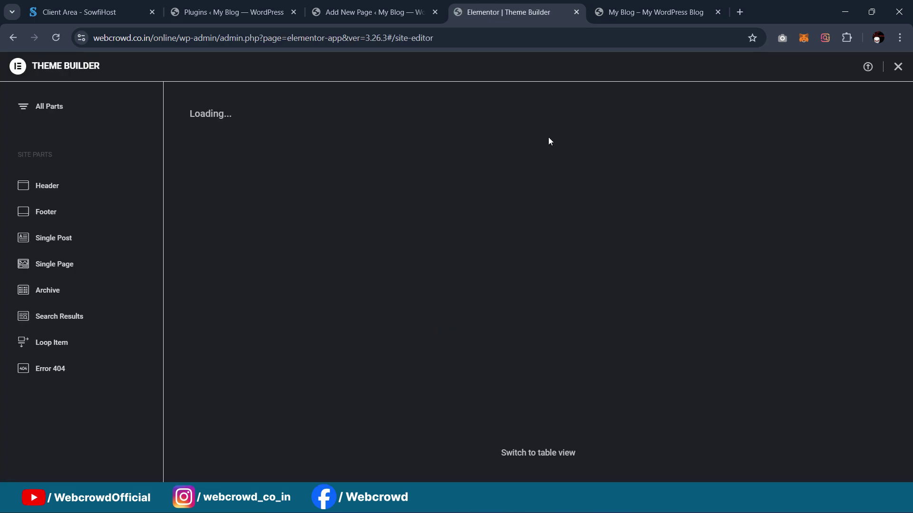
pyautogui.click(252, 245)
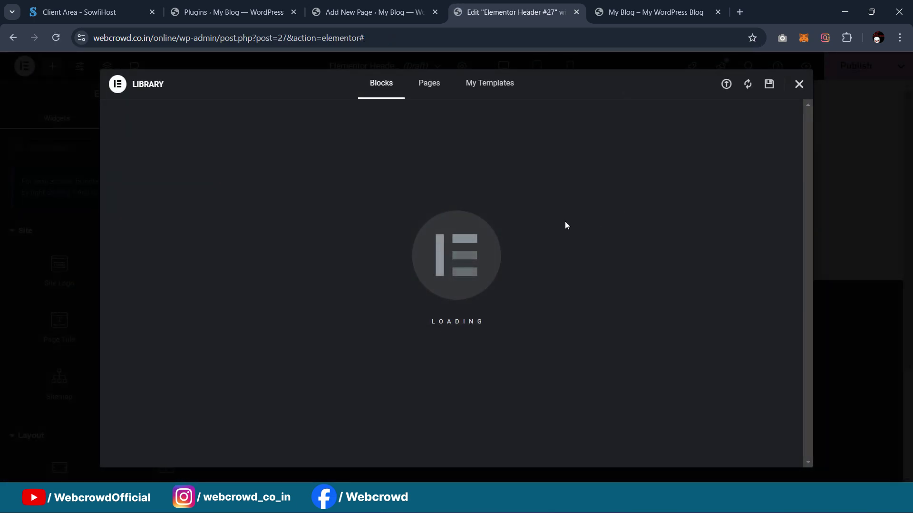
pyautogui.click(798, 83)
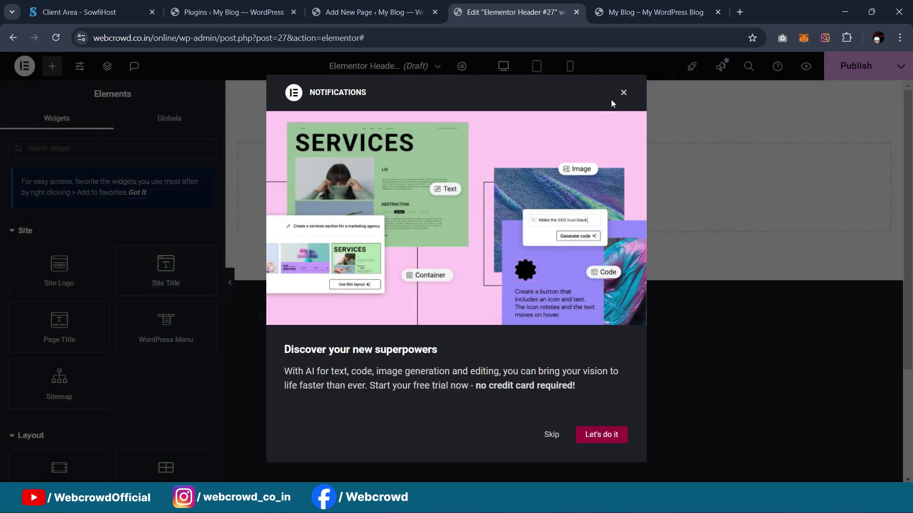
pyautogui.click(622, 92)
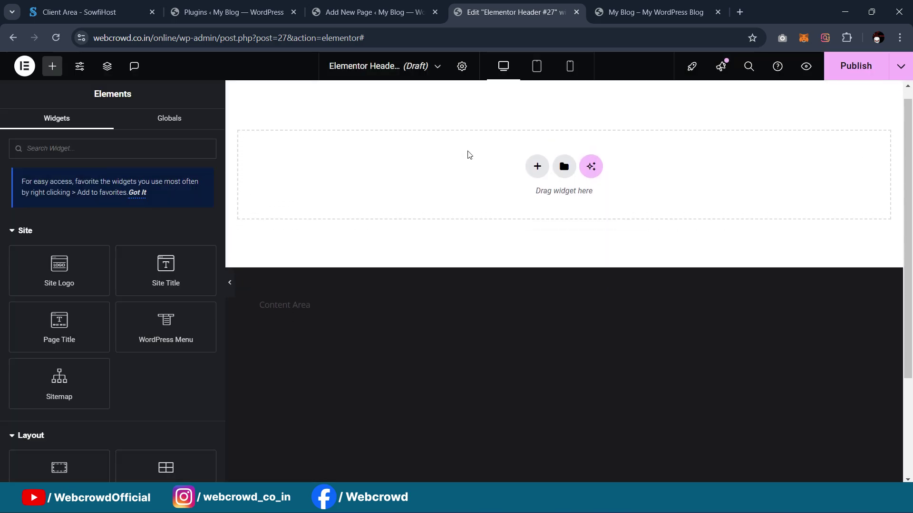
# Set the header template's classic background color to 1A1A1D in its style settings
pyautogui.click(462, 67)
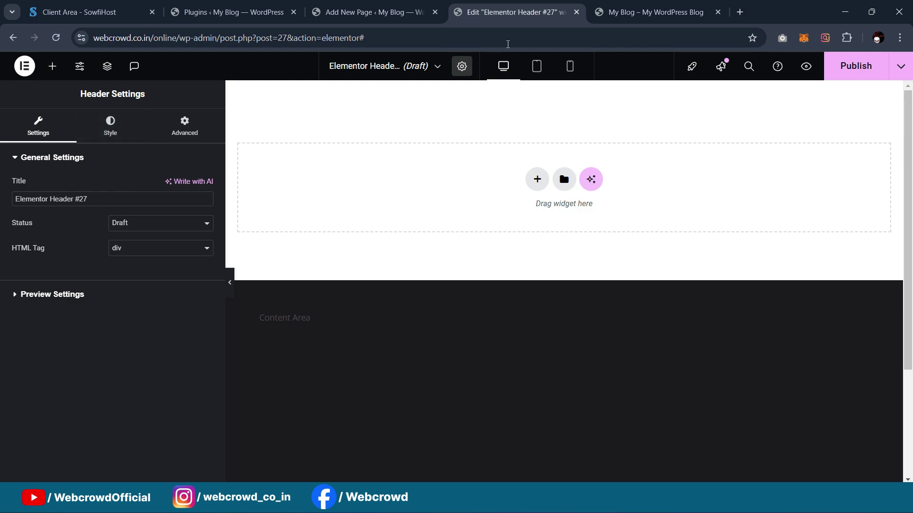
pyautogui.click(125, 127)
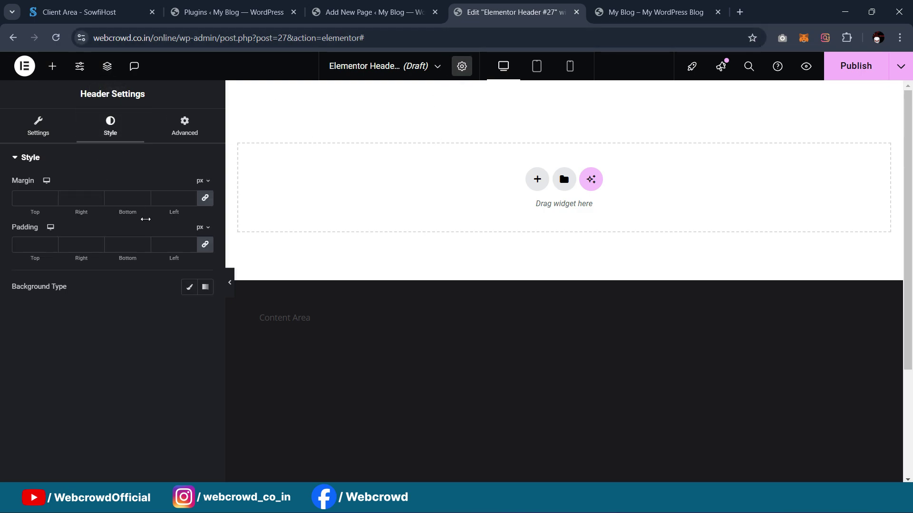
pyautogui.click(189, 287)
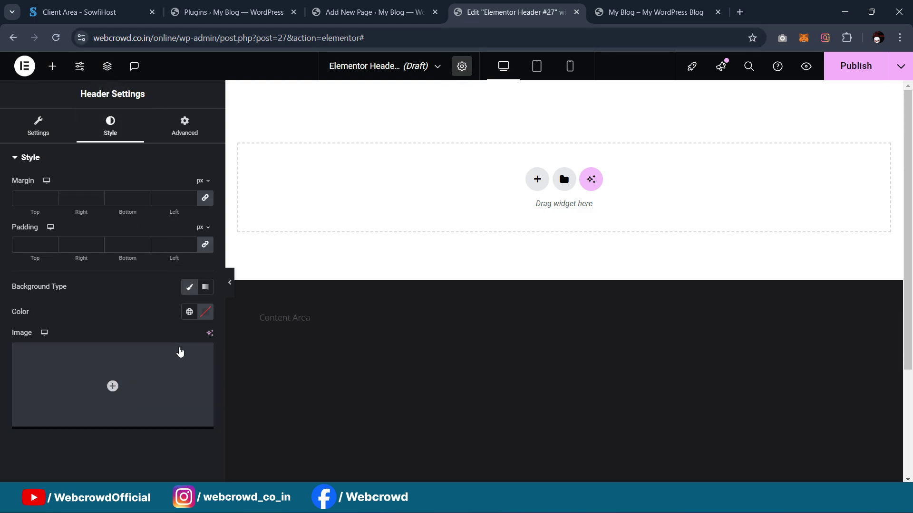
pyautogui.click(189, 311)
pyautogui.click(205, 312)
pyautogui.tripleClick(177, 285)
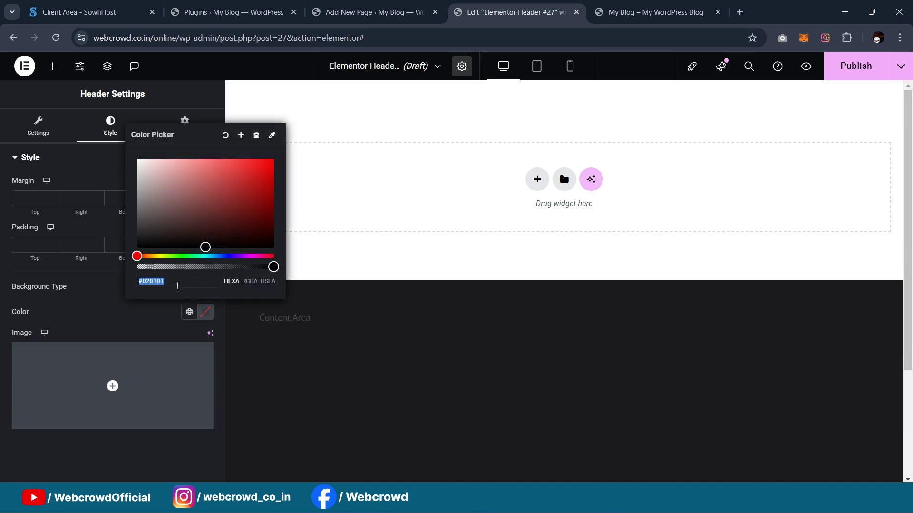
pyautogui.write('1A1A1D')
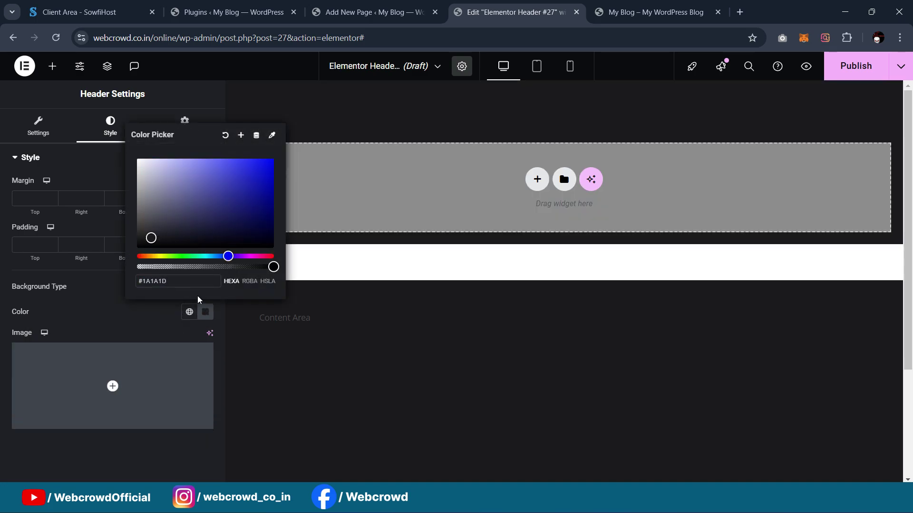
# Save the header background color as a new global color named BG Color
pyautogui.click(241, 136)
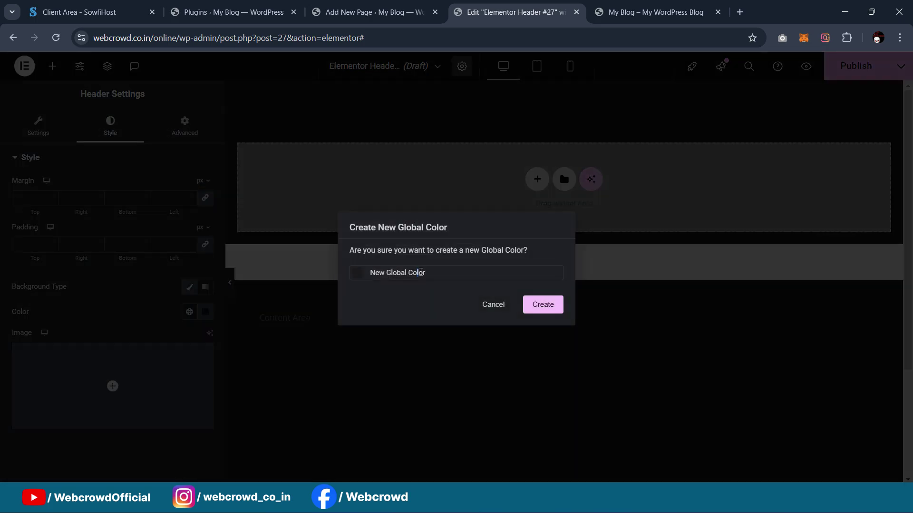
pyautogui.moveTo(424, 272); pyautogui.dragTo(352, 271)
pyautogui.write('BG ')
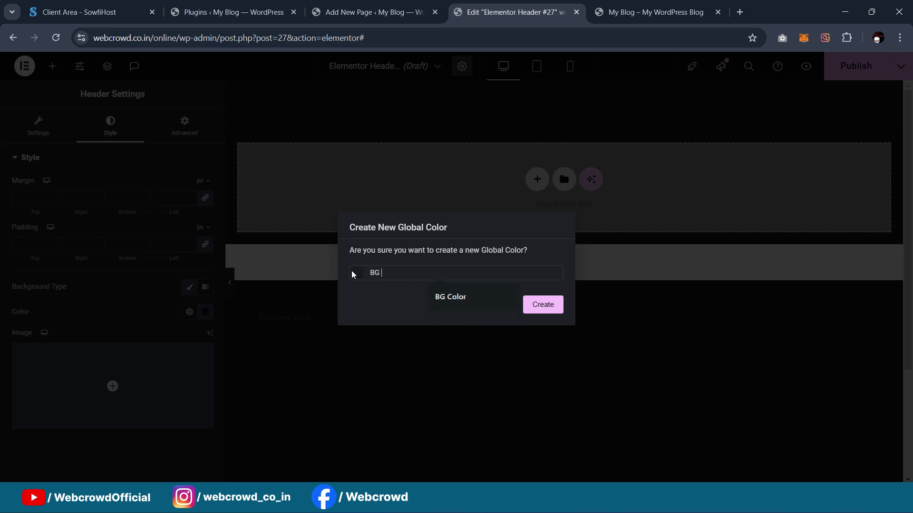
pyautogui.write('Color')
pyautogui.click(556, 311)
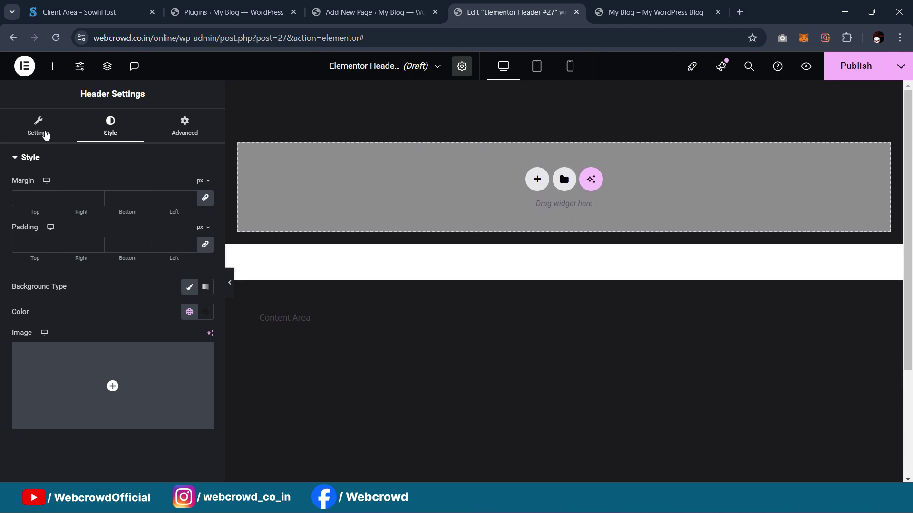
# Add a container to the header template and nest a second container inside it
pyautogui.click(53, 66)
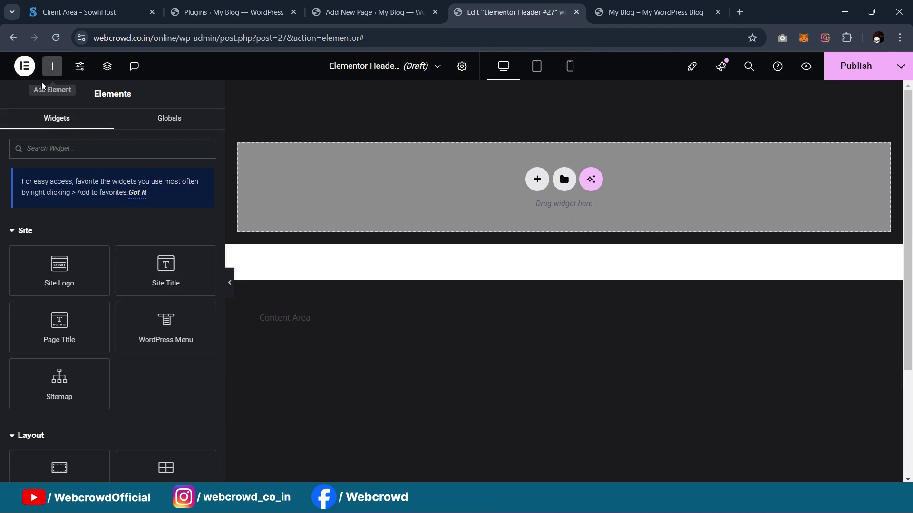
pyautogui.scroll(-1, 95, 316)
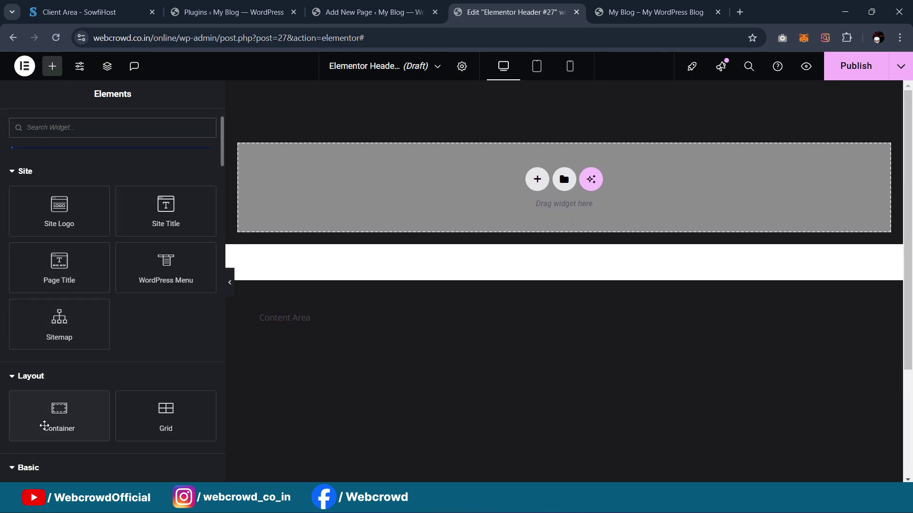
pyautogui.moveTo(59, 417); pyautogui.dragTo(397, 212)
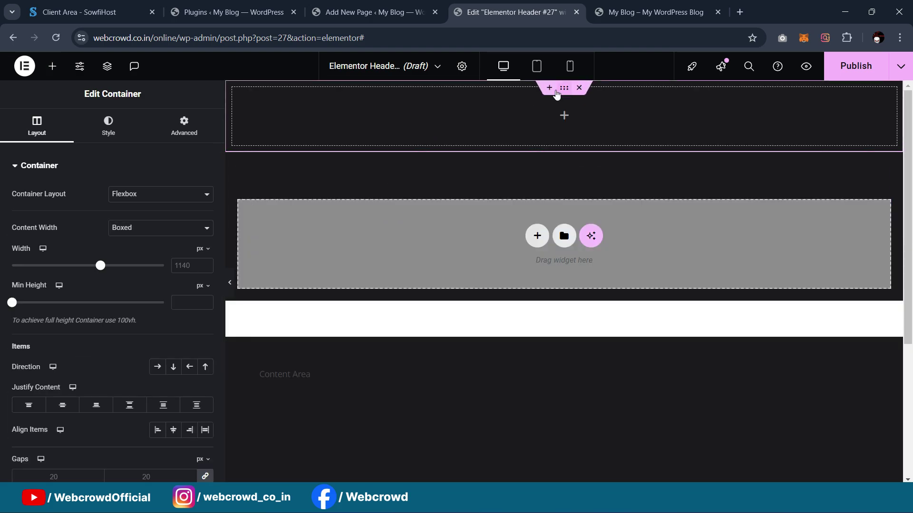
pyautogui.click(52, 66)
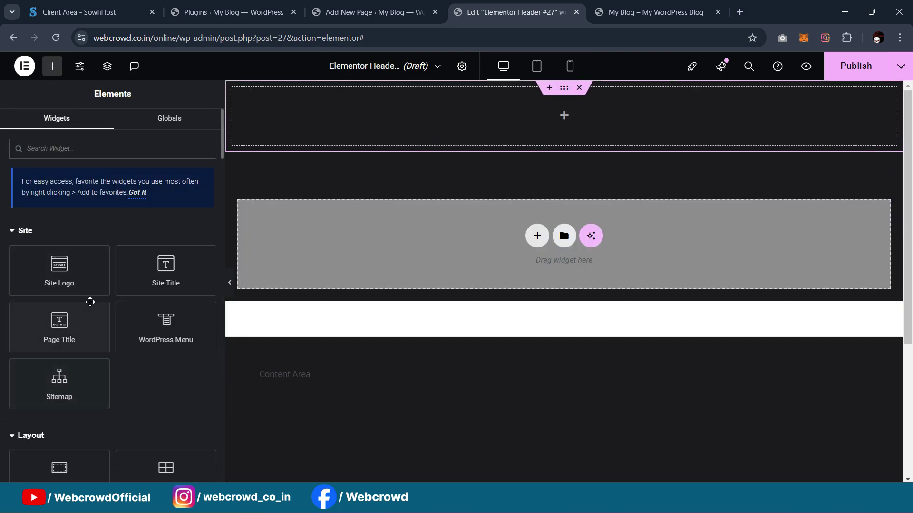
pyautogui.scroll(-1, 90, 302)
pyautogui.moveTo(58, 409); pyautogui.dragTo(358, 137)
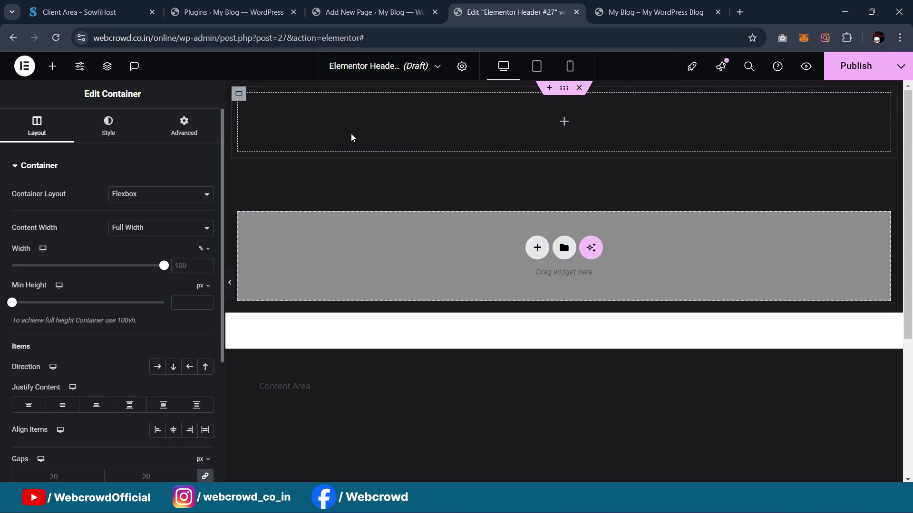
# Set the outer header container's boxed content width to 95%
pyautogui.click(564, 87)
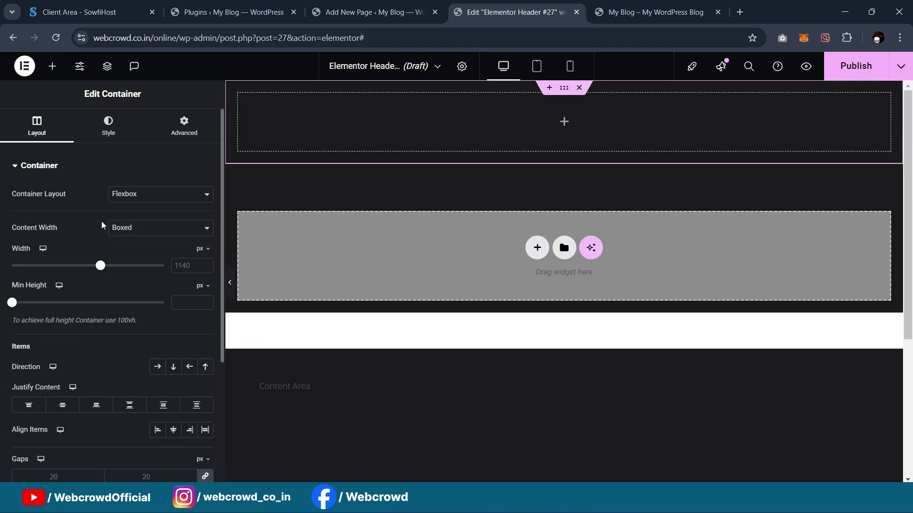
pyautogui.click(200, 269)
pyautogui.write('90')
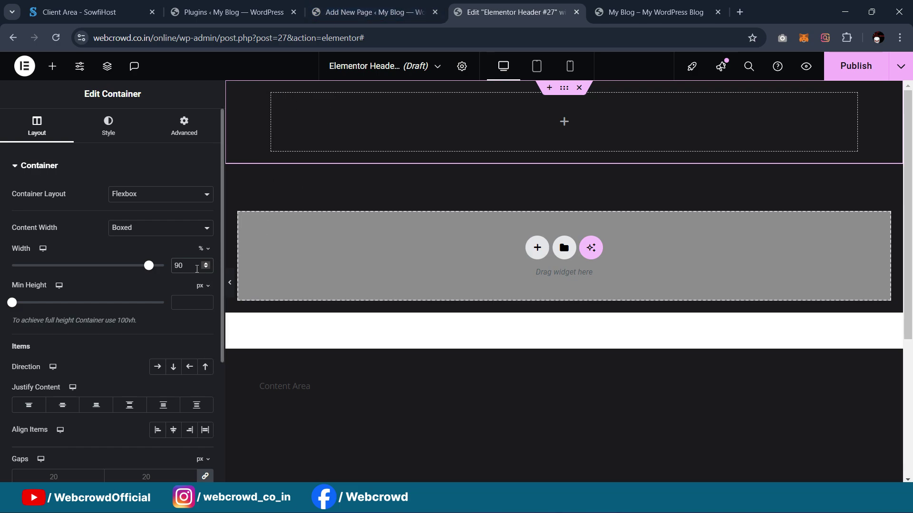
pyautogui.write('95')
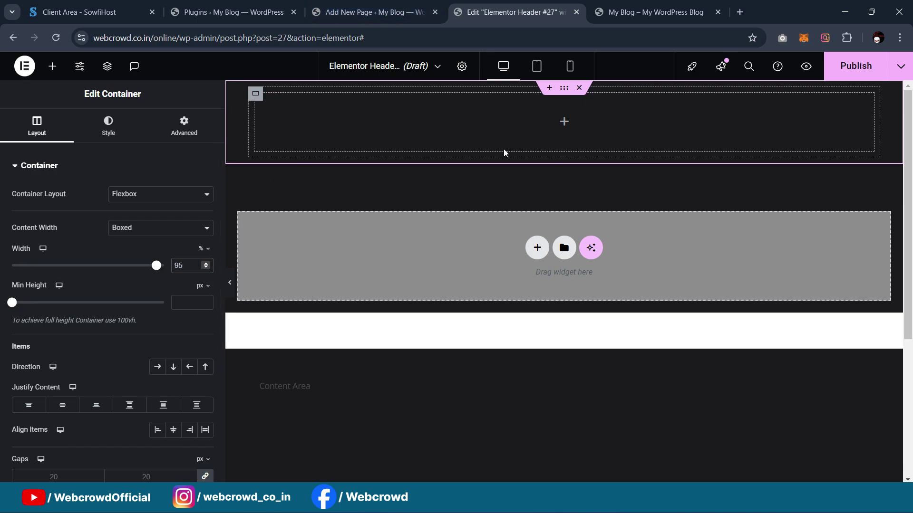
# Check the header layout on the finished GameOn reference site and set the outer container's direction to horizontal row
pyautogui.click(642, 12)
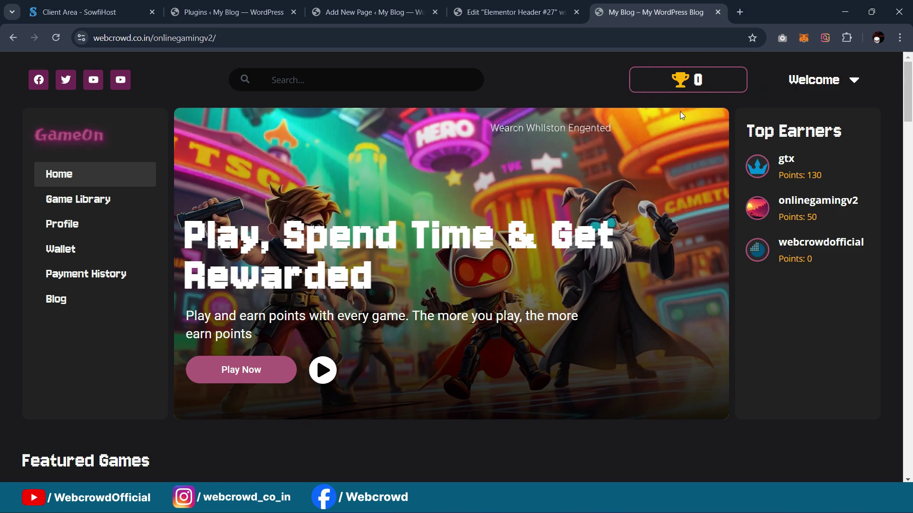
pyautogui.moveTo(846, 92)
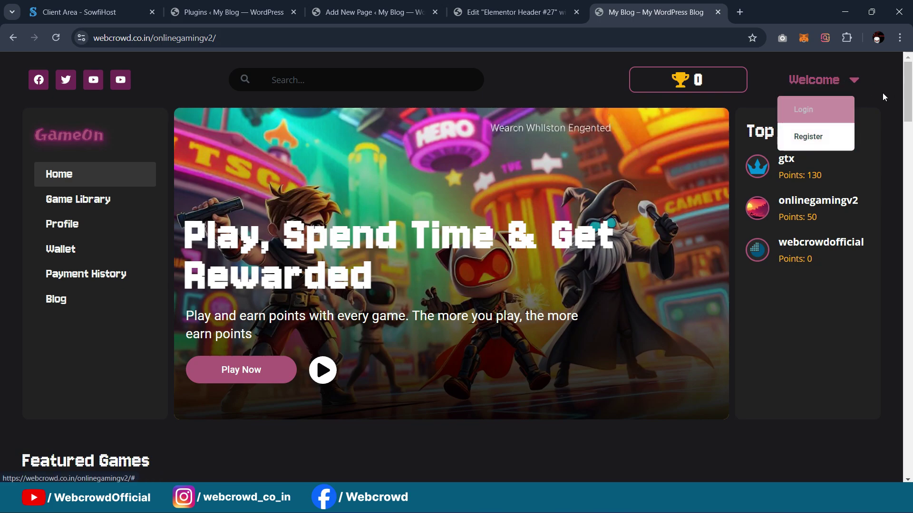
pyautogui.click(503, 5)
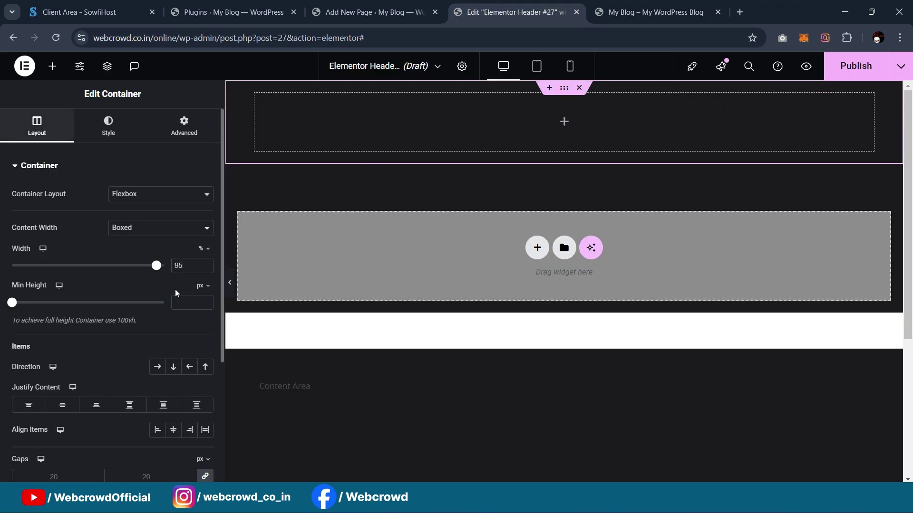
pyautogui.click(156, 369)
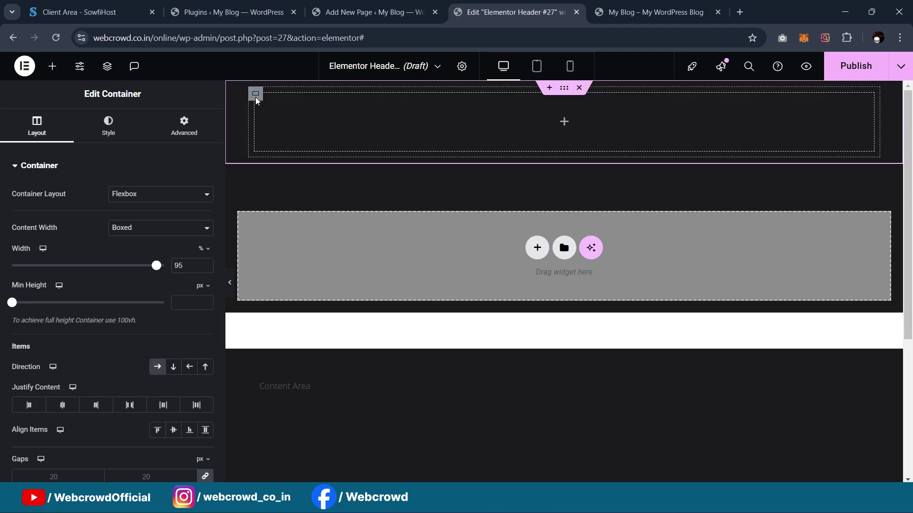
# Duplicate the nested container three times to form four columns in the header row
pyautogui.rightClick(255, 97)
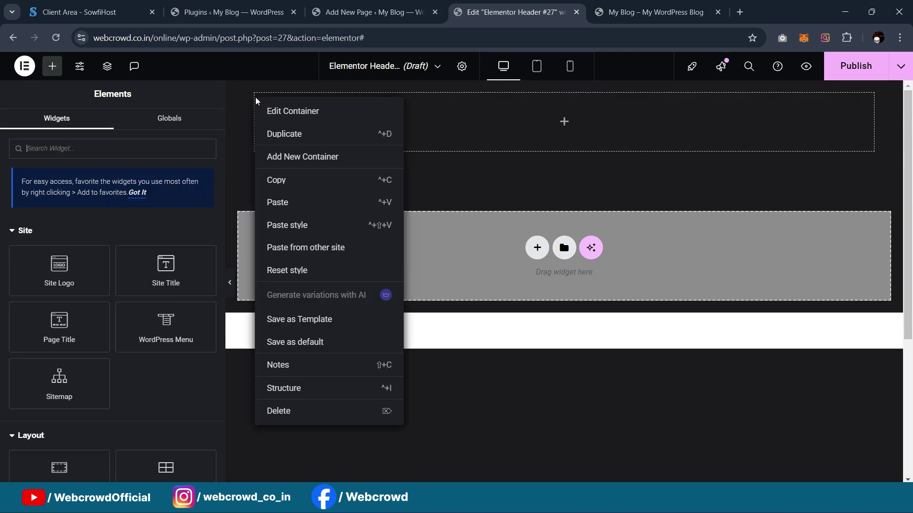
pyautogui.click(284, 134)
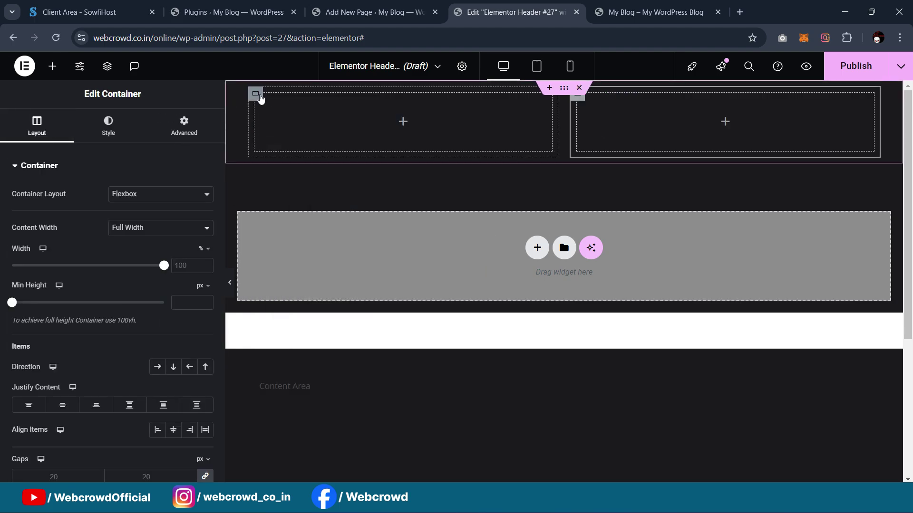
pyautogui.rightClick(260, 99)
pyautogui.click(274, 131)
pyautogui.rightClick(256, 96)
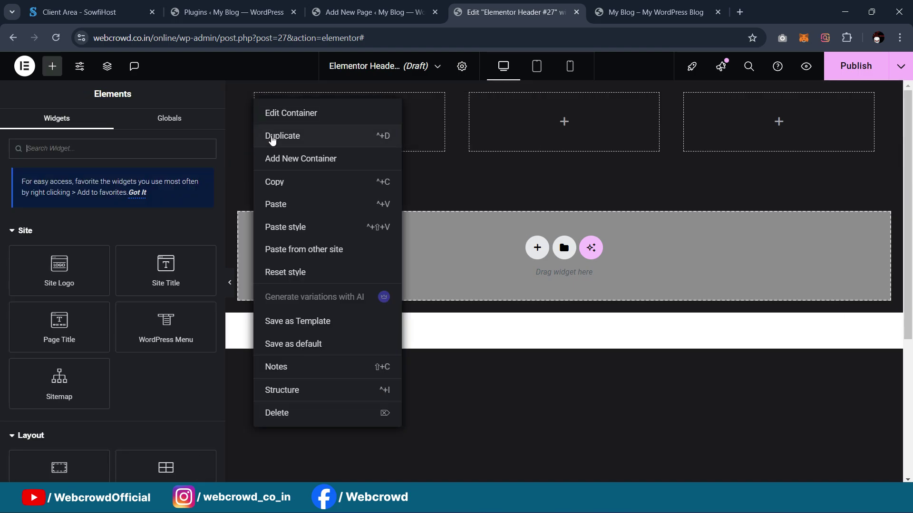
pyautogui.click(272, 137)
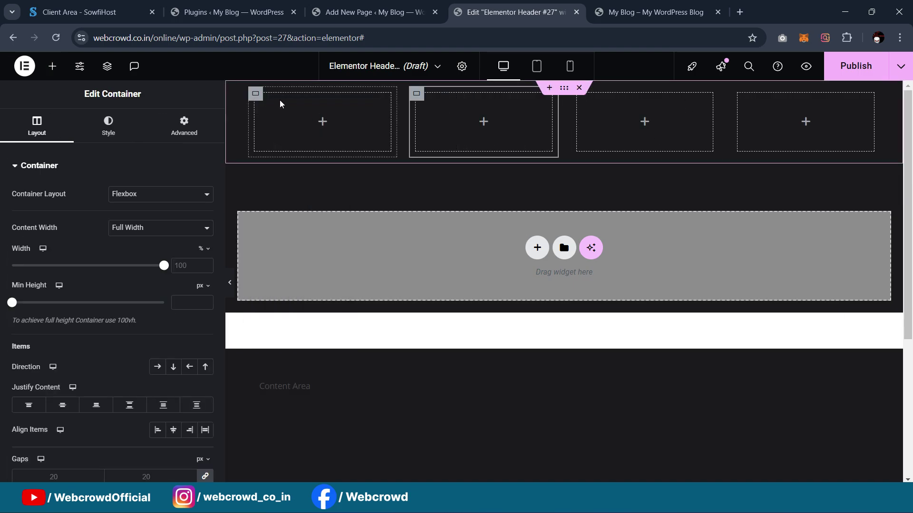
# Open the header logo settings in the WordPress theme Customizer
pyautogui.click(322, 124)
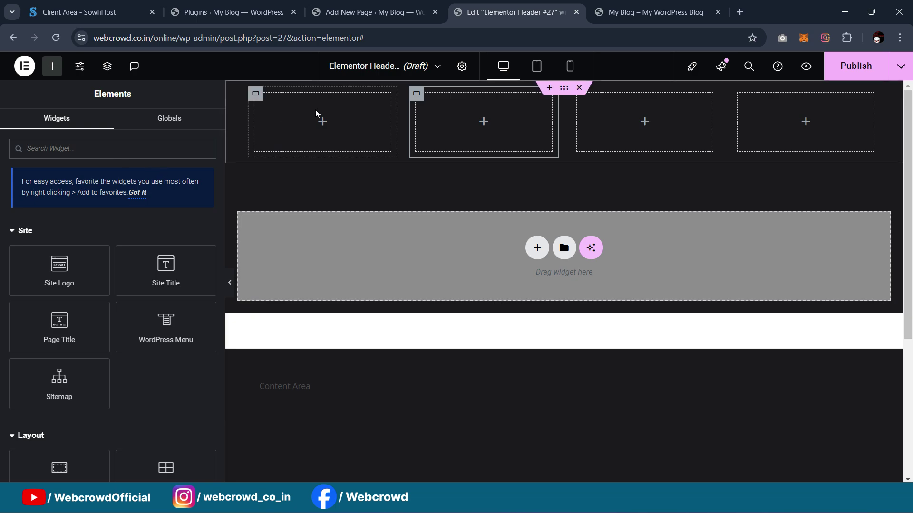
pyautogui.write('log')
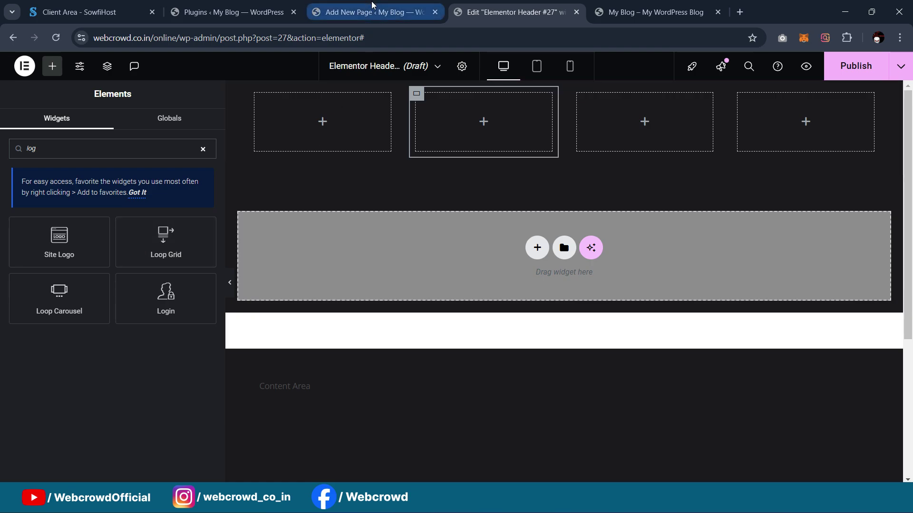
pyautogui.click(238, 12)
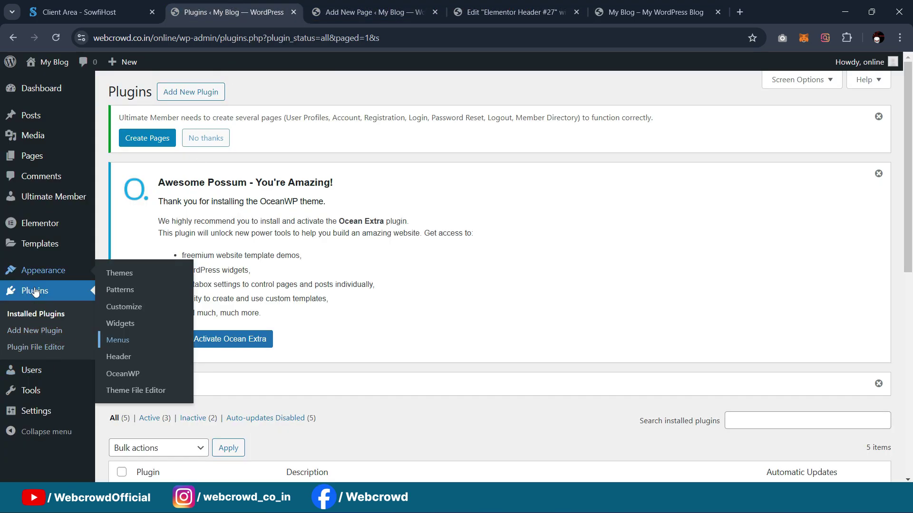
pyautogui.middleClick(111, 311)
pyautogui.click(315, 14)
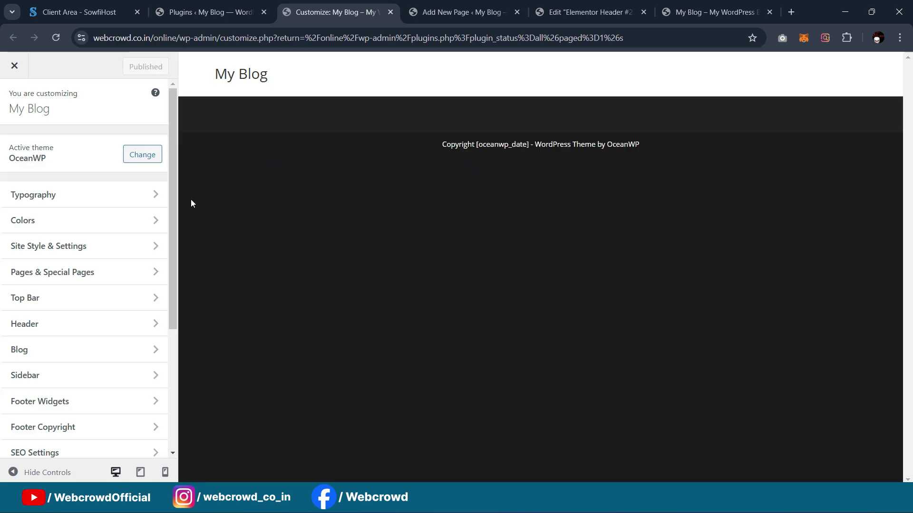
pyautogui.scroll(-2, 59, 275)
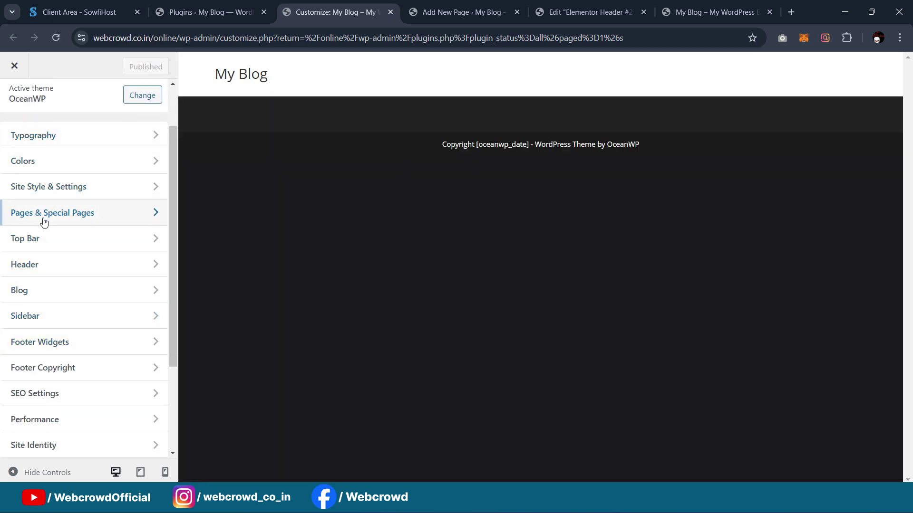
pyautogui.scroll(2, 56, 205)
pyautogui.scroll(-2, 52, 228)
pyautogui.click(41, 264)
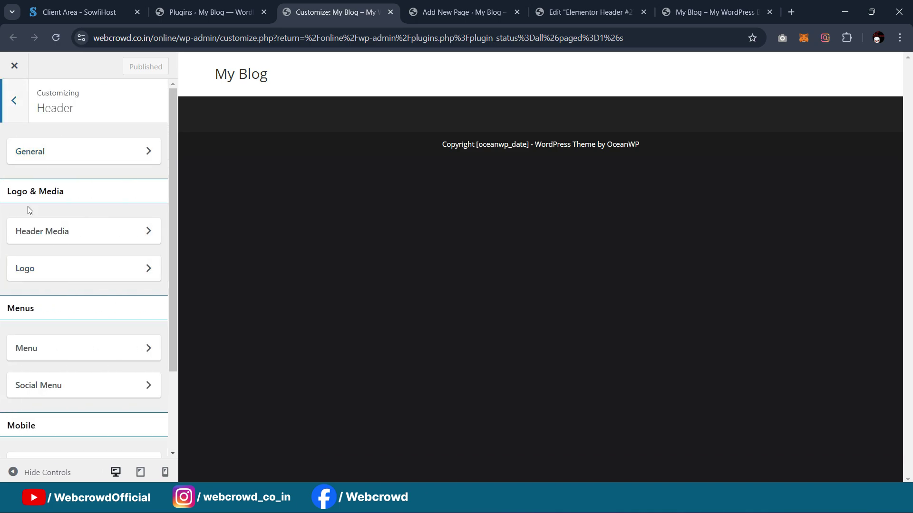
pyautogui.click(30, 269)
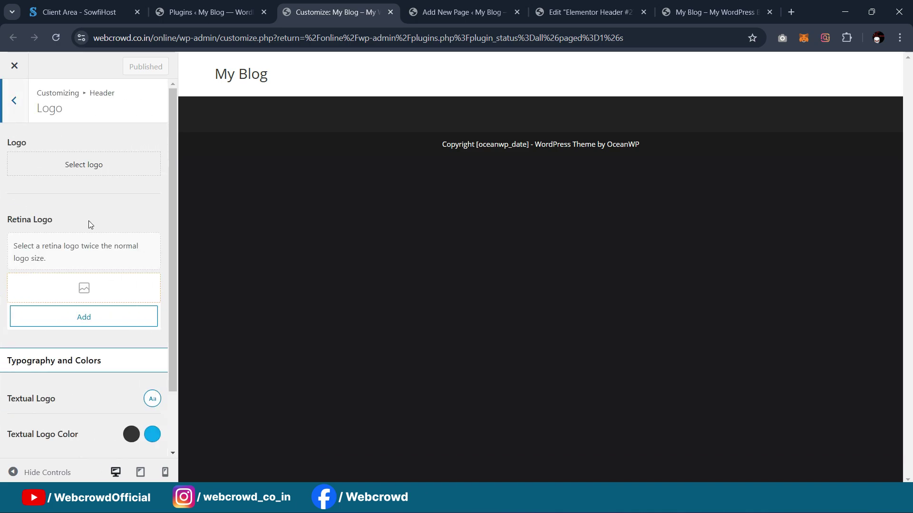
# Upload logo.png from the Video25(Advanced Online Gaming website) folder as the site logo image
pyautogui.click(84, 165)
pyautogui.click(364, 310)
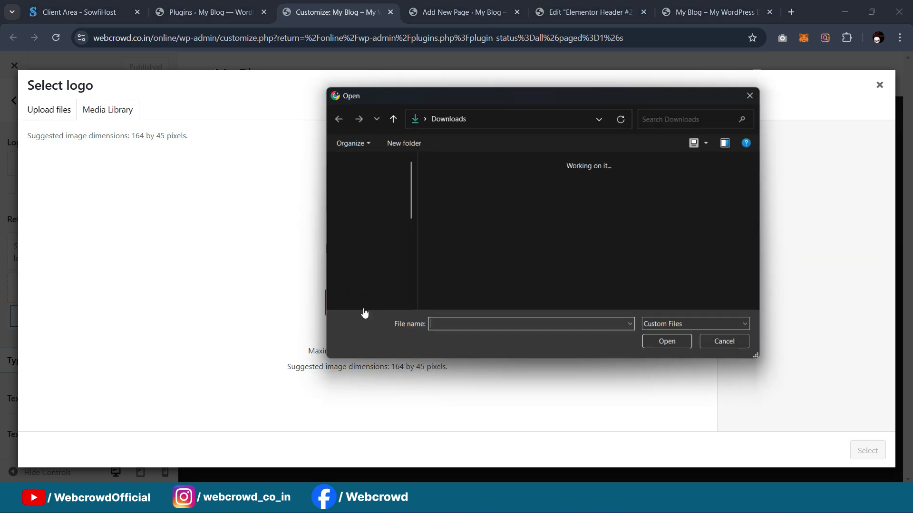
pyautogui.click(505, 121)
pyautogui.write('G:\\Webcrowd\\Youtube videos\\2024 videos\\Video25(Advanced Online Gaming website)')
pyautogui.press('Return')
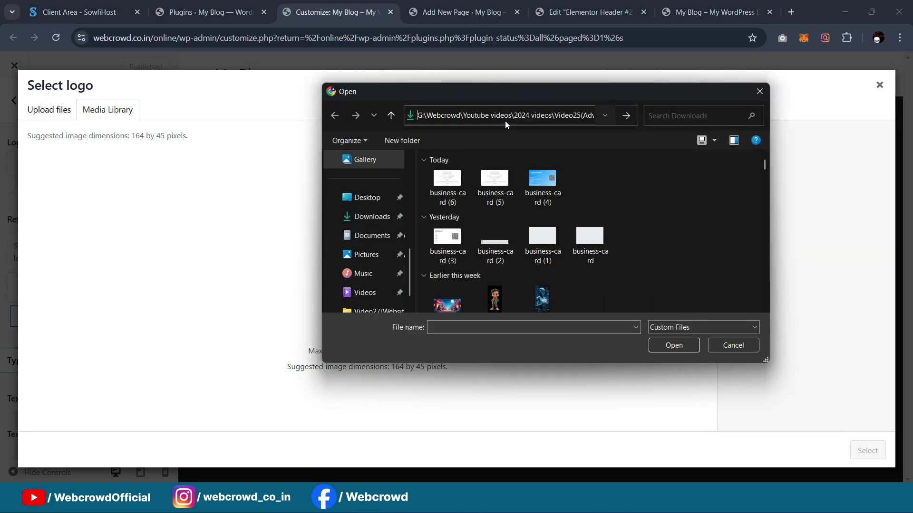
pyautogui.scroll(-5, 657, 248)
pyautogui.click(484, 278)
pyautogui.click(666, 342)
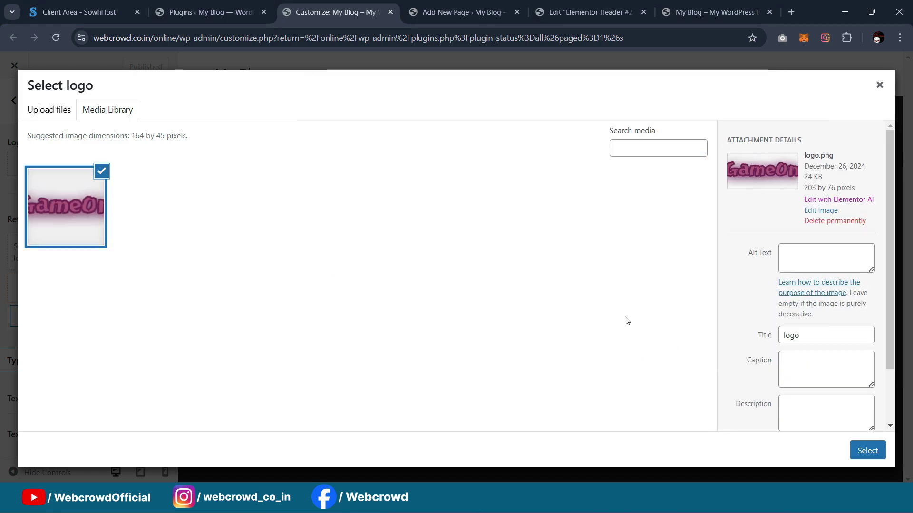
# Apply the uploaded GameOn logo without cropping, publish the theme changes, and return to the Elementor header template
pyautogui.click(868, 451)
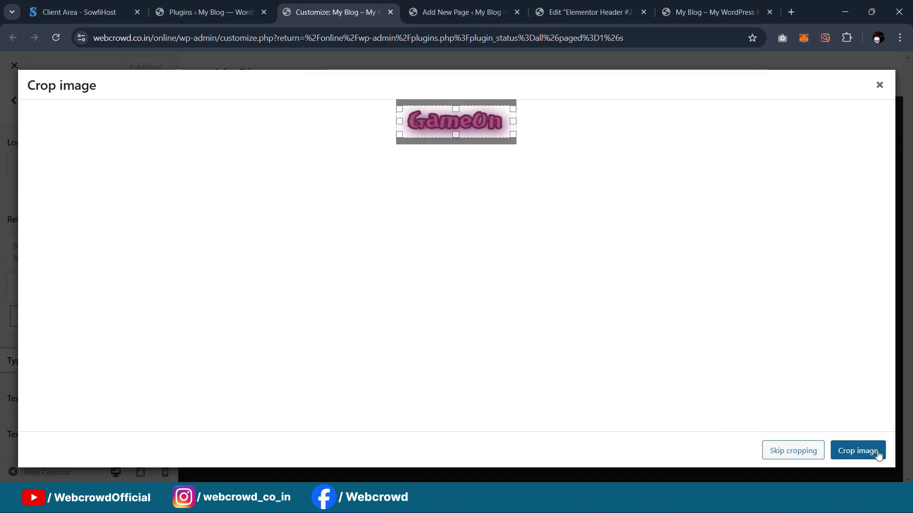
pyautogui.click(803, 452)
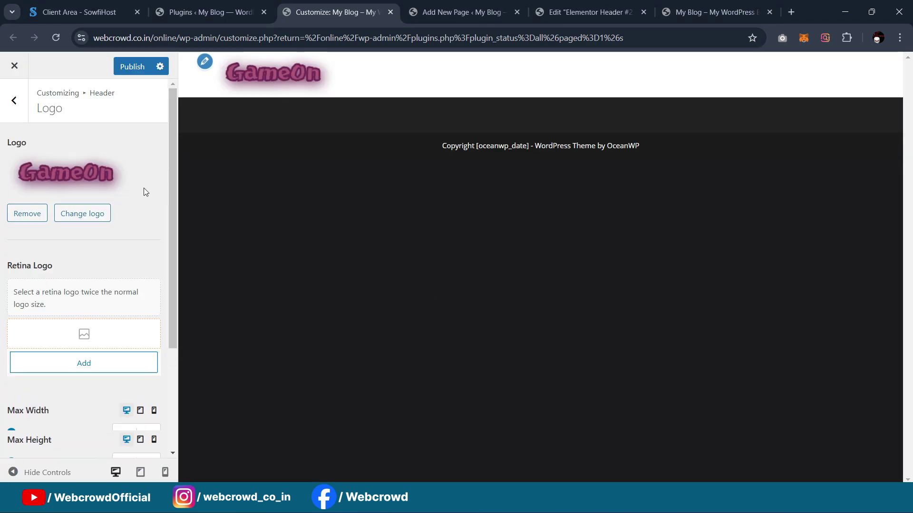
pyautogui.click(132, 67)
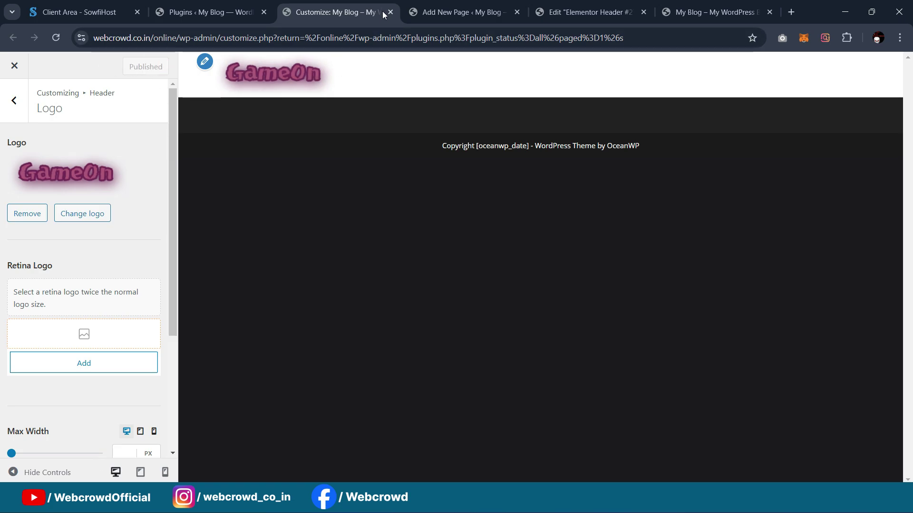
pyautogui.click(390, 12)
pyautogui.click(435, 6)
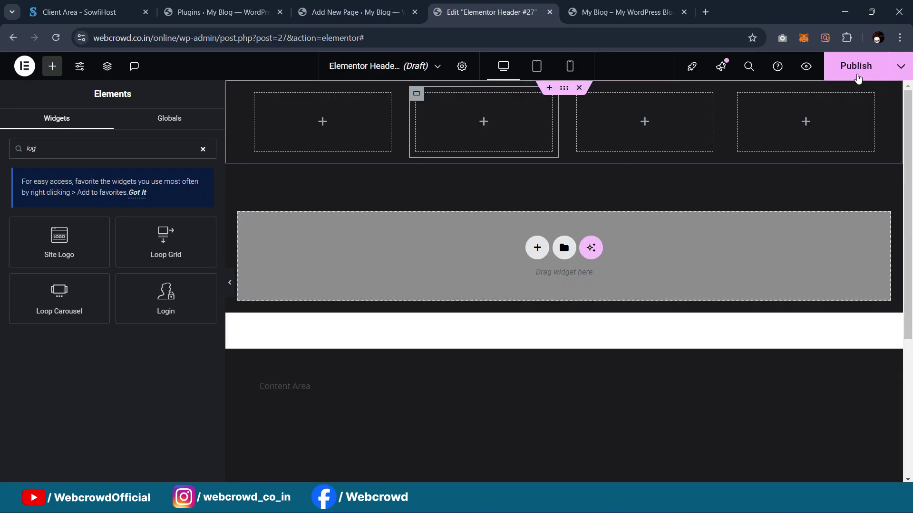
# Publish the header template with an Include Entire Site display condition and reload the editor
pyautogui.click(856, 67)
pyautogui.click(460, 334)
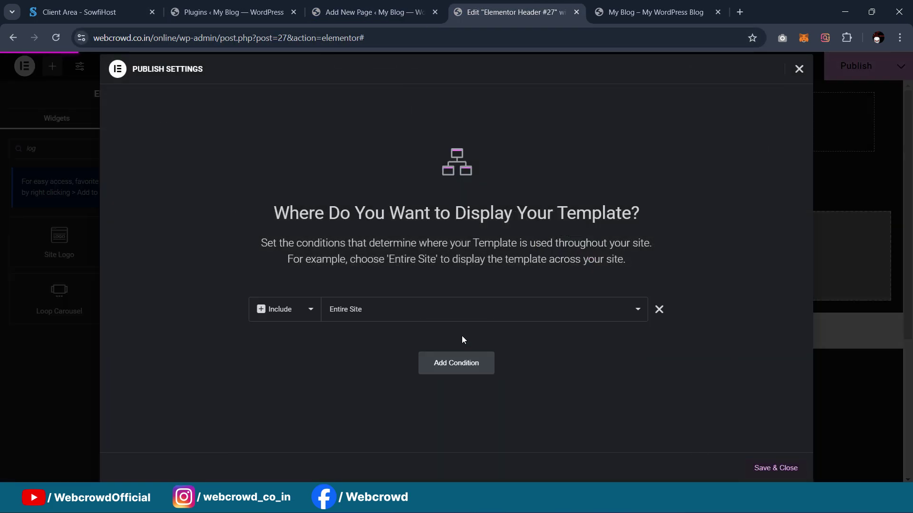
pyautogui.click(776, 467)
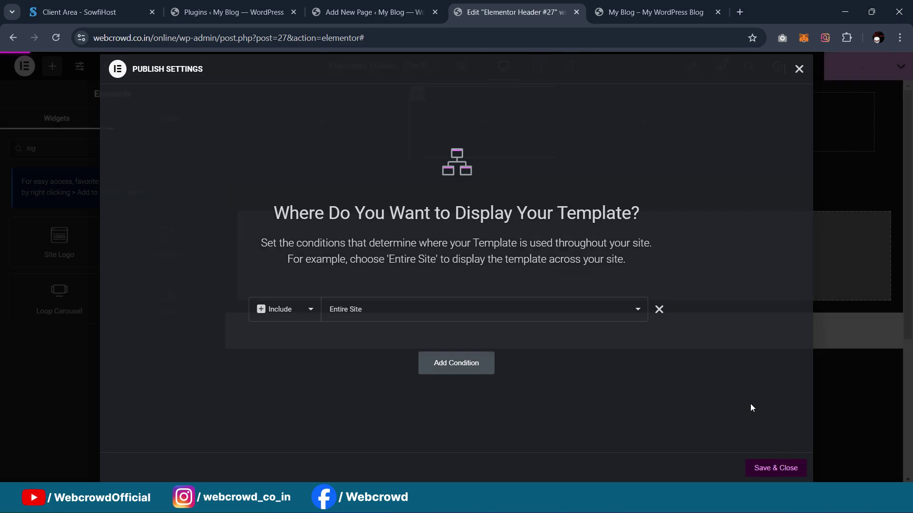
pyautogui.click(58, 38)
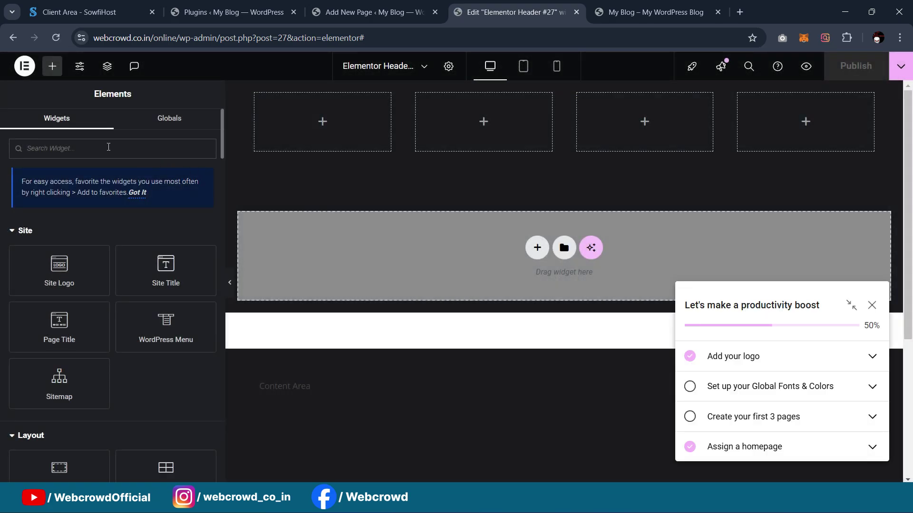
# Try a Site Logo widget in the first header column, dismissing the launchpad checklist, and delete the widget
pyautogui.click(109, 147)
pyautogui.write('logo')
pyautogui.moveTo(58, 240); pyautogui.dragTo(299, 113)
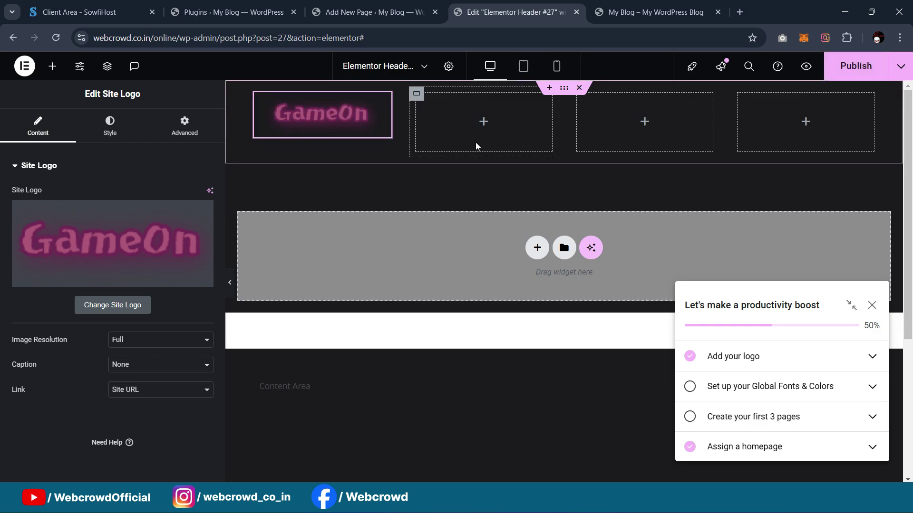
pyautogui.click(871, 306)
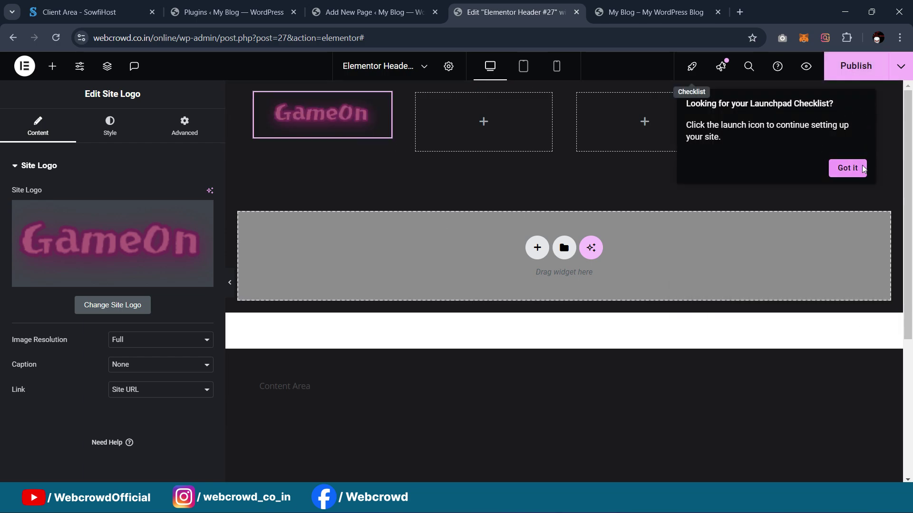
pyautogui.click(846, 167)
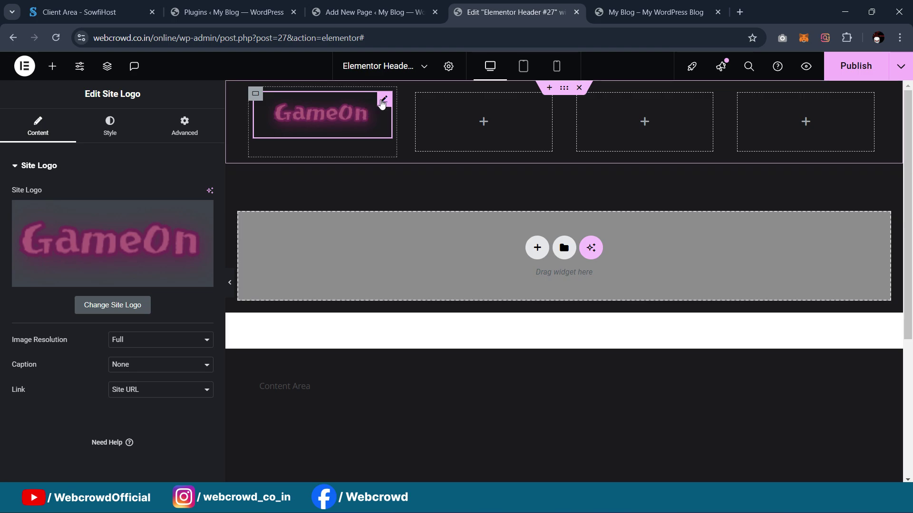
pyautogui.press('Delete')
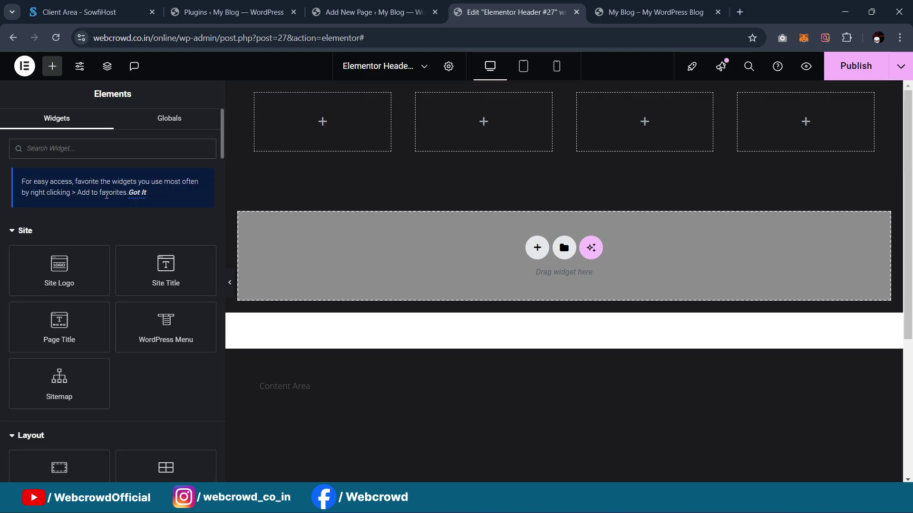
# Add a Social Icons widget to the first header column and duplicate its Youtube item
pyautogui.write('social')
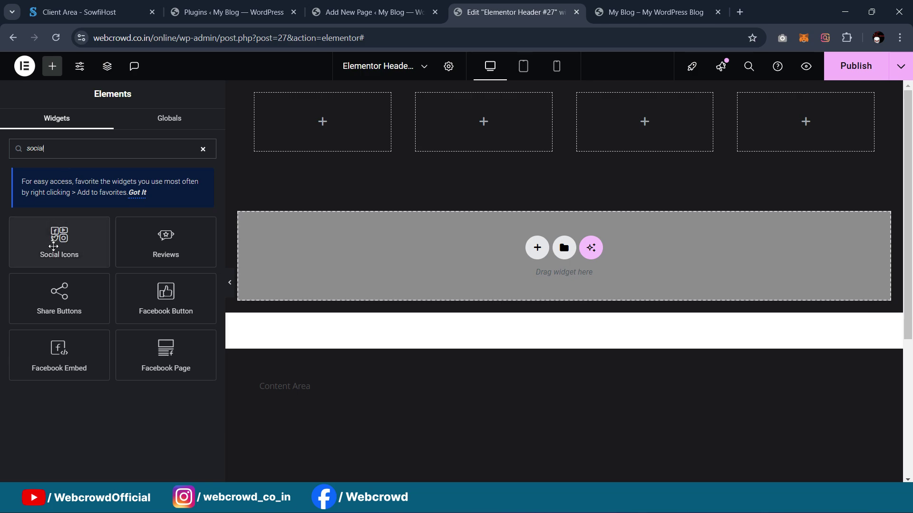
pyautogui.moveTo(53, 246); pyautogui.dragTo(314, 124)
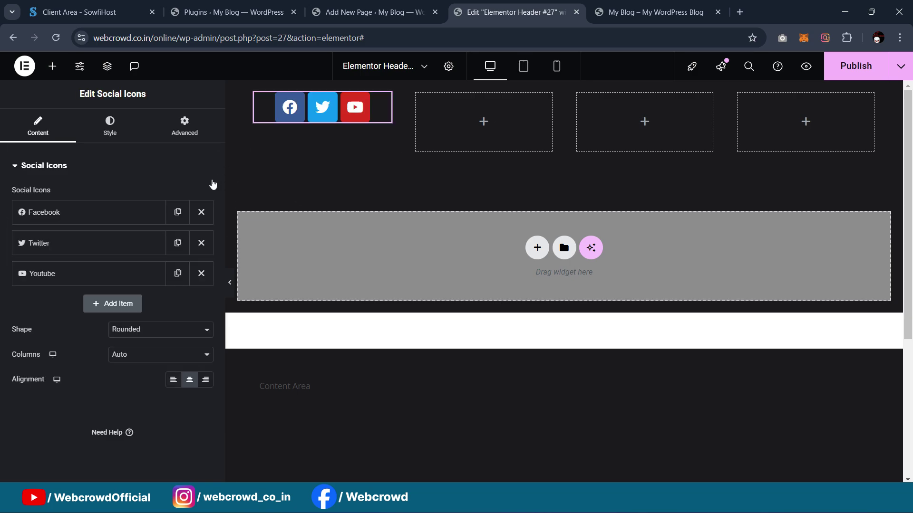
pyautogui.click(178, 274)
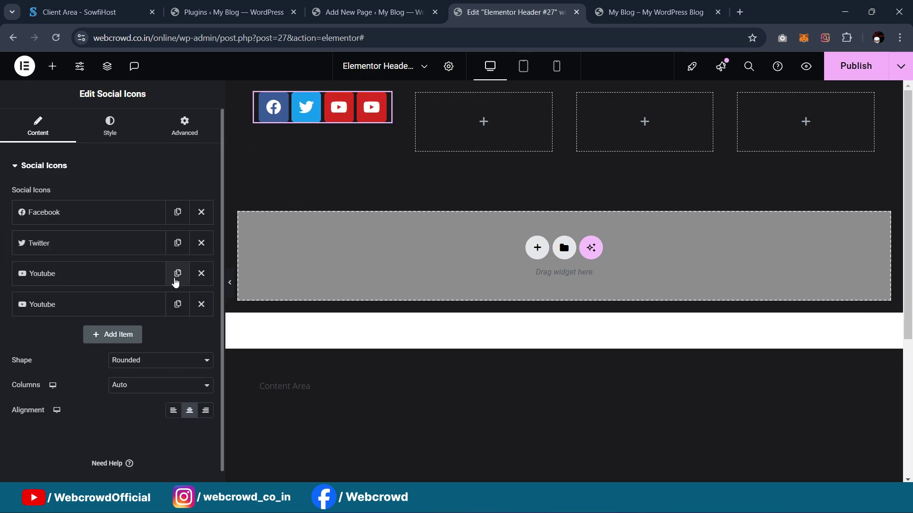
# Change the duplicated Youtube item of the Social Icons widget to the Instagram icon from the icon library
pyautogui.click(76, 306)
pyautogui.click(77, 353)
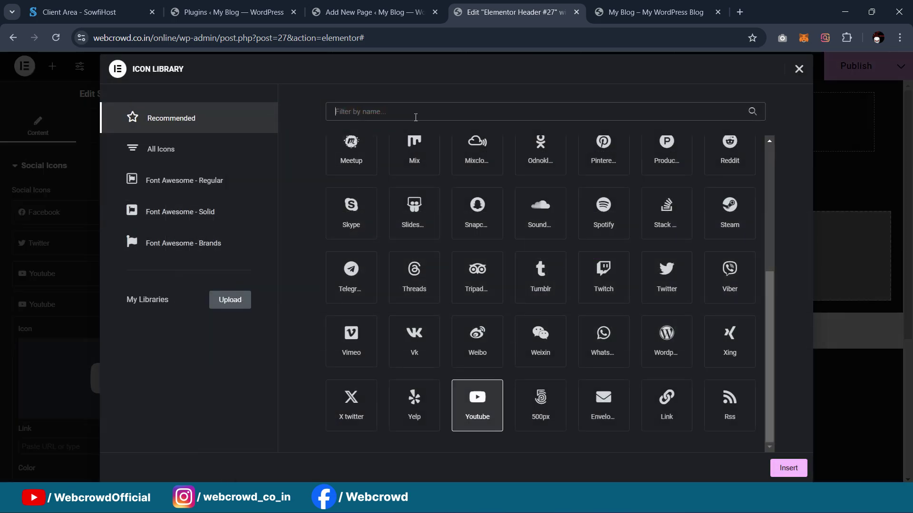
pyautogui.write('insta')
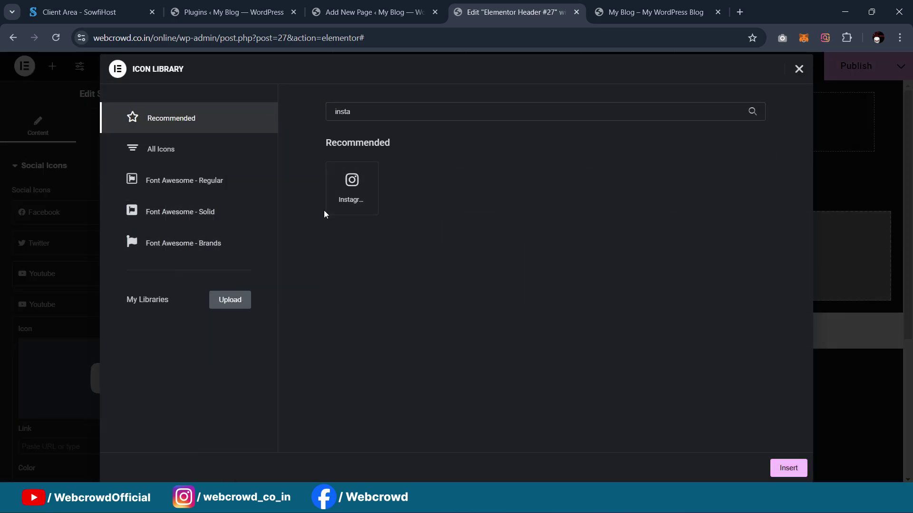
pyautogui.click(352, 195)
pyautogui.click(788, 468)
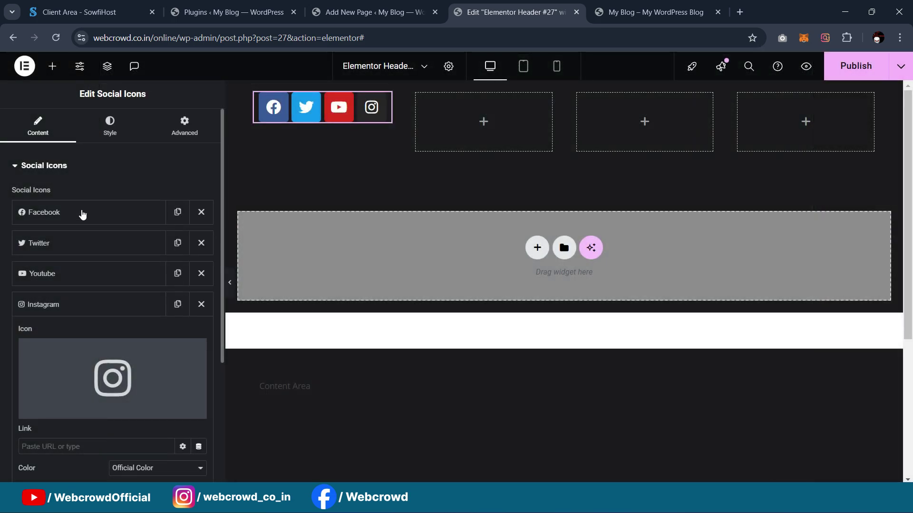
pyautogui.click(88, 307)
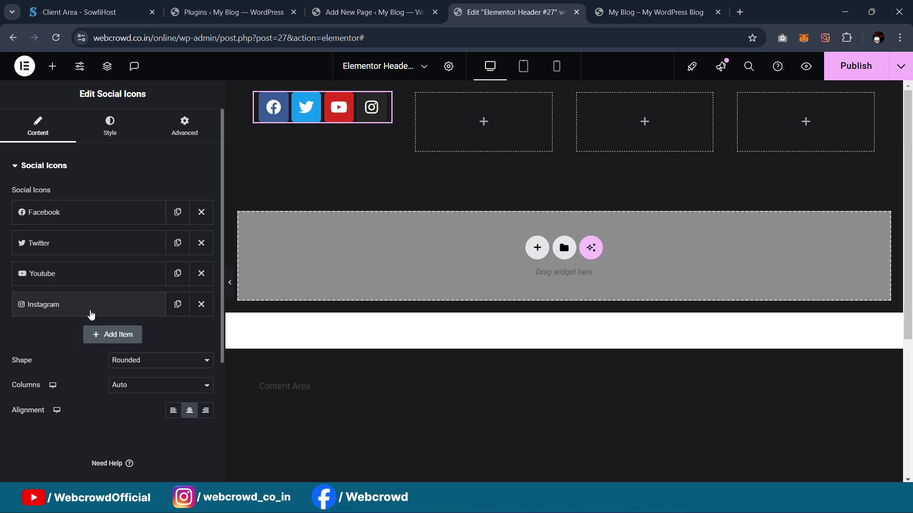
# Style the social icons with a size of 22 px and a spacing of 12 px
pyautogui.click(104, 130)
pyautogui.moveTo(12, 233); pyautogui.dragTo(20, 240)
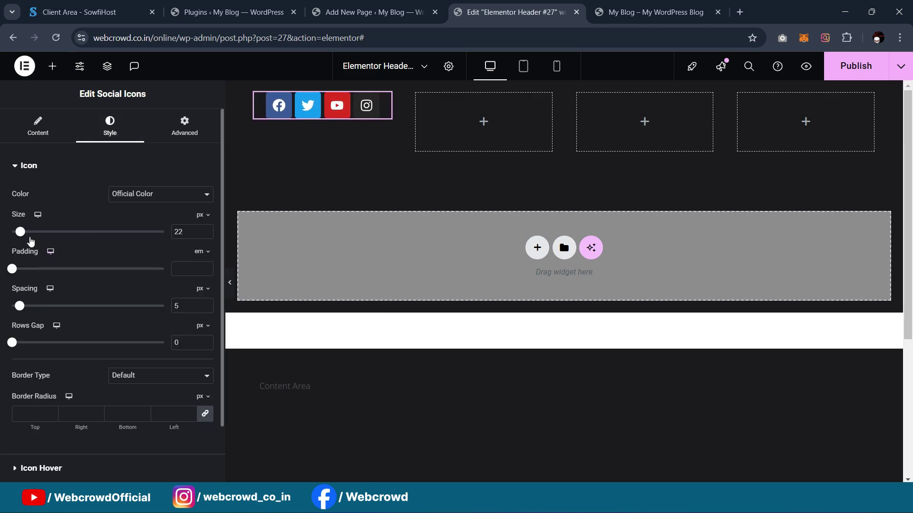
pyautogui.moveTo(22, 311); pyautogui.dragTo(34, 315)
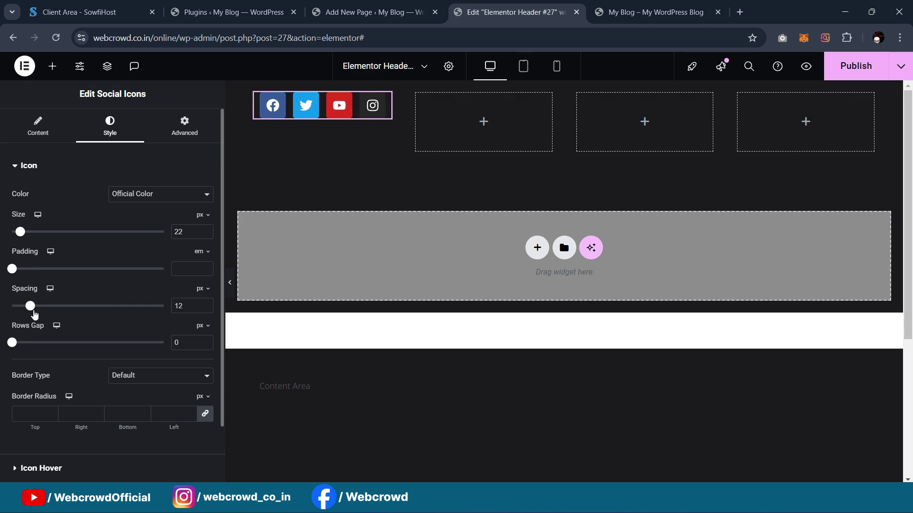
# Switch the social icons to a Custom color and copy the dark magenta swatch's hex code from the Color Code design in Figma
pyautogui.click(135, 205)
pyautogui.click(138, 227)
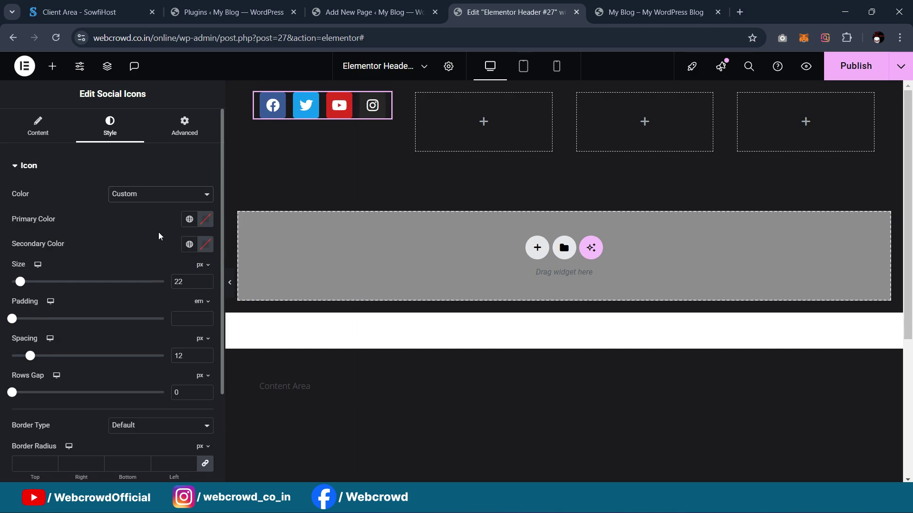
pyautogui.click(191, 219)
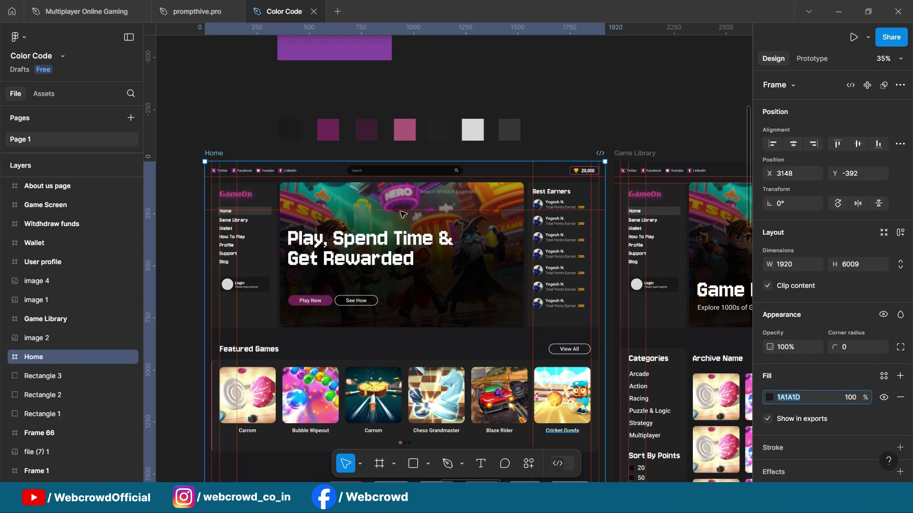
pyautogui.click(328, 129)
pyautogui.click(806, 382)
pyautogui.hotkey('ctrl', 'c')
pyautogui.click(839, 12)
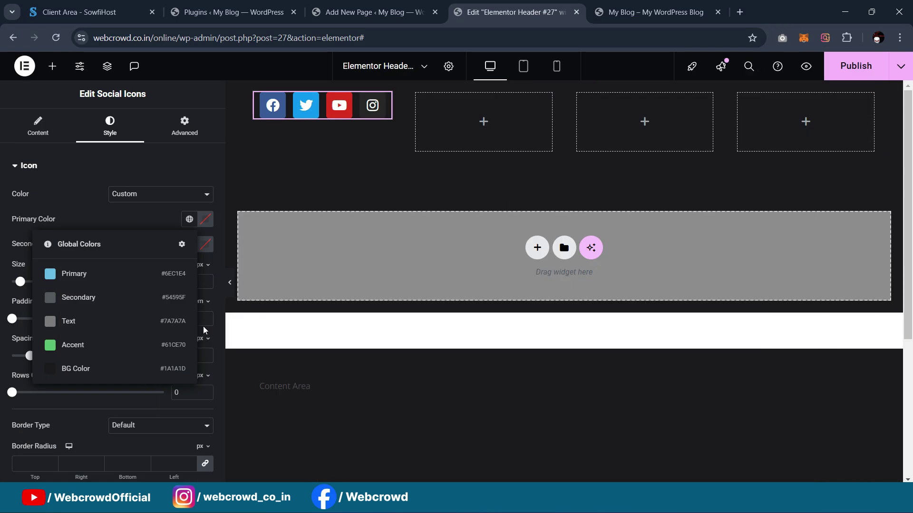
# Set the icons' primary color to #6A1E55 and save it as a new global color named A
pyautogui.click(211, 222)
pyautogui.click(211, 221)
pyautogui.tripleClick(202, 392)
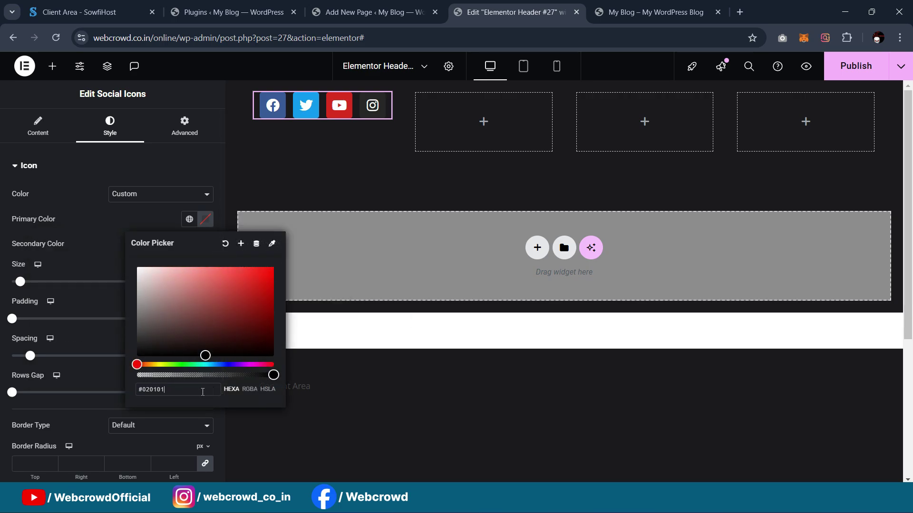
pyautogui.hotkey('ctrl', 'v')
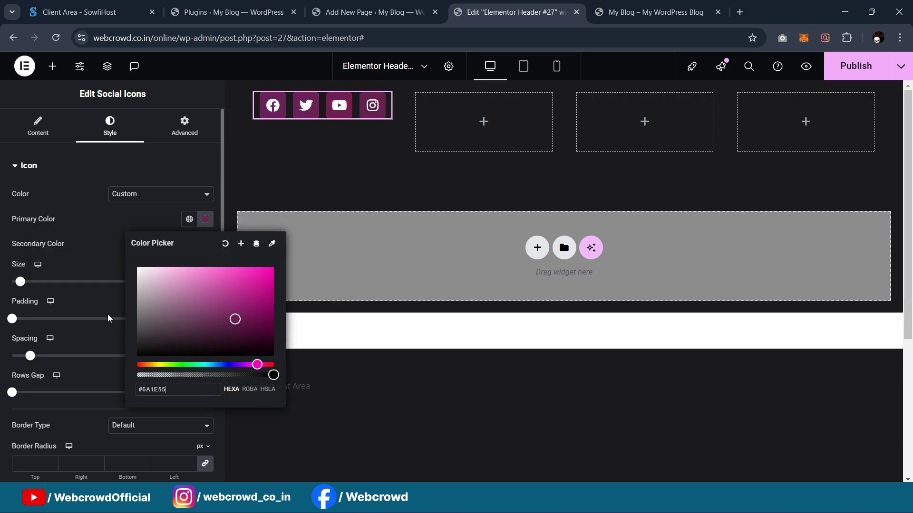
pyautogui.click(241, 245)
pyautogui.moveTo(469, 275); pyautogui.dragTo(373, 326)
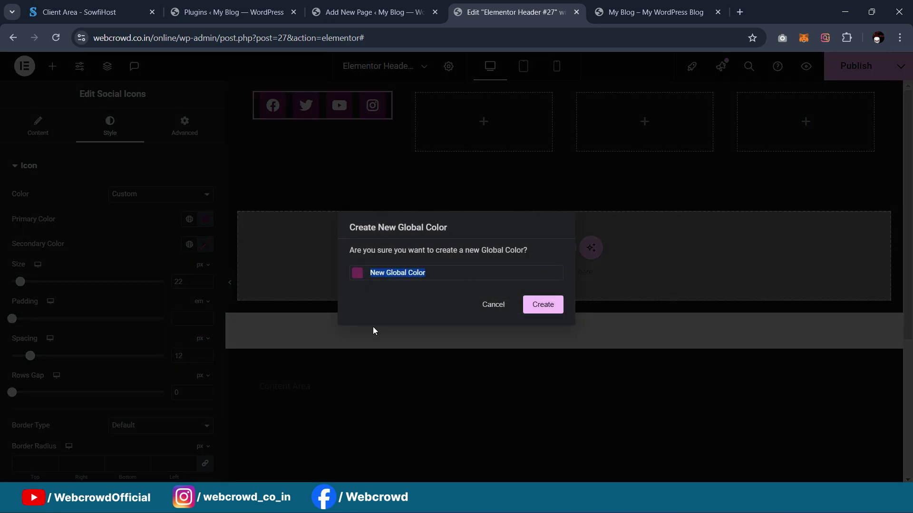
pyautogui.write('A')
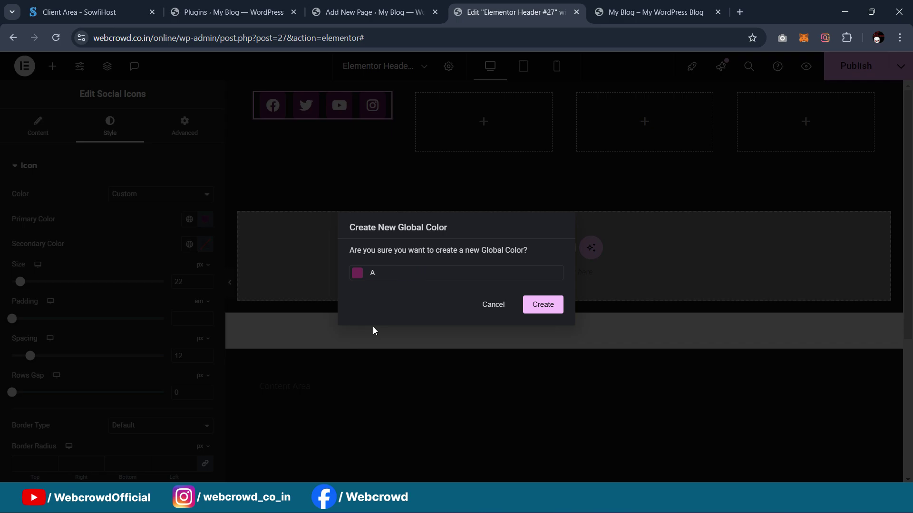
pyautogui.click(543, 304)
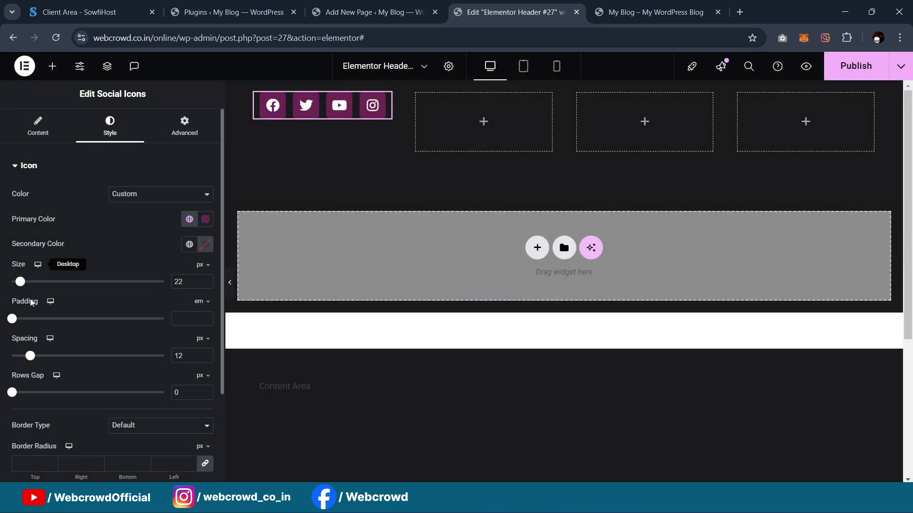
# Reduce the social icons' size to 19 px and vertically center the items of the header container
pyautogui.press('Down')
pyautogui.press('Down')
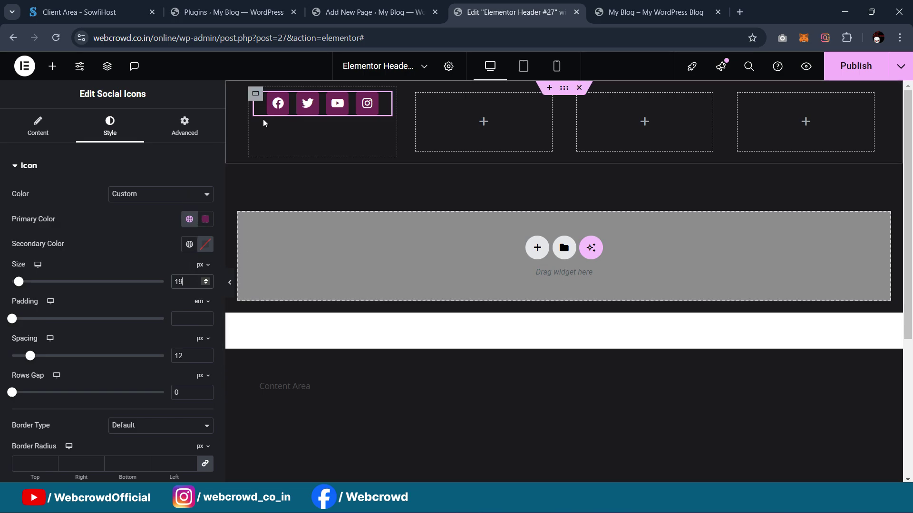
pyautogui.click(561, 94)
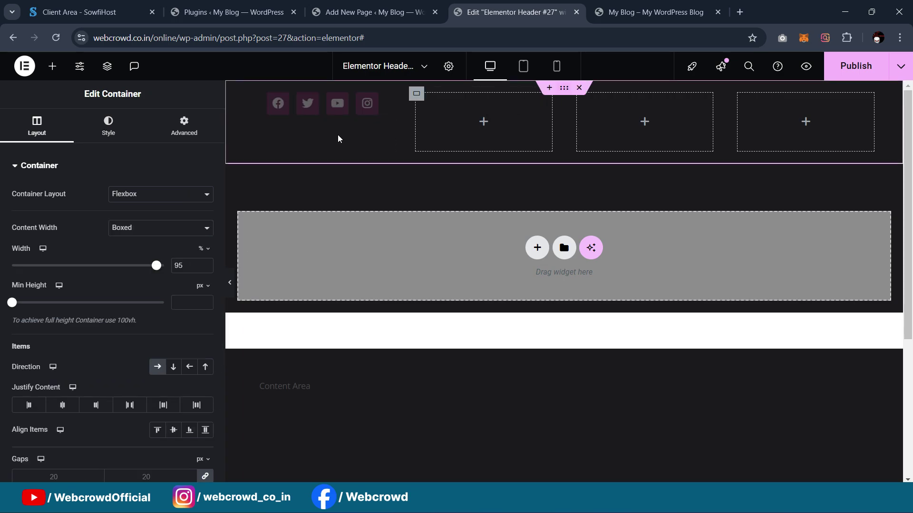
pyautogui.click(173, 430)
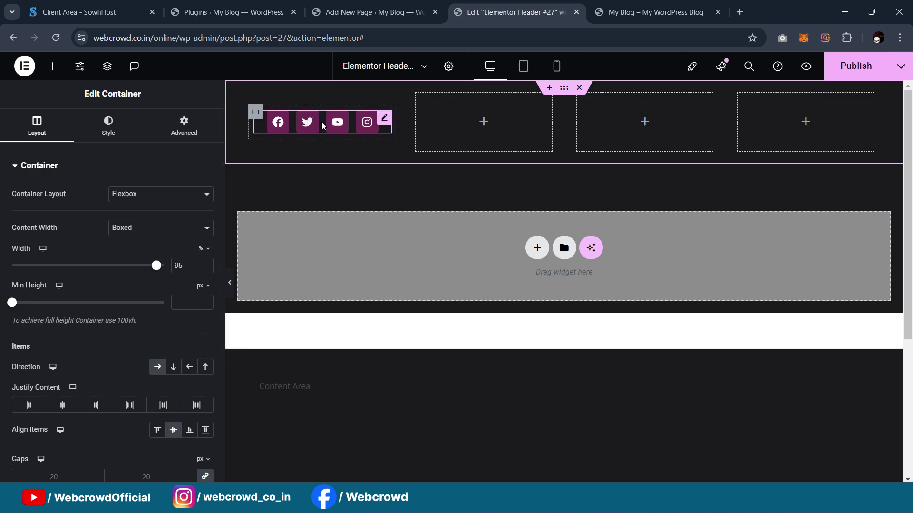
pyautogui.click(229, 282)
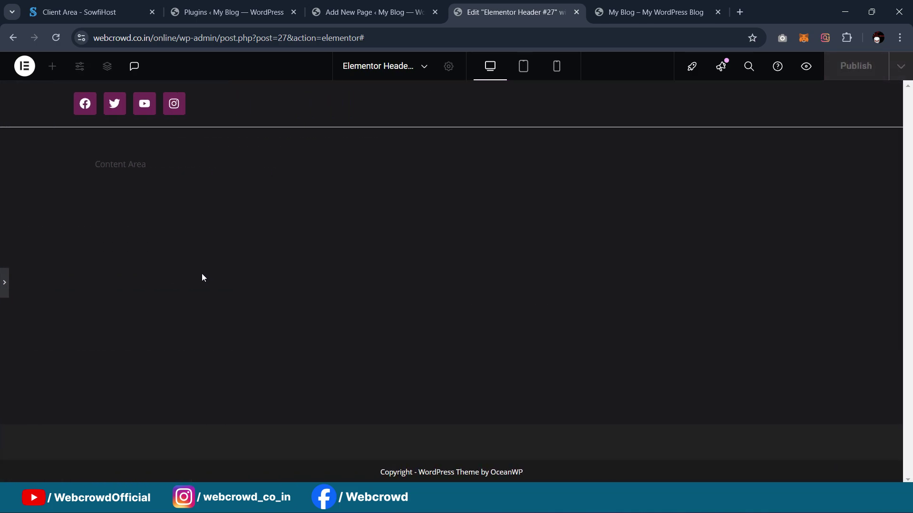
pyautogui.click(5, 283)
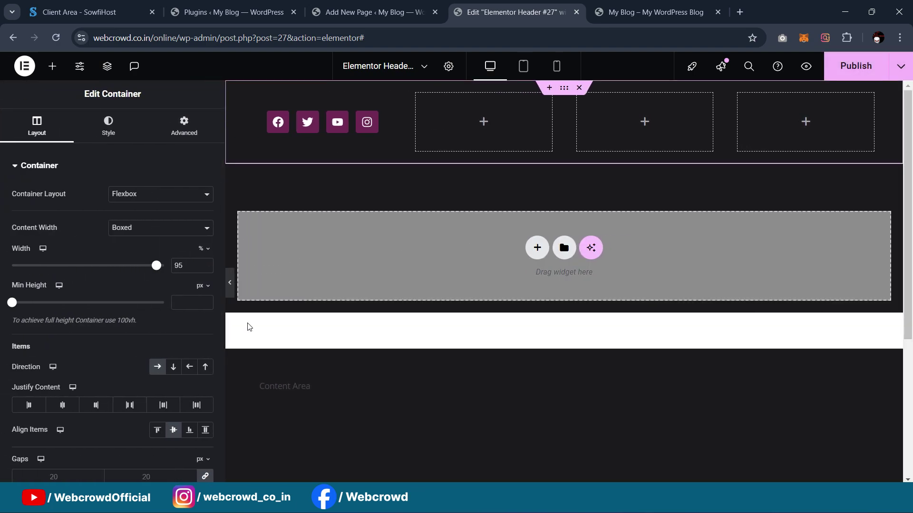
# Preview the header without the editing controls and open the theme Customizer in a new tab from the WordPress dashboard
pyautogui.click(229, 291)
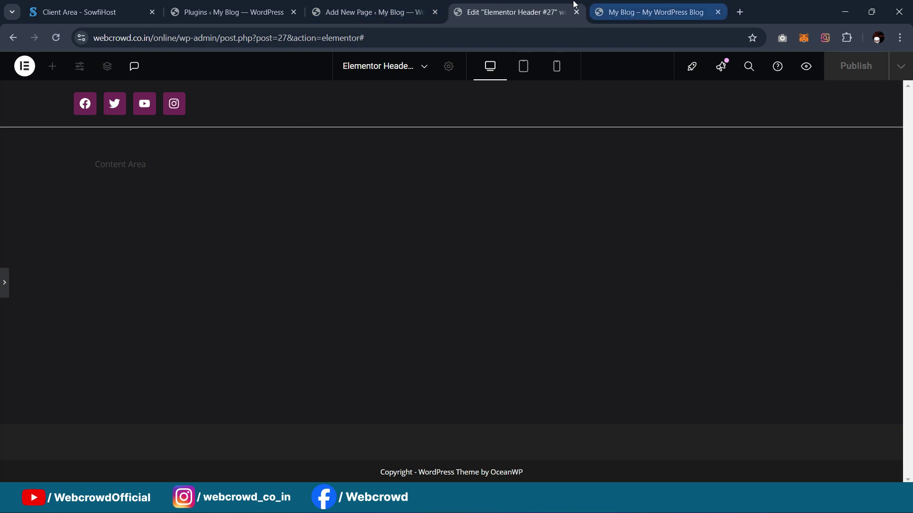
pyautogui.click(613, 7)
pyautogui.click(233, 12)
pyautogui.moveTo(72, 271)
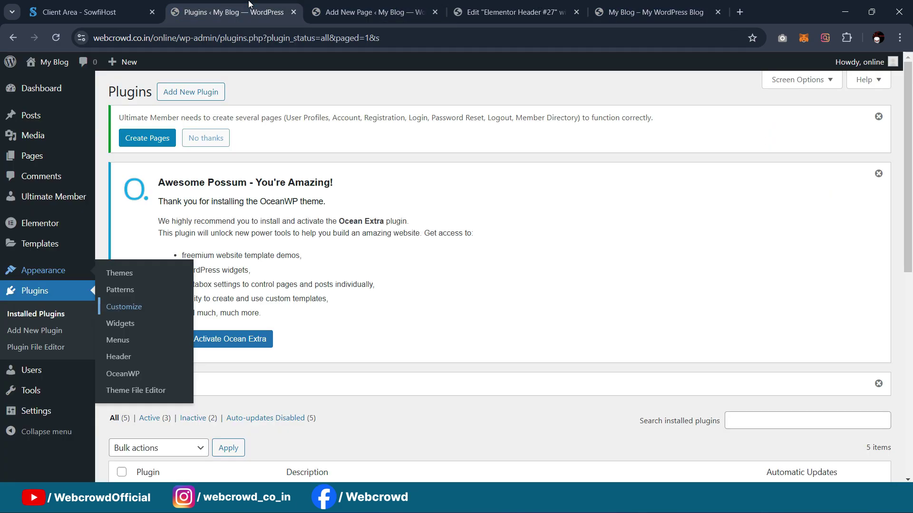
pyautogui.middleClick(114, 313)
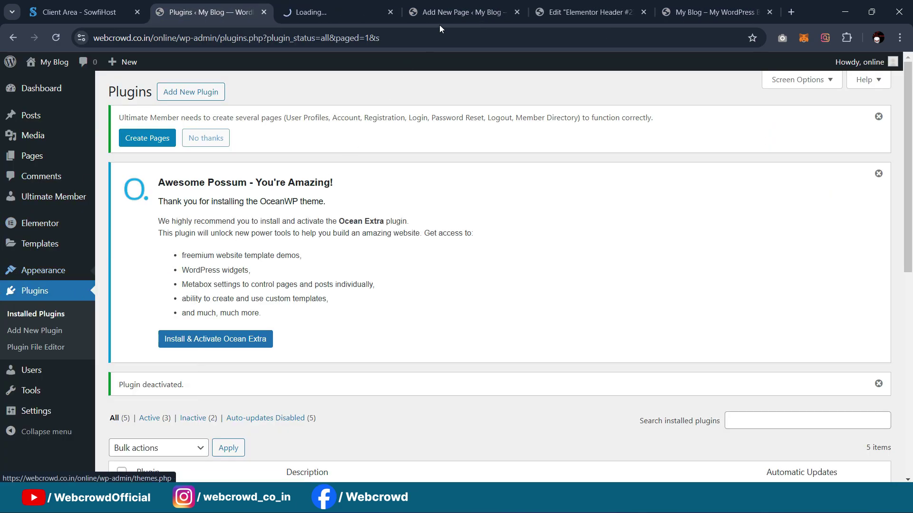
pyautogui.click(332, 12)
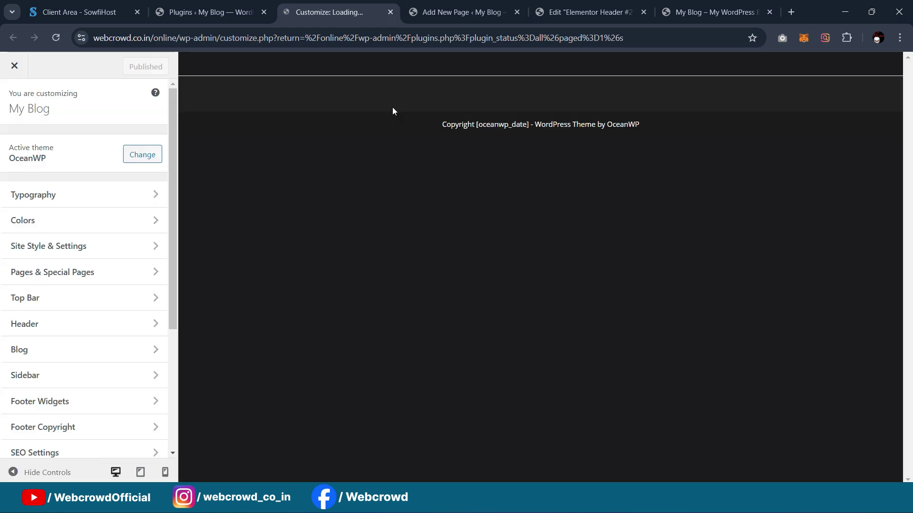
# Turn off Border Bottom in the theme's default header options and publish the change
pyautogui.scroll(-1, 63, 231)
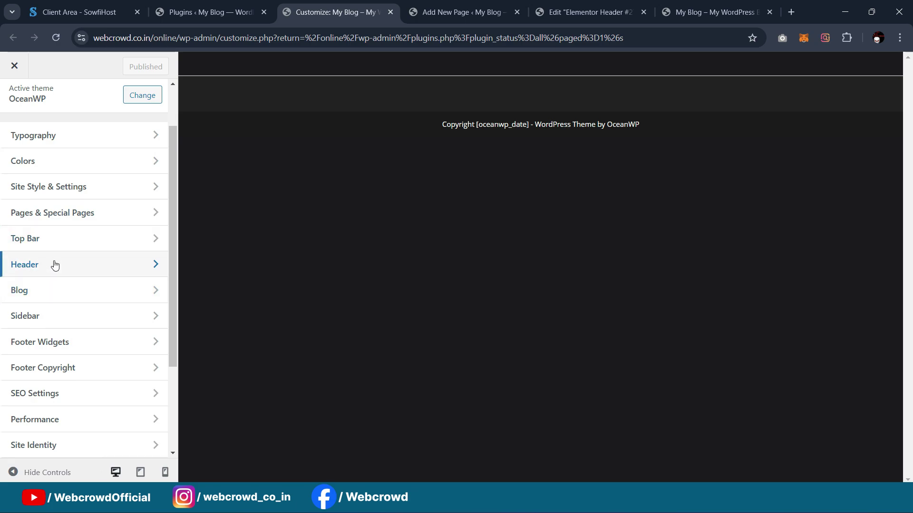
pyautogui.click(55, 264)
pyautogui.scroll(-2, 73, 259)
pyautogui.scroll(2, 92, 189)
pyautogui.click(14, 105)
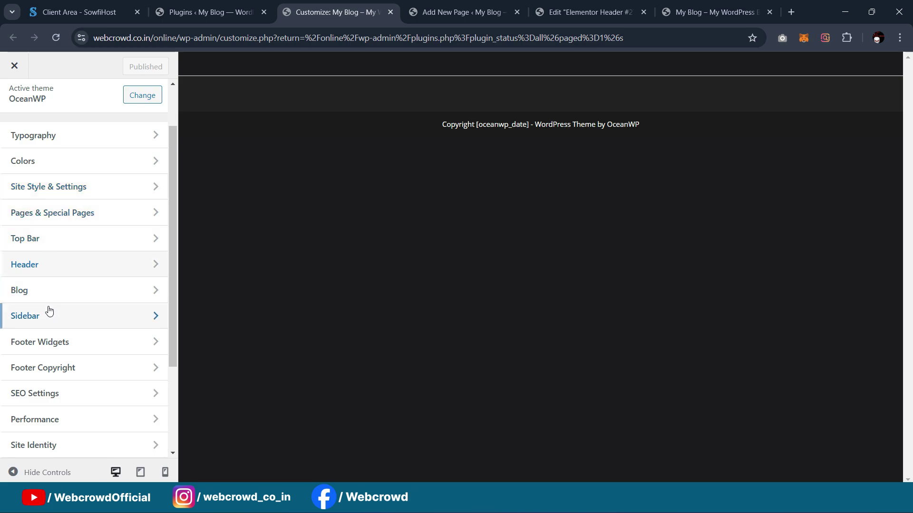
pyautogui.click(48, 263)
pyautogui.click(66, 157)
pyautogui.scroll(-3, 85, 266)
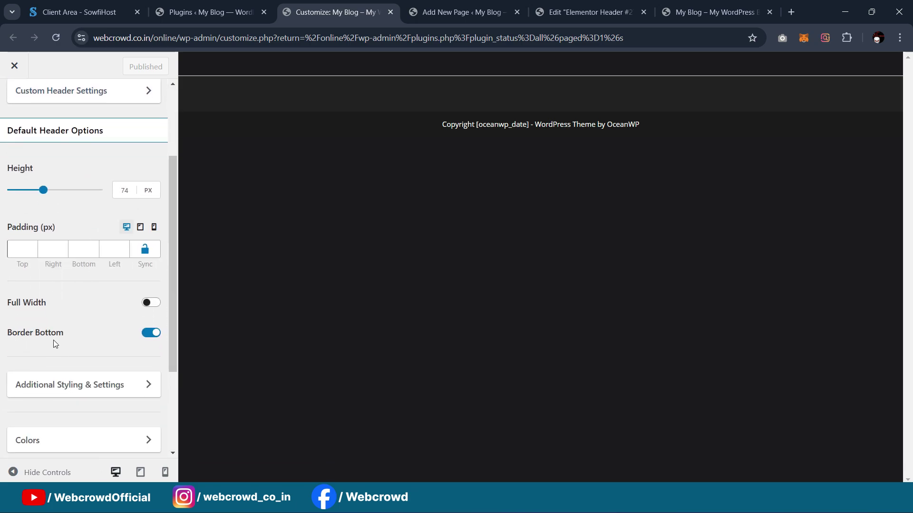
pyautogui.click(150, 333)
pyautogui.scroll(-1, 127, 304)
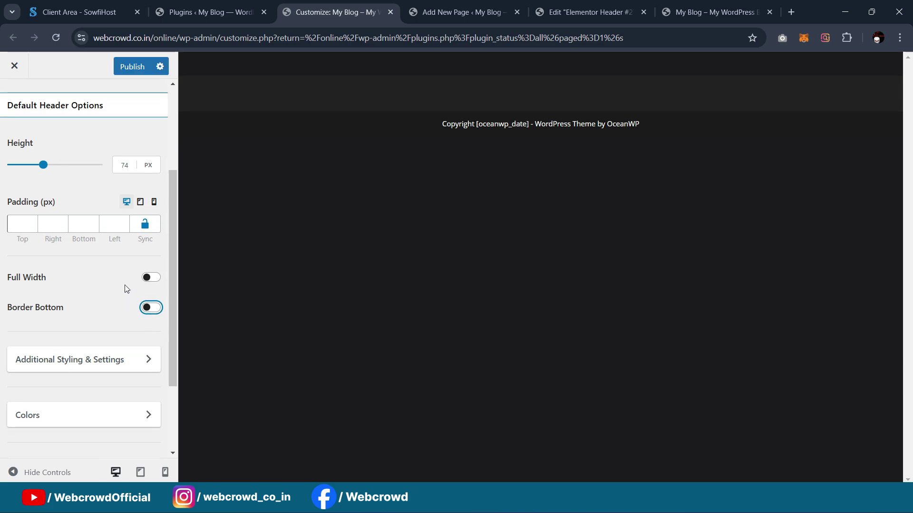
pyautogui.click(139, 68)
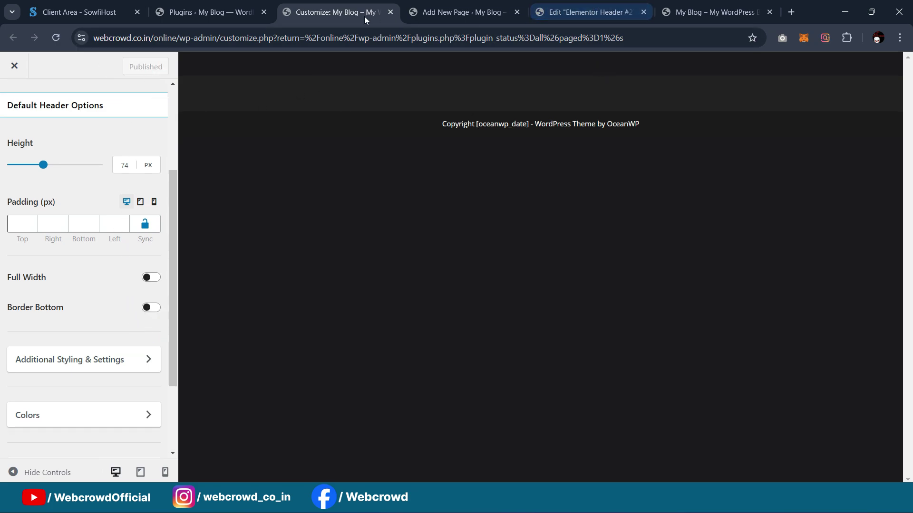
# Close the Customizer, return to the Elementor header template, and set the header container's width to 97%
pyautogui.click(391, 12)
pyautogui.click(430, 12)
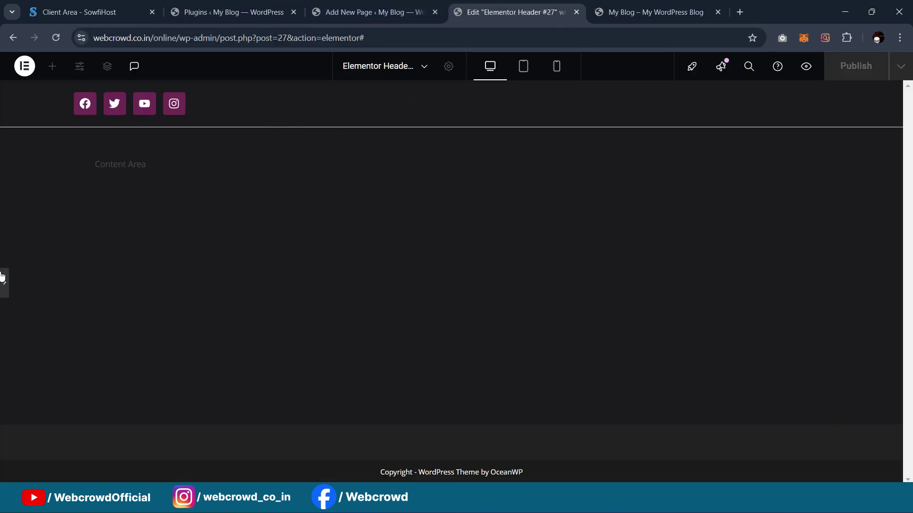
pyautogui.click(3, 294)
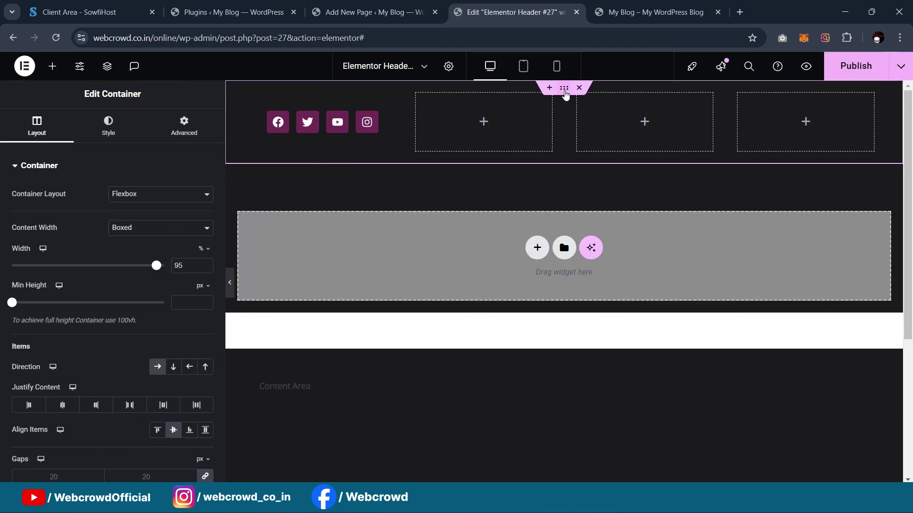
pyautogui.moveTo(188, 266); pyautogui.dragTo(167, 268)
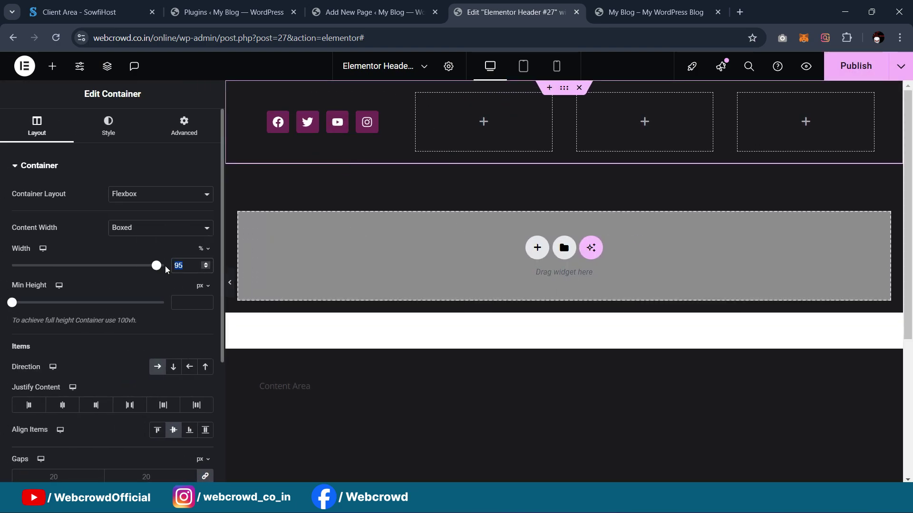
pyautogui.write('97')
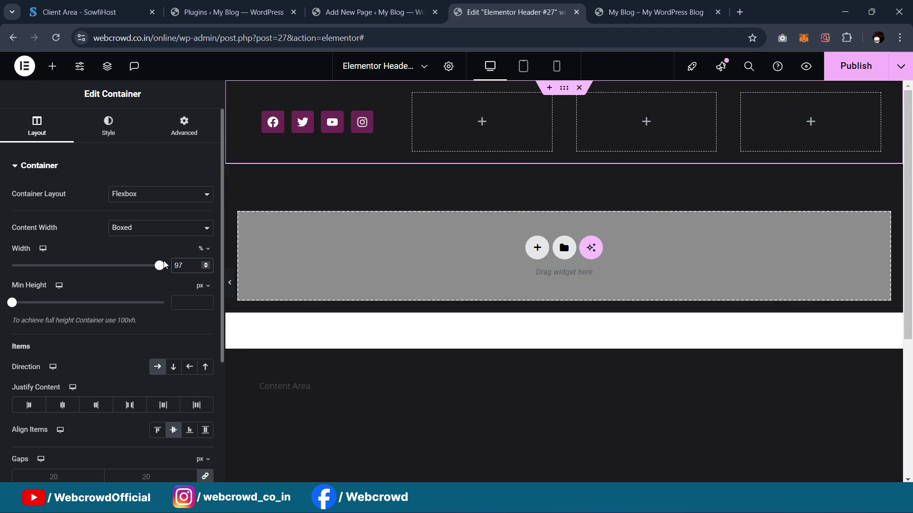
# Align the Social Icons widget's icons to the left of their column
pyautogui.click(372, 125)
pyautogui.click(46, 133)
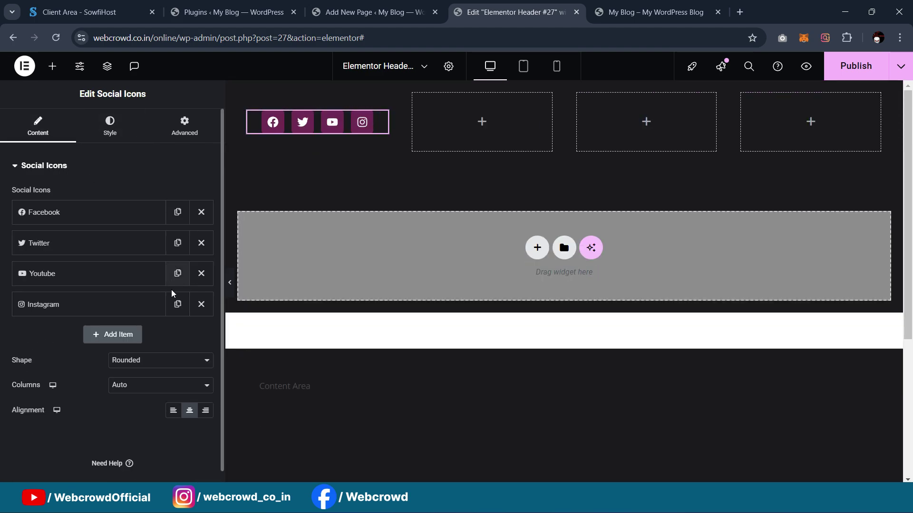
pyautogui.click(173, 411)
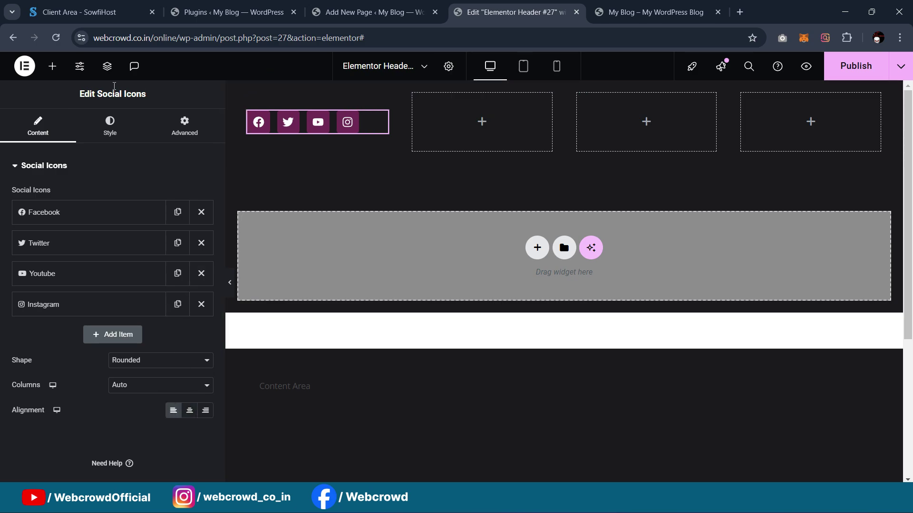
# Add a Search widget to the header's second column
pyautogui.click(52, 66)
pyautogui.click(78, 146)
pyautogui.write('s')
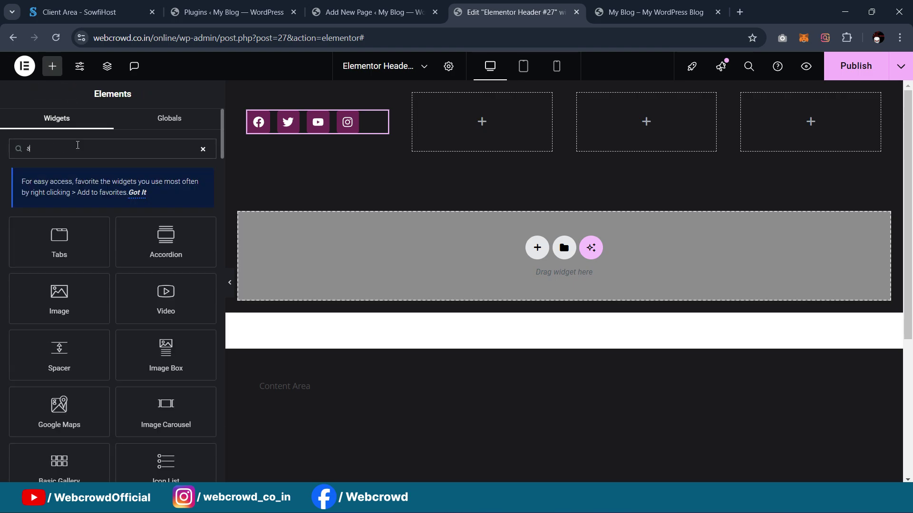
pyautogui.write('ear')
pyautogui.moveTo(71, 252); pyautogui.dragTo(500, 135)
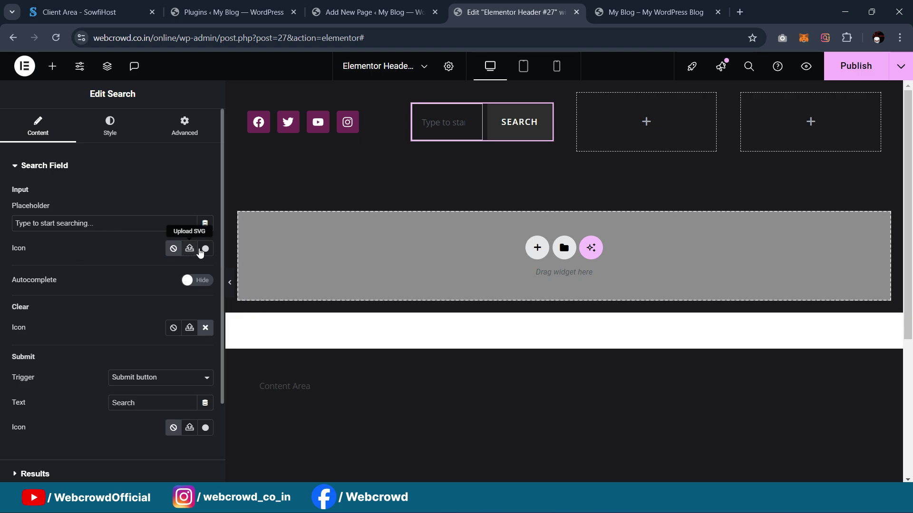
pyautogui.click(185, 250)
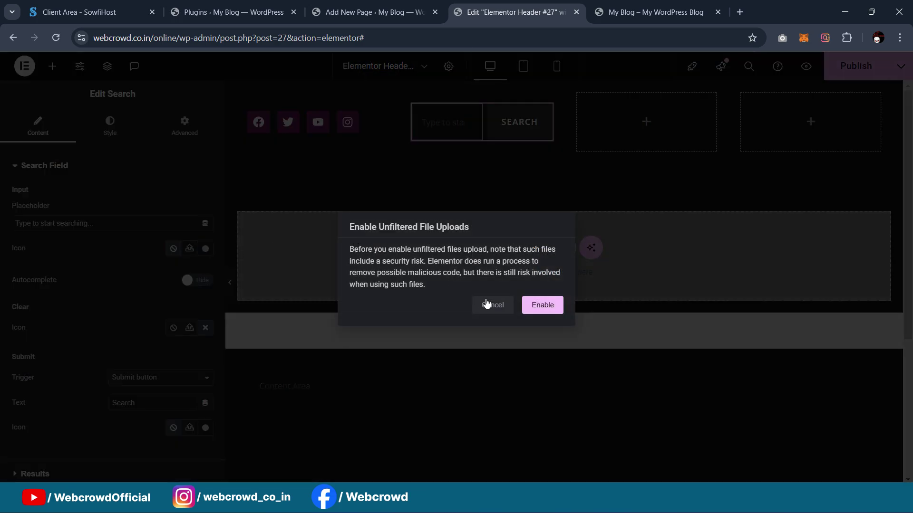
pyautogui.click(550, 303)
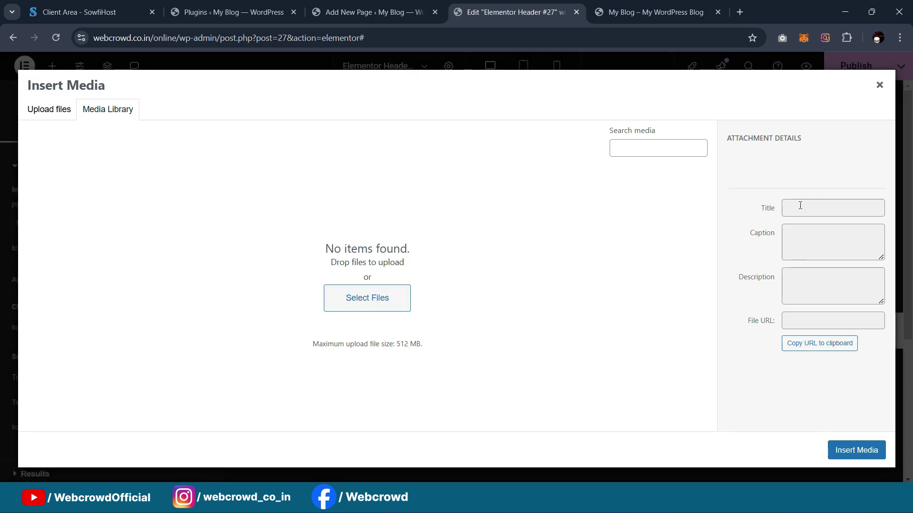
pyautogui.click(879, 85)
# Insert the plain Search magnifier from the icon library as the search field's input icon
pyautogui.click(205, 249)
pyautogui.click(402, 114)
pyautogui.write('sear')
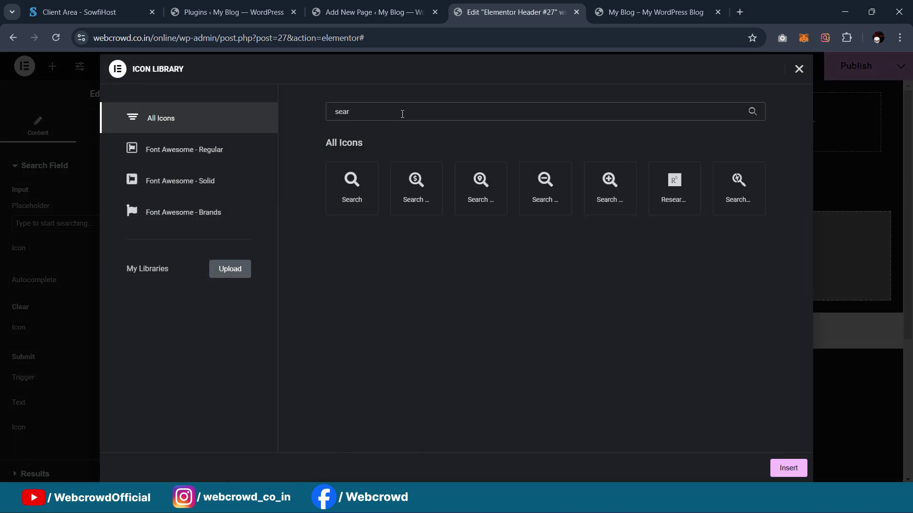
pyautogui.click(351, 188)
pyautogui.click(788, 469)
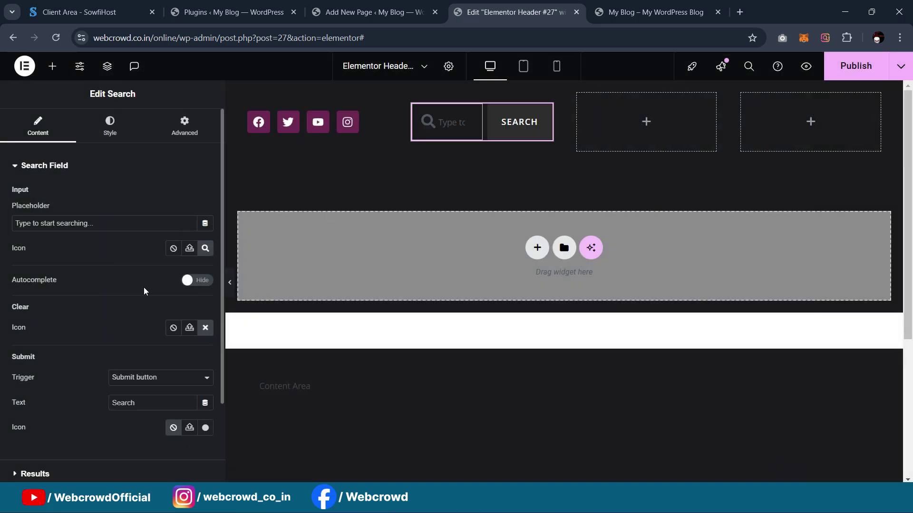
# Set the Search widget's submit trigger to Enter key
pyautogui.scroll(-1, 146, 287)
pyautogui.scroll(-1, 145, 285)
pyautogui.click(136, 275)
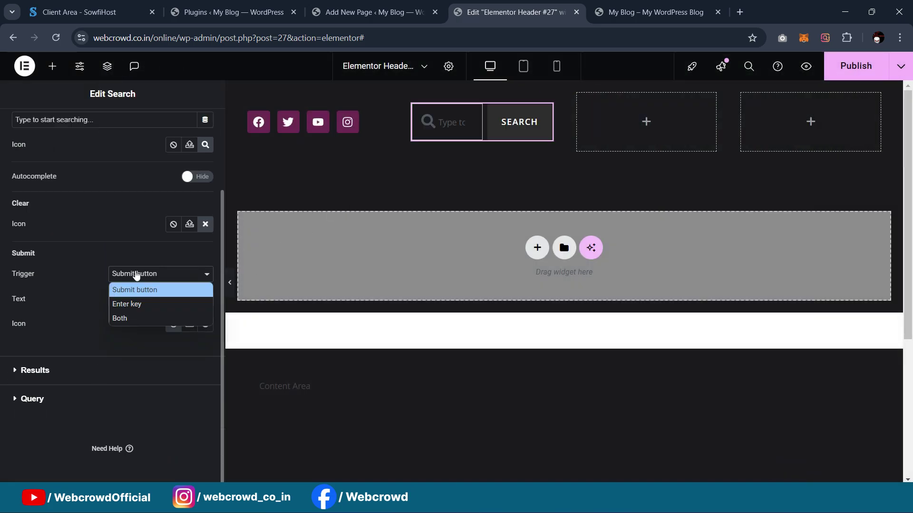
pyautogui.click(136, 304)
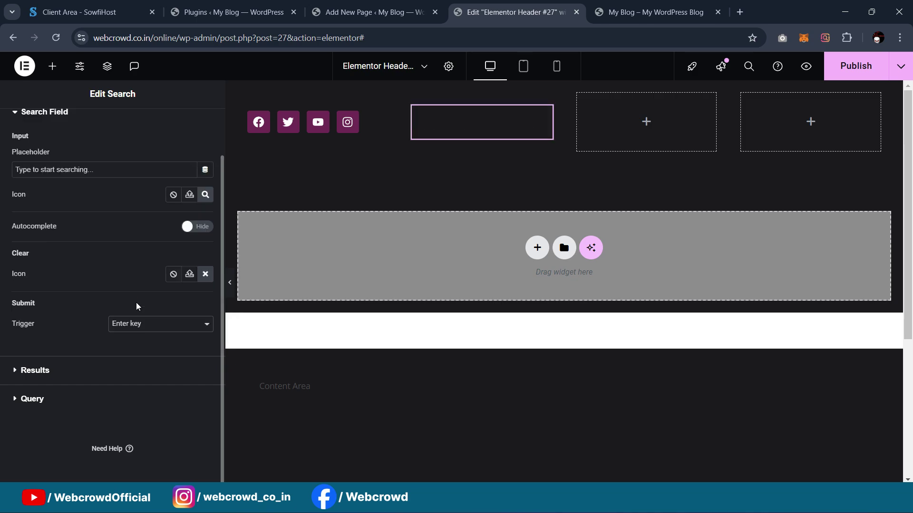
pyautogui.scroll(1, 140, 302)
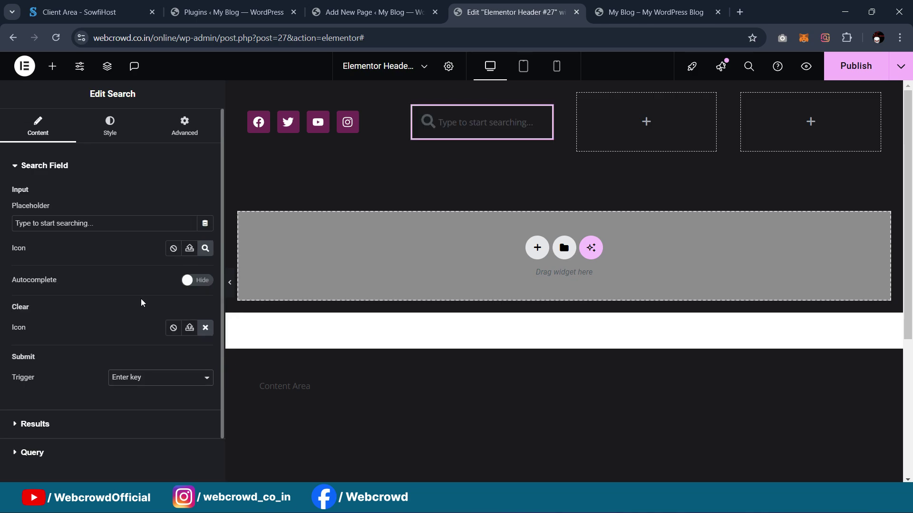
# Open the search field's style settings, copy the search bar's fill colour from the Home design in Figma, and return to Elementor
pyautogui.click(111, 134)
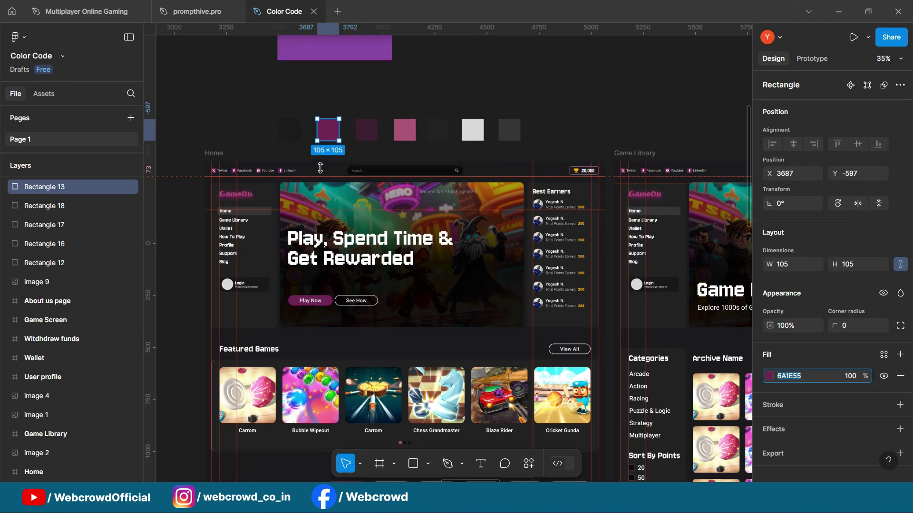
pyautogui.scroll(6, 478, 157)
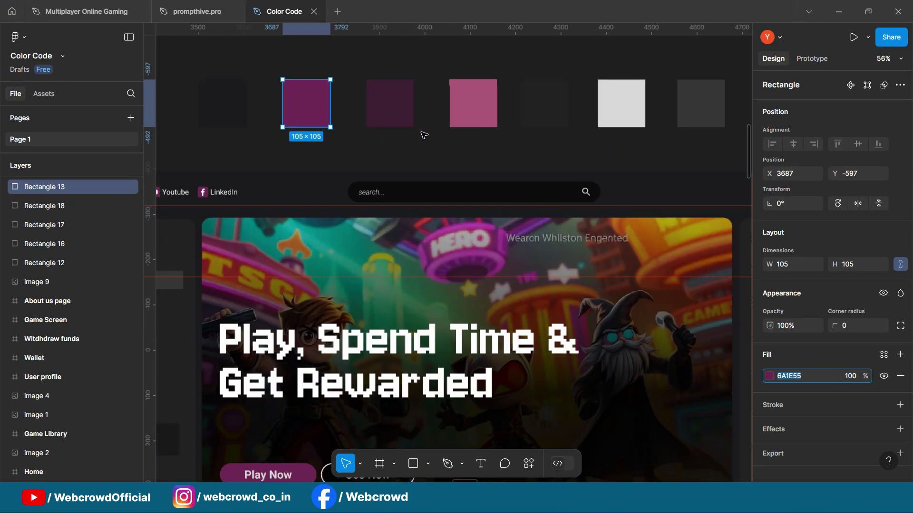
pyautogui.click(468, 209)
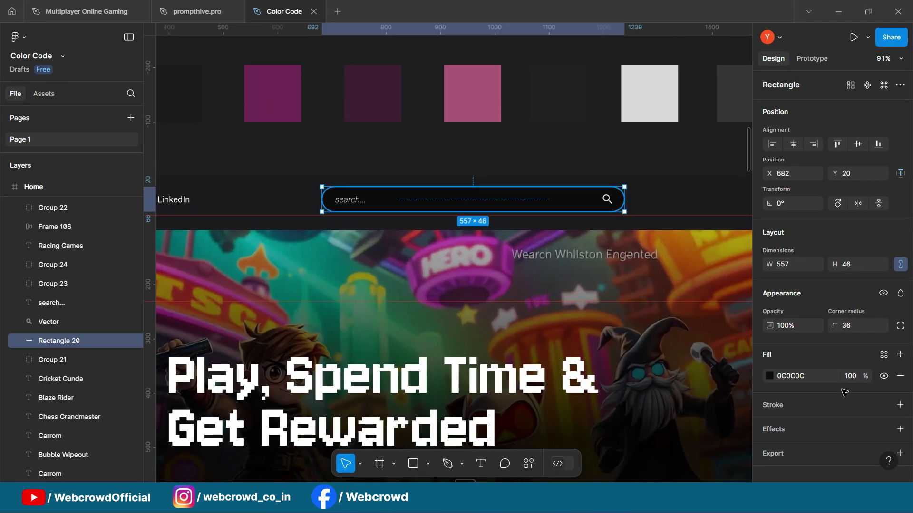
pyautogui.click(803, 377)
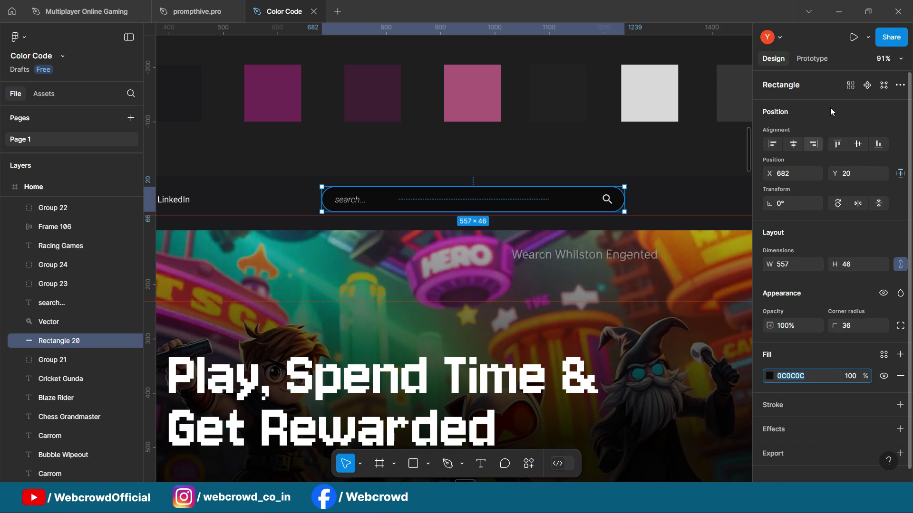
pyautogui.click(839, 11)
# Give the search field a classic background in #0C0C0C and save that colour as a new global color
pyautogui.click(189, 269)
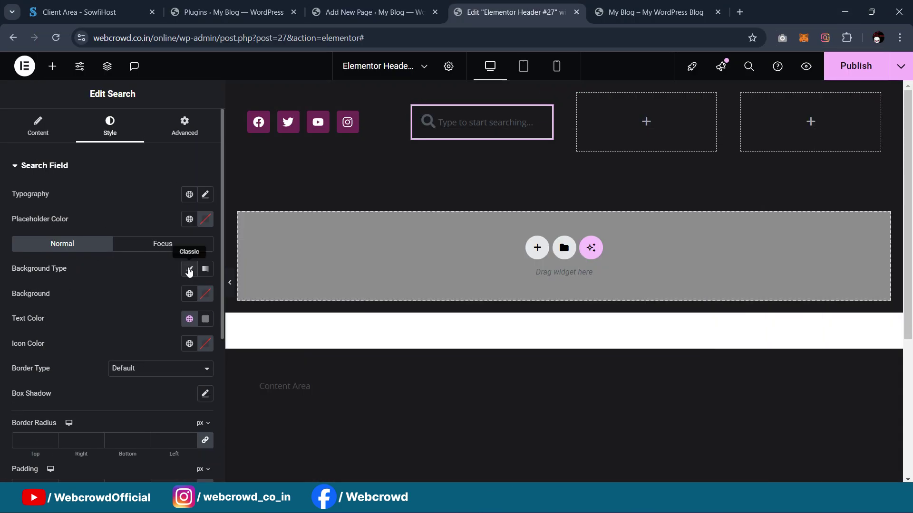
pyautogui.click(189, 269)
pyautogui.click(189, 269)
pyautogui.click(205, 295)
pyautogui.write('#0C0C0C')
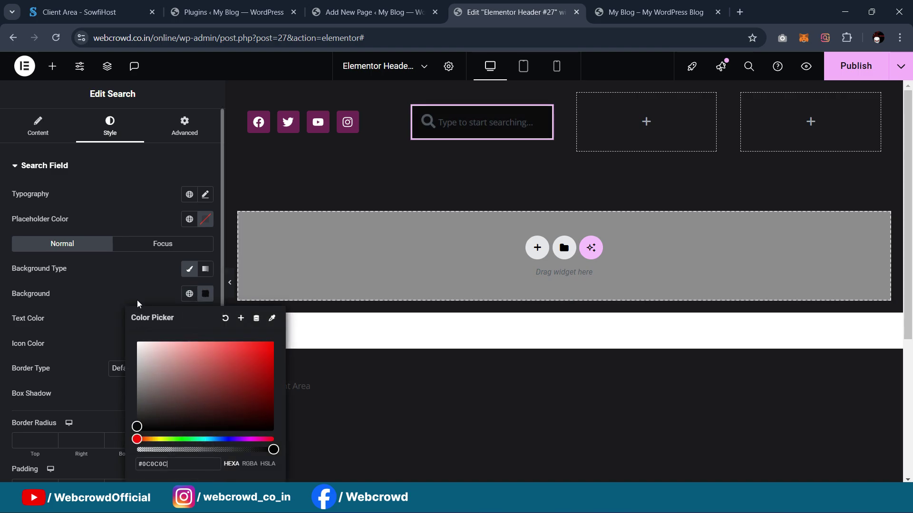
pyautogui.click(241, 318)
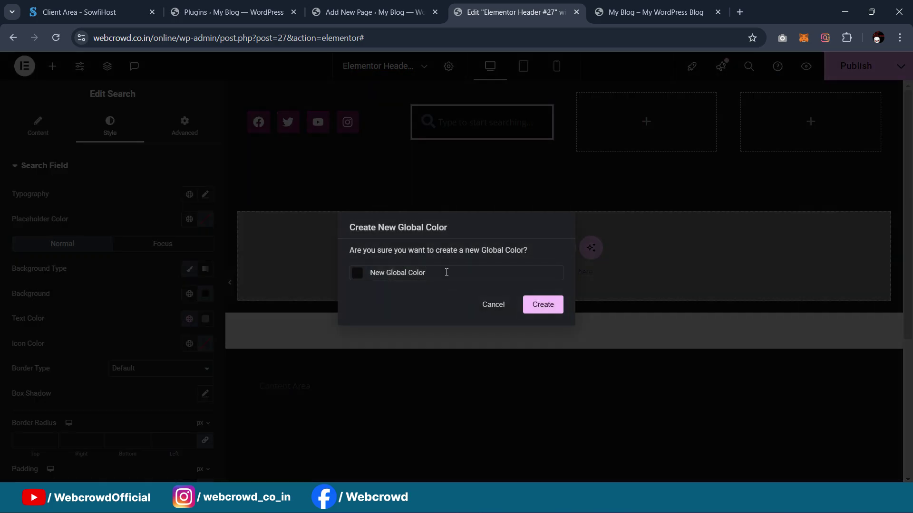
pyautogui.write('B')
pyautogui.click(542, 304)
# Set the search field's border radius to 100 px on all corners and its border type to None
pyautogui.scroll(-1, 103, 295)
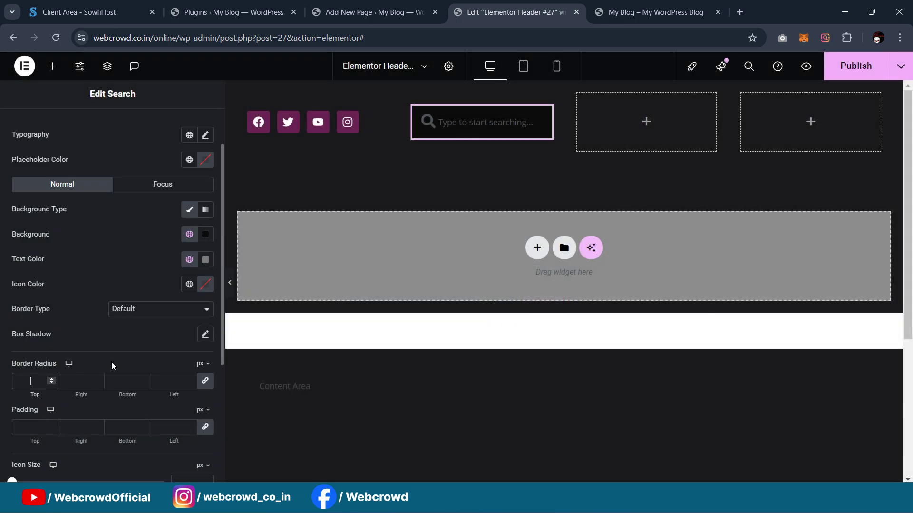
pyautogui.write('100')
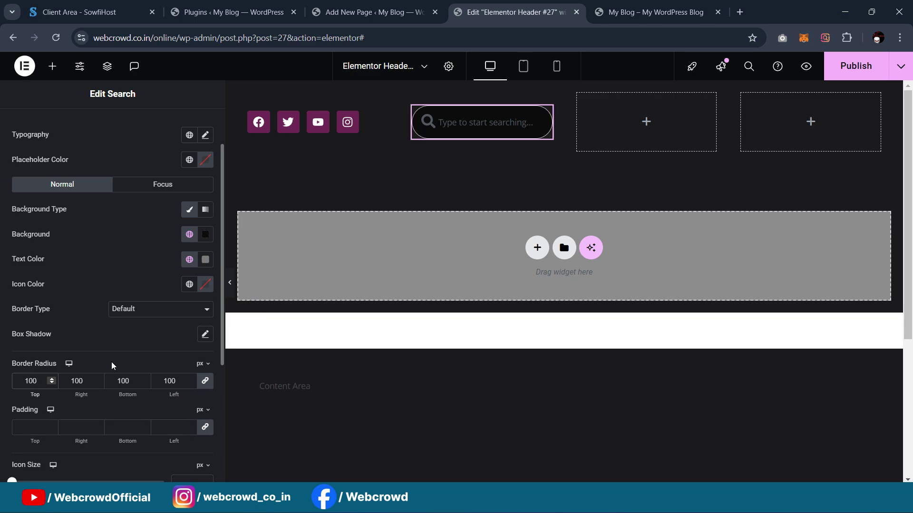
pyautogui.click(126, 309)
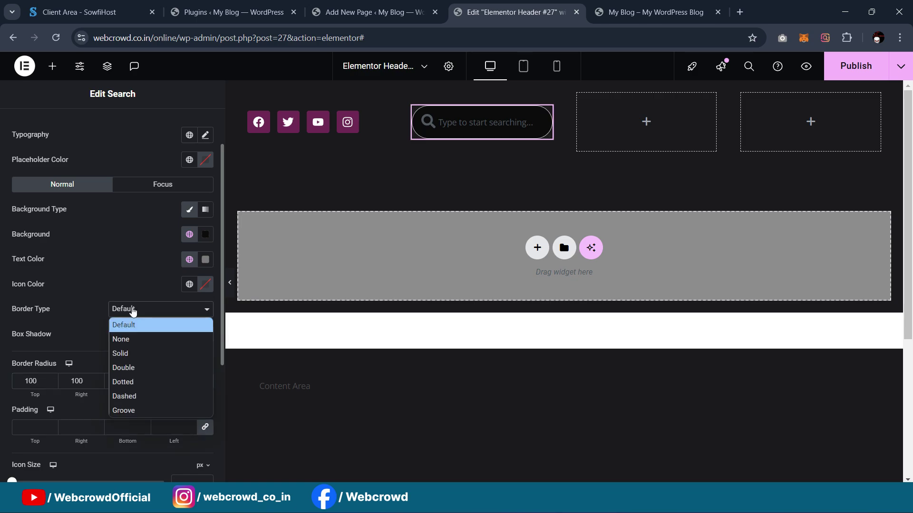
pyautogui.click(122, 339)
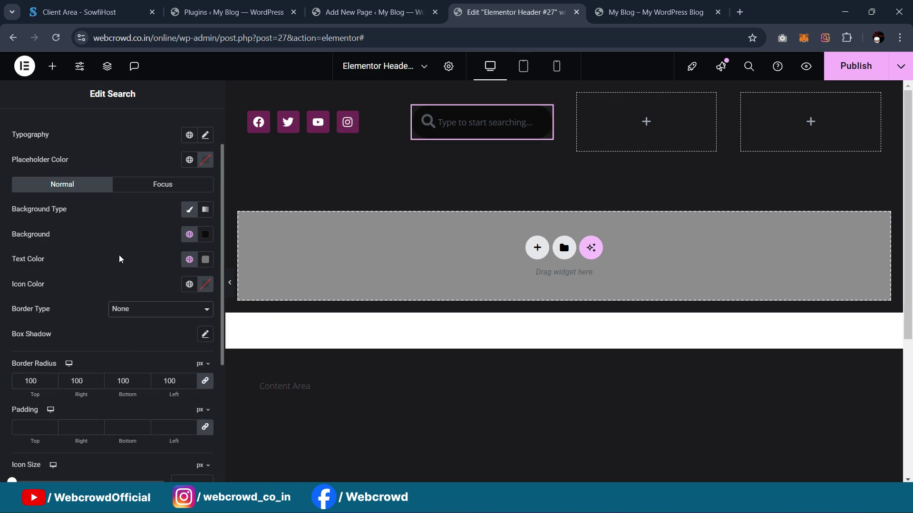
# Set the search field's icon size to 18 px, text-to-icon gap to 24 px and input-to-button gap to 0
pyautogui.scroll(-1, 119, 255)
pyautogui.scroll(1, 120, 259)
pyautogui.scroll(-2, 120, 257)
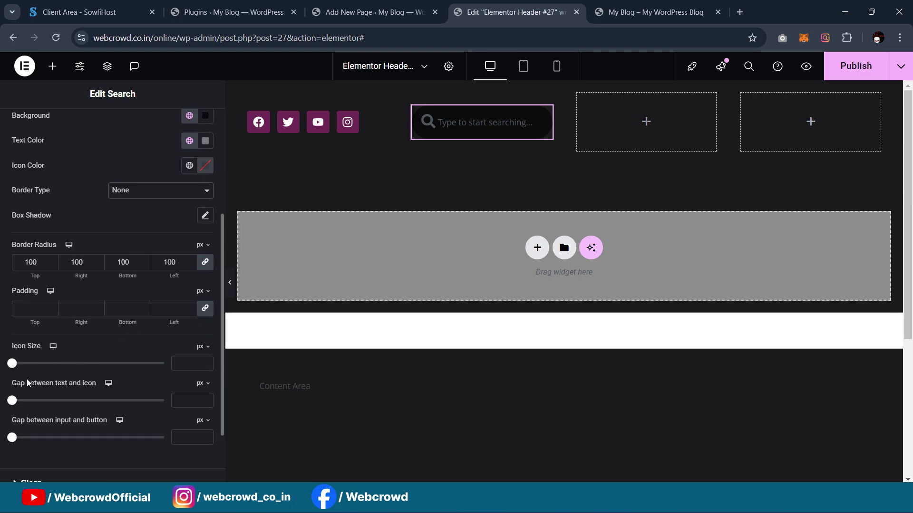
pyautogui.moveTo(12, 369); pyautogui.dragTo(43, 375)
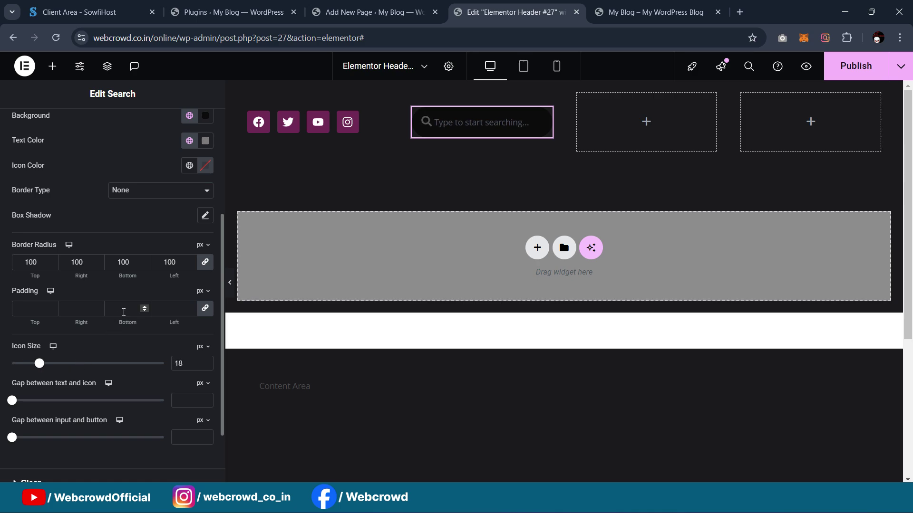
pyautogui.moveTo(14, 437)
pyautogui.mouseDown()
pyautogui.moveTo(41, 436)
pyautogui.moveTo(12, 438)
pyautogui.mouseUp()
pyautogui.moveTo(12, 400); pyautogui.dragTo(84, 416)
pyautogui.scroll(1, 128, 325)
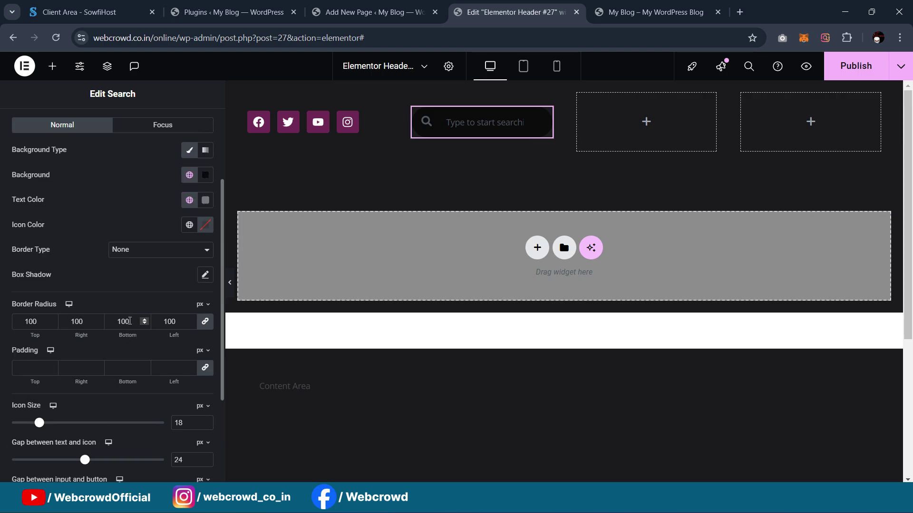
# Preview the header without the editing controls and compare its search bar with the finished reference site
pyautogui.click(229, 283)
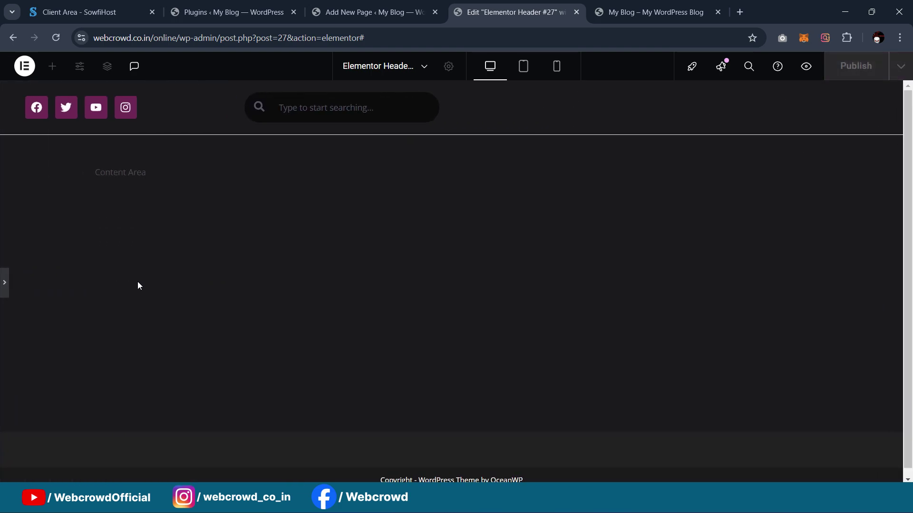
pyautogui.click(2, 280)
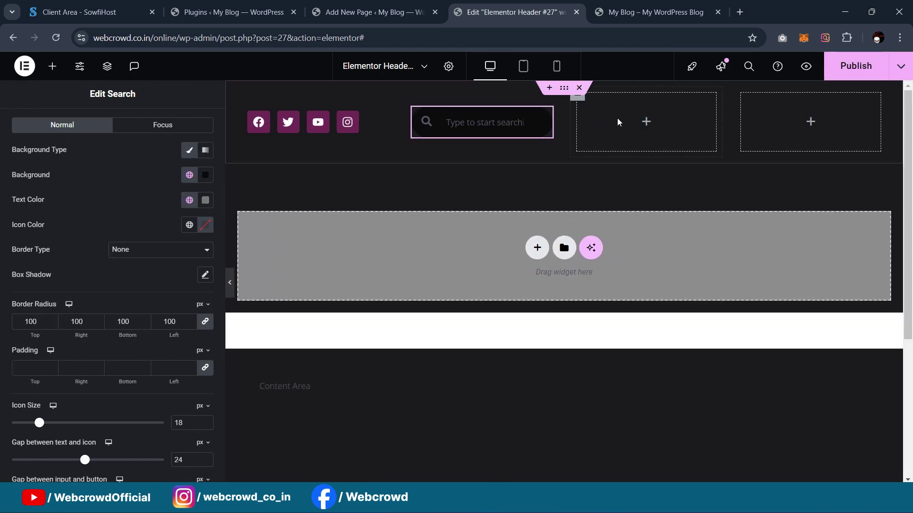
pyautogui.click(622, 12)
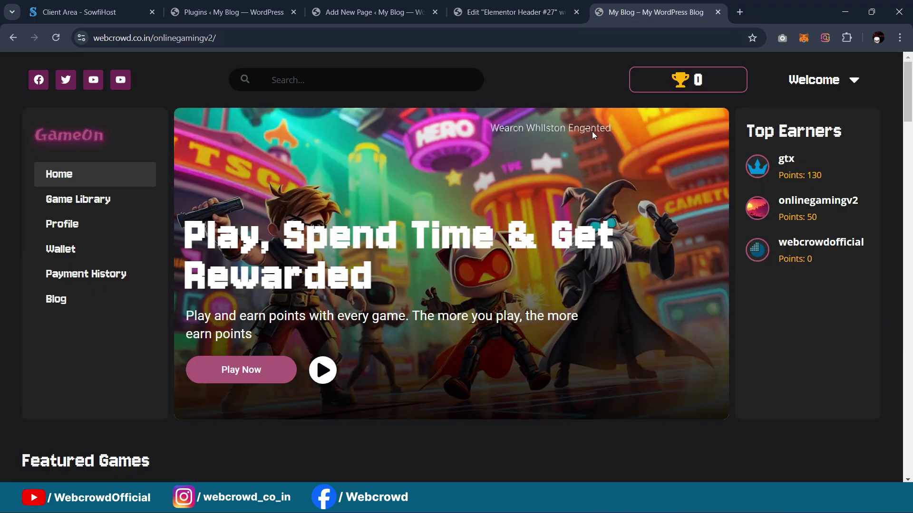
pyautogui.click(511, 12)
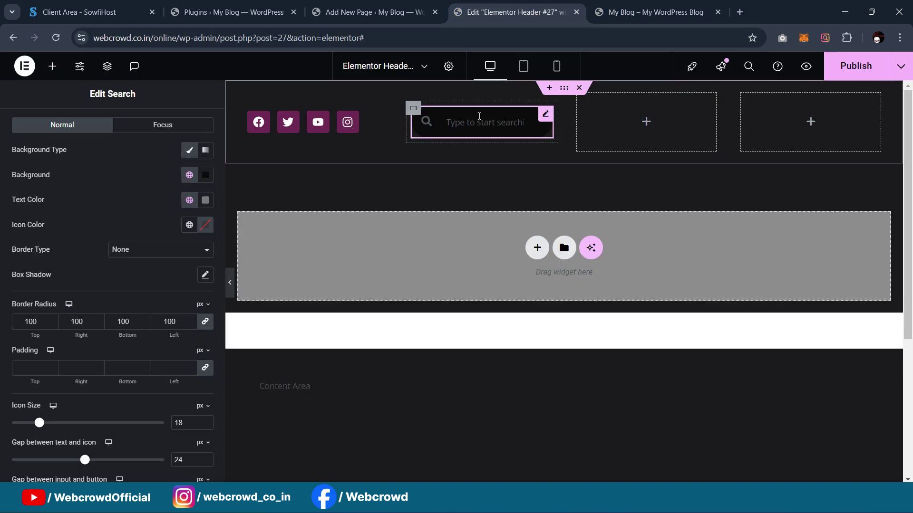
# Unlink the search field's padding values and set each side to 10 px
pyautogui.scroll(3, 133, 166)
pyautogui.scroll(-5, 133, 194)
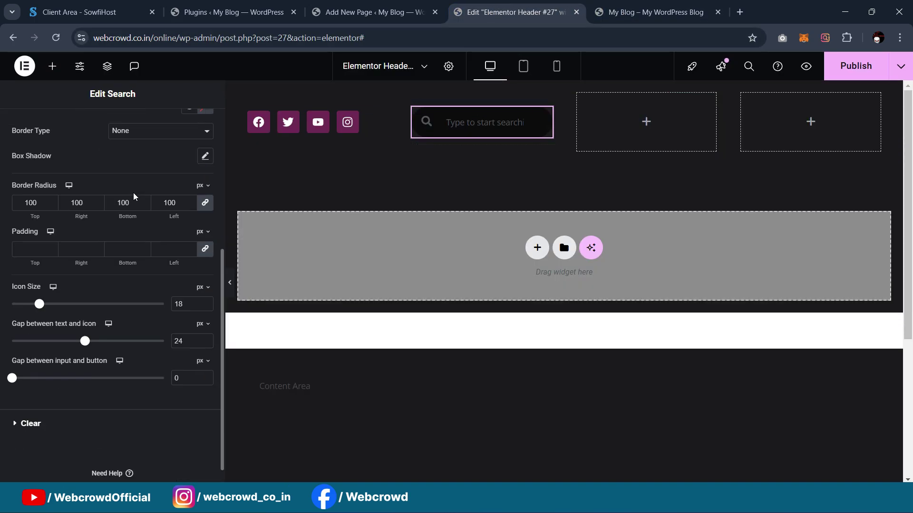
pyautogui.scroll(3, 57, 333)
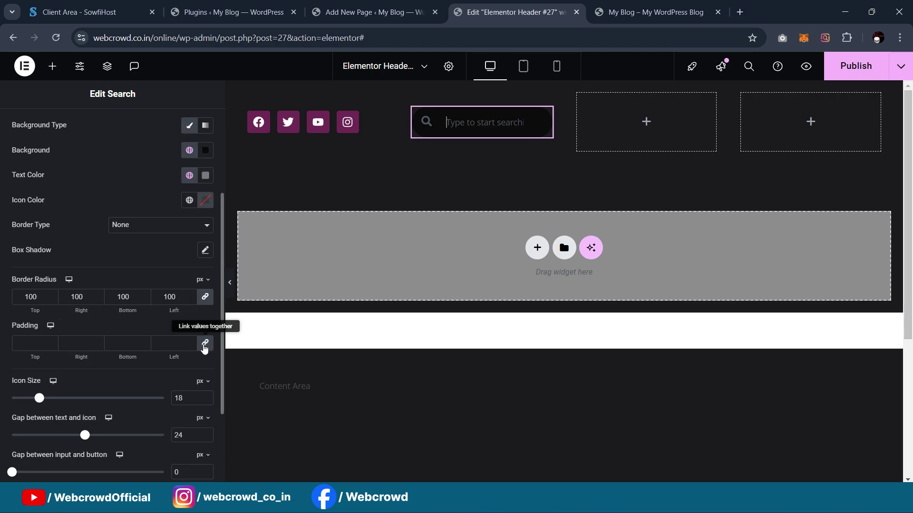
pyautogui.click(205, 346)
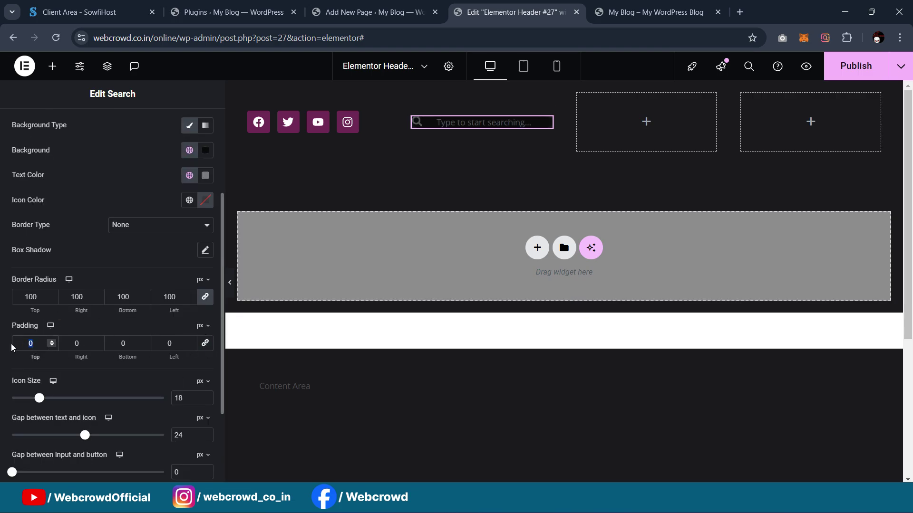
pyautogui.write('10')
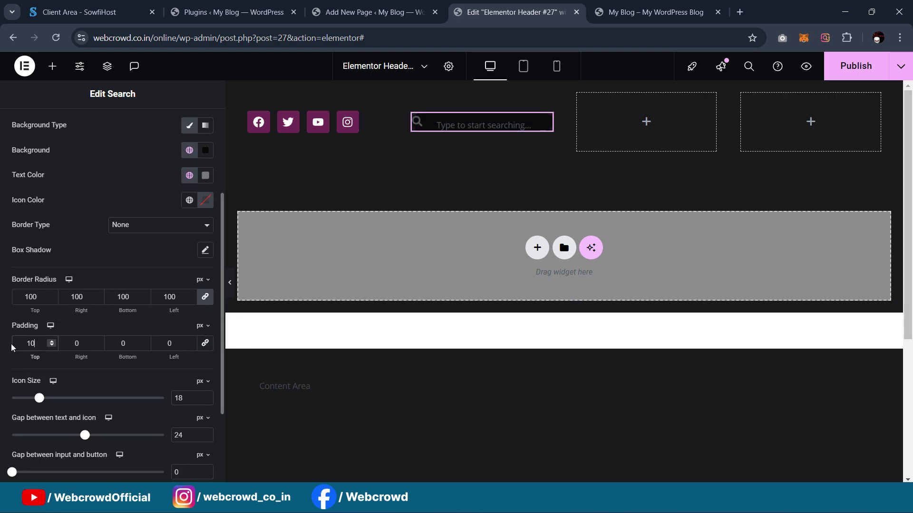
pyautogui.doubleClick(69, 349)
pyautogui.doubleClick(123, 343)
pyautogui.write('10')
pyautogui.doubleClick(164, 342)
pyautogui.write('10')
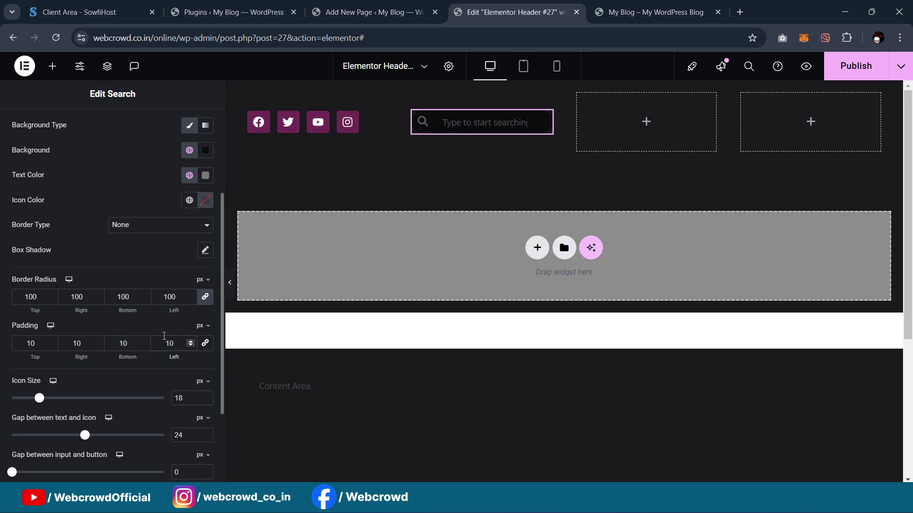
# Set the search field's left and right padding to 20 px and preview the header without the editing controls
pyautogui.write('20')
pyautogui.doubleClick(33, 344)
pyautogui.doubleClick(77, 343)
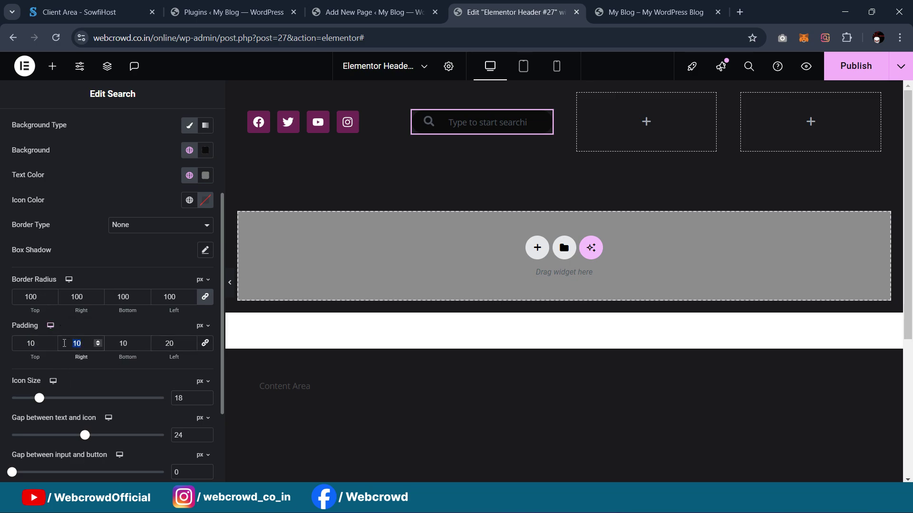
pyautogui.click(230, 283)
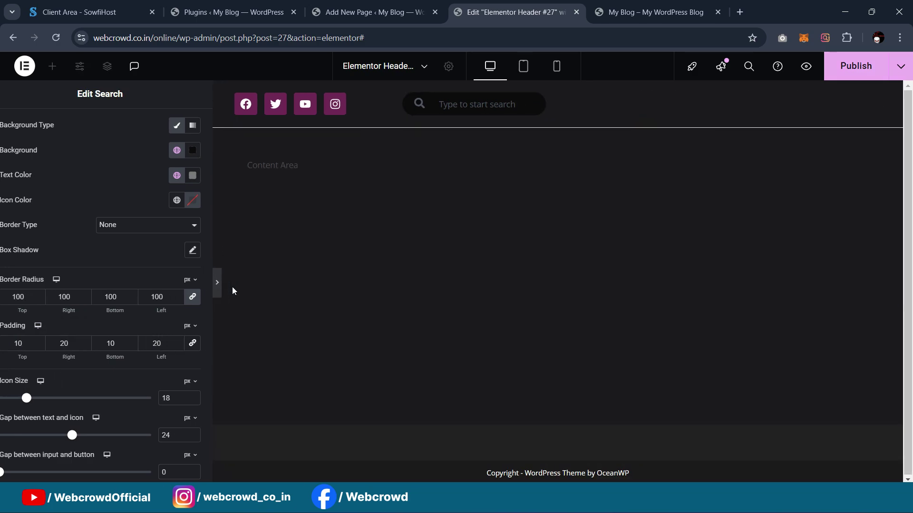
pyautogui.click(3, 283)
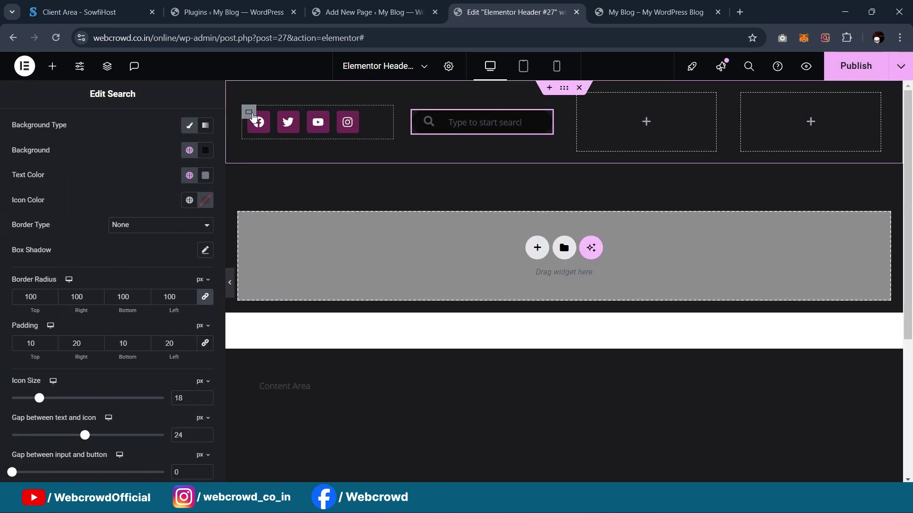
# Preview the header without the editing controls and check the trophy points box on the finished reference site
pyautogui.click(391, 125)
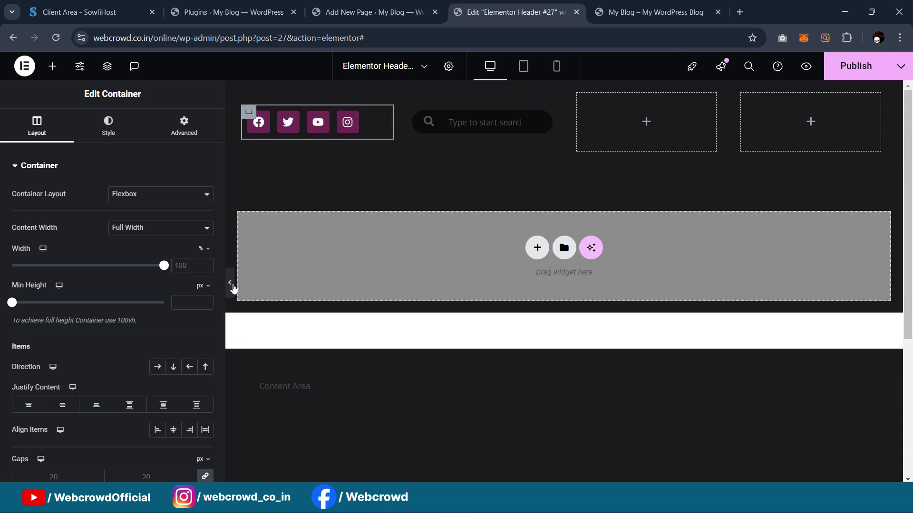
pyautogui.click(230, 282)
pyautogui.click(3, 277)
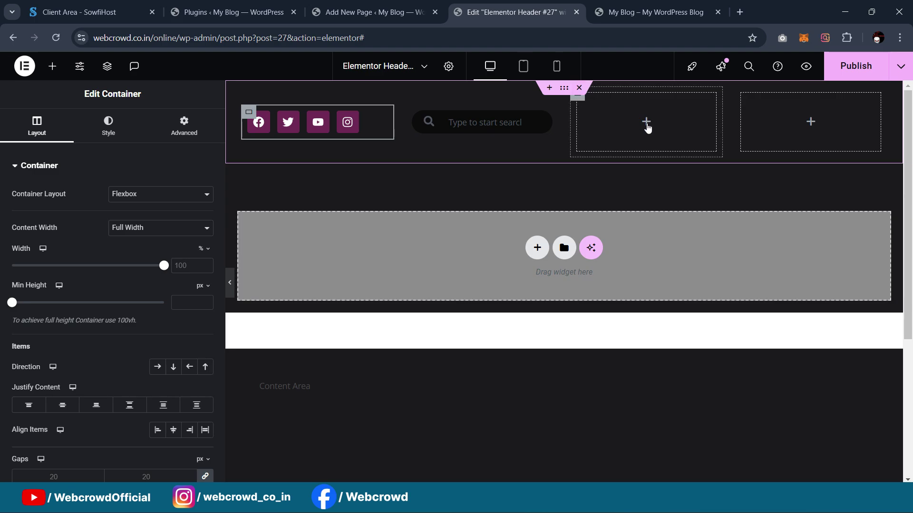
pyautogui.hotkey('ctrl', 'Tab')
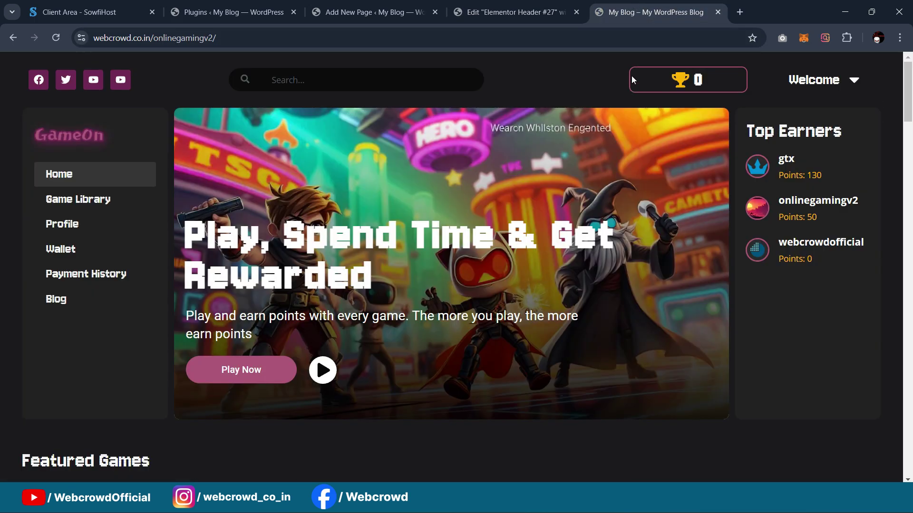
pyautogui.click(525, 13)
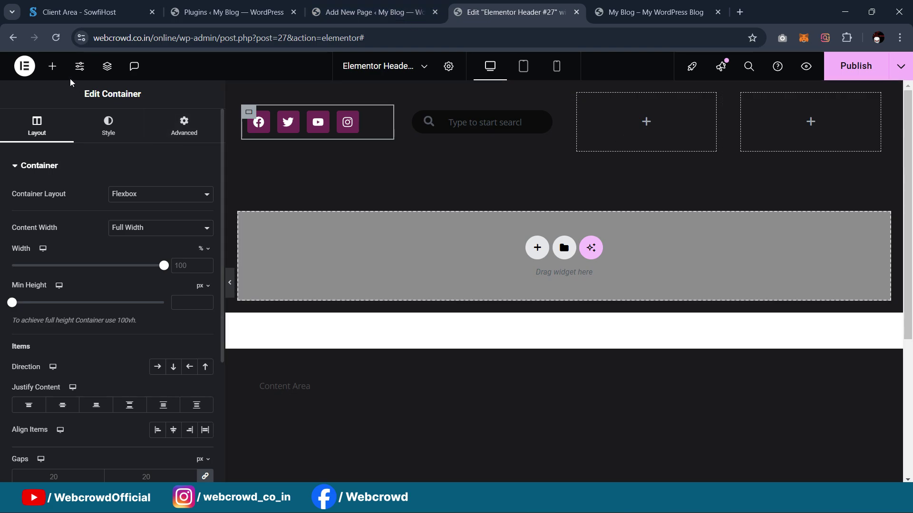
# Find the Icon Box widget and place it in the header's third column
pyautogui.click(53, 66)
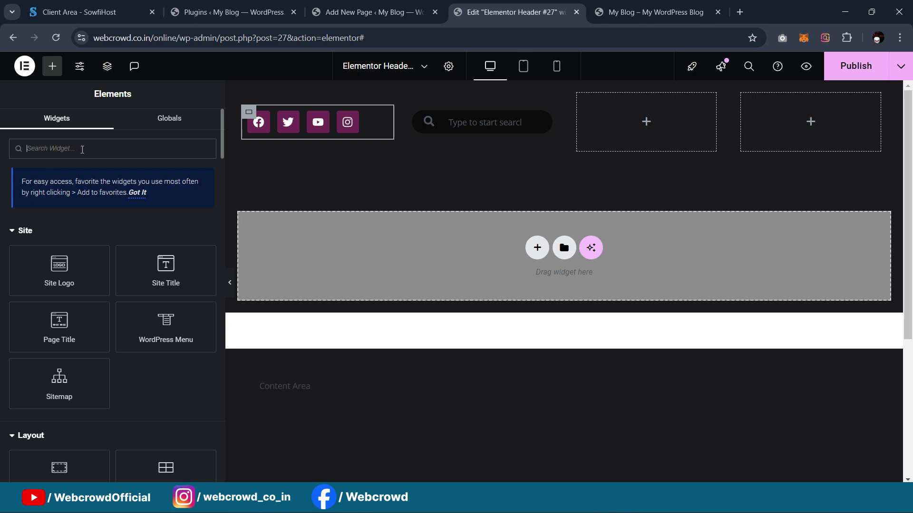
pyautogui.write('e')
pyautogui.press('BackSpace')
pyautogui.write('icon')
pyautogui.moveTo(166, 240); pyautogui.dragTo(661, 126)
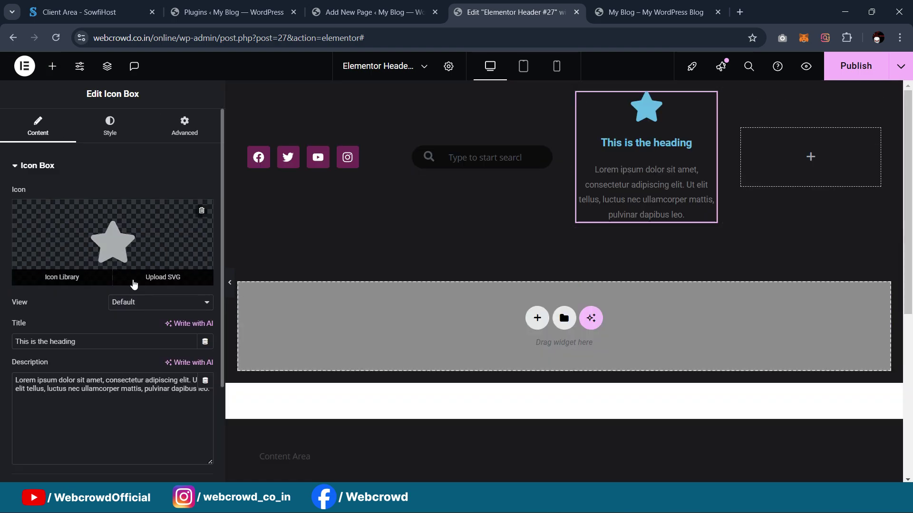
# Clear the icon box's placeholder description text
pyautogui.click(205, 381)
pyautogui.click(170, 388)
pyautogui.hotkey('ctrl', 'a')
pyautogui.press('BackSpace')
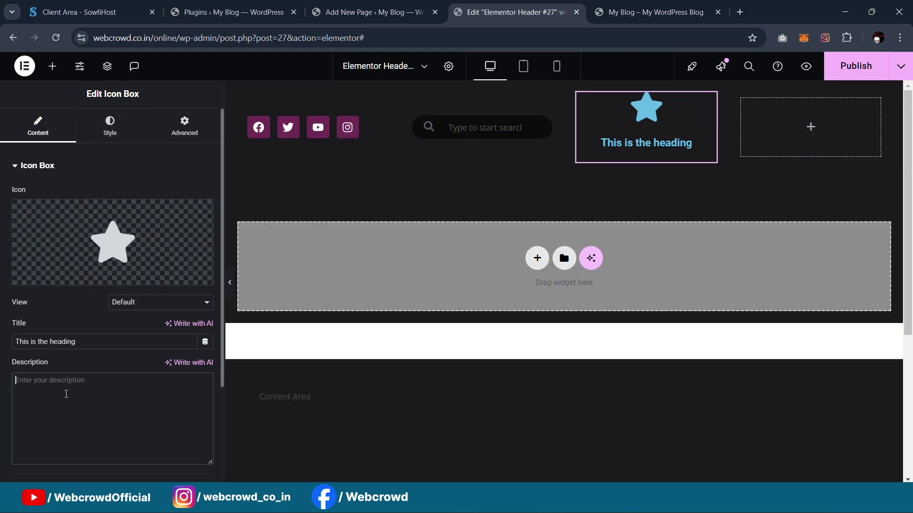
# Position the icon to the left of the title, with icon spacing 13 px and content spacing 0
pyautogui.click(110, 127)
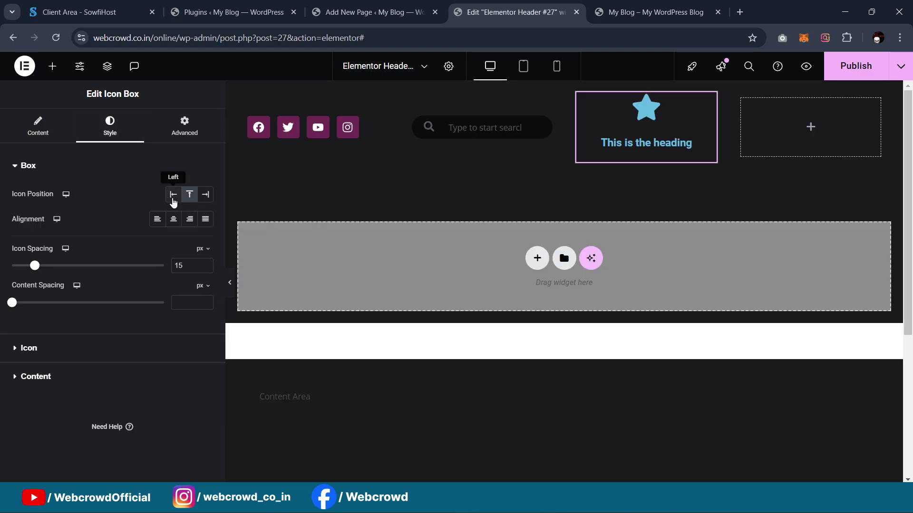
pyautogui.click(174, 195)
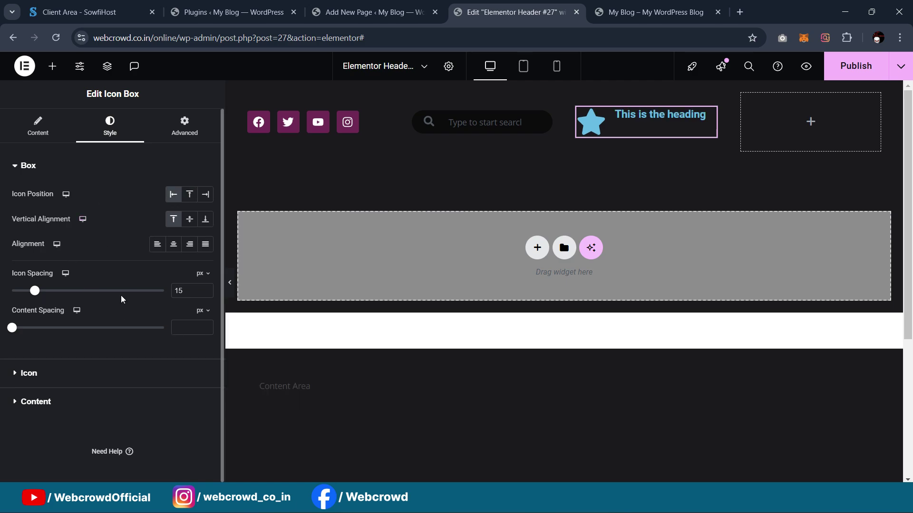
pyautogui.moveTo(34, 291); pyautogui.dragTo(32, 293)
pyautogui.click(12, 329)
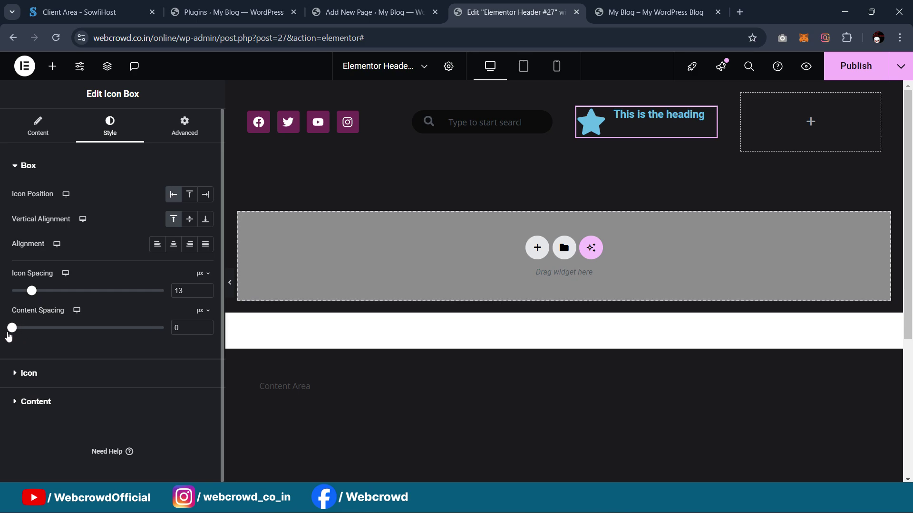
# Set the icon box's icon to the custom yellow #D5BD1D and its size to 30 px
pyautogui.click(65, 374)
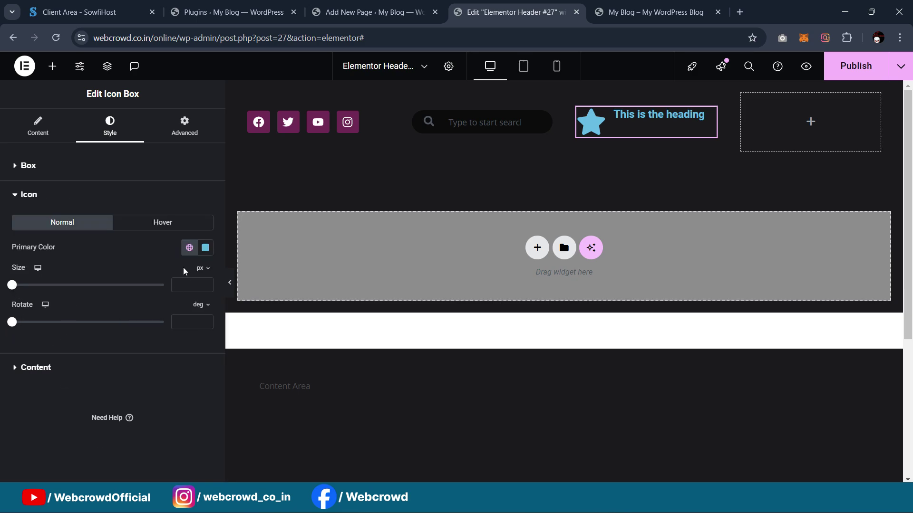
pyautogui.click(188, 248)
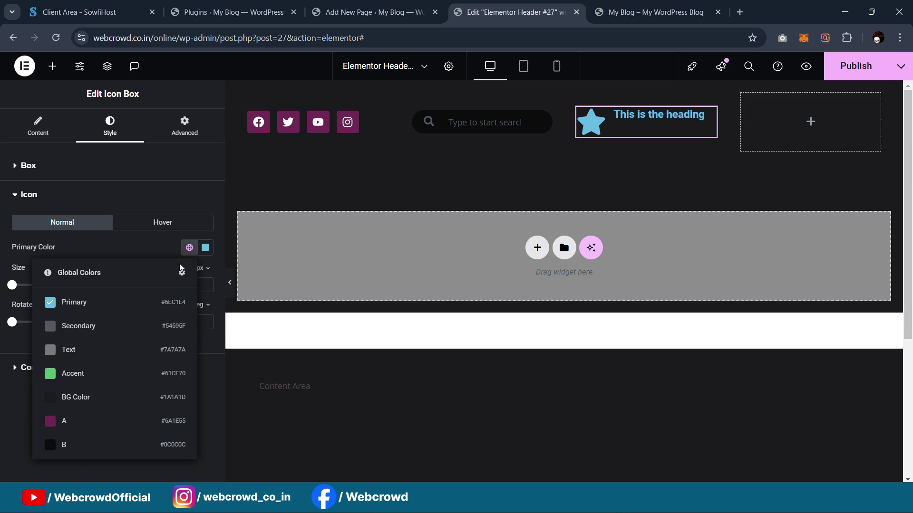
pyautogui.click(205, 248)
pyautogui.click(210, 393)
pyautogui.moveTo(214, 393); pyautogui.dragTo(156, 395)
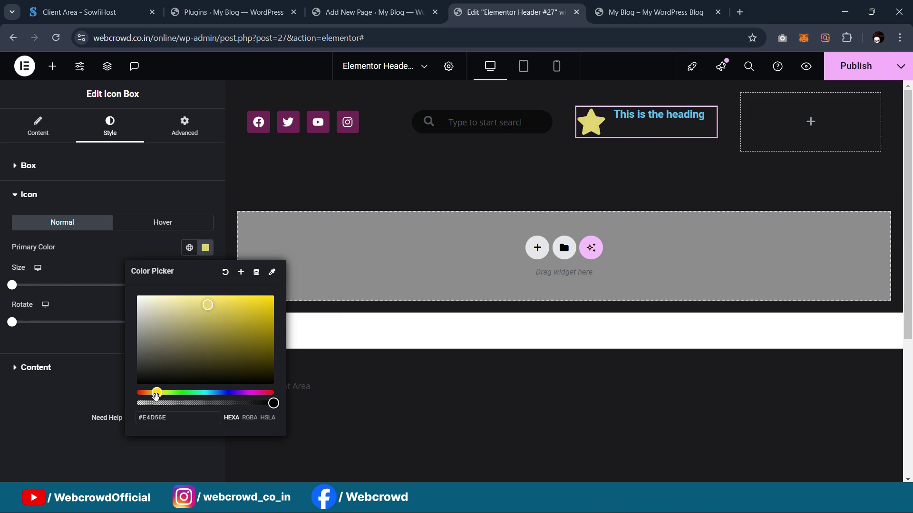
pyautogui.moveTo(209, 308); pyautogui.dragTo(254, 311)
pyautogui.click(2, 402)
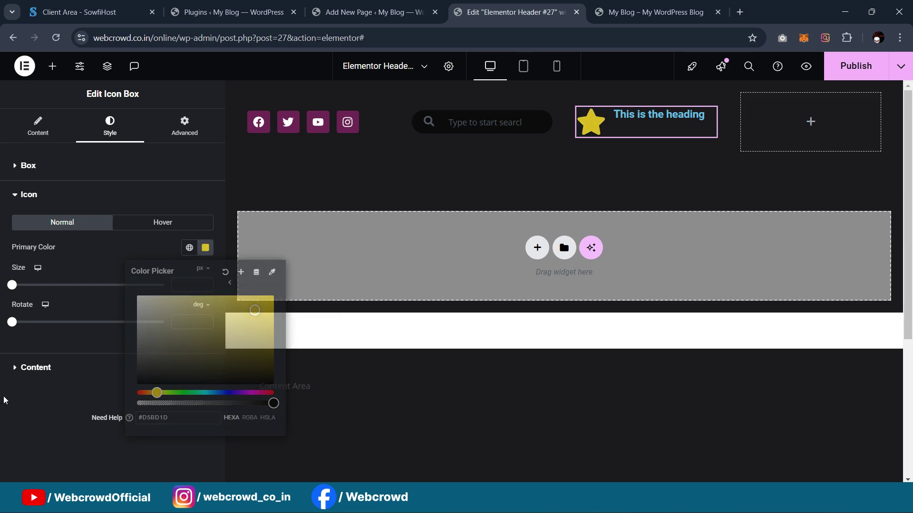
pyautogui.moveTo(12, 290); pyautogui.dragTo(24, 291)
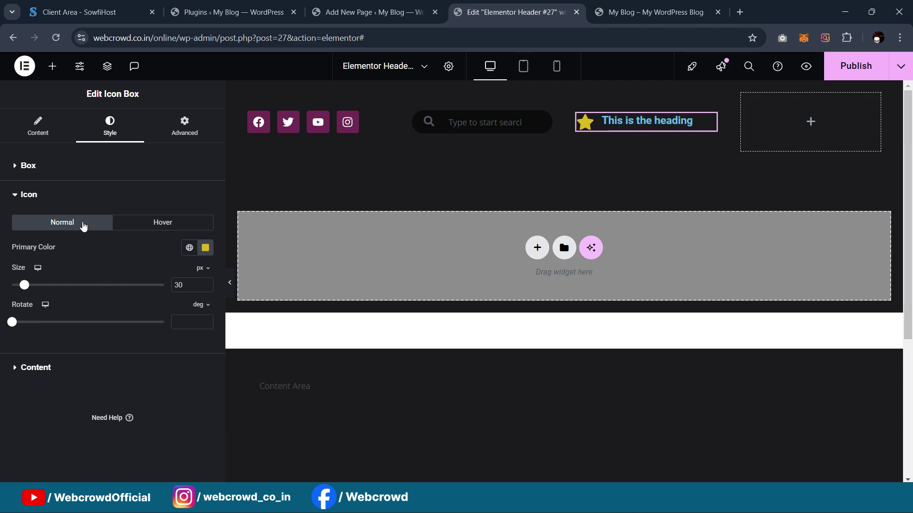
# Reduce the icon spacing to 10 px and align the icon box's content vertically to the middle
pyautogui.click(27, 166)
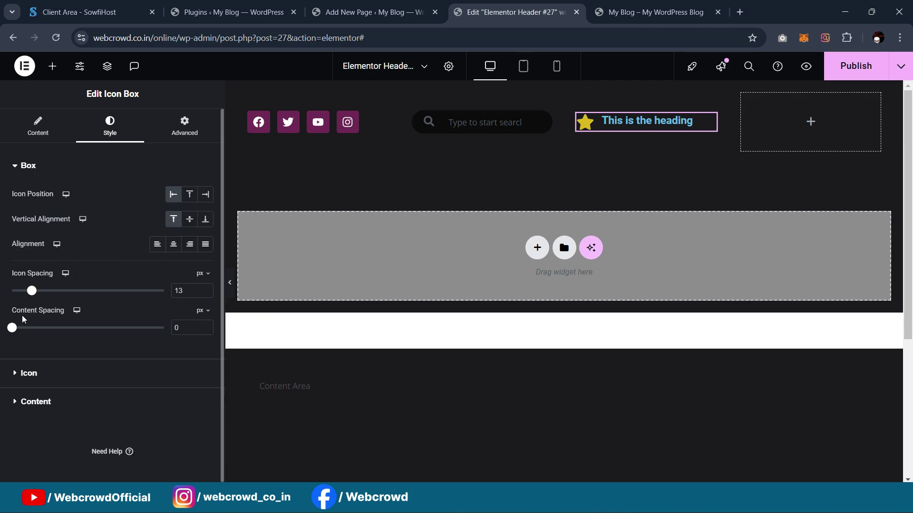
pyautogui.moveTo(32, 292); pyautogui.dragTo(27, 291)
pyautogui.click(190, 222)
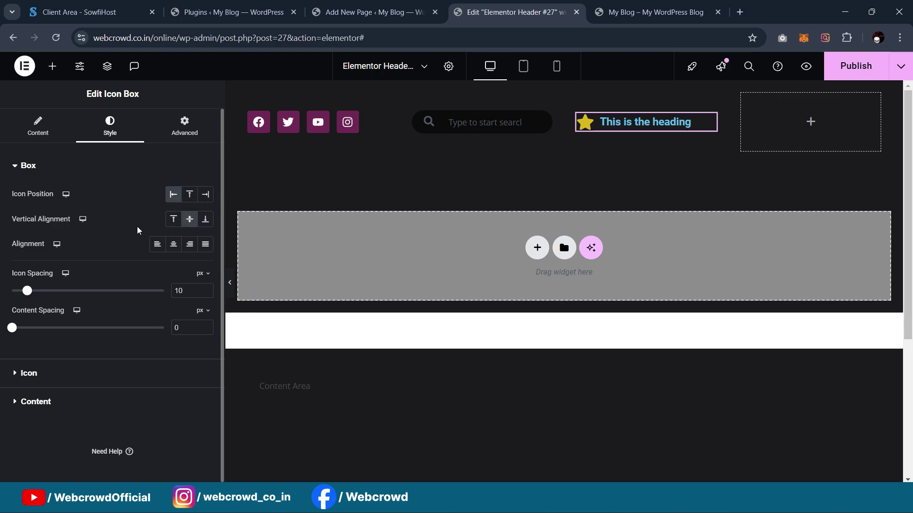
# Replace the star with the Trophy icon from the icon library and change the icon box's title to 50
pyautogui.click(38, 126)
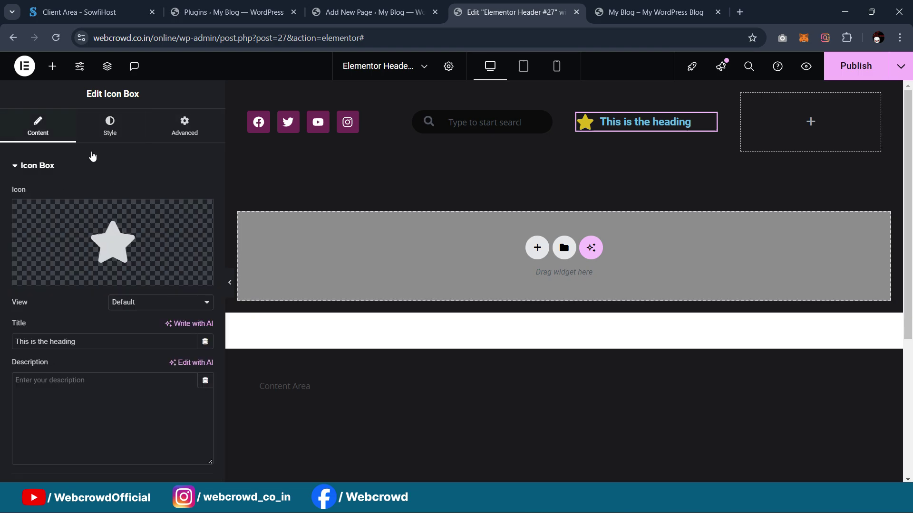
pyautogui.click(142, 238)
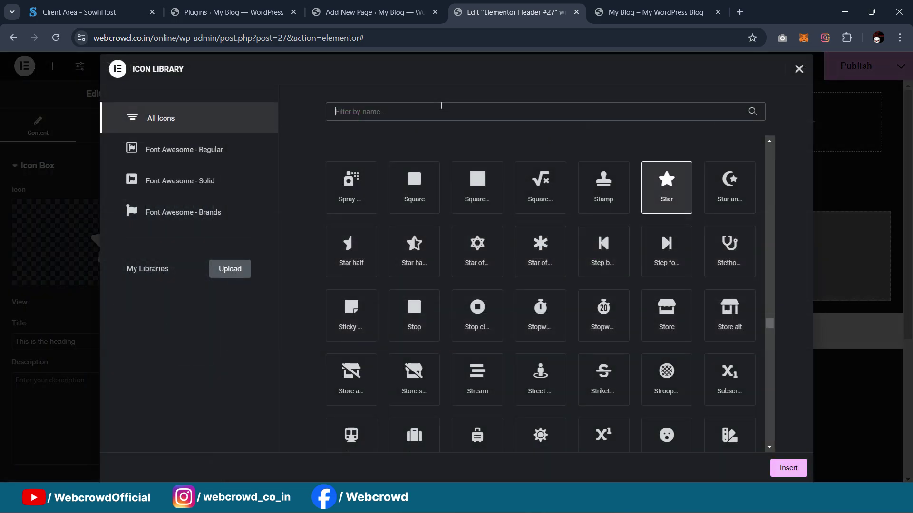
pyautogui.write('troph')
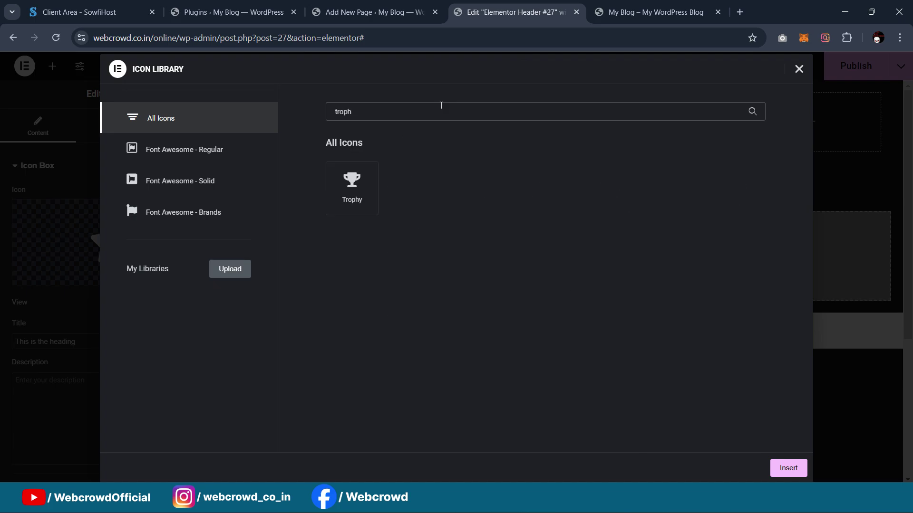
pyautogui.click(352, 188)
pyautogui.click(788, 468)
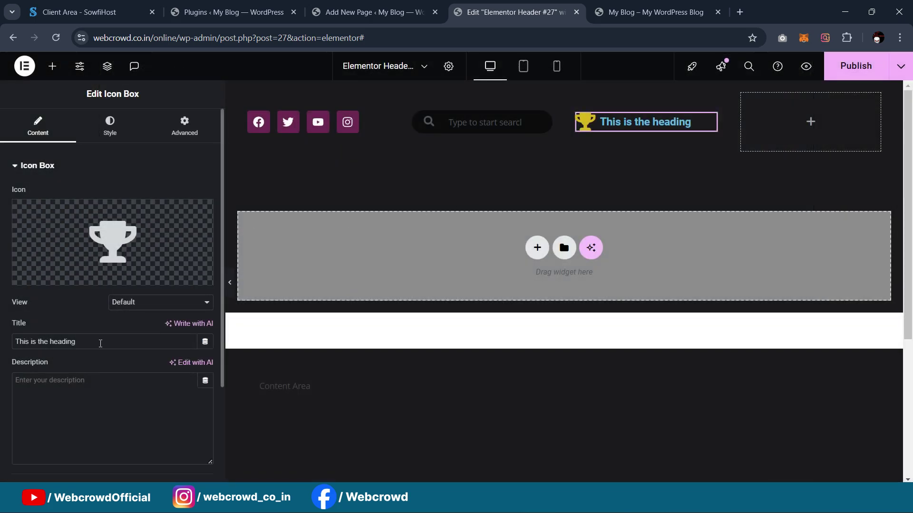
pyautogui.moveTo(100, 343); pyautogui.dragTo(1, 341)
pyautogui.write('50')
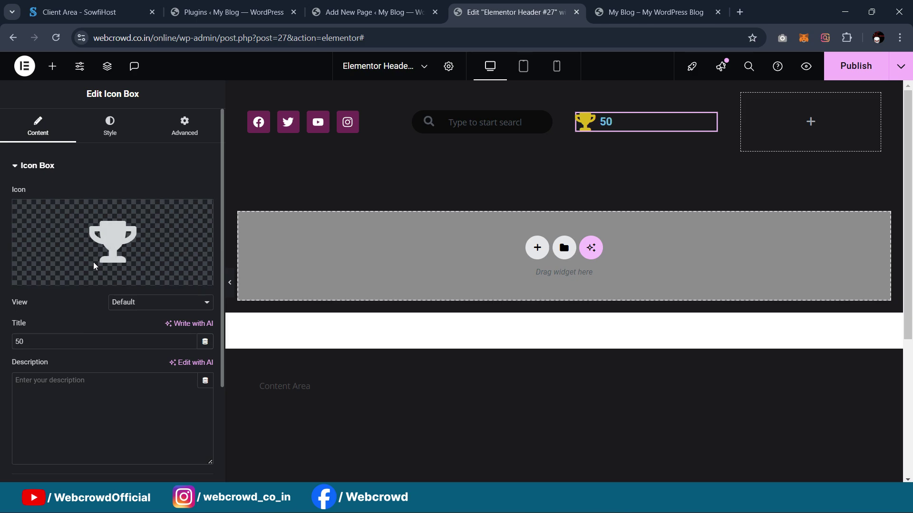
# Make the icon box's title white and save that colour as a new global colour named White
pyautogui.click(109, 127)
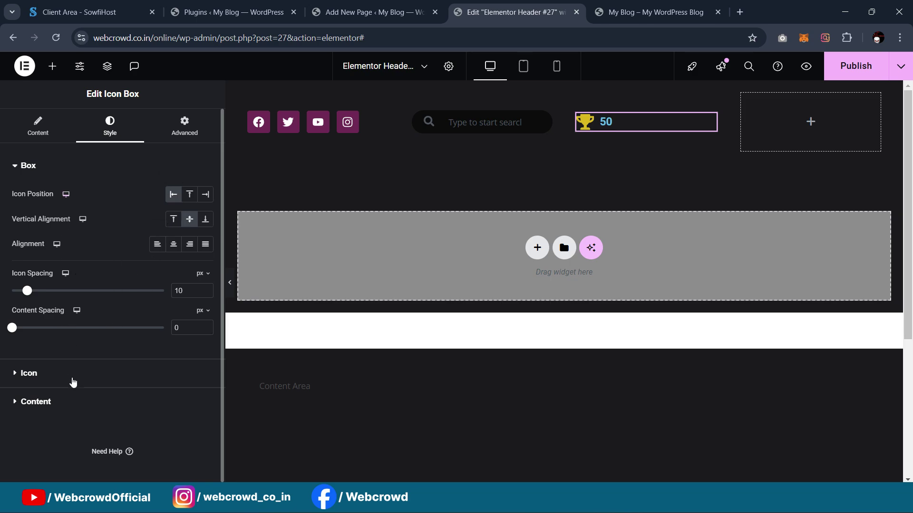
pyautogui.click(73, 395)
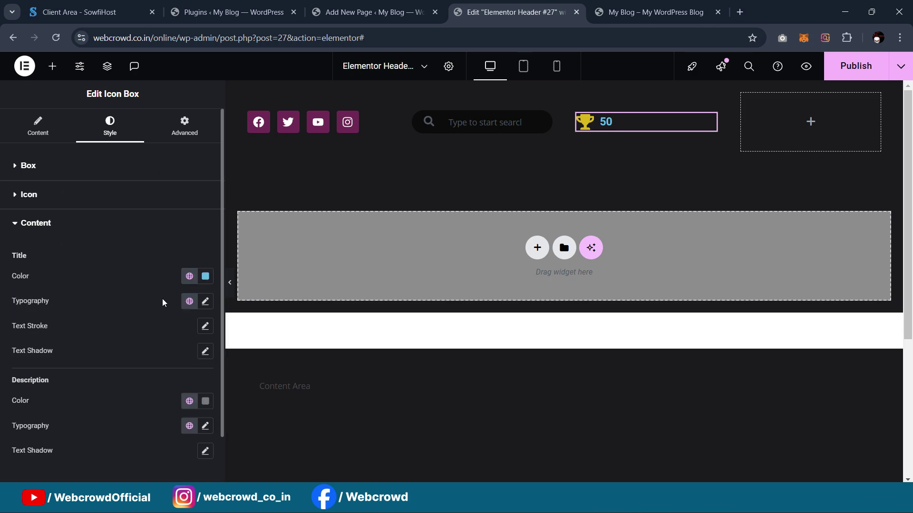
pyautogui.click(189, 276)
pyautogui.click(206, 277)
pyautogui.click(206, 277)
pyautogui.moveTo(185, 361); pyautogui.dragTo(100, 298)
pyautogui.click(240, 300)
pyautogui.hotkey('ctrl', 'a')
pyautogui.write('Wh')
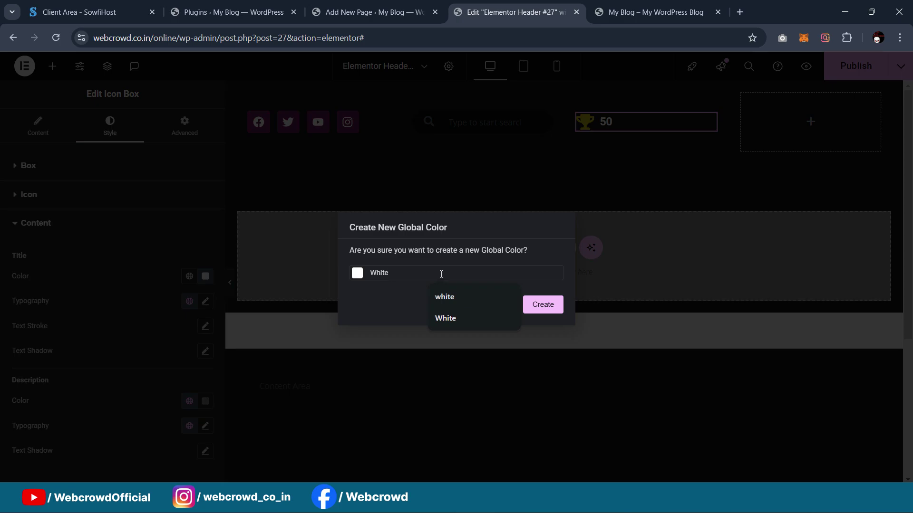
pyautogui.click(553, 308)
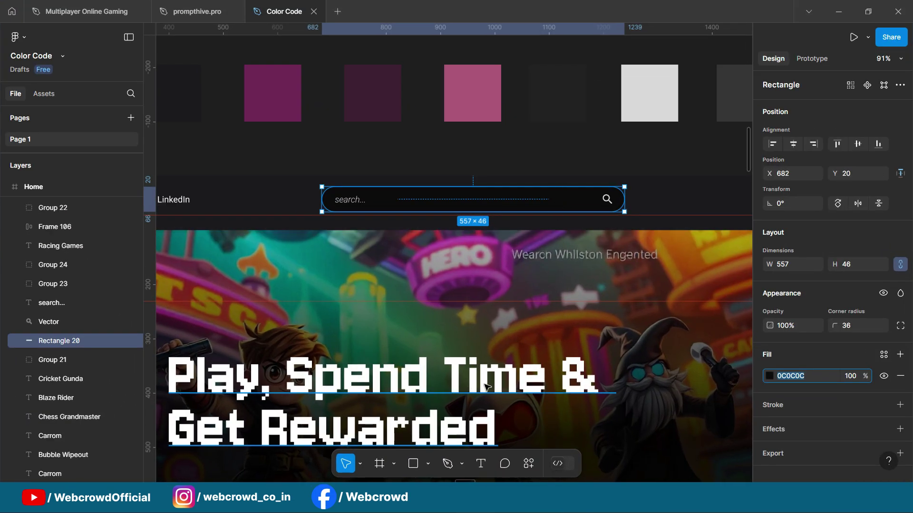
pyautogui.click(802, 395)
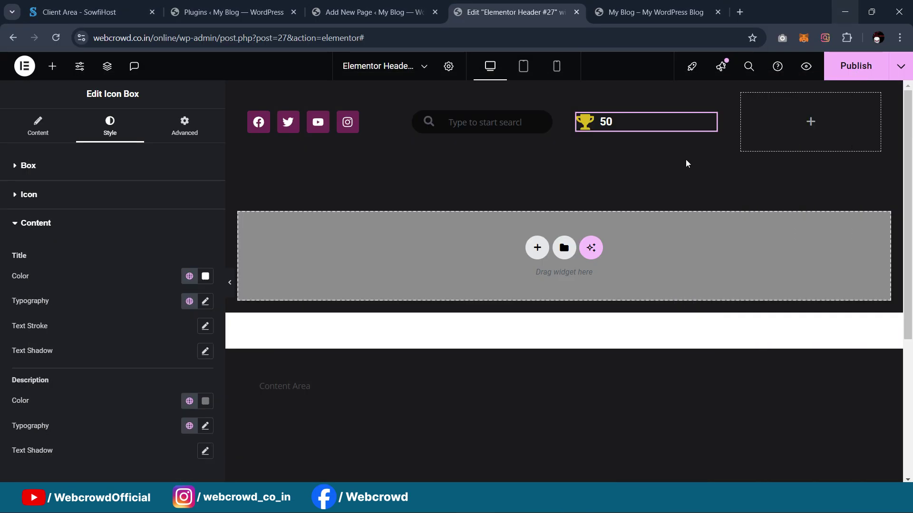
# Set the icon box title's font family to Jersey 10
pyautogui.click(205, 301)
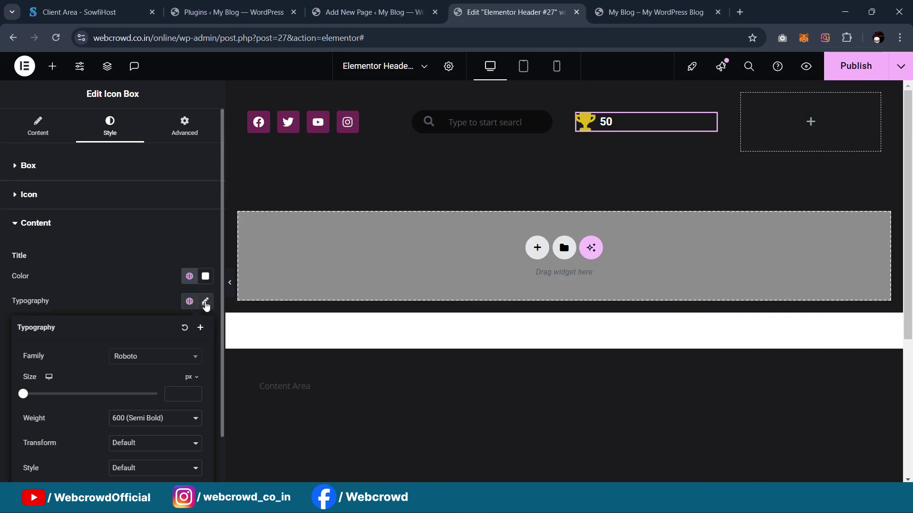
pyautogui.click(146, 364)
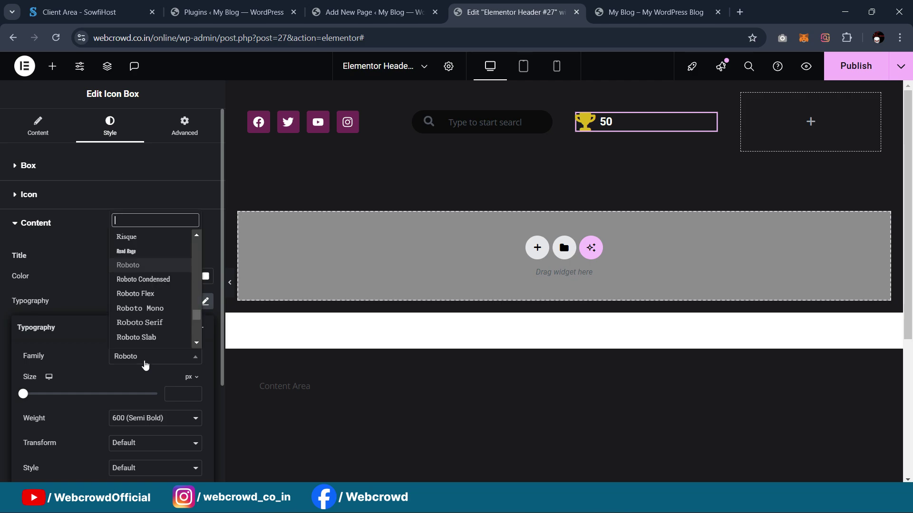
pyautogui.write('jersey')
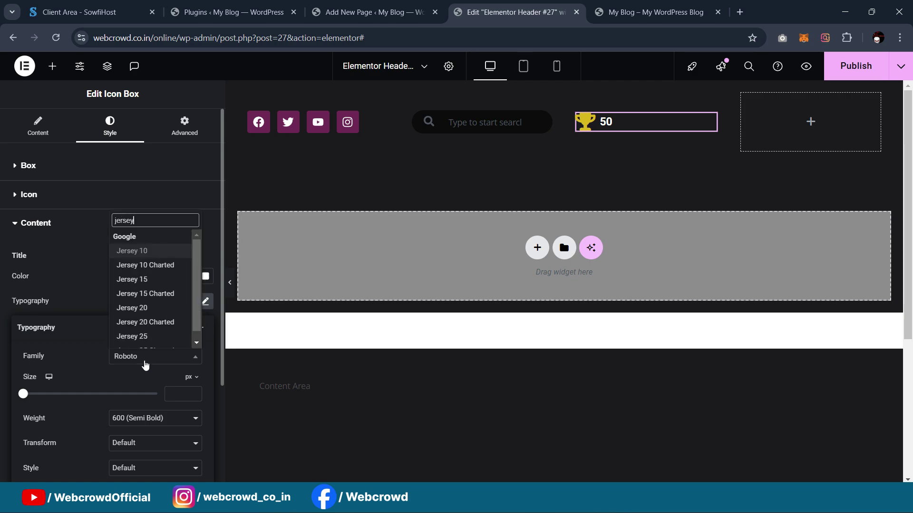
pyautogui.click(147, 251)
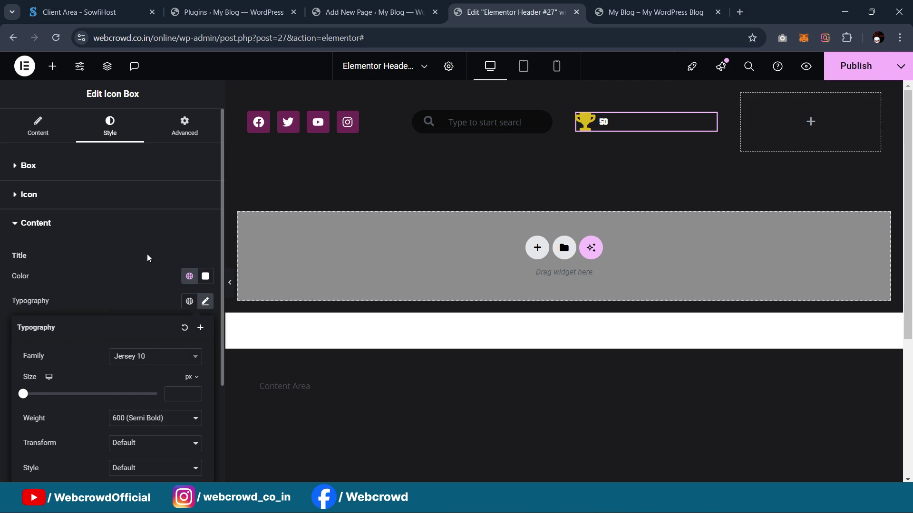
# Set the icon box title's font size to 3.5 rem and open the icon's style settings
pyautogui.scroll(-2, 150, 365)
pyautogui.click(189, 318)
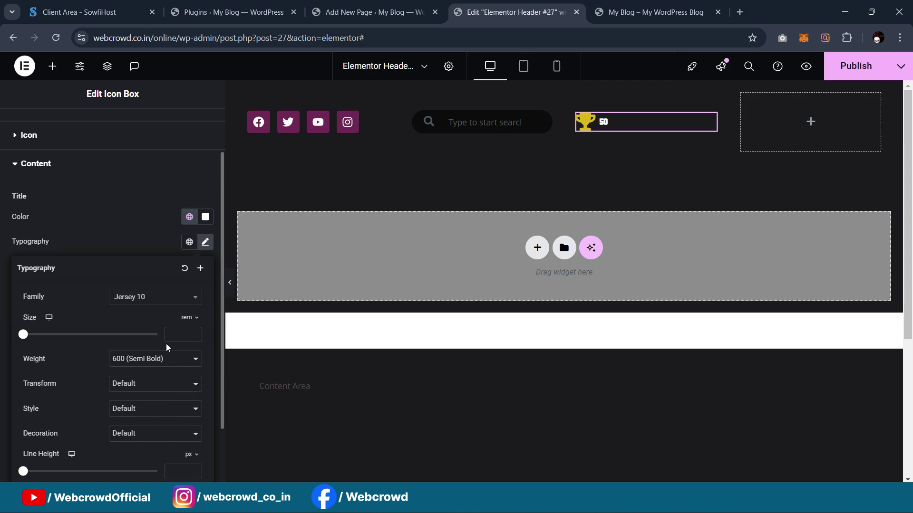
pyautogui.write('1.')
pyautogui.press('BackSpace')
pyautogui.press('BackSpace')
pyautogui.write('4')
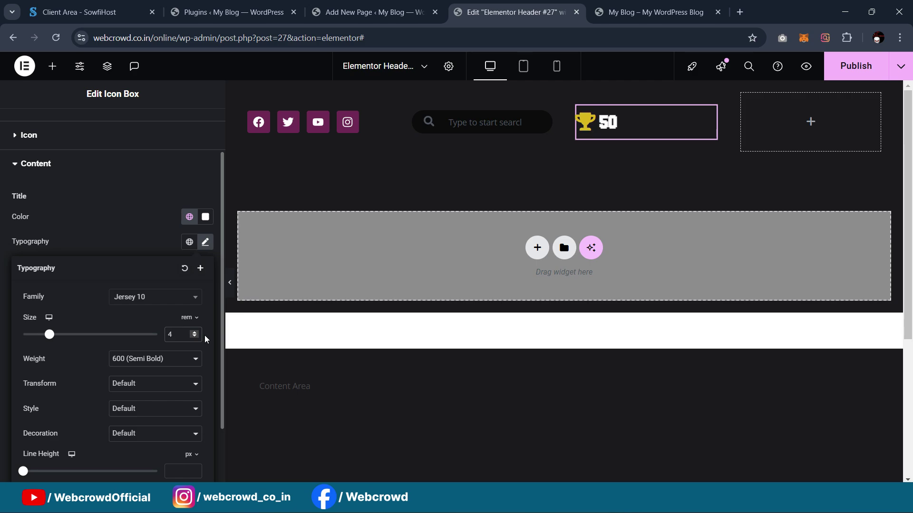
pyautogui.press('BackSpace')
pyautogui.write('3.5')
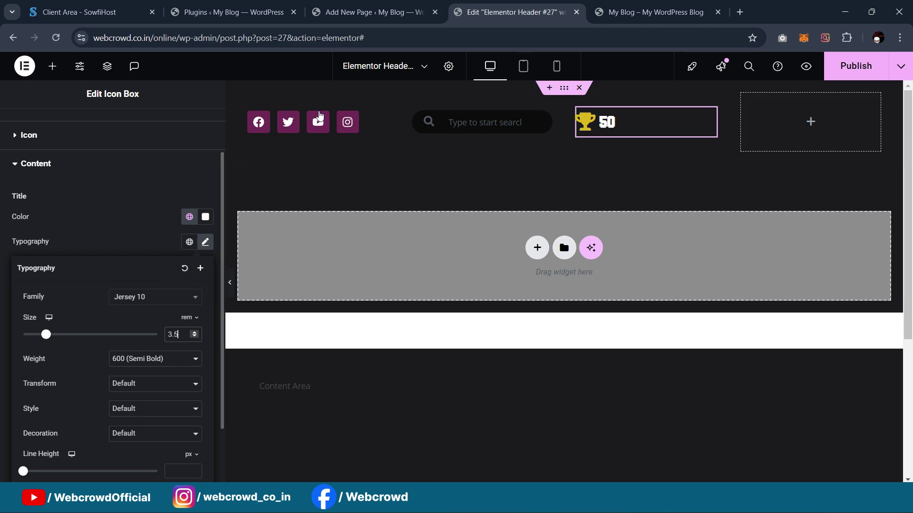
pyautogui.click(63, 202)
pyautogui.click(49, 134)
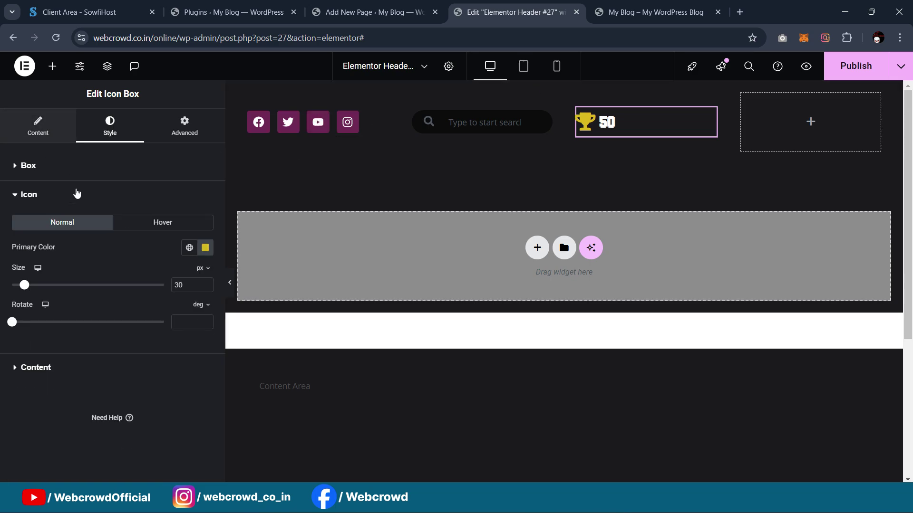
# Set the icon box's icon spacing to 13 px and its content spacing to 2 px
pyautogui.click(29, 368)
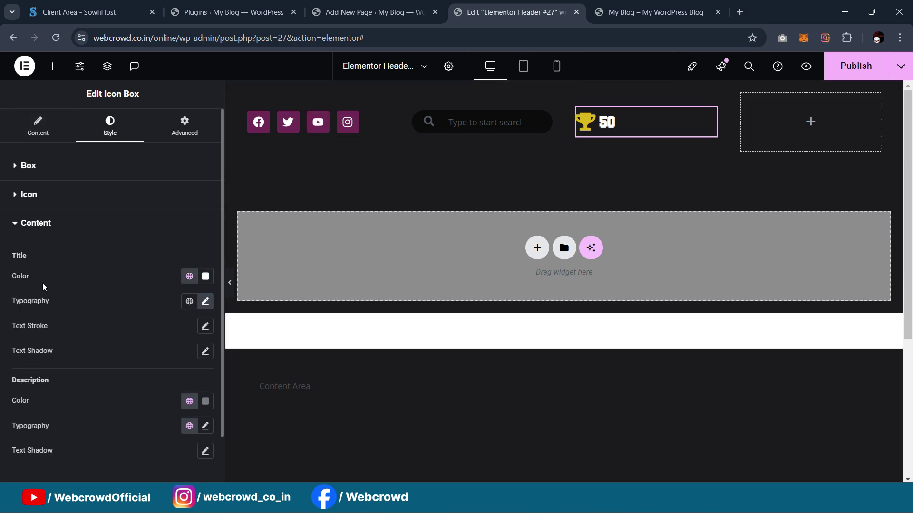
pyautogui.click(31, 179)
pyautogui.moveTo(12, 333); pyautogui.dragTo(15, 331)
pyautogui.moveTo(25, 296); pyautogui.dragTo(32, 295)
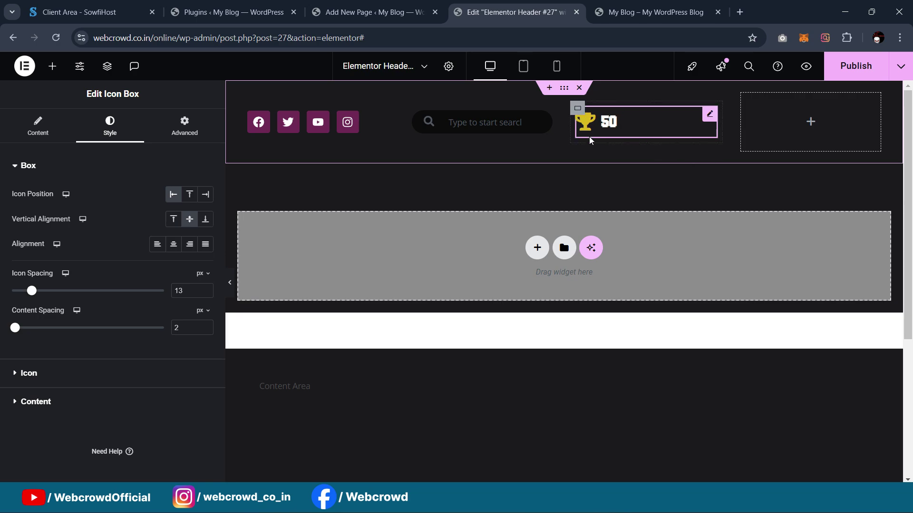
# Add a nested container below the trophy icon box in the same header column
pyautogui.click(52, 66)
pyautogui.click(136, 192)
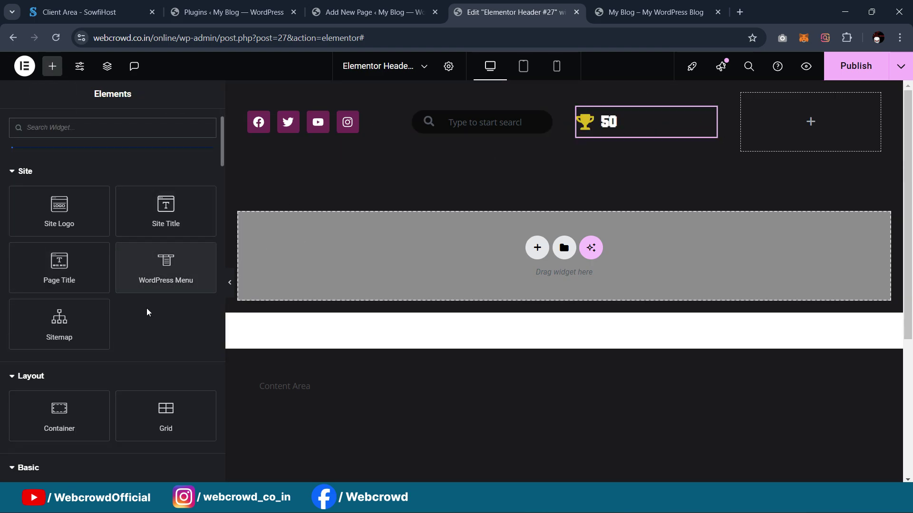
pyautogui.moveTo(59, 413); pyautogui.dragTo(626, 119)
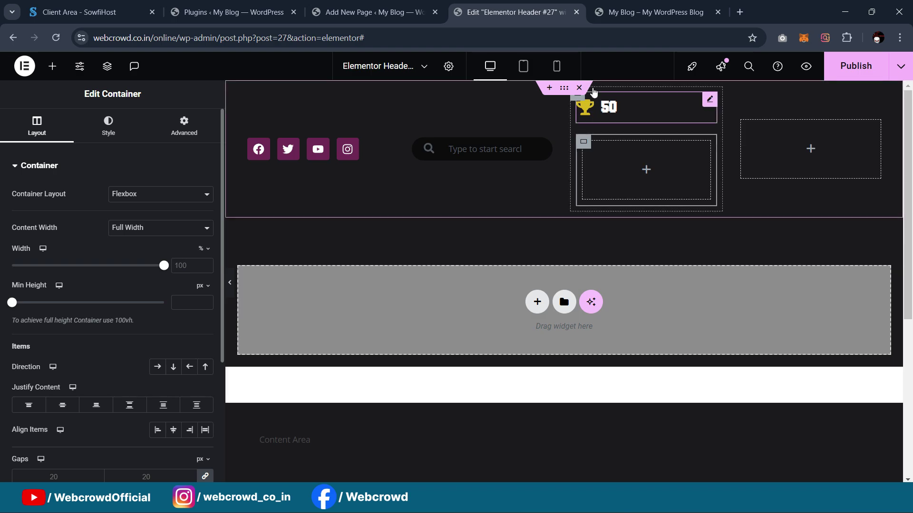
# Copy the trophy icon box and paste it into the empty container beneath it
pyautogui.click(708, 101)
pyautogui.rightClick(710, 104)
pyautogui.click(695, 171)
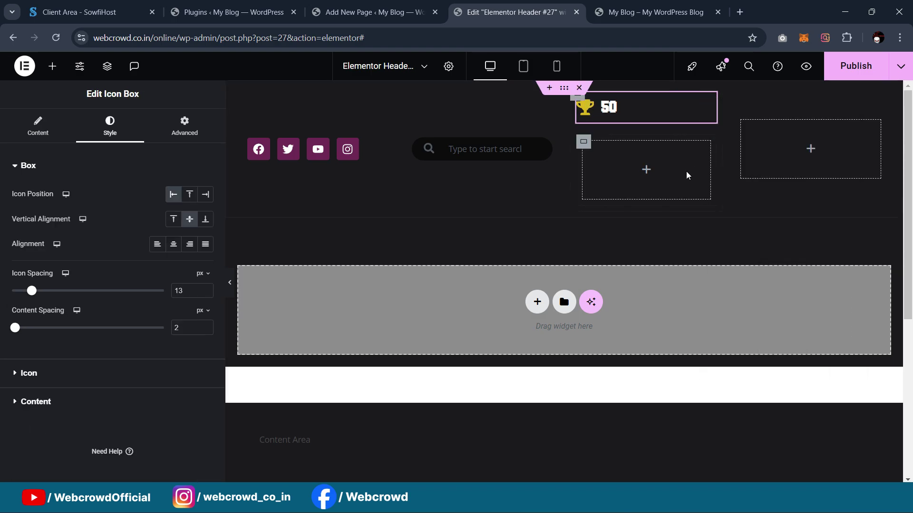
pyautogui.rightClick(589, 142)
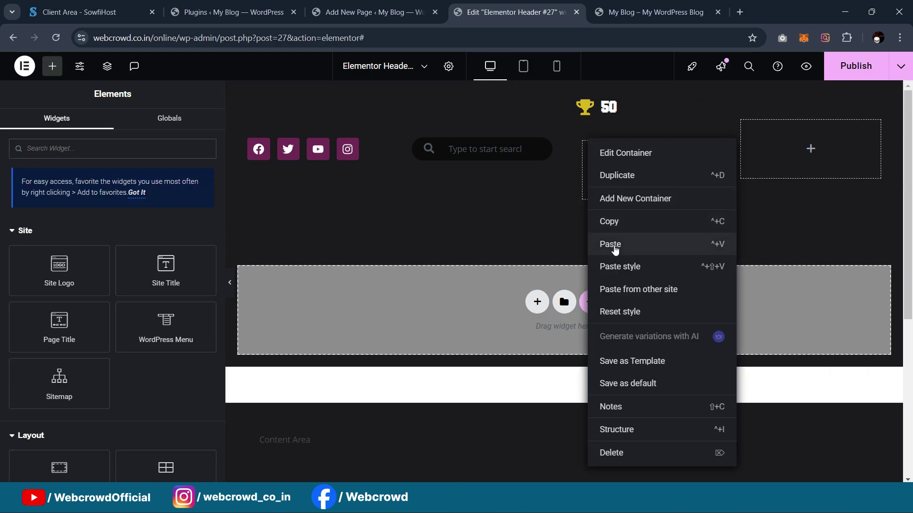
# Paste a copy of the trophy icon box into the inner container and delete the original icon box above it
pyautogui.click(615, 245)
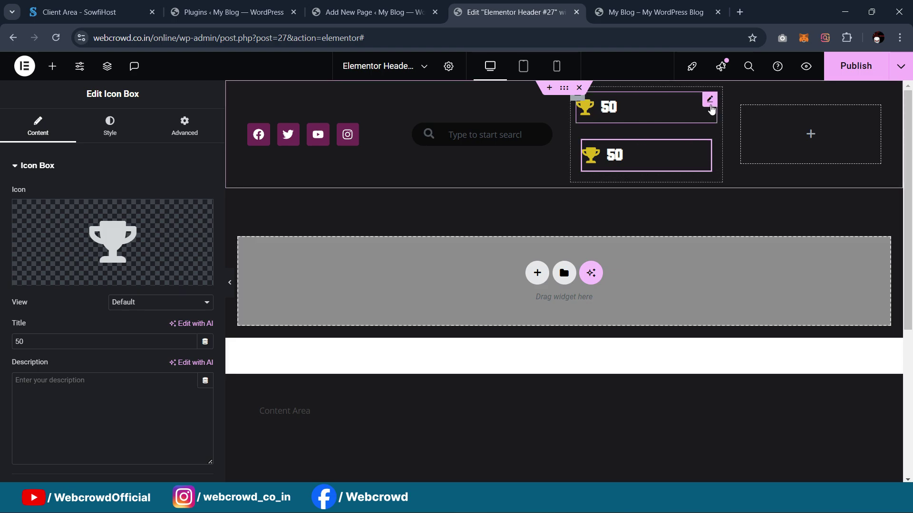
pyautogui.press('Delete')
# Set the width of the inner container holding the trophy icon box to 52%
pyautogui.click(582, 111)
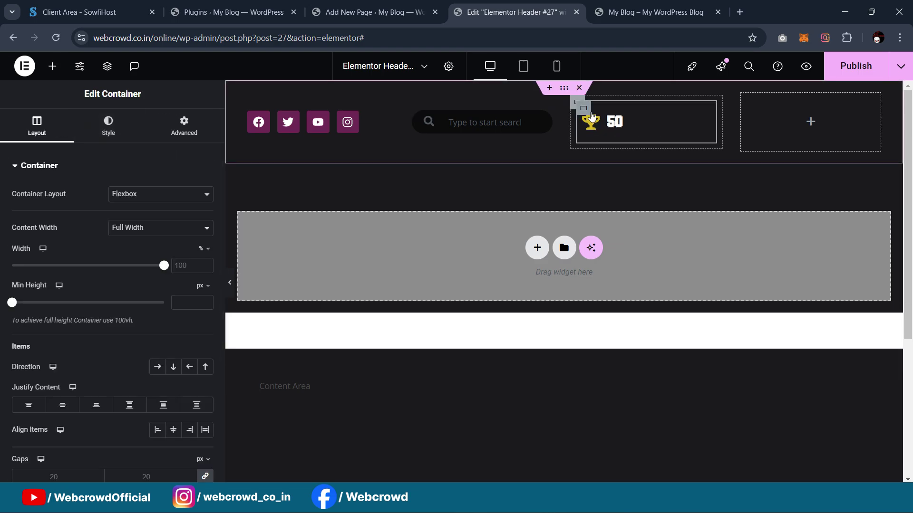
pyautogui.moveTo(167, 271); pyautogui.dragTo(92, 268)
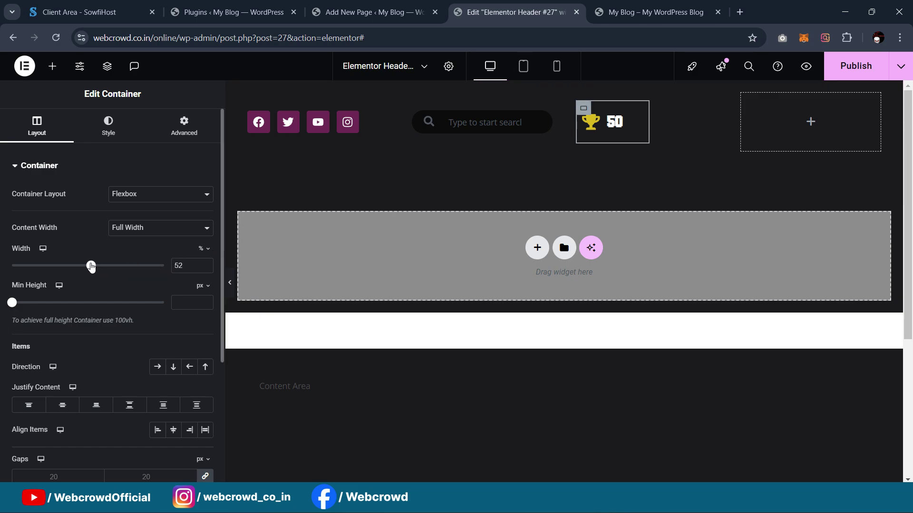
pyautogui.hotkey('ctrl', 'z')
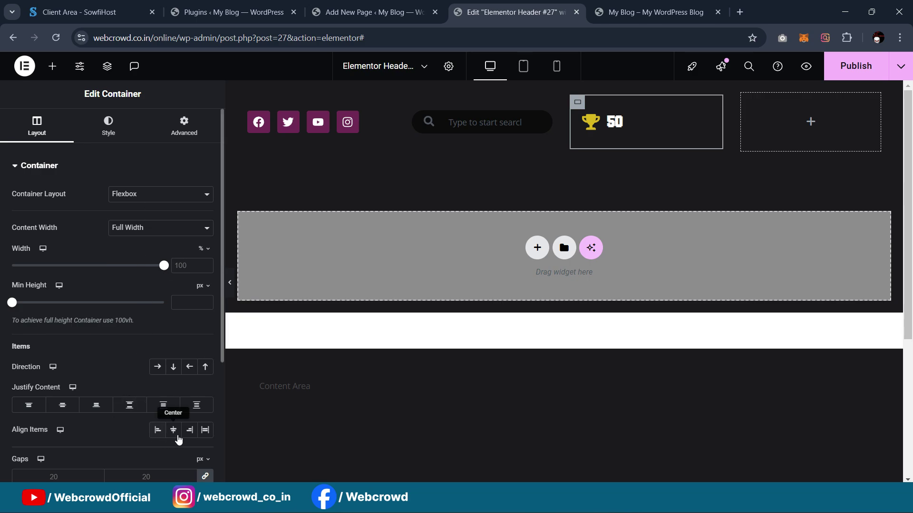
# Align the outer container's items to the end and center the items inside the inner trophy container
pyautogui.click(190, 430)
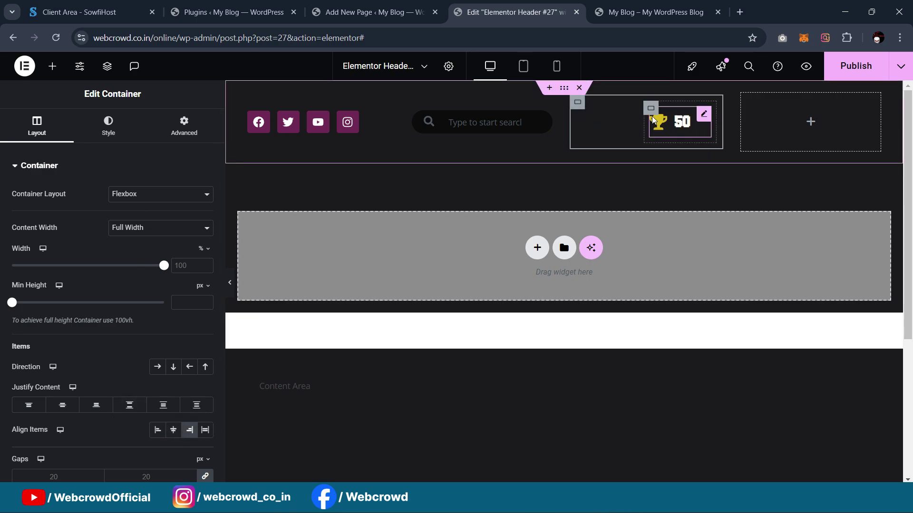
pyautogui.click(651, 109)
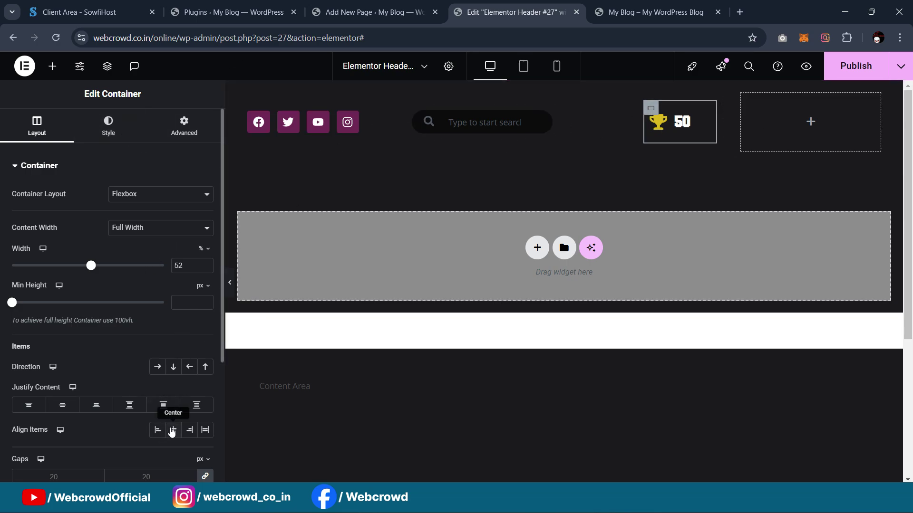
pyautogui.click(173, 431)
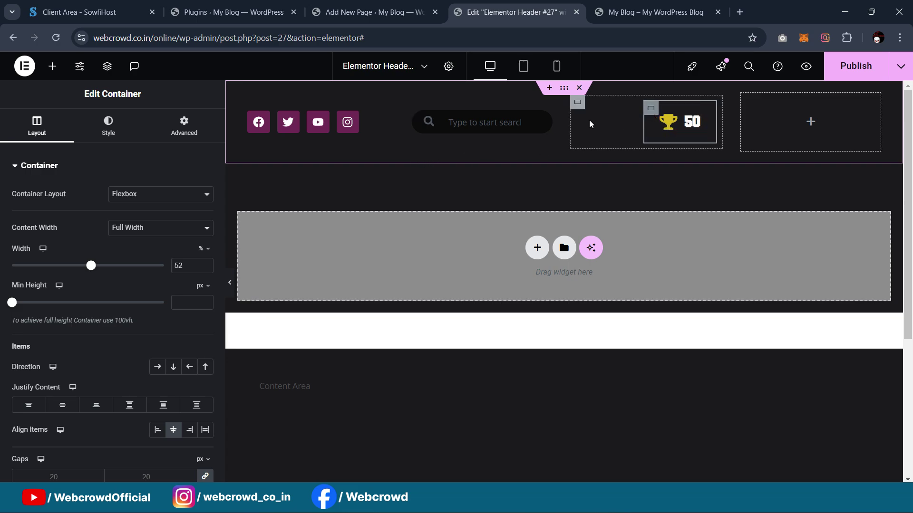
# Give the inner trophy container a solid border with a 10 px border radius on all corners
pyautogui.click(126, 122)
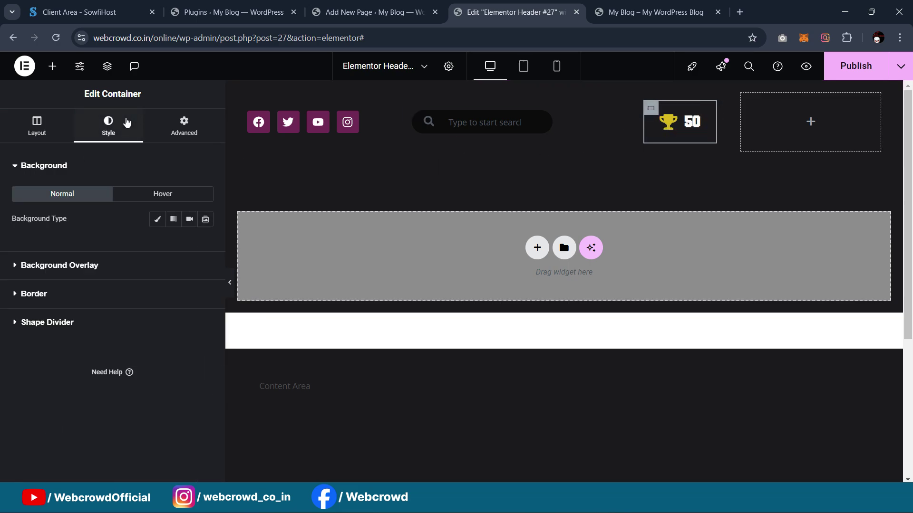
pyautogui.click(80, 295)
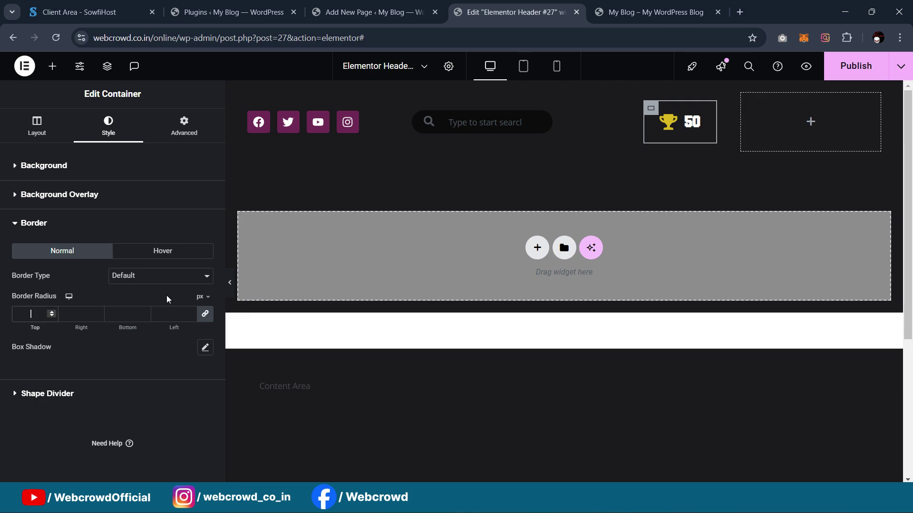
pyautogui.write('10')
pyautogui.click(118, 280)
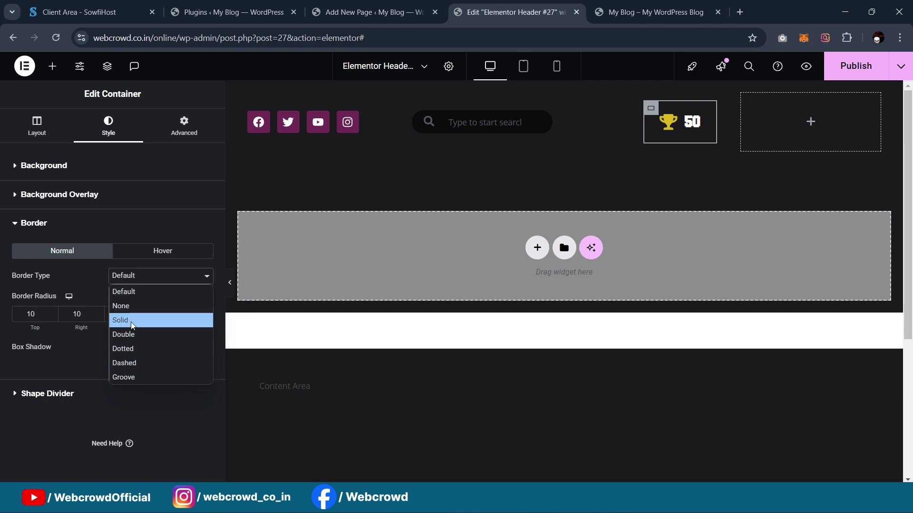
pyautogui.click(130, 321)
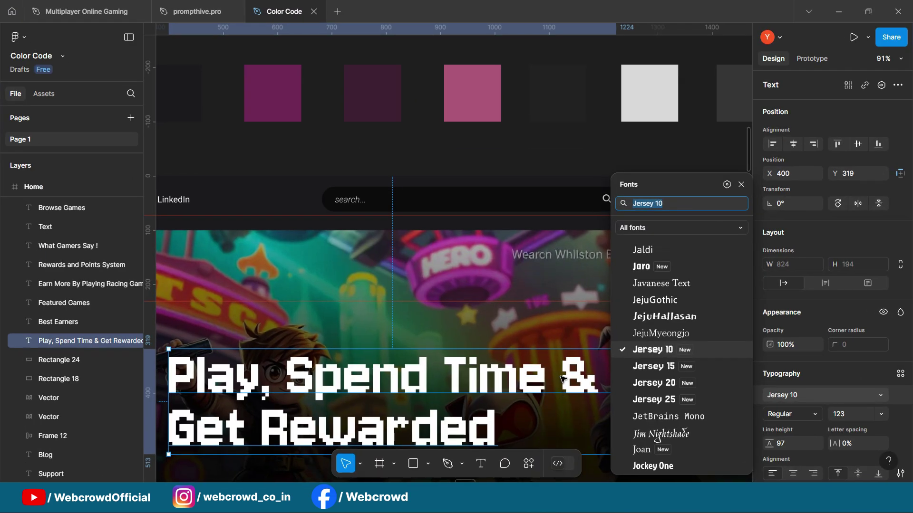
# Check the header's points badge in the Figma Color Code file and copy the pink swatch's fill code A64D79
pyautogui.click(567, 151)
pyautogui.scroll(-2, 566, 151)
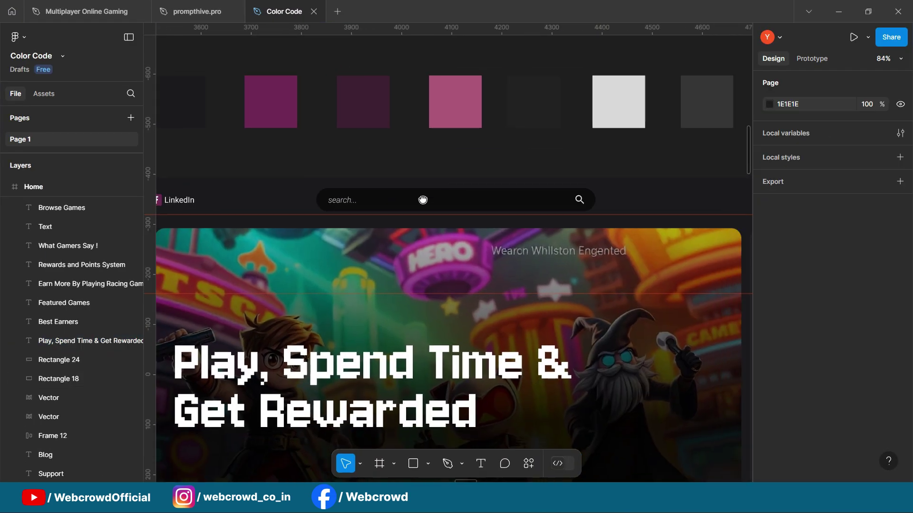
pyautogui.moveTo(453, 191); pyautogui.dragTo(305, 229)
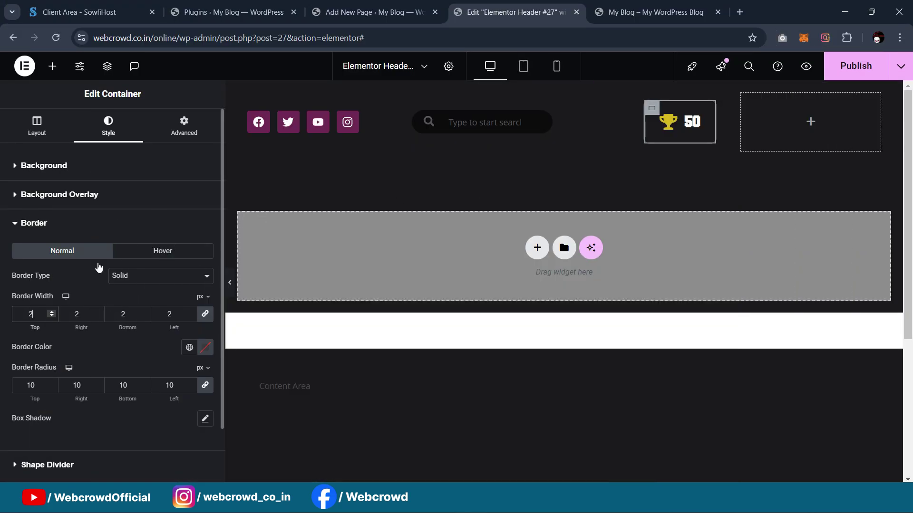
pyautogui.click(205, 348)
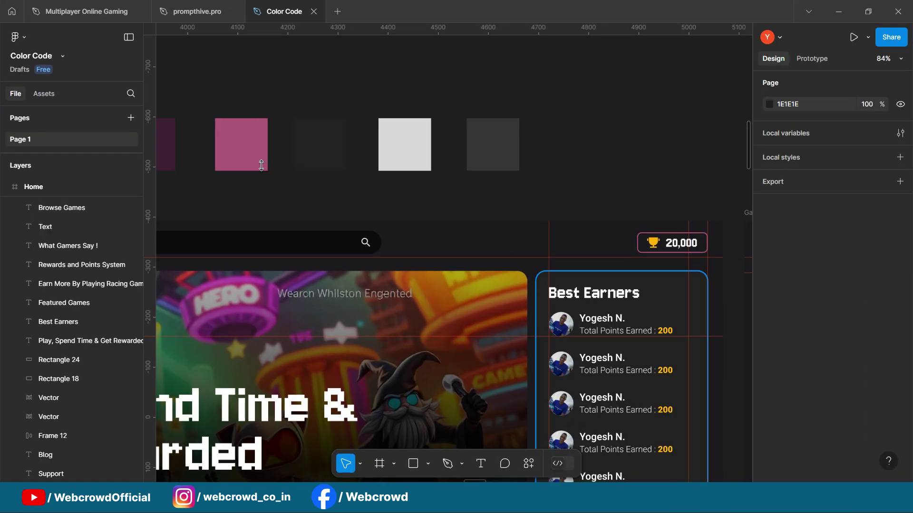
pyautogui.click(241, 144)
pyautogui.click(821, 376)
pyautogui.hotkey('ctrl', 'c')
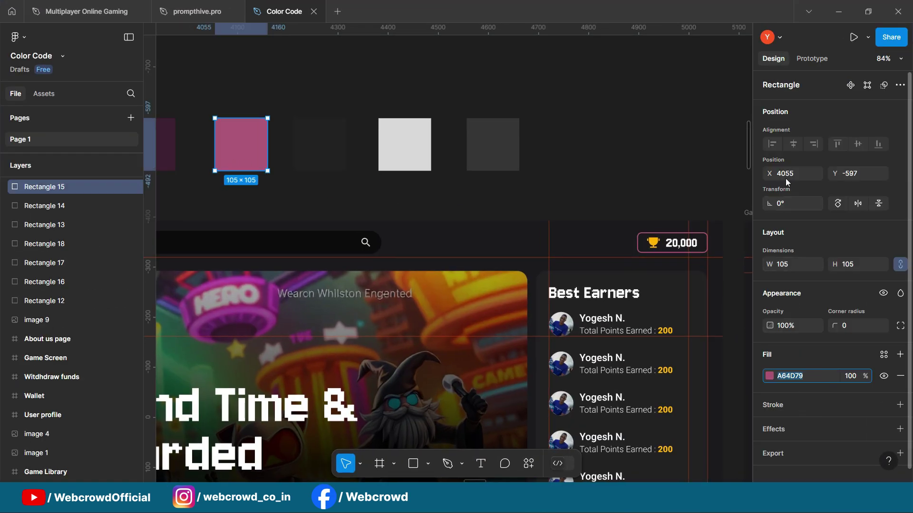
# Return to Elementor, set the container's border color to A64D79 and start a new global color named B from it
pyautogui.click(838, 12)
pyautogui.click(178, 316)
pyautogui.doubleClick(178, 319)
pyautogui.hotkey('ctrl', 'v')
pyautogui.click(241, 171)
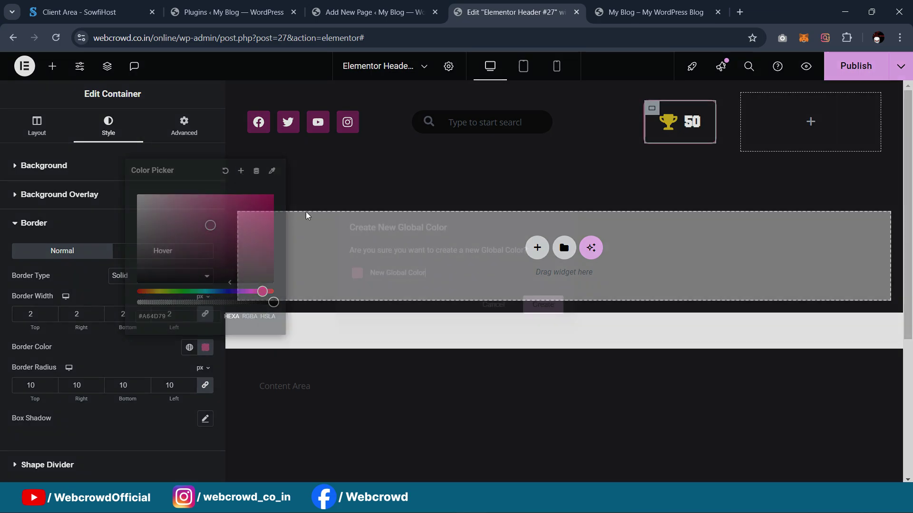
pyautogui.write('B')
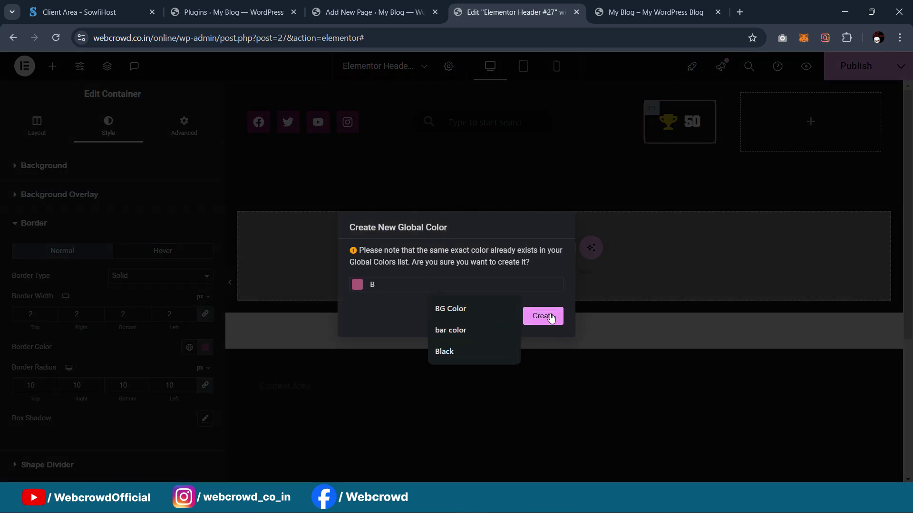
pyautogui.click(373, 314)
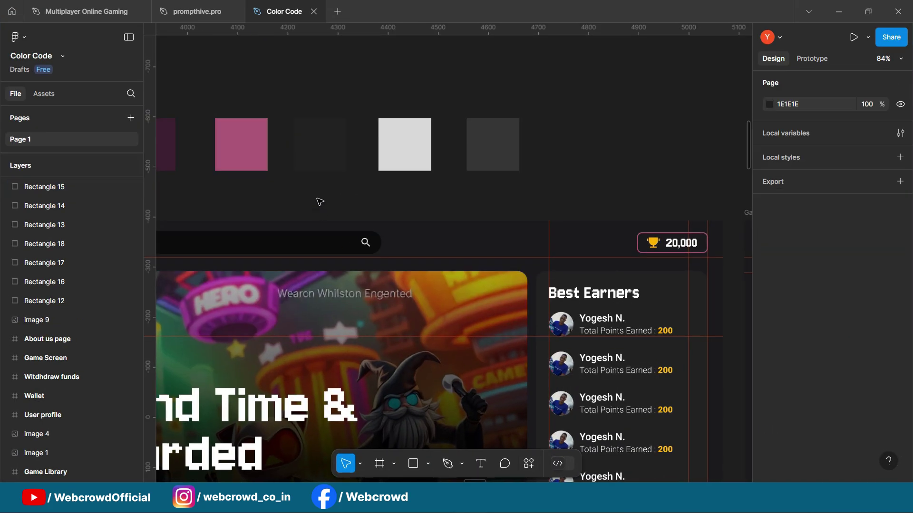
pyautogui.click(174, 160)
pyautogui.click(247, 157)
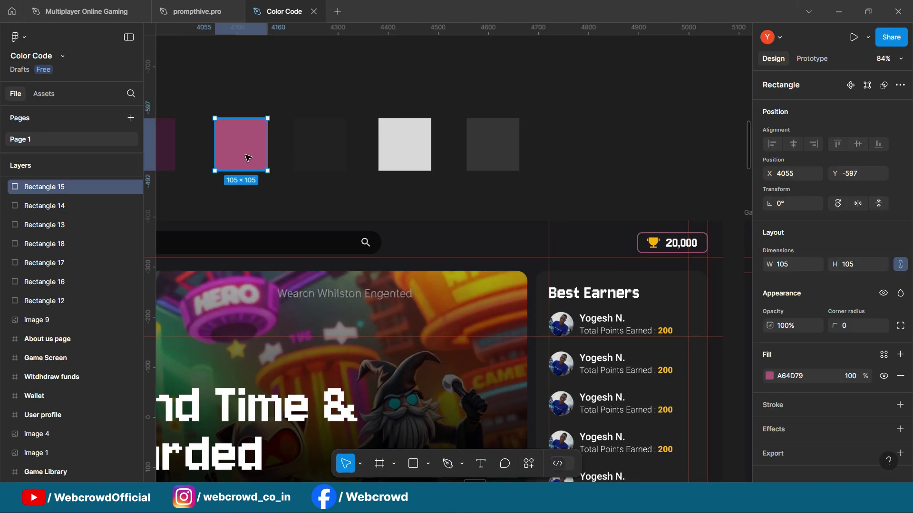
pyautogui.click(800, 379)
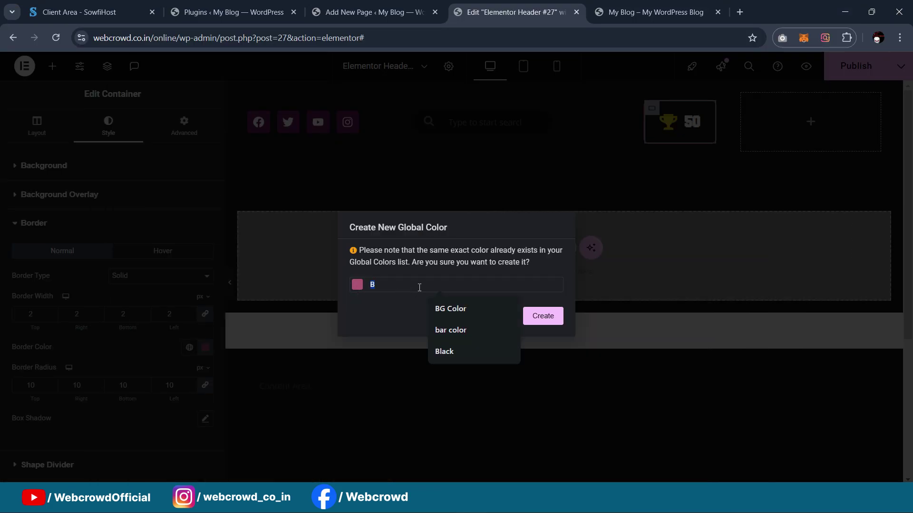
pyautogui.write('A64D79')
pyautogui.hotkey('ctrl', 'z')
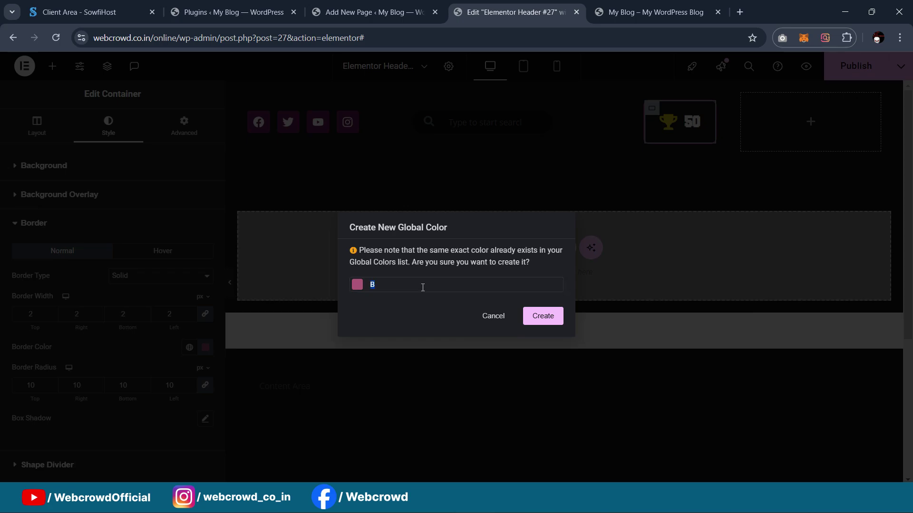
# Create the global color B and preview the header with the editing controls hidden
pyautogui.click(543, 316)
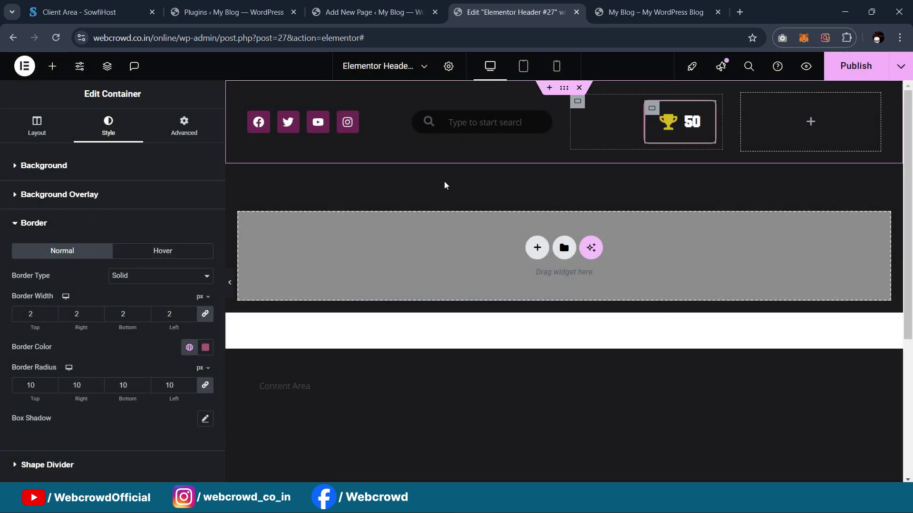
pyautogui.click(231, 281)
pyautogui.click(3, 287)
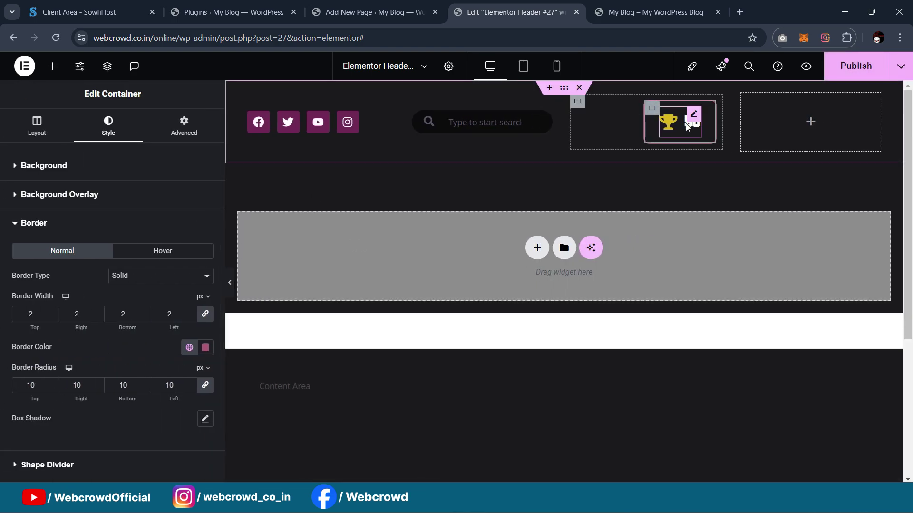
# Set the inner trophy container's padding to 0 px on all sides and preview the header
pyautogui.click(692, 117)
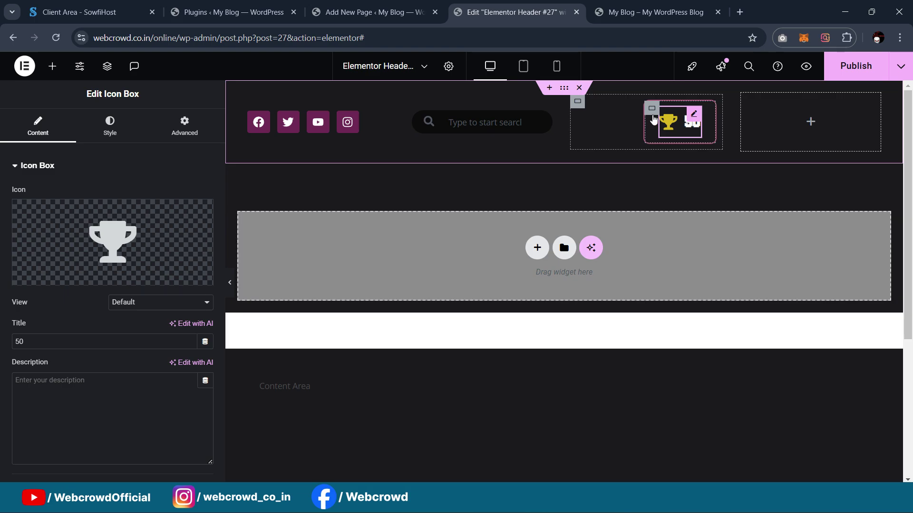
pyautogui.click(185, 127)
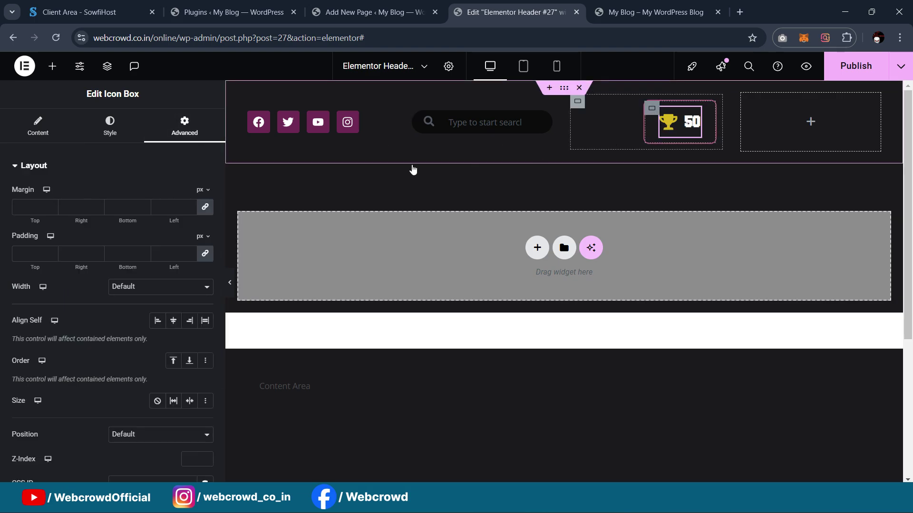
pyautogui.click(474, 170)
pyautogui.click(184, 126)
pyautogui.click(31, 253)
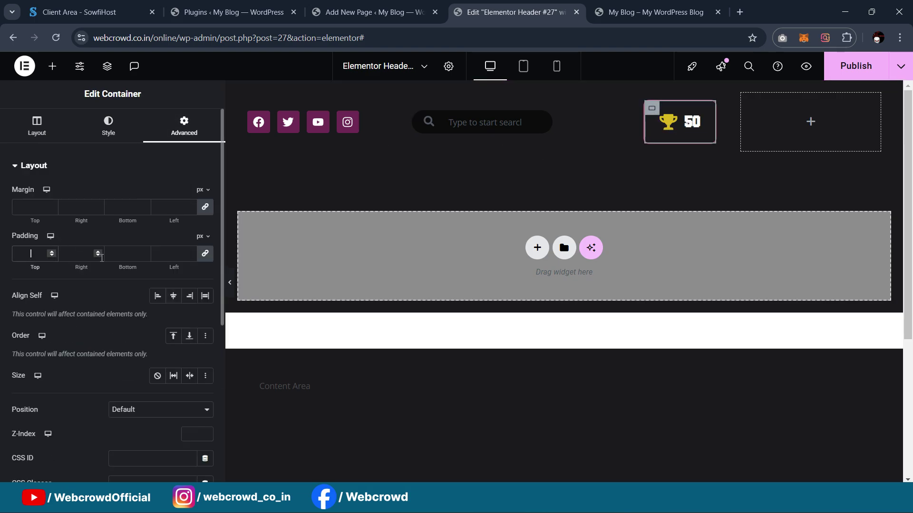
pyautogui.write('0')
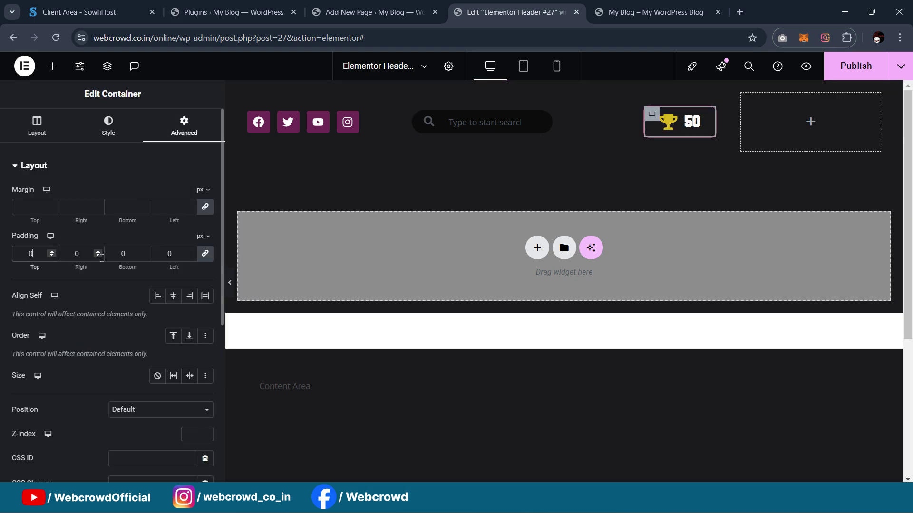
pyautogui.click(229, 283)
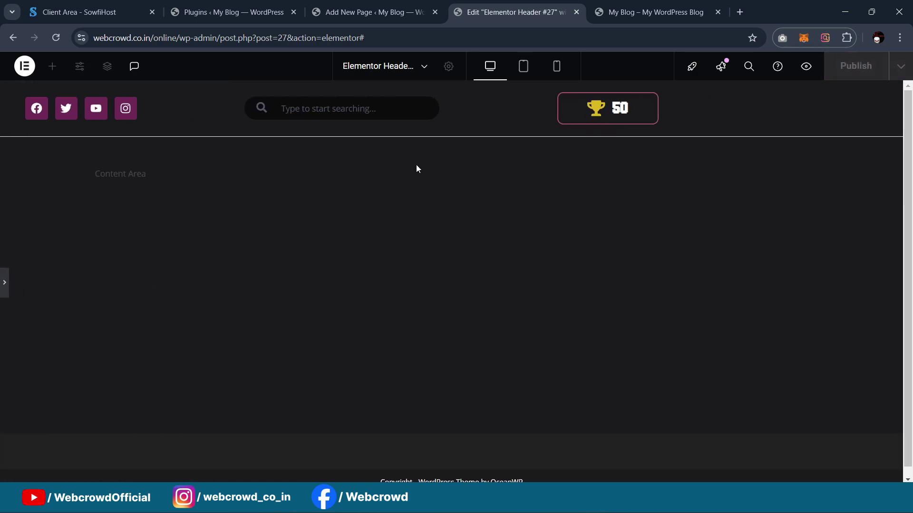
pyautogui.click(4, 282)
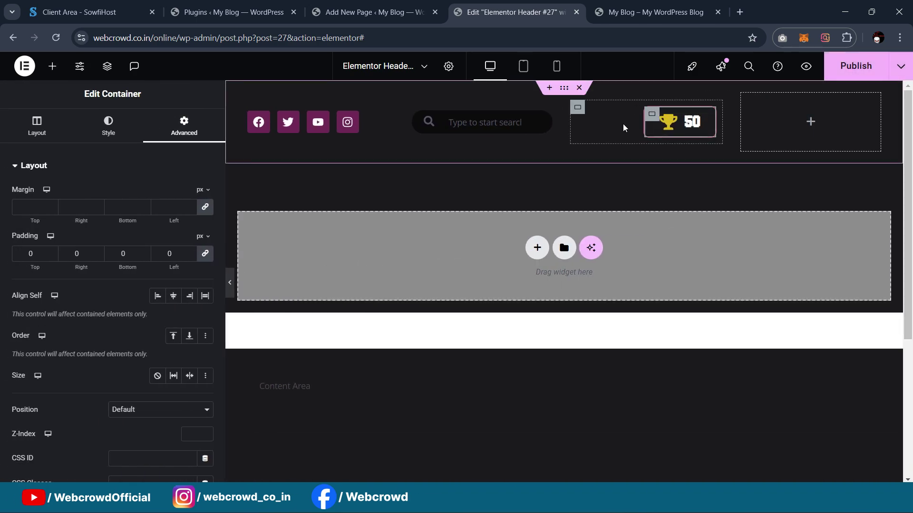
# Set the outer trophy container's width to 48% and the inner bordered container's width to 78%
pyautogui.click(572, 115)
pyautogui.moveTo(164, 266); pyautogui.dragTo(90, 272)
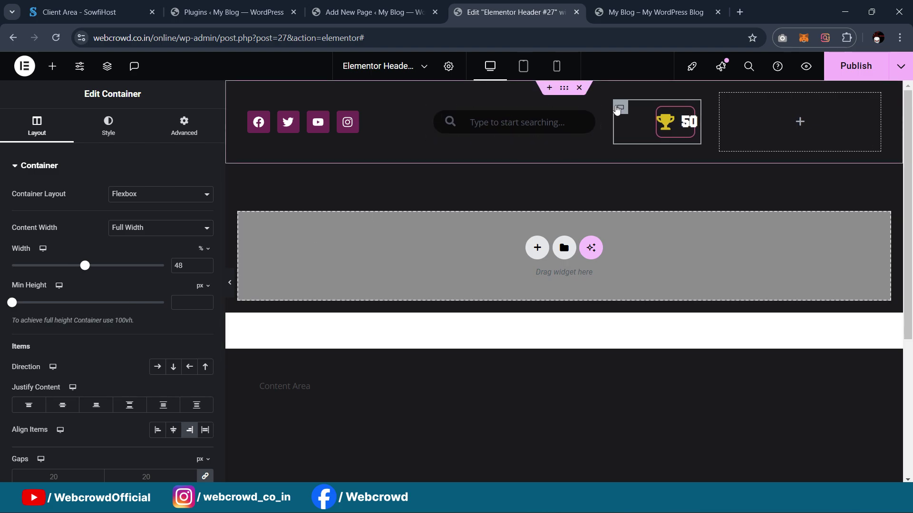
pyautogui.click(657, 122)
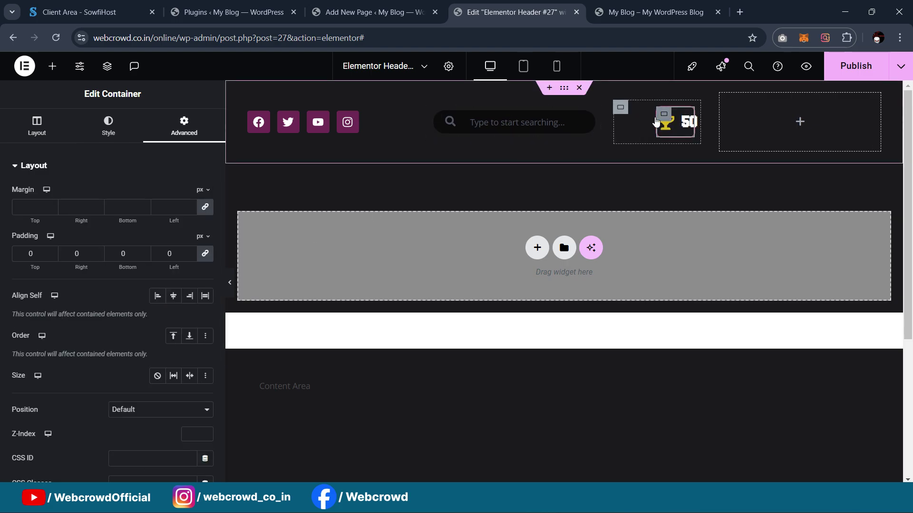
pyautogui.click(39, 132)
pyautogui.moveTo(92, 268); pyautogui.dragTo(134, 272)
# Preview the header to examine the size and spacing of the bordered trophy badge beside the search bar
pyautogui.click(230, 282)
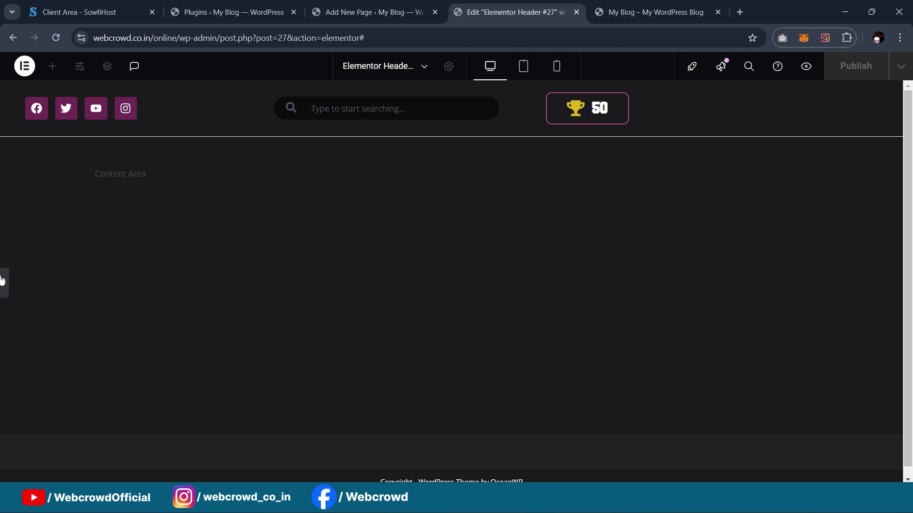
pyautogui.click(2, 283)
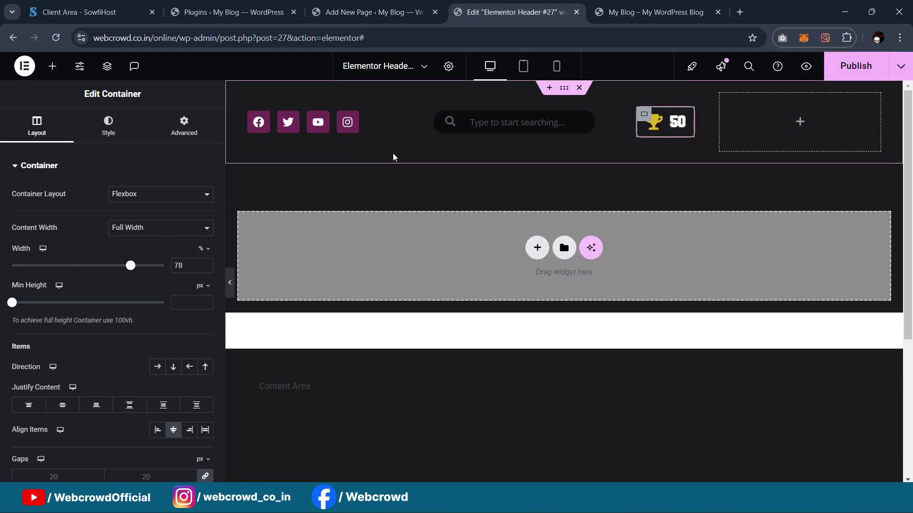
pyautogui.click(231, 283)
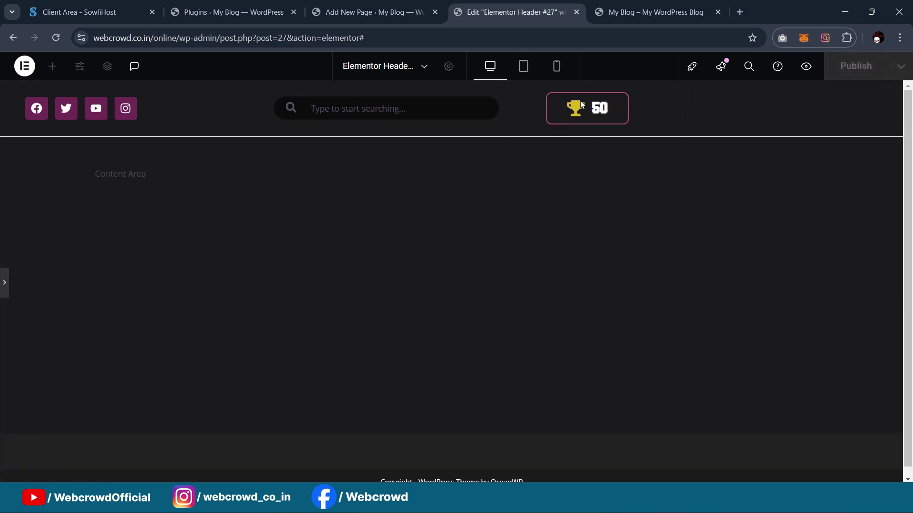
pyautogui.click(2, 284)
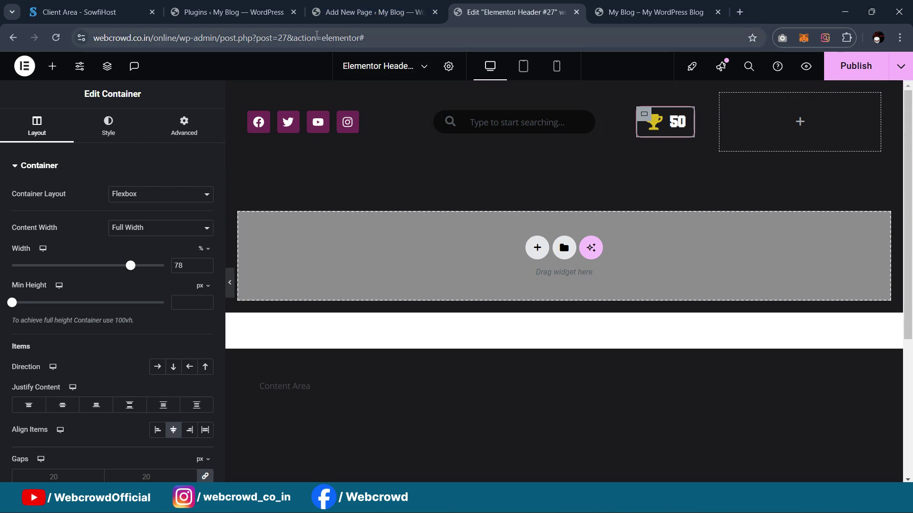
# Check the reference gaming site's header for the element beside the trophy badge, and return to the header editor
pyautogui.click(52, 67)
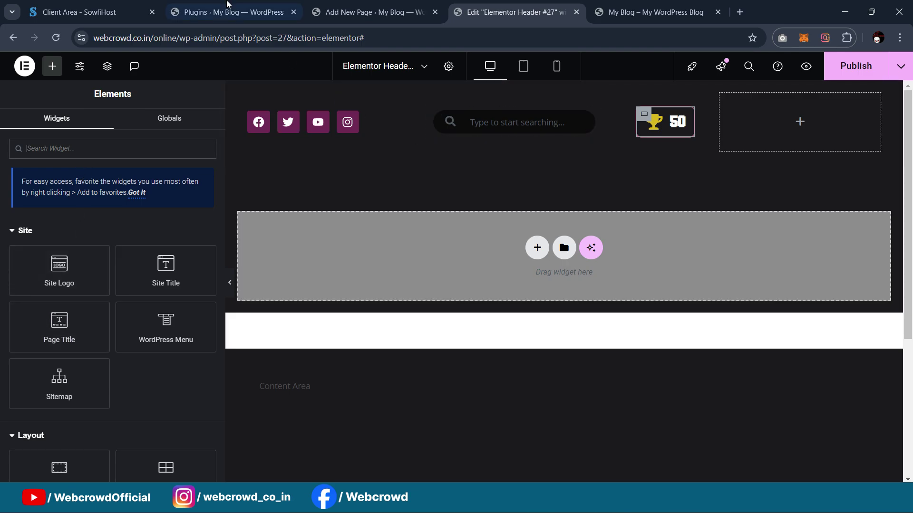
pyautogui.click(232, 5)
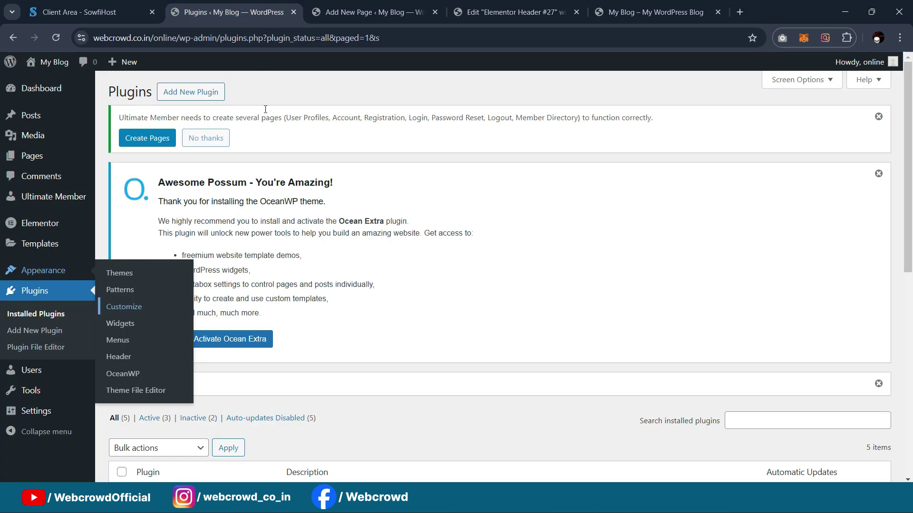
pyautogui.click(338, 4)
pyautogui.click(285, 5)
pyautogui.click(656, 7)
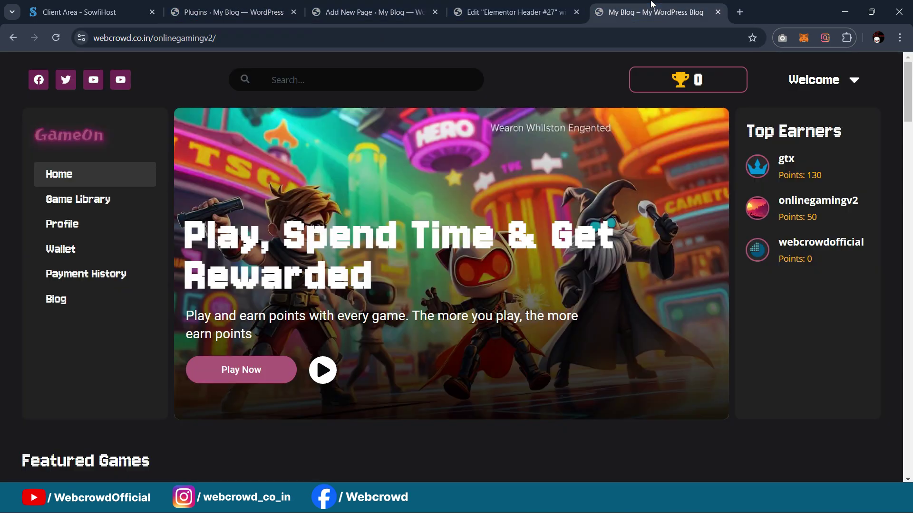
pyautogui.click(527, 6)
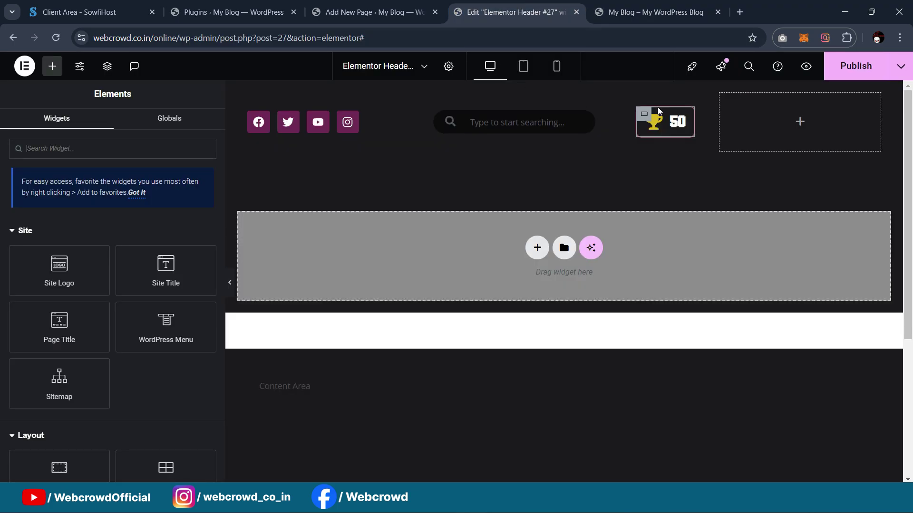
# Add a Heading widget to the empty header container beside the trophy badge and title it "Welcome"
pyautogui.click(123, 149)
pyautogui.write('head')
pyautogui.moveTo(59, 245); pyautogui.dragTo(803, 124)
pyautogui.hotkey('ctrl', 'a')
pyautogui.write('We')
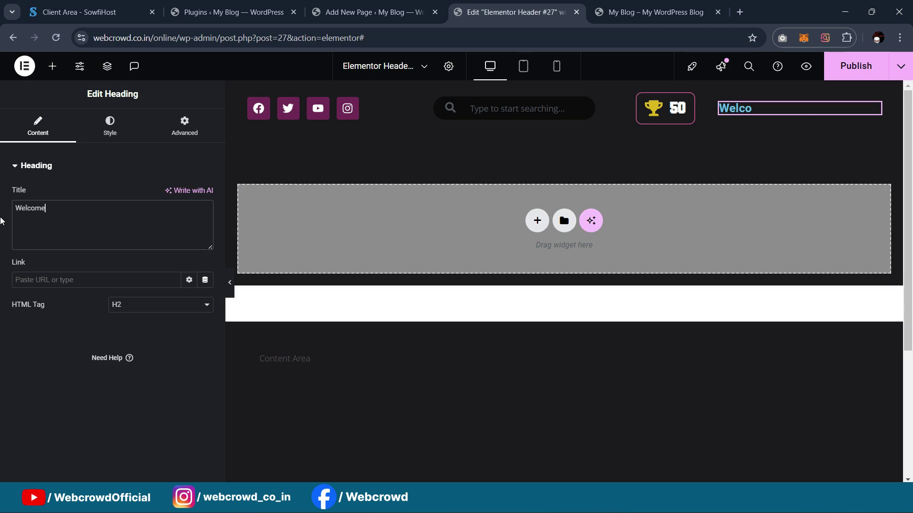
pyautogui.click(134, 312)
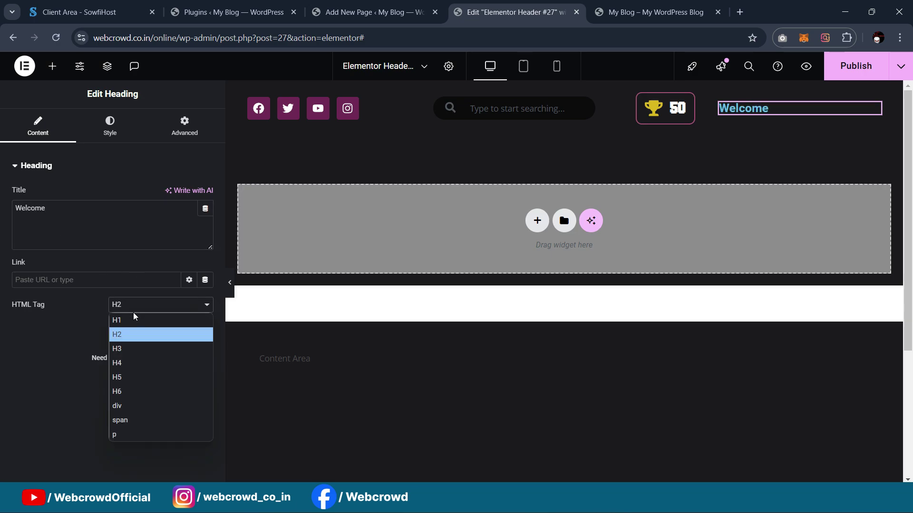
pyautogui.click(134, 310)
# Set the Welcome heading's font family to Jersey 10 and its size to 3 rem
pyautogui.click(107, 127)
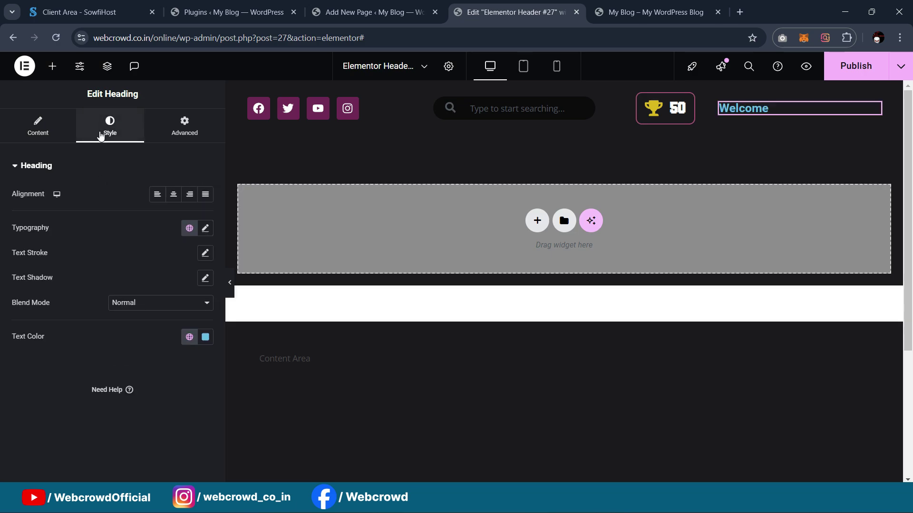
pyautogui.click(205, 229)
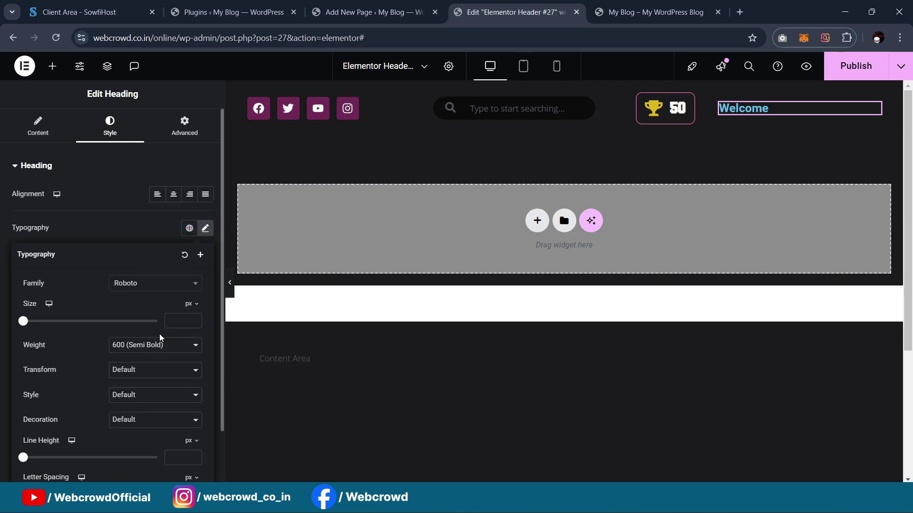
pyautogui.click(150, 284)
pyautogui.write('jers')
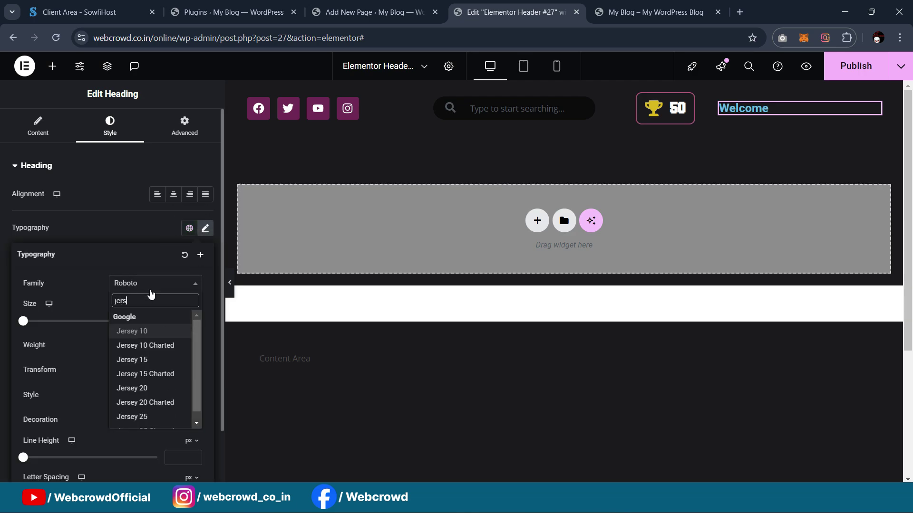
pyautogui.click(147, 333)
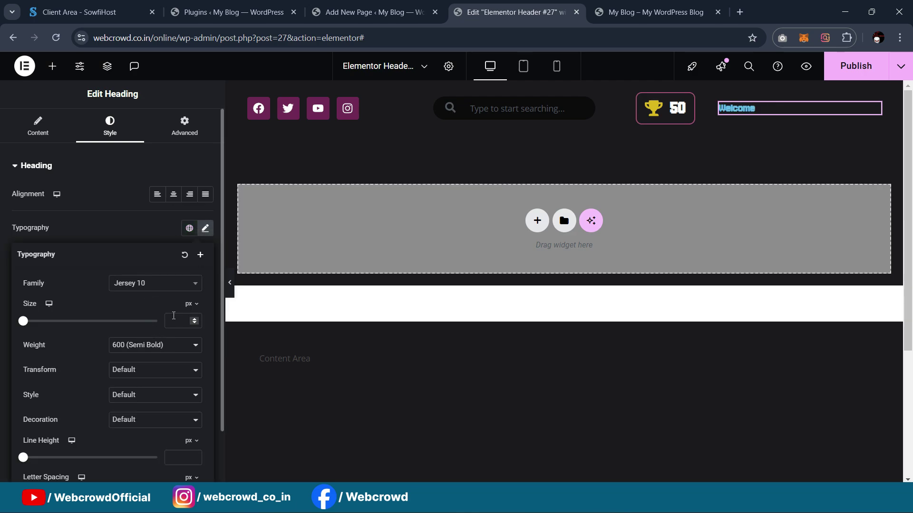
pyautogui.click(190, 304)
pyautogui.click(188, 340)
pyautogui.write('3')
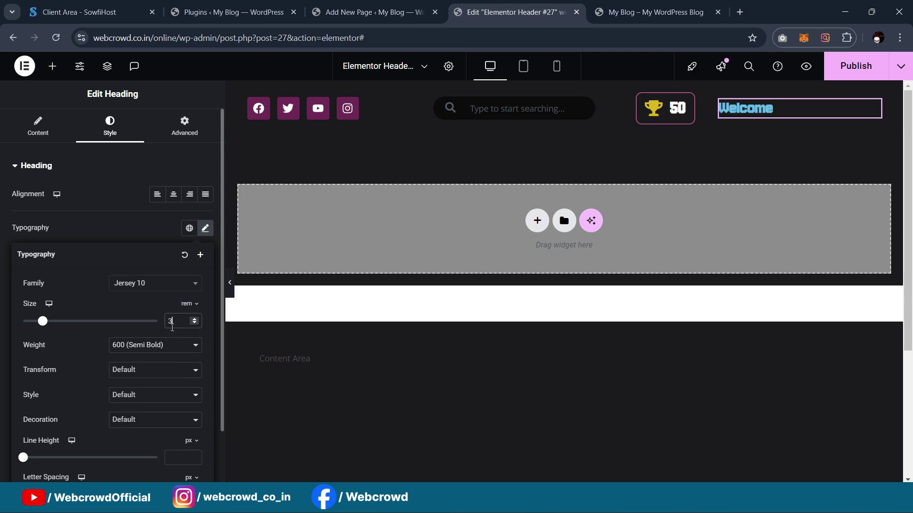
# Set the Welcome heading's font weight to 500 (Medium) and its letter spacing to 1.1 px
pyautogui.click(143, 345)
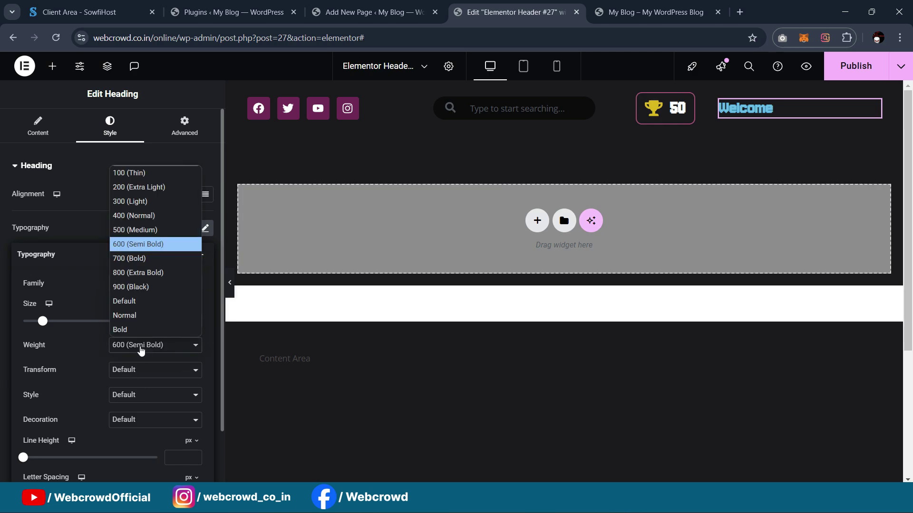
pyautogui.click(153, 232)
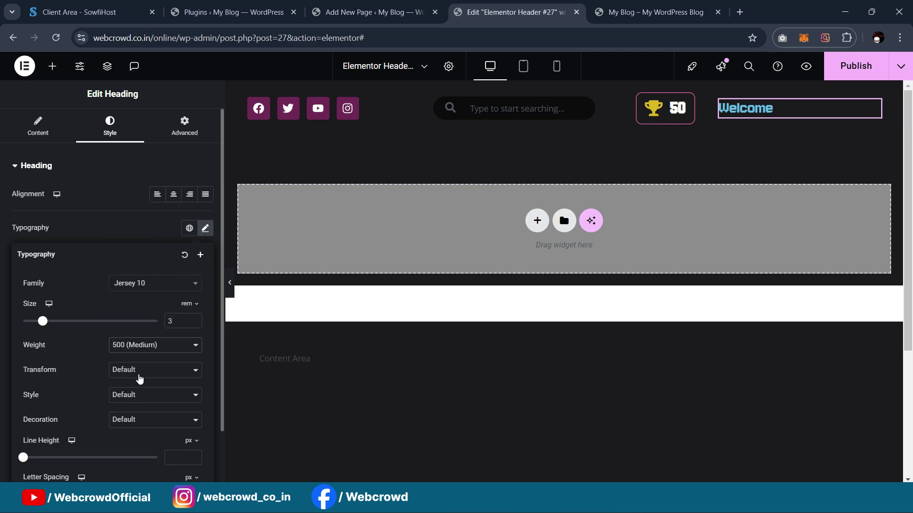
pyautogui.scroll(-2, 137, 390)
pyautogui.moveTo(67, 434); pyautogui.dragTo(78, 435)
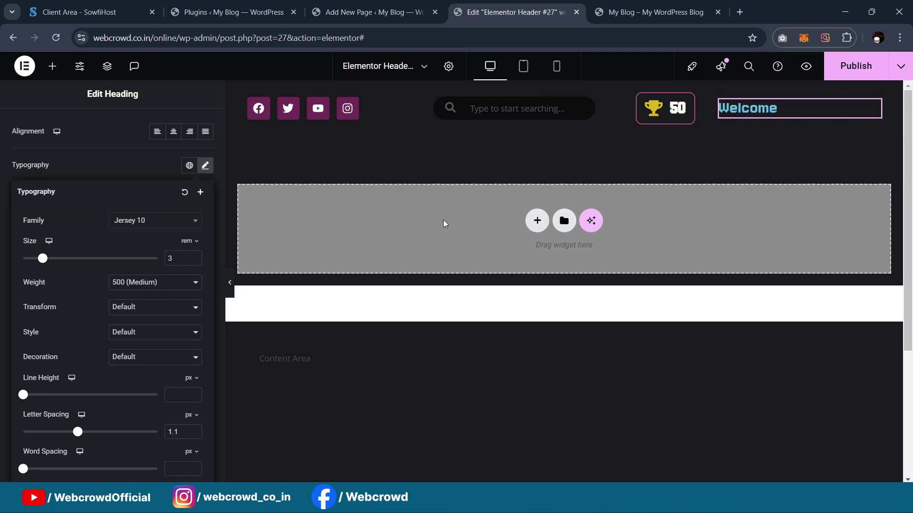
pyautogui.click(117, 169)
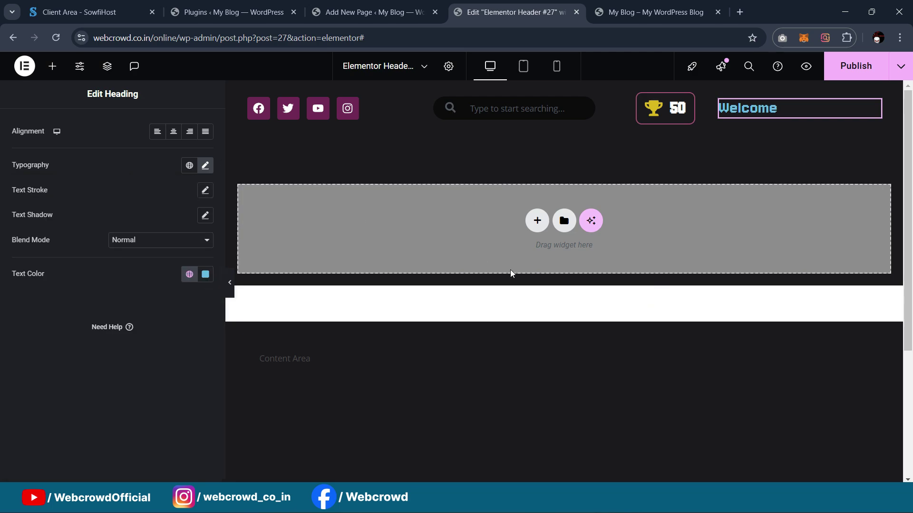
# Apply the global color White to the Welcome heading and align its text right
pyautogui.click(189, 274)
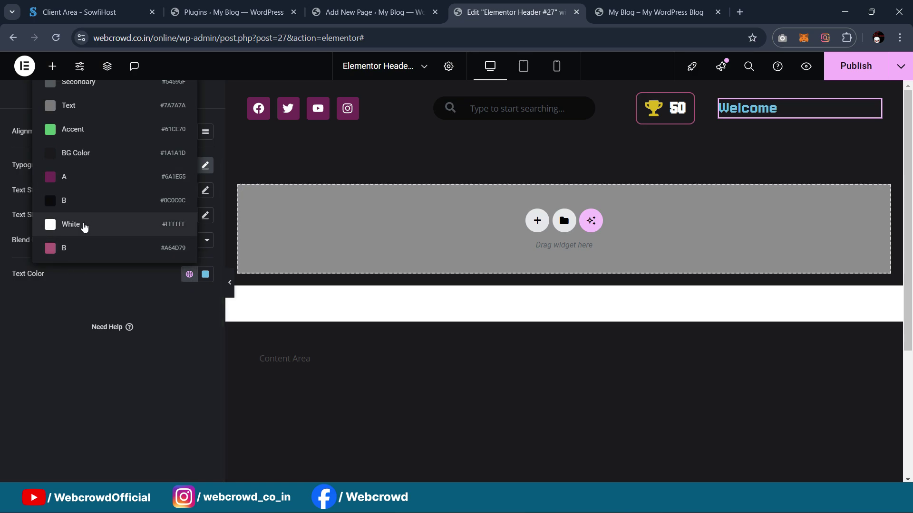
pyautogui.click(185, 326)
pyautogui.click(189, 275)
pyautogui.scroll(2, 93, 237)
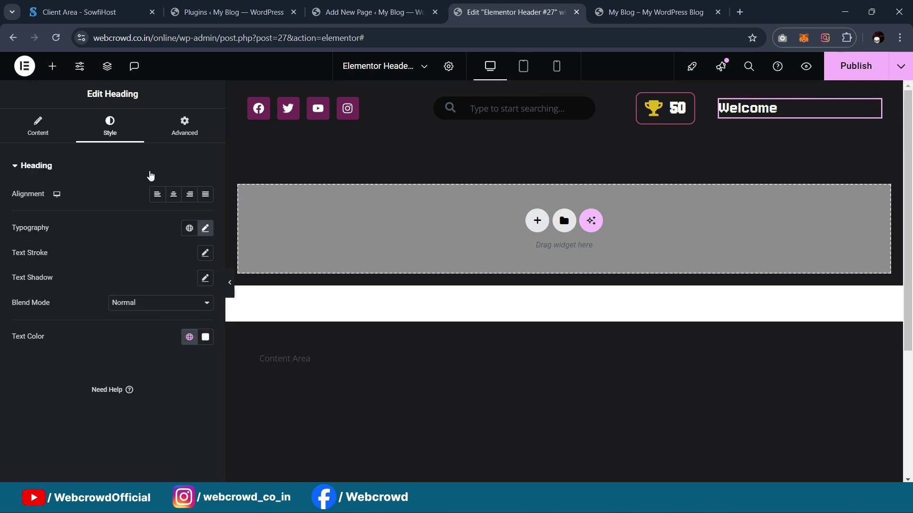
pyautogui.click(189, 194)
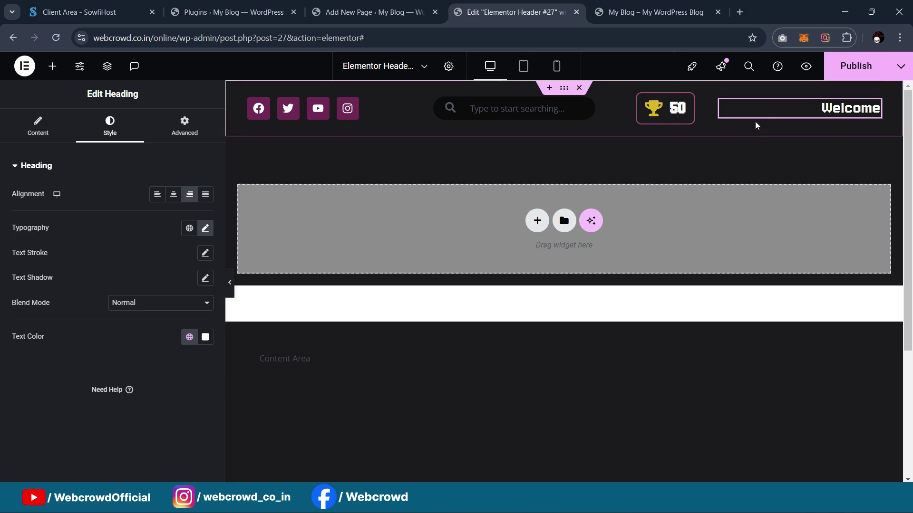
# Set the Welcome container's width to 50% and the outer trophy container's width to 64%, checking the header preview
pyautogui.click(708, 106)
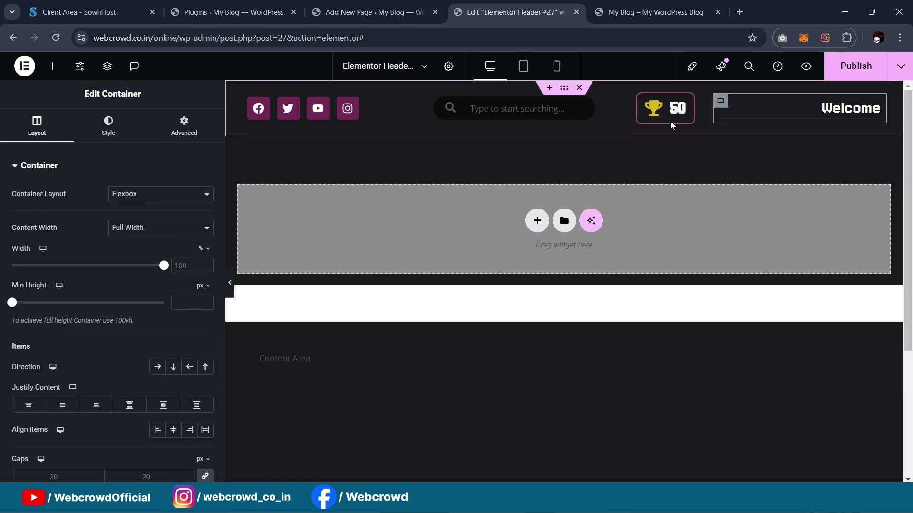
pyautogui.moveTo(164, 269); pyautogui.dragTo(88, 269)
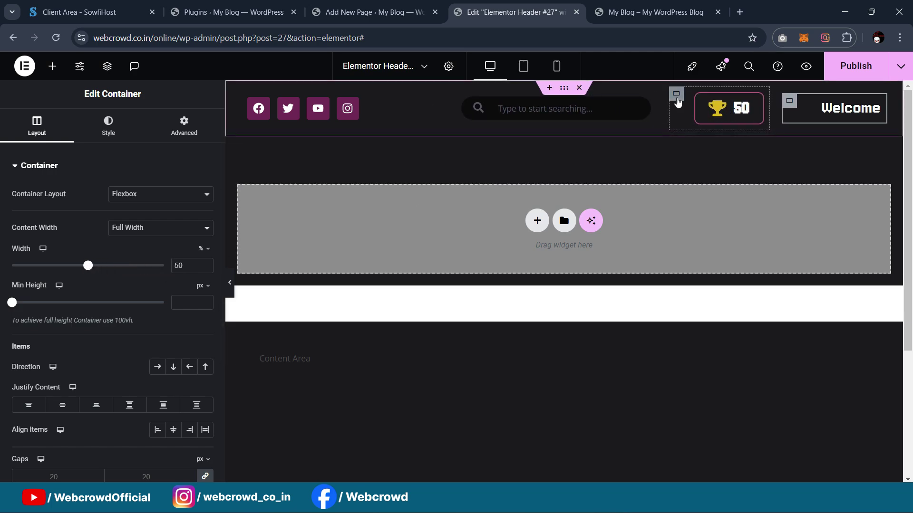
pyautogui.click(676, 94)
pyautogui.moveTo(83, 266); pyautogui.dragTo(107, 270)
pyautogui.click(229, 283)
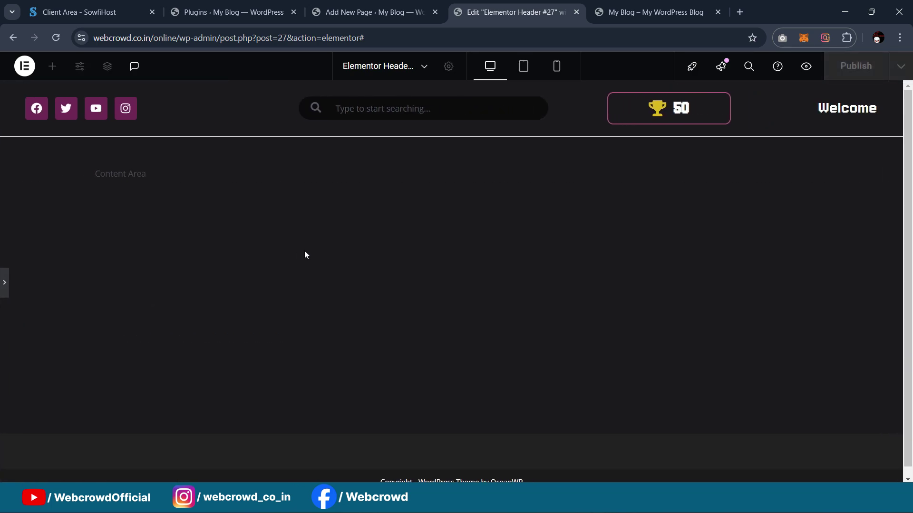
pyautogui.click(3, 284)
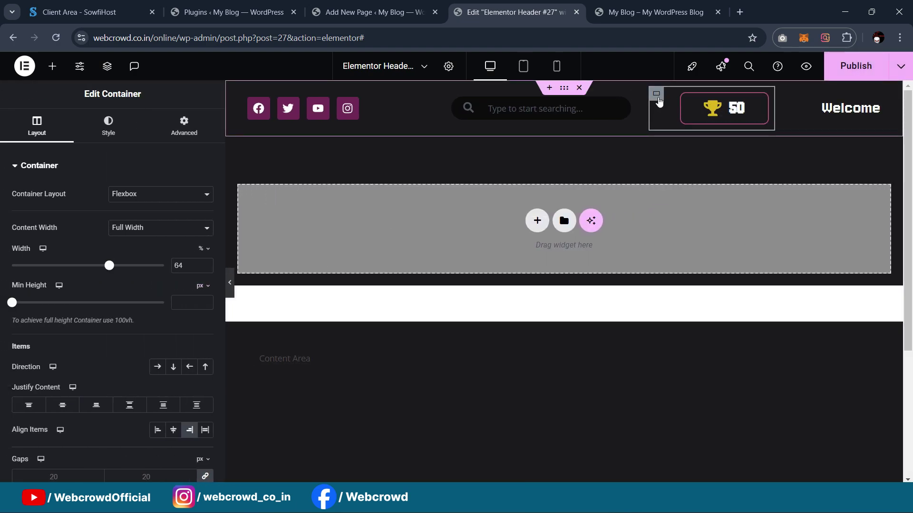
# Set the outer trophy container's padding to 0 px on all sides and preview the header
pyautogui.click(185, 127)
pyautogui.write('0')
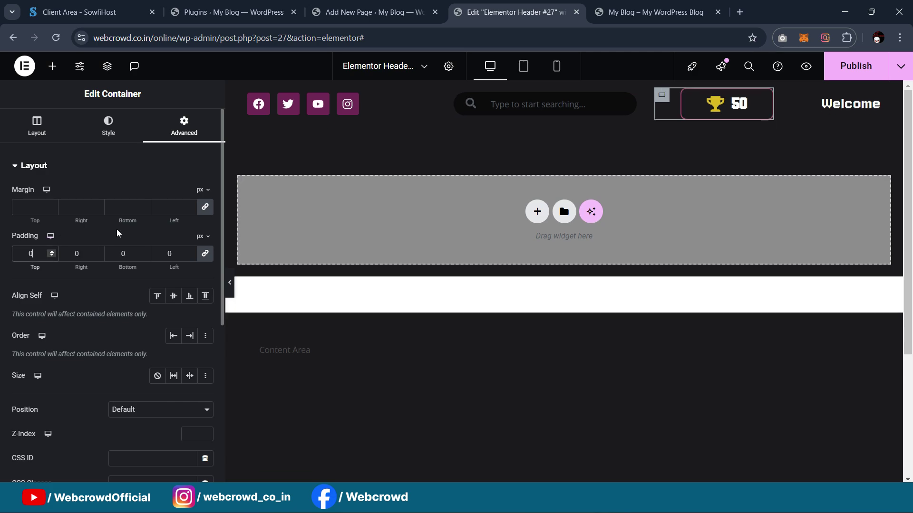
pyautogui.click(230, 284)
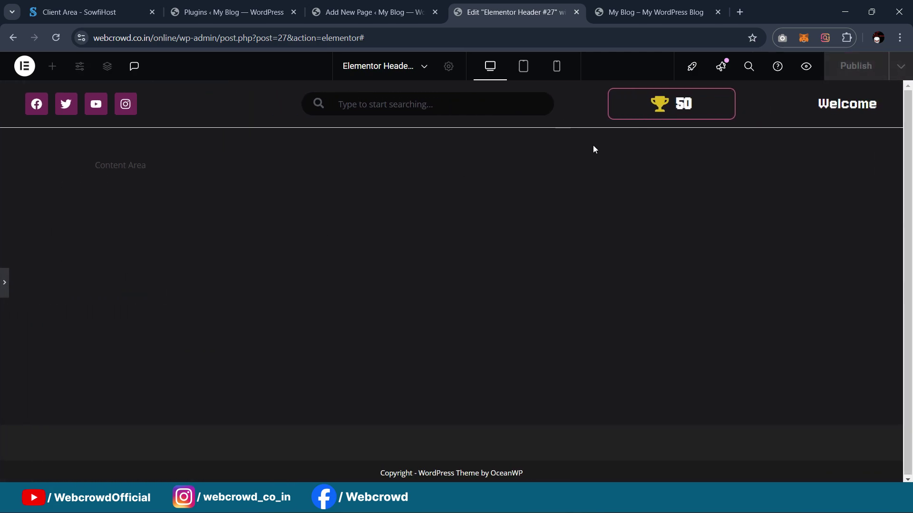
pyautogui.click(3, 283)
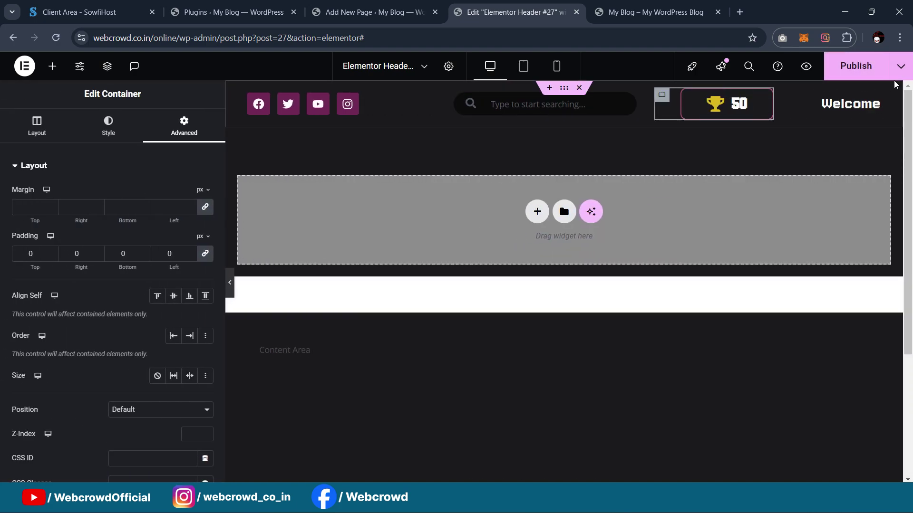
# Save the header changes and reload the Elementor editor
pyautogui.hotkey('ctrl', 's')
pyautogui.click(56, 38)
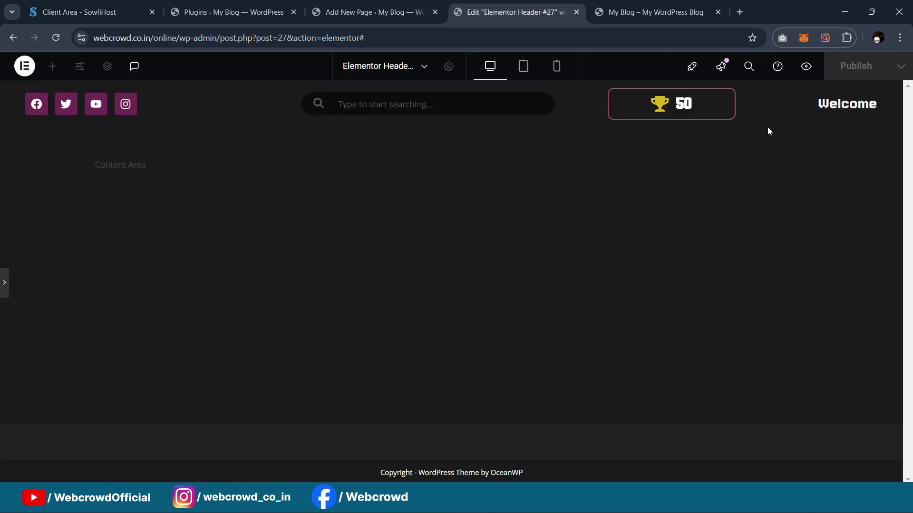
pyautogui.click(4, 282)
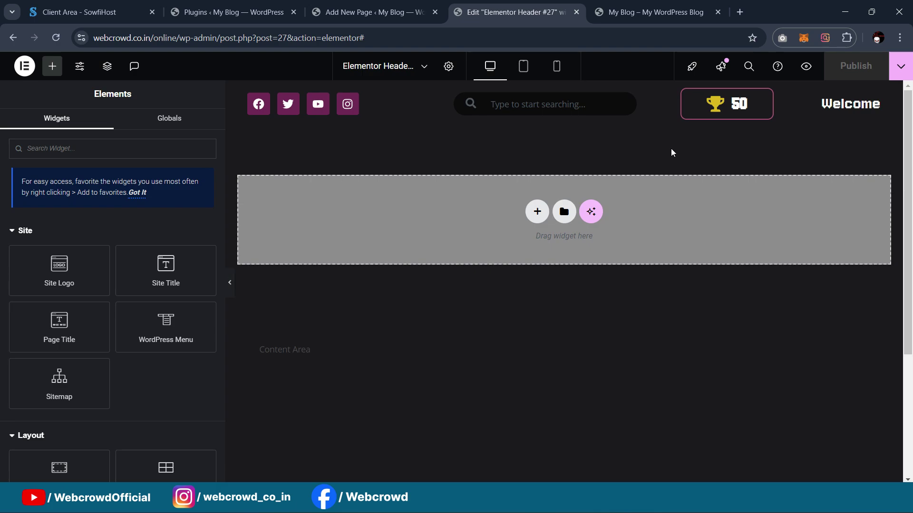
# Preview the header at tablet and mobile sizes, and return to the desktop view
pyautogui.click(524, 66)
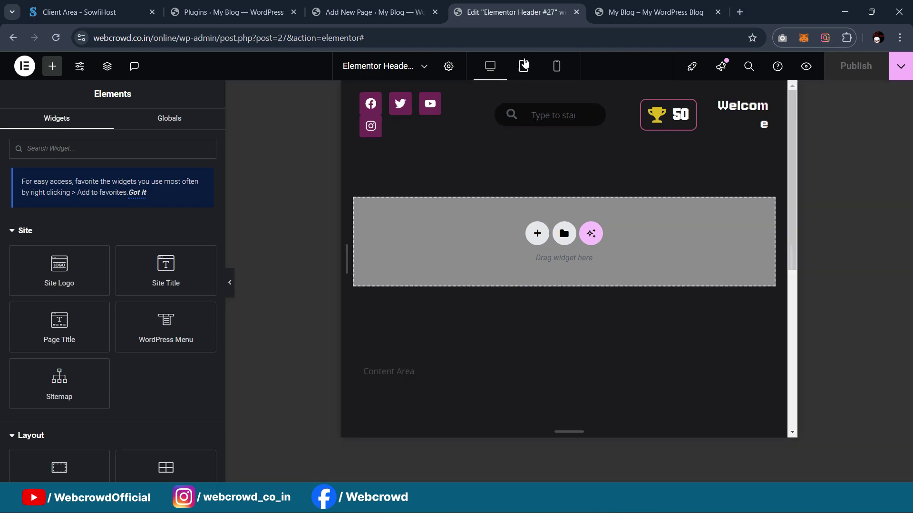
pyautogui.click(557, 68)
pyautogui.click(490, 67)
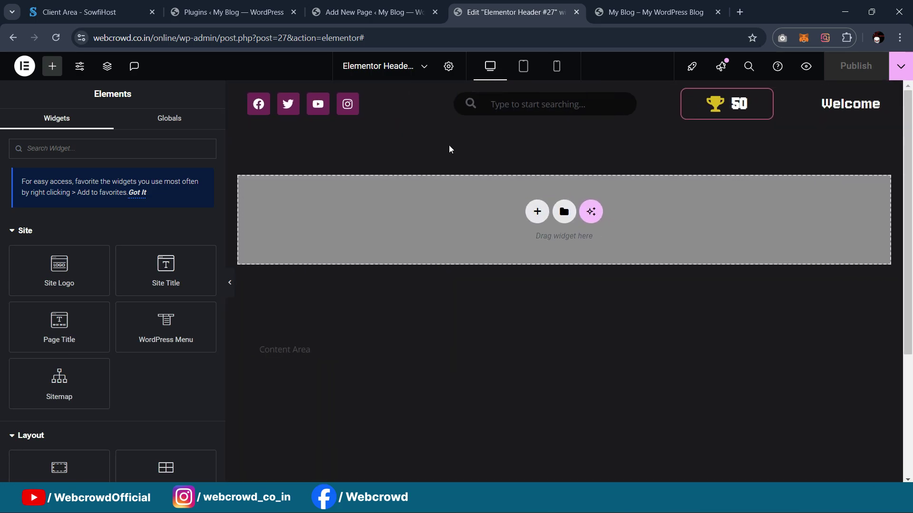
# Open the live blog site in a new browser tab to examine the published header
pyautogui.click(366, 12)
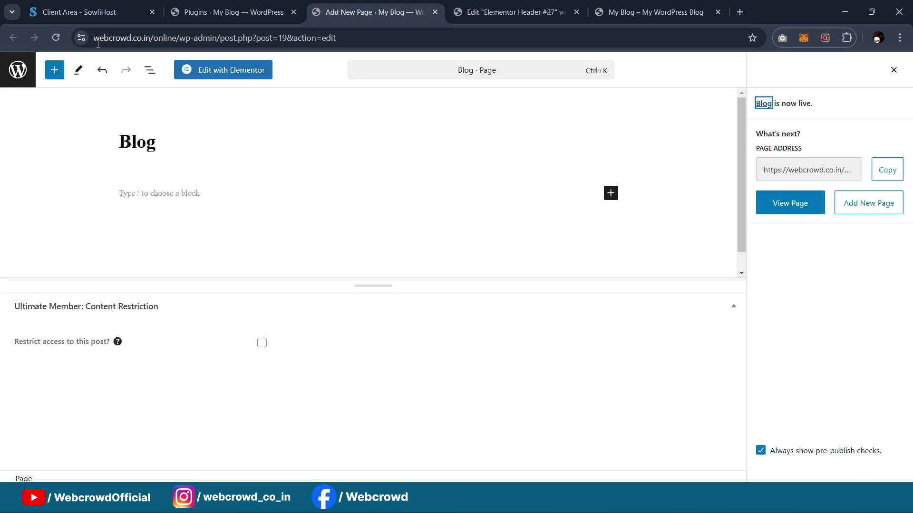
pyautogui.click(229, 12)
pyautogui.middleClick(42, 83)
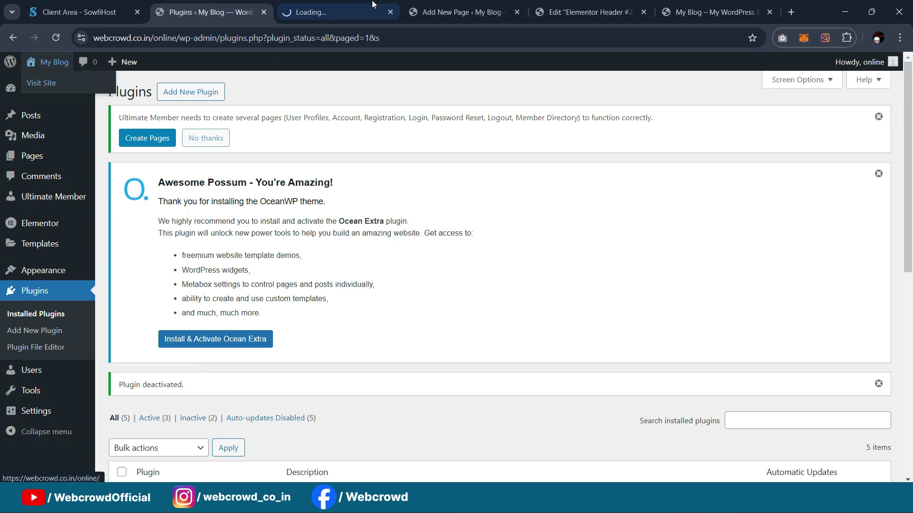
pyautogui.click(373, 5)
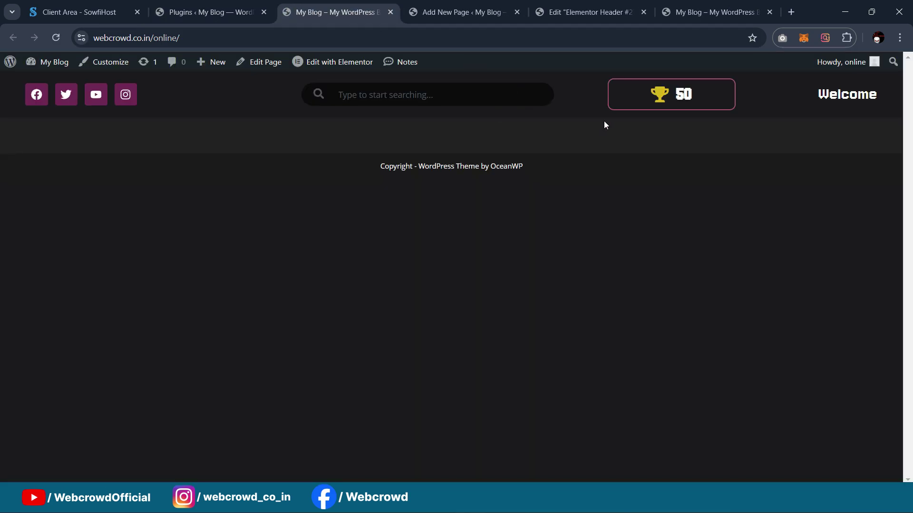
# Preview the header at tablet size in the Elementor editor and compare it with the reference gaming site
pyautogui.click(451, 12)
pyautogui.click(585, 12)
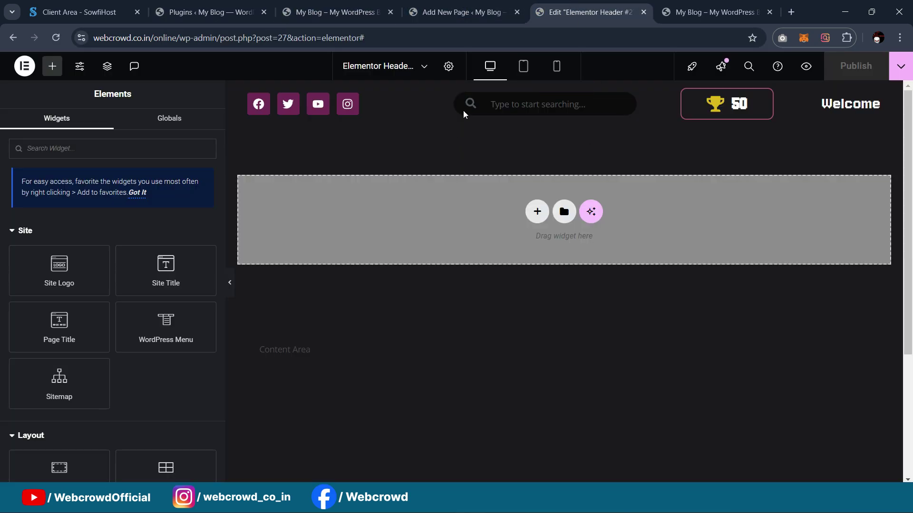
pyautogui.click(523, 67)
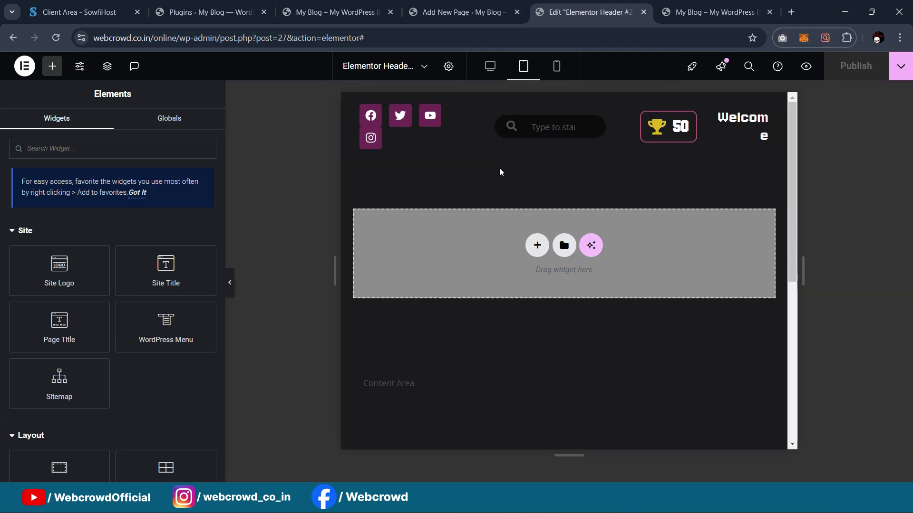
pyautogui.click(709, 11)
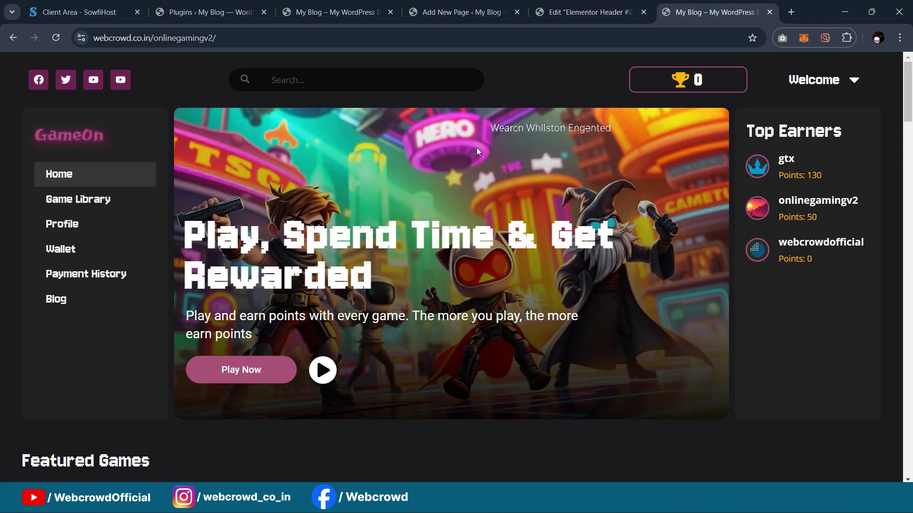
# Inspect the reference gaming site in a responsive view about 912 px wide, opening and closing its slide-out menu
pyautogui.rightClick(532, 81)
pyautogui.click(590, 338)
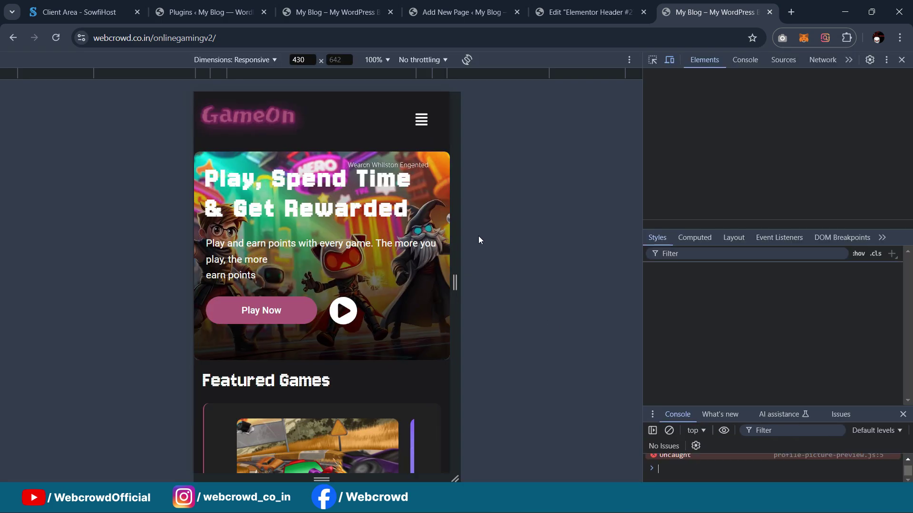
pyautogui.moveTo(456, 226); pyautogui.dragTo(603, 233)
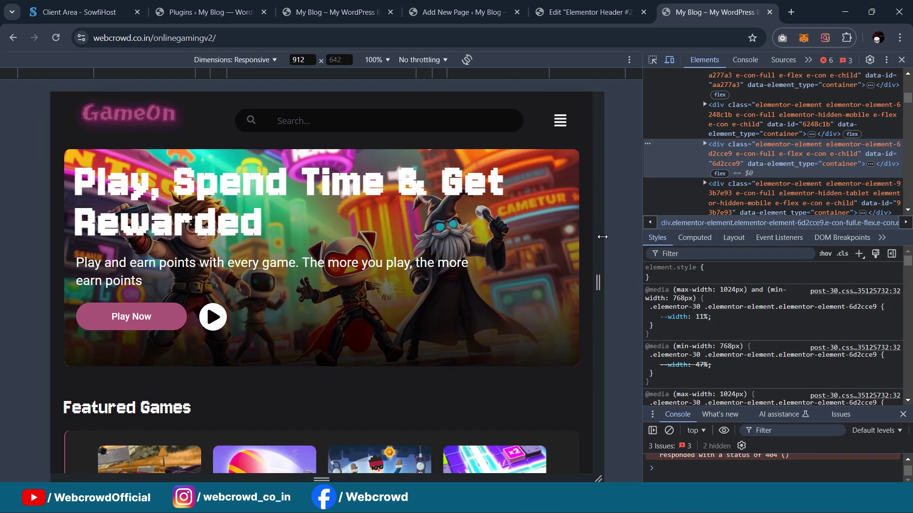
pyautogui.click(557, 122)
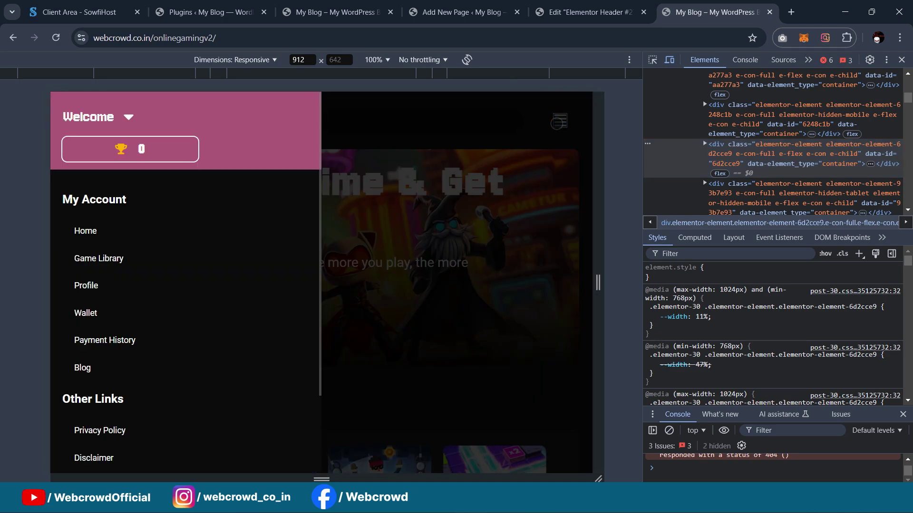
pyautogui.click(465, 191)
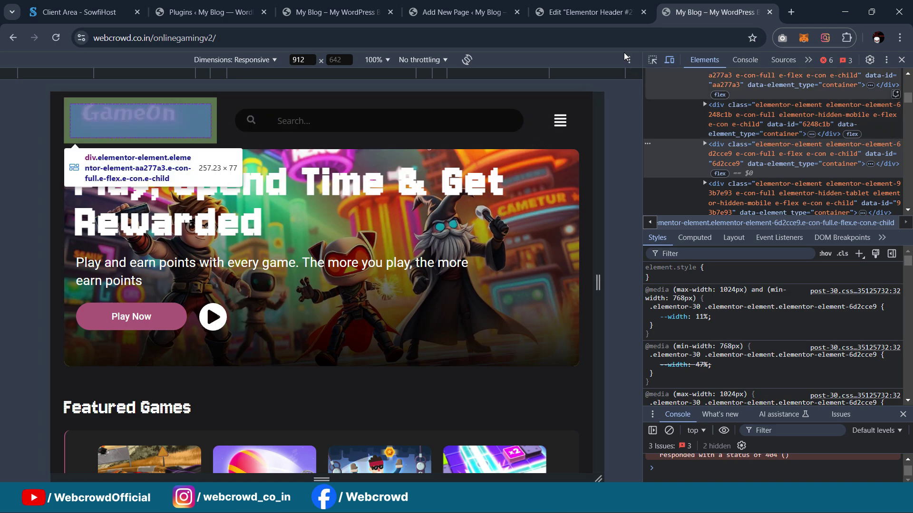
# Return to the Elementor header editor and add a Site Logo widget below the social icons
pyautogui.click(586, 14)
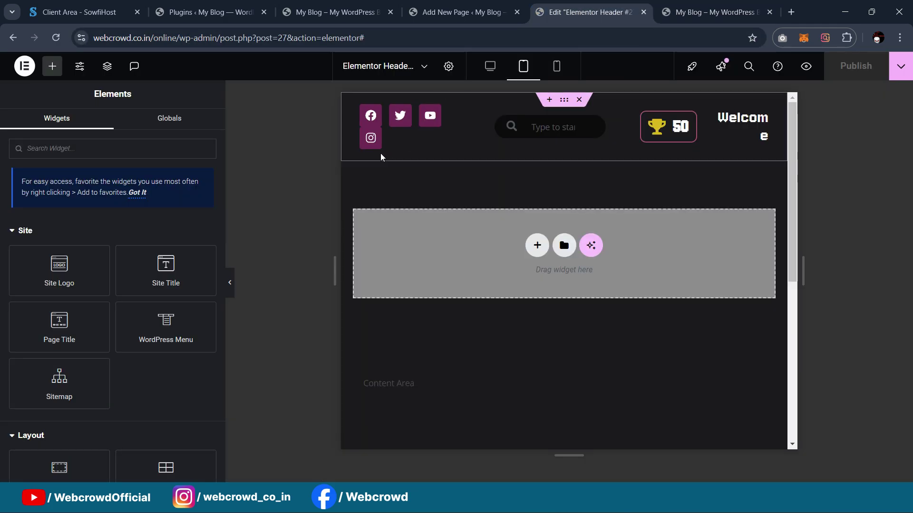
pyautogui.click(37, 151)
pyautogui.write('logo')
pyautogui.moveTo(73, 256); pyautogui.dragTo(406, 139)
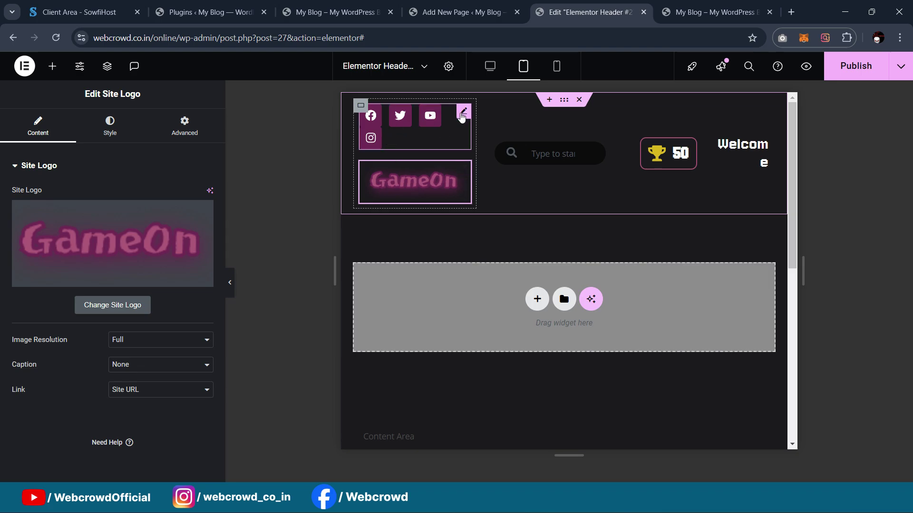
# Hide the social icons on tablet portrait and mobile portrait, and preview the header without the editing controls
pyautogui.click(463, 112)
pyautogui.click(184, 128)
pyautogui.scroll(-5, 129, 335)
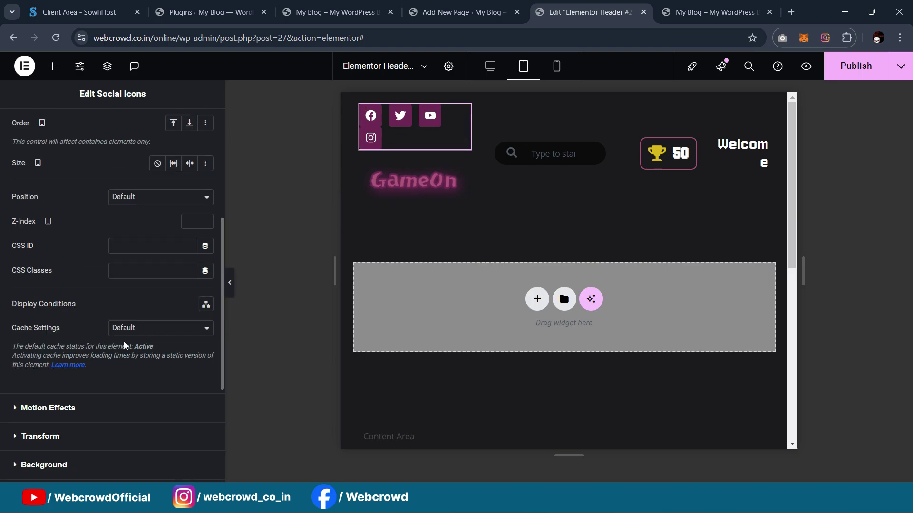
pyautogui.scroll(-3, 78, 430)
pyautogui.click(89, 433)
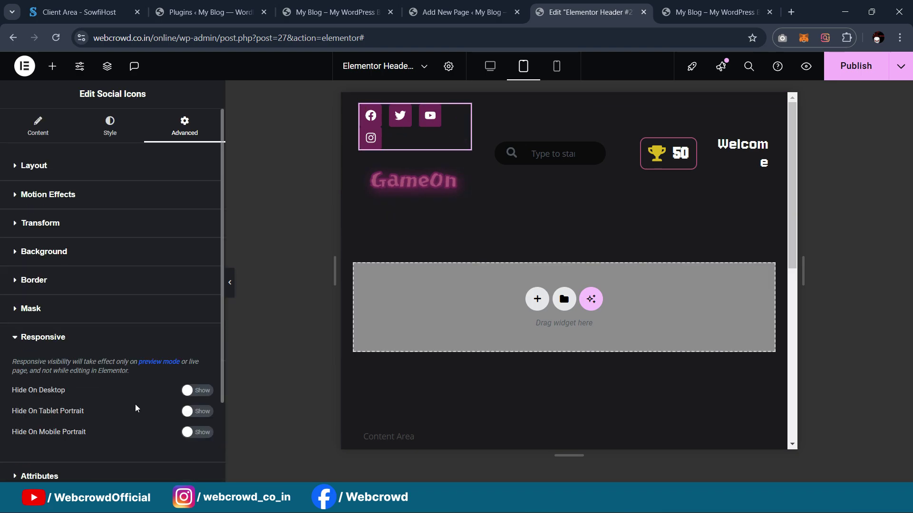
pyautogui.click(198, 412)
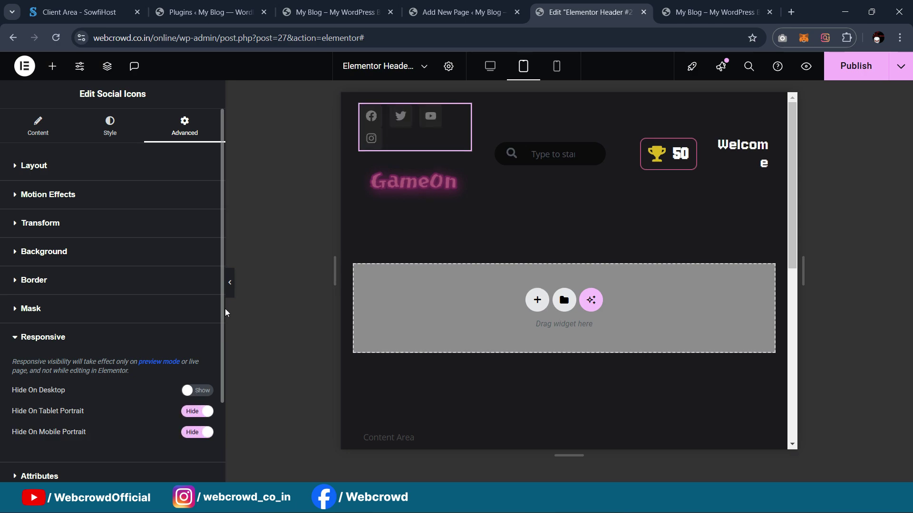
pyautogui.click(232, 281)
pyautogui.click(3, 285)
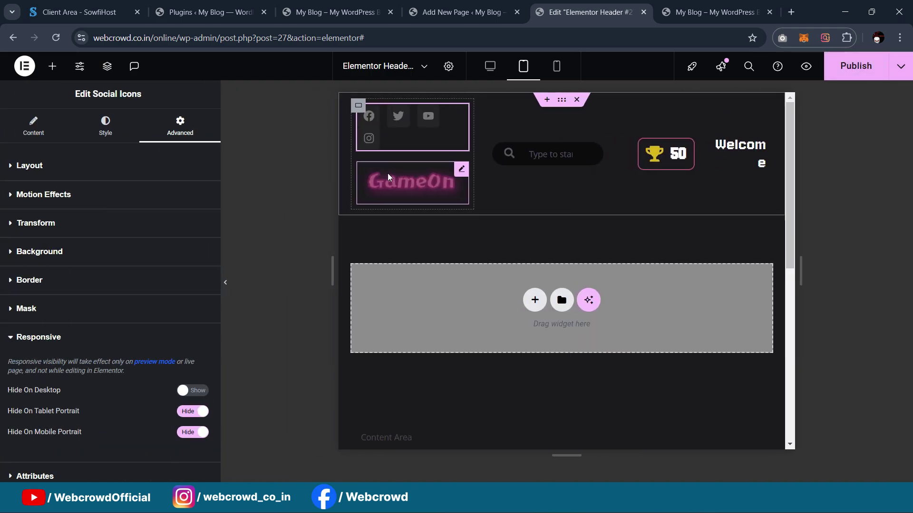
pyautogui.click(421, 175)
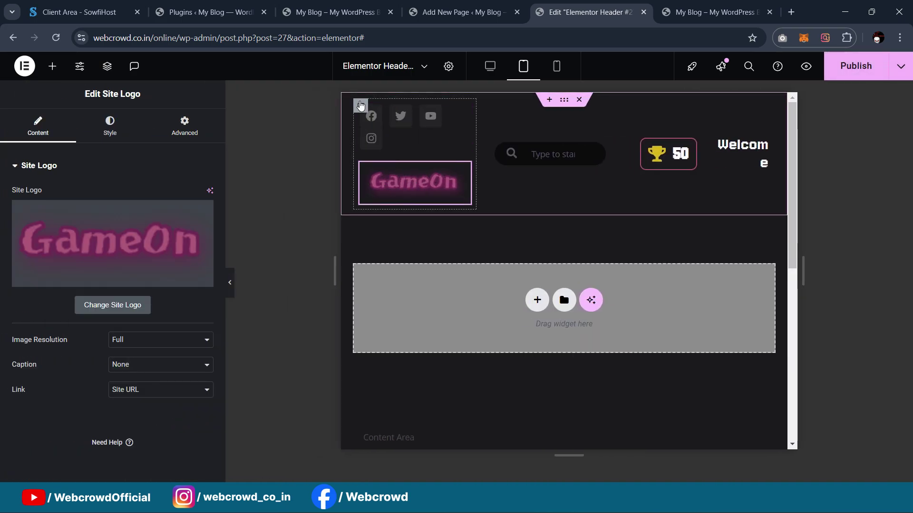
pyautogui.click(420, 147)
pyautogui.click(462, 170)
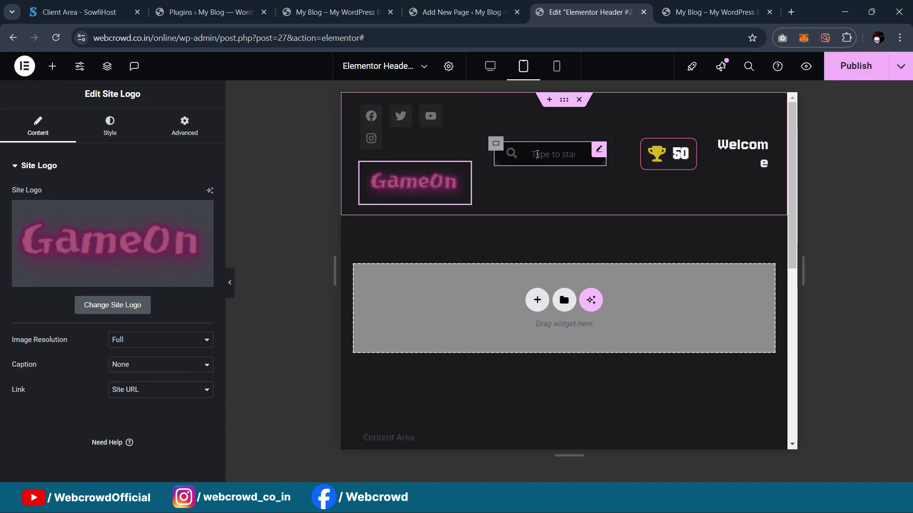
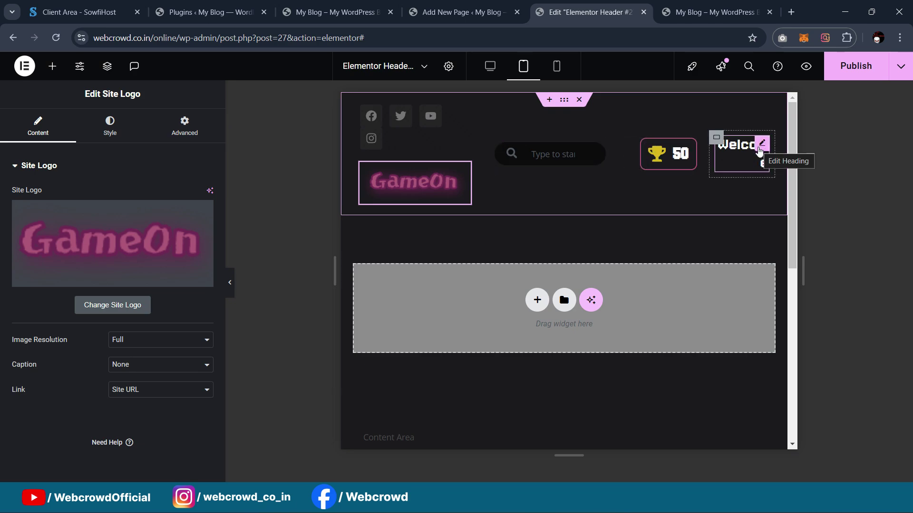
# Add an Icon widget below the Welcome heading and give it the Align justify icon from the icon library
pyautogui.click(53, 67)
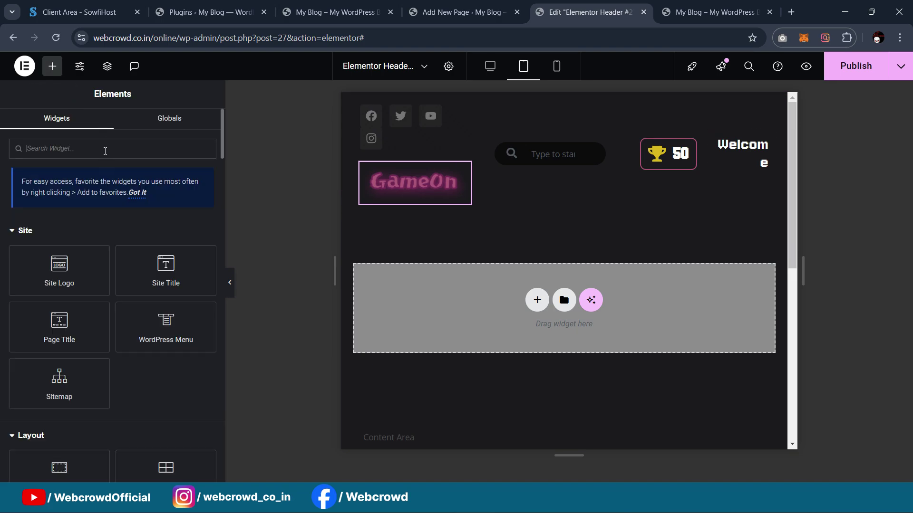
pyautogui.write('icon')
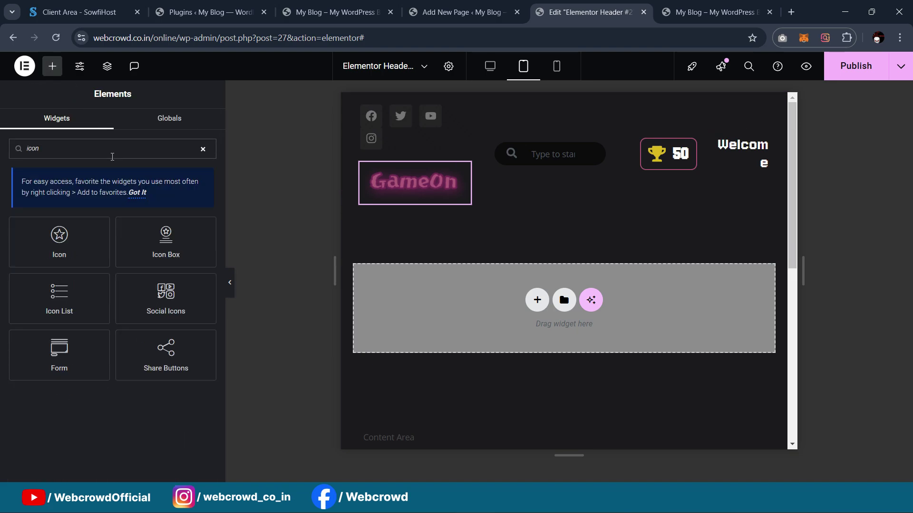
pyautogui.moveTo(60, 247); pyautogui.dragTo(756, 162)
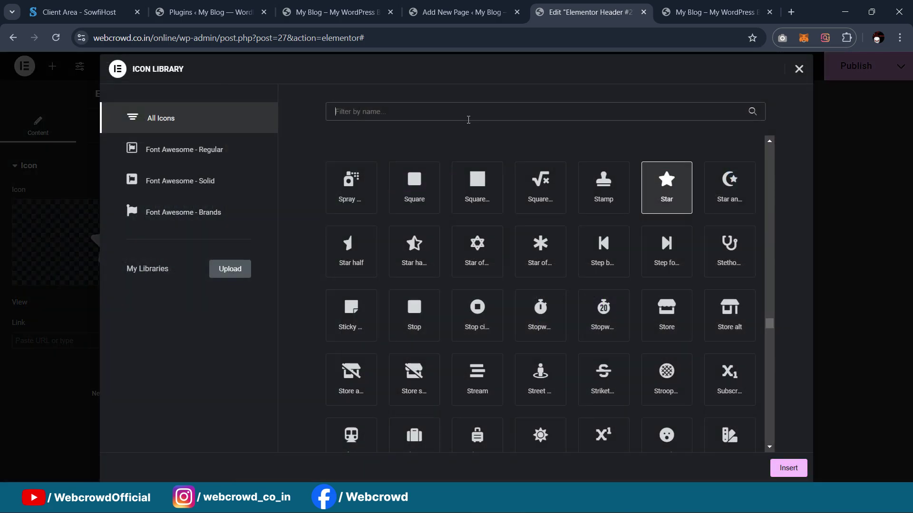
pyautogui.click(468, 120)
pyautogui.write('alig')
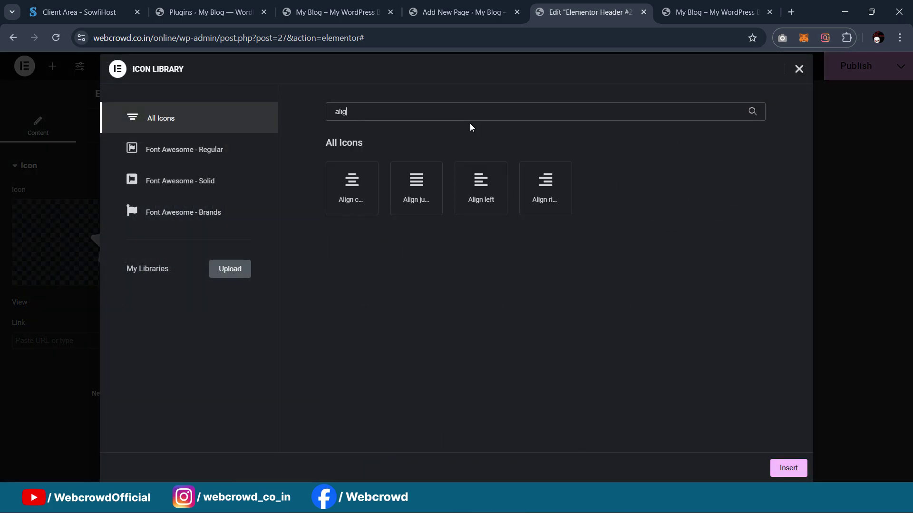
pyautogui.click(415, 186)
pyautogui.click(789, 468)
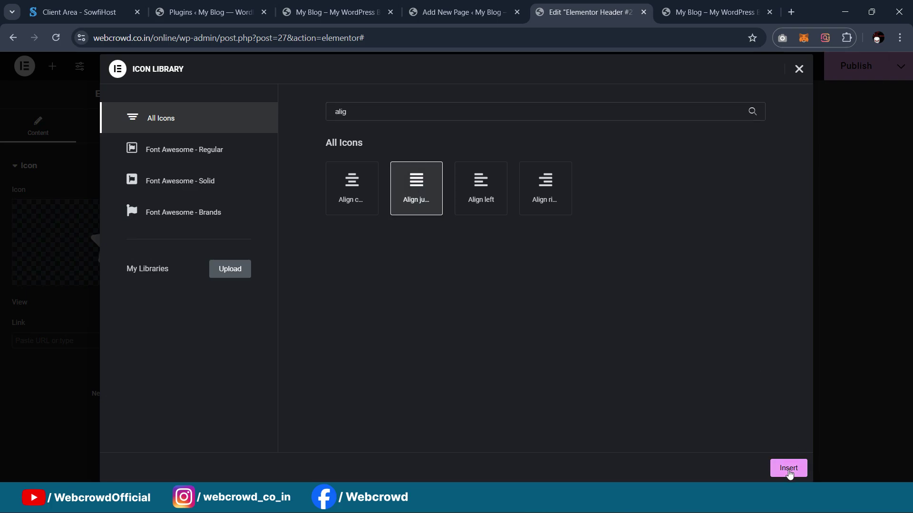
# Set the menu icon's primary color to the white global color and its size to 26 px
pyautogui.click(113, 126)
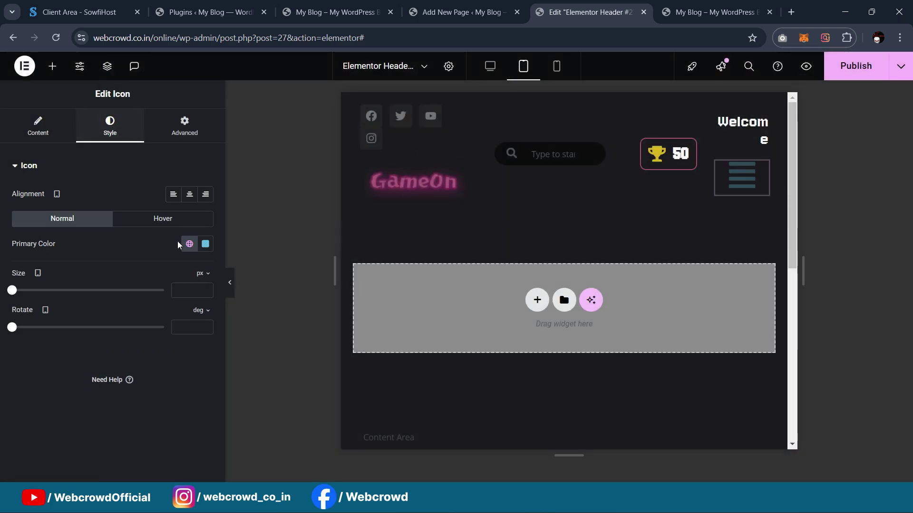
pyautogui.click(189, 243)
pyautogui.click(102, 459)
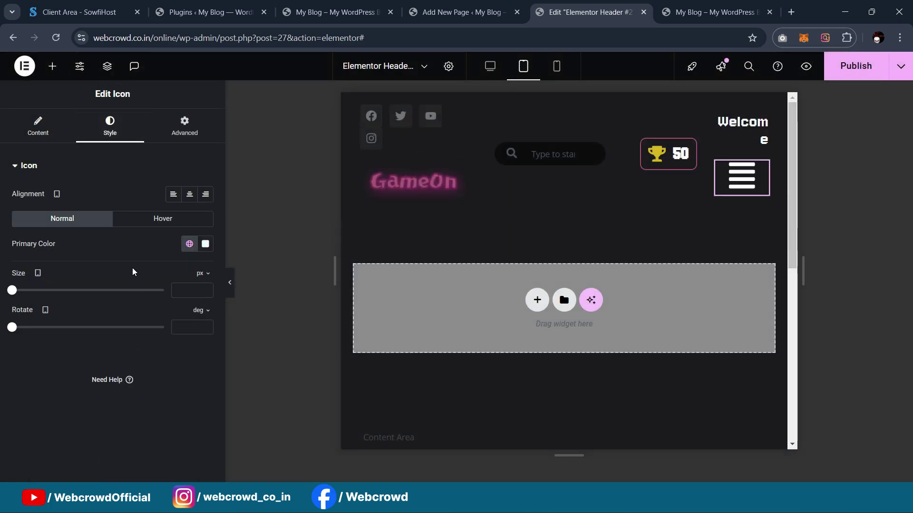
pyautogui.moveTo(11, 290); pyautogui.dragTo(23, 301)
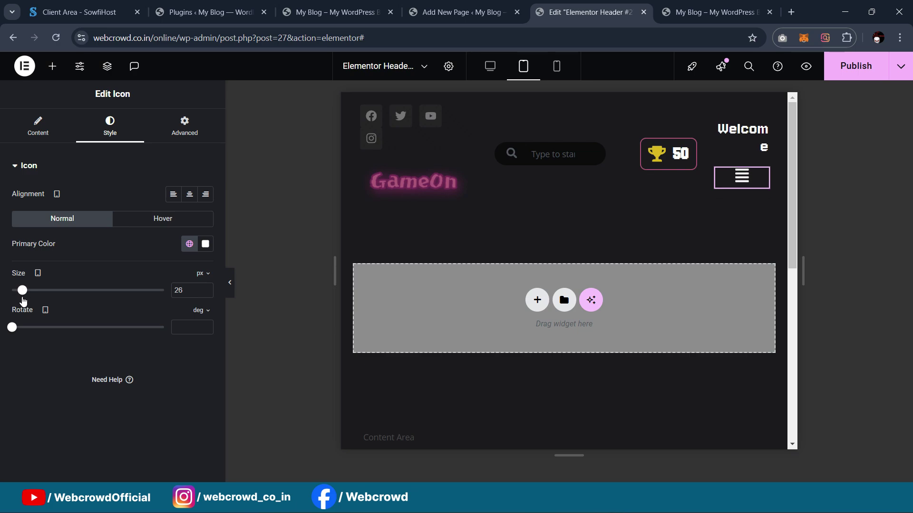
# Set the menu icon's bottom margin to -6 px, with the other margins at 0
pyautogui.click(213, 115)
pyautogui.press('Down')
pyautogui.press('Down')
pyautogui.press('Down')
pyautogui.press('Down')
pyautogui.press('Down')
pyautogui.press('Up')
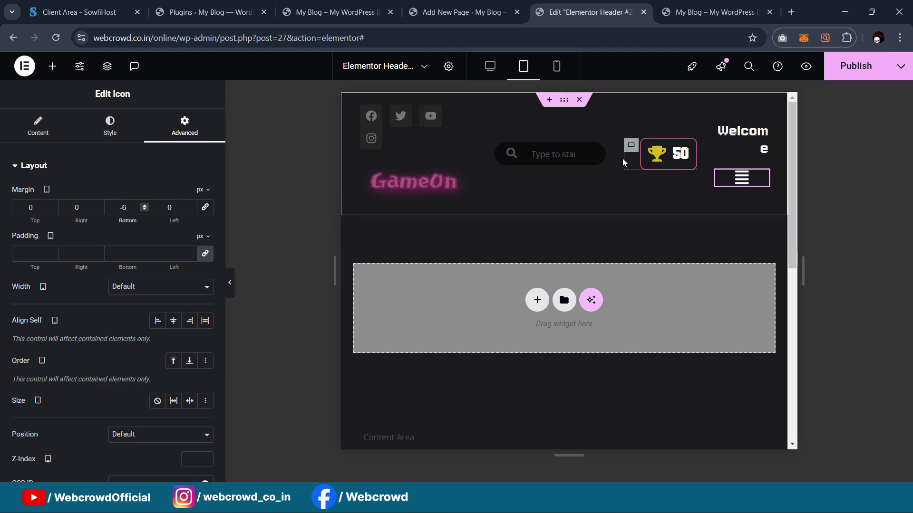
# Hide the trophy badge container on tablet portrait
pyautogui.click(630, 152)
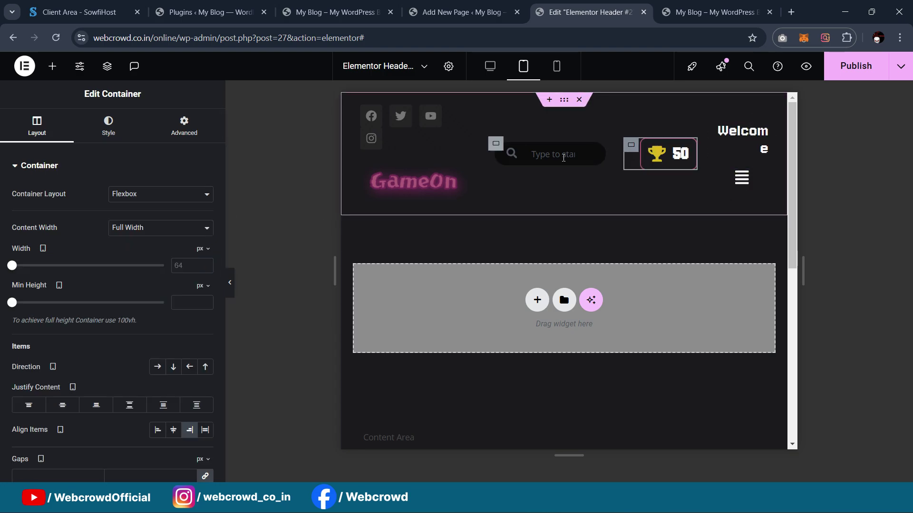
pyautogui.click(184, 126)
pyautogui.scroll(-5, 133, 333)
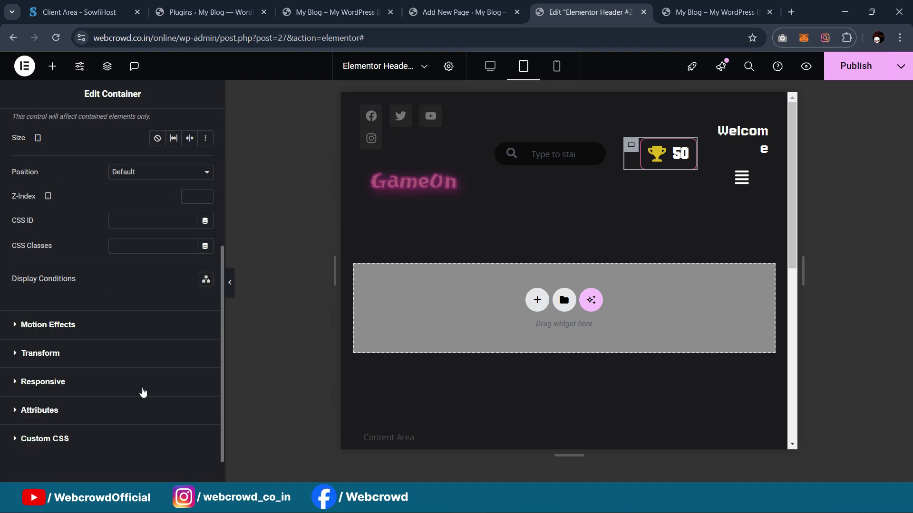
pyautogui.click(119, 383)
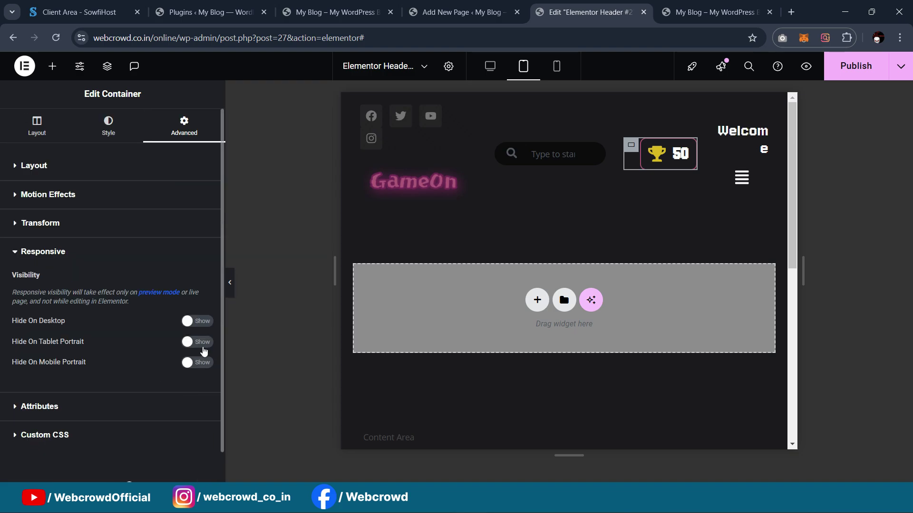
pyautogui.click(200, 342)
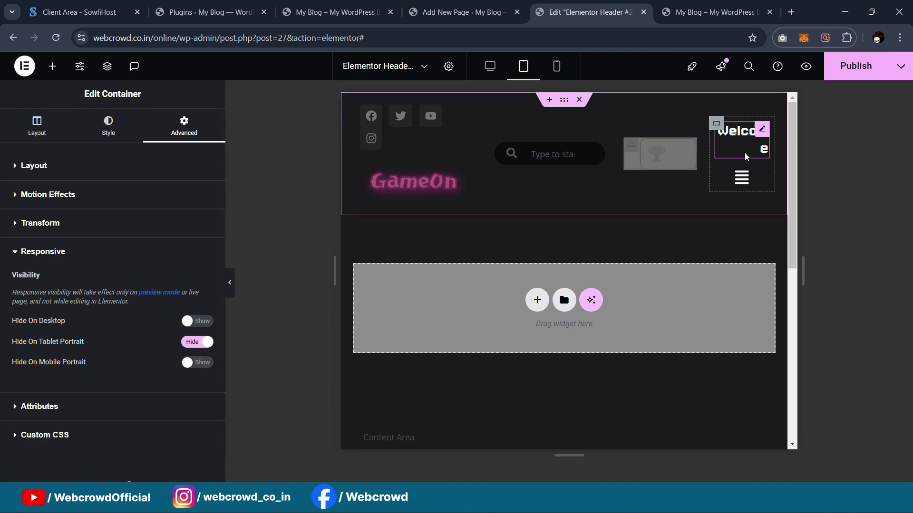
# Hide the Welcome heading on tablet portrait and mobile portrait
pyautogui.click(762, 131)
pyautogui.click(110, 129)
pyautogui.click(176, 127)
pyautogui.scroll(-10, 155, 212)
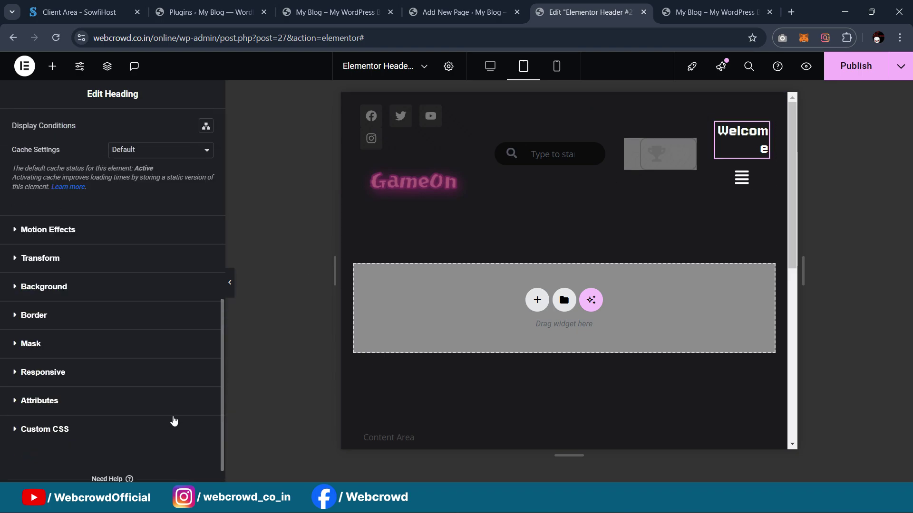
pyautogui.click(161, 373)
pyautogui.click(195, 415)
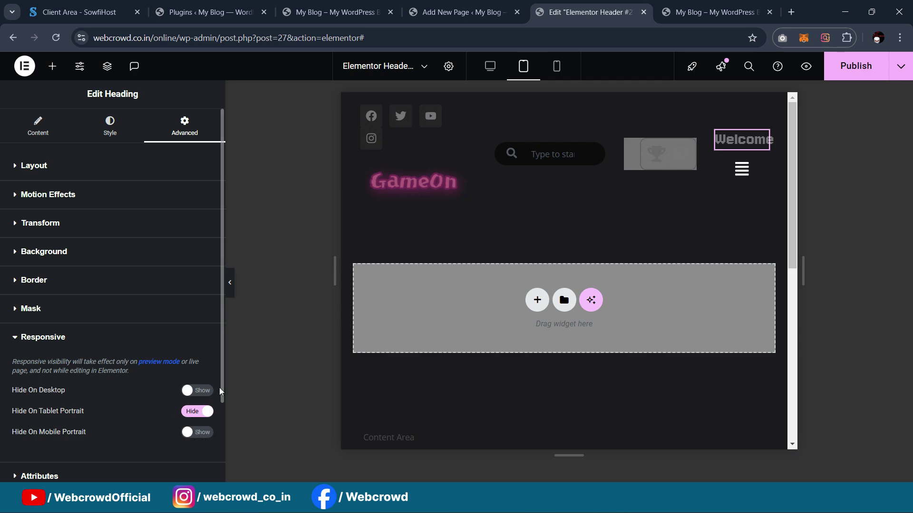
pyautogui.click(199, 433)
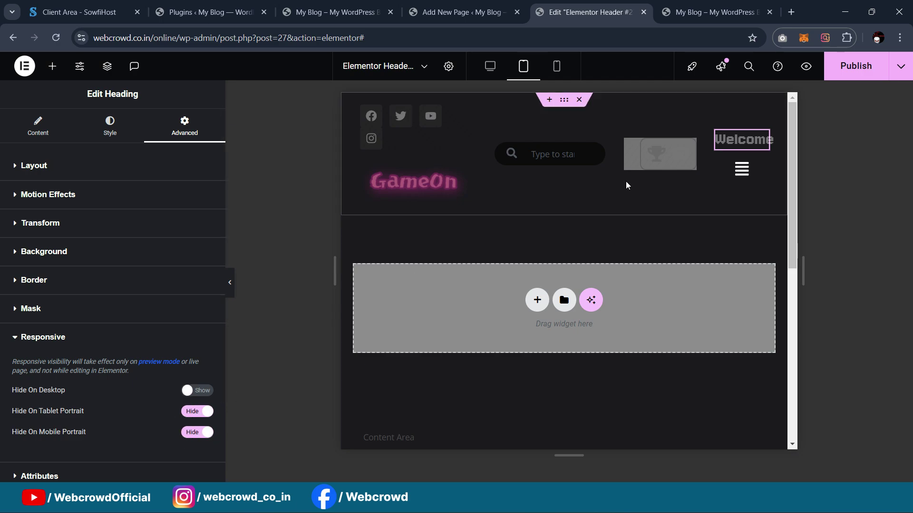
# Hide the trophy badge container on mobile portrait as well, and preview the tablet header without the editing controls
pyautogui.click(548, 150)
pyautogui.scroll(-5, 143, 300)
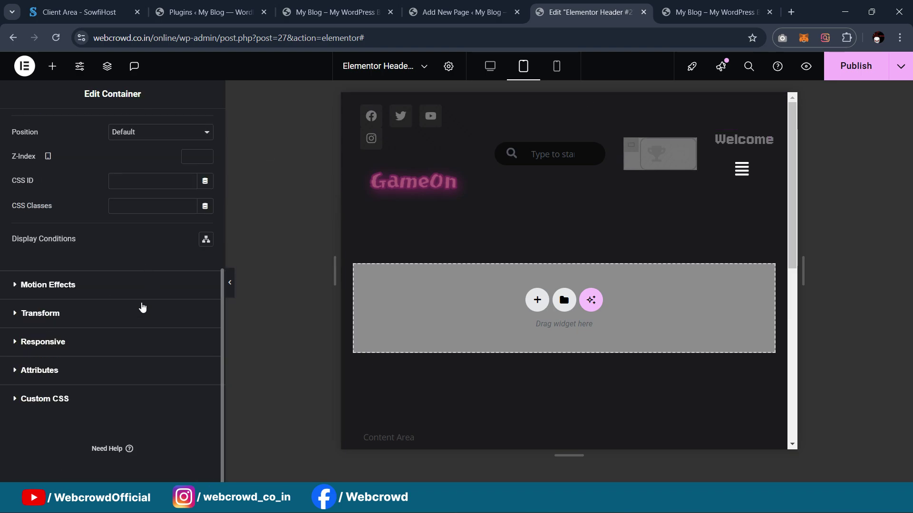
pyautogui.click(130, 349)
pyautogui.click(198, 364)
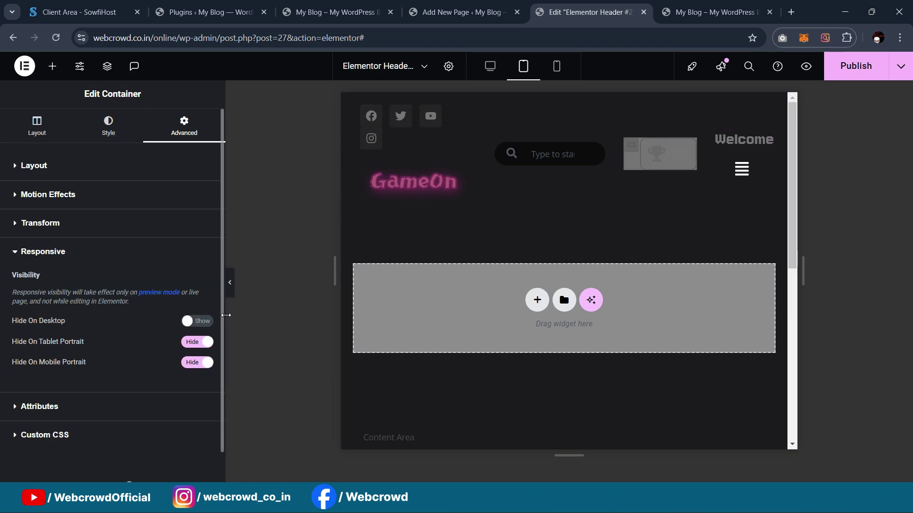
pyautogui.click(230, 284)
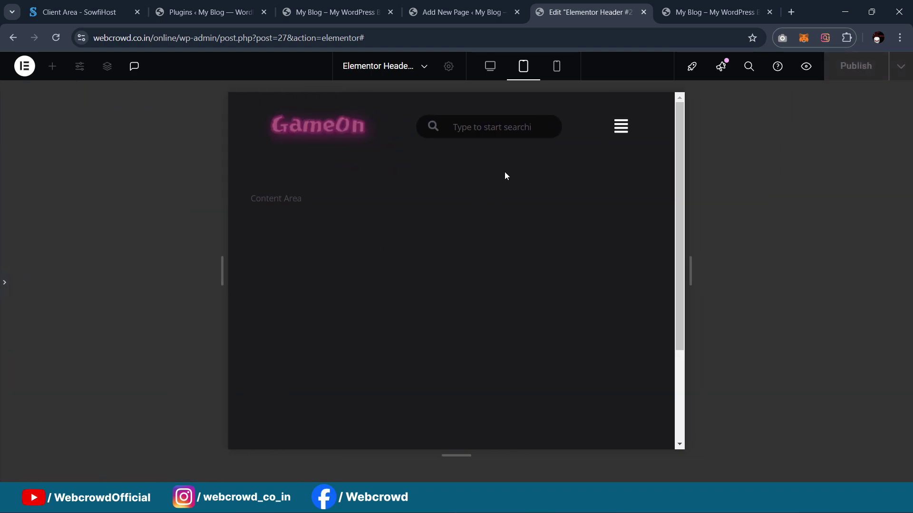
pyautogui.click(2, 279)
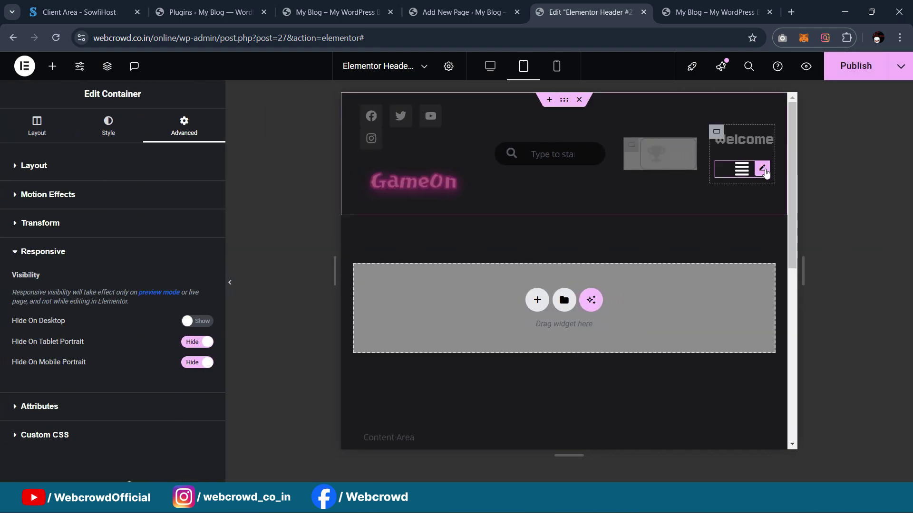
# Align the menu icon to the right within its column
pyautogui.click(762, 170)
pyautogui.click(7, 136)
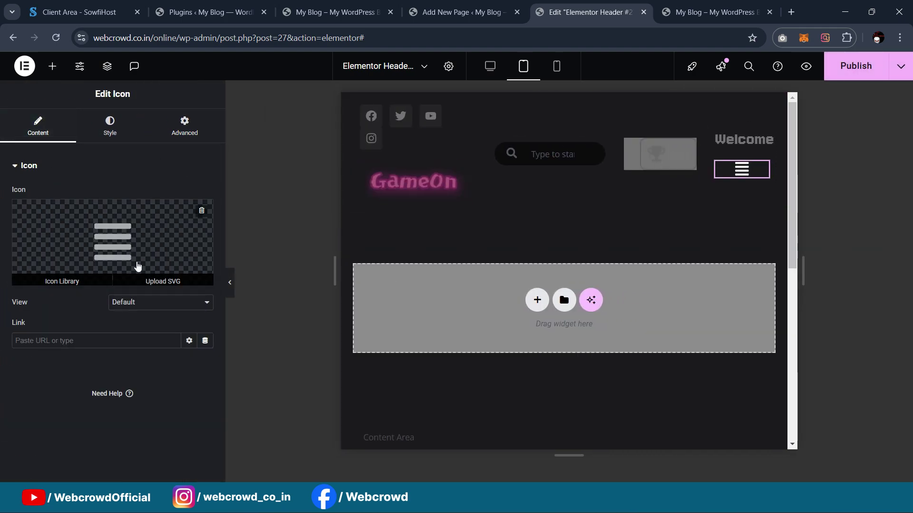
pyautogui.click(112, 138)
pyautogui.click(206, 196)
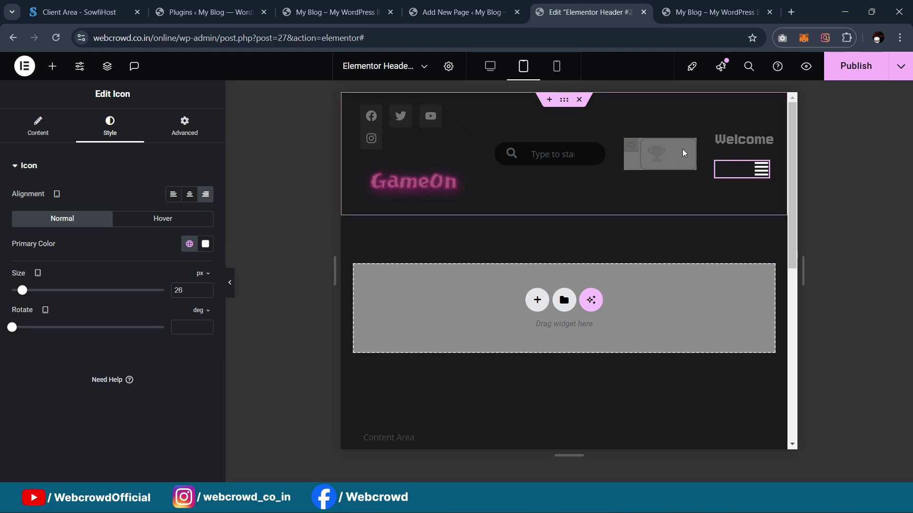
# Preview the tablet header without the editing controls to check the spacing of the logo, search bar and menu icon
pyautogui.click(632, 149)
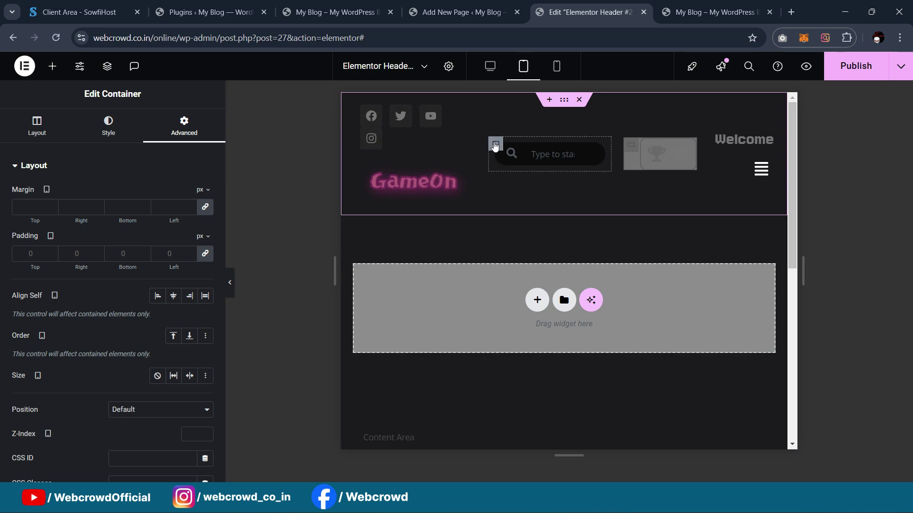
pyautogui.click(230, 281)
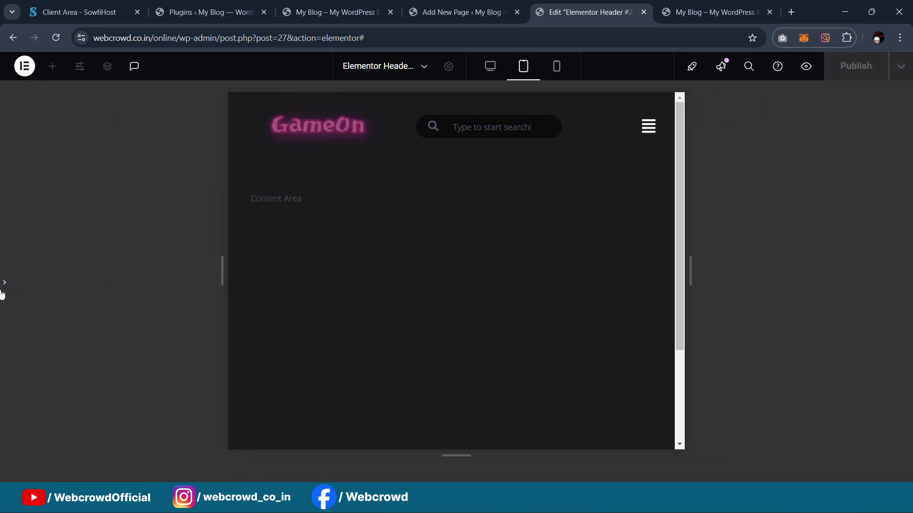
pyautogui.click(3, 290)
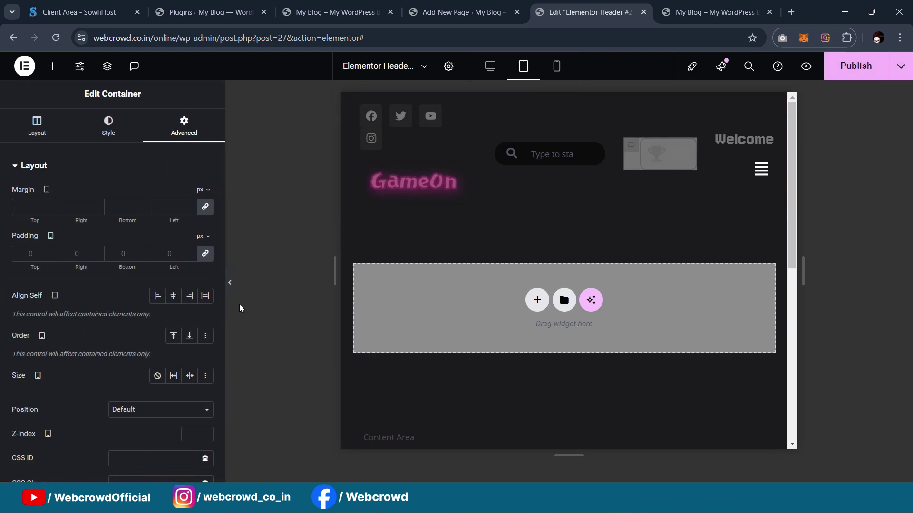
pyautogui.click(231, 285)
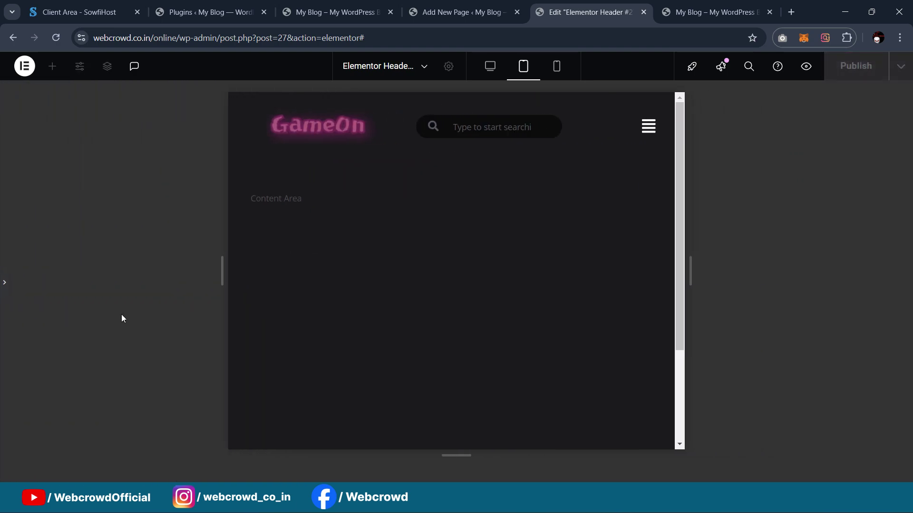
pyautogui.click(5, 282)
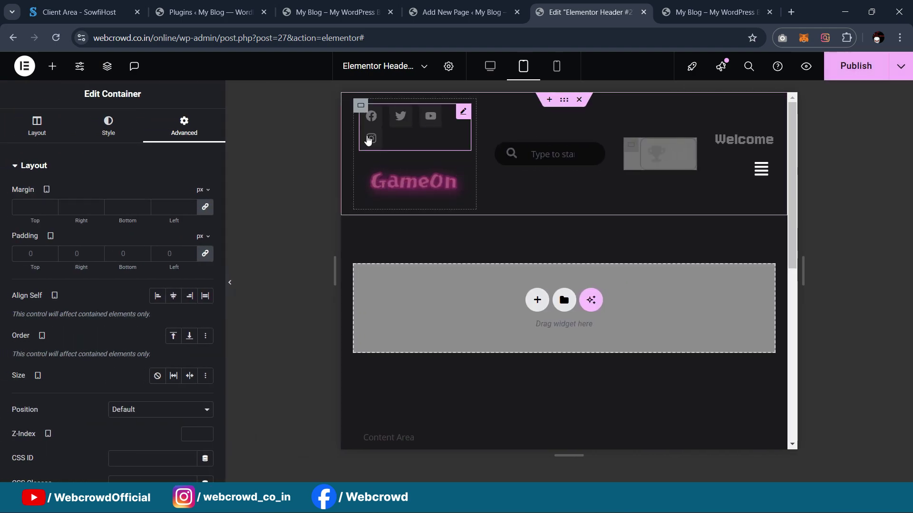
# Set the padding of the container holding the social icons and logo to 0 px on tablet
pyautogui.click(360, 105)
pyautogui.click(184, 126)
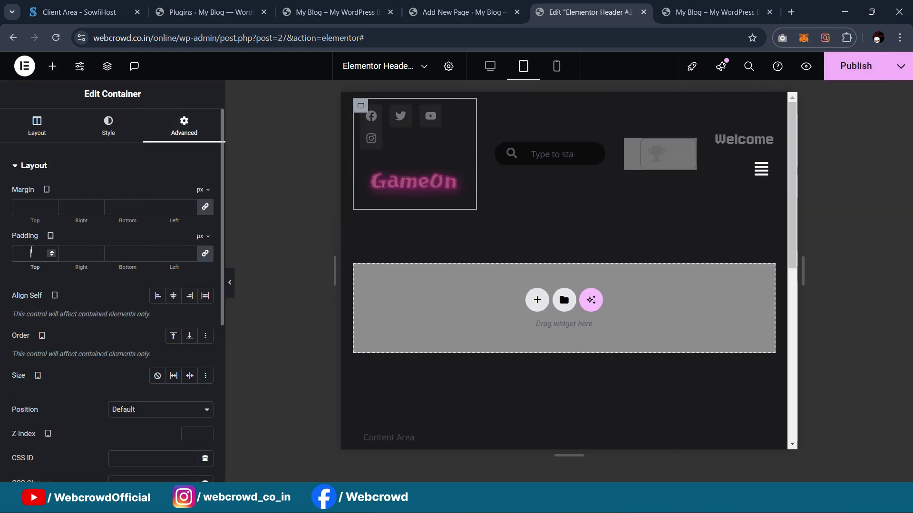
pyautogui.click(30, 253)
pyautogui.write('0')
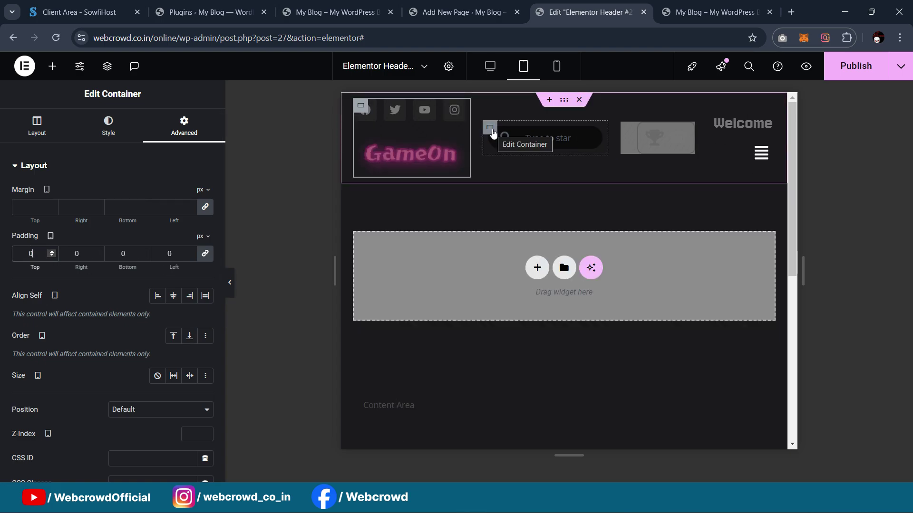
# Set the search bar container's padding to 0 px on tablet
pyautogui.click(491, 127)
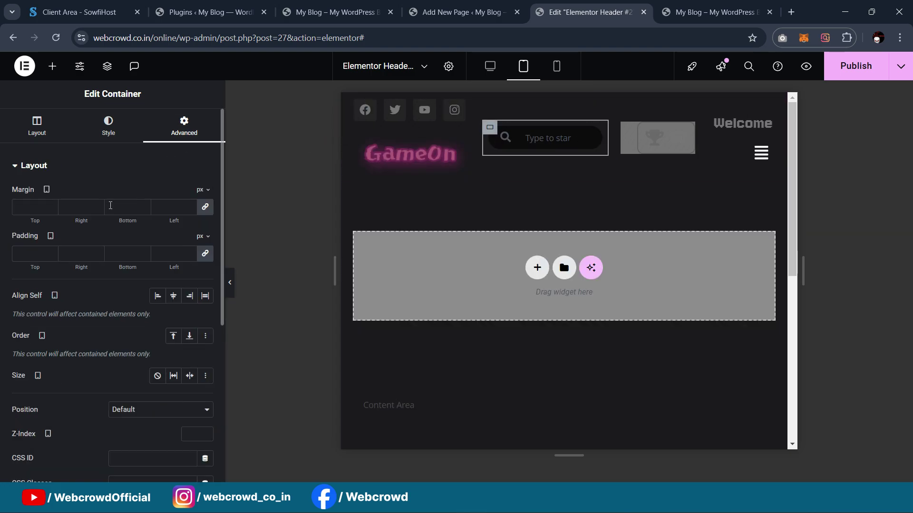
pyautogui.click(48, 253)
pyautogui.write('0')
# Set the padding of the Welcome and menu icon container to 0 px on tablet, and preview the header
pyautogui.click(714, 122)
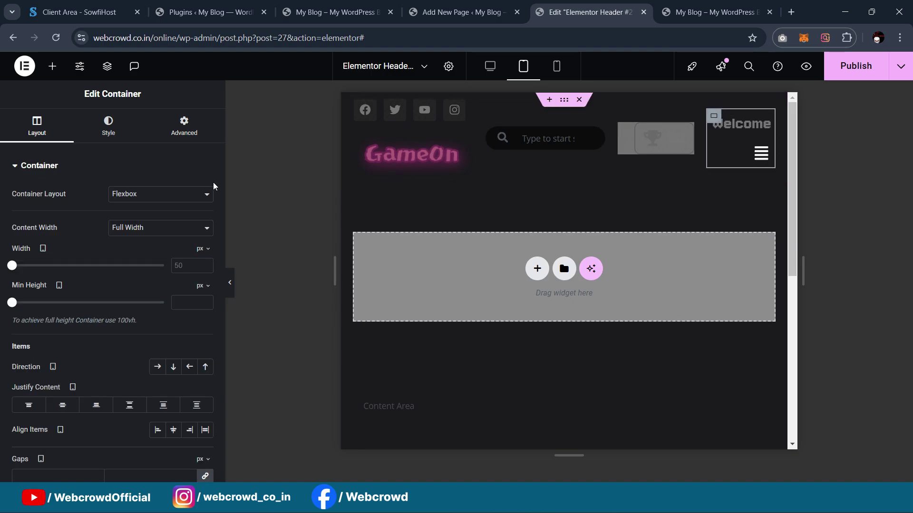
pyautogui.click(184, 126)
pyautogui.write('0')
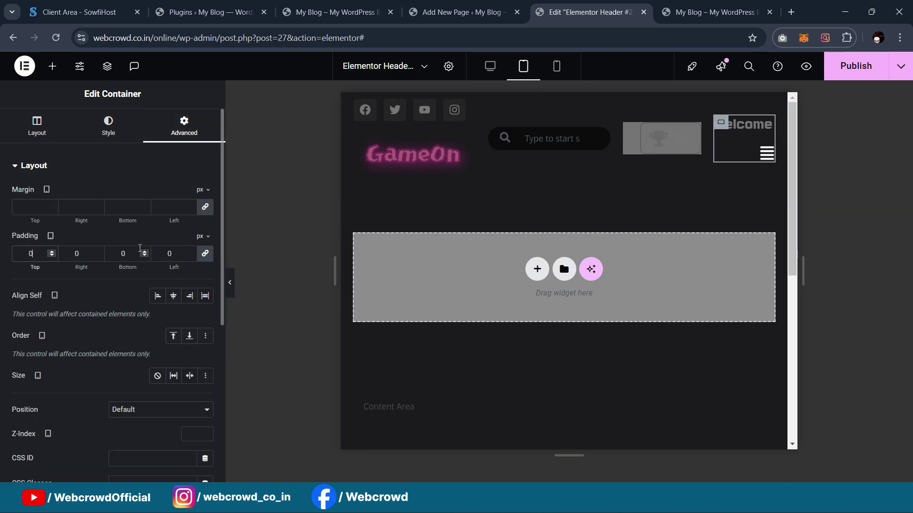
pyautogui.click(229, 283)
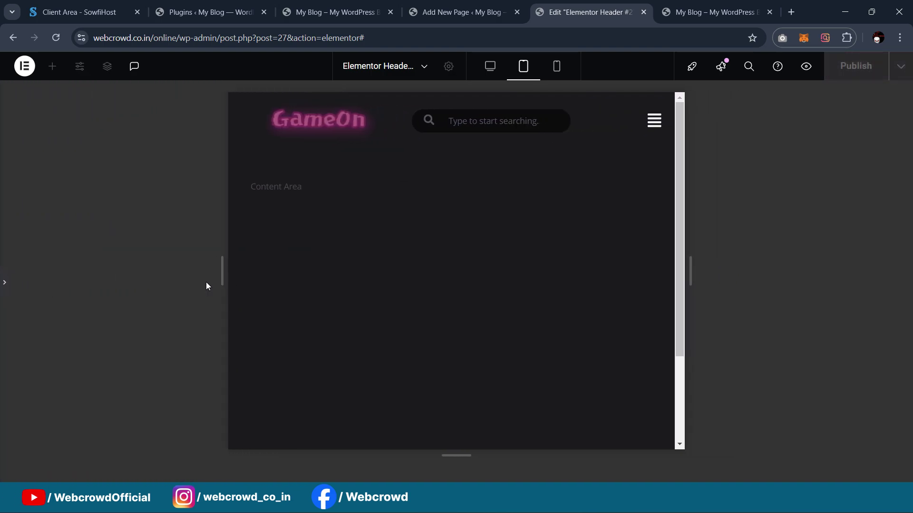
# Align the GameOn site logo to the left on tablet
pyautogui.click(3, 284)
pyautogui.click(446, 150)
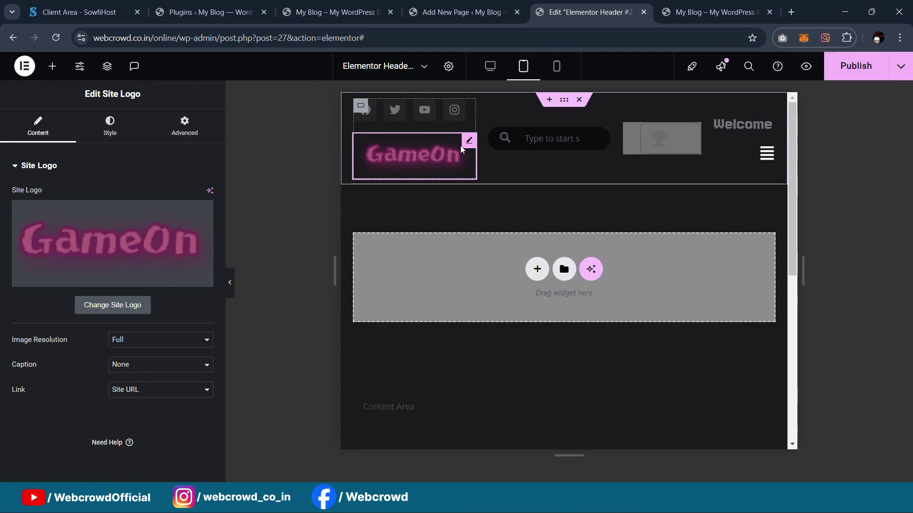
pyautogui.click(119, 124)
pyautogui.click(173, 195)
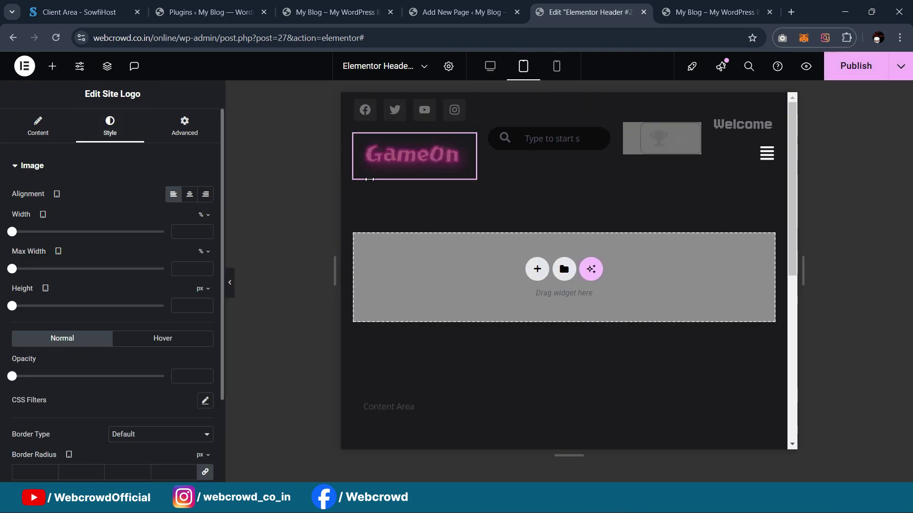
# Unlink the site logo's margins and set its left margin to -19 px on tablet
pyautogui.click(184, 126)
pyautogui.click(212, 211)
pyautogui.press('Down')
pyautogui.press('Down')
pyautogui.press('Down')
pyautogui.press('Down')
pyautogui.press('Down')
pyautogui.press('Down')
pyautogui.press('Down')
pyautogui.press('Down')
pyautogui.press('Down')
pyautogui.press('Down')
pyautogui.press('Down')
pyautogui.press('Down')
pyautogui.press('Down')
pyautogui.press('Down')
pyautogui.press('Down')
pyautogui.press('Down')
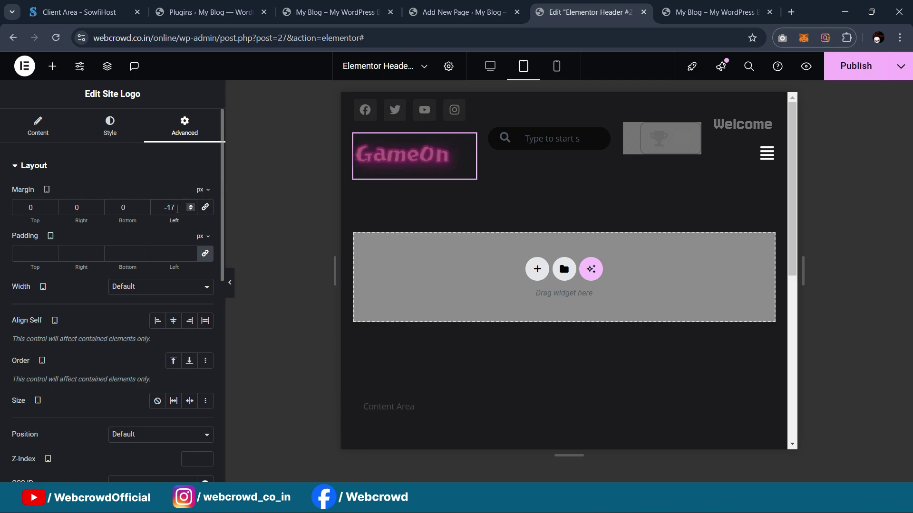
# Preview the header without the editing controls in the tablet and desktop layouts
pyautogui.click(230, 282)
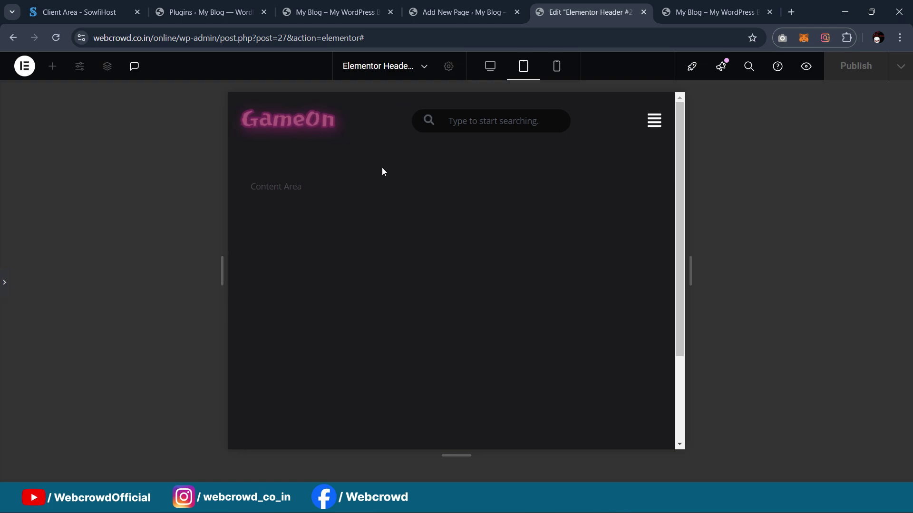
pyautogui.click(490, 67)
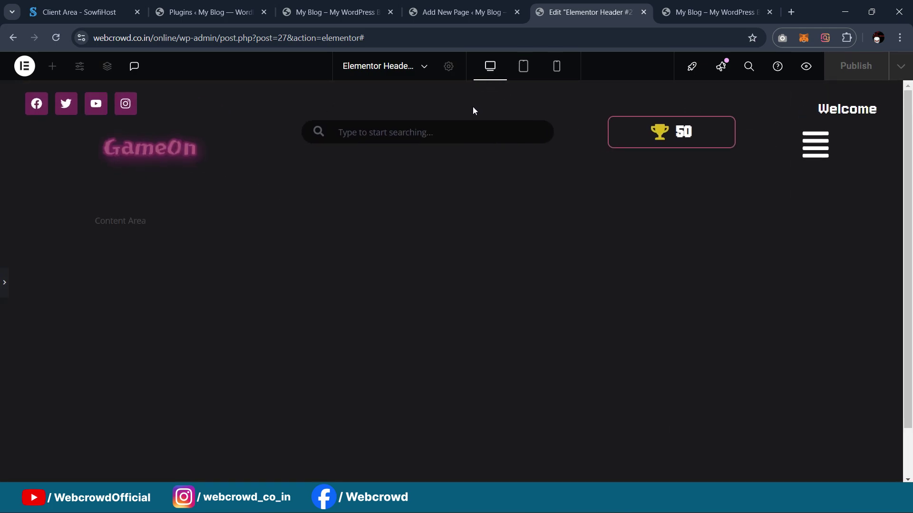
pyautogui.click(521, 67)
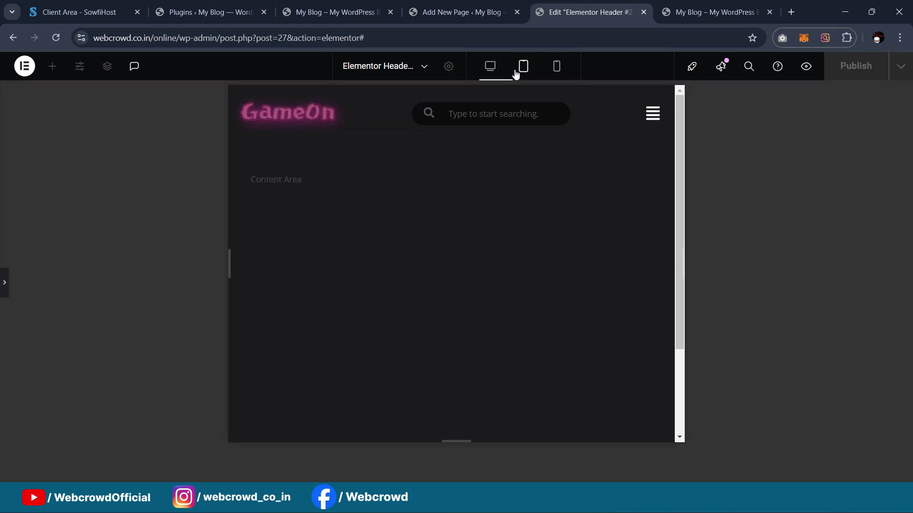
# Hide the GameOn site logo on desktop
pyautogui.click(416, 161)
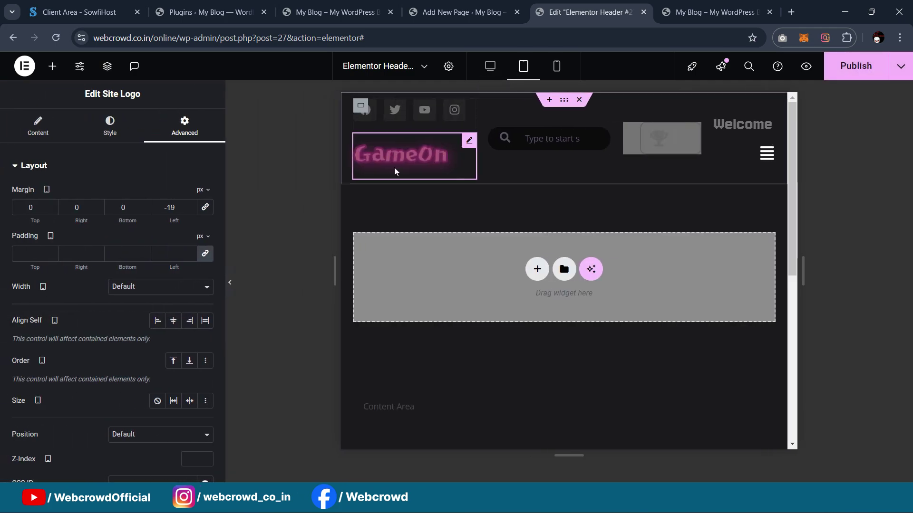
pyautogui.scroll(-6, 152, 285)
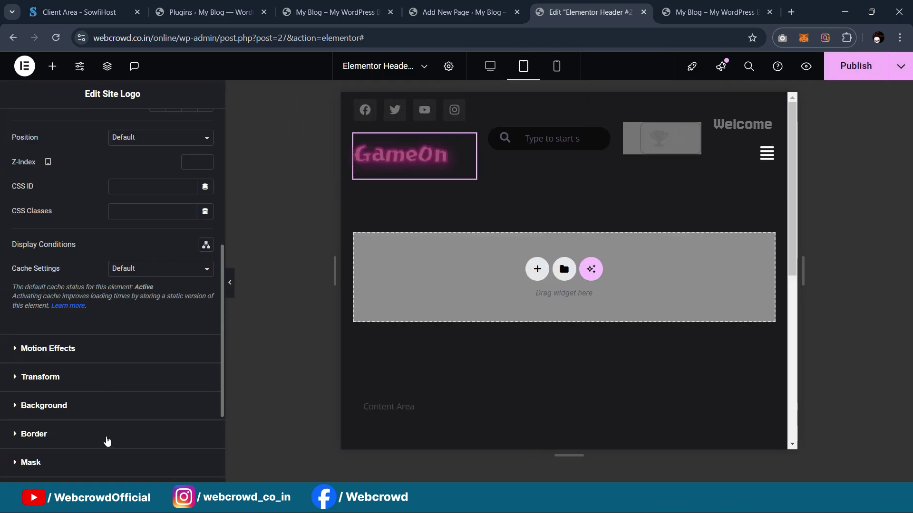
pyautogui.scroll(-3, 121, 413)
pyautogui.click(122, 374)
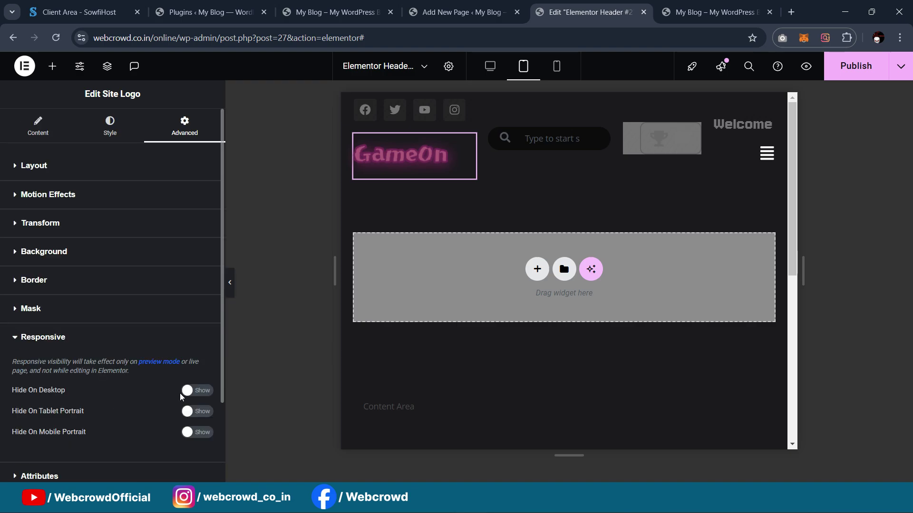
pyautogui.click(204, 392)
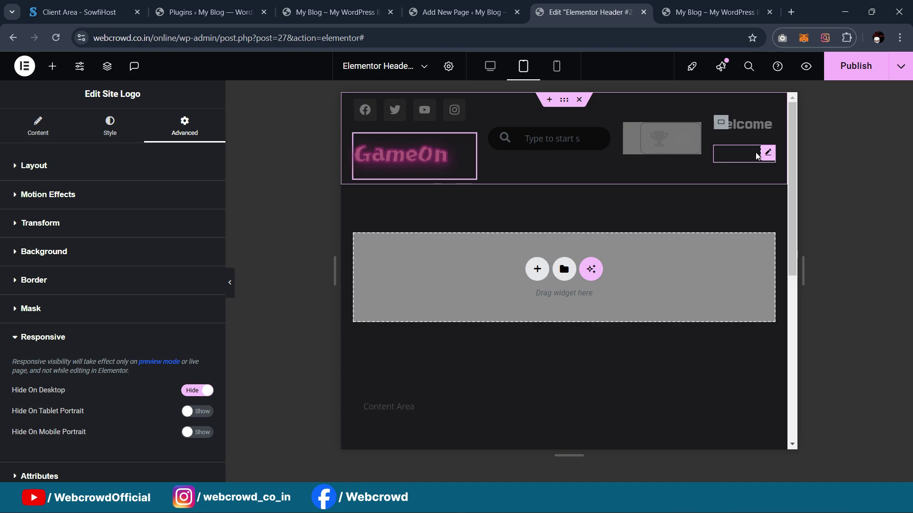
# Hide the menu icon on desktop
pyautogui.click(767, 154)
pyautogui.click(183, 128)
pyautogui.scroll(-8, 147, 295)
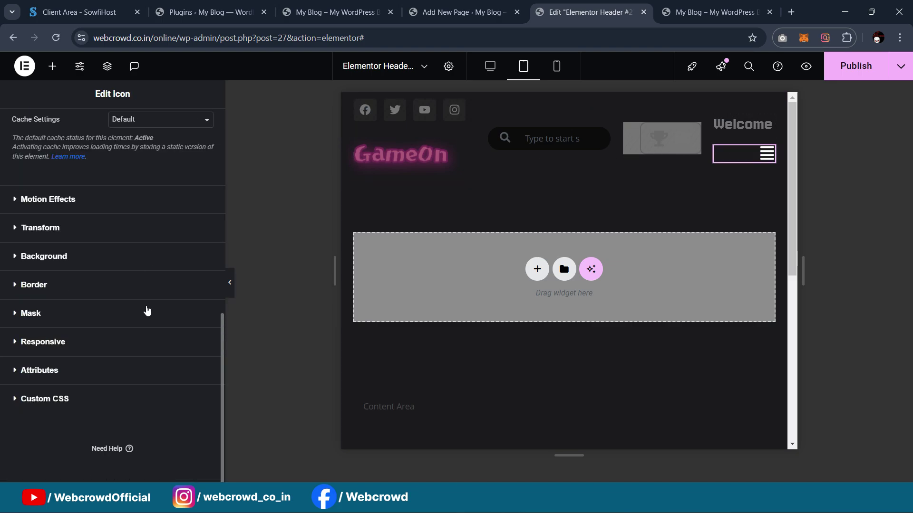
pyautogui.click(115, 343)
pyautogui.click(206, 395)
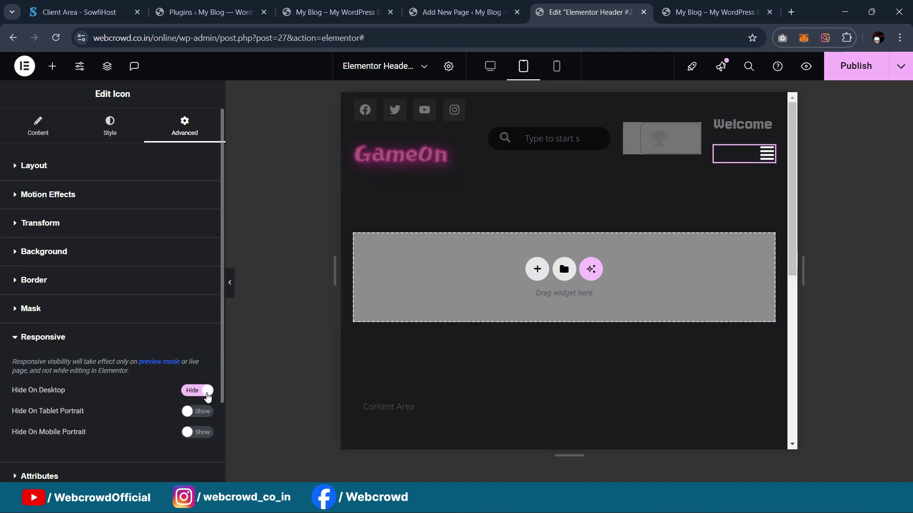
# Preview the desktop and tablet headers to compare which elements each layout displays
pyautogui.click(231, 286)
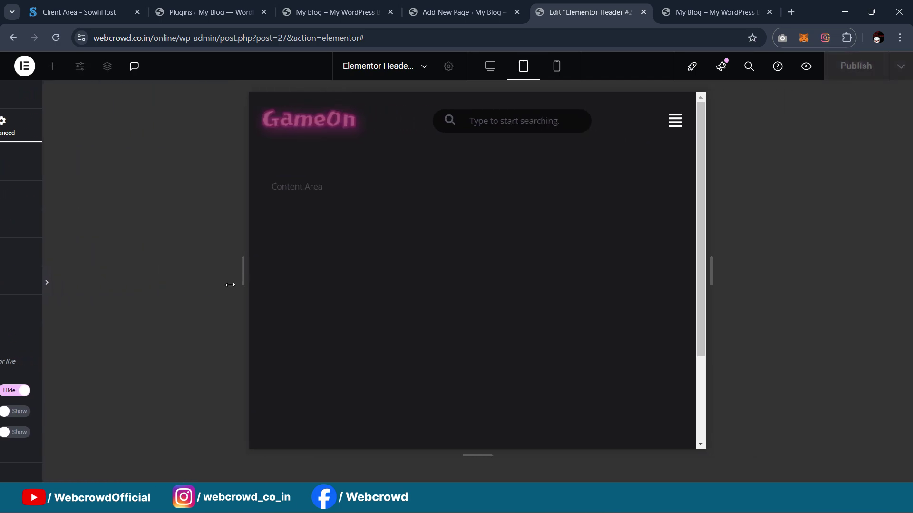
pyautogui.click(3, 285)
pyautogui.click(231, 284)
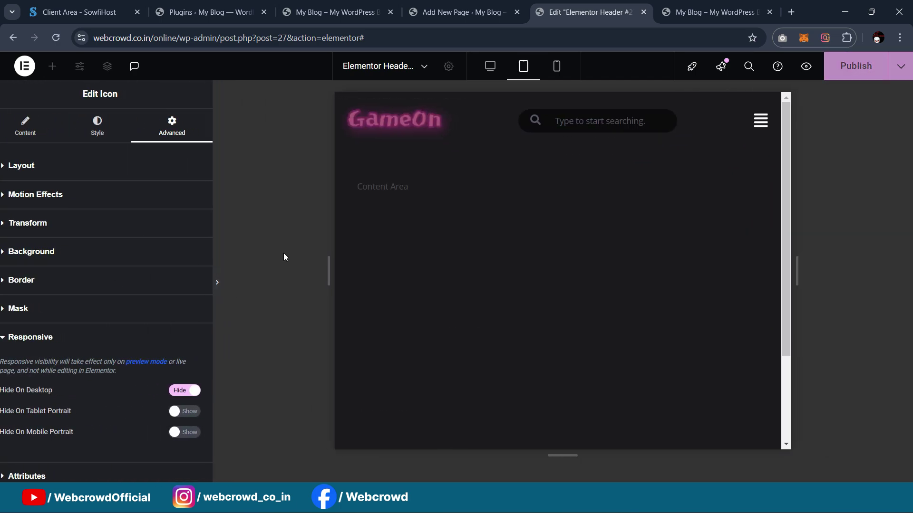
pyautogui.click(490, 74)
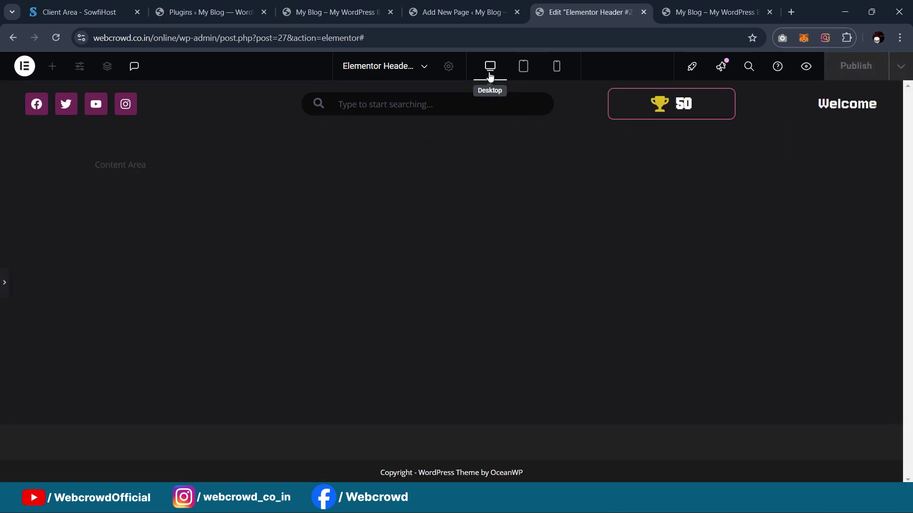
pyautogui.click(522, 67)
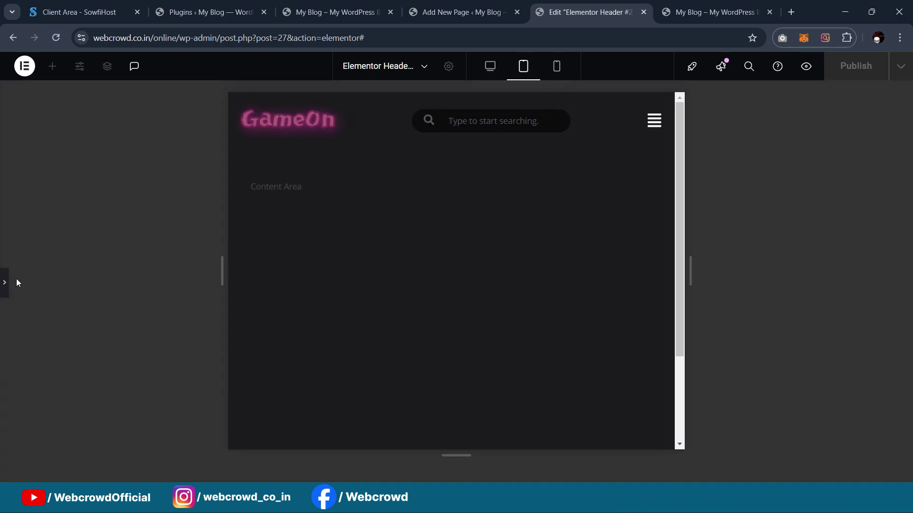
pyautogui.click(5, 283)
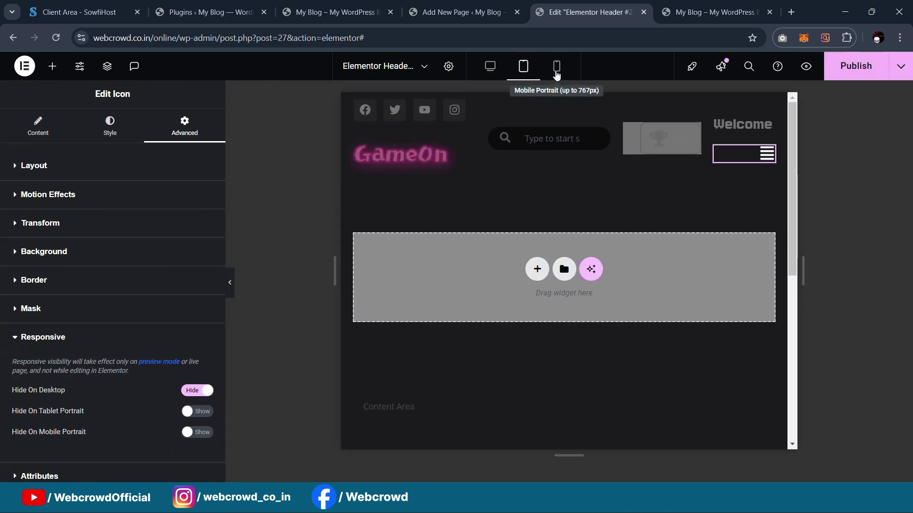
# Preview the header in the mobile portrait layout and hide the search bar container on mobile portrait
pyautogui.click(557, 76)
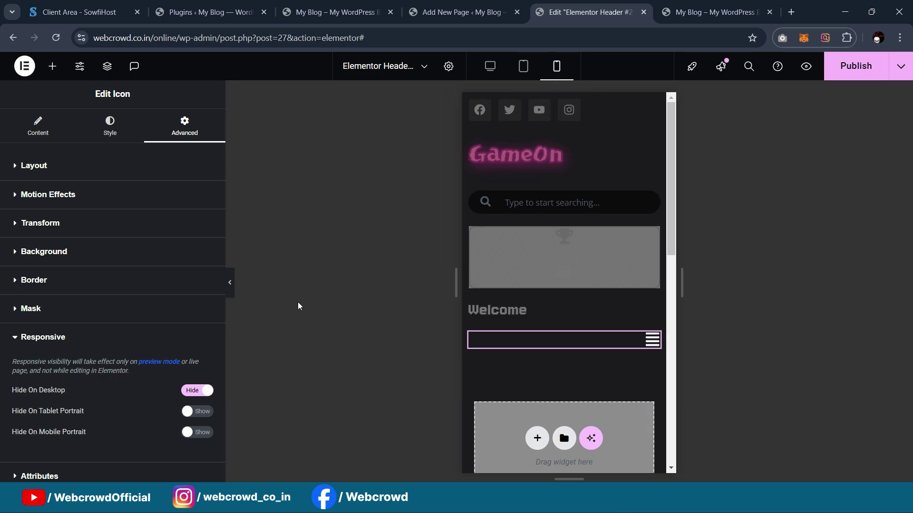
pyautogui.click(231, 285)
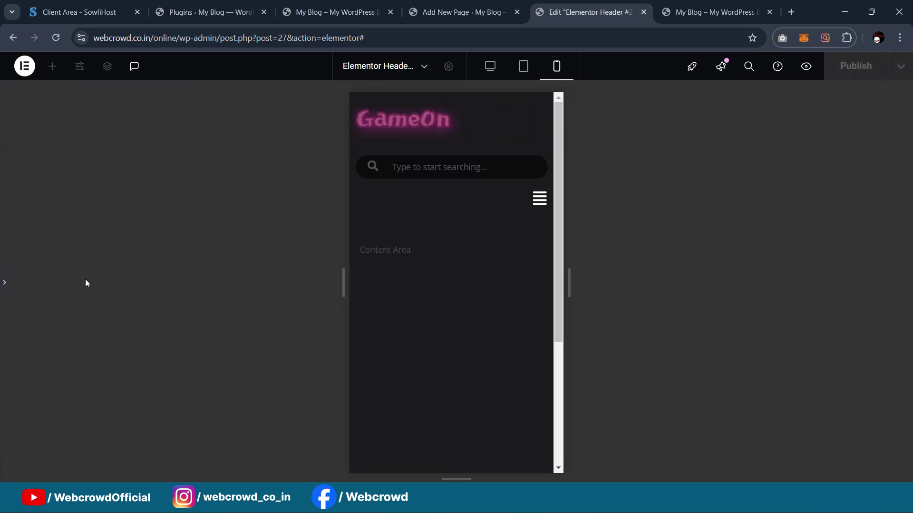
pyautogui.click(4, 283)
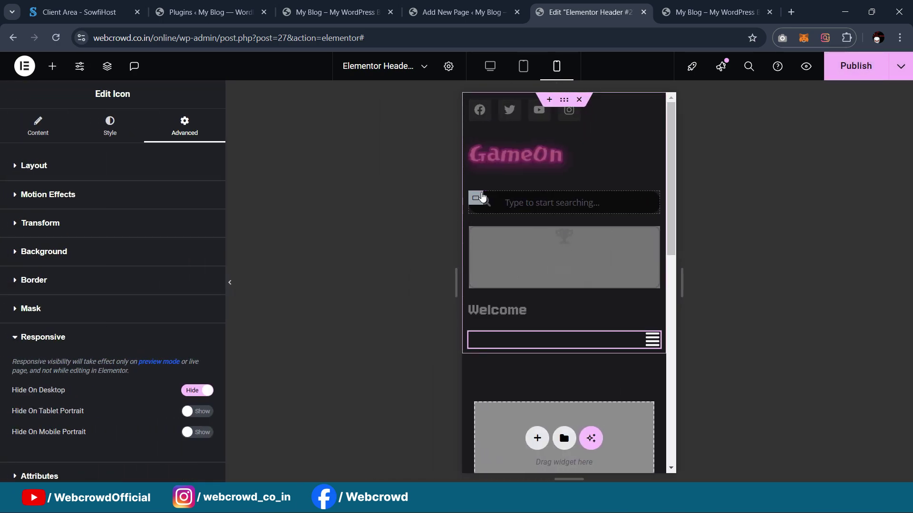
pyautogui.click(475, 198)
pyautogui.scroll(-5, 153, 261)
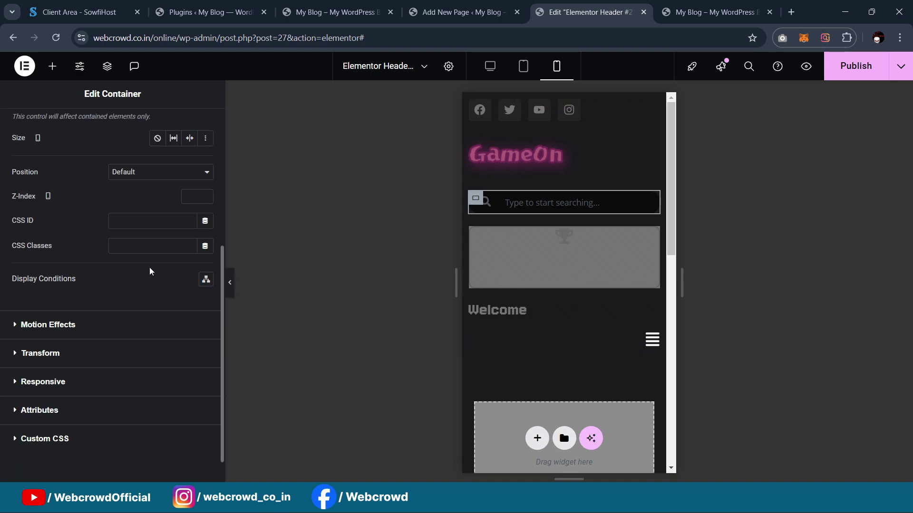
pyautogui.click(110, 344)
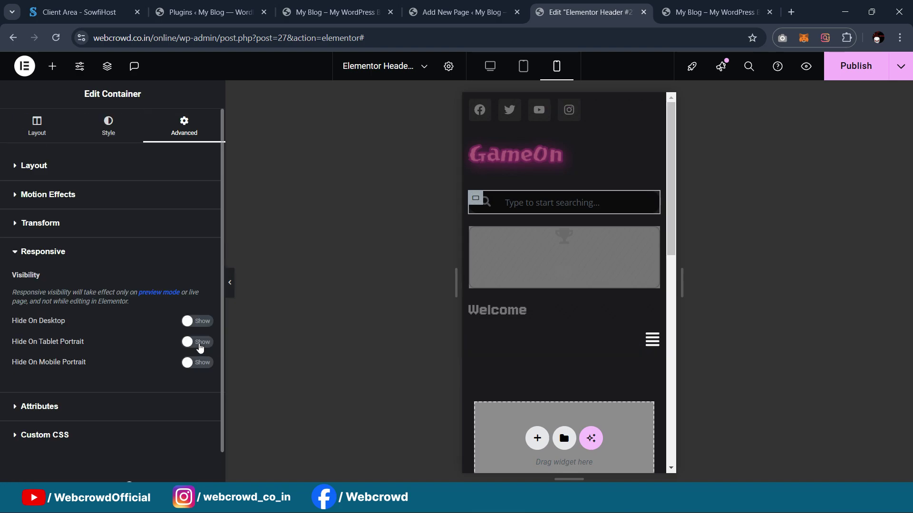
pyautogui.click(199, 367)
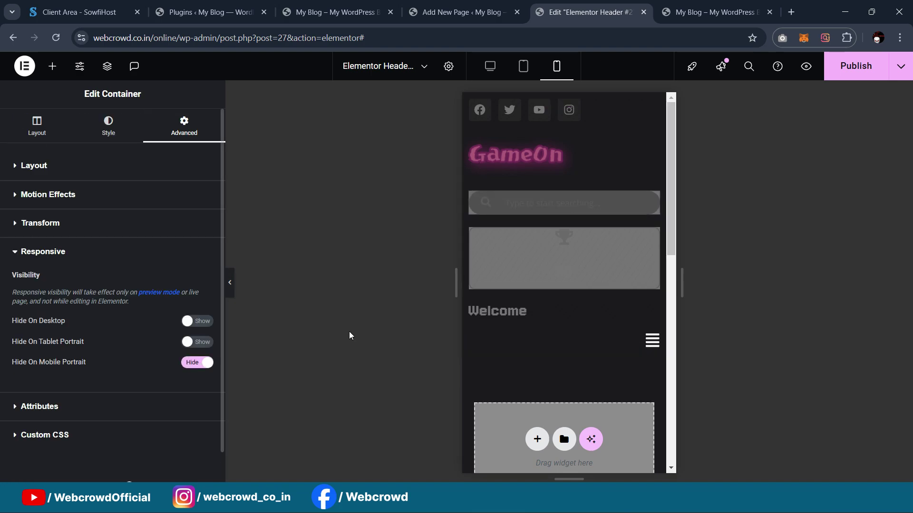
# Set the mobile width of the container holding the social icons and GameOn logo to 53%
pyautogui.click(475, 310)
pyautogui.click(477, 106)
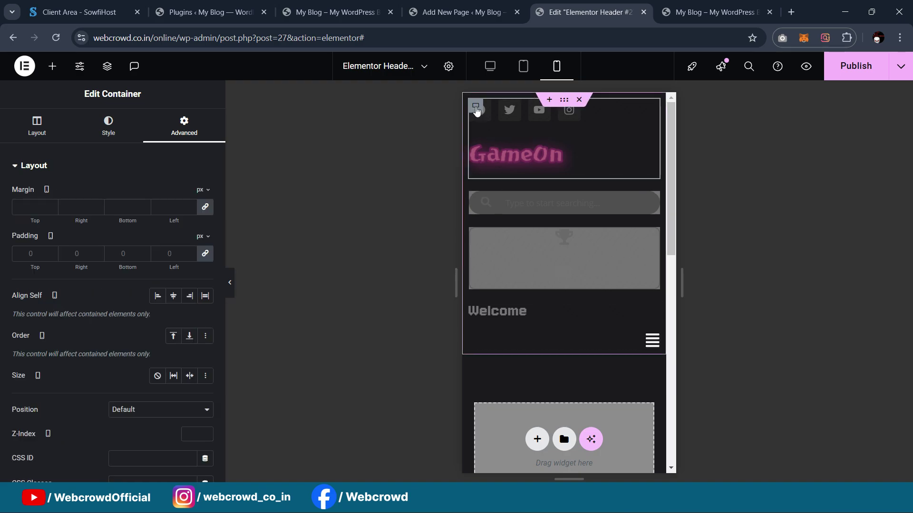
pyautogui.click(49, 139)
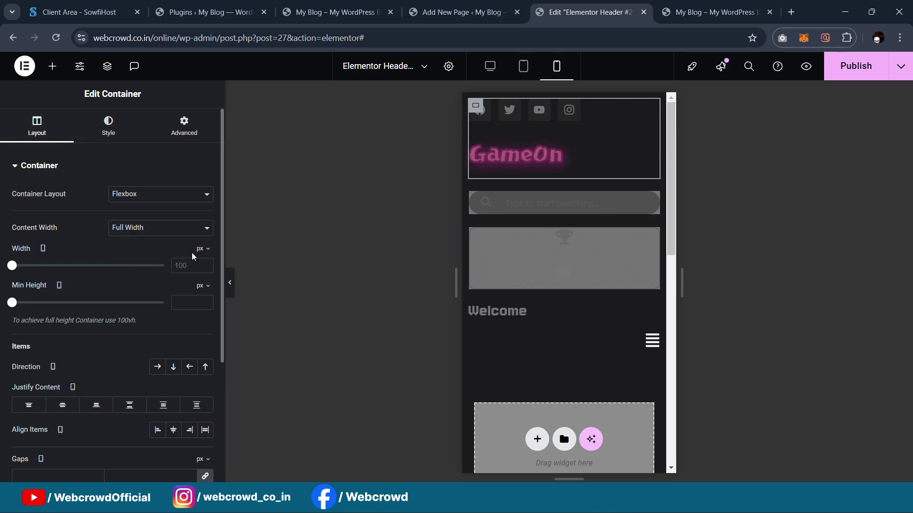
pyautogui.click(204, 248)
pyautogui.click(204, 265)
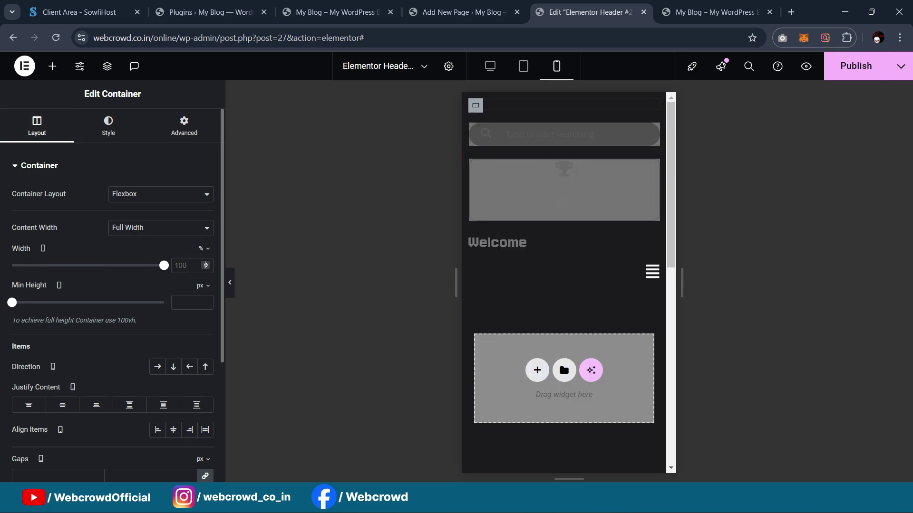
pyautogui.moveTo(164, 268); pyautogui.dragTo(94, 271)
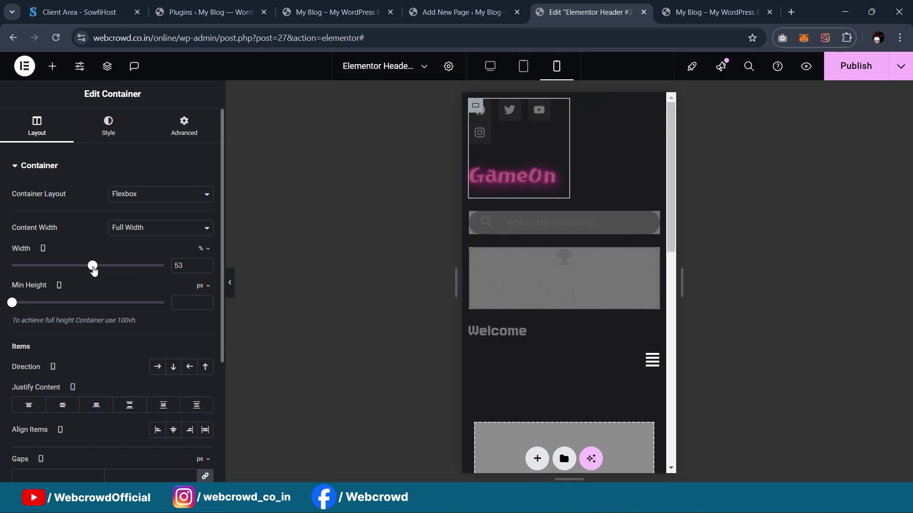
# Set the mobile width of the Welcome and menu icon container to 11% and preview the header
pyautogui.scroll(-3, 513, 207)
pyautogui.click(488, 233)
pyautogui.click(184, 126)
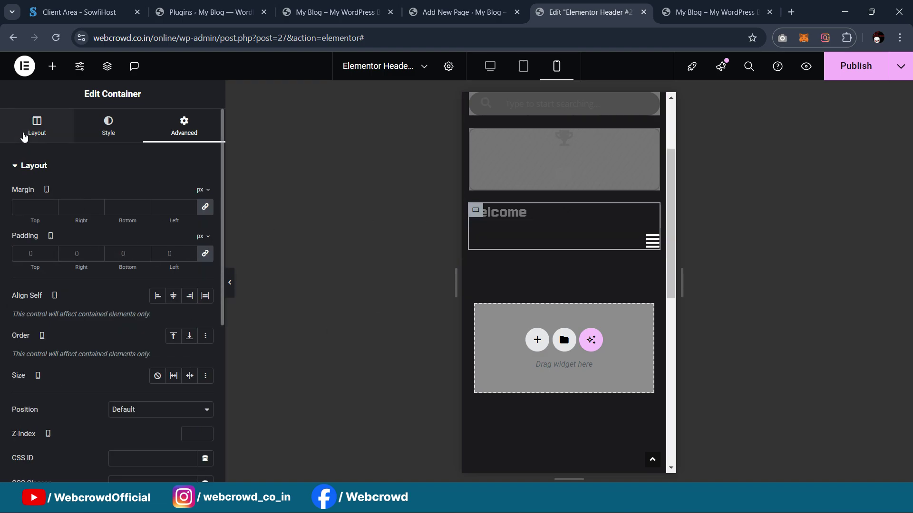
pyautogui.click(25, 134)
pyautogui.click(208, 249)
pyautogui.click(201, 271)
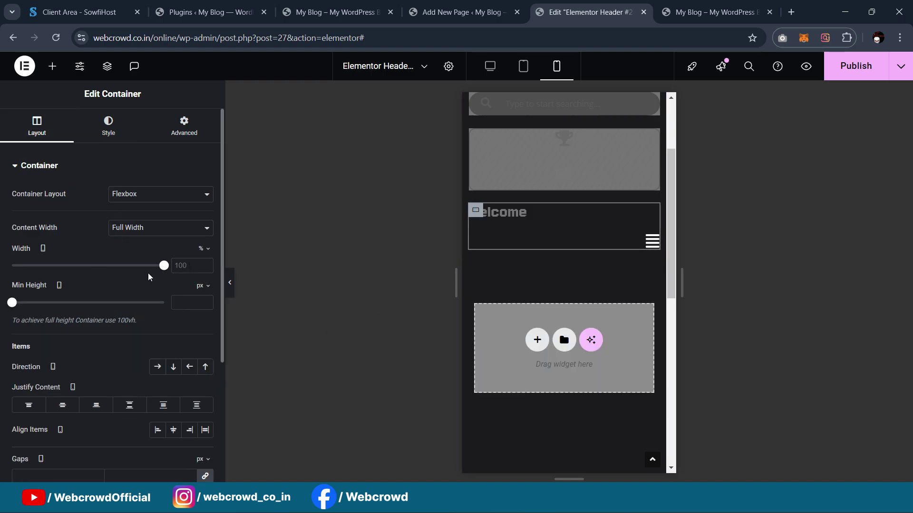
pyautogui.moveTo(162, 266); pyautogui.dragTo(27, 286)
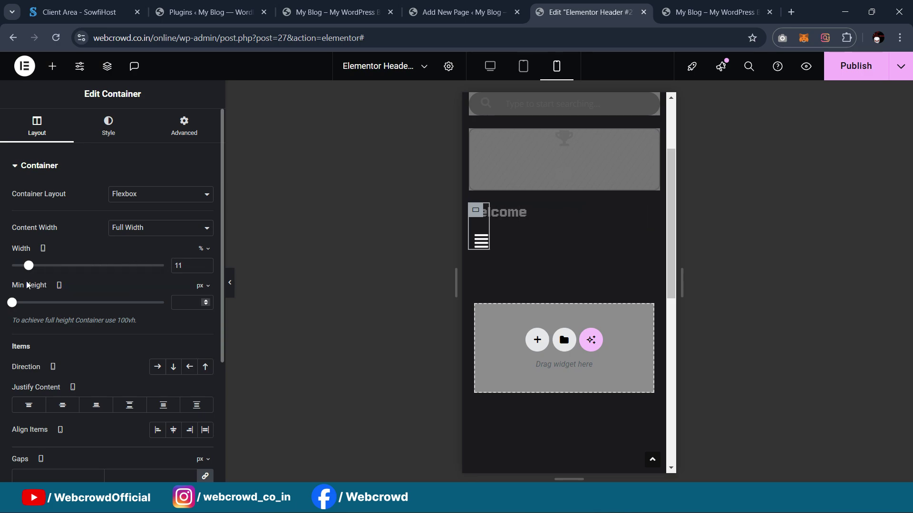
pyautogui.scroll(3, 506, 210)
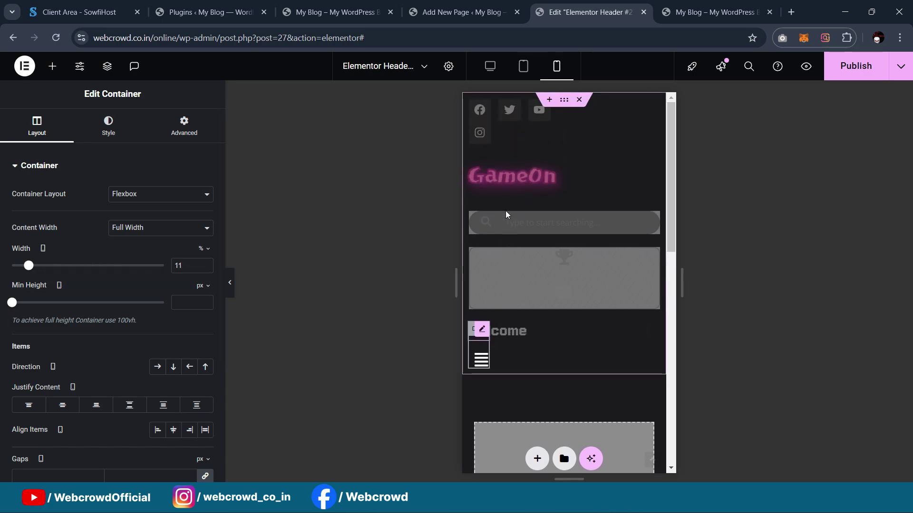
pyautogui.click(230, 285)
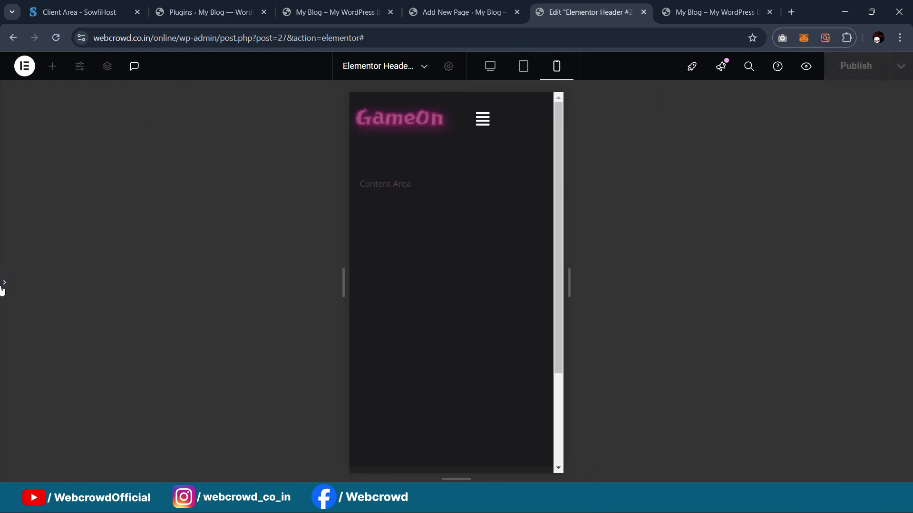
# Widen the Welcome and menu icon container to 40% on mobile in small increments, previewing the icon's position beside the logo each time
pyautogui.click(3, 285)
pyautogui.moveTo(28, 271); pyautogui.dragTo(60, 272)
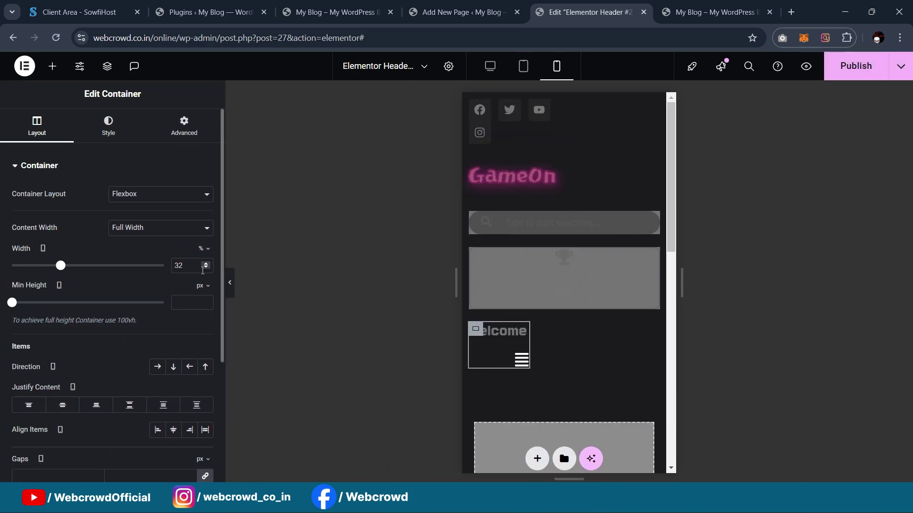
pyautogui.click(229, 282)
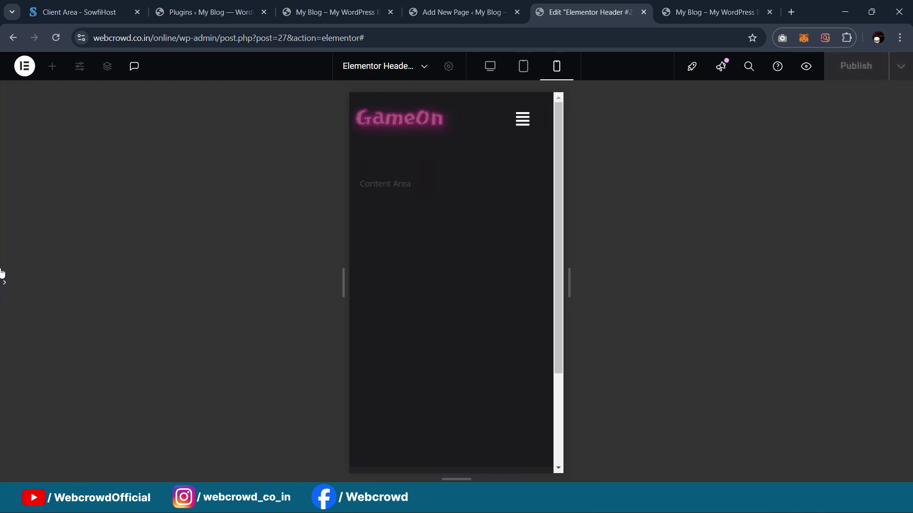
pyautogui.click(5, 282)
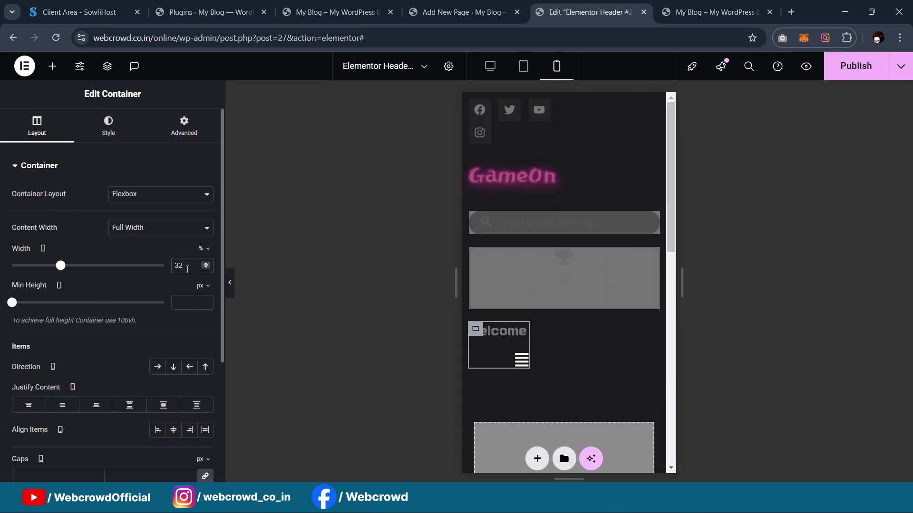
pyautogui.press('Up')
pyautogui.press('Up')
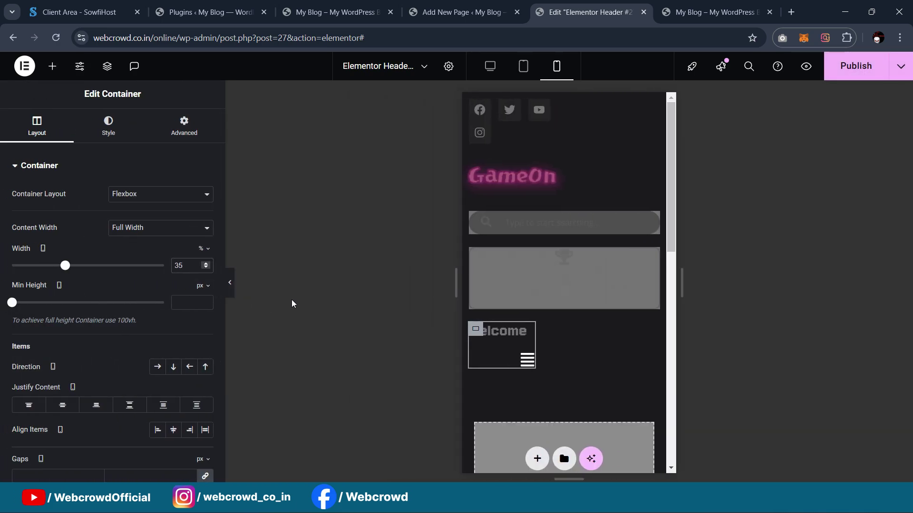
pyautogui.click(231, 284)
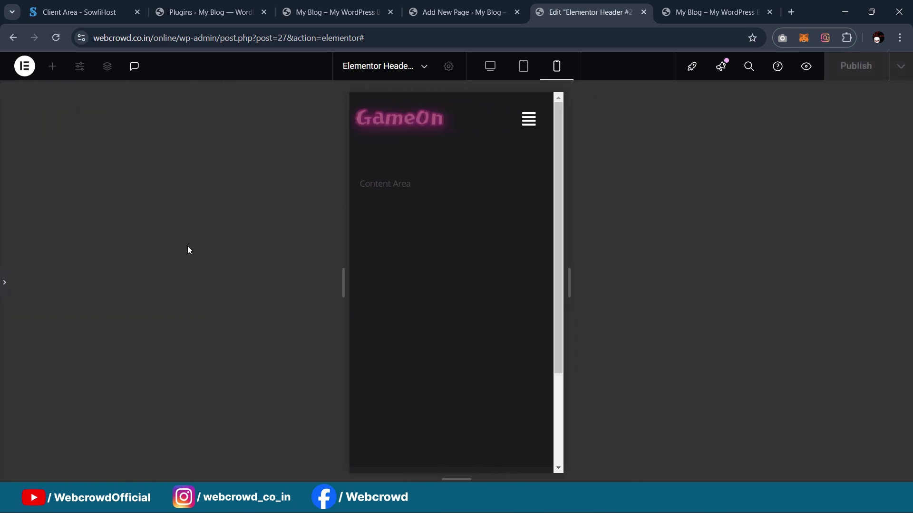
pyautogui.click(2, 284)
pyautogui.press('Up')
pyautogui.press('Up')
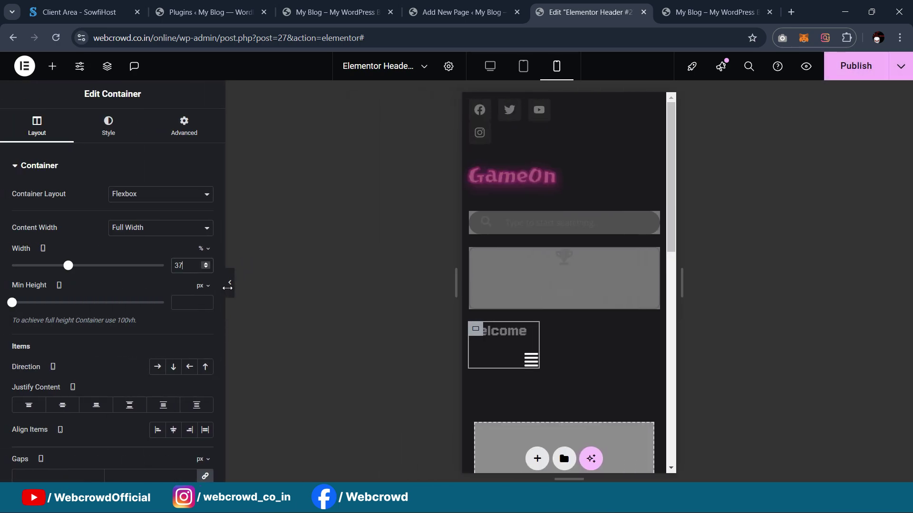
pyautogui.click(229, 285)
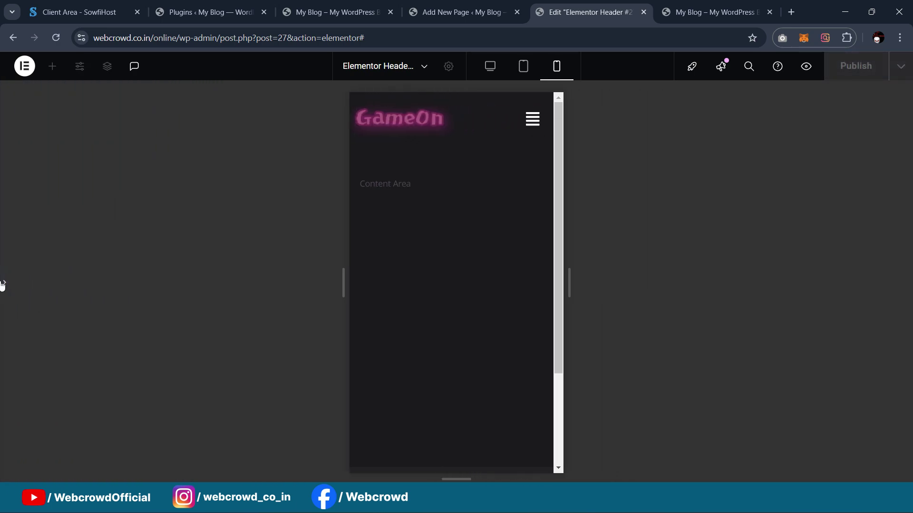
pyautogui.click(2, 286)
pyautogui.press('Up')
pyautogui.press('Up')
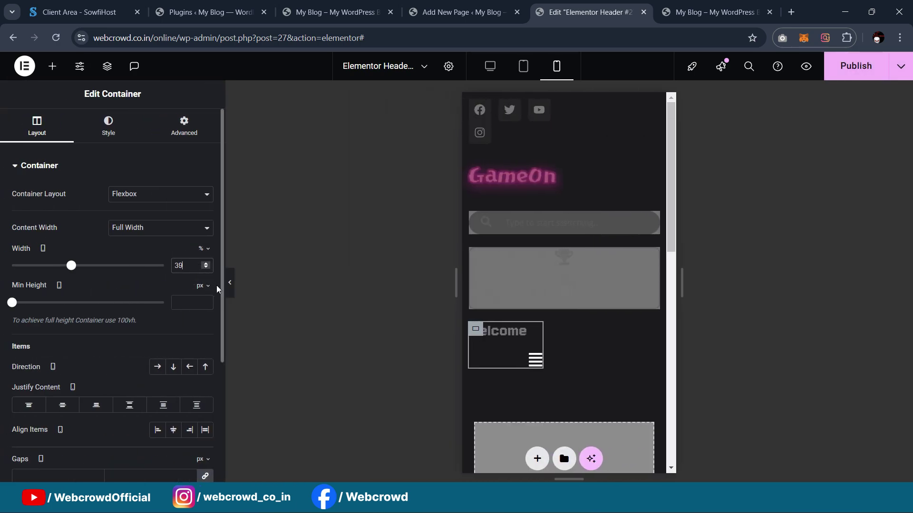
pyautogui.click(230, 284)
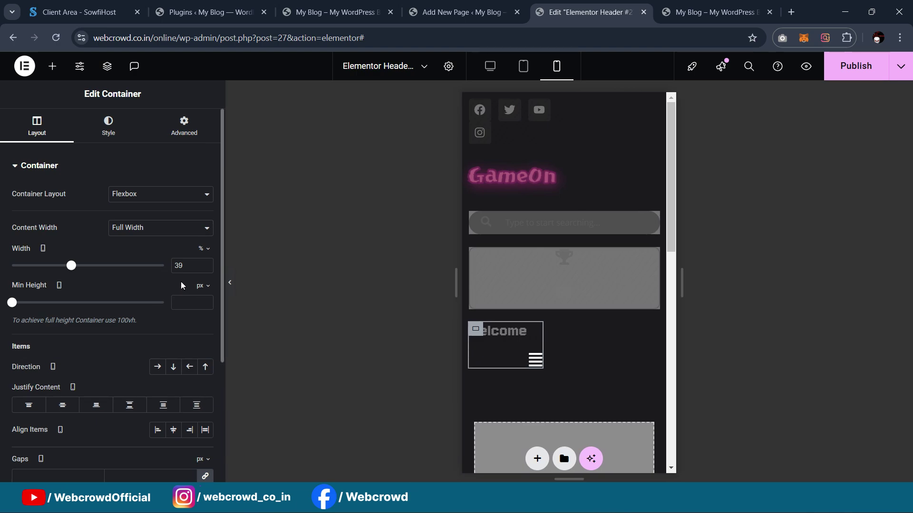
pyautogui.click(209, 263)
pyautogui.click(229, 285)
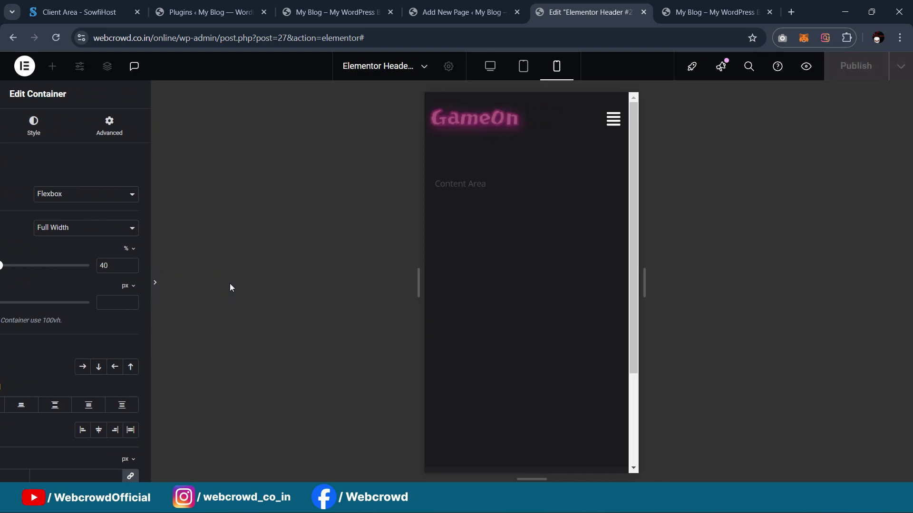
# Compare the header preview across the desktop, tablet portrait and mobile portrait layouts
pyautogui.click(523, 68)
pyautogui.click(554, 71)
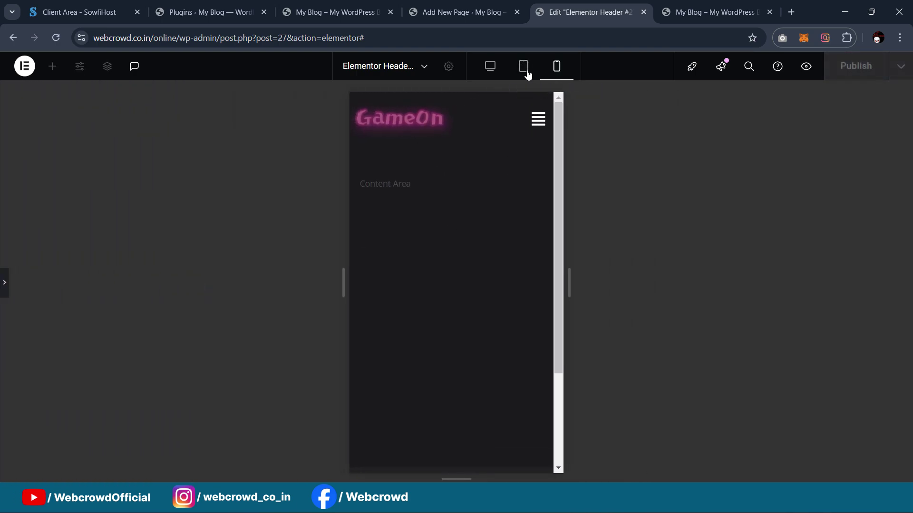
pyautogui.click(523, 71)
pyautogui.click(485, 70)
pyautogui.click(523, 70)
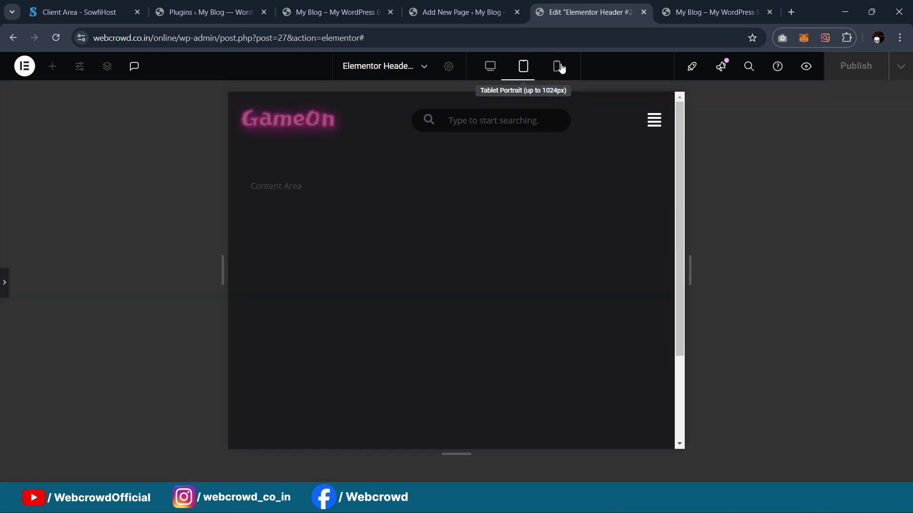
pyautogui.click(557, 72)
pyautogui.click(492, 69)
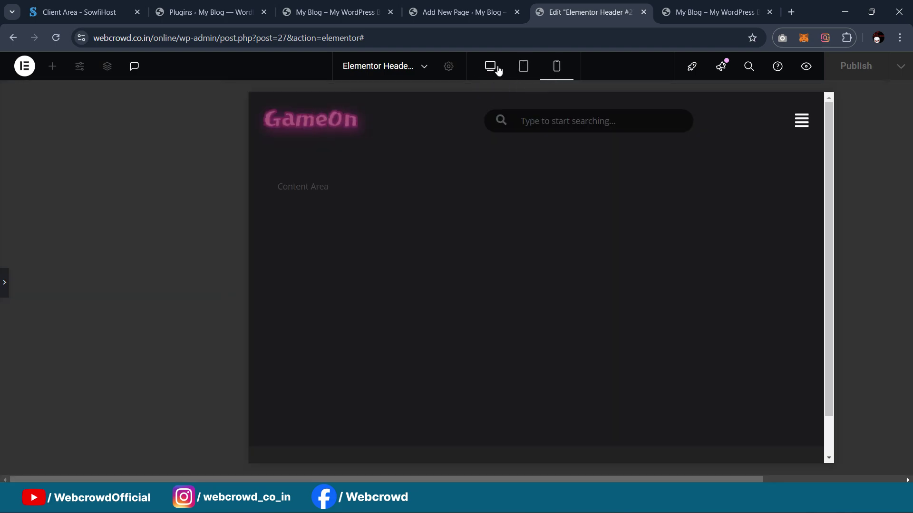
pyautogui.click(521, 72)
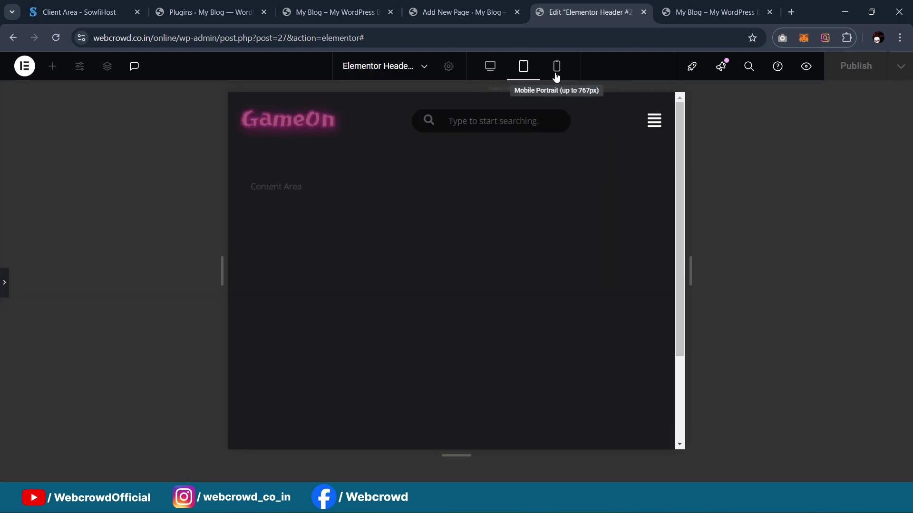
pyautogui.click(556, 72)
# Return the header editor to the desktop layout and publish the header changes
pyautogui.click(490, 70)
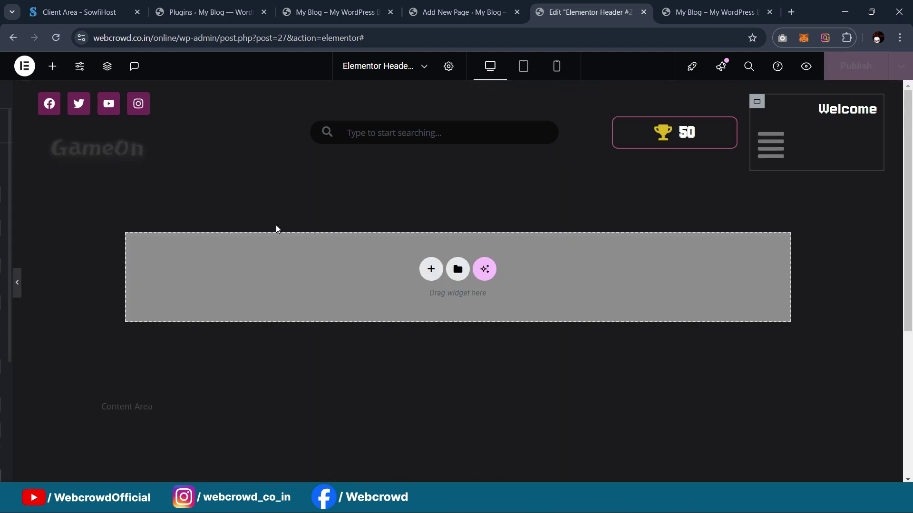
pyautogui.click(119, 270)
pyautogui.click(855, 71)
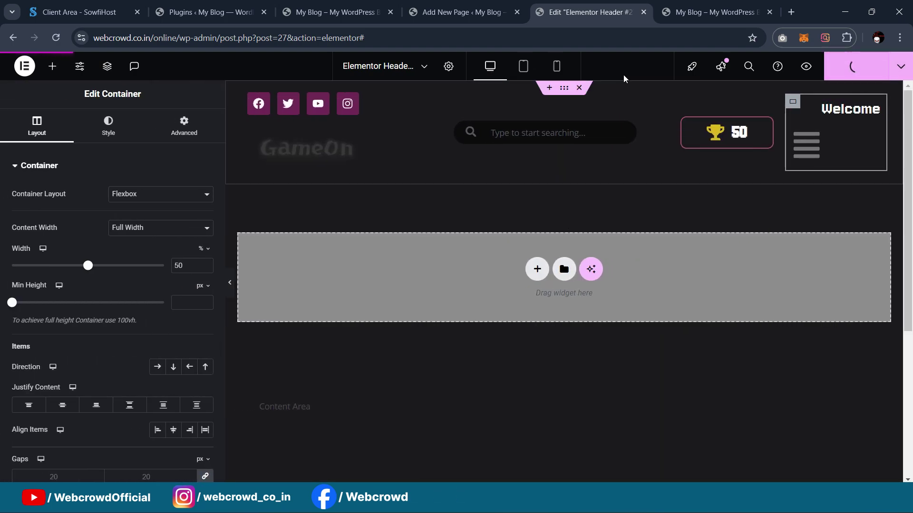
# Open the menu on the reference gaming site, examine its contents from top to bottom, and exit the responsive inspection view
pyautogui.click(713, 12)
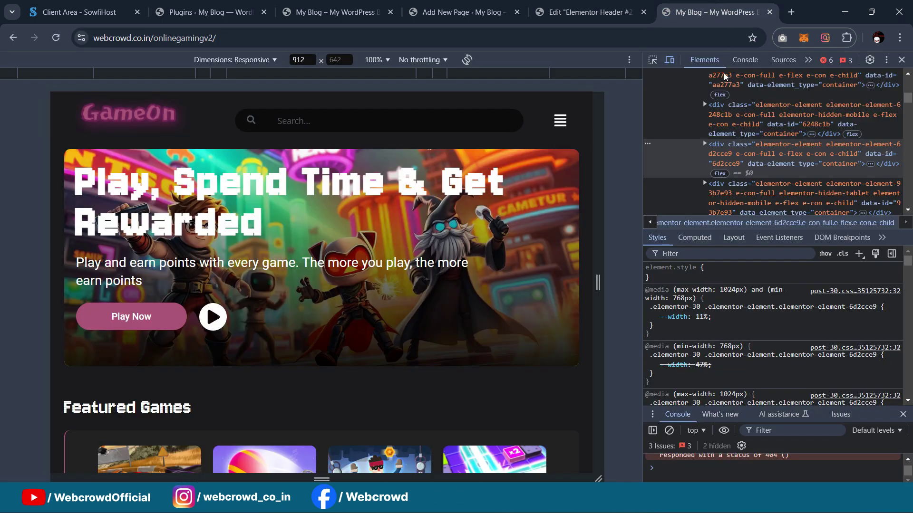
pyautogui.click(560, 122)
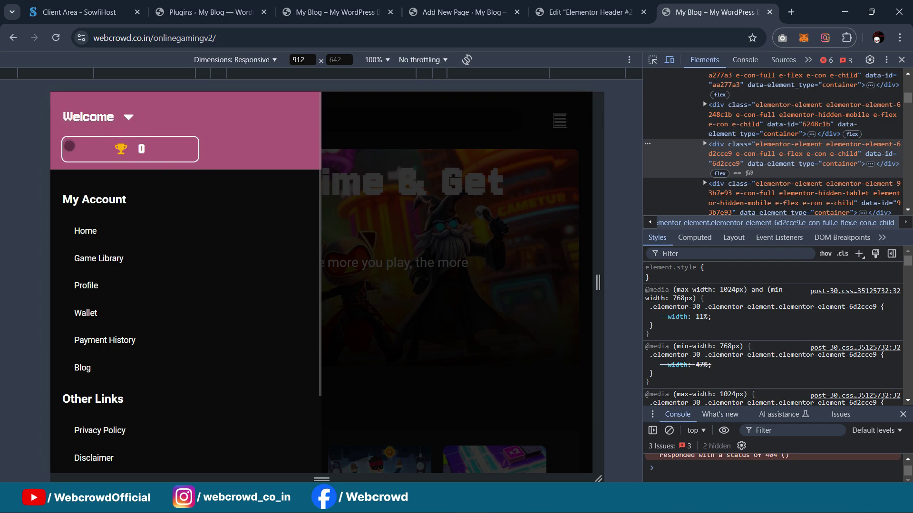
pyautogui.scroll(-2, 126, 189)
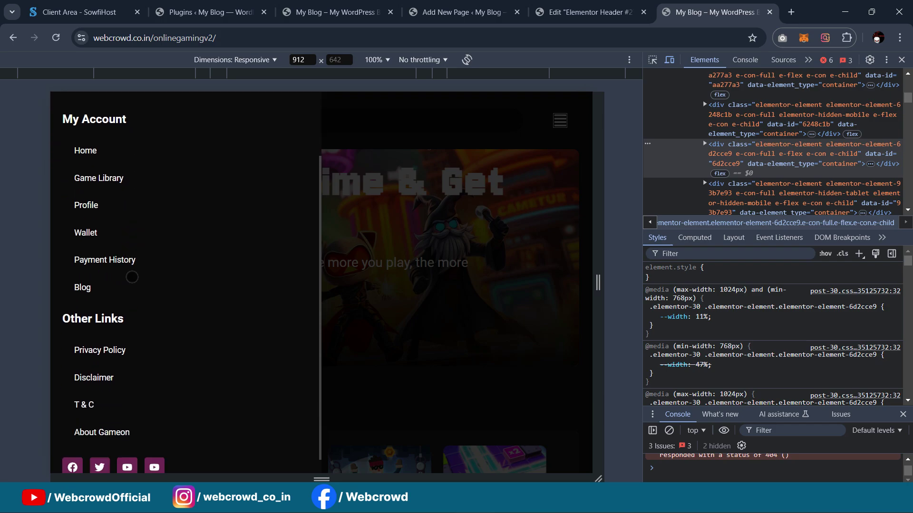
pyautogui.scroll(2, 98, 232)
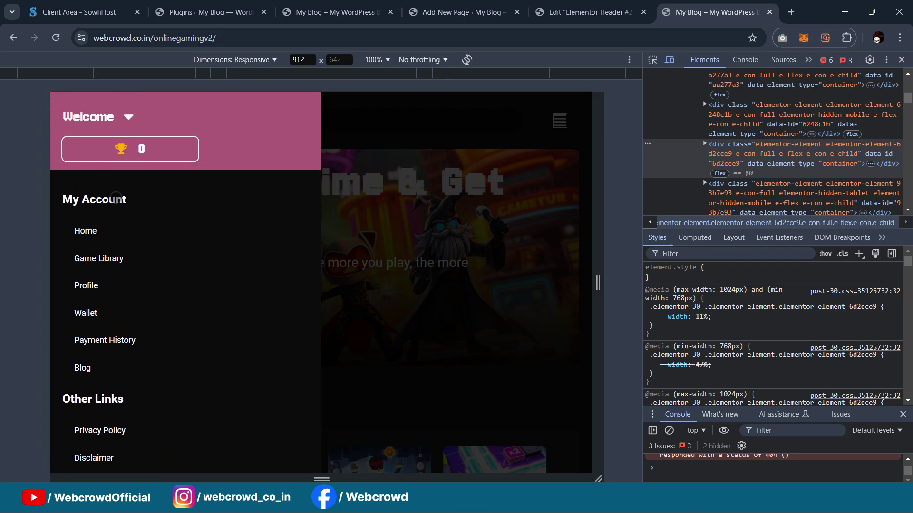
pyautogui.scroll(-2, 95, 285)
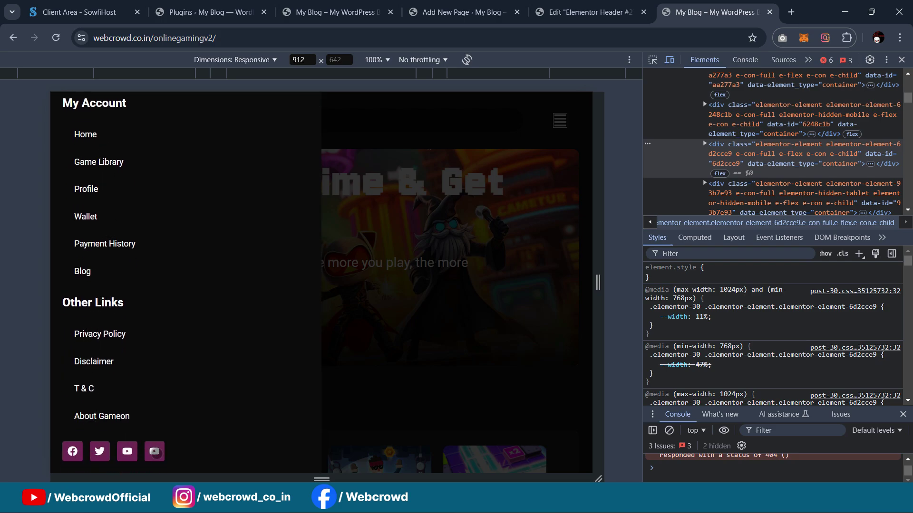
pyautogui.scroll(2, 276, 243)
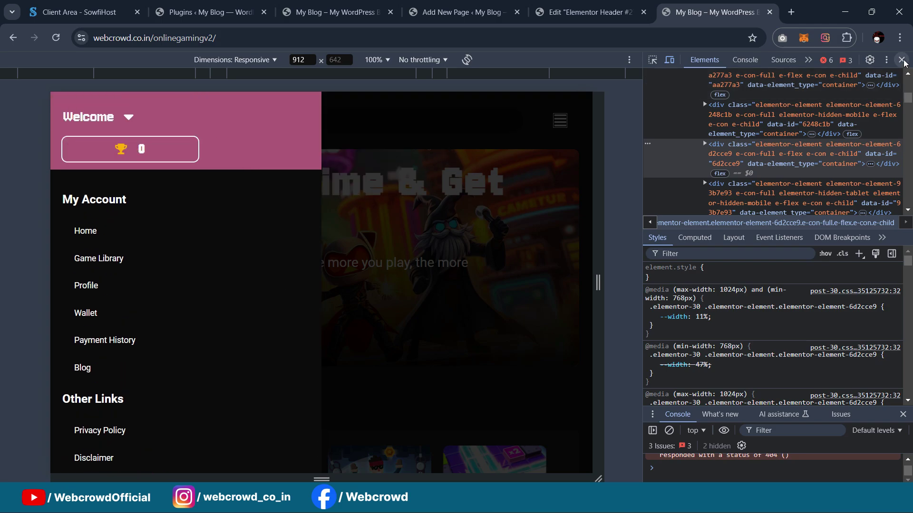
pyautogui.press('F12')
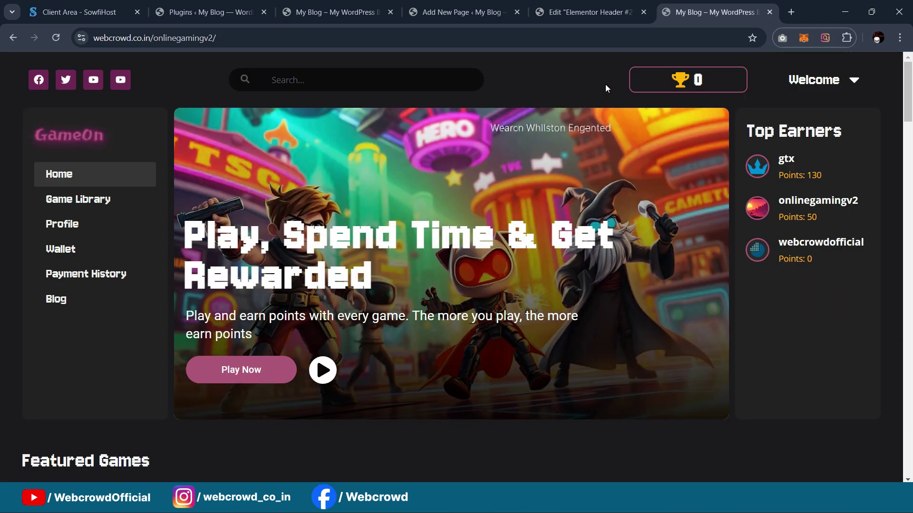
# Switch from the reference site to the WordPress dashboard and open the Elementor settings page
pyautogui.click(570, 5)
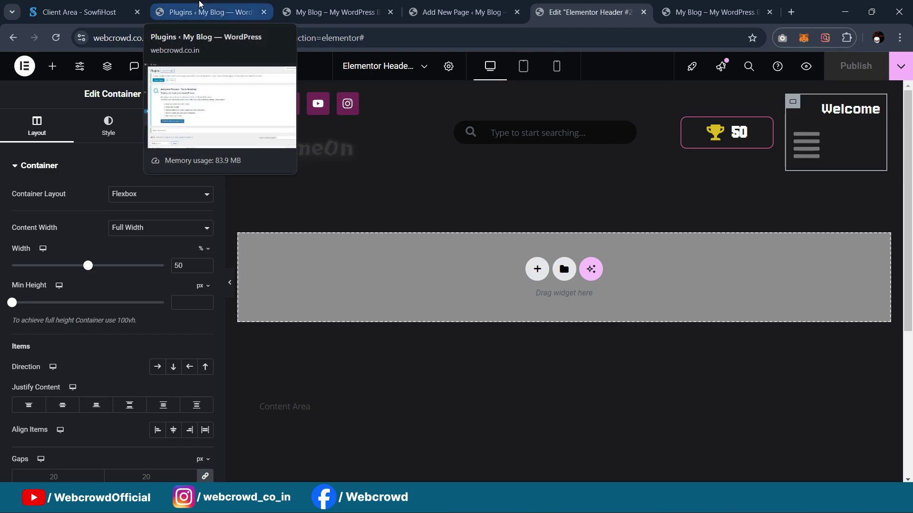
pyautogui.click(200, 3)
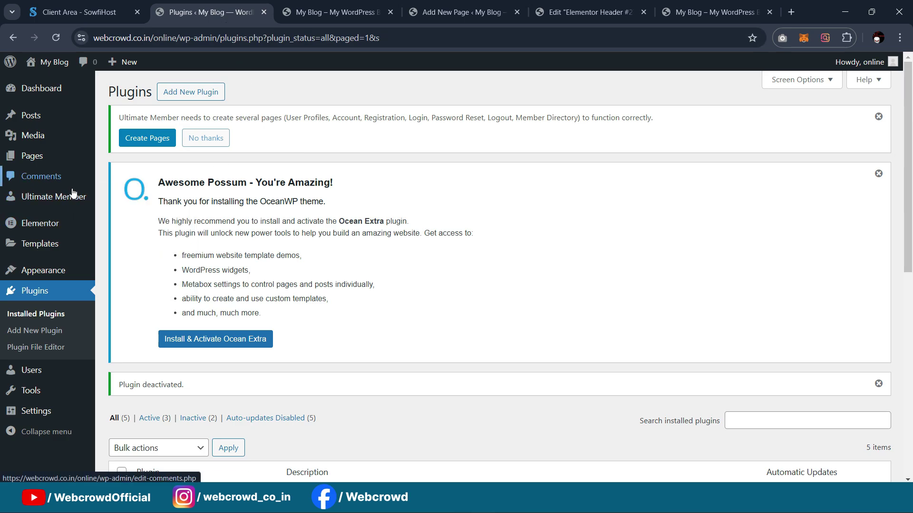
pyautogui.scroll(-1, 35, 205)
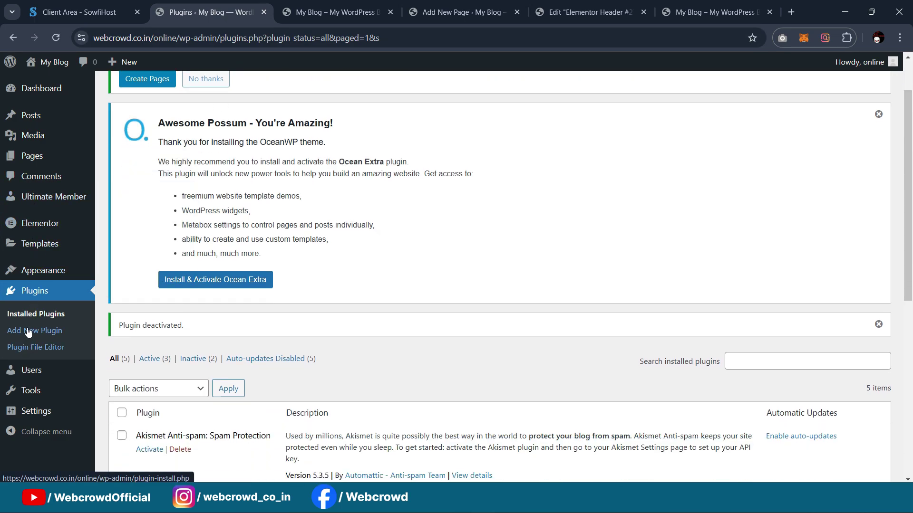
pyautogui.moveTo(40, 233)
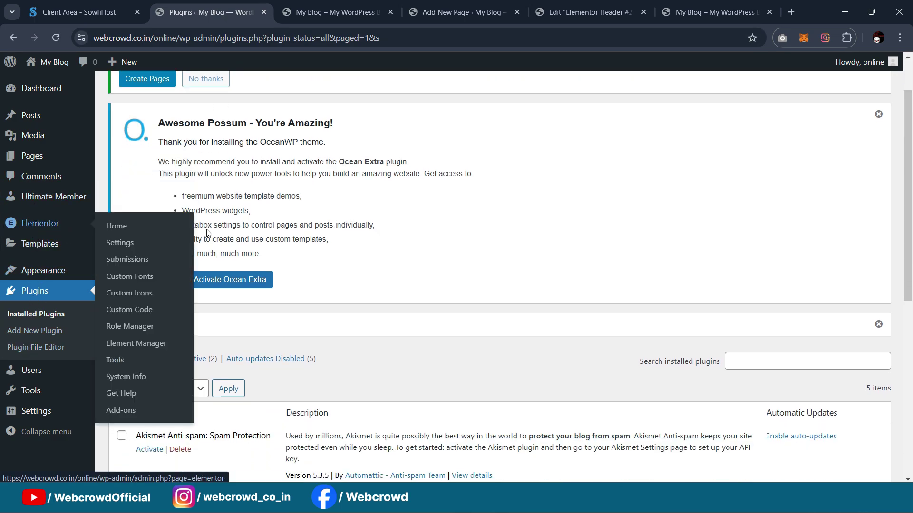
pyautogui.click(134, 243)
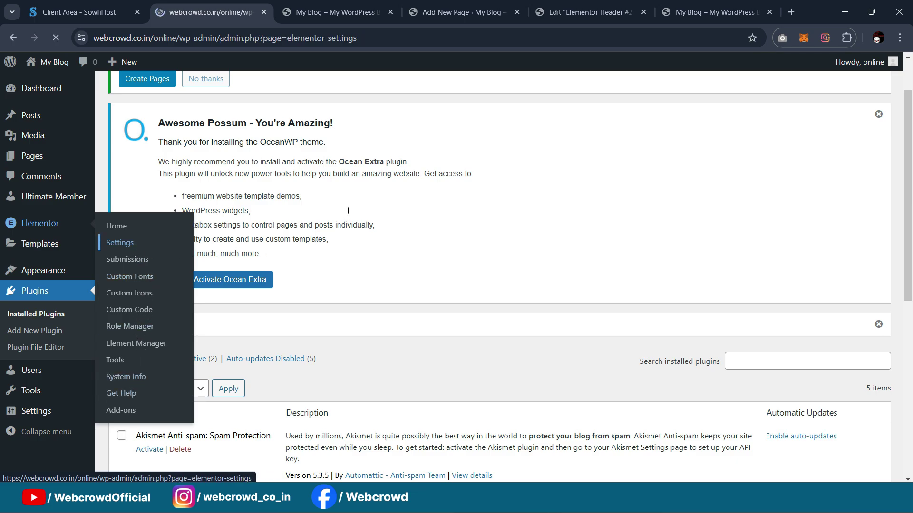
pyautogui.scroll(-5, 387, 212)
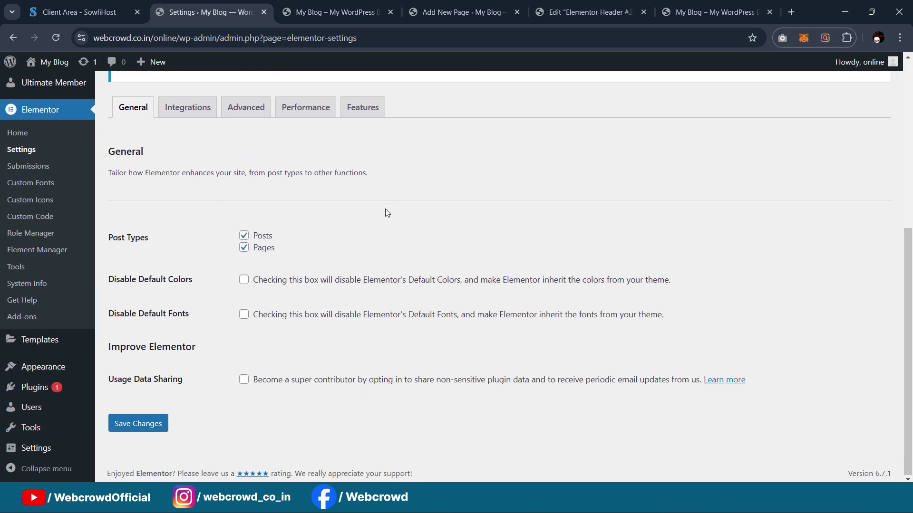
# Look through the Advanced and Integrations sections of the Elementor settings
pyautogui.scroll(3, 357, 212)
pyautogui.click(249, 227)
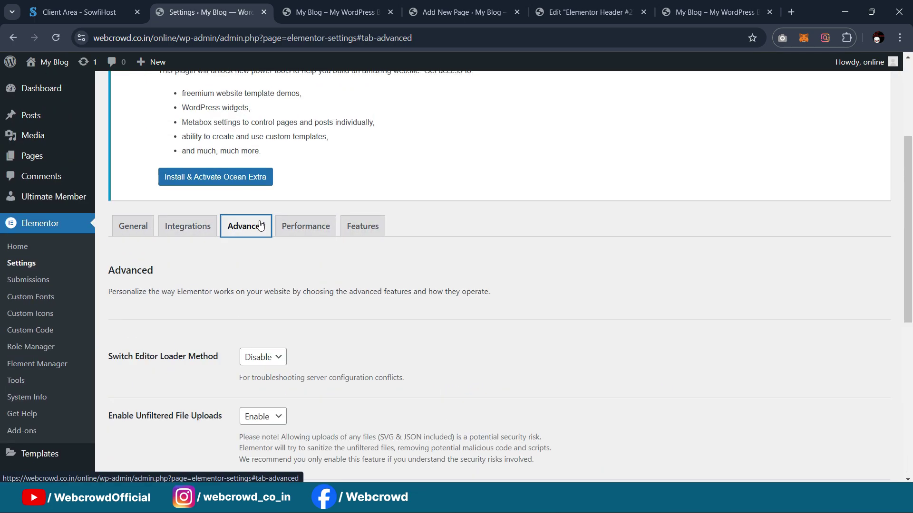
pyautogui.scroll(-5, 372, 213)
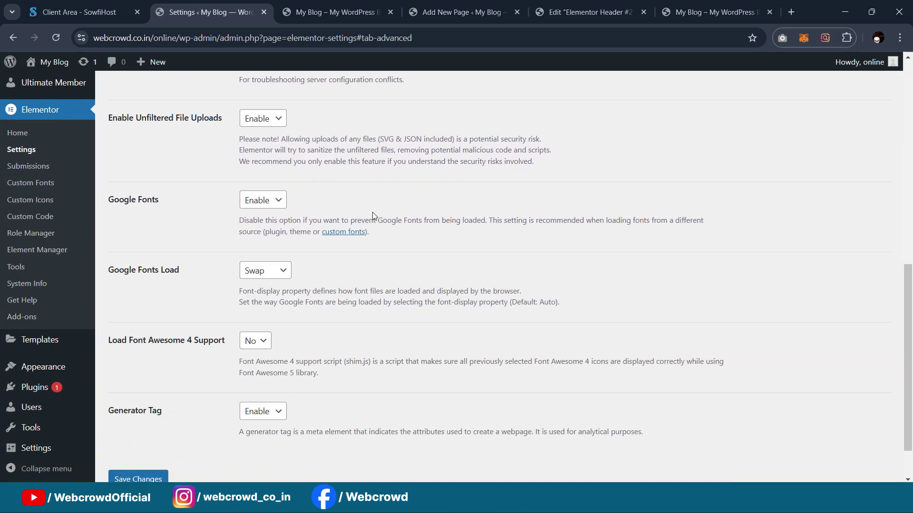
pyautogui.scroll(-1, 373, 217)
pyautogui.scroll(5, 314, 223)
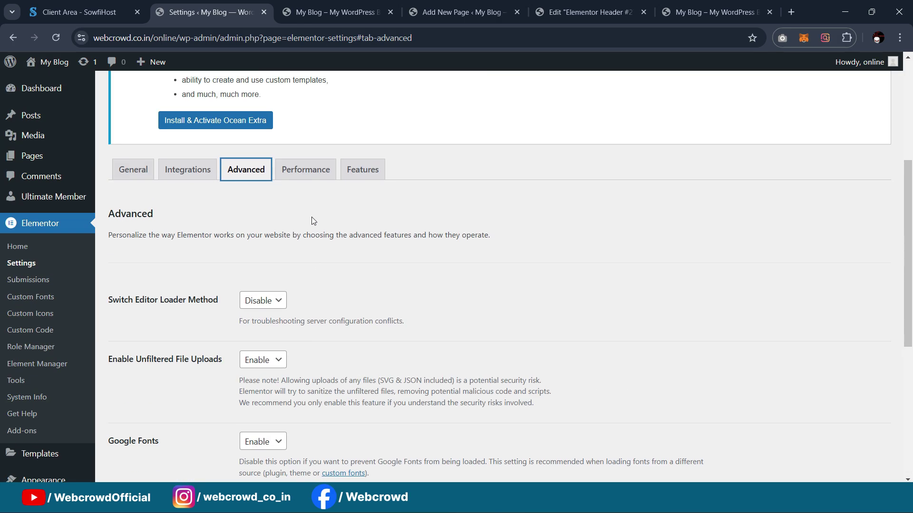
pyautogui.click(188, 170)
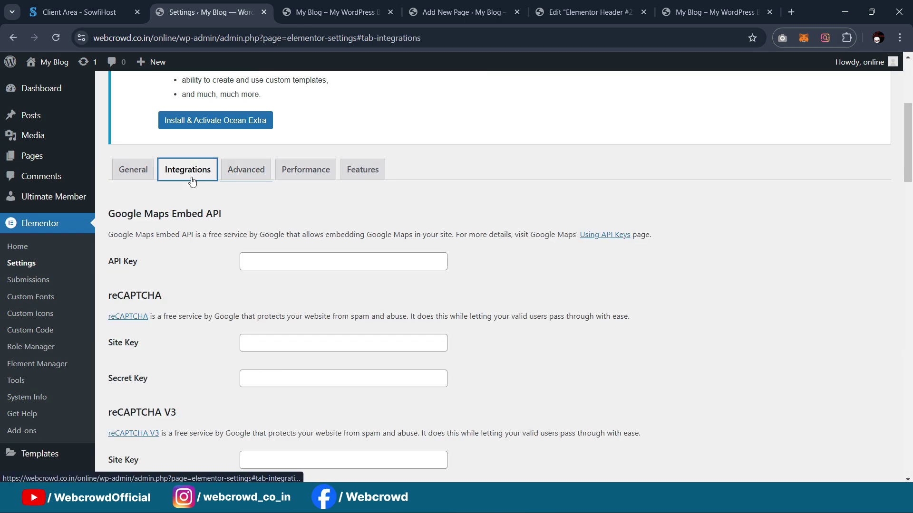
# Set the Nested Elements feature to Active in Elementor's Features settings and save the changes
pyautogui.click(354, 169)
pyautogui.scroll(-3, 354, 245)
pyautogui.scroll(-3, 289, 268)
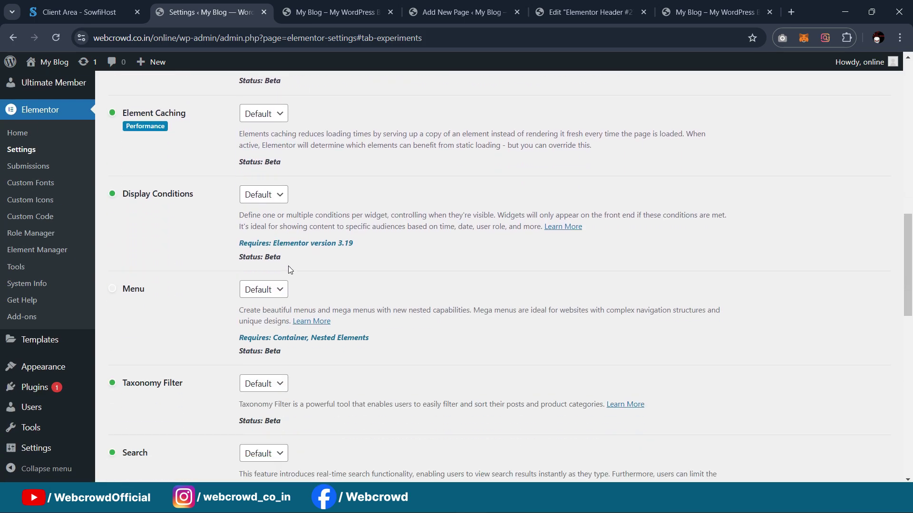
pyautogui.scroll(-4, 289, 267)
pyautogui.scroll(-5, 289, 267)
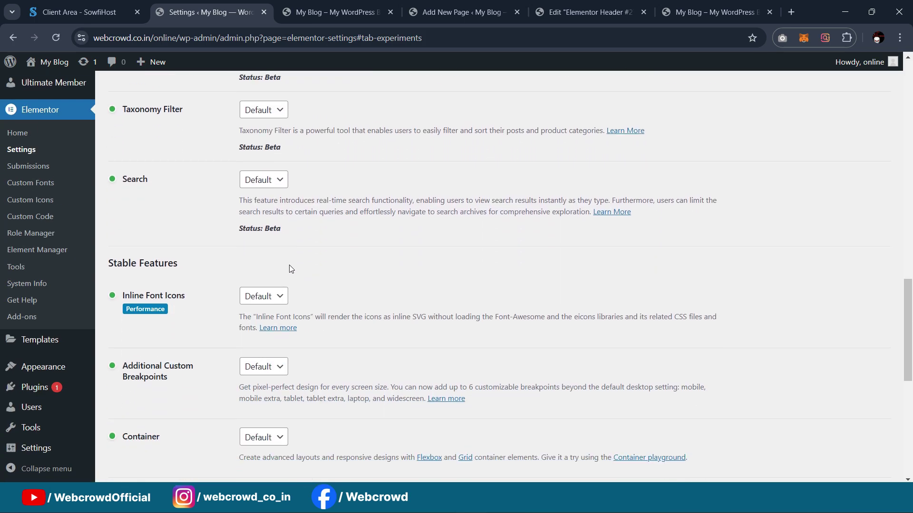
pyautogui.scroll(-2, 291, 270)
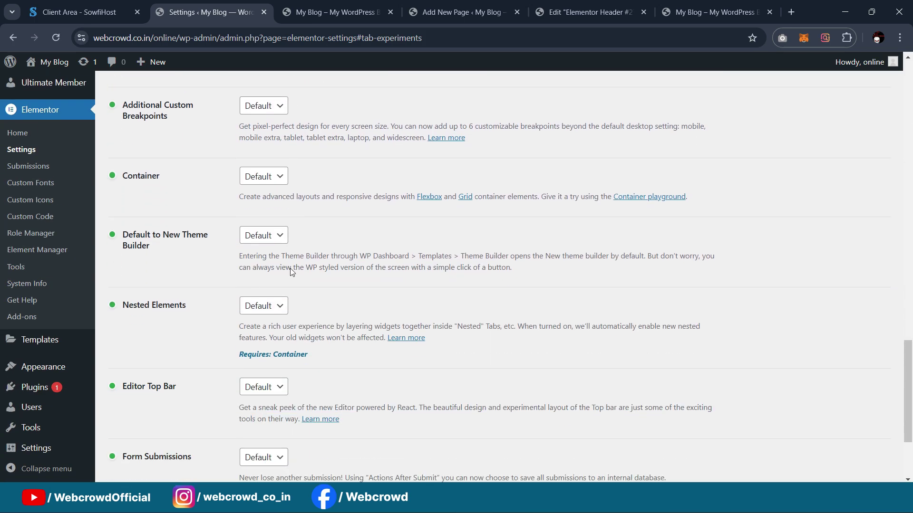
pyautogui.click(262, 310)
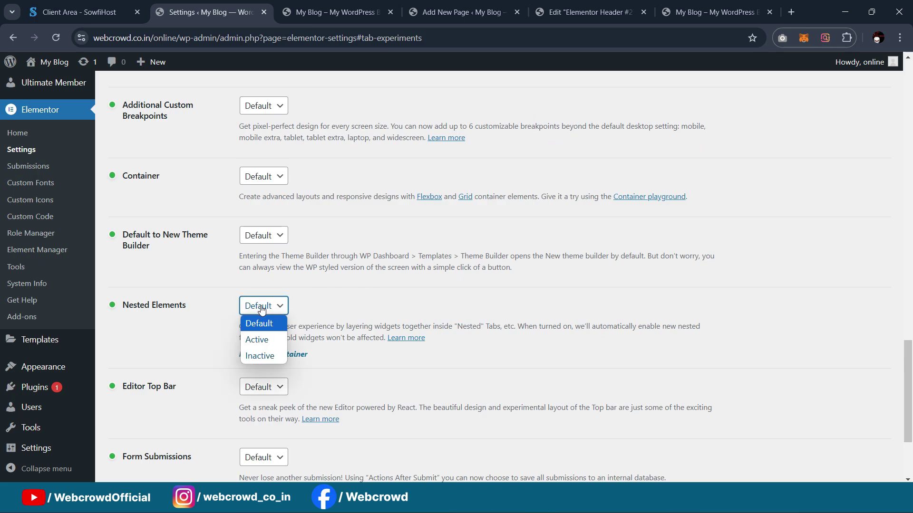
pyautogui.click(259, 340)
pyautogui.scroll(-2, 318, 288)
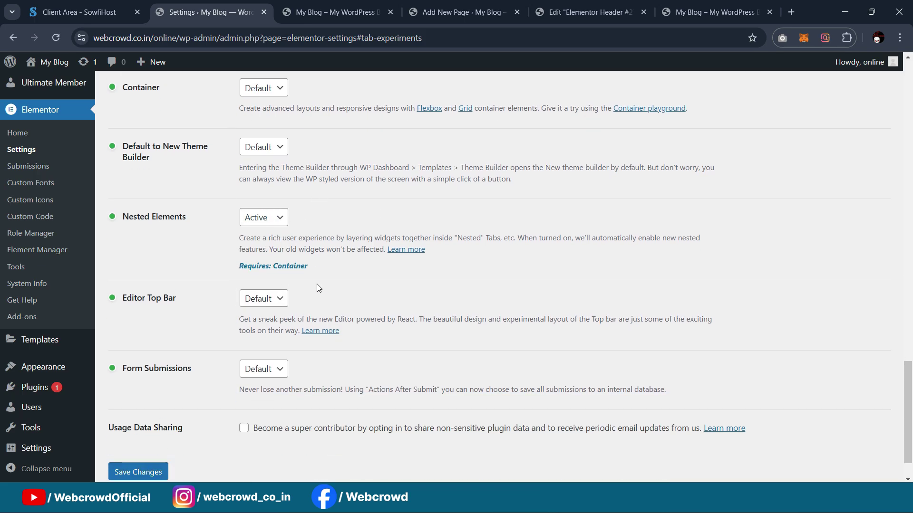
pyautogui.scroll(15, 316, 284)
pyautogui.scroll(-16, 313, 290)
pyautogui.click(139, 425)
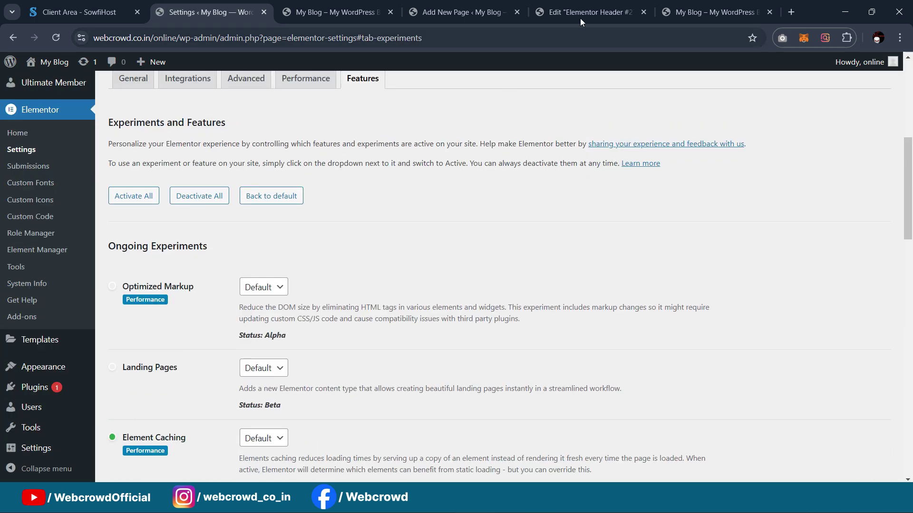
# Reload the header editor, search the widgets for "off" and add an Off-Canvas widget next to the GameOn logo
pyautogui.click(588, 12)
pyautogui.click(55, 37)
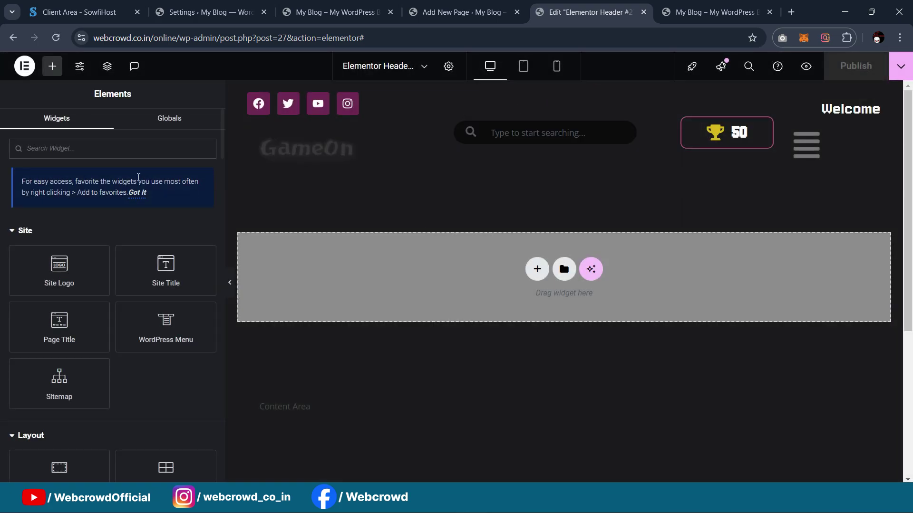
pyautogui.write('off')
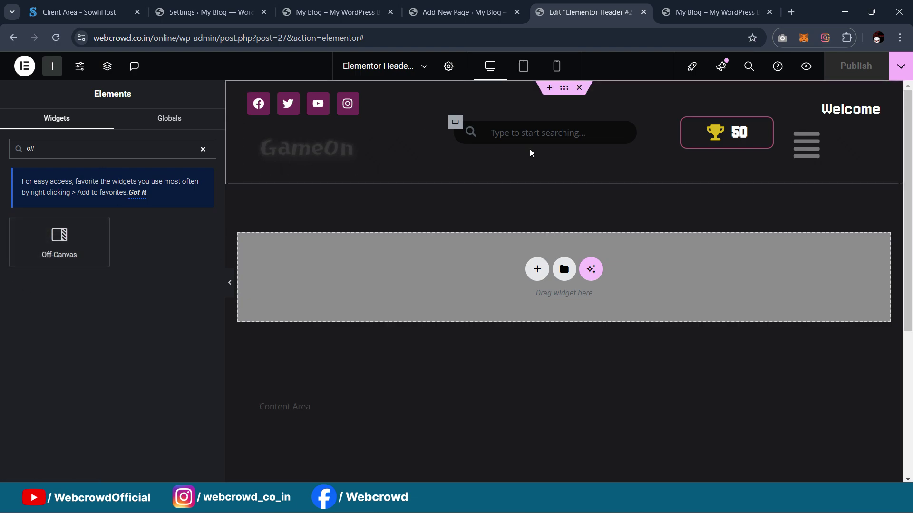
pyautogui.moveTo(67, 245); pyautogui.dragTo(326, 163)
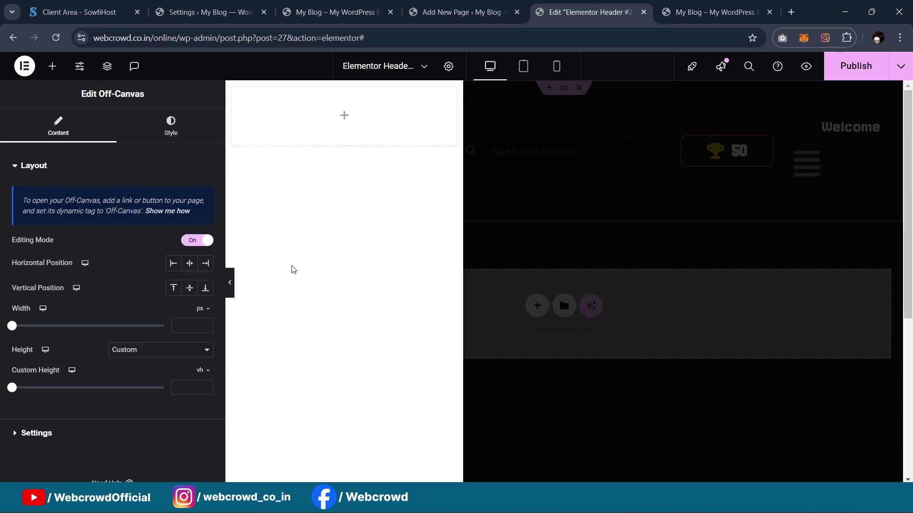
# In the tablet layout, set the minimum height of the off-canvas panel's container to 100 vh
pyautogui.click(525, 69)
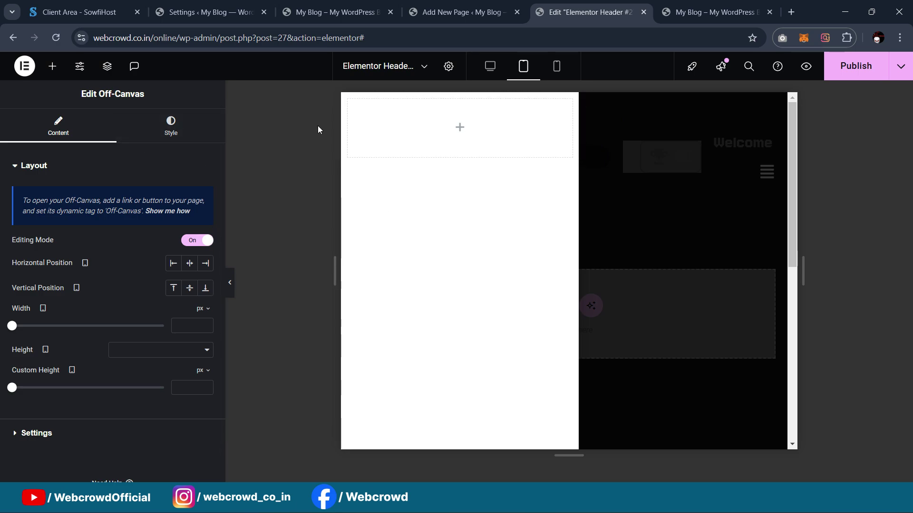
pyautogui.click(353, 105)
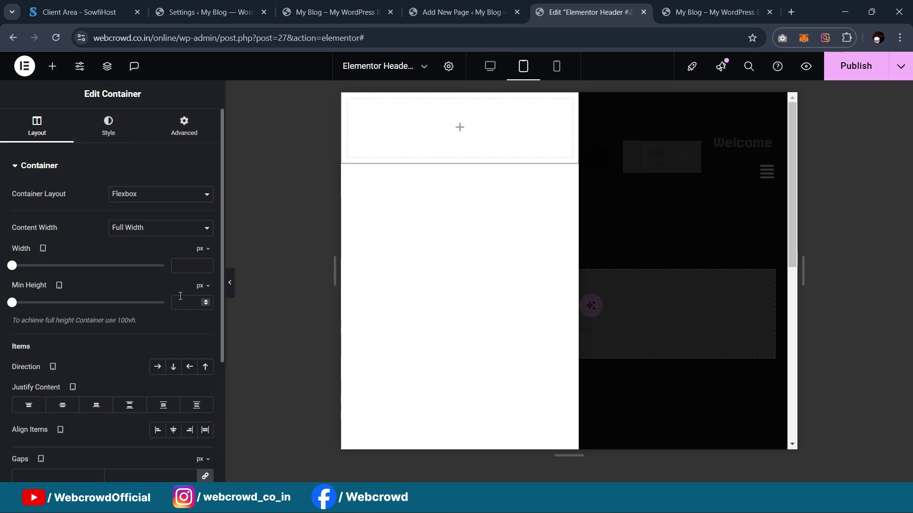
pyautogui.click(202, 285)
pyautogui.click(198, 341)
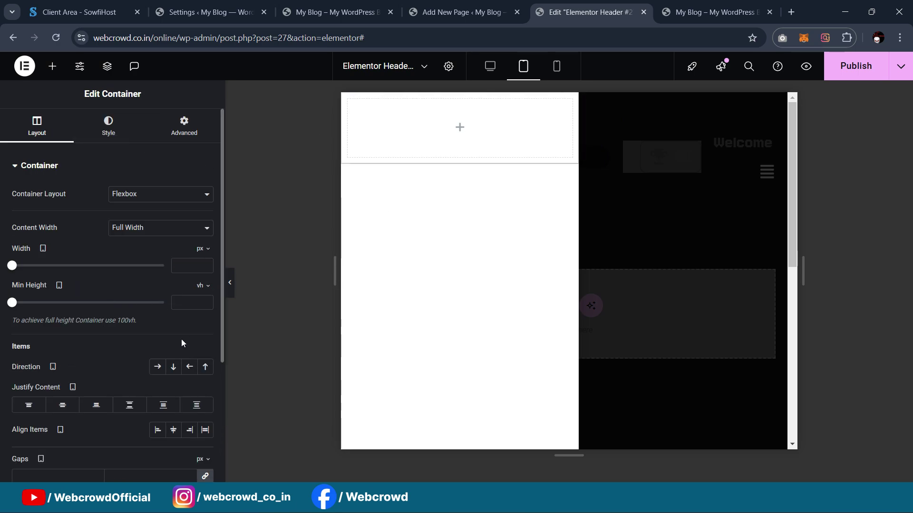
pyautogui.moveTo(12, 304); pyautogui.dragTo(159, 326)
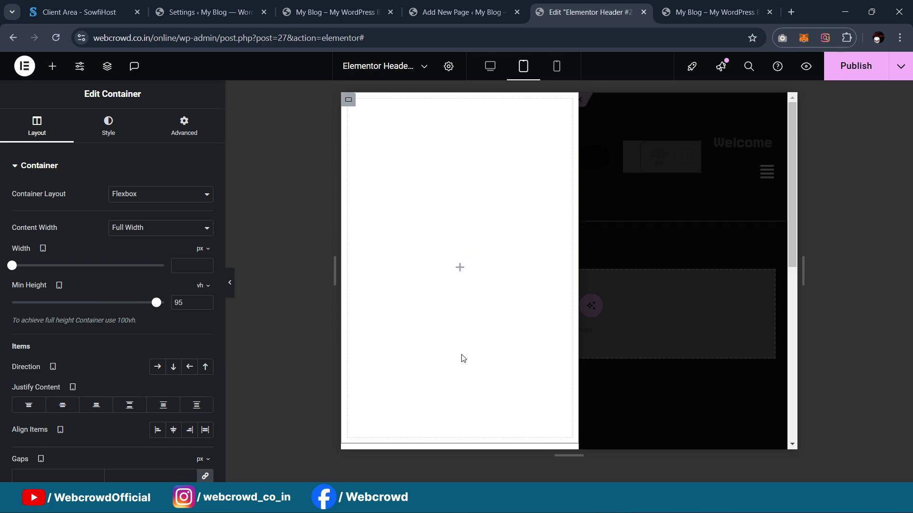
pyautogui.moveTo(156, 303); pyautogui.dragTo(164, 303)
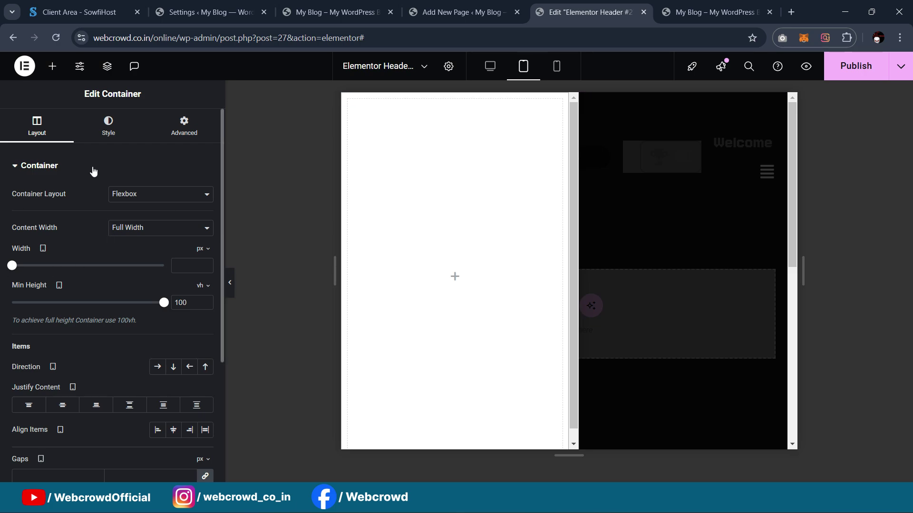
# Give the off-canvas container a classic background in the global BG Color and set its tablet padding to 0 px on all sides
pyautogui.click(108, 132)
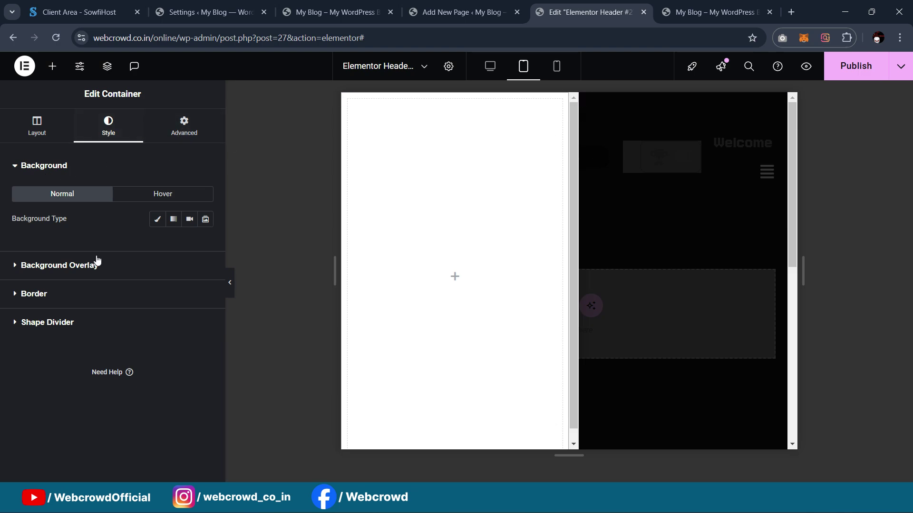
pyautogui.click(153, 223)
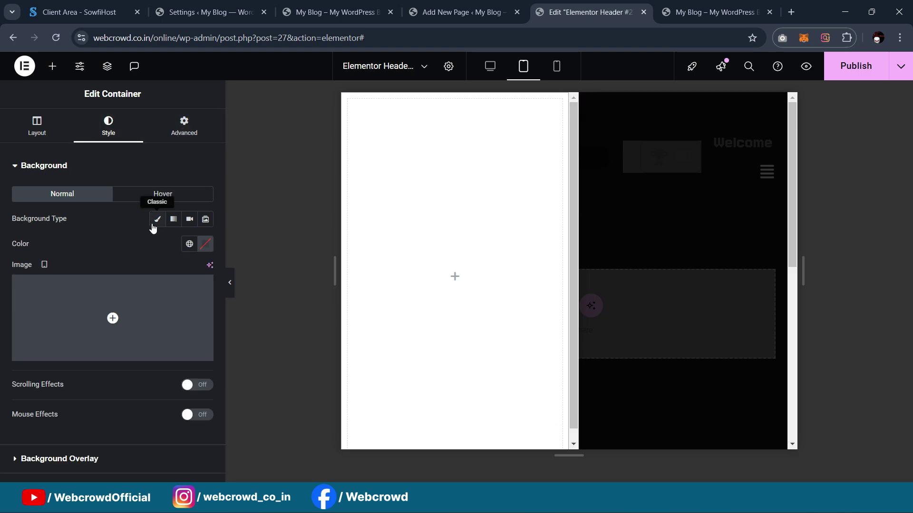
pyautogui.click(189, 244)
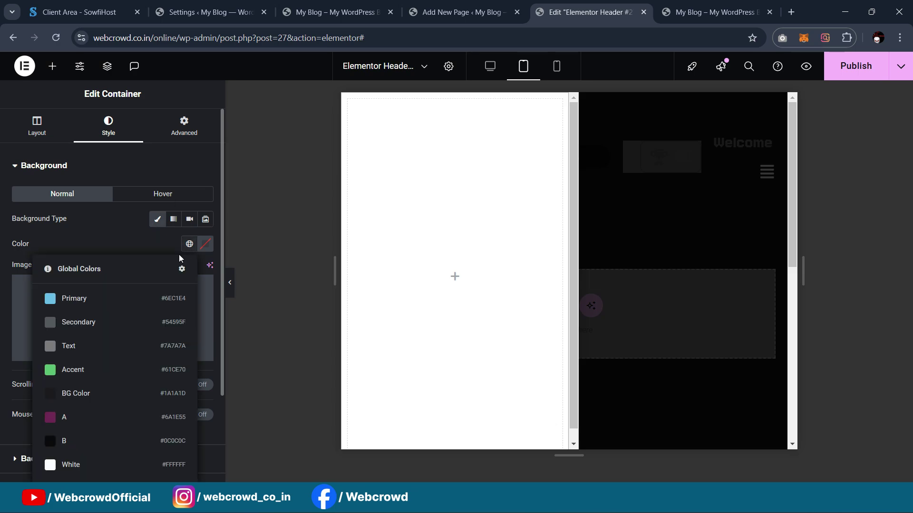
pyautogui.click(109, 393)
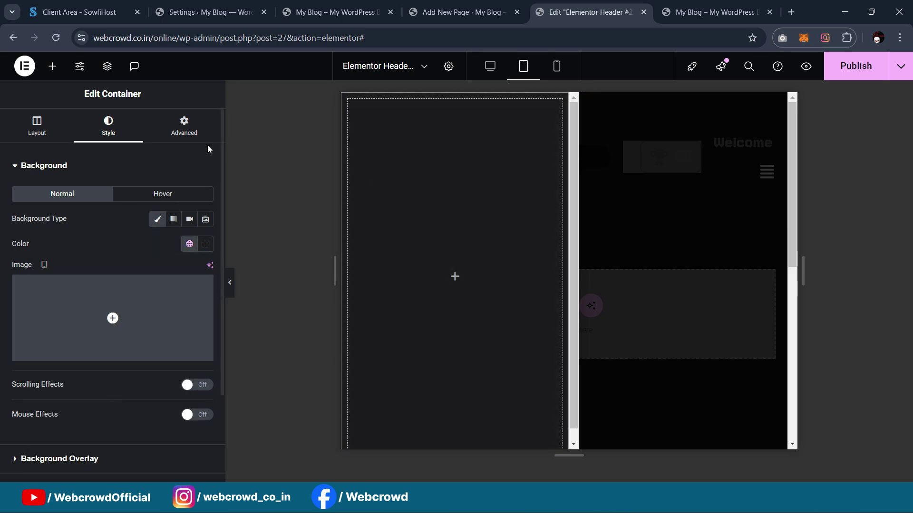
pyautogui.click(187, 133)
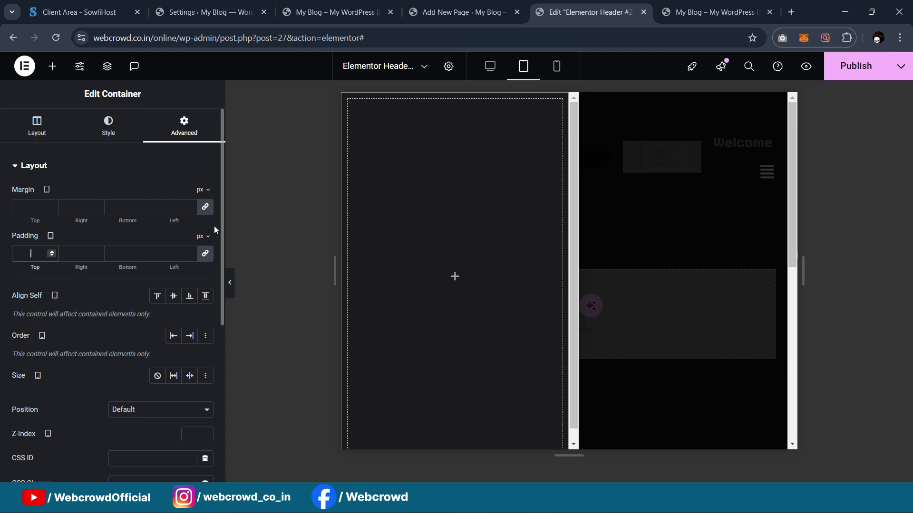
pyautogui.write('0')
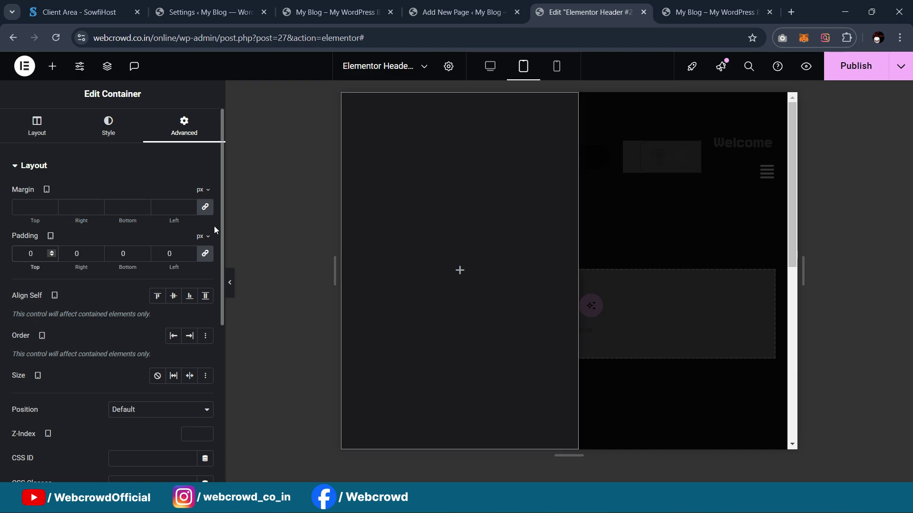
# Insert a new container inside the off-canvas panel and give it a classic background in the pink global color
pyautogui.click(59, 74)
pyautogui.moveTo(58, 416); pyautogui.dragTo(495, 143)
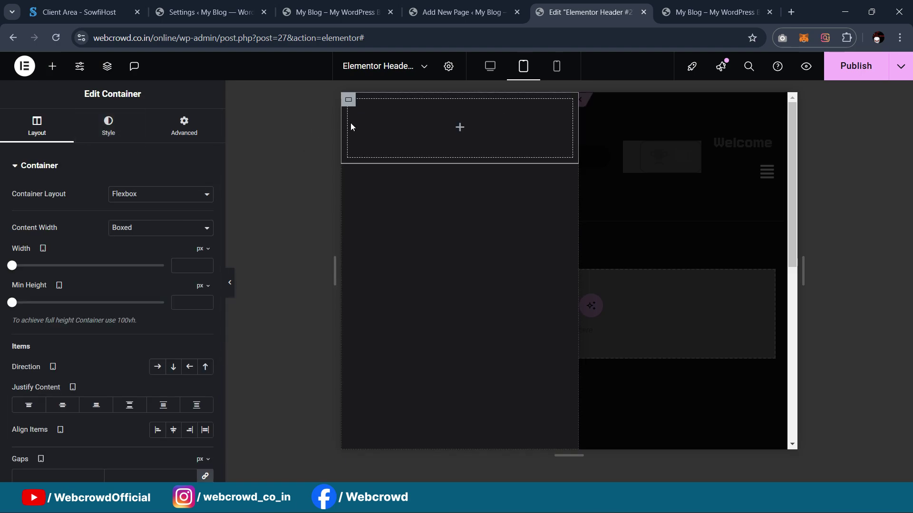
pyautogui.click(108, 133)
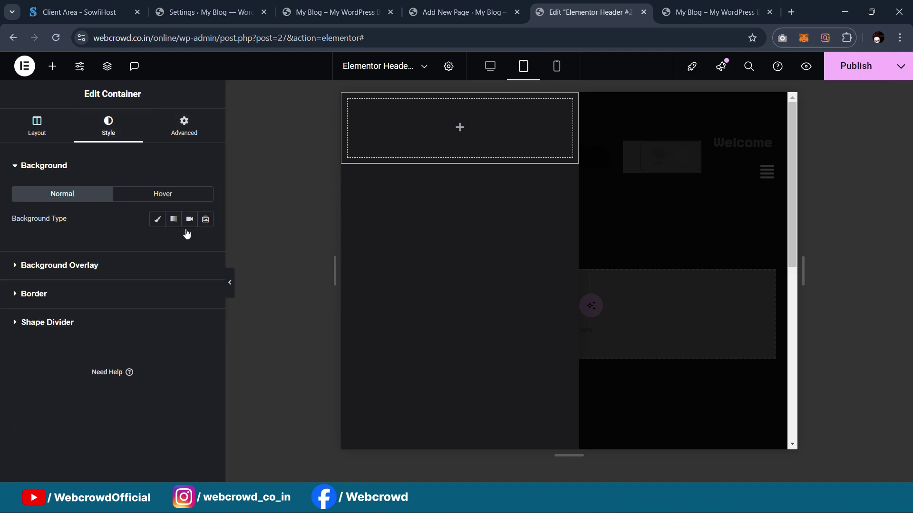
pyautogui.click(158, 221)
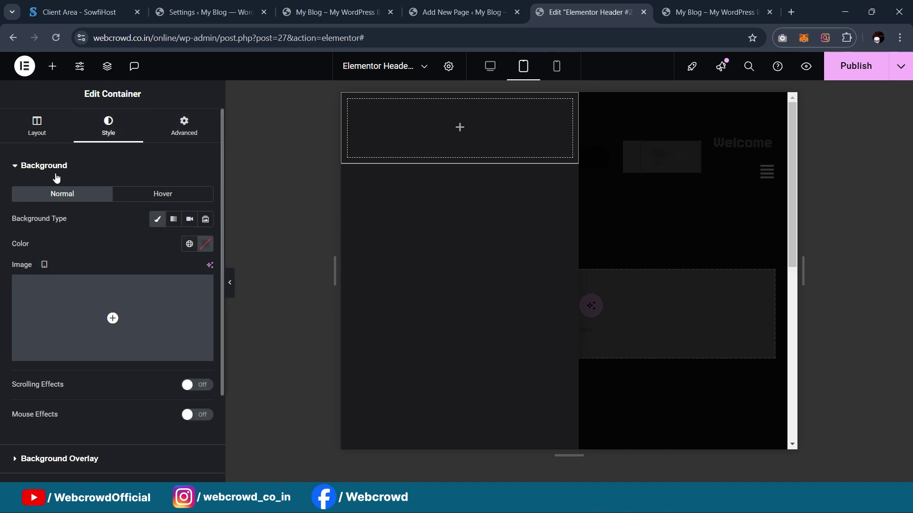
pyautogui.click(189, 244)
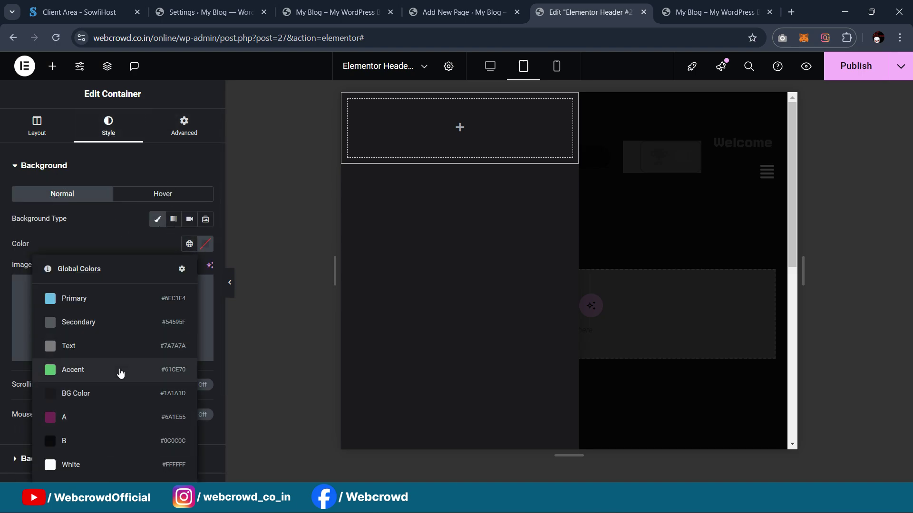
pyautogui.click(95, 417)
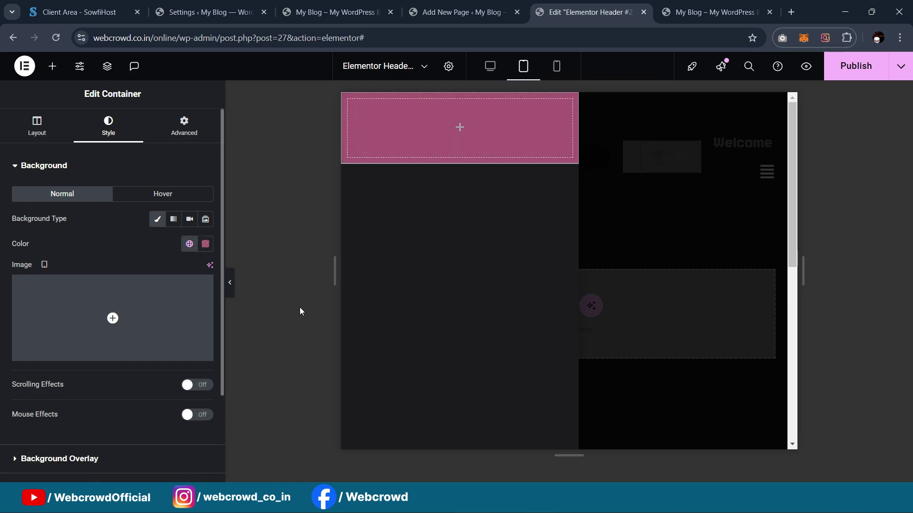
# Search the widgets for "head" and add a Heading inside the pink container of the off-canvas panel
pyautogui.click(52, 66)
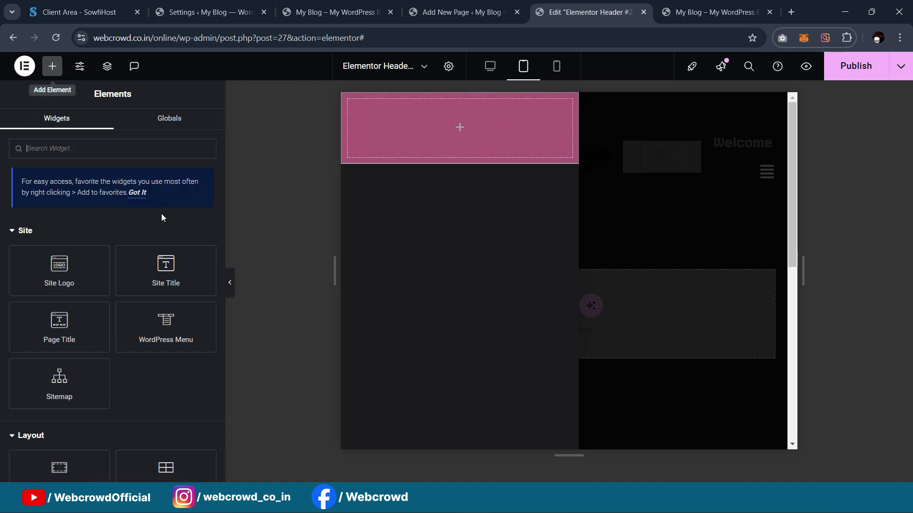
pyautogui.write('head')
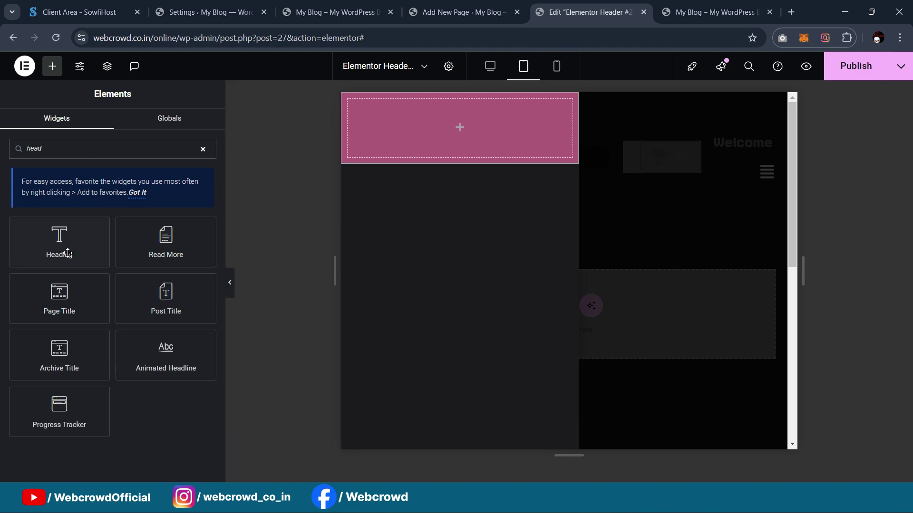
pyautogui.moveTo(67, 253); pyautogui.dragTo(481, 124)
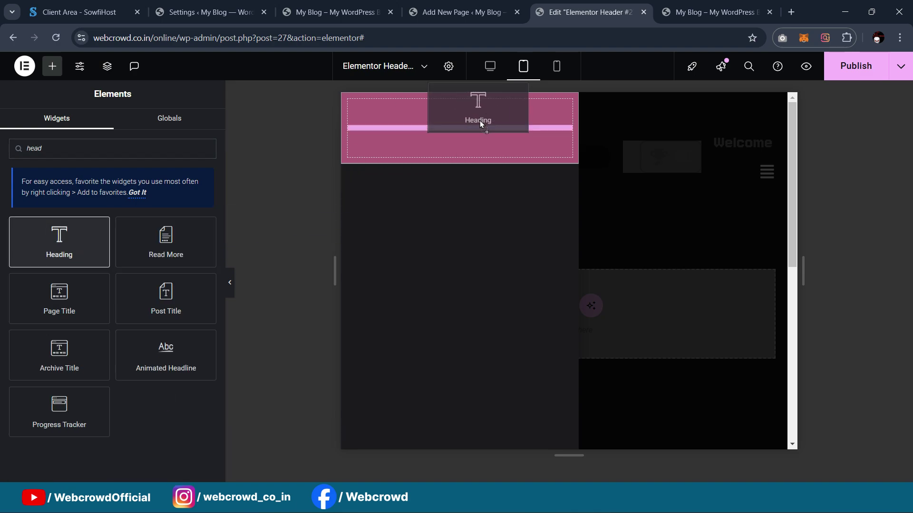
pyautogui.moveTo(480, 121); pyautogui.dragTo(480, 125)
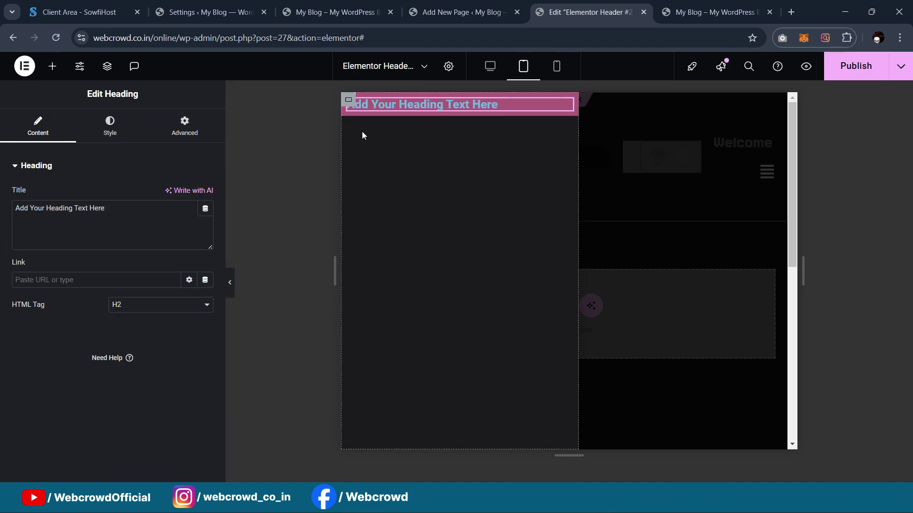
# Change the off-canvas heading's title to "Welcome" and its HTML tag to H1
pyautogui.moveTo(204, 209); pyautogui.dragTo(1, 204)
pyautogui.write('Welcome')
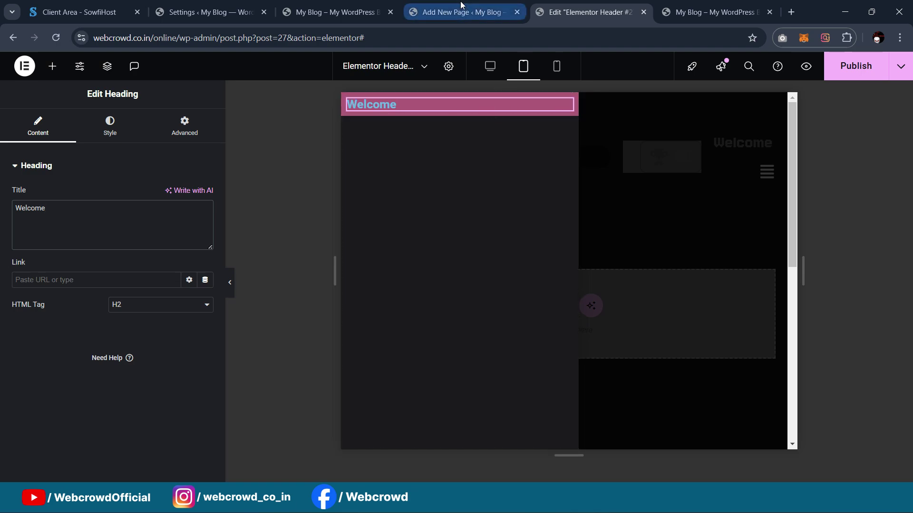
pyautogui.click(391, 104)
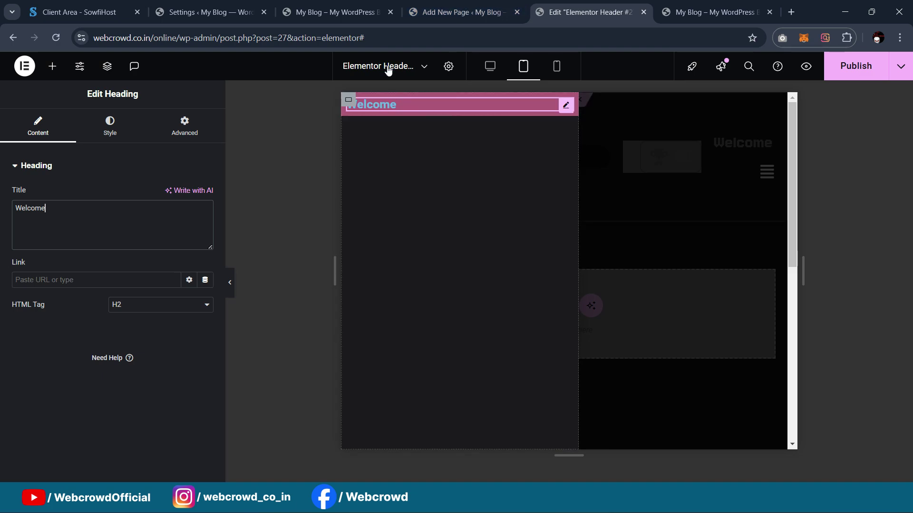
pyautogui.click(135, 304)
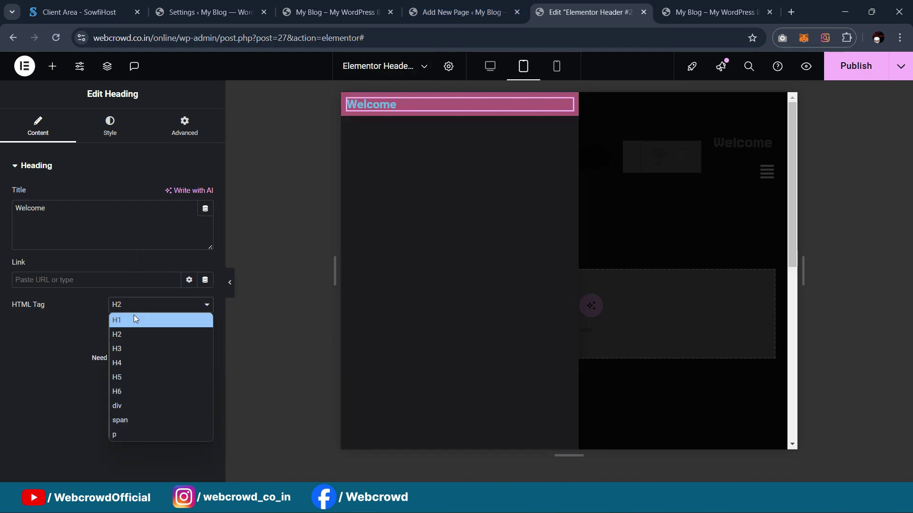
pyautogui.click(134, 314)
# Set the Welcome heading's font family to Jersey 10 and its weight to 500 (Medium)
pyautogui.click(112, 128)
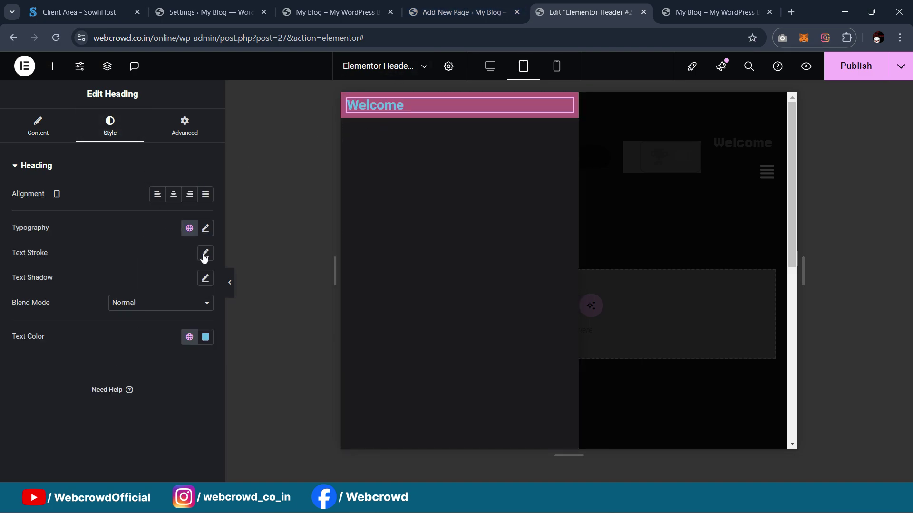
pyautogui.click(206, 228)
pyautogui.click(144, 284)
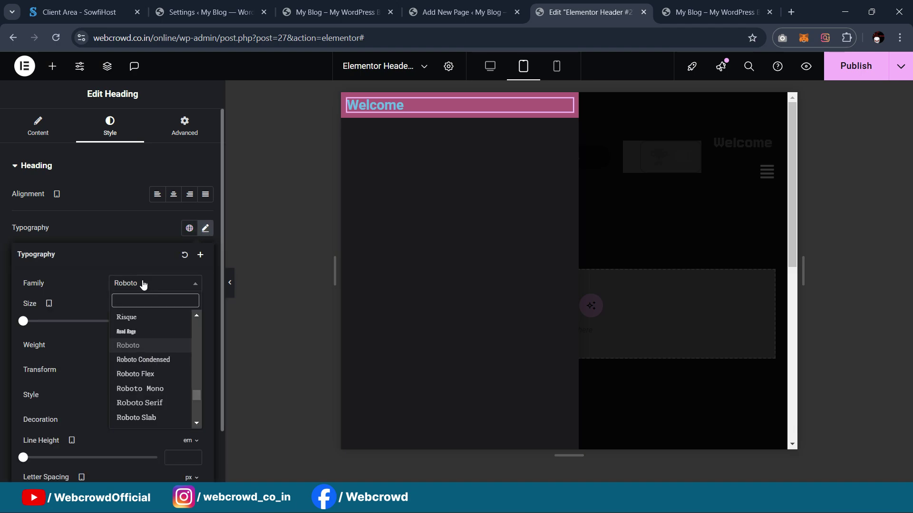
pyautogui.write('jer')
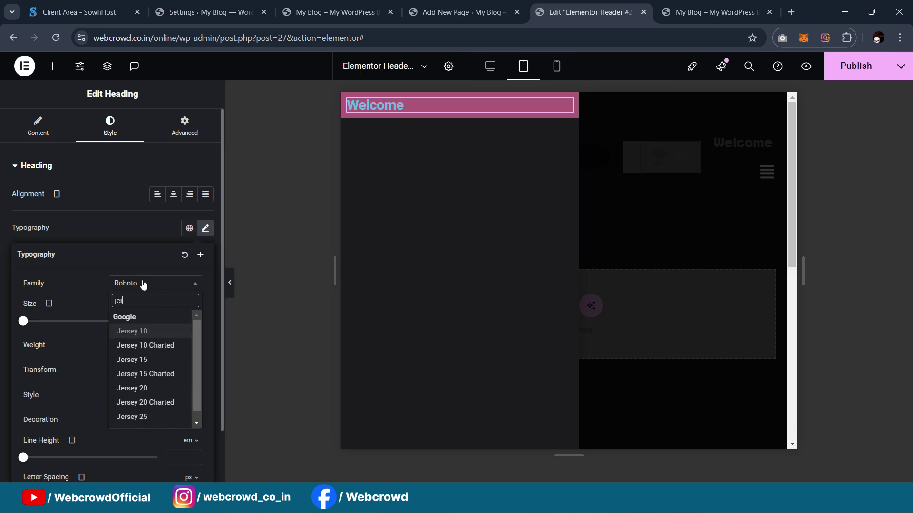
pyautogui.click(158, 328)
pyautogui.scroll(-1, 147, 224)
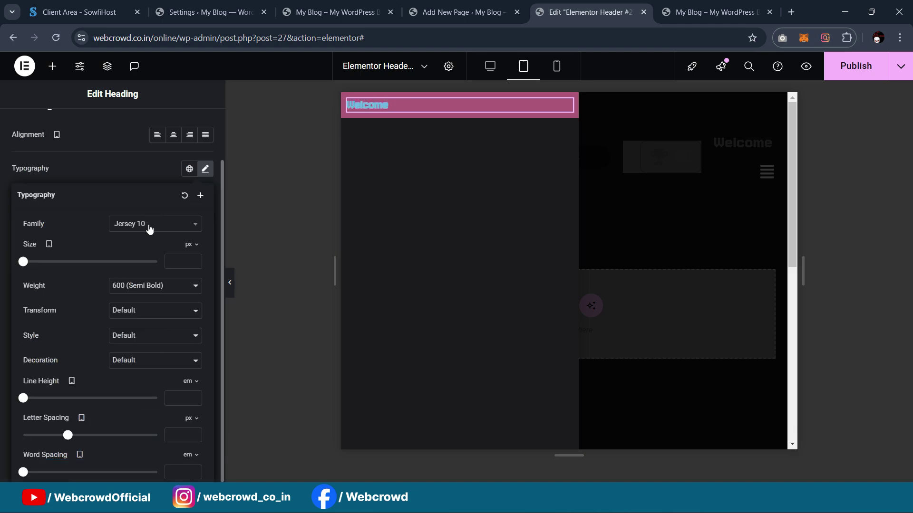
pyautogui.click(157, 286)
pyautogui.click(135, 362)
# Set the Welcome heading's tablet font size to 3.5 rem
pyautogui.click(190, 244)
pyautogui.click(189, 280)
pyautogui.write('1')
pyautogui.press('BackSpace')
pyautogui.write('2')
pyautogui.press('BackSpace')
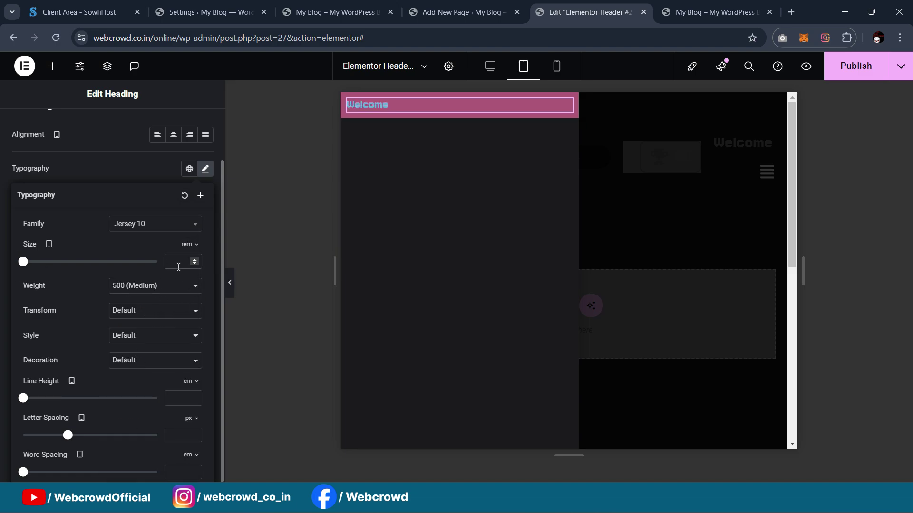
pyautogui.write('3.5')
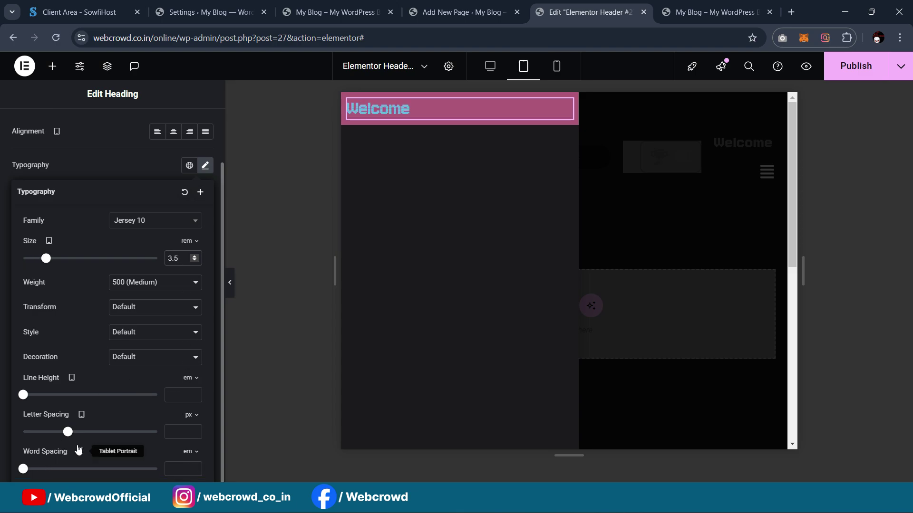
# Give the Welcome heading 0.2 em word spacing, 1.8 px letter spacing and a 600 (Semi Bold) weight
pyautogui.click(25, 472)
pyautogui.moveTo(25, 472)
pyautogui.mouseDown()
pyautogui.moveTo(55, 476)
pyautogui.moveTo(30, 476)
pyautogui.mouseUp()
pyautogui.moveTo(70, 434); pyautogui.dragTo(86, 436)
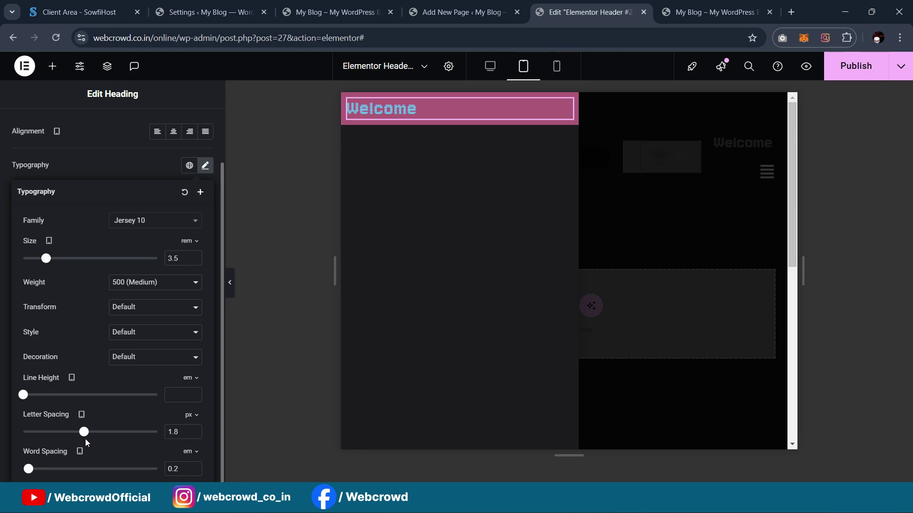
pyautogui.click(159, 282)
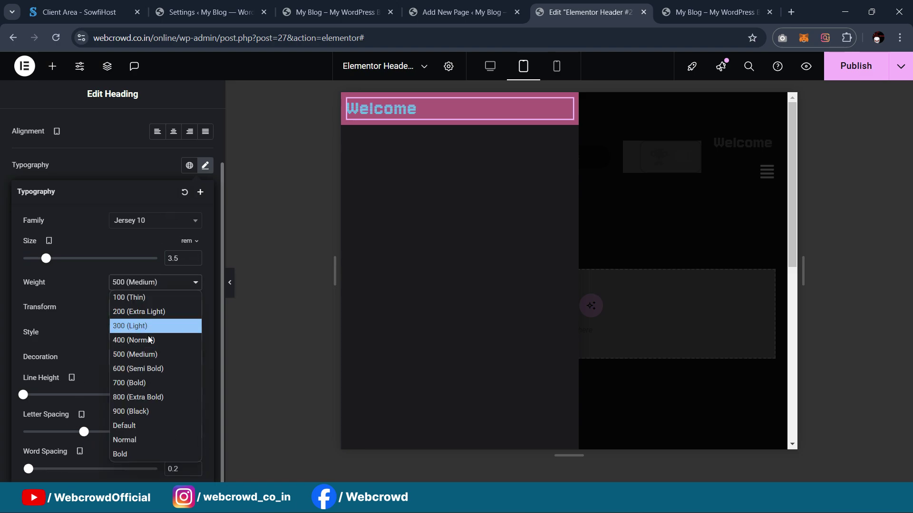
pyautogui.click(148, 367)
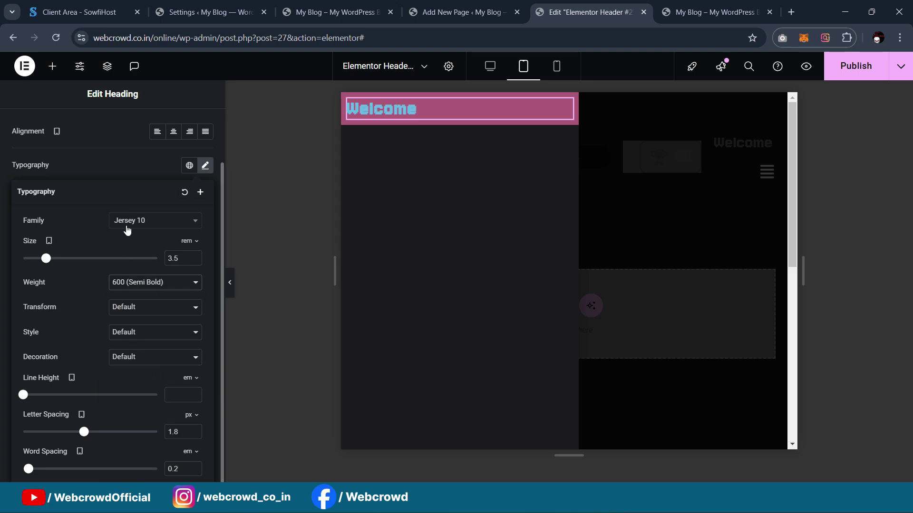
# Set the Welcome heading's text color to the global White
pyautogui.click(134, 172)
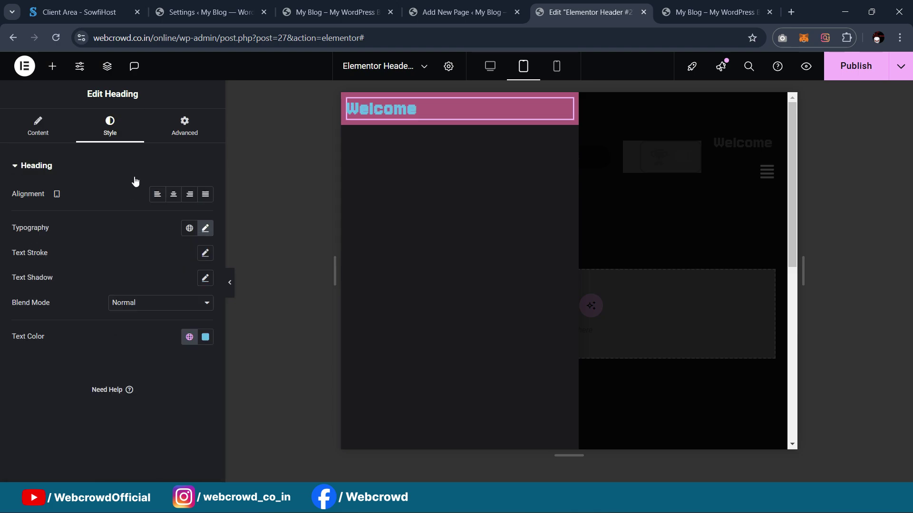
pyautogui.click(189, 337)
pyautogui.click(126, 288)
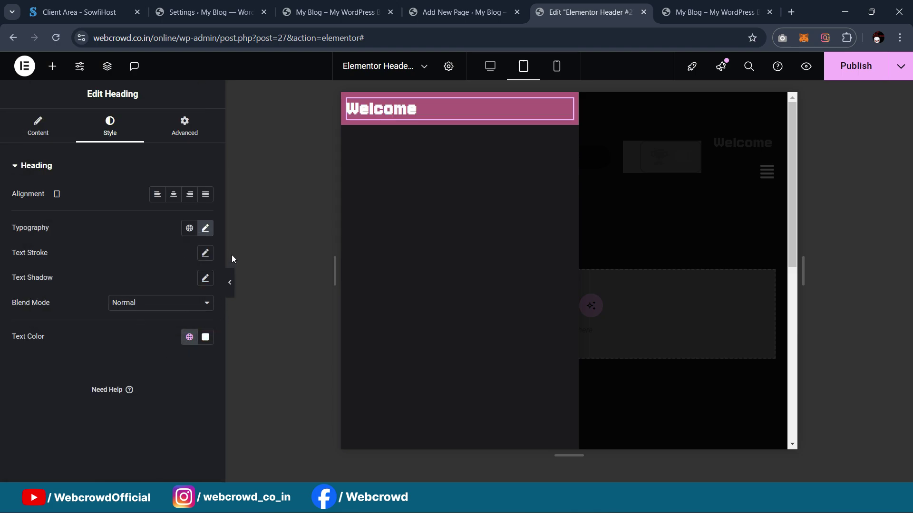
# Set the pink container's tablet padding to 30 px on all sides and publish the header
pyautogui.click(349, 101)
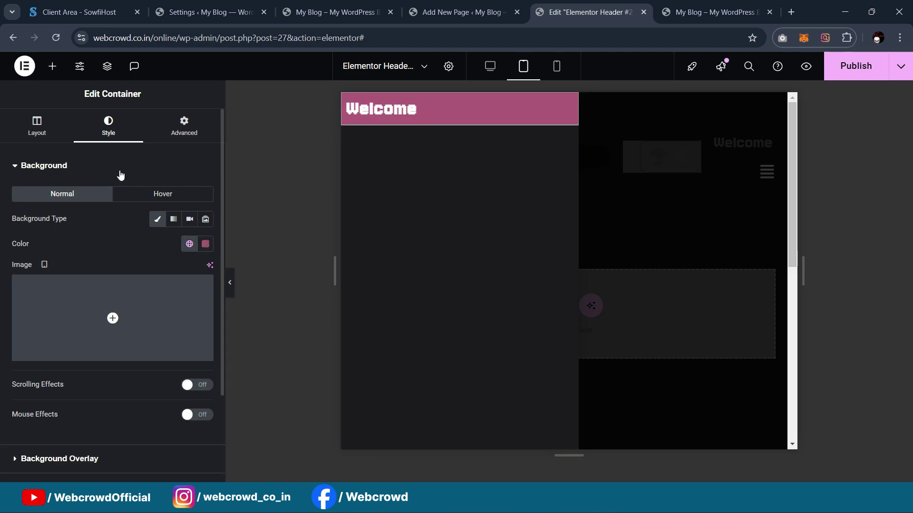
pyautogui.click(185, 129)
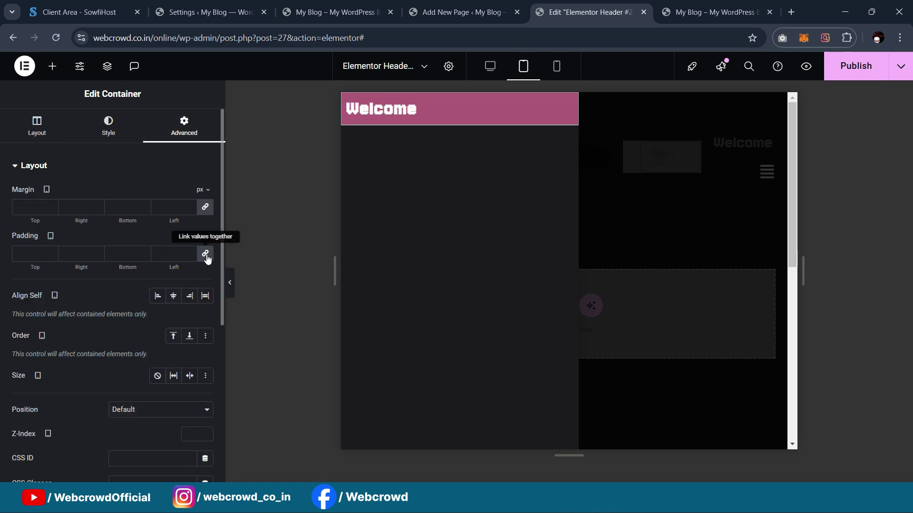
pyautogui.click(30, 256)
pyautogui.write('30')
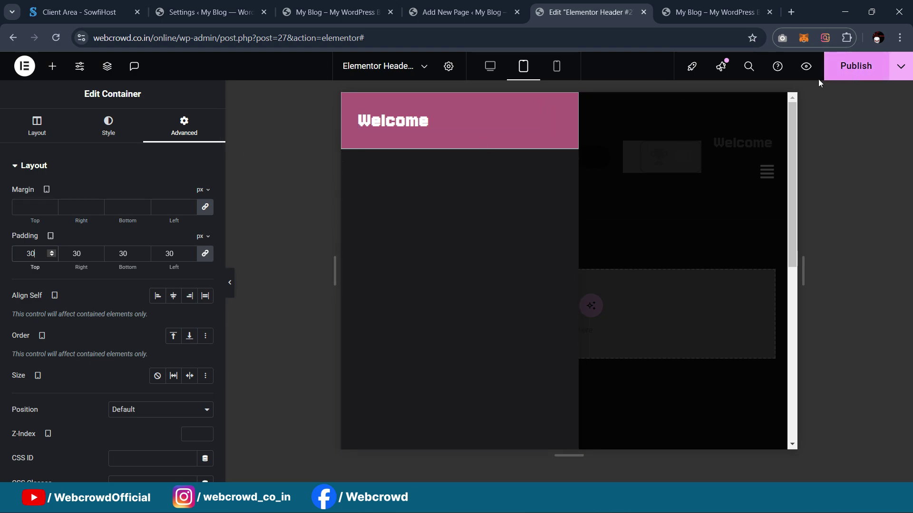
pyautogui.click(850, 66)
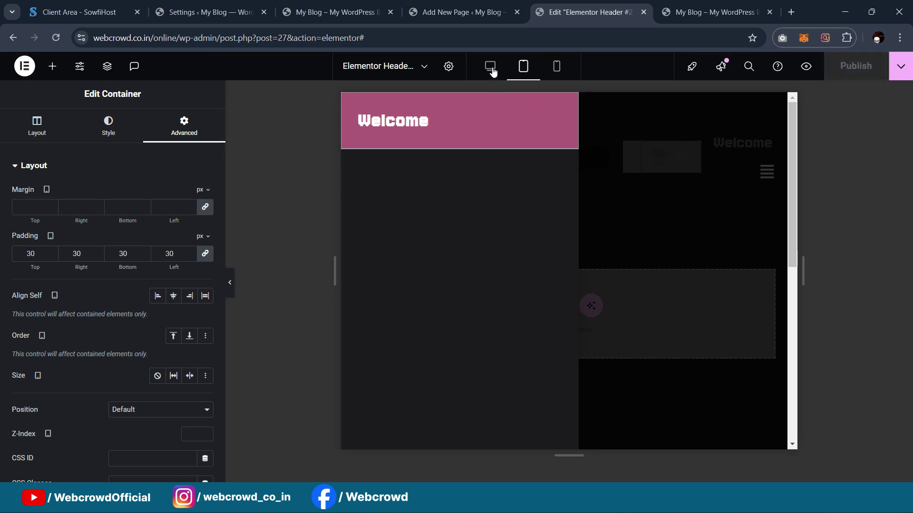
# In the desktop layout, turn off the Off-Canvas editing mode and copy the header's trophy counter container
pyautogui.click(492, 69)
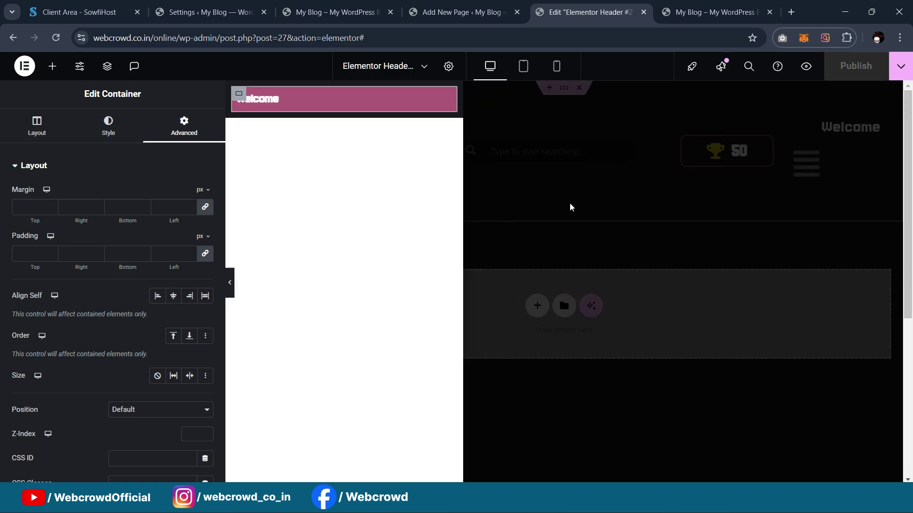
pyautogui.click(571, 207)
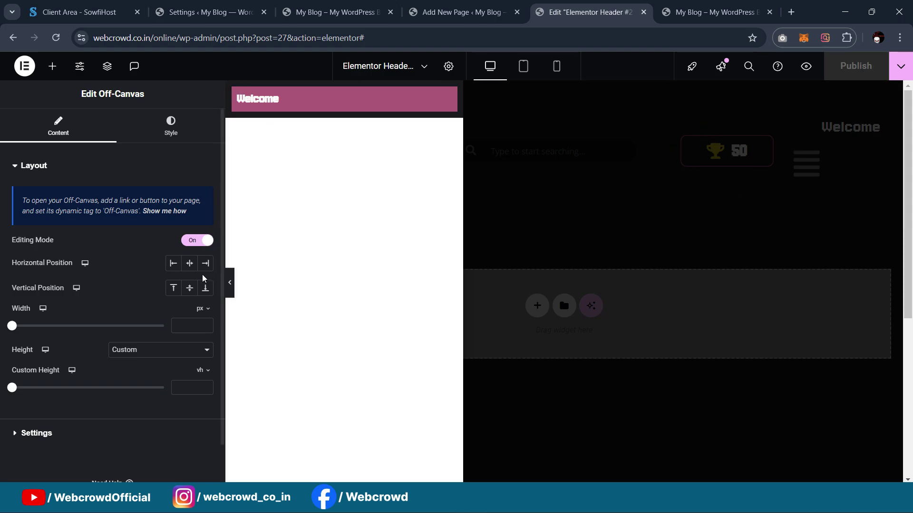
pyautogui.click(197, 240)
pyautogui.click(689, 143)
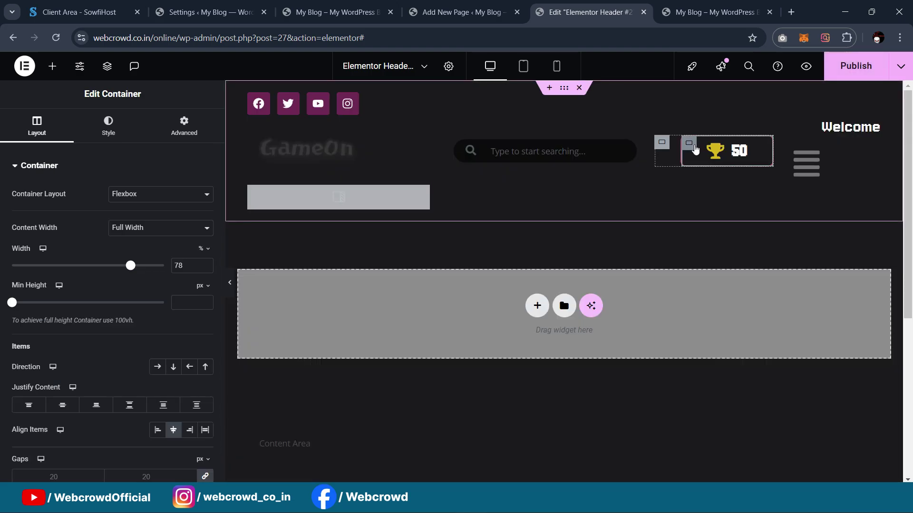
pyautogui.rightClick(694, 145)
pyautogui.click(722, 232)
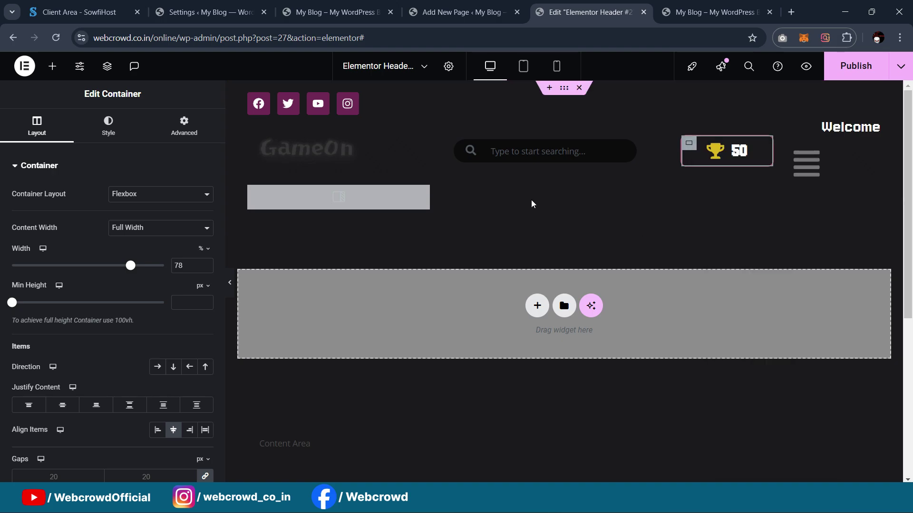
# Turn the Off-Canvas editing mode back on and paste the trophy counter into the pink container in the tablet layout
pyautogui.click(295, 198)
pyautogui.click(202, 240)
pyautogui.click(521, 69)
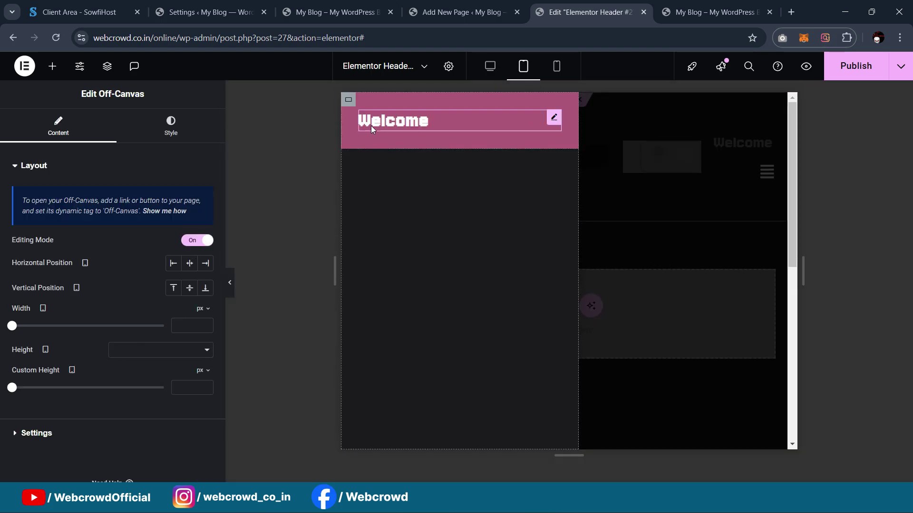
pyautogui.rightClick(352, 102)
pyautogui.click(381, 208)
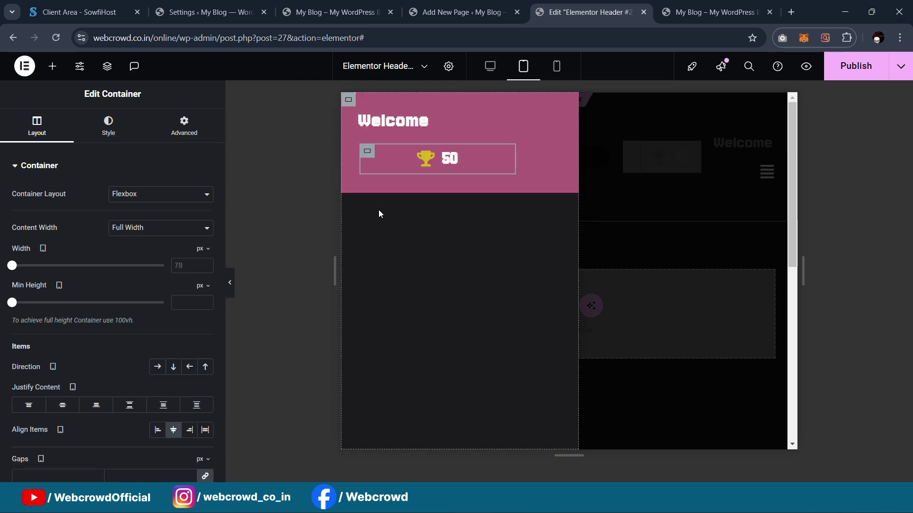
pyautogui.click(230, 281)
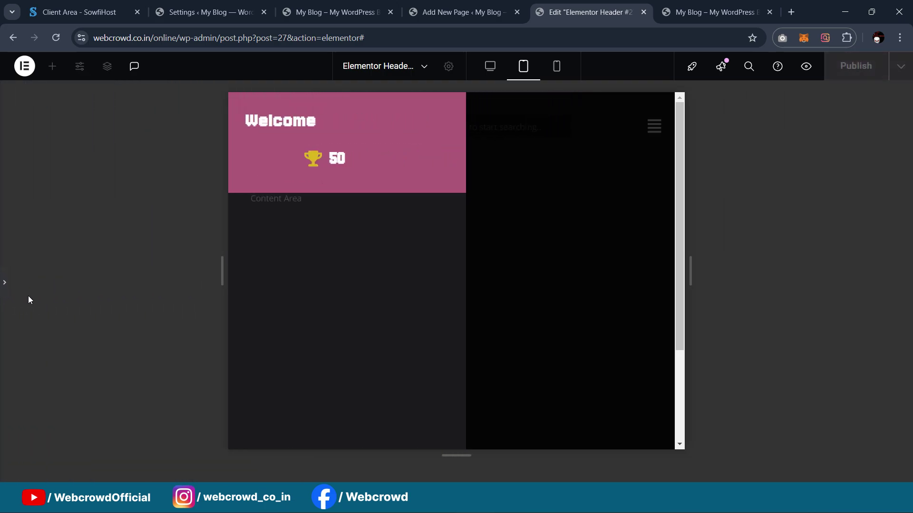
pyautogui.click(5, 283)
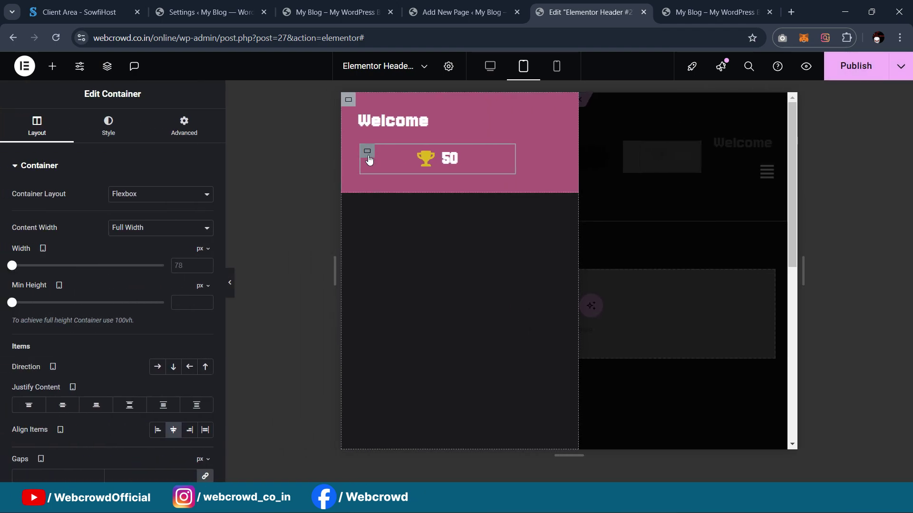
pyautogui.click(109, 127)
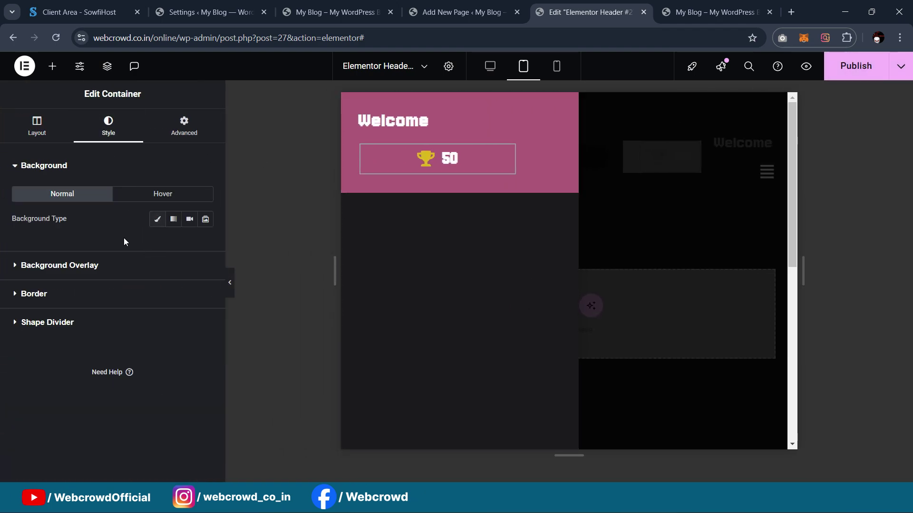
pyautogui.click(157, 220)
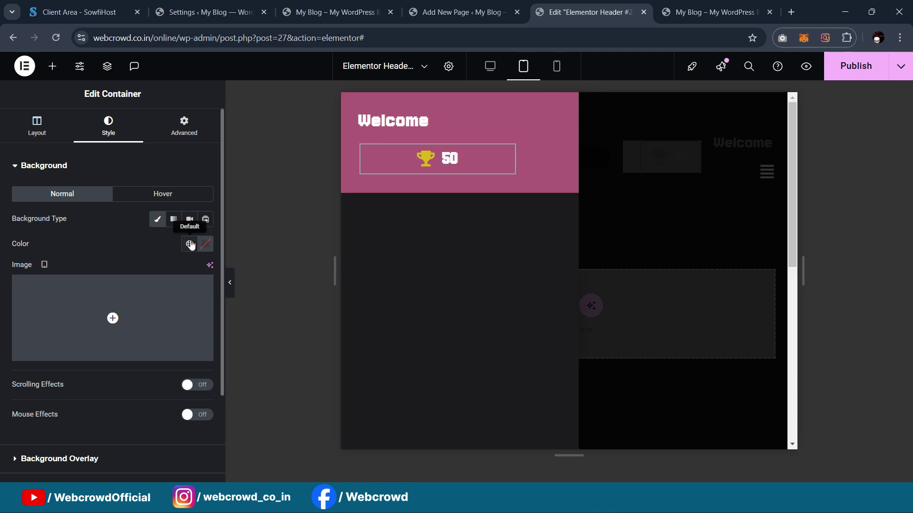
pyautogui.hotkey('ctrl', 'z')
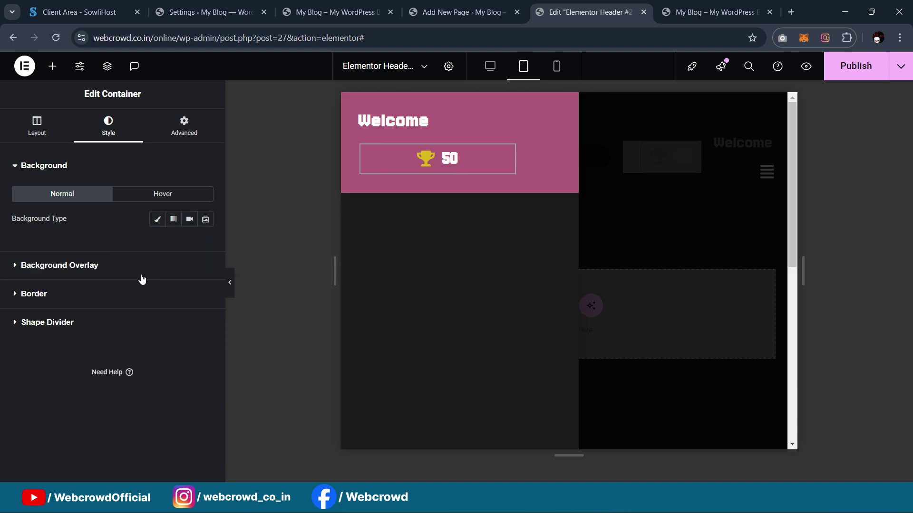
# Set the border color of the pasted trophy counter container to the global White
pyautogui.click(82, 294)
pyautogui.click(189, 348)
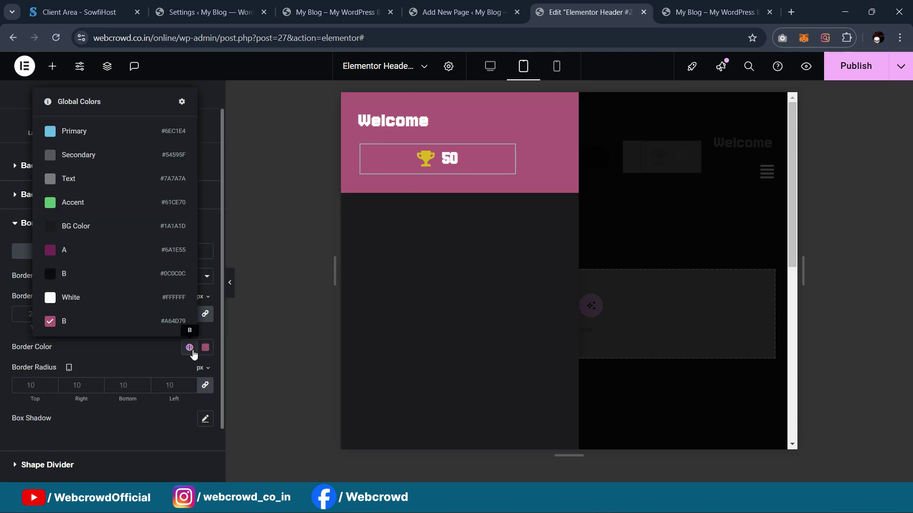
pyautogui.click(125, 298)
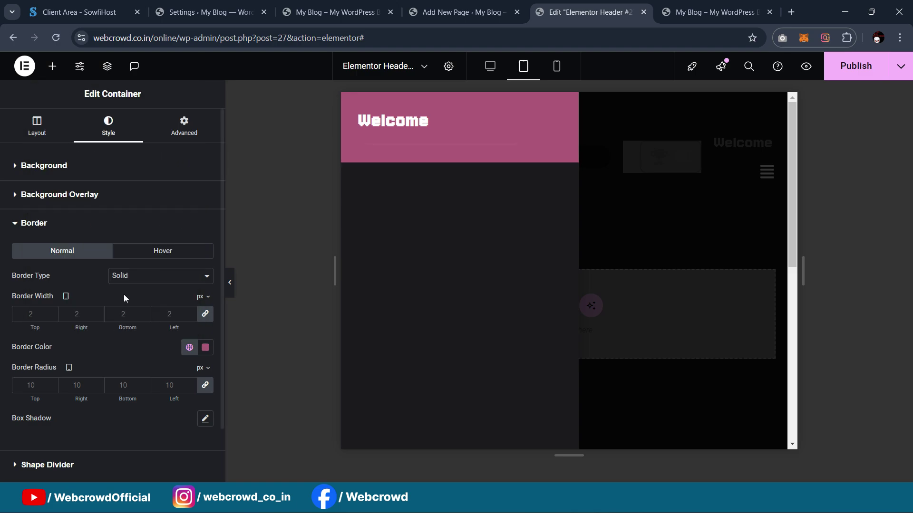
# Set the pasted trophy counter container's tablet width to 43% and preview the slide-in menu without the editing panel
pyautogui.click(37, 126)
pyautogui.click(204, 247)
pyautogui.click(201, 263)
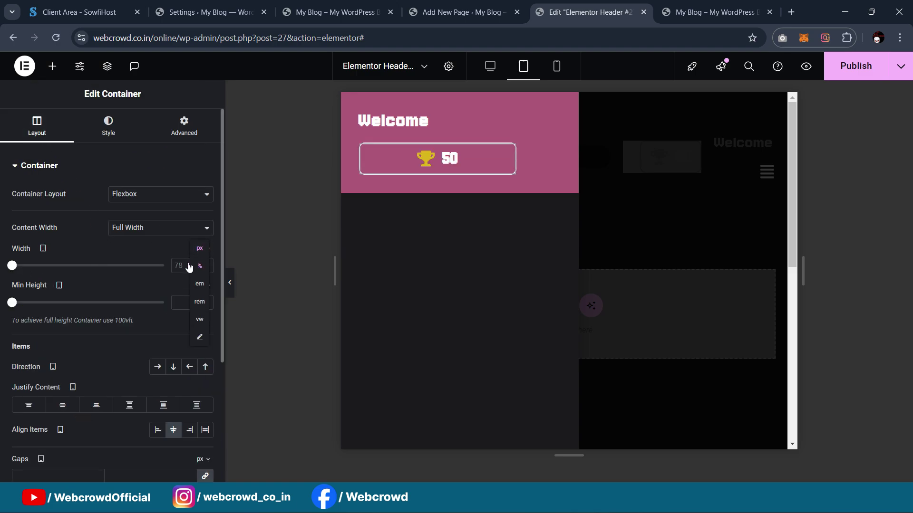
pyautogui.moveTo(129, 269); pyautogui.dragTo(77, 267)
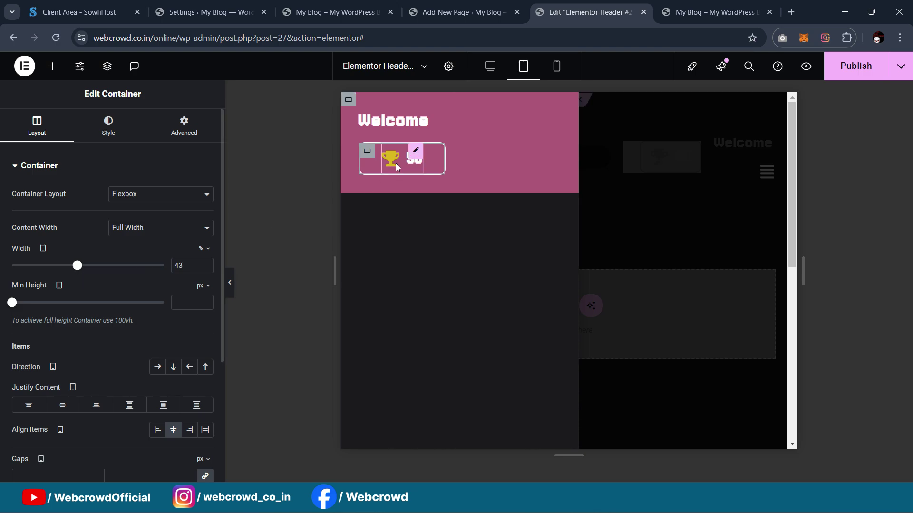
pyautogui.click(230, 284)
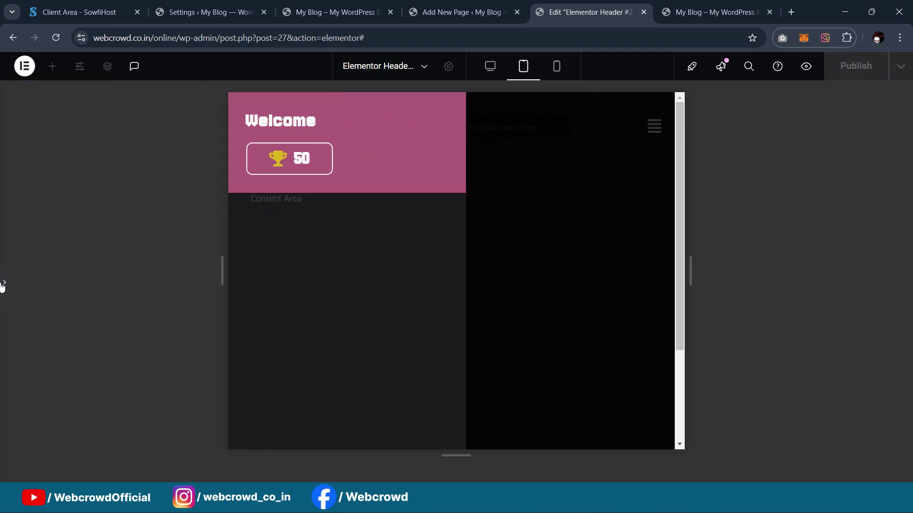
pyautogui.click(2, 283)
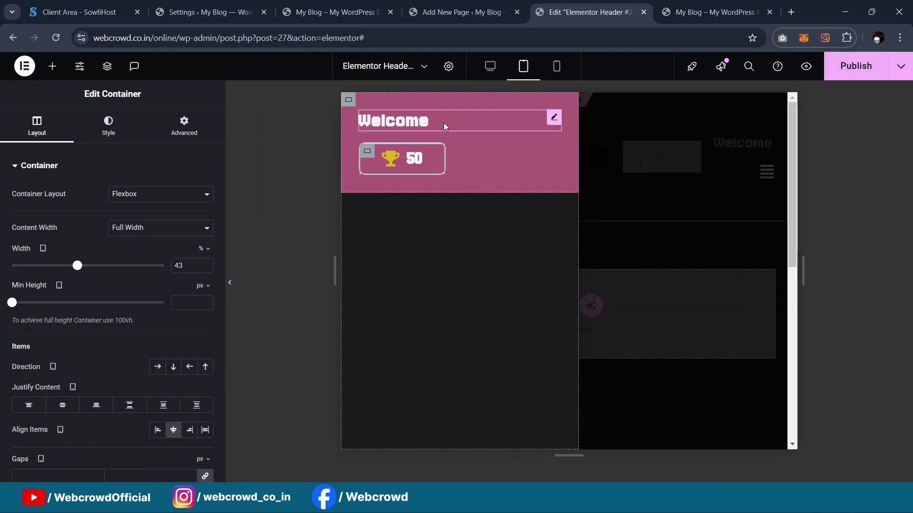
# Add a Heading widget between the Welcome heading and the trophy counter, with the title "Webcrowd"
pyautogui.click(53, 66)
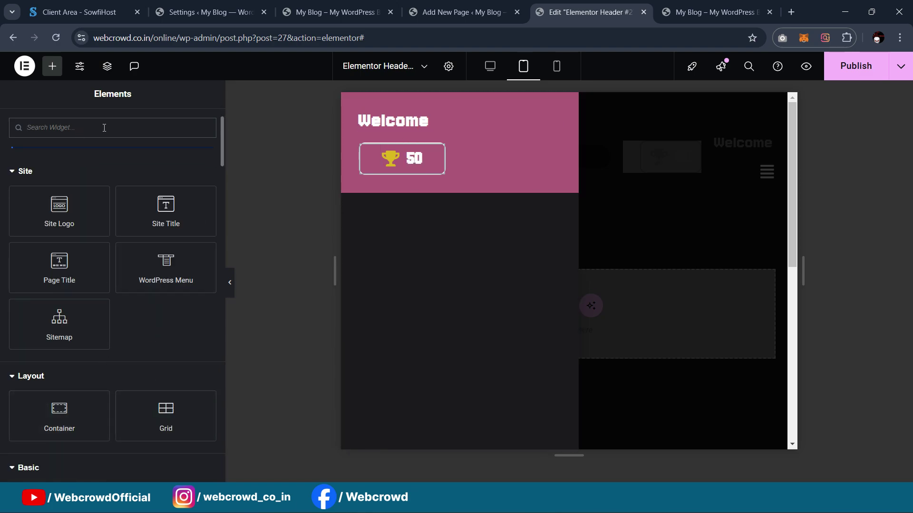
pyautogui.write('head')
pyautogui.moveTo(59, 241); pyautogui.dragTo(408, 124)
pyautogui.moveTo(118, 210); pyautogui.dragTo(1, 215)
pyautogui.write('H')
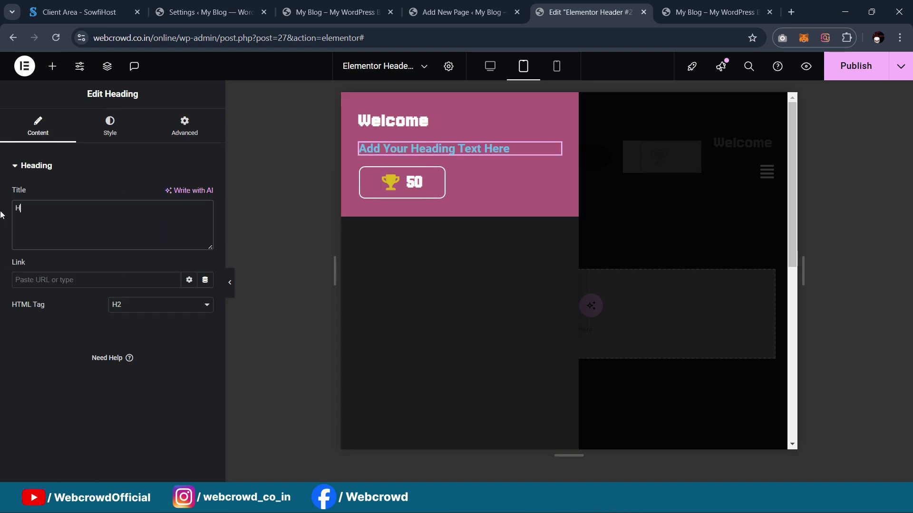
pyautogui.write('e')
pyautogui.press('BackSpace')
pyautogui.press('BackSpace')
pyautogui.write('Webcrowd')
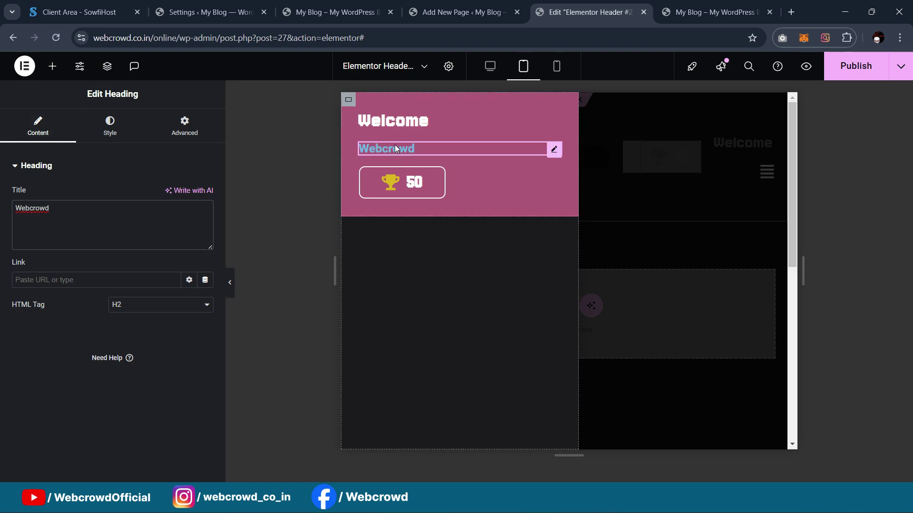
# Unlink the Webcrowd heading's margin values and set its top margin to -11 px
pyautogui.click(185, 133)
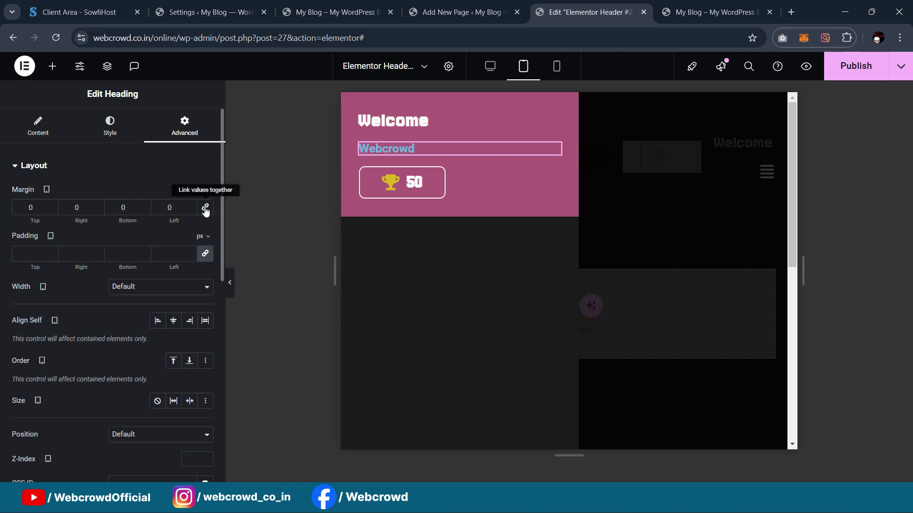
pyautogui.click(30, 208)
pyautogui.scroll(-11, 30, 209)
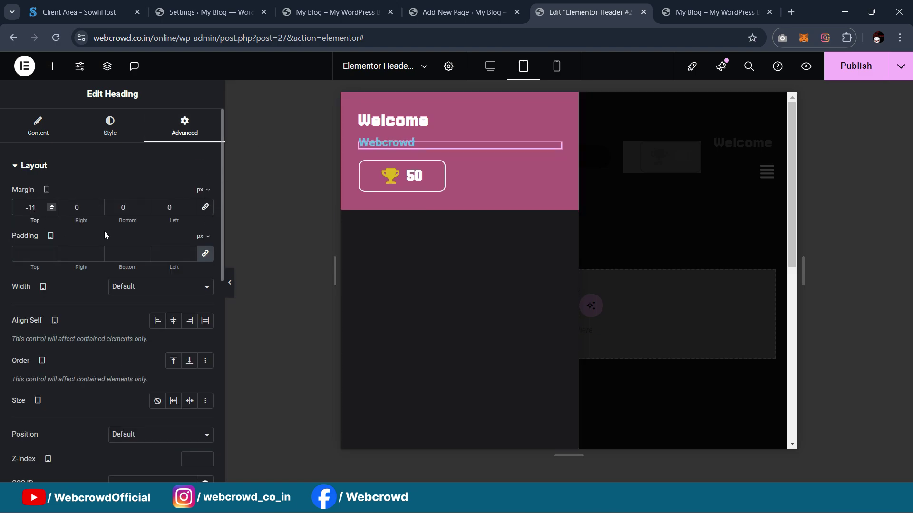
# Set the Webcrowd heading's text color to the global White and preview the slide-in menu
pyautogui.click(108, 126)
pyautogui.click(189, 228)
pyautogui.click(155, 239)
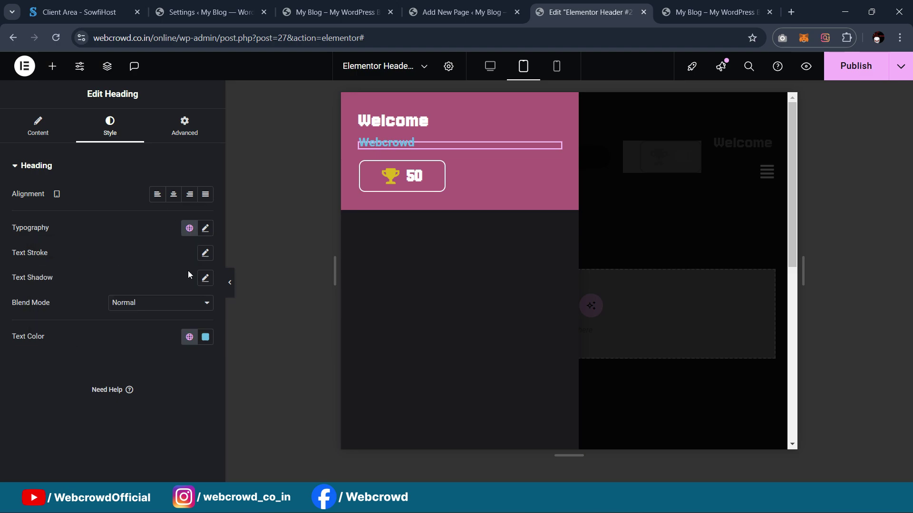
pyautogui.click(183, 337)
pyautogui.click(121, 288)
pyautogui.click(230, 283)
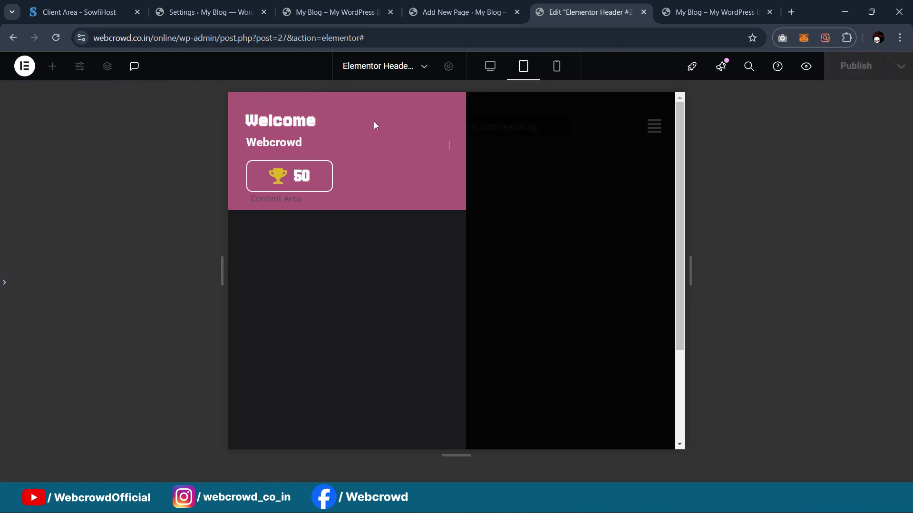
pyautogui.click(5, 284)
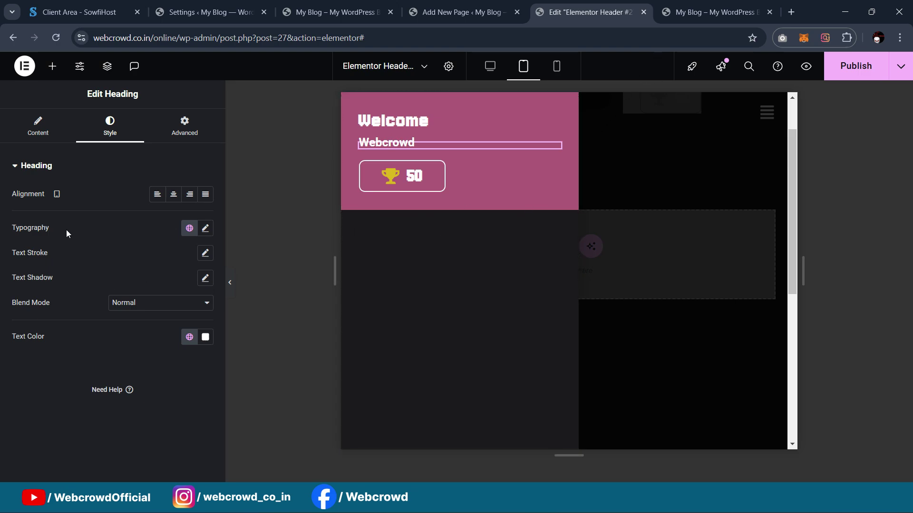
# Add a WordPress Menu widget below the pink container in the Off-Canvas
pyautogui.click(52, 66)
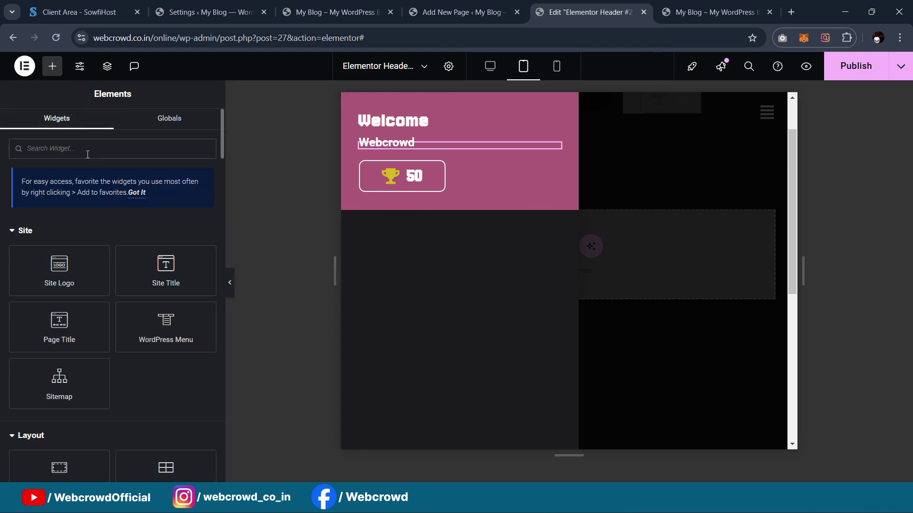
pyautogui.write('menu')
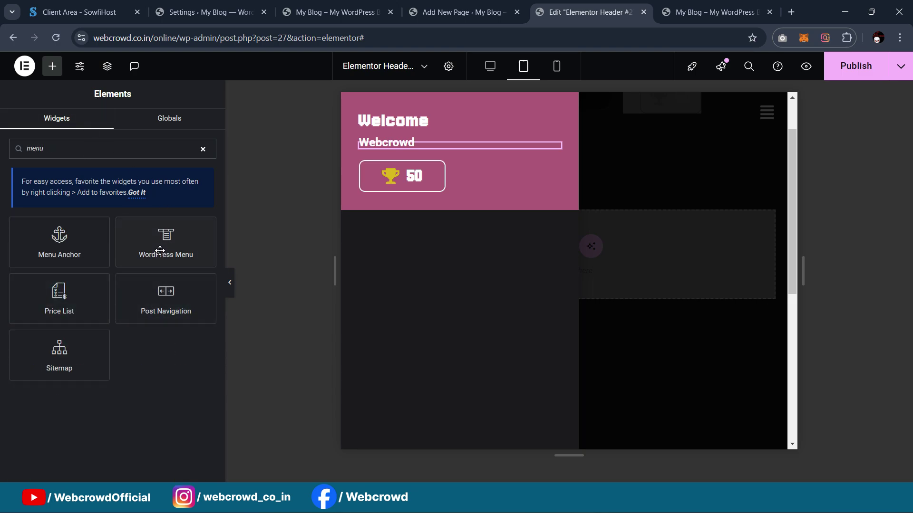
pyautogui.moveTo(155, 257); pyautogui.dragTo(452, 210)
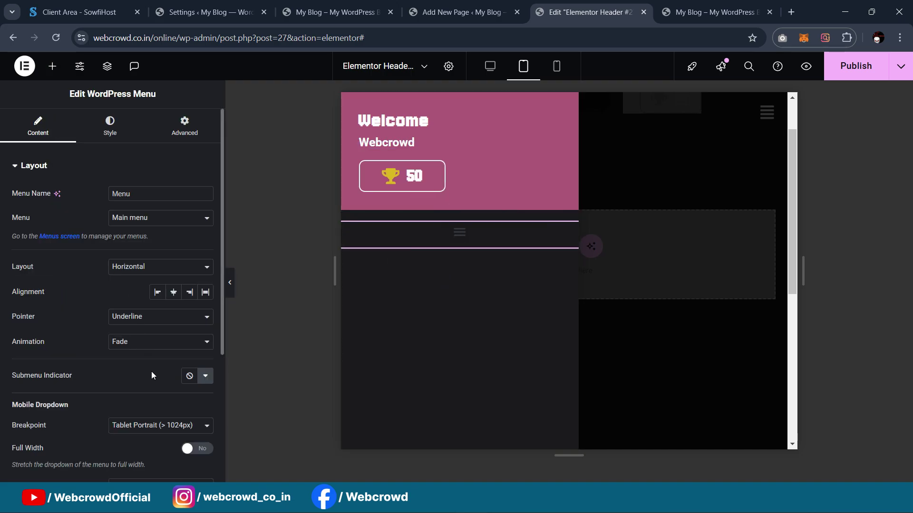
# Set the WordPress Menu's mobile dropdown breakpoint to None and its layout to Vertical
pyautogui.scroll(-3, 61, 372)
pyautogui.click(131, 312)
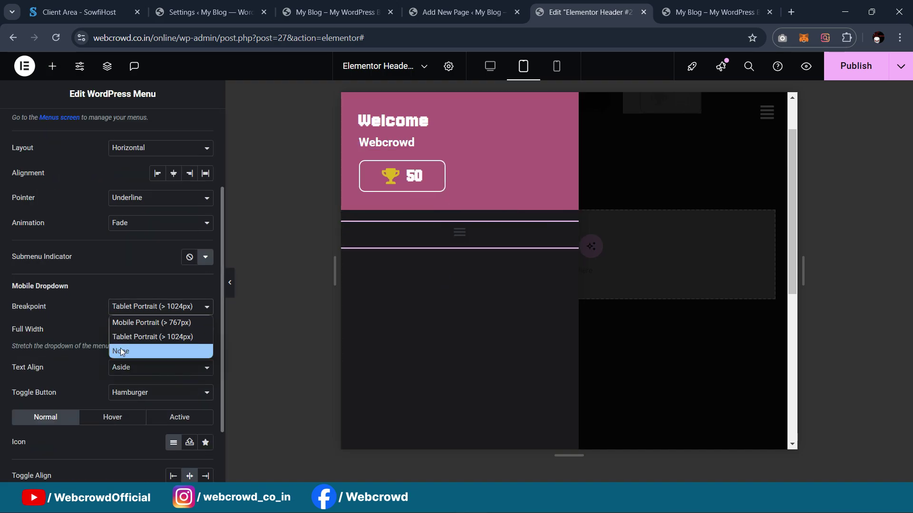
pyautogui.click(122, 355)
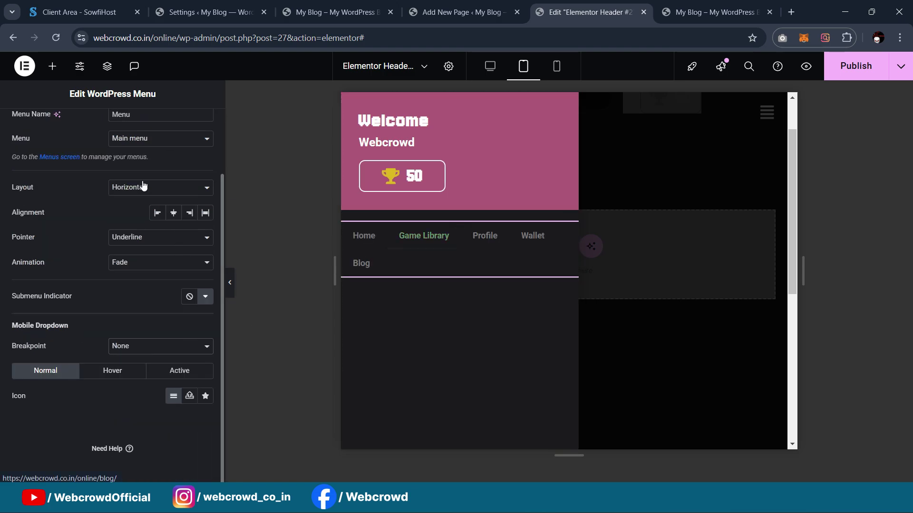
pyautogui.scroll(2, 142, 210)
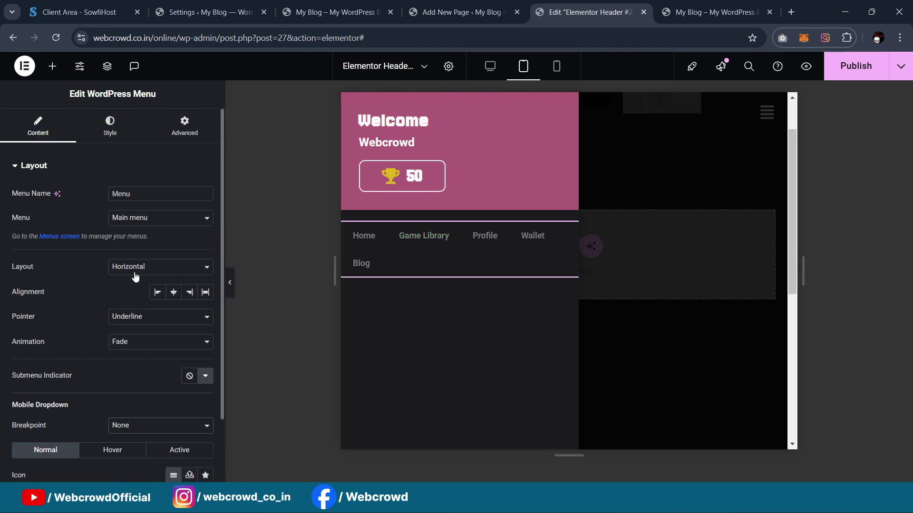
pyautogui.click(164, 267)
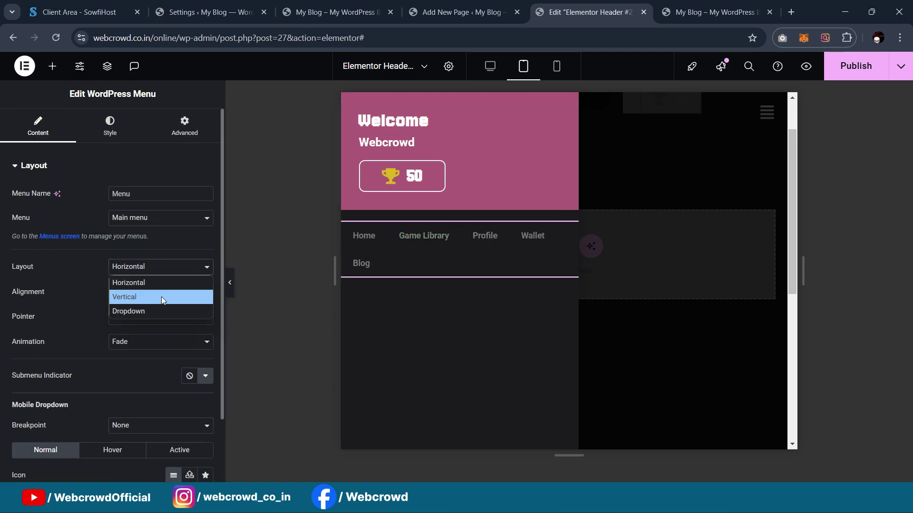
pyautogui.click(161, 297)
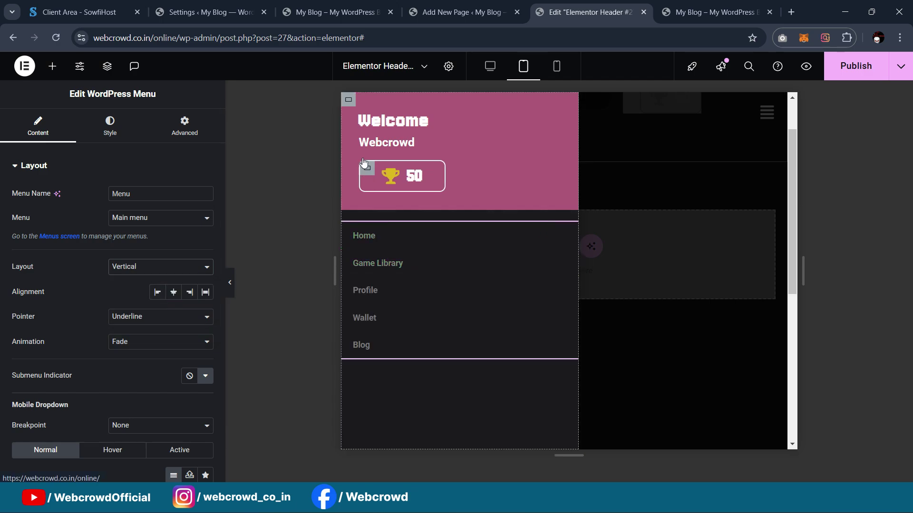
# Open the page structure from the pink container and select the main container directly inside the Off-Canvas
pyautogui.click(347, 103)
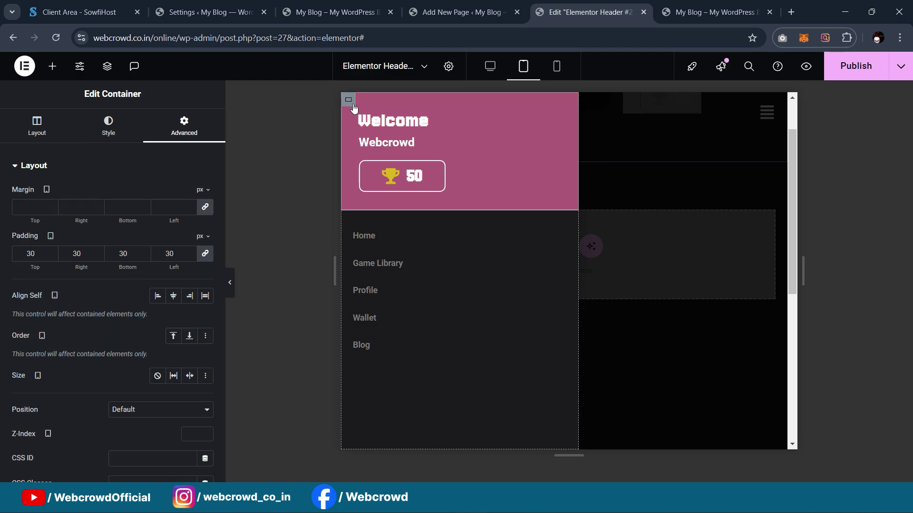
pyautogui.rightClick(349, 99)
pyautogui.click(395, 382)
pyautogui.click(809, 231)
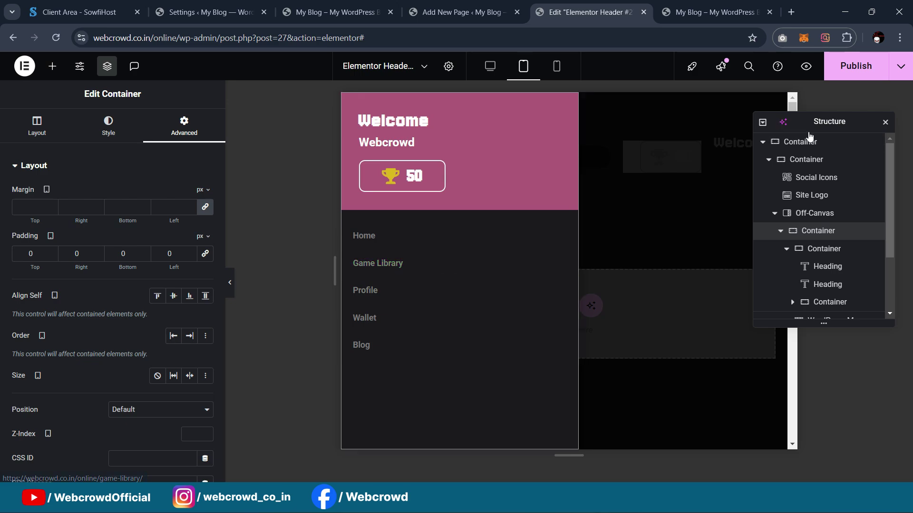
pyautogui.click(885, 122)
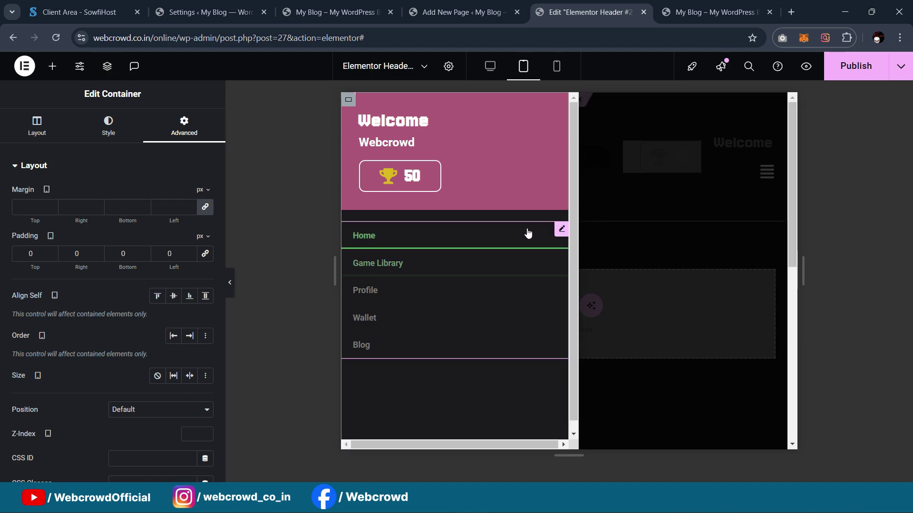
# Set the Off-Canvas WordPress Menu's normal text color to the global White
pyautogui.click(562, 230)
pyautogui.click(109, 127)
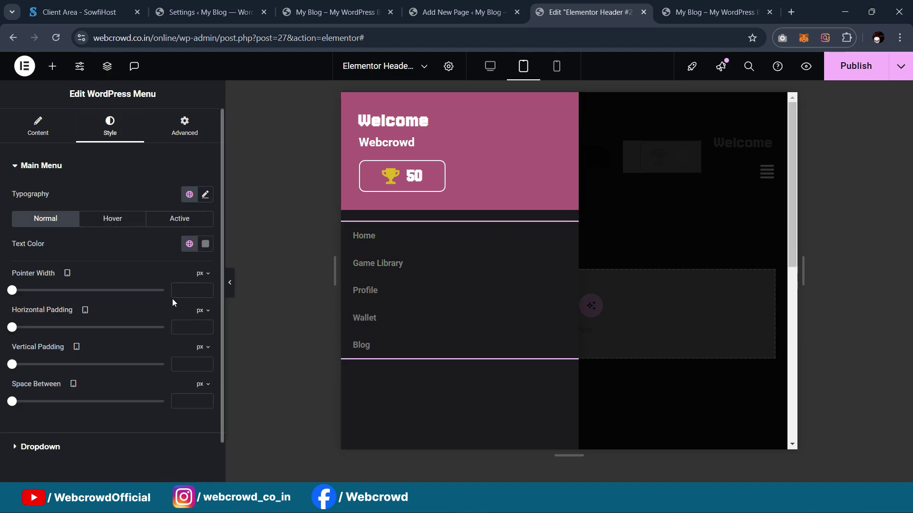
pyautogui.click(189, 244)
pyautogui.click(104, 466)
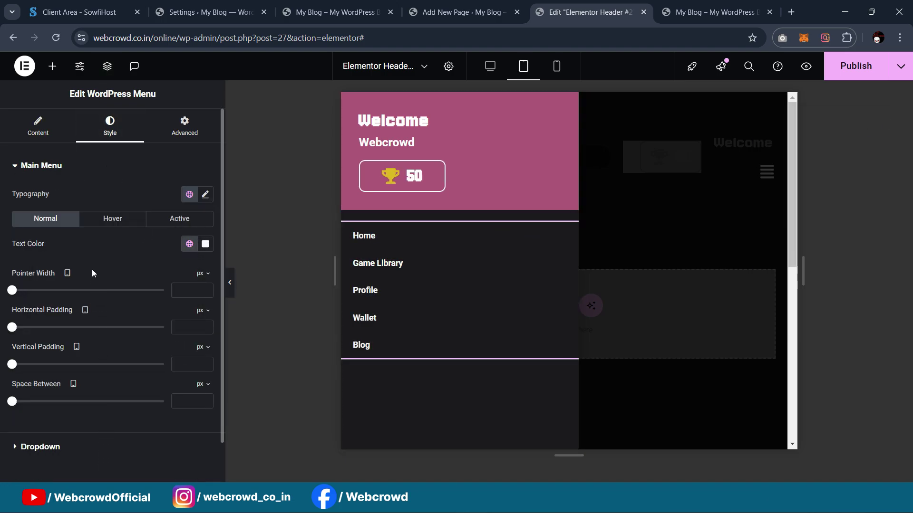
# Set the WordPress Menu's font size to 1.8 rem and its weight to 500 (Medium)
pyautogui.click(206, 196)
pyautogui.click(191, 270)
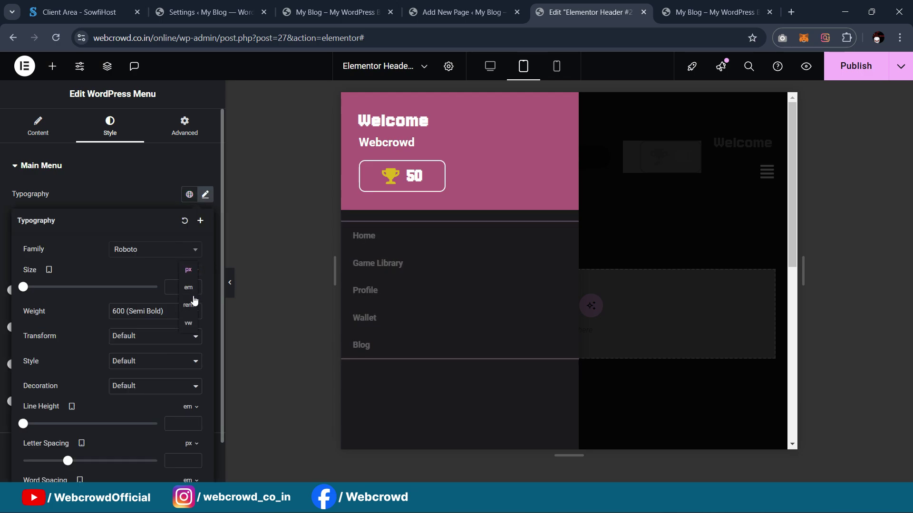
pyautogui.click(188, 305)
pyautogui.click(177, 288)
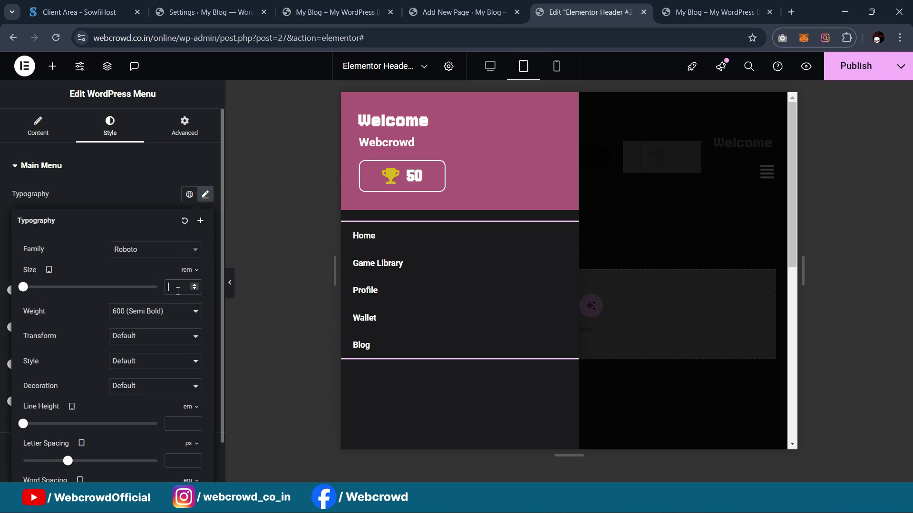
pyautogui.write('2')
pyautogui.press('BackSpace')
pyautogui.write('2')
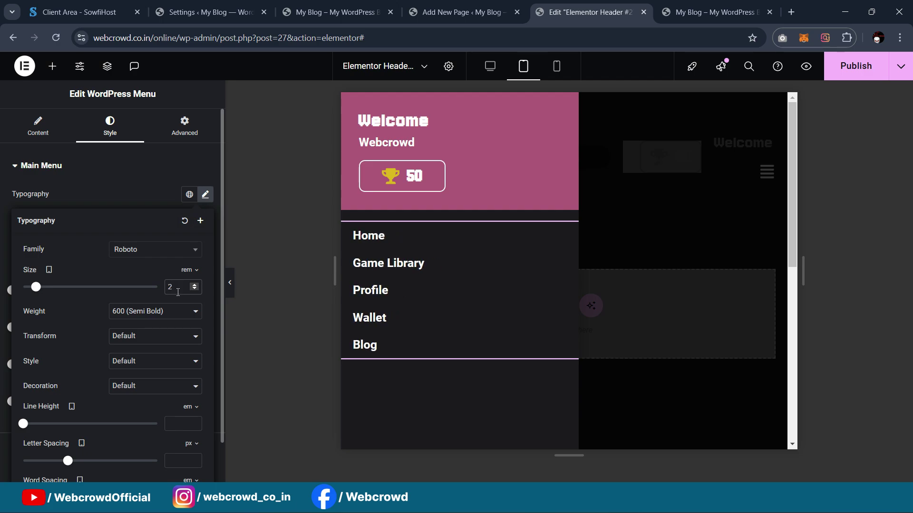
pyautogui.press('BackSpace')
pyautogui.write('1.6')
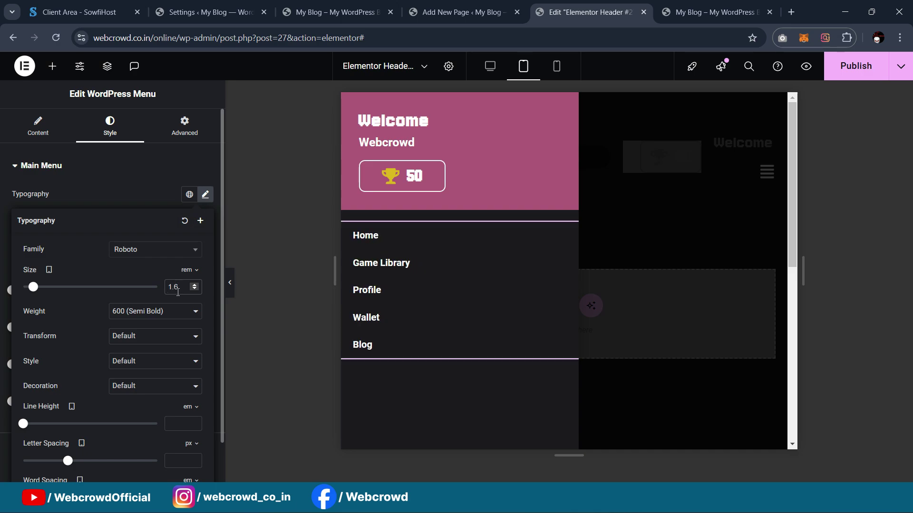
pyautogui.press('BackSpace')
pyautogui.write('8')
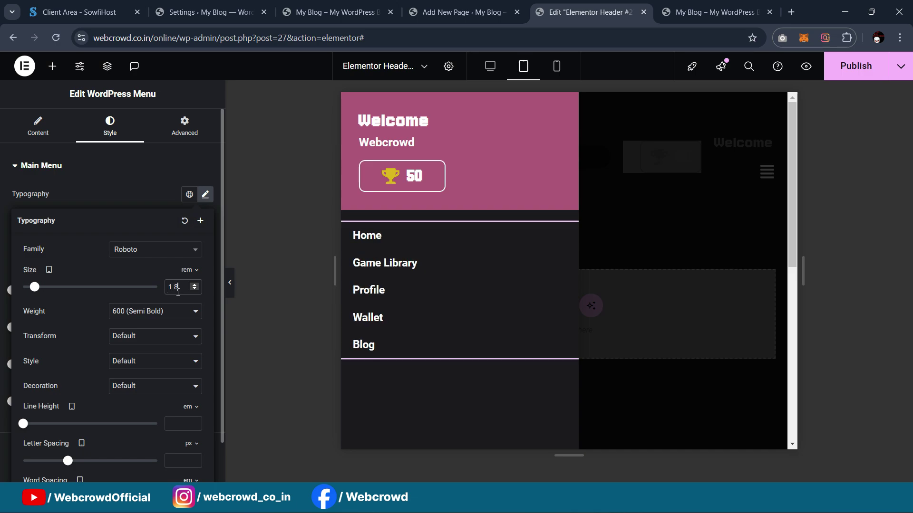
pyautogui.click(146, 315)
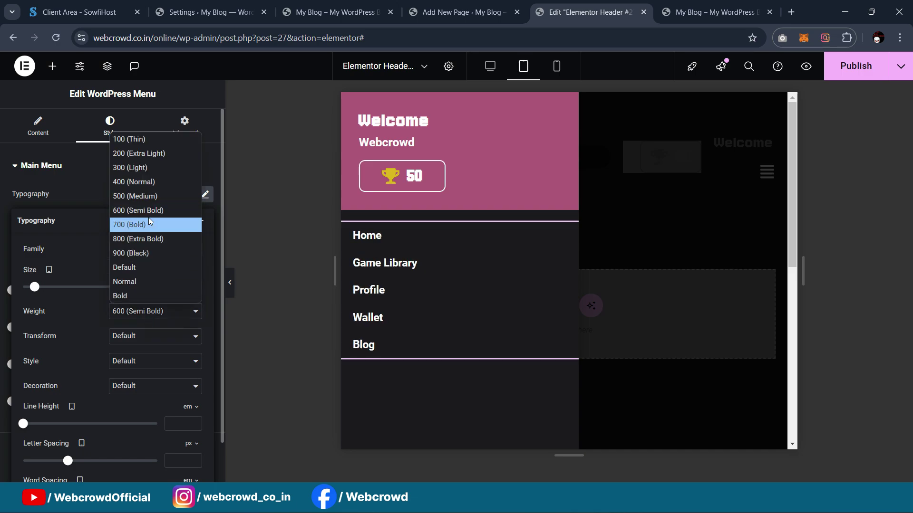
pyautogui.click(149, 205)
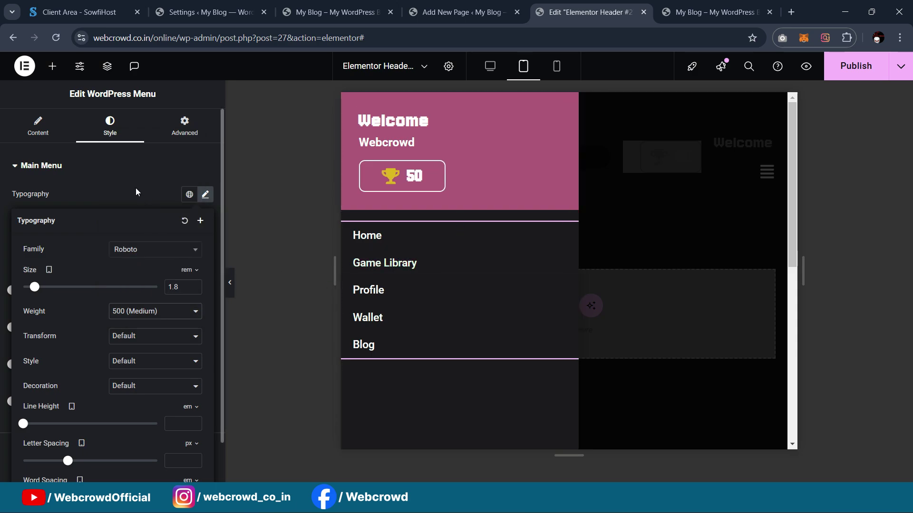
pyautogui.click(142, 193)
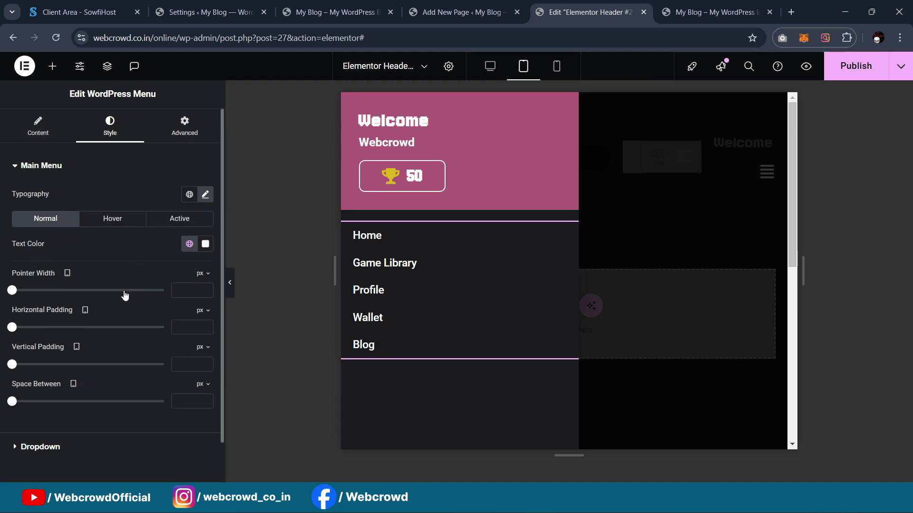
# Set the Off-Canvas WordPress Menu's pointer to Background, keeping the Fade animation
pyautogui.click(38, 126)
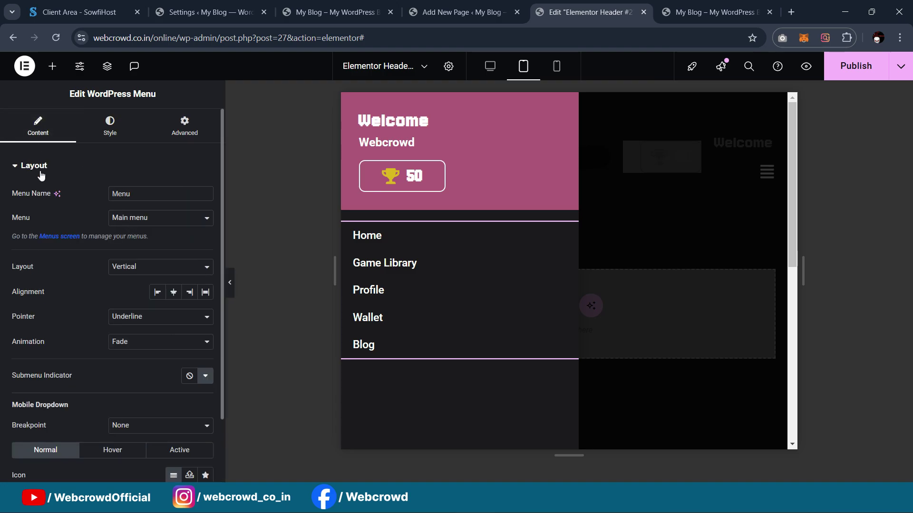
pyautogui.click(139, 321)
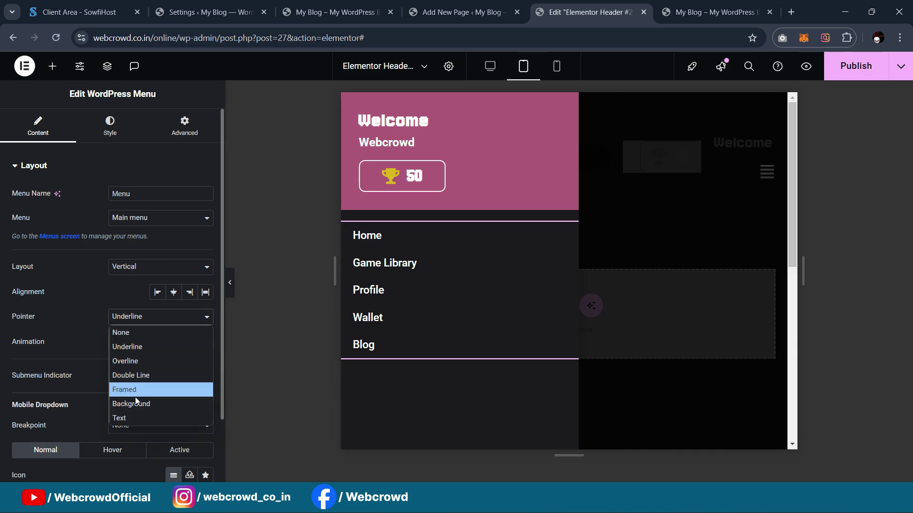
pyautogui.click(147, 404)
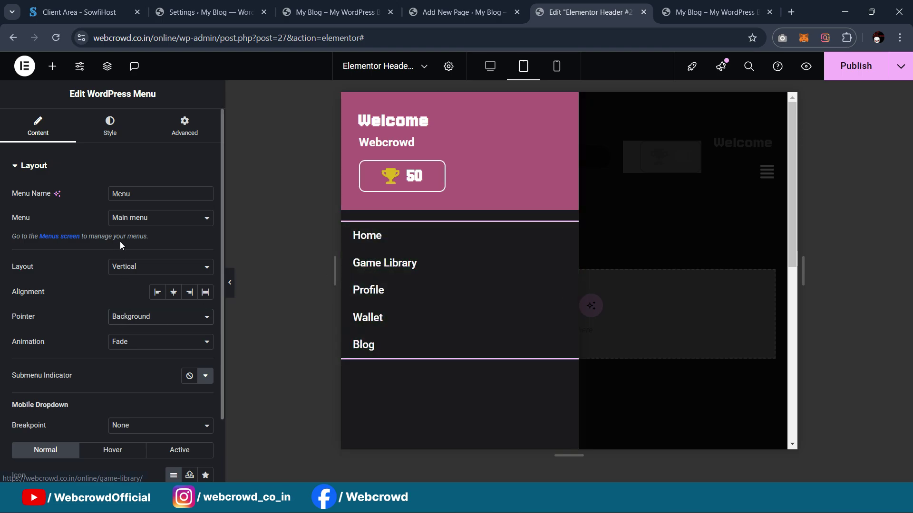
pyautogui.scroll(-2, 117, 330)
pyautogui.scroll(2, 110, 292)
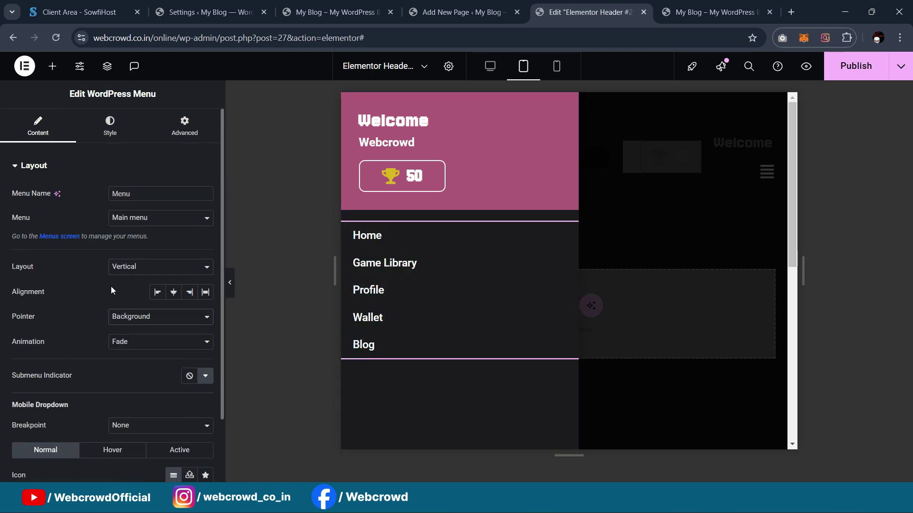
pyautogui.click(143, 347)
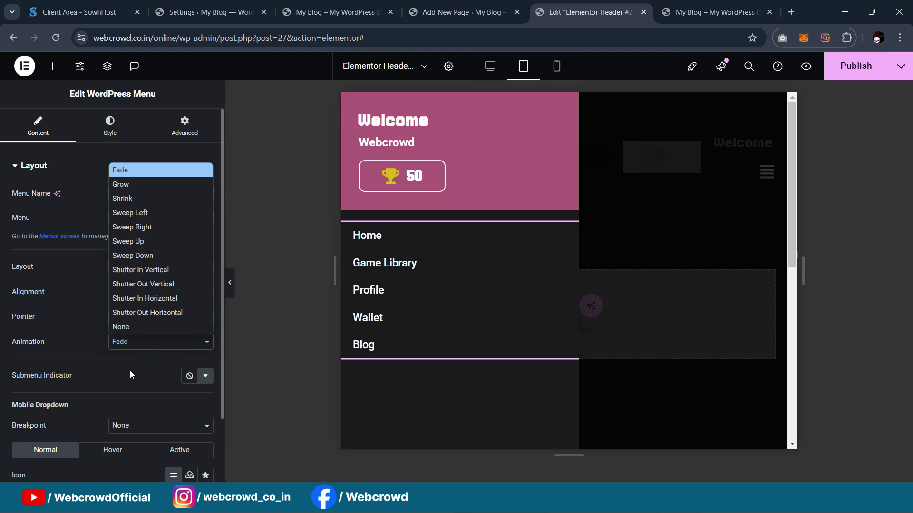
pyautogui.click(147, 386)
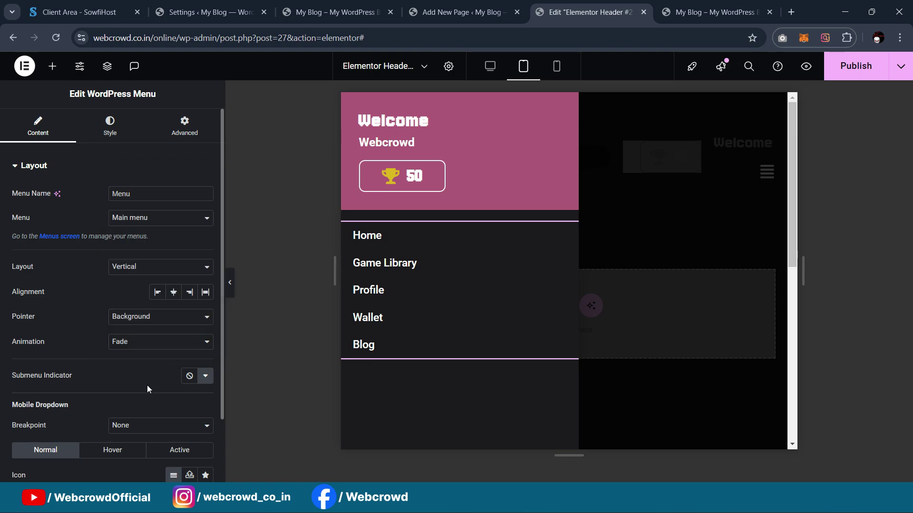
# Set the WordPress Menu's hover pointer color to the global pink B (#A64D79)
pyautogui.click(110, 127)
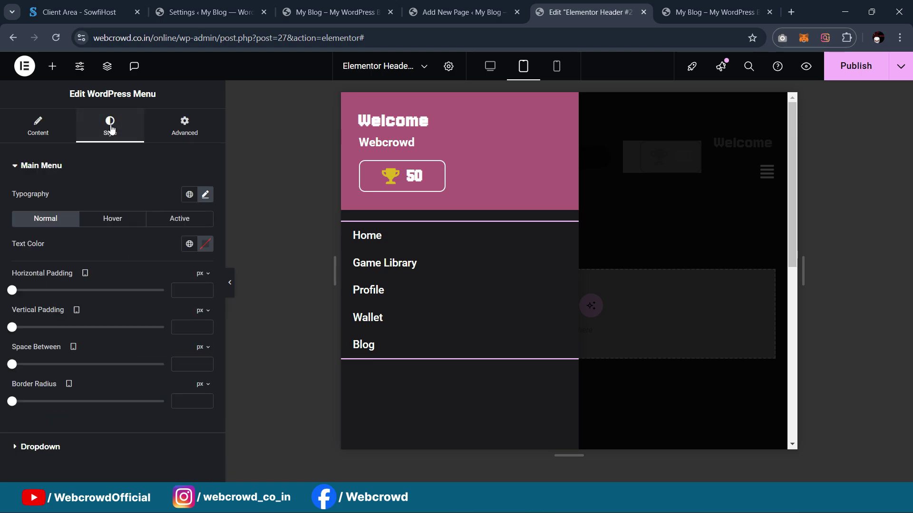
pyautogui.click(103, 220)
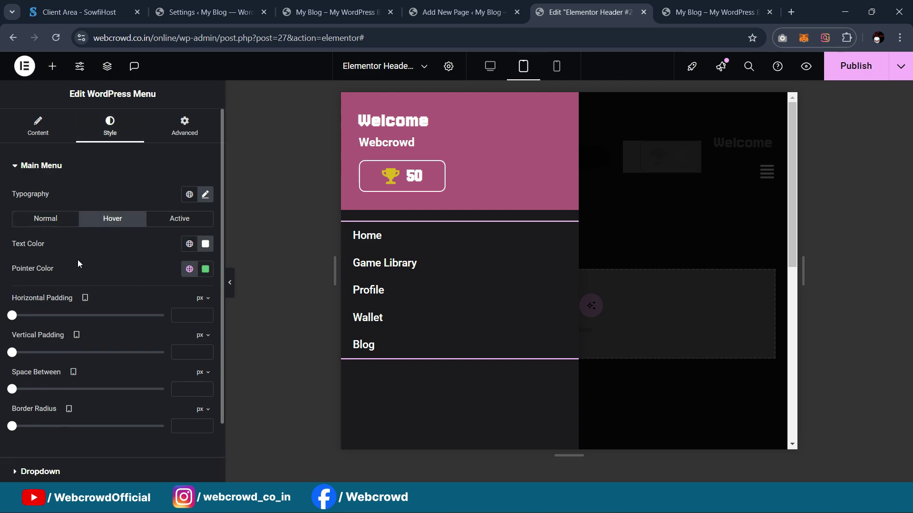
pyautogui.click(189, 269)
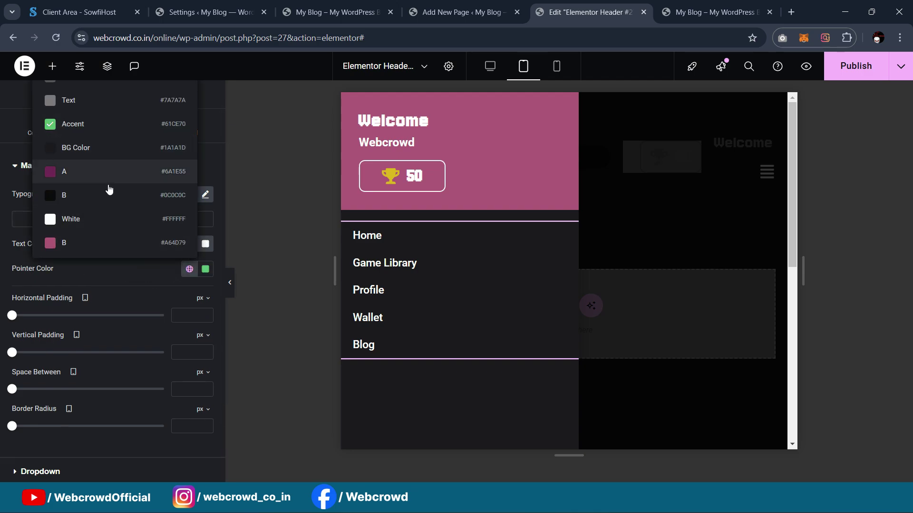
pyautogui.click(102, 253)
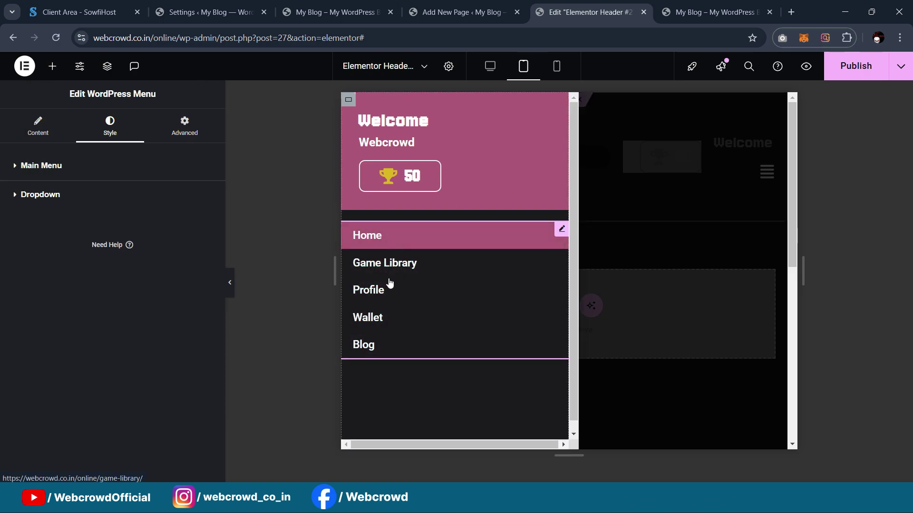
# Slightly reduce the WordPress Menu's font size and preview the Off-Canvas without the editing panel
pyautogui.click(63, 178)
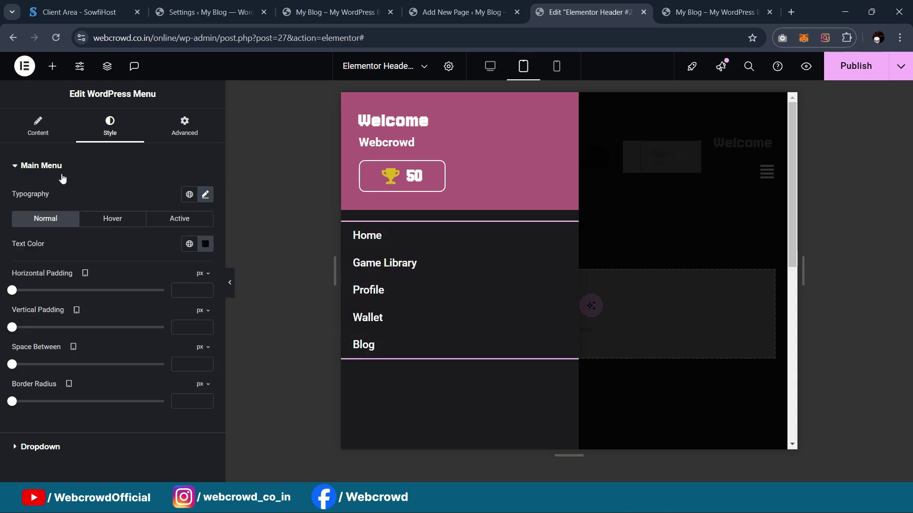
pyautogui.click(205, 195)
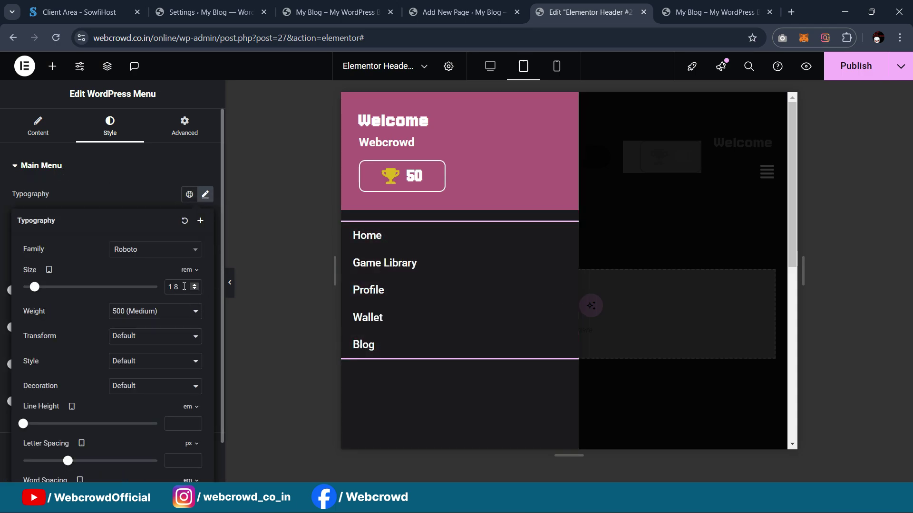
pyautogui.press('Down')
pyautogui.press('Up')
pyautogui.click(149, 172)
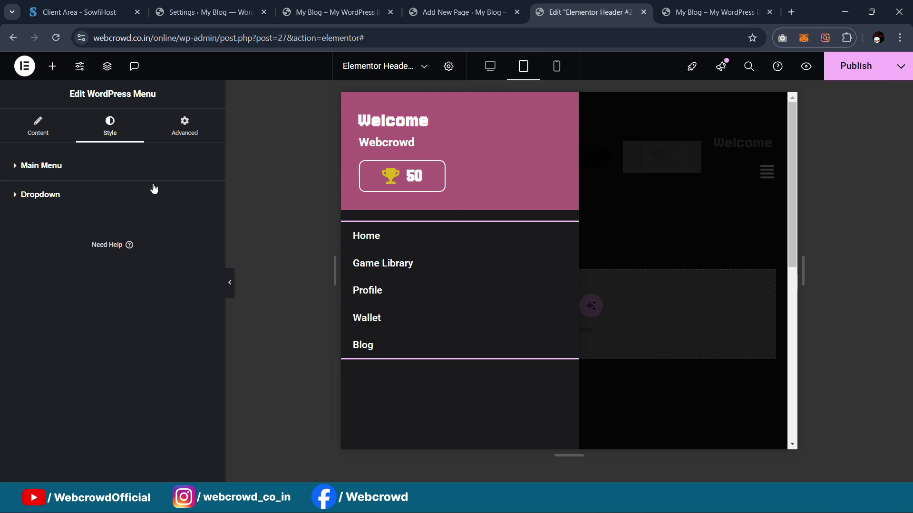
pyautogui.click(228, 286)
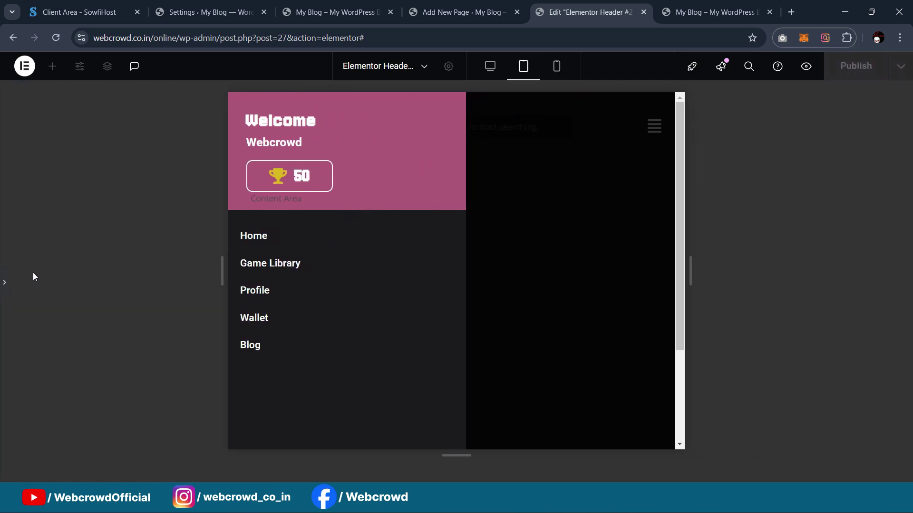
pyautogui.click(3, 281)
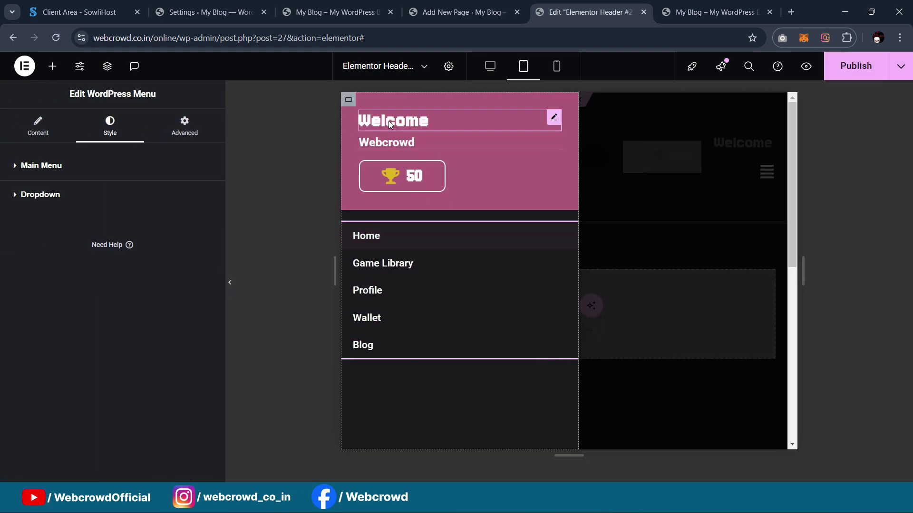
pyautogui.click(349, 101)
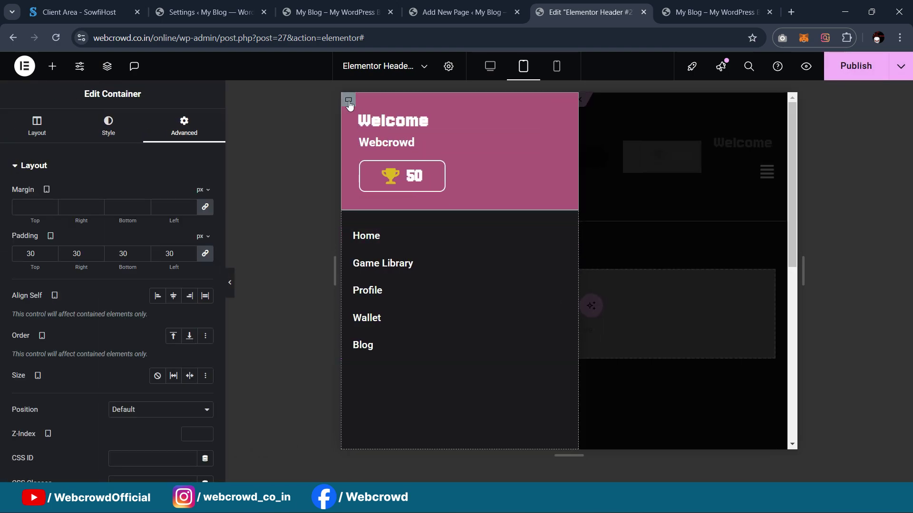
pyautogui.click(448, 68)
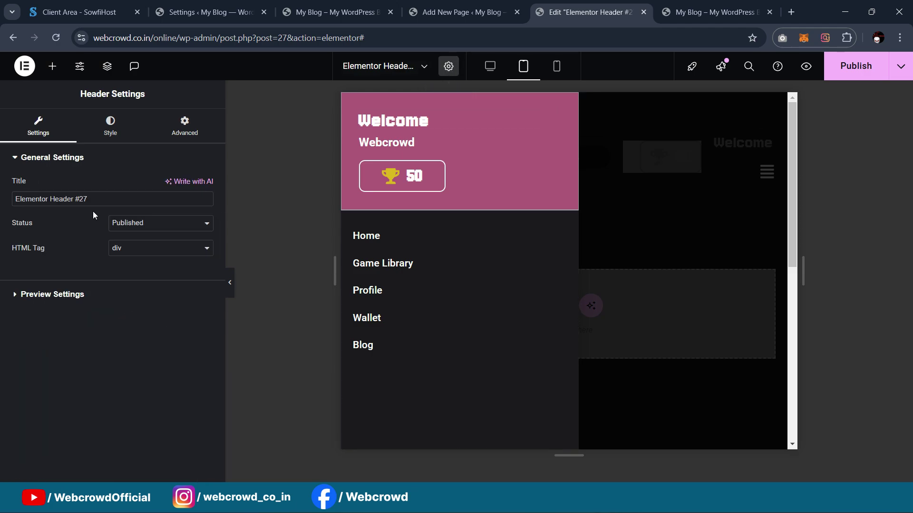
pyautogui.click(110, 129)
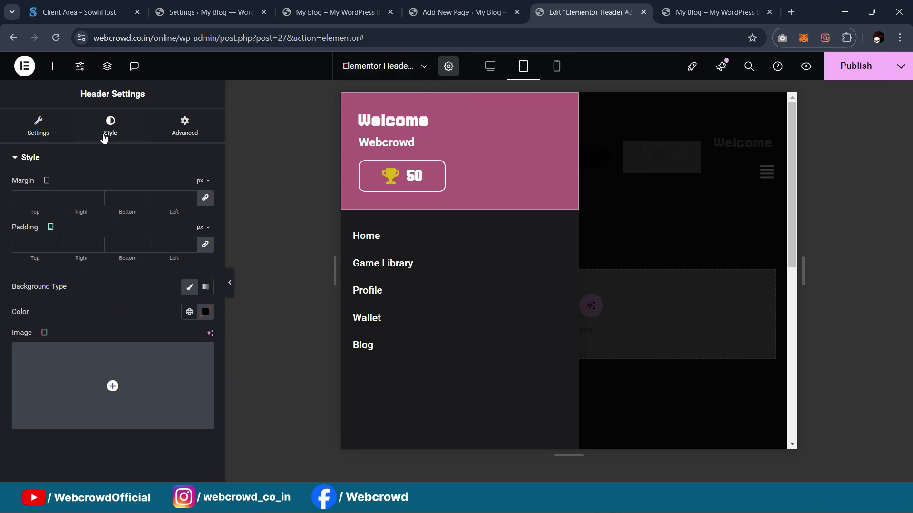
pyautogui.click(37, 135)
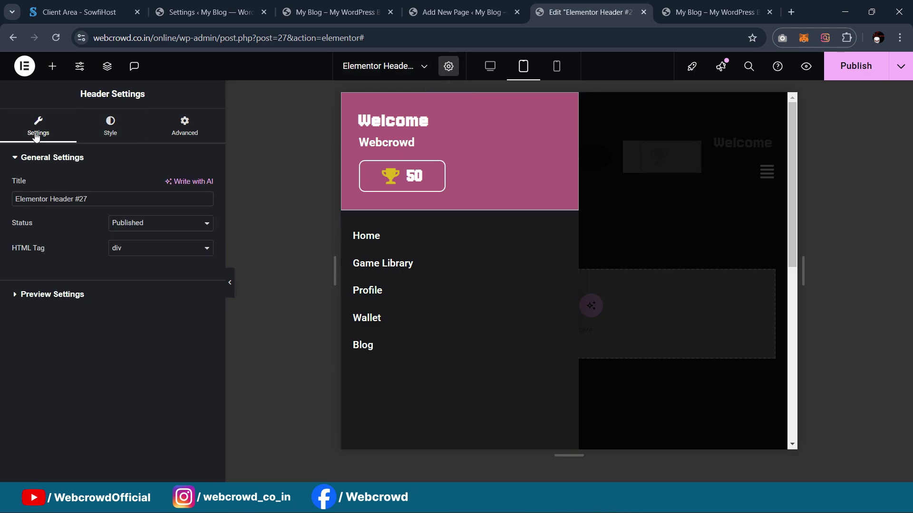
pyautogui.click(524, 155)
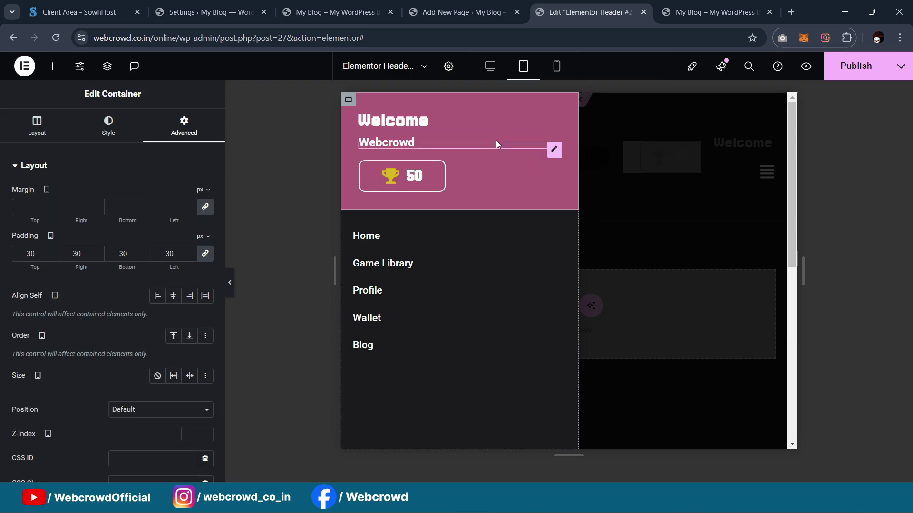
pyautogui.click(495, 142)
# Set the Off-Canvas width for the tablet layout to 50 vw
pyautogui.click(614, 181)
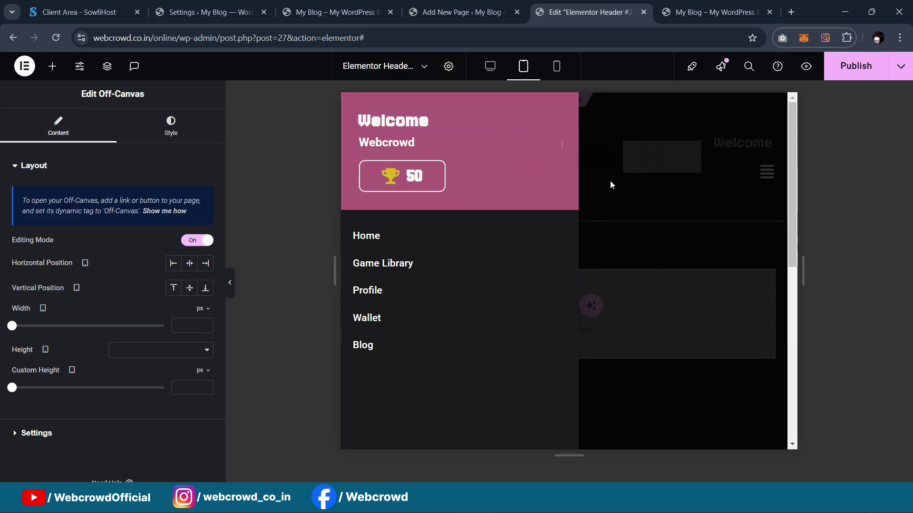
pyautogui.click(170, 139)
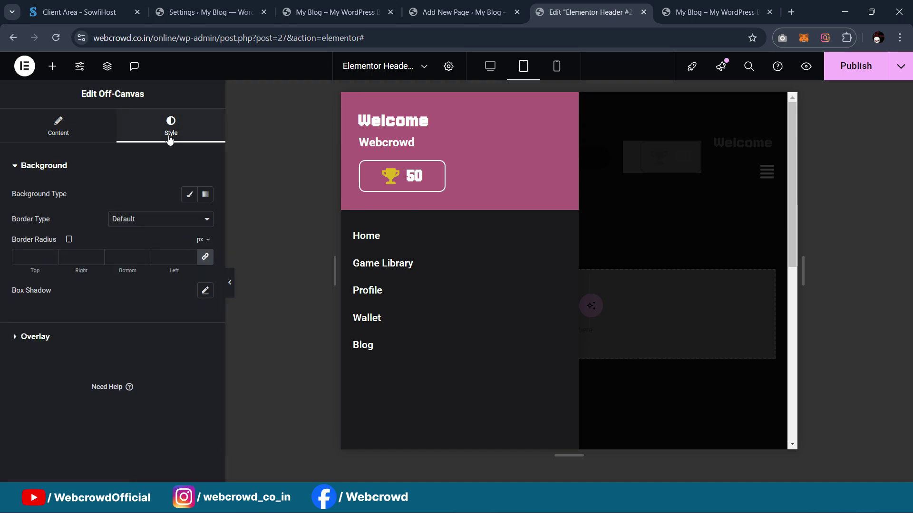
pyautogui.click(57, 126)
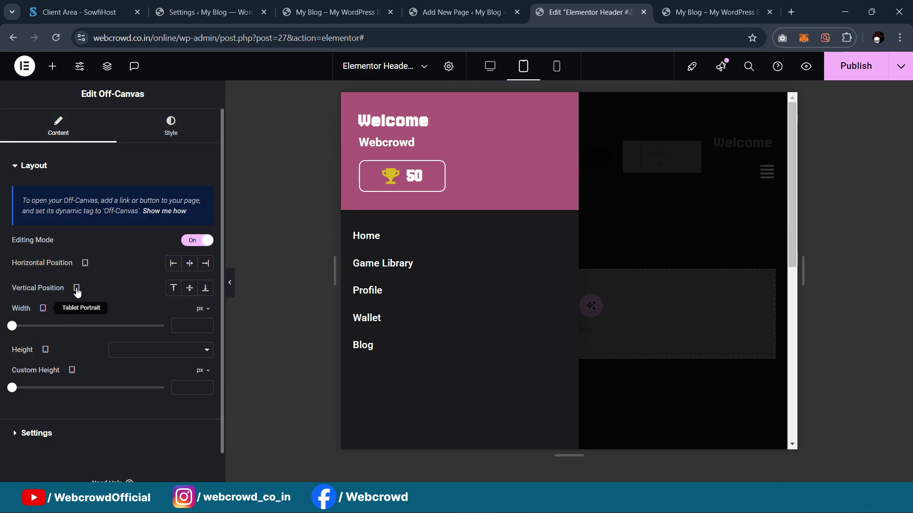
pyautogui.scroll(-1, 66, 295)
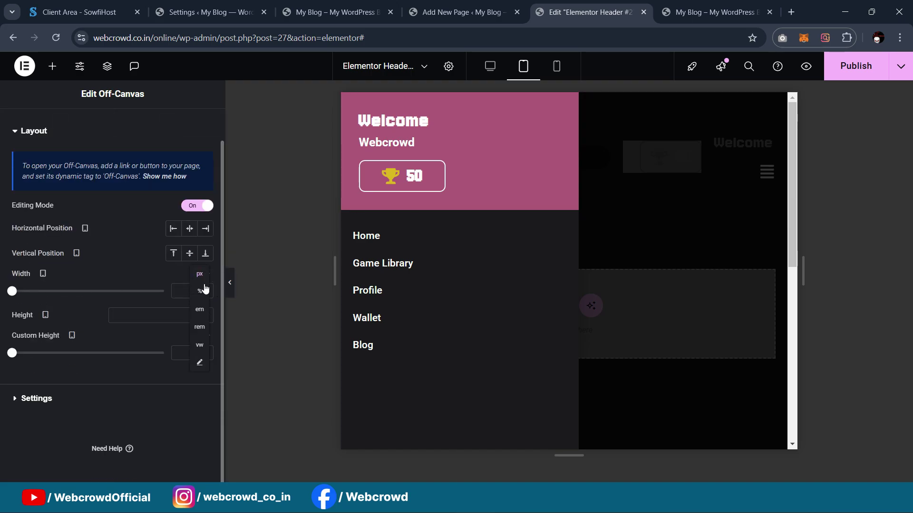
pyautogui.click(200, 346)
pyautogui.moveTo(13, 293); pyautogui.dragTo(171, 302)
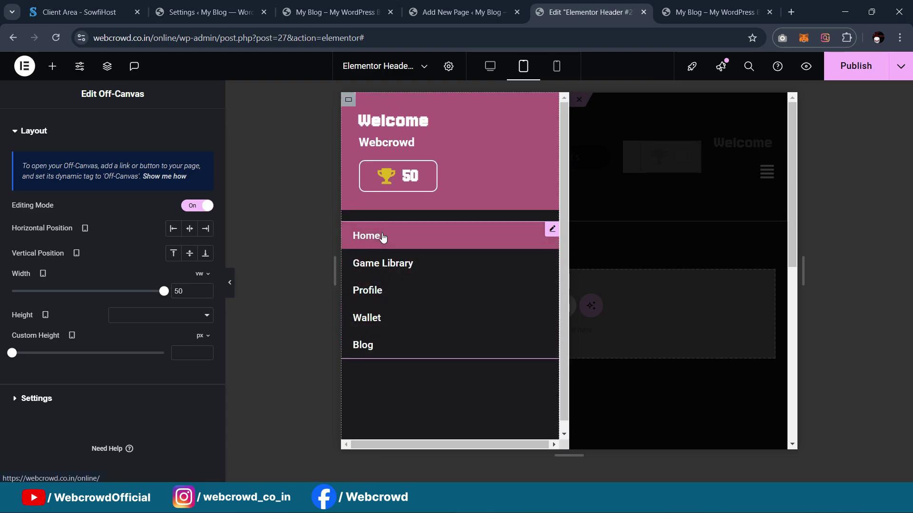
# Examine the reference gaming site's tablet Off-Canvas menu down to its social icons, and close that page
pyautogui.click(699, 4)
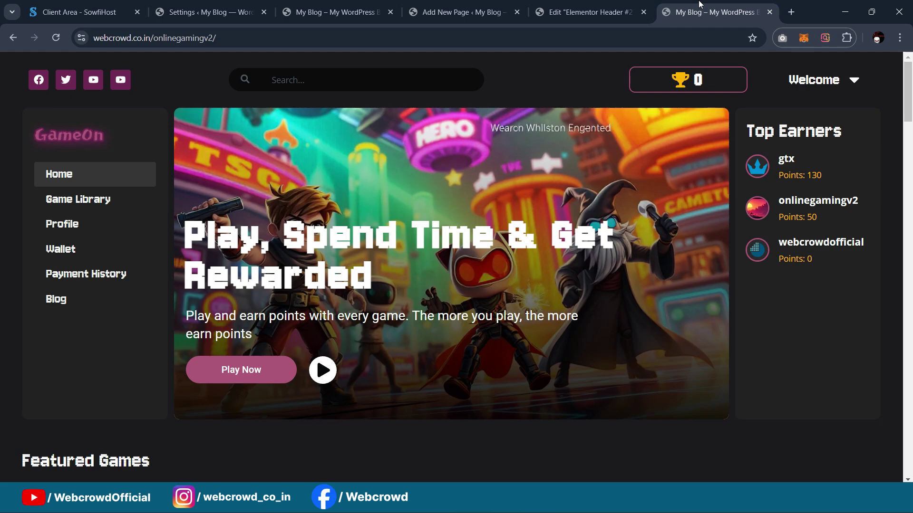
pyautogui.rightClick(509, 161)
pyautogui.click(551, 417)
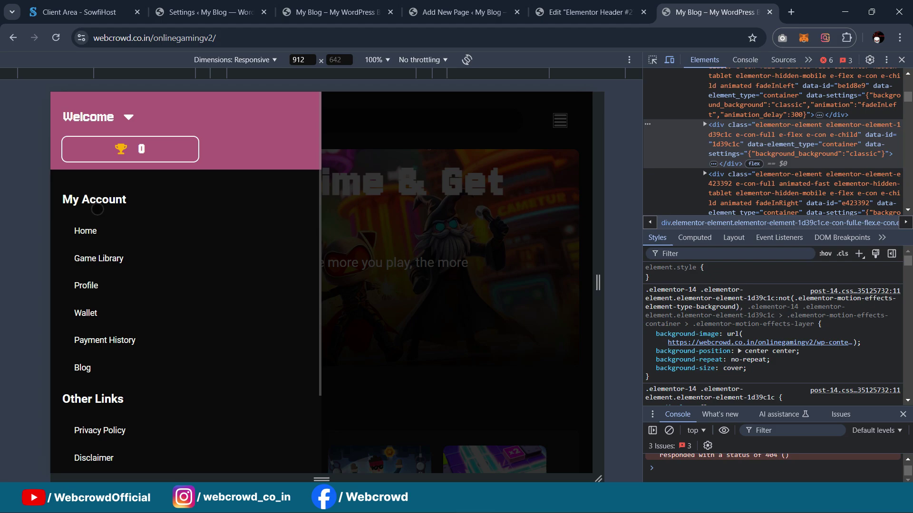
pyautogui.scroll(-2, 108, 312)
pyautogui.scroll(1, 108, 309)
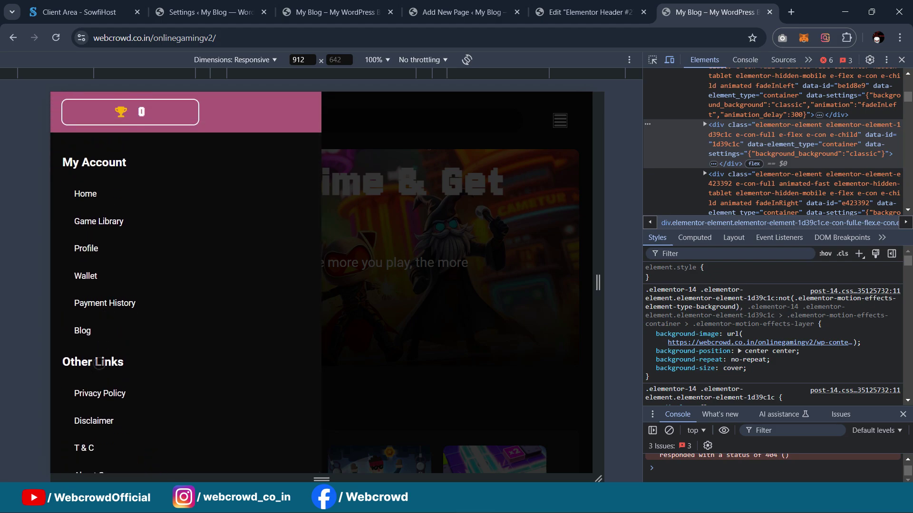
pyautogui.scroll(-1, 102, 366)
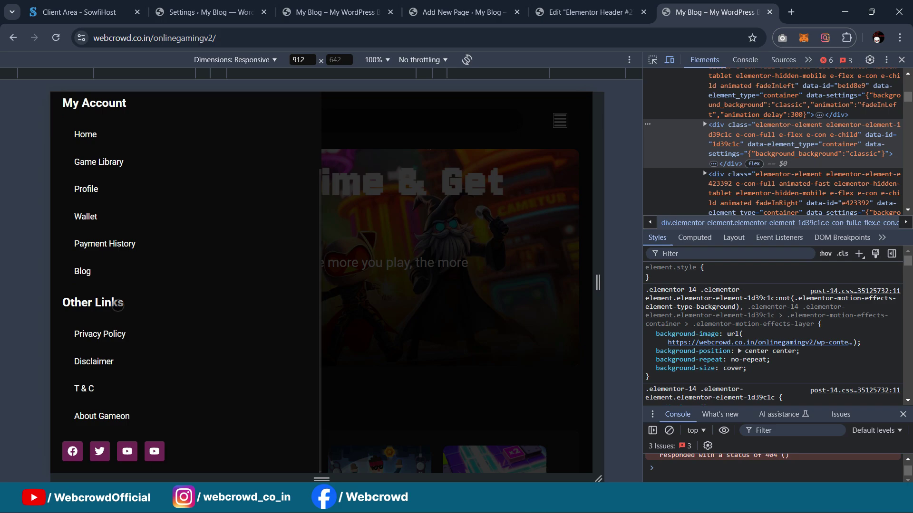
pyautogui.scroll(2, 102, 366)
pyautogui.click(769, 12)
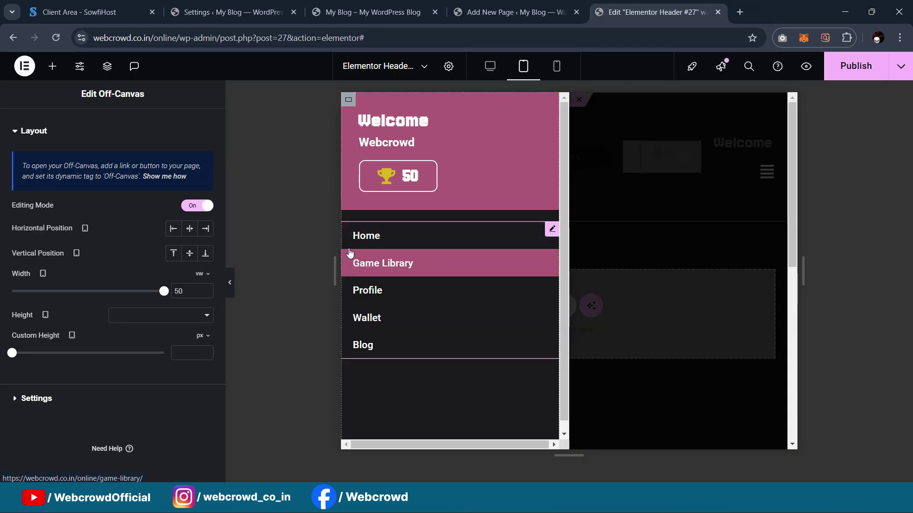
# Duplicate the Webcrowd heading in the Off-Canvas's pink container
pyautogui.rightClick(546, 149)
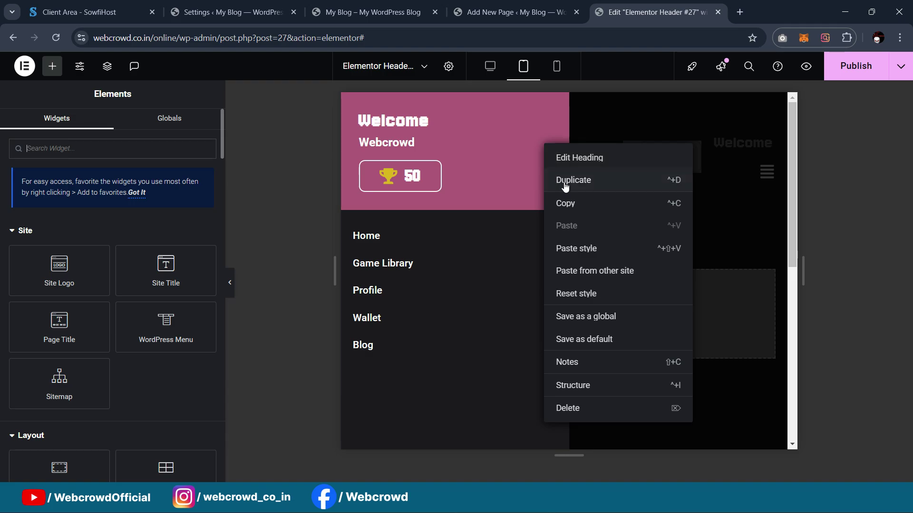
pyautogui.click(564, 182)
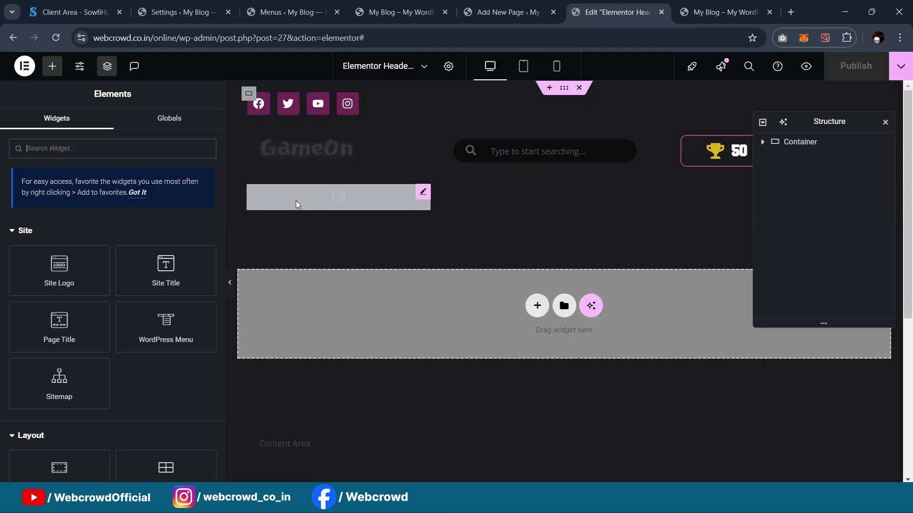
# Open the Off-Canvas and assign the policy_links menu to the WordPress Menu under Quick Links
pyautogui.click(302, 194)
pyautogui.scroll(-1, 313, 309)
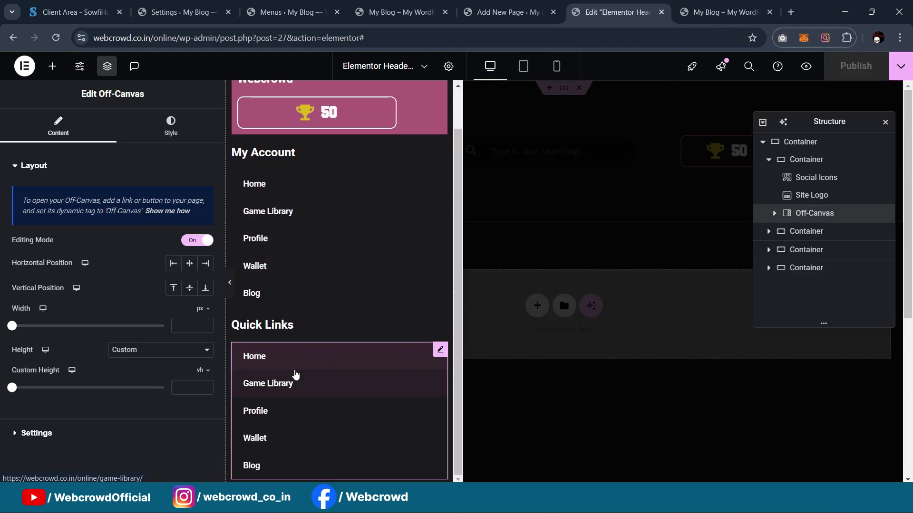
pyautogui.click(297, 357)
pyautogui.click(133, 217)
pyautogui.click(137, 246)
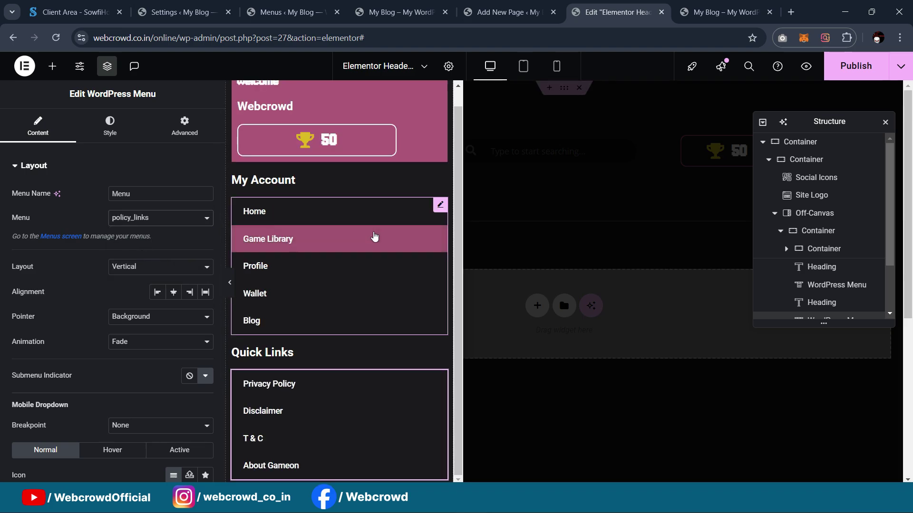
pyautogui.scroll(-4, 380, 257)
pyautogui.scroll(1, 380, 261)
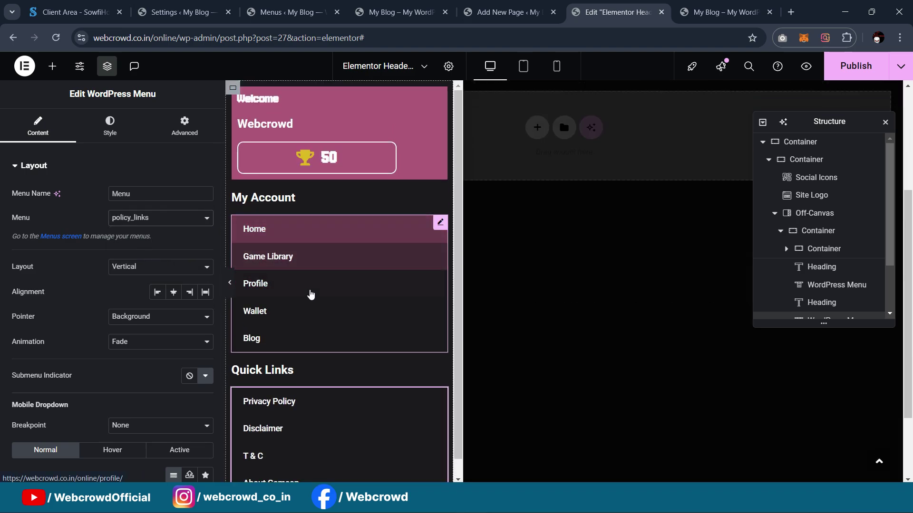
# Review the Off-Canvas menu in the tablet layout down to the last quick link, closing the Structure panel, and return to desktop
pyautogui.click(520, 71)
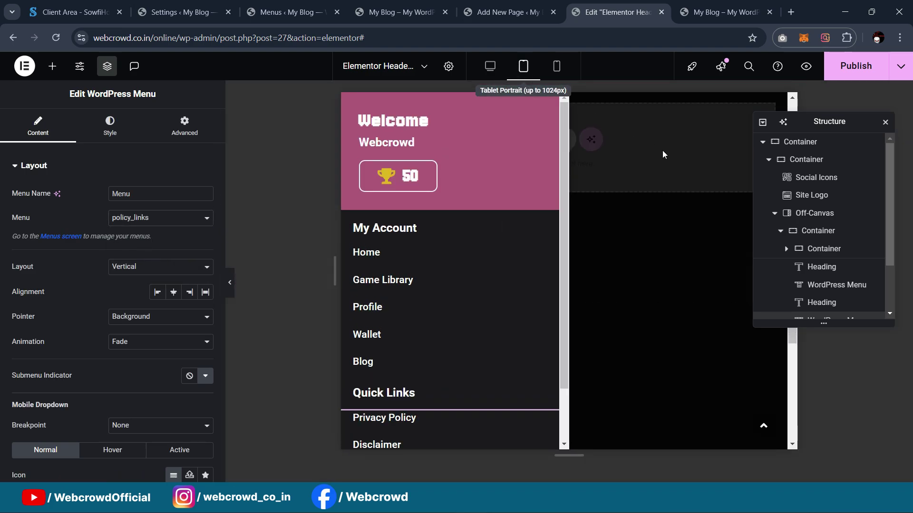
pyautogui.click(885, 123)
pyautogui.scroll(-3, 546, 185)
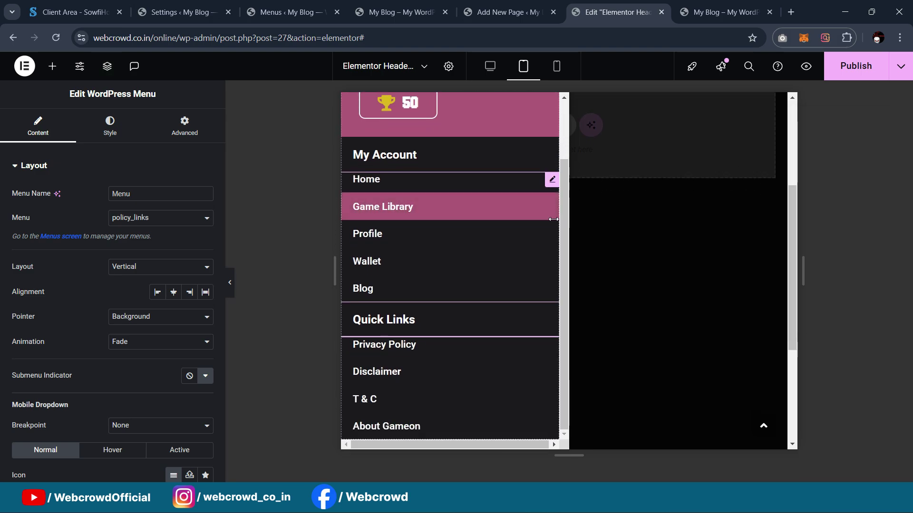
pyautogui.scroll(3, 544, 209)
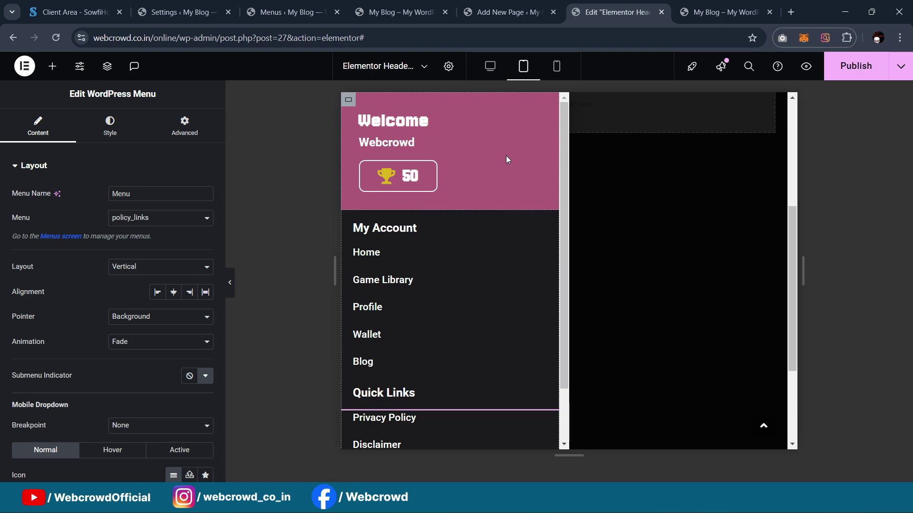
pyautogui.click(486, 70)
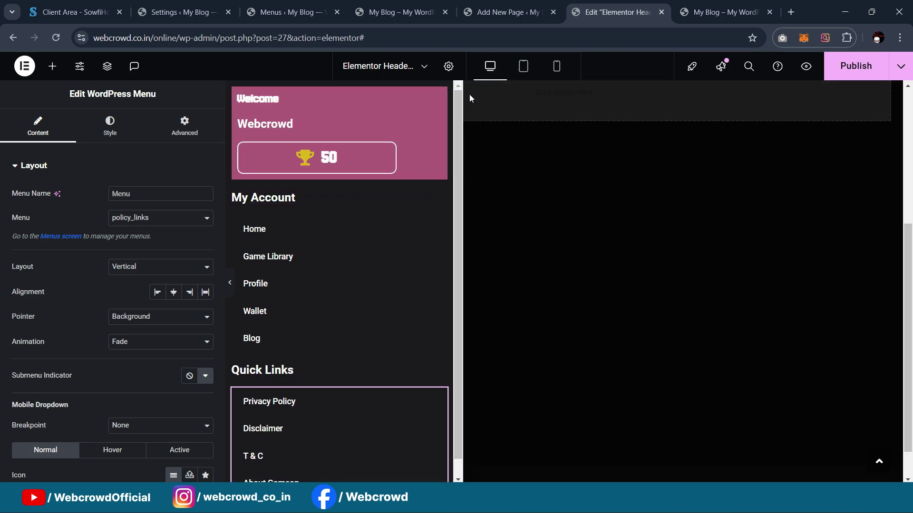
# Turn off the Off-Canvas editing mode and copy the header's Social Icons widget
pyautogui.click(562, 190)
pyautogui.click(563, 191)
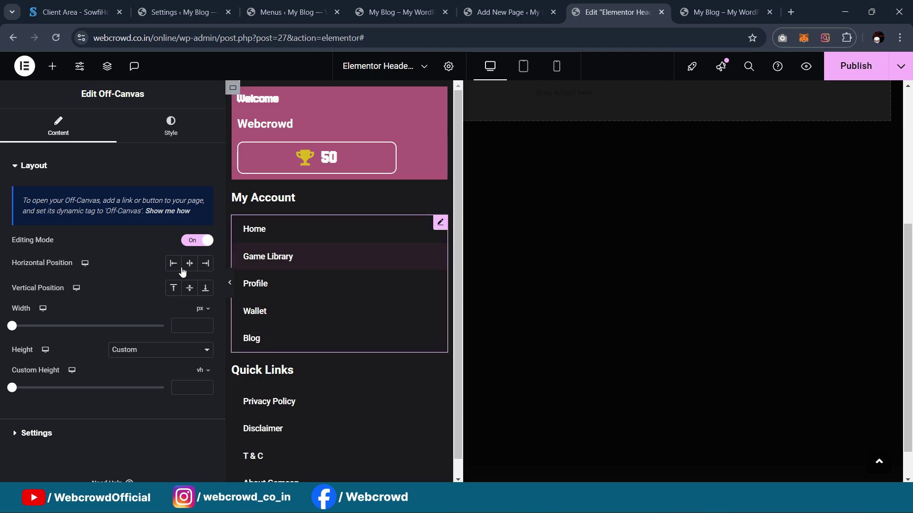
pyautogui.click(187, 242)
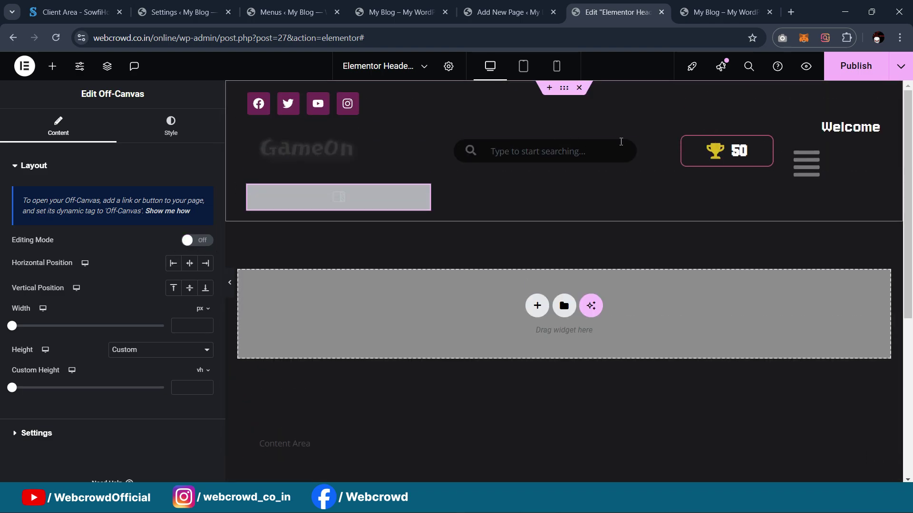
pyautogui.rightClick(421, 104)
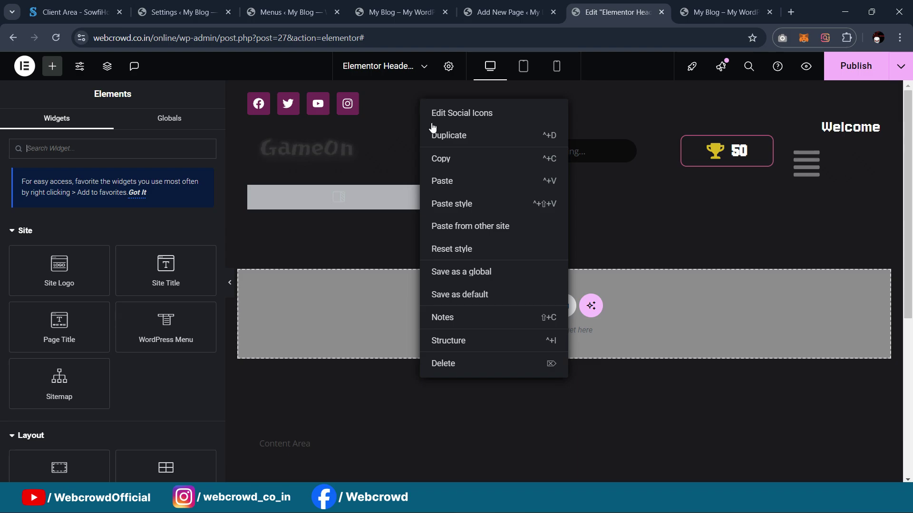
pyautogui.click(447, 157)
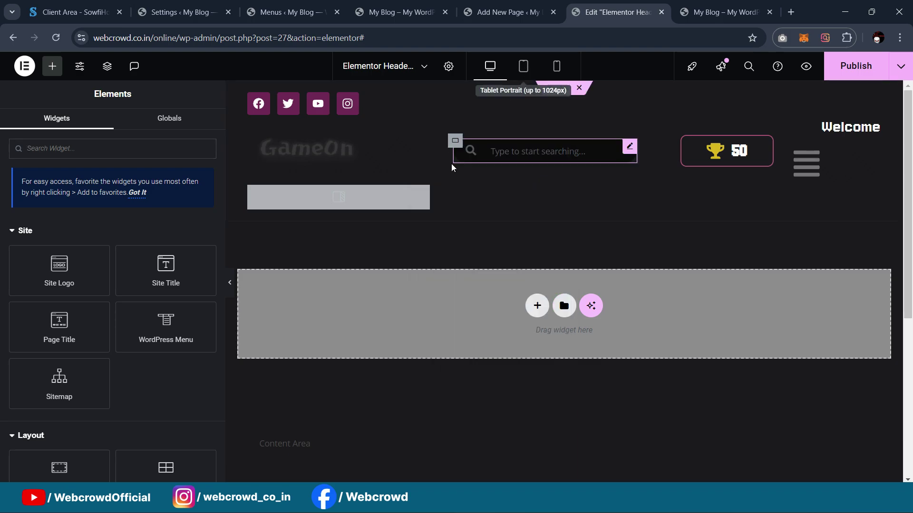
# Reopen the Off-Canvas in the tablet layout and paste the Social Icons widget below the Quick Links menu
pyautogui.click(425, 194)
pyautogui.click(184, 241)
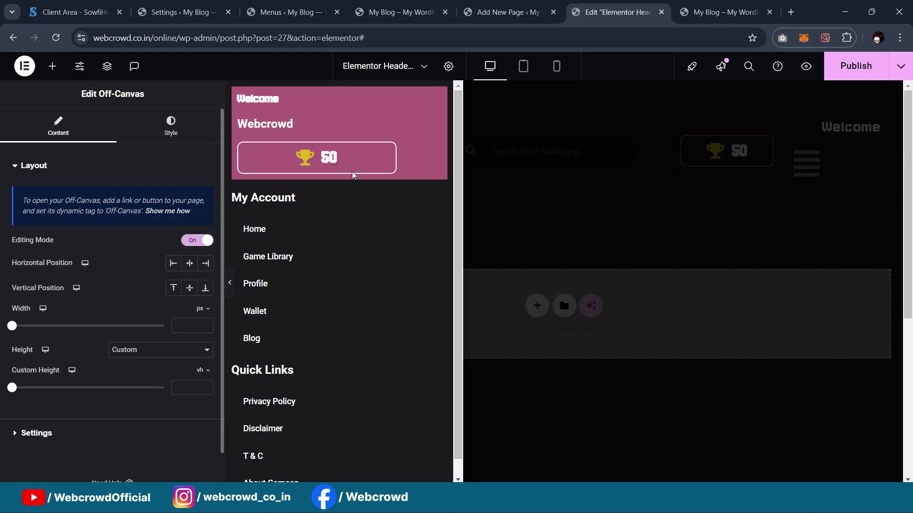
pyautogui.click(523, 66)
pyautogui.scroll(-1, 463, 252)
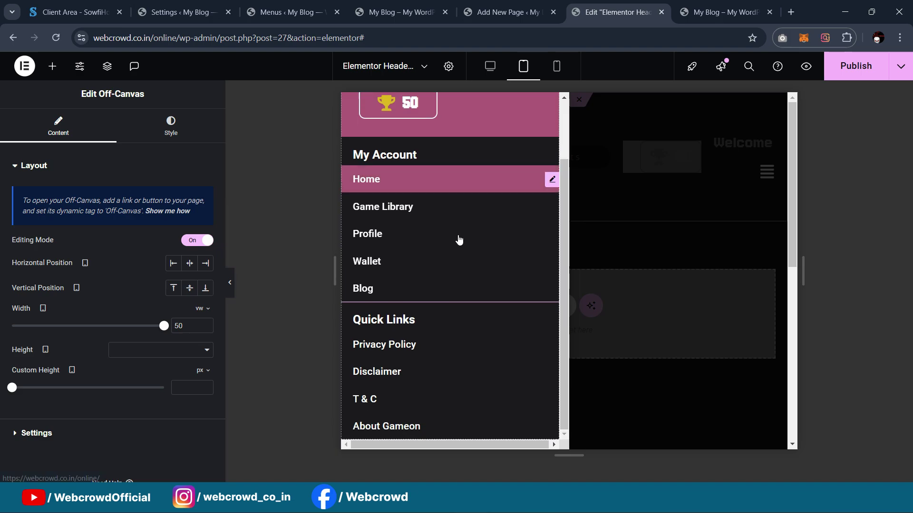
pyautogui.rightClick(427, 432)
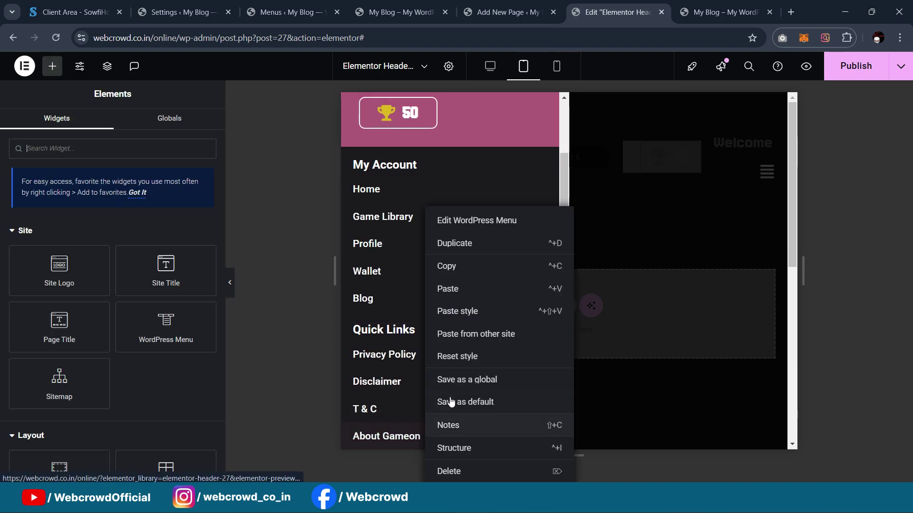
pyautogui.click(457, 291)
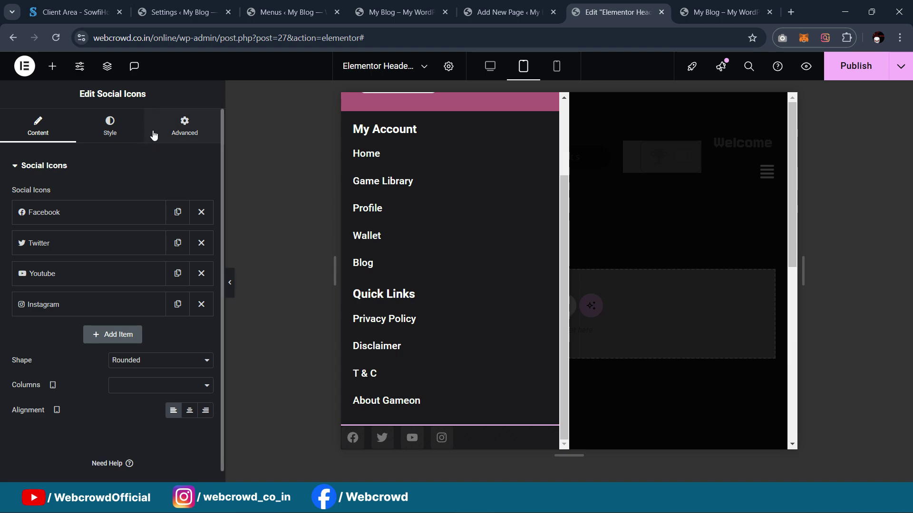
# Set the tablet margins of the pasted Social Icons to 20 px on the left and 20 px at the bottom
pyautogui.click(184, 126)
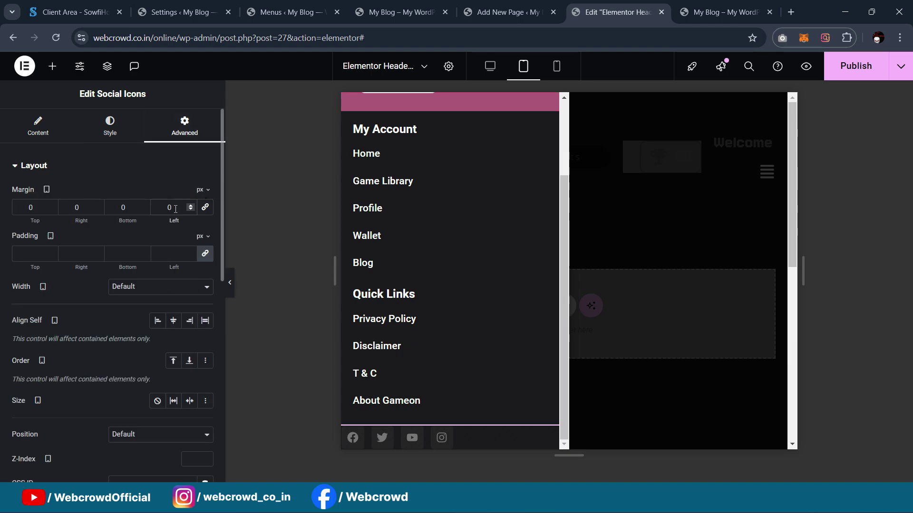
pyautogui.press('Up')
pyautogui.press('Up')
pyautogui.press('Up')
pyautogui.press('Up')
pyautogui.press('Up')
pyautogui.press('Up')
pyautogui.press('Up')
pyautogui.press('Up')
pyautogui.press('Up')
pyautogui.press('Up')
pyautogui.press('Up')
pyautogui.press('Up')
pyautogui.press('Up')
pyautogui.press('Up')
pyautogui.press('Up')
pyautogui.press('Up')
pyautogui.press('Up')
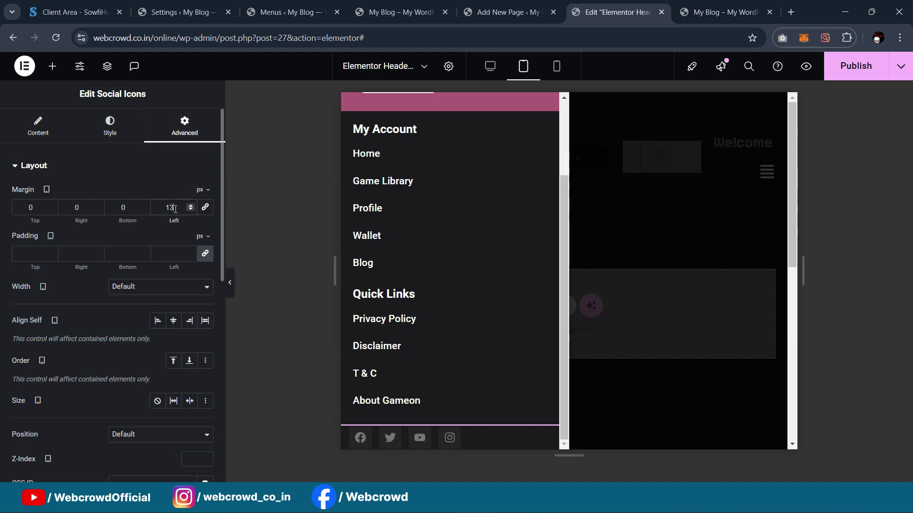
pyautogui.press('Up')
pyautogui.press('Up')
pyautogui.press('Up')
pyautogui.press('Up')
pyautogui.press('Up')
pyautogui.press('Up')
pyautogui.press('Up')
pyautogui.press('Up')
pyautogui.press('Up')
pyautogui.press('Up')
pyautogui.press('Up')
pyautogui.press('Up')
pyautogui.press('Up')
pyautogui.press('Up')
pyautogui.press('Up')
pyautogui.press('Up')
pyautogui.press('Up')
pyautogui.press('Up')
pyautogui.press('Up')
pyautogui.press('Up')
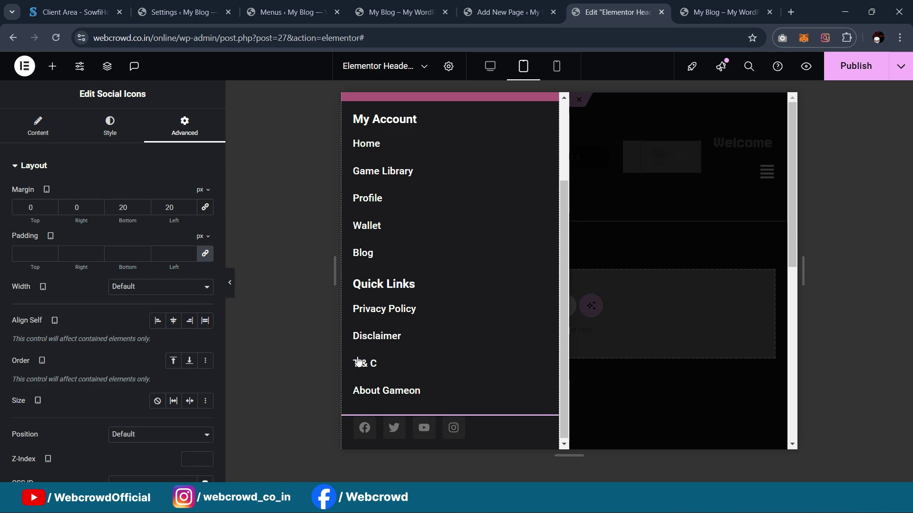
# Examine the tablet Off-Canvas from the Welcome heading to the social icons, including with the editing panel hidden
pyautogui.click(109, 138)
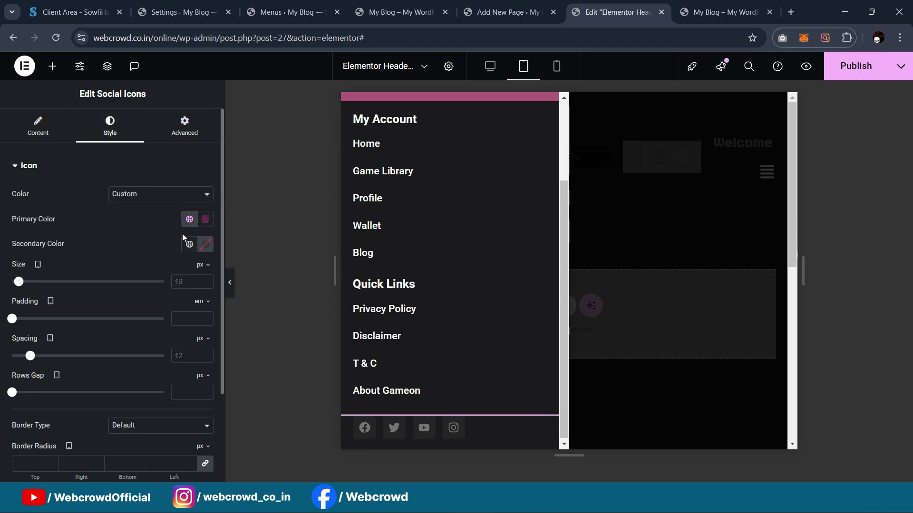
pyautogui.click(229, 282)
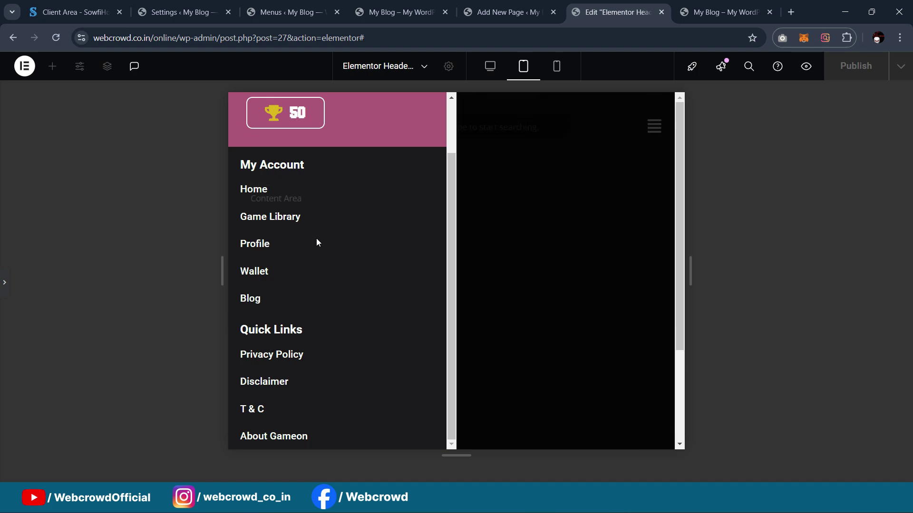
pyautogui.click(2, 284)
pyautogui.scroll(3, 552, 220)
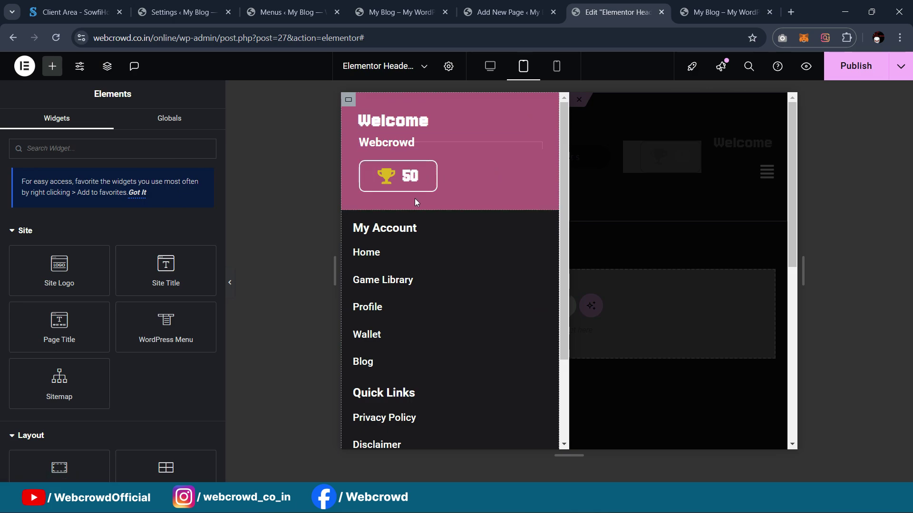
pyautogui.scroll(-3, 430, 269)
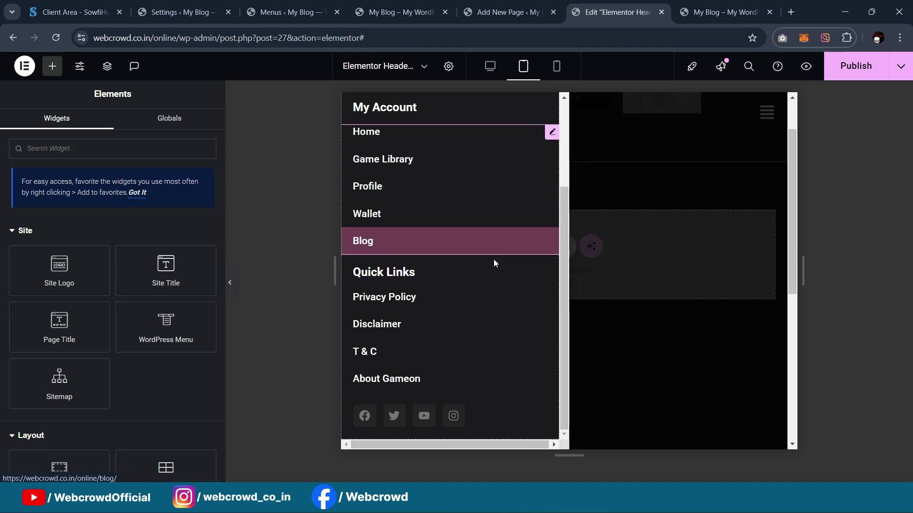
pyautogui.scroll(3, 543, 255)
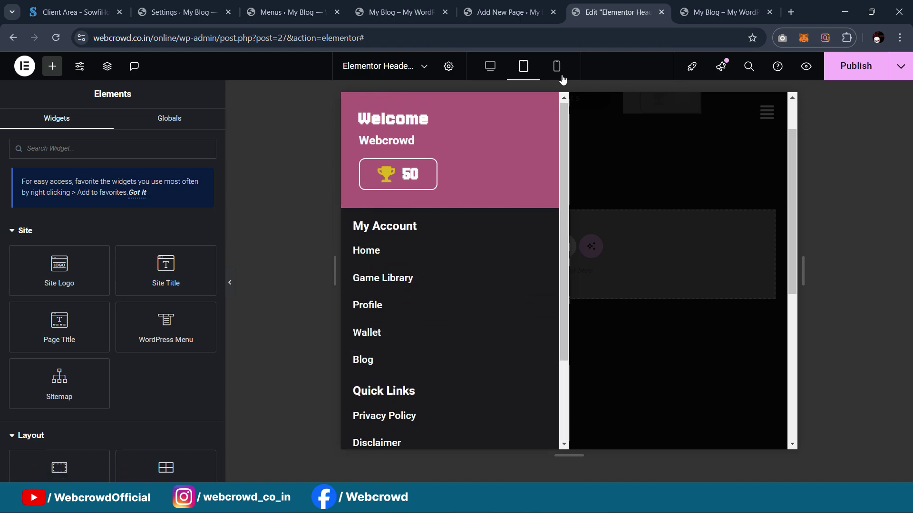
# Set the Off-Canvas width for the mobile layout to 320 px
pyautogui.click(549, 69)
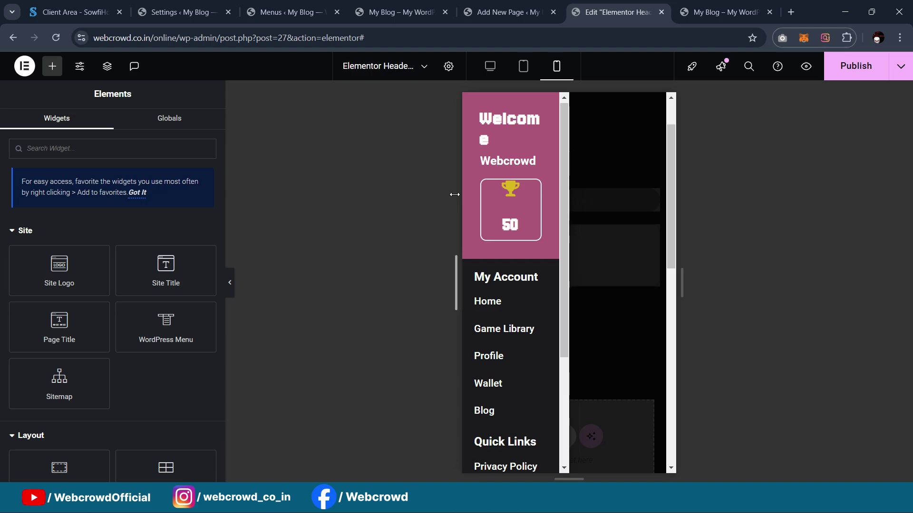
pyautogui.click(634, 172)
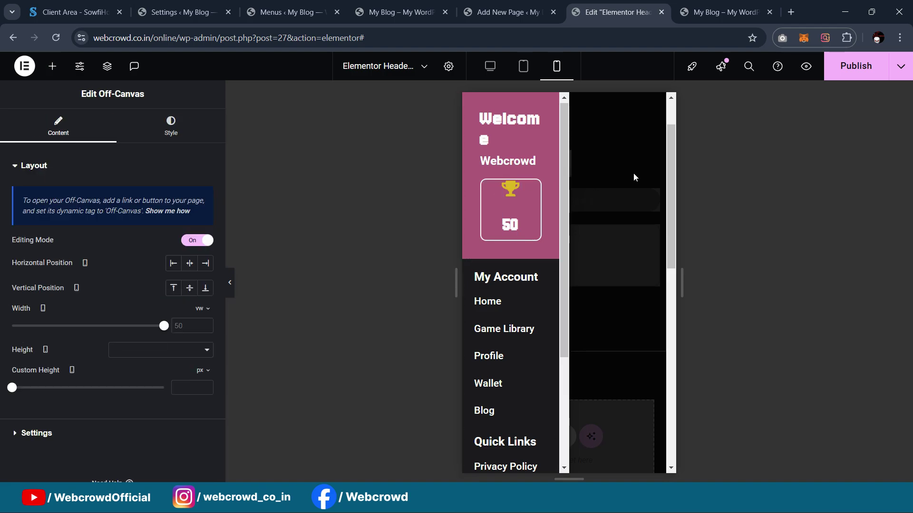
pyautogui.click(164, 328)
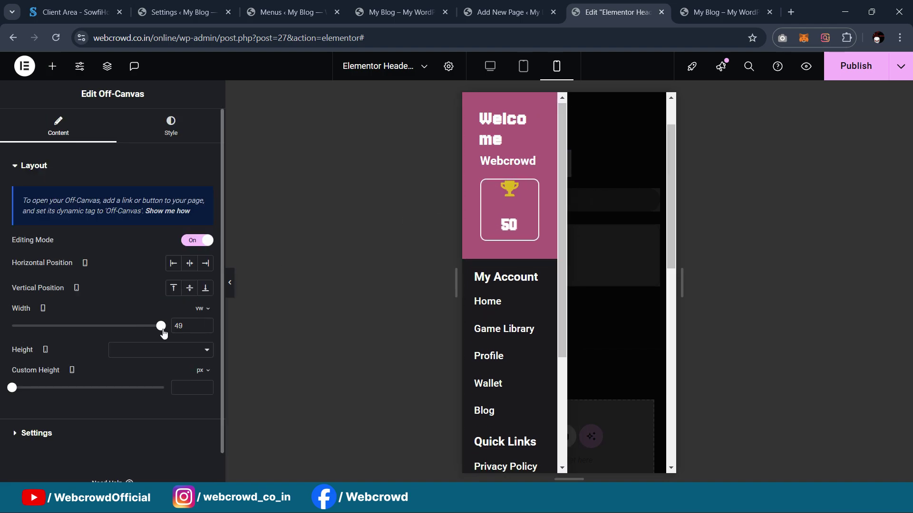
pyautogui.click(206, 312)
pyautogui.click(199, 325)
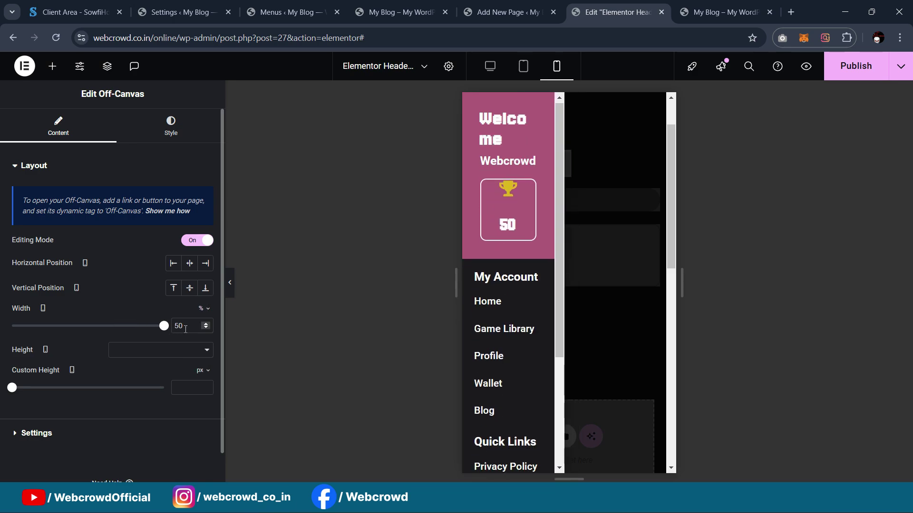
pyautogui.click(200, 310)
pyautogui.click(202, 309)
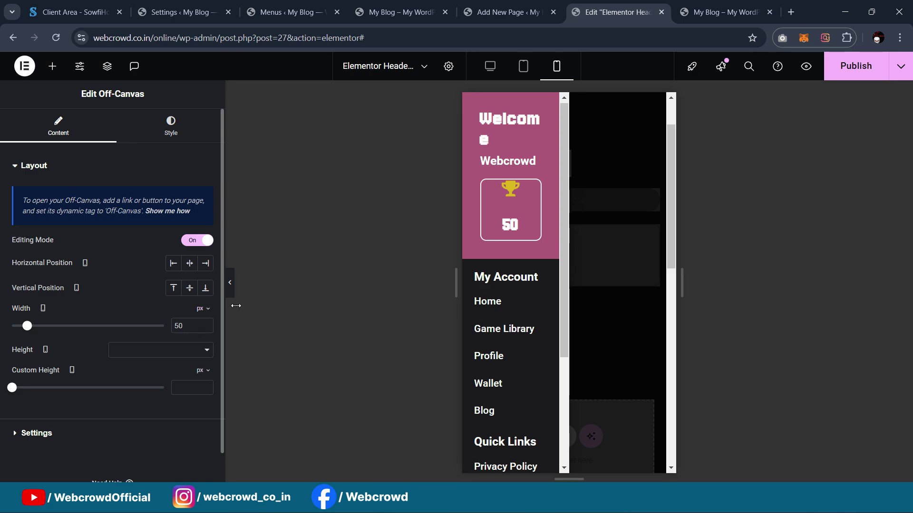
pyautogui.moveTo(28, 333); pyautogui.dragTo(112, 339)
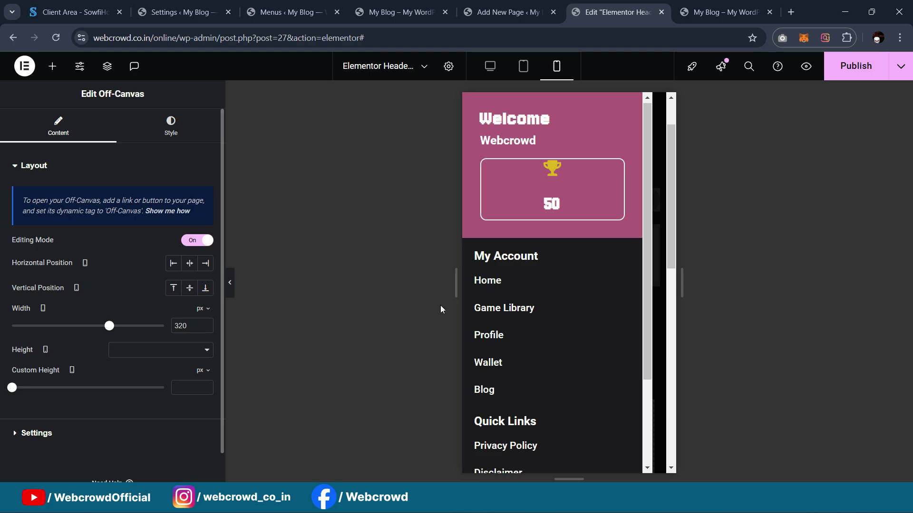
# Place the trophy Icon Box's icon to the left on mobile, with 15 px icon spacing and 0 px content spacing
pyautogui.click(554, 167)
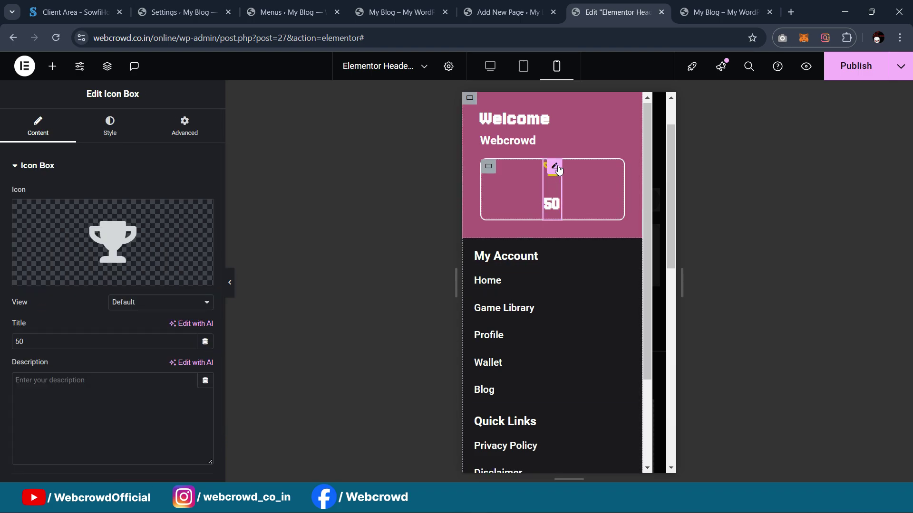
pyautogui.click(95, 127)
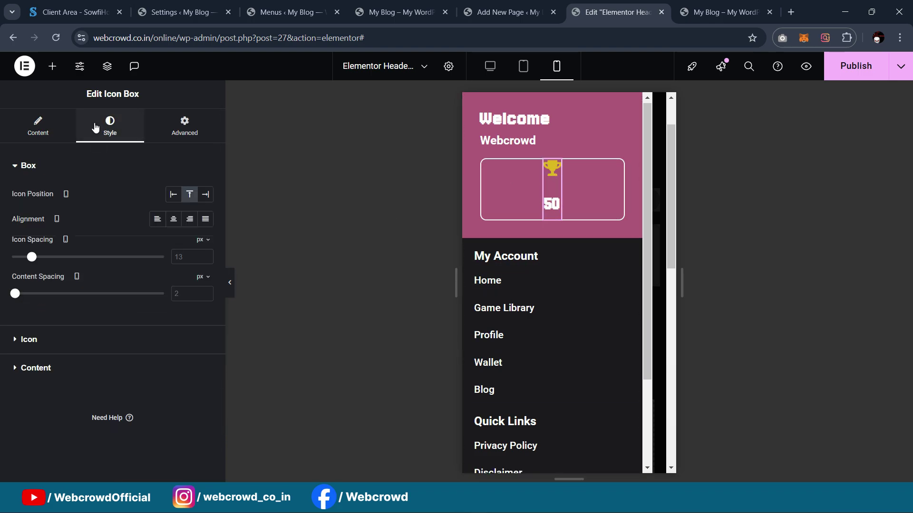
pyautogui.click(174, 197)
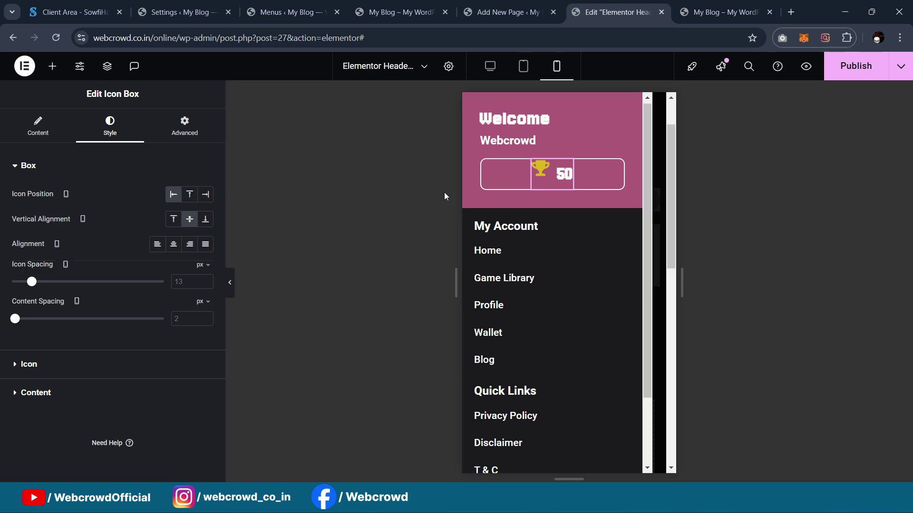
pyautogui.moveTo(18, 323); pyautogui.dragTo(12, 319)
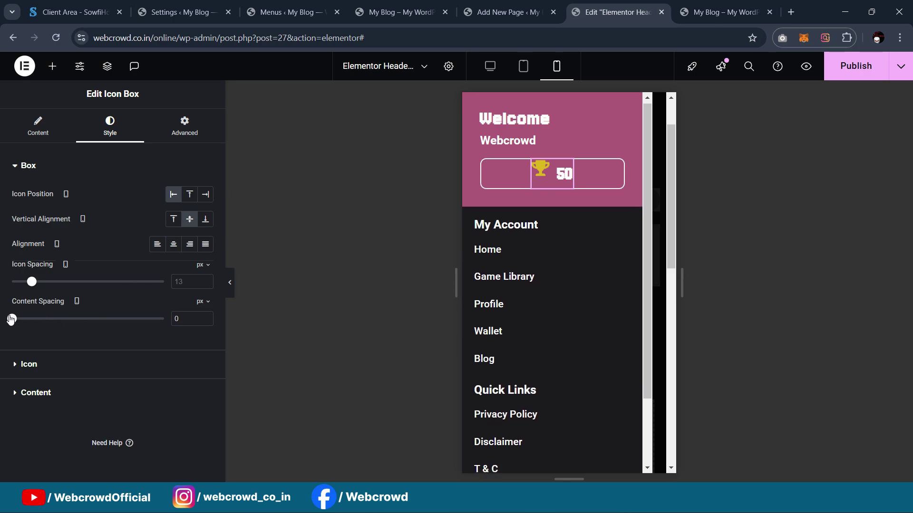
pyautogui.moveTo(31, 285); pyautogui.dragTo(34, 285)
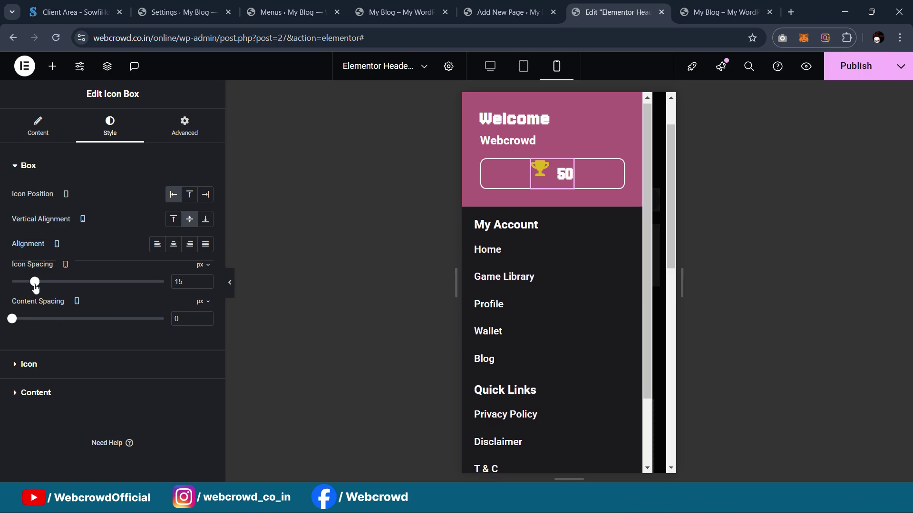
# Set the line height of the trophy Icon Box's title to 1 em for the mobile layout
pyautogui.click(51, 366)
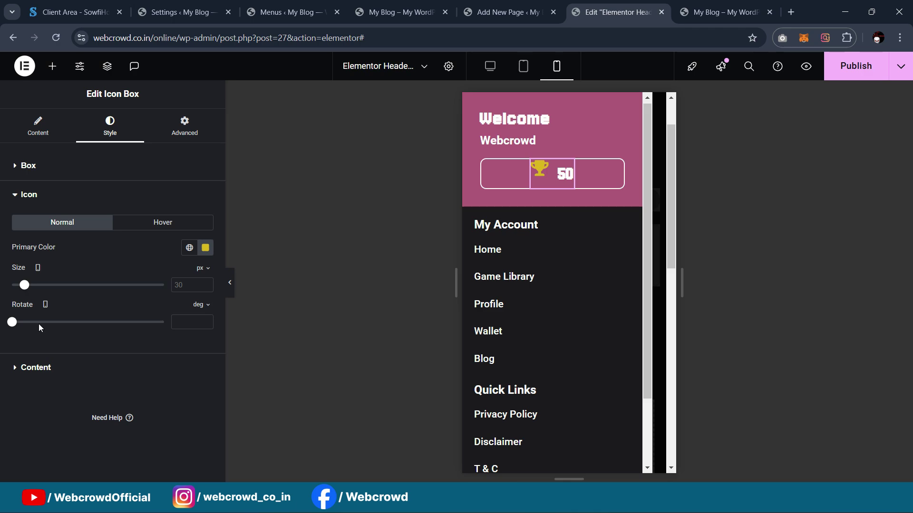
pyautogui.click(58, 371)
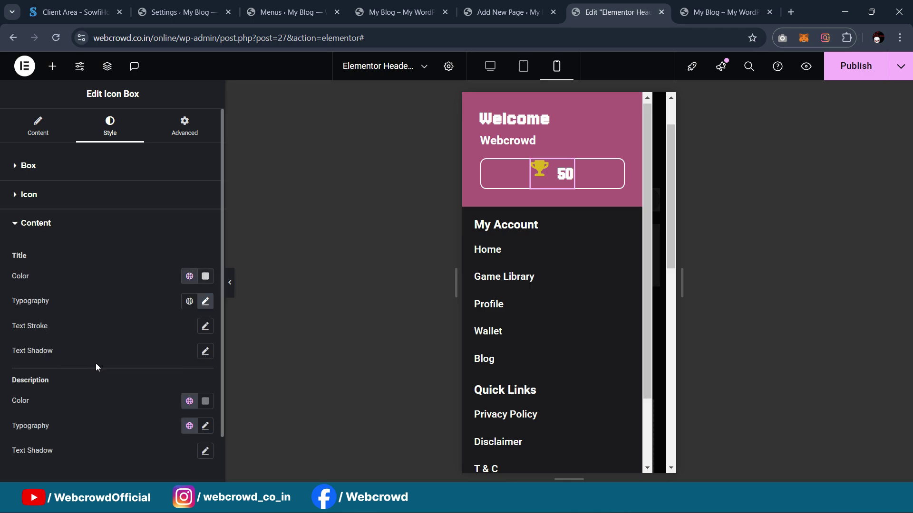
pyautogui.click(205, 303)
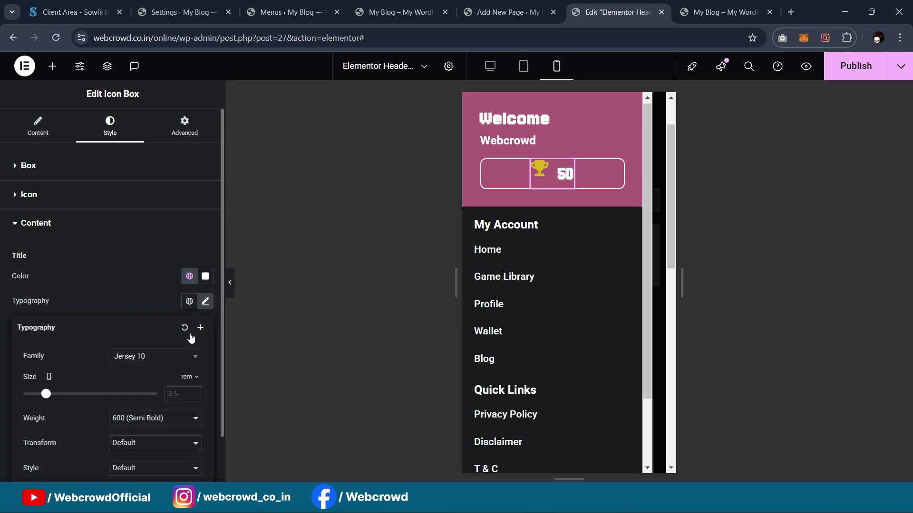
pyautogui.scroll(-3, 161, 376)
pyautogui.scroll(-1, 143, 397)
pyautogui.moveTo(27, 398); pyautogui.dragTo(40, 402)
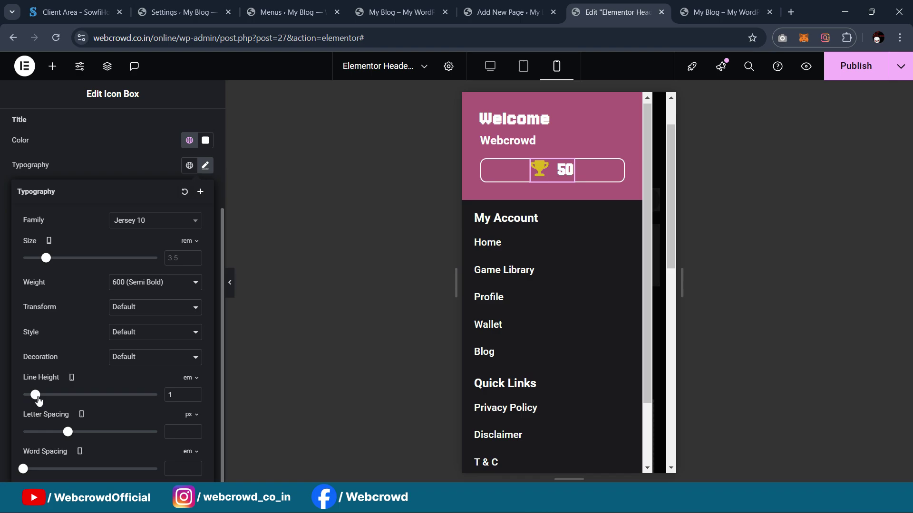
# Set the width of the bordered container around the trophy Icon Box to 70% for the mobile layout
pyautogui.click(490, 170)
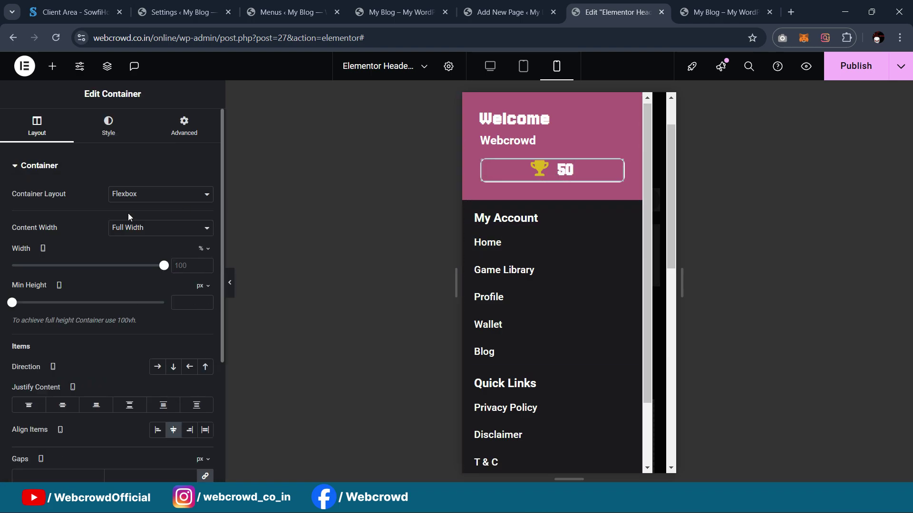
pyautogui.moveTo(164, 270); pyautogui.dragTo(118, 273)
pyautogui.scroll(-3, 593, 315)
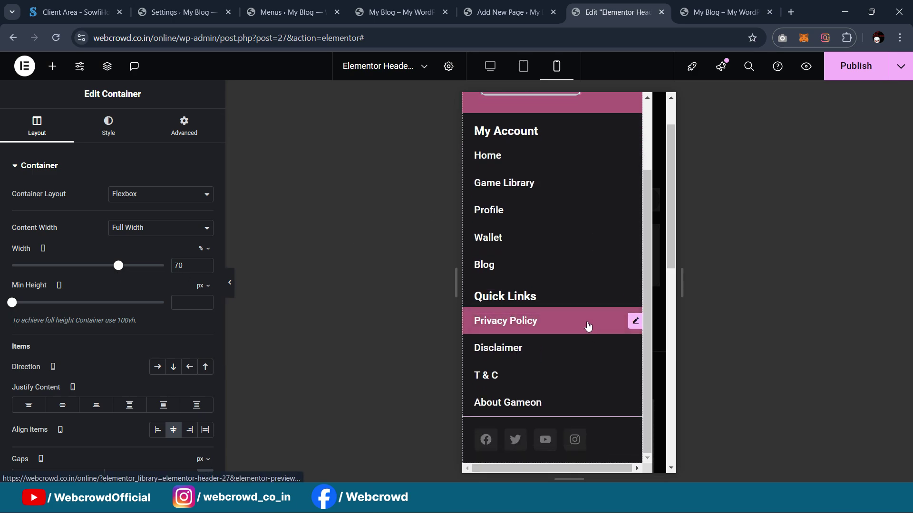
pyautogui.scroll(3, 584, 294)
pyautogui.scroll(1, 585, 295)
# Compare the Off-Canvas in the tablet and mobile layouts with the editing panel hidden, and open the header settings
pyautogui.click(229, 283)
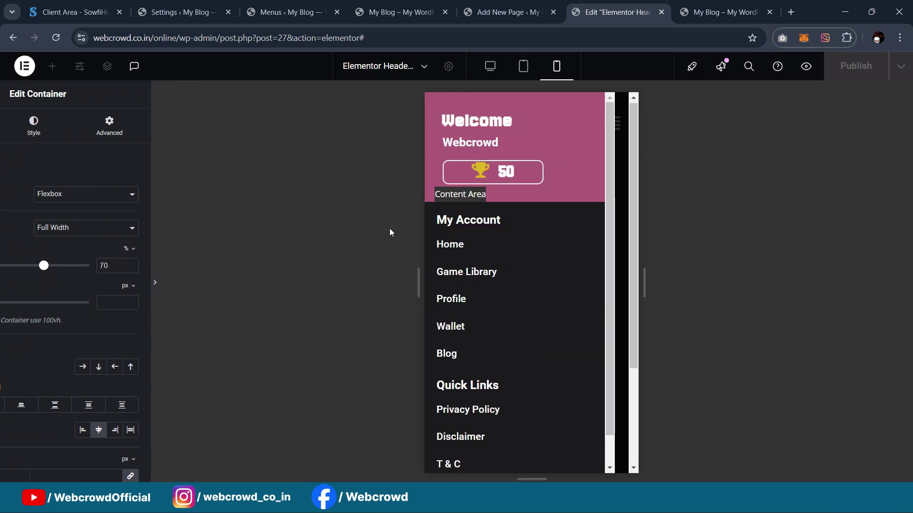
pyautogui.click(523, 68)
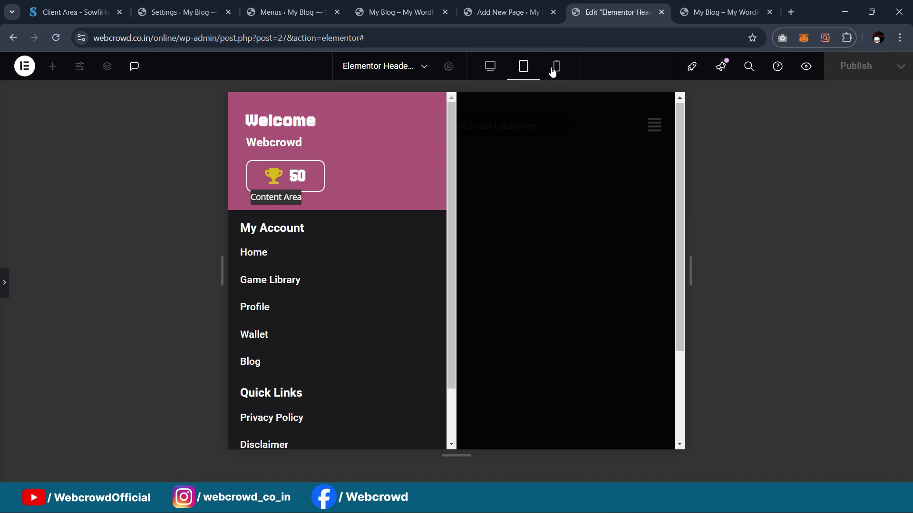
pyautogui.click(557, 68)
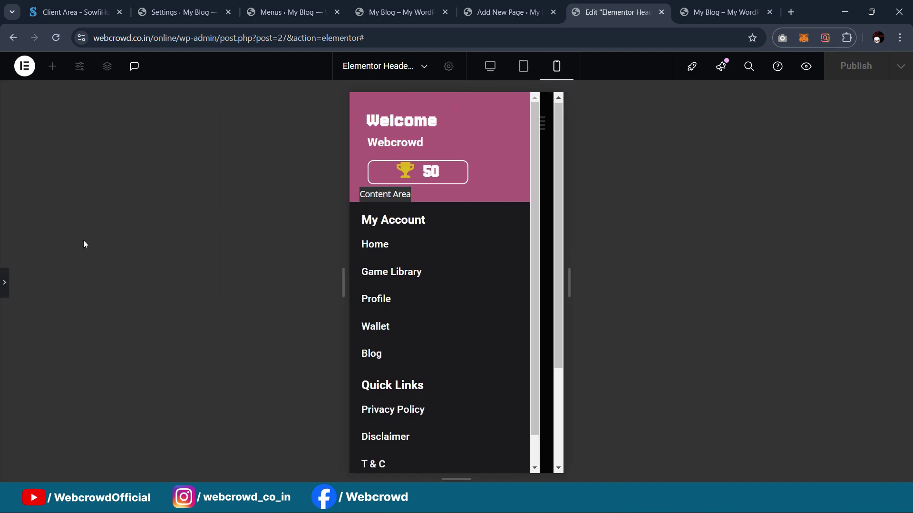
pyautogui.click(4, 282)
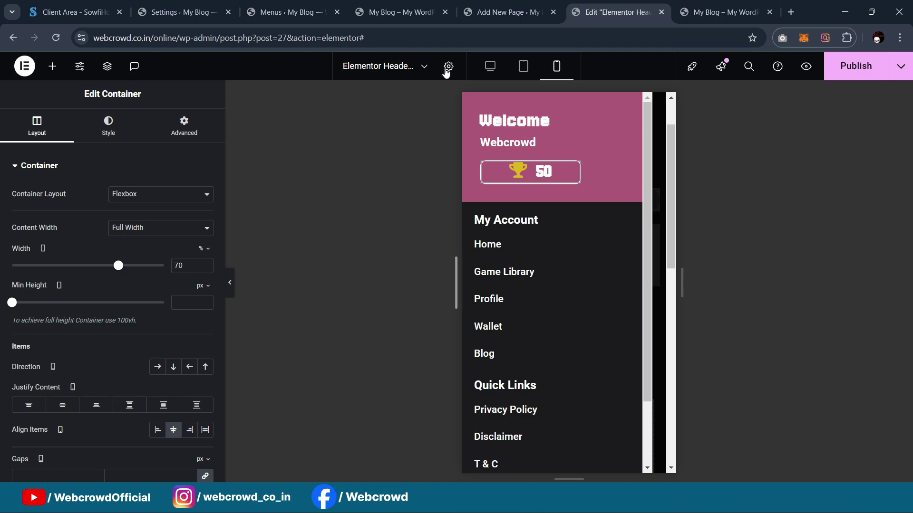
pyautogui.click(449, 66)
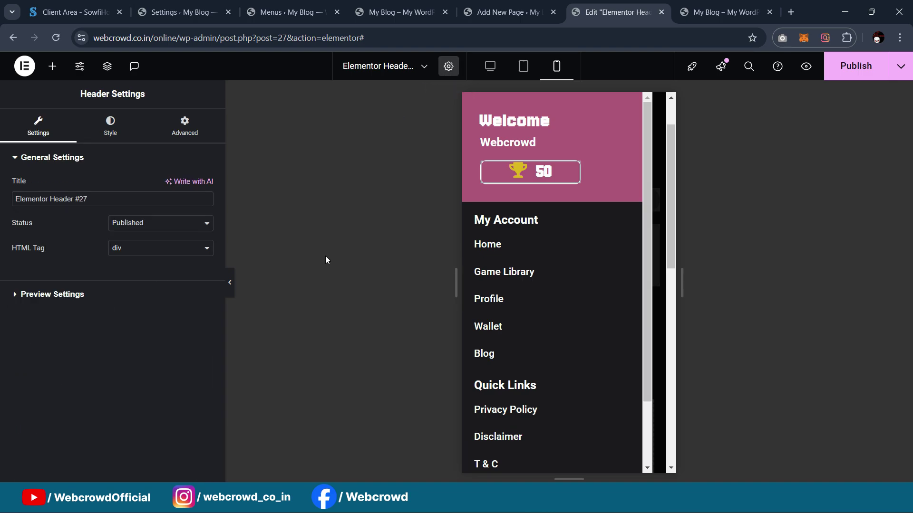
# Set the Off-Canvas entrance animation to Slide In Left for the tablet layout
pyautogui.click(523, 66)
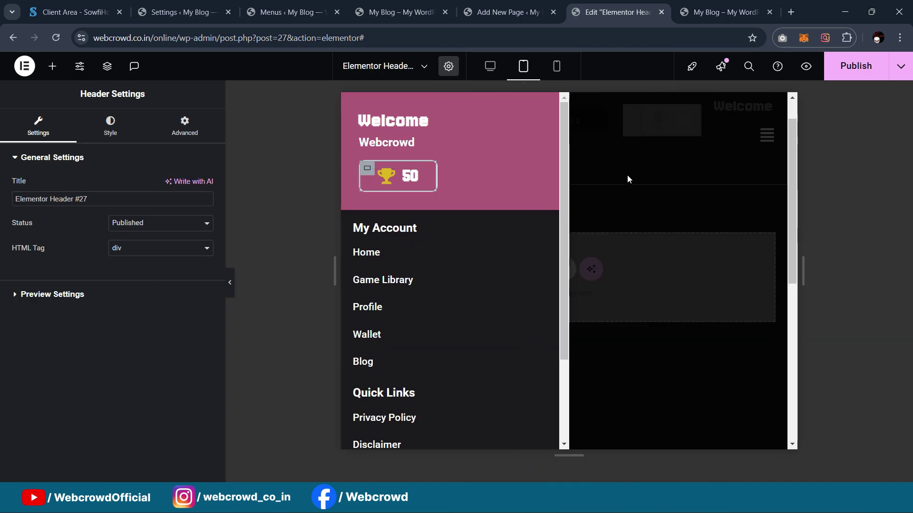
pyautogui.click(627, 179)
pyautogui.scroll(-1, 147, 222)
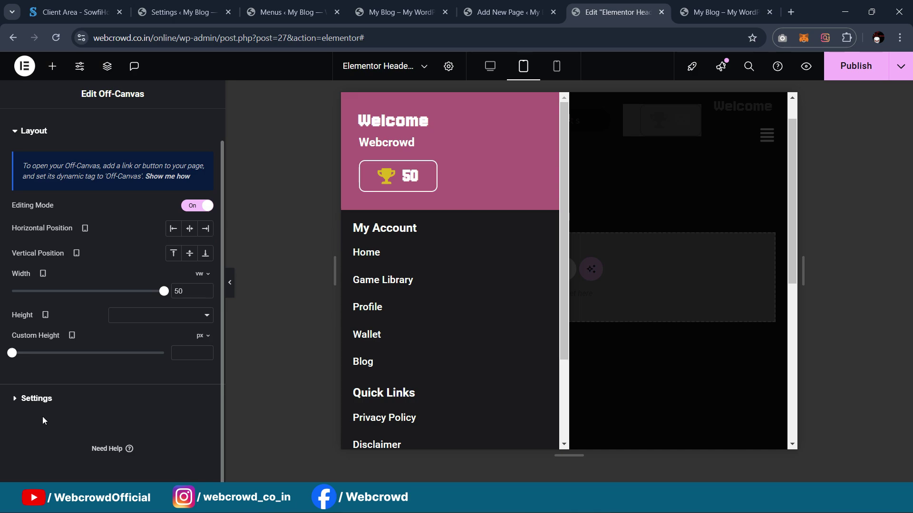
pyautogui.click(38, 401)
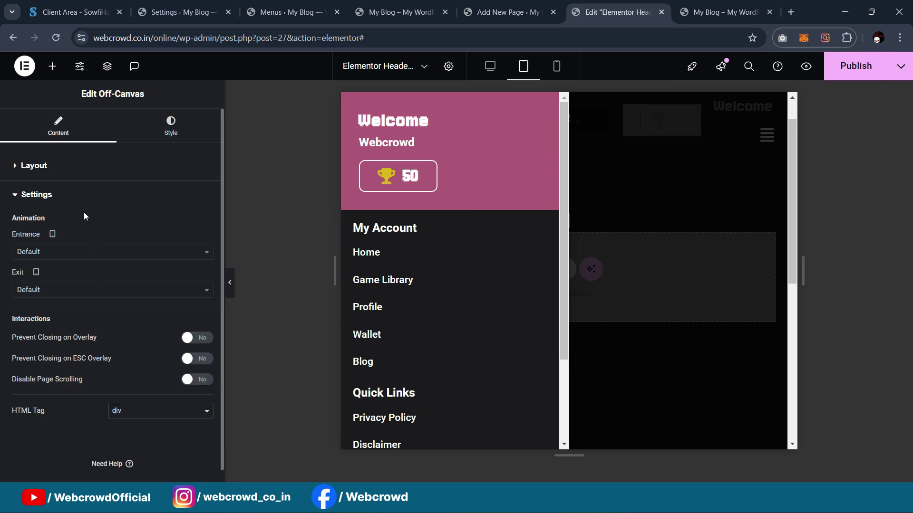
pyautogui.click(54, 264)
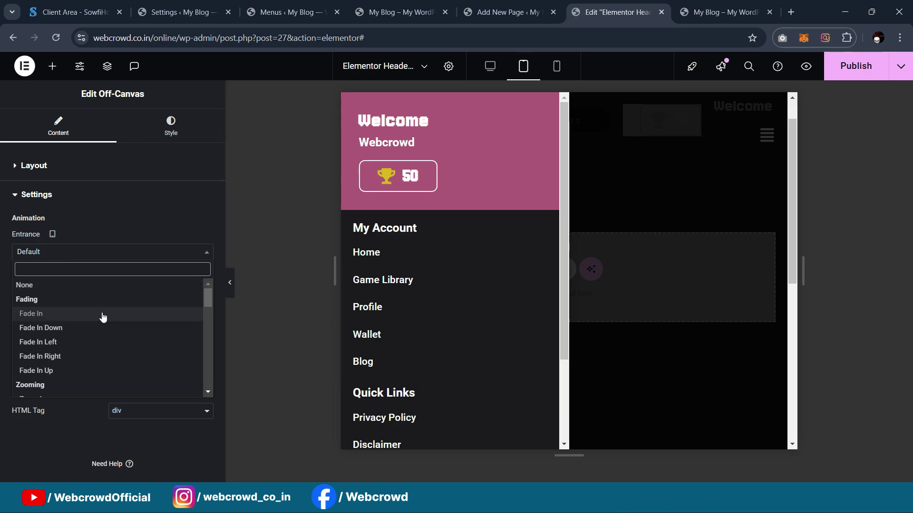
pyautogui.scroll(-4, 128, 293)
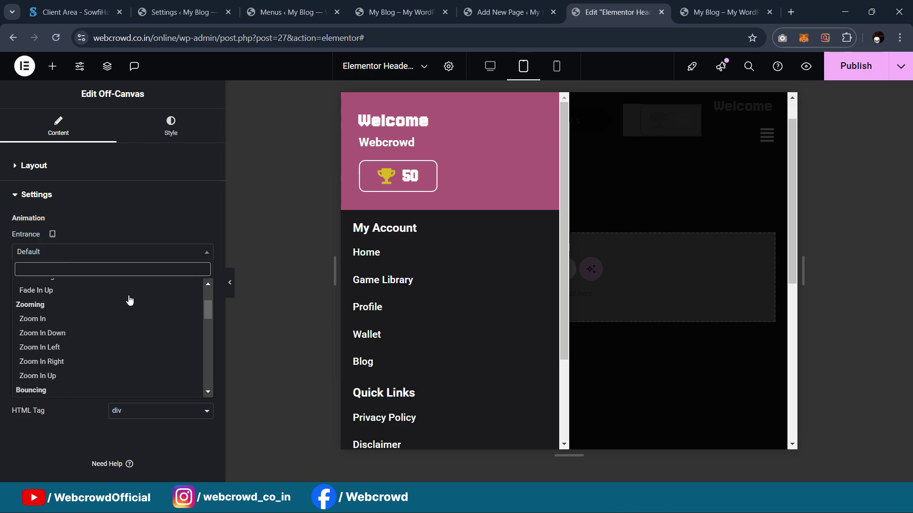
pyautogui.scroll(-2, 125, 299)
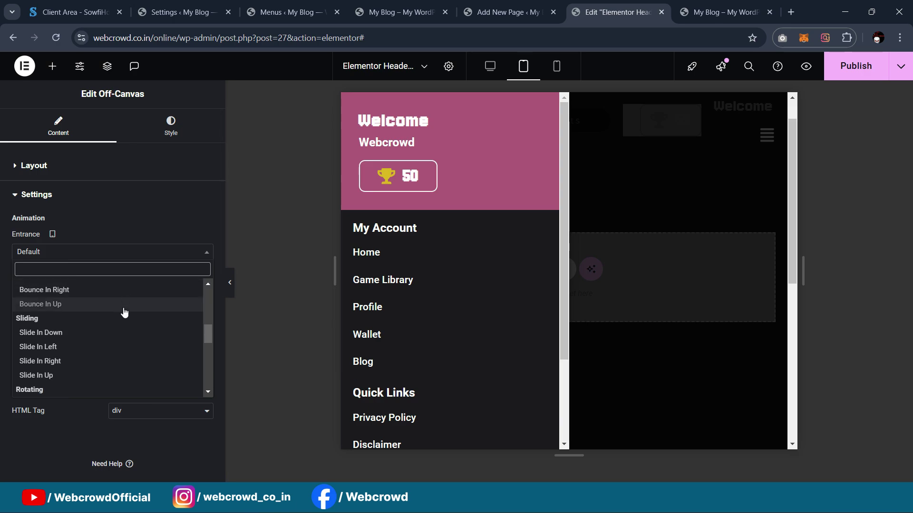
pyautogui.click(117, 348)
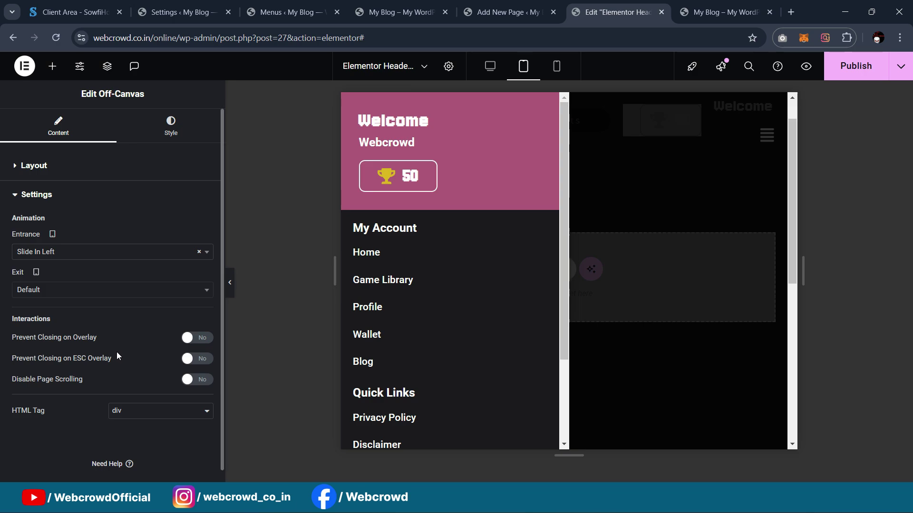
# Set the Off-Canvas exit animation to Slide Out Left for the tablet layout and publish the header
pyautogui.click(71, 296)
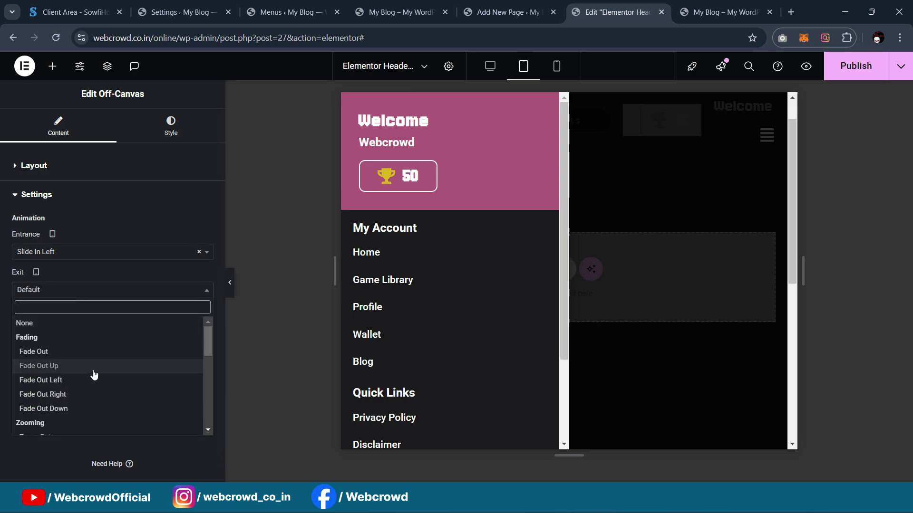
pyautogui.scroll(-3, 104, 329)
pyautogui.scroll(-5, 105, 343)
pyautogui.scroll(-1, 121, 356)
pyautogui.scroll(3, 119, 362)
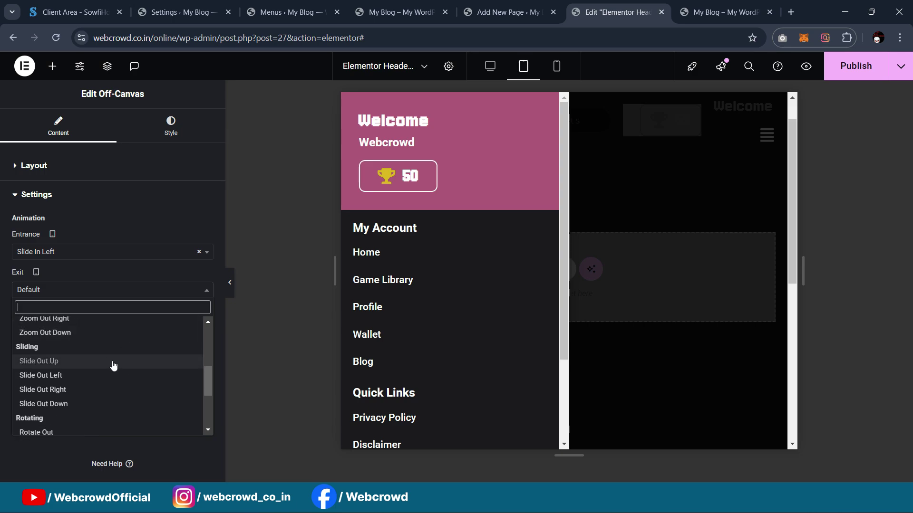
pyautogui.click(75, 376)
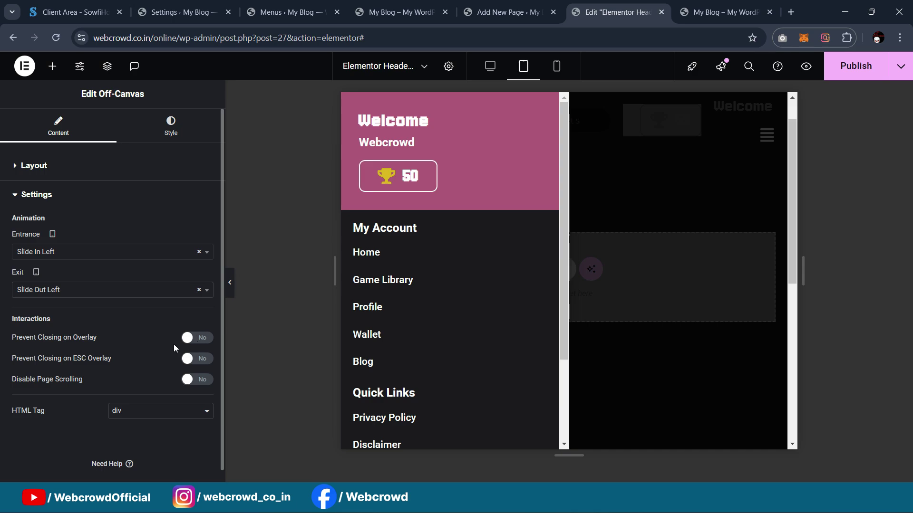
pyautogui.click(856, 76)
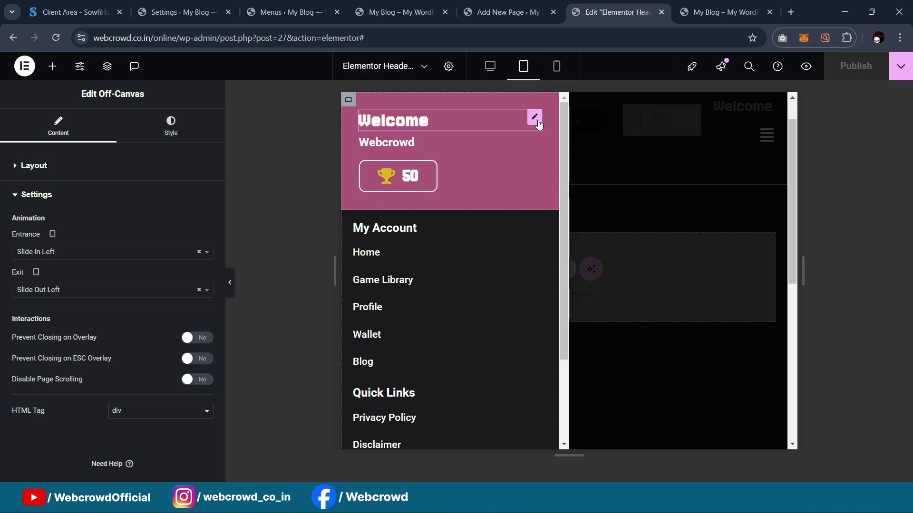
# Reload the live site, inspect it in the responsive device view and test the header's hamburger menu icon
pyautogui.click(380, 9)
pyautogui.click(54, 42)
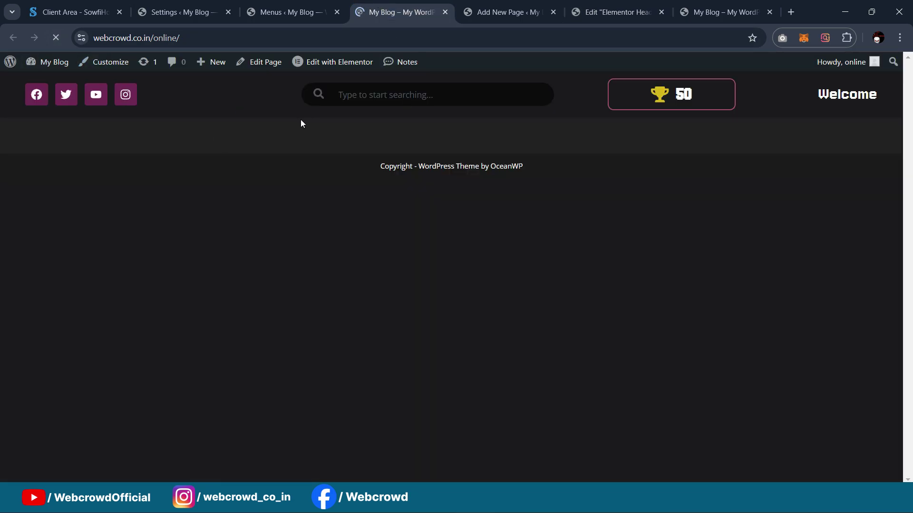
pyautogui.rightClick(300, 197)
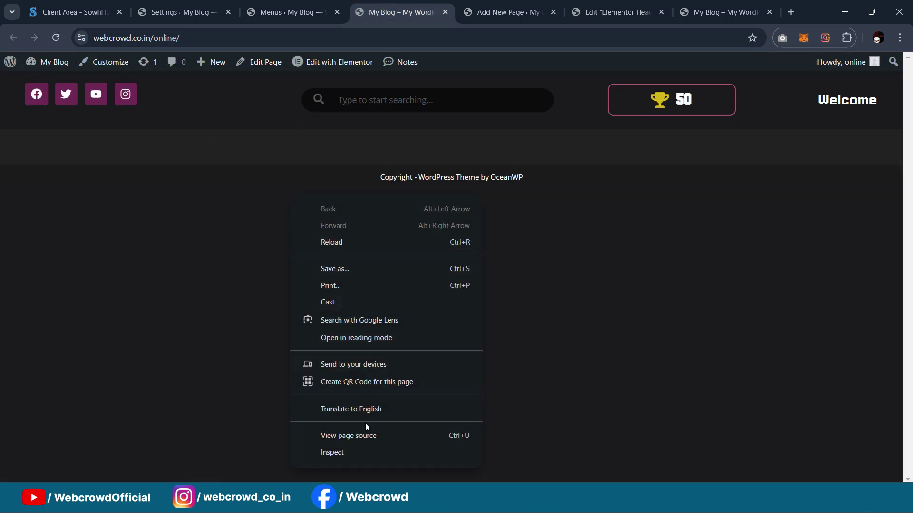
pyautogui.click(362, 452)
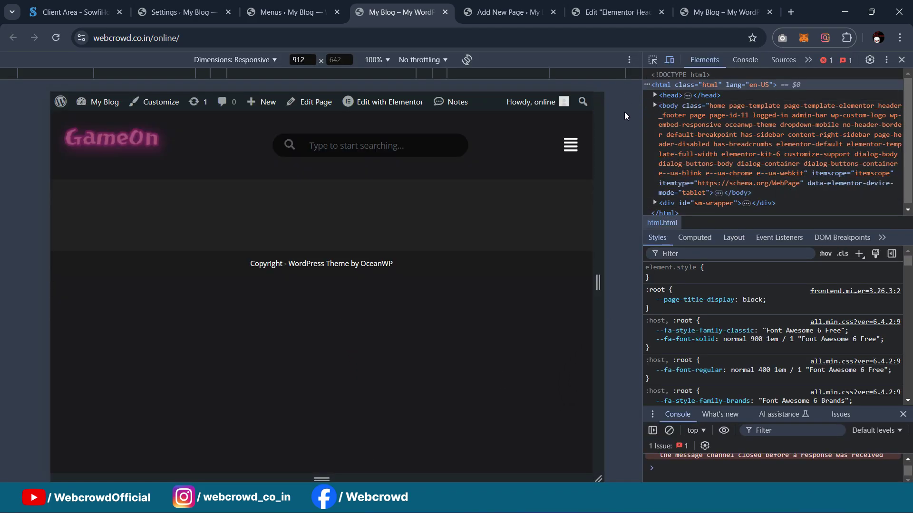
pyautogui.doubleClick(572, 145)
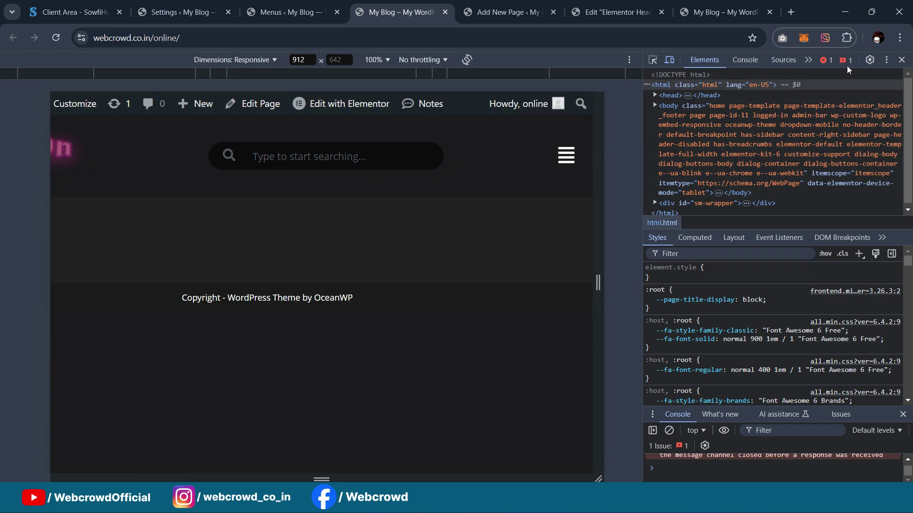
pyautogui.click(901, 60)
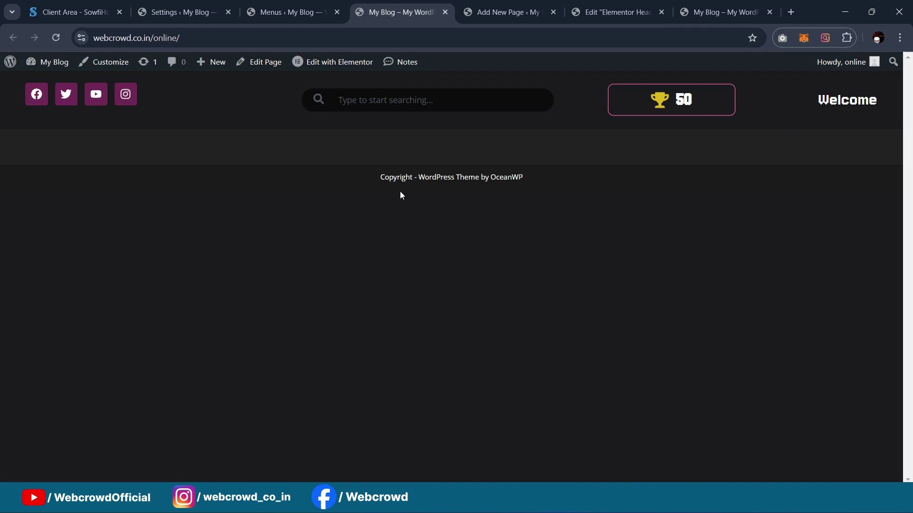
# Return to the Elementor header template and turn off Editing Mode for the Off-Canvas
pyautogui.click(291, 12)
pyautogui.click(490, 13)
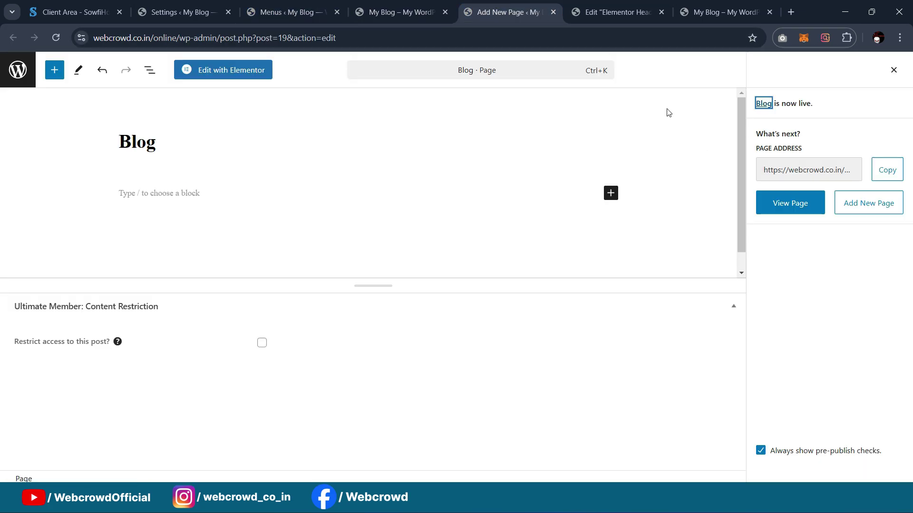
pyautogui.click(617, 12)
pyautogui.click(414, 12)
pyautogui.click(613, 13)
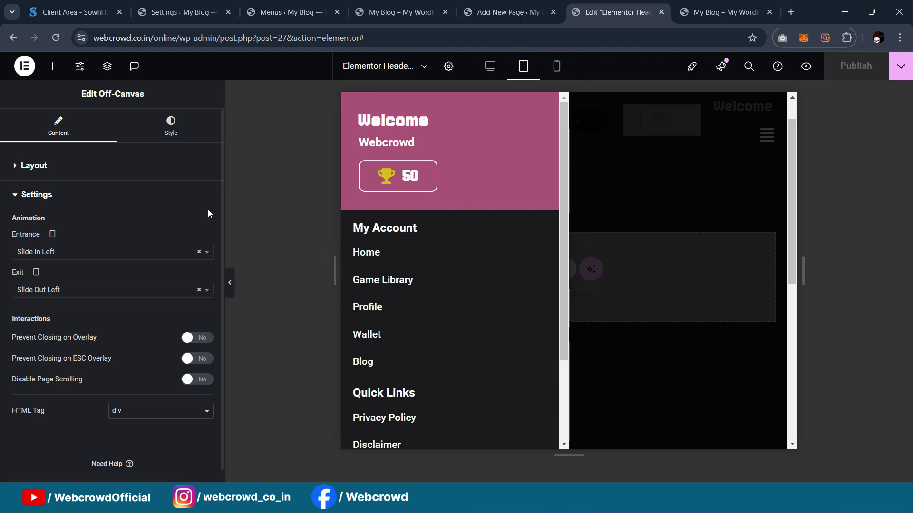
pyautogui.click(48, 172)
pyautogui.click(189, 242)
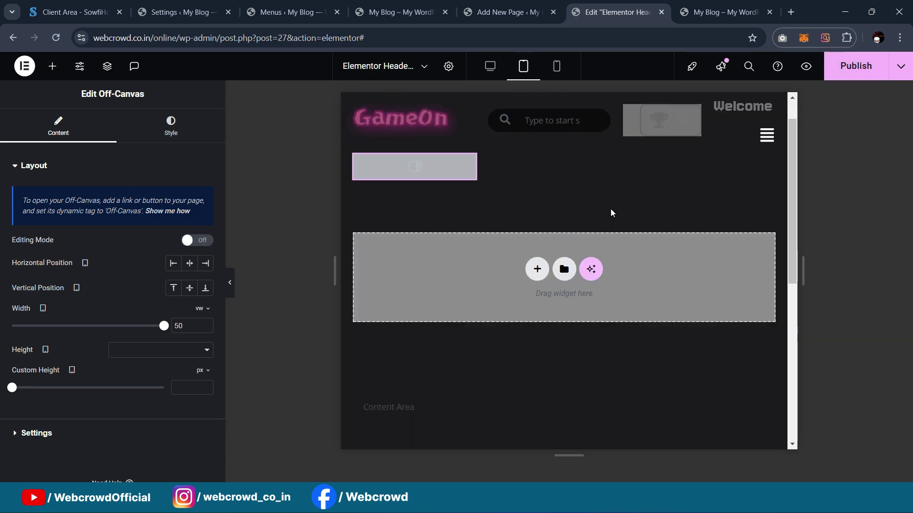
# Link the hamburger icon in the tablet header to the Open Off-Canvas action for Off-Canvas 1 and publish the header
pyautogui.click(490, 68)
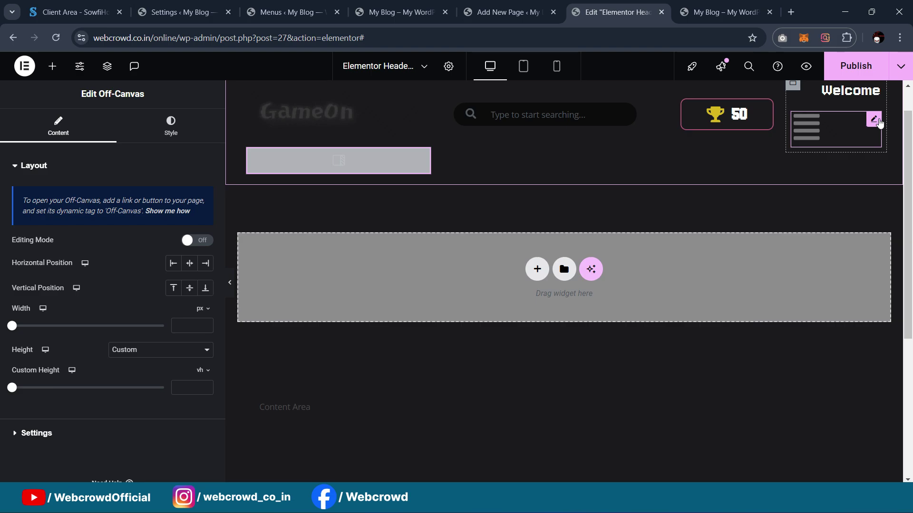
pyautogui.click(524, 68)
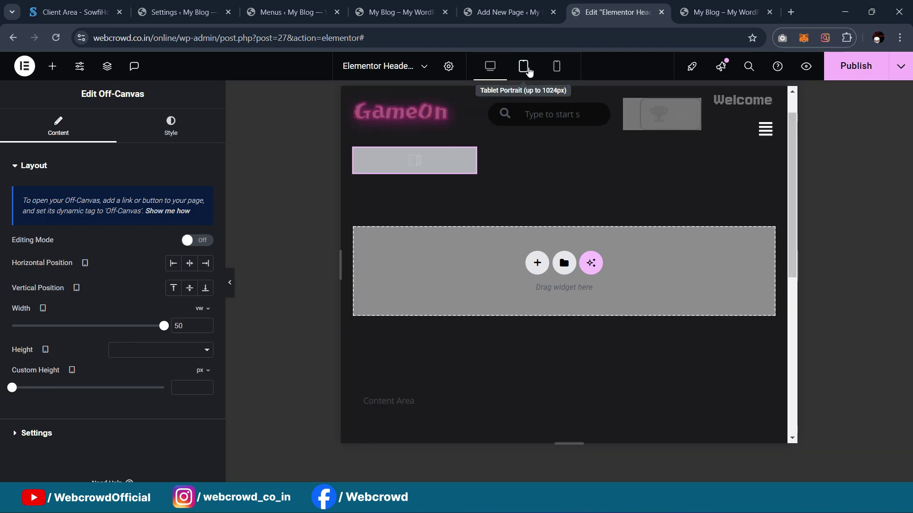
pyautogui.click(767, 137)
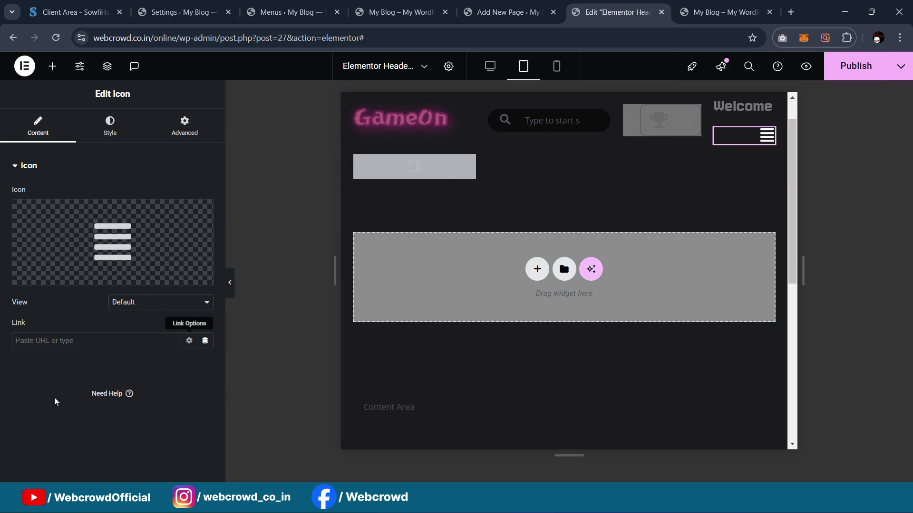
pyautogui.click(205, 341)
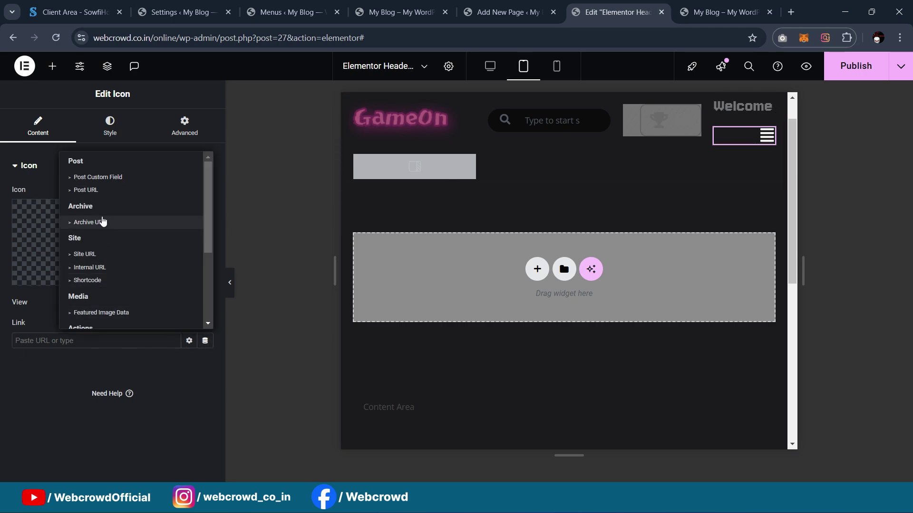
pyautogui.scroll(-3, 104, 221)
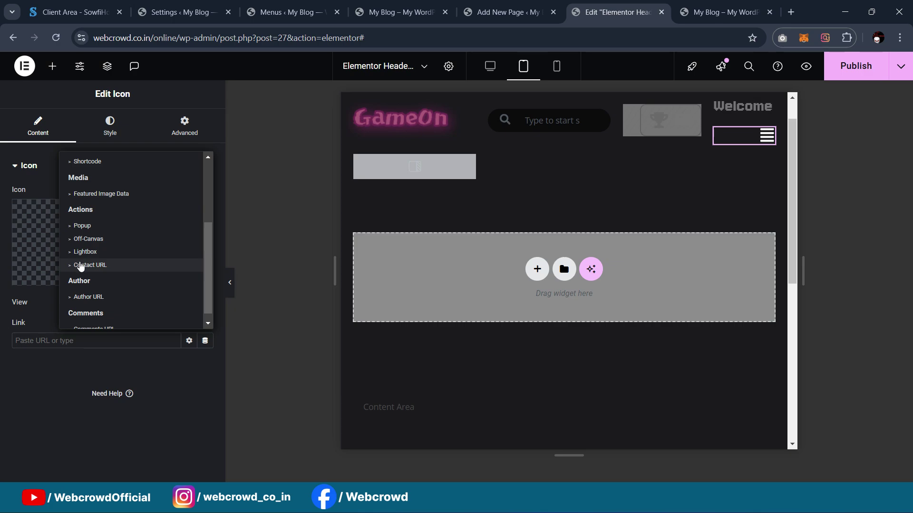
pyautogui.click(75, 239)
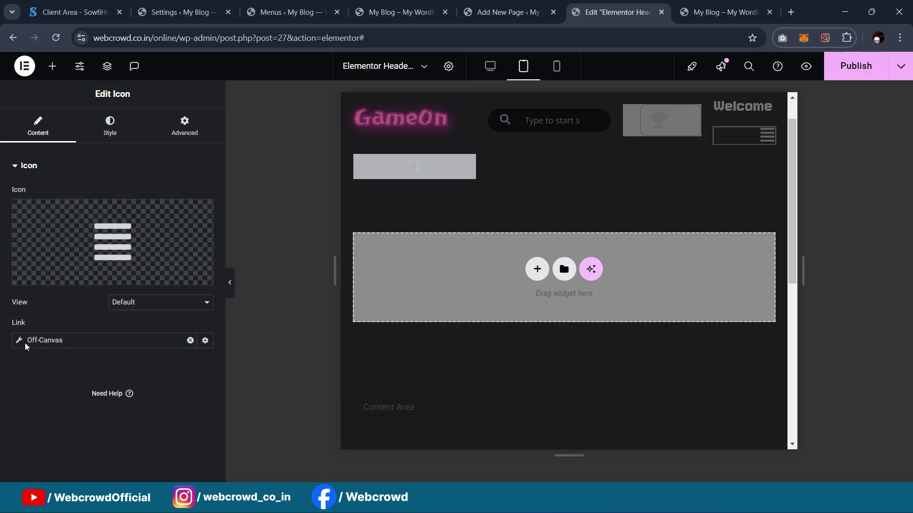
pyautogui.click(97, 433)
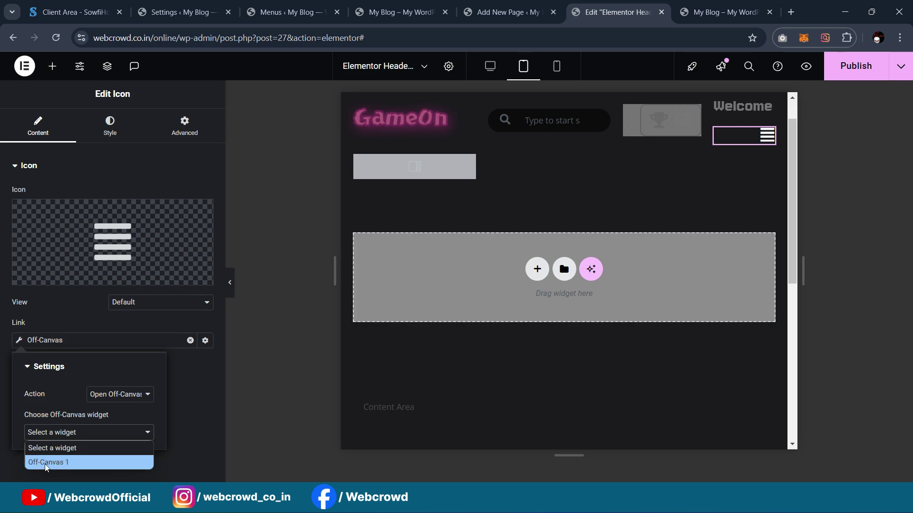
pyautogui.click(70, 462)
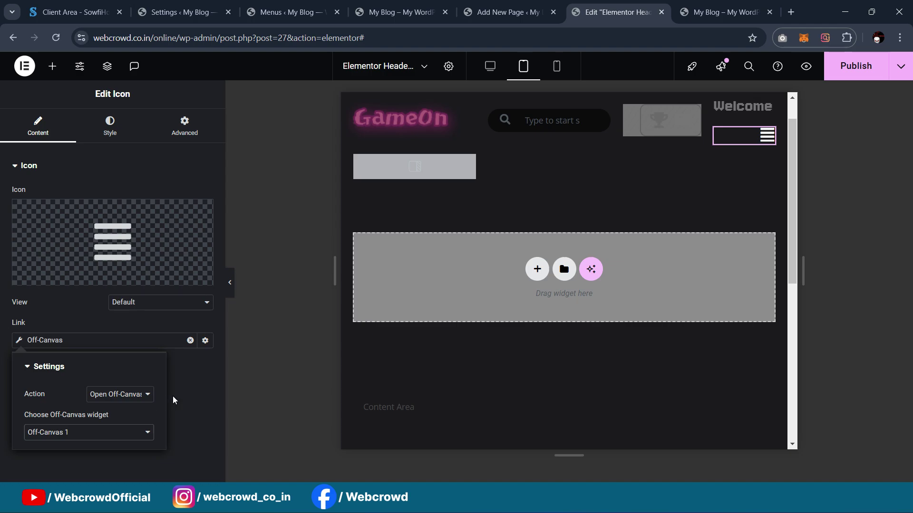
pyautogui.click(193, 397)
pyautogui.click(833, 70)
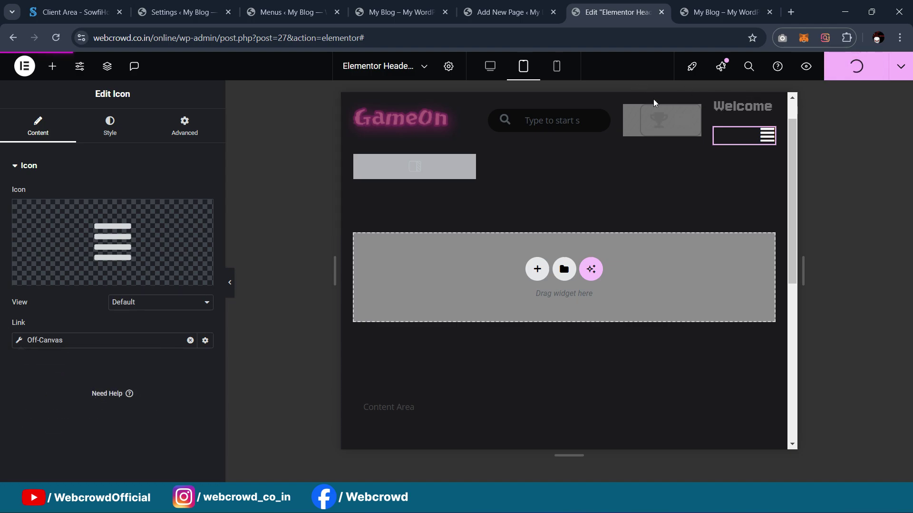
# Inspect the live site in the responsive device view, reload it and open the Off-Canvas menu from the hamburger icon
pyautogui.click(707, 3)
pyautogui.click(408, 8)
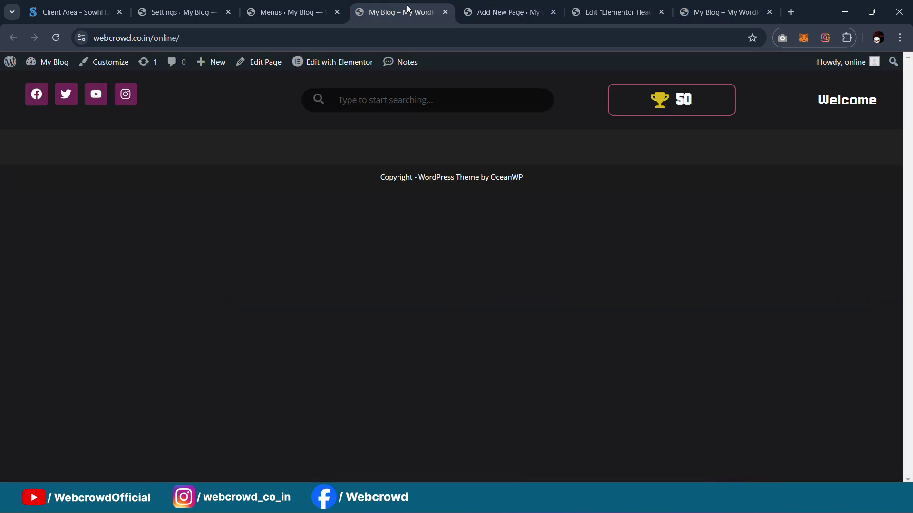
pyautogui.rightClick(379, 274)
pyautogui.click(440, 259)
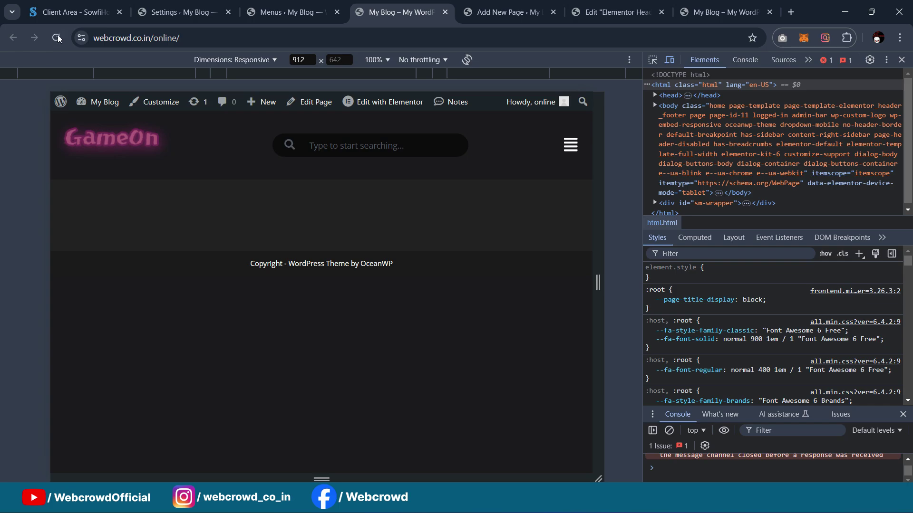
pyautogui.click(60, 33)
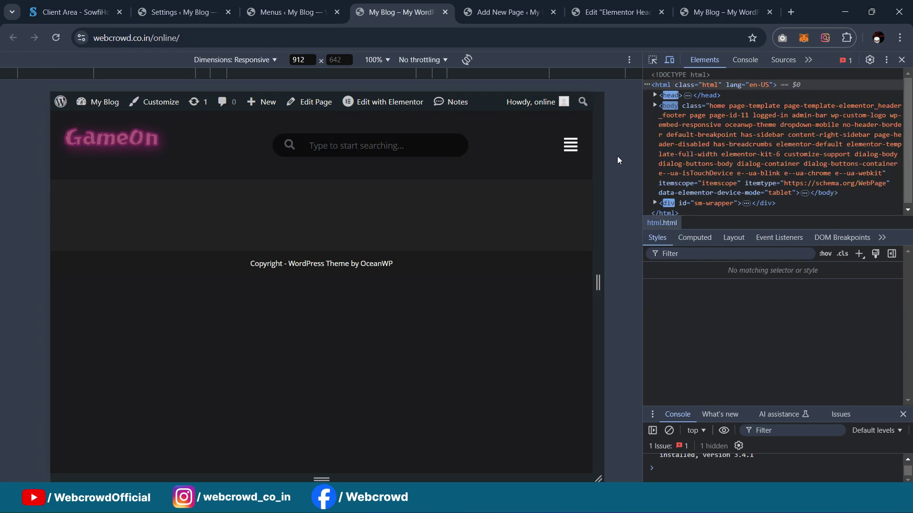
pyautogui.click(571, 145)
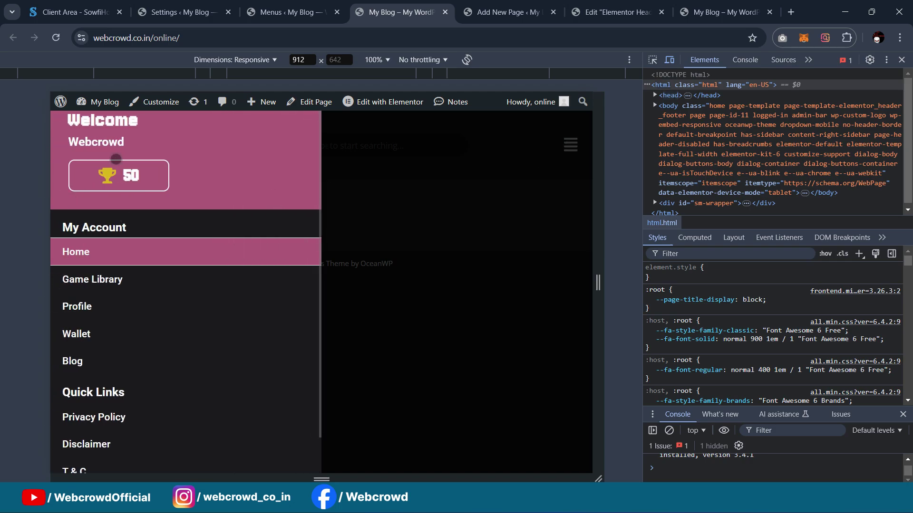
# Set the responsive preview width to 400 to check the open Off-Canvas menu at mobile size
pyautogui.doubleClick(295, 62)
pyautogui.write('400')
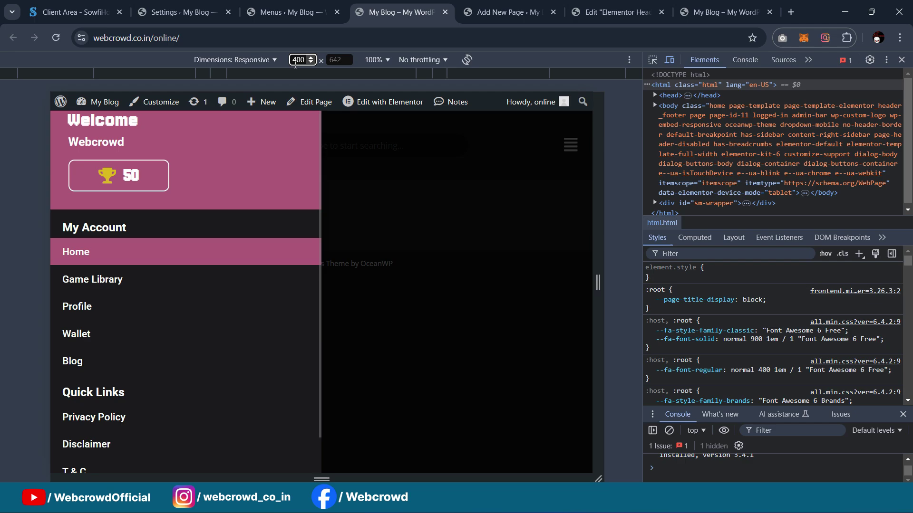
pyautogui.press('Return')
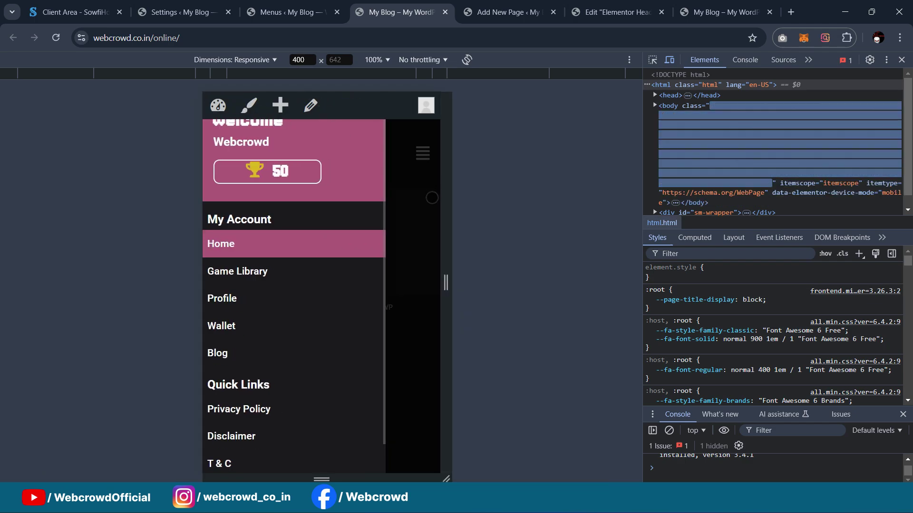
# Close and reopen the off-canvas menu in the mobile preview and examine its account header and links
pyautogui.click(431, 197)
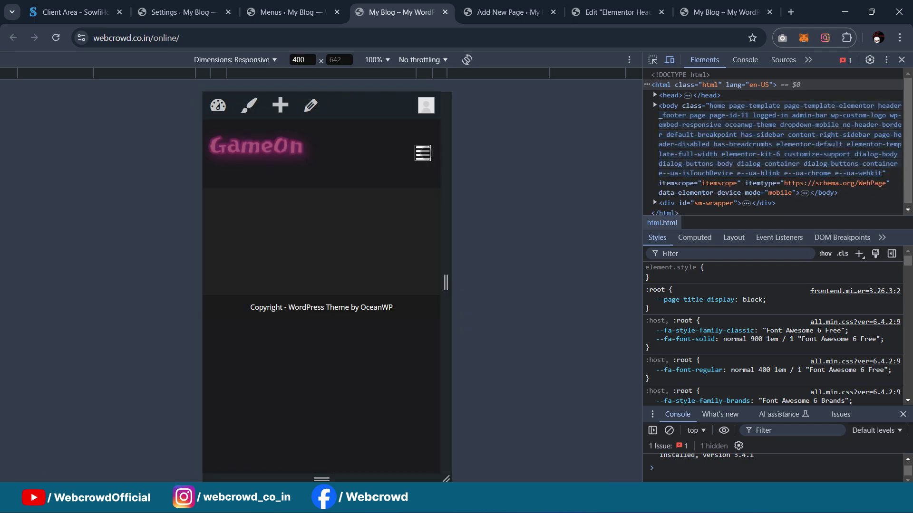
pyautogui.click(422, 153)
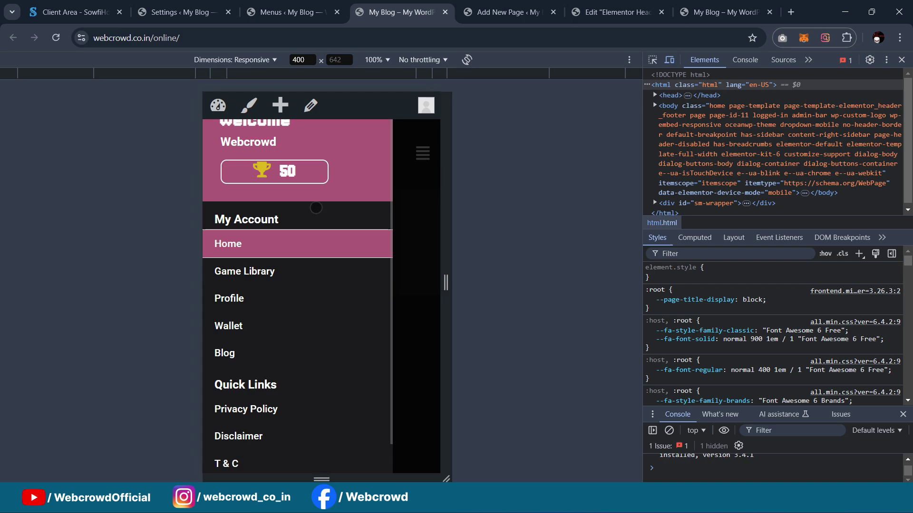
pyautogui.scroll(-1, 301, 185)
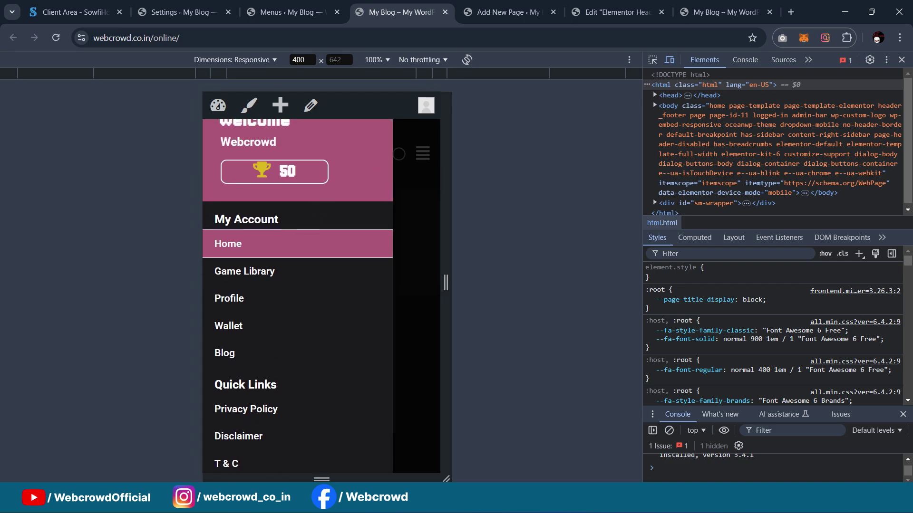
pyautogui.scroll(-1, 368, 204)
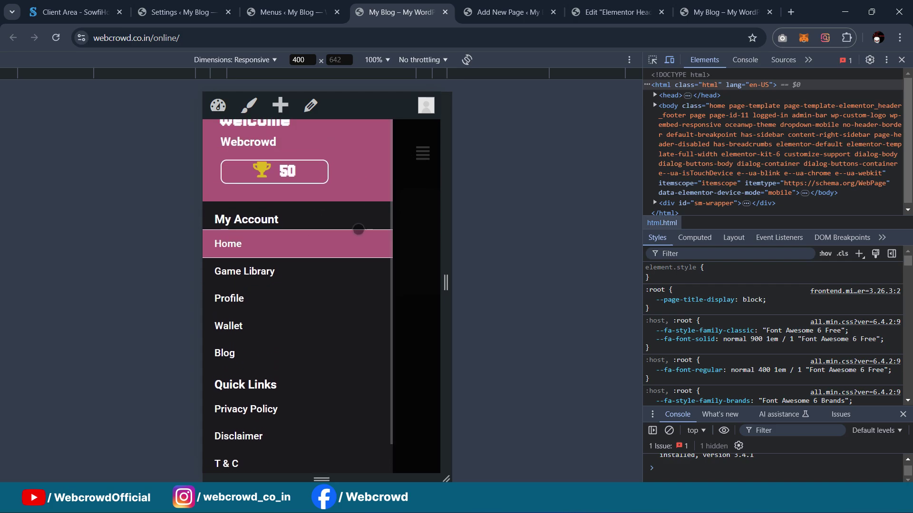
pyautogui.scroll(-1, 322, 299)
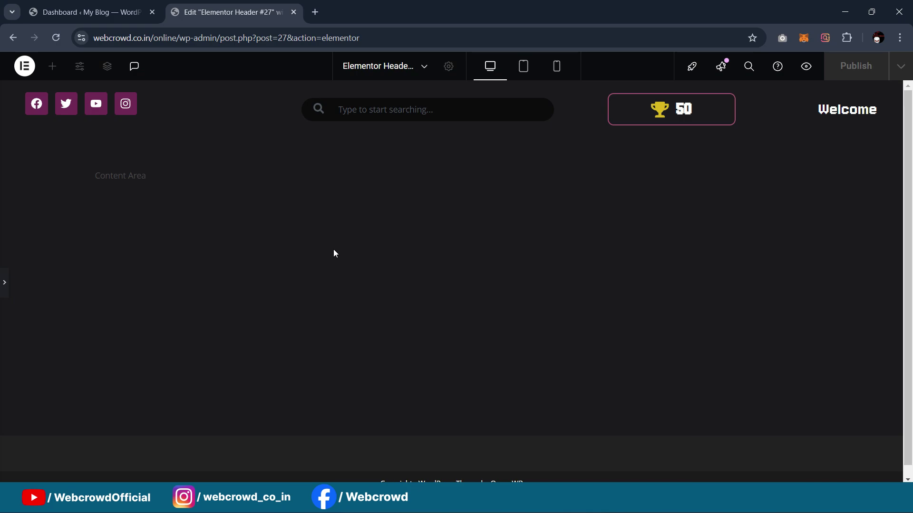
# Reveal the header template's widget list and bring up the WordPress dashboard
pyautogui.click(5, 283)
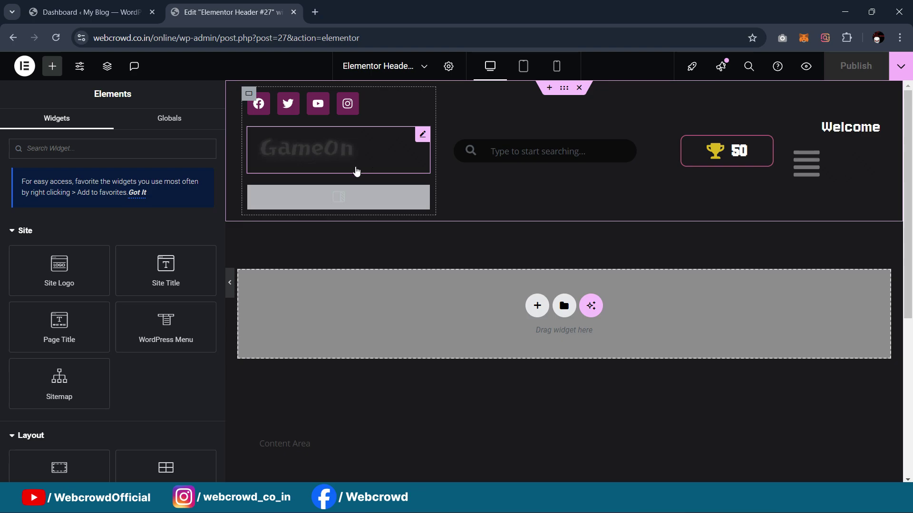
pyautogui.click(81, 13)
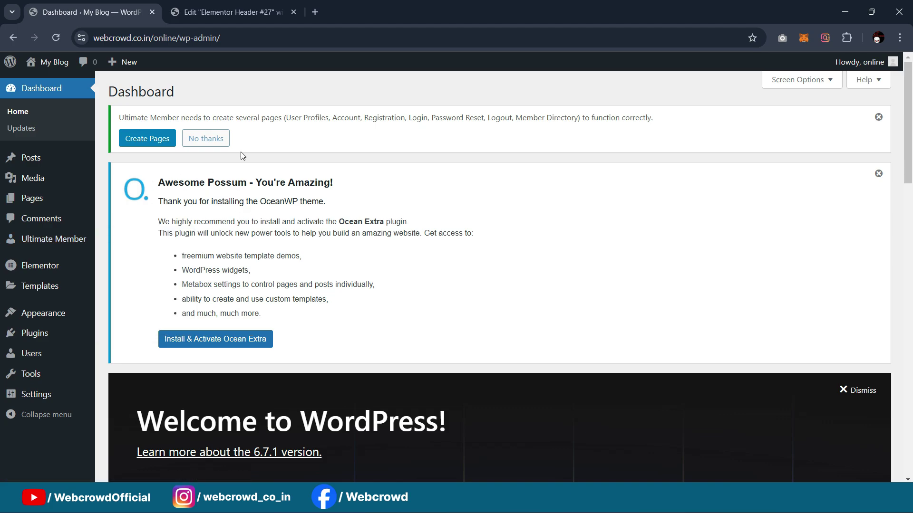
# Enter the site address webcrowd.co.in/onlinegamingv2 in a new browser tab, without the wp-admin part, and copy it
pyautogui.click(317, 12)
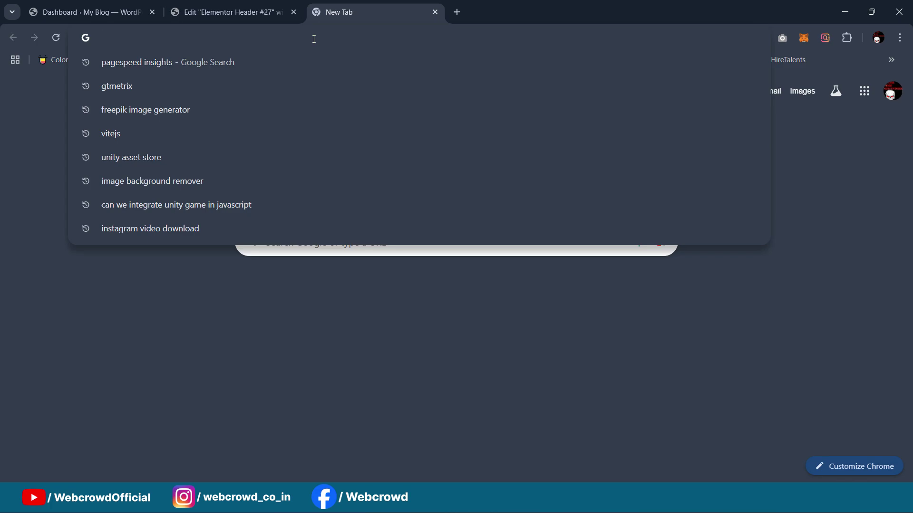
pyautogui.write('webcrowd.co.in/onli')
pyautogui.press('Right')
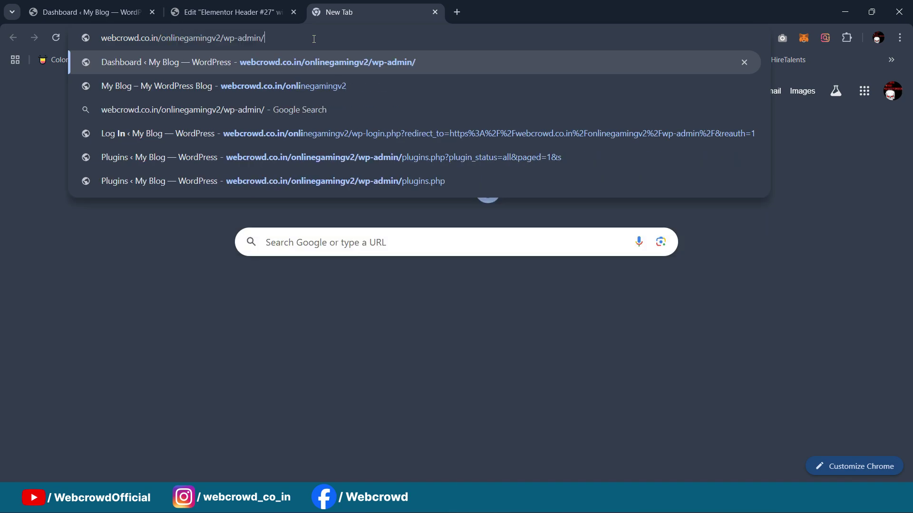
pyautogui.press('BackSpace')
pyautogui.press('BackSpace')
pyautogui.press('BackSpace')
pyautogui.press('BackSpace')
pyautogui.press('BackSpace')
pyautogui.press('BackSpace')
pyautogui.press('BackSpace')
pyautogui.press('BackSpace')
pyautogui.press('BackSpace')
pyautogui.press('BackSpace')
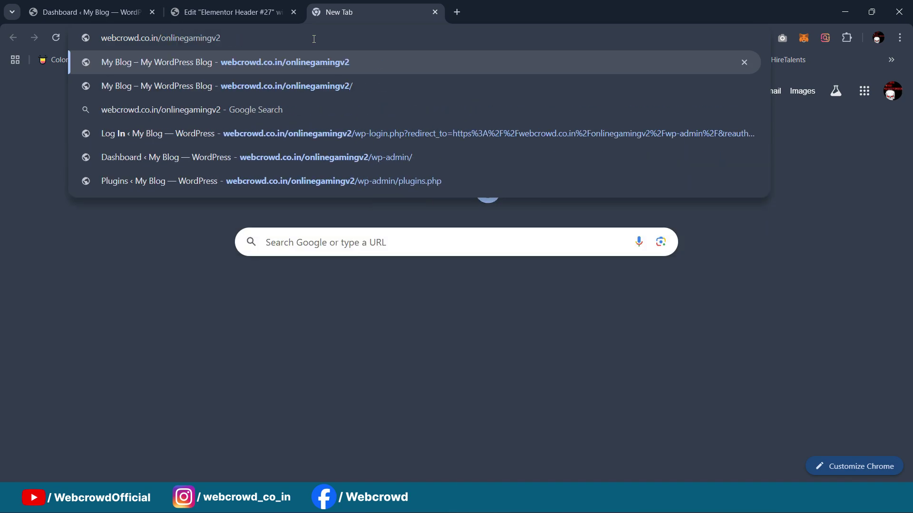
pyautogui.hotkey('ctrl', 'a')
pyautogui.hotkey('ctrl', 'c')
# Open the copied webcrowd.co.in/onlinegamingv2 address in a new incognito window
pyautogui.click(900, 38)
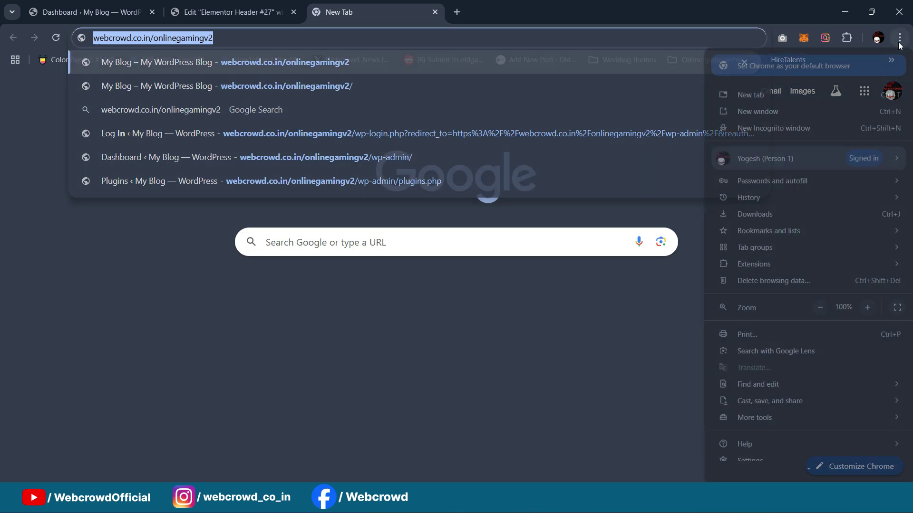
pyautogui.click(830, 129)
pyautogui.hotkey('ctrl', 'v')
pyautogui.press('Return')
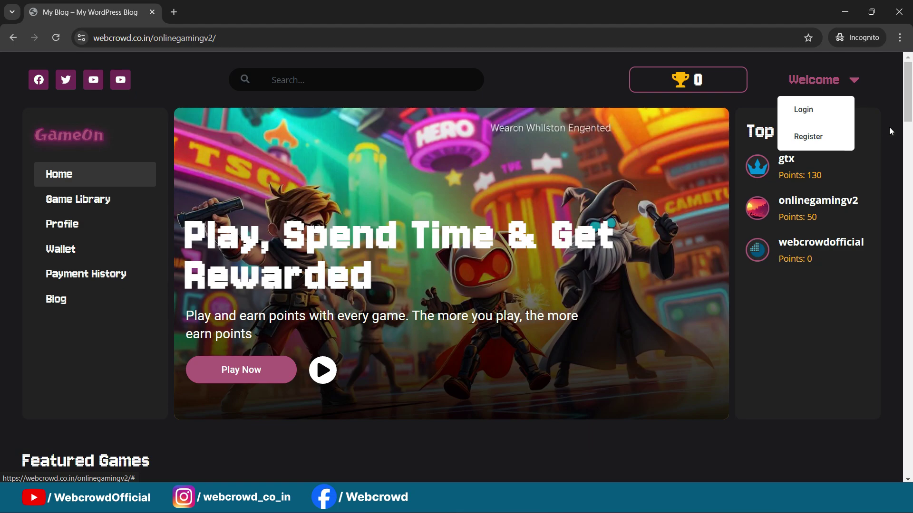
# Examine the demo site's login, registration and password reset pages as a logged-out visitor, and close the incognito window
pyautogui.click(804, 108)
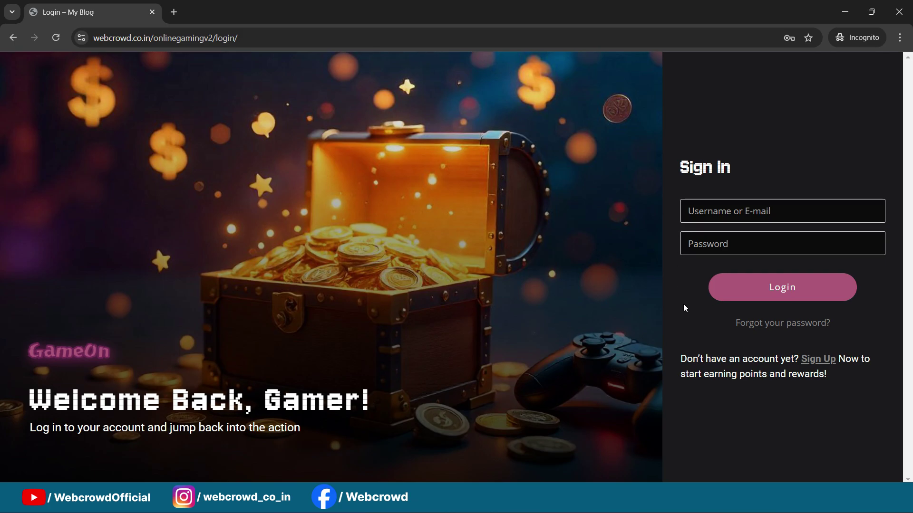
pyautogui.click(821, 361)
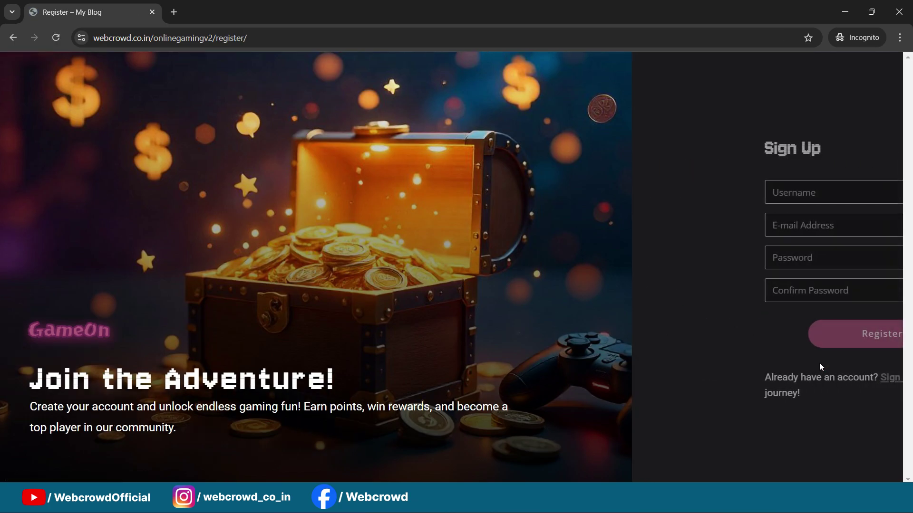
pyautogui.click(791, 383)
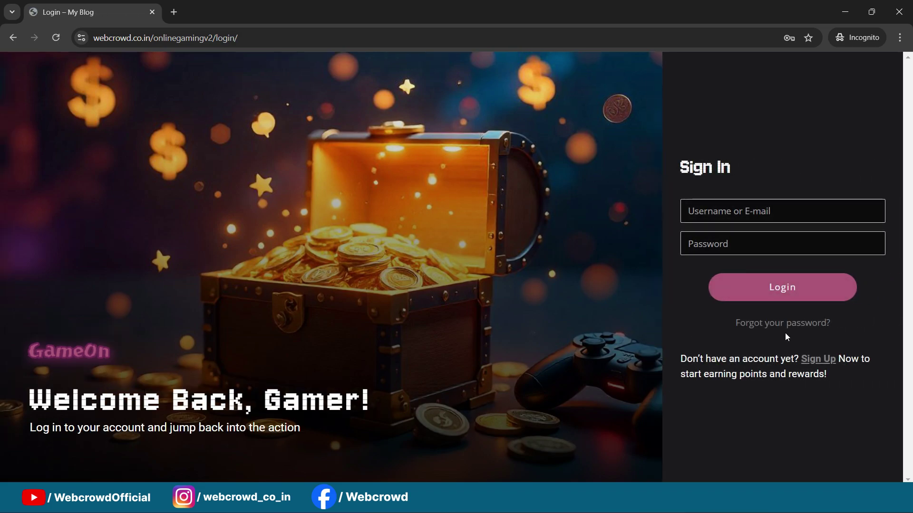
pyautogui.click(787, 326)
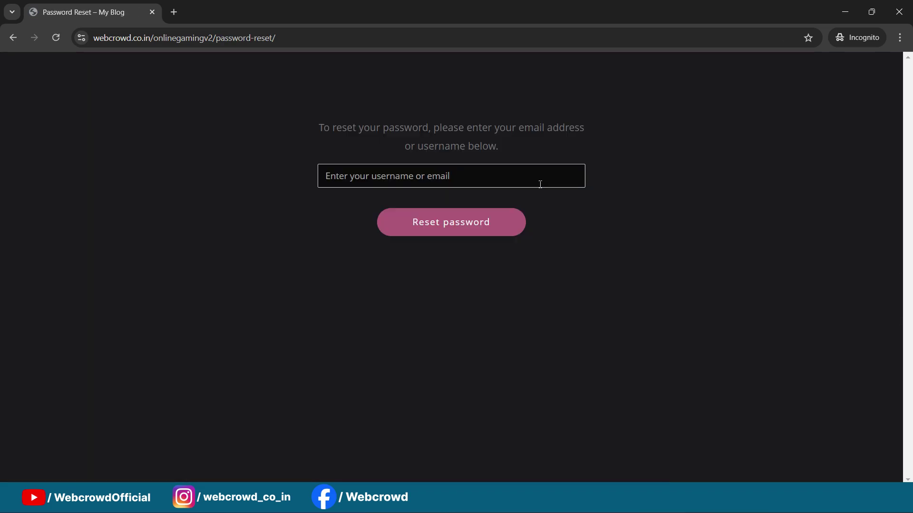
pyautogui.click(13, 38)
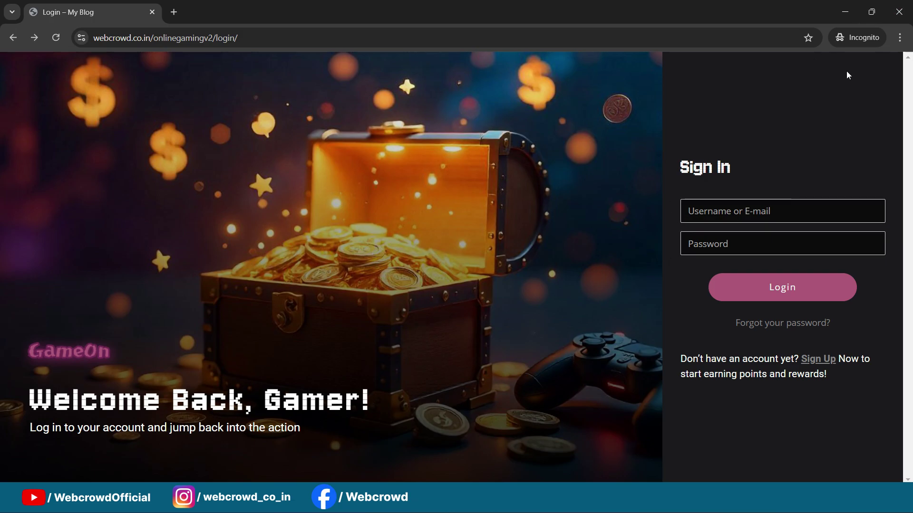
pyautogui.click(898, 12)
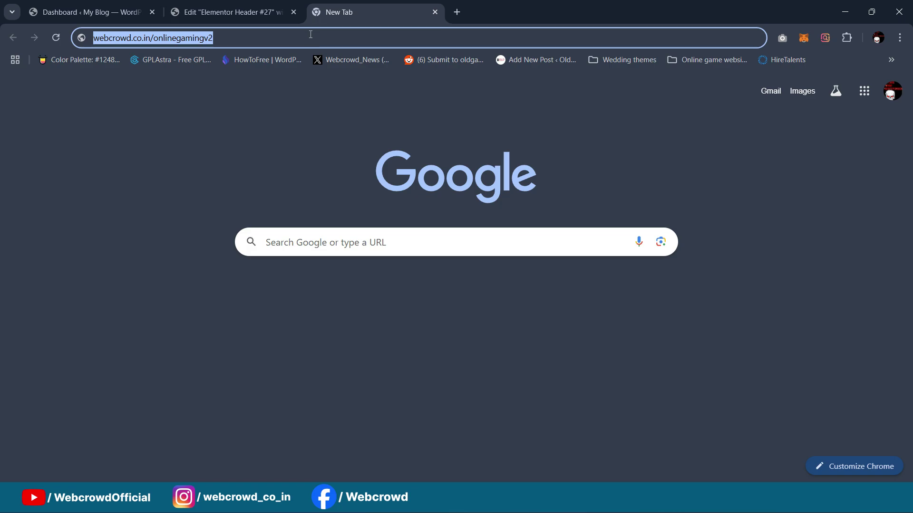
# Look over the layouts of the Register and Login pages in the Elementor editor
pyautogui.click(220, 10)
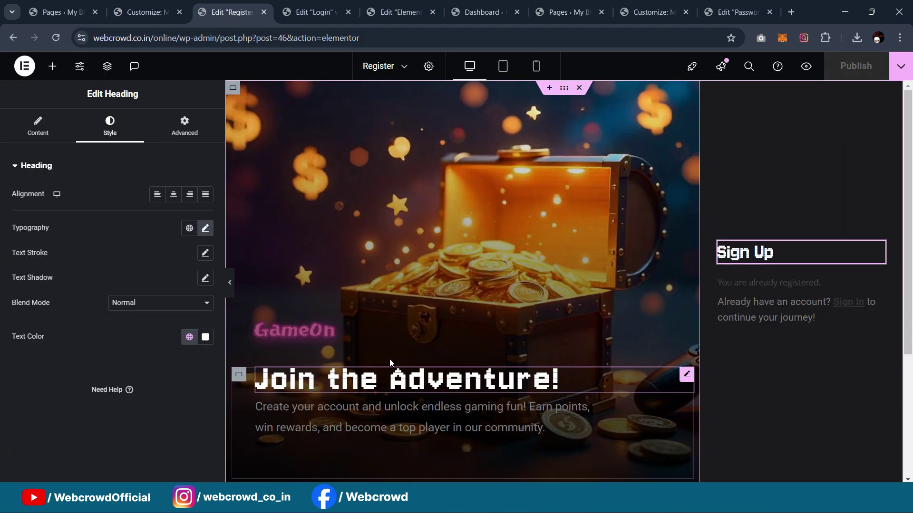
pyautogui.click(314, 12)
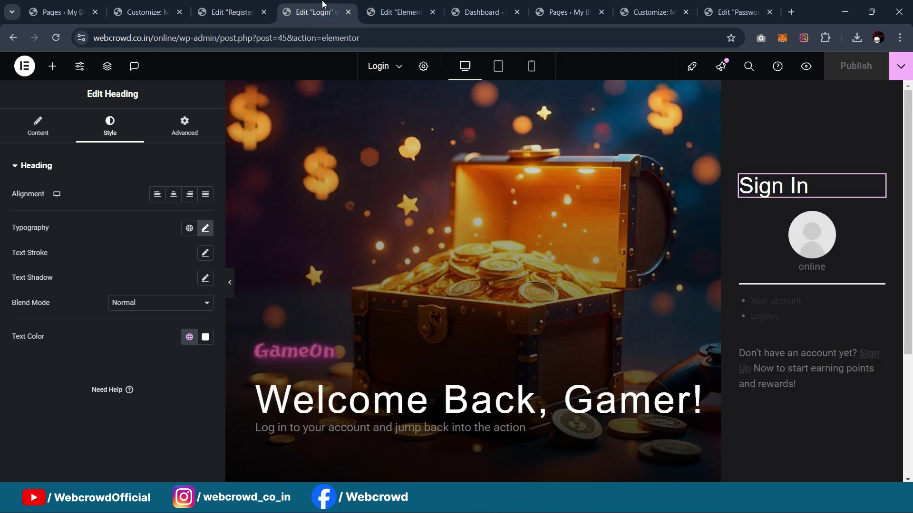
pyautogui.scroll(-2, 484, 302)
pyautogui.scroll(3, 492, 266)
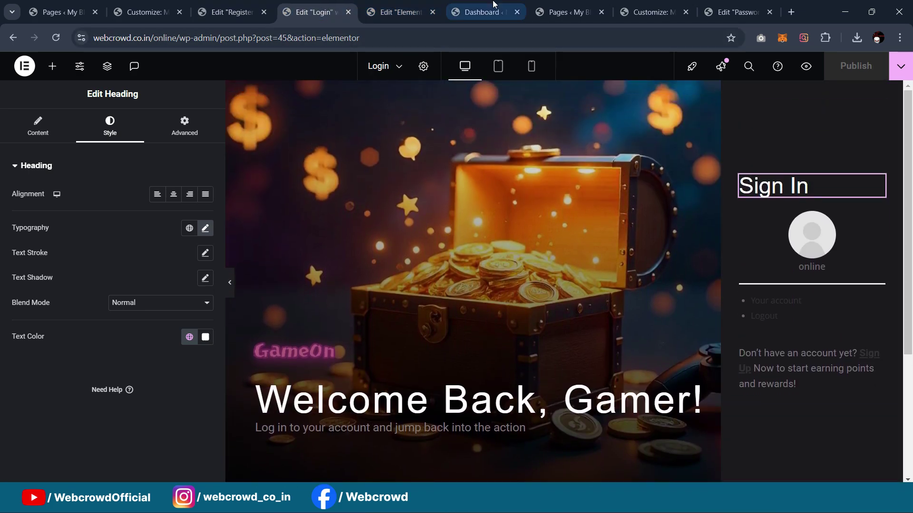
# Review the Additional CSS rules for the Ultimate Member buttons and form fields in the theme customizer
pyautogui.click(160, 4)
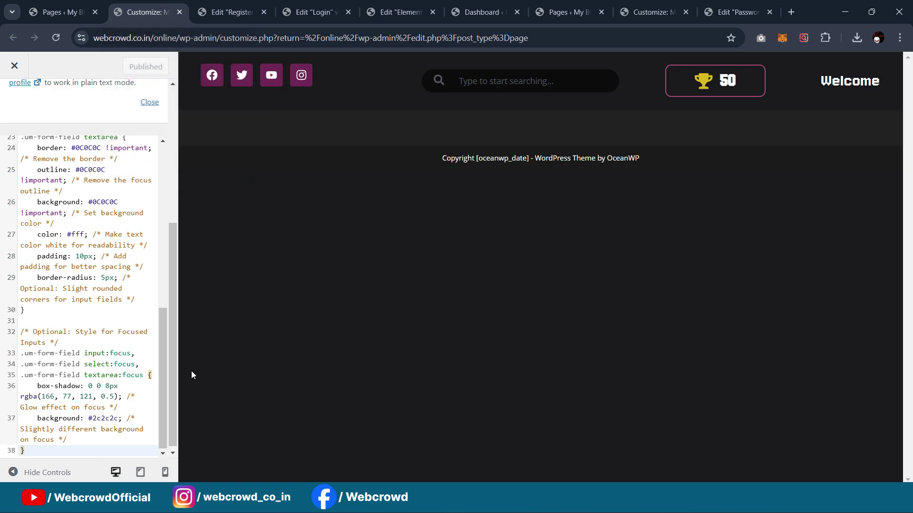
pyautogui.scroll(7, 87, 236)
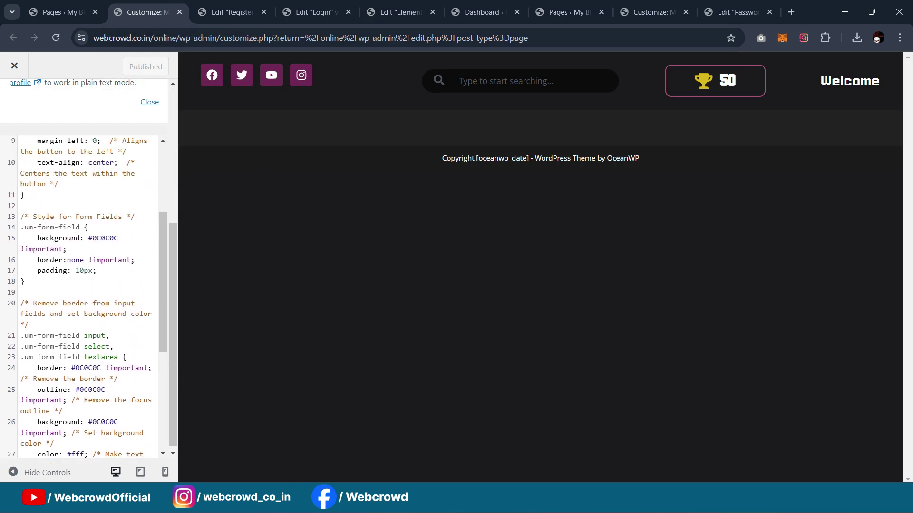
pyautogui.click(84, 240)
pyautogui.scroll(3, 100, 238)
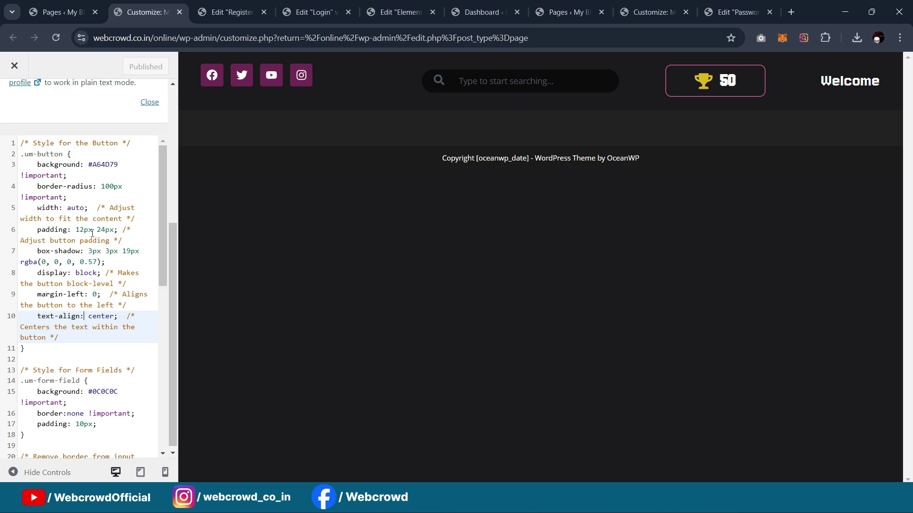
pyautogui.click(88, 302)
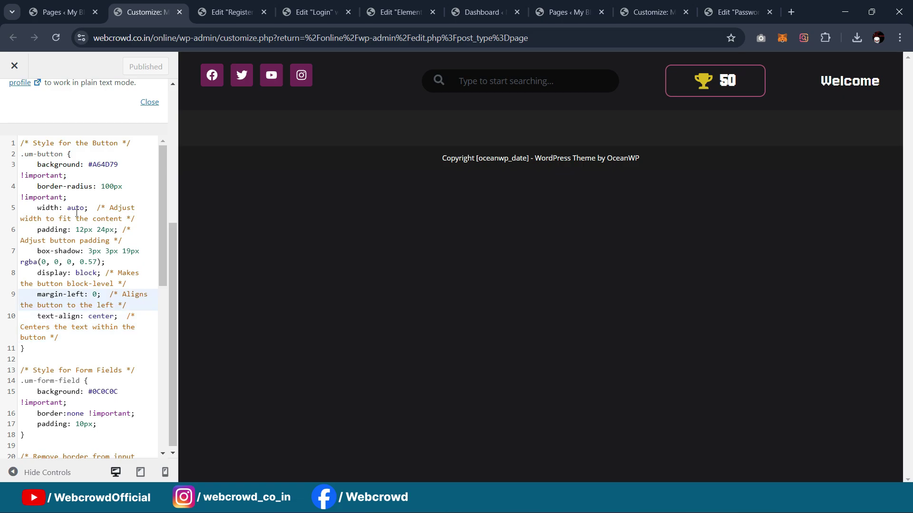
pyautogui.scroll(4, 106, 291)
pyautogui.scroll(-4, 105, 240)
pyautogui.scroll(5, 79, 272)
pyautogui.scroll(-4, 80, 323)
pyautogui.scroll(5, 80, 324)
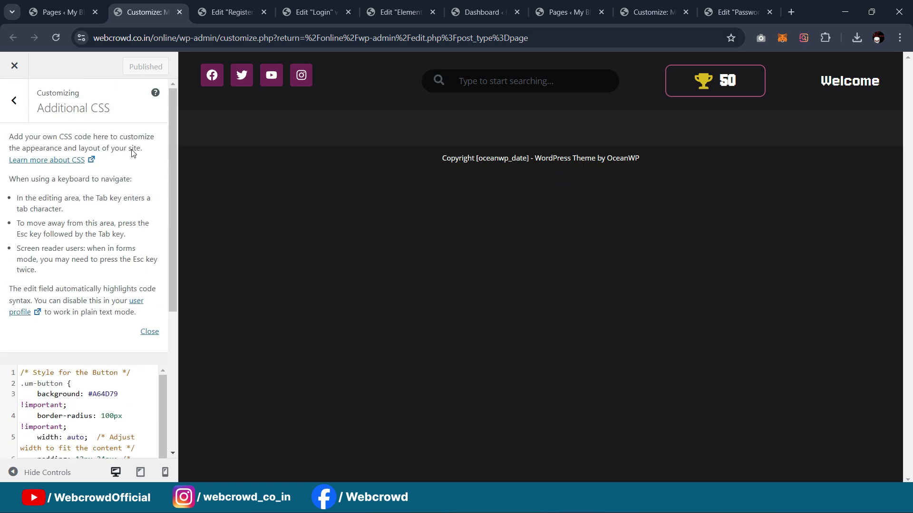
# Try the Jaro font family on the "Welcome Back, Gamer!" heading of the Login page
pyautogui.click(231, 12)
pyautogui.hotkey('ctrl', 'Tab')
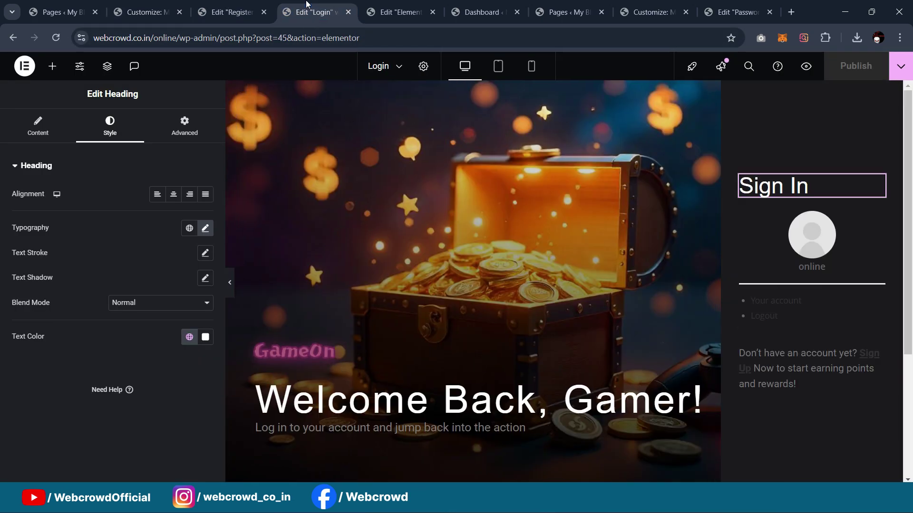
pyautogui.scroll(-2, 394, 291)
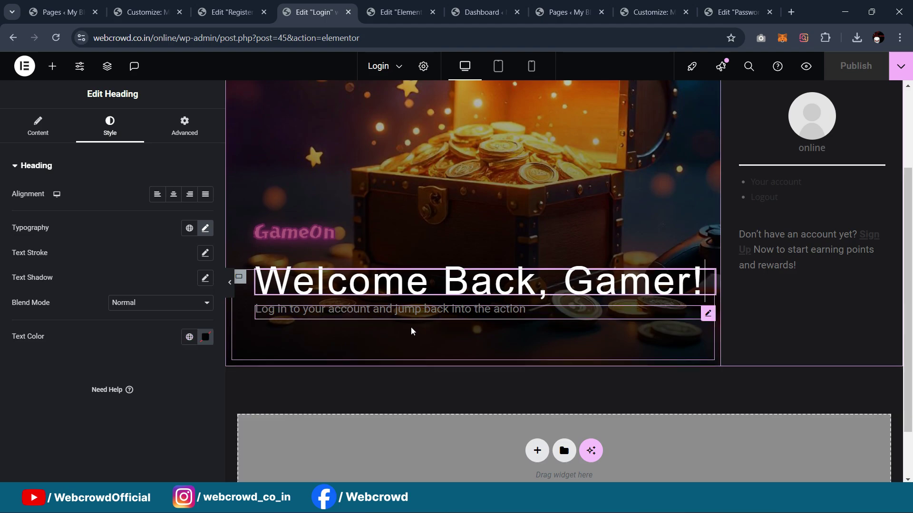
pyautogui.click(388, 314)
pyautogui.click(388, 284)
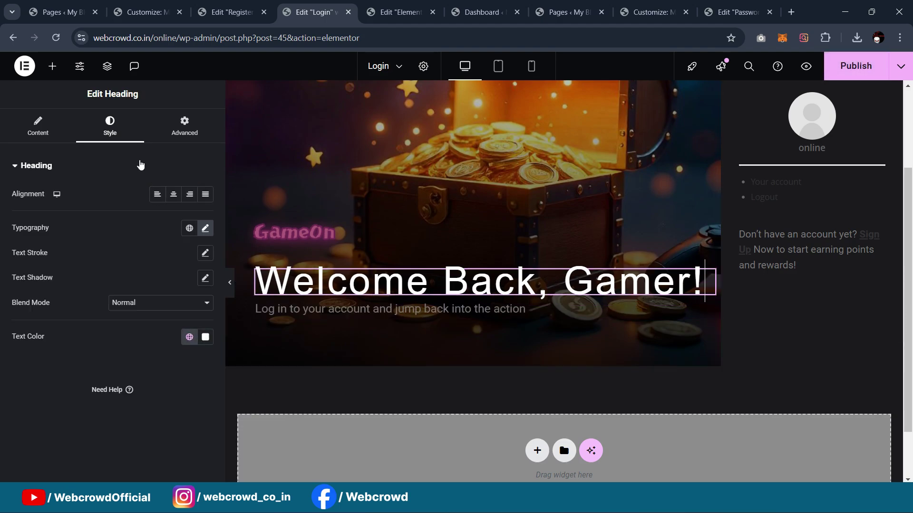
pyautogui.click(188, 229)
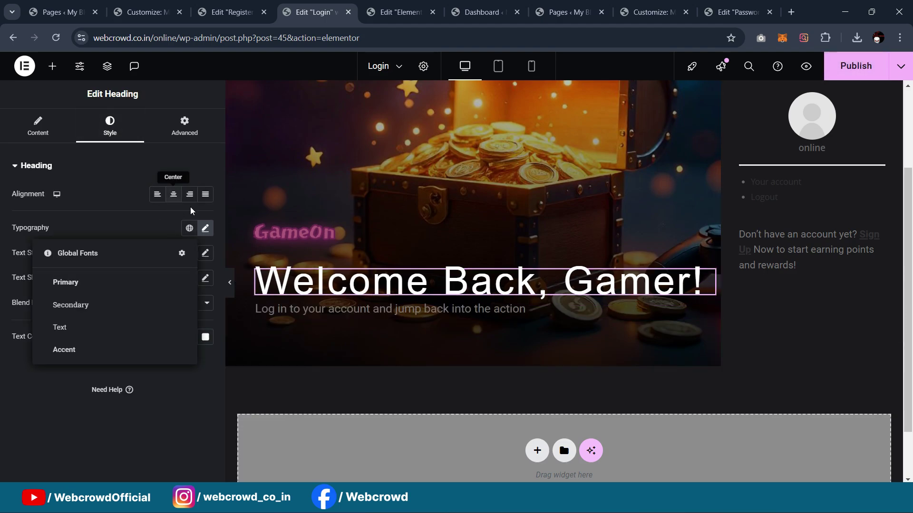
pyautogui.click(205, 228)
pyautogui.click(158, 289)
pyautogui.click(155, 309)
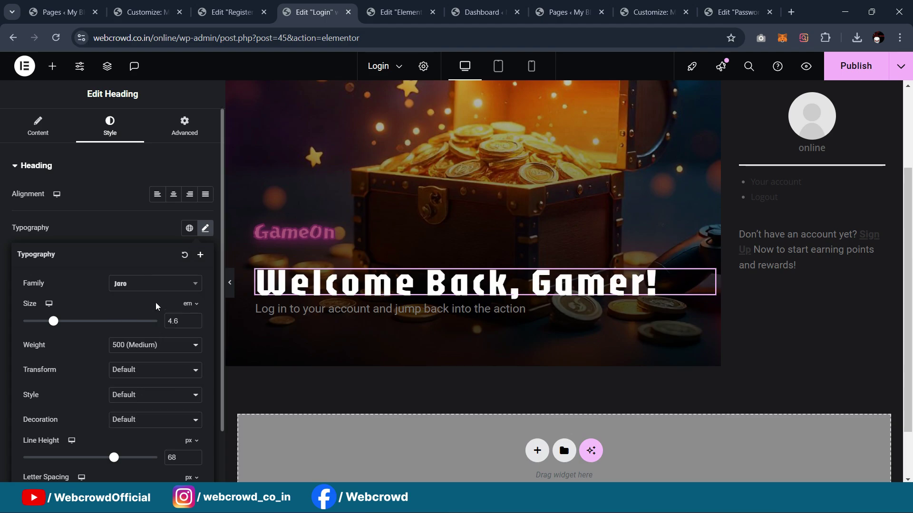
# Set the "Welcome Back, Gamer!" heading's font family to Jersey 10 and publish the Login page
pyautogui.click(165, 284)
pyautogui.write('jer')
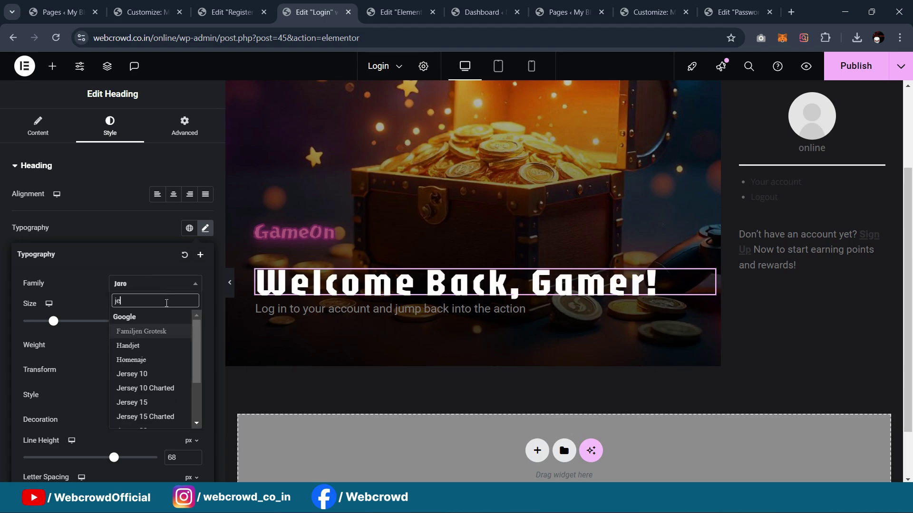
pyautogui.click(162, 331)
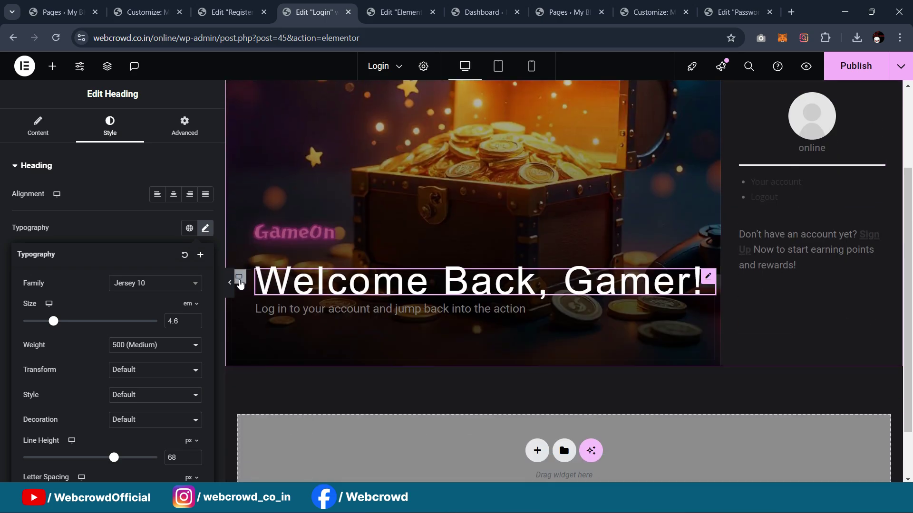
pyautogui.click(158, 228)
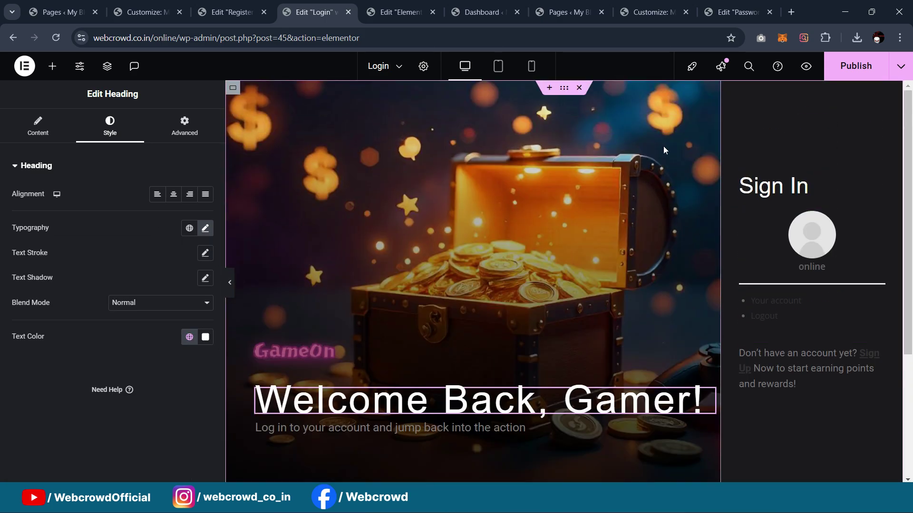
pyautogui.click(868, 65)
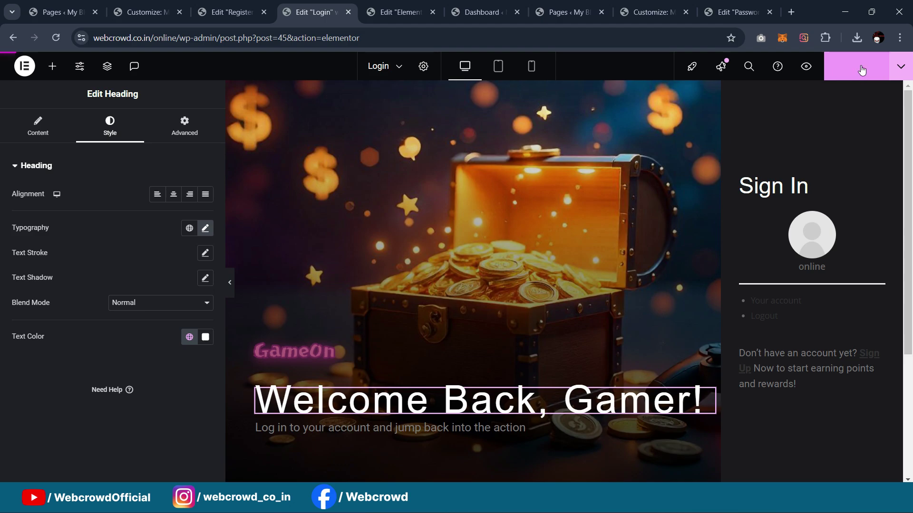
# Copy the Login page's view link from the Pages list and open it in a new incognito window
pyautogui.click(145, 11)
pyautogui.click(232, 12)
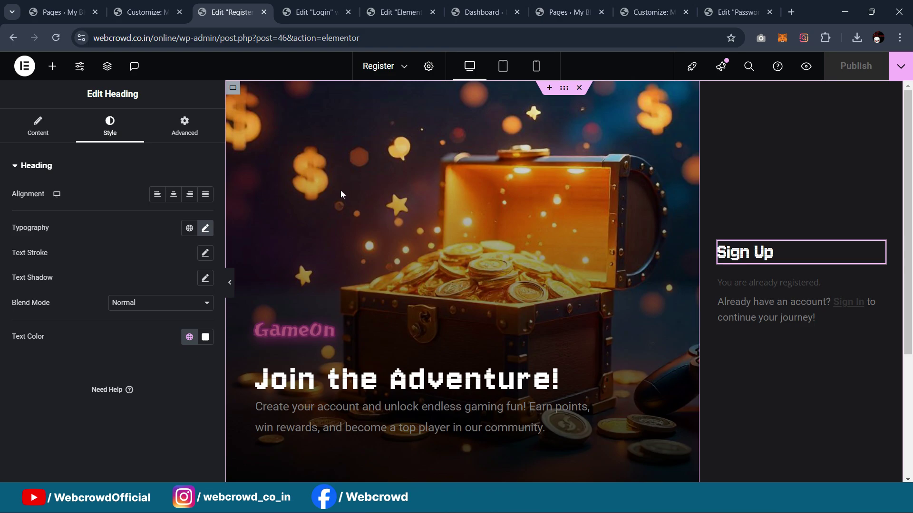
pyautogui.click(62, 12)
pyautogui.scroll(3, 149, 205)
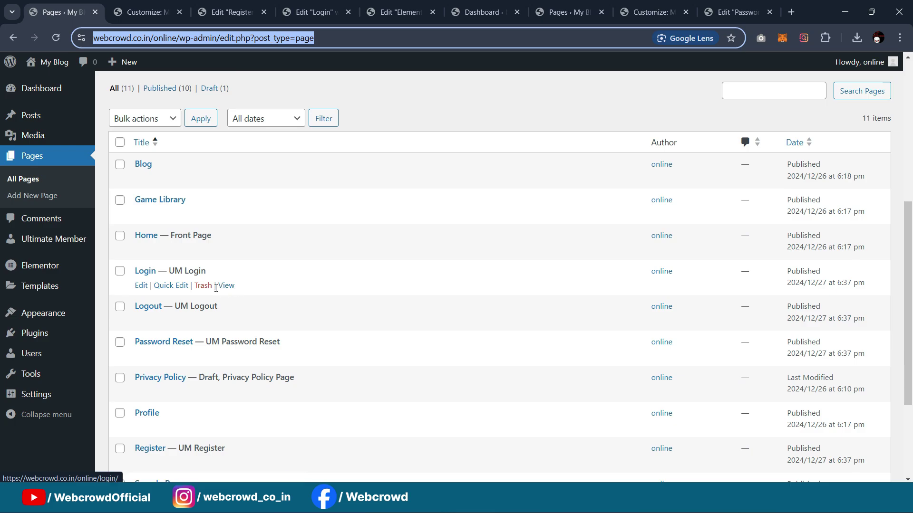
pyautogui.click(225, 288)
pyautogui.rightClick(225, 288)
pyautogui.click(267, 395)
pyautogui.click(899, 38)
pyautogui.click(828, 129)
pyautogui.hotkey('ctrl', 'v')
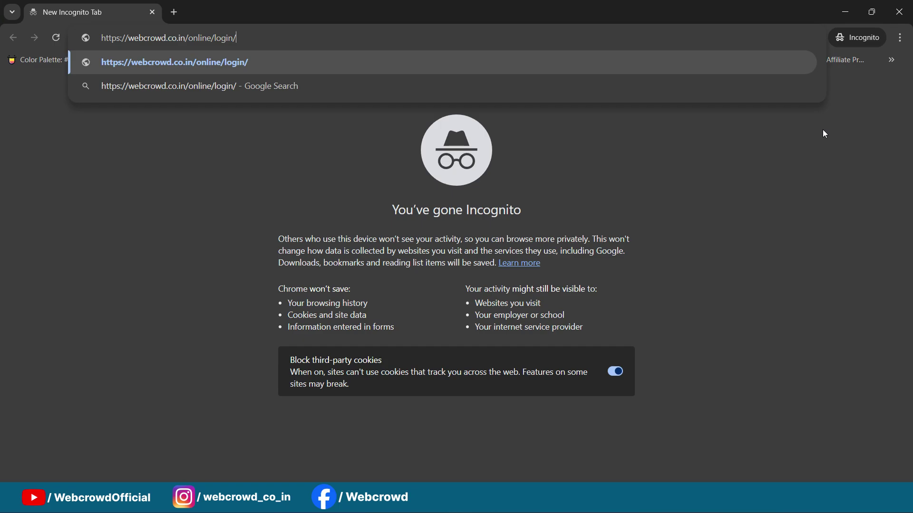
pyautogui.press('Return')
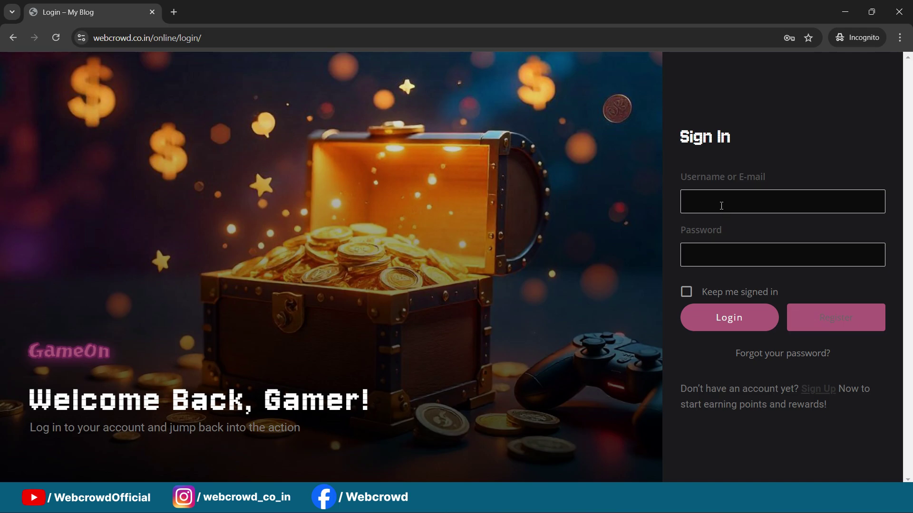
# Check the Sign In form and its forgotten-password link on the live Login page, then return to the WordPress admin
pyautogui.click(720, 260)
pyautogui.click(780, 355)
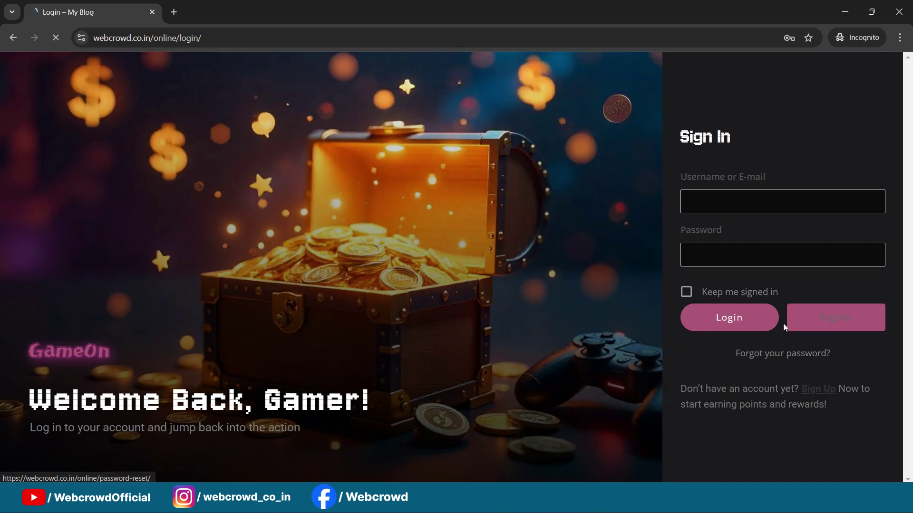
pyautogui.click(13, 38)
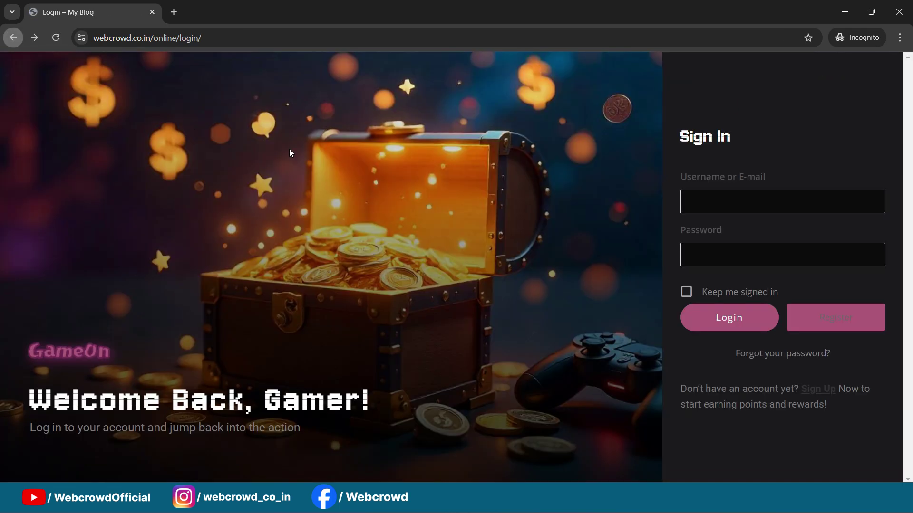
pyautogui.click(844, 12)
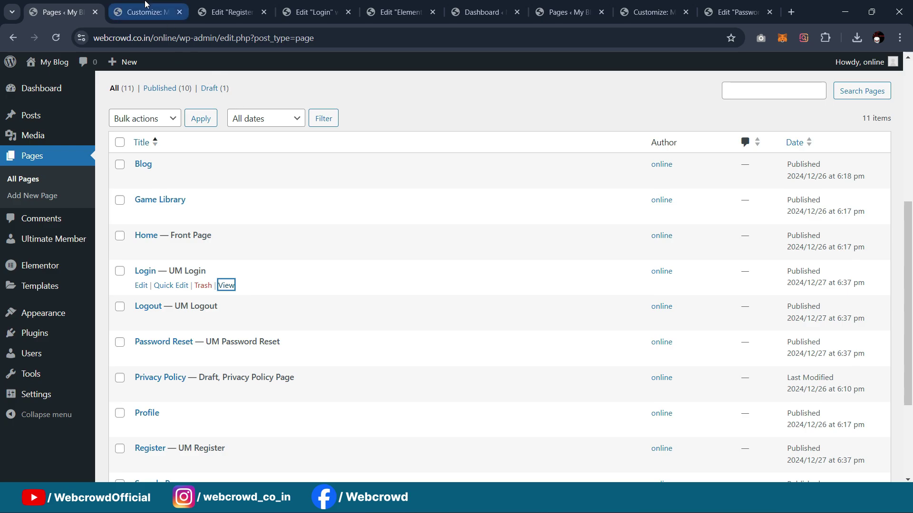
# Open the Default Registration form of Ultimate Member for editing and look over its form builder
pyautogui.moveTo(36, 241)
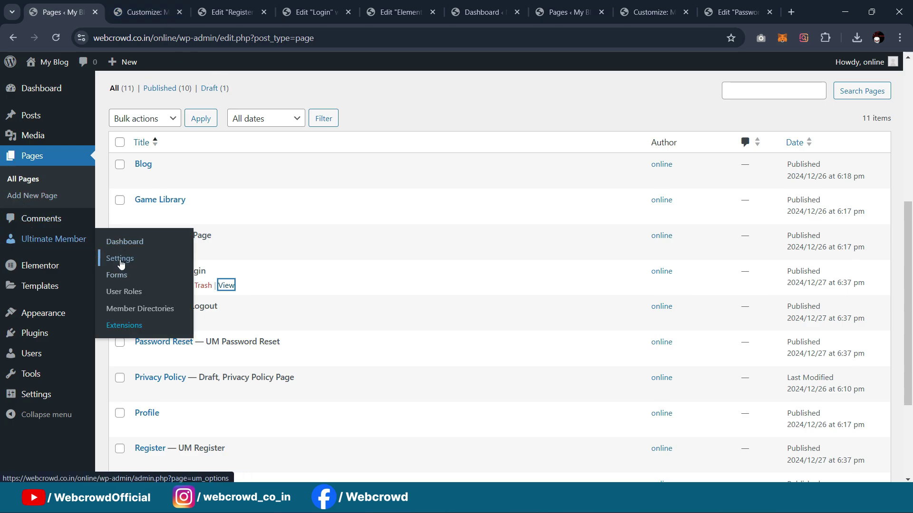
pyautogui.click(116, 275)
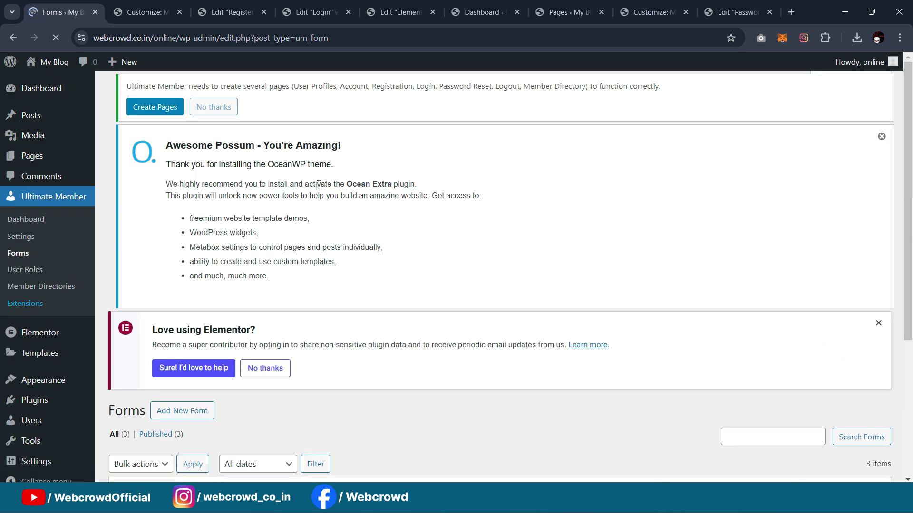
pyautogui.scroll(-5, 326, 173)
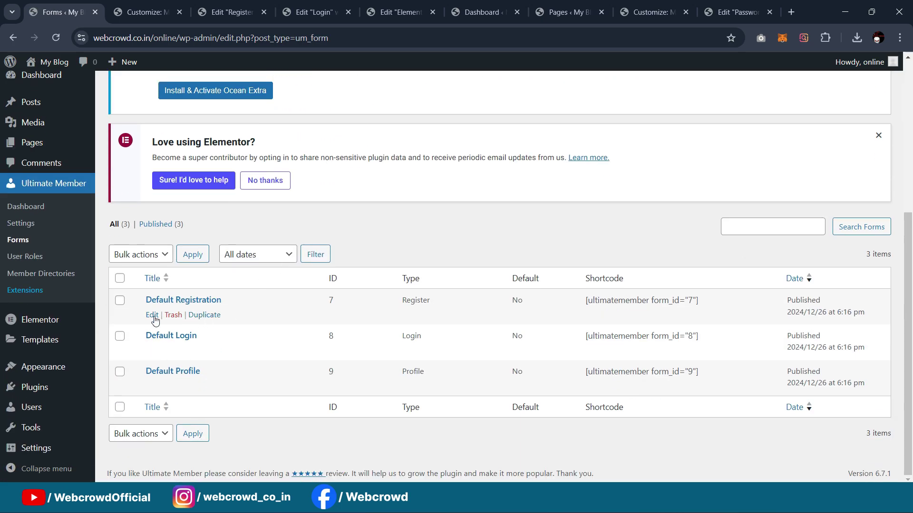
pyautogui.click(152, 315)
pyautogui.scroll(-10, 447, 177)
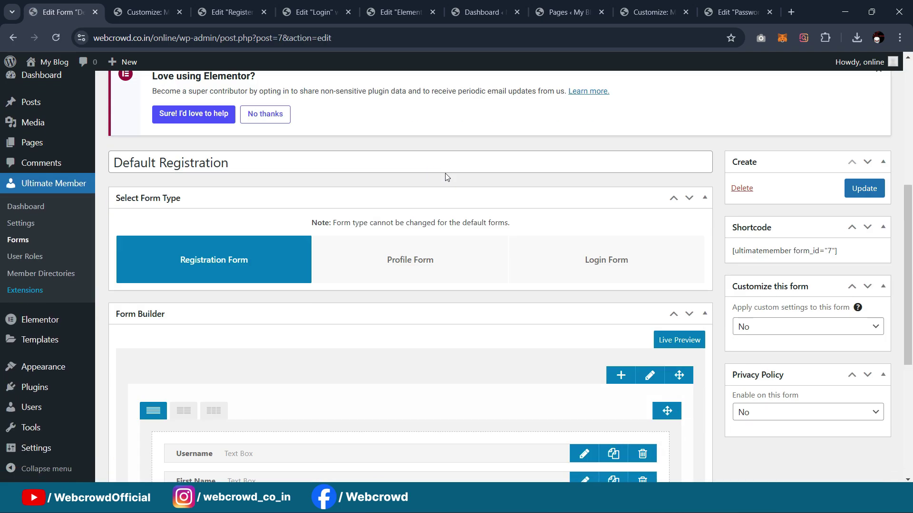
pyautogui.scroll(4, 737, 267)
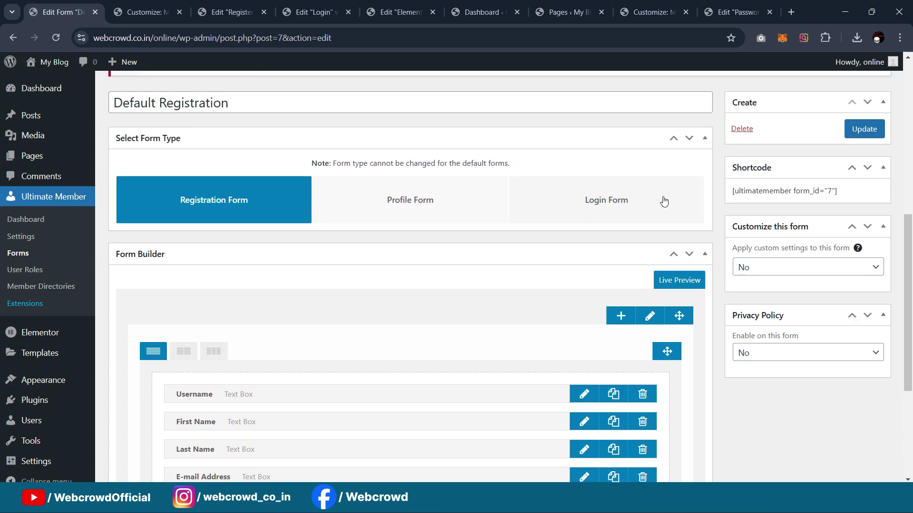
pyautogui.scroll(3, 652, 227)
pyautogui.scroll(-6, 656, 221)
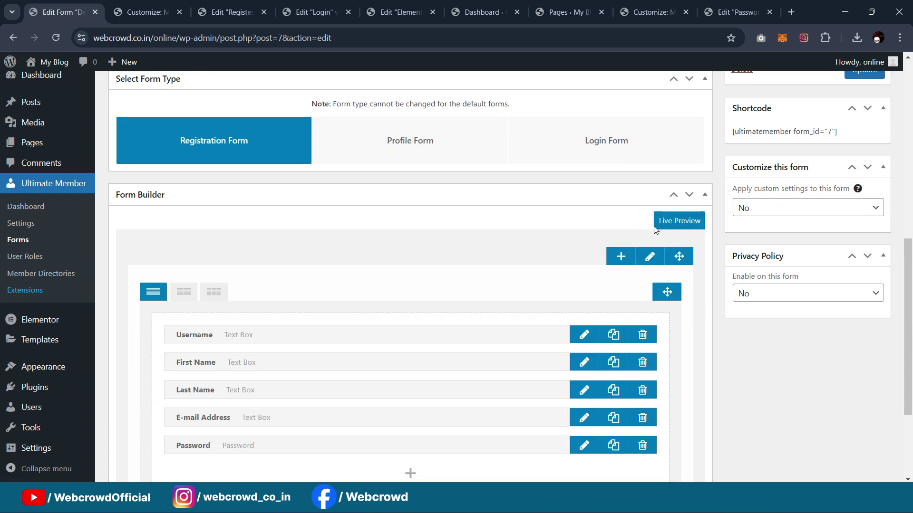
# Apply custom settings to the registration form and set its field icons to Show inside text field
pyautogui.click(765, 210)
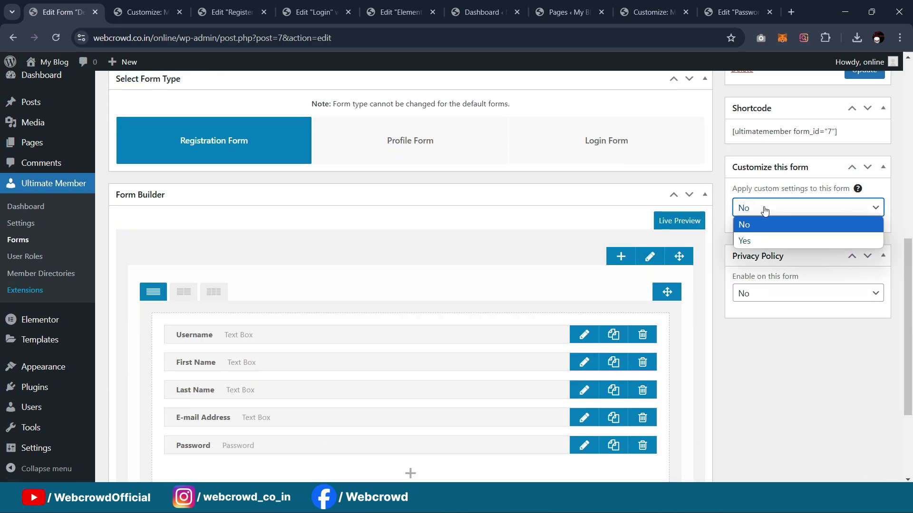
pyautogui.click(761, 241)
pyautogui.scroll(-2, 773, 207)
pyautogui.scroll(-1, 774, 203)
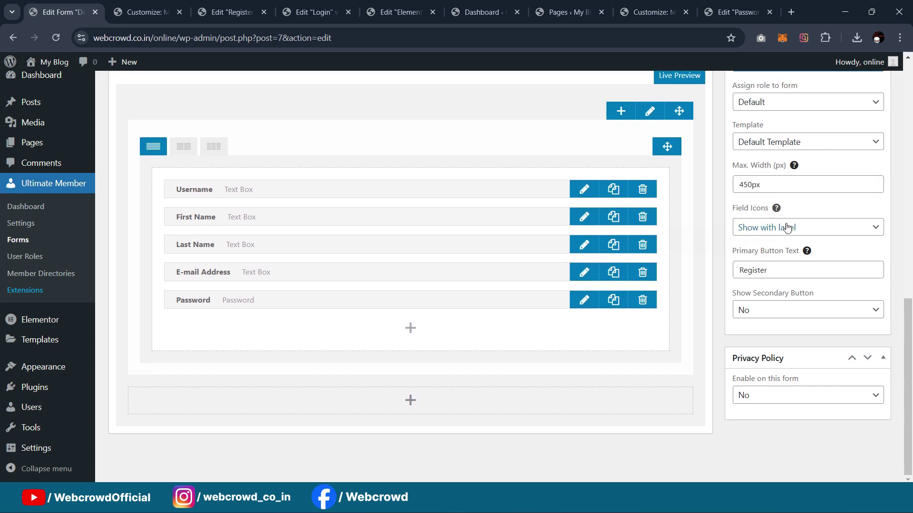
pyautogui.click(769, 228)
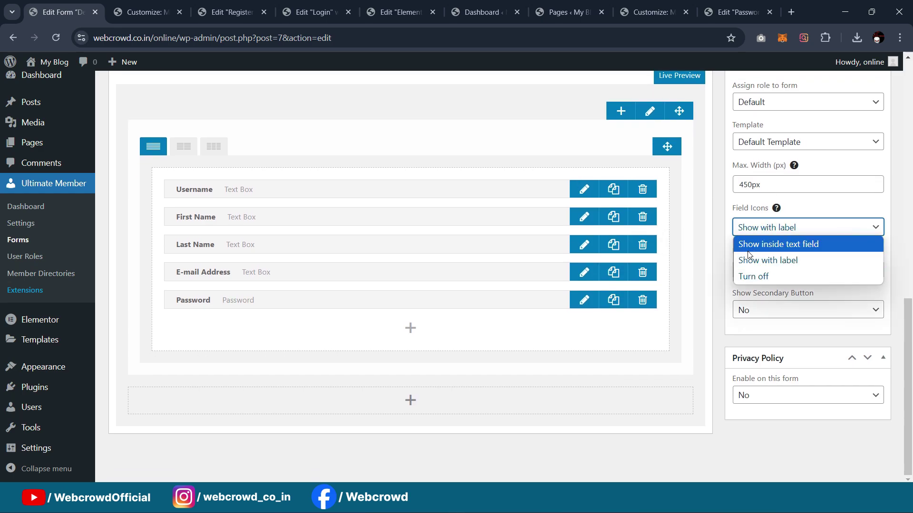
pyautogui.click(771, 247)
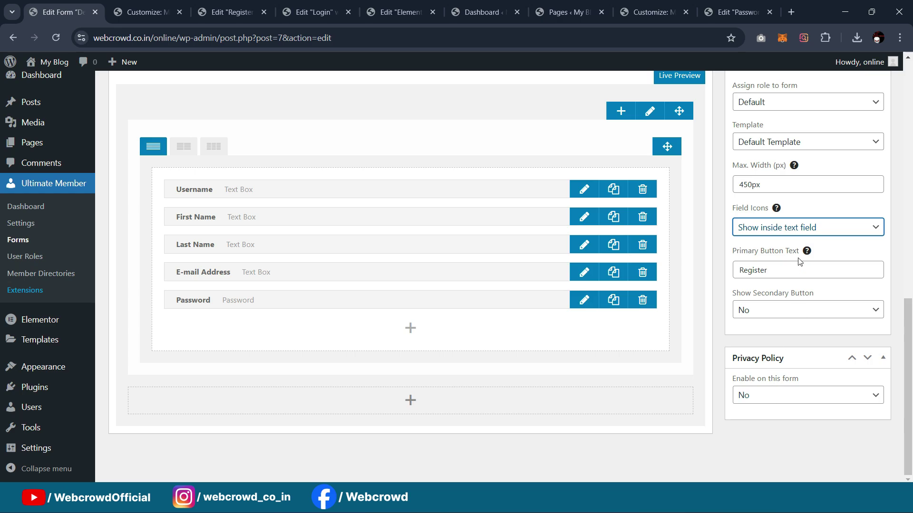
# Delete the First Name and Last Name fields from the registration form
pyautogui.scroll(3, 801, 261)
pyautogui.scroll(-2, 301, 386)
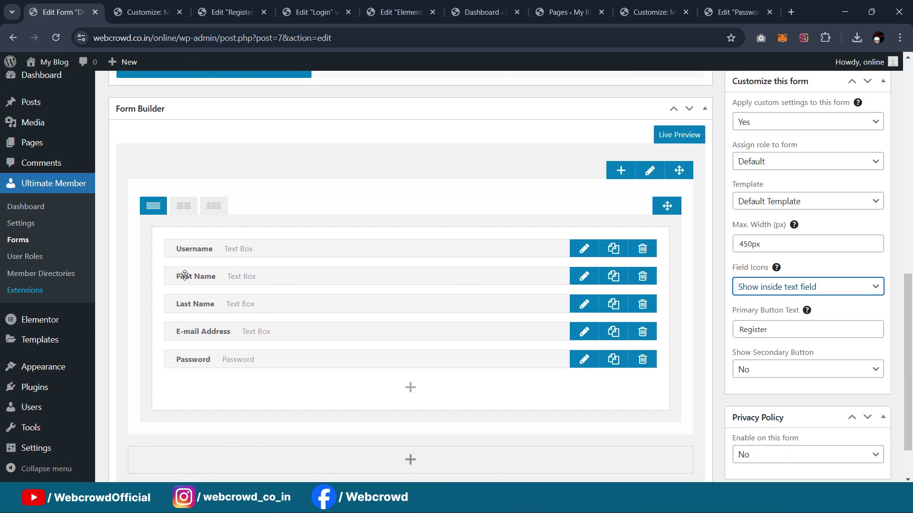
pyautogui.click(642, 277)
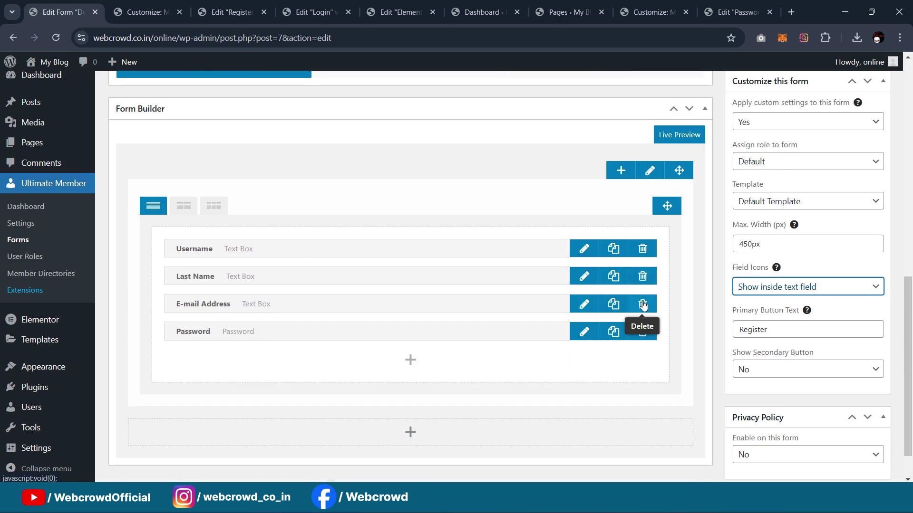
# Clear the registration form's Username field label and set its placeholder to "Username"
pyautogui.click(584, 257)
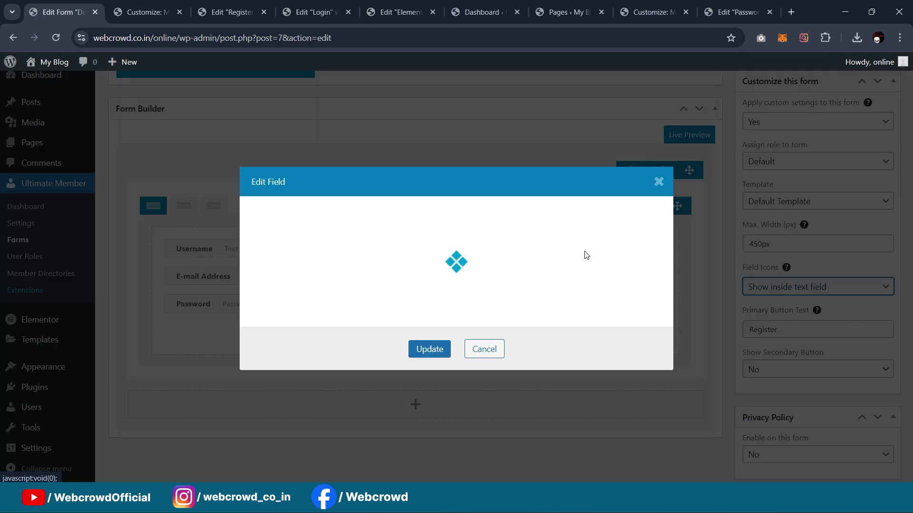
pyautogui.doubleClick(522, 144)
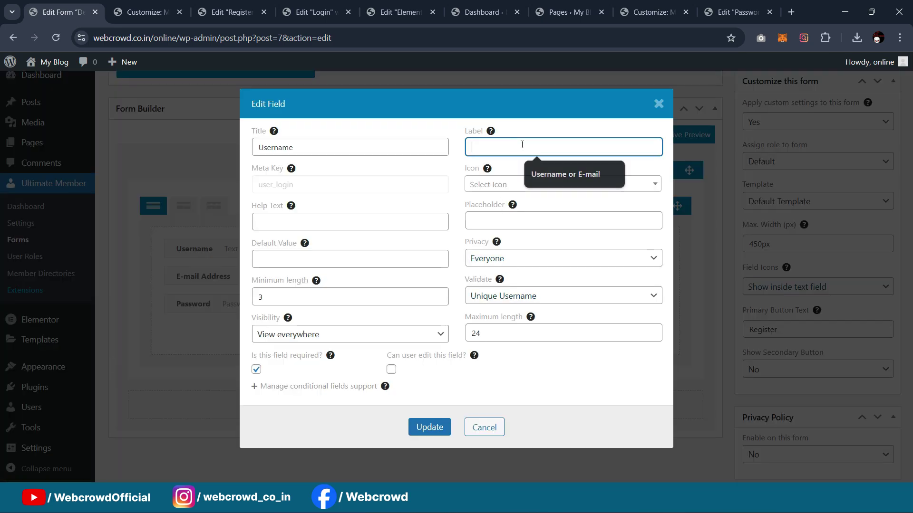
pyautogui.click(501, 217)
pyautogui.write('Username')
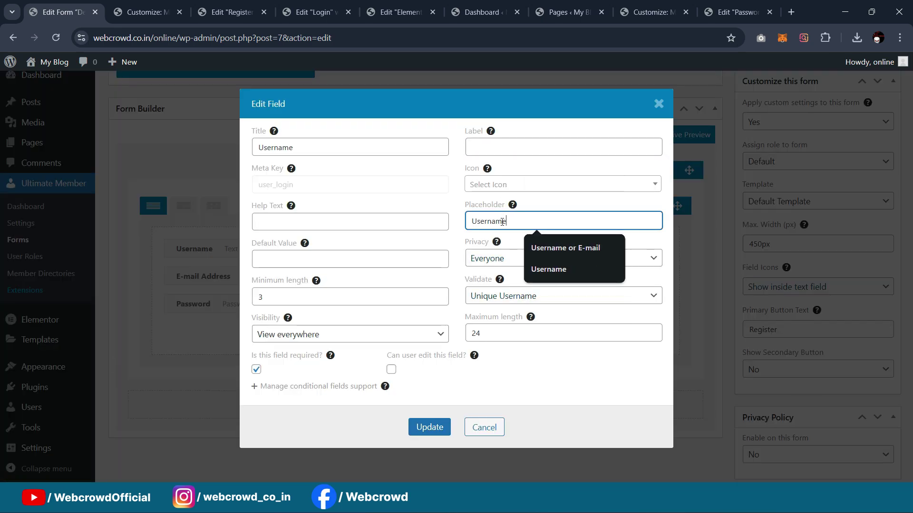
pyautogui.click(435, 427)
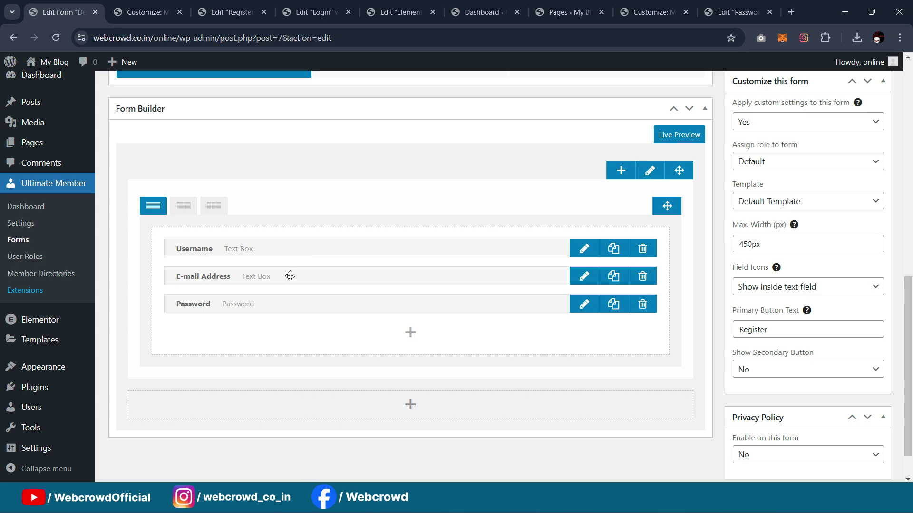
# Clear the registration form's E-mail Address field label and give the field a placeholder
pyautogui.click(580, 279)
pyautogui.tripleClick(537, 145)
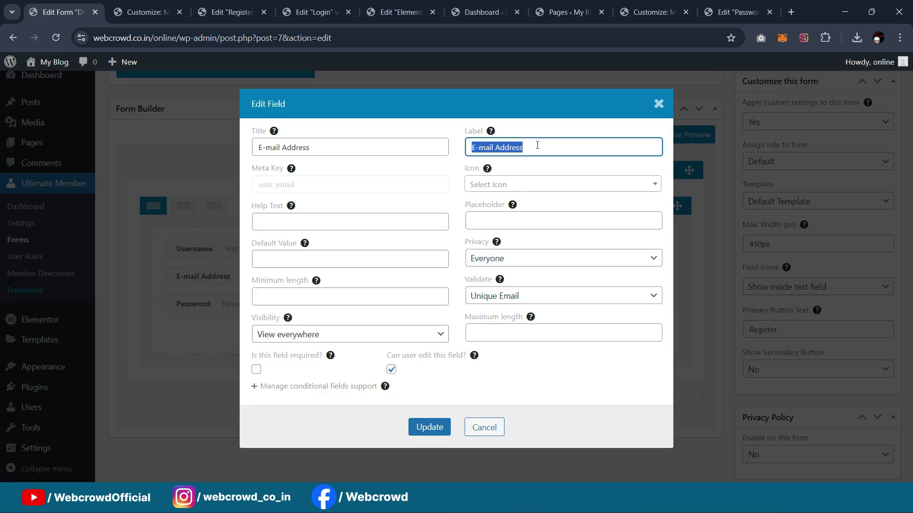
pyautogui.click(514, 216)
pyautogui.click(552, 310)
pyautogui.click(430, 427)
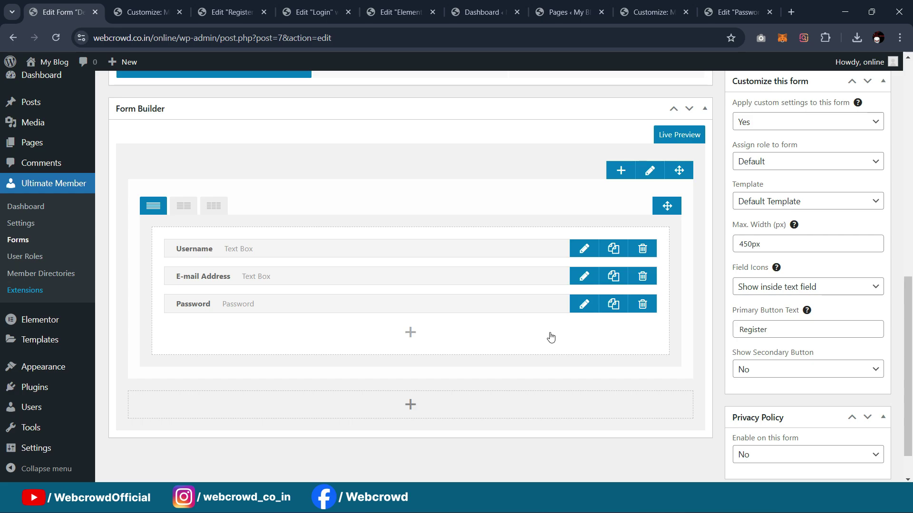
# Clear the registration form's Password field label and set its placeholder to "Password"
pyautogui.click(584, 305)
pyautogui.tripleClick(528, 138)
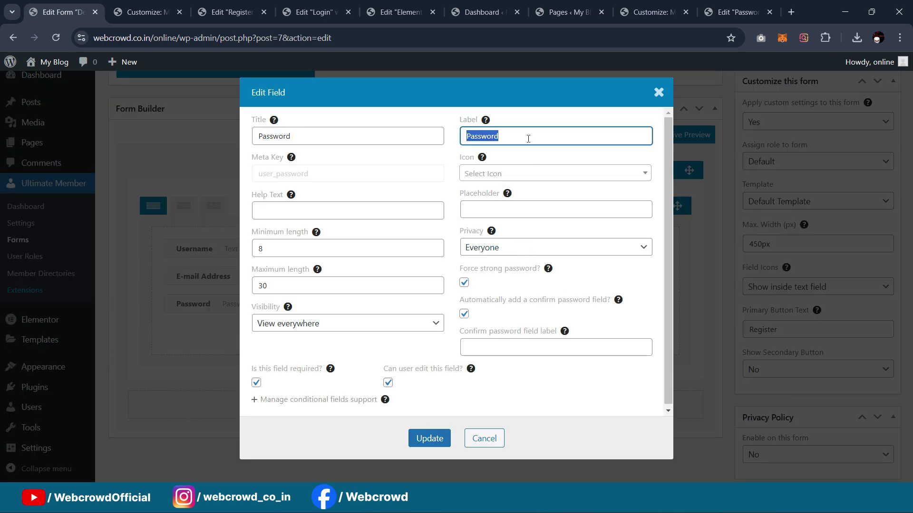
pyautogui.click(511, 213)
pyautogui.click(528, 236)
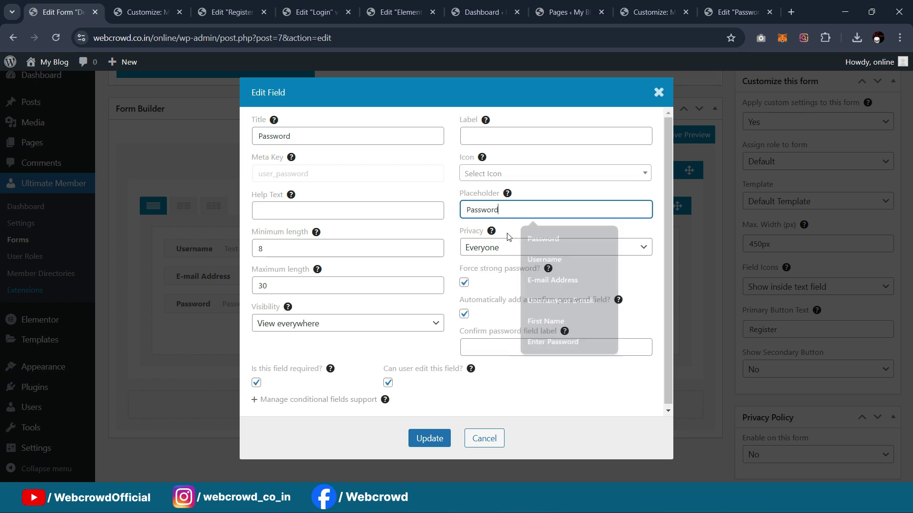
pyautogui.click(429, 438)
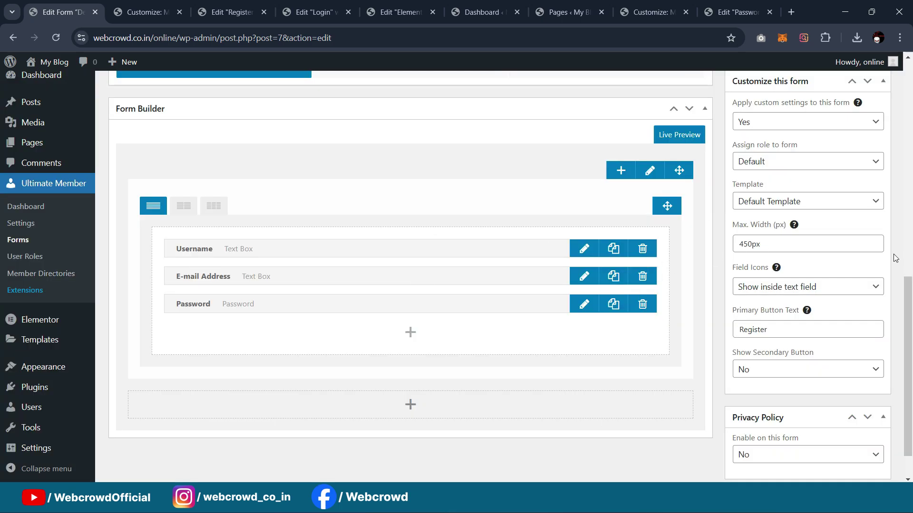
# Update the Default Registration form and open the Default Login form for editing in a new tab
pyautogui.scroll(5, 613, 280)
pyautogui.click(870, 225)
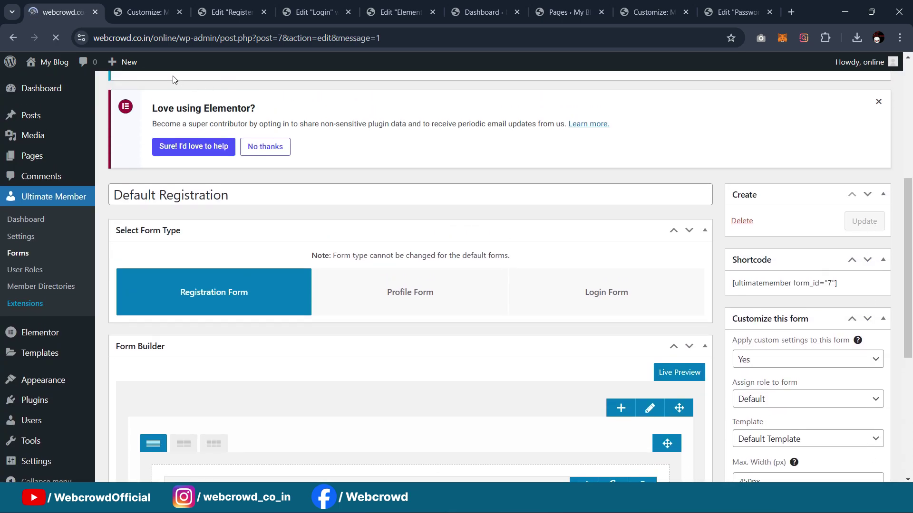
pyautogui.click(26, 257)
pyautogui.scroll(-5, 460, 139)
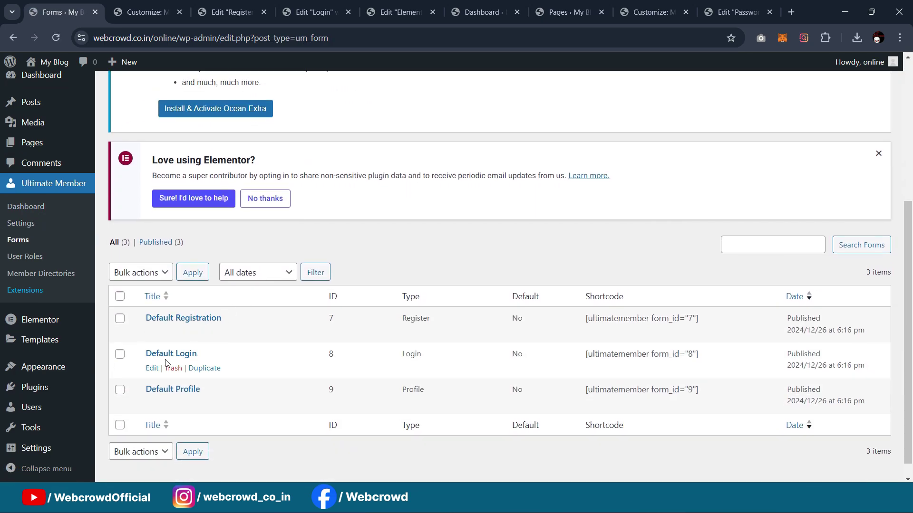
pyautogui.middleClick(152, 368)
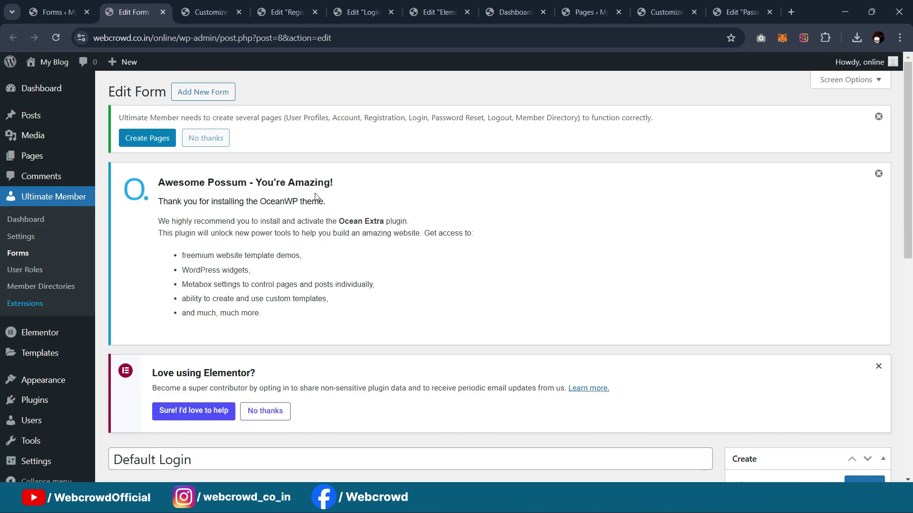
# Apply custom settings to the login form and set its field icons to Show inside text field
pyautogui.scroll(-9, 315, 197)
pyautogui.click(808, 226)
pyautogui.click(751, 259)
pyautogui.scroll(-1, 770, 280)
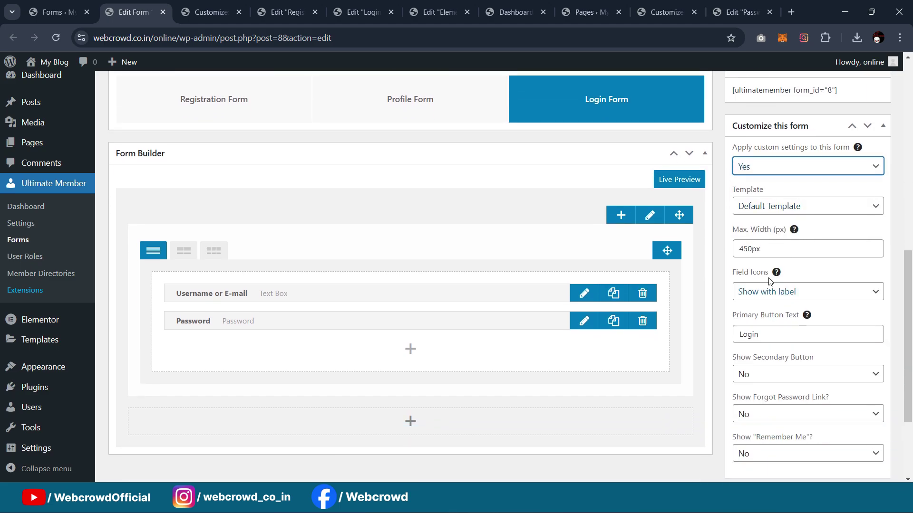
pyautogui.click(760, 292)
pyautogui.click(759, 309)
# Clear the login form's Username or E-mail field label and set its placeholder to "Username or E-mail"
pyautogui.scroll(-2, 782, 220)
pyautogui.scroll(-1, 782, 220)
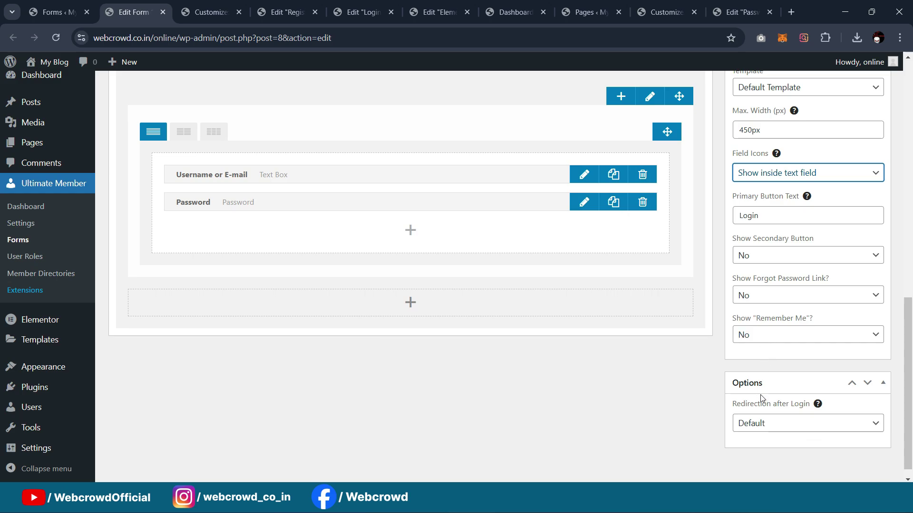
pyautogui.scroll(1, 784, 295)
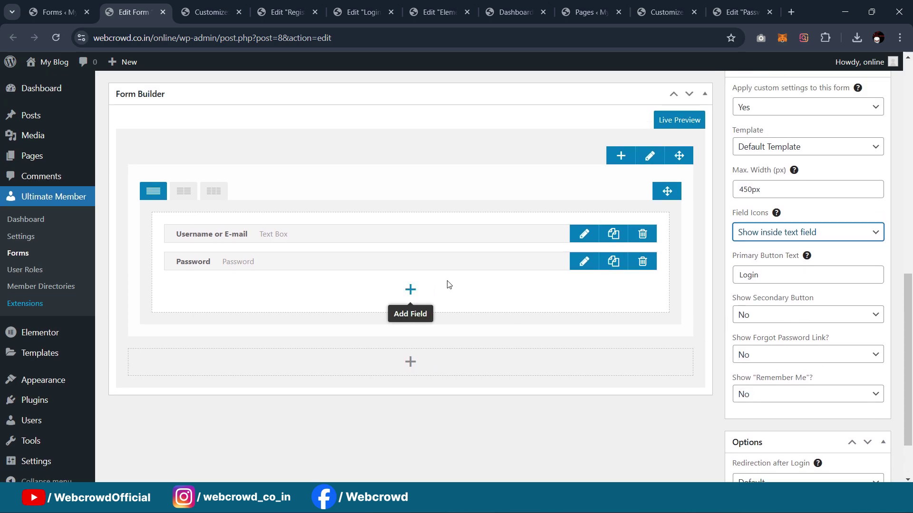
pyautogui.click(584, 234)
pyautogui.click(573, 145)
pyautogui.hotkey('ctrl', 'a')
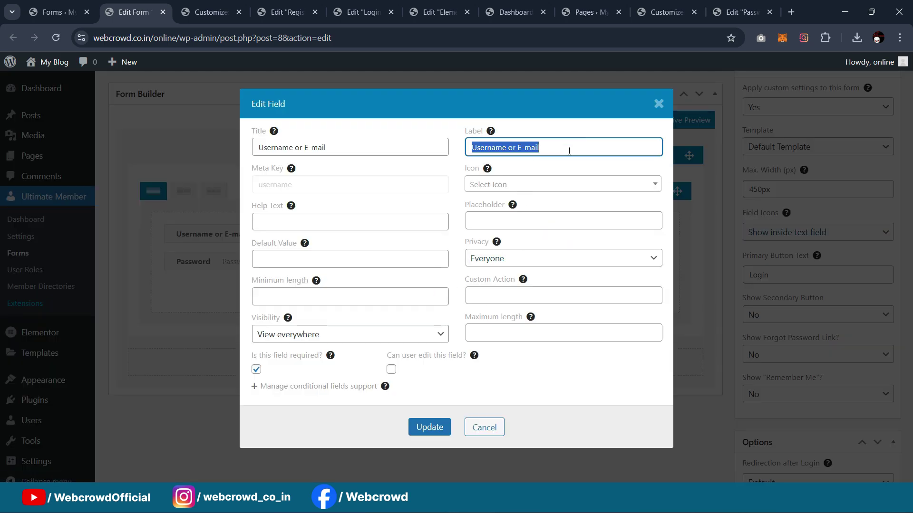
pyautogui.hotkey('ctrl', 'x')
pyautogui.click(542, 221)
pyautogui.hotkey('ctrl', 'v')
pyautogui.click(429, 426)
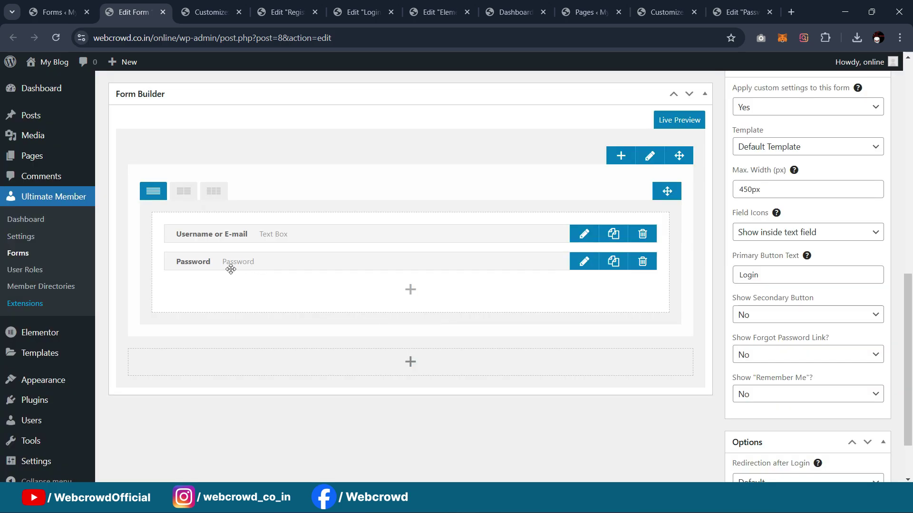
# Clear the Password field's label, set its placeholder to "Password", and update the Default Login form
pyautogui.click(584, 262)
pyautogui.click(508, 141)
pyautogui.hotkey('ctrl', 'a')
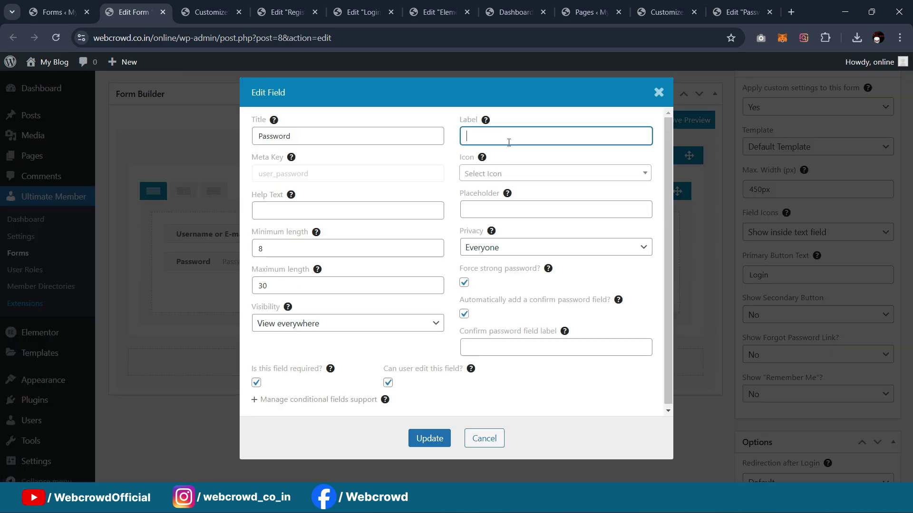
pyautogui.click(497, 210)
pyautogui.hotkey('ctrl', 'v')
pyautogui.click(430, 438)
pyautogui.scroll(5, 828, 281)
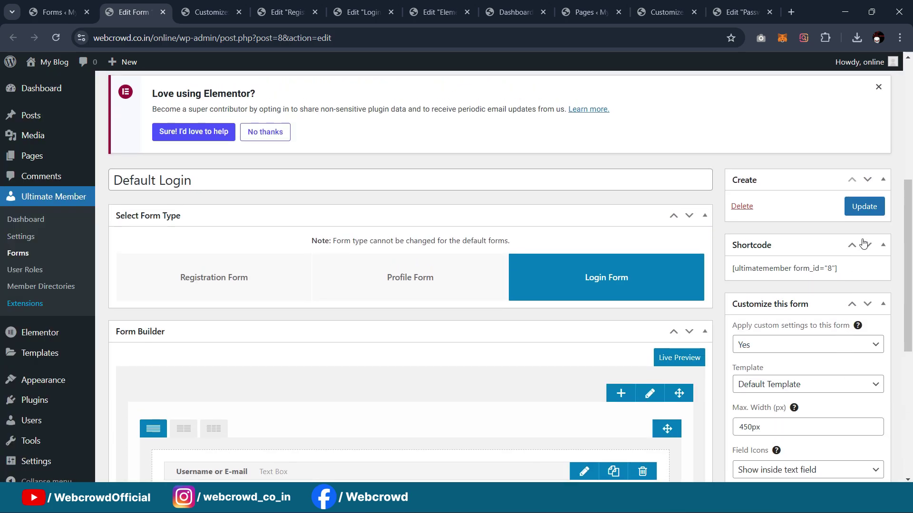
pyautogui.click(866, 207)
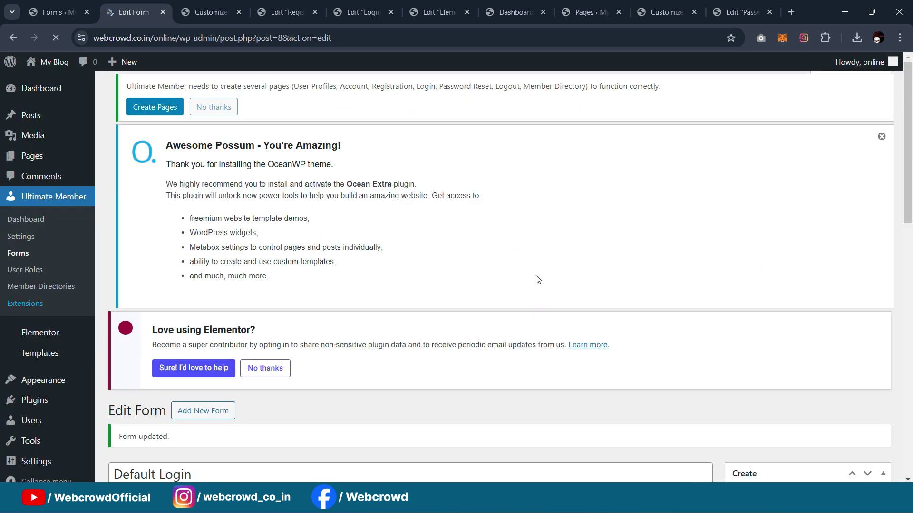
# Reload the login page in the incognito window to check the form and its Sign Up link, and close that window
pyautogui.click(653, 430)
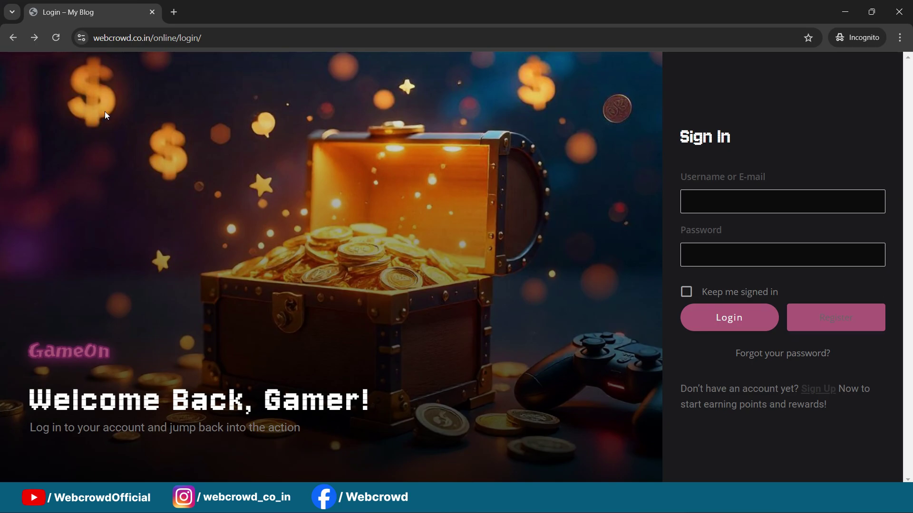
pyautogui.click(57, 39)
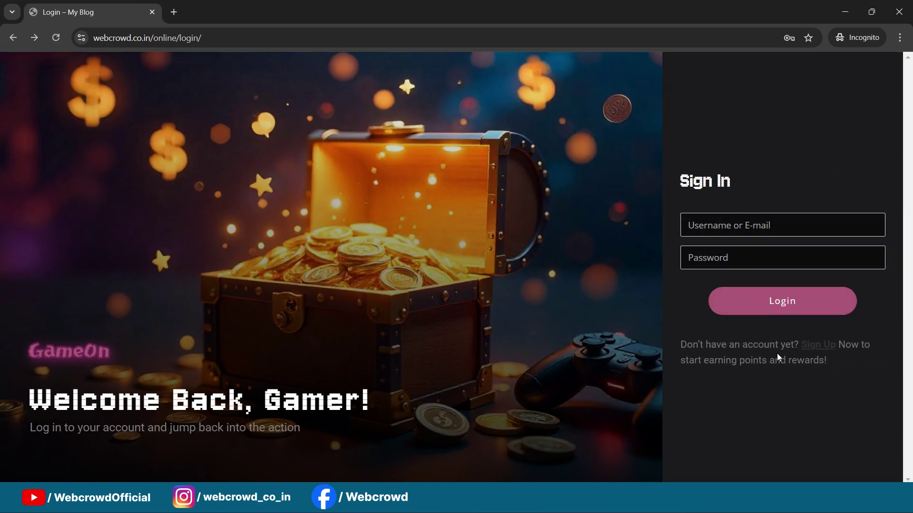
pyautogui.click(819, 346)
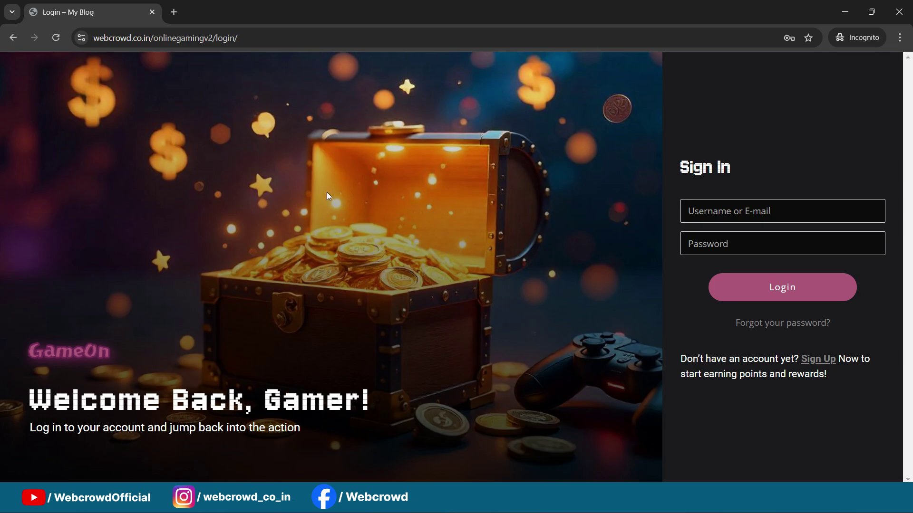
pyautogui.click(899, 12)
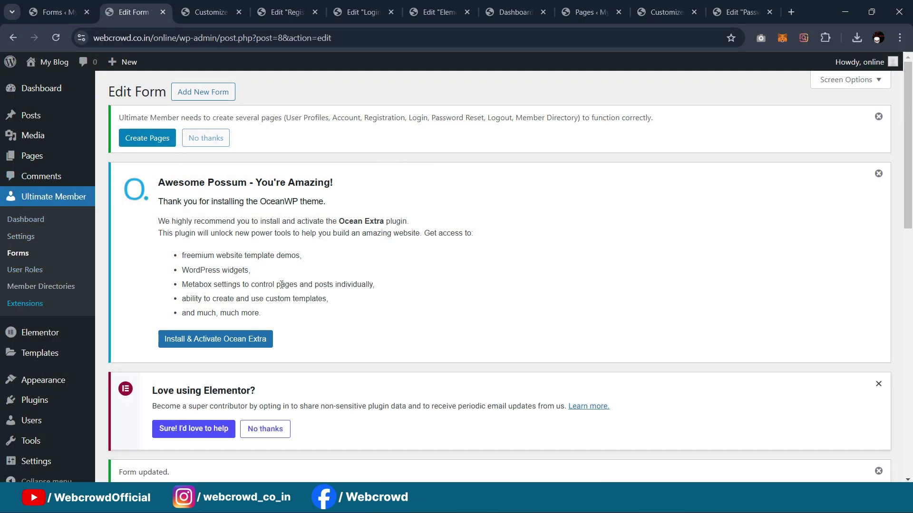
# Close the browser tabs for the Pages list, the second Customizer and the Password Reset editor
pyautogui.scroll(-3, 266, 188)
pyautogui.scroll(3, 318, 189)
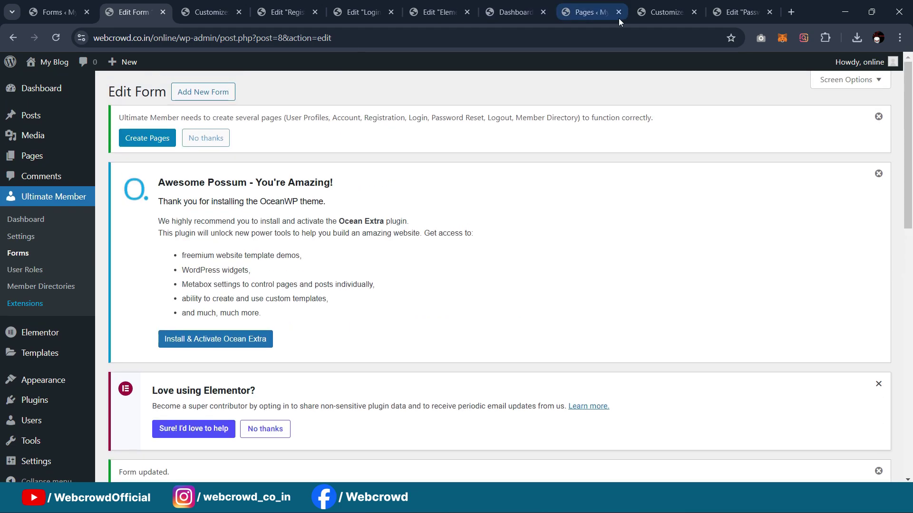
pyautogui.click(618, 11)
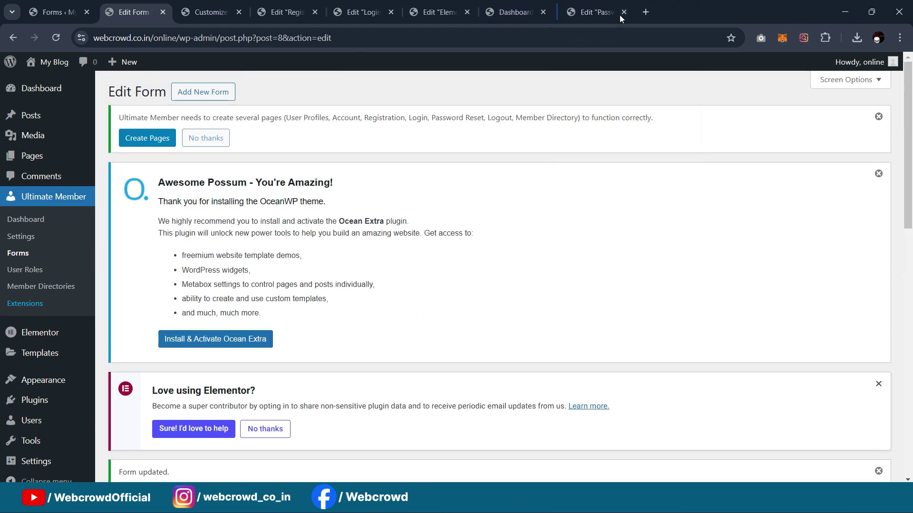
pyautogui.click(618, 12)
pyautogui.click(618, 12)
# Visit the onlinegamingv2 reference site from its dashboard and examine the Welcome dropdown in the header
pyautogui.click(595, 8)
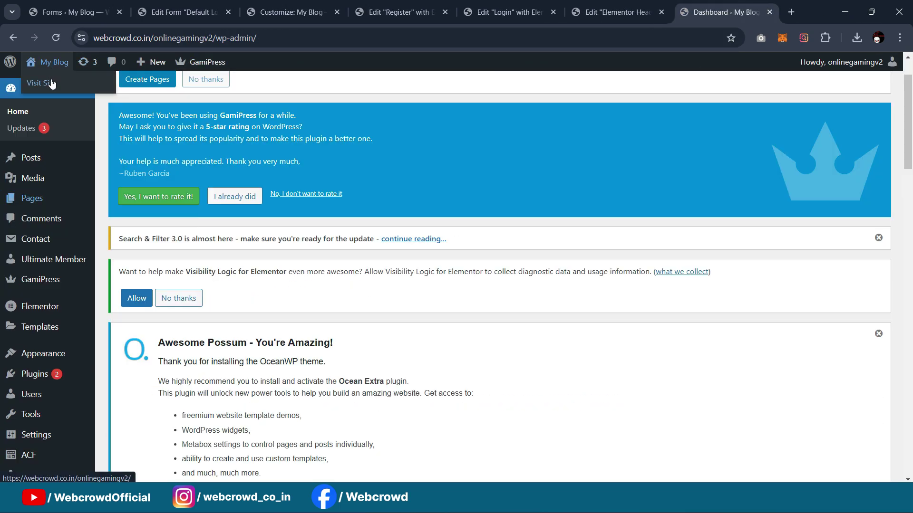
pyautogui.click(728, 12)
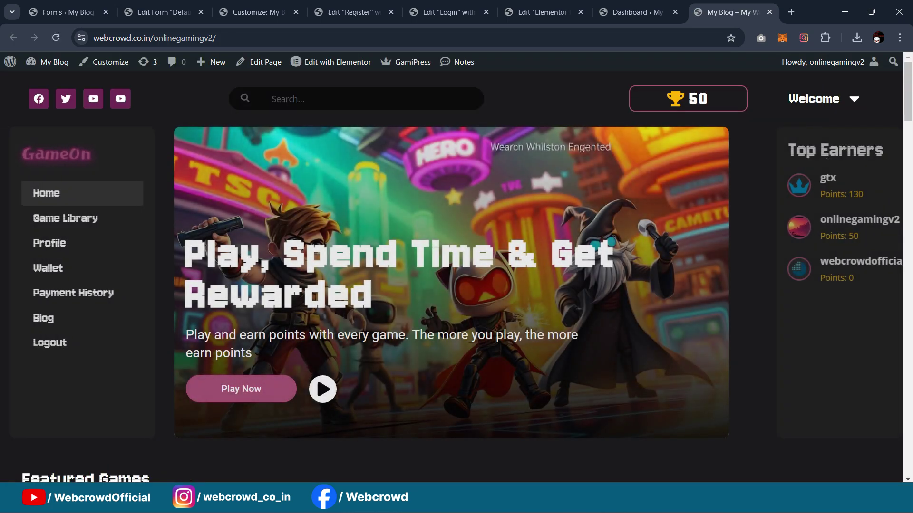
pyautogui.moveTo(853, 105)
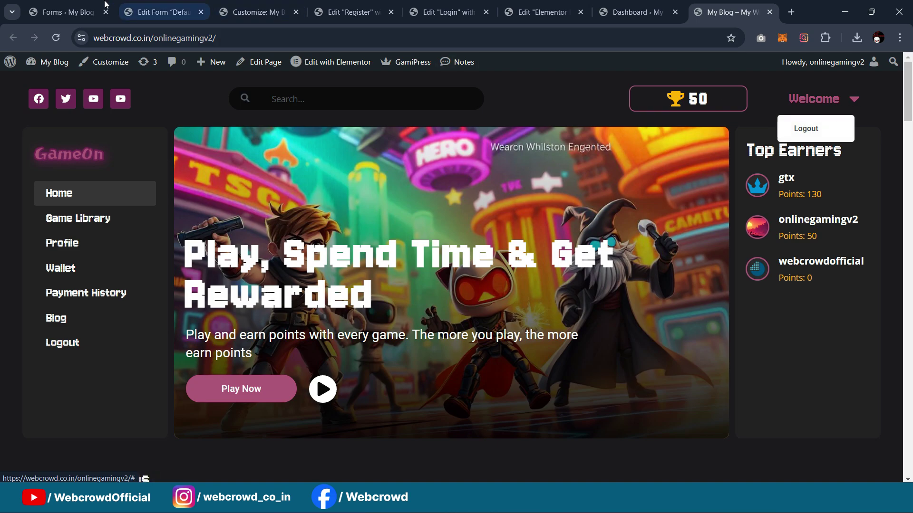
# Return to the online site's admin and open the Menus page in a new tab
pyautogui.click(66, 12)
pyautogui.scroll(2, 43, 266)
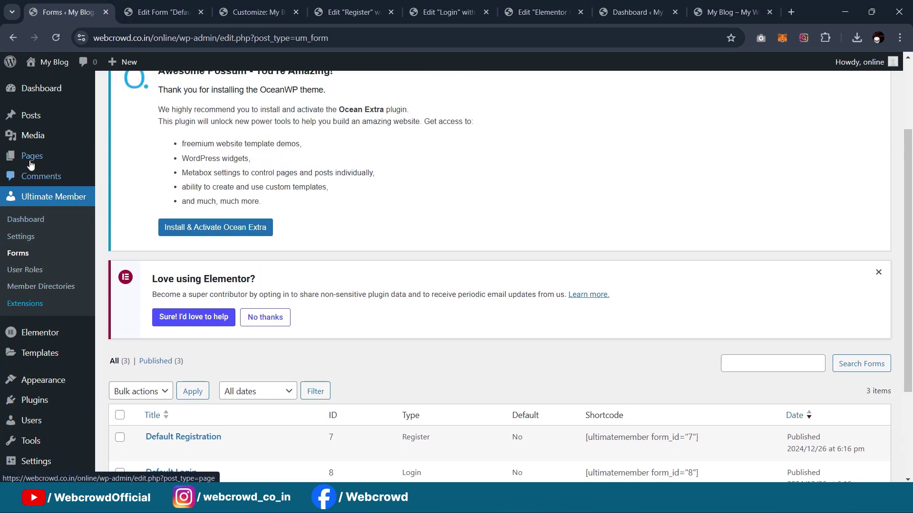
pyautogui.moveTo(40, 387)
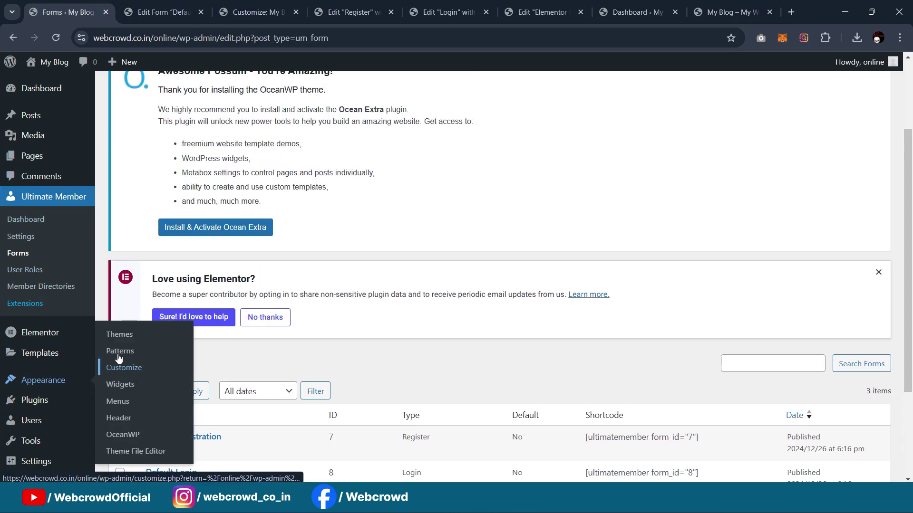
pyautogui.keyDown('ctrl'); pyautogui.keyDown('shift'); pyautogui.click(123, 407); pyautogui.keyUp('shift'); pyautogui.keyUp('ctrl')
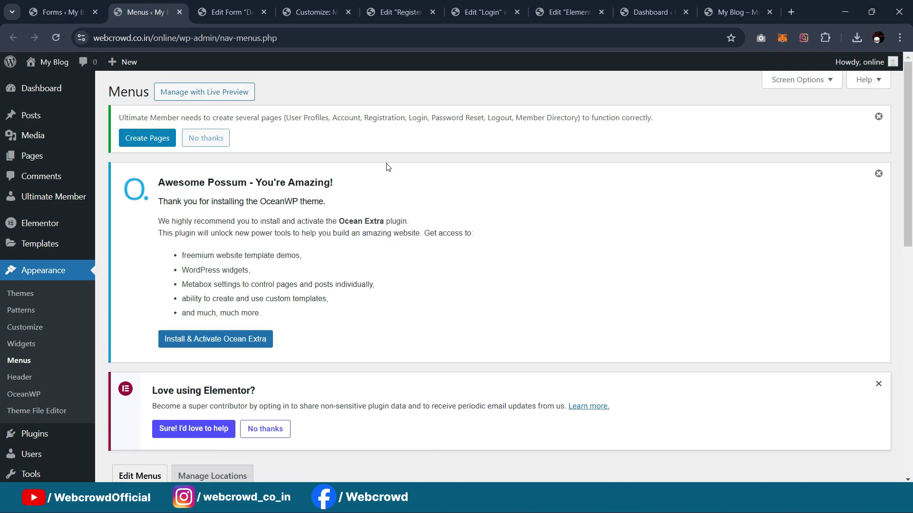
# Create a new navigation menu named login_menu
pyautogui.scroll(-3, 389, 168)
pyautogui.scroll(-2, 388, 168)
pyautogui.click(317, 160)
pyautogui.scroll(-3, 390, 178)
pyautogui.scroll(-3, 390, 178)
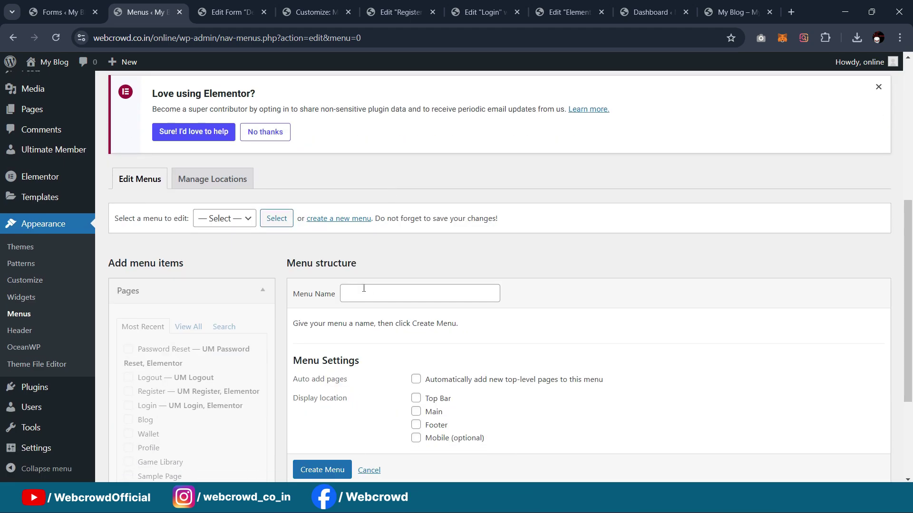
pyautogui.click(364, 291)
pyautogui.write('Log')
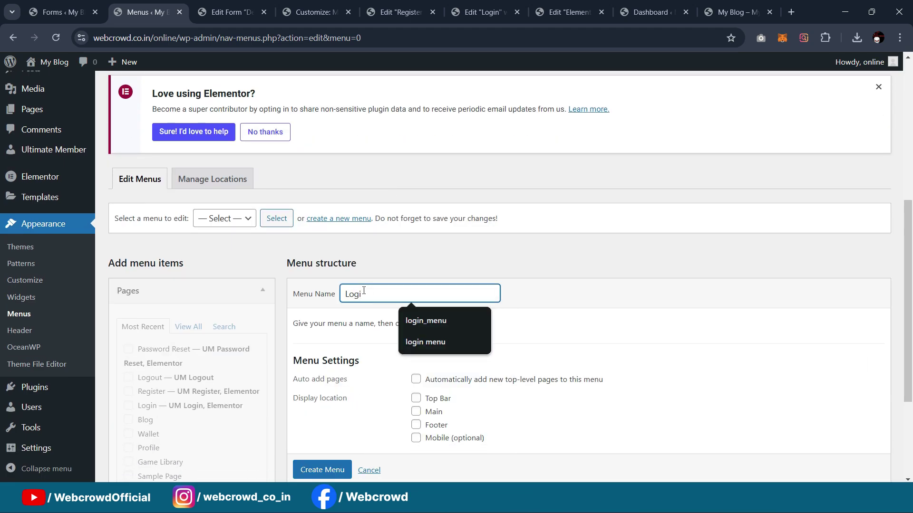
pyautogui.write('i')
pyautogui.click(425, 321)
pyautogui.scroll(-2, 366, 256)
pyautogui.click(322, 411)
# Add a custom link to login_menu with URL # and link text "Welcome"
pyautogui.scroll(-9, 336, 270)
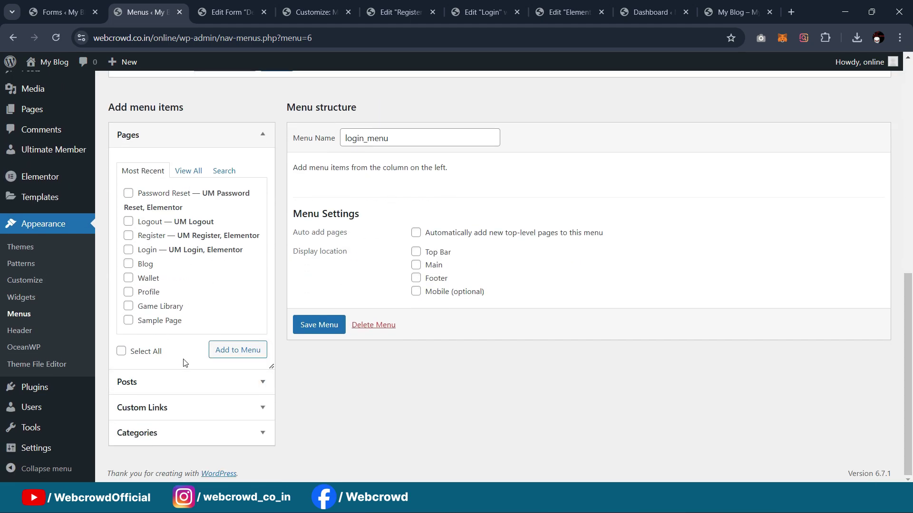
pyautogui.click(178, 409)
pyautogui.click(179, 345)
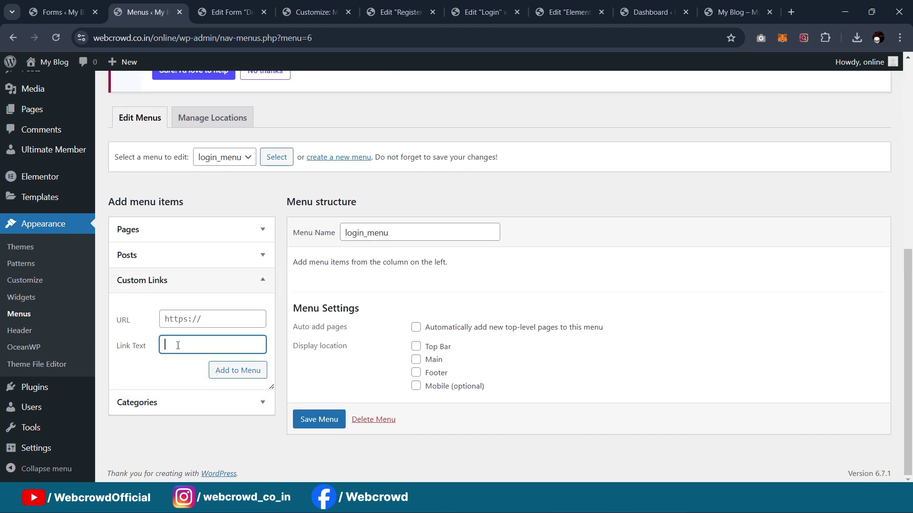
pyautogui.click(180, 323)
pyautogui.click(234, 371)
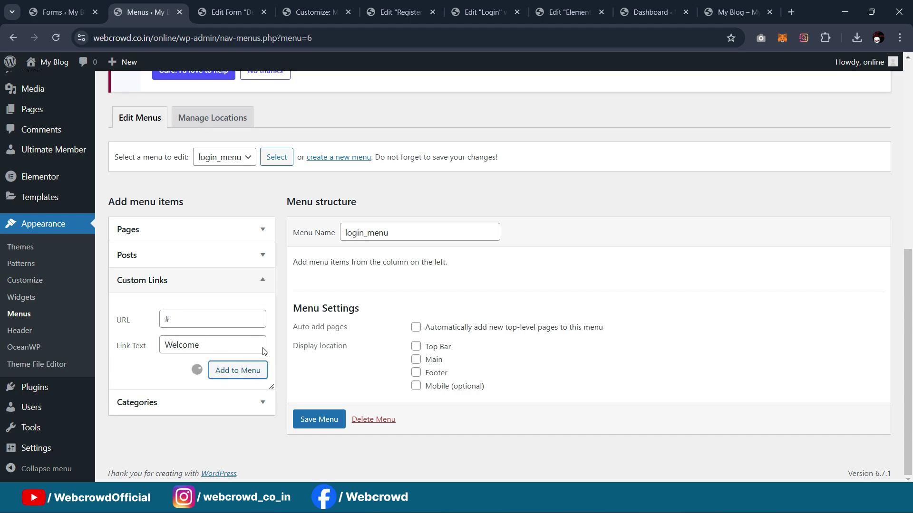
# Add the Logout, Register and Login pages to login_menu
pyautogui.scroll(-1, 333, 318)
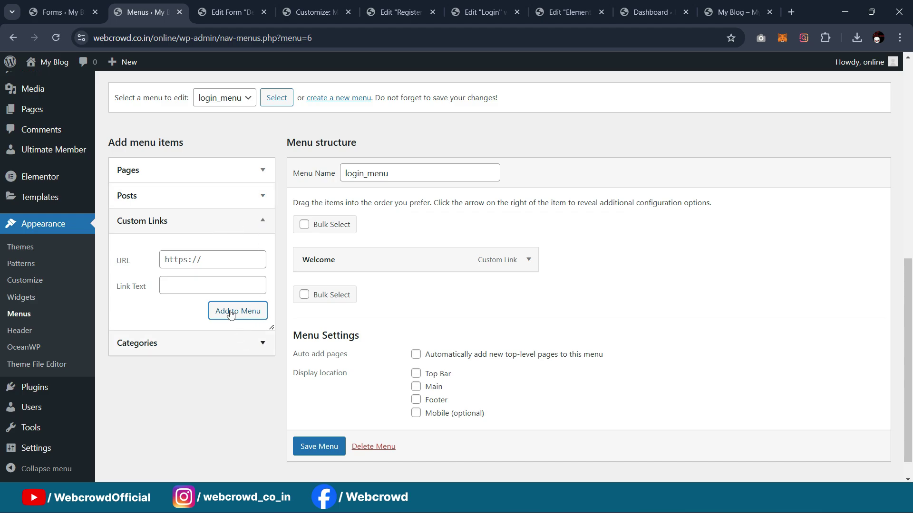
pyautogui.click(223, 178)
pyautogui.click(128, 287)
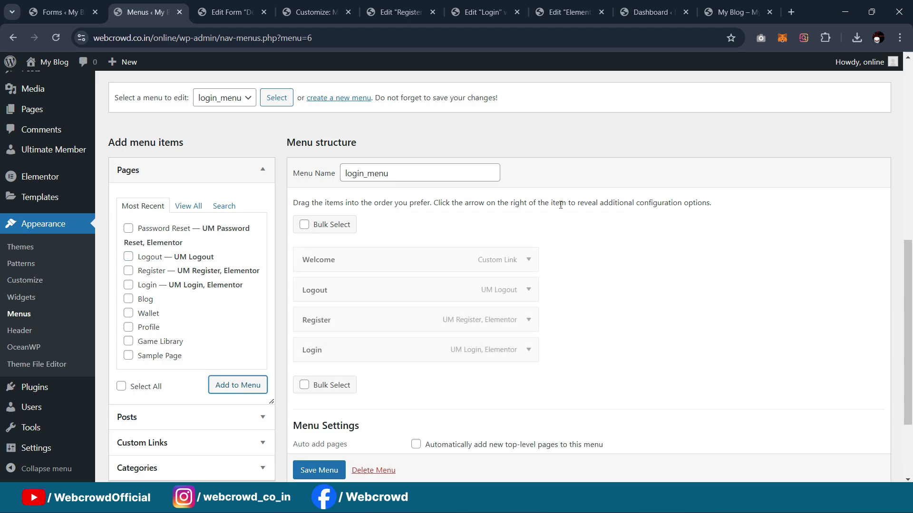
# Nest Login, Register and Logout, in that order, as sub items under Welcome
pyautogui.scroll(-1, 461, 249)
pyautogui.moveTo(345, 239); pyautogui.dragTo(364, 239)
pyautogui.moveTo(333, 291); pyautogui.dragTo(378, 233)
pyautogui.moveTo(344, 293); pyautogui.dragTo(371, 261)
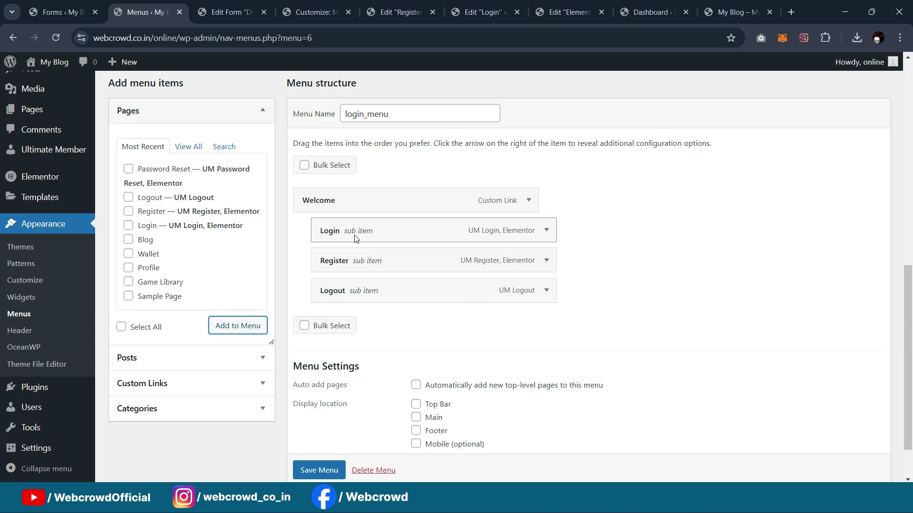
# Restrict the Login sub item's visibility to Logged Out Users and collapse its settings
pyautogui.scroll(-1, 475, 214)
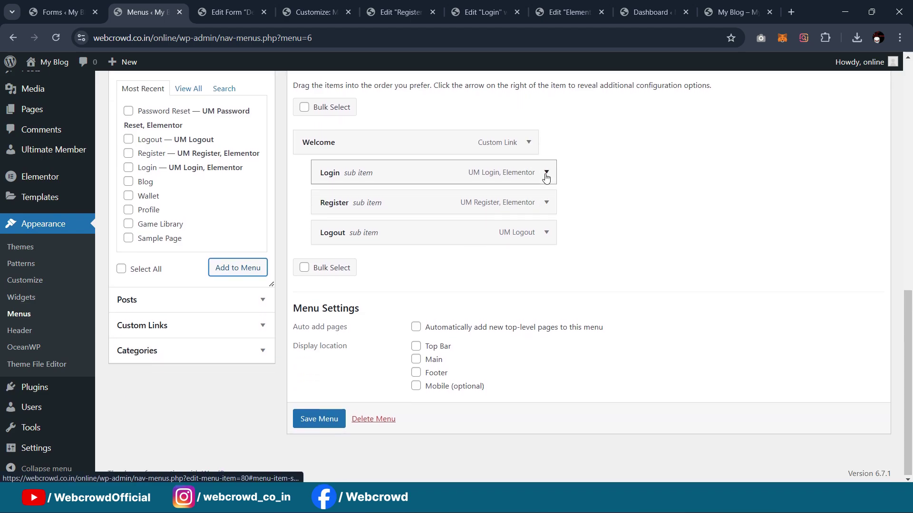
pyautogui.click(546, 174)
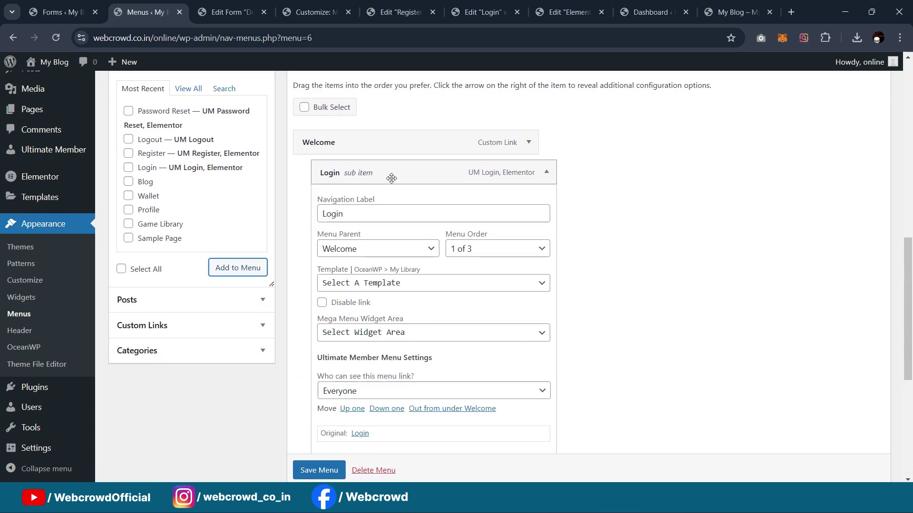
pyautogui.scroll(-1, 428, 199)
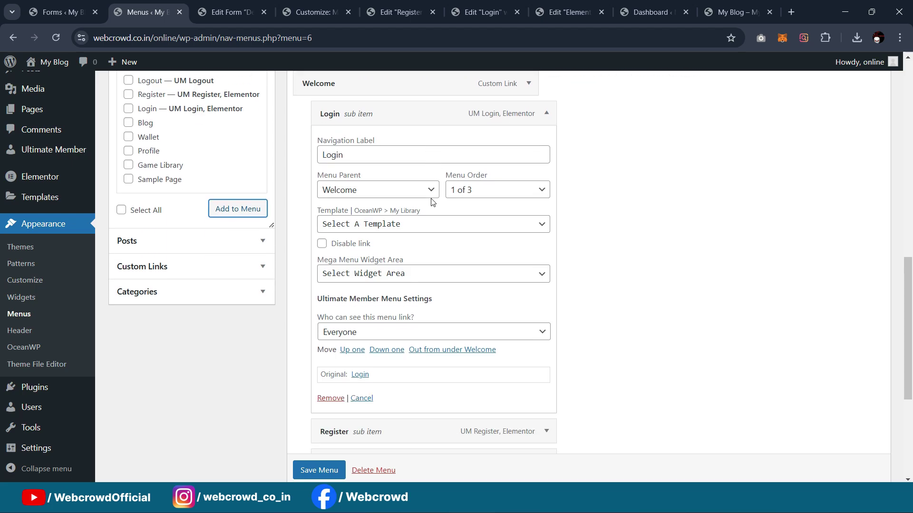
pyautogui.click(353, 333)
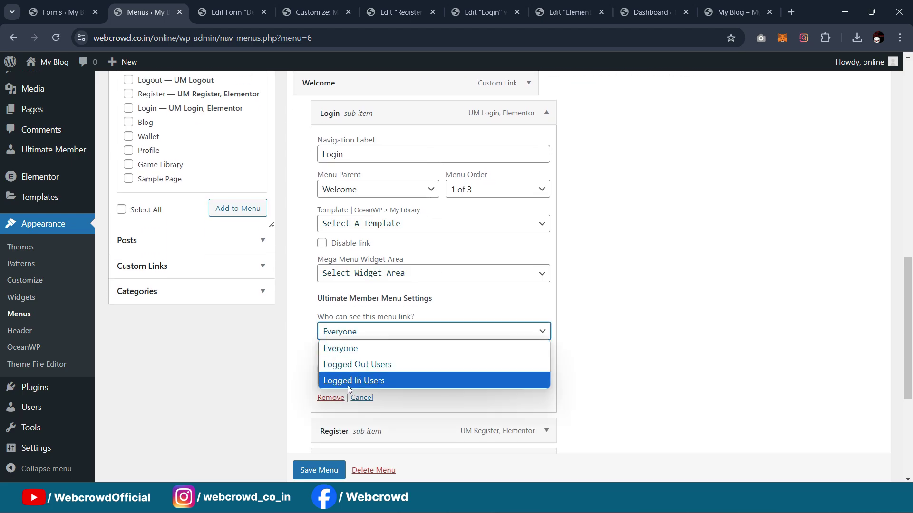
pyautogui.click(356, 365)
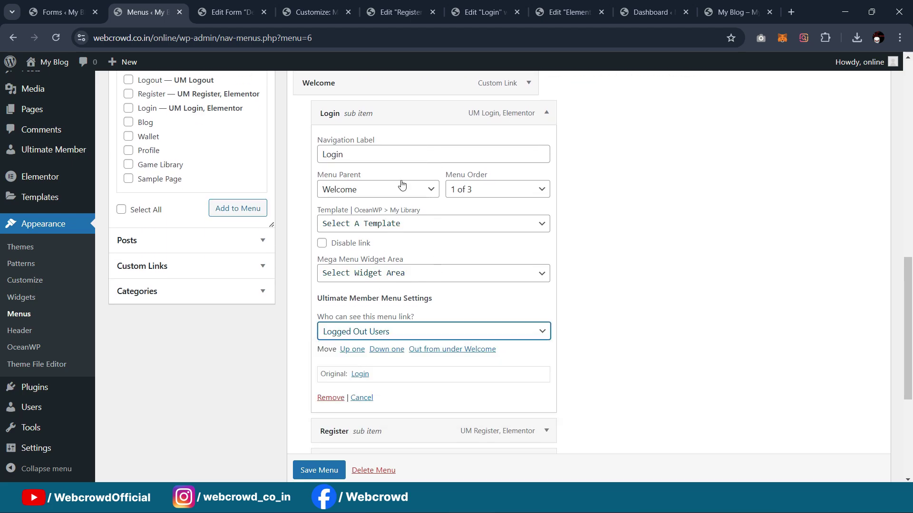
pyautogui.click(545, 113)
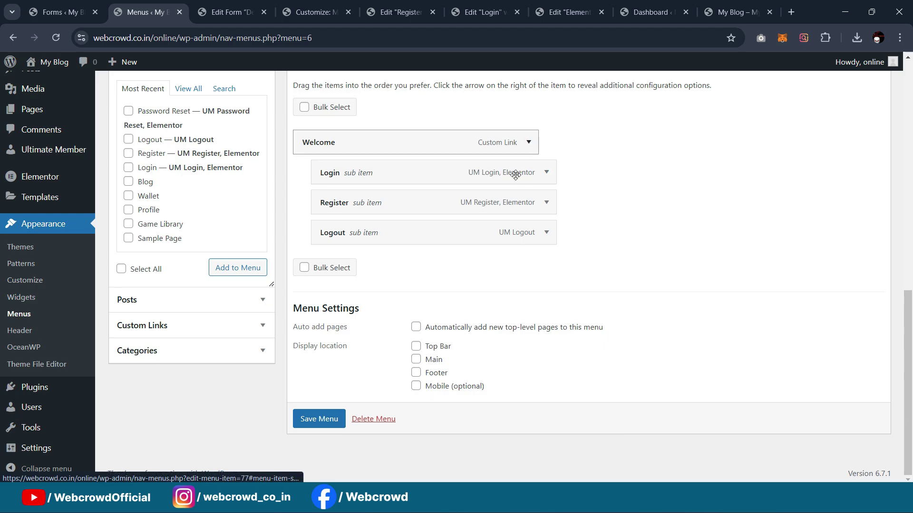
# Restrict the Register sub item's visibility to Logged Out Users and collapse its settings
pyautogui.click(546, 203)
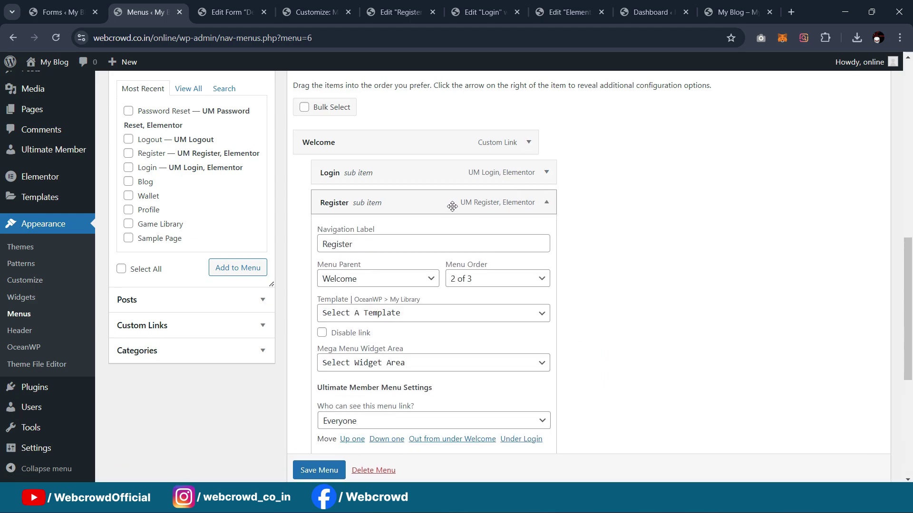
pyautogui.scroll(-3, 452, 206)
pyautogui.click(404, 310)
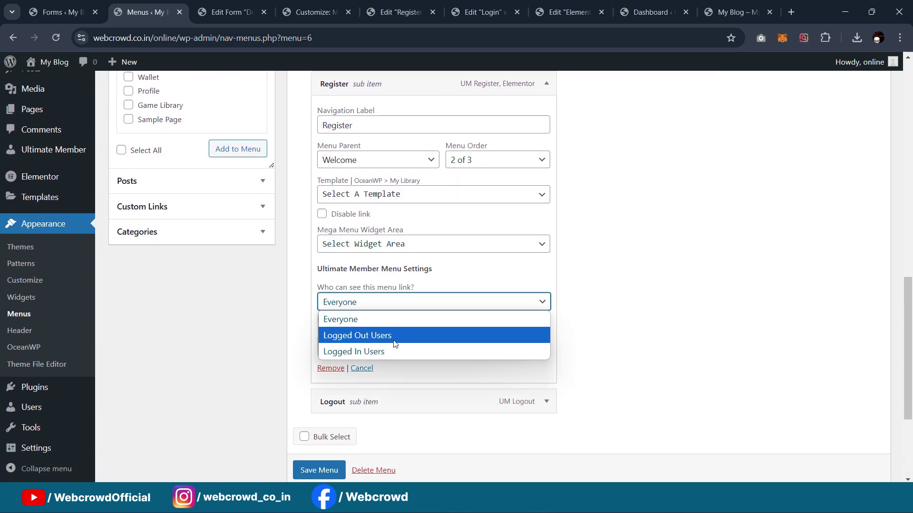
pyautogui.click(391, 334)
pyautogui.scroll(1, 434, 281)
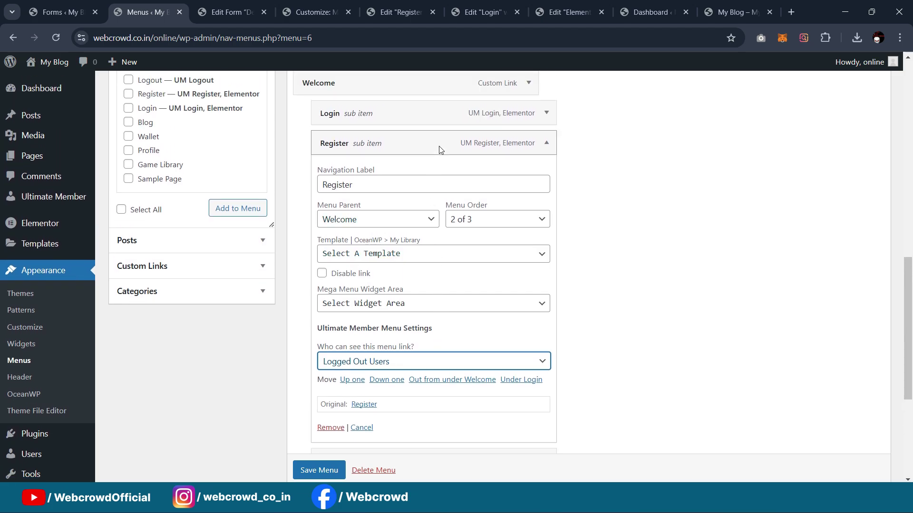
pyautogui.click(546, 143)
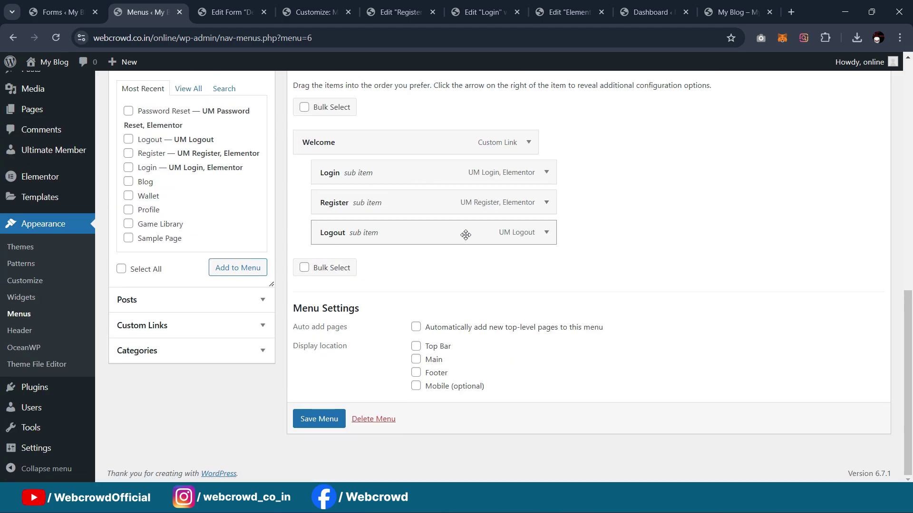
# Restrict the Logout sub item's visibility to Logged In Users and save login_menu
pyautogui.click(546, 233)
pyautogui.scroll(-2, 419, 250)
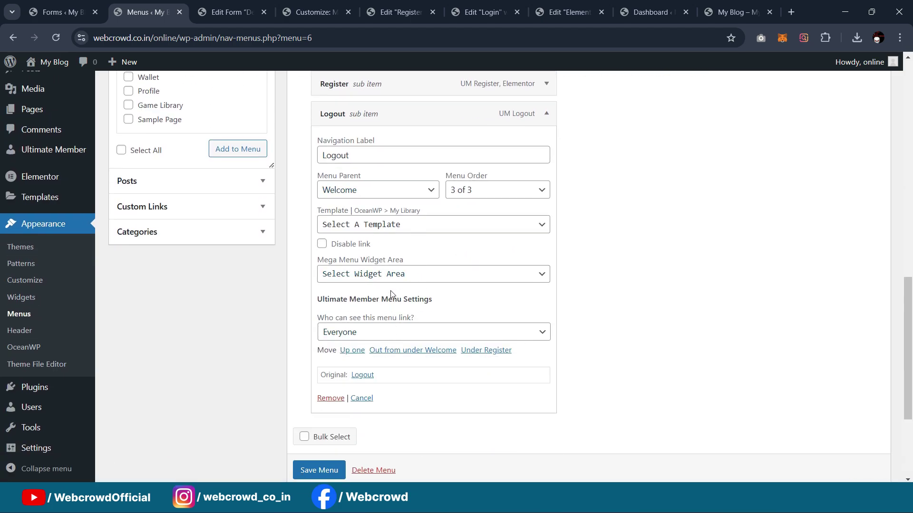
pyautogui.click(389, 333)
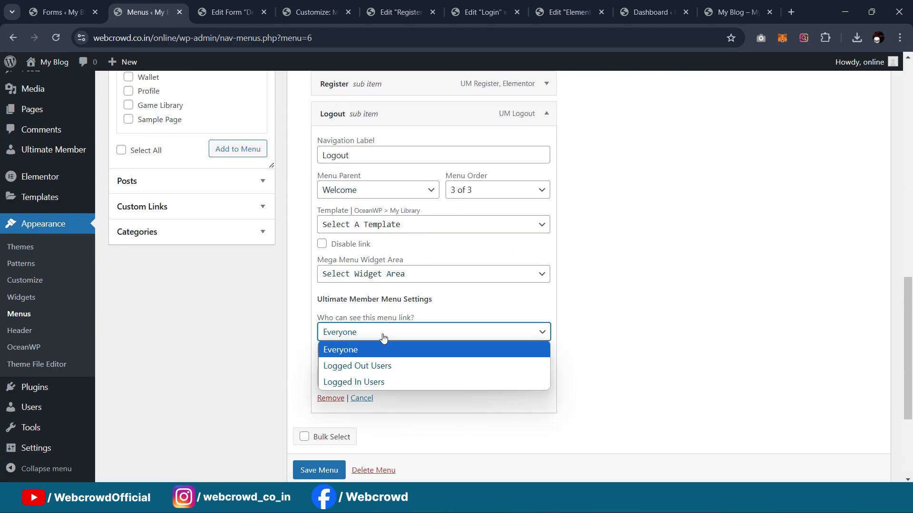
pyautogui.click(380, 387)
pyautogui.scroll(-3, 581, 289)
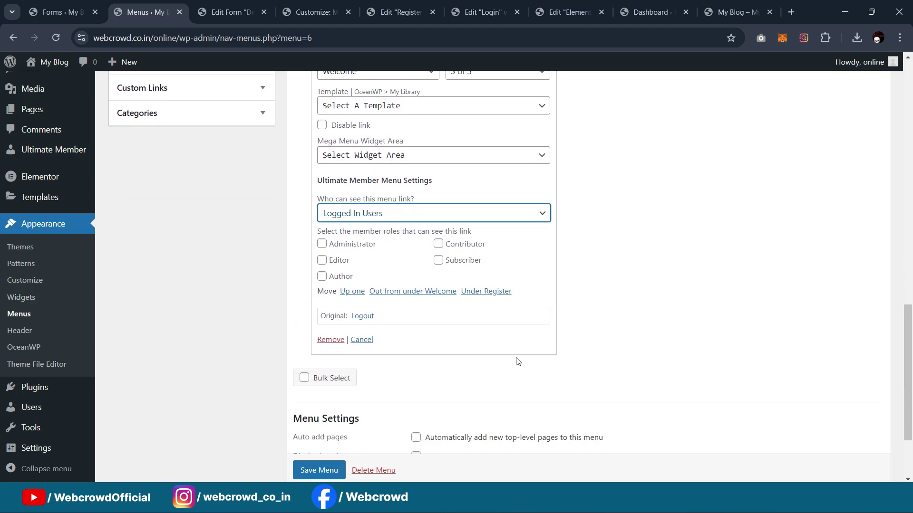
pyautogui.click(325, 470)
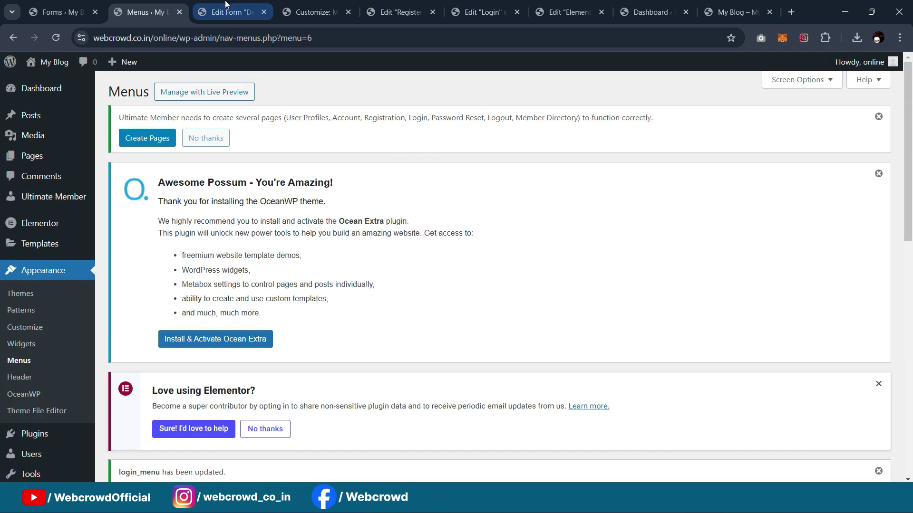
# Close the Register and Login page editors and bring up the Elementor header template
pyautogui.click(300, 7)
pyautogui.click(387, 7)
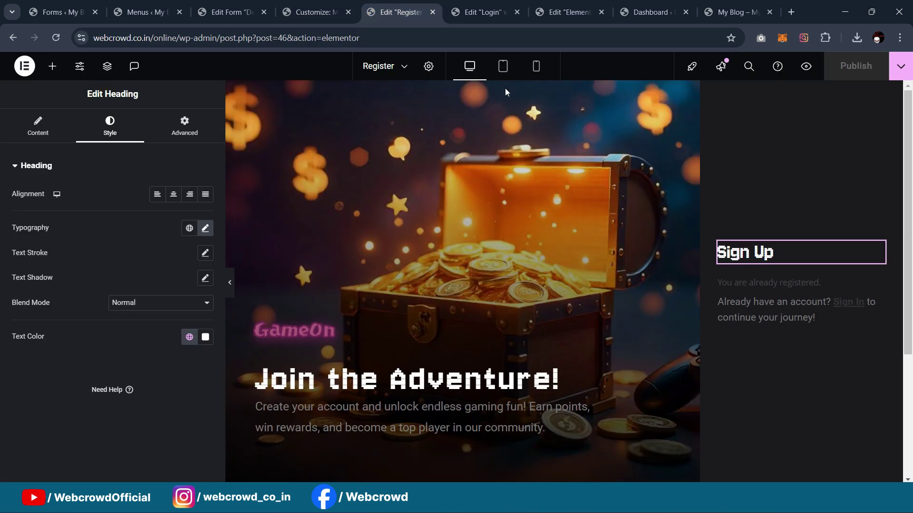
pyautogui.click(432, 12)
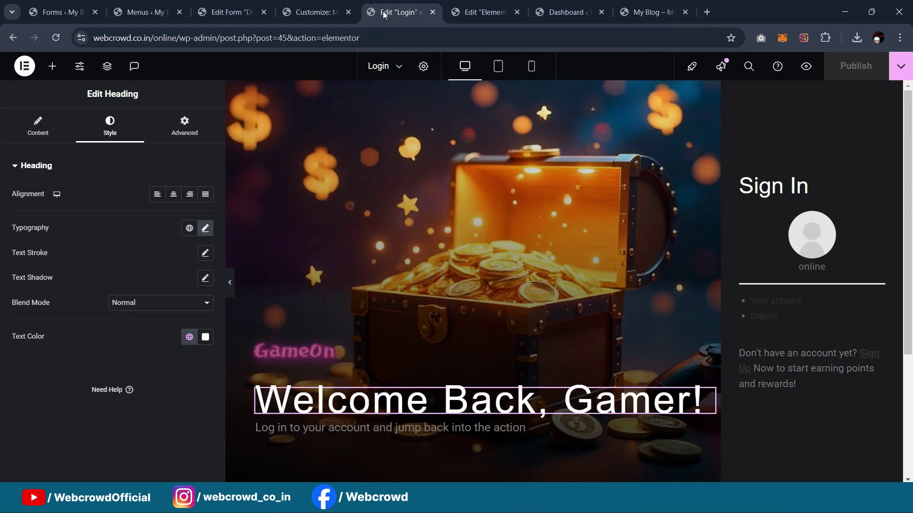
pyautogui.click(433, 12)
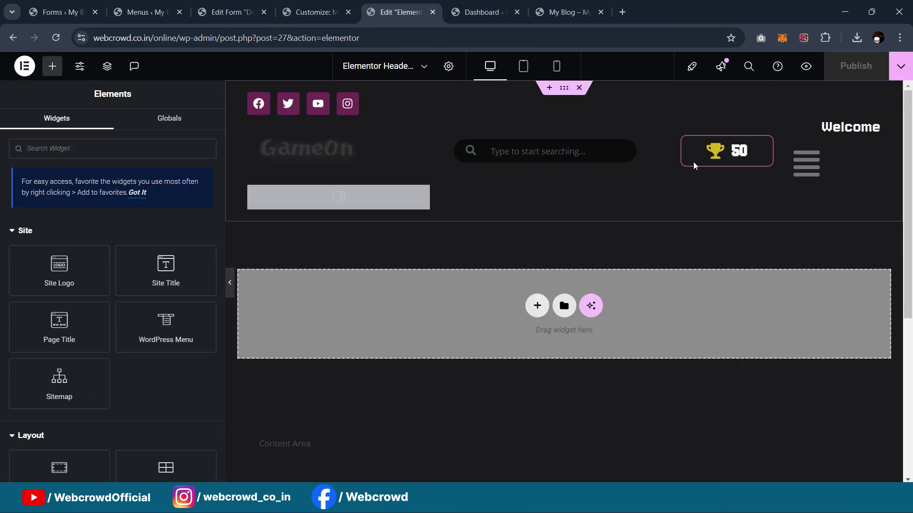
# Replace the Welcome heading in the header with a WordPress Menu widget above the hamburger icon
pyautogui.click(875, 126)
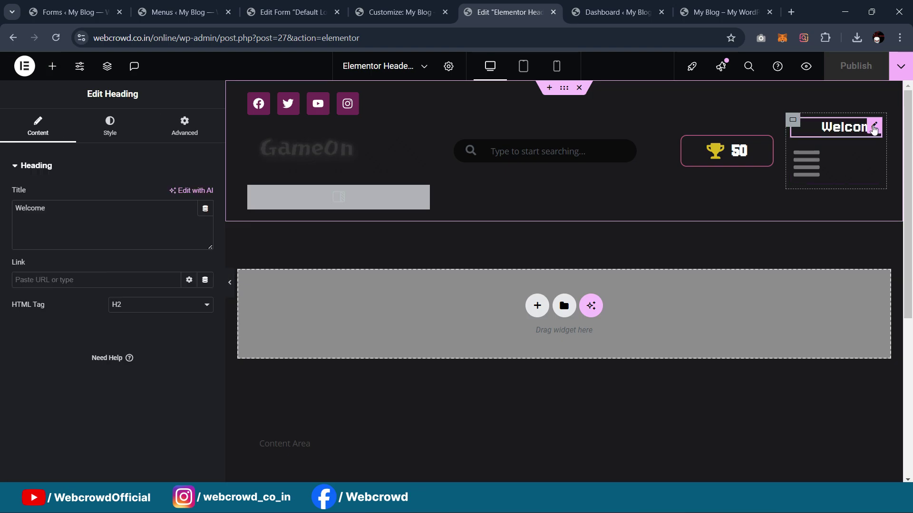
pyautogui.press('Delete')
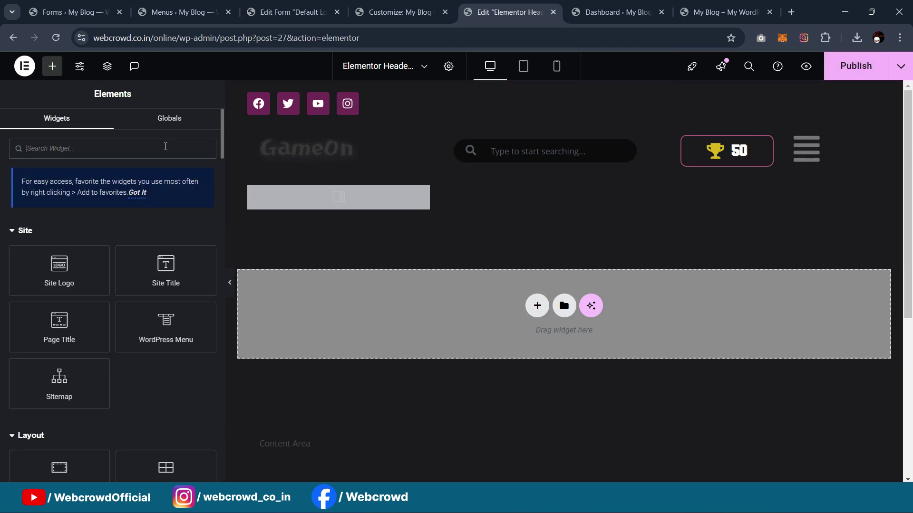
pyautogui.click(165, 146)
pyautogui.write('menu')
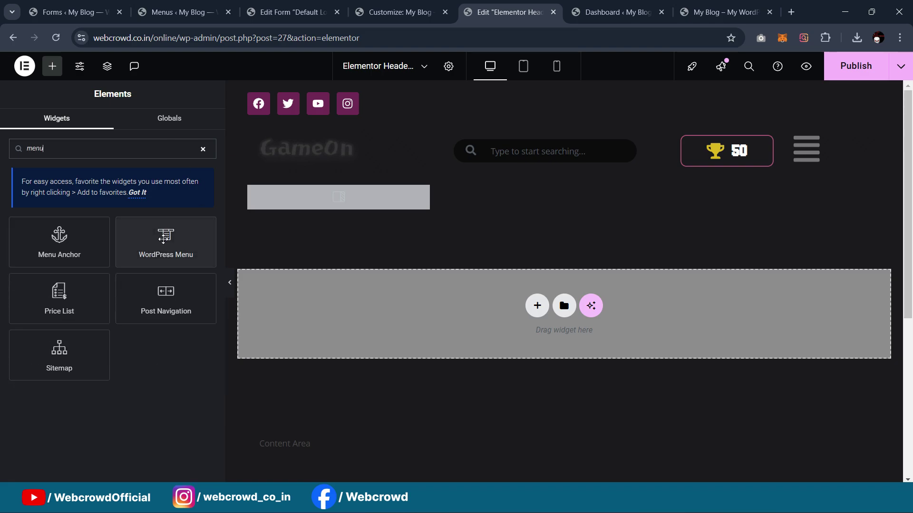
pyautogui.moveTo(163, 240); pyautogui.dragTo(842, 138)
# Publish the header, reload its editor and assign login_menu to the new WordPress Menu widget
pyautogui.click(128, 219)
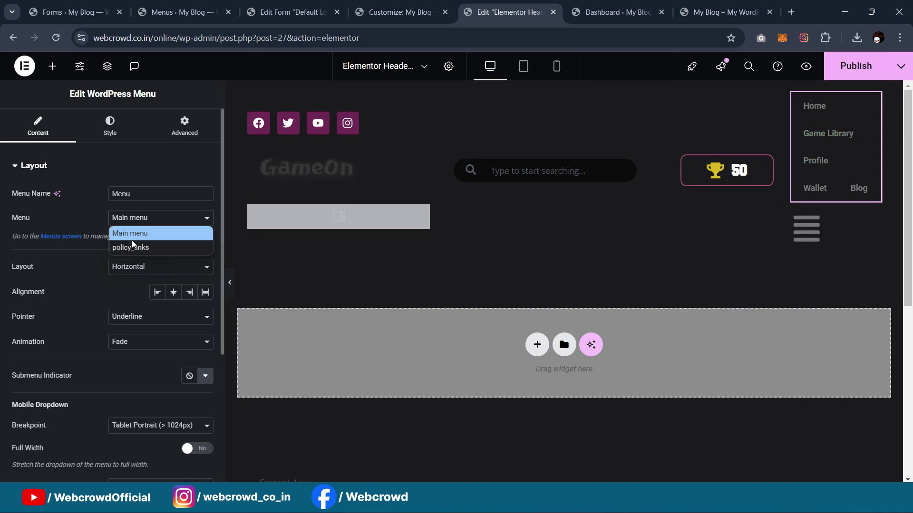
pyautogui.click(128, 176)
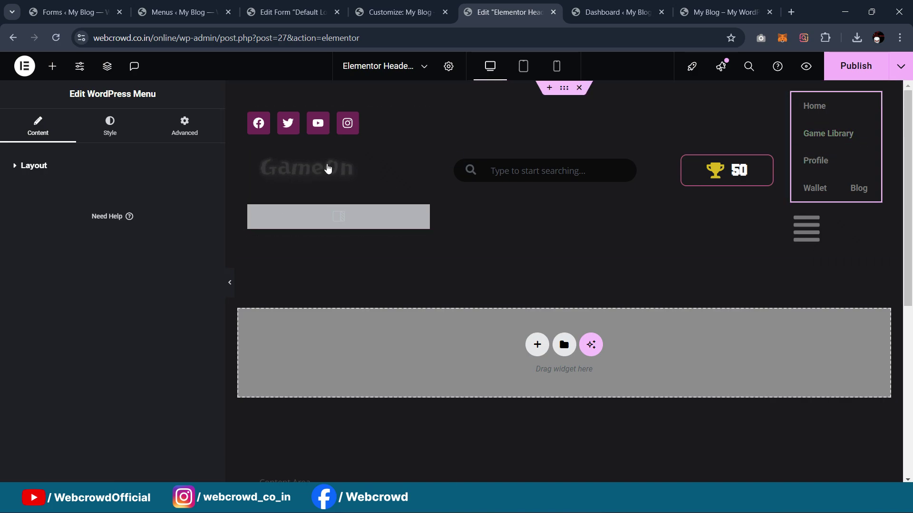
pyautogui.click(854, 69)
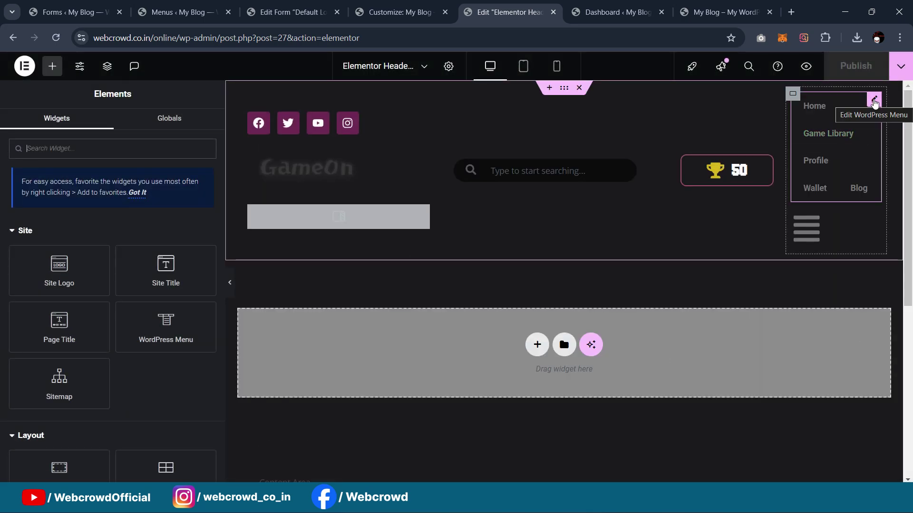
pyautogui.click(874, 101)
pyautogui.click(146, 221)
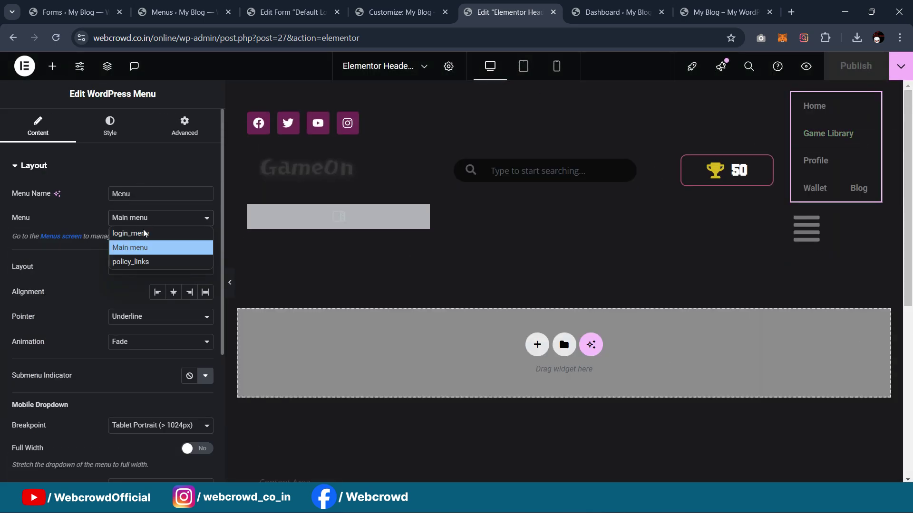
pyautogui.click(139, 230)
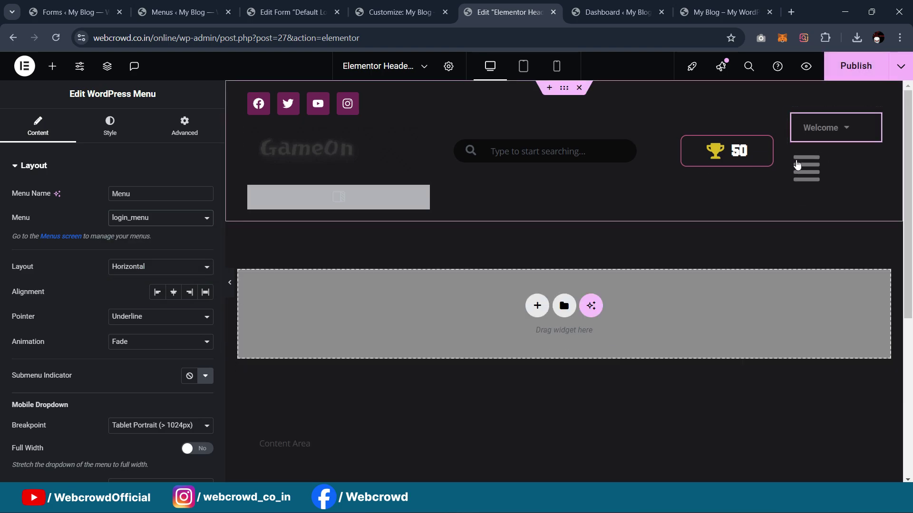
pyautogui.moveTo(845, 129)
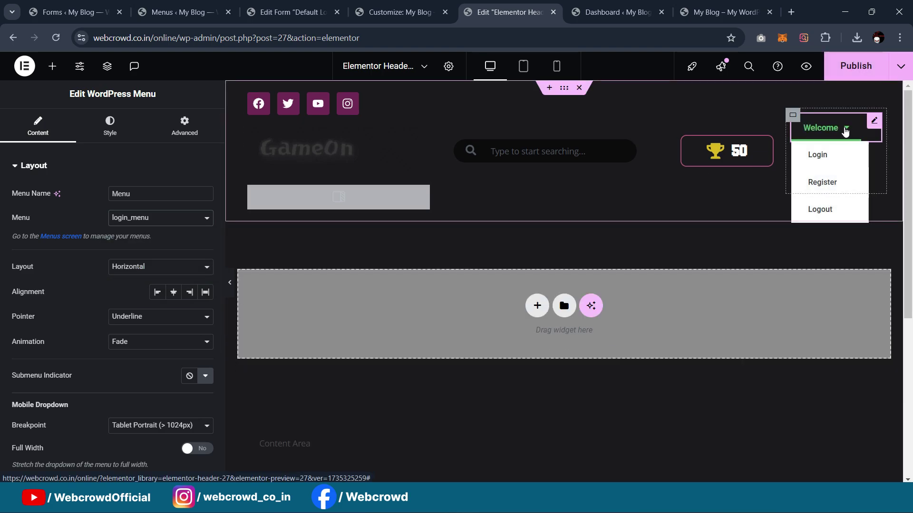
# Set the normal text color of the header's login menu to the global White color
pyautogui.click(109, 126)
pyautogui.click(189, 244)
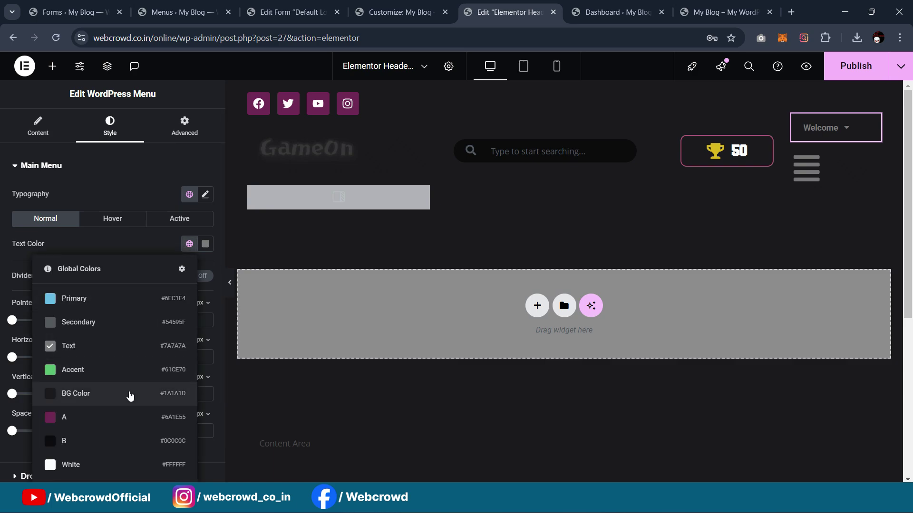
pyautogui.click(83, 466)
# Set the login menu's typography to the Jersey 10 font family at a size of 2.8 rem
pyautogui.click(205, 195)
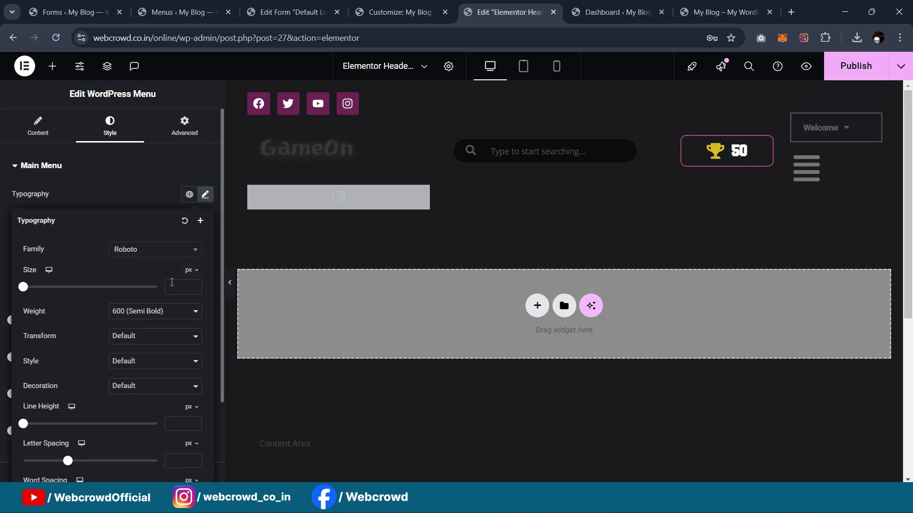
pyautogui.click(147, 249)
pyautogui.write('jer')
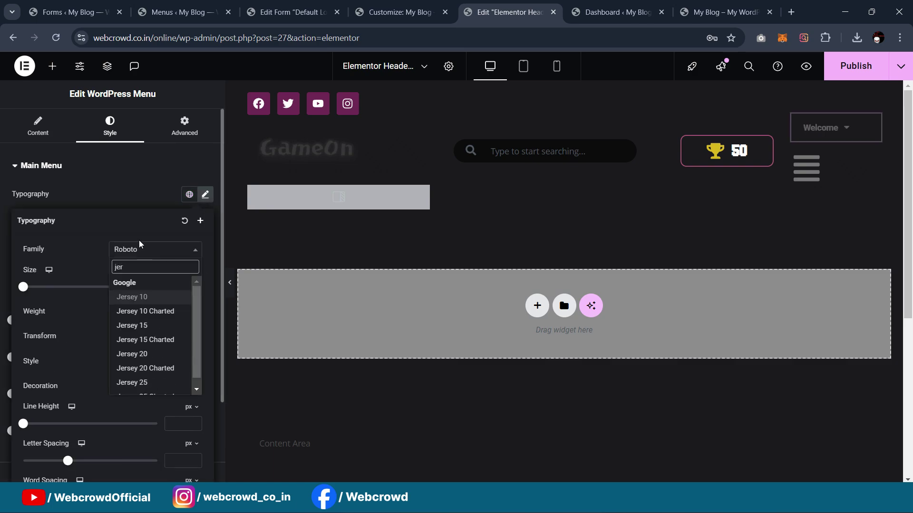
pyautogui.click(143, 295)
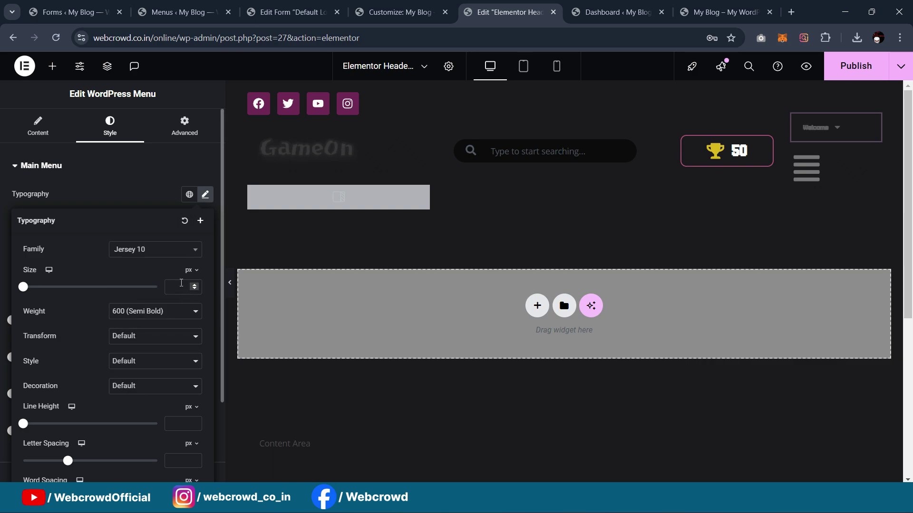
pyautogui.click(189, 274)
pyautogui.click(187, 306)
pyautogui.click(174, 287)
pyautogui.write('3')
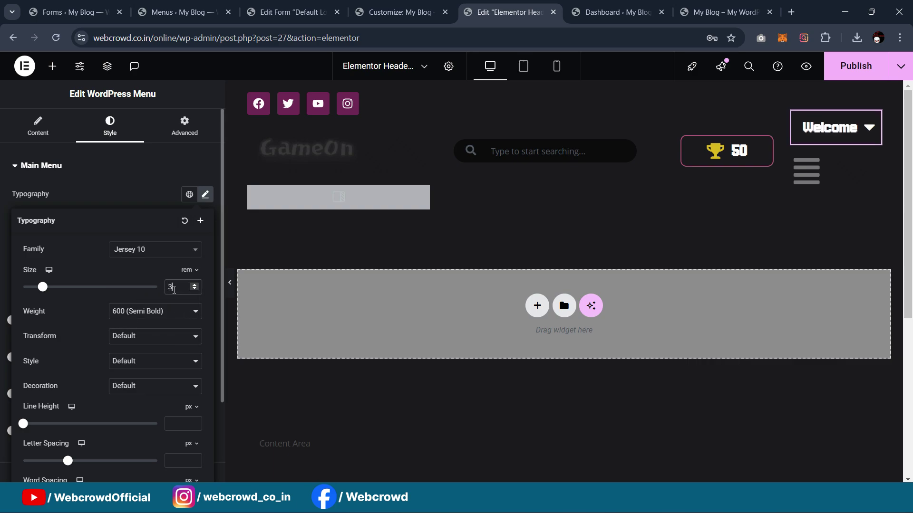
pyautogui.press('BackSpace')
pyautogui.write('2.8')
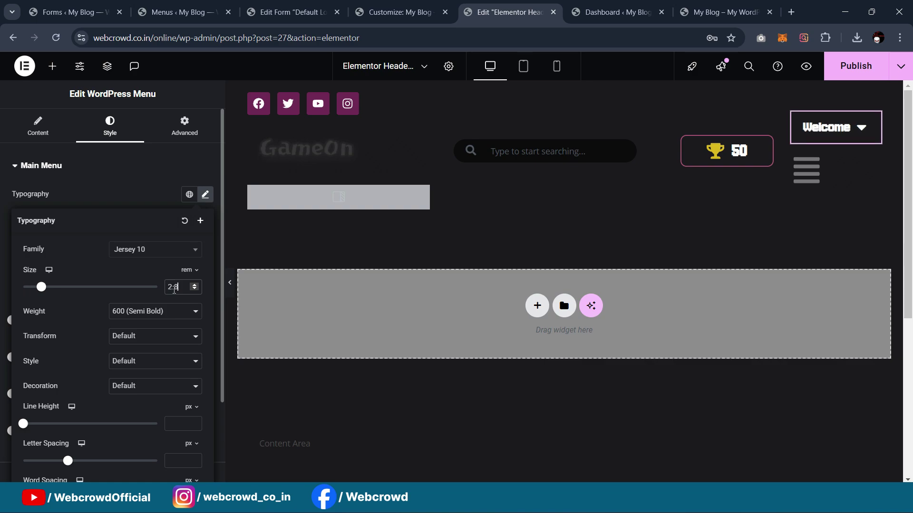
# Set the login menu's font weight to 500 (Medium) and letter spacing to 1.8 px, and preview the header
pyautogui.click(135, 312)
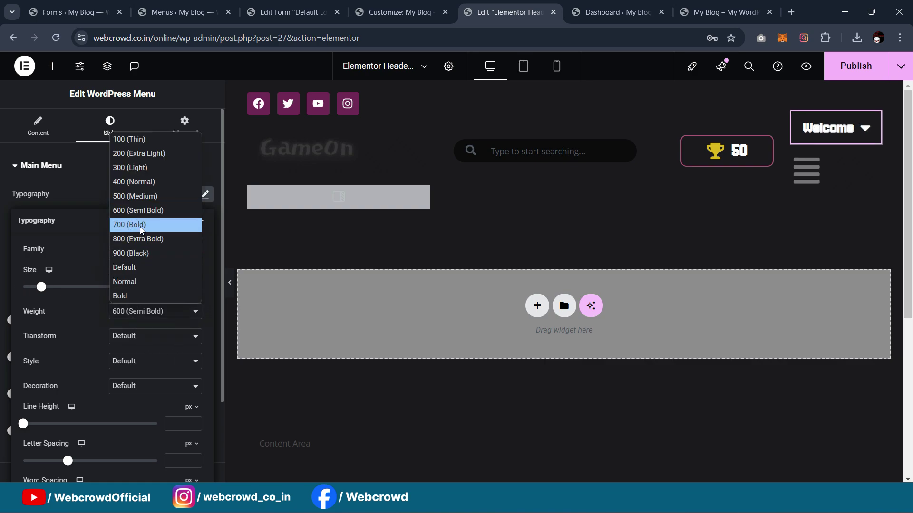
pyautogui.click(145, 202)
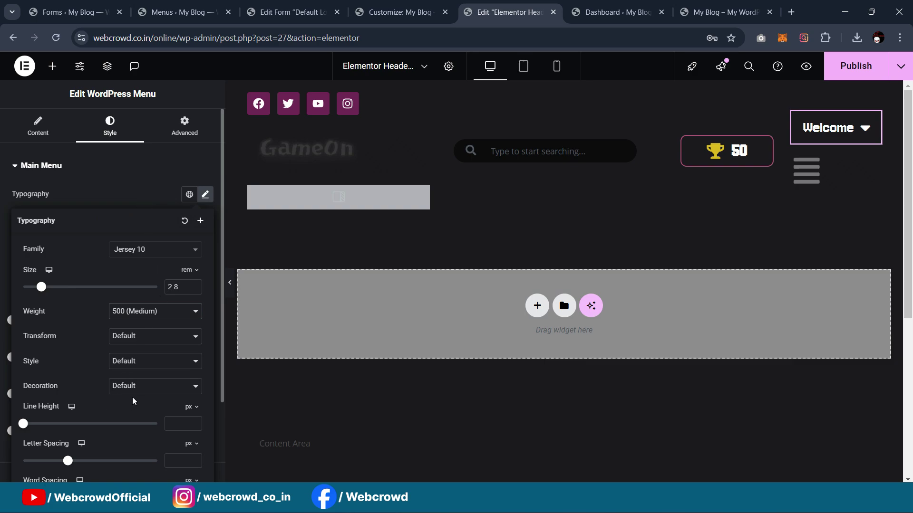
pyautogui.scroll(-1, 132, 402)
pyautogui.moveTo(67, 403); pyautogui.dragTo(84, 409)
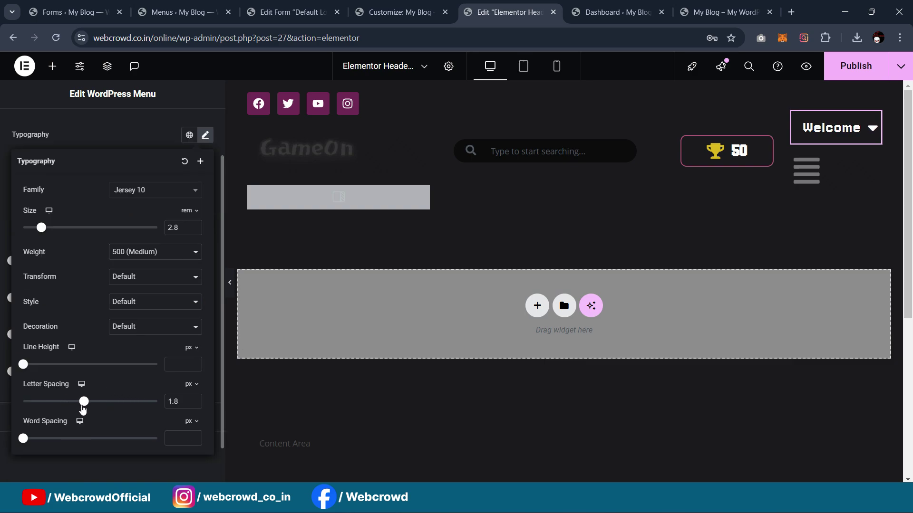
pyautogui.click(837, 127)
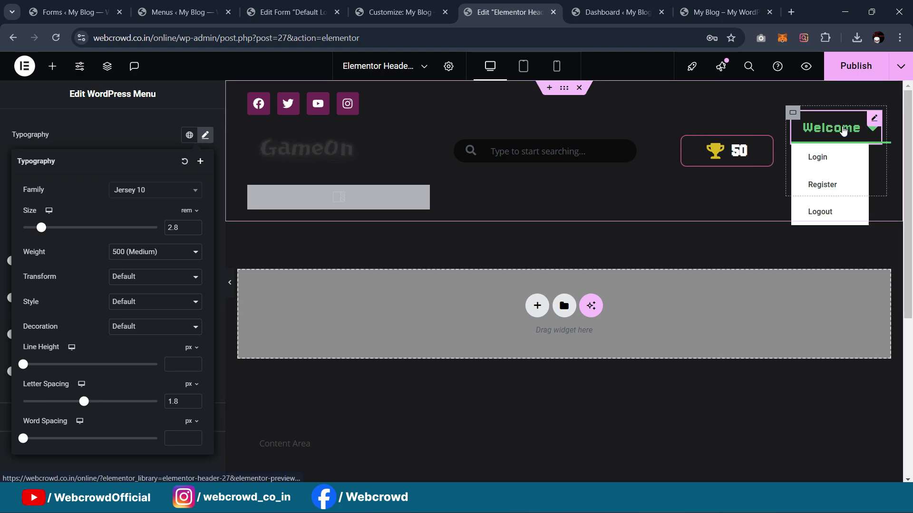
pyautogui.click(230, 283)
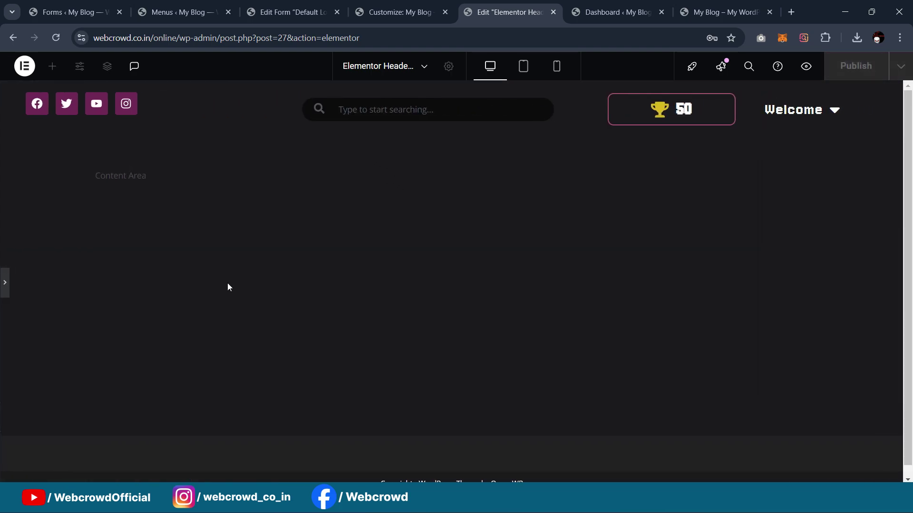
pyautogui.click(4, 282)
# Set the login menu's pointer style to None
pyautogui.scroll(2, 97, 195)
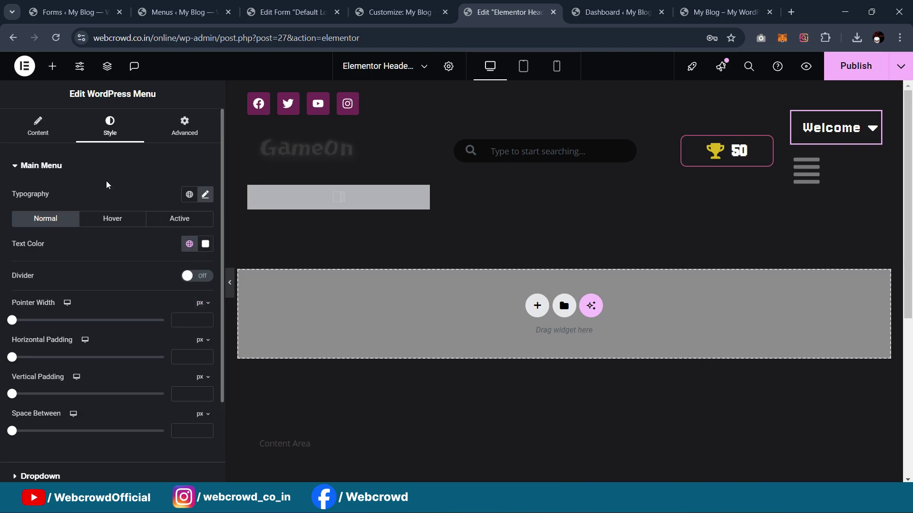
pyautogui.click(56, 134)
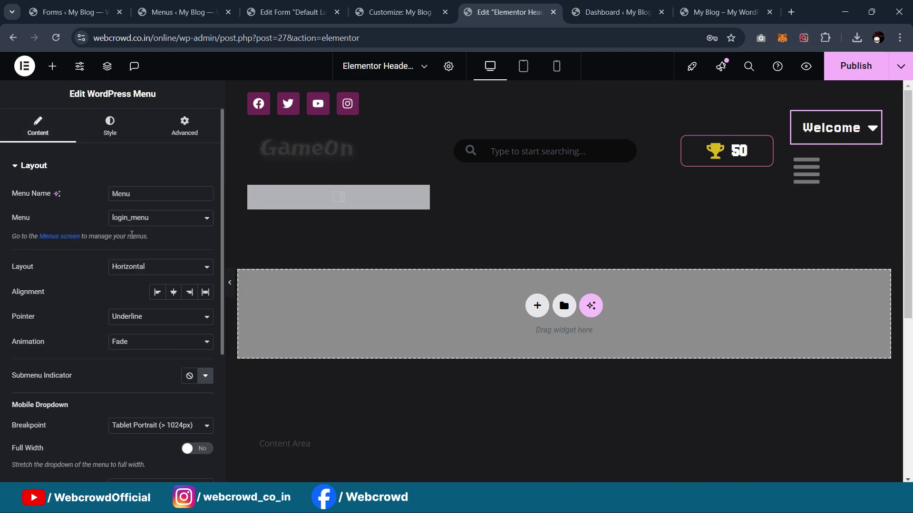
pyautogui.scroll(-2, 138, 257)
pyautogui.click(138, 266)
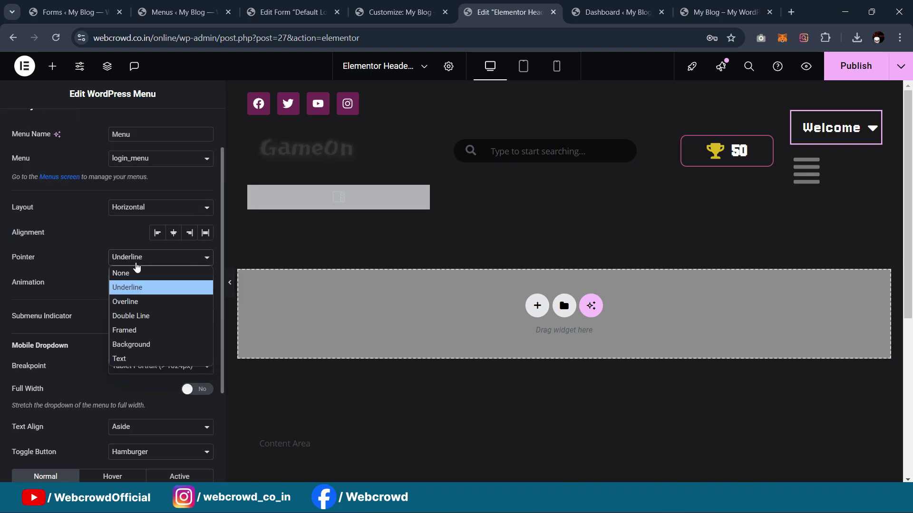
pyautogui.click(137, 273)
pyautogui.moveTo(850, 135)
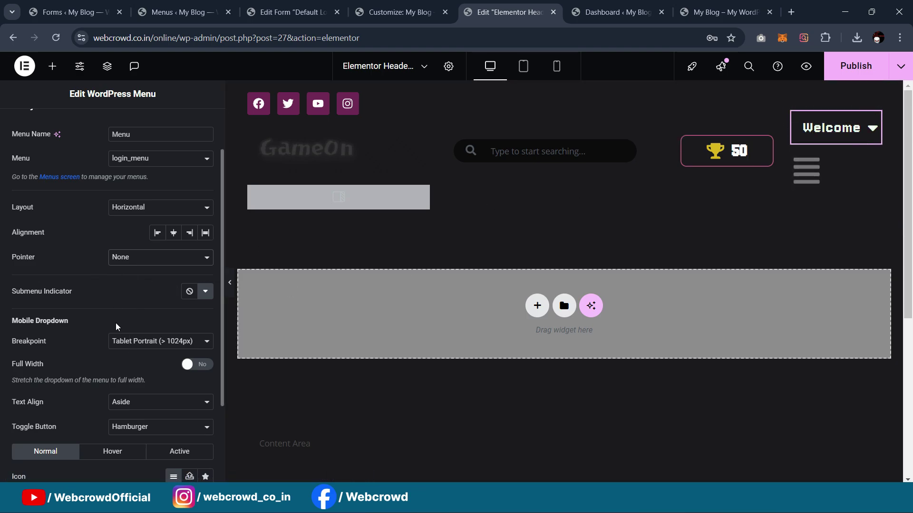
# Set the hover text color of the header login menu's main item to the global pink color
pyautogui.scroll(2, 116, 360)
pyautogui.click(117, 125)
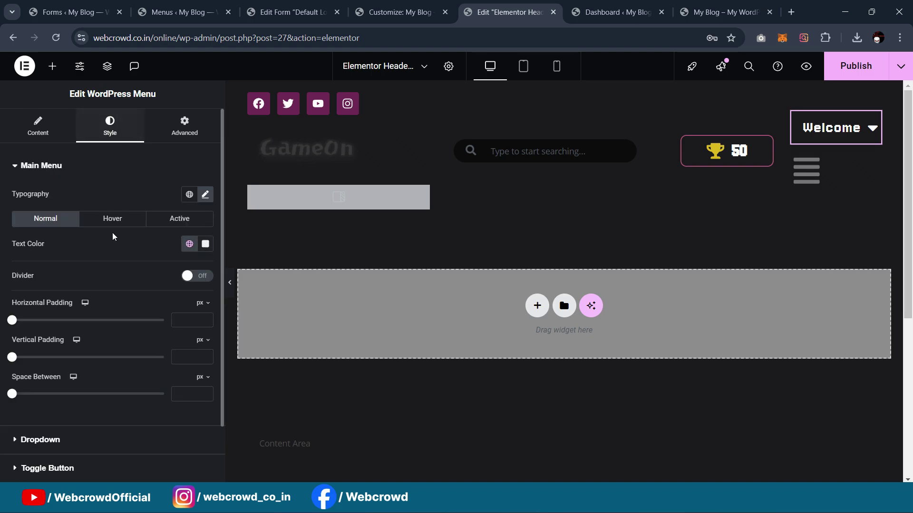
pyautogui.click(105, 223)
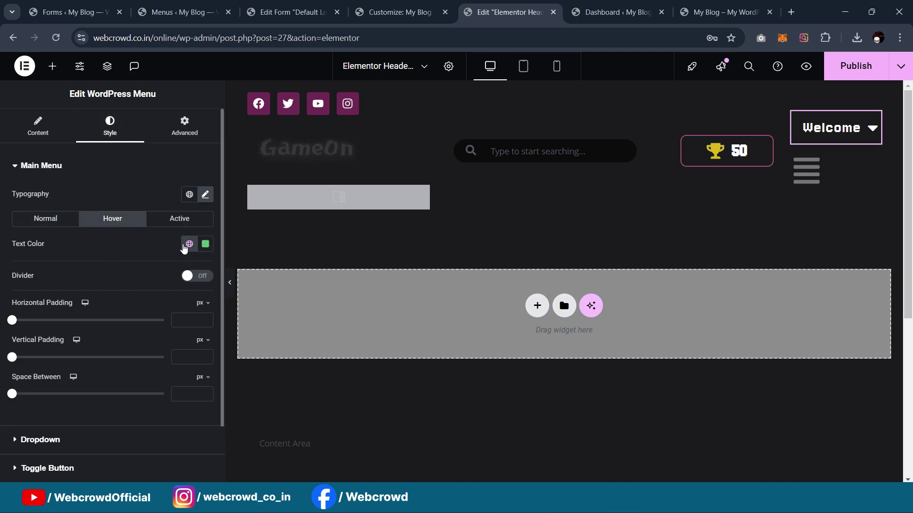
pyautogui.click(188, 244)
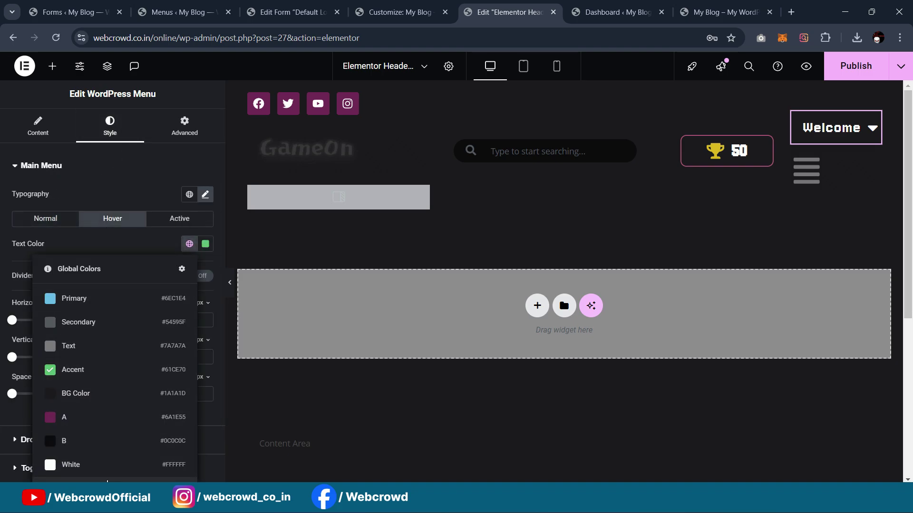
pyautogui.click(107, 480)
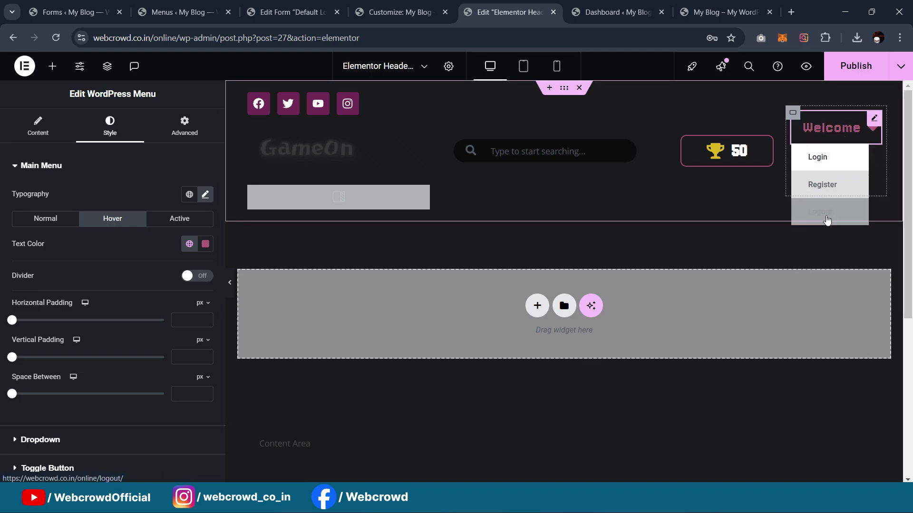
# Set the login menu dropdown's border radius to 10 px on all corners and preview the dropdown
pyautogui.scroll(-2, 80, 373)
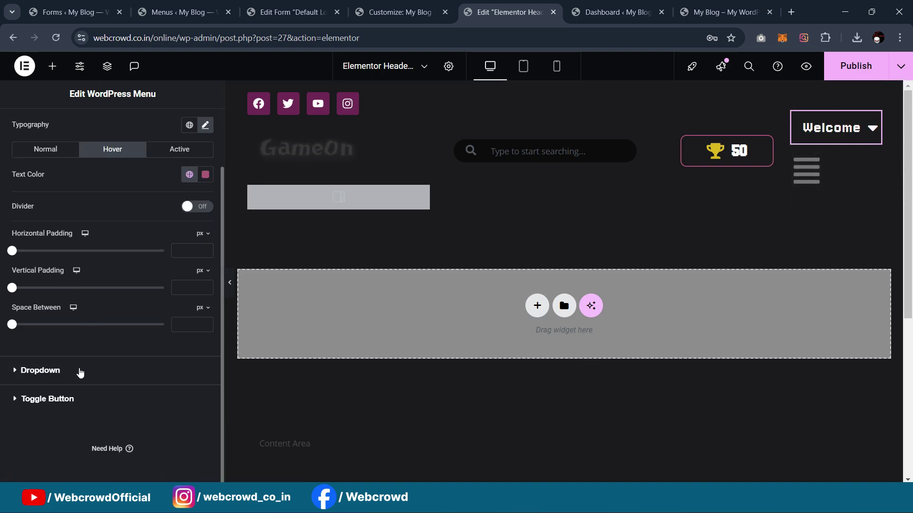
pyautogui.click(80, 378)
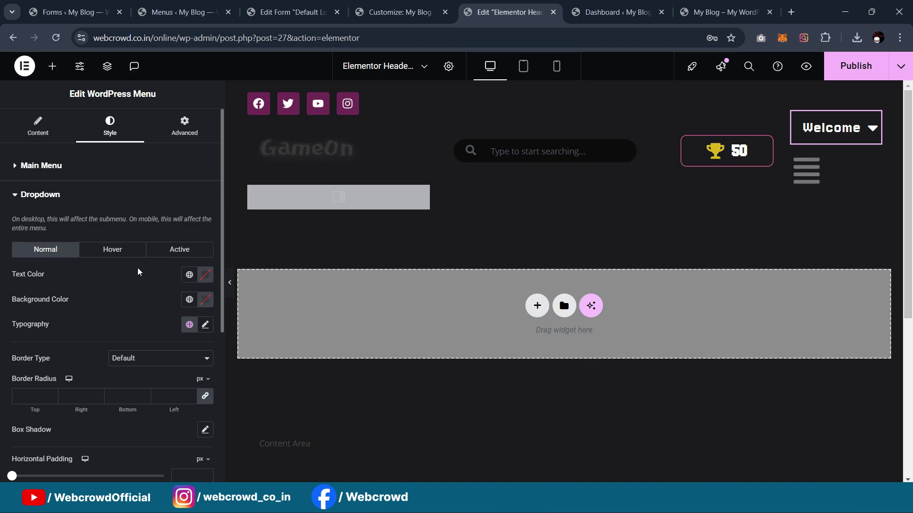
pyautogui.scroll(-1, 127, 274)
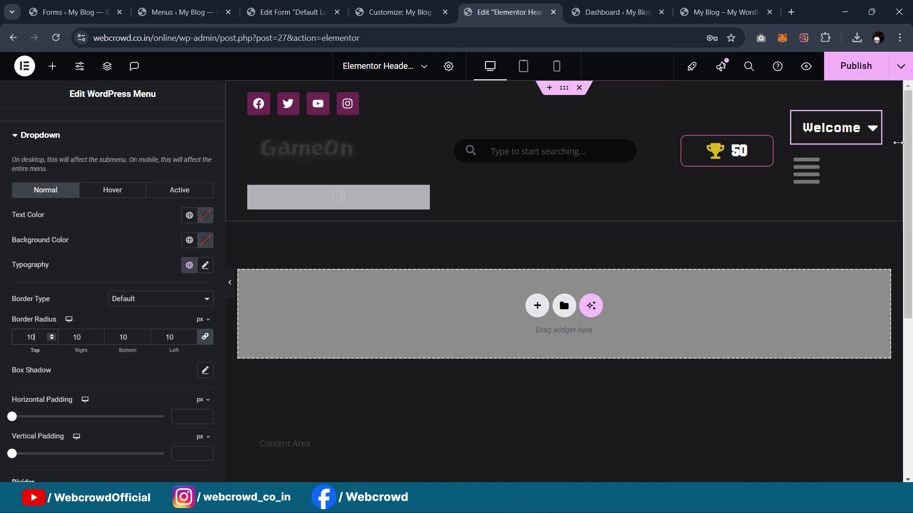
pyautogui.moveTo(841, 129)
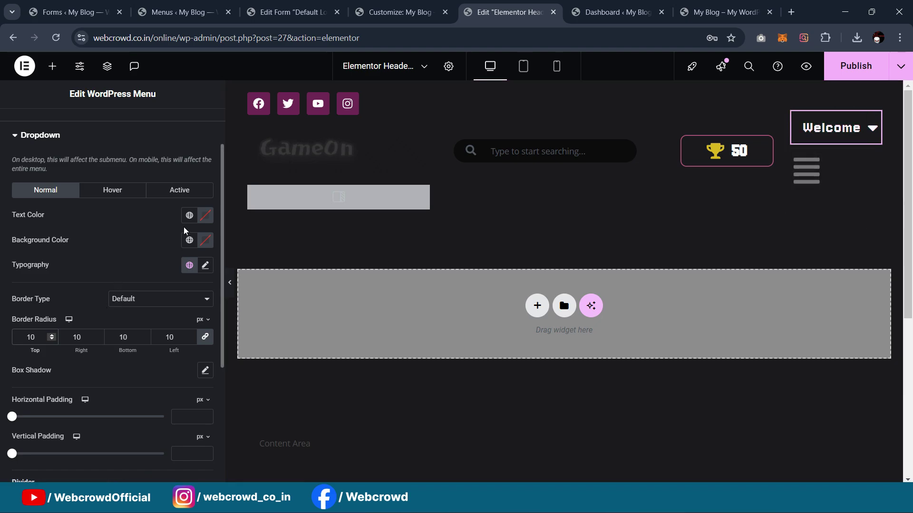
# Set the login menu dropdown's hover background to the global pink color and publish the header
pyautogui.click(116, 191)
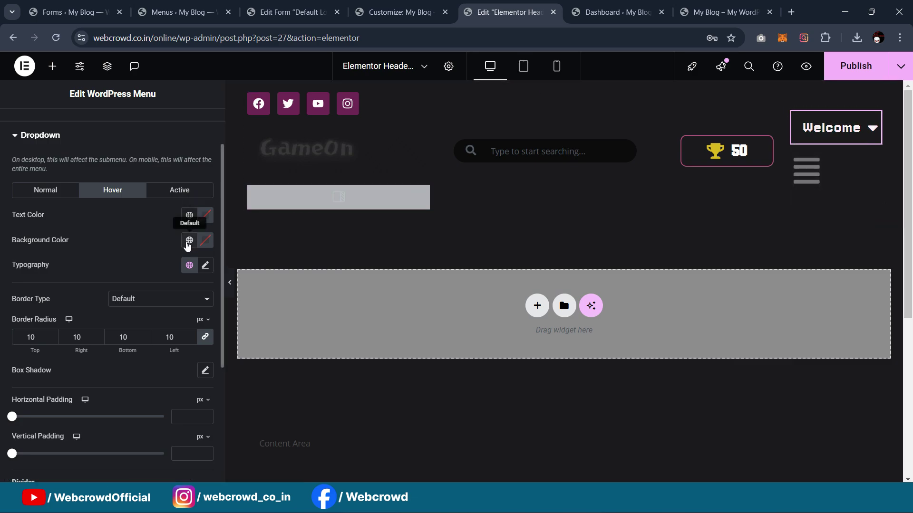
pyautogui.click(189, 240)
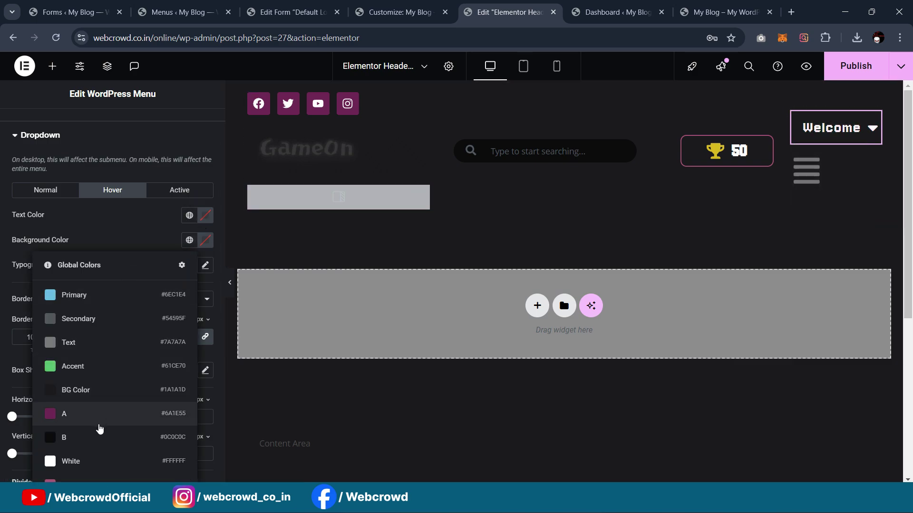
pyautogui.click(93, 420)
pyautogui.moveTo(841, 127)
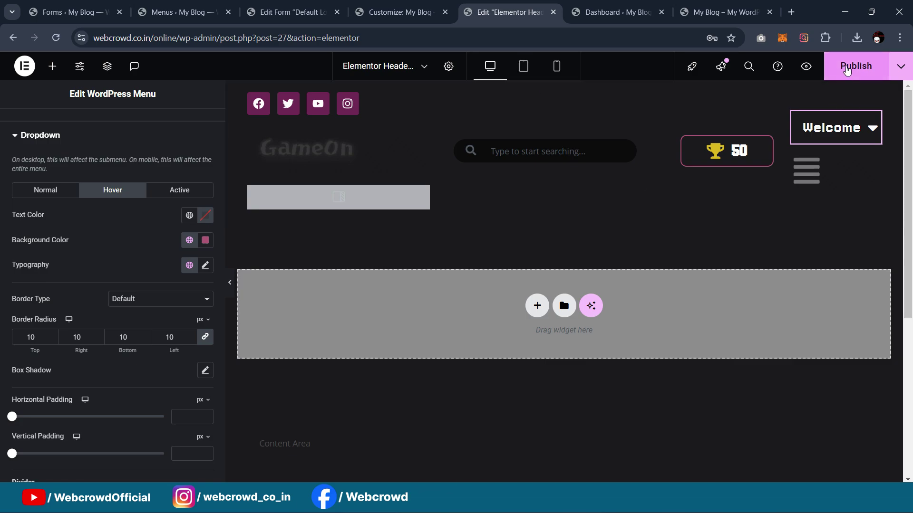
pyautogui.click(847, 69)
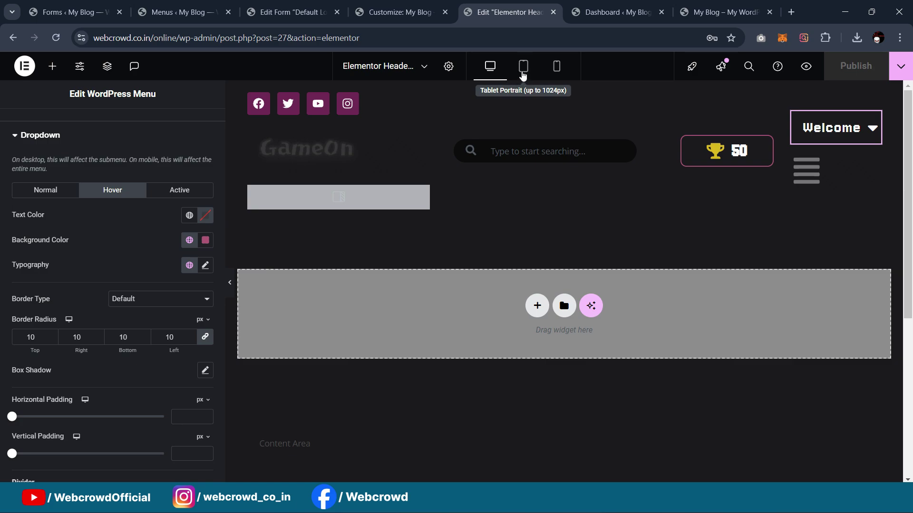
# Hide the header login menu on tablet portrait and mobile portrait, and preview the header in the tablet view
pyautogui.click(523, 67)
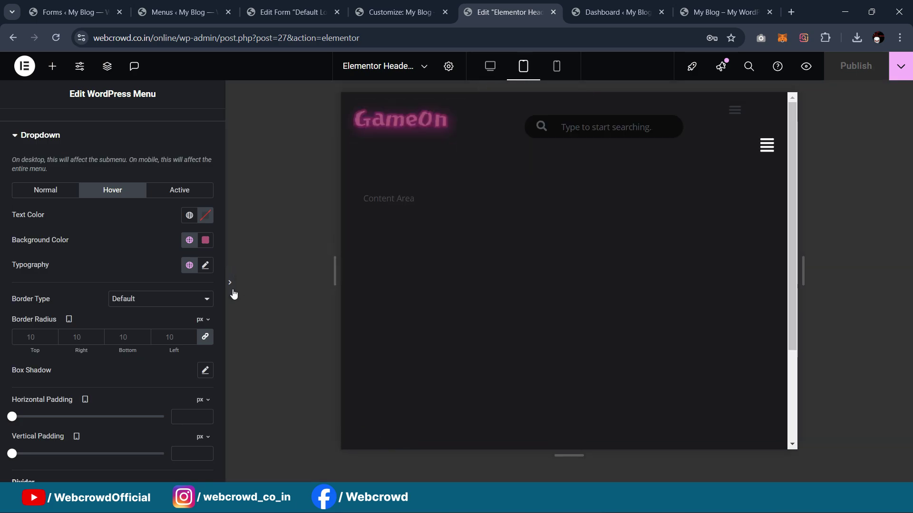
pyautogui.click(232, 291)
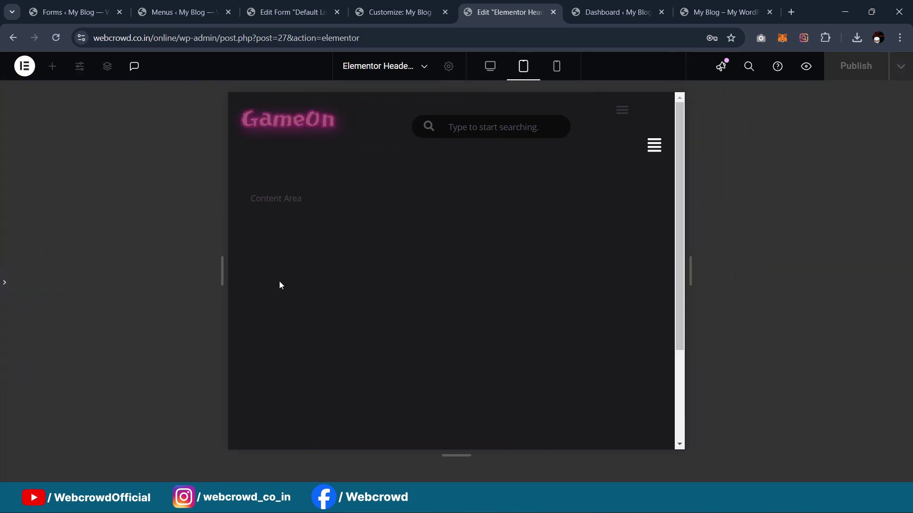
pyautogui.click(6, 284)
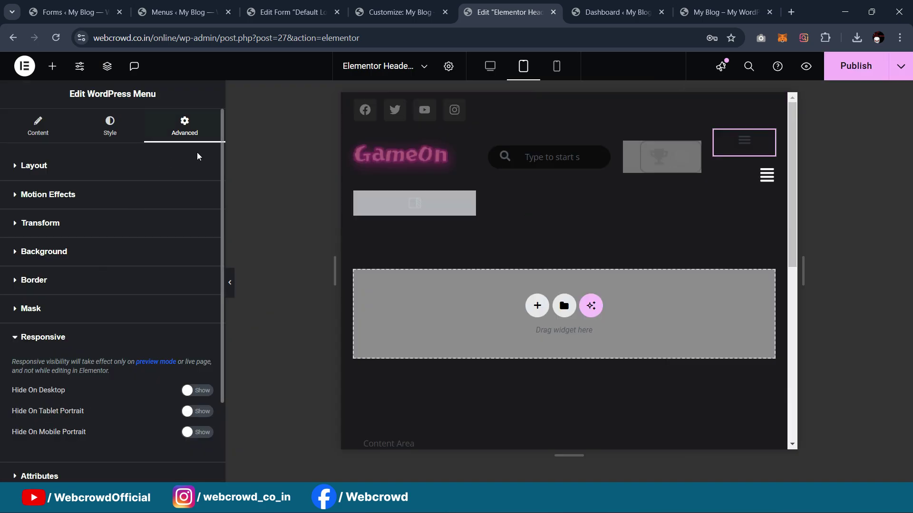
pyautogui.click(205, 418)
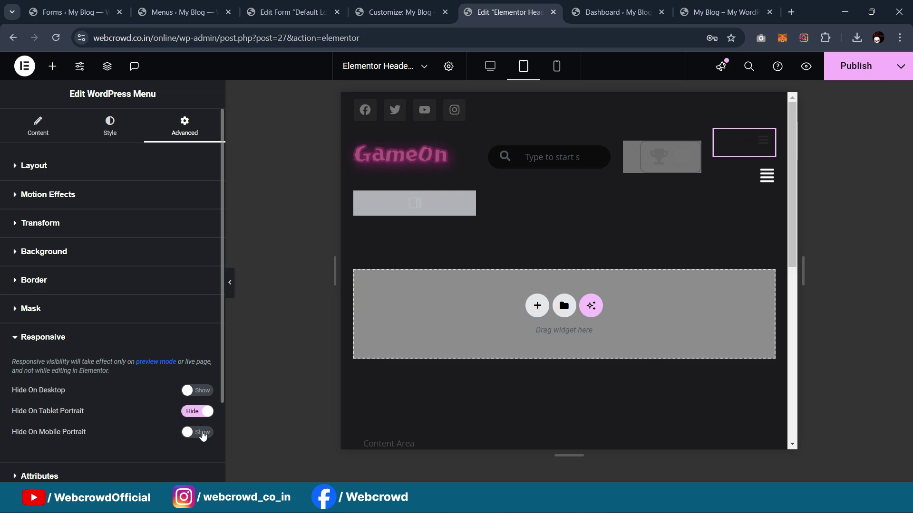
pyautogui.click(203, 433)
pyautogui.click(230, 282)
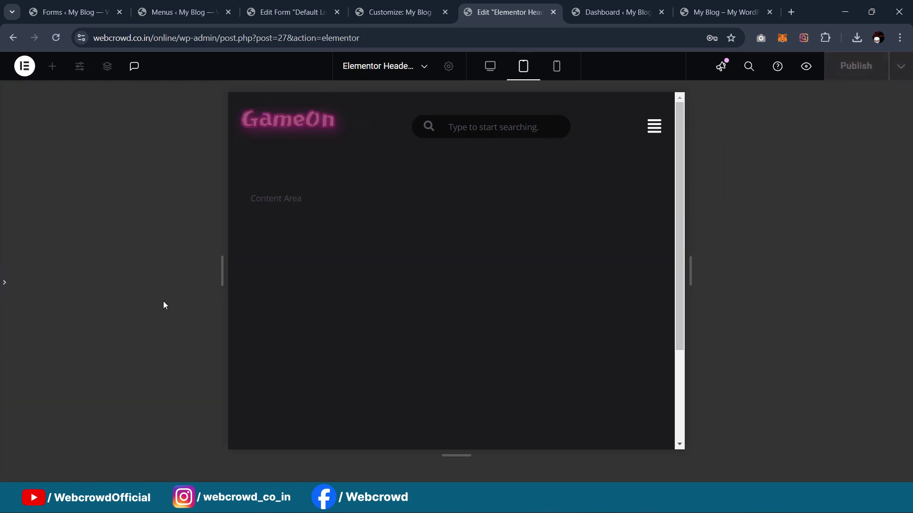
pyautogui.click(4, 285)
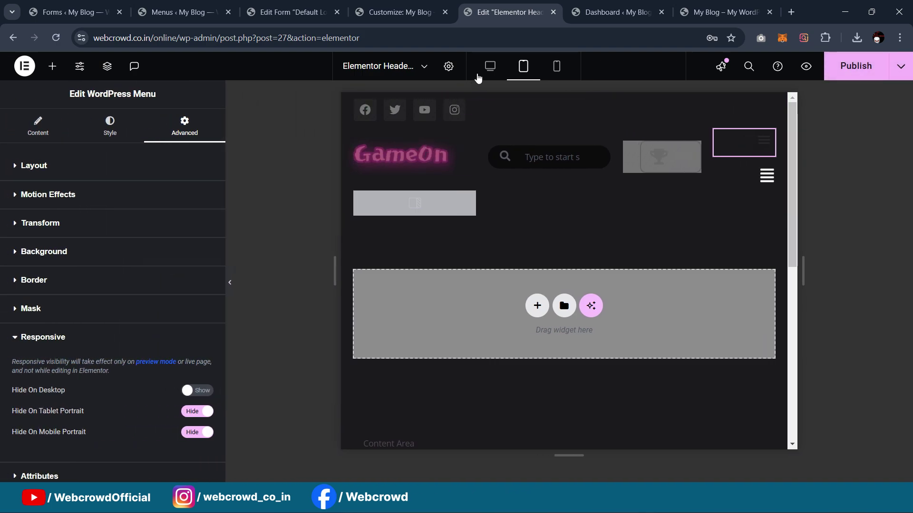
# Publish the header from the desktop view, check the login menu on the live site, and return to the header editor
pyautogui.click(484, 70)
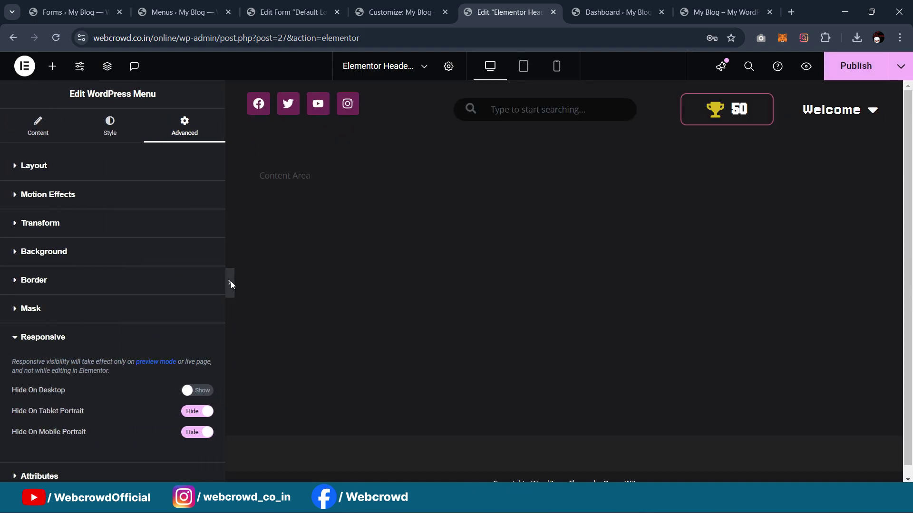
pyautogui.click(231, 283)
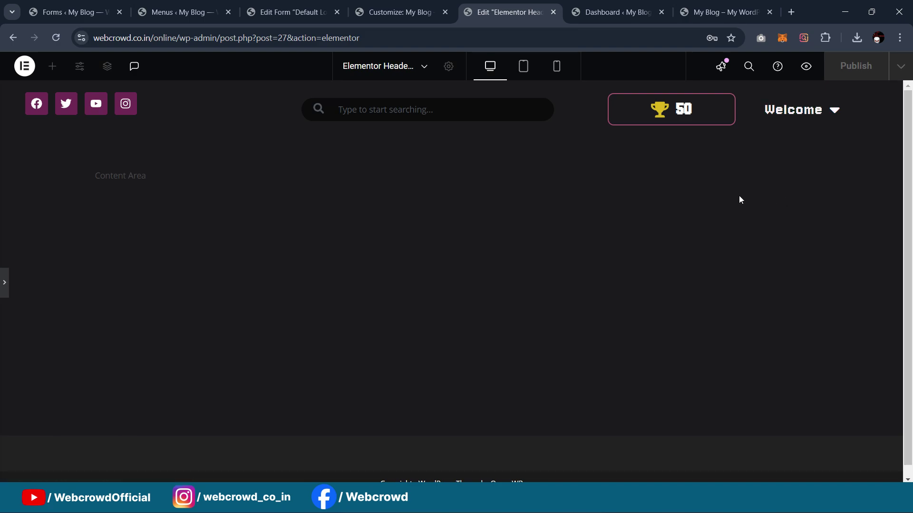
pyautogui.click(3, 288)
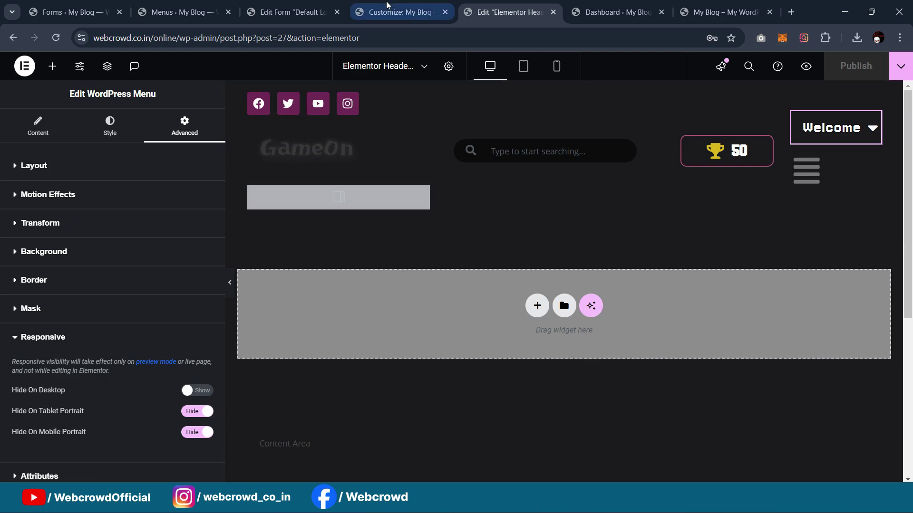
pyautogui.click(179, 14)
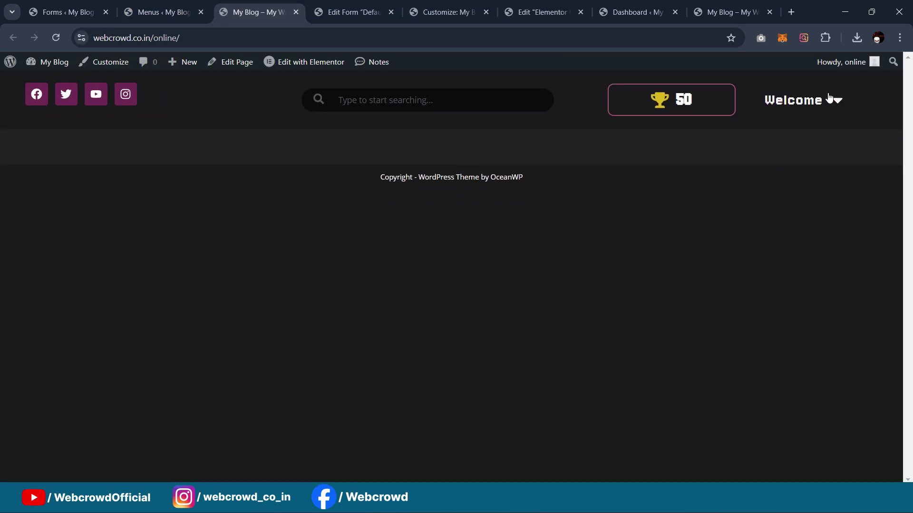
pyautogui.moveTo(827, 98)
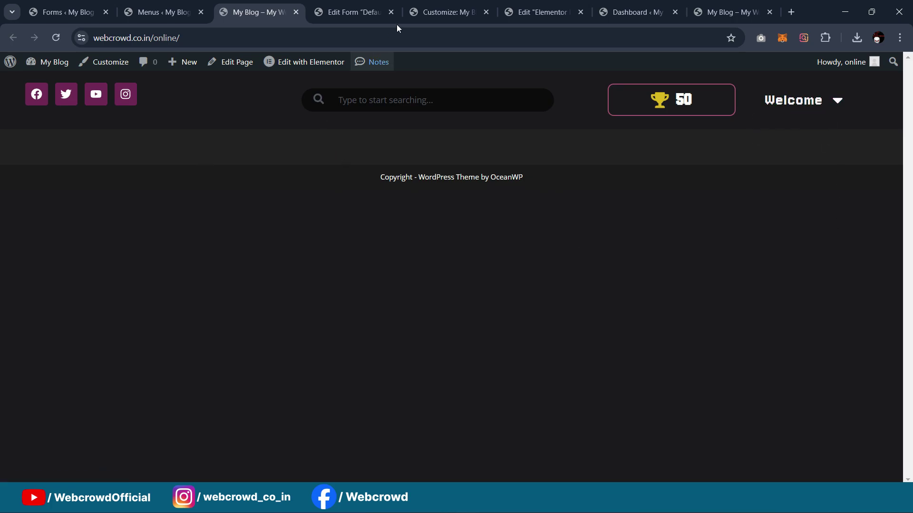
pyautogui.click(342, 6)
pyautogui.click(456, 5)
pyautogui.click(566, 5)
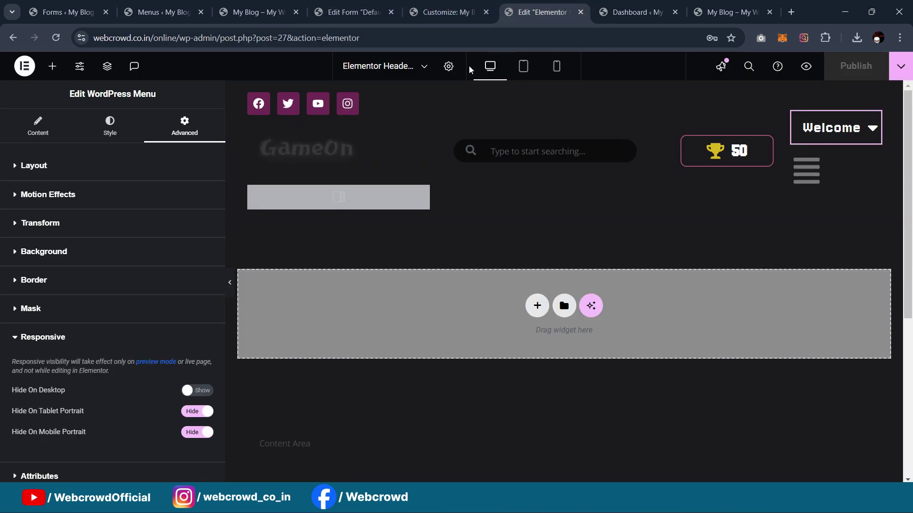
pyautogui.click(311, 202)
pyautogui.click(197, 240)
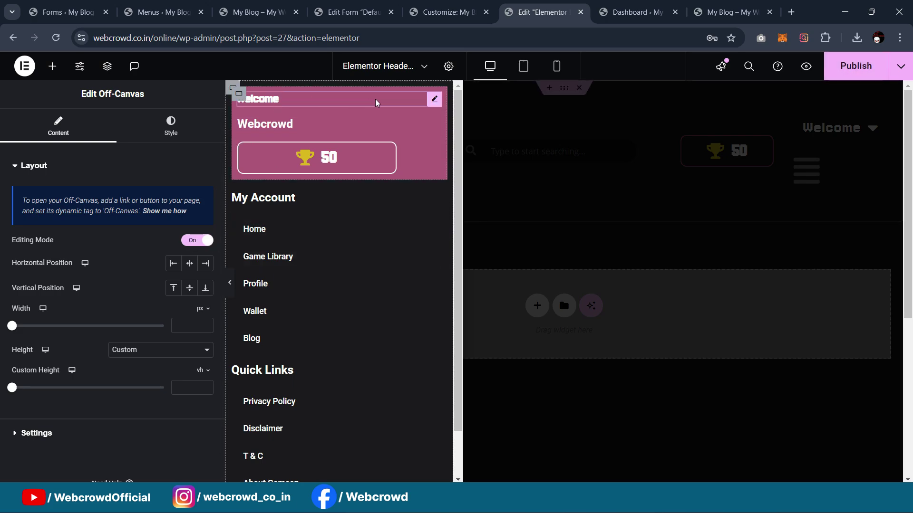
pyautogui.click(432, 101)
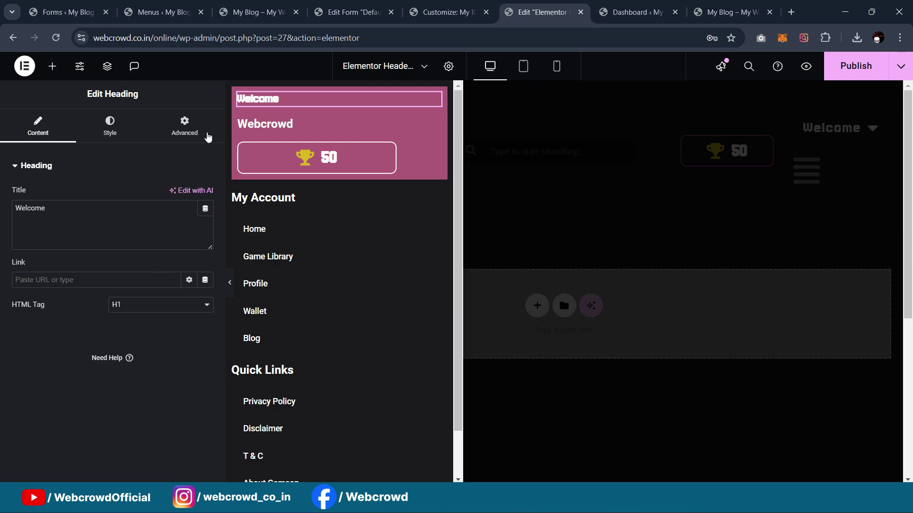
pyautogui.click(569, 243)
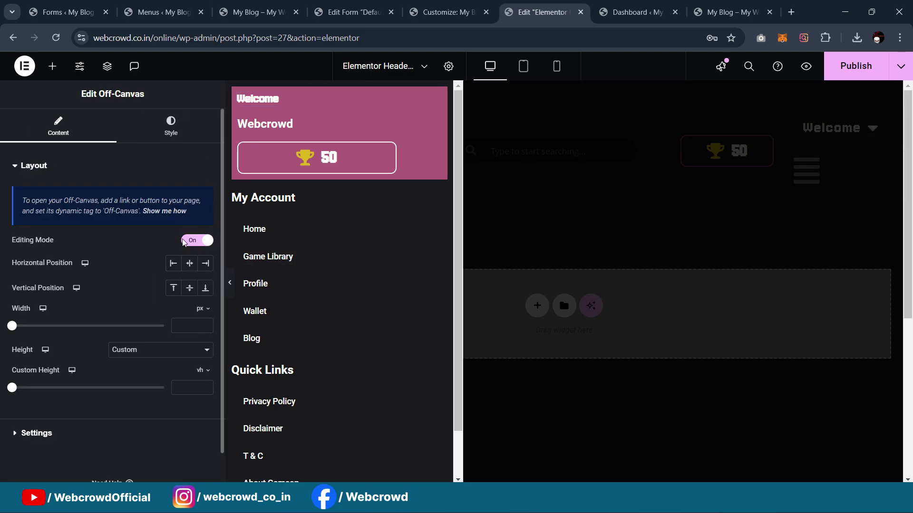
pyautogui.click(183, 241)
# Copy the header's login menu widget and delete the Welcome heading from the off-canvas panel
pyautogui.rightClick(872, 118)
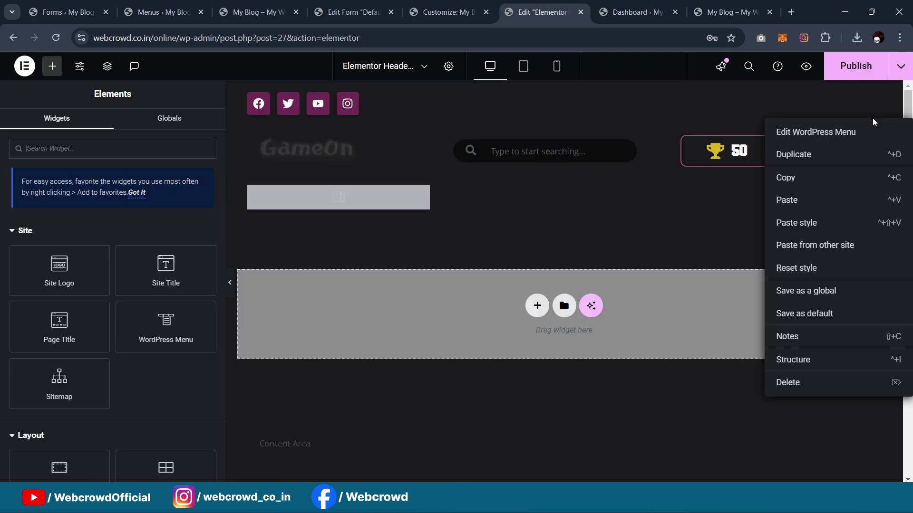
pyautogui.click(808, 186)
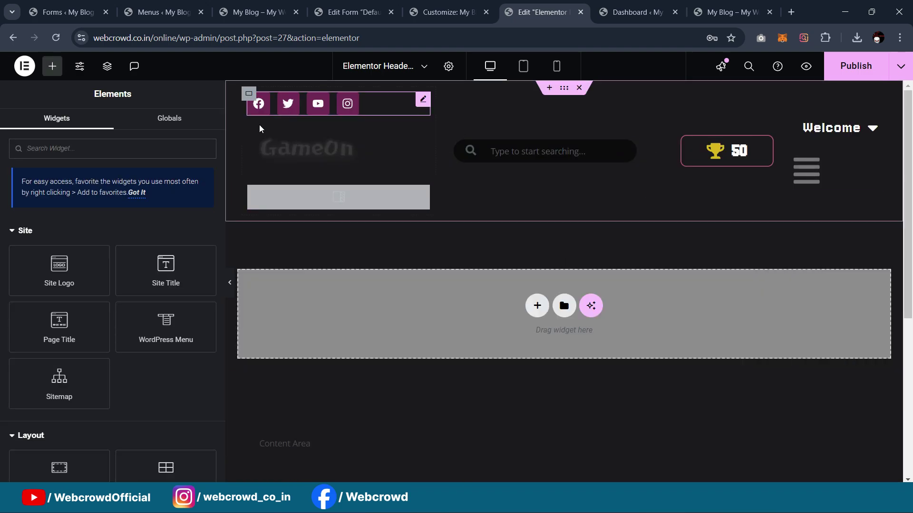
pyautogui.click(286, 186)
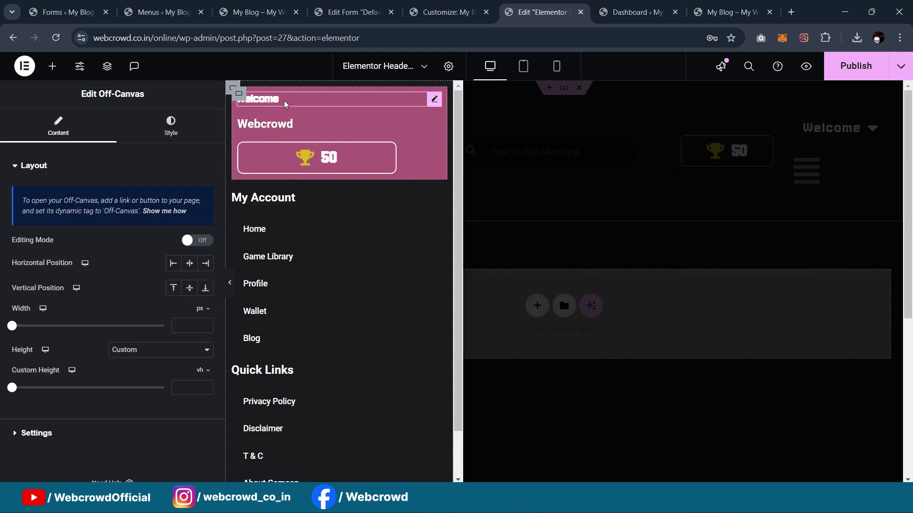
pyautogui.click(433, 101)
pyautogui.press('Delete')
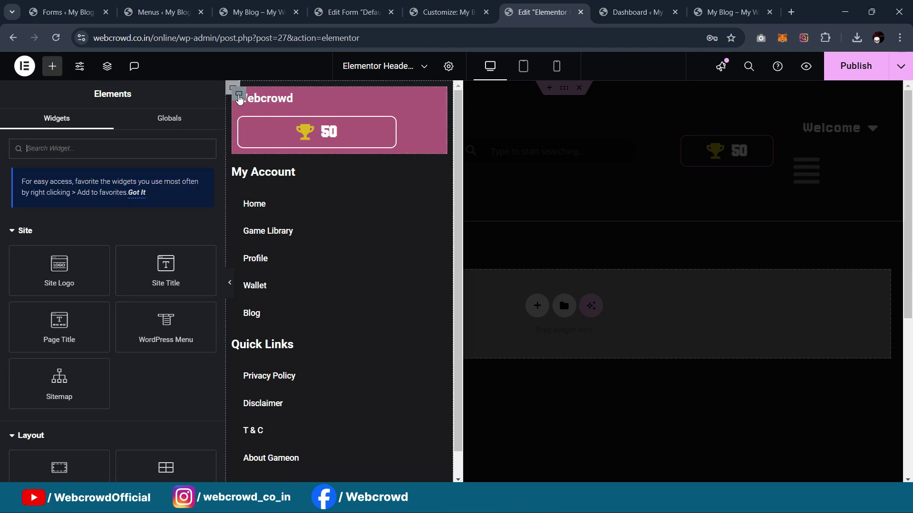
# Paste the copied login menu into the off-canvas panel's pink container and move it above the Webcrowd heading
pyautogui.rightClick(239, 97)
pyautogui.click(275, 200)
pyautogui.moveTo(434, 167); pyautogui.dragTo(352, 94)
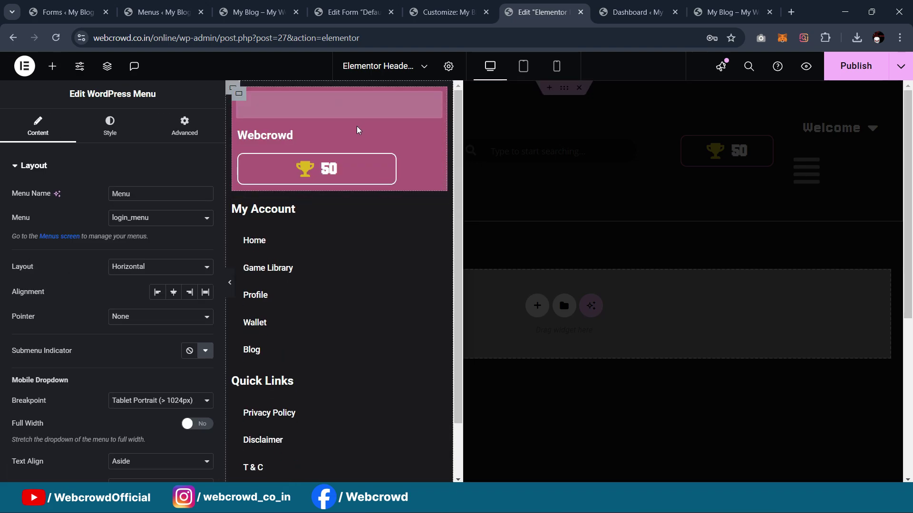
# Set the hover text color of the off-canvas panel's login menu to the global White color
pyautogui.click(432, 147)
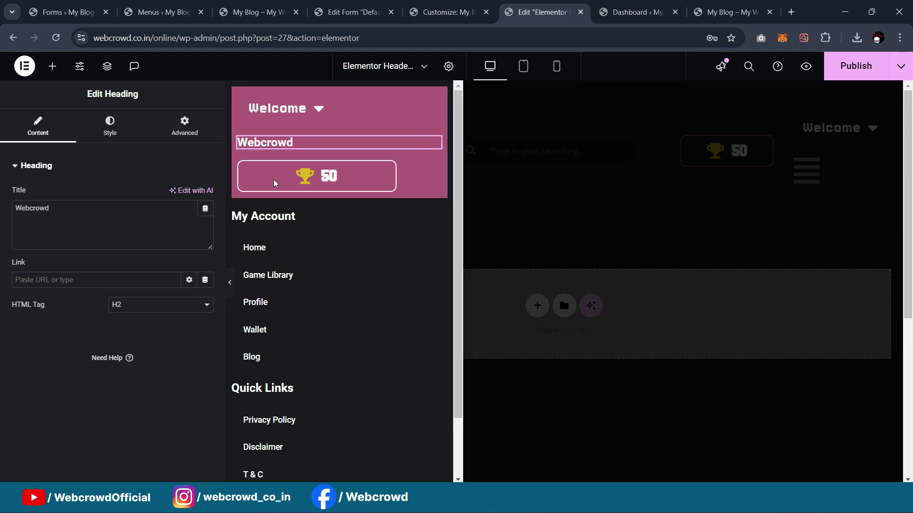
pyautogui.click(417, 118)
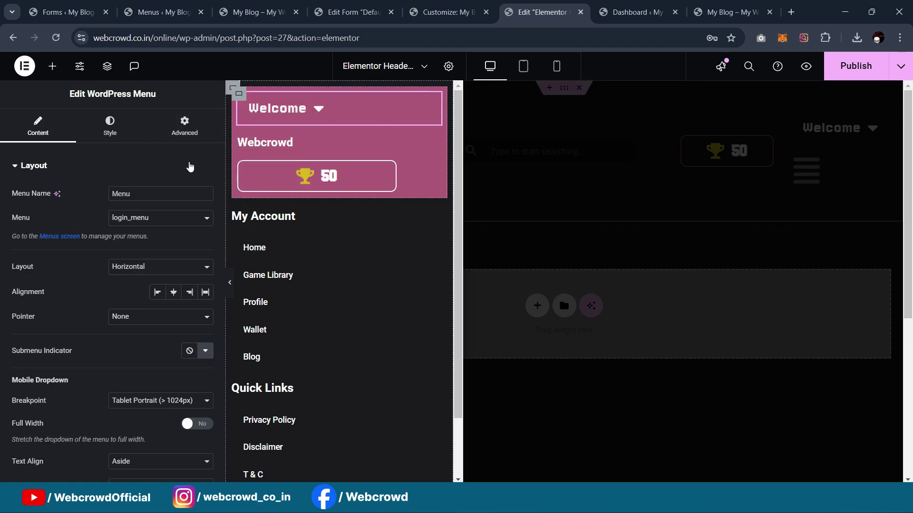
pyautogui.click(110, 133)
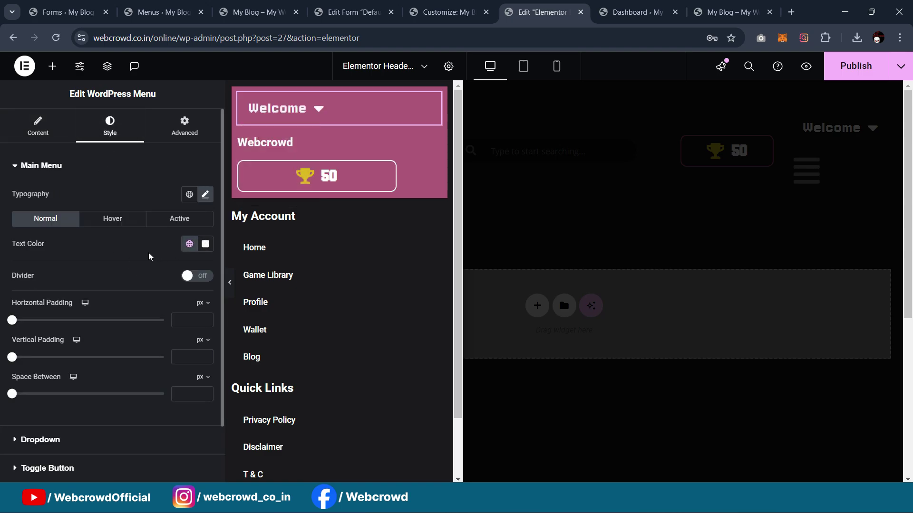
pyautogui.click(120, 220)
pyautogui.click(193, 245)
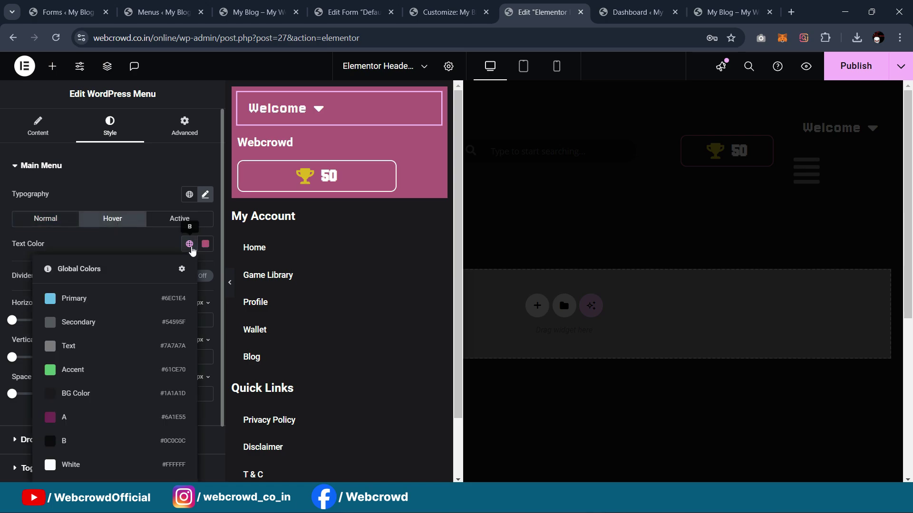
pyautogui.click(110, 472)
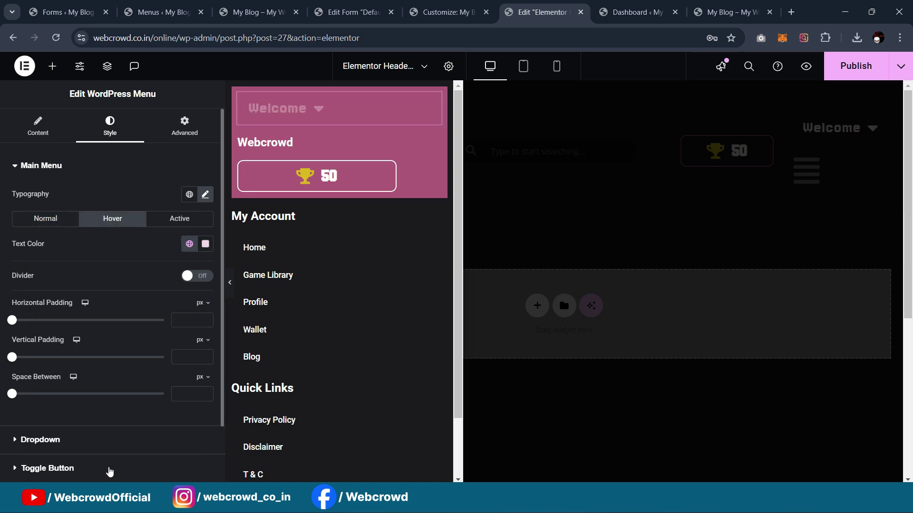
pyautogui.moveTo(294, 109)
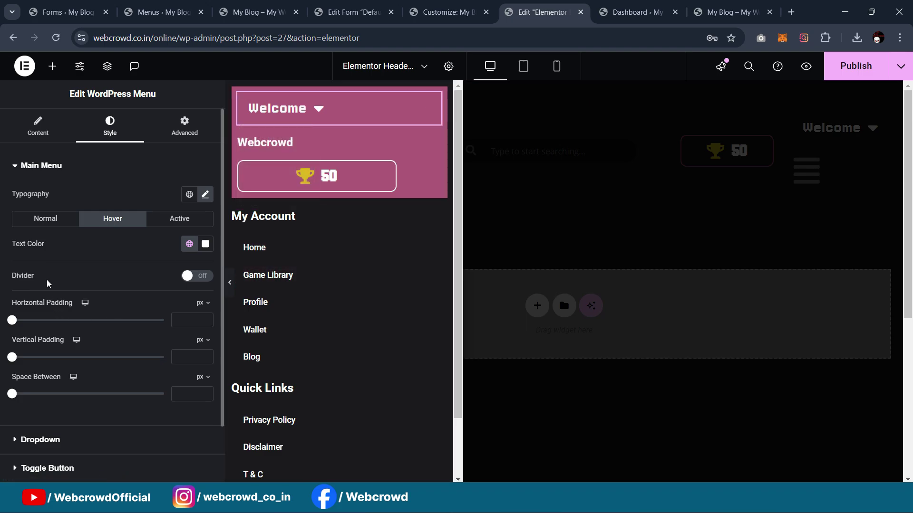
pyautogui.scroll(-2, 38, 332)
pyautogui.scroll(2, 95, 327)
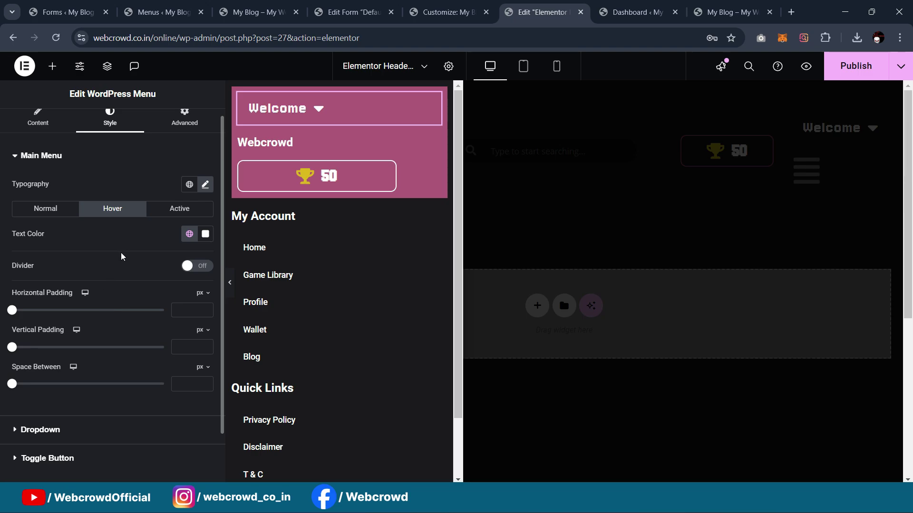
pyautogui.scroll(-1, 120, 252)
pyautogui.scroll(2, 123, 257)
pyautogui.click(58, 125)
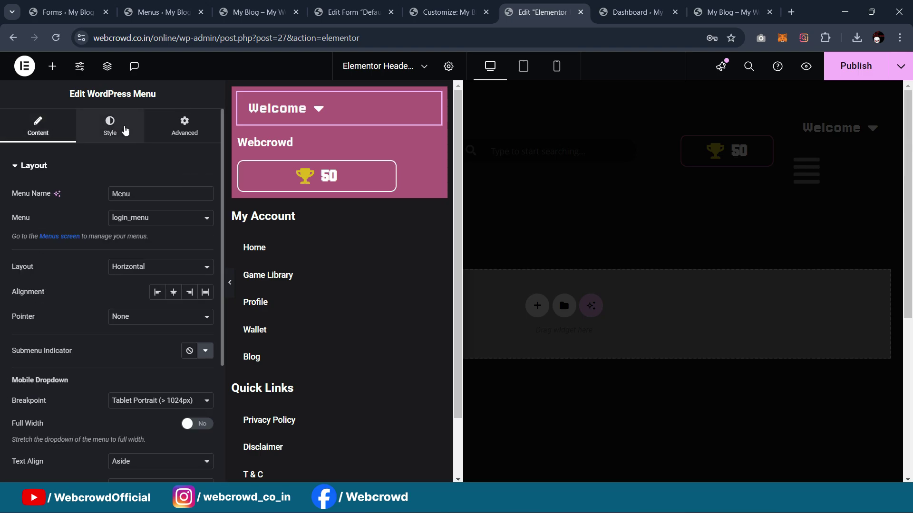
pyautogui.click(110, 126)
# Replace the Webcrowd heading's title with the dynamic User Info tag, using the Username field
pyautogui.click(285, 143)
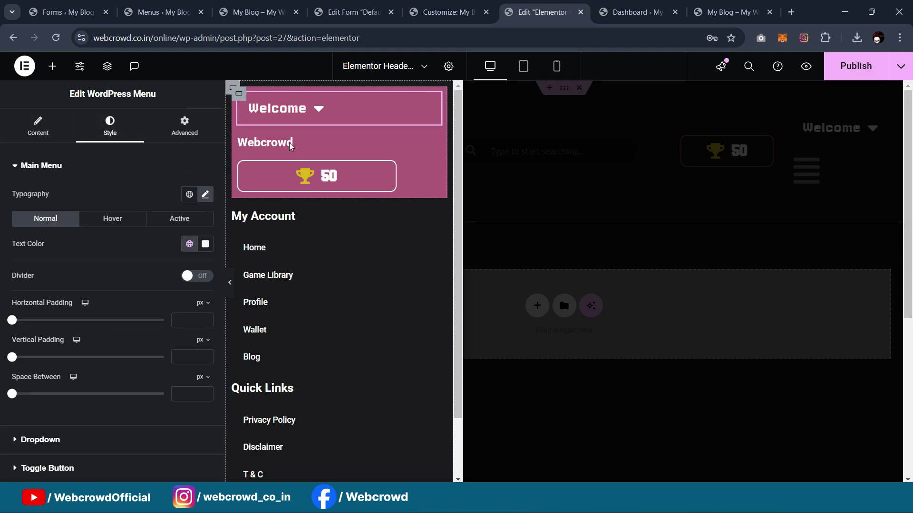
pyautogui.click(124, 129)
pyautogui.click(31, 128)
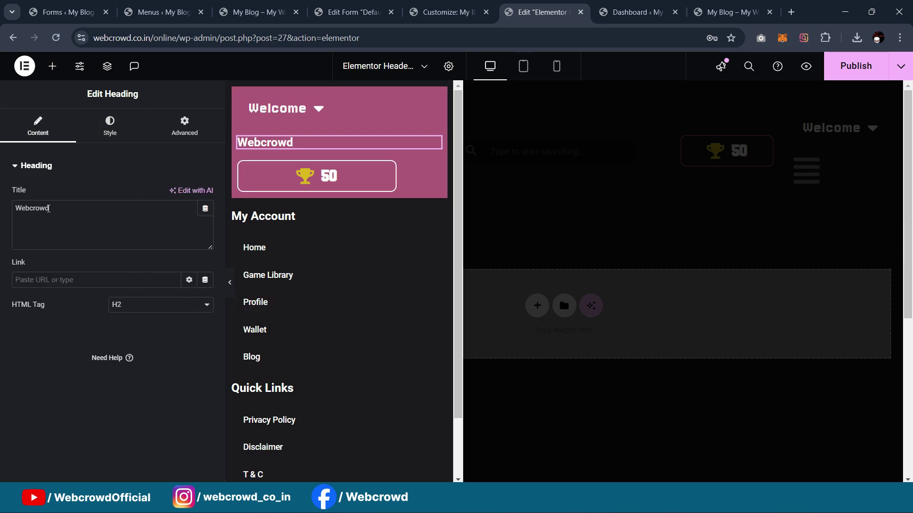
pyautogui.click(205, 210)
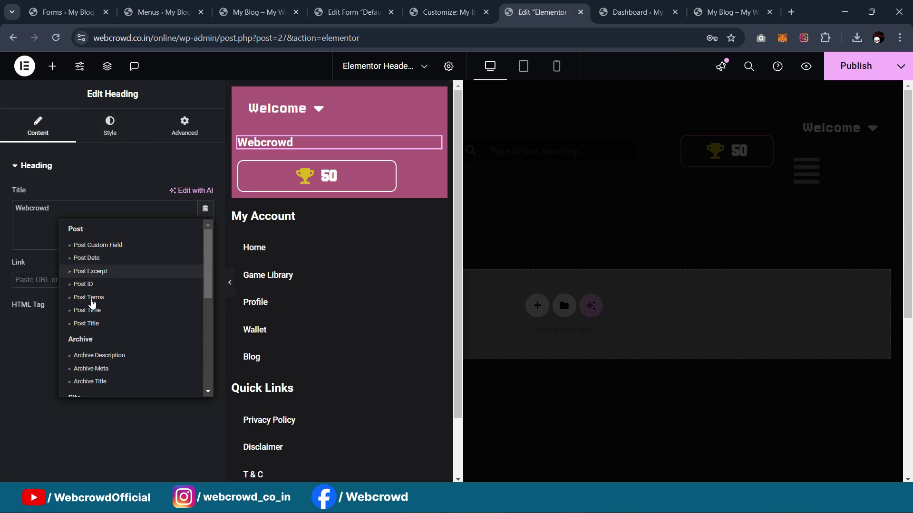
pyautogui.scroll(-3, 102, 300)
pyautogui.scroll(-2, 105, 304)
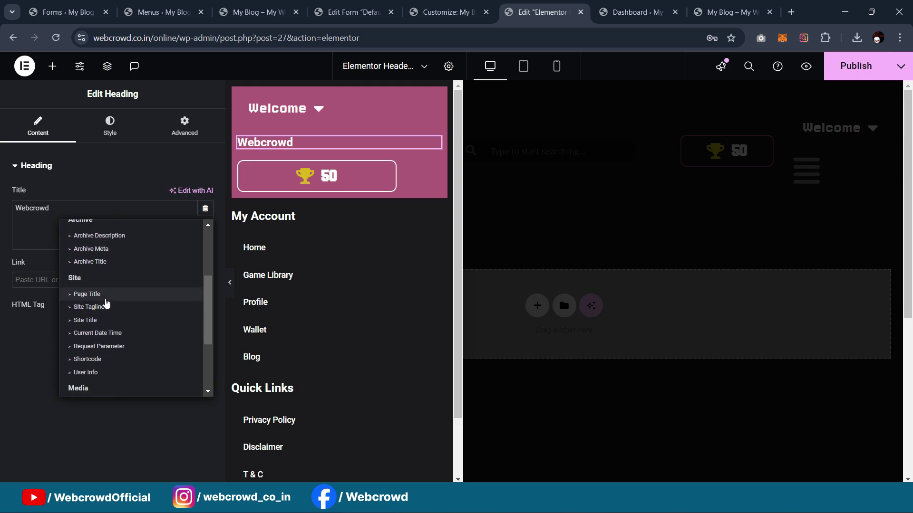
pyautogui.click(95, 313)
pyautogui.click(23, 208)
pyautogui.click(23, 208)
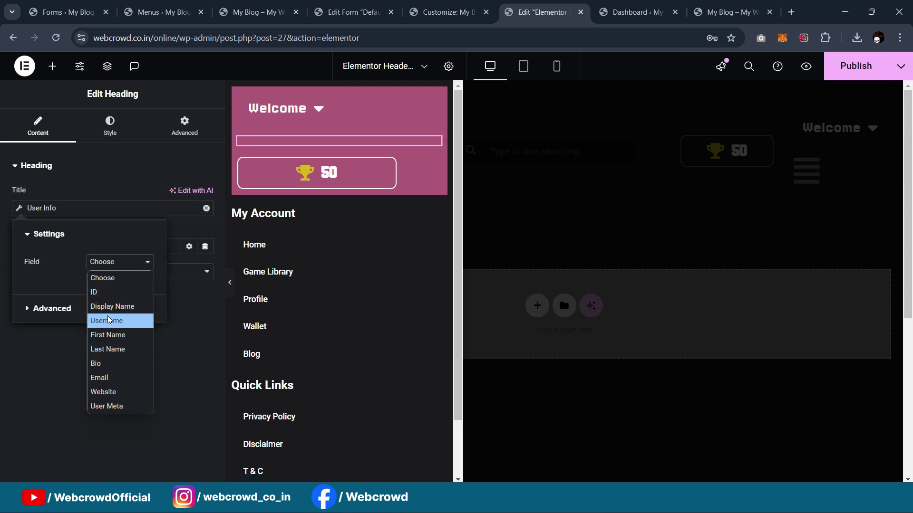
pyautogui.click(111, 322)
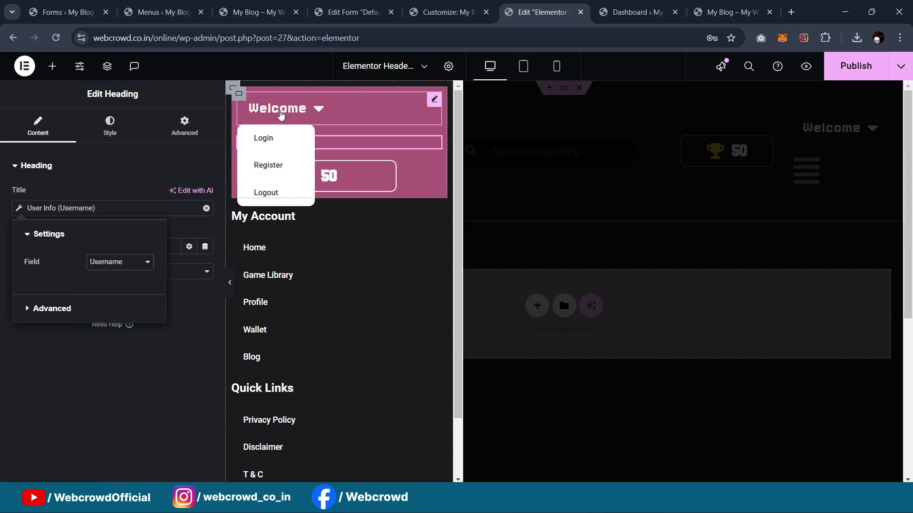
# Set the off-canvas login menu's left margin to -17 px
pyautogui.click(433, 101)
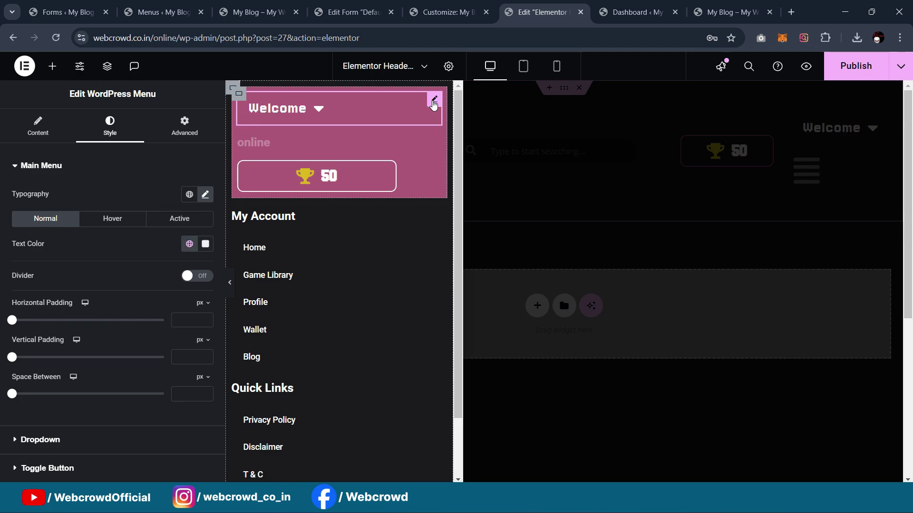
pyautogui.click(185, 125)
pyautogui.click(191, 210)
pyautogui.press('Down')
pyautogui.press('Down')
pyautogui.press('Down')
pyautogui.press('Down')
pyautogui.press('Down')
pyautogui.press('Down')
pyautogui.press('Down')
pyautogui.press('Down')
pyautogui.press('Down')
pyautogui.press('Down')
pyautogui.press('Down')
pyautogui.press('Down')
pyautogui.press('Down')
pyautogui.press('Down')
pyautogui.press('Down')
pyautogui.press('Down')
pyautogui.press('Down')
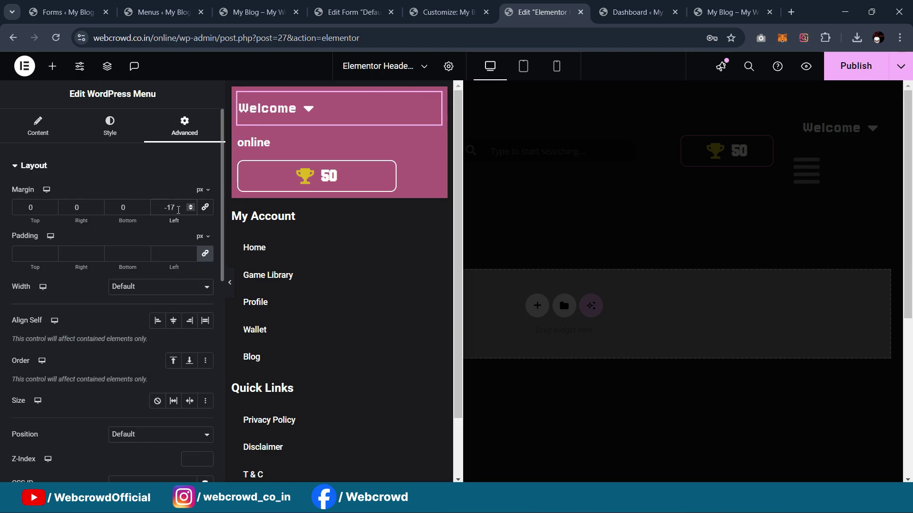
# Set the off-canvas login menu's bottom margin to -12 px
pyautogui.click(120, 209)
pyautogui.press('Down')
pyautogui.press('Down')
pyautogui.press('Down')
pyautogui.press('Down')
pyautogui.press('Down')
pyautogui.press('Down')
pyautogui.press('Down')
pyautogui.press('Down')
pyautogui.press('Down')
pyautogui.press('Down')
pyautogui.press('Down')
pyautogui.press('Down')
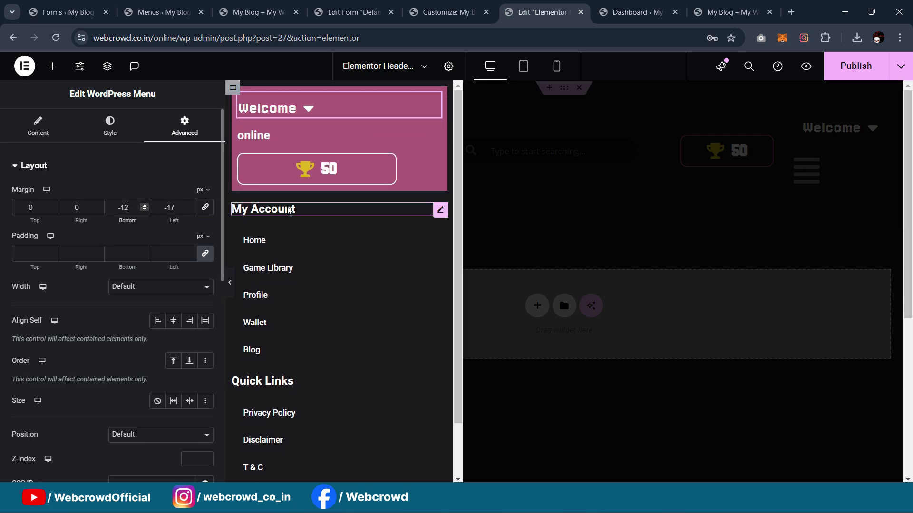
# Set the username heading's top margin to -12 px
pyautogui.click(433, 138)
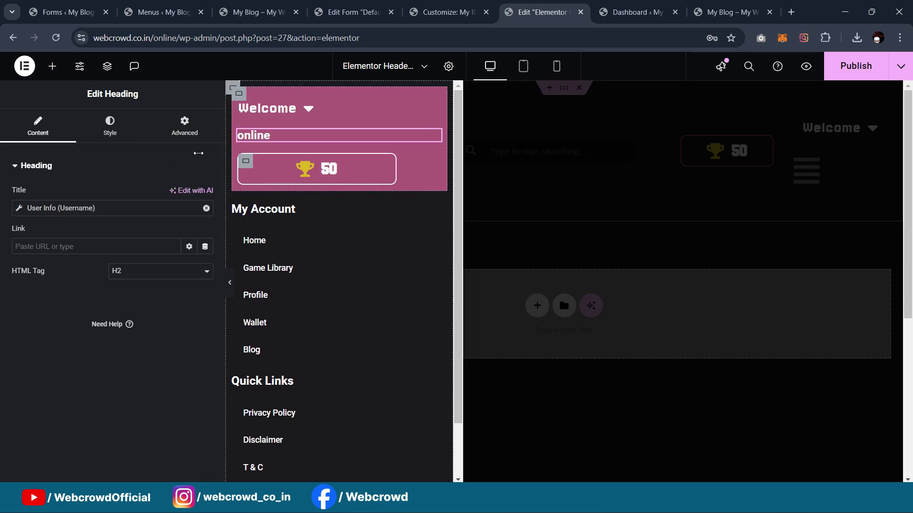
pyautogui.click(186, 126)
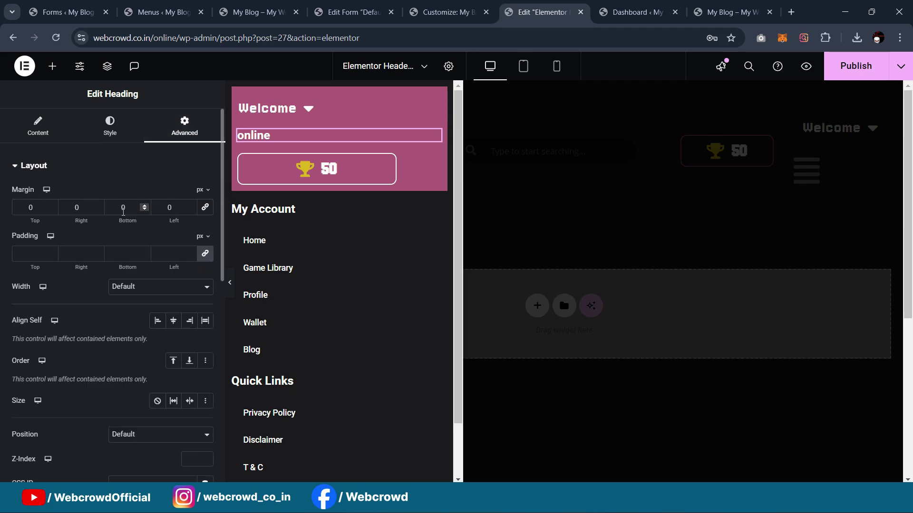
pyautogui.click(38, 210)
pyautogui.press('Down')
pyautogui.press('Down')
pyautogui.press('Down')
pyautogui.press('Down')
pyautogui.press('Down')
pyautogui.press('Down')
pyautogui.press('Down')
pyautogui.press('Down')
pyautogui.press('Down')
pyautogui.press('Down')
pyautogui.press('Down')
pyautogui.press('Down')
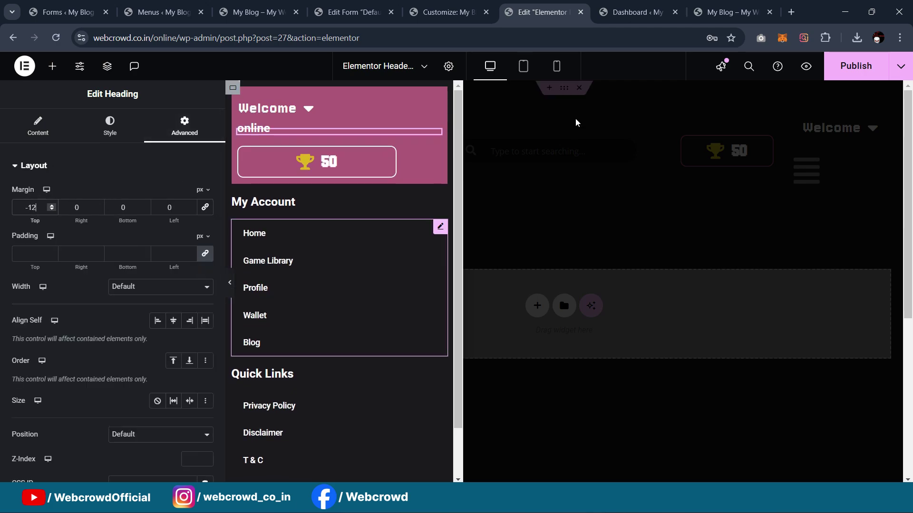
# In the tablet view, set the off-canvas login menu's mobile dropdown breakpoint to None
pyautogui.click(523, 66)
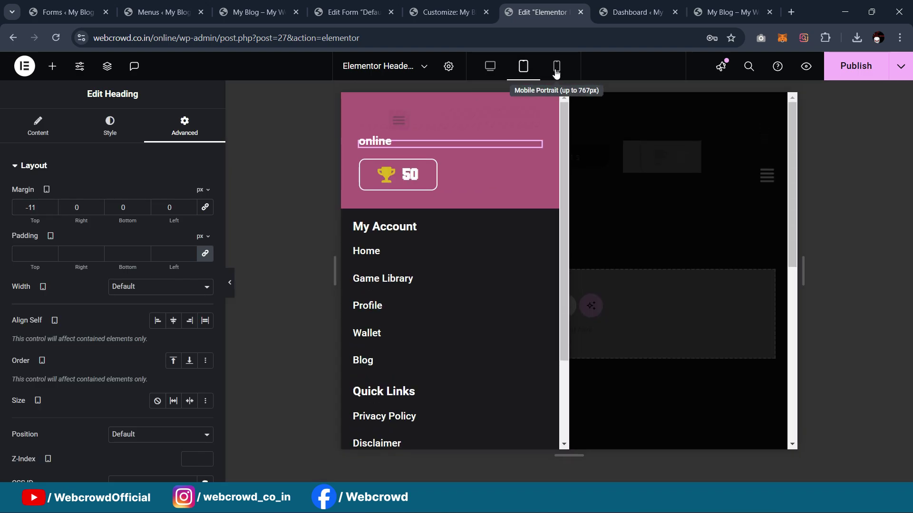
pyautogui.click(430, 118)
pyautogui.click(38, 126)
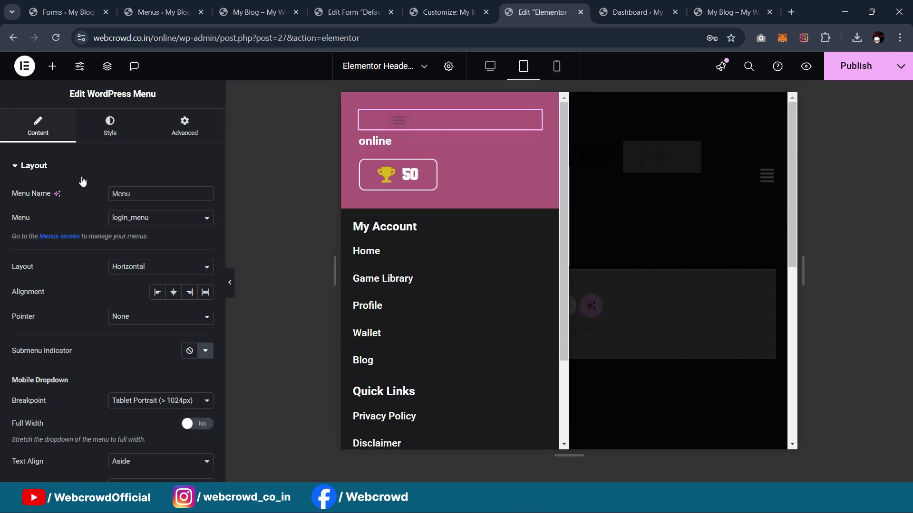
pyautogui.scroll(-2, 161, 276)
pyautogui.click(166, 282)
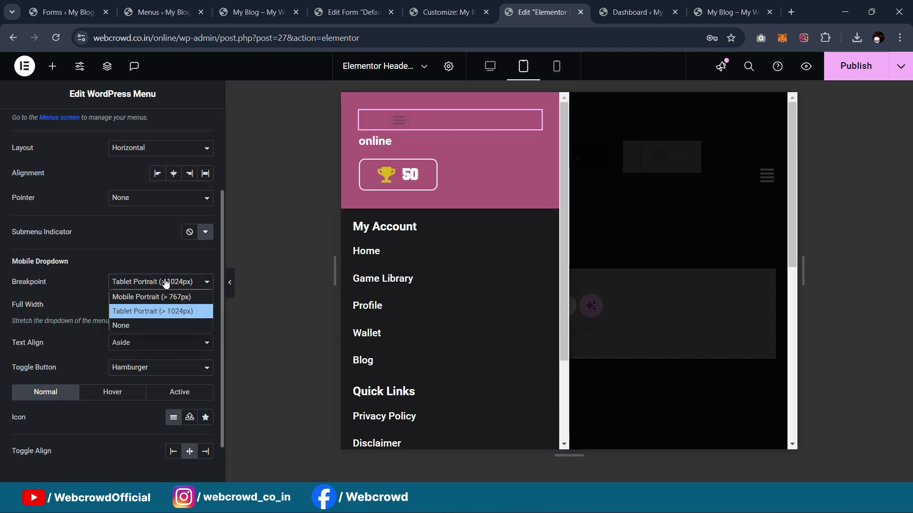
pyautogui.click(155, 326)
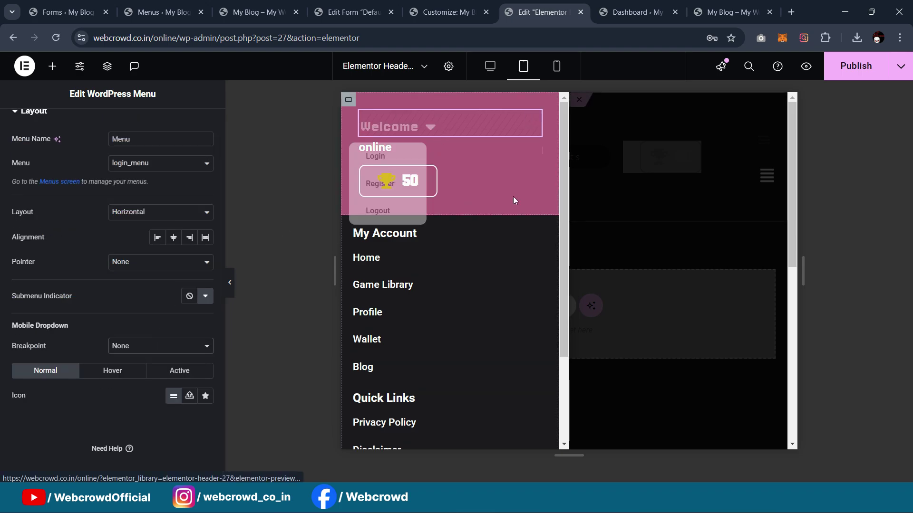
# Check the off-canvas panel in the mobile view and preview it in the tablet view
pyautogui.click(560, 71)
pyautogui.click(524, 66)
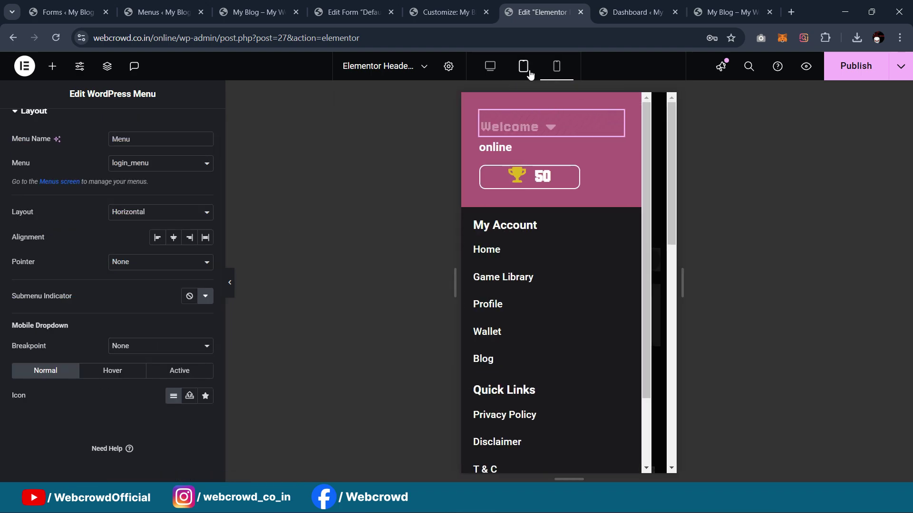
pyautogui.click(228, 282)
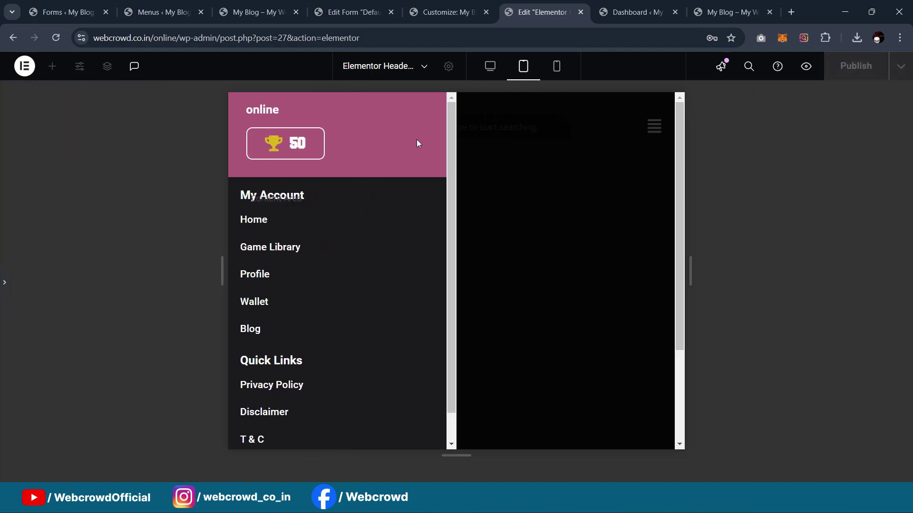
pyautogui.click(5, 283)
# Make the off-canvas login menu visible on tablet portrait and mobile portrait by turning off both hide options
pyautogui.moveTo(423, 128)
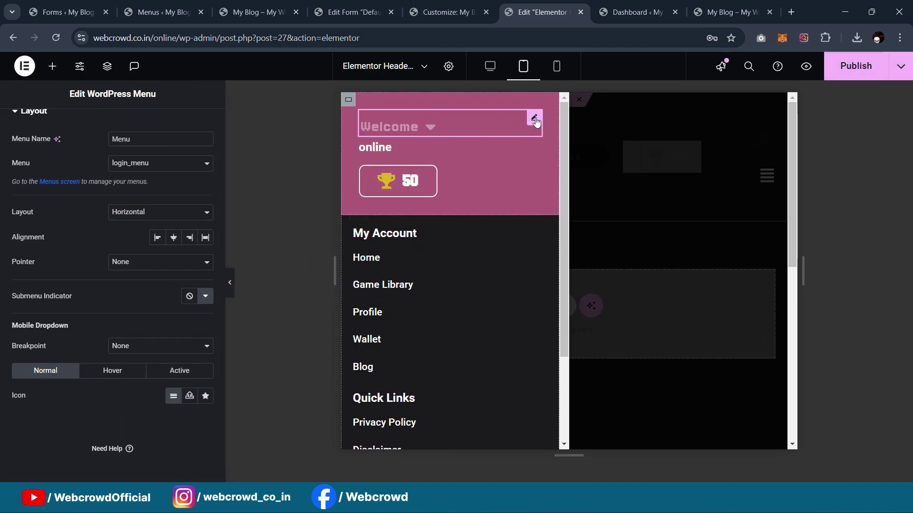
pyautogui.scroll(2, 162, 285)
pyautogui.click(185, 127)
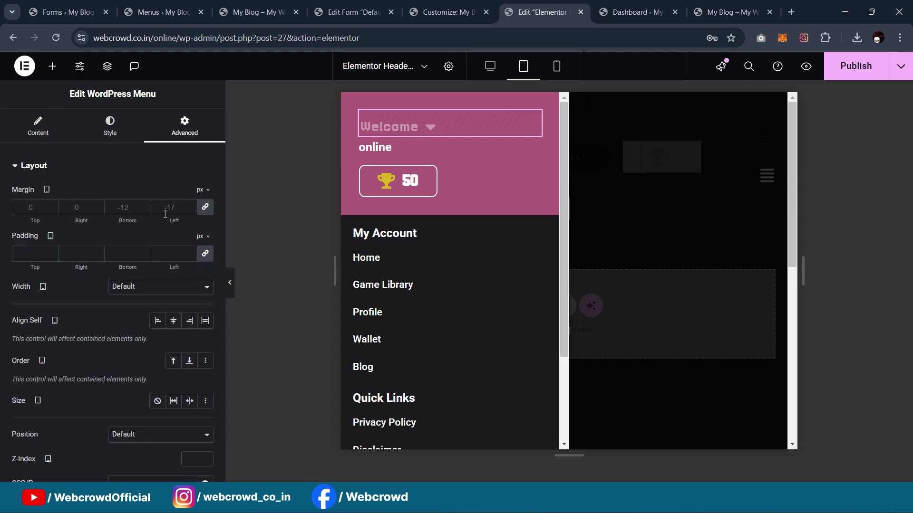
pyautogui.scroll(-5, 95, 406)
pyautogui.click(84, 442)
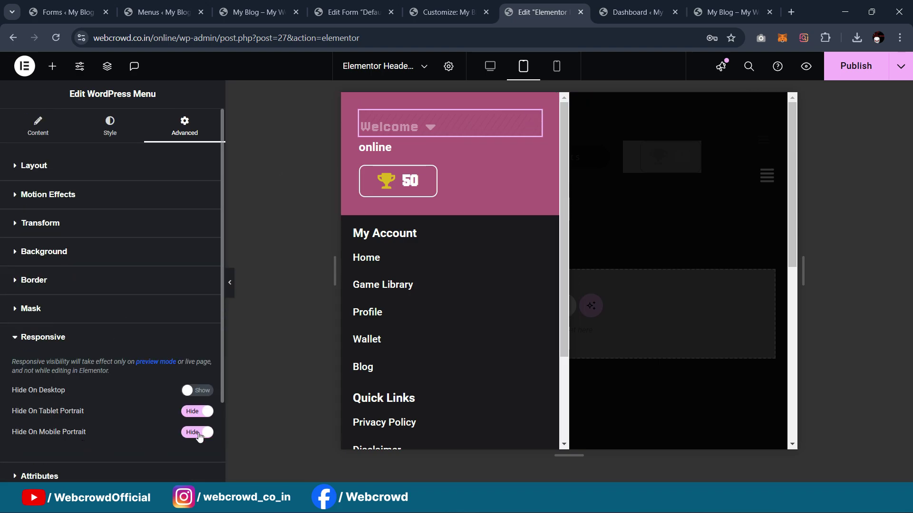
pyautogui.click(199, 413)
pyautogui.click(198, 433)
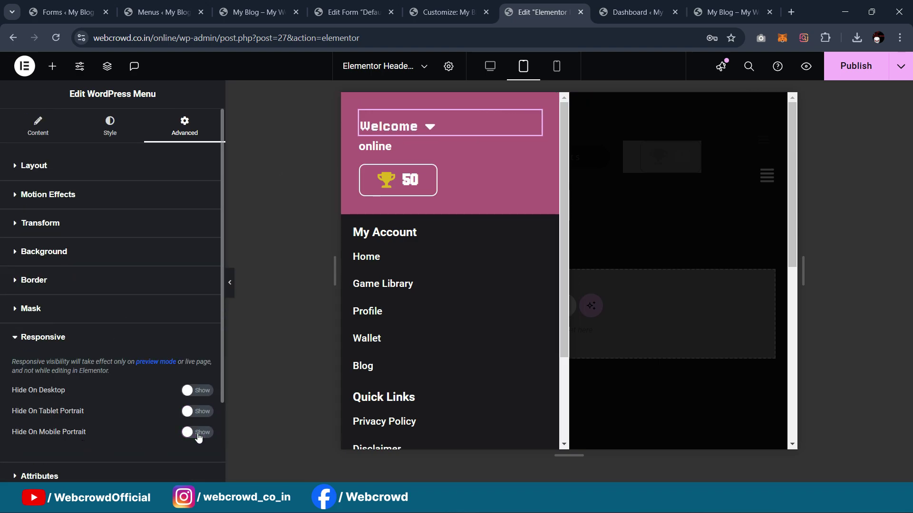
# Preview the off-canvas panel and its login dropdown in the tablet and mobile views, and return to editing
pyautogui.click(230, 284)
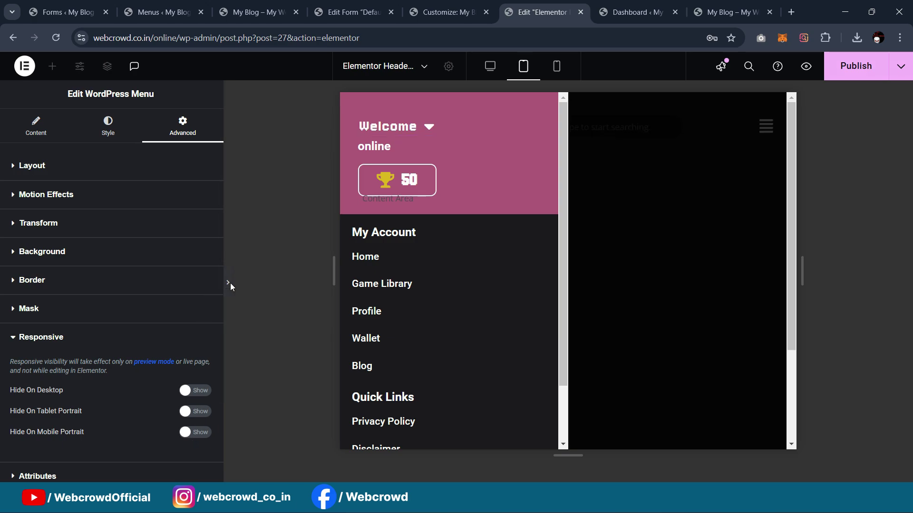
pyautogui.moveTo(316, 131)
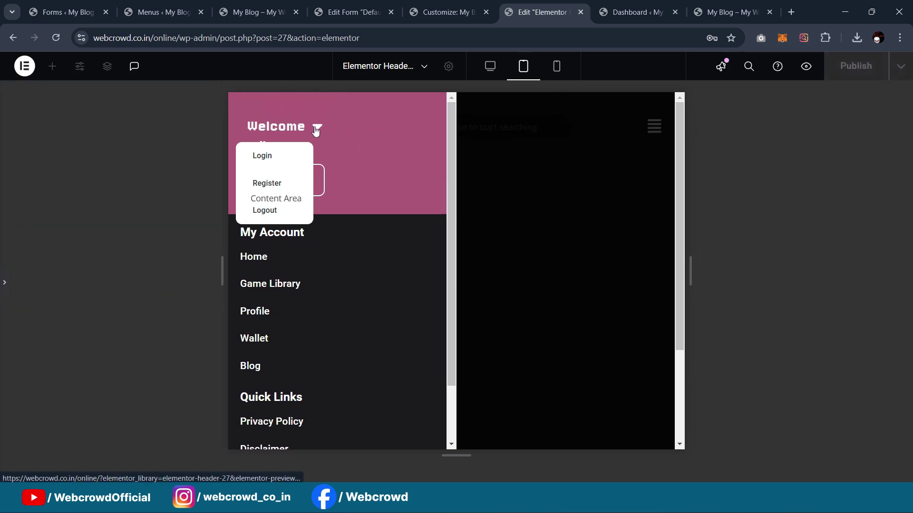
pyautogui.click(561, 66)
pyautogui.click(561, 66)
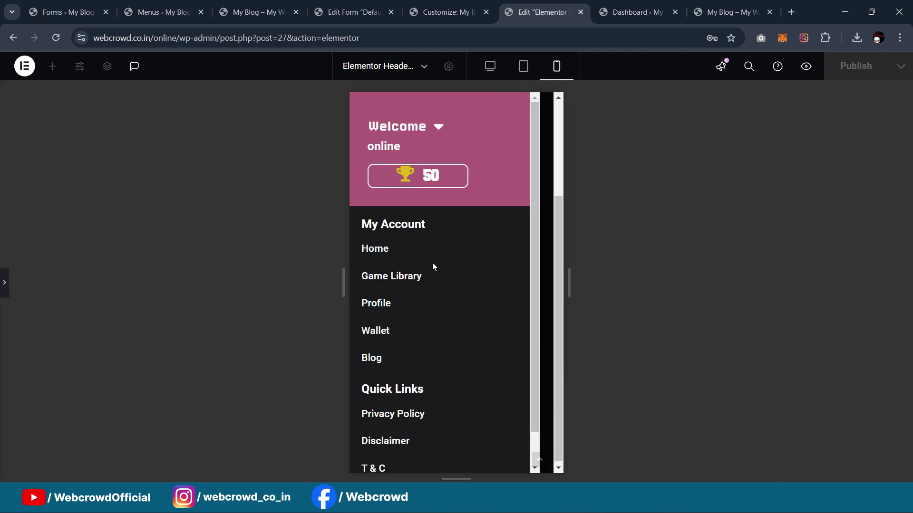
pyautogui.scroll(-1, 435, 370)
pyautogui.scroll(1, 435, 333)
pyautogui.click(524, 69)
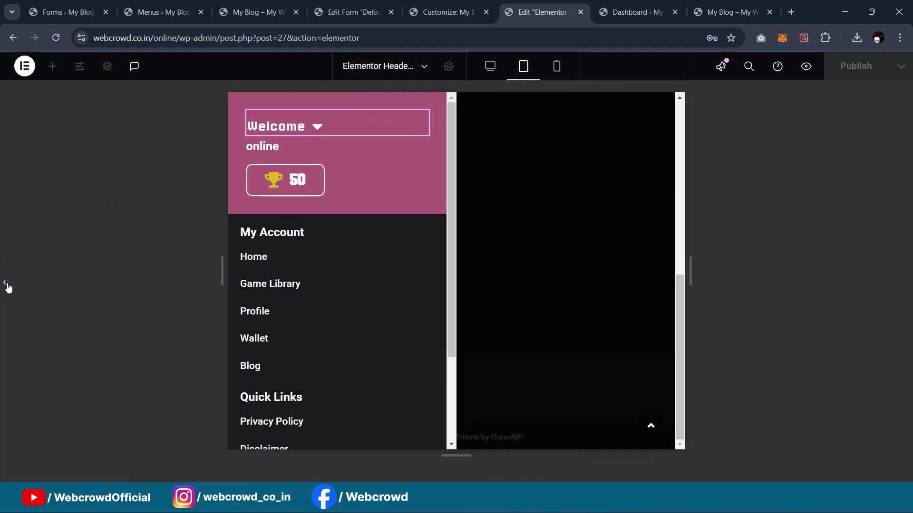
pyautogui.click(5, 283)
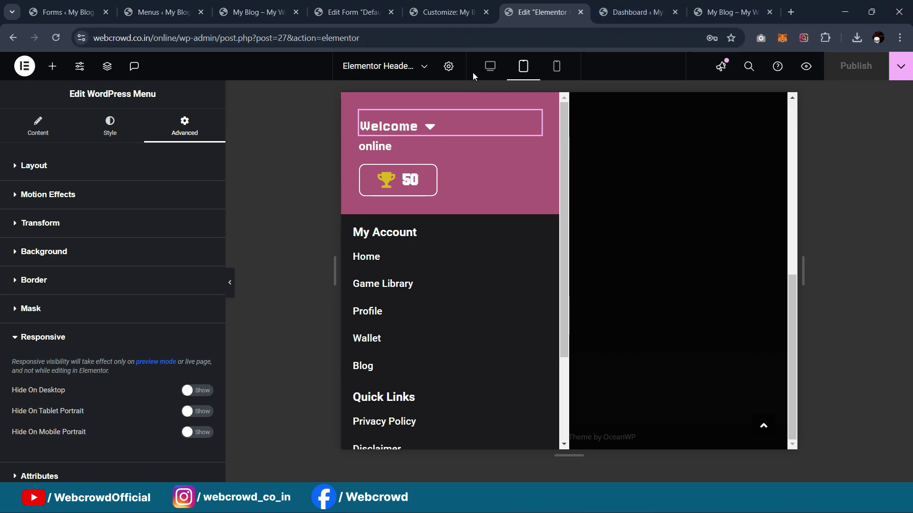
# Review the hero, sidebar and Top Earners layout on the reference site's home page
pyautogui.click(717, 12)
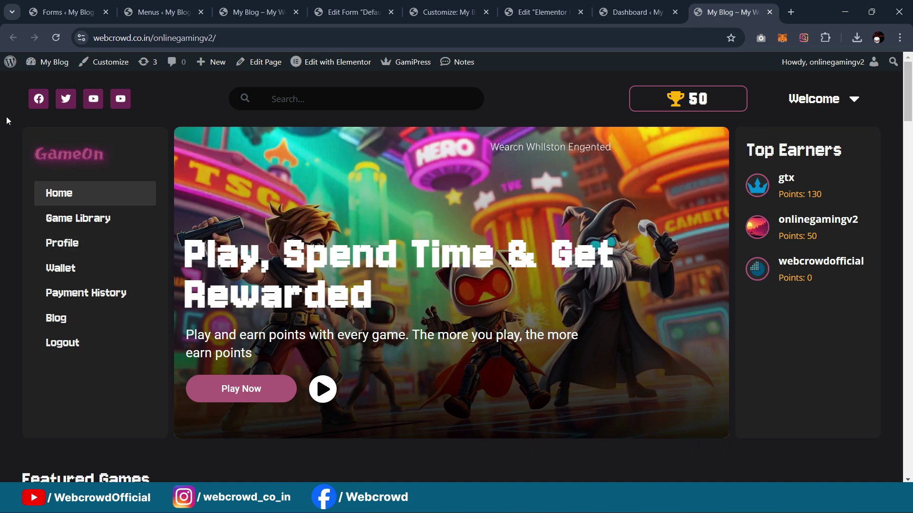
pyautogui.scroll(-2, 317, 320)
pyautogui.scroll(2, 102, 230)
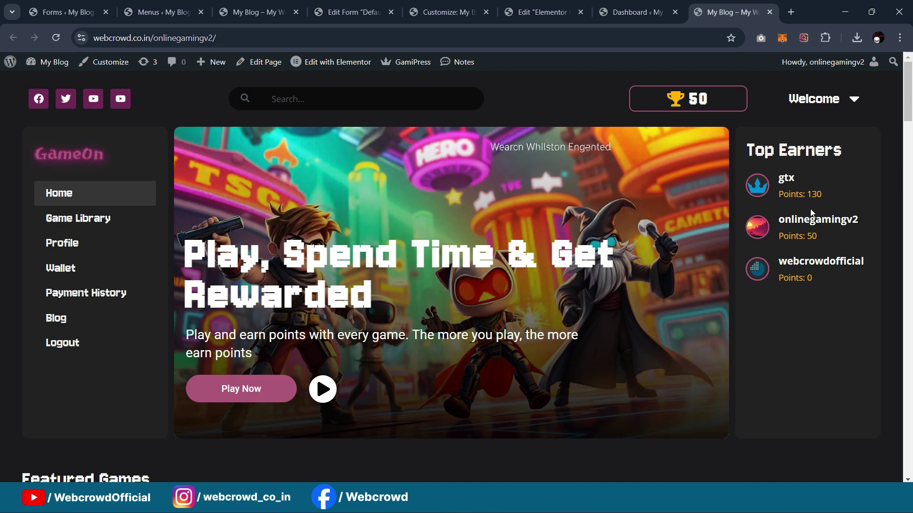
pyautogui.scroll(-2, 815, 214)
pyautogui.scroll(2, 822, 243)
# Close the Menus admin page and open the site's Pages list in place of the Ultimate Member forms list
pyautogui.click(346, 5)
pyautogui.click(286, 6)
pyautogui.click(183, 4)
pyautogui.click(256, 5)
pyautogui.click(194, 5)
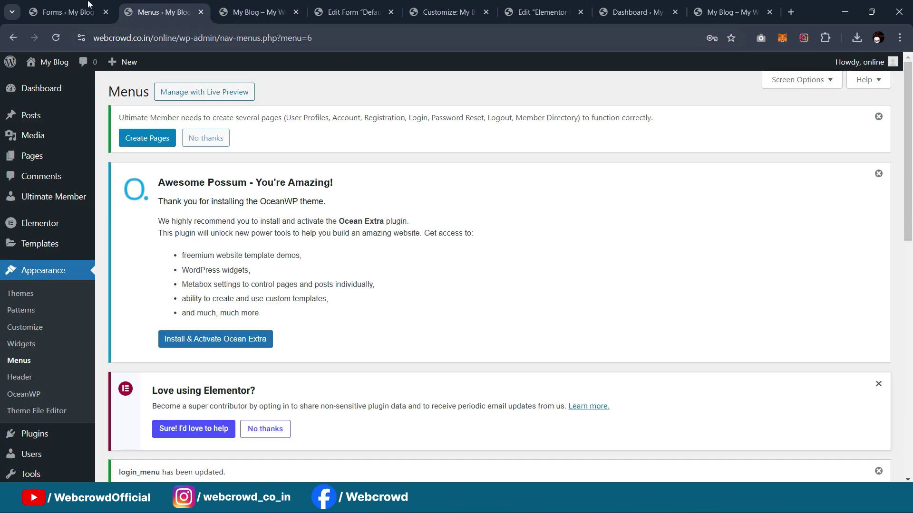
pyautogui.click(200, 12)
pyautogui.click(62, 12)
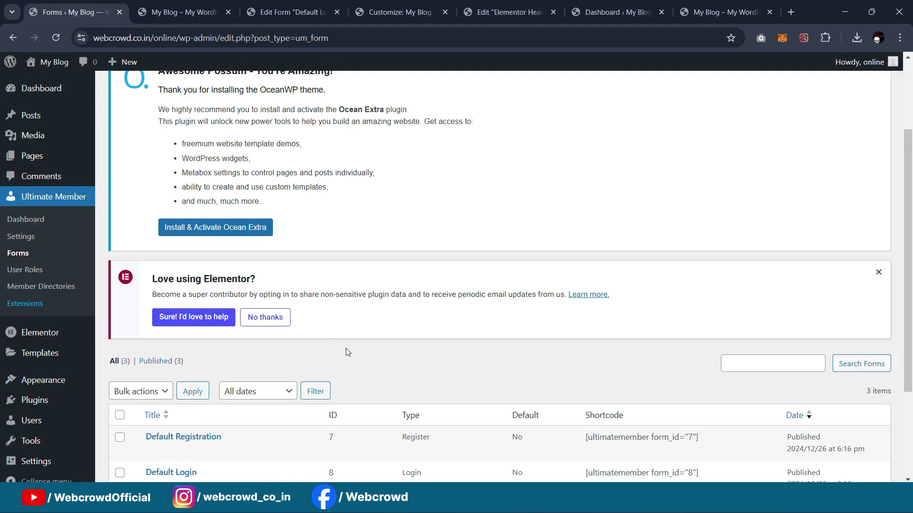
pyautogui.scroll(3, 346, 351)
pyautogui.moveTo(40, 152)
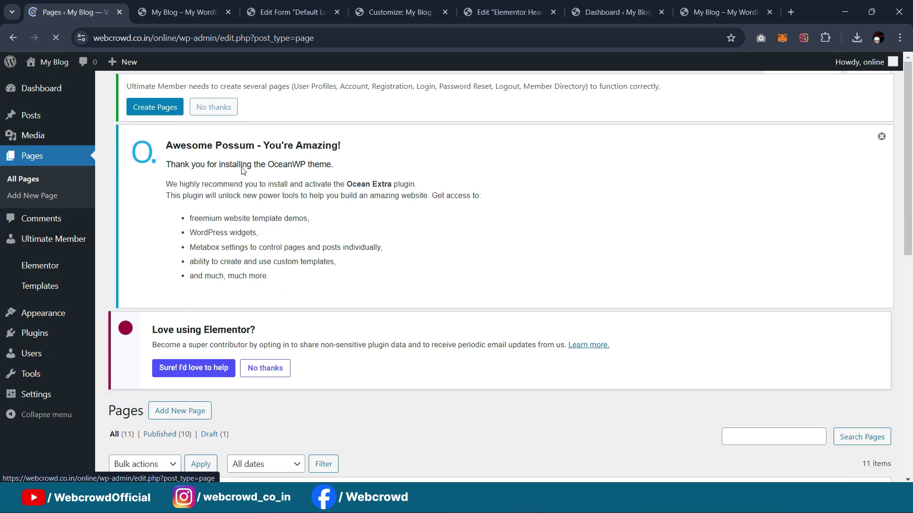
# Open the Home page from the Pages list in a new tab and start editing it with Elementor
pyautogui.scroll(-7, 116, 306)
pyautogui.middleClick(141, 278)
pyautogui.click(147, 5)
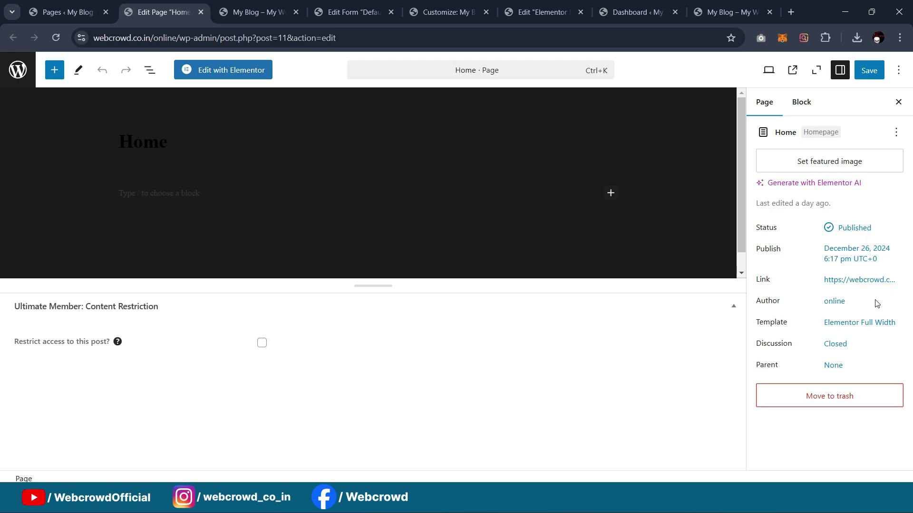
pyautogui.click(217, 72)
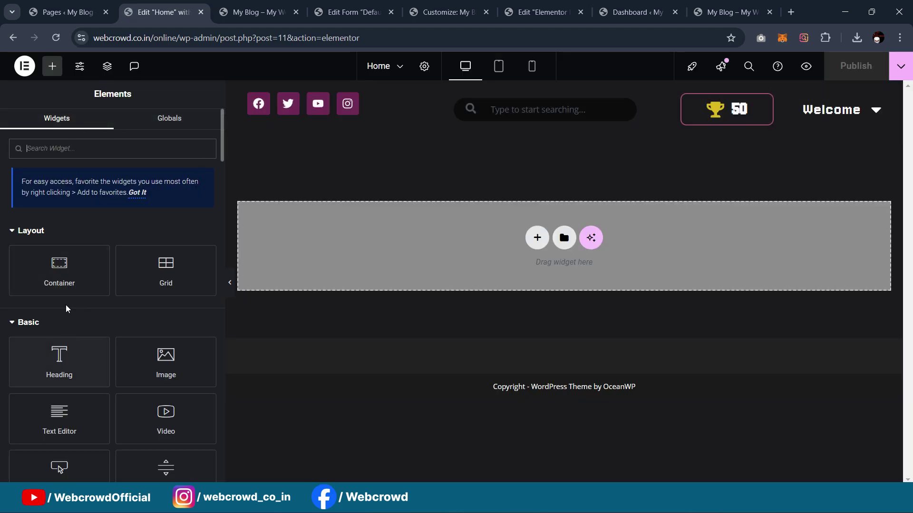
# Add a container to the Home page and nest a second container inside it
pyautogui.moveTo(61, 278); pyautogui.dragTo(409, 276)
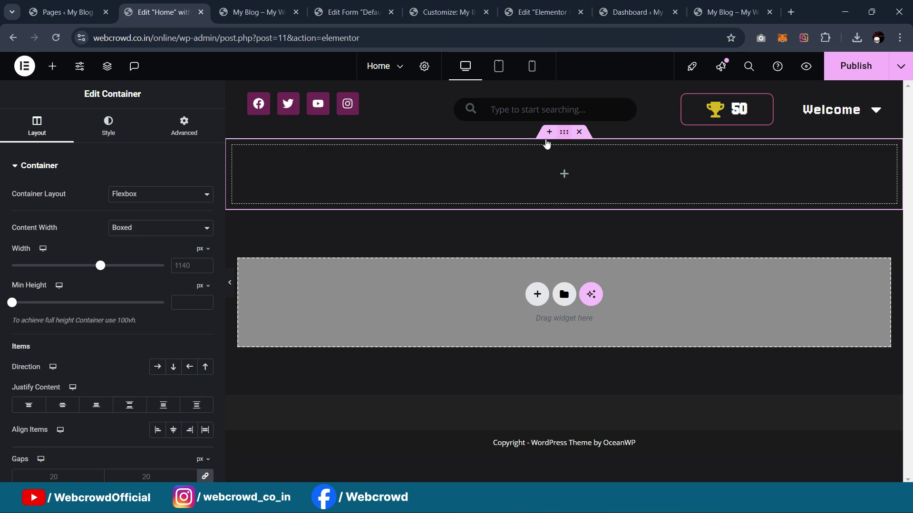
pyautogui.click(52, 66)
pyautogui.moveTo(59, 271); pyautogui.dragTo(323, 200)
pyautogui.click(512, 143)
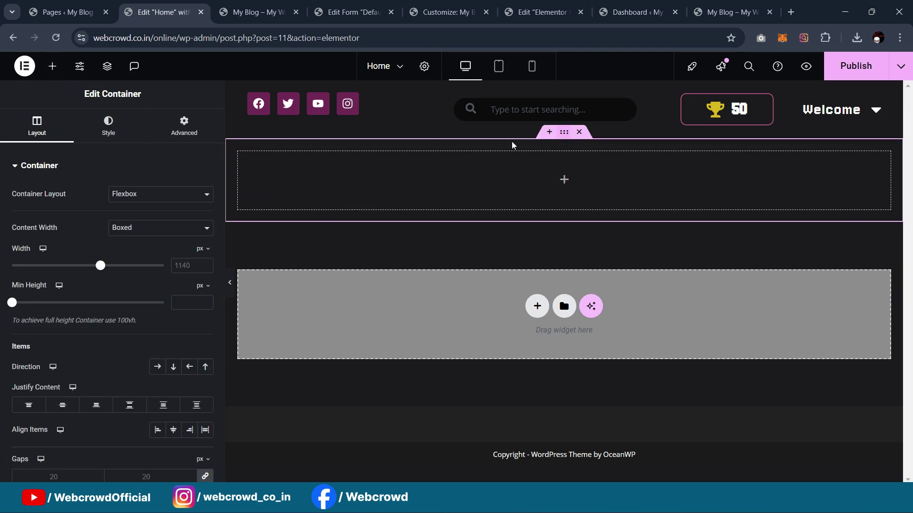
# Set the outer container's boxed width to 95%
pyautogui.click(200, 248)
pyautogui.click(199, 271)
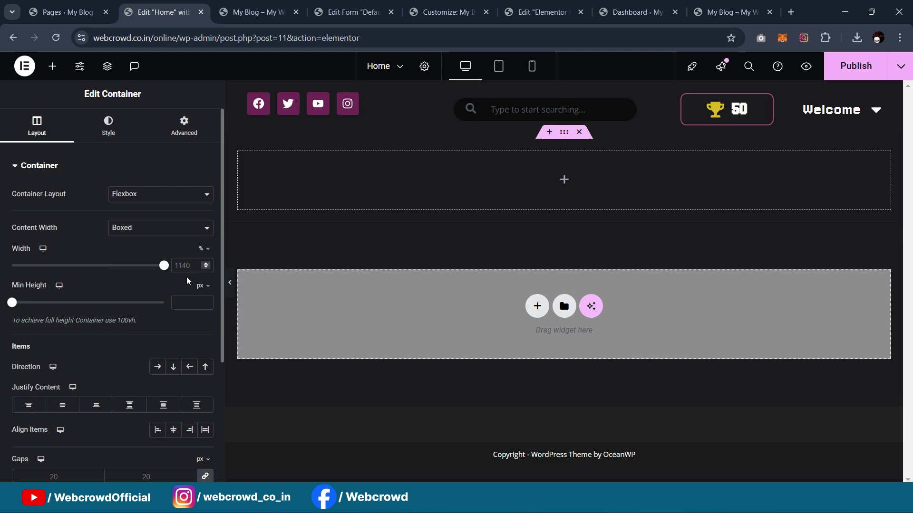
pyautogui.click(182, 269)
pyautogui.write('95')
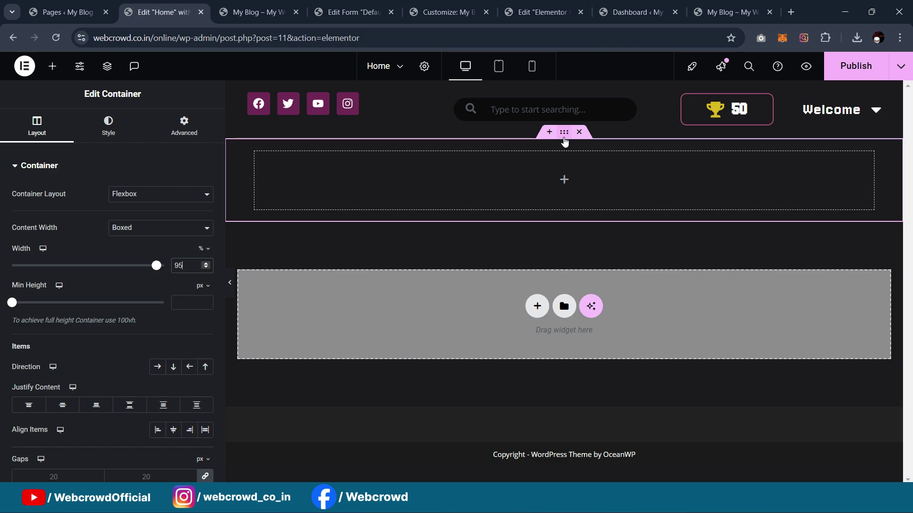
# Set the outer container's direction to row and duplicate the inner container twice to make three columns
pyautogui.click(52, 66)
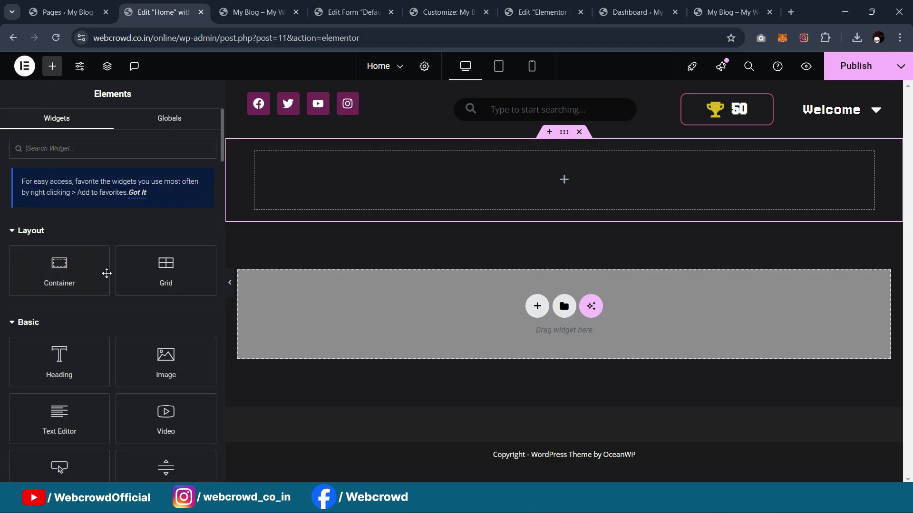
pyautogui.click(550, 151)
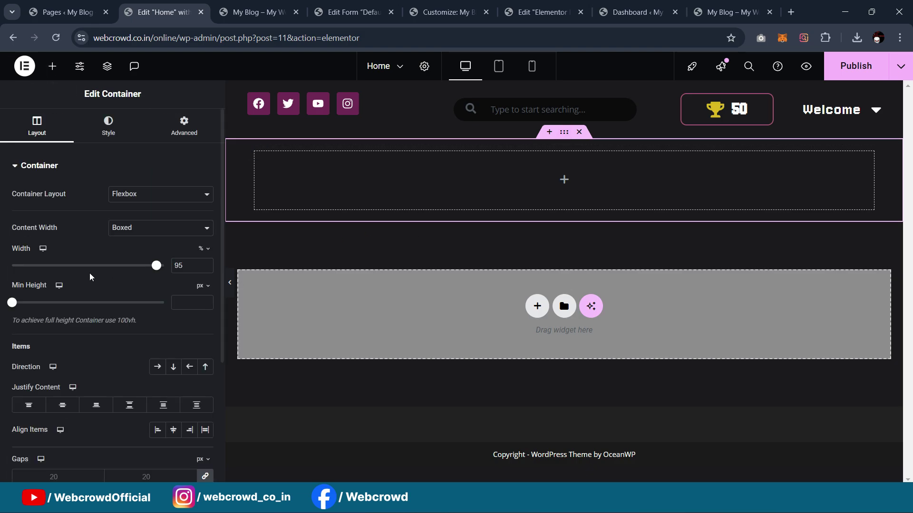
pyautogui.scroll(-3, 119, 285)
pyautogui.click(158, 248)
pyautogui.rightClick(261, 155)
pyautogui.click(273, 191)
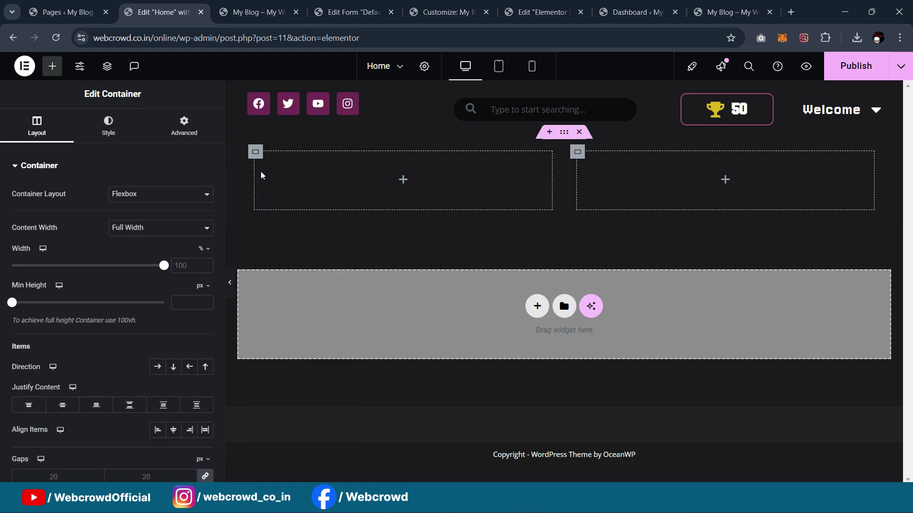
pyautogui.rightClick(254, 154)
pyautogui.click(271, 194)
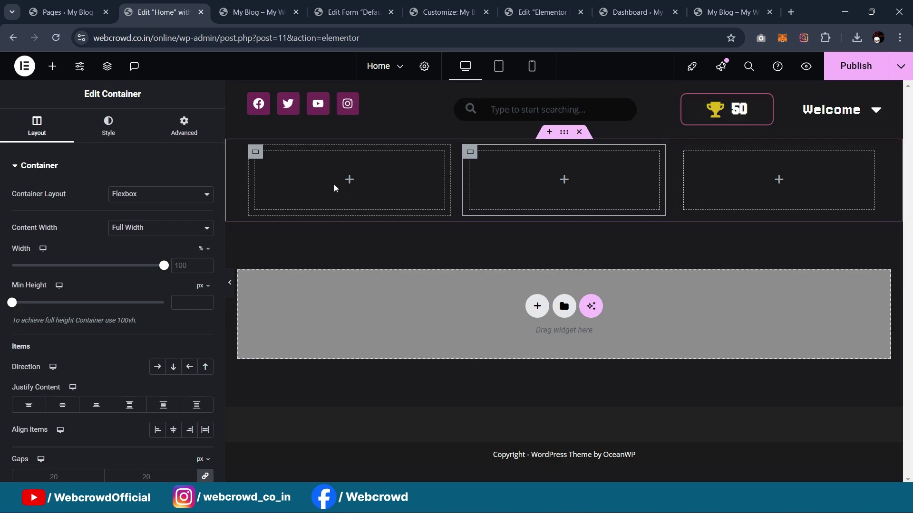
# Set the width of the first and third column containers to 30% each and preview the page layout
pyautogui.click(255, 153)
pyautogui.click(189, 266)
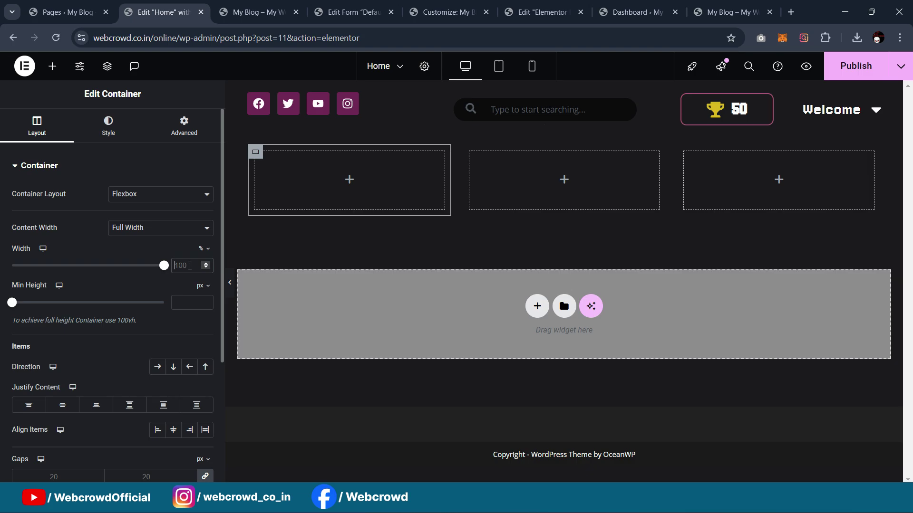
pyautogui.write('30')
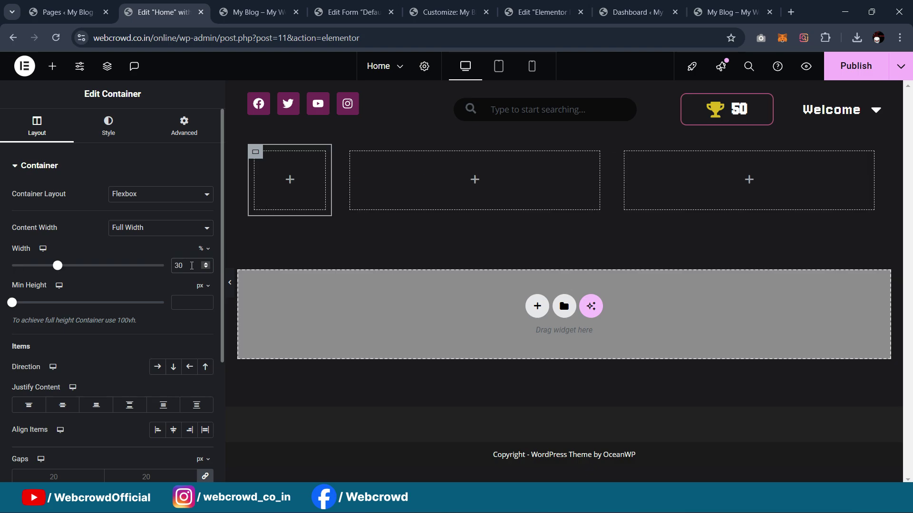
pyautogui.click(625, 152)
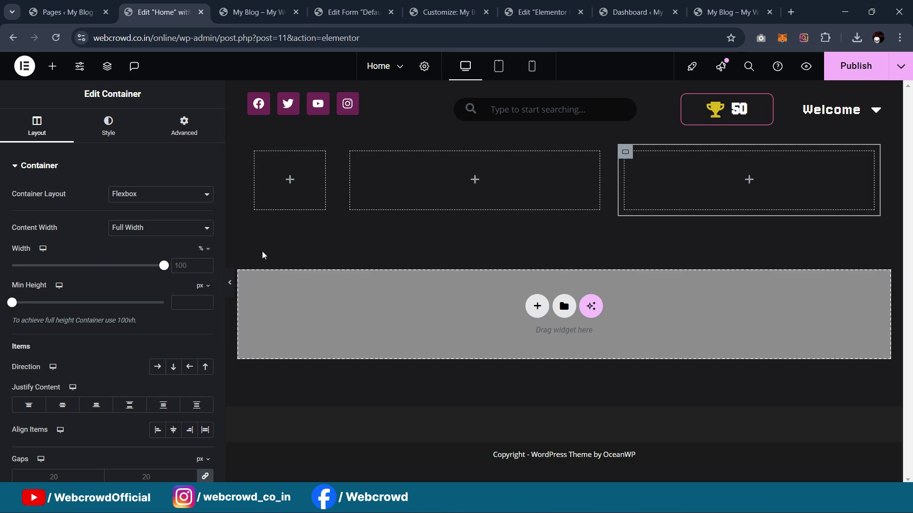
pyautogui.click(187, 266)
pyautogui.write('30')
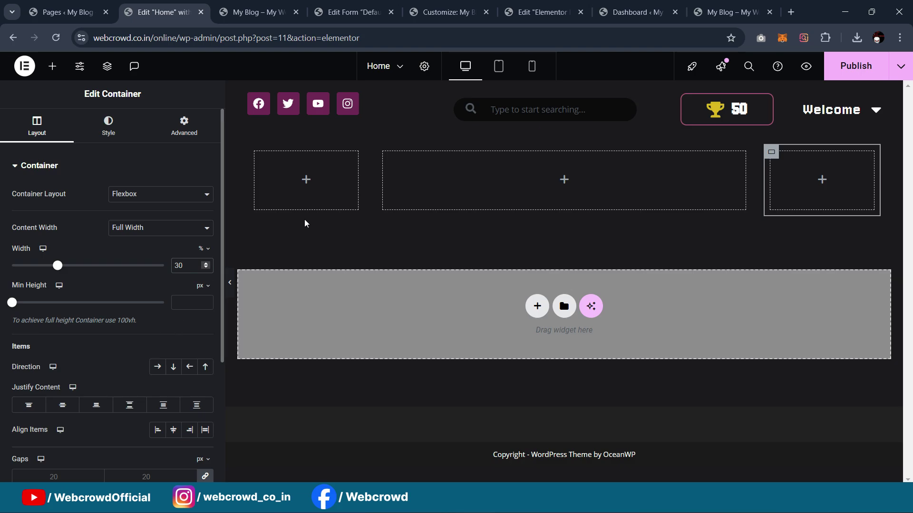
pyautogui.click(231, 291)
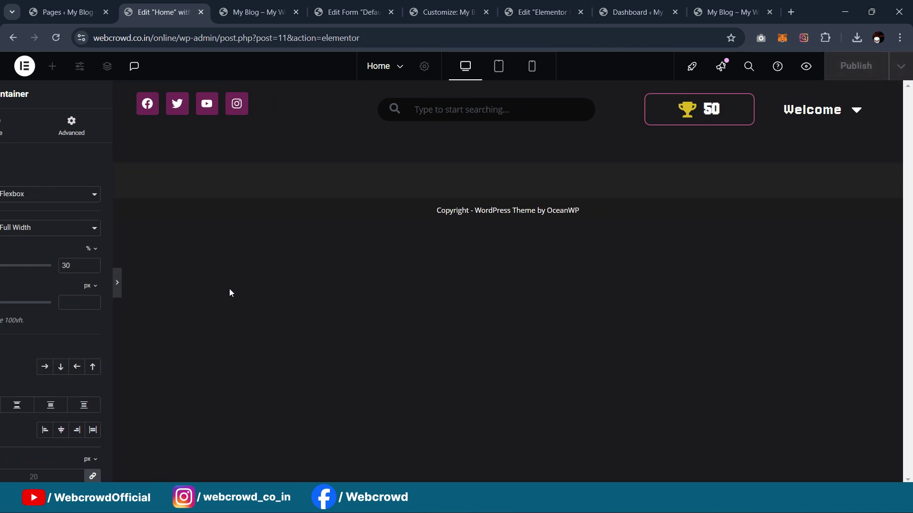
pyautogui.click(2, 275)
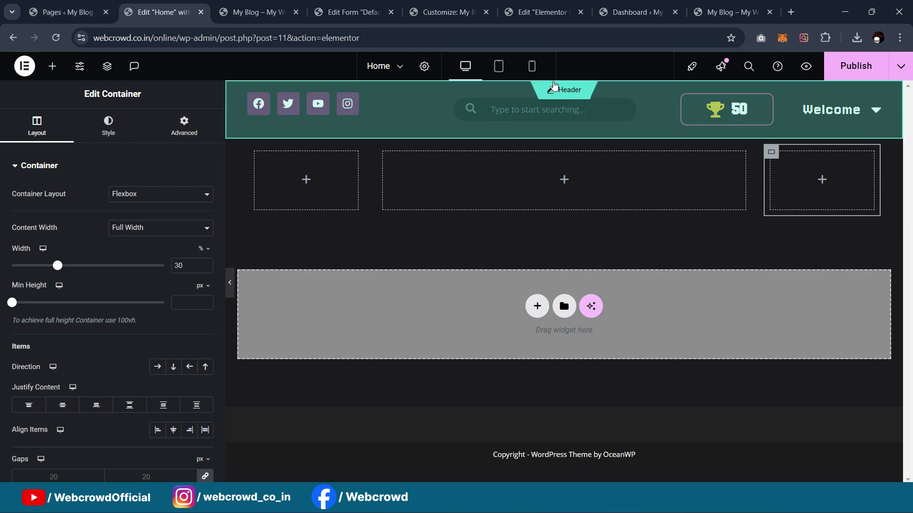
# Switch to the header template, show its desktop view, and copy the Welcome menu widget
pyautogui.click(445, 12)
pyautogui.click(354, 12)
pyautogui.click(542, 12)
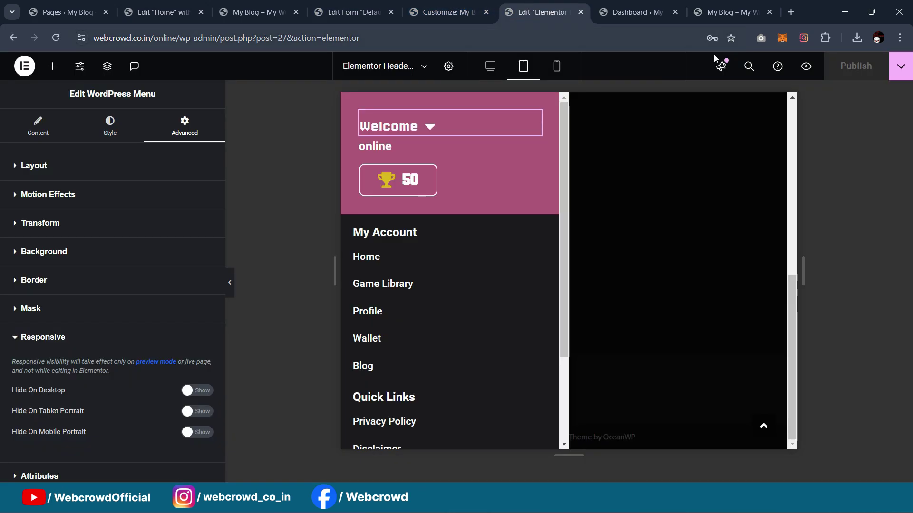
pyautogui.click(491, 67)
pyautogui.click(241, 283)
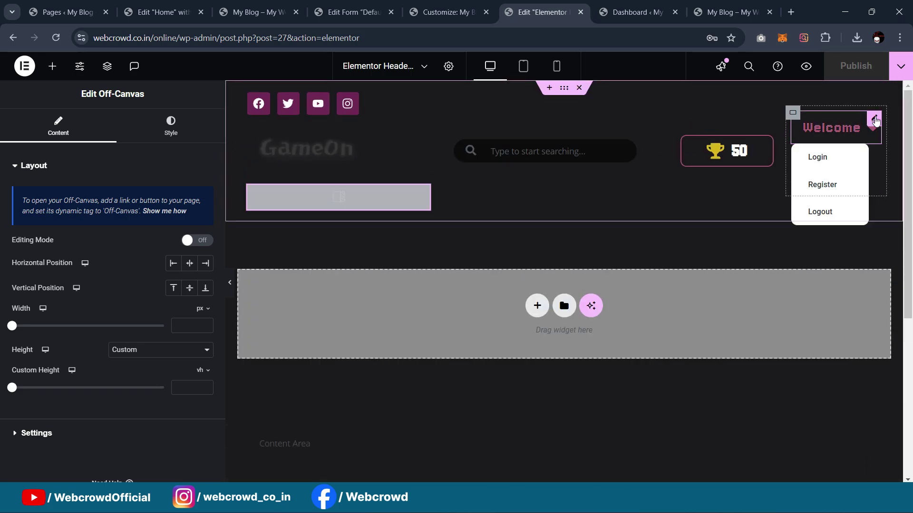
pyautogui.rightClick(873, 119)
pyautogui.click(785, 176)
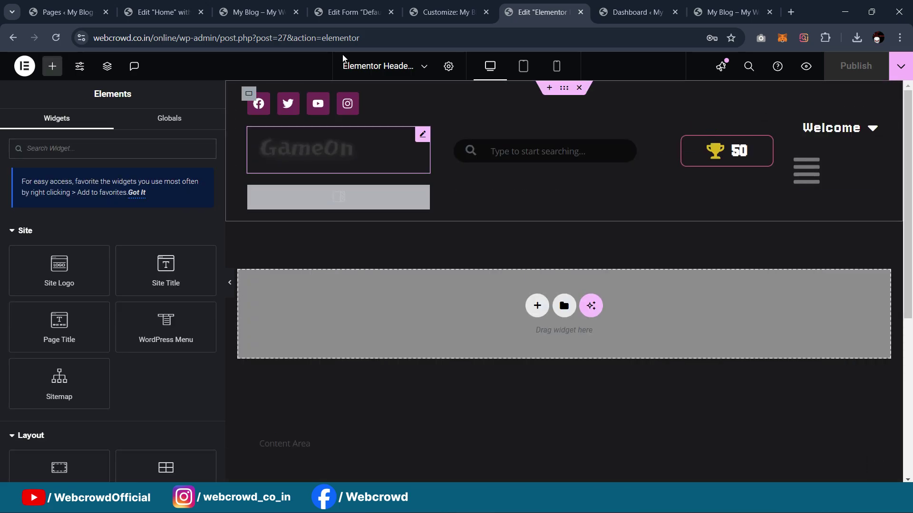
# Return to the Home page editor and add a Site Logo widget to the first column
pyautogui.click(431, 6)
pyautogui.click(350, 6)
pyautogui.click(272, 5)
pyautogui.click(160, 5)
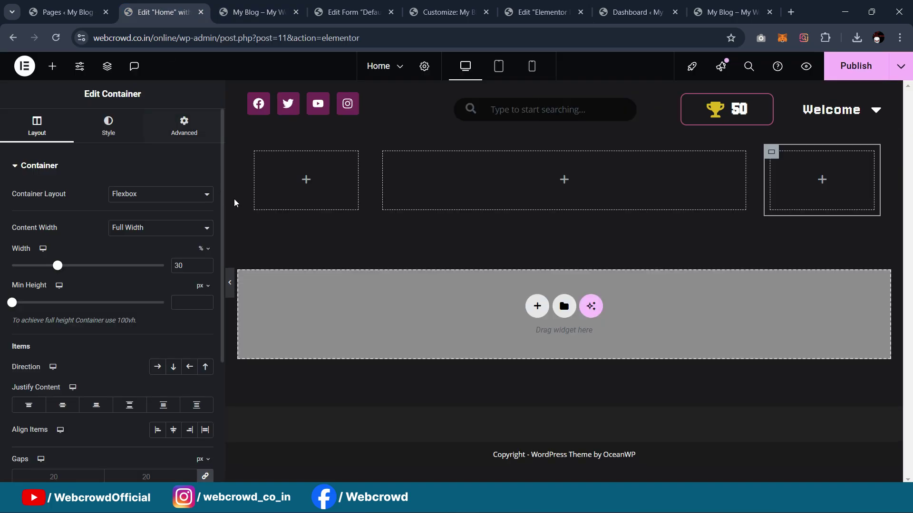
pyautogui.click(257, 161)
pyautogui.rightClick(259, 160)
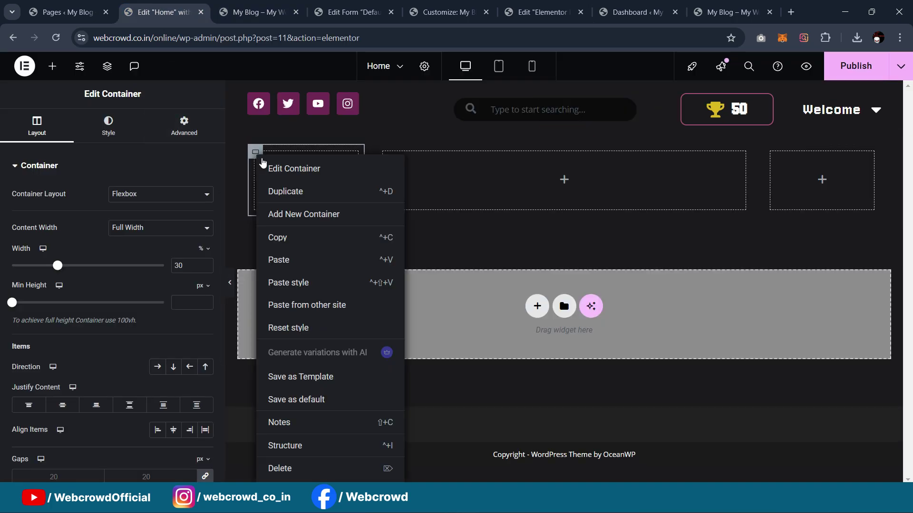
pyautogui.click(542, 253)
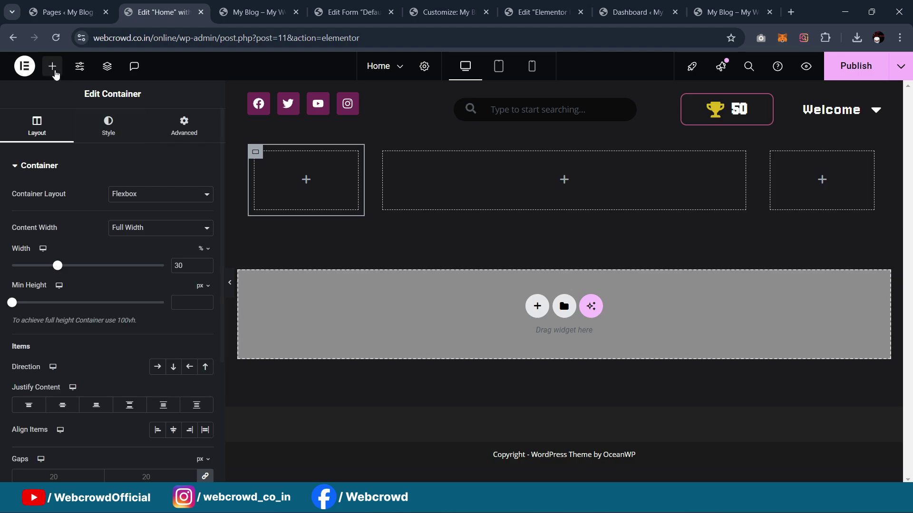
pyautogui.click(52, 66)
pyautogui.write('logo')
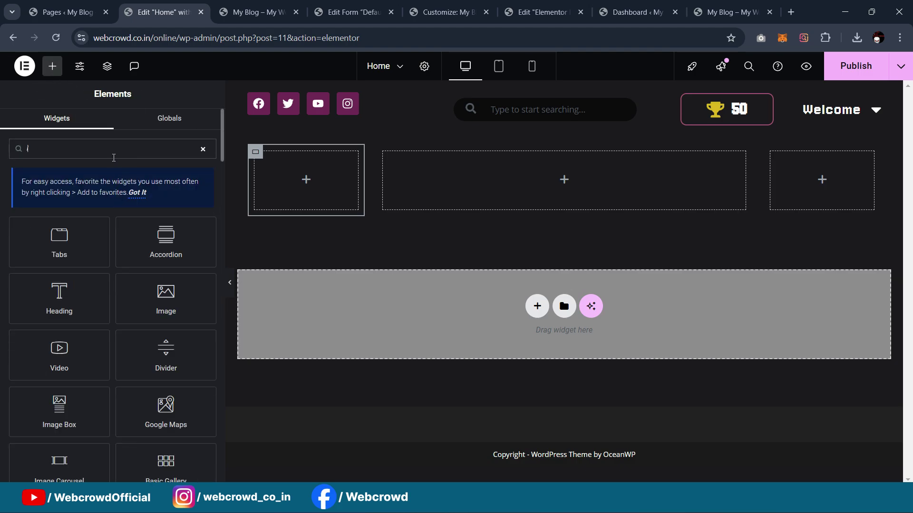
pyautogui.moveTo(67, 242); pyautogui.dragTo(299, 205)
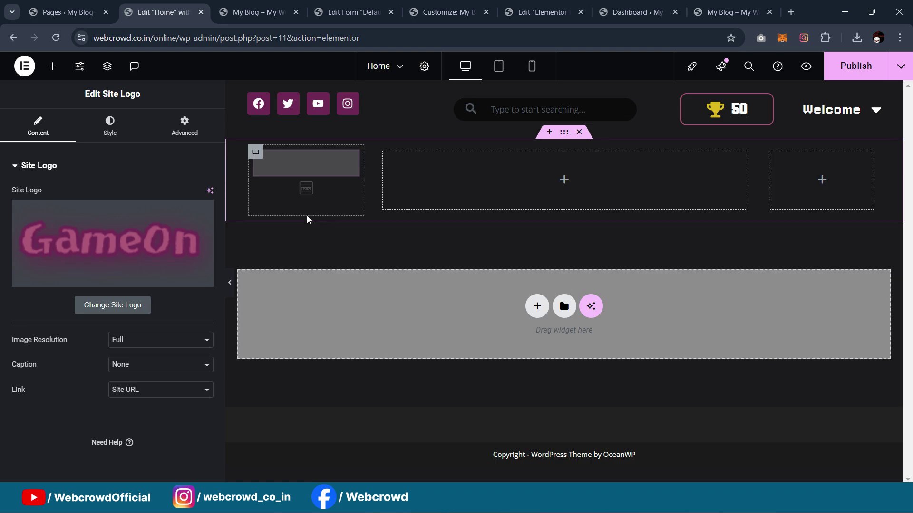
# Set the first column container's padding to 15 px on all sides
pyautogui.click(256, 153)
pyautogui.click(184, 126)
pyautogui.scroll(-1, 77, 295)
pyautogui.scroll(1, 76, 291)
pyautogui.write('15')
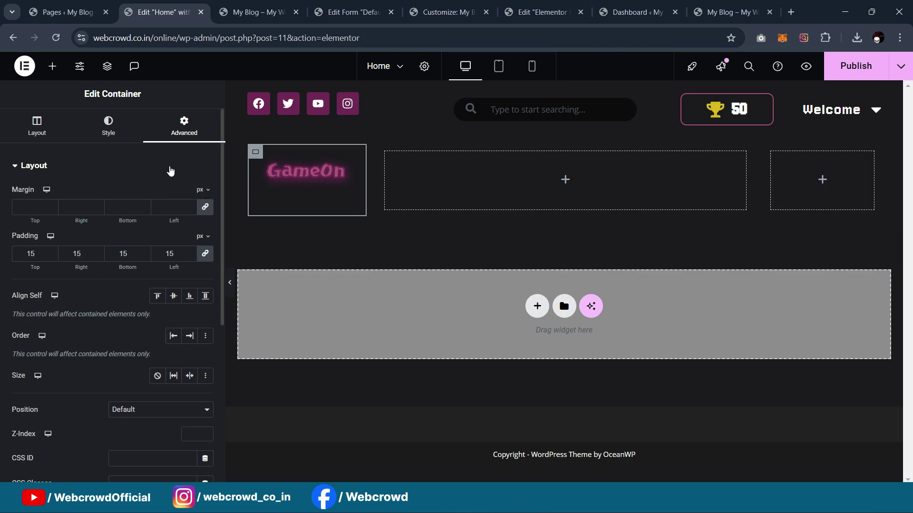
# Give the first column container a classic background using the global colour BG Color
pyautogui.click(106, 125)
pyautogui.click(157, 223)
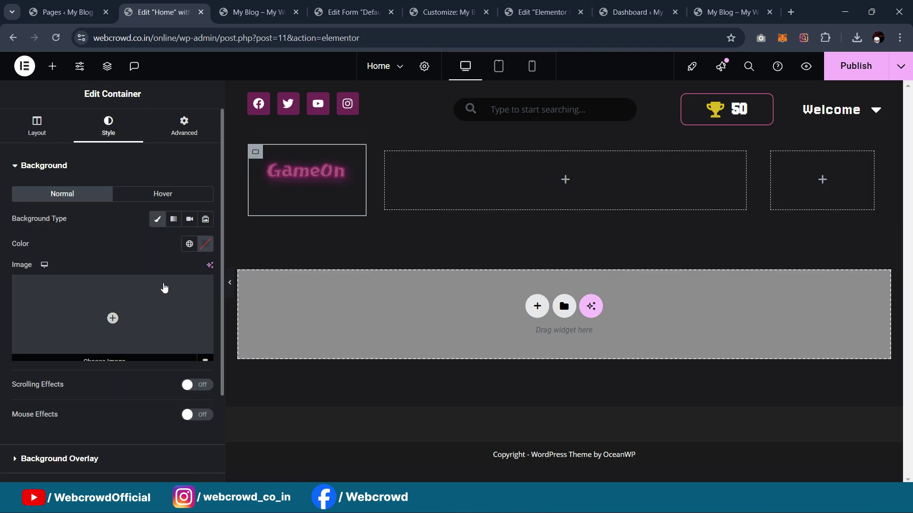
pyautogui.click(190, 244)
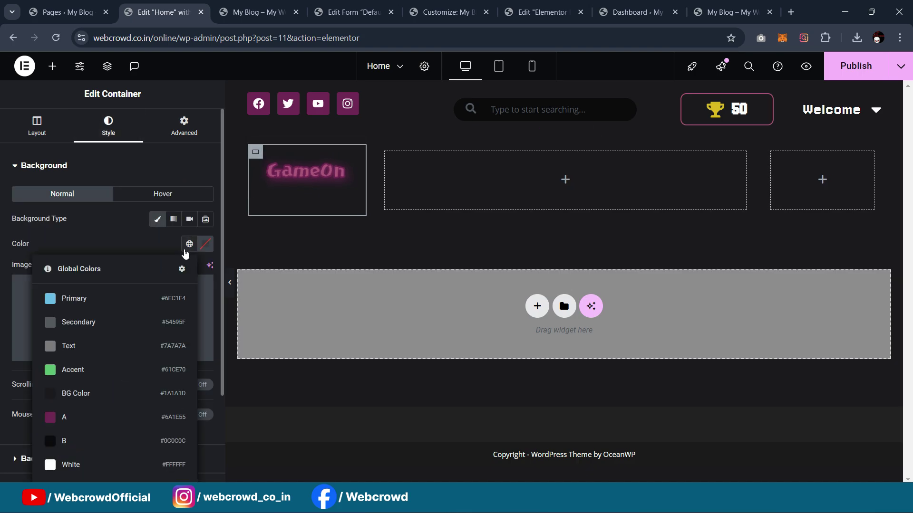
pyautogui.click(121, 394)
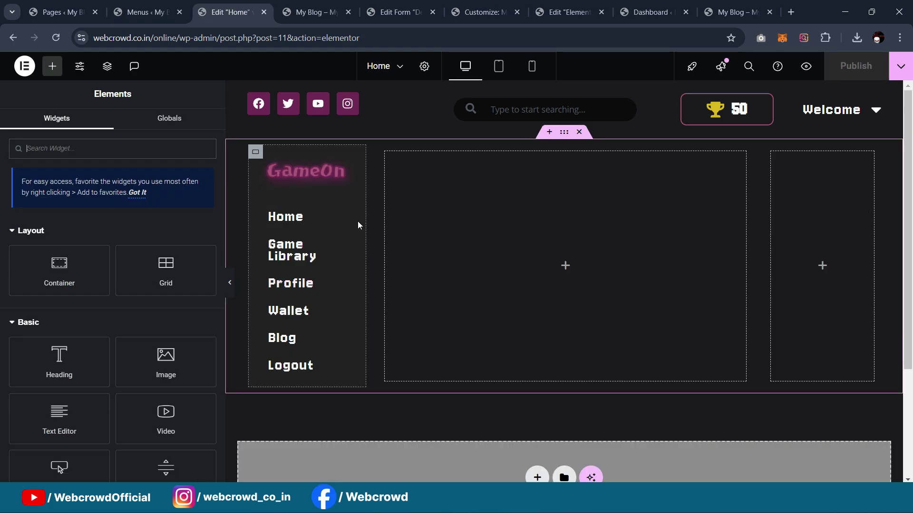
# Select the vertical menu widget in the first column and preview the page with the editing panel hidden
pyautogui.click(358, 223)
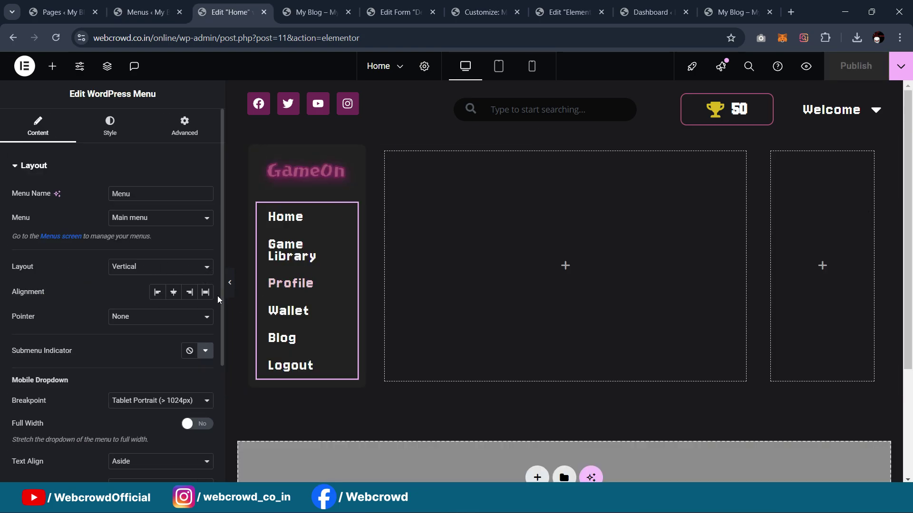
pyautogui.click(230, 282)
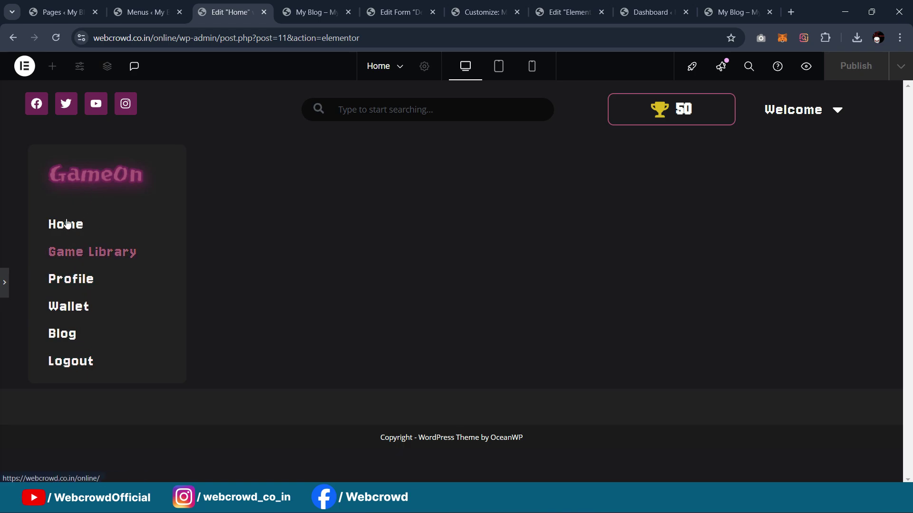
# Try the Framed pointer on the sidebar menu and open its hover style settings
pyautogui.click(4, 282)
pyautogui.click(135, 274)
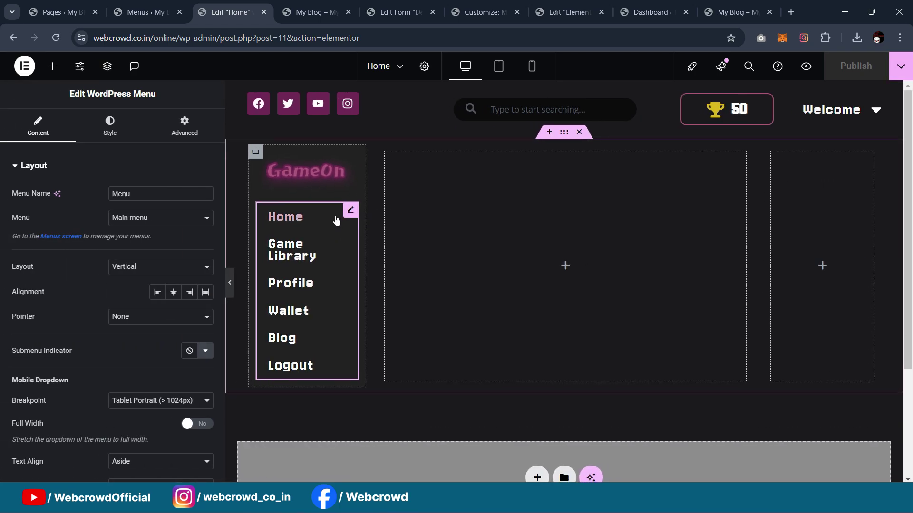
pyautogui.click(126, 137)
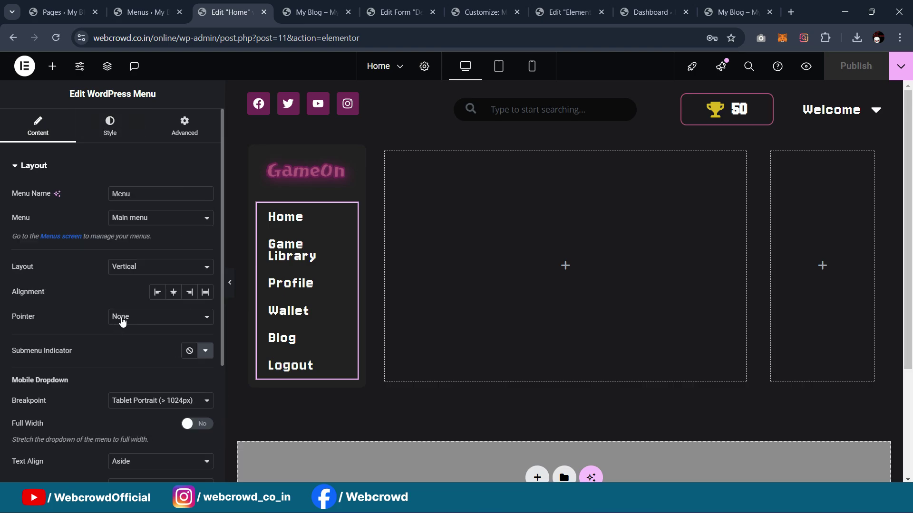
pyautogui.click(122, 322)
pyautogui.click(137, 389)
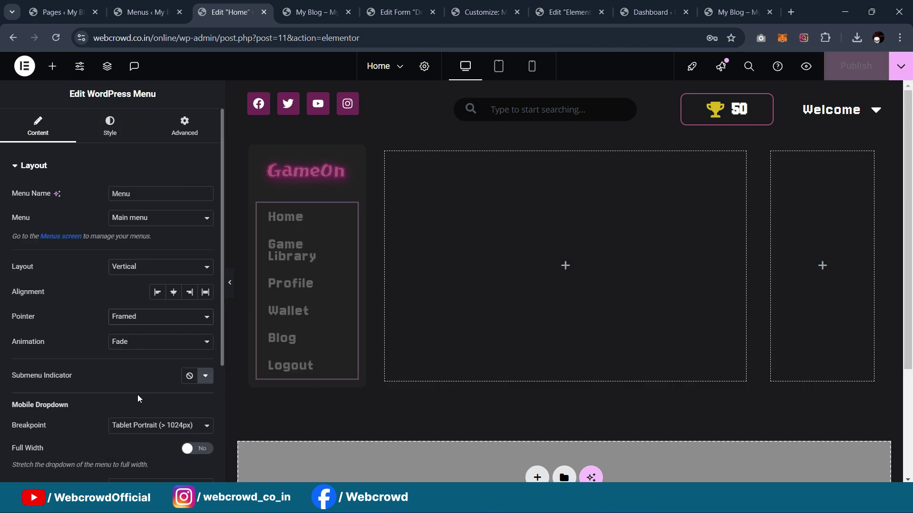
pyautogui.click(116, 122)
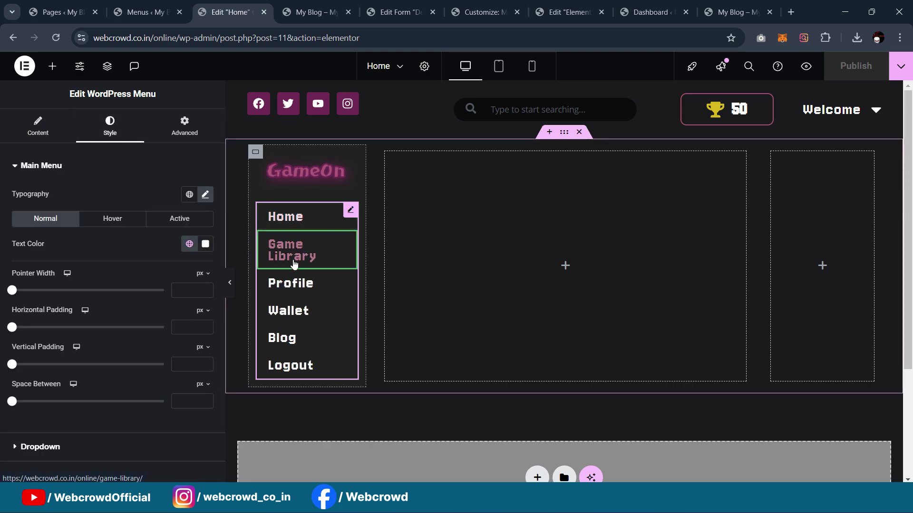
pyautogui.click(110, 222)
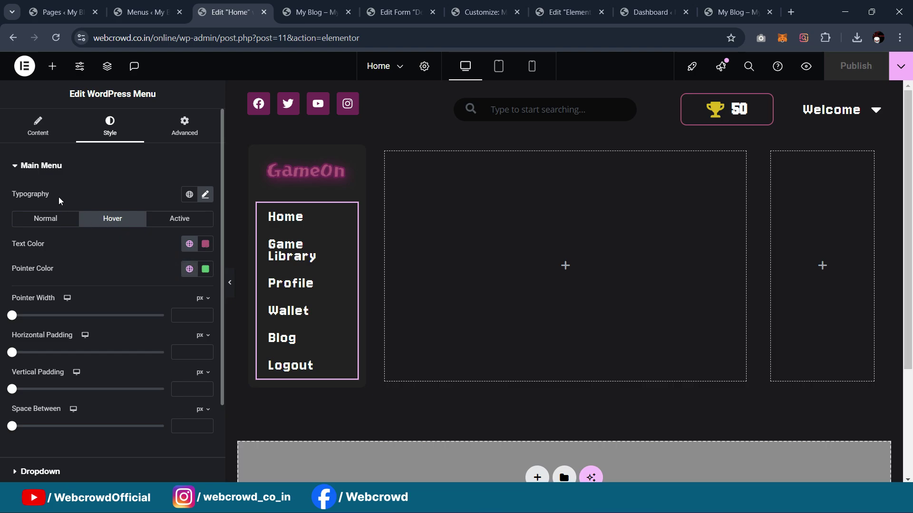
# Change the sidebar menu's pointer style to Background
pyautogui.click(40, 137)
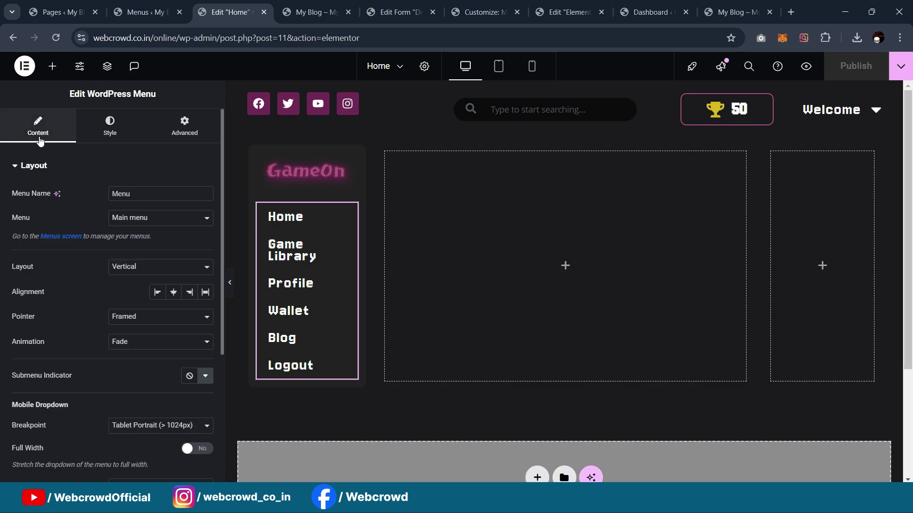
pyautogui.click(136, 318)
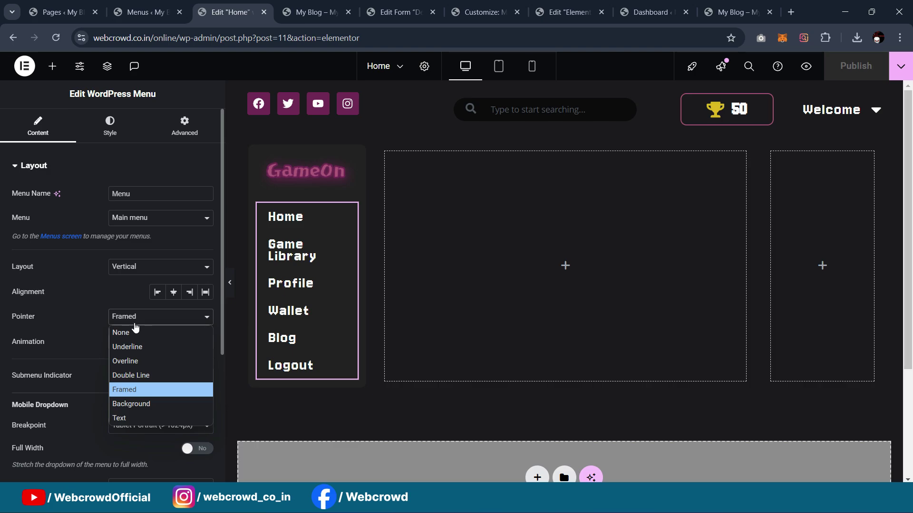
pyautogui.click(128, 405)
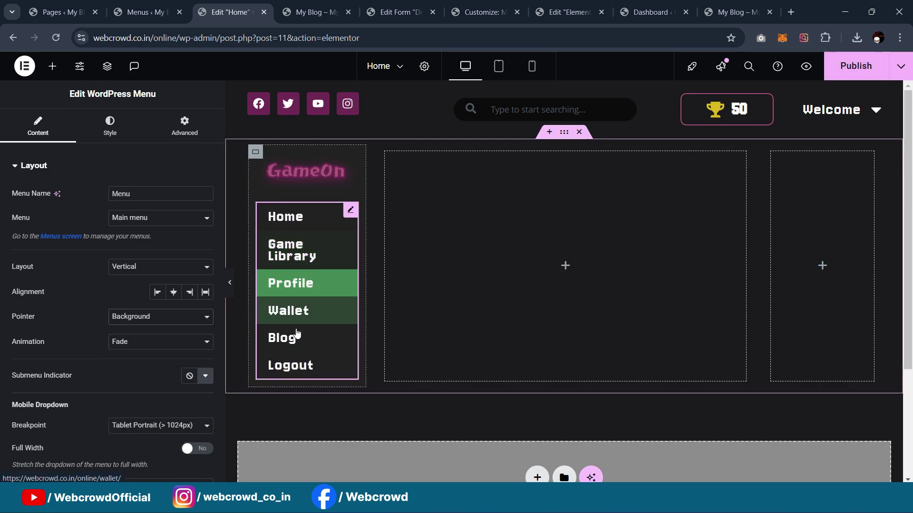
# Set the sidebar menu's hover pointer color to the global color BG Color and preview it with the editing panel hidden
pyautogui.click(110, 126)
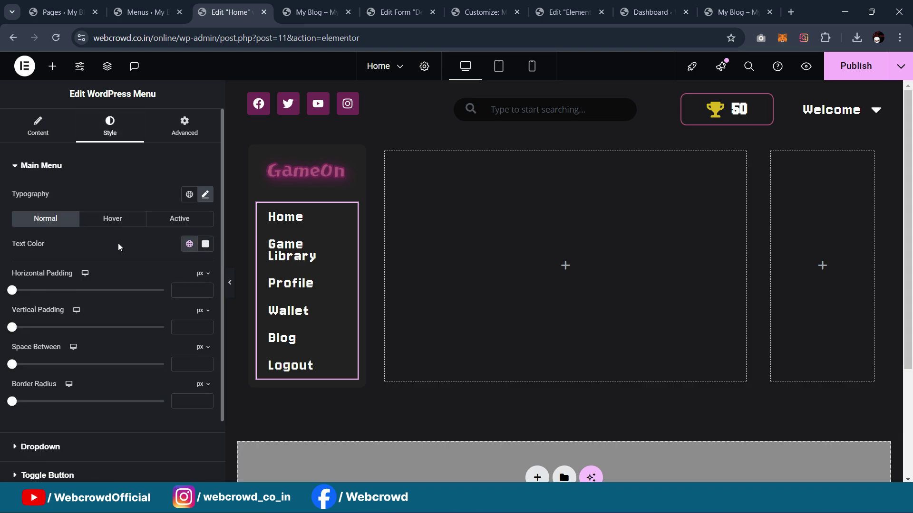
pyautogui.click(128, 218)
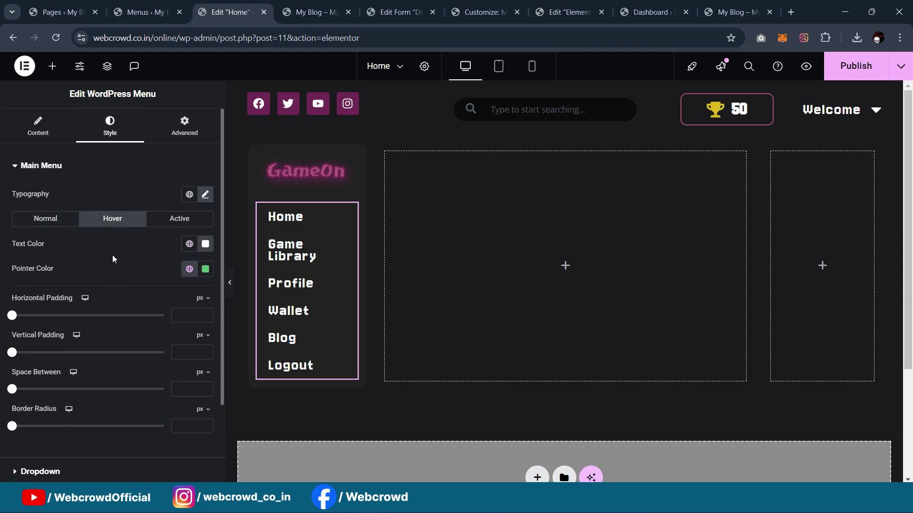
pyautogui.click(190, 270)
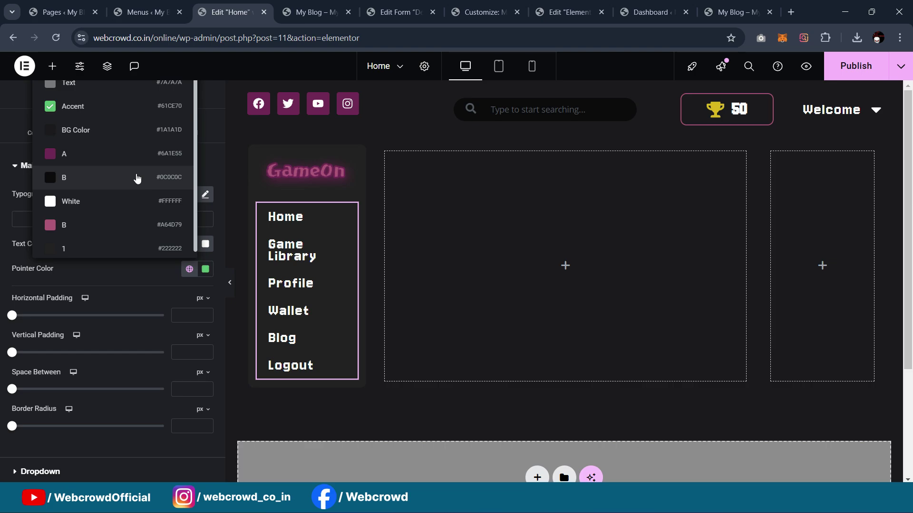
pyautogui.click(137, 139)
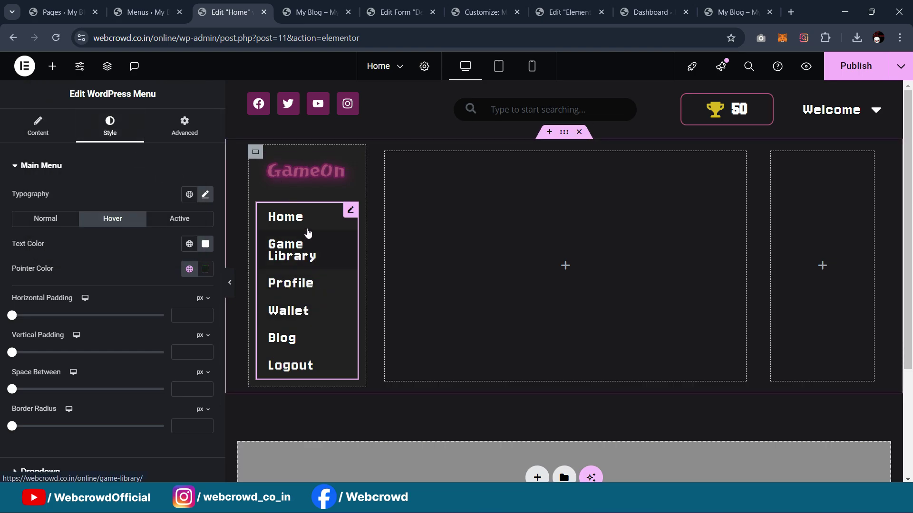
pyautogui.click(230, 282)
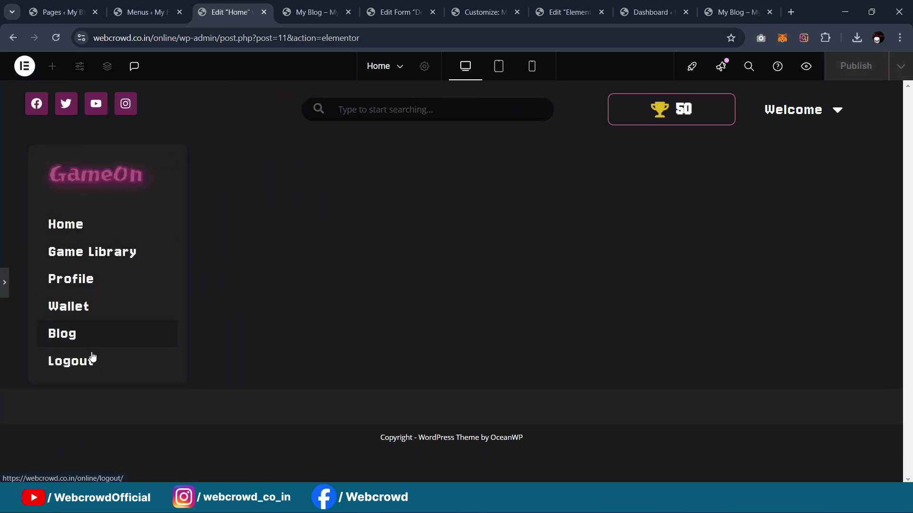
pyautogui.click(4, 282)
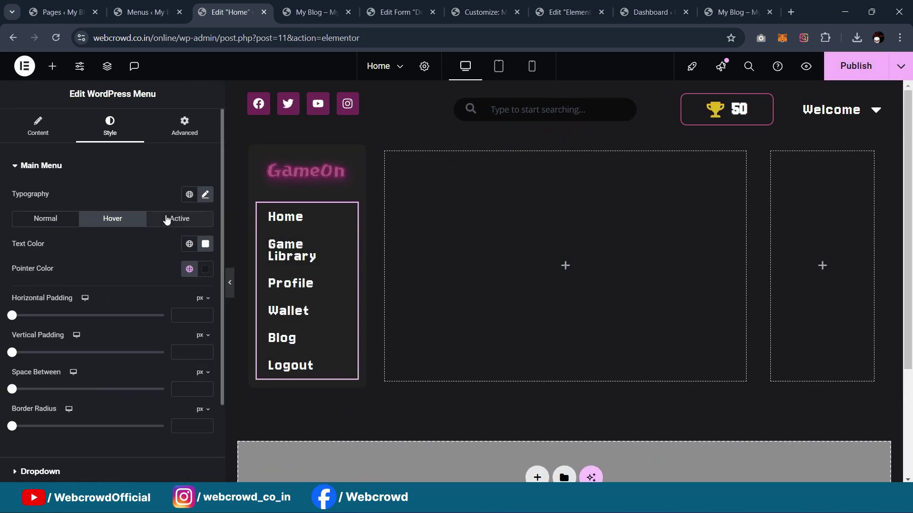
# Set the sidebar menu's active pointer color to the global color B (#0C0C0C) and preview the page
pyautogui.click(171, 218)
pyautogui.click(188, 270)
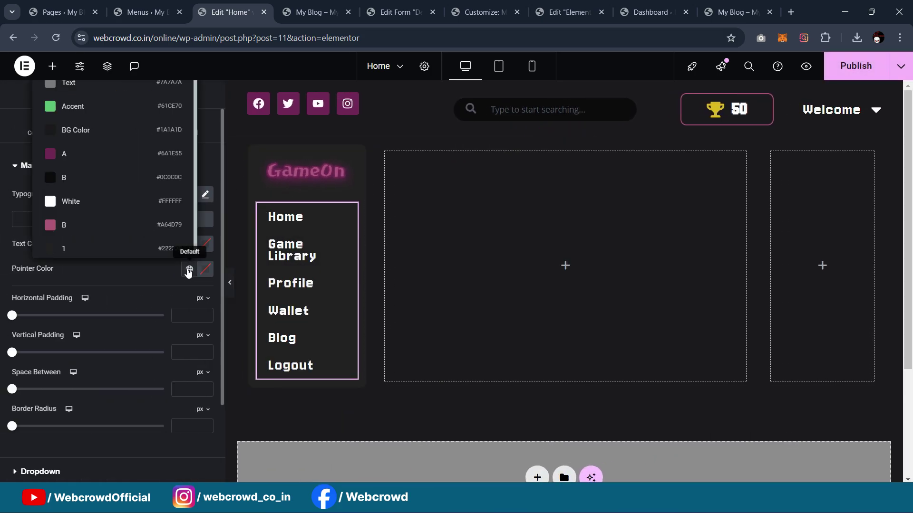
pyautogui.click(97, 178)
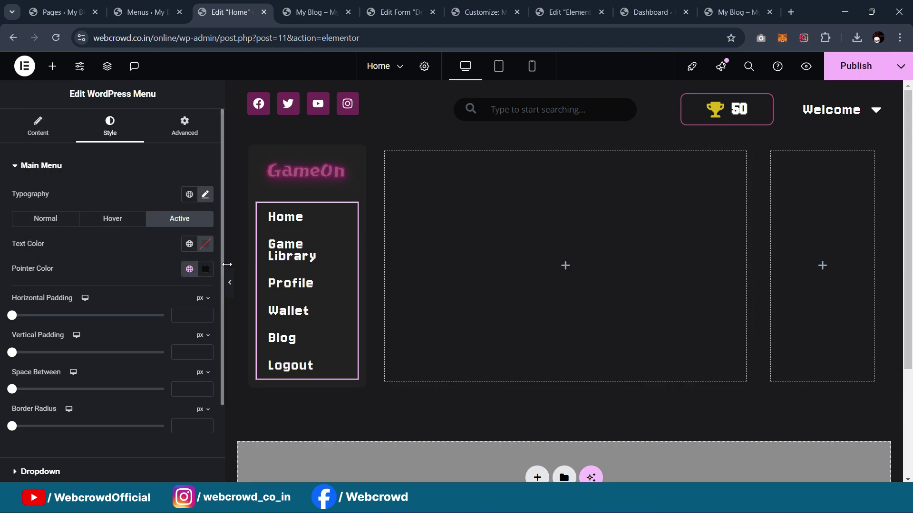
pyautogui.click(230, 283)
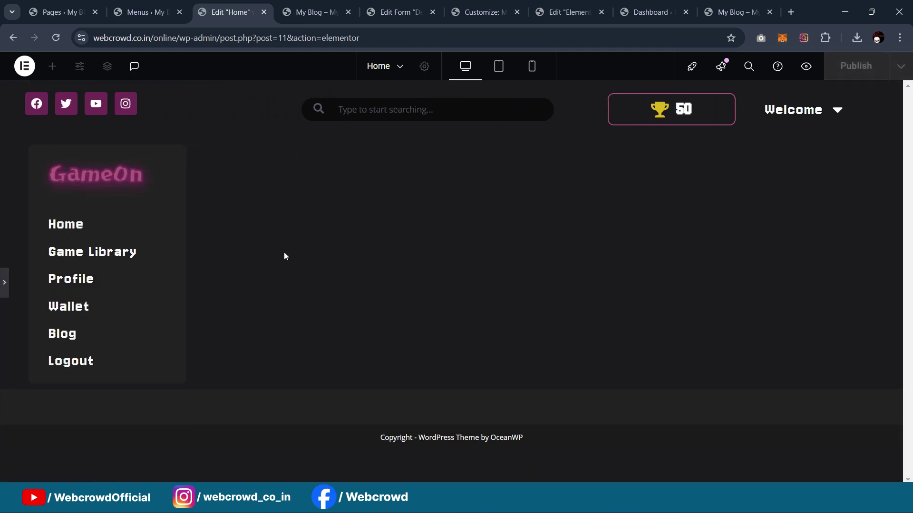
pyautogui.click(4, 286)
# Set the Site Logo widget's bottom margin to -17 px and preview the tightened sidebar
pyautogui.click(336, 172)
pyautogui.click(184, 126)
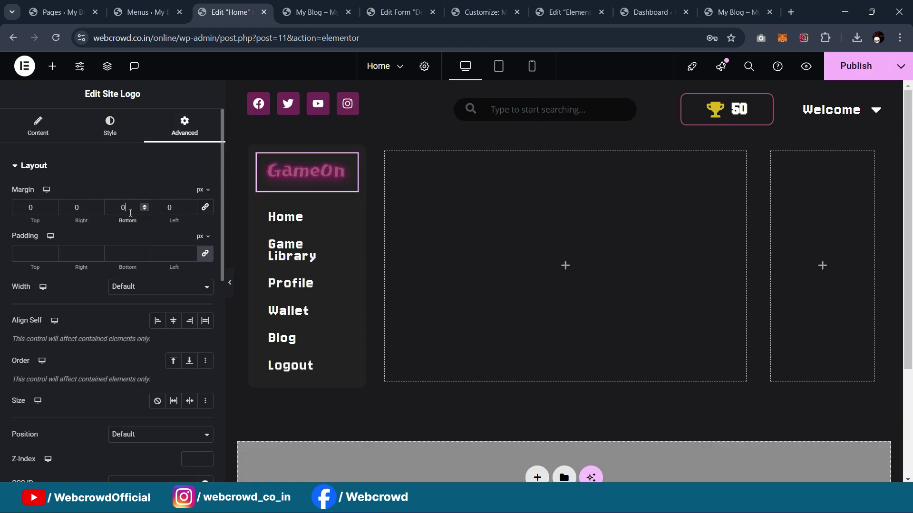
pyautogui.press('Down')
pyautogui.press('Down')
pyautogui.press('Down')
pyautogui.press('Down')
pyautogui.press('Down')
pyautogui.press('Down')
pyautogui.press('Down')
pyautogui.press('Down')
pyautogui.press('Down')
pyautogui.press('Down')
pyautogui.press('Down')
pyautogui.press('Down')
pyautogui.press('Down')
pyautogui.press('Down')
pyautogui.press('Down')
pyautogui.press('Down')
pyautogui.press('Down')
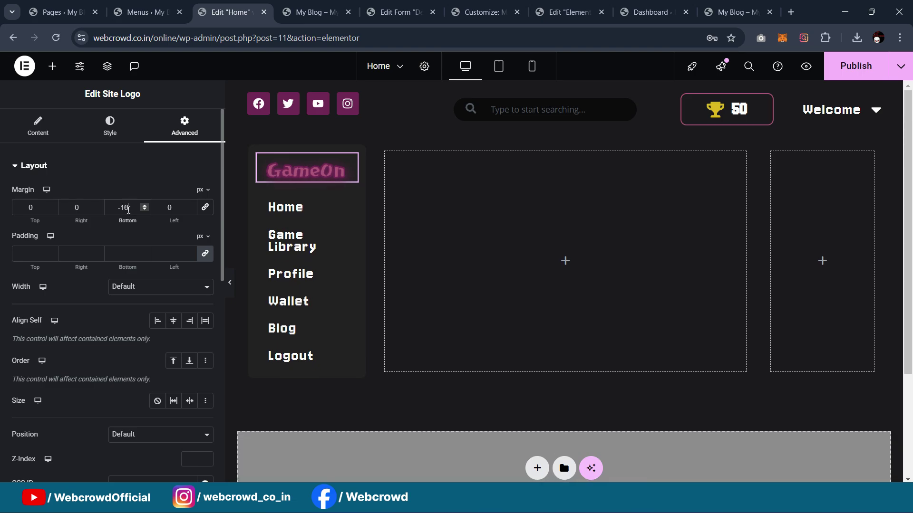
pyautogui.click(229, 282)
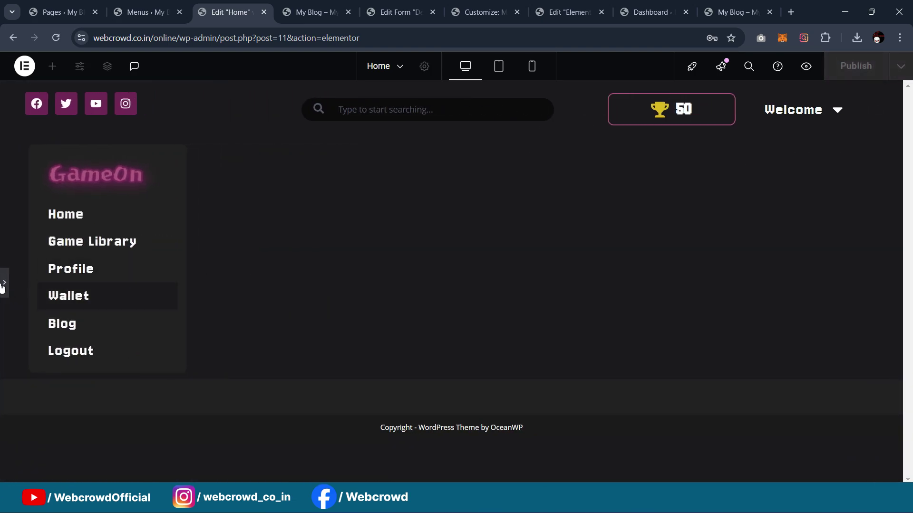
pyautogui.click(2, 284)
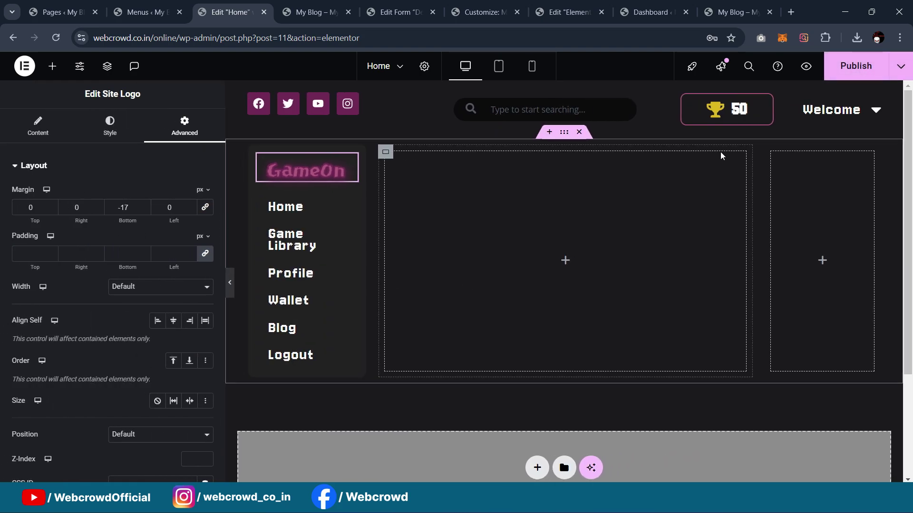
# Give the middle column container a slideshow background using the two game artwork images
pyautogui.click(385, 153)
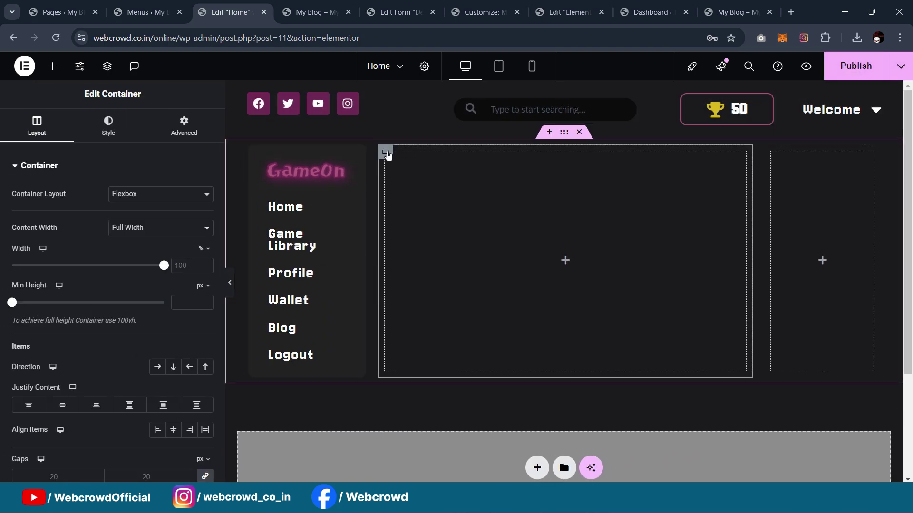
pyautogui.click(108, 126)
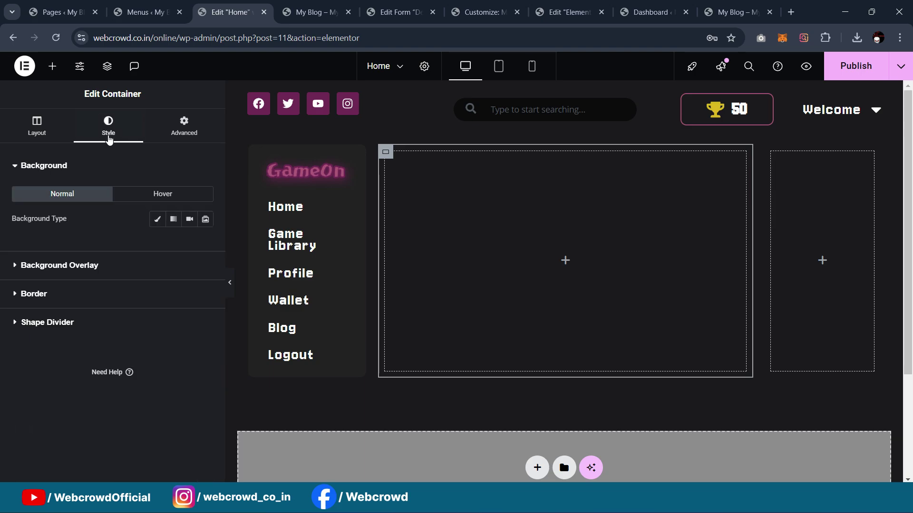
pyautogui.click(206, 220)
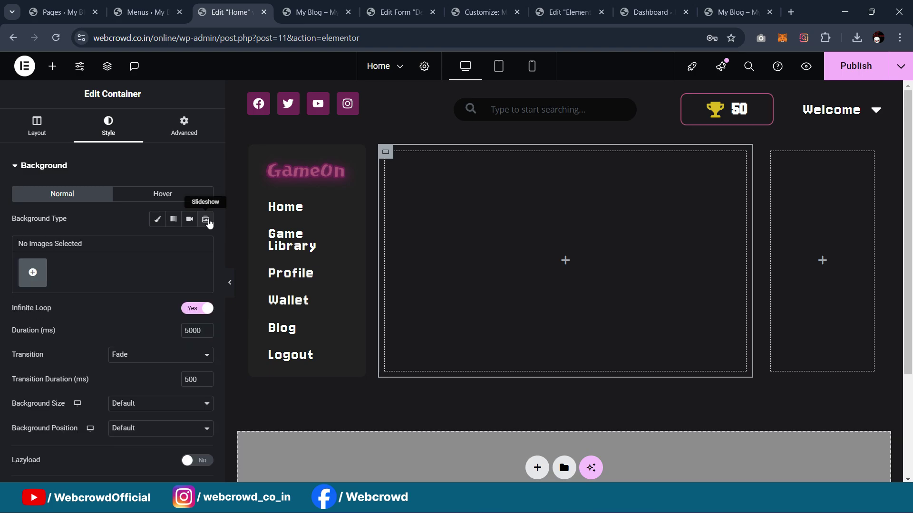
pyautogui.click(43, 282)
pyautogui.click(833, 450)
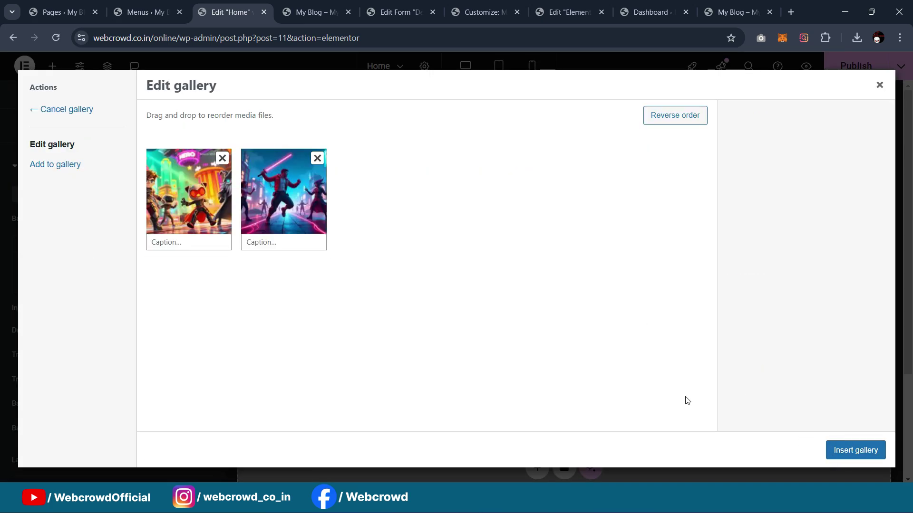
pyautogui.click(851, 452)
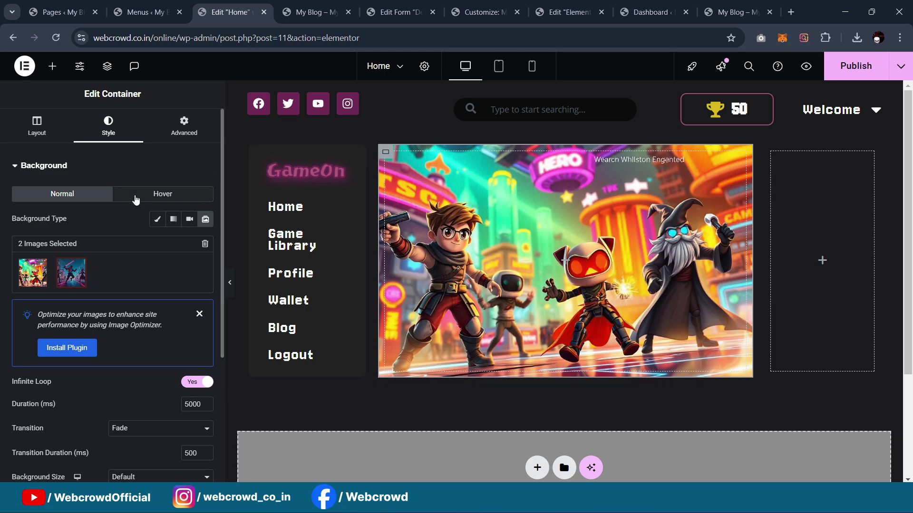
# Set the slideshow's background size to Cover and enable Lazyload and the Ken Burns Effect
pyautogui.scroll(-3, 125, 349)
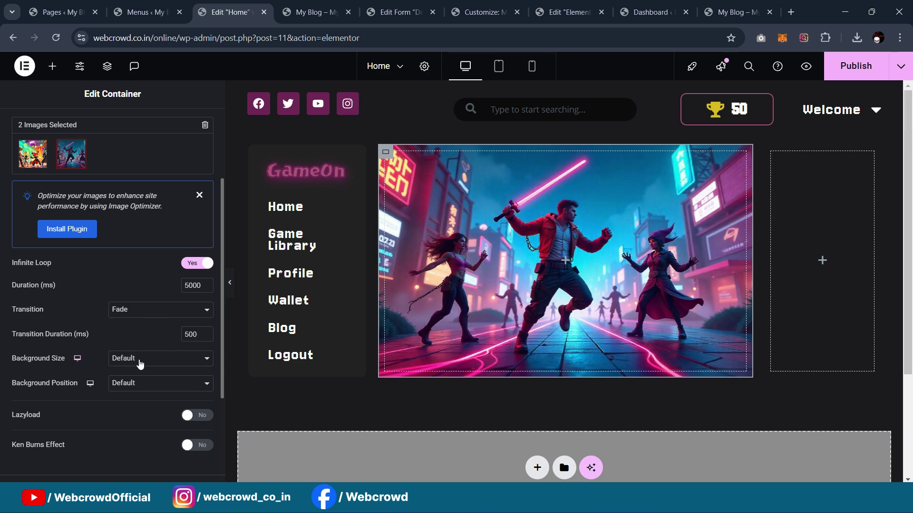
pyautogui.click(158, 356)
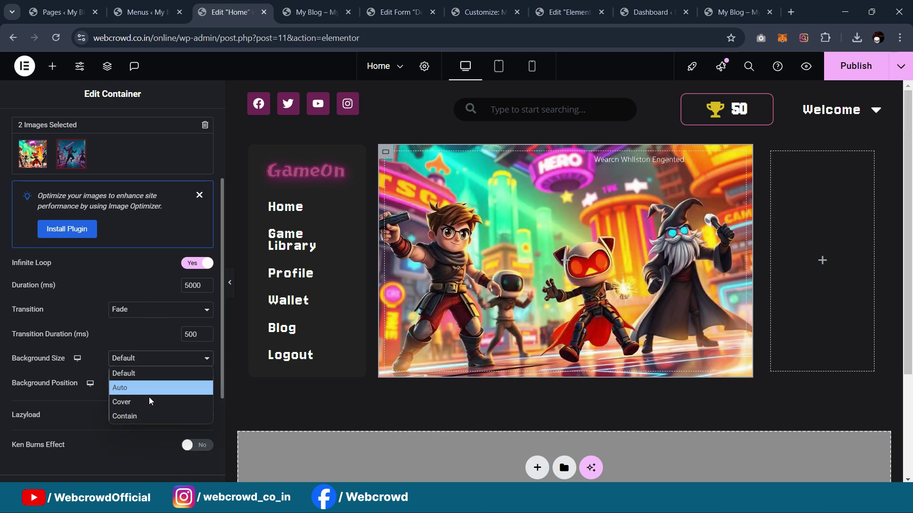
pyautogui.click(149, 403)
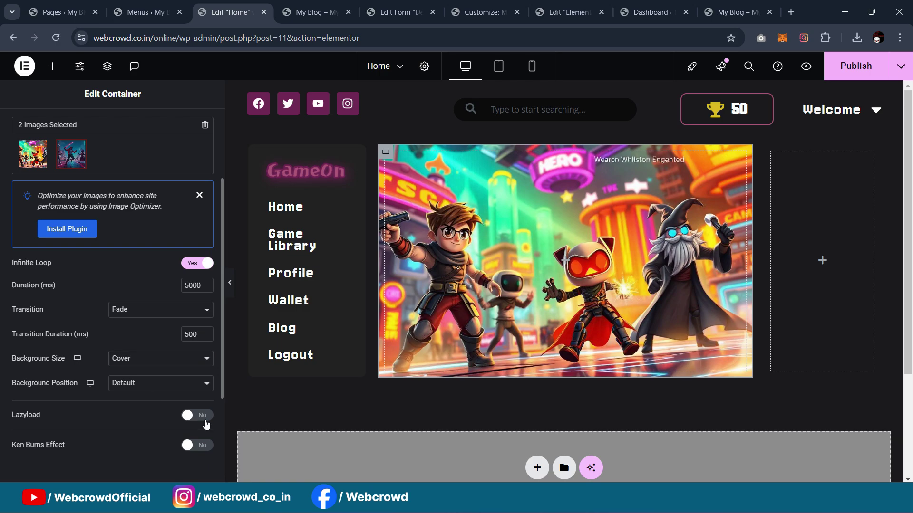
pyautogui.click(201, 445)
pyautogui.scroll(-1, 132, 272)
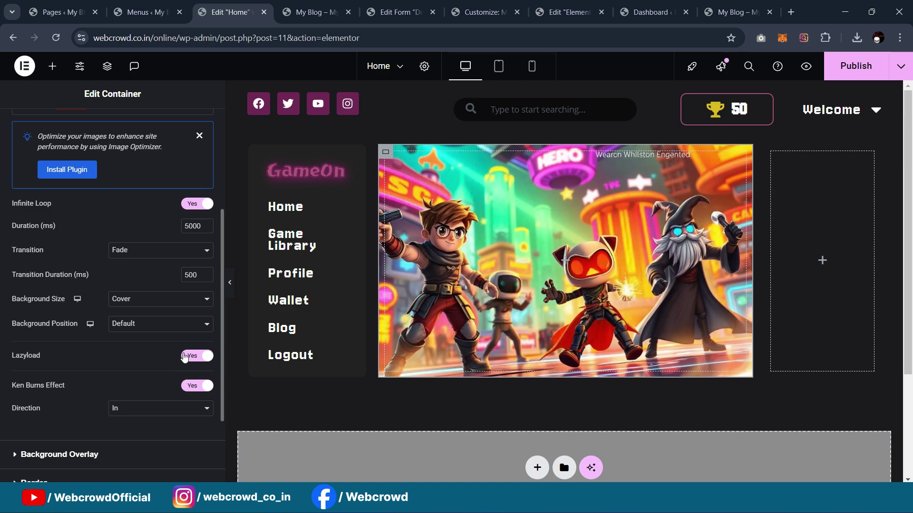
# Add a gradient background overlay to the middle column container with #000000 as its first color
pyautogui.scroll(-1, 144, 376)
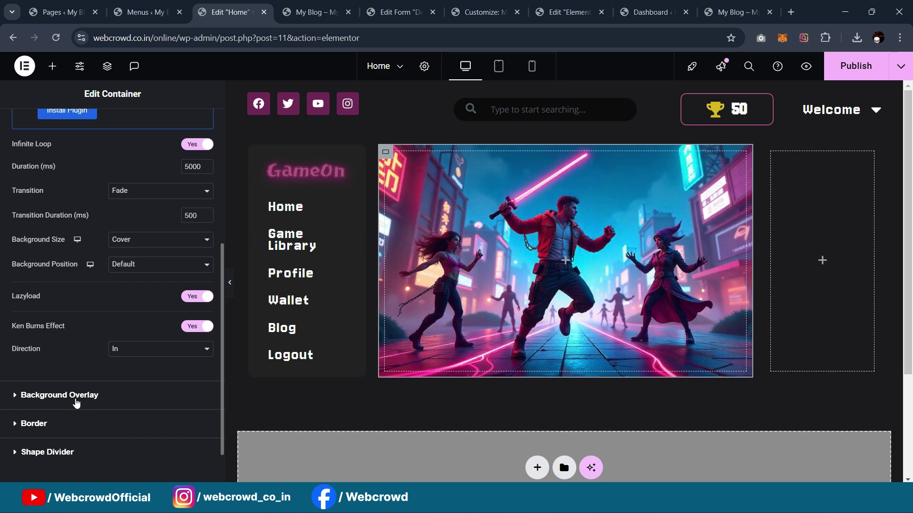
pyautogui.click(76, 402)
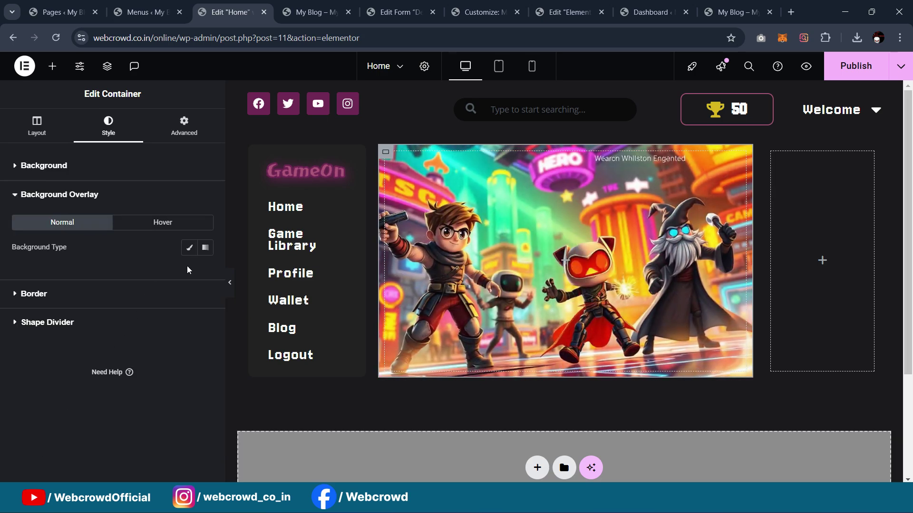
pyautogui.click(205, 247)
pyautogui.scroll(-2, 133, 313)
pyautogui.click(190, 261)
pyautogui.click(203, 263)
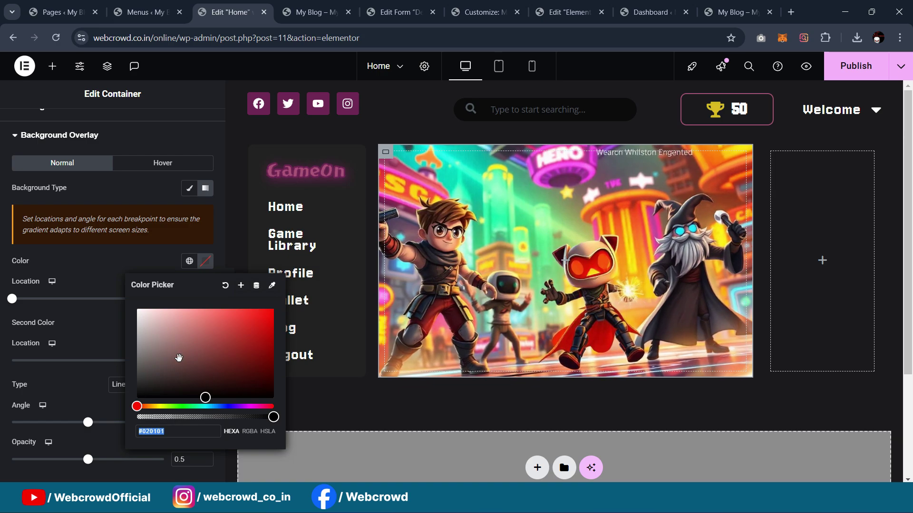
pyautogui.click(189, 261)
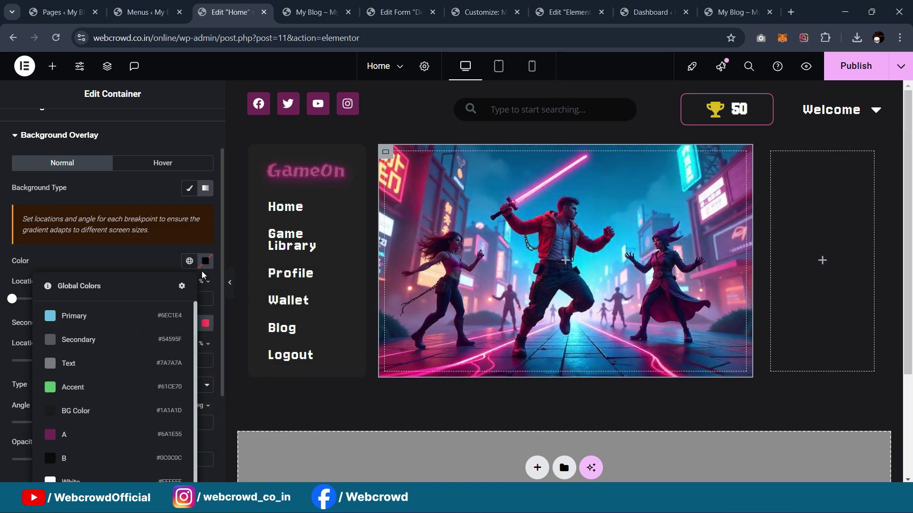
pyautogui.click(205, 262)
pyautogui.write('#000000')
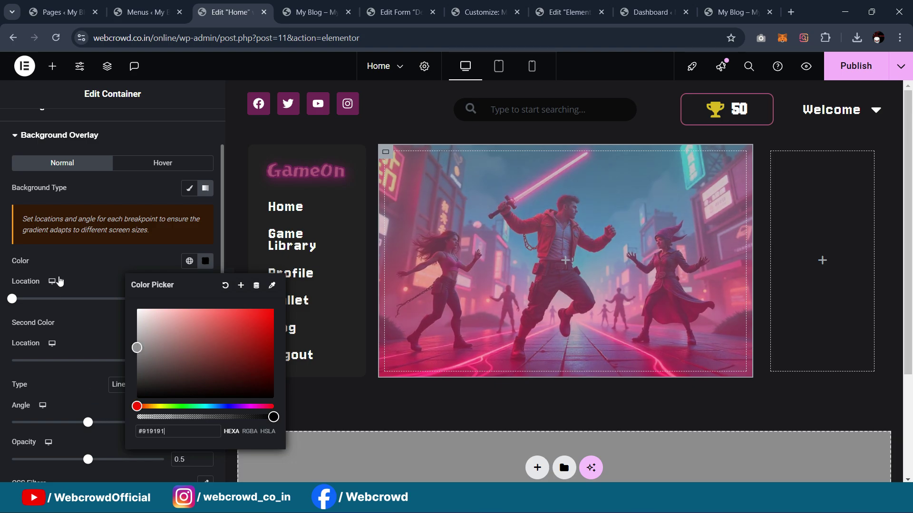
pyautogui.click(78, 286)
pyautogui.scroll(-1, 143, 259)
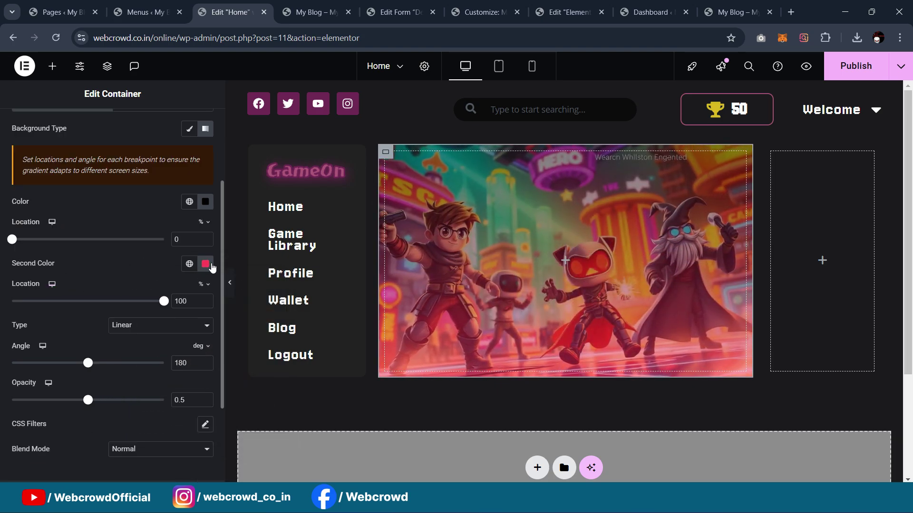
# Set the overlay gradient's second color to a dark global color
pyautogui.click(189, 263)
pyautogui.scroll(-1, 93, 414)
pyautogui.click(92, 409)
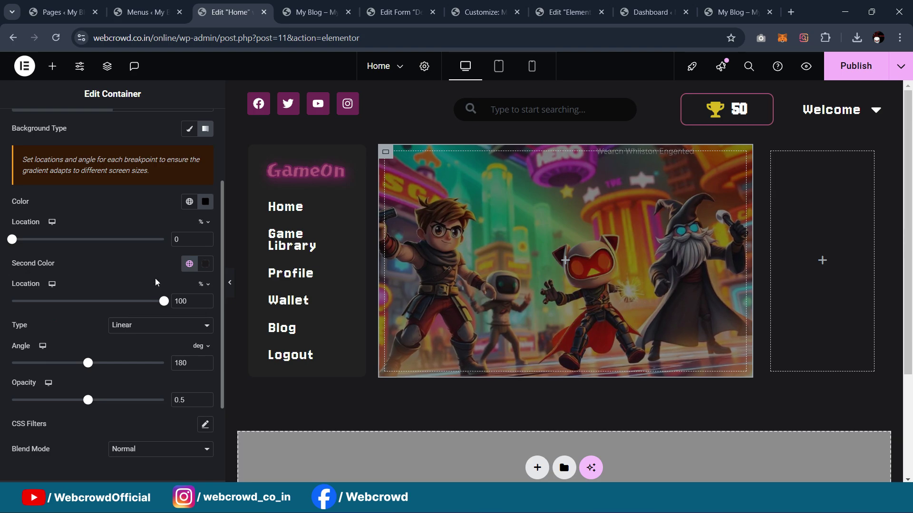
# Make the overlay gradient's first color fully transparent (#00000000)
pyautogui.scroll(3, 137, 224)
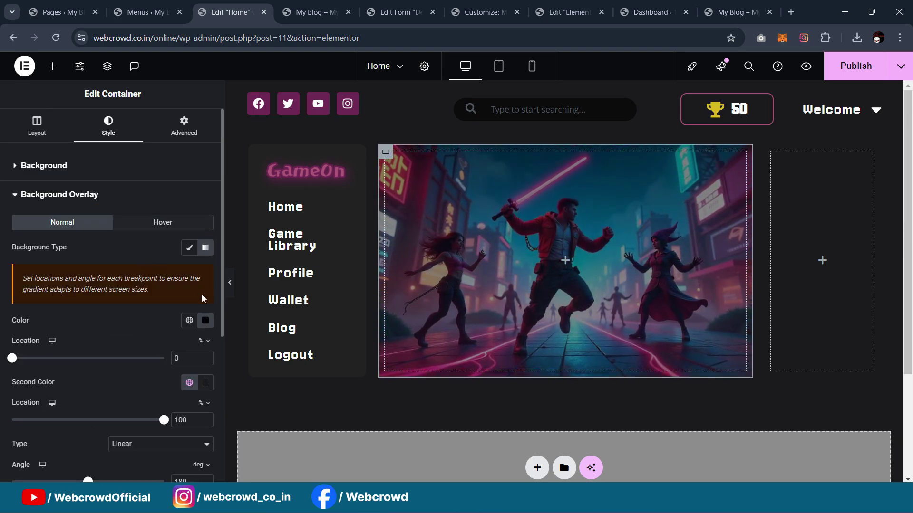
pyautogui.click(205, 320)
pyautogui.moveTo(266, 277); pyautogui.dragTo(80, 279)
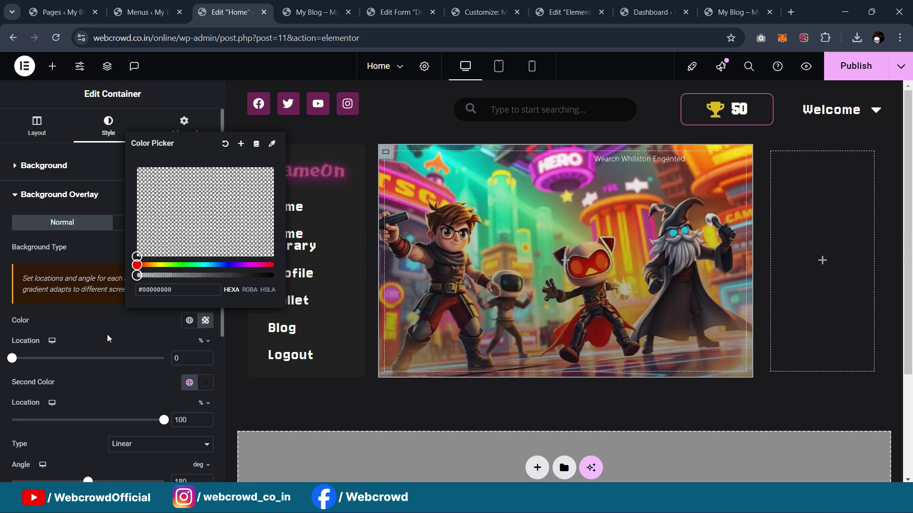
pyautogui.click(107, 335)
# Raise the background overlay's opacity to 1 and preview the banner
pyautogui.scroll(-4, 137, 330)
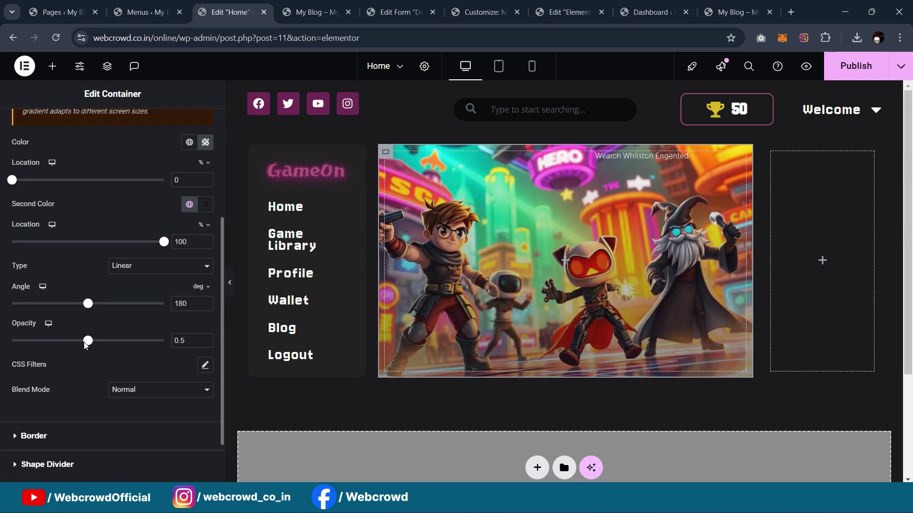
pyautogui.moveTo(88, 347); pyautogui.dragTo(169, 353)
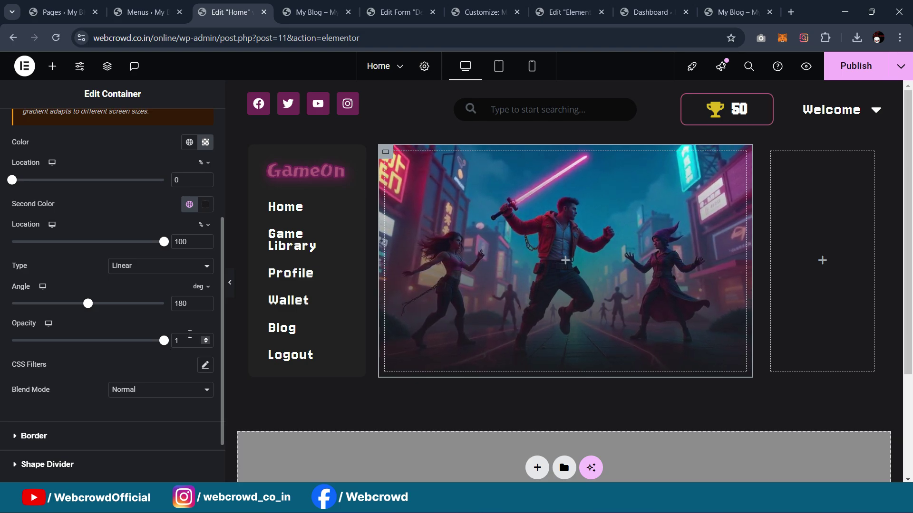
pyautogui.click(230, 283)
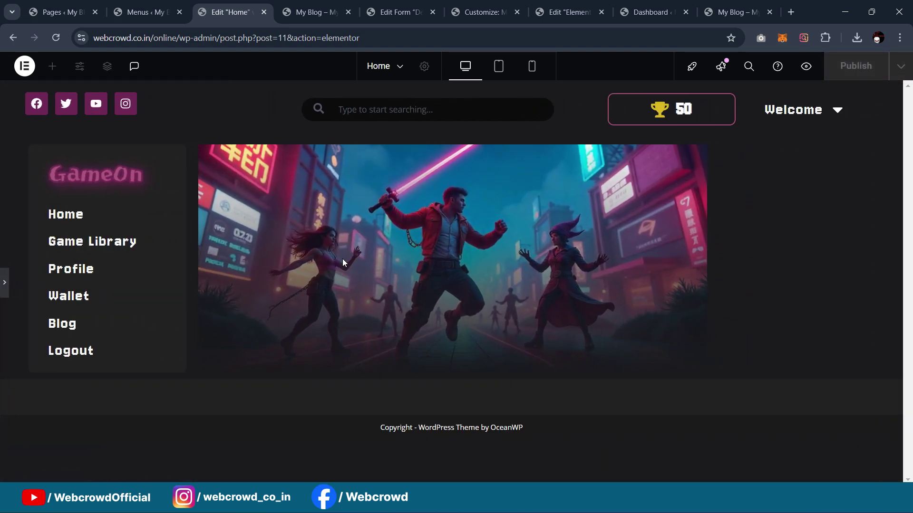
pyautogui.click(3, 283)
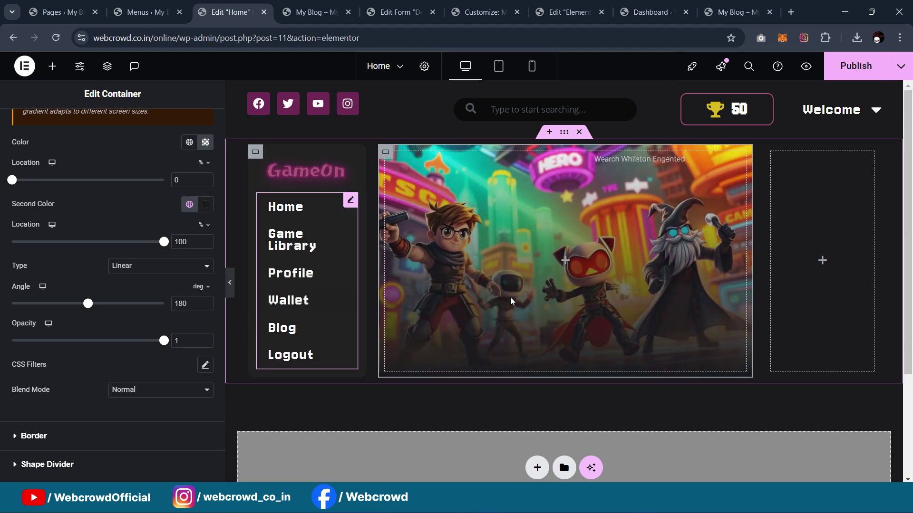
# Copy the banner headline "Play, Spend Time & Get Rewarded" from the reference site and return to the Home page editor
pyautogui.click(343, 209)
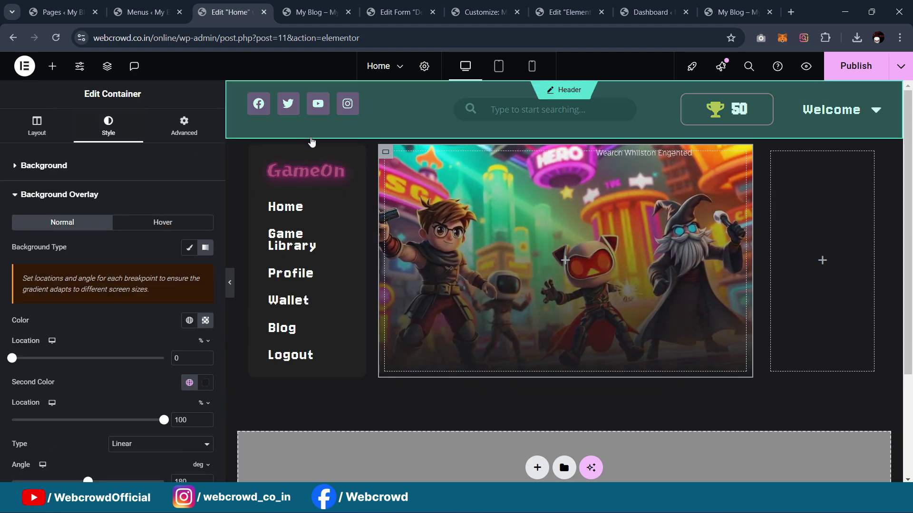
pyautogui.click(703, 12)
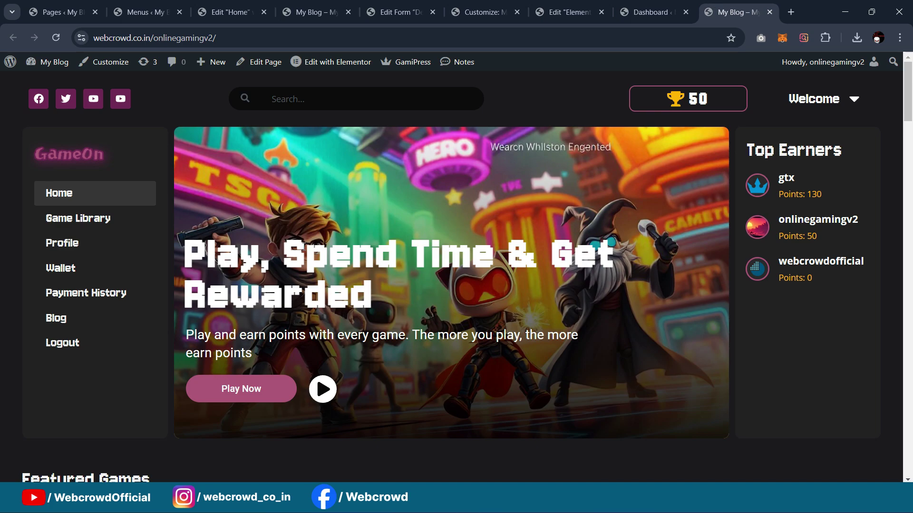
pyautogui.moveTo(378, 299); pyautogui.dragTo(196, 267)
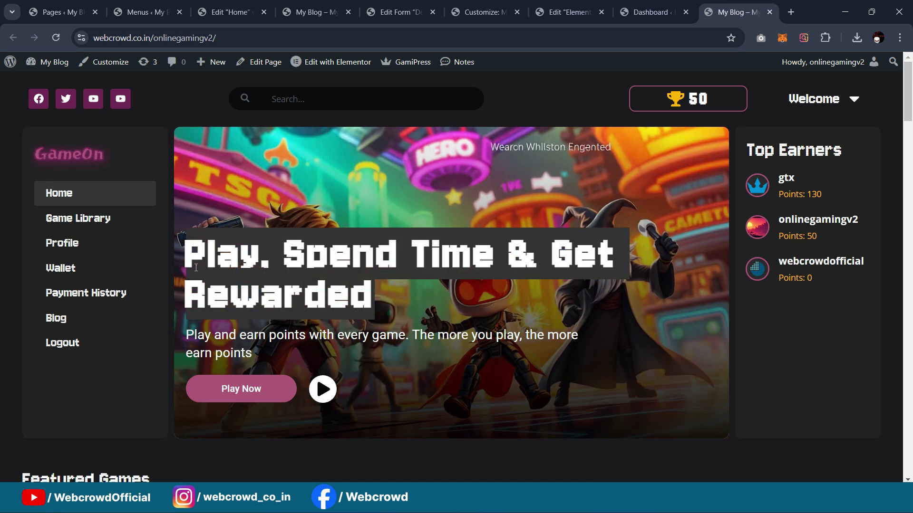
pyautogui.click(560, 4)
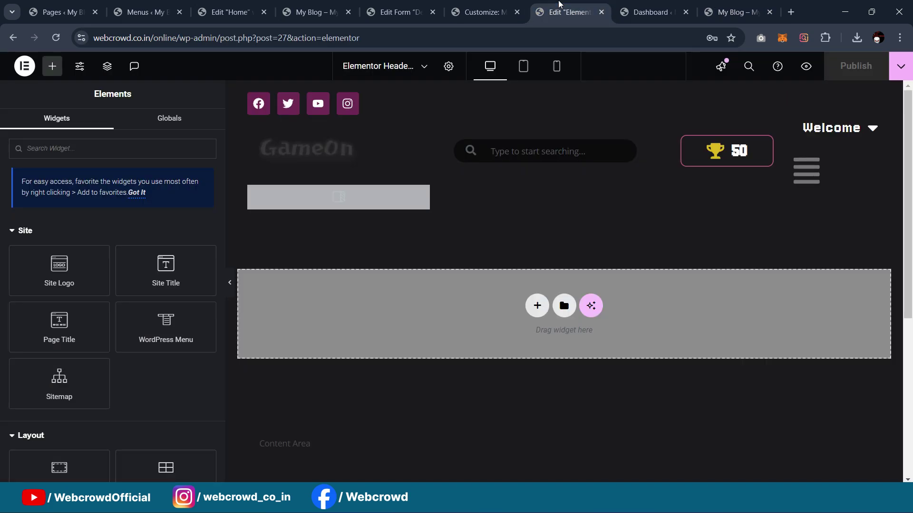
pyautogui.click(221, 8)
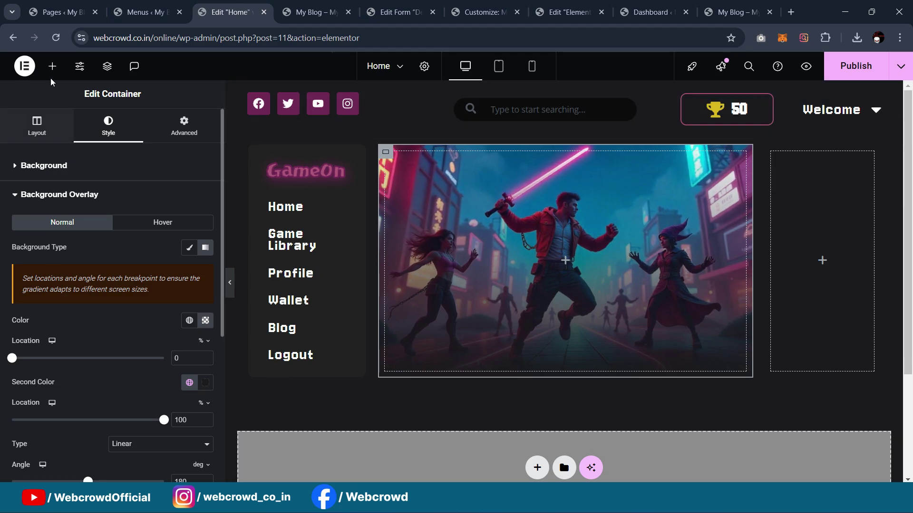
# Add a Heading widget to the banner container and set the container's Justify Content to End
pyautogui.click(52, 67)
pyautogui.moveTo(82, 346); pyautogui.dragTo(513, 328)
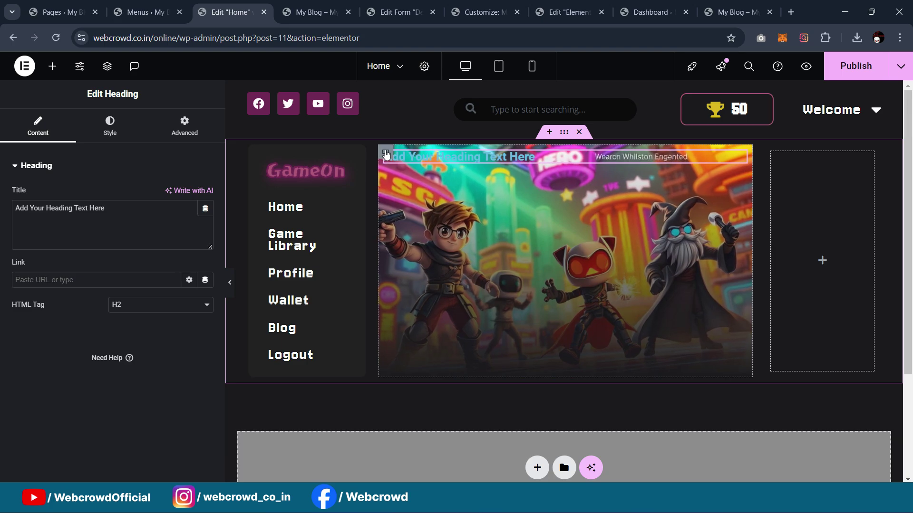
pyautogui.click(380, 190)
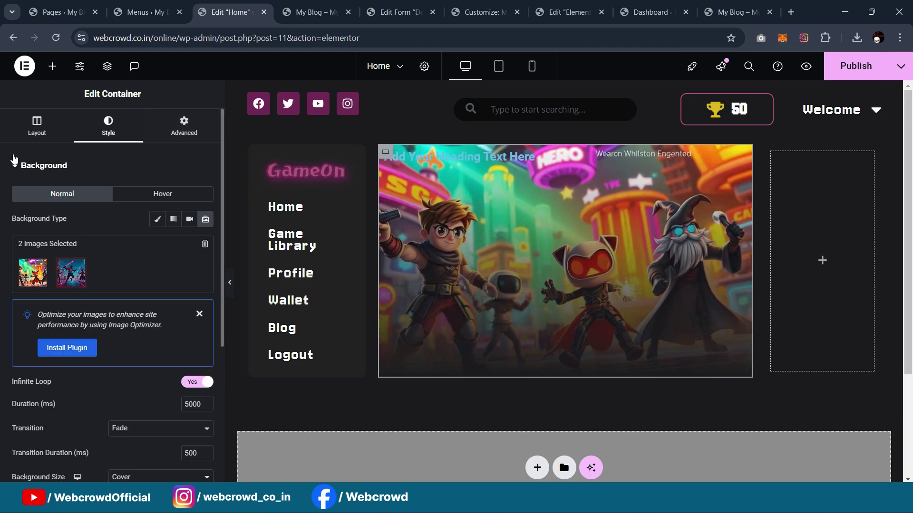
pyautogui.click(37, 126)
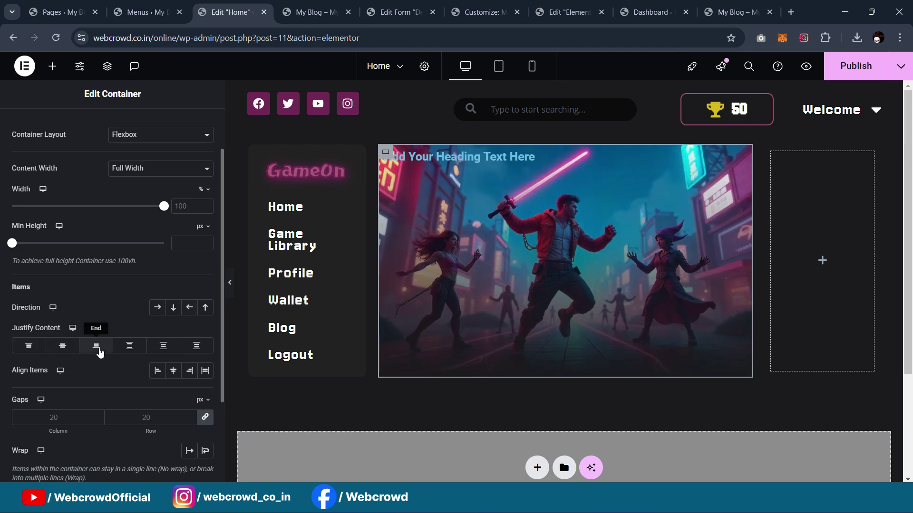
pyautogui.click(97, 347)
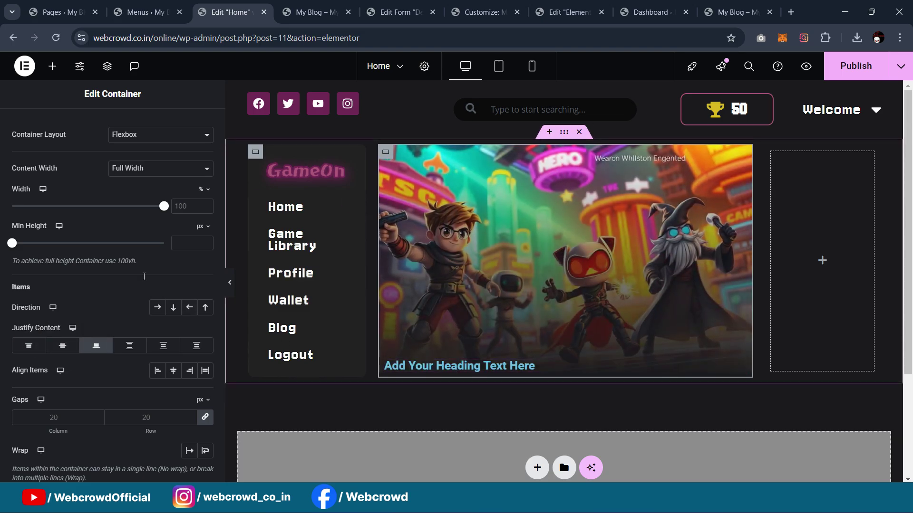
pyautogui.scroll(2, 166, 230)
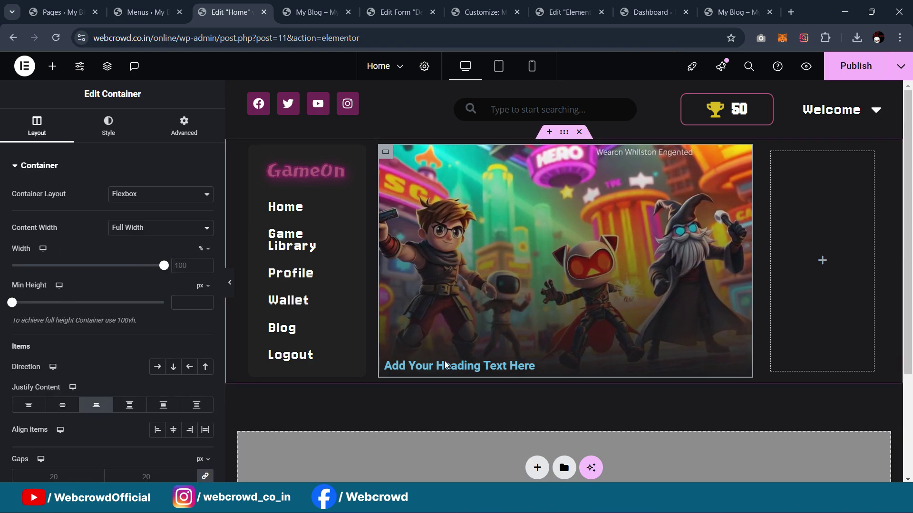
# Set the heading's title to "Play, Spend Time & Get Rewarded" with the H1 HTML tag
pyautogui.click(459, 365)
pyautogui.click(106, 216)
pyautogui.write('Play, Spend Time & Get Rewarded')
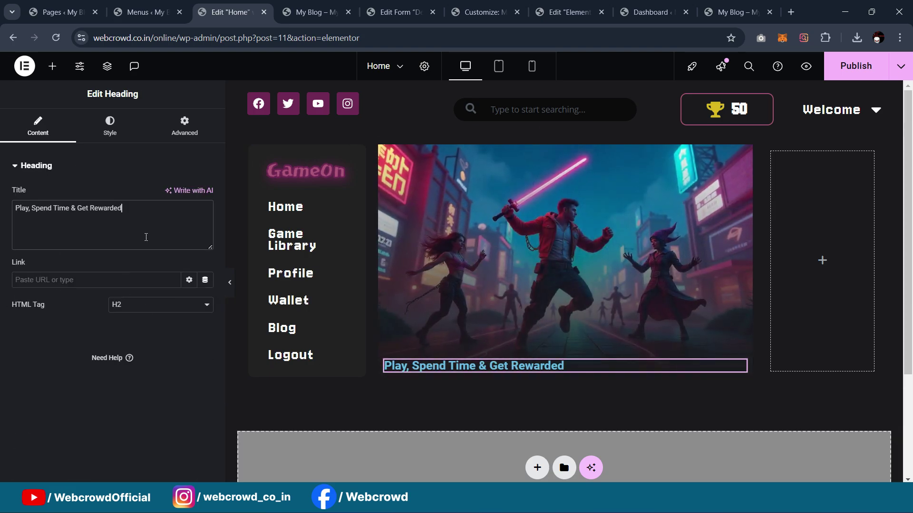
pyautogui.click(135, 305)
pyautogui.click(135, 330)
# Set the banner heading's font family to Jersey 10 and its size to 5 em
pyautogui.click(107, 126)
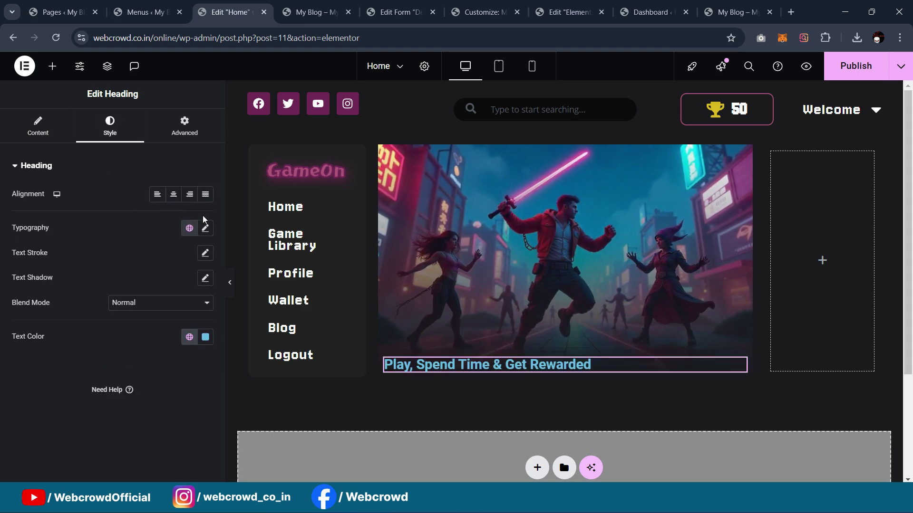
pyautogui.click(205, 229)
pyautogui.click(177, 287)
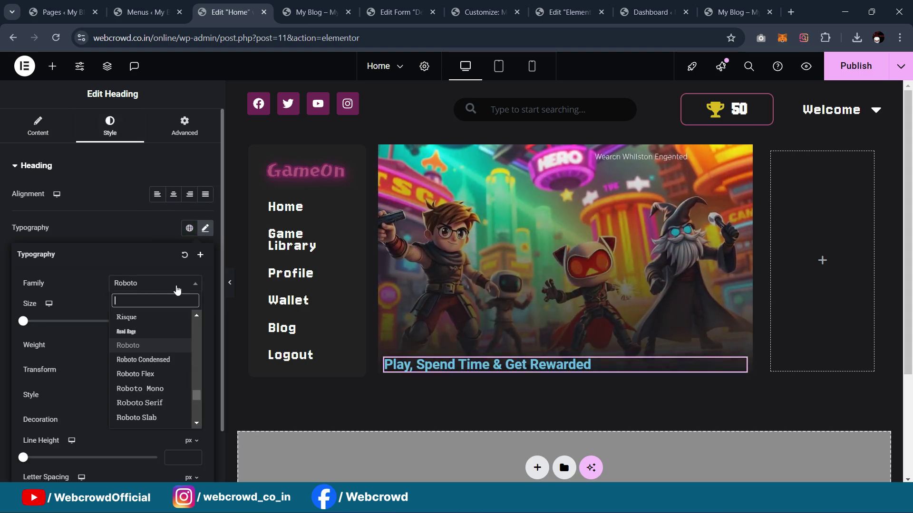
pyautogui.write('jers')
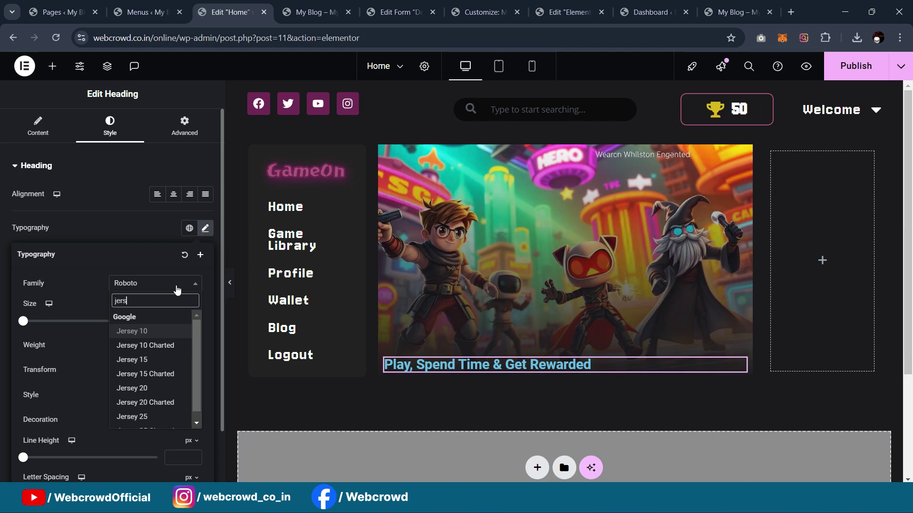
pyautogui.click(157, 331)
pyautogui.click(188, 329)
pyautogui.click(177, 321)
pyautogui.write('4')
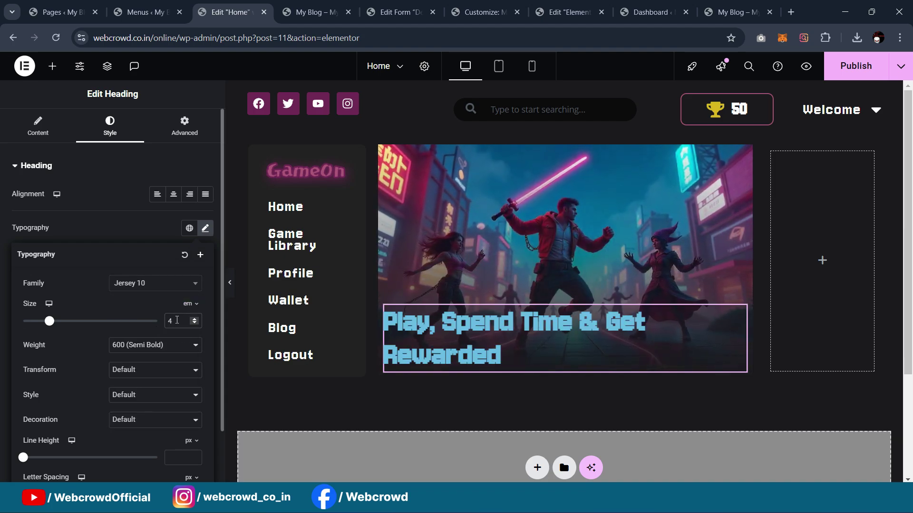
pyautogui.press('BackSpace')
pyautogui.write('5')
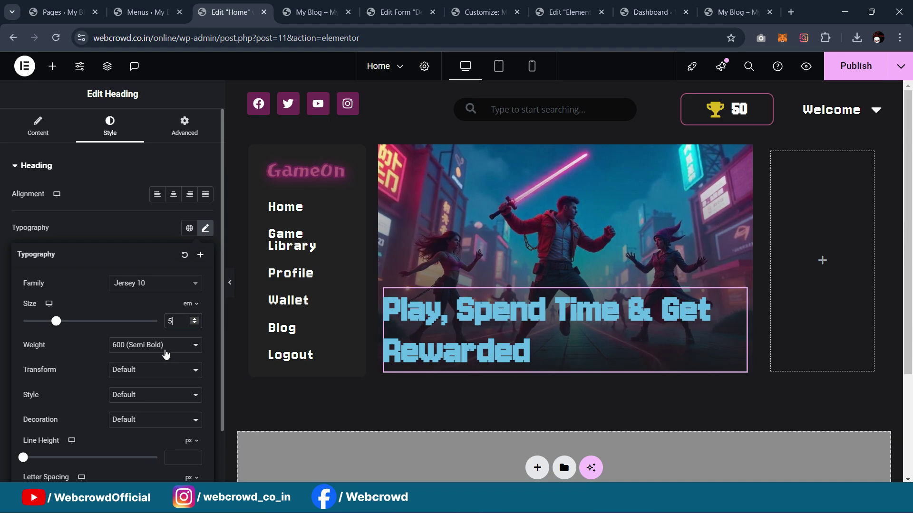
# Set the banner heading's letter spacing to 2.3 px and its line height to 62 px
pyautogui.click(150, 350)
pyautogui.click(149, 349)
pyautogui.scroll(-1, 154, 360)
pyautogui.scroll(1, 155, 360)
pyautogui.scroll(-1, 146, 355)
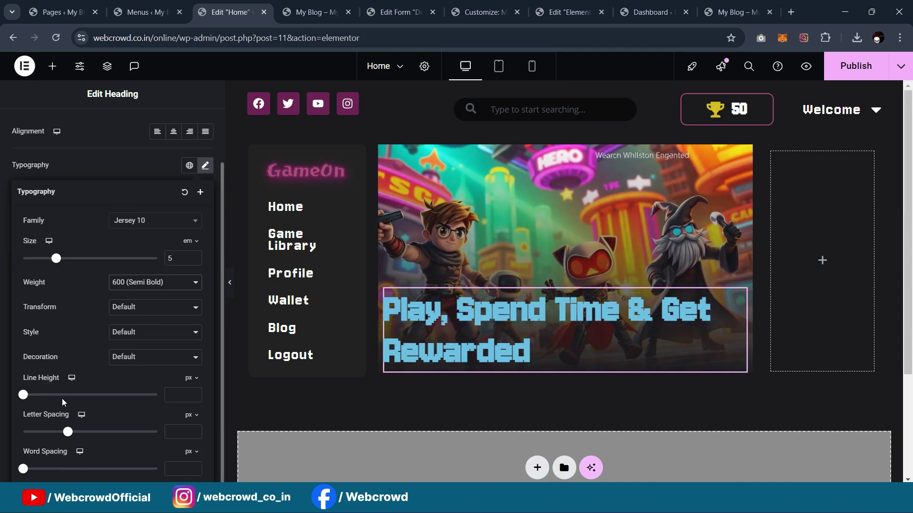
pyautogui.moveTo(69, 434); pyautogui.dragTo(90, 438)
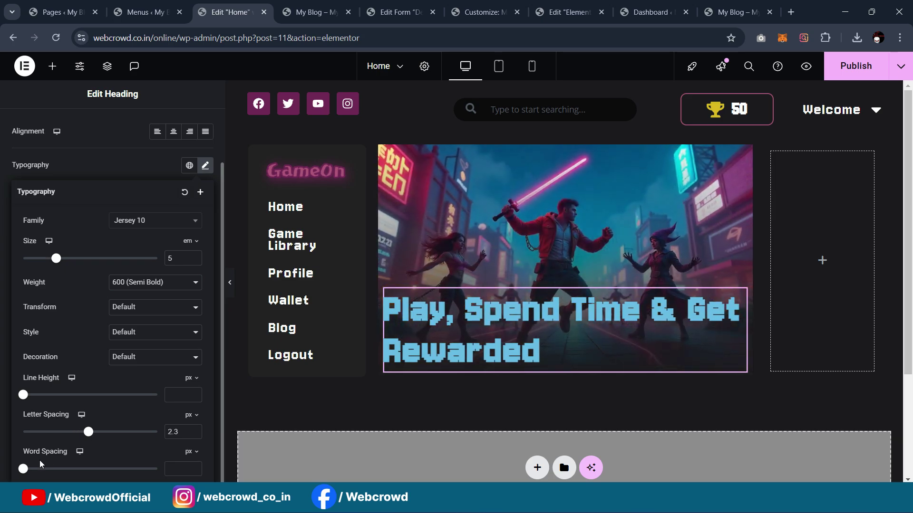
pyautogui.moveTo(23, 395); pyautogui.dragTo(109, 416)
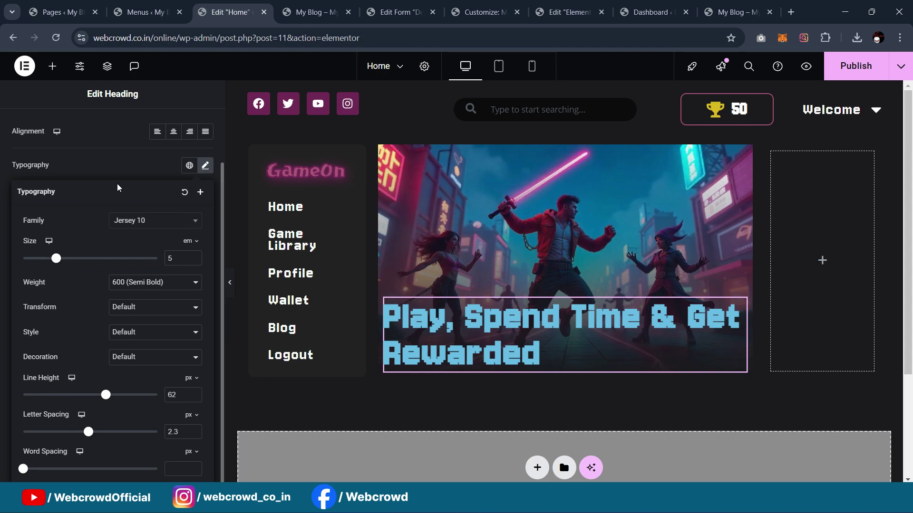
pyautogui.click(141, 201)
pyautogui.scroll(3, 122, 168)
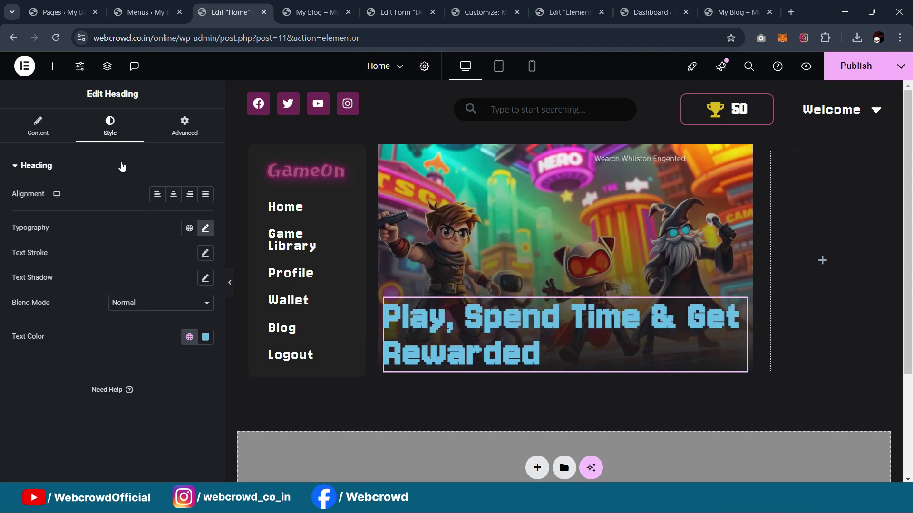
# Change the banner heading's text color to global white and preview the page
pyautogui.click(188, 338)
pyautogui.click(147, 270)
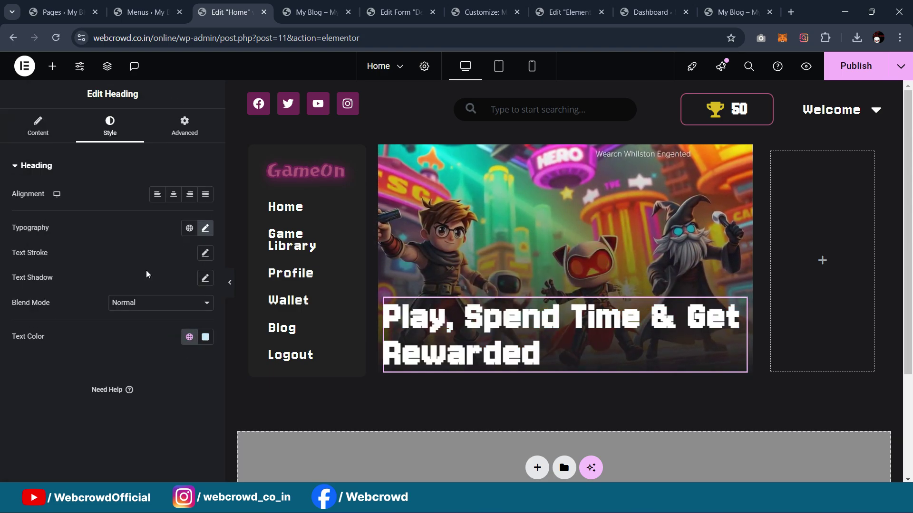
pyautogui.click(229, 287)
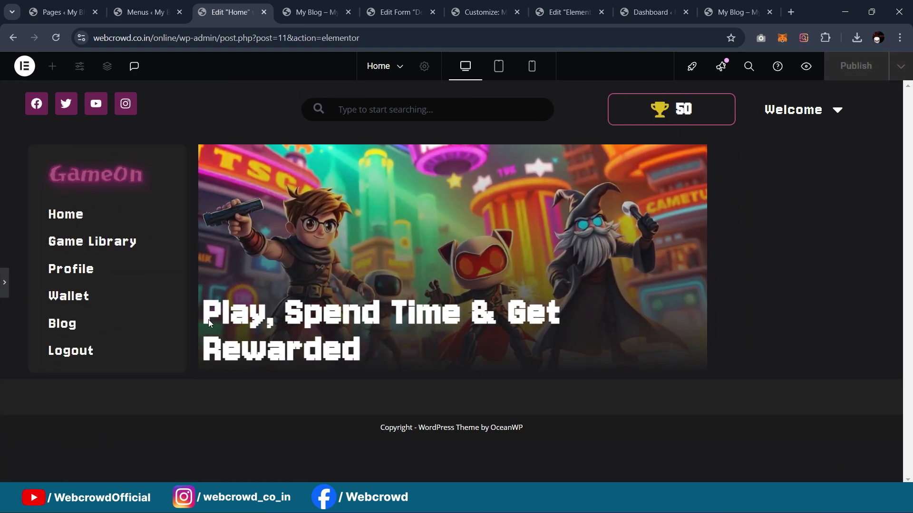
# Set the banner container's padding to 15 px on all sides and preview the page
pyautogui.click(3, 294)
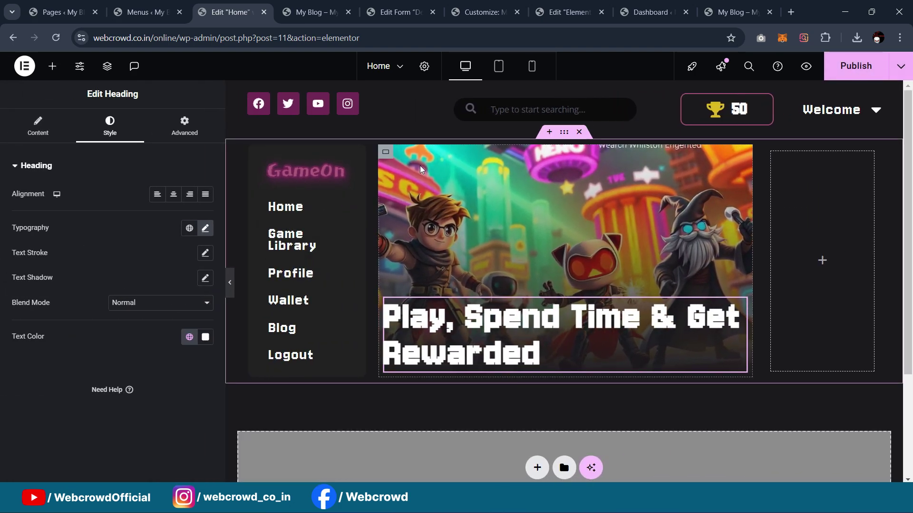
pyautogui.click(386, 152)
pyautogui.click(184, 127)
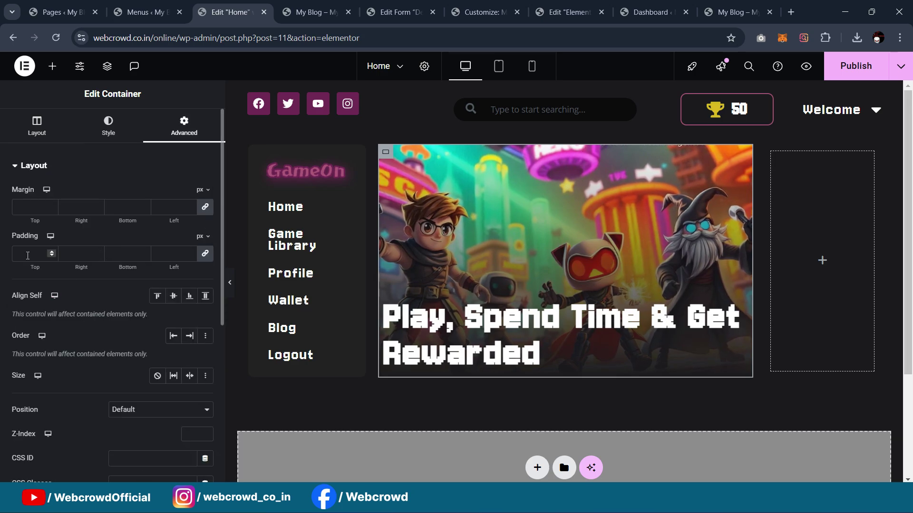
pyautogui.click(57, 257)
pyautogui.write('15')
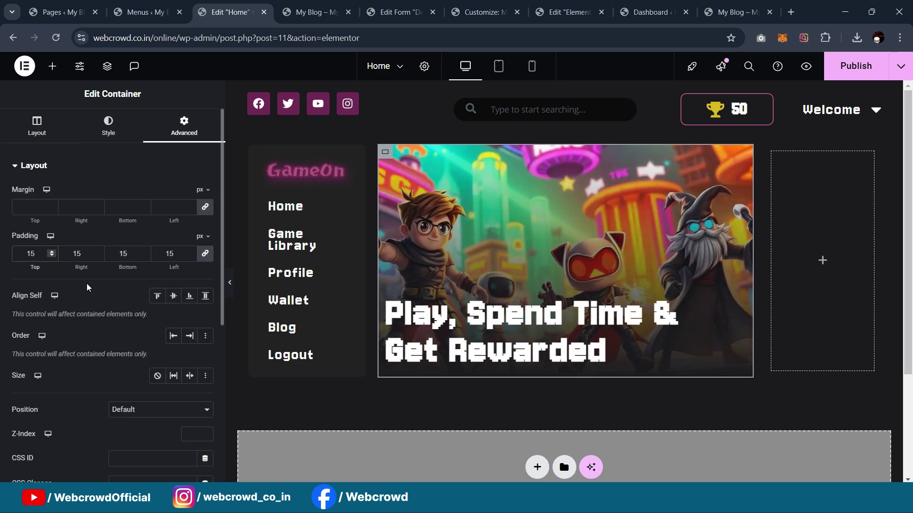
pyautogui.click(230, 282)
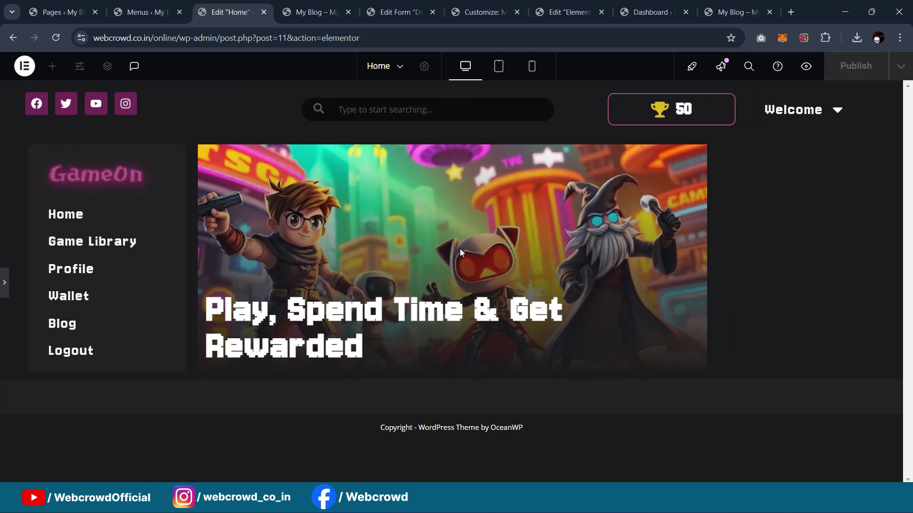
pyautogui.hotkey('ctrl', 'p')
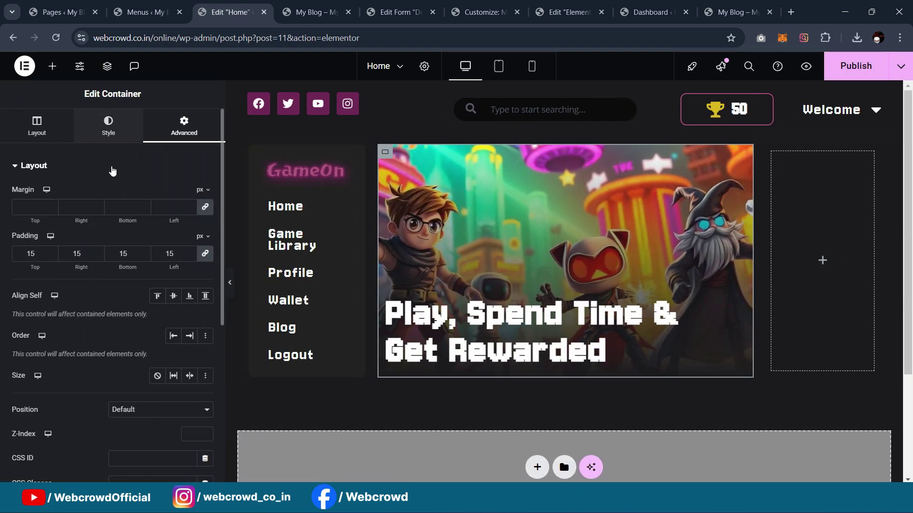
# Set the banner container's border radius to 10 px on all corners and preview the result
pyautogui.scroll(-5, 100, 300)
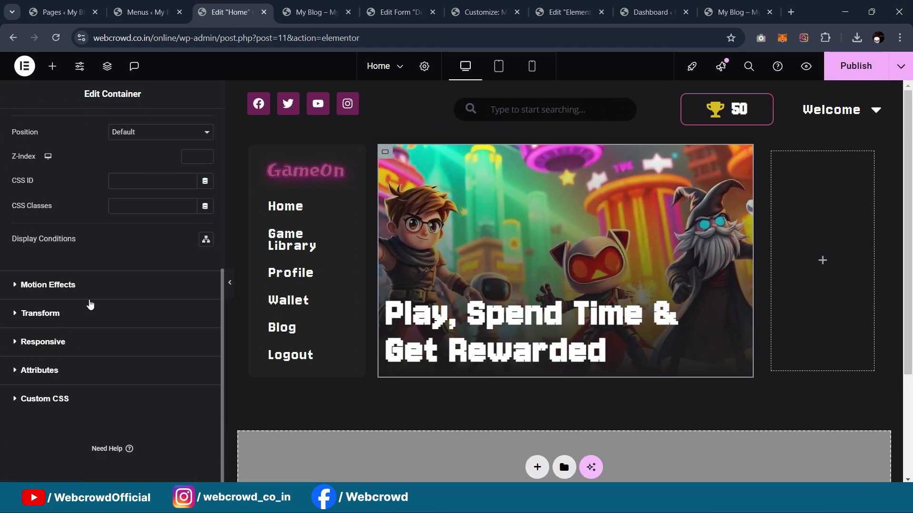
pyautogui.scroll(10, 88, 306)
pyautogui.click(108, 124)
pyautogui.scroll(-5, 104, 327)
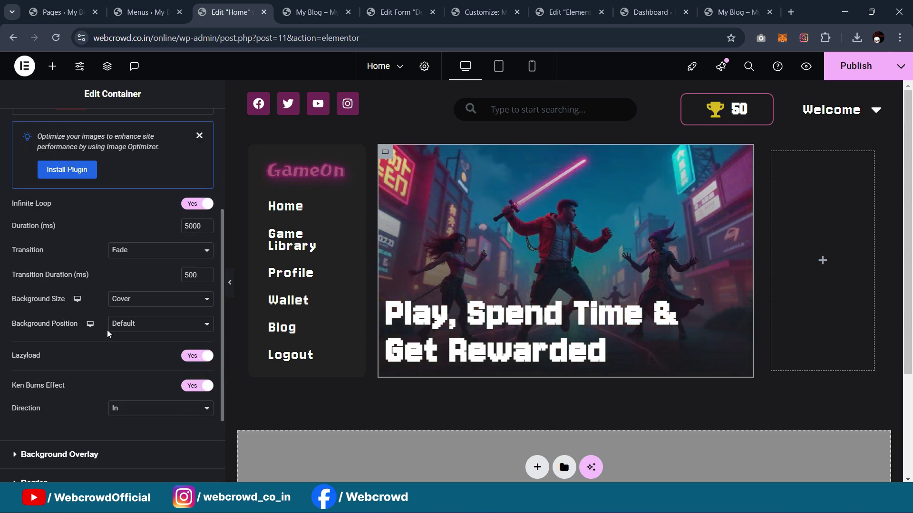
pyautogui.scroll(-2, 109, 402)
pyautogui.click(100, 370)
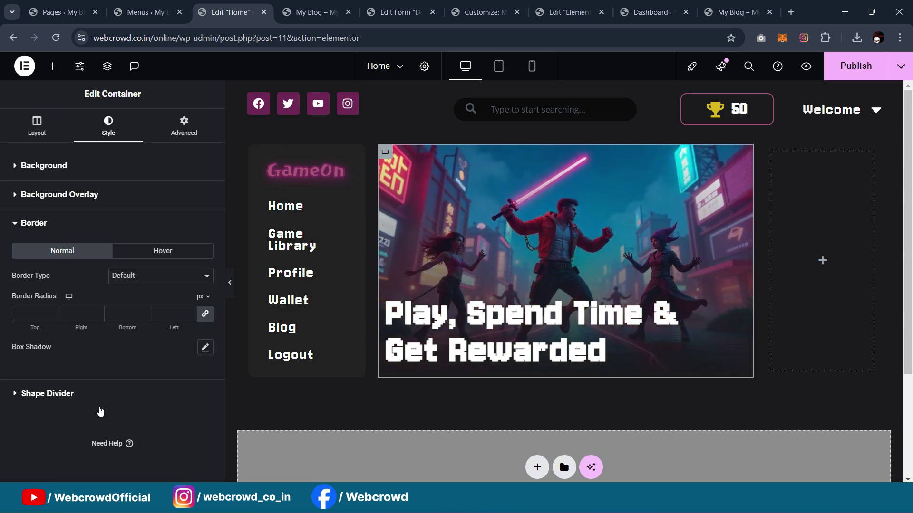
pyautogui.click(14, 316)
pyautogui.write('10')
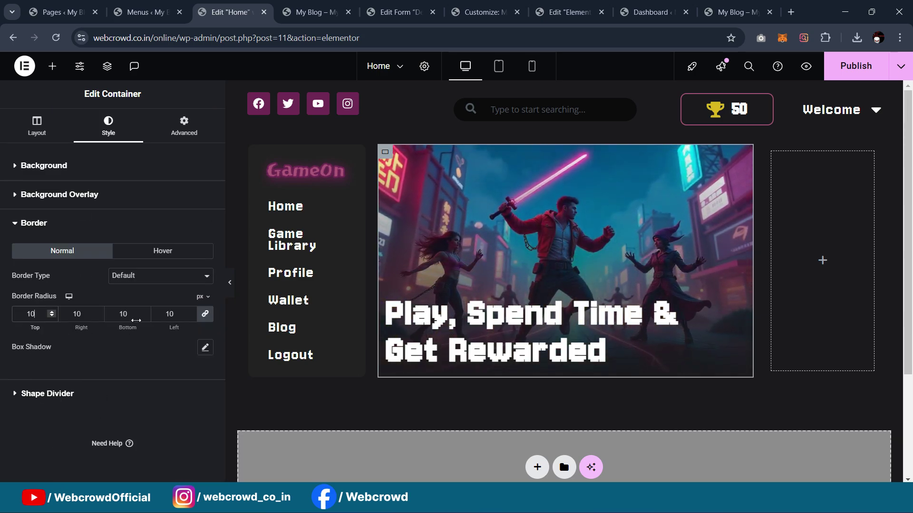
pyautogui.click(230, 285)
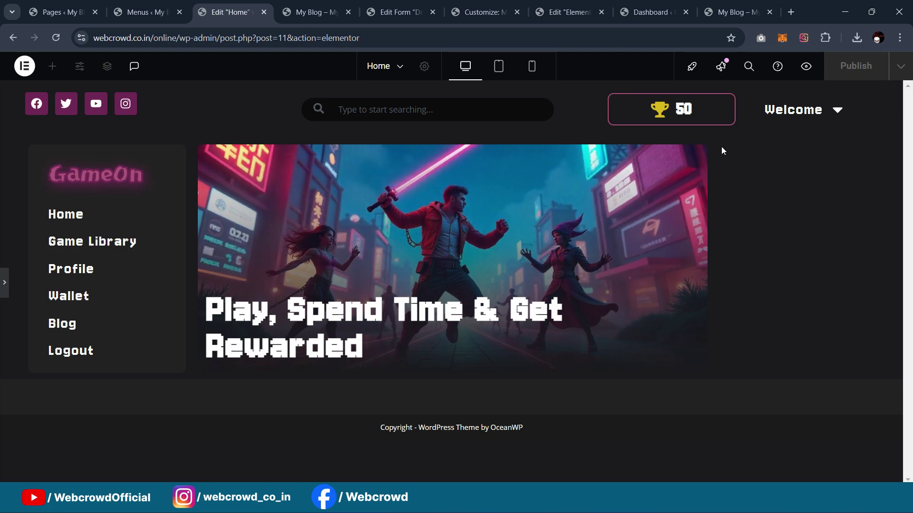
pyautogui.click(3, 284)
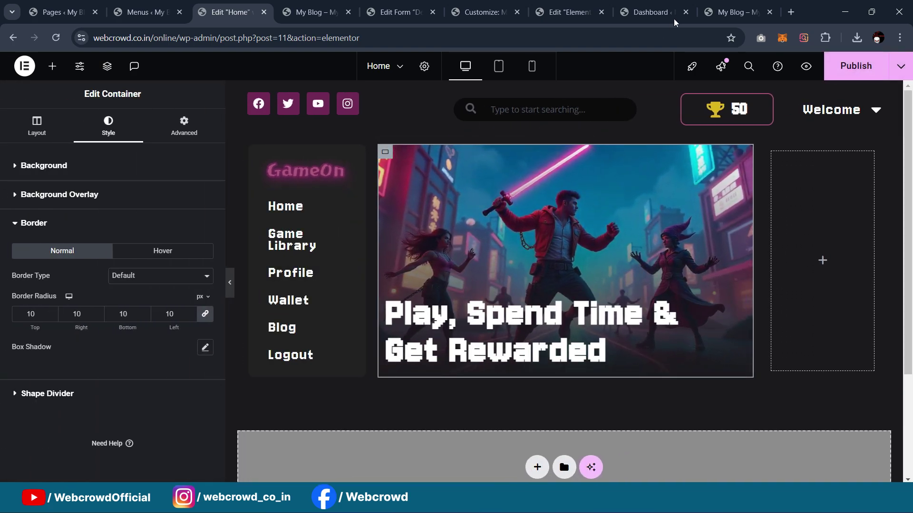
# Add a heading below the banner headline reading "Play and earn points with every game. The more you play, the more earn points", copied from the reference site
pyautogui.click(725, 12)
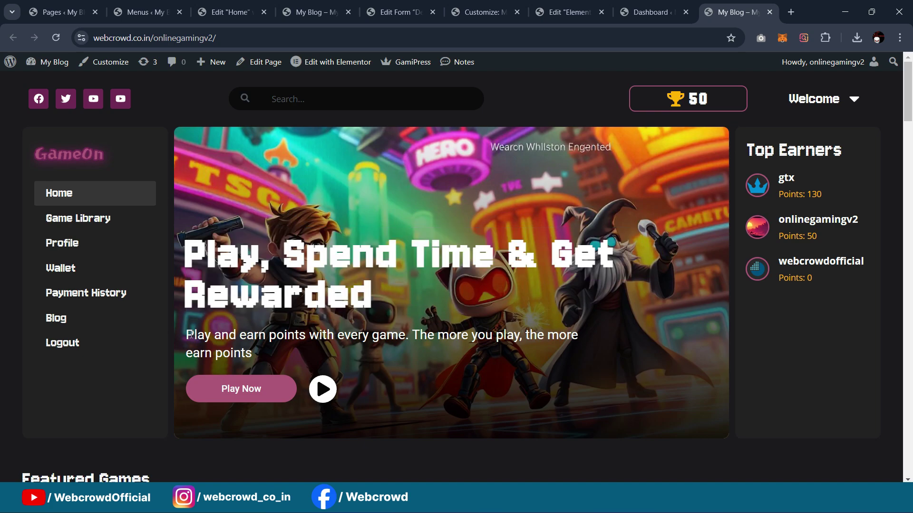
pyautogui.click(393, 8)
pyautogui.click(231, 12)
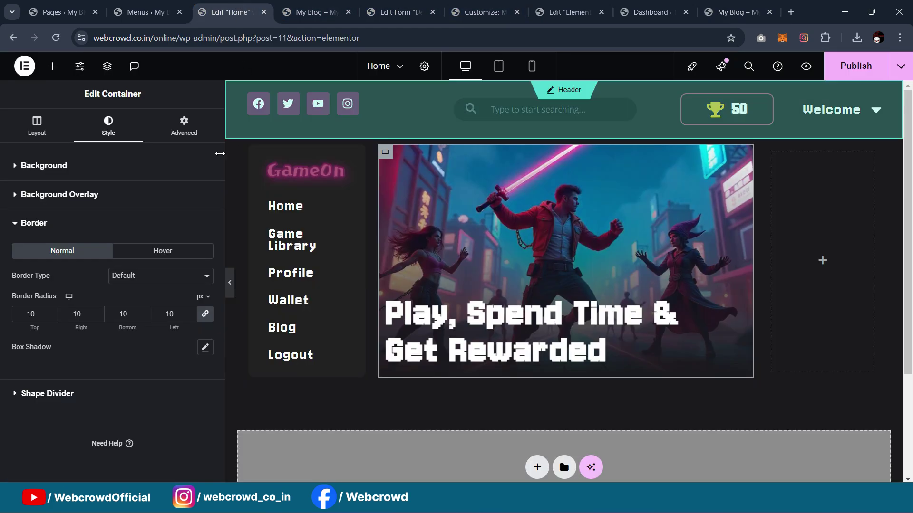
pyautogui.click(47, 70)
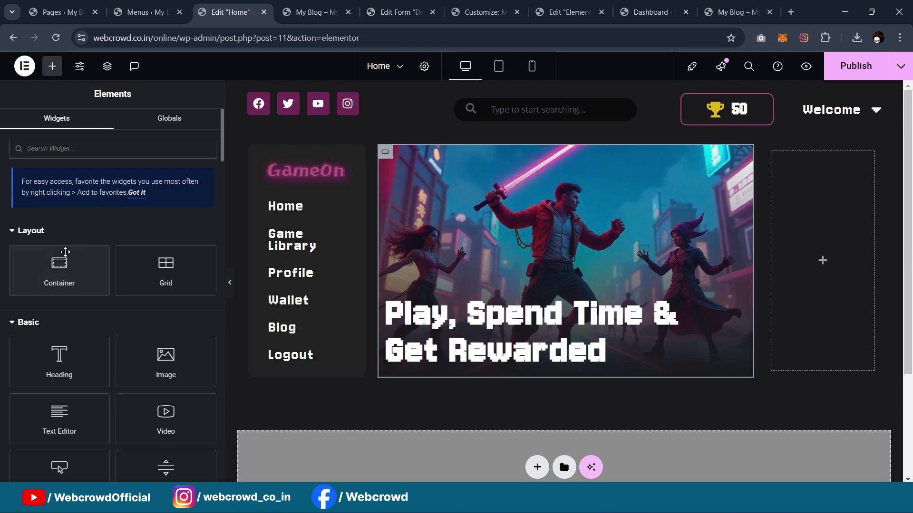
pyautogui.moveTo(59, 355); pyautogui.dragTo(487, 363)
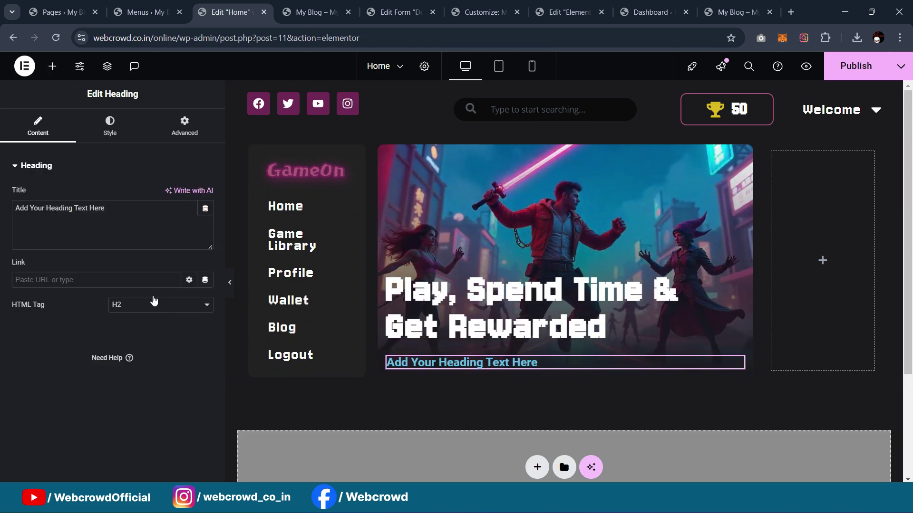
pyautogui.write('Play and earn points with every game. The more you play, the more earn points')
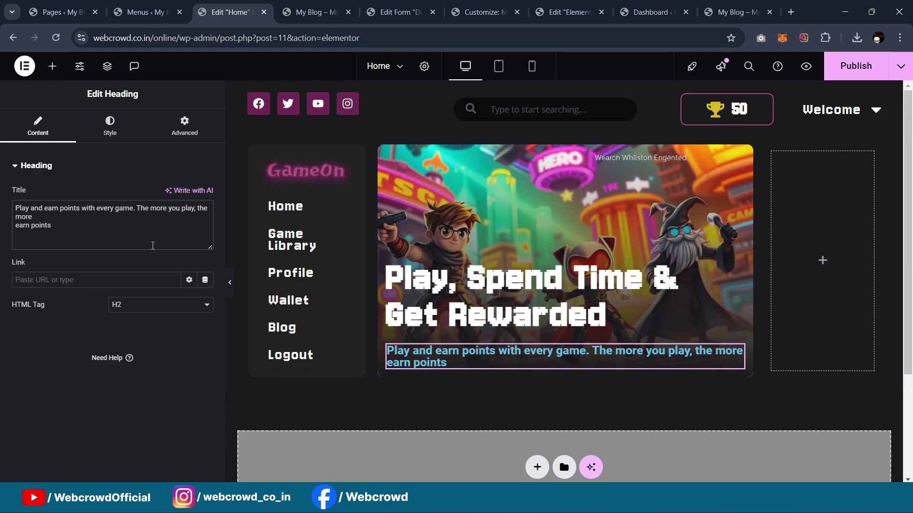
pyautogui.click(231, 282)
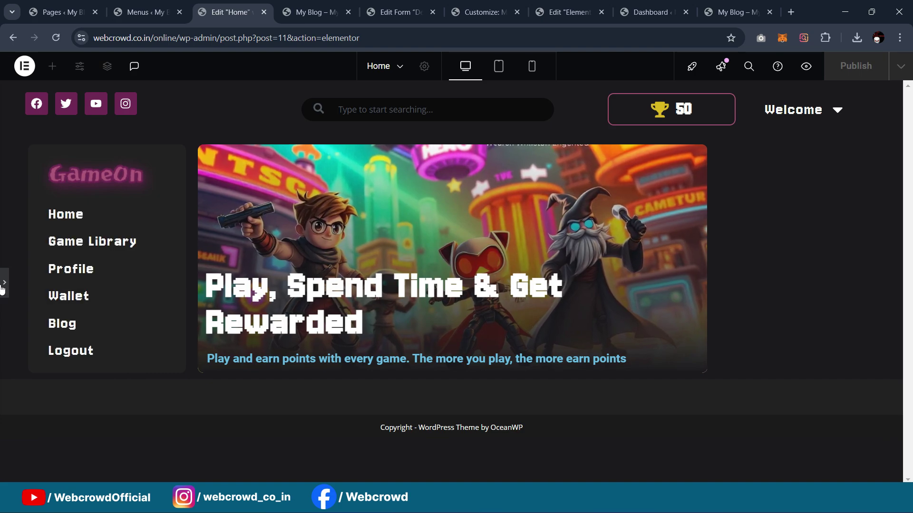
pyautogui.click(23, 282)
# Change the banner subheading's text color to global white
pyautogui.click(110, 126)
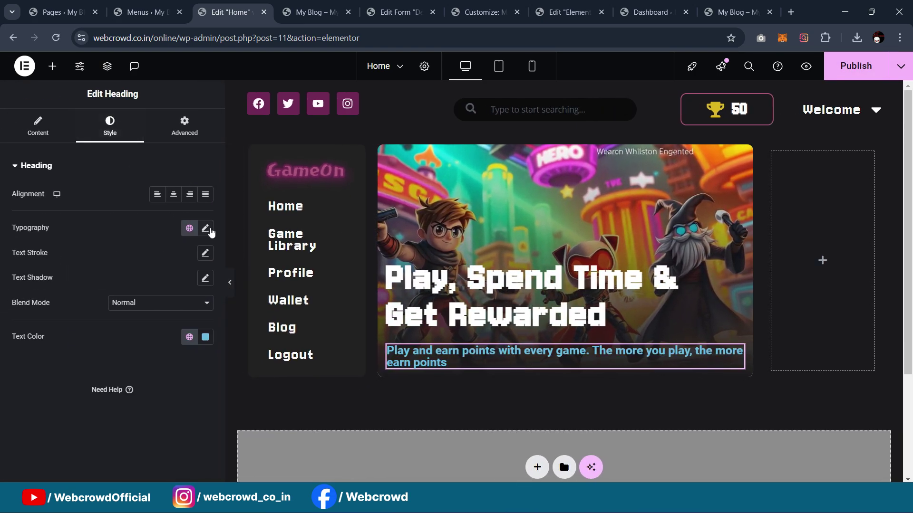
pyautogui.click(189, 339)
pyautogui.click(88, 279)
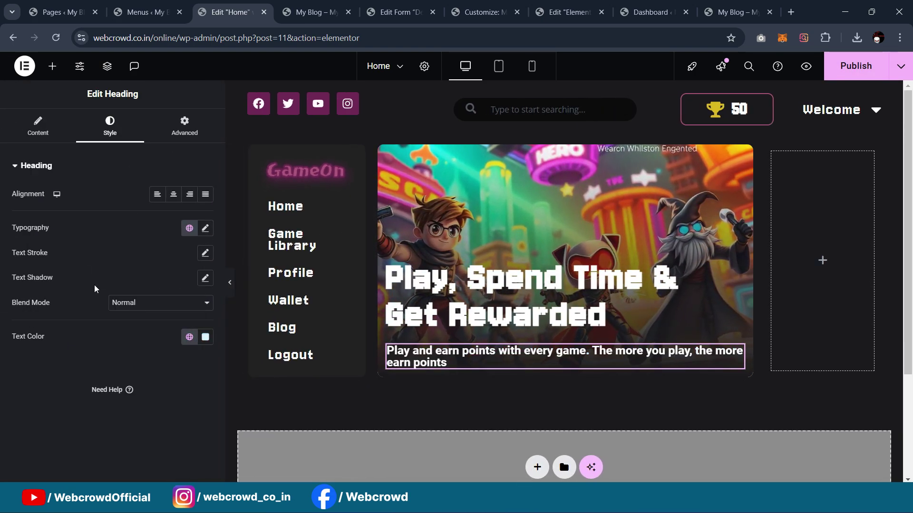
# Set the banner subheading's font size to 2 rem and its weight to 500 (Medium)
pyautogui.click(204, 228)
pyautogui.moveTo(190, 303)
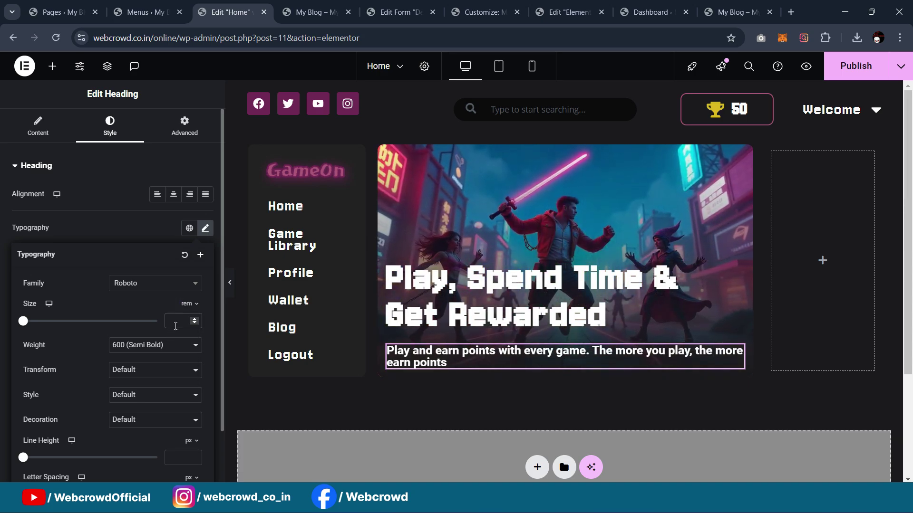
pyautogui.click(176, 342)
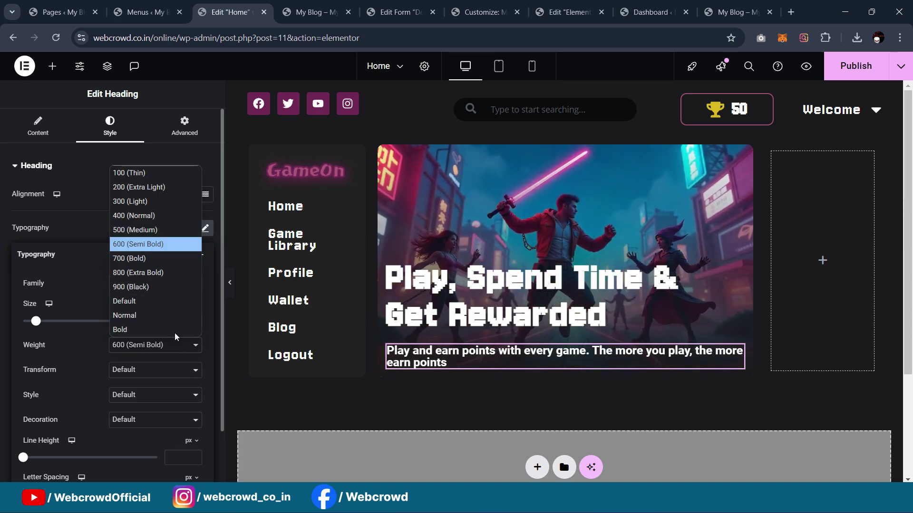
pyautogui.click(93, 345)
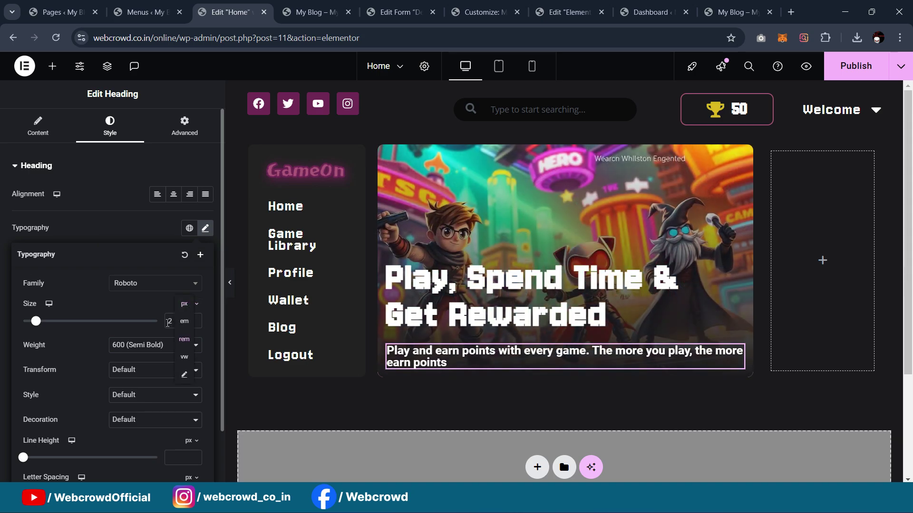
pyautogui.write('3')
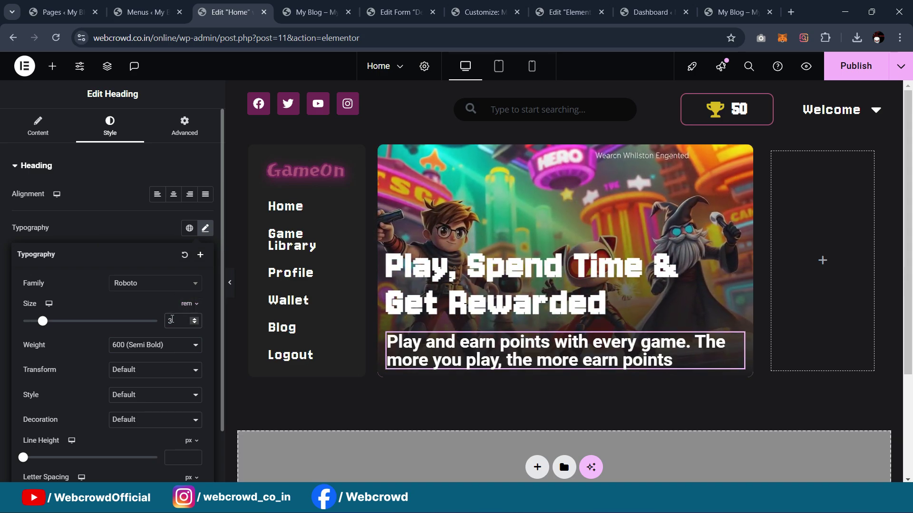
pyautogui.write('2')
pyautogui.click(152, 351)
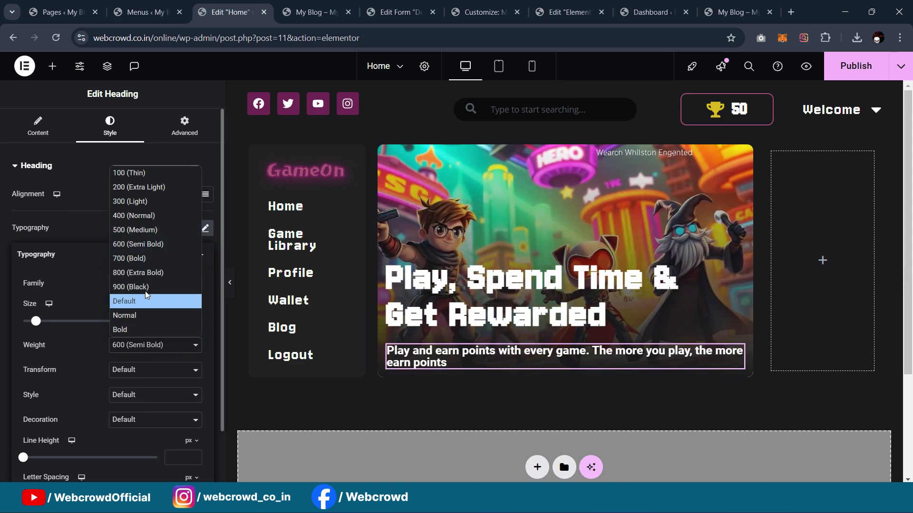
pyautogui.click(145, 230)
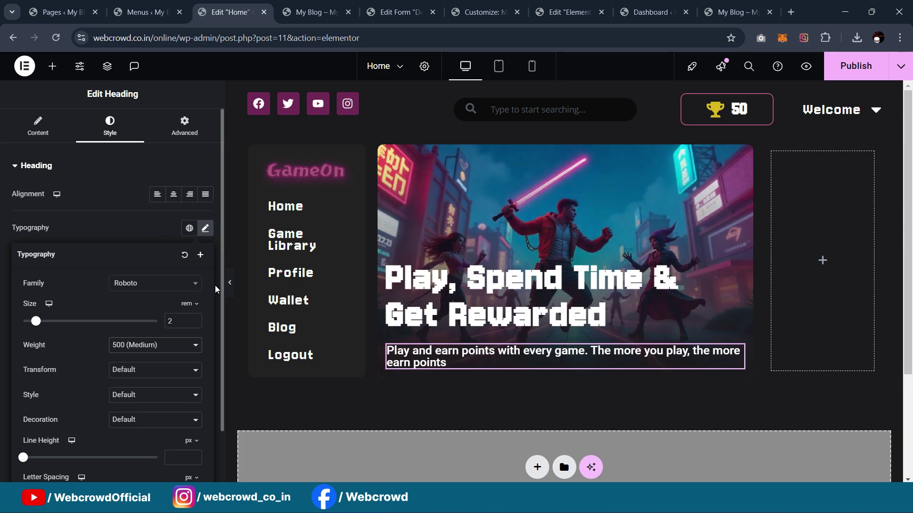
# Set the banner subheading's top margin to -13 px and preview the page
pyautogui.click(183, 125)
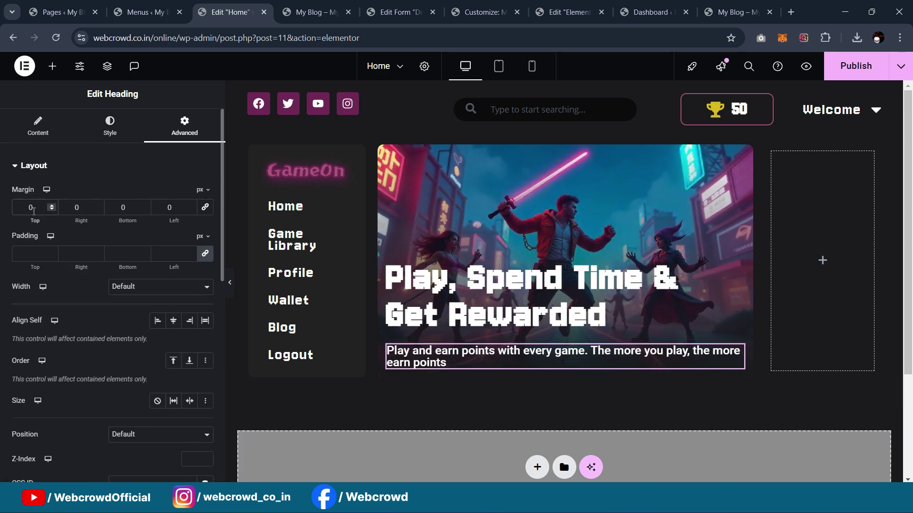
pyautogui.write('-13')
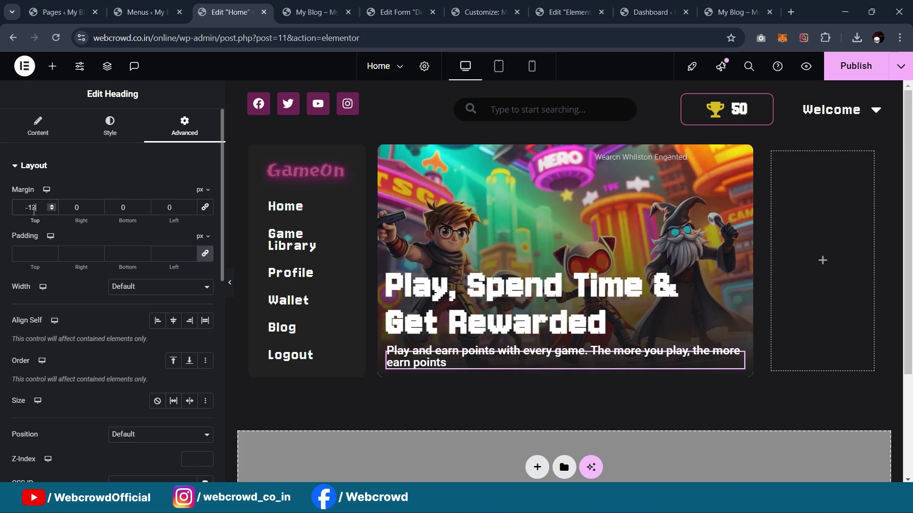
pyautogui.click(229, 282)
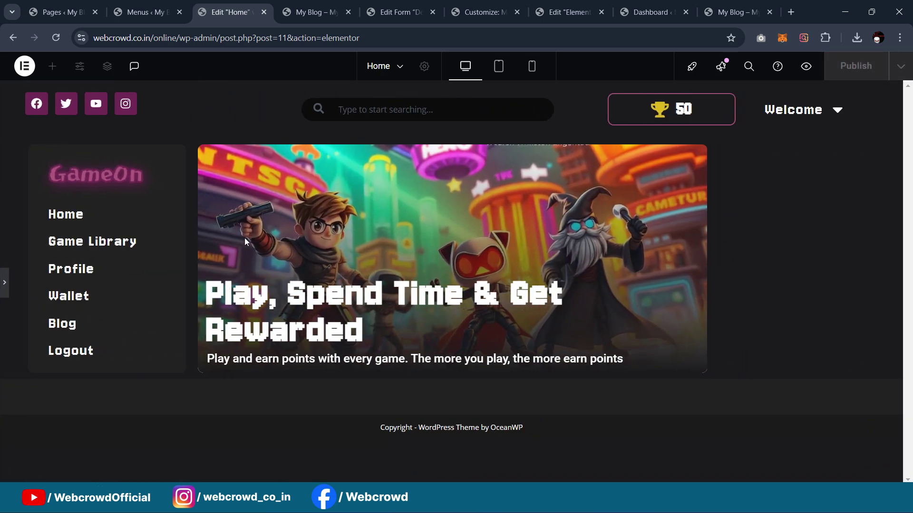
pyautogui.click(4, 282)
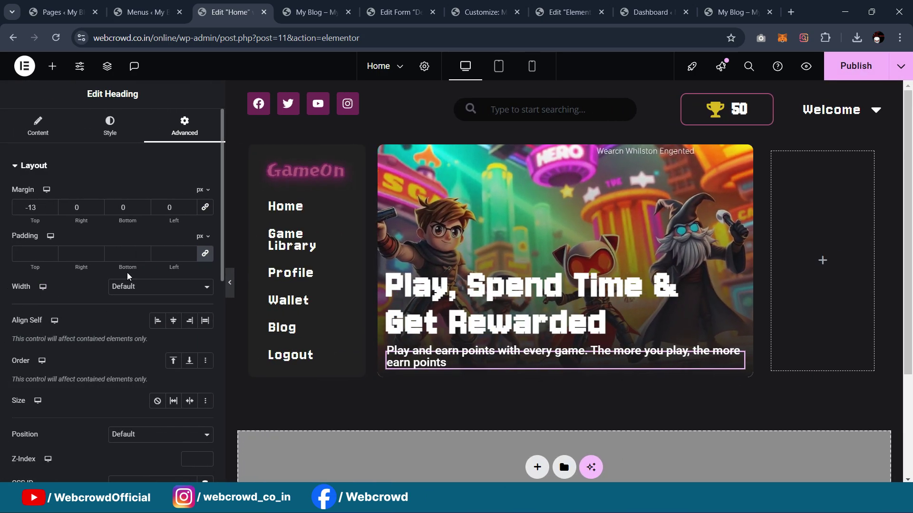
# Check the reference site's banner and add a Button widget below the banner subheading on the Home page
pyautogui.click(111, 127)
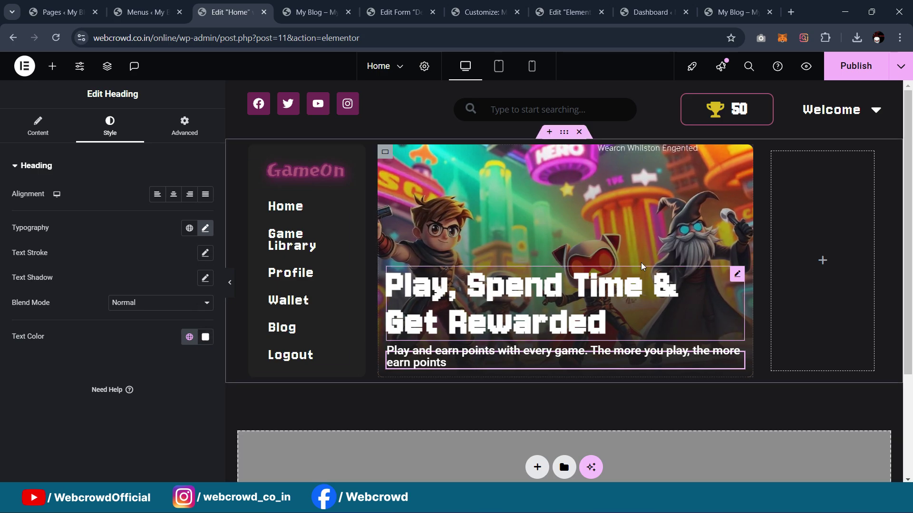
pyautogui.click(703, 10)
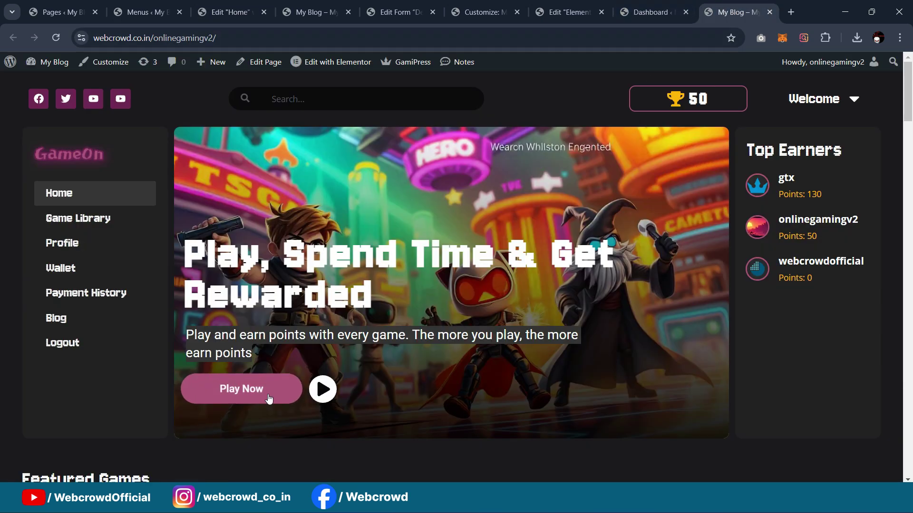
pyautogui.click(567, 11)
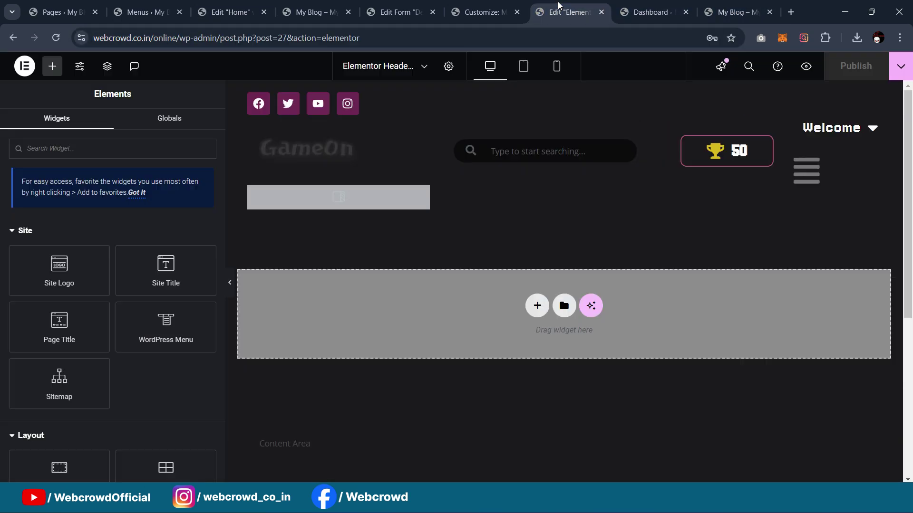
pyautogui.click(235, 7)
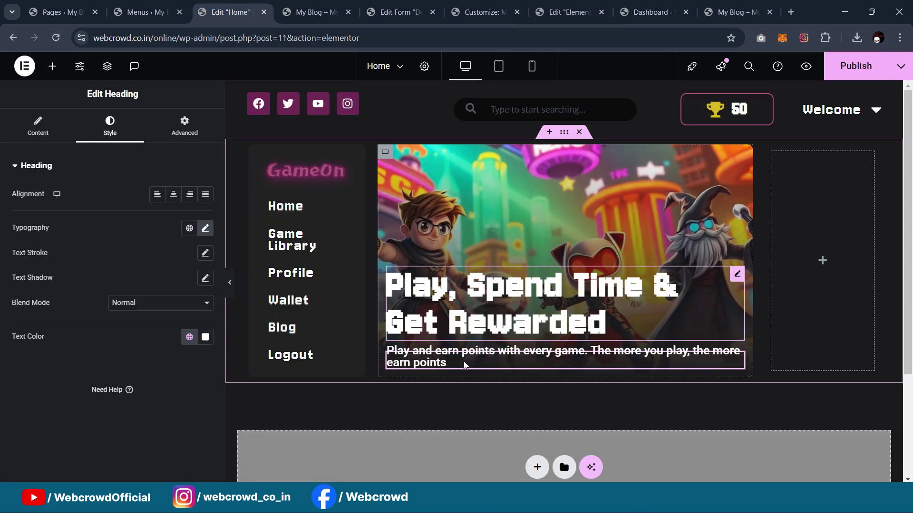
pyautogui.click(53, 66)
pyautogui.click(104, 156)
pyautogui.write('butt')
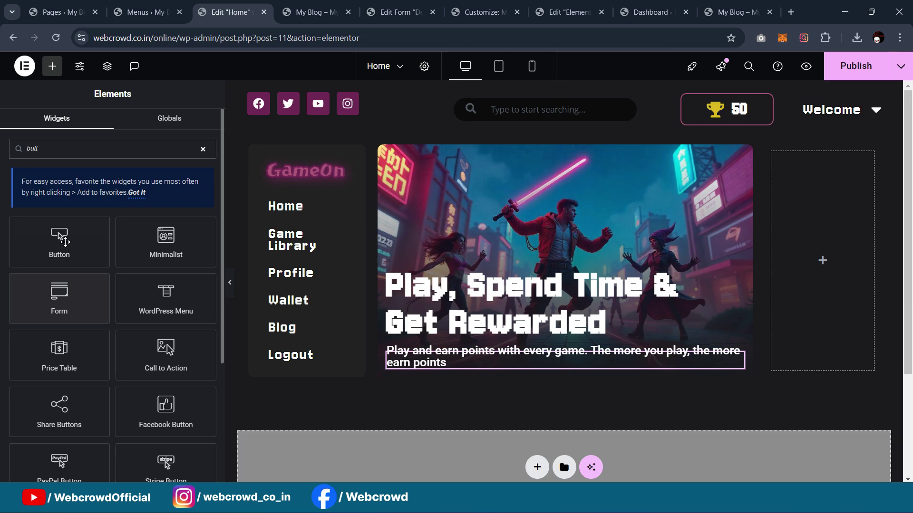
pyautogui.moveTo(65, 241); pyautogui.dragTo(562, 355)
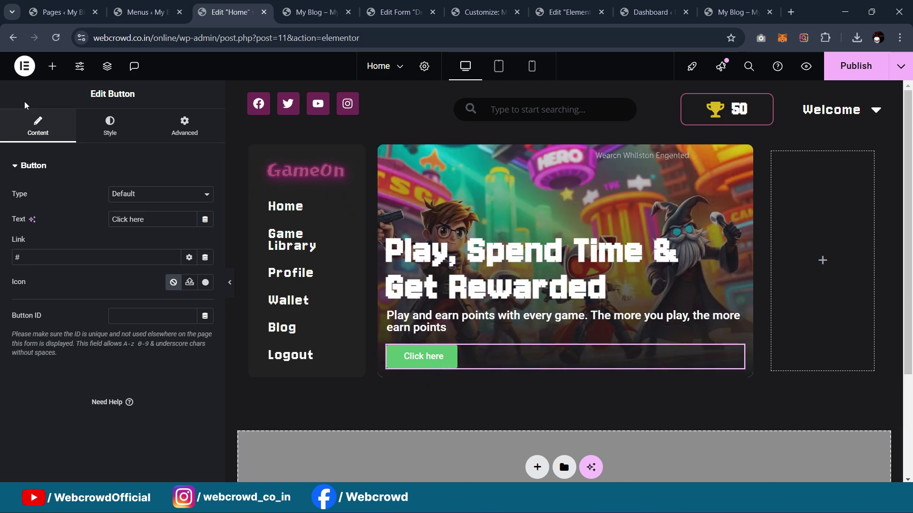
# Add a container below the banner subheading, move the Click here button into it, and set its direction to row
pyautogui.click(53, 66)
pyautogui.moveTo(60, 269); pyautogui.dragTo(544, 351)
pyautogui.moveTo(733, 357); pyautogui.dragTo(432, 289)
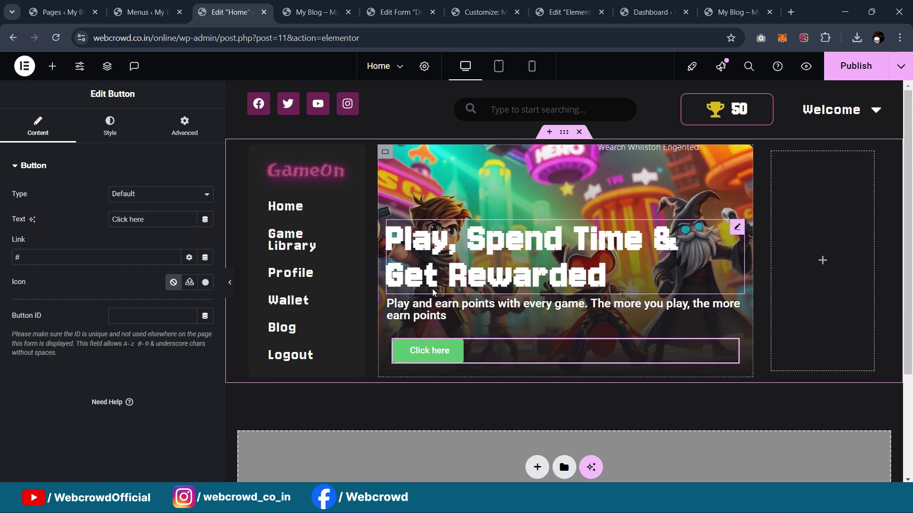
pyautogui.click(395, 345)
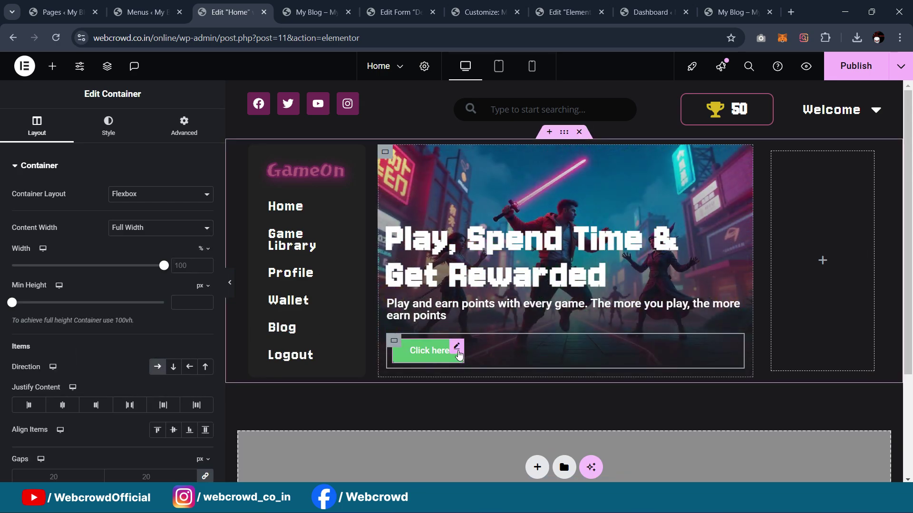
# Set the banner button's border radius to 100 px and its background to the global color B (#A64D79)
pyautogui.click(454, 352)
pyautogui.click(135, 141)
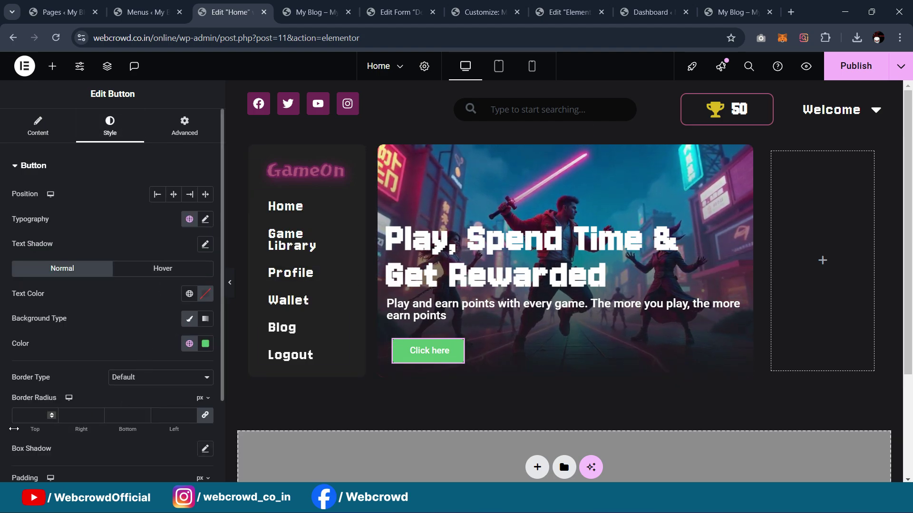
pyautogui.click(20, 412)
pyautogui.write('100')
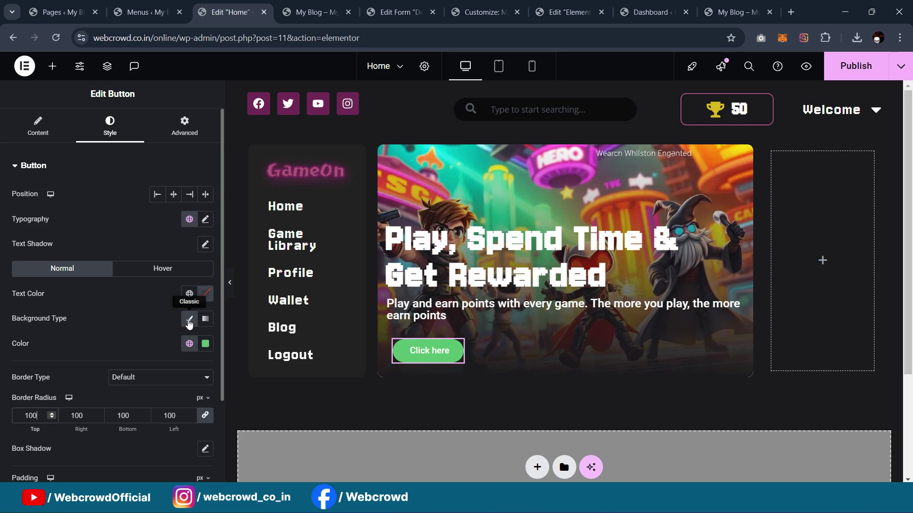
pyautogui.click(190, 345)
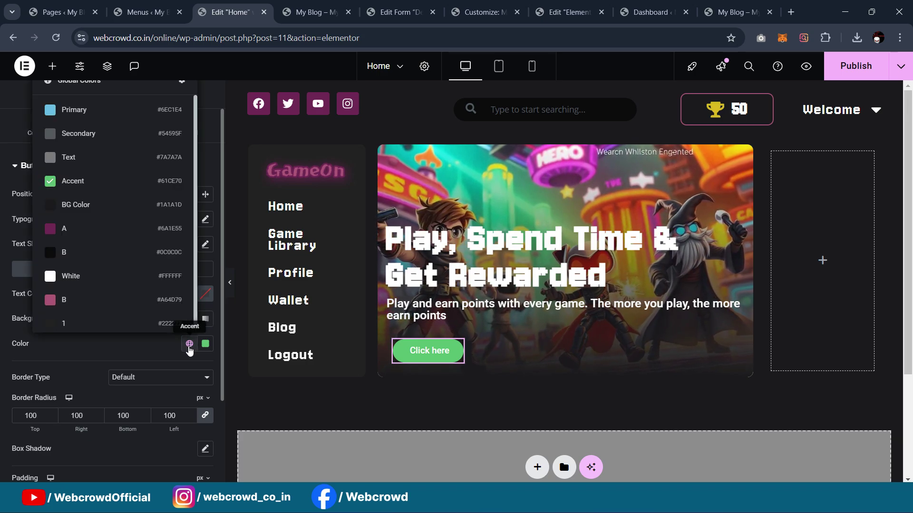
pyautogui.click(130, 300)
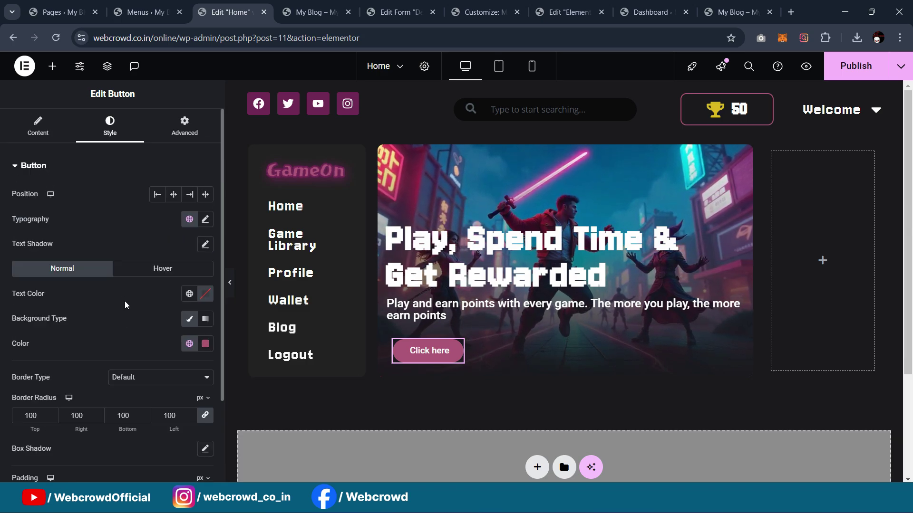
# Set the banner button's hover animation to Bounce In and preview the page
pyautogui.click(38, 127)
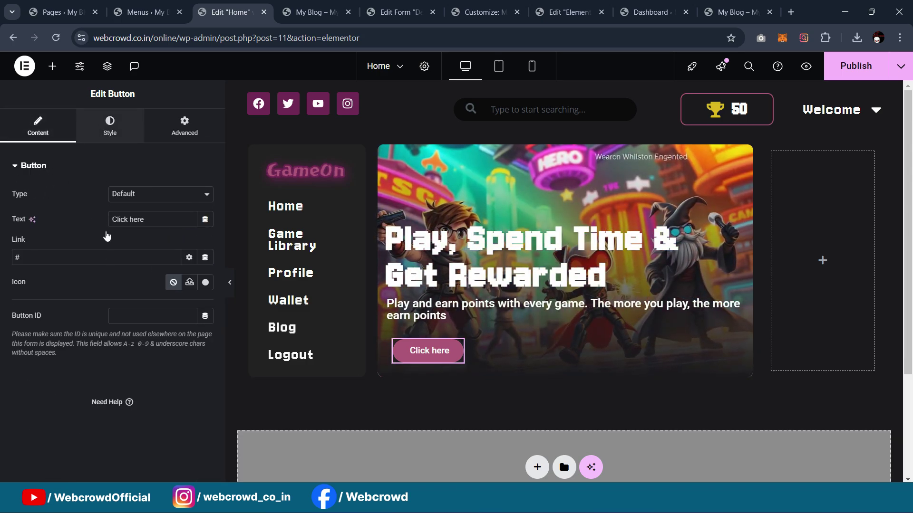
pyautogui.click(110, 127)
pyautogui.click(168, 274)
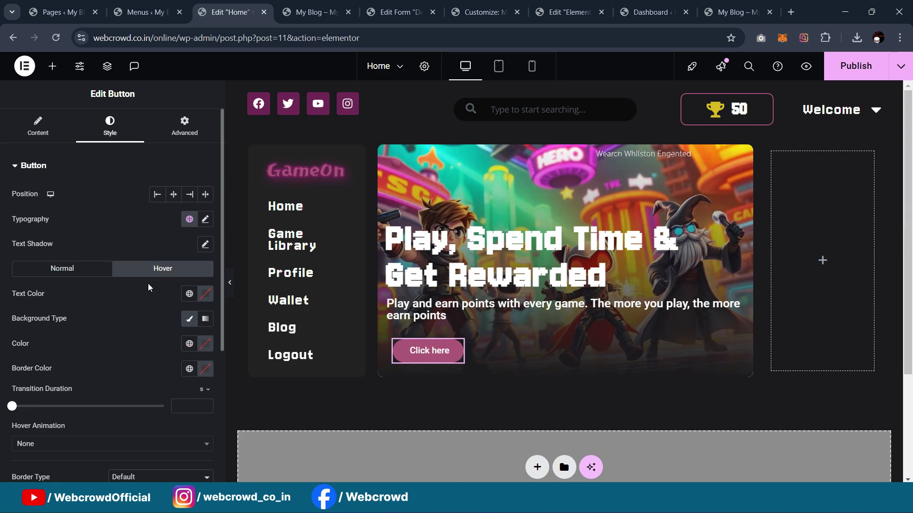
pyautogui.scroll(-3, 104, 344)
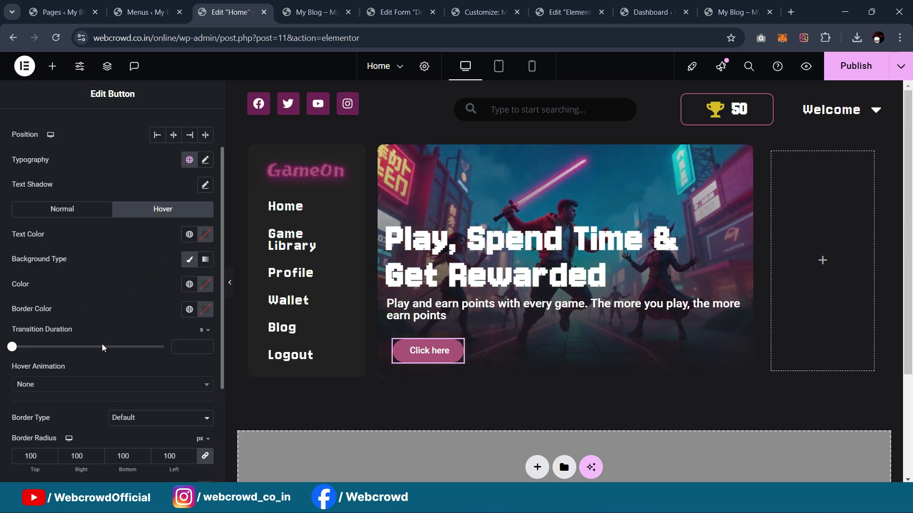
pyautogui.click(55, 332)
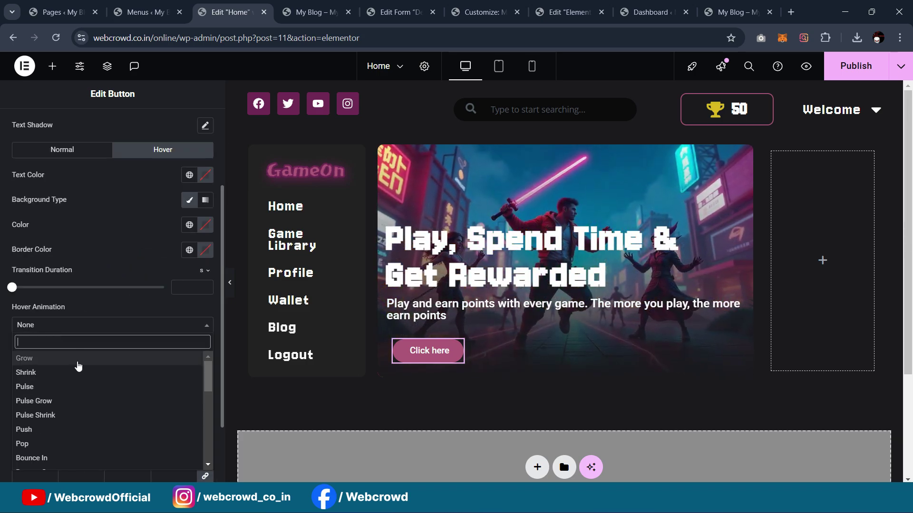
pyautogui.scroll(-5, 88, 383)
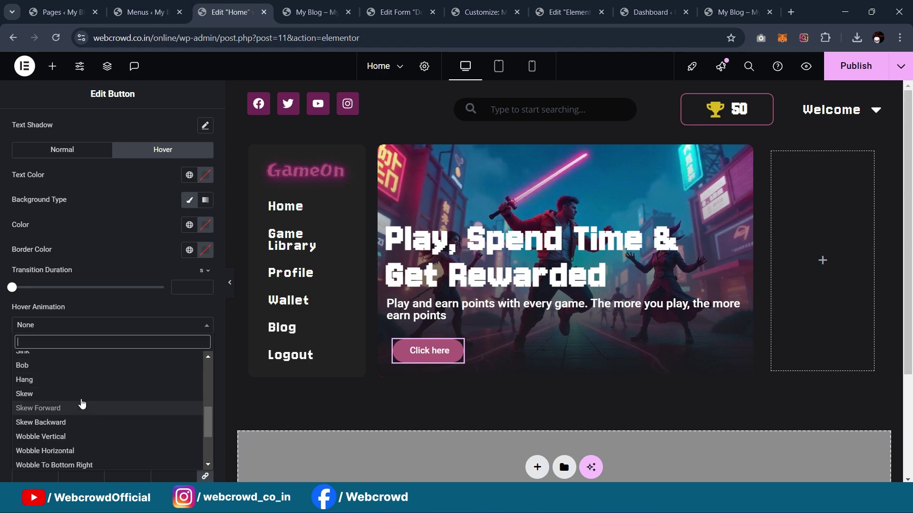
pyautogui.scroll(2, 80, 400)
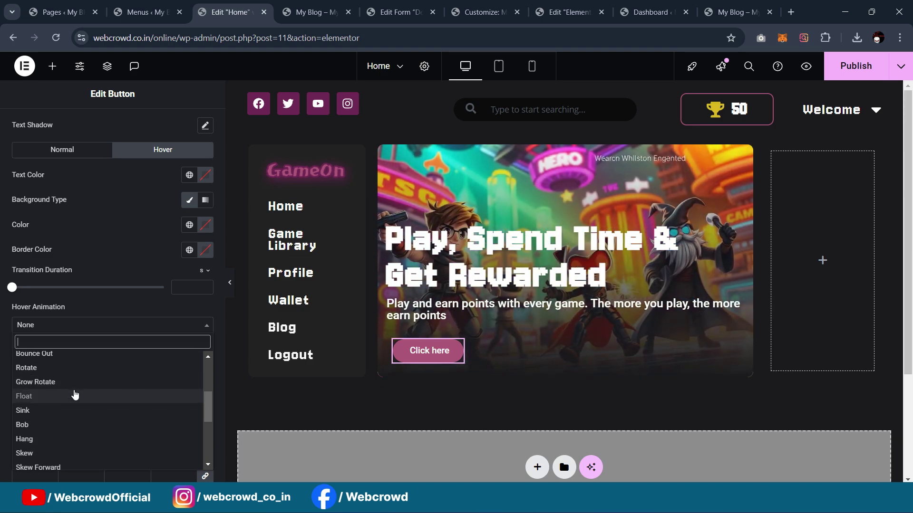
pyautogui.scroll(1, 74, 368)
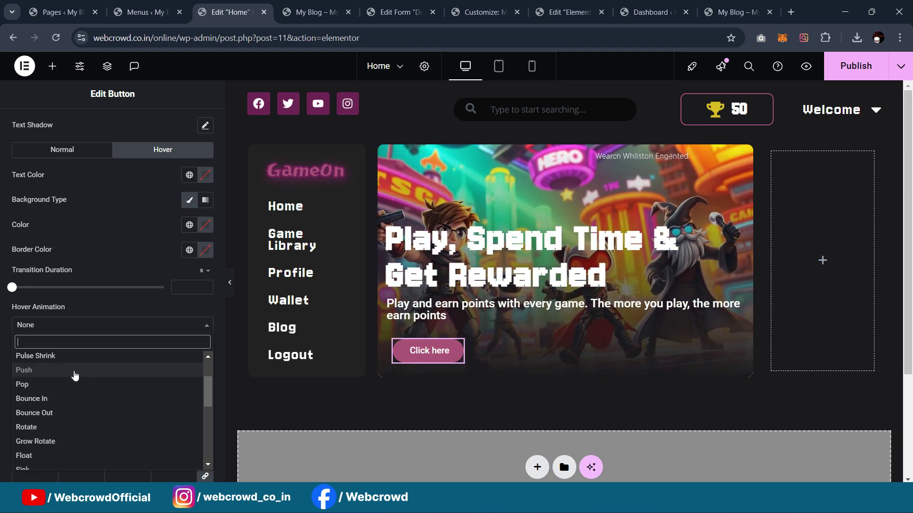
pyautogui.click(75, 398)
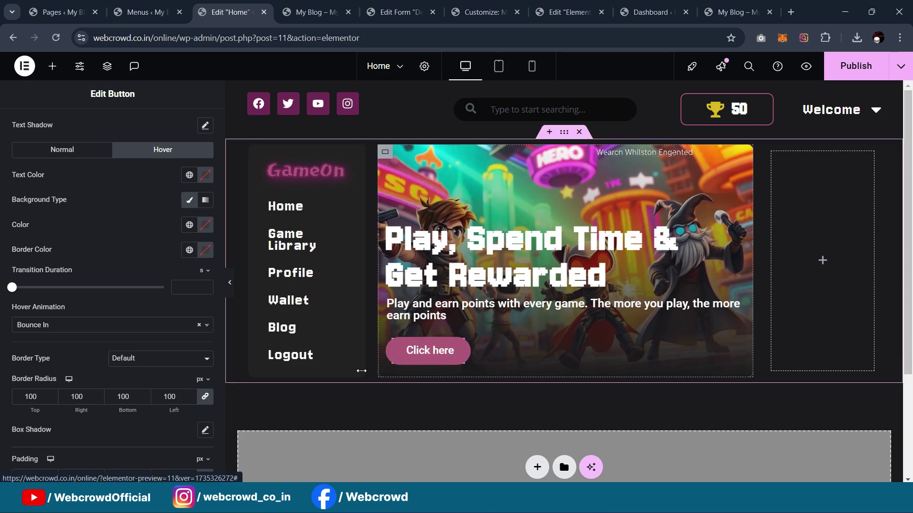
pyautogui.scroll(-2, 106, 328)
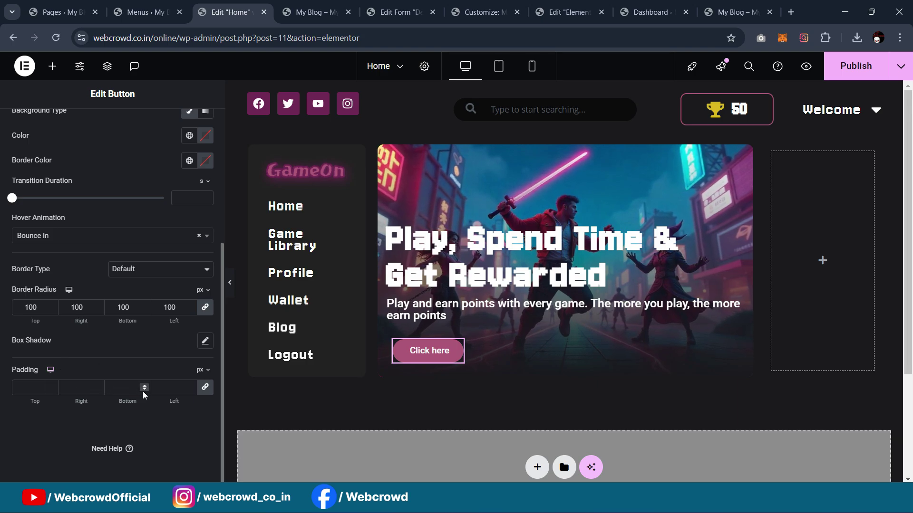
pyautogui.scroll(1, 132, 261)
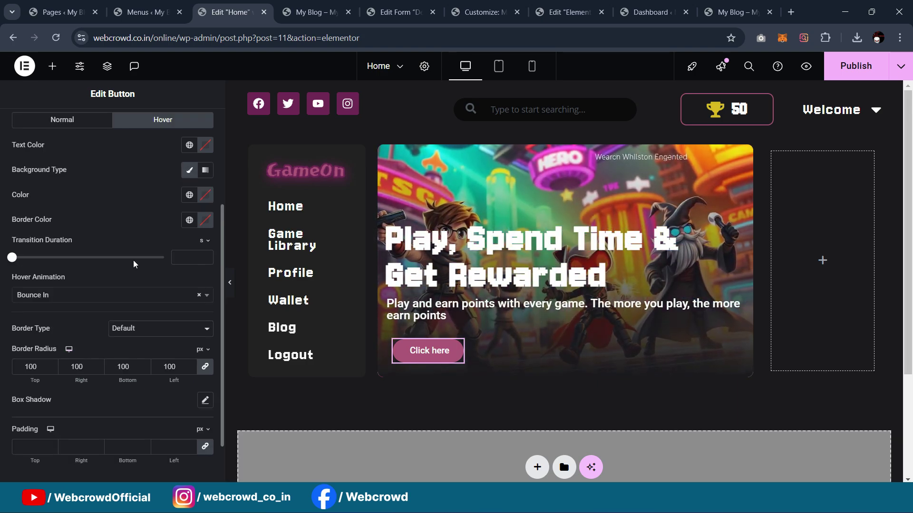
pyautogui.click(230, 283)
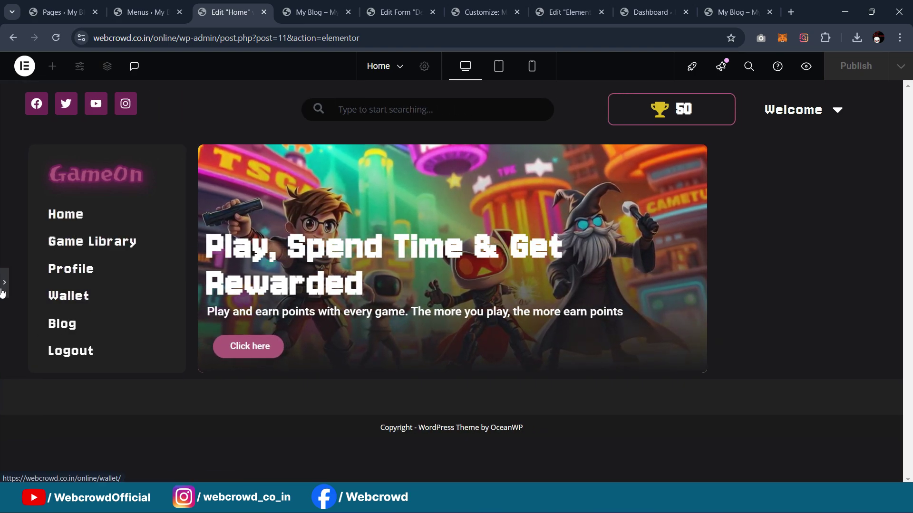
pyautogui.hotkey('ctrl', 'p')
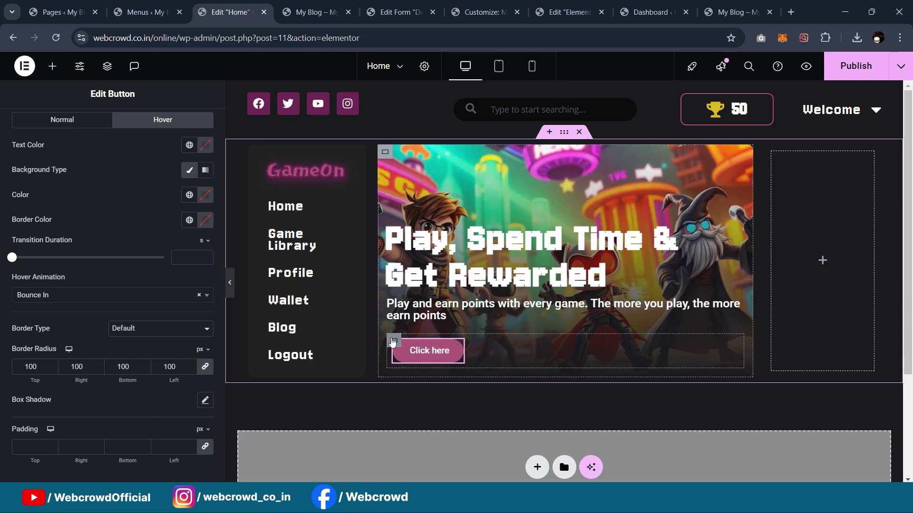
# Add an Icon widget beside the banner button with the solid Play circle icon and vertically center the container's items
pyautogui.click(393, 341)
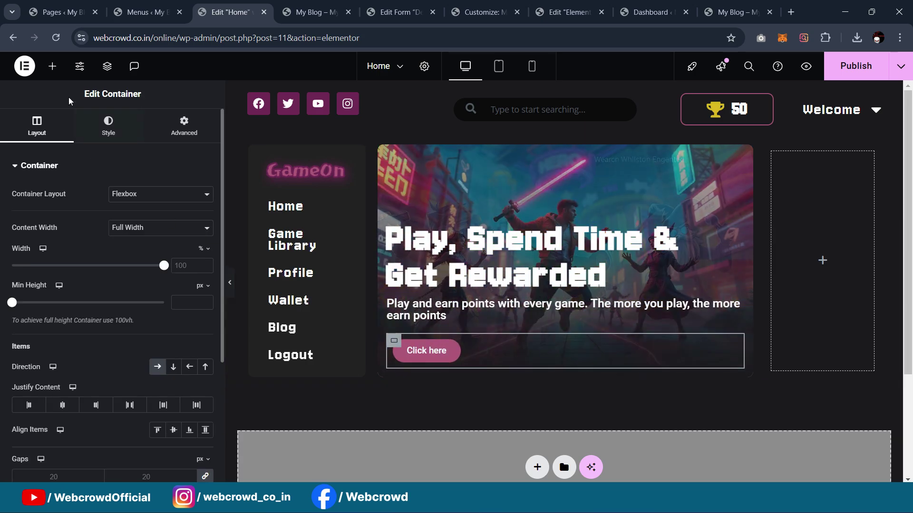
pyautogui.click(53, 66)
pyautogui.write('icon')
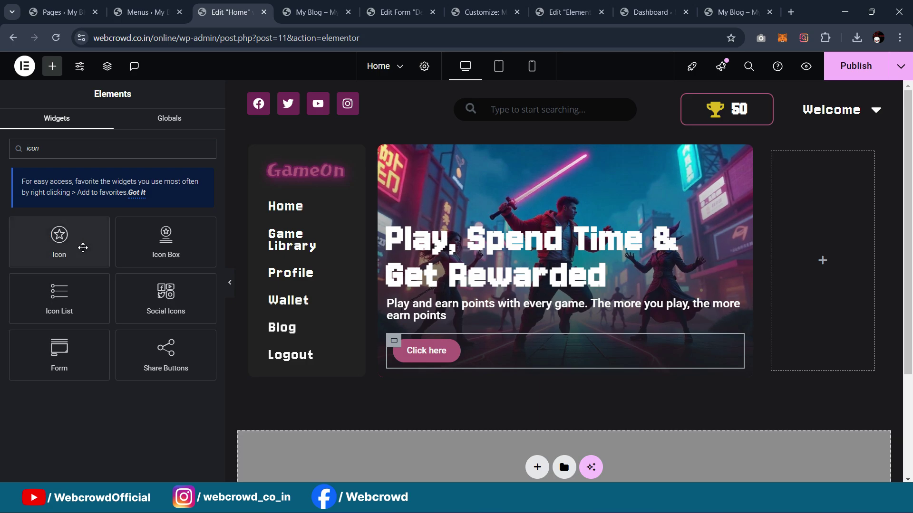
pyautogui.moveTo(81, 244); pyautogui.dragTo(444, 347)
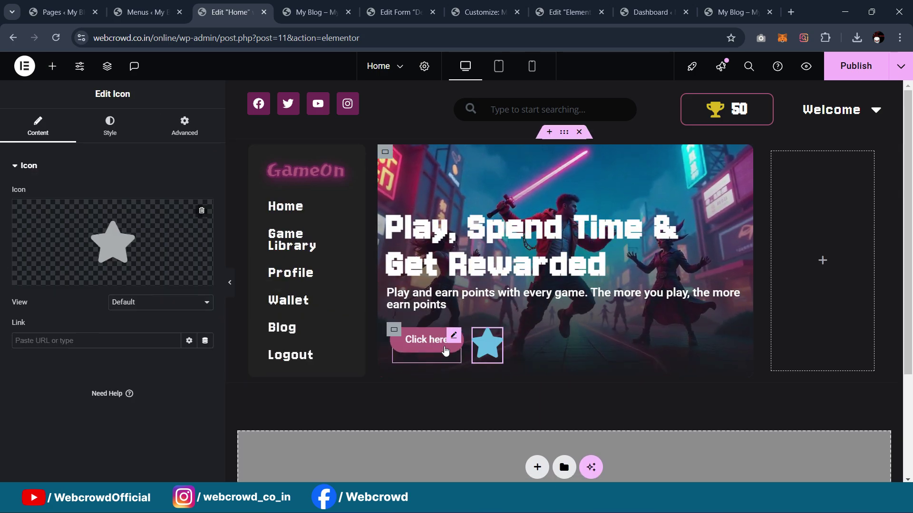
pyautogui.click(86, 243)
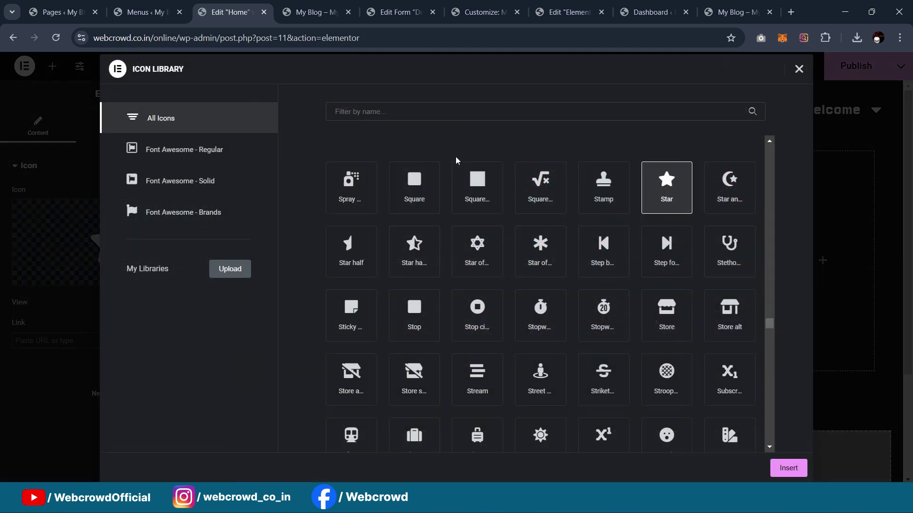
pyautogui.write('play')
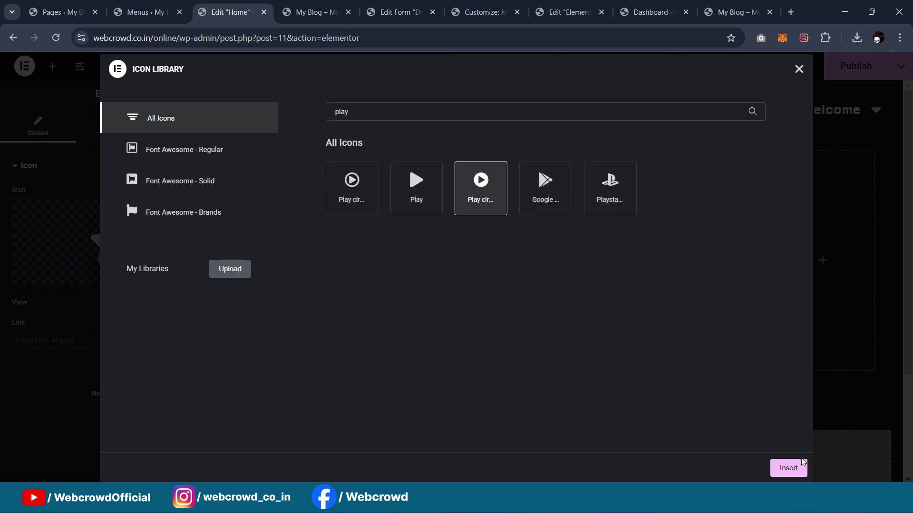
pyautogui.click(788, 469)
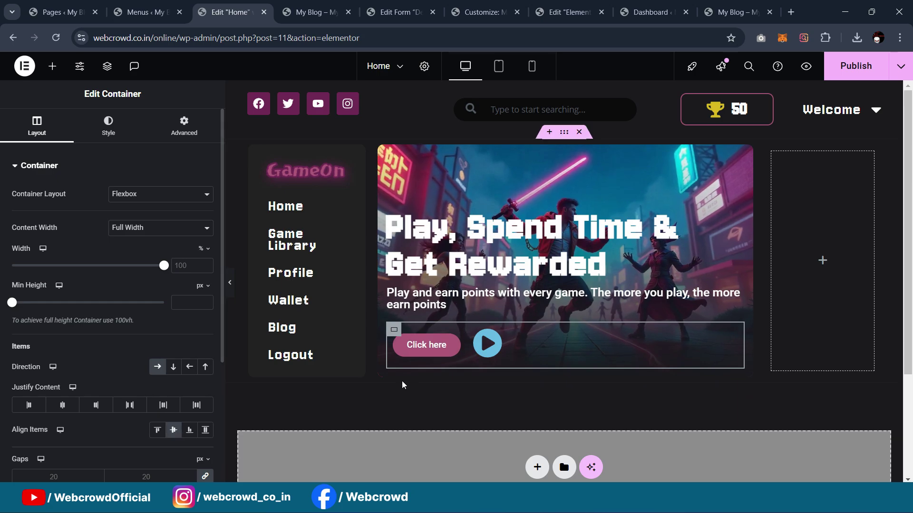
# Set the play icon's bottom margin to -8 px, leaving its other margins unlinked
pyautogui.click(486, 342)
pyautogui.click(185, 124)
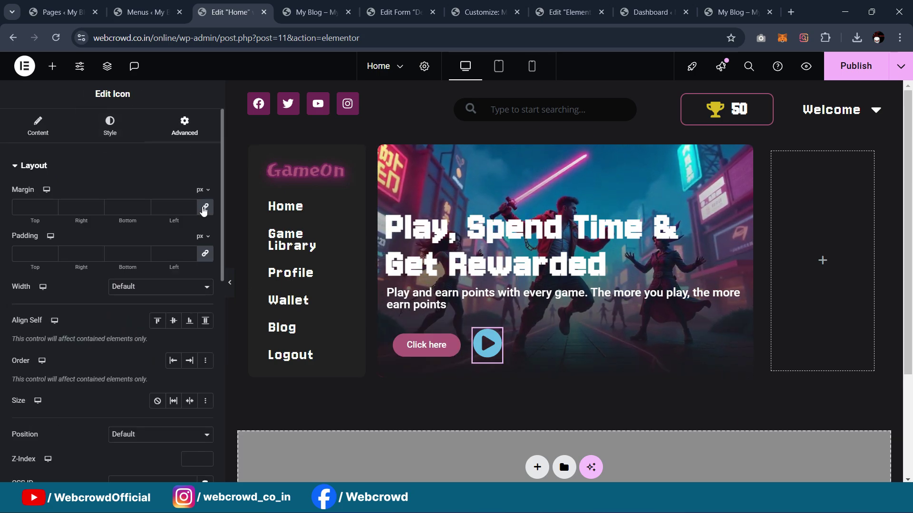
pyautogui.click(204, 209)
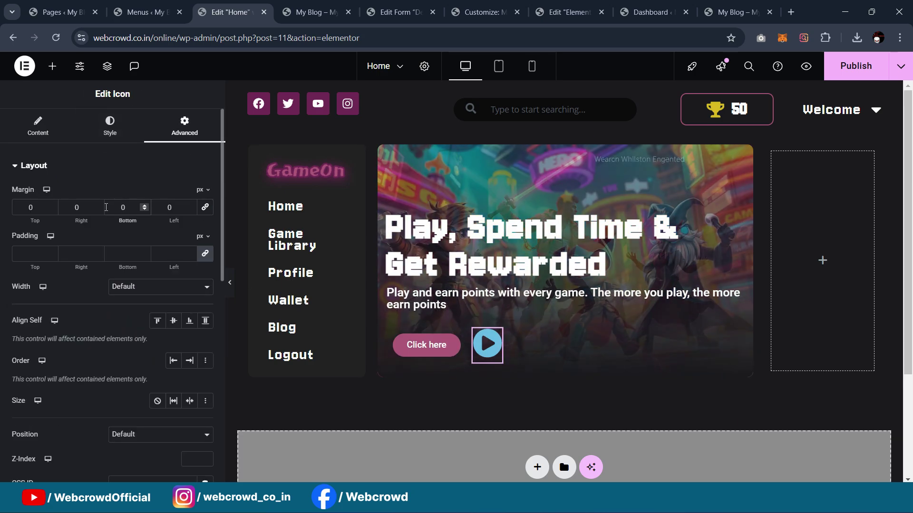
pyautogui.write('-8')
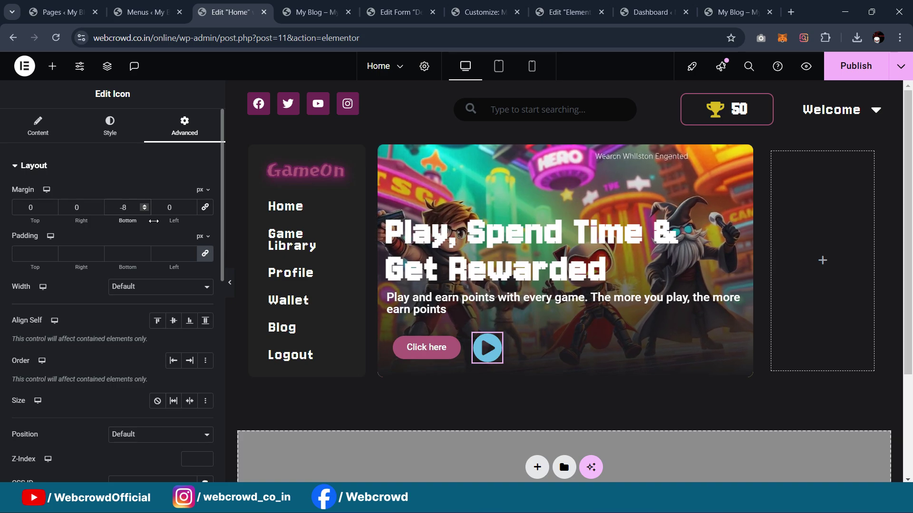
# Set the play icon's size to 46 px and its color to global White, and preview the page
pyautogui.click(110, 126)
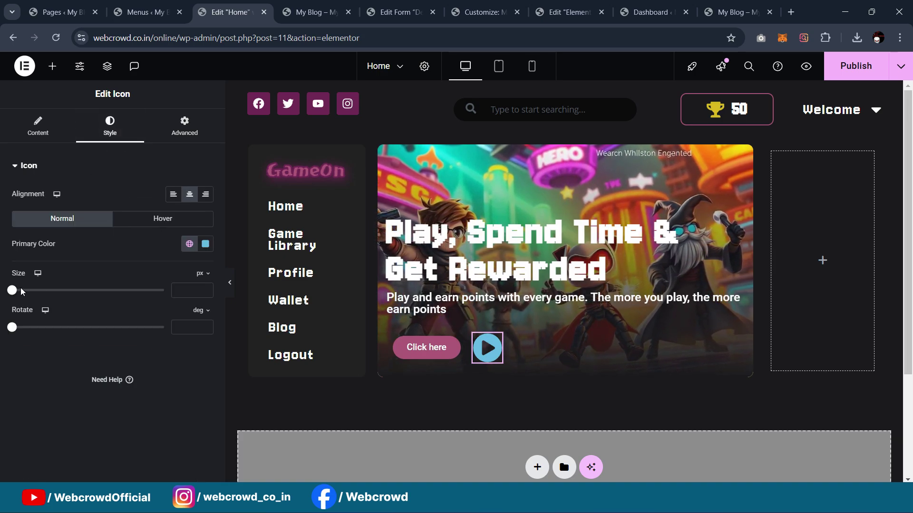
pyautogui.moveTo(12, 292); pyautogui.dragTo(32, 291)
pyautogui.click(194, 245)
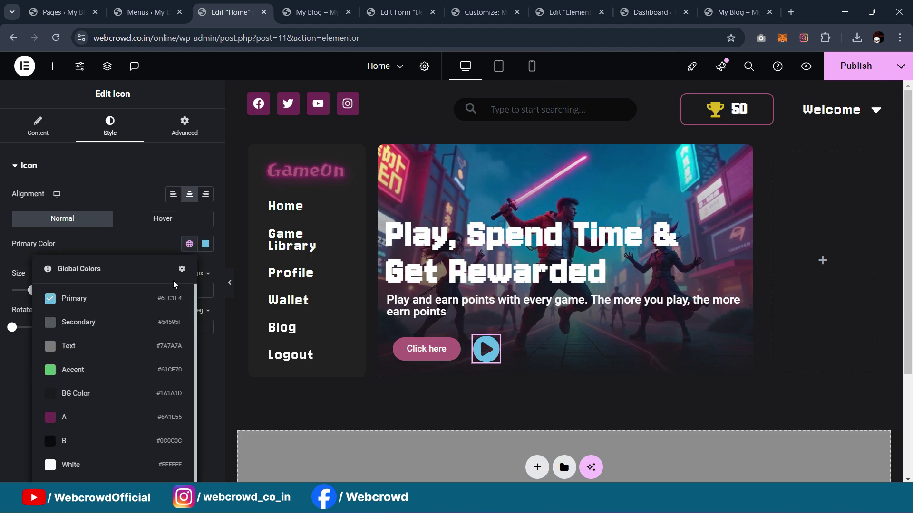
pyautogui.click(111, 464)
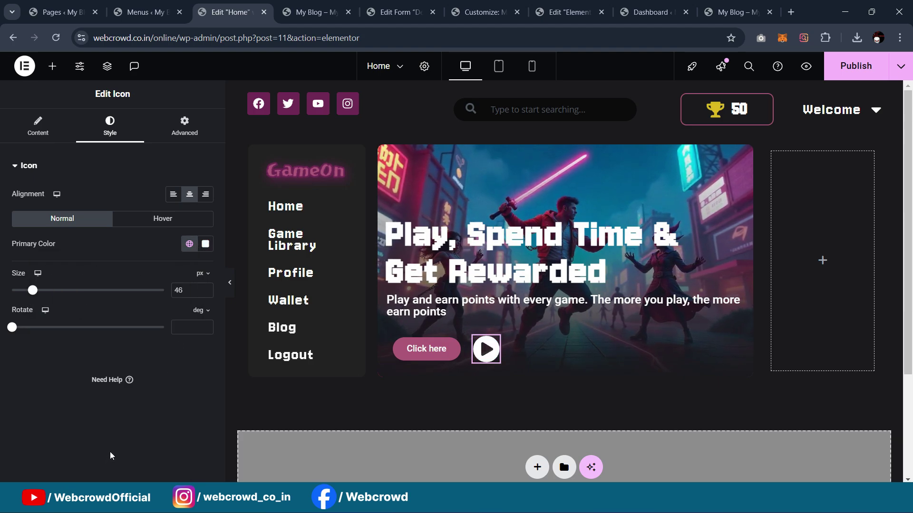
pyautogui.click(231, 283)
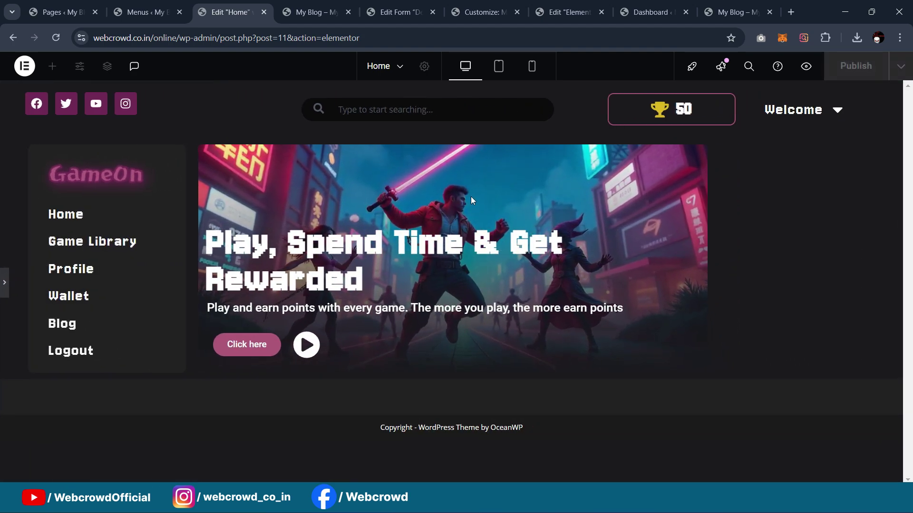
pyautogui.click(4, 282)
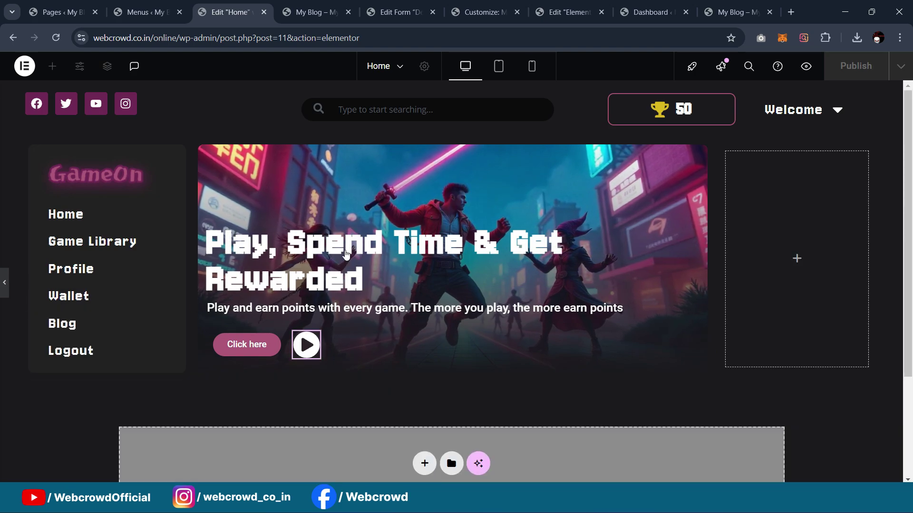
# Set the padding of the container holding the button and play icon to 0 px on all sides
pyautogui.click(393, 336)
pyautogui.click(184, 126)
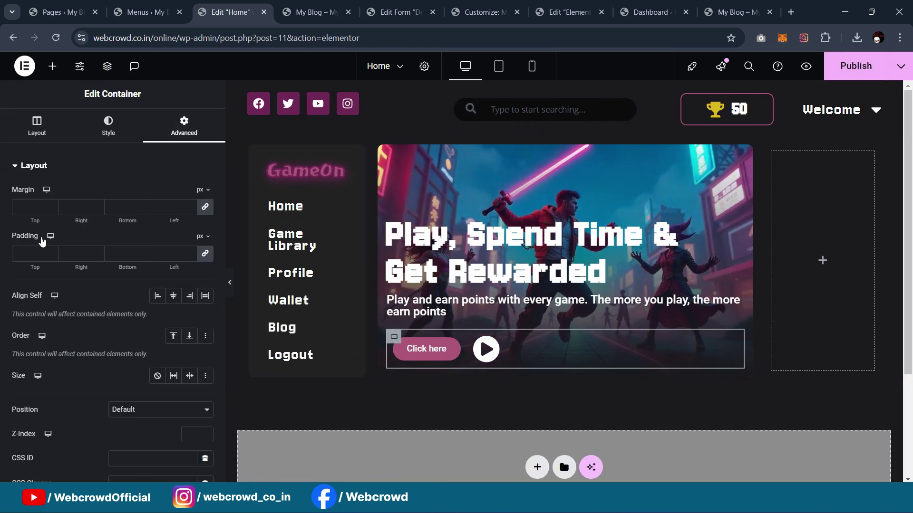
pyautogui.click(24, 256)
pyautogui.write('0')
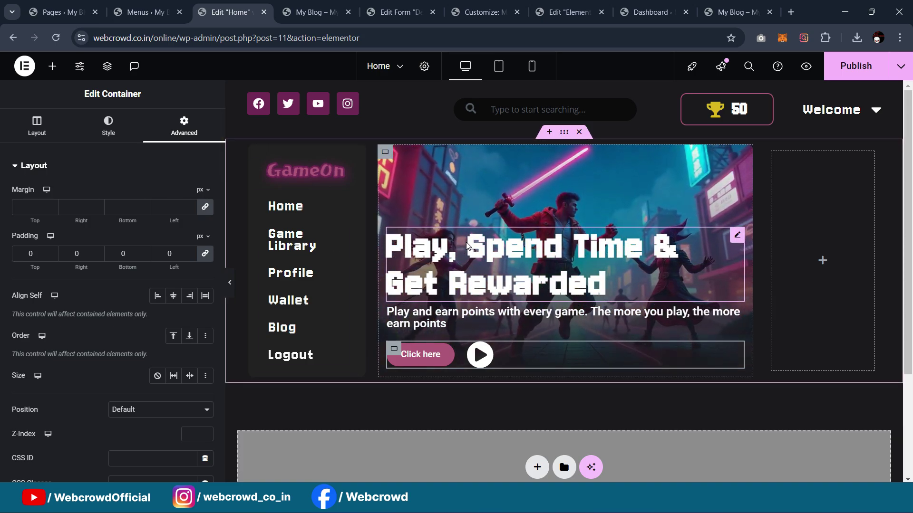
# Unlink the button container's margins and set its bottom margin to 14 px
pyautogui.click(206, 209)
pyautogui.click(133, 213)
pyautogui.scroll(20, 133, 212)
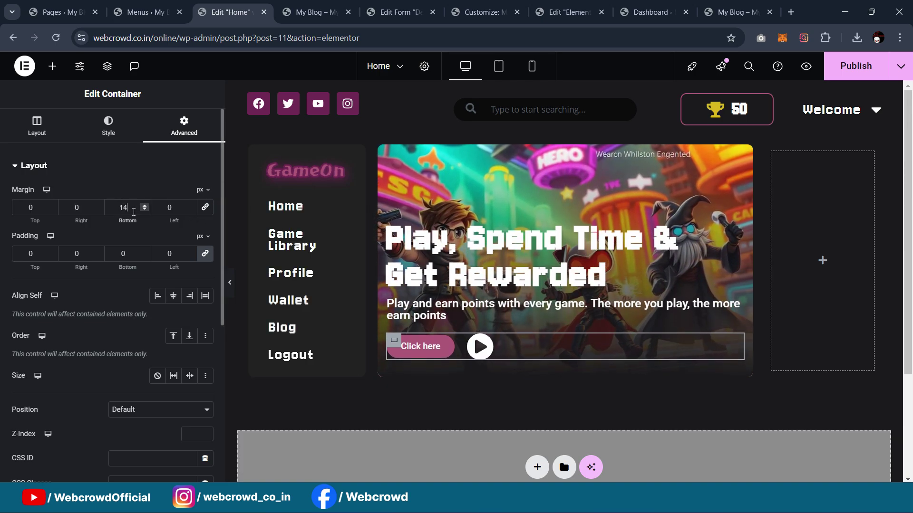
# Set the button container's bottom margin to 25 px and preview the banner across the full page width
pyautogui.scroll(-4, 133, 212)
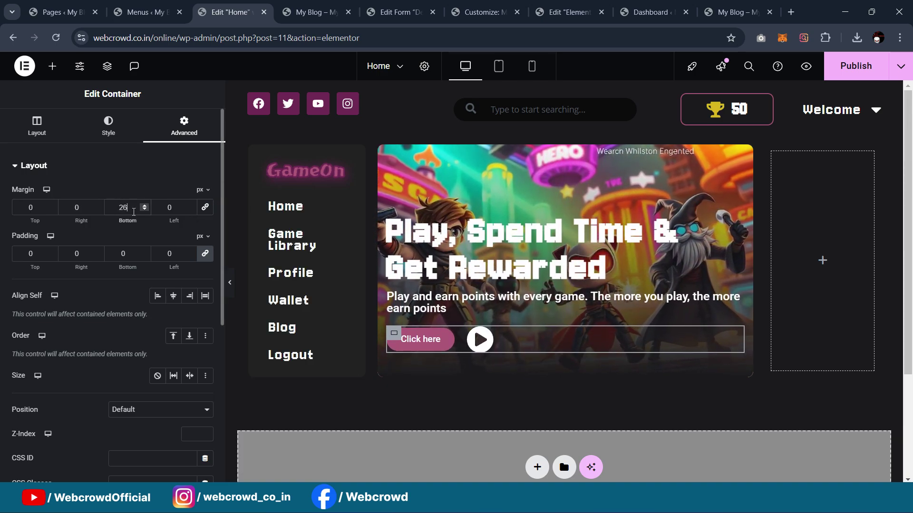
pyautogui.click(233, 281)
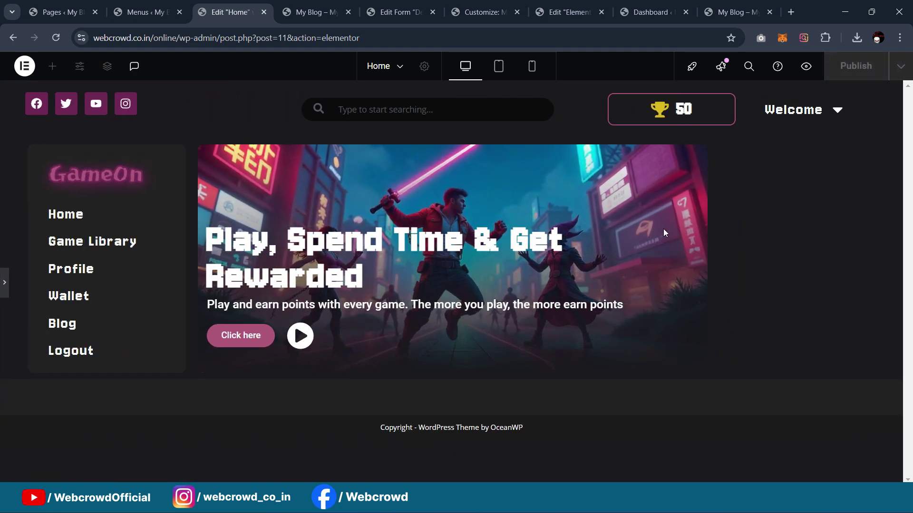
pyautogui.click(5, 282)
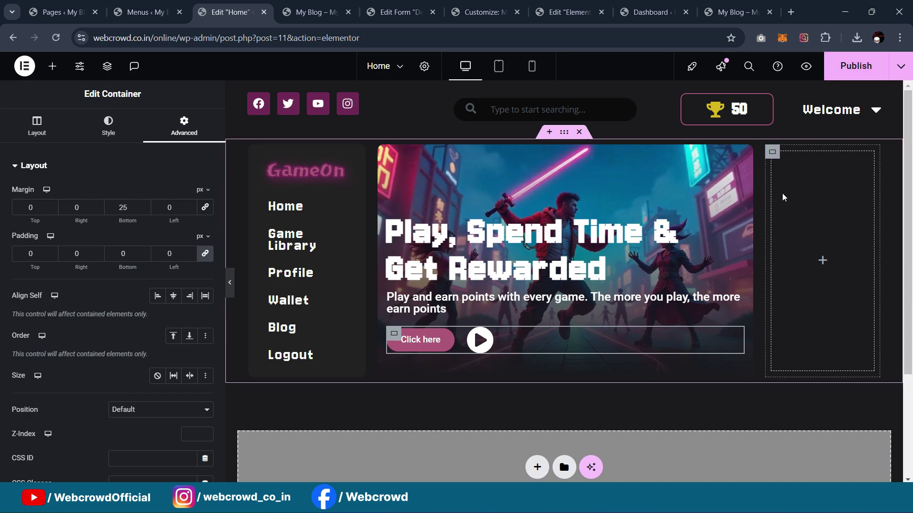
# Replace the empty container beside the slideshow banner with a duplicate of the sidebar menu container, placed after the banner
pyautogui.click(783, 170)
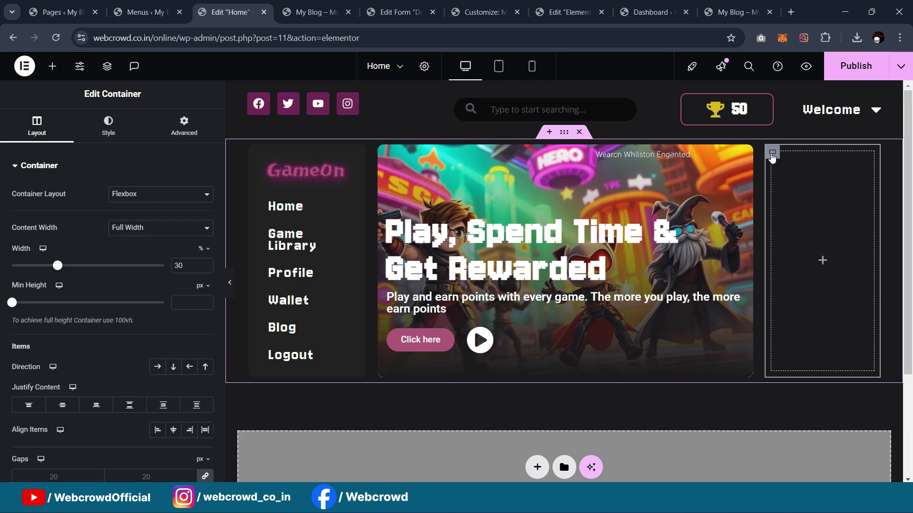
pyautogui.press('Delete')
pyautogui.rightClick(256, 151)
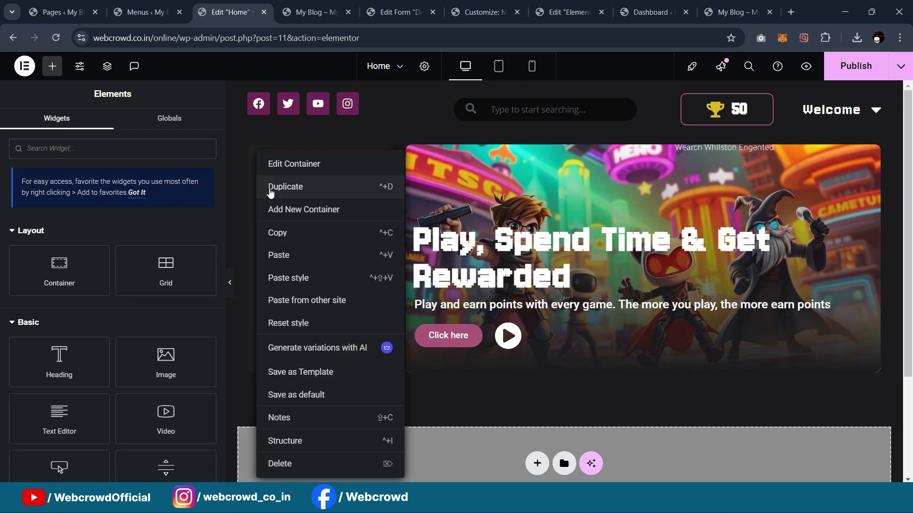
pyautogui.click(271, 187)
pyautogui.moveTo(474, 157); pyautogui.dragTo(844, 195)
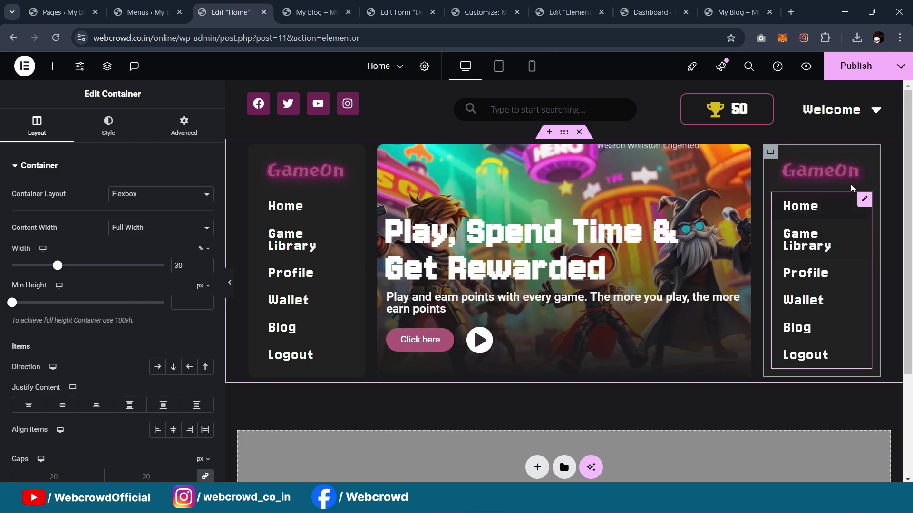
# Delete the GameOn logo and the navigation menu from the duplicated container beside the banner
pyautogui.click(862, 163)
pyautogui.press('Delete')
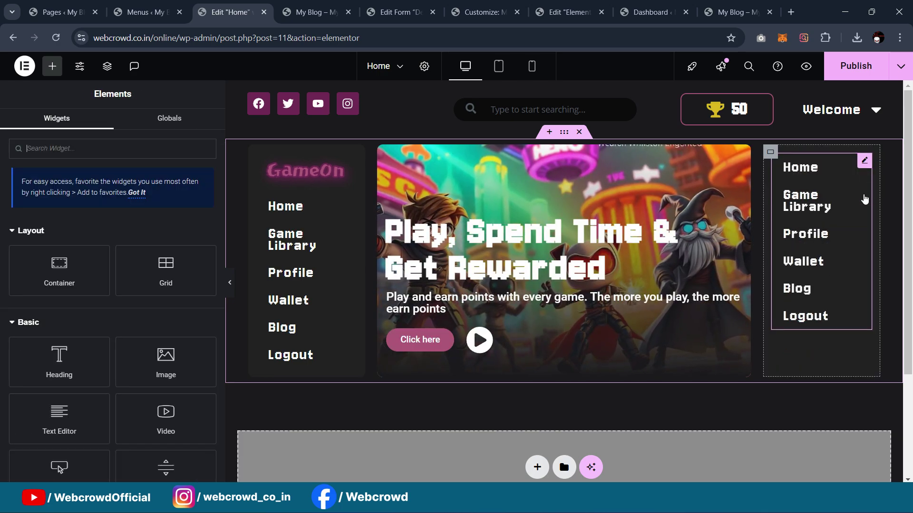
pyautogui.click(864, 163)
pyautogui.press('Delete')
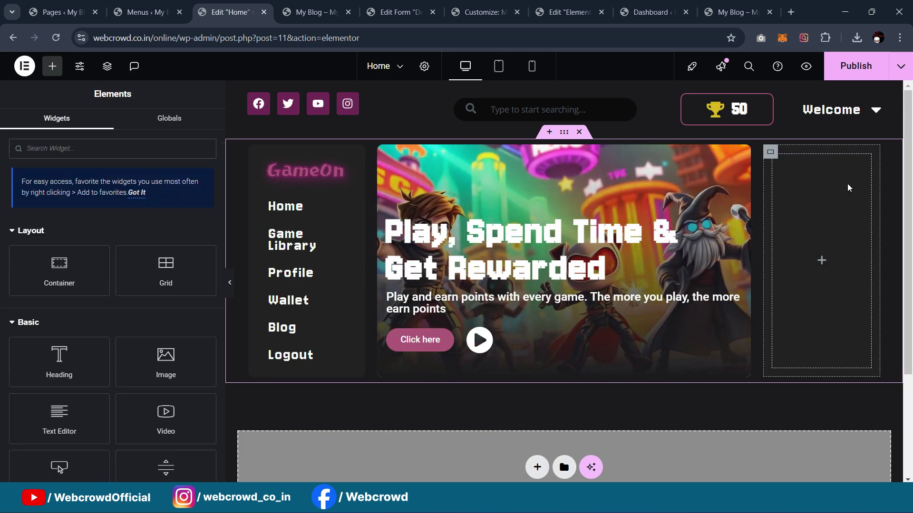
# Add a Heading widget to the emptied container and set its title to "Top Earners"
pyautogui.write('Head')
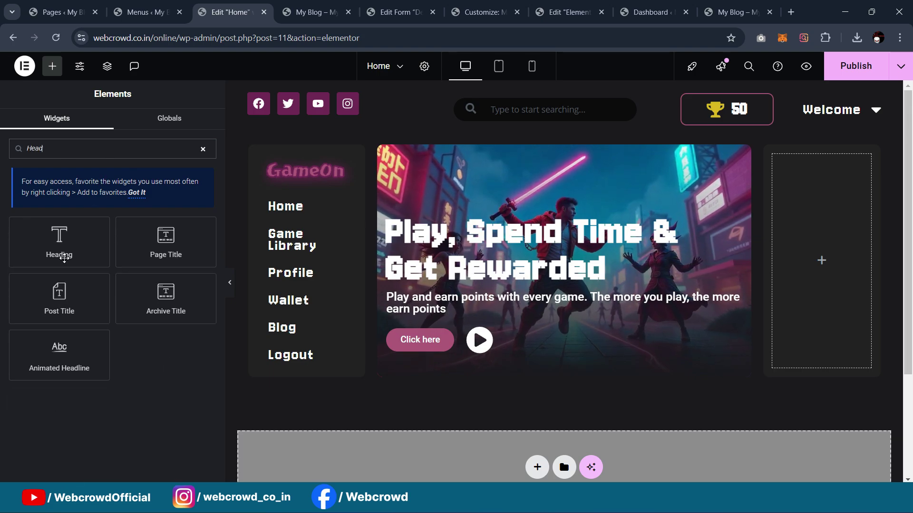
pyautogui.moveTo(64, 258); pyautogui.dragTo(829, 216)
pyautogui.click(114, 213)
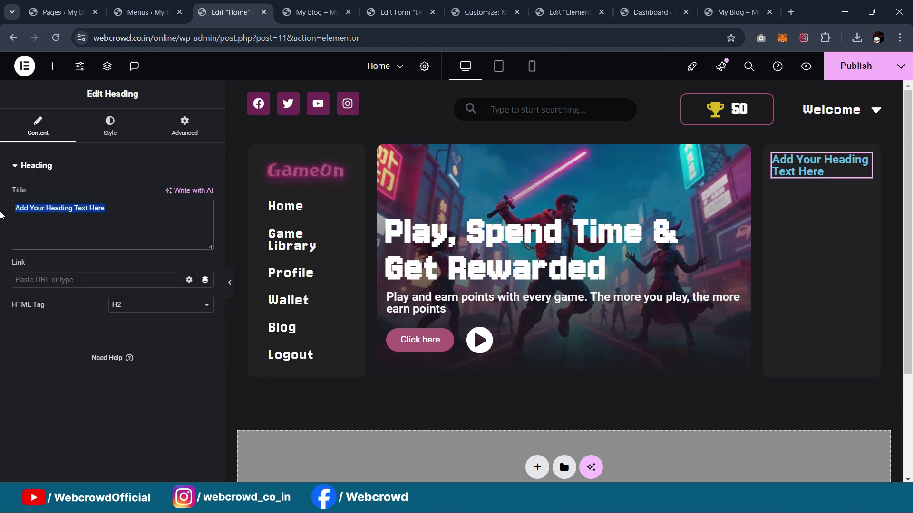
pyautogui.write('Top Earners')
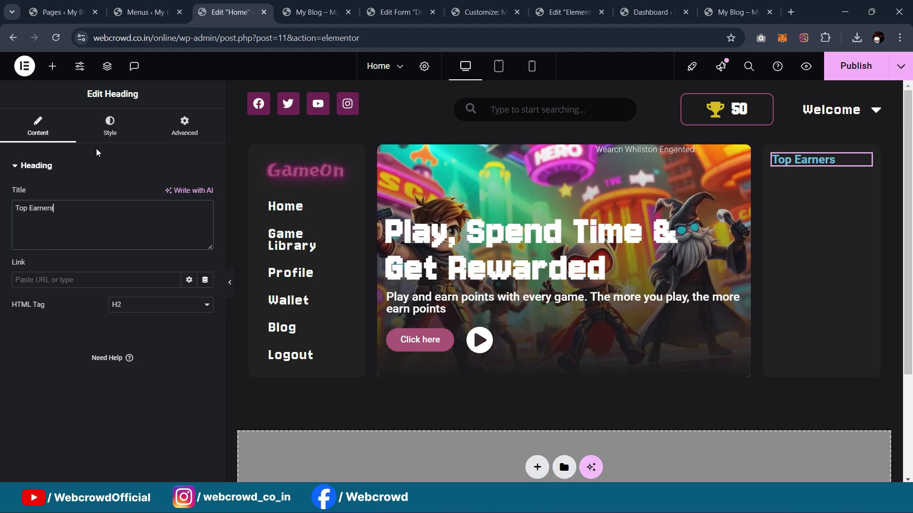
# Give the "Top Earners" heading the global white text color and the Jersey 10 font family
pyautogui.click(110, 126)
pyautogui.click(189, 337)
pyautogui.click(114, 271)
pyautogui.click(205, 230)
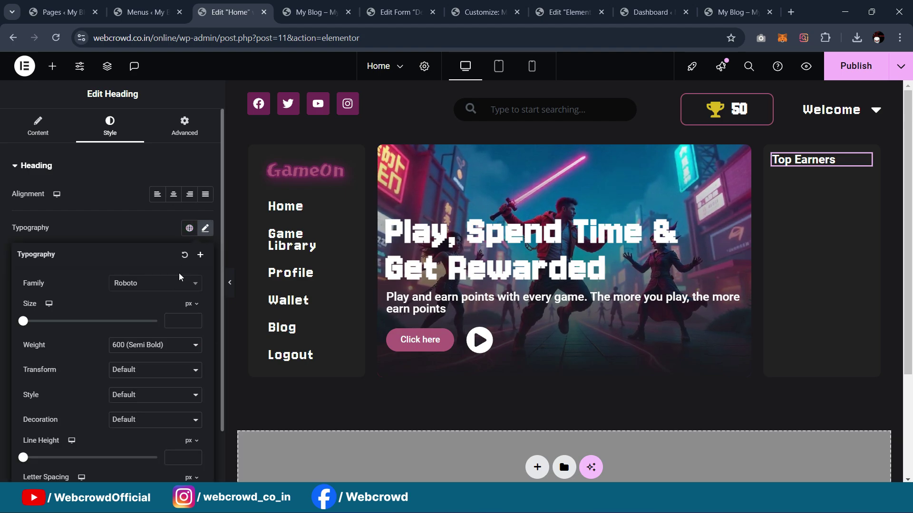
pyautogui.click(177, 283)
pyautogui.write('jerse')
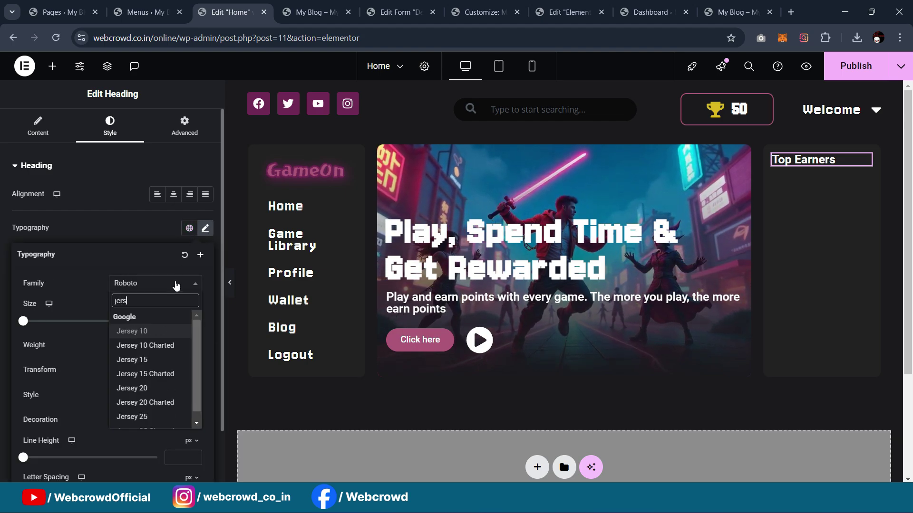
pyautogui.click(160, 329)
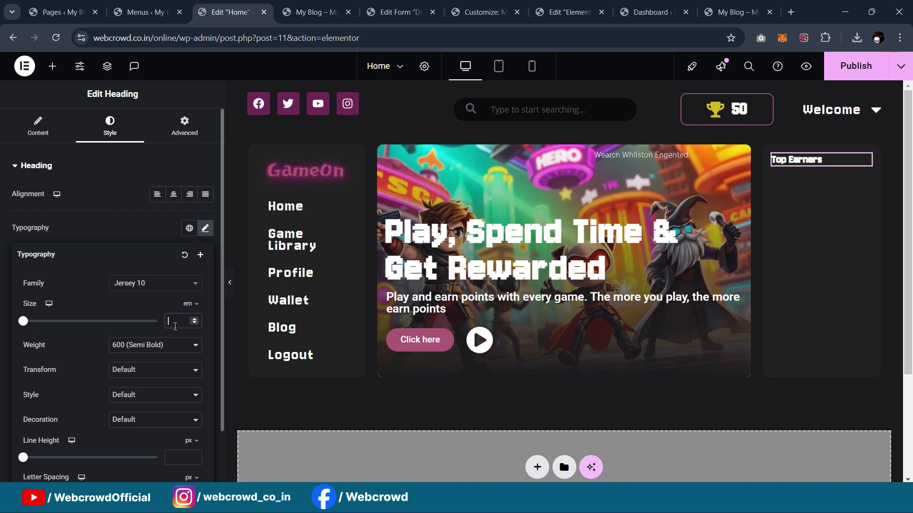
# Style the Top Earners heading with a 2.7 em size, 500 (Medium) weight and 0.4 px letter spacing
pyautogui.write('3')
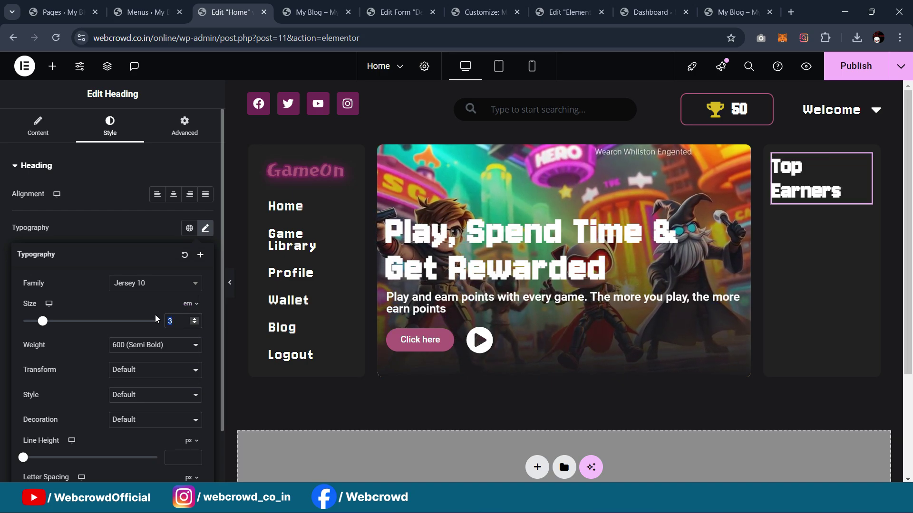
pyautogui.write('2.7')
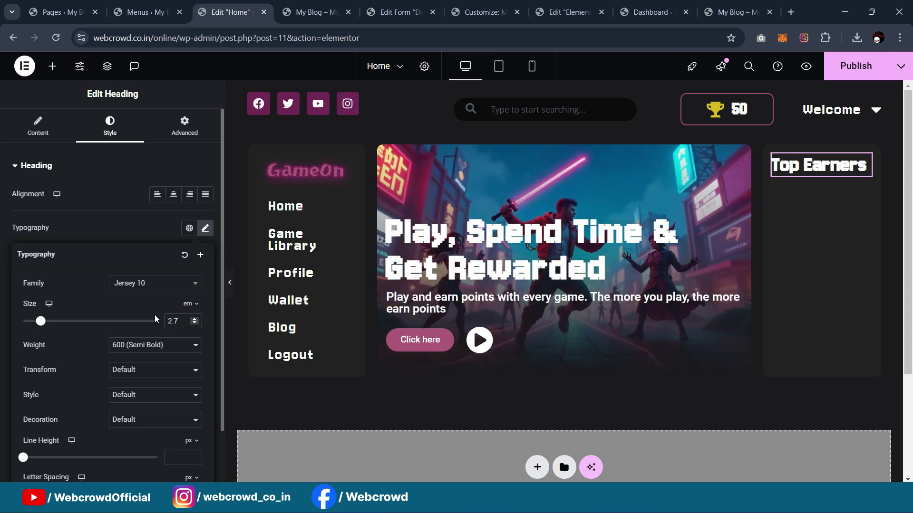
pyautogui.scroll(-1, 146, 361)
pyautogui.click(152, 284)
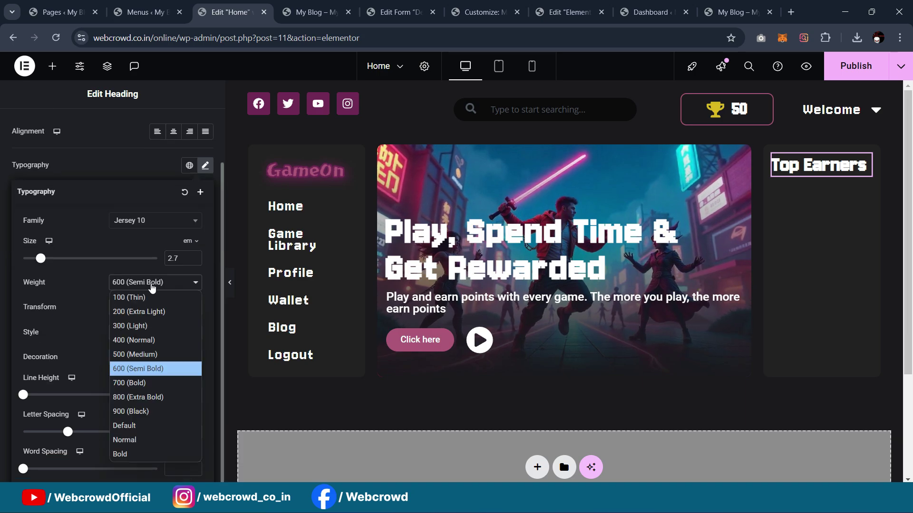
pyautogui.click(145, 355)
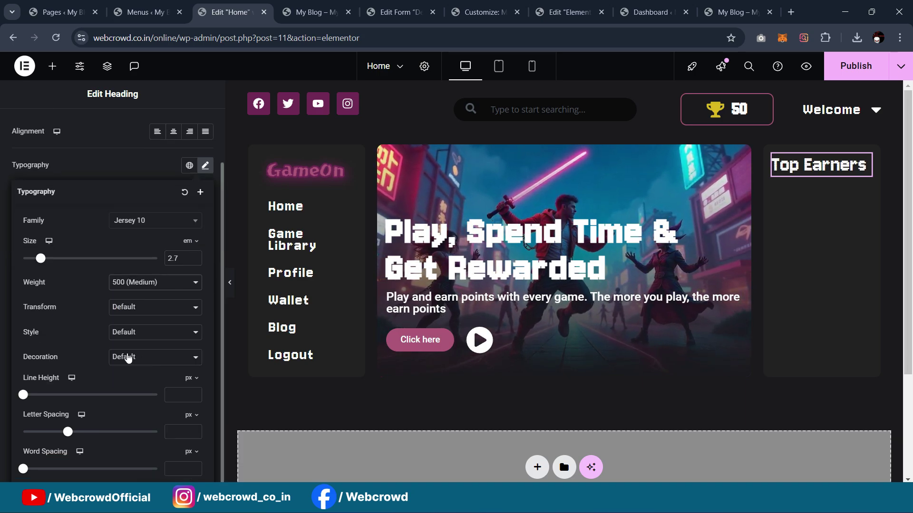
pyautogui.moveTo(69, 432); pyautogui.dragTo(75, 436)
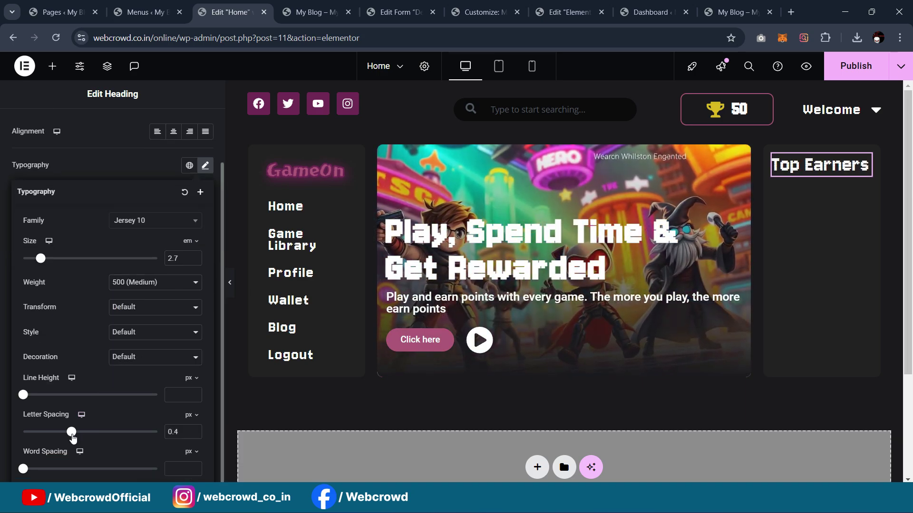
# Preview the page at full width without the editing controls and publish the heading changes
pyautogui.click(232, 285)
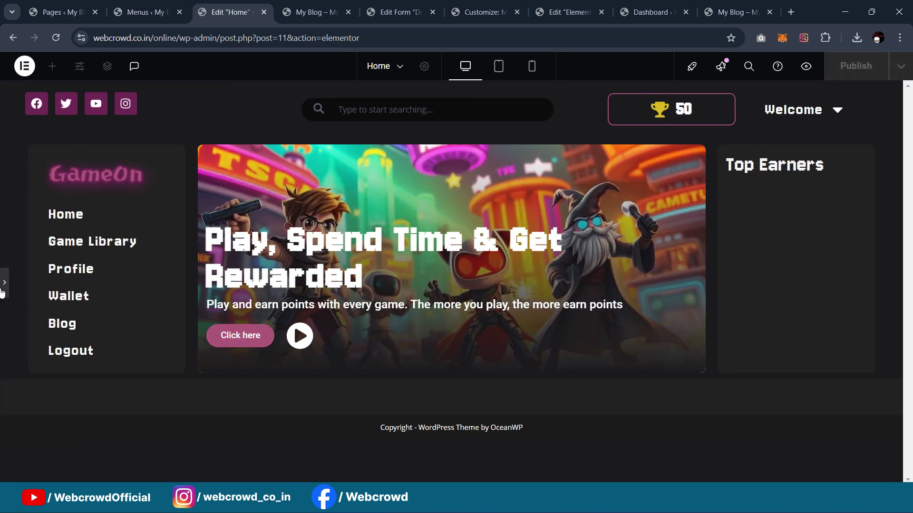
pyautogui.click(840, 172)
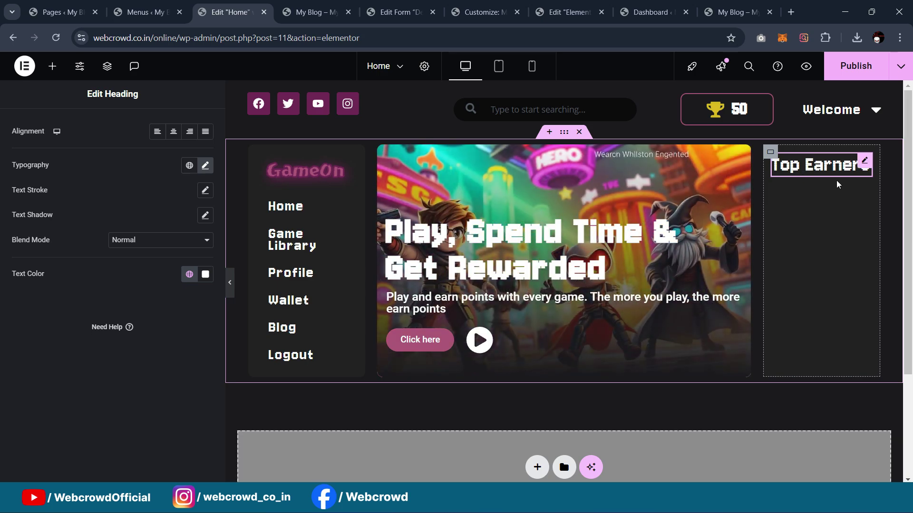
pyautogui.click(852, 71)
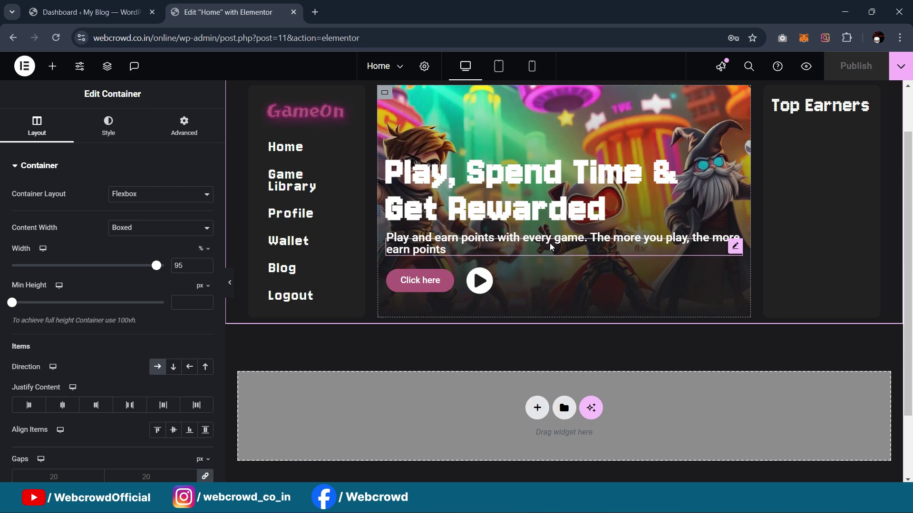
# Set the main hero-section container's minimum height to 72 vh and preview the page at full width
pyautogui.scroll(2, 550, 243)
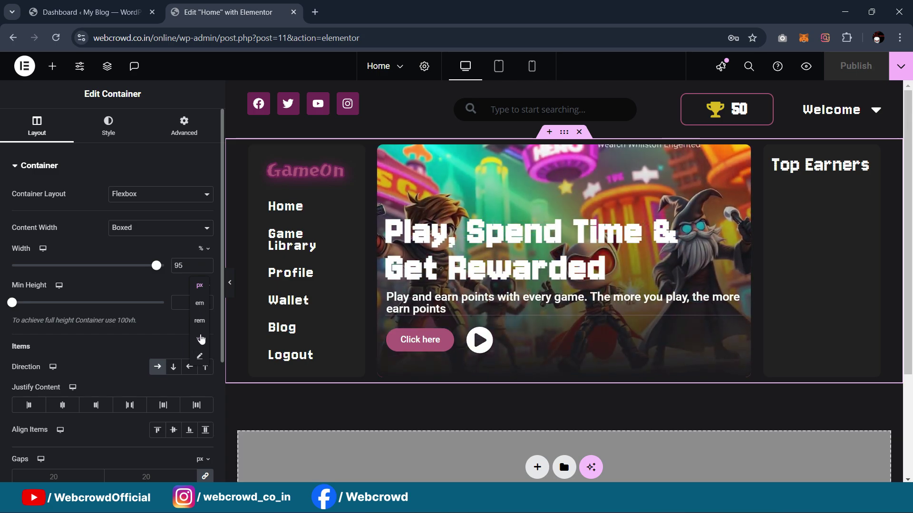
pyautogui.click(200, 339)
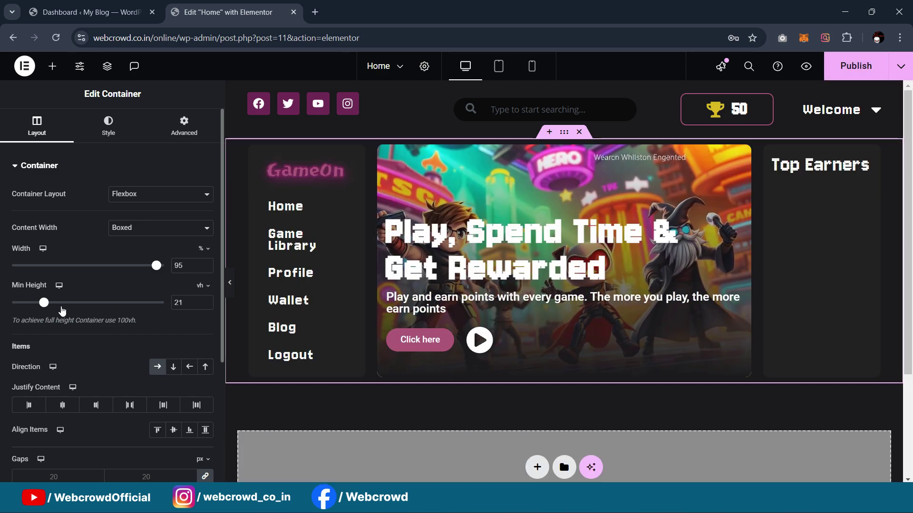
pyautogui.moveTo(101, 317); pyautogui.dragTo(120, 318)
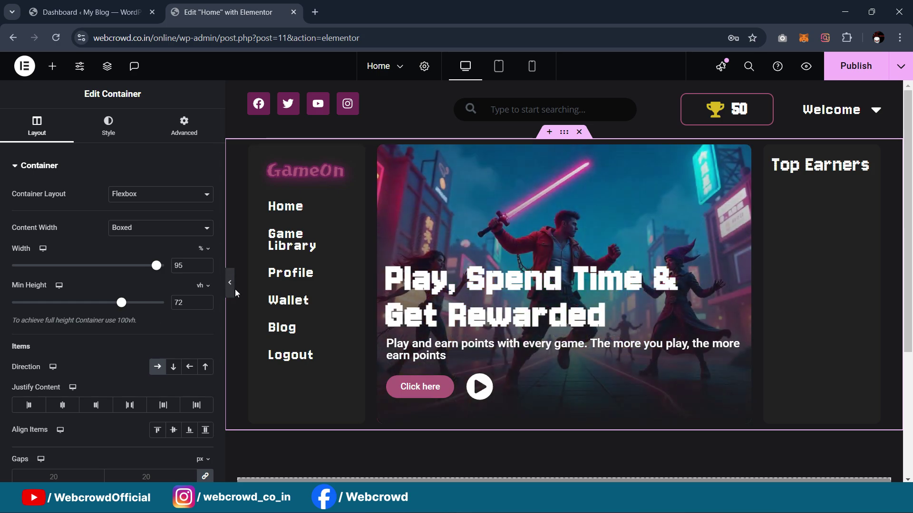
pyautogui.click(230, 285)
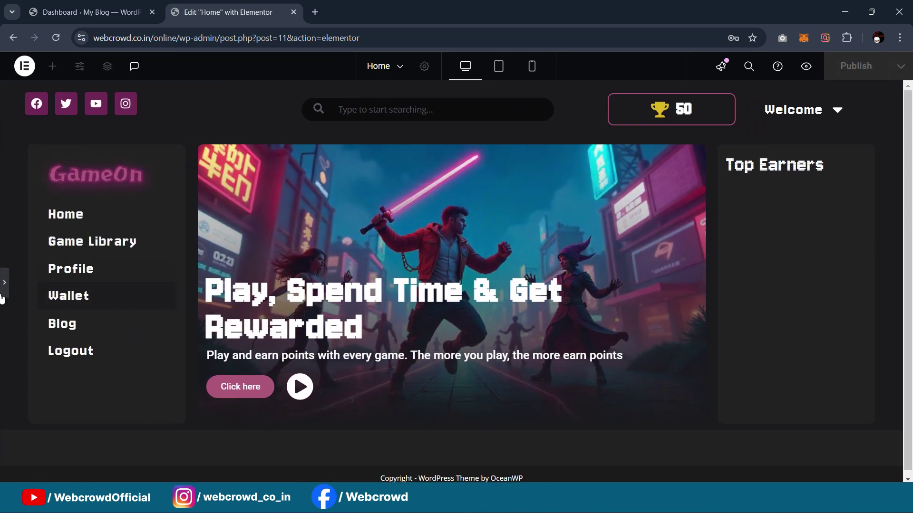
pyautogui.click(3, 281)
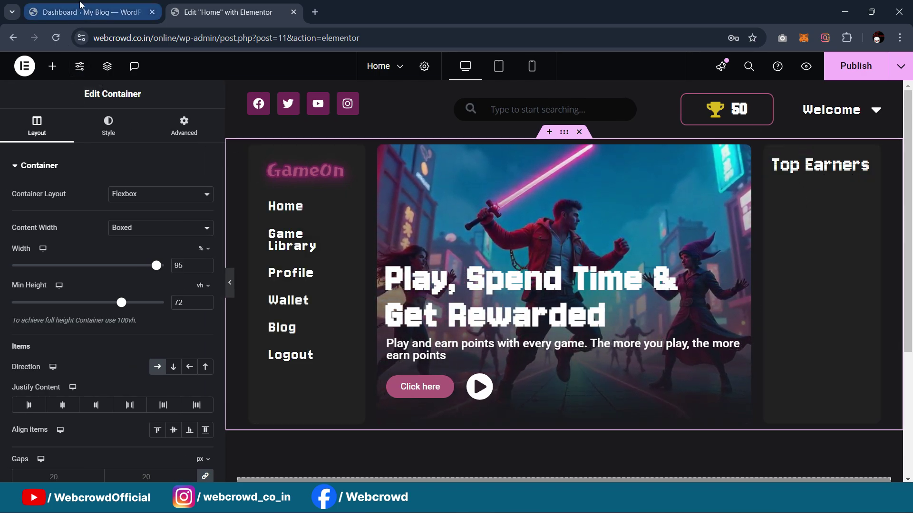
# Switch to the WordPress dashboard, open the plugin upload form and start choosing a ZIP file
pyautogui.click(91, 12)
pyautogui.moveTo(28, 336)
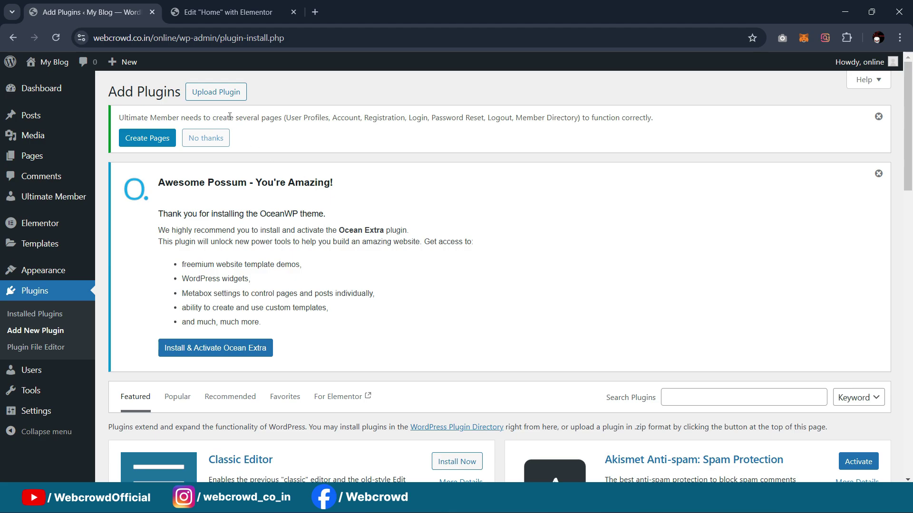
pyautogui.click(216, 92)
pyautogui.scroll(-3, 439, 336)
pyautogui.click(427, 362)
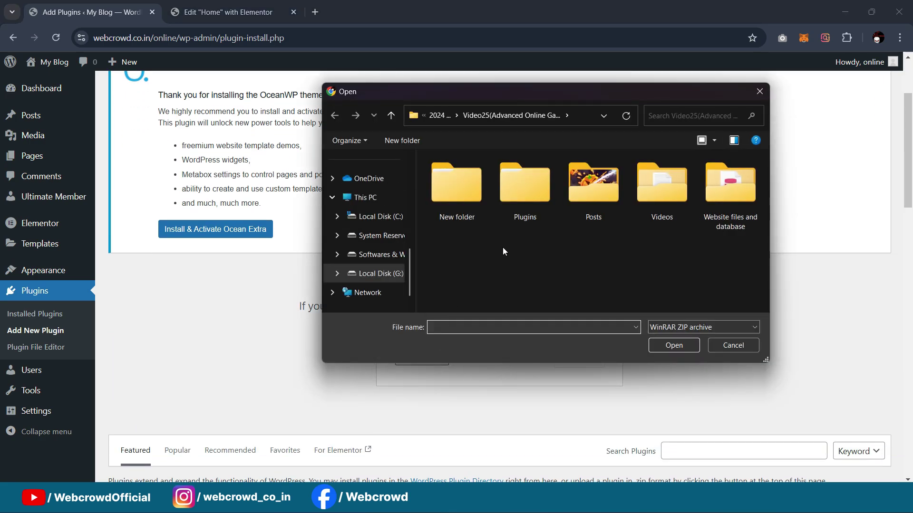
# Choose the user-profile-display ZIP from the nested user-profile-display folders inside New folder as the plugin file to upload
pyautogui.doubleClick(466, 180)
pyautogui.scroll(-2, 592, 189)
pyautogui.scroll(2, 587, 219)
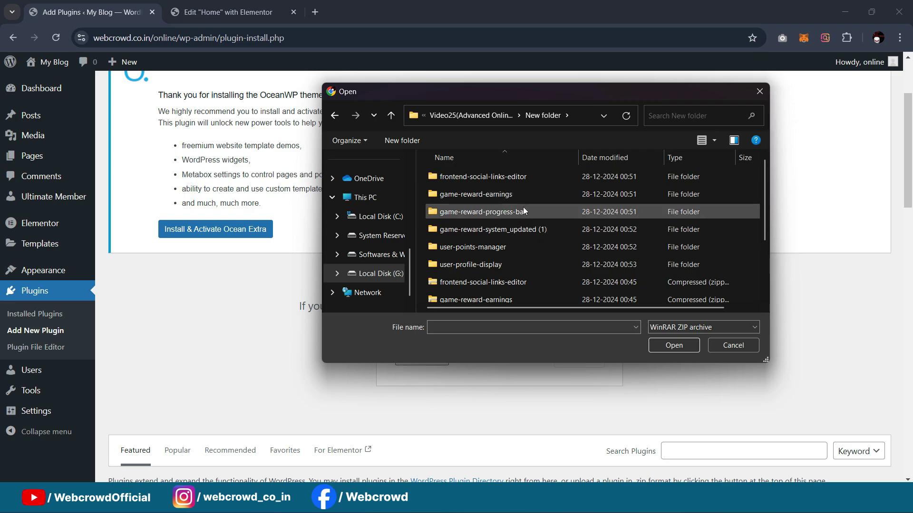
pyautogui.scroll(-2, 506, 195)
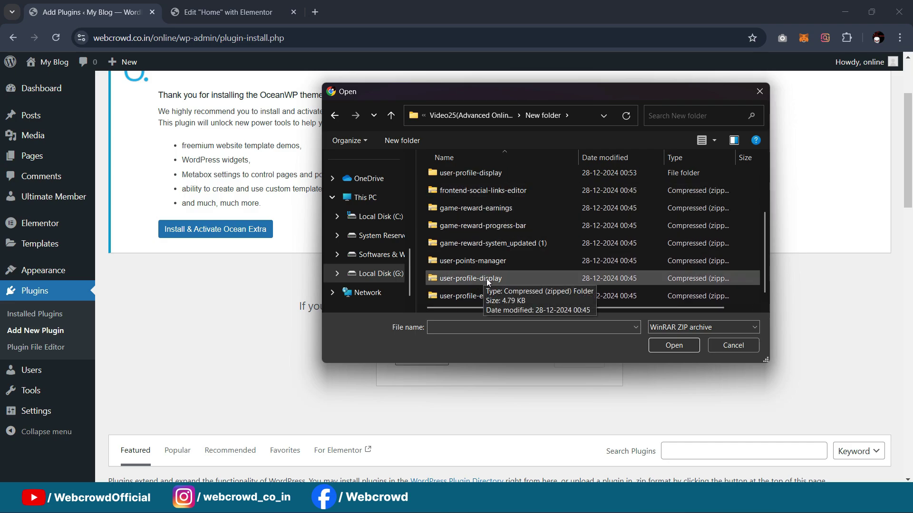
pyautogui.scroll(2, 486, 279)
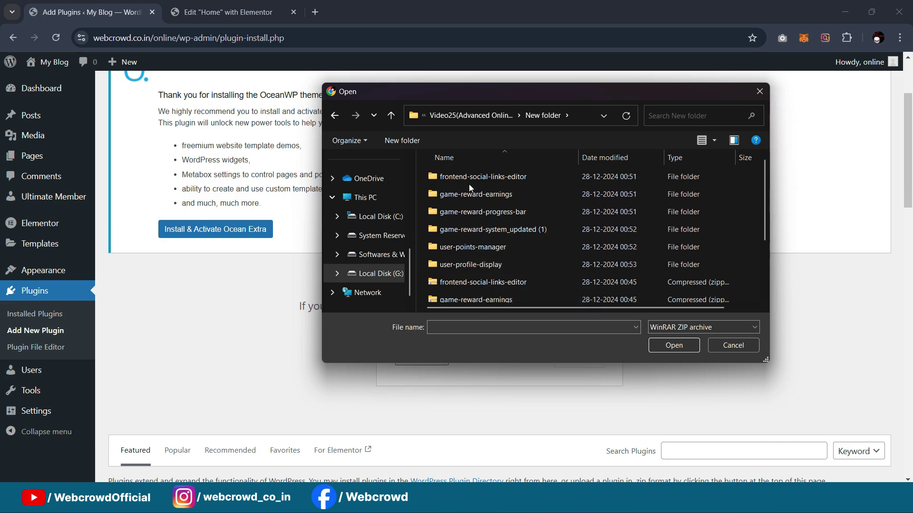
pyautogui.click(452, 266)
pyautogui.doubleClick(453, 266)
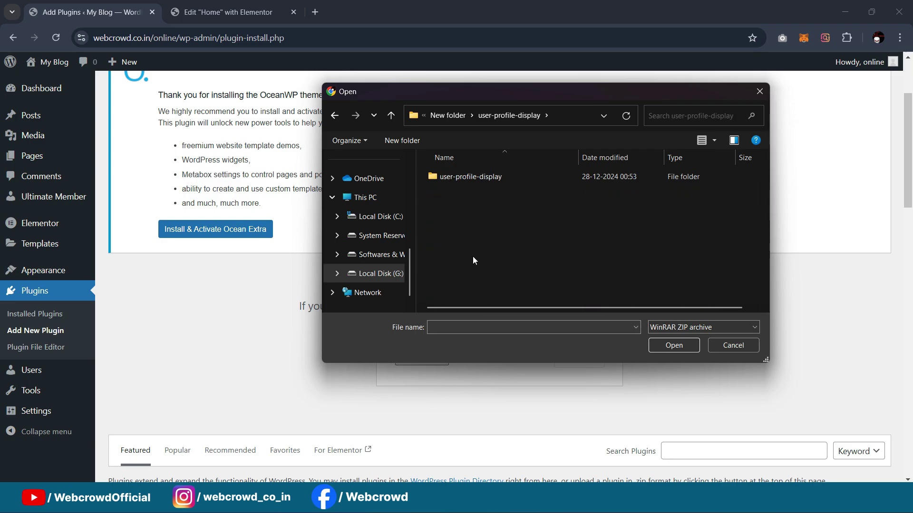
pyautogui.doubleClick(464, 179)
pyautogui.click(452, 212)
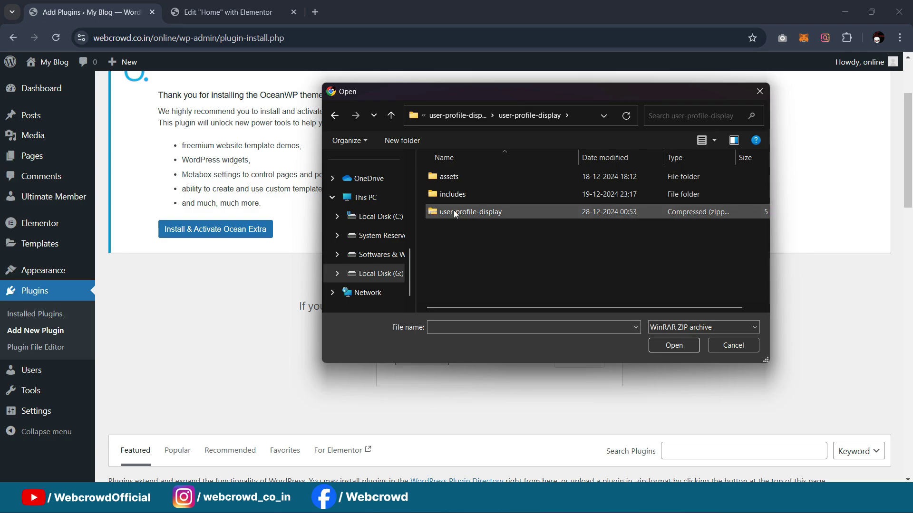
pyautogui.click(675, 346)
# Install the uploaded user-profile-display plugin, try to activate it and return to the add-plugins page
pyautogui.scroll(-1, 525, 323)
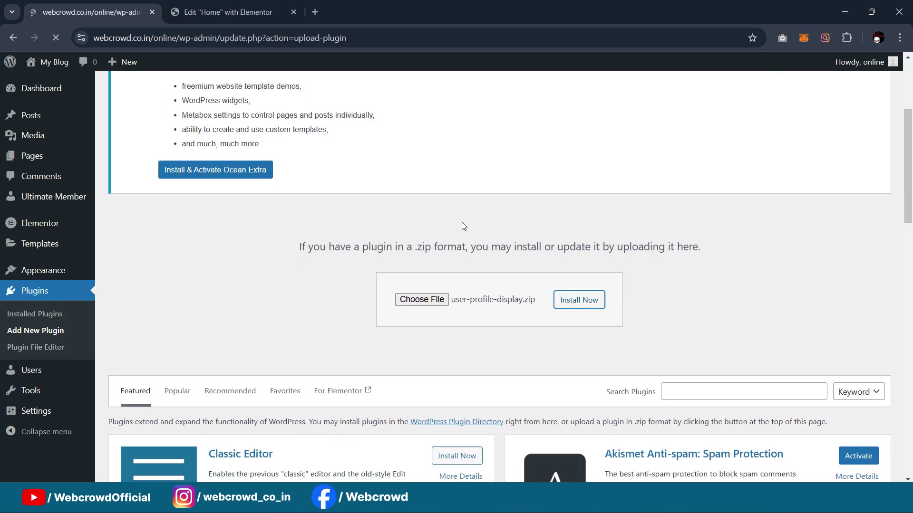
pyautogui.scroll(-2, 459, 223)
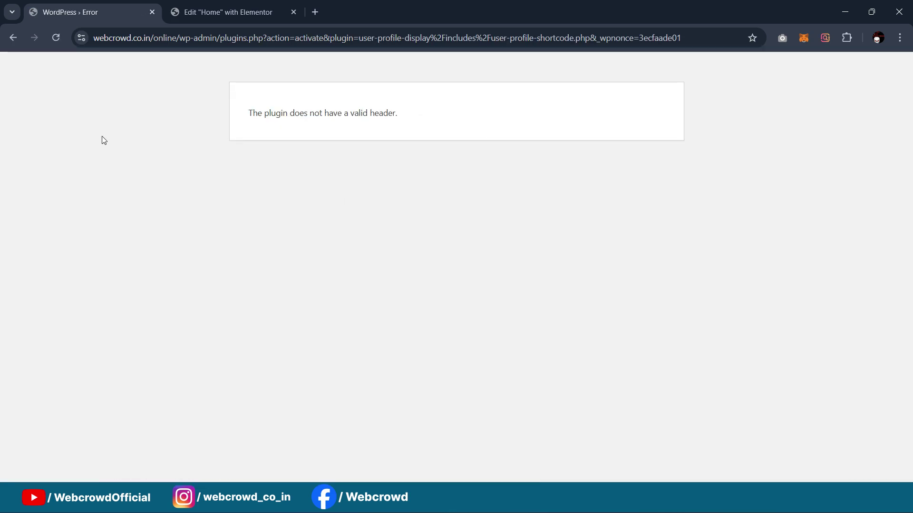
pyautogui.click(13, 38)
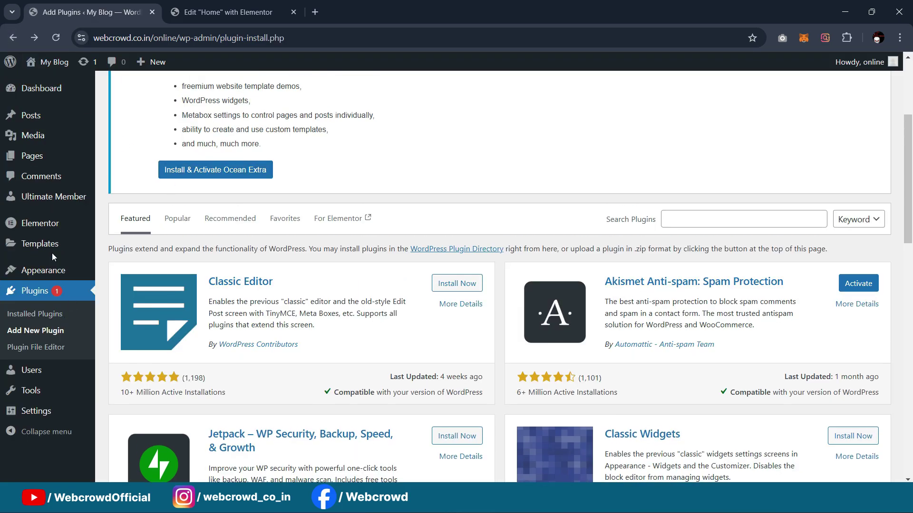
# Activate the User Profile Display plugin from the list of installed plugins and check its entry there
pyautogui.click(38, 317)
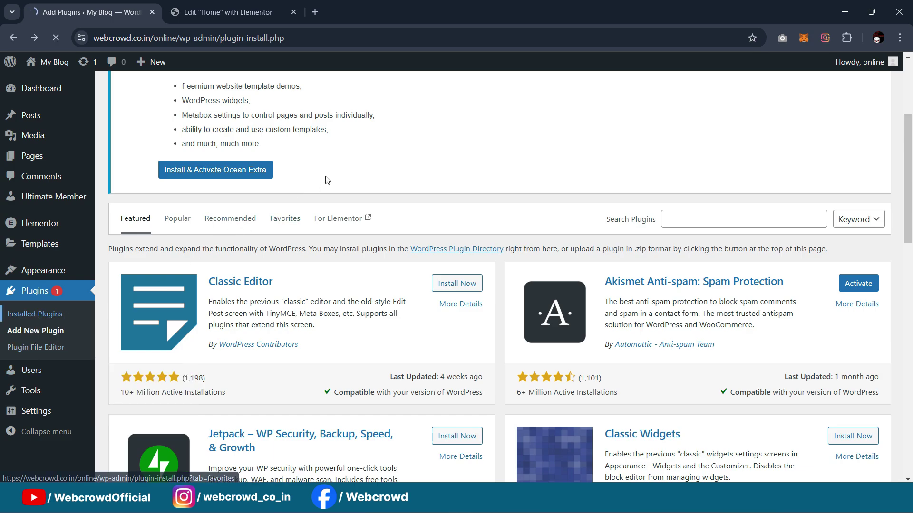
pyautogui.scroll(-12, 326, 177)
pyautogui.scroll(-2, 327, 177)
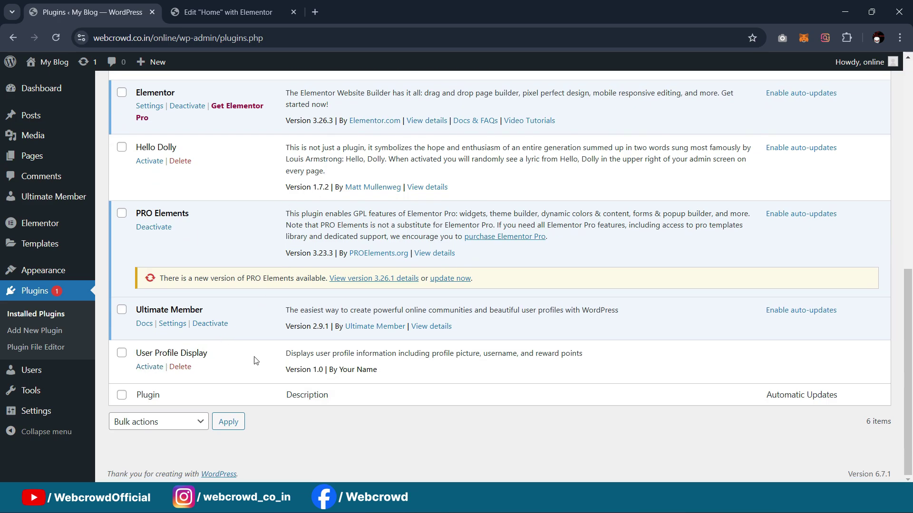
pyautogui.click(150, 367)
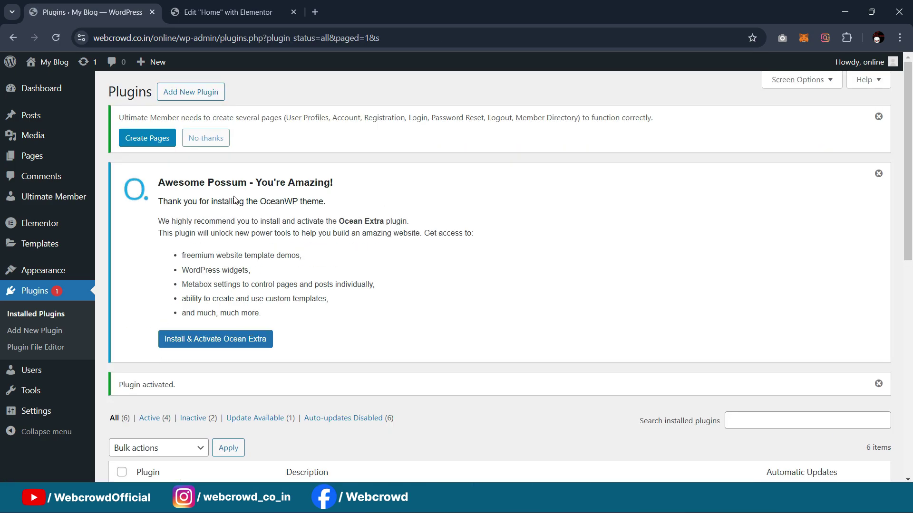
pyautogui.scroll(-7, 235, 200)
pyautogui.scroll(-2, 235, 200)
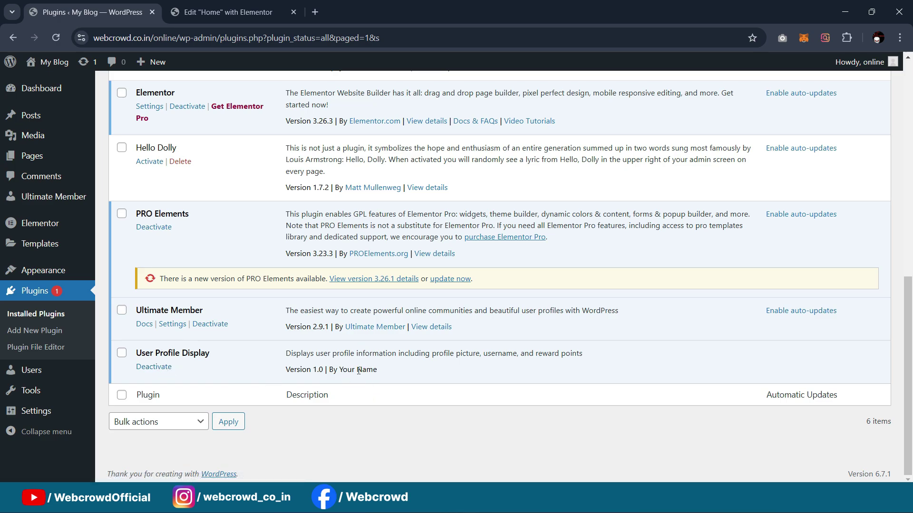
pyautogui.scroll(8, 299, 320)
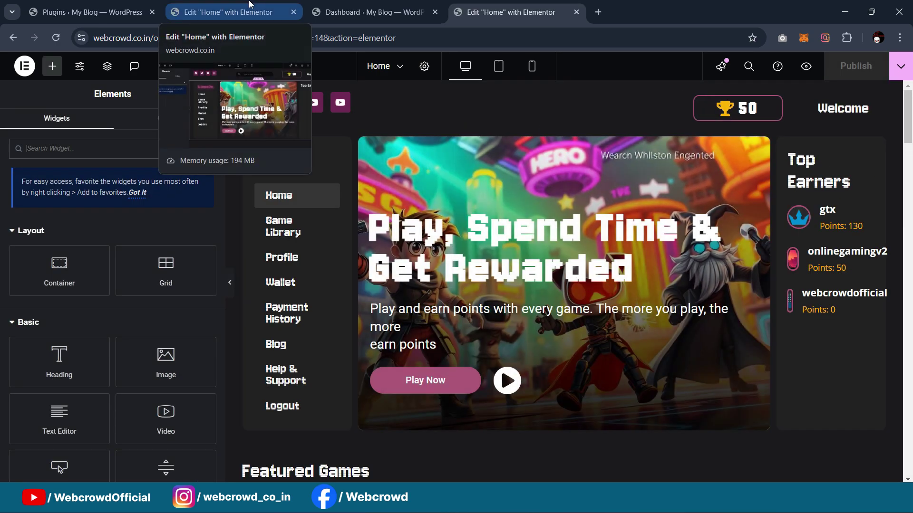
# Return to the Home page editor, find the Shortcode widget with "short" and place it below the Top Earners heading
pyautogui.click(228, 12)
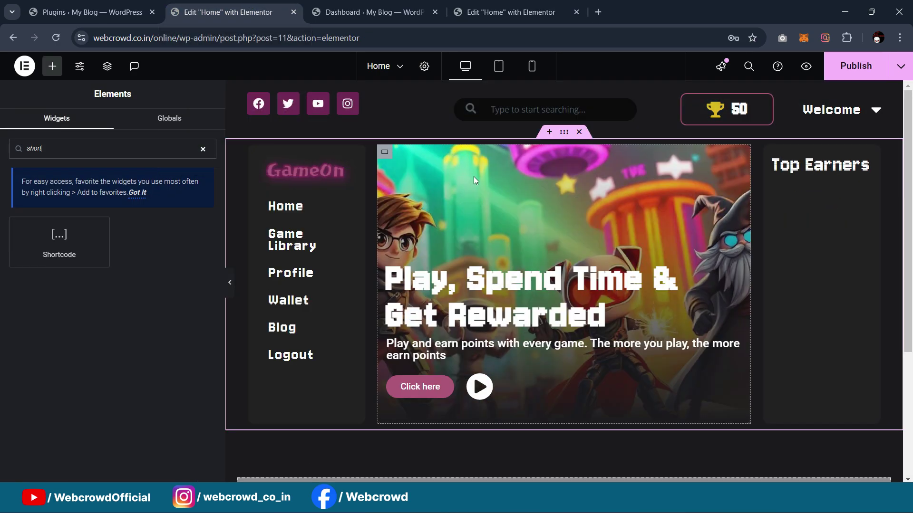
pyautogui.moveTo(89, 252); pyautogui.dragTo(804, 192)
pyautogui.moveTo(62, 259); pyautogui.dragTo(800, 176)
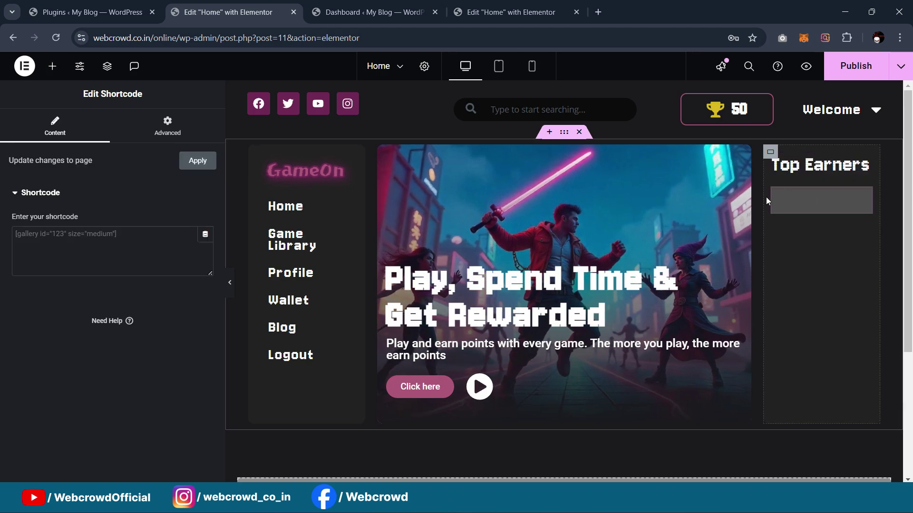
# Copy the Top Earners shortcode from the onlinegamingv2 Home page and enter [top_earners_display number="3"] in the new Shortcode widget
pyautogui.click(512, 6)
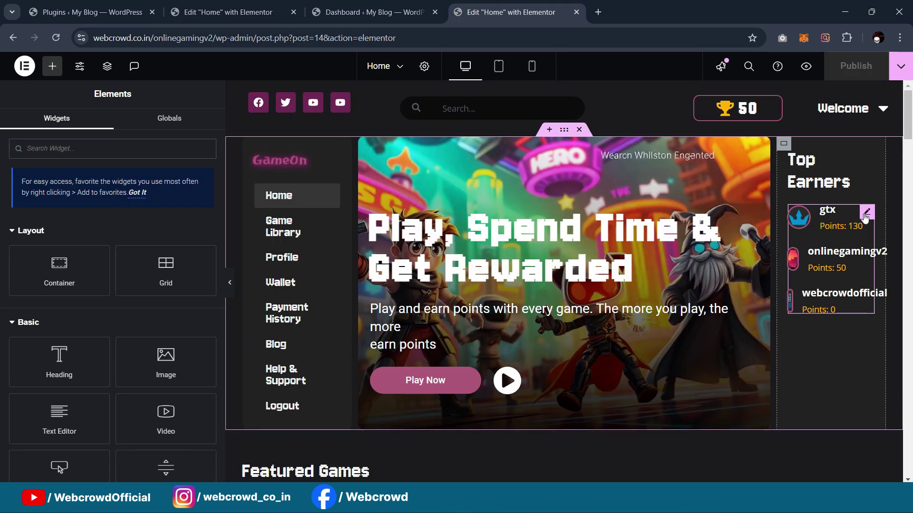
pyautogui.click(867, 212)
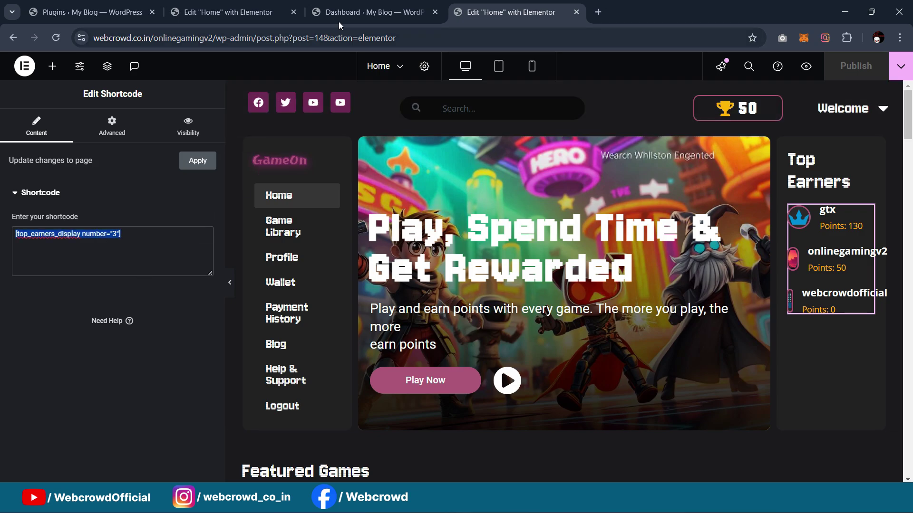
pyautogui.click(328, 11)
pyautogui.click(281, 5)
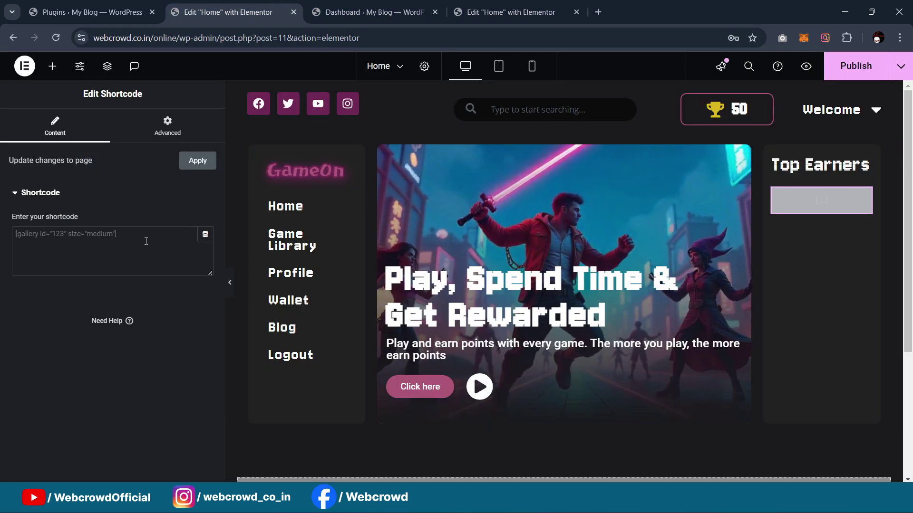
pyautogui.write('[top_earners_display number="3"]')
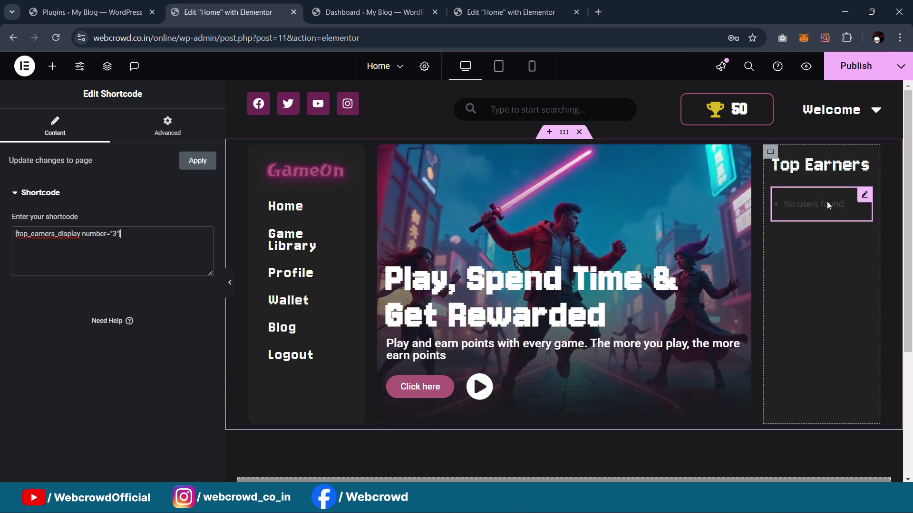
pyautogui.moveTo(486, 5)
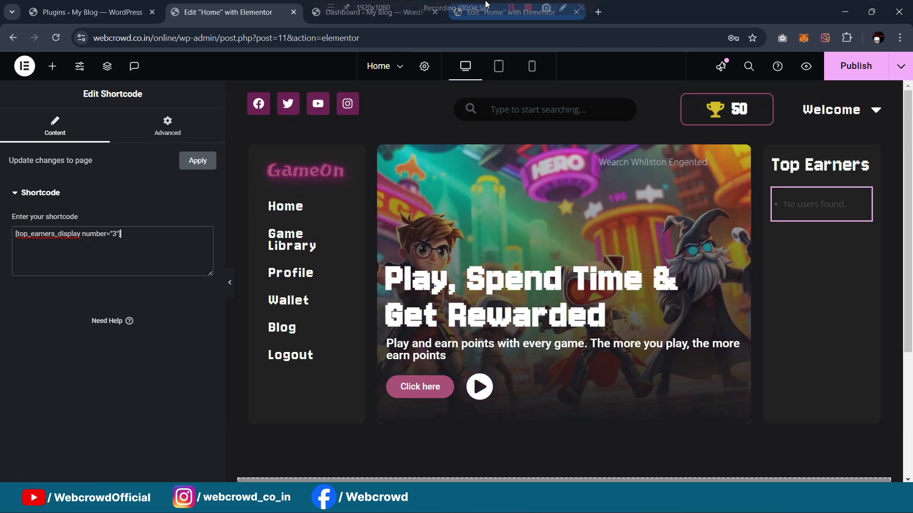
# Check the Top Earners list in the onlinegamingv2 Home page editor, then publish the online site's Home page with its new shortcode
pyautogui.moveTo(532, 3)
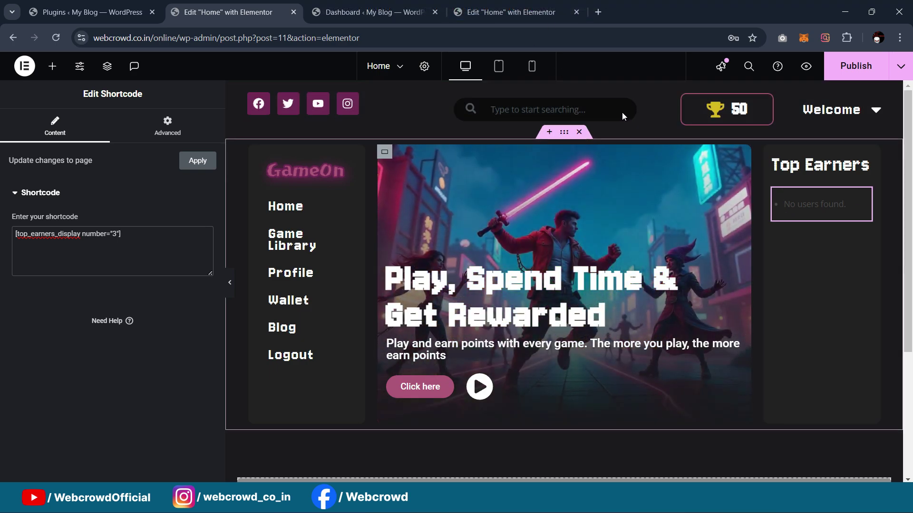
pyautogui.click(531, 14)
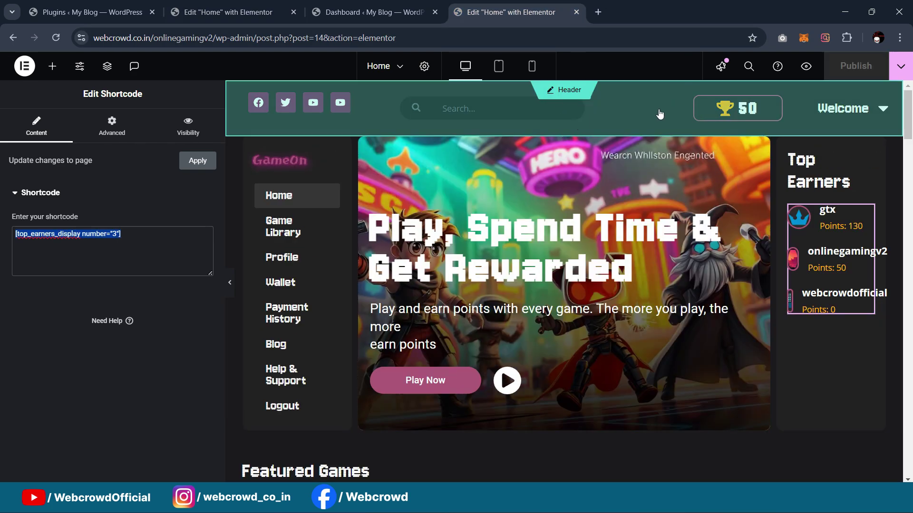
pyautogui.click(351, 10)
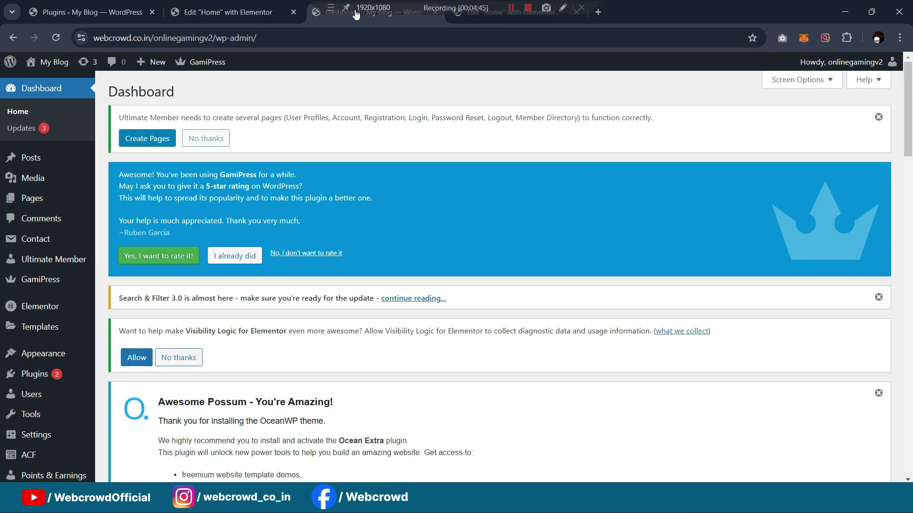
pyautogui.click(223, 12)
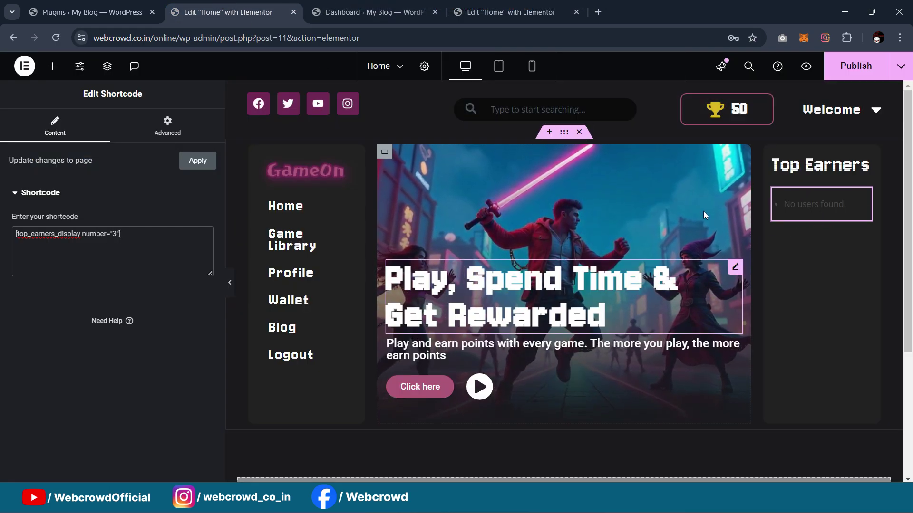
pyautogui.click(856, 66)
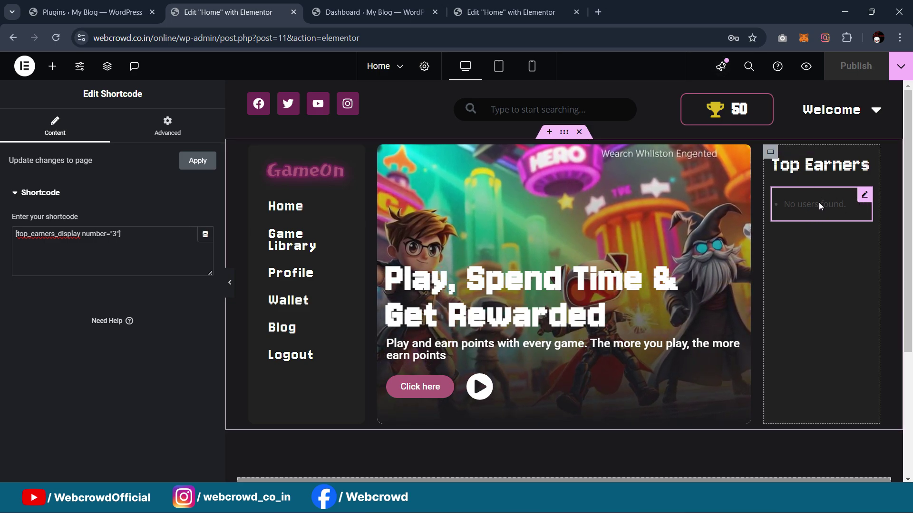
# Open the site address webcrowd.co.in/online in an incognito window to check the published Home page, and close that window
pyautogui.doubleClick(368, 38)
pyautogui.moveTo(205, 38); pyautogui.dragTo(94, 39)
pyautogui.hotkey('ctrl', 'c')
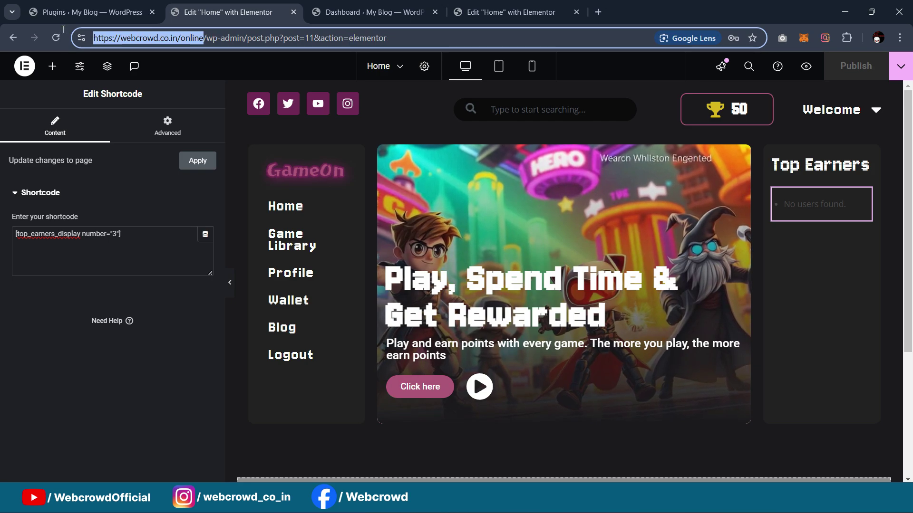
pyautogui.click(902, 37)
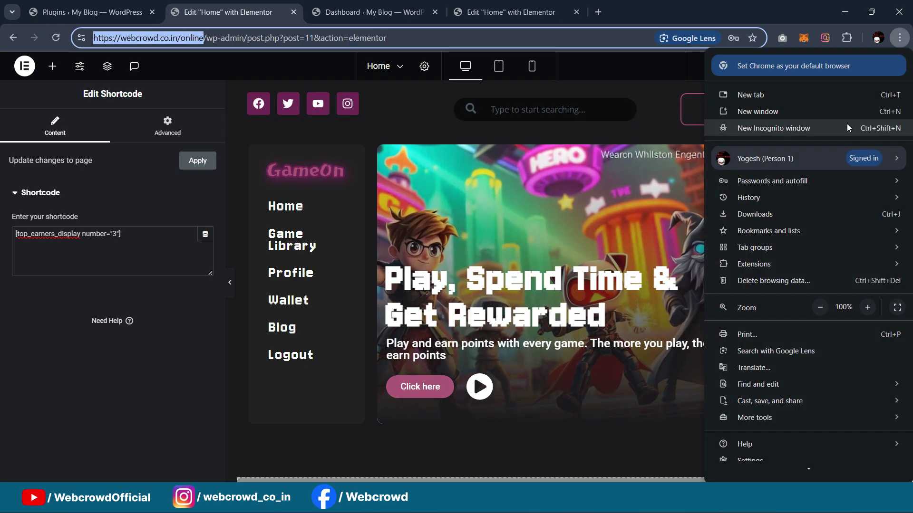
pyautogui.click(846, 125)
pyautogui.hotkey('ctrl', 'v')
pyautogui.press('Return')
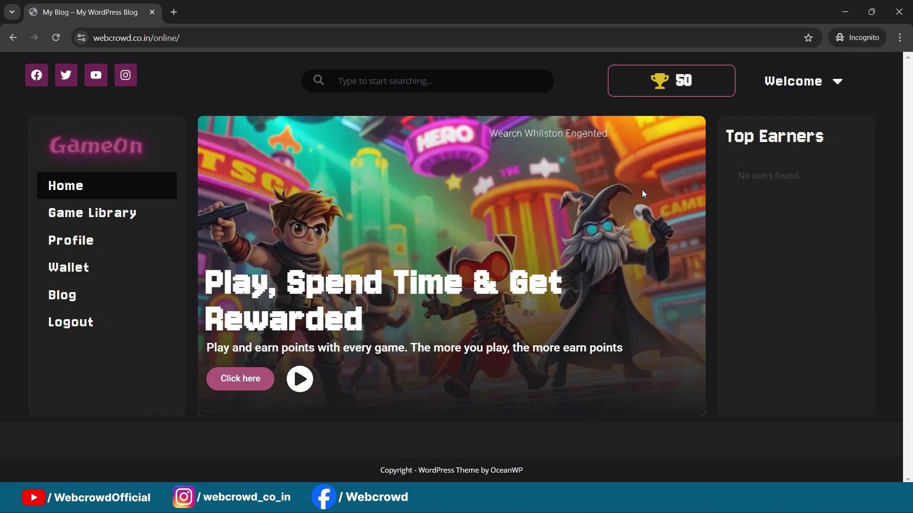
pyautogui.click(895, 5)
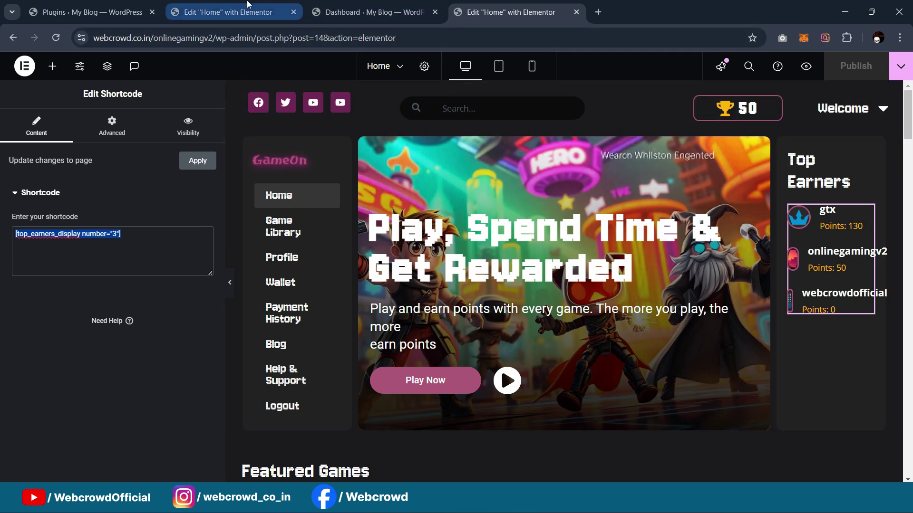
# Compare the Home page being built with the Featured Games and Browse Games sections in the onlinegamingv2 Home page editor
pyautogui.click(214, 8)
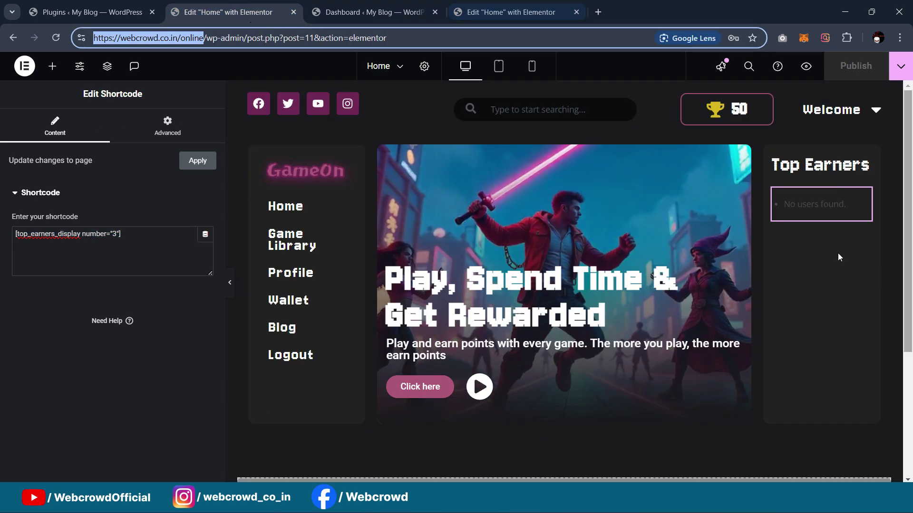
pyautogui.scroll(-2, 832, 189)
pyautogui.scroll(3, 832, 190)
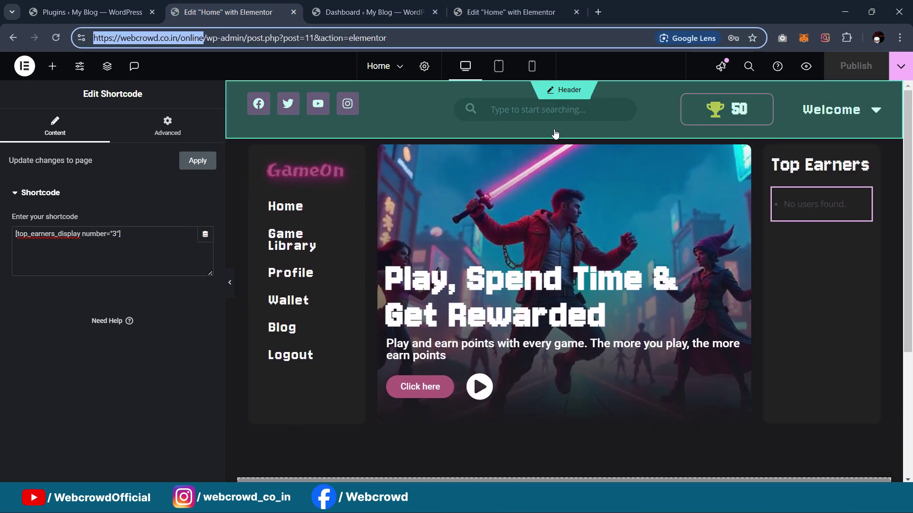
pyautogui.click(504, 11)
pyautogui.scroll(-5, 731, 191)
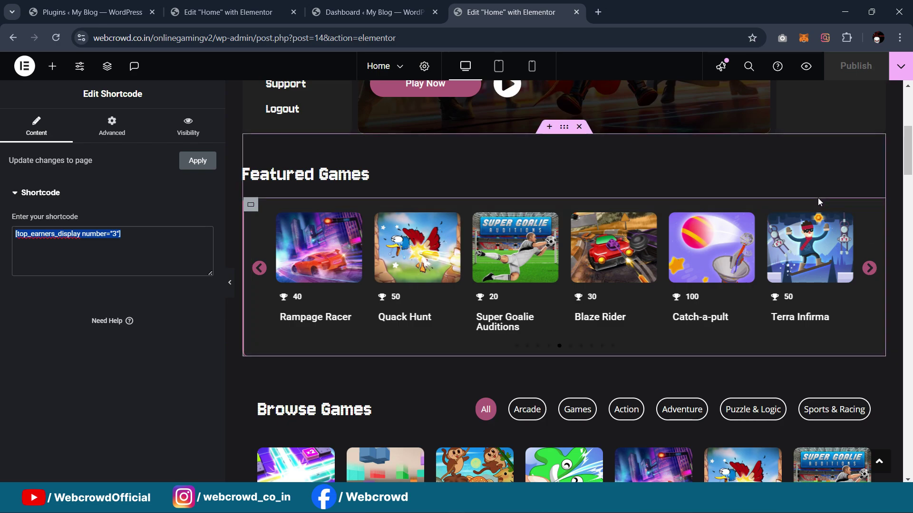
pyautogui.scroll(-2, 817, 202)
pyautogui.scroll(4, 396, 247)
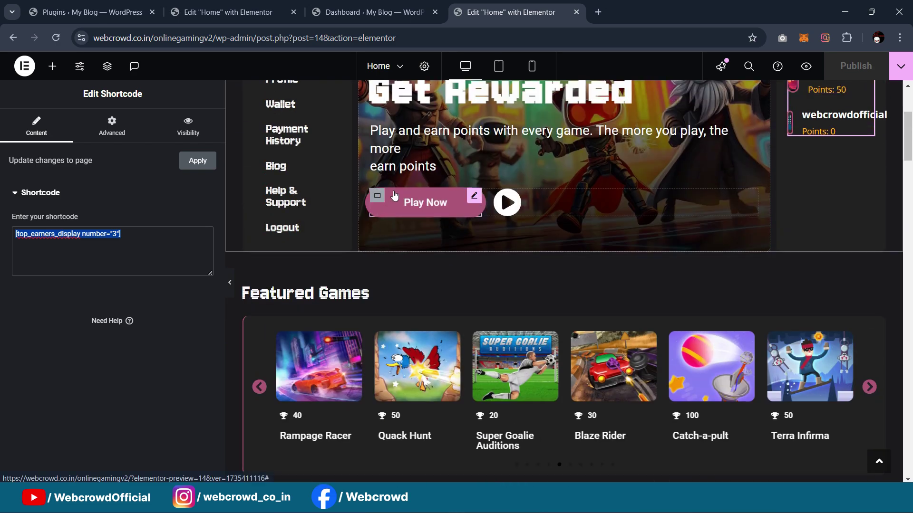
pyautogui.scroll(-2, 370, 247)
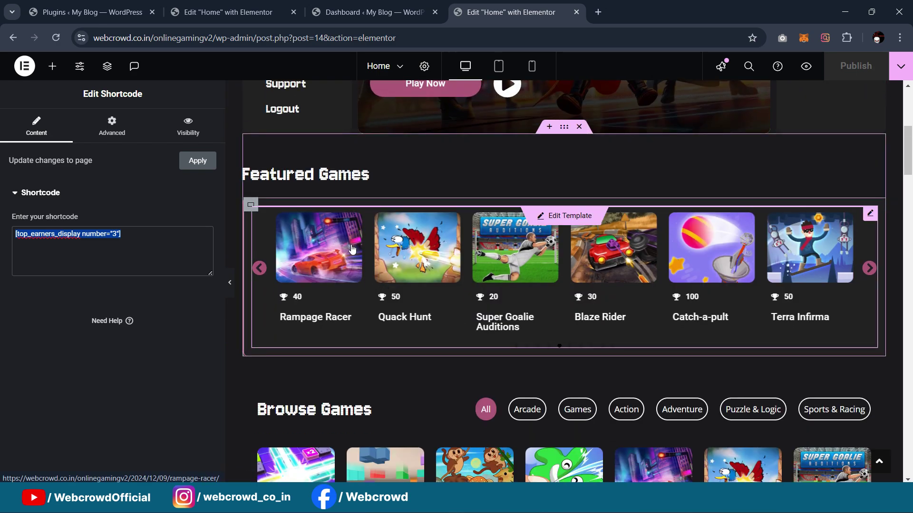
pyautogui.scroll(-2, 646, 230)
pyautogui.scroll(1, 522, 235)
pyautogui.scroll(2, 613, 231)
pyautogui.scroll(-2, 475, 205)
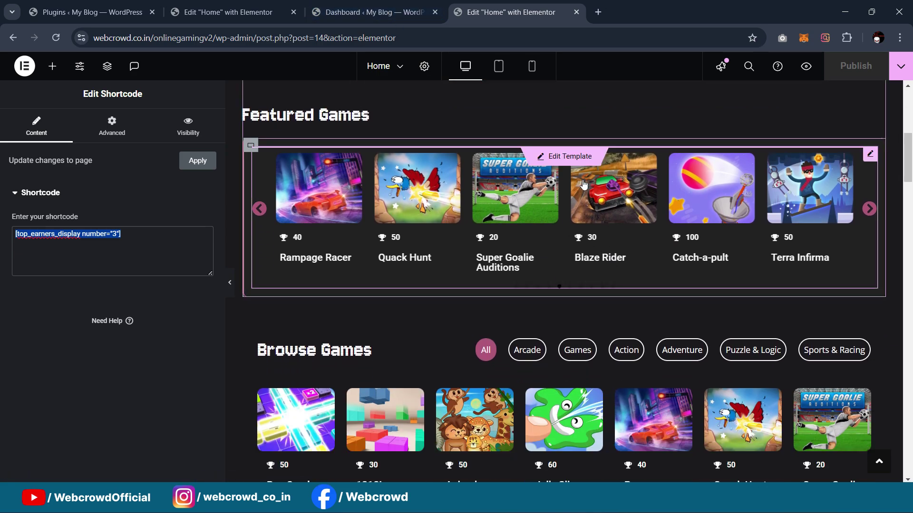
pyautogui.scroll(1, 525, 239)
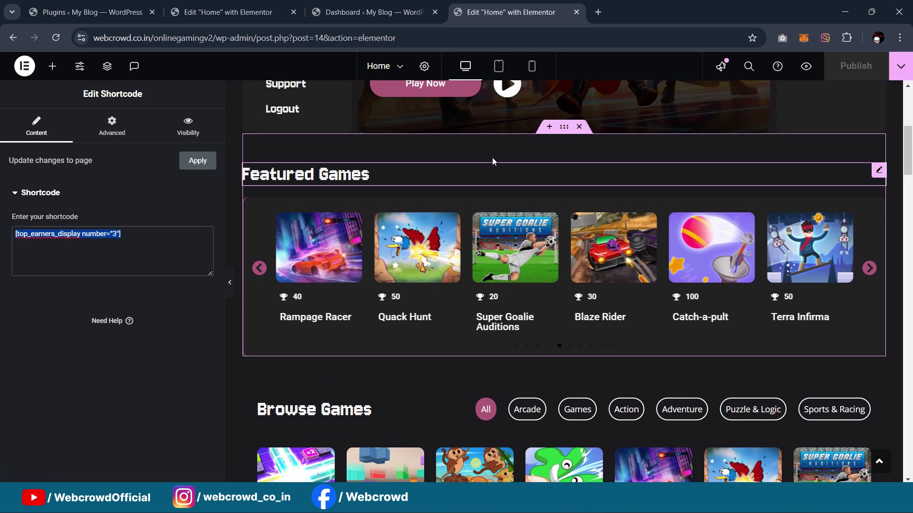
# Visit the live onlinegamingv2 site in a new browser tab and open the Box Crush game from Featured Games
pyautogui.click(366, 12)
pyautogui.moveTo(53, 65)
pyautogui.click(511, 18)
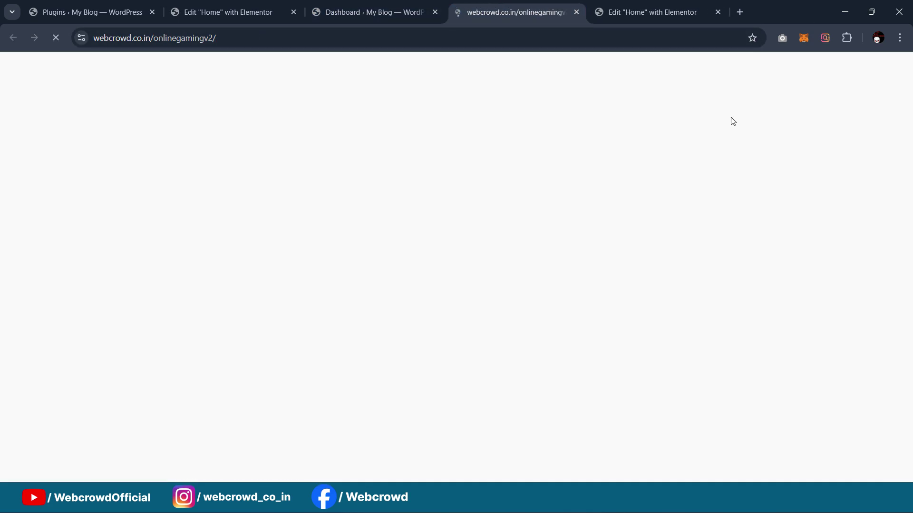
pyautogui.scroll(-7, 524, 217)
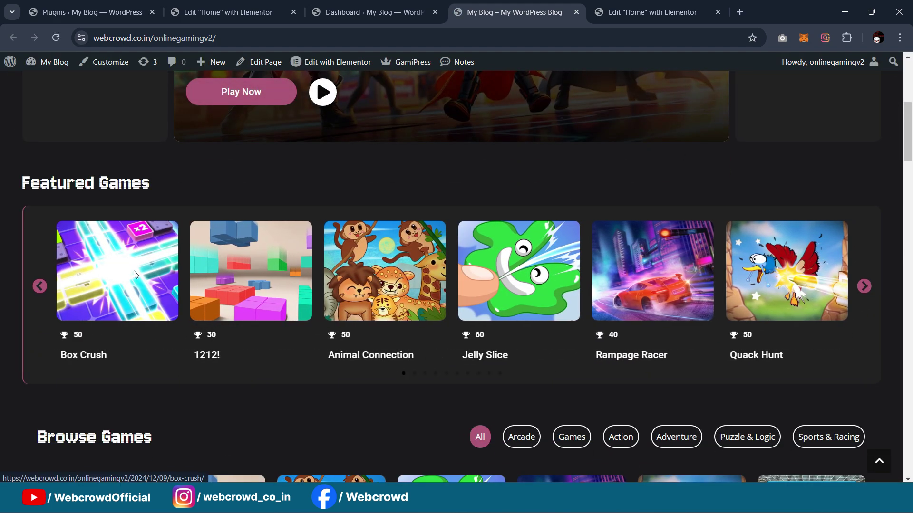
pyautogui.click(134, 273)
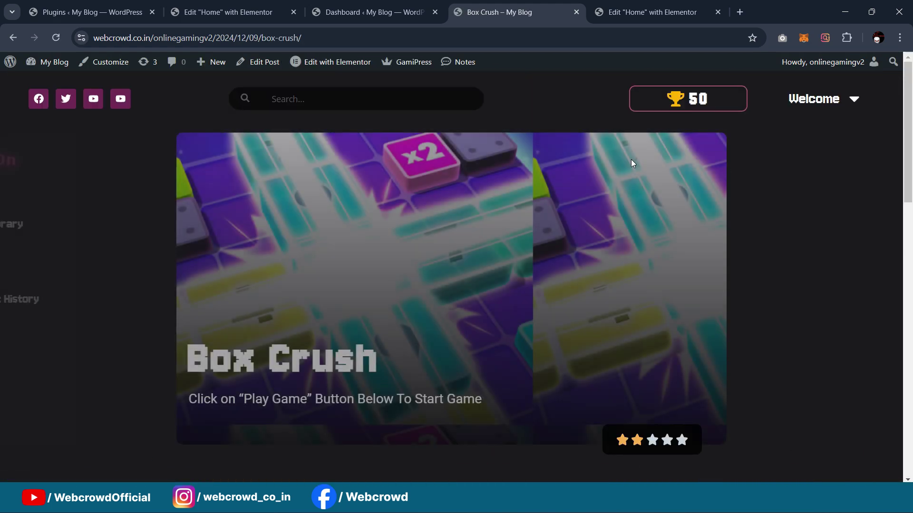
# Examine the Box Crush page's banner, game details, screenshots and reward section
pyautogui.scroll(-6, 650, 160)
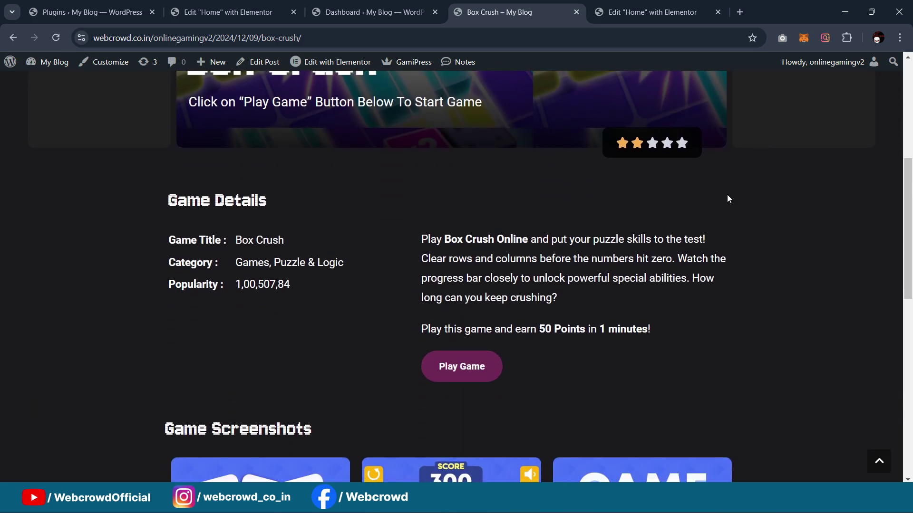
pyautogui.scroll(6, 728, 197)
pyautogui.scroll(-2, 590, 232)
pyautogui.scroll(-4, 588, 232)
pyautogui.scroll(-5, 722, 178)
pyautogui.scroll(10, 761, 178)
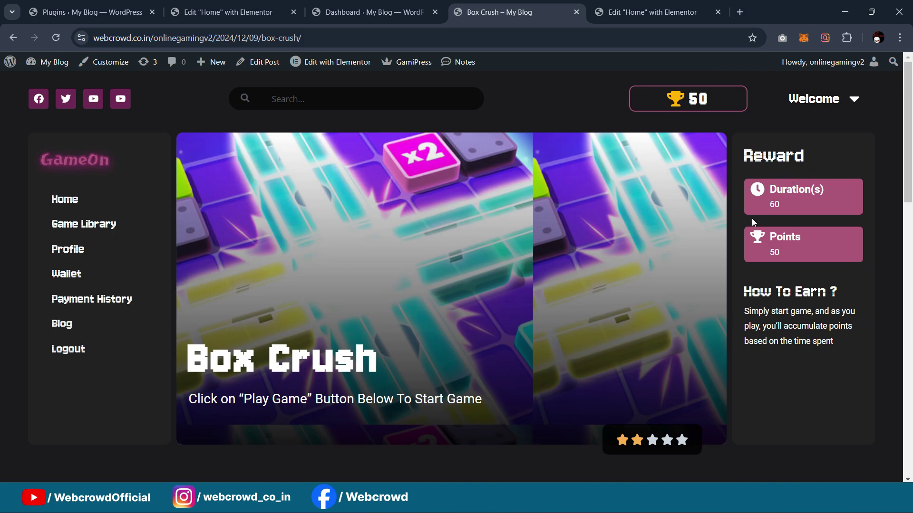
pyautogui.scroll(-2, 756, 200)
pyautogui.scroll(3, 791, 266)
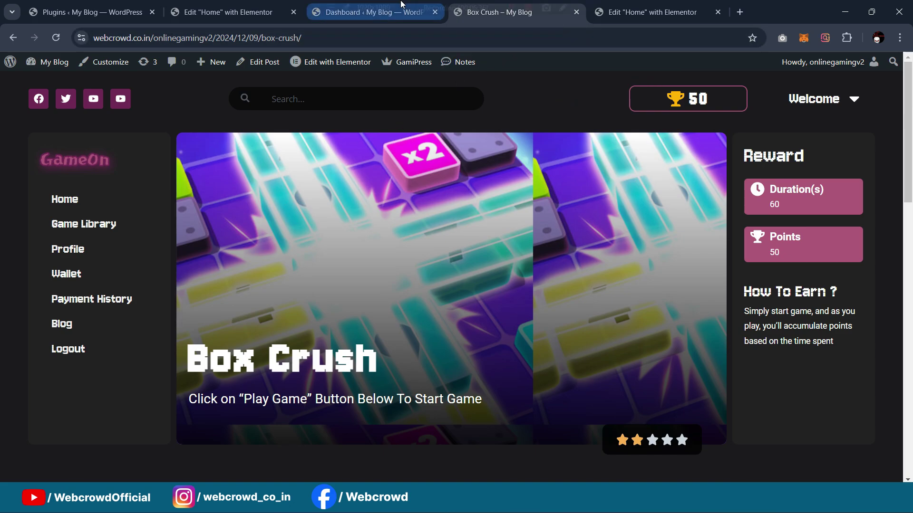
# Return to the online site's Home page editor and review the empty area below the hero section
pyautogui.click(223, 12)
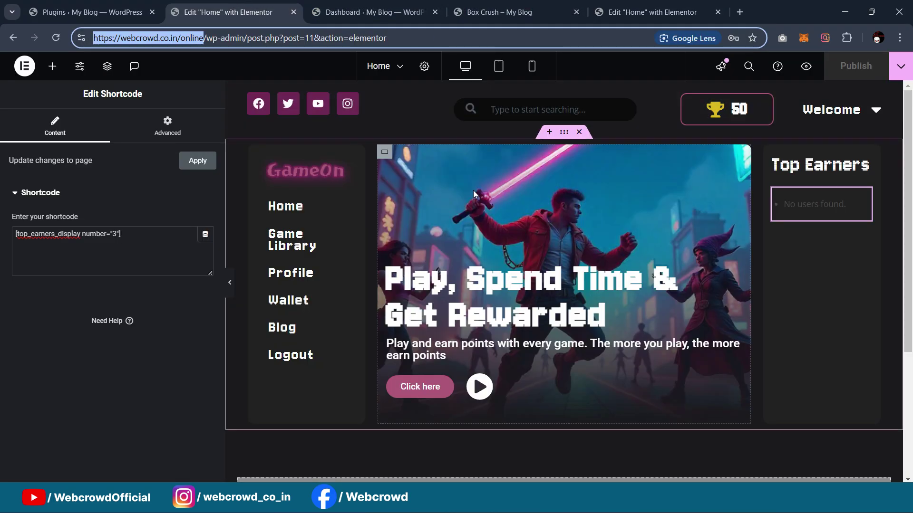
pyautogui.scroll(-5, 546, 192)
pyautogui.scroll(5, 538, 295)
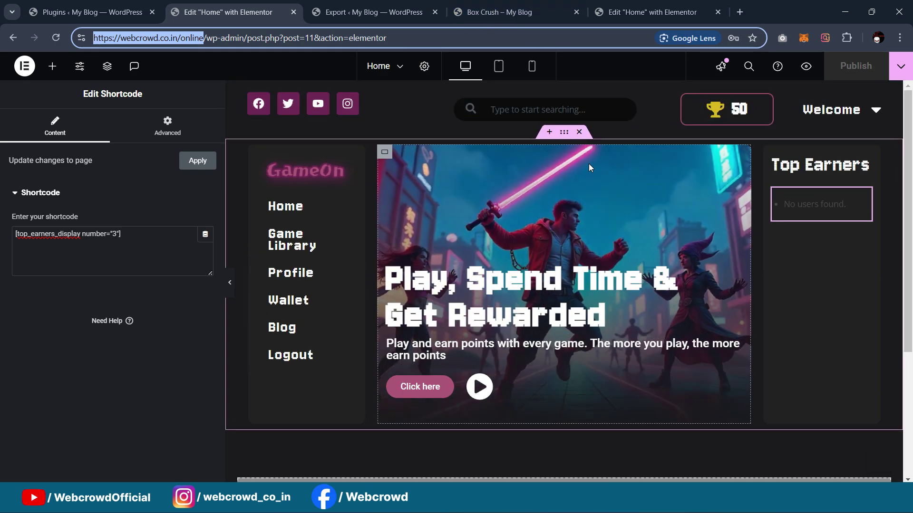
pyautogui.scroll(-4, 588, 167)
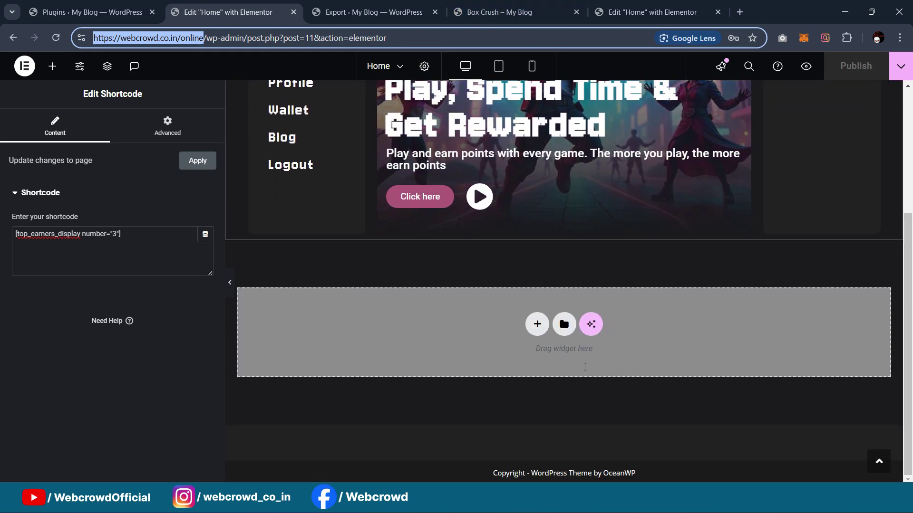
pyautogui.scroll(5, 498, 441)
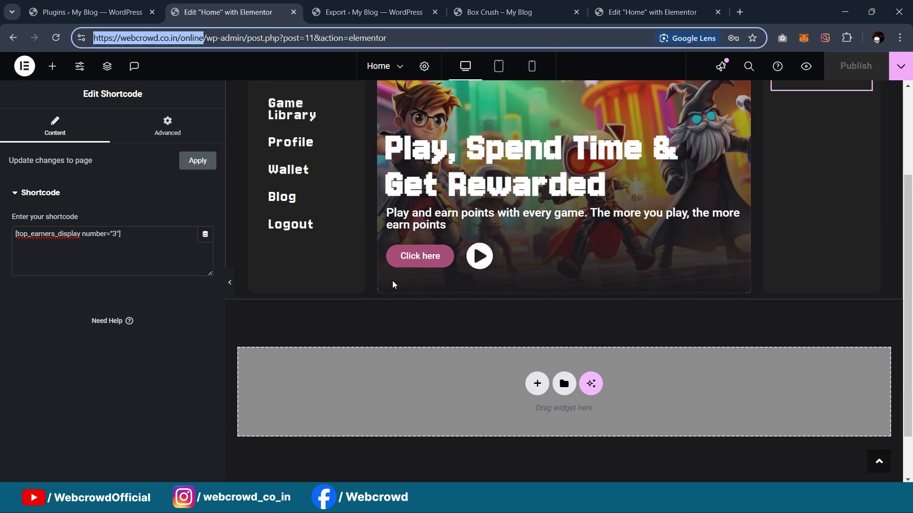
# Open the online site's Saved Templates page in a new browser tab and review the existing templates
pyautogui.click(90, 12)
pyautogui.moveTo(50, 249)
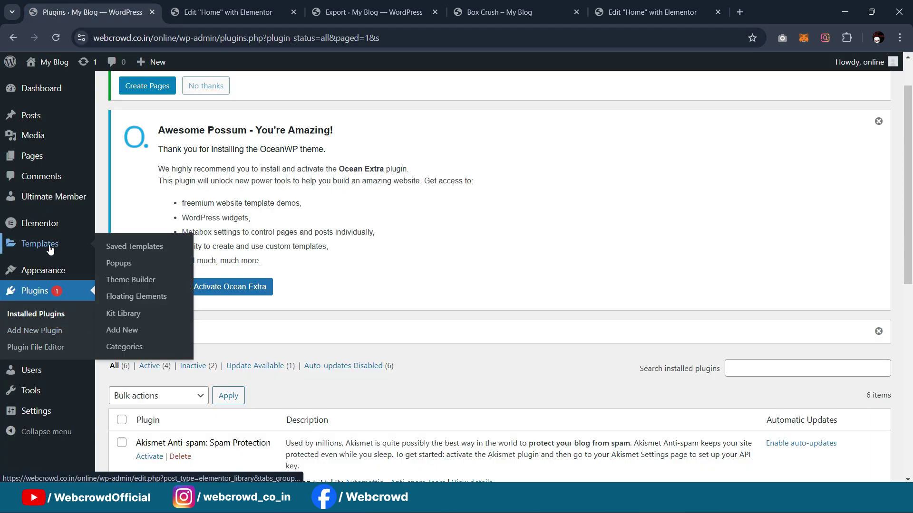
pyautogui.middleClick(114, 248)
pyautogui.click(204, 11)
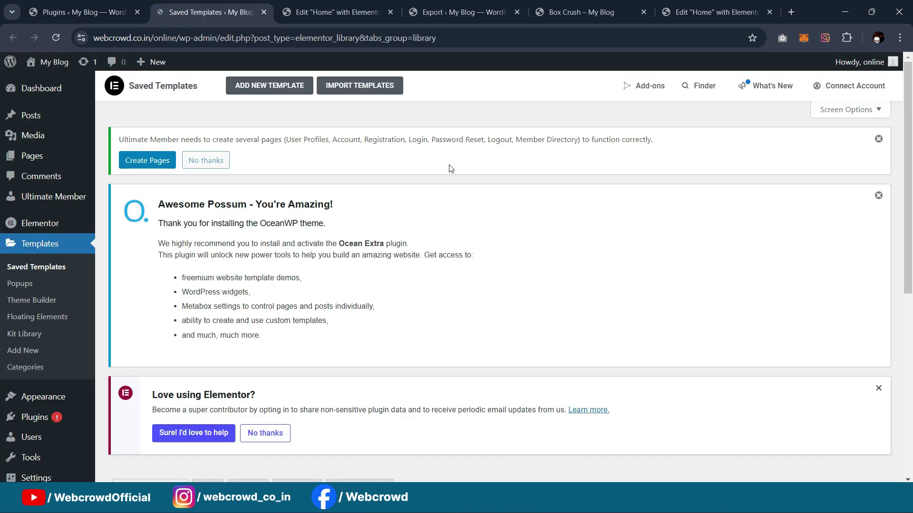
pyautogui.scroll(-4, 434, 183)
pyautogui.scroll(-4, 434, 183)
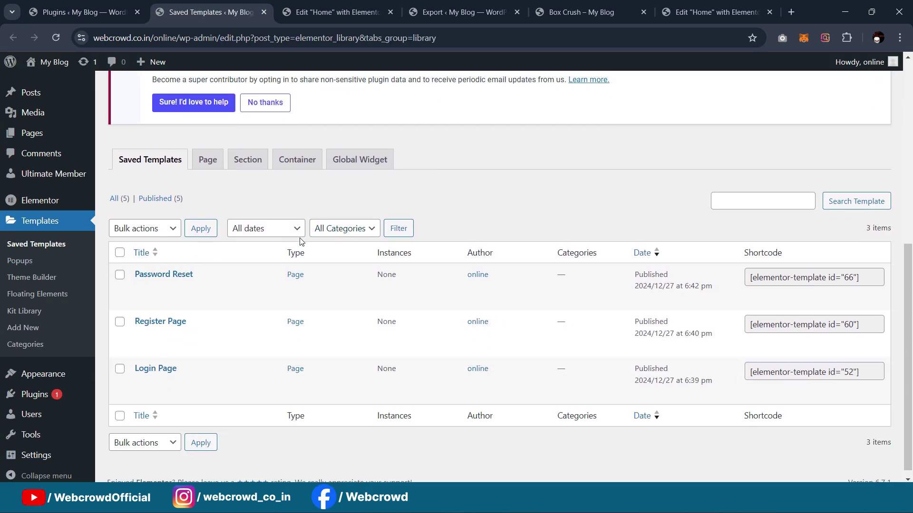
pyautogui.scroll(3, 299, 240)
pyautogui.scroll(5, 299, 236)
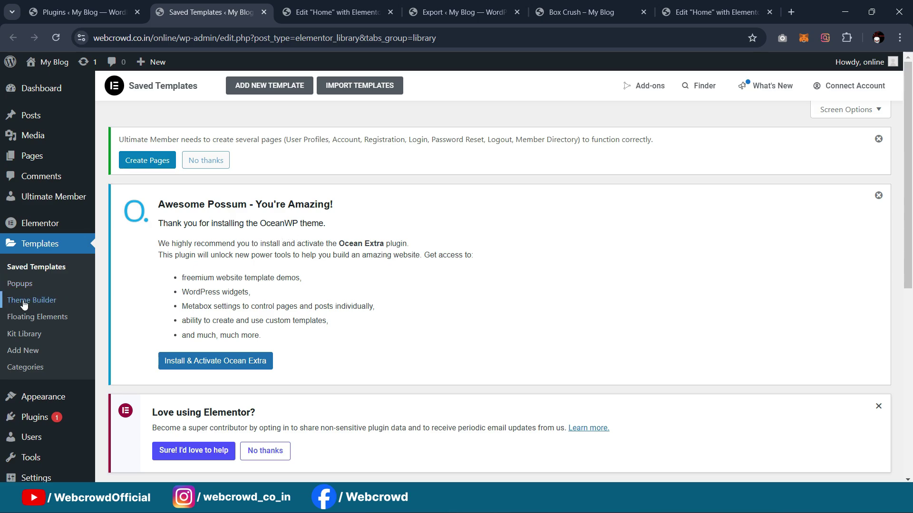
# Create a new template of type Footer named "Footer" and bring up the footer in the onlinegamingv2 Home page editor for reference
pyautogui.click(264, 88)
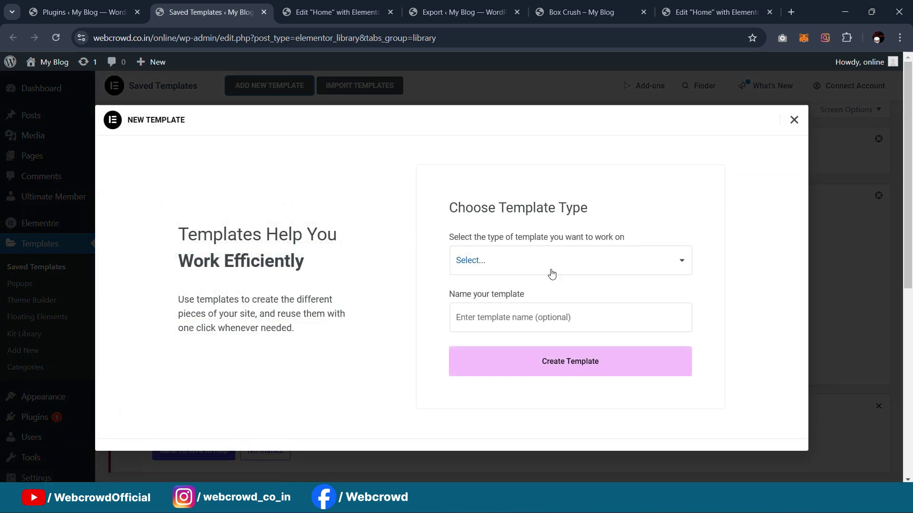
pyautogui.click(552, 273)
pyautogui.click(542, 120)
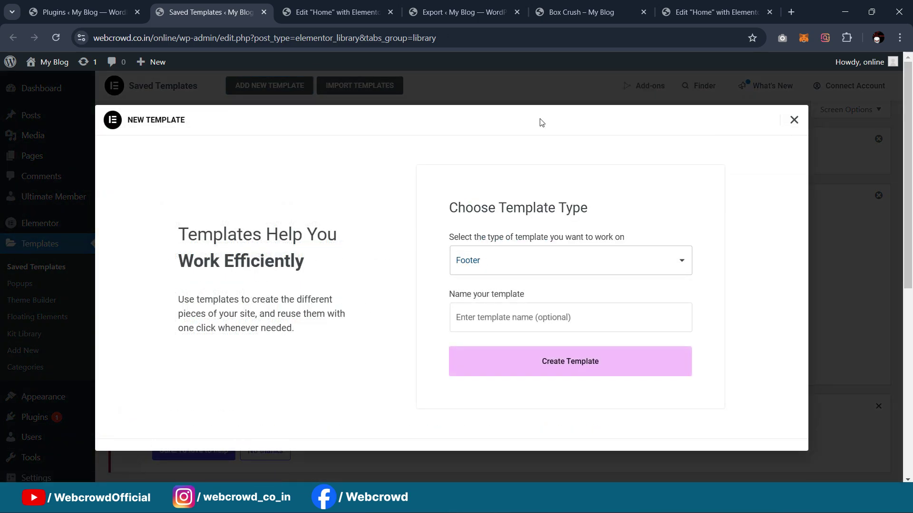
pyautogui.click(510, 322)
pyautogui.write('f')
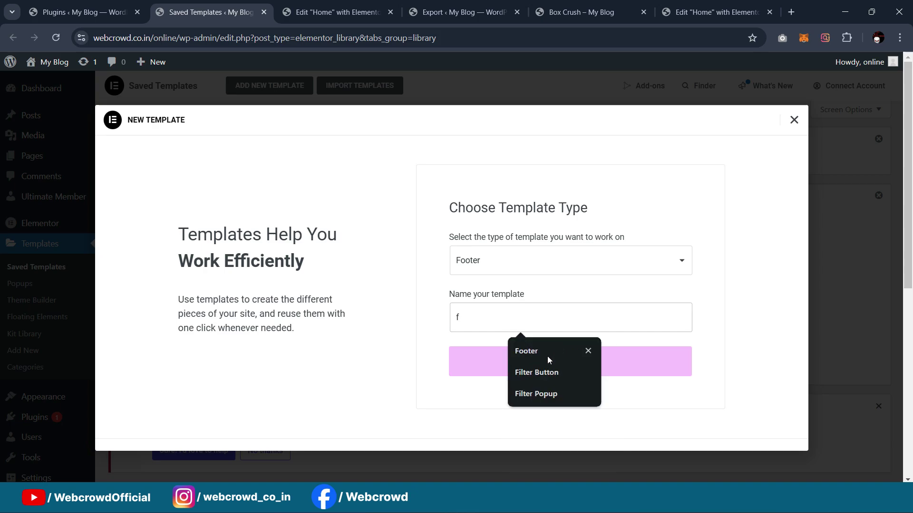
pyautogui.click(532, 351)
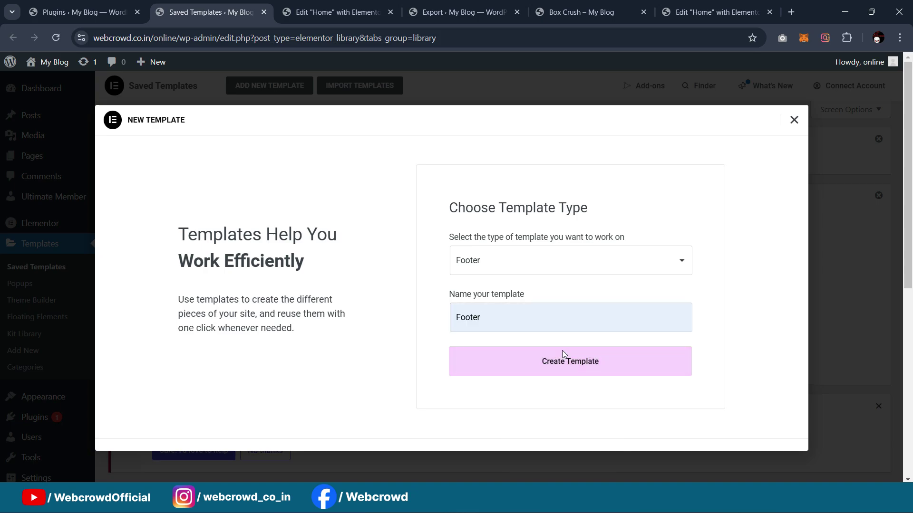
pyautogui.hotkey('ctrl', '9')
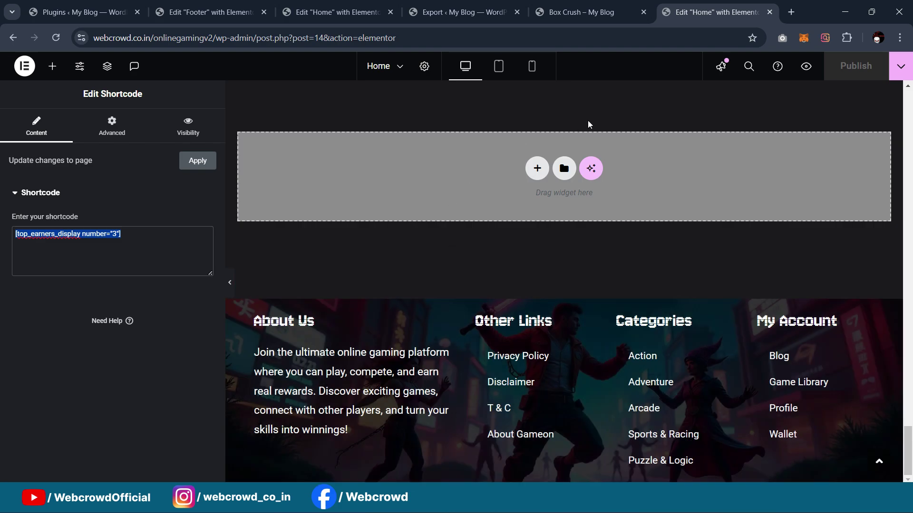
# Return to the Footer template, dismiss the block library, and add a container with a second container nested inside it
pyautogui.click(205, 5)
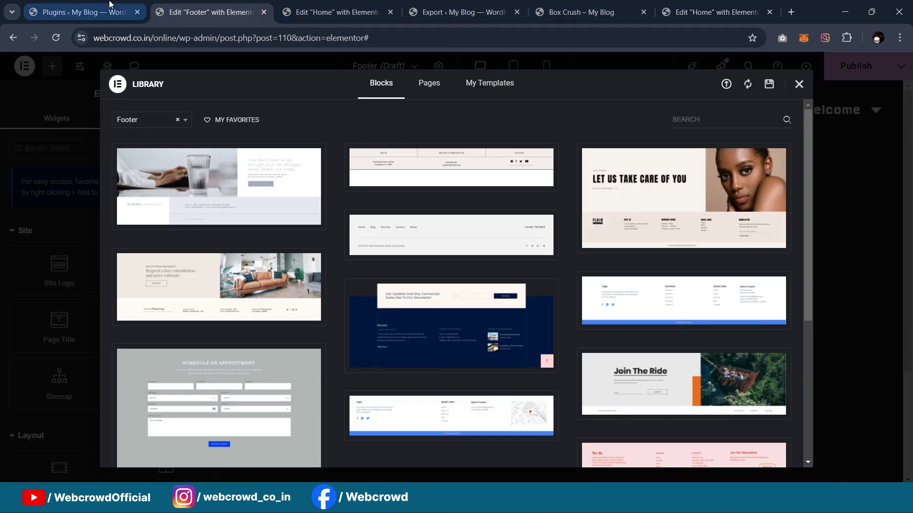
pyautogui.click(799, 85)
pyautogui.scroll(-5, 520, 316)
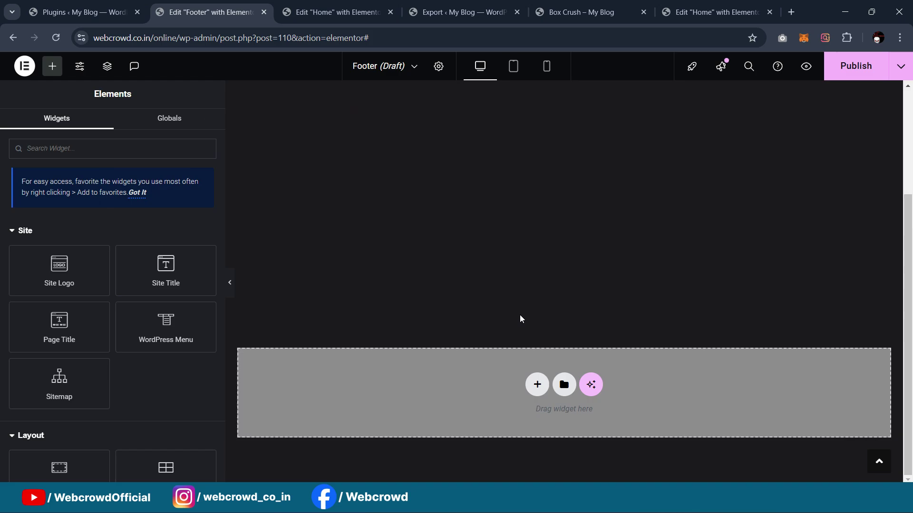
pyautogui.moveTo(59, 468); pyautogui.dragTo(565, 307)
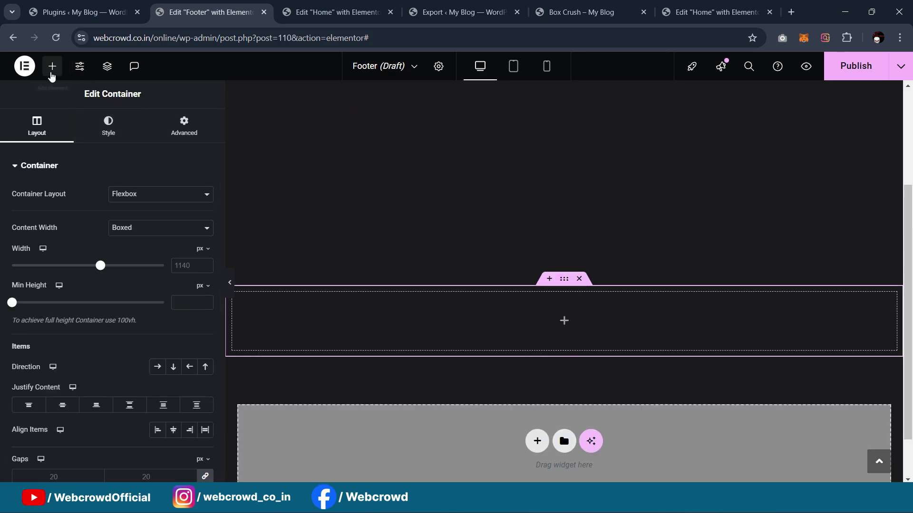
pyautogui.click(52, 66)
pyautogui.moveTo(59, 468); pyautogui.dragTo(518, 315)
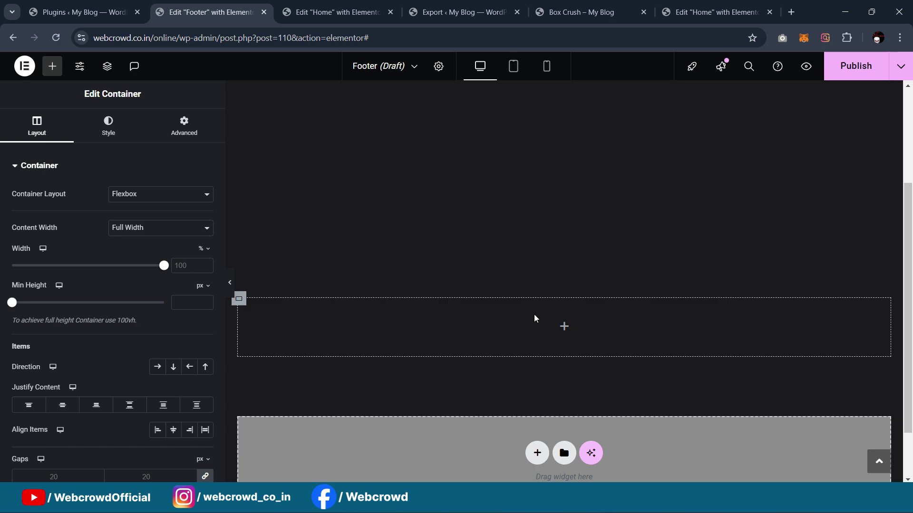
# Set the outer container's boxed width to 95% and its direction to row
pyautogui.click(563, 288)
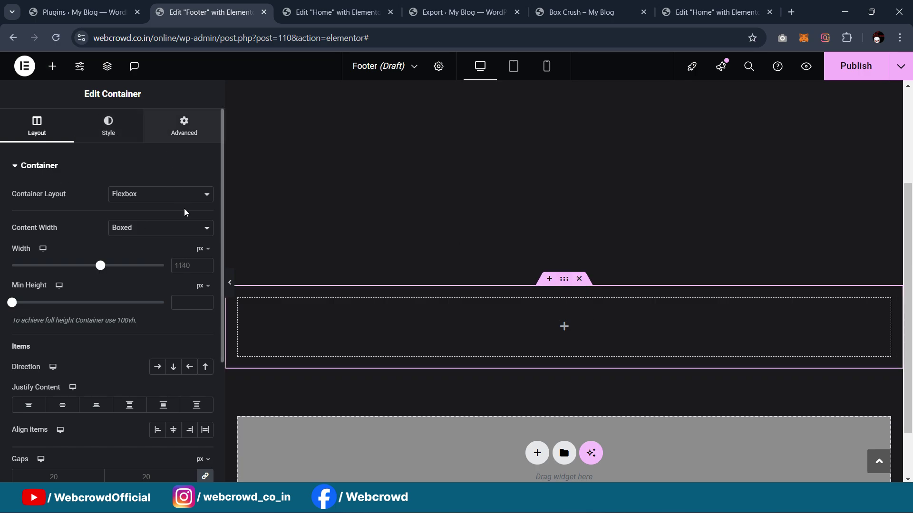
pyautogui.click(203, 249)
pyautogui.click(196, 265)
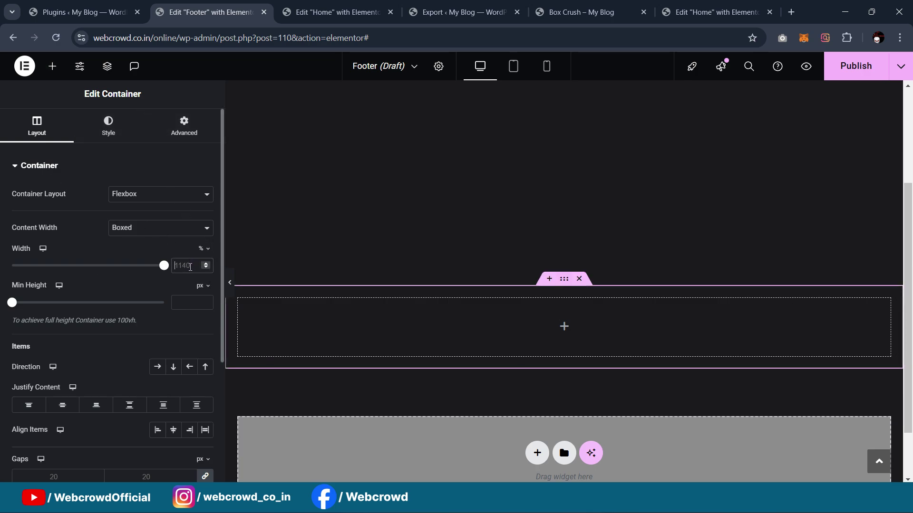
pyautogui.write('95')
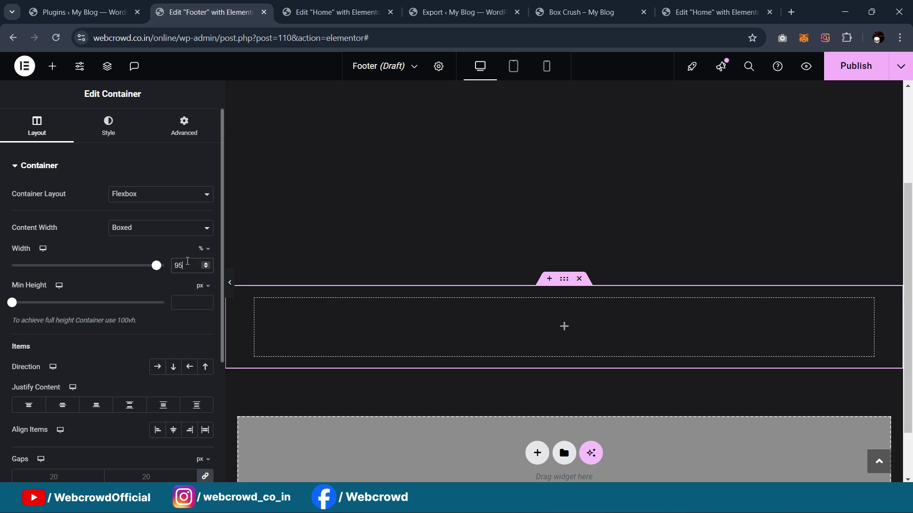
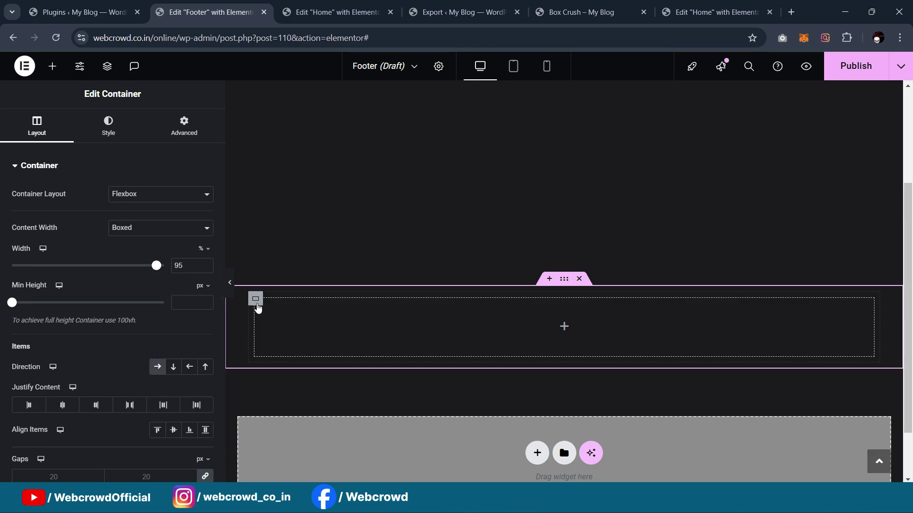
# Duplicate the inner container to make four side-by-side columns and set the outer container's width to 98%
pyautogui.rightClick(269, 288)
pyautogui.click(283, 195)
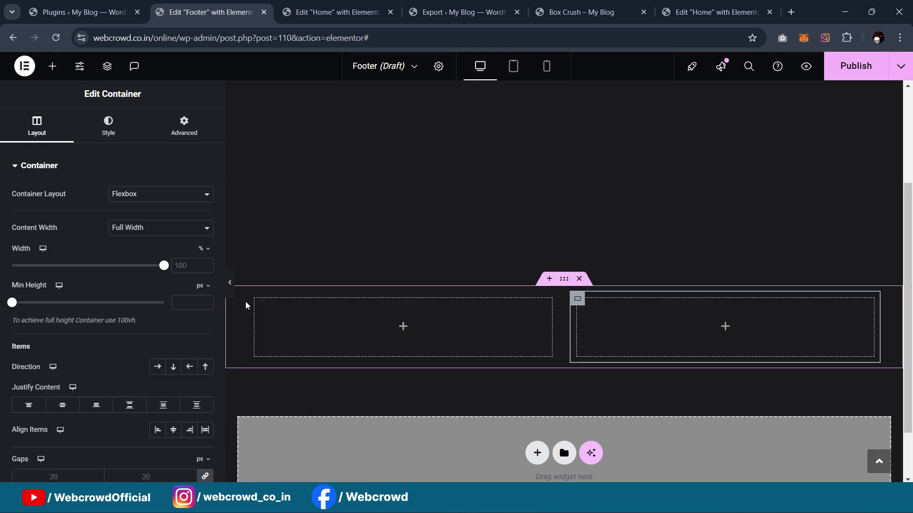
pyautogui.rightClick(265, 303)
pyautogui.click(283, 194)
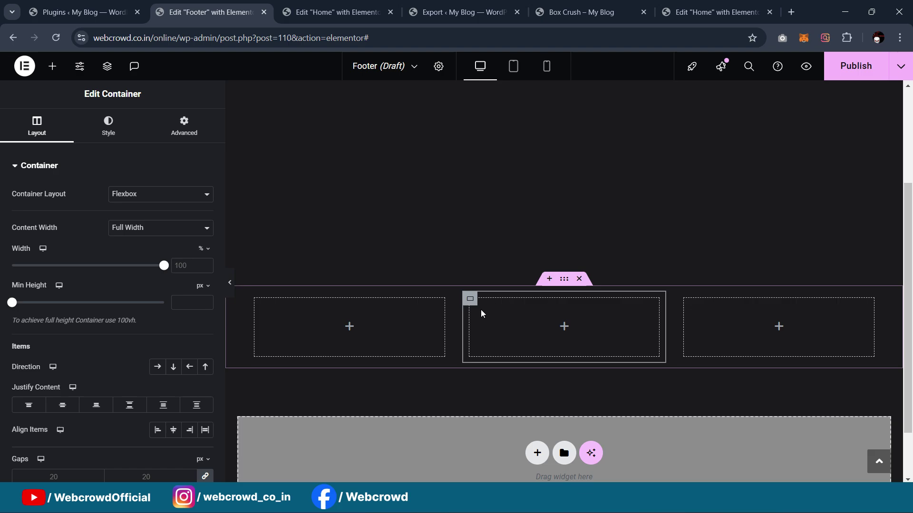
pyautogui.rightClick(473, 297)
pyautogui.click(498, 195)
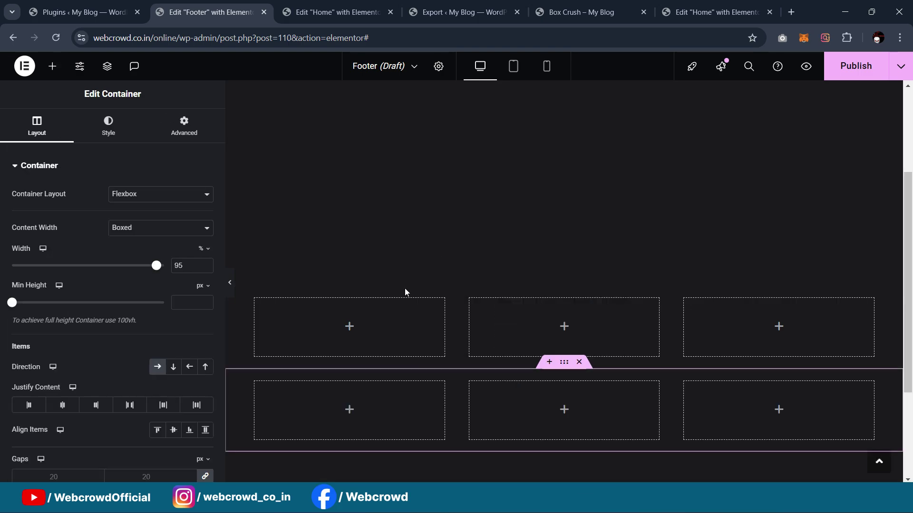
pyautogui.click(578, 361)
pyautogui.rightClick(470, 298)
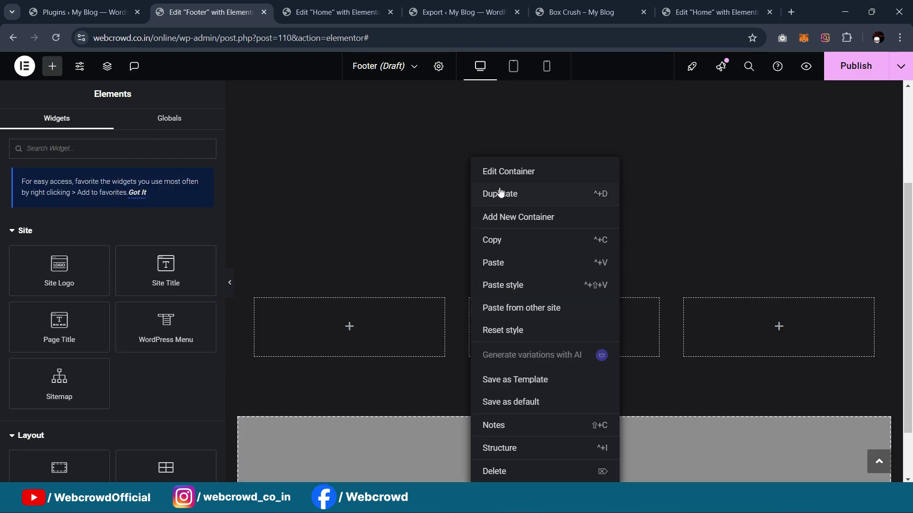
pyautogui.click(498, 194)
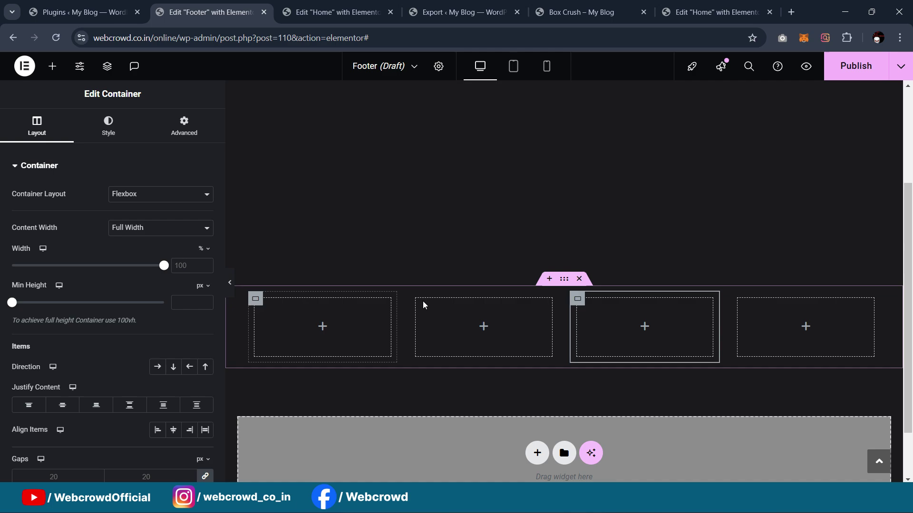
pyautogui.click(563, 281)
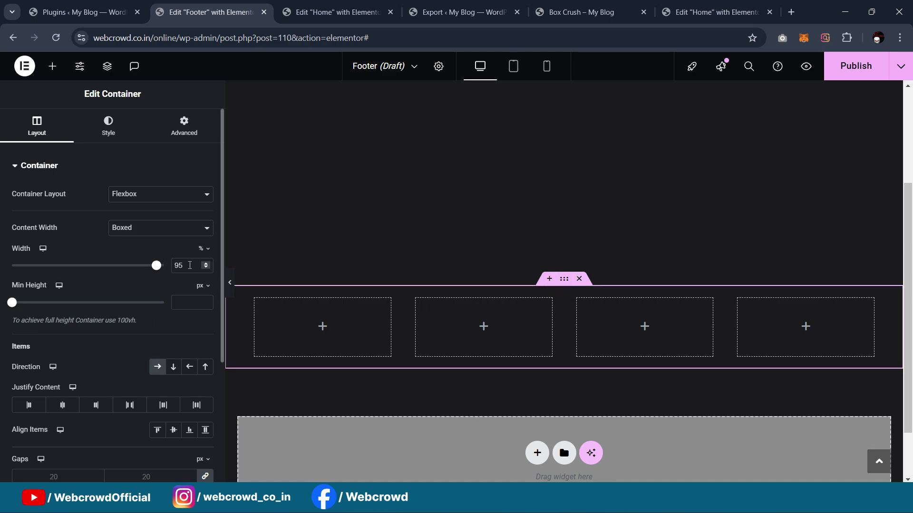
pyautogui.write('98')
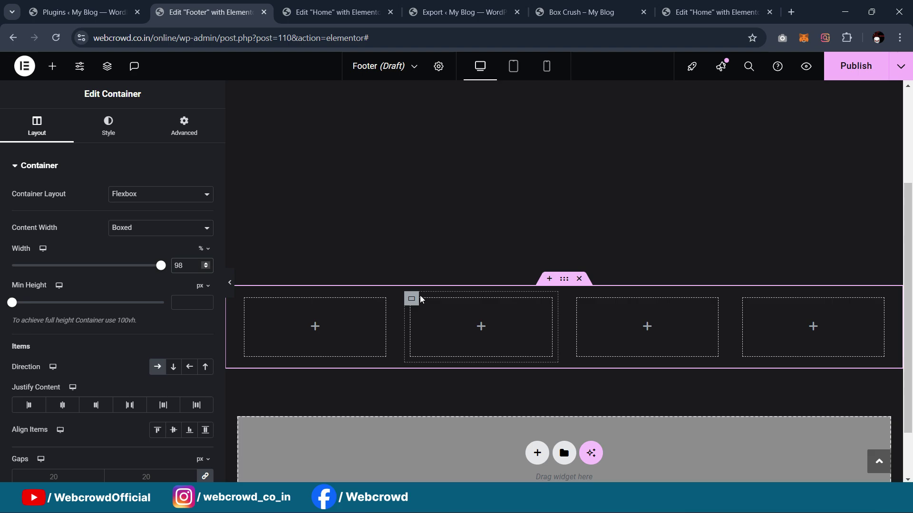
# Copy the Top Earners heading from the online site's Home page and paste it into the first footer column
pyautogui.scroll(3, 556, 283)
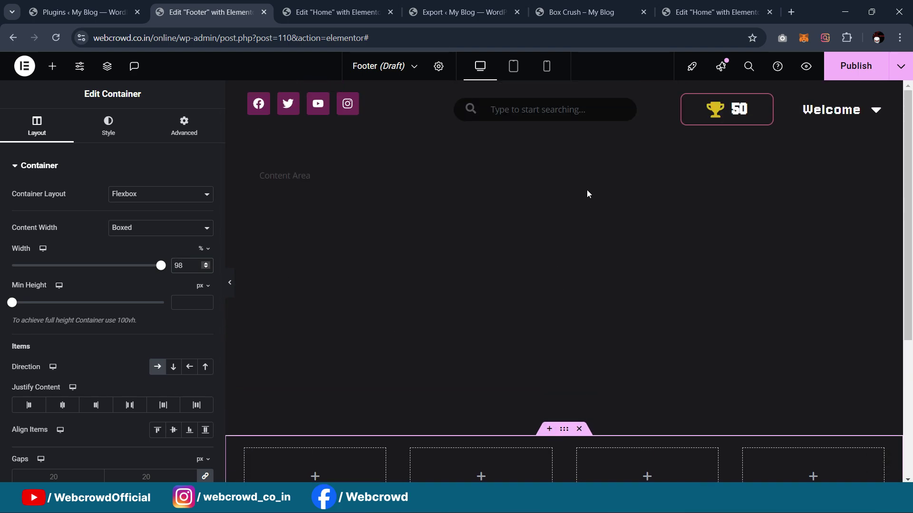
pyautogui.click(460, 12)
pyautogui.click(337, 11)
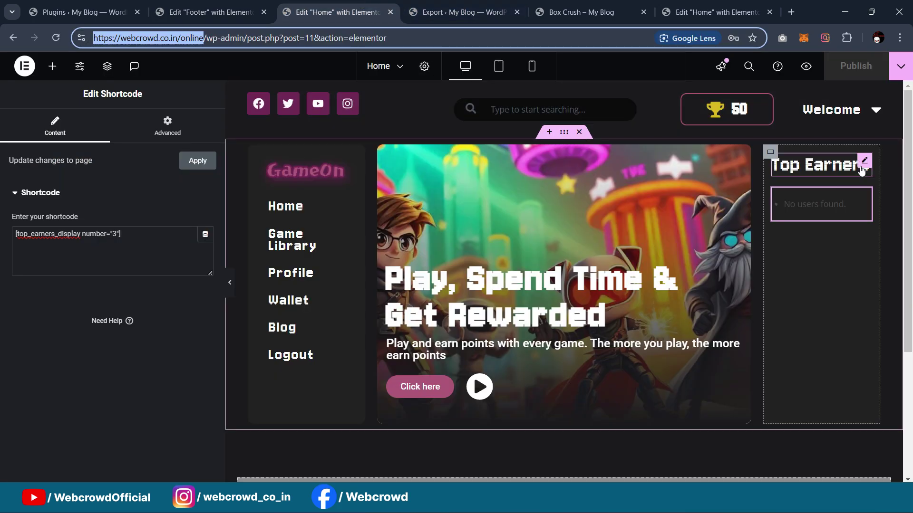
pyautogui.rightClick(867, 160)
pyautogui.press('Escape')
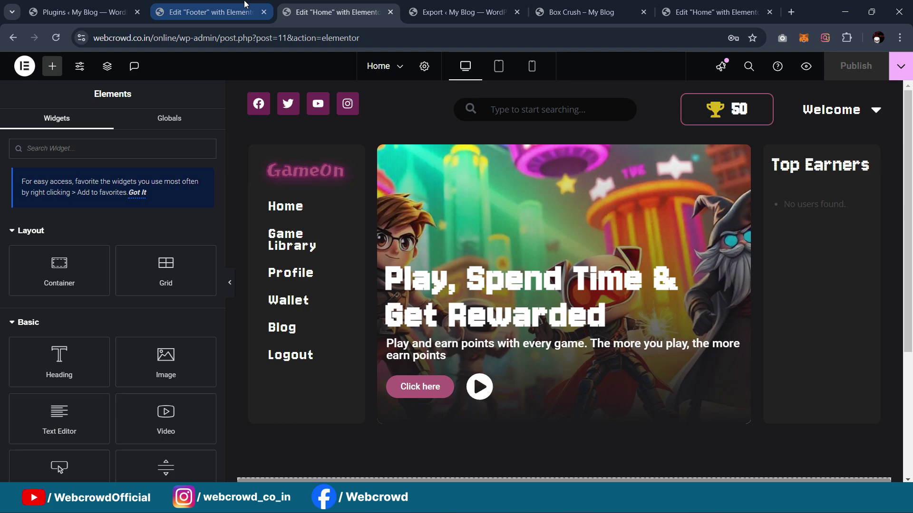
pyautogui.click(211, 12)
pyautogui.scroll(-3, 307, 311)
pyautogui.rightClick(253, 271)
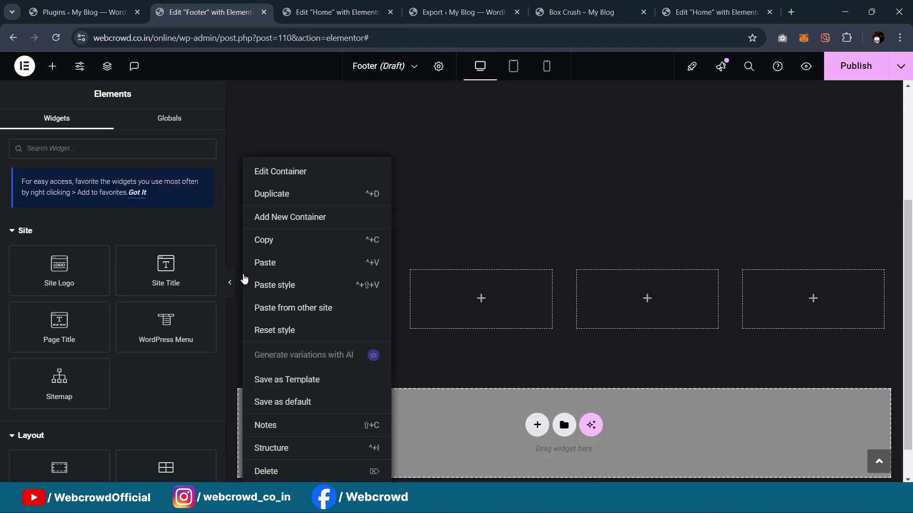
pyautogui.click(265, 261)
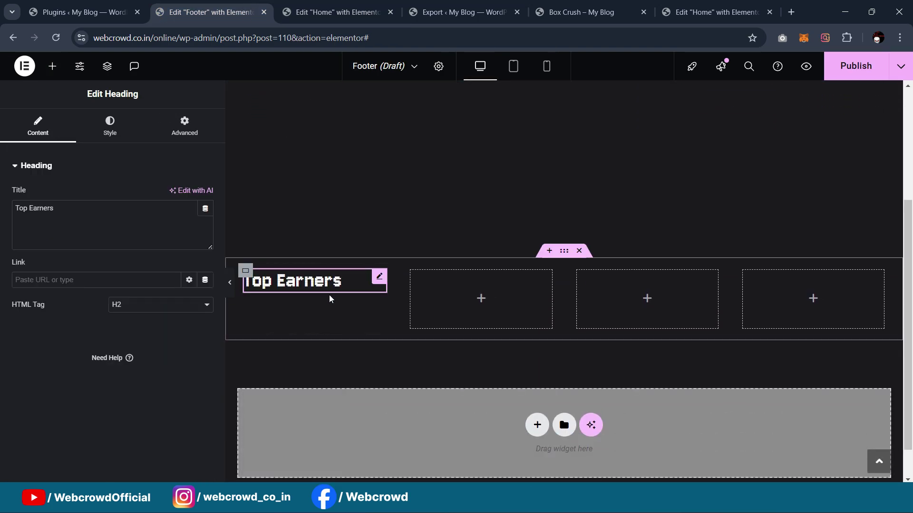
# Set the pasted heading's font size to 2.3 em and change its title to "About Us"
pyautogui.click(106, 132)
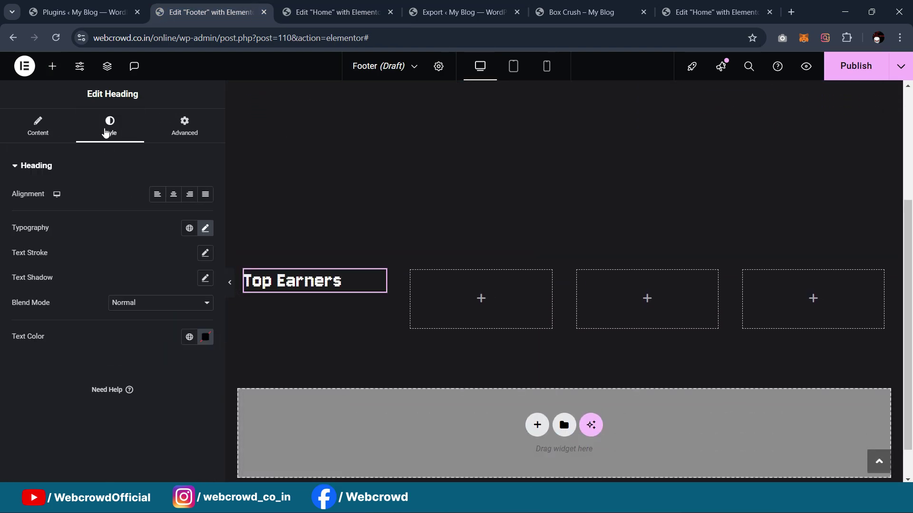
pyautogui.click(206, 230)
pyautogui.scroll(-4, 186, 321)
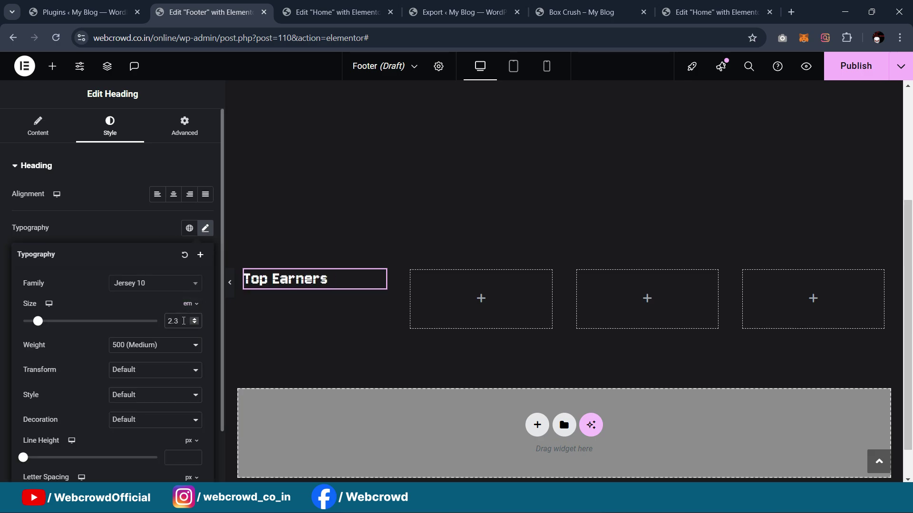
pyautogui.click(39, 127)
pyautogui.hotkey('ctrl', 'a')
pyautogui.write('A')
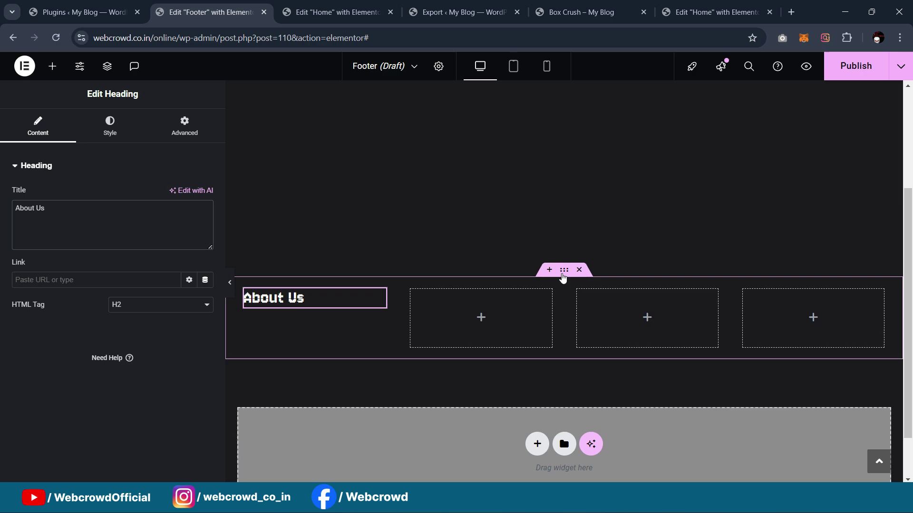
# Set the outer footer container's minimum height to 41 vh
pyautogui.click(563, 275)
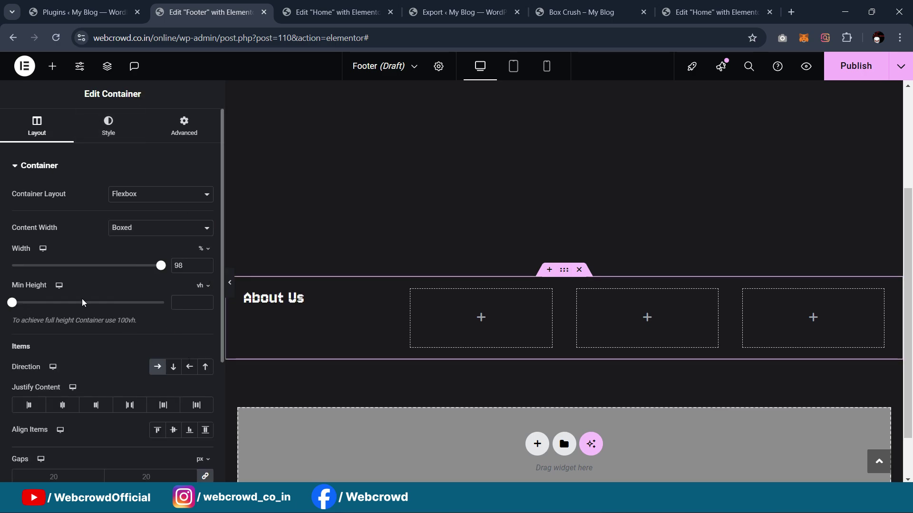
pyautogui.scroll(-1, 276, 256)
pyautogui.moveTo(12, 303); pyautogui.dragTo(75, 315)
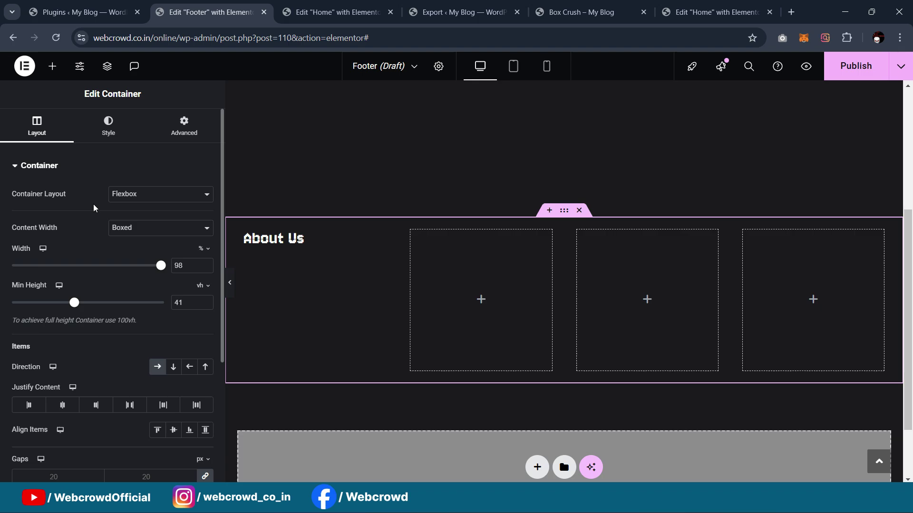
# Give the outer footer container a classic background using the media library image of the man with the pink light sword
pyautogui.click(109, 126)
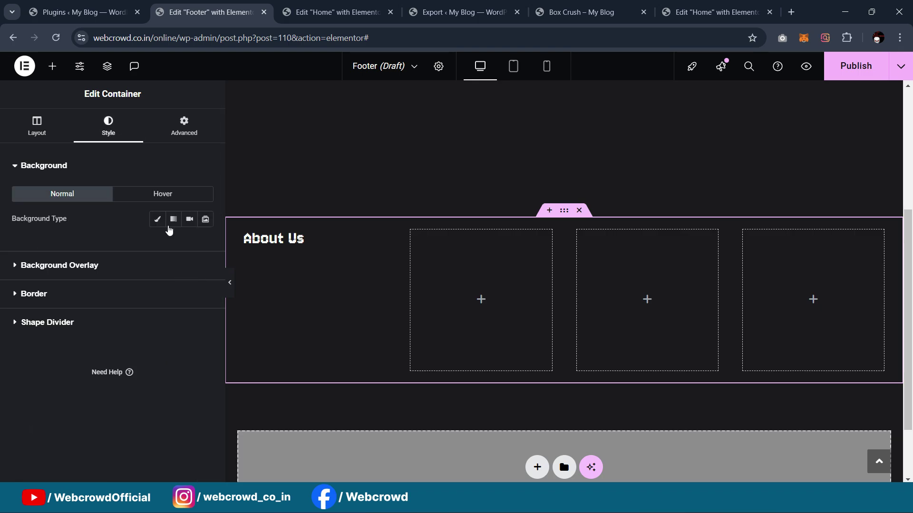
pyautogui.click(157, 217)
pyautogui.click(176, 294)
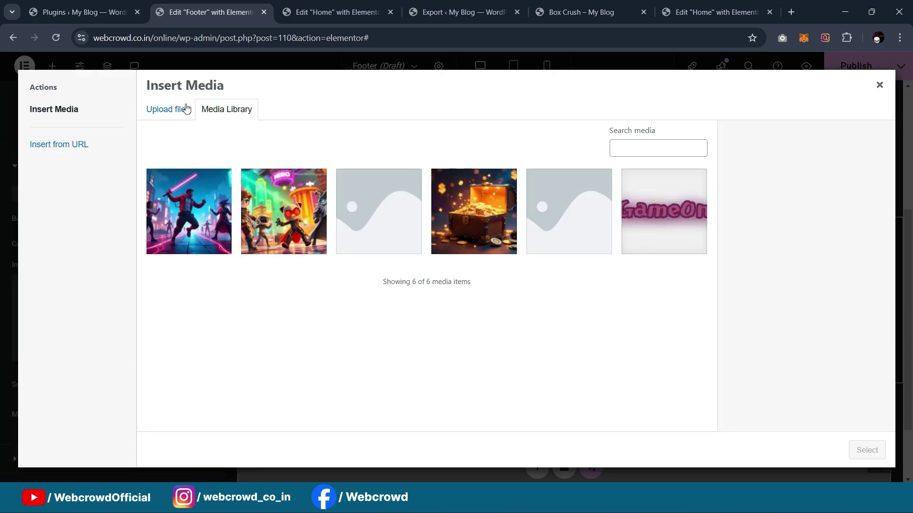
pyautogui.click(183, 111)
pyautogui.click(232, 114)
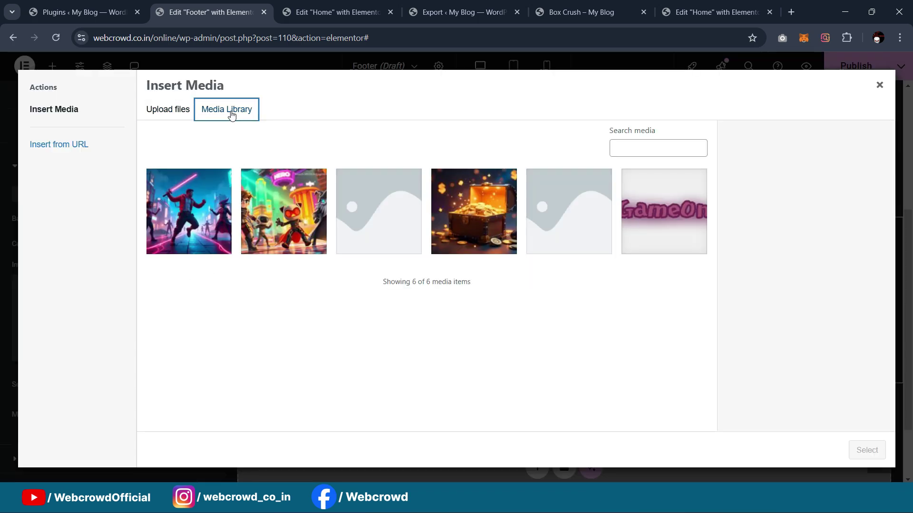
pyautogui.click(175, 223)
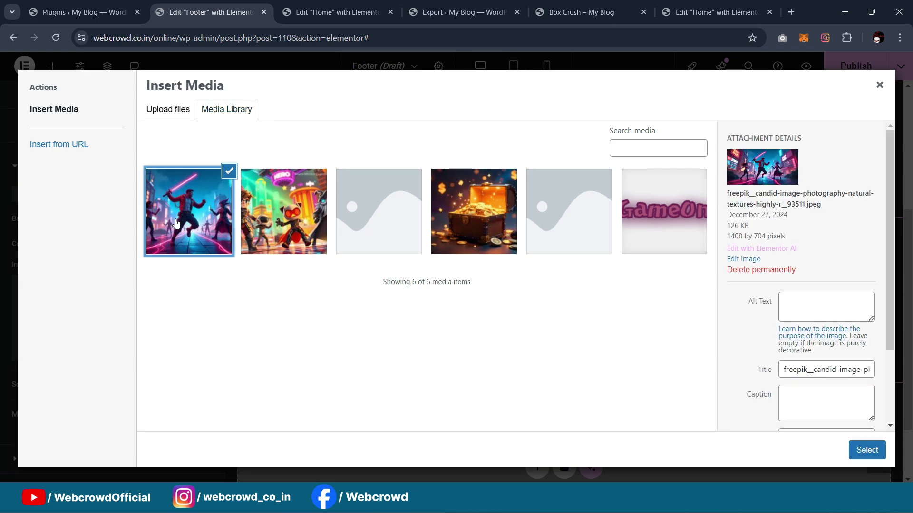
pyautogui.click(860, 451)
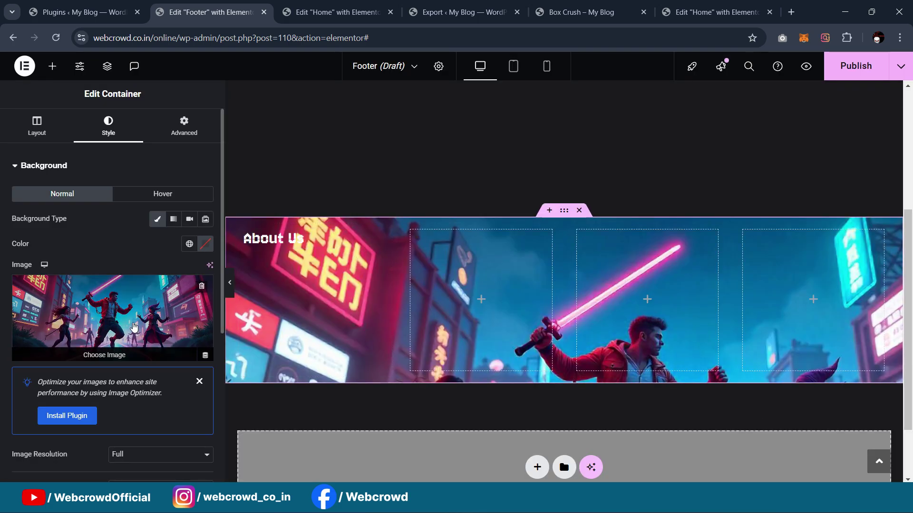
# Set the background image's position to Center Center, repeat to No-repeat and display size to Cover
pyautogui.scroll(-4, 133, 327)
pyautogui.click(142, 311)
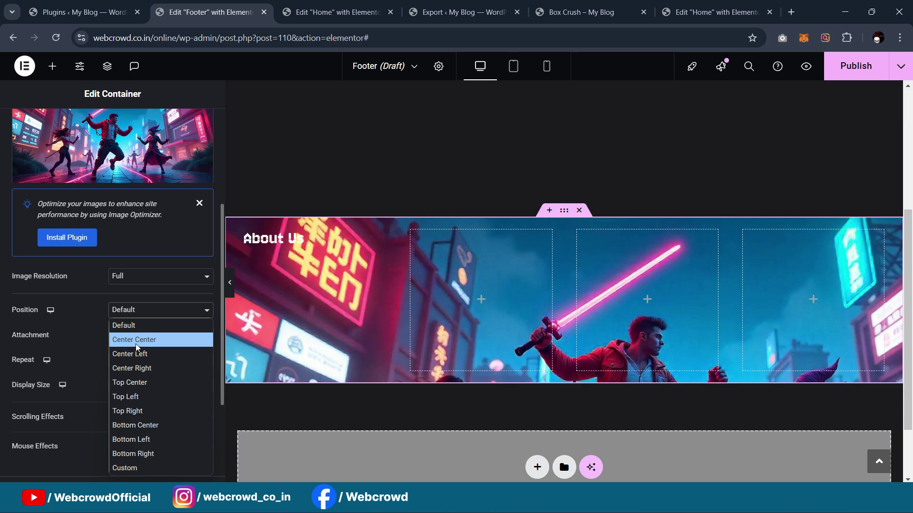
pyautogui.click(136, 343)
pyautogui.click(128, 363)
pyautogui.click(129, 388)
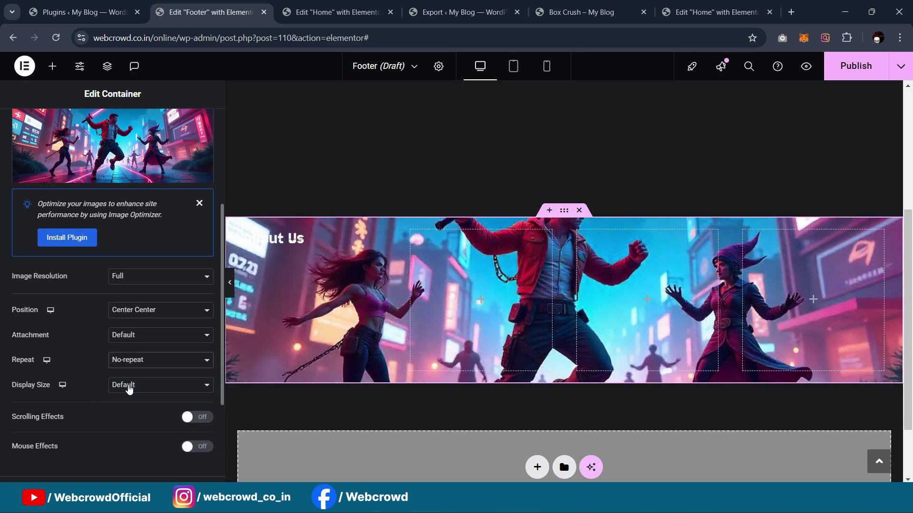
pyautogui.click(125, 385)
pyautogui.click(124, 428)
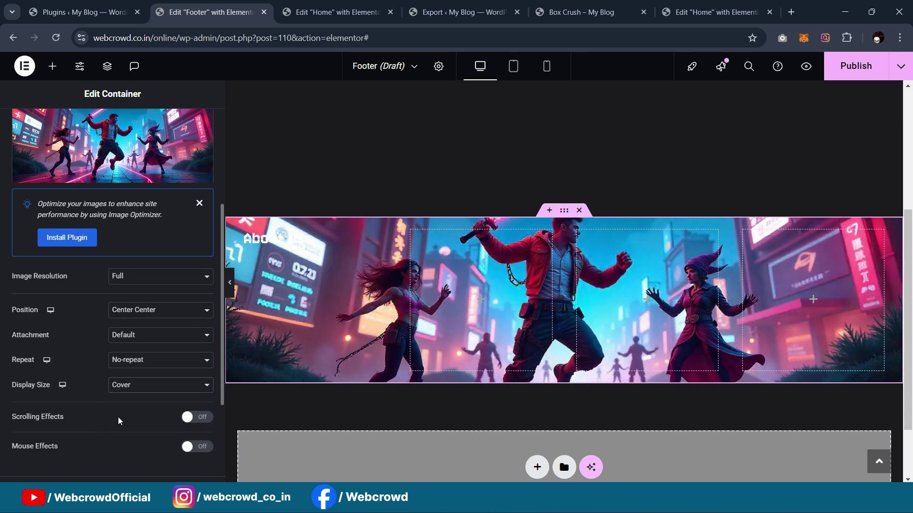
# Give the outer footer container a classic background overlay in the global color B (#0C0C0C)
pyautogui.scroll(1, 101, 322)
pyautogui.scroll(-4, 43, 343)
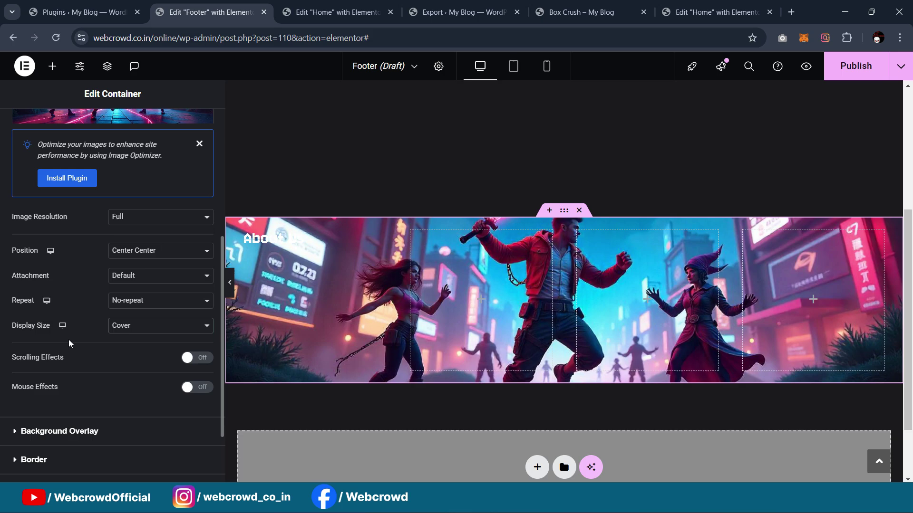
pyautogui.click(57, 341)
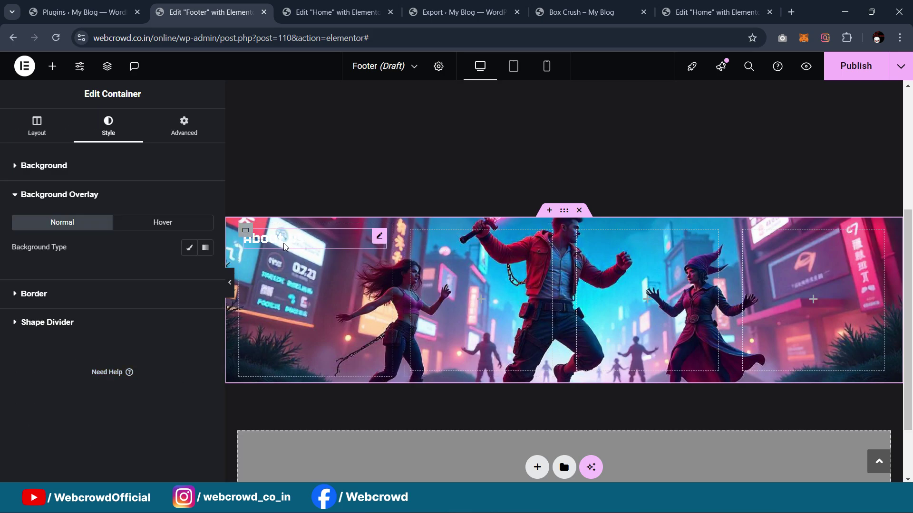
pyautogui.click(189, 248)
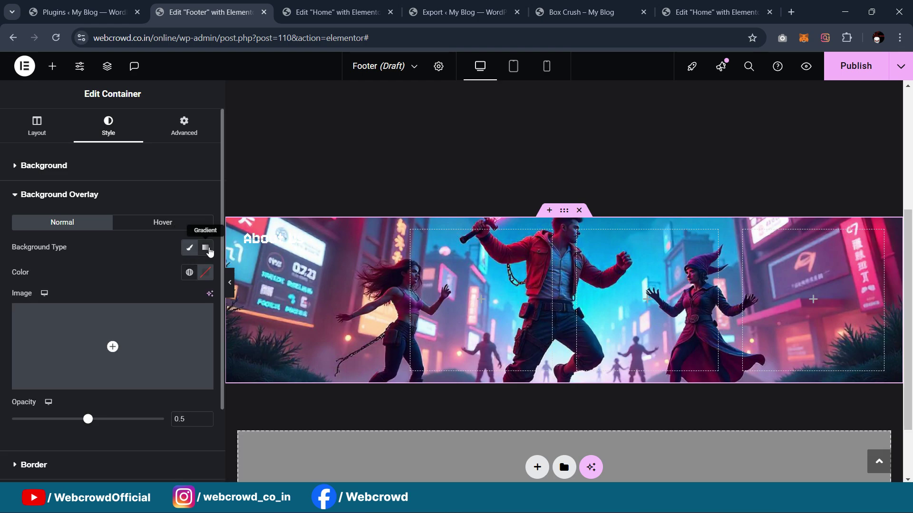
pyautogui.click(189, 273)
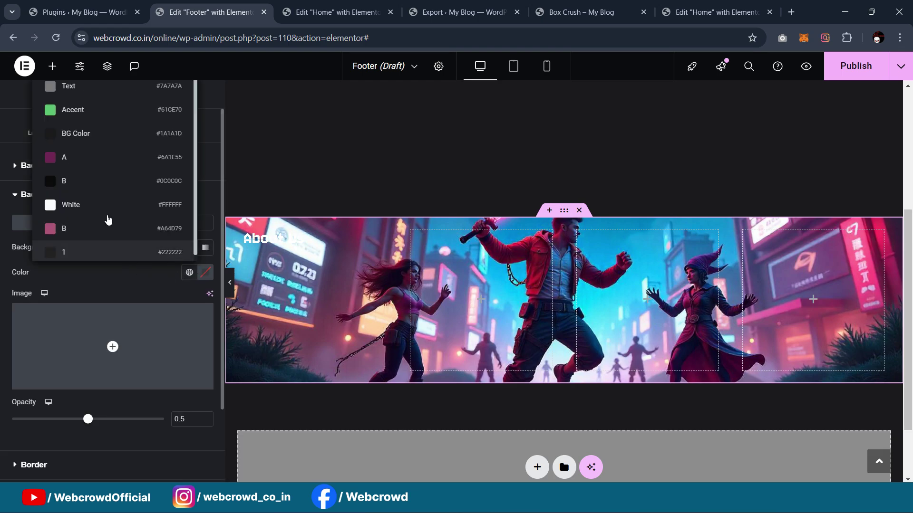
pyautogui.click(108, 182)
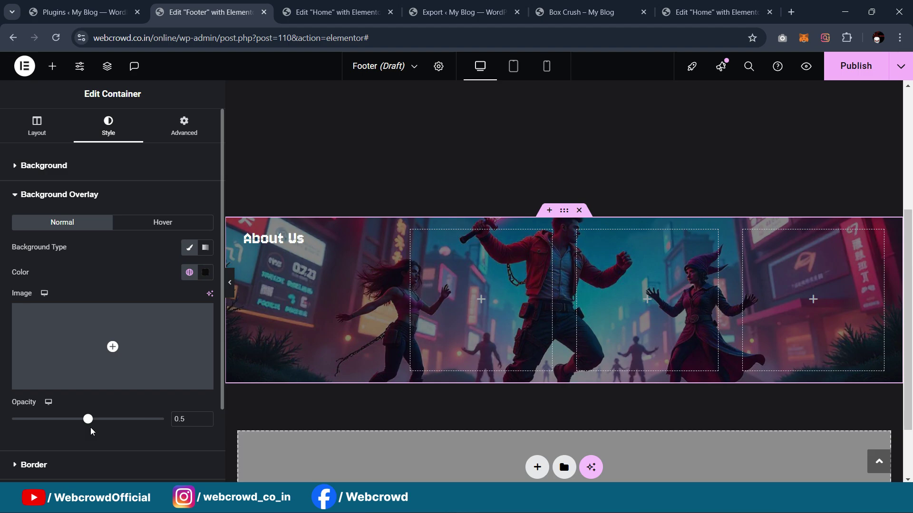
# Set the footer background overlay's opacity to 0.59 and preview the footer at full width
pyautogui.moveTo(102, 426); pyautogui.dragTo(129, 421)
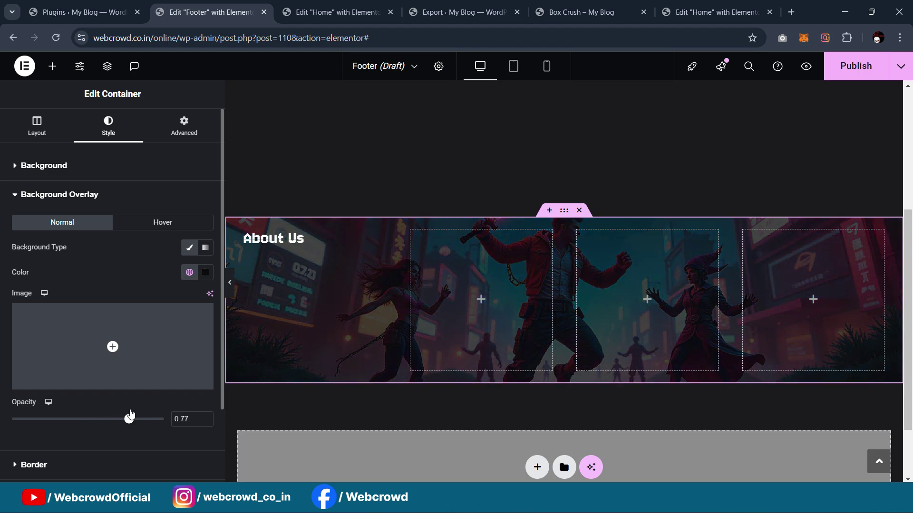
pyautogui.click(204, 274)
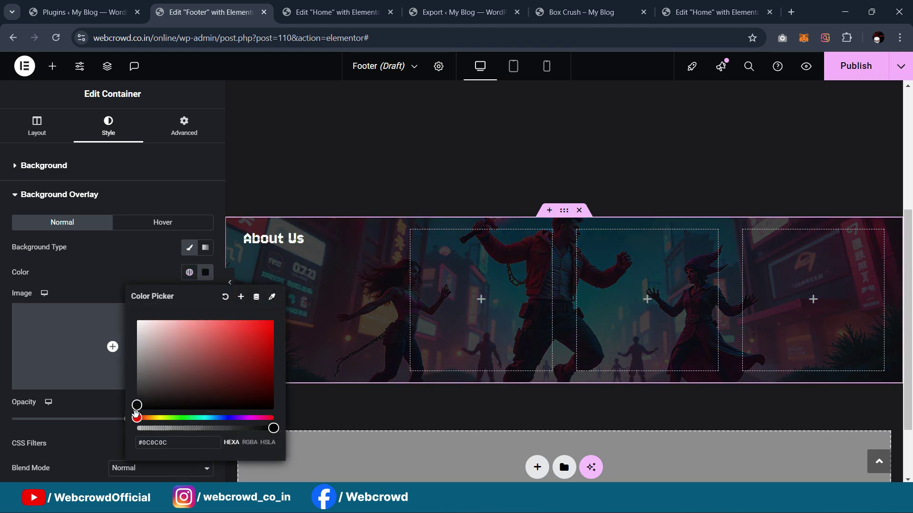
pyautogui.click(76, 421)
pyautogui.moveTo(127, 421); pyautogui.dragTo(102, 421)
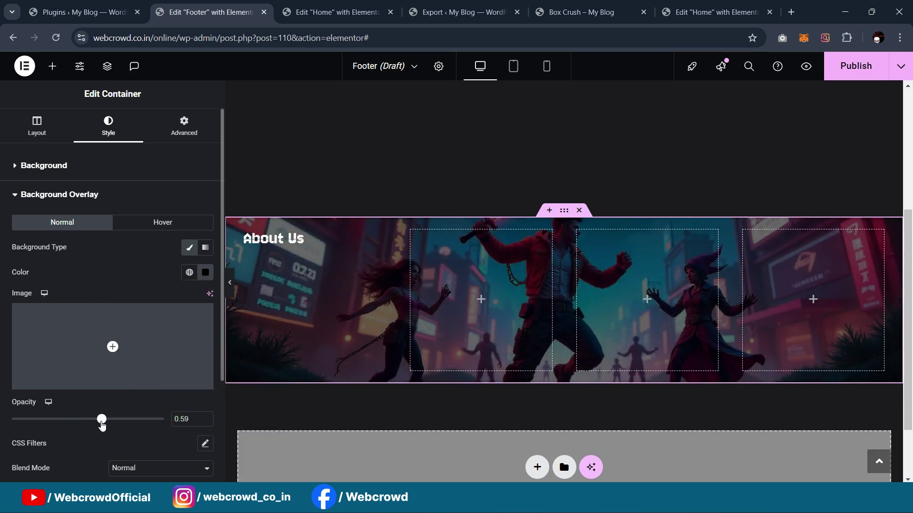
pyautogui.click(232, 285)
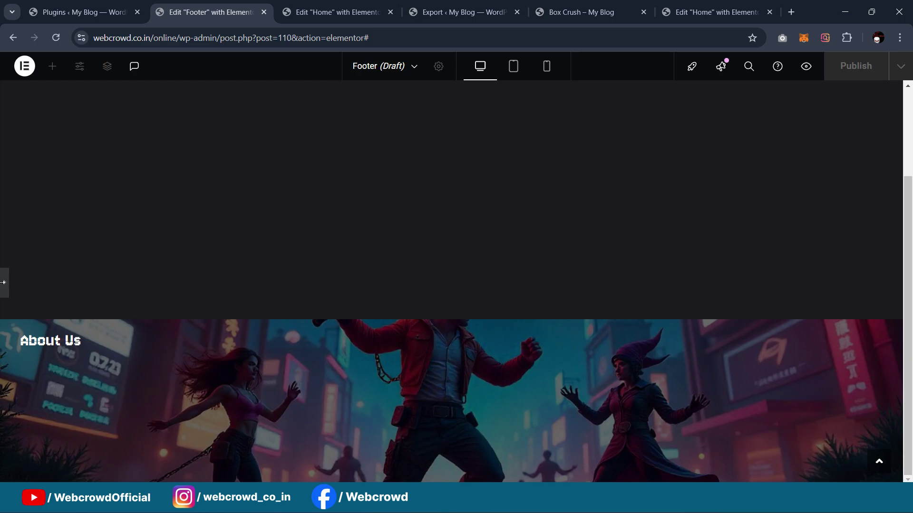
pyautogui.click(2, 284)
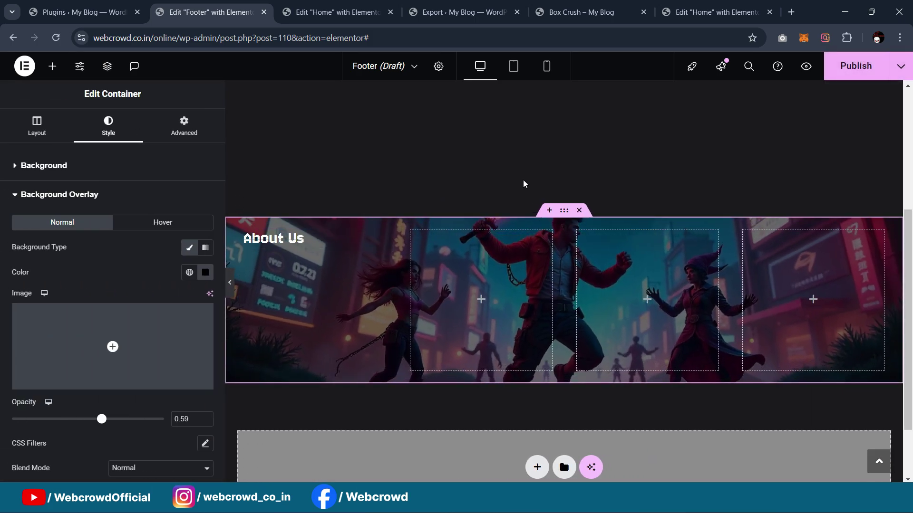
pyautogui.scroll(5, 547, 183)
pyautogui.scroll(-4, 545, 165)
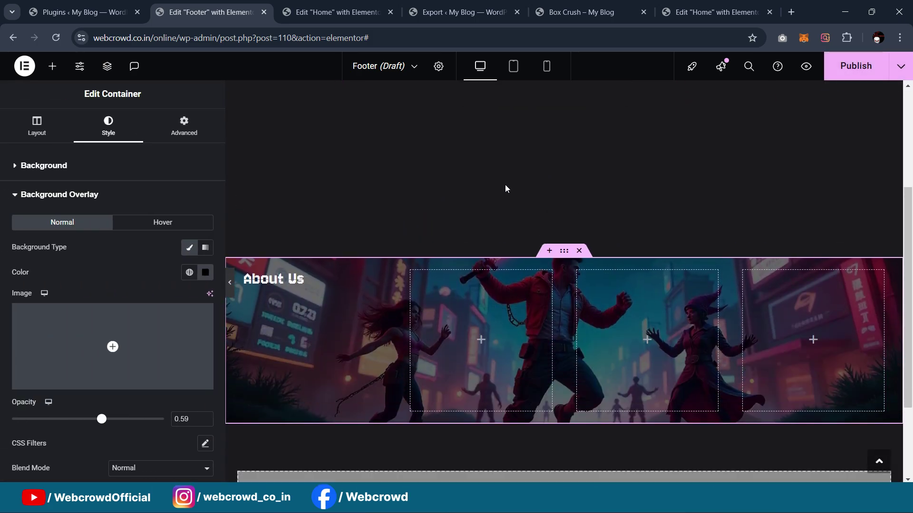
# Add a Text Editor widget below the "About Us" heading in the first footer column
pyautogui.click(52, 66)
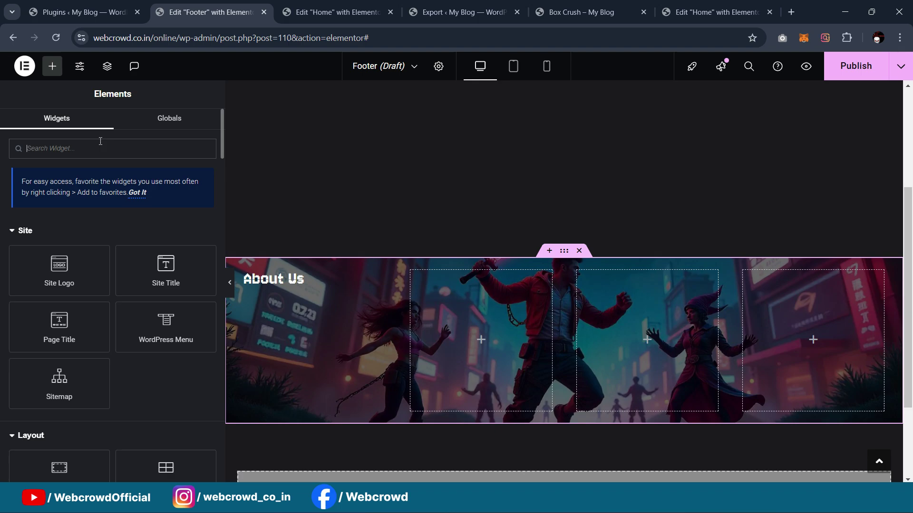
pyautogui.write('tex')
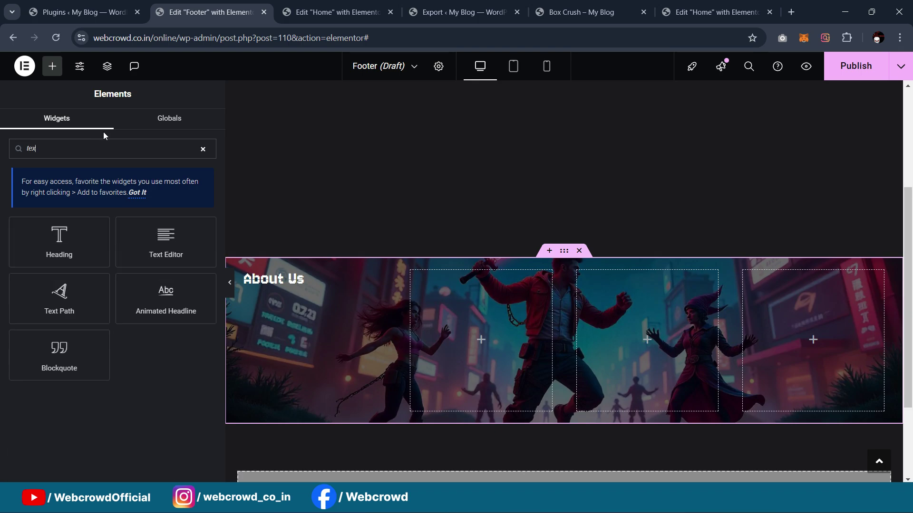
pyautogui.moveTo(155, 240); pyautogui.dragTo(285, 281)
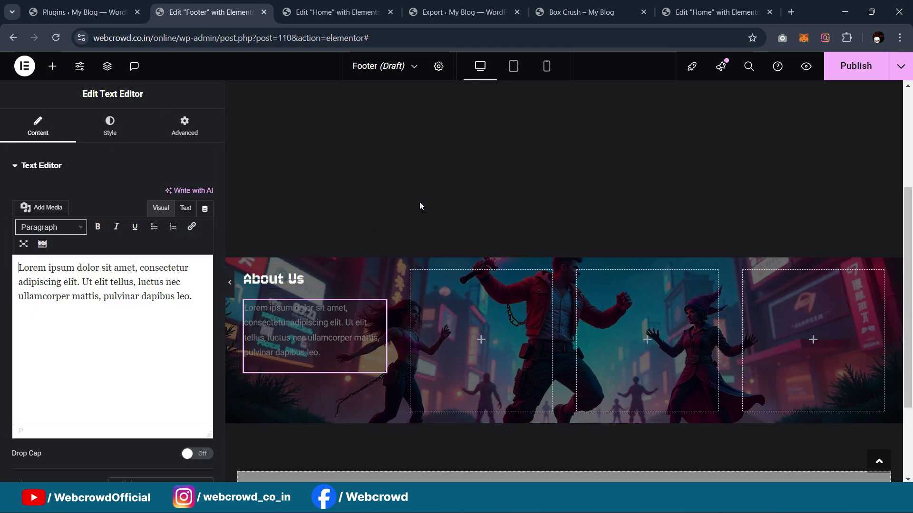
# Replace the placeholder text with the "Join the ultimate online gaming platform" paragraph copied from the Box Crush page's footer
pyautogui.click(672, 13)
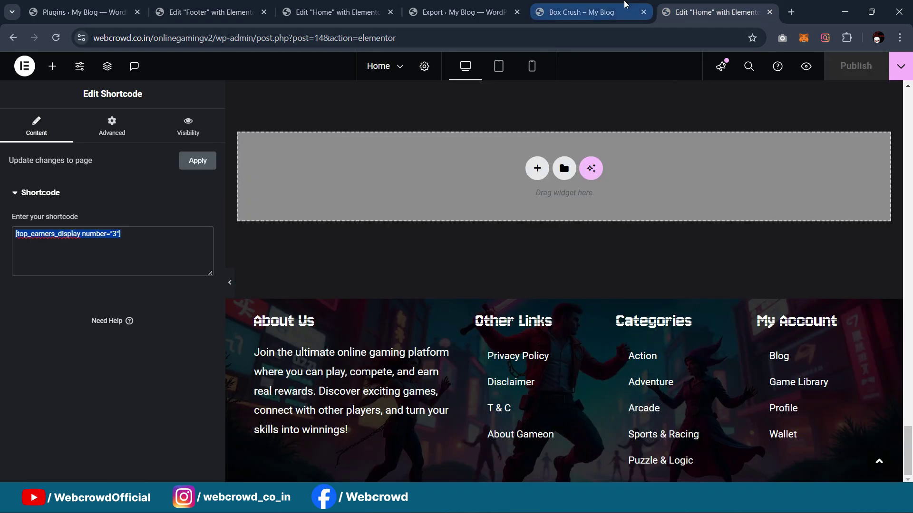
pyautogui.click(585, 12)
pyautogui.scroll(-4, 896, 203)
pyautogui.scroll(-10, 896, 203)
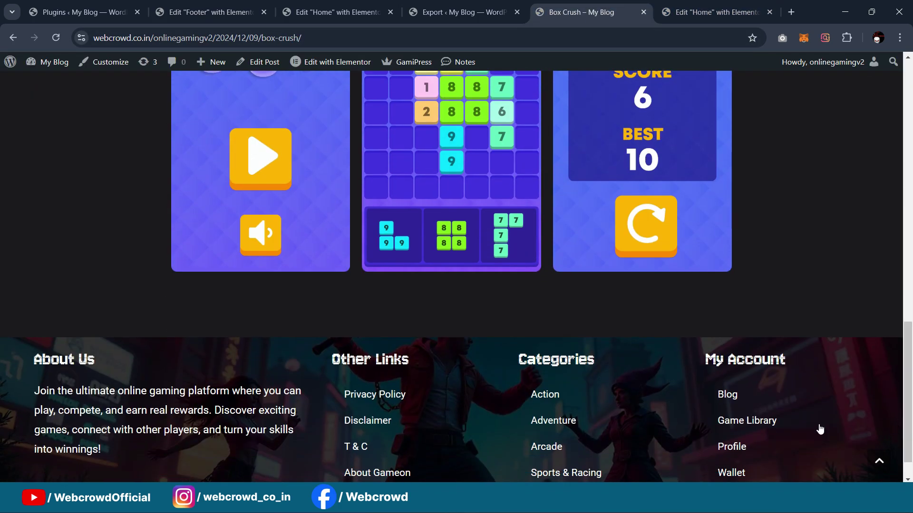
pyautogui.moveTo(34, 394); pyautogui.dragTo(99, 450)
pyautogui.hotkey('ctrl', 'c')
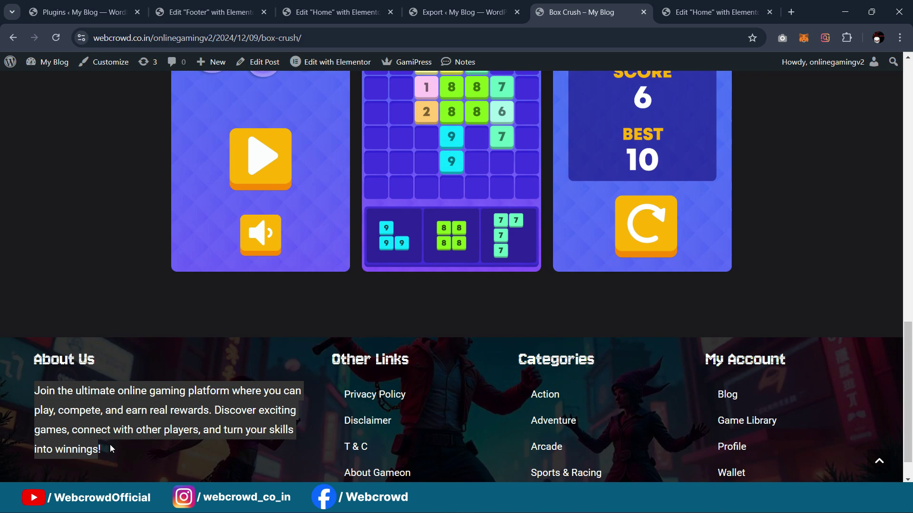
pyautogui.click(323, 6)
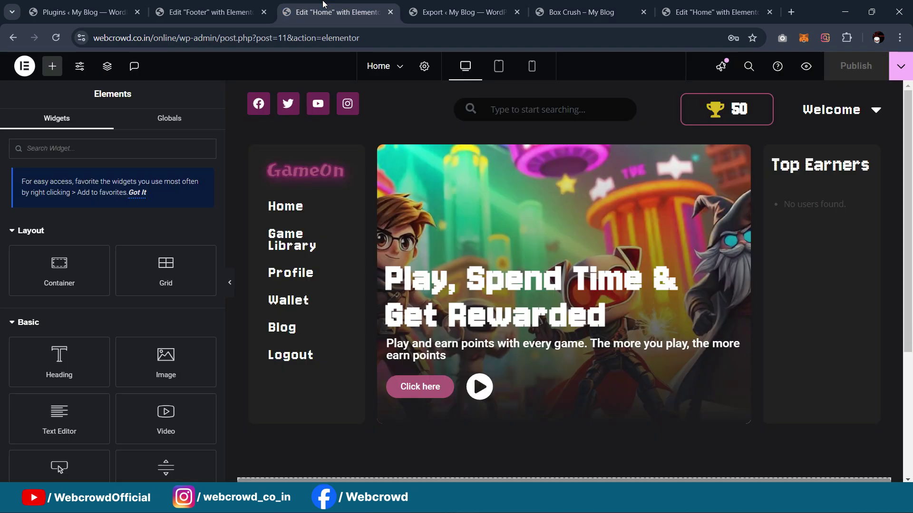
pyautogui.click(245, 4)
pyautogui.hotkey('ctrl', 'a')
pyautogui.hotkey('ctrl', 'v')
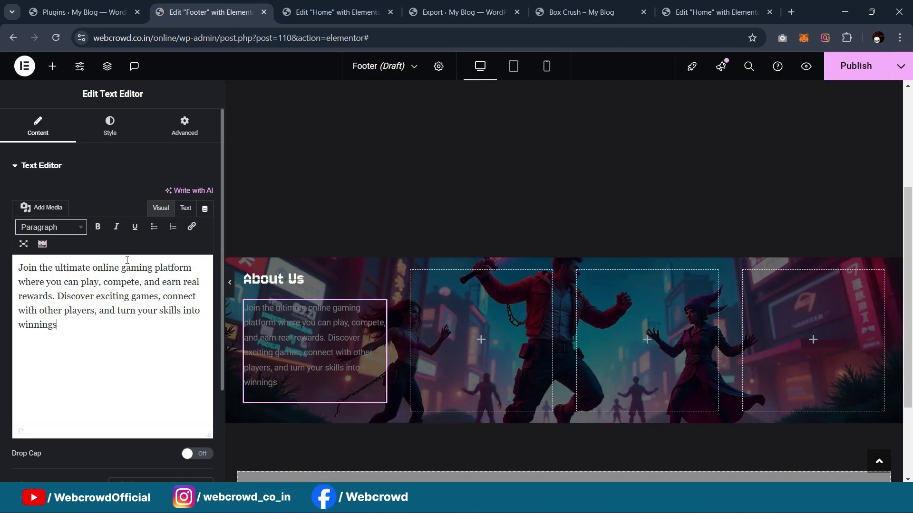
# Lower the bottom margin of the About Us paragraph to a negative value to remove the extra space beneath it
pyautogui.click(175, 123)
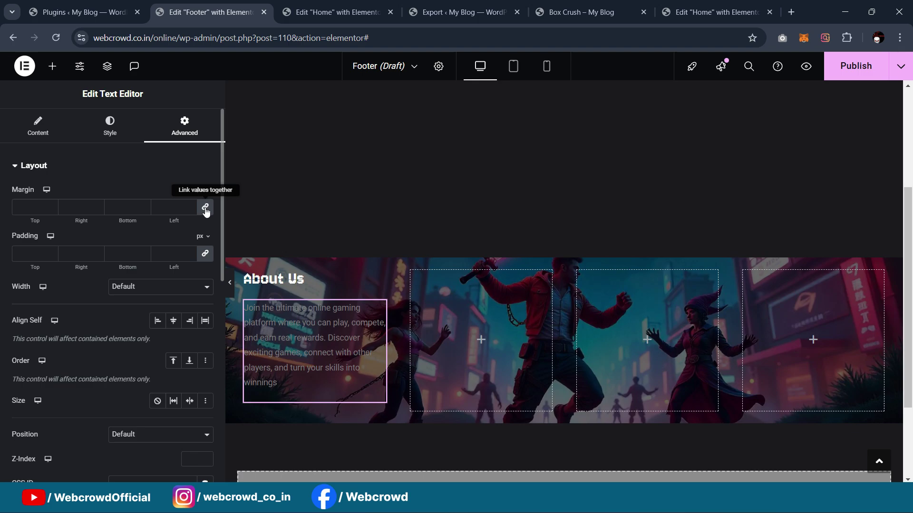
pyautogui.press('Down')
pyautogui.press('Down')
pyautogui.press('Down')
pyautogui.press('Down')
pyautogui.press('Down')
pyautogui.press('Down')
pyautogui.press('Down')
pyautogui.press('Down')
pyautogui.press('Down')
pyautogui.press('Down')
pyautogui.press('Down')
pyautogui.press('Down')
pyautogui.press('Down')
pyautogui.press('Down')
pyautogui.press('Down')
pyautogui.press('Down')
pyautogui.press('Down')
pyautogui.press('Down')
pyautogui.press('Down')
# Set the About Us paragraph's text color to the global White
pyautogui.click(117, 142)
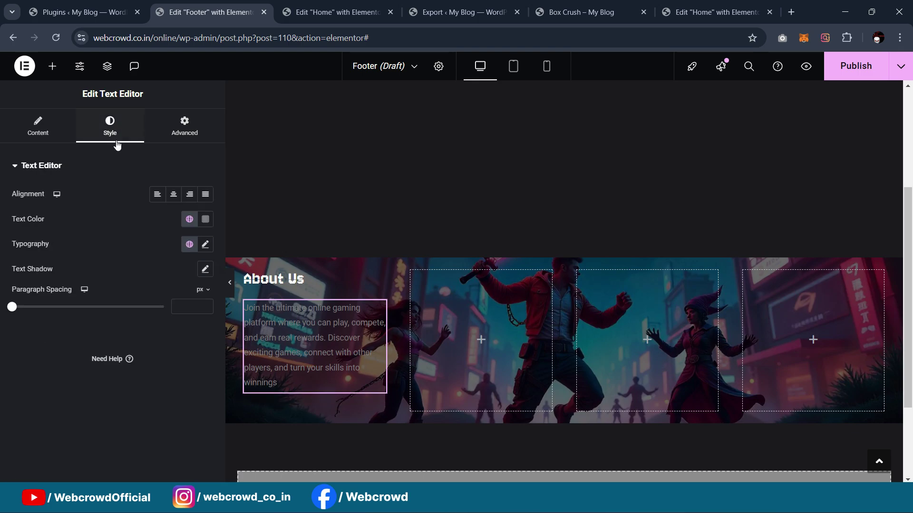
pyautogui.click(189, 223)
pyautogui.click(89, 435)
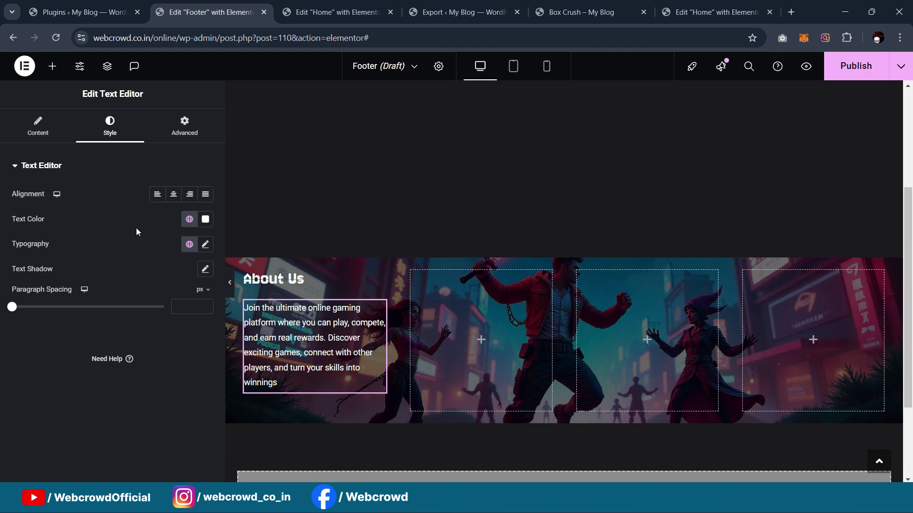
# Set the About Us paragraph's font size to 2 rem and preview the footer at full width
pyautogui.click(205, 244)
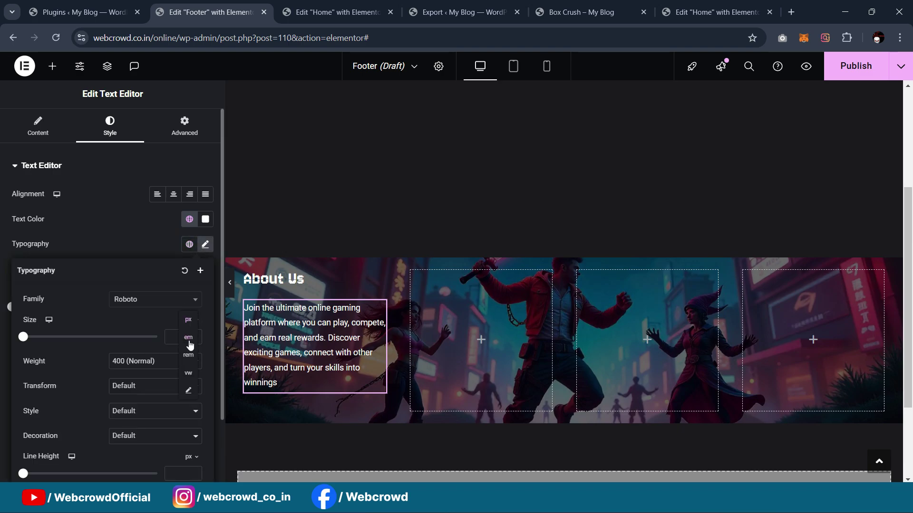
pyautogui.click(188, 356)
pyautogui.click(174, 337)
pyautogui.write('2')
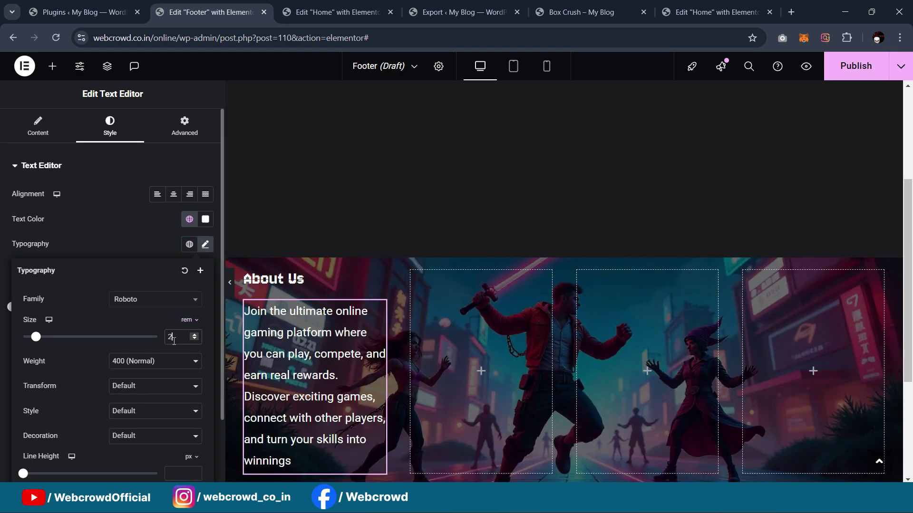
pyautogui.click(227, 283)
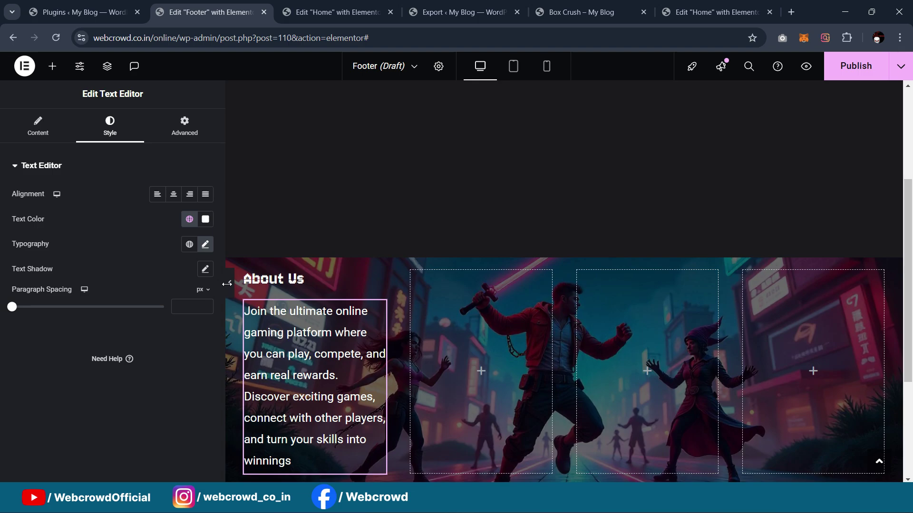
pyautogui.click(230, 286)
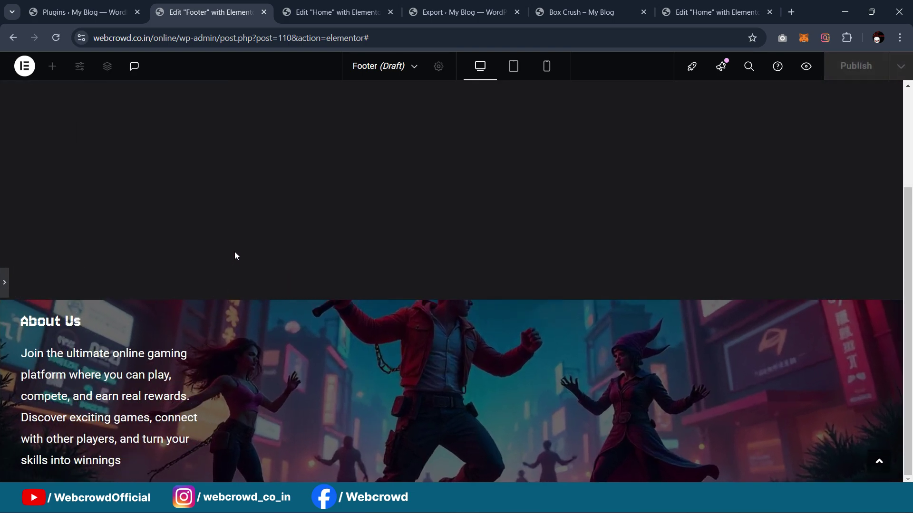
pyautogui.click(2, 283)
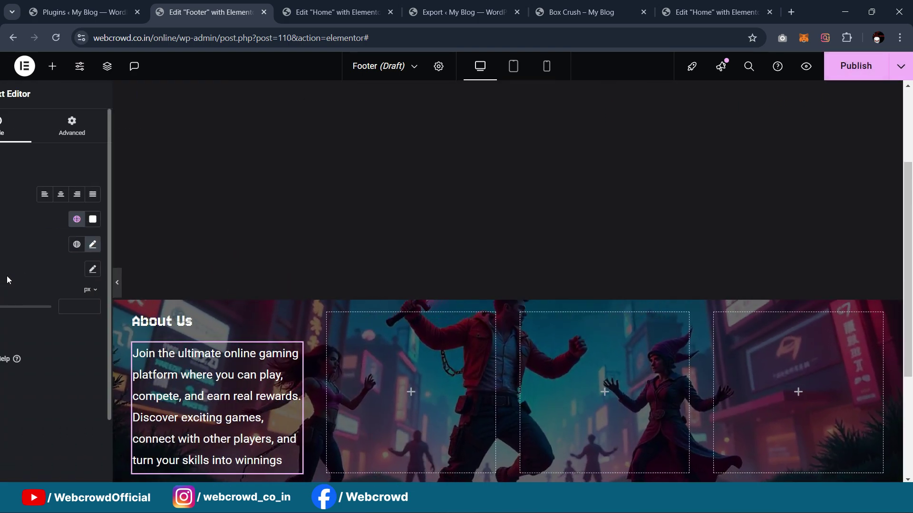
# Set the About Us paragraph's line height to 26 px
pyautogui.click(206, 245)
pyautogui.scroll(-2, 119, 384)
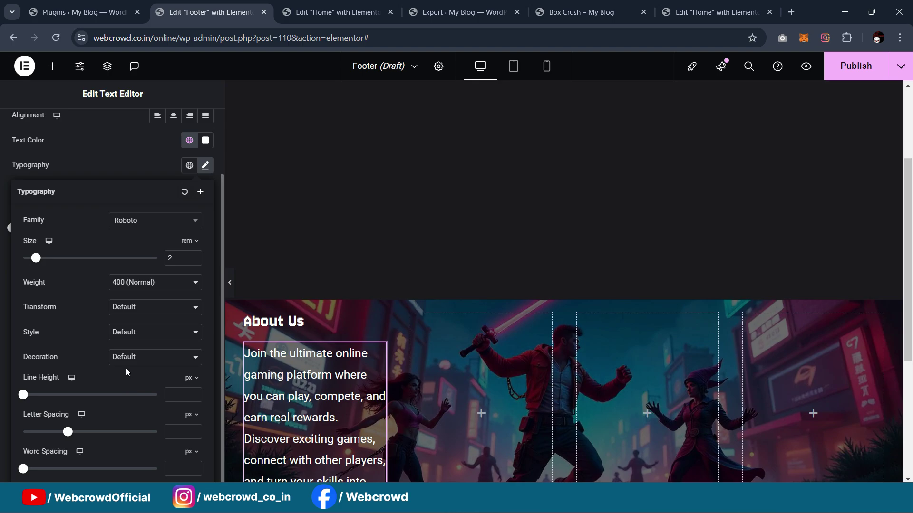
pyautogui.moveTo(23, 395); pyautogui.dragTo(57, 395)
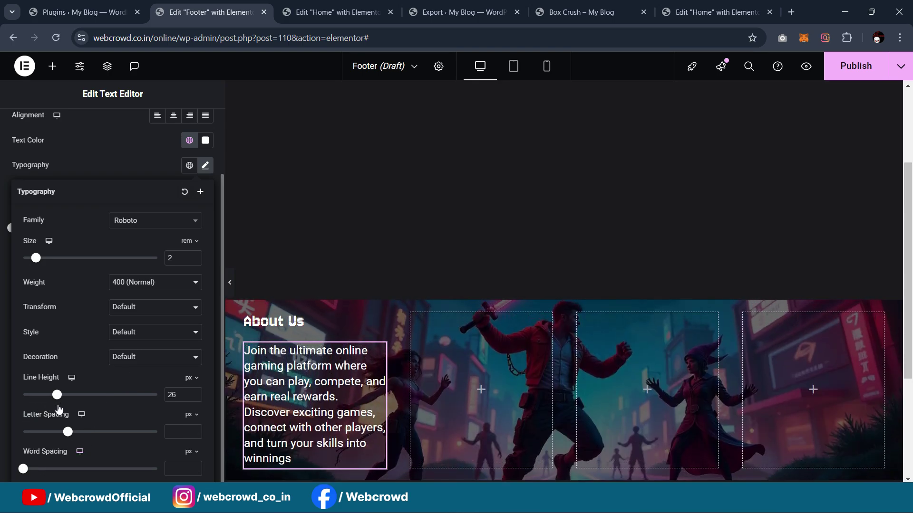
# Set the "About Us" heading's font size to 2.6 em and preview the footer at full width
pyautogui.click(286, 321)
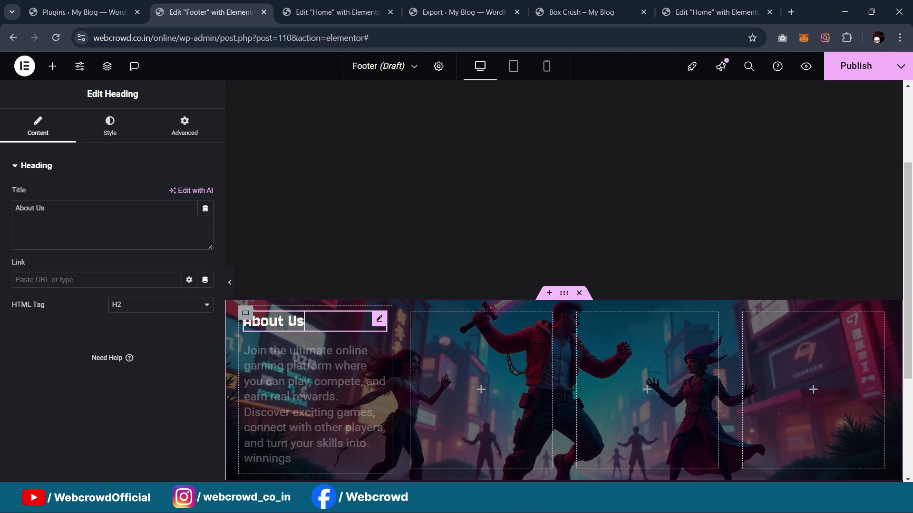
pyautogui.click(110, 126)
pyautogui.click(205, 228)
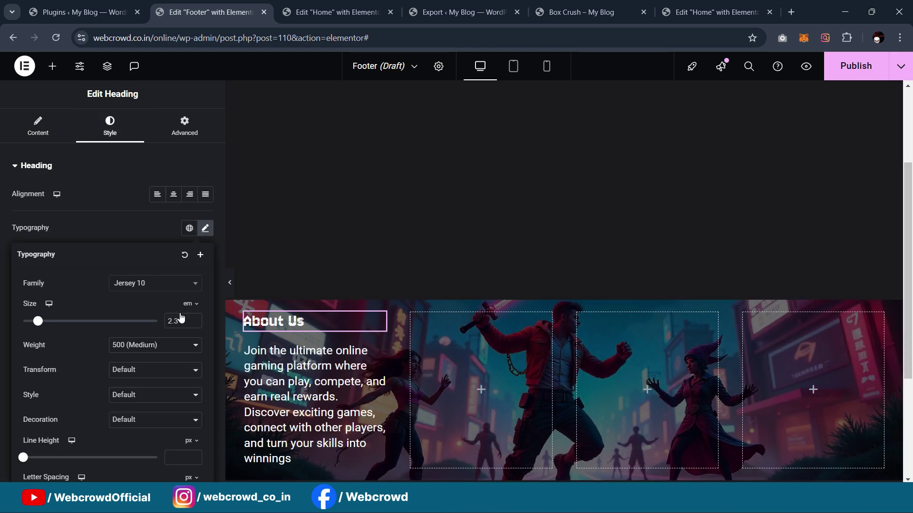
pyautogui.press('Up')
pyautogui.press('Up')
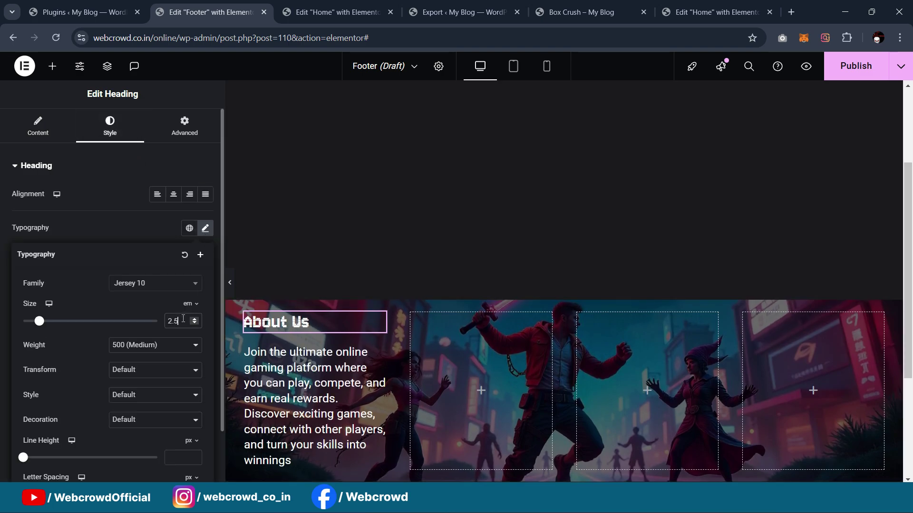
pyautogui.press('Up')
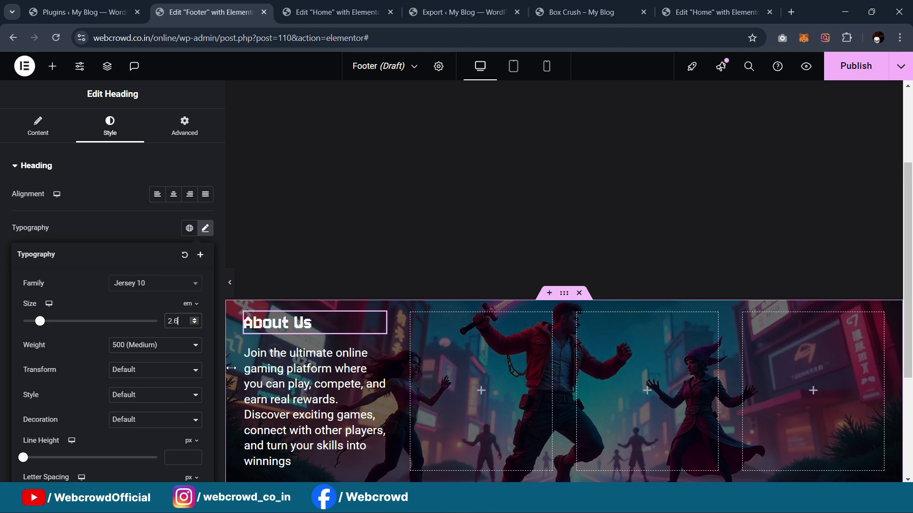
pyautogui.click(229, 283)
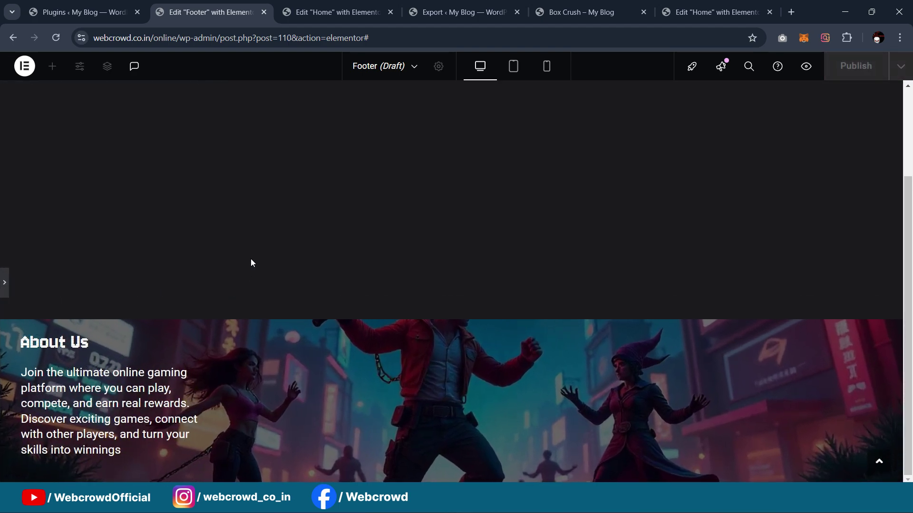
pyautogui.click(4, 282)
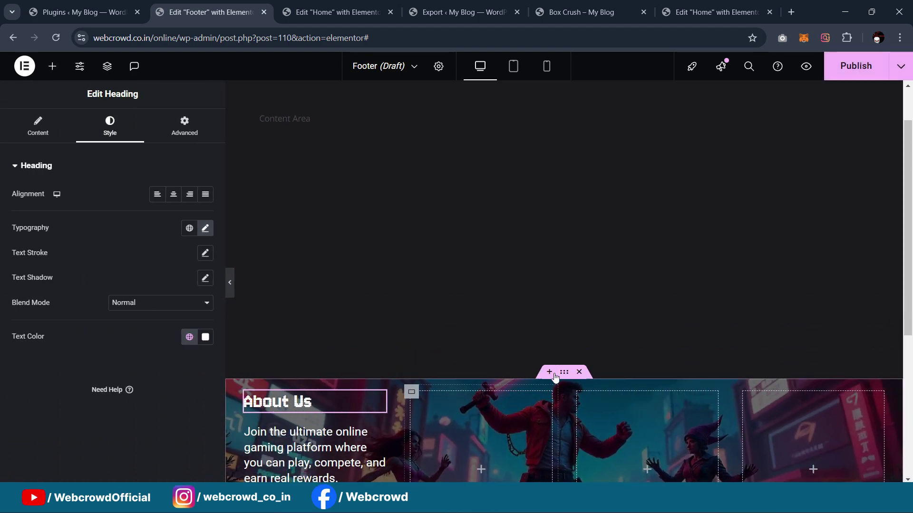
# Set the footer container's boxed content width to 95% and preview the footer at full width
pyautogui.click(564, 375)
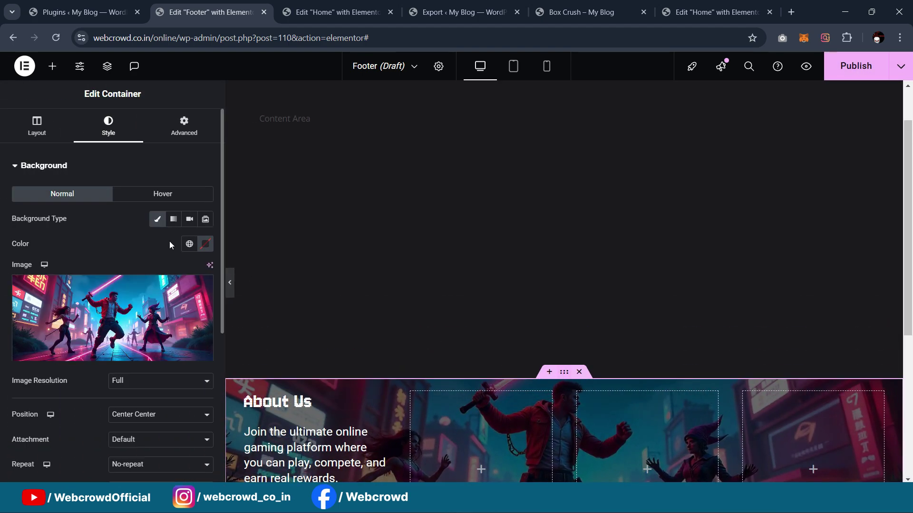
pyautogui.click(14, 137)
pyautogui.click(179, 266)
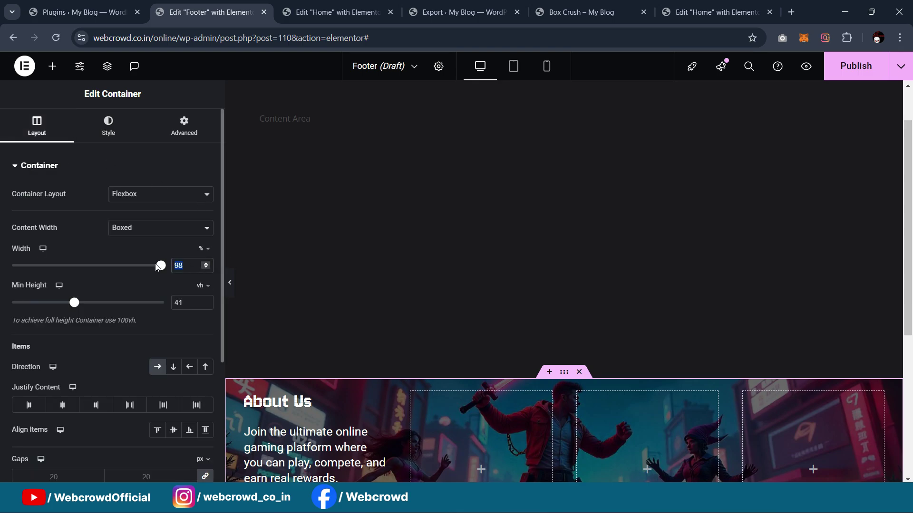
pyautogui.moveTo(157, 267); pyautogui.dragTo(153, 267)
pyautogui.click(232, 287)
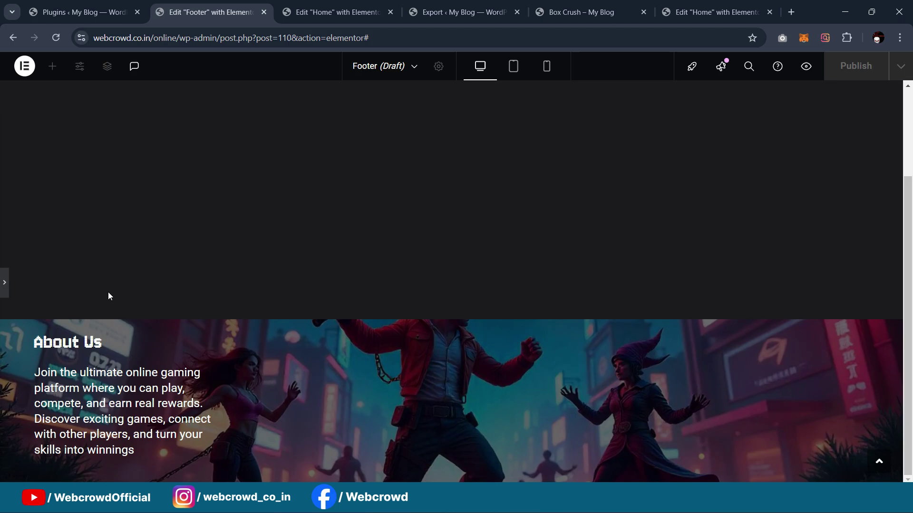
pyautogui.click(3, 286)
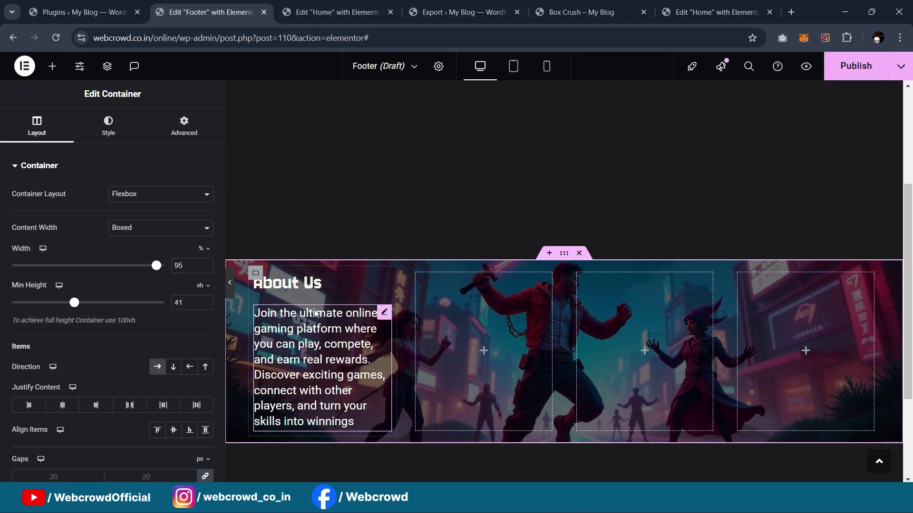
# Copy the "About Us" heading and paste it into the footer's second column
pyautogui.rightClick(370, 281)
pyautogui.press('Escape')
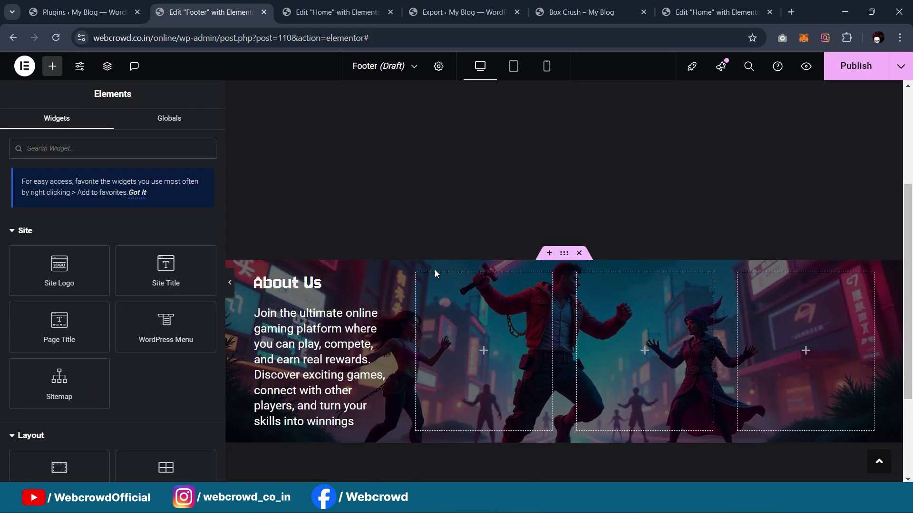
pyautogui.rightClick(418, 276)
pyautogui.click(435, 261)
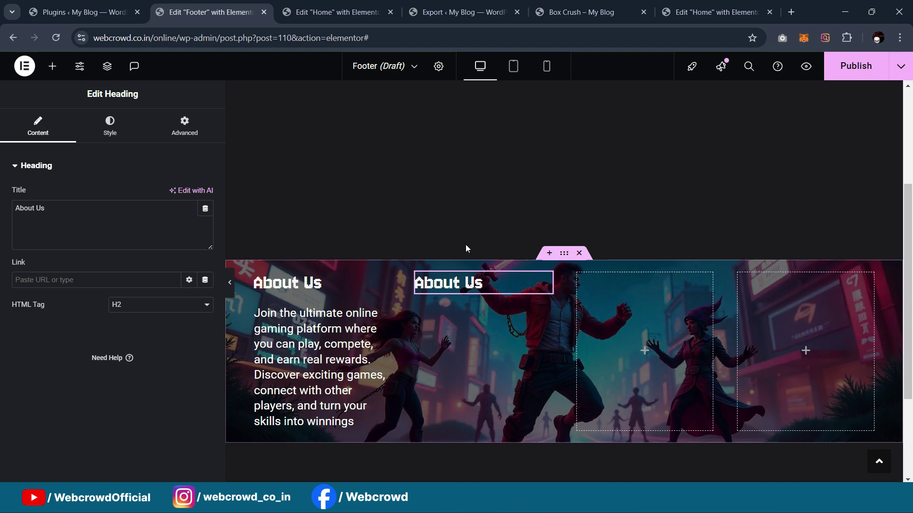
# Check the reference site's footer and change the pasted heading's title to "Other Links"
pyautogui.click(596, 4)
pyautogui.scroll(-1, 416, 320)
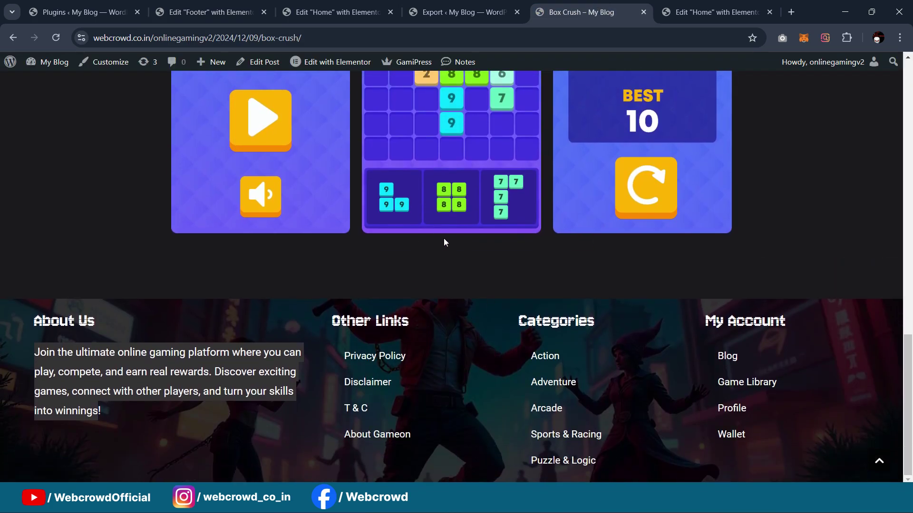
pyautogui.click(224, 15)
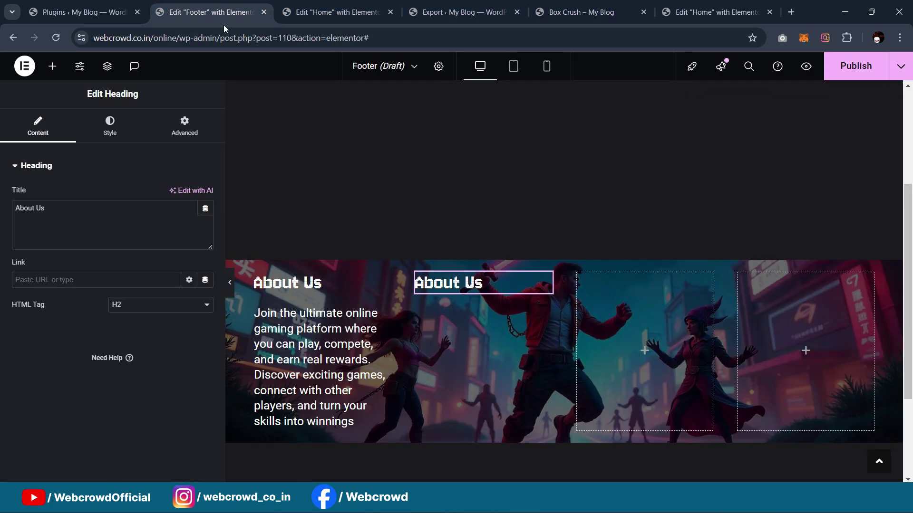
pyautogui.write('Other Links')
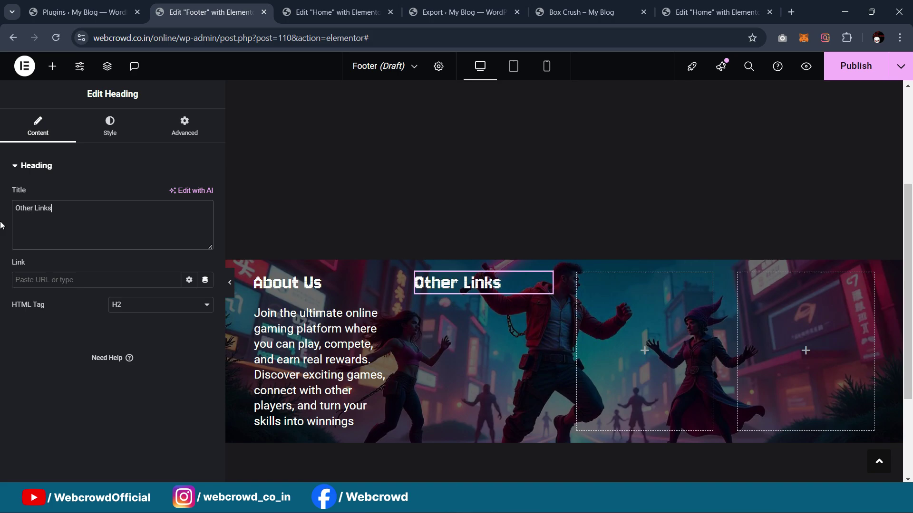
# Check the links under Other Links on the reference page and open the WordPress Menus page in a new browser tab
pyautogui.click(472, 4)
pyautogui.click(585, 12)
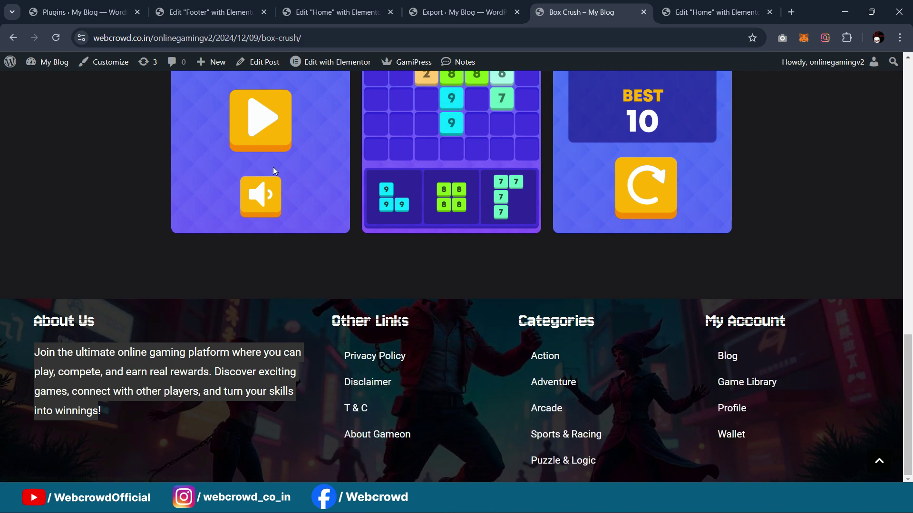
pyautogui.click(81, 12)
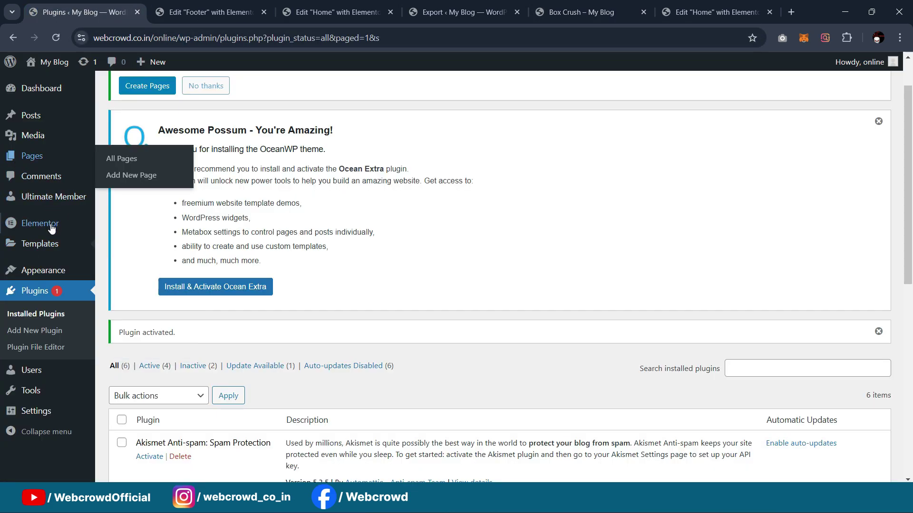
pyautogui.scroll(1, 33, 185)
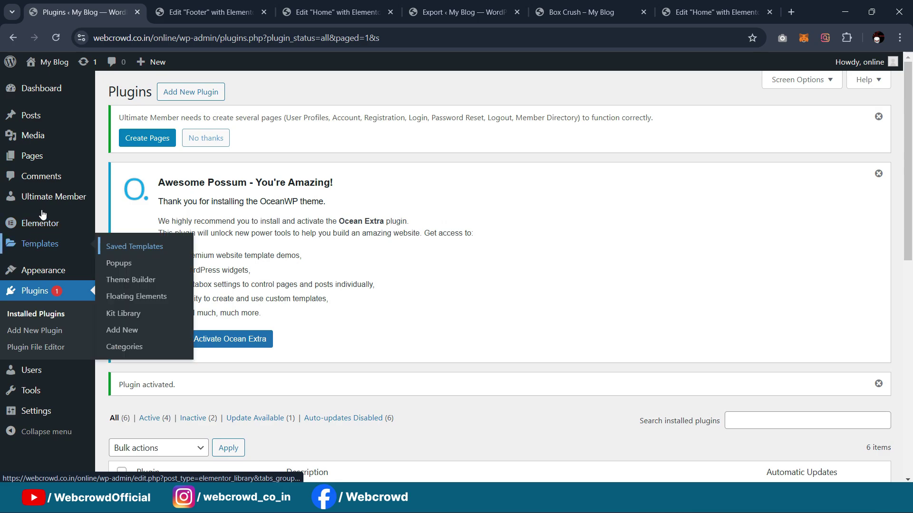
pyautogui.moveTo(46, 271)
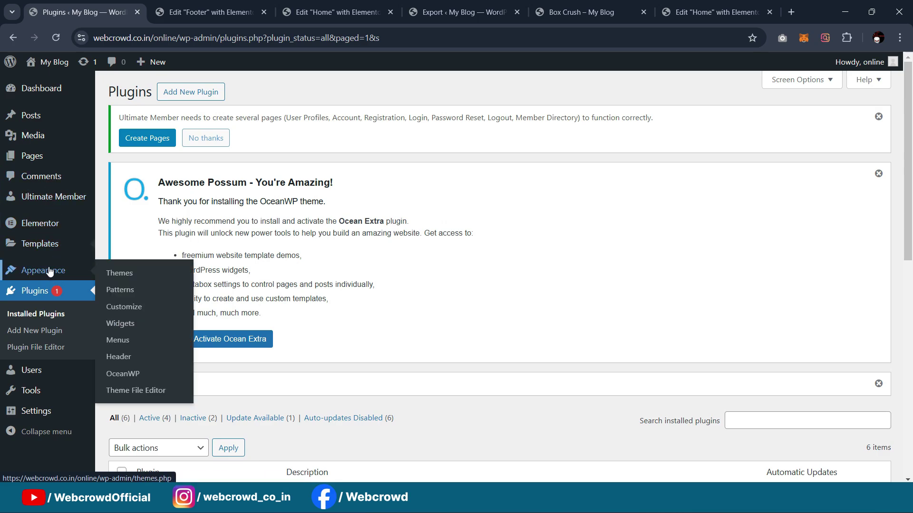
pyautogui.middleClick(118, 340)
pyautogui.click(152, 14)
pyautogui.scroll(-6, 354, 181)
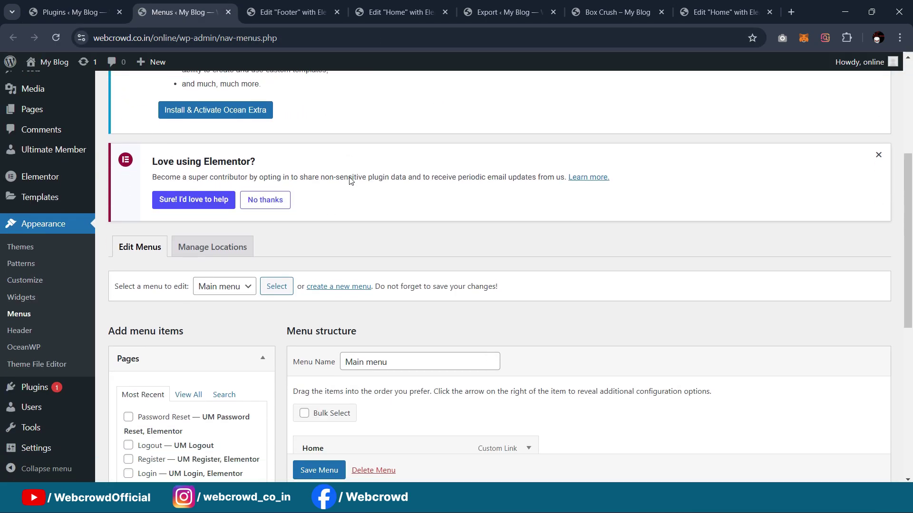
# Try to create a new menu named policy_links
pyautogui.click(328, 217)
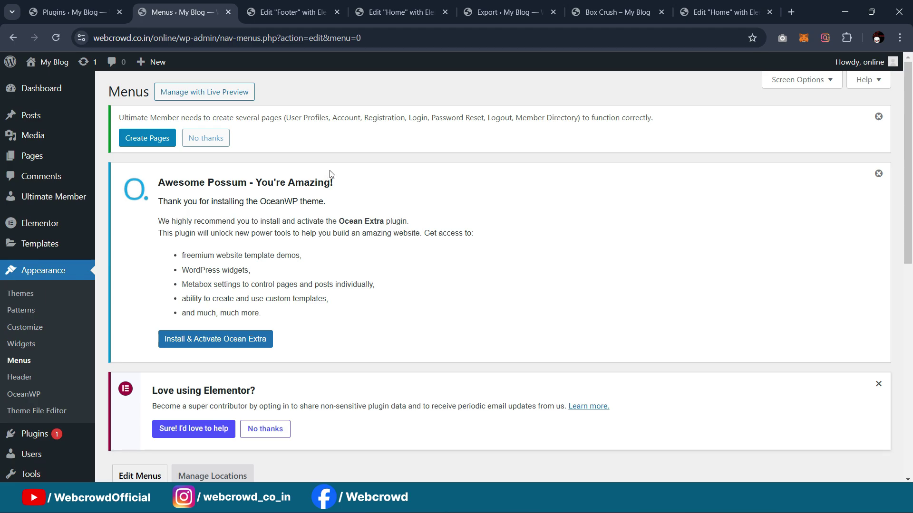
pyautogui.scroll(-7, 333, 171)
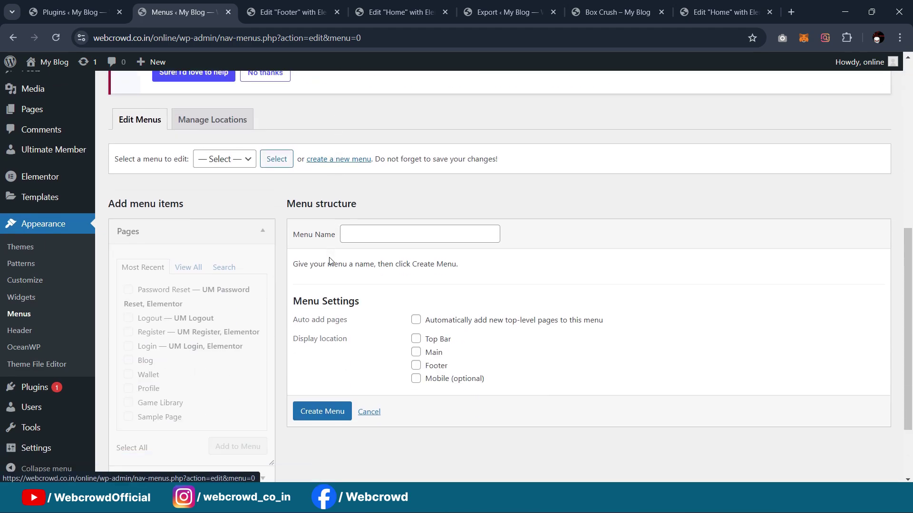
pyautogui.click(364, 237)
pyautogui.write('policy_links')
pyautogui.click(425, 260)
pyautogui.click(317, 419)
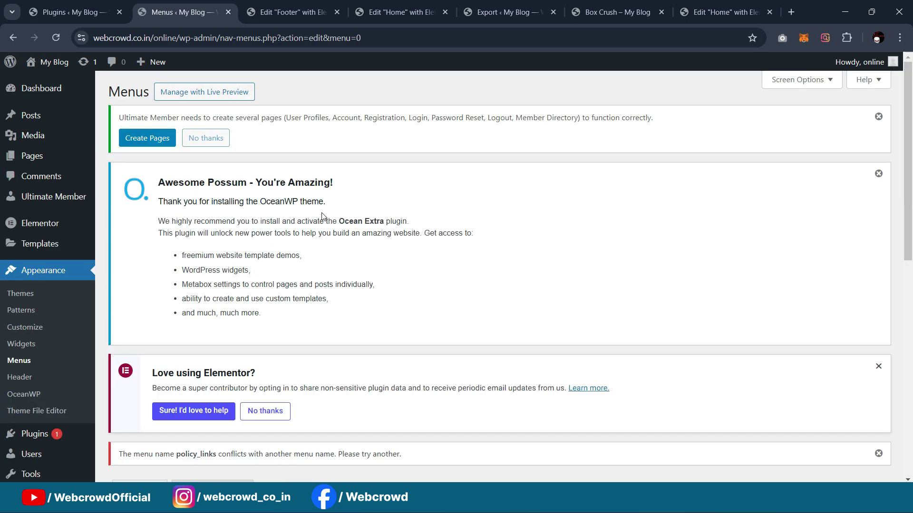
# Recheck the reference footer's links and try again to create a menu named policy_links
pyautogui.click(486, 6)
pyautogui.click(586, 6)
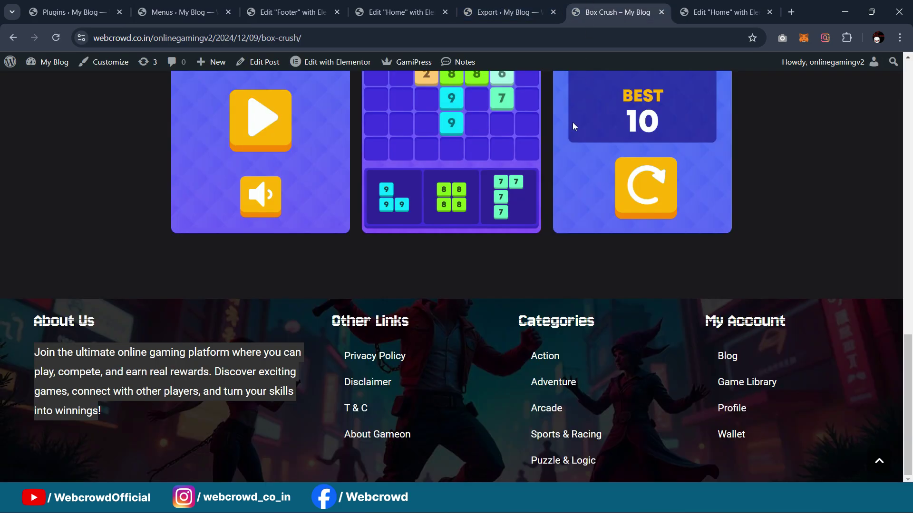
pyautogui.click(311, 6)
pyautogui.click(190, 5)
pyautogui.scroll(-7, 329, 131)
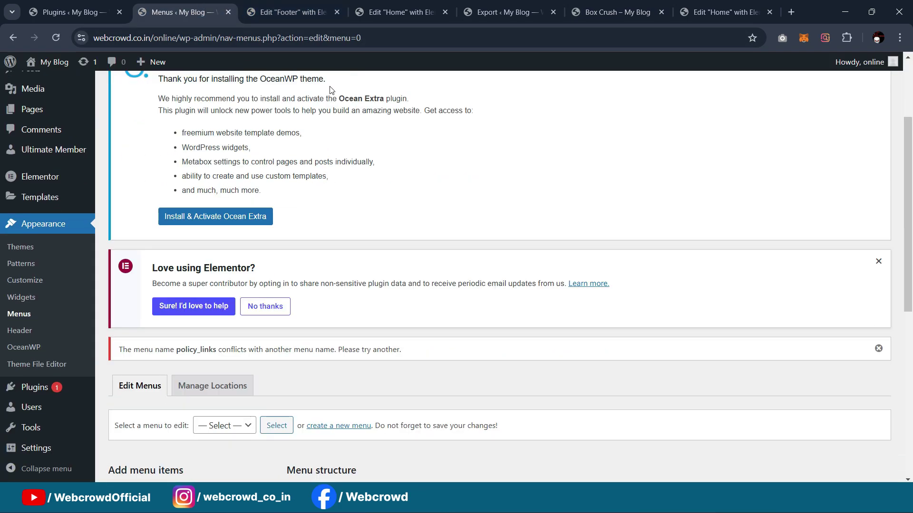
pyautogui.scroll(-3, 261, 325)
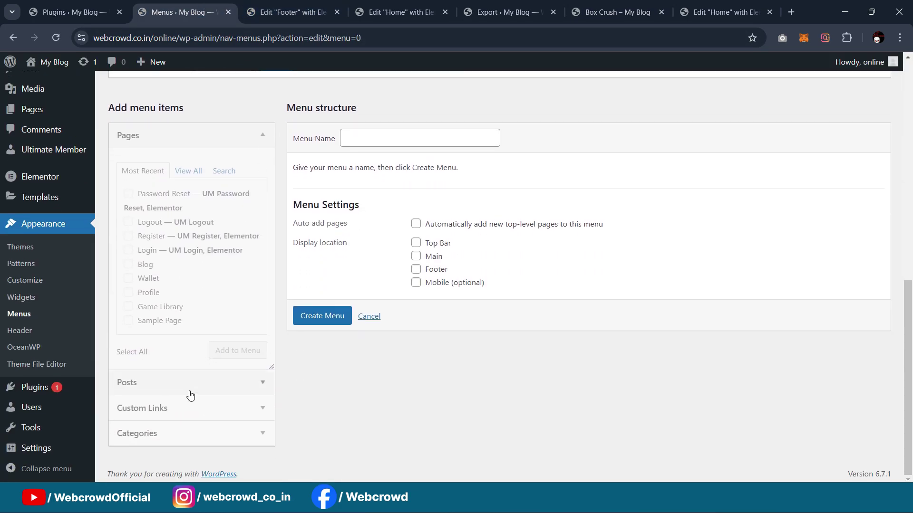
pyautogui.click(190, 407)
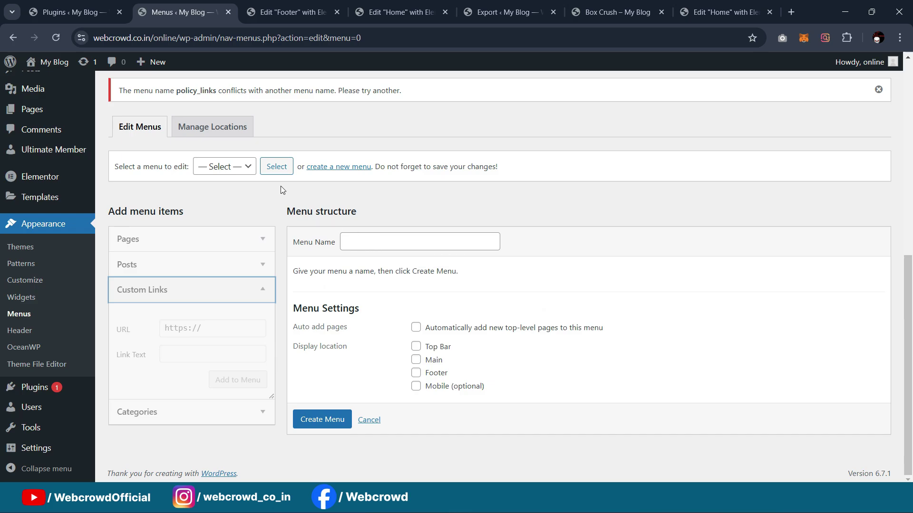
pyautogui.click(365, 244)
pyautogui.write('po')
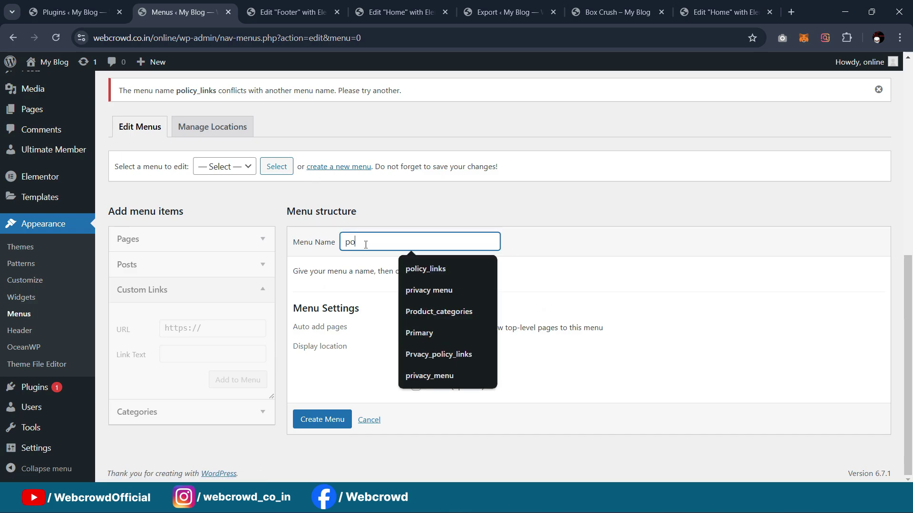
pyautogui.click(443, 267)
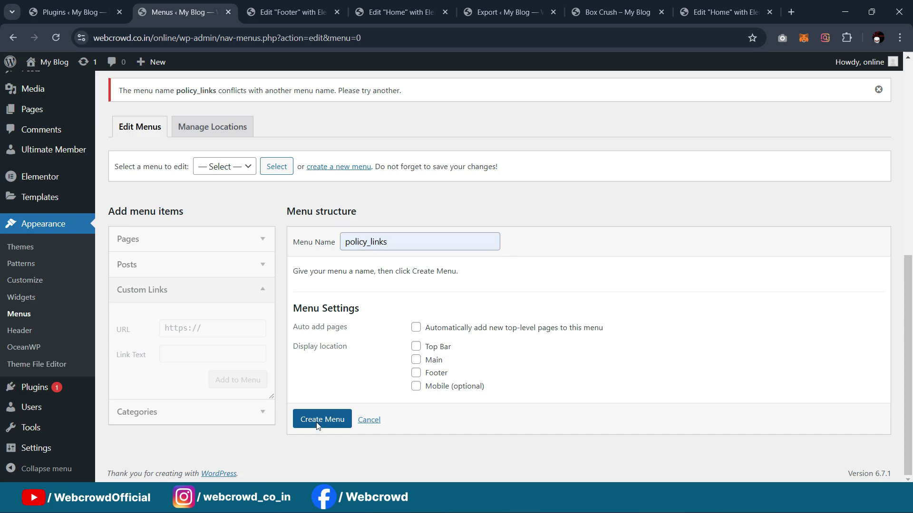
# Load the existing policy_links menu for editing and examine its menu items
pyautogui.scroll(-6, 365, 259)
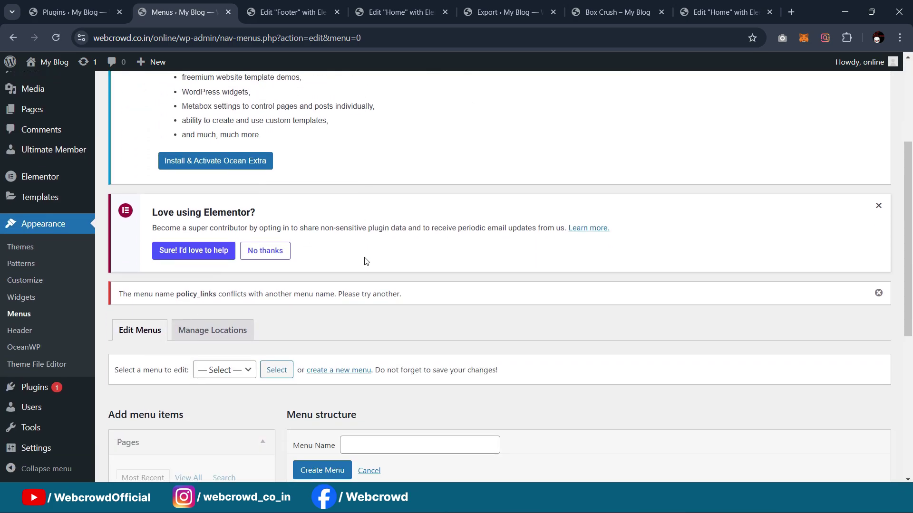
pyautogui.scroll(6, 366, 260)
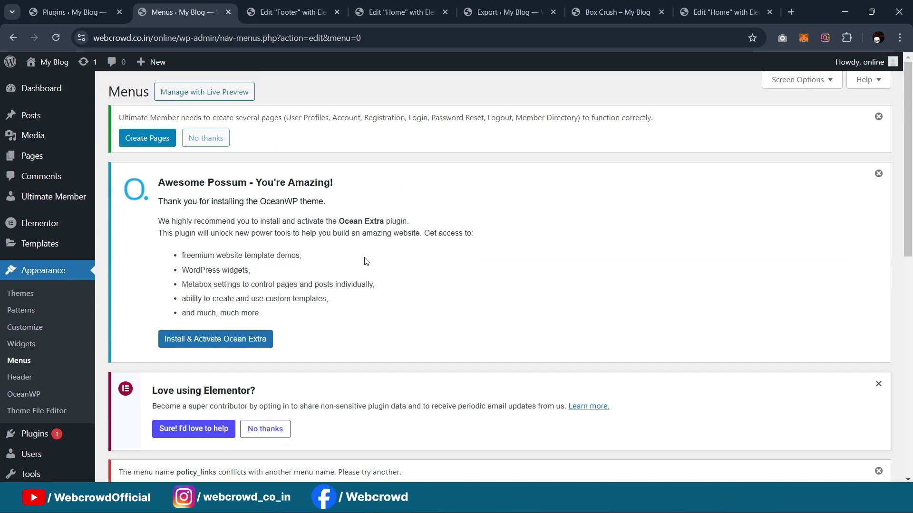
pyautogui.scroll(-6, 366, 261)
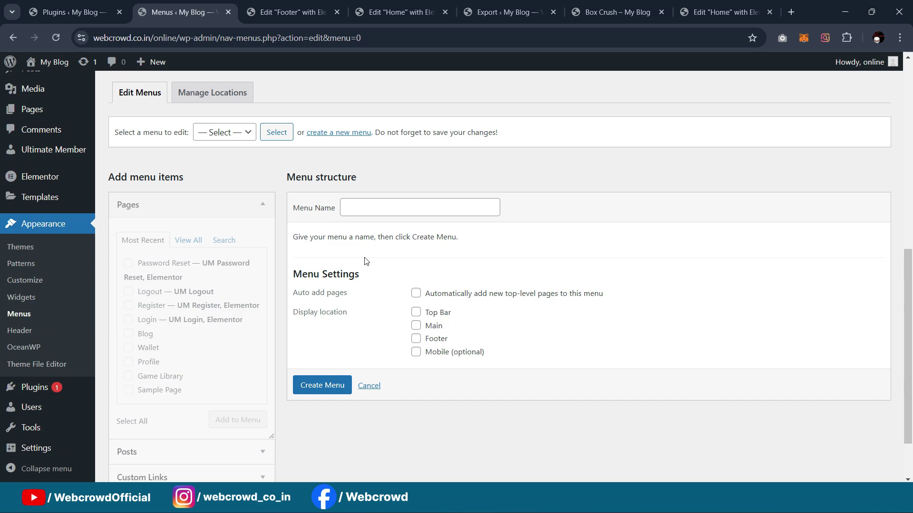
pyautogui.scroll(-1, 380, 257)
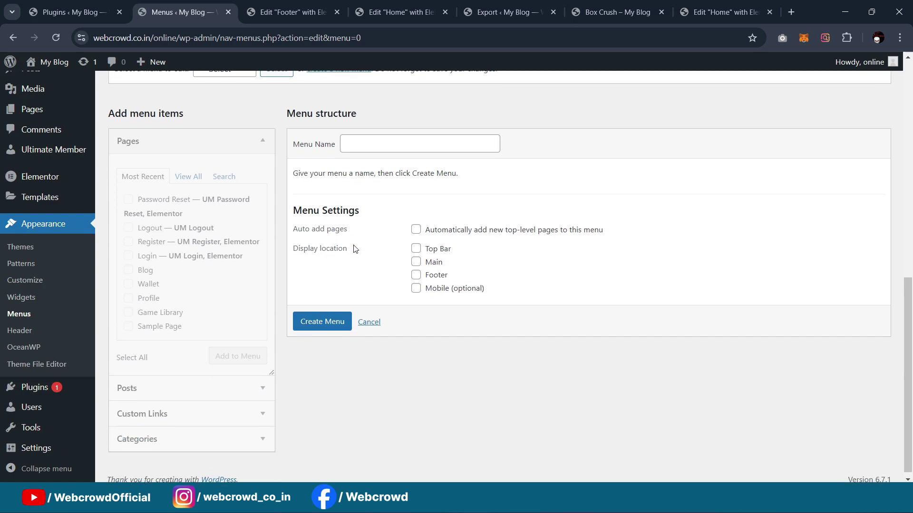
pyautogui.scroll(2, 416, 249)
pyautogui.click(250, 183)
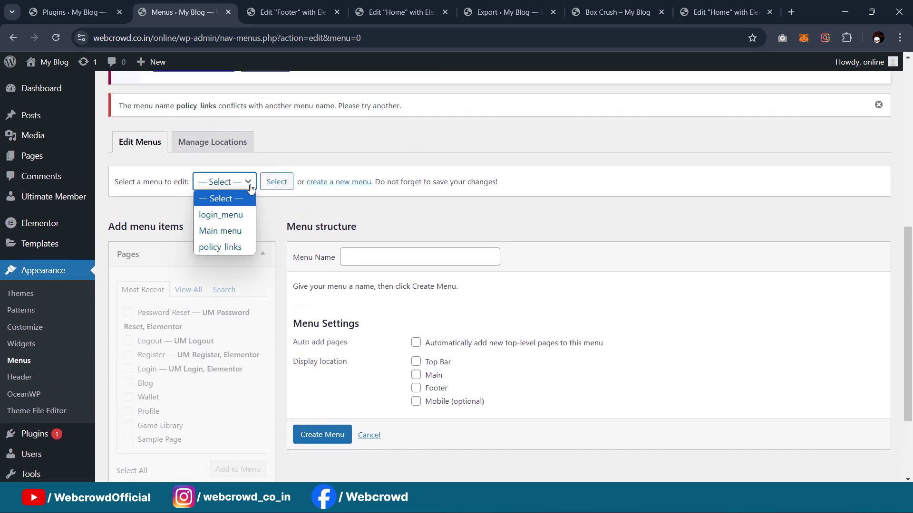
pyautogui.click(231, 249)
pyautogui.click(328, 445)
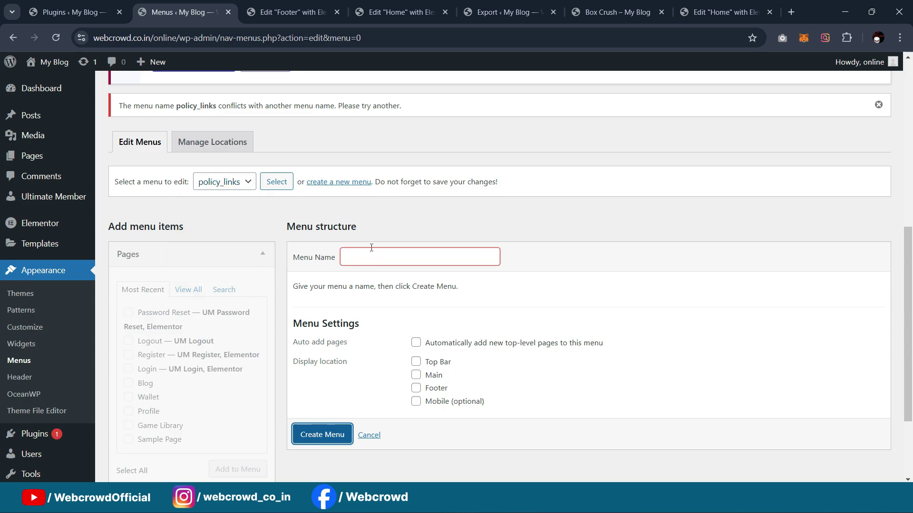
pyautogui.click(271, 183)
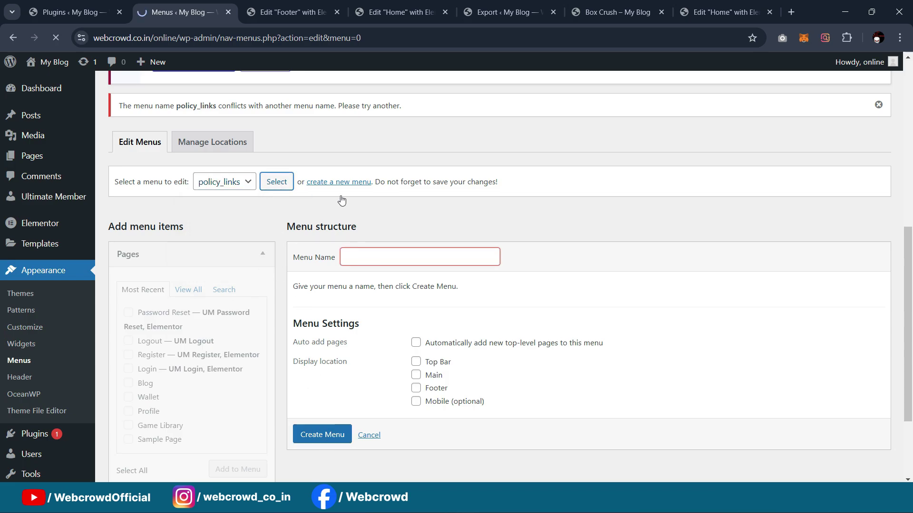
pyautogui.scroll(-7, 406, 197)
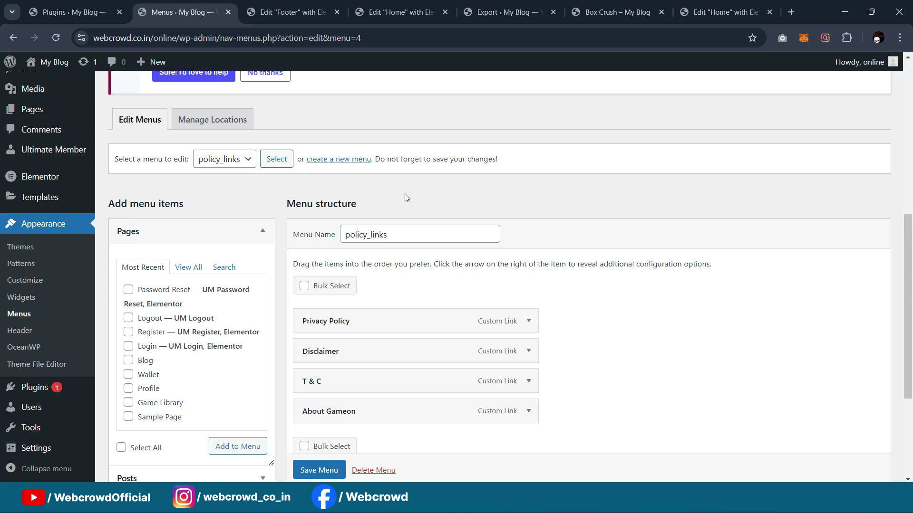
pyautogui.scroll(-1, 368, 348)
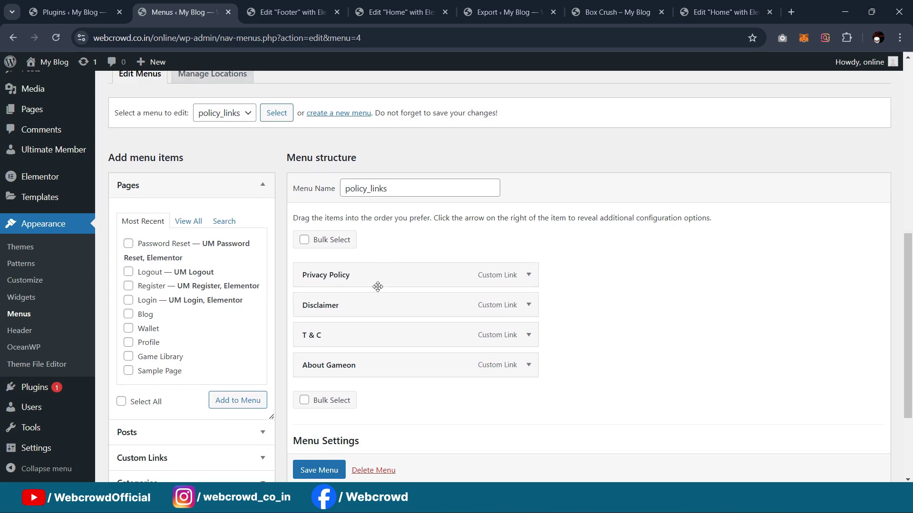
pyautogui.scroll(2, 315, 254)
# Copy the vertical navigation menu widget from the Home page editor and paste it beneath the Other Links heading in the footer
pyautogui.click(302, 11)
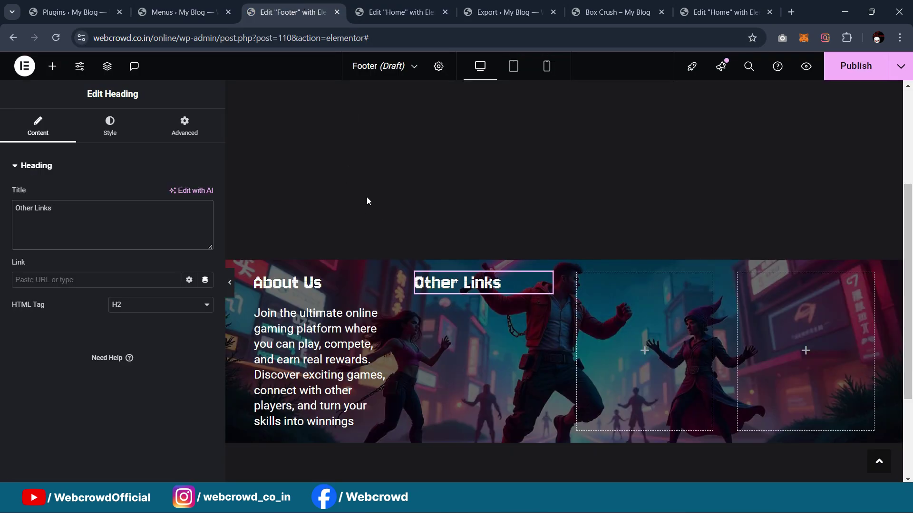
pyautogui.scroll(4, 660, 229)
pyautogui.scroll(-5, 660, 230)
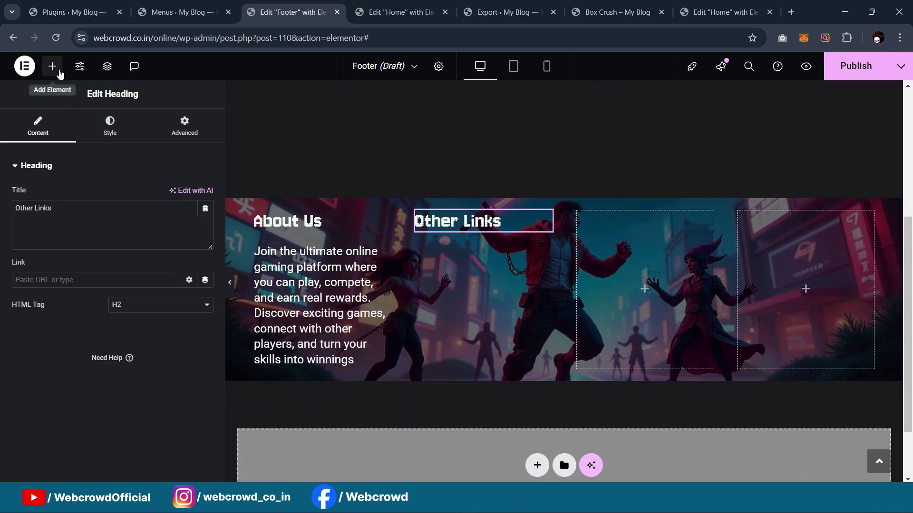
pyautogui.click(52, 67)
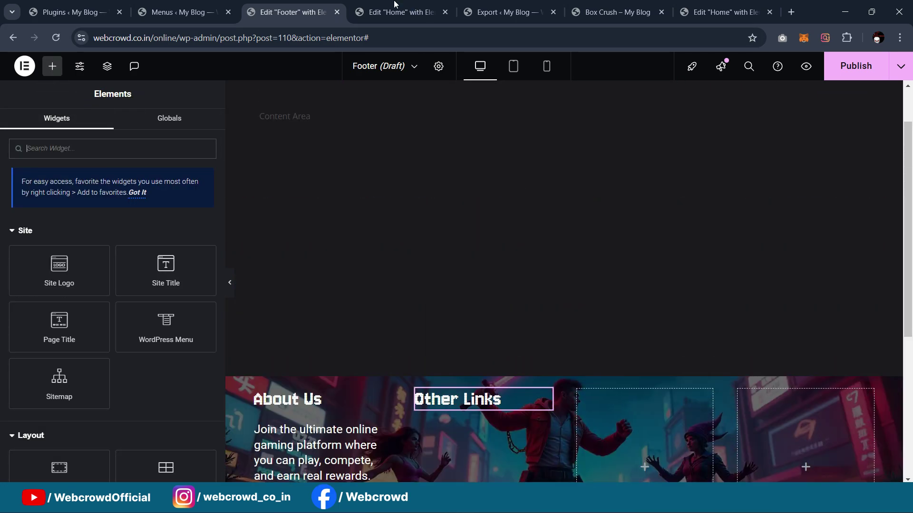
pyautogui.click(395, 12)
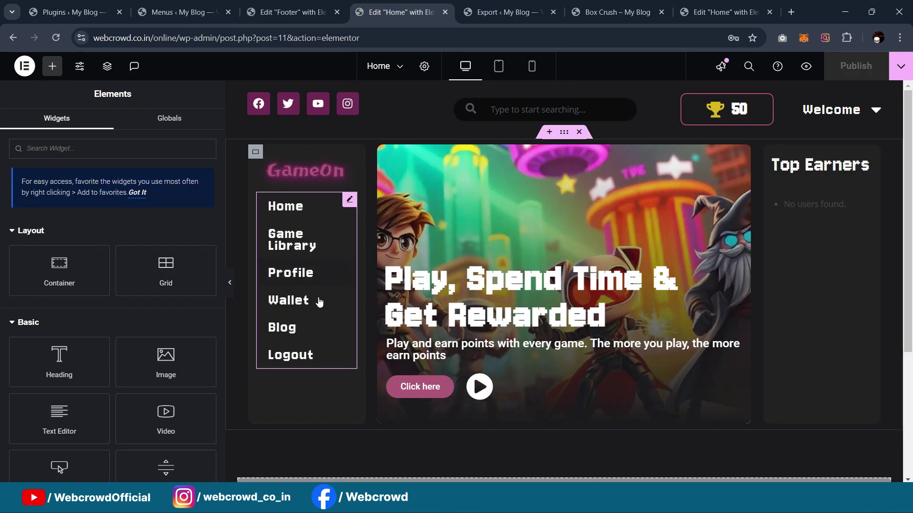
pyautogui.rightClick(352, 206)
pyautogui.click(183, 12)
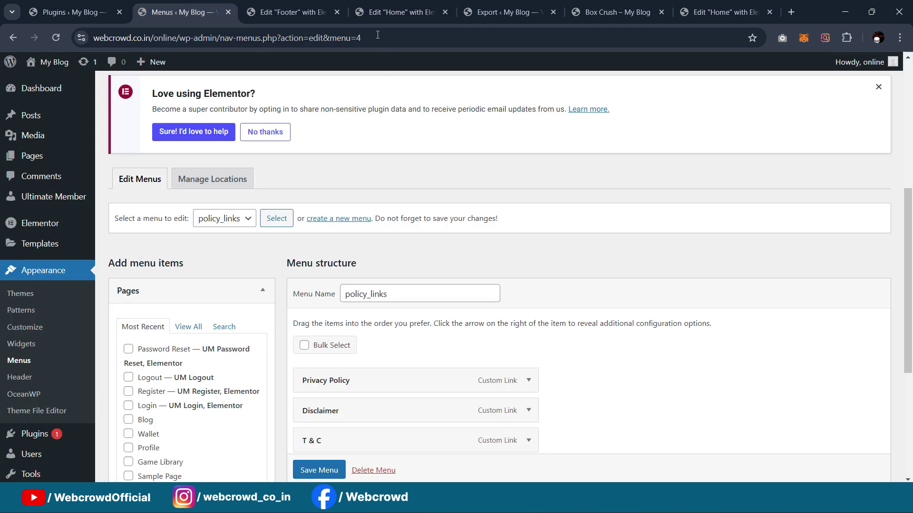
pyautogui.hotkey('ctrl', 'Tab')
pyautogui.scroll(-3, 434, 224)
pyautogui.rightClick(460, 284)
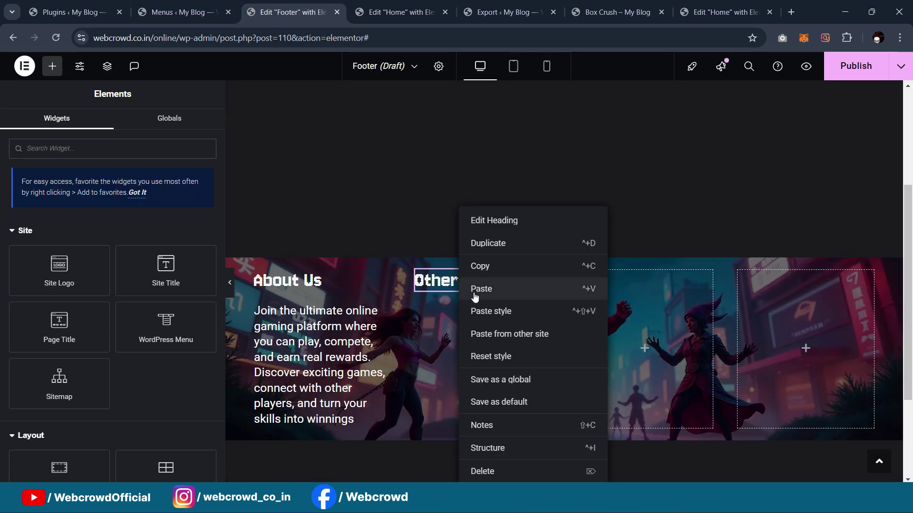
pyautogui.click(475, 297)
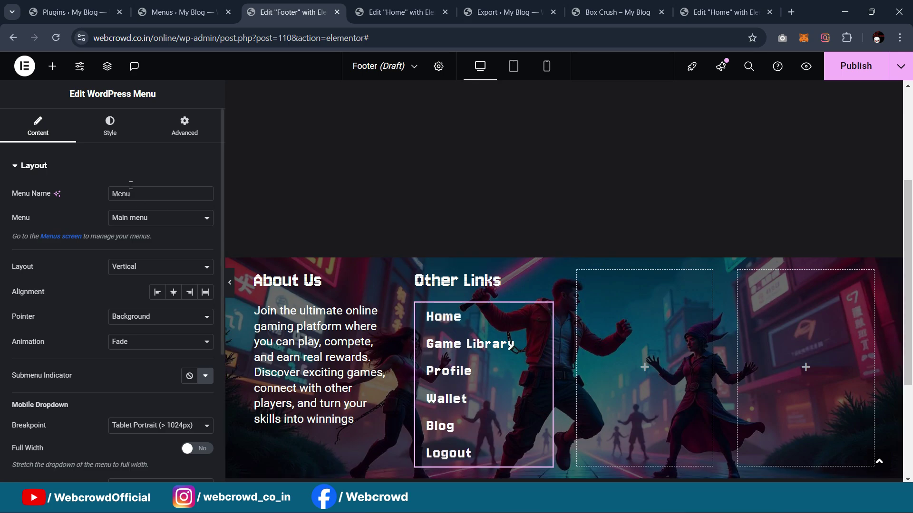
# Set the pasted footer menu's font family to Roboto and its size to 2 rem
pyautogui.click(110, 126)
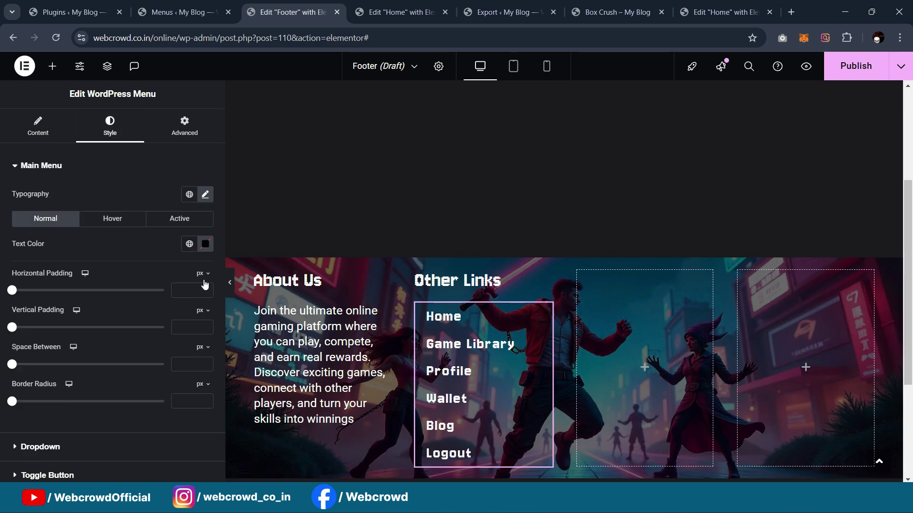
pyautogui.click(205, 195)
pyautogui.click(172, 253)
pyautogui.write('robo')
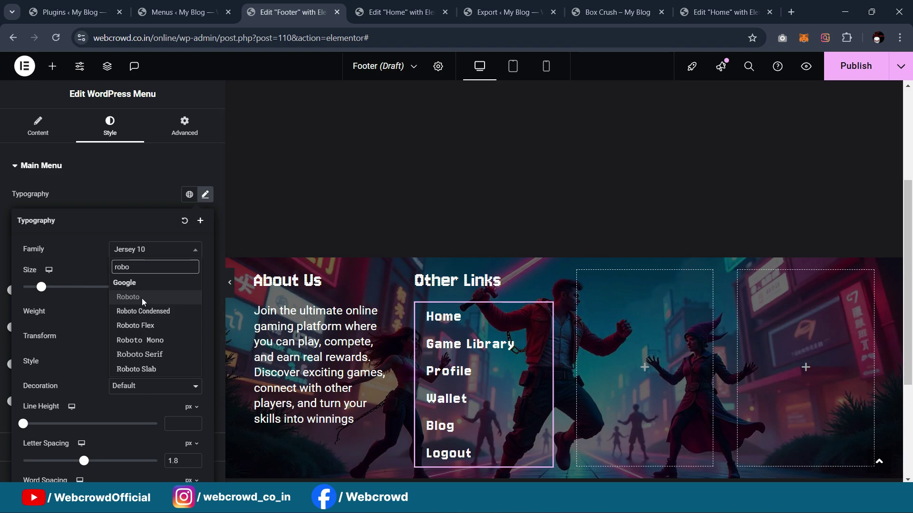
pyautogui.click(143, 300)
pyautogui.press('Down')
pyautogui.press('Down')
pyautogui.press('Down')
pyautogui.press('Down')
pyautogui.press('Down')
pyautogui.press('Down')
pyautogui.press('Down')
pyautogui.press('Down')
pyautogui.scroll(-2, 145, 372)
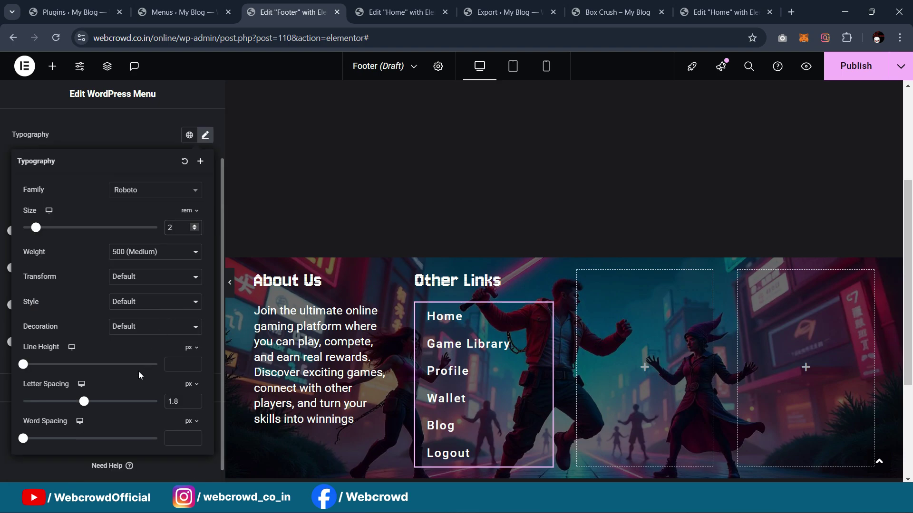
# Set the menu typography's line height to 11 px and its weight to 400 (Normal)
pyautogui.moveTo(26, 368); pyautogui.dragTo(40, 372)
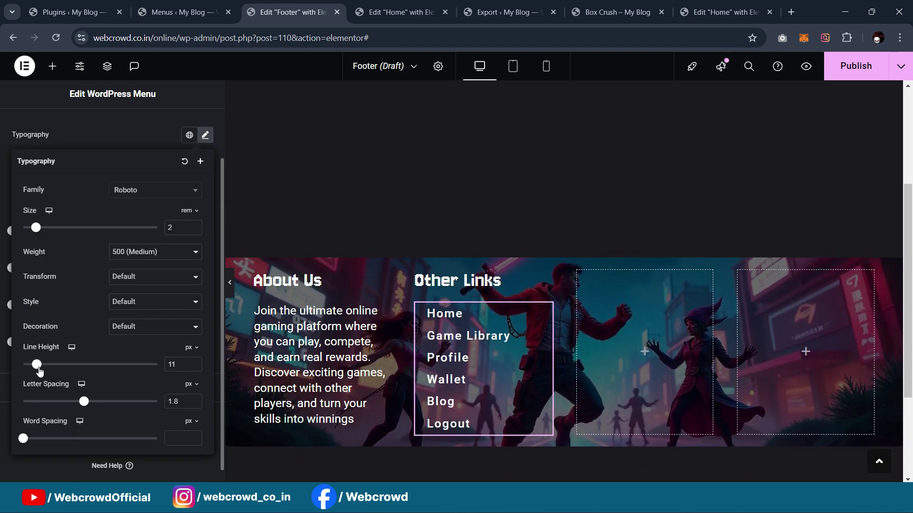
pyautogui.click(130, 252)
pyautogui.click(128, 311)
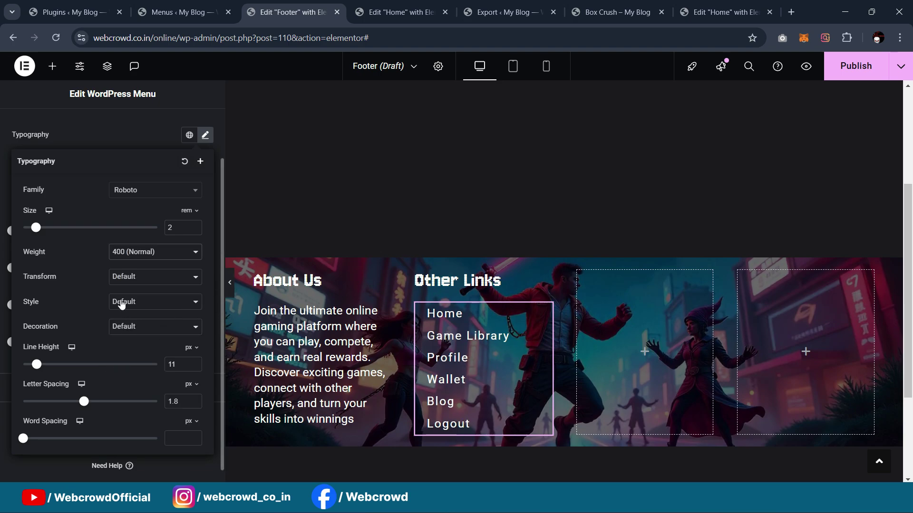
pyautogui.click(105, 137)
# Set the menu's vertical padding to 10 px and preview the footer at full width
pyautogui.moveTo(15, 274); pyautogui.dragTo(44, 281)
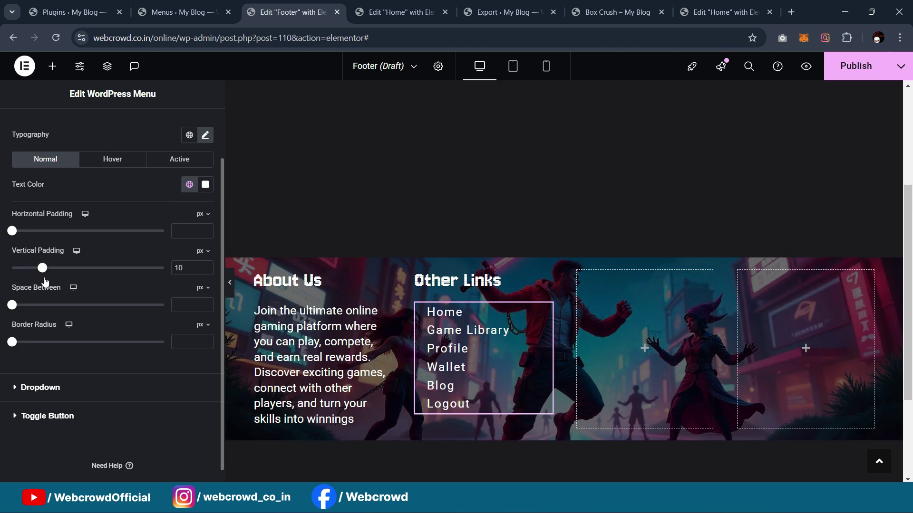
pyautogui.click(230, 282)
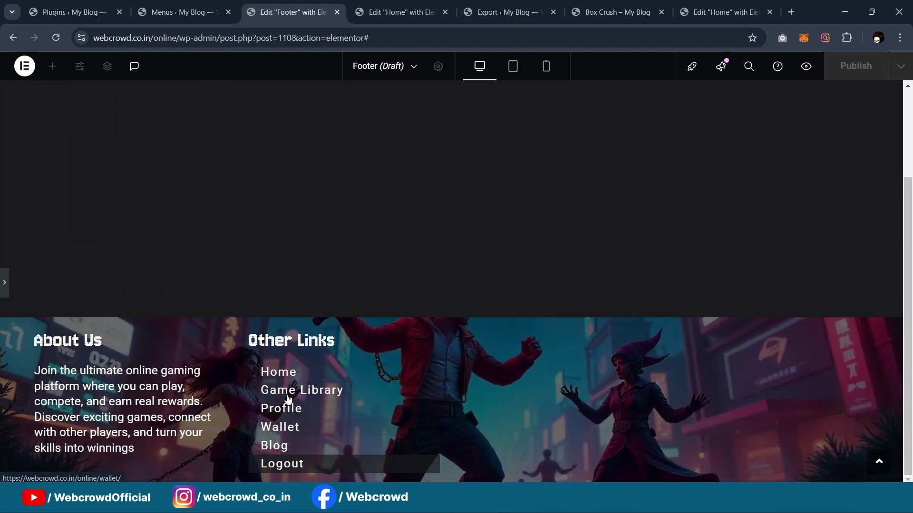
pyautogui.click(5, 285)
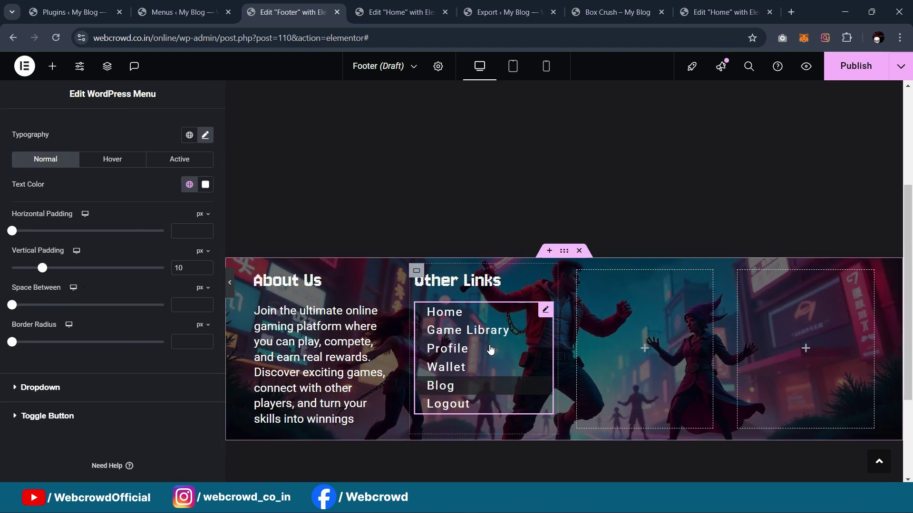
# Set the menu's hover pointer color to the pink global color B (#A64D79)
pyautogui.click(114, 162)
pyautogui.click(188, 213)
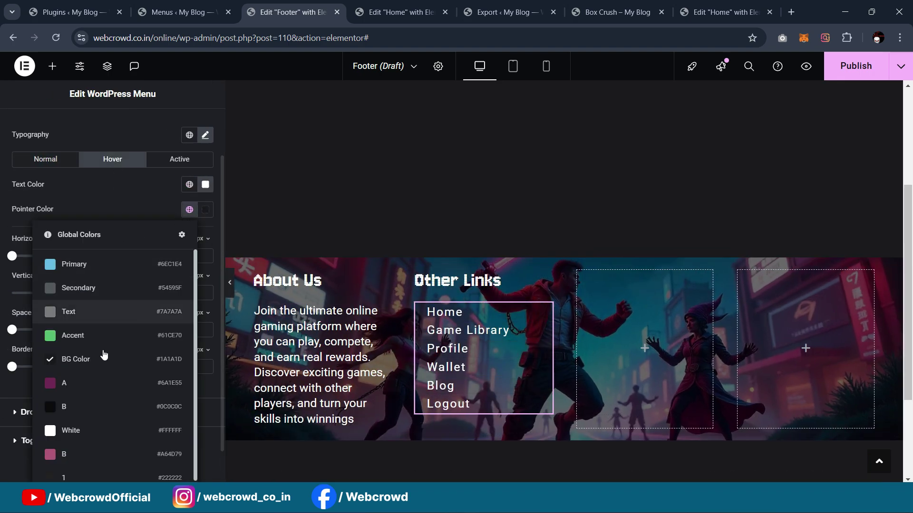
pyautogui.click(40, 452)
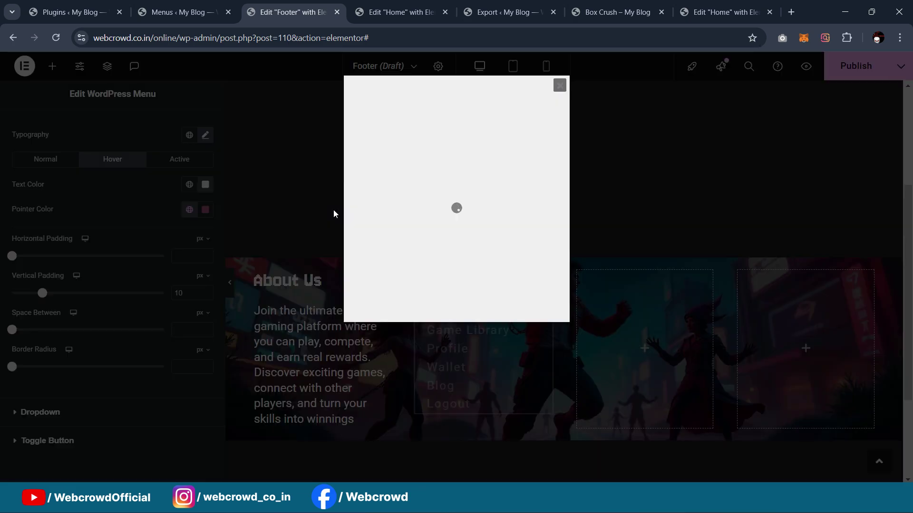
# Log back in to the expired WordPress session using the saved username and account password
pyautogui.tripleClick(457, 253)
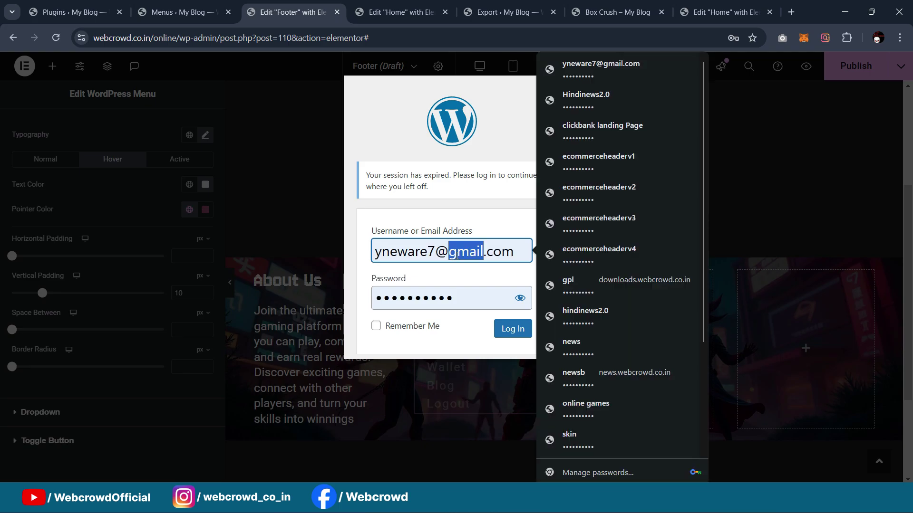
pyautogui.write('We')
pyautogui.press('Down')
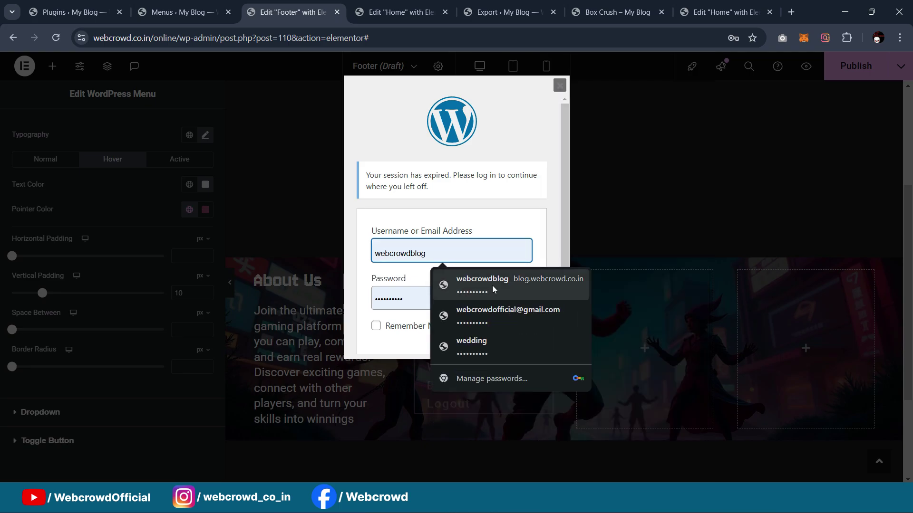
pyautogui.press('Return')
pyautogui.tripleClick(478, 257)
pyautogui.write('we')
pyautogui.press('Down')
pyautogui.press('Down')
pyautogui.press('Return')
pyautogui.click(515, 332)
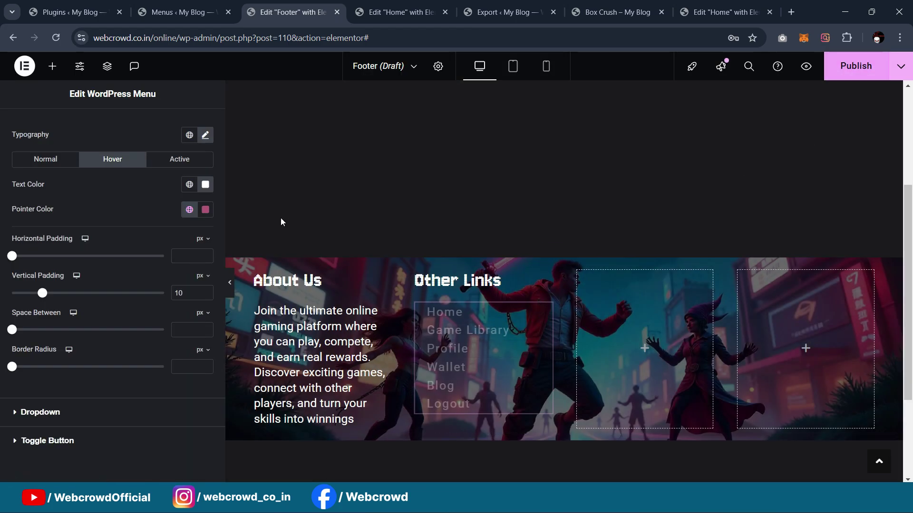
# Copy the Other Links heading and paste it into the empty third footer column
pyautogui.scroll(-3, 282, 220)
pyautogui.scroll(2, 380, 245)
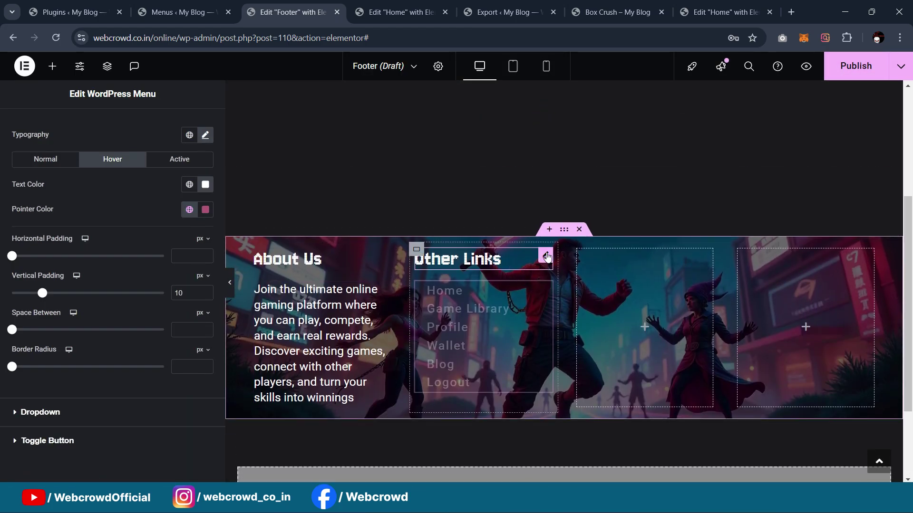
pyautogui.rightClick(547, 257)
pyautogui.click(568, 268)
pyautogui.rightClick(581, 267)
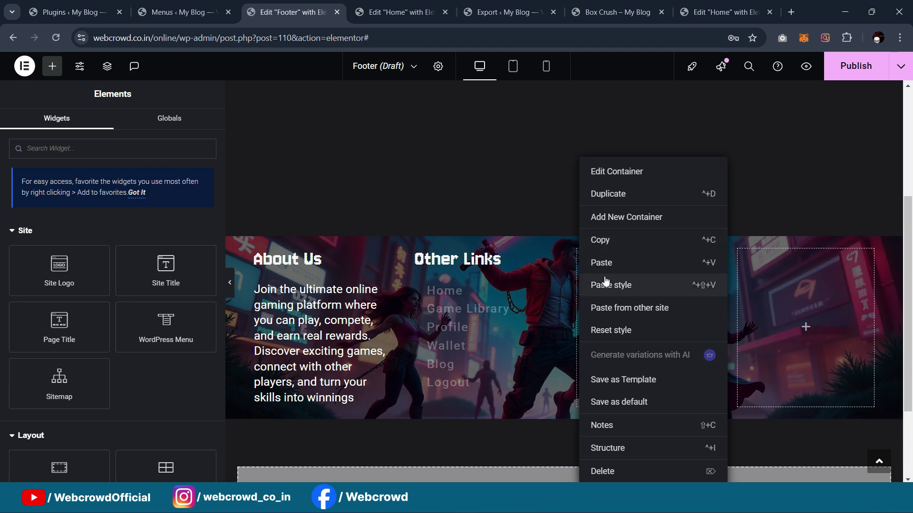
pyautogui.click(599, 262)
# Check the third column's heading on the reference footer and return to the footer editor
pyautogui.click(610, 7)
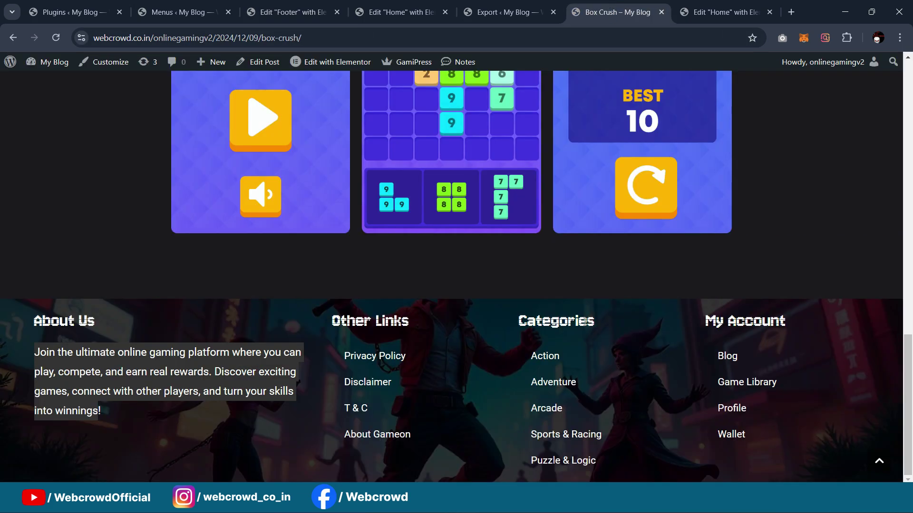
pyautogui.click(477, 8)
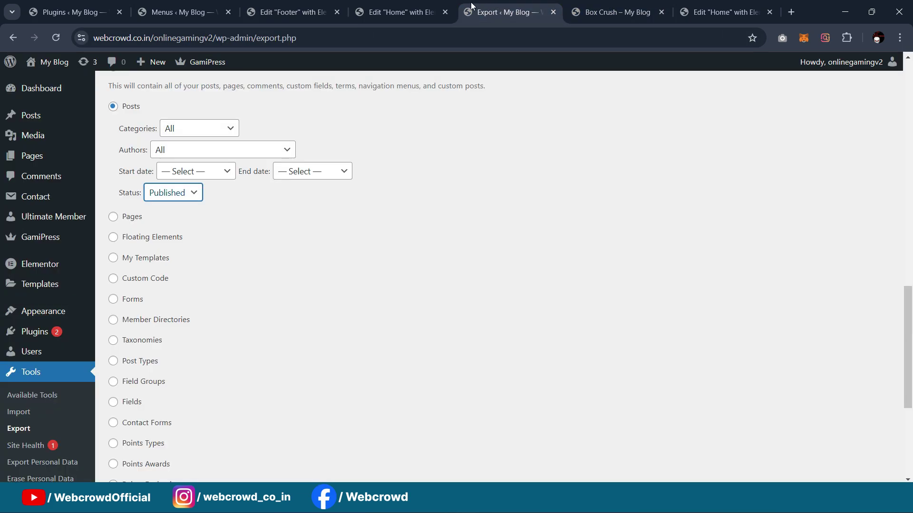
pyautogui.click(407, 6)
pyautogui.click(299, 6)
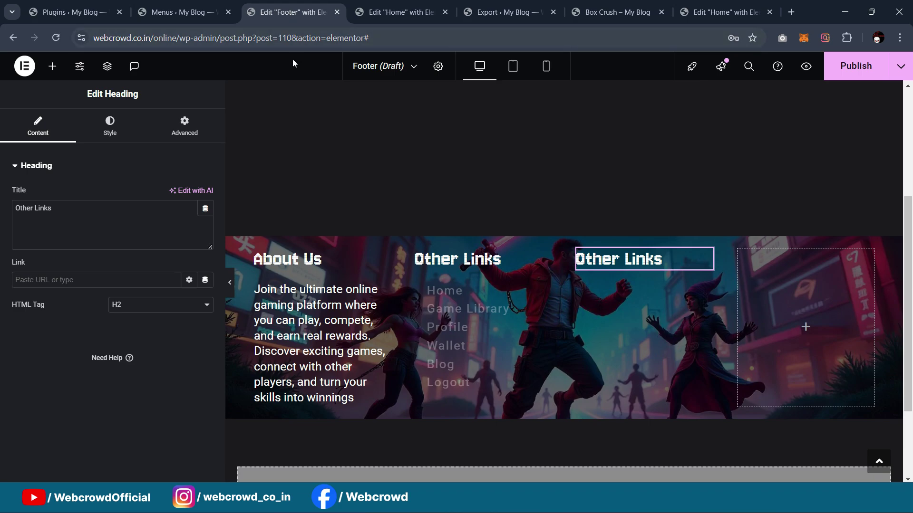
# Title the third footer column Categories with a menu widget beneath it, and check which menus the widget can use
pyautogui.click(190, 11)
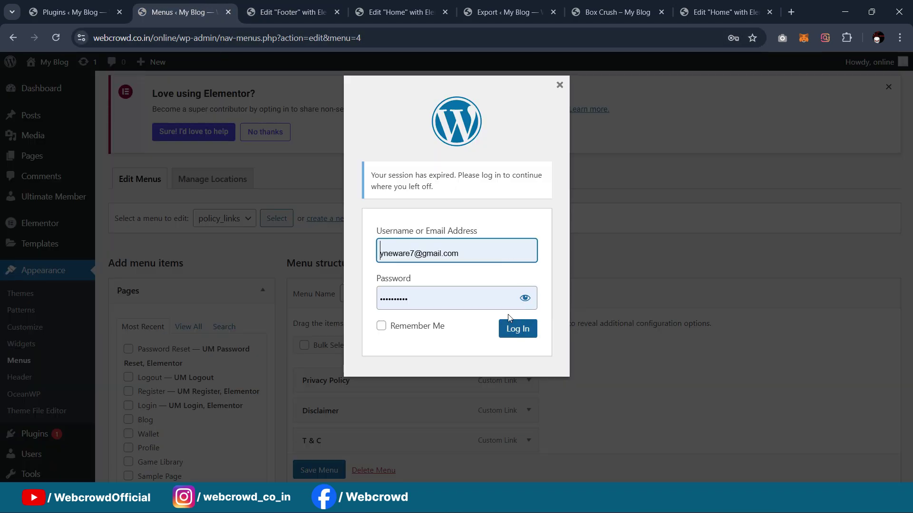
pyautogui.click(457, 251)
pyautogui.click(292, 12)
pyautogui.click(161, 218)
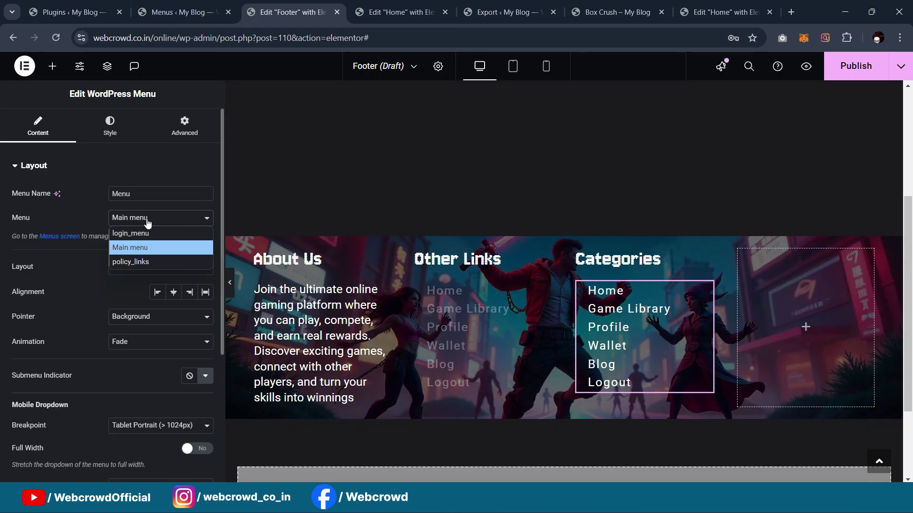
pyautogui.click(436, 132)
# Publish the footer template with a display condition that includes Entire Site
pyautogui.click(856, 65)
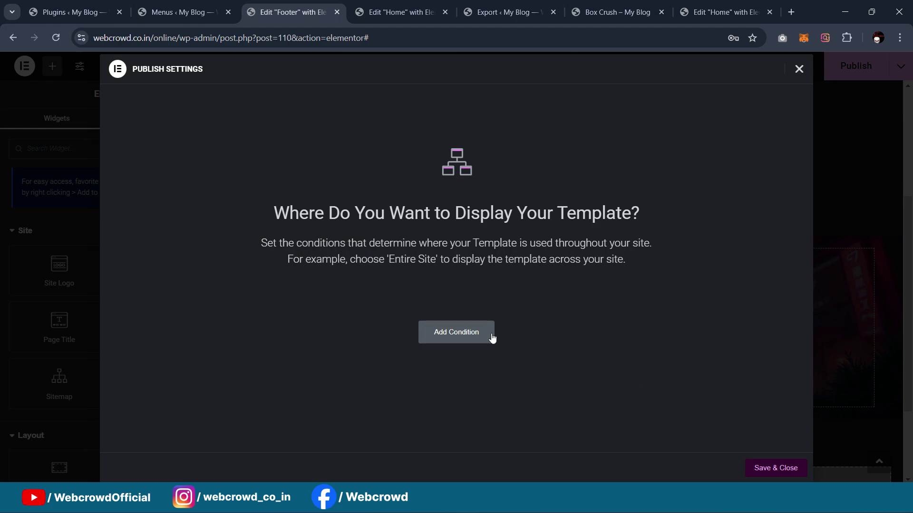
pyautogui.click(490, 335)
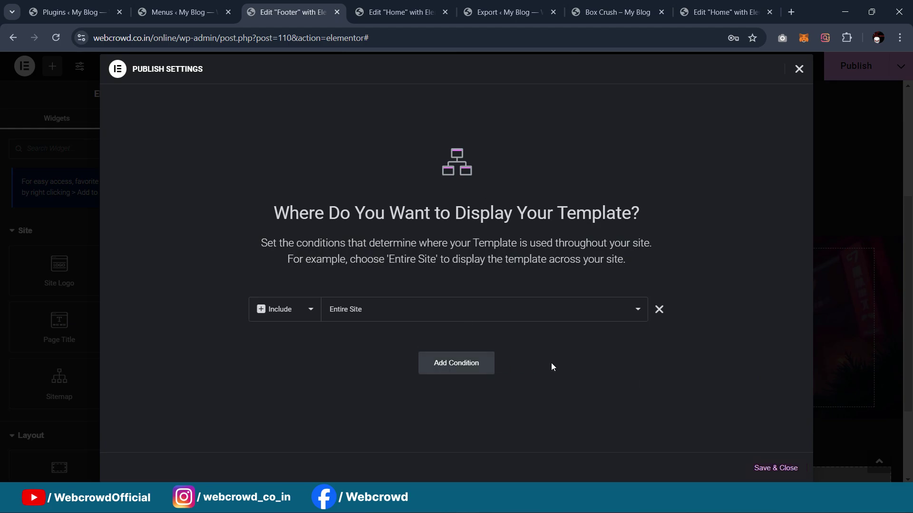
pyautogui.click(776, 468)
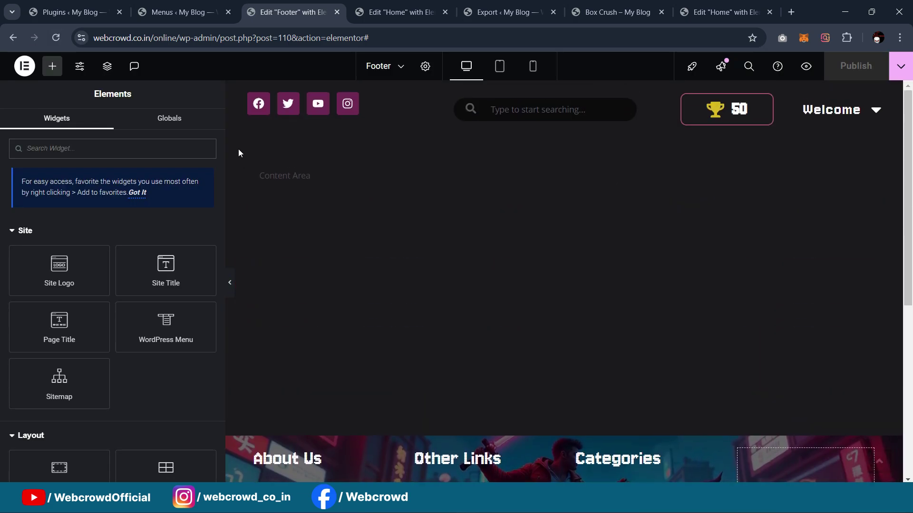
# Open the post categories page and add the categories Action, Adventure, Arcade, Puzzle & Logic and Sports
pyautogui.click(177, 12)
pyautogui.click(64, 6)
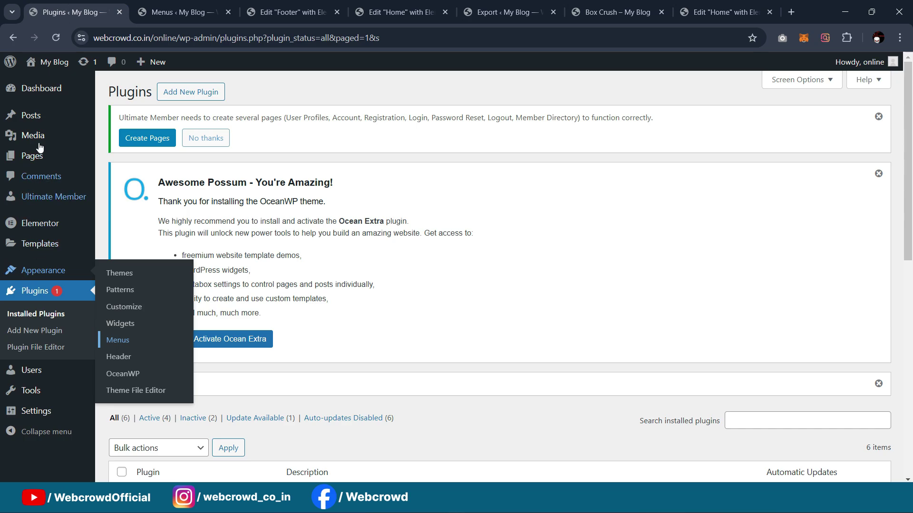
pyautogui.moveTo(30, 116)
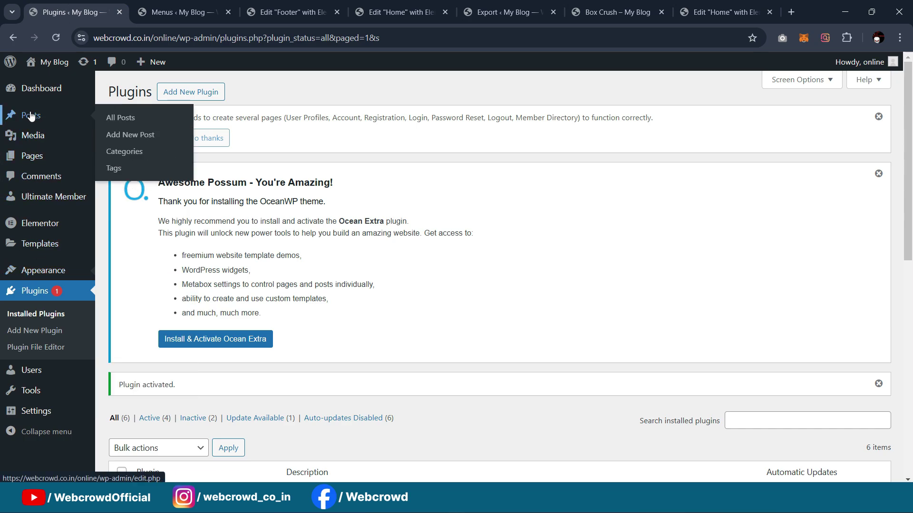
pyautogui.keyDown('ctrl'); pyautogui.click(116, 152); pyautogui.keyUp('ctrl')
pyautogui.hotkey('ctrl', 'Tab')
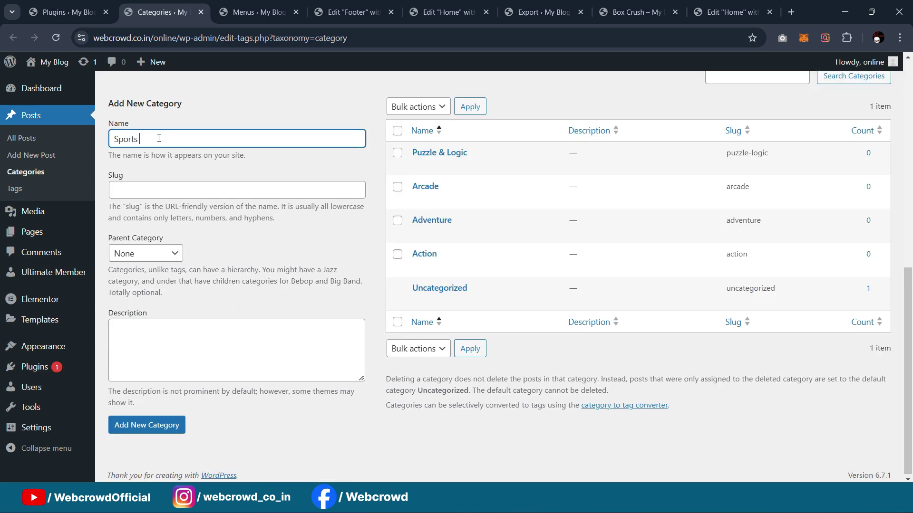
pyautogui.click(133, 420)
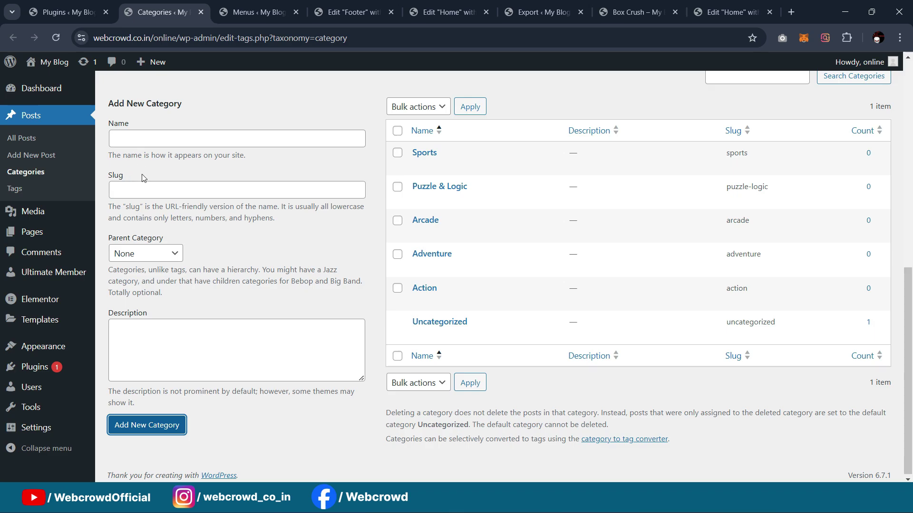
# Check the Categories list on the reference site's footer and return to the post categories page
pyautogui.click(145, 141)
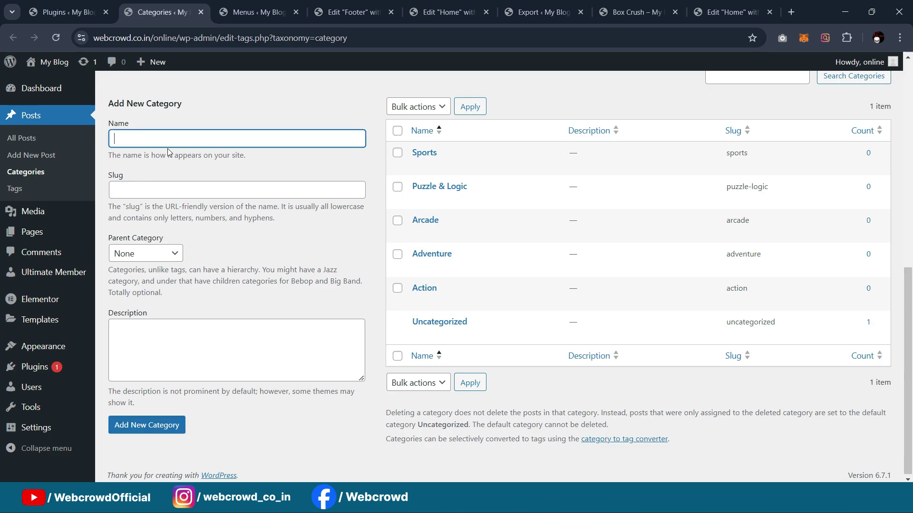
pyautogui.click(637, 9)
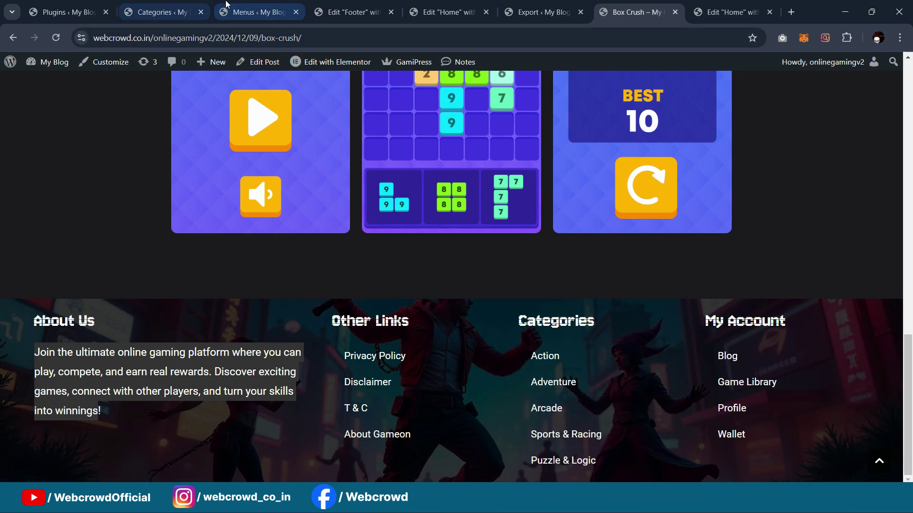
pyautogui.click(172, 3)
pyautogui.click(262, 3)
pyautogui.click(184, 18)
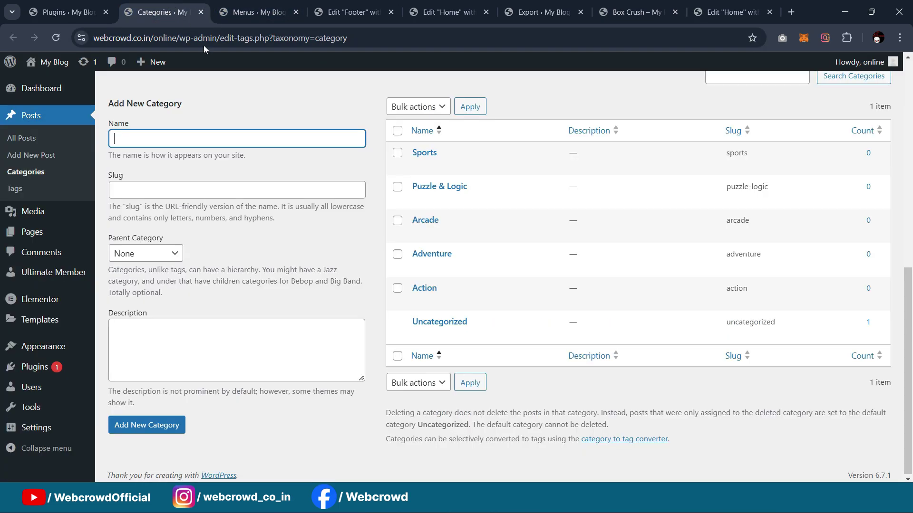
# Create a new WordPress navigation menu named category_menu
pyautogui.click(259, 10)
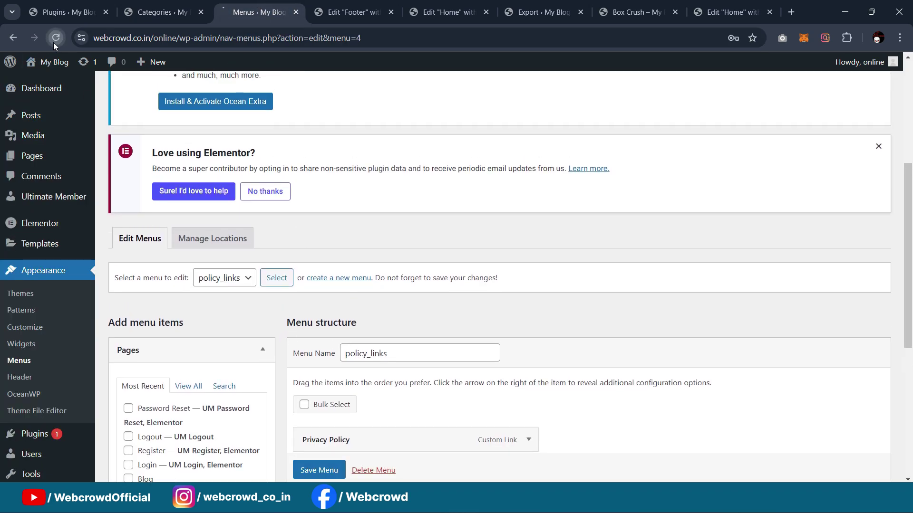
pyautogui.scroll(-2, 419, 160)
pyautogui.click(347, 220)
pyautogui.scroll(-7, 382, 205)
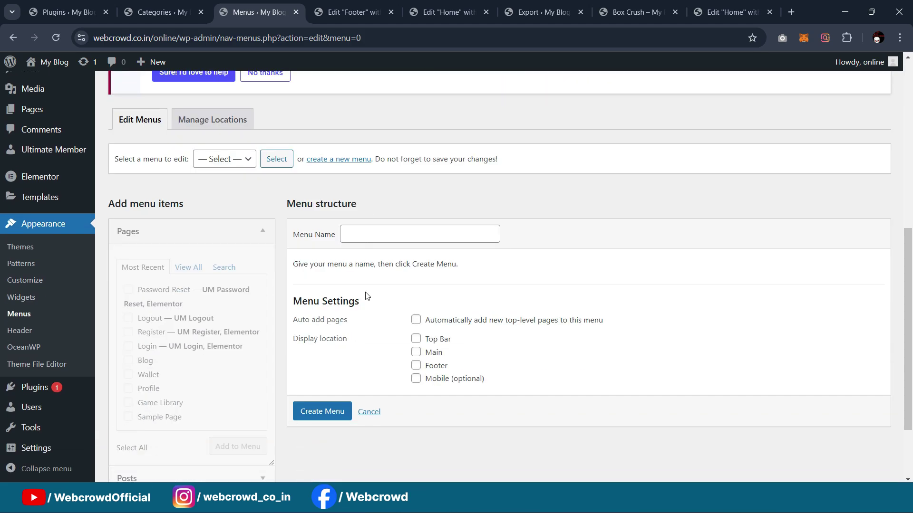
pyautogui.click(371, 242)
pyautogui.write('cate')
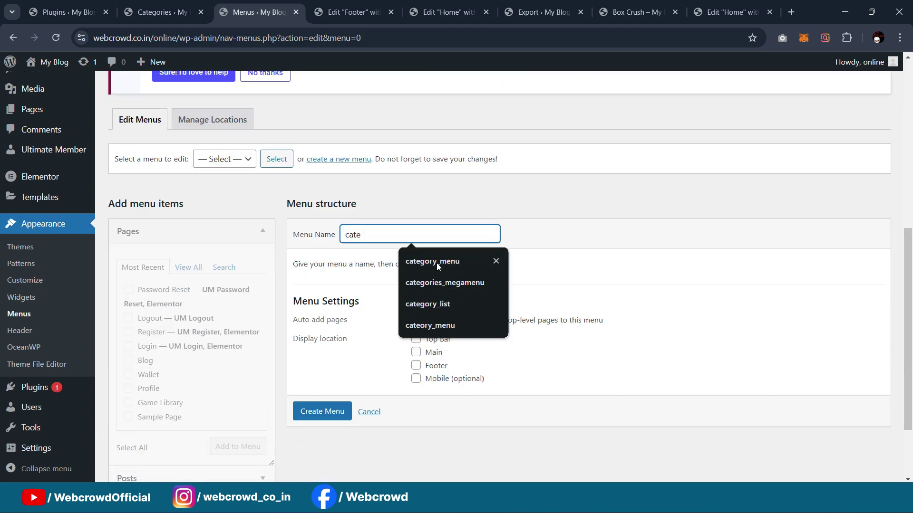
pyautogui.click(436, 262)
pyautogui.click(318, 407)
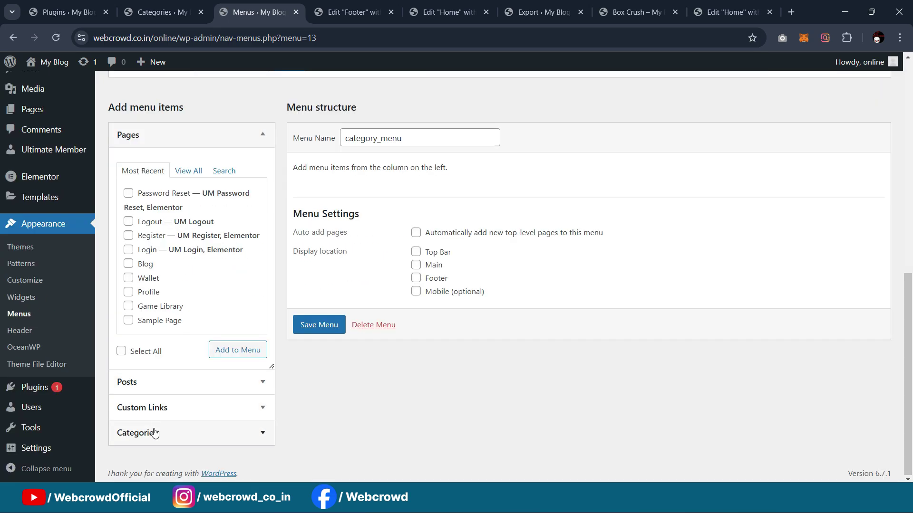
# Add the Action, Adventure, Arcade, Puzzle & Logic and Sports categories to category_menu and save the menu
pyautogui.click(153, 432)
pyautogui.click(182, 342)
pyautogui.scroll(-1, 156, 370)
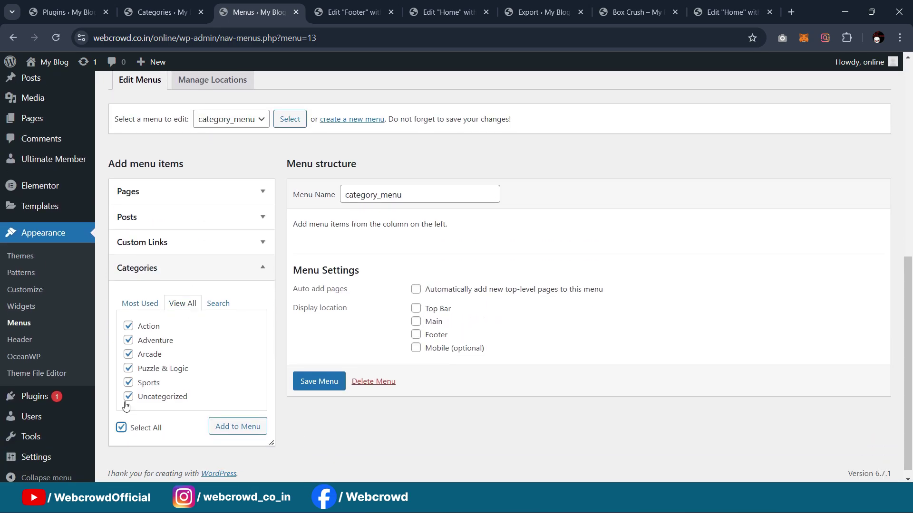
pyautogui.click(250, 428)
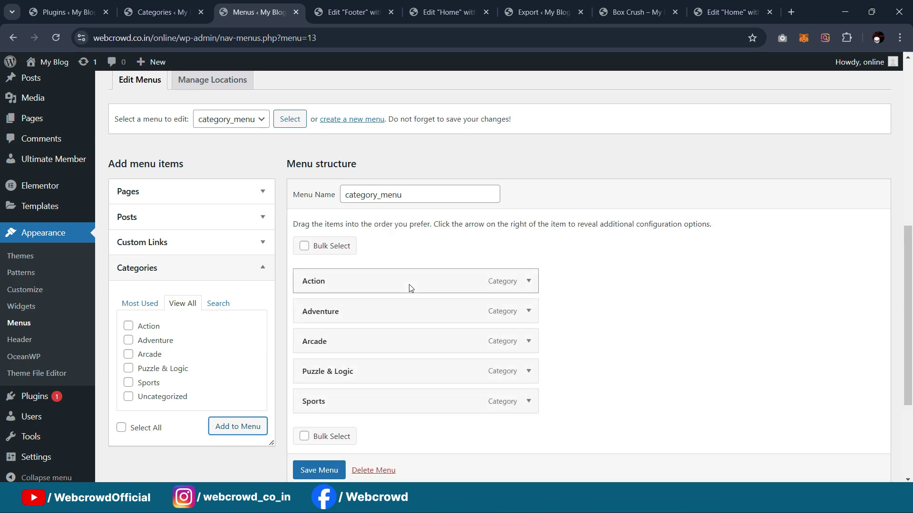
pyautogui.scroll(-3, 407, 309)
pyautogui.click(326, 465)
pyautogui.scroll(-1, 326, 465)
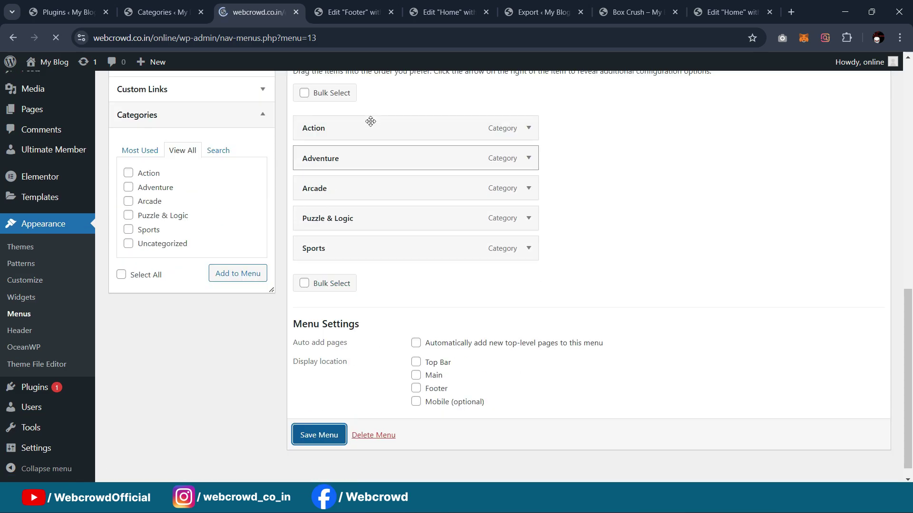
# Reload the footer template editor and look over the Categories column menu widget's content and style settings
pyautogui.click(377, 6)
pyautogui.click(62, 42)
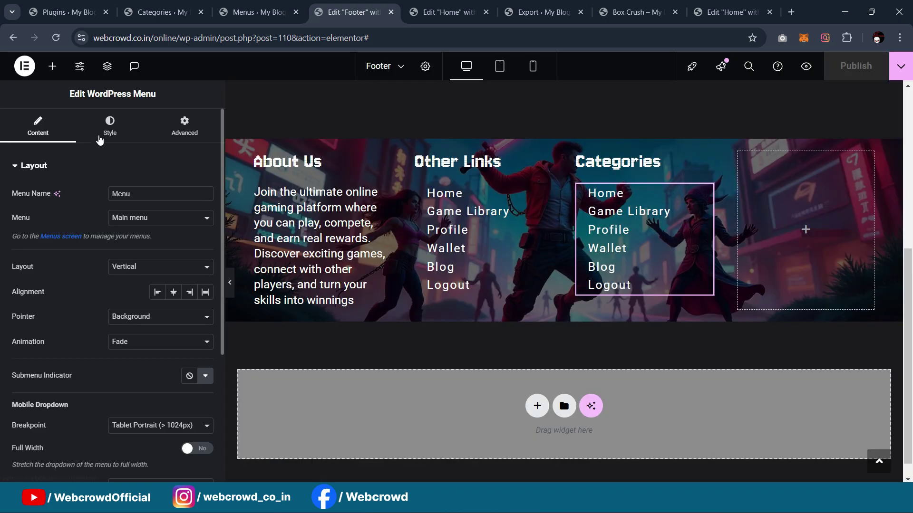
pyautogui.click(107, 128)
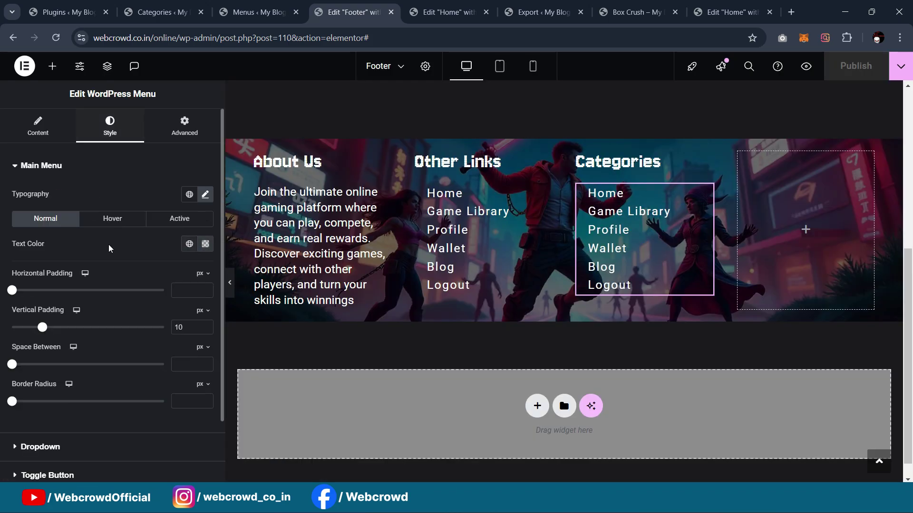
pyautogui.click(39, 129)
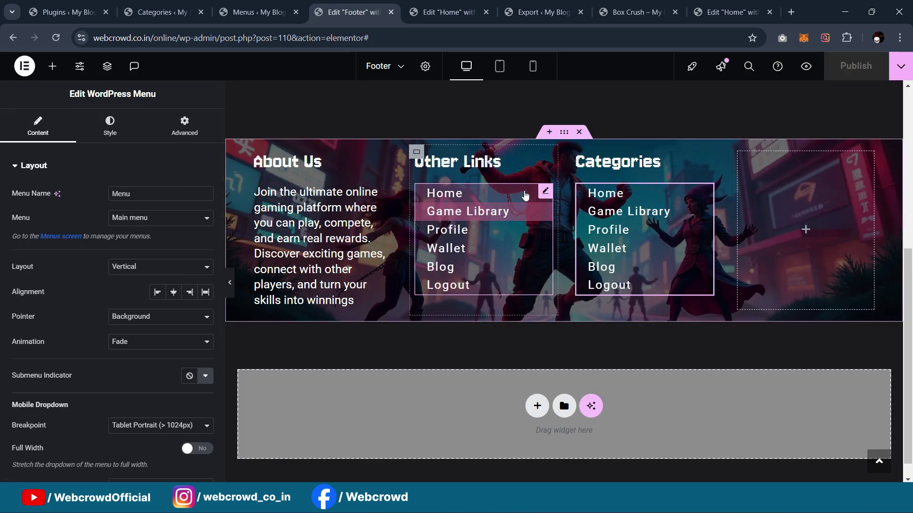
# Set the letter spacing of the Other Links menu's typography to 0.4 px
pyautogui.click(468, 211)
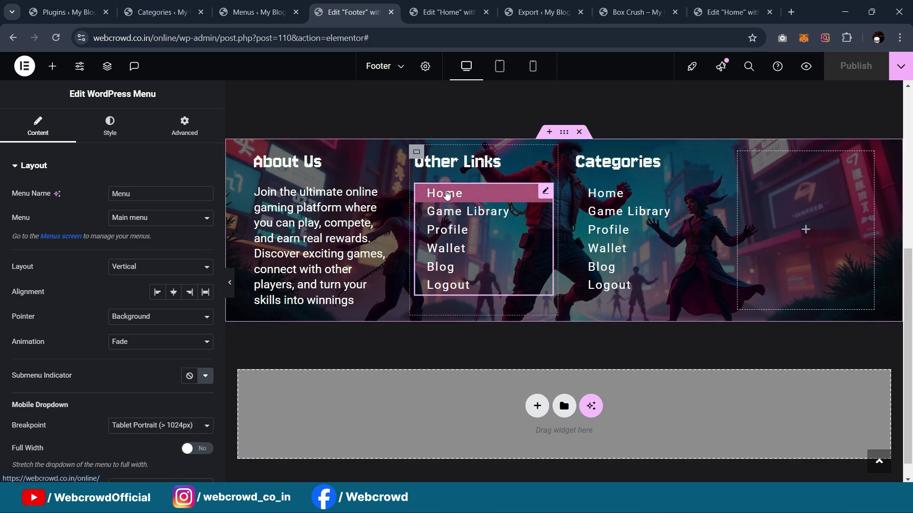
pyautogui.click(108, 126)
pyautogui.click(206, 195)
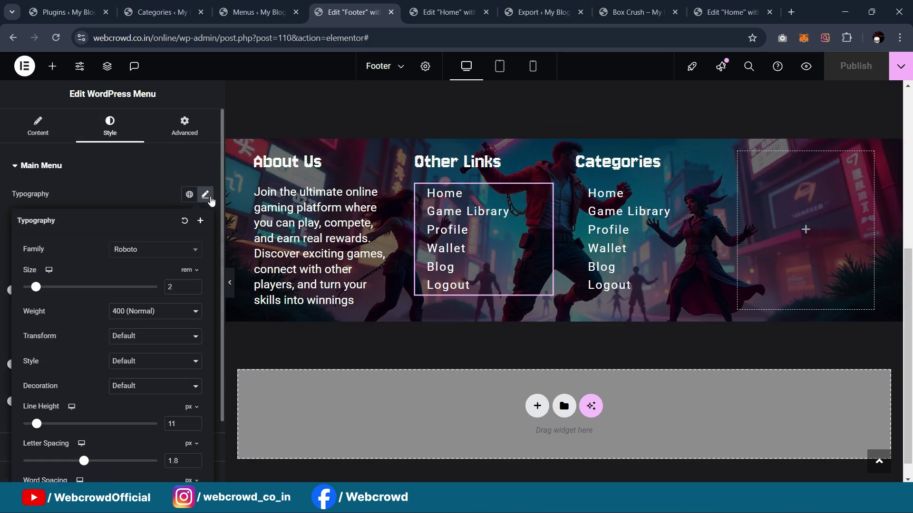
pyautogui.scroll(-1, 119, 366)
pyautogui.moveTo(88, 401); pyautogui.dragTo(81, 403)
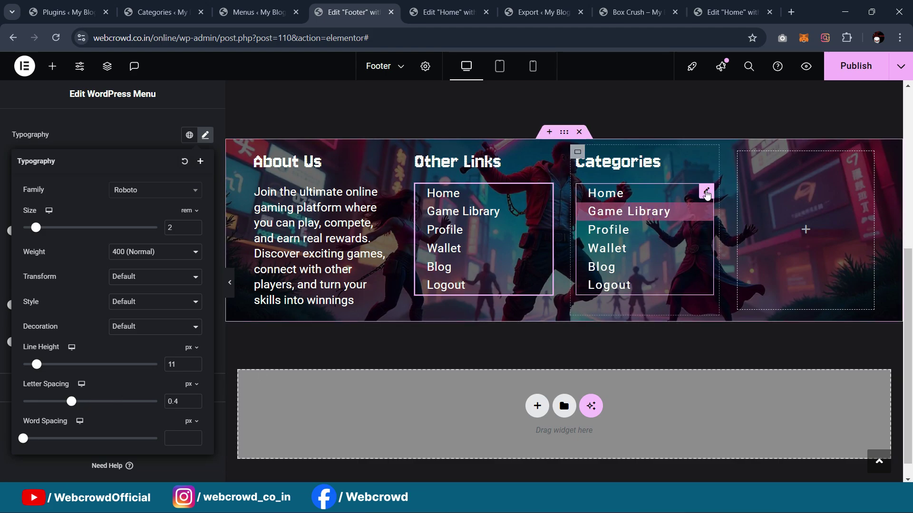
# Replace the menu widget under the Categories heading with a copy of the Other Links menu widget
pyautogui.click(712, 188)
pyautogui.click(706, 191)
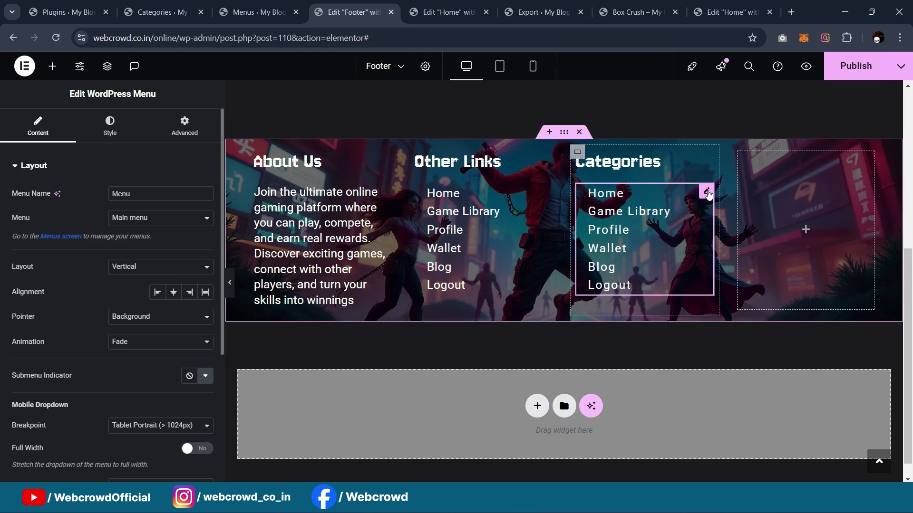
pyautogui.press('Delete')
pyautogui.rightClick(546, 190)
pyautogui.click(563, 246)
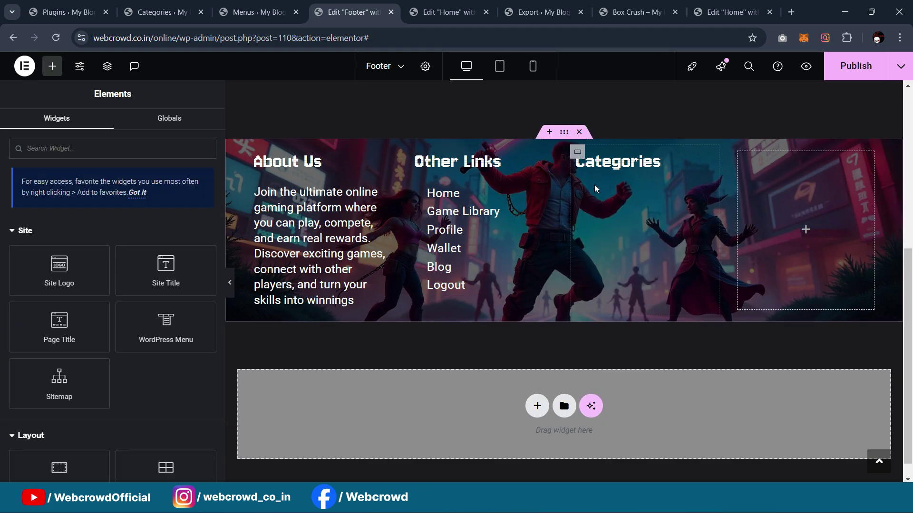
pyautogui.rightClick(590, 167)
pyautogui.click(607, 247)
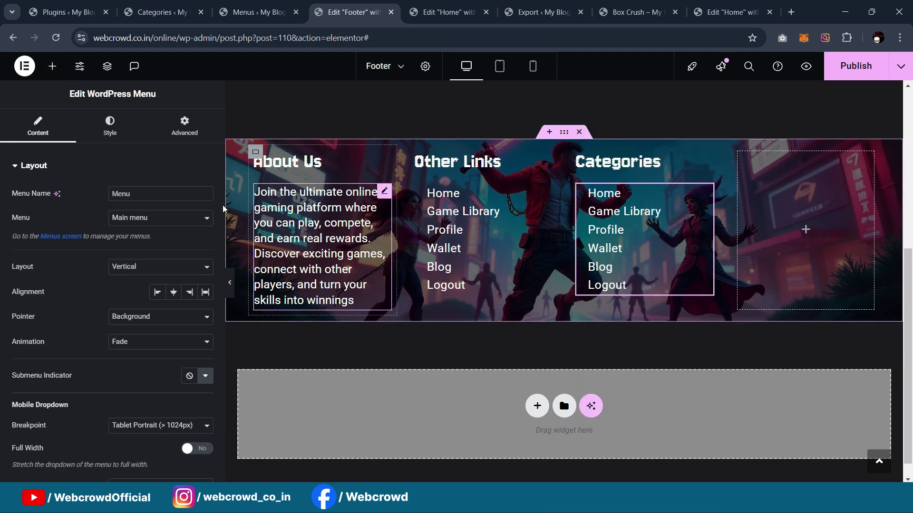
# Assign category_menu to the Categories column's menu widget and preview the footer without the editing panel
pyautogui.click(122, 218)
pyautogui.click(136, 231)
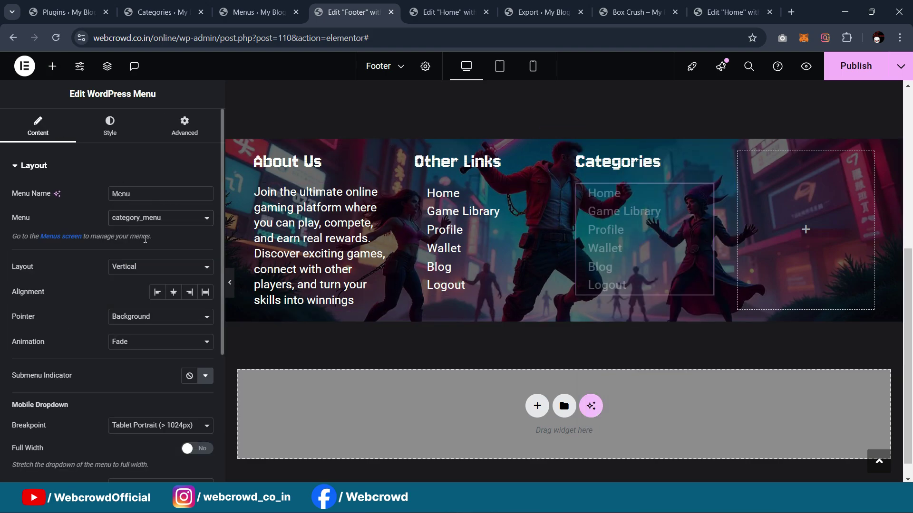
pyautogui.click(230, 283)
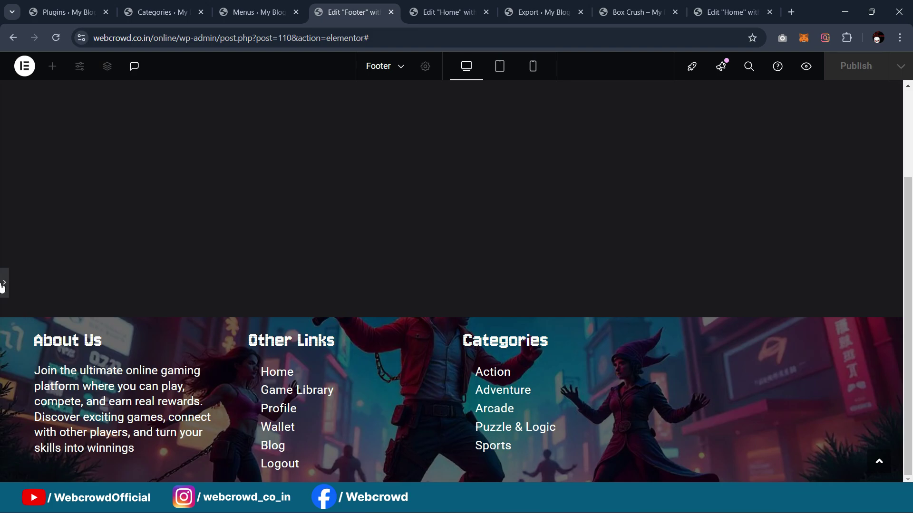
pyautogui.click(4, 282)
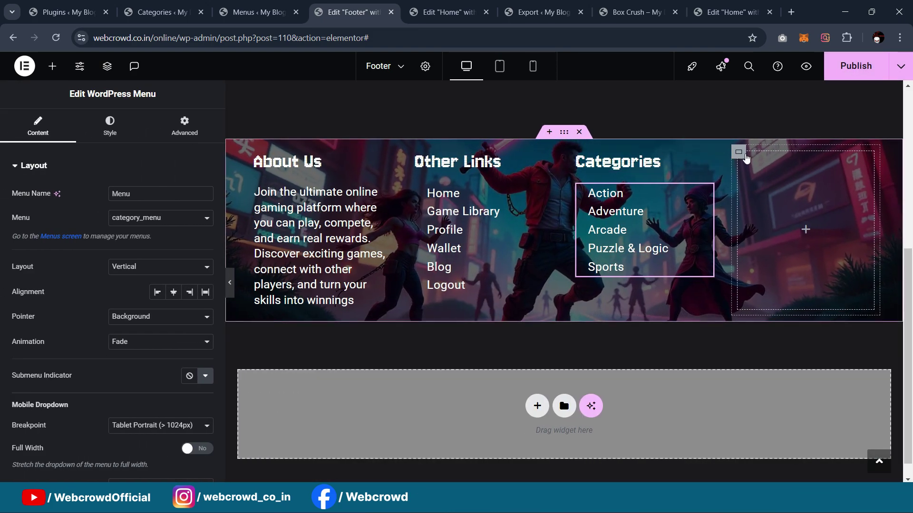
# Copy the Categories heading into the empty fourth footer column and title it My Account
pyautogui.rightClick(747, 164)
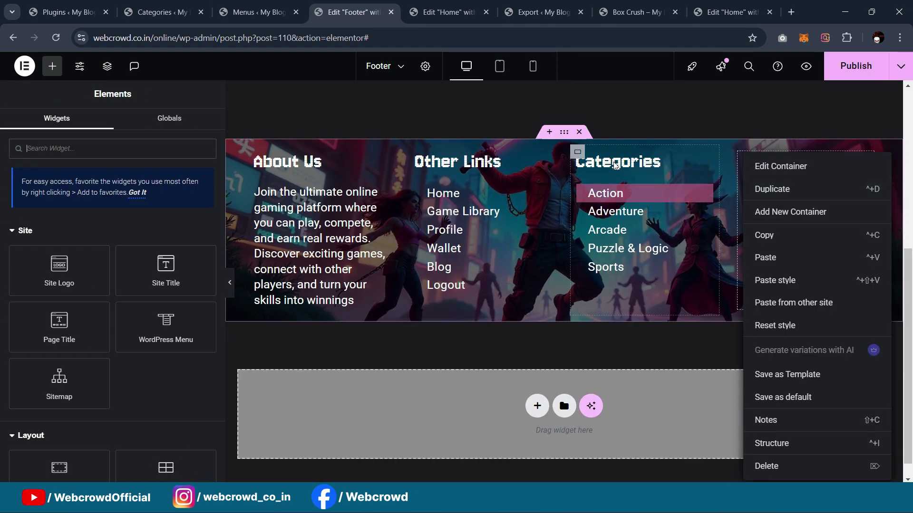
pyautogui.rightClick(657, 161)
pyautogui.click(747, 167)
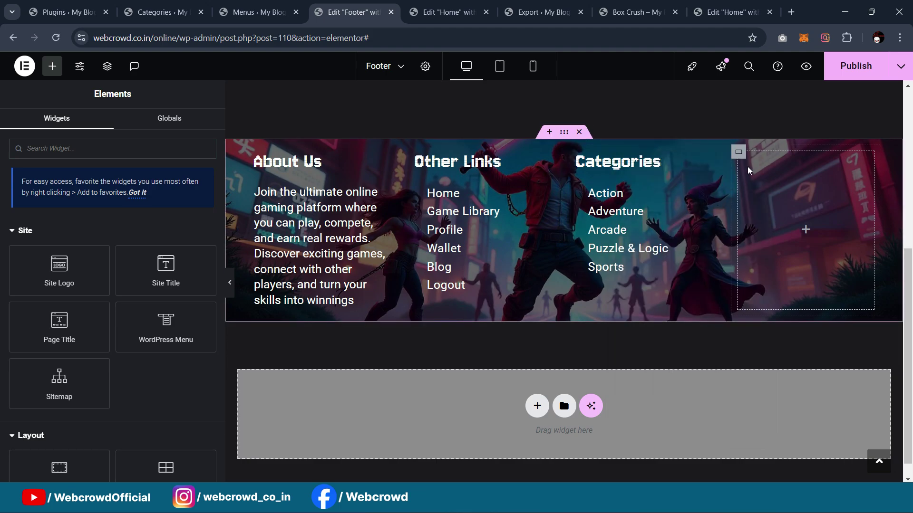
pyautogui.rightClick(742, 157)
pyautogui.click(763, 259)
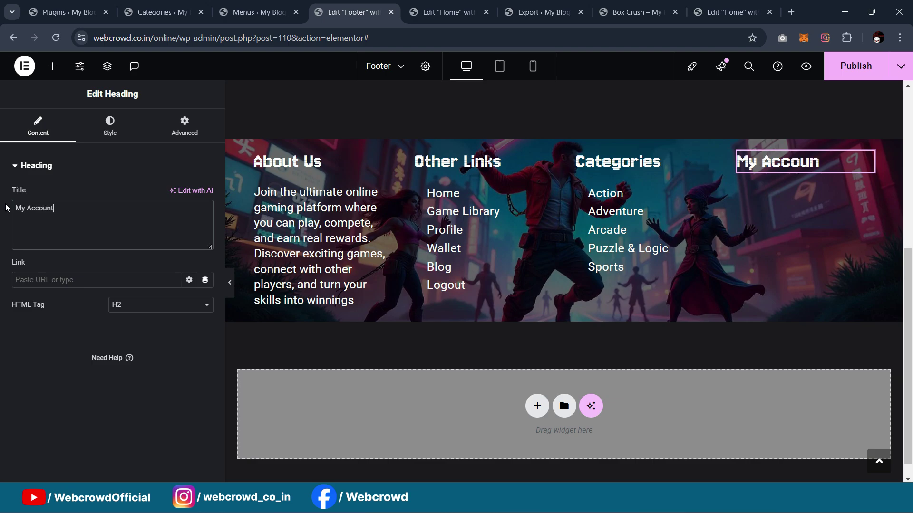
# Check the reference site's My Account footer links and create a new WordPress menu named My_account
pyautogui.click(632, 12)
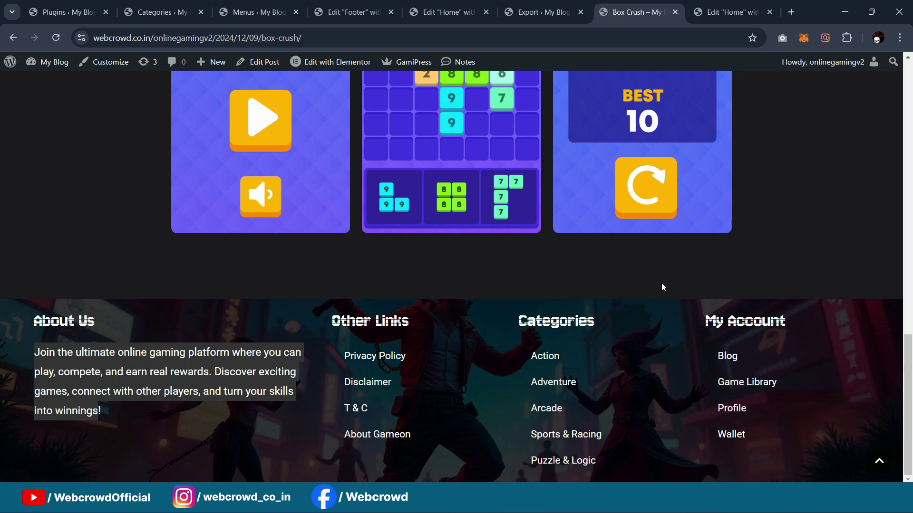
pyautogui.click(235, 7)
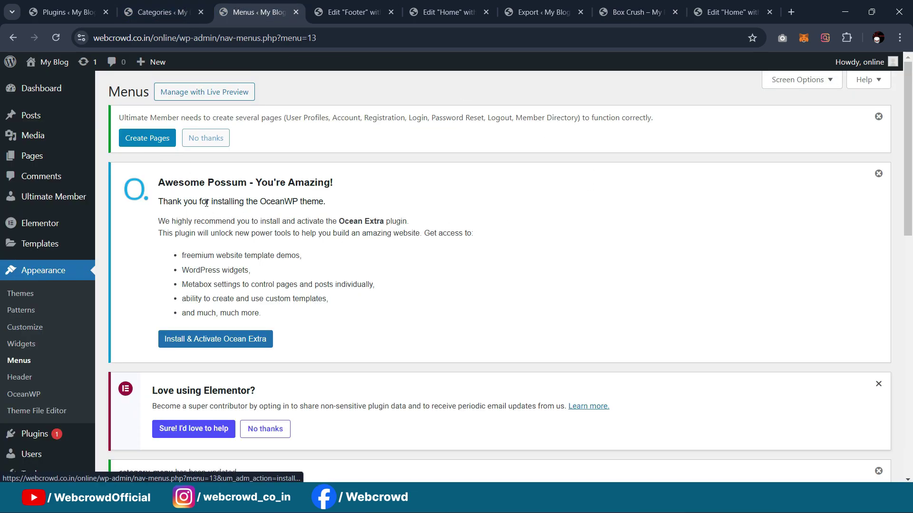
pyautogui.scroll(-5, 362, 299)
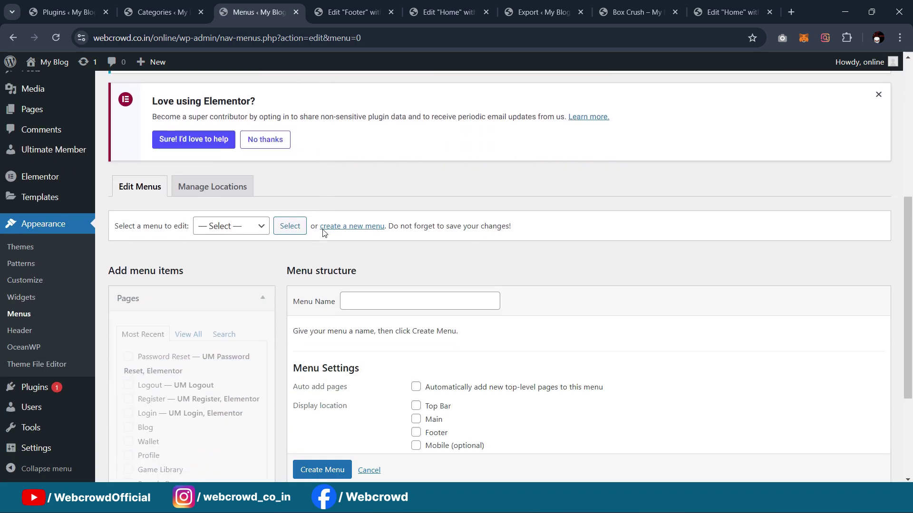
pyautogui.click(380, 298)
pyautogui.write('my')
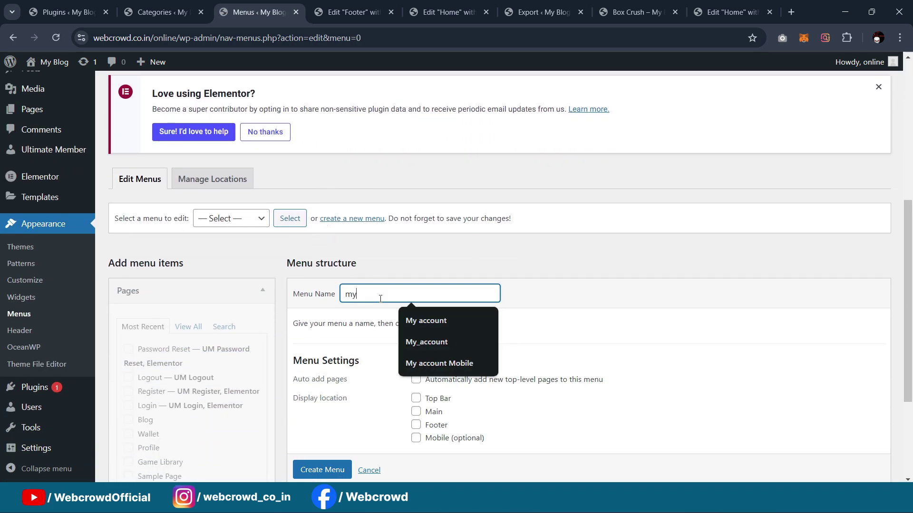
pyautogui.click(474, 342)
pyautogui.click(333, 470)
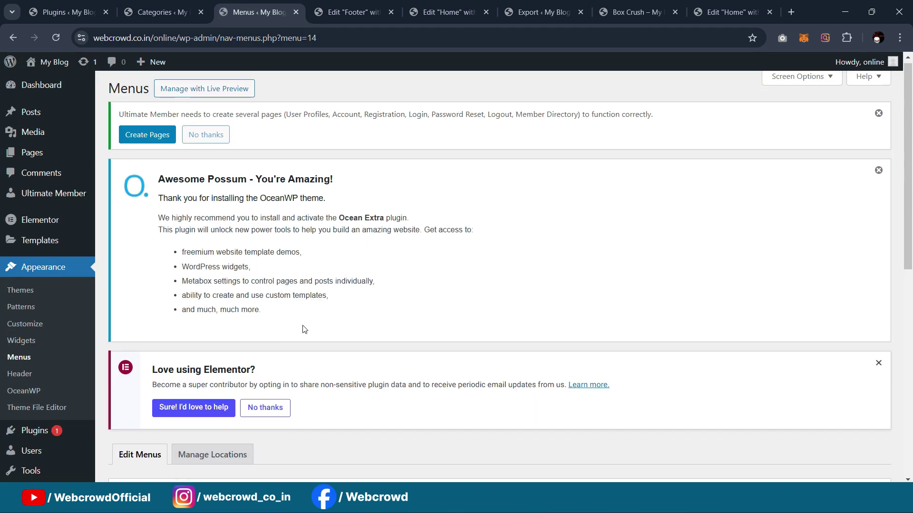
# Add the Blog, Wallet, Profile and Game Library pages to the My_account menu and save it
pyautogui.scroll(-9, 300, 330)
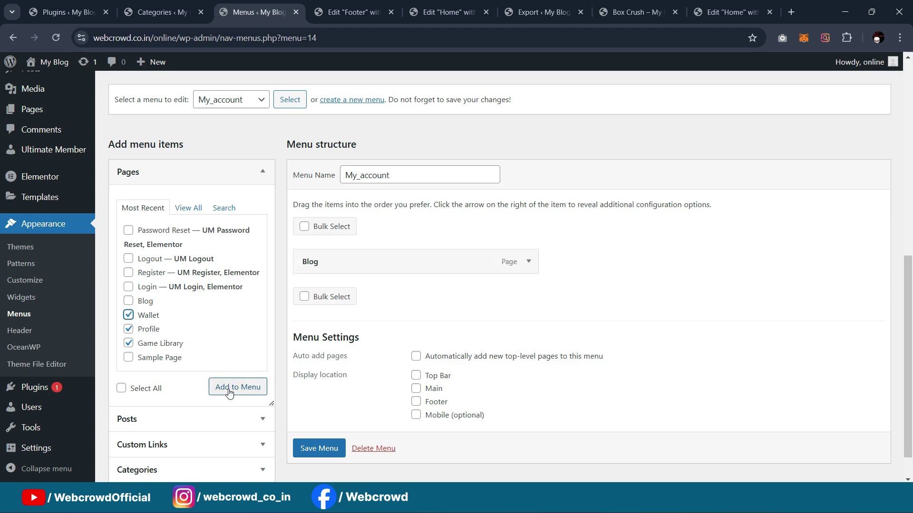
pyautogui.scroll(-2, 347, 347)
pyautogui.click(321, 450)
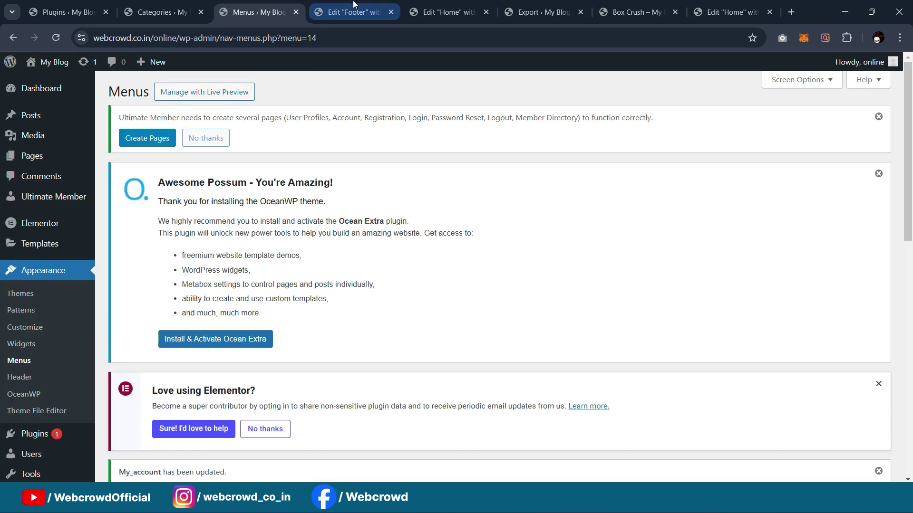
# In the Elementor footer editor, copy the Categories column's menu widget and paste it under the My Account heading
pyautogui.click(352, 6)
pyautogui.scroll(-1, 530, 197)
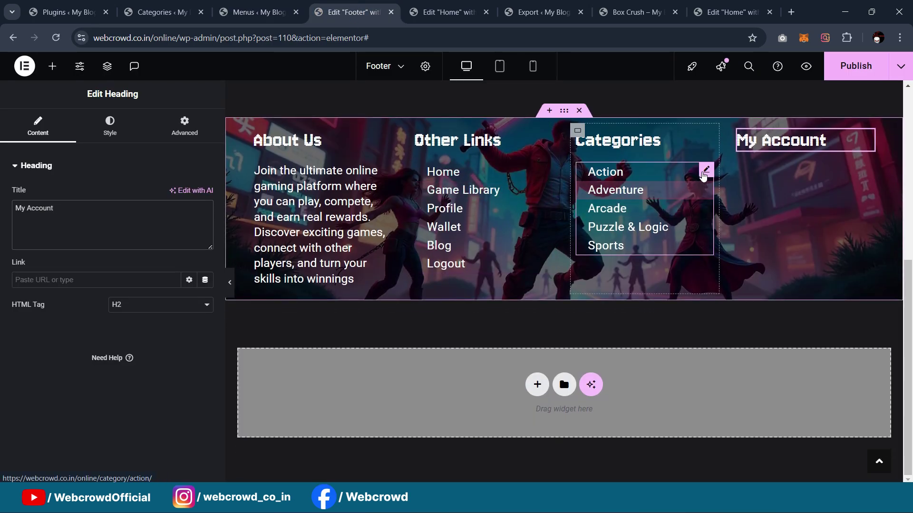
pyautogui.rightClick(705, 171)
pyautogui.click(724, 228)
pyautogui.rightClick(770, 142)
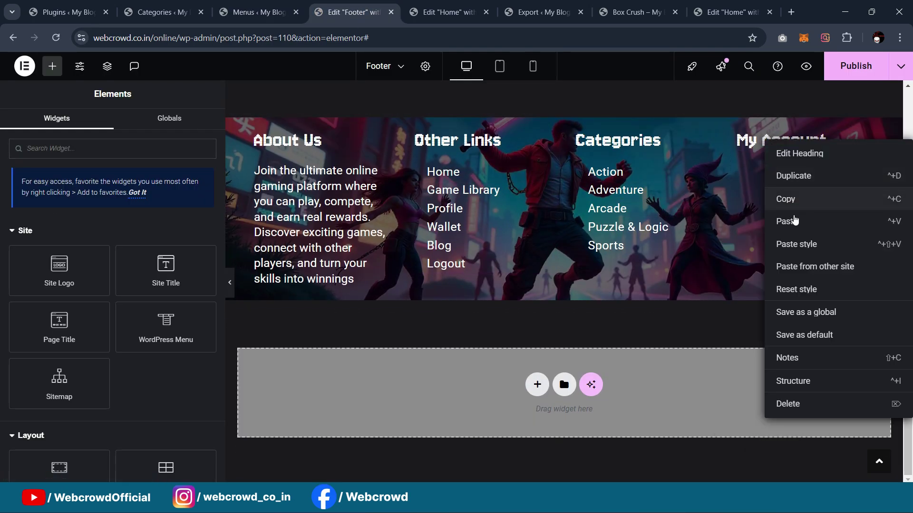
pyautogui.click(785, 220)
# Assign My_account to the My Account column's menu widget and preview the footer without the editing panel
pyautogui.click(124, 220)
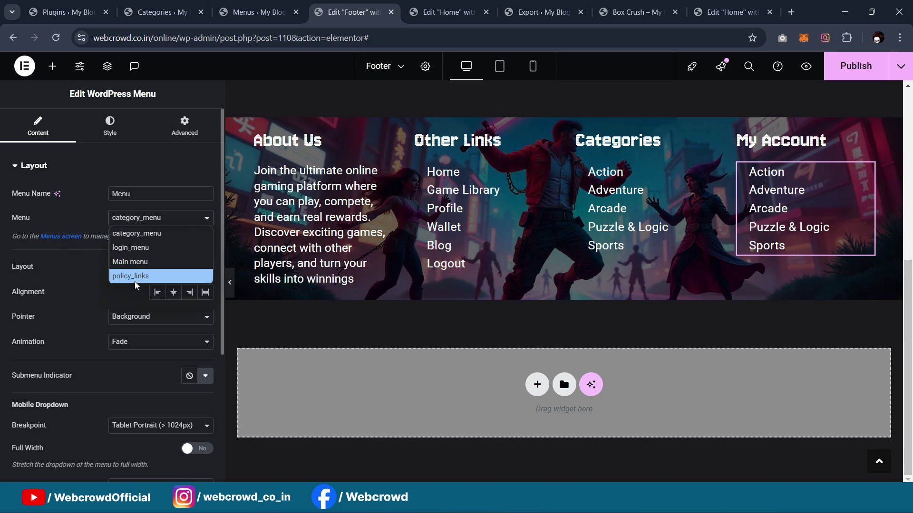
pyautogui.click(136, 233)
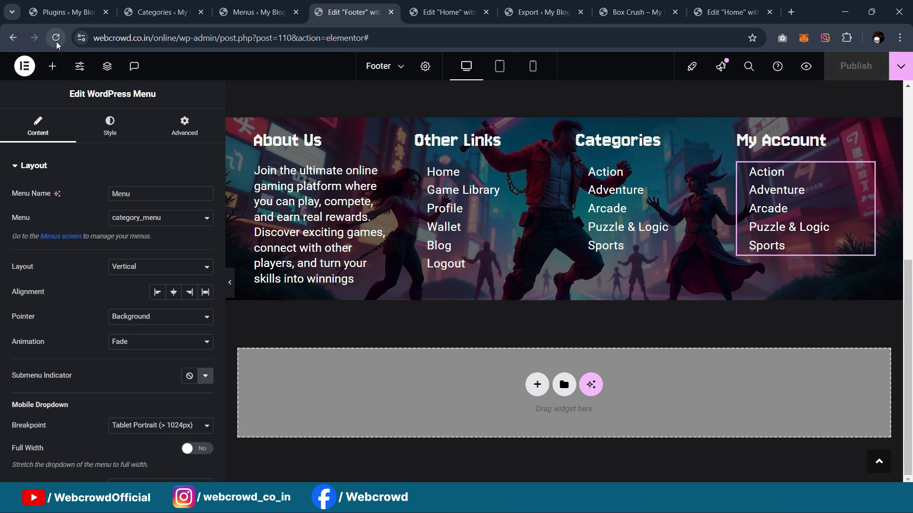
pyautogui.click(143, 218)
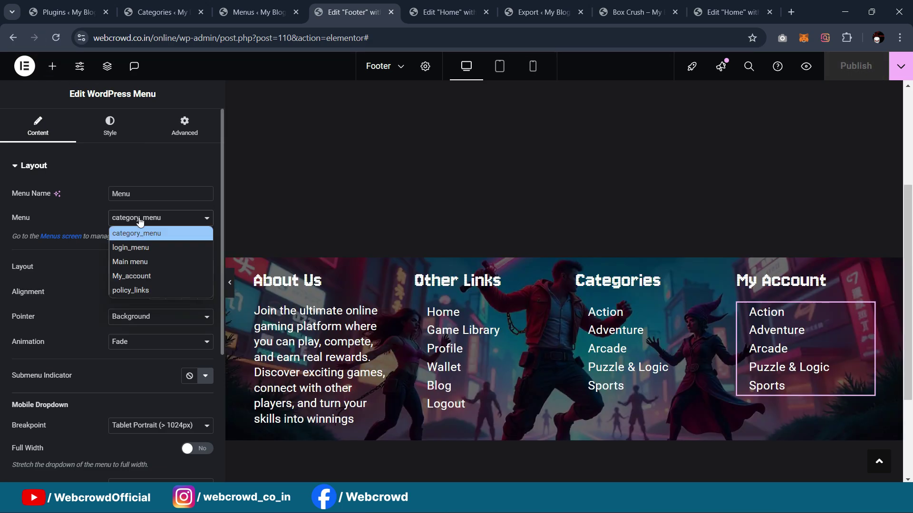
pyautogui.click(130, 277)
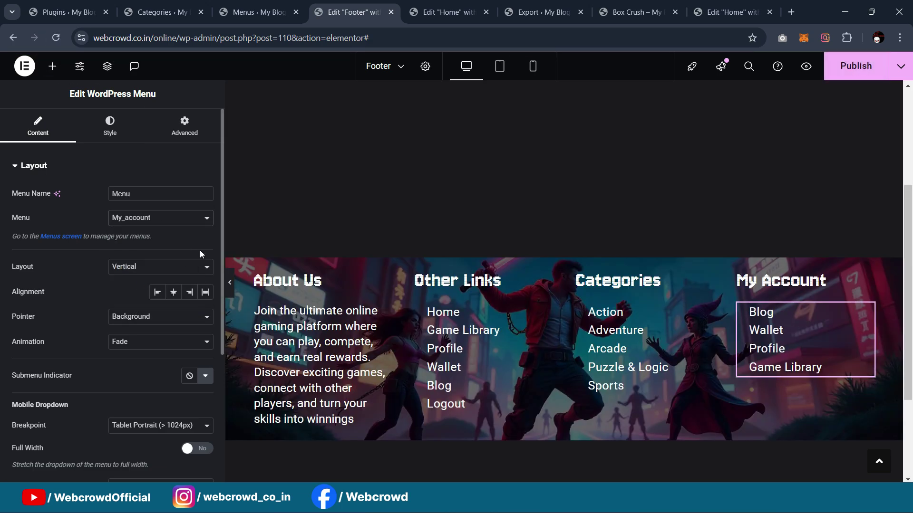
pyautogui.click(230, 283)
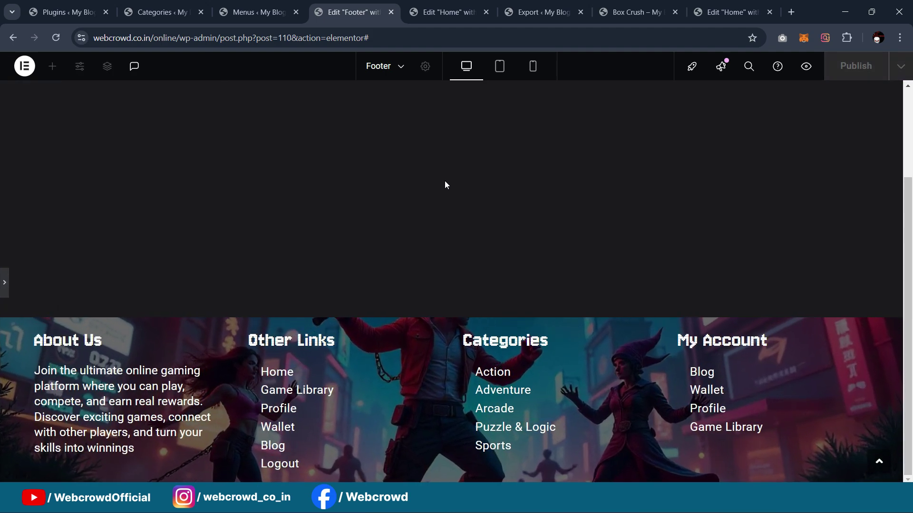
pyautogui.click(4, 282)
# Compare the footer with the reference site's Box Crush page, publish it and preview it without the editing panel
pyautogui.scroll(-2, 561, 183)
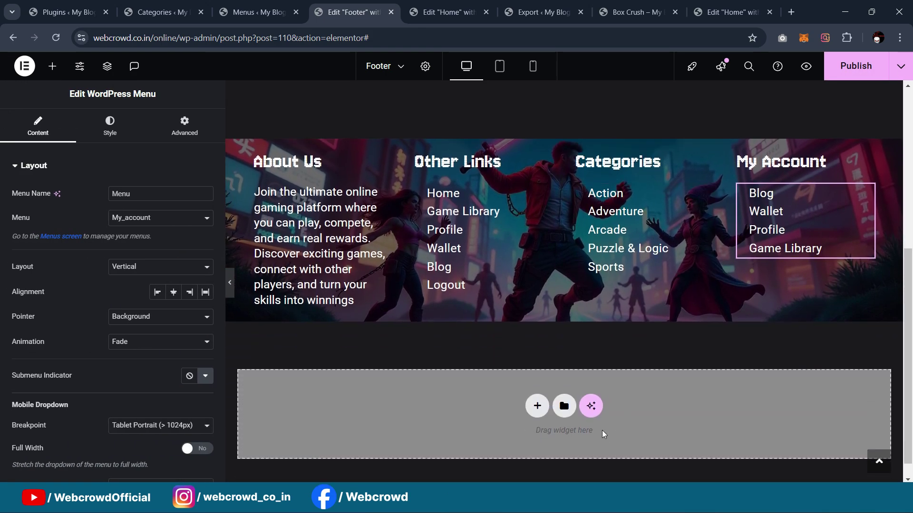
pyautogui.click(53, 66)
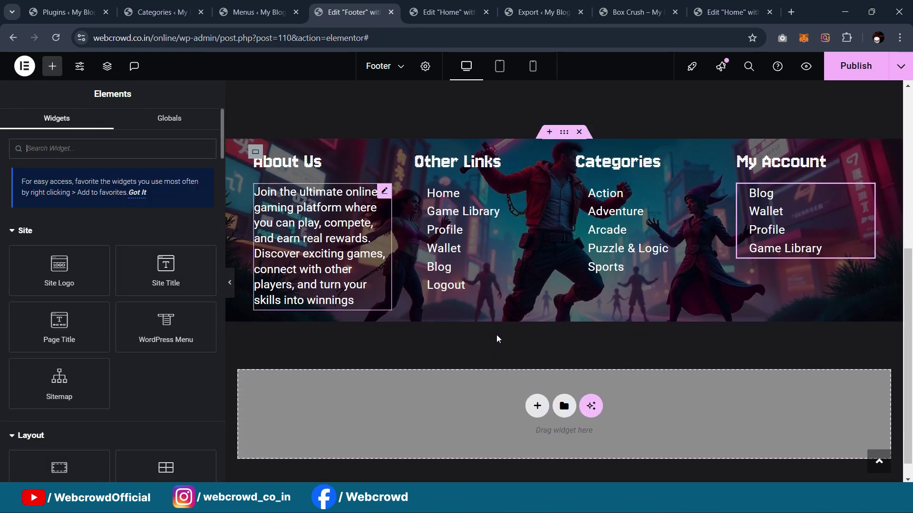
pyautogui.click(638, 12)
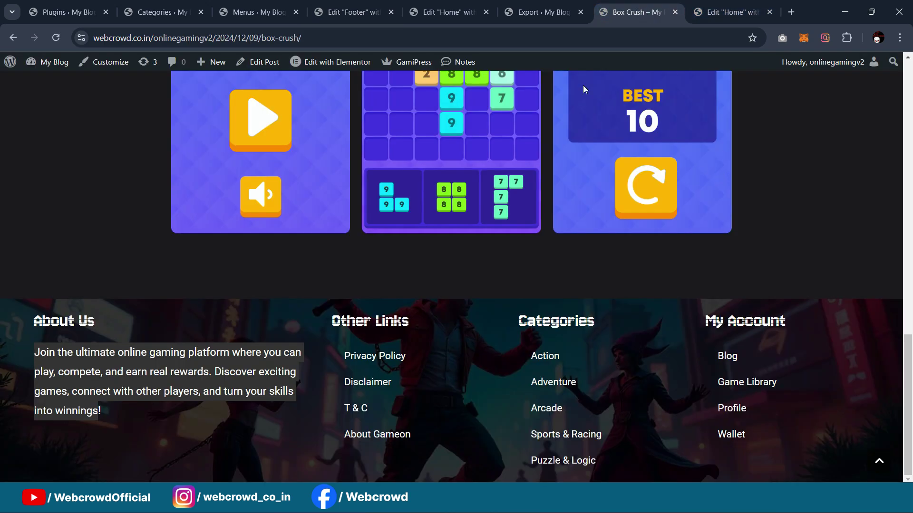
pyautogui.click(314, 6)
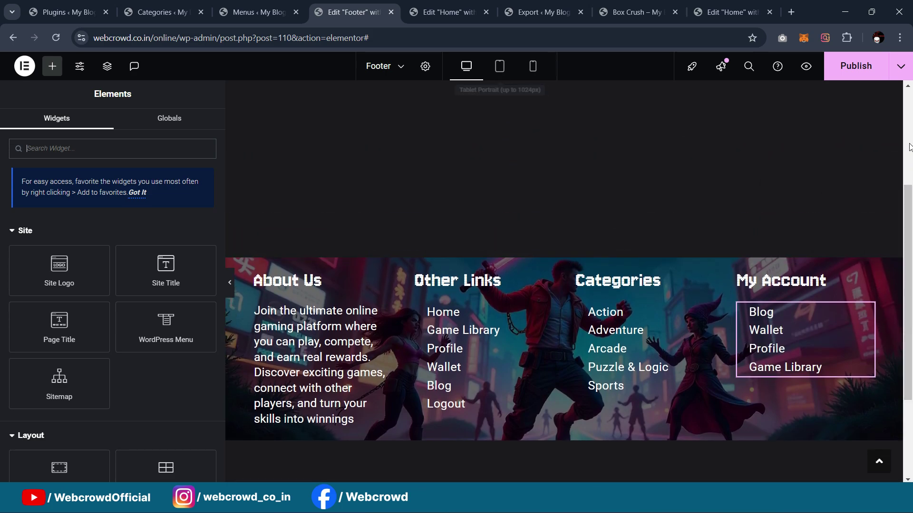
pyautogui.click(854, 66)
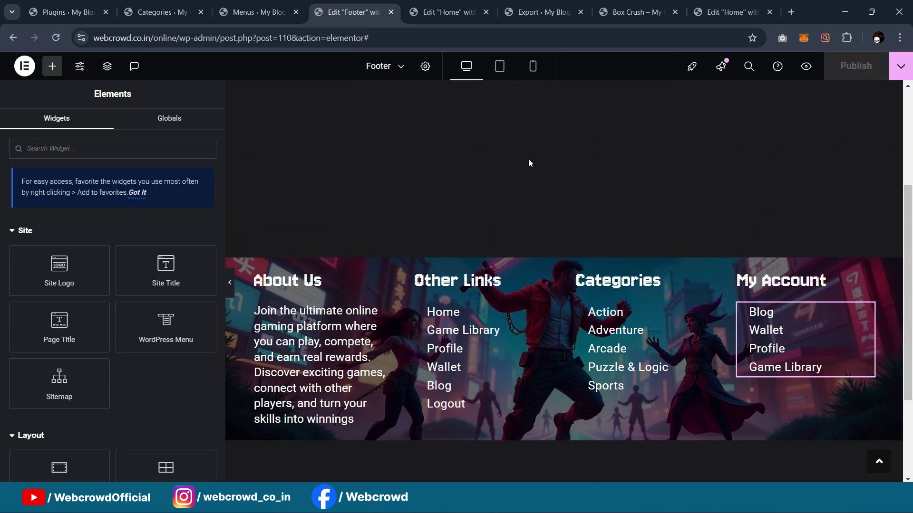
pyautogui.click(230, 287)
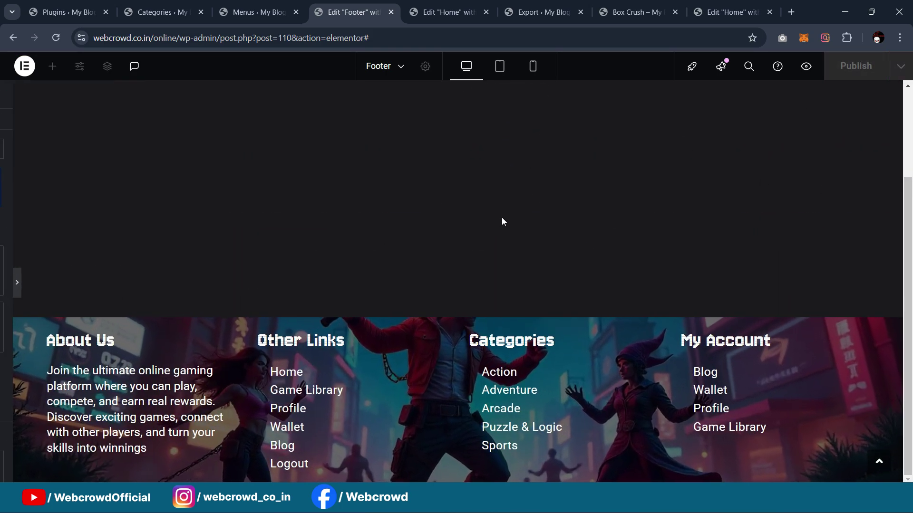
pyautogui.click(4, 292)
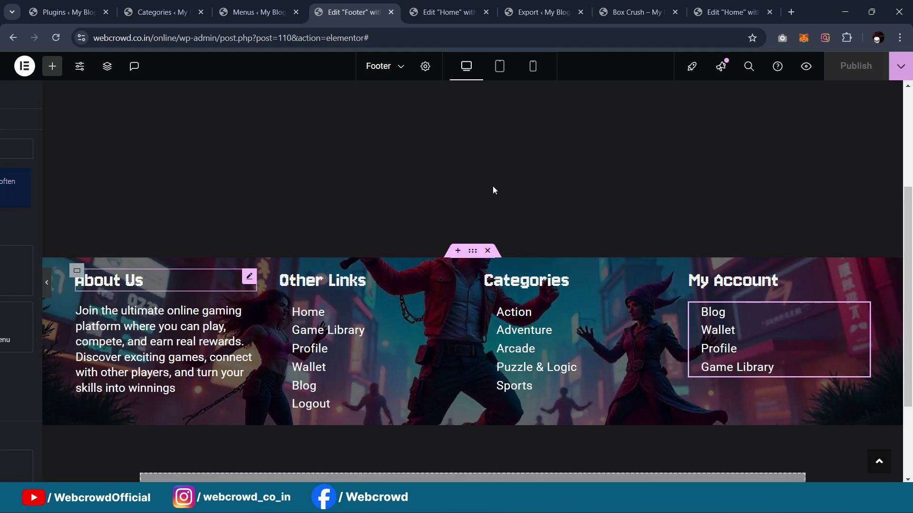
# Switch to the tablet preview and set the Other Links menu's mobile dropdown breakpoint to None
pyautogui.click(497, 71)
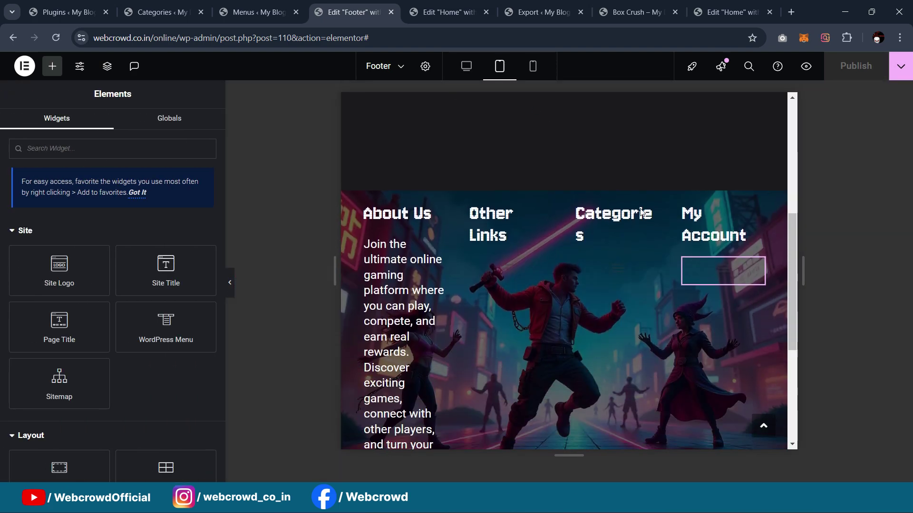
pyautogui.click(534, 271)
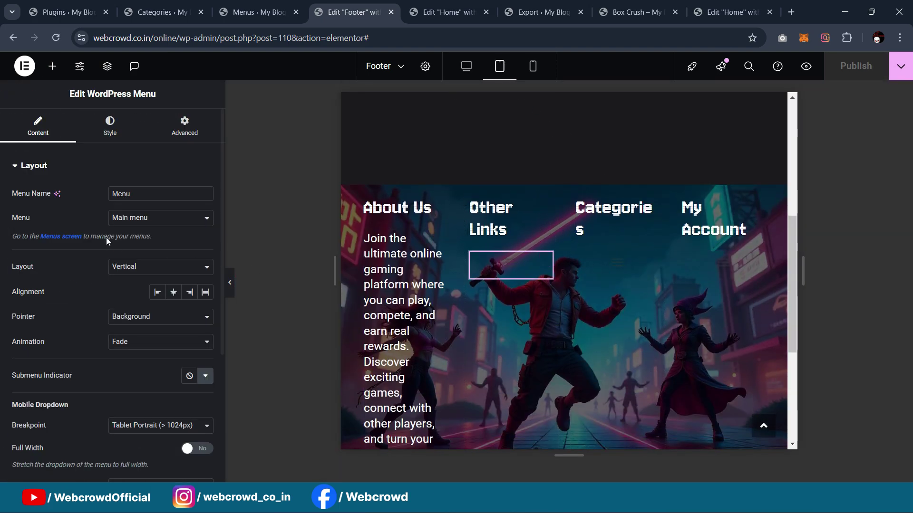
pyautogui.click(160, 425)
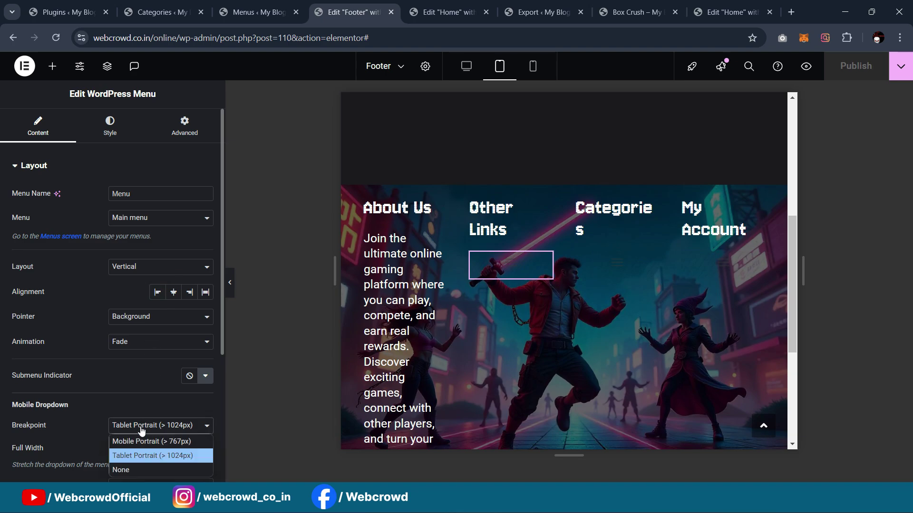
pyautogui.click(124, 469)
# Set the mobile dropdown breakpoint of the Categories and My Account menus to None
pyautogui.click(646, 260)
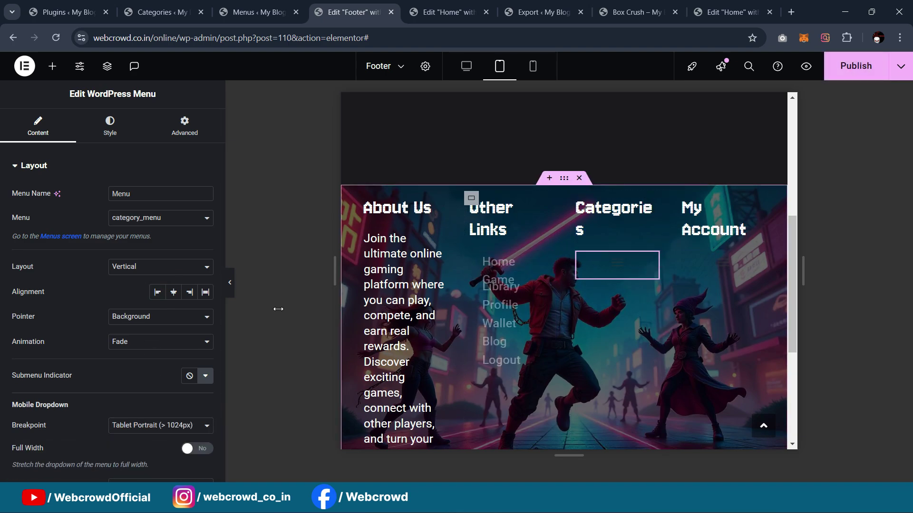
pyautogui.click(135, 423)
pyautogui.click(138, 468)
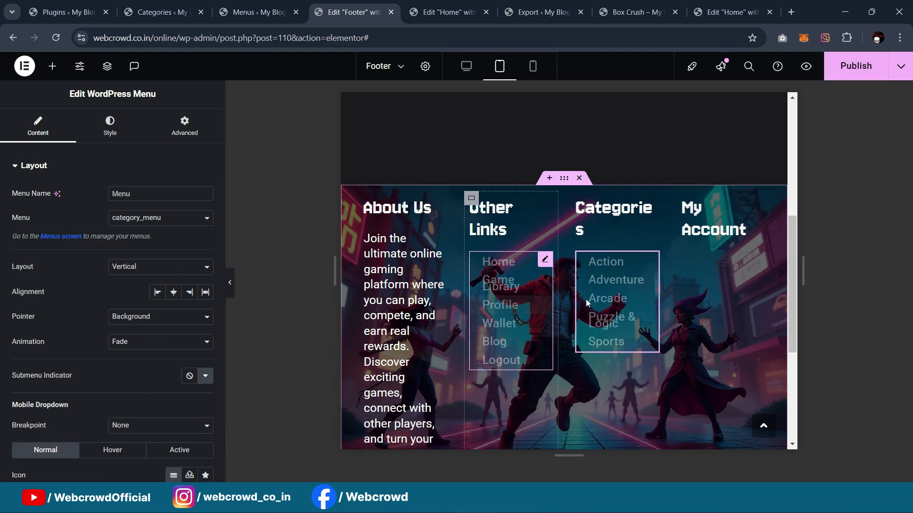
pyautogui.click(758, 263)
pyautogui.scroll(-1, 147, 376)
pyautogui.click(147, 367)
pyautogui.click(150, 409)
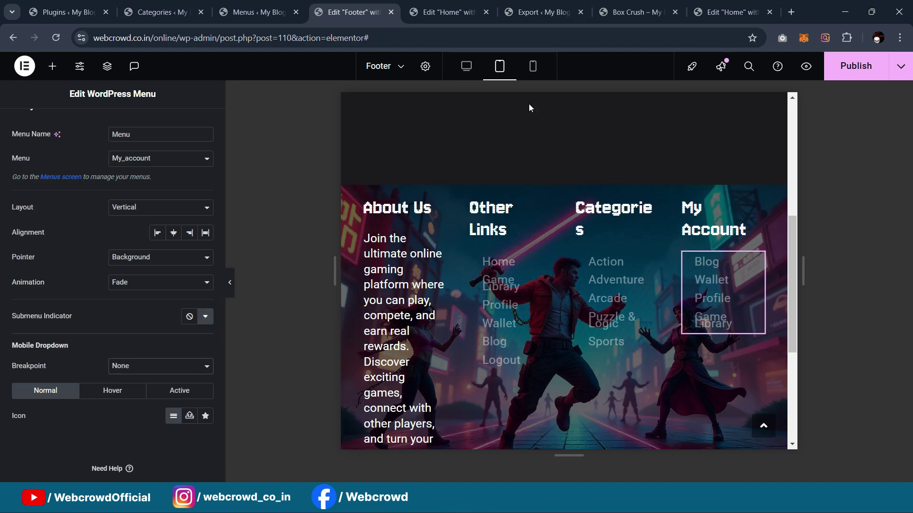
# Examine the footer columns and their menus in the mobile preview, with and without the editing panel
pyautogui.click(529, 75)
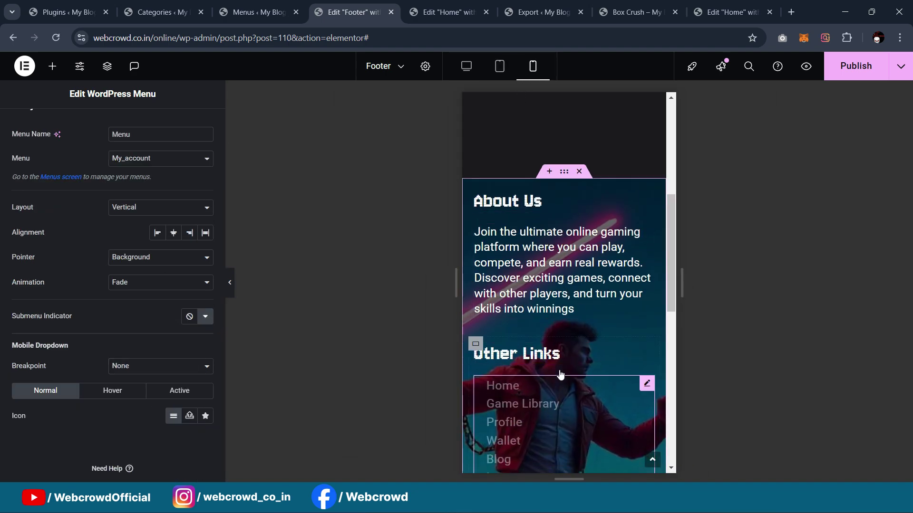
pyautogui.scroll(-8, 580, 229)
pyautogui.scroll(-3, 581, 221)
pyautogui.scroll(3, 570, 233)
pyautogui.scroll(3, 525, 251)
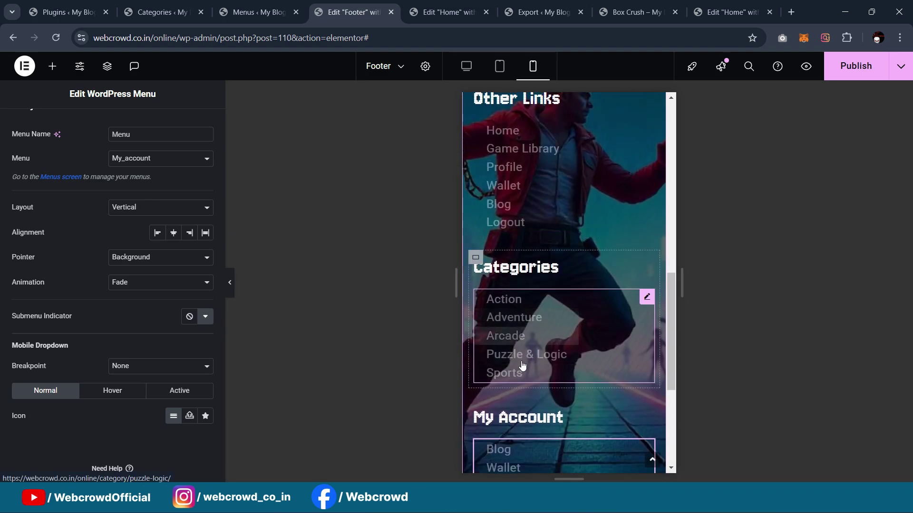
pyautogui.scroll(3, 549, 276)
pyautogui.click(229, 283)
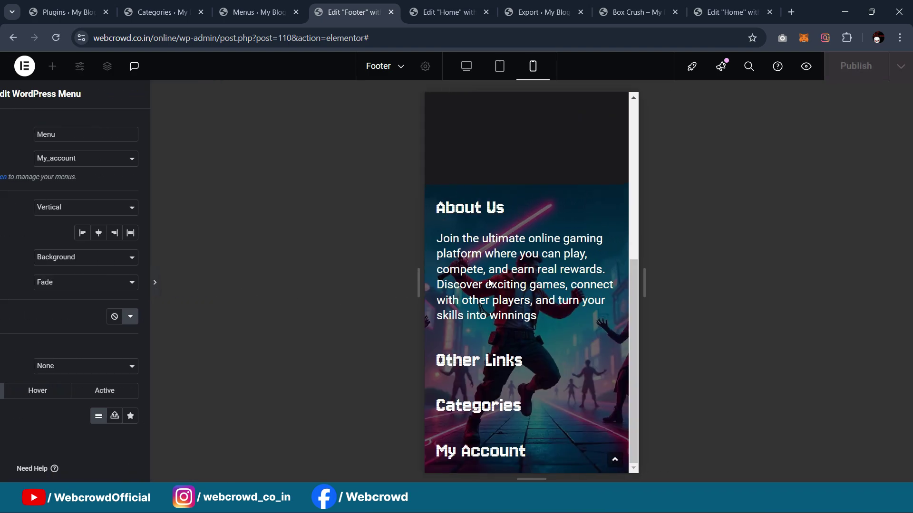
pyautogui.click(5, 285)
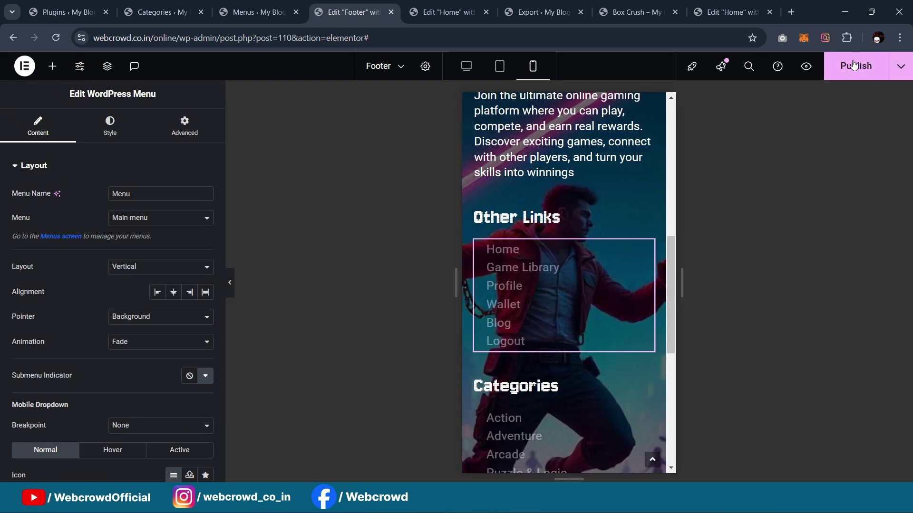
# Stop hiding the Other Links menu on mobile portrait in its responsive visibility settings
pyautogui.click(184, 126)
pyautogui.scroll(-5, 110, 320)
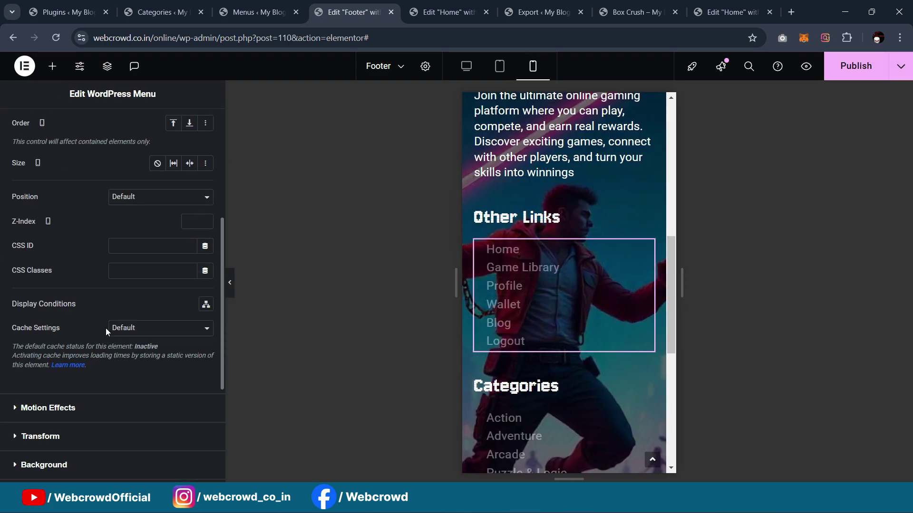
pyautogui.scroll(-3, 89, 437)
pyautogui.click(71, 440)
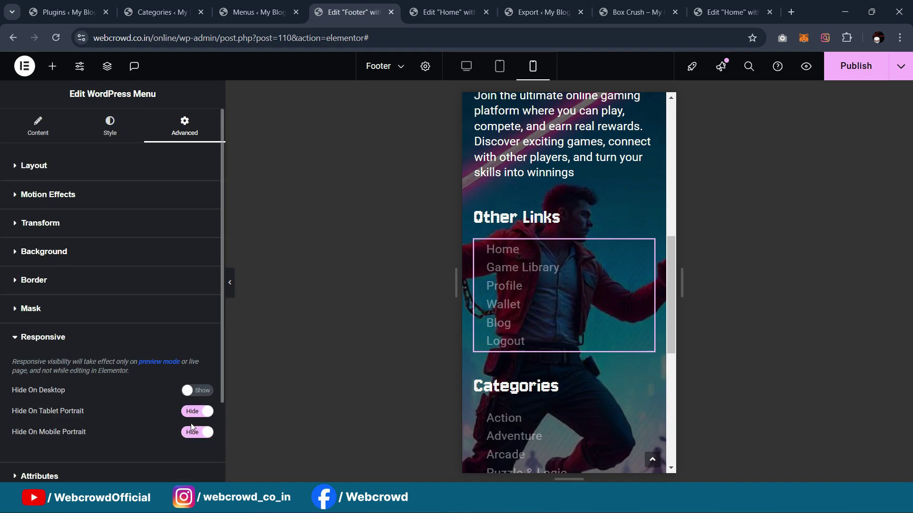
pyautogui.click(496, 328)
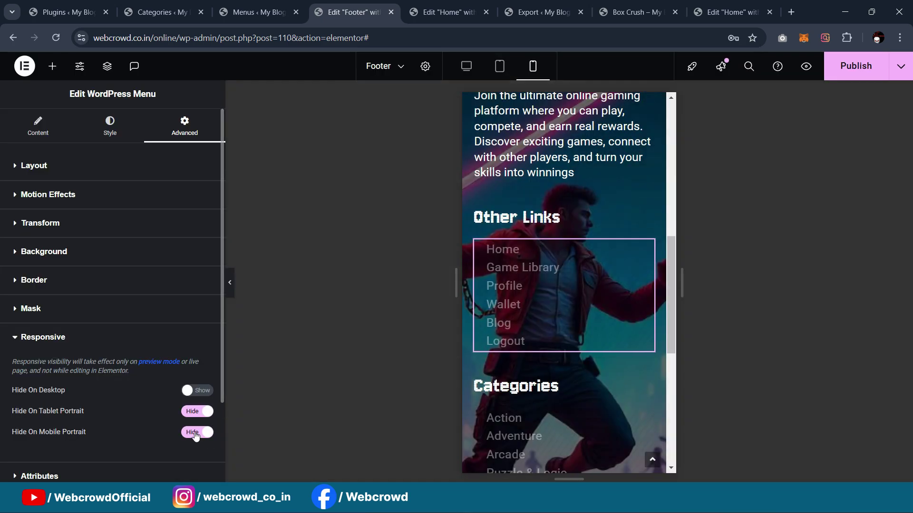
pyautogui.click(196, 434)
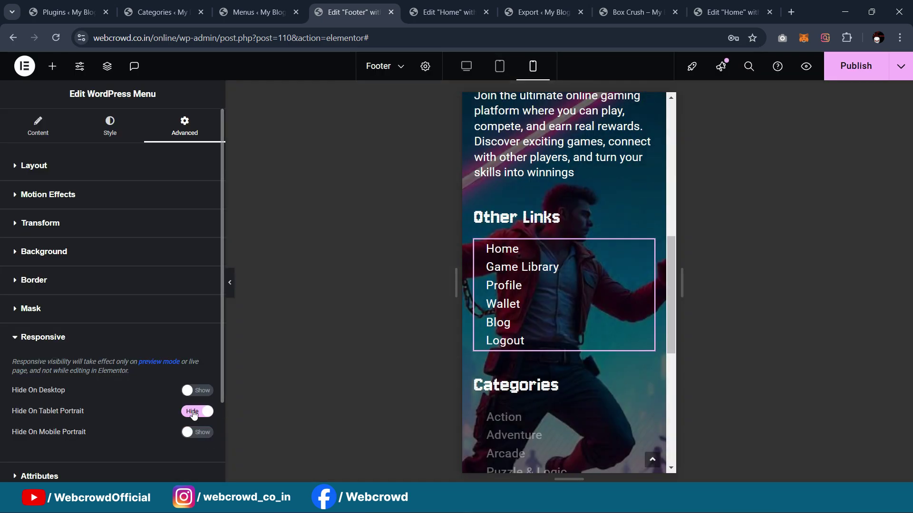
# Set the footer's Categories menu to show on tablet portrait and mobile portrait
pyautogui.click(647, 417)
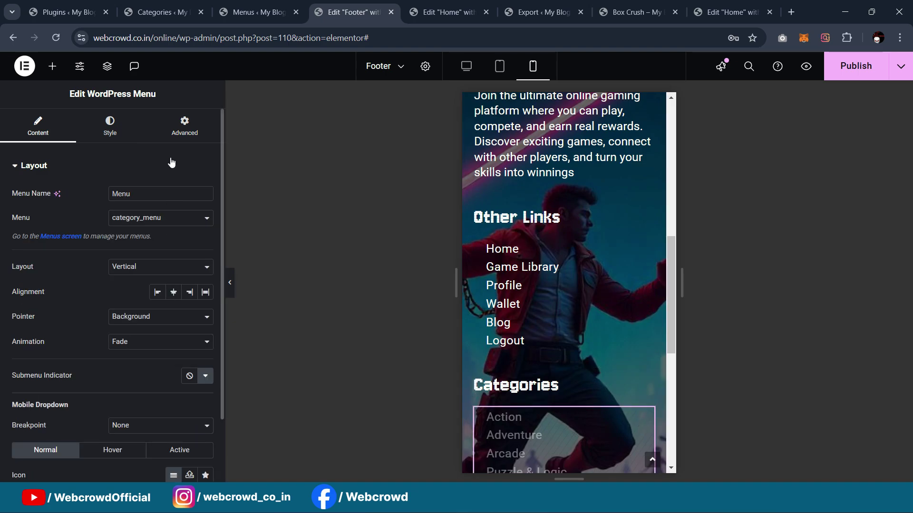
pyautogui.click(183, 135)
pyautogui.scroll(-10, 176, 285)
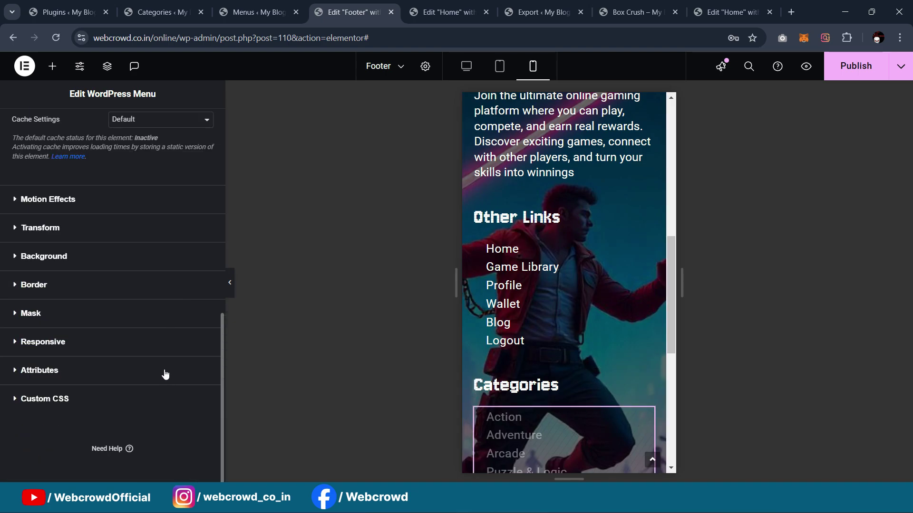
pyautogui.click(167, 351)
pyautogui.click(194, 437)
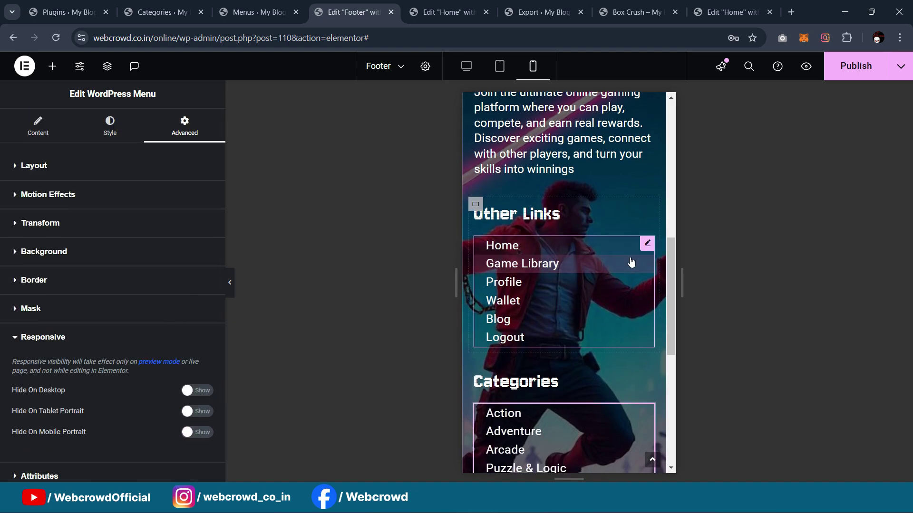
# Set the My Account menu to show on tablet portrait and mobile portrait, and publish the footer
pyautogui.scroll(-7, 606, 284)
pyautogui.click(613, 229)
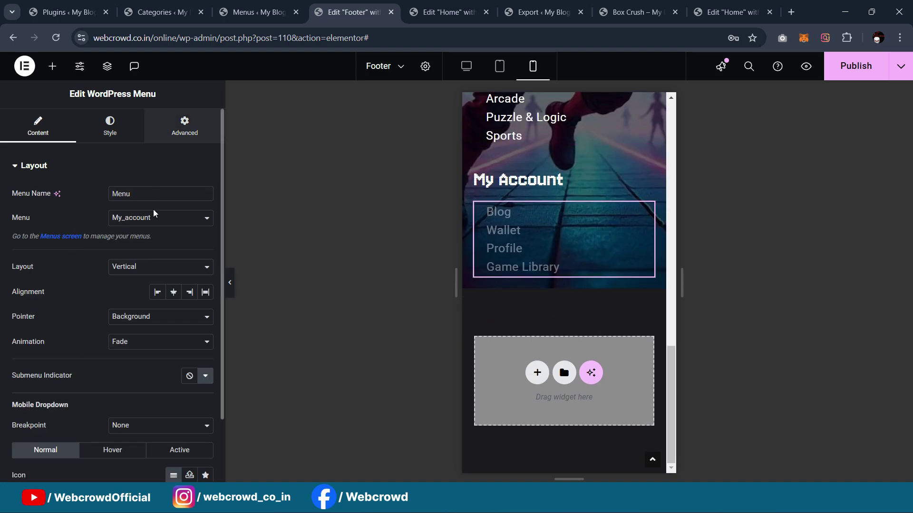
pyautogui.click(185, 126)
pyautogui.scroll(-10, 168, 313)
pyautogui.click(145, 376)
pyautogui.click(140, 366)
pyautogui.click(147, 351)
pyautogui.click(188, 434)
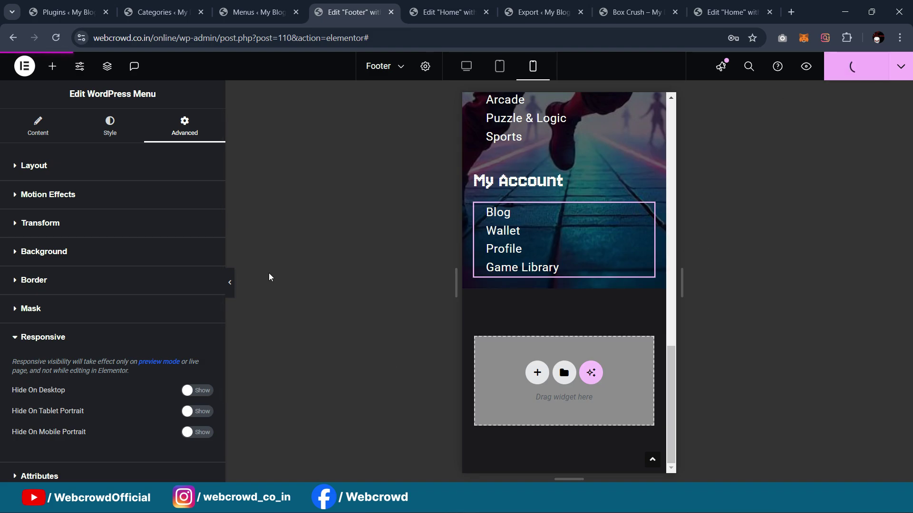
# Examine the spacing and menus of all footer columns in the mobile preview after publishing
pyautogui.click(229, 282)
pyautogui.scroll(10, 509, 276)
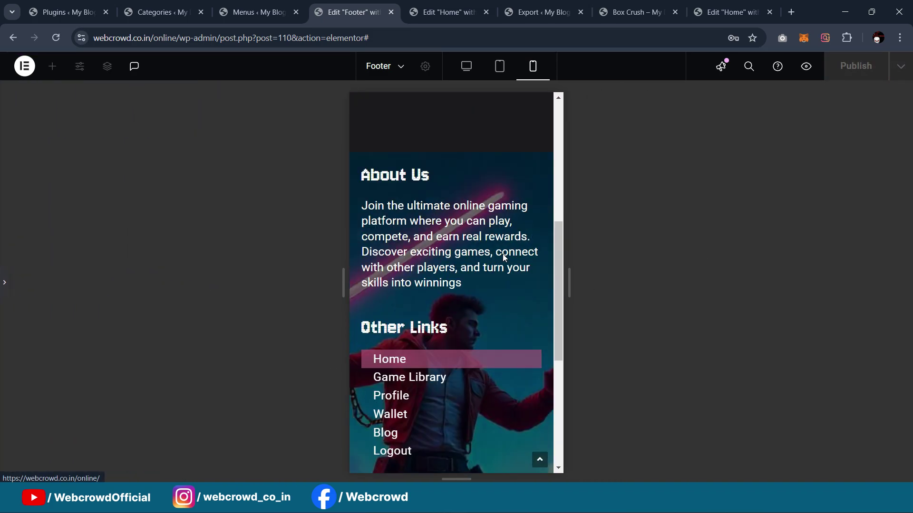
pyautogui.scroll(-7, 497, 233)
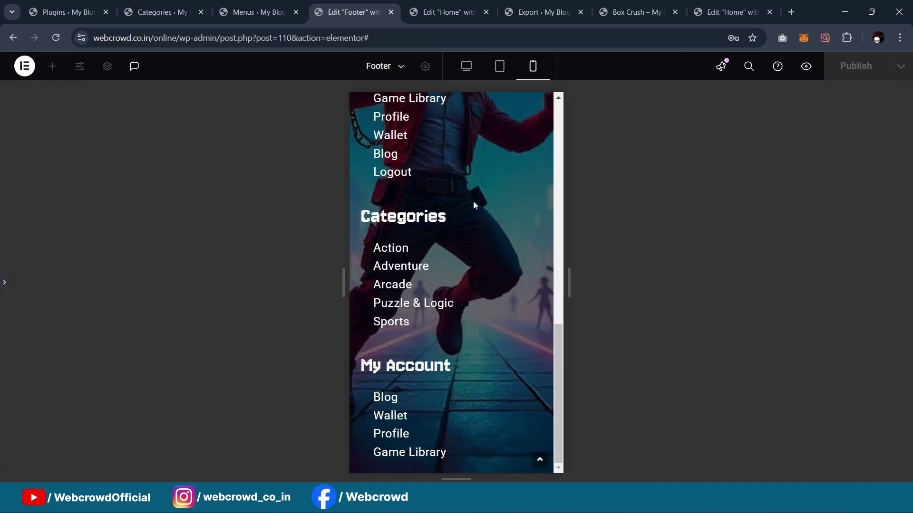
pyautogui.scroll(10, 473, 206)
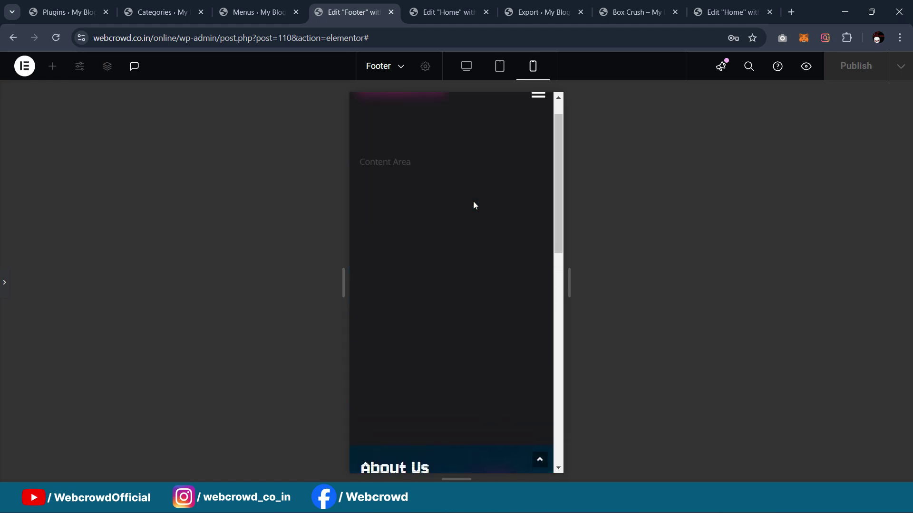
pyautogui.scroll(-5, 473, 205)
pyautogui.click(3, 298)
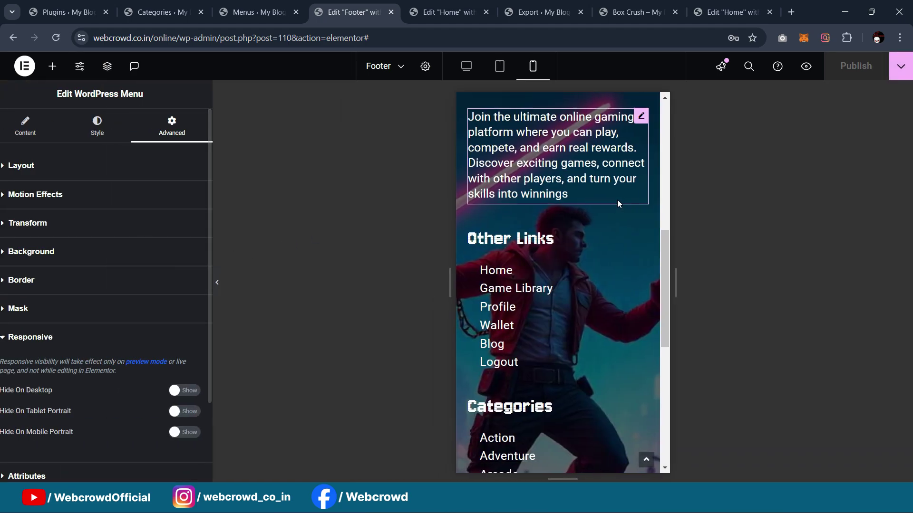
pyautogui.scroll(-3, 593, 199)
pyautogui.scroll(-1, 577, 316)
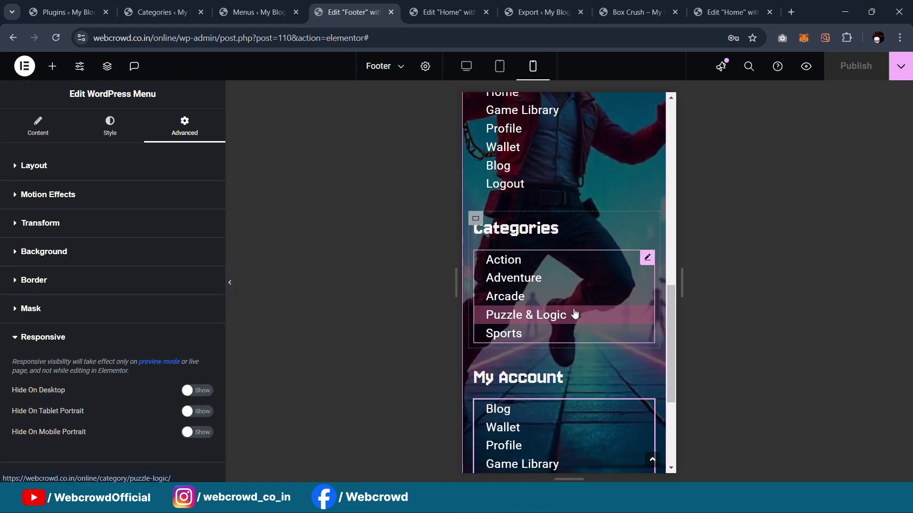
pyautogui.scroll(2, 554, 208)
pyautogui.scroll(-1, 555, 208)
pyautogui.scroll(-2, 554, 207)
pyautogui.scroll(2, 598, 198)
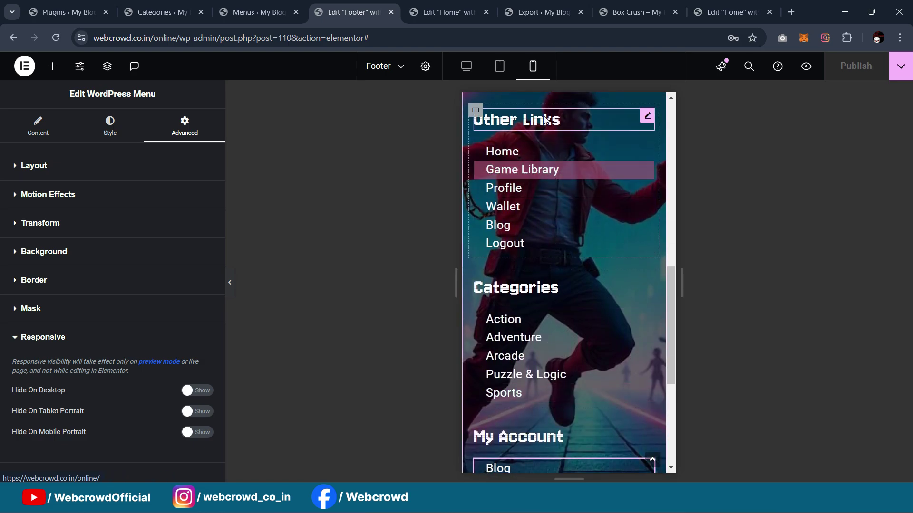
pyautogui.scroll(1, 536, 125)
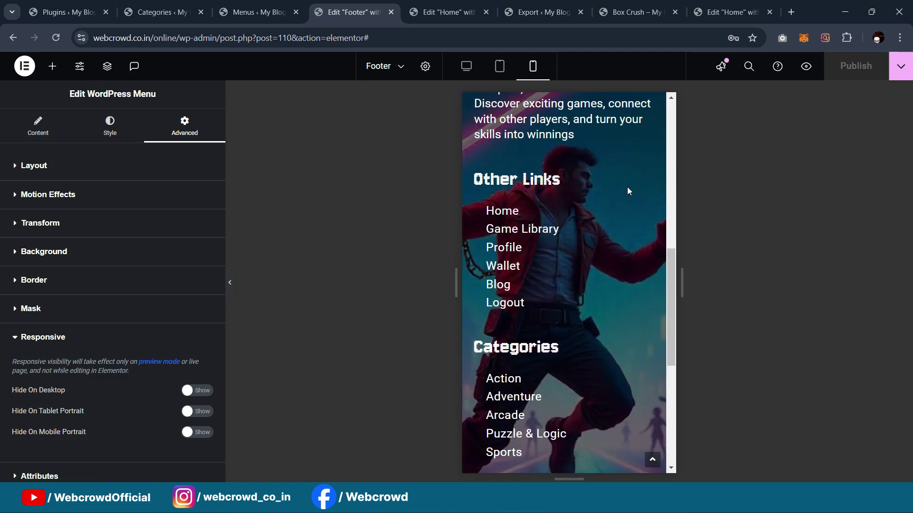
# Hide the whole Other Links container on mobile portrait and publish the footer
pyautogui.click(478, 180)
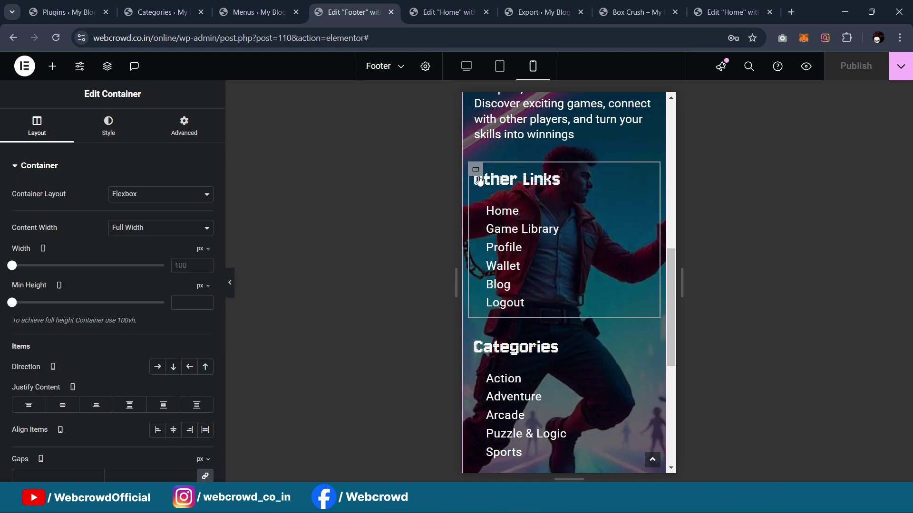
pyautogui.click(184, 128)
pyautogui.scroll(-5, 147, 333)
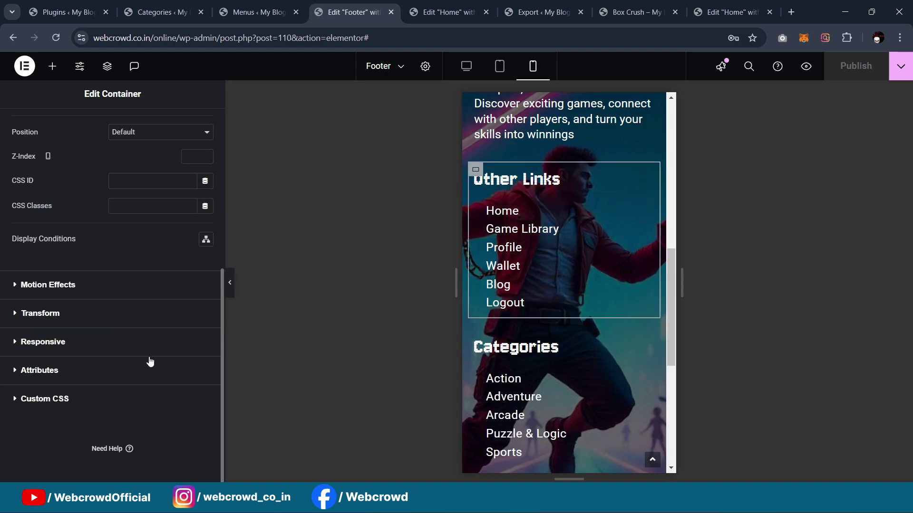
pyautogui.click(137, 344)
pyautogui.click(197, 366)
pyautogui.scroll(-5, 549, 295)
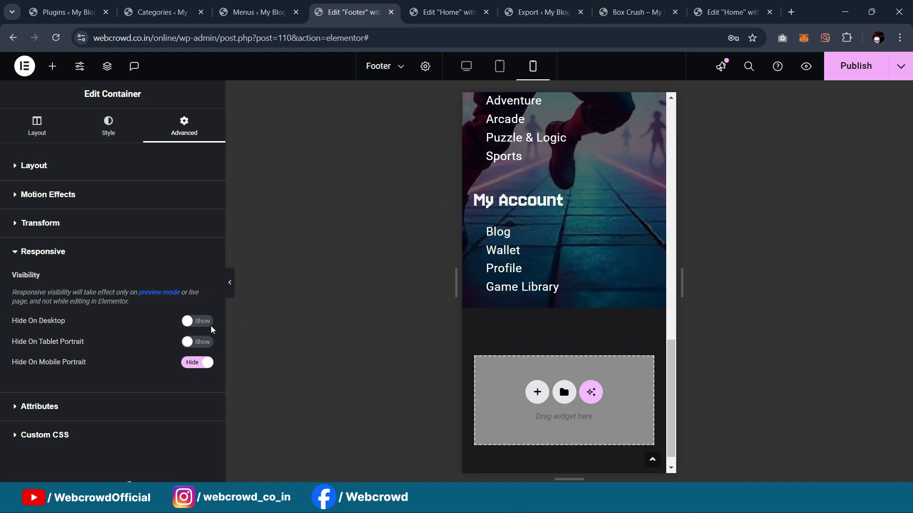
# Check the footer without the editing panel in the mobile, tablet and desktop previews
pyautogui.click(225, 281)
pyautogui.scroll(3, 464, 216)
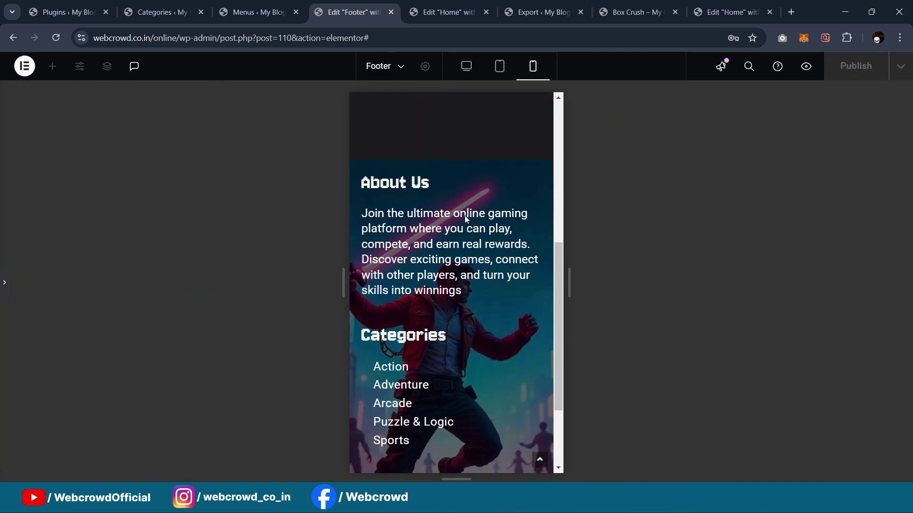
pyautogui.scroll(-3, 466, 259)
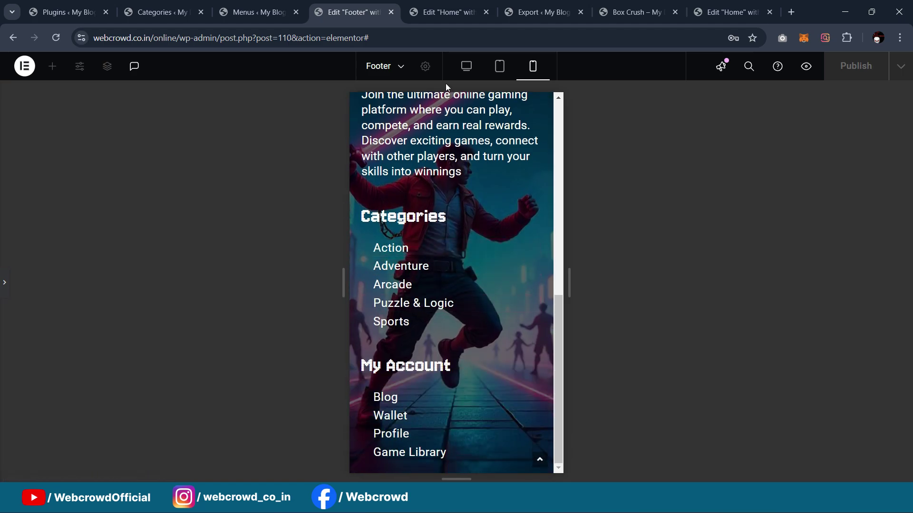
pyautogui.click(495, 74)
pyautogui.click(460, 76)
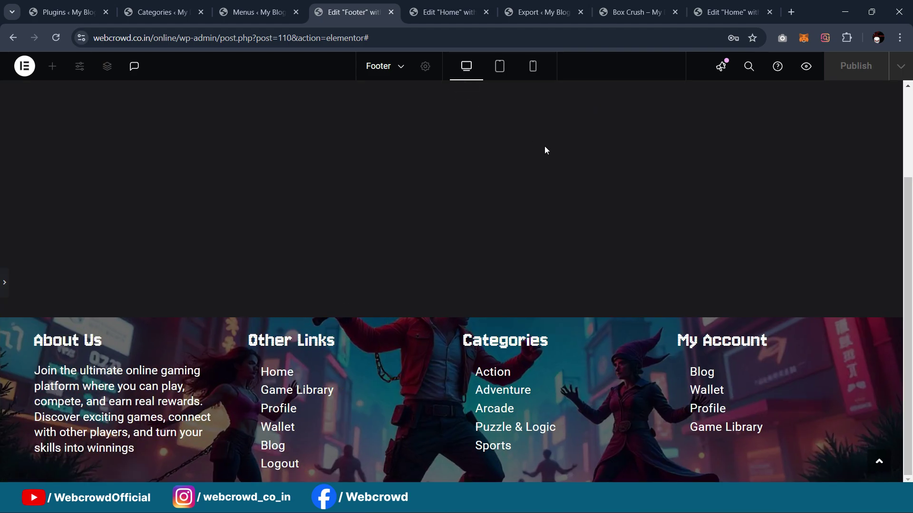
pyautogui.click(3, 284)
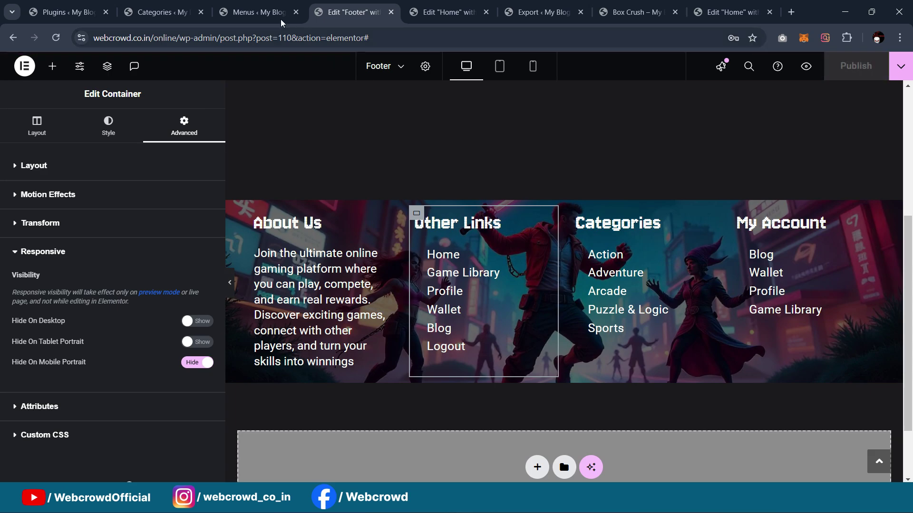
# Open the live site in a new tab from the WordPress Menus page and inspect its home page footer
pyautogui.click(260, 13)
pyautogui.moveTo(41, 67)
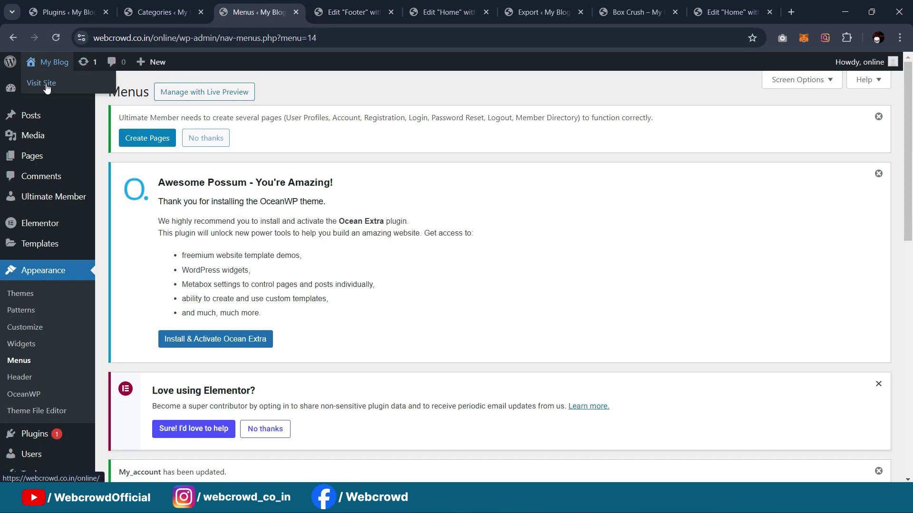
pyautogui.click(45, 83)
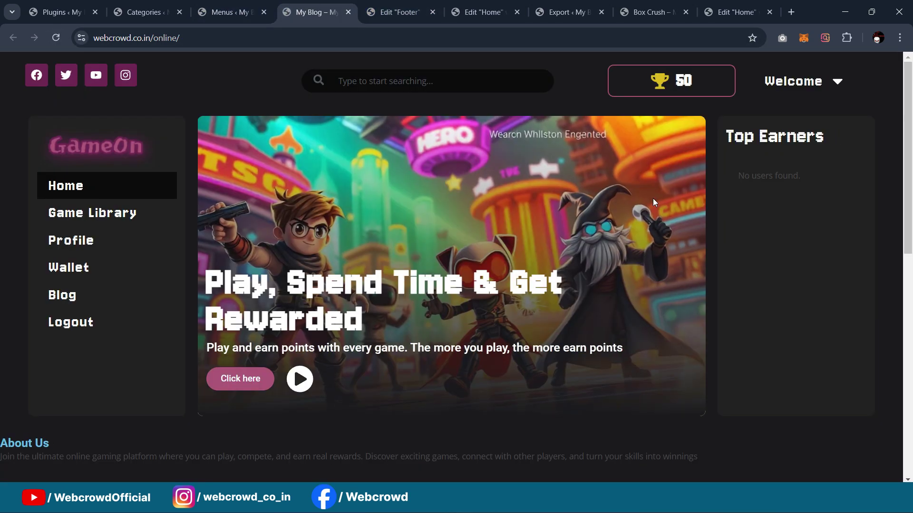
pyautogui.scroll(-7, 654, 203)
pyautogui.scroll(-3, 654, 203)
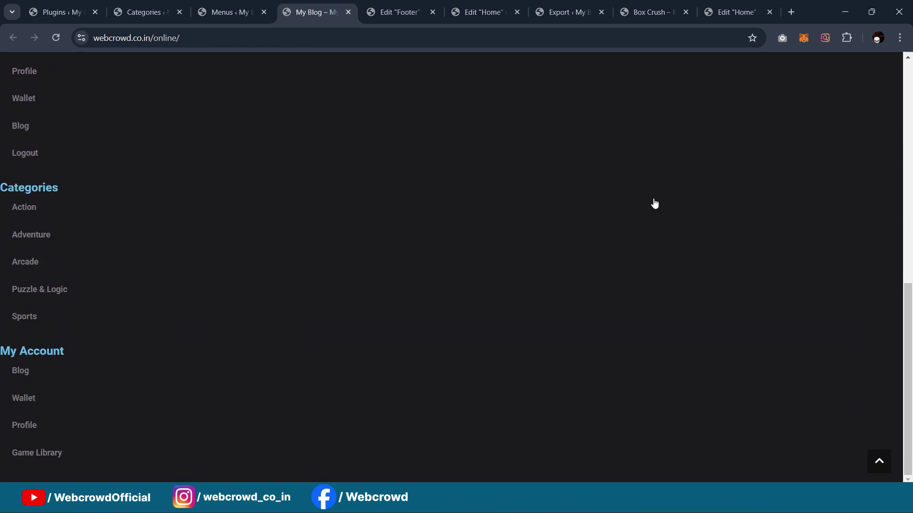
pyautogui.scroll(10, 655, 204)
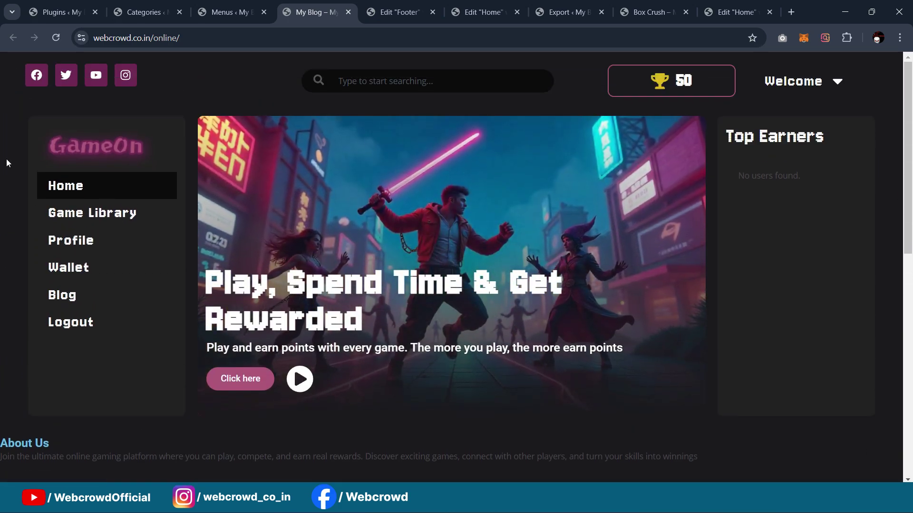
# Reload the live home page and inspect the four-column footer beneath the hero section
pyautogui.click(57, 38)
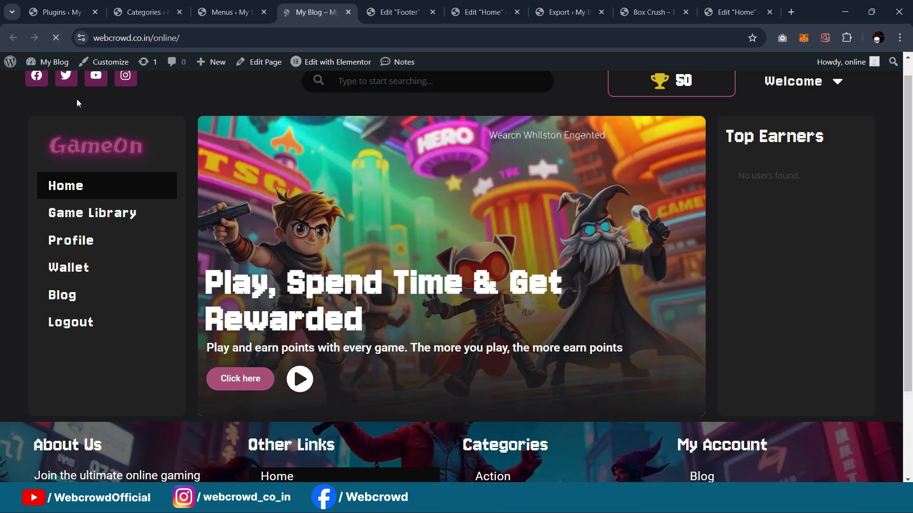
pyautogui.scroll(-3, 523, 157)
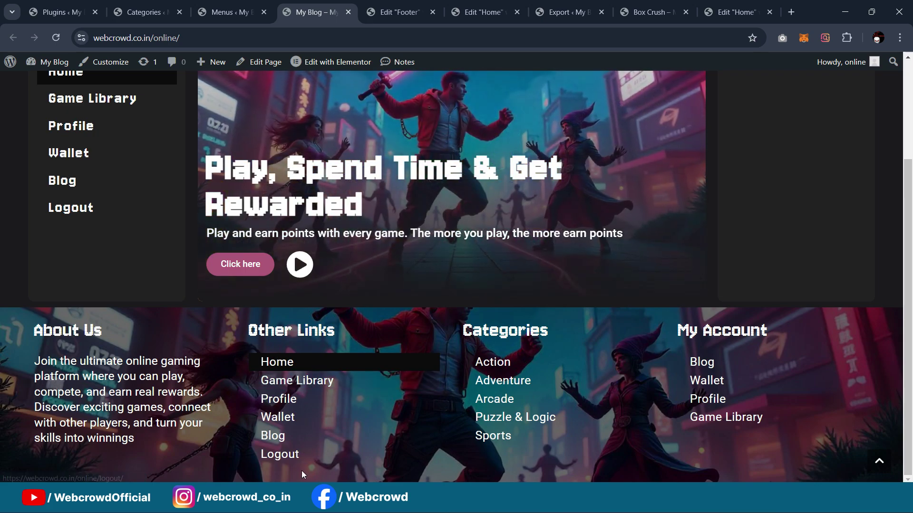
pyautogui.scroll(3, 472, 341)
pyautogui.scroll(-3, 485, 264)
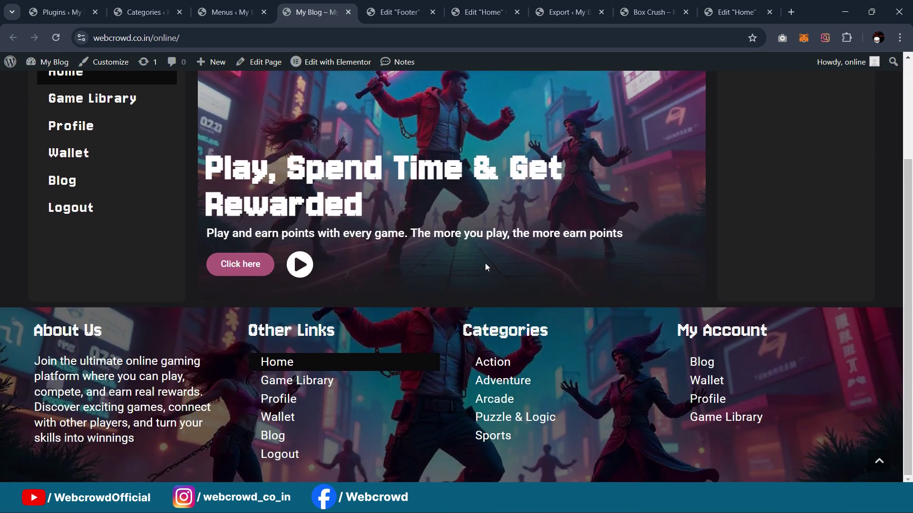
pyautogui.scroll(4, 488, 268)
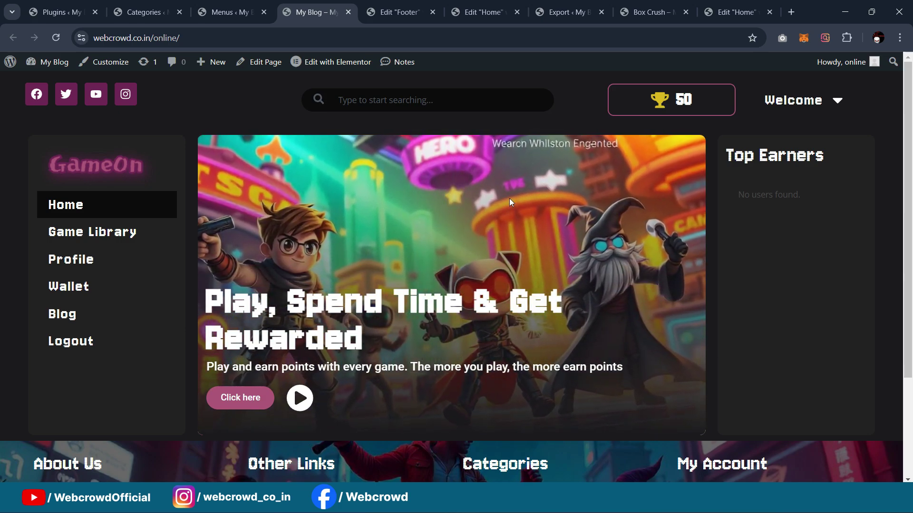
# Go from the reference site's Box Crush page to its home page and look through the sections below the hero
pyautogui.click(568, 12)
pyautogui.click(653, 12)
pyautogui.scroll(15, 426, 195)
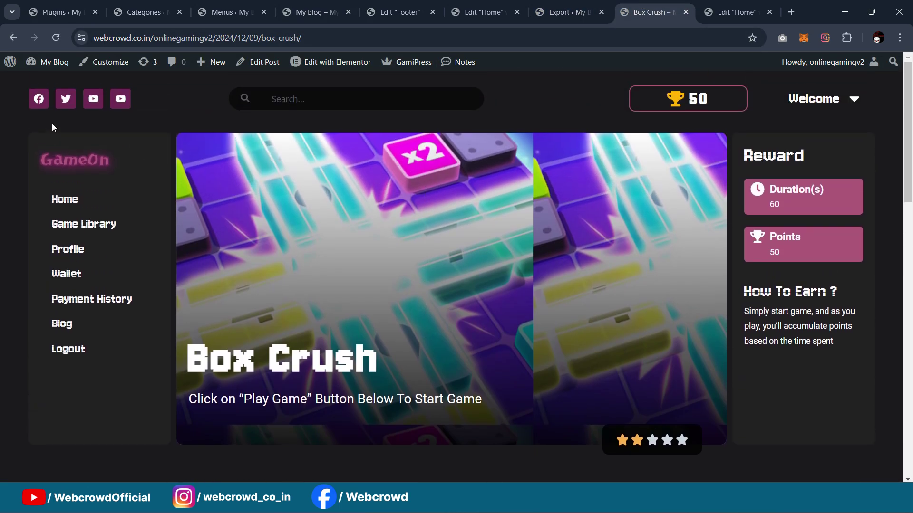
pyautogui.click(85, 163)
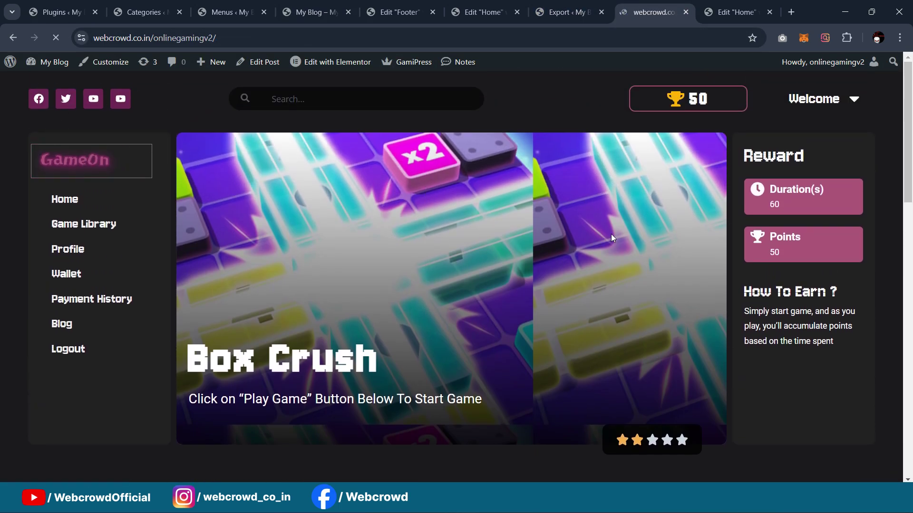
pyautogui.scroll(-12, 611, 233)
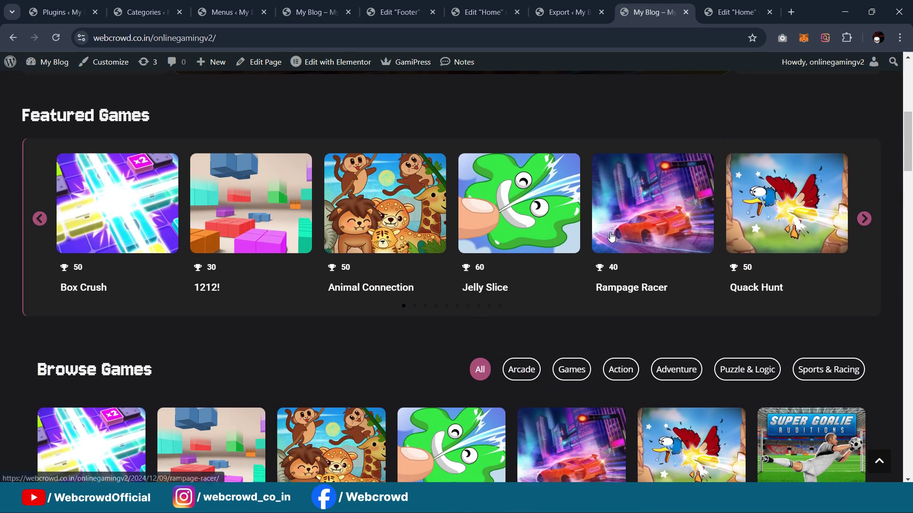
pyautogui.scroll(-20, 609, 232)
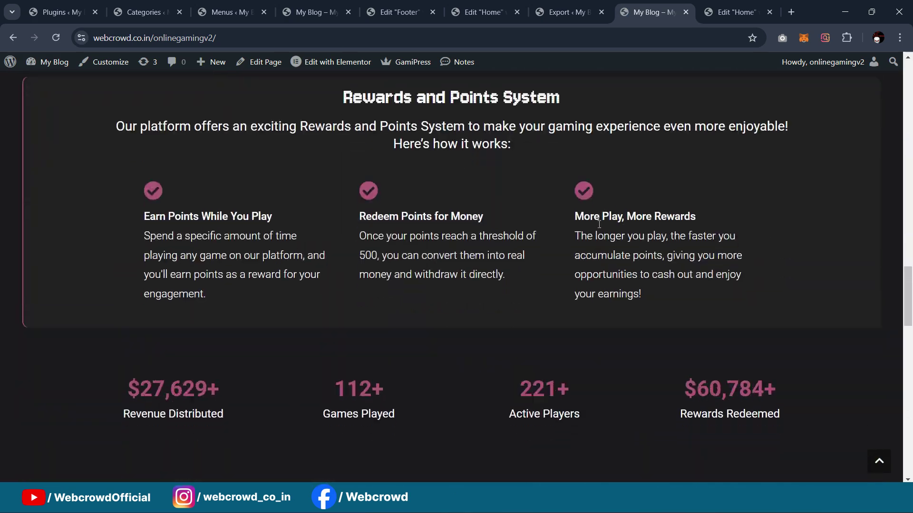
# Look through the reference home page down to its FAQ, and open the new-post editor from the Menus page in a separate tab
pyautogui.scroll(-15, 594, 220)
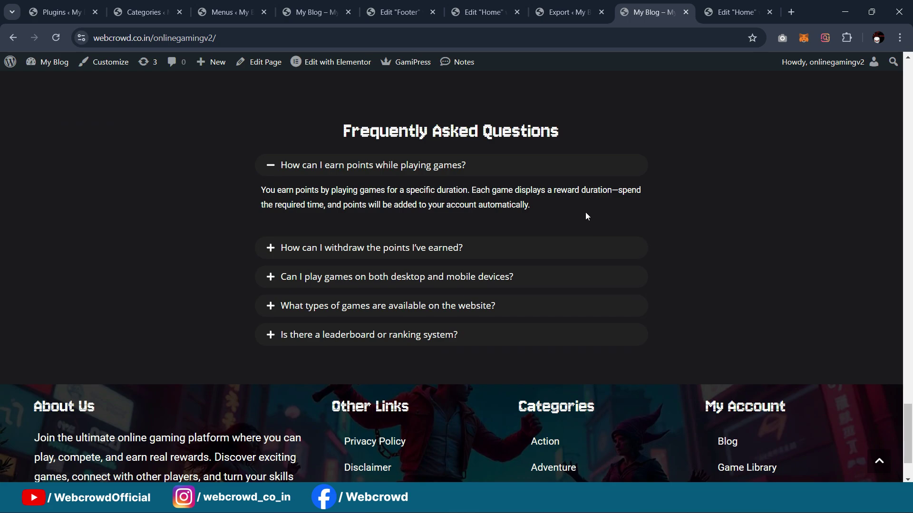
pyautogui.click(262, 5)
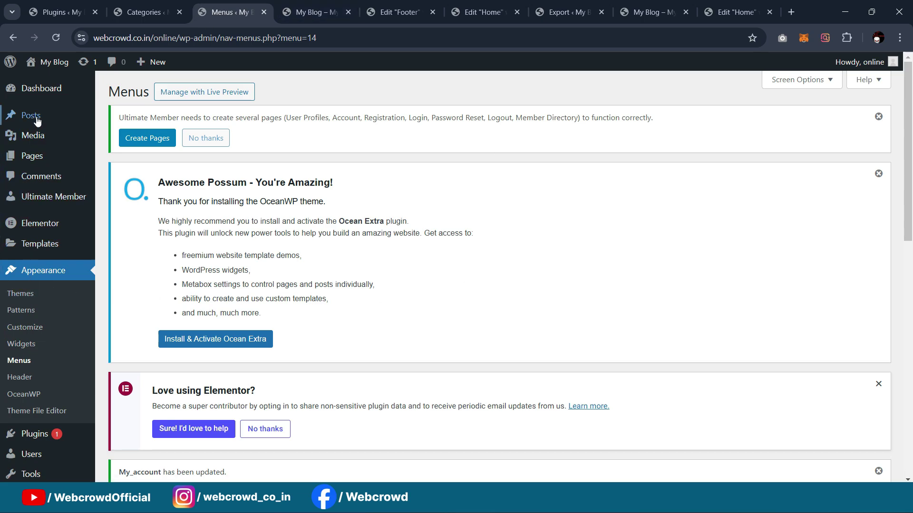
pyautogui.moveTo(34, 118)
pyautogui.middleClick(113, 141)
pyautogui.click(288, 4)
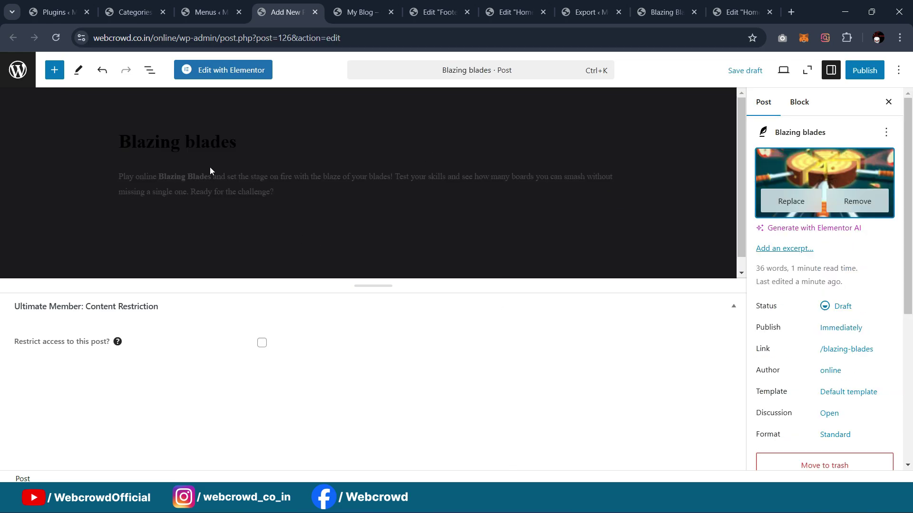
# Publish the Blazing blades game post with its featured image and short game description
pyautogui.click(864, 70)
pyautogui.click(860, 70)
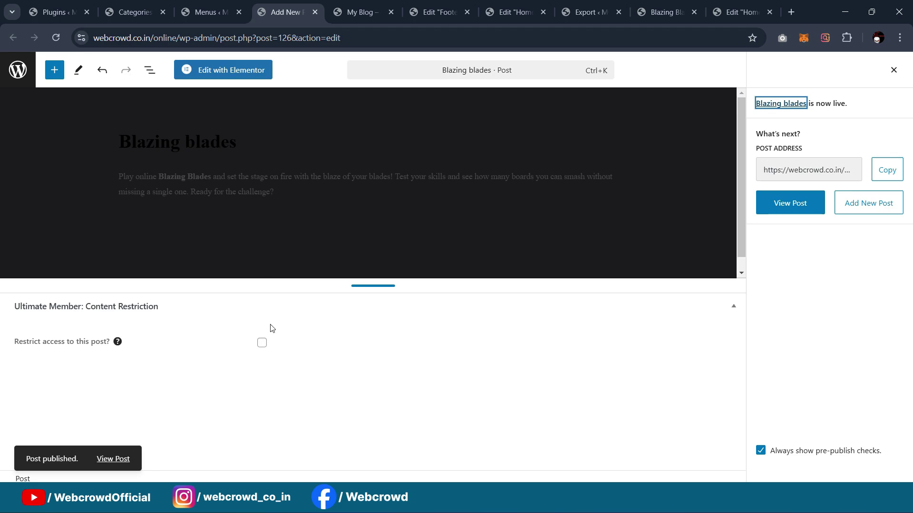
pyautogui.click(893, 72)
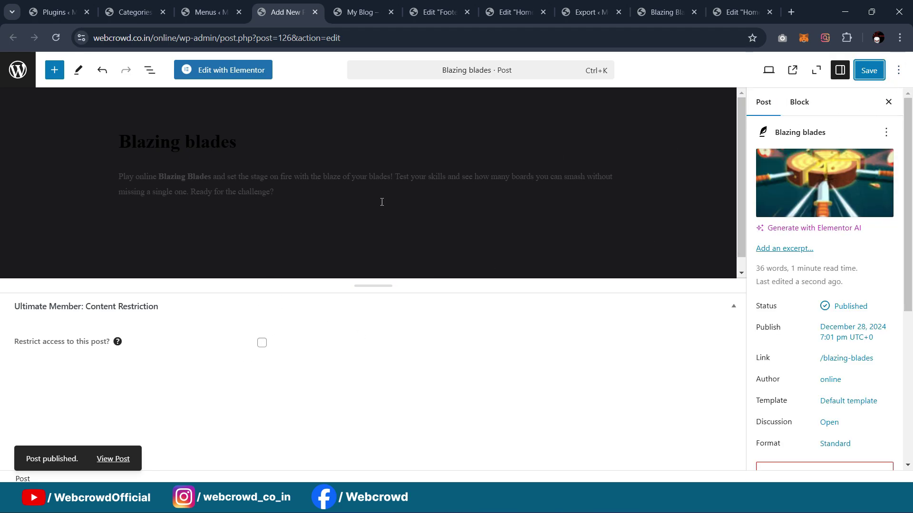
# View the published Blazing blades post, check its layout down to the footer, and close it
pyautogui.click(114, 458)
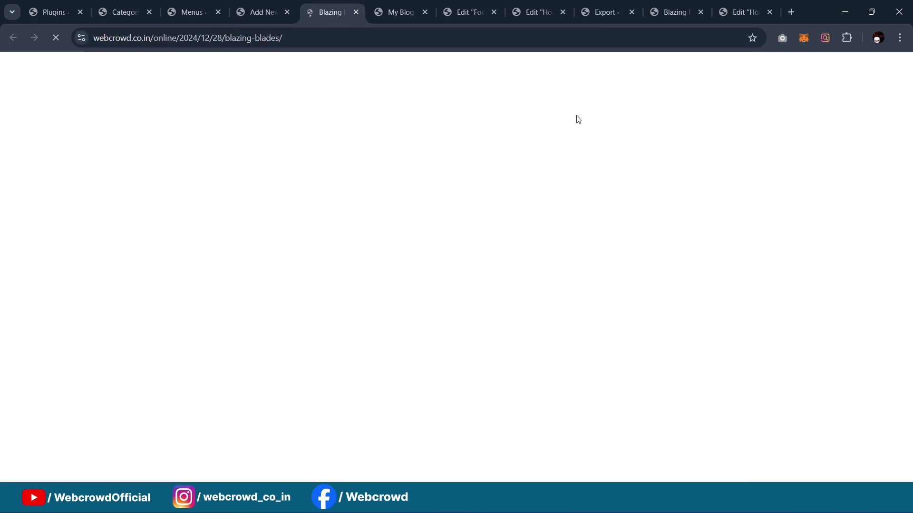
pyautogui.scroll(-3, 565, 209)
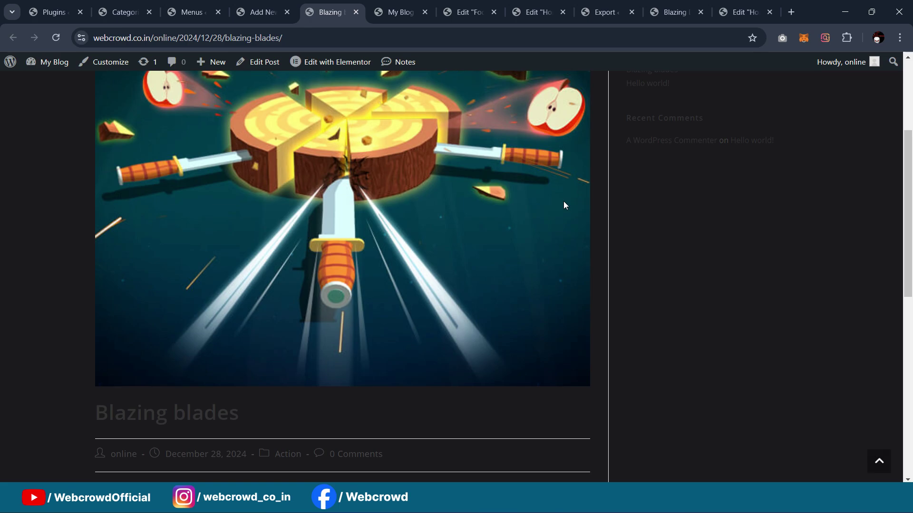
pyautogui.scroll(-6, 565, 200)
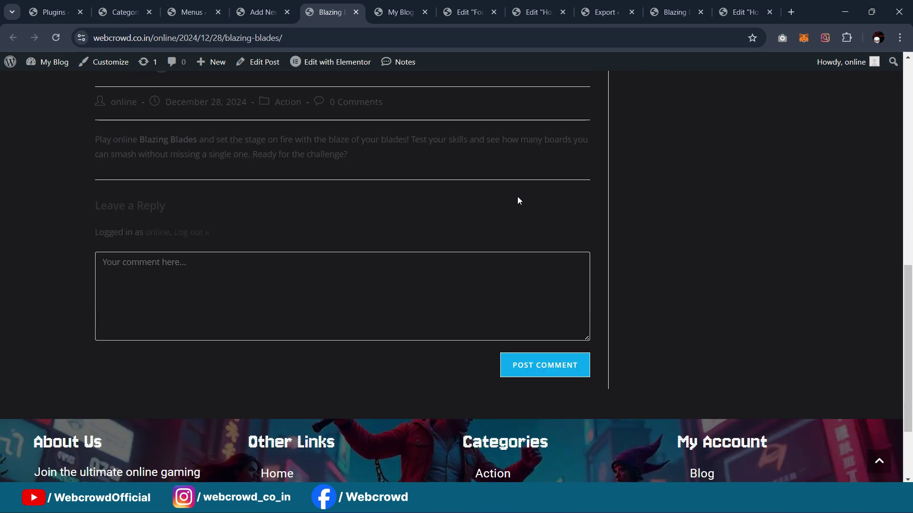
pyautogui.scroll(9, 403, 118)
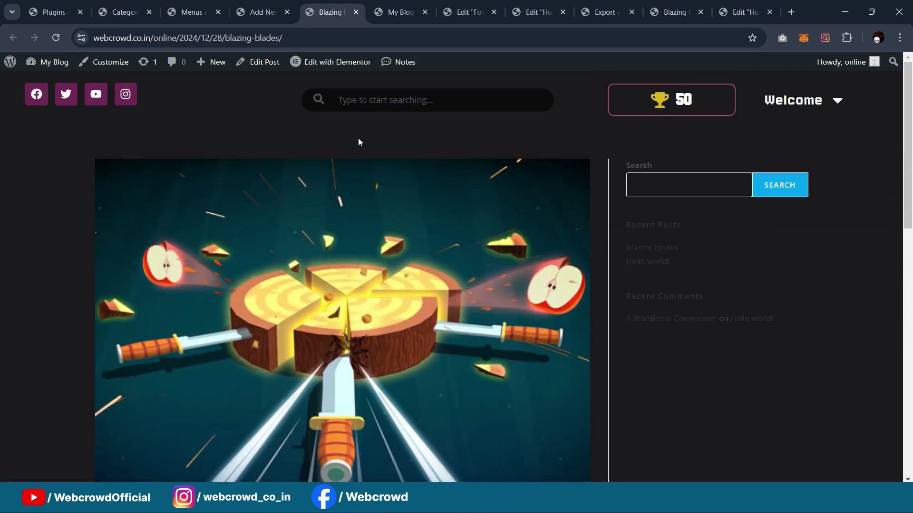
pyautogui.click(356, 12)
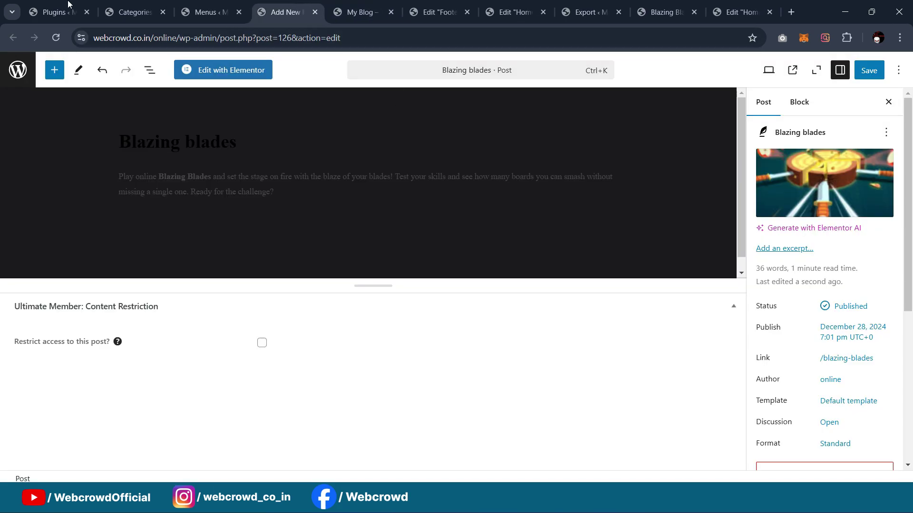
# Search the plugin directory for scf, and install and activate Secure Custom Fields
pyautogui.click(54, 12)
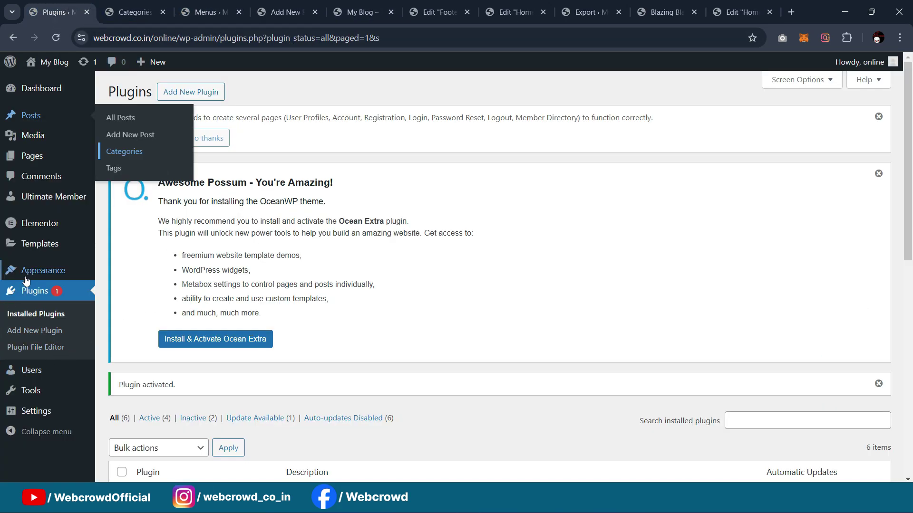
pyautogui.click(37, 332)
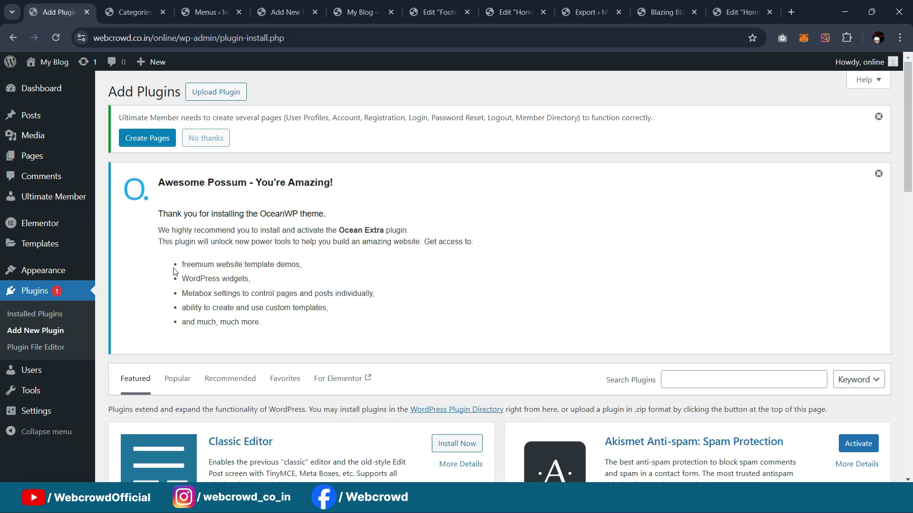
pyautogui.scroll(-6, 173, 272)
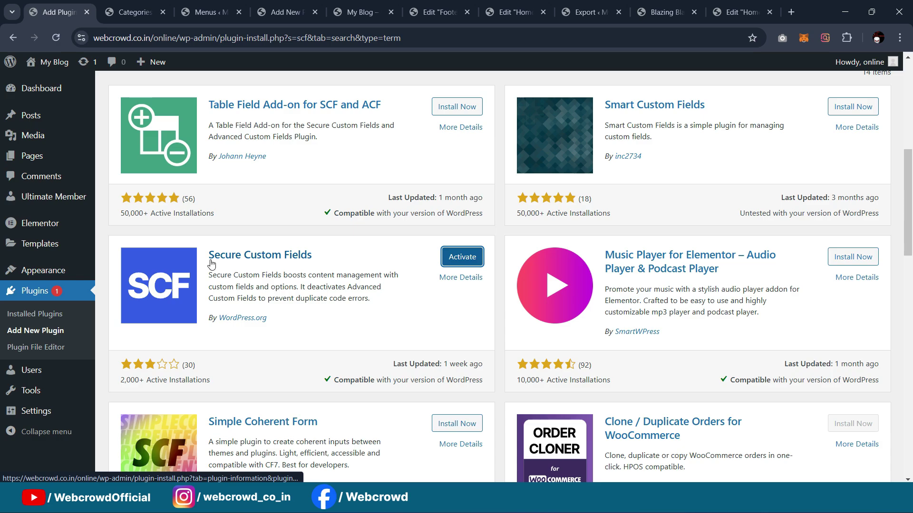
pyautogui.click(459, 259)
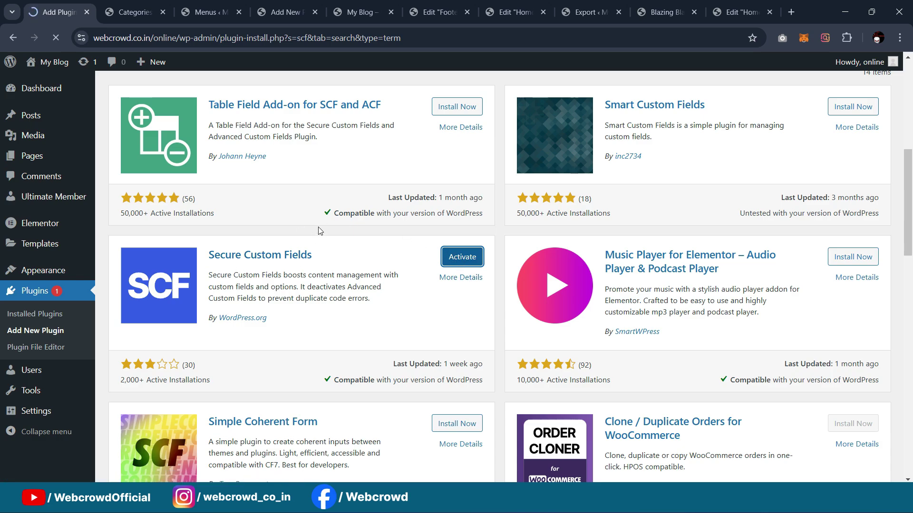
# Open the SCF Field Groups page and look through it
pyautogui.scroll(-4, 238, 333)
pyautogui.moveTo(25, 433)
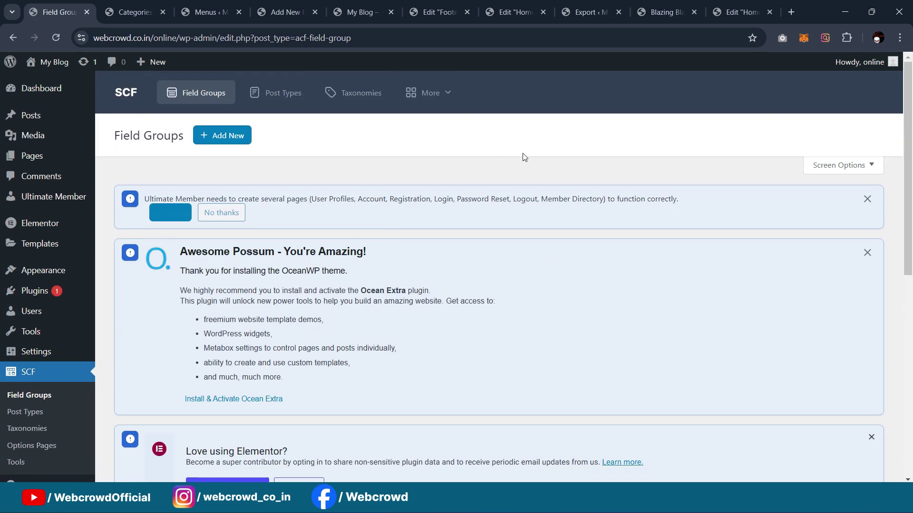
pyautogui.scroll(-6, 372, 251)
pyautogui.scroll(6, 514, 291)
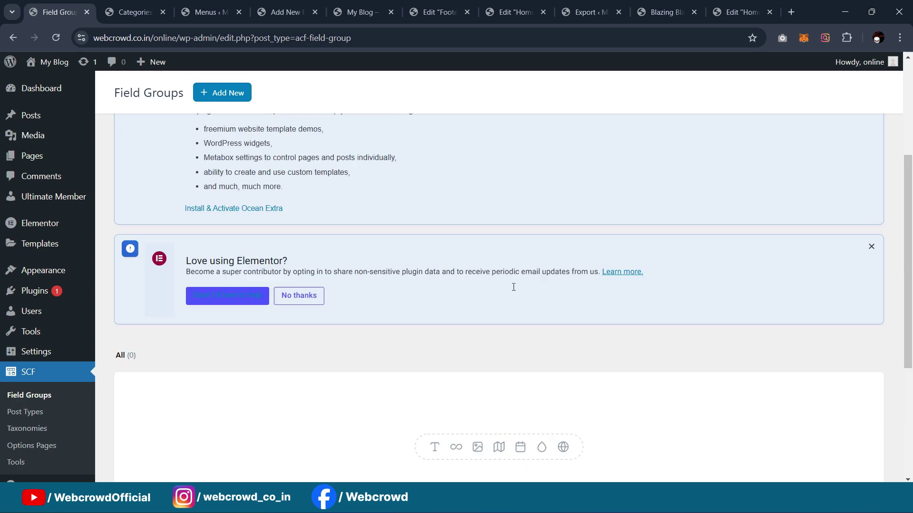
pyautogui.scroll(-6, 428, 295)
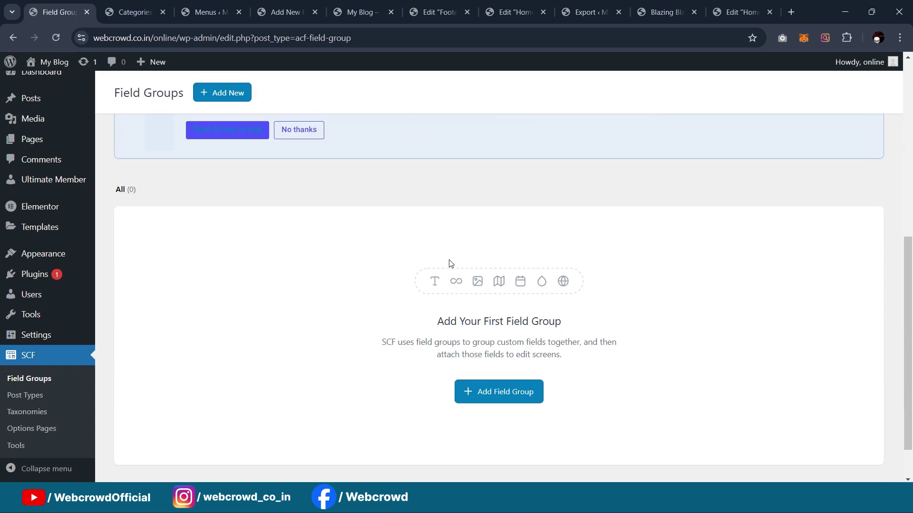
pyautogui.scroll(6, 460, 270)
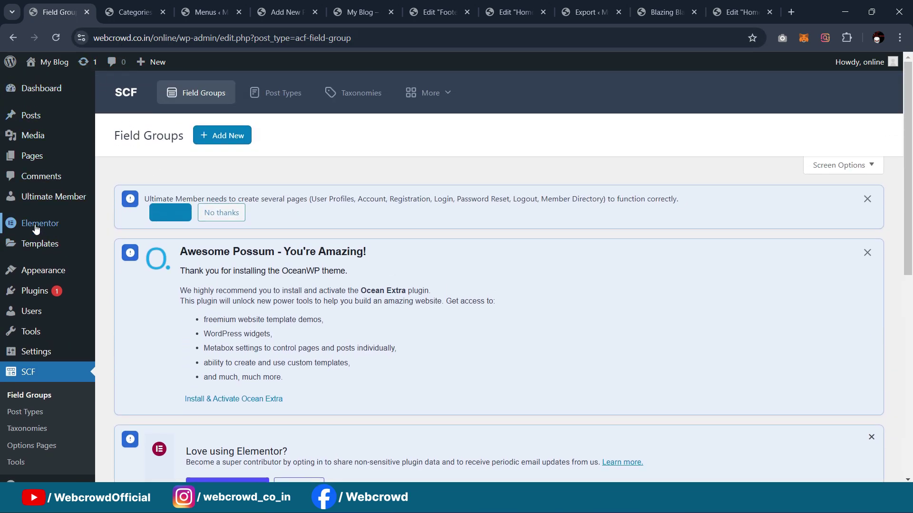
# Create a new Single Post template in the Theme Builder and dismiss the block library to start from an empty canvas
pyautogui.moveTo(37, 255)
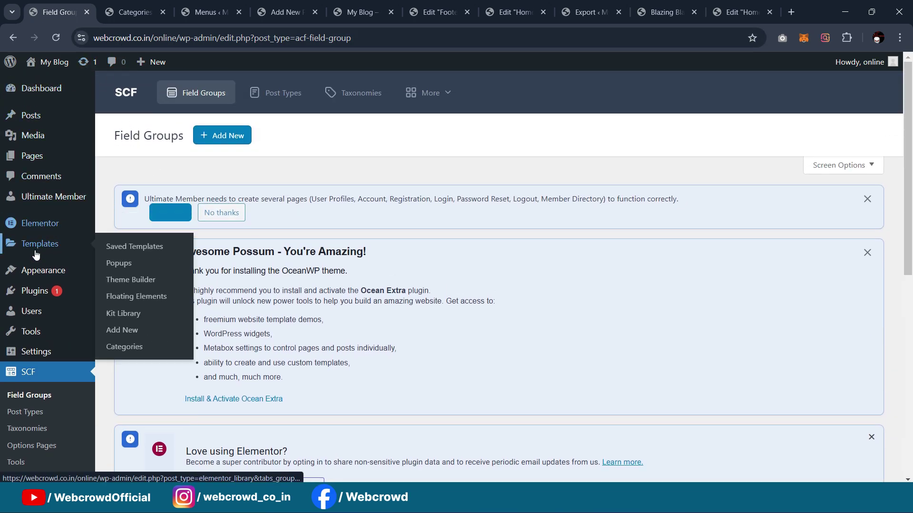
pyautogui.click(125, 284)
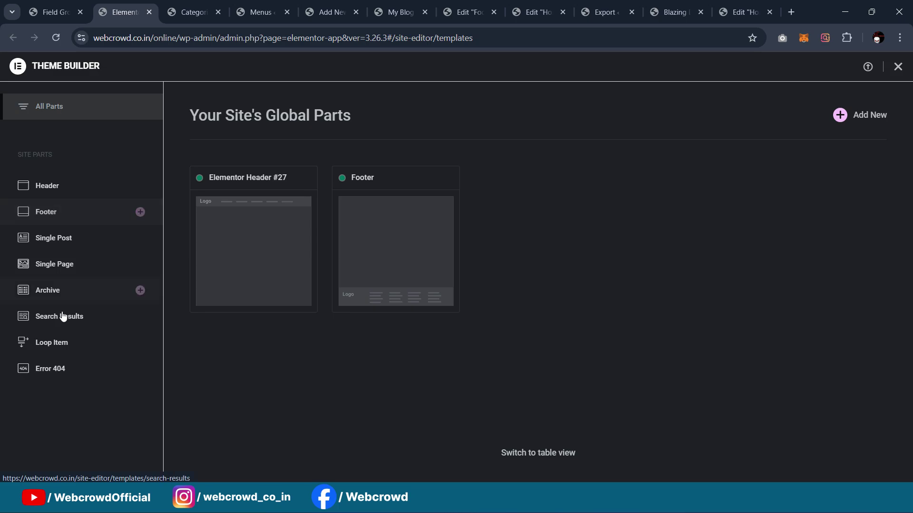
pyautogui.click(57, 247)
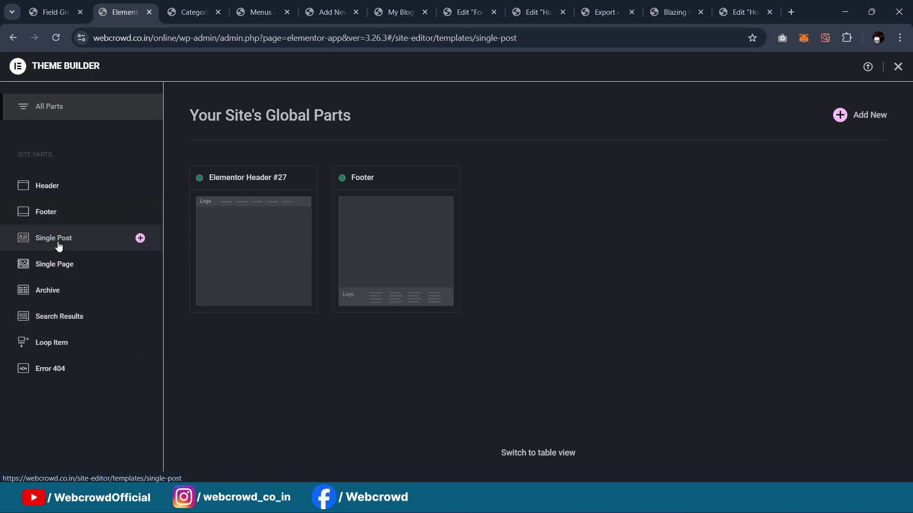
pyautogui.click(852, 120)
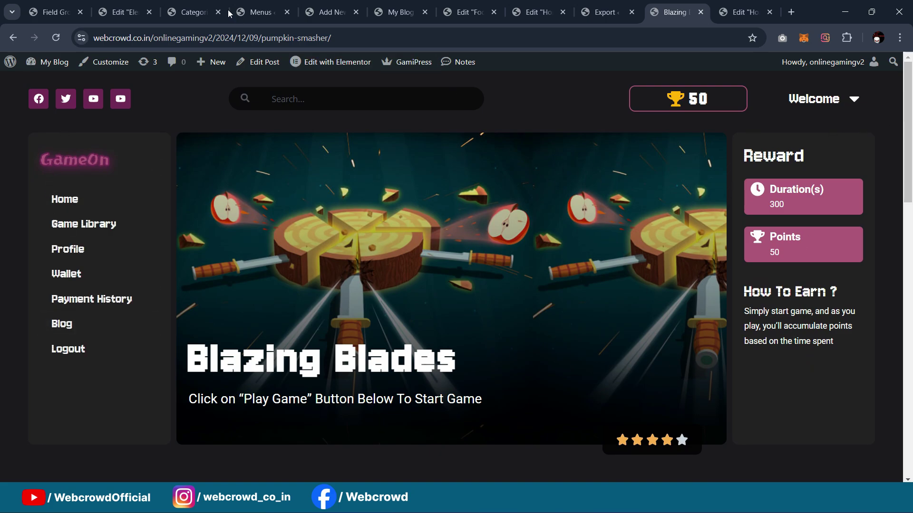
pyautogui.click(195, 12)
pyautogui.click(124, 11)
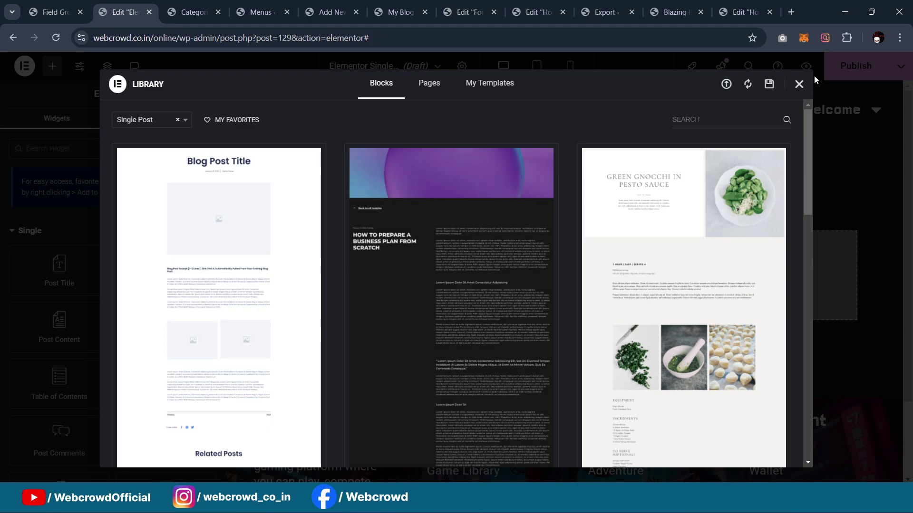
pyautogui.click(799, 85)
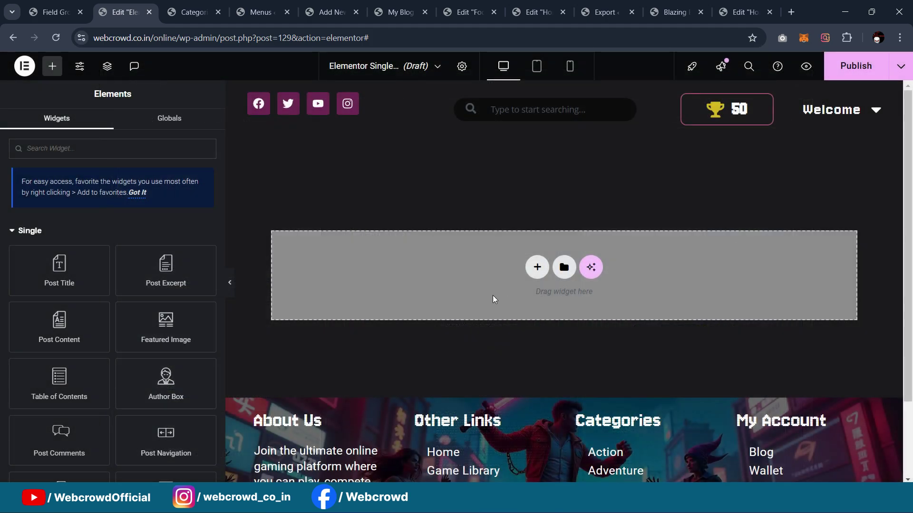
# Copy the Home page's main hero container with its menu and Top Earners columns, and paste it into the single post template
pyautogui.click(332, 12)
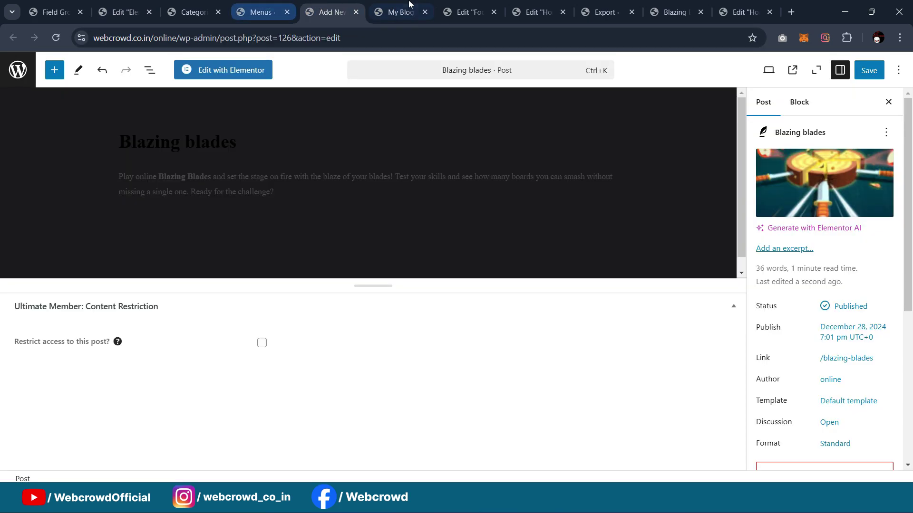
pyautogui.click(468, 12)
pyautogui.click(539, 12)
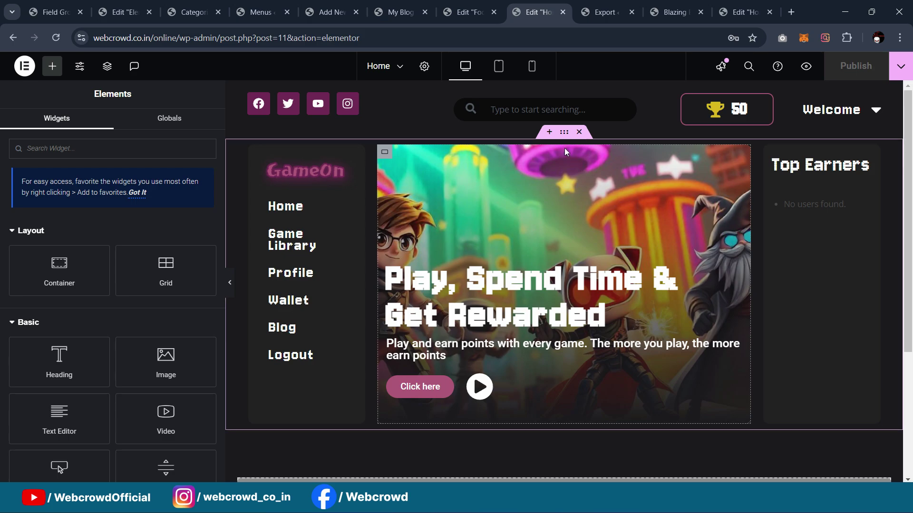
pyautogui.rightClick(562, 132)
pyautogui.click(585, 212)
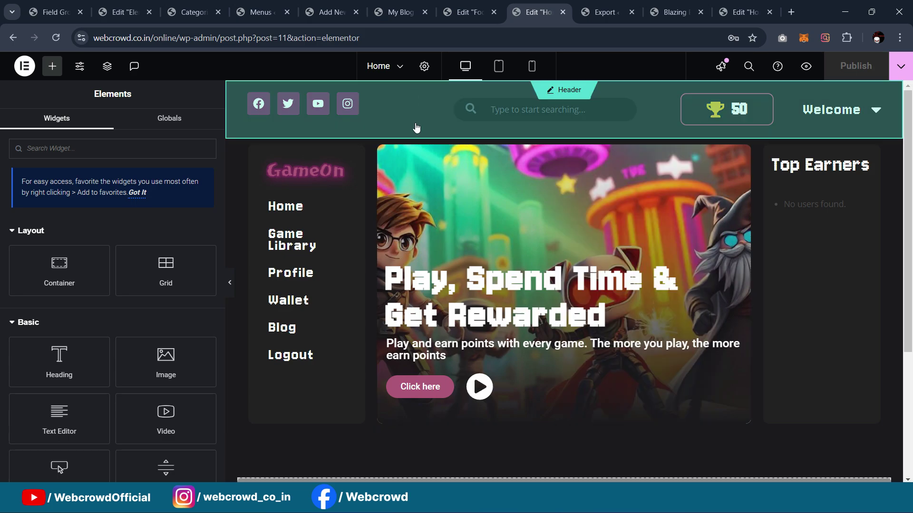
pyautogui.click(192, 10)
pyautogui.click(145, 6)
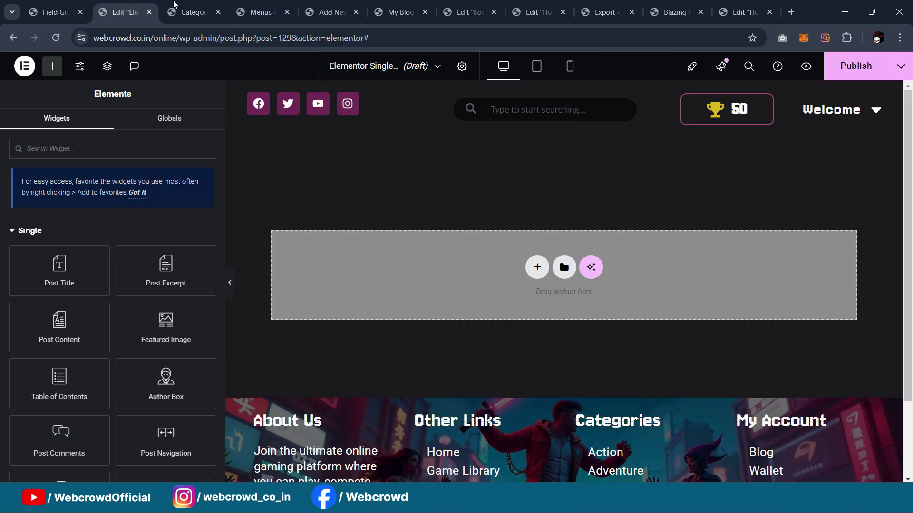
pyautogui.rightClick(453, 280)
pyautogui.click(471, 292)
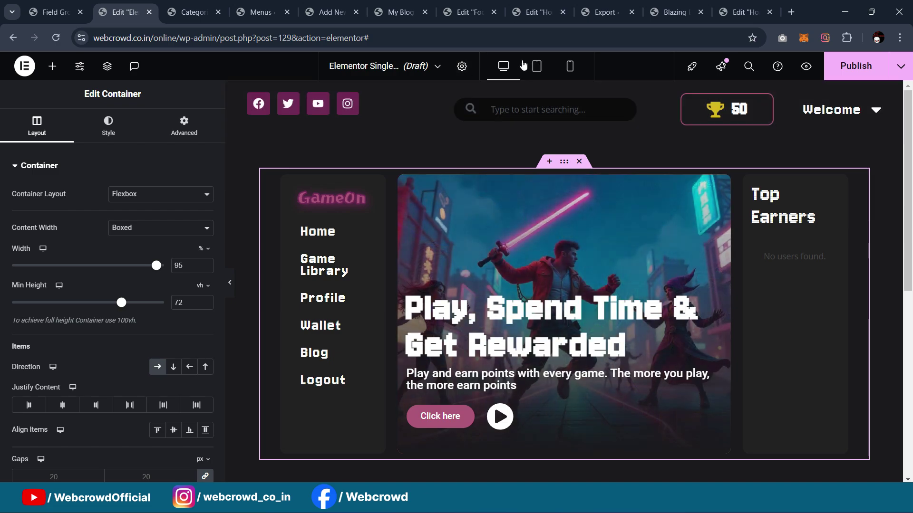
# Set the single post template's page layout to full width
pyautogui.click(462, 65)
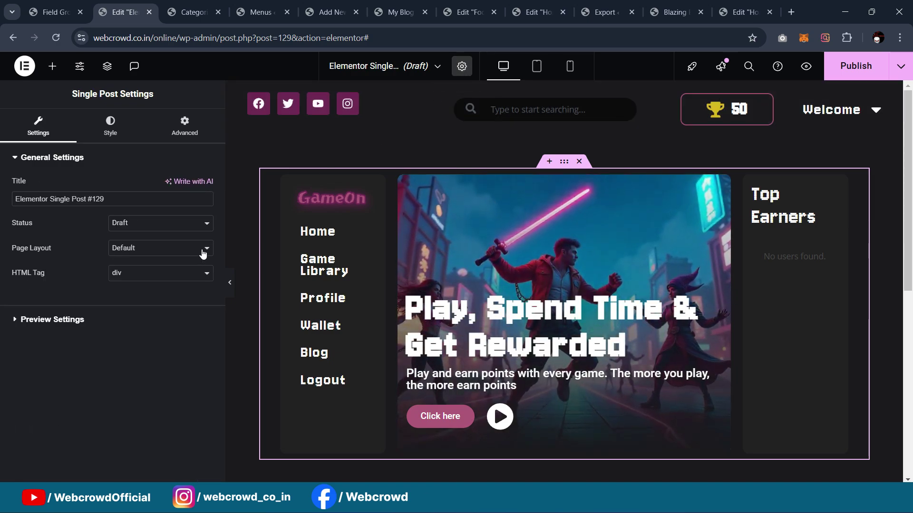
pyautogui.click(208, 252)
pyautogui.click(149, 298)
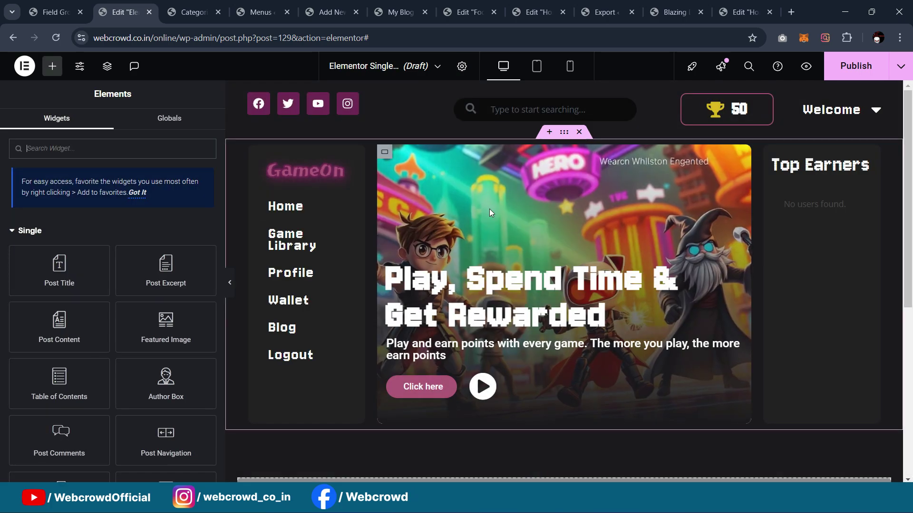
# Replace the hero container's slideshow background with a classic background image bound to the post's Featured Image
pyautogui.scroll(-1, 572, 127)
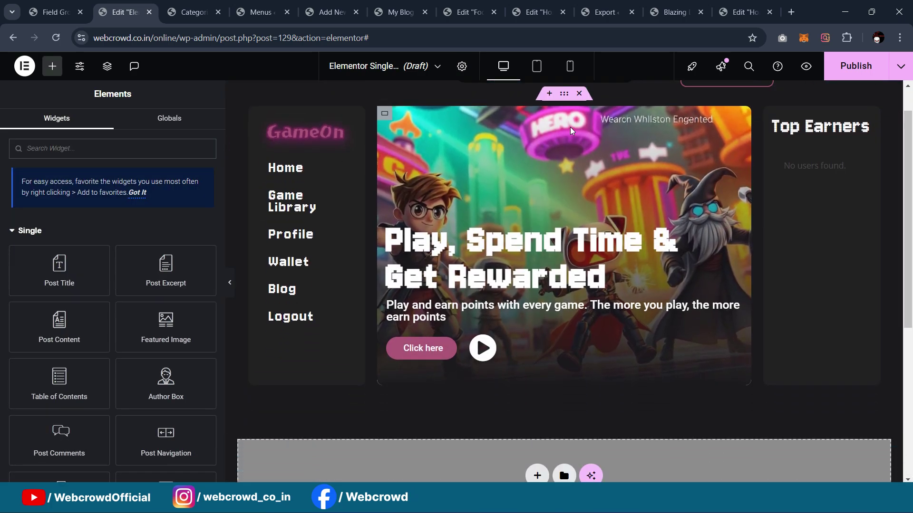
pyautogui.scroll(1, 575, 130)
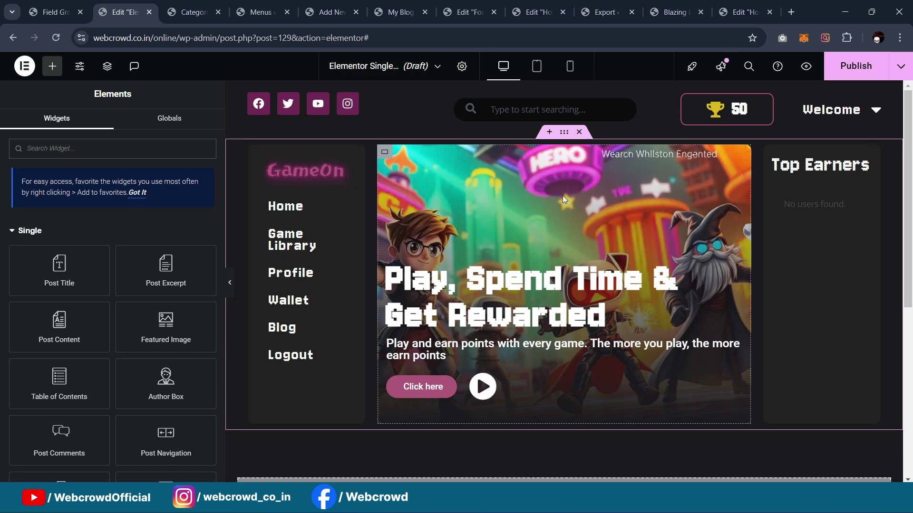
pyautogui.click(387, 152)
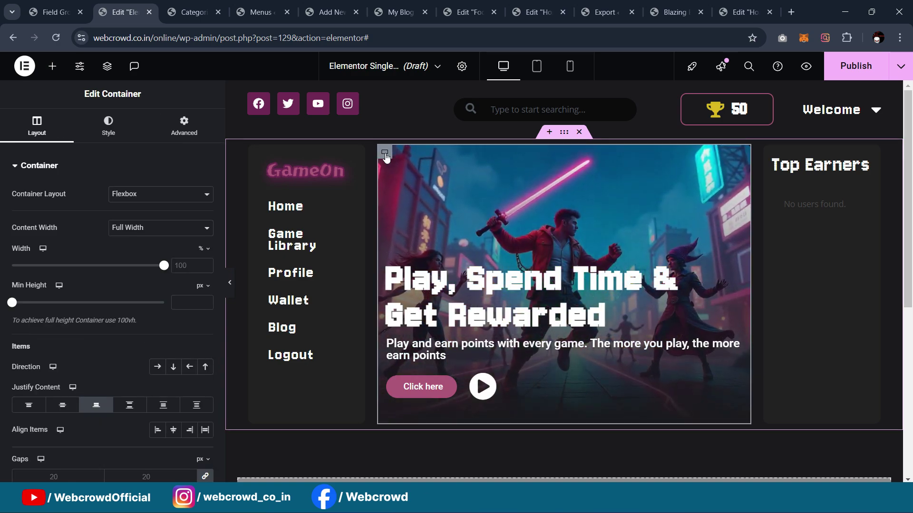
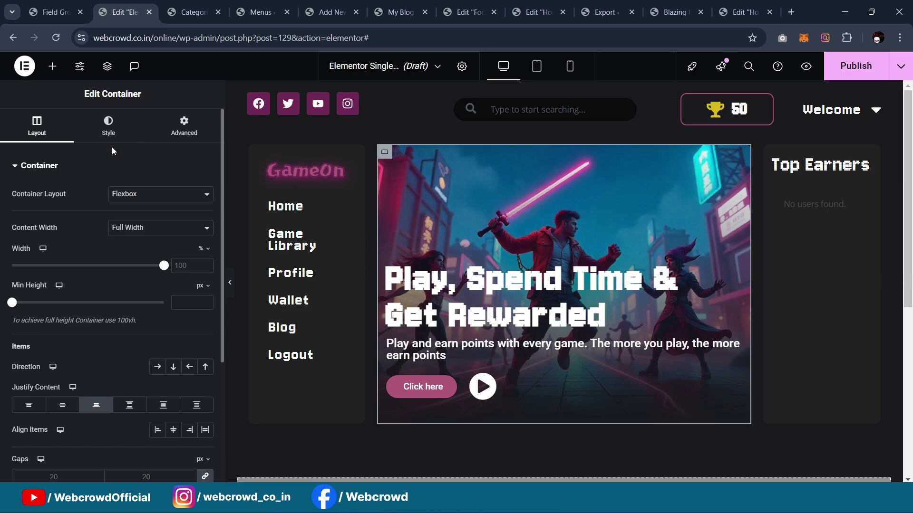
pyautogui.click(110, 137)
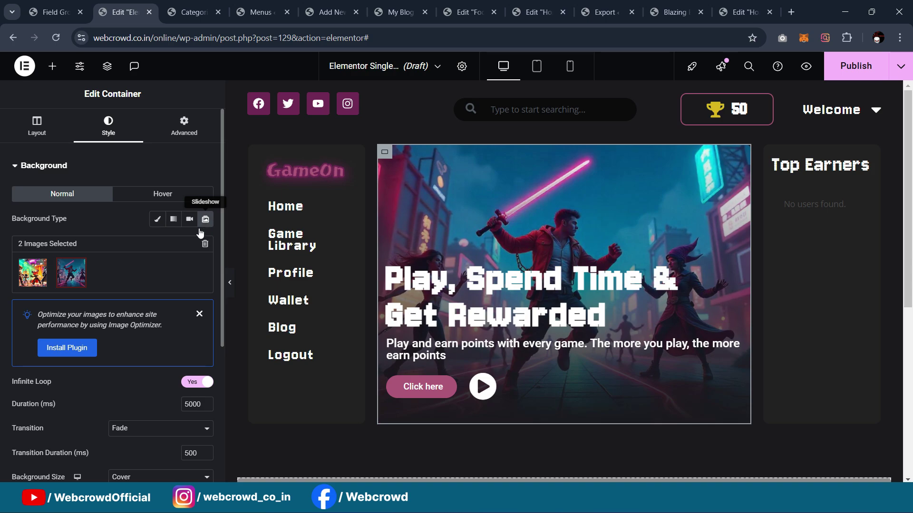
pyautogui.click(157, 219)
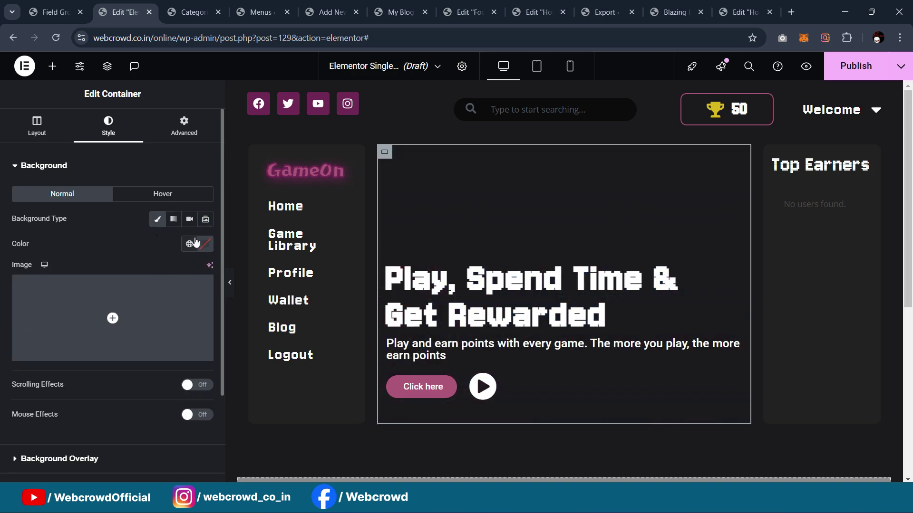
pyautogui.click(189, 244)
pyautogui.click(155, 236)
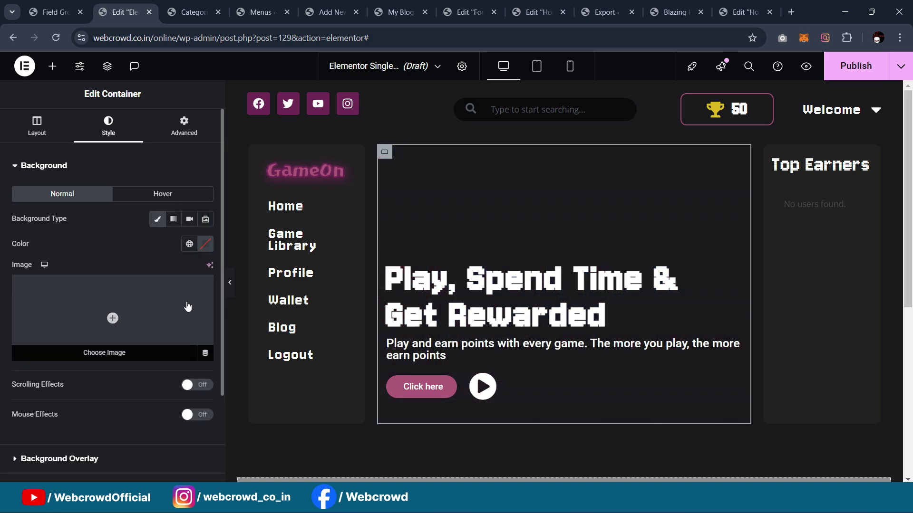
pyautogui.click(206, 355)
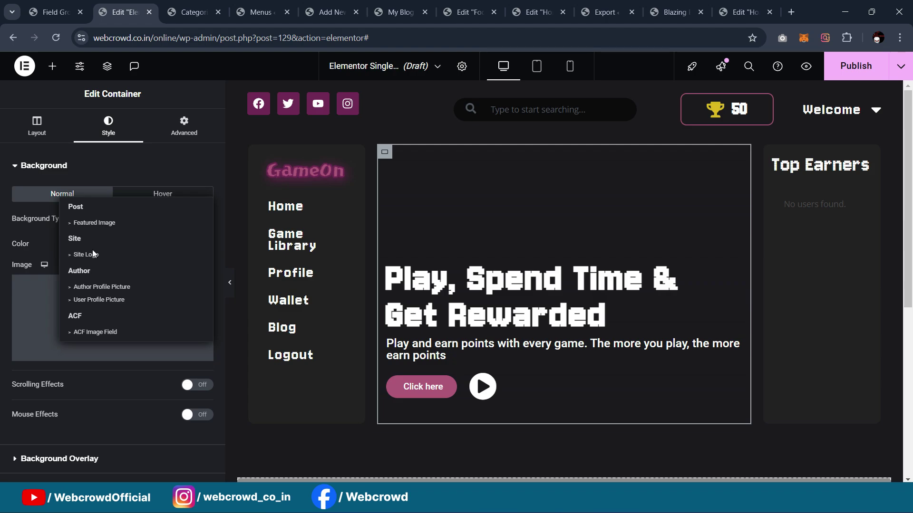
pyautogui.click(123, 223)
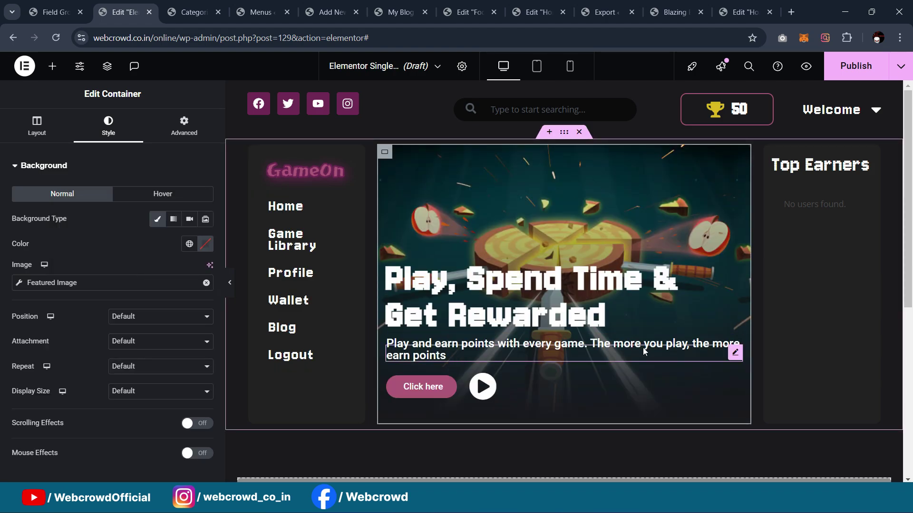
# Delete the description text and the row with the Click here button and play icon from the hero container
pyautogui.click(736, 352)
pyautogui.press('Delete')
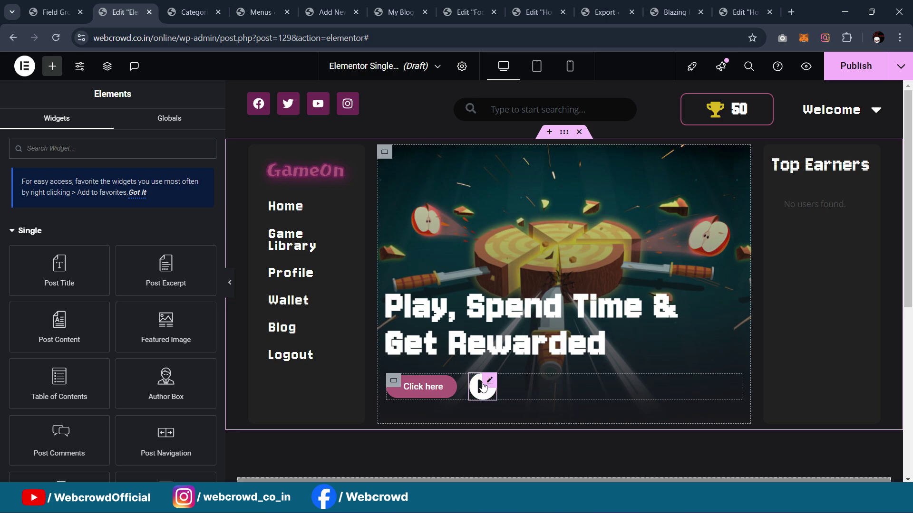
pyautogui.press('Delete')
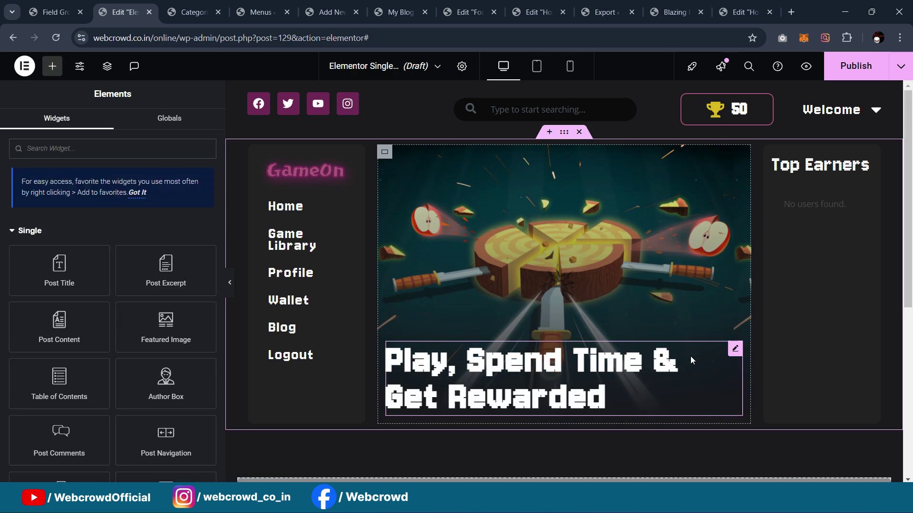
# Bind the hero heading's title to the dynamic Post Title
pyautogui.click(733, 348)
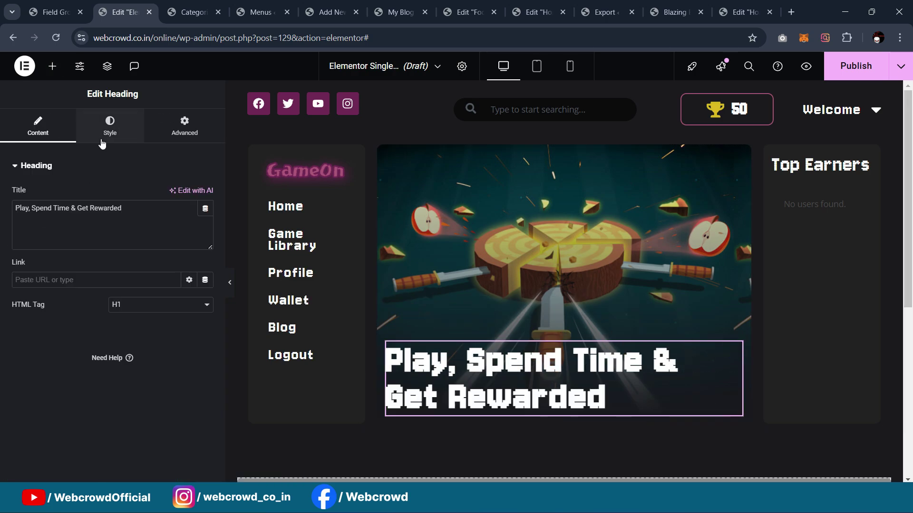
pyautogui.click(205, 209)
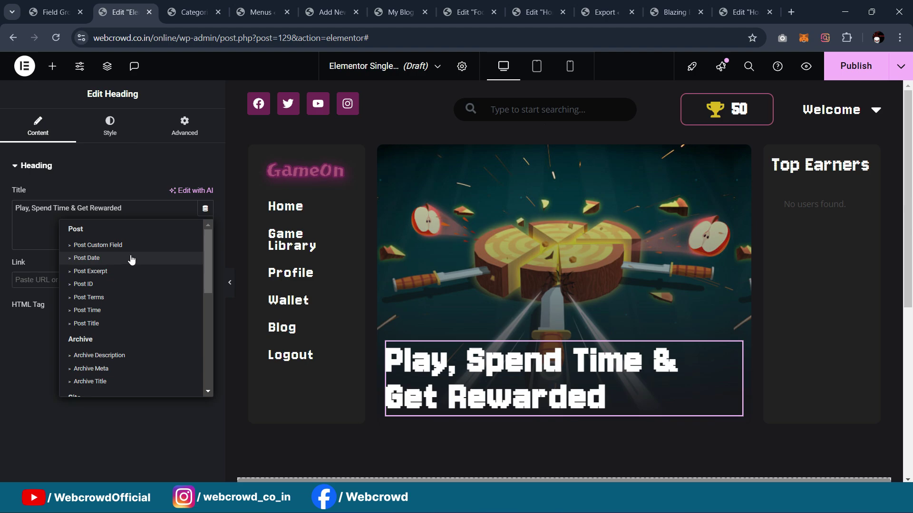
pyautogui.click(94, 324)
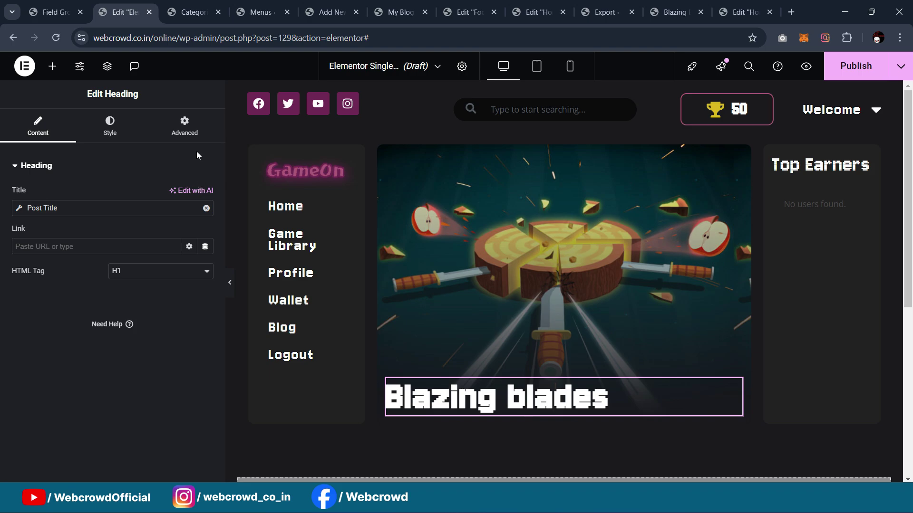
# Set the hero heading's bottom margin to 35 px and its left margin to 26 px
pyautogui.click(185, 129)
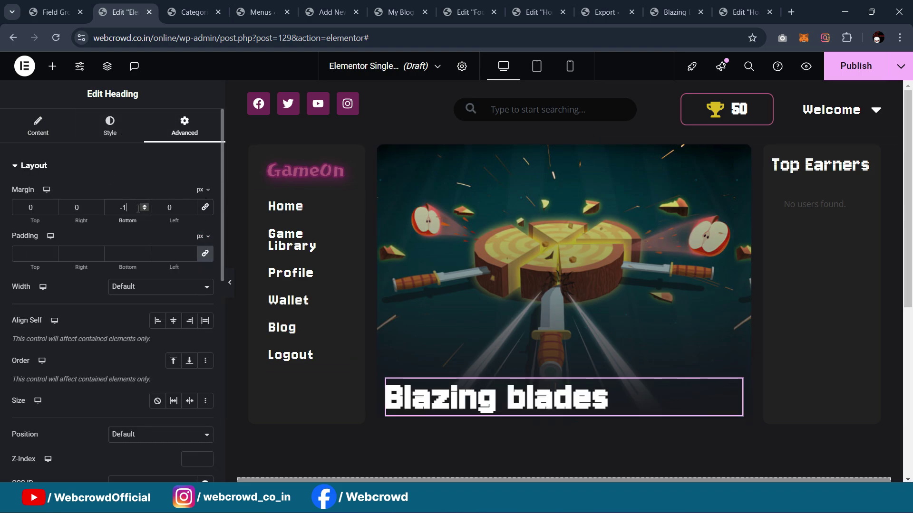
pyautogui.write('21')
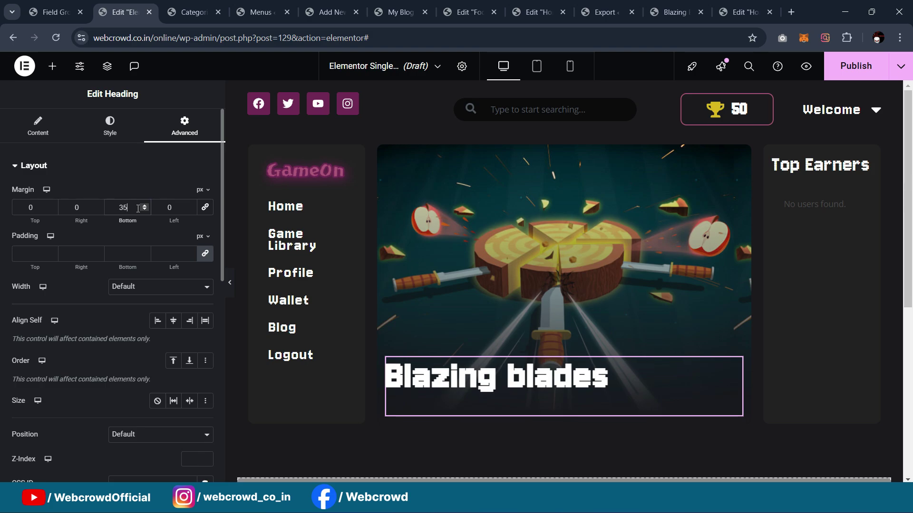
pyautogui.click(230, 281)
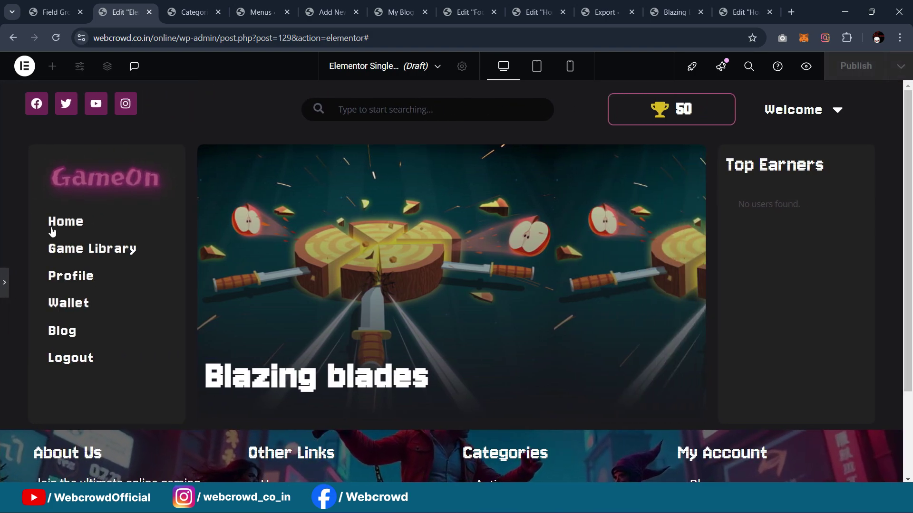
pyautogui.click(2, 285)
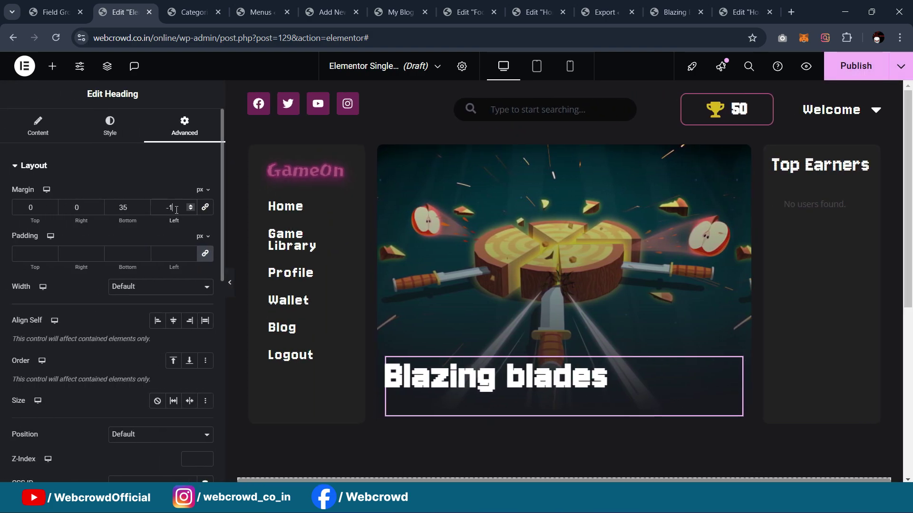
pyautogui.press('Up')
pyautogui.press('Up')
pyautogui.press('Up')
pyautogui.press('Up')
pyautogui.press('Up')
pyautogui.press('Up')
pyautogui.press('Up')
pyautogui.press('Up')
pyautogui.press('Up')
pyautogui.press('Up')
pyautogui.press('Up')
pyautogui.press('Up')
pyautogui.press('Up')
pyautogui.press('Up')
pyautogui.press('Up')
pyautogui.press('Up')
pyautogui.press('Up')
pyautogui.press('Up')
pyautogui.press('Up')
pyautogui.press('Up')
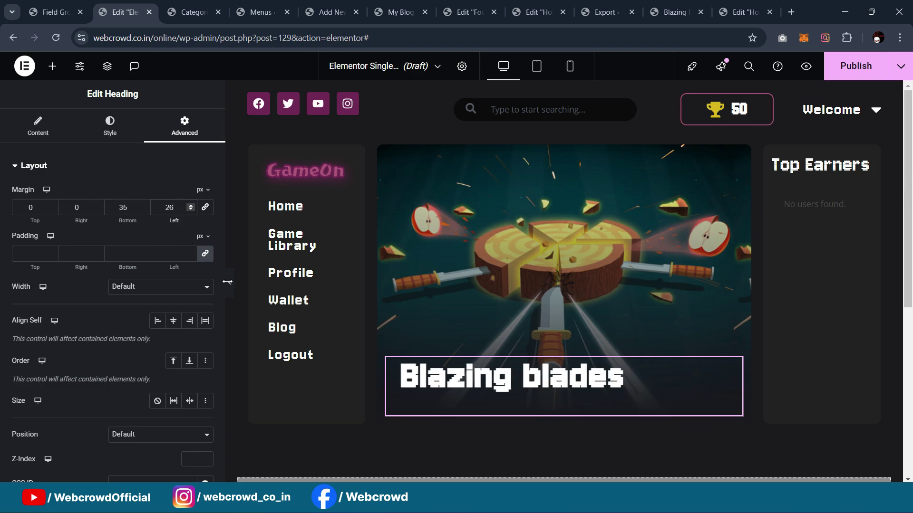
# Reduce the hero heading's font size to 4 em and check it in the full-width canvas
pyautogui.click(109, 128)
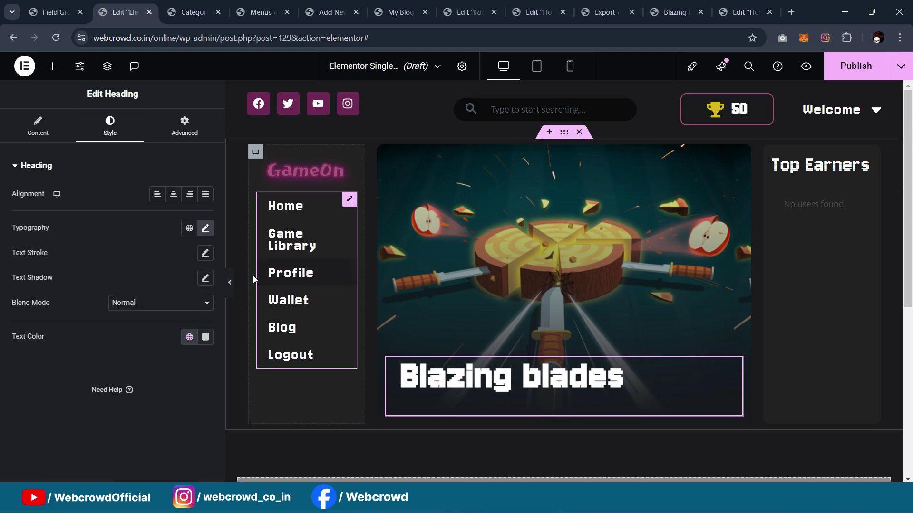
pyautogui.click(205, 229)
pyautogui.scroll(-4, 184, 318)
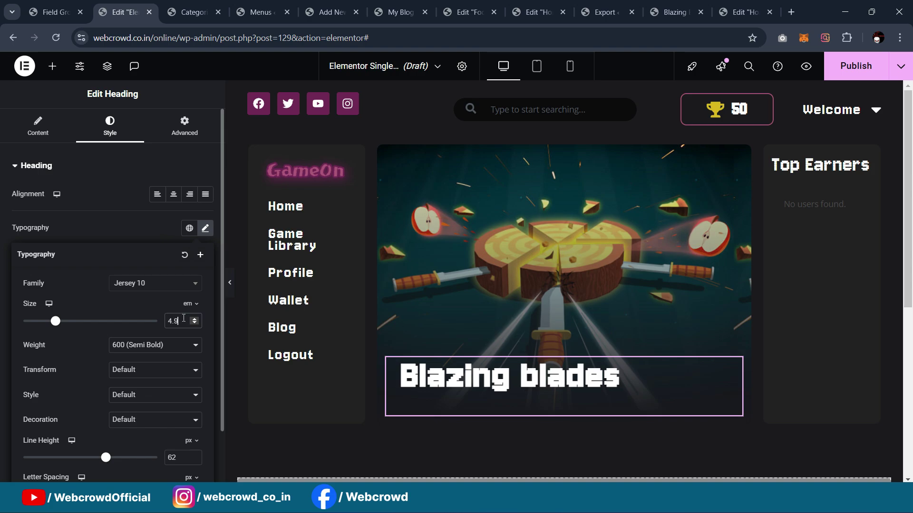
pyautogui.scroll(-6, 183, 318)
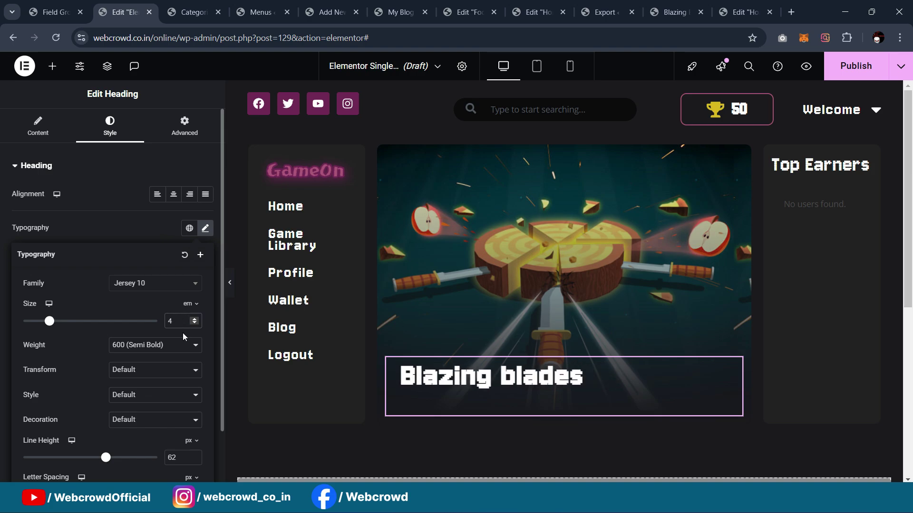
pyautogui.click(230, 284)
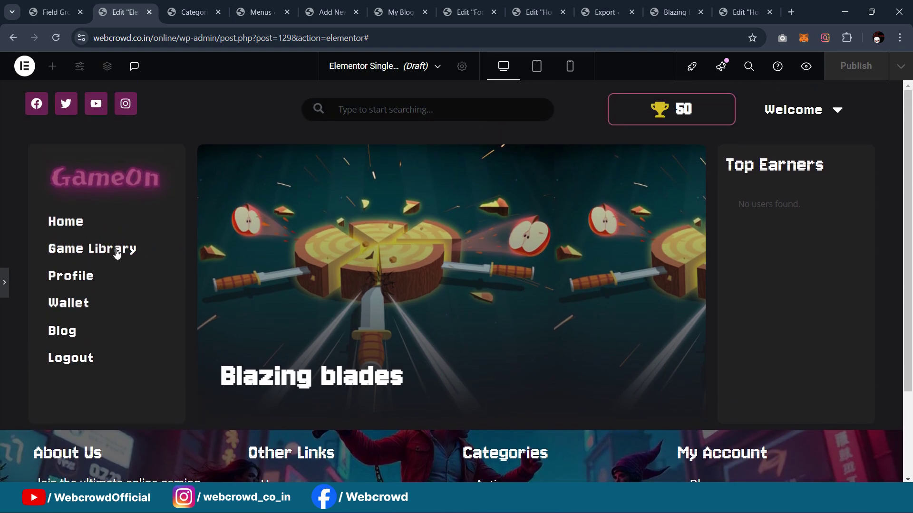
pyautogui.click(4, 282)
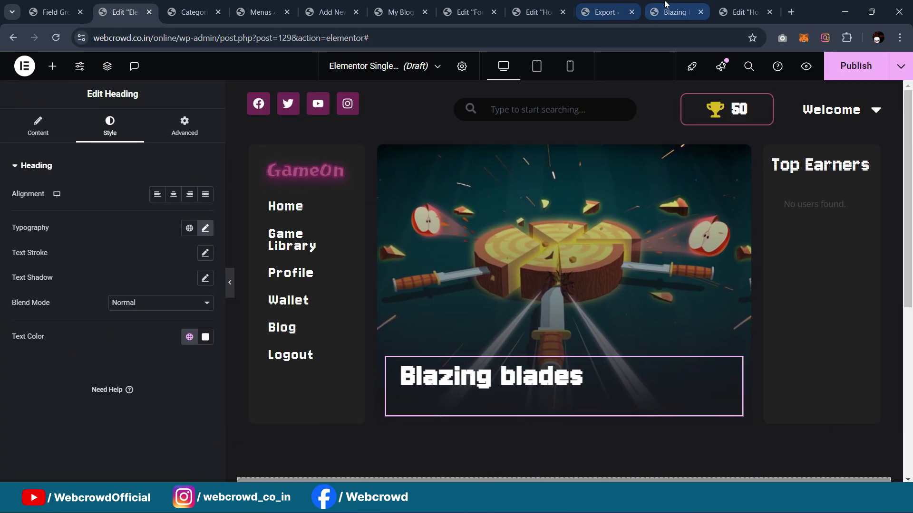
# Examine the hero layout of the reference Blazing Blades game page, then return to the single post template editor
pyautogui.click(675, 11)
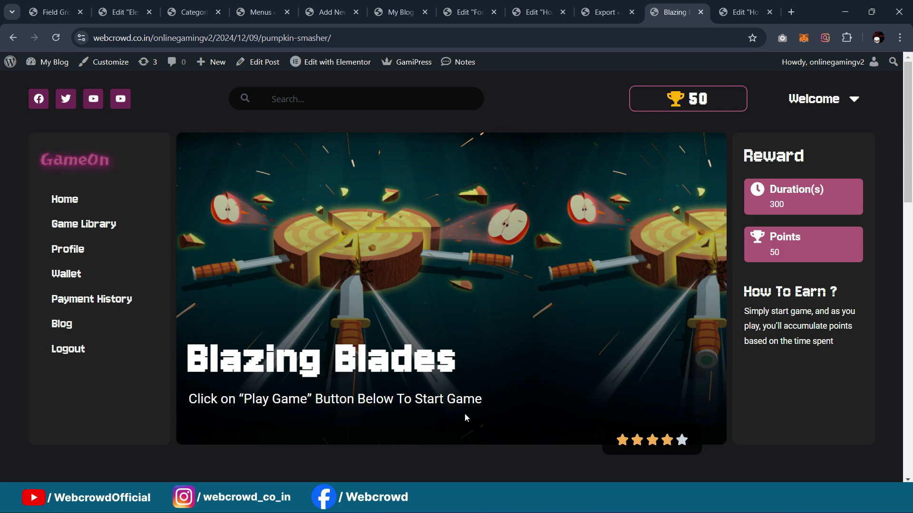
pyautogui.click(532, 11)
pyautogui.click(464, 12)
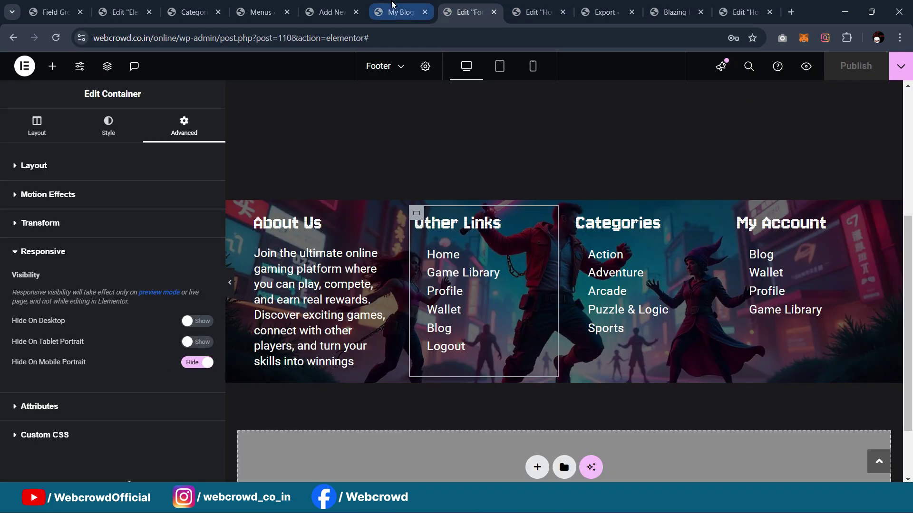
pyautogui.click(392, 12)
pyautogui.click(331, 12)
pyautogui.click(260, 11)
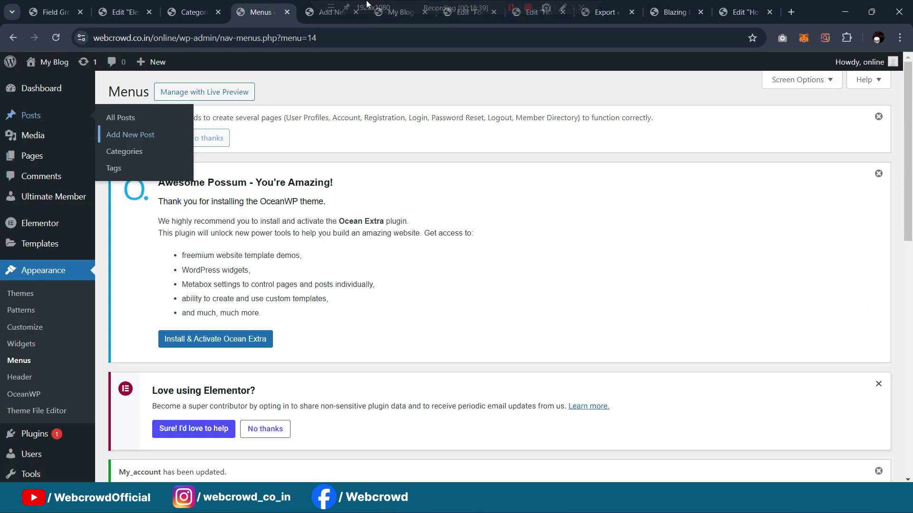
pyautogui.click(195, 12)
pyautogui.click(331, 12)
pyautogui.click(397, 12)
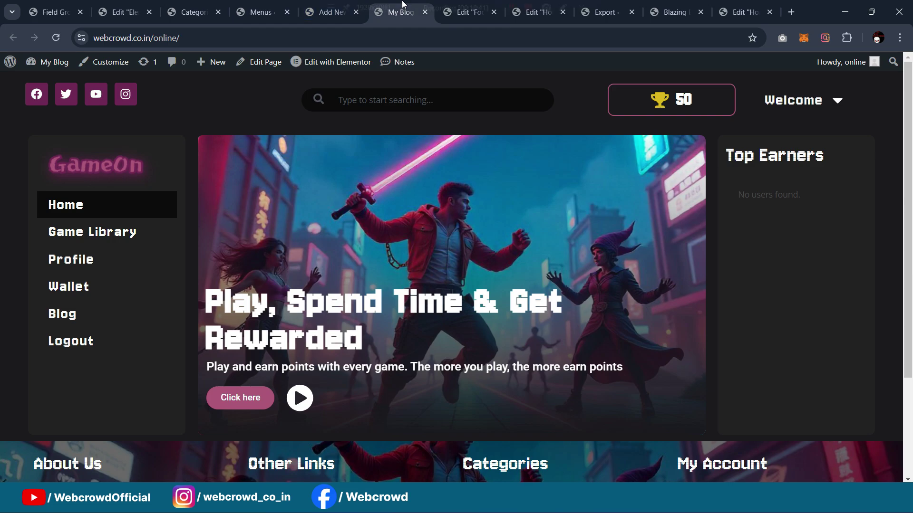
pyautogui.click(121, 12)
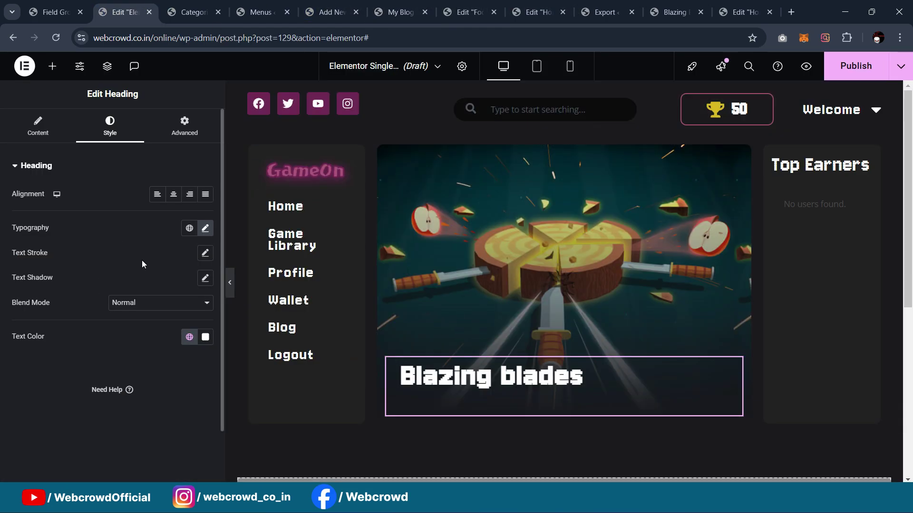
# Add a new Heading widget below the post title in the hero container
pyautogui.click(53, 66)
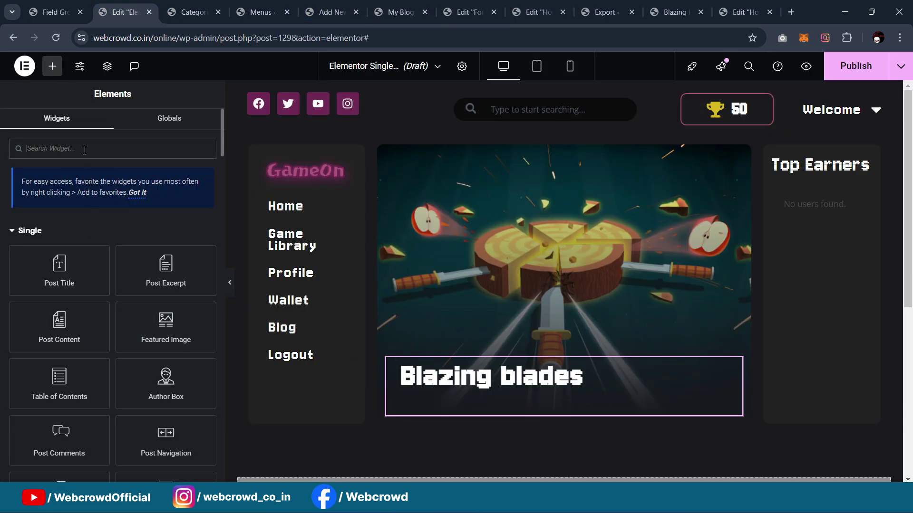
pyautogui.write('head')
pyautogui.moveTo(53, 251); pyautogui.dragTo(483, 387)
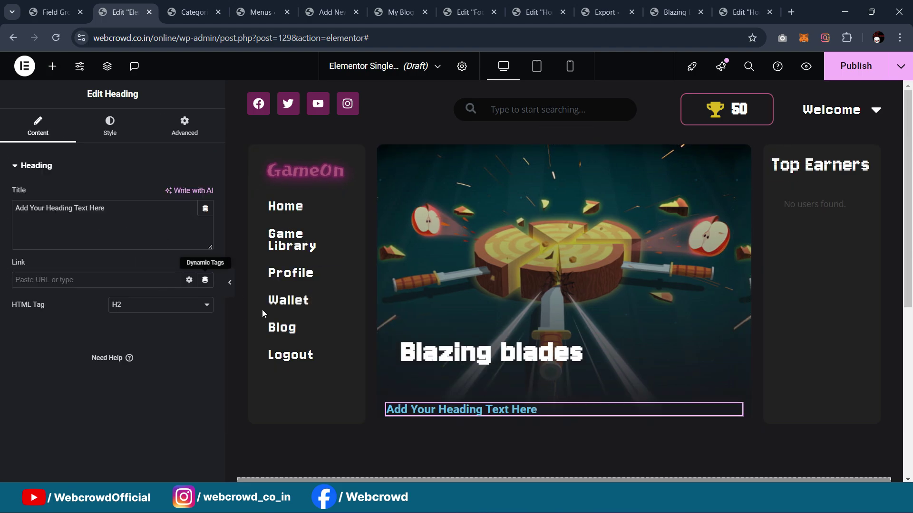
# Set the post title heading's bottom and left margins to 0
pyautogui.click(407, 365)
pyautogui.click(98, 130)
pyautogui.click(184, 126)
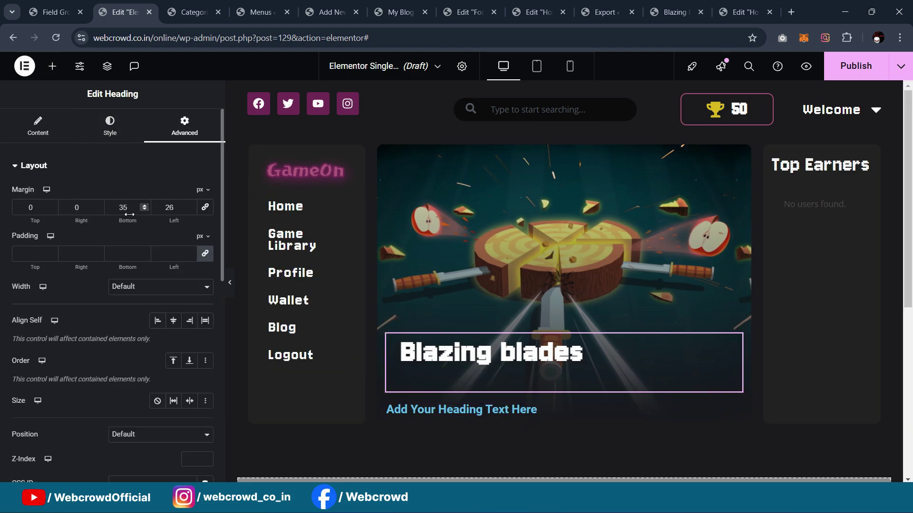
pyautogui.moveTo(130, 209); pyautogui.dragTo(87, 208)
pyautogui.write('0')
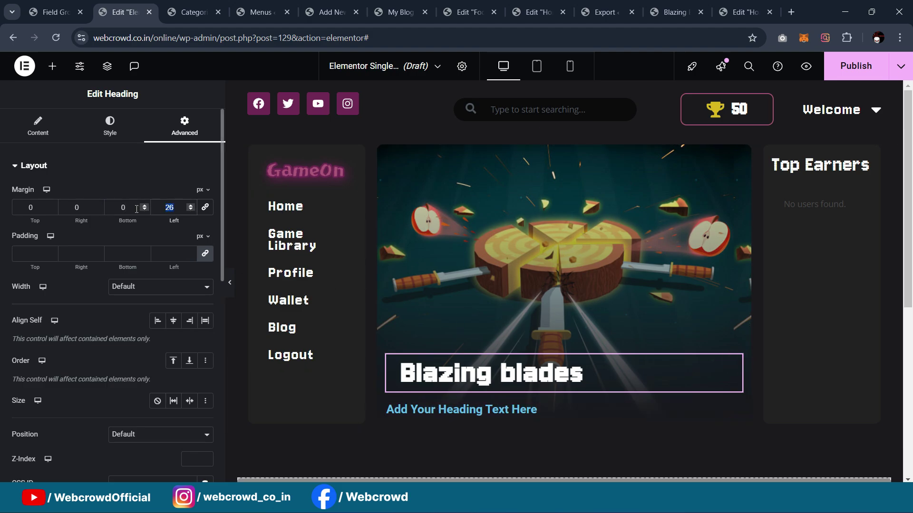
pyautogui.write('0')
# Set the hero container's bottom padding to 44 px and its left padding to 37 px
pyautogui.click(389, 153)
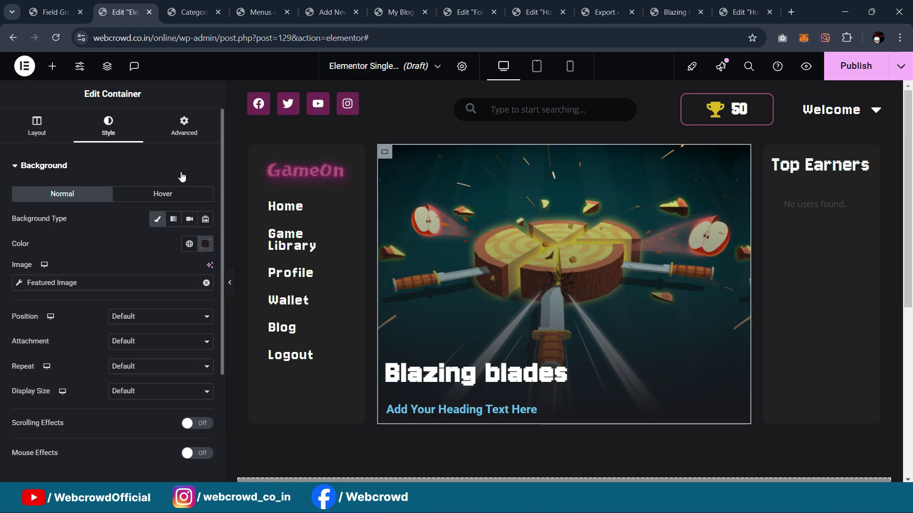
pyautogui.click(184, 127)
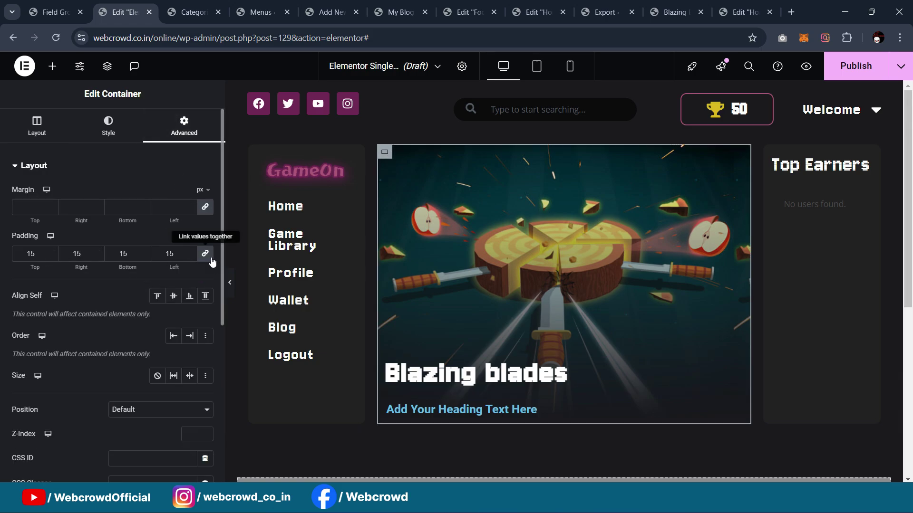
pyautogui.doubleClick(133, 252)
pyautogui.write('26')
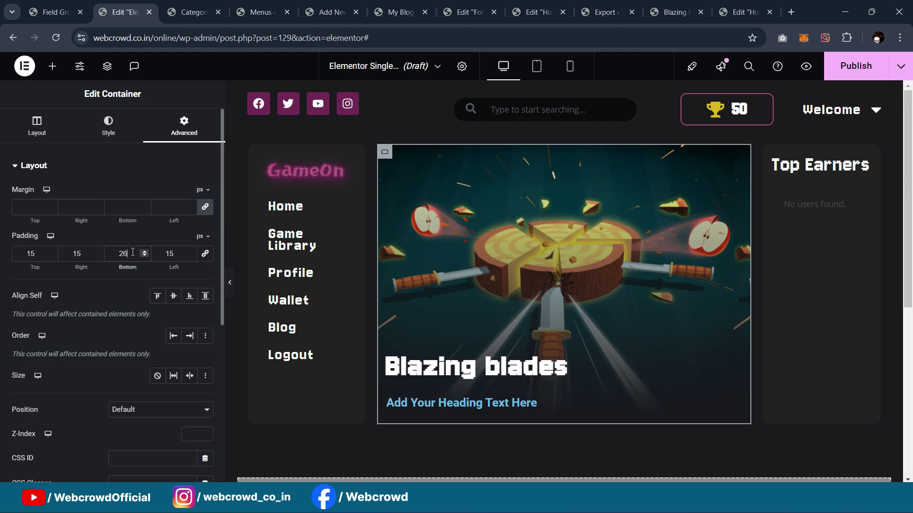
pyautogui.press('BackSpace')
pyautogui.press('BackSpace')
pyautogui.write('44')
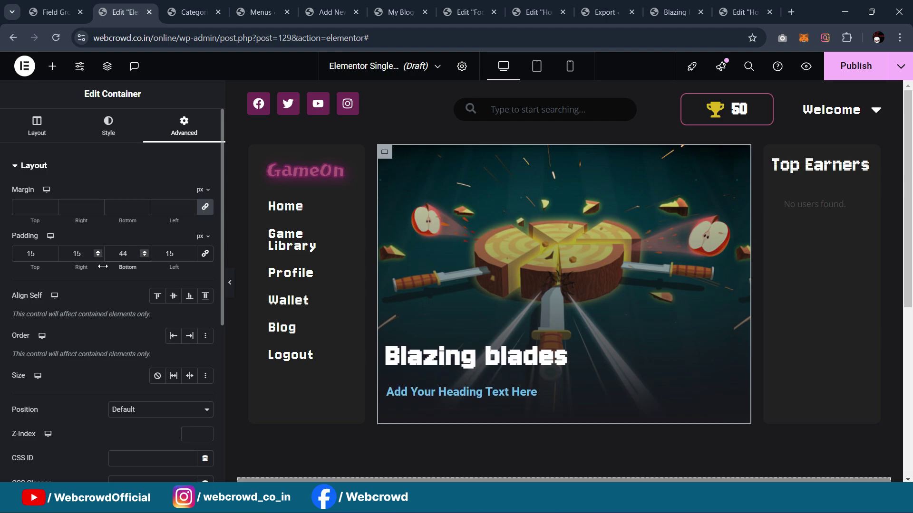
pyautogui.doubleClick(183, 252)
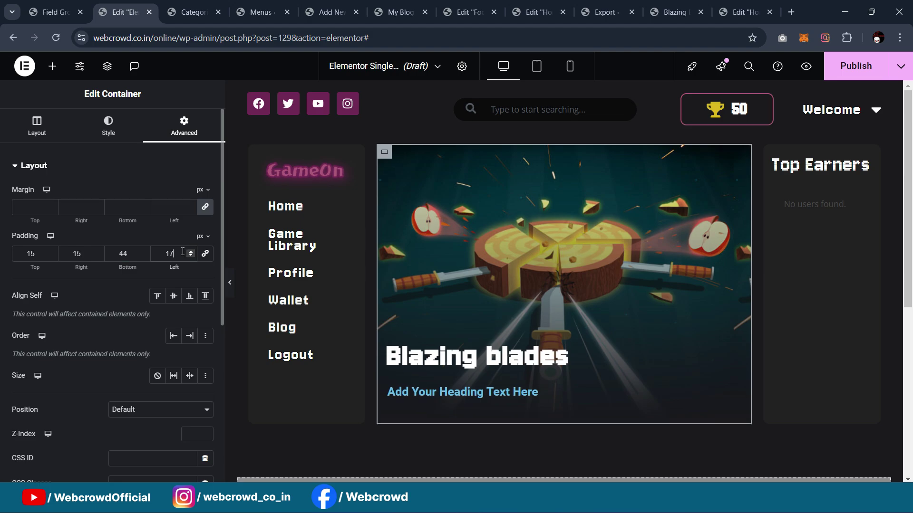
pyautogui.write('33')
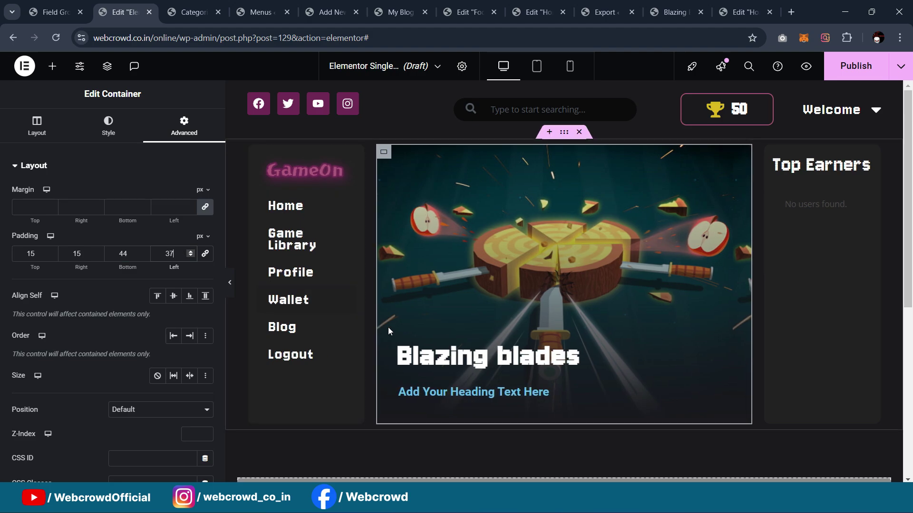
# Set the placeholder heading's top margin to -15 px and its bottom margin to 0
pyautogui.click(533, 392)
pyautogui.click(185, 126)
pyautogui.click(123, 207)
pyautogui.write('-24')
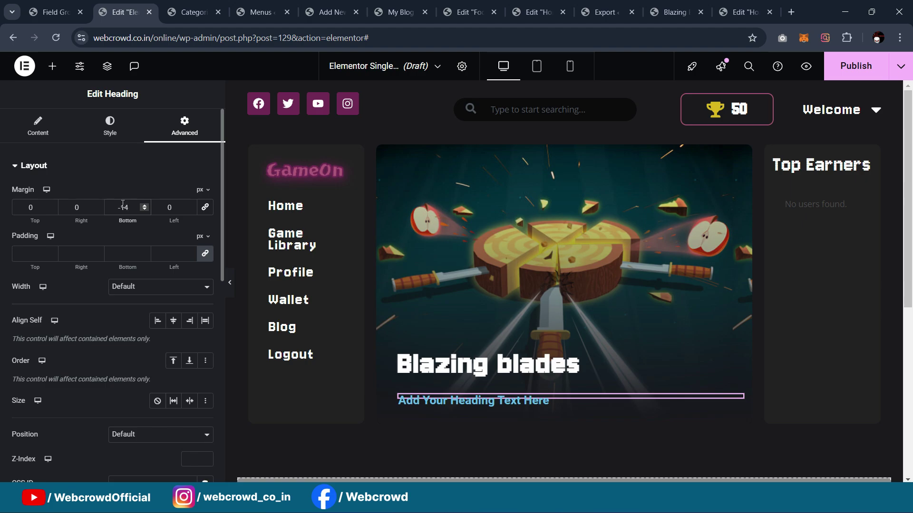
pyautogui.press('BackSpace')
pyautogui.press('BackSpace')
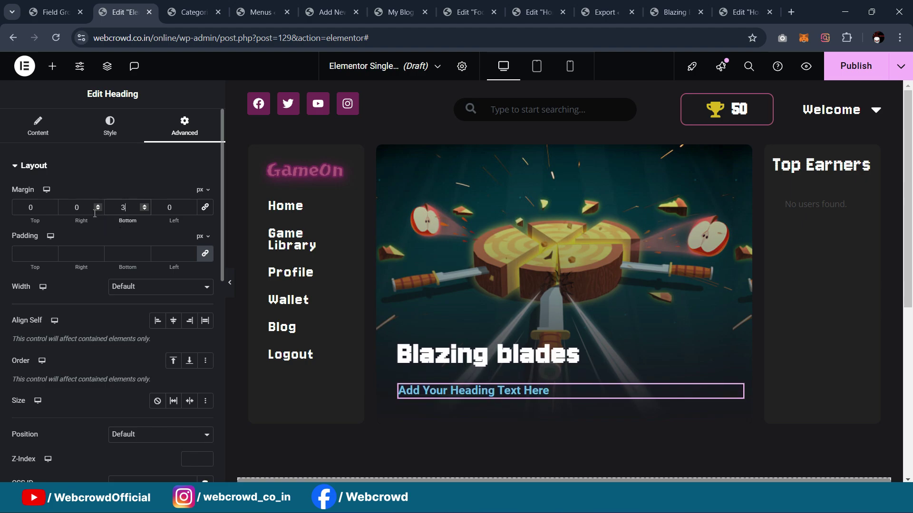
pyautogui.write('2')
pyautogui.press('BackSpace')
pyautogui.write('0')
pyautogui.click(38, 207)
pyautogui.press('BackSpace')
pyautogui.write('-8')
pyautogui.press('BackSpace')
pyautogui.write('15')
# Apply the white global color to the placeholder heading's text and check it in the full-width canvas
pyautogui.click(110, 126)
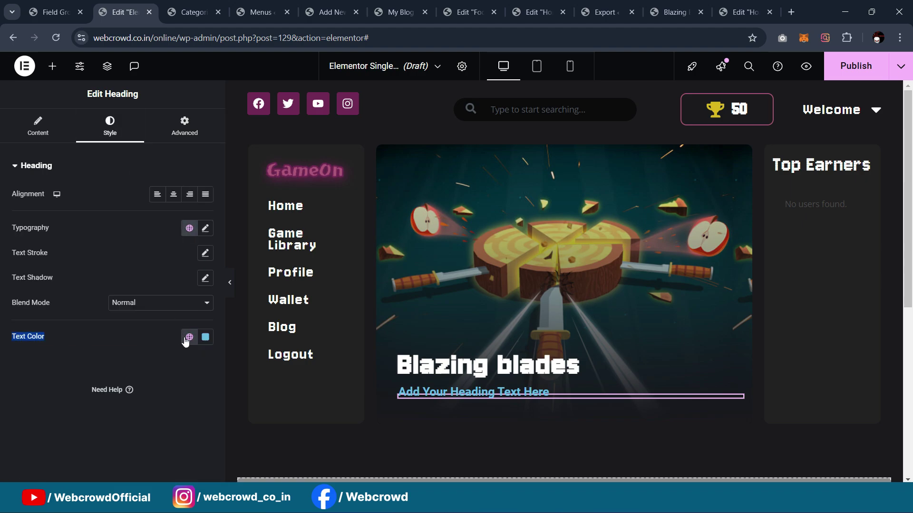
pyautogui.click(189, 337)
pyautogui.click(111, 269)
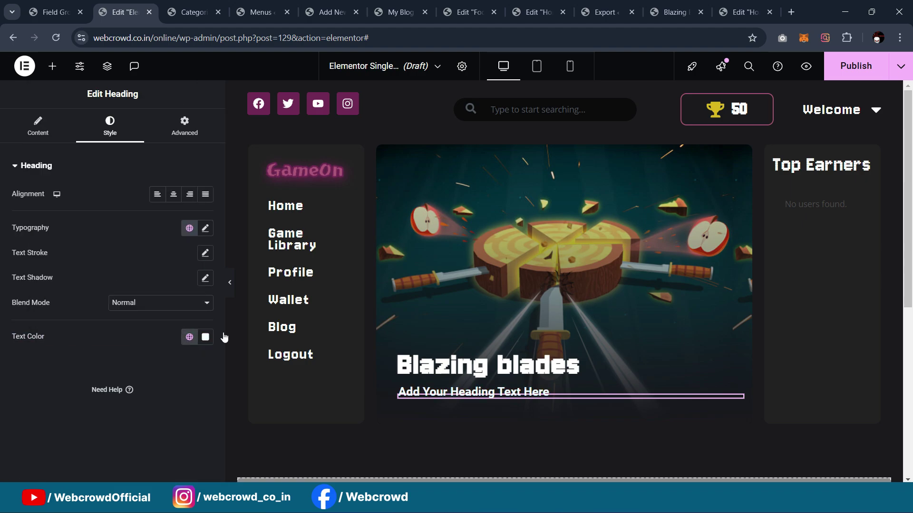
pyautogui.click(230, 282)
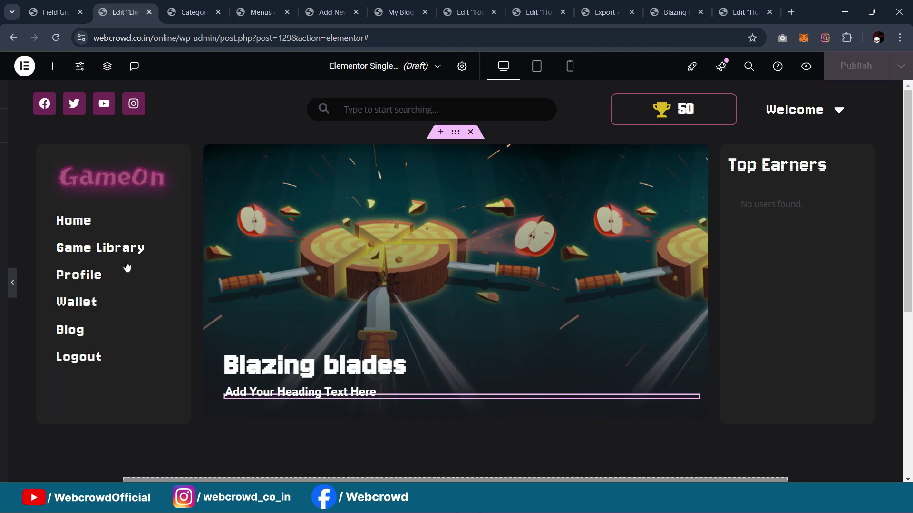
# Copy the line "Click on “Play Game” Button Below To Start Game" from the reference Blazing Blades page
pyautogui.click(652, 9)
pyautogui.moveTo(199, 395); pyautogui.dragTo(482, 399)
pyautogui.click(478, 401)
pyautogui.tripleClick(477, 400)
pyautogui.hotkey('ctrl', 'c')
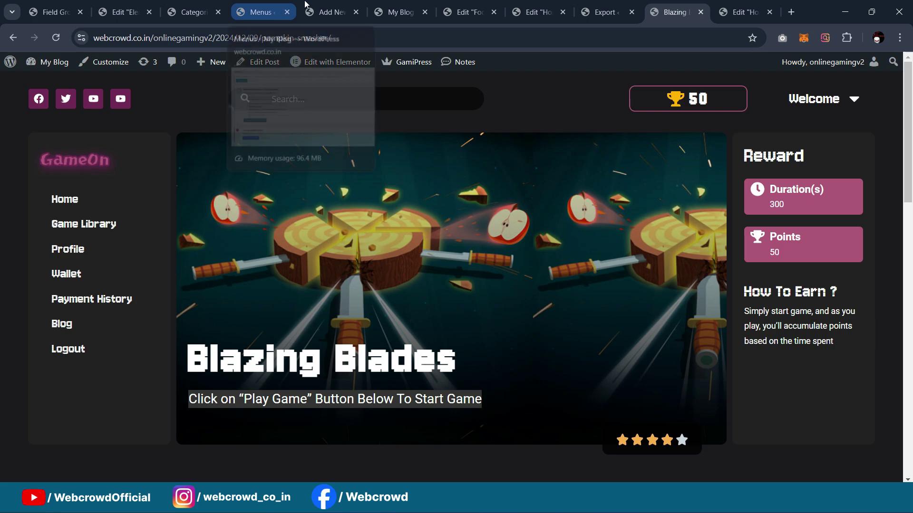
# Return to the single post template editor and replace the placeholder heading's text with the copied "Click on “Play Game” Button Below To Start Game"
pyautogui.click(329, 12)
pyautogui.click(396, 5)
pyautogui.click(469, 6)
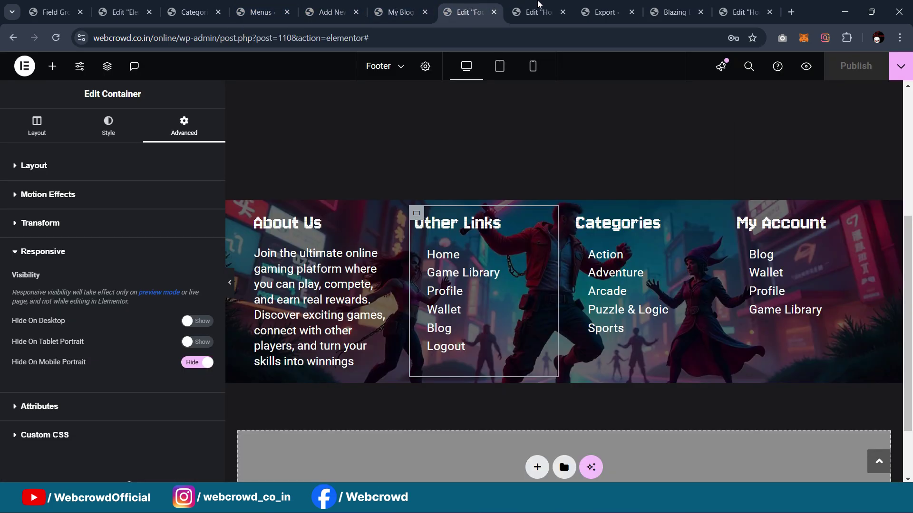
pyautogui.click(544, 5)
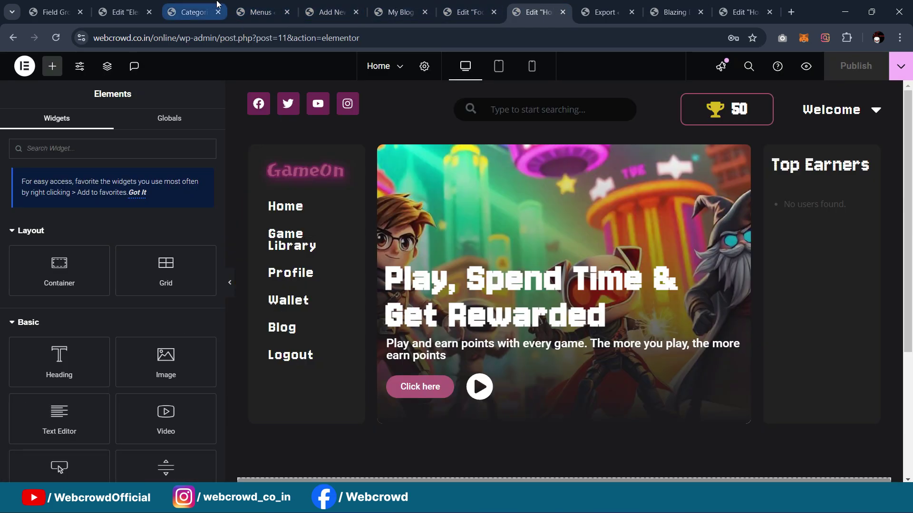
pyautogui.click(125, 11)
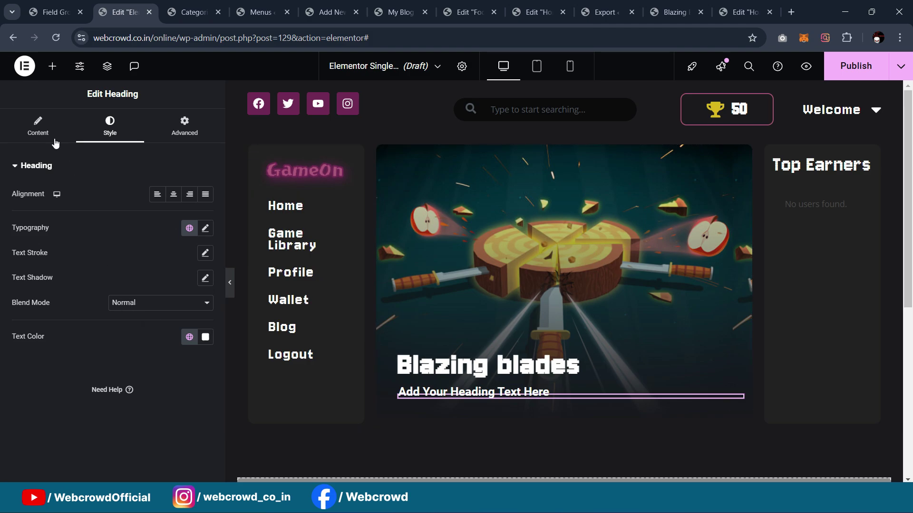
pyautogui.click(48, 134)
pyautogui.tripleClick(116, 216)
pyautogui.hotkey('ctrl', 'v')
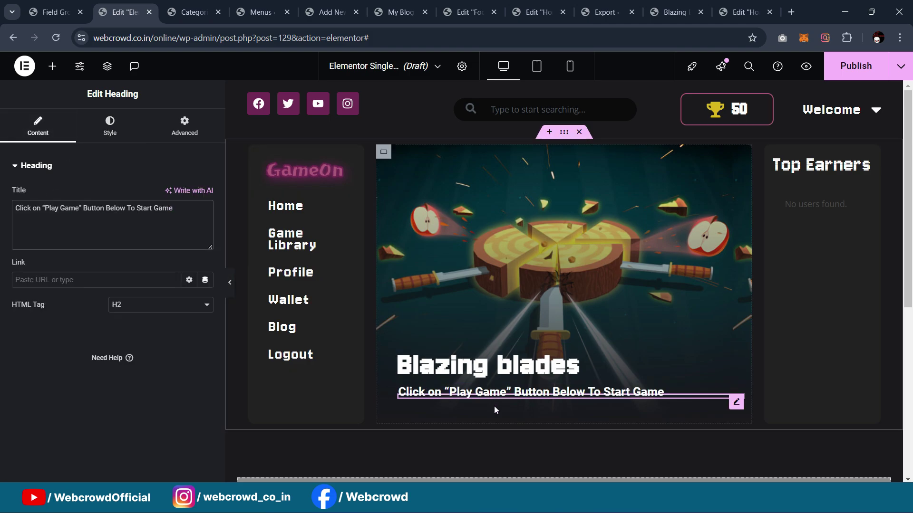
# Set the font weight of the heading below the post title to 500 (Medium)
pyautogui.click(110, 126)
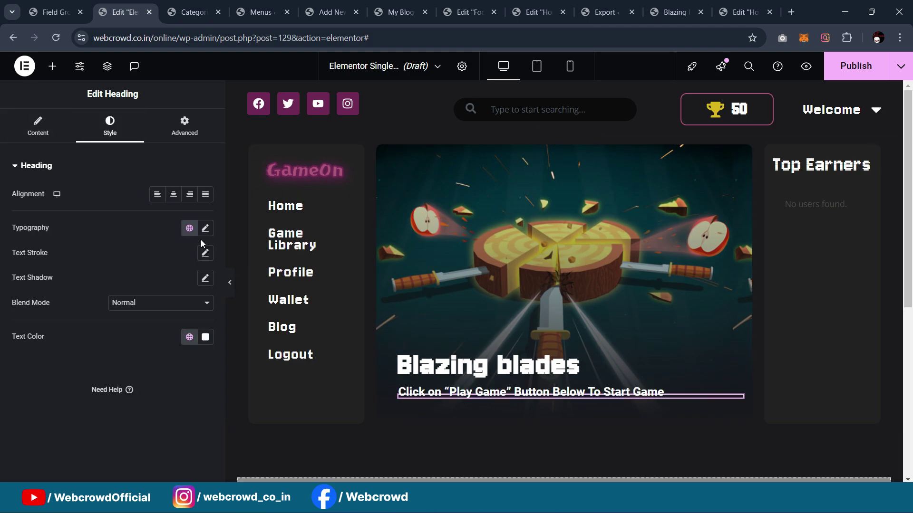
pyautogui.click(205, 228)
pyautogui.click(151, 345)
pyautogui.click(145, 230)
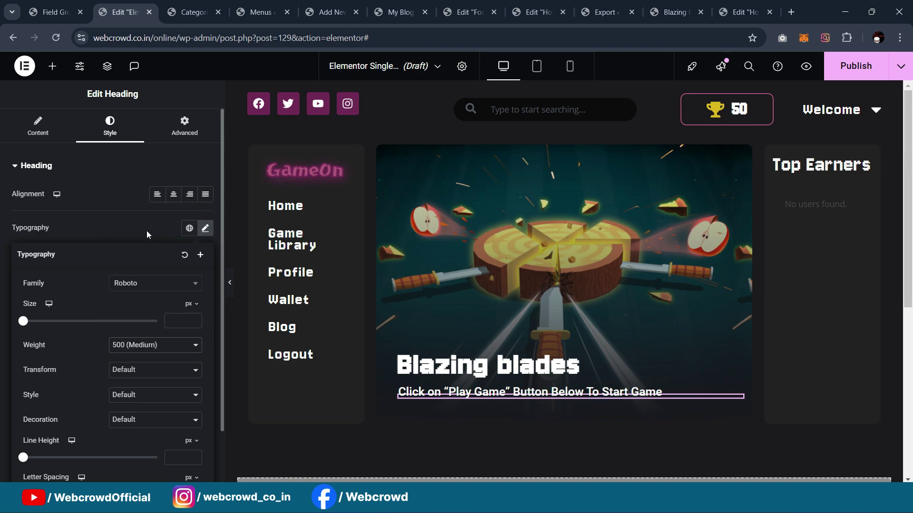
# Check the hero's title and subtitle layout in the full-width canvas, then restore the editing view
pyautogui.click(232, 283)
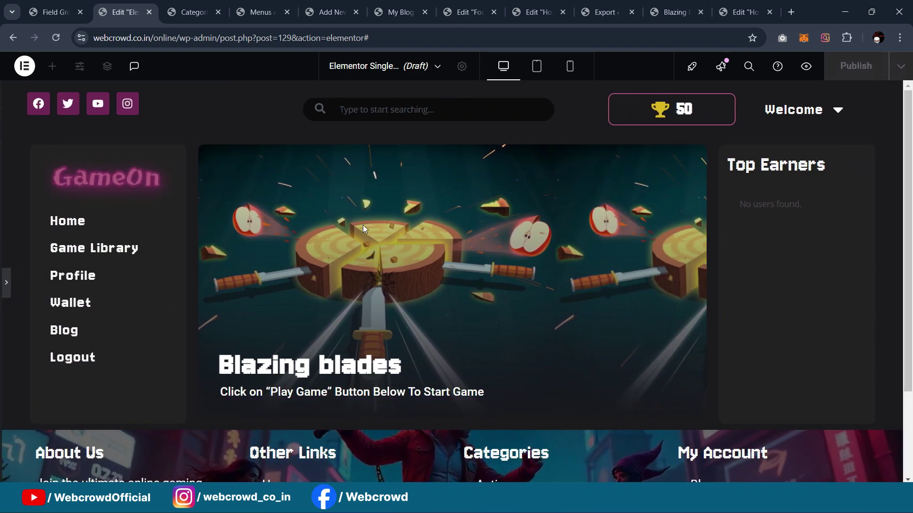
pyautogui.scroll(-1, 369, 230)
pyautogui.scroll(2, 358, 231)
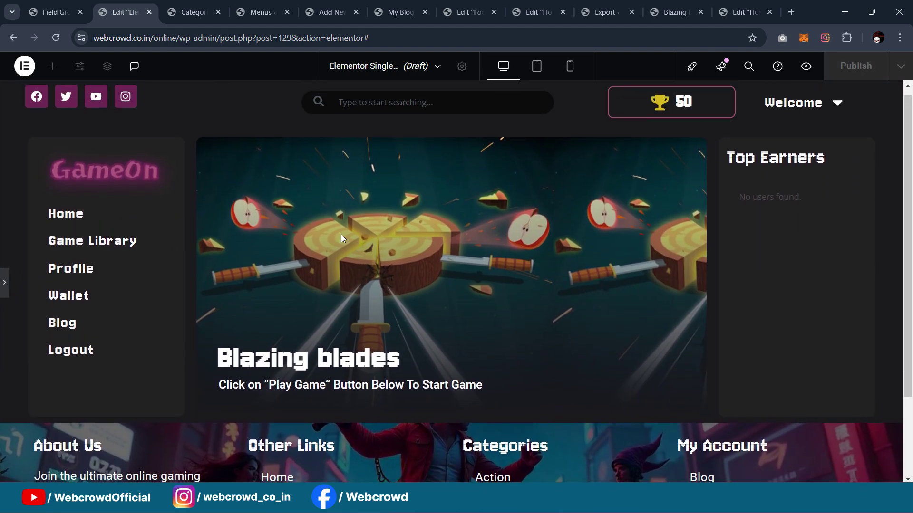
pyautogui.click(3, 280)
pyautogui.scroll(-1, 571, 210)
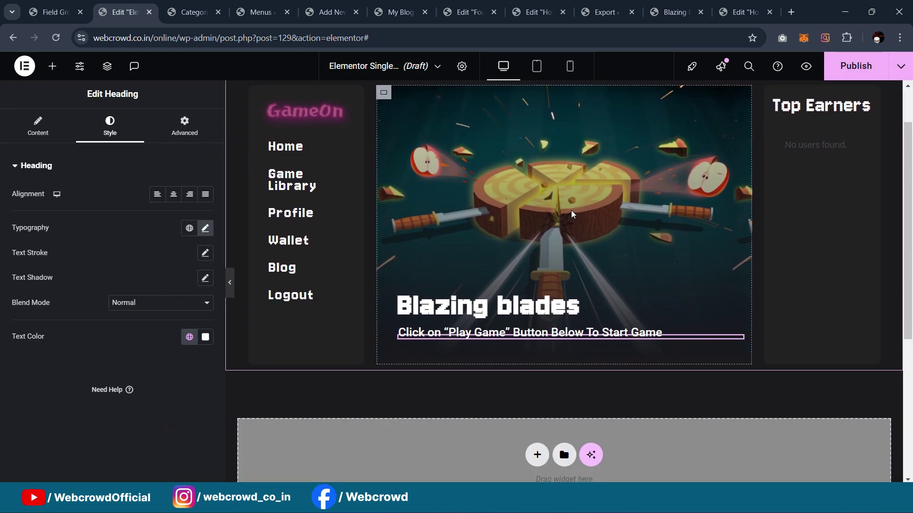
pyautogui.click(230, 282)
pyautogui.scroll(1, 353, 222)
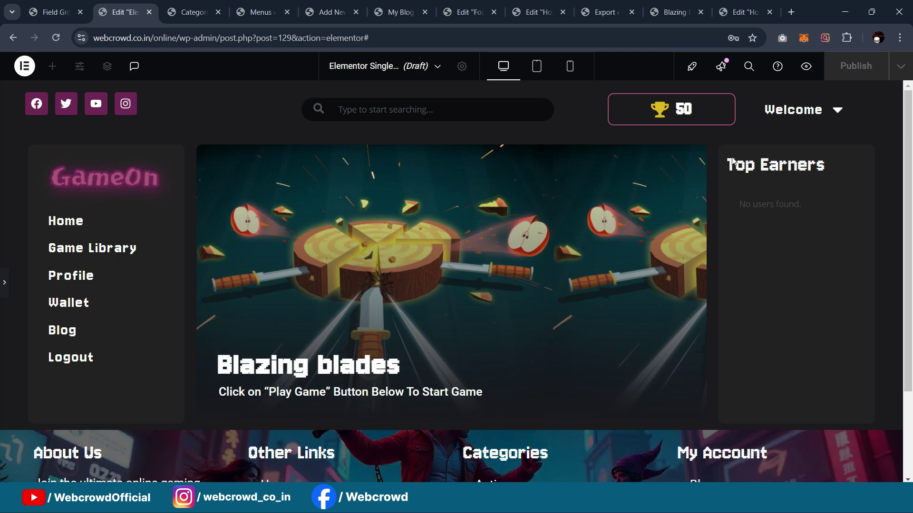
pyautogui.click(3, 284)
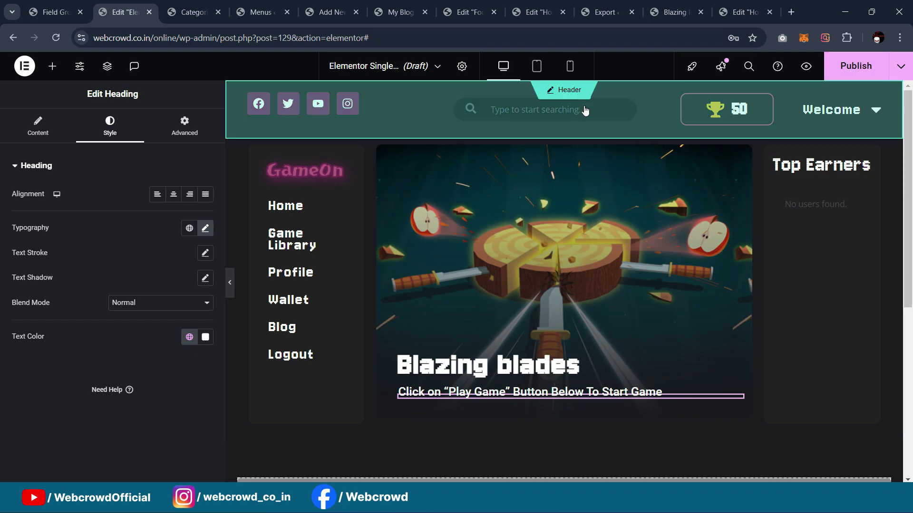
# Examine the layout of the reference Blazing Blades page again, then return to the single post template editor
pyautogui.click(675, 12)
pyautogui.scroll(-3, 580, 163)
pyautogui.scroll(3, 581, 165)
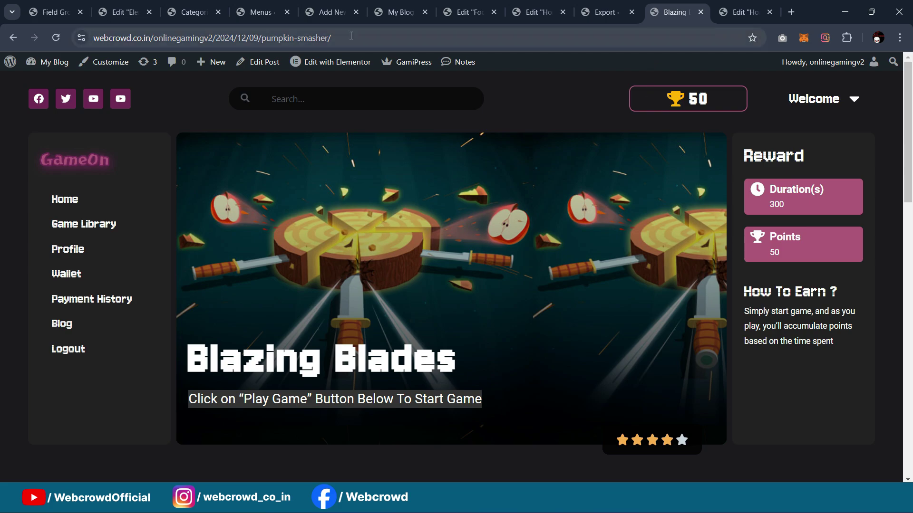
pyautogui.click(183, 7)
pyautogui.click(131, 4)
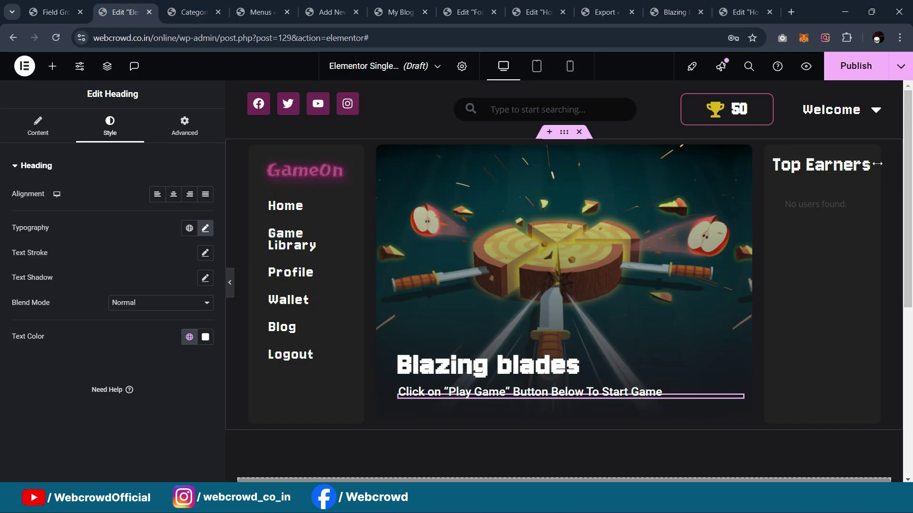
# Open the sidebar's Top Earners heading for editing
pyautogui.click(803, 174)
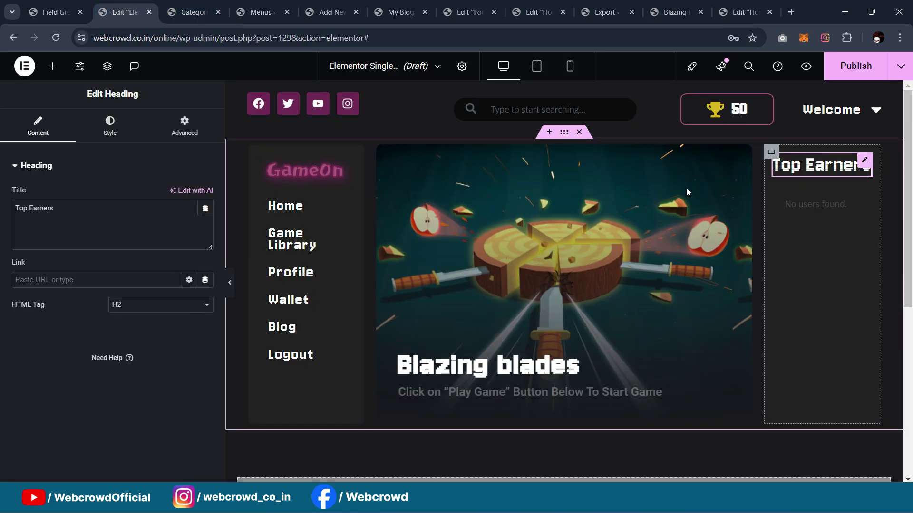
# Retitle the "Top Earners" sidebar heading as "Reward" and check the finished Blazing Blades page for reference
pyautogui.moveTo(74, 210); pyautogui.dragTo(1, 211)
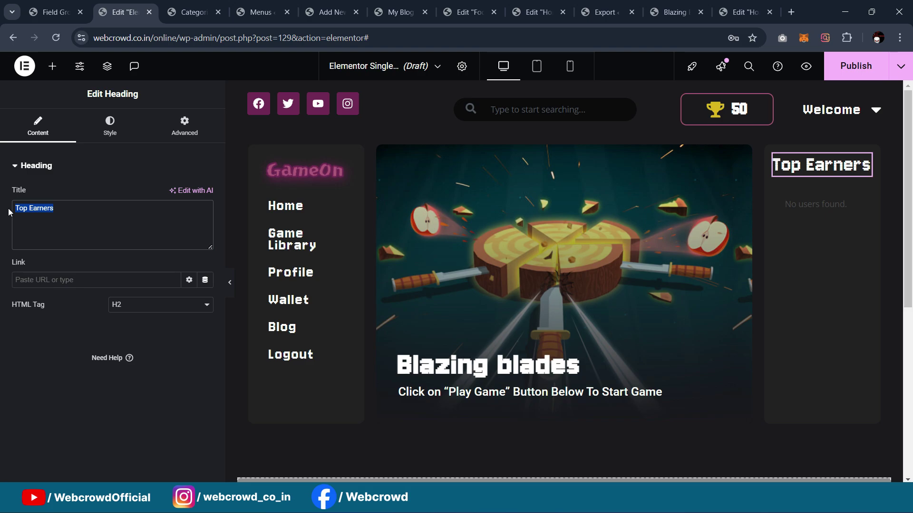
pyautogui.write('Reward')
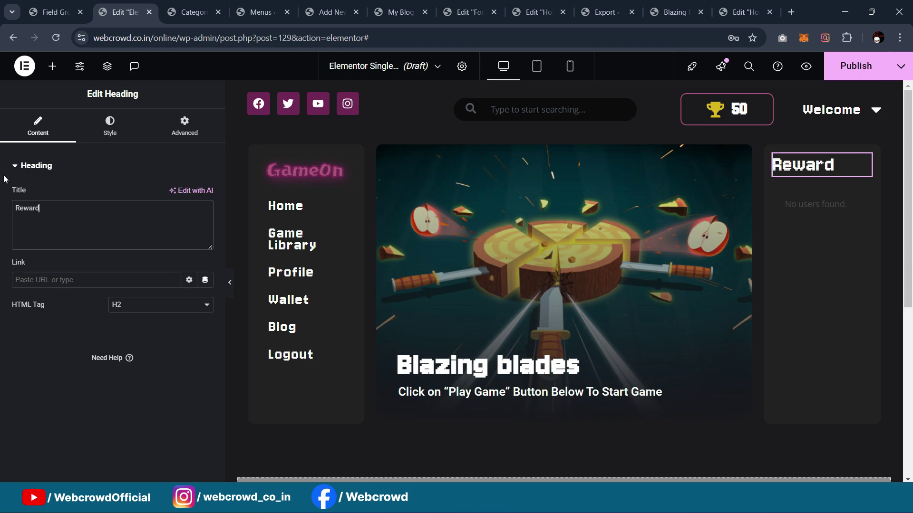
pyautogui.click(673, 6)
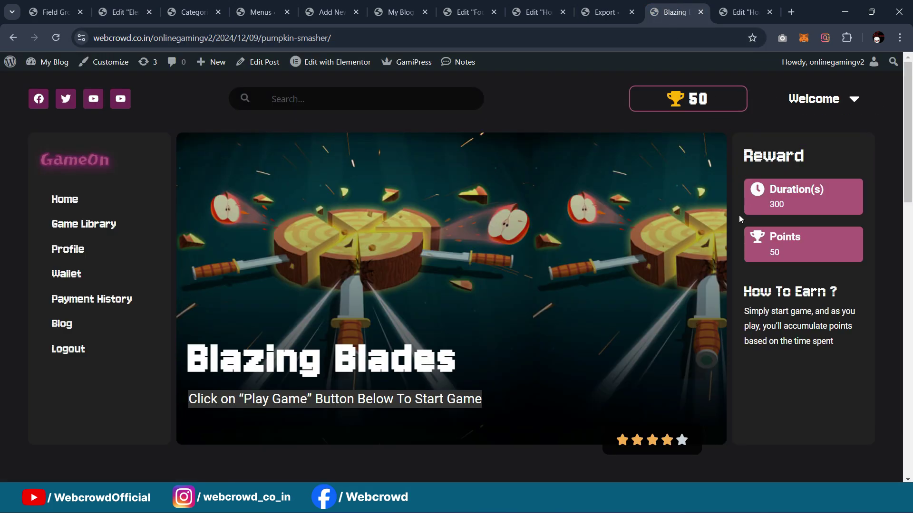
pyautogui.click(180, 4)
pyautogui.click(260, 12)
pyautogui.click(124, 12)
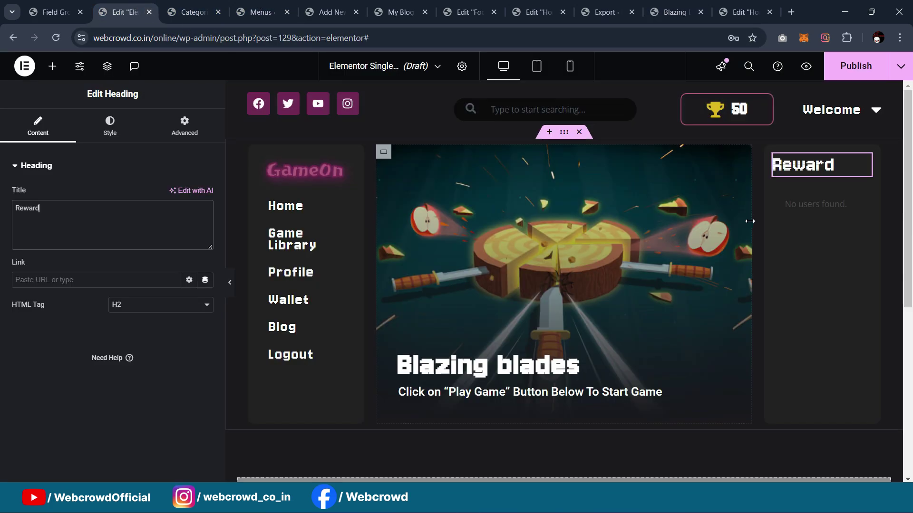
# Replace the top-earners shortcode beneath the Reward heading with an Icon Box widget
pyautogui.click(868, 199)
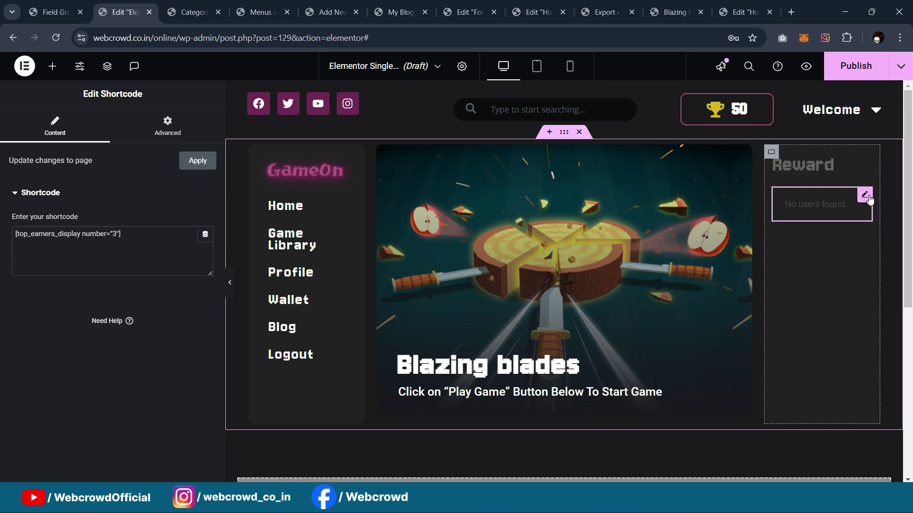
pyautogui.press('Delete')
pyautogui.write('icon')
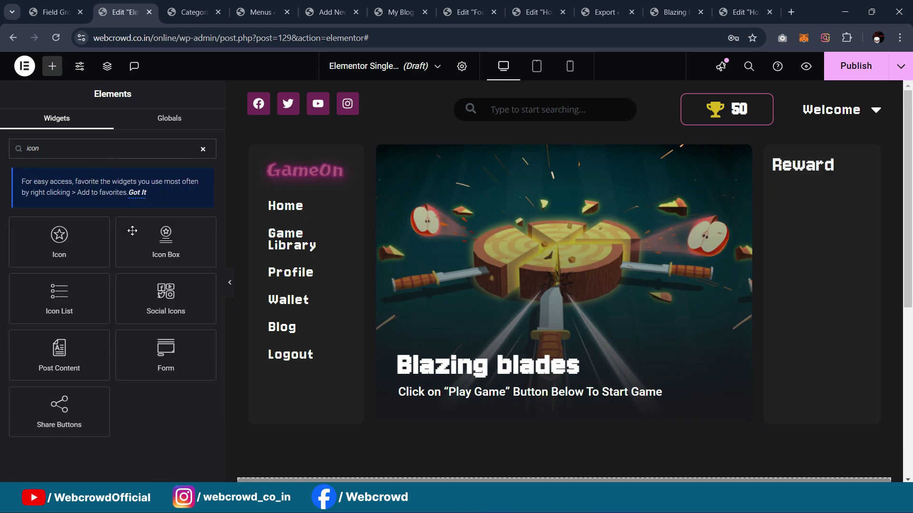
pyautogui.moveTo(133, 231); pyautogui.dragTo(810, 177)
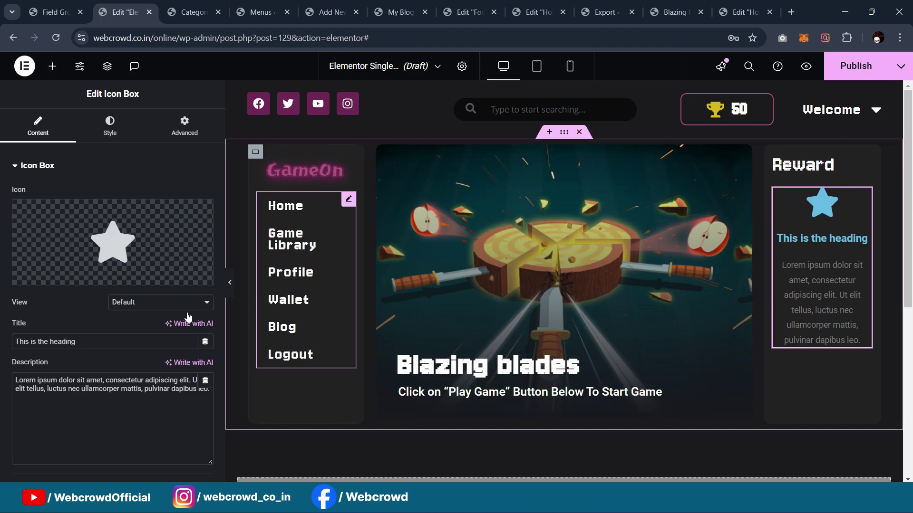
# Clear the placeholder description text of the new icon box
pyautogui.click(164, 383)
pyautogui.hotkey('ctrl', 'a')
pyautogui.press('BackSpace')
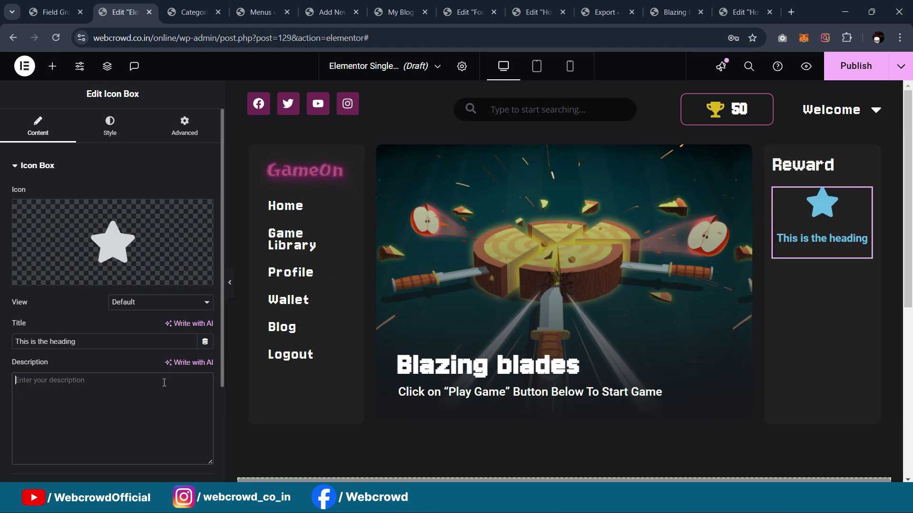
# Position the icon to the left of the icon box text and set the content spacing to 5 px
pyautogui.click(113, 130)
pyautogui.click(174, 193)
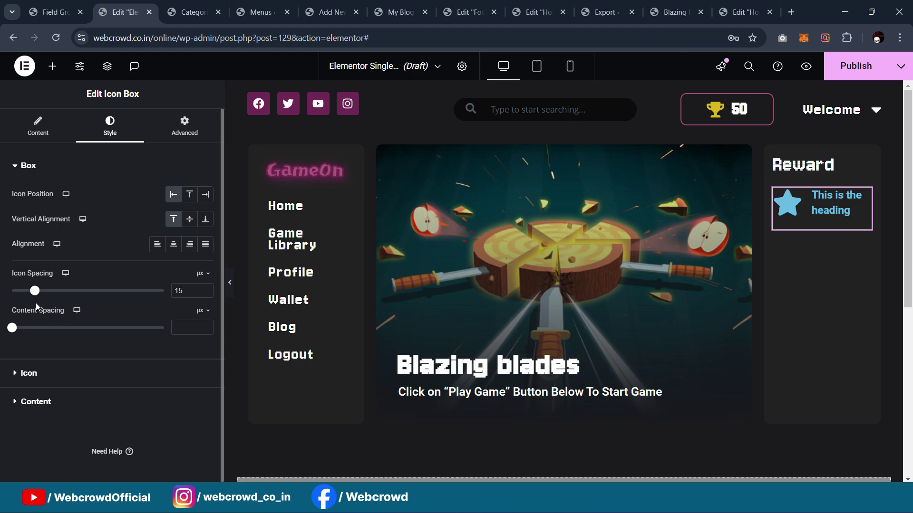
pyautogui.moveTo(11, 327); pyautogui.dragTo(22, 332)
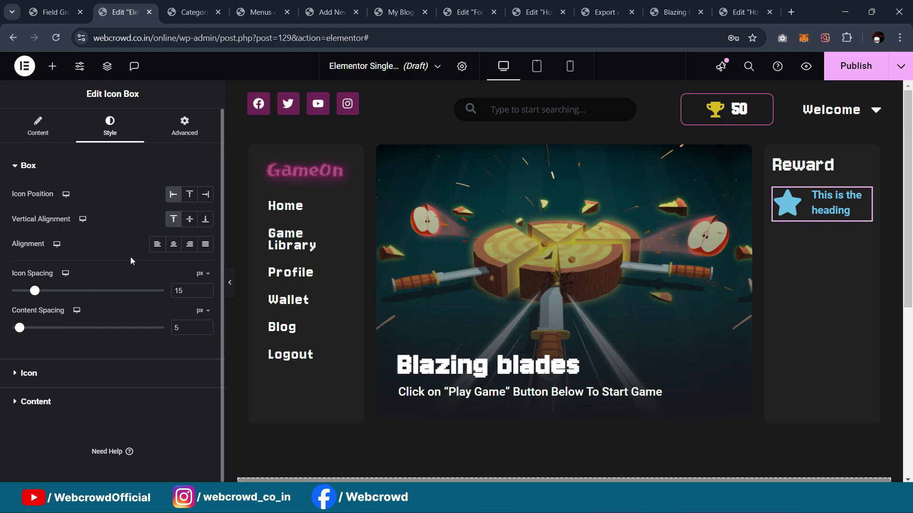
# Check the reference page's reward box and enter 300 as the icon box description
pyautogui.click(38, 128)
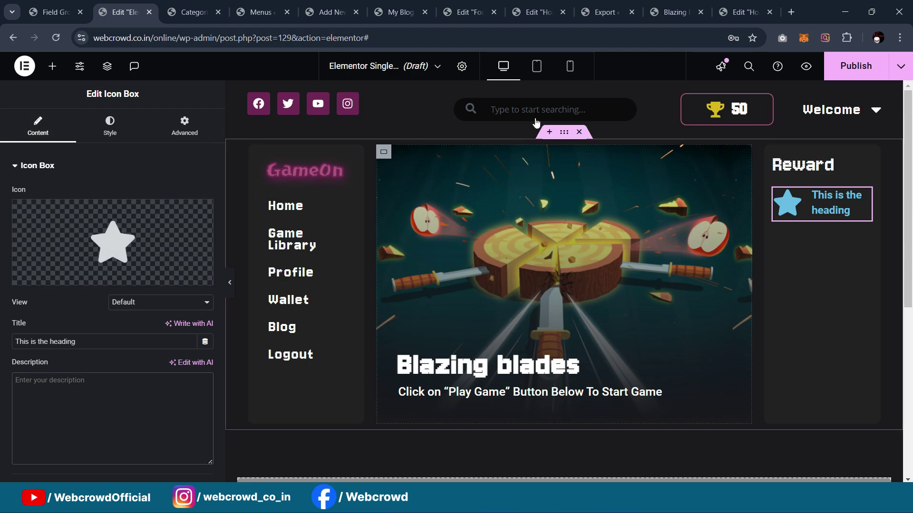
pyautogui.click(675, 12)
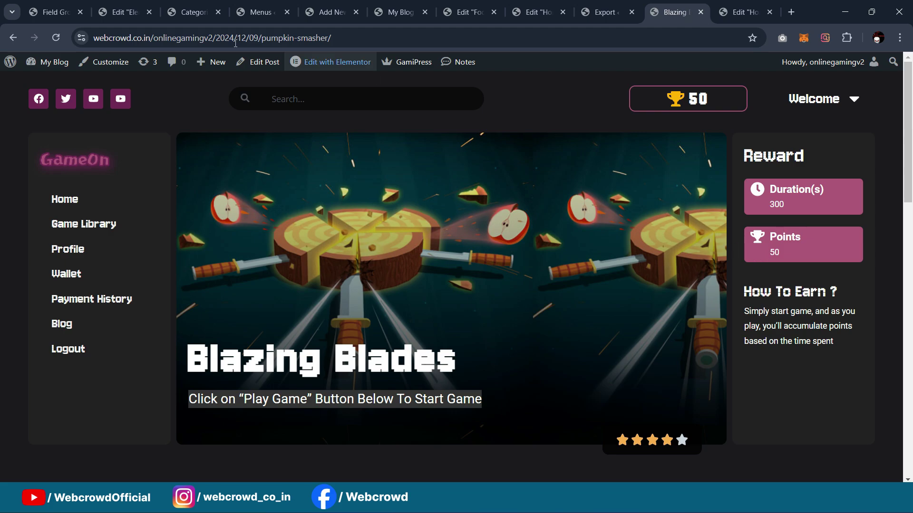
pyautogui.click(121, 12)
pyautogui.click(71, 383)
pyautogui.write('300')
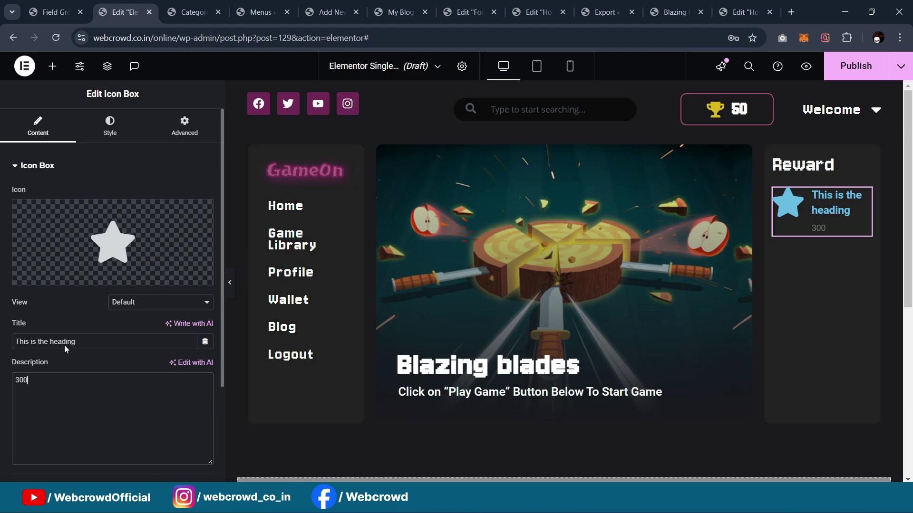
# Set the star icon's primary color to the global White and reduce the icon's size
pyautogui.click(118, 129)
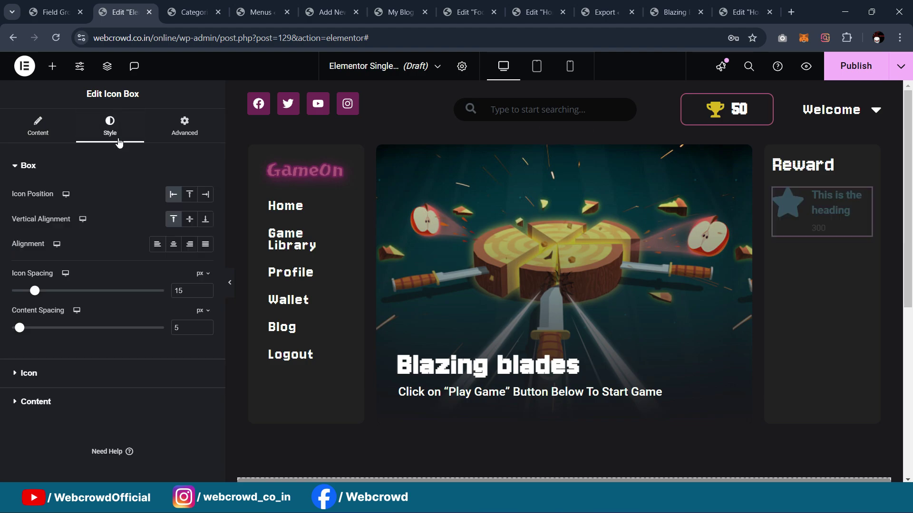
pyautogui.click(110, 374)
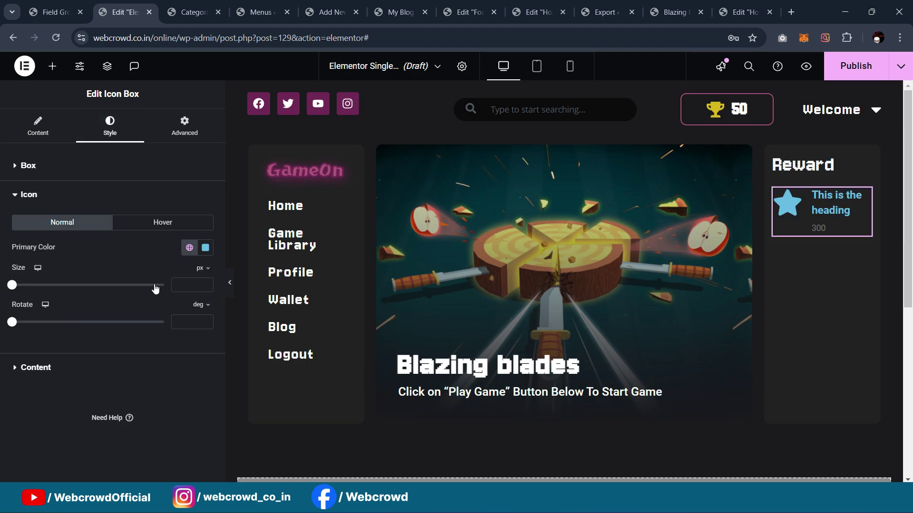
pyautogui.click(189, 247)
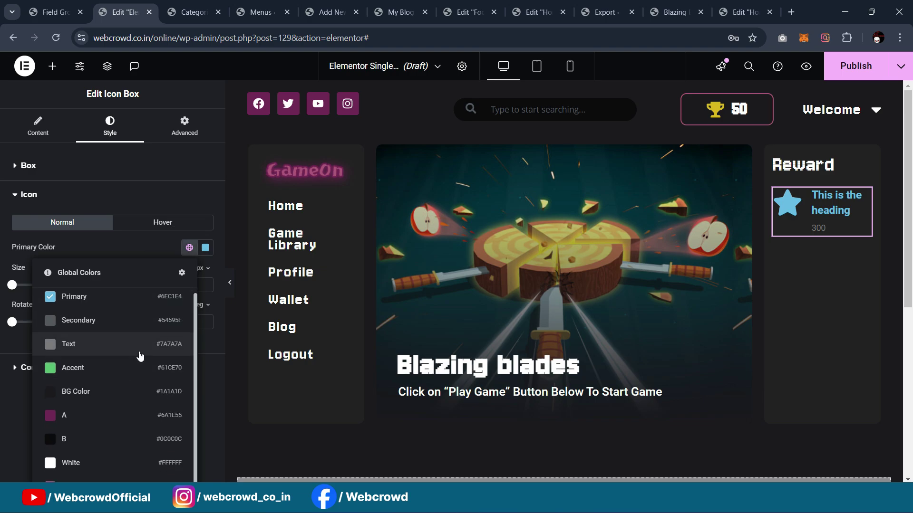
pyautogui.click(86, 465)
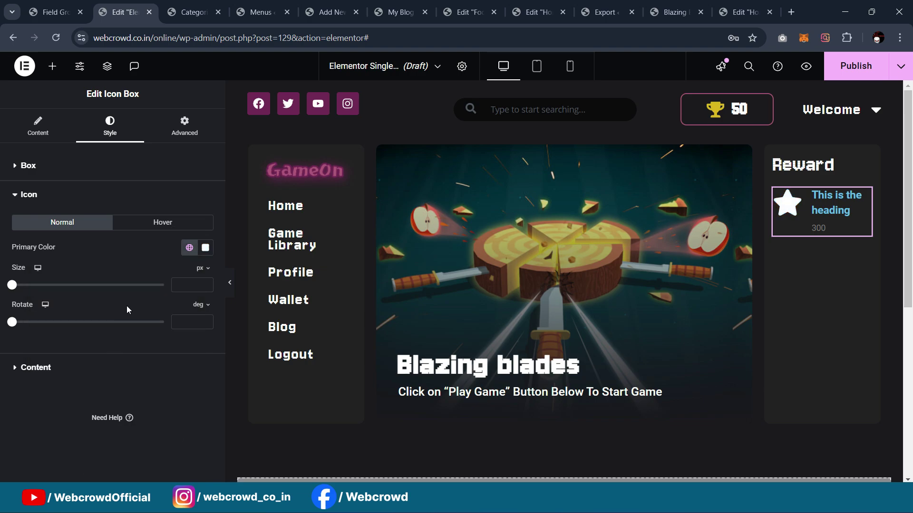
pyautogui.moveTo(12, 292); pyautogui.dragTo(23, 293)
# Replace the star with the solid Clock icon and set the icon box title to "Duration(s)"
pyautogui.click(40, 129)
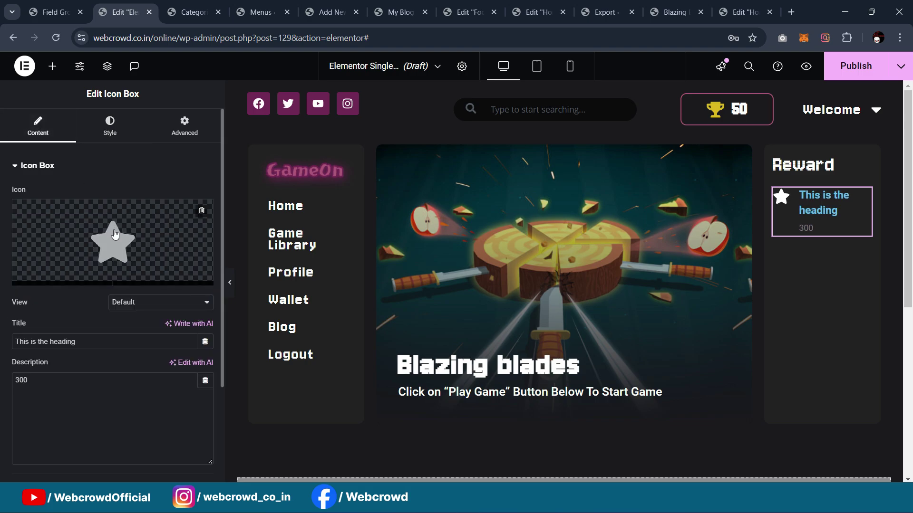
pyautogui.click(135, 235)
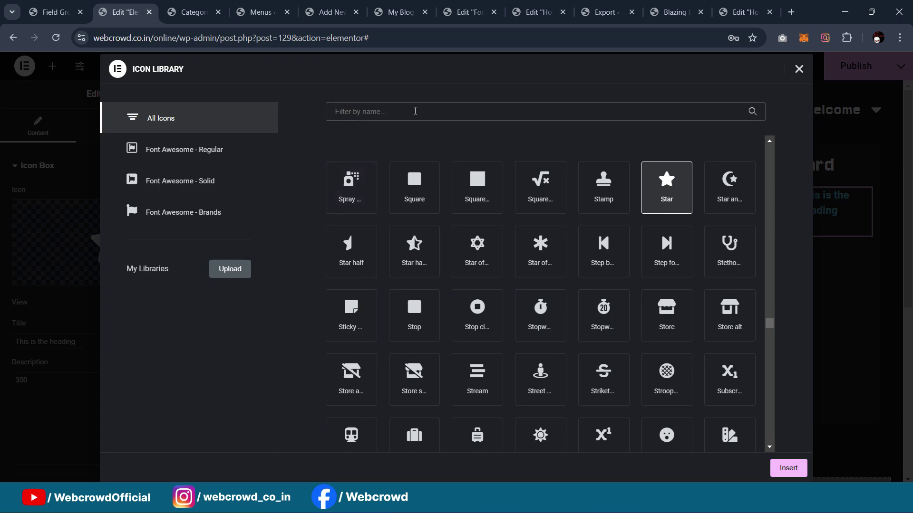
pyautogui.write('clock')
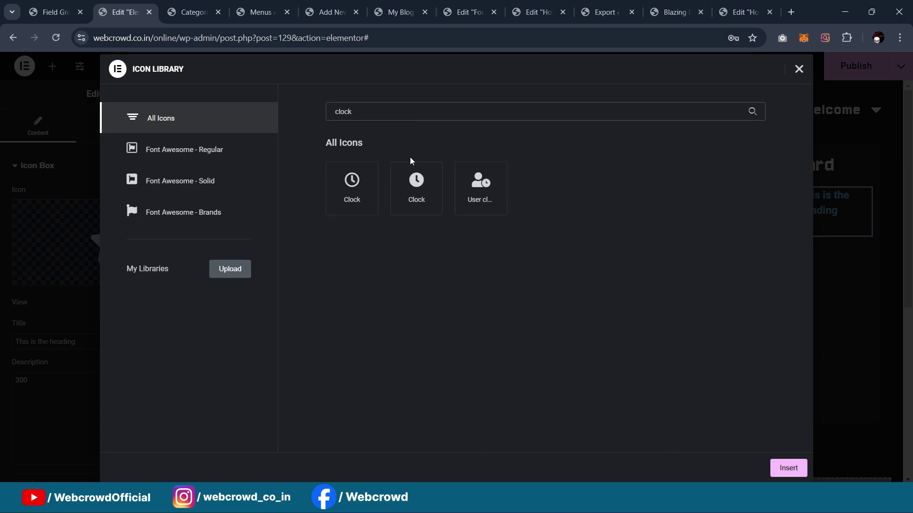
pyautogui.click(416, 186)
pyautogui.click(788, 468)
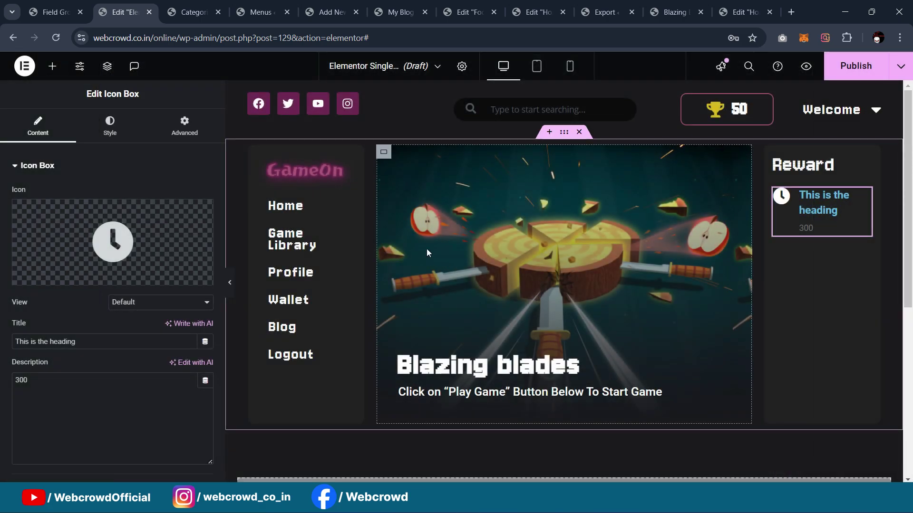
pyautogui.moveTo(76, 341); pyautogui.dragTo(1, 345)
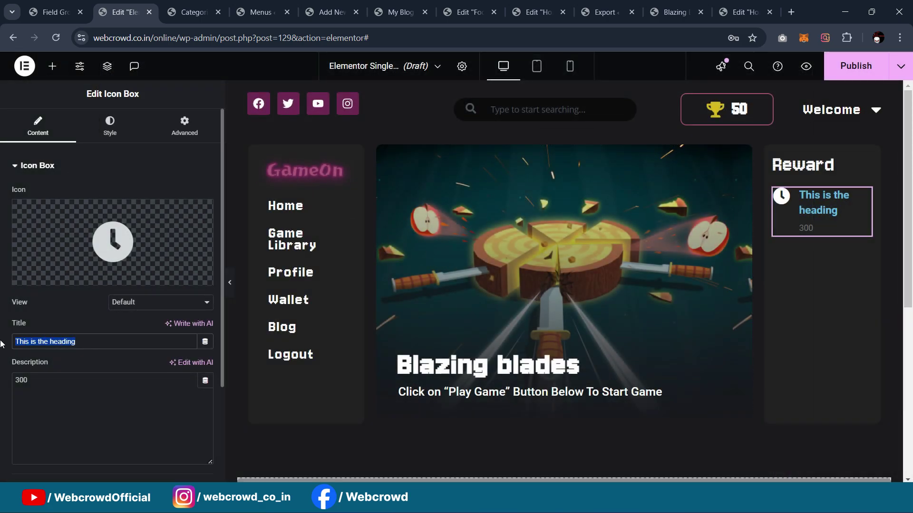
pyautogui.write('Duration(s')
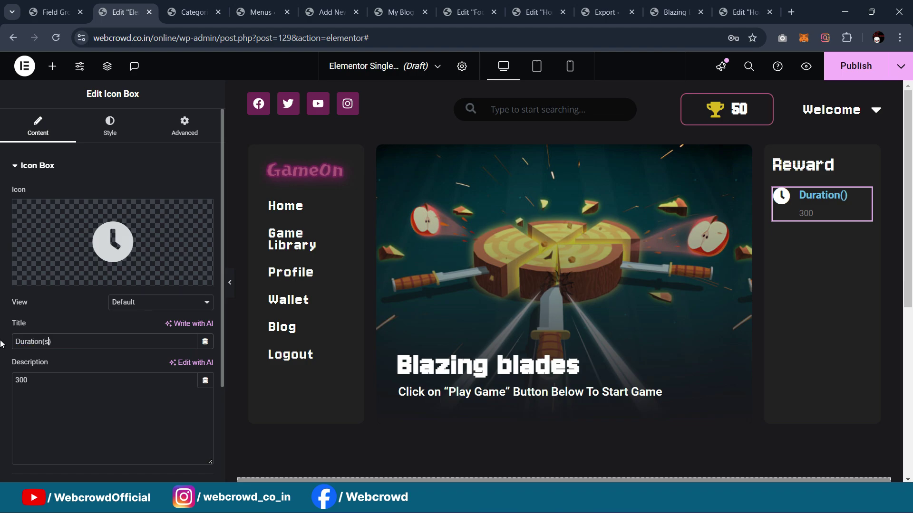
# Set the icon box's description and title colors to white from the global colors
pyautogui.click(110, 131)
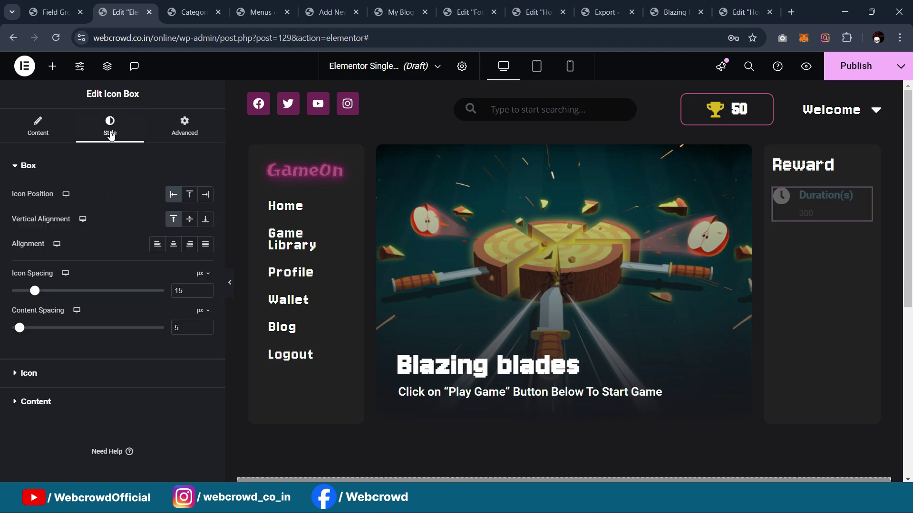
pyautogui.click(78, 383)
pyautogui.click(88, 378)
pyautogui.click(189, 401)
pyautogui.click(132, 336)
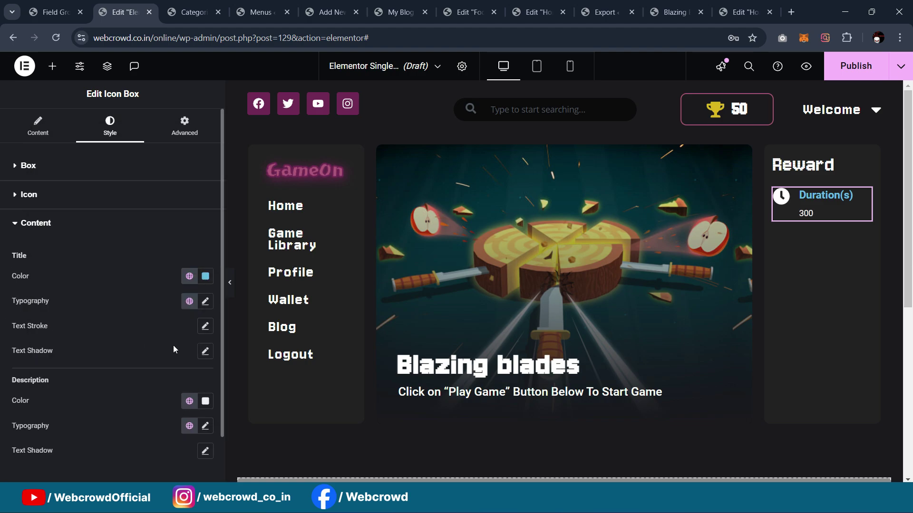
pyautogui.click(189, 277)
pyautogui.click(98, 205)
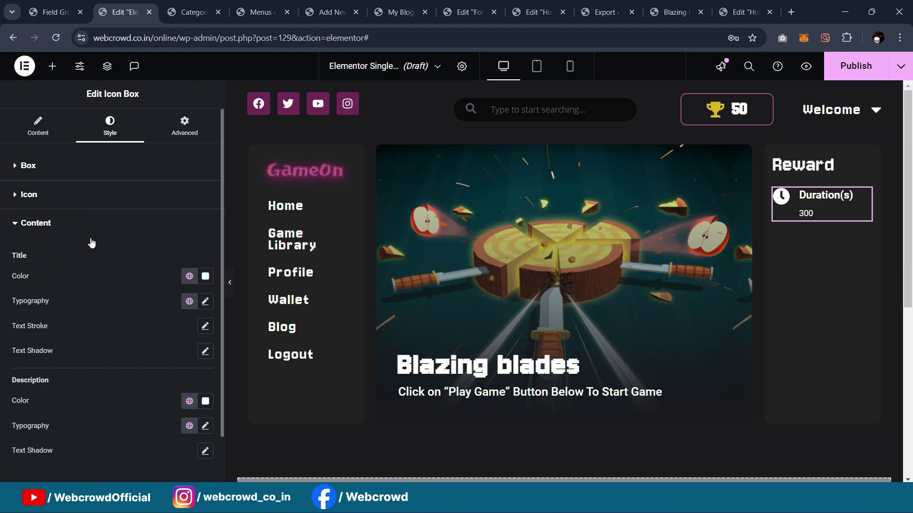
# Set the content spacing of the Duration(s) icon box to 0 px
pyautogui.click(71, 198)
pyautogui.click(76, 167)
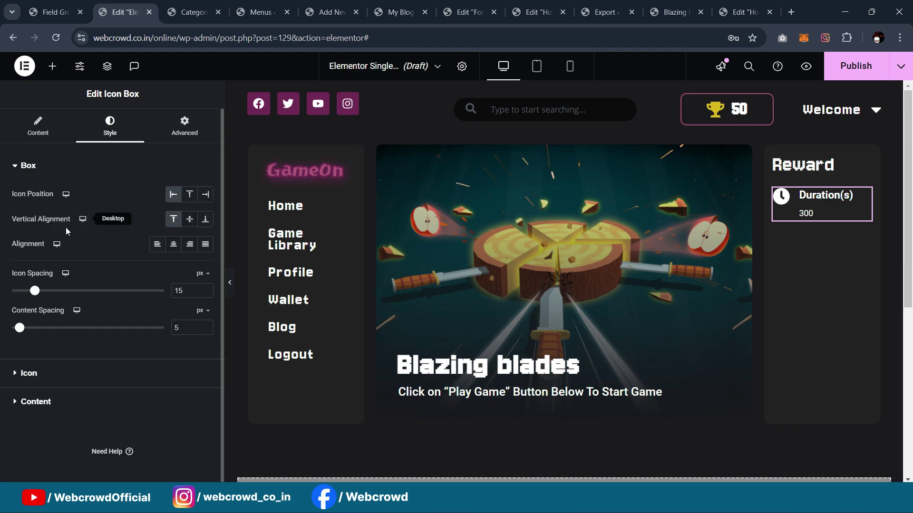
pyautogui.moveTo(20, 328); pyautogui.dragTo(1, 333)
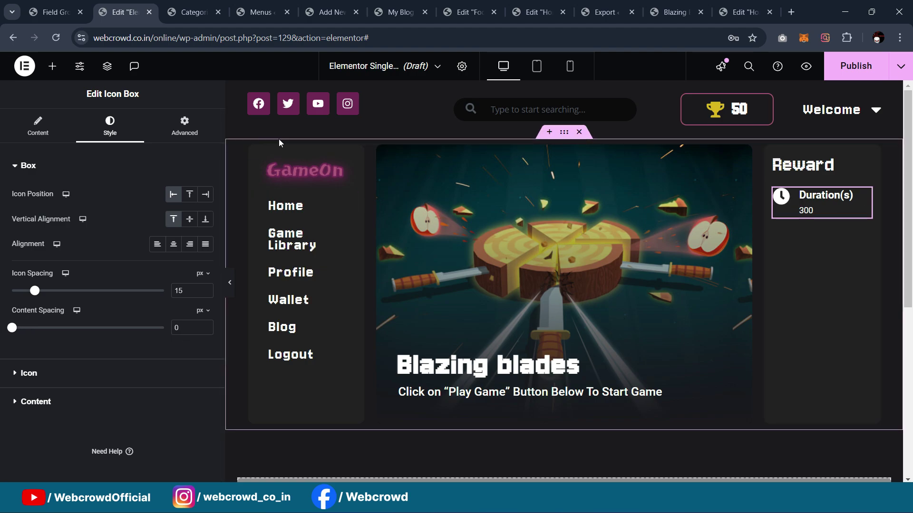
# Set the Duration(s) icon box's padding to 7 px on all sides
pyautogui.click(183, 126)
pyautogui.click(30, 254)
pyautogui.write('10')
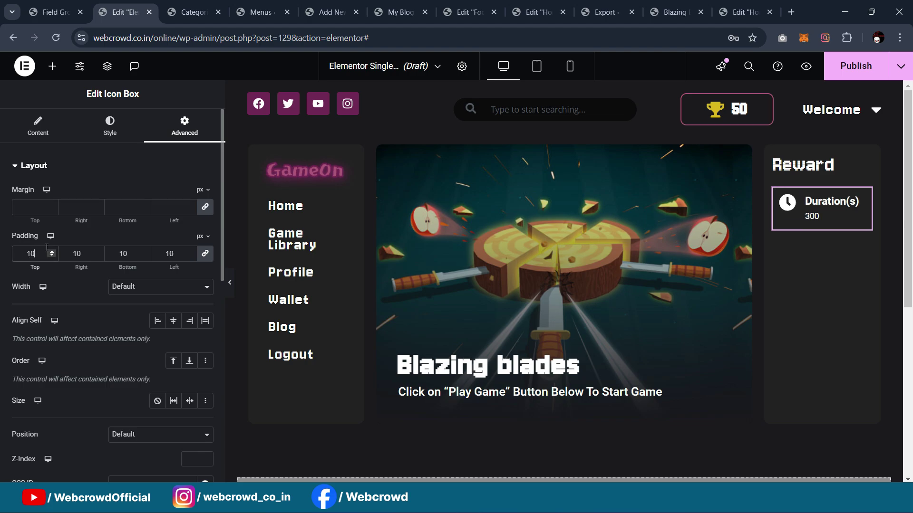
pyautogui.press('BackSpace')
pyautogui.press('BackSpace')
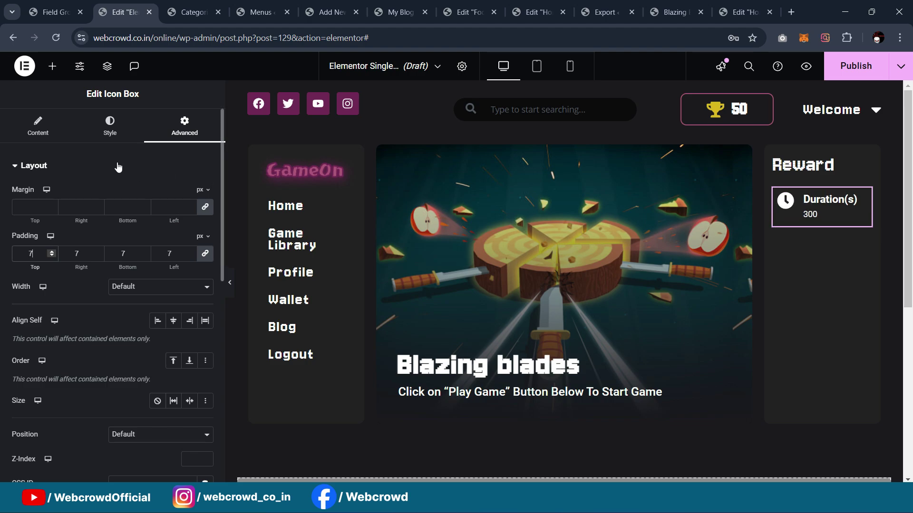
# Give the Duration(s) icon box a classic background in the pink global color
pyautogui.click(112, 145)
pyautogui.click(184, 126)
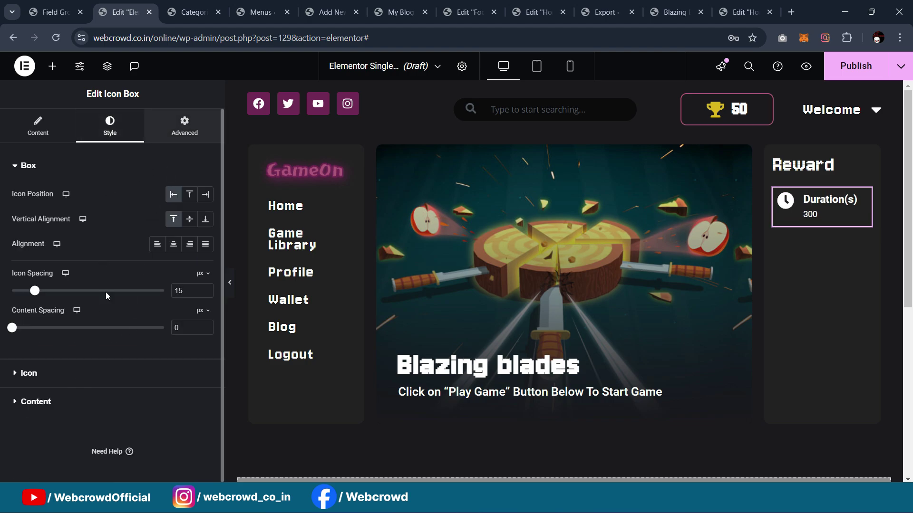
pyautogui.scroll(-5, 88, 350)
pyautogui.scroll(-2, 89, 401)
pyautogui.click(86, 352)
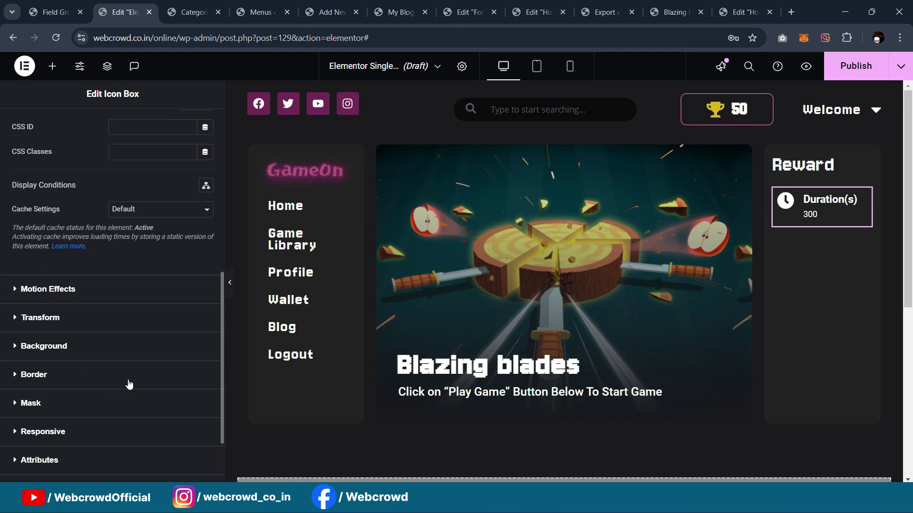
pyautogui.click(185, 310)
pyautogui.click(190, 330)
pyautogui.click(143, 300)
pyautogui.scroll(-3, 132, 279)
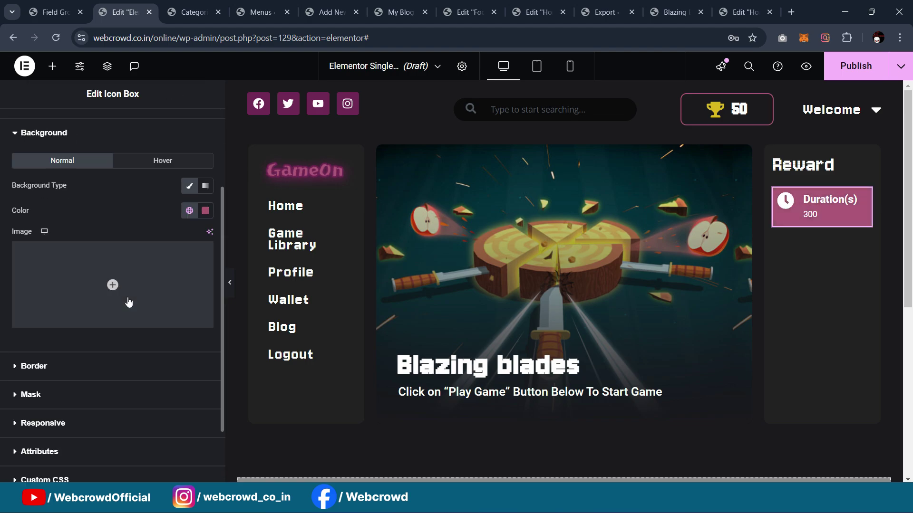
# Round the Duration(s) box's corners with a 10 px border radius and preview the page at full width
pyautogui.click(92, 367)
pyautogui.click(24, 366)
pyautogui.write('10')
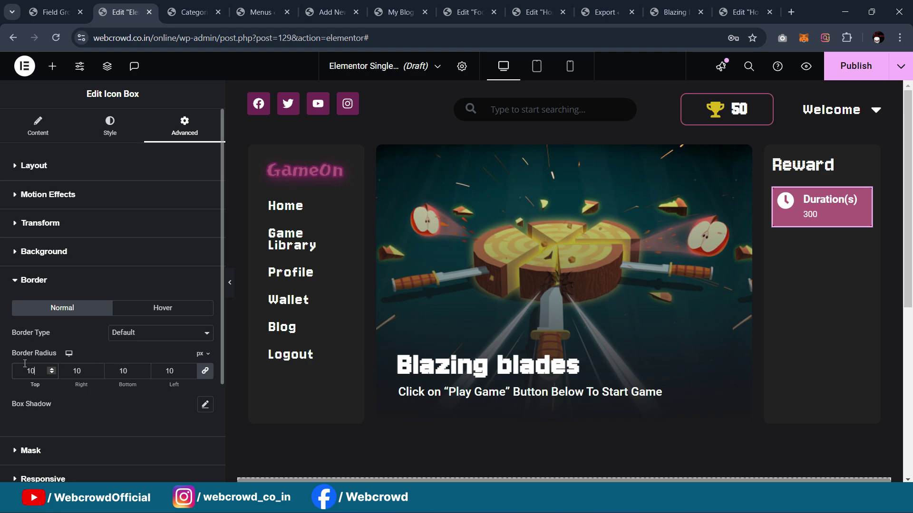
pyautogui.click(230, 286)
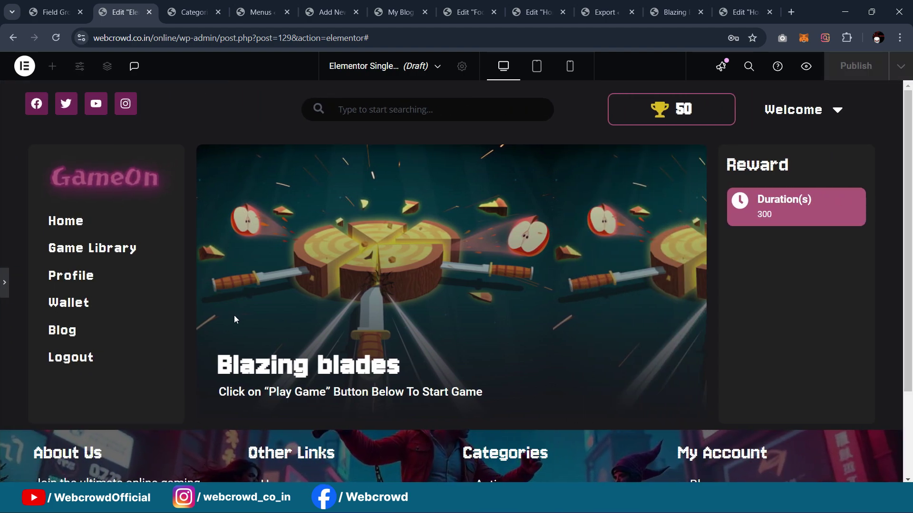
# Duplicate the styled Duration(s) icon box in the Reward sidebar
pyautogui.click(4, 283)
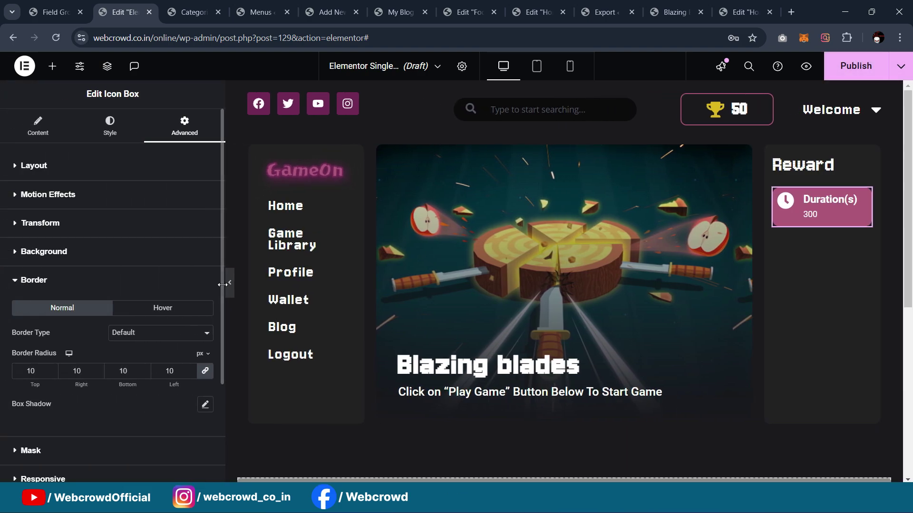
pyautogui.rightClick(851, 202)
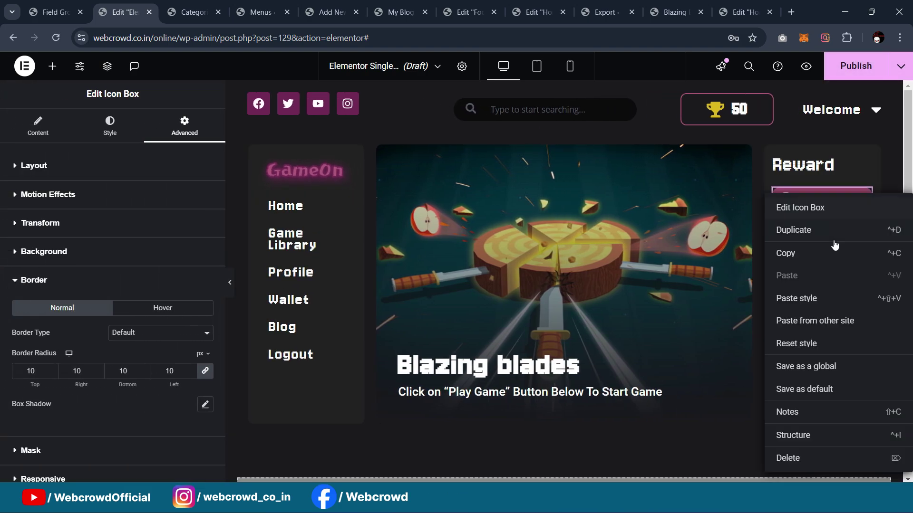
pyautogui.click(831, 236)
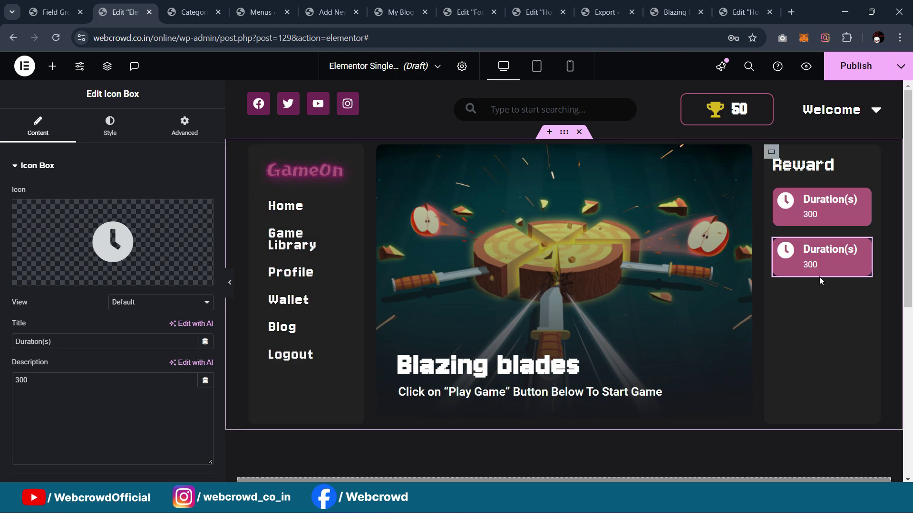
# Following the Blazing Blades reference page, set the duplicated icon box's title to Points and its description to 30
pyautogui.click(675, 11)
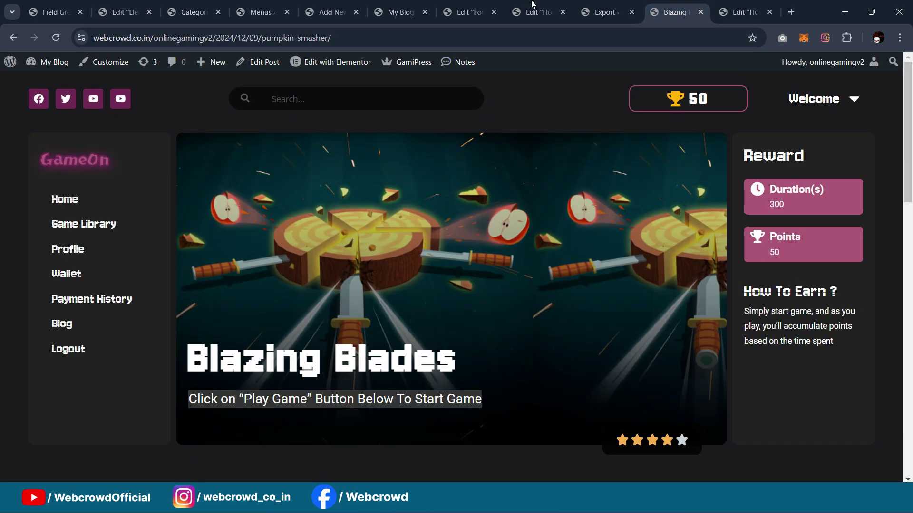
pyautogui.click(190, 12)
pyautogui.click(237, 10)
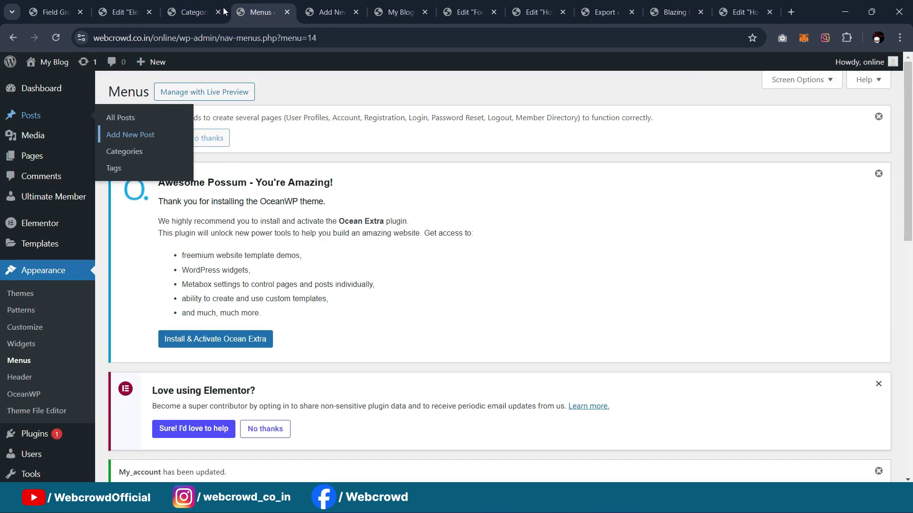
pyautogui.click(124, 12)
pyautogui.moveTo(53, 342); pyautogui.dragTo(2, 342)
pyautogui.write('Points')
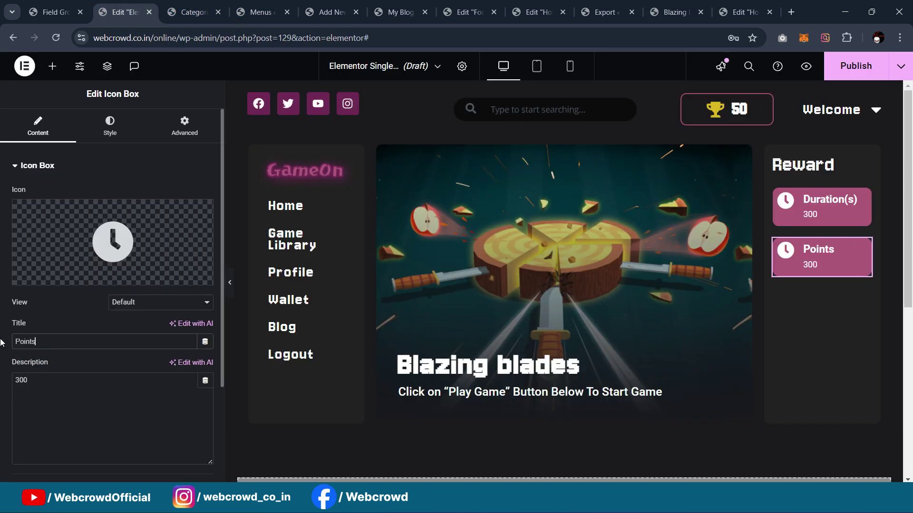
pyautogui.moveTo(35, 390); pyautogui.dragTo(1, 393)
pyautogui.write('3')
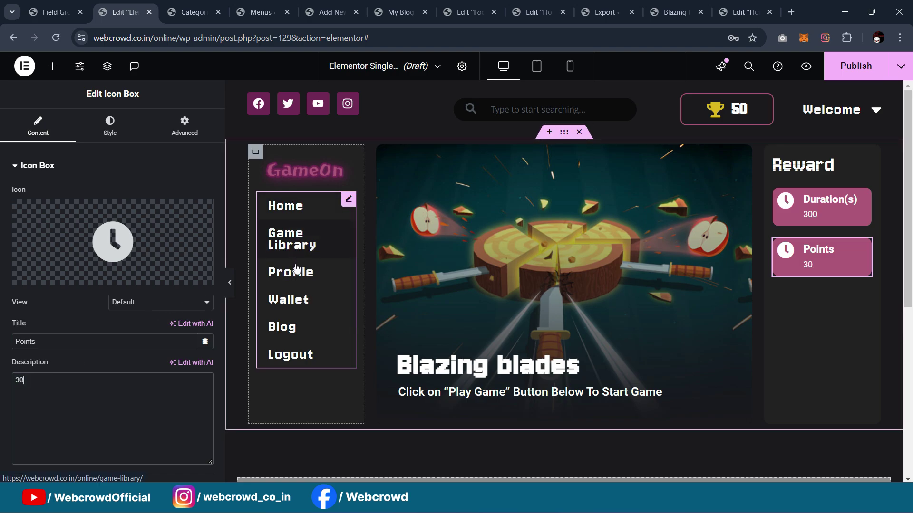
pyautogui.click(232, 284)
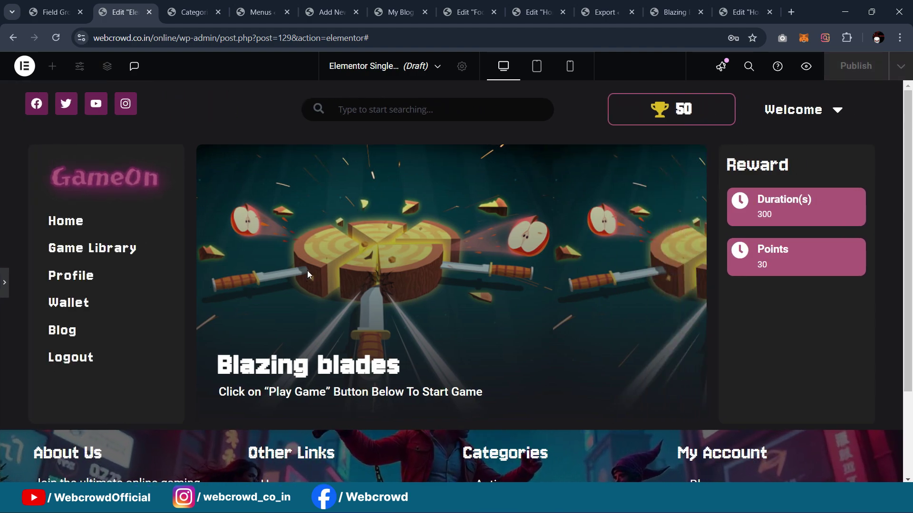
pyautogui.click(808, 257)
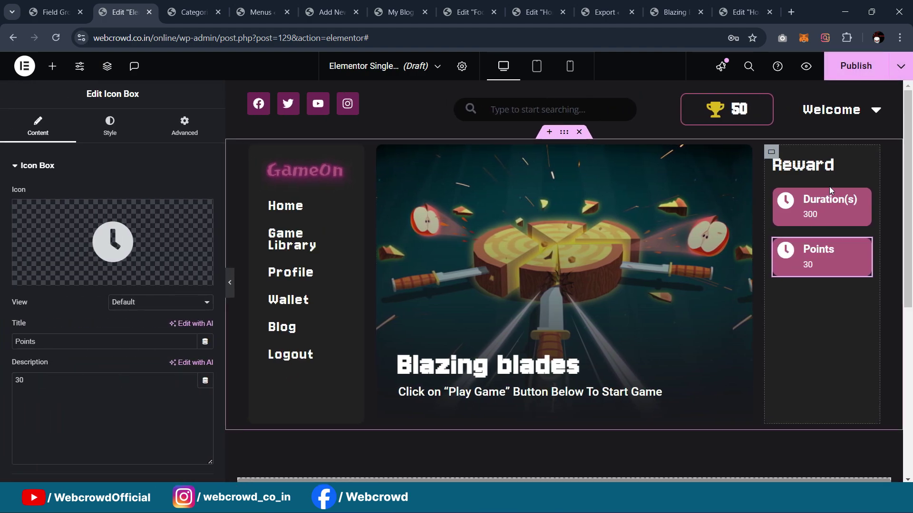
# Copy the "How To Earn ?" heading text from the Blazing Blades reference page
pyautogui.scroll(-3, 824, 186)
pyautogui.scroll(3, 823, 180)
pyautogui.scroll(-3, 821, 166)
pyautogui.scroll(3, 761, 142)
pyautogui.click(666, 7)
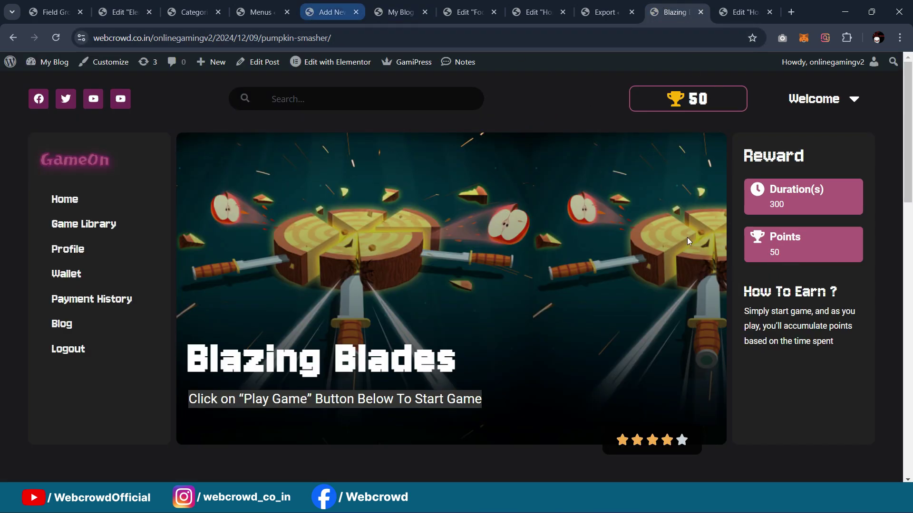
pyautogui.moveTo(752, 293); pyautogui.dragTo(851, 288)
pyautogui.moveTo(743, 293); pyautogui.dragTo(847, 291)
pyautogui.hotkey('ctrl', 'c')
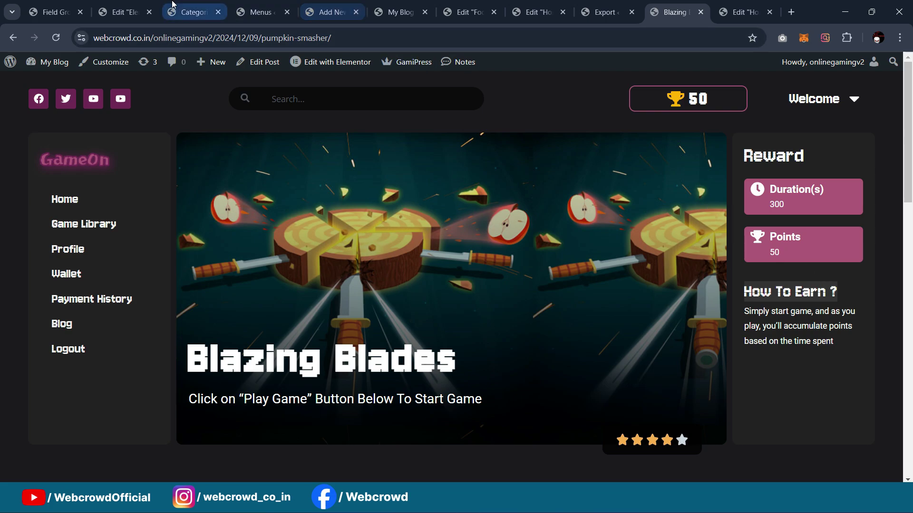
# In the Elementor template, duplicate the Reward heading and move the copy below the Points icon box
pyautogui.click(121, 12)
pyautogui.rightClick(859, 167)
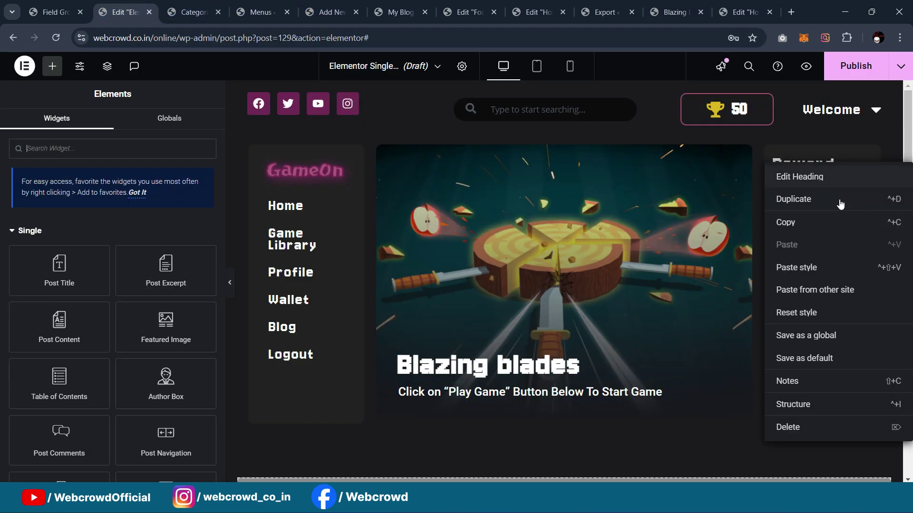
pyautogui.click(840, 205)
pyautogui.moveTo(865, 210); pyautogui.dragTo(825, 305)
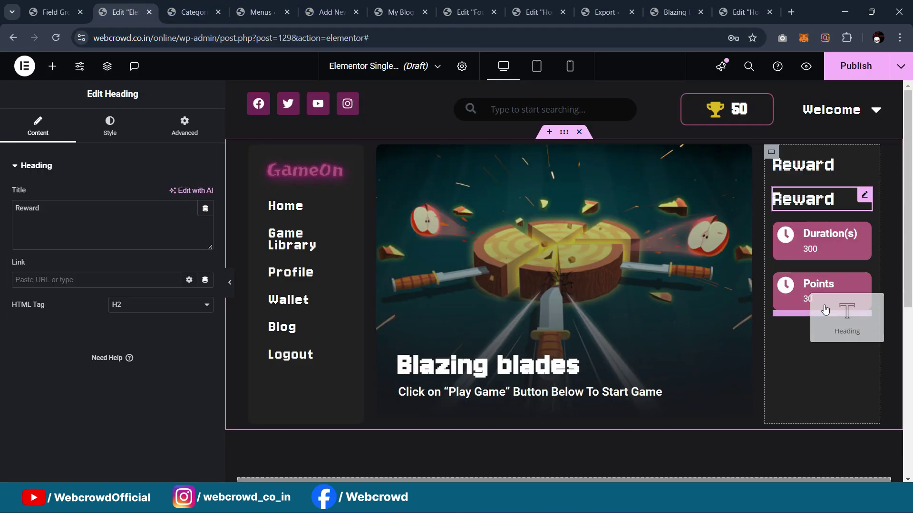
# Replace the moved heading's title with the copied text "How To Earn ?" and preview the page at full width
pyautogui.click(144, 227)
pyautogui.hotkey('ctrl', 'a')
pyautogui.hotkey('ctrl', 'v')
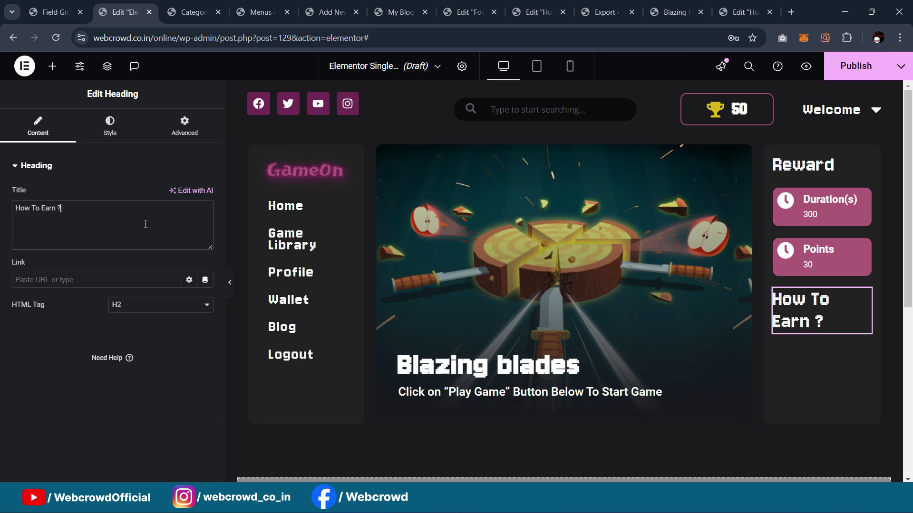
pyautogui.click(229, 283)
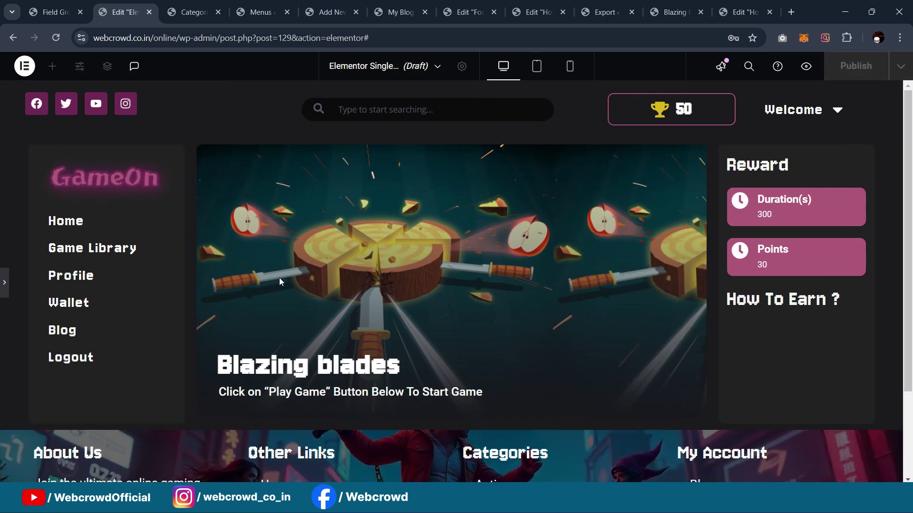
pyautogui.click(4, 282)
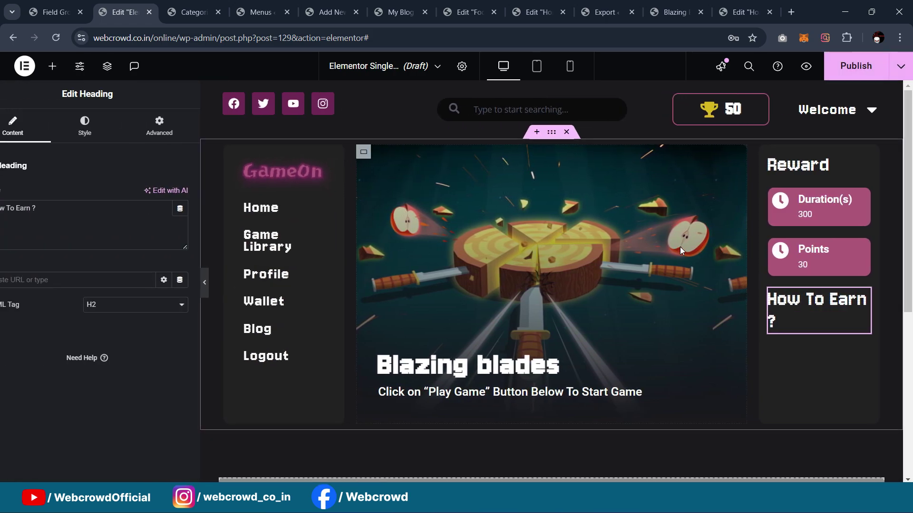
# Copy the "Click on “Play Game” Button Below To Start Game" heading and paste it beneath the How To Earn ? heading
pyautogui.scroll(-3, 492, 285)
pyautogui.scroll(-2, 494, 283)
pyautogui.scroll(1, 632, 212)
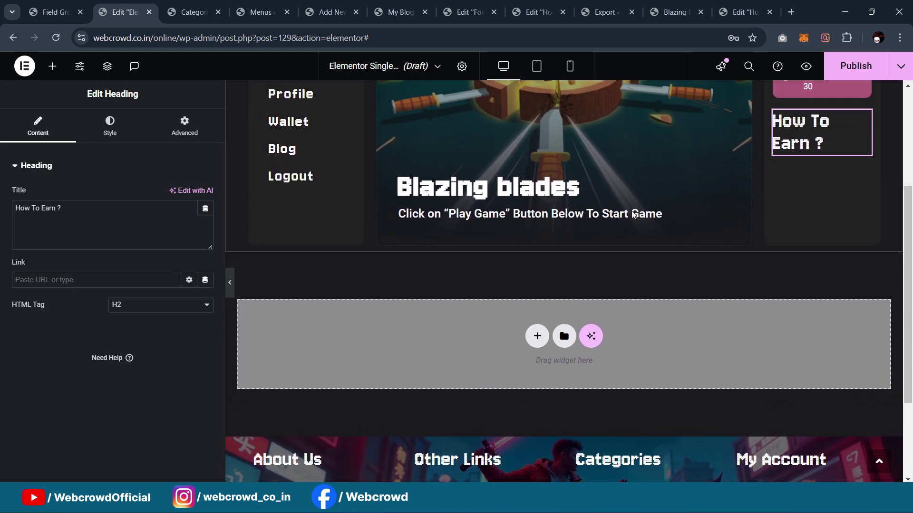
pyautogui.rightClick(737, 222)
pyautogui.click(777, 261)
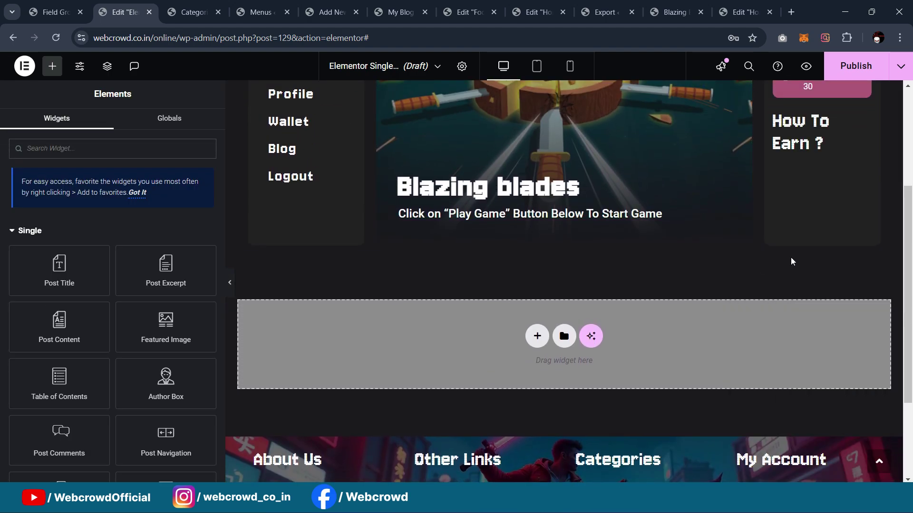
pyautogui.scroll(3, 799, 252)
pyautogui.rightClick(817, 241)
pyautogui.click(785, 287)
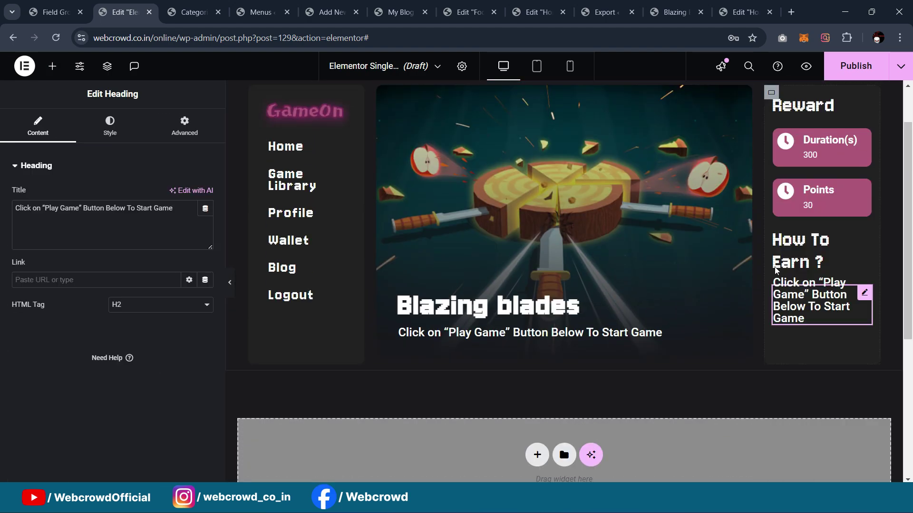
# Set the pasted heading's top margin to -8 px
pyautogui.click(185, 127)
pyautogui.moveTo(43, 208); pyautogui.dragTo(1, 209)
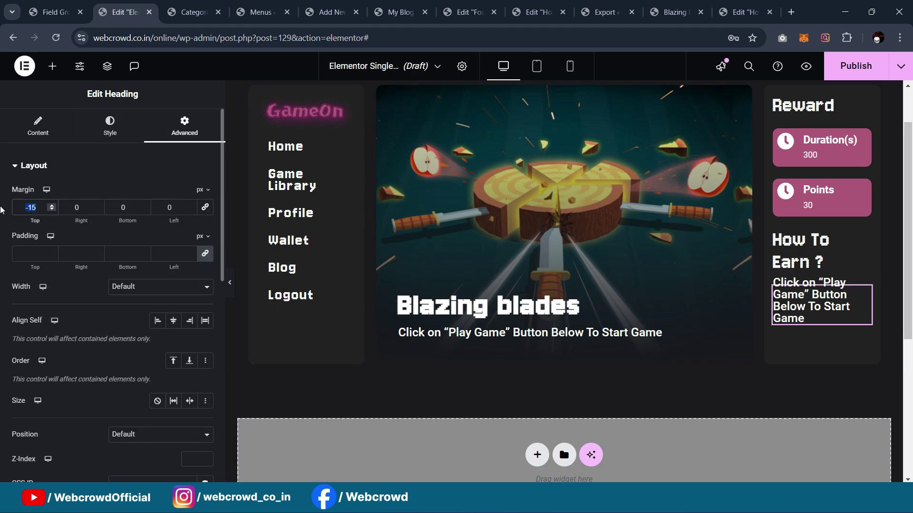
pyautogui.write('0')
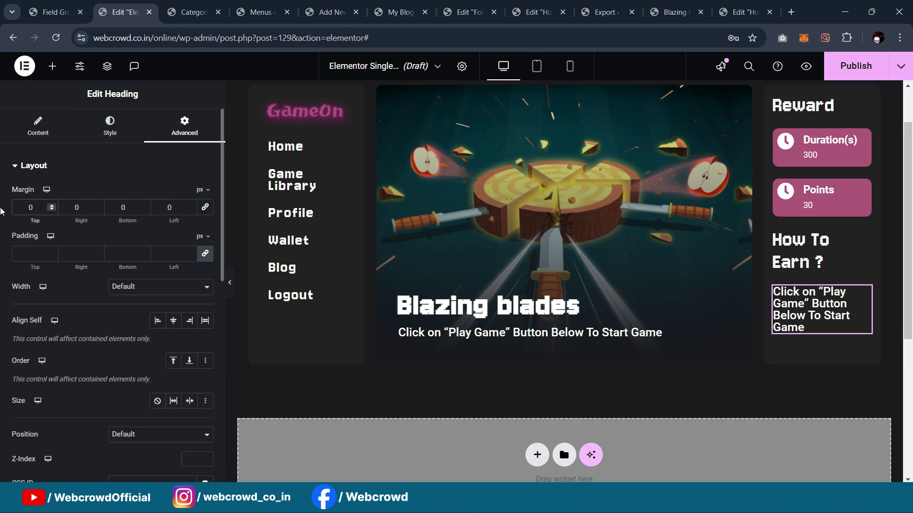
pyautogui.press('BackSpace')
pyautogui.write('-8')
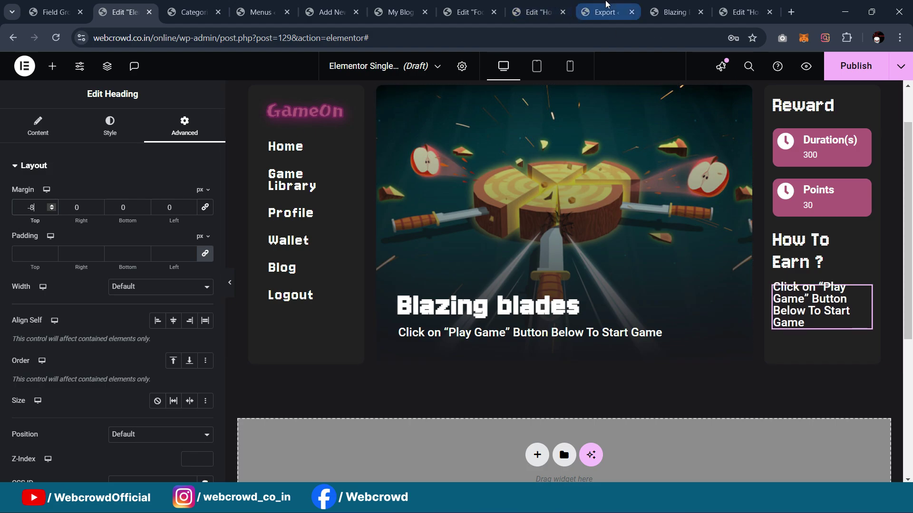
# Replace the pasted heading's text with the reference page's "Simply start game, and as you play, you’ll accumulate points based on the time spent"
pyautogui.click(674, 12)
pyautogui.moveTo(739, 309); pyautogui.dragTo(856, 350)
pyautogui.hotkey('ctrl', 'c')
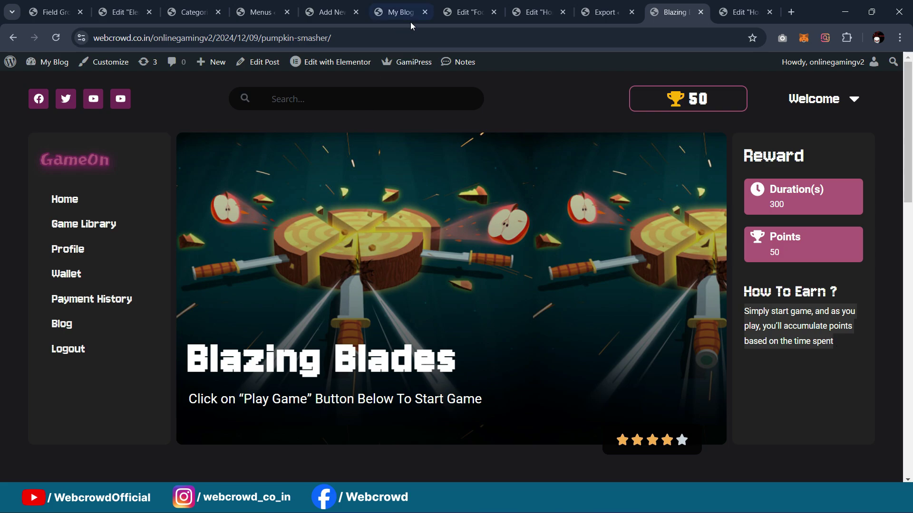
pyautogui.click(125, 12)
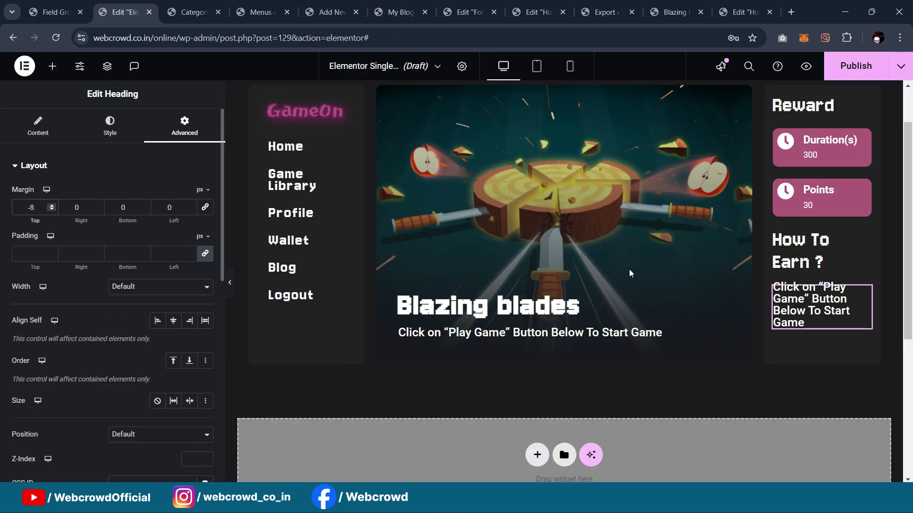
pyautogui.click(38, 127)
pyautogui.click(78, 235)
pyautogui.hotkey('ctrl', 'a')
pyautogui.hotkey('ctrl', 'v')
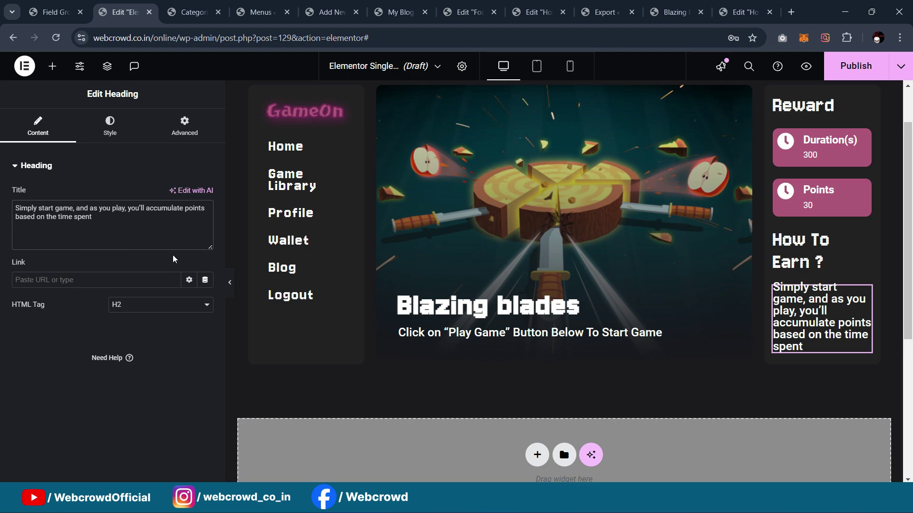
pyautogui.click(231, 287)
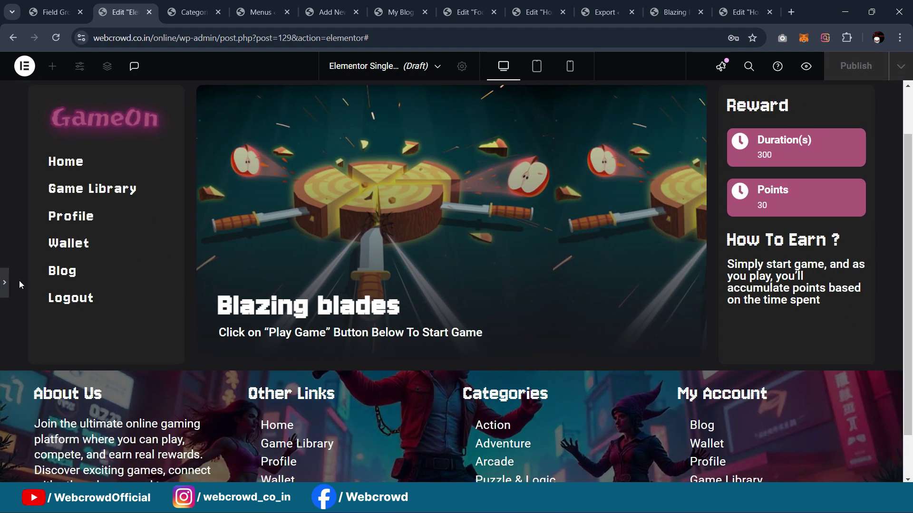
pyautogui.click(3, 285)
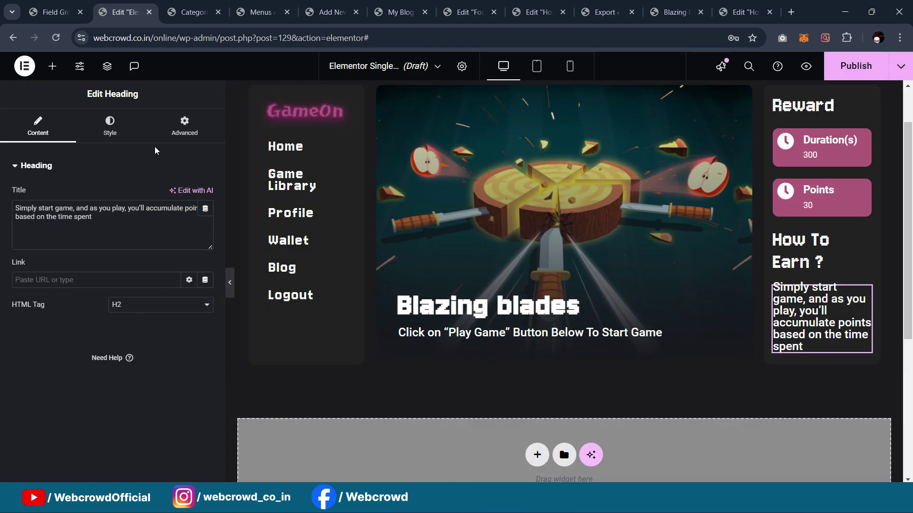
# Set the font weight of the How To Earn description to 400 (Normal)
pyautogui.click(110, 127)
pyautogui.click(204, 229)
pyautogui.click(137, 343)
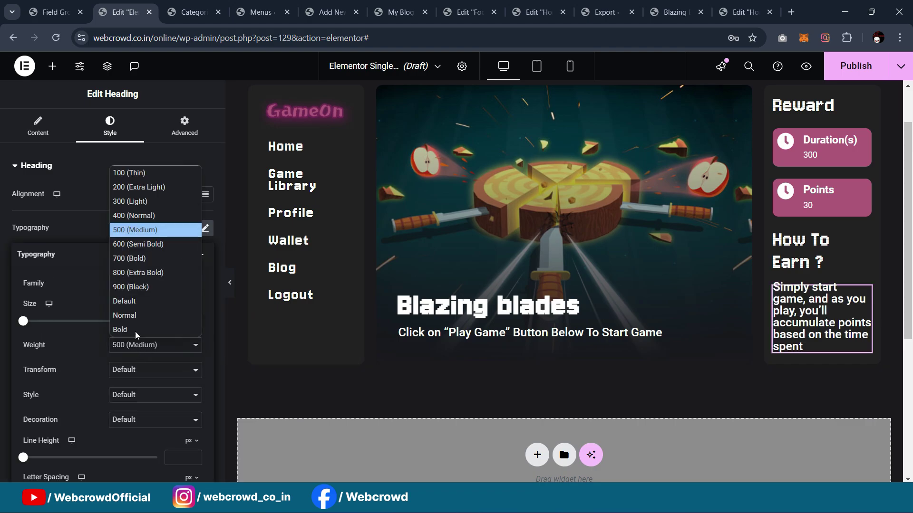
pyautogui.click(138, 221)
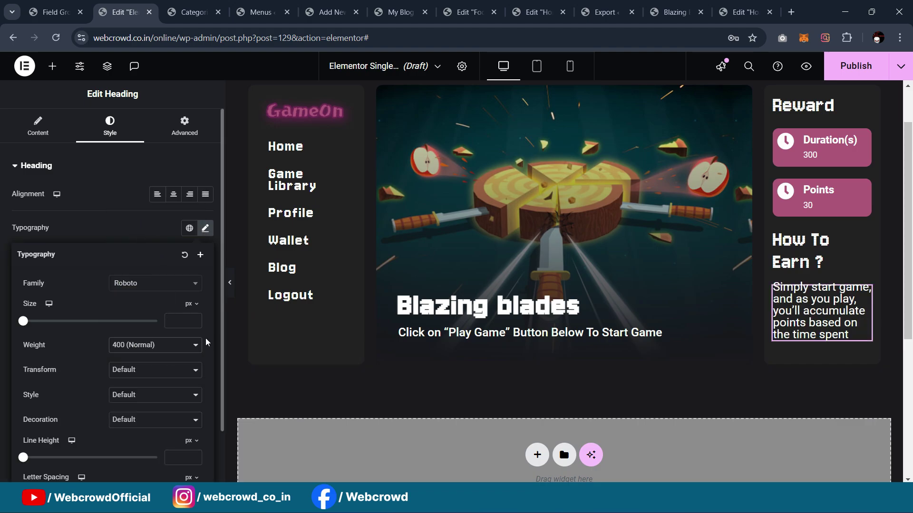
# Switch the How To Earn description's font size unit to rem and set the size to 1.8
pyautogui.click(193, 307)
pyautogui.click(188, 339)
pyautogui.click(838, 294)
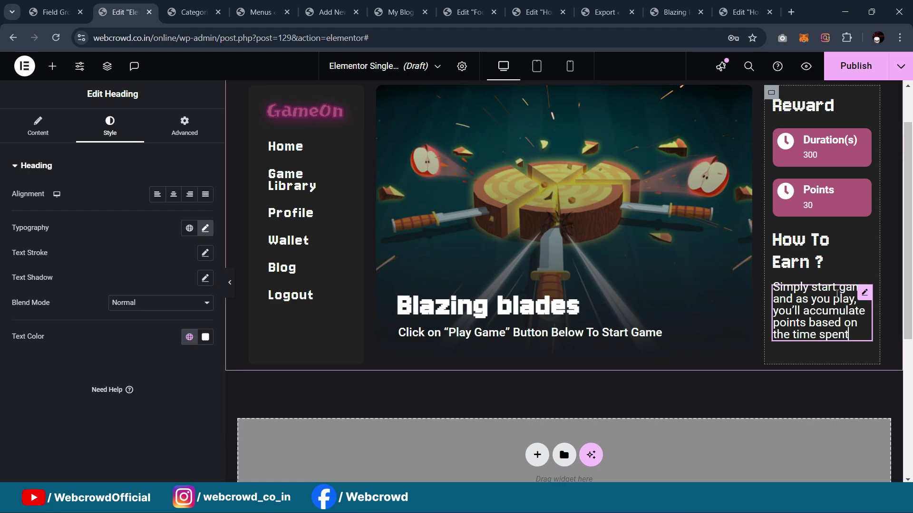
pyautogui.click(205, 228)
pyautogui.doubleClick(180, 324)
pyautogui.write('1.8')
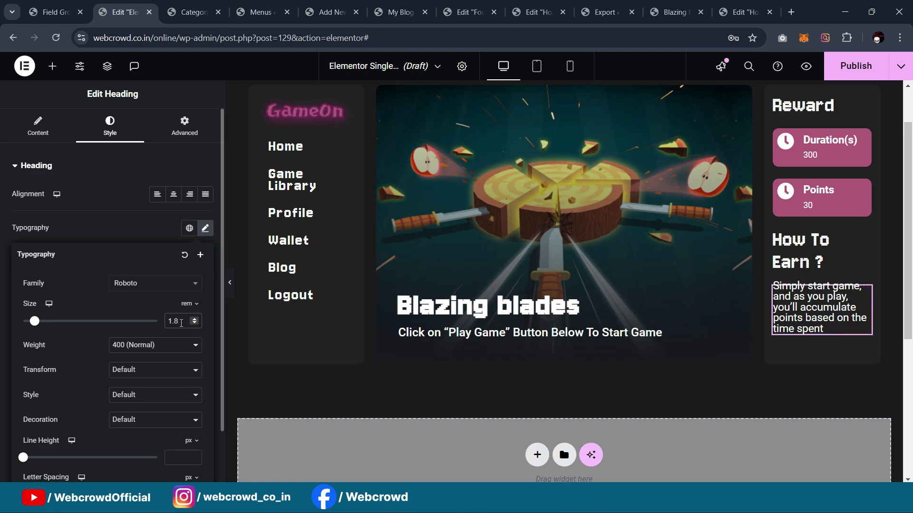
# Set the How To Earn description's line height to 22 px and preview the page at full width
pyautogui.scroll(-1, 128, 375)
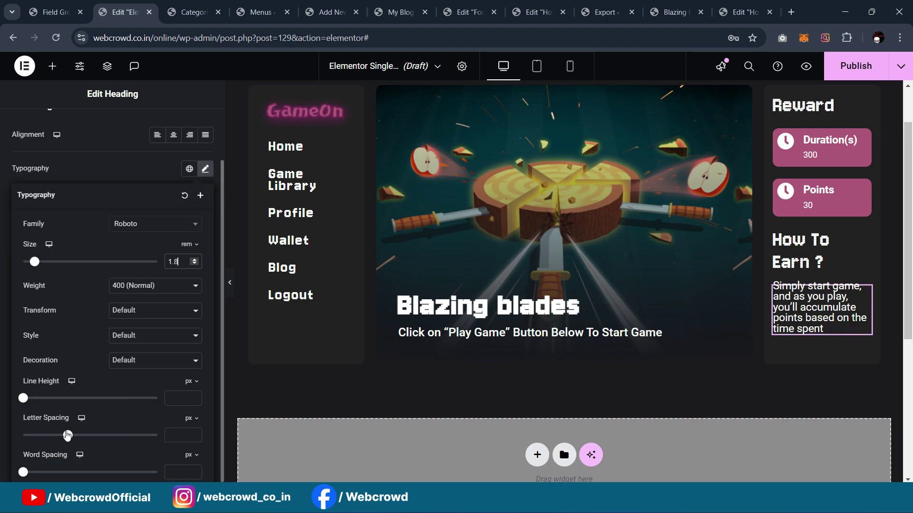
pyautogui.moveTo(24, 399); pyautogui.dragTo(55, 403)
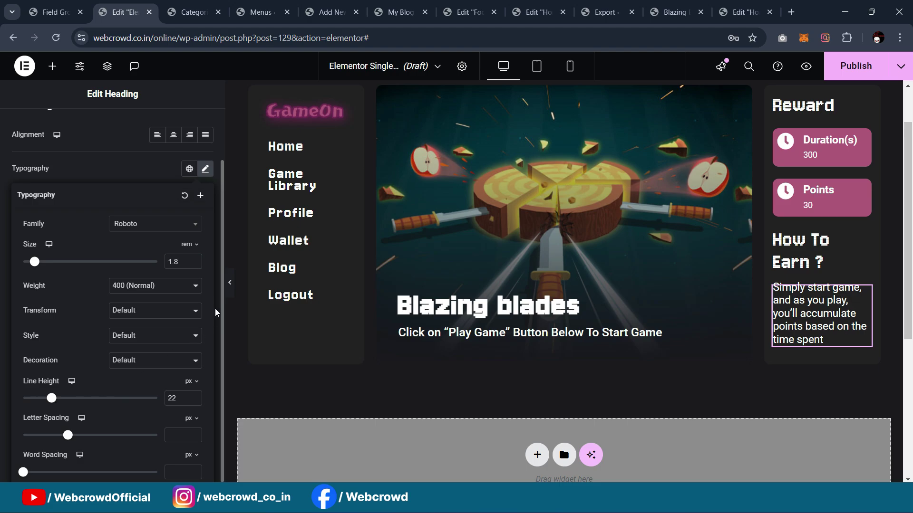
pyautogui.click(230, 283)
pyautogui.scroll(1, 854, 244)
pyautogui.scroll(1, 852, 250)
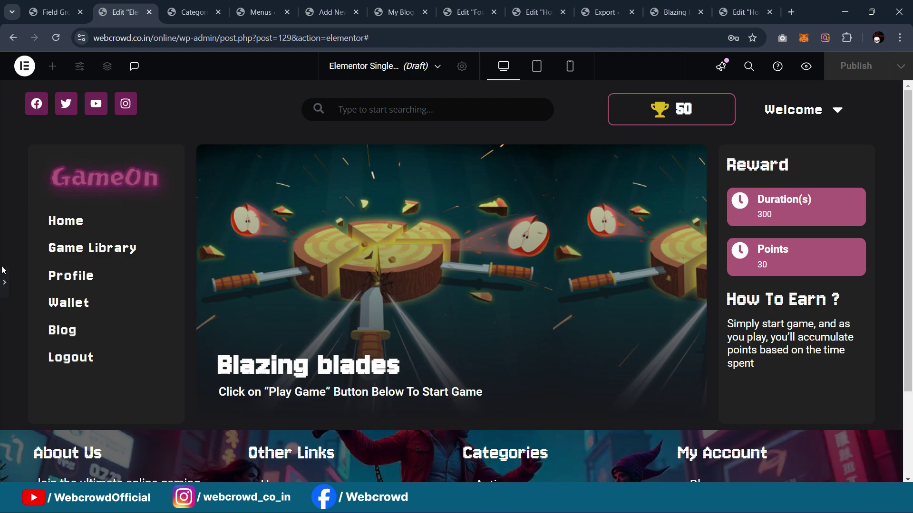
pyautogui.click(4, 282)
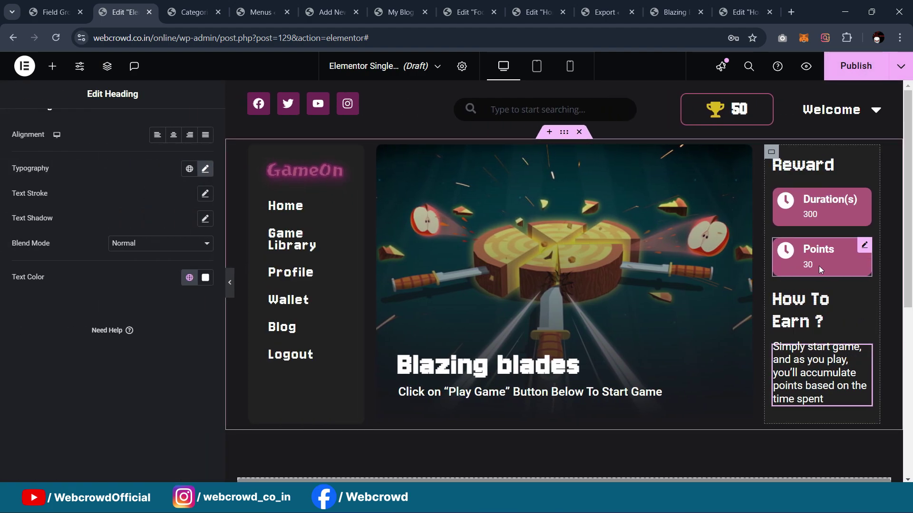
# Replace the Points icon box's clock icon with the Trophy icon from the icon library
pyautogui.click(865, 245)
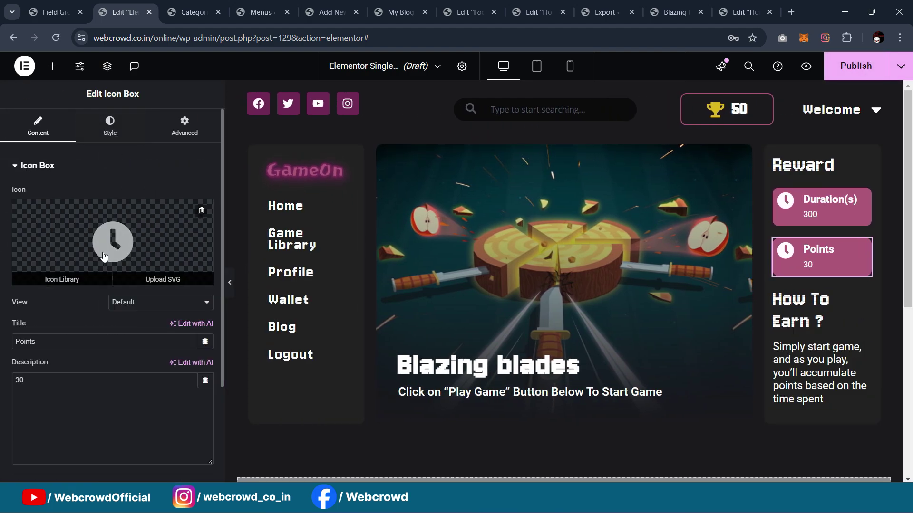
pyautogui.click(62, 278)
pyautogui.click(476, 109)
pyautogui.write('trop')
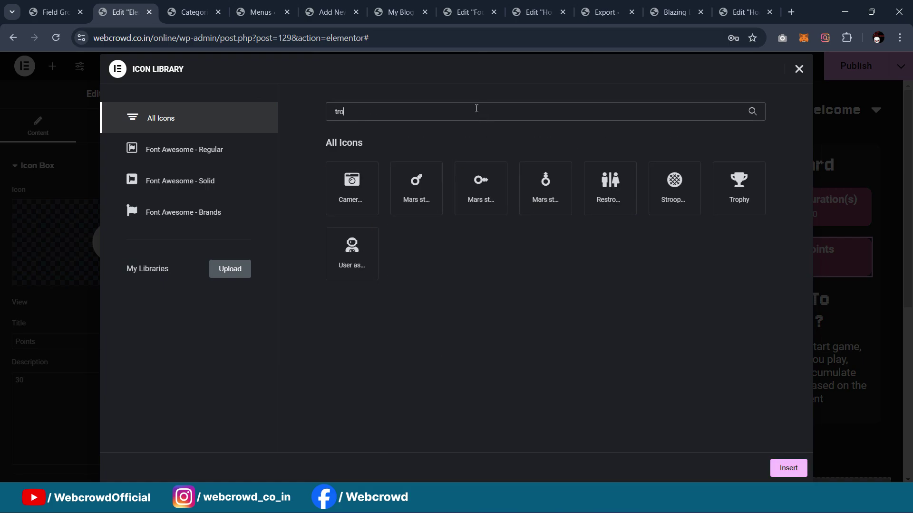
pyautogui.click(371, 188)
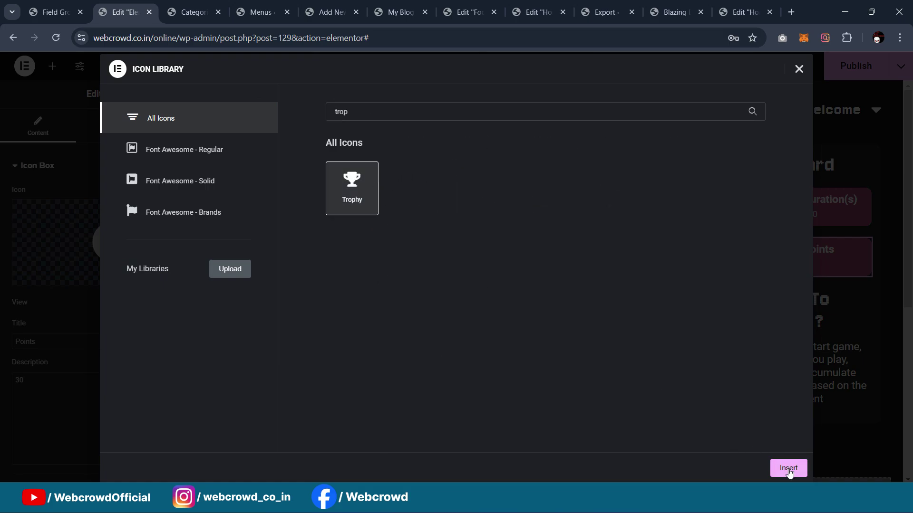
pyautogui.click(788, 468)
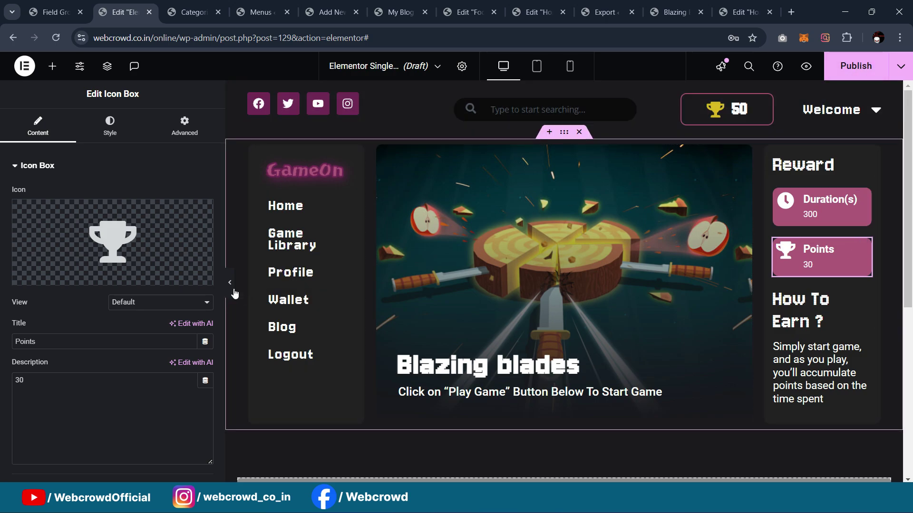
# Preview the template at full width and examine the Game Details section on the Blazing Blades reference page
pyautogui.click(232, 286)
pyautogui.scroll(-2, 510, 191)
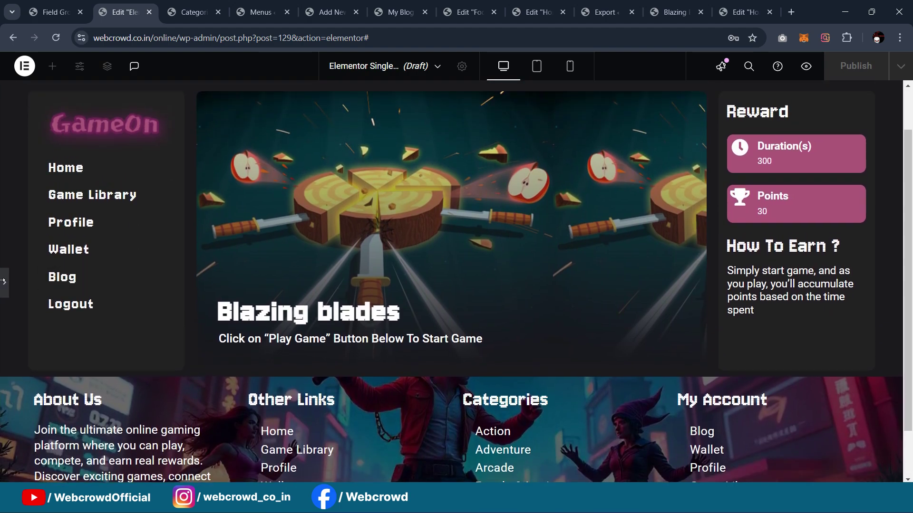
pyautogui.click(4, 281)
pyautogui.scroll(-1, 614, 163)
pyautogui.scroll(3, 697, 147)
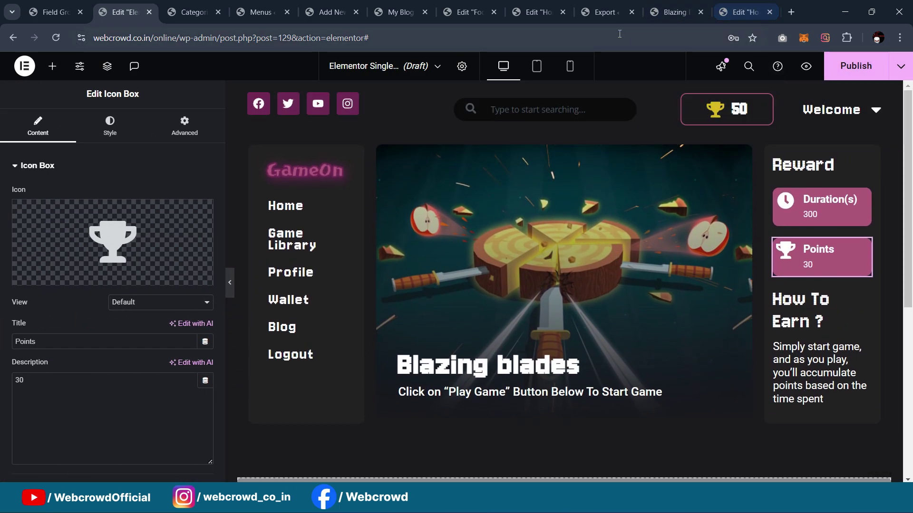
pyautogui.click(675, 12)
pyautogui.scroll(-5, 437, 231)
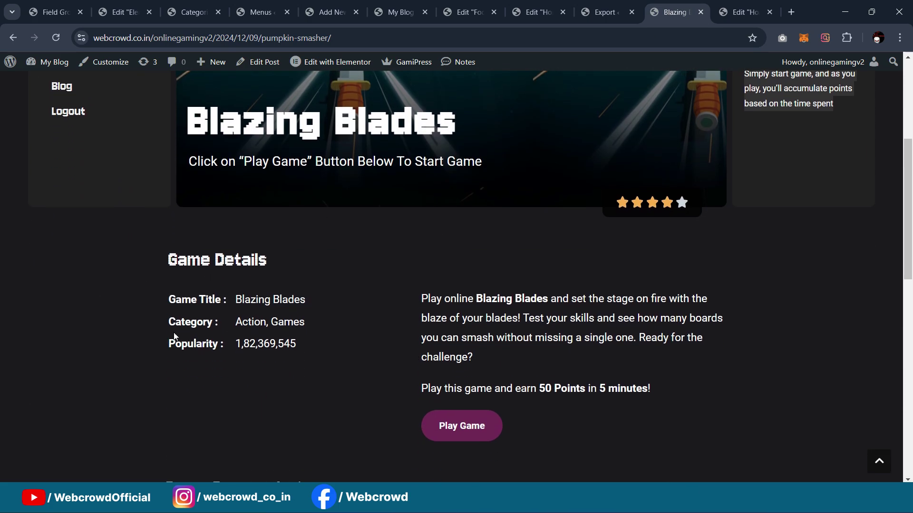
pyautogui.click(261, 12)
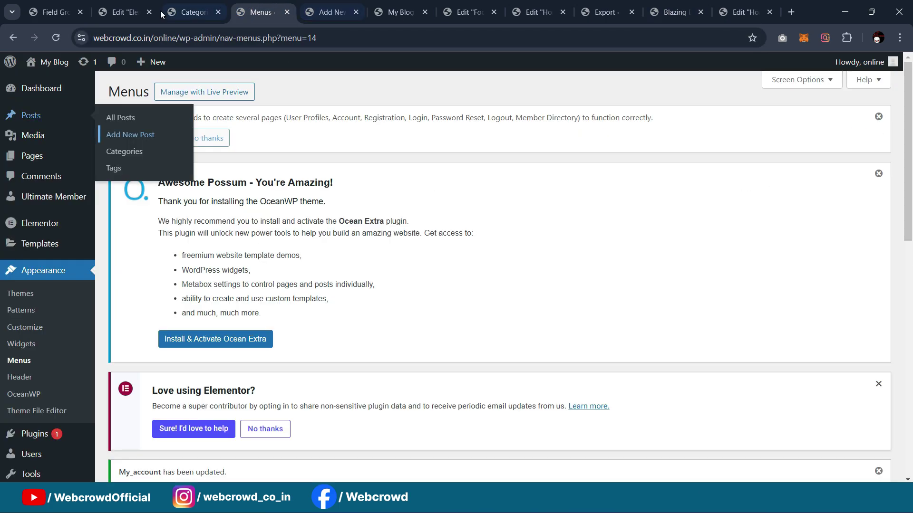
pyautogui.click(124, 12)
# Add a container with another container nested inside it below the hero section, and switch the outer container's width unit to percent
pyautogui.scroll(-3, 476, 333)
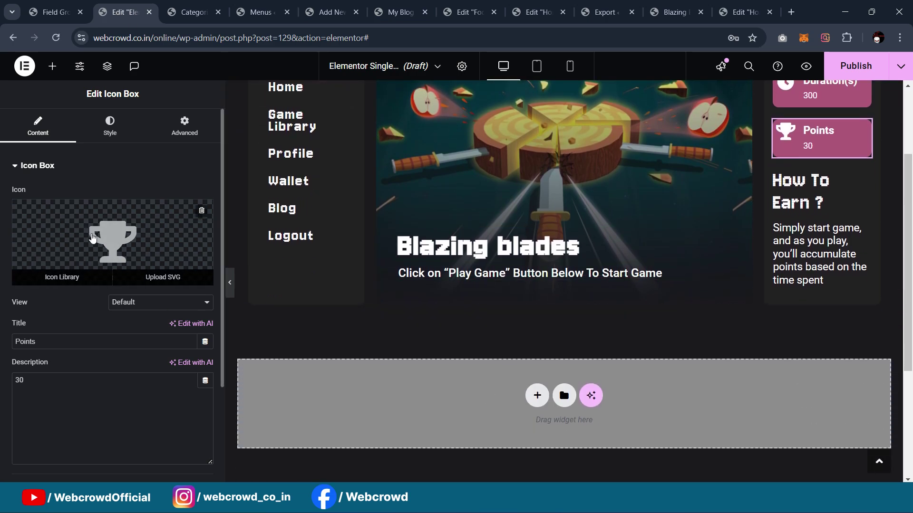
pyautogui.click(57, 74)
pyautogui.scroll(-2, 88, 302)
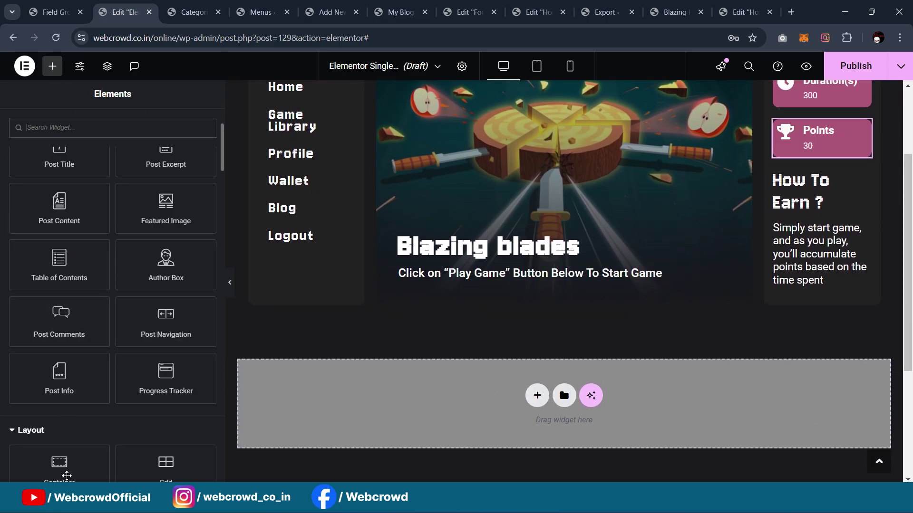
pyautogui.moveTo(66, 470); pyautogui.dragTo(288, 371)
pyautogui.click(54, 70)
pyautogui.scroll(-2, 83, 351)
pyautogui.moveTo(81, 456); pyautogui.dragTo(487, 353)
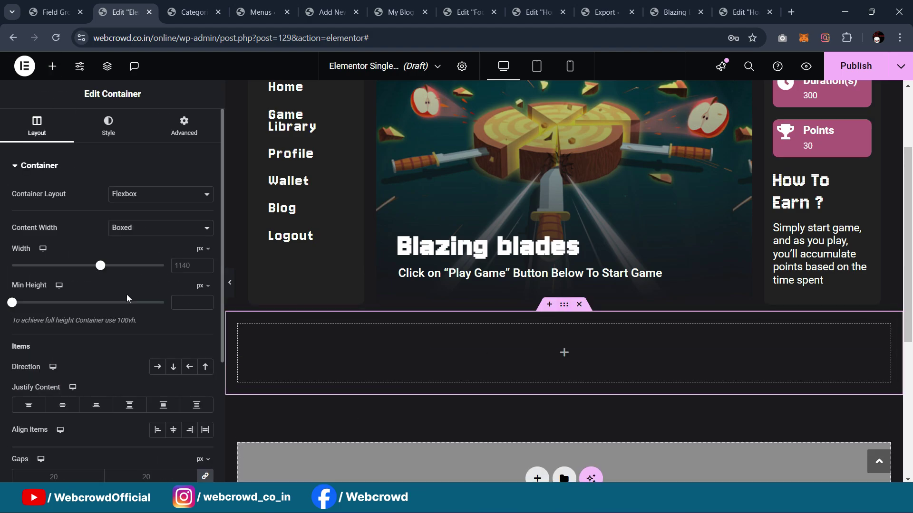
pyautogui.click(203, 248)
pyautogui.click(200, 267)
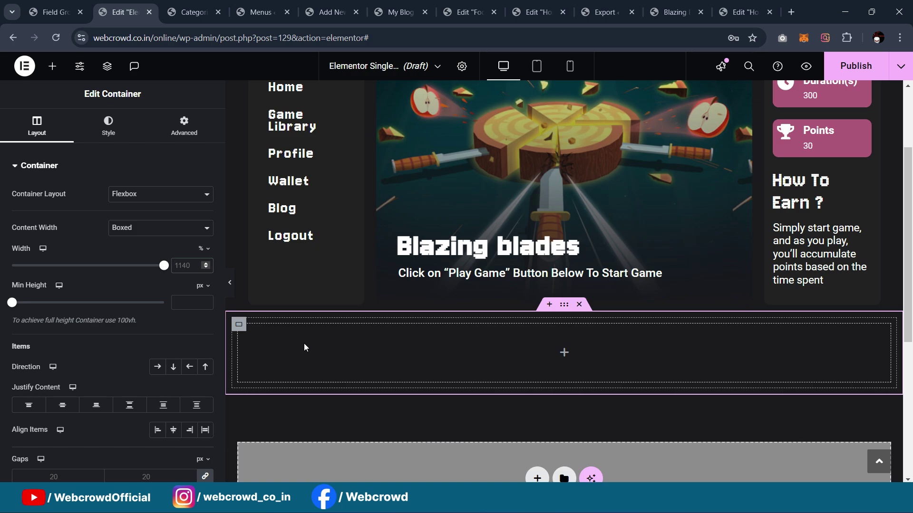
pyautogui.click(669, 12)
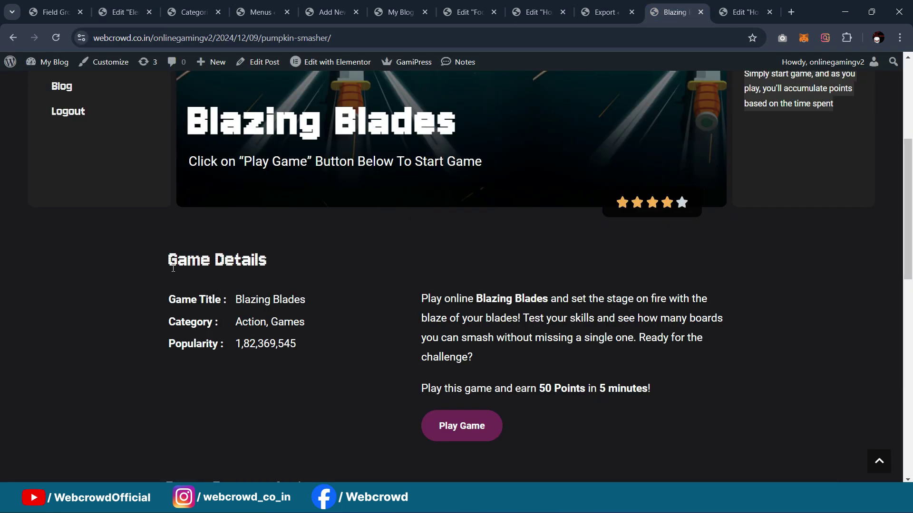
pyautogui.moveTo(171, 301); pyautogui.dragTo(311, 352)
pyautogui.click(305, 355)
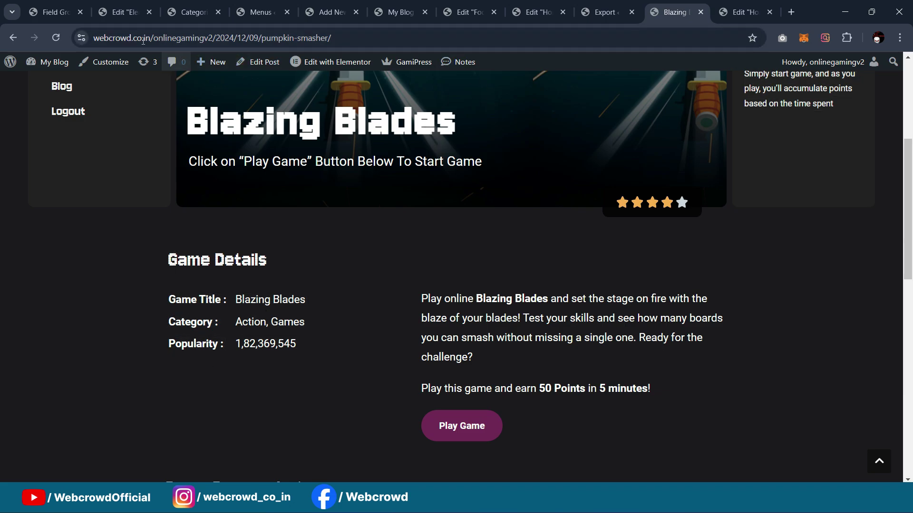
pyautogui.click(125, 12)
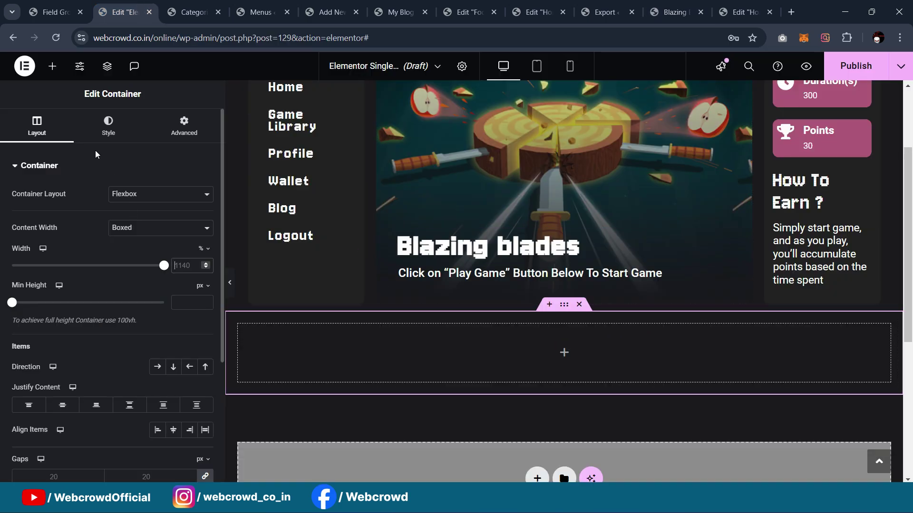
pyautogui.click(52, 66)
pyautogui.scroll(-3, 73, 333)
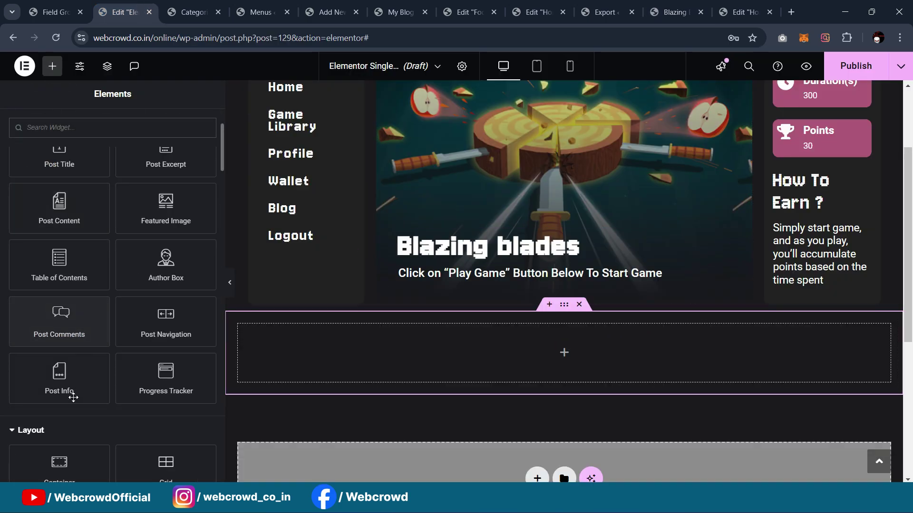
pyautogui.moveTo(59, 461); pyautogui.dragTo(378, 353)
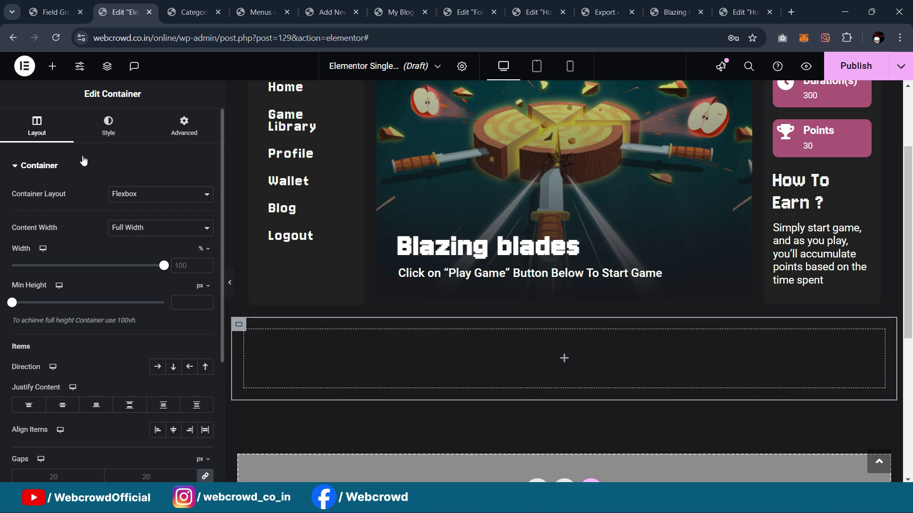
pyautogui.click(52, 66)
pyautogui.scroll(-3, 61, 364)
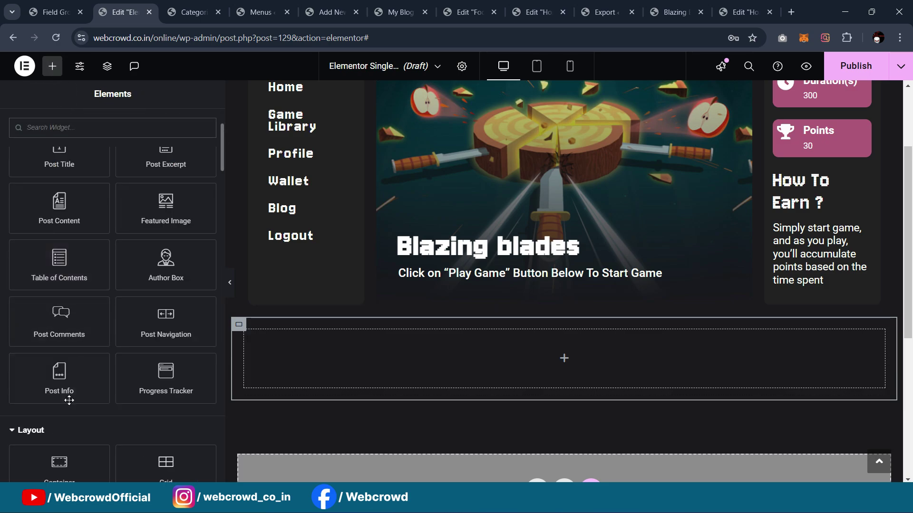
pyautogui.moveTo(59, 464); pyautogui.dragTo(360, 363)
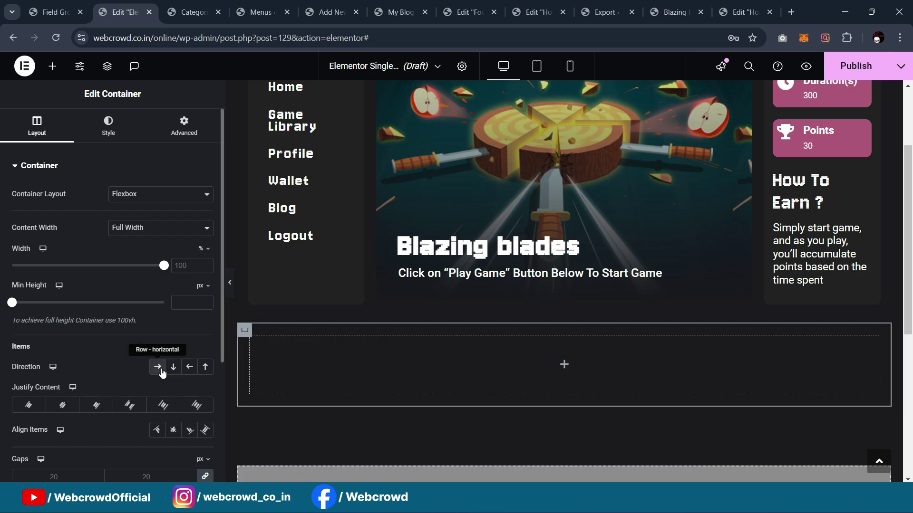
pyautogui.rightClick(256, 339)
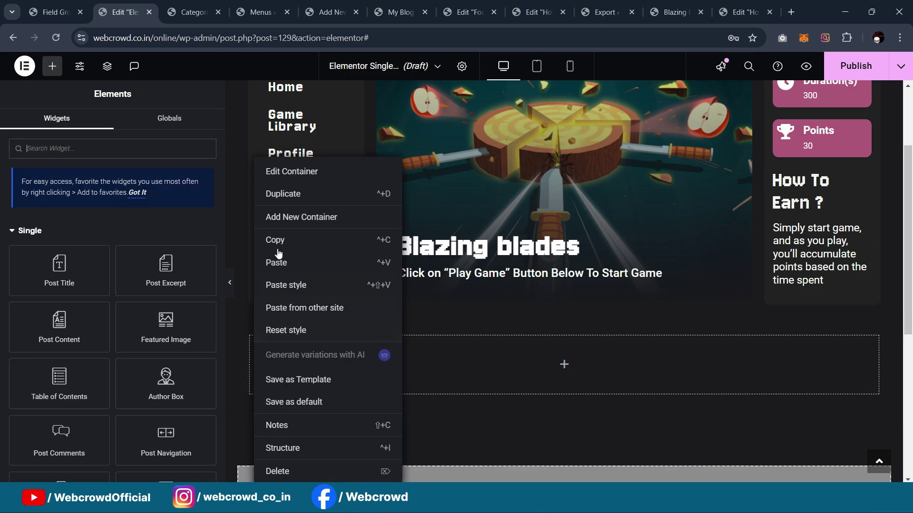
pyautogui.click(280, 195)
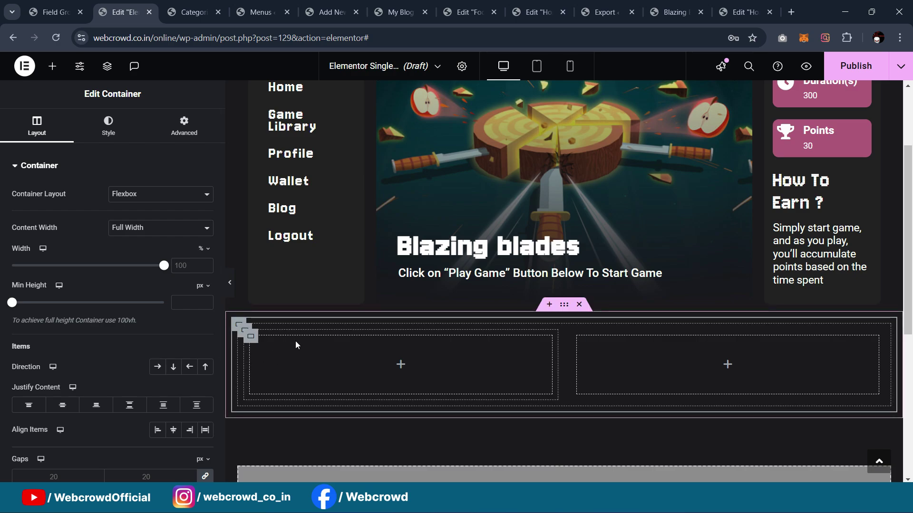
pyautogui.press('Delete')
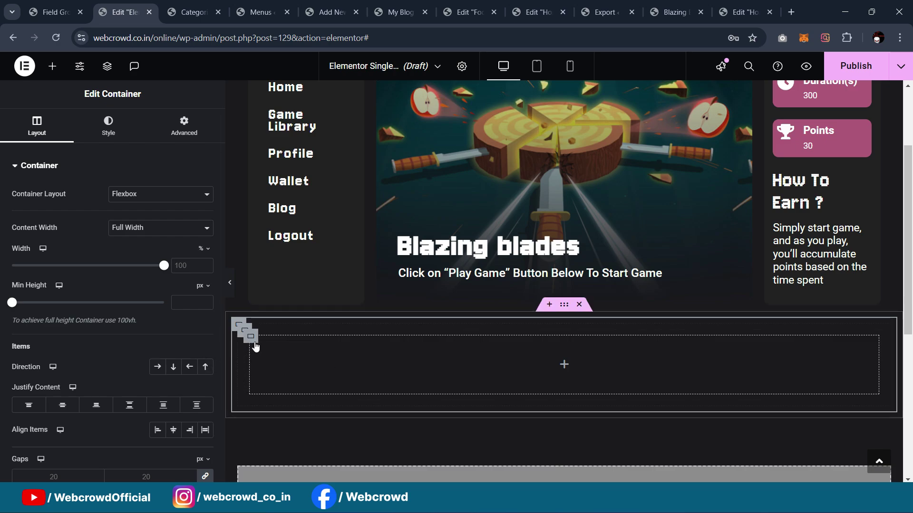
pyautogui.press('Delete')
pyautogui.click(246, 337)
pyautogui.press('Delete')
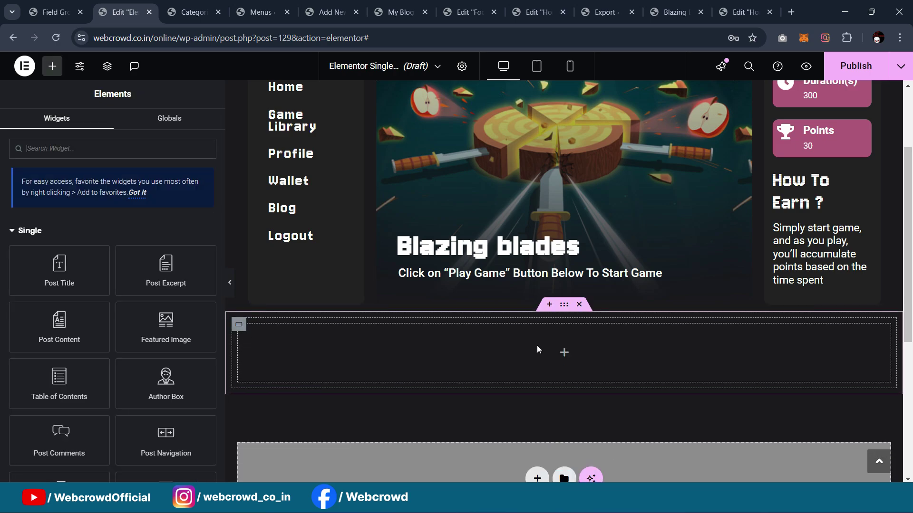
# Set the outer container's direction to Row and duplicate its inner container to form two side-by-side columns
pyautogui.click(545, 320)
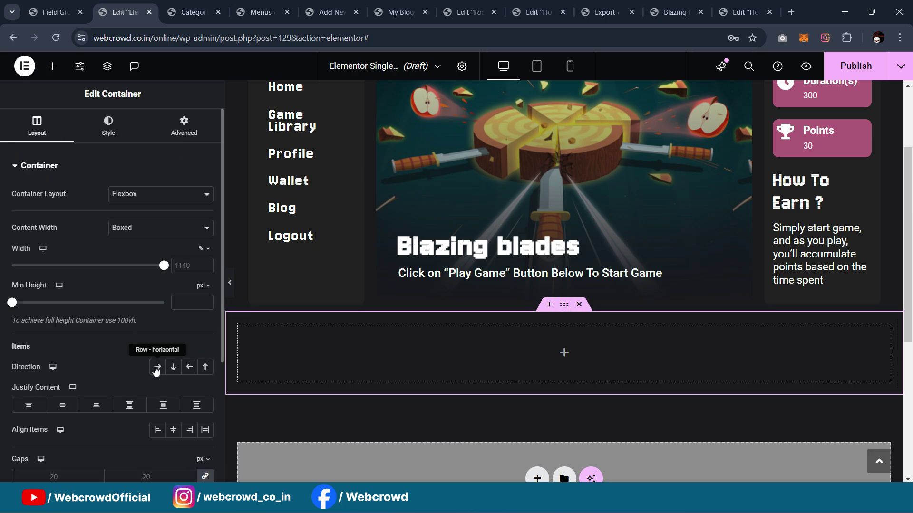
pyautogui.rightClick(240, 330)
pyautogui.click(286, 216)
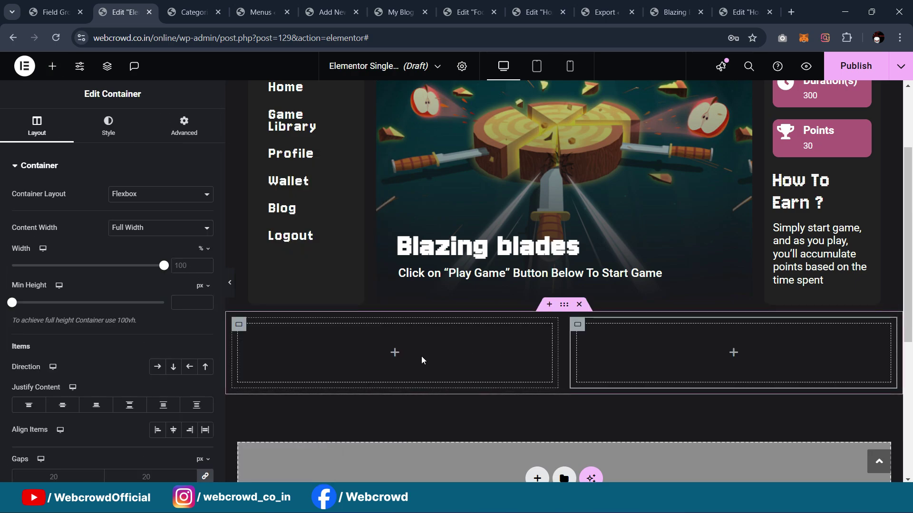
# Find the Grid element and place it inside the first of the two side-by-side containers
pyautogui.click(52, 66)
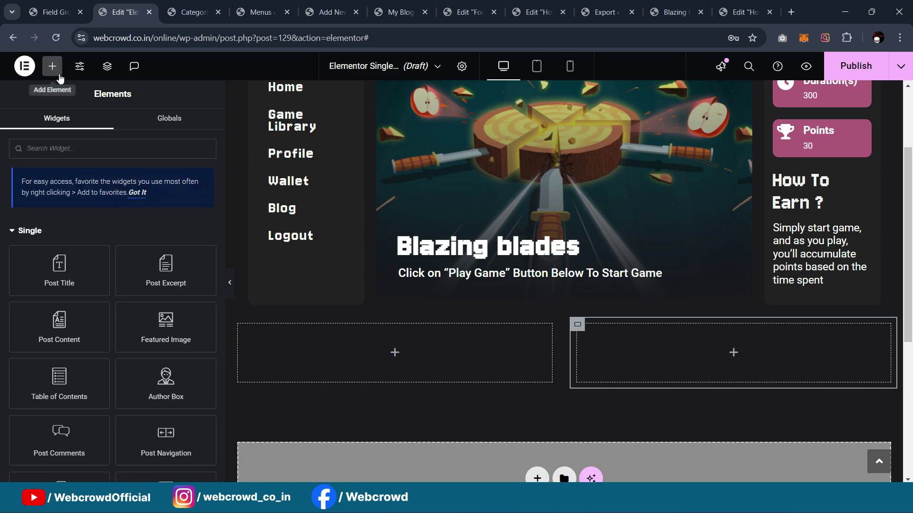
pyautogui.write('grid')
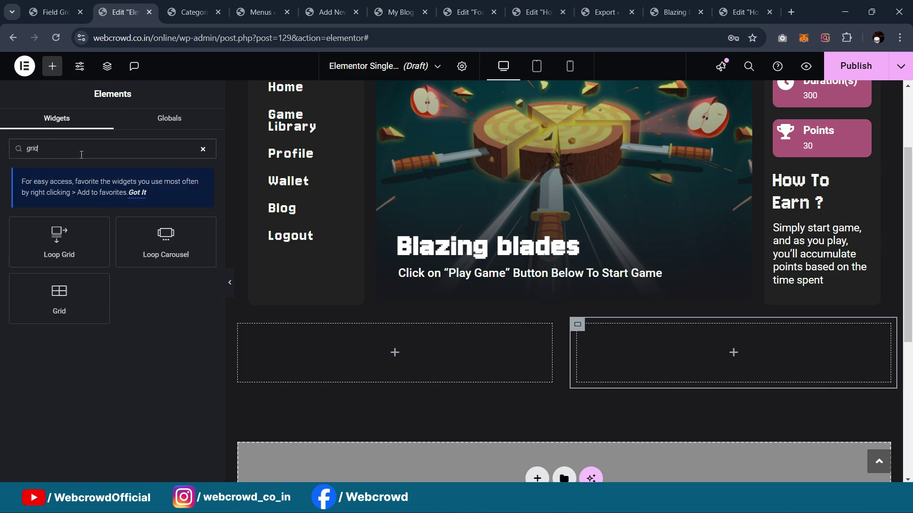
pyautogui.moveTo(59, 297); pyautogui.dragTo(382, 349)
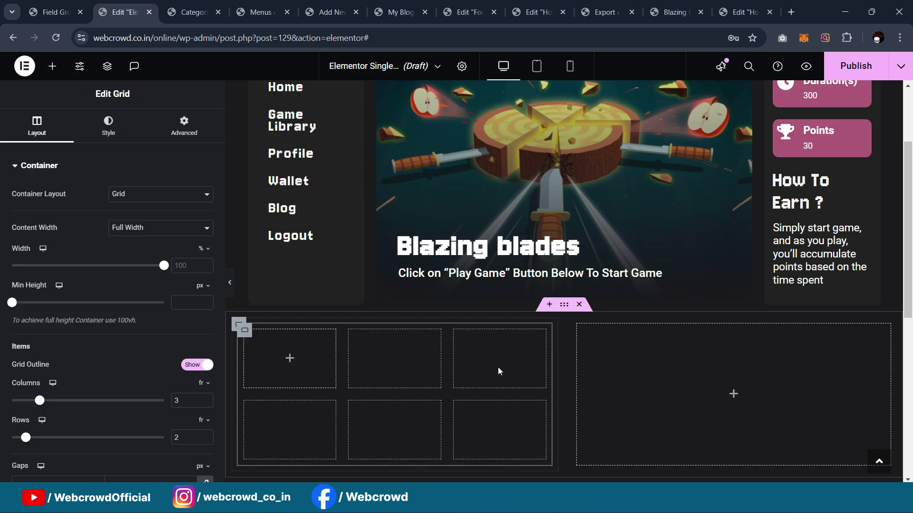
# Set the new grid to 2 columns and 3 rows
pyautogui.scroll(-1, 409, 331)
pyautogui.scroll(-1, 115, 284)
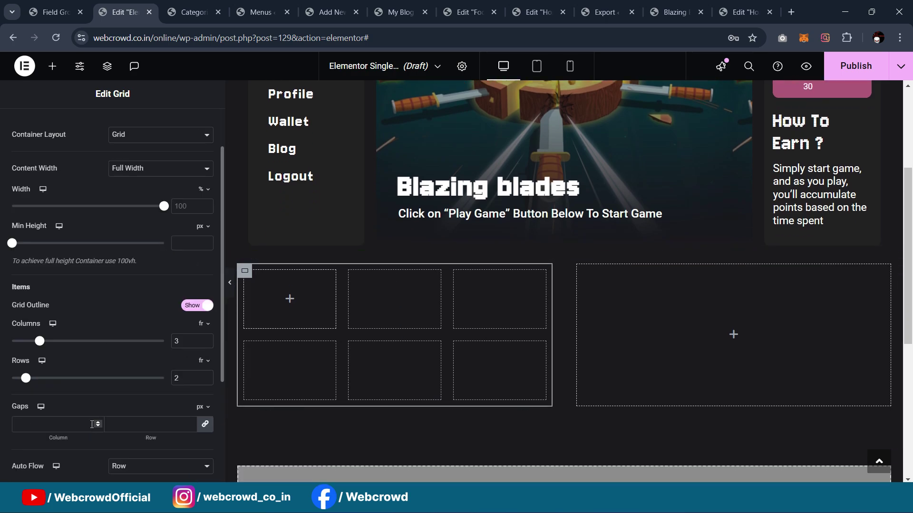
pyautogui.doubleClick(193, 336)
pyautogui.write('2')
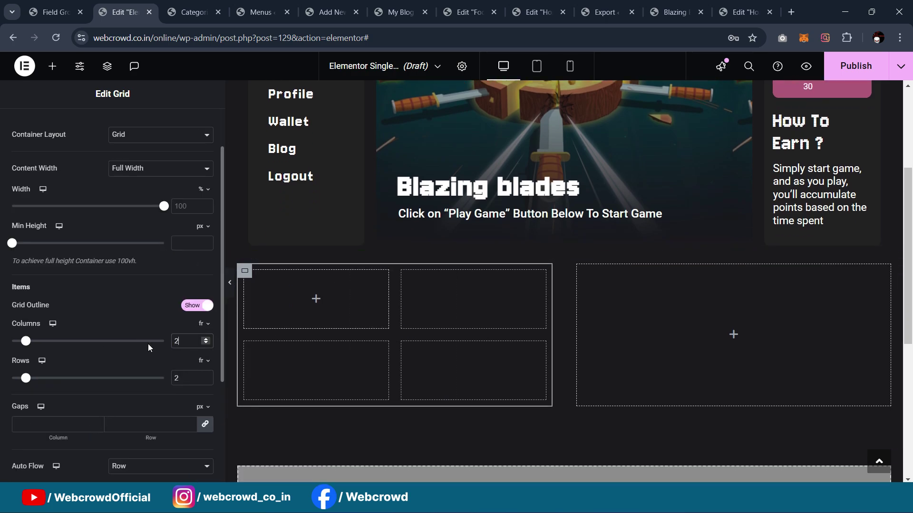
pyautogui.click(180, 379)
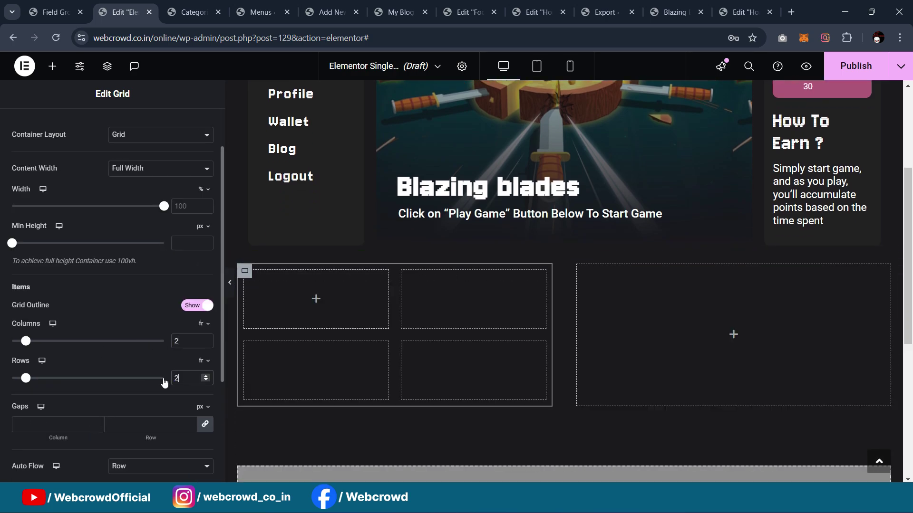
pyautogui.write('3')
pyautogui.scroll(-1, 366, 305)
pyautogui.scroll(1, 307, 336)
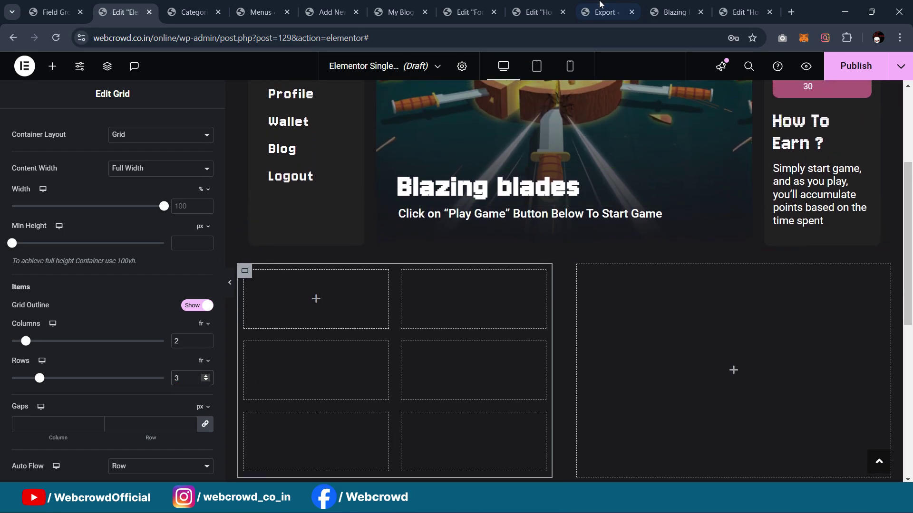
# Check the label wording on the Blazing Blades reference page and add a Heading reading "Game Title :" to the grid's first cell
pyautogui.click(673, 12)
pyautogui.moveTo(176, 302); pyautogui.dragTo(225, 299)
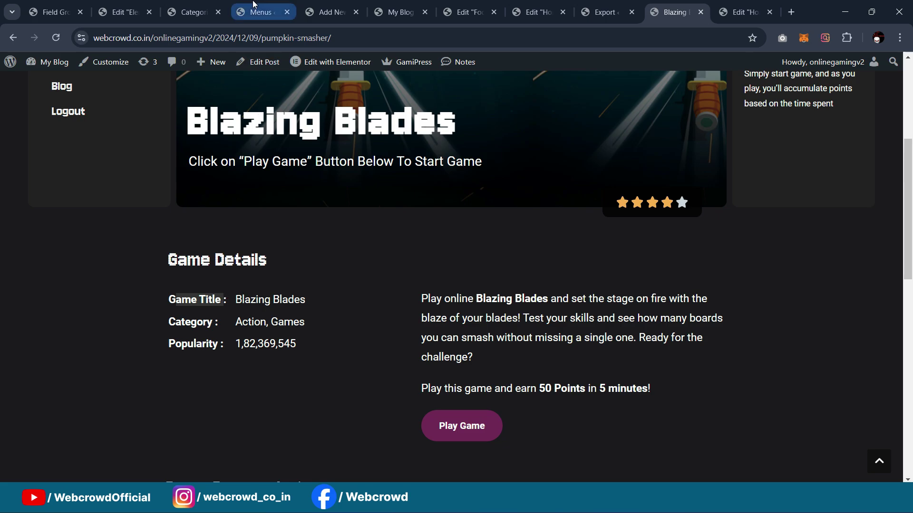
pyautogui.click(123, 12)
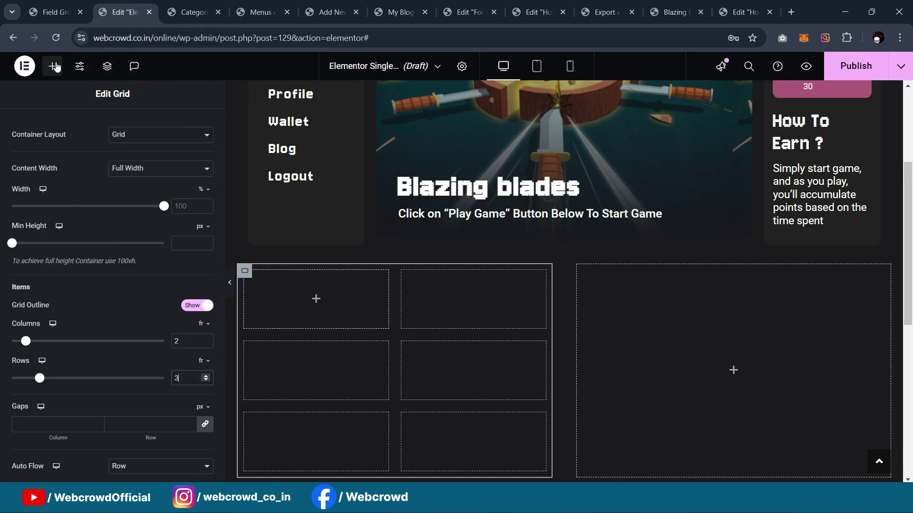
pyautogui.click(52, 66)
pyautogui.write('head')
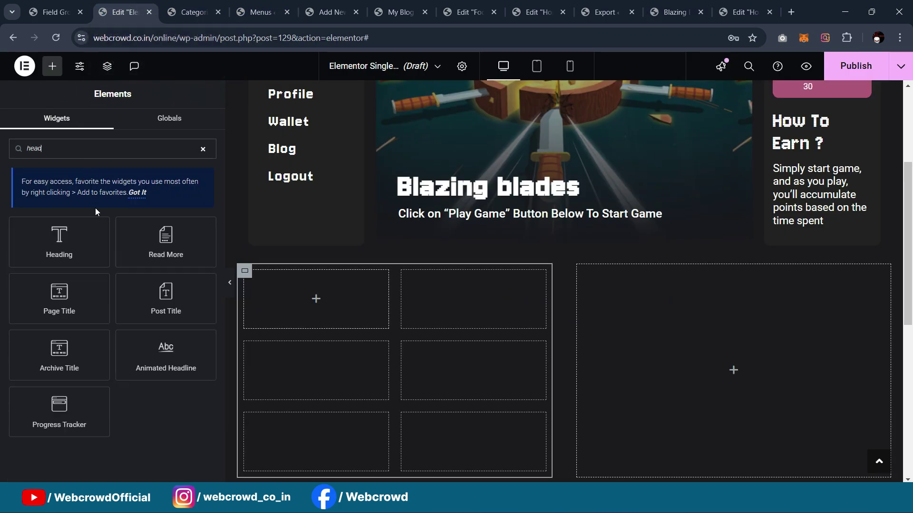
pyautogui.moveTo(88, 255); pyautogui.dragTo(302, 301)
pyautogui.moveTo(205, 209); pyautogui.dragTo(4, 202)
pyautogui.write('ame Title')
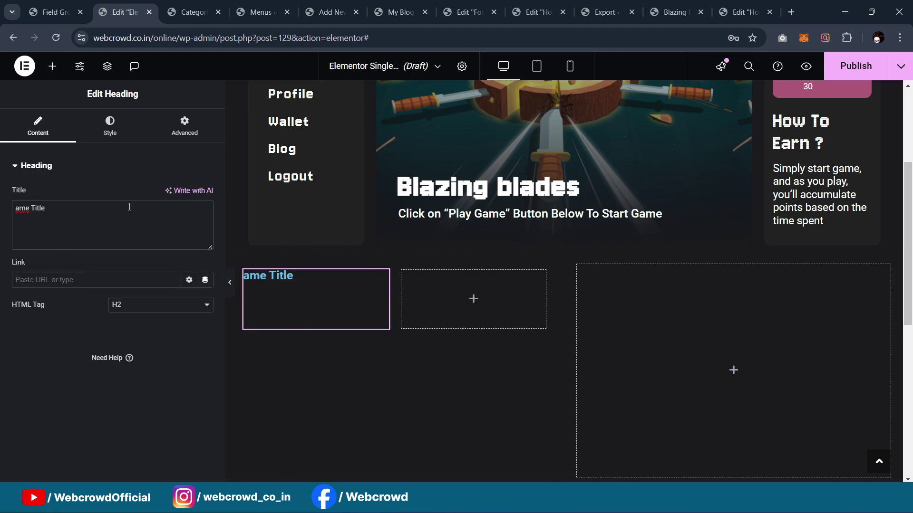
pyautogui.write('G')
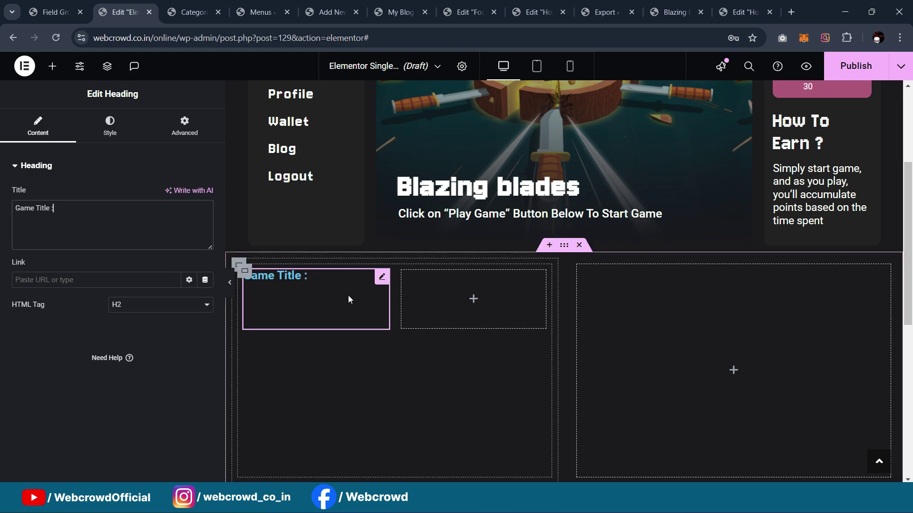
# Try a custom width of 53% on the Game Title heading and clear the value again
pyautogui.click(383, 278)
pyautogui.click(244, 270)
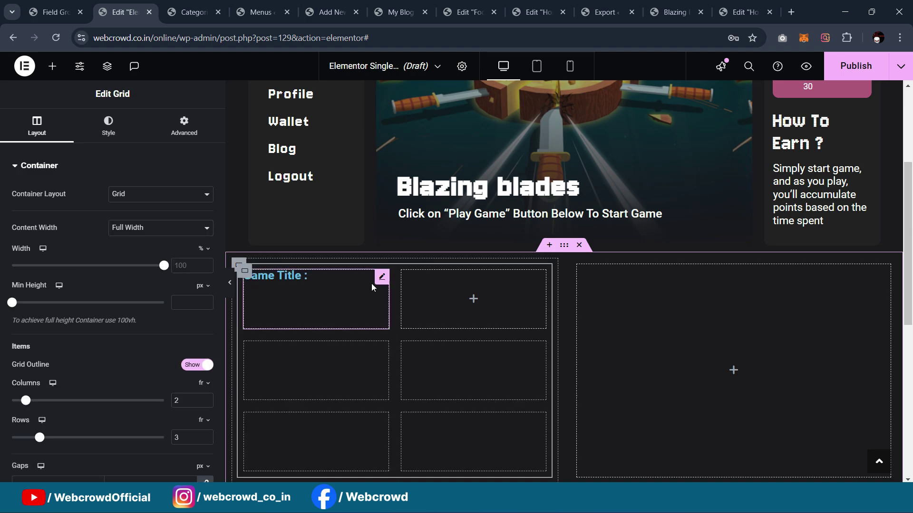
pyautogui.click(380, 280)
pyautogui.click(179, 133)
pyautogui.click(176, 286)
pyautogui.click(152, 316)
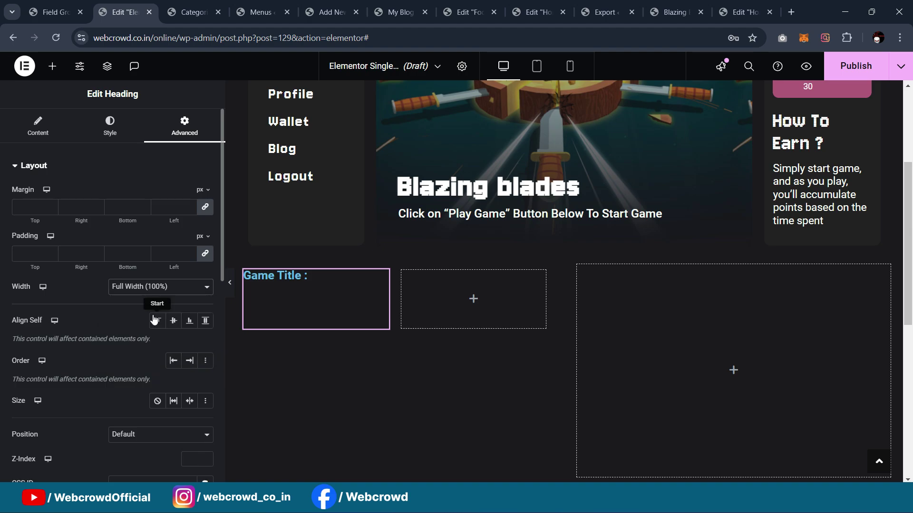
pyautogui.click(157, 287)
pyautogui.click(145, 343)
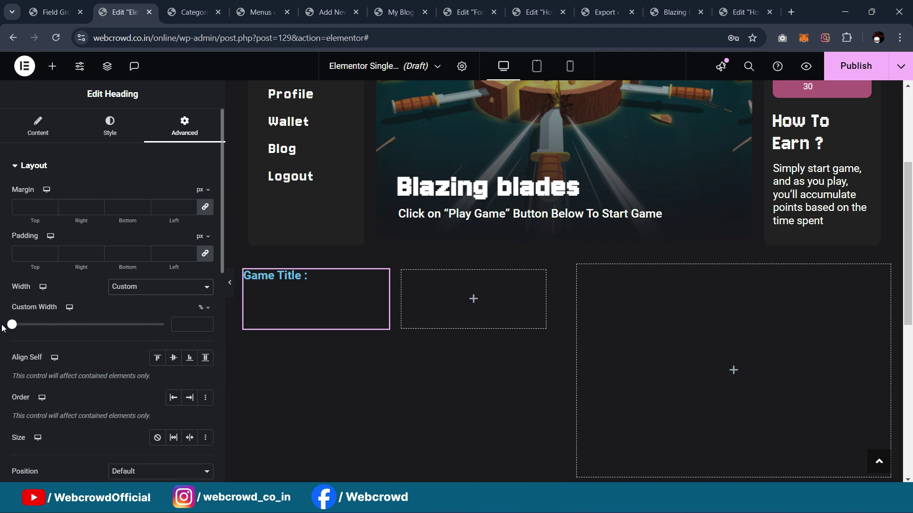
pyautogui.moveTo(11, 326); pyautogui.dragTo(101, 331)
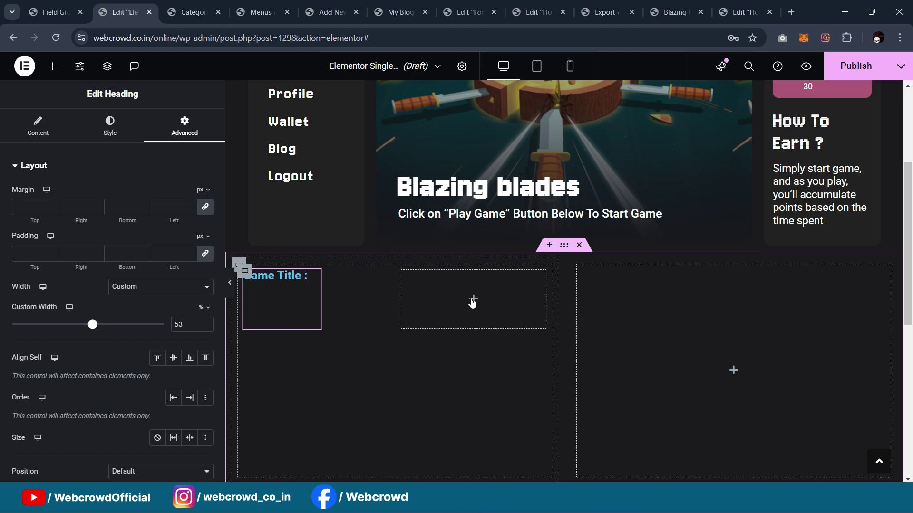
pyautogui.doubleClick(195, 321)
pyautogui.press('BackSpace')
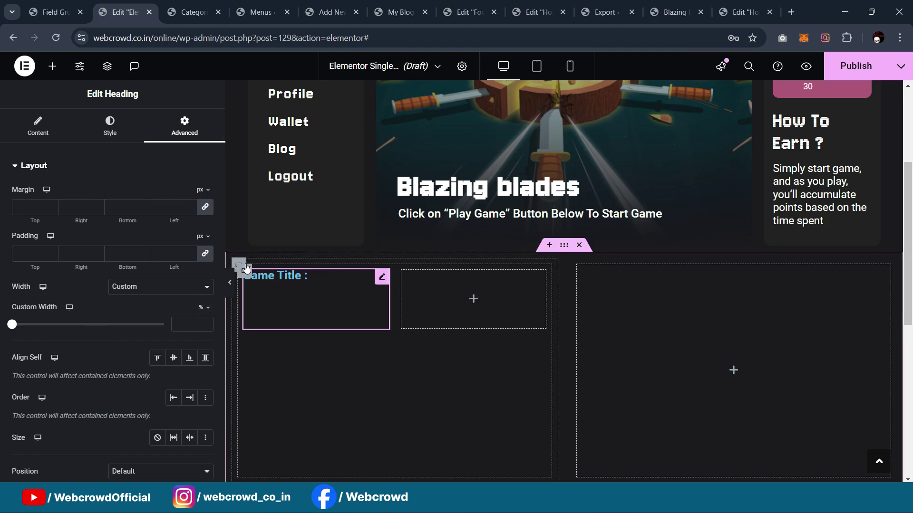
# Set the Game Title heading's text color to the global White
pyautogui.click(110, 126)
pyautogui.click(185, 340)
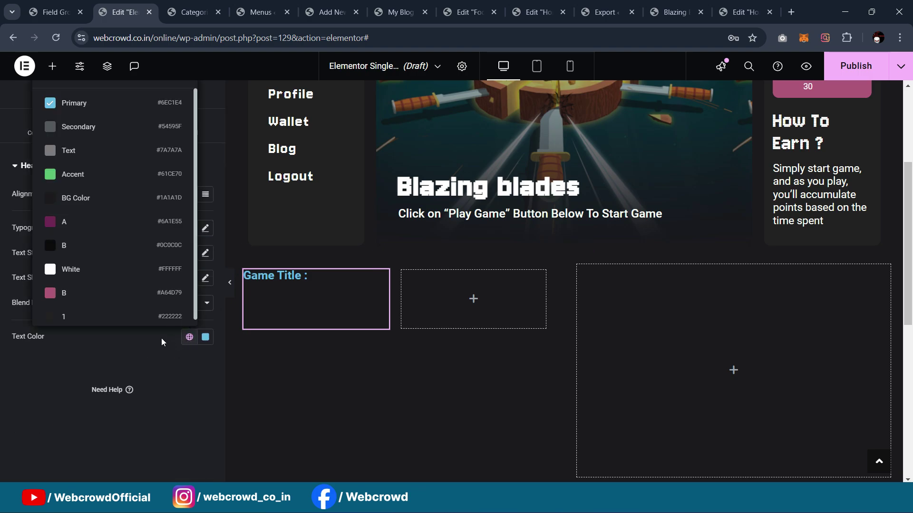
pyautogui.click(84, 269)
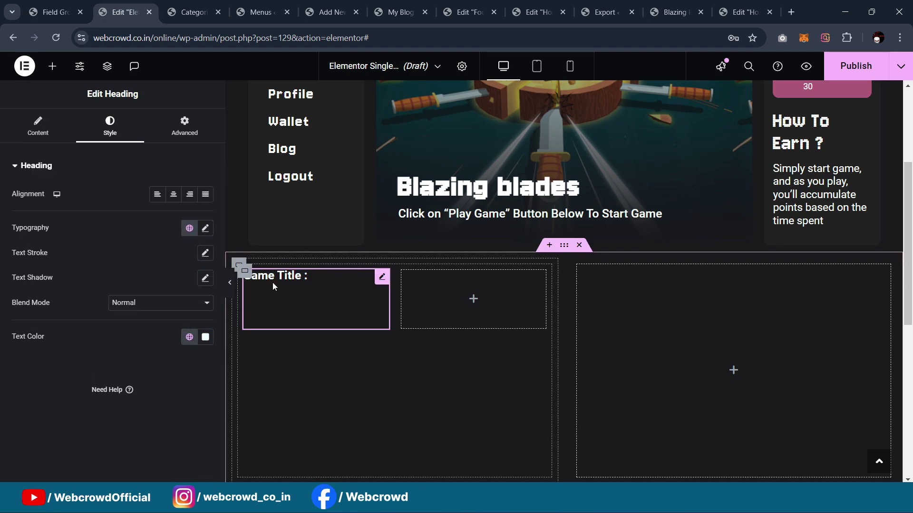
# Copy the Game Title heading and paste it into the second cell of the grid's first row
pyautogui.scroll(-3, 326, 255)
pyautogui.scroll(1, 341, 259)
pyautogui.scroll(1, 340, 258)
pyautogui.rightClick(379, 280)
pyautogui.click(410, 276)
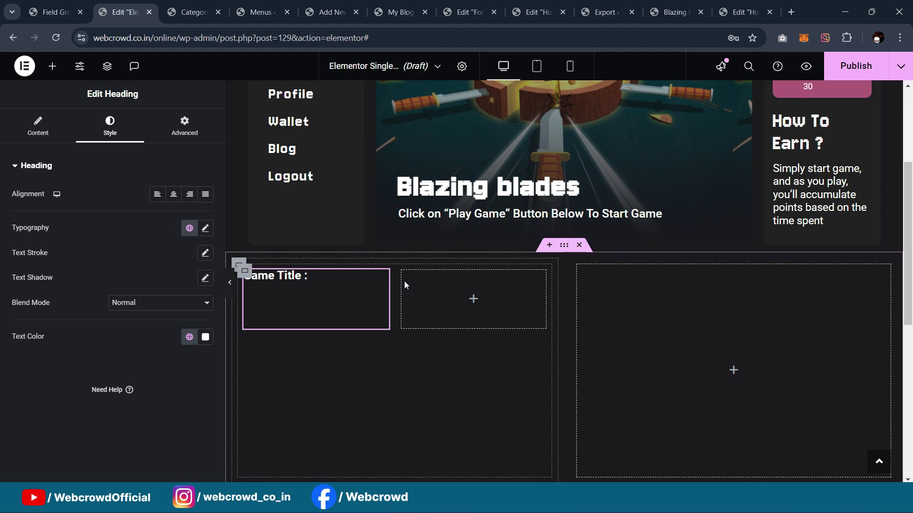
pyautogui.rightClick(435, 282)
pyautogui.click(447, 297)
pyautogui.rightClick(433, 277)
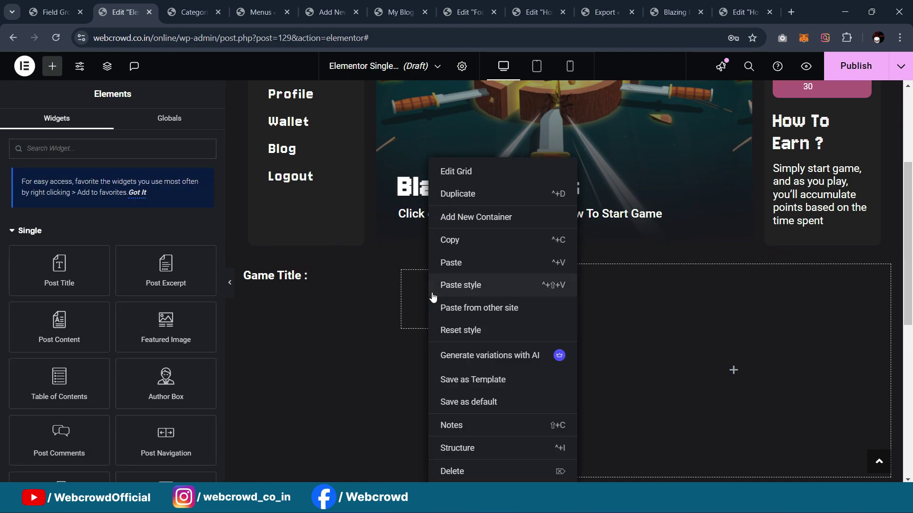
pyautogui.click(378, 279)
pyautogui.rightClick(377, 280)
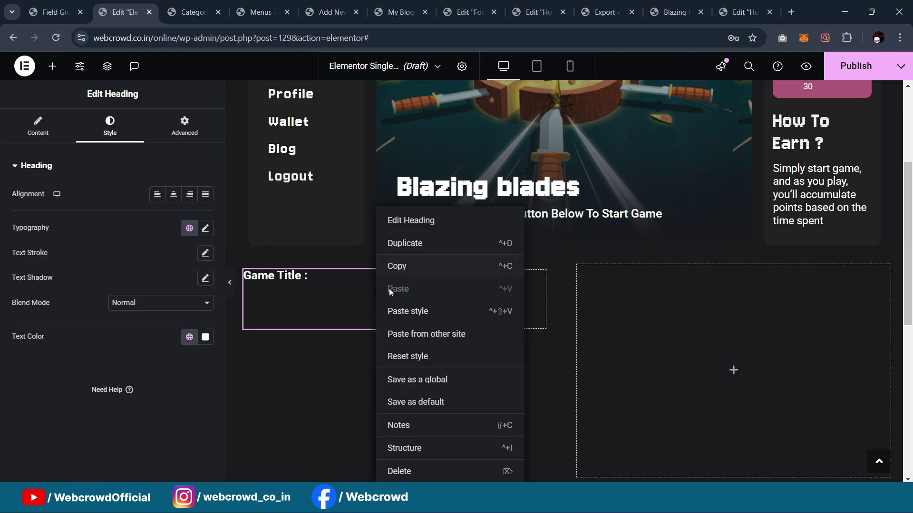
pyautogui.click(394, 277)
pyautogui.rightClick(476, 285)
pyautogui.click(504, 263)
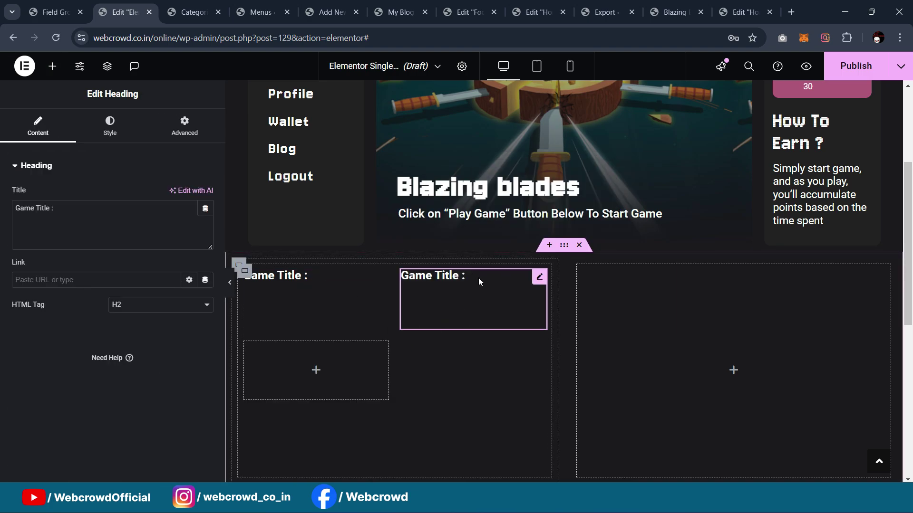
# Reduce the grid's width to 76%
pyautogui.click(246, 272)
pyautogui.scroll(-1, 80, 331)
pyautogui.scroll(1, 80, 332)
pyautogui.moveTo(164, 265); pyautogui.dragTo(128, 294)
# Set the font weight of the copied heading in the second cell to 400 (Normal)
pyautogui.click(426, 280)
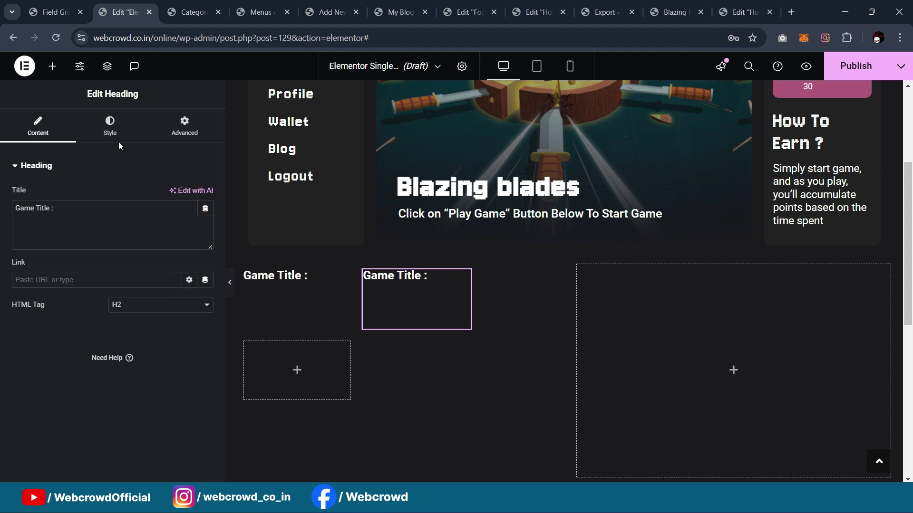
pyautogui.click(112, 127)
pyautogui.click(205, 228)
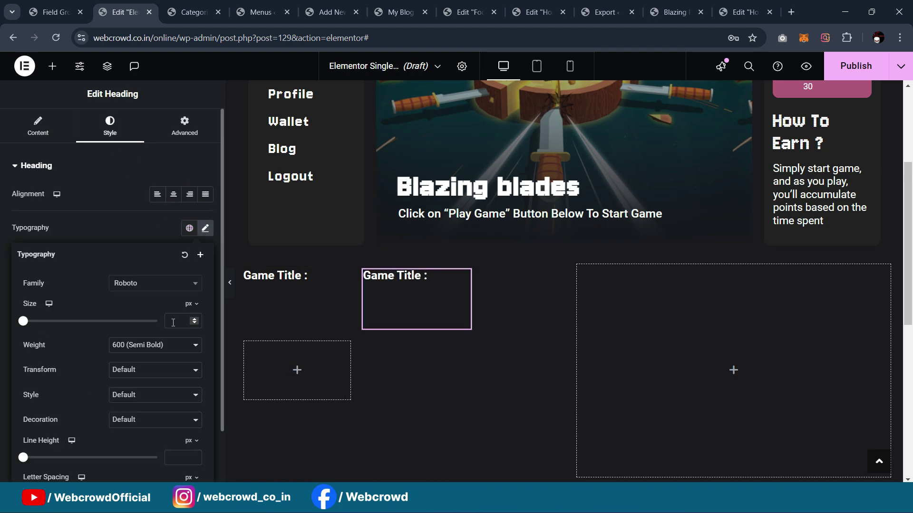
pyautogui.click(156, 345)
pyautogui.click(149, 213)
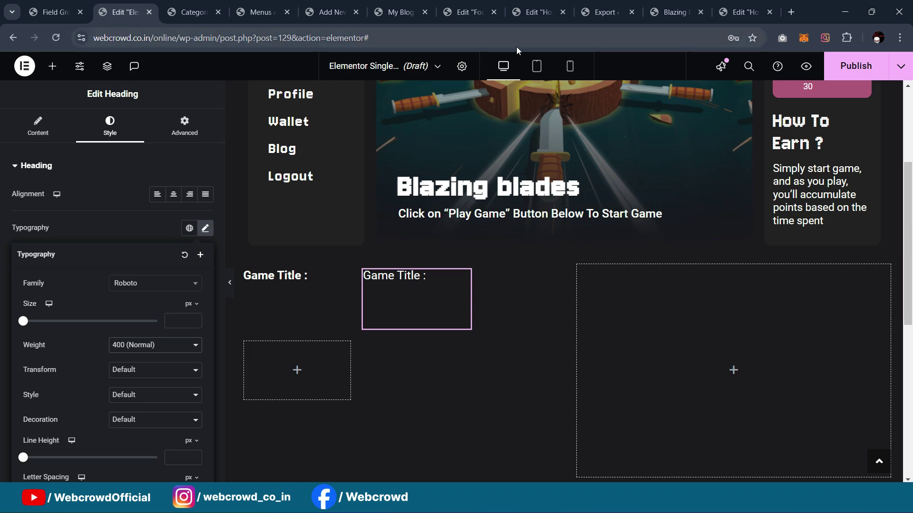
# Compare with the reference page's game title value and link the second heading's text to the dynamic Post Title
pyautogui.click(675, 12)
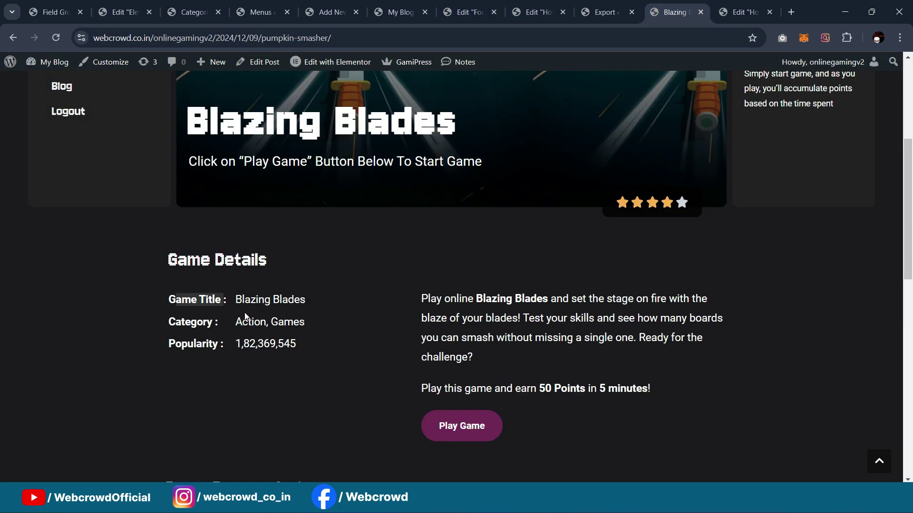
pyautogui.moveTo(236, 299); pyautogui.dragTo(305, 301)
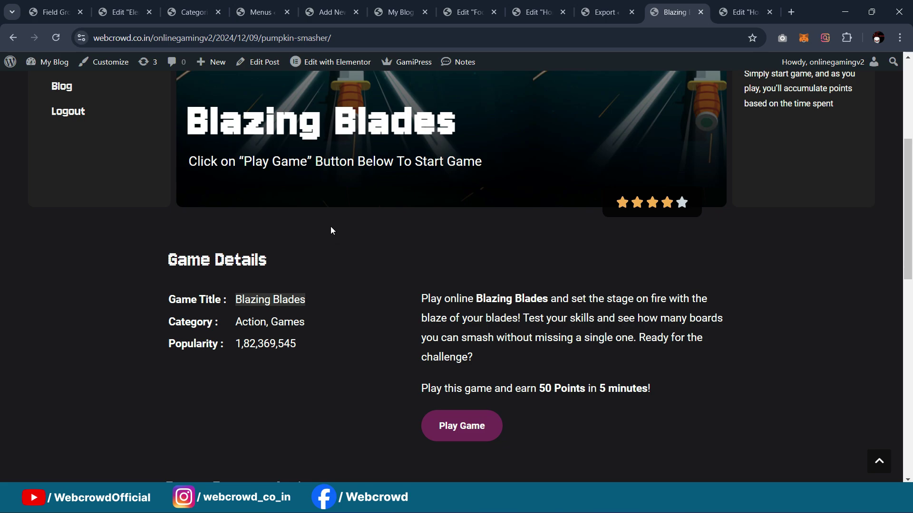
pyautogui.click(254, 12)
pyautogui.click(122, 12)
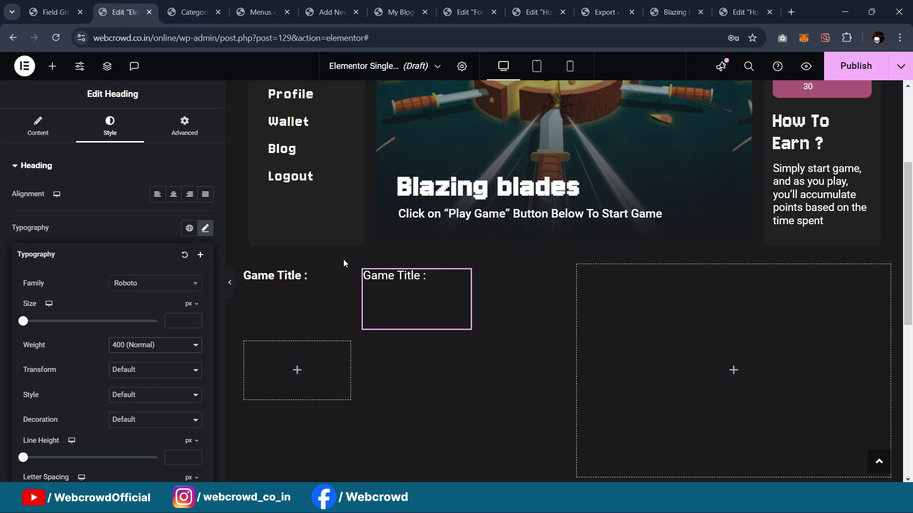
pyautogui.click(415, 284)
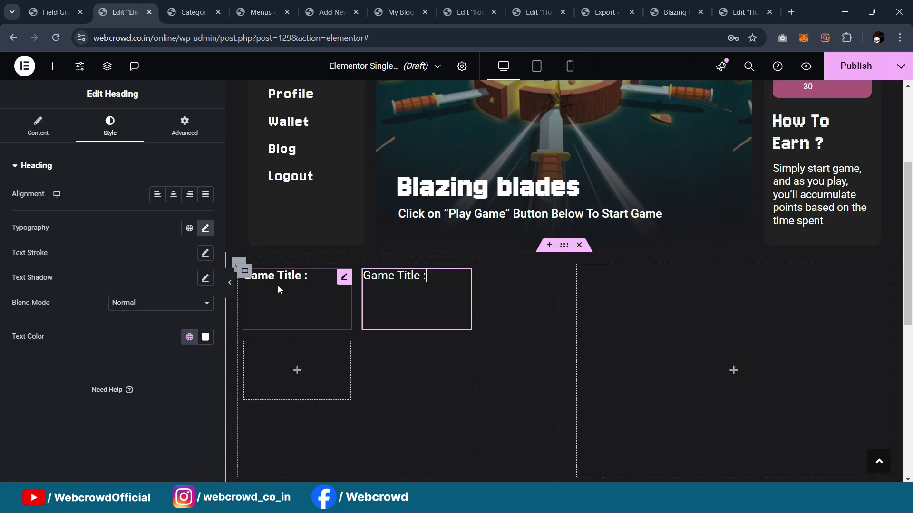
pyautogui.click(38, 126)
pyautogui.click(204, 209)
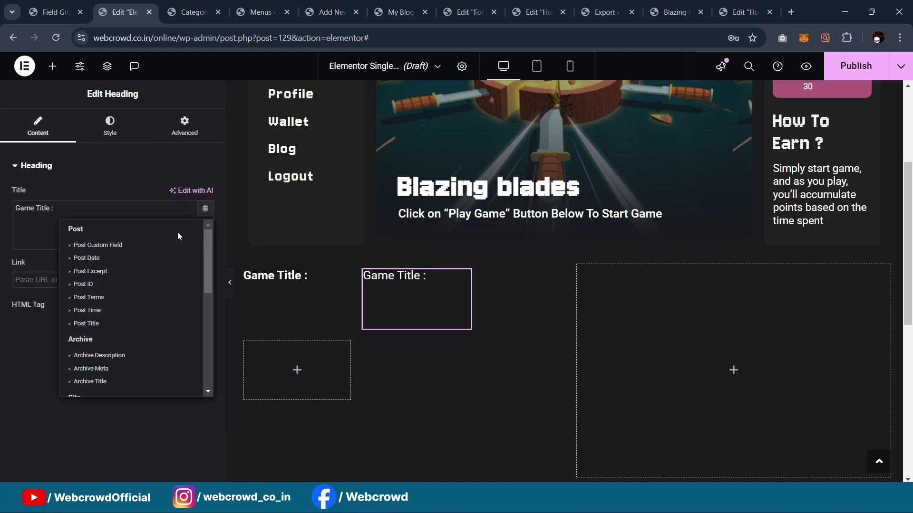
pyautogui.click(131, 323)
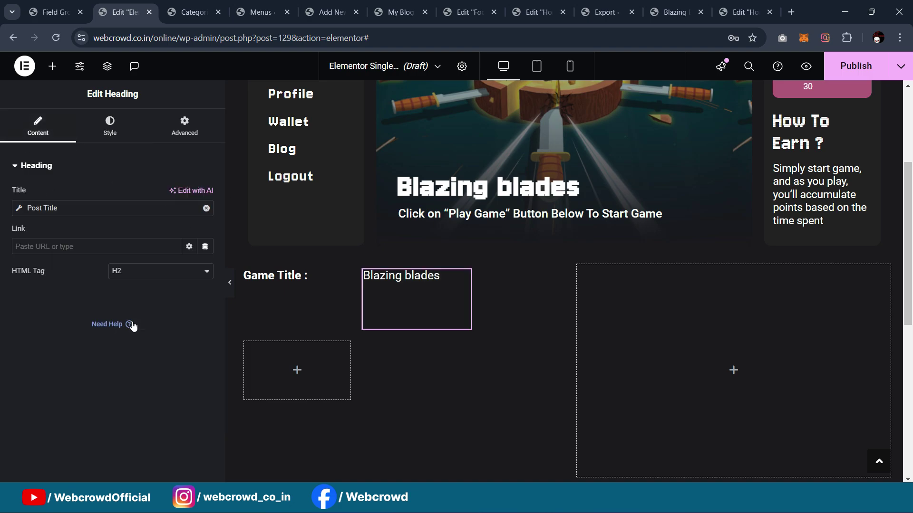
# Narrow the grid to 68% width
pyautogui.click(244, 270)
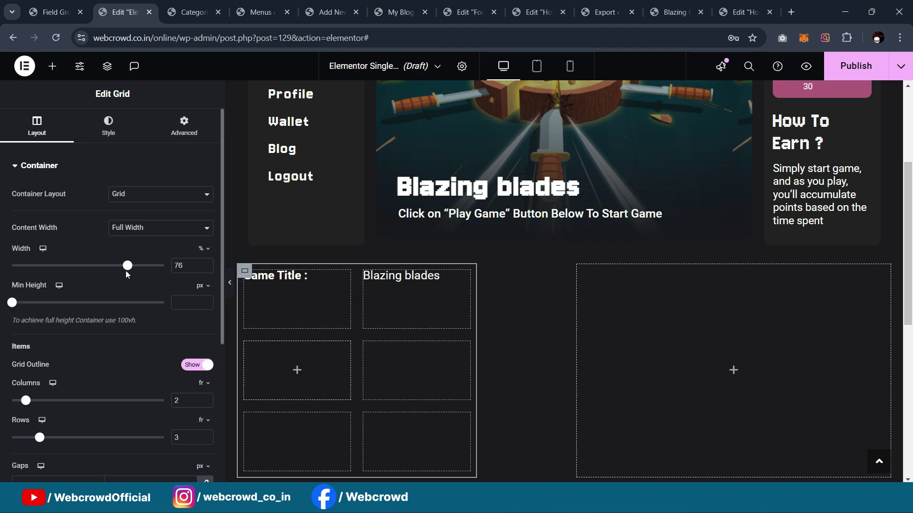
pyautogui.moveTo(127, 267)
pyautogui.mouseDown()
pyautogui.moveTo(106, 269)
pyautogui.moveTo(114, 271)
pyautogui.mouseUp()
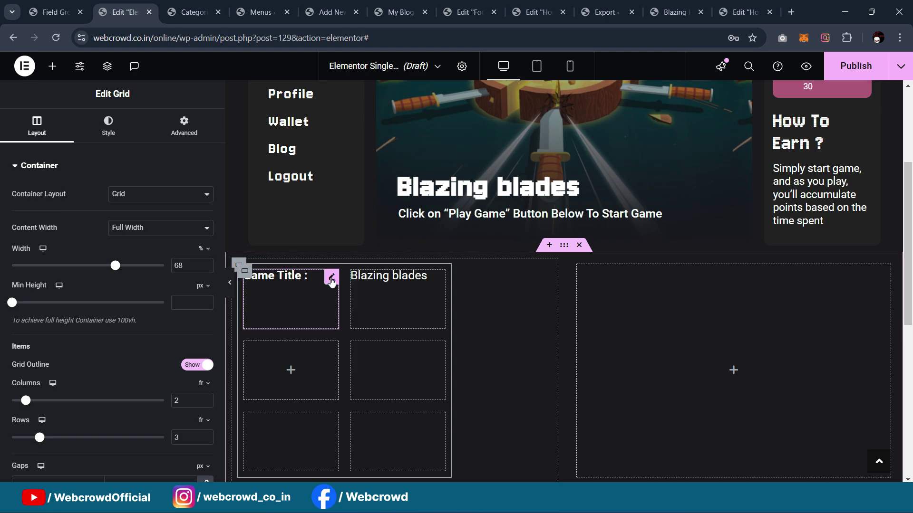
pyautogui.rightClick(331, 282)
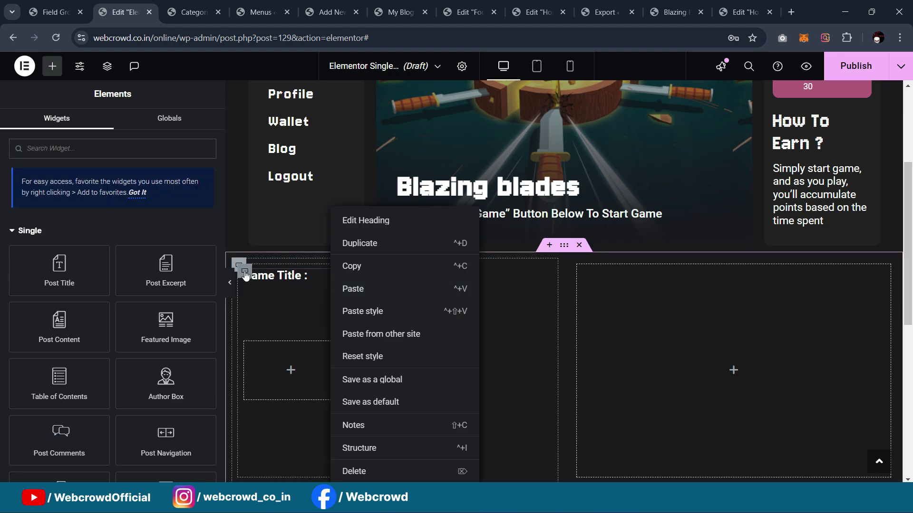
# Try Column as the grid's auto flow and switch it back to Row
pyautogui.click(245, 272)
pyautogui.scroll(-2, 130, 294)
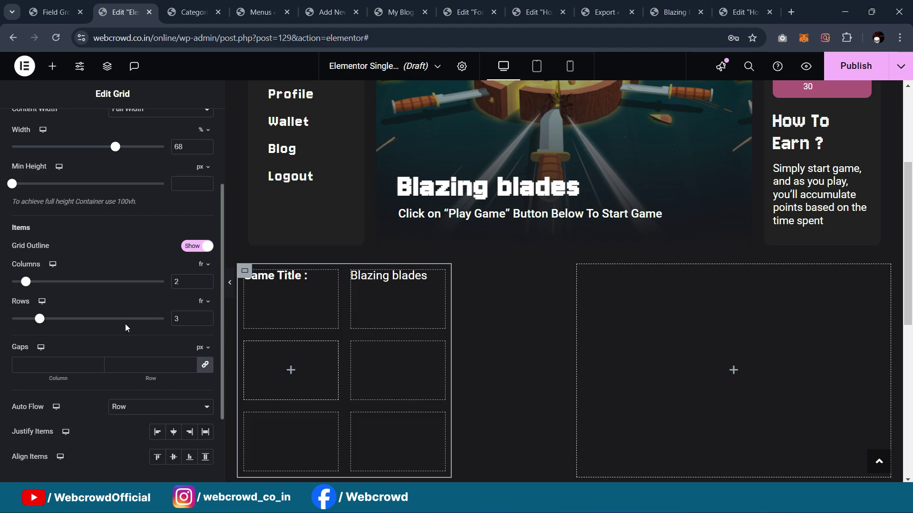
pyautogui.scroll(-1, 124, 323)
pyautogui.click(127, 347)
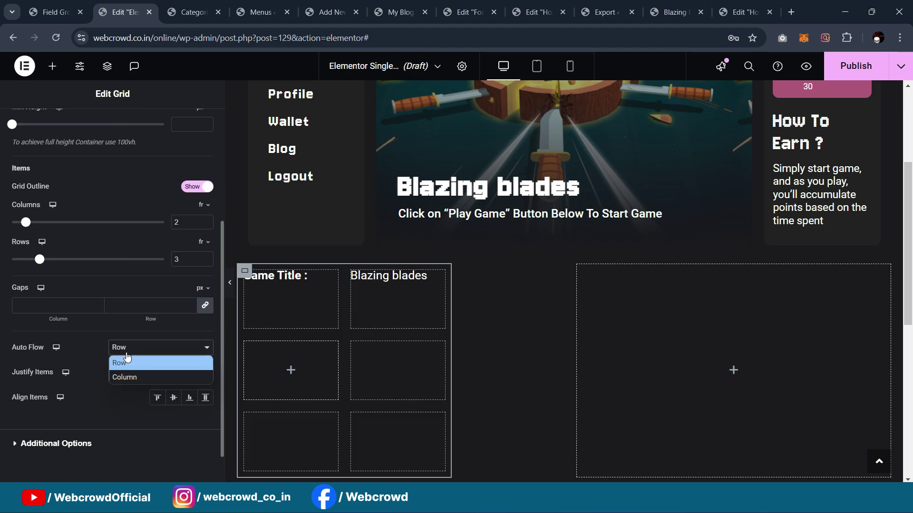
pyautogui.click(128, 375)
pyautogui.click(128, 350)
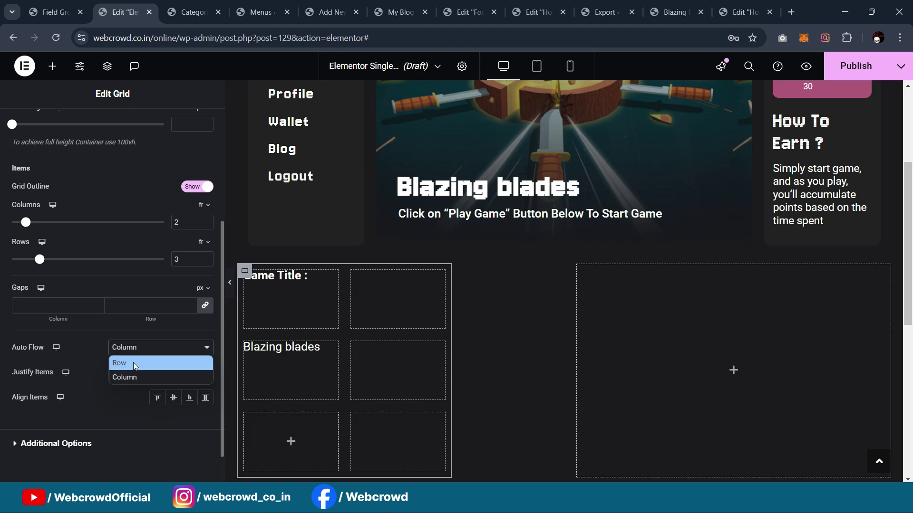
pyautogui.click(133, 363)
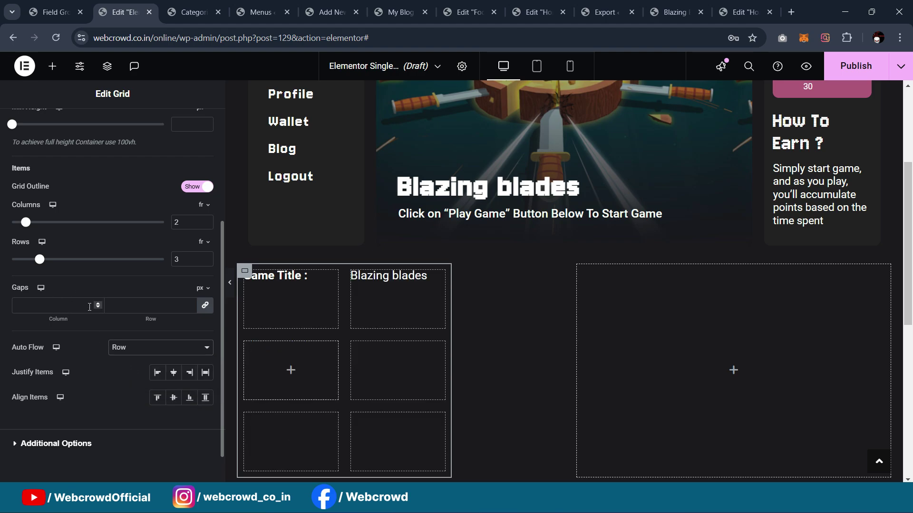
# Copy the Game Title label and the heading with its value into the two cells of the grid's second row
pyautogui.click(333, 278)
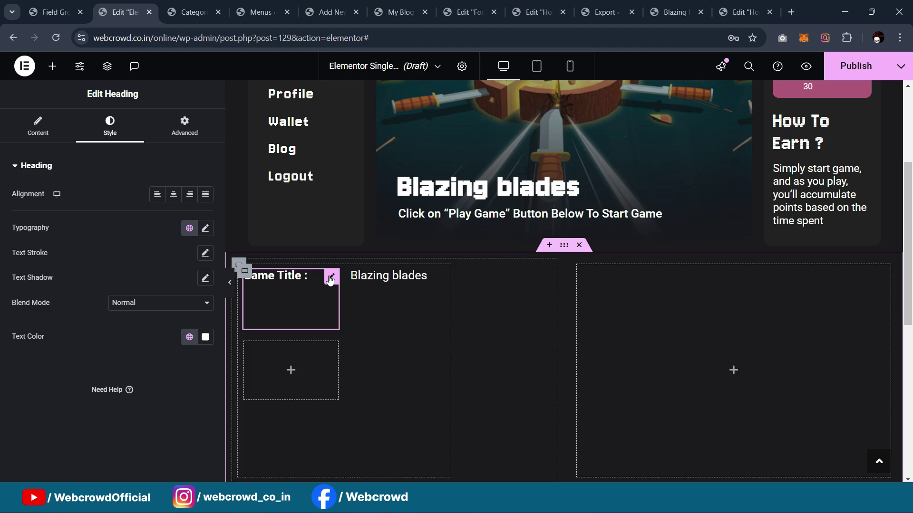
pyautogui.rightClick(321, 295)
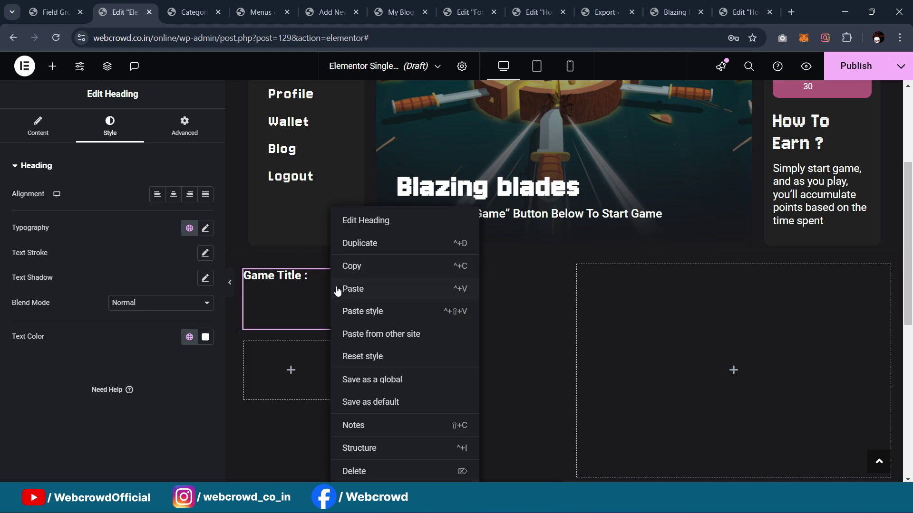
pyautogui.click(352, 266)
pyautogui.rightClick(263, 355)
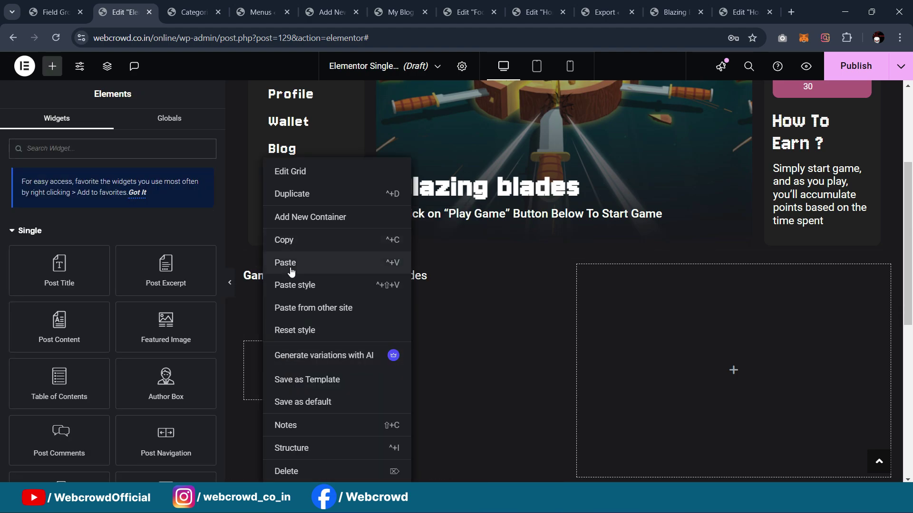
pyautogui.click(292, 272)
pyautogui.rightClick(441, 281)
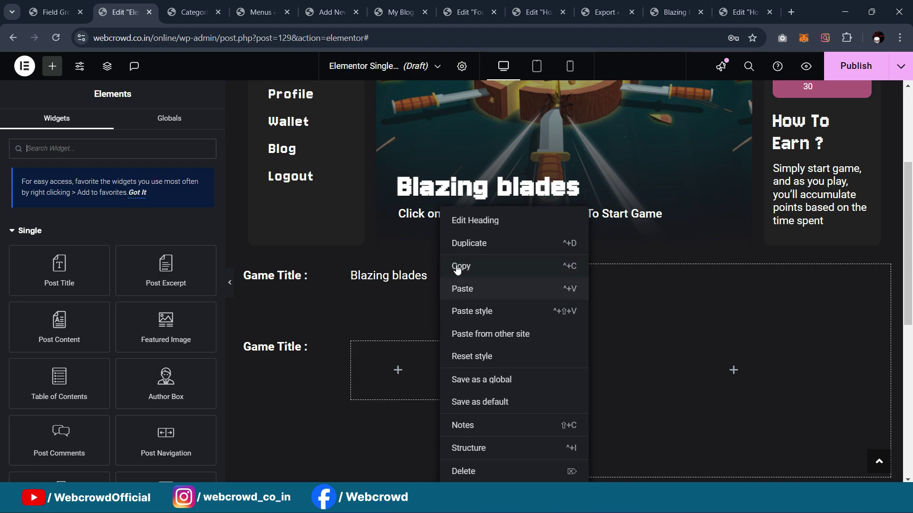
pyautogui.click(457, 268)
pyautogui.rightClick(390, 359)
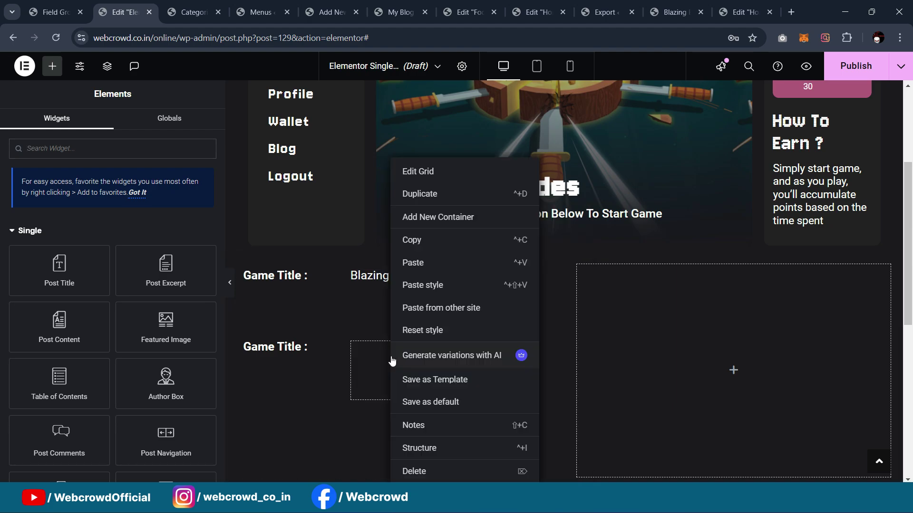
pyautogui.click(428, 263)
# Change the second row's label to "Category :", using the wording from the reference game page
pyautogui.click(676, 4)
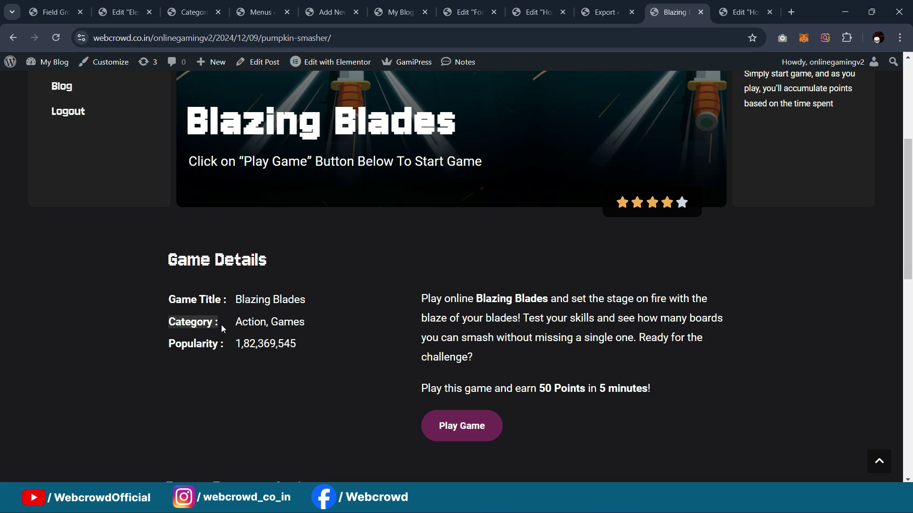
pyautogui.click(133, 11)
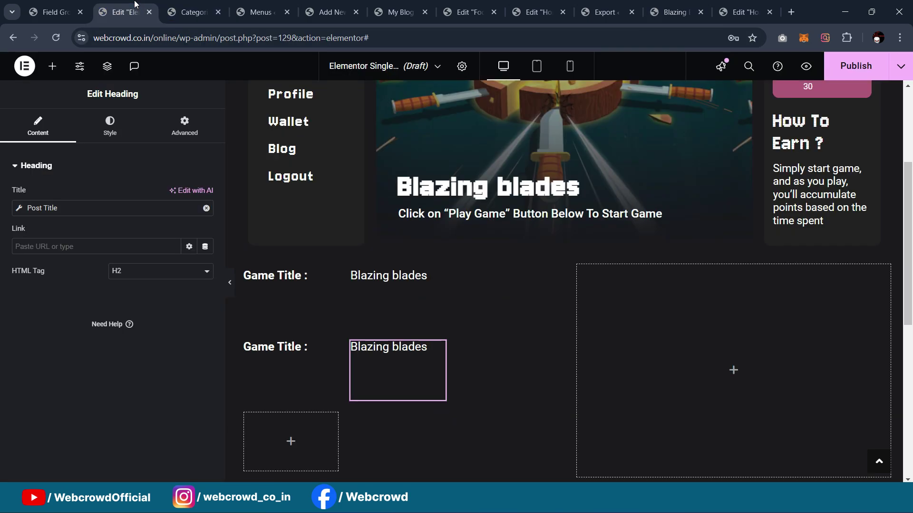
pyautogui.click(288, 353)
pyautogui.tripleClick(61, 210)
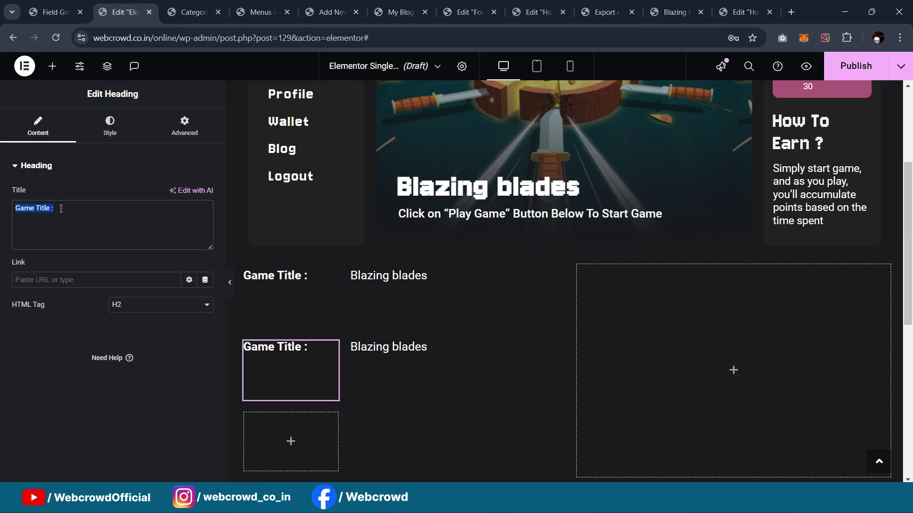
pyautogui.hotkey('ctrl', 'v')
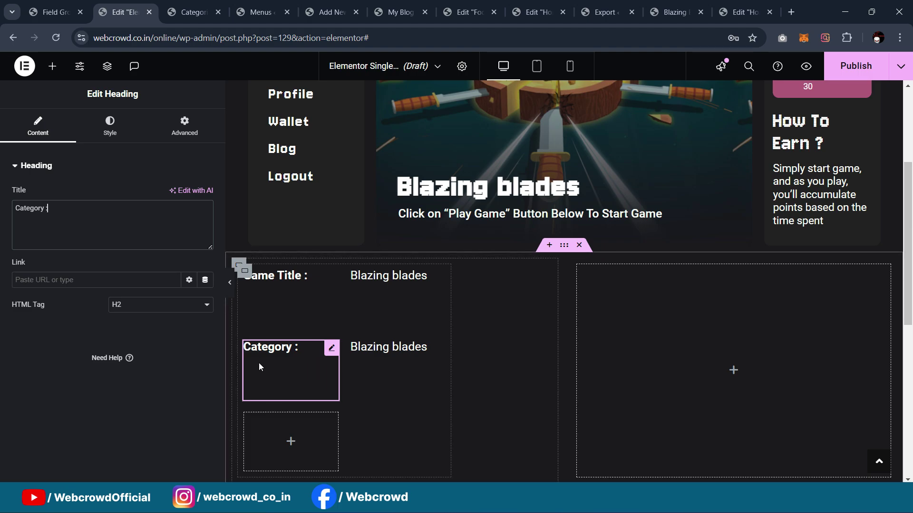
# Remove the dynamic Post Title from the Category value heading and enter "Action" as its text
pyautogui.click(417, 354)
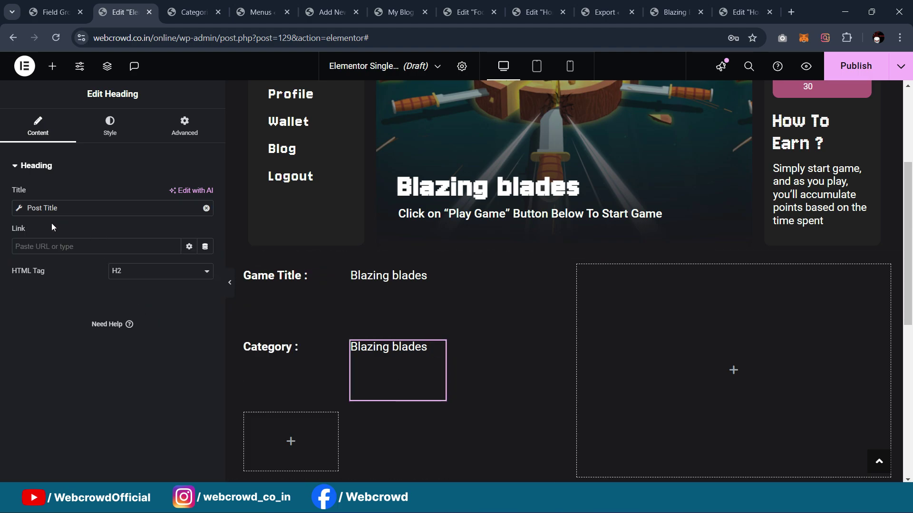
pyautogui.click(206, 208)
pyautogui.hotkey('ctrl', 'a')
pyautogui.press('BackSpace')
pyautogui.write('Act')
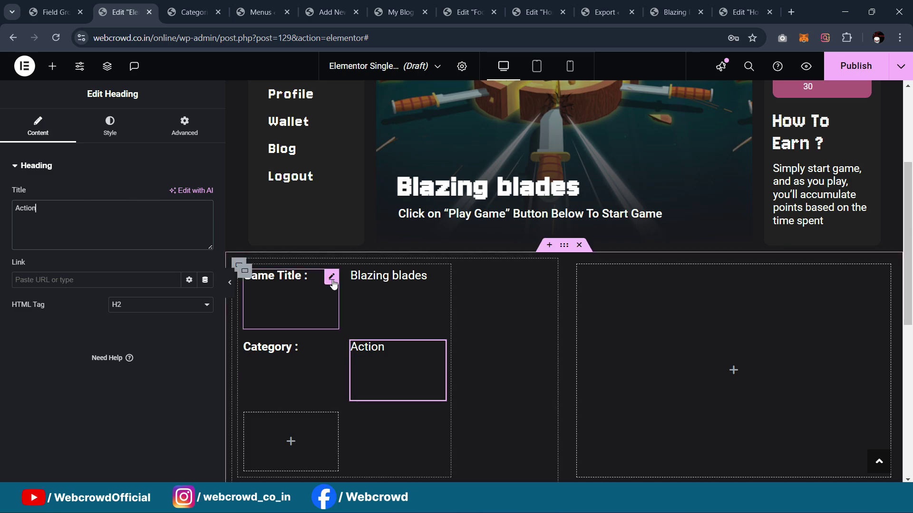
# Set the grid's minimum height to 0 px and preview the tightened rows at full canvas width
pyautogui.click(332, 280)
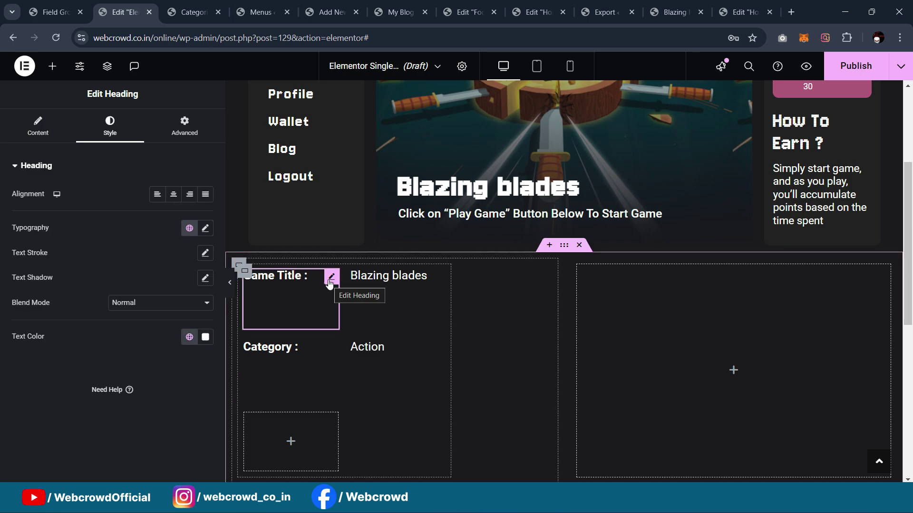
pyautogui.click(287, 331)
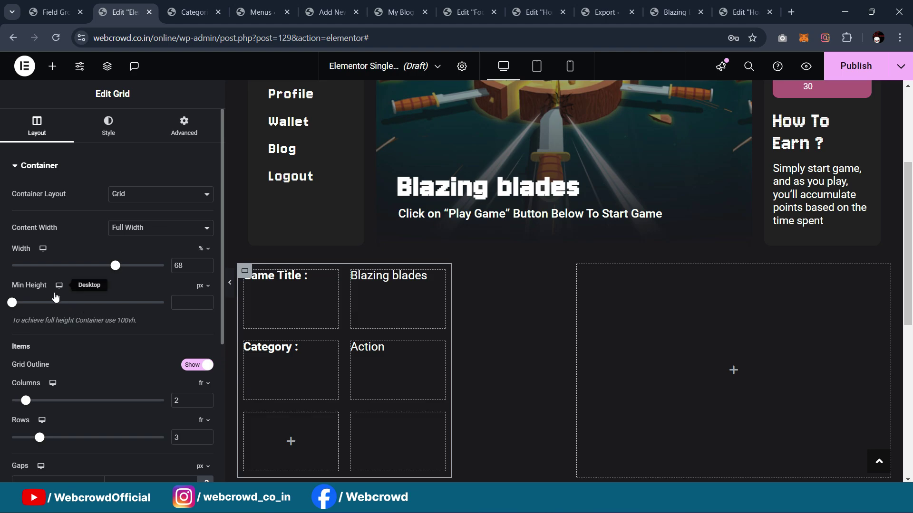
pyautogui.click(15, 304)
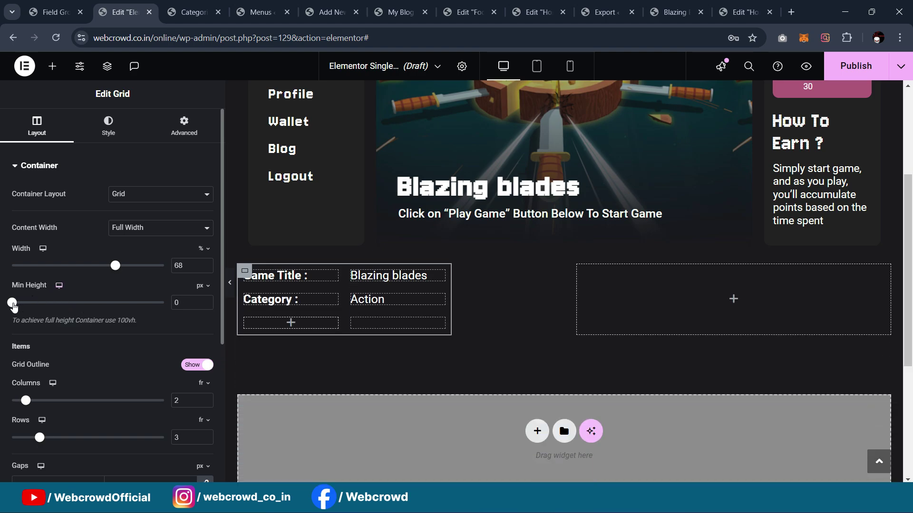
pyautogui.moveTo(15, 308); pyautogui.dragTo(10, 306)
pyautogui.click(231, 284)
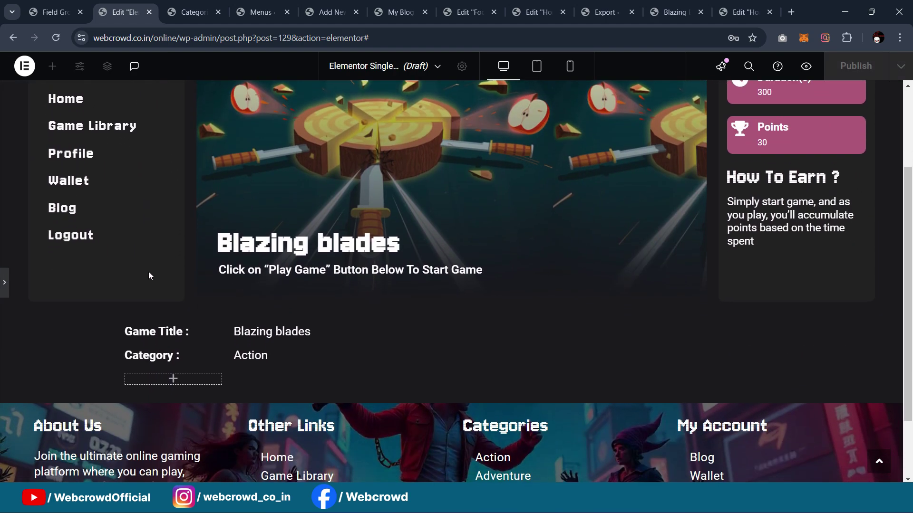
pyautogui.click(4, 283)
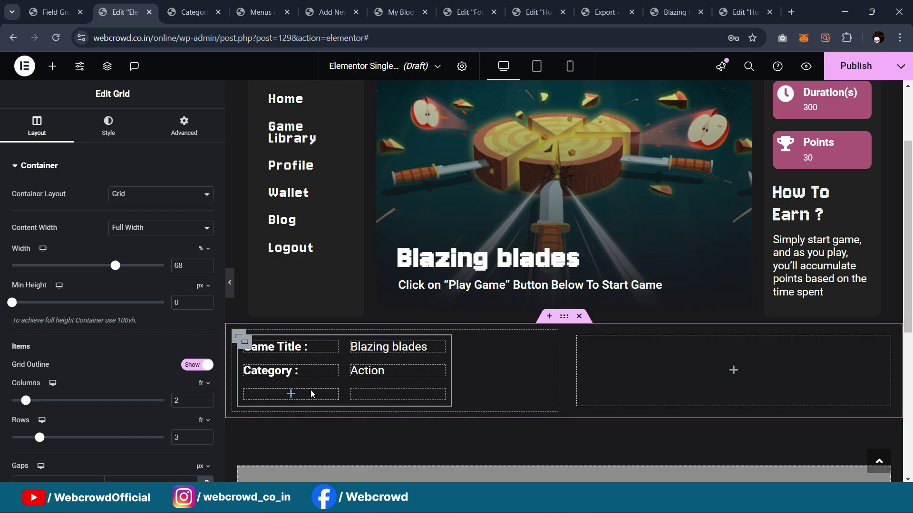
# Copy the Category label into the first cell of the grid's third row
pyautogui.rightClick(332, 373)
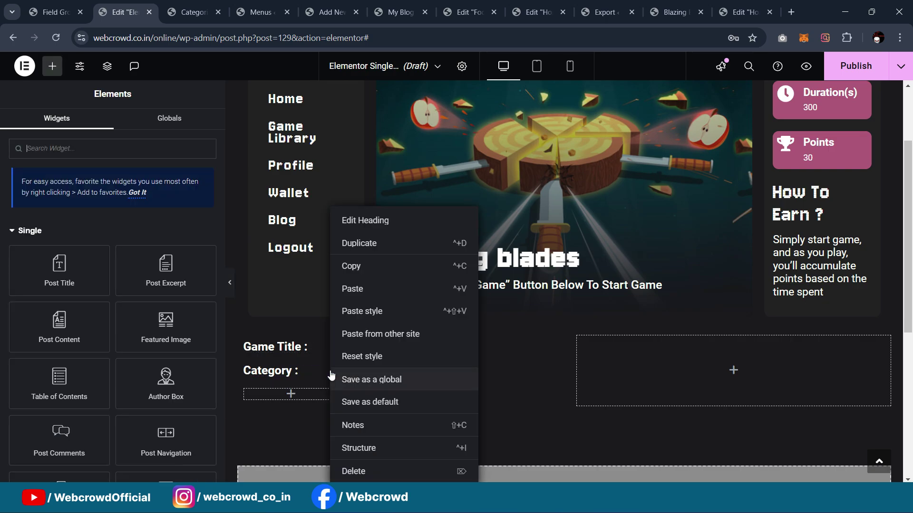
pyautogui.click(360, 267)
pyautogui.rightClick(289, 398)
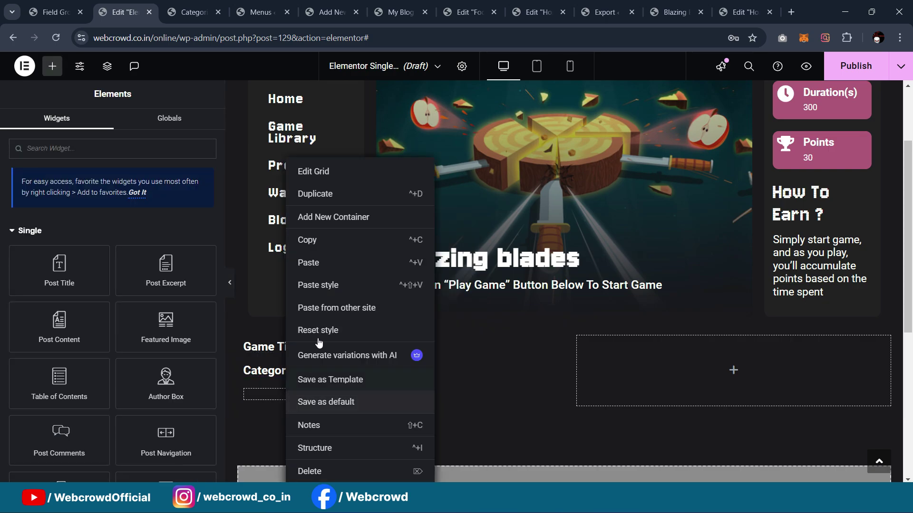
pyautogui.click(323, 262)
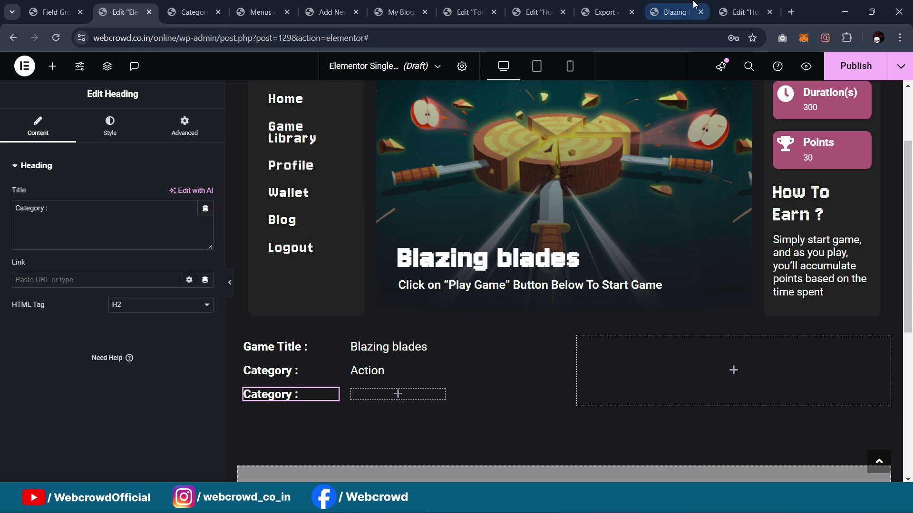
# Change the third row's label to "Popularity :", copied from the reference game page
pyautogui.click(672, 12)
pyautogui.moveTo(169, 346); pyautogui.dragTo(208, 343)
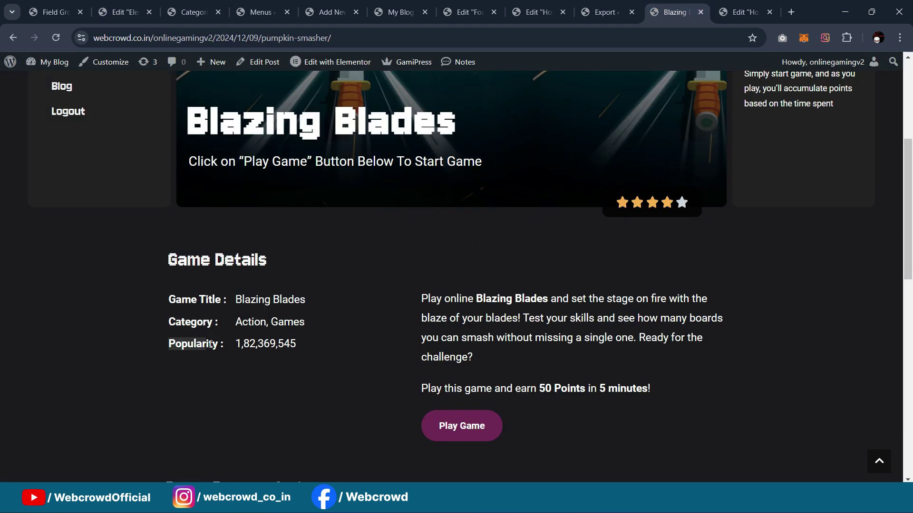
pyautogui.click(123, 12)
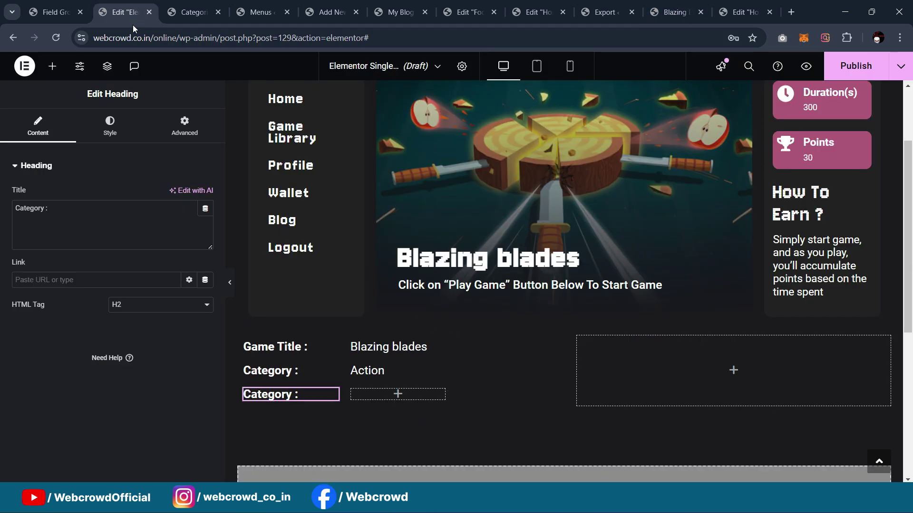
pyautogui.click(91, 215)
pyautogui.hotkey('ctrl', 'a')
pyautogui.hotkey('ctrl', 'v')
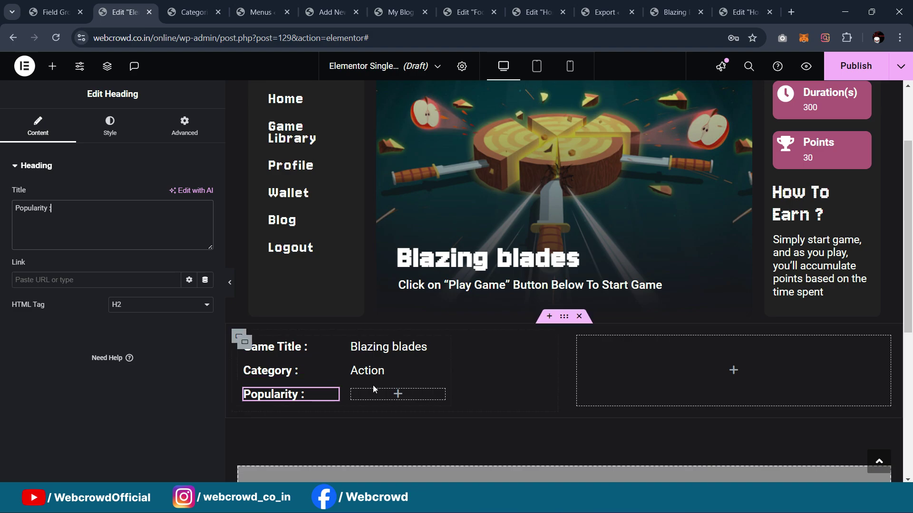
# Copy the Action value heading into the empty cell beside the Popularity label
pyautogui.click(334, 398)
pyautogui.rightClick(335, 398)
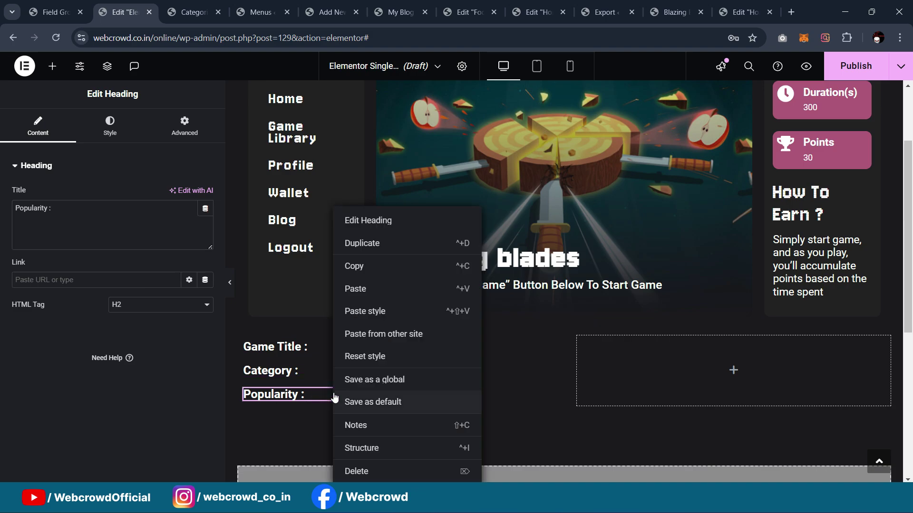
pyautogui.click(432, 374)
pyautogui.rightClick(436, 378)
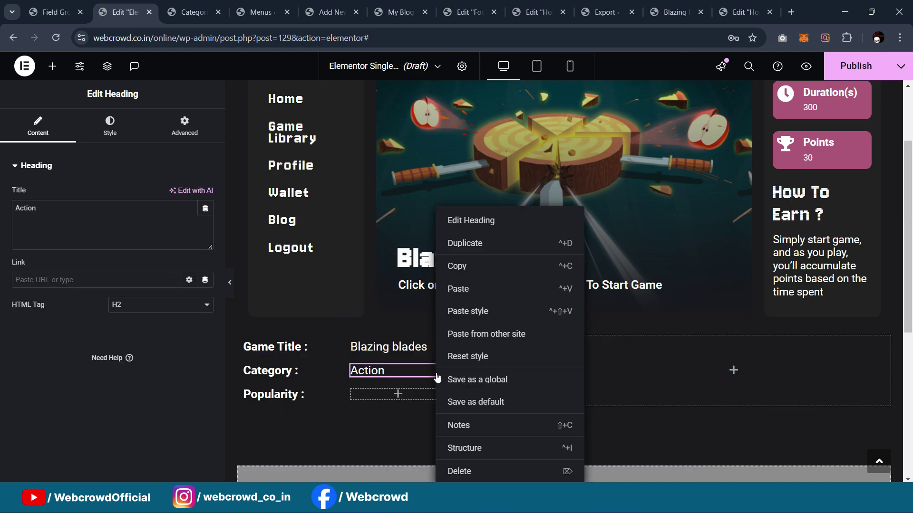
pyautogui.click(514, 266)
pyautogui.rightClick(379, 400)
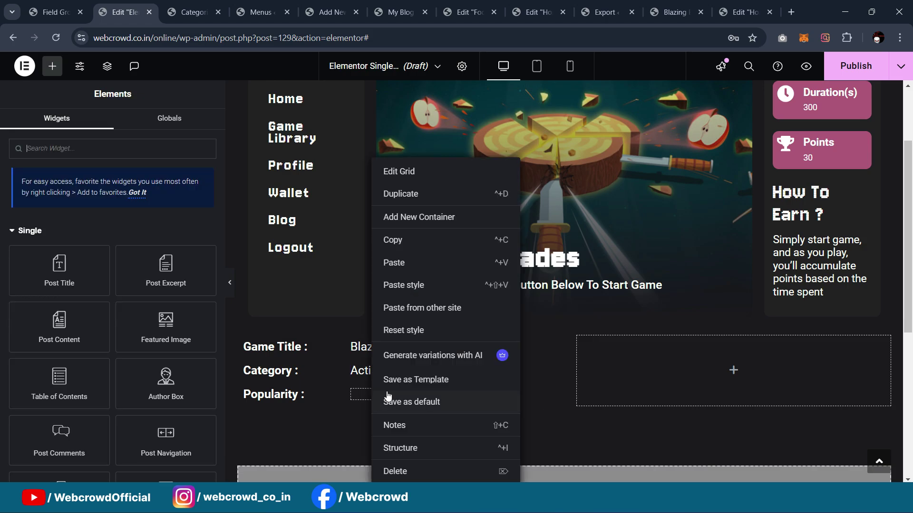
pyautogui.click(423, 268)
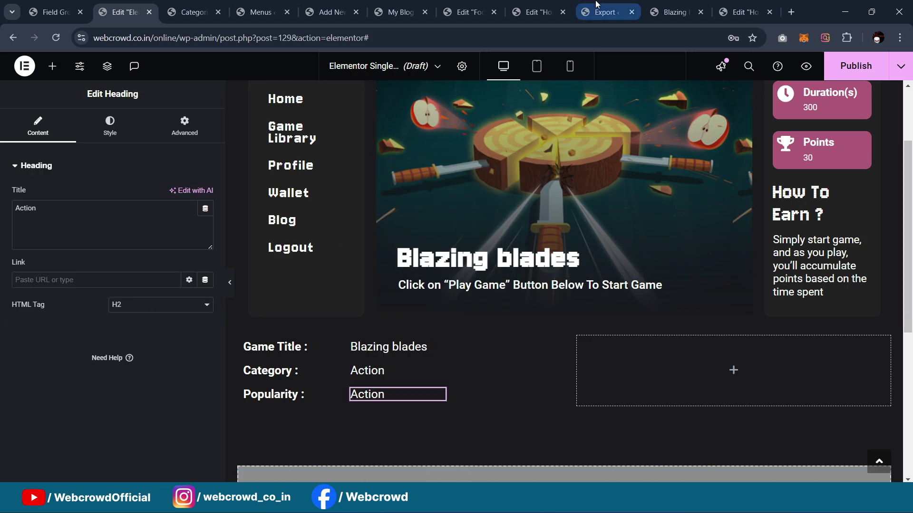
# Replace the Popularity value's text with 1,82,369,545 from the reference page and preview the layout at full canvas width
pyautogui.click(651, 4)
pyautogui.moveTo(237, 342); pyautogui.dragTo(311, 344)
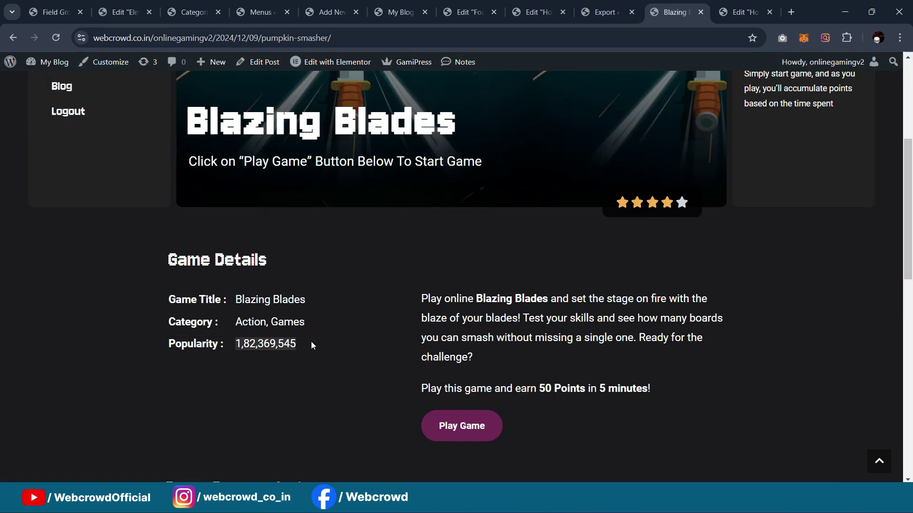
pyautogui.click(119, 13)
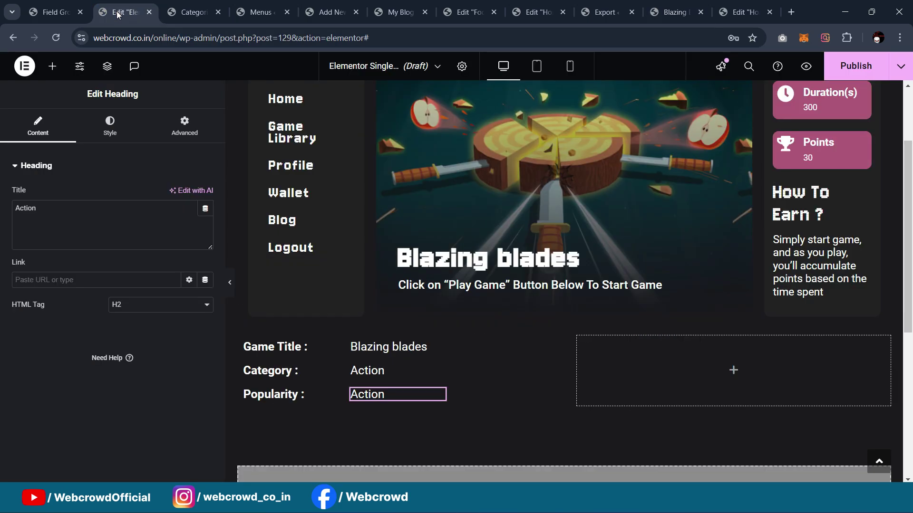
pyautogui.tripleClick(58, 222)
pyautogui.hotkey('ctrl', 'v')
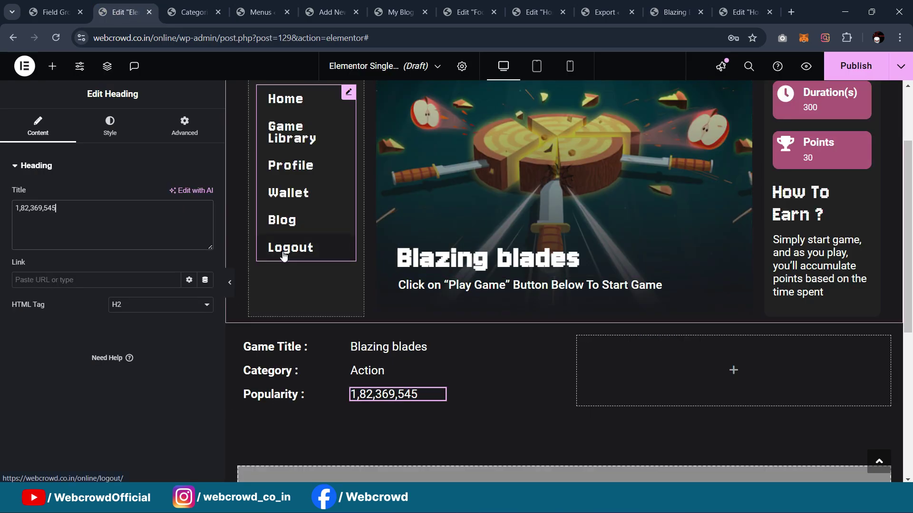
pyautogui.click(229, 283)
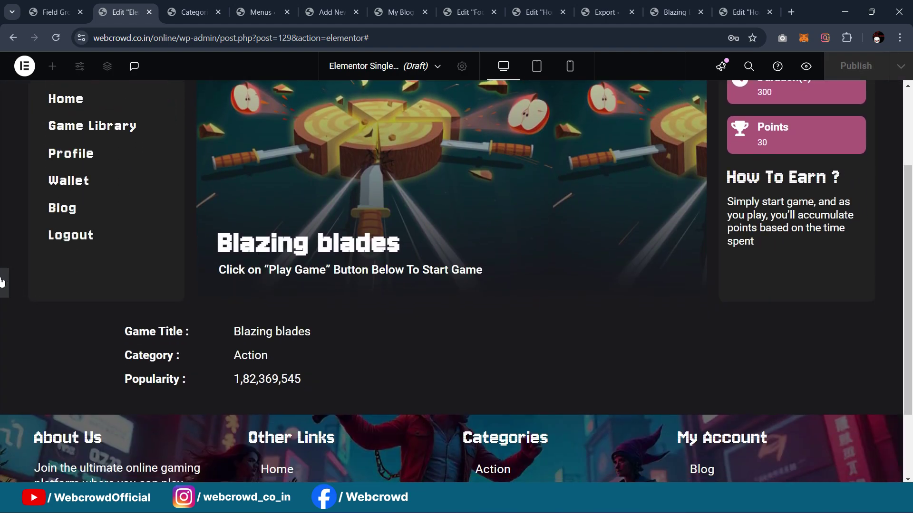
pyautogui.click(7, 283)
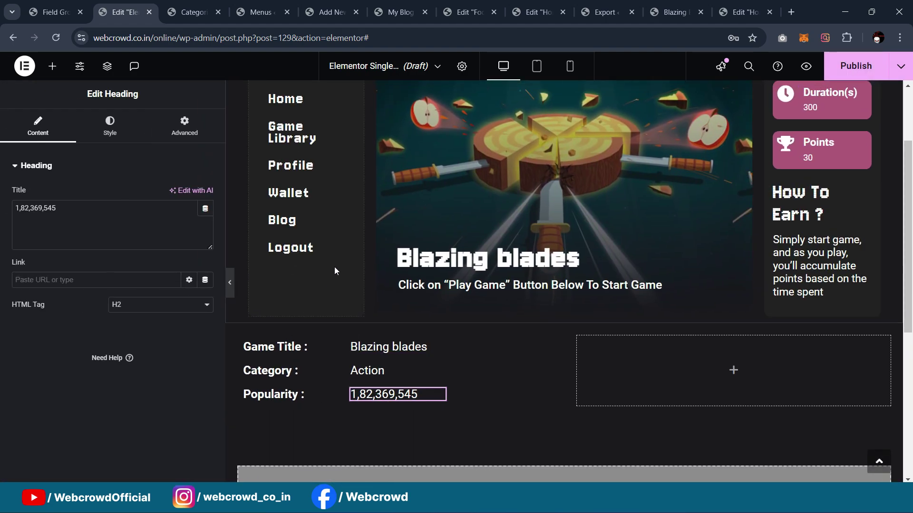
# Copy the "How To Earn ?" heading into the container that holds the details grid
pyautogui.rightClick(863, 195)
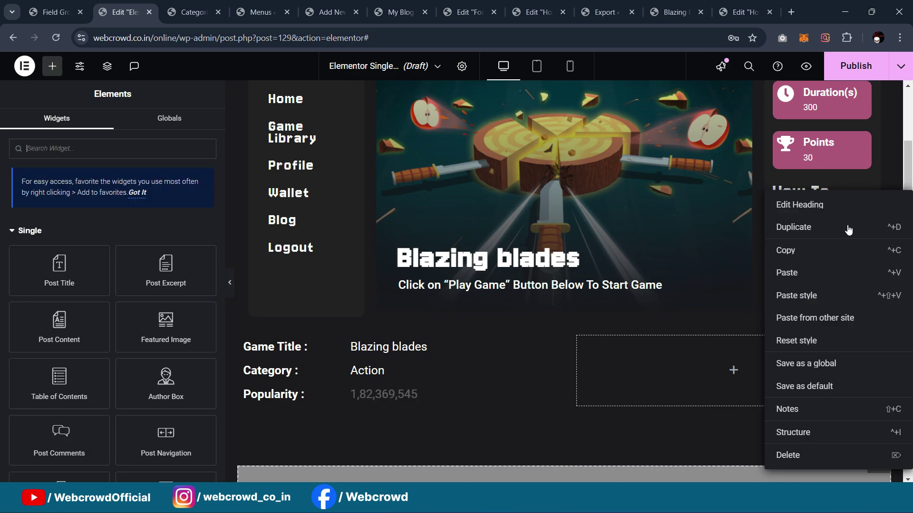
pyautogui.click(808, 255)
pyautogui.click(239, 339)
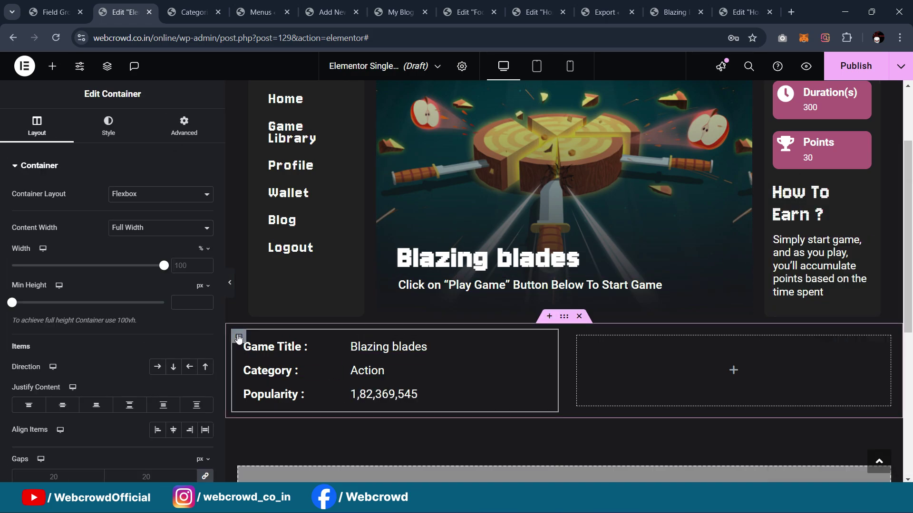
pyautogui.rightClick(239, 339)
pyautogui.click(265, 265)
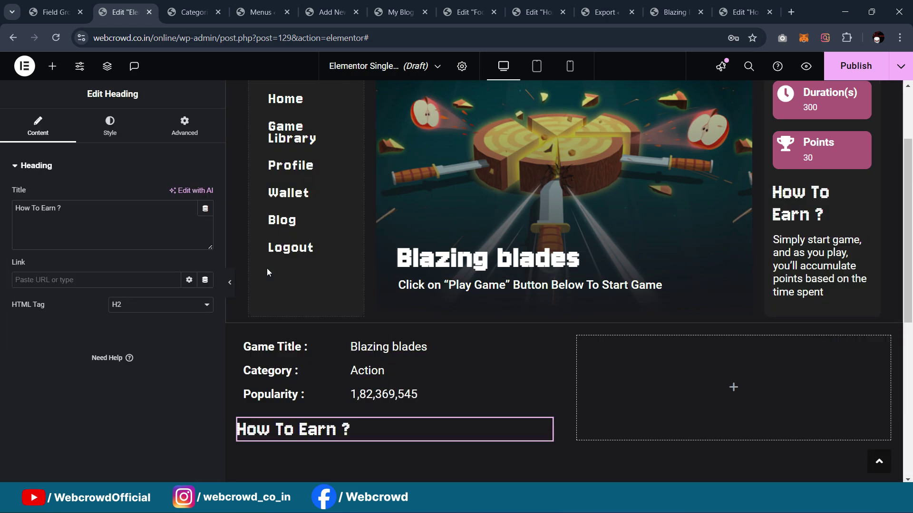
# Move the copied "How To Earn ?" heading above the details grid and change its text to "Game Details"
pyautogui.moveTo(521, 430); pyautogui.dragTo(364, 341)
pyautogui.moveTo(67, 209); pyautogui.dragTo(1, 207)
pyautogui.write('Game Details')
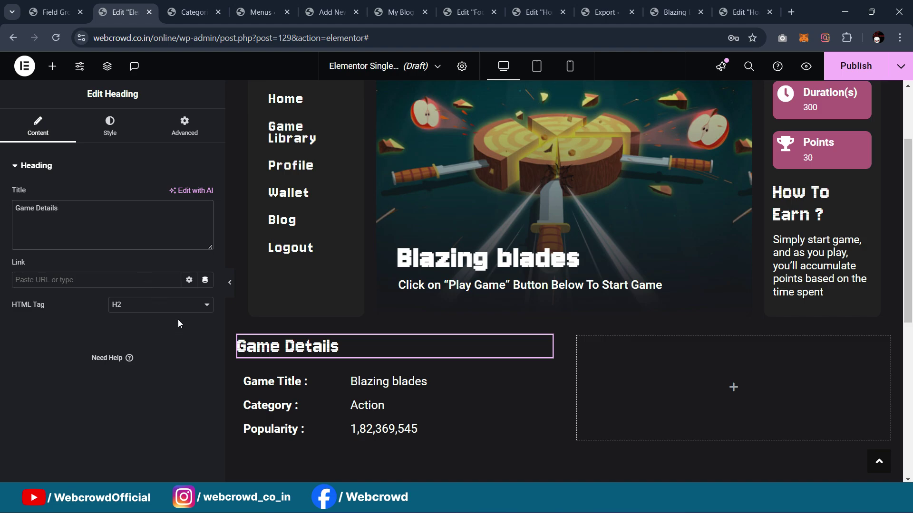
# Set the padding of the grid holding the game detail labels and values to 0 on all sides
pyautogui.click(328, 383)
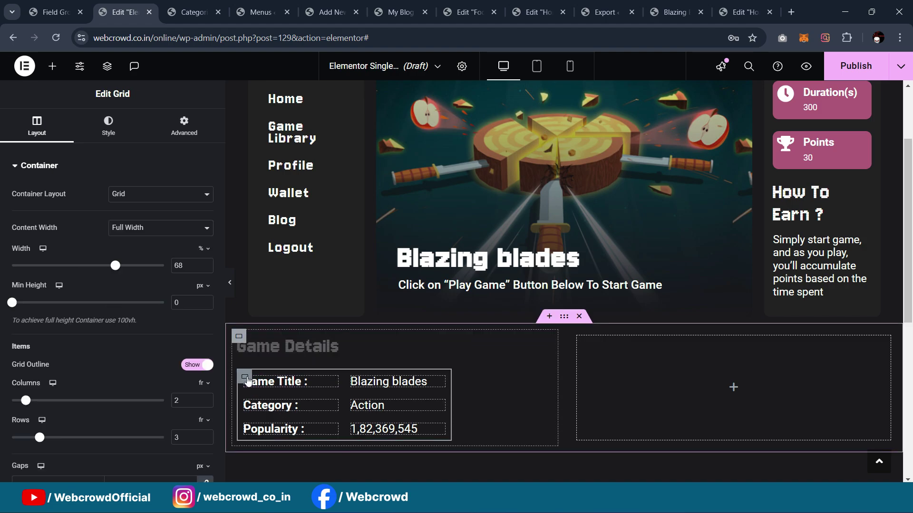
pyautogui.click(190, 116)
pyautogui.click(22, 254)
pyautogui.write('0')
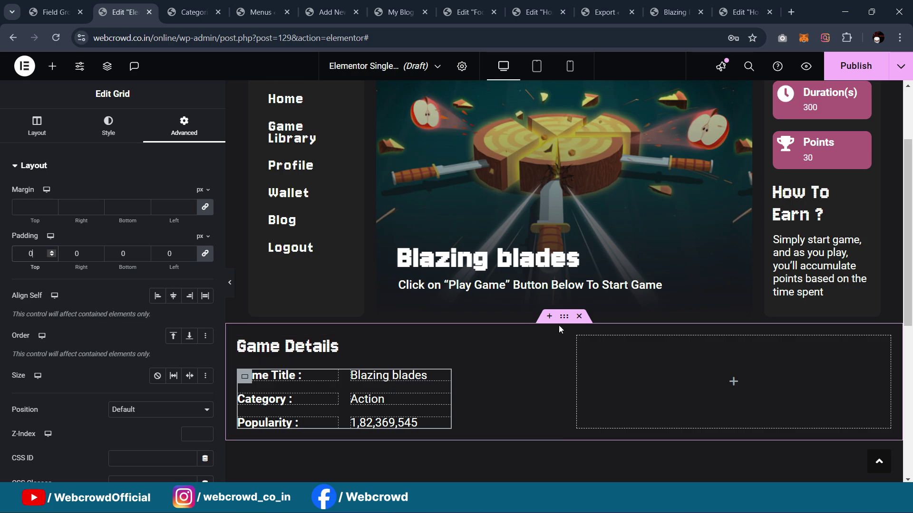
# Set the Game Details section container's width to 70% and preview the layout at full canvas width
pyautogui.click(561, 318)
pyautogui.click(204, 249)
pyautogui.click(202, 266)
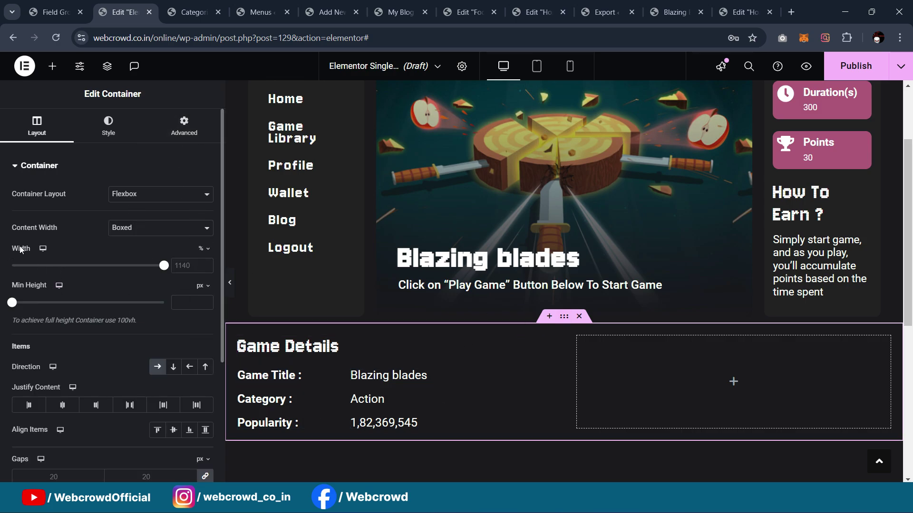
pyautogui.moveTo(165, 270); pyautogui.dragTo(133, 272)
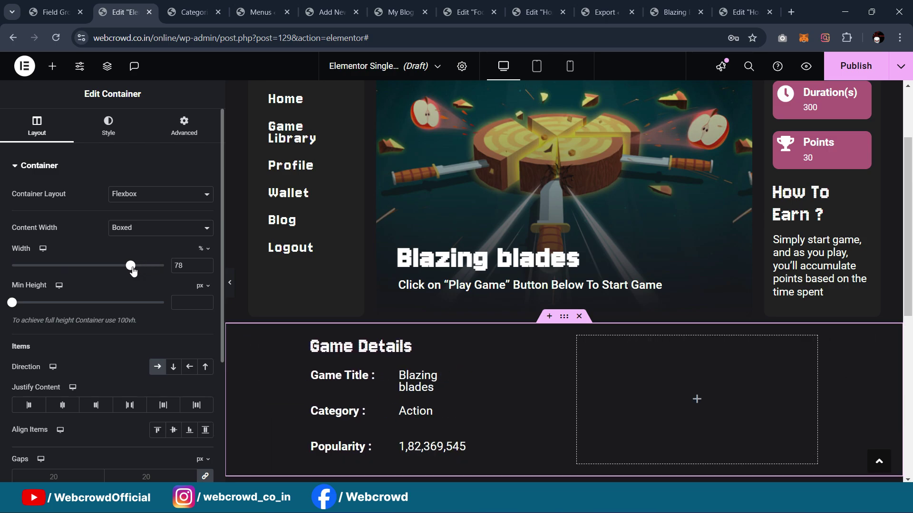
pyautogui.moveTo(133, 272); pyautogui.dragTo(121, 272)
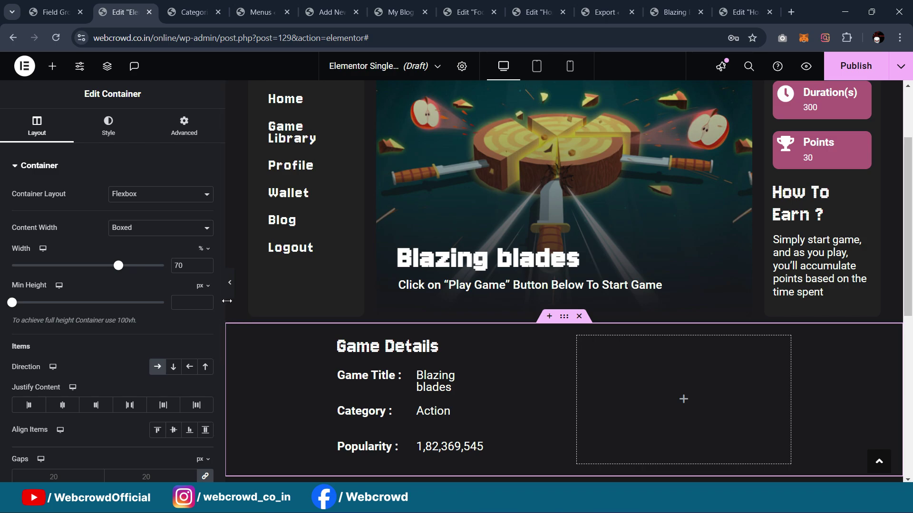
pyautogui.click(232, 288)
pyautogui.scroll(-1, 426, 270)
pyautogui.scroll(2, 426, 274)
pyautogui.scroll(-2, 426, 274)
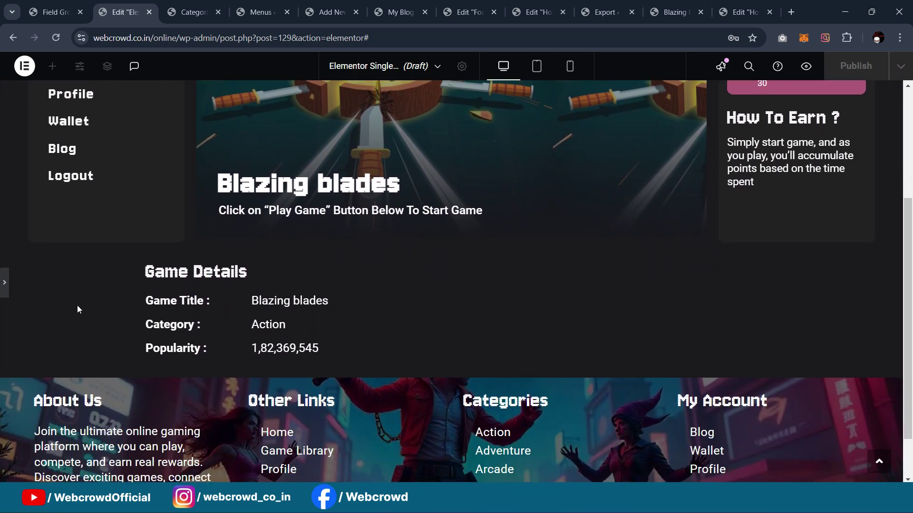
pyautogui.click(3, 286)
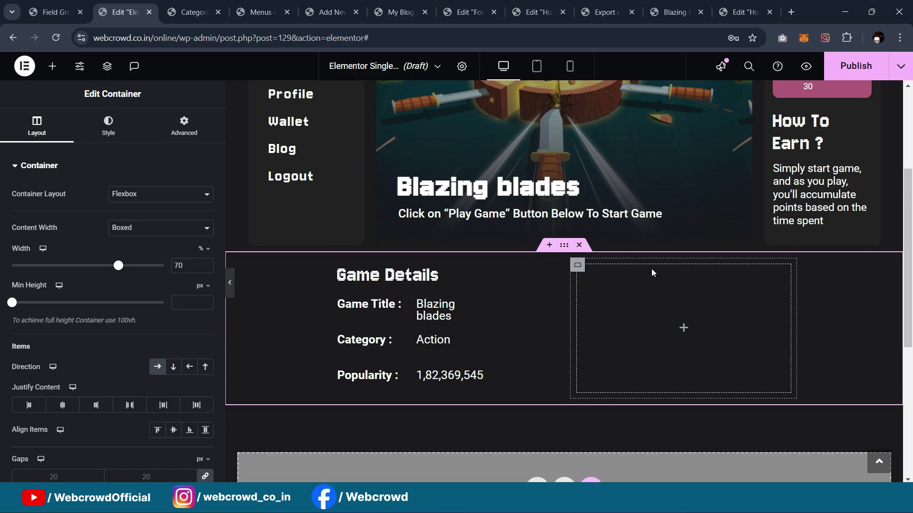
# Add a Post Content widget to the empty container beside the game details and set its text color to the global White
pyautogui.scroll(3, 632, 274)
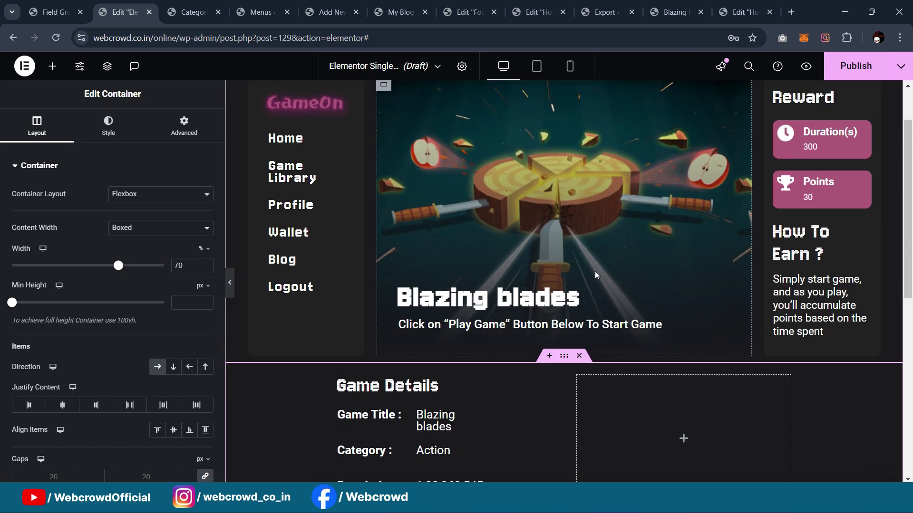
pyautogui.scroll(-1, 598, 276)
pyautogui.click(52, 66)
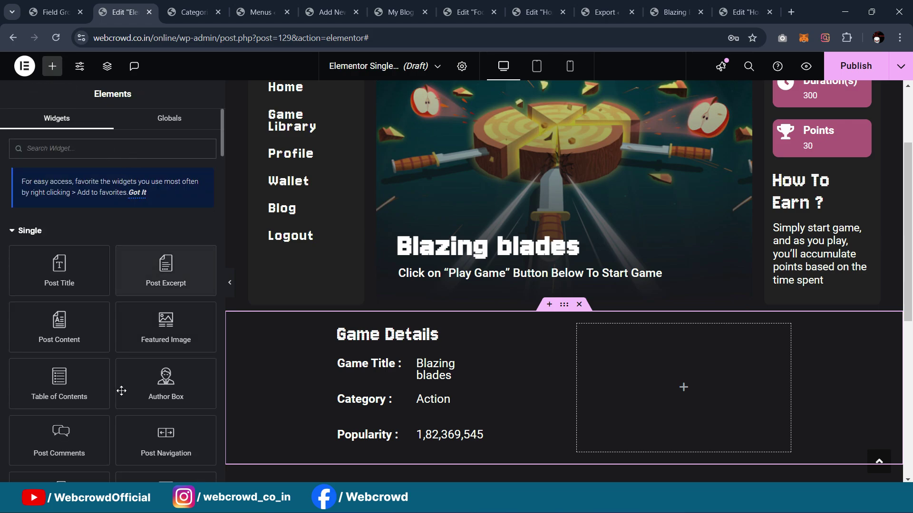
pyautogui.moveTo(61, 346); pyautogui.dragTo(666, 387)
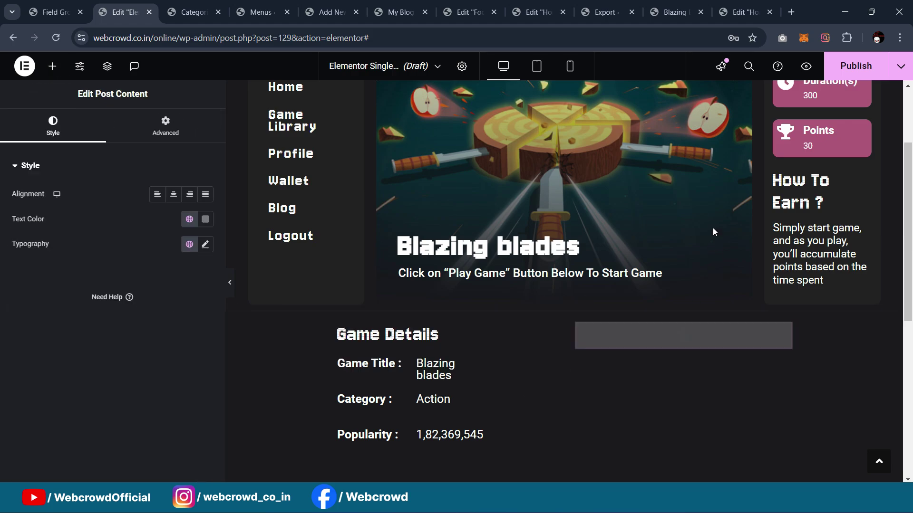
pyautogui.click(190, 219)
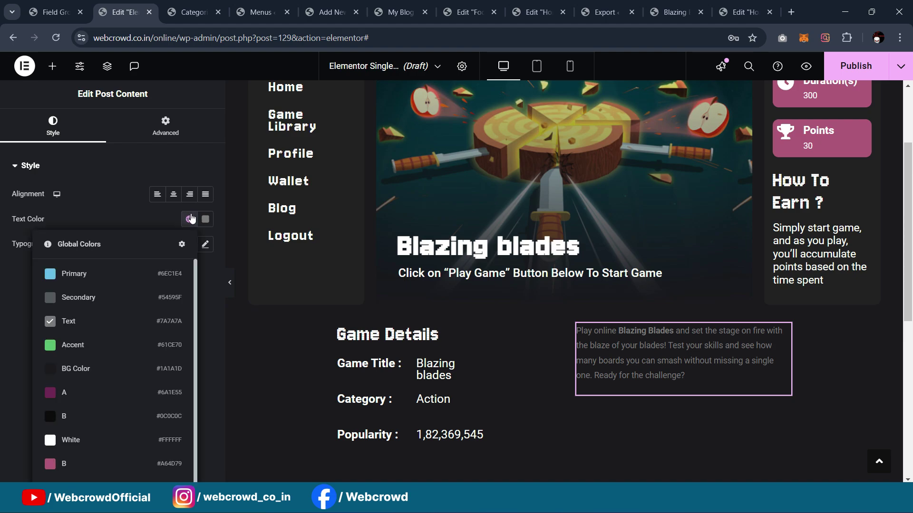
pyautogui.click(80, 442)
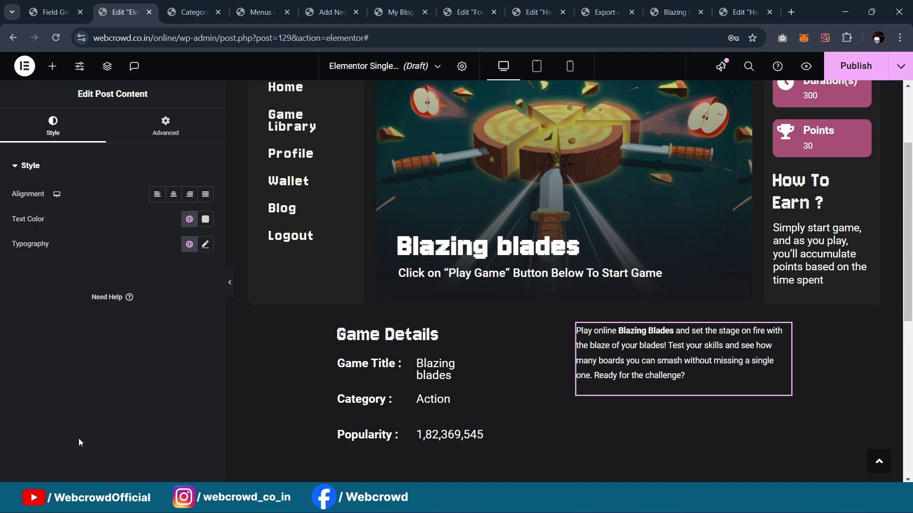
# Set the Post Content text size to 1.4 em
pyautogui.click(206, 244)
pyautogui.click(189, 320)
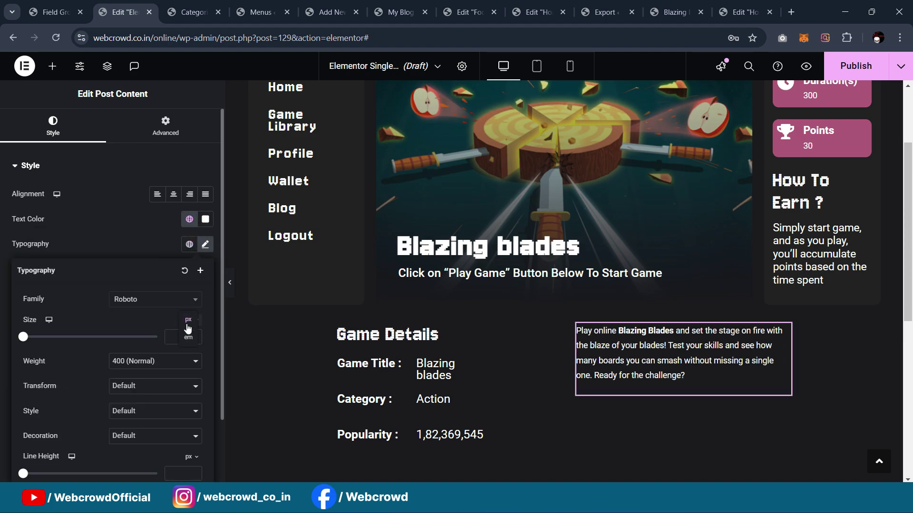
pyautogui.click(188, 345)
pyautogui.write('2')
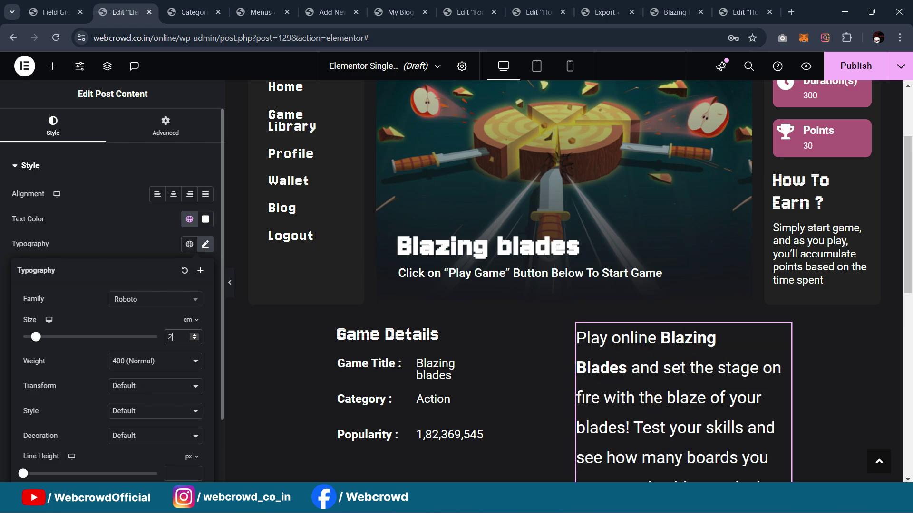
pyautogui.press('BackSpace')
pyautogui.write('1.6')
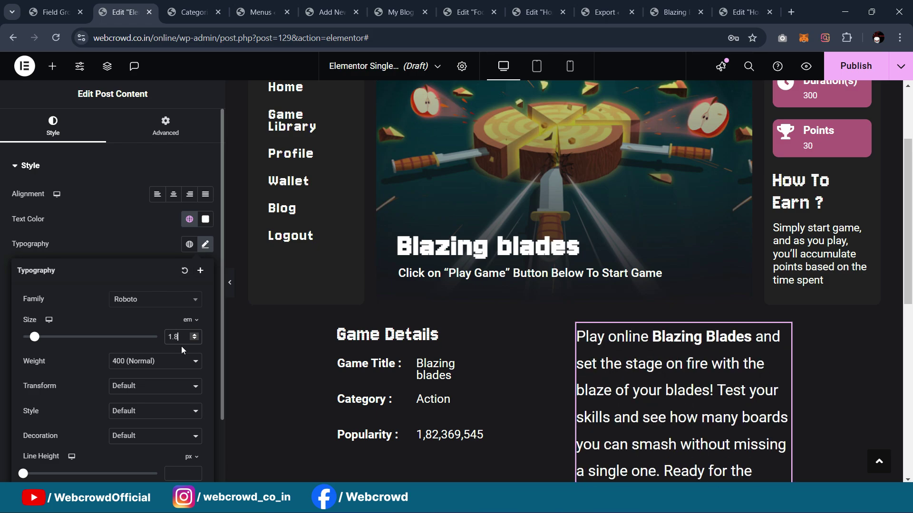
pyautogui.press('BackSpace')
pyautogui.write('5')
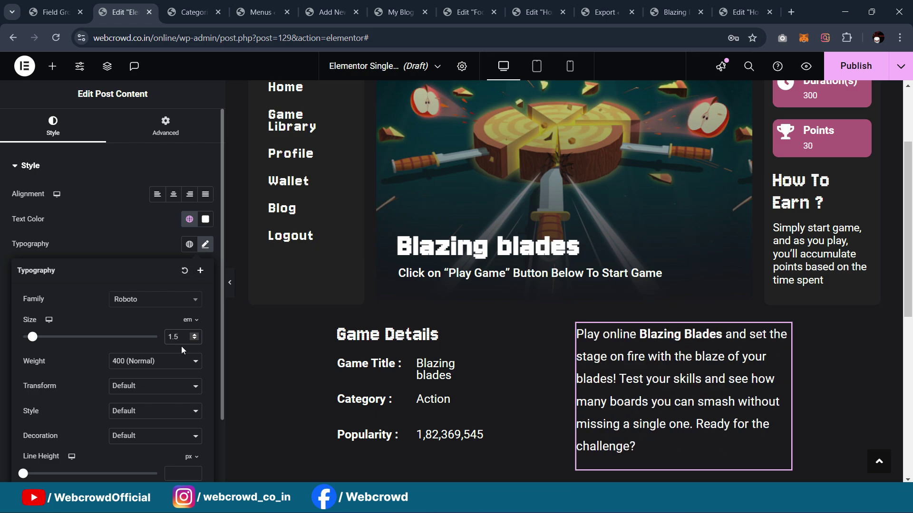
pyautogui.press('BackSpace')
pyautogui.write('4')
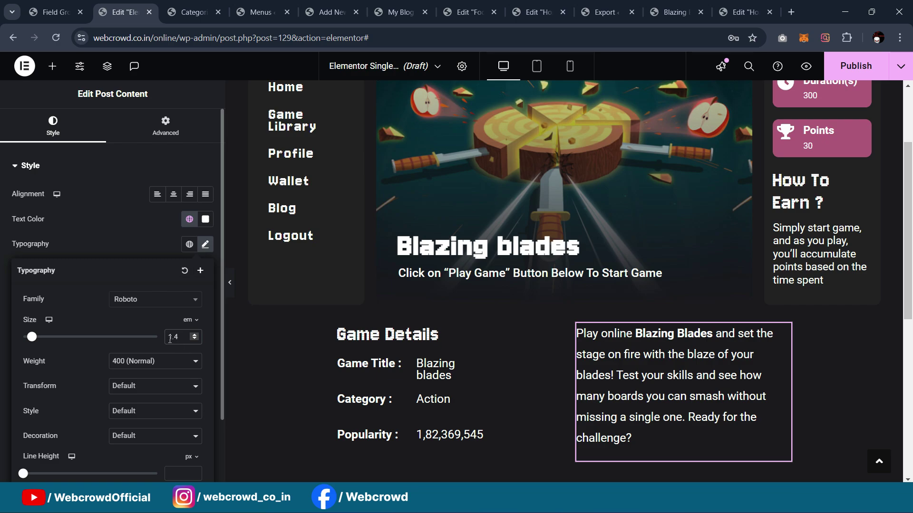
pyautogui.click(230, 283)
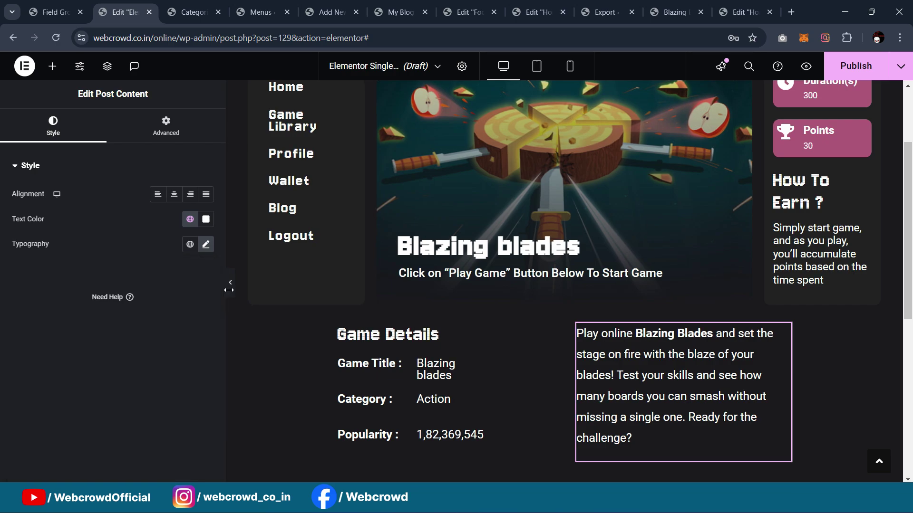
pyautogui.click(230, 287)
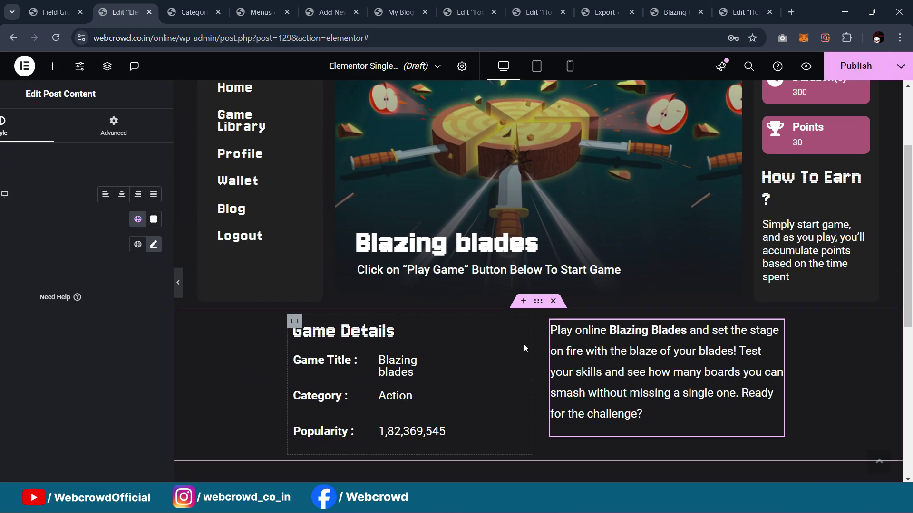
# Set the Game Details section container's padding to 50 px top and bottom and 0 on the sides, and preview the full-width layout
pyautogui.click(564, 306)
pyautogui.click(206, 117)
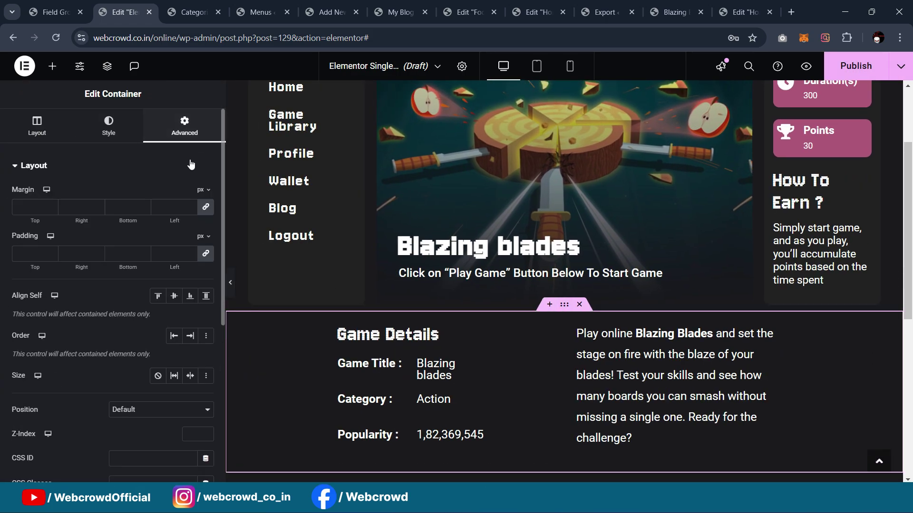
pyautogui.click(206, 253)
pyautogui.click(34, 253)
pyautogui.write('1')
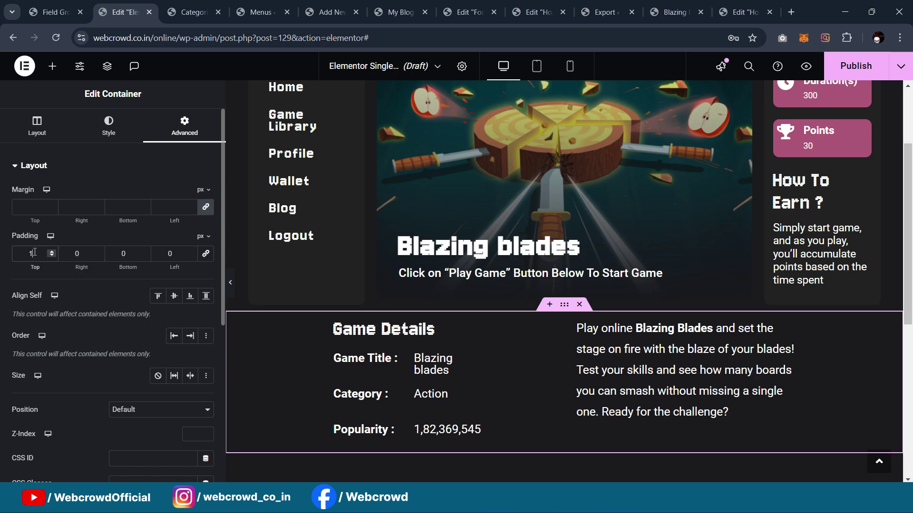
pyautogui.write('50')
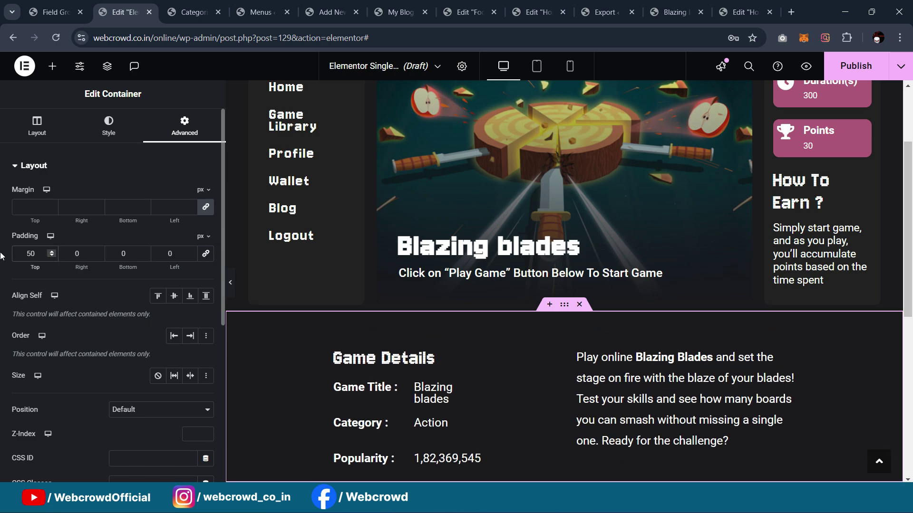
pyautogui.doubleClick(136, 253)
pyautogui.write('50')
pyautogui.click(230, 283)
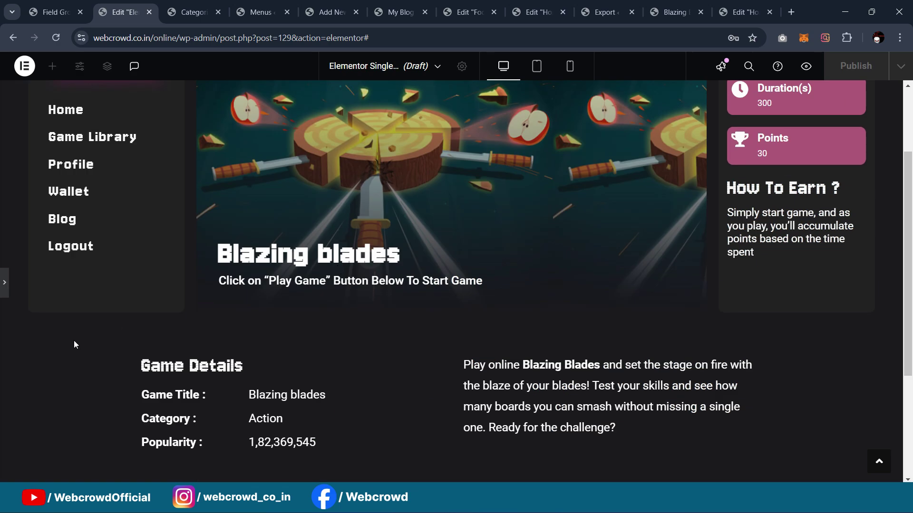
pyautogui.click(2, 284)
# Examine the game description and Game Screenshots sections on the Blazing Blades reference page
pyautogui.scroll(-3, 624, 163)
pyautogui.click(674, 12)
pyautogui.scroll(-5, 547, 236)
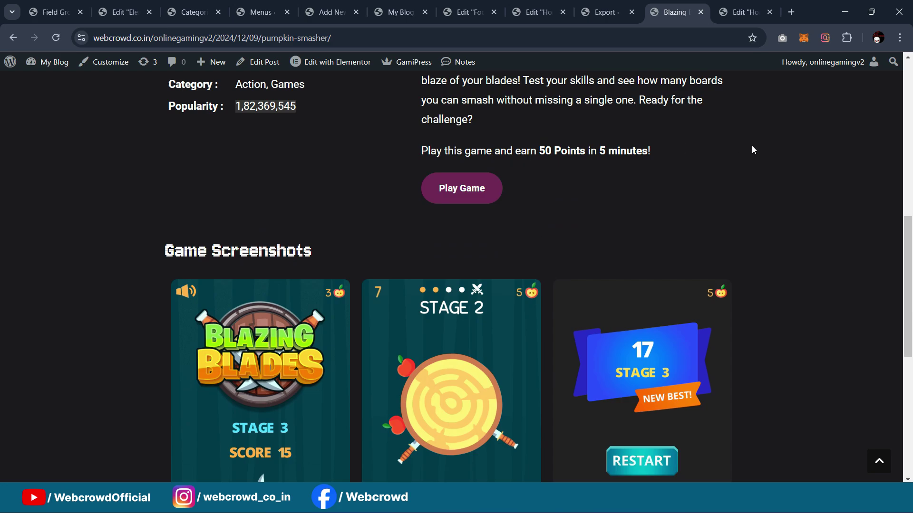
pyautogui.scroll(-3, 547, 176)
pyautogui.scroll(3, 340, 243)
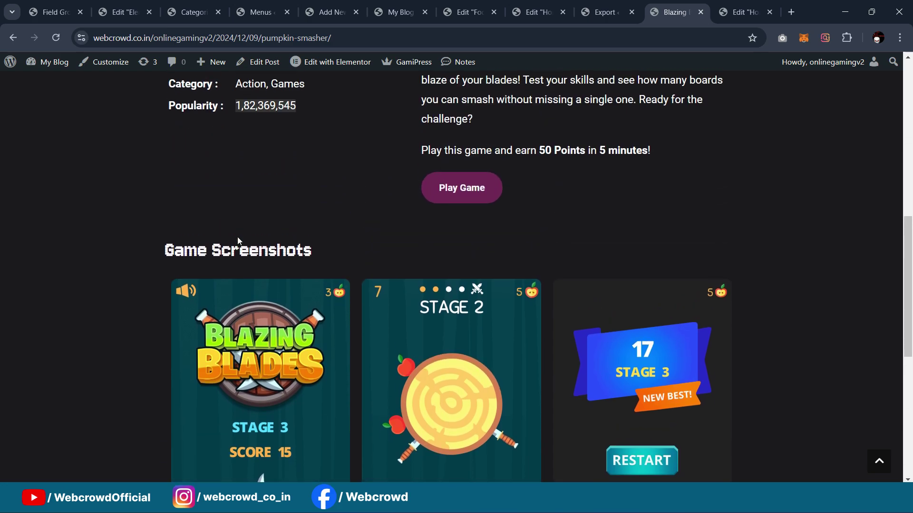
pyautogui.scroll(3, 119, 316)
pyautogui.scroll(-2, 138, 321)
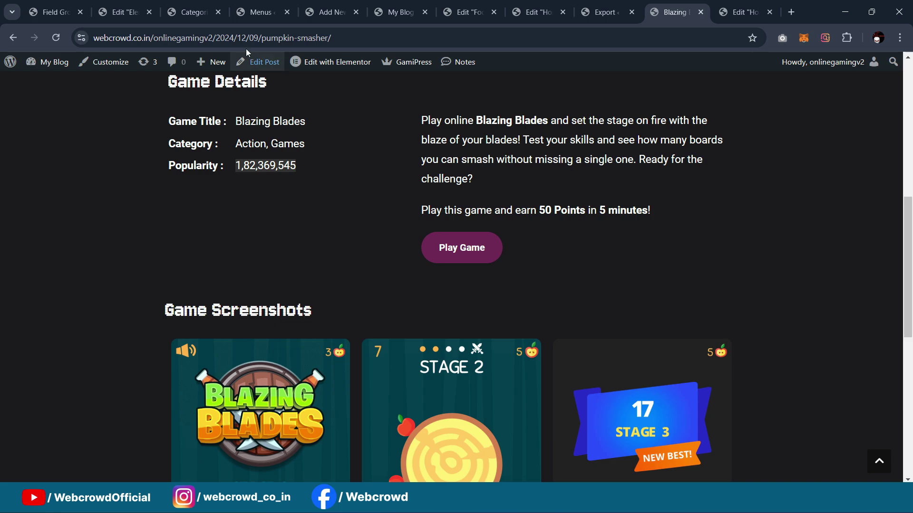
pyautogui.click(124, 12)
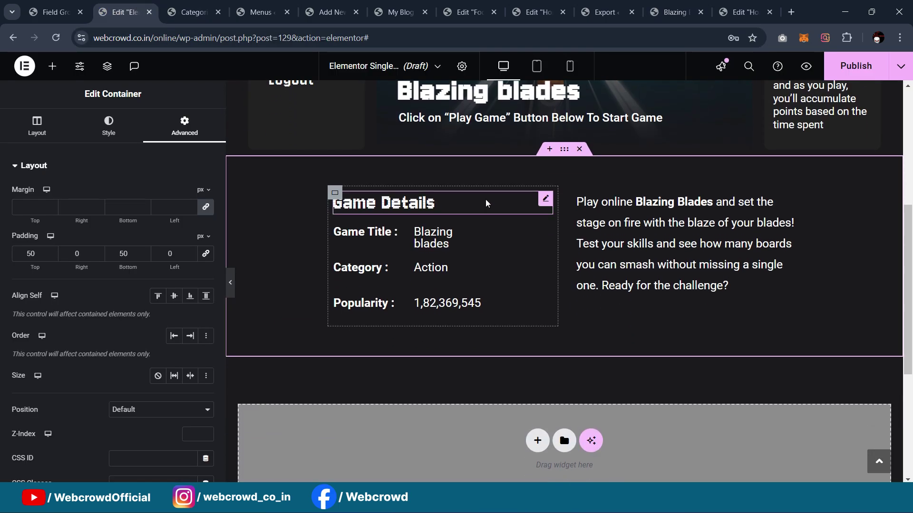
pyautogui.rightClick(546, 201)
pyautogui.click(442, 238)
pyautogui.scroll(1, 440, 232)
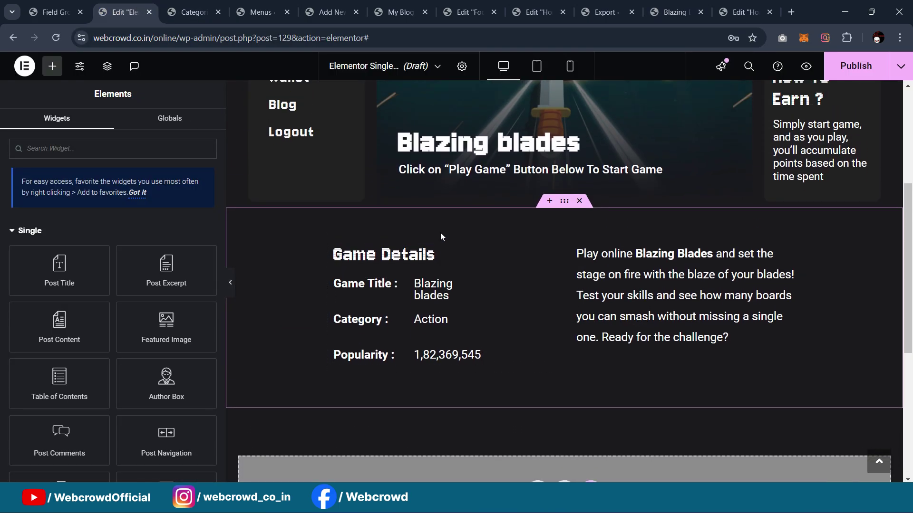
pyautogui.scroll(-2, 442, 257)
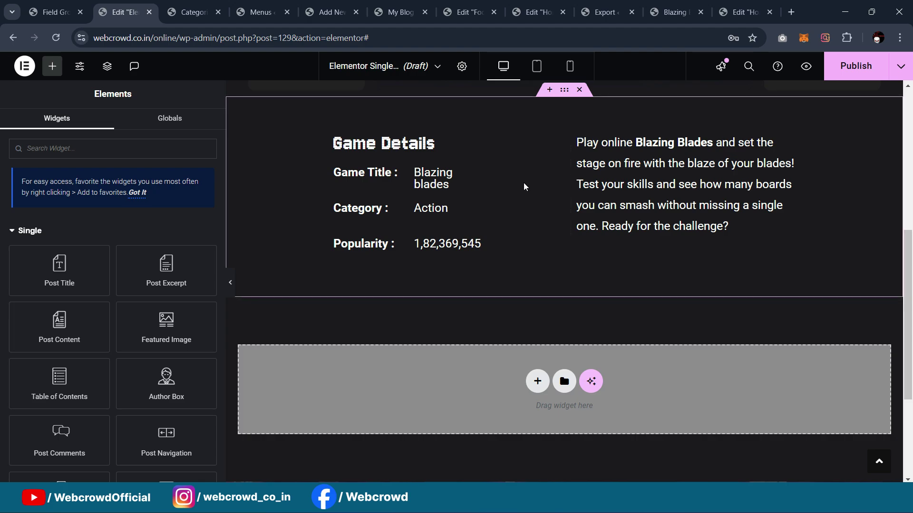
# Duplicate the whole Game Details section container
pyautogui.click(563, 90)
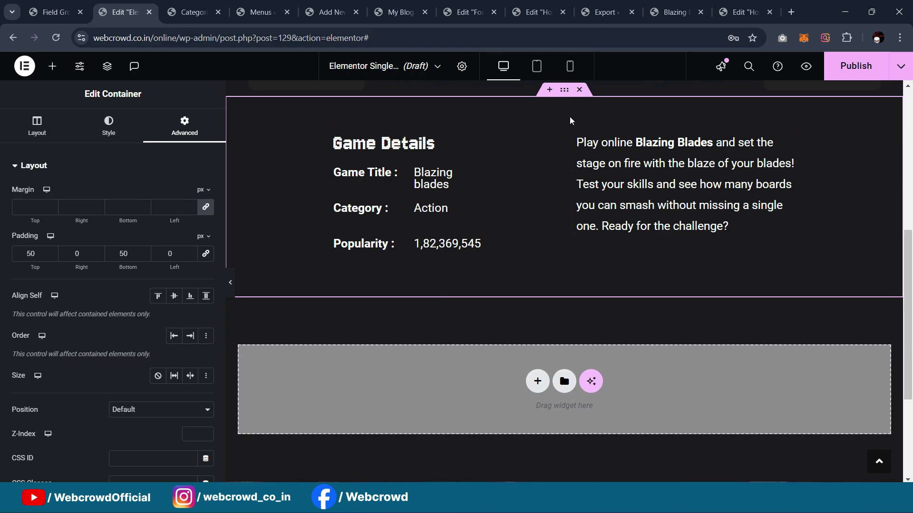
pyautogui.rightClick(561, 87)
pyautogui.click(582, 120)
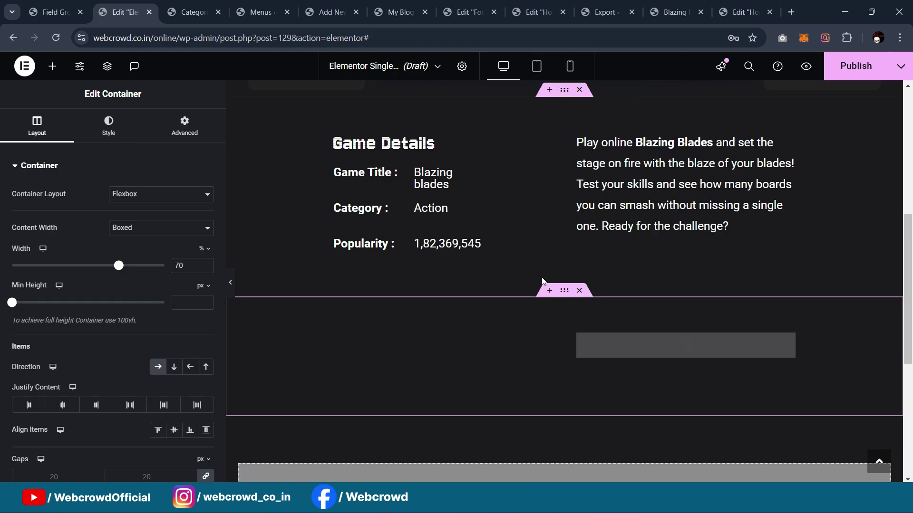
# Delete the post content column and the details grid from the duplicated section, leaving only its heading
pyautogui.click(576, 273)
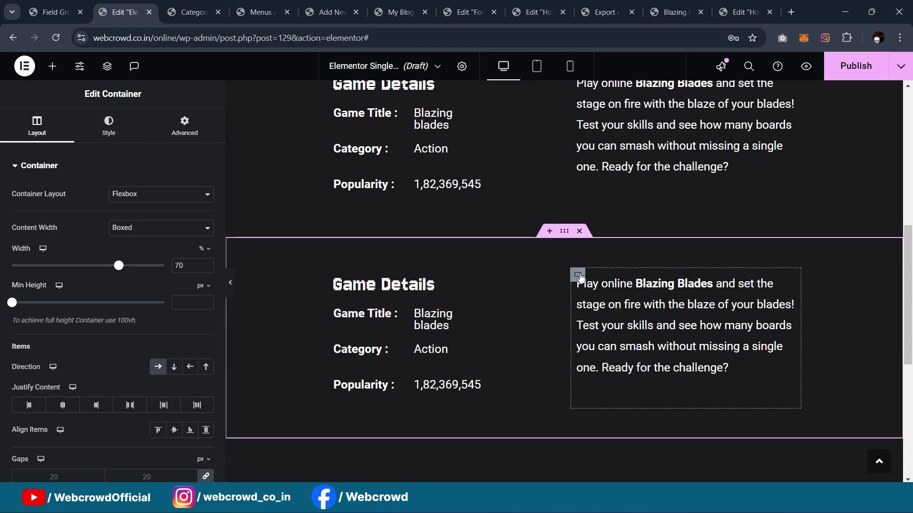
pyautogui.press('Delete')
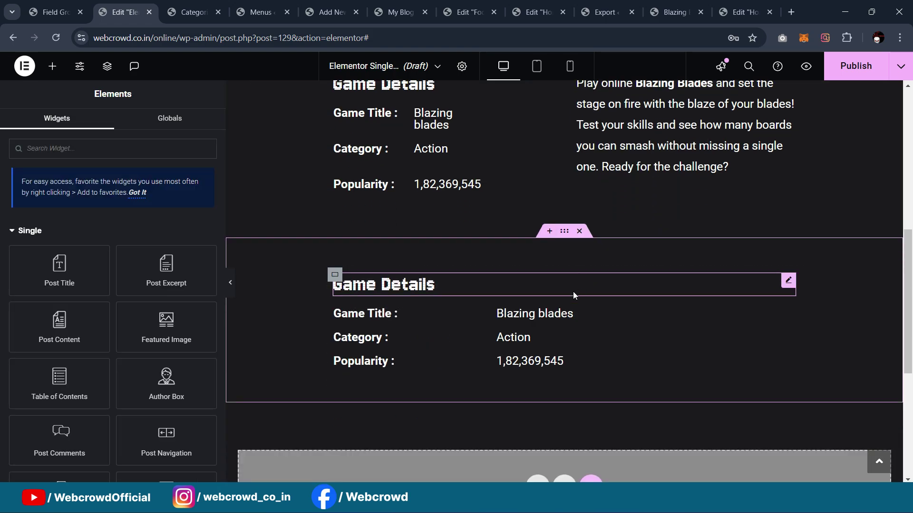
pyautogui.click(343, 316)
pyautogui.press('Delete')
# Change the duplicated section's heading text to "Game Screenshots"
pyautogui.click(361, 285)
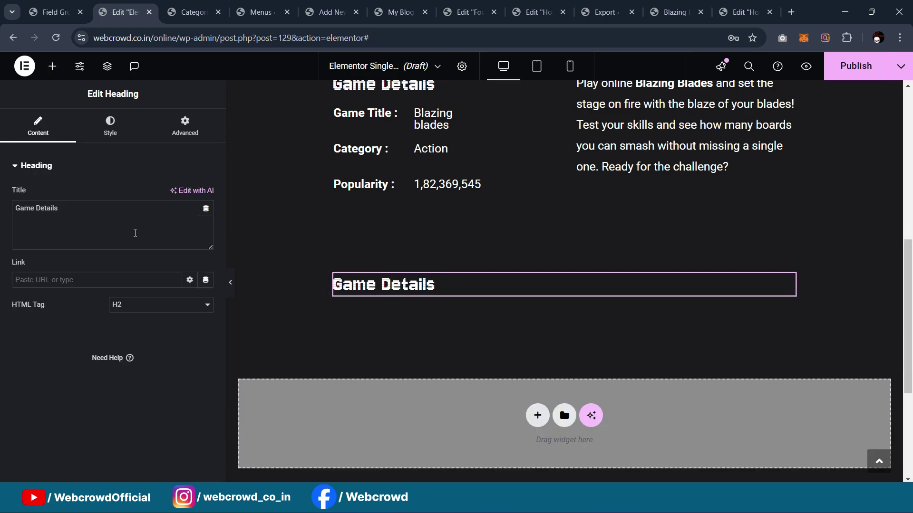
pyautogui.moveTo(101, 210); pyautogui.dragTo(2, 208)
pyautogui.write('sc')
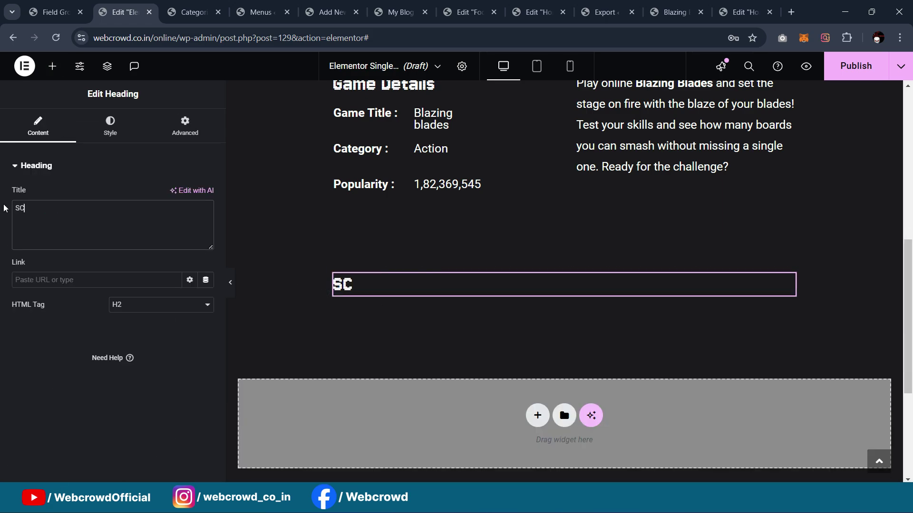
pyautogui.press('BackSpace')
pyautogui.write('Game Screenshots')
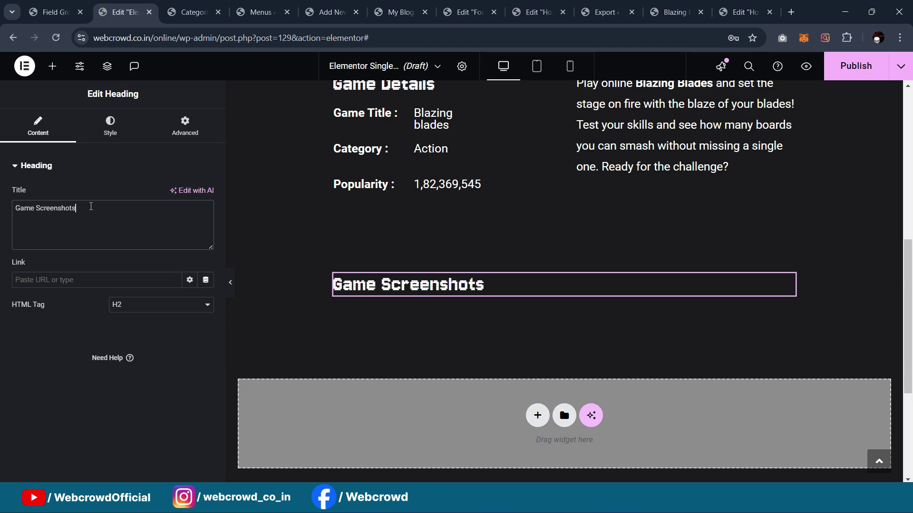
# Add a Grid container below the Game Screenshots heading and set its rows to 1
pyautogui.scroll(-1, 430, 213)
pyautogui.scroll(-2, 431, 213)
pyautogui.click(49, 70)
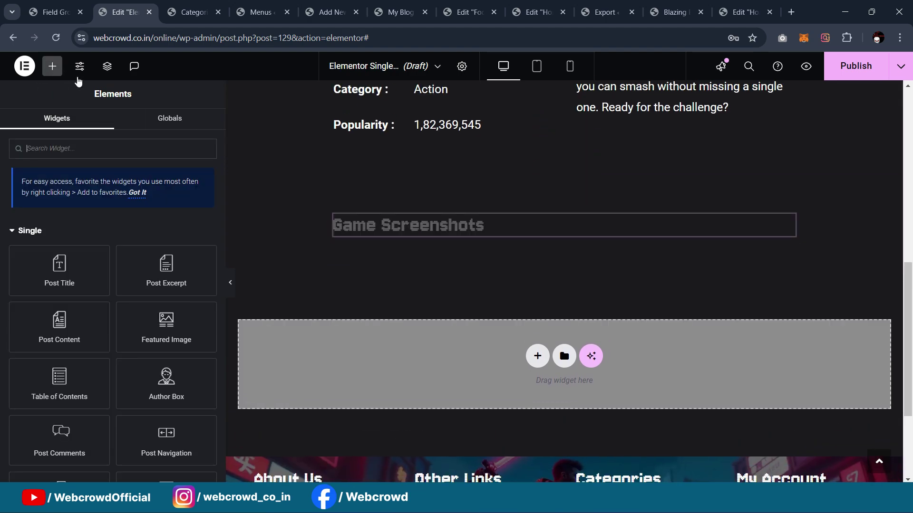
pyautogui.write('grid')
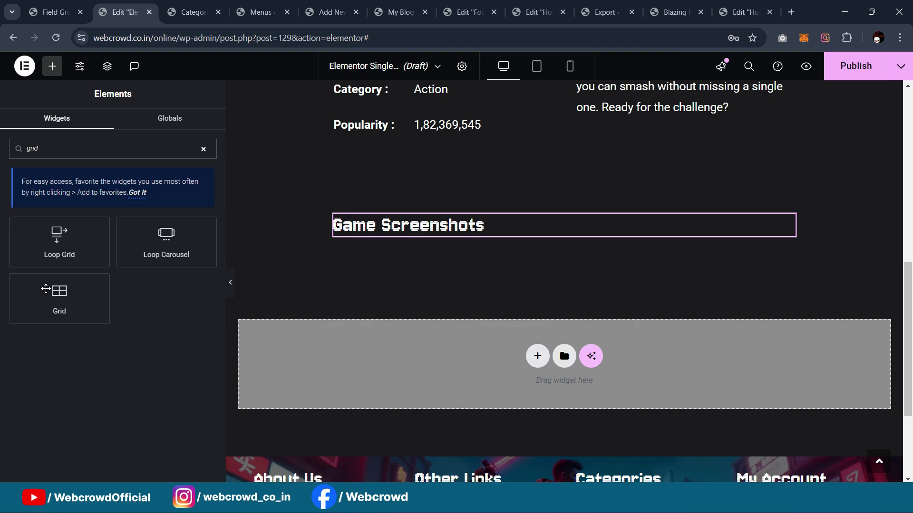
pyautogui.moveTo(46, 289); pyautogui.dragTo(461, 232)
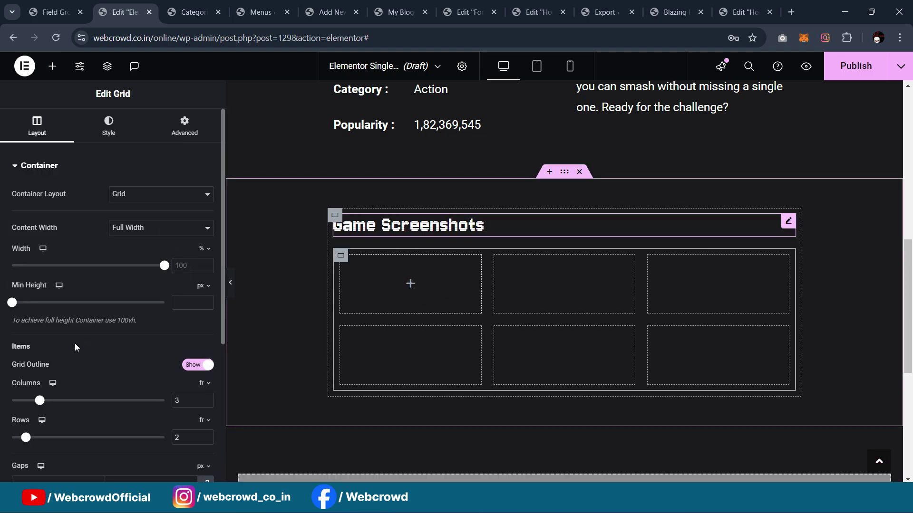
pyautogui.write('1')
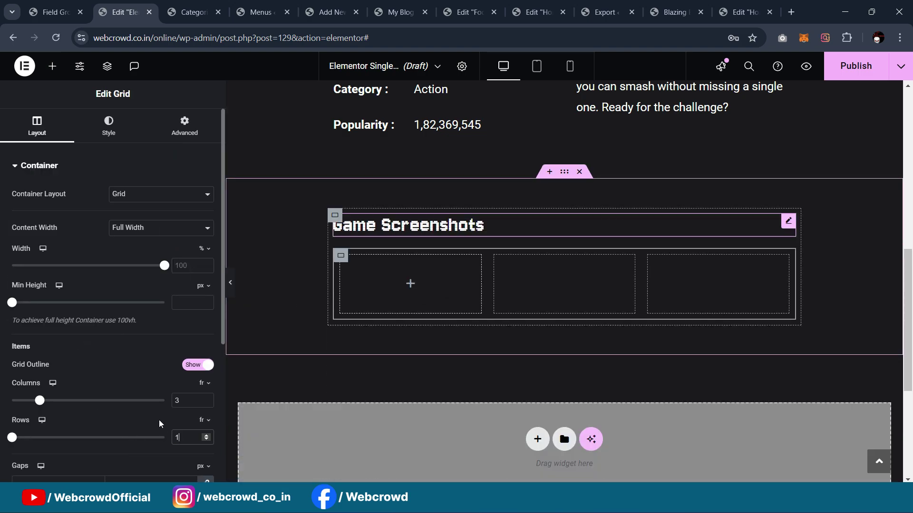
# Add an Image widget to the first cell of the Game Screenshots grid
pyautogui.click(53, 70)
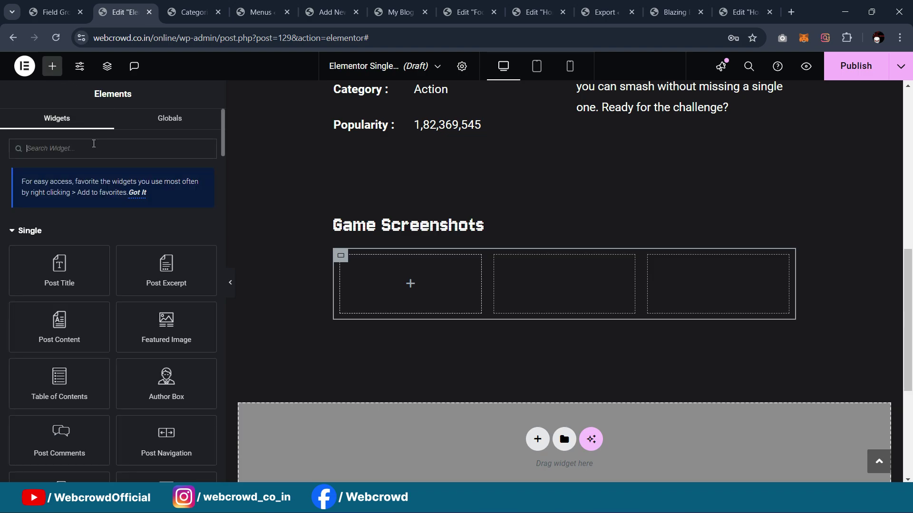
pyautogui.write('img')
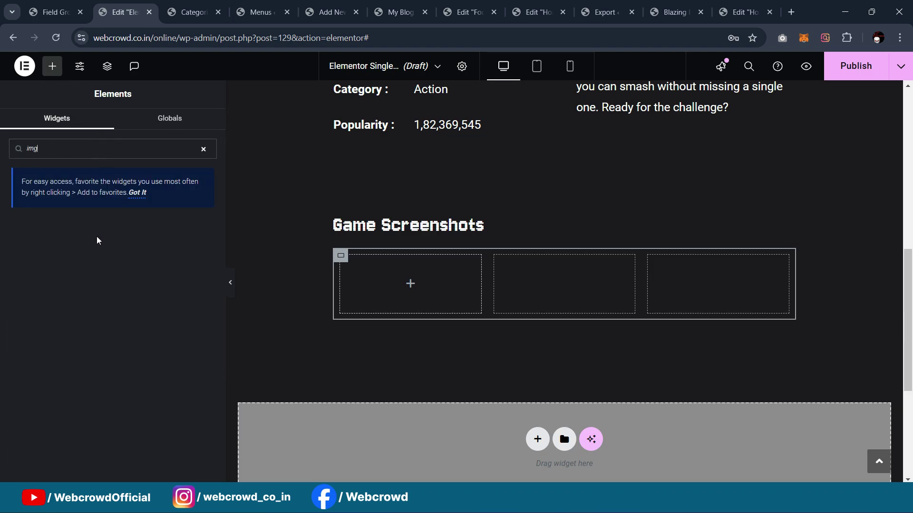
pyautogui.press('BackSpace')
pyautogui.moveTo(58, 238); pyautogui.dragTo(404, 285)
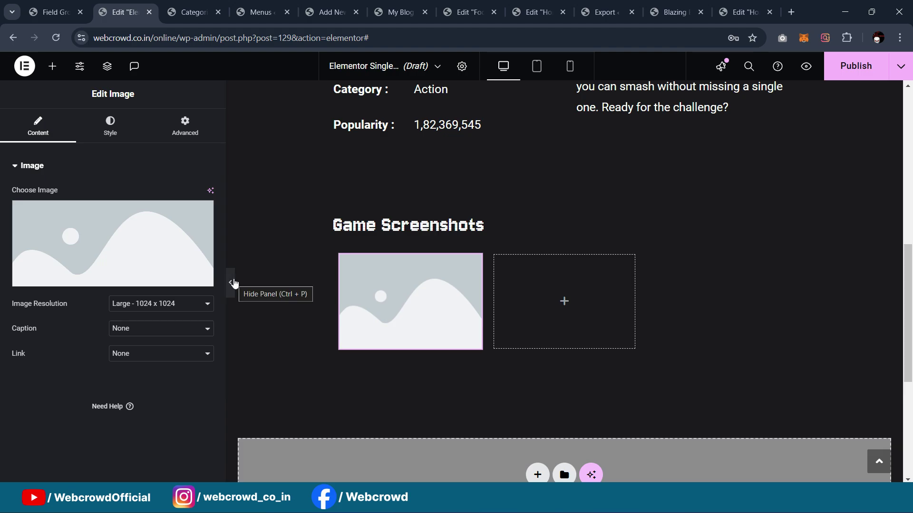
# Upload the game screenshot files to the media library and set the first cell's image to game-1.png
pyautogui.click(166, 259)
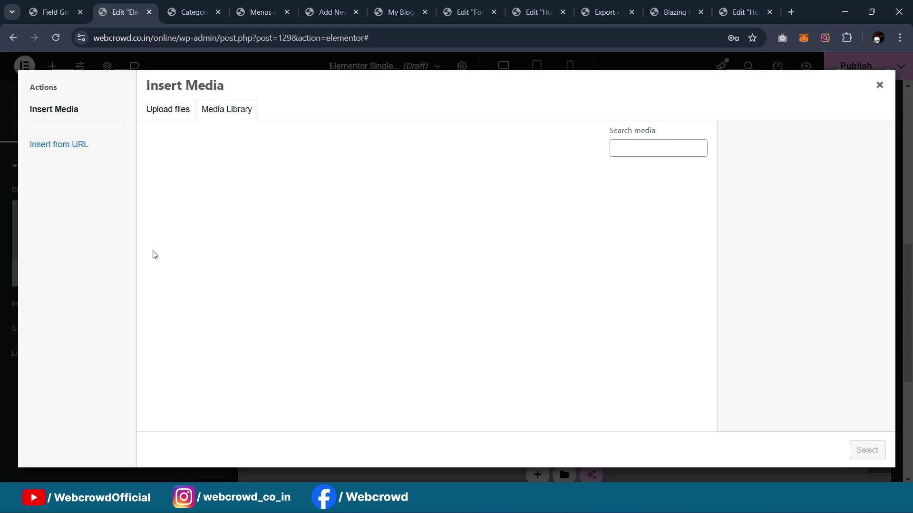
pyautogui.click(169, 111)
pyautogui.click(523, 285)
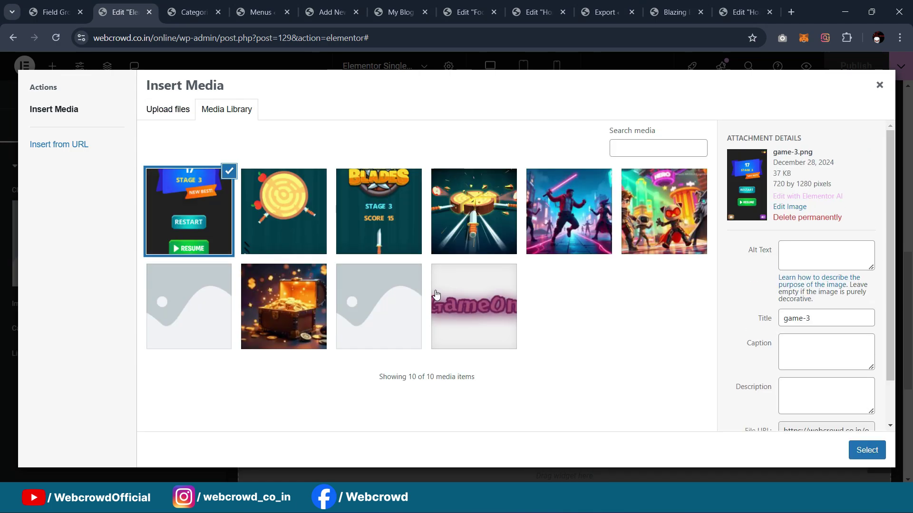
pyautogui.click(360, 230)
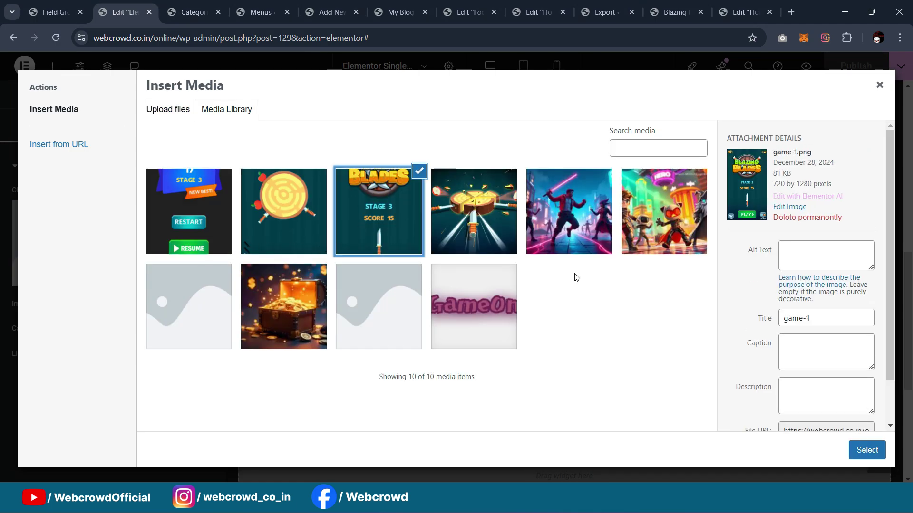
pyautogui.click(866, 451)
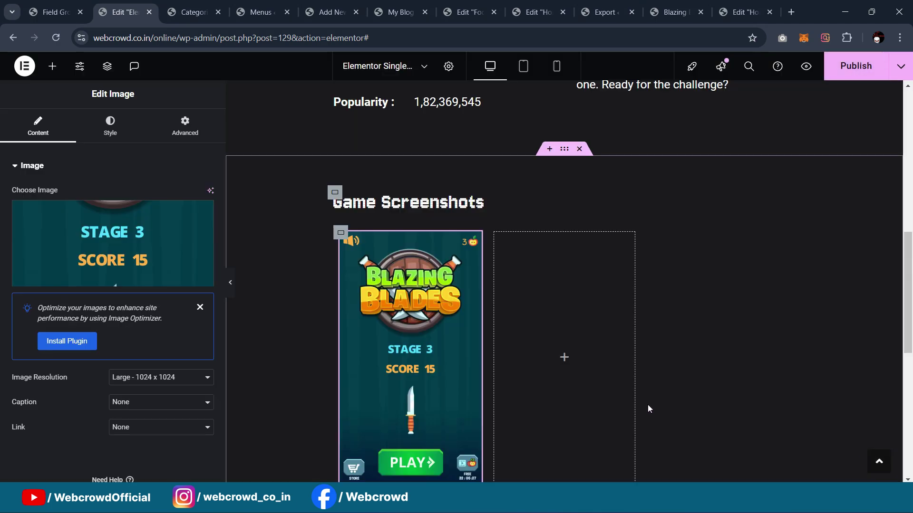
# Copy the first screenshot image into the second grid cell and replace its picture with game-2.png
pyautogui.rightClick(471, 278)
pyautogui.click(497, 270)
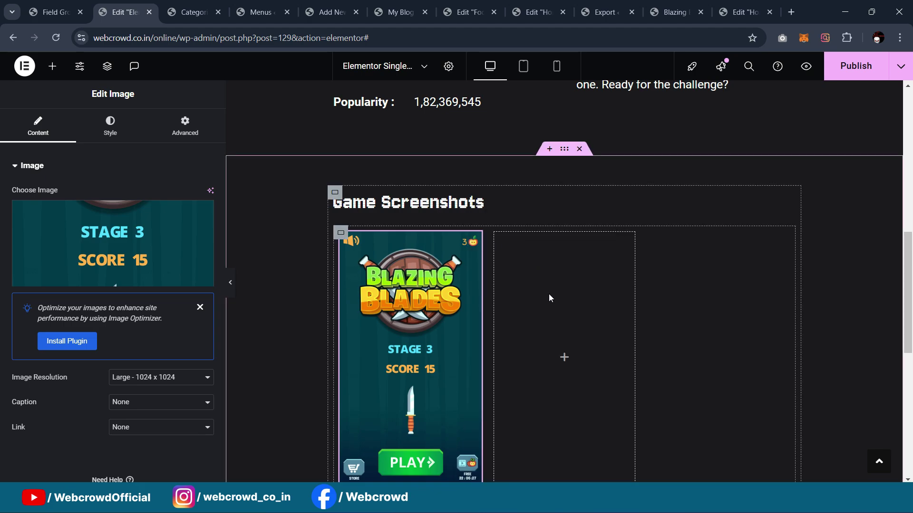
pyautogui.rightClick(544, 318)
pyautogui.click(567, 262)
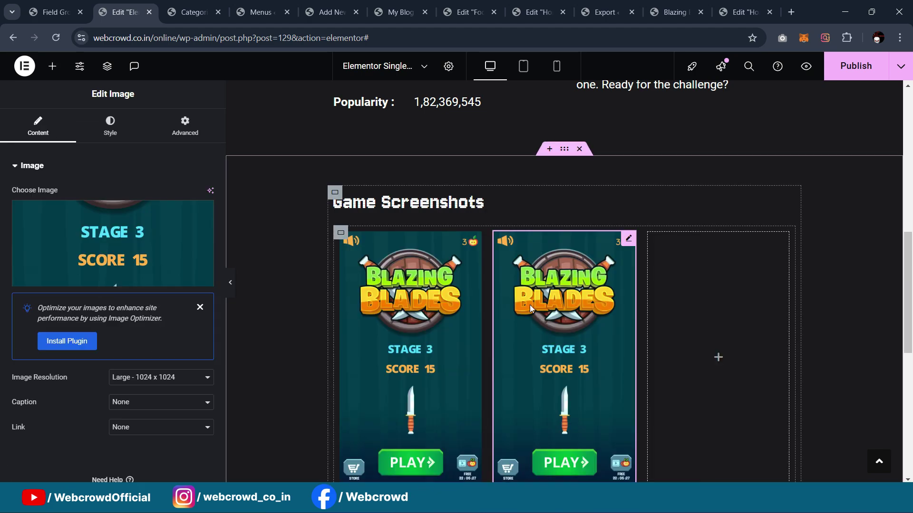
pyautogui.click(197, 253)
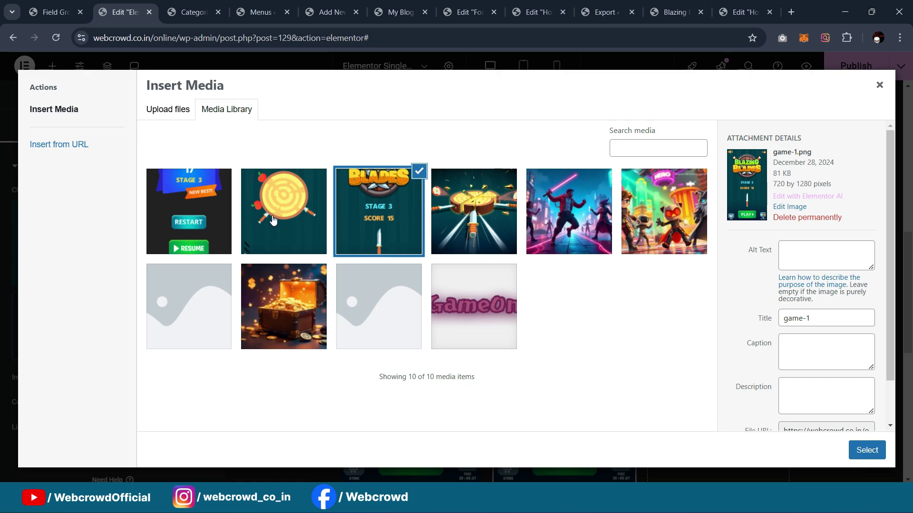
pyautogui.click(274, 220)
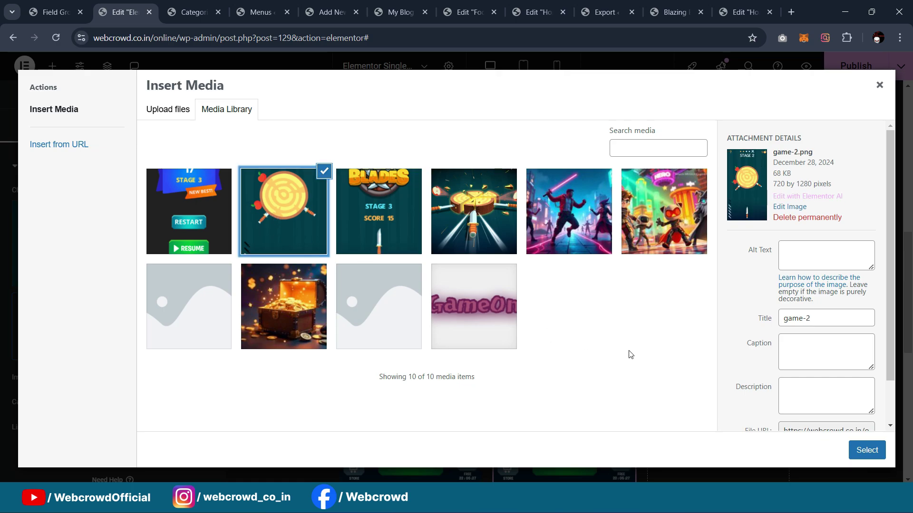
pyautogui.click(863, 452)
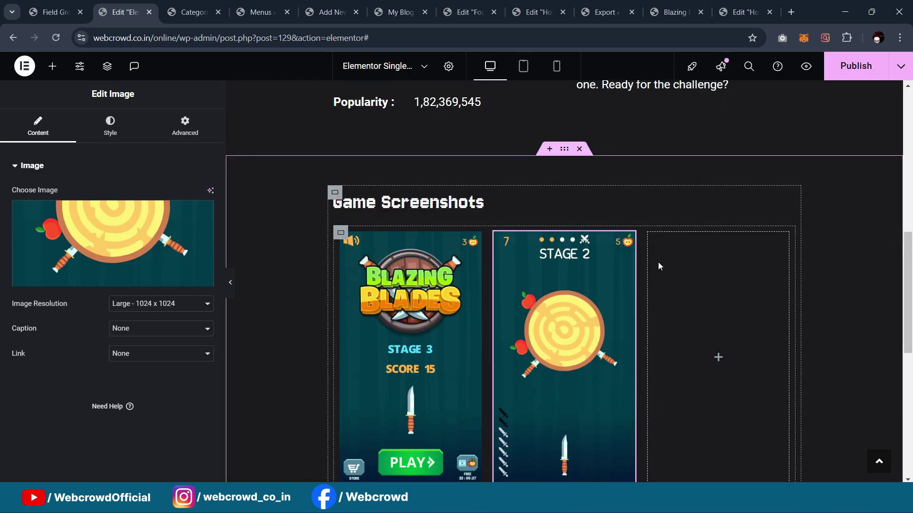
# Paste the copied screenshot image into the third grid cell
pyautogui.rightClick(648, 269)
pyautogui.click(686, 263)
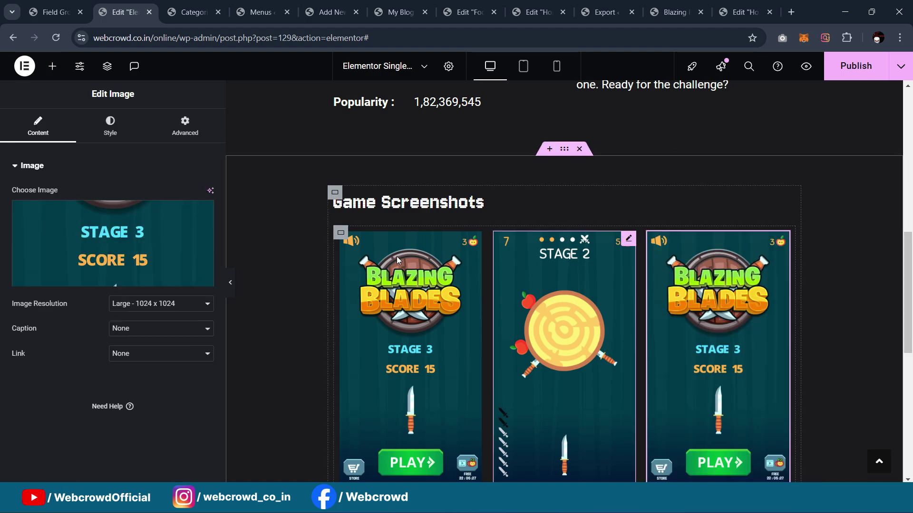
pyautogui.click(115, 261)
pyautogui.click(304, 221)
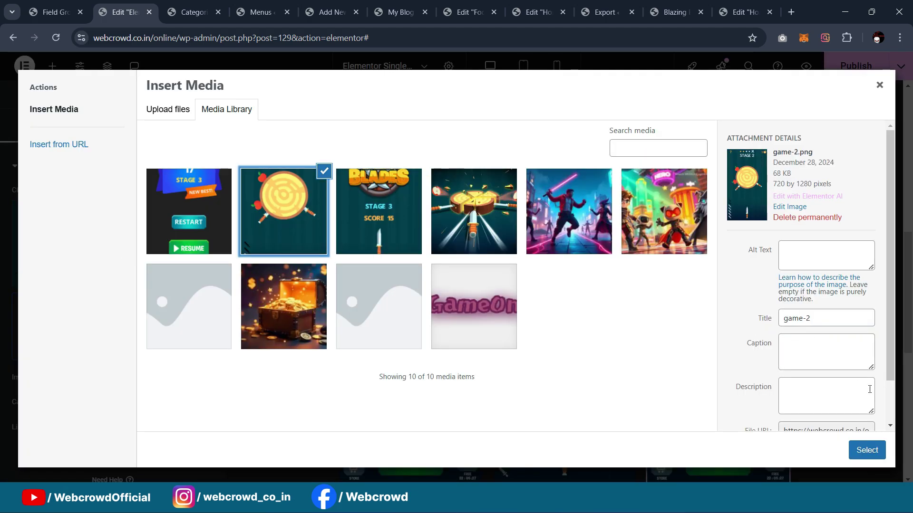
pyautogui.click(866, 450)
pyautogui.hotkey('ctrl', 'z')
# Set the third grid cell's image to game-3.png
pyautogui.click(157, 243)
pyautogui.click(175, 236)
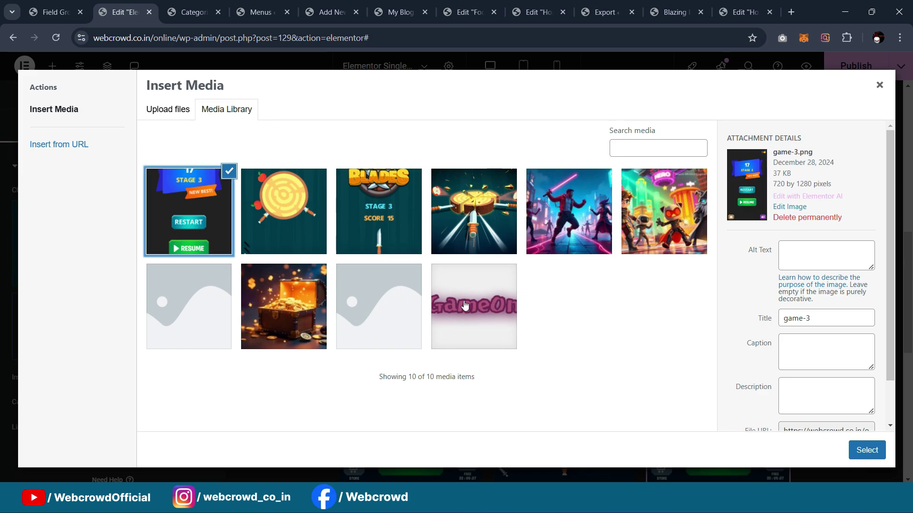
pyautogui.click(867, 450)
# Preview the Game Screenshots section at full width and publish the single post template
pyautogui.scroll(-3, 692, 409)
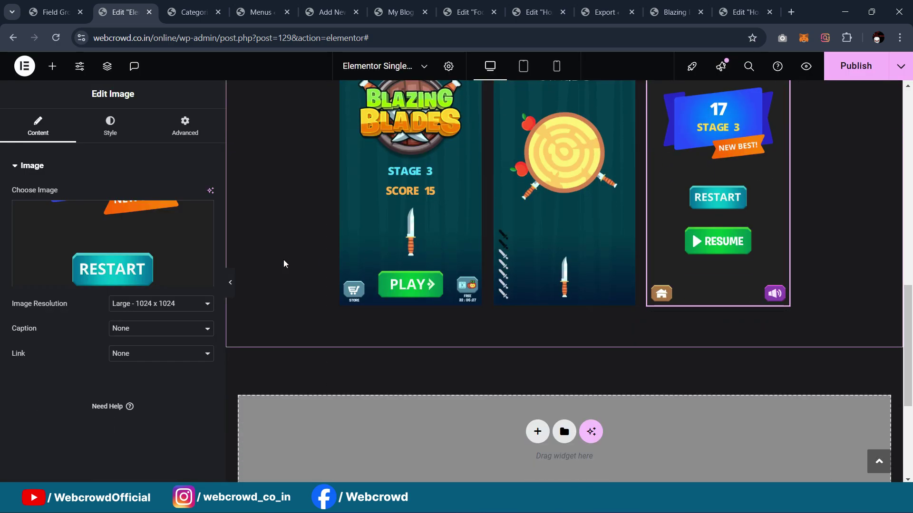
pyautogui.click(230, 282)
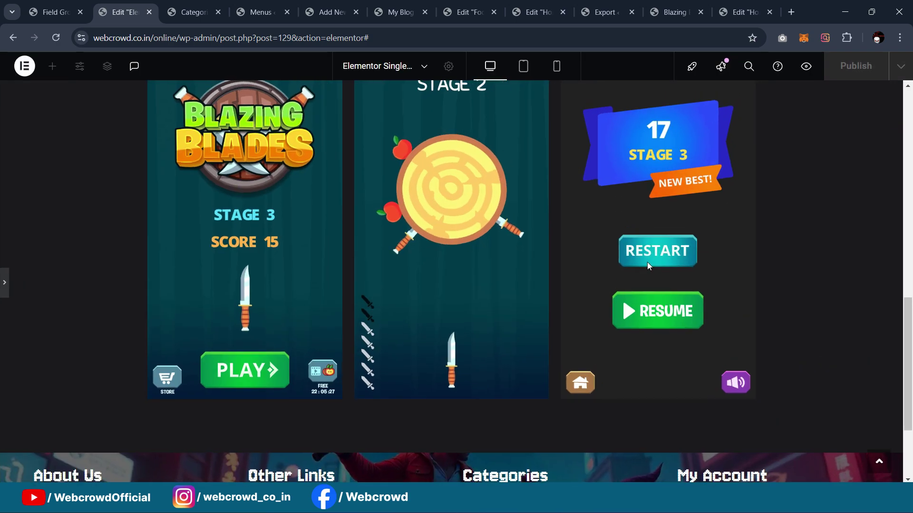
pyautogui.scroll(2, 643, 225)
pyautogui.scroll(-4, 642, 226)
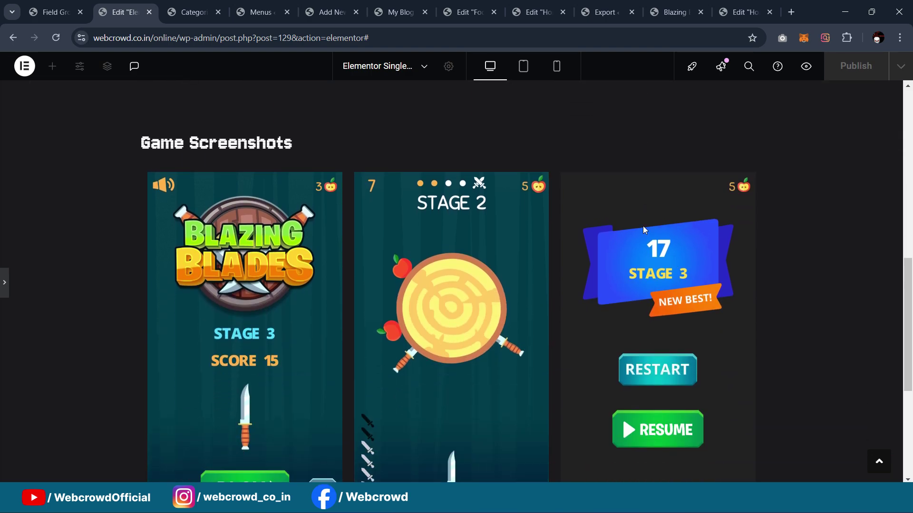
pyautogui.hotkey('ctrl', 'p')
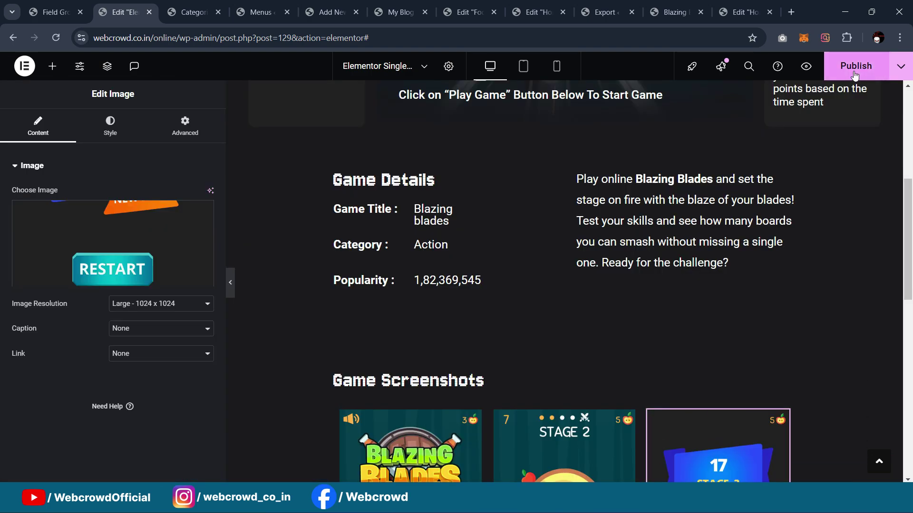
pyautogui.click(854, 74)
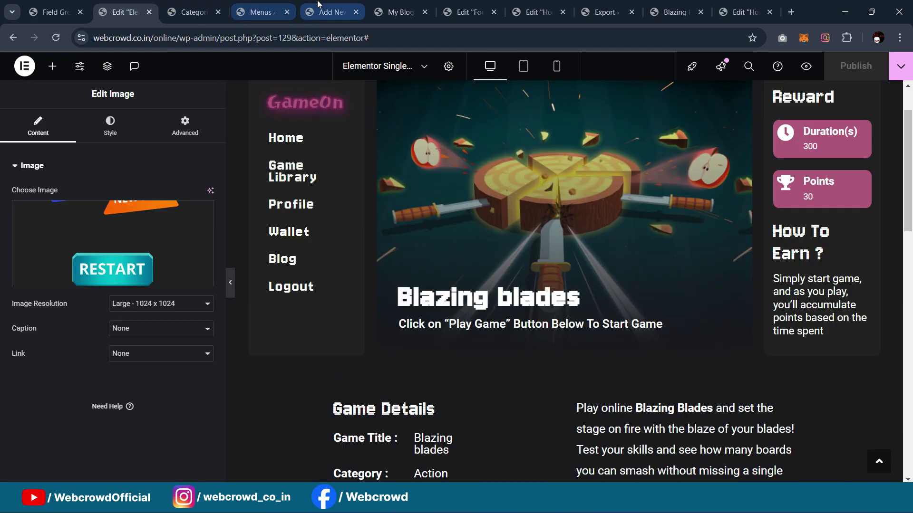
# Check the site's home page and bring up the list of all posts in the WordPress admin
pyautogui.click(414, 7)
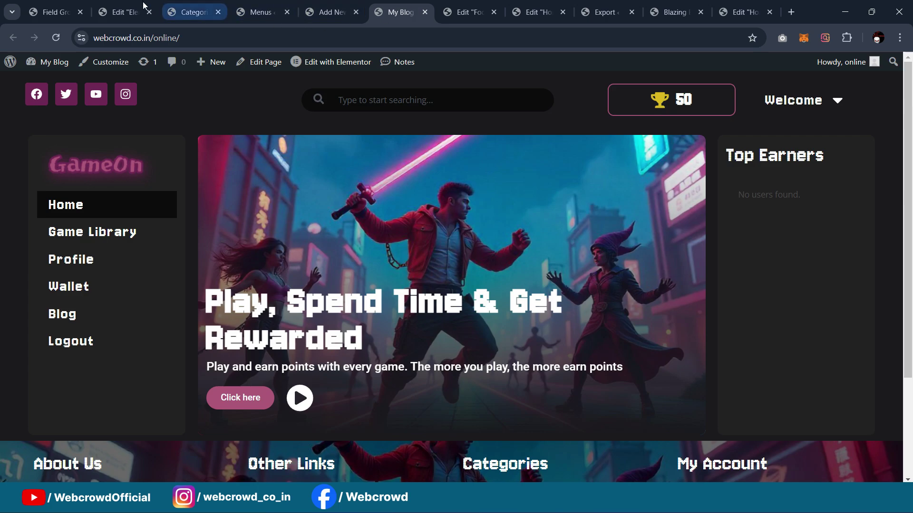
pyautogui.click(109, 6)
pyautogui.click(52, 12)
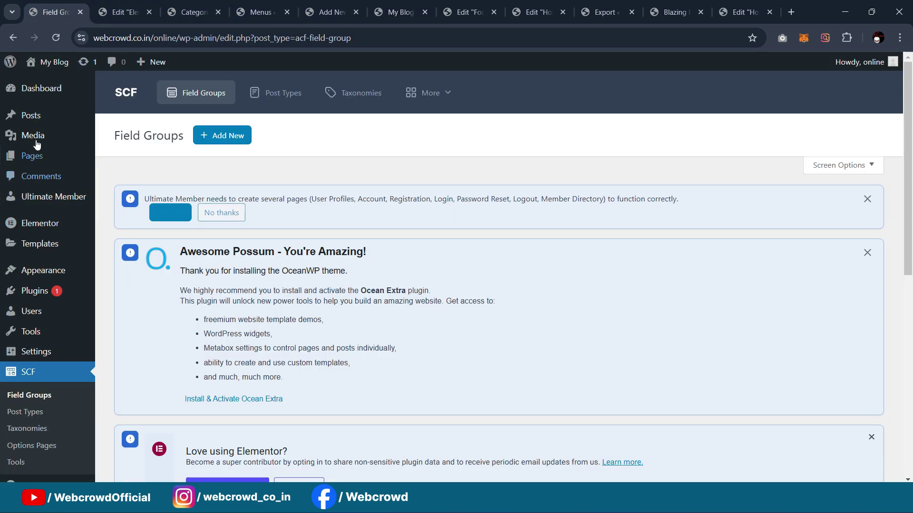
pyautogui.click(38, 113)
pyautogui.scroll(-3, 153, 362)
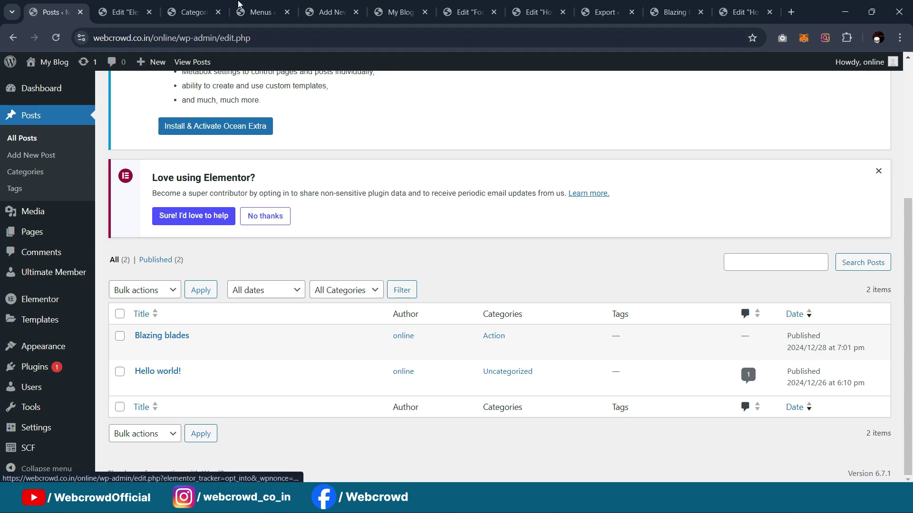
# Open the single post template's display conditions and review the available choices for where it is included
pyautogui.click(125, 12)
pyautogui.scroll(1, 777, 109)
pyautogui.click(901, 66)
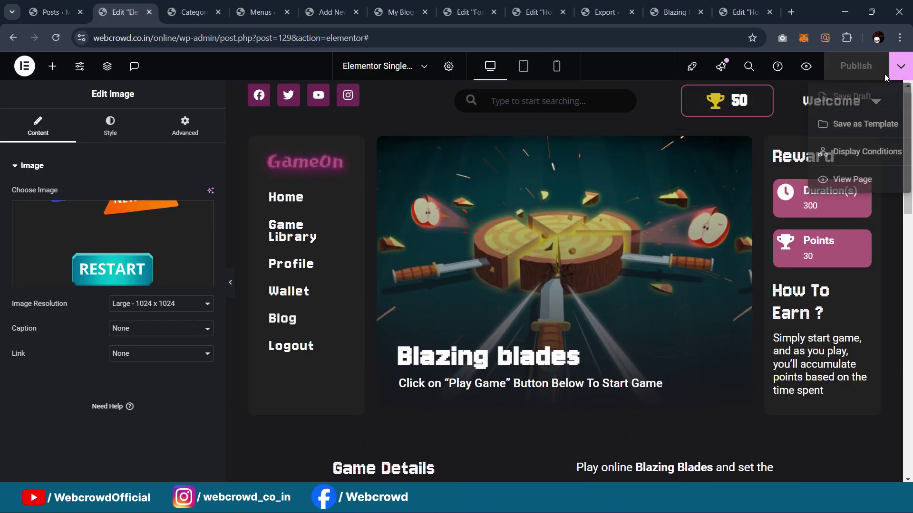
pyautogui.click(859, 154)
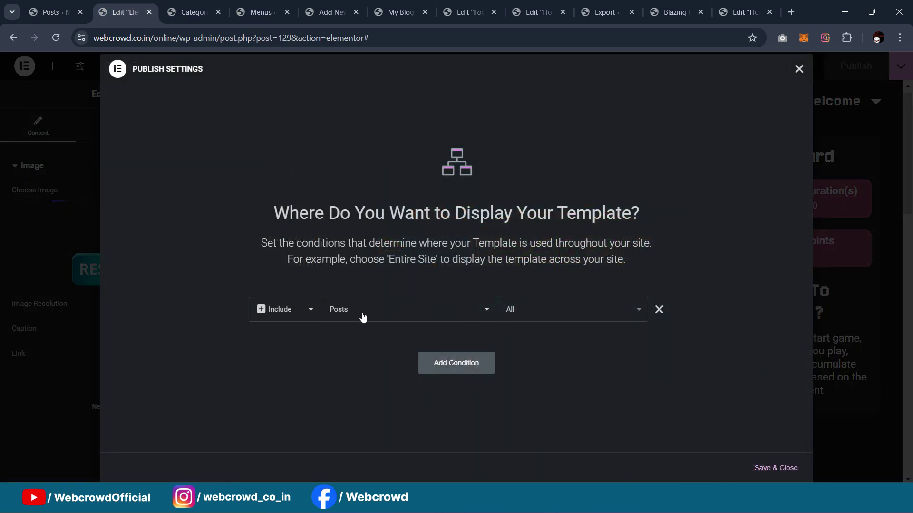
pyautogui.click(462, 318)
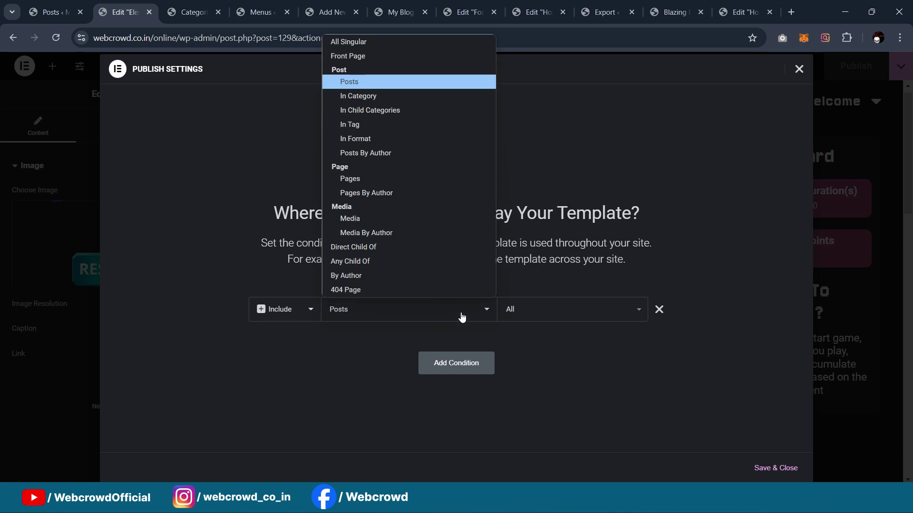
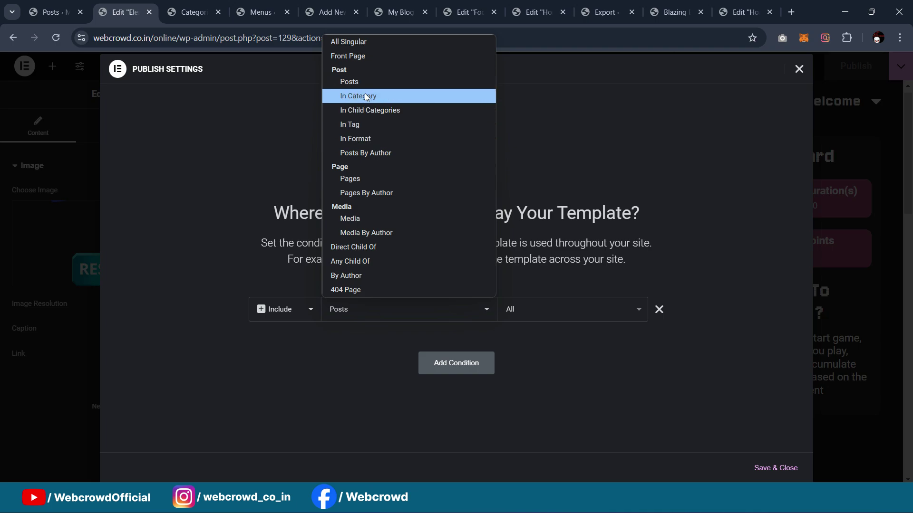
pyautogui.click(686, 357)
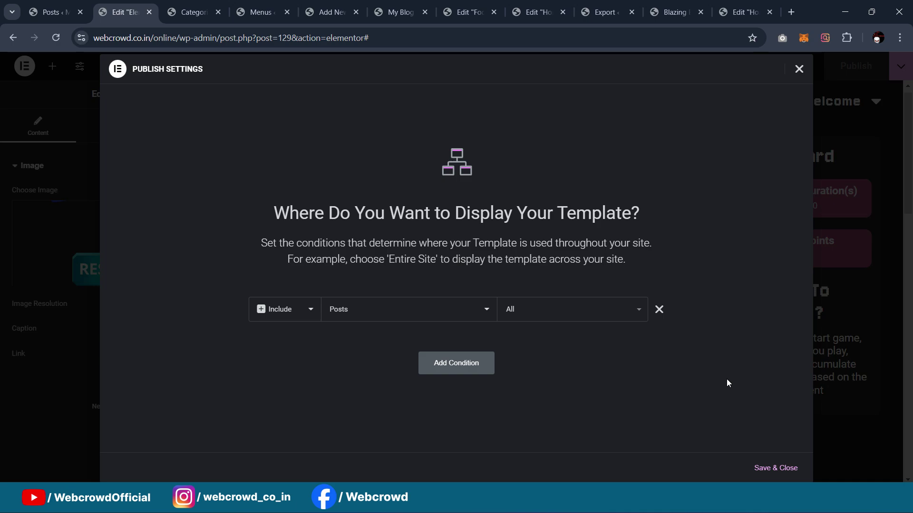
# Check the content types offered for the template's include condition and close the publish settings
pyautogui.click(384, 317)
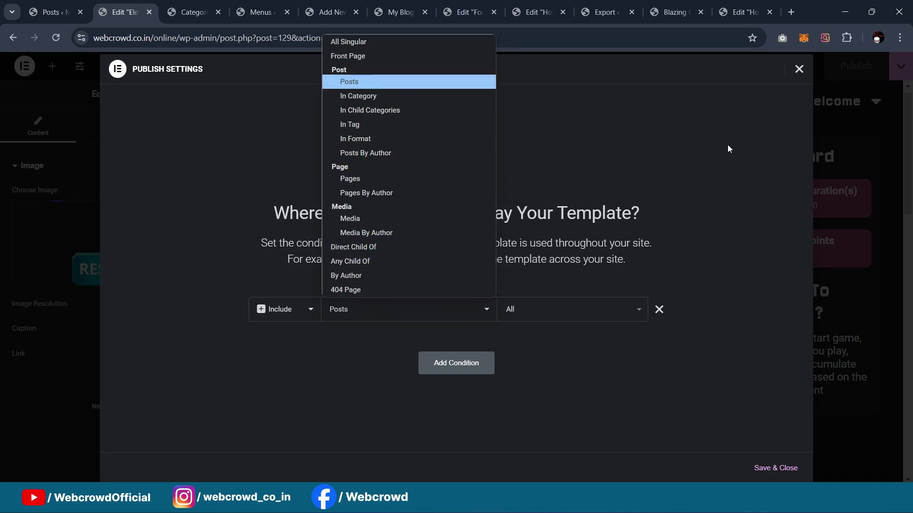
pyautogui.click(751, 175)
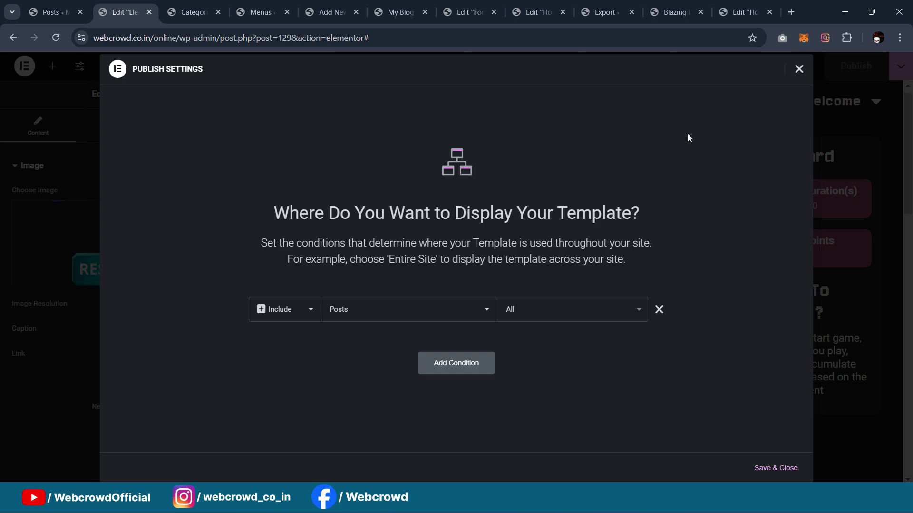
pyautogui.click(799, 69)
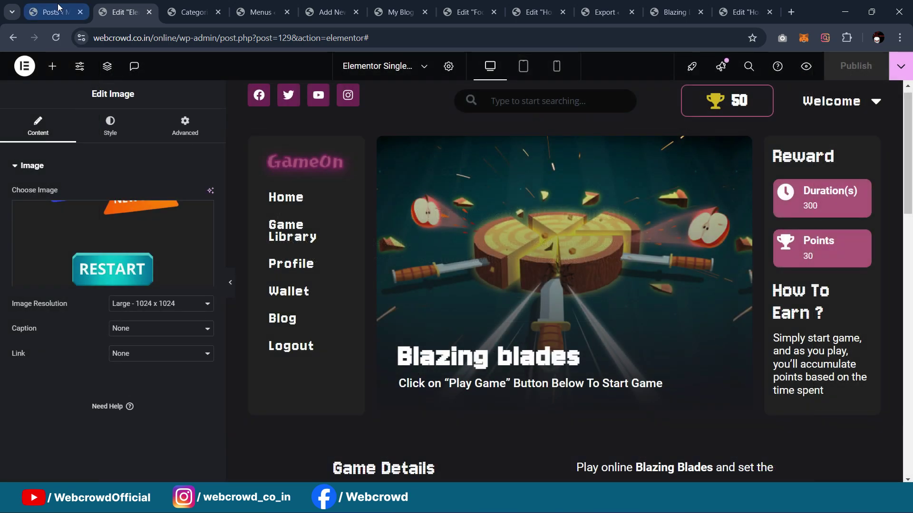
# View the Blazing blades post on the live site and examine its hero banner, reward panel, Game Details and Game Screenshots sections
pyautogui.click(52, 12)
pyautogui.click(225, 351)
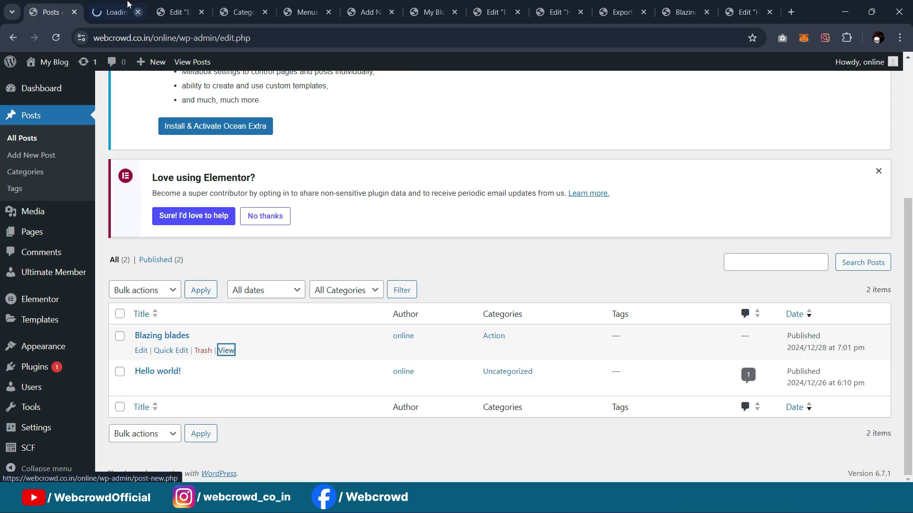
pyautogui.scroll(-7, 580, 169)
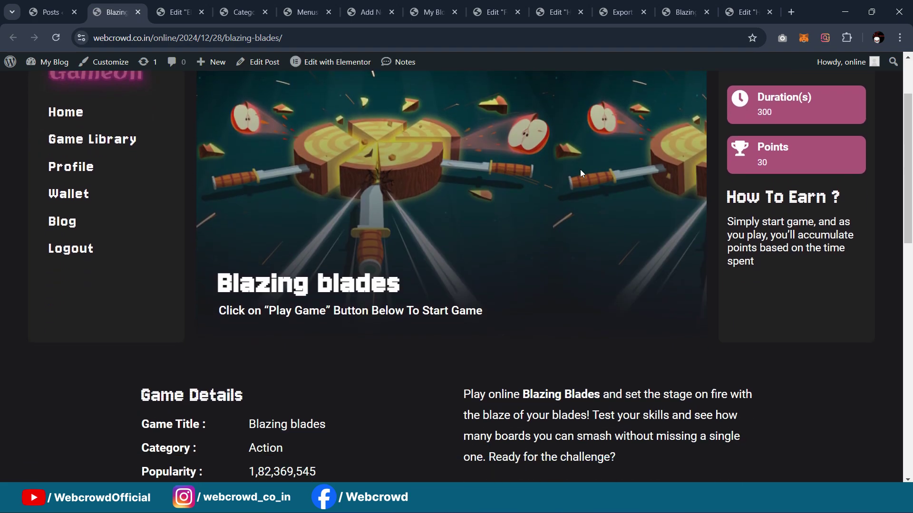
pyautogui.scroll(5, 580, 170)
pyautogui.scroll(3, 591, 188)
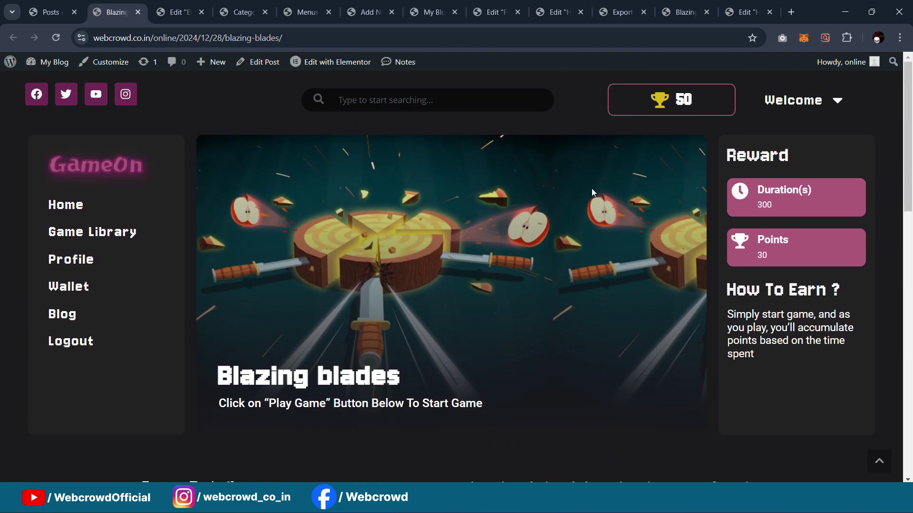
pyautogui.scroll(-1, 591, 187)
pyautogui.scroll(-5, 592, 191)
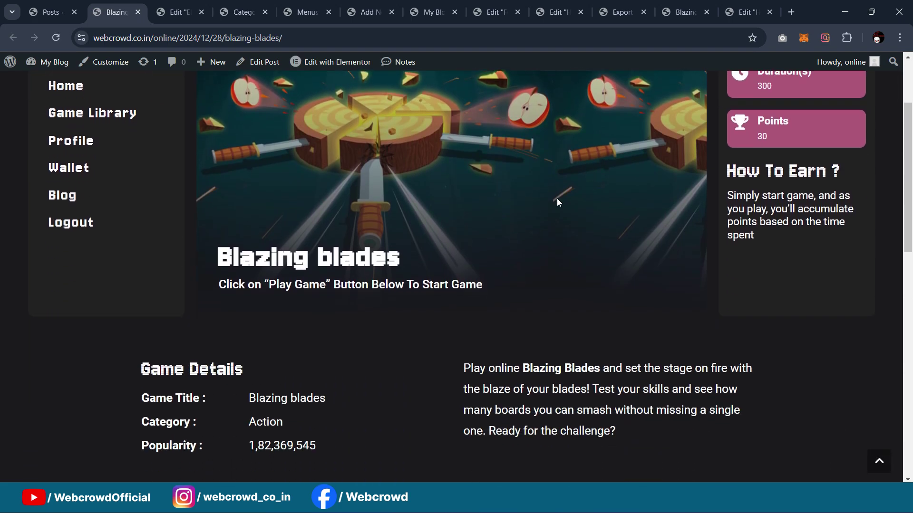
pyautogui.scroll(2, 535, 230)
pyautogui.scroll(4, 536, 230)
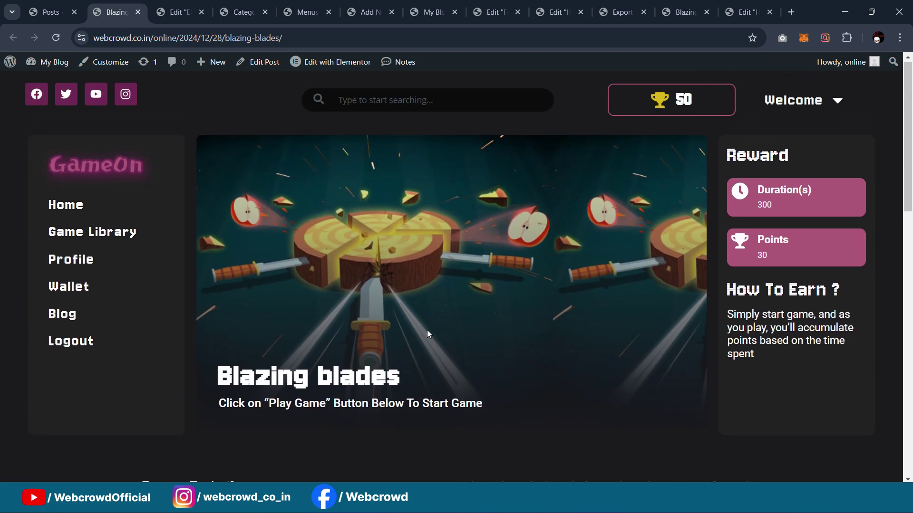
pyautogui.scroll(-5, 480, 209)
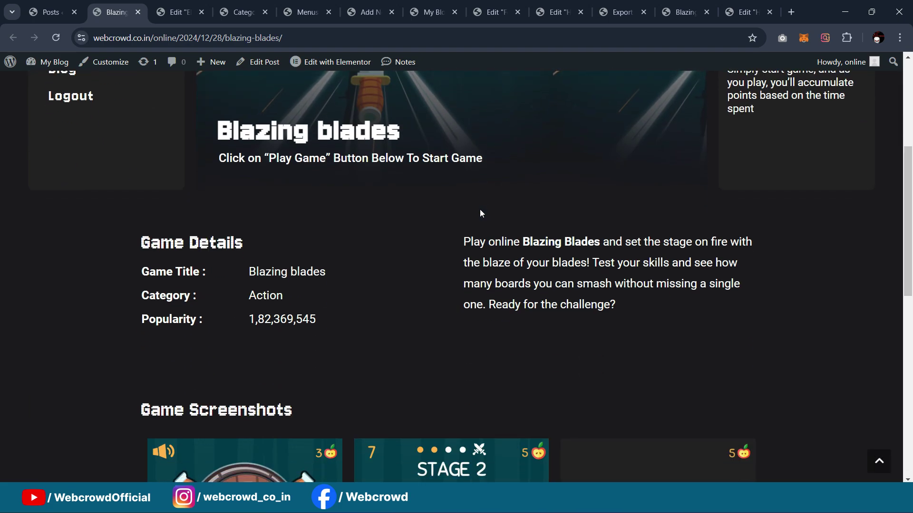
pyautogui.scroll(-1, 481, 210)
pyautogui.scroll(5, 481, 210)
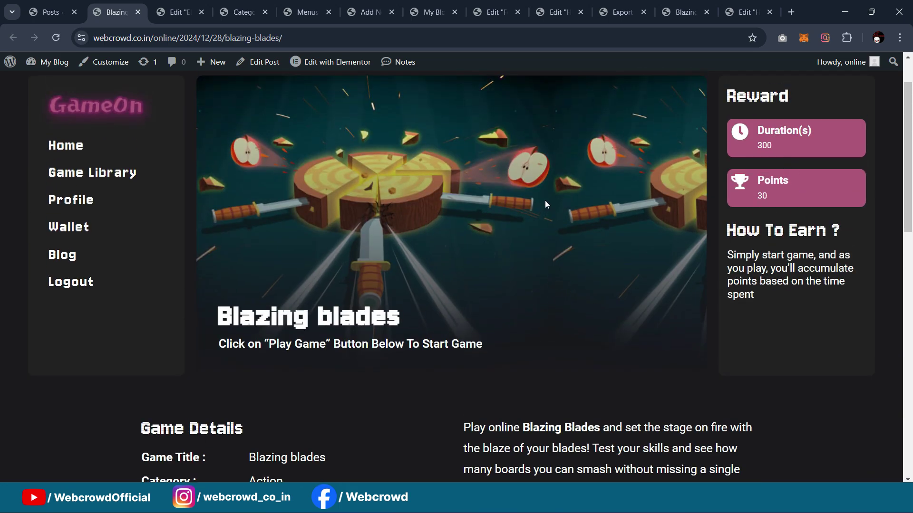
pyautogui.scroll(-3, 546, 205)
pyautogui.scroll(3, 555, 233)
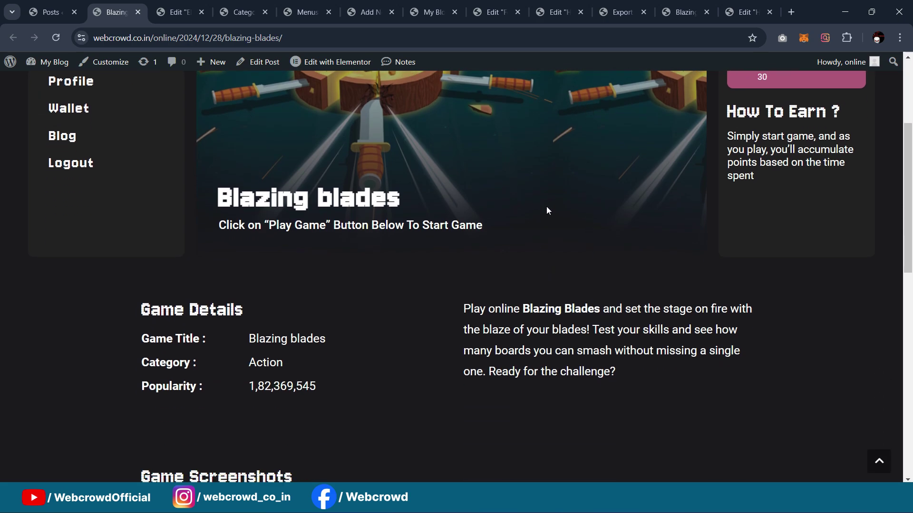
pyautogui.moveTo(561, 217); pyautogui.dragTo(564, 238)
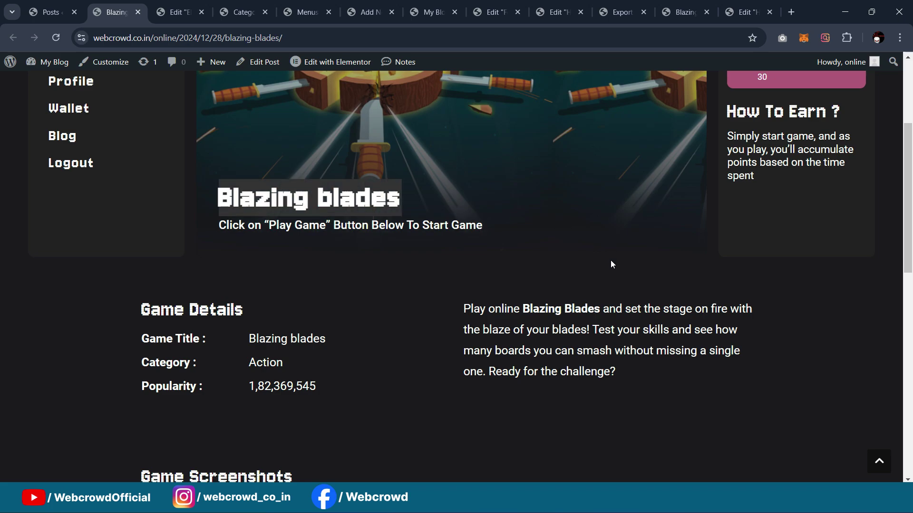
pyautogui.click(586, 247)
# Compare with the reference Blazing Blades page, examining its star rating below the banner, and close the live post to return to the template editor
pyautogui.click(685, 12)
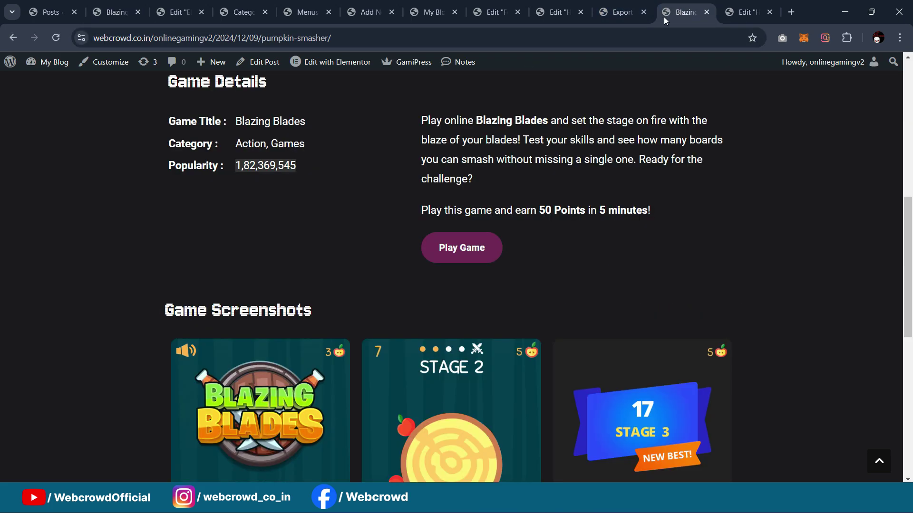
pyautogui.scroll(8, 700, 284)
pyautogui.scroll(-10, 628, 371)
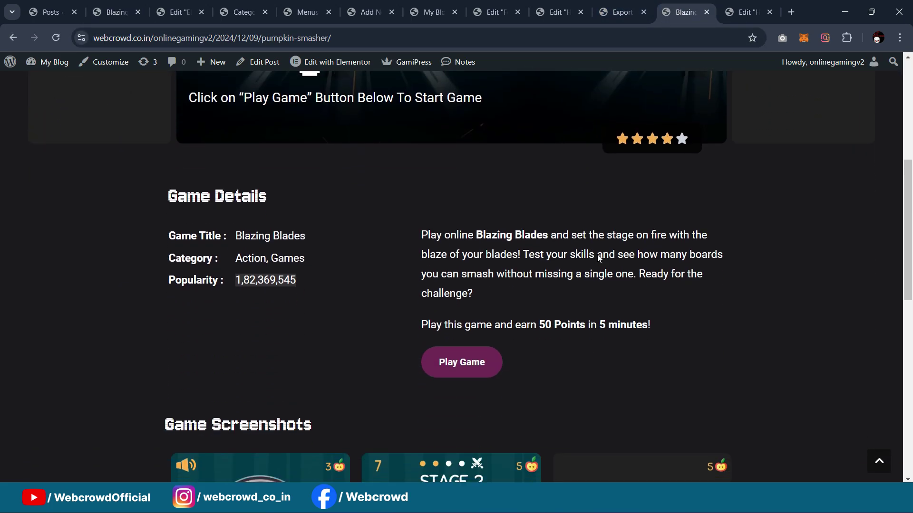
pyautogui.scroll(7, 597, 258)
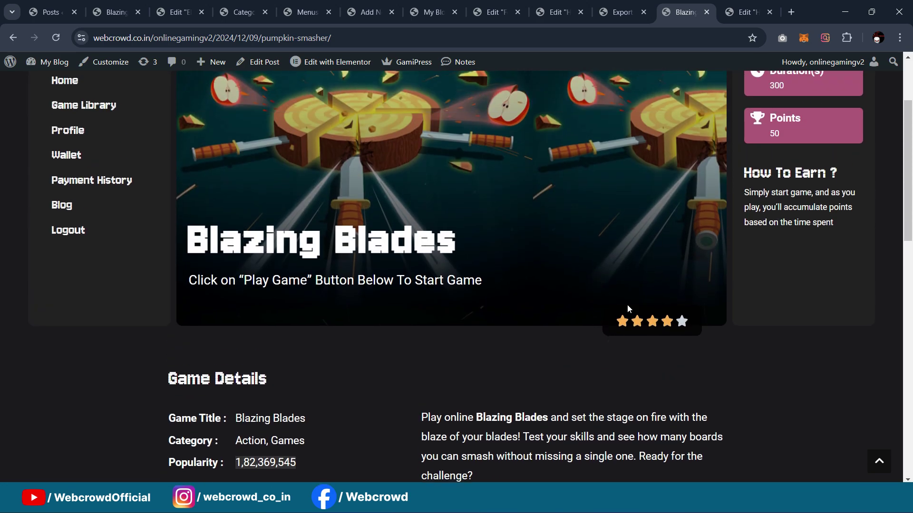
pyautogui.click(143, 5)
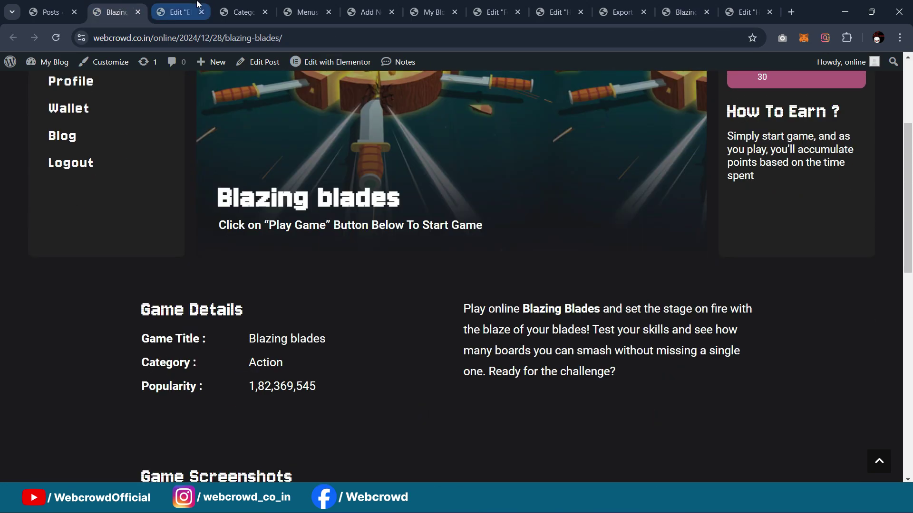
pyautogui.hotkey('ctrl', 'w')
# Insert a new container between the hero section and the Game Details section
pyautogui.scroll(-3, 606, 184)
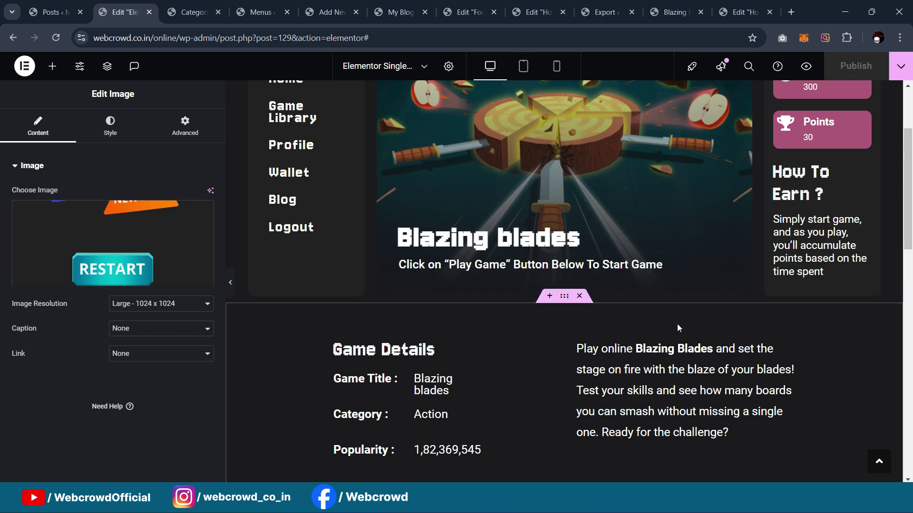
pyautogui.click(547, 298)
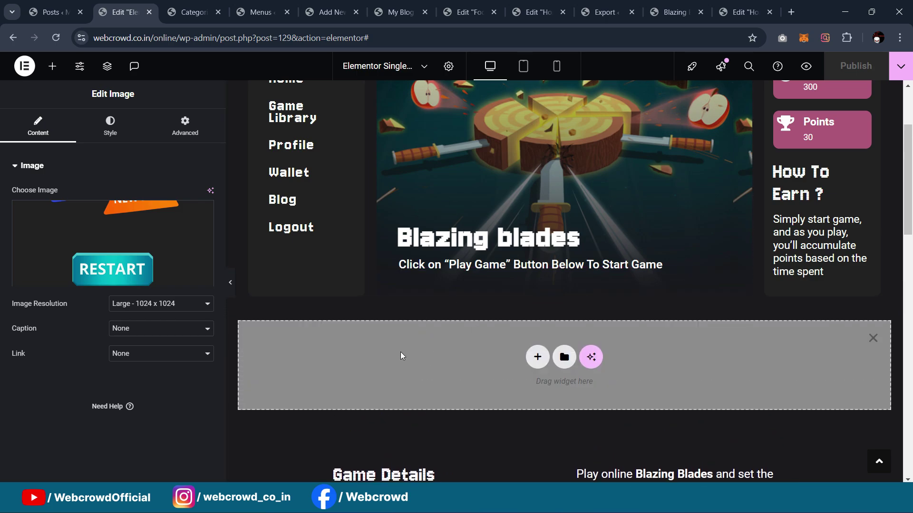
pyautogui.click(52, 68)
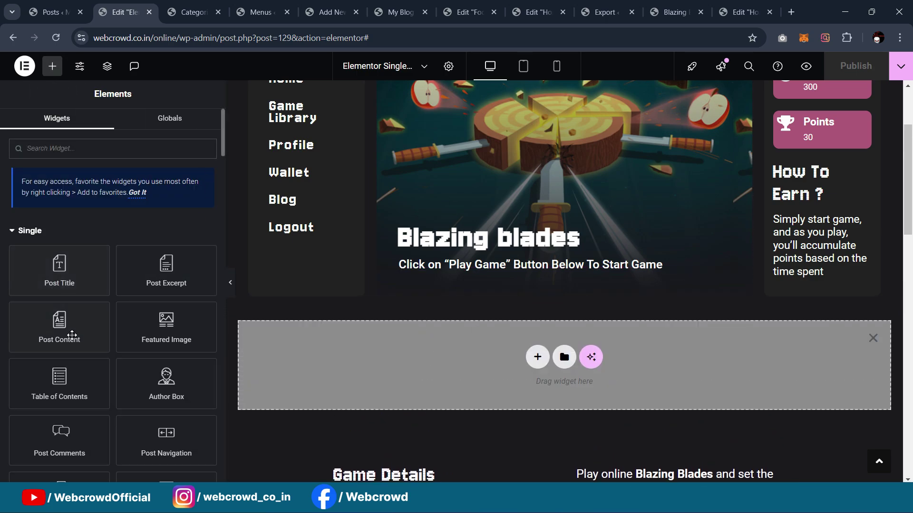
pyautogui.scroll(-4, 76, 323)
pyautogui.moveTo(59, 406); pyautogui.dragTo(476, 357)
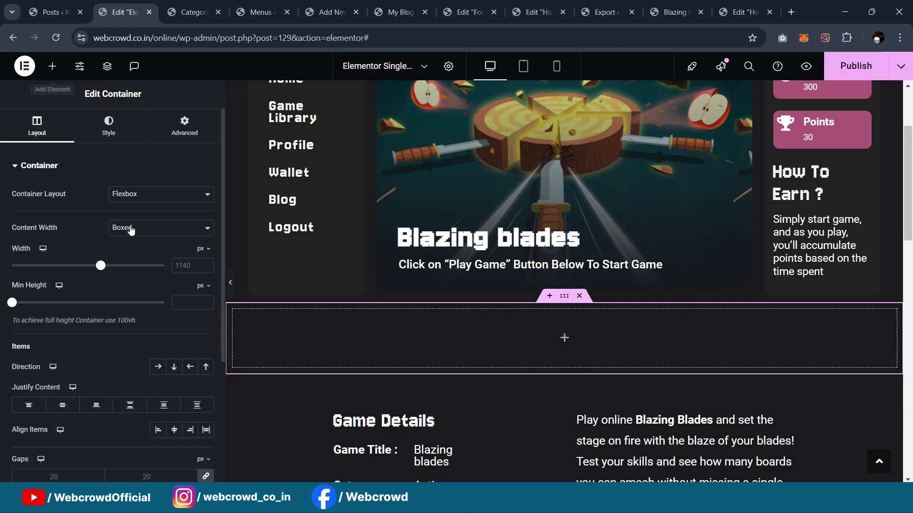
pyautogui.click(157, 229)
pyautogui.click(142, 257)
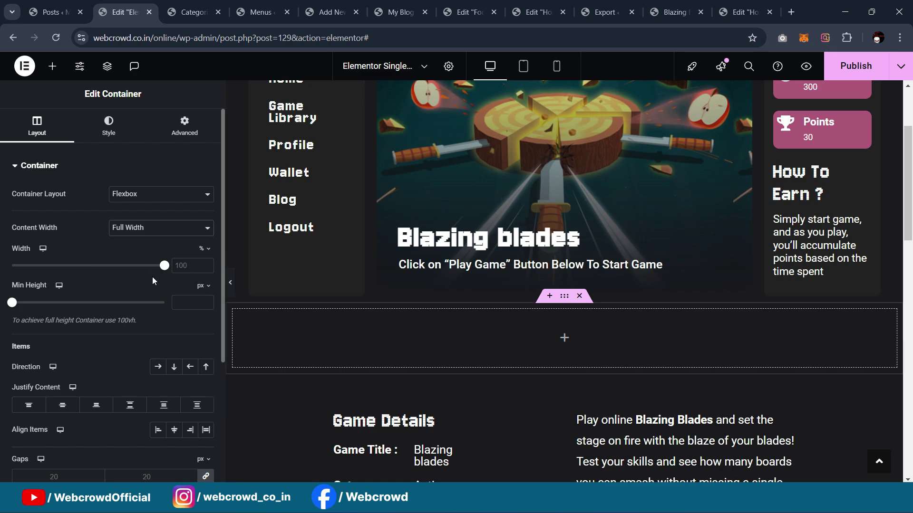
pyautogui.moveTo(163, 266); pyautogui.dragTo(68, 265)
pyautogui.hotkey('ctrl', 'z')
pyautogui.click(53, 66)
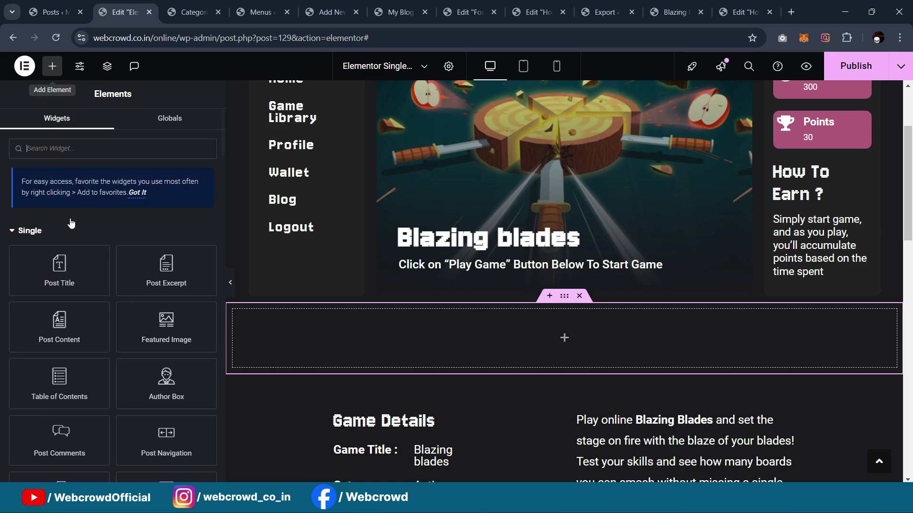
pyautogui.scroll(-3, 71, 238)
pyautogui.moveTo(59, 464); pyautogui.dragTo(425, 339)
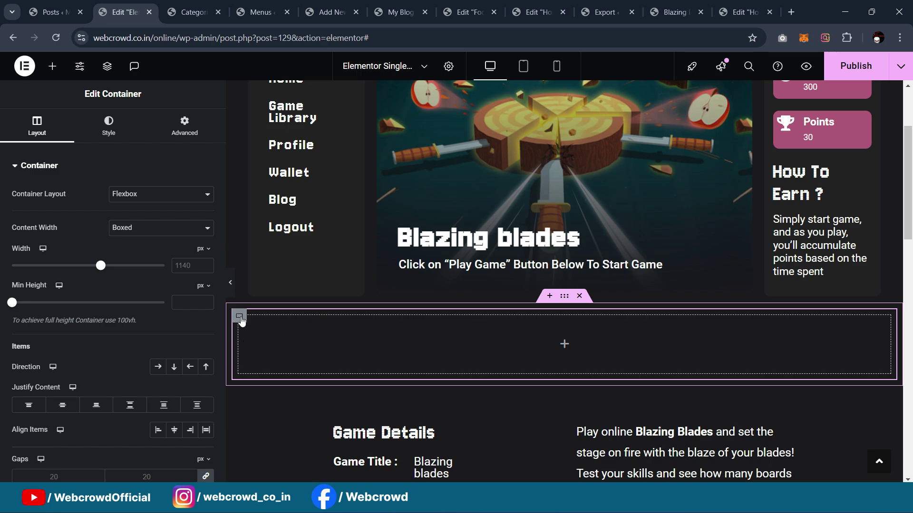
pyautogui.click(344, 343)
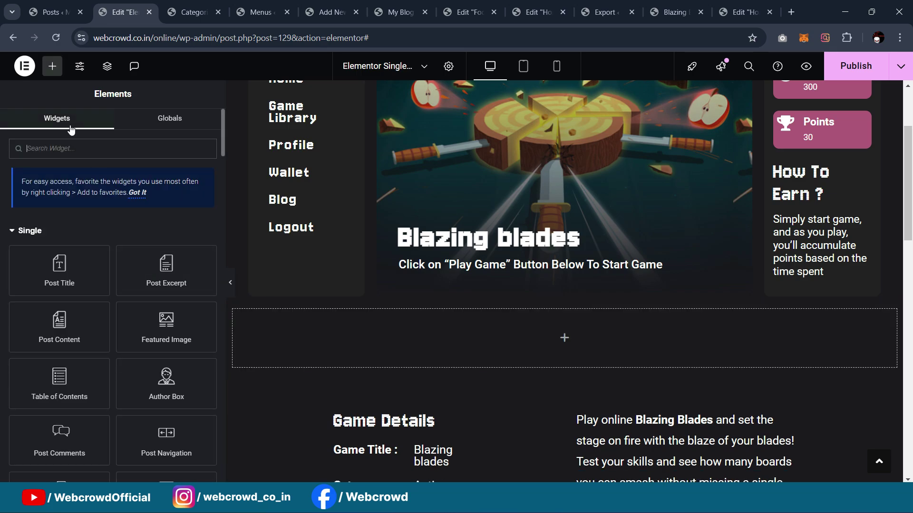
# Add a Rating widget to the new container above Game Details and centre its stars
pyautogui.write('rev')
pyautogui.moveTo(59, 240); pyautogui.dragTo(443, 329)
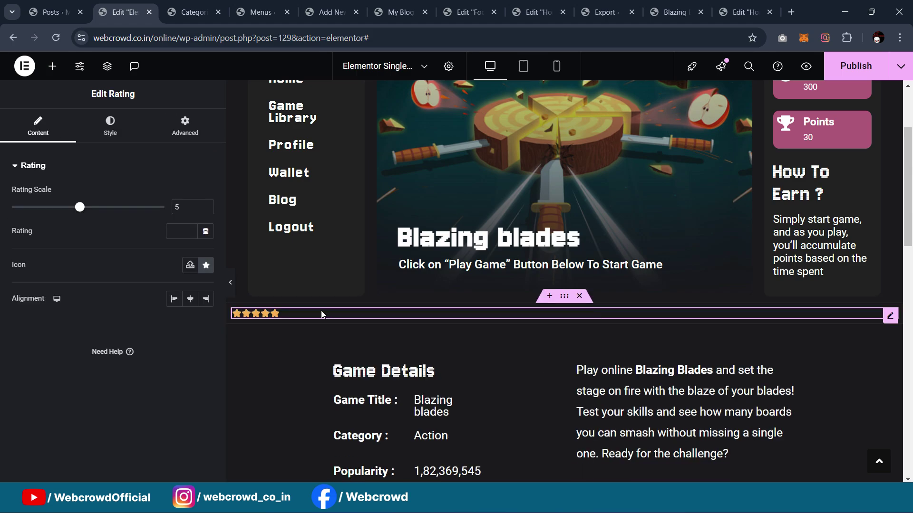
pyautogui.moveTo(83, 213); pyautogui.dragTo(97, 214)
pyautogui.click(79, 208)
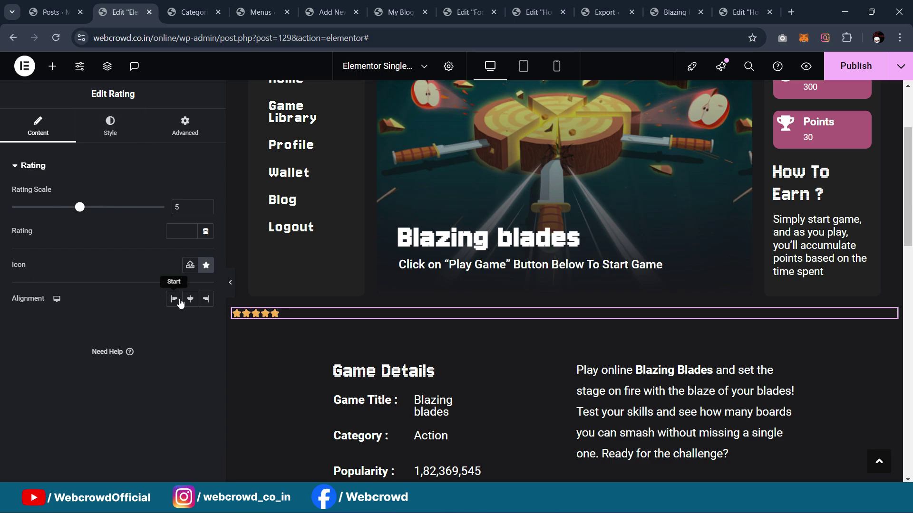
pyautogui.click(189, 299)
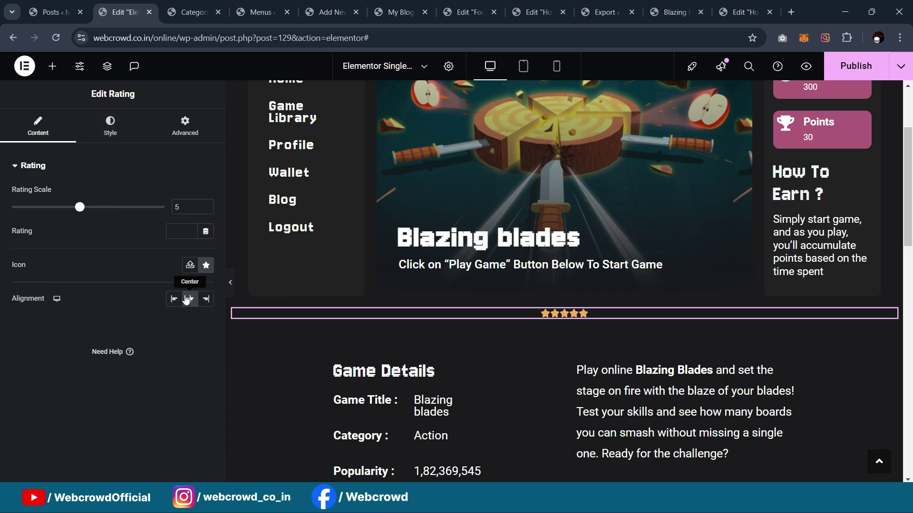
pyautogui.click(110, 126)
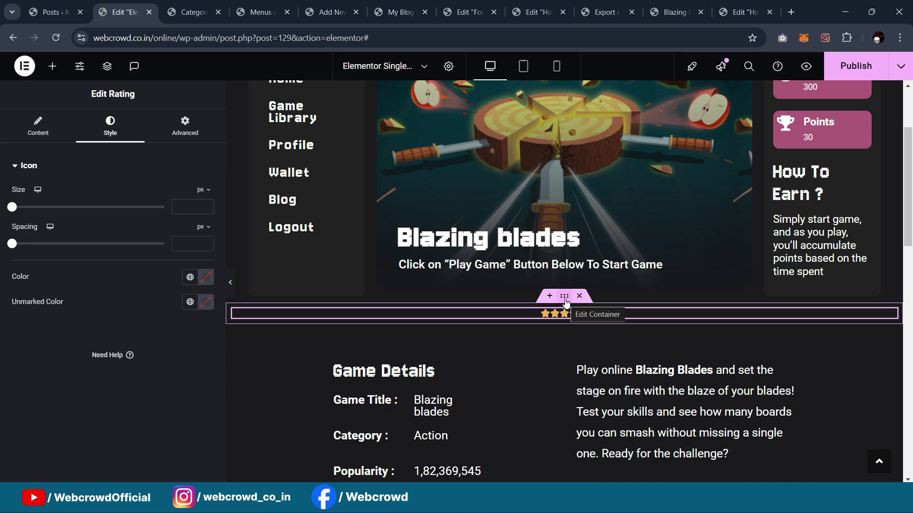
# Nest a container above the star rating inside the new section and move the Rating widget into it
pyautogui.click(52, 66)
pyautogui.scroll(-4, 42, 288)
pyautogui.moveTo(60, 410); pyautogui.dragTo(562, 315)
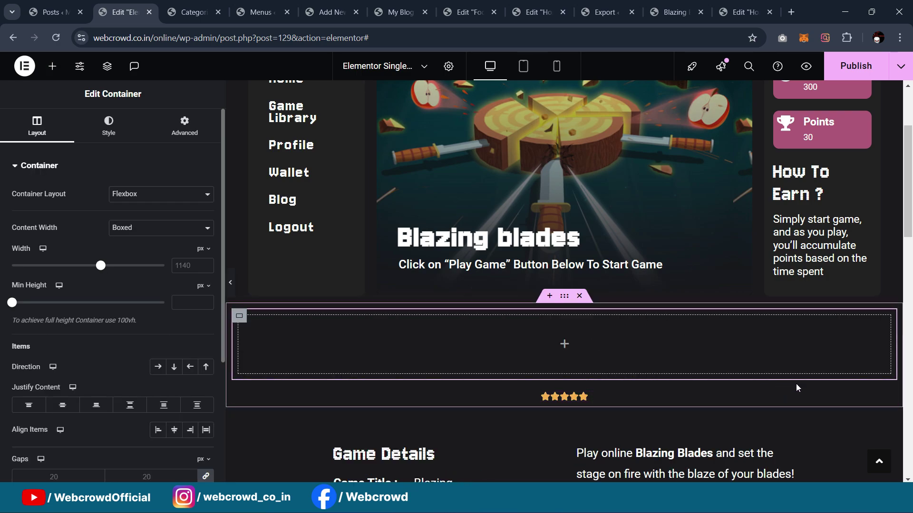
pyautogui.moveTo(888, 398); pyautogui.dragTo(601, 343)
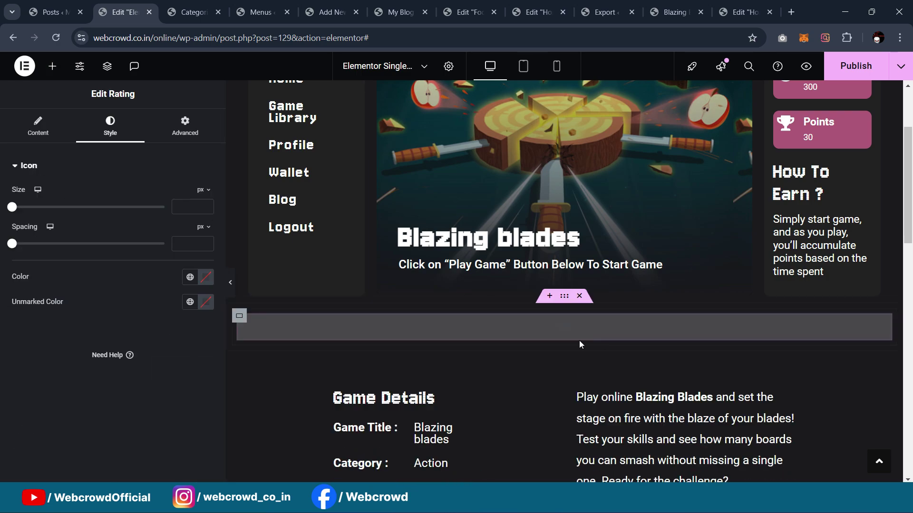
# Set the nested rating container's content width to Full Width and its width to 11%
pyautogui.click(243, 317)
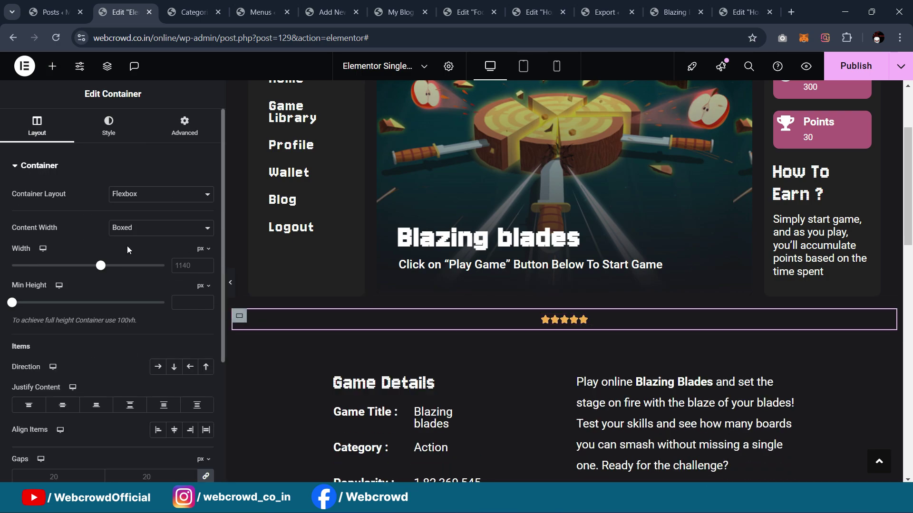
pyautogui.click(162, 227)
pyautogui.click(142, 257)
pyautogui.moveTo(163, 266); pyautogui.dragTo(28, 280)
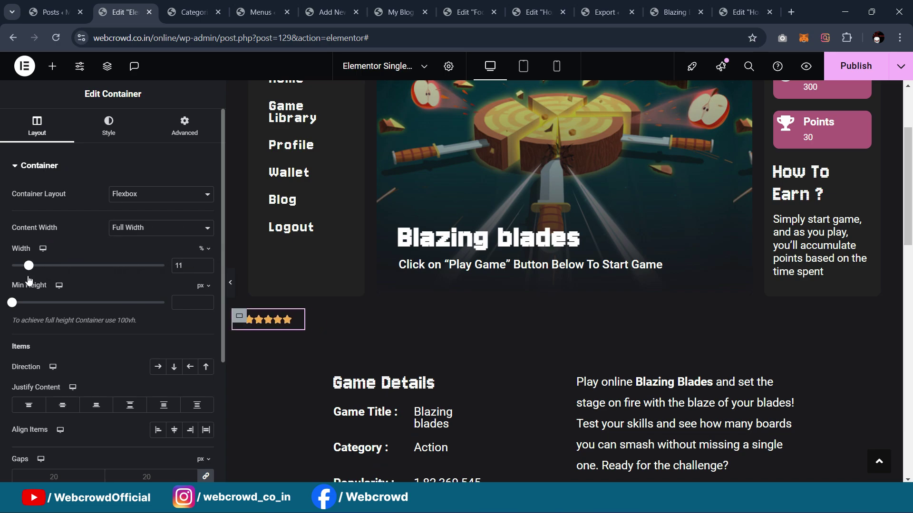
# Set the Rating widget's icon size to 22 px and the icon spacing to 5 px
pyautogui.click(276, 320)
pyautogui.moveTo(12, 207); pyautogui.dragTo(47, 207)
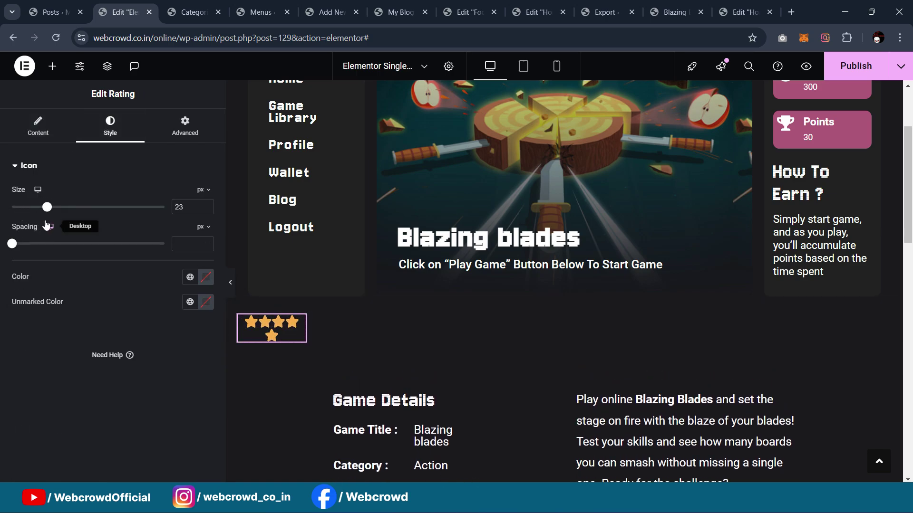
pyautogui.press('Left')
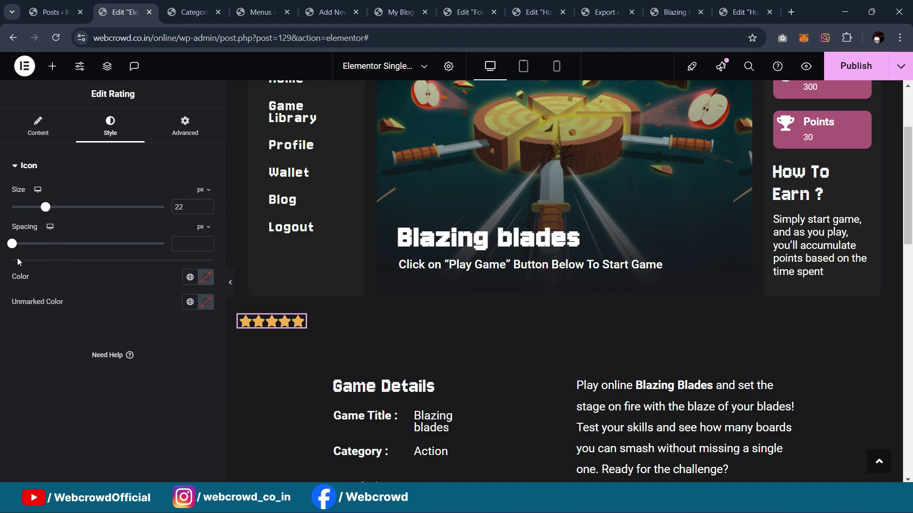
pyautogui.moveTo(12, 246); pyautogui.dragTo(20, 248)
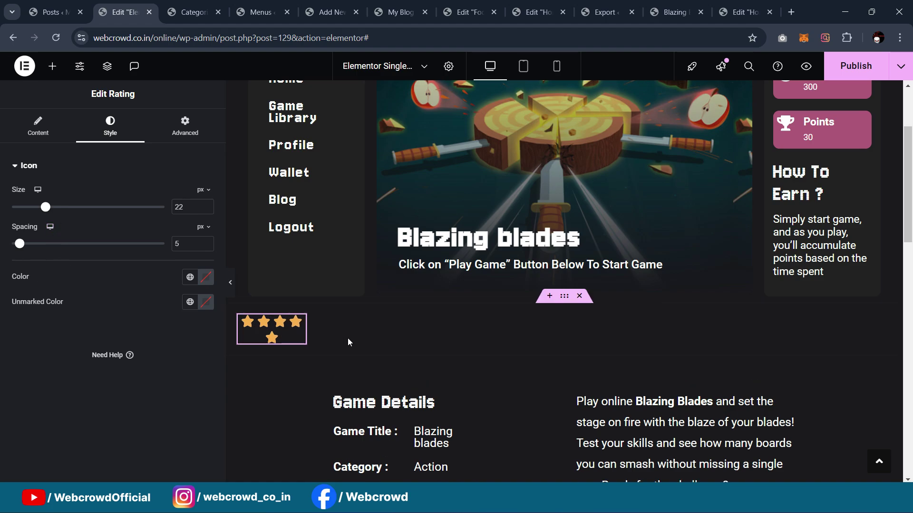
# Set the nested rating container's width to 18% and its padding to 8 px on all sides
pyautogui.click(239, 316)
pyautogui.moveTo(32, 269); pyautogui.dragTo(41, 272)
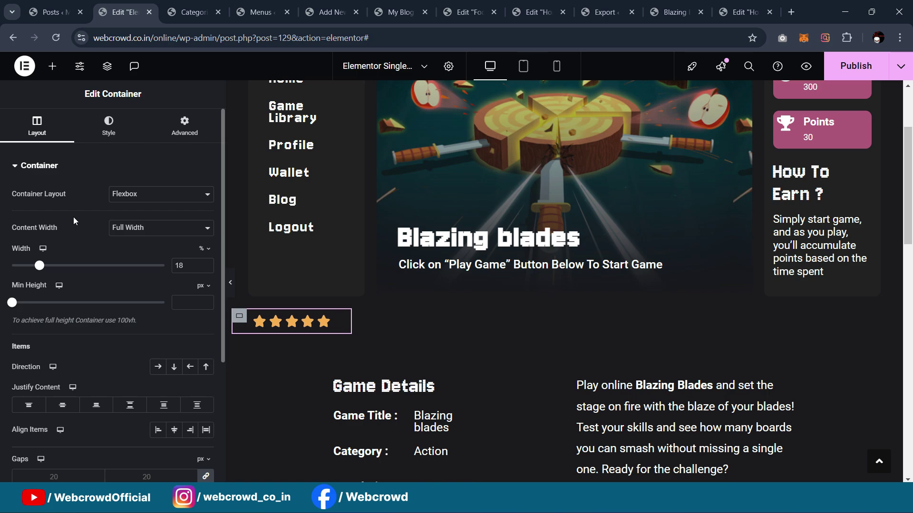
pyautogui.click(178, 126)
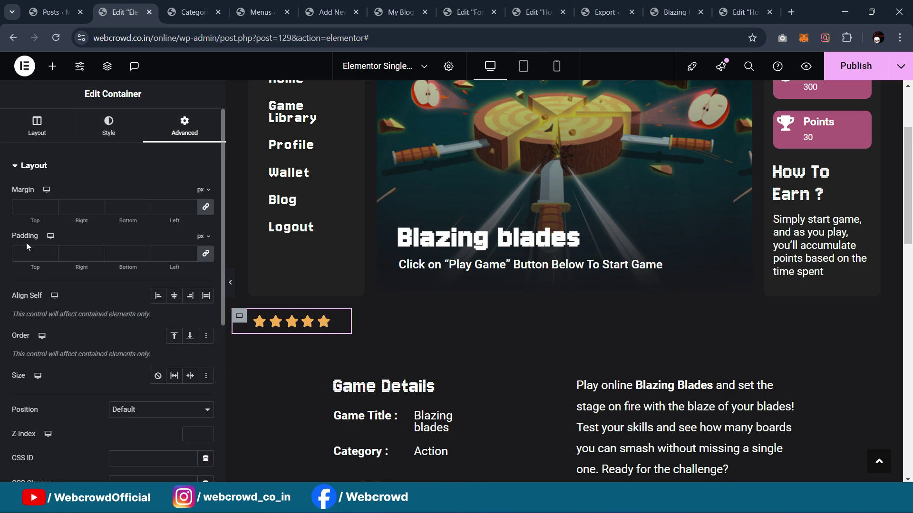
pyautogui.click(29, 249)
pyautogui.write('6')
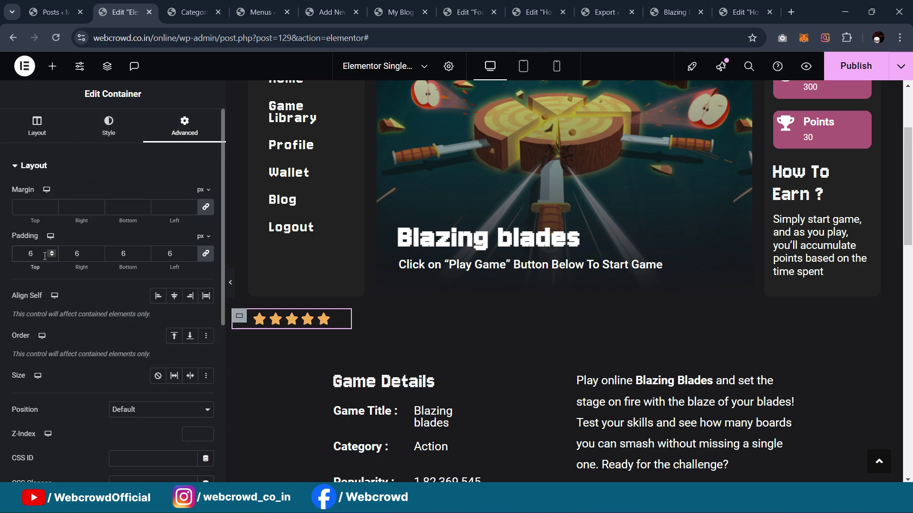
pyautogui.write('8')
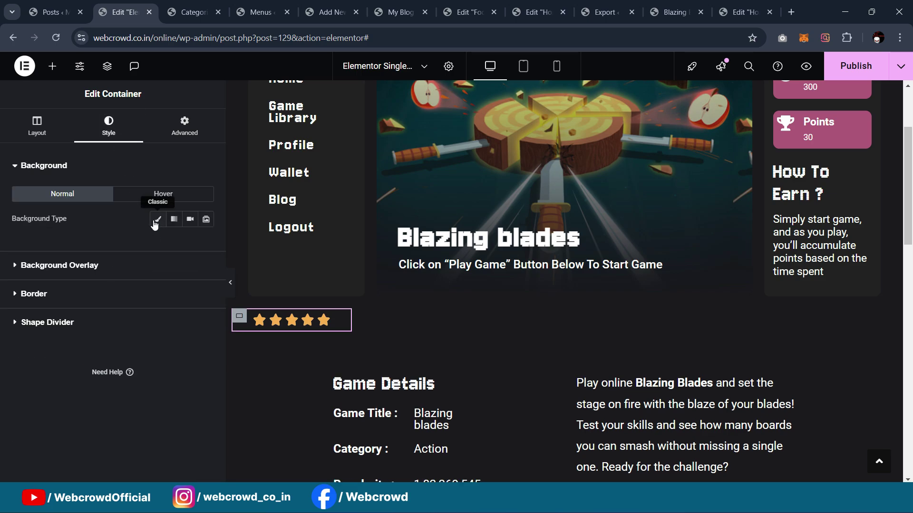
# Give the rating container a Classic background in global colour B (#0C0C0C) and a border radius of 5 px
pyautogui.click(155, 220)
pyautogui.click(190, 244)
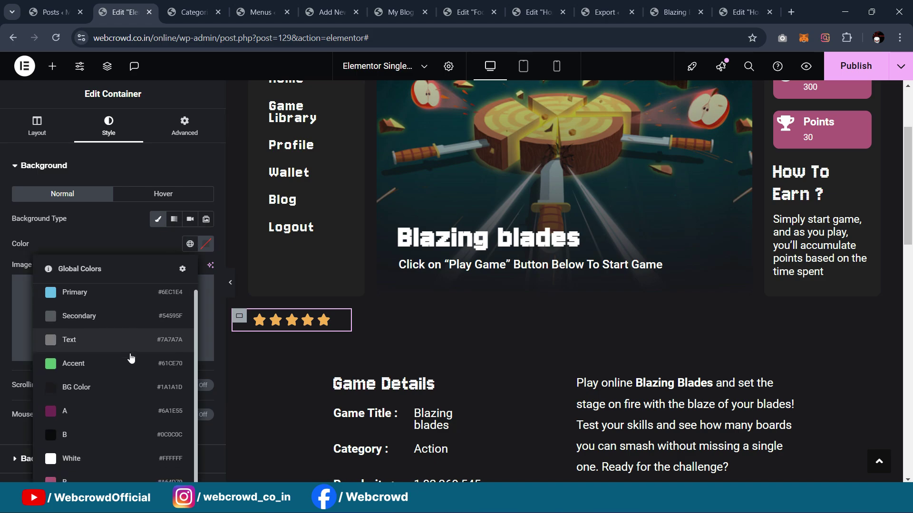
pyautogui.click(111, 438)
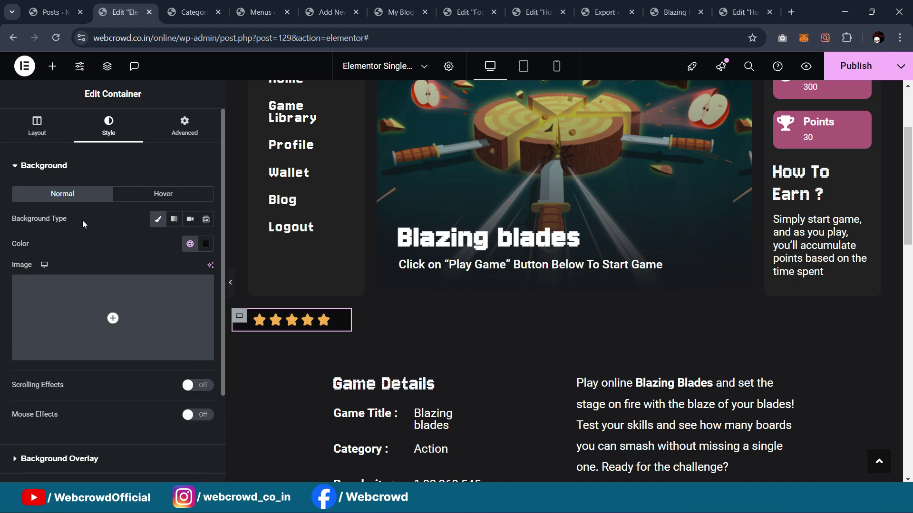
pyautogui.scroll(-2, 74, 397)
pyautogui.click(65, 432)
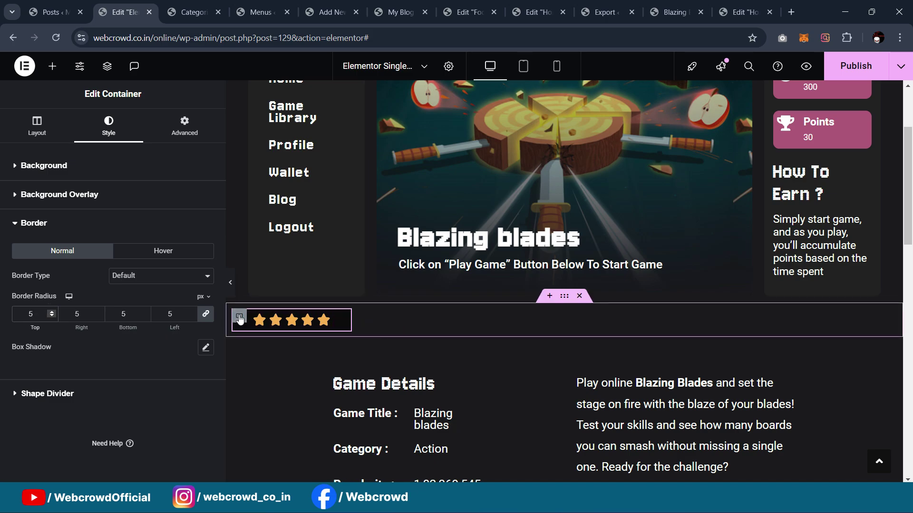
# Centre-align the items of the outer section that holds the rating container
pyautogui.click(240, 316)
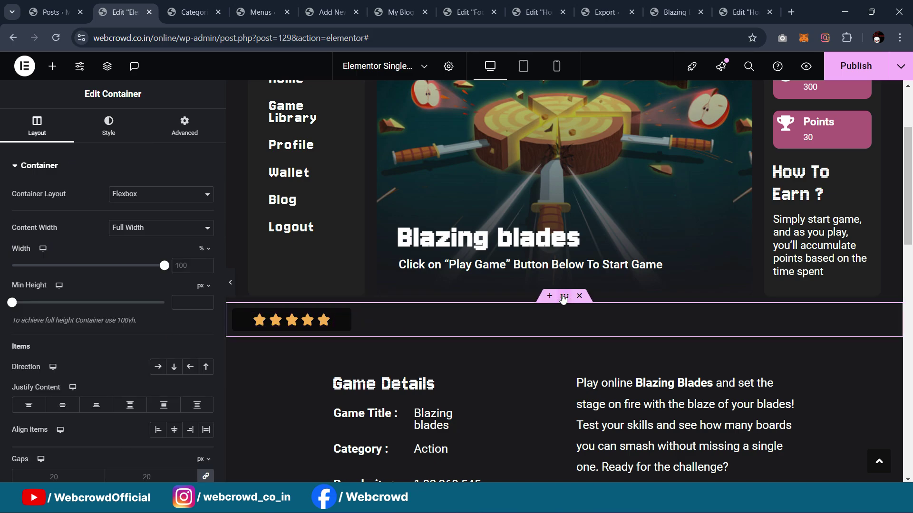
pyautogui.click(174, 430)
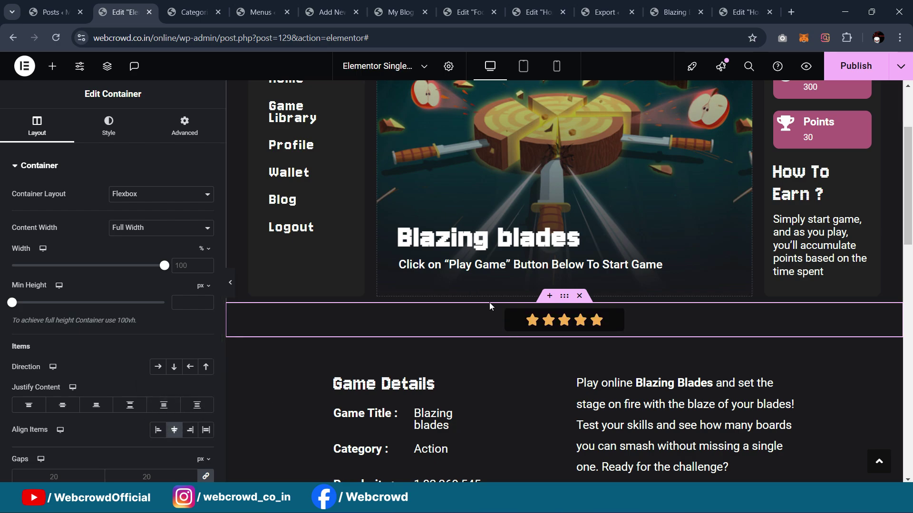
# Try shifting the rating container with a -37 px top and -70 px right margin, and reset both to 0
pyautogui.click(507, 314)
pyautogui.click(184, 126)
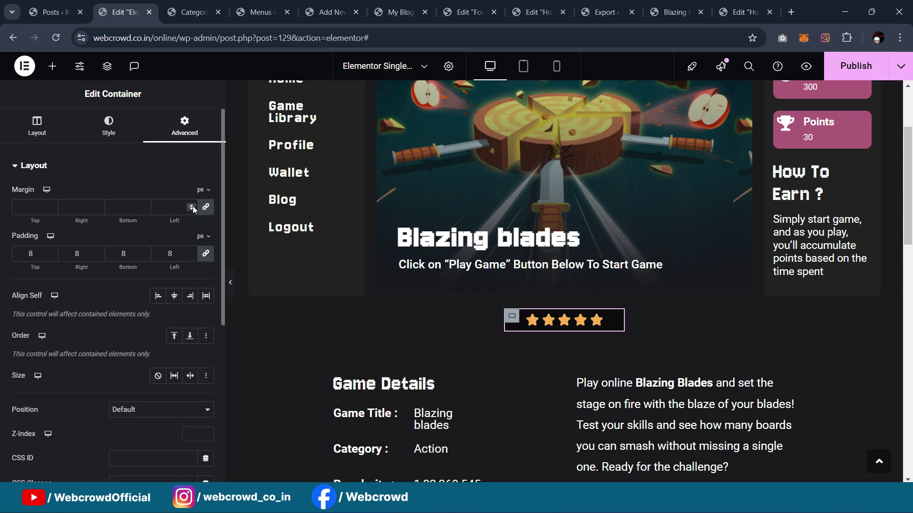
pyautogui.doubleClick(42, 203)
pyautogui.write('-1')
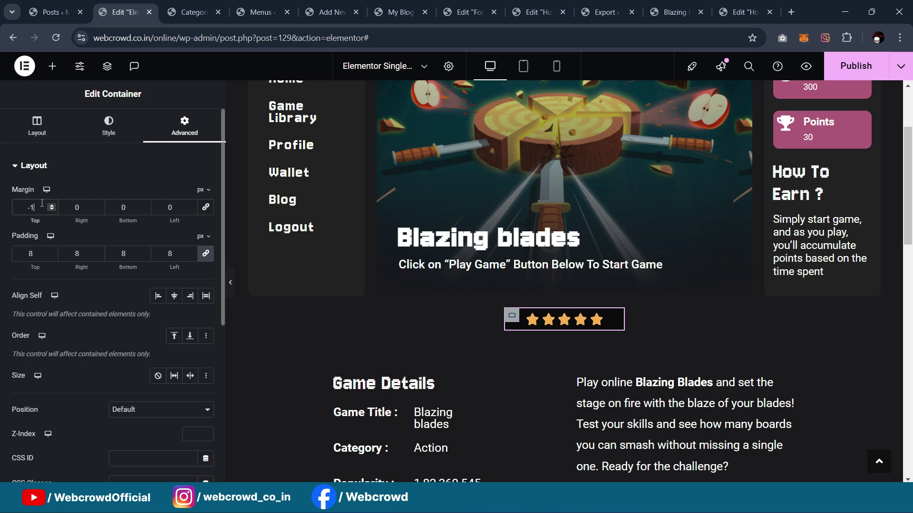
pyautogui.scroll(-20, 46, 202)
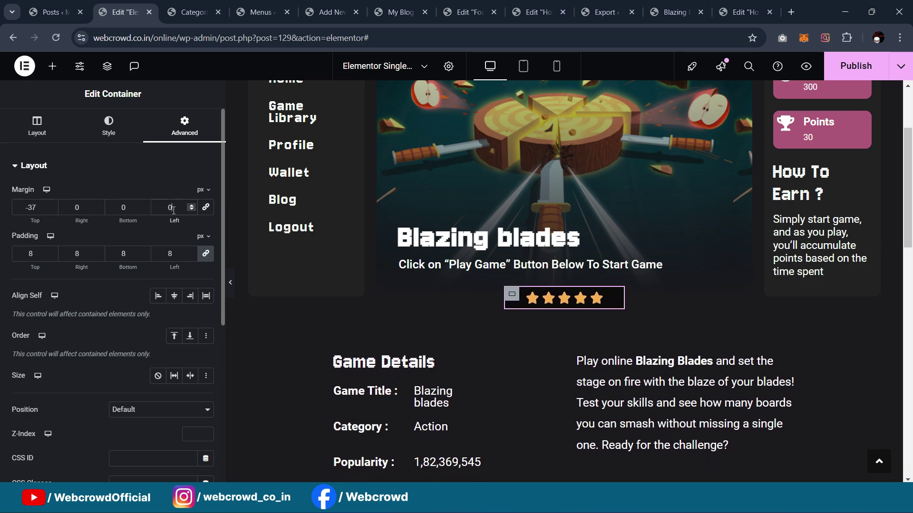
pyautogui.scroll(-20, 80, 209)
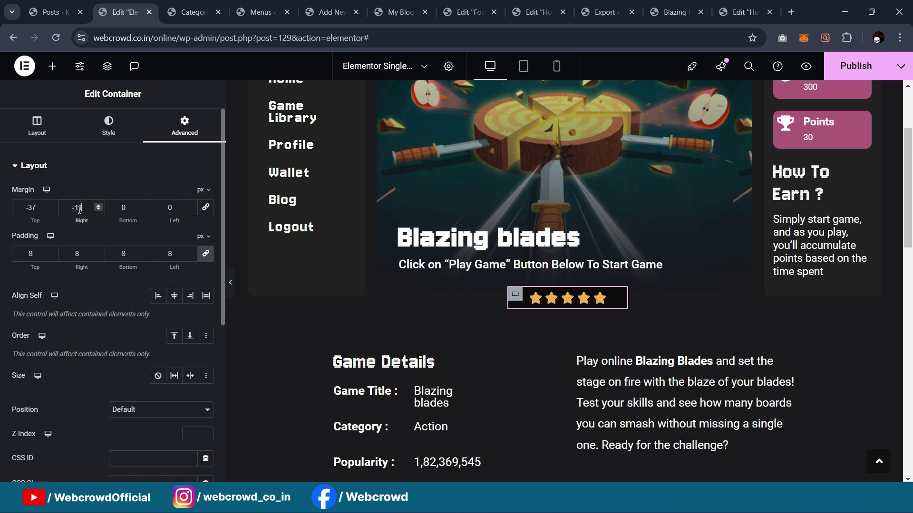
pyautogui.scroll(-14, 79, 209)
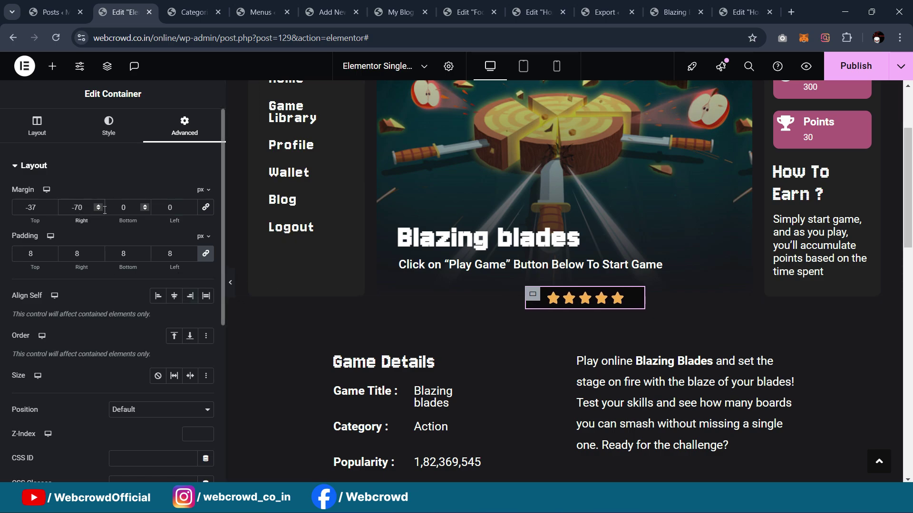
pyautogui.write('0')
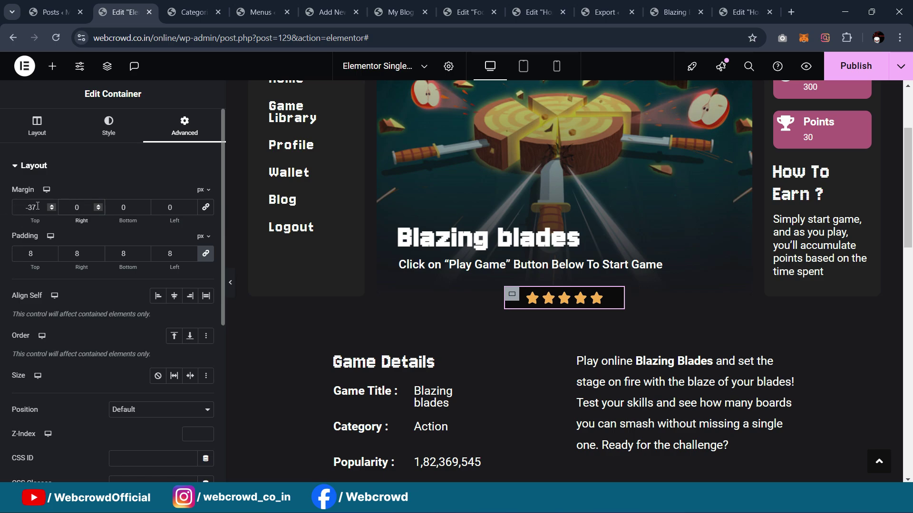
pyautogui.write('0')
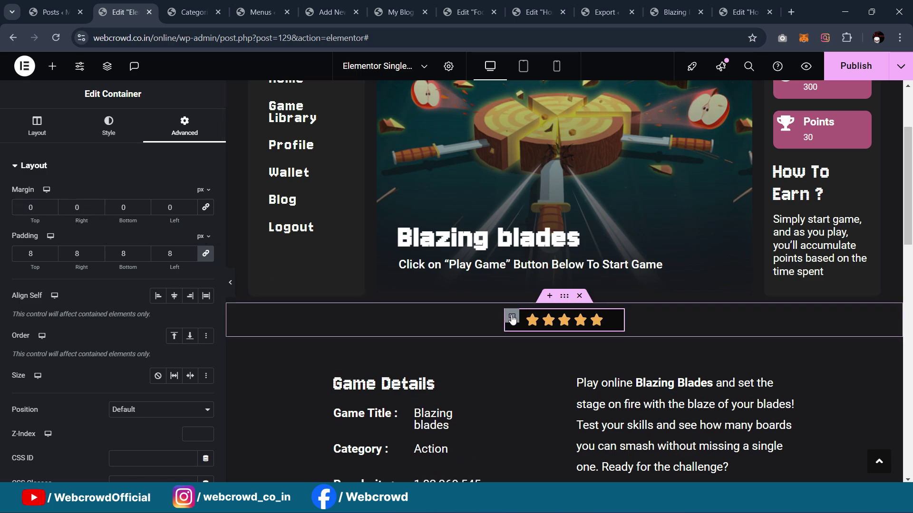
# Set the rating container's position to Absolute with a horizontal offset of 56 vw
pyautogui.scroll(-3, 173, 252)
pyautogui.click(160, 291)
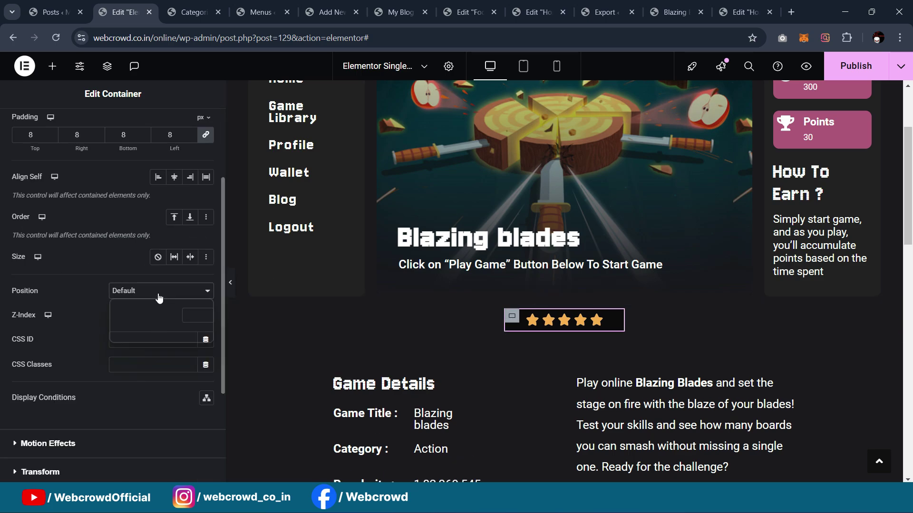
pyautogui.click(157, 321)
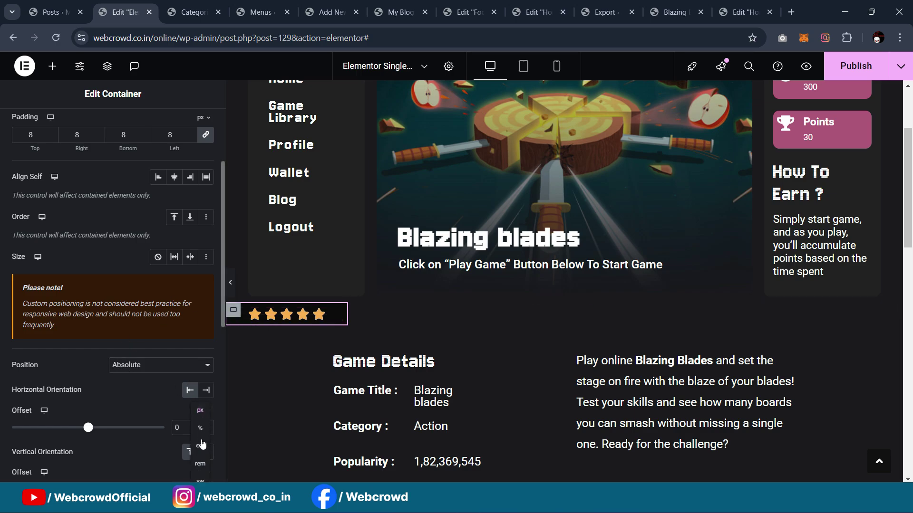
pyautogui.click(200, 480)
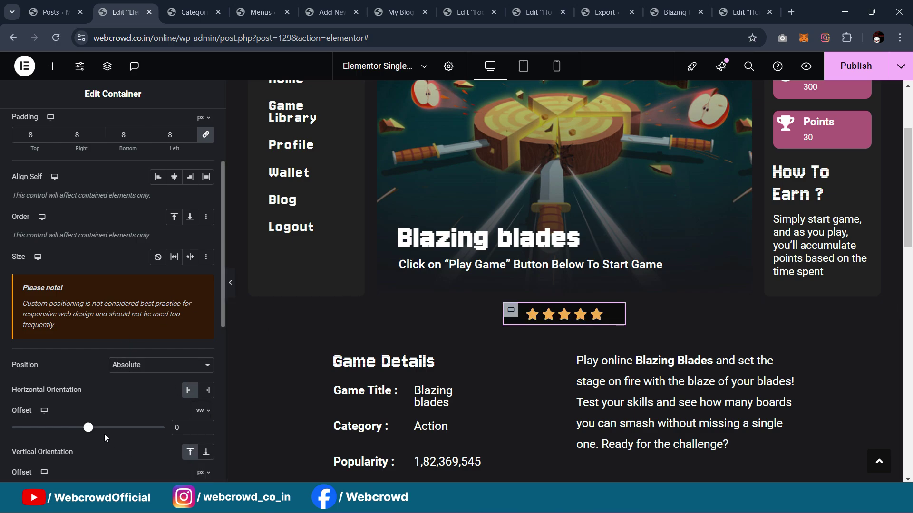
pyautogui.moveTo(91, 432); pyautogui.dragTo(110, 434)
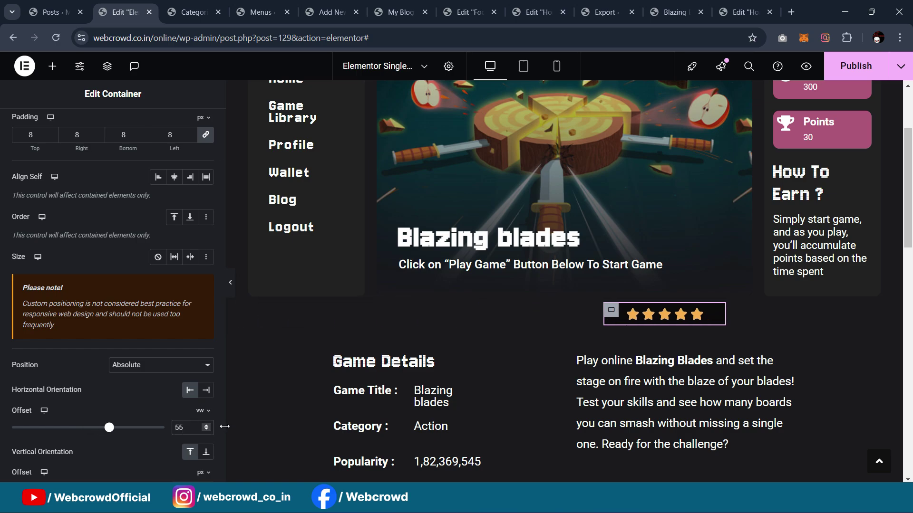
pyautogui.press('Up')
# Set the rating container's vertical offset to -6 vh so it overlaps the lower edge of the hero banner
pyautogui.scroll(-3, 162, 387)
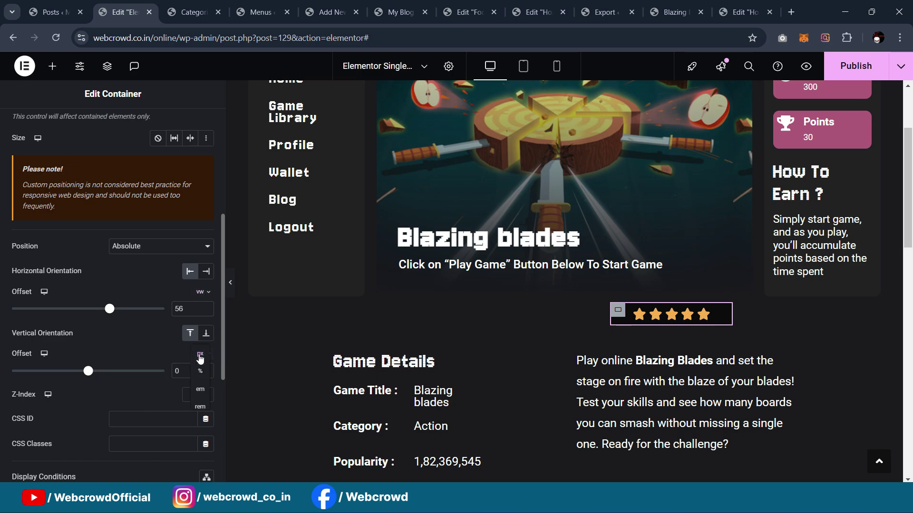
pyautogui.click(200, 425)
pyautogui.press('Down')
pyautogui.press('Down')
pyautogui.press('Down')
pyautogui.press('Down')
pyautogui.press('Down')
pyautogui.press('Down')
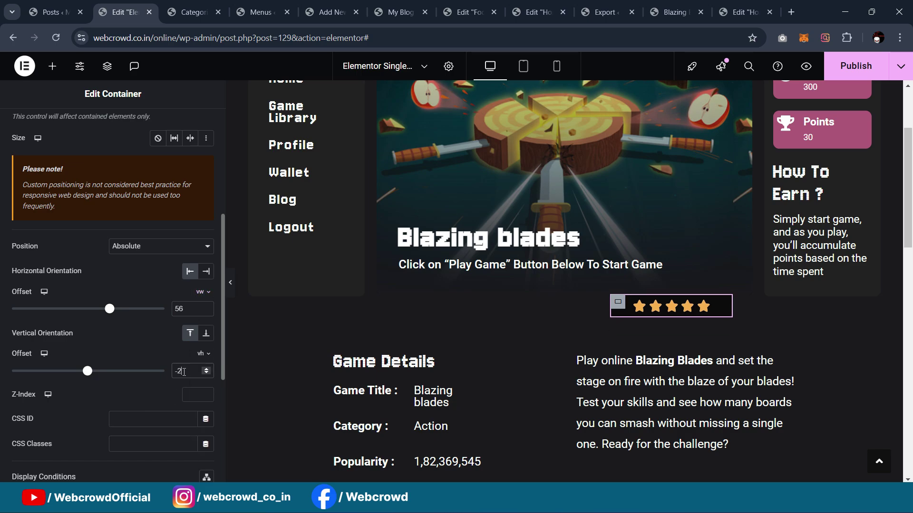
pyautogui.press('Down')
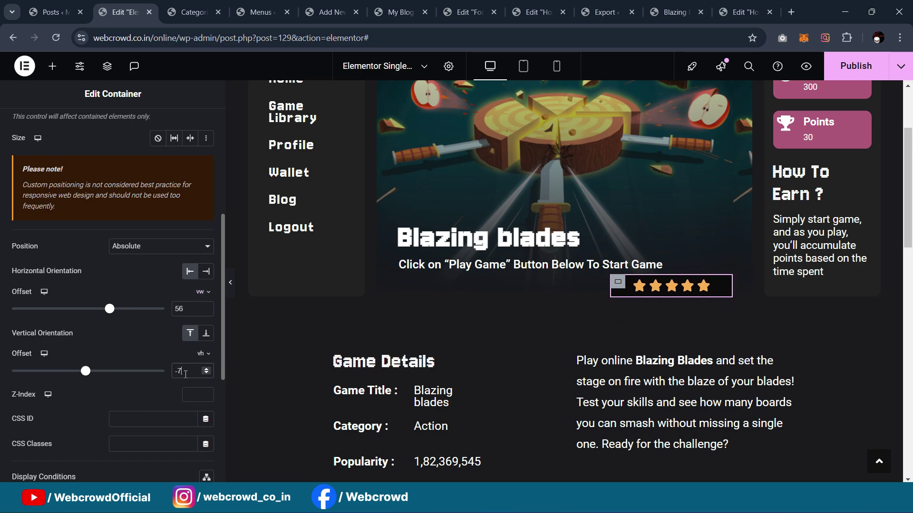
pyautogui.press('Up')
# Set the rating container's horizontal offset to 57 vw and preview its placement on the full-width page
pyautogui.click(186, 309)
pyautogui.press('Down')
pyautogui.press('Down')
pyautogui.press('Up')
pyautogui.press('Up')
pyautogui.press('Up')
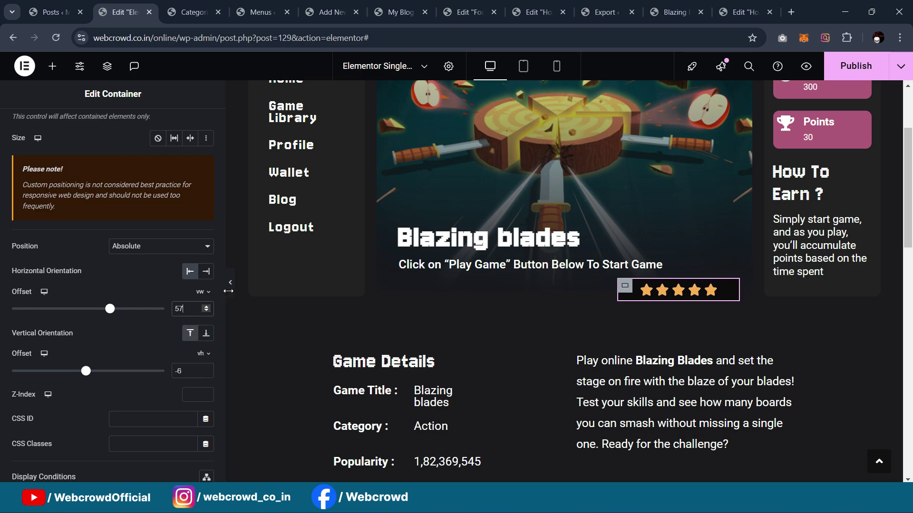
pyautogui.click(230, 291)
pyautogui.scroll(-2, 389, 256)
pyautogui.scroll(2, 389, 256)
pyautogui.hotkey('ctrl', 'p')
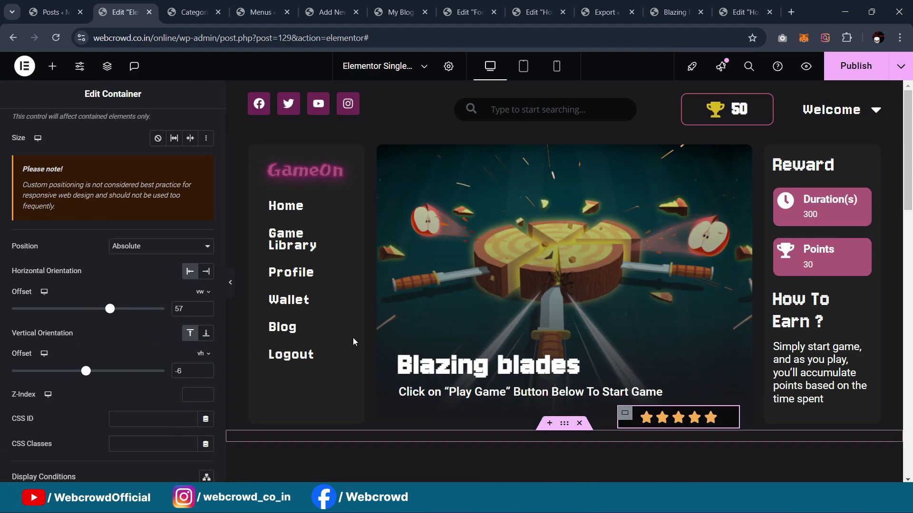
# Narrow the rating container to a width of 13%
pyautogui.scroll(4, 68, 181)
pyautogui.scroll(2, 68, 181)
pyautogui.click(32, 132)
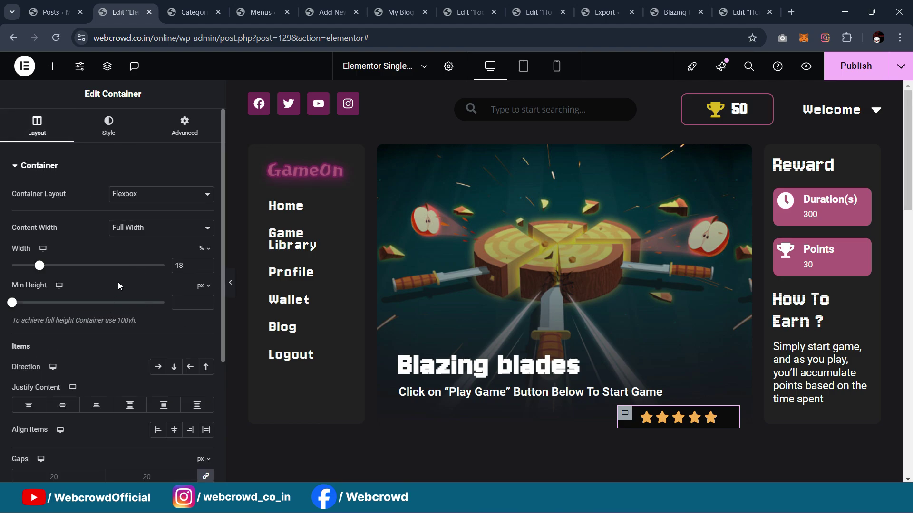
pyautogui.press('Down')
pyautogui.press('Down')
pyautogui.press('Down')
pyautogui.press('Down')
pyautogui.press('Down')
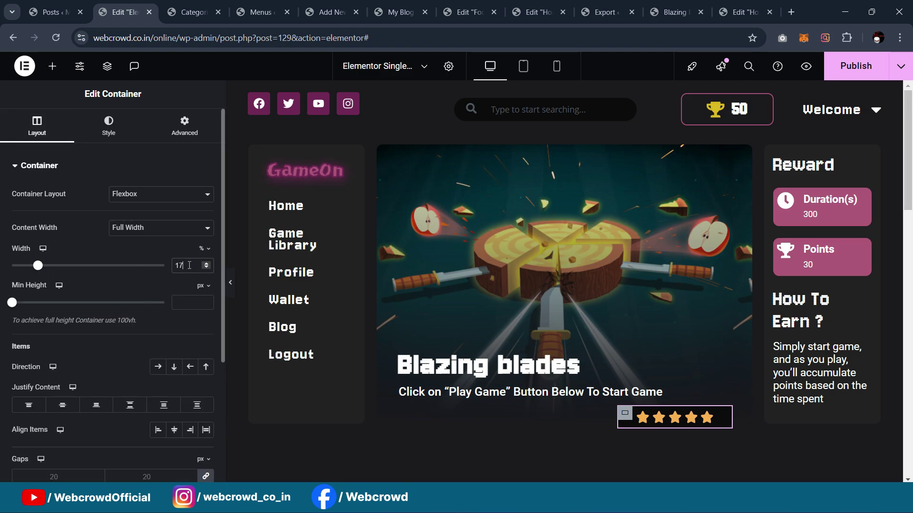
# Examine the star rating's placement below the hero banner in the full-width page preview
pyautogui.click(231, 286)
pyautogui.scroll(-2, 441, 206)
pyautogui.scroll(-1, 442, 210)
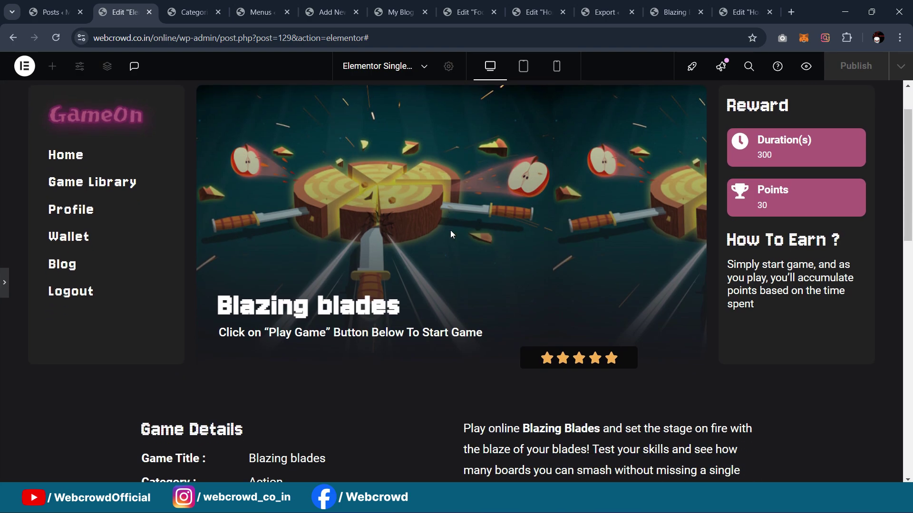
pyautogui.scroll(-4, 482, 241)
pyautogui.scroll(4, 514, 248)
pyautogui.scroll(-2, 540, 253)
pyautogui.scroll(2, 546, 248)
pyautogui.click(3, 287)
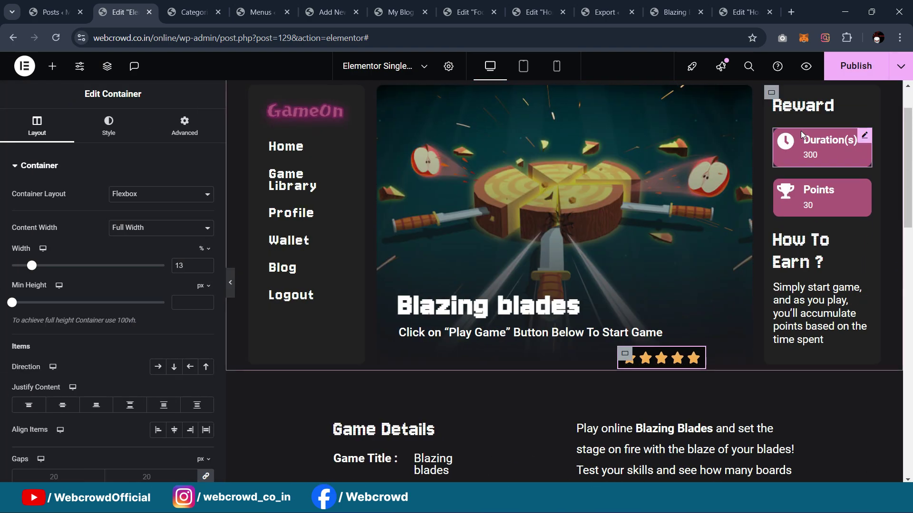
# Try to publish the template, and log back in to WordPress with the saved credentials from the Blazing blades post editor
pyautogui.click(836, 77)
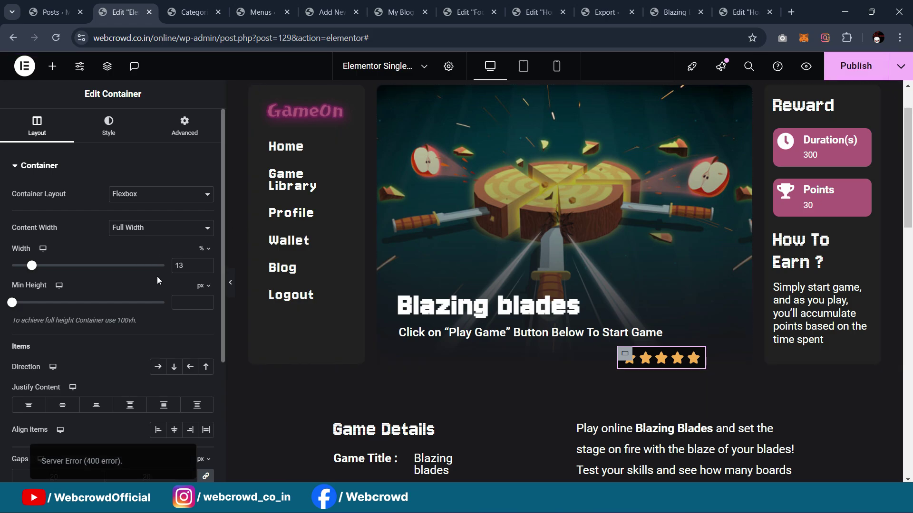
pyautogui.click(327, 12)
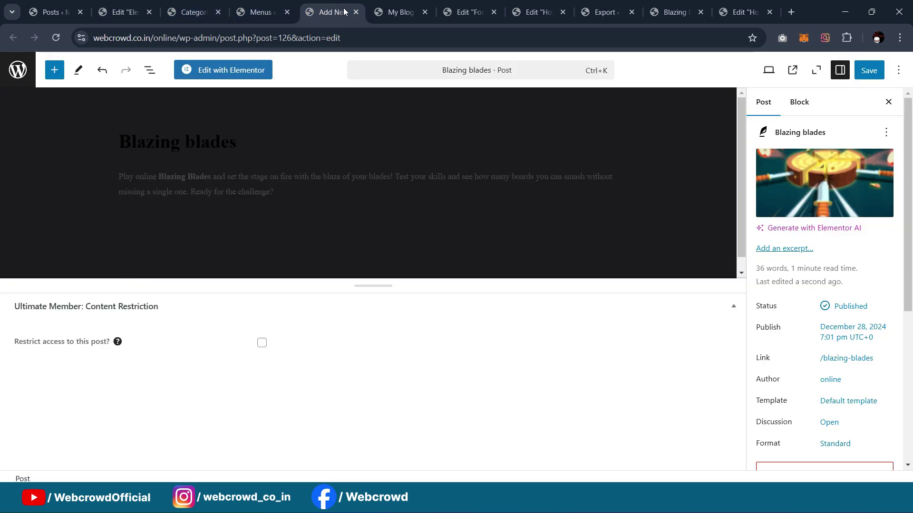
pyautogui.click(517, 332)
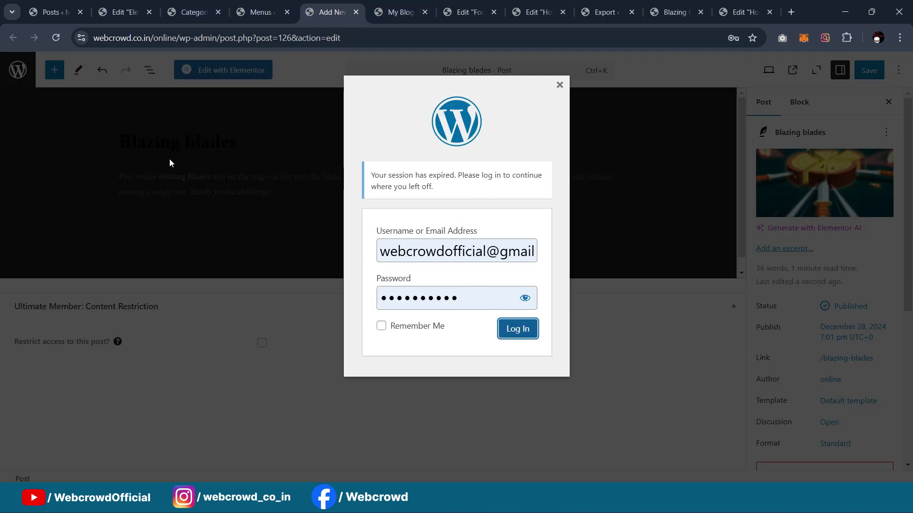
# Open the live Blazing blades post from the Posts list in a new tab and check for the star rating
pyautogui.hotkey('ctrl', '1')
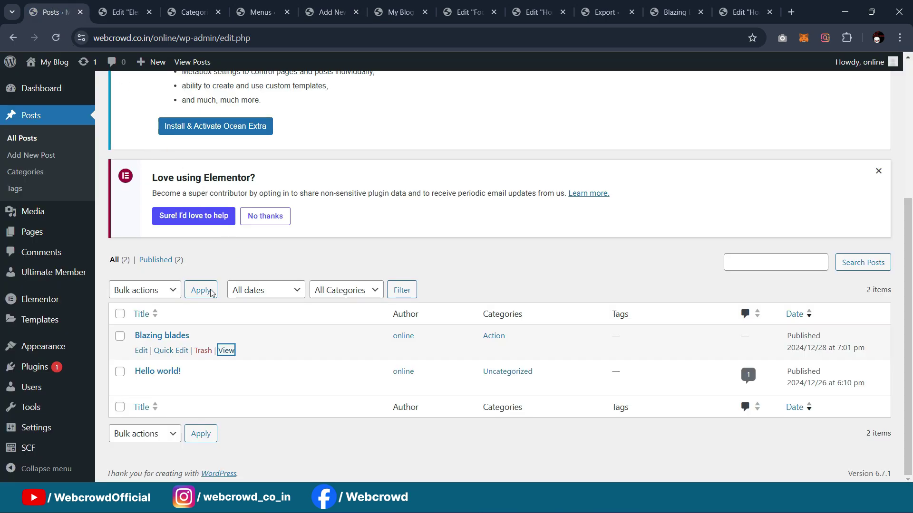
pyautogui.middleClick(224, 352)
pyautogui.click(109, 13)
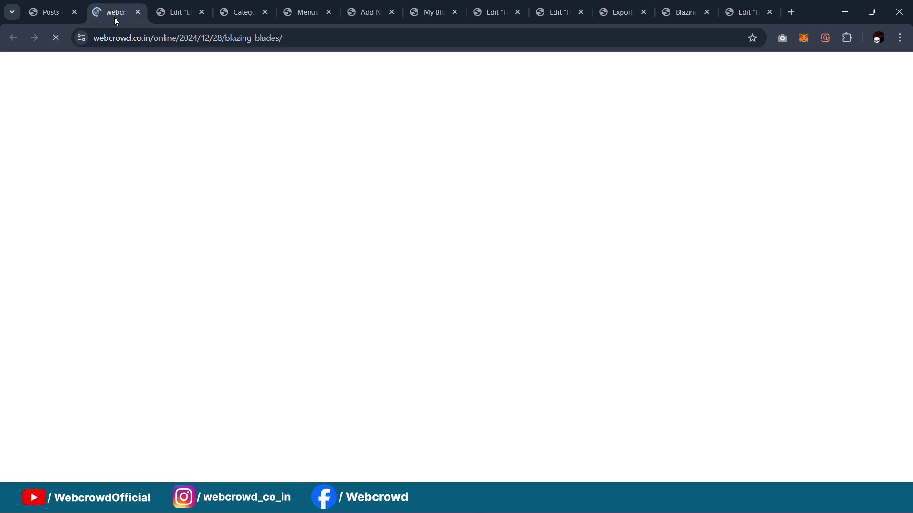
pyautogui.scroll(-3, 466, 161)
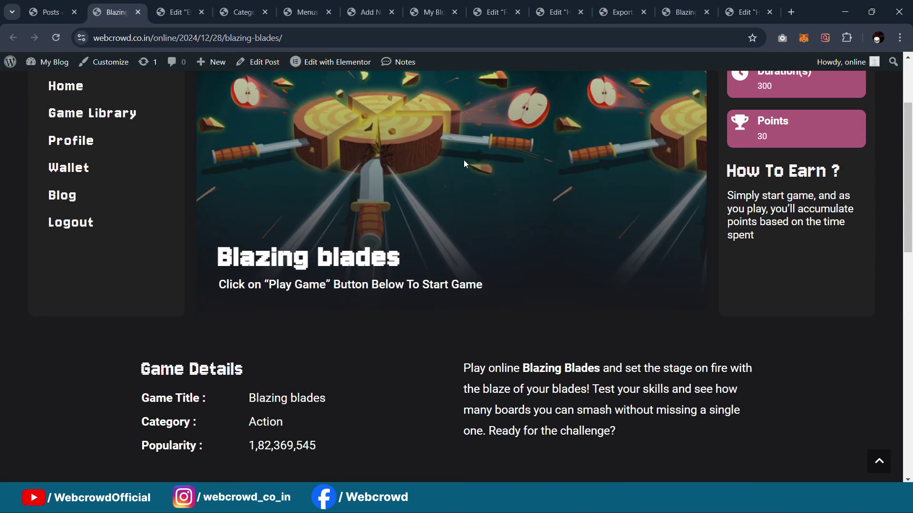
# Reload the live Blazing blades post and check the star rating below the hero banner
pyautogui.scroll(3, 95, 69)
pyautogui.click(179, 12)
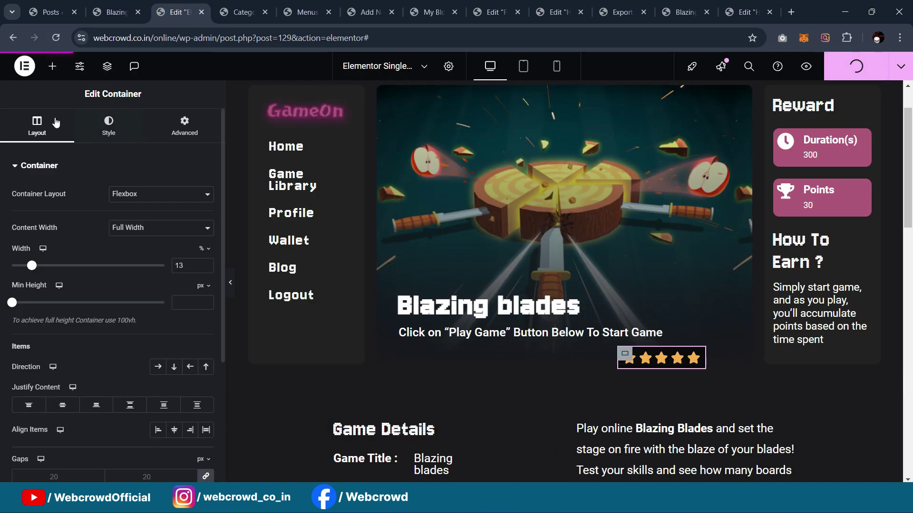
pyautogui.click(108, 6)
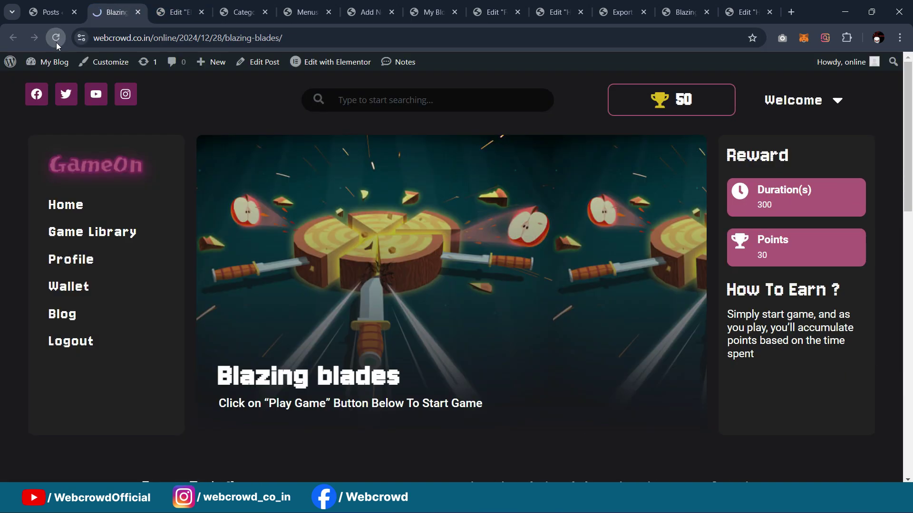
pyautogui.scroll(-4, 499, 215)
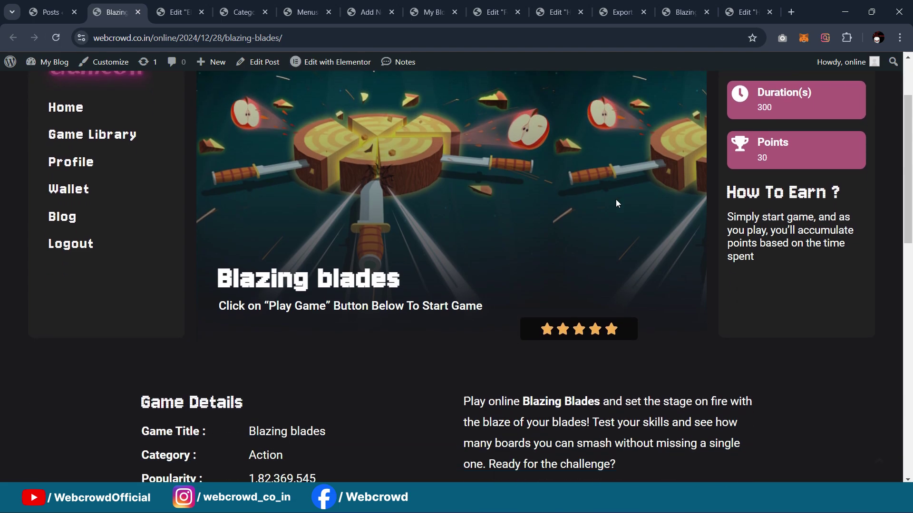
pyautogui.scroll(-10, 604, 268)
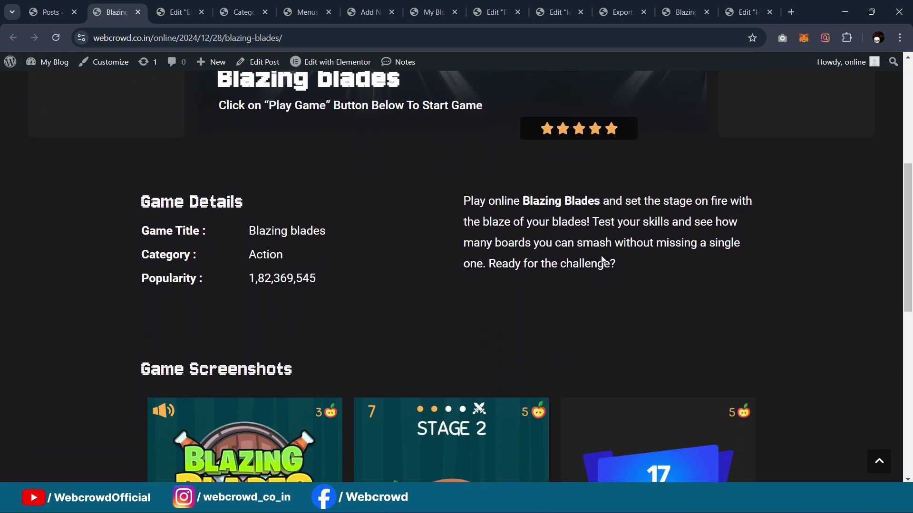
pyautogui.scroll(15, 598, 252)
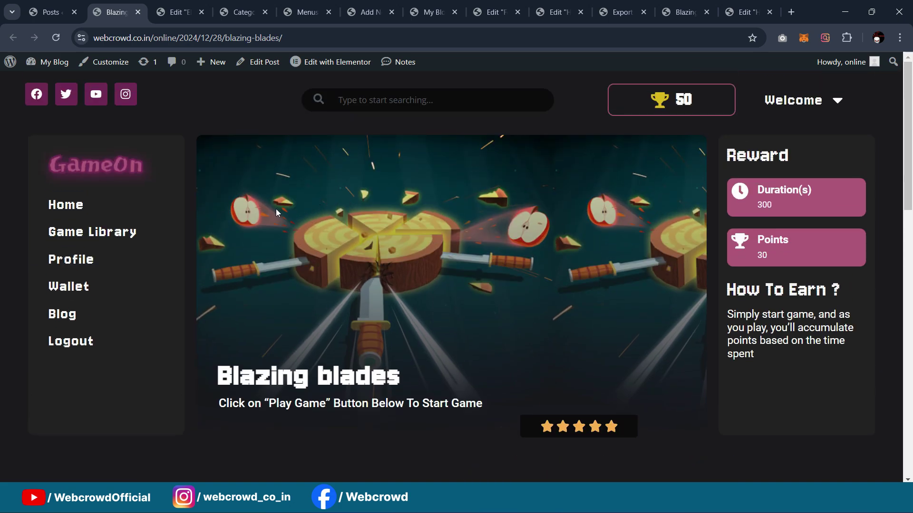
# Open the SCF field groups list in the WordPress admin
pyautogui.click(47, 12)
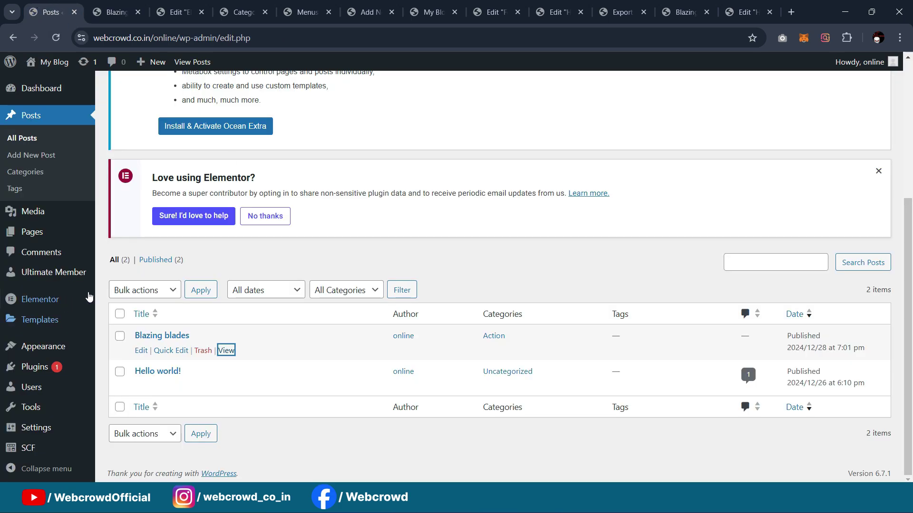
pyautogui.click(29, 449)
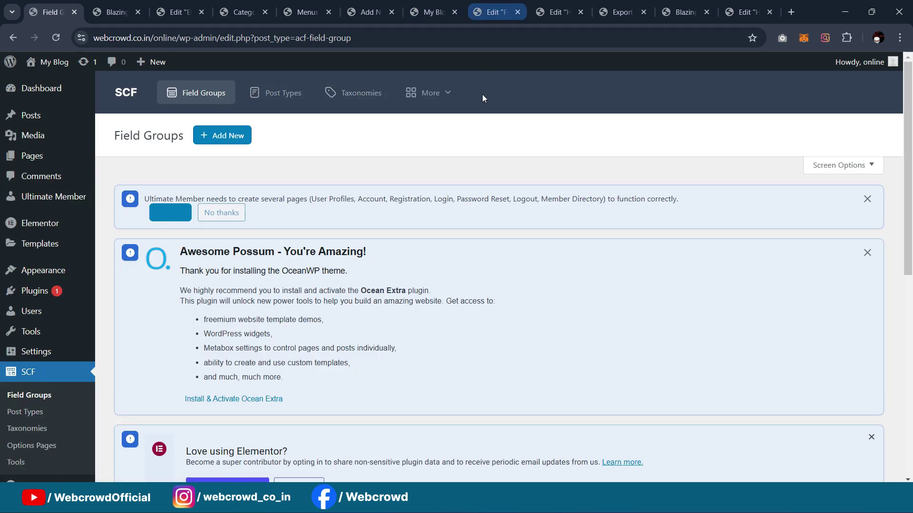
# Find the open admin page of the onlinegamingv2 reference site and view its ACF field groups list
pyautogui.click(684, 12)
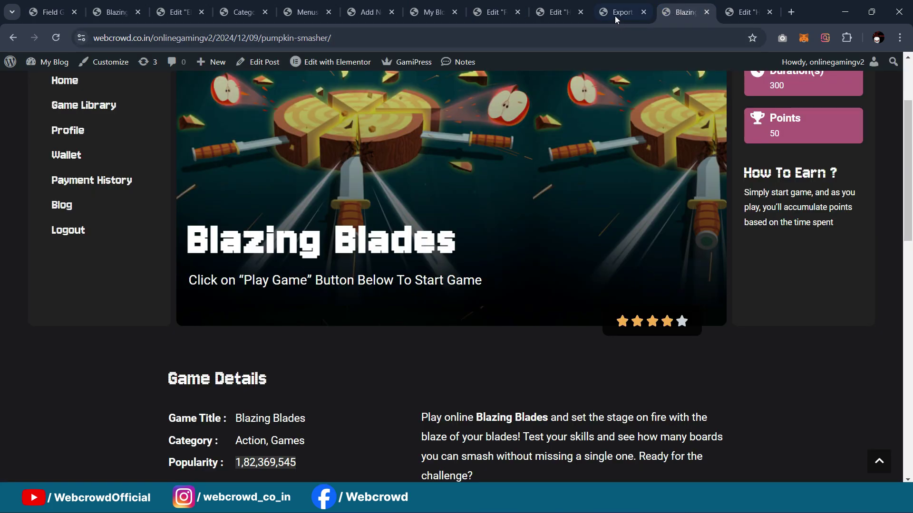
pyautogui.click(556, 11)
pyautogui.click(499, 11)
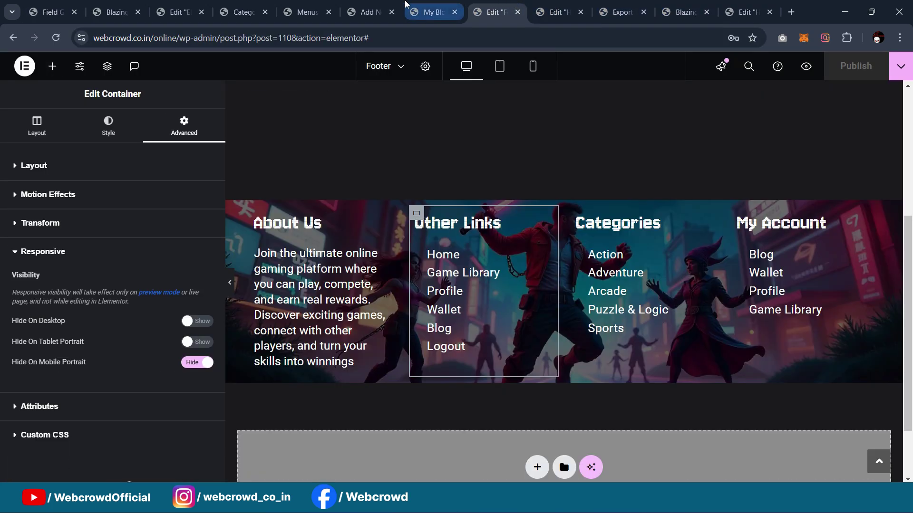
pyautogui.click(431, 11)
pyautogui.click(380, 5)
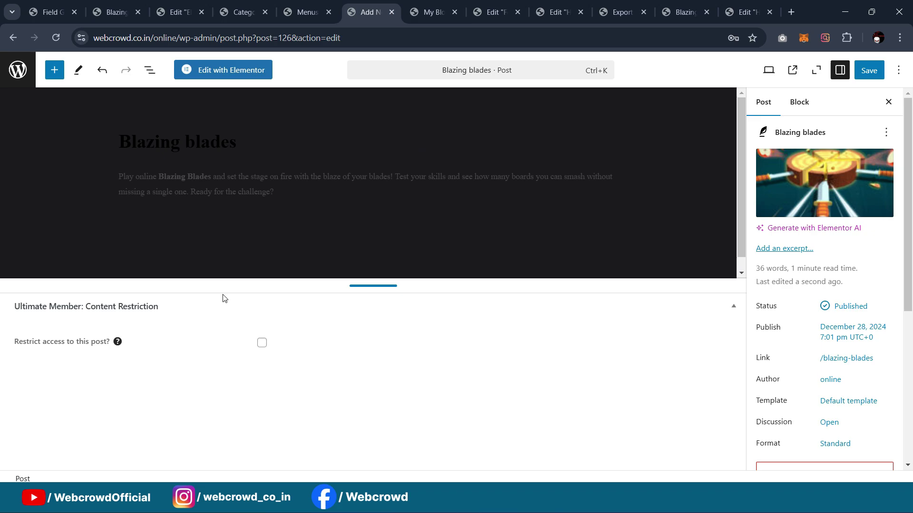
pyautogui.click(499, 8)
pyautogui.click(559, 7)
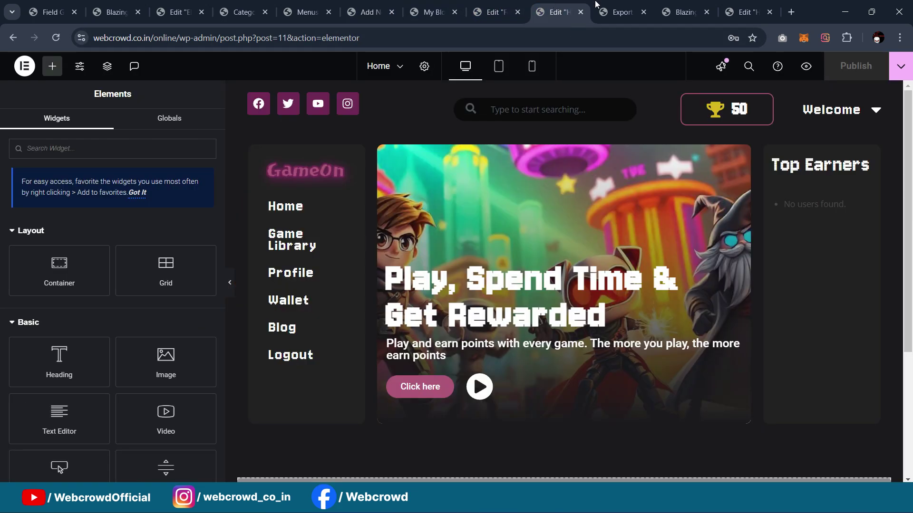
pyautogui.click(597, 6)
pyautogui.scroll(3, 47, 305)
pyautogui.scroll(-3, 38, 376)
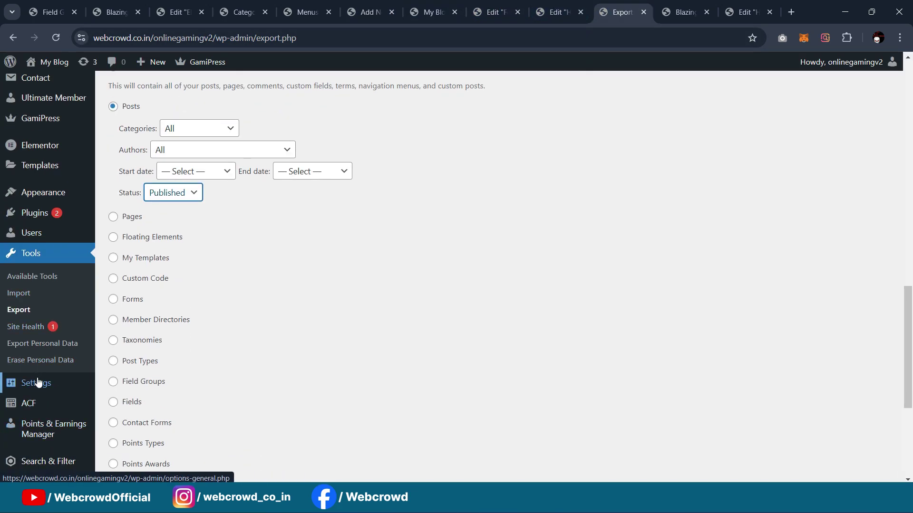
pyautogui.moveTo(34, 409)
pyautogui.click(28, 404)
pyautogui.scroll(-3, 323, 153)
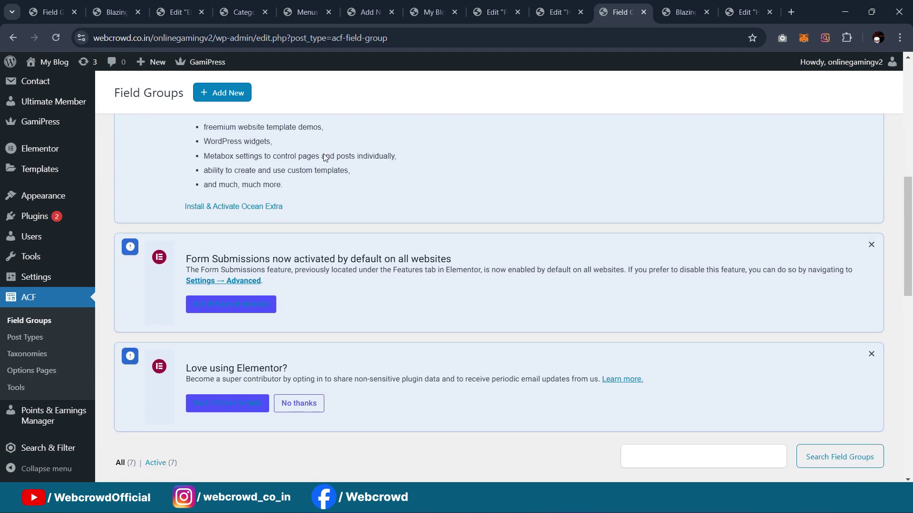
pyautogui.scroll(-5, 323, 157)
pyautogui.scroll(-1, 387, 224)
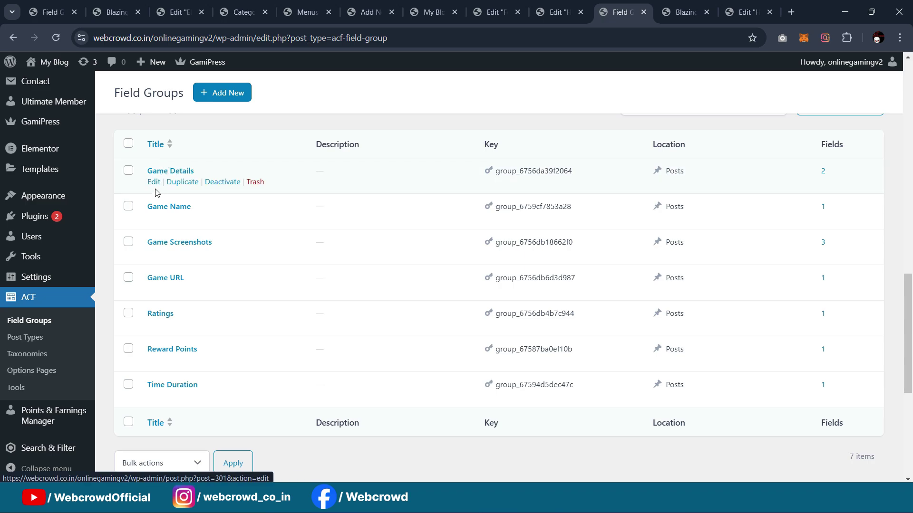
# Open the reference site's Game Details field group and examine its fields
pyautogui.click(154, 183)
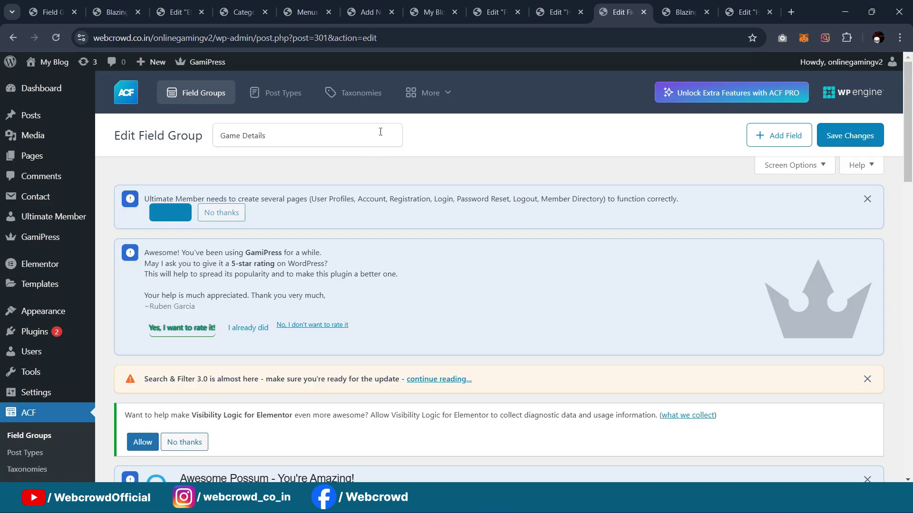
pyautogui.scroll(-2, 380, 134)
pyautogui.scroll(-8, 380, 135)
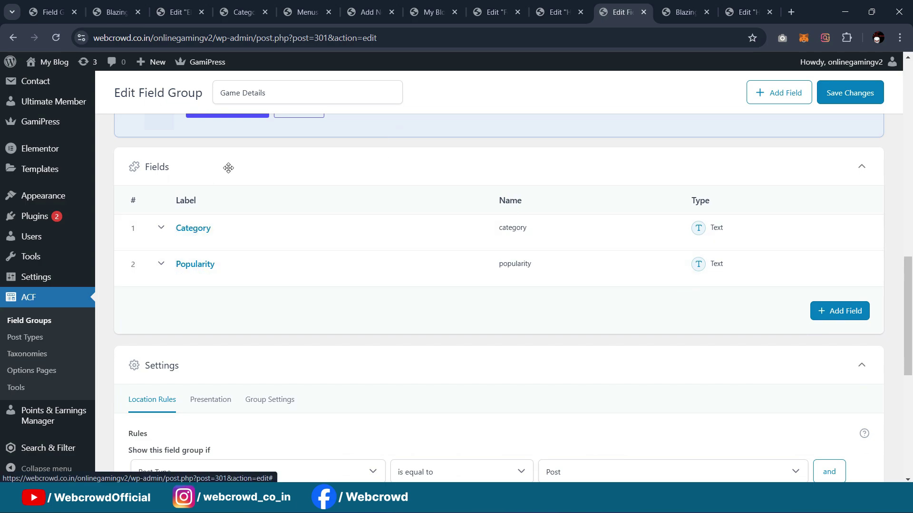
# Create a new SCF field group titled "Game Details" on the online site
pyautogui.click(65, 4)
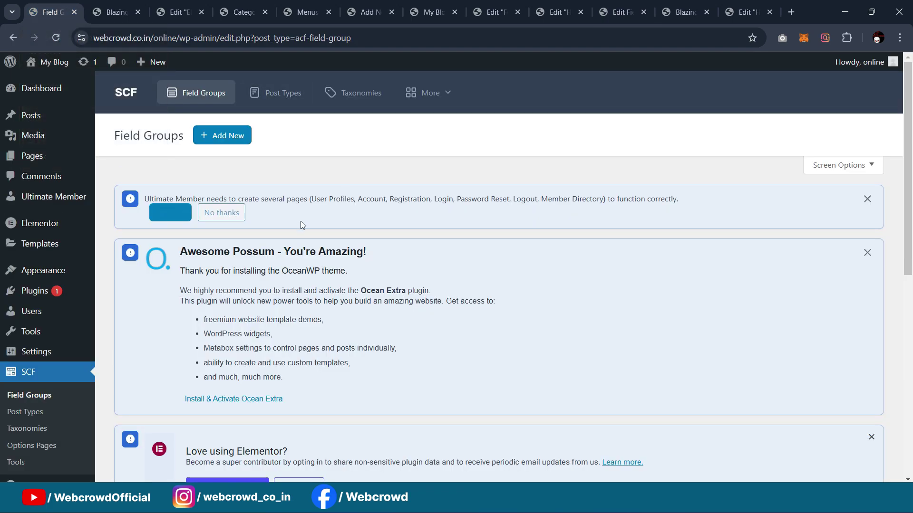
pyautogui.scroll(-7, 284, 182)
pyautogui.click(476, 390)
pyautogui.click(280, 129)
pyautogui.write('Game Details')
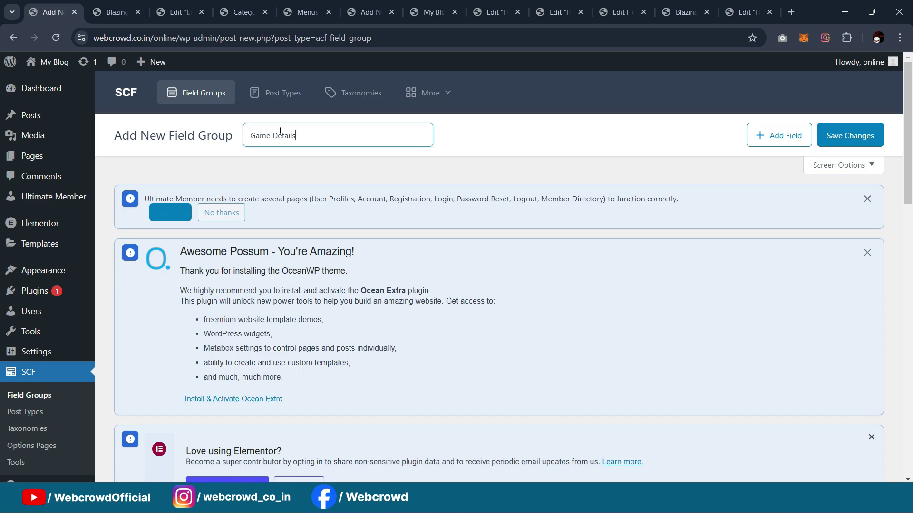
# Set up the first Text field with the label "Category" and the field name "category"
pyautogui.scroll(-10, 326, 175)
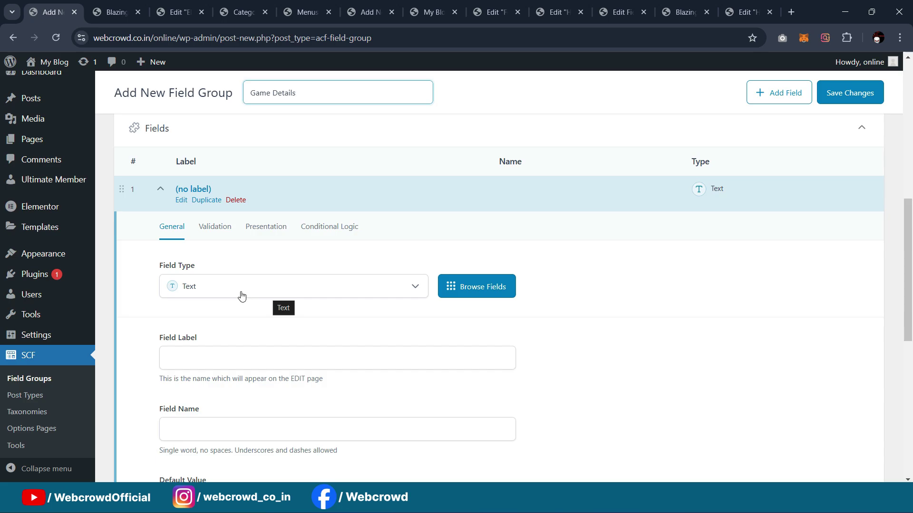
pyautogui.scroll(-1, 304, 228)
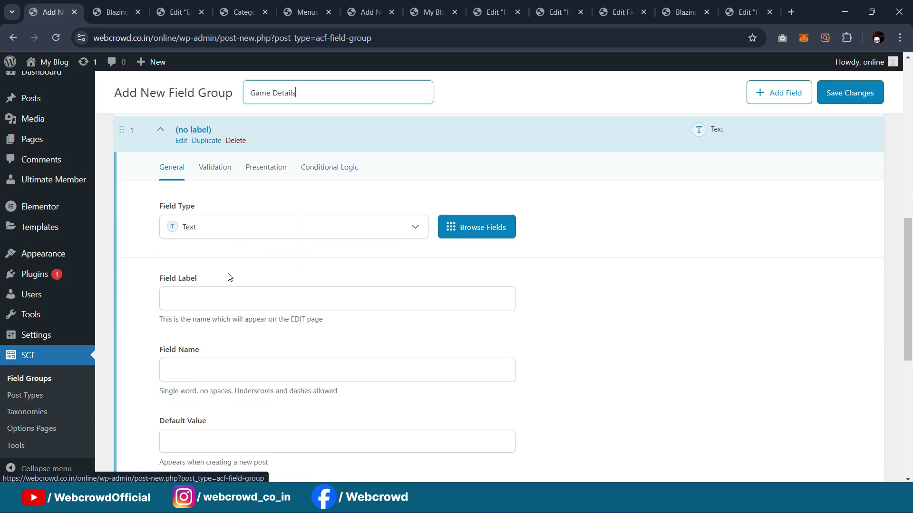
pyautogui.scroll(2, 273, 276)
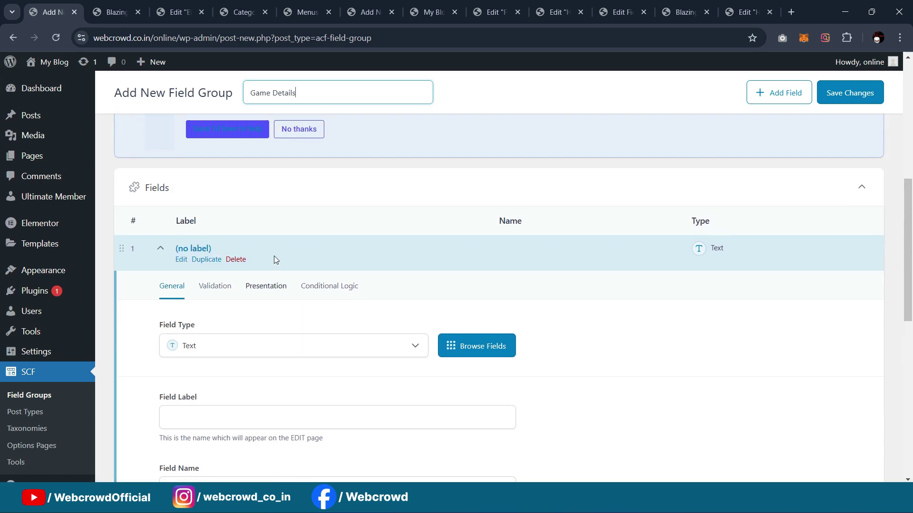
pyautogui.scroll(-3, 366, 225)
pyautogui.click(283, 232)
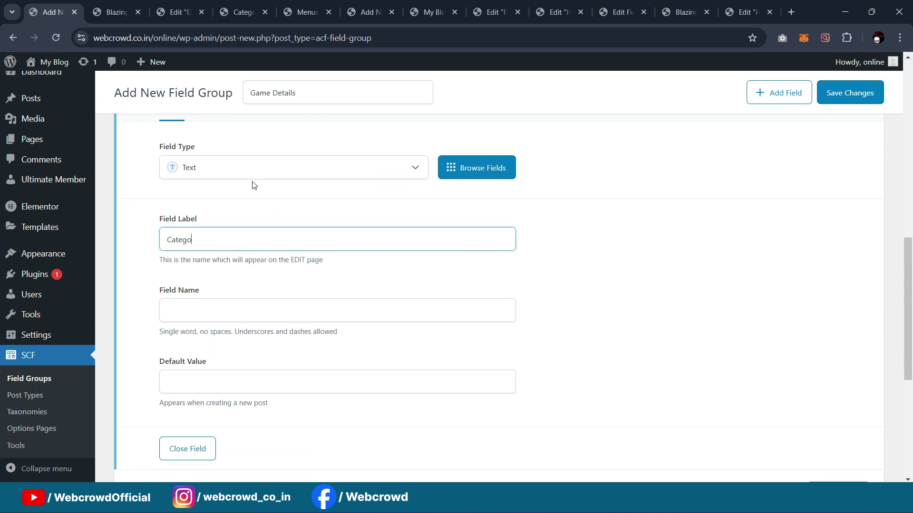
pyautogui.press('Tab')
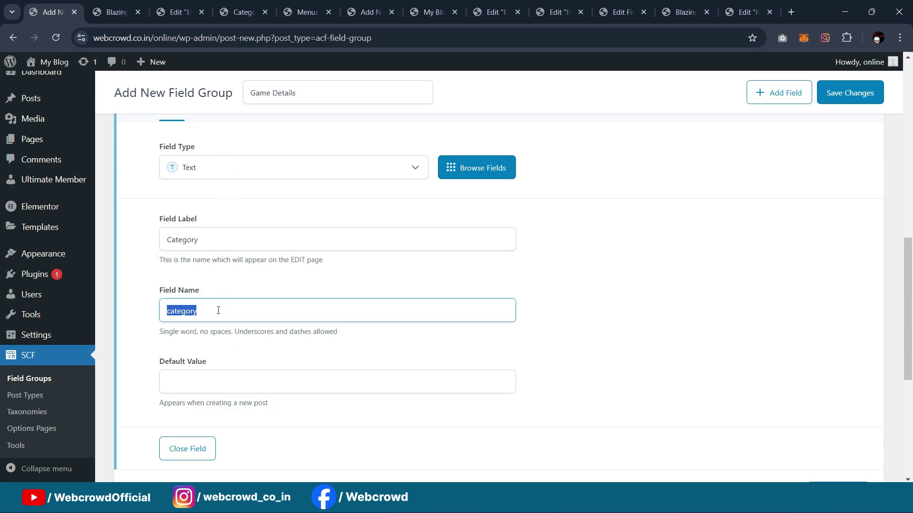
# Add a second Text field with the label "Popularity" and the field name "popularity"
pyautogui.scroll(-6, 238, 273)
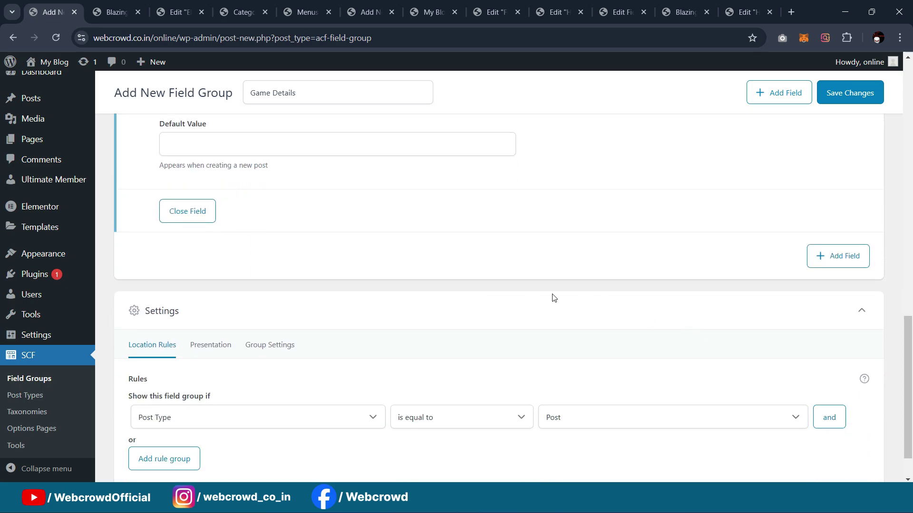
pyautogui.click(831, 206)
pyautogui.click(207, 306)
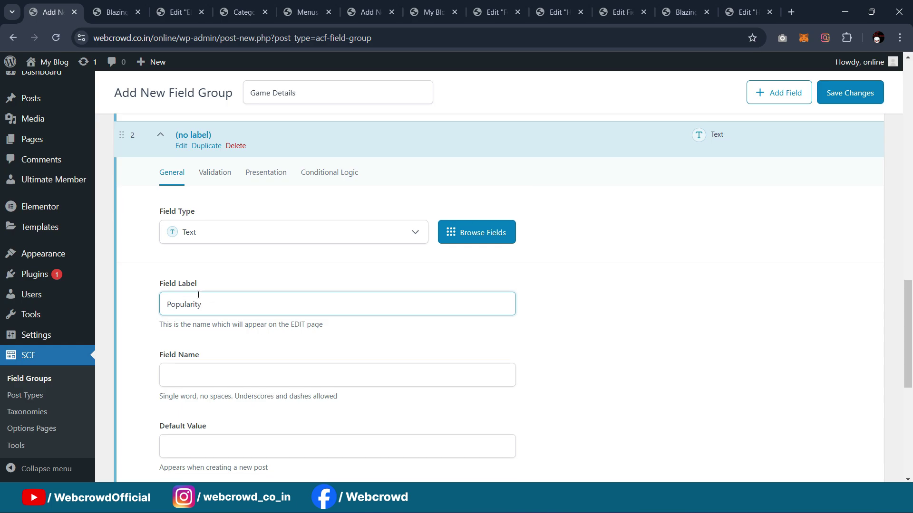
pyautogui.scroll(-3, 199, 295)
pyautogui.click(223, 257)
# Review the location rule for posts and save the Game Details field group
pyautogui.scroll(-5, 301, 249)
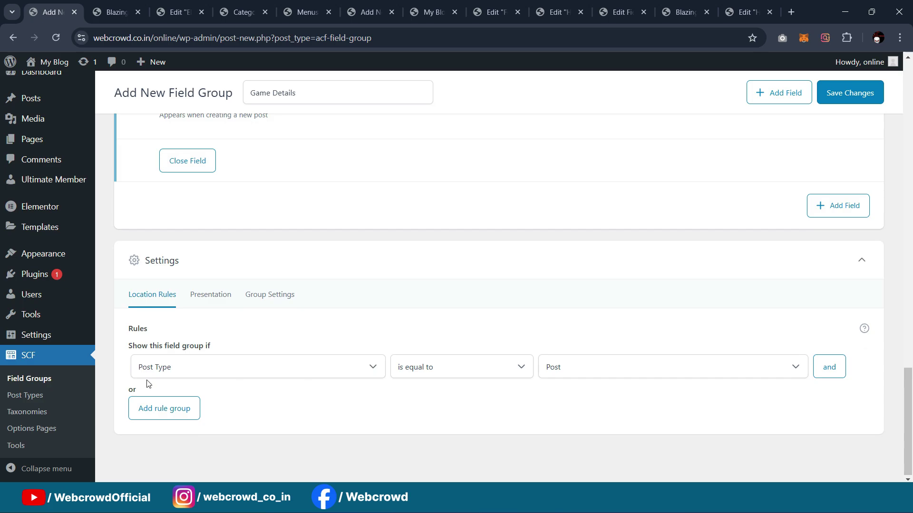
pyautogui.scroll(3, 849, 198)
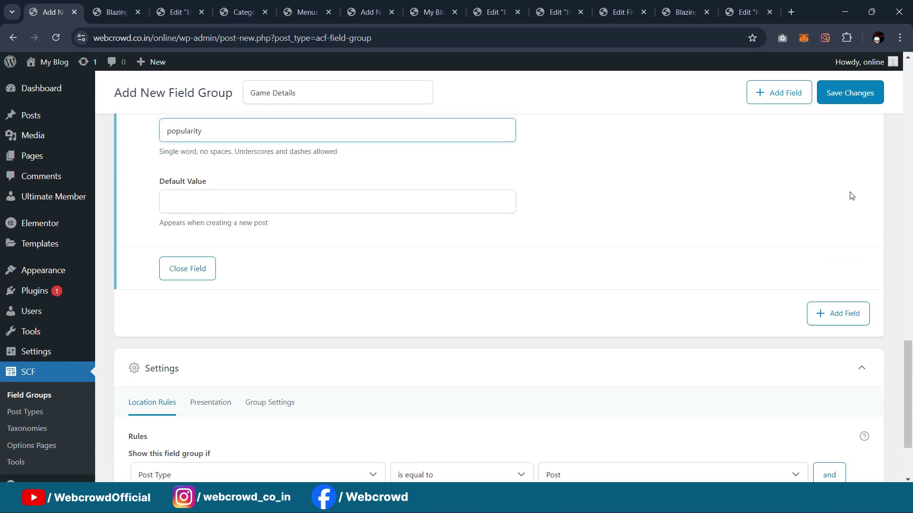
pyautogui.click(851, 98)
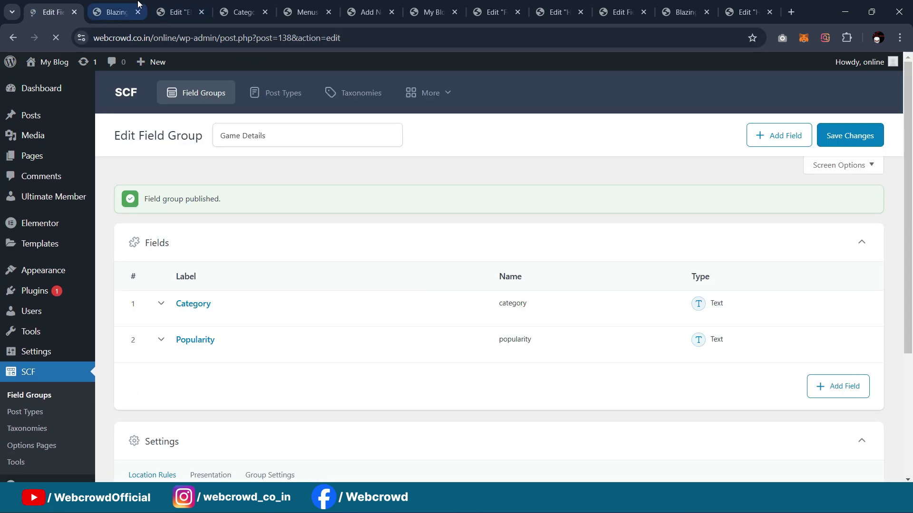
# Check the game details and star rating on the live Blazing blades post for further fields needed
pyautogui.hotkey('ctrl', 'Tab')
pyautogui.scroll(-3, 468, 116)
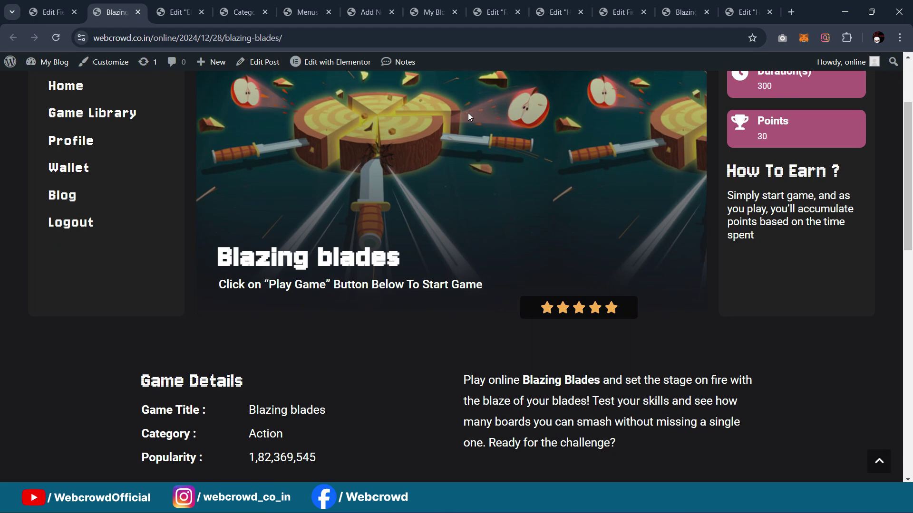
pyautogui.scroll(-2, 513, 190)
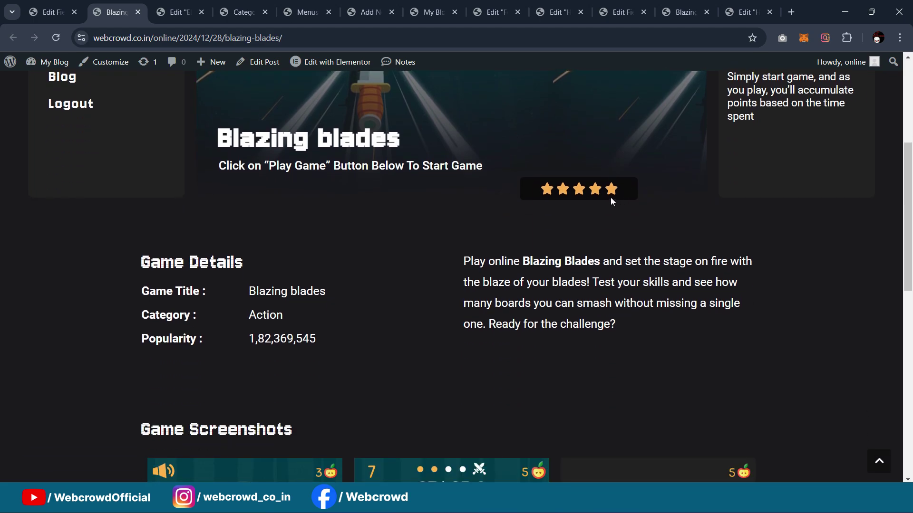
pyautogui.scroll(2, 611, 201)
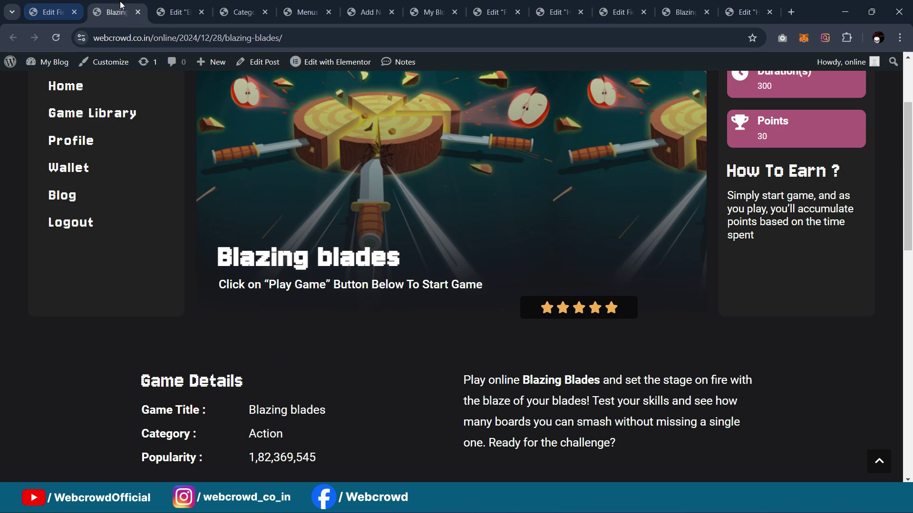
# Add a third field to the Game Details field group
pyautogui.click(52, 12)
pyautogui.scroll(-8, 251, 107)
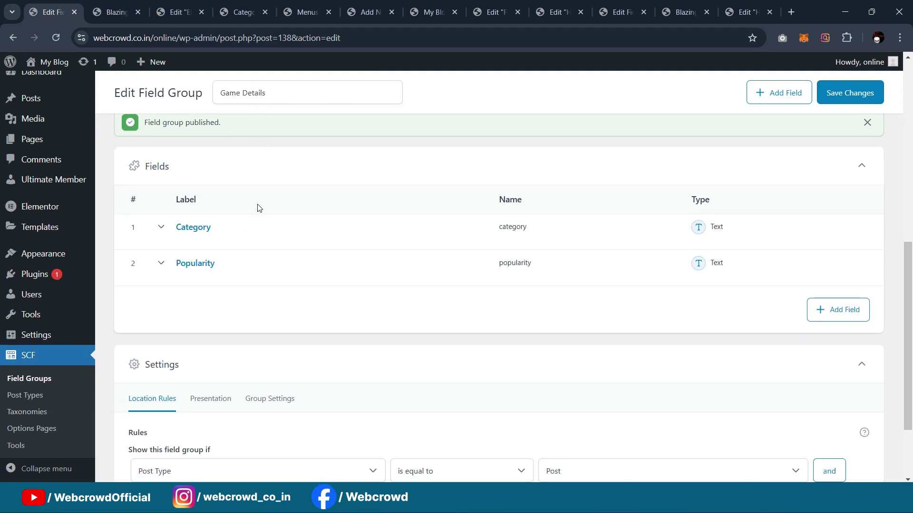
pyautogui.scroll(6, 207, 241)
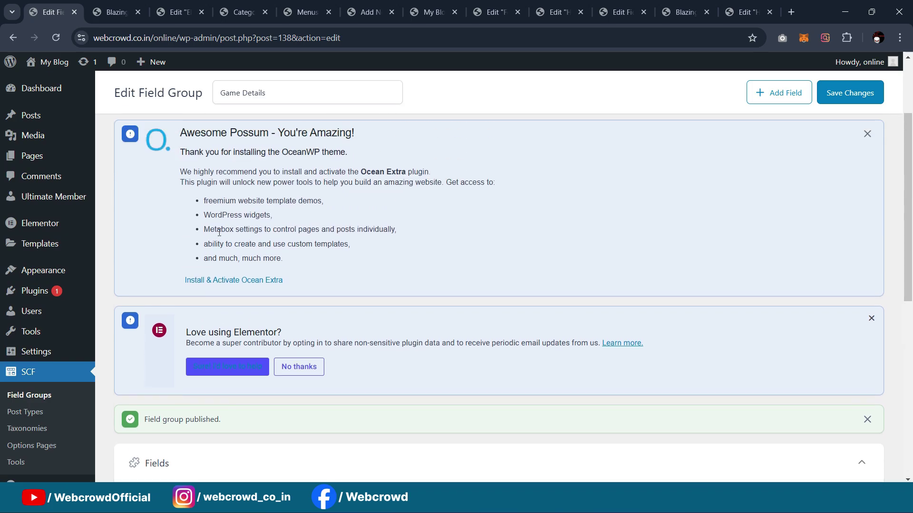
pyautogui.scroll(3, 283, 149)
pyautogui.scroll(-7, 410, 166)
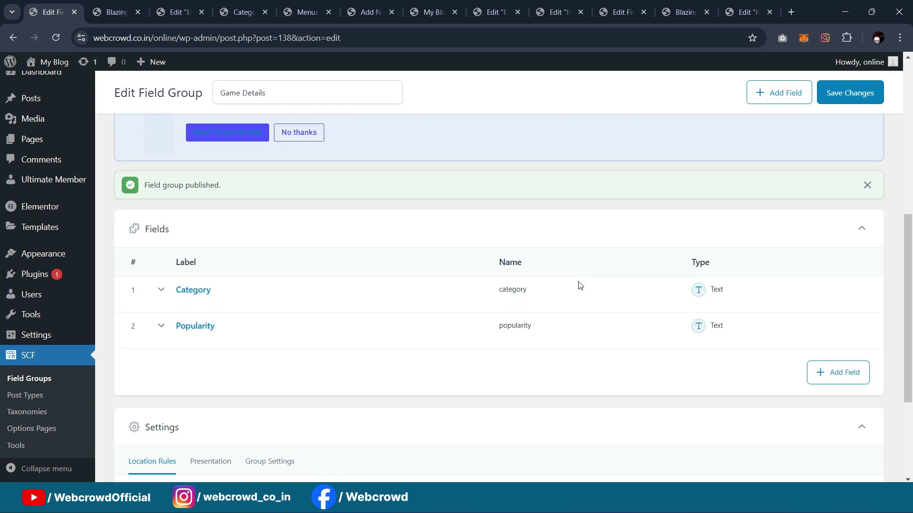
pyautogui.click(838, 380)
pyautogui.scroll(-4, 601, 259)
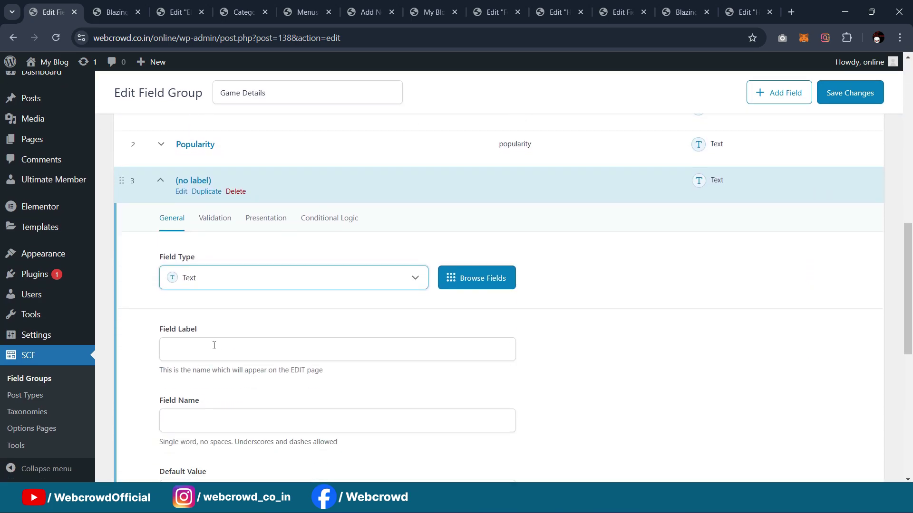
# Set the new third field's type to Range
pyautogui.click(215, 287)
pyautogui.scroll(-2, 271, 356)
pyautogui.scroll(1, 247, 350)
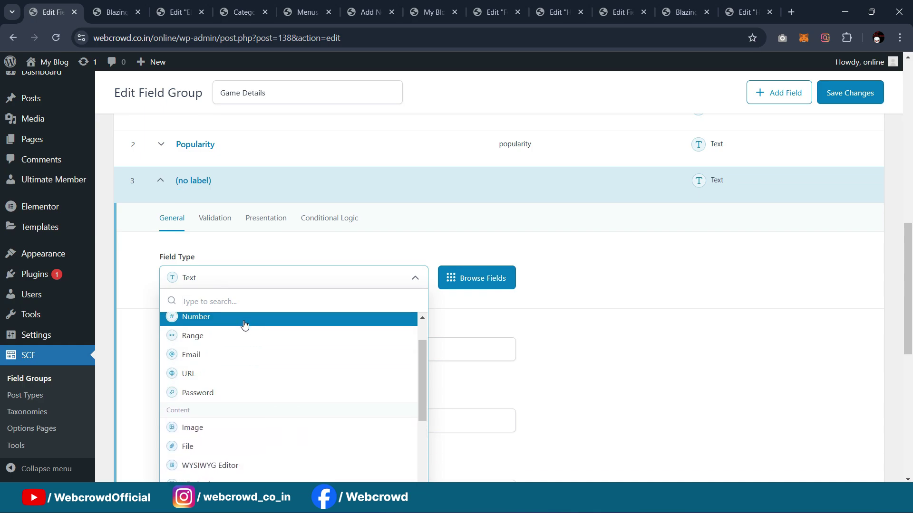
pyautogui.click(245, 336)
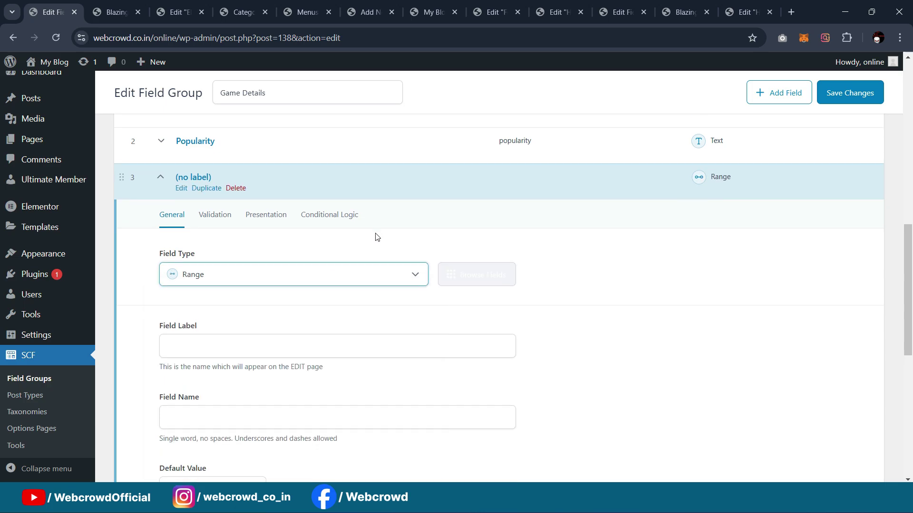
pyautogui.scroll(-2, 377, 236)
# Check the content settings of the star Rating widget in the Elementor single post template
pyautogui.click(143, 12)
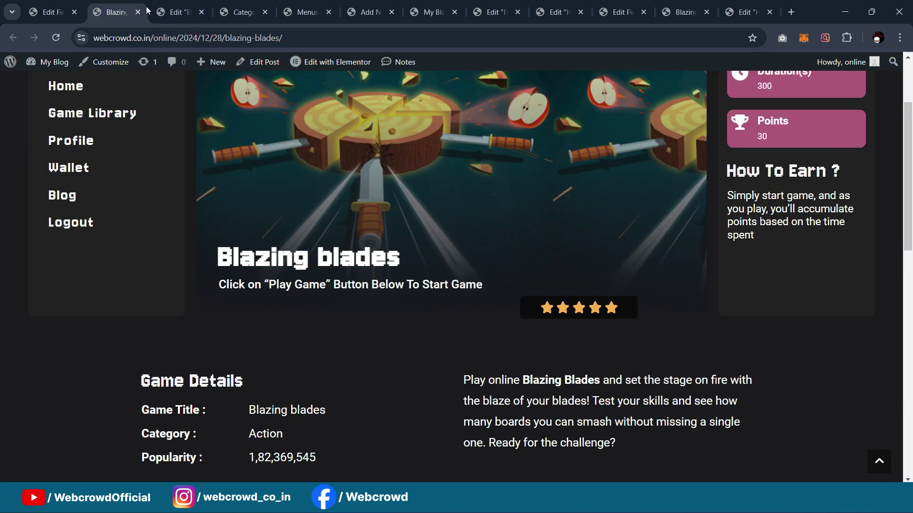
pyautogui.click(174, 12)
pyautogui.click(699, 359)
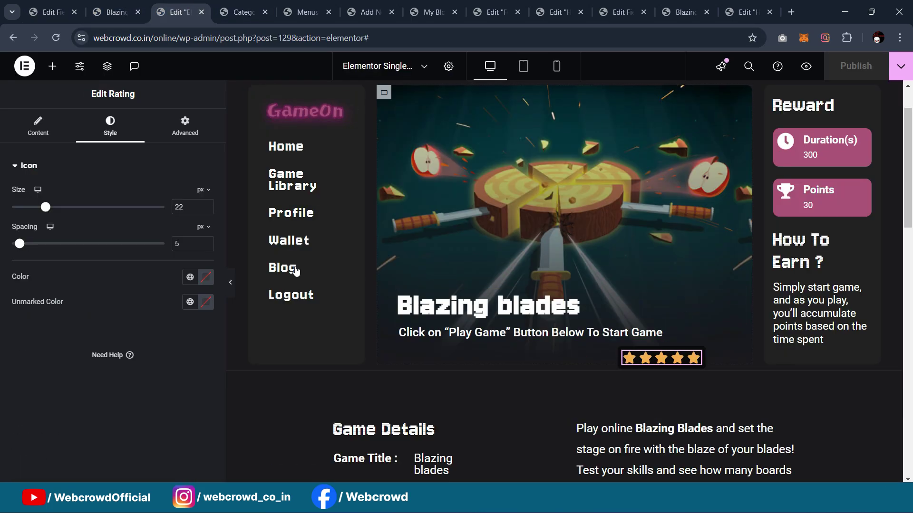
pyautogui.click(41, 133)
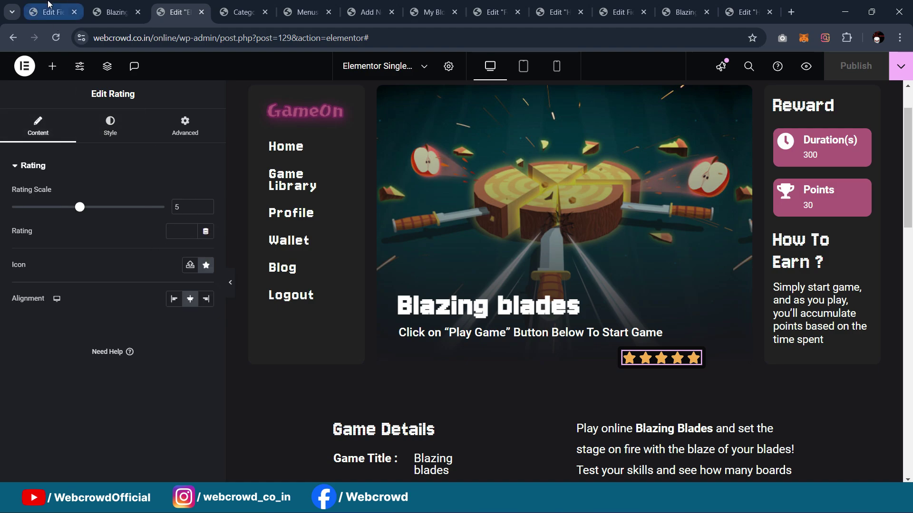
# Make the third Game Details field a Number field labelled "Ratings" and save the field group
pyautogui.click(52, 12)
pyautogui.click(225, 170)
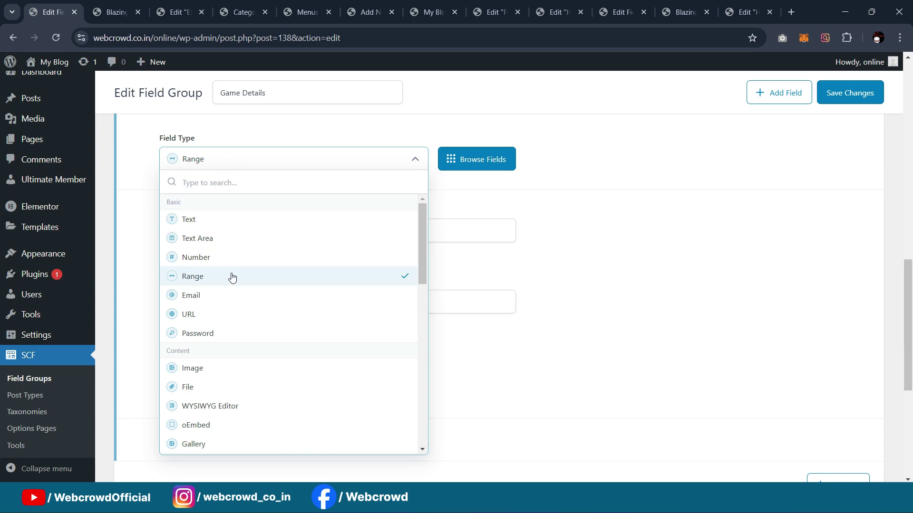
pyautogui.click(233, 256)
pyautogui.click(202, 232)
pyautogui.scroll(1, 204, 236)
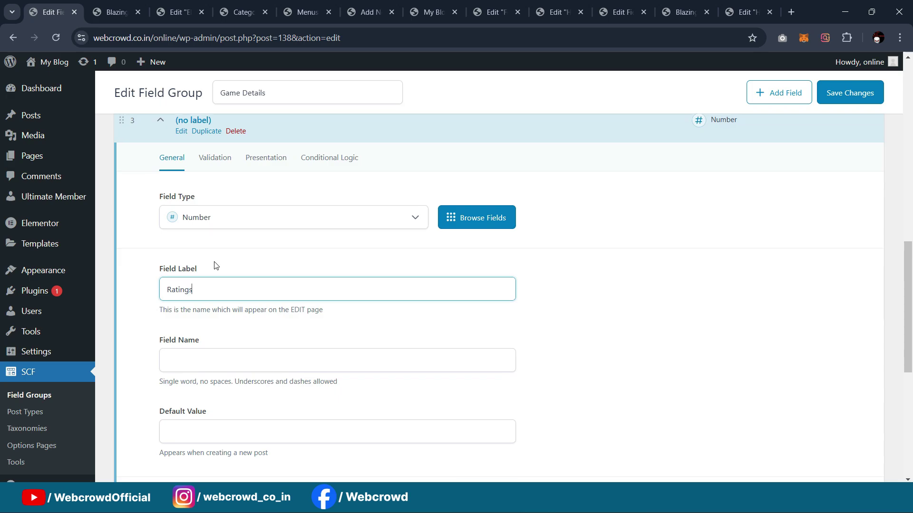
pyautogui.scroll(-1, 223, 281)
pyautogui.click(310, 294)
pyautogui.click(841, 86)
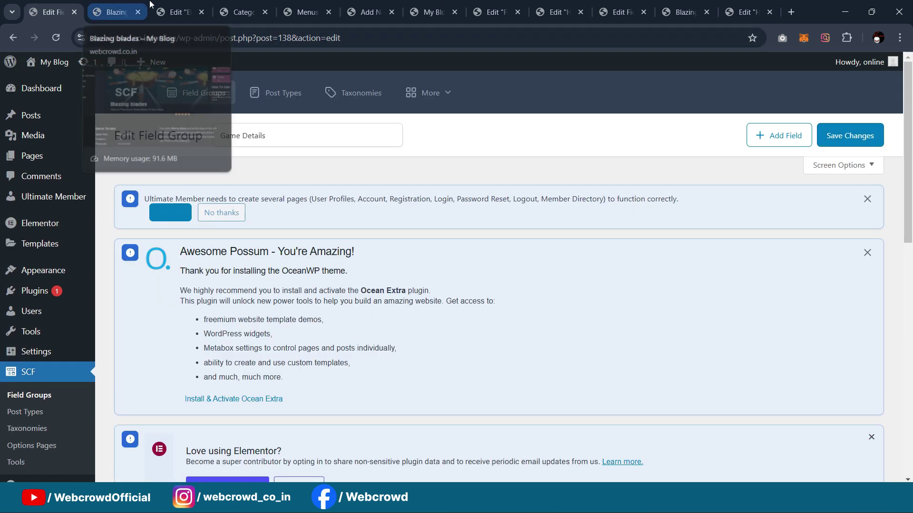
# Examine the post content, game details and screenshots sections of the single post template for further custom fields needed
pyautogui.click(179, 12)
pyautogui.scroll(-3, 625, 222)
pyautogui.scroll(-1, 625, 222)
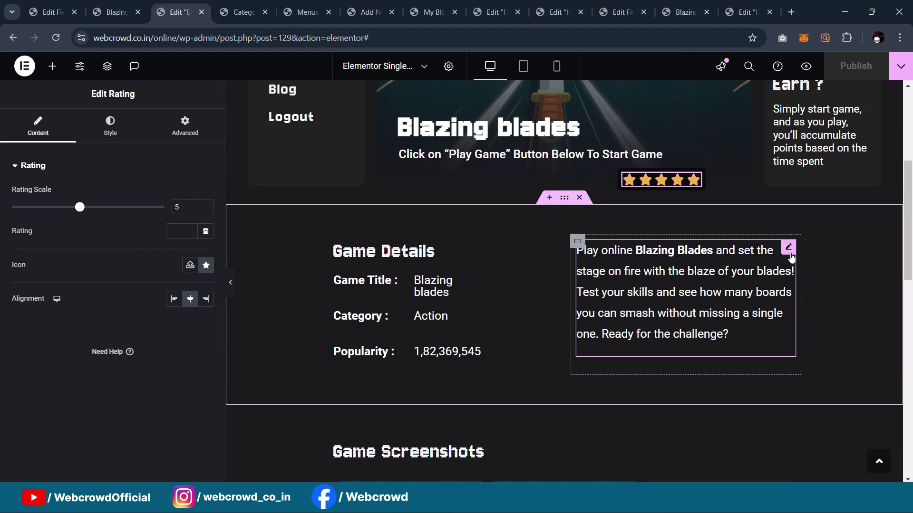
pyautogui.click(789, 252)
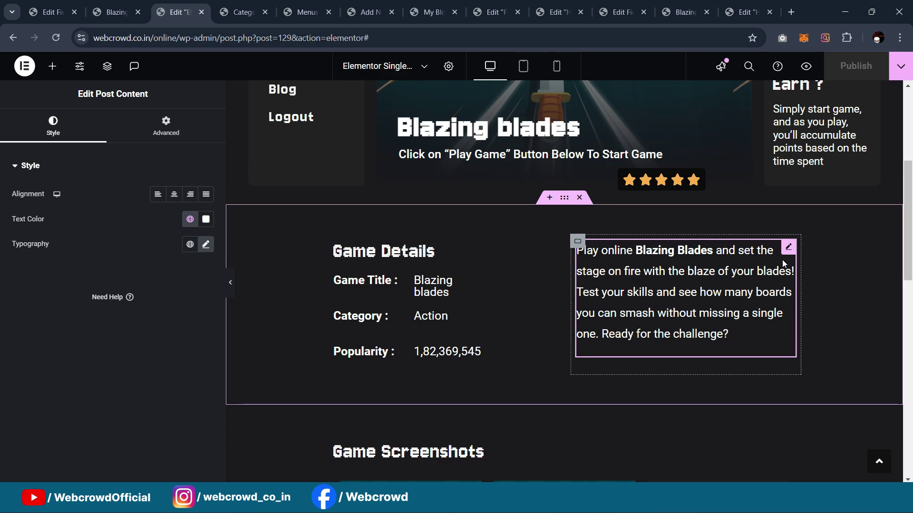
pyautogui.scroll(-1, 720, 226)
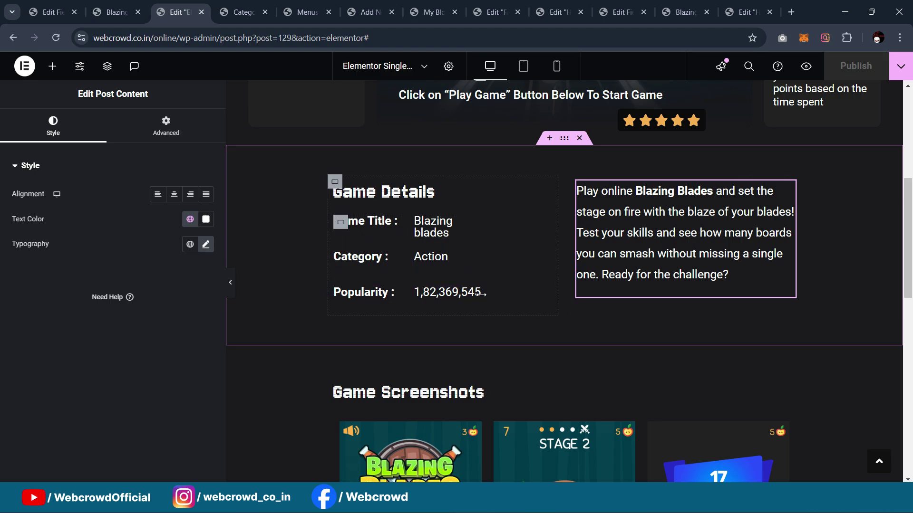
pyautogui.scroll(-3, 546, 256)
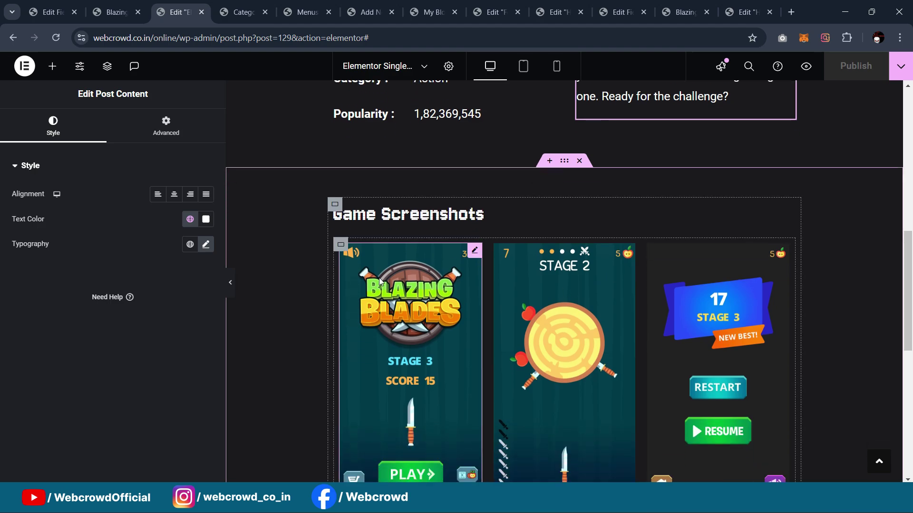
# Set the image resolution of the first game screenshot to Full
pyautogui.click(469, 263)
pyautogui.scroll(-1, 152, 184)
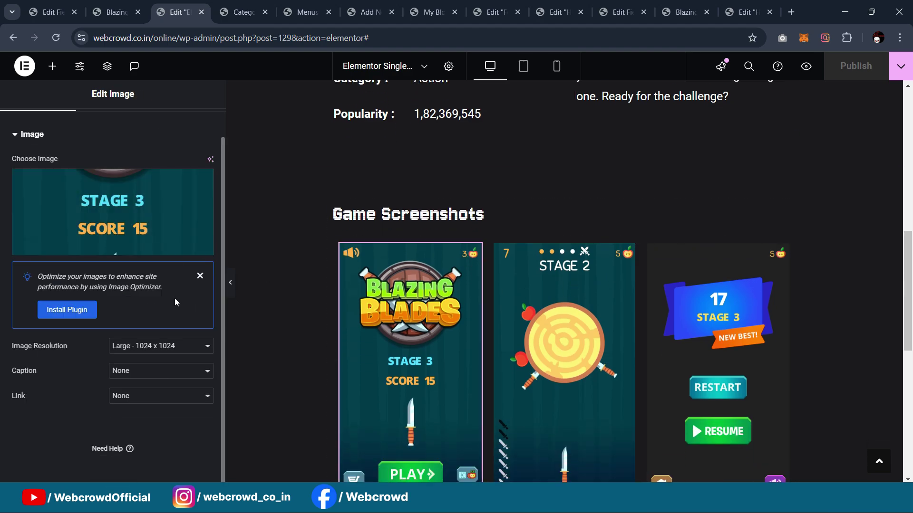
pyautogui.click(162, 345)
pyautogui.click(132, 317)
pyautogui.scroll(1, 89, 264)
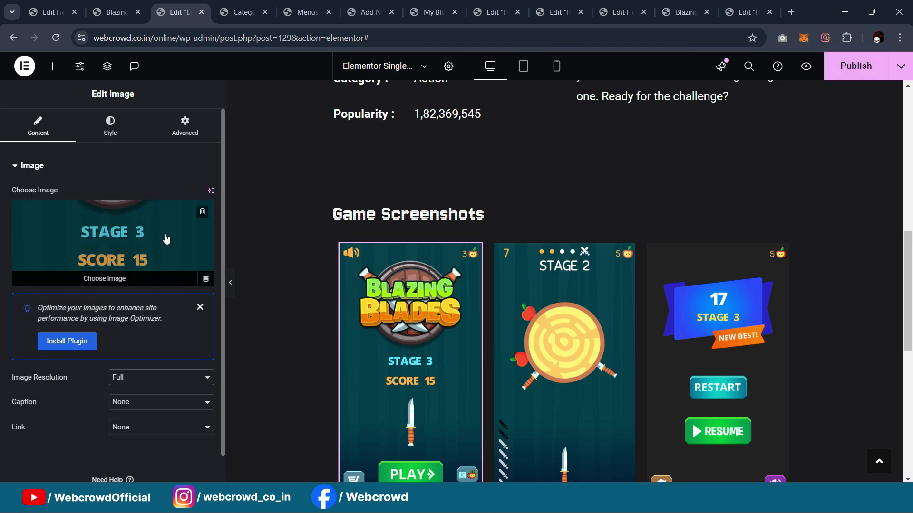
# Create a new SCF field group titled "Game Screenshots"
pyautogui.click(50, 10)
pyautogui.scroll(-2, 402, 249)
pyautogui.scroll(2, 309, 180)
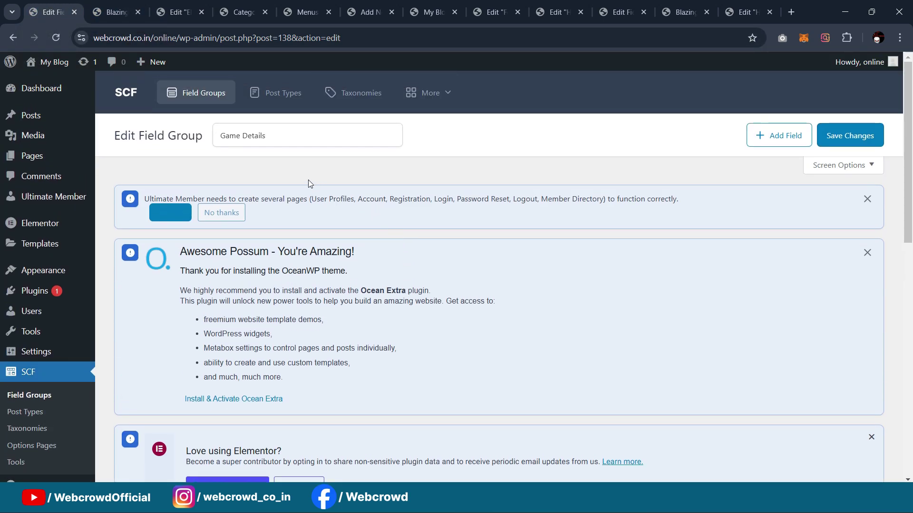
pyautogui.scroll(-3, 777, 162)
pyautogui.scroll(3, 777, 161)
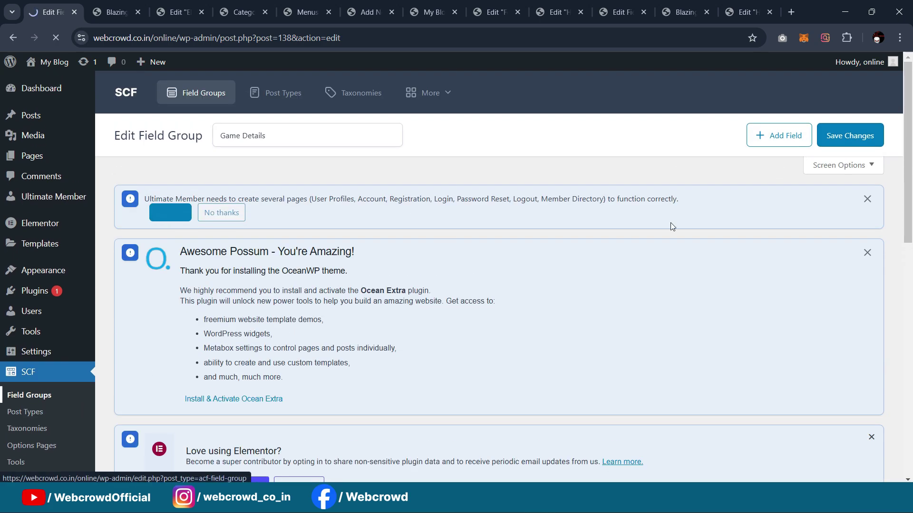
pyautogui.click(29, 395)
pyautogui.scroll(-5, 736, 193)
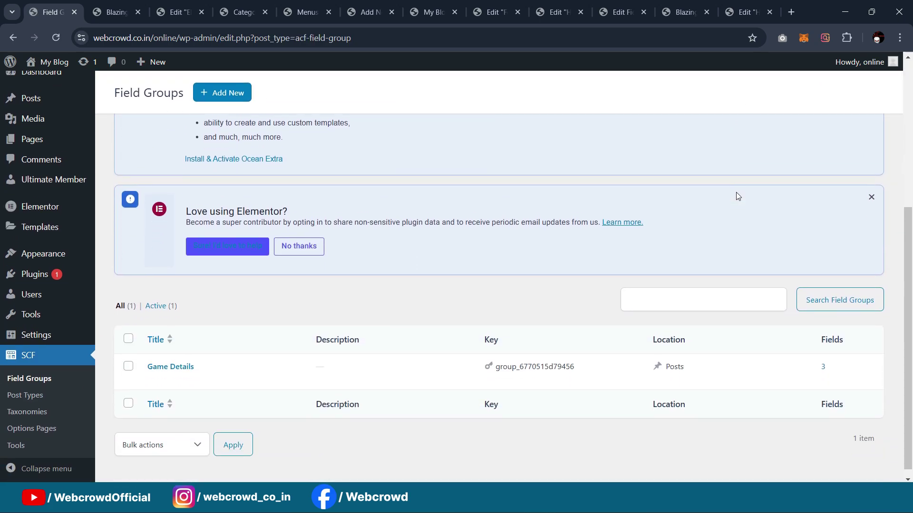
pyautogui.scroll(5, 734, 192)
pyautogui.click(250, 138)
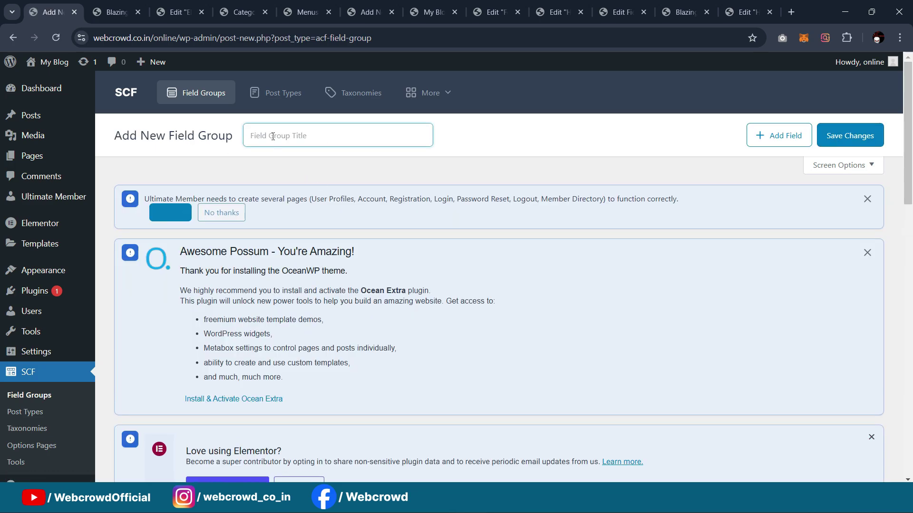
pyautogui.write('G')
# Make the first field of the group an Image field labelled "Screenshot1" and review the group's location rule
pyautogui.scroll(-10, 571, 247)
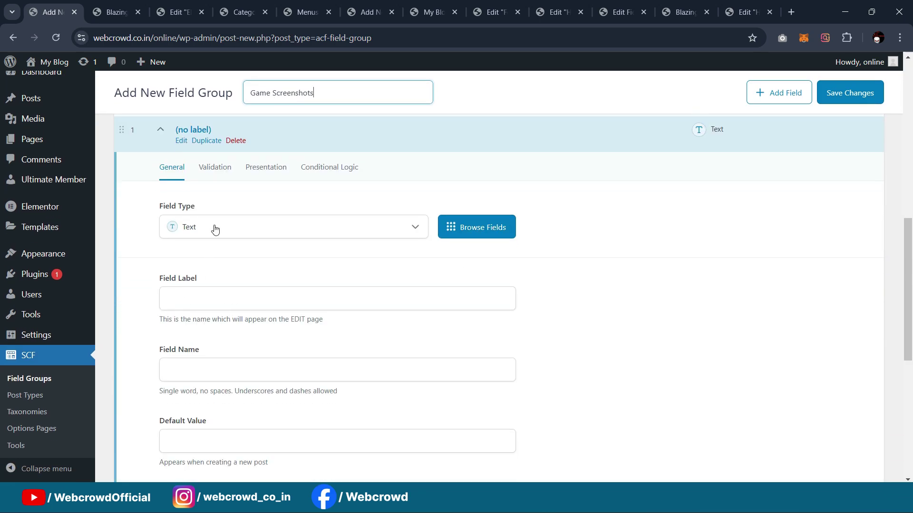
pyautogui.click(214, 231)
pyautogui.scroll(-1, 497, 249)
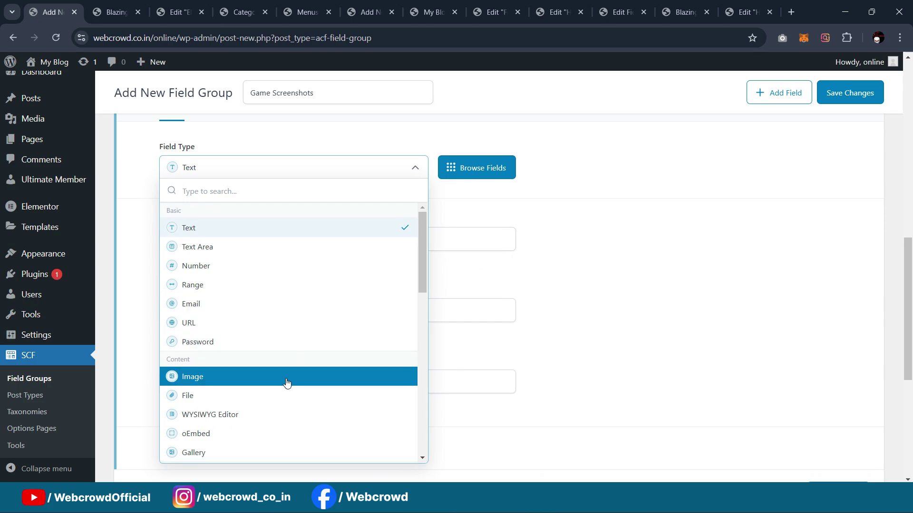
pyautogui.click(287, 381)
pyautogui.click(190, 239)
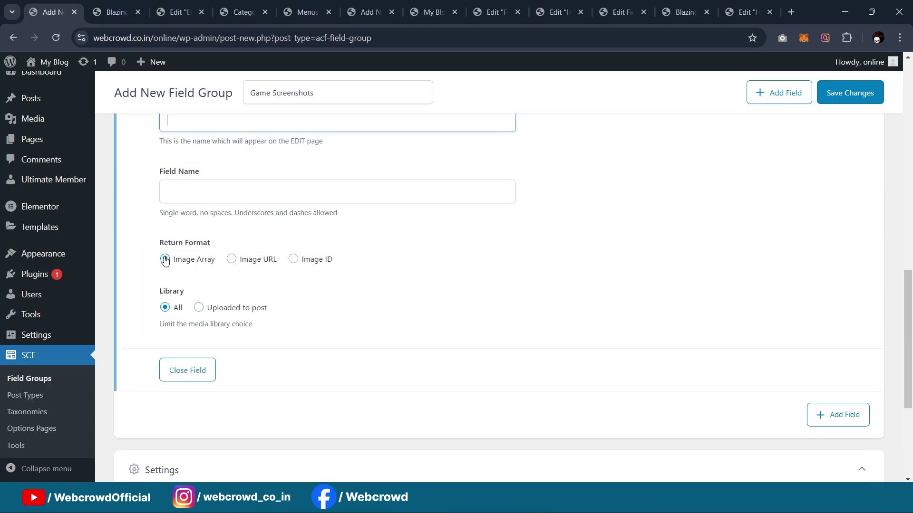
pyautogui.scroll(3, 174, 241)
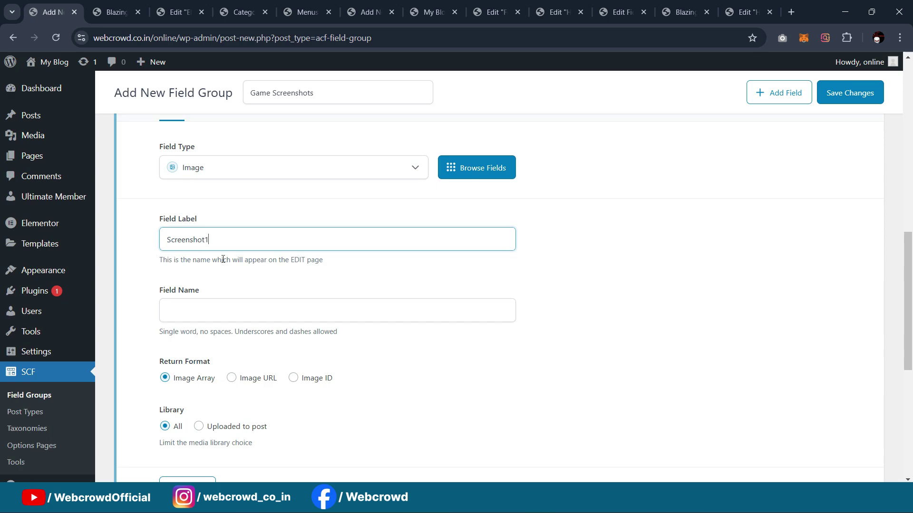
pyautogui.scroll(-5, 380, 286)
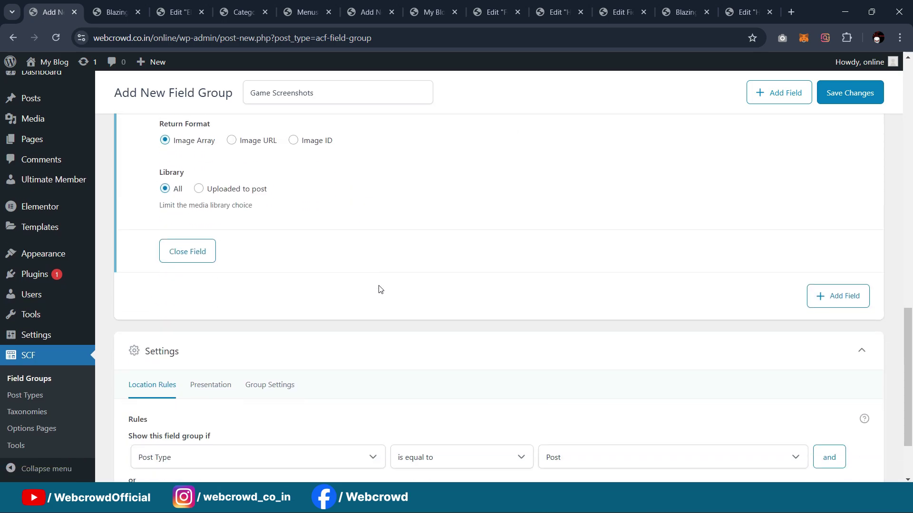
pyautogui.scroll(-2, 705, 302)
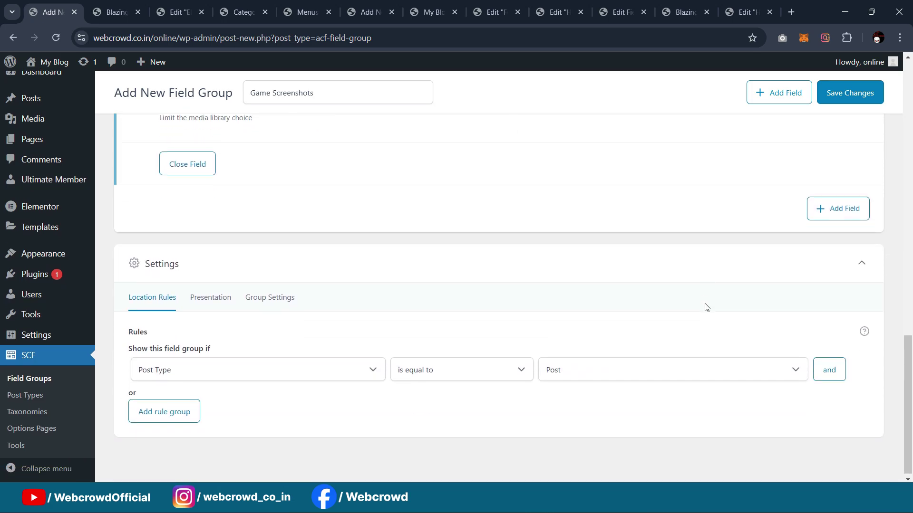
# Add a second Image field with the label "Screenshot2" and the field name "screenshot2"
pyautogui.scroll(3, 806, 333)
pyautogui.click(841, 322)
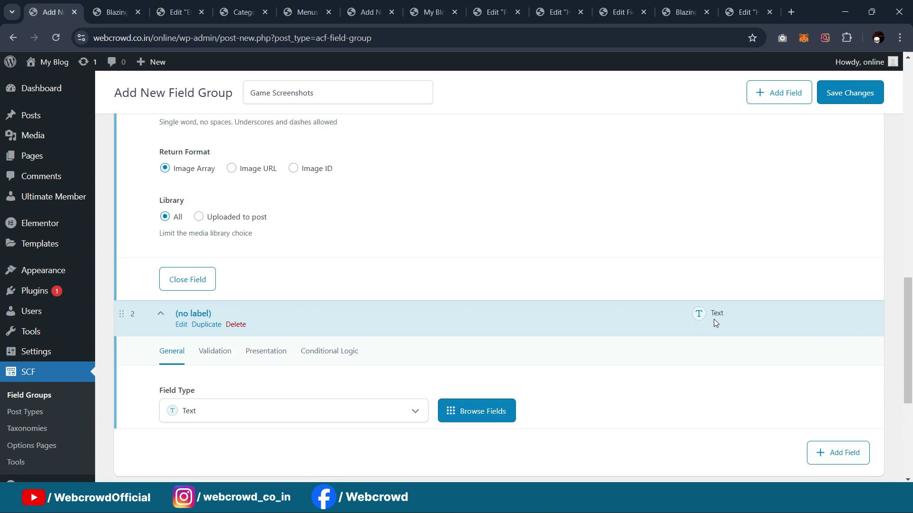
pyautogui.scroll(-3, 266, 333)
pyautogui.click(213, 297)
pyautogui.scroll(-2, 336, 383)
pyautogui.scroll(-1, 489, 362)
pyautogui.click(279, 390)
pyautogui.click(189, 304)
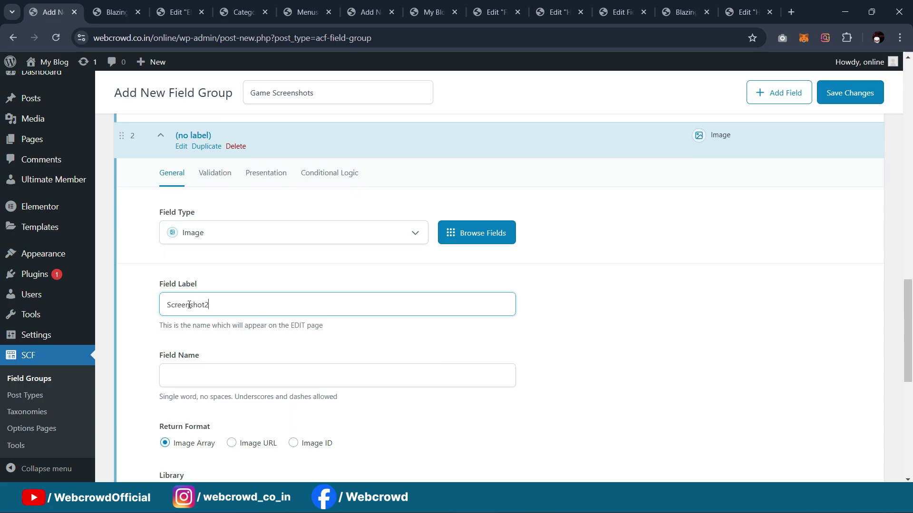
pyautogui.scroll(-3, 234, 299)
pyautogui.click(217, 205)
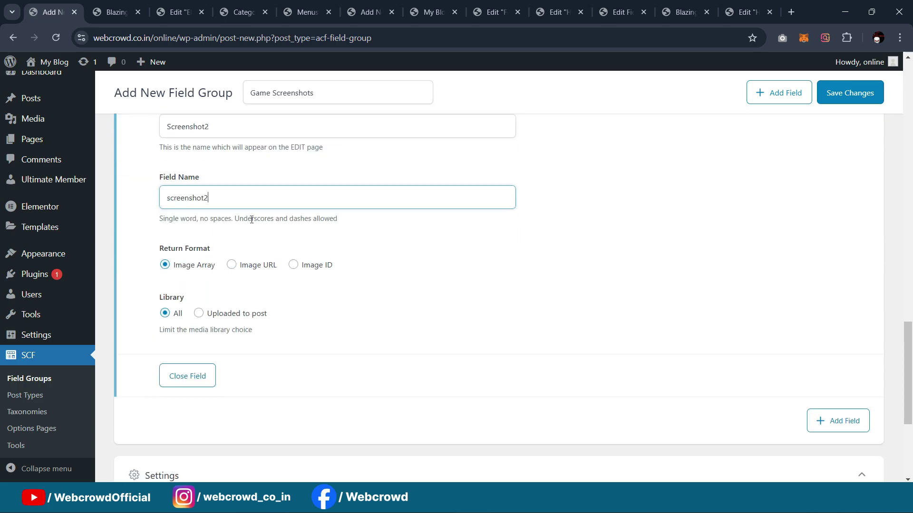
# Add a third Image field with the label "Screenshot3" and the field name "screenshot3"
pyautogui.scroll(-2, 248, 219)
pyautogui.click(838, 302)
pyautogui.scroll(-3, 309, 275)
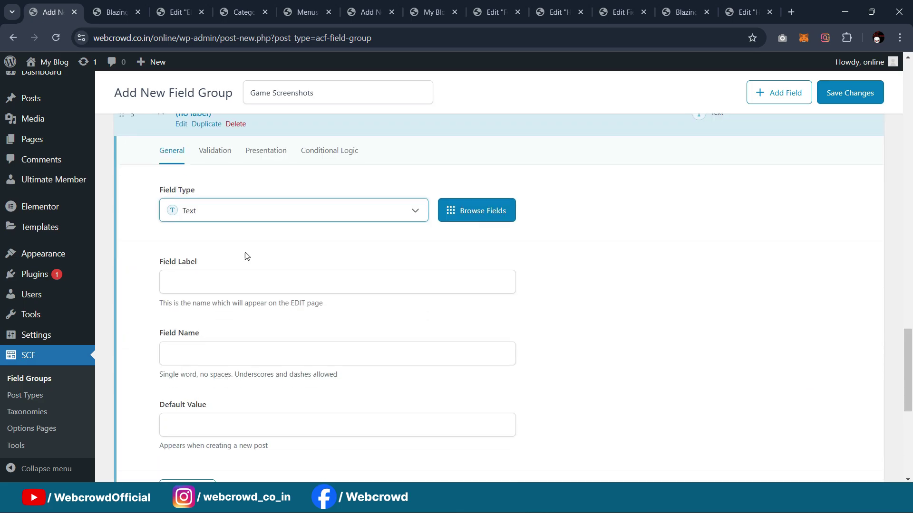
pyautogui.click(244, 214)
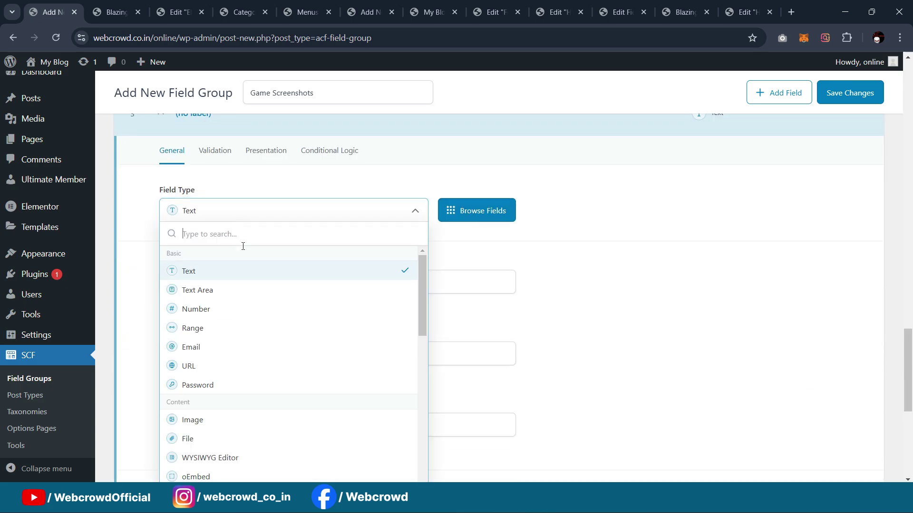
pyautogui.click(224, 421)
pyautogui.click(206, 291)
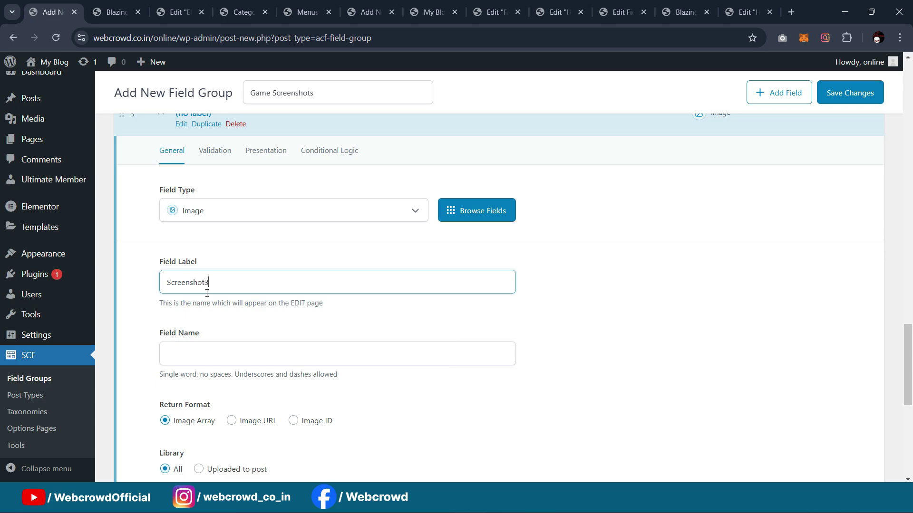
pyautogui.write('Screenshot3')
pyautogui.scroll(-1, 208, 295)
pyautogui.click(237, 295)
pyautogui.scroll(-4, 285, 309)
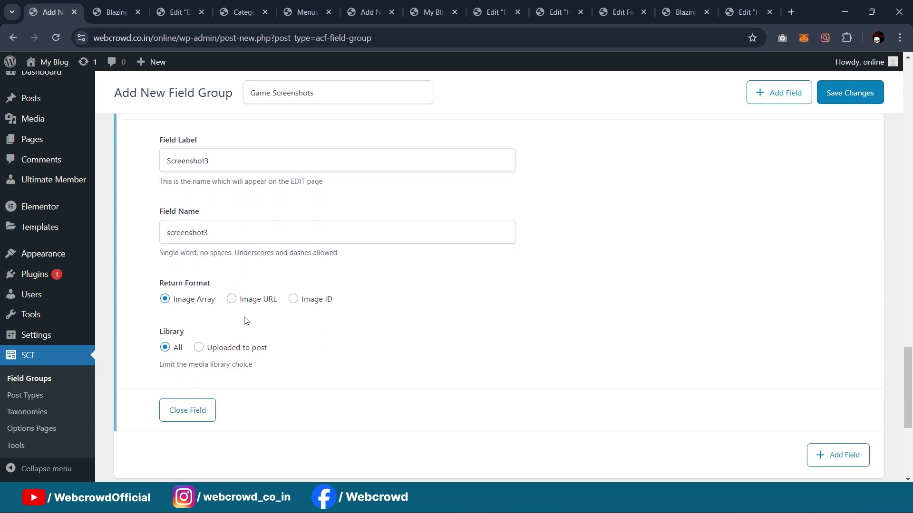
# Save the Game Screenshots field group and return to the list of field groups
pyautogui.scroll(-2, 360, 328)
pyautogui.click(851, 92)
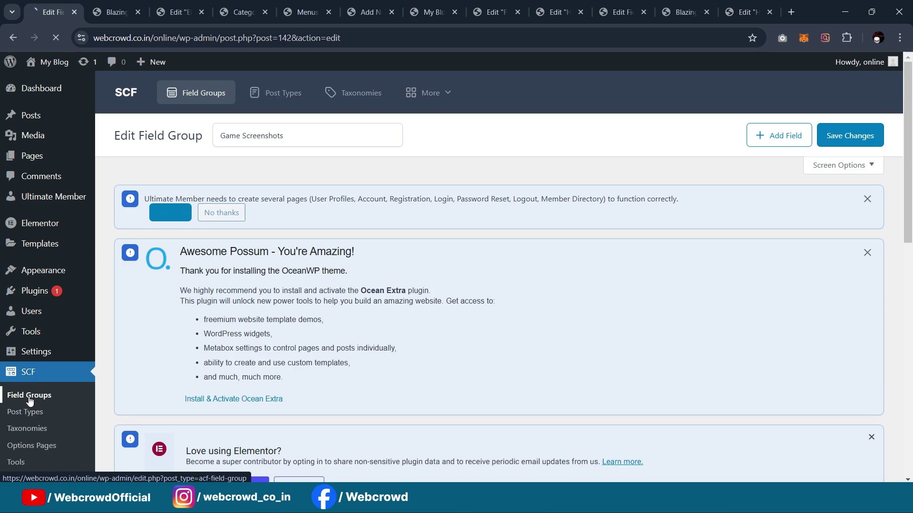
pyautogui.click(14, 396)
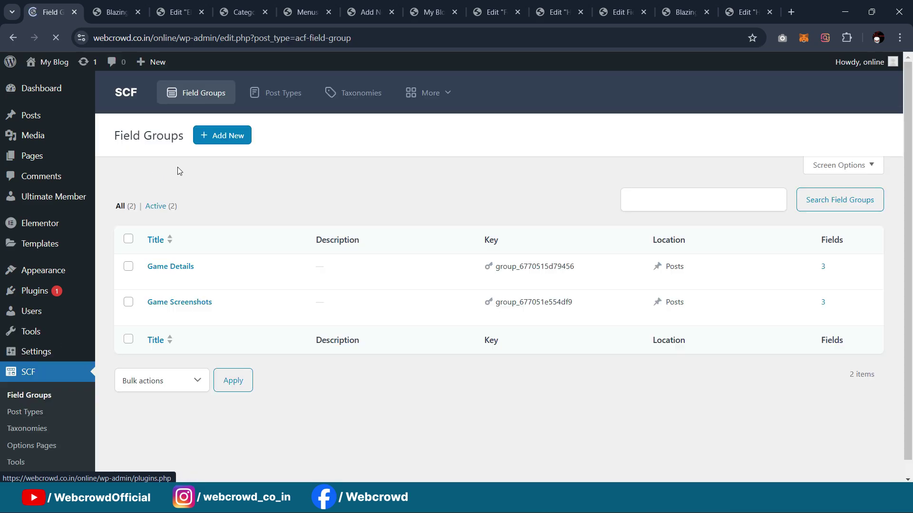
# Review the single post template's game screenshots, game details and the descriptions of the Duration(s) and Points reward icon boxes
pyautogui.click(164, 9)
pyautogui.scroll(-3, 695, 290)
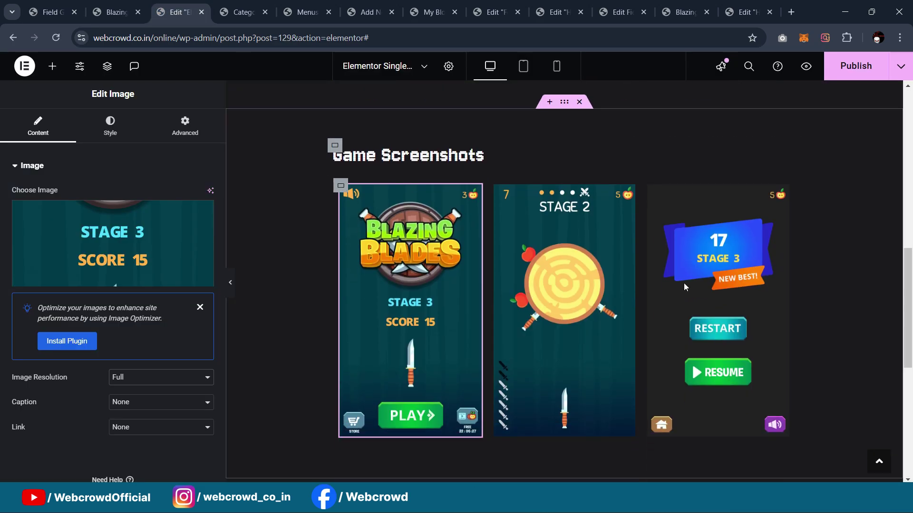
pyautogui.scroll(10, 694, 290)
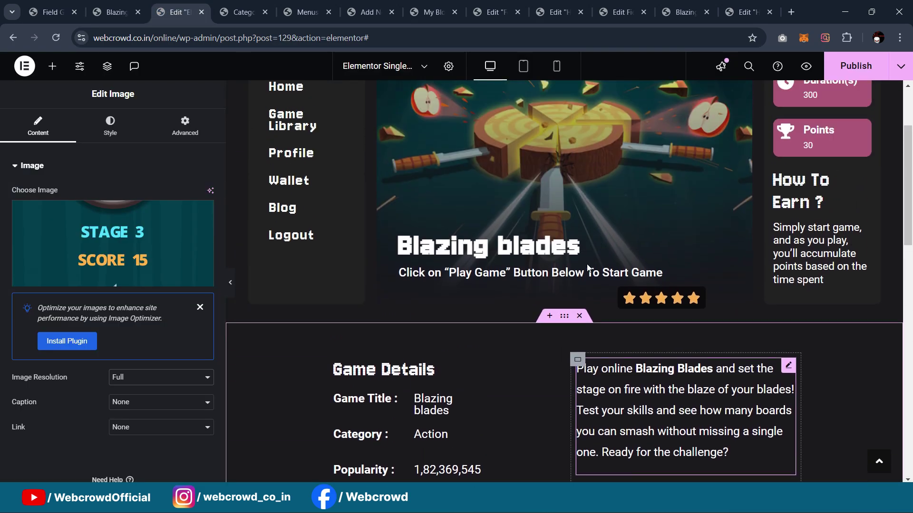
pyautogui.scroll(3, 536, 242)
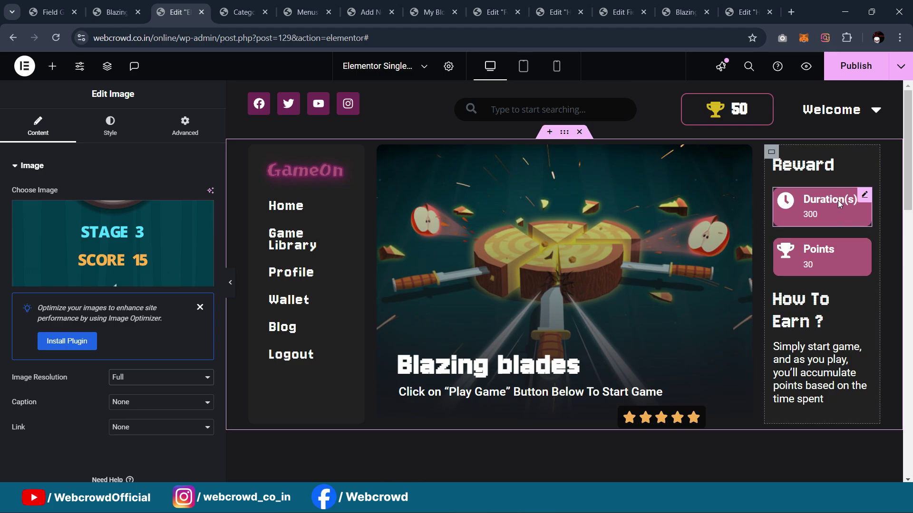
pyautogui.click(864, 197)
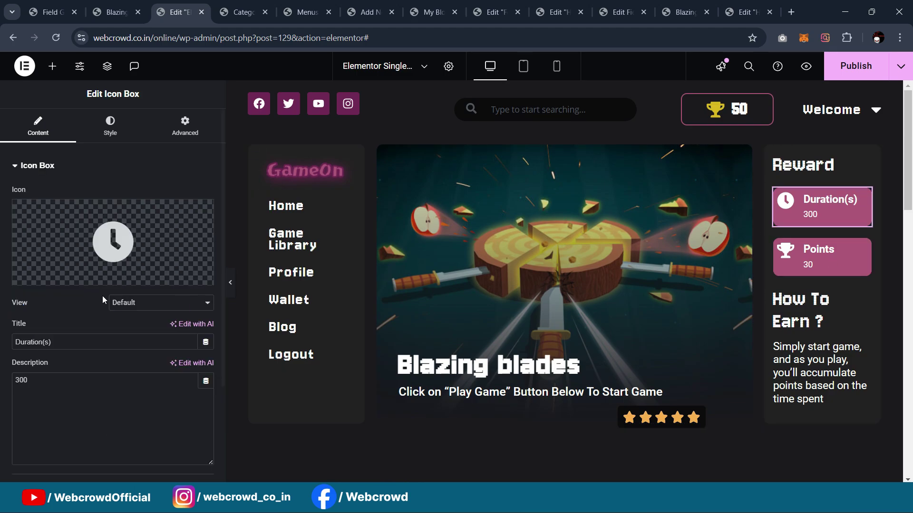
pyautogui.click(46, 380)
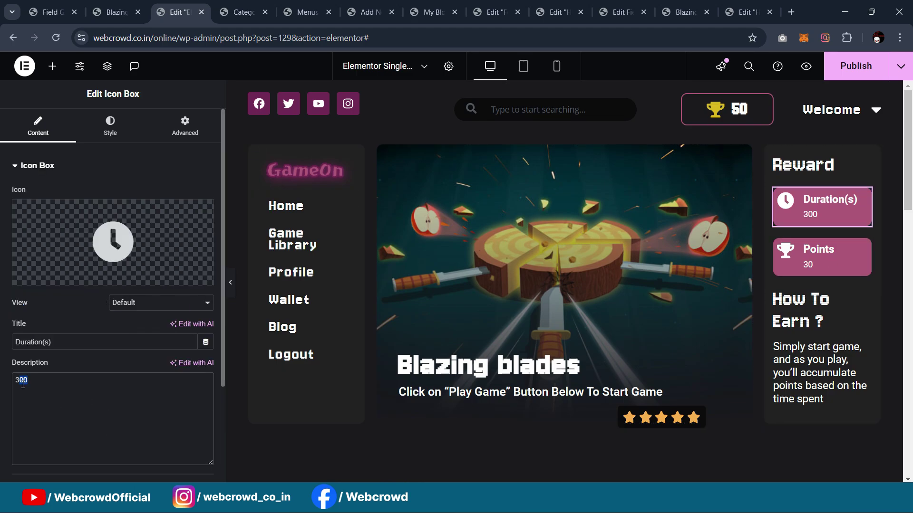
pyautogui.click(864, 246)
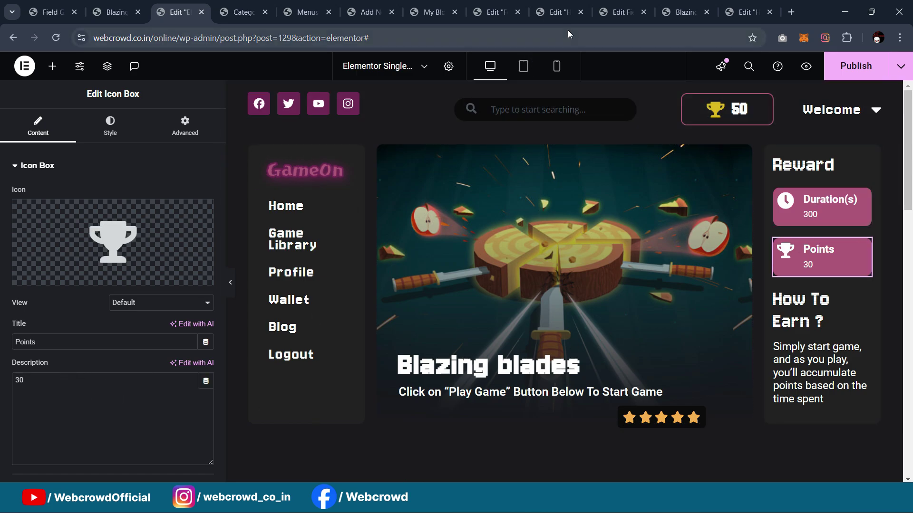
# Switch to the onlinegamingv2 reference site's Game Details field group, check its fields and open that site's field group list
pyautogui.click(551, 9)
pyautogui.click(494, 9)
pyautogui.click(424, 7)
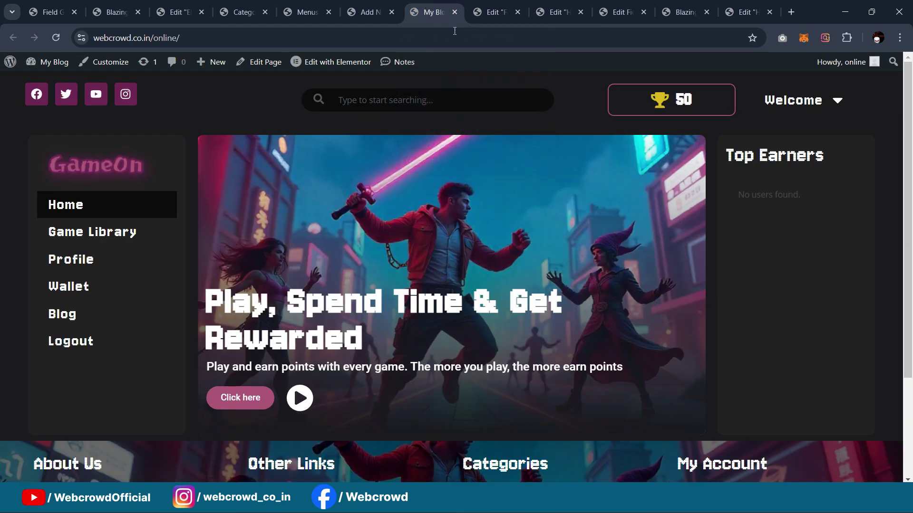
pyautogui.click(496, 5)
pyautogui.click(552, 11)
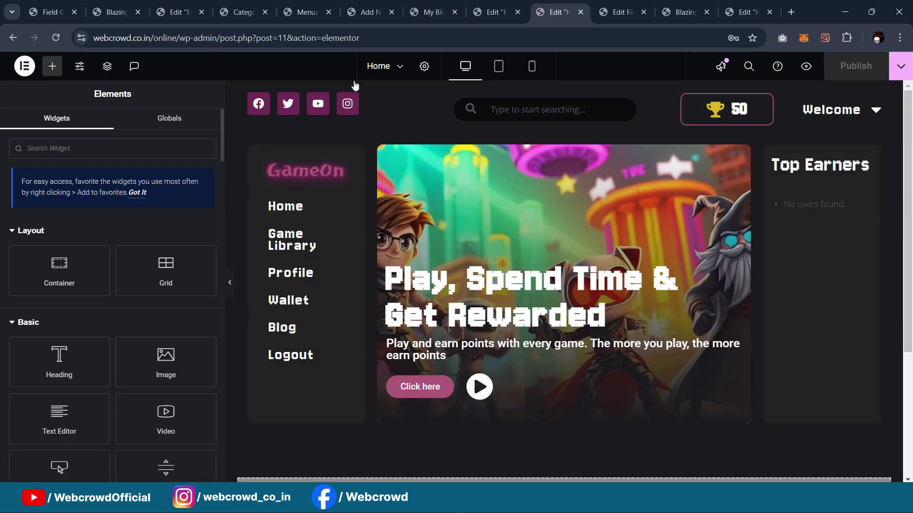
pyautogui.click(620, 6)
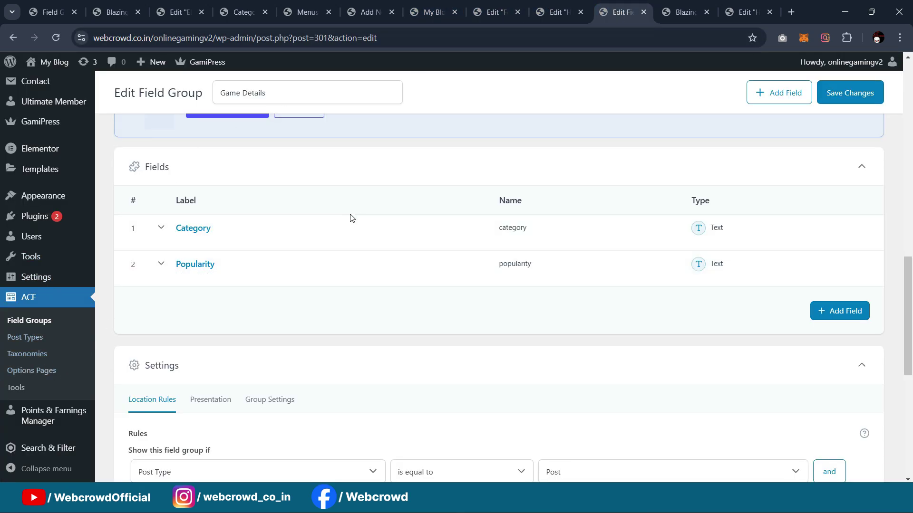
pyautogui.scroll(10, 331, 258)
pyautogui.click(37, 435)
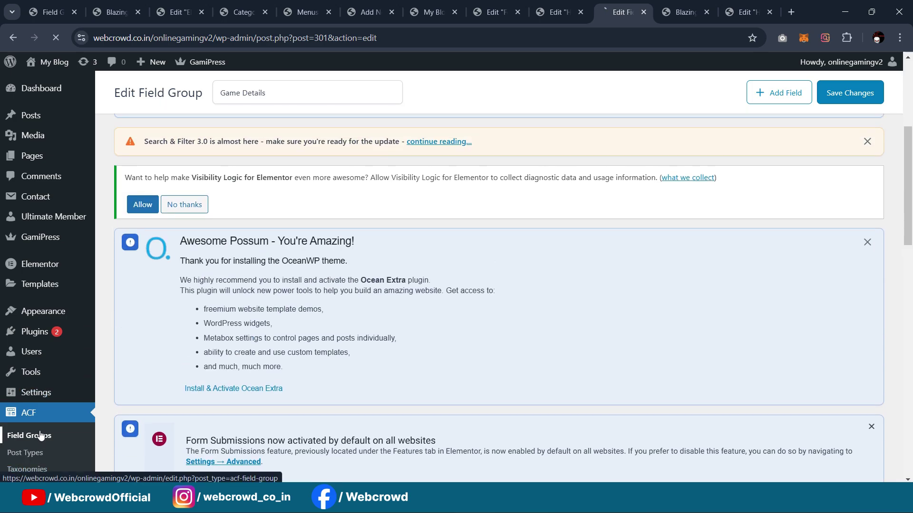
# Open the Reward Points field group from the onlinegamingv2 site's ACF list for editing in a separate tab
pyautogui.scroll(-10, 355, 195)
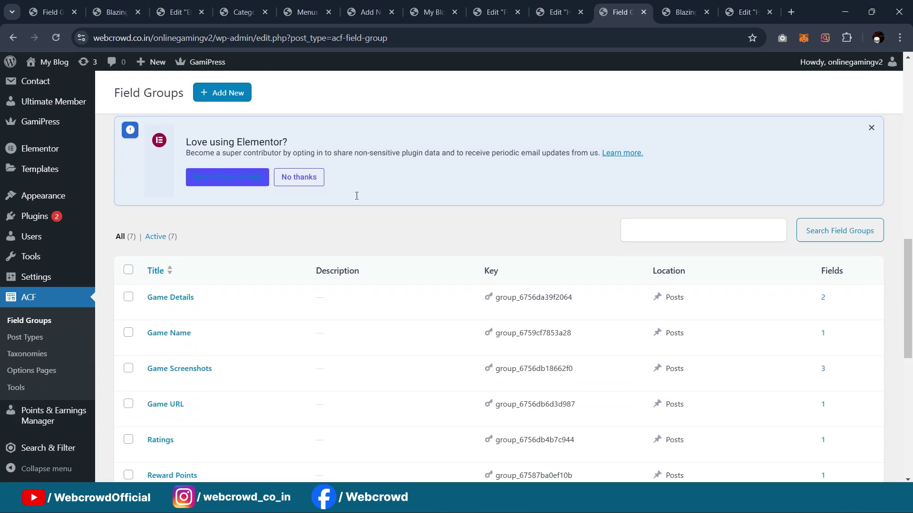
pyautogui.scroll(-2, 255, 258)
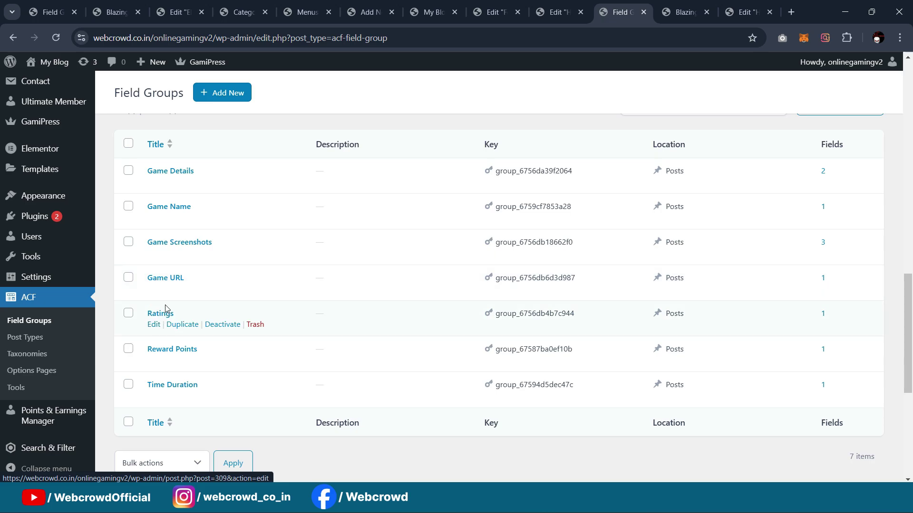
pyautogui.scroll(-2, 152, 267)
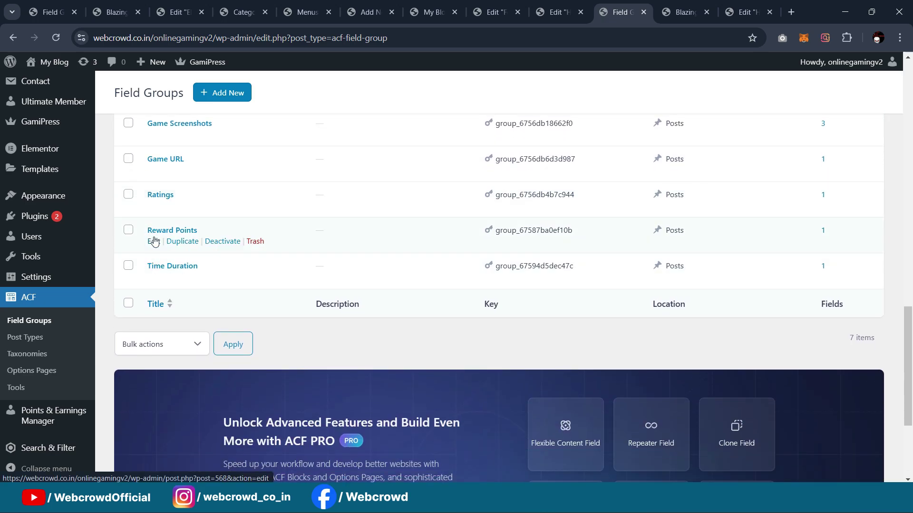
pyautogui.middleClick(154, 242)
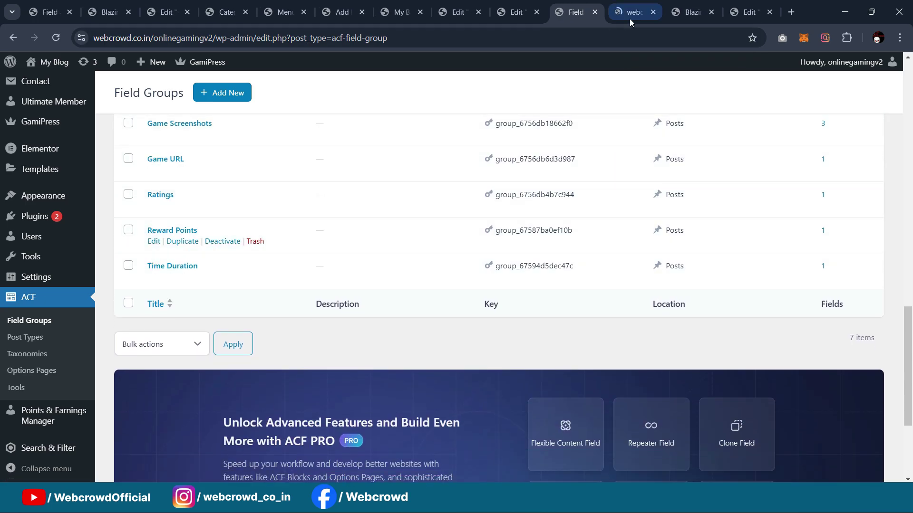
pyautogui.click(629, 13)
pyautogui.scroll(-4, 524, 189)
pyautogui.scroll(-10, 525, 192)
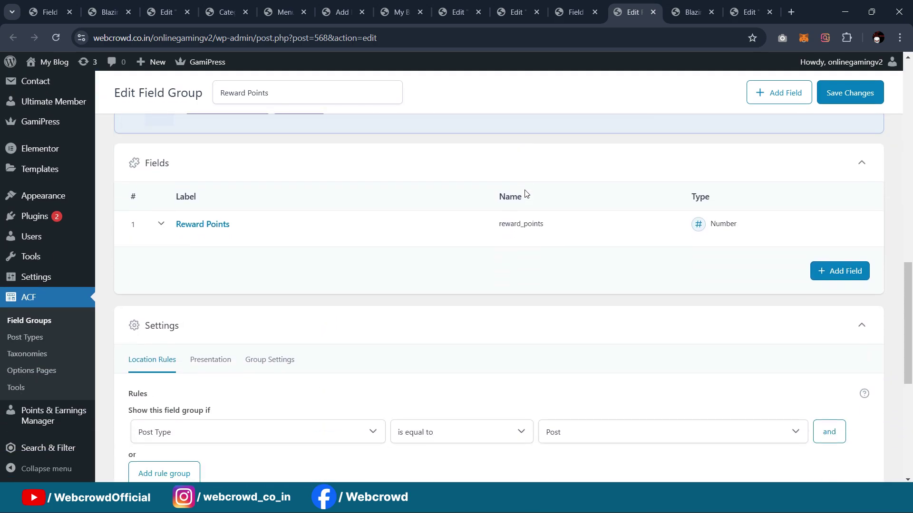
# Expand the Reward Points field and review its type, label, name and default value settings
pyautogui.click(155, 168)
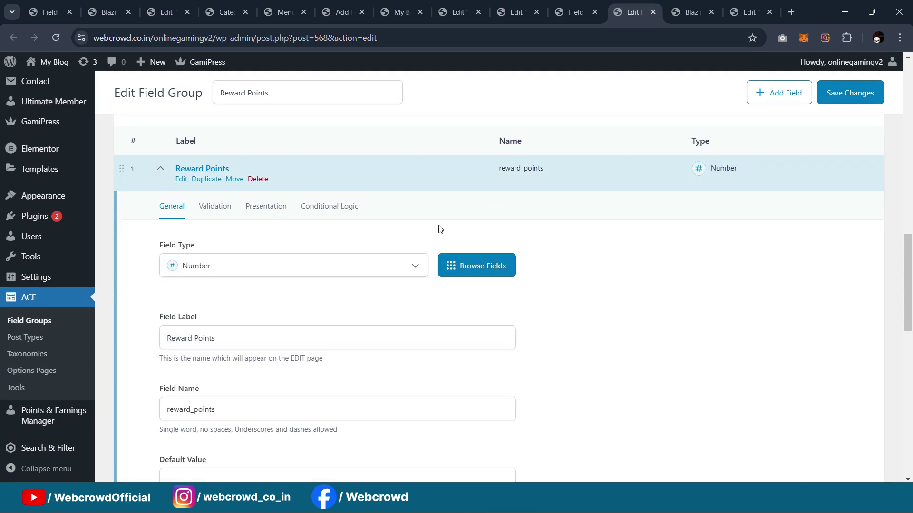
pyautogui.scroll(-1, 253, 265)
pyautogui.scroll(-1, 261, 247)
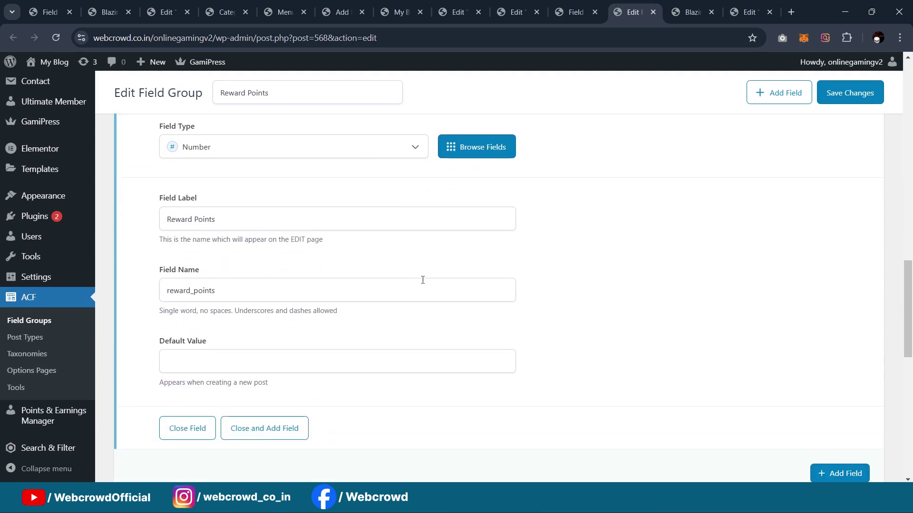
pyautogui.scroll(-1, 393, 264)
pyautogui.scroll(2, 392, 264)
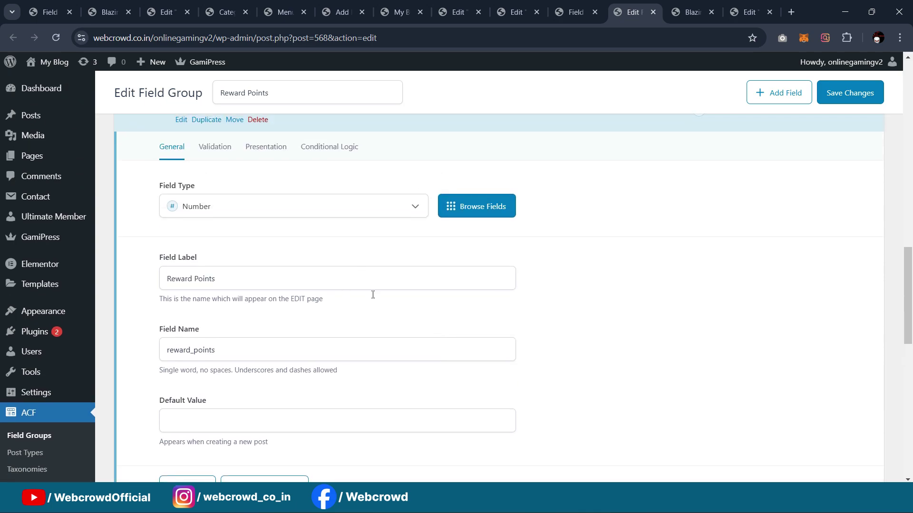
pyautogui.scroll(-2, 480, 245)
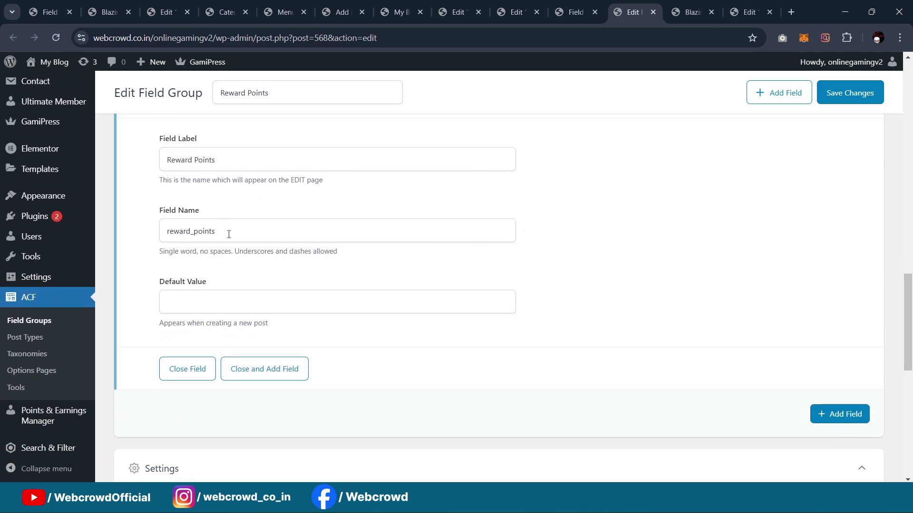
# Check how the field's name relates to its label, and copy the label Reward Points
pyautogui.moveTo(225, 236); pyautogui.dragTo(104, 261)
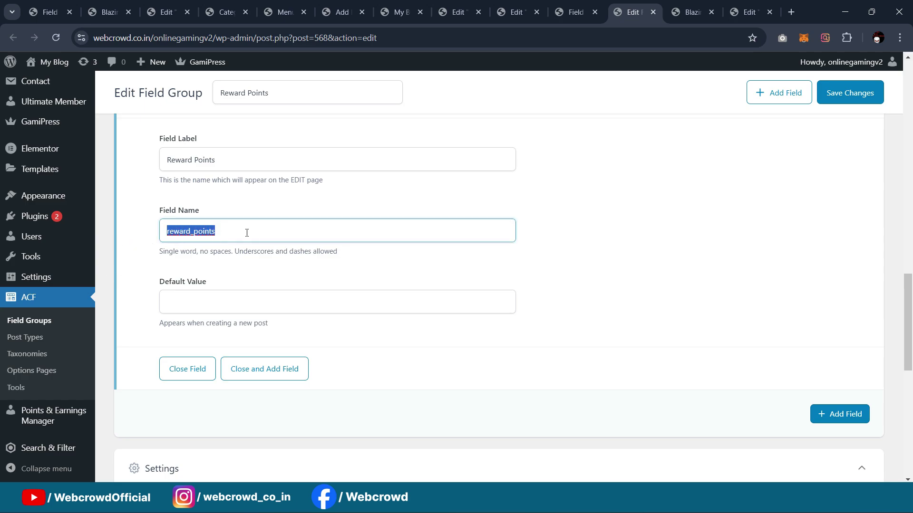
pyautogui.click(247, 164)
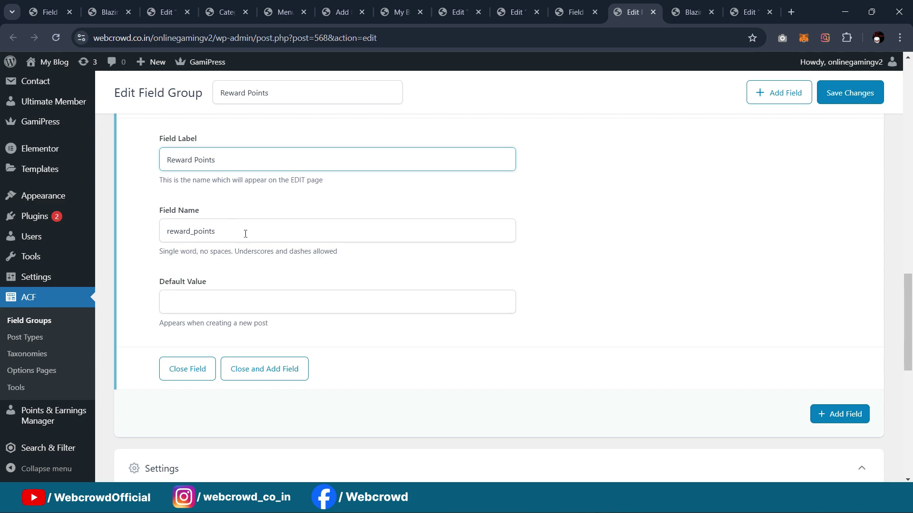
pyautogui.click(258, 233)
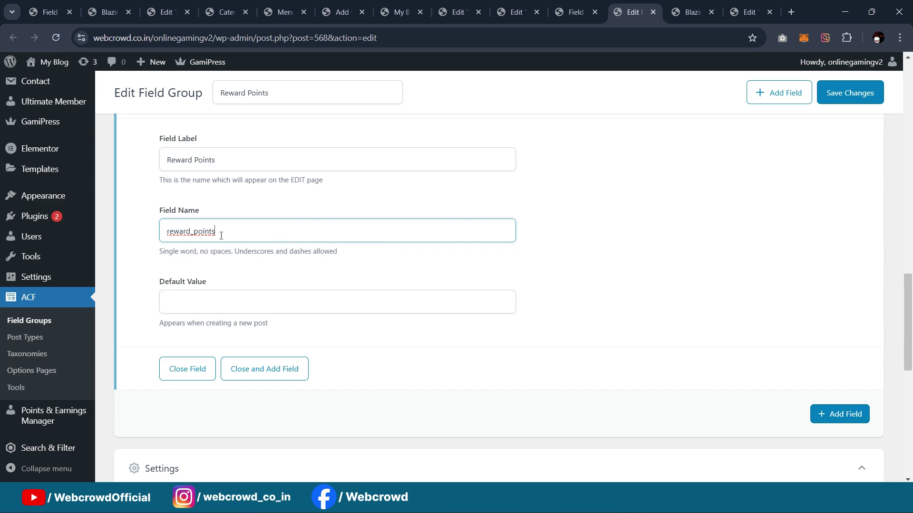
pyautogui.write('a')
pyautogui.press('BackSpace')
pyautogui.tripleClick(230, 160)
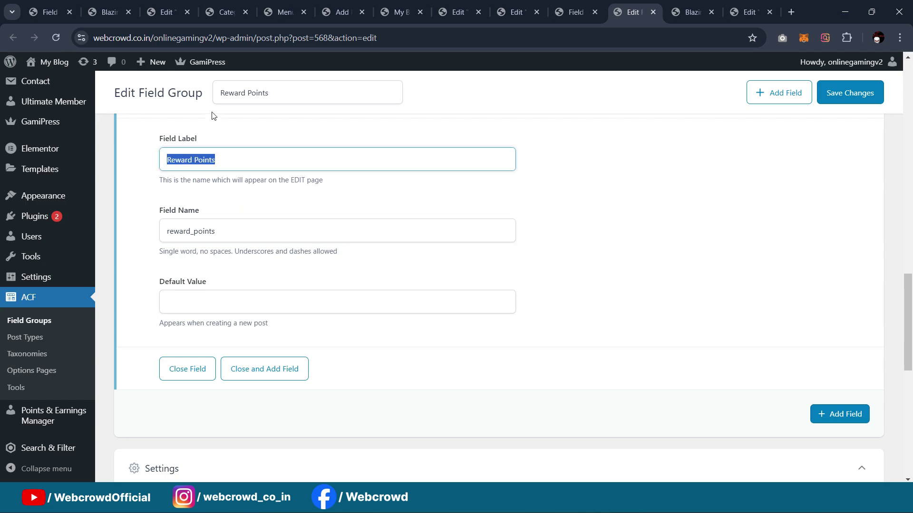
# Open the Game Details field group of the online site for editing from its SCF field groups
pyautogui.click(167, 12)
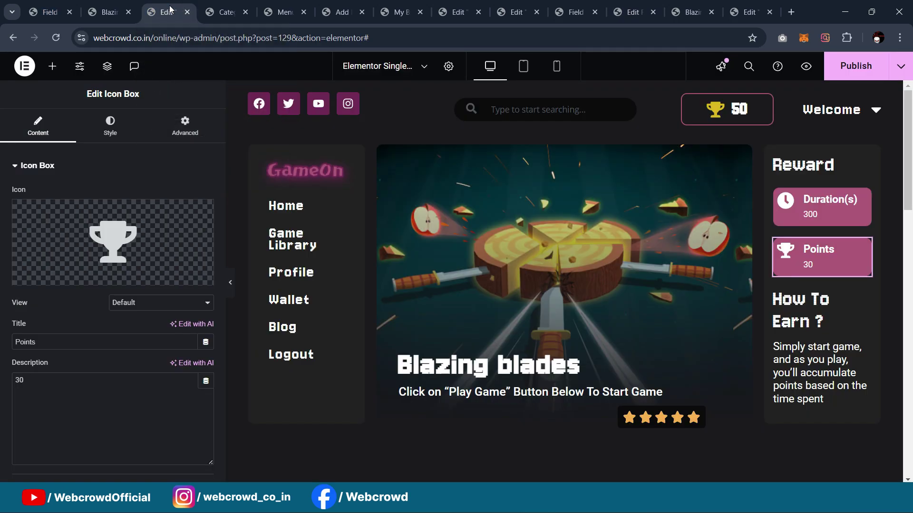
pyautogui.click(51, 5)
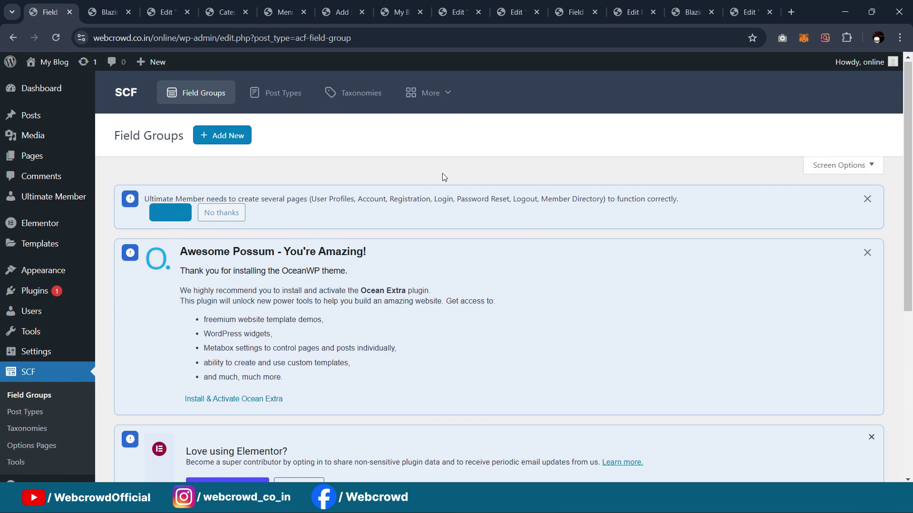
pyautogui.scroll(-5, 445, 256)
pyautogui.scroll(-1, 447, 261)
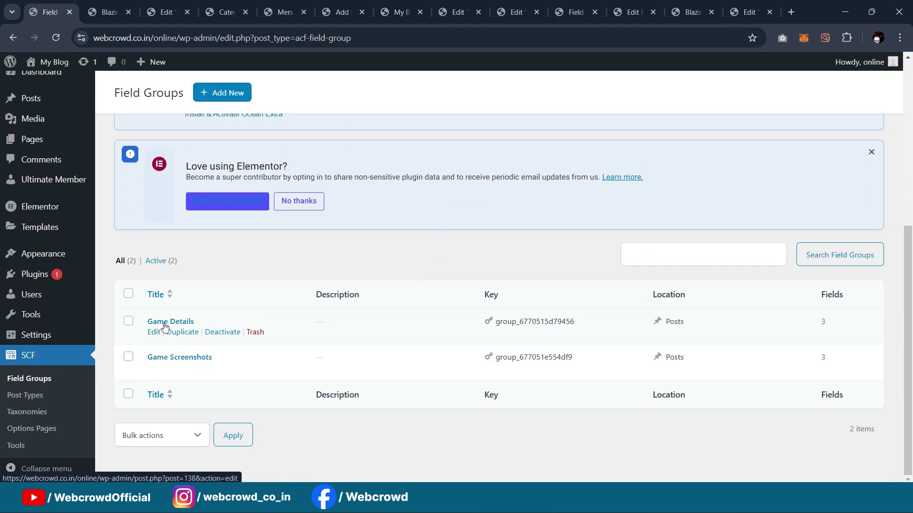
pyautogui.click(159, 335)
pyautogui.scroll(-5, 752, 185)
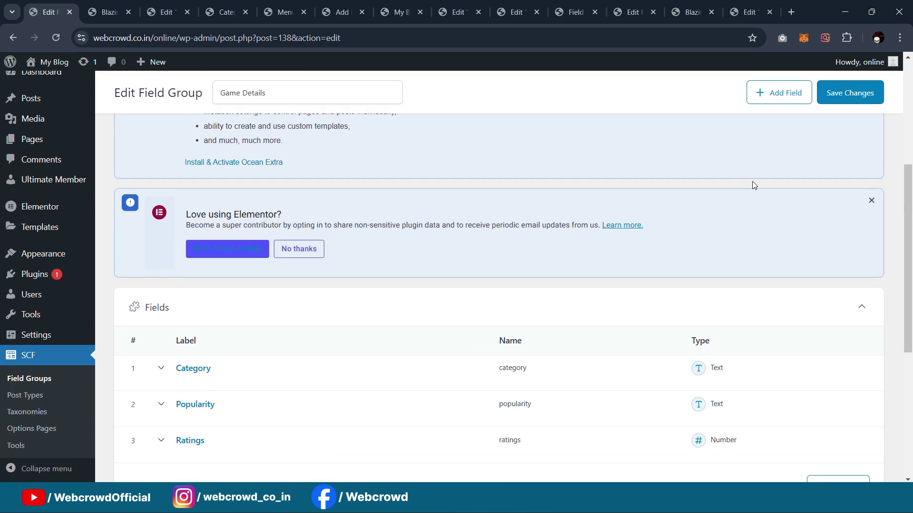
pyautogui.scroll(3, 752, 185)
# Add a field to the Game Details group with the label Reward Points and the name reward_points
pyautogui.click(773, 95)
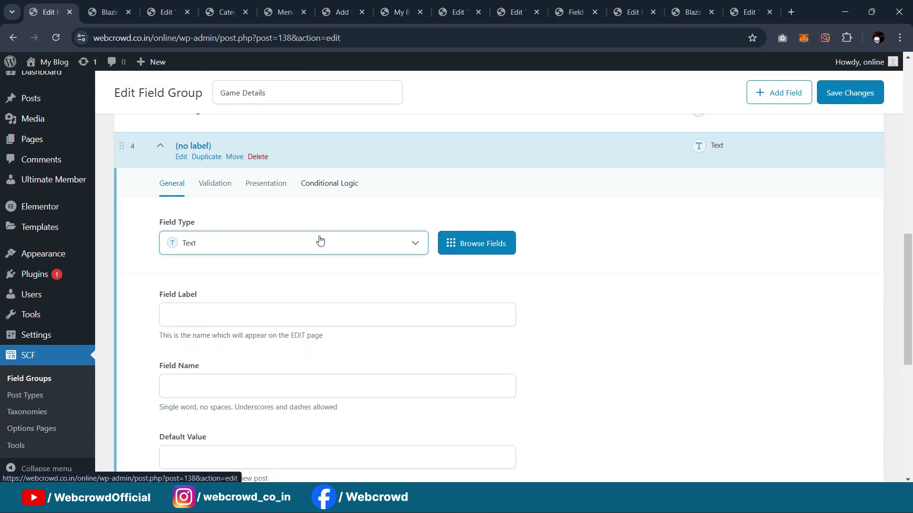
pyautogui.write('Reward Points')
pyautogui.scroll(-1, 339, 312)
pyautogui.click(339, 312)
pyautogui.scroll(-1, 314, 295)
pyautogui.scroll(2, 268, 245)
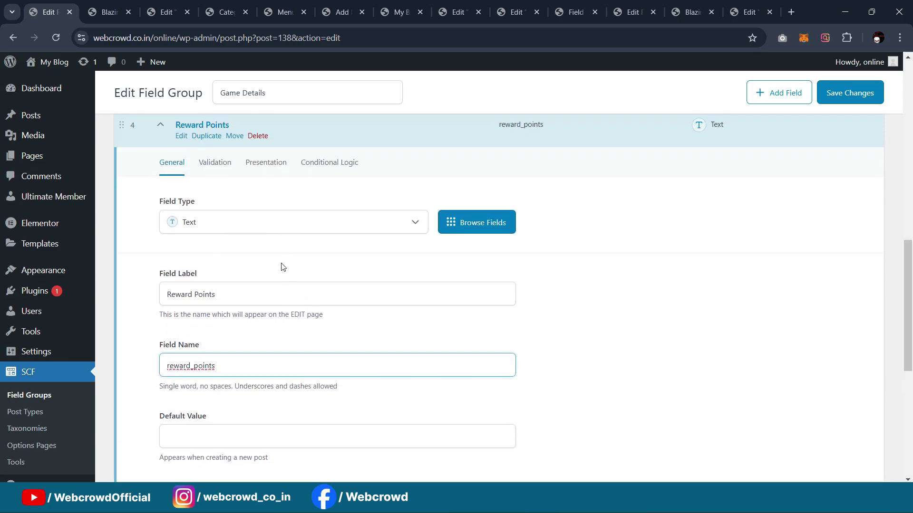
# Check the field type used on the onlinegamingv2 site and set the new Reward Points field's type to Number
pyautogui.click(590, 14)
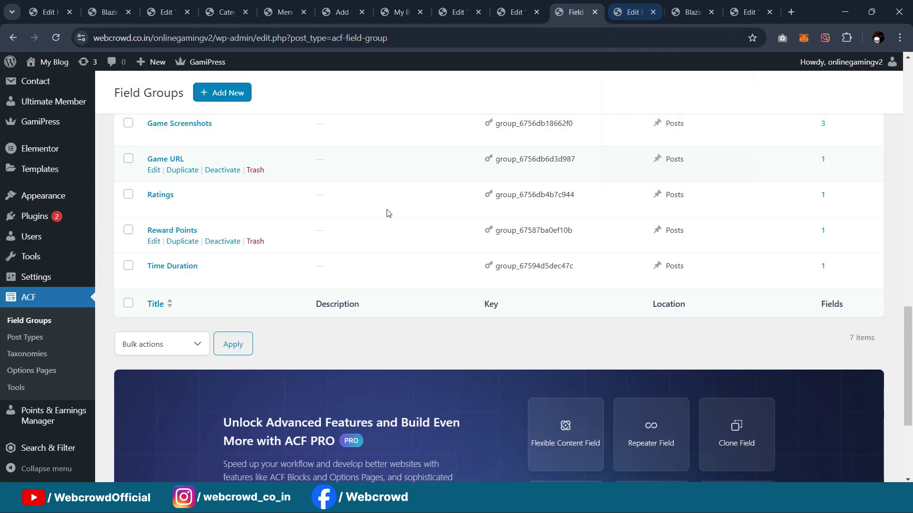
pyautogui.click(632, 12)
pyautogui.scroll(2, 210, 253)
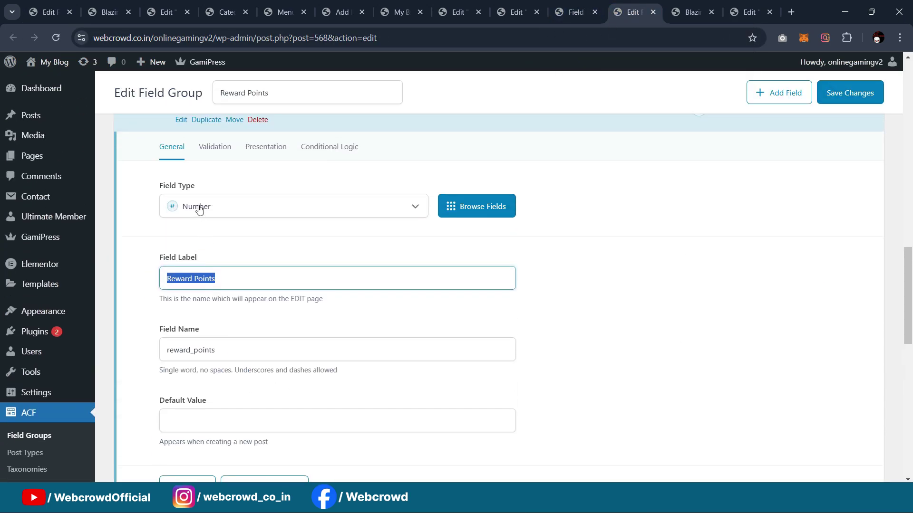
pyautogui.click(47, 12)
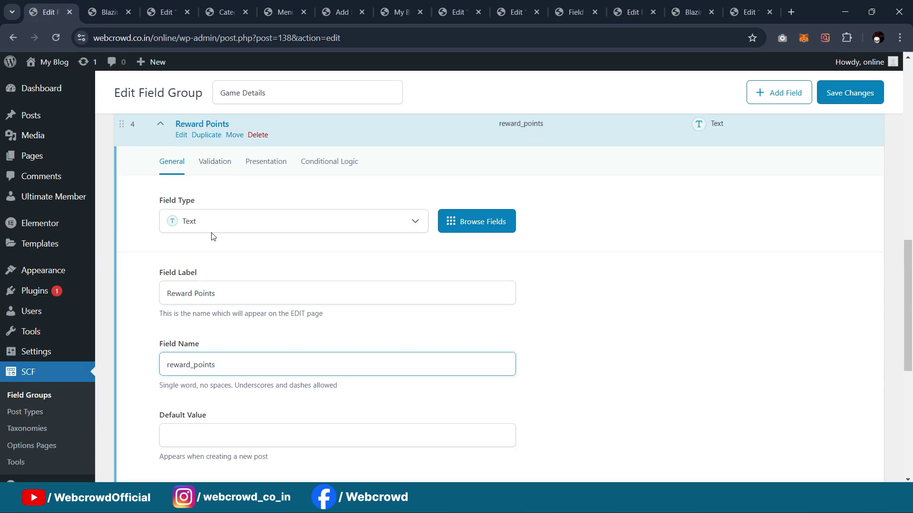
pyautogui.scroll(-1, 212, 236)
pyautogui.click(226, 169)
pyautogui.click(218, 258)
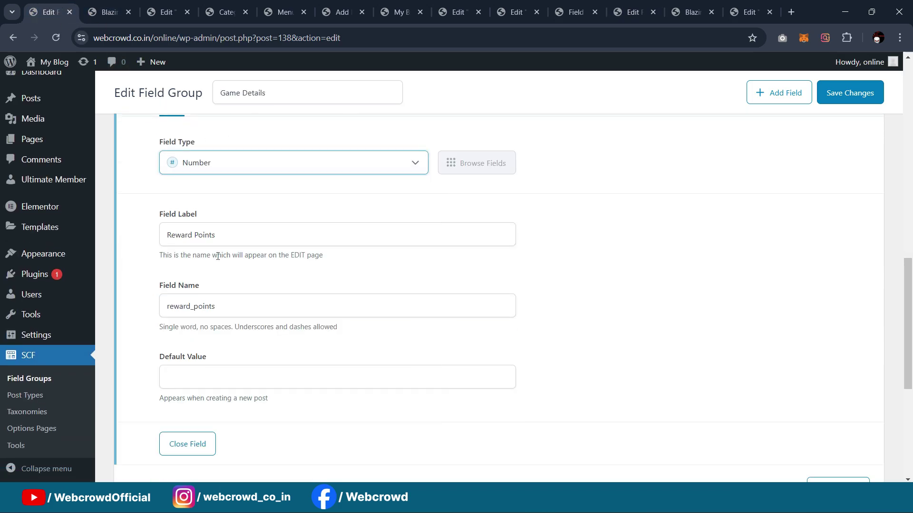
# Add another blank field below Reward Points in the Game Details group
pyautogui.scroll(-5, 658, 206)
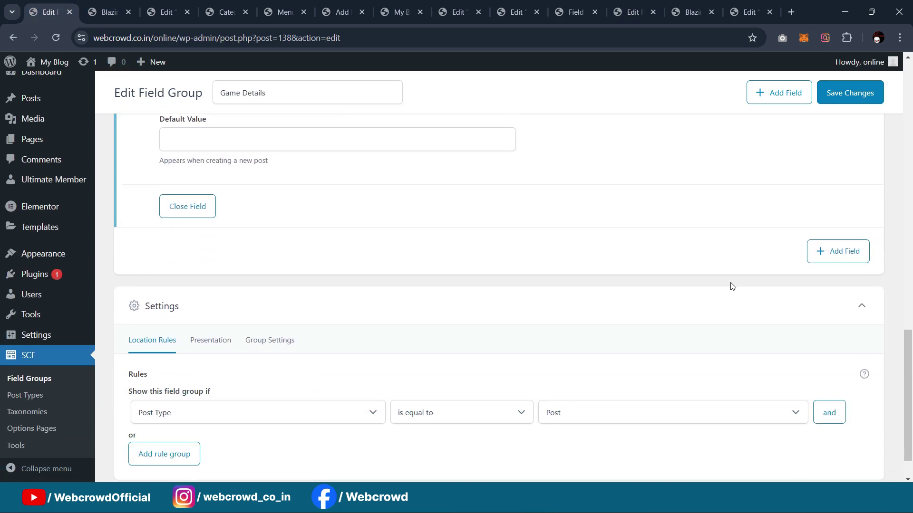
pyautogui.scroll(4, 694, 254)
pyautogui.scroll(-3, 694, 255)
pyautogui.click(828, 310)
# Open the Time Duration field group from the onlinegamingv2 site's field groups for editing in a separate tab
pyautogui.click(514, 6)
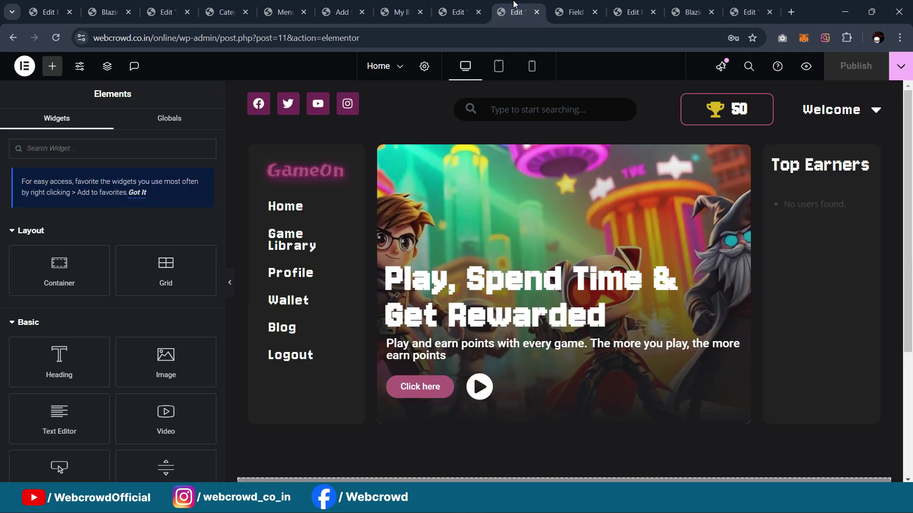
pyautogui.click(458, 7)
pyautogui.click(402, 7)
pyautogui.click(581, 4)
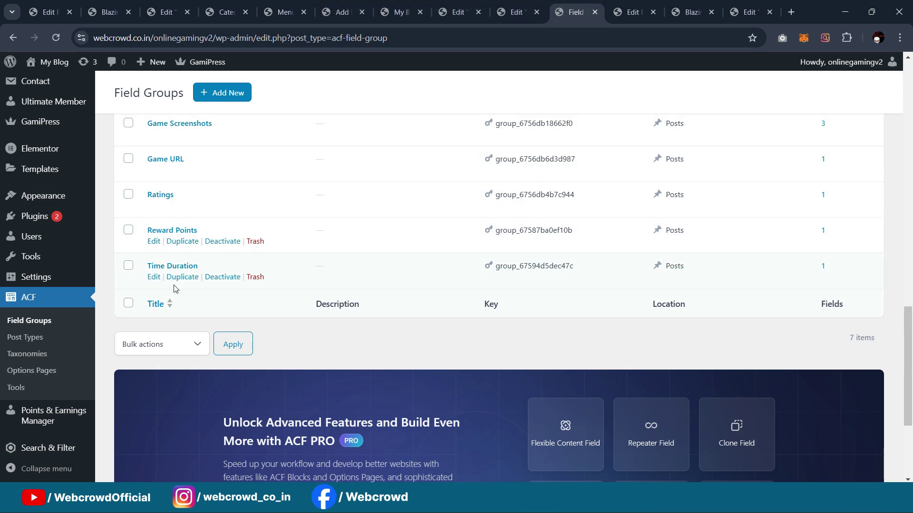
pyautogui.middleClick(153, 277)
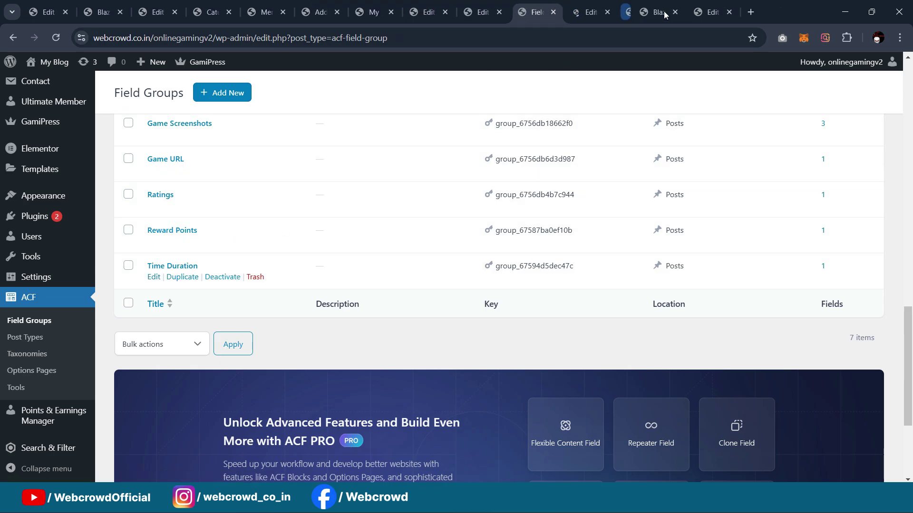
pyautogui.click(591, 12)
pyautogui.scroll(-5, 399, 186)
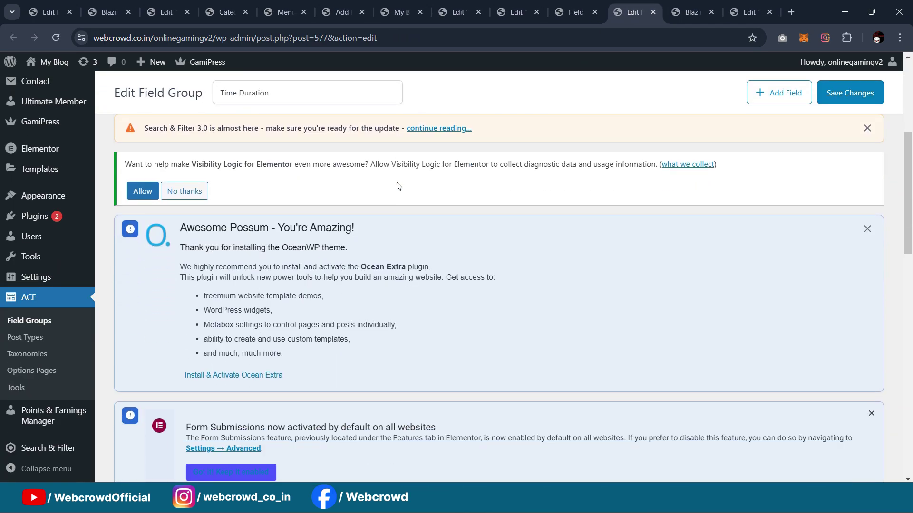
pyautogui.scroll(-10, 399, 186)
# Expand the Time Duration field and copy its field label
pyautogui.click(165, 233)
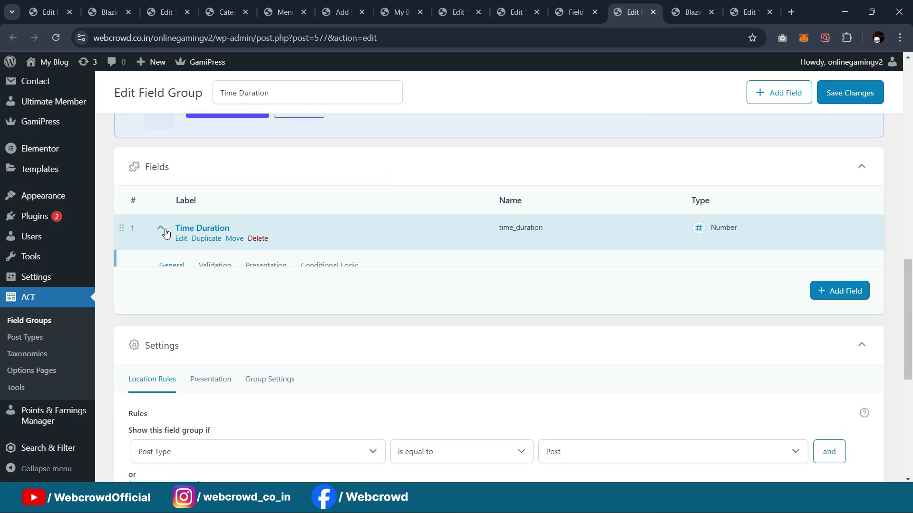
pyautogui.scroll(-3, 269, 292)
pyautogui.tripleClick(226, 281)
pyautogui.hotkey('ctrl', 'c')
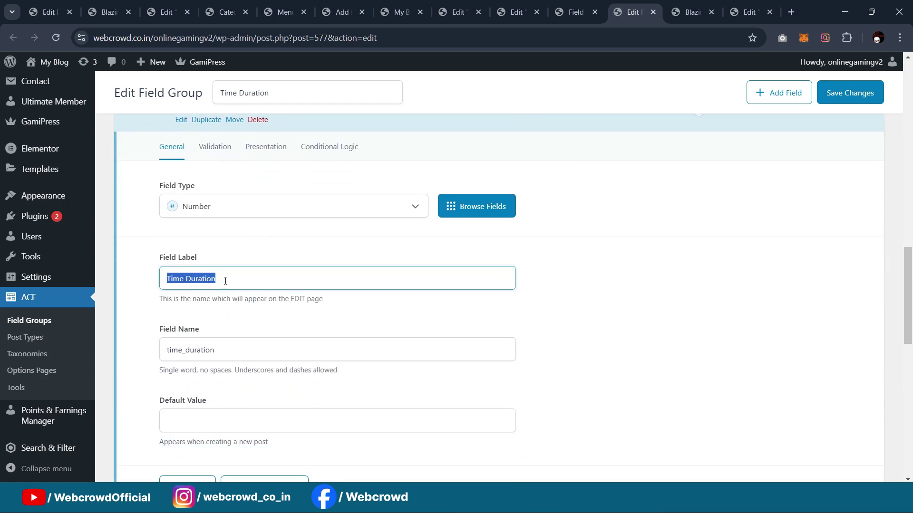
# Return to the online site's Game Details group and set the blank fifth field's type to Number
pyautogui.click(100, 17)
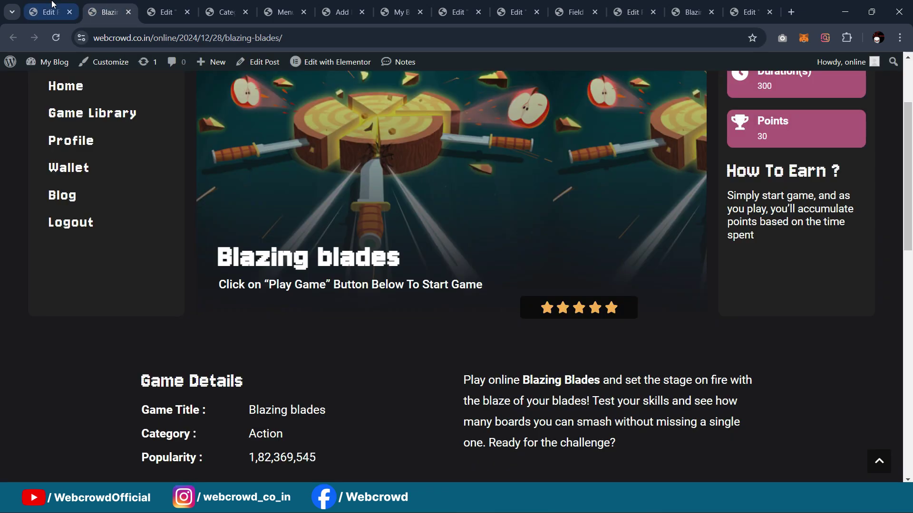
pyautogui.click(53, 12)
pyautogui.scroll(-4, 230, 321)
pyautogui.click(215, 220)
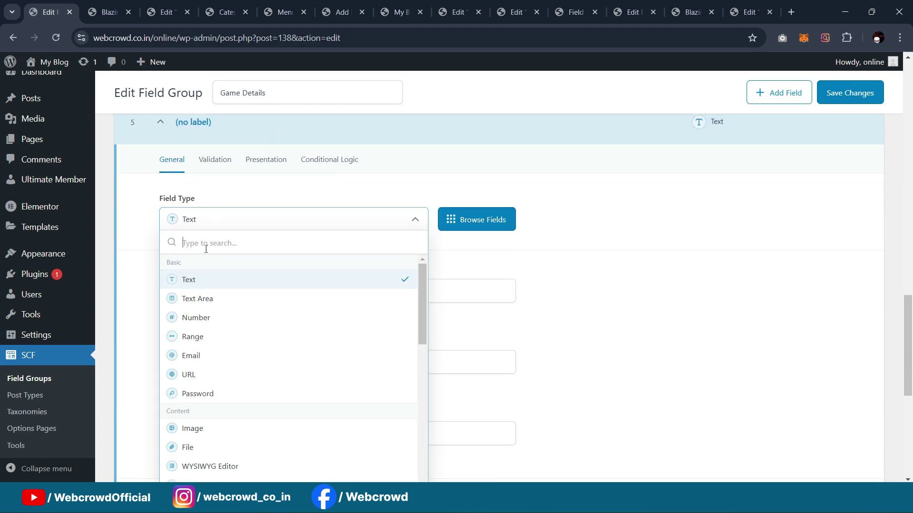
pyautogui.click(217, 320)
# Label the fifth field Time Duration with the name time_duration, and save the Game Details field group
pyautogui.click(230, 299)
pyautogui.hotkey('ctrl', 'v')
pyautogui.scroll(-1, 353, 281)
pyautogui.click(342, 300)
pyautogui.scroll(-2, 365, 269)
pyautogui.scroll(1, 220, 259)
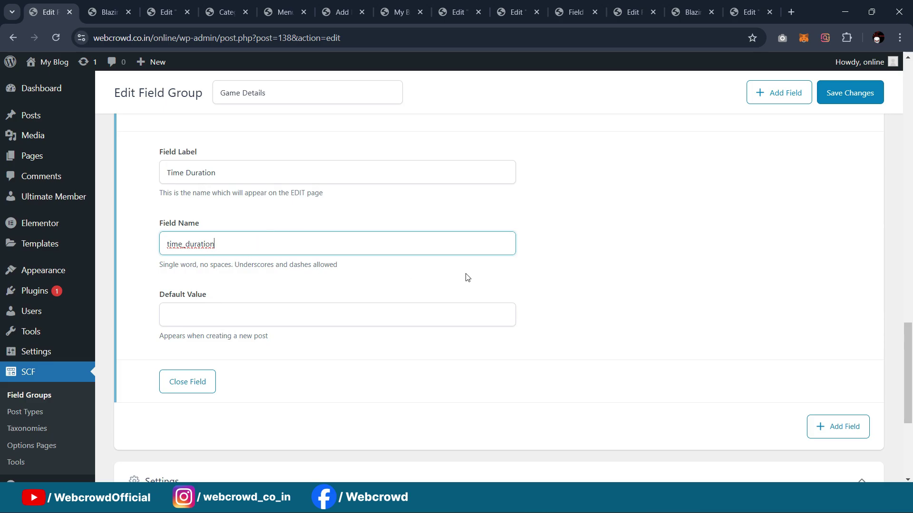
pyautogui.scroll(6, 468, 278)
pyautogui.click(847, 97)
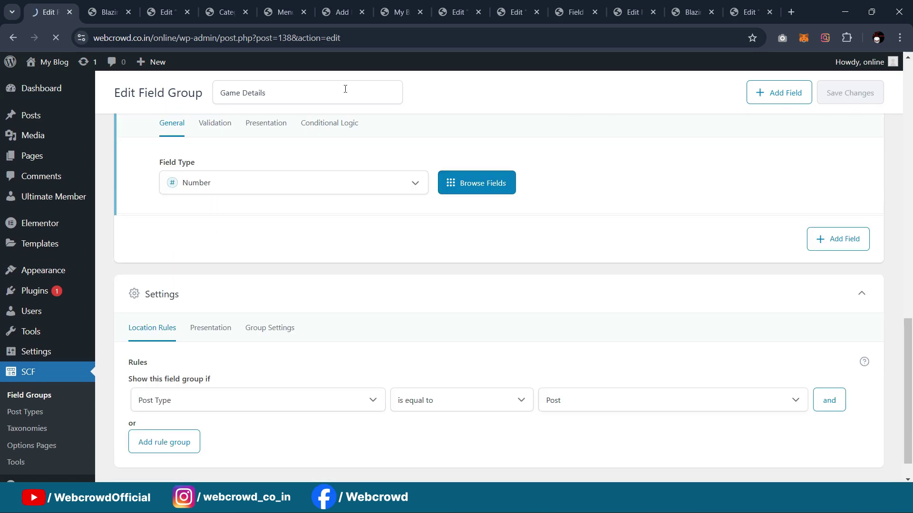
# Review the list of custom field groups on the onlinegamingv2 site
pyautogui.click(511, 11)
pyautogui.click(554, 4)
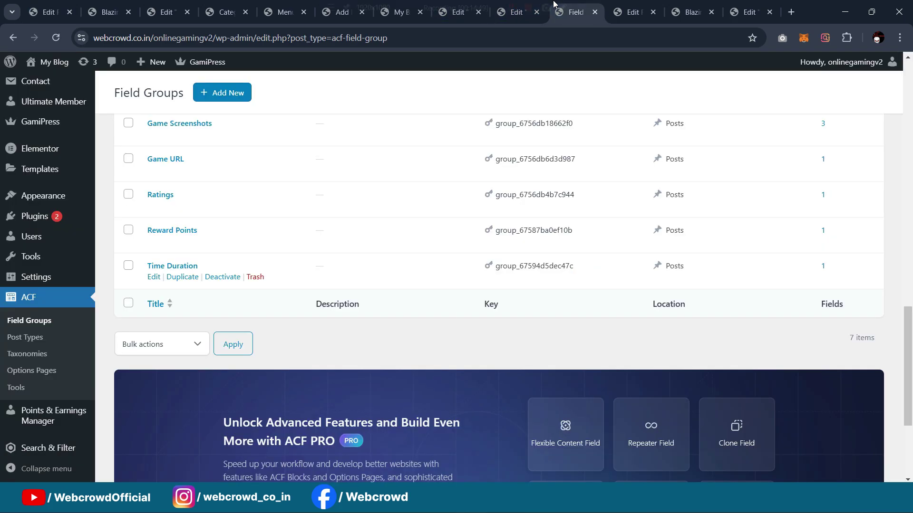
pyautogui.scroll(3, 321, 251)
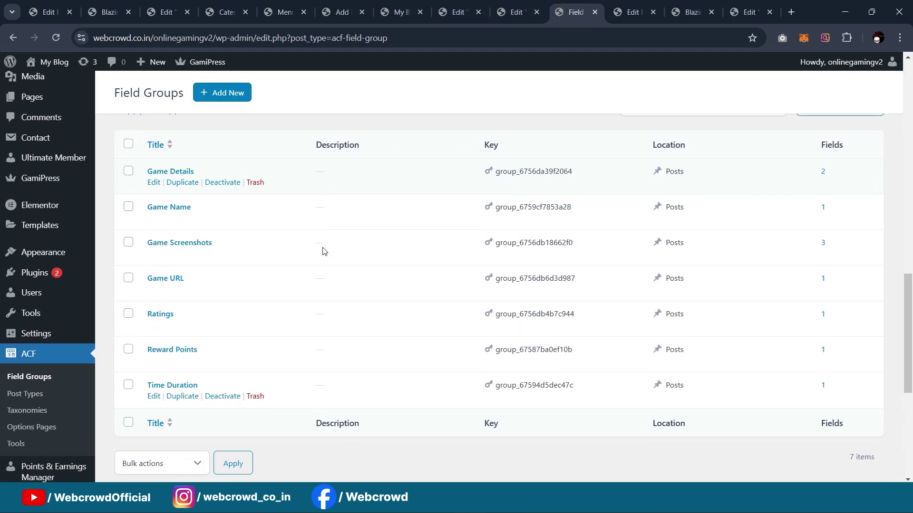
pyautogui.scroll(-2, 338, 198)
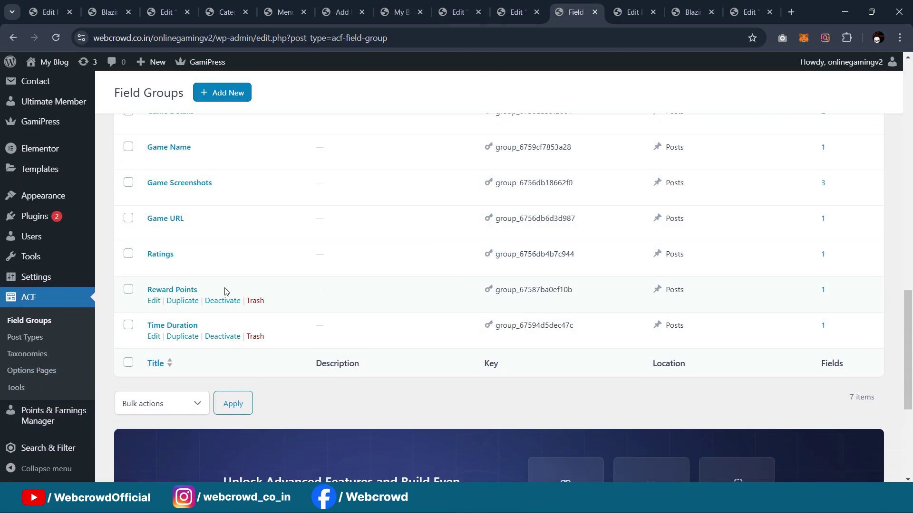
# Examine the reward boxes, star rating, Game Details and Game Screenshots sections in the online site's single post template
pyautogui.hotkey('ctrl', '3')
pyautogui.scroll(-3, 637, 170)
pyautogui.scroll(3, 639, 195)
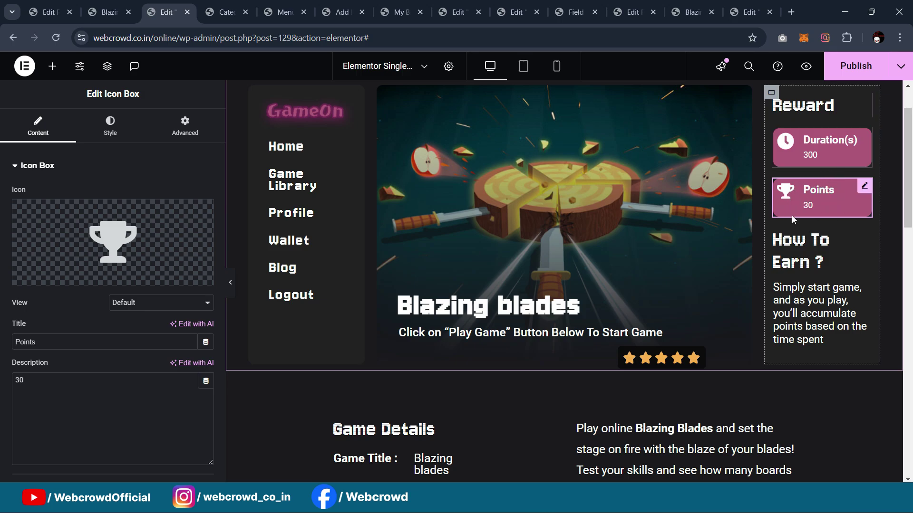
pyautogui.scroll(1, 670, 190)
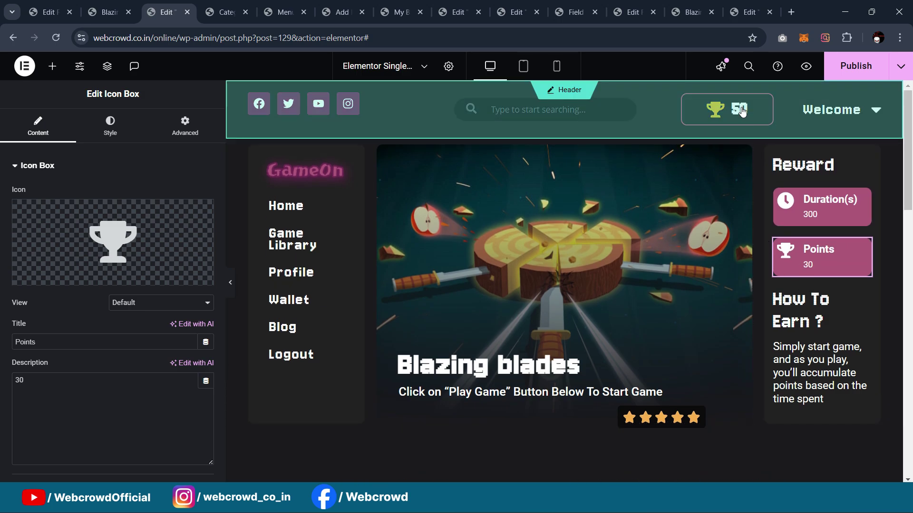
pyautogui.scroll(-2, 694, 219)
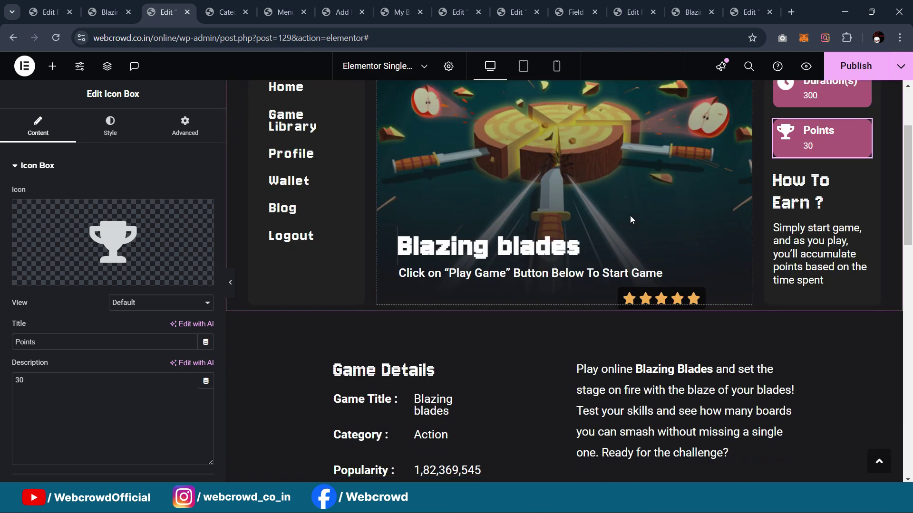
pyautogui.scroll(-1, 479, 184)
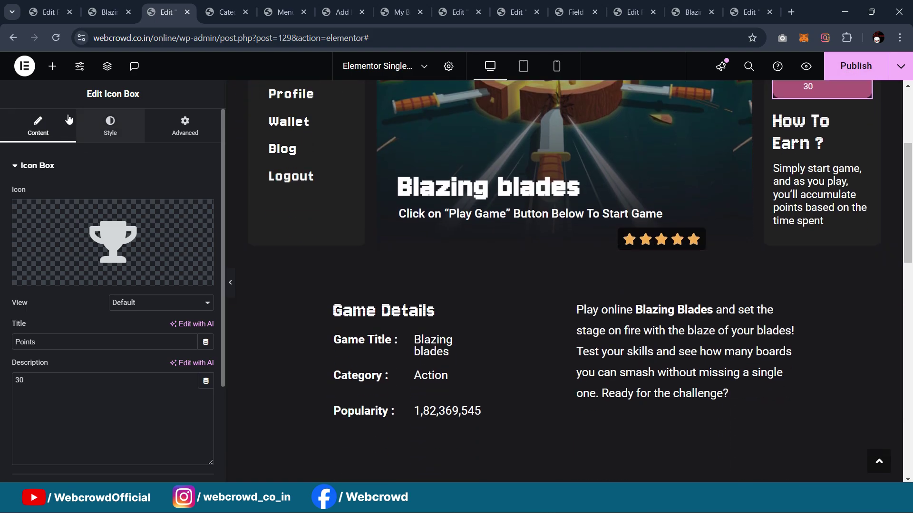
pyautogui.scroll(3, 526, 276)
pyautogui.scroll(-5, 527, 276)
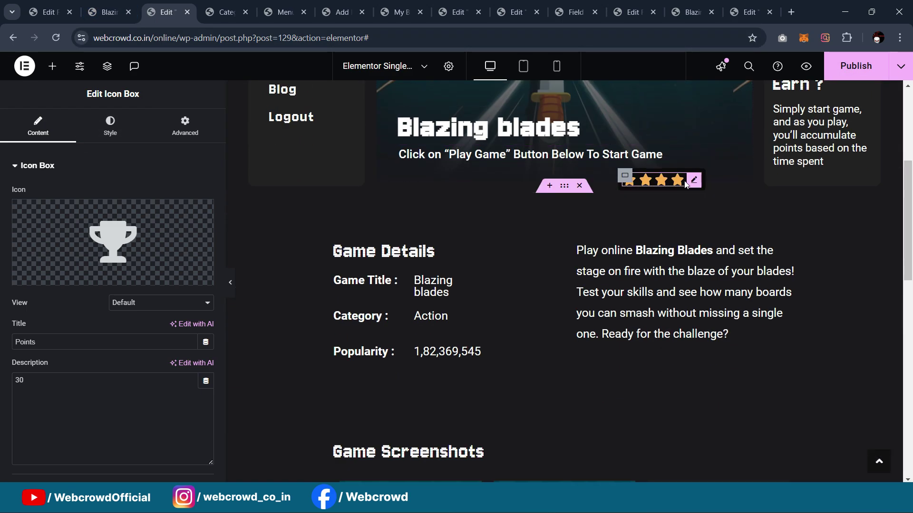
pyautogui.scroll(-2, 523, 262)
pyautogui.scroll(6, 589, 242)
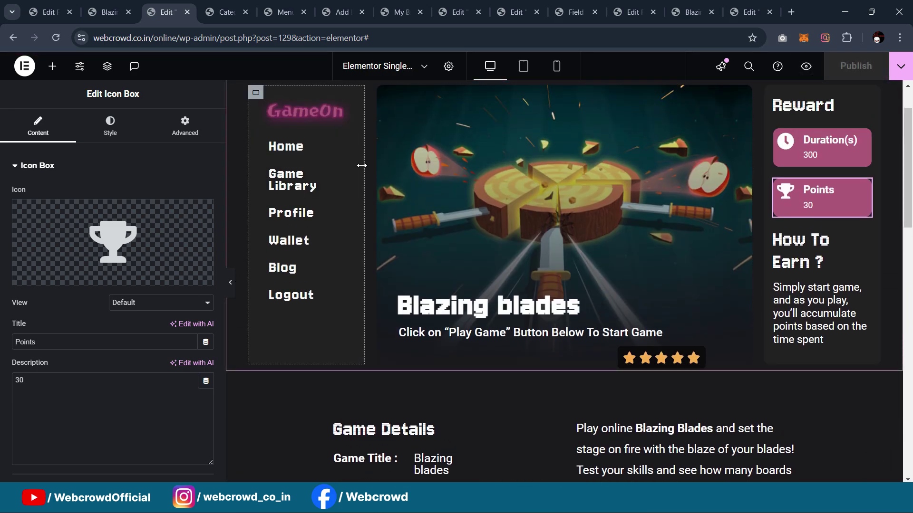
# Compare the published Blazing blades page with the single post template's reward, rating and game detail content
pyautogui.click(108, 12)
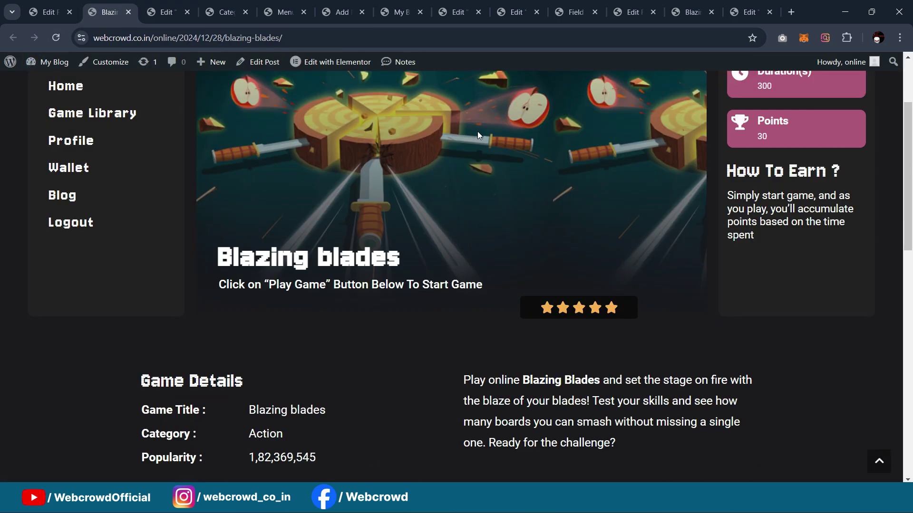
pyautogui.scroll(-2, 558, 153)
pyautogui.scroll(-2, 558, 153)
pyautogui.scroll(5, 563, 168)
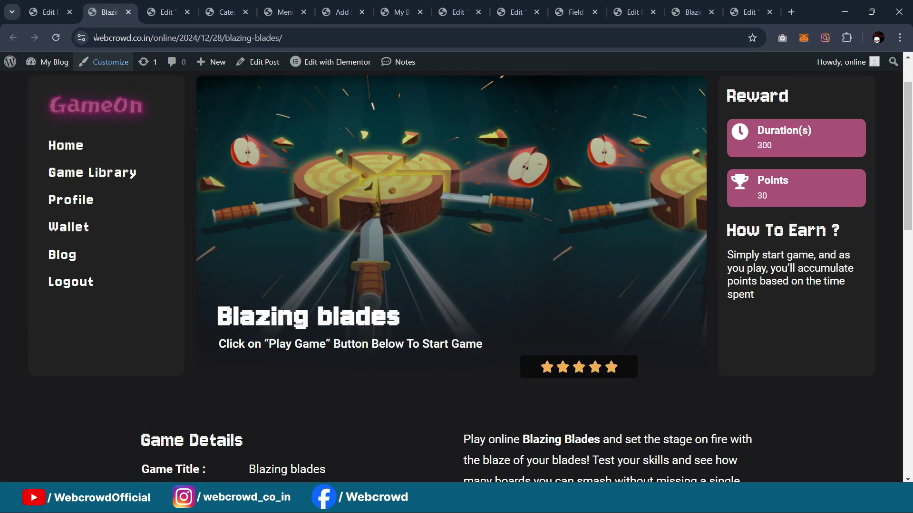
pyautogui.click(49, 12)
pyautogui.scroll(-3, 318, 223)
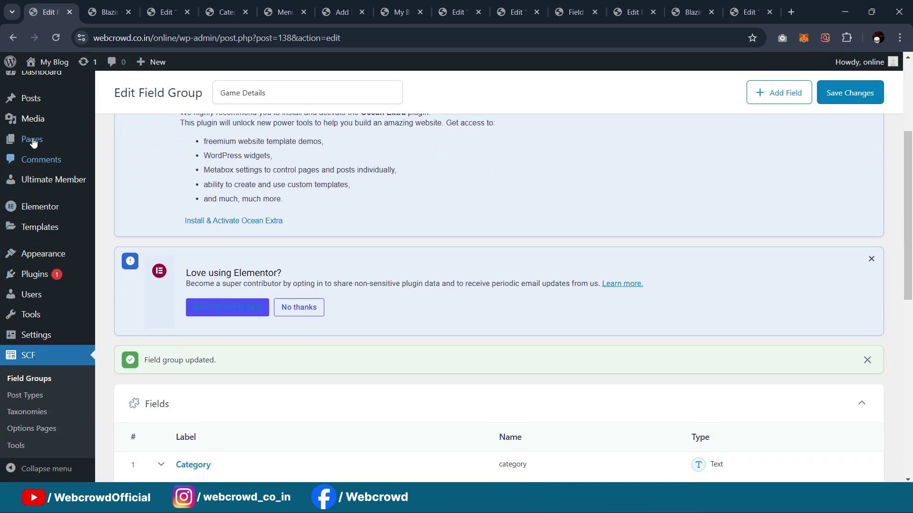
pyautogui.moveTo(31, 108)
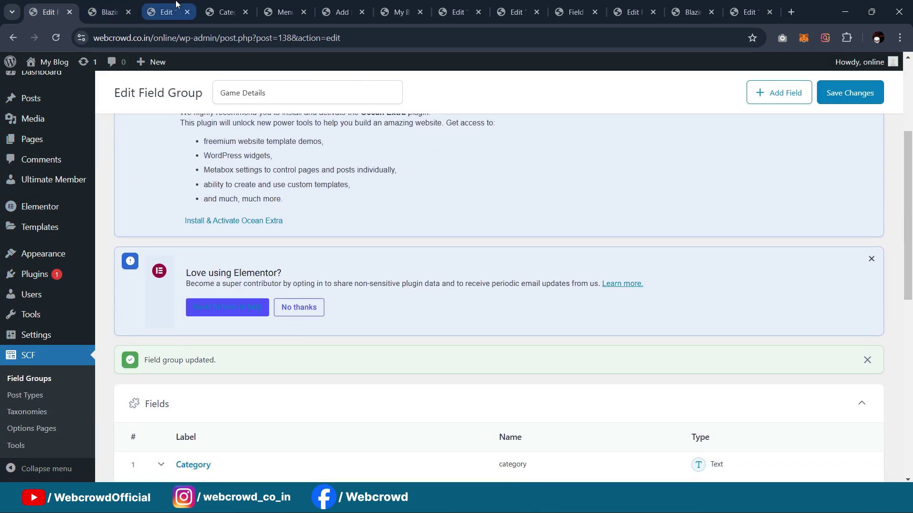
pyautogui.click(165, 12)
pyautogui.scroll(-4, 652, 213)
pyautogui.scroll(5, 646, 238)
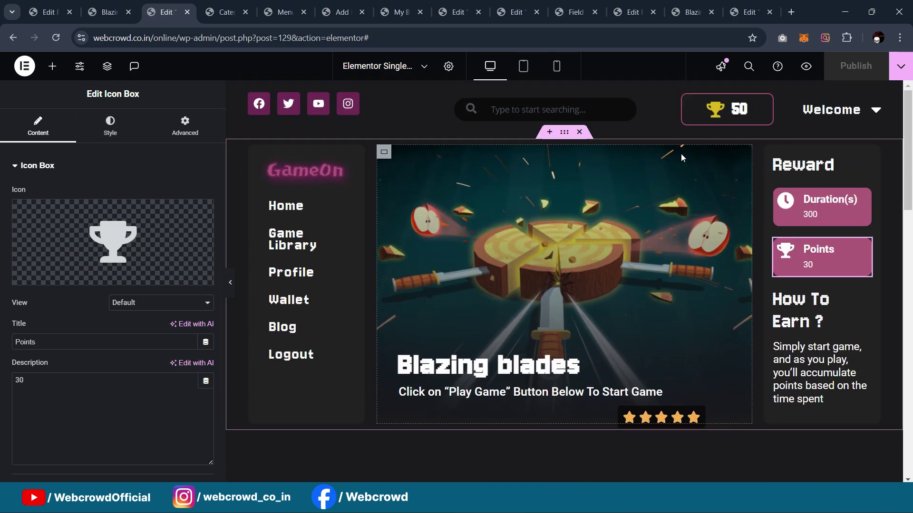
pyautogui.scroll(-2, 681, 153)
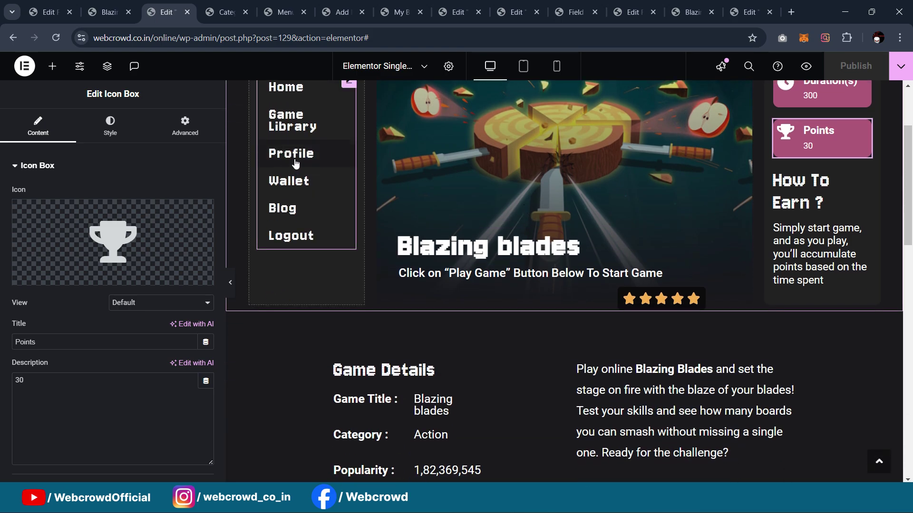
# Go from the Game Details field group to the online site's post list and open Blazing blades for editing in a separate tab
pyautogui.click(46, 12)
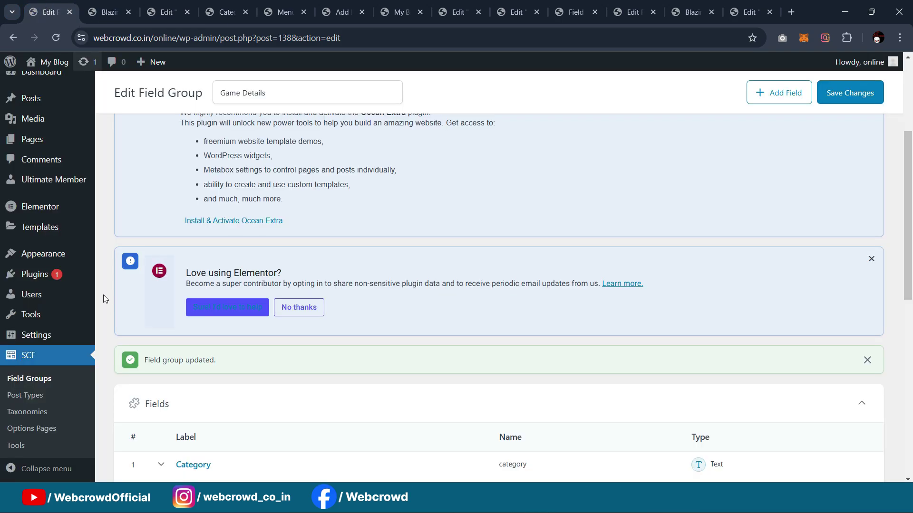
pyautogui.scroll(-2, 62, 290)
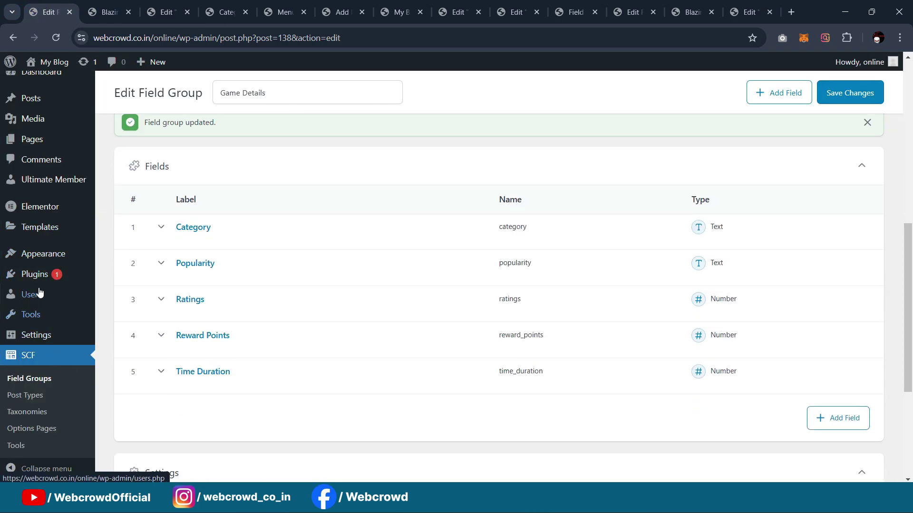
pyautogui.scroll(4, 62, 214)
pyautogui.moveTo(27, 118)
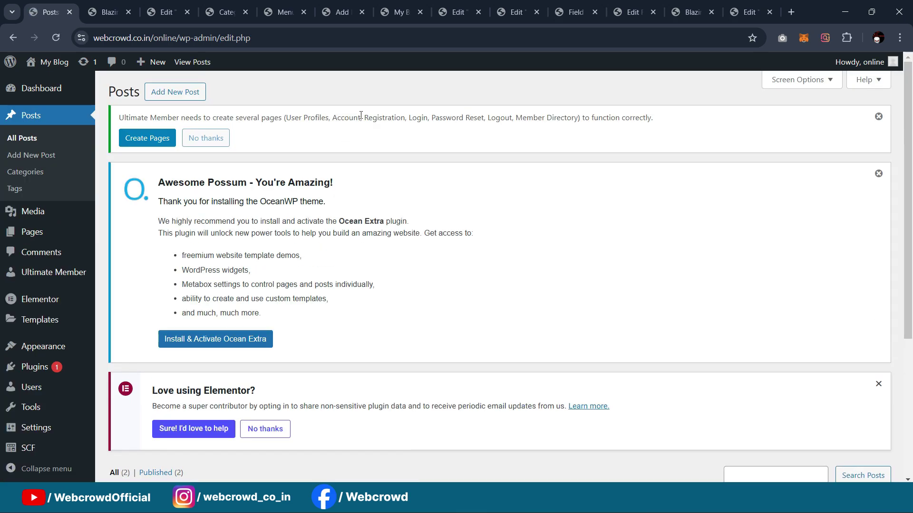
pyautogui.scroll(-4, 361, 115)
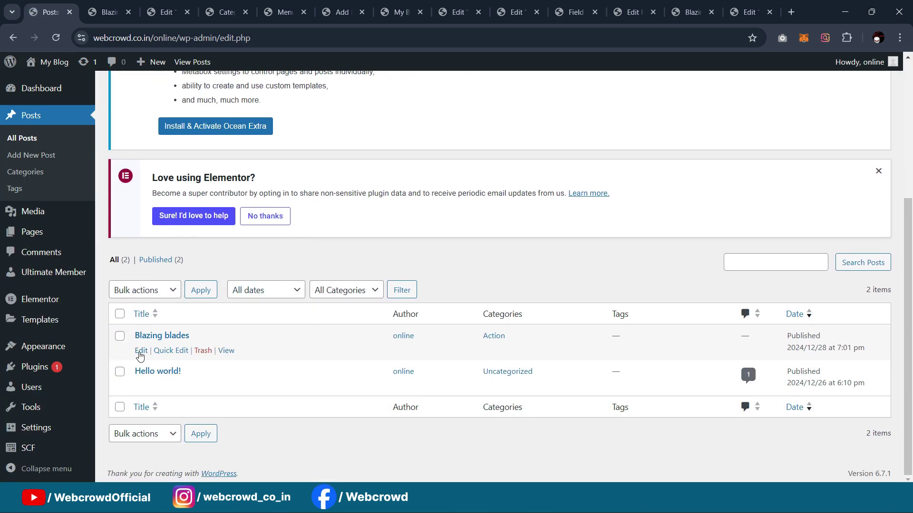
pyautogui.middleClick(140, 350)
pyautogui.click(101, 11)
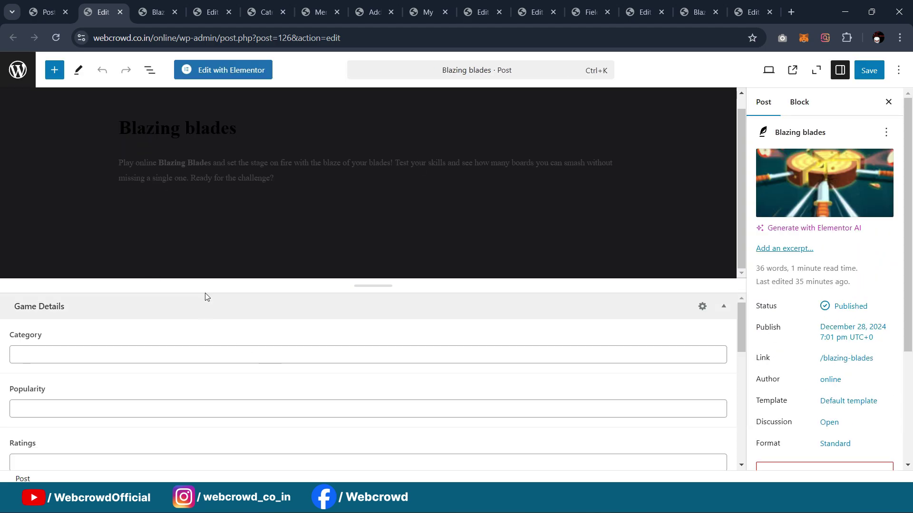
# Set the Blazing blades post's Category to Action and its Popularity to 1,82,369,545, copied from the published page
pyautogui.click(62, 355)
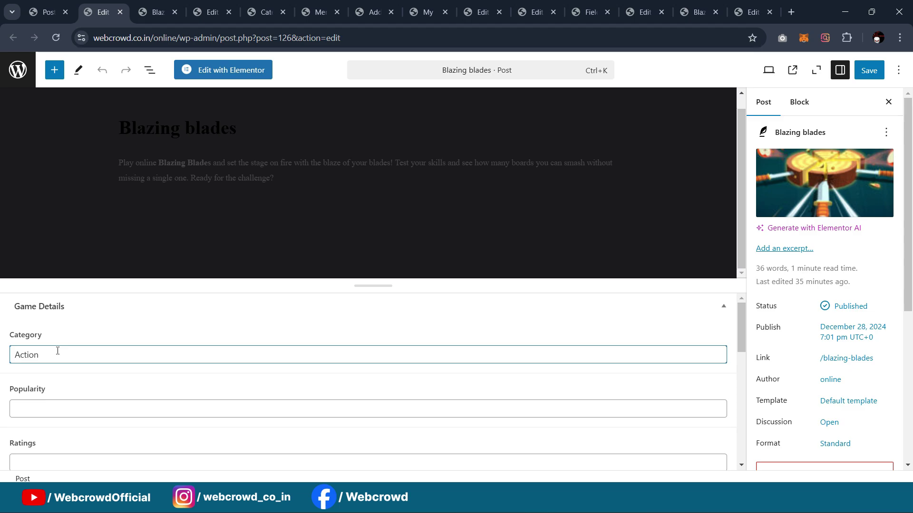
pyautogui.scroll(-3, 62, 357)
pyautogui.click(80, 350)
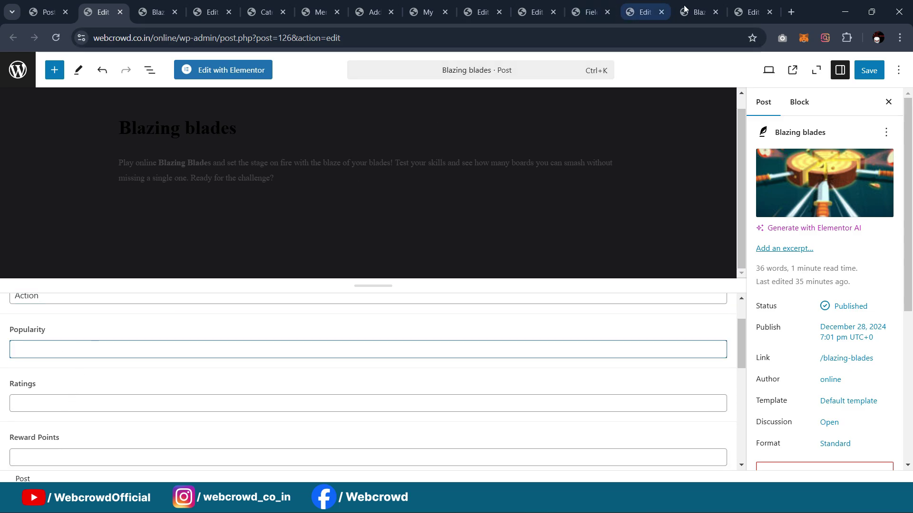
pyautogui.click(174, 4)
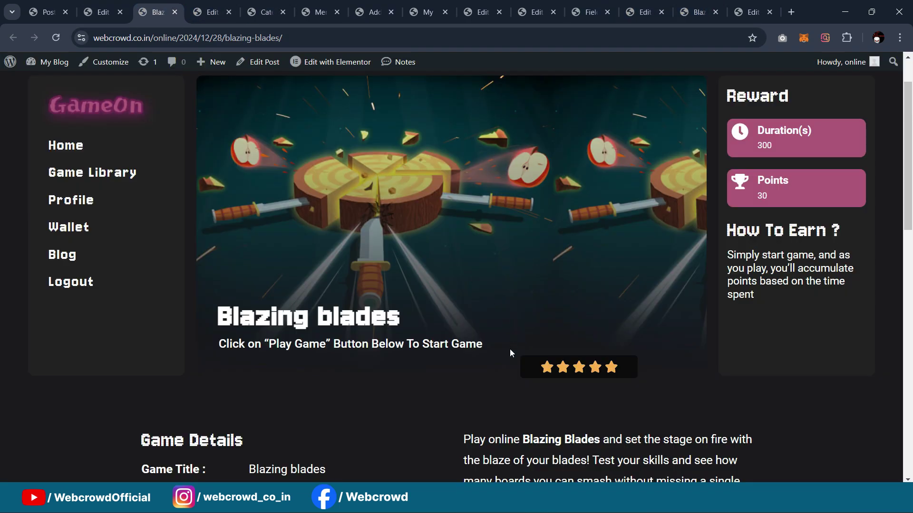
pyautogui.scroll(-3, 511, 345)
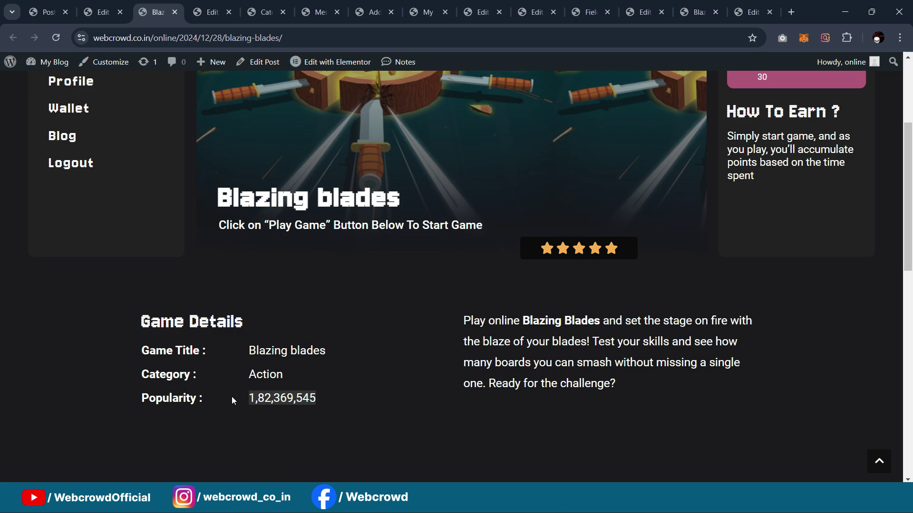
pyautogui.click(97, 10)
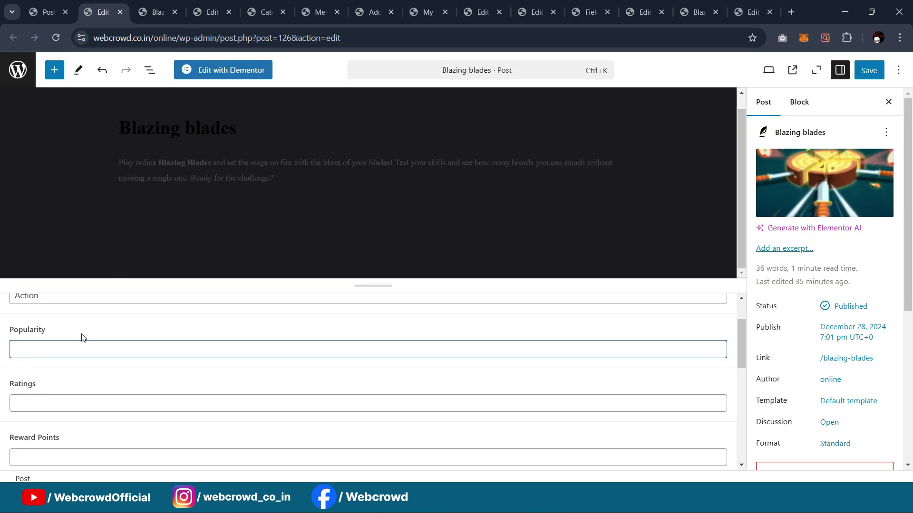
# Set the post's Ratings to 4, Reward Points to 30 and Time Duration to 300
pyautogui.click(76, 402)
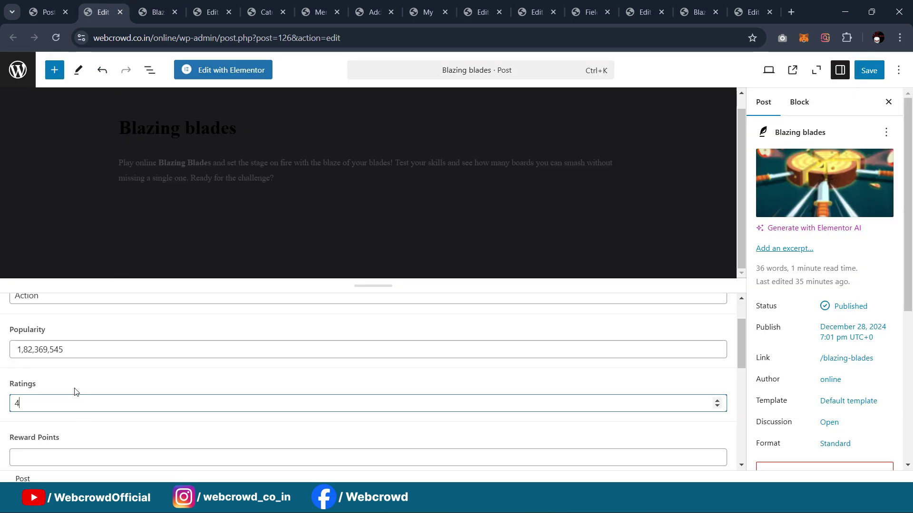
pyautogui.write('4')
pyautogui.scroll(-3, 75, 392)
pyautogui.click(73, 343)
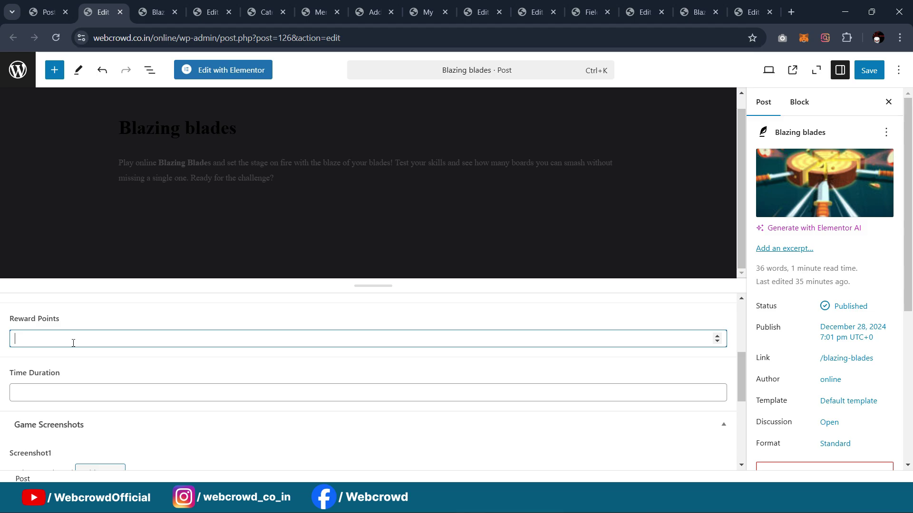
pyautogui.click(84, 393)
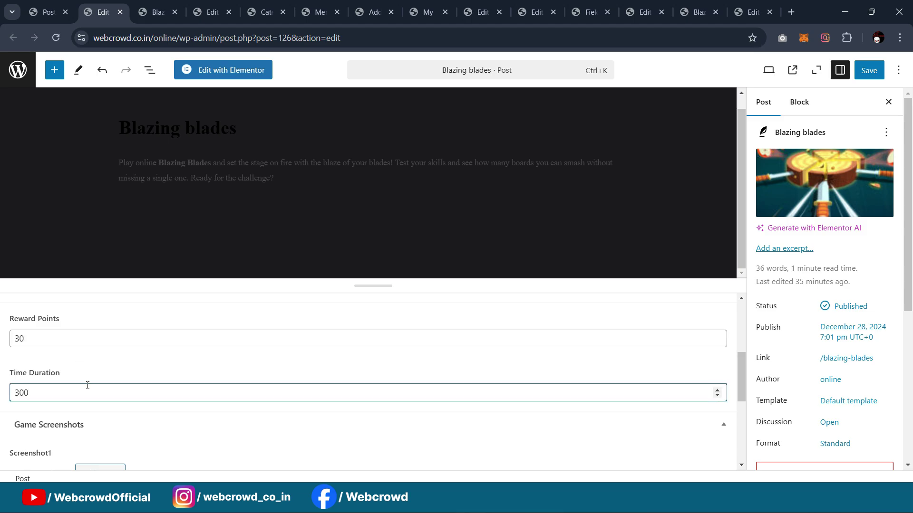
# Open the Box Crush post on the onlinegamingv2 site for editing and examine how its game fields are filled in
pyautogui.click(591, 12)
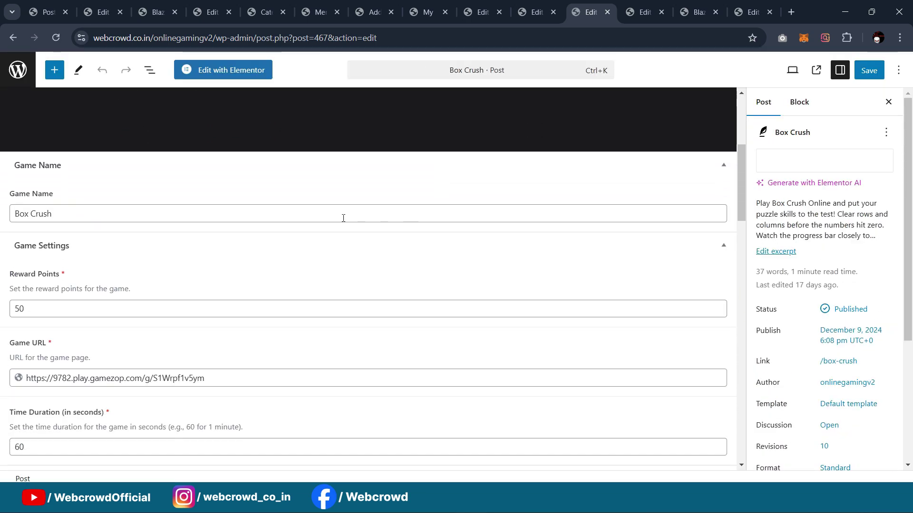
pyautogui.scroll(-1, 342, 220)
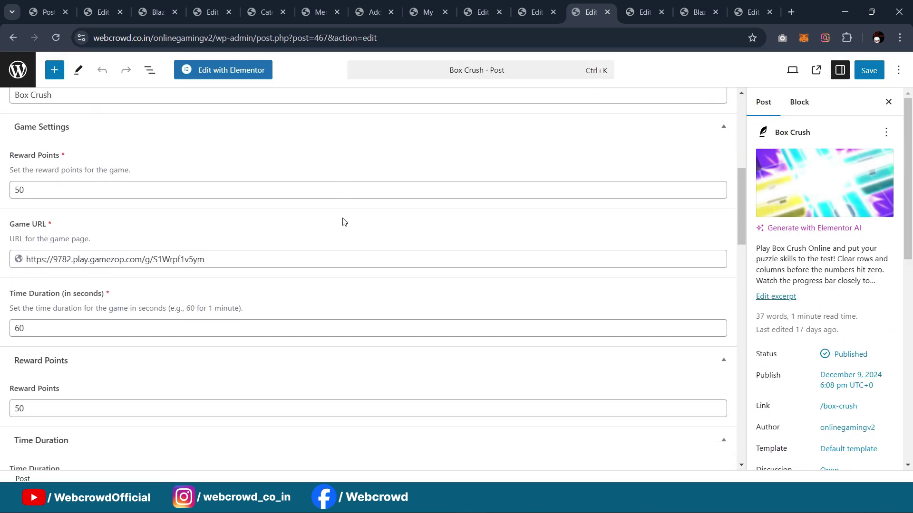
pyautogui.scroll(-3, 344, 222)
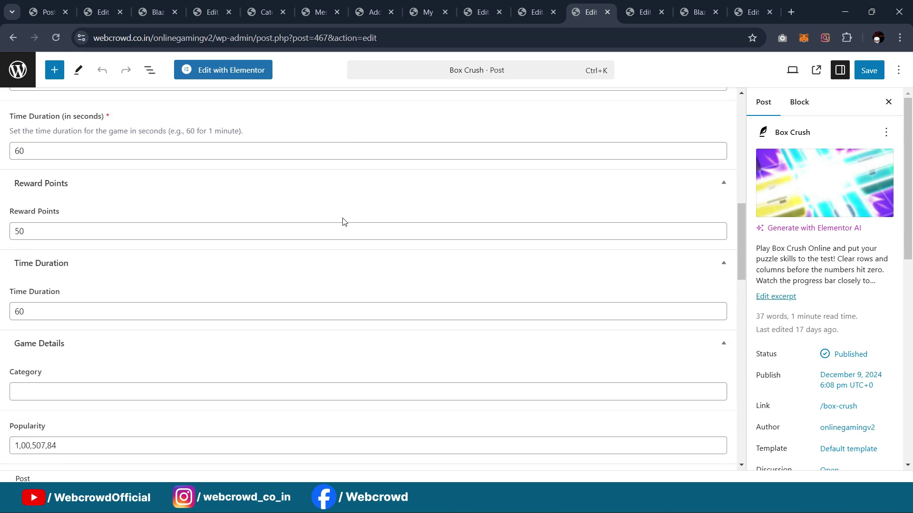
pyautogui.scroll(9, 344, 222)
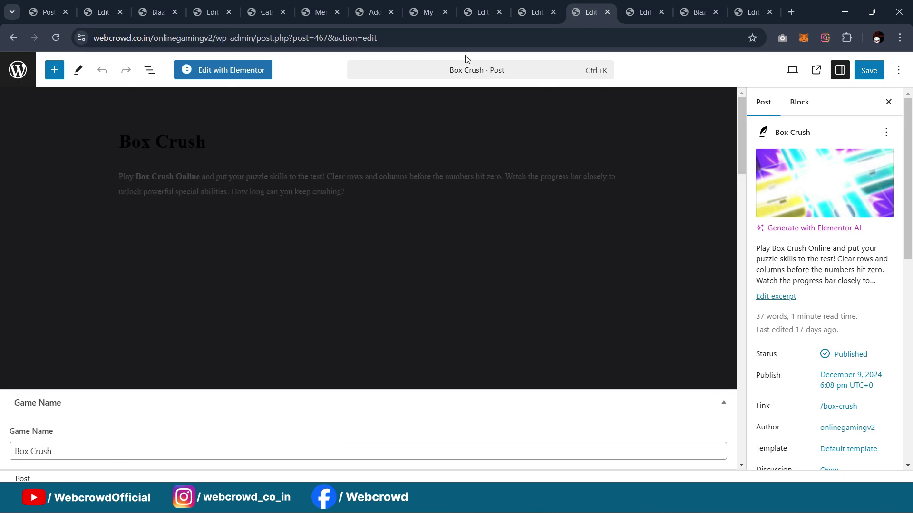
# Return to the Blazing blades post on the online site and set its Screenshot1 field to game-1.png from the media library
pyautogui.click(102, 12)
pyautogui.click(47, 4)
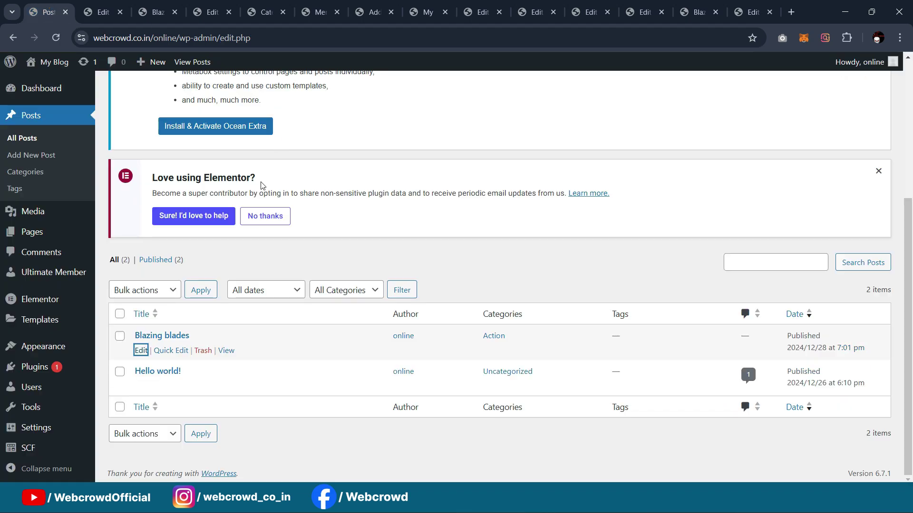
pyautogui.click(116, 4)
pyautogui.scroll(-3, 314, 318)
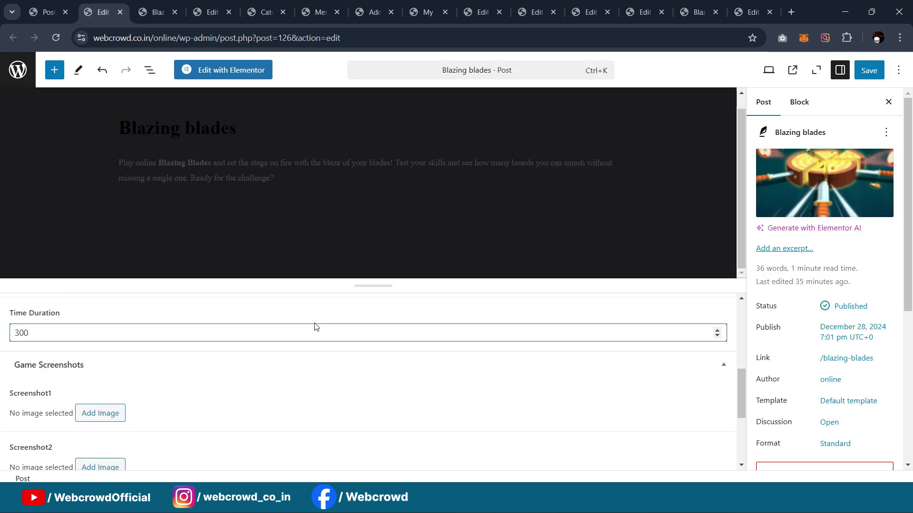
pyautogui.click(83, 361)
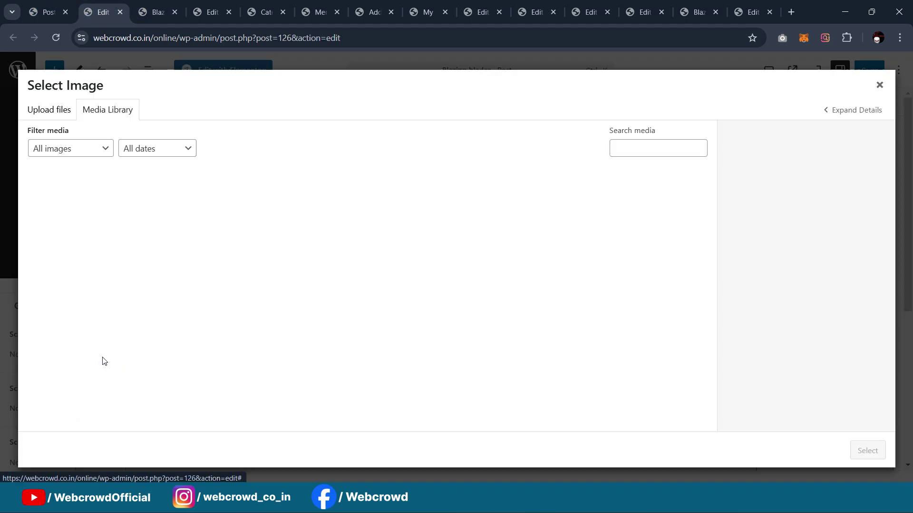
pyautogui.click(229, 207)
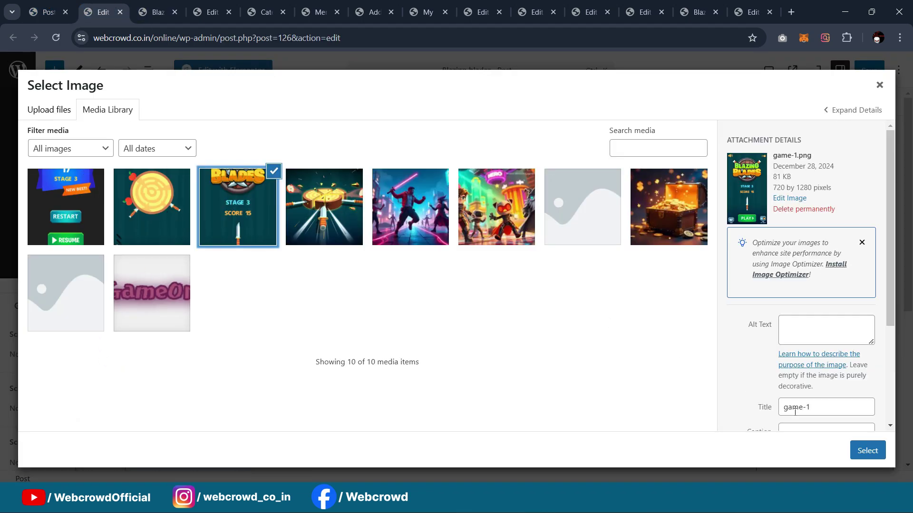
pyautogui.click(867, 451)
# Set the post's Screenshot2 field to the Stage 2 image with the round wooden target from the media library
pyautogui.scroll(-2, 178, 342)
pyautogui.scroll(-2, 179, 342)
pyautogui.click(121, 393)
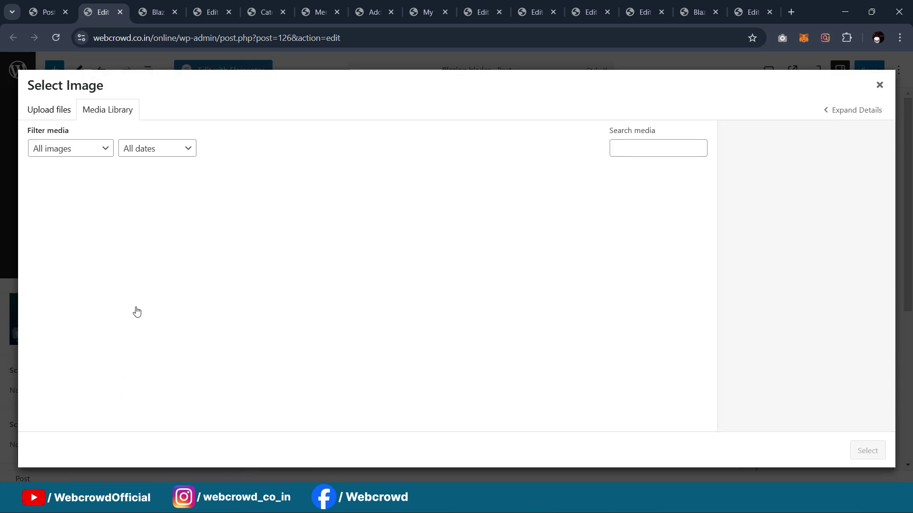
pyautogui.click(123, 205)
pyautogui.click(868, 450)
pyautogui.scroll(-2, 248, 387)
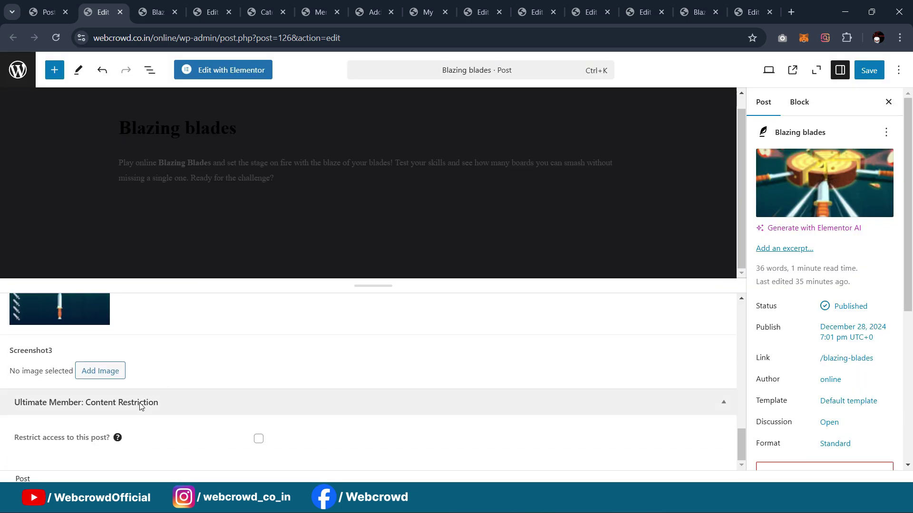
# Set the post's Screenshot3 field to game-3.png from the media library and save the post
pyautogui.click(94, 367)
pyautogui.click(42, 199)
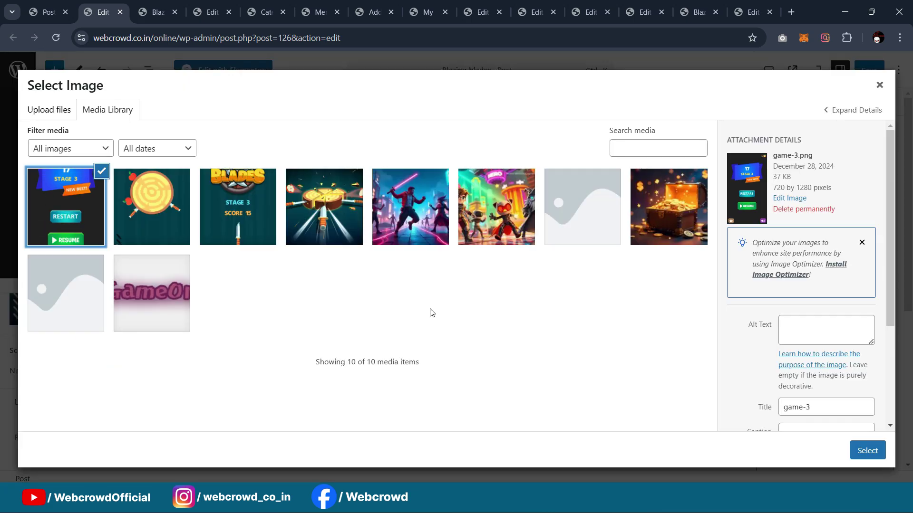
pyautogui.click(866, 450)
pyautogui.scroll(-2, 324, 327)
pyautogui.scroll(10, 350, 339)
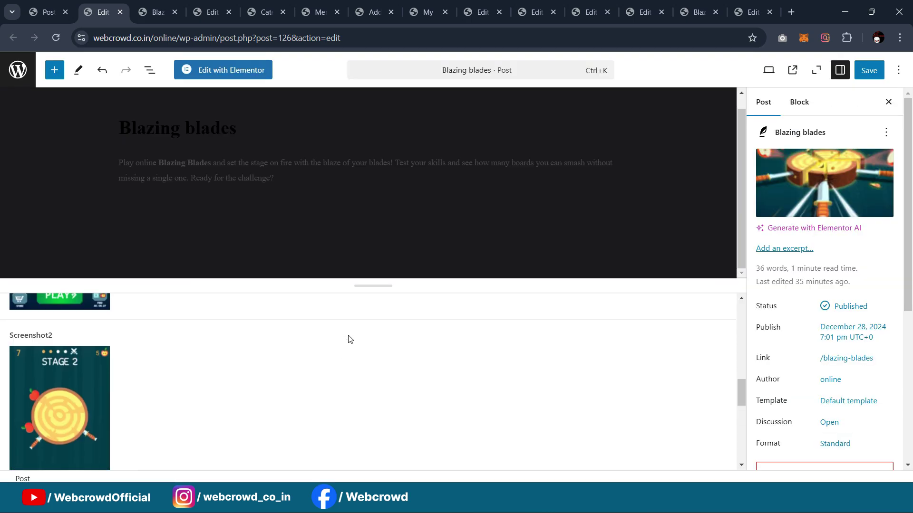
pyautogui.click(866, 70)
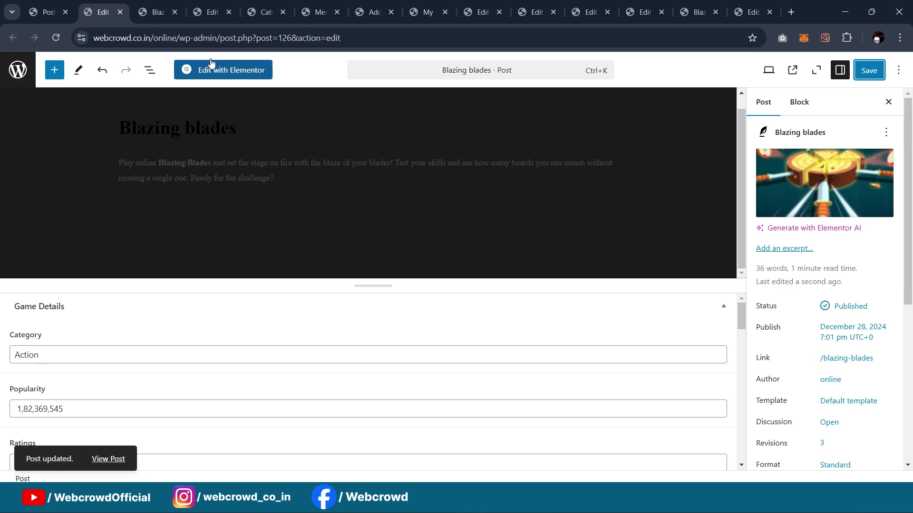
# Switch to the Elementor single post template and open the Duration(s) icon box in the Reward section for editing
pyautogui.click(154, 12)
pyautogui.scroll(4, 597, 244)
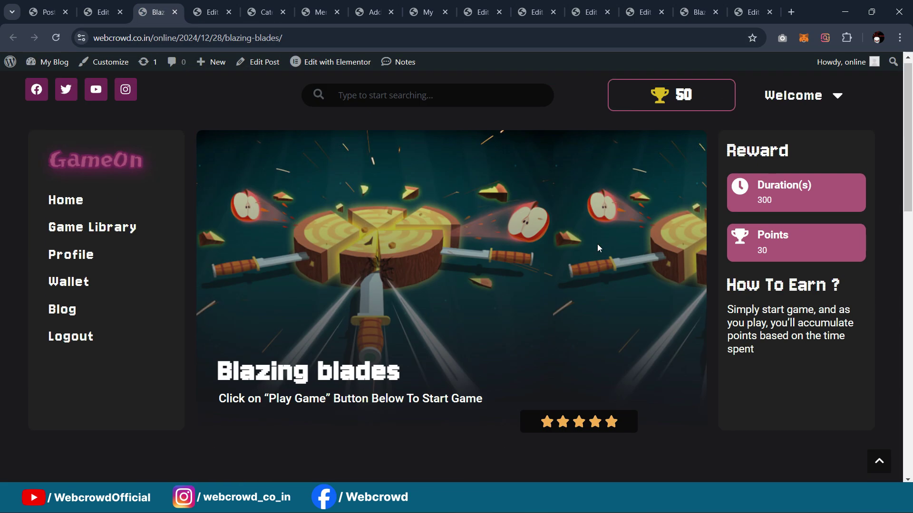
pyautogui.click(209, 12)
pyautogui.scroll(1, 422, 224)
pyautogui.scroll(-2, 453, 221)
pyautogui.scroll(3, 570, 214)
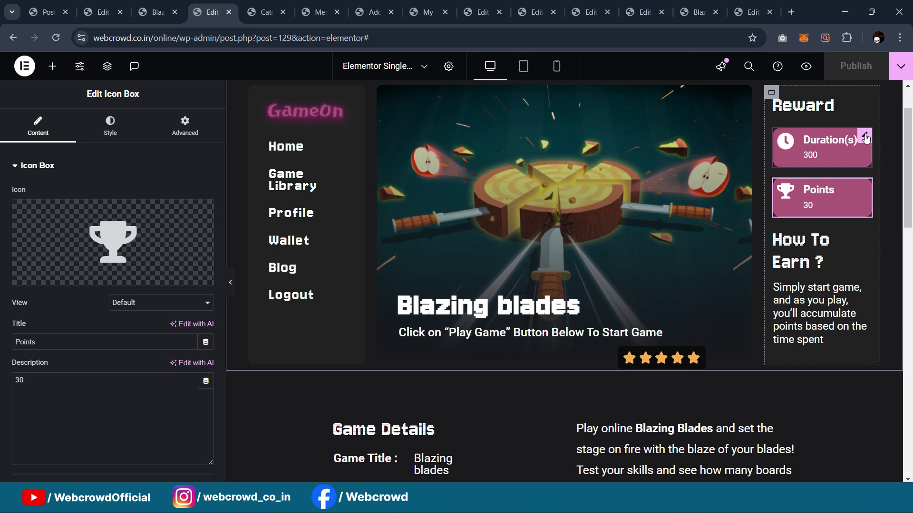
pyautogui.scroll(1, 865, 166)
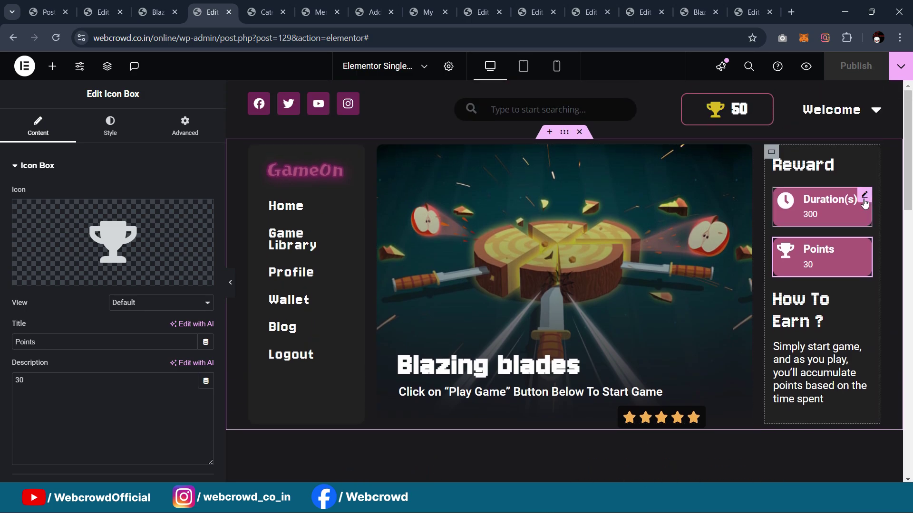
pyautogui.click(865, 198)
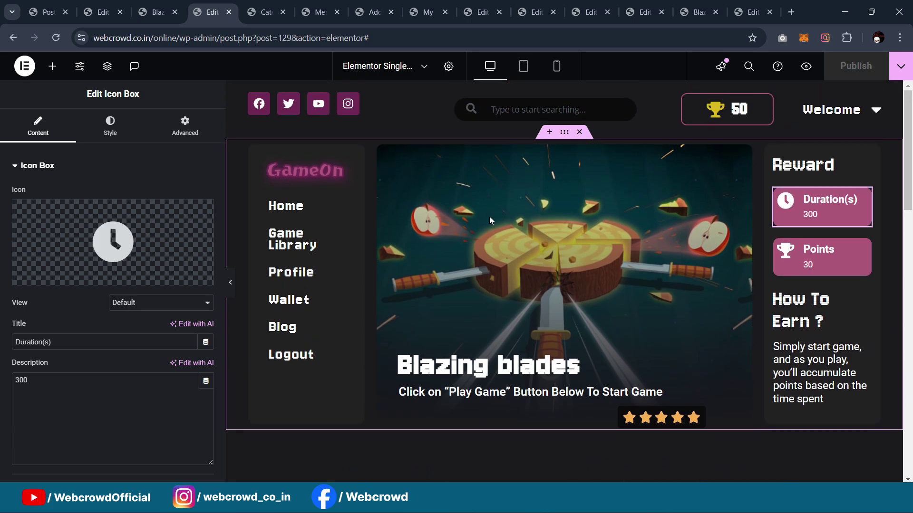
# Replace the Duration(s) box's description with the ACF Field dynamic tag, then save the template and reload the editor
pyautogui.click(205, 381)
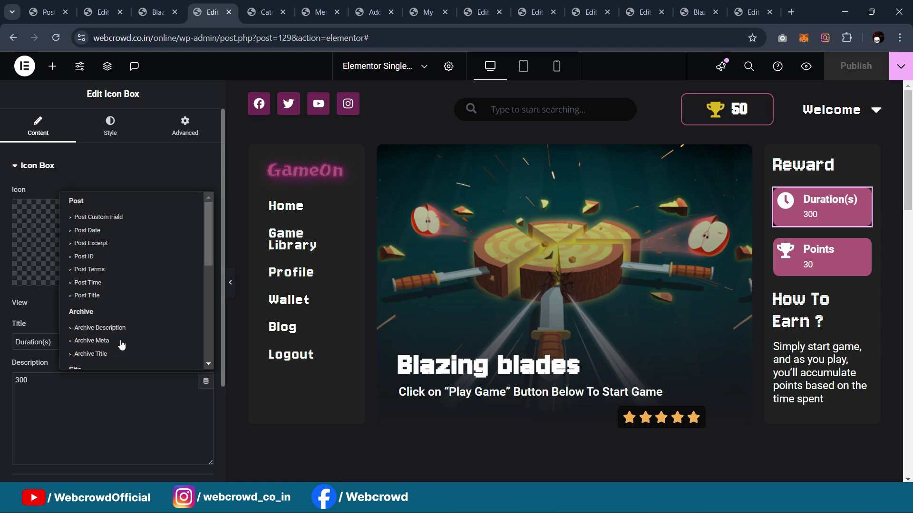
pyautogui.scroll(-1, 118, 256)
pyautogui.scroll(-3, 119, 257)
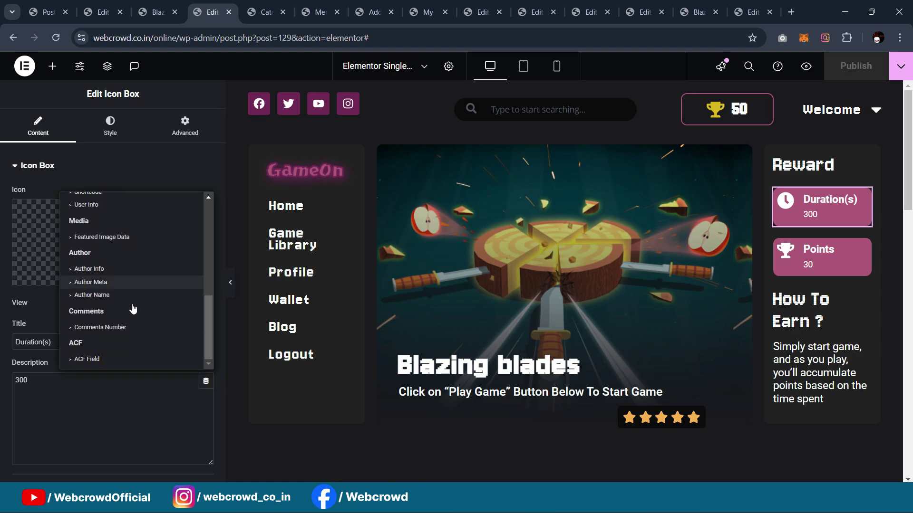
pyautogui.click(108, 363)
pyautogui.click(19, 382)
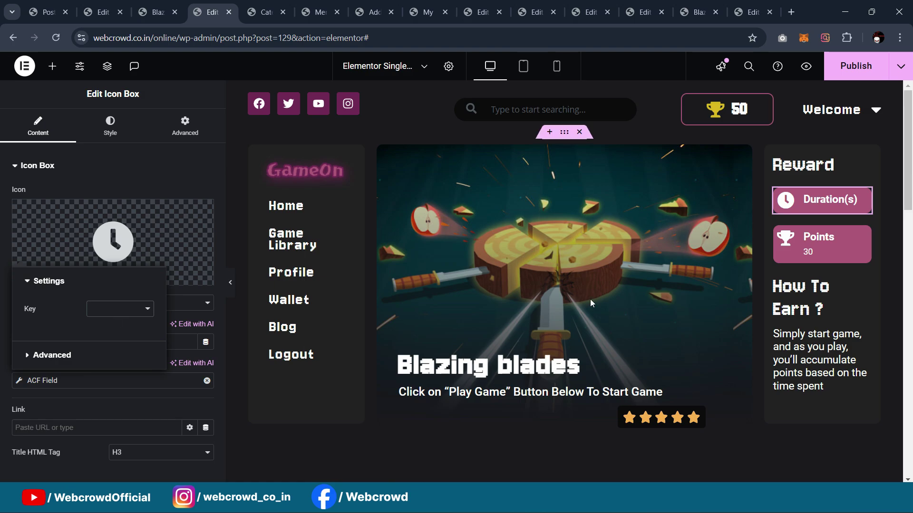
pyautogui.click(213, 139)
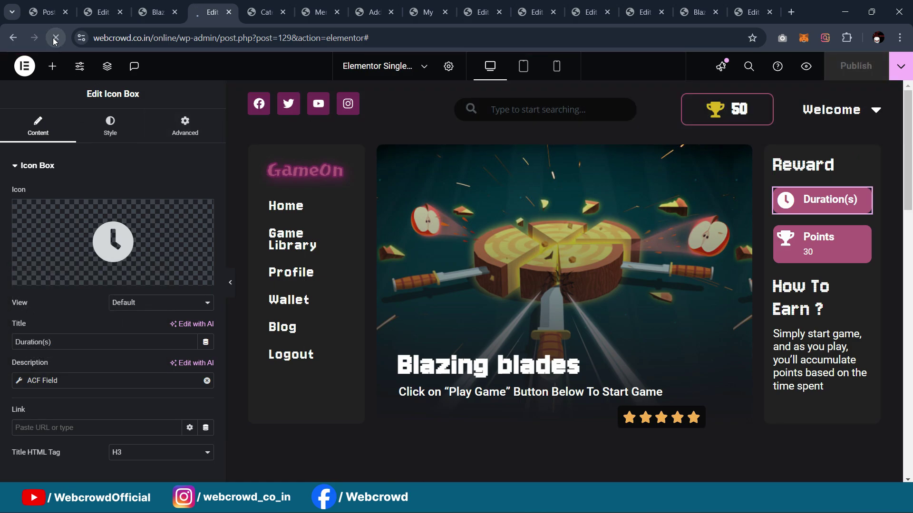
# Set the key of the Duration(s) description's ACF Field tag to Time Duration
pyautogui.scroll(-1, 62, 324)
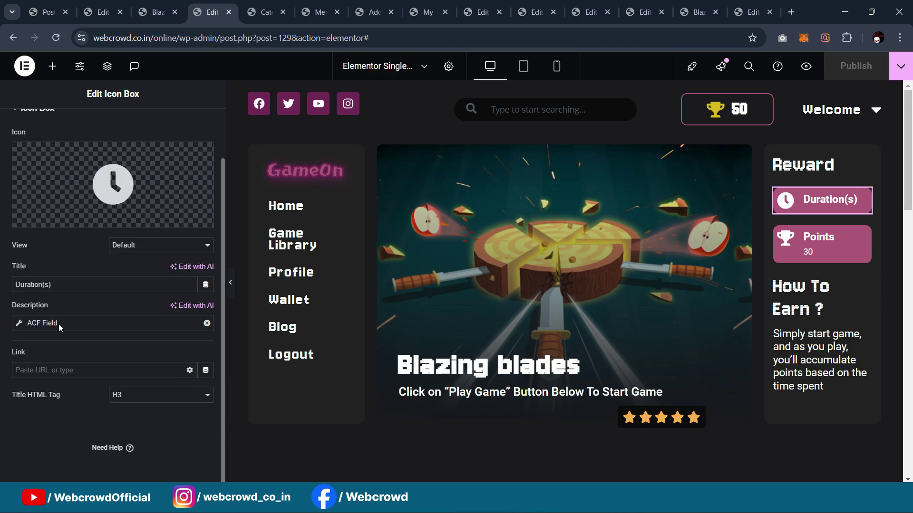
pyautogui.click(22, 326)
pyautogui.click(134, 378)
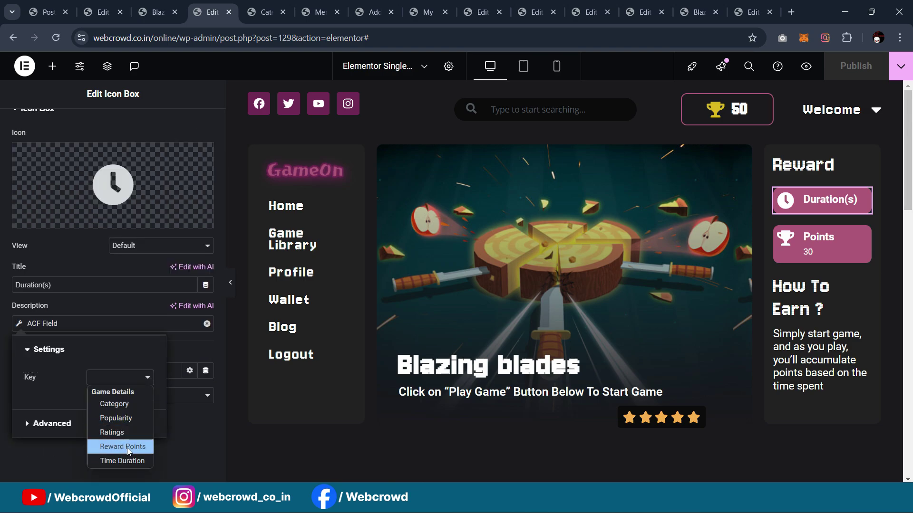
pyautogui.click(122, 460)
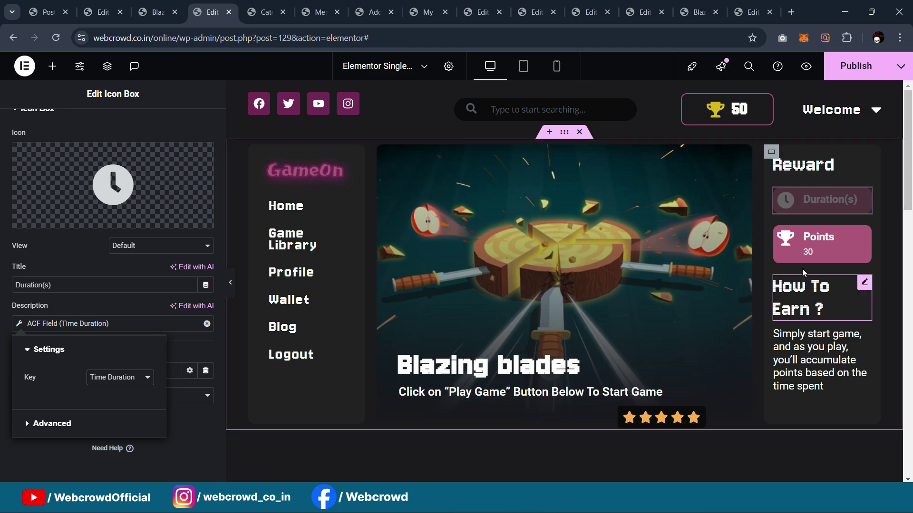
# Link the Points icon box's description to the ACF Field dynamic tag with the Reward Points key
pyautogui.click(863, 246)
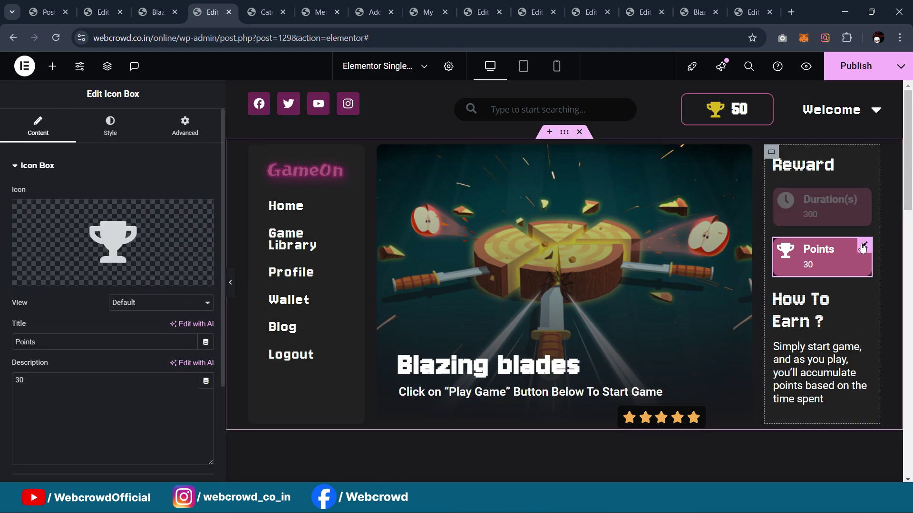
pyautogui.click(206, 381)
pyautogui.scroll(-5, 109, 344)
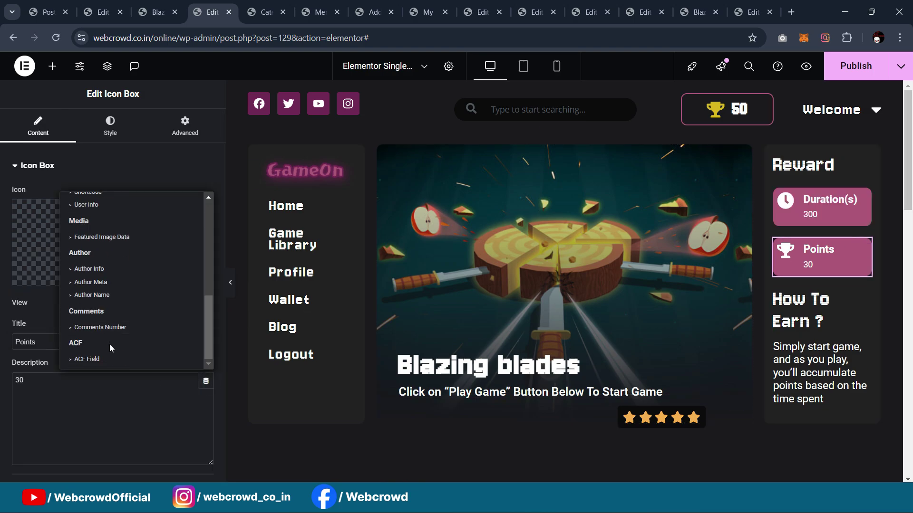
pyautogui.click(105, 360)
pyautogui.click(20, 386)
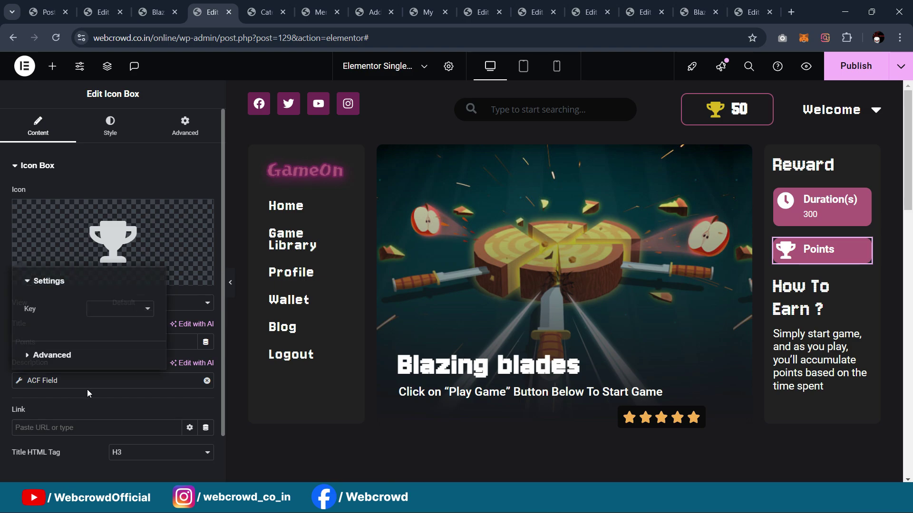
pyautogui.click(107, 314)
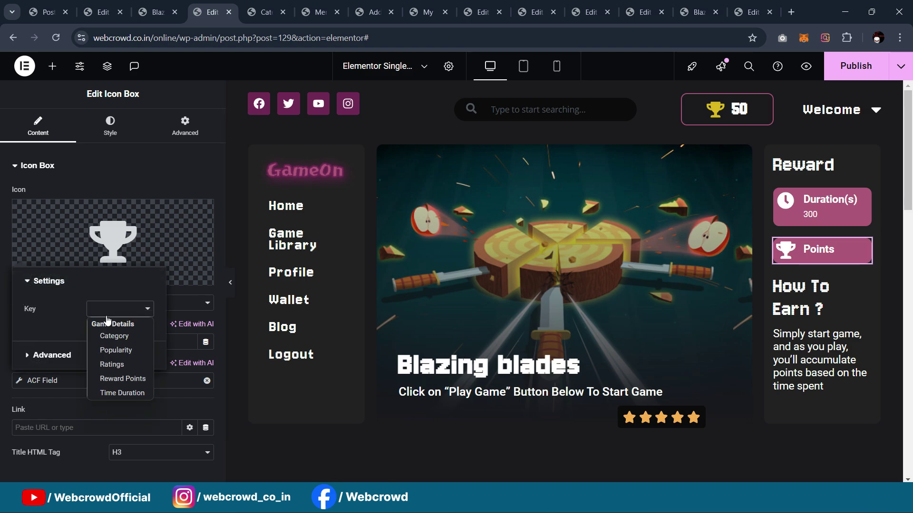
pyautogui.click(122, 381)
# Link the star rating widget's Rating value to the ACF Number Field dynamic tag with the Ratings key
pyautogui.scroll(-4, 691, 240)
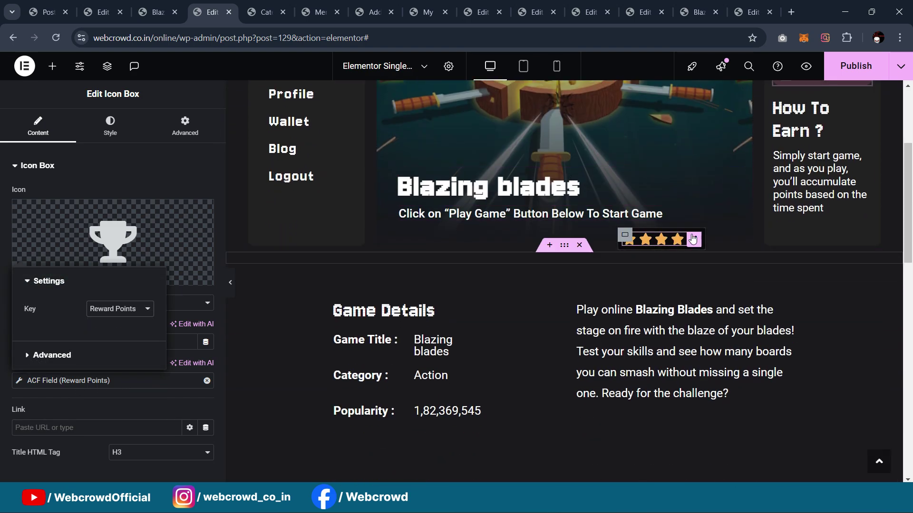
pyautogui.click(692, 240)
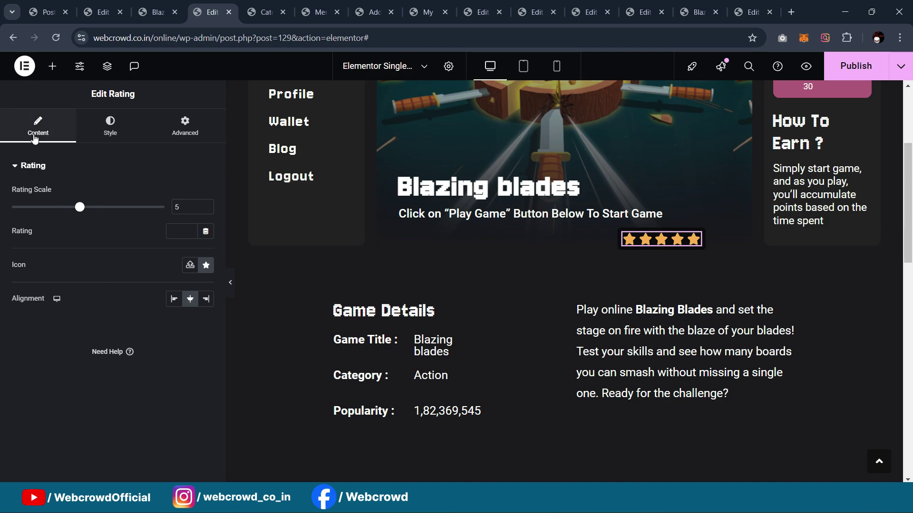
pyautogui.click(205, 232)
pyautogui.click(110, 370)
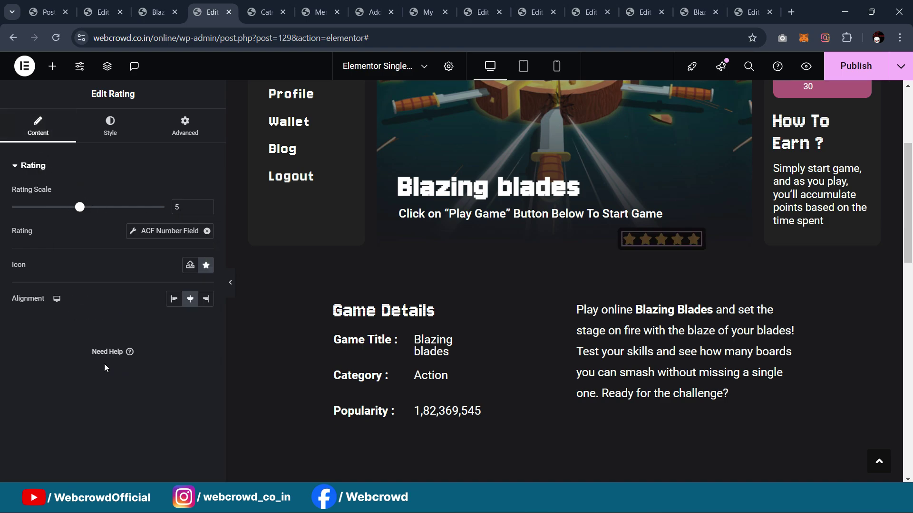
pyautogui.click(134, 237)
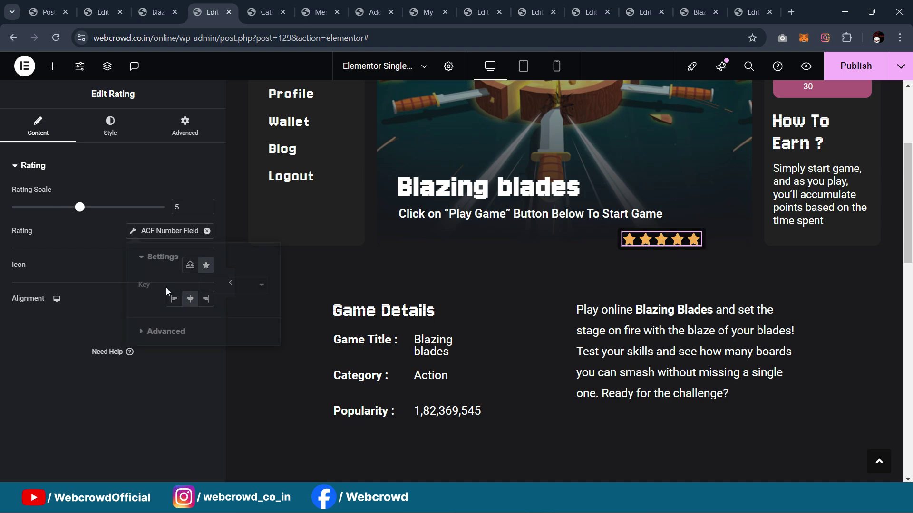
pyautogui.click(205, 285)
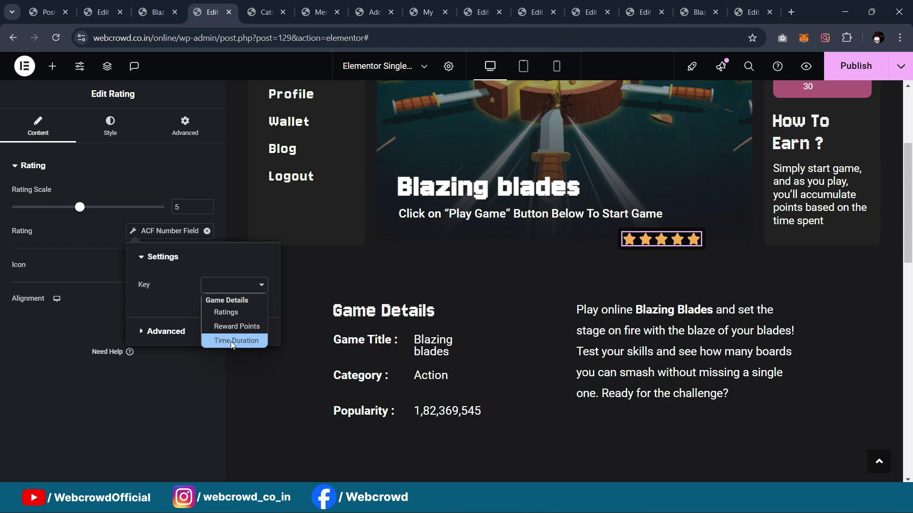
pyautogui.click(232, 312)
# Link the Category value heading under Game Details to the ACF Field dynamic tag with the Category key
pyautogui.scroll(-1, 774, 183)
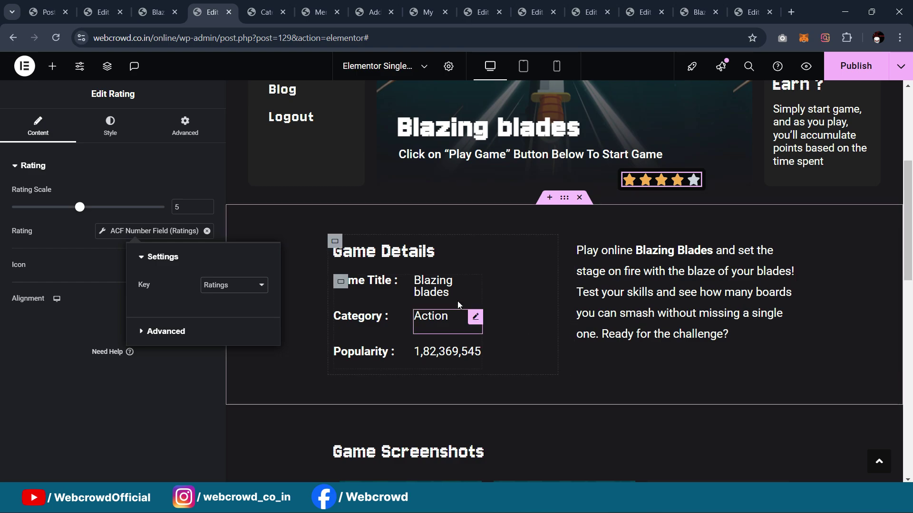
pyautogui.scroll(-1, 451, 323)
pyautogui.click(450, 264)
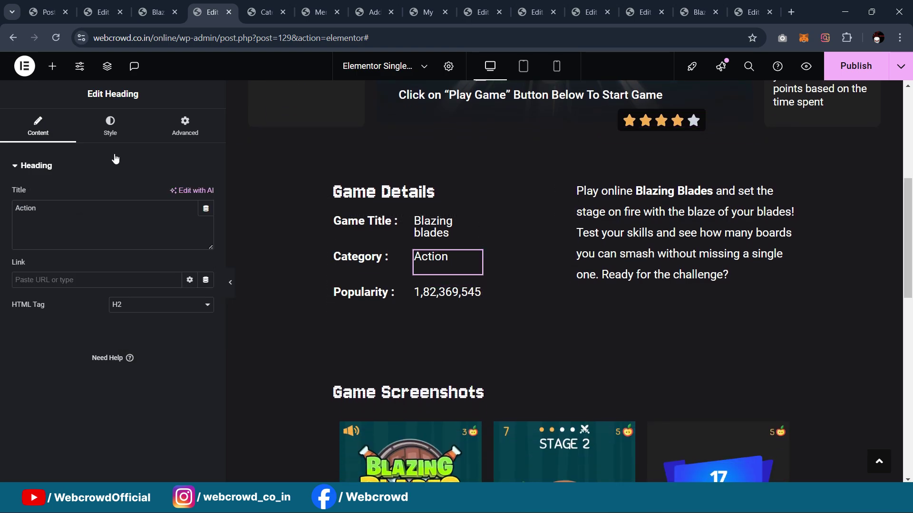
pyautogui.click(110, 127)
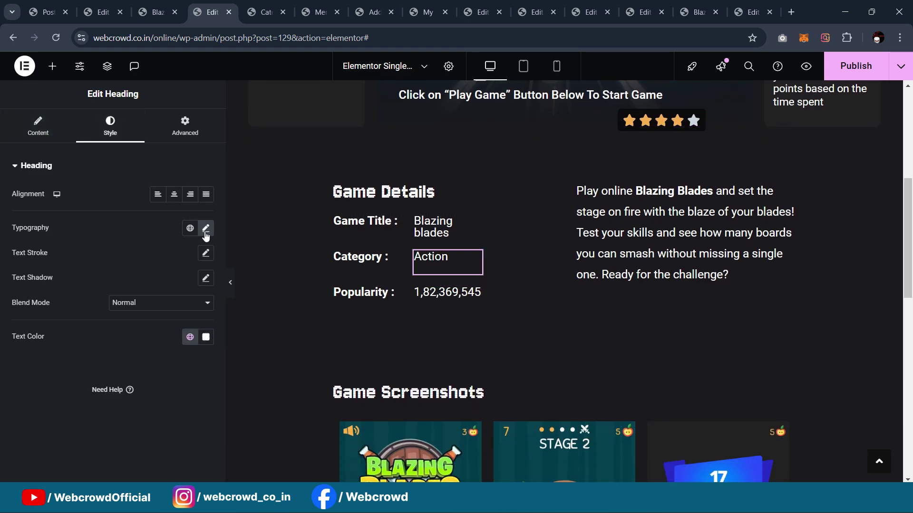
pyautogui.click(9, 118)
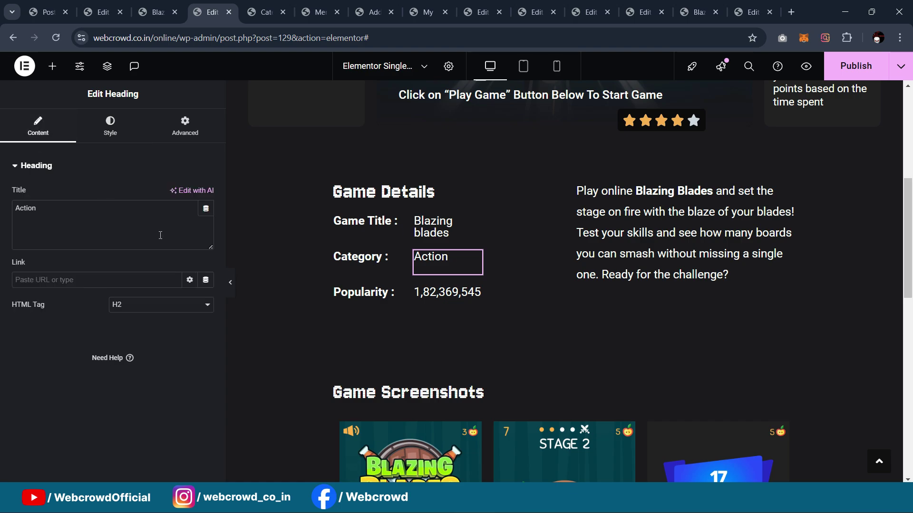
pyautogui.click(205, 208)
pyautogui.scroll(-4, 143, 333)
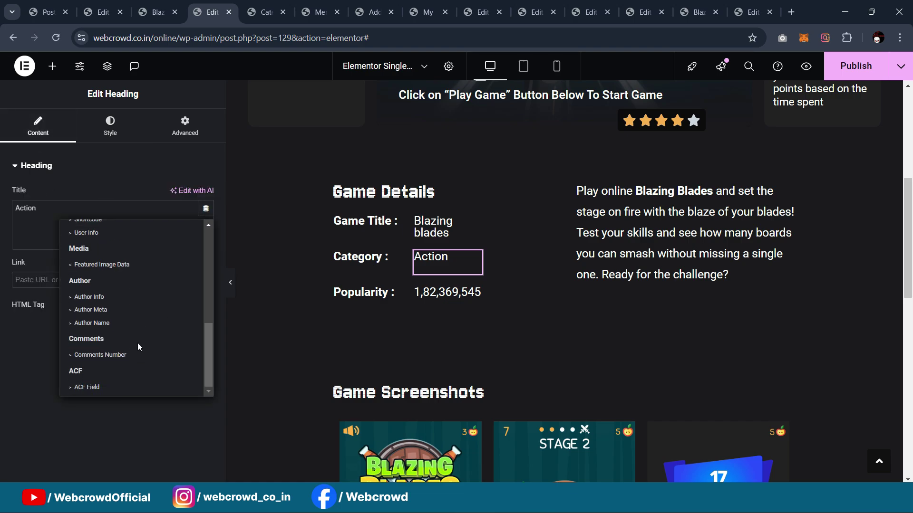
pyautogui.click(95, 383)
pyautogui.click(138, 263)
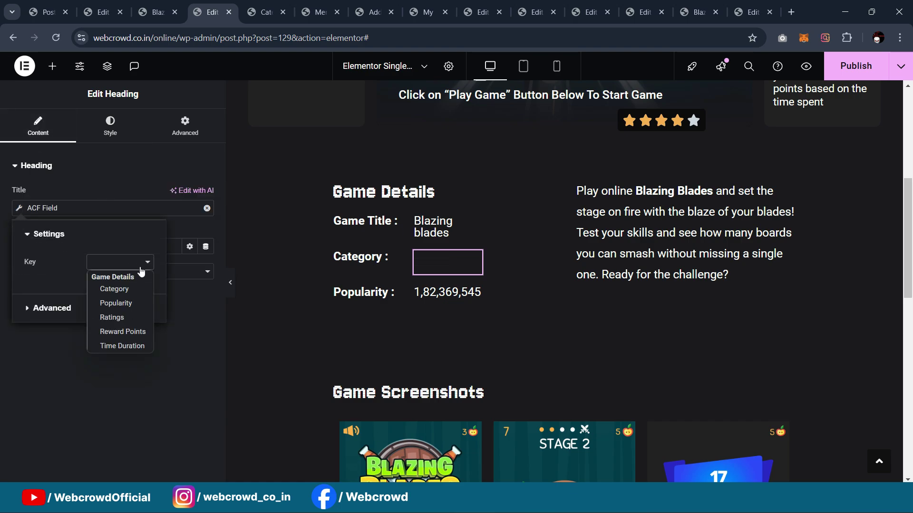
pyautogui.click(114, 289)
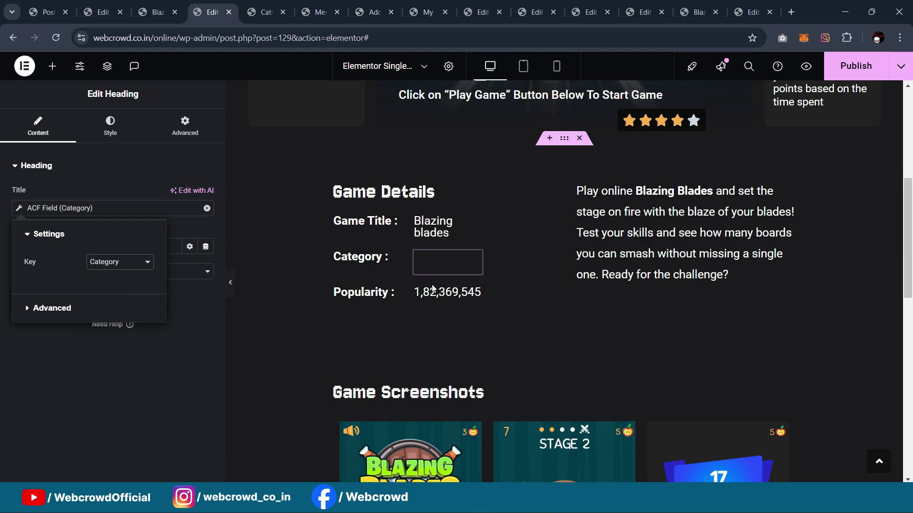
# Link the Popularity value heading's title to the ACF Field dynamic tag with the Popularity key
pyautogui.click(475, 295)
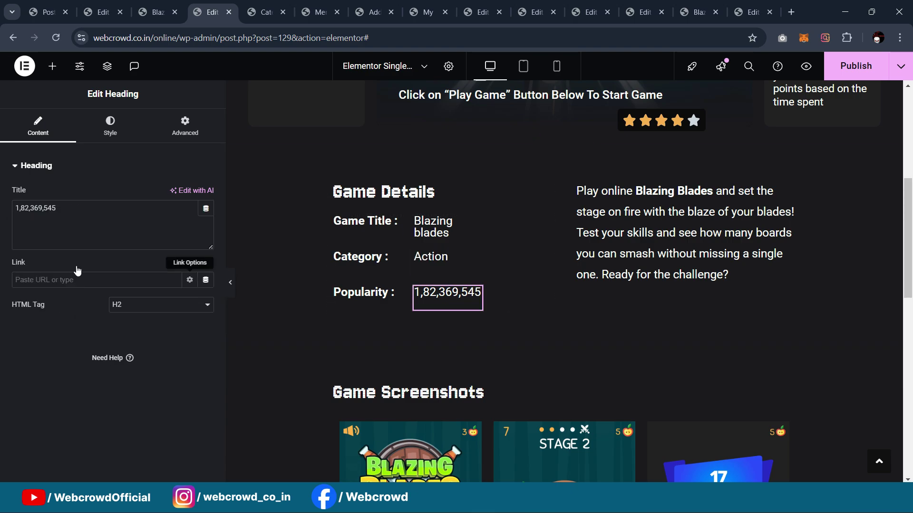
pyautogui.click(206, 209)
pyautogui.scroll(-3, 146, 282)
pyautogui.scroll(-5, 146, 282)
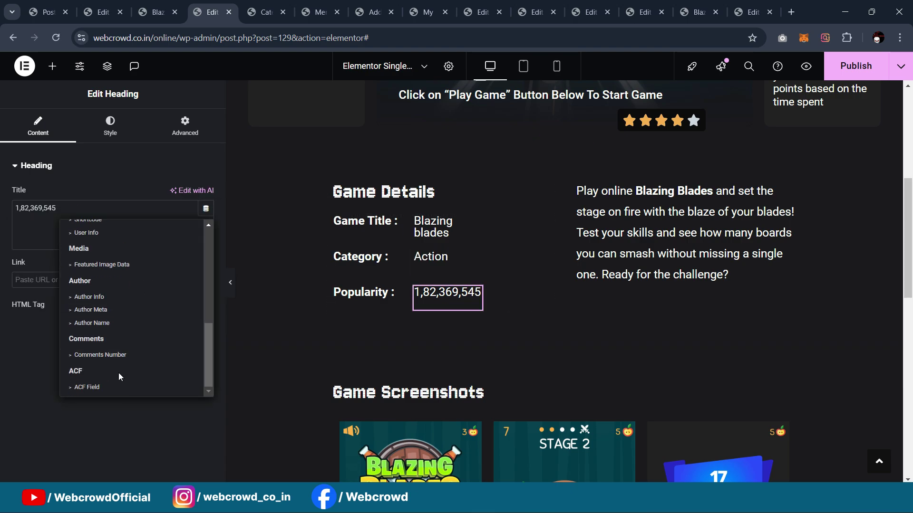
pyautogui.click(88, 386)
pyautogui.click(18, 208)
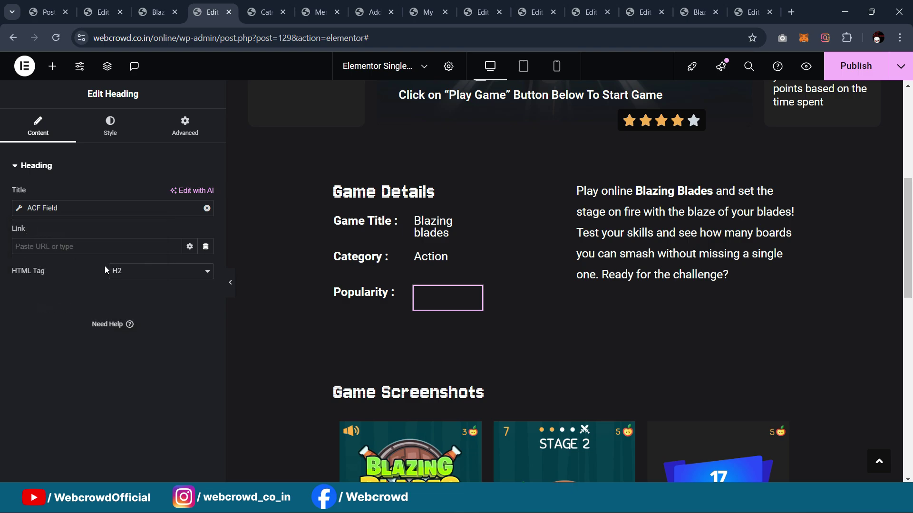
pyautogui.click(17, 212)
pyautogui.click(116, 262)
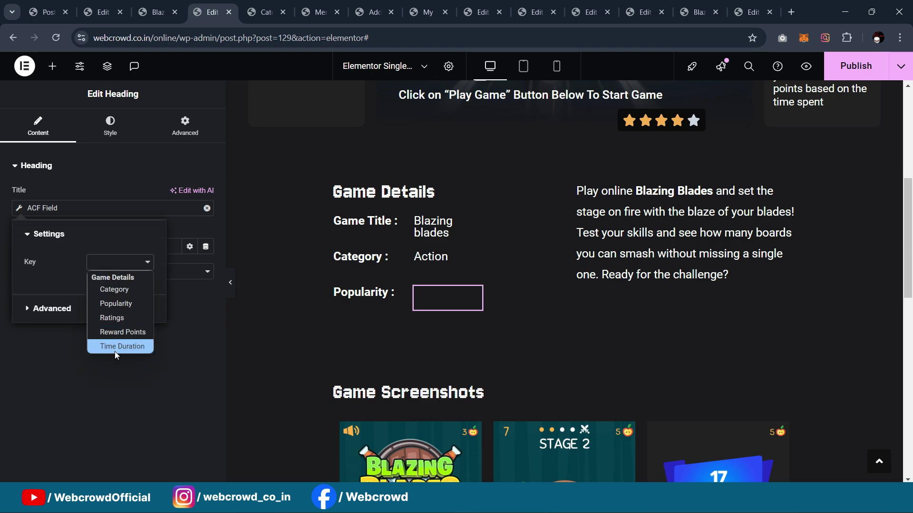
pyautogui.click(115, 304)
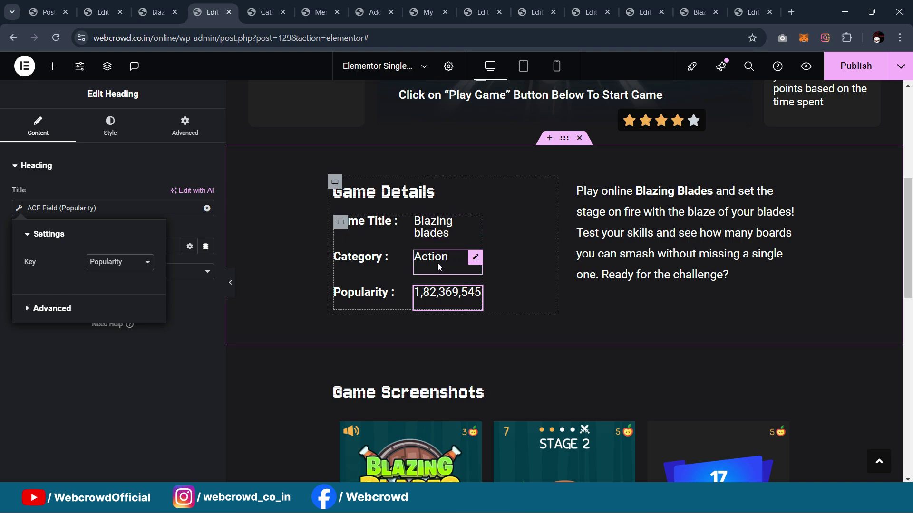
# Remove the first Game Screenshots image and link that widget to the ACF Image Field dynamic tag with the Screenshot1 key
pyautogui.scroll(1, 733, 239)
pyautogui.scroll(-3, 758, 206)
pyautogui.scroll(5, 758, 206)
pyautogui.scroll(-5, 758, 207)
pyautogui.click(447, 312)
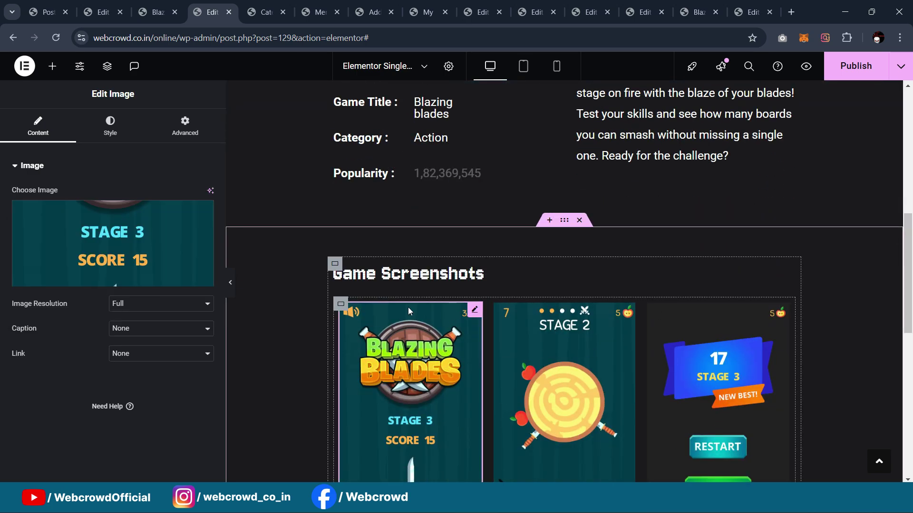
pyautogui.moveTo(157, 253)
pyautogui.click(201, 213)
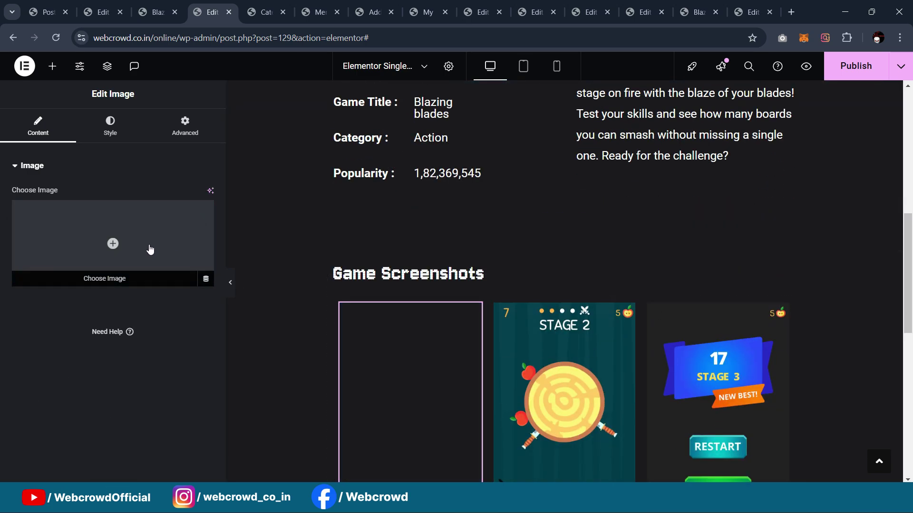
pyautogui.click(206, 279)
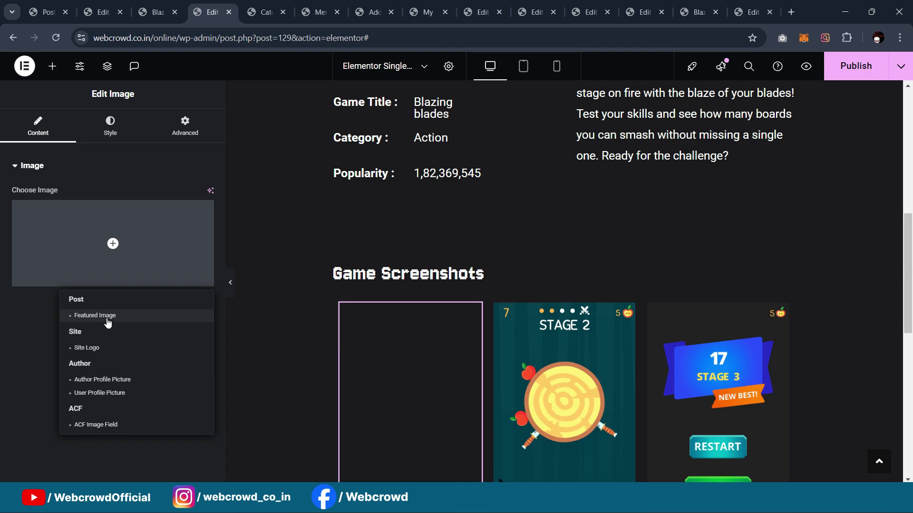
pyautogui.click(95, 425)
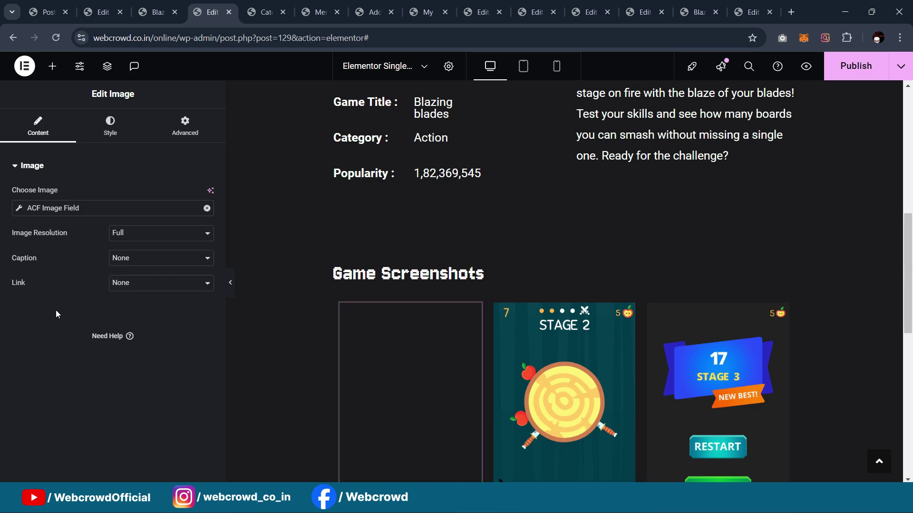
pyautogui.click(20, 209)
pyautogui.click(120, 262)
pyautogui.click(121, 288)
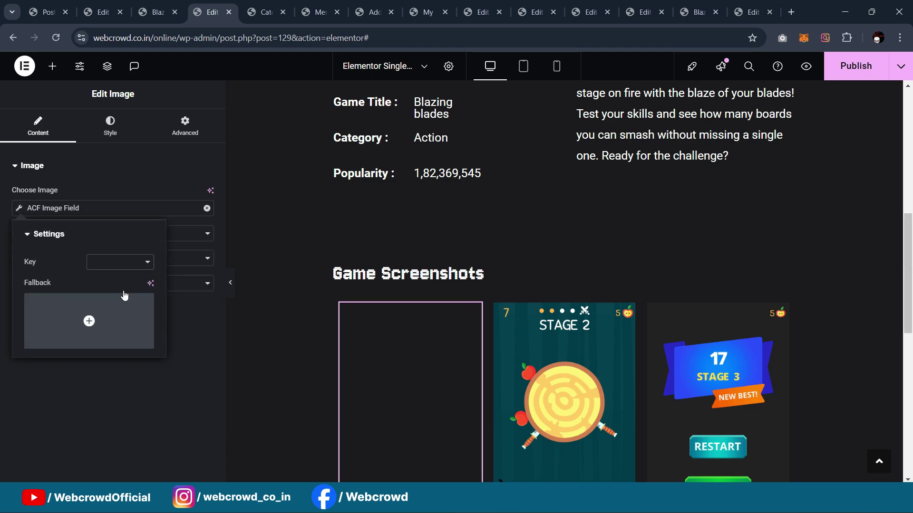
# Link the second Game Screenshots image to the ACF Image Field dynamic tag with the Screenshot2 key
pyautogui.click(628, 311)
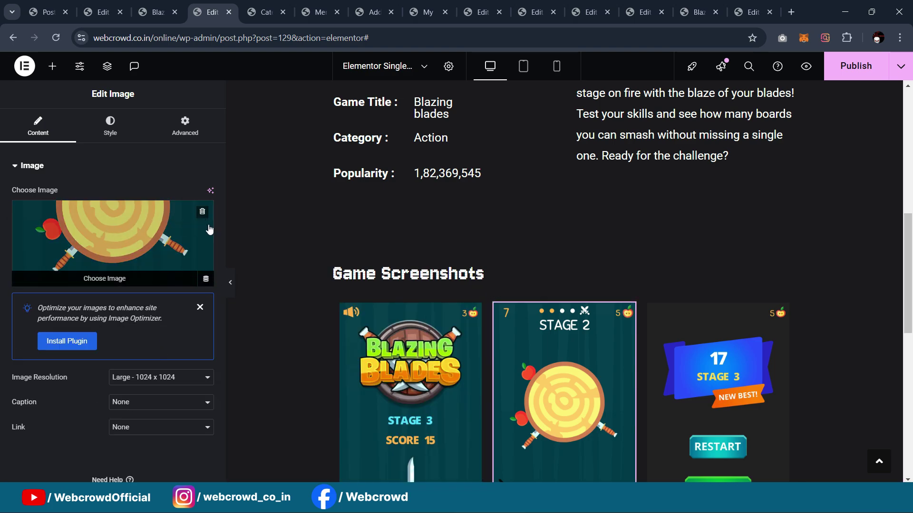
pyautogui.click(206, 279)
pyautogui.click(103, 424)
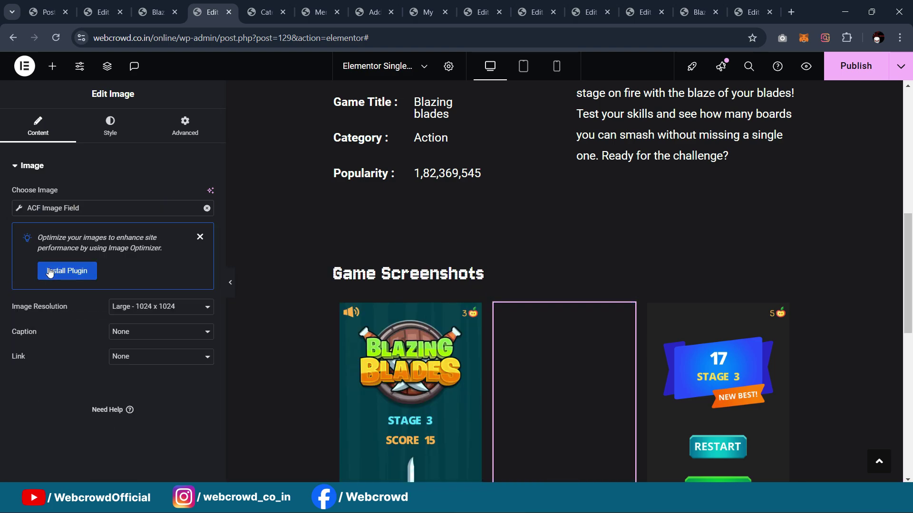
pyautogui.click(19, 208)
pyautogui.click(119, 263)
pyautogui.click(122, 300)
# Link the third Game Screenshots image to the ACF Image Field dynamic tag with the Screenshot3 key
pyautogui.click(783, 311)
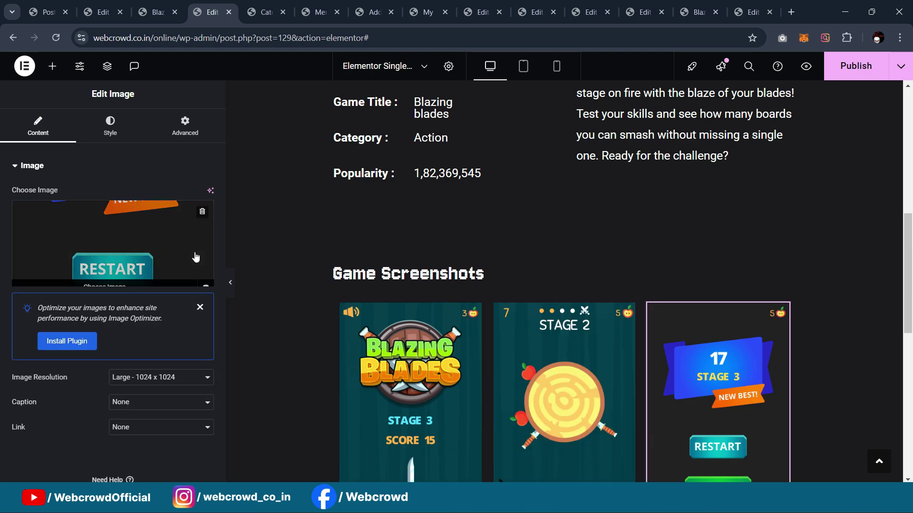
pyautogui.click(203, 280)
pyautogui.click(106, 425)
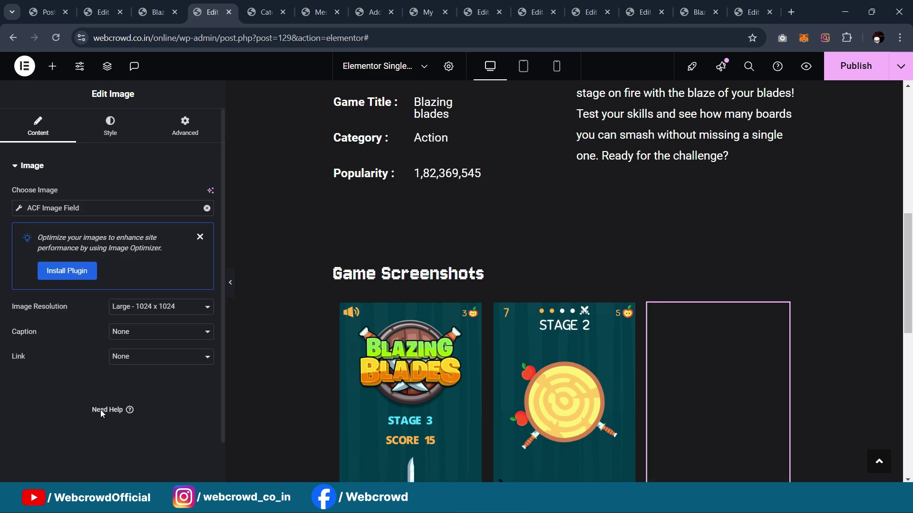
pyautogui.click(18, 209)
pyautogui.click(120, 262)
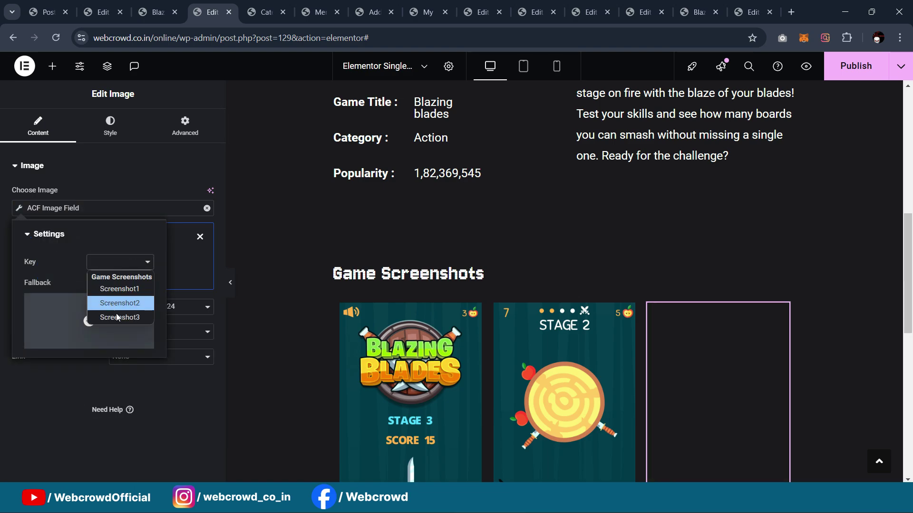
pyautogui.click(119, 316)
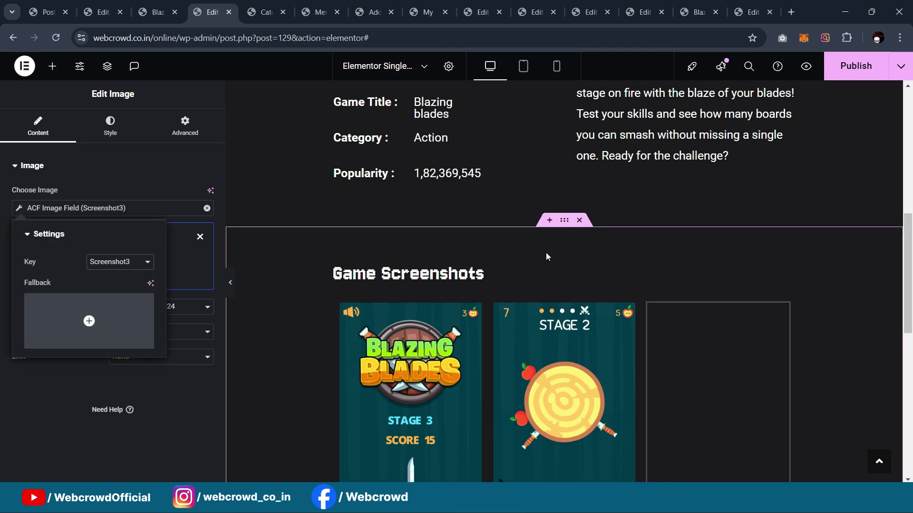
# Publish the single post template and reload the live Blazing blades post page
pyautogui.scroll(10, 545, 255)
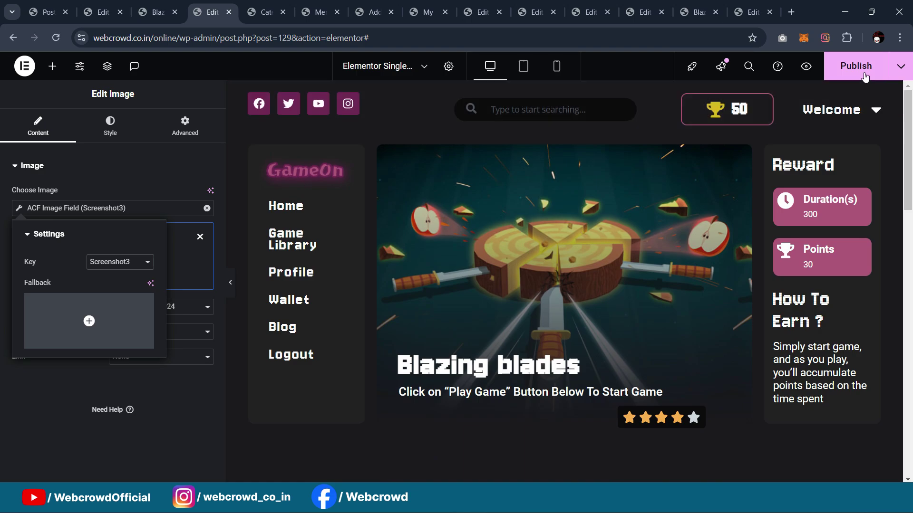
pyautogui.click(865, 77)
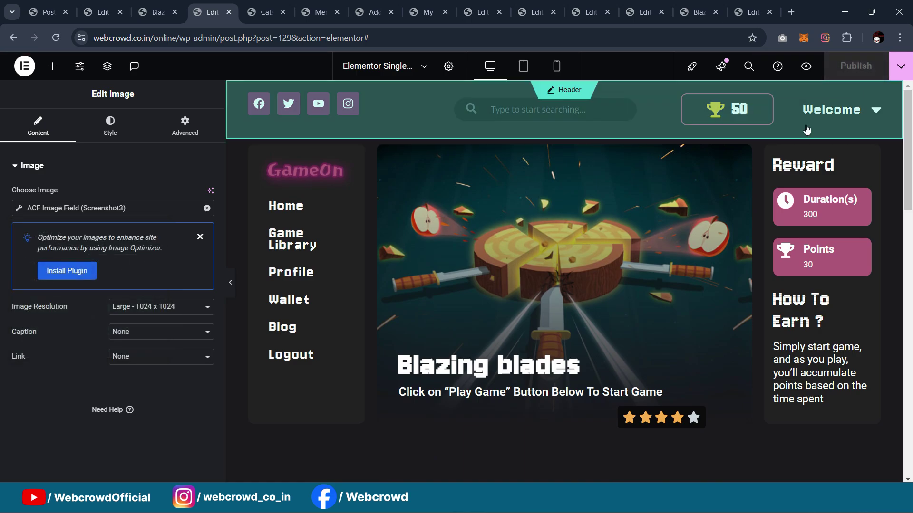
pyautogui.click(160, 17)
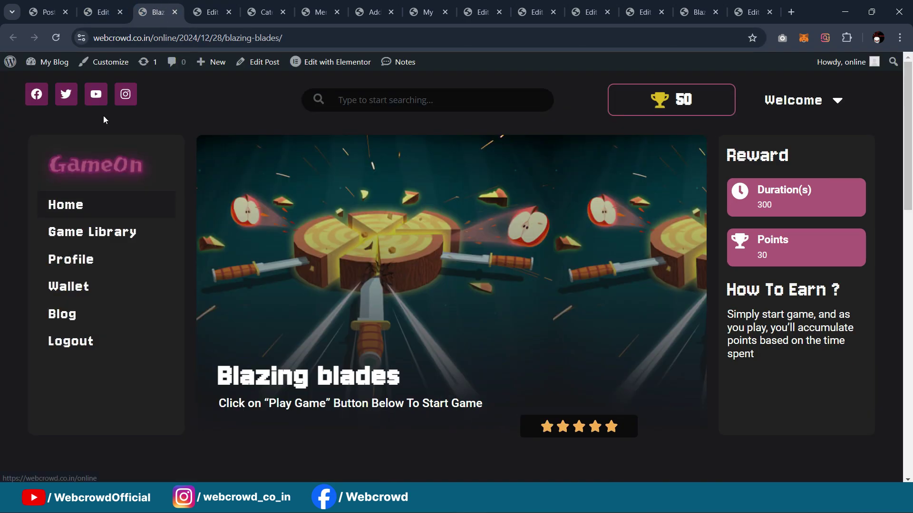
pyautogui.click(56, 38)
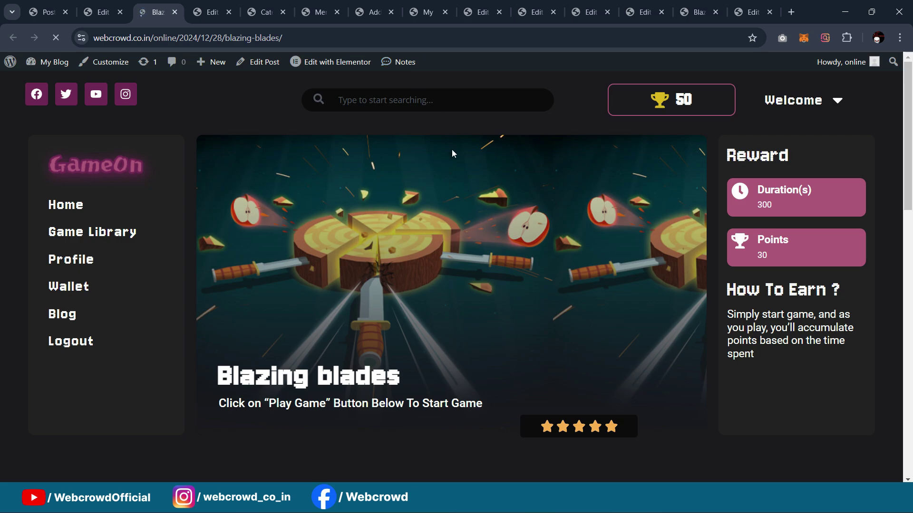
# Examine the rewards, star rating, game details and screenshots on the live Blazing blades page
pyautogui.scroll(-2, 541, 152)
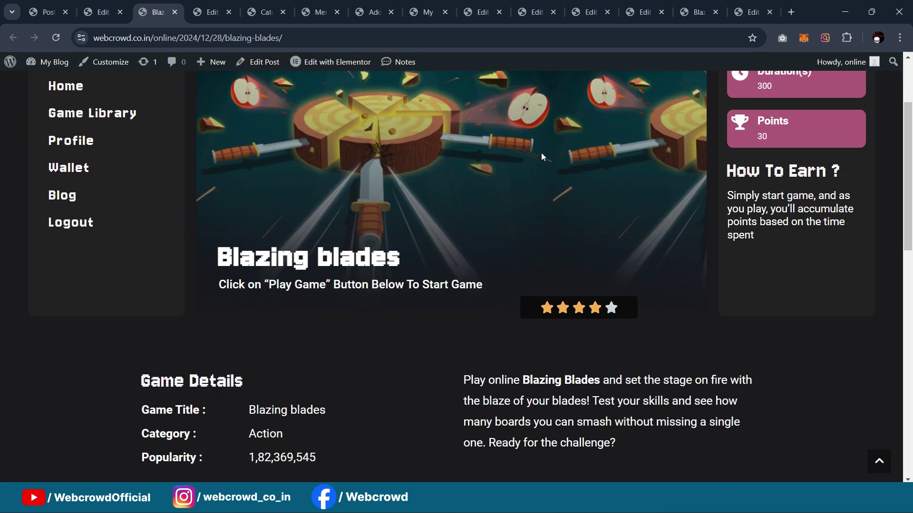
pyautogui.scroll(-10, 541, 152)
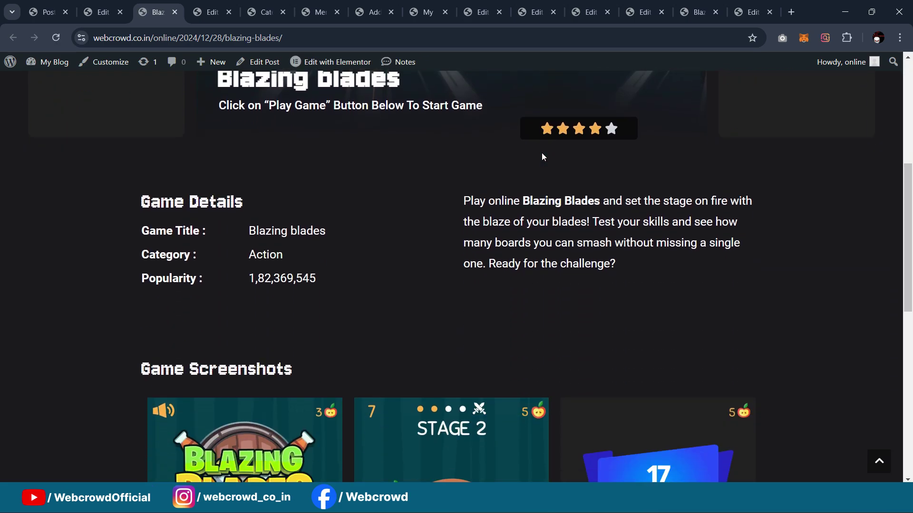
pyautogui.scroll(10, 541, 153)
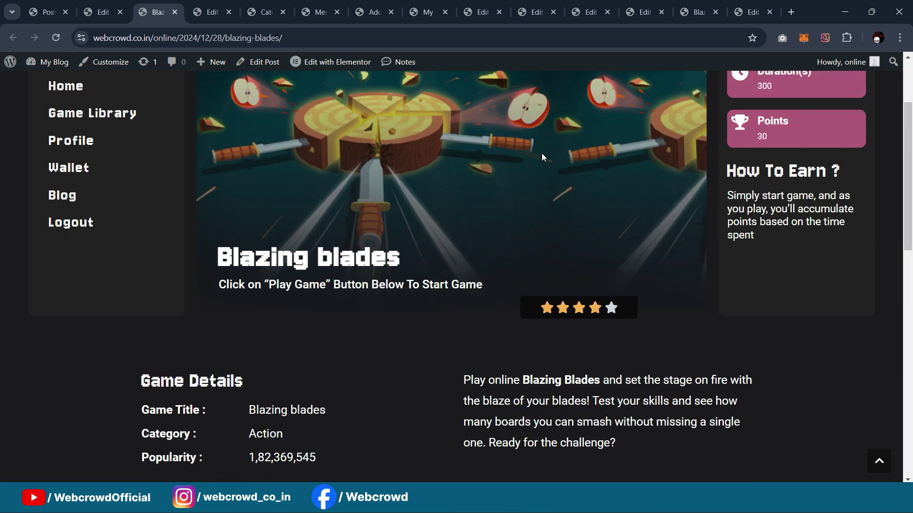
pyautogui.scroll(2, 542, 155)
pyautogui.scroll(-5, 542, 156)
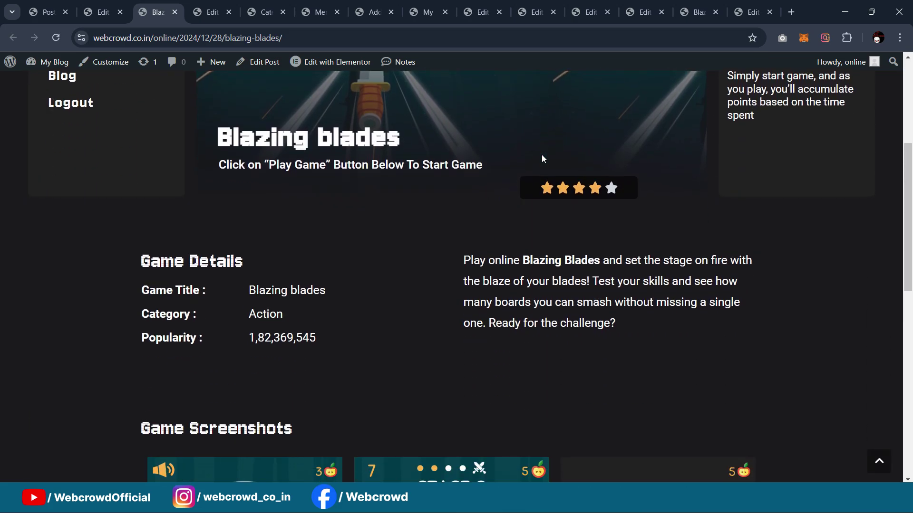
pyautogui.scroll(-1, 543, 158)
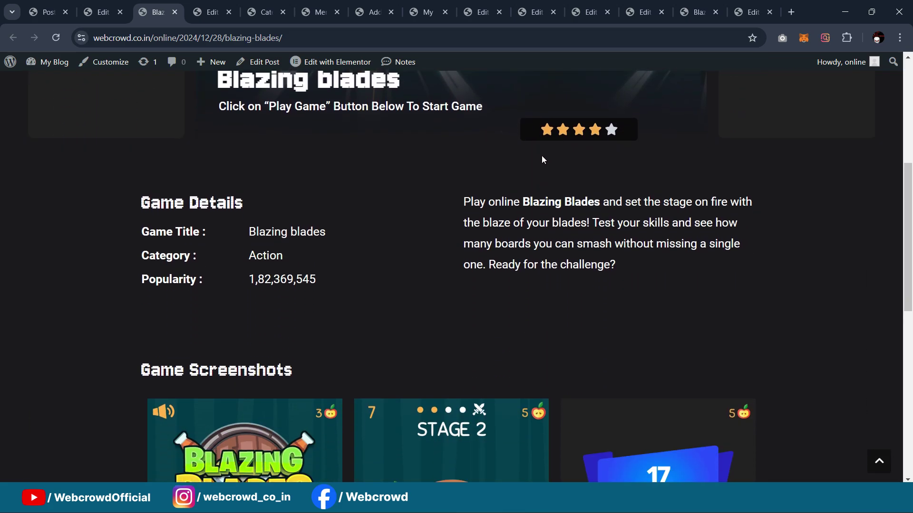
pyautogui.scroll(5, 543, 159)
pyautogui.scroll(-3, 543, 159)
pyautogui.scroll(4, 544, 159)
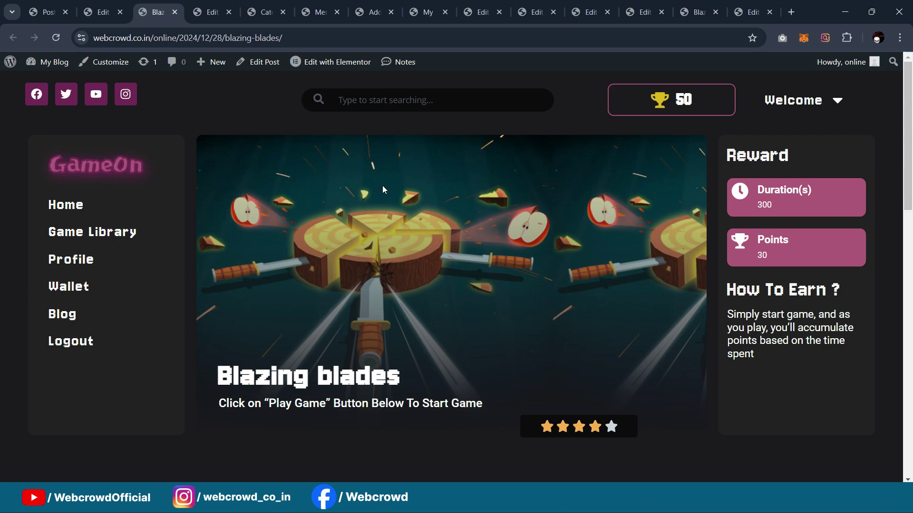
# Upload and install the game-reward-system.zip plugin on the site being built
pyautogui.click(102, 7)
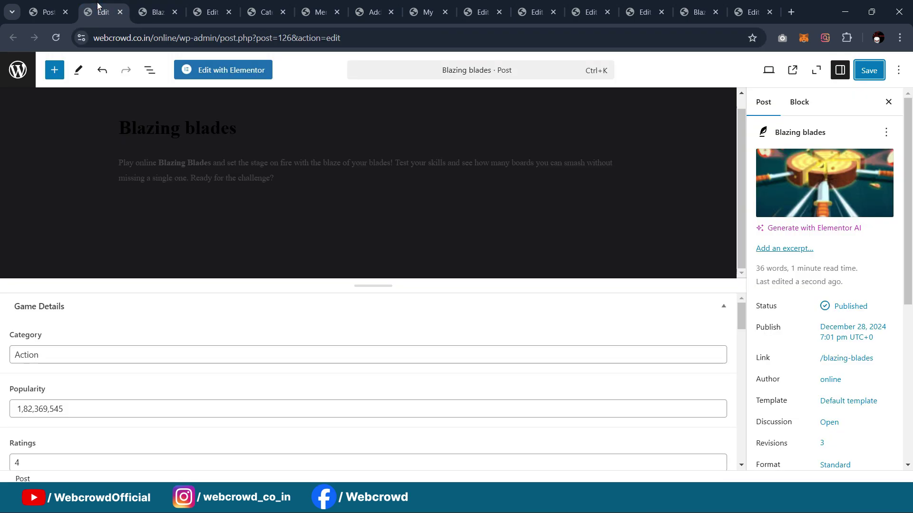
pyautogui.click(50, 5)
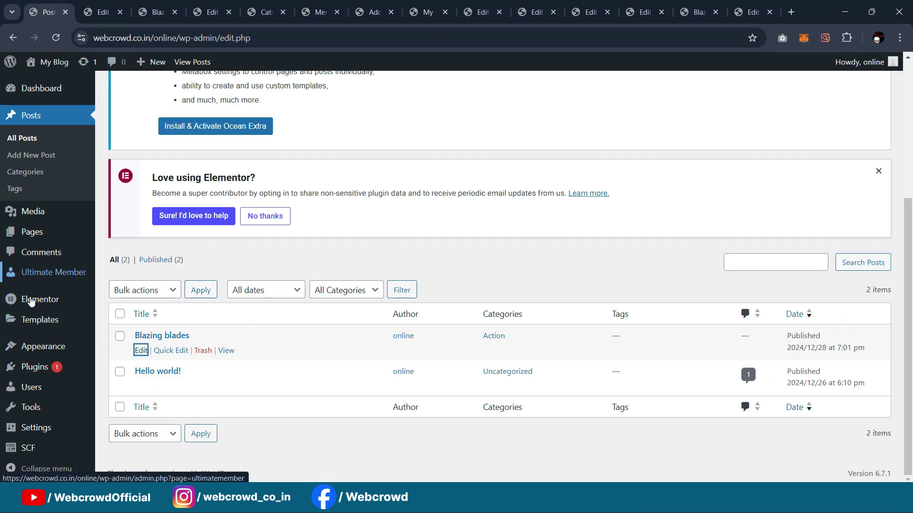
pyautogui.moveTo(34, 370)
pyautogui.click(136, 386)
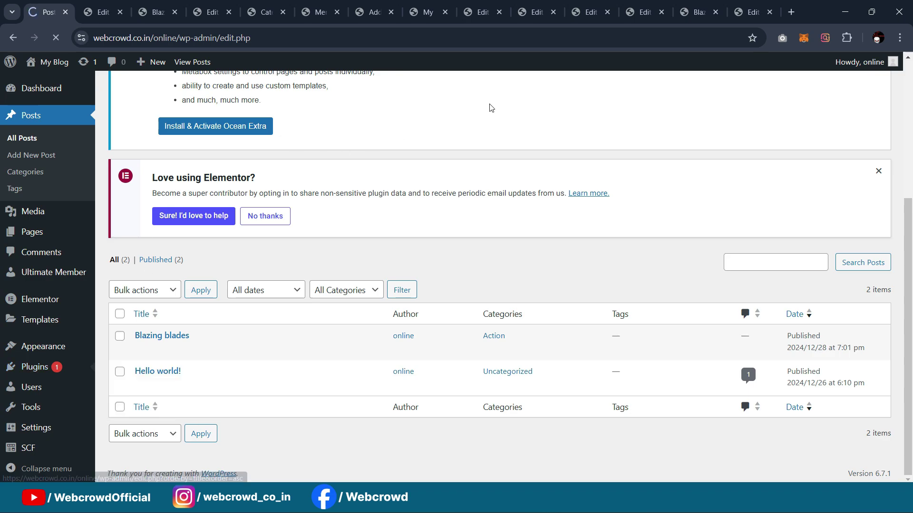
pyautogui.scroll(-3, 493, 109)
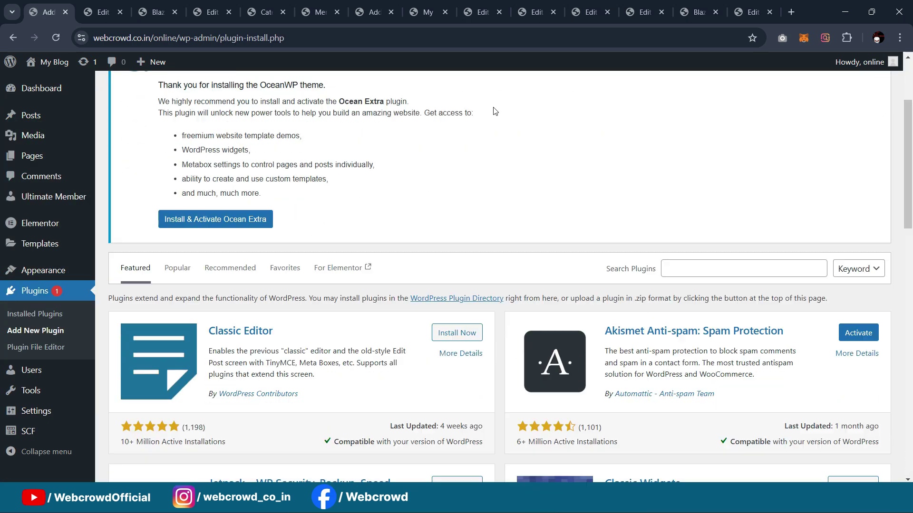
pyautogui.scroll(5, 376, 189)
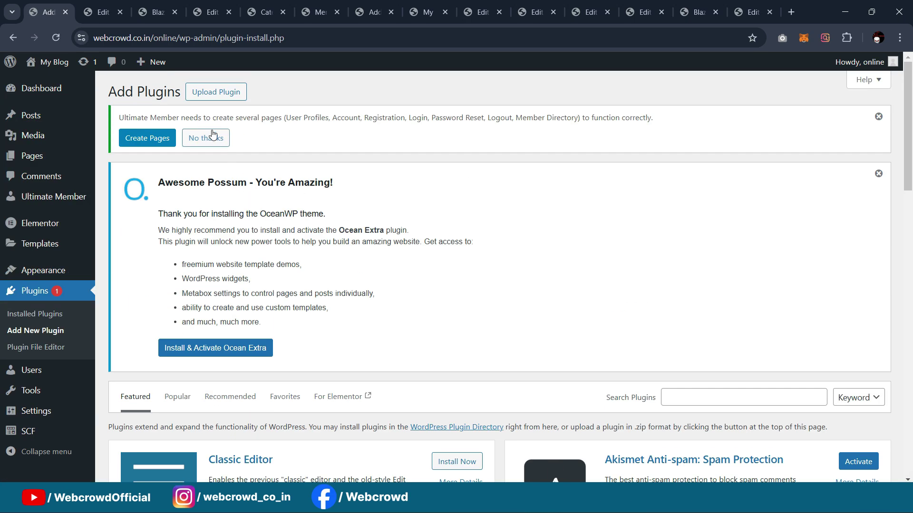
pyautogui.click(216, 92)
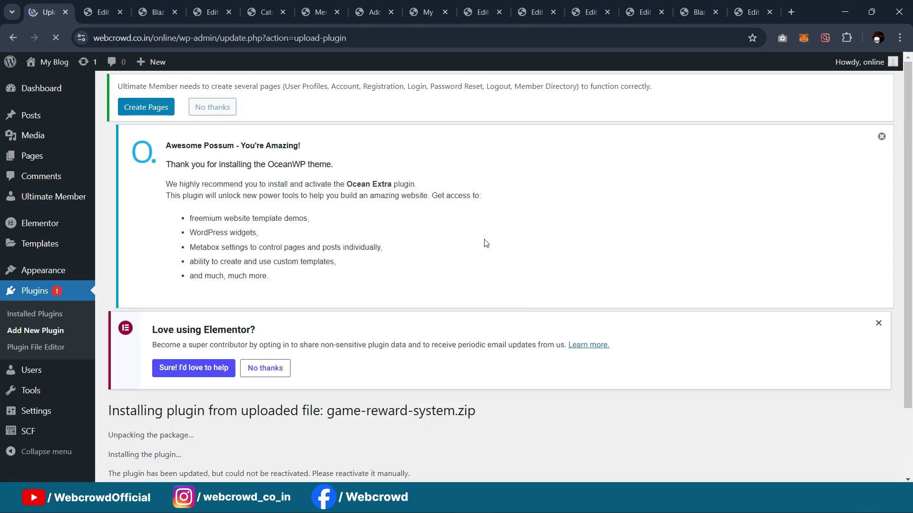
pyautogui.scroll(-2, 428, 194)
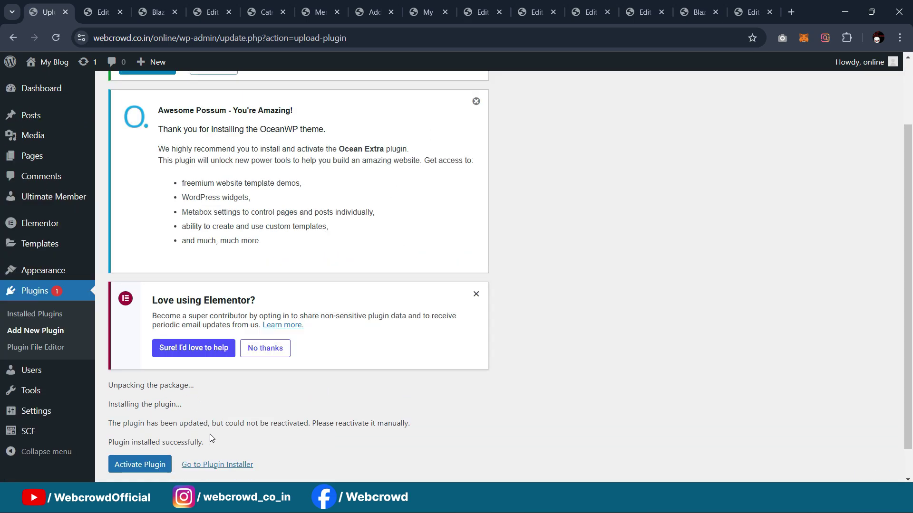
# Activate the uploaded game reward system plugin from the list of installed plugins
pyautogui.click(206, 430)
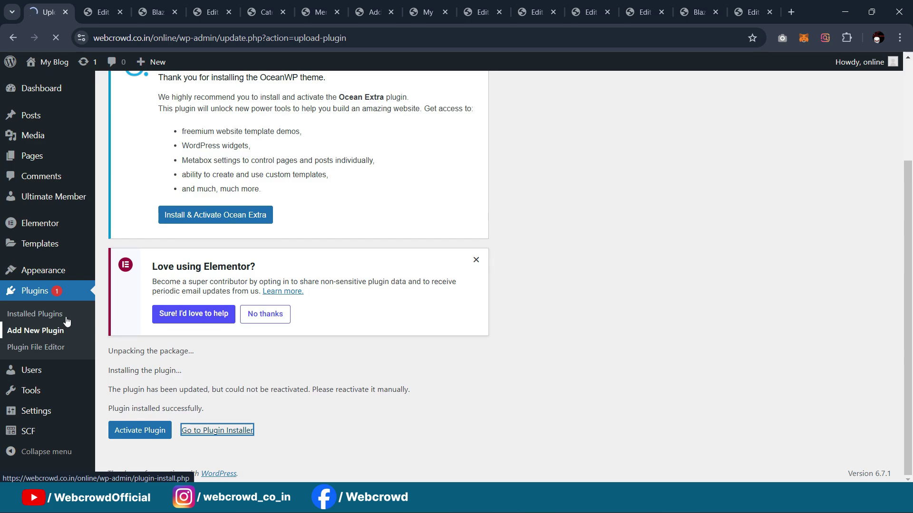
pyautogui.scroll(-5, 101, 294)
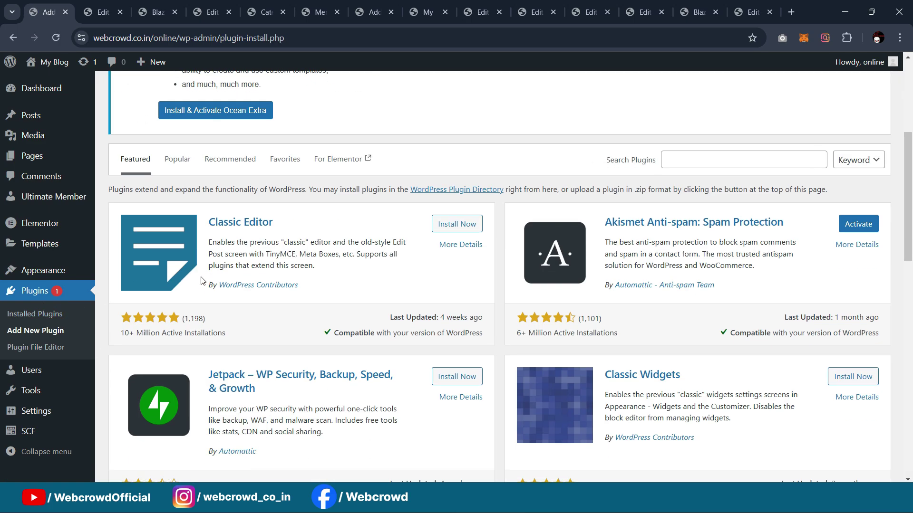
pyautogui.click(30, 317)
pyautogui.scroll(-10, 301, 204)
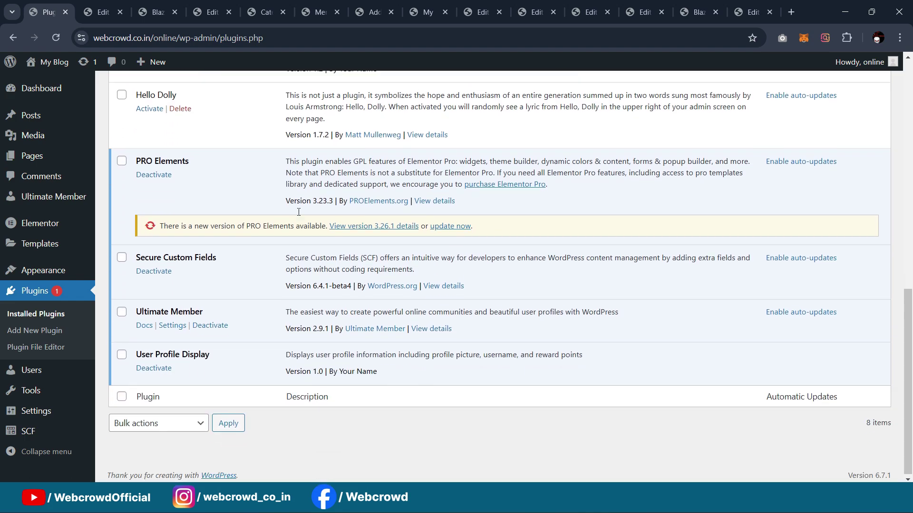
pyautogui.scroll(4, 269, 268)
pyautogui.click(140, 245)
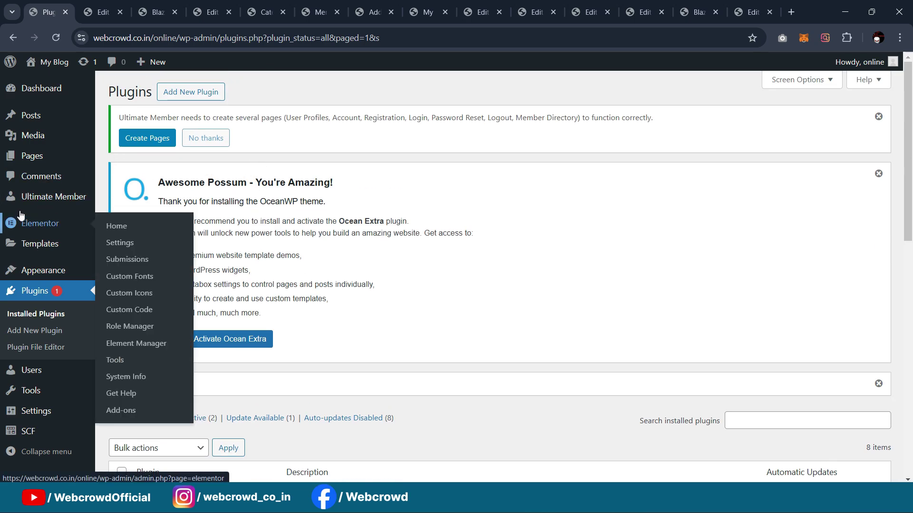
# Open the Blazing blades post for editing in a new tab and review the reward points, game URL and time duration under Game Settings
pyautogui.moveTo(32, 117)
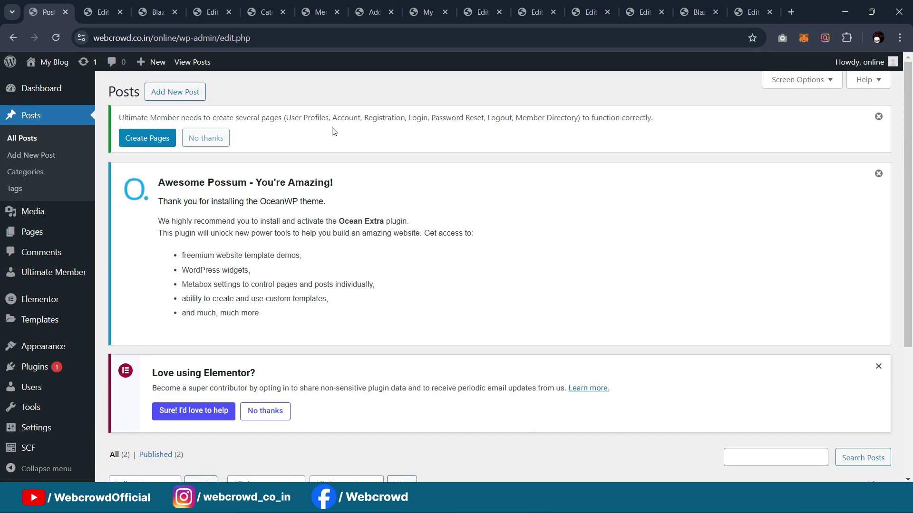
pyautogui.scroll(-5, 327, 153)
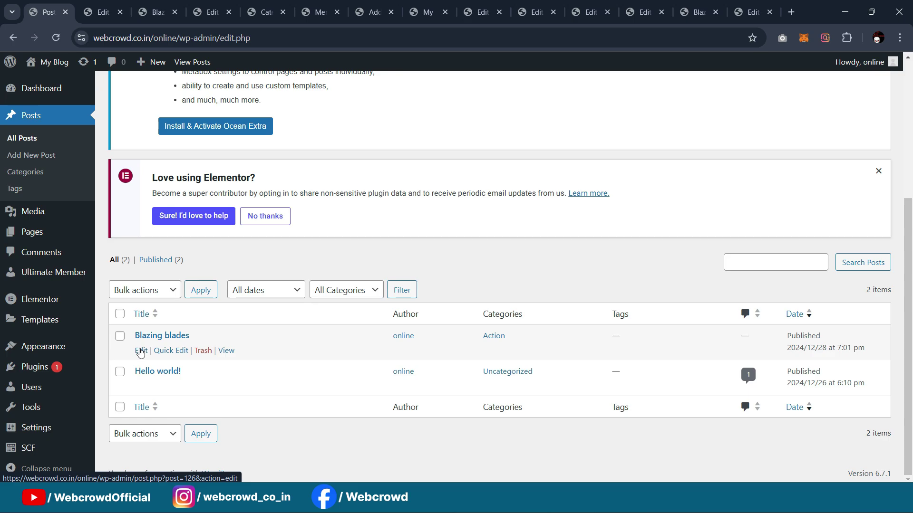
pyautogui.keyDown('ctrl'); pyautogui.keyDown('shift'); pyautogui.click(140, 351); pyautogui.keyUp('shift'); pyautogui.keyUp('ctrl')
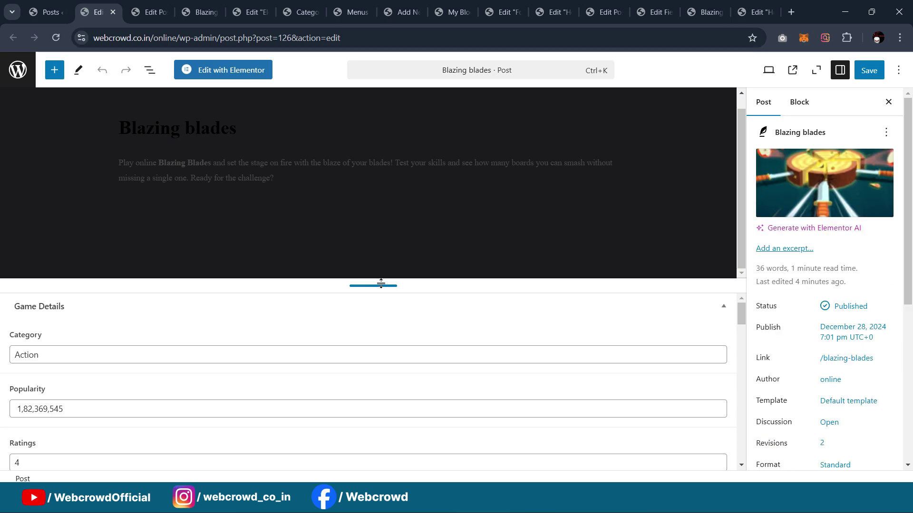
pyautogui.scroll(-6, 525, 357)
pyautogui.scroll(-10, 565, 351)
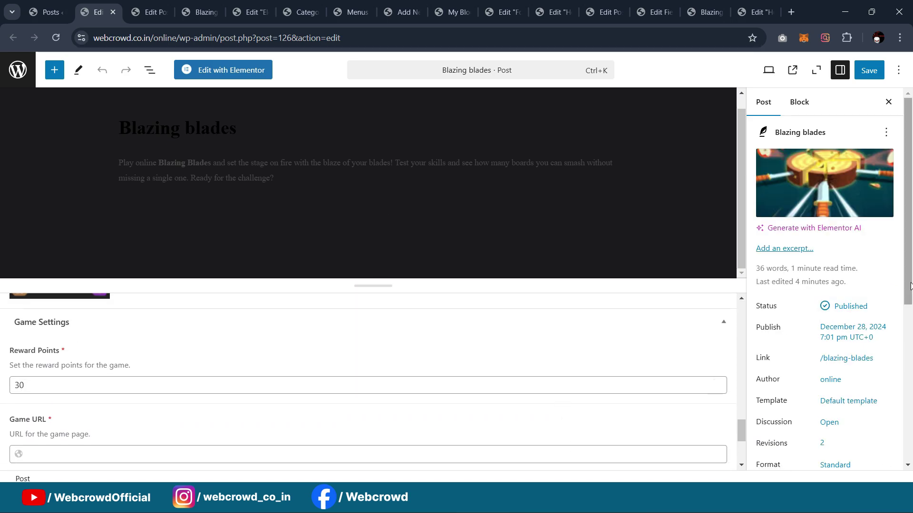
pyautogui.scroll(-3, 893, 285)
pyautogui.scroll(1, 617, 370)
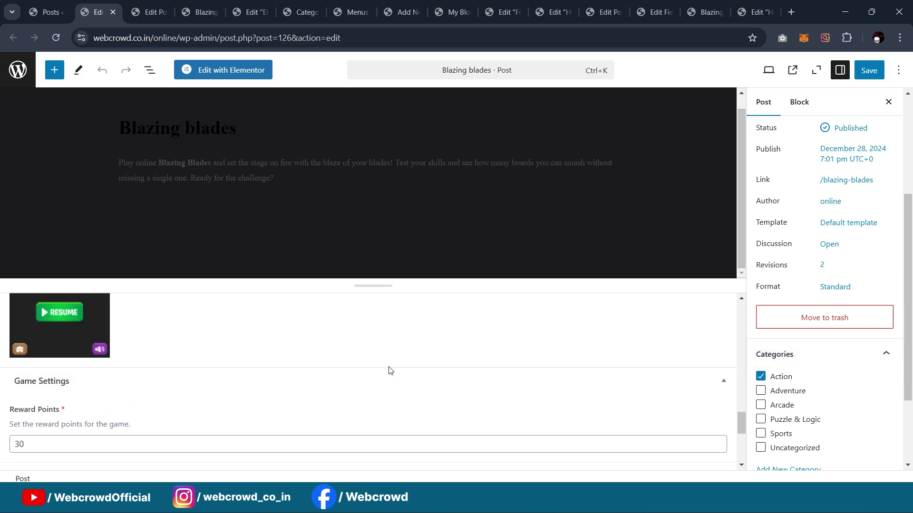
pyautogui.scroll(-1, 198, 326)
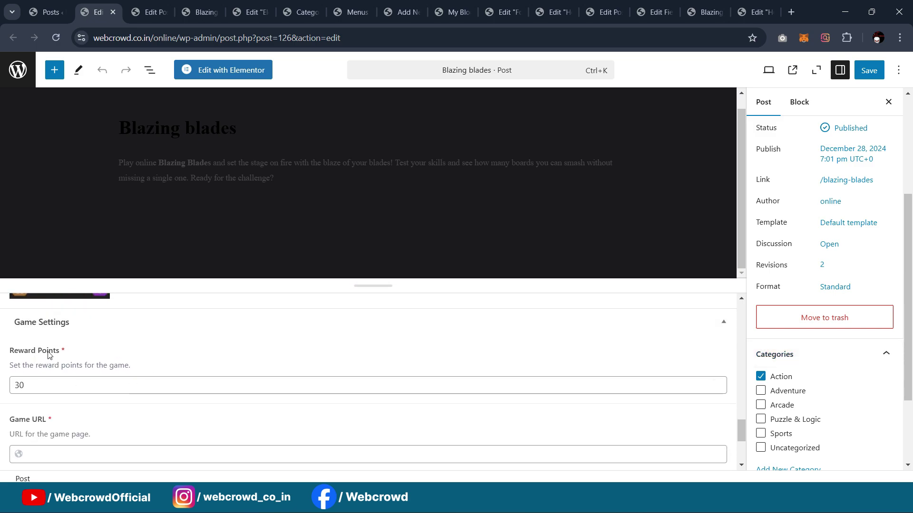
pyautogui.scroll(-1, 104, 357)
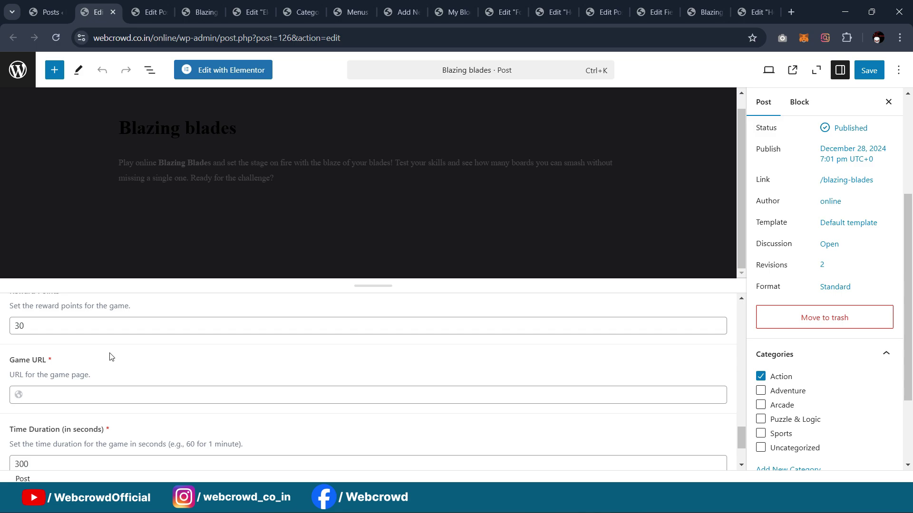
pyautogui.scroll(-1, 109, 356)
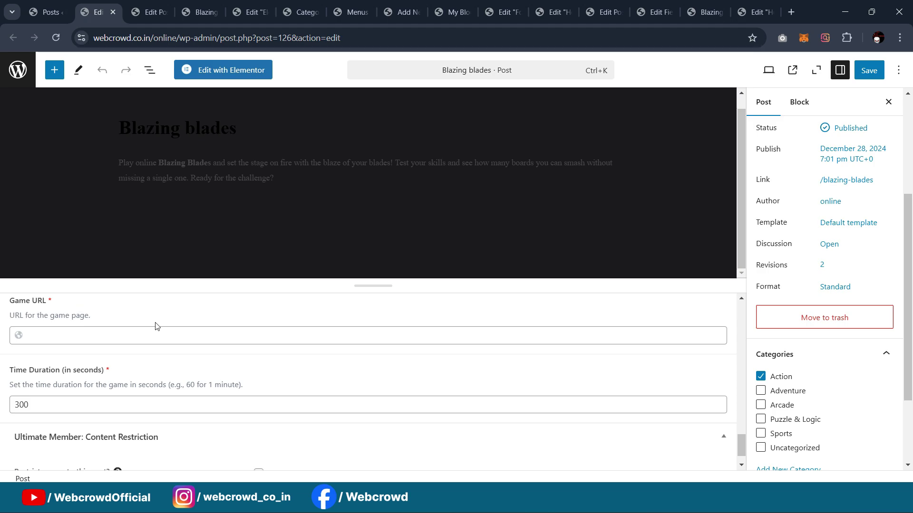
pyautogui.scroll(10, 168, 361)
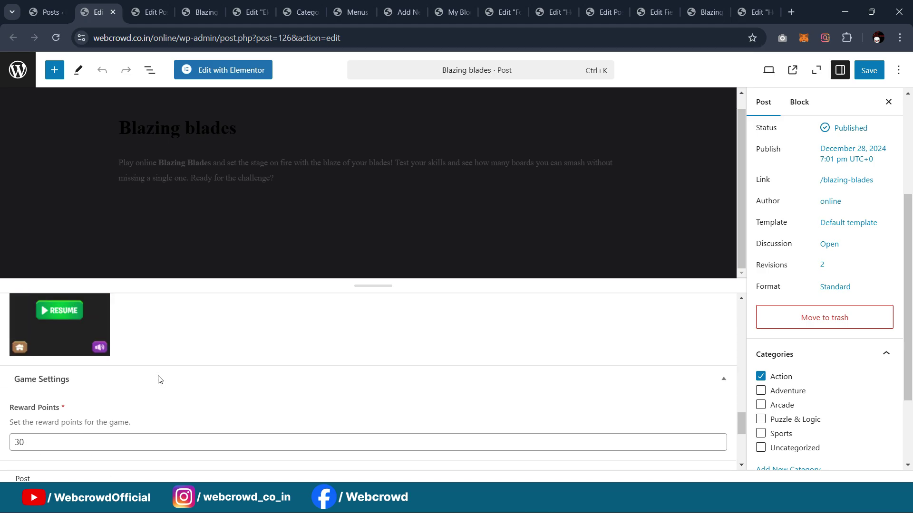
# Examine the Game Settings, screenshots, Game URL and Ratings fields of the reference site's Box Crush post
pyautogui.click(624, 6)
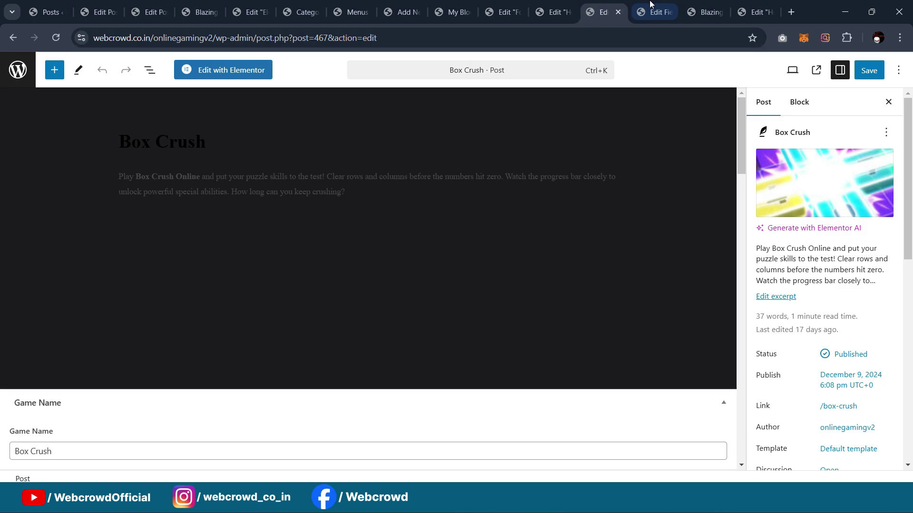
pyautogui.scroll(-4, 544, 278)
pyautogui.scroll(4, 456, 259)
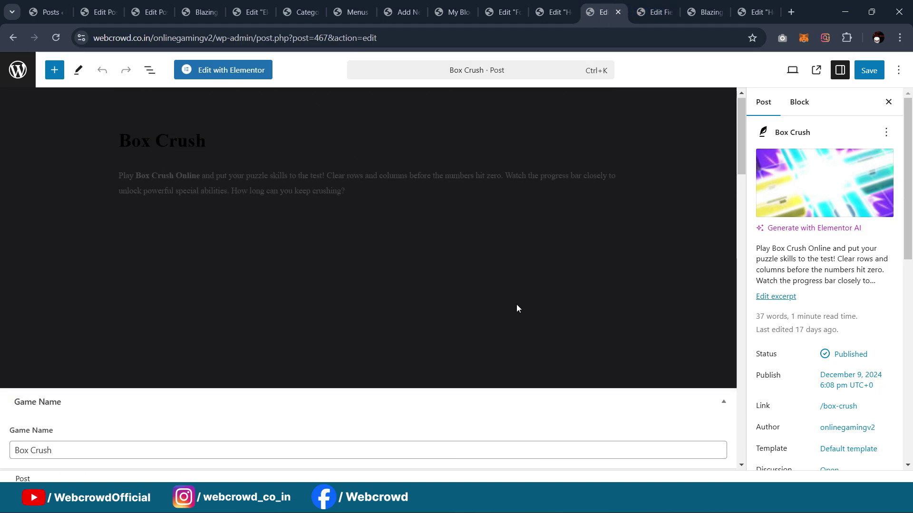
pyautogui.scroll(-6, 859, 361)
pyautogui.scroll(-4, 859, 361)
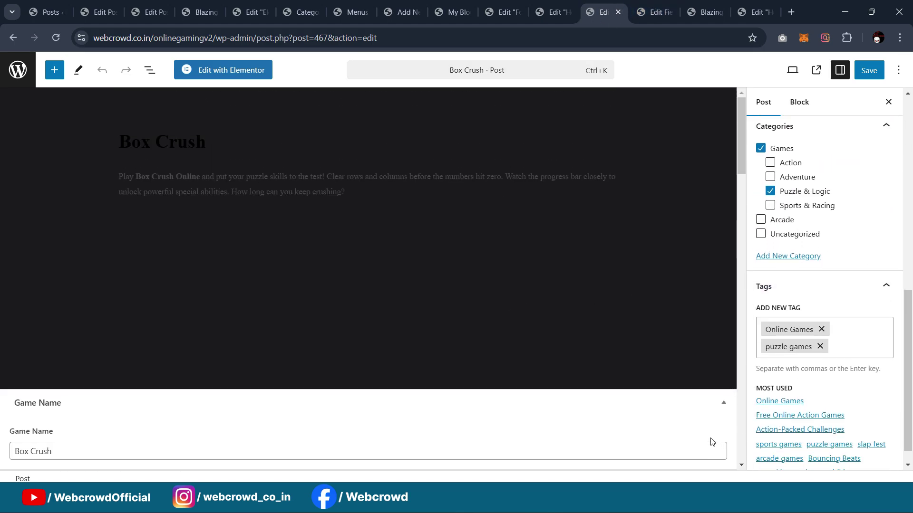
pyautogui.scroll(-7, 426, 319)
pyautogui.scroll(-7, 204, 186)
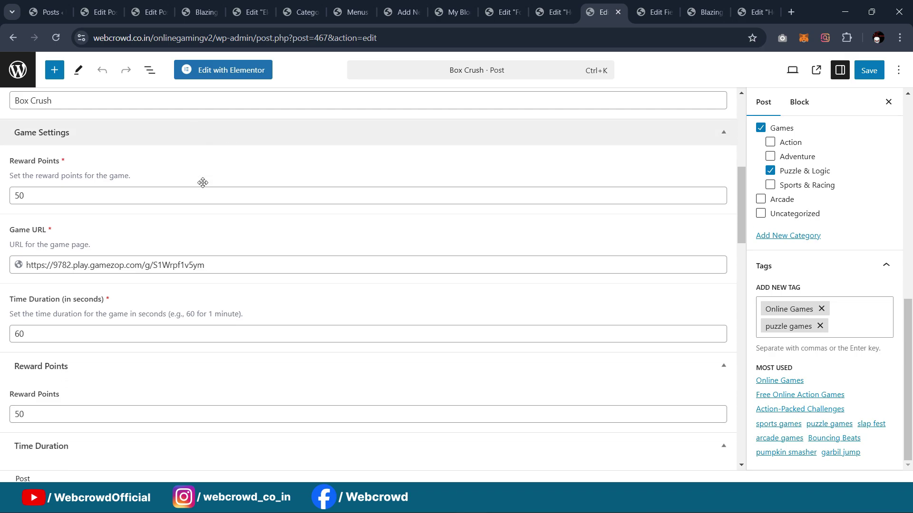
pyautogui.scroll(-15, 203, 188)
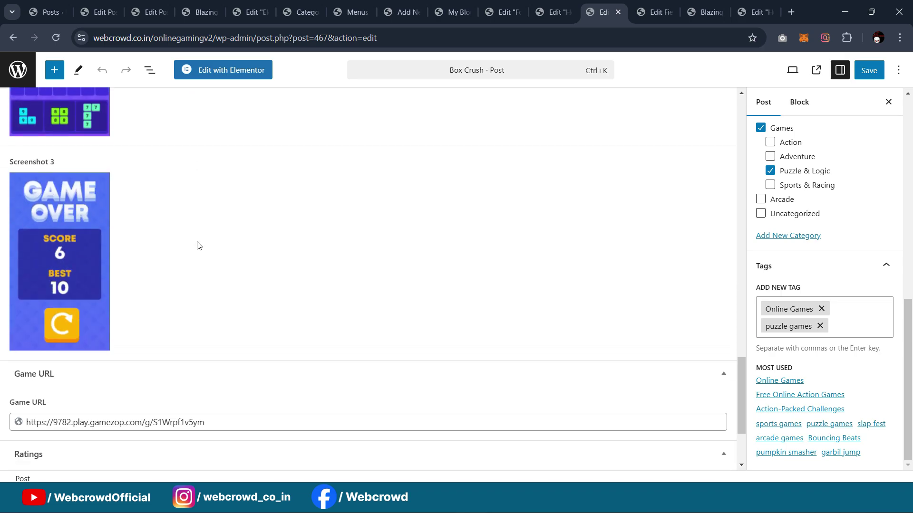
pyautogui.scroll(-1, 199, 246)
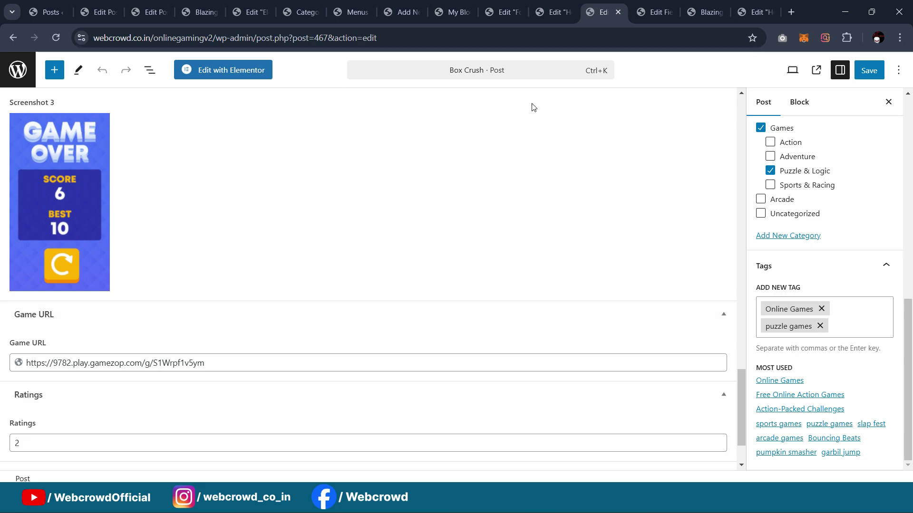
pyautogui.click(560, 4)
pyautogui.click(600, 12)
pyautogui.scroll(5, 136, 143)
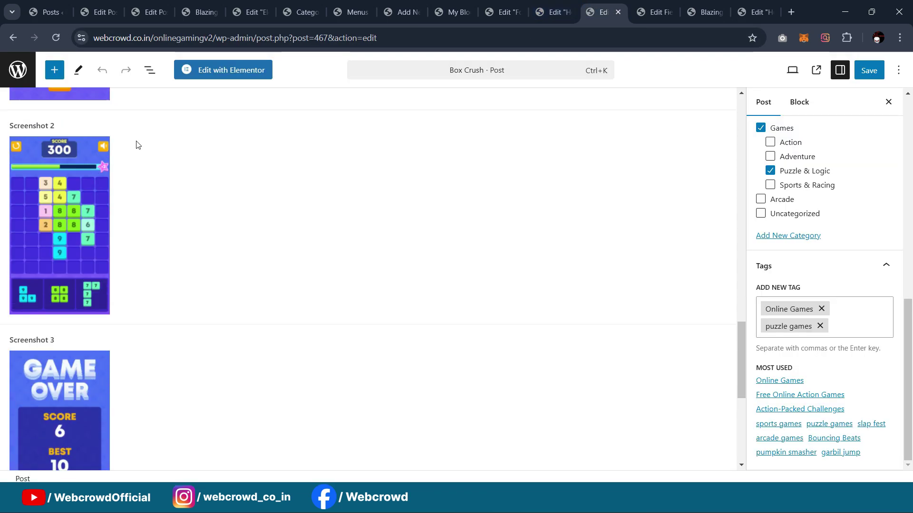
# Open the reference site's list of ACF field groups and locate the Game URL group
pyautogui.click(13, 38)
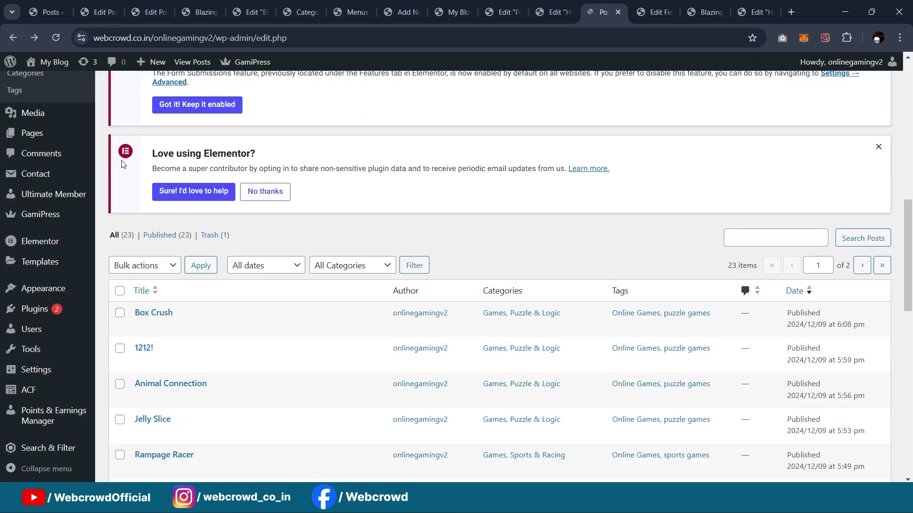
pyautogui.scroll(-1, 190, 262)
pyautogui.scroll(2, 28, 309)
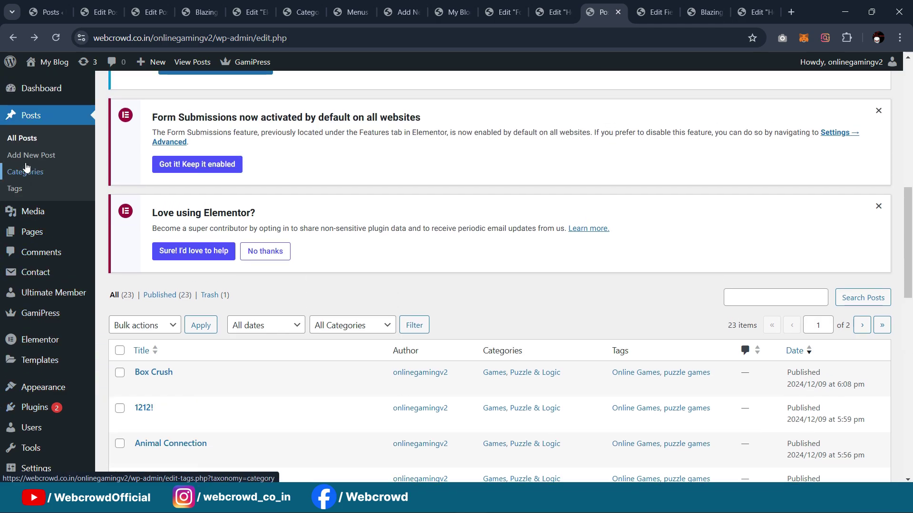
pyautogui.scroll(-4, 21, 265)
pyautogui.click(30, 389)
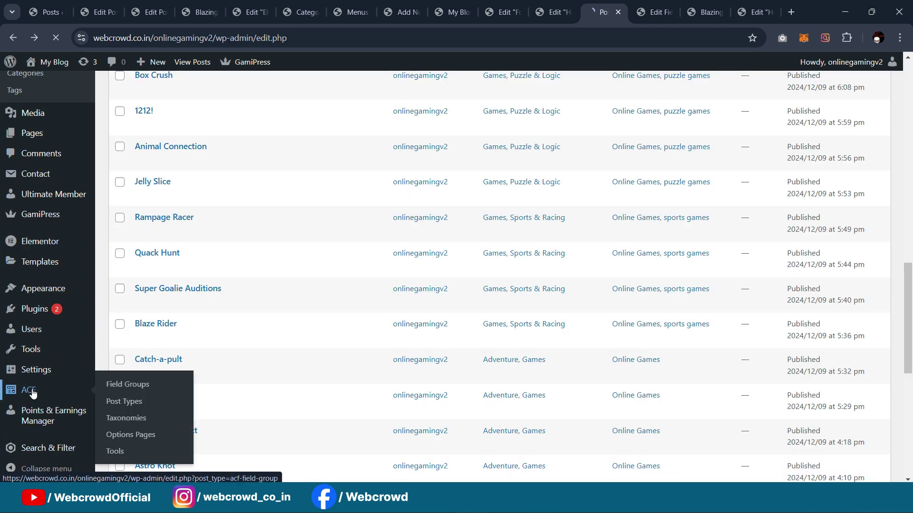
pyautogui.scroll(-10, 327, 231)
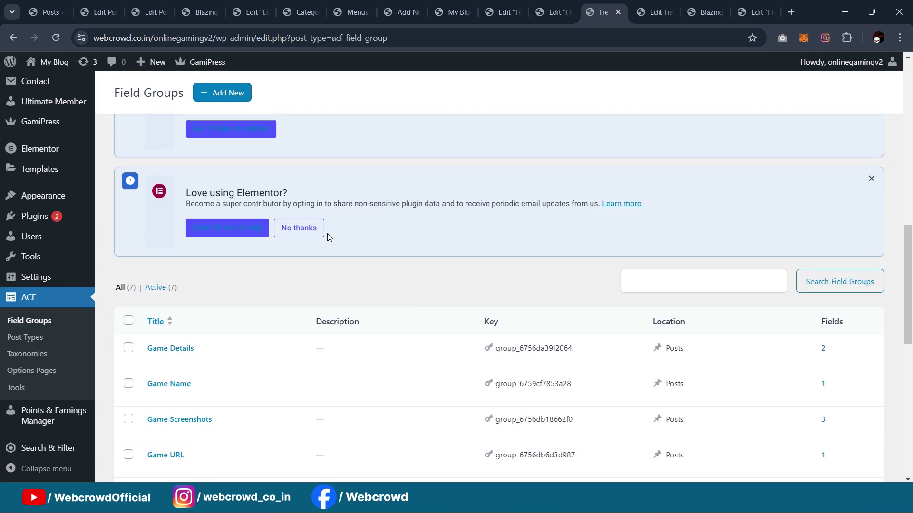
pyautogui.scroll(-1, 324, 242)
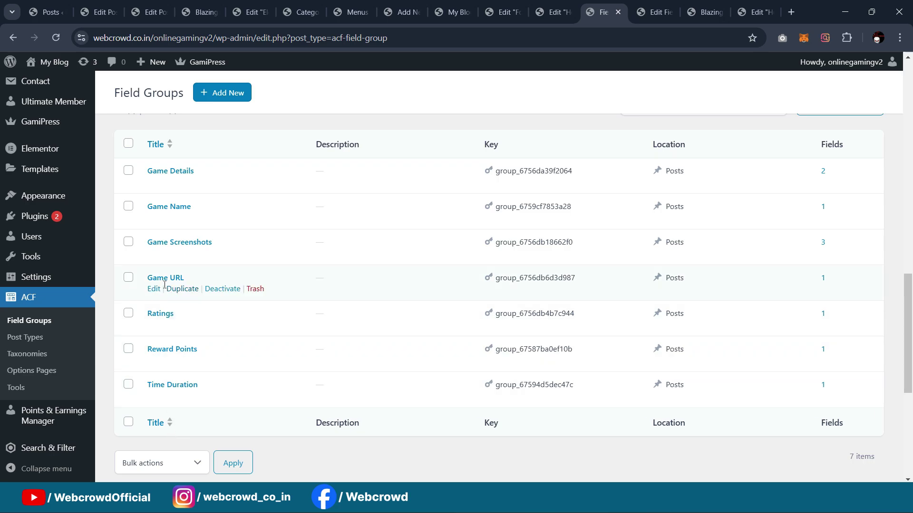
# Check the URL field's type, label and name in the reference Game URL group, and return to the new site's posts list
pyautogui.click(154, 289)
pyautogui.scroll(-2, 363, 167)
pyautogui.scroll(-3, 364, 167)
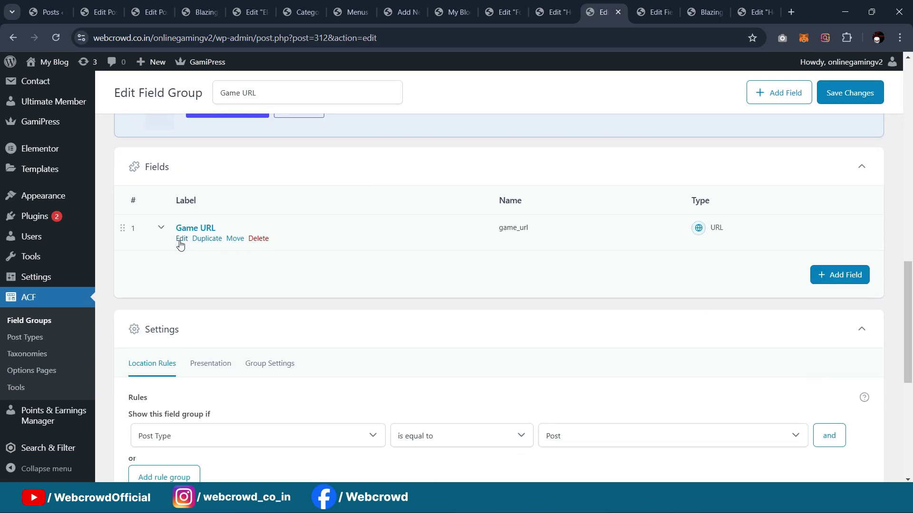
pyautogui.click(181, 239)
pyautogui.scroll(-2, 200, 308)
pyautogui.doubleClick(195, 279)
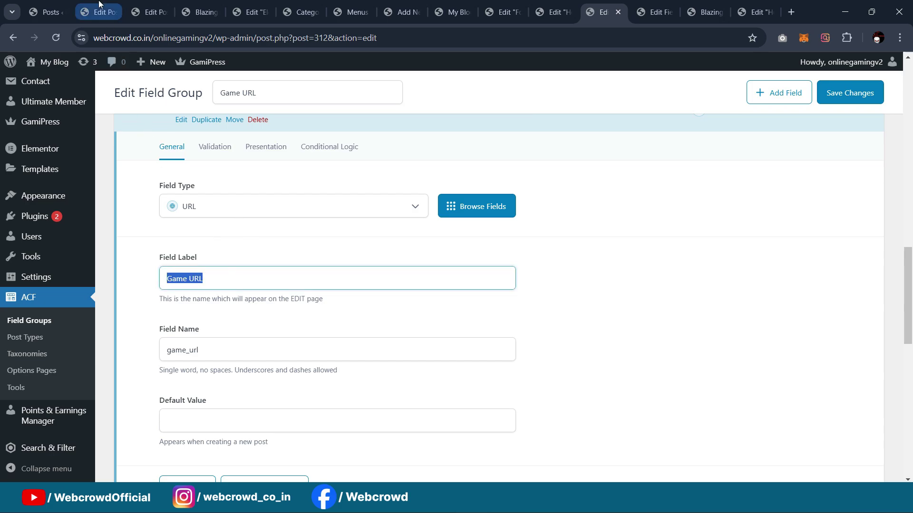
pyautogui.click(46, 12)
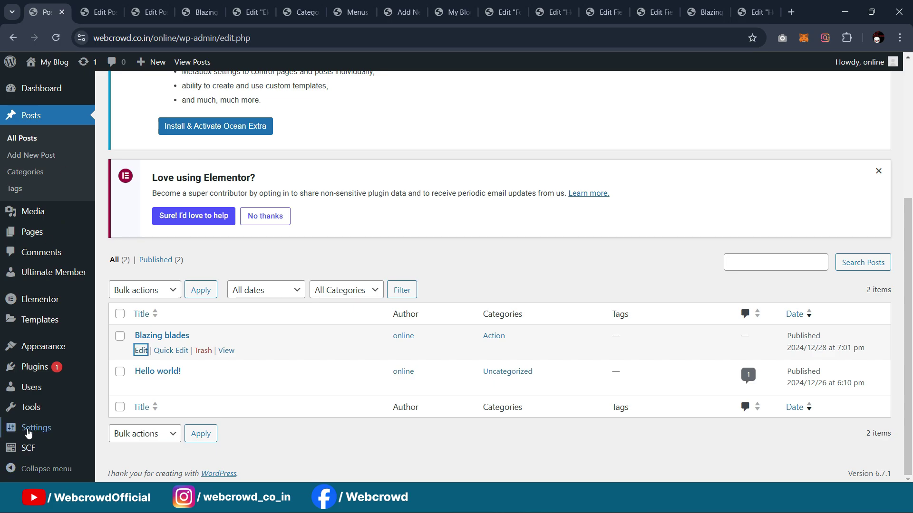
# Open the new site's SCF field groups and edit the Game Details group
pyautogui.moveTo(29, 449)
pyautogui.scroll(-5, 190, 309)
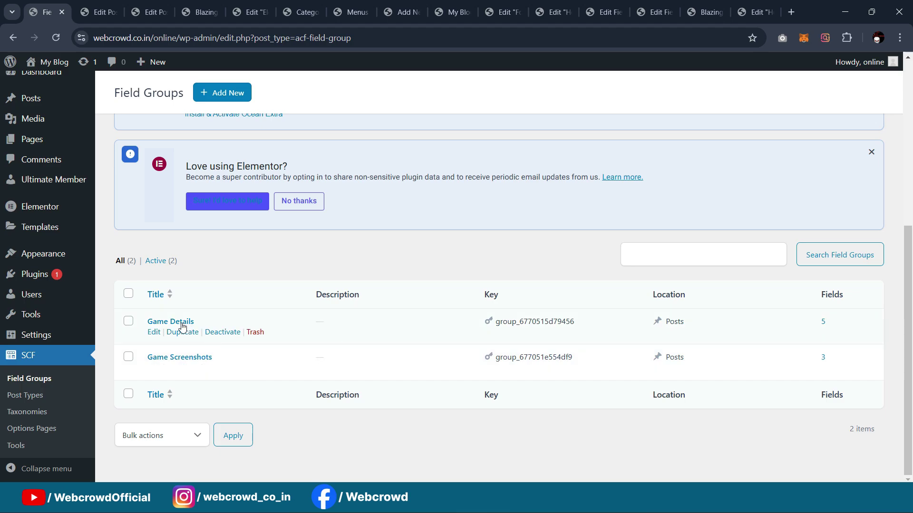
pyautogui.click(158, 333)
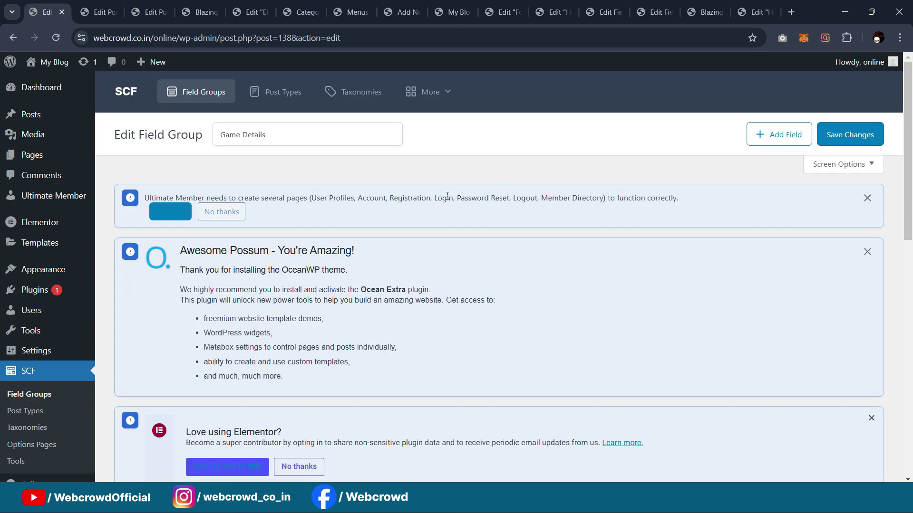
pyautogui.scroll(-6, 446, 196)
pyautogui.scroll(-2, 446, 195)
pyautogui.scroll(7, 456, 236)
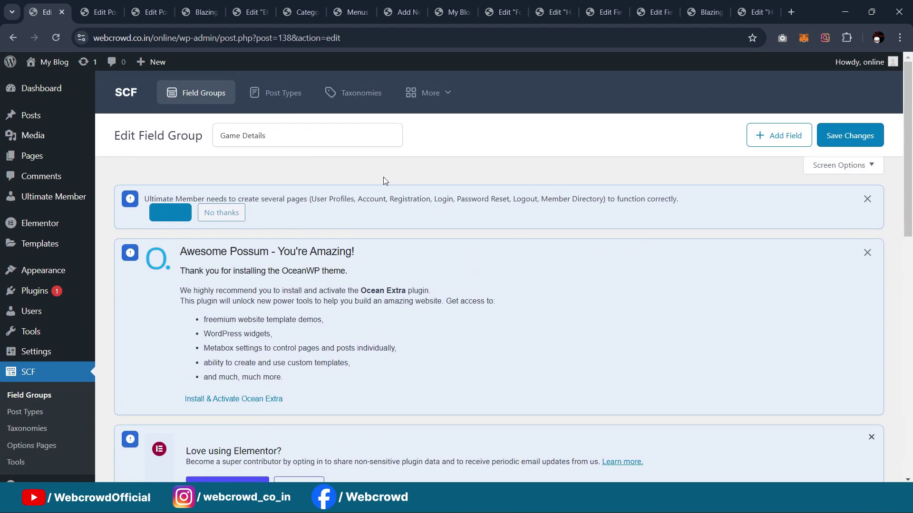
# Add a field labelled Game URL to the Game Details group and set its field type to URL
pyautogui.click(779, 135)
pyautogui.scroll(-10, 356, 311)
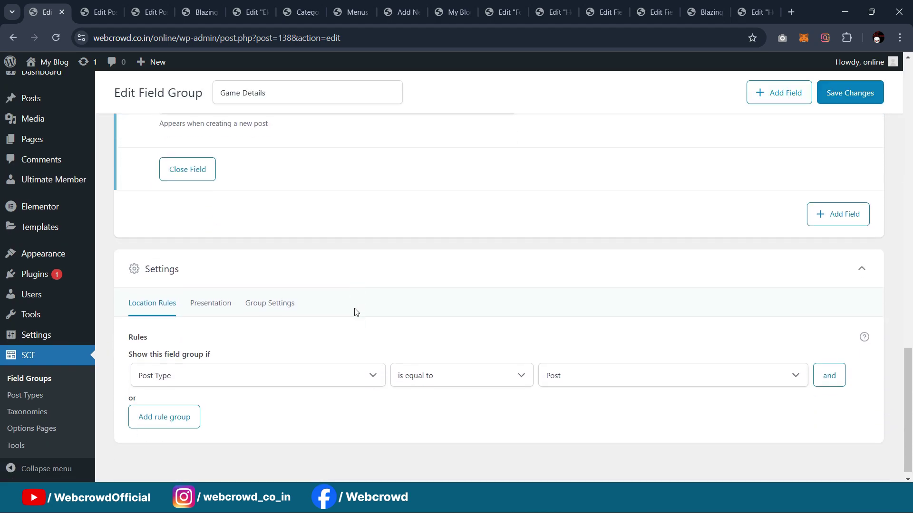
pyautogui.scroll(8, 271, 380)
pyautogui.click(185, 304)
pyautogui.click(228, 243)
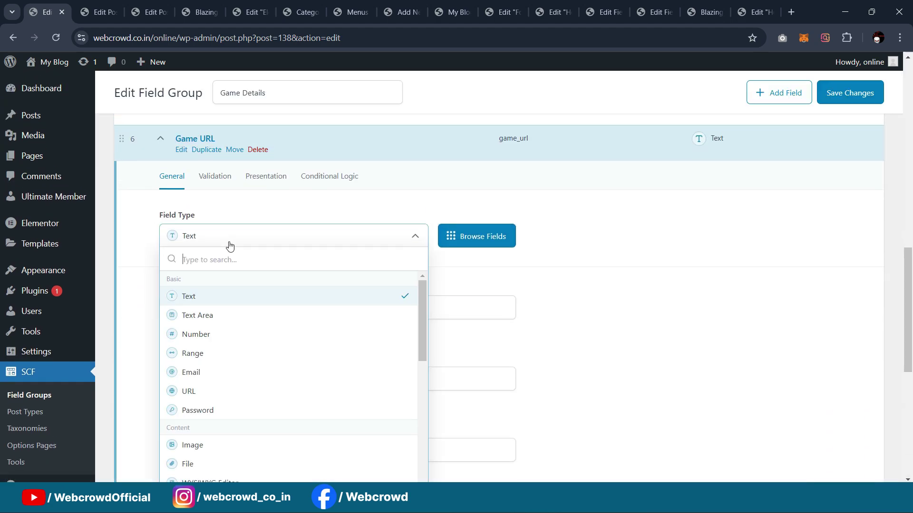
pyautogui.click(225, 389)
pyautogui.scroll(-2, 443, 280)
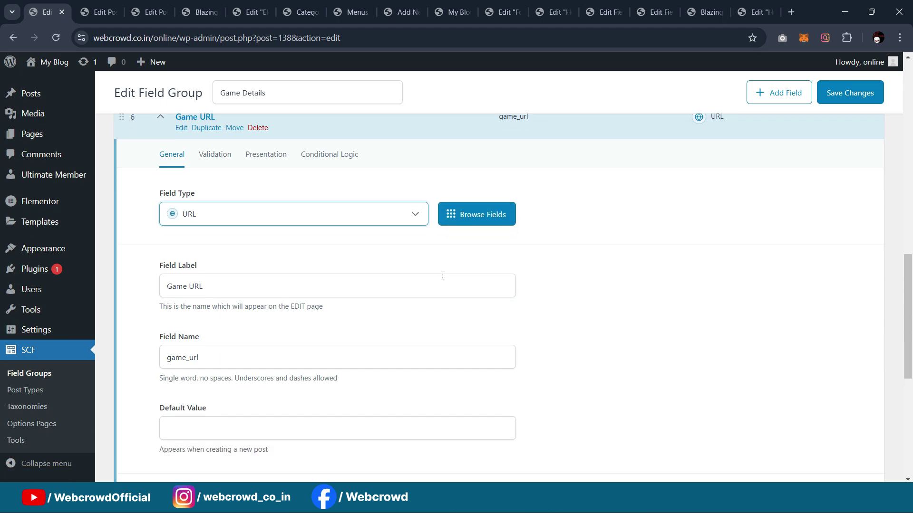
# Check the location rules of the Game Details field group, save its changes and review the field list
pyautogui.scroll(-5, 442, 280)
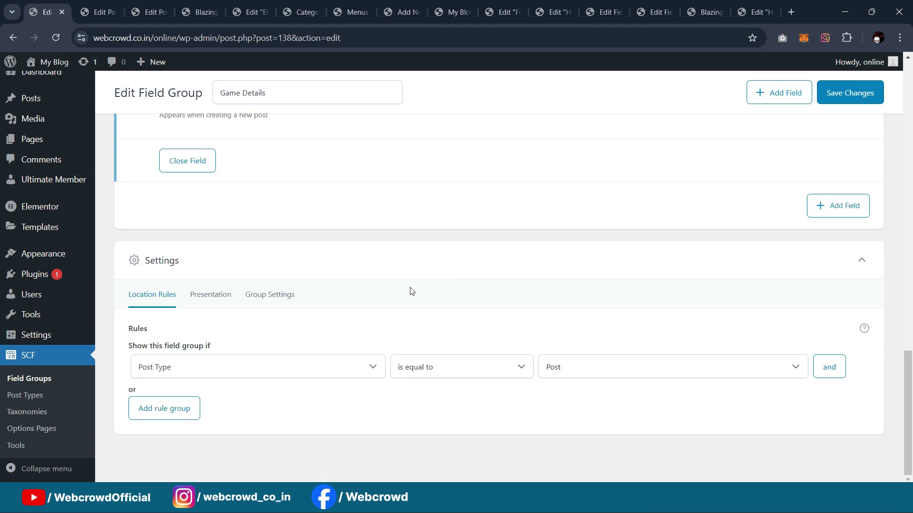
pyautogui.scroll(1, 412, 291)
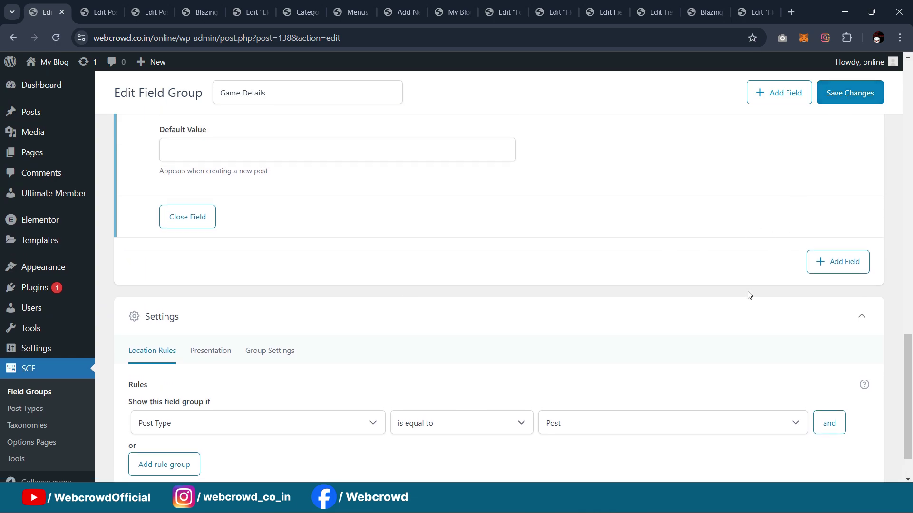
pyautogui.scroll(-1, 748, 295)
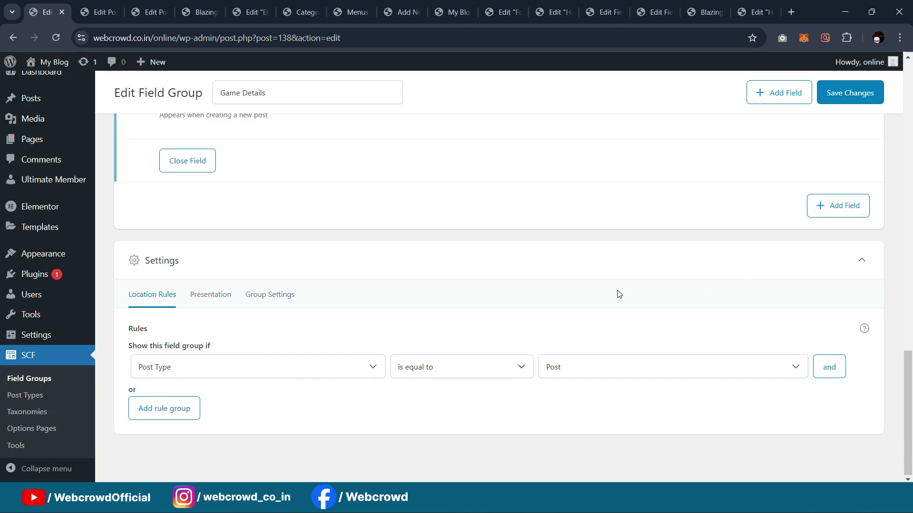
pyautogui.scroll(1, 572, 294)
pyautogui.click(861, 100)
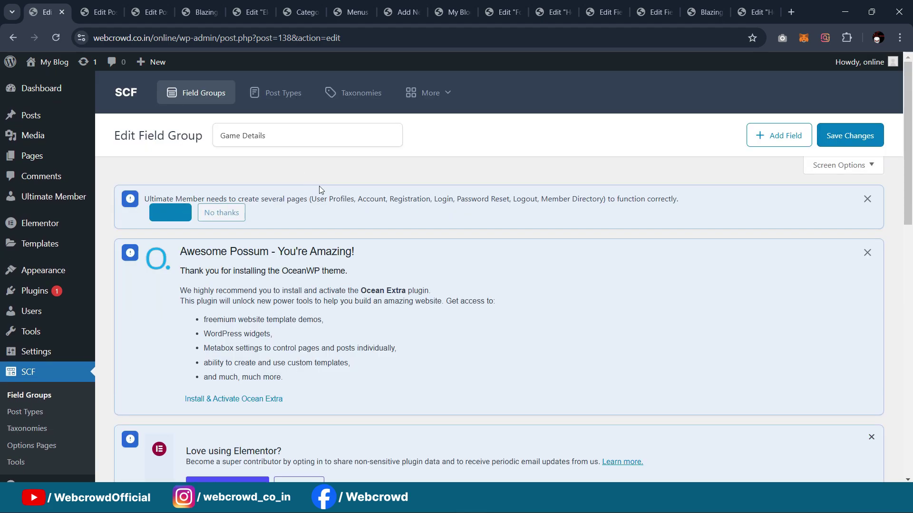
pyautogui.scroll(-6, 315, 183)
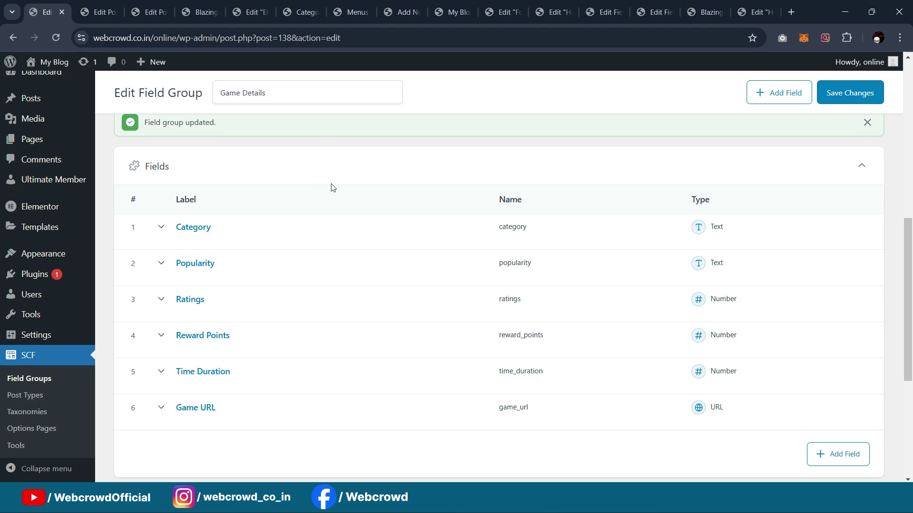
# Return to the reference site's Game URL field group and check its default value and location rules
pyautogui.click(600, 9)
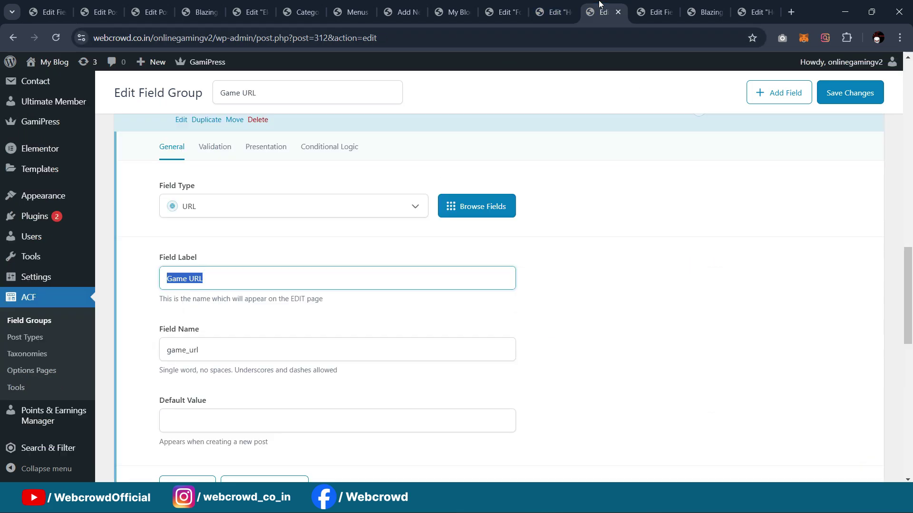
pyautogui.click(554, 5)
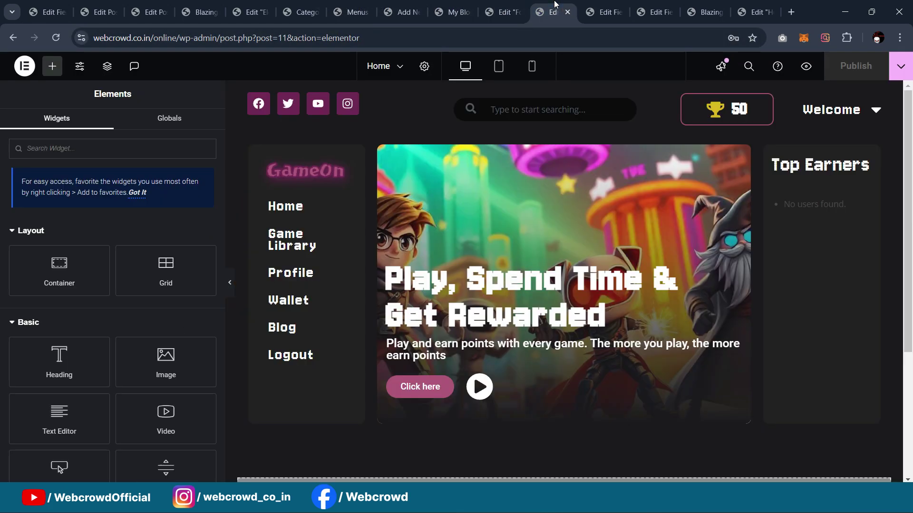
pyautogui.click(446, 16)
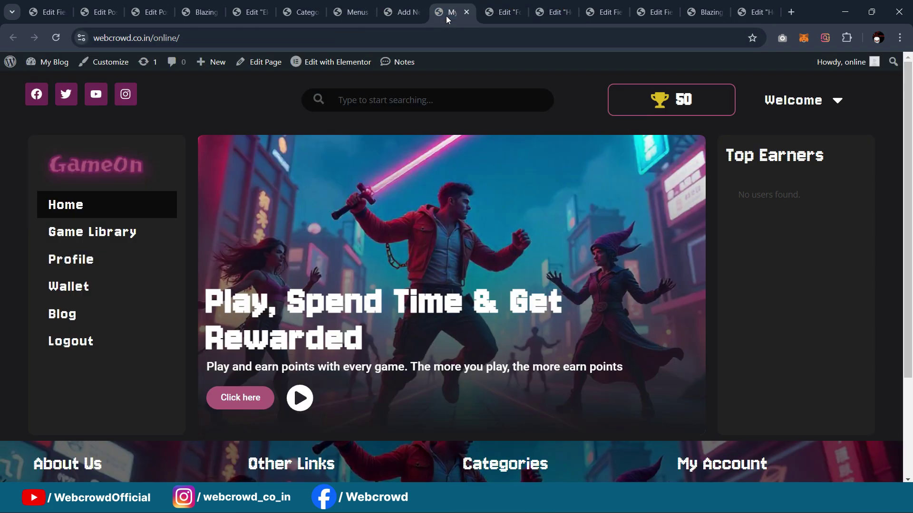
pyautogui.click(503, 14)
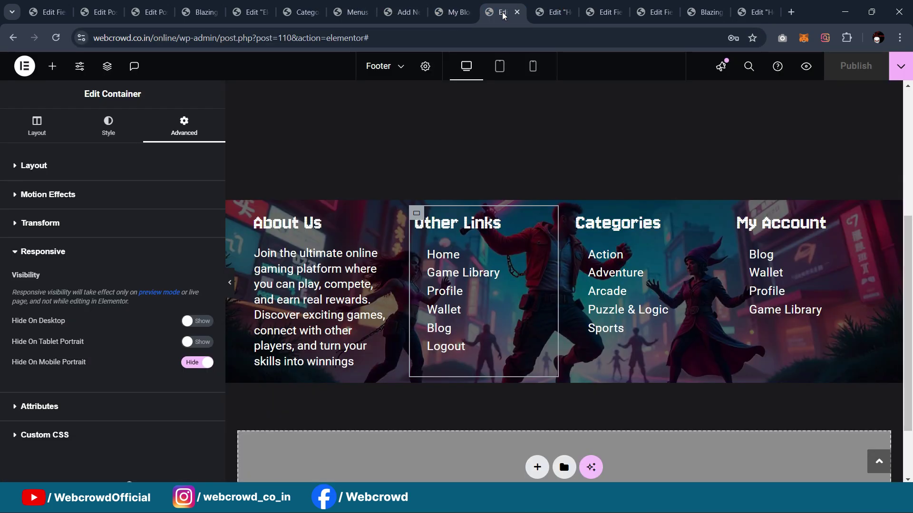
pyautogui.click(552, 16)
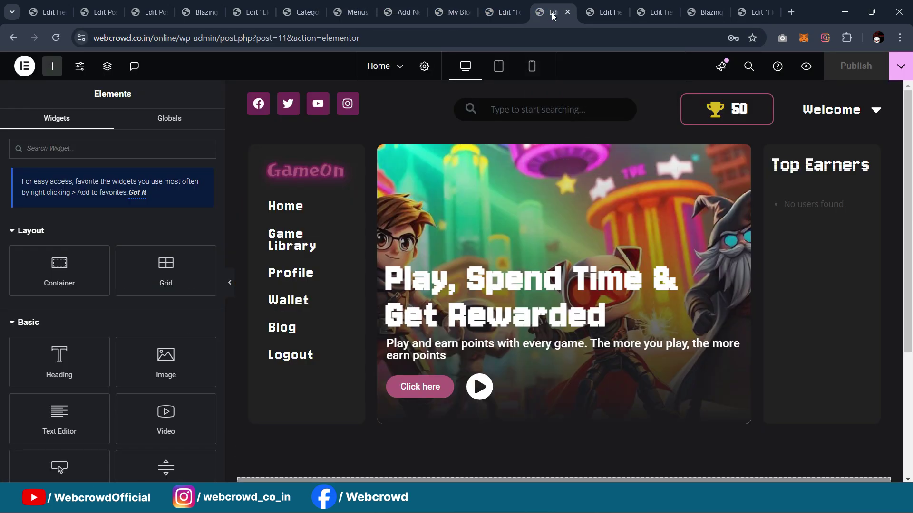
pyautogui.click(600, 14)
pyautogui.scroll(-5, 323, 256)
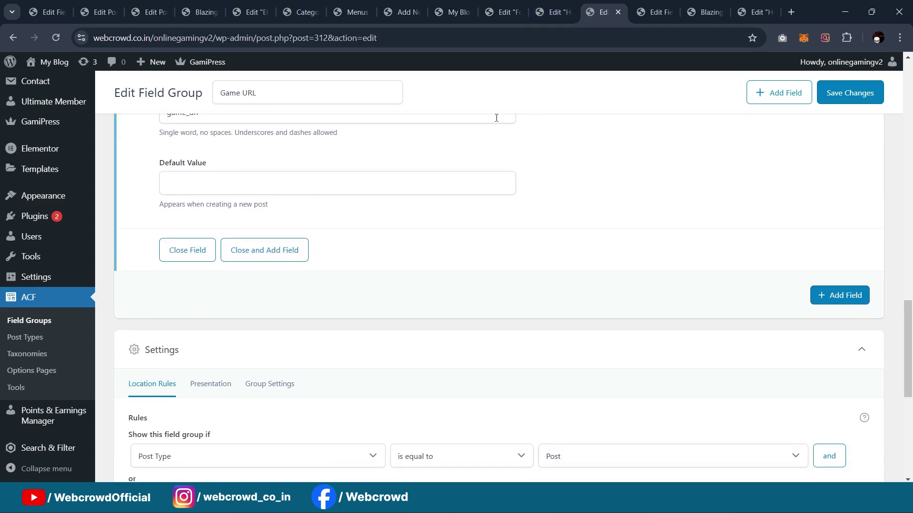
# Open the reference site's posts list and look through its published game posts
pyautogui.scroll(6, 2, 341)
pyautogui.click(30, 115)
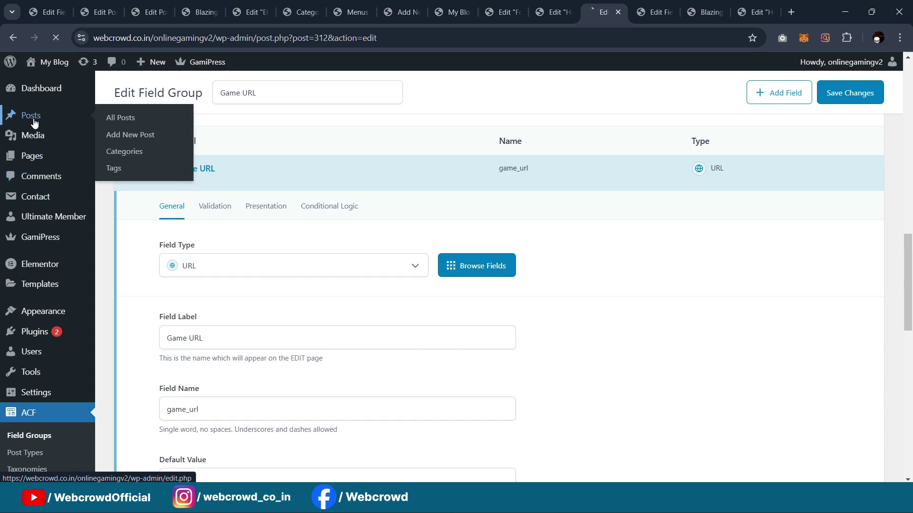
pyautogui.scroll(-15, 320, 252)
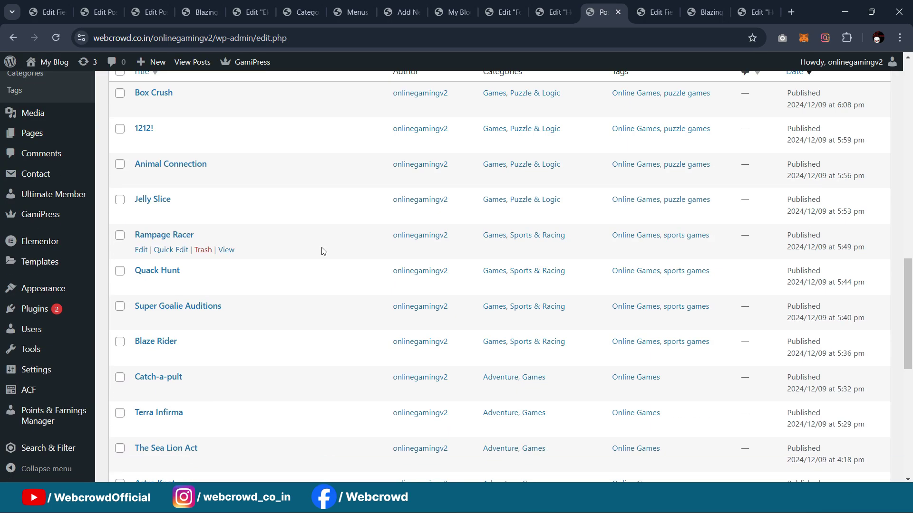
pyautogui.scroll(6, 313, 258)
pyautogui.scroll(-3, 219, 280)
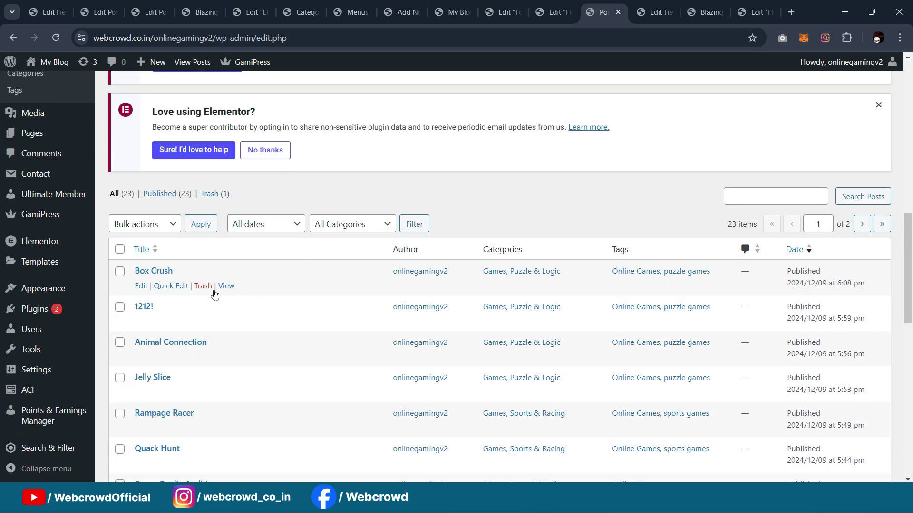
pyautogui.scroll(-3, 310, 218)
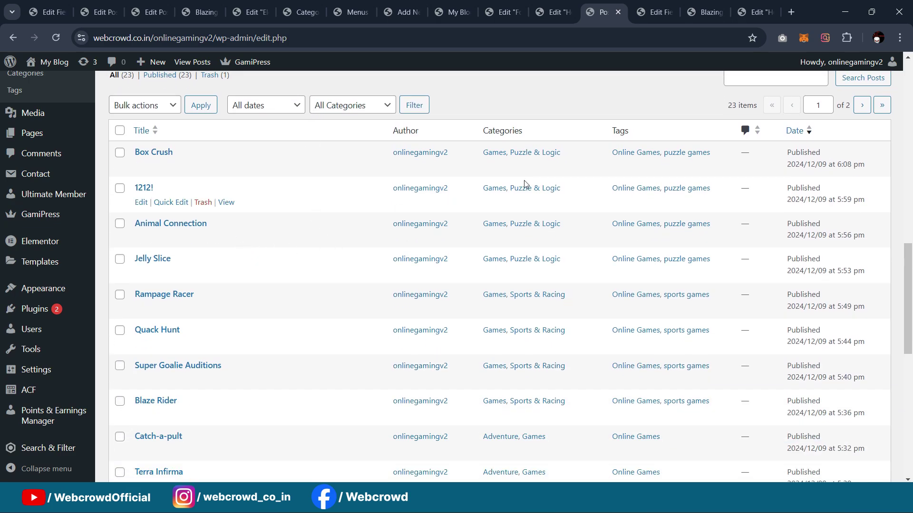
pyautogui.scroll(1, 523, 185)
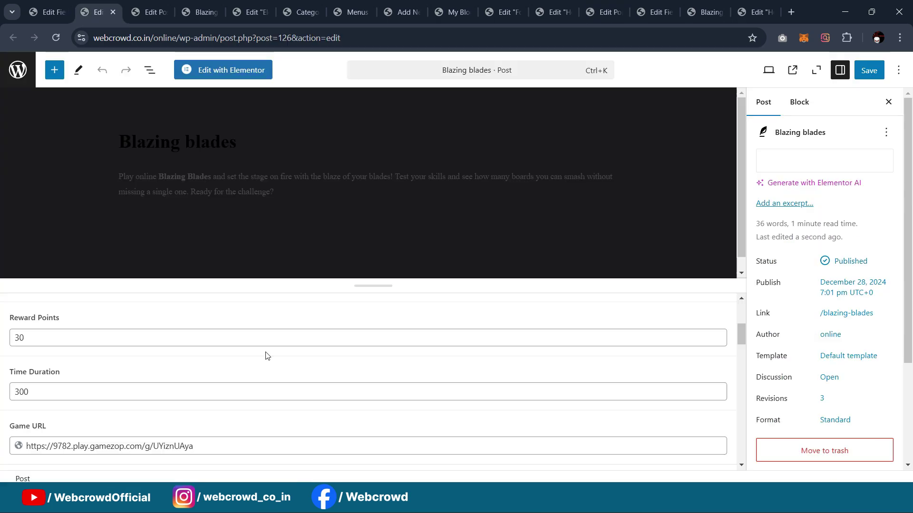
# Compare the Blazing blades post's Game URL under Game Details with the URL and duration under Game Settings
pyautogui.scroll(-2, 266, 357)
pyautogui.click(230, 328)
pyautogui.scroll(-10, 228, 330)
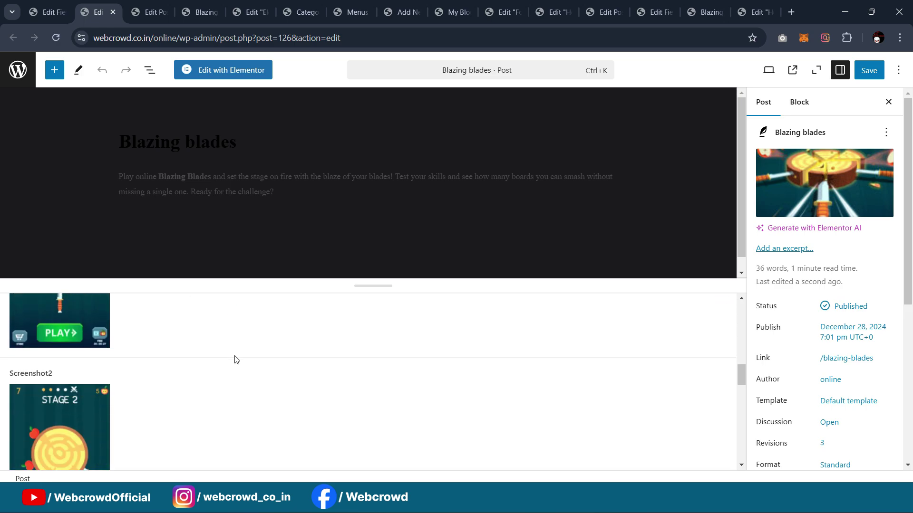
pyautogui.scroll(-2, 230, 358)
pyautogui.scroll(2, 214, 362)
pyautogui.scroll(-2, 214, 362)
pyautogui.scroll(-2, 215, 362)
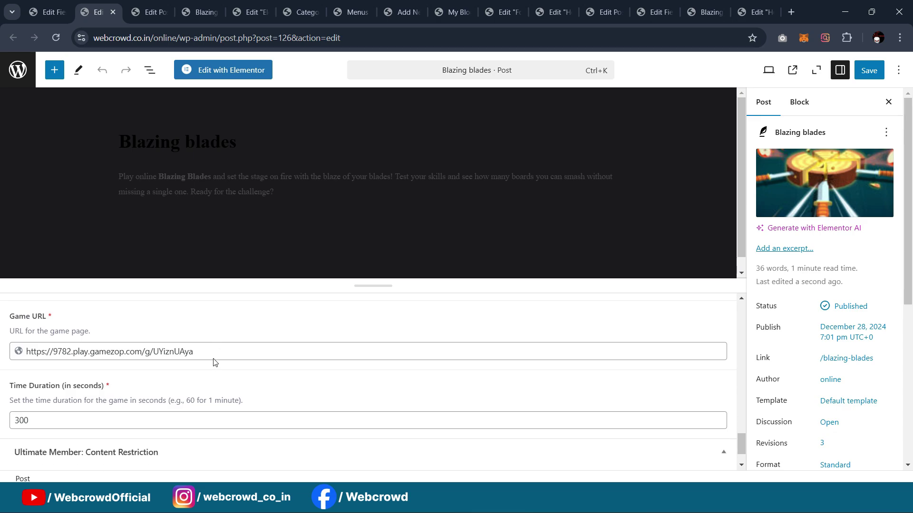
# Recheck the Blazing blades post's Game Details, screenshots and Game Settings reward points and URL fields
pyautogui.scroll(8, 220, 368)
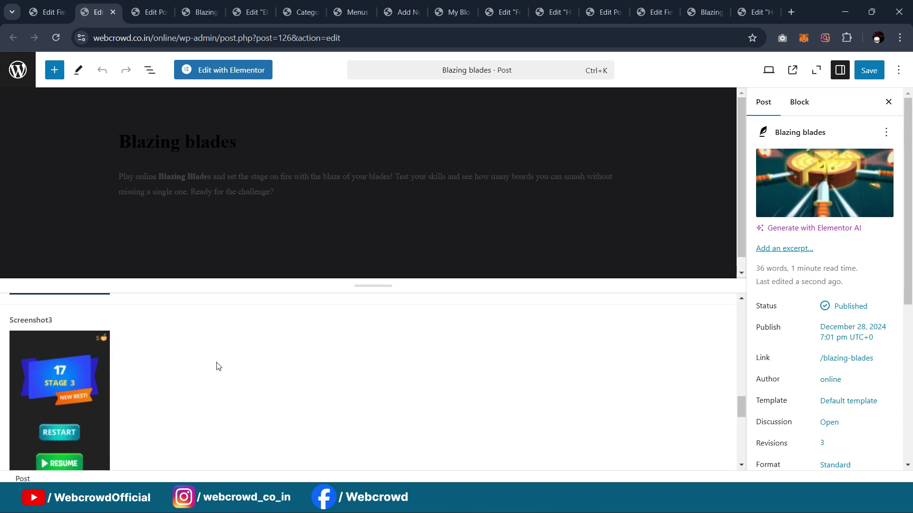
pyautogui.scroll(5, 186, 369)
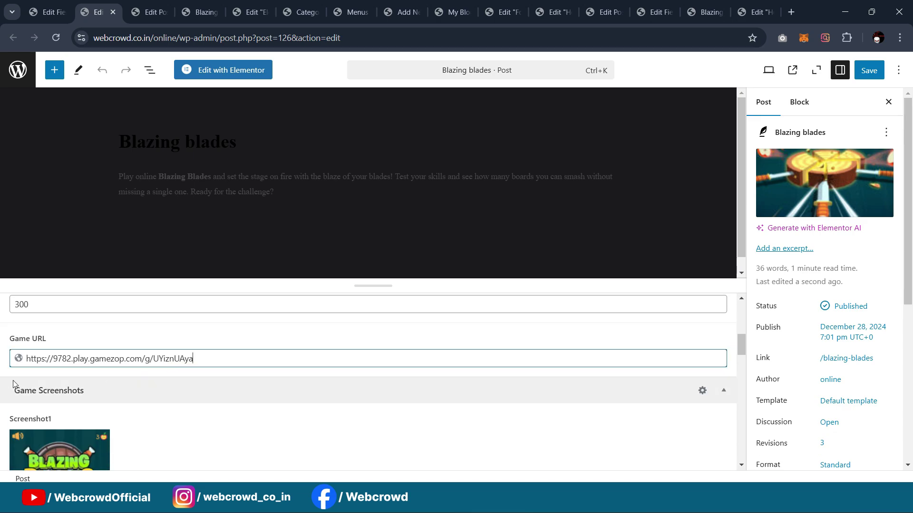
pyautogui.scroll(-8, 195, 351)
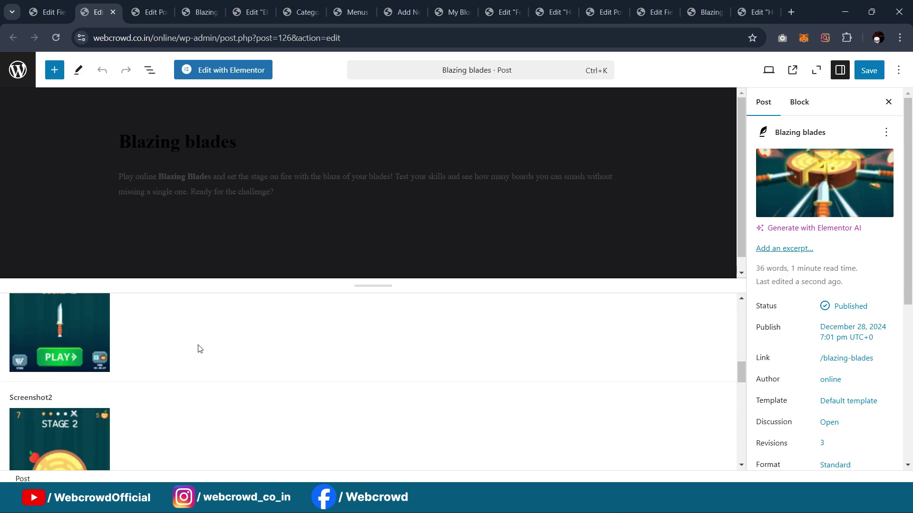
pyautogui.scroll(-1, 203, 357)
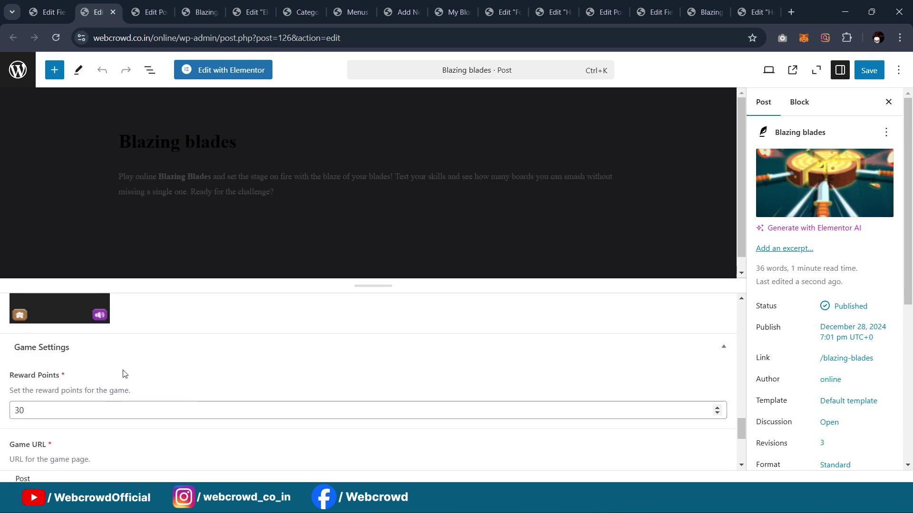
pyautogui.scroll(-1, 126, 375)
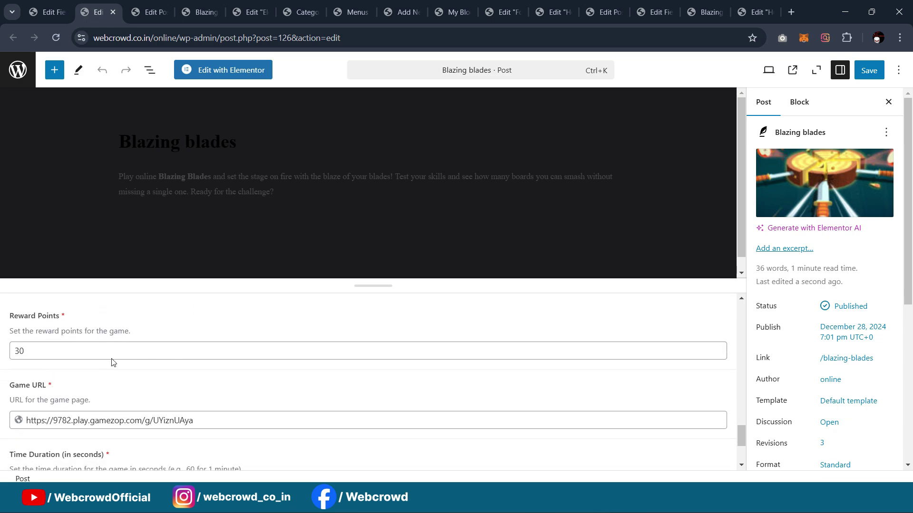
pyautogui.scroll(2, 120, 365)
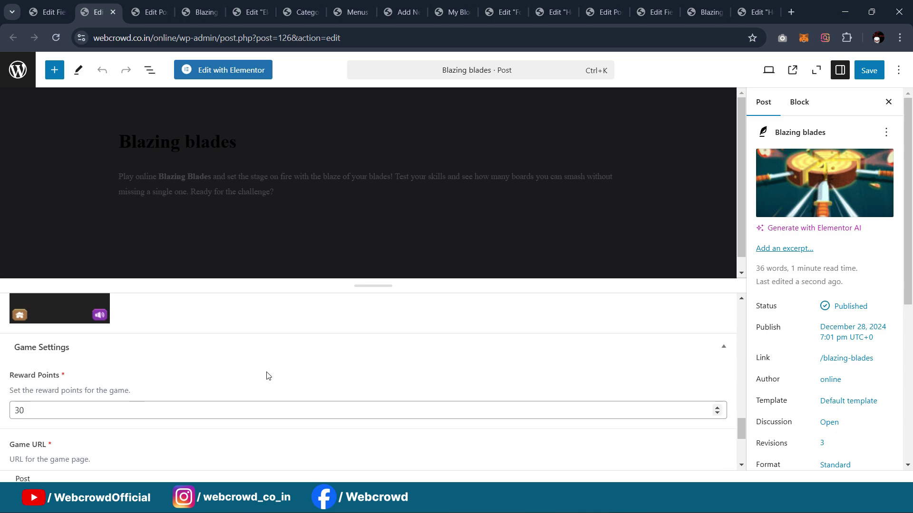
pyautogui.scroll(10, 265, 375)
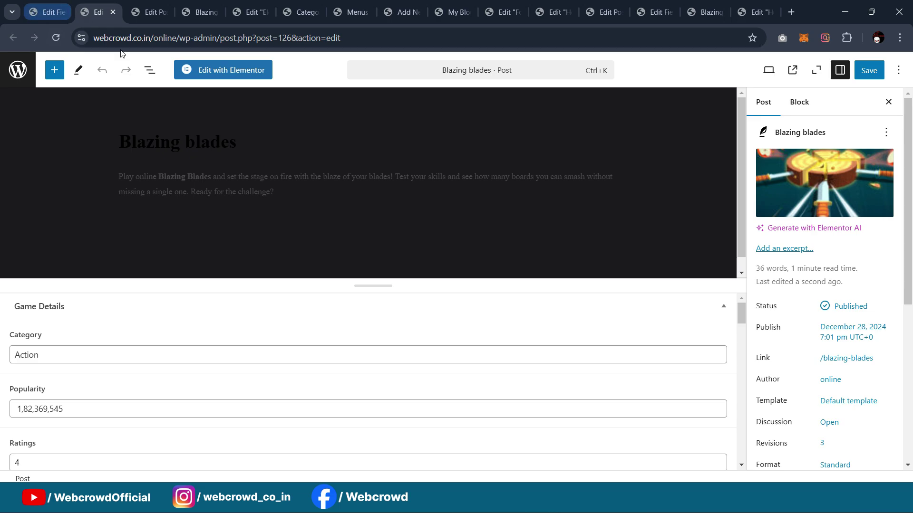
# Close the extra Blazing blades editing tab, then look over the post's live page and reload it
pyautogui.click(115, 13)
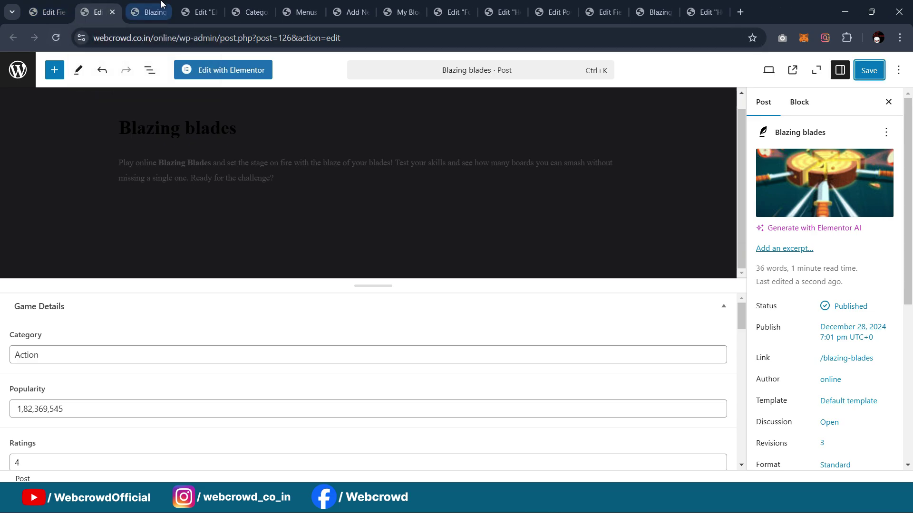
pyautogui.click(150, 12)
pyautogui.scroll(-6, 518, 161)
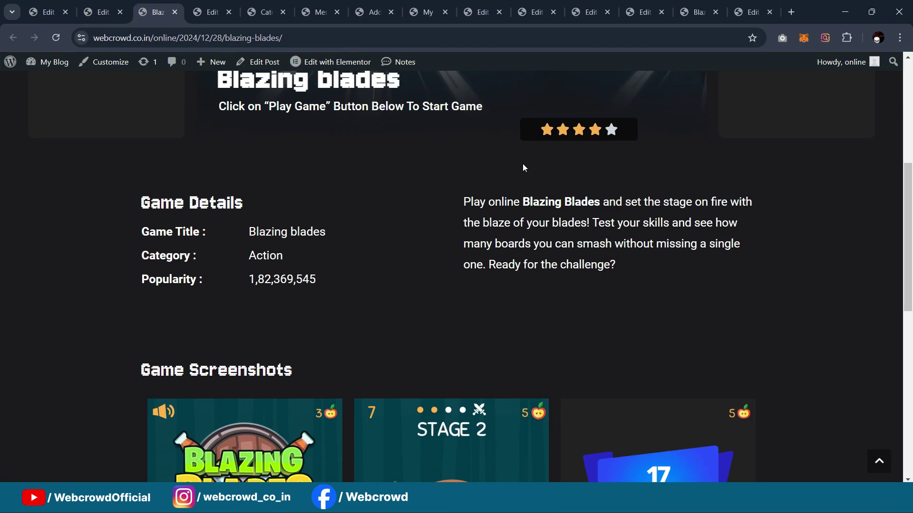
pyautogui.scroll(5, 527, 217)
pyautogui.scroll(-4, 521, 247)
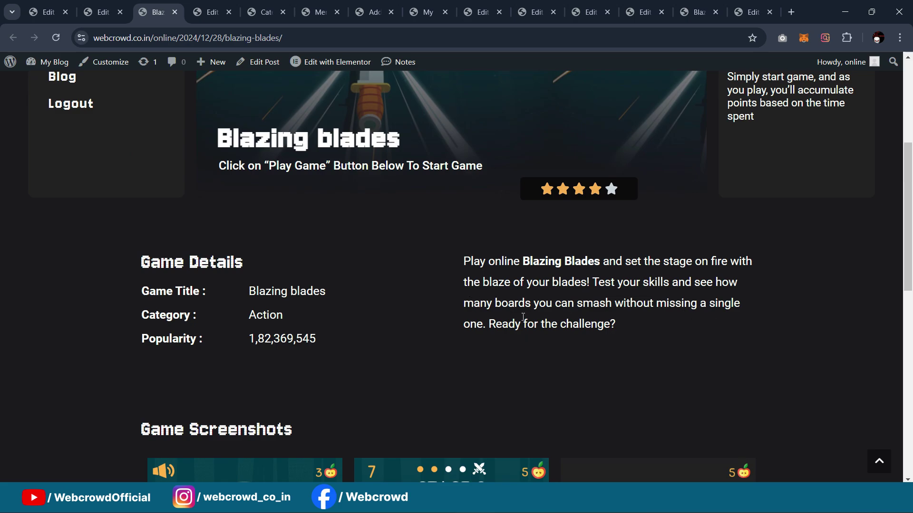
pyautogui.scroll(4, 554, 320)
pyautogui.press('F5')
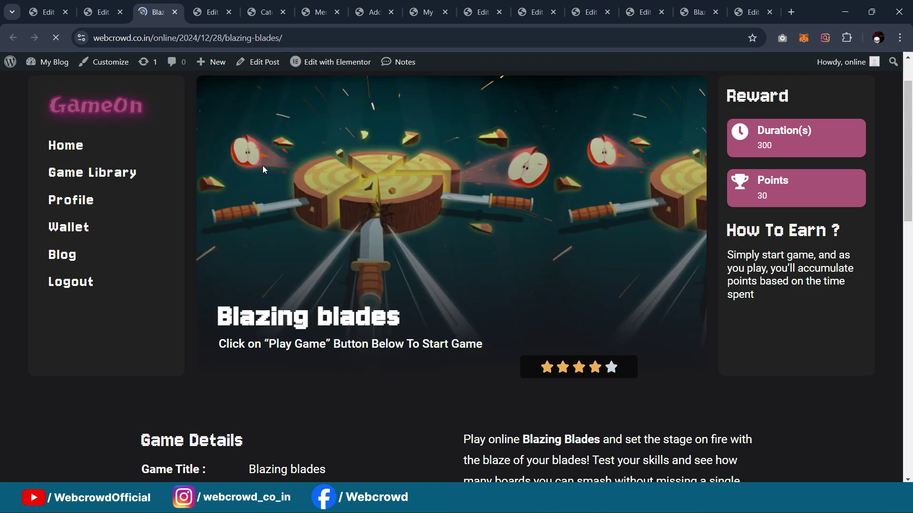
# Review the live Blazing blades page, comparing its reward duration and points with the Game Details and description
pyautogui.scroll(-5, 520, 202)
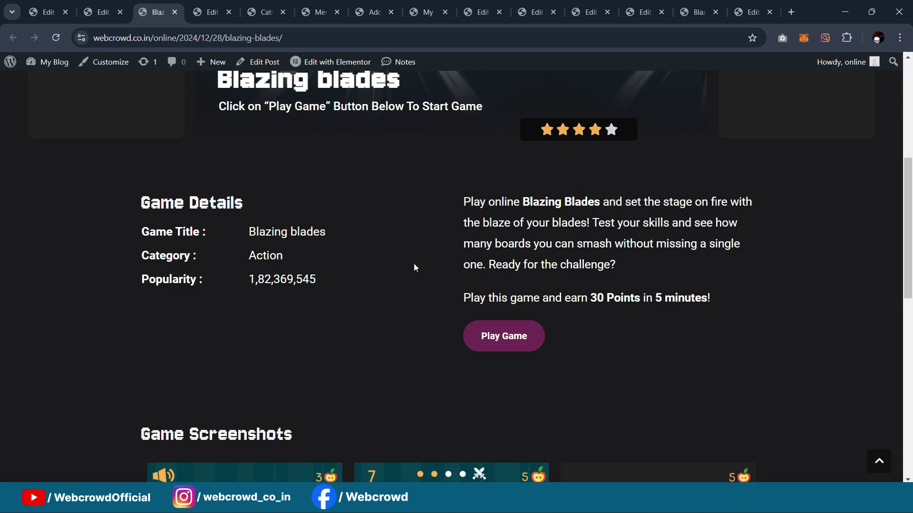
pyautogui.scroll(6, 415, 265)
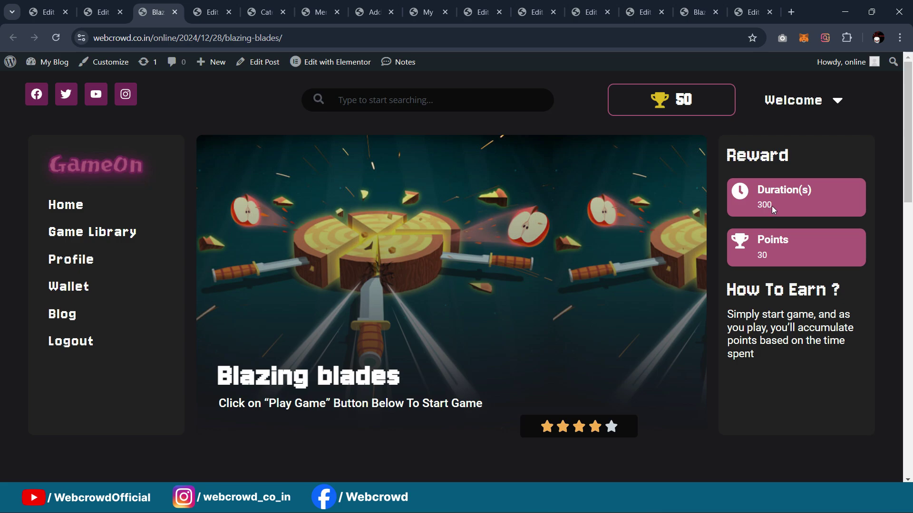
pyautogui.scroll(-5, 699, 351)
pyautogui.scroll(4, 666, 364)
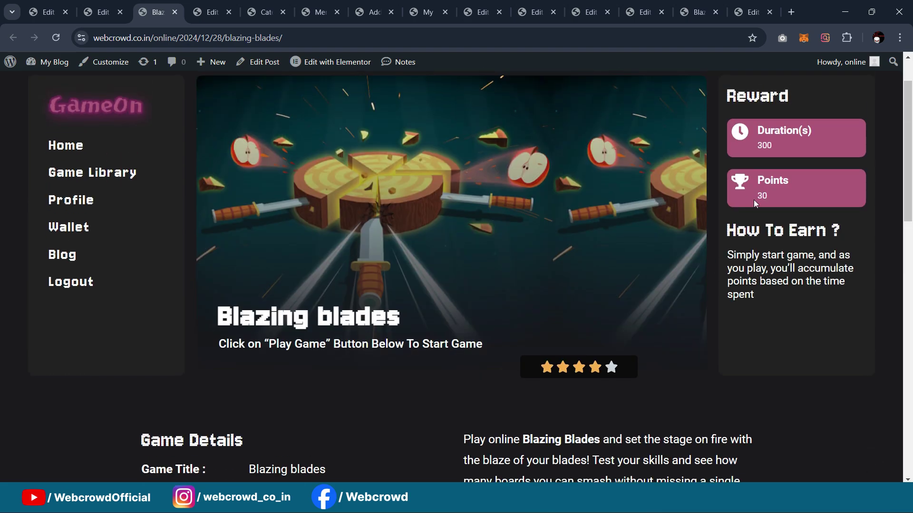
pyautogui.scroll(-5, 712, 250)
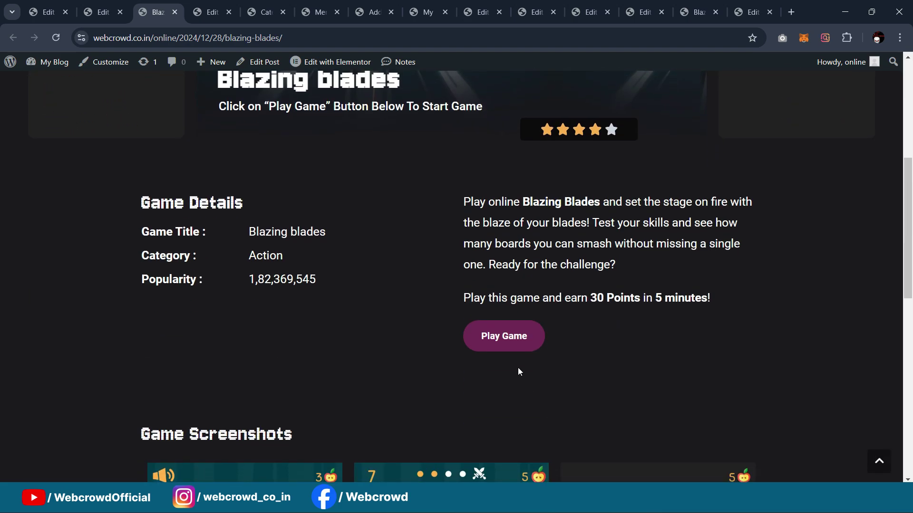
# Launch Blazing blades from its page, dismiss the ad to check the gameplay timer, and return to the game page
pyautogui.click(486, 339)
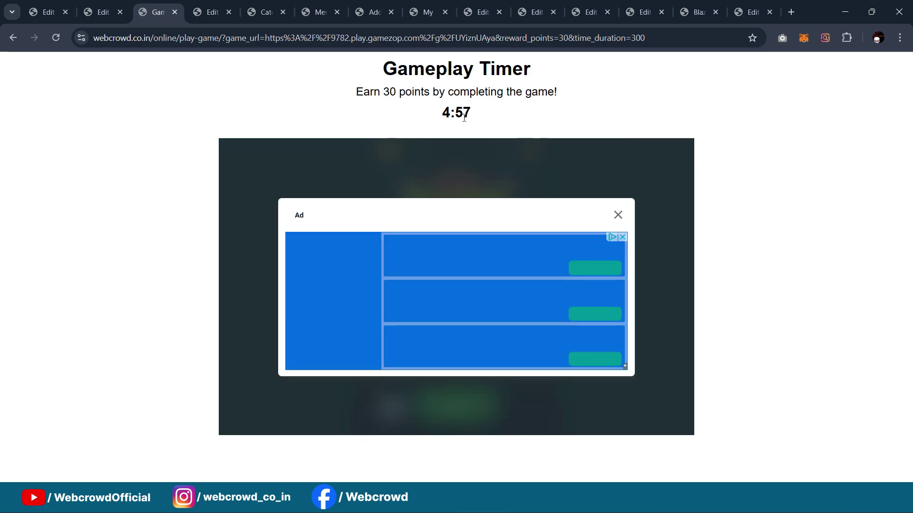
pyautogui.click(618, 215)
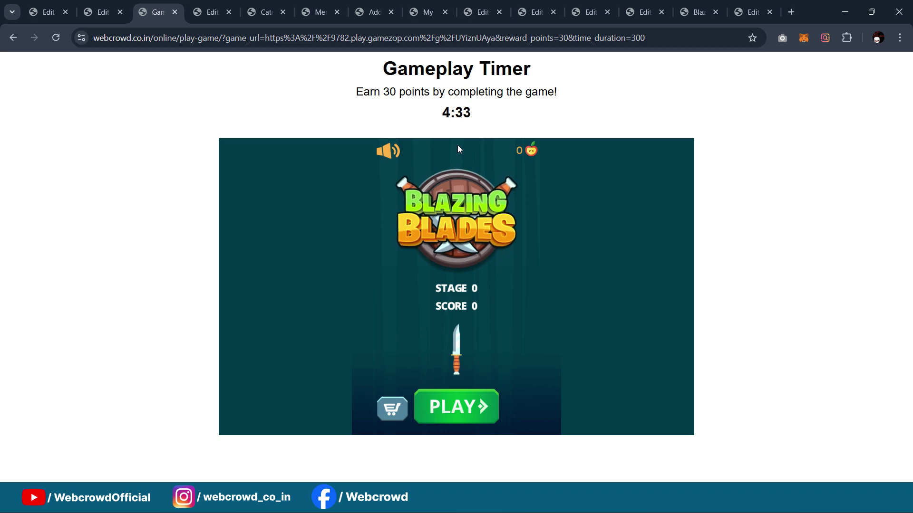
pyautogui.hotkey('alt', 'Left')
pyautogui.scroll(10, 524, 327)
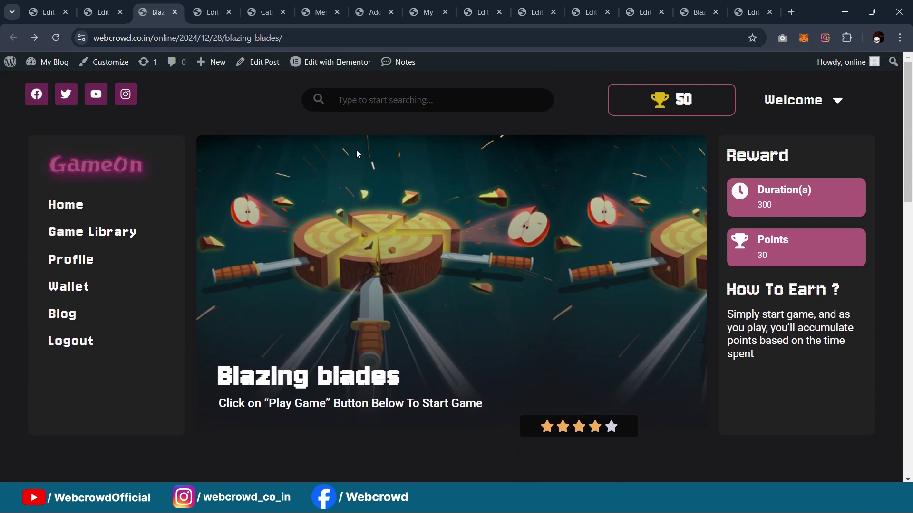
pyautogui.scroll(-4, 475, 214)
pyautogui.scroll(5, 665, 285)
pyautogui.scroll(-4, 658, 325)
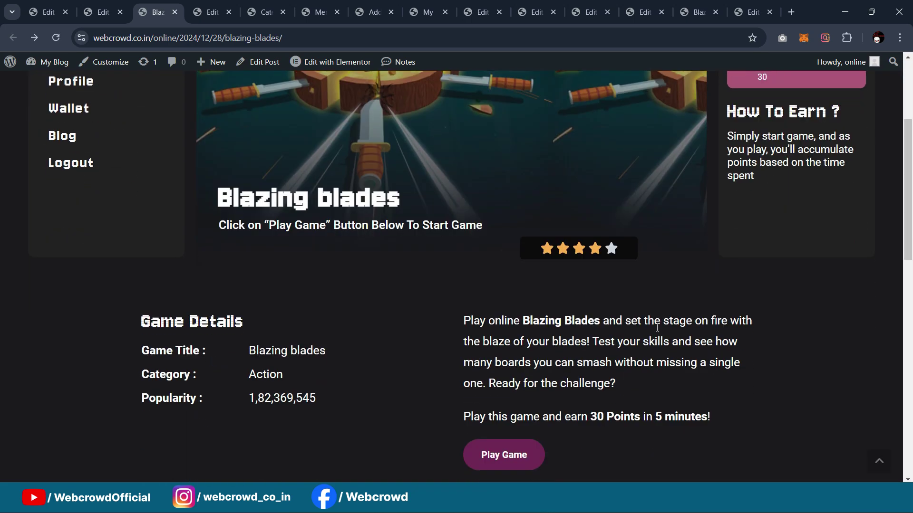
pyautogui.scroll(4, 653, 335)
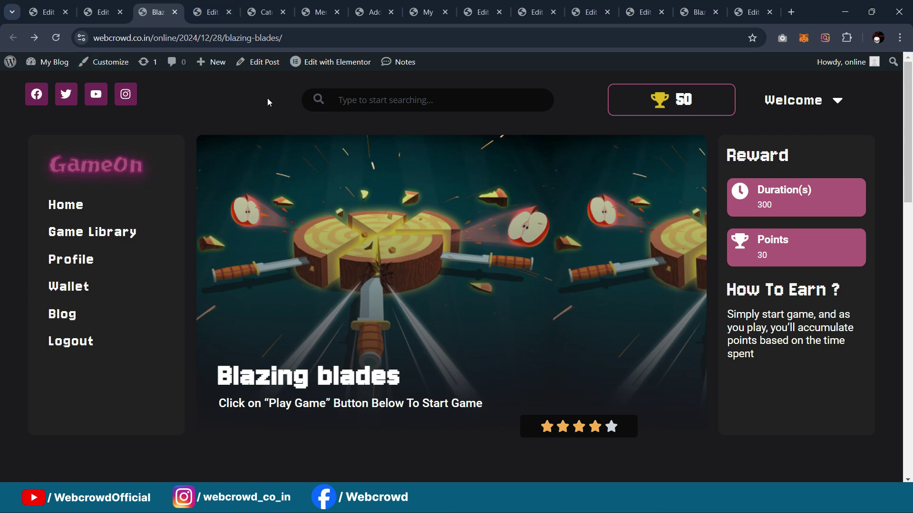
# From the reference site's Blazing Blades page, open its header template in the Elementor editor
pyautogui.click(646, 16)
pyautogui.click(662, 12)
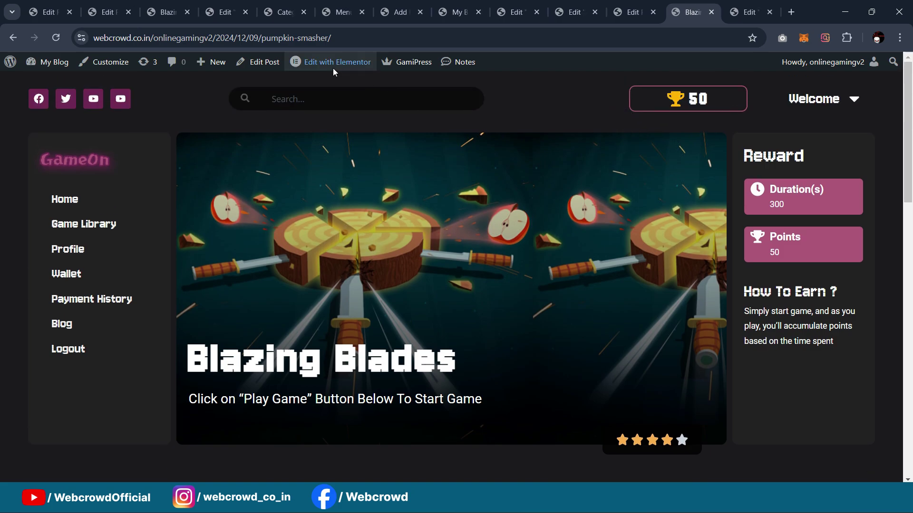
pyautogui.moveTo(333, 68)
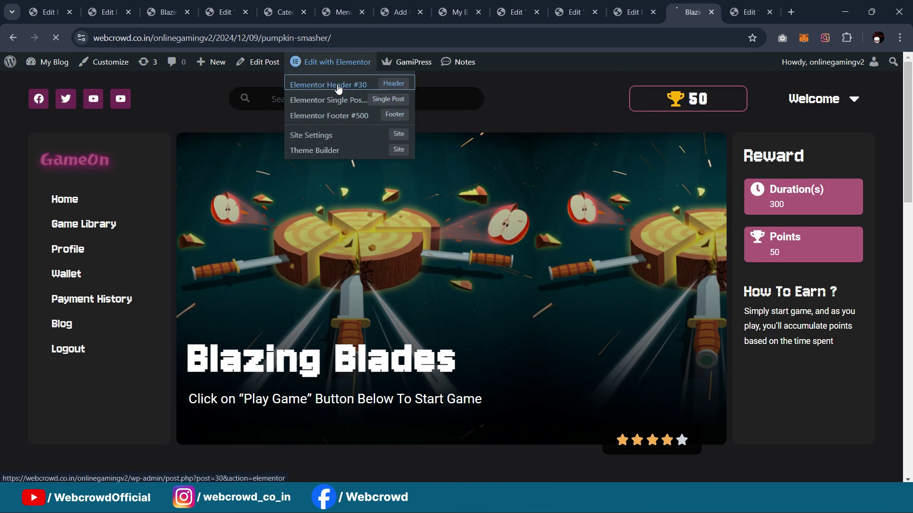
pyautogui.click(339, 85)
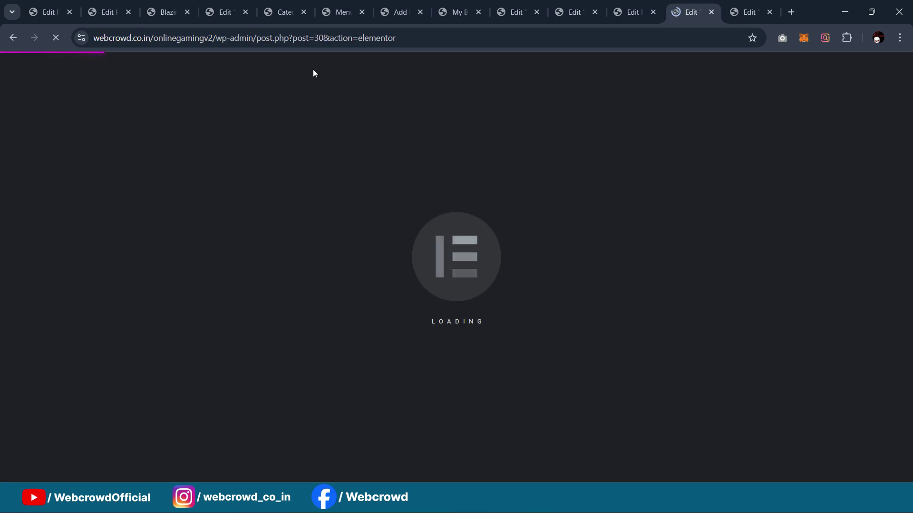
# Return to the online site's admin and install the plugin from game-reward-earnings.zip
pyautogui.click(66, 11)
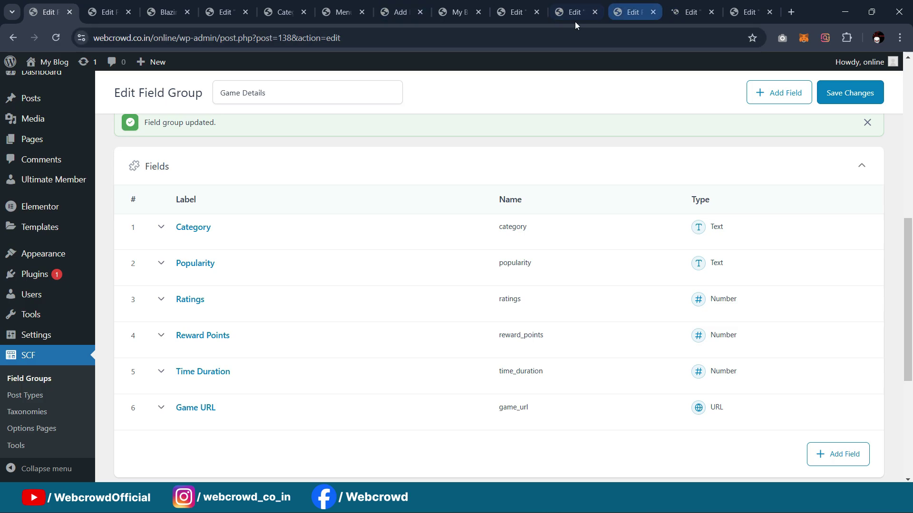
pyautogui.moveTo(35, 291)
pyautogui.click(131, 313)
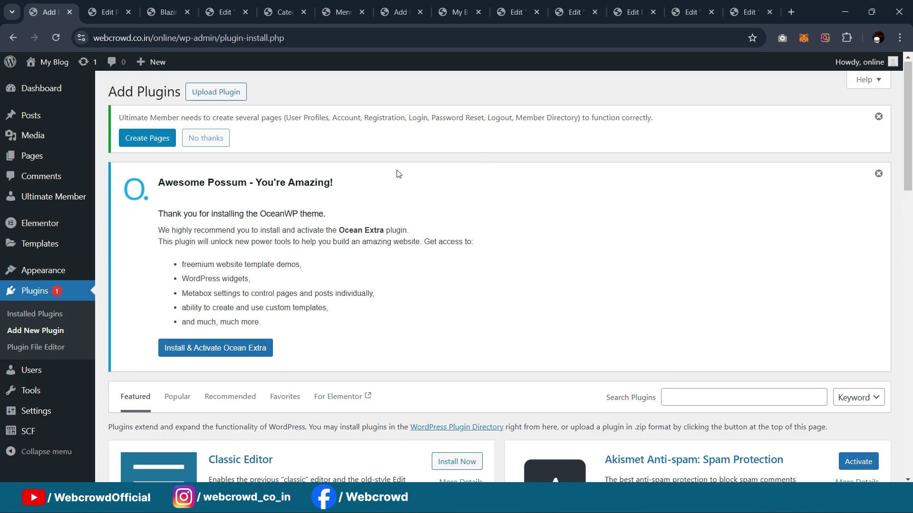
pyautogui.click(205, 93)
pyautogui.scroll(-3, 476, 213)
pyautogui.click(579, 300)
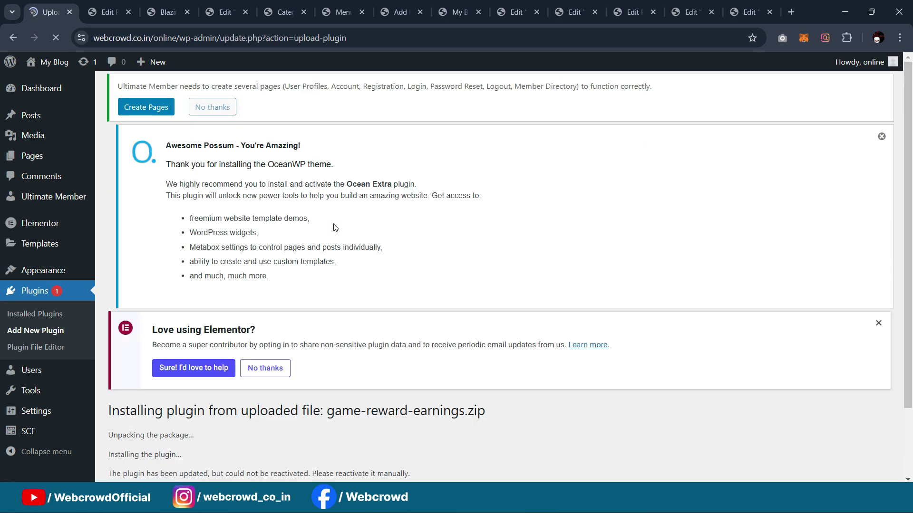
pyautogui.scroll(-3, 334, 227)
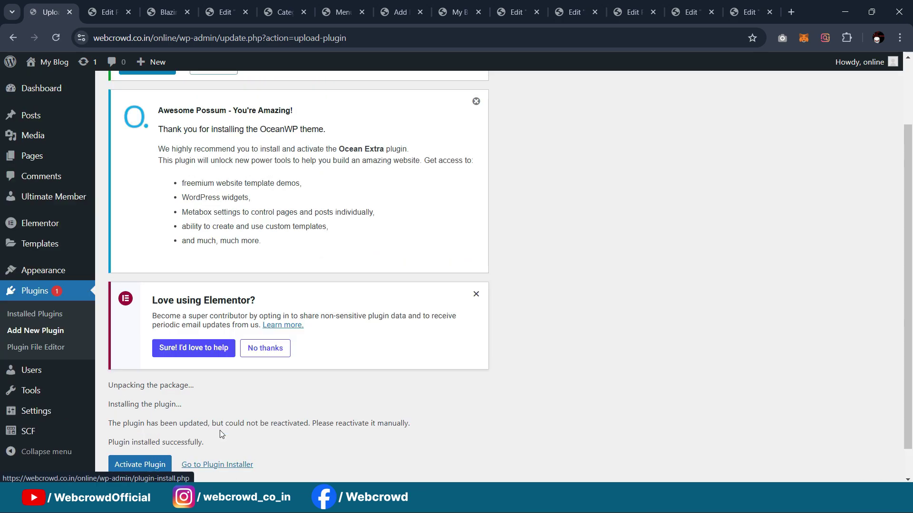
# Delete the Game Reward Points to Money Converter plugin from the installed plugins
pyautogui.click(36, 314)
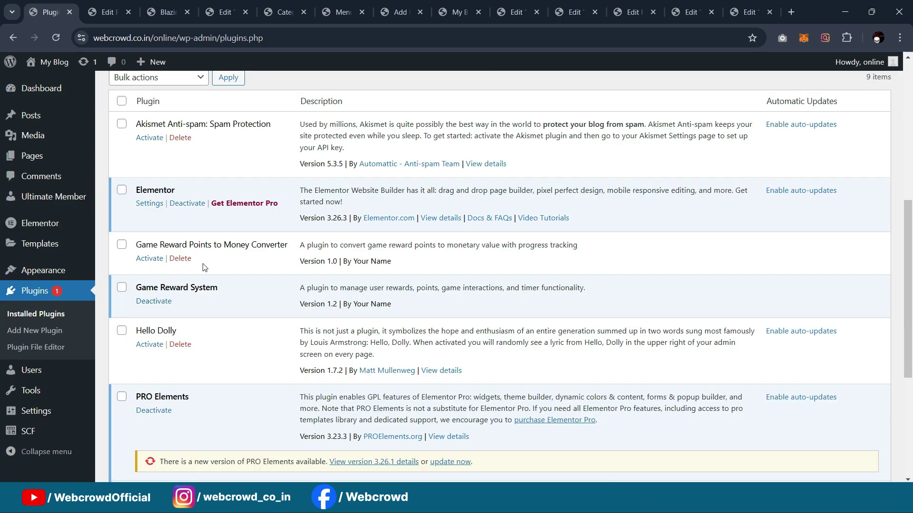
pyautogui.click(181, 258)
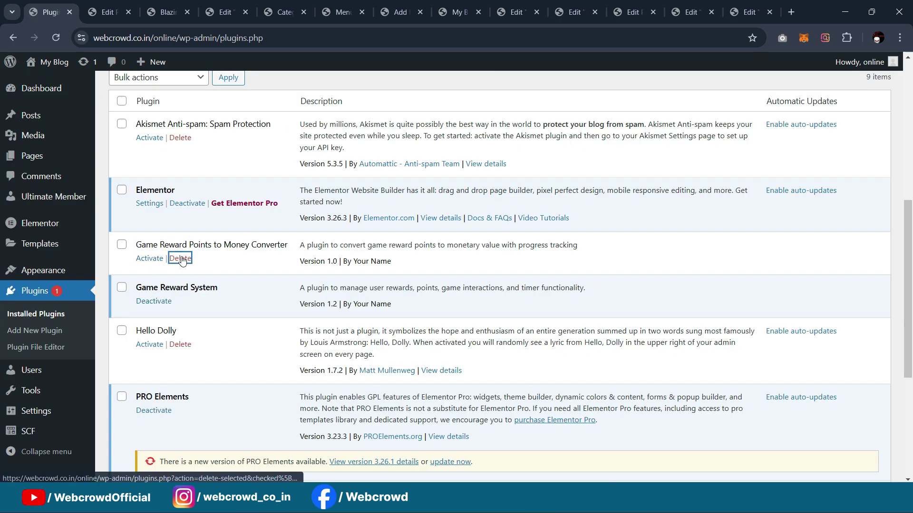
pyautogui.click(509, 124)
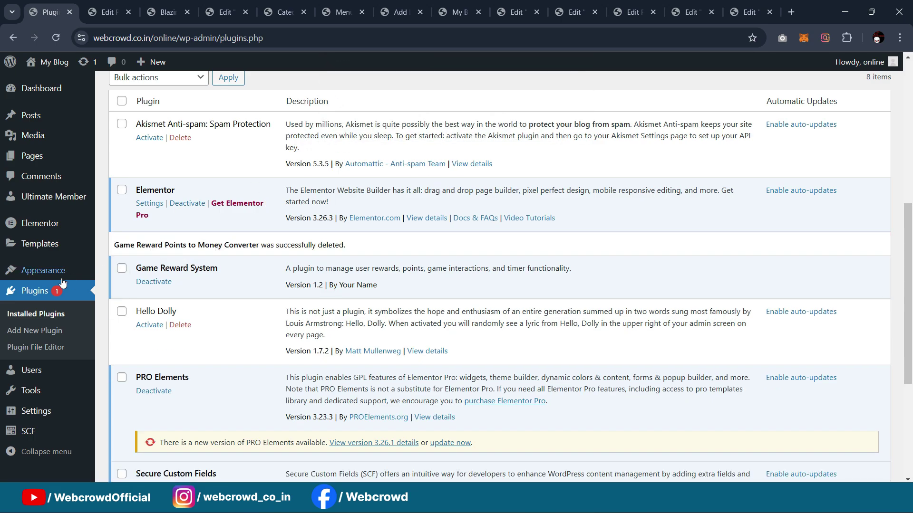
# Upload and activate the User Points Manager plugin, and look over the installed plugins
pyautogui.click(35, 330)
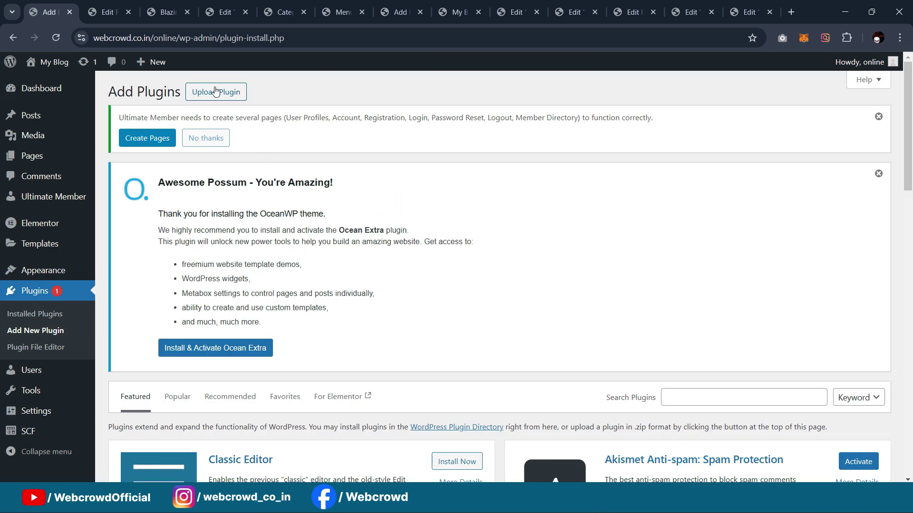
pyautogui.click(215, 91)
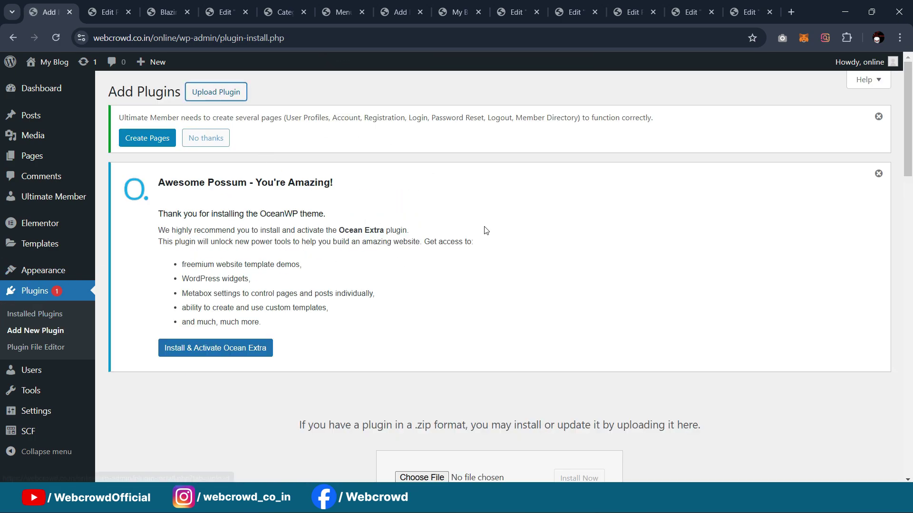
pyautogui.scroll(-2, 471, 243)
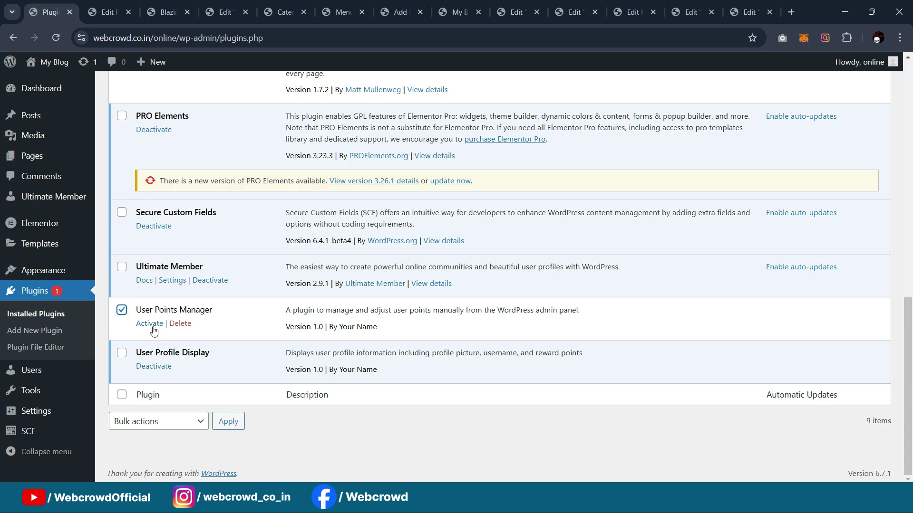
pyautogui.click(151, 327)
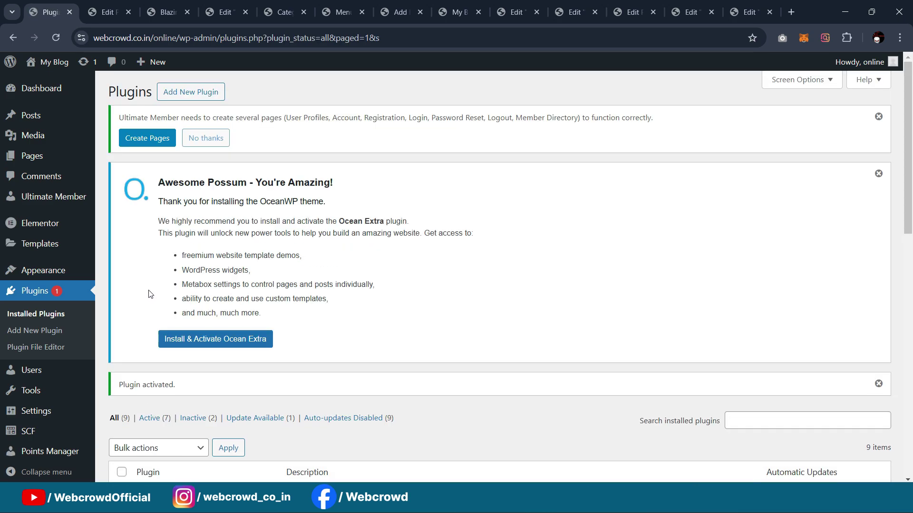
pyautogui.scroll(-4, 179, 233)
pyautogui.scroll(-4, 175, 316)
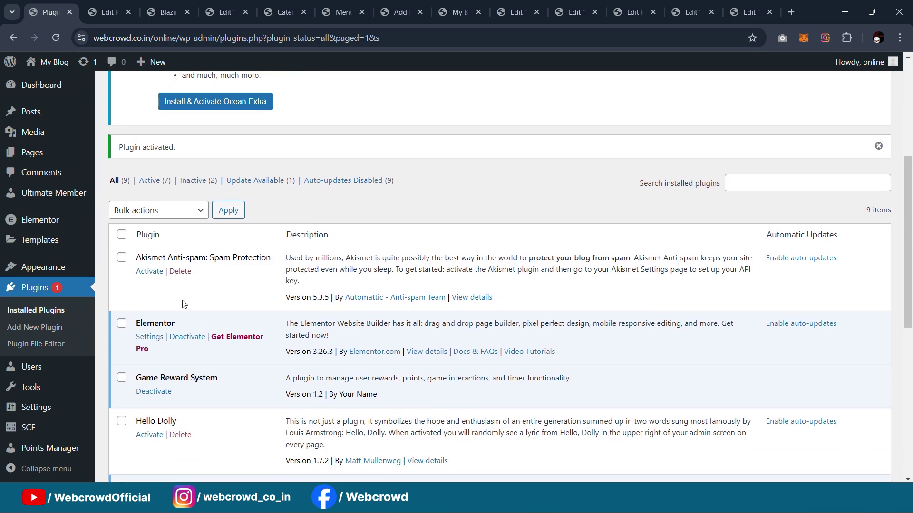
# Set the online user's points to 100 in Points Manager and update them
pyautogui.click(53, 449)
pyautogui.scroll(-3, 485, 209)
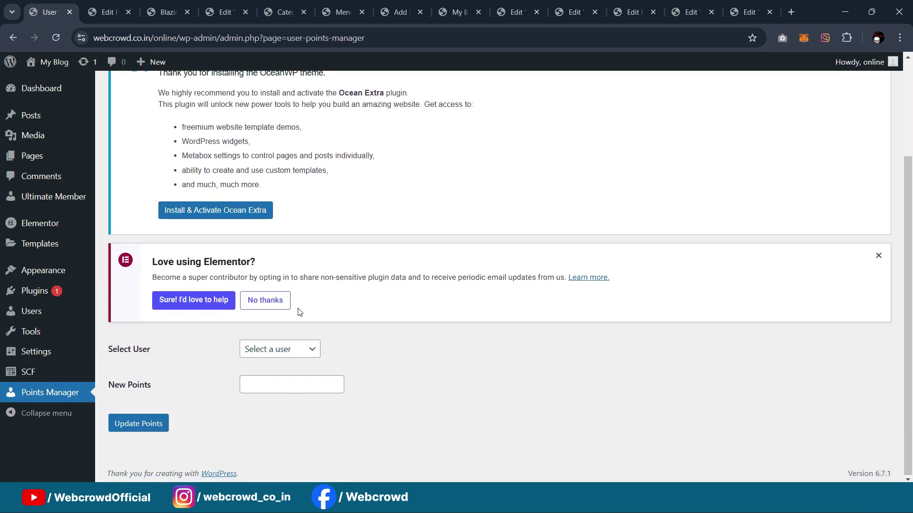
pyautogui.click(257, 350)
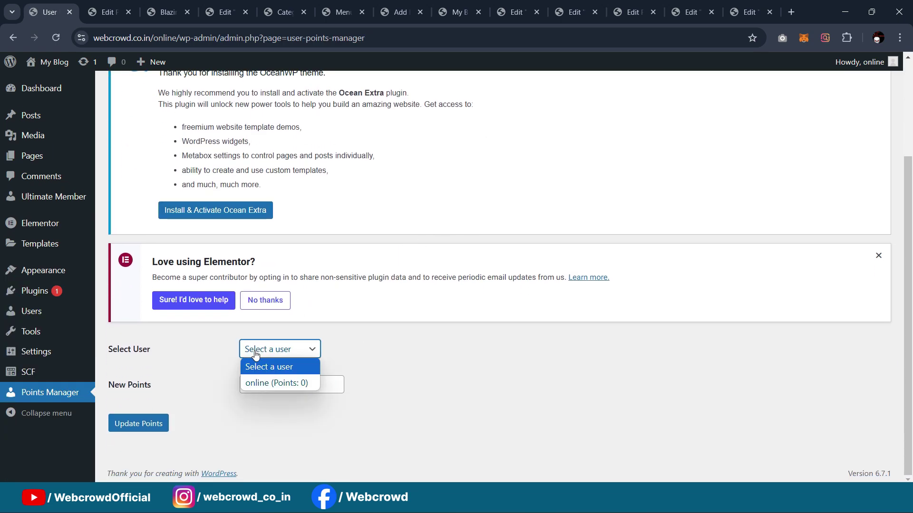
pyautogui.click(404, 373)
pyautogui.click(278, 358)
pyautogui.click(278, 384)
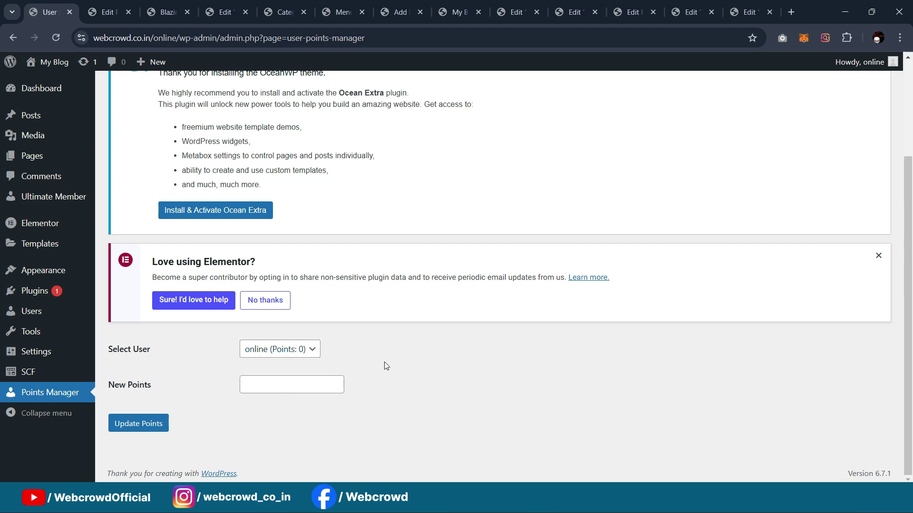
pyautogui.click(263, 386)
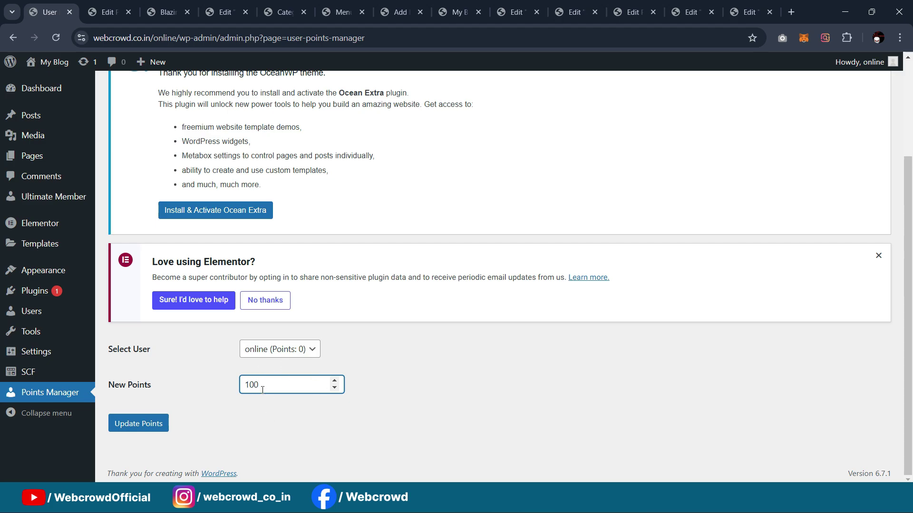
pyautogui.click(146, 424)
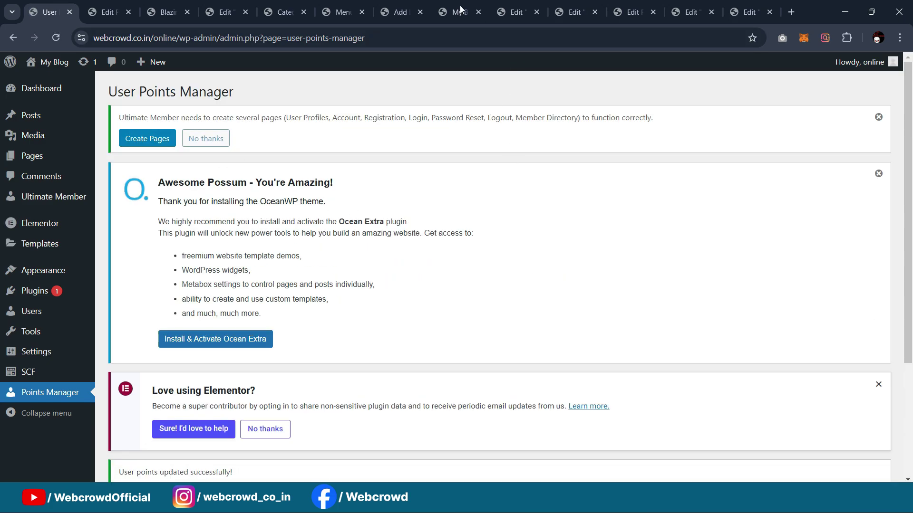
# Open the header template in Elementor from the online site's home page
pyautogui.hotkey('ctrl', 'Tab')
pyautogui.hotkey('ctrl', 'Tab')
pyautogui.hotkey('ctrl', 'Tab')
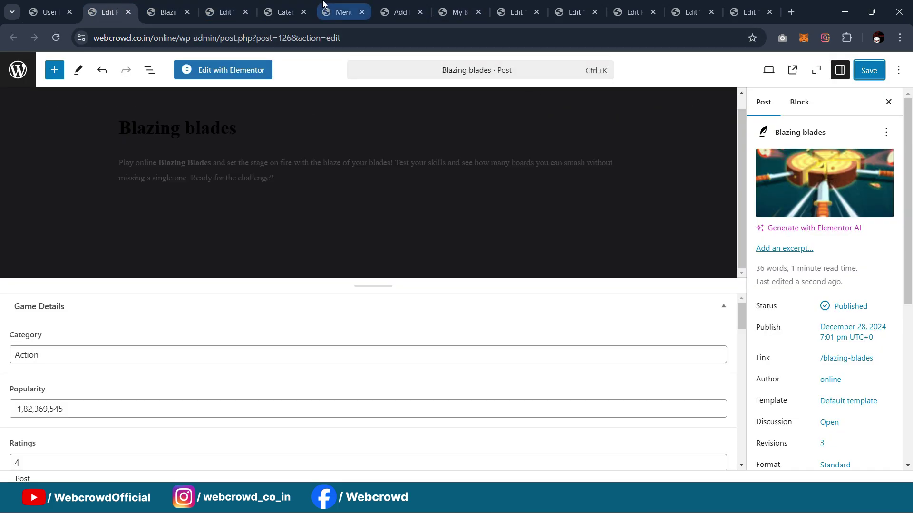
pyautogui.hotkey('ctrl', 'Tab')
pyautogui.hotkey('ctrl', 'Tab')
pyautogui.hotkey('ctrl', 'Tab')
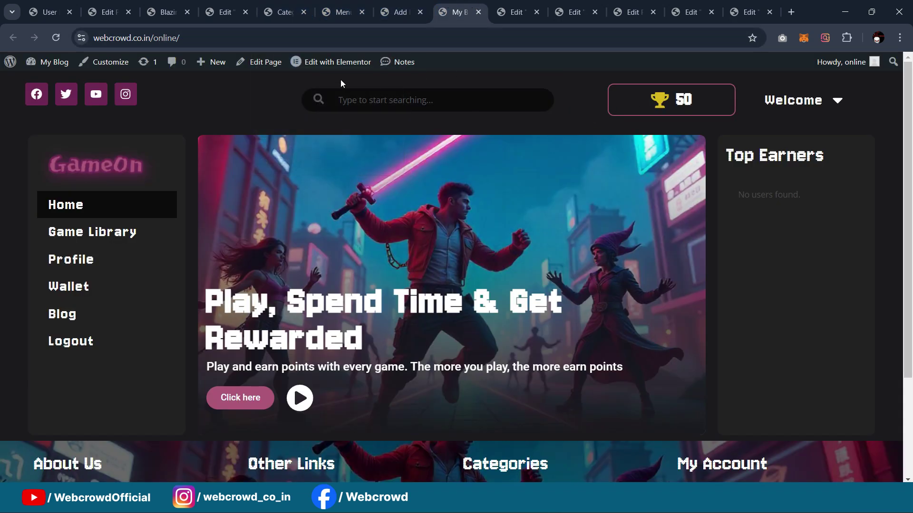
pyautogui.click(336, 63)
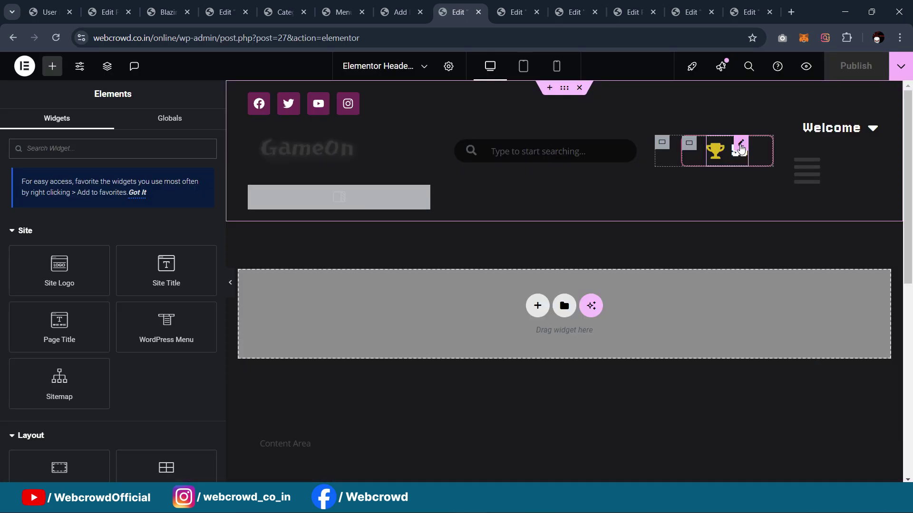
# Replace the header trophy icon box's title with the Shortcode dynamic tag
pyautogui.click(739, 147)
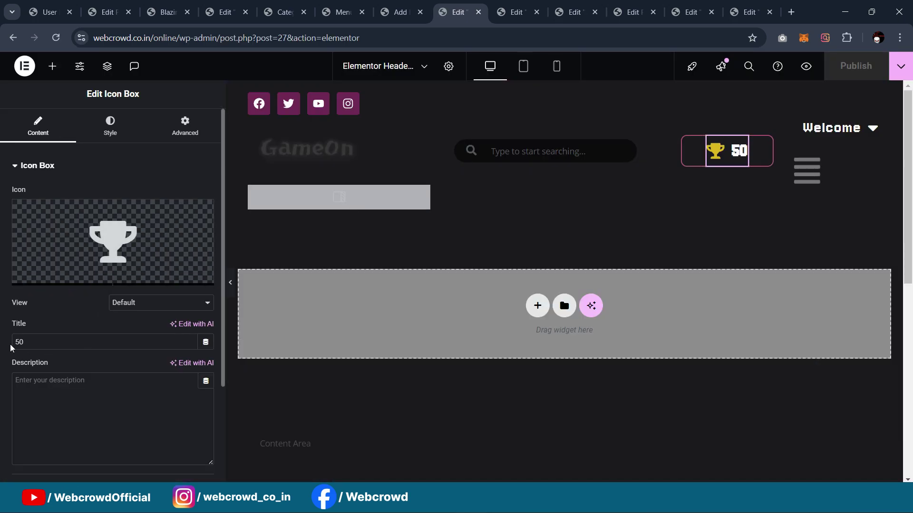
pyautogui.click(205, 342)
pyautogui.scroll(-5, 90, 304)
pyautogui.scroll(3, 90, 295)
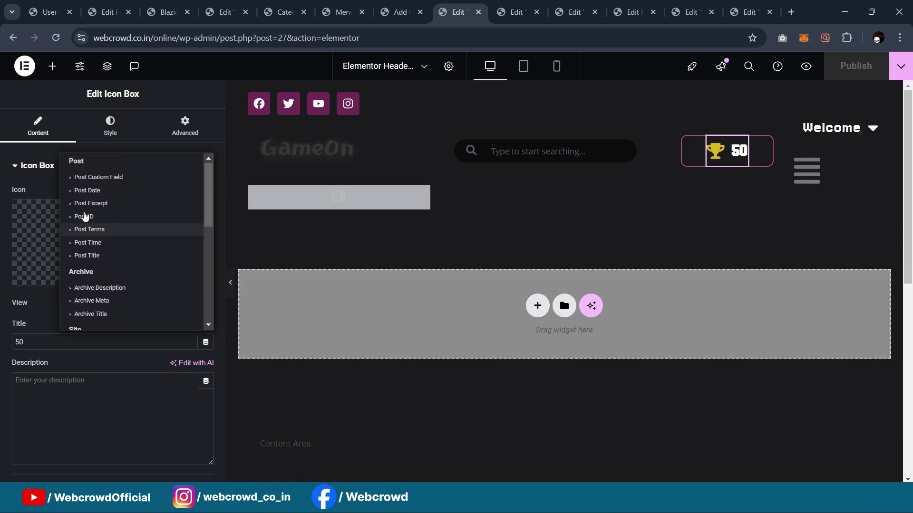
pyautogui.scroll(-3, 85, 220)
pyautogui.click(93, 295)
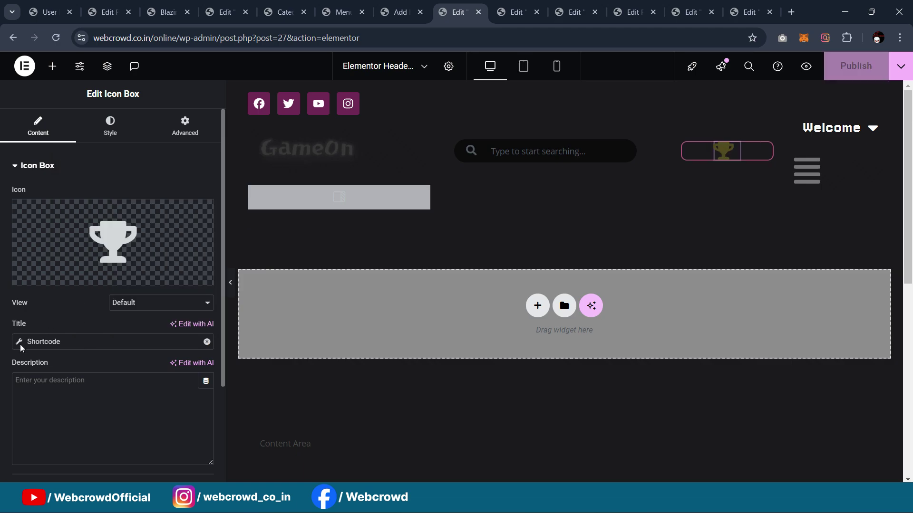
# Set the trophy title's shortcode to [rewarded_points], as in the onlinegamingv2 header template, and publish the header
pyautogui.click(65, 341)
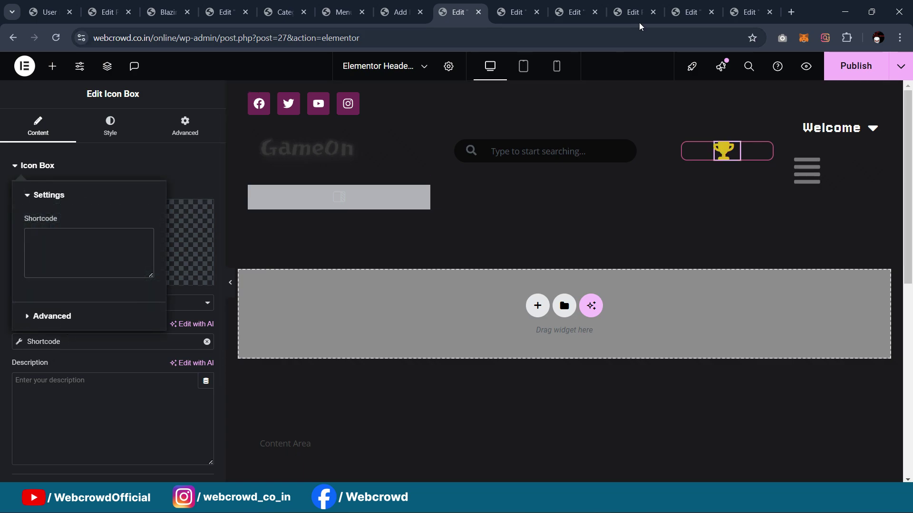
pyautogui.click(687, 12)
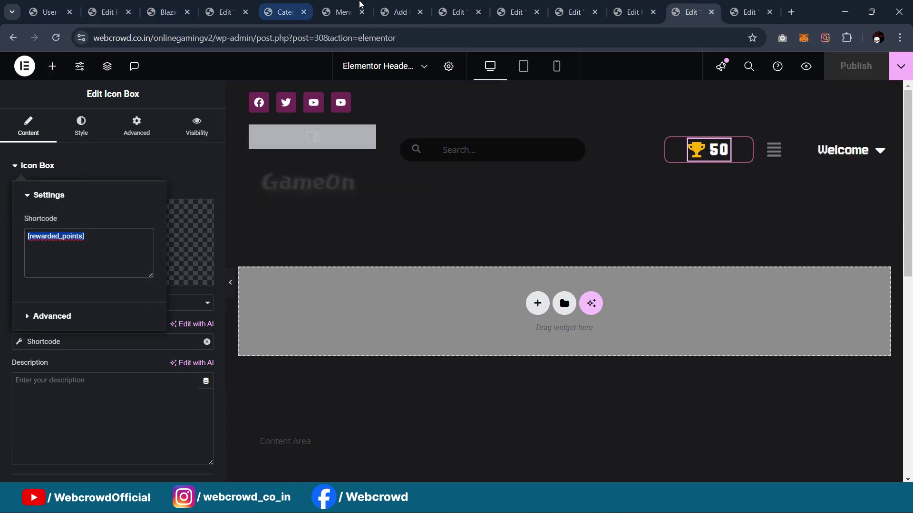
pyautogui.click(438, 6)
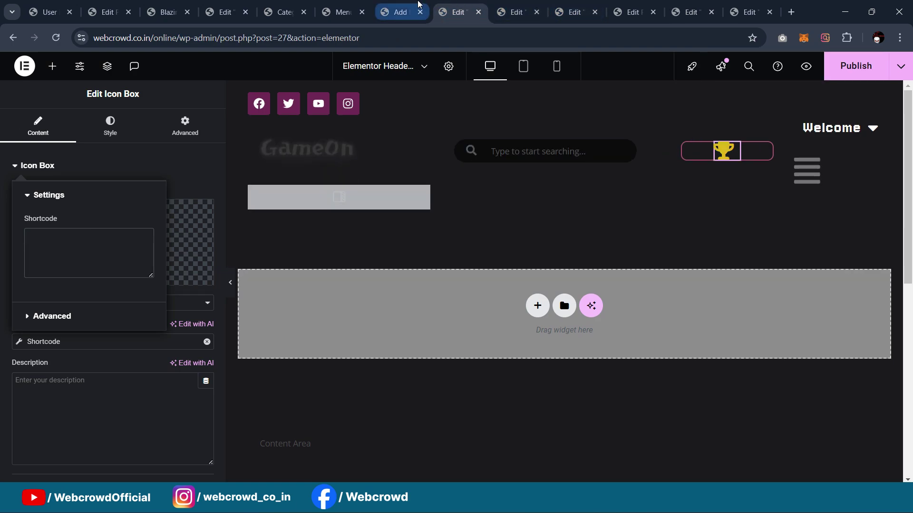
pyautogui.write('[rewarded_points]')
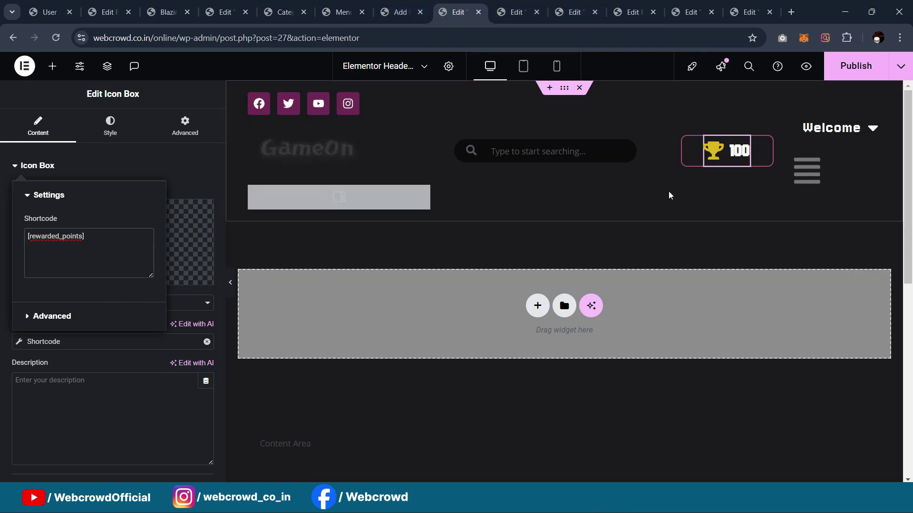
pyautogui.click(851, 68)
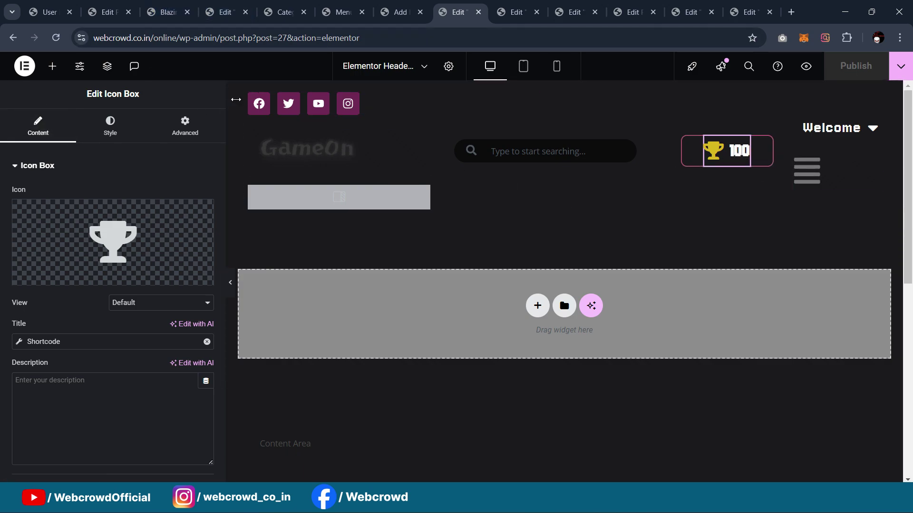
# Look over the Advanced Online Gaming with Reward System product page on webcrowd.co.in in a new window, and close the window
pyautogui.click(900, 37)
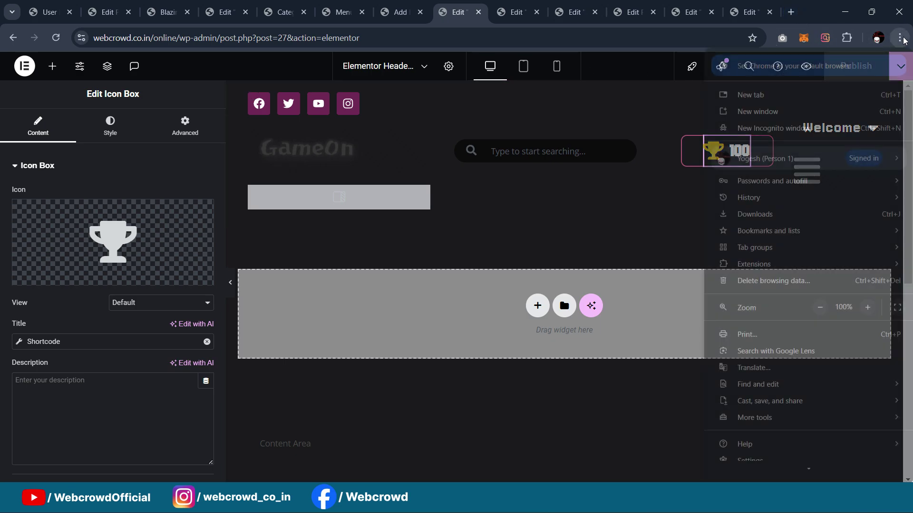
pyautogui.click(751, 110)
pyautogui.write('webcrowd.co.in')
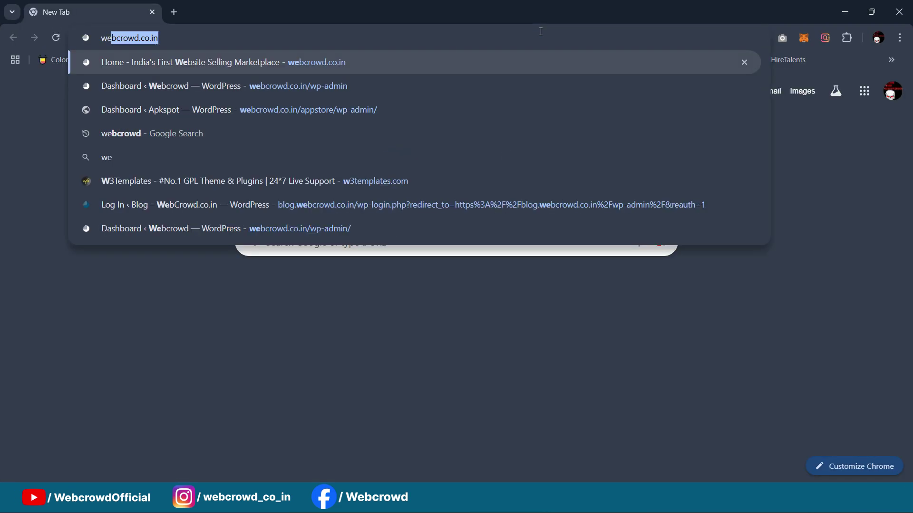
pyautogui.press('Return')
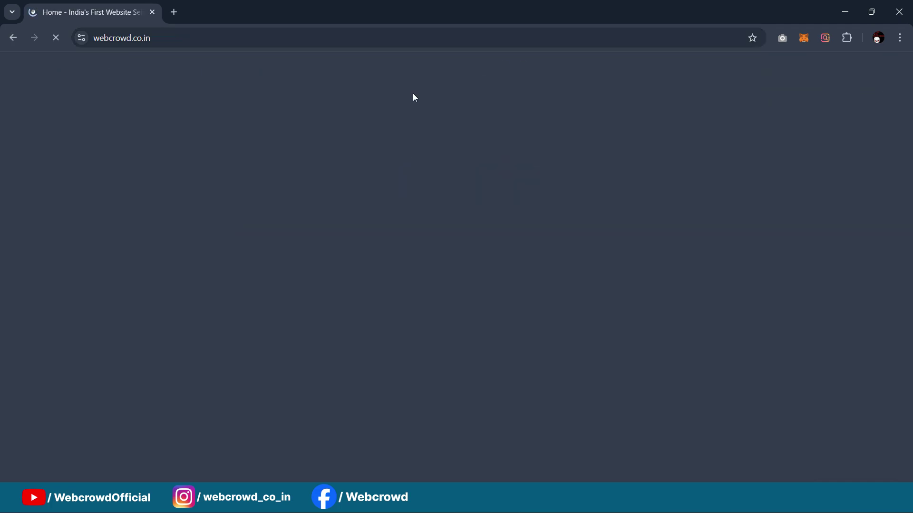
pyautogui.scroll(-5, 345, 213)
pyautogui.scroll(-1, 345, 213)
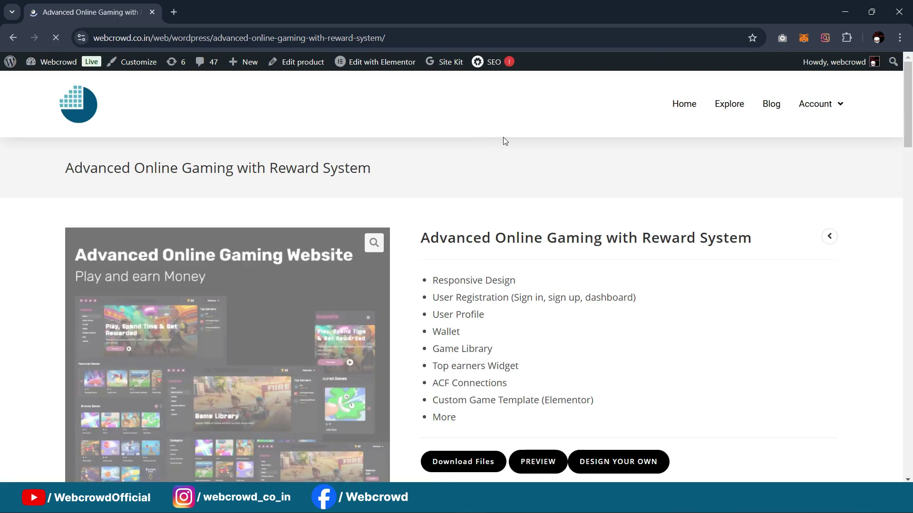
pyautogui.scroll(-3, 508, 140)
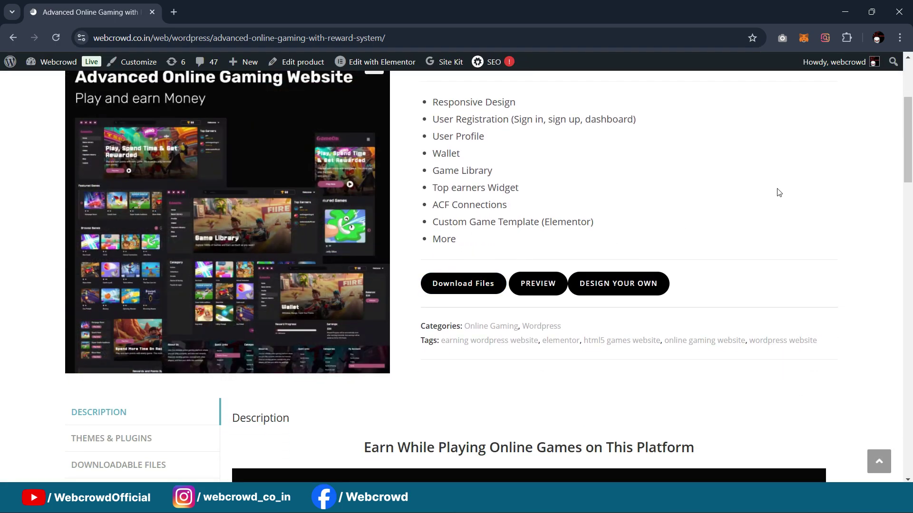
pyautogui.scroll(-3, 774, 190)
pyautogui.scroll(1, 561, 209)
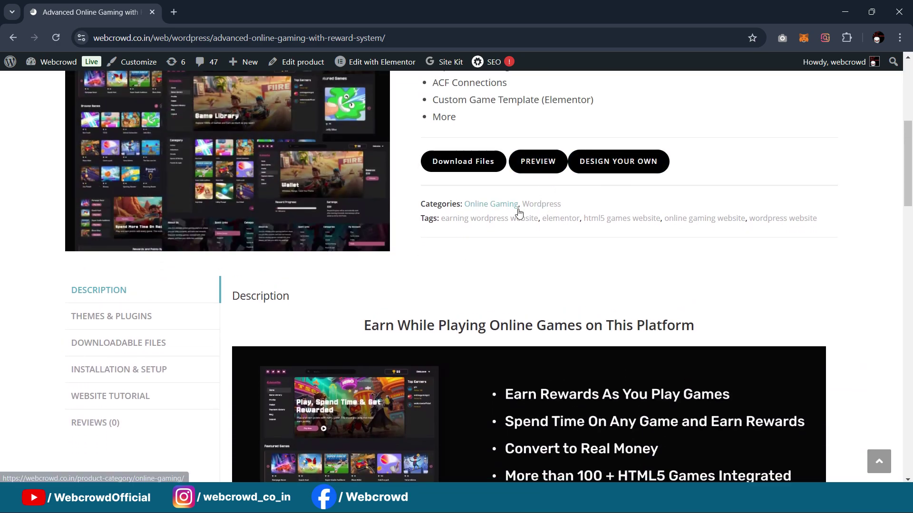
pyautogui.scroll(3, 523, 218)
pyautogui.click(882, 18)
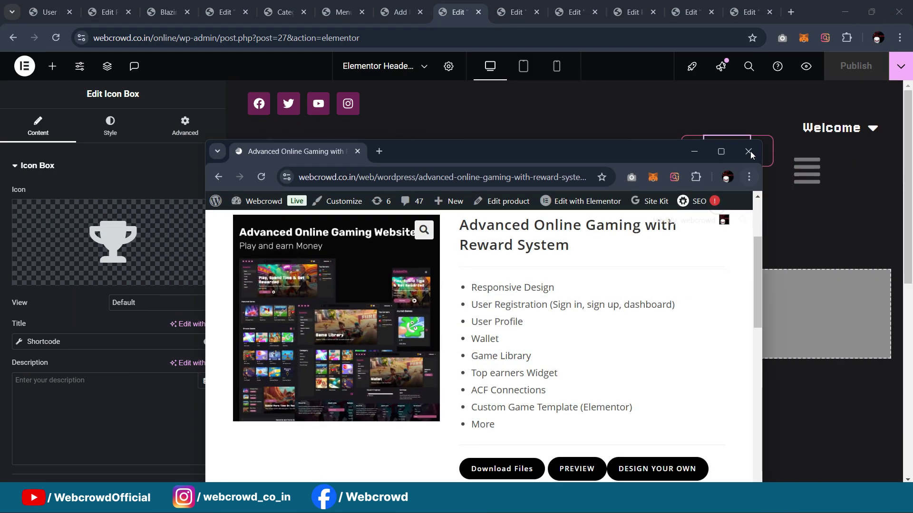
pyautogui.click(750, 149)
# Look over the online site's home page, and open the onlinegamingv2 site's home page in a new tab
pyautogui.scroll(-2, 541, 380)
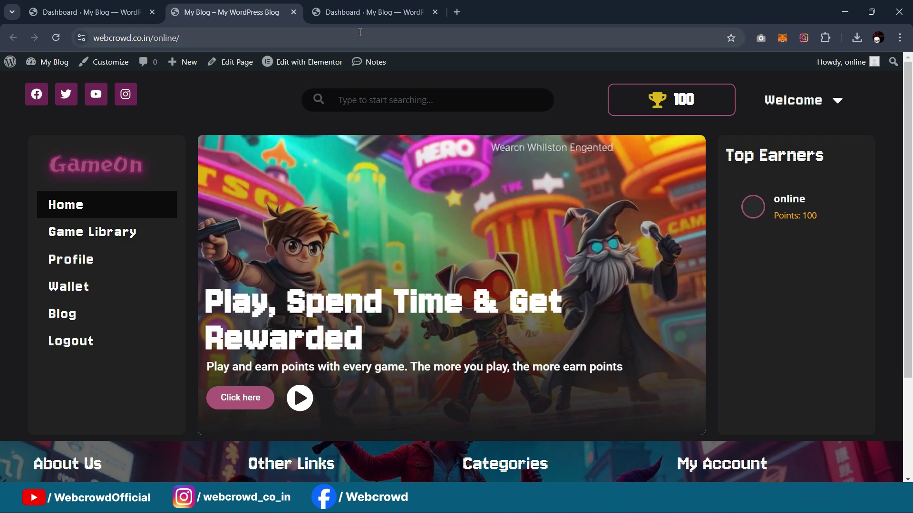
pyautogui.scroll(-3, 432, 309)
pyautogui.scroll(3, 272, 196)
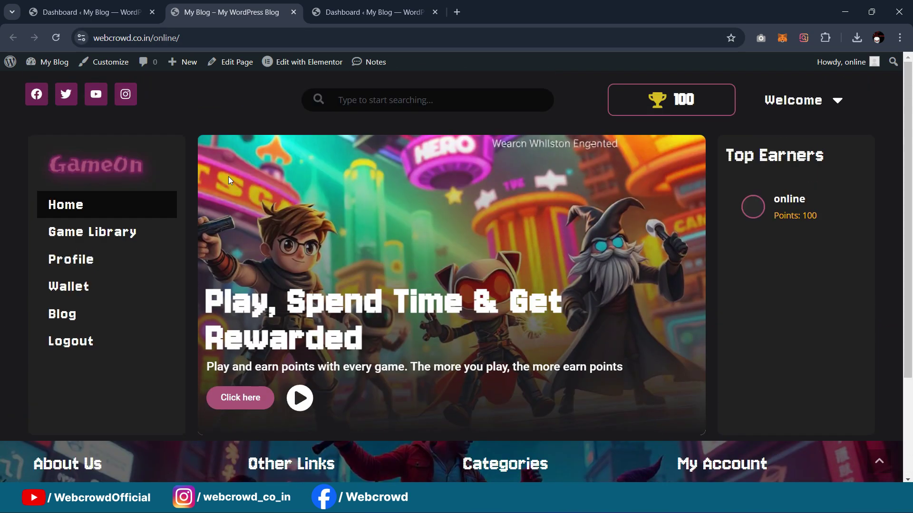
pyautogui.click(90, 13)
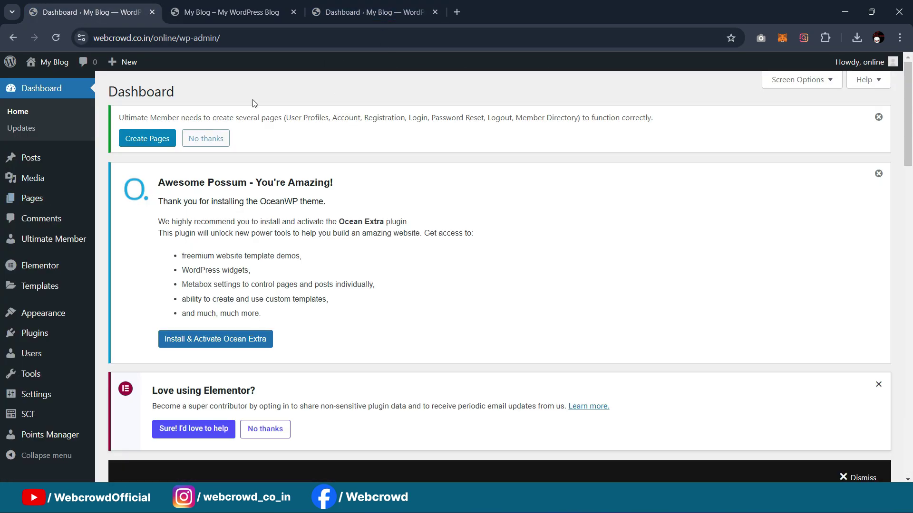
pyautogui.hotkey('ctrl', 'Tab')
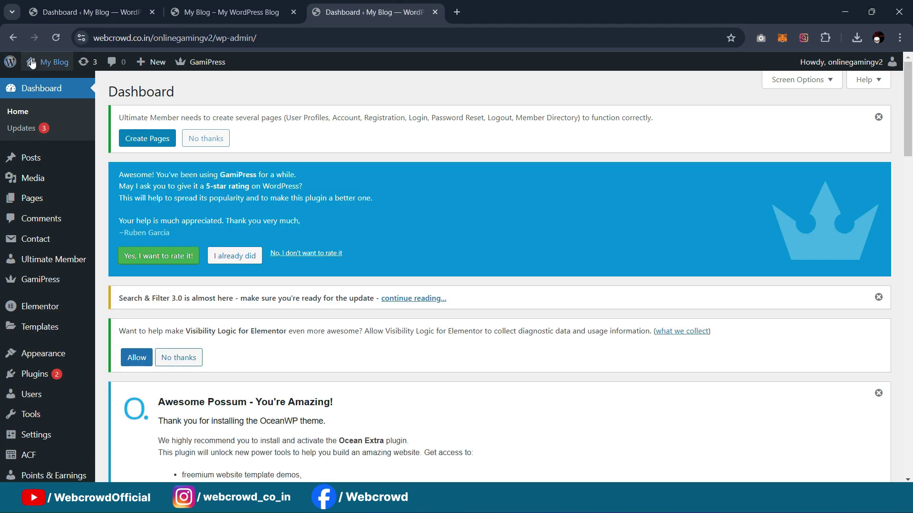
pyautogui.moveTo(31, 64)
pyautogui.click(455, 14)
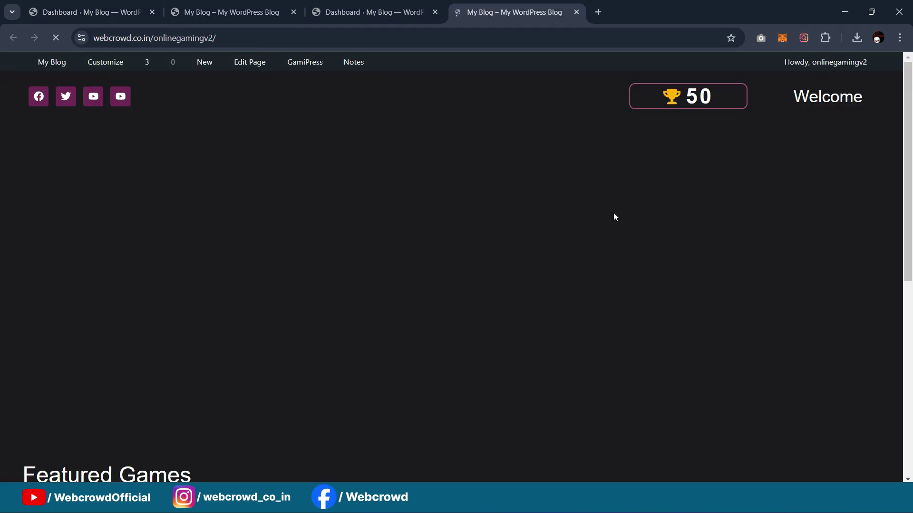
# Examine the onlinegamingv2 home page's sections from the featured games to the FAQ, and return to its hero banner
pyautogui.scroll(-5, 610, 168)
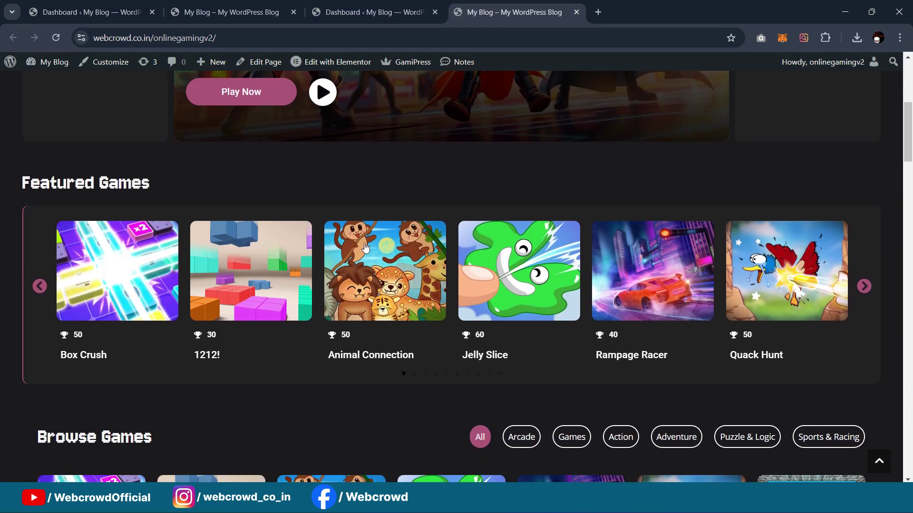
pyautogui.scroll(-13, 704, 188)
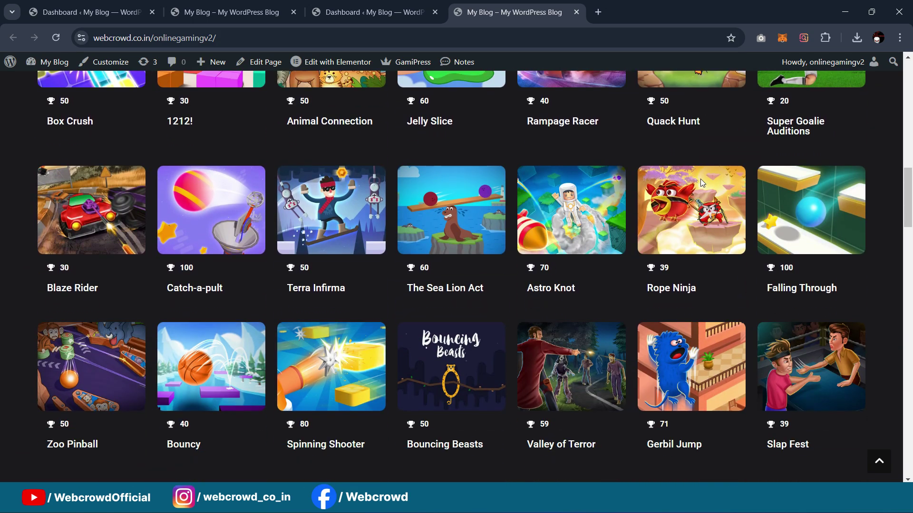
pyautogui.scroll(-16, 700, 179)
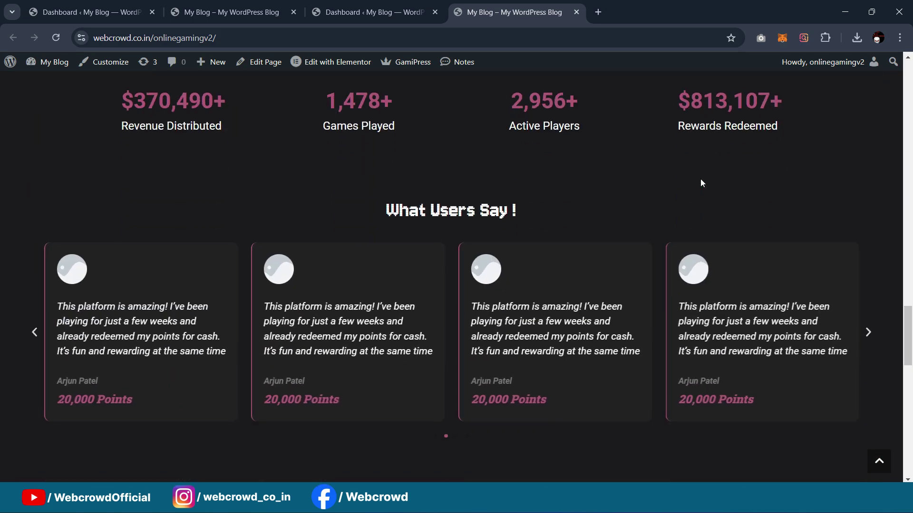
pyautogui.scroll(-7, 700, 178)
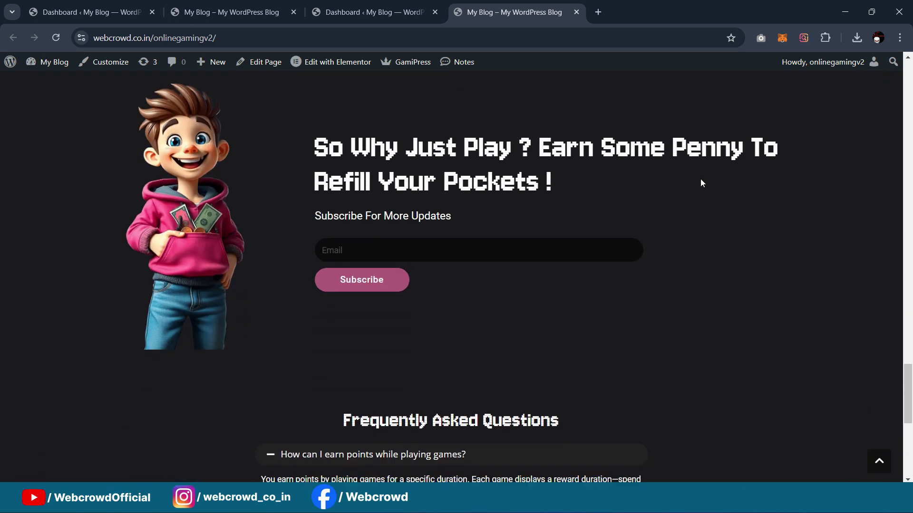
pyautogui.scroll(-4, 693, 199)
pyautogui.scroll(6, 691, 209)
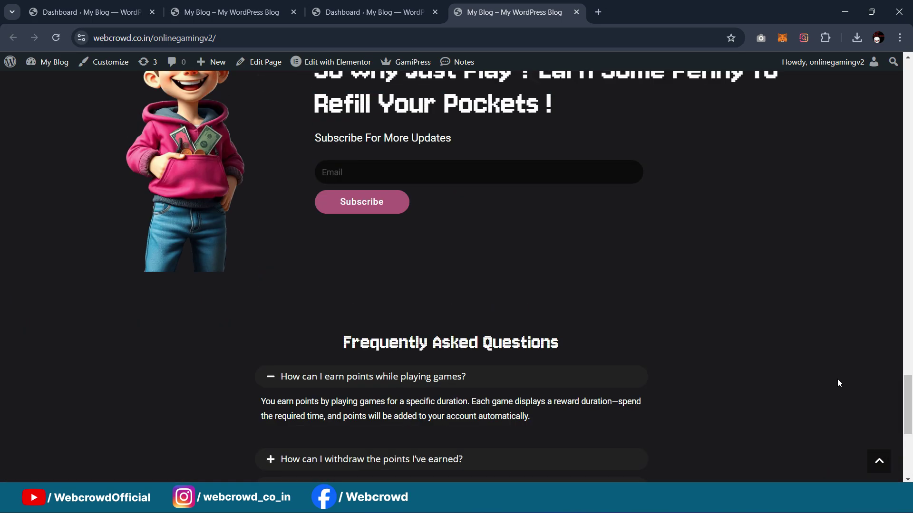
pyautogui.moveTo(911, 421); pyautogui.dragTo(909, 104)
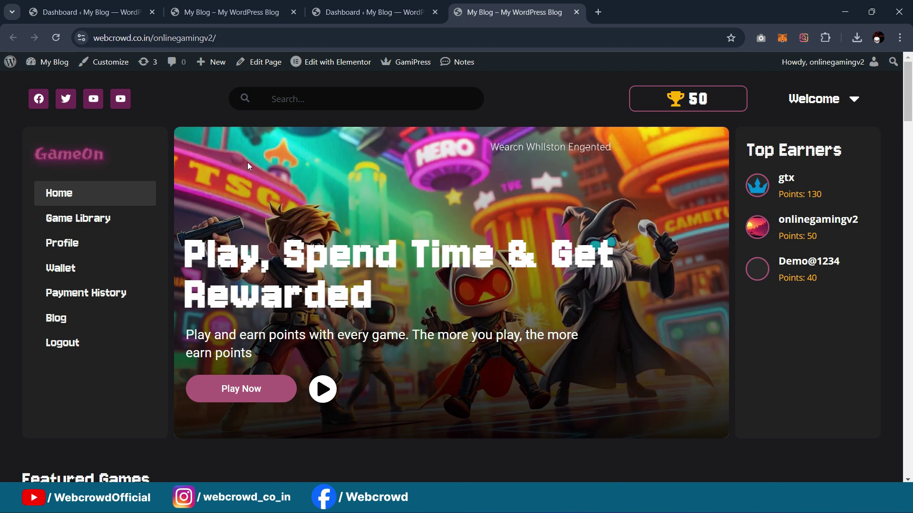
# Open the online site's list of all posts and look over the game entries
pyautogui.click(85, 11)
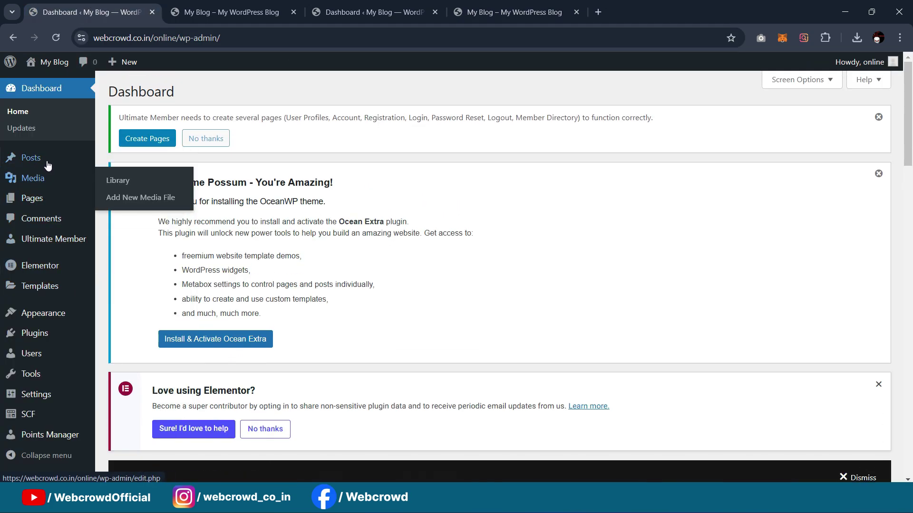
pyautogui.moveTo(27, 163)
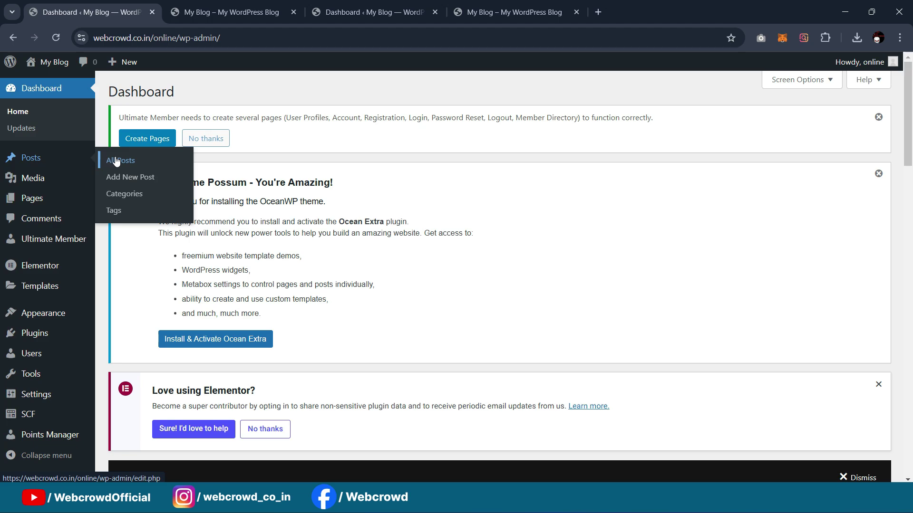
pyautogui.scroll(-5, 358, 162)
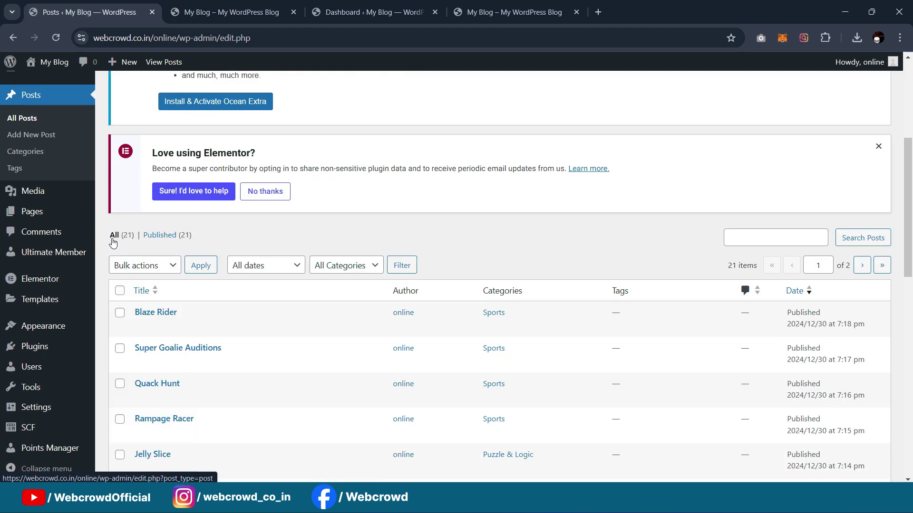
pyautogui.scroll(-3, 260, 209)
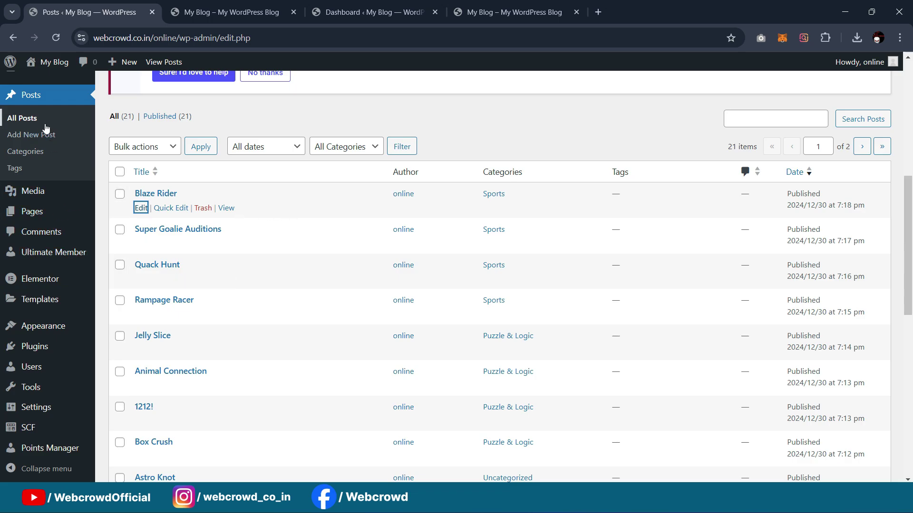
pyautogui.scroll(2, 33, 223)
# Open the Home page for editing with Elementor in a new tab from the online site's page list
pyautogui.moveTo(31, 236)
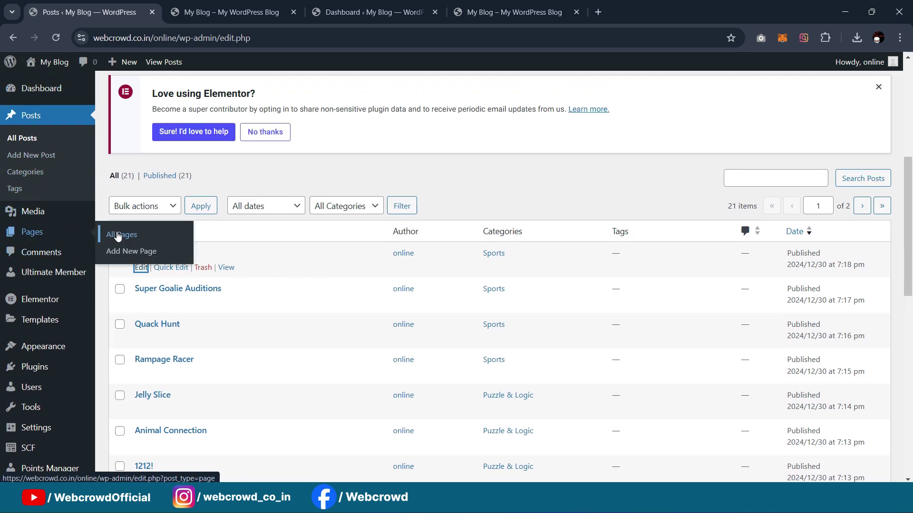
pyautogui.scroll(-9, 393, 152)
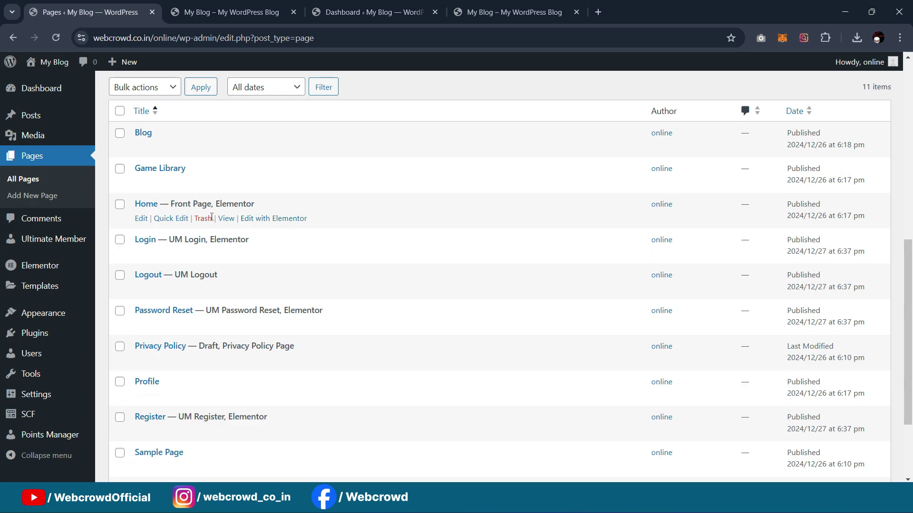
pyautogui.scroll(-2, 162, 219)
pyautogui.scroll(2, 143, 342)
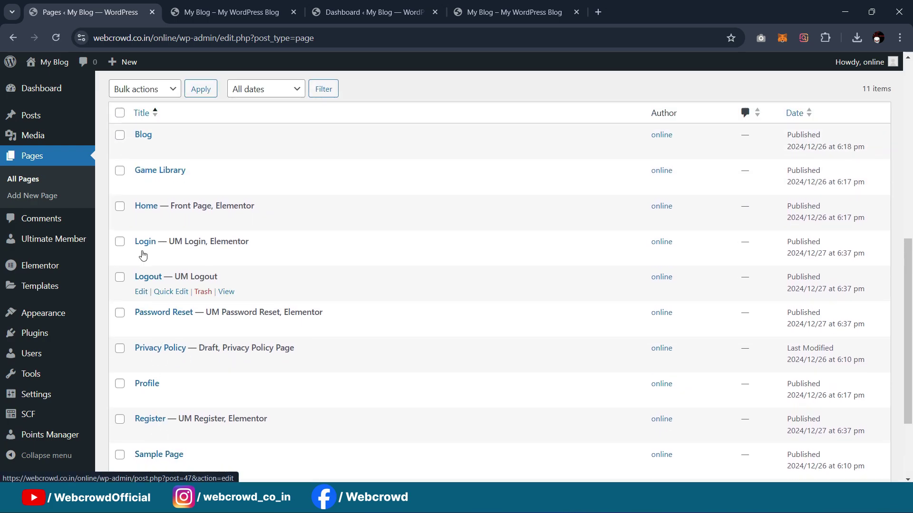
pyautogui.click(248, 221)
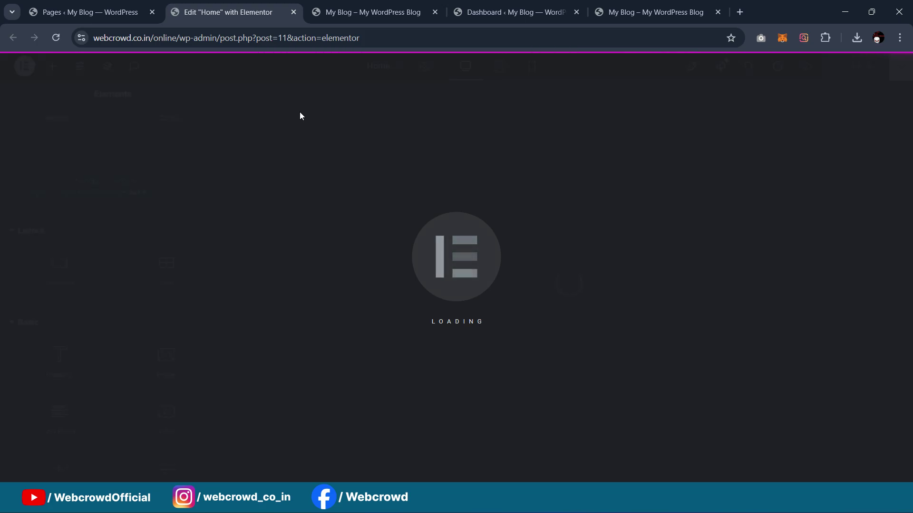
# Check the Home page's layout and page settings in Elementor, and bring up the widget list beside the empty content area
pyautogui.scroll(-5, 546, 185)
pyautogui.scroll(5, 546, 195)
pyautogui.click(418, 68)
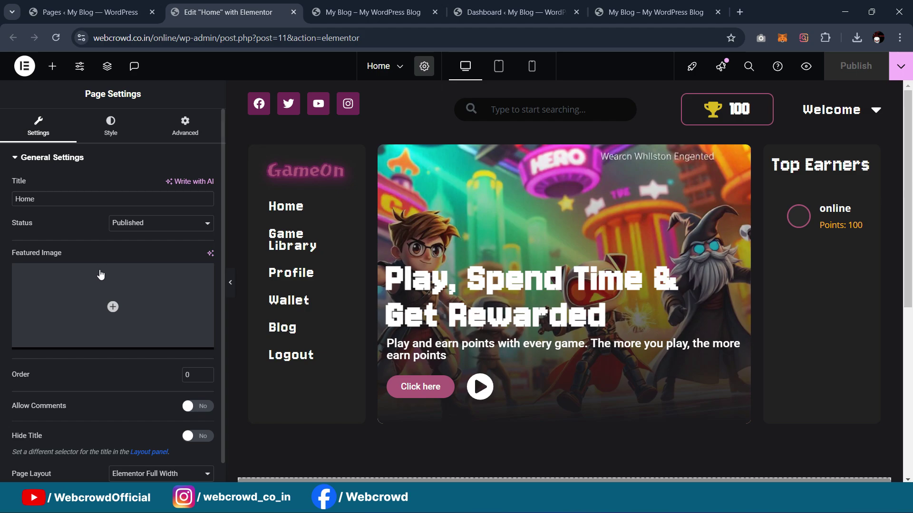
pyautogui.click(110, 126)
pyautogui.click(38, 126)
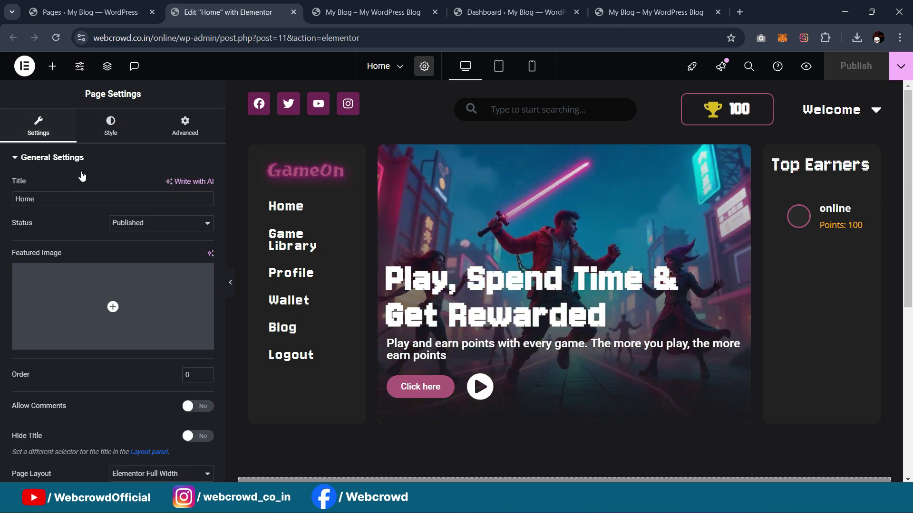
pyautogui.scroll(-1, 119, 470)
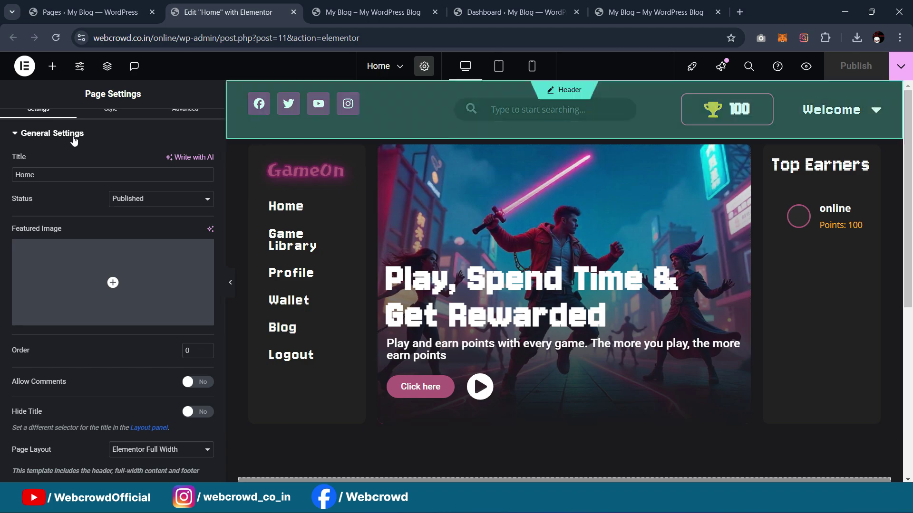
pyautogui.click(52, 66)
pyautogui.scroll(-5, 567, 229)
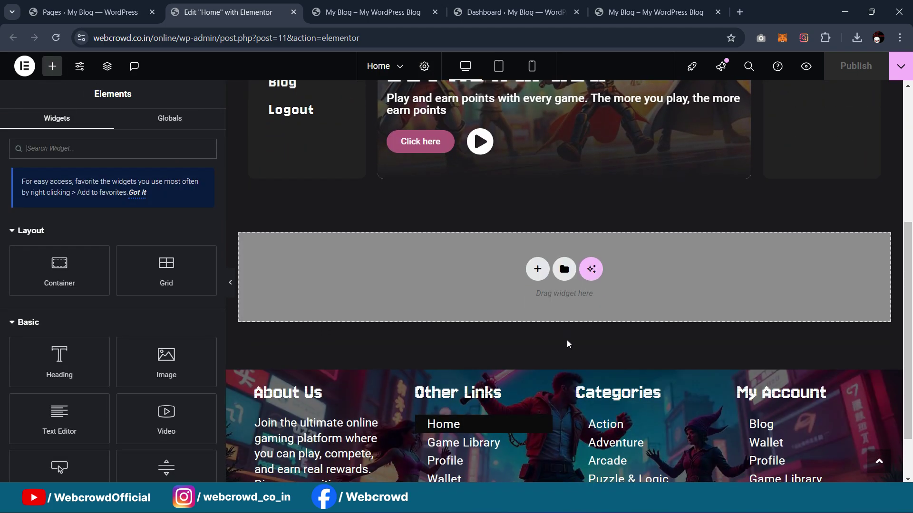
# Add a container below the hero section and set its padding to 40 px top and bottom and 0 px on the sides
pyautogui.scroll(-2, 567, 344)
pyautogui.moveTo(61, 276); pyautogui.dragTo(548, 279)
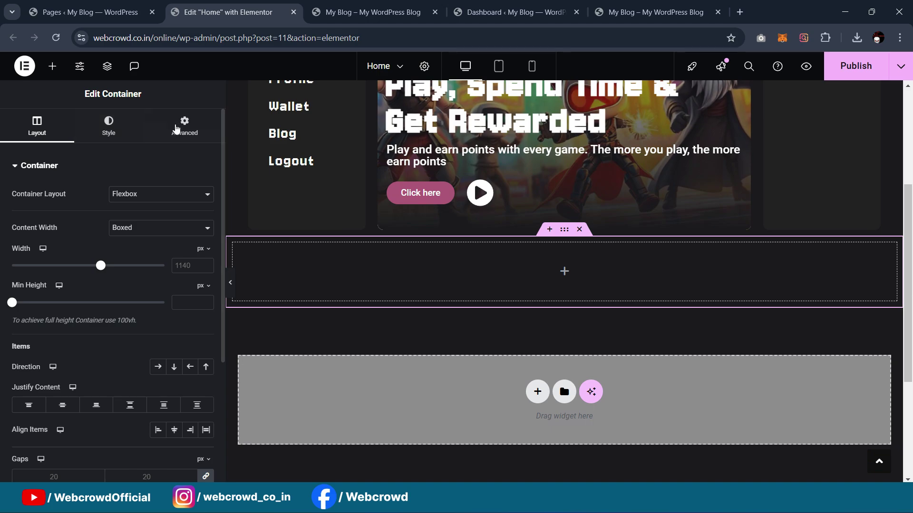
pyautogui.click(184, 128)
pyautogui.click(121, 252)
pyautogui.write('0')
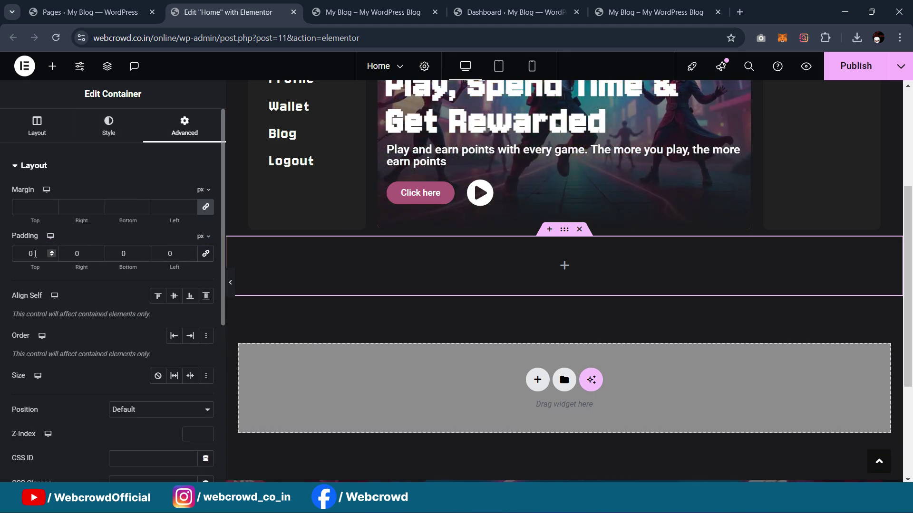
pyautogui.write('40')
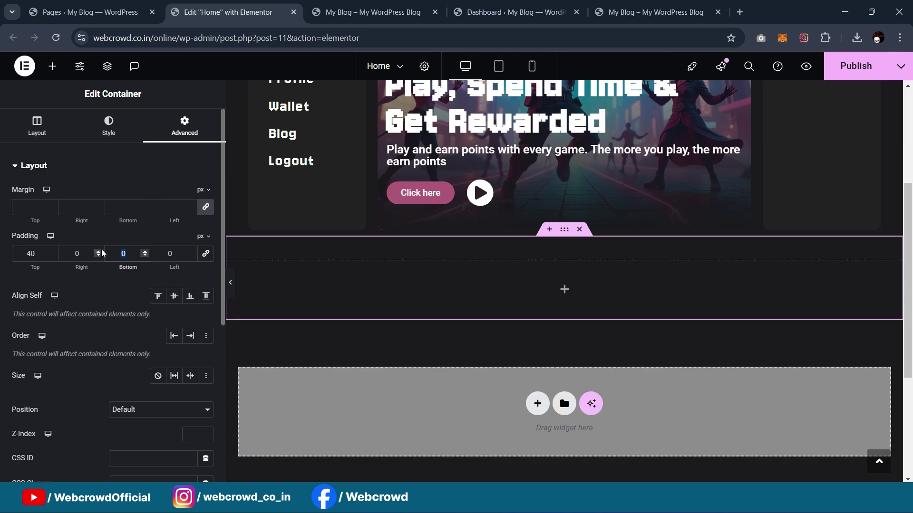
pyautogui.write('40')
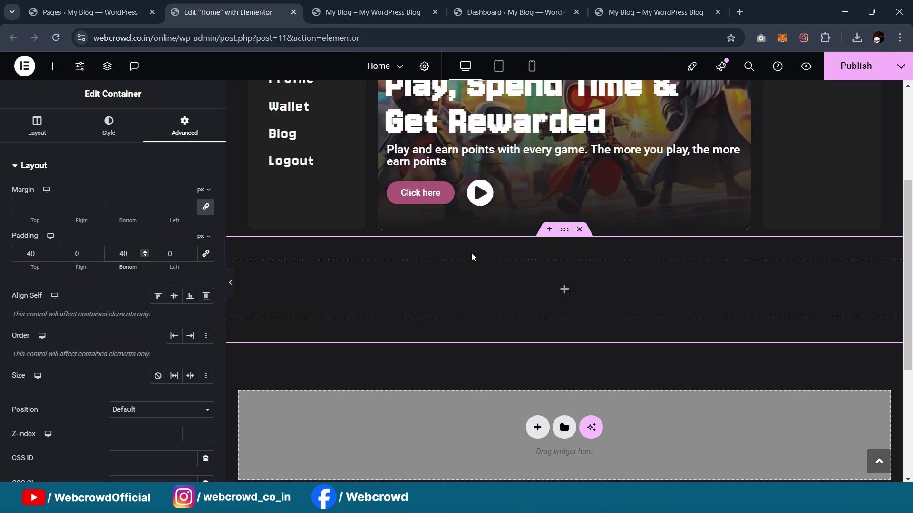
# Nest a container inside the new section and set the outer container's boxed content width to 95%, like the hero section
pyautogui.click(53, 69)
pyautogui.moveTo(57, 264); pyautogui.dragTo(531, 310)
pyautogui.click(565, 232)
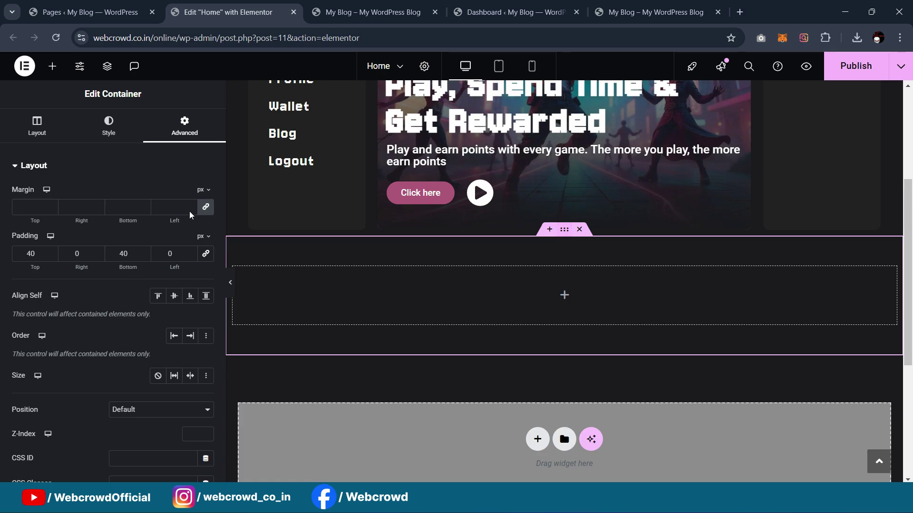
pyautogui.click(61, 127)
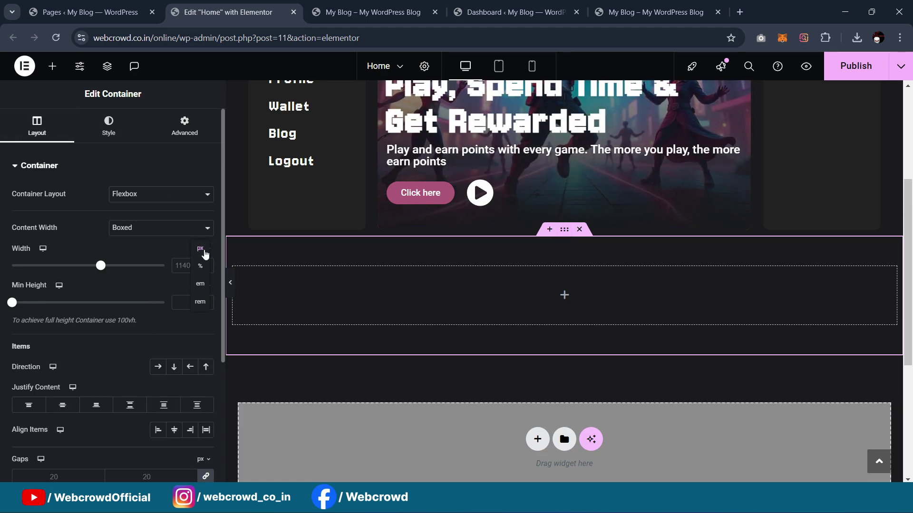
pyautogui.click(199, 267)
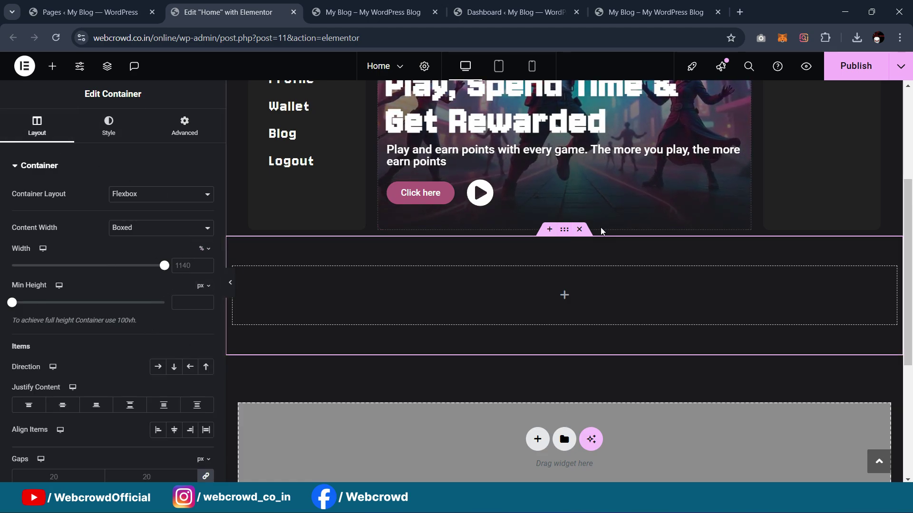
pyautogui.scroll(4, 589, 238)
pyautogui.click(532, 161)
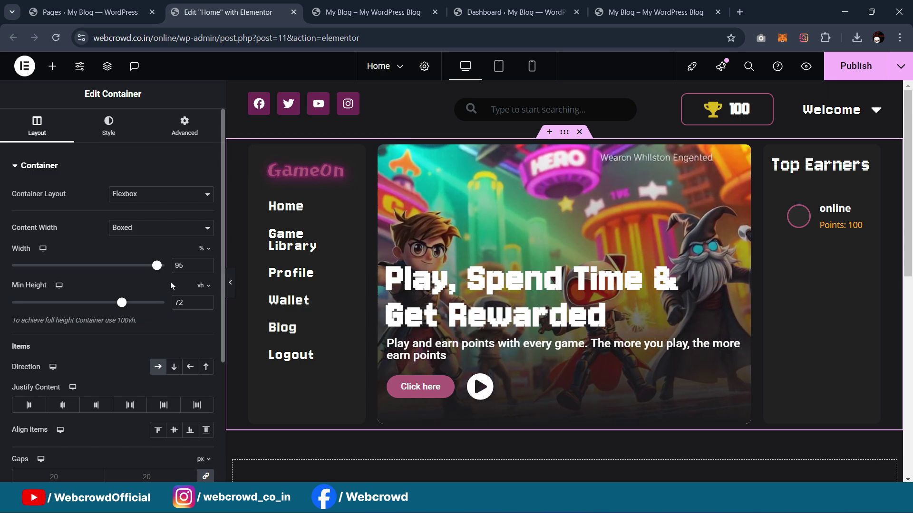
pyautogui.scroll(-4, 533, 263)
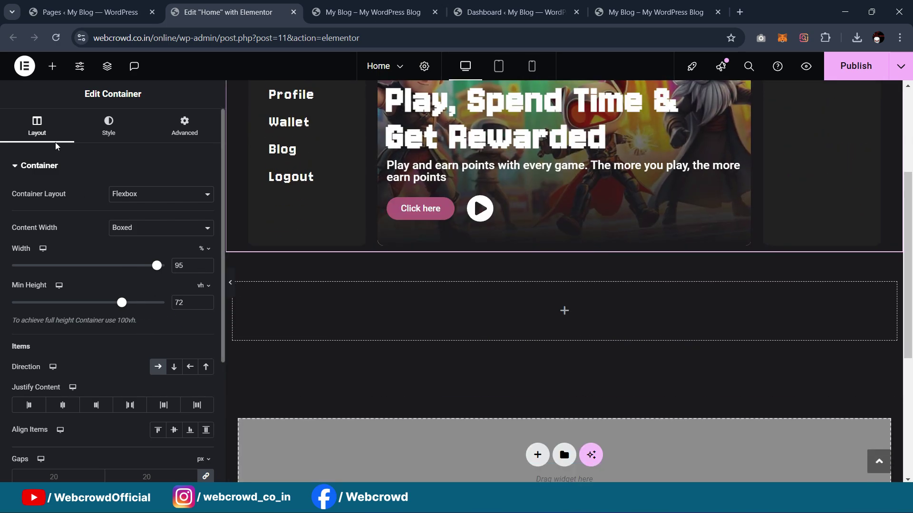
pyautogui.click(565, 249)
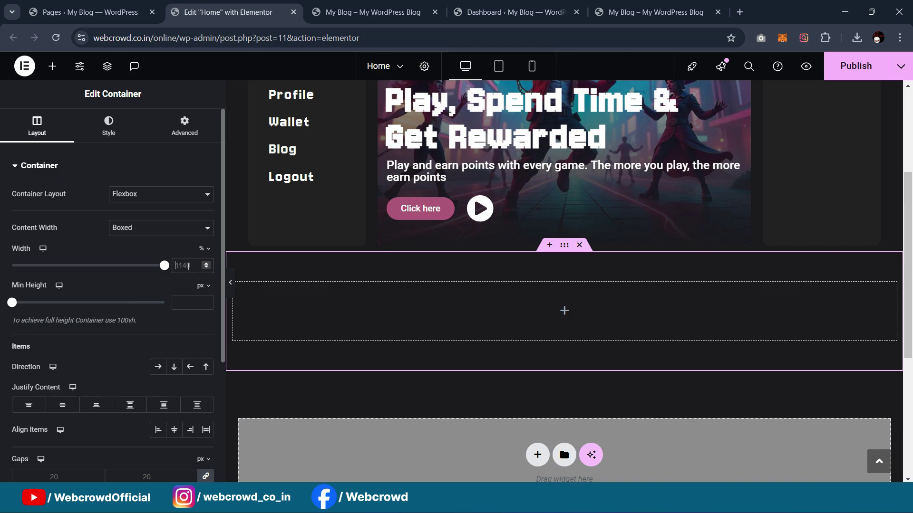
pyautogui.write('95')
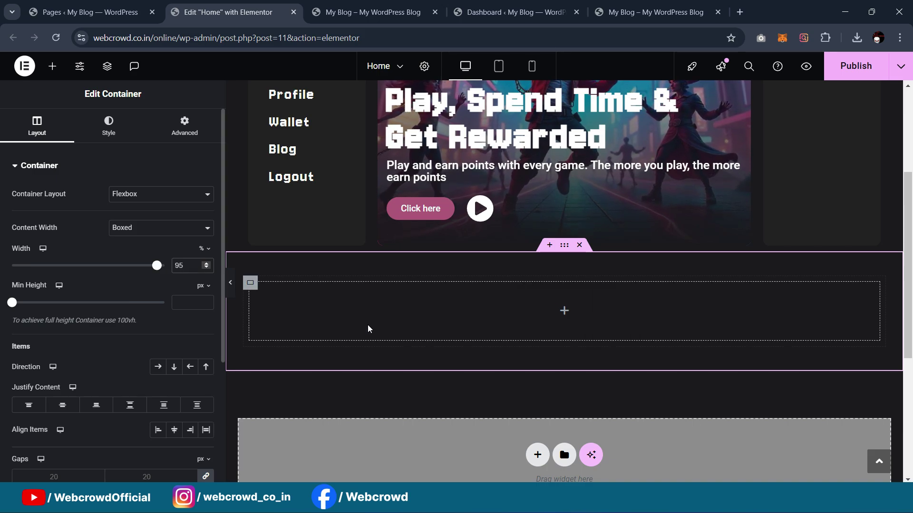
# Examine the Featured Games heading and carousel on the onlinegamingv2 reference page, then return to the Home page editor
pyautogui.click(649, 12)
pyautogui.scroll(-5, 183, 266)
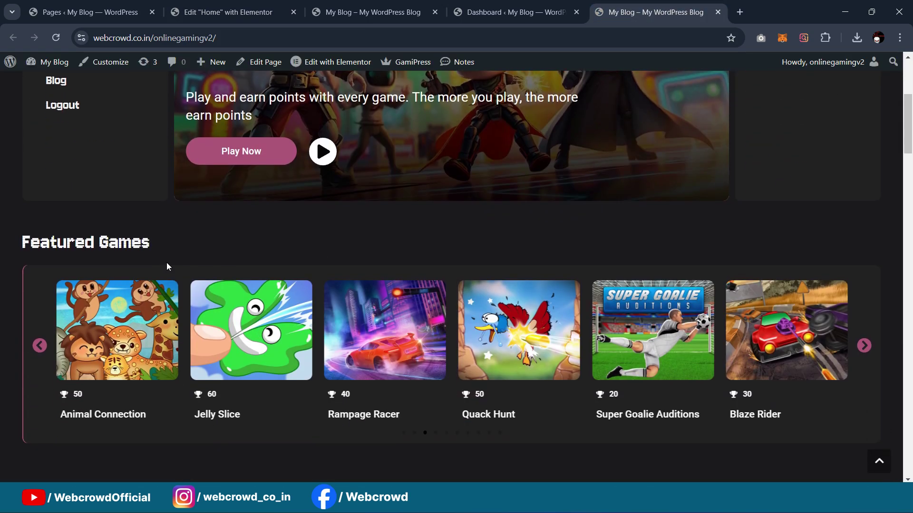
pyautogui.click(38, 346)
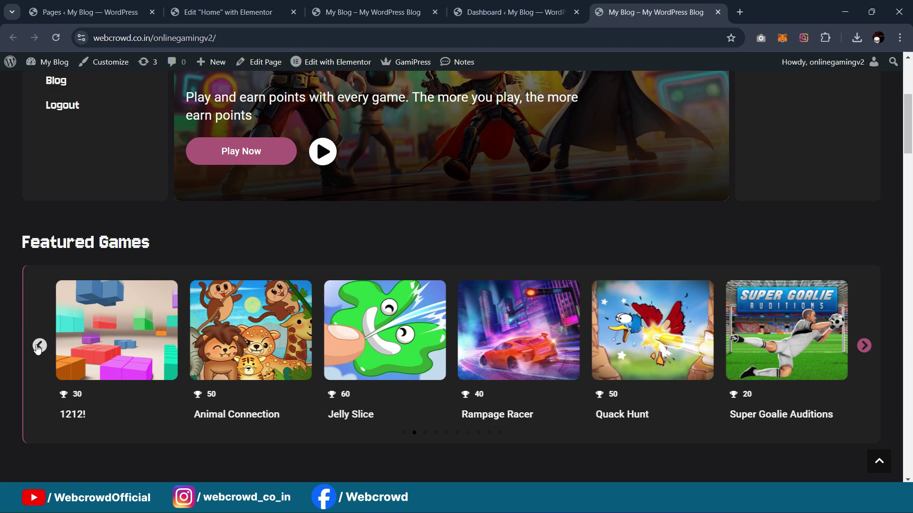
pyautogui.click(39, 346)
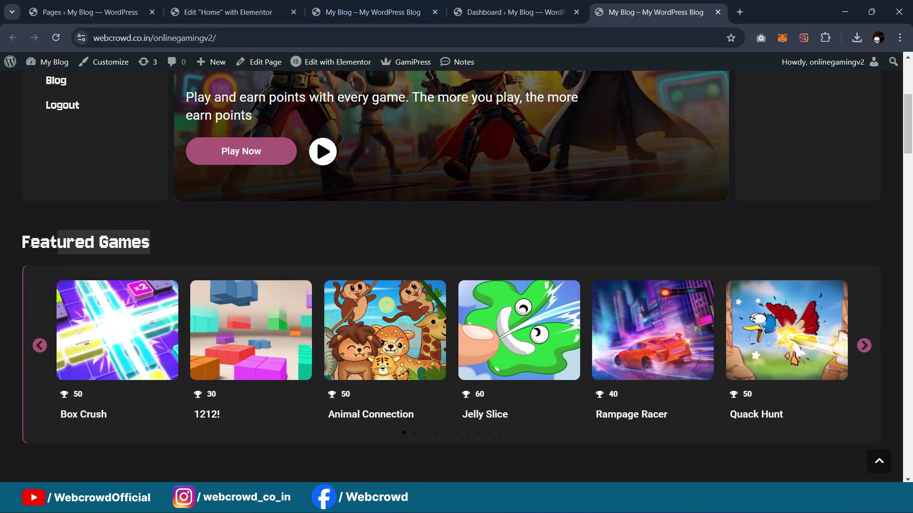
pyautogui.hotkey('ctrl', 'shift', 'Tab')
pyautogui.hotkey('ctrl', 'shift', 'Tab')
pyautogui.hotkey('ctrl', 'shift', 'Tab')
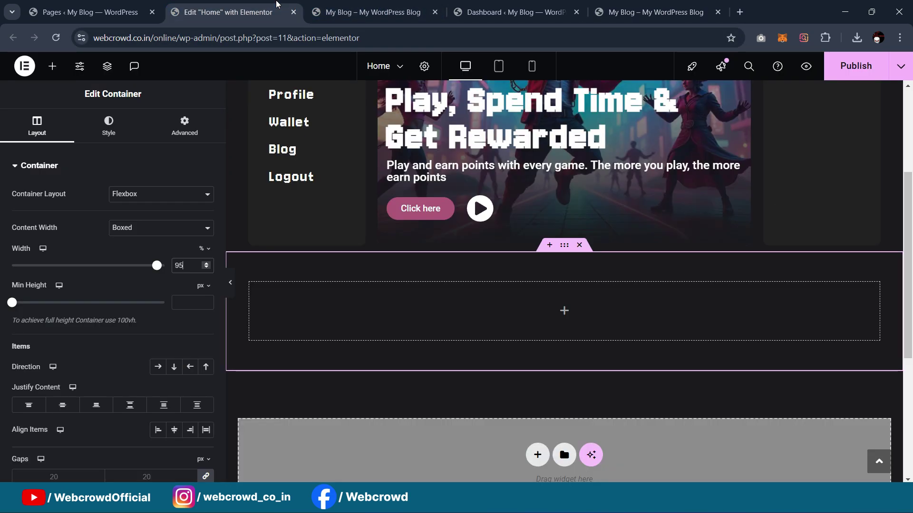
# Copy the Top Earners heading into the new section and place it above the nested container
pyautogui.scroll(3, 569, 205)
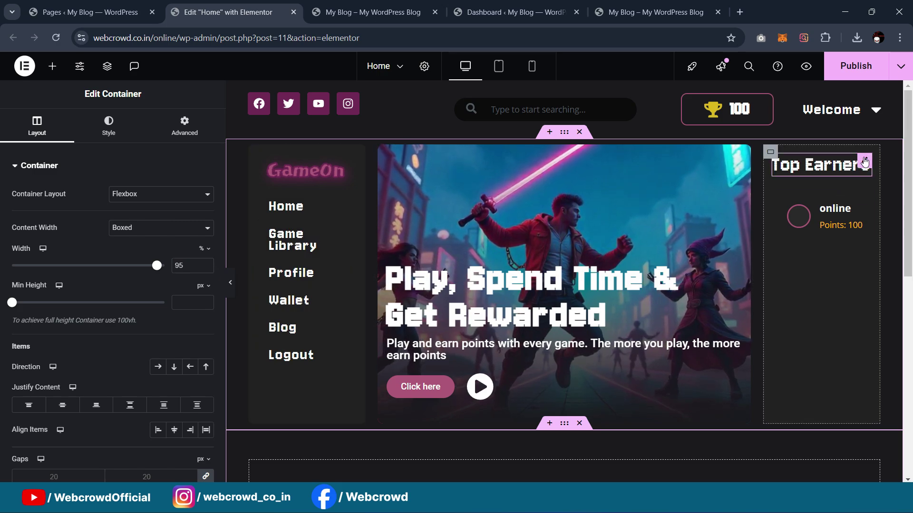
pyautogui.rightClick(865, 163)
pyautogui.click(766, 221)
pyautogui.scroll(-3, 625, 219)
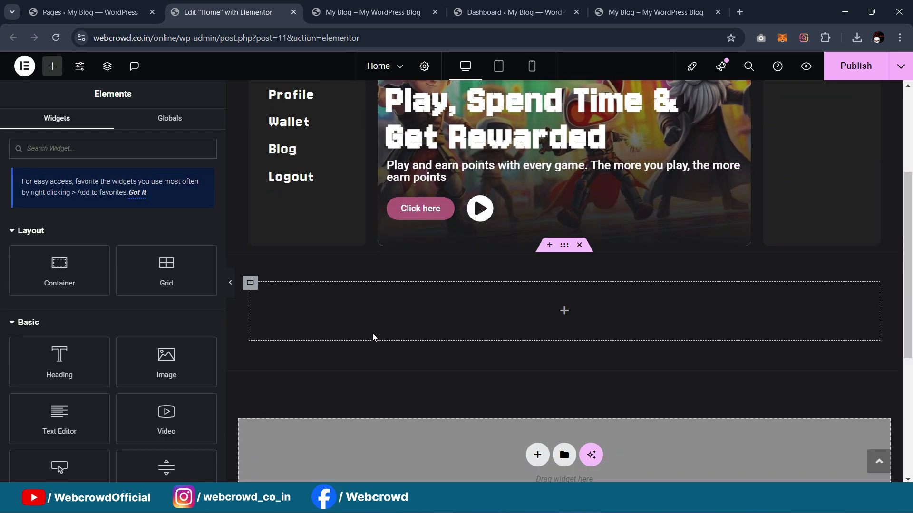
pyautogui.rightClick(564, 247)
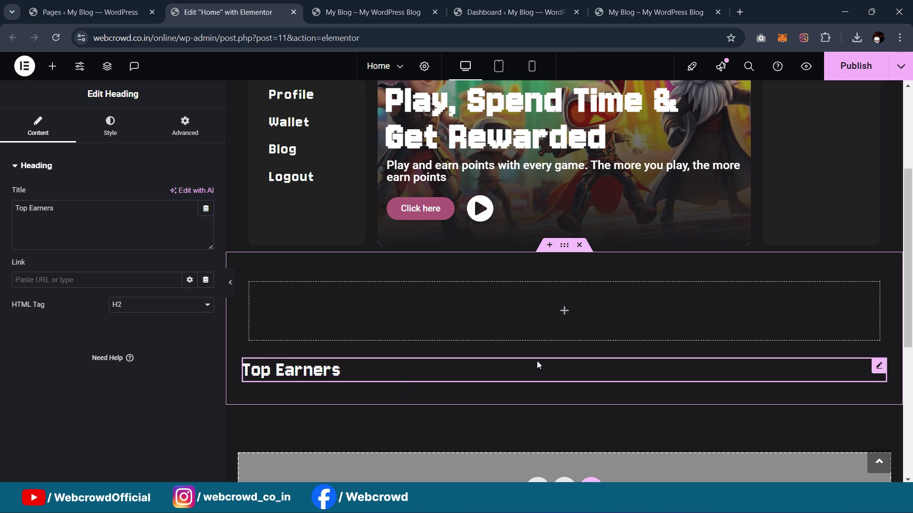
pyautogui.moveTo(879, 366); pyautogui.dragTo(676, 280)
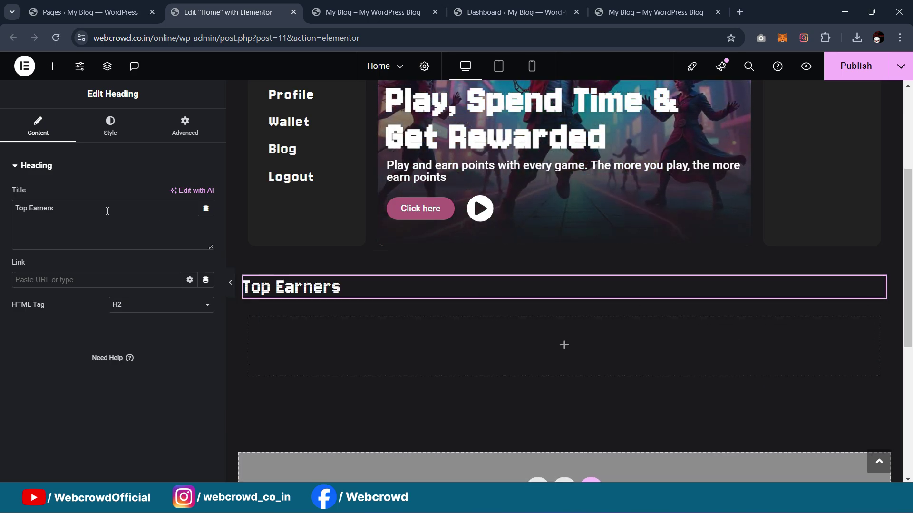
# Change the copied heading's text to Featured Games and compare it with the hero section above
pyautogui.moveTo(121, 214); pyautogui.dragTo(9, 206)
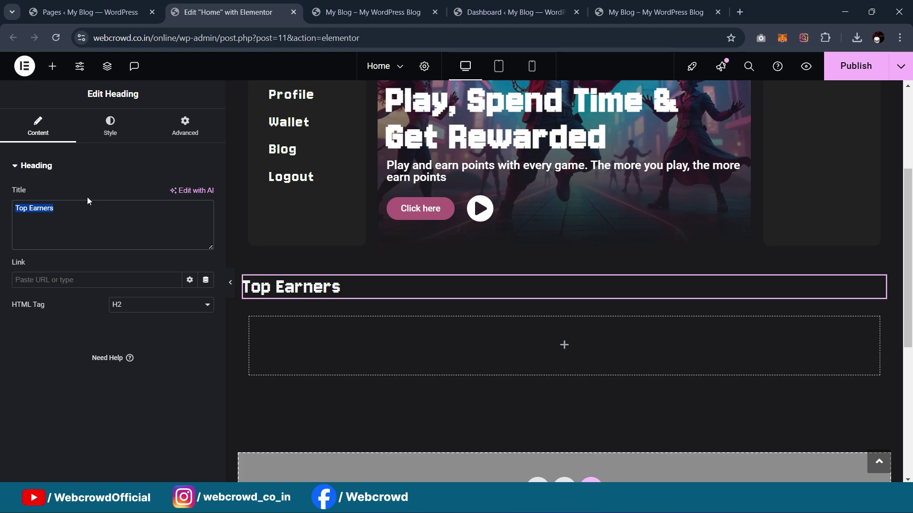
pyautogui.write('Featured G')
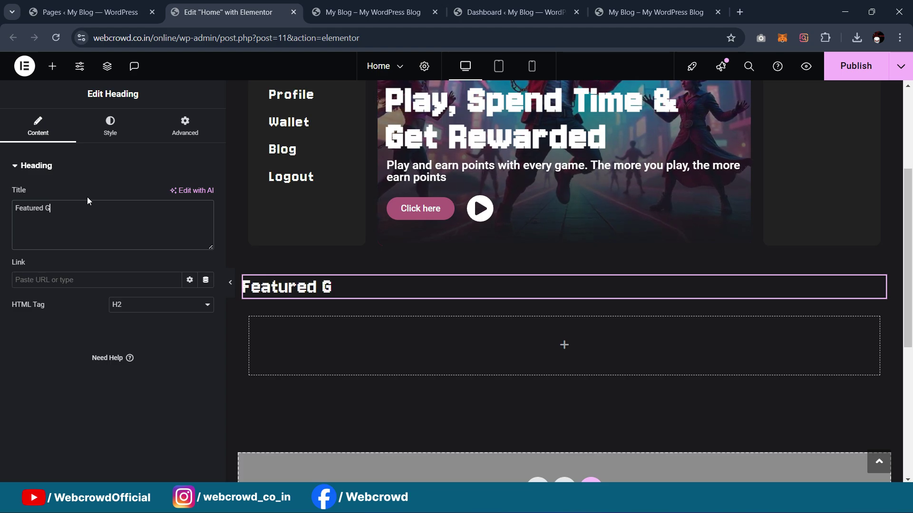
pyautogui.write('ames')
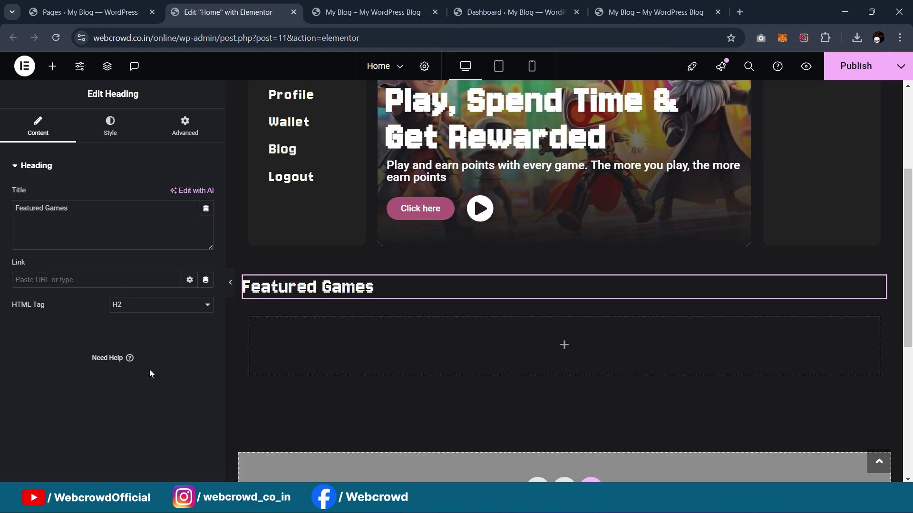
pyautogui.scroll(3, 552, 275)
pyautogui.scroll(-3, 549, 245)
pyautogui.scroll(1, 315, 306)
pyautogui.scroll(2, 461, 169)
pyautogui.scroll(-3, 461, 190)
# Find the loop widgets, check the reference carousel, and place a Loop Carousel in the nested container under Featured Games
pyautogui.click(53, 66)
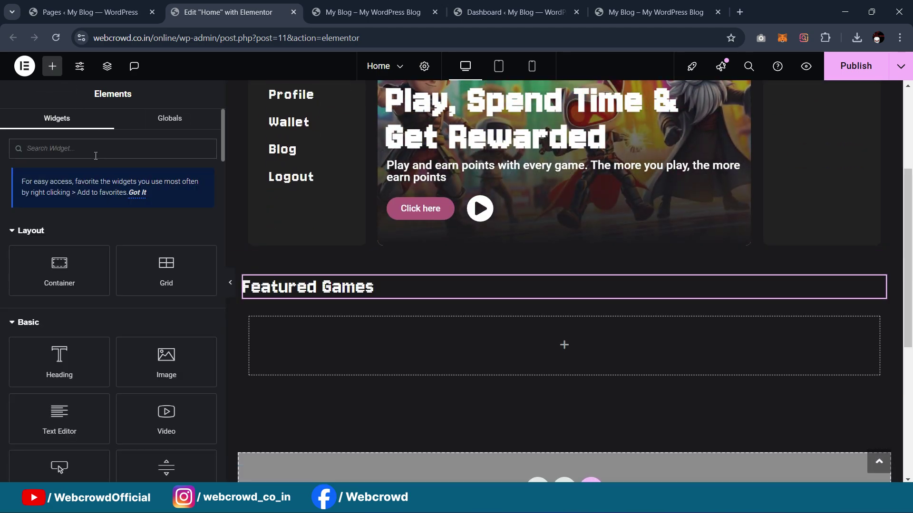
pyautogui.click(95, 149)
pyautogui.write('loop')
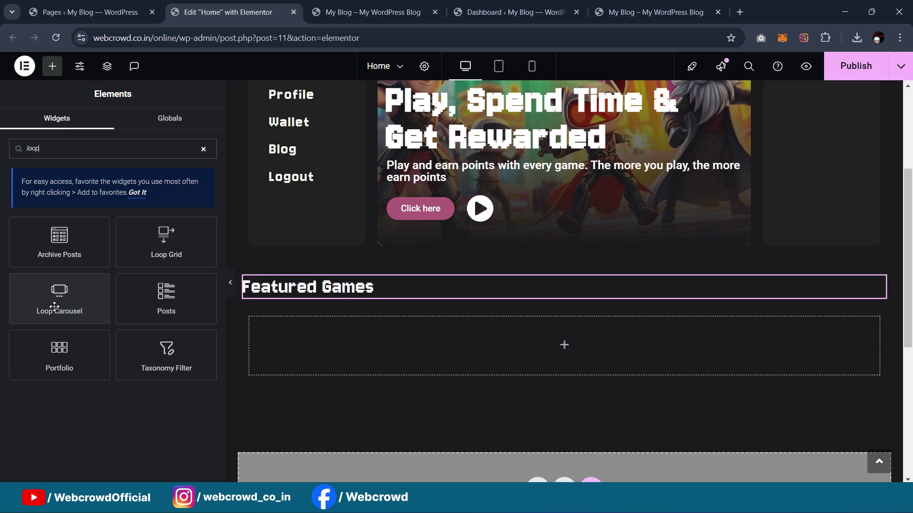
pyautogui.click(633, 12)
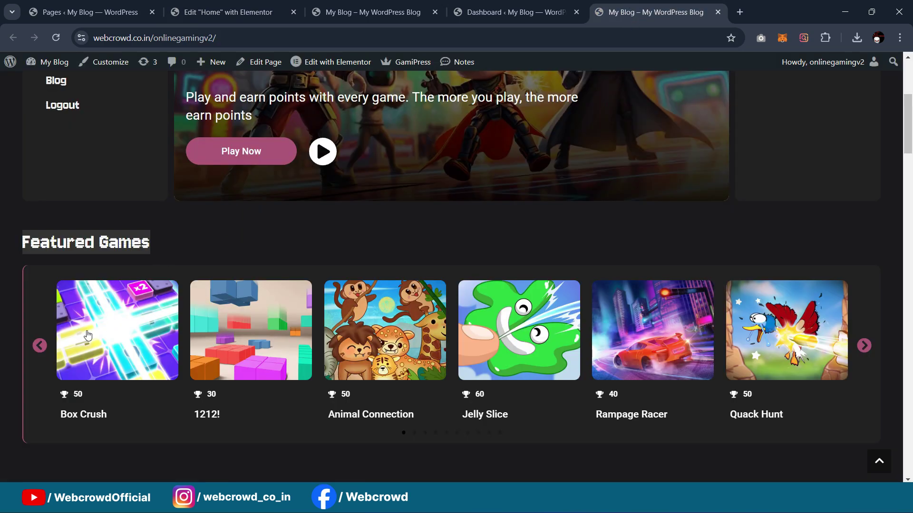
pyautogui.click(38, 345)
pyautogui.click(250, 3)
pyautogui.moveTo(60, 295); pyautogui.dragTo(376, 327)
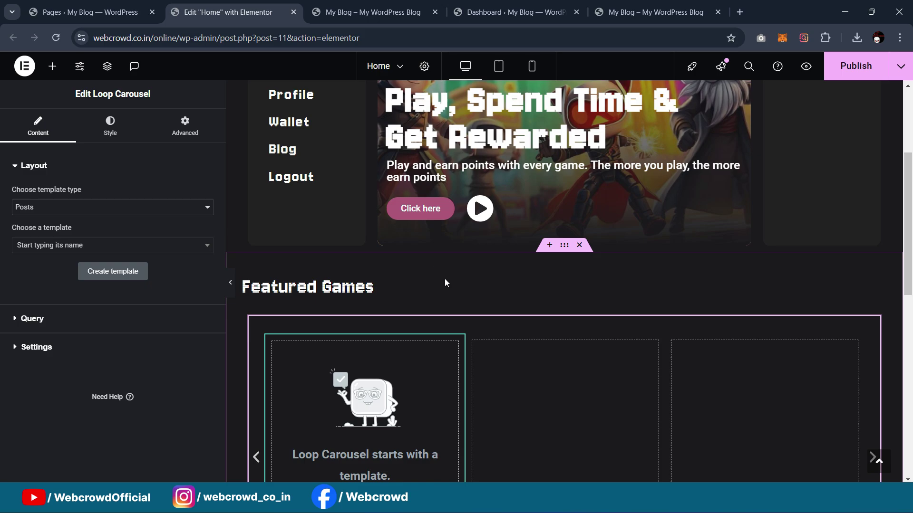
# Keep Posts as the carousel's template type and create a new loop item template, saving the page changes
pyautogui.scroll(-2, 309, 195)
pyautogui.click(135, 212)
pyautogui.click(88, 219)
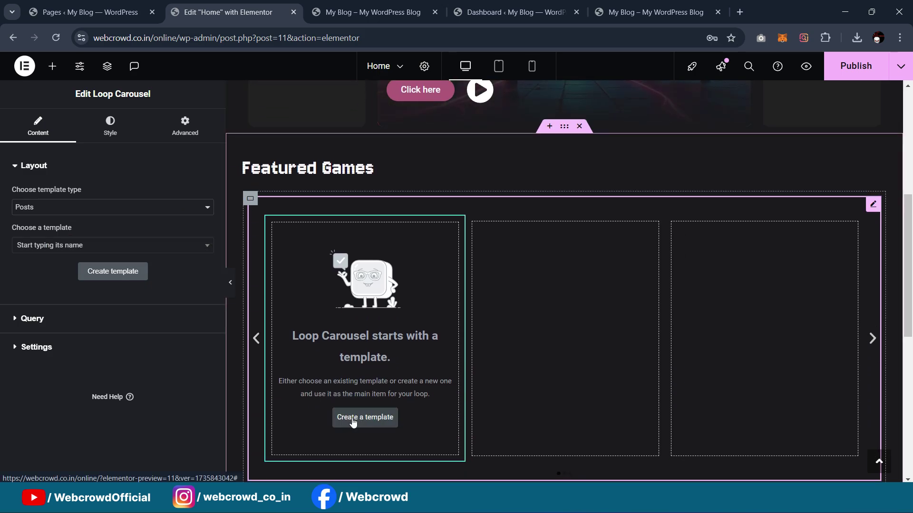
pyautogui.click(358, 421)
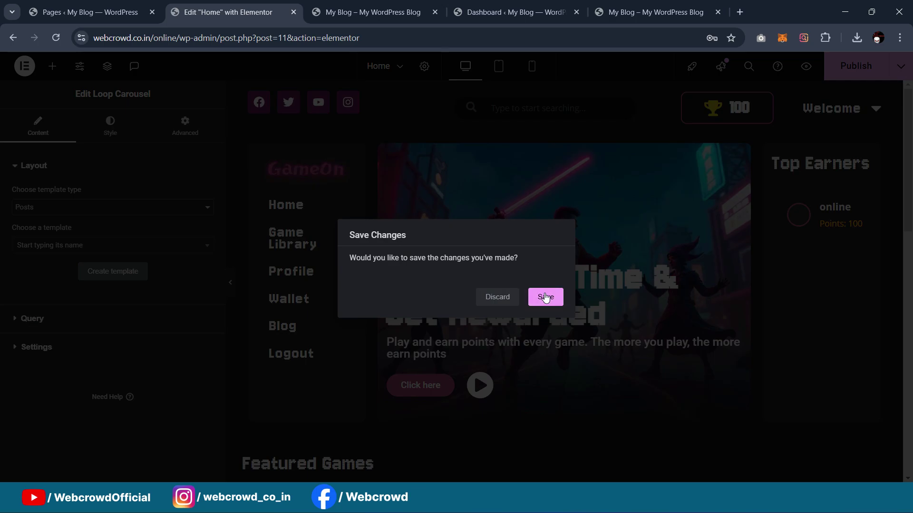
pyautogui.click(546, 297)
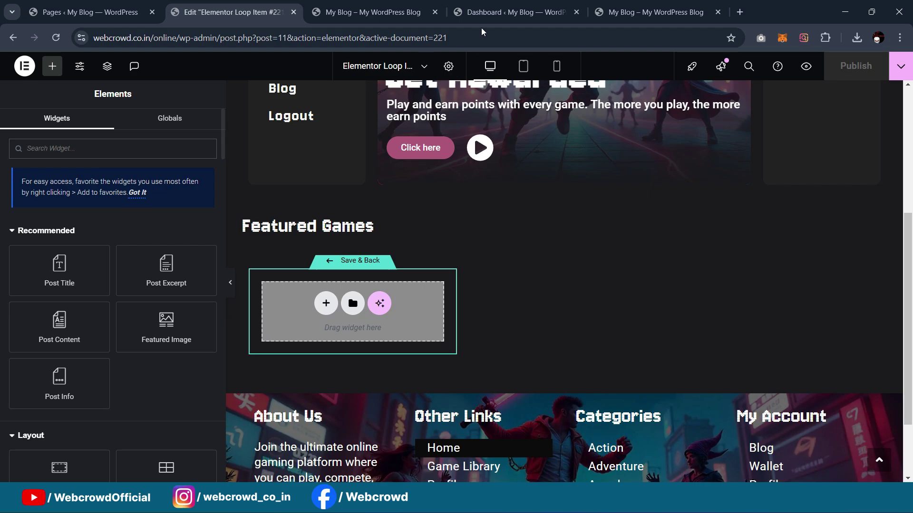
# Following the reference game cards, add a Featured Image to the loop template at Full resolution and open its style settings
pyautogui.click(650, 13)
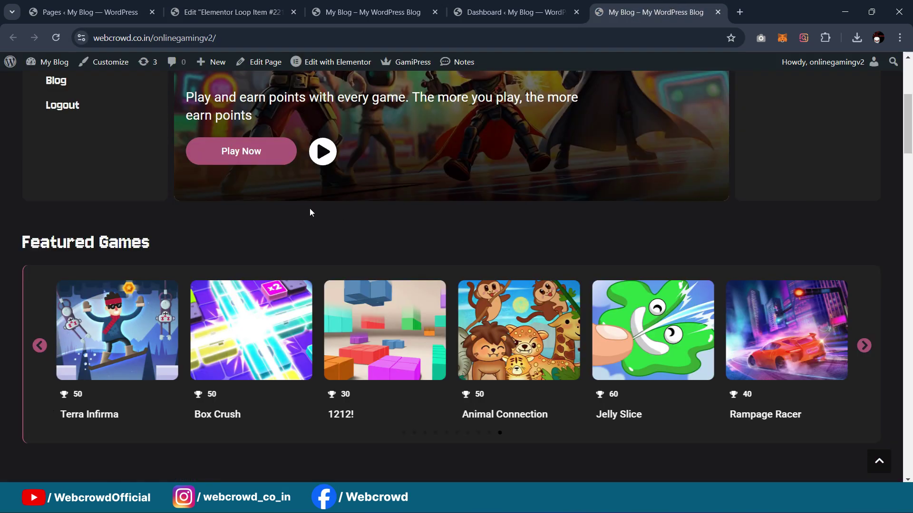
pyautogui.click(251, 4)
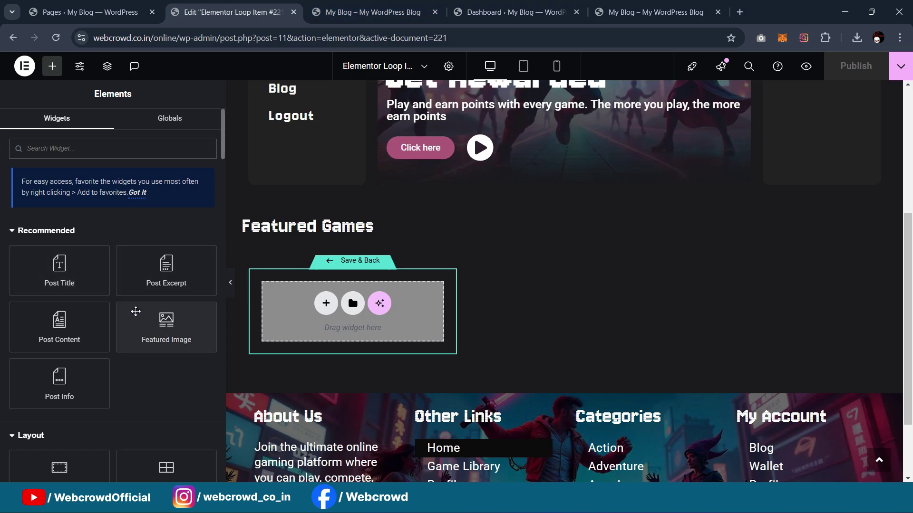
pyautogui.moveTo(181, 329); pyautogui.dragTo(333, 306)
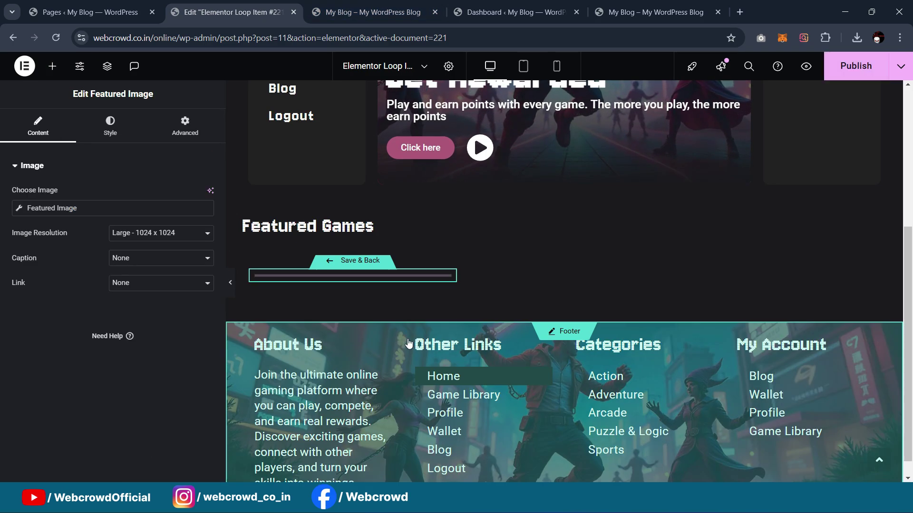
pyautogui.click(129, 233)
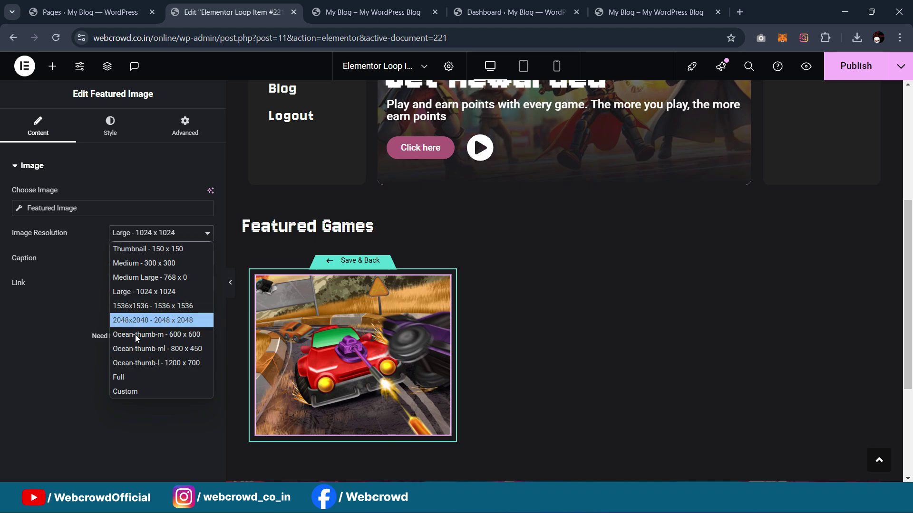
pyautogui.click(134, 377)
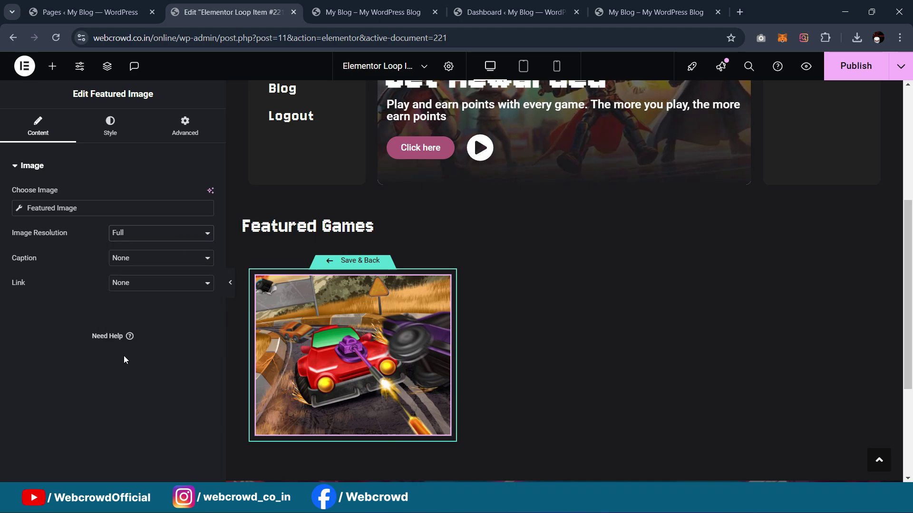
pyautogui.click(110, 126)
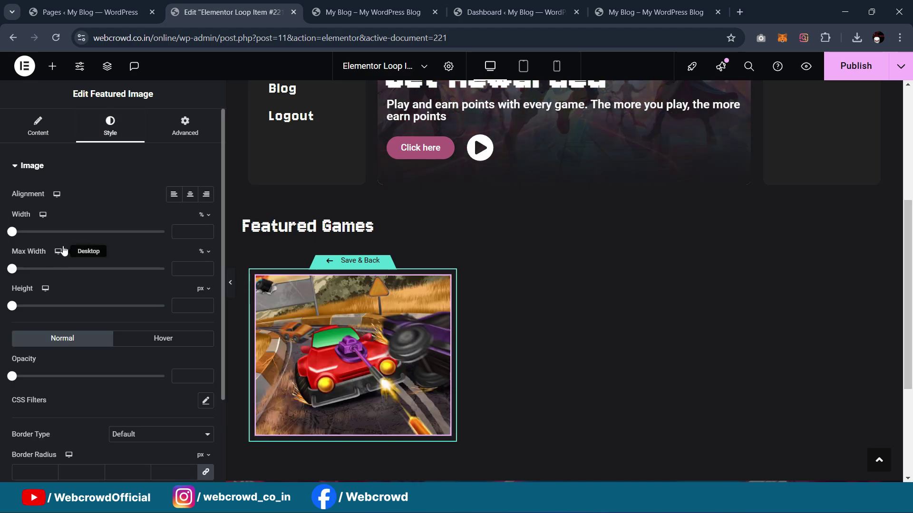
# Give the featured image a 10 px border radius on all corners and compare it with the reference game cards
pyautogui.scroll(-1, 122, 321)
pyautogui.write('10')
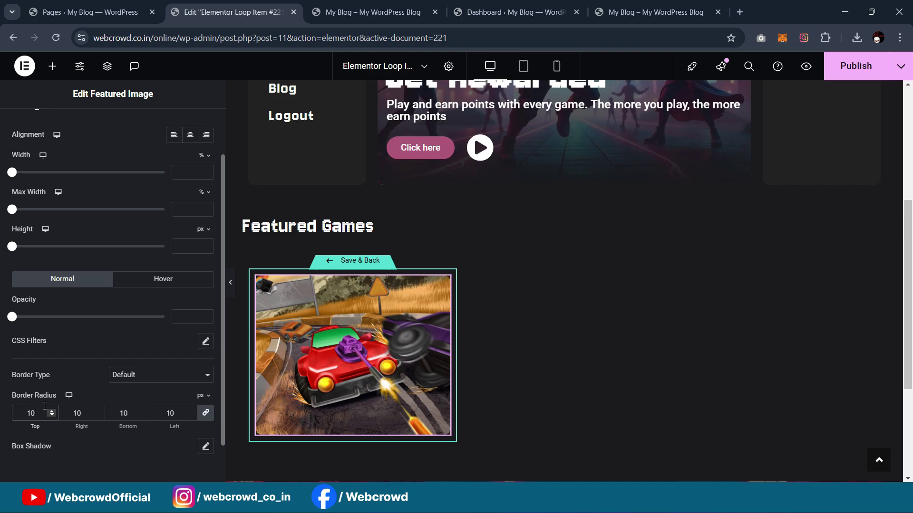
pyautogui.click(230, 282)
pyautogui.click(4, 282)
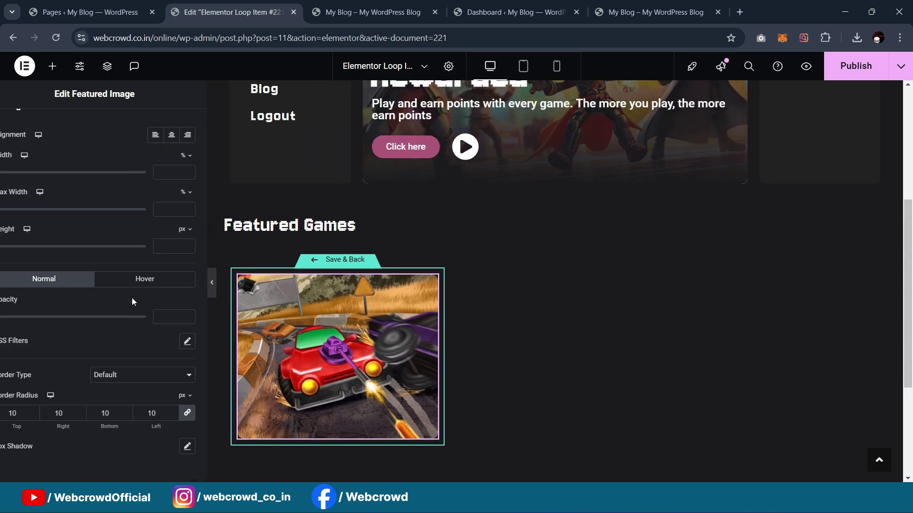
pyautogui.scroll(-1, 391, 314)
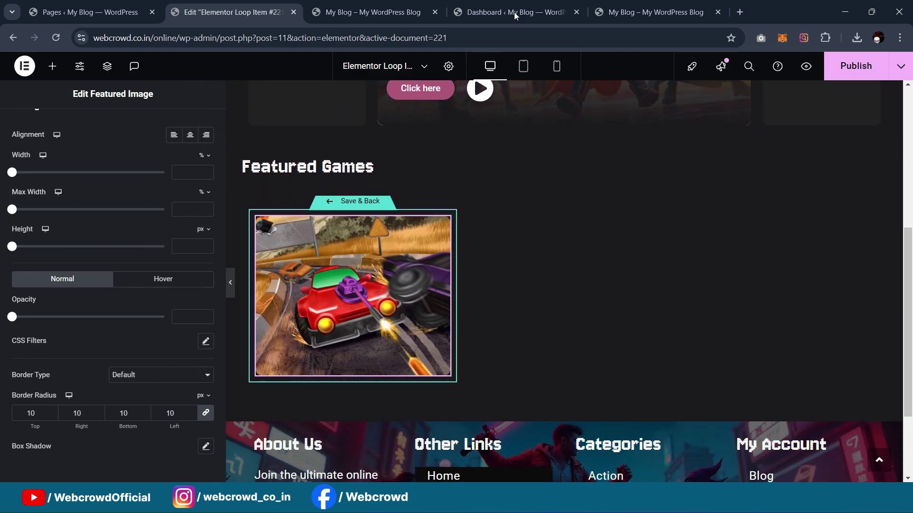
pyautogui.click(645, 4)
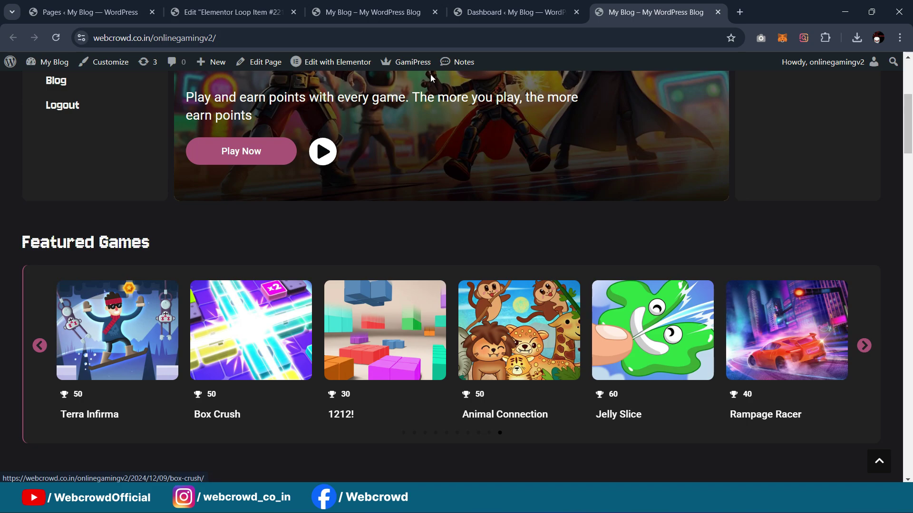
pyautogui.click(272, 7)
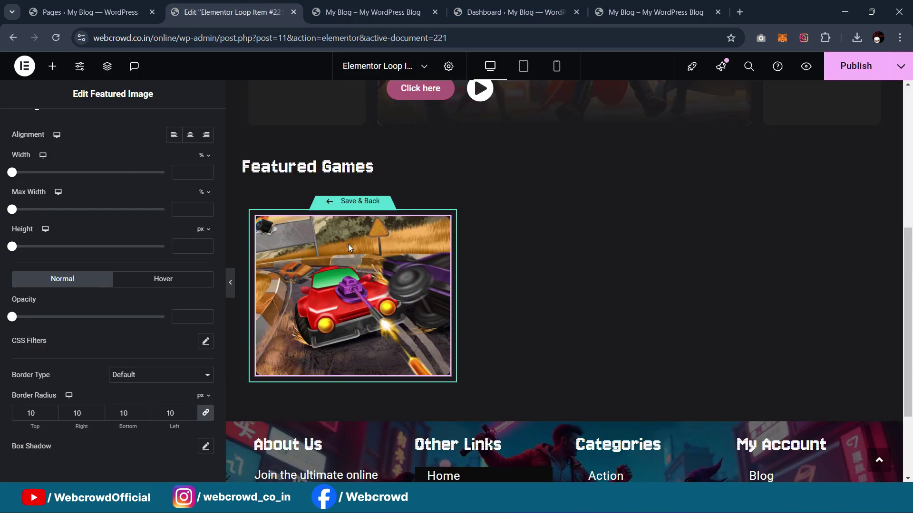
# Find the icon widgets, add an Icon Box below the featured image, and clear its description text
pyautogui.scroll(2, 81, 177)
pyautogui.click(50, 126)
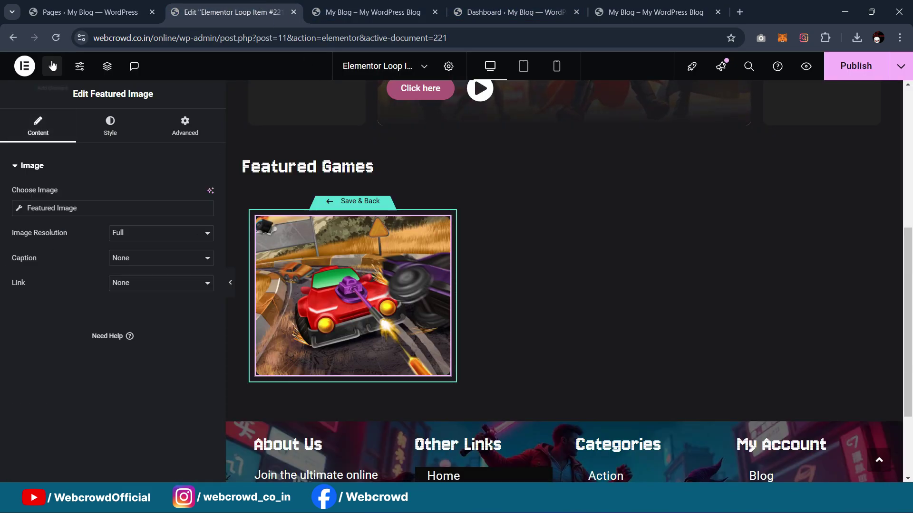
pyautogui.click(53, 66)
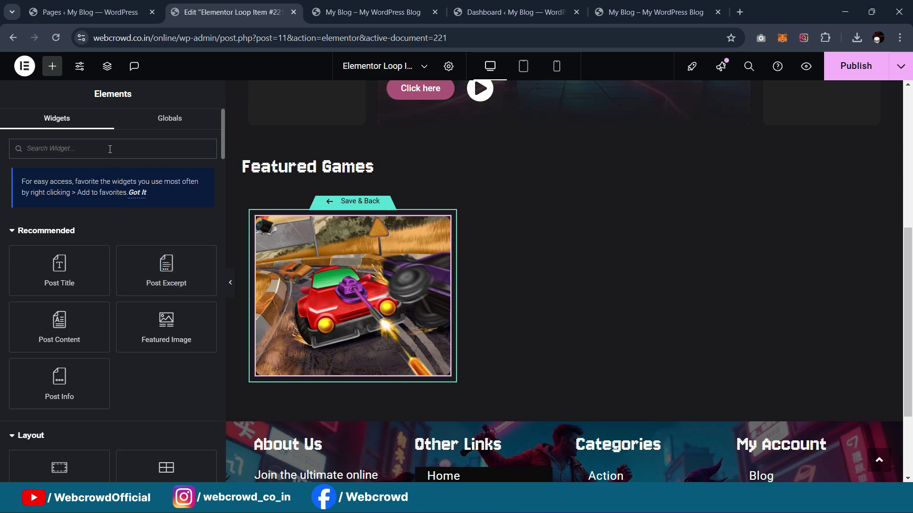
pyautogui.write('icon')
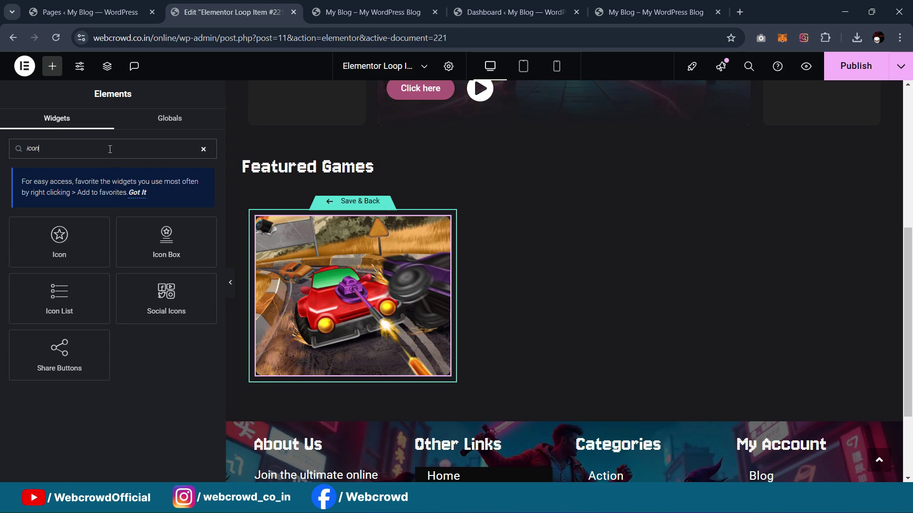
pyautogui.moveTo(164, 255); pyautogui.dragTo(307, 368)
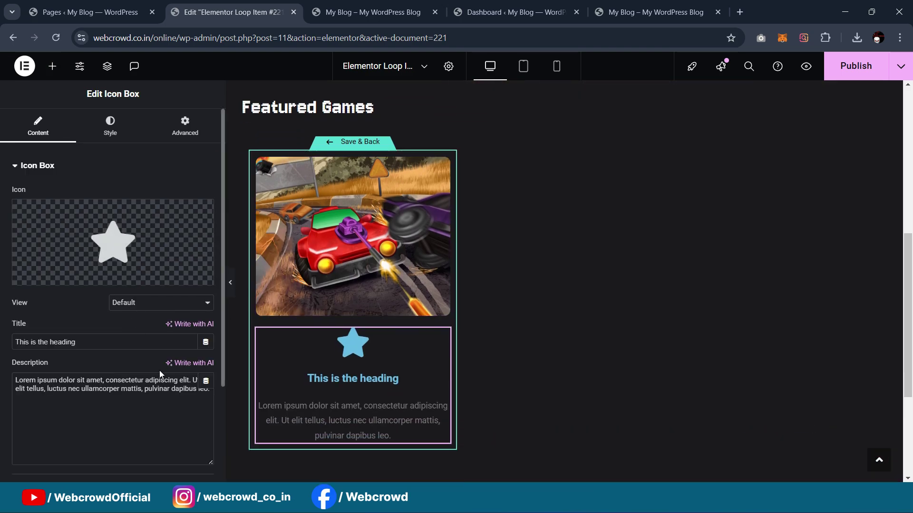
pyautogui.click(171, 389)
pyautogui.hotkey('ctrl', 'a')
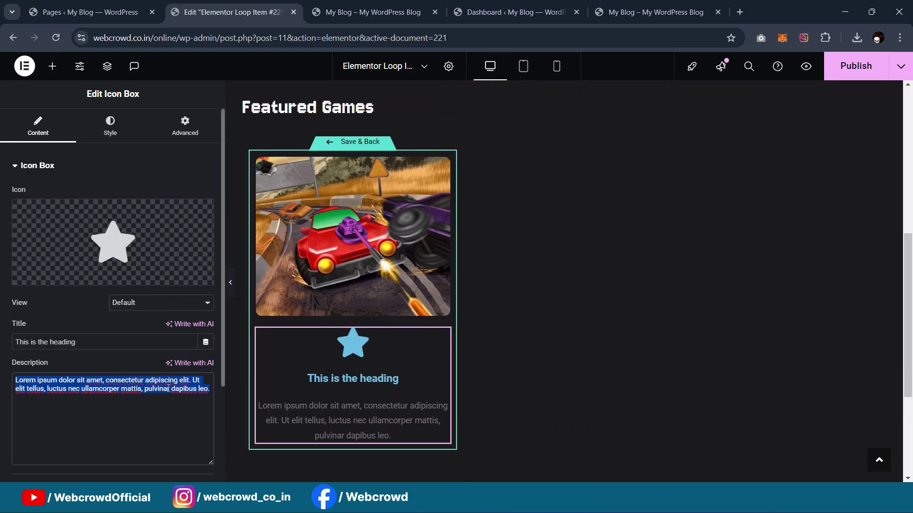
pyautogui.press('BackSpace')
# Position the icon box's icon left of its title, with 17 px icon spacing, 0 px content spacing and 24 px icon size
pyautogui.click(108, 126)
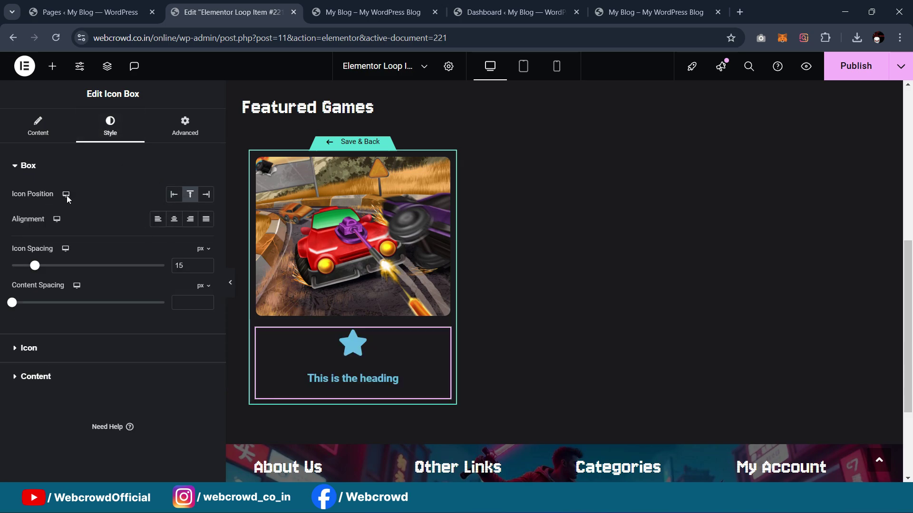
pyautogui.click(174, 194)
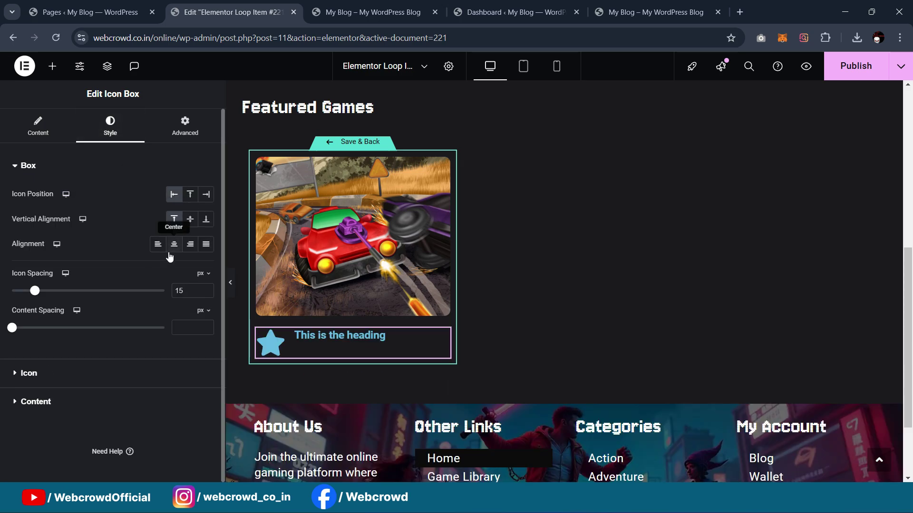
pyautogui.click(11, 328)
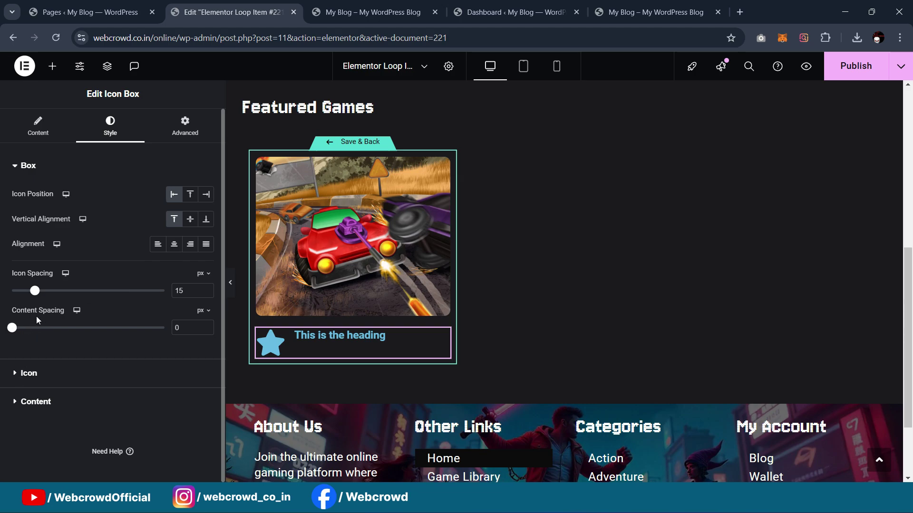
pyautogui.moveTo(35, 292)
pyautogui.mouseDown()
pyautogui.moveTo(26, 291)
pyautogui.moveTo(37, 292)
pyautogui.mouseUp()
pyautogui.click(42, 374)
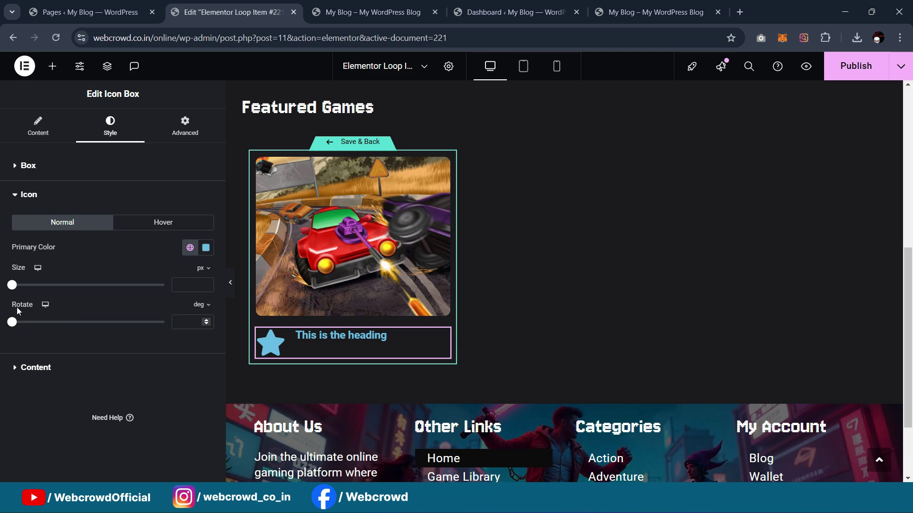
pyautogui.moveTo(12, 286); pyautogui.dragTo(22, 295)
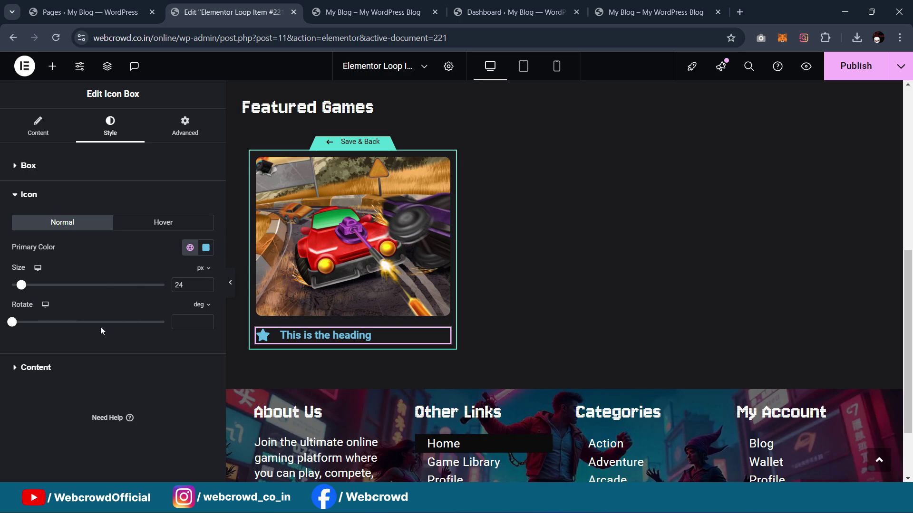
# Apply the white global color to the icon box's title
pyautogui.click(36, 367)
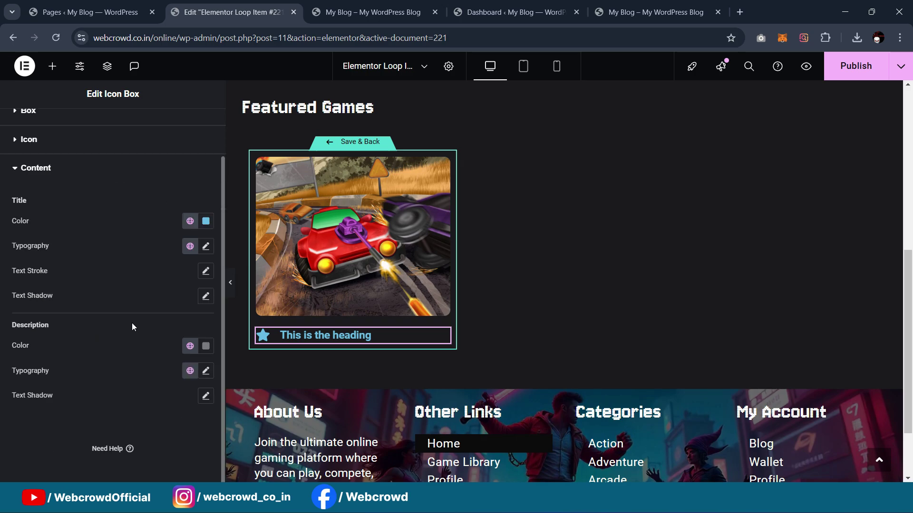
pyautogui.scroll(2, 95, 242)
pyautogui.click(31, 174)
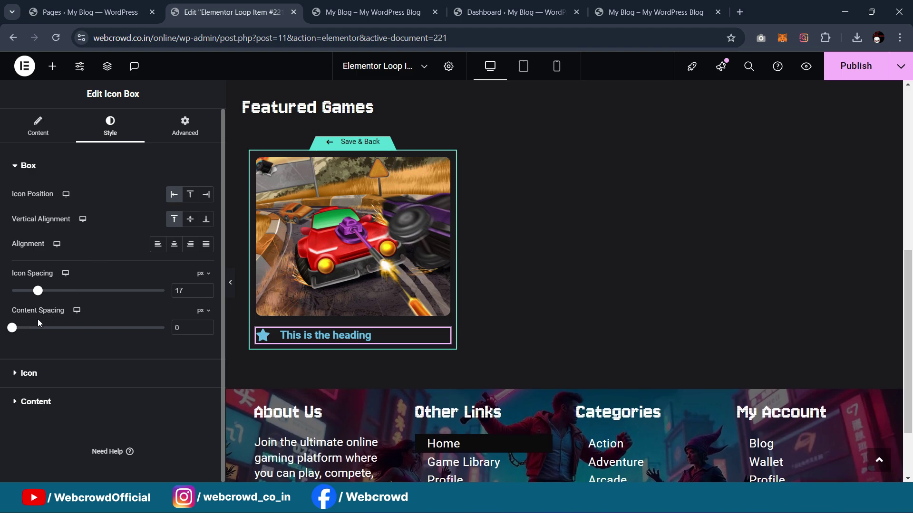
pyautogui.click(35, 402)
pyautogui.scroll(-1, 175, 336)
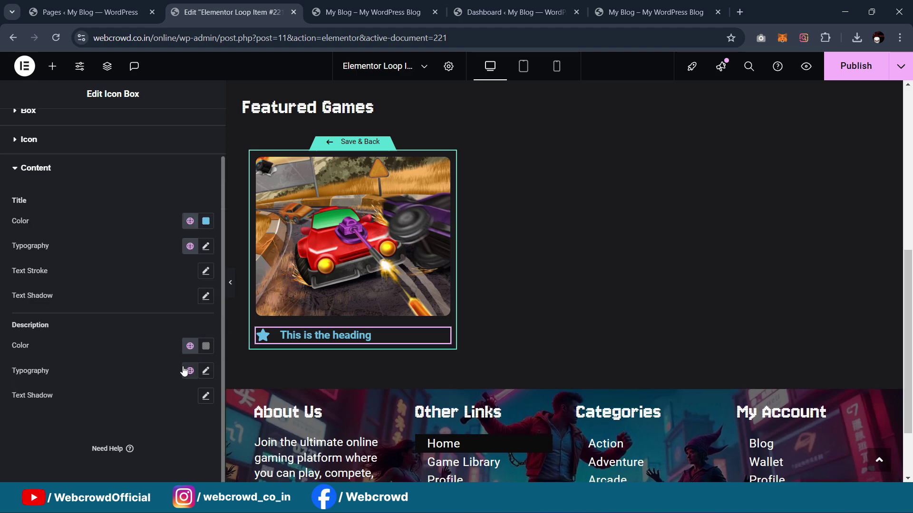
pyautogui.click(189, 225)
pyautogui.click(92, 437)
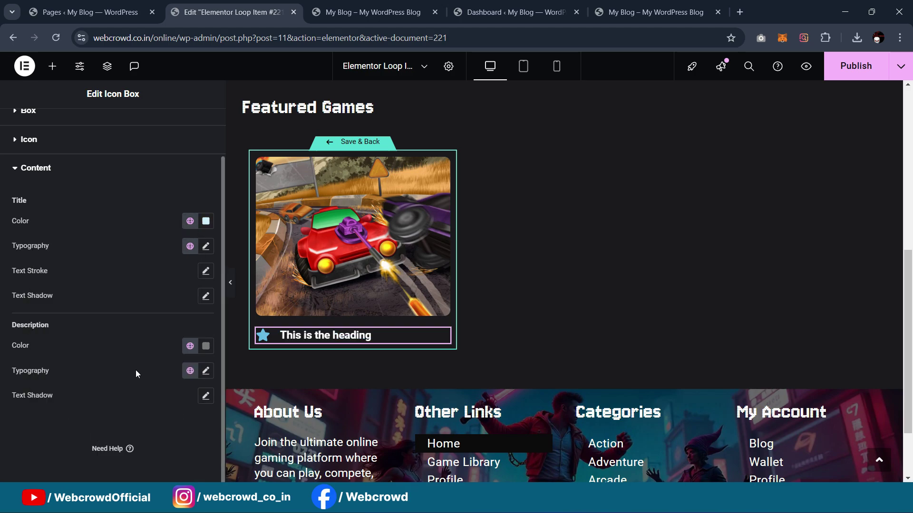
# Set the icon box title's typography to weight 500 (Medium) and size 1.5 rem
pyautogui.click(206, 246)
pyautogui.click(175, 363)
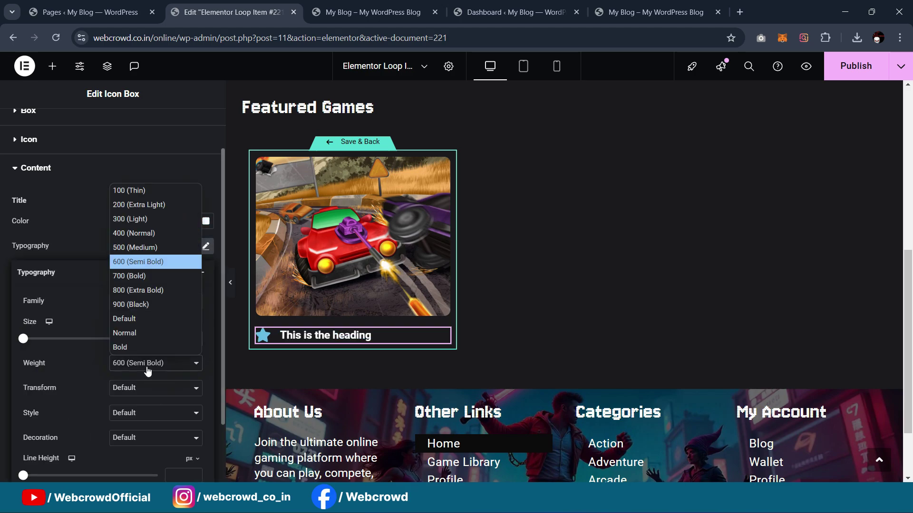
pyautogui.click(145, 248)
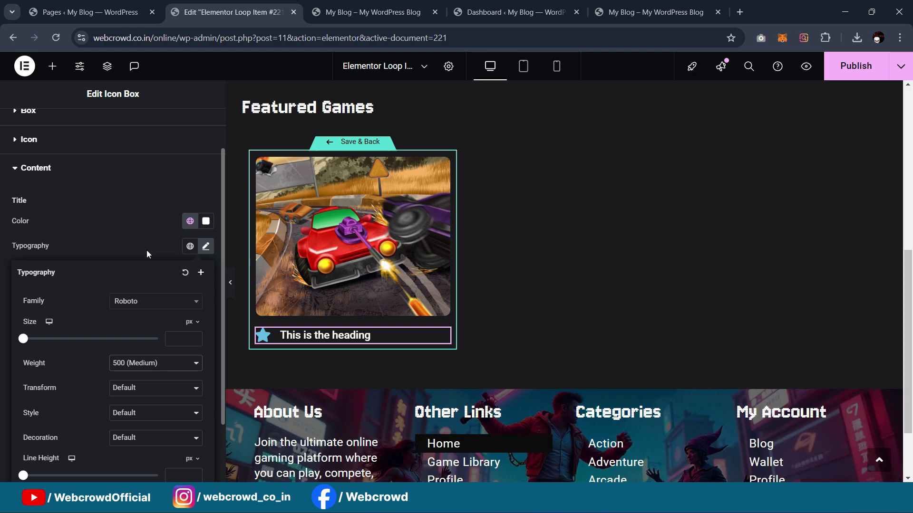
pyautogui.click(192, 327)
pyautogui.click(188, 357)
pyautogui.click(175, 338)
pyautogui.write('1')
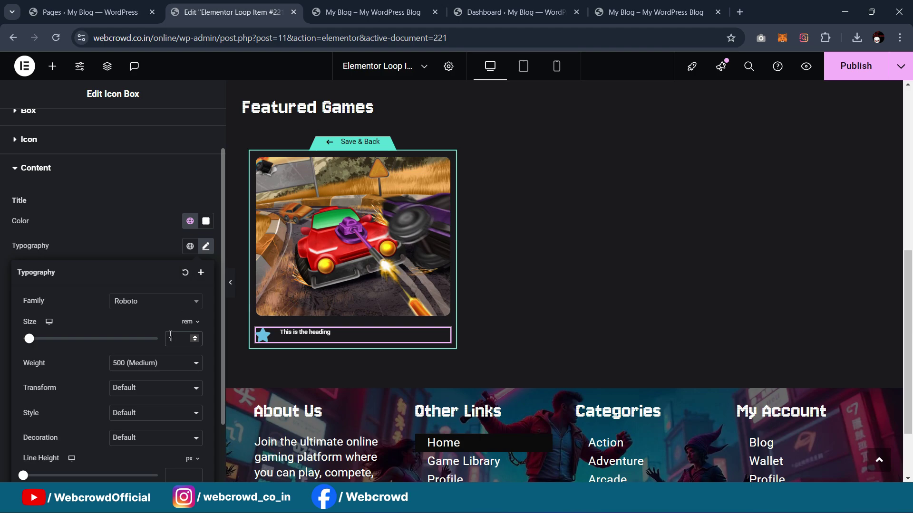
pyautogui.write('.4')
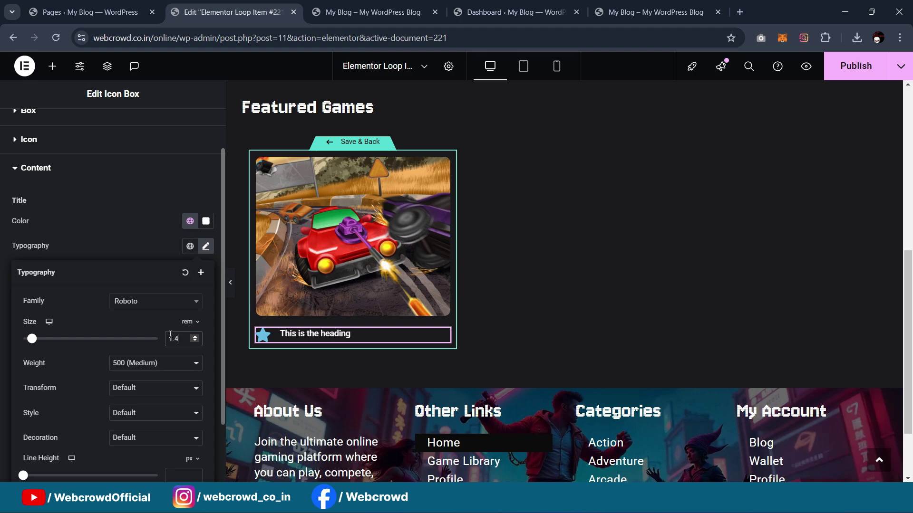
pyautogui.press('BackSpace')
pyautogui.write('6')
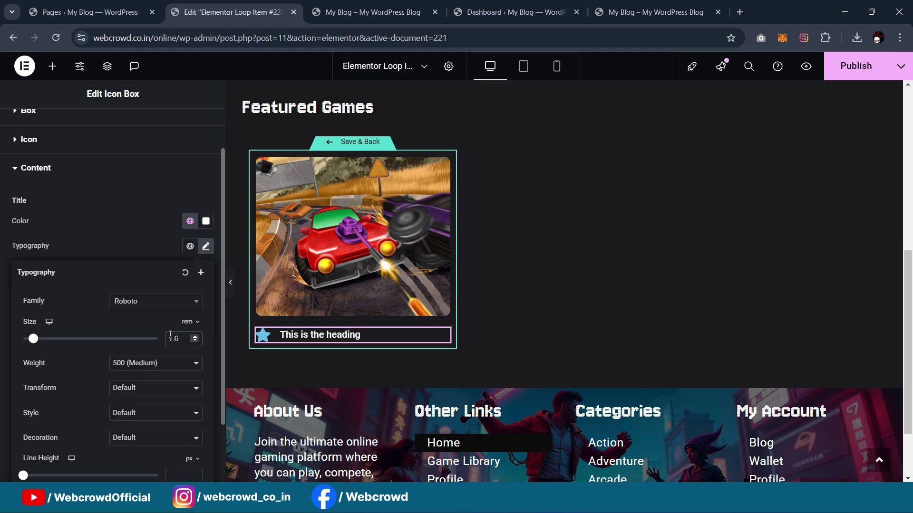
pyautogui.press('BackSpace')
pyautogui.write('5')
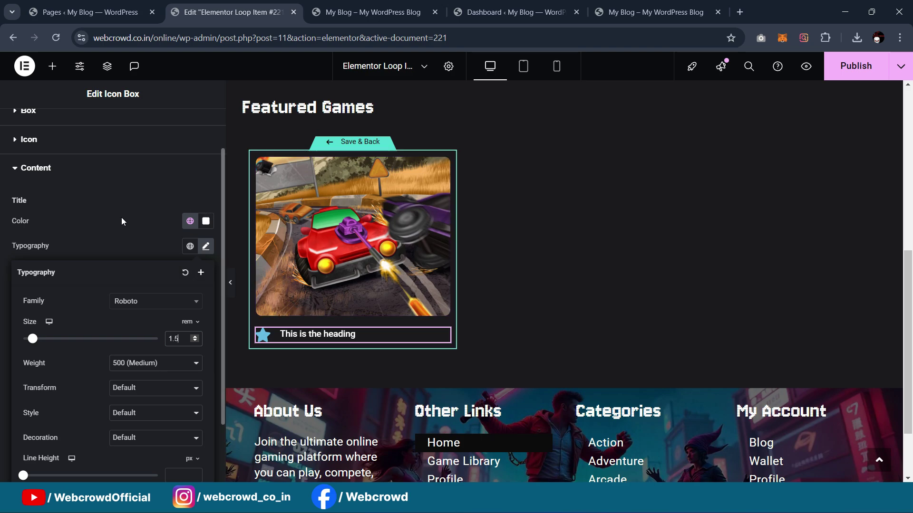
# Set the icon box's vertical alignment to middle so the icon and title line up
pyautogui.scroll(2, 109, 191)
pyautogui.click(99, 161)
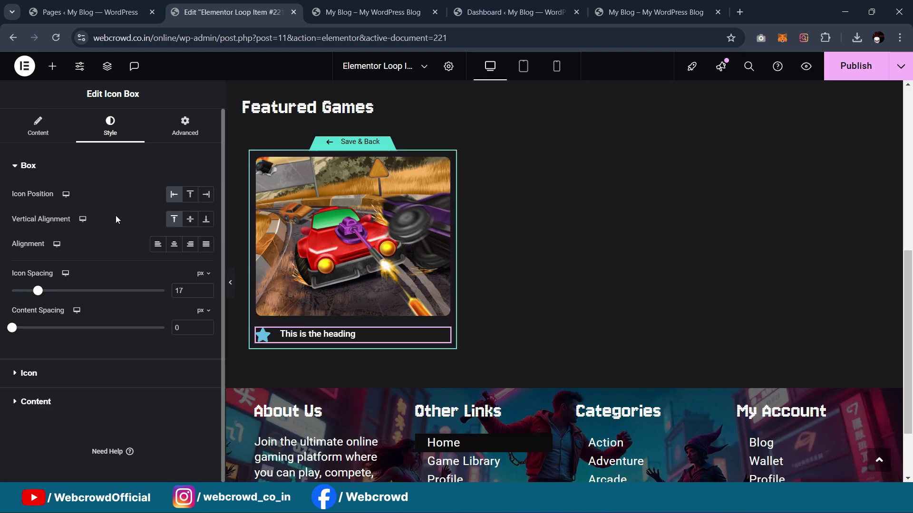
pyautogui.click(191, 221)
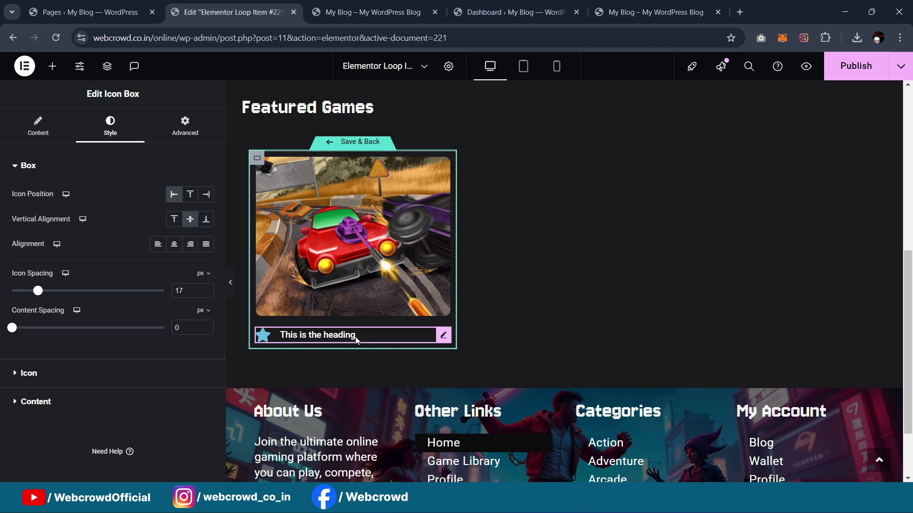
# Replace the icon box's star with the Trophy icon from the icon library
pyautogui.click(45, 135)
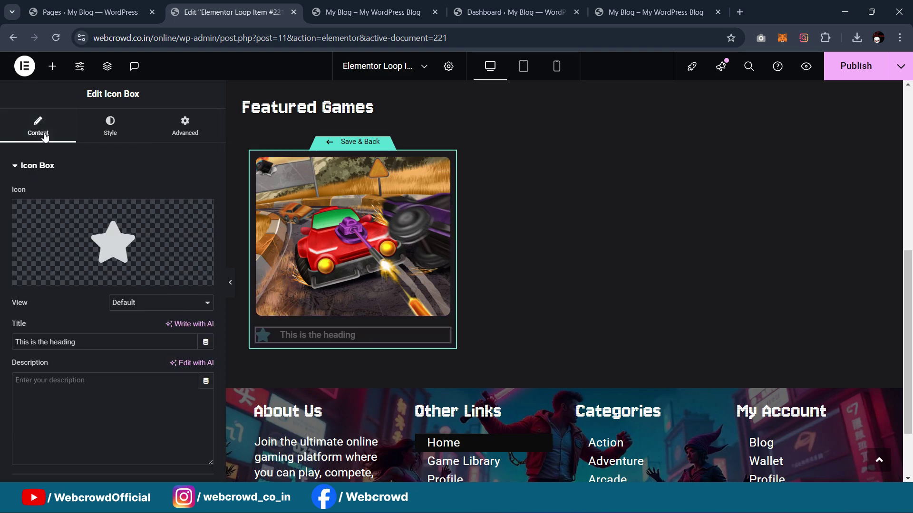
pyautogui.click(62, 275)
pyautogui.click(379, 118)
pyautogui.write('t')
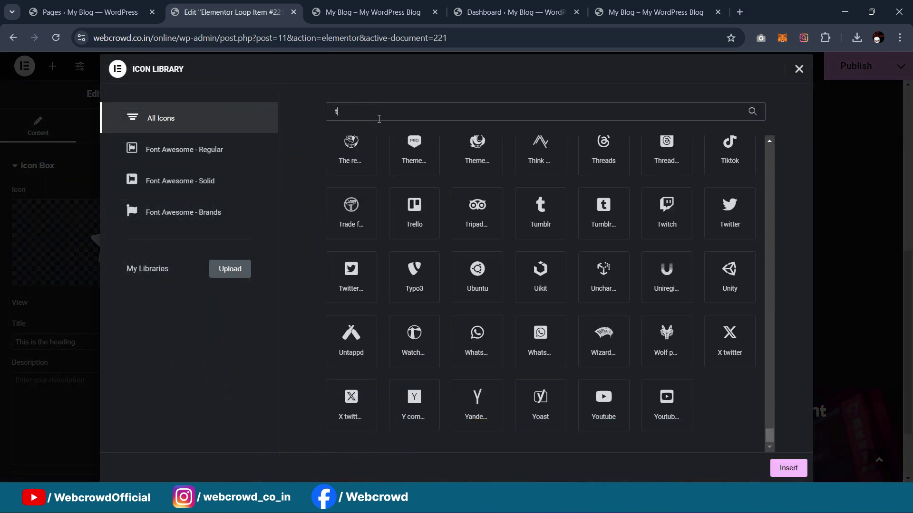
pyautogui.write('rop')
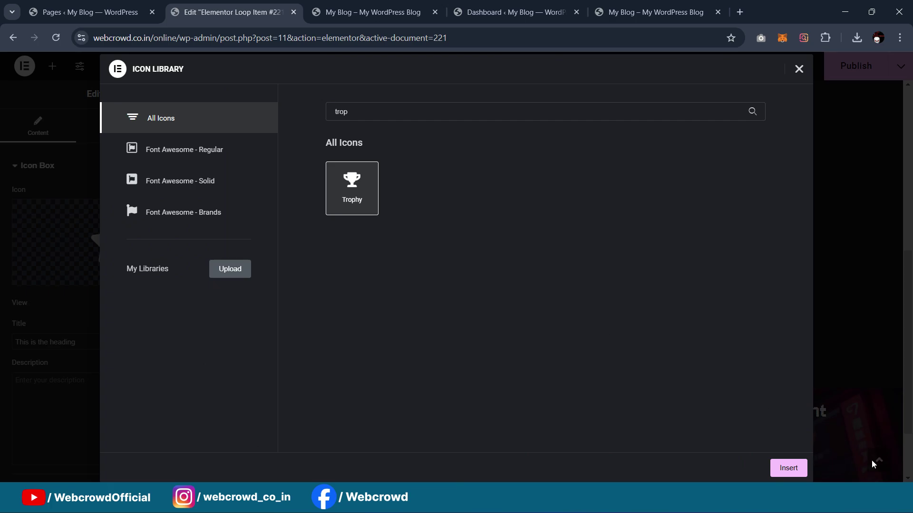
pyautogui.click(797, 469)
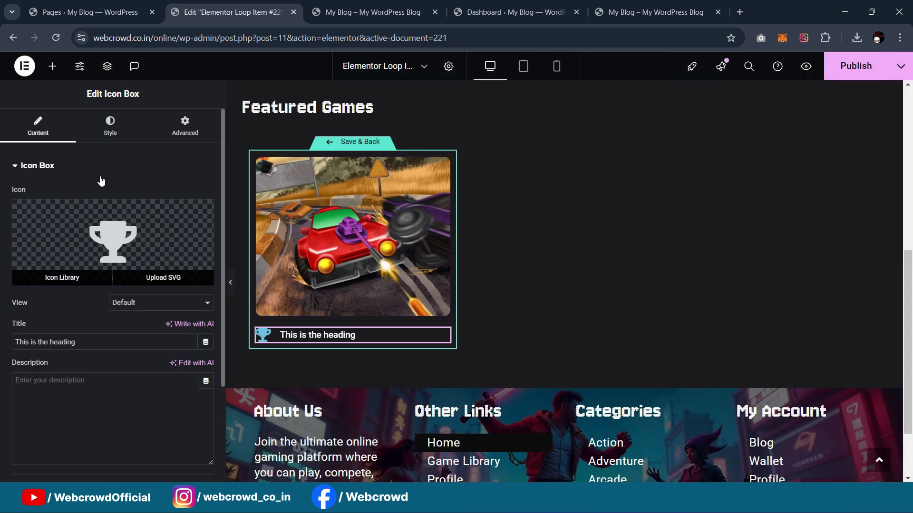
# Apply the white global color to the trophy icon and preview the game card at full width
pyautogui.click(110, 126)
pyautogui.click(101, 369)
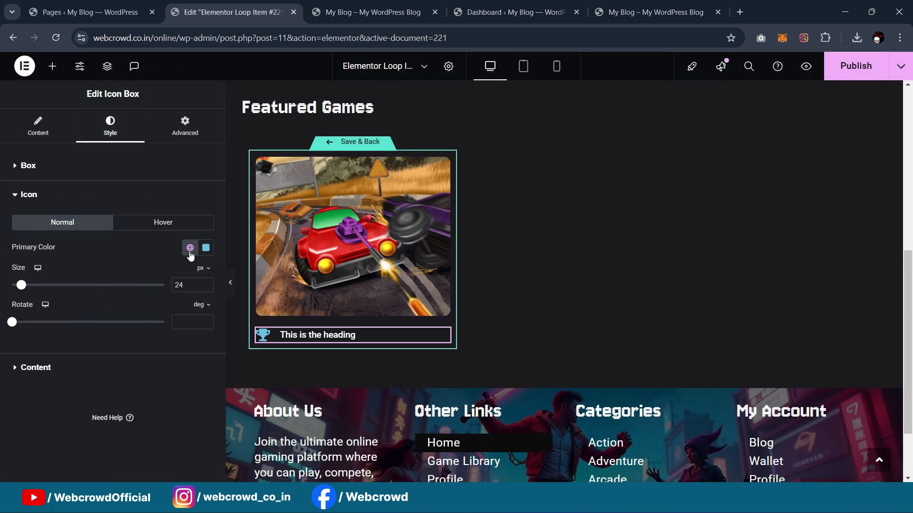
pyautogui.click(190, 251)
pyautogui.click(88, 469)
pyautogui.click(230, 283)
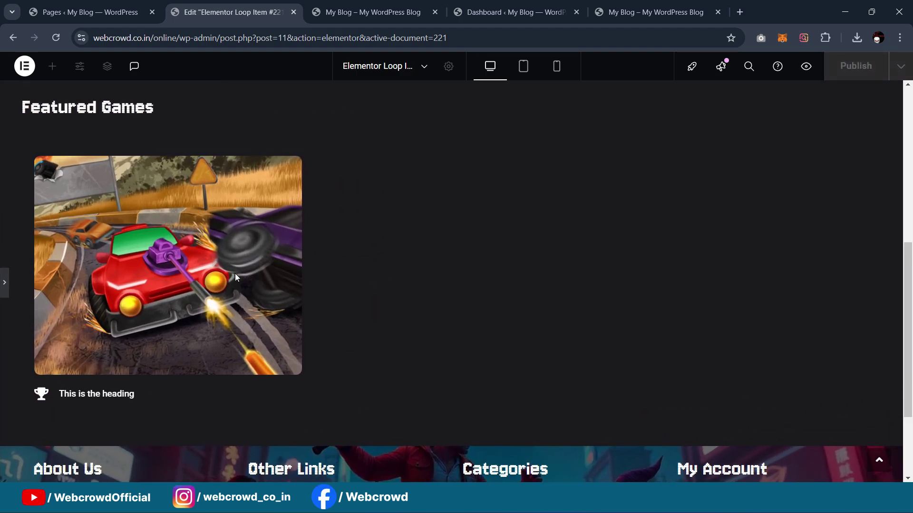
pyautogui.click(7, 283)
# Set the trophy icon box's top margin to -7 px, with the other margins at 0
pyautogui.scroll(-1, 418, 238)
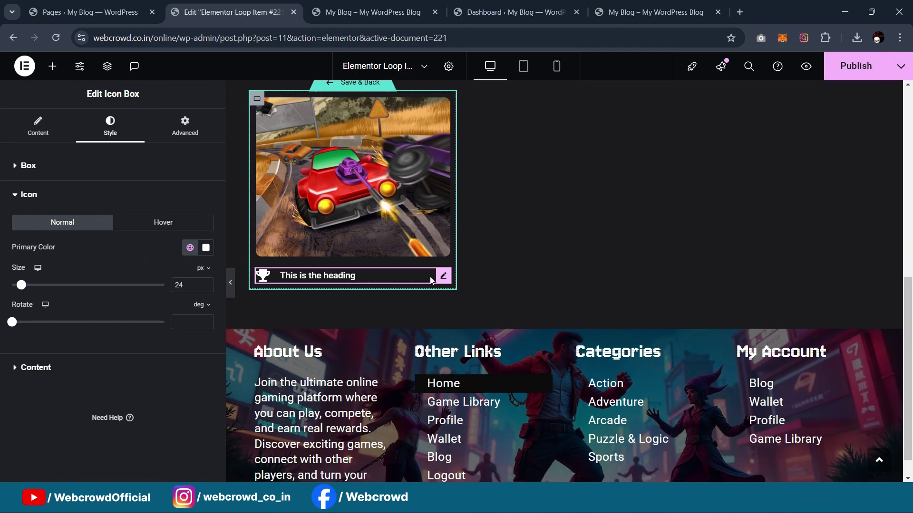
pyautogui.scroll(1, 355, 263)
pyautogui.click(53, 66)
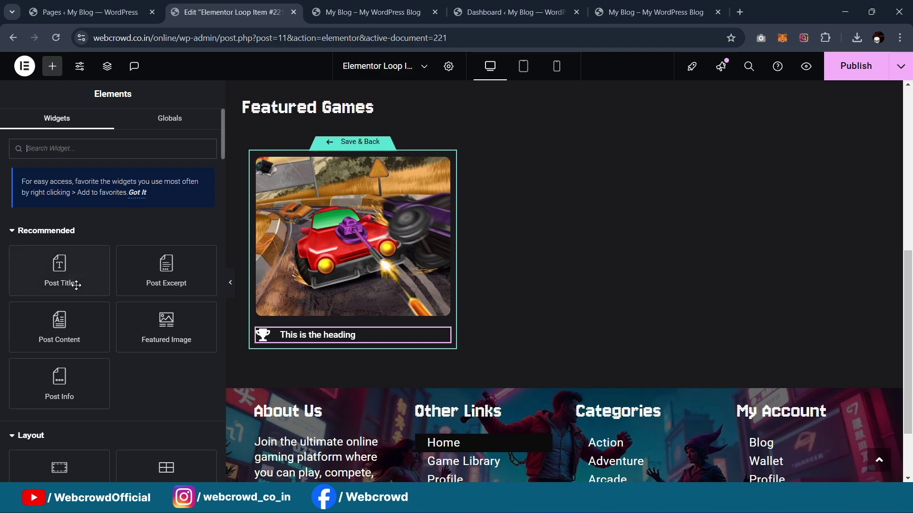
pyautogui.moveTo(72, 280)
pyautogui.mouseDown()
pyautogui.moveTo(305, 340)
pyautogui.moveTo(71, 269)
pyautogui.mouseUp()
pyautogui.click(417, 335)
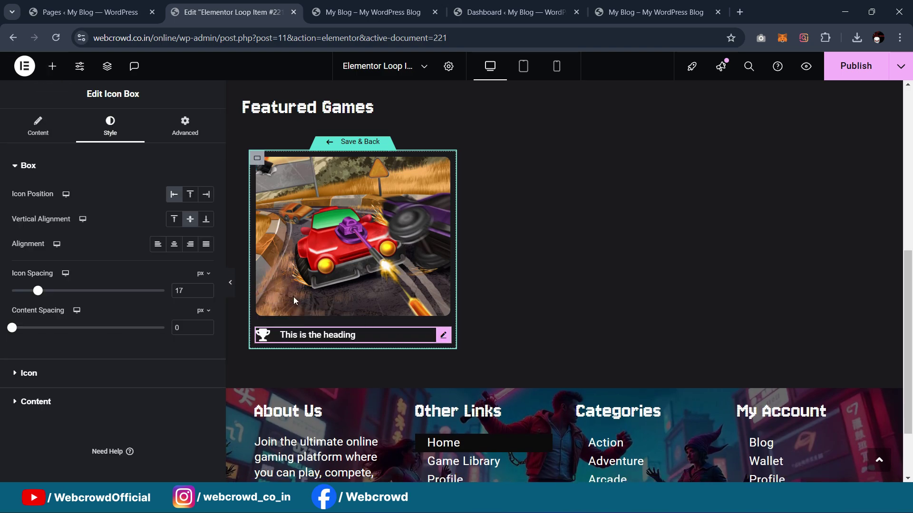
pyautogui.click(185, 126)
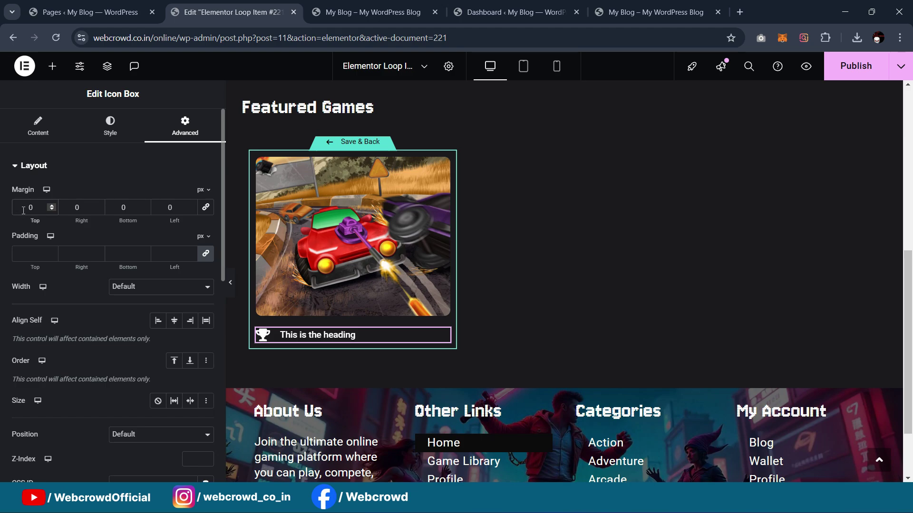
pyautogui.write('-7')
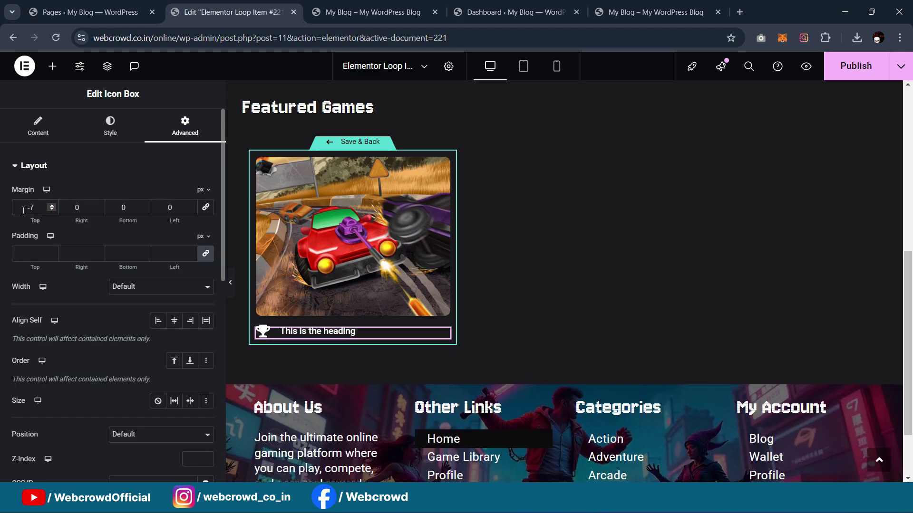
# Add a Post Title widget below the trophy icon box and set its typography to 2 rem, weight 500 (Medium)
pyautogui.click(52, 66)
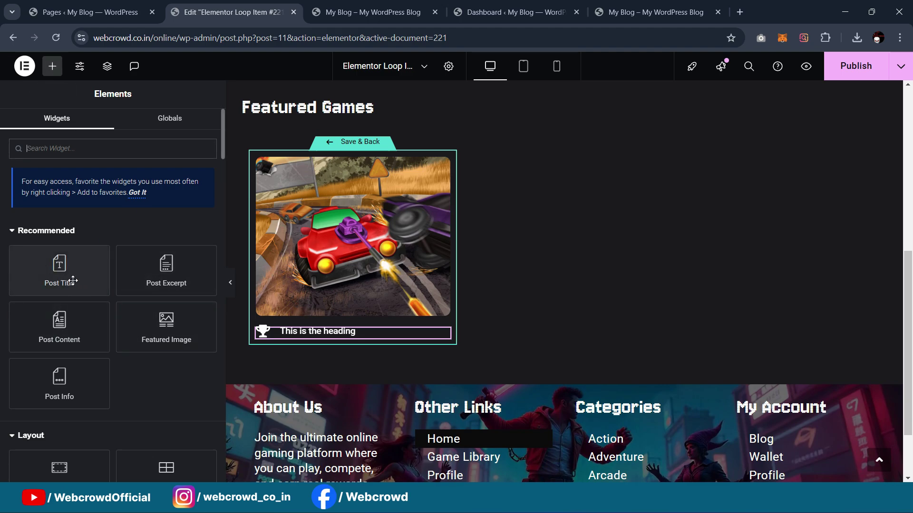
pyautogui.moveTo(52, 281); pyautogui.dragTo(338, 338)
pyautogui.click(110, 128)
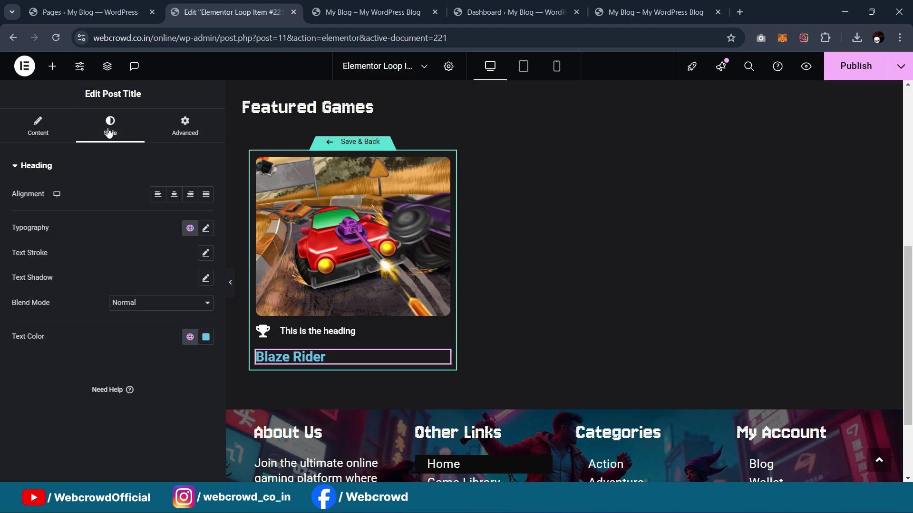
pyautogui.click(190, 229)
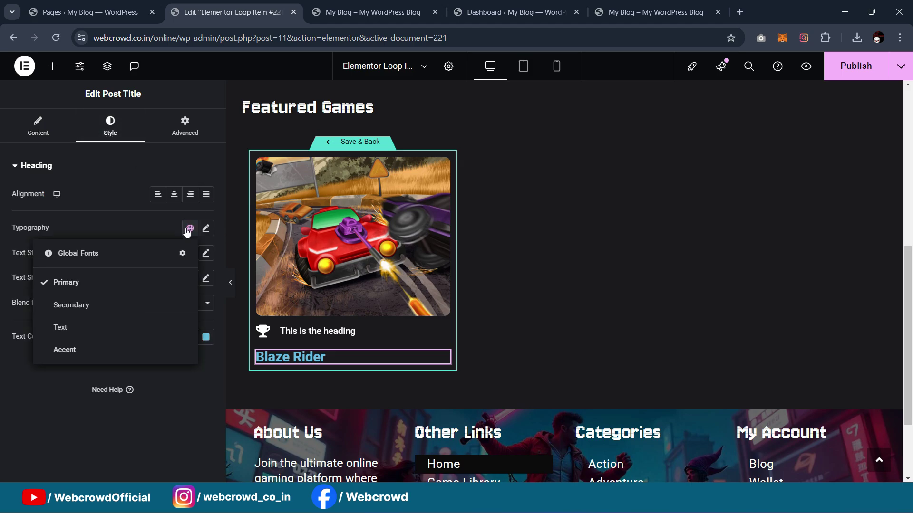
pyautogui.click(183, 422)
pyautogui.click(205, 228)
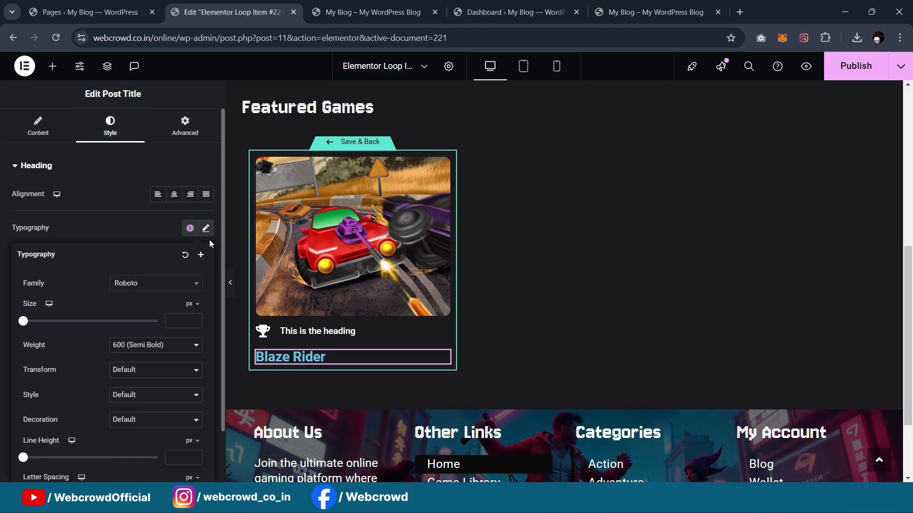
pyautogui.moveTo(187, 304)
pyautogui.click(190, 340)
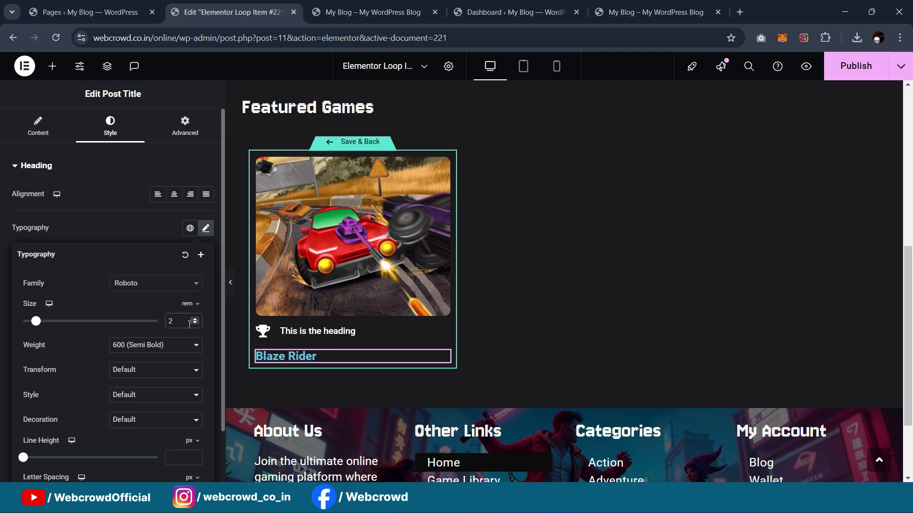
pyautogui.click(159, 350)
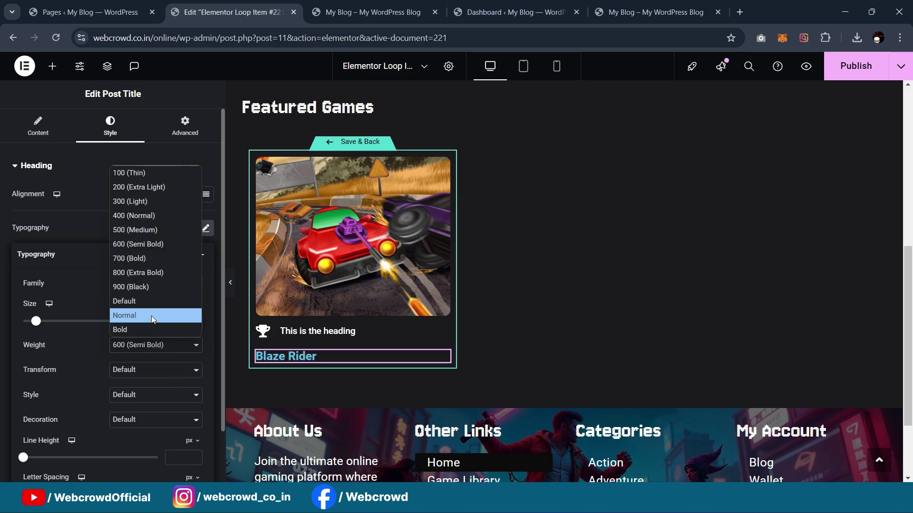
pyautogui.click(133, 230)
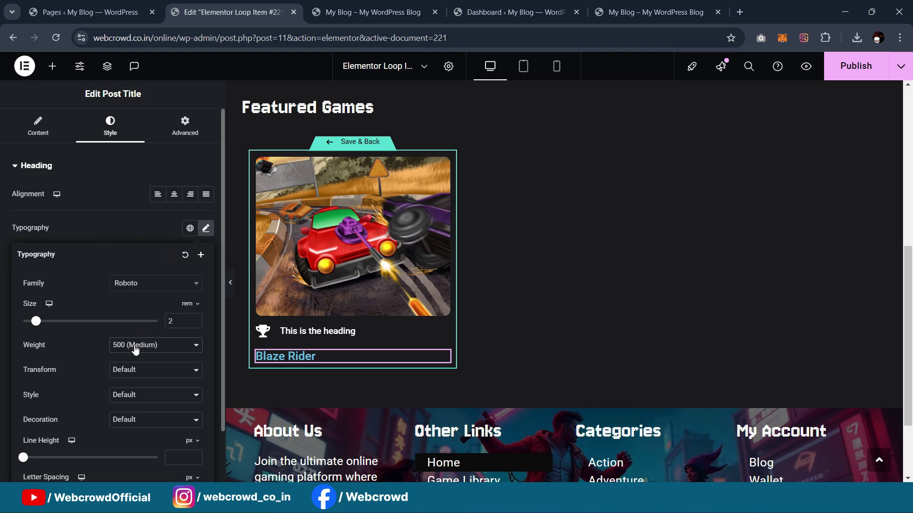
pyautogui.click(122, 228)
# Apply the White global color to the post title text and preview the card at full width
pyautogui.click(190, 337)
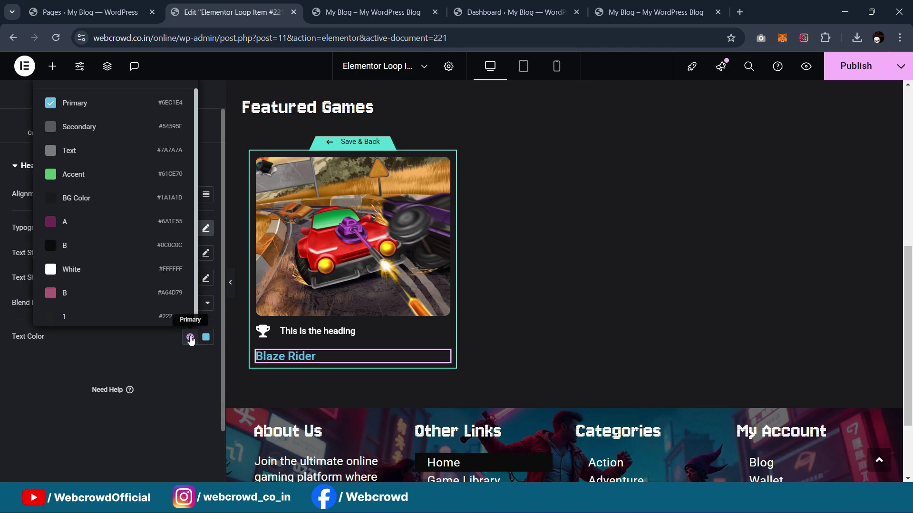
pyautogui.click(103, 271)
pyautogui.click(228, 284)
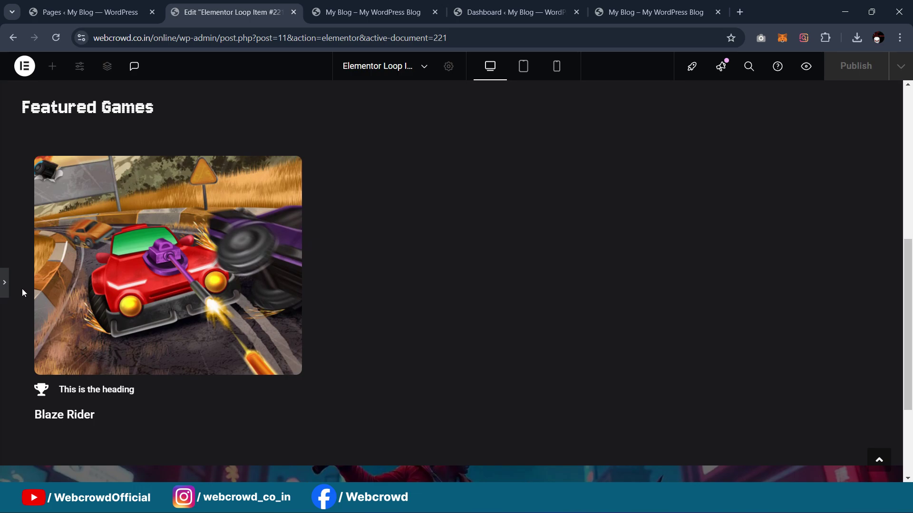
pyautogui.click(3, 281)
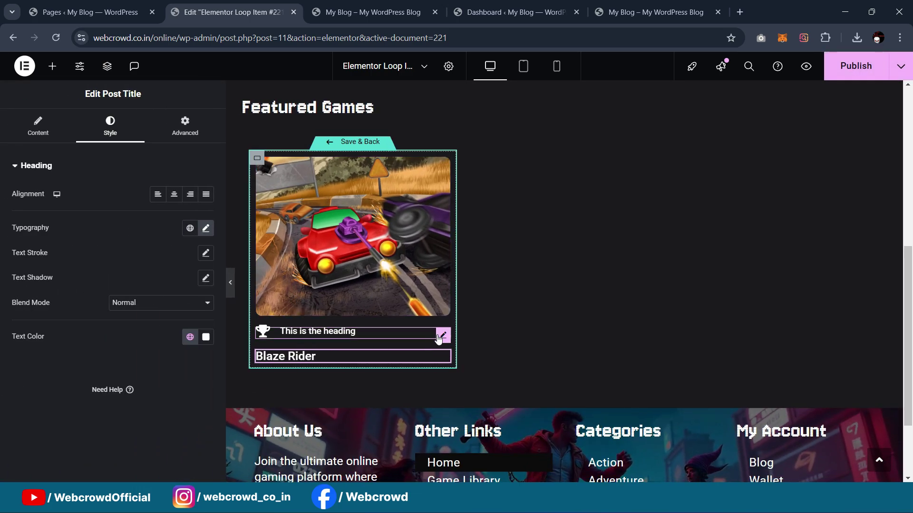
# Replace the icon box's title text with "50"
pyautogui.click(348, 336)
pyautogui.click(38, 127)
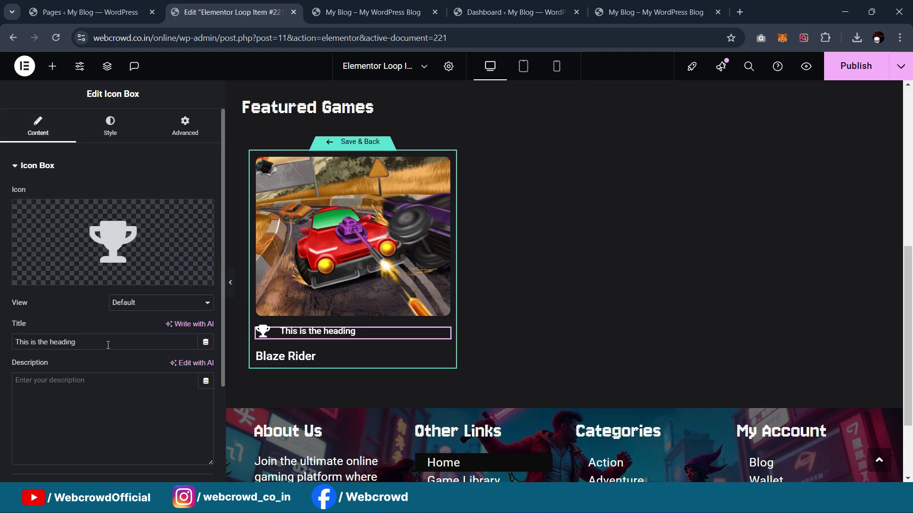
pyautogui.moveTo(72, 342); pyautogui.dragTo(1, 343)
pyautogui.write('50')
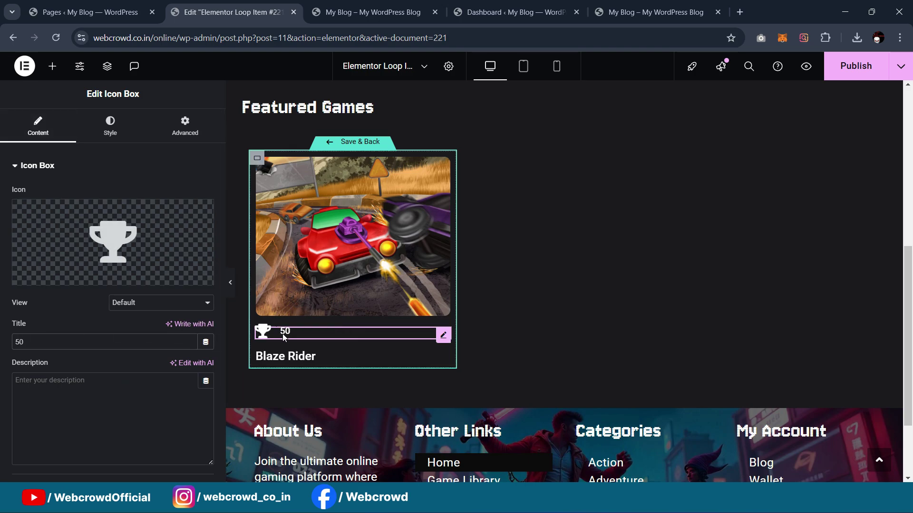
# Preview the finished game card at full width, then save the loop item and return to the Home page
pyautogui.click(230, 283)
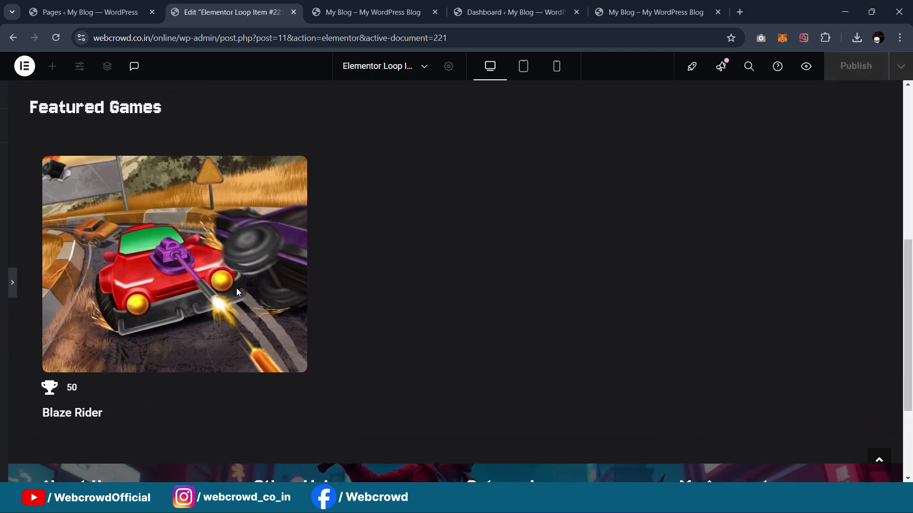
pyautogui.scroll(-2, 215, 271)
pyautogui.click(3, 278)
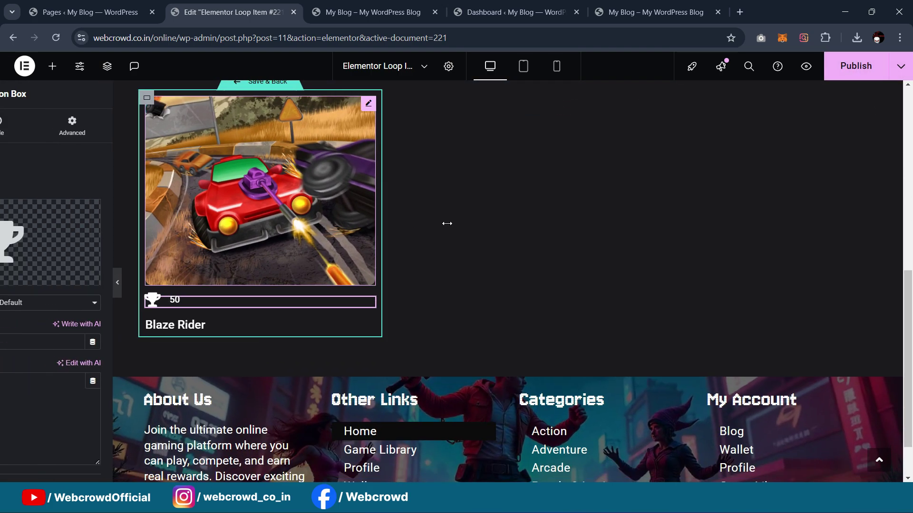
pyautogui.scroll(1, 346, 213)
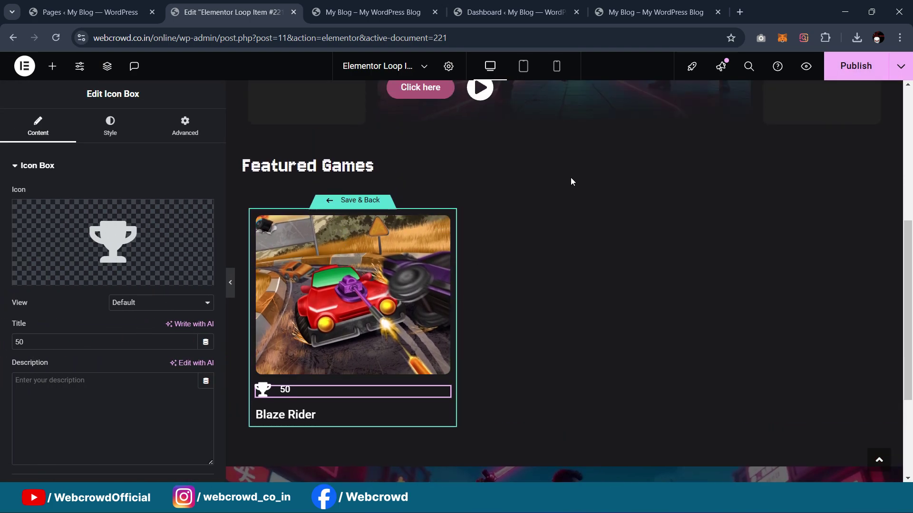
pyautogui.click(229, 284)
pyautogui.click(3, 285)
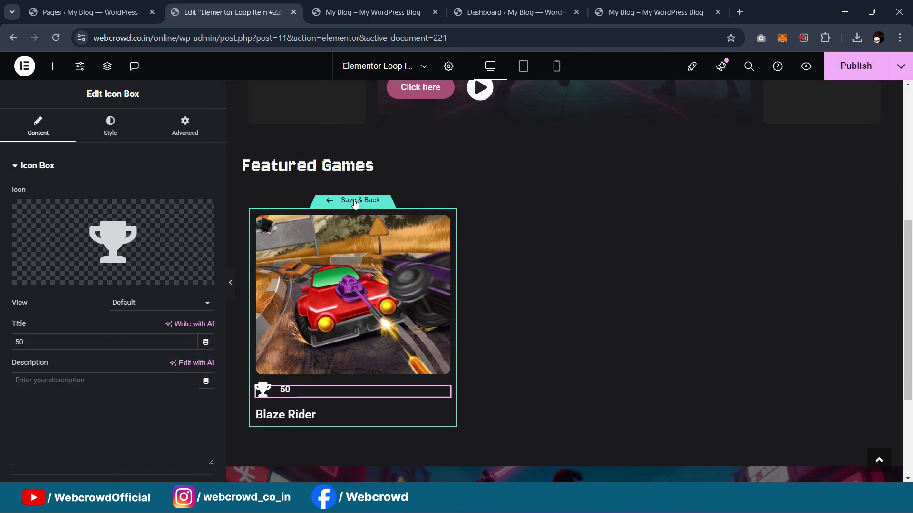
pyautogui.click(355, 202)
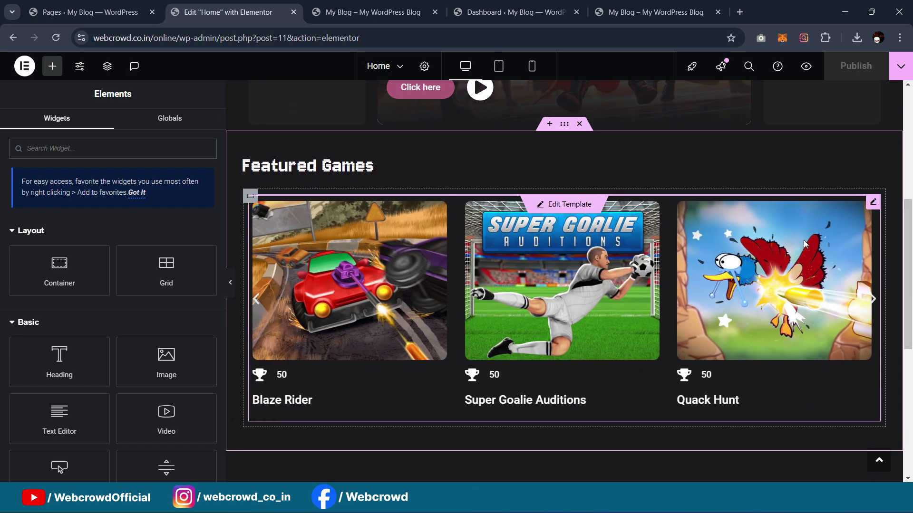
# Set the Featured Games loop carousel to 6 slides on display, matching the reference site, and preview it at full width
pyautogui.click(873, 204)
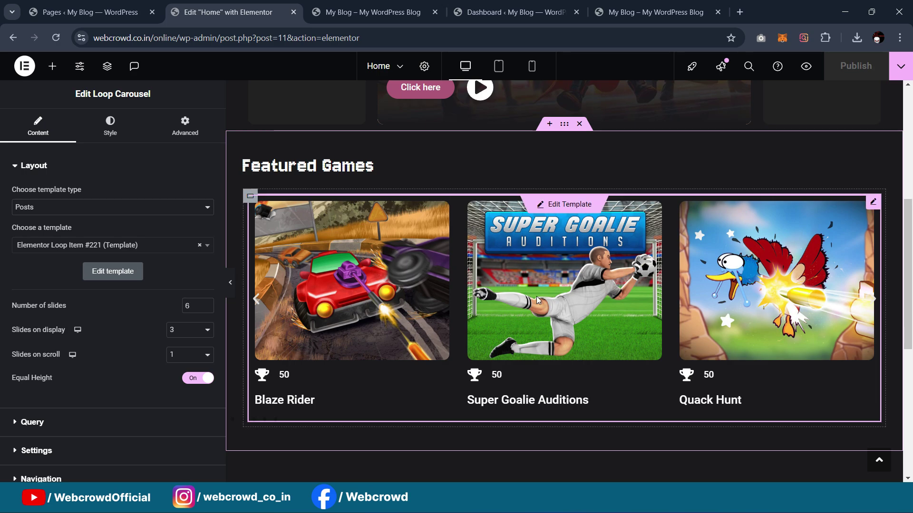
pyautogui.click(114, 131)
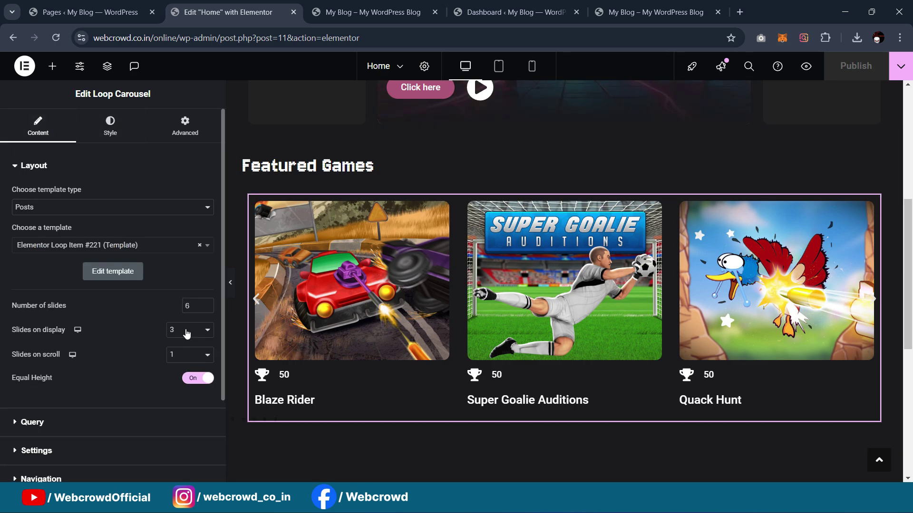
pyautogui.click(186, 333)
pyautogui.click(653, 5)
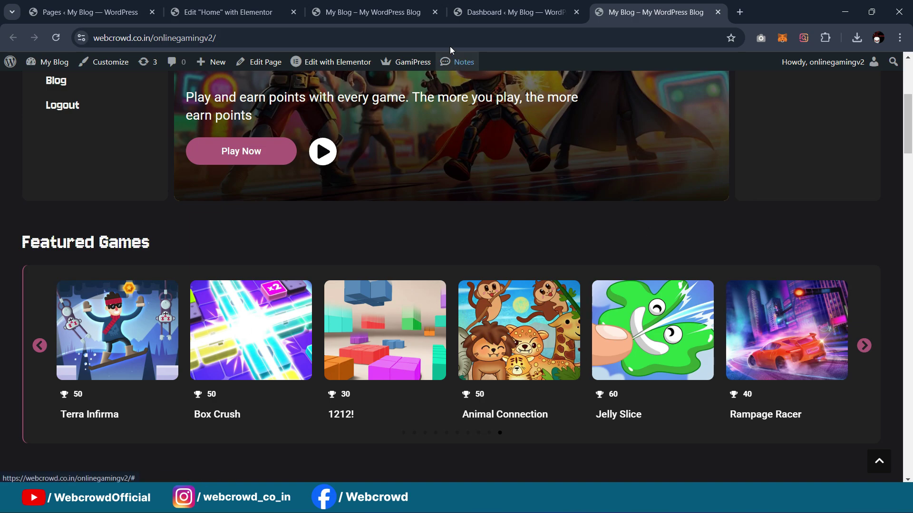
pyautogui.click(228, 11)
pyautogui.click(185, 335)
pyautogui.click(188, 403)
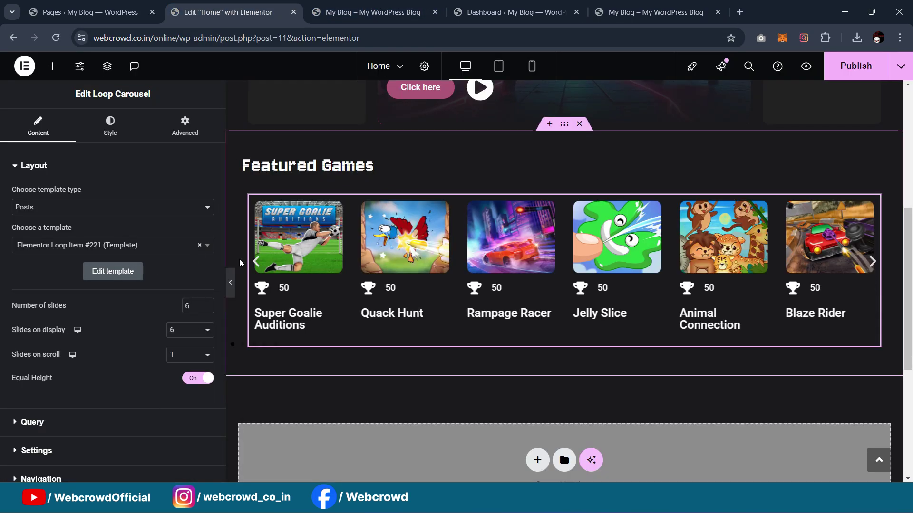
pyautogui.click(230, 286)
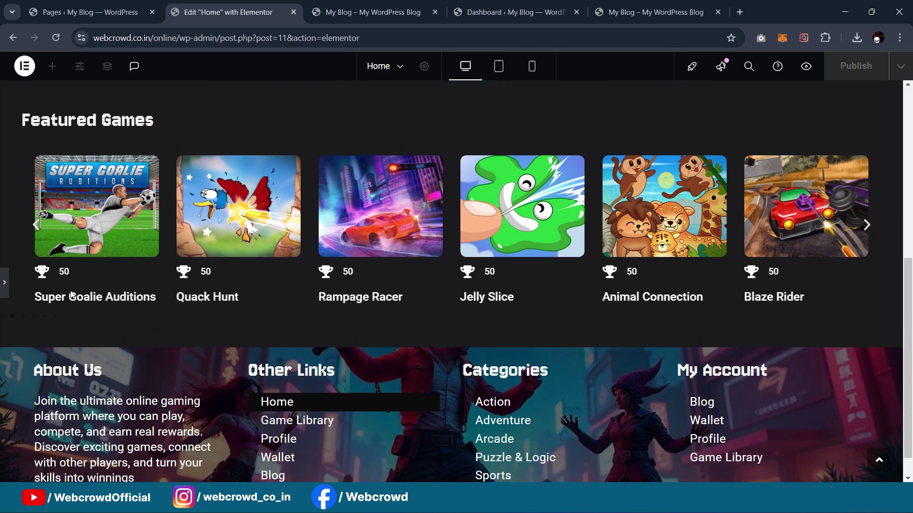
pyautogui.scroll(1, 68, 297)
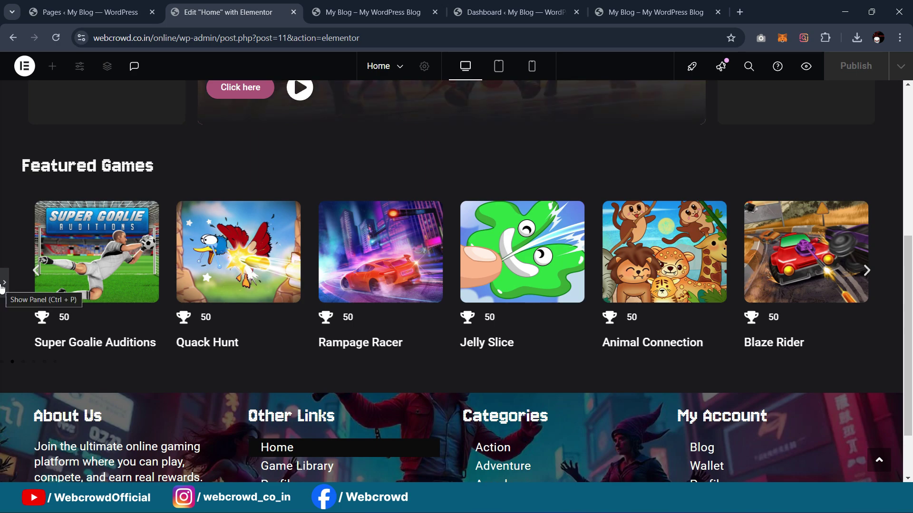
pyautogui.click(353, 213)
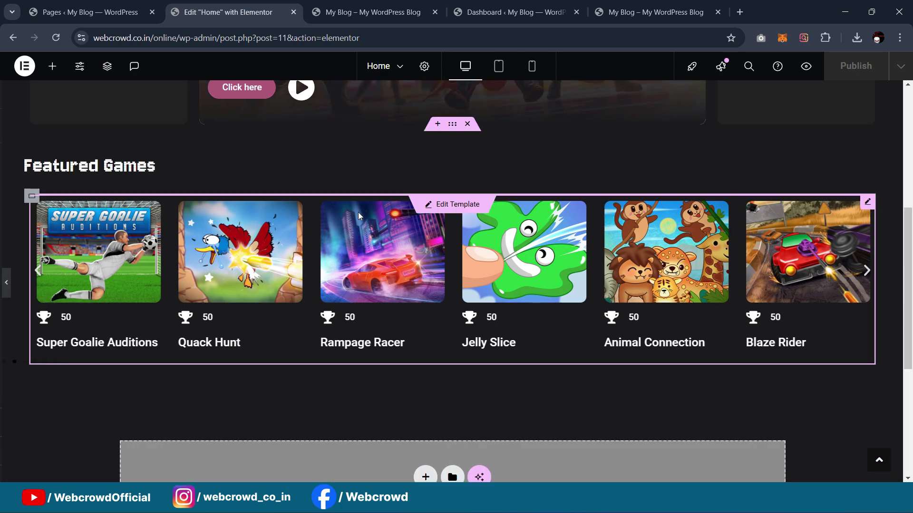
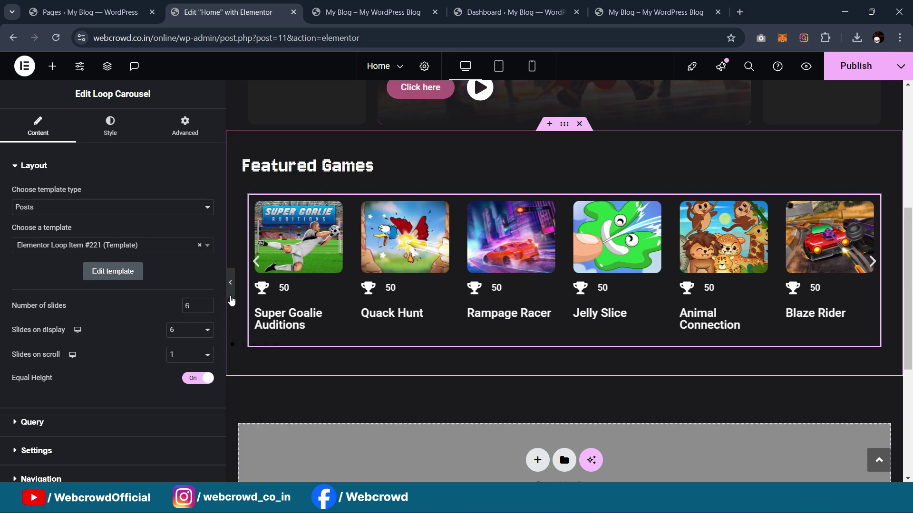
# Save the Home page changes and open the carousel's loop item template for editing
pyautogui.click(231, 285)
pyautogui.click(570, 308)
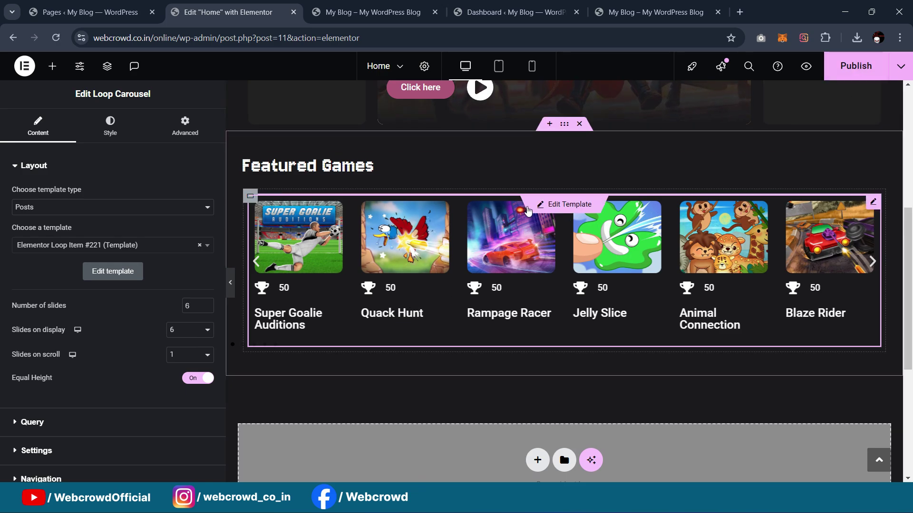
pyautogui.click(568, 205)
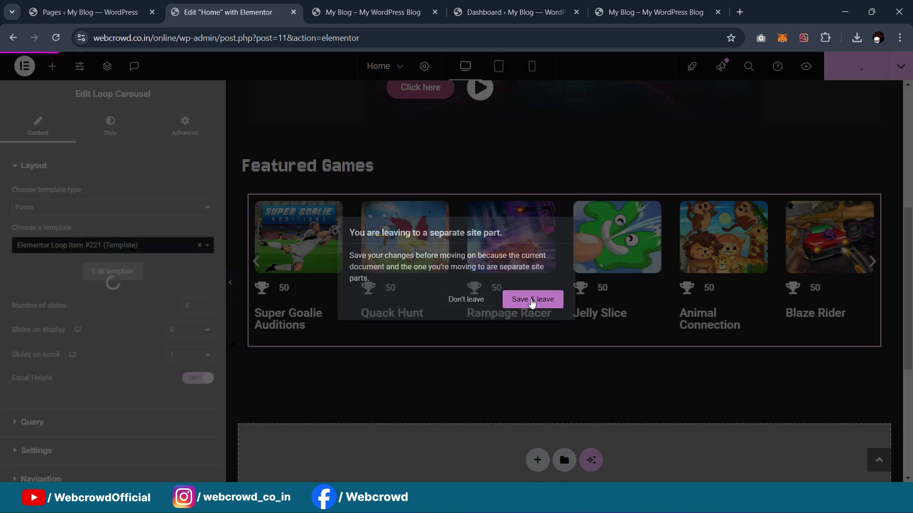
pyautogui.click(531, 303)
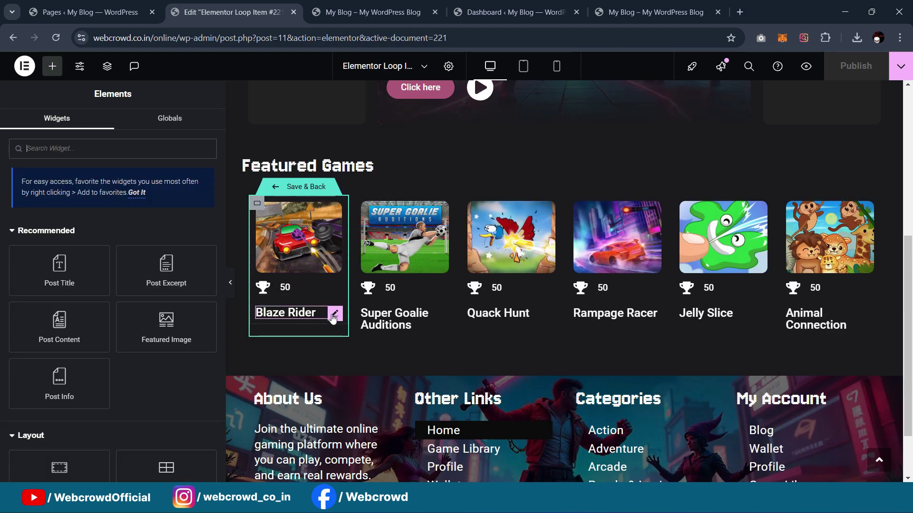
# Set the game card post title's font size to 1.8 rem
pyautogui.click(334, 315)
pyautogui.click(207, 228)
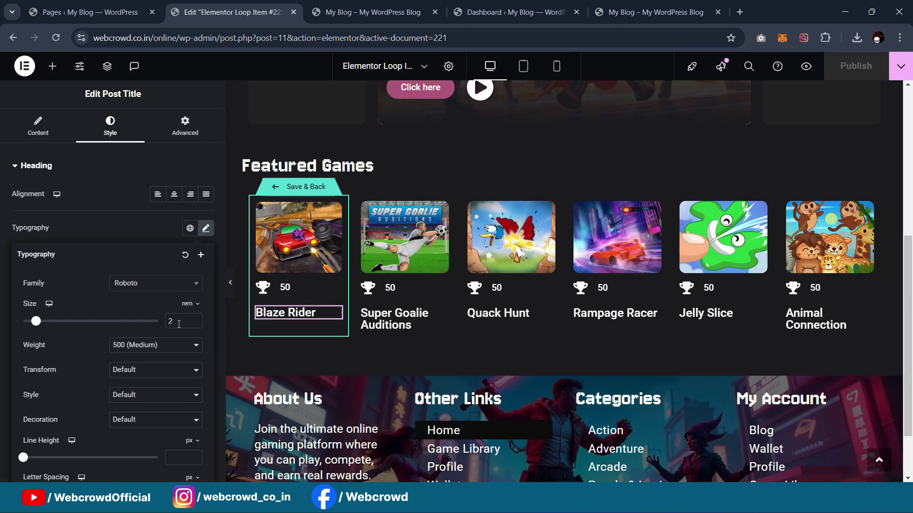
pyautogui.press('BackSpace')
pyautogui.write('1.8')
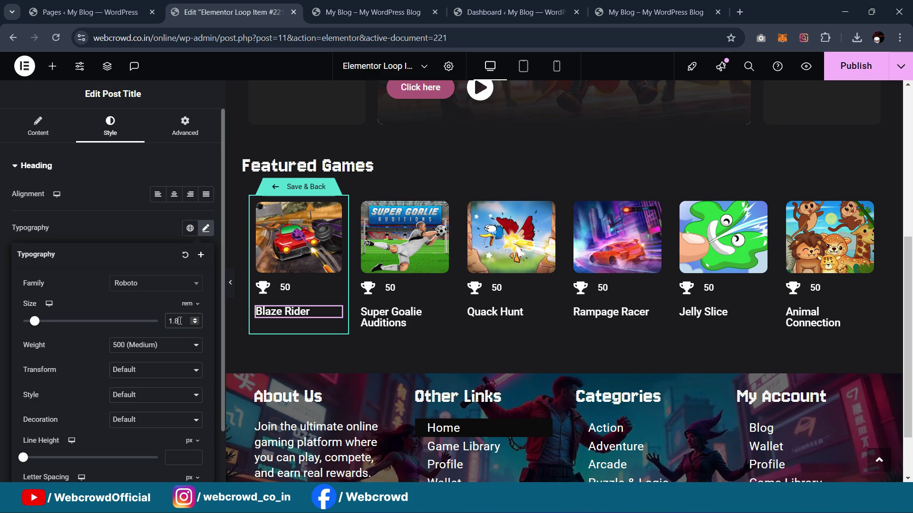
# Set the game card post title's font size to 1.7 rem and save the loop item, returning to the Home page
pyautogui.click(194, 323)
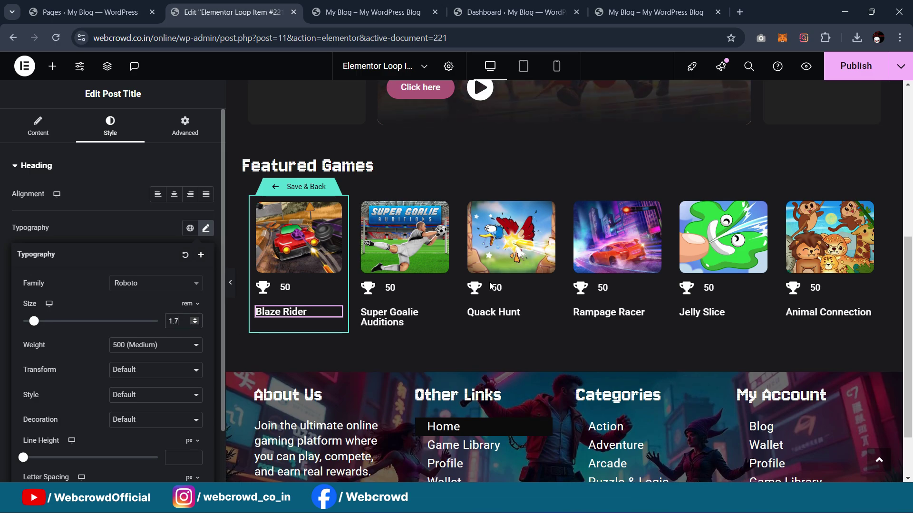
pyautogui.click(856, 66)
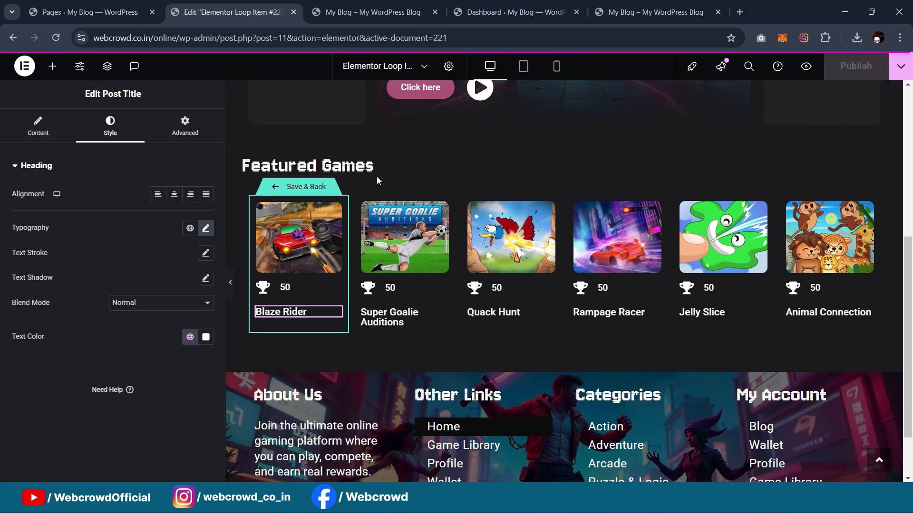
pyautogui.click(302, 186)
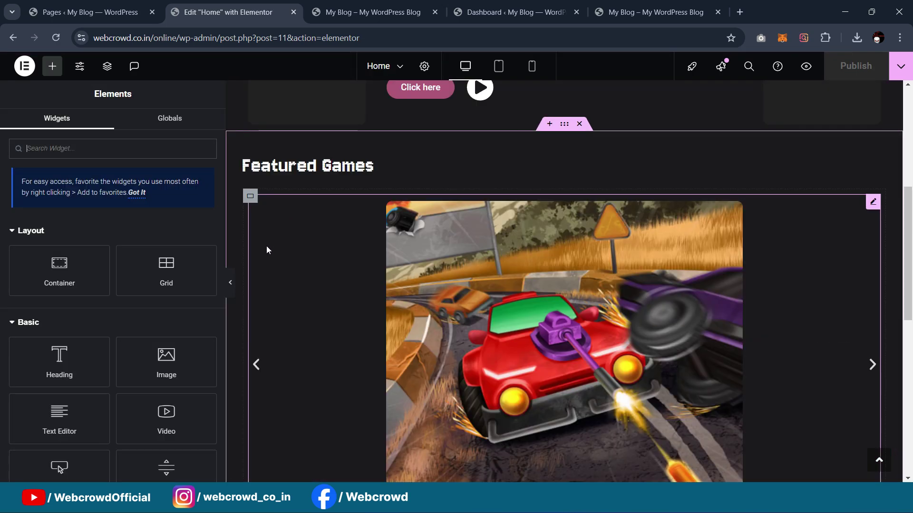
# Preview the Featured Games carousel on the Home page at full width
pyautogui.click(231, 284)
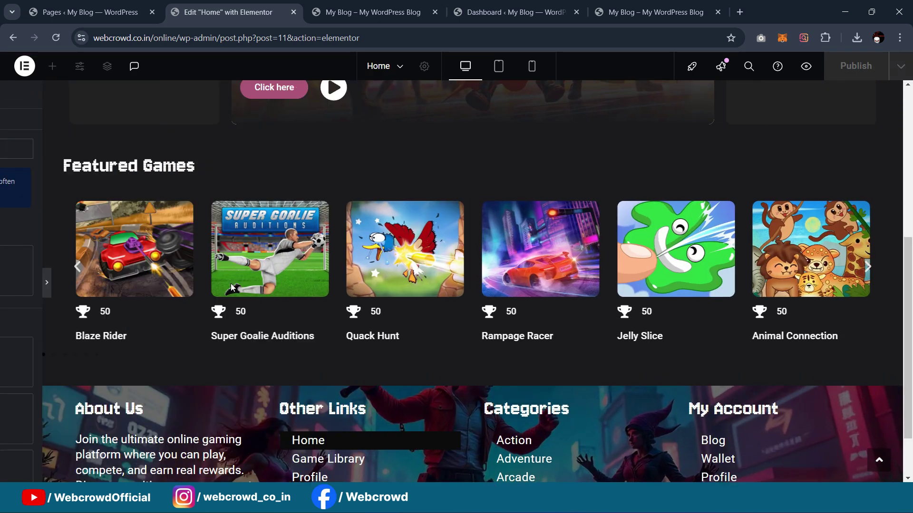
pyautogui.scroll(-3, 516, 199)
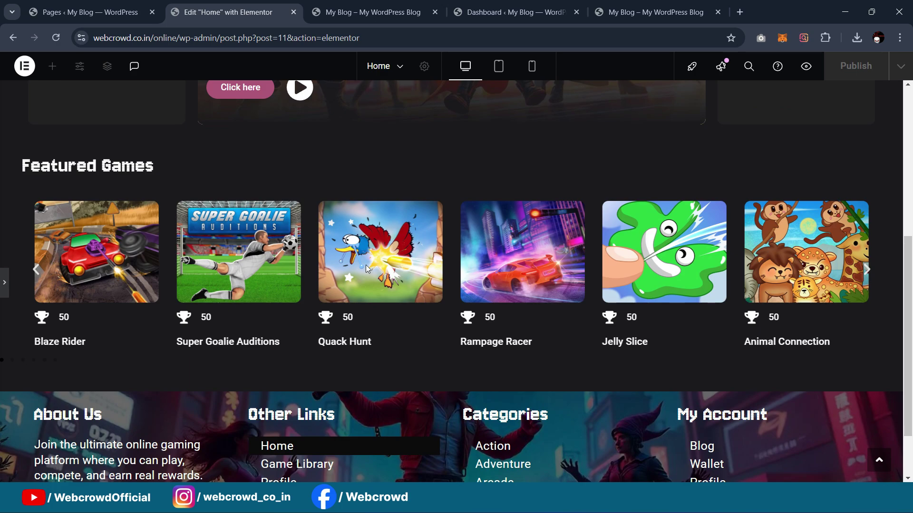
pyautogui.click(4, 285)
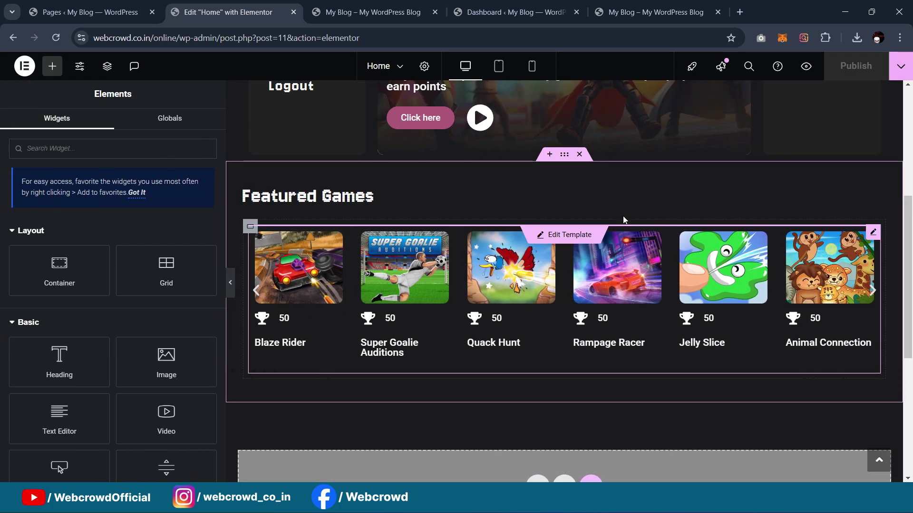
# Give the container around the Featured Games carousel a classic background using the global BG Color
pyautogui.click(251, 256)
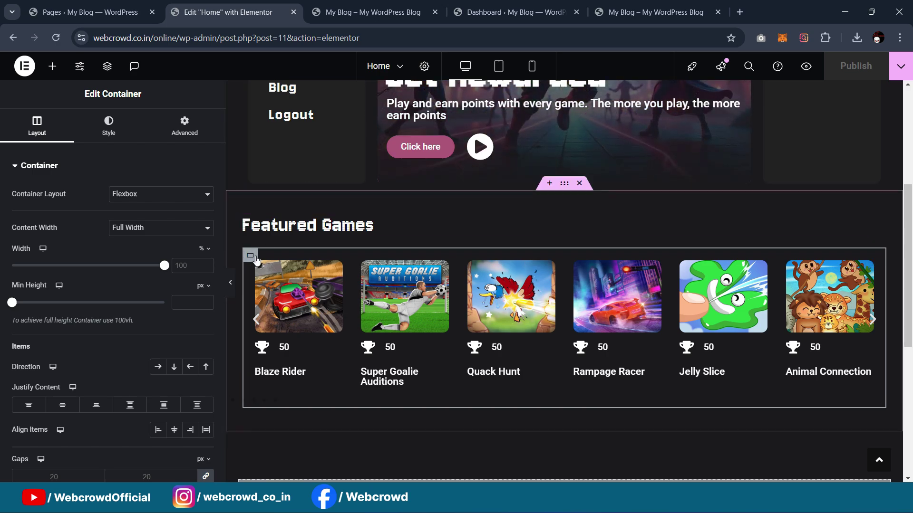
pyautogui.click(110, 130)
pyautogui.click(157, 219)
pyautogui.click(190, 244)
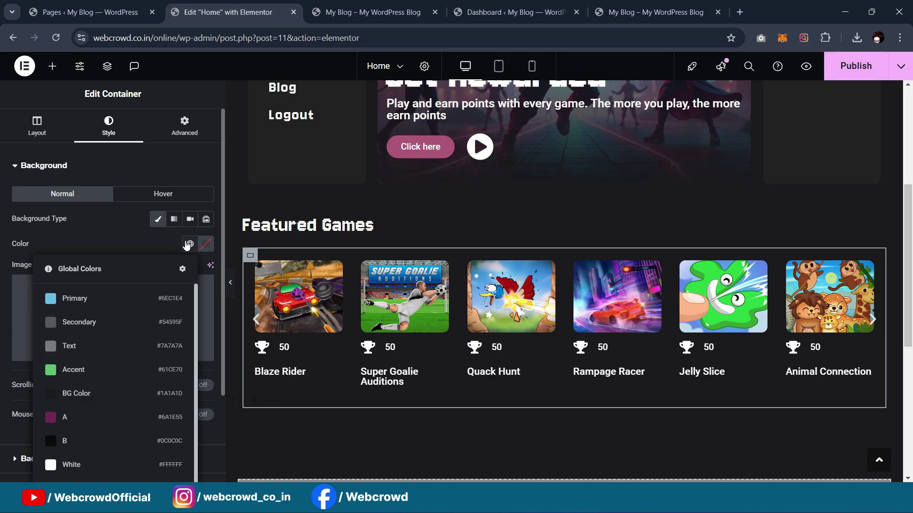
pyautogui.click(91, 399)
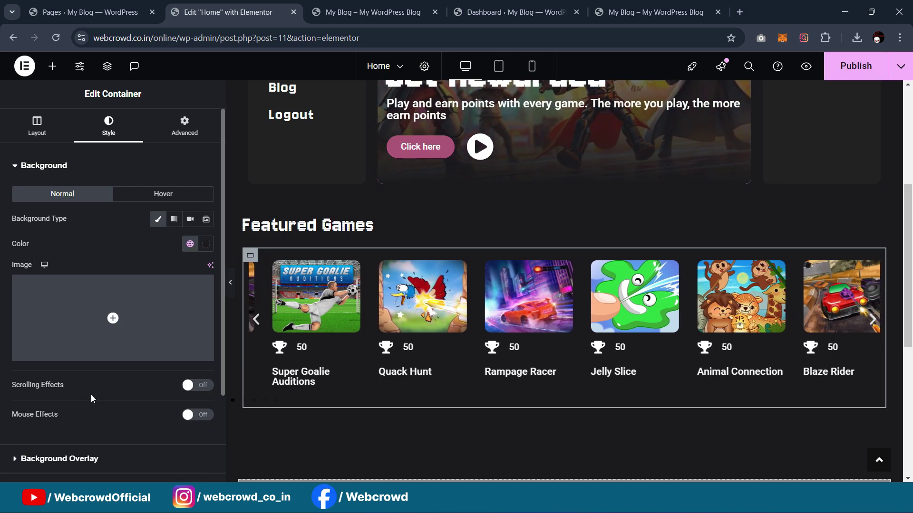
# Start a new global color from the carousel container's background color and enter 2 as its name
pyautogui.click(186, 251)
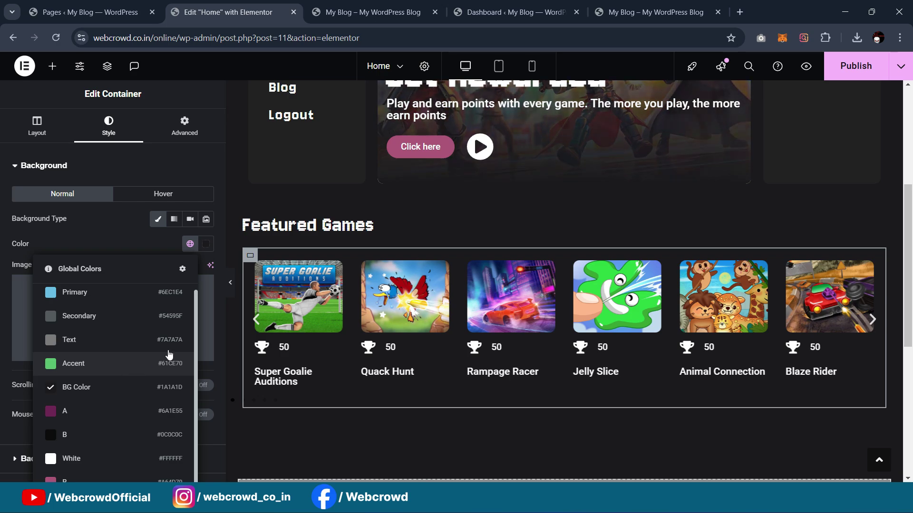
pyautogui.scroll(3, 356, 257)
pyautogui.click(327, 272)
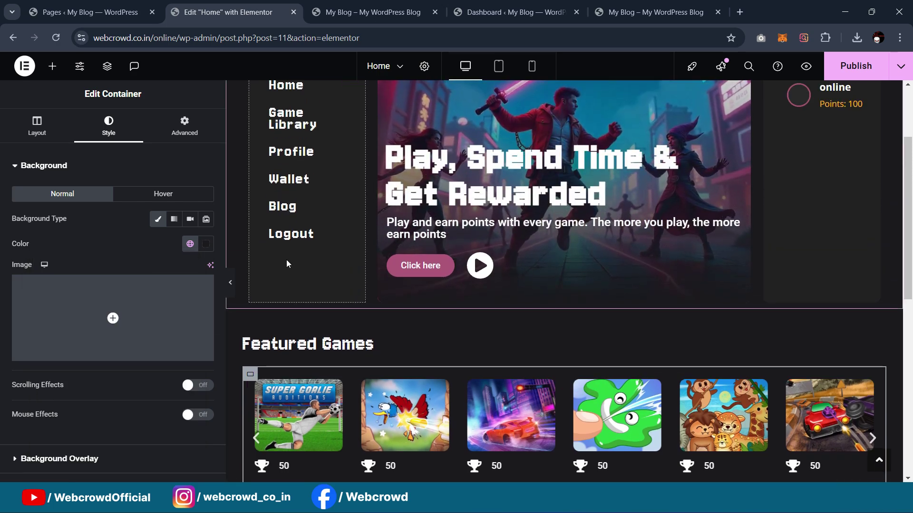
pyautogui.scroll(3, 287, 261)
pyautogui.click(206, 244)
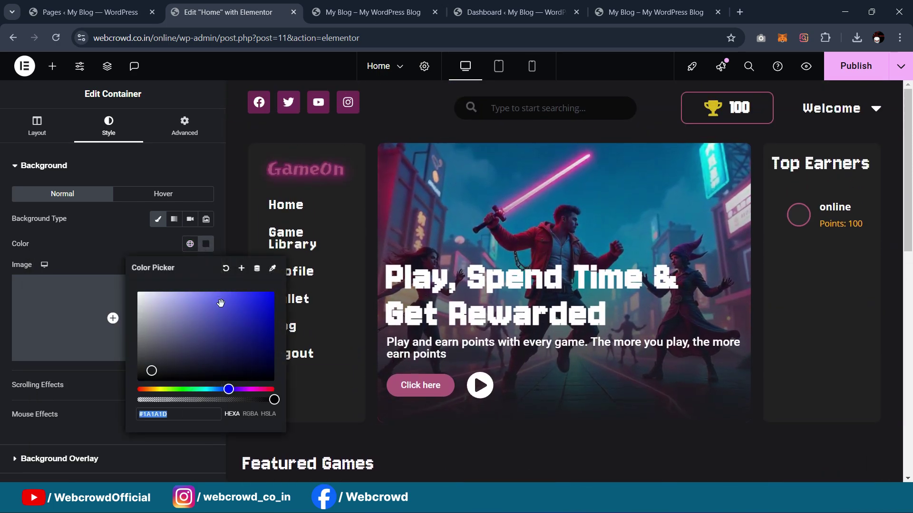
pyautogui.click(241, 268)
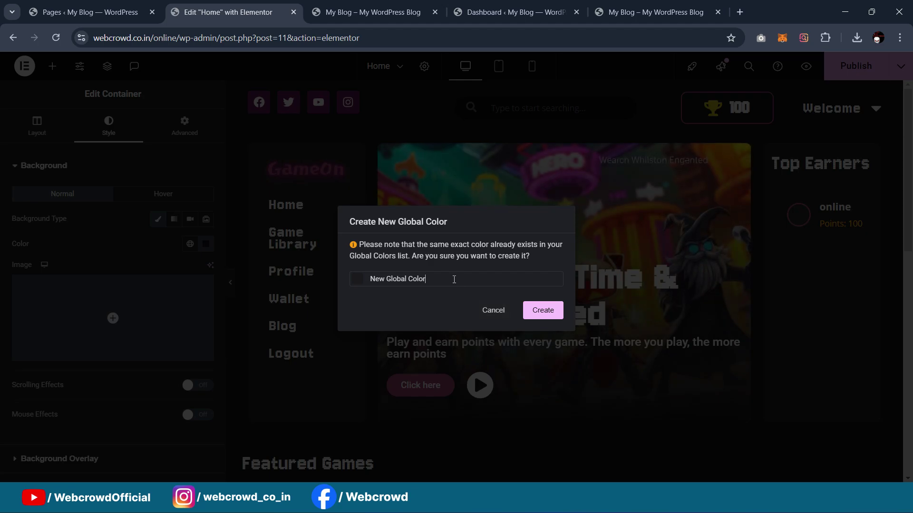
pyautogui.tripleClick(453, 279)
pyautogui.write('2')
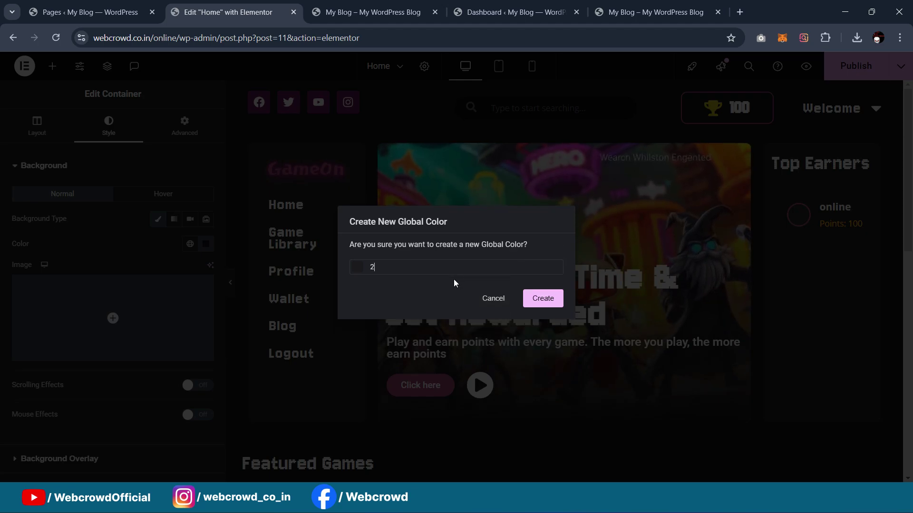
# Create a global color named 2 and apply a global color as the background of the Featured Games carousel's container
pyautogui.click(546, 303)
pyautogui.scroll(-2, 382, 257)
pyautogui.scroll(-3, 382, 255)
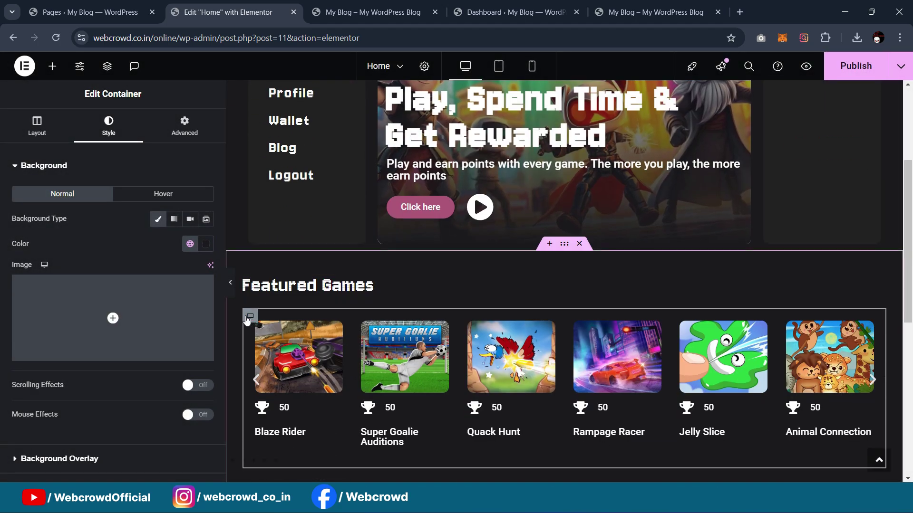
pyautogui.click(186, 244)
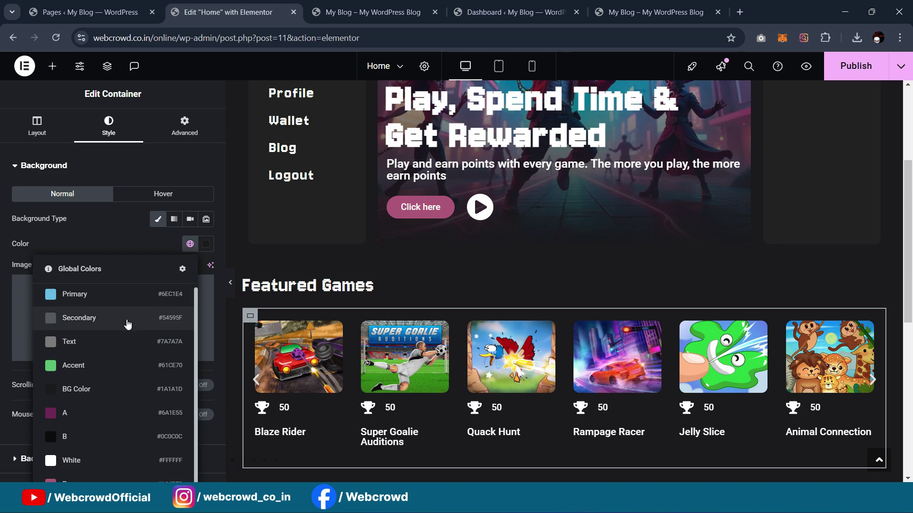
pyautogui.scroll(-1, 114, 380)
pyautogui.click(98, 435)
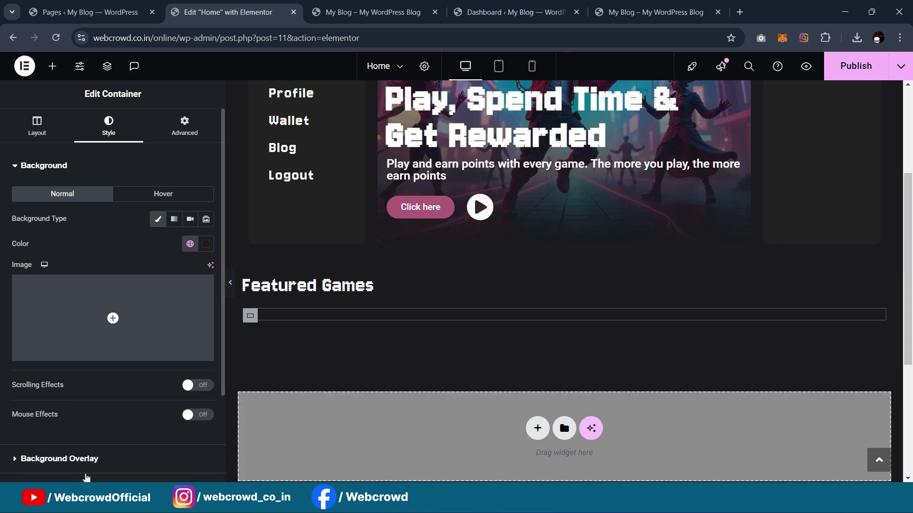
pyautogui.scroll(-1, 419, 228)
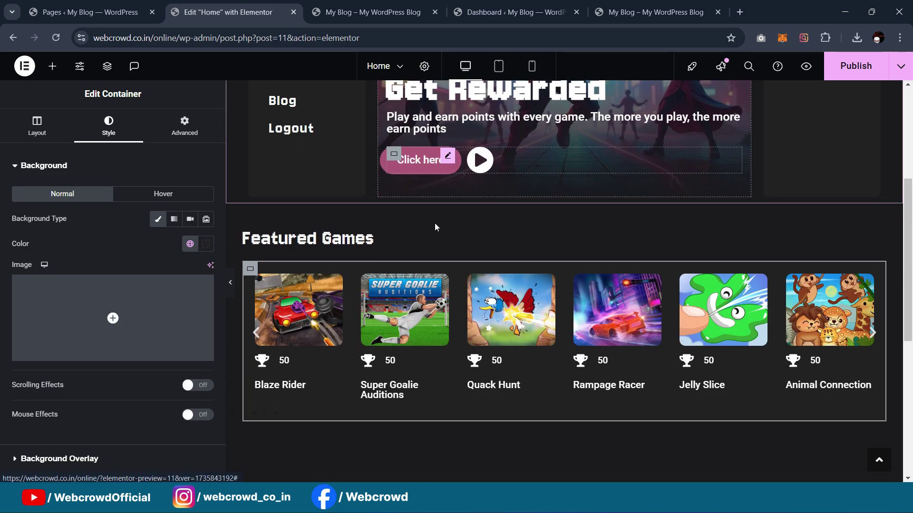
pyautogui.scroll(2, 398, 237)
pyautogui.scroll(-2, 333, 252)
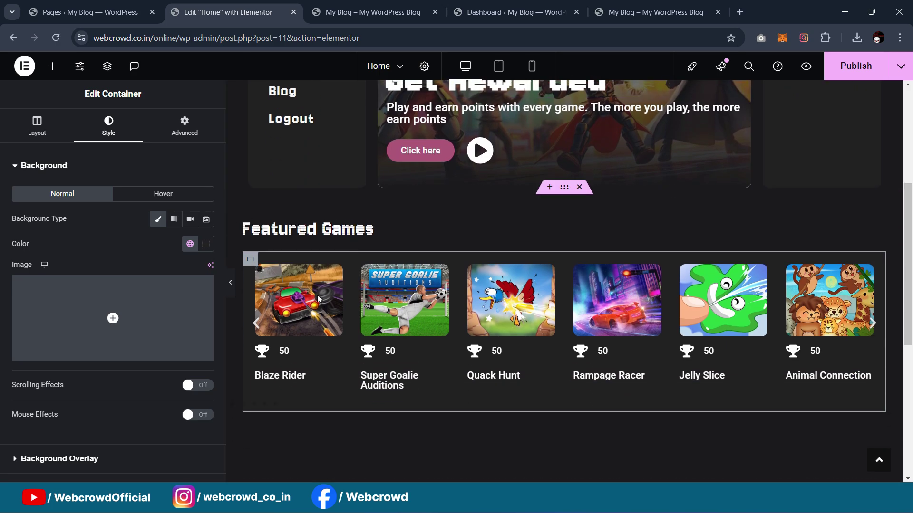
pyautogui.click(229, 285)
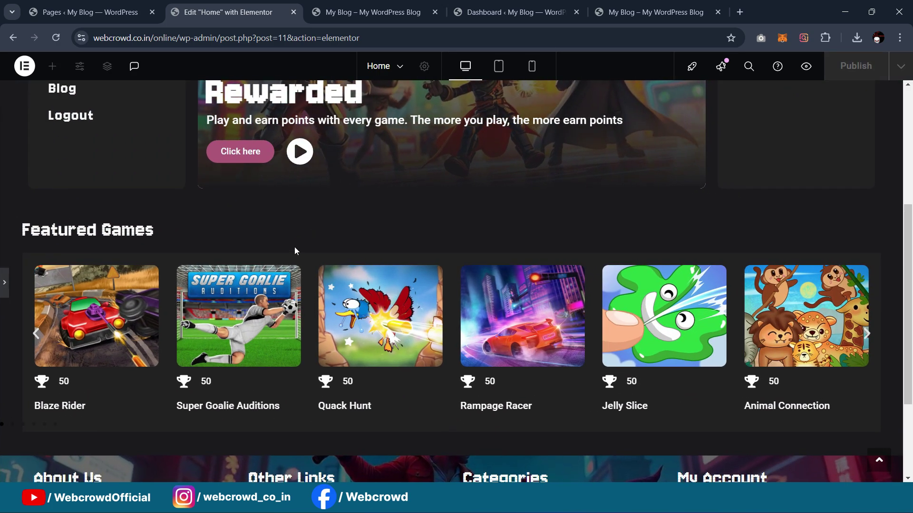
pyautogui.scroll(-1, 295, 247)
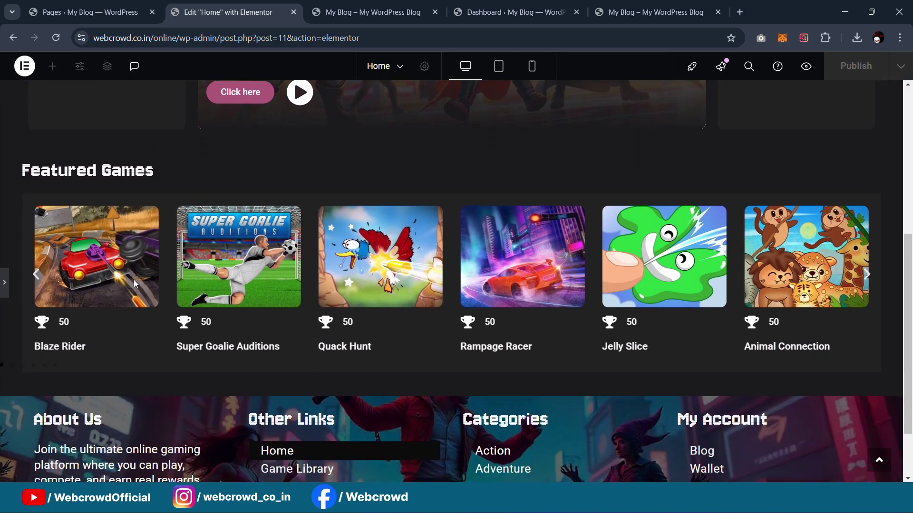
pyautogui.click(6, 287)
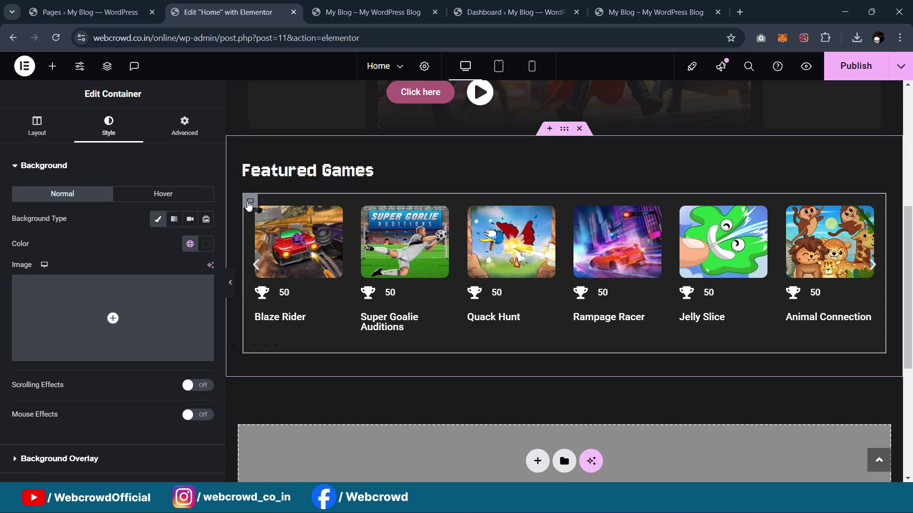
# Set the carousel container's padding to 20 px on all sides
pyautogui.click(185, 126)
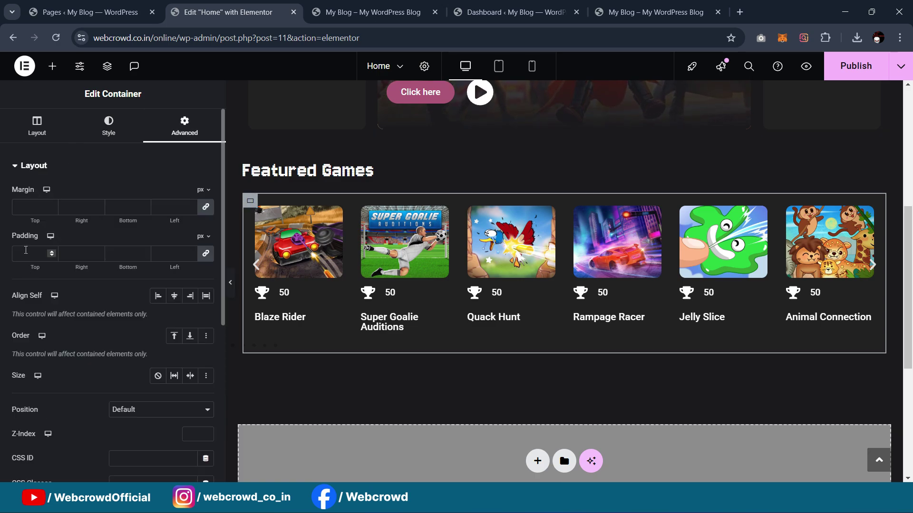
pyautogui.write('15')
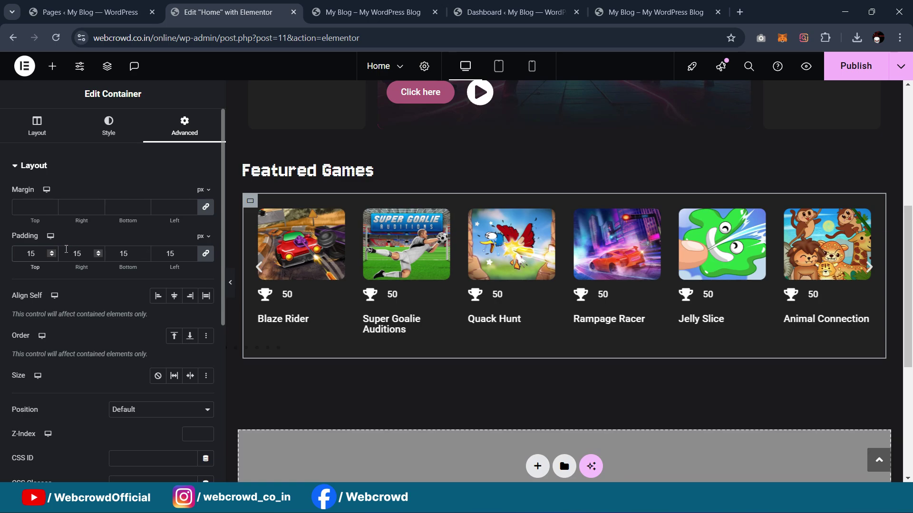
pyautogui.press('BackSpace')
pyautogui.press('BackSpace')
pyautogui.write('20')
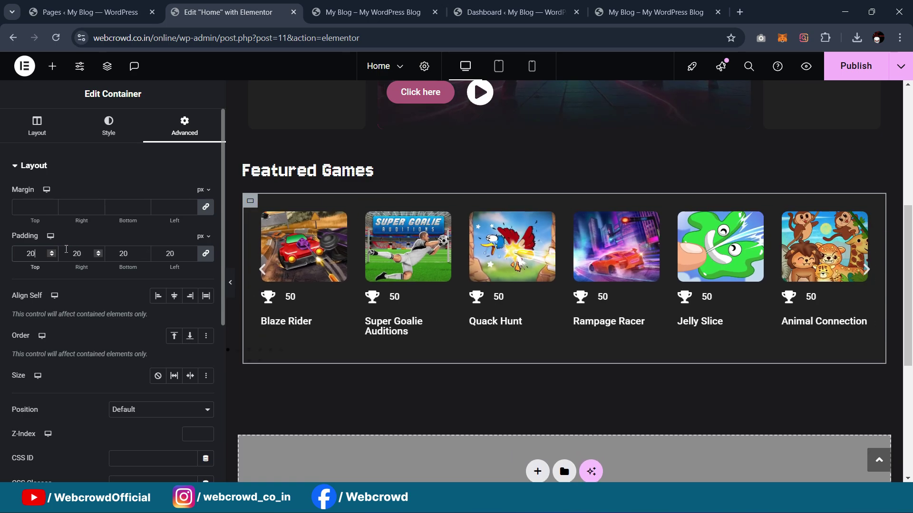
# Round the carousel container's corners with a 15 px border radius on all sides and preview the full-width layout
pyautogui.click(108, 126)
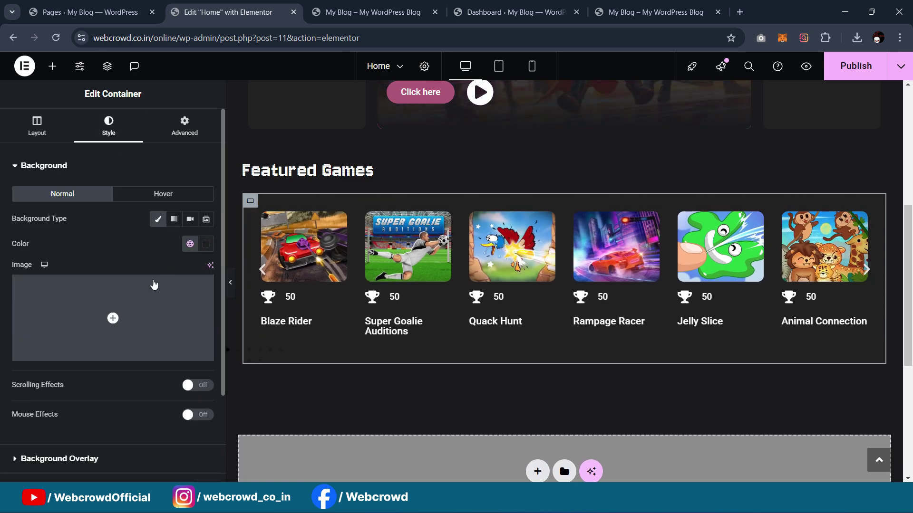
pyautogui.scroll(-3, 107, 377)
pyautogui.click(89, 383)
pyautogui.write('15')
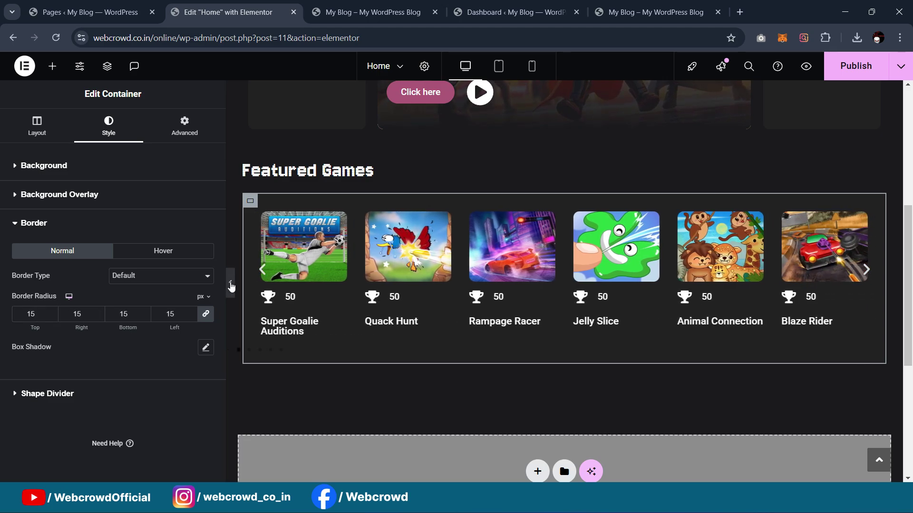
pyautogui.click(230, 283)
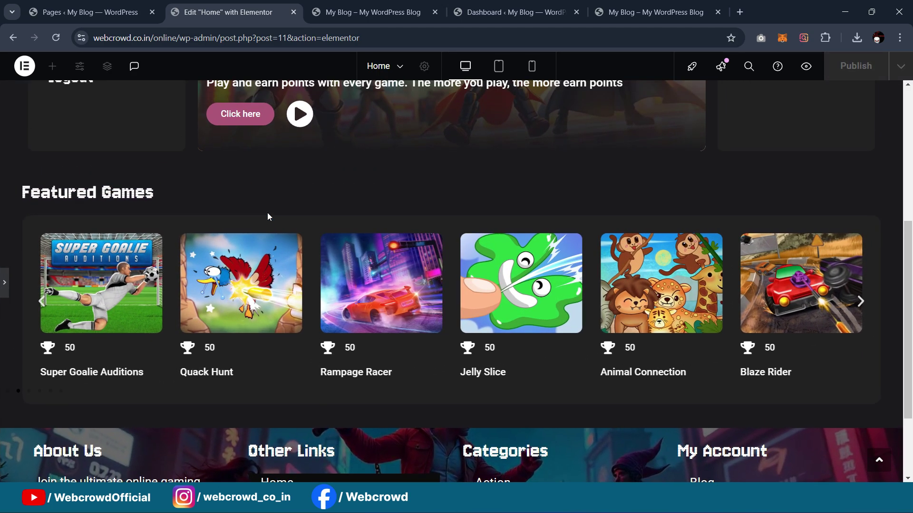
pyautogui.scroll(-1, 309, 251)
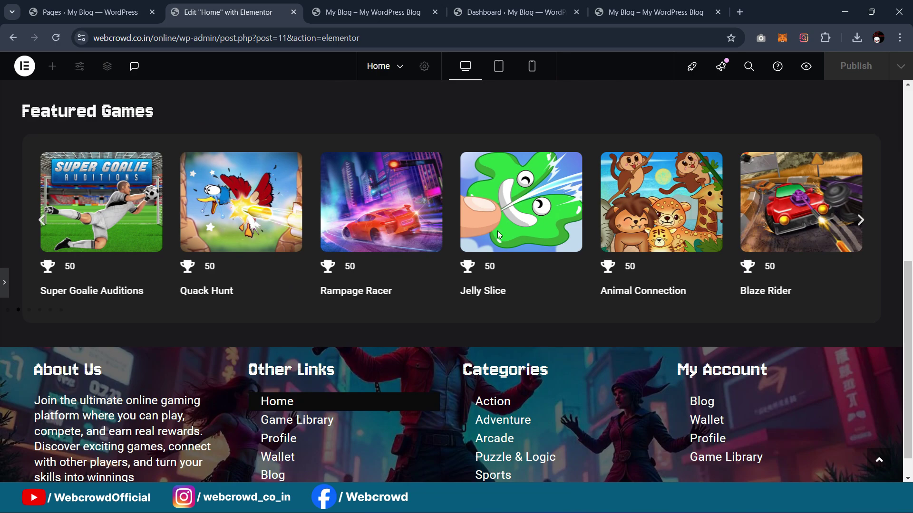
pyautogui.scroll(1, 477, 231)
pyautogui.click(2, 284)
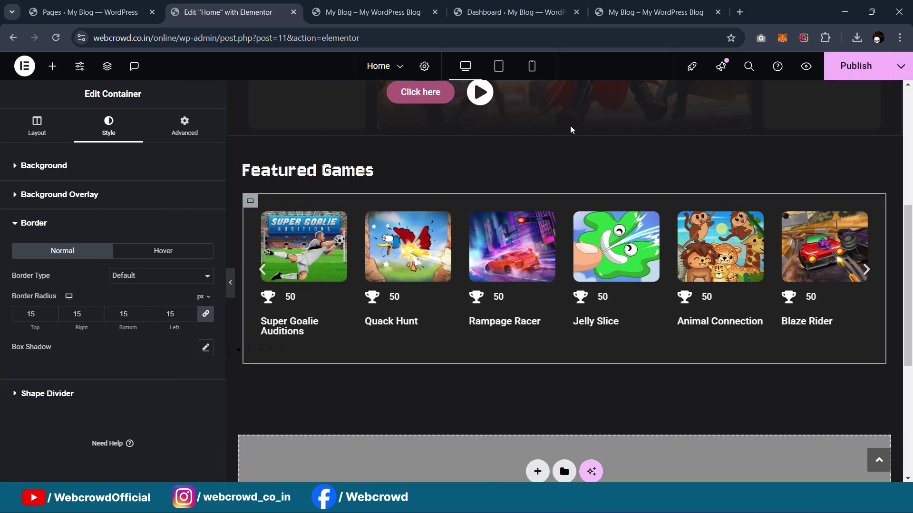
# Check the reference site's design, then give the carousel container a solid 2 px border on its left side only, using the pink global color
pyautogui.click(653, 7)
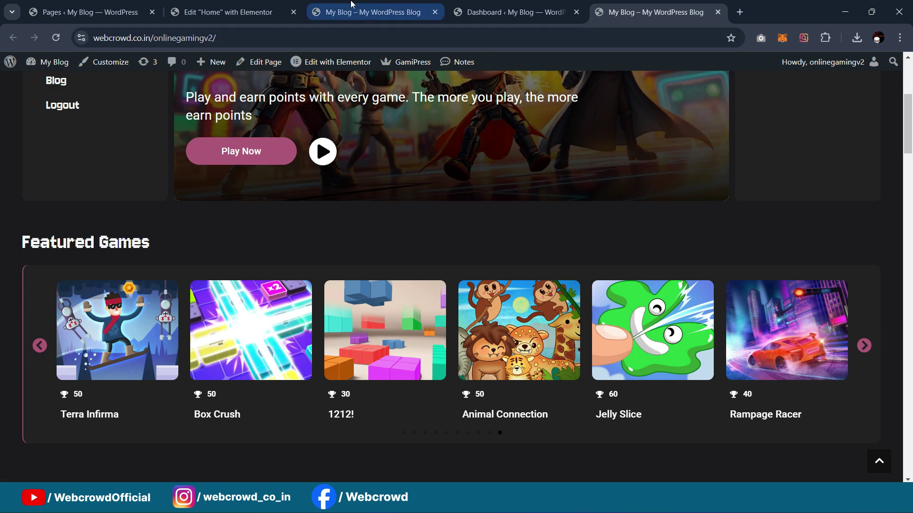
pyautogui.click(344, 4)
pyautogui.hotkey('ctrl', 'shift', 'Tab')
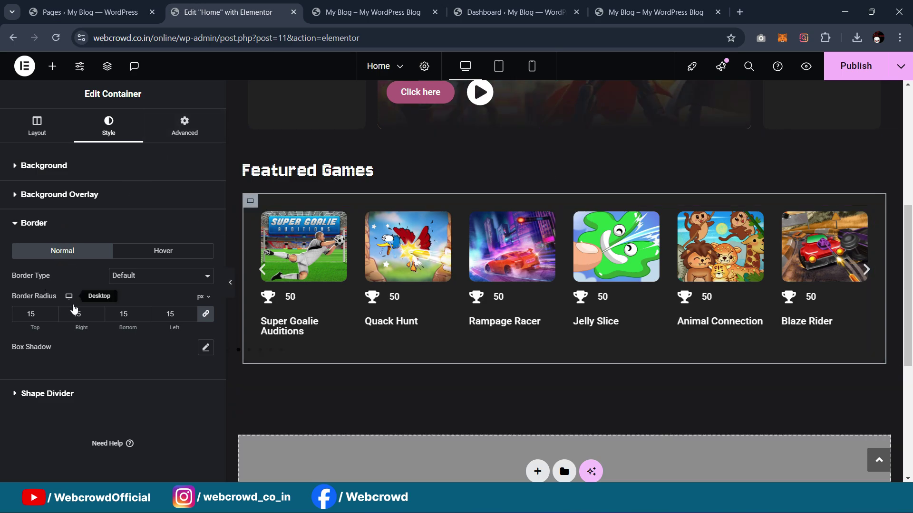
pyautogui.click(116, 279)
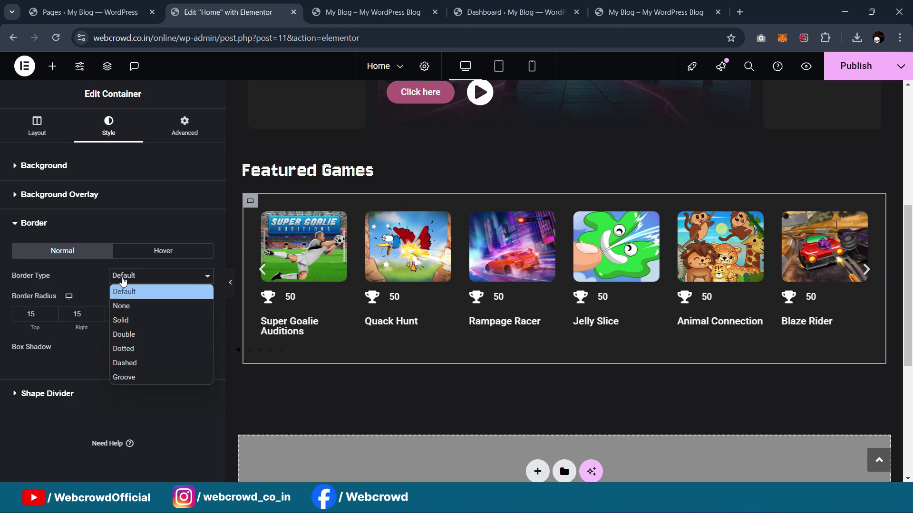
pyautogui.click(120, 319)
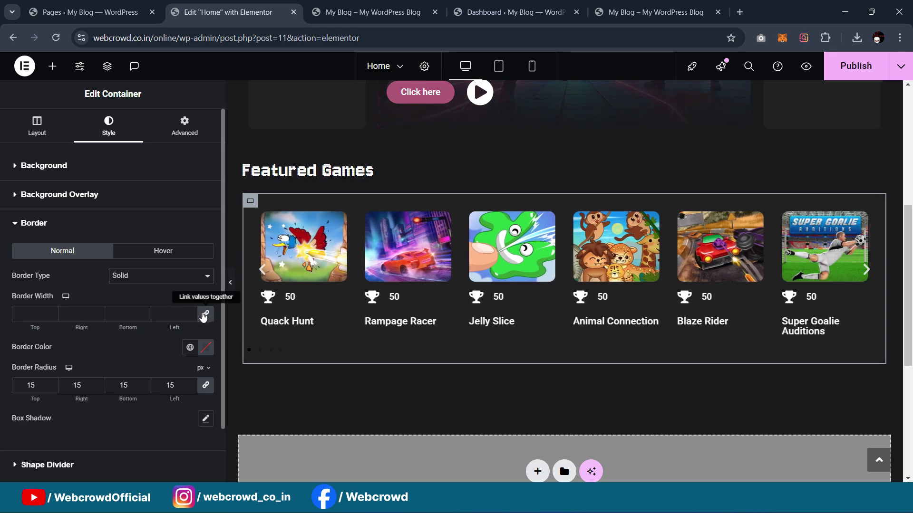
pyautogui.click(205, 316)
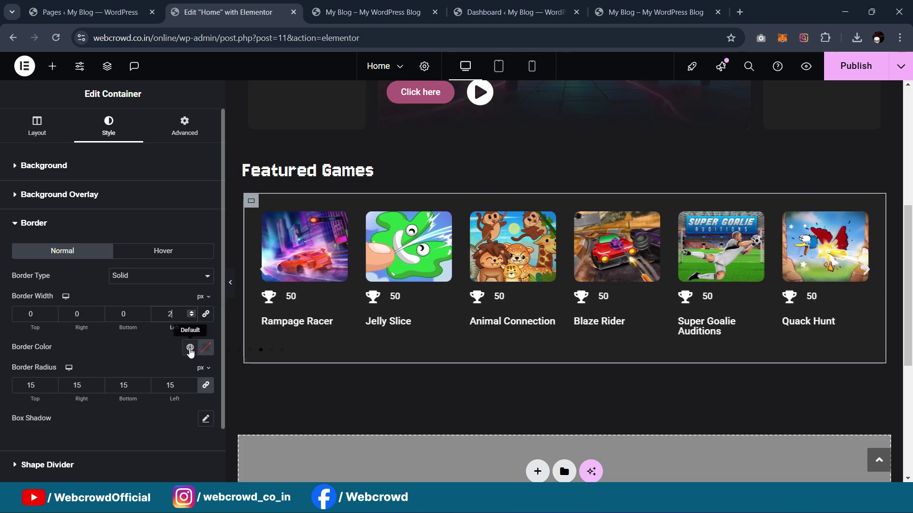
pyautogui.click(189, 348)
pyautogui.click(128, 303)
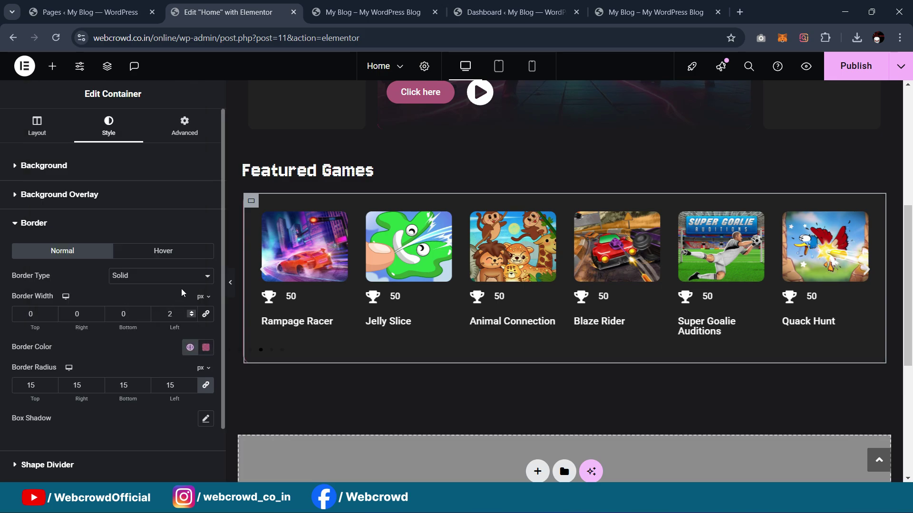
pyautogui.click(231, 285)
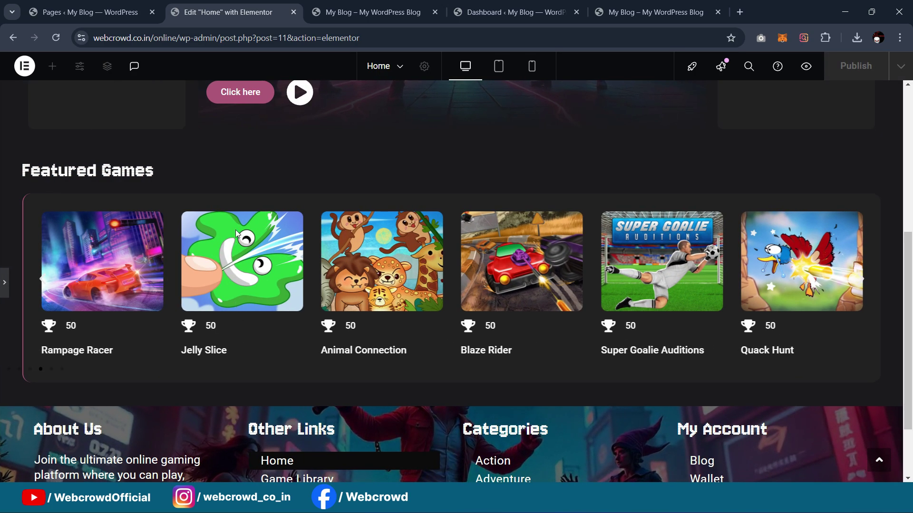
pyautogui.scroll(-1, 236, 230)
pyautogui.scroll(2, 235, 230)
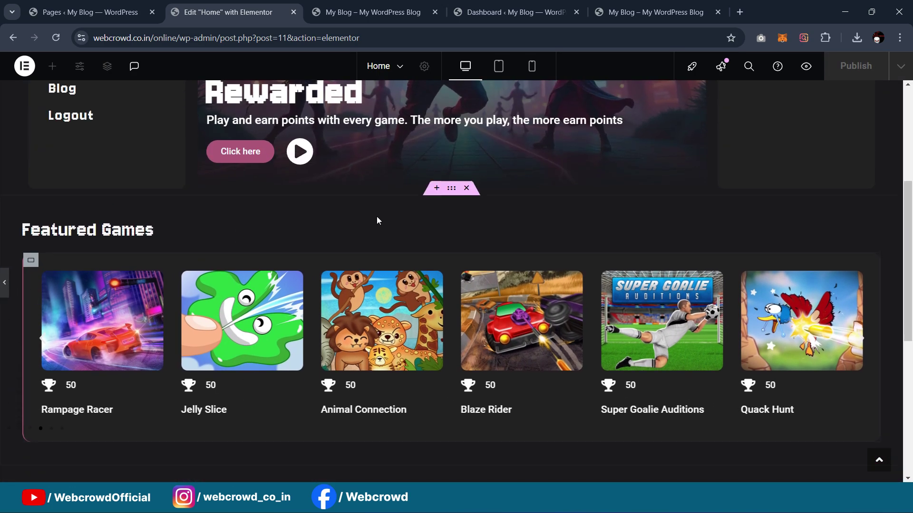
# Change the Featured Games loop carousel's previous arrow icon to the chevron in a filled circle
pyautogui.click(334, 223)
pyautogui.scroll(-3, 429, 205)
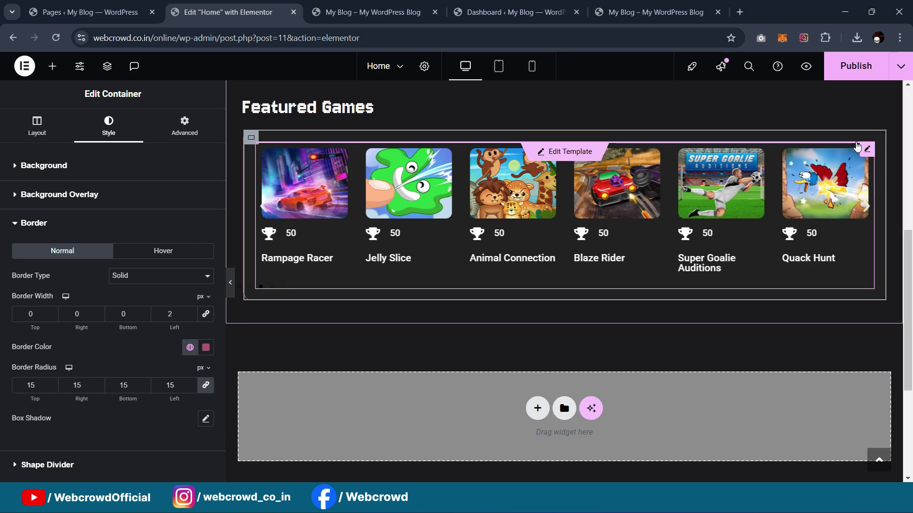
pyautogui.click(347, 243)
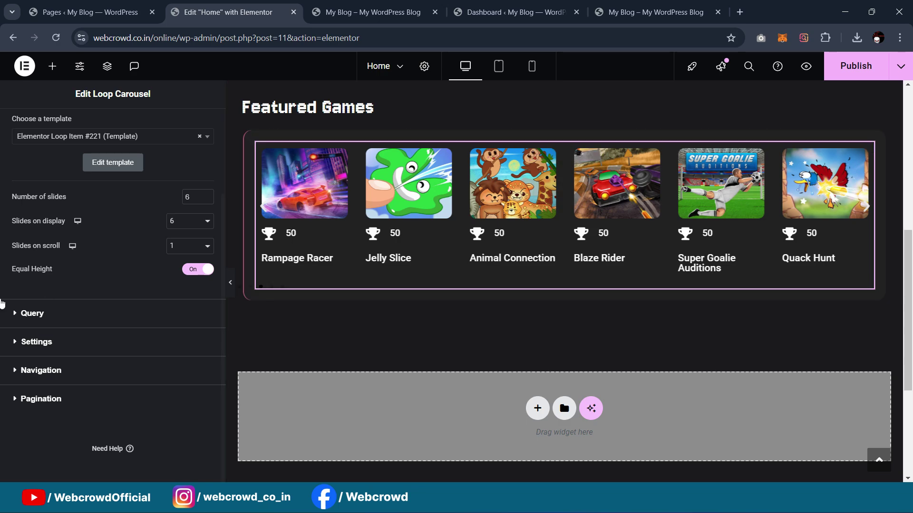
pyautogui.click(39, 369)
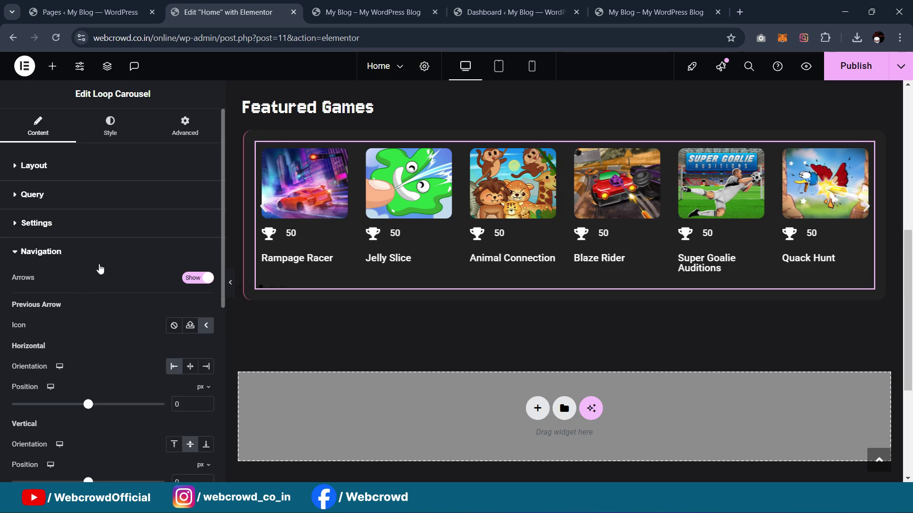
pyautogui.scroll(-3, 140, 297)
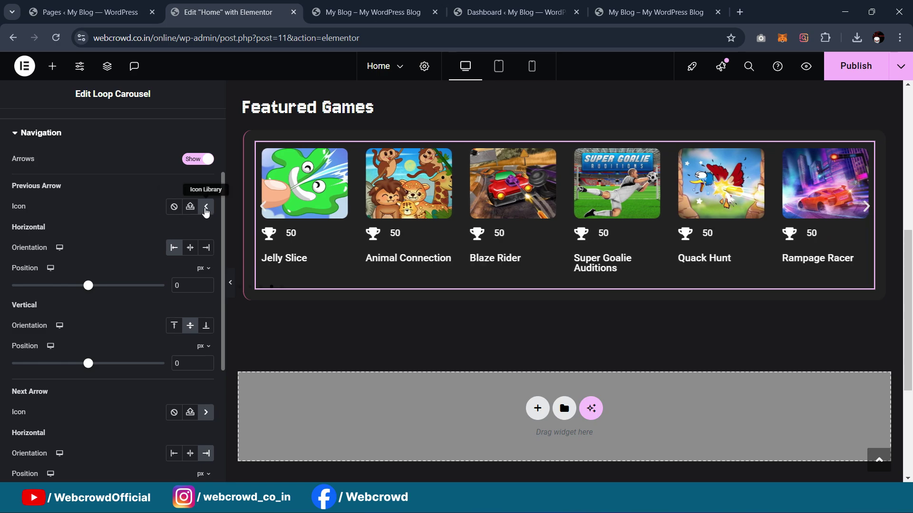
pyautogui.click(206, 210)
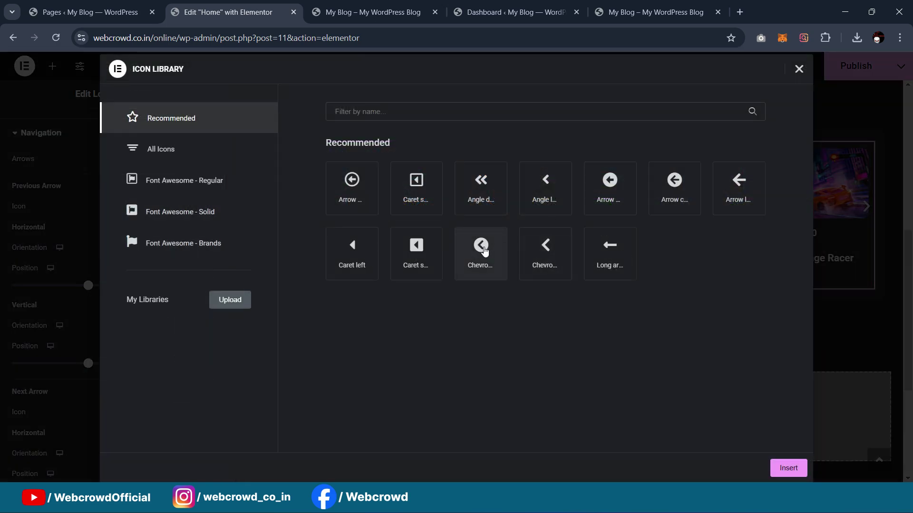
pyautogui.click(484, 265)
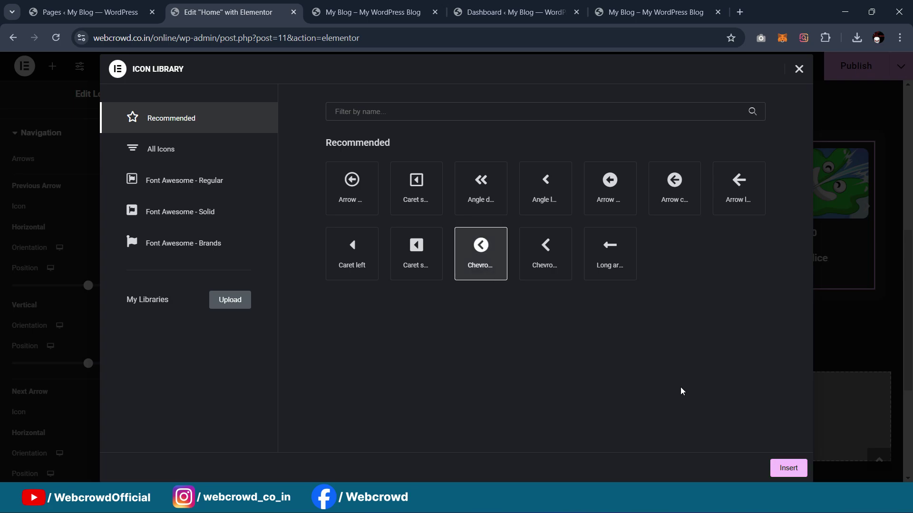
pyautogui.click(781, 470)
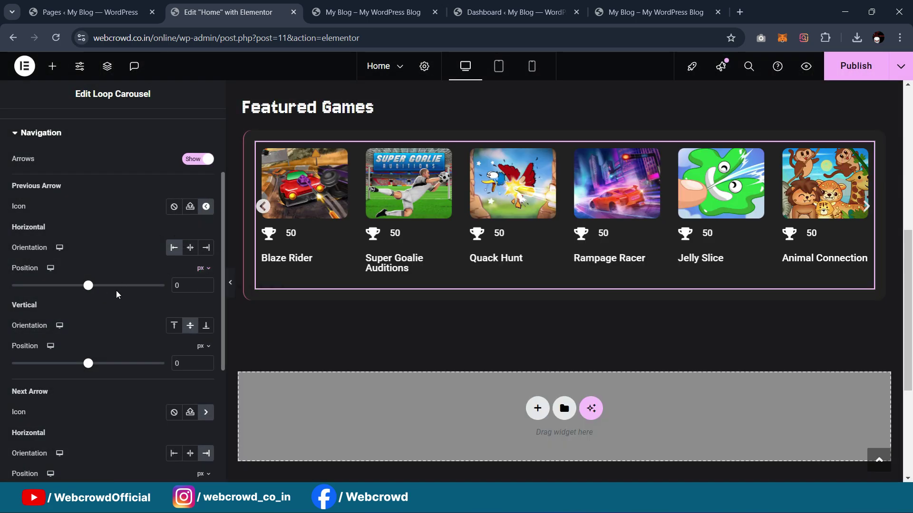
# Shift the previous arrow horizontally to -31 px and preview the carousel at full width
pyautogui.moveTo(96, 289); pyautogui.dragTo(89, 291)
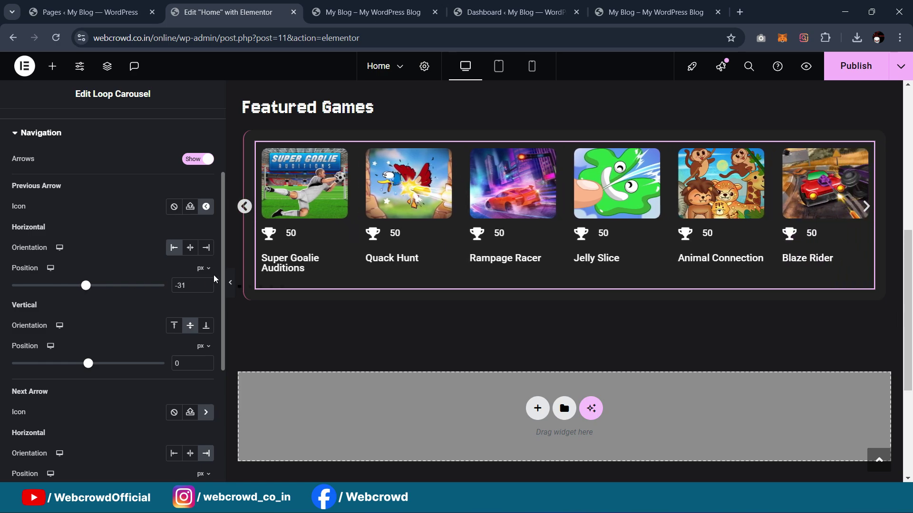
pyautogui.click(230, 282)
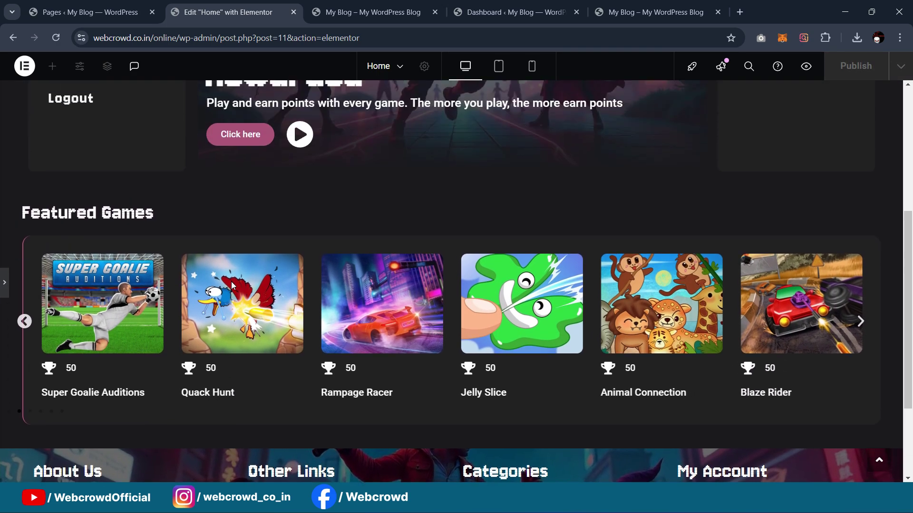
pyautogui.click(5, 284)
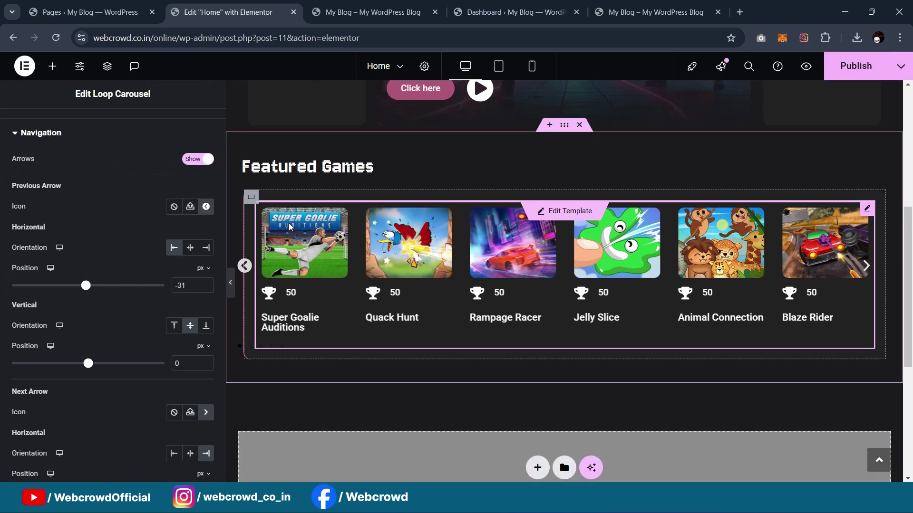
# Set the carousel container's left and right padding to 40 px each and preview the section at full width
pyautogui.click(251, 197)
pyautogui.click(184, 126)
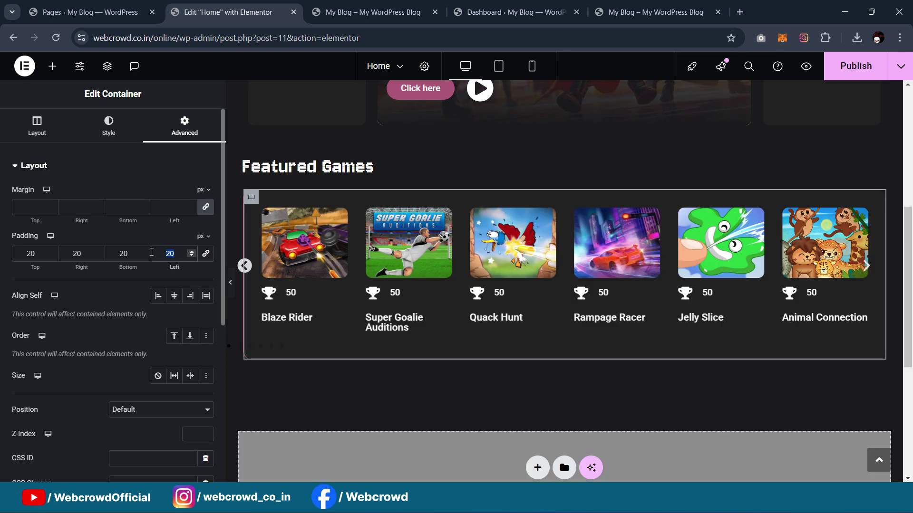
pyautogui.write('40')
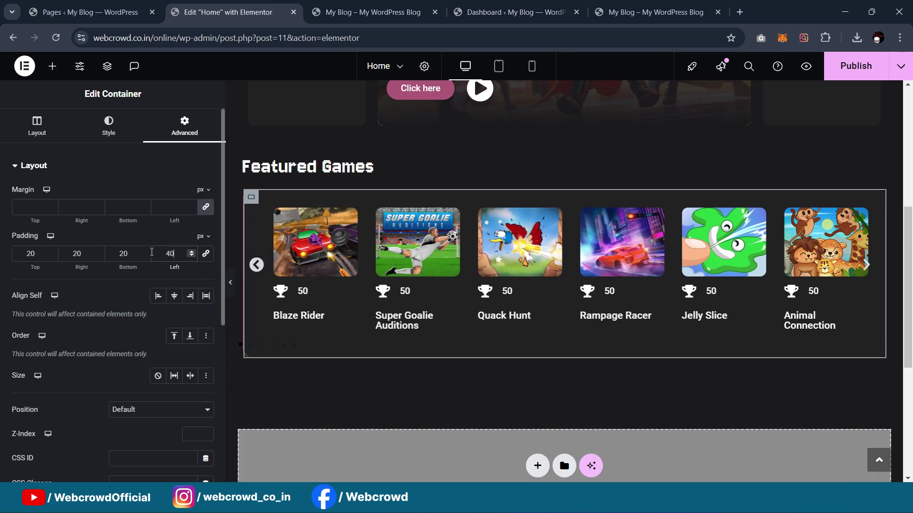
pyautogui.moveTo(85, 254); pyautogui.dragTo(61, 252)
pyautogui.write('40')
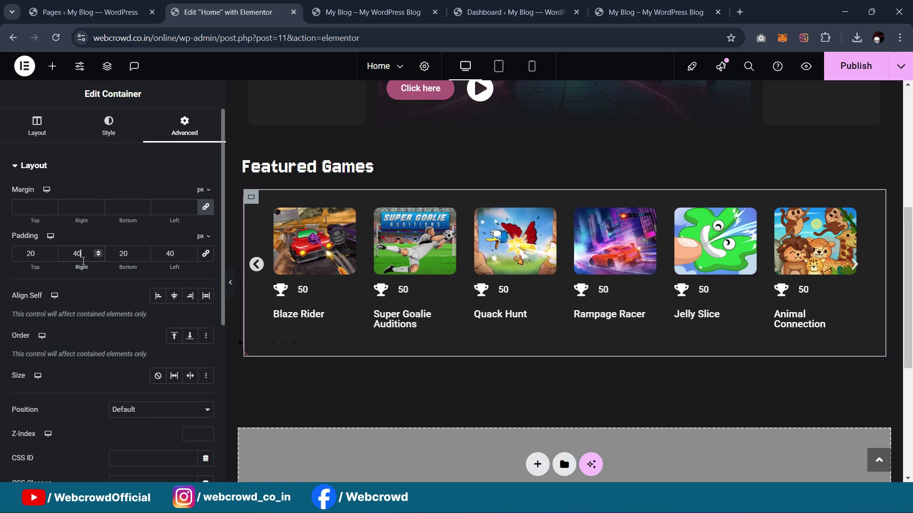
pyautogui.click(230, 284)
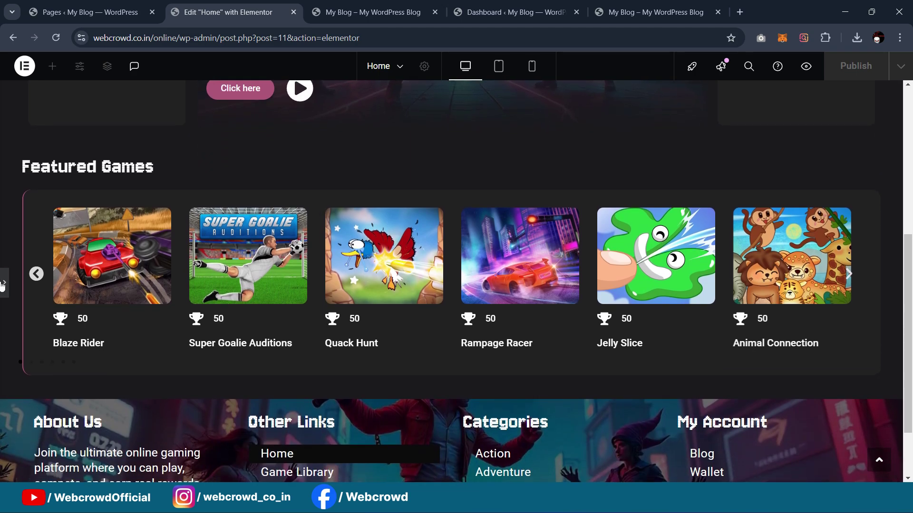
pyautogui.click(2, 284)
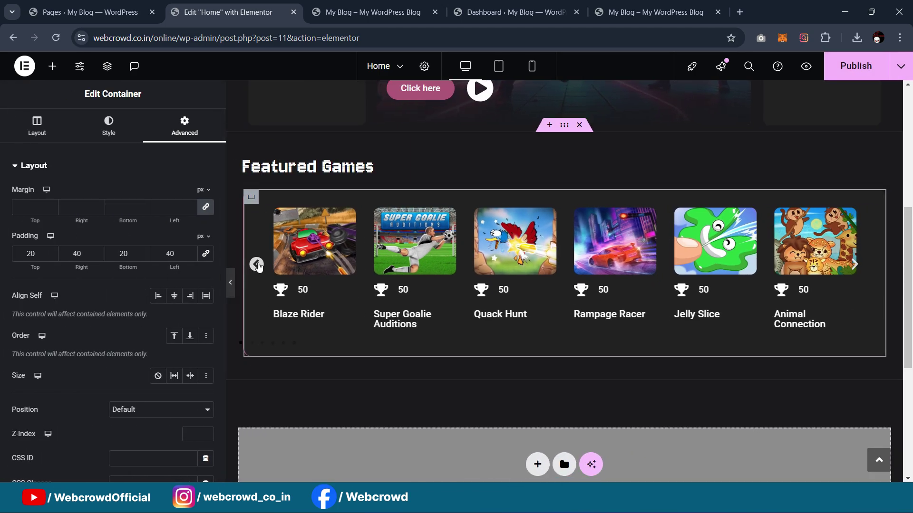
# Switch the loop carousel's previous arrow horizontal position to vw units and set it to -3, keeping its orientation at the start
pyautogui.click(413, 240)
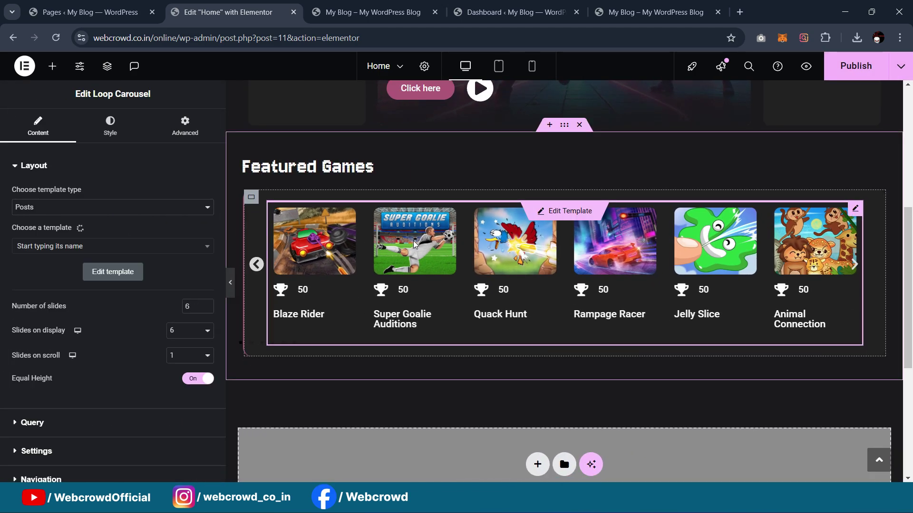
pyautogui.scroll(-2, 123, 238)
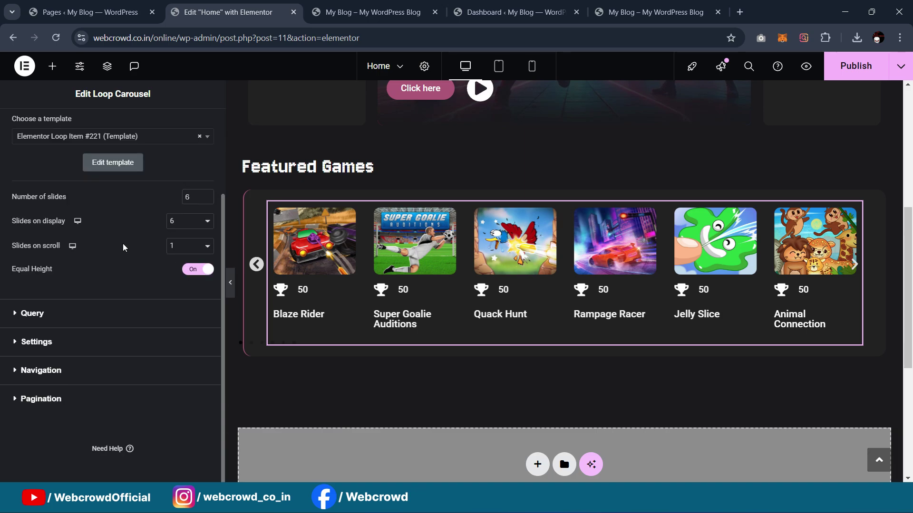
pyautogui.click(78, 369)
pyautogui.scroll(-4, 136, 274)
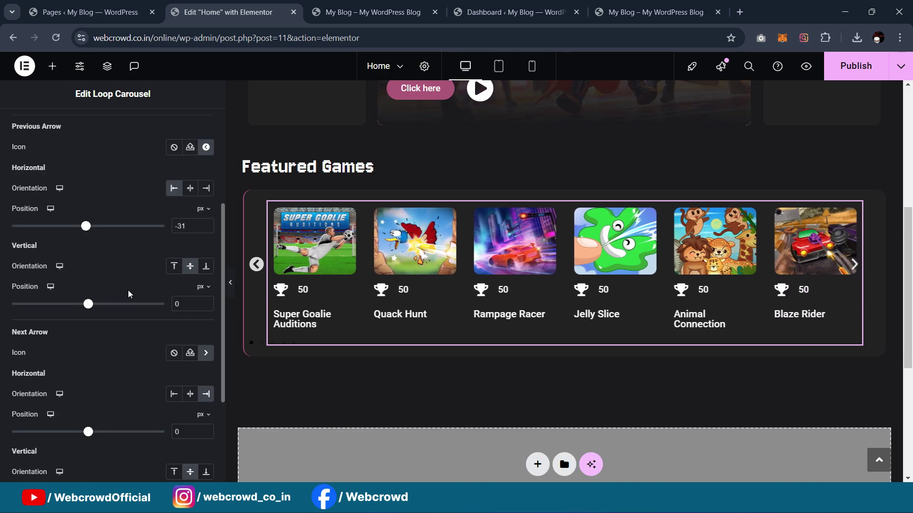
pyautogui.scroll(-3, 129, 294)
pyautogui.scroll(5, 127, 294)
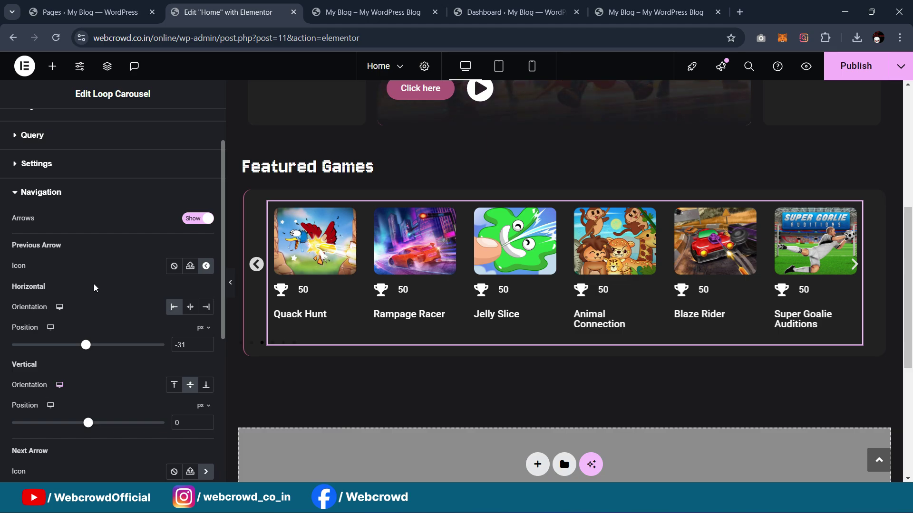
pyautogui.click(204, 329)
pyautogui.click(205, 407)
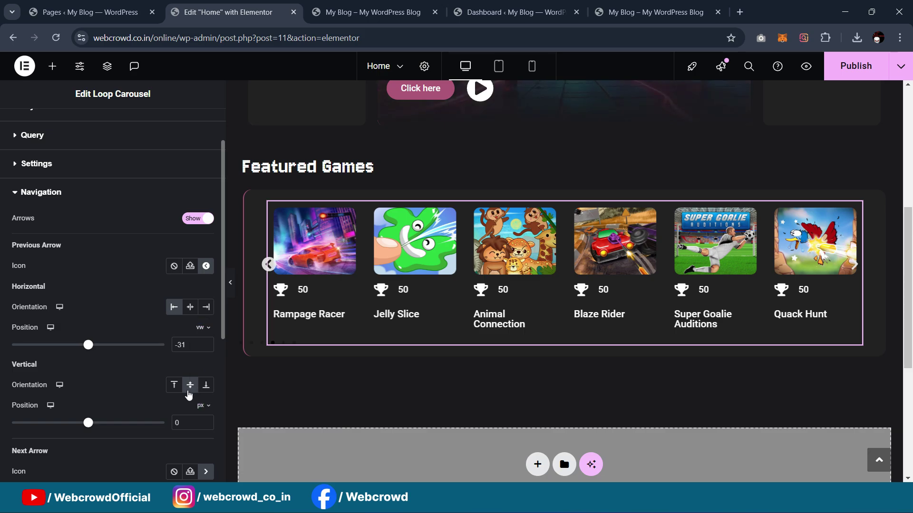
pyautogui.moveTo(89, 351); pyautogui.dragTo(89, 350)
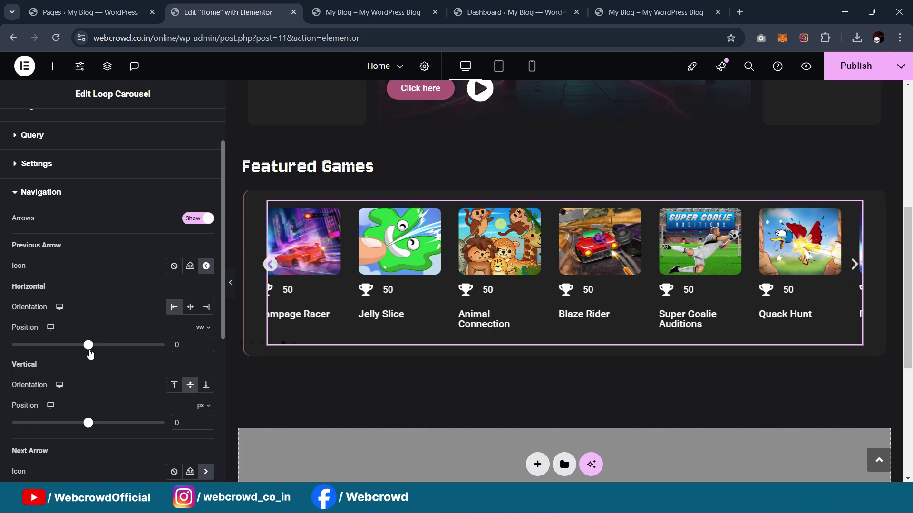
pyautogui.doubleClick(194, 344)
pyautogui.write('-3')
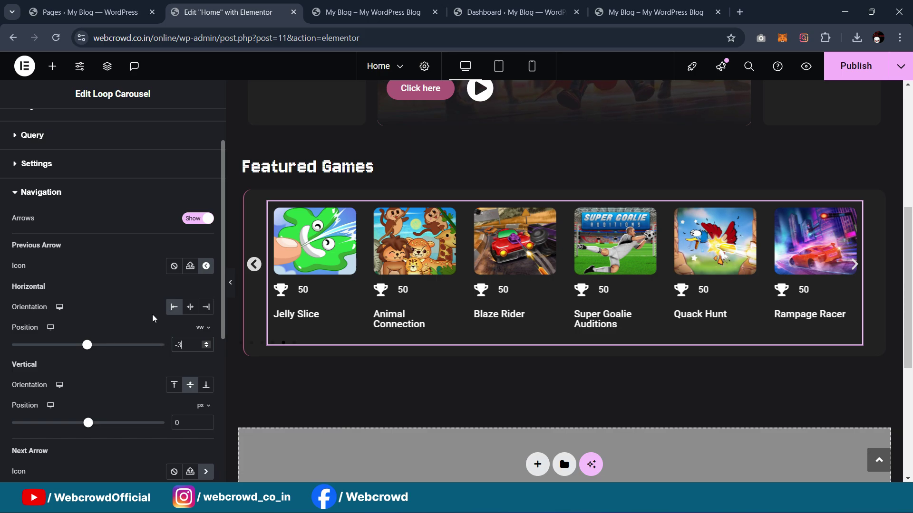
pyautogui.click(190, 306)
pyautogui.click(175, 308)
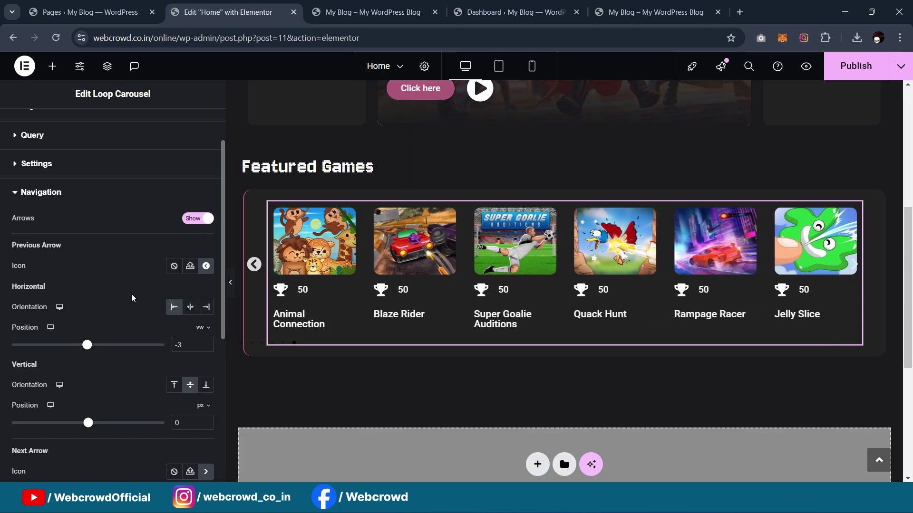
# Change the loop carousel's next arrow icon to the right chevron in a filled circle
pyautogui.scroll(-1, 102, 279)
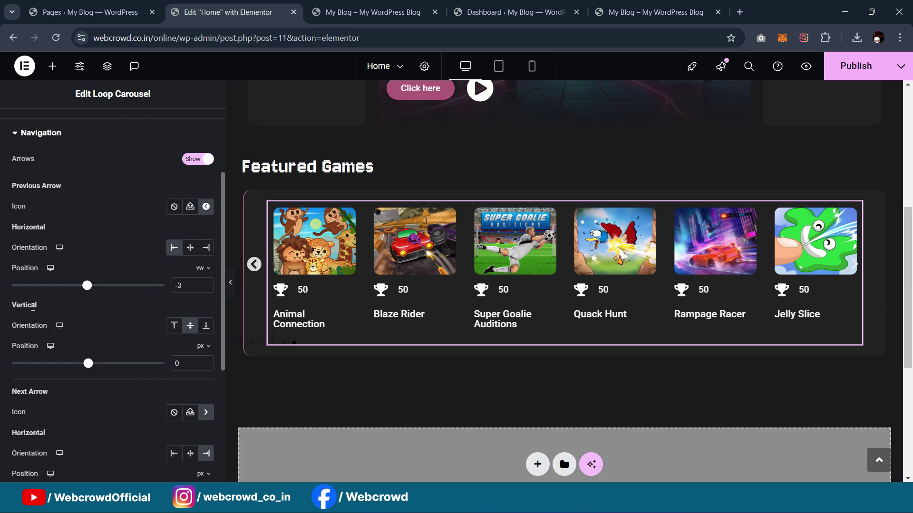
pyautogui.scroll(-2, 108, 319)
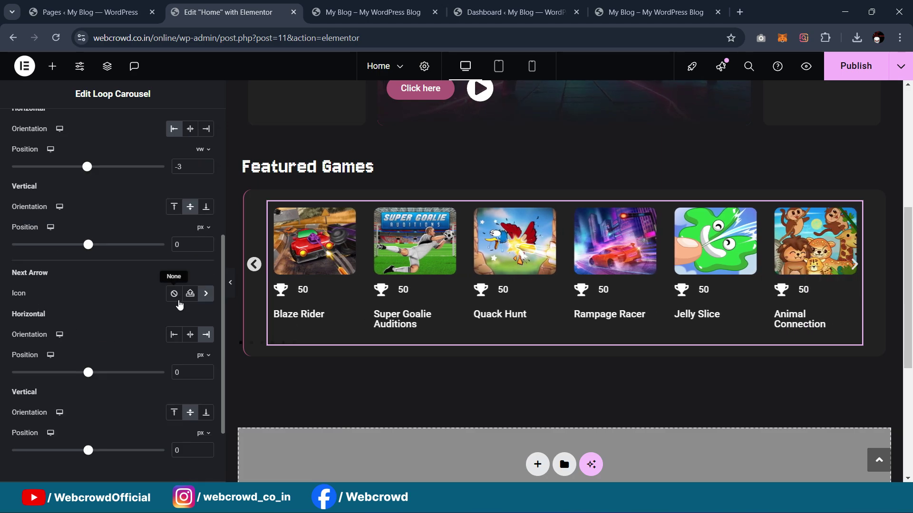
pyautogui.click(206, 294)
pyautogui.click(478, 247)
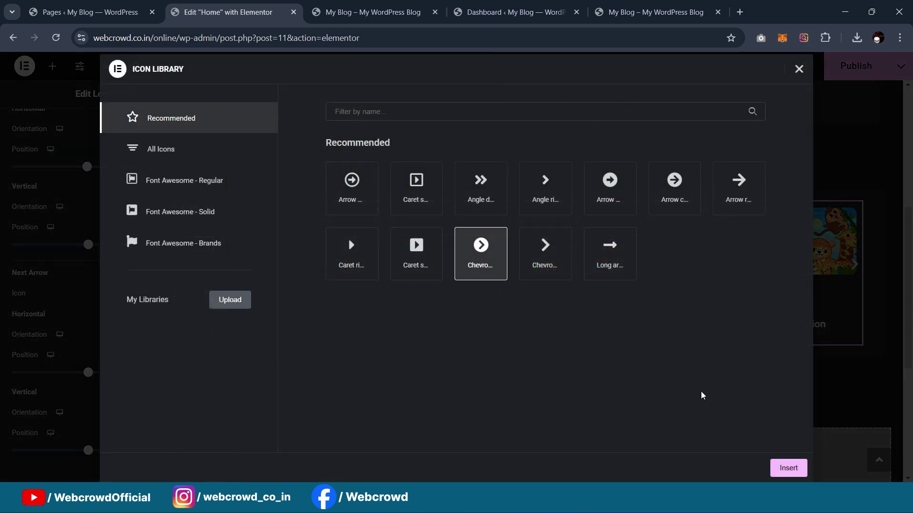
pyautogui.click(781, 469)
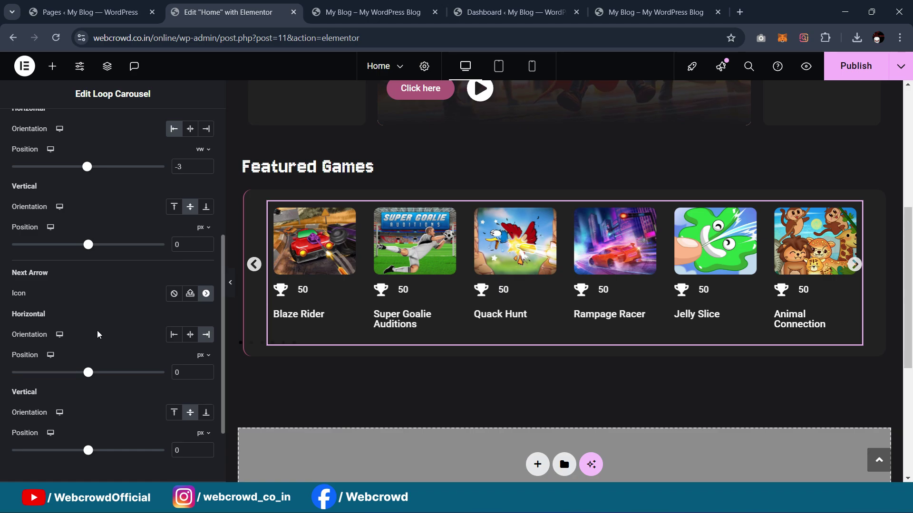
# Set the next arrow's horizontal position to -3 vw and preview the carousel at full width
pyautogui.click(202, 355)
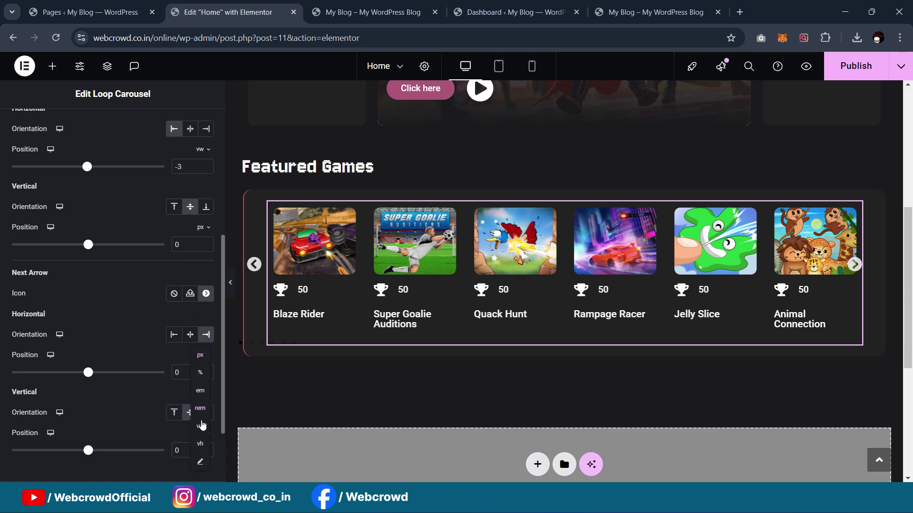
pyautogui.moveTo(186, 373); pyautogui.dragTo(167, 373)
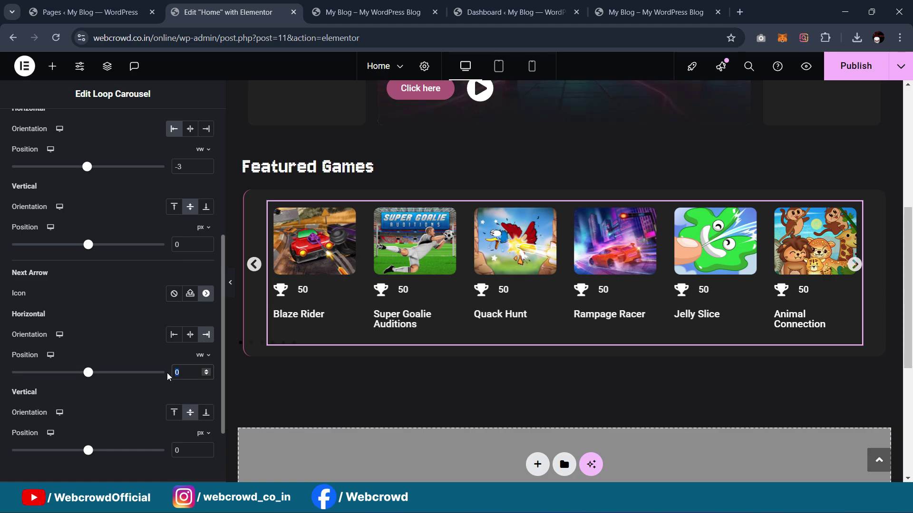
pyautogui.write('3-')
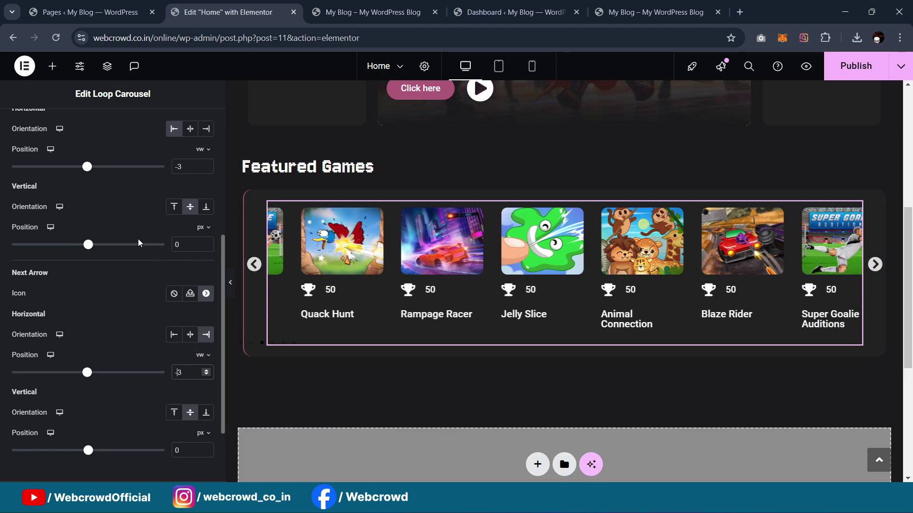
pyautogui.scroll(-1, 138, 239)
pyautogui.scroll(6, 143, 252)
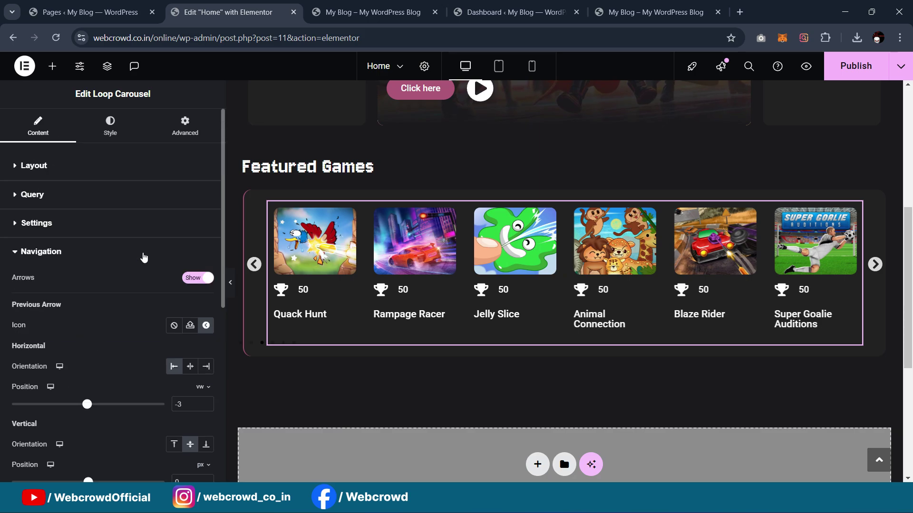
pyautogui.click(230, 283)
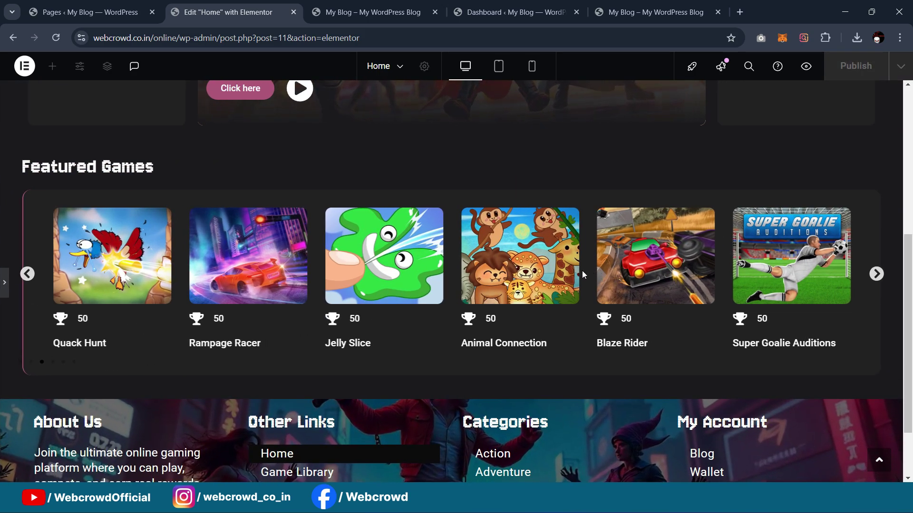
pyautogui.click(3, 283)
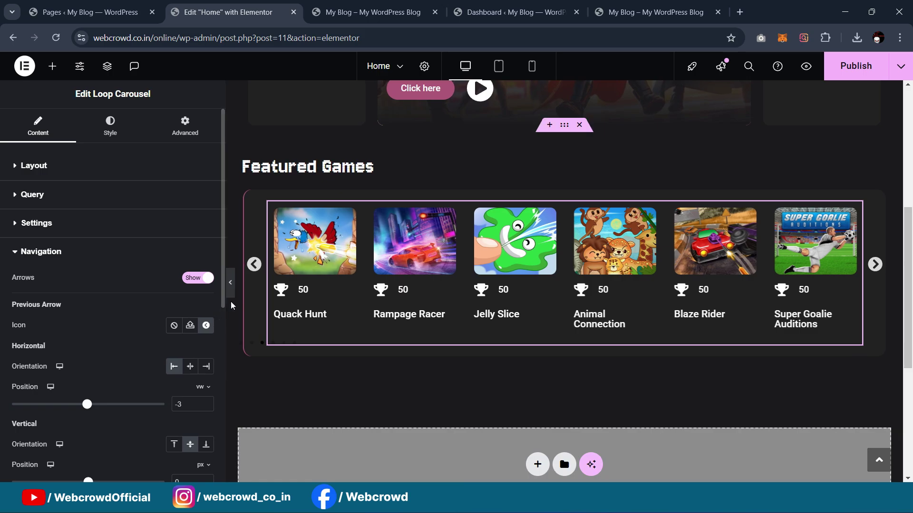
# Set the previous arrow's horizontal position to -2 vw and check its placement at full width
pyautogui.click(190, 404)
pyautogui.press('Up')
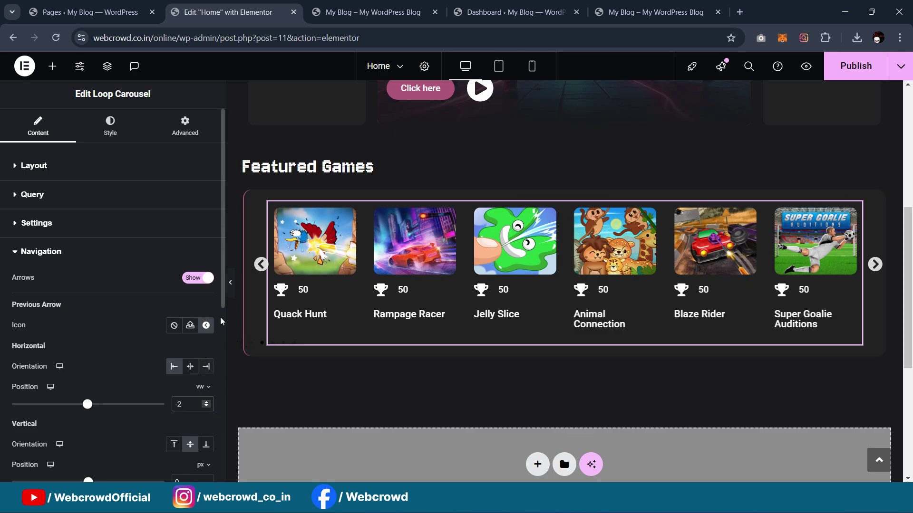
pyautogui.click(231, 291)
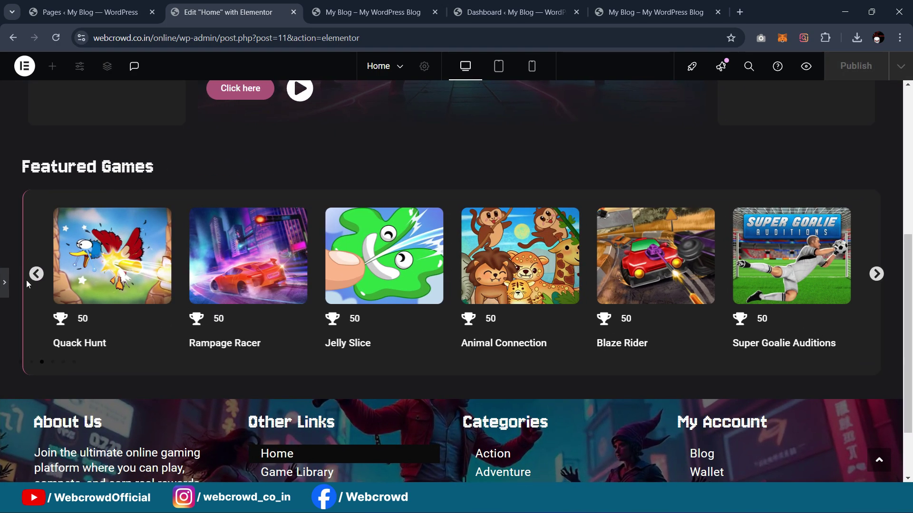
pyautogui.click(4, 283)
# Set the next arrow's horizontal position to -2 vw and preview both arrows at full width
pyautogui.scroll(-1, 198, 363)
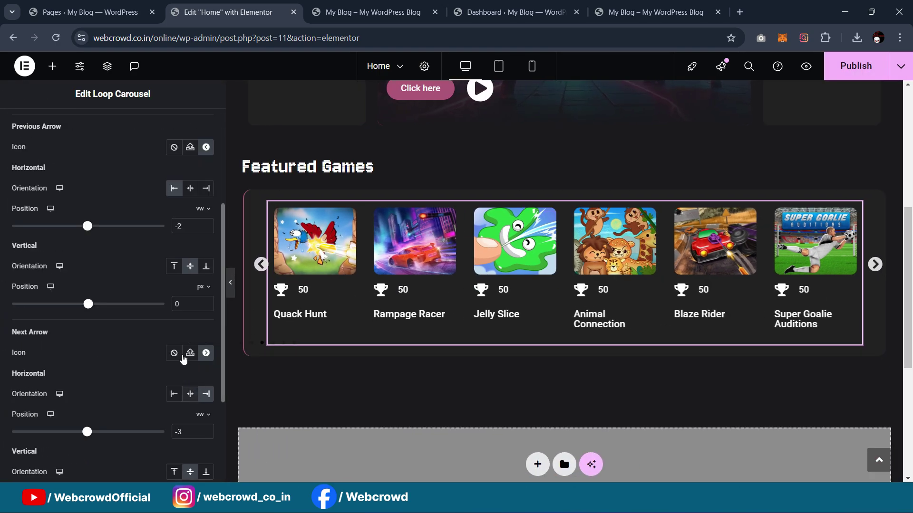
pyautogui.click(190, 433)
pyautogui.press('Down')
pyautogui.press('Up')
pyautogui.press('Up')
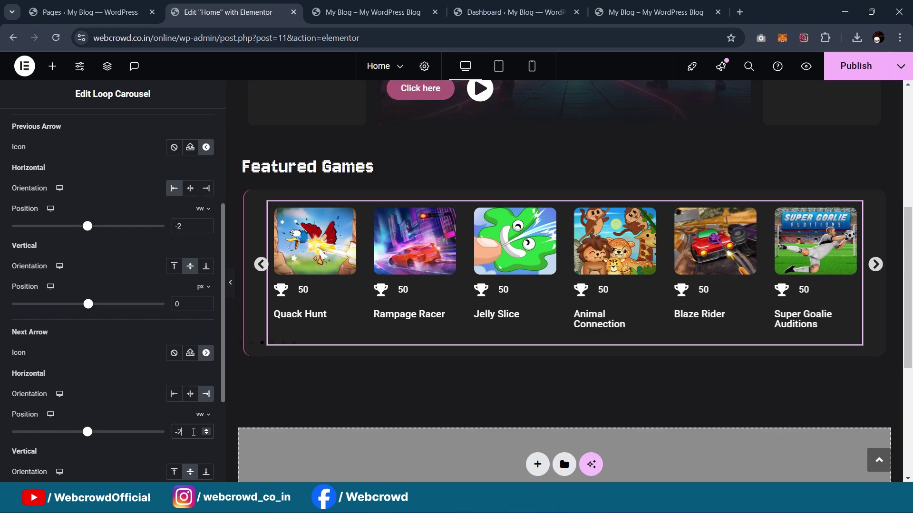
pyautogui.click(230, 283)
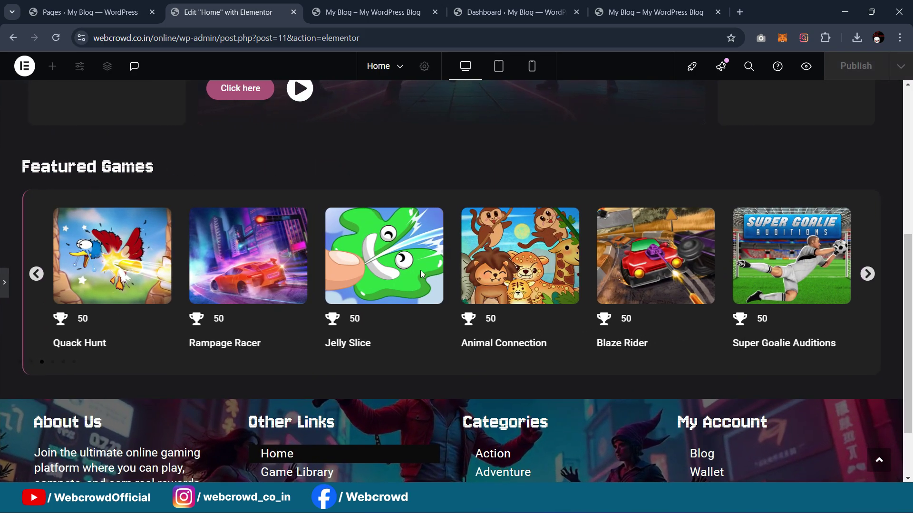
pyautogui.scroll(-1, 477, 253)
pyautogui.scroll(1, 666, 277)
pyautogui.click(2, 288)
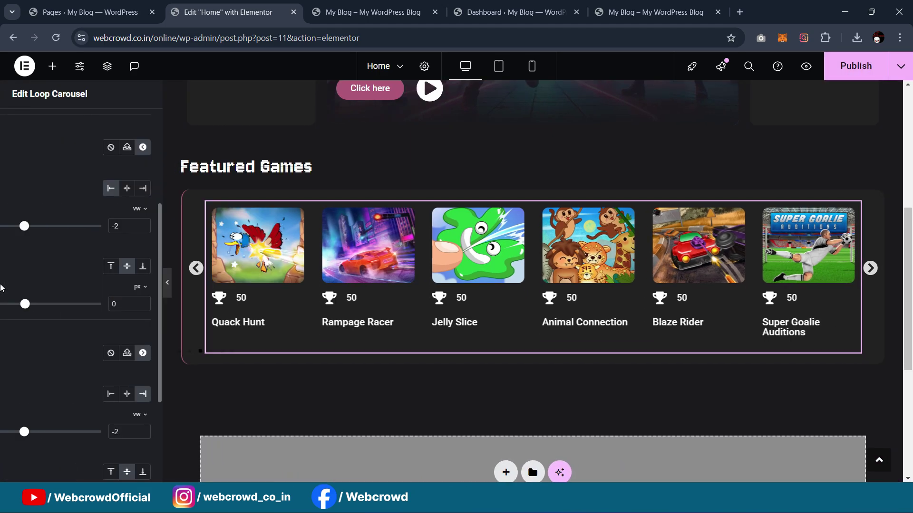
# Review the pagination types available for the Featured Games loop carousel
pyautogui.scroll(-3, 110, 269)
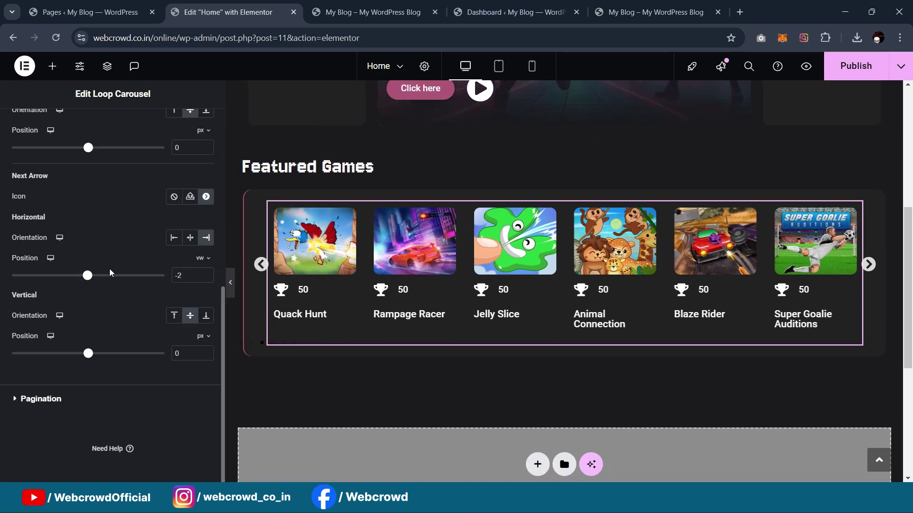
pyautogui.scroll(2, 56, 372)
pyautogui.scroll(5, 60, 241)
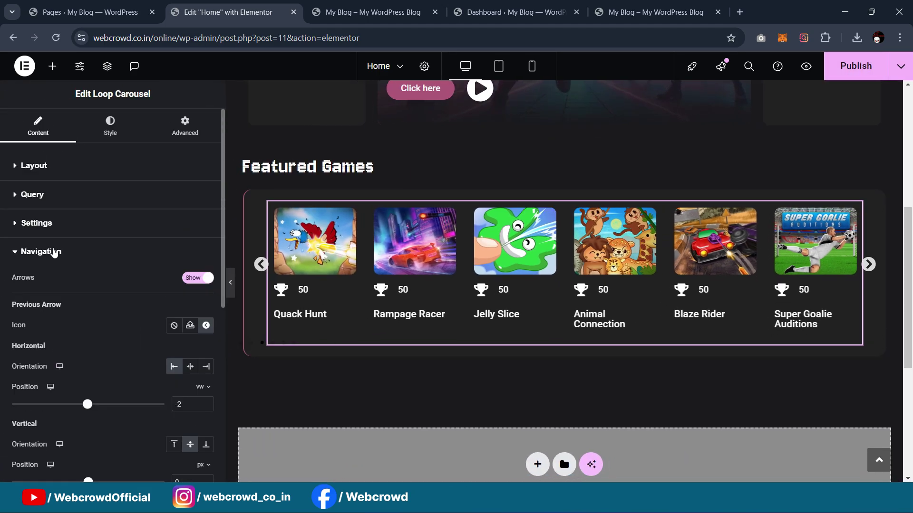
pyautogui.click(54, 255)
pyautogui.click(88, 283)
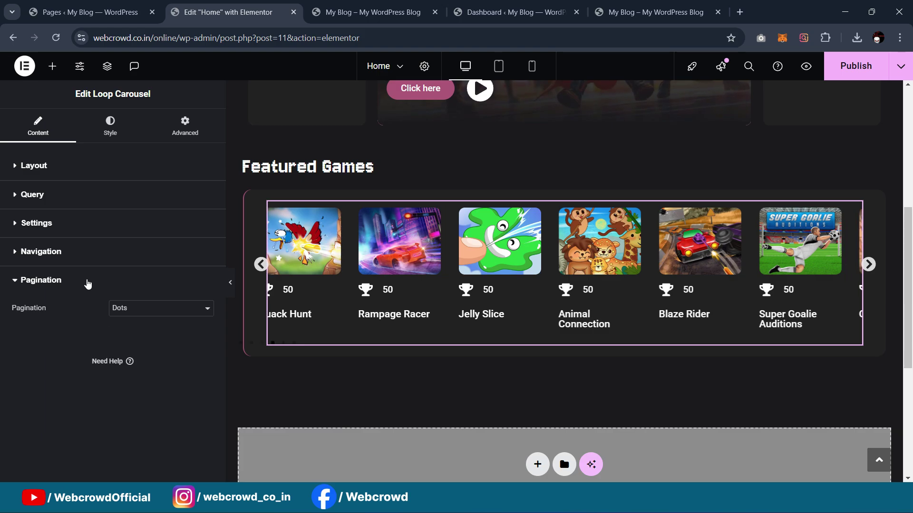
pyautogui.click(145, 309)
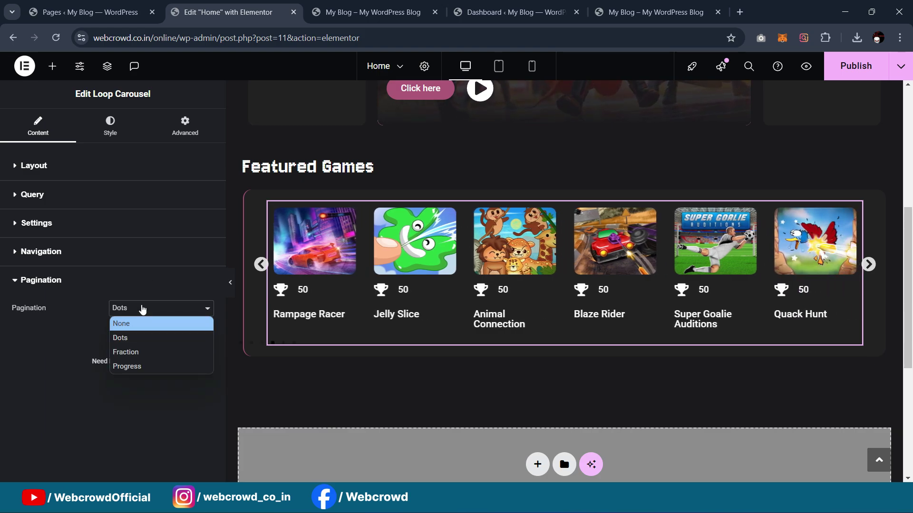
pyautogui.click(145, 309)
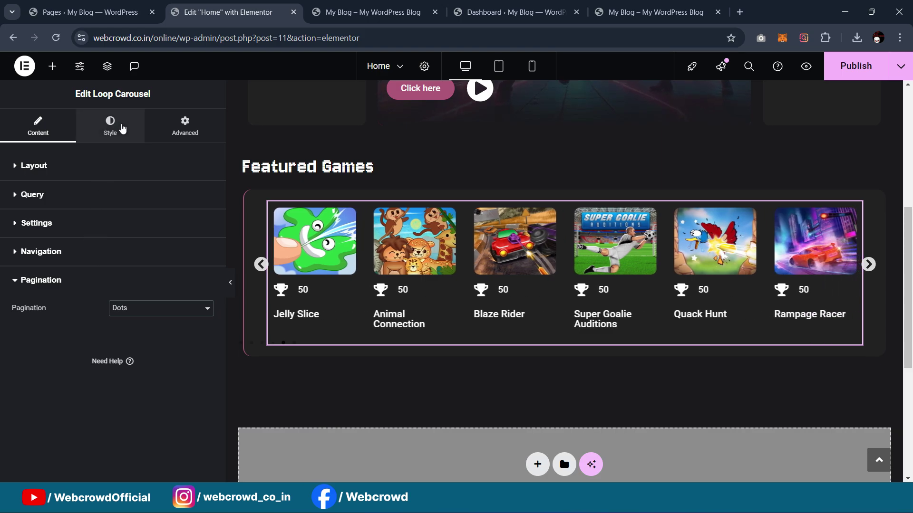
# Open the hover-state style settings of the loop carousel's navigation arrows
pyautogui.click(116, 136)
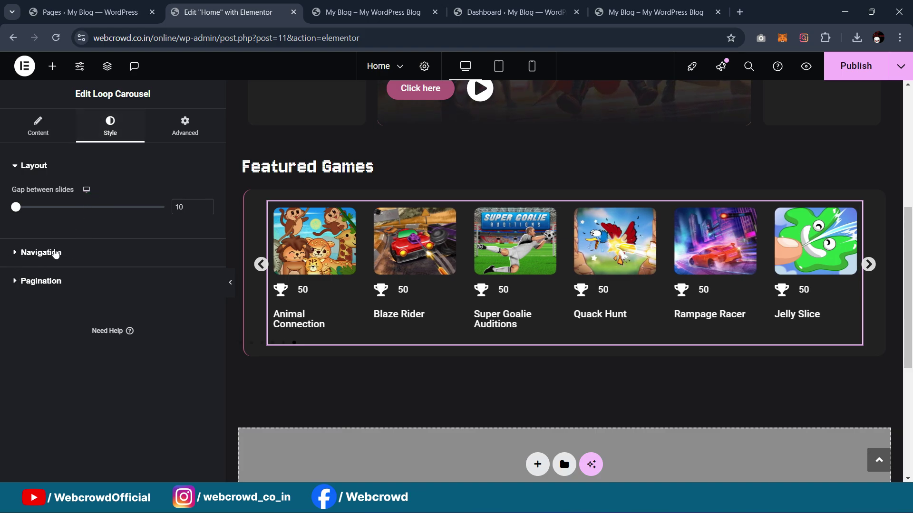
pyautogui.click(114, 252)
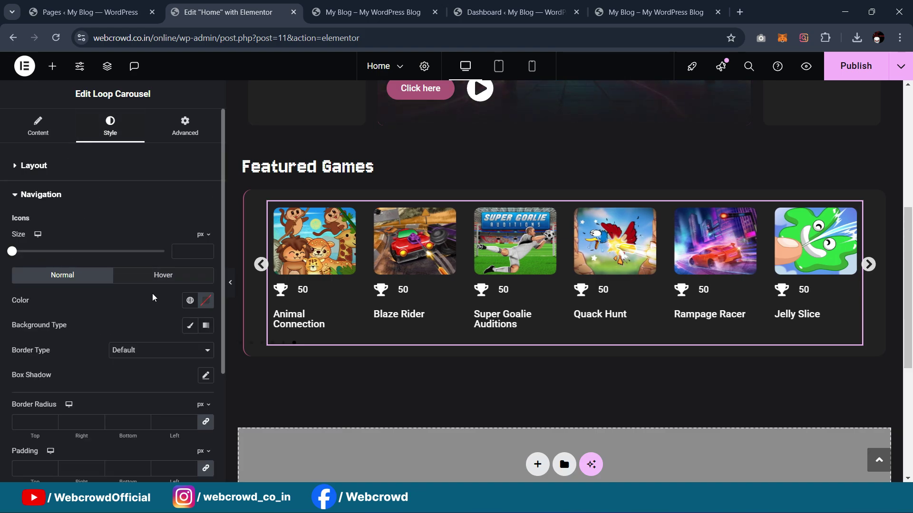
pyautogui.click(147, 280)
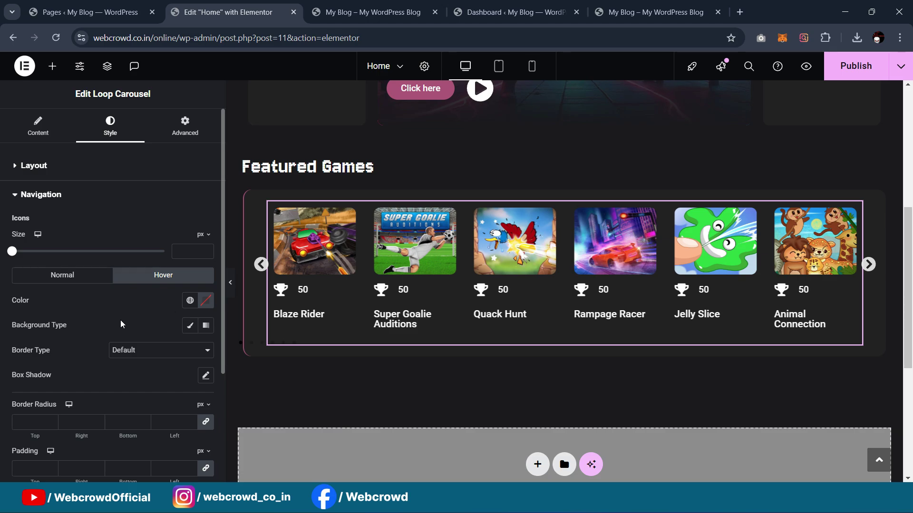
# Try global color B (#A64D79) as the classic hover background of the navigation arrows, and clear it again
pyautogui.click(190, 326)
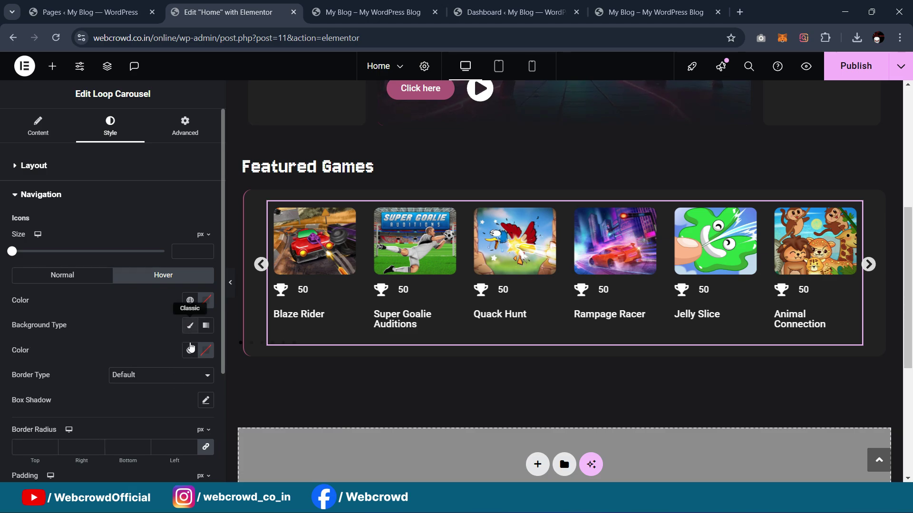
pyautogui.click(190, 351)
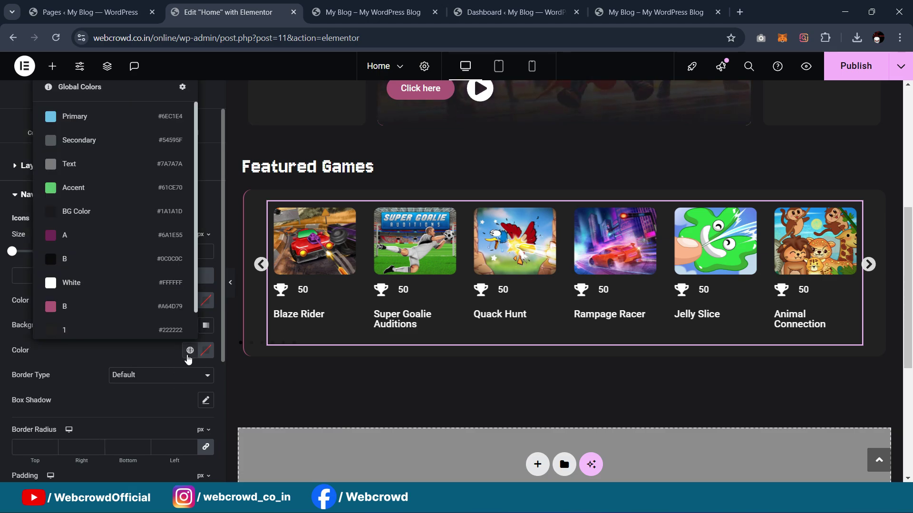
pyautogui.click(118, 310)
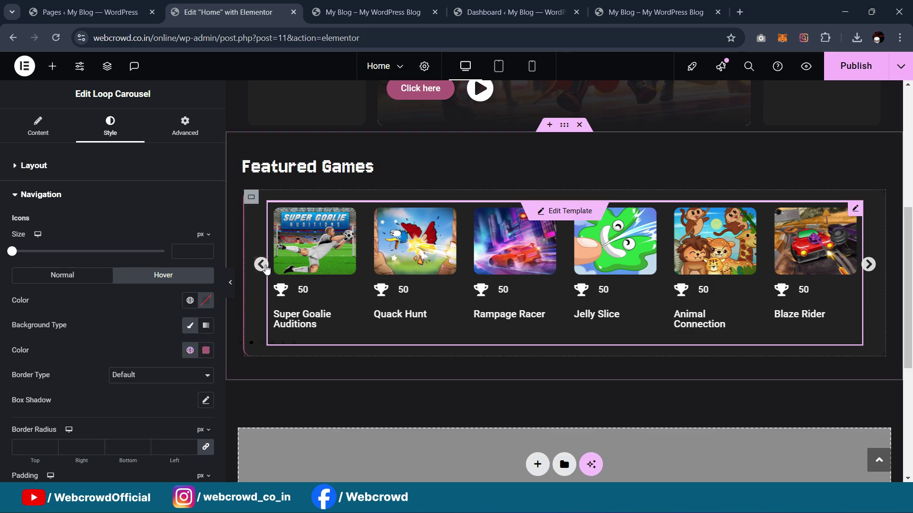
pyautogui.click(205, 350)
pyautogui.click(226, 174)
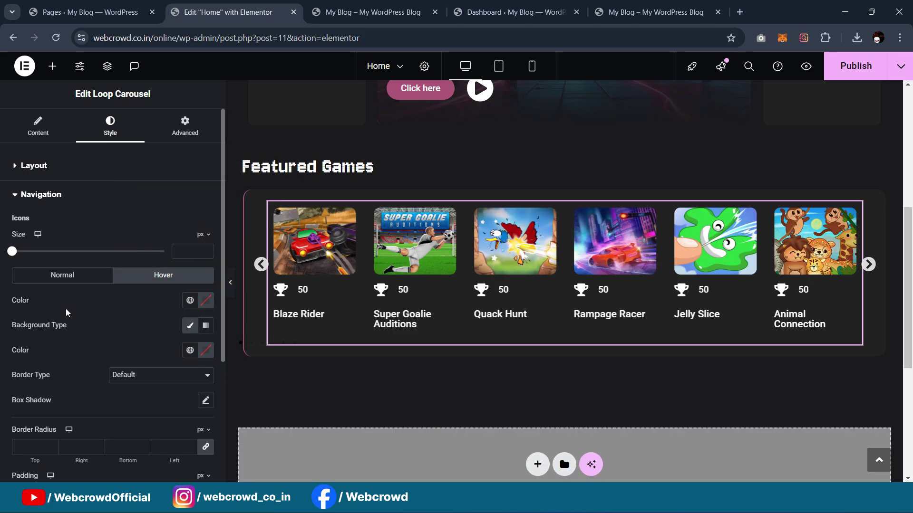
pyautogui.click(189, 326)
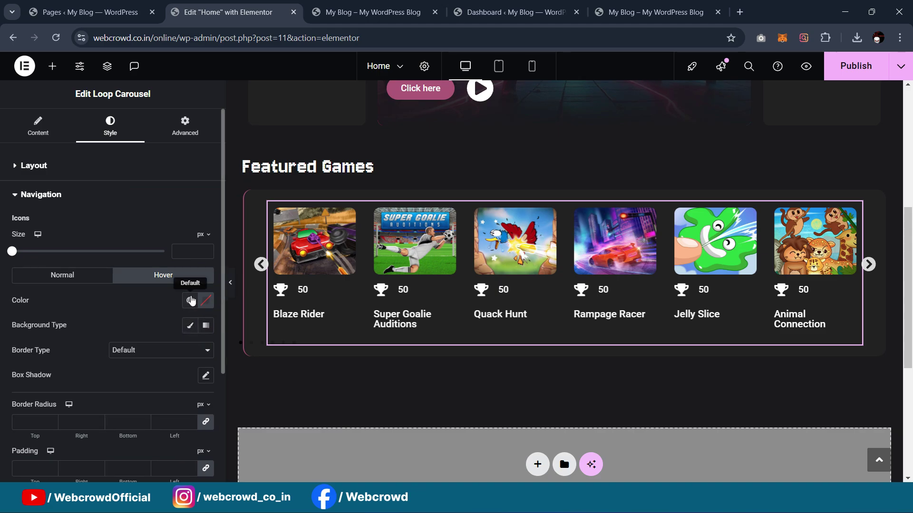
# Set the navigation arrows' hover icon color to global color B (#A64D79) and open the pagination dots' style settings
pyautogui.click(190, 300)
pyautogui.click(136, 256)
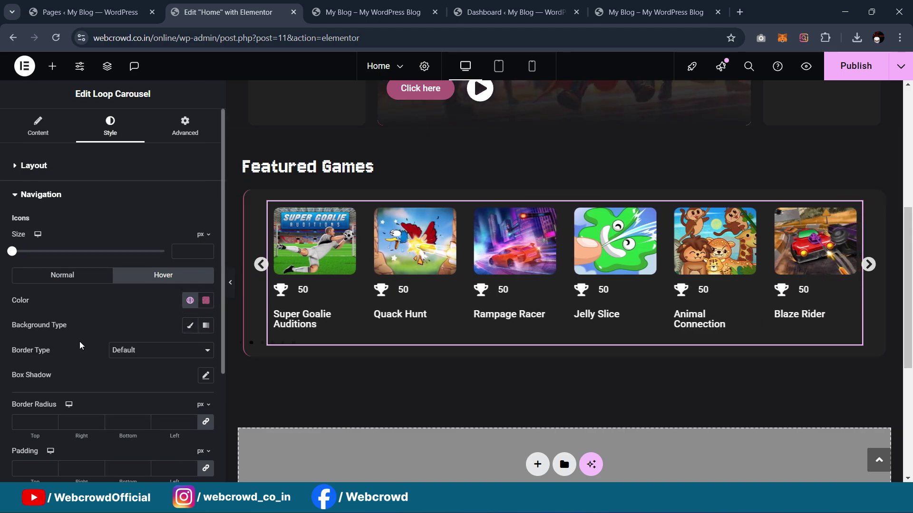
pyautogui.scroll(-3, 84, 342)
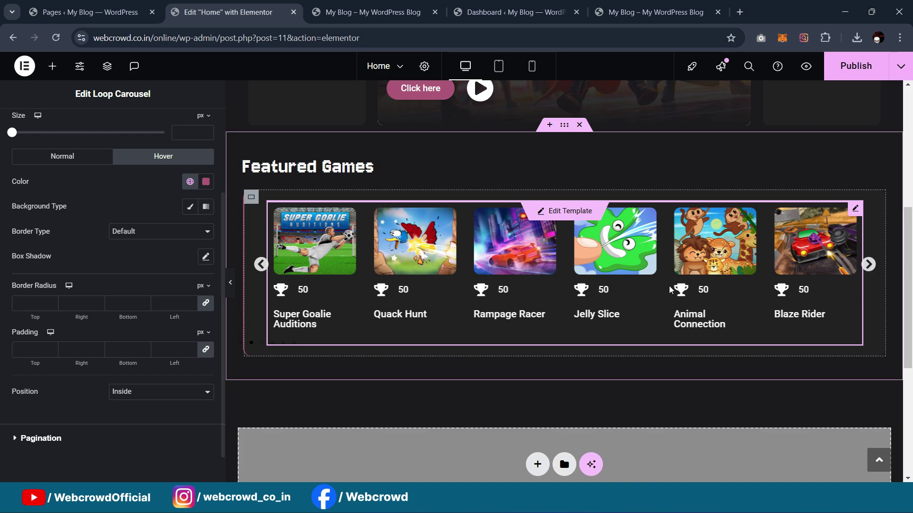
pyautogui.scroll(-1, 103, 332)
pyautogui.scroll(2, 99, 343)
pyautogui.scroll(-2, 97, 309)
pyautogui.click(56, 400)
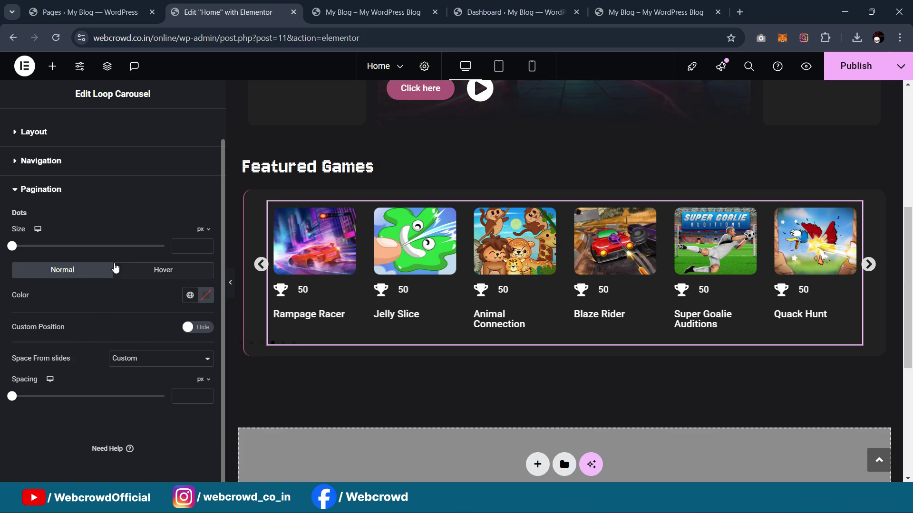
pyautogui.scroll(1, 107, 335)
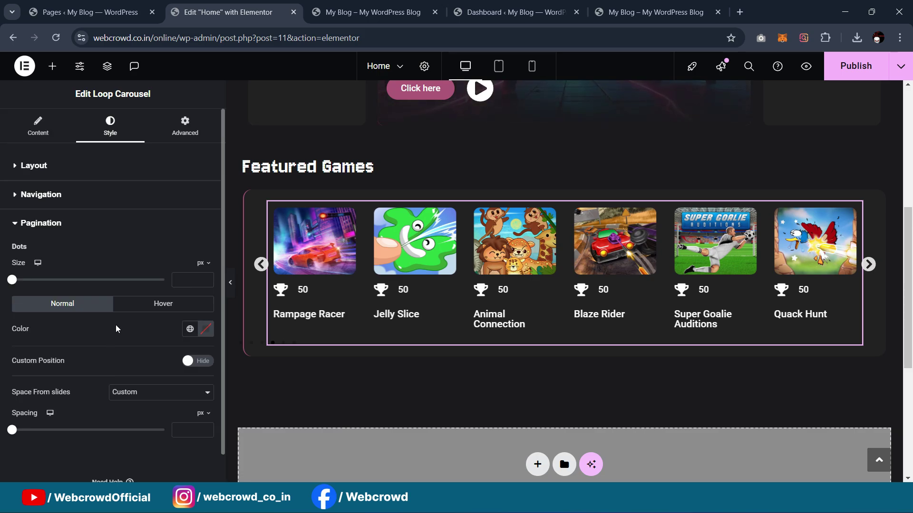
# Publish the Home page and check the Featured Games carousel on the live site
pyautogui.click(856, 66)
pyautogui.click(358, 6)
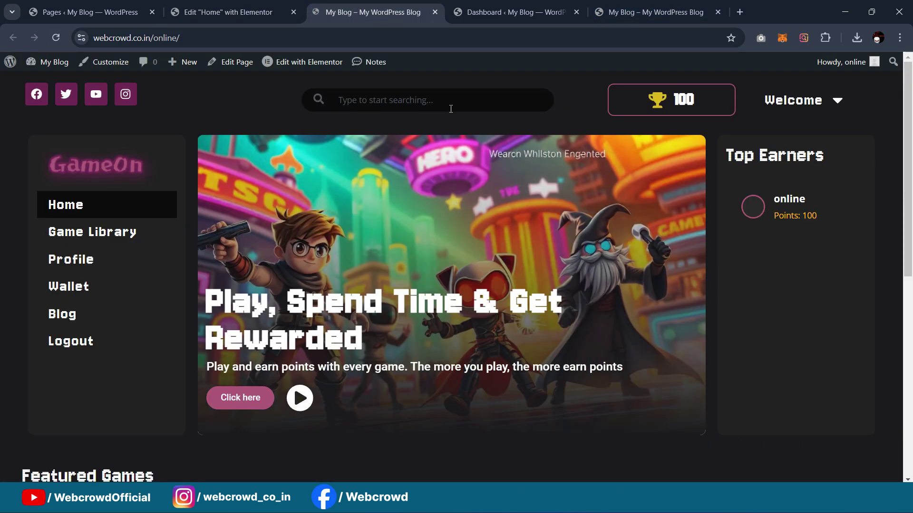
pyautogui.scroll(-3, 595, 143)
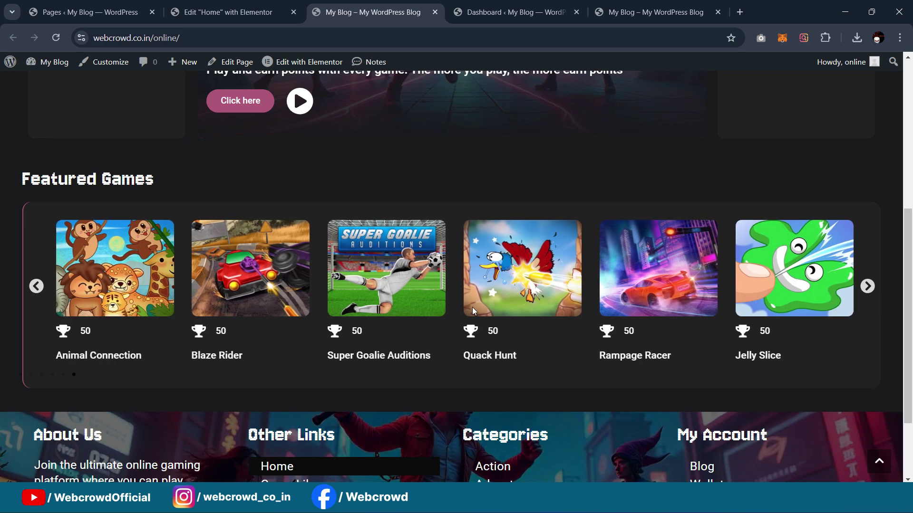
pyautogui.scroll(3, 466, 90)
# Back in the Elementor editor, set the loop carousel's pagination to None and publish the page
pyautogui.click(300, 6)
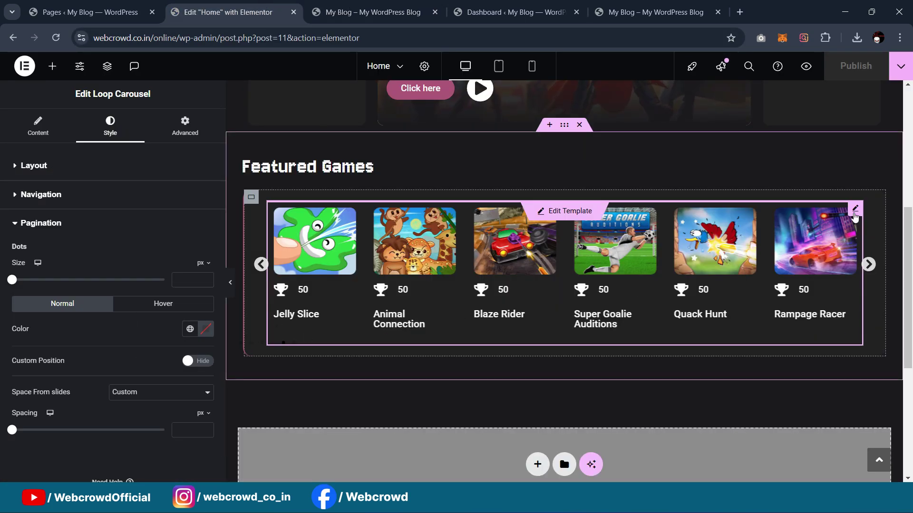
pyautogui.click(77, 176)
pyautogui.click(46, 138)
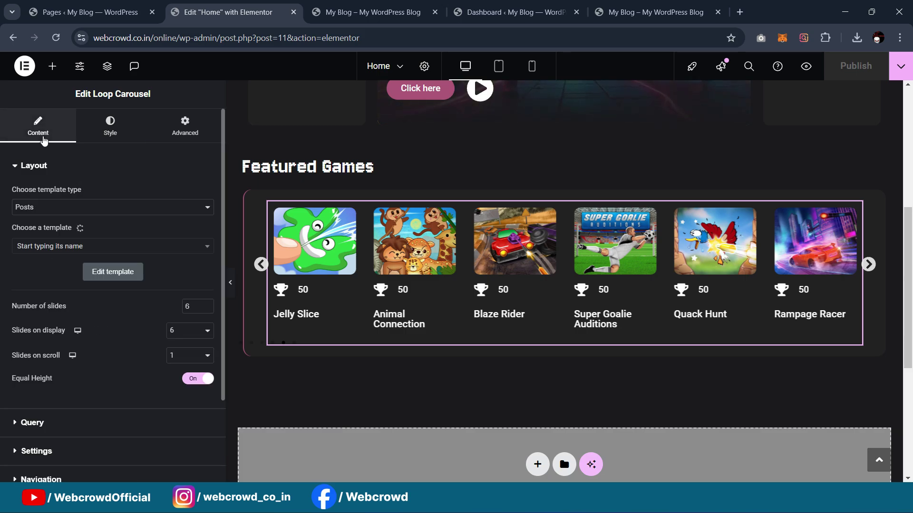
pyautogui.scroll(-2, 112, 257)
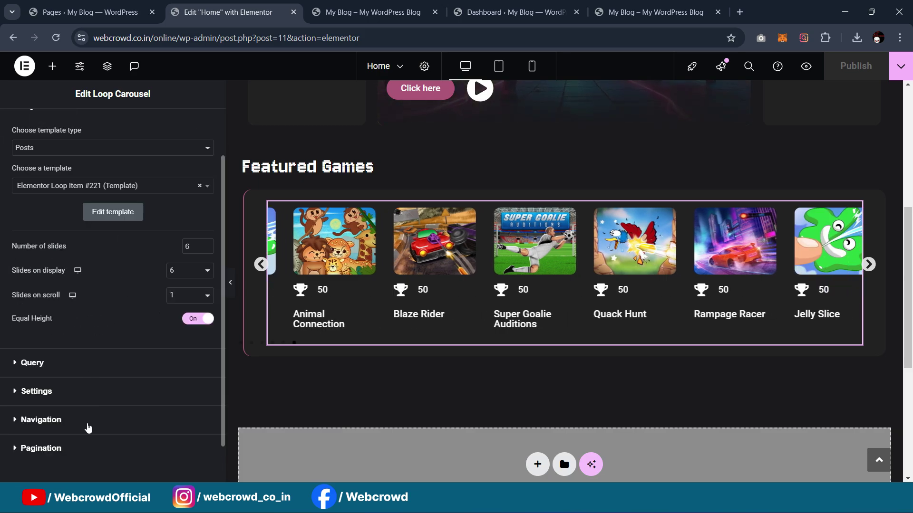
pyautogui.click(88, 446)
pyautogui.click(135, 313)
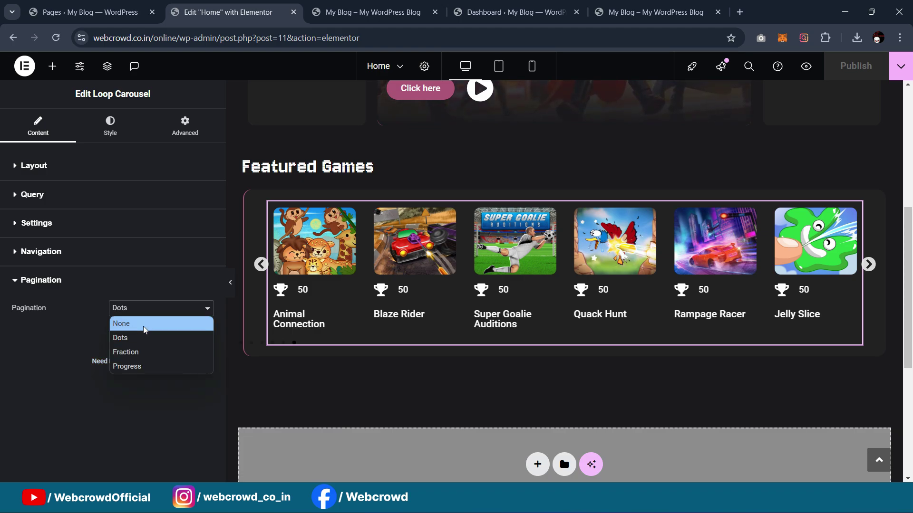
pyautogui.click(144, 325)
pyautogui.click(843, 70)
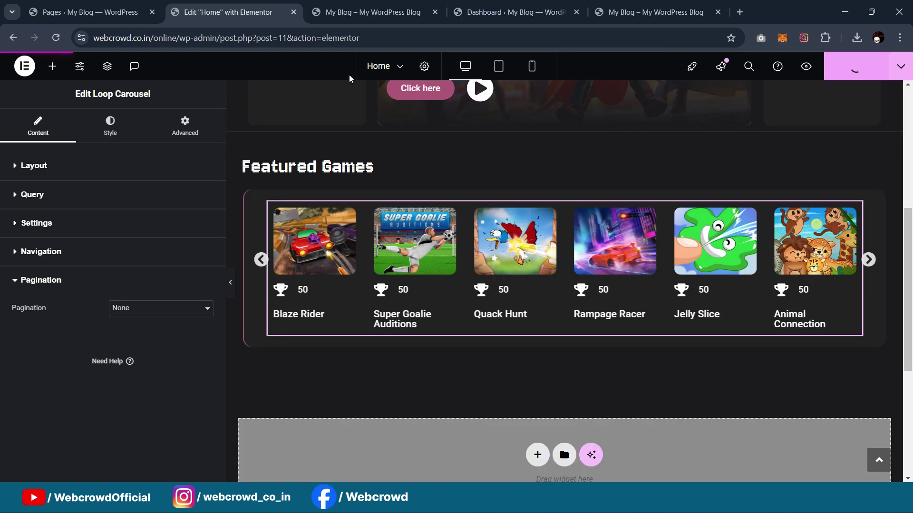
# Reload the live Home page and compare its Featured Games carousel with the reference site
pyautogui.click(366, 12)
pyautogui.click(57, 38)
pyautogui.click(651, 12)
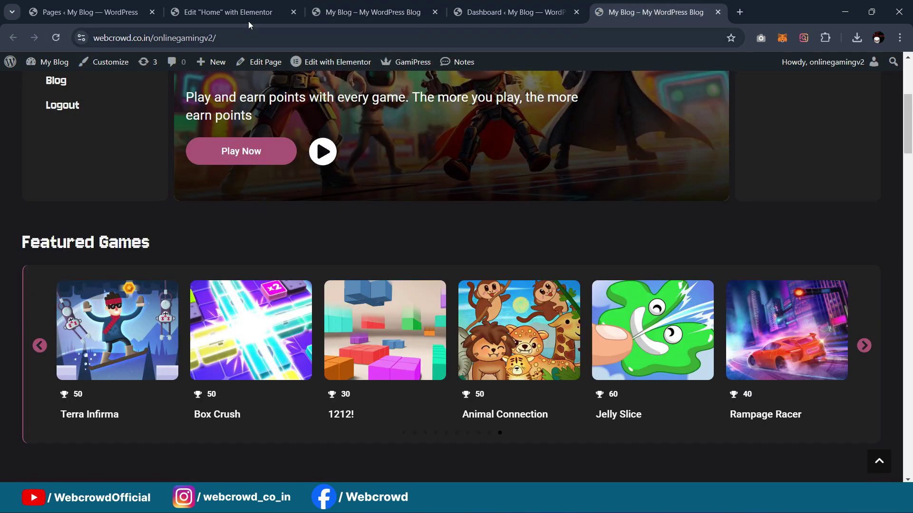
pyautogui.click(238, 11)
pyautogui.click(366, 12)
pyautogui.scroll(-4, 478, 154)
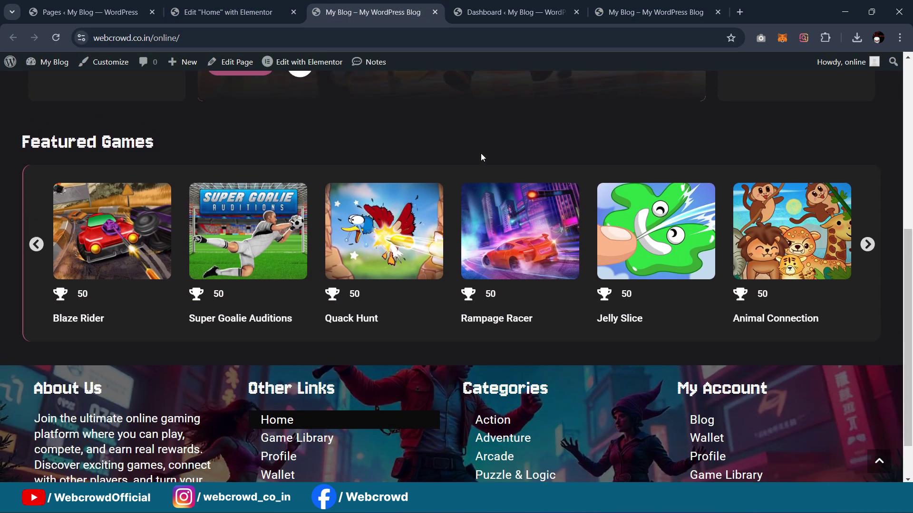
# Return to the Elementor editor and set the loop carousel's pagination back to Dots
pyautogui.click(233, 12)
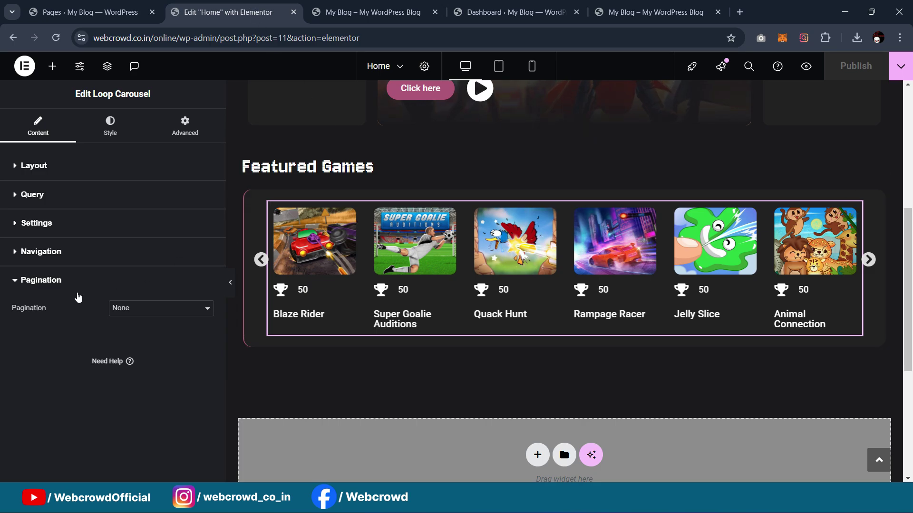
pyautogui.click(142, 308)
pyautogui.click(143, 339)
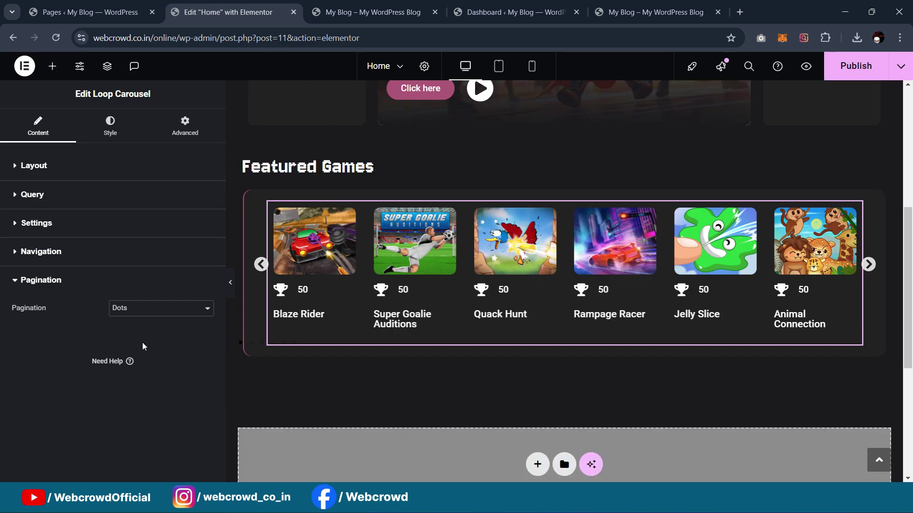
# Try the Fraction and Progress pagination styles on the loop carousel, preview it without the editing panel, and set pagination back to Dots
pyautogui.click(132, 314)
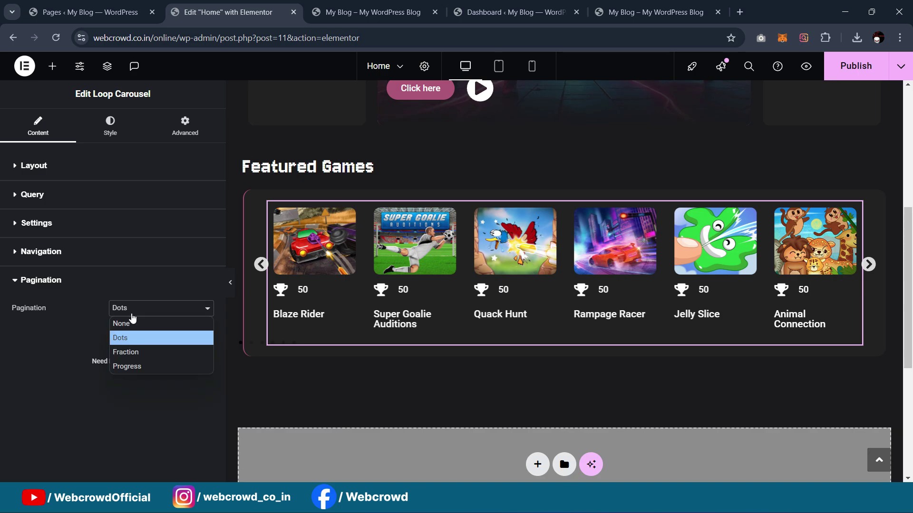
pyautogui.click(127, 351)
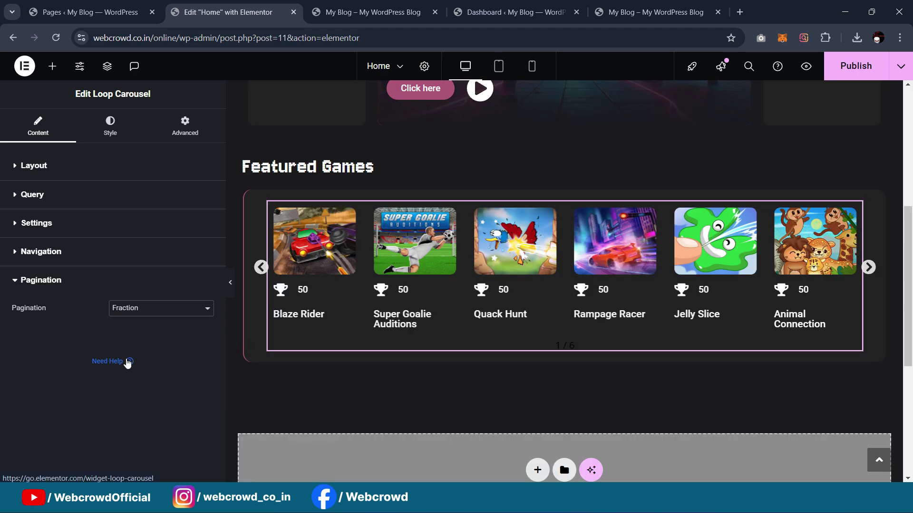
pyautogui.click(138, 312)
pyautogui.click(135, 371)
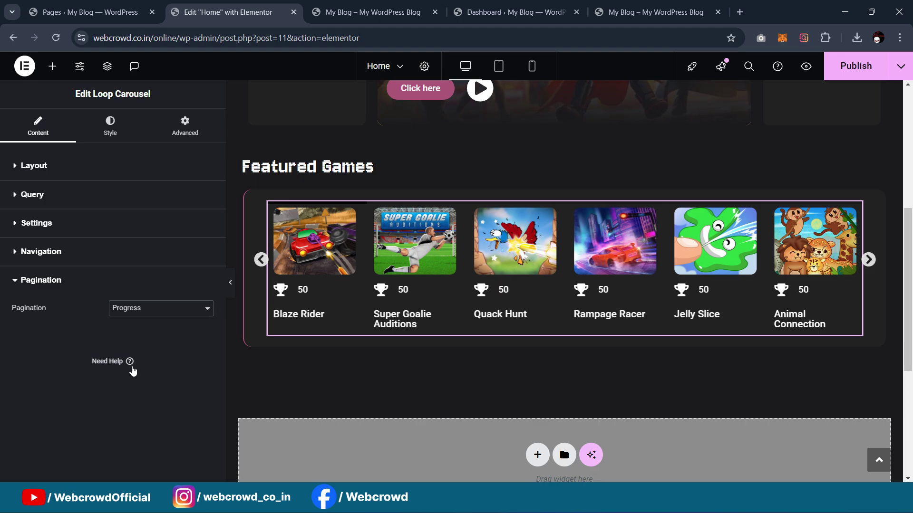
pyautogui.click(230, 282)
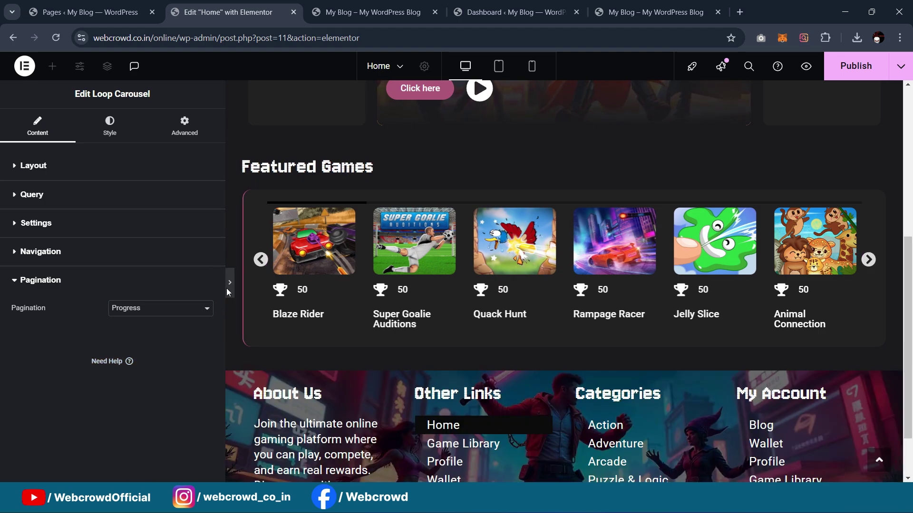
pyautogui.click(2, 285)
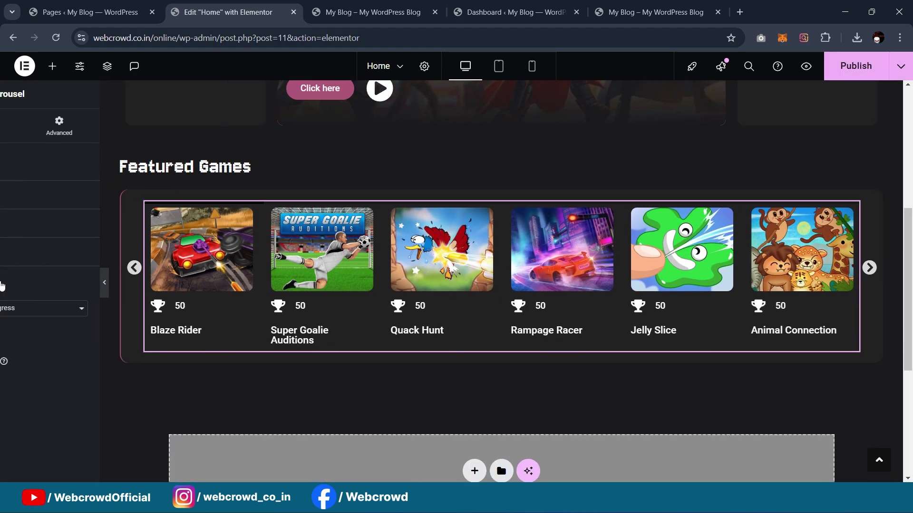
pyautogui.click(130, 338)
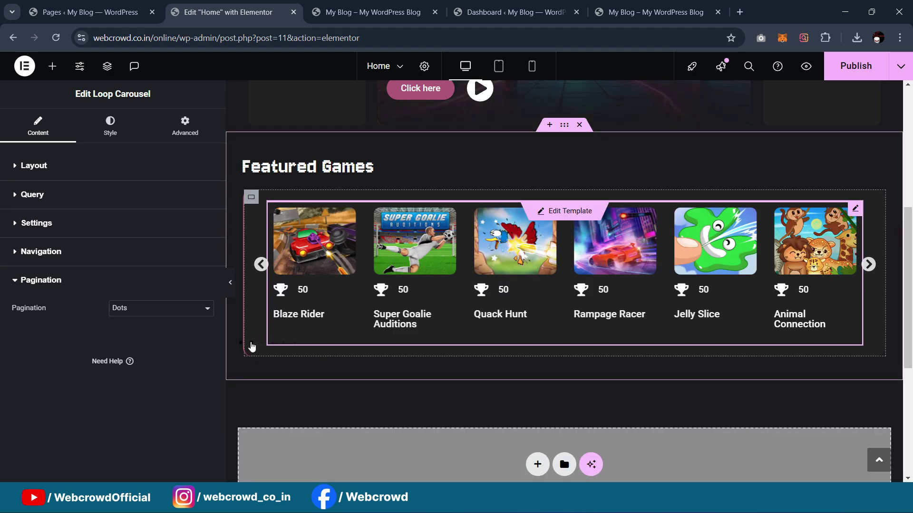
# Set the loop carousel's pagination to Fraction and publish the page
pyautogui.click(153, 310)
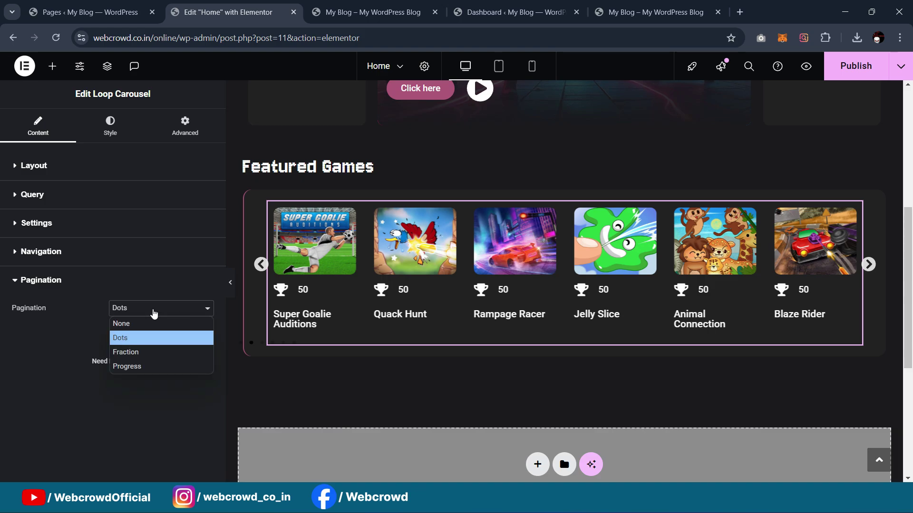
pyautogui.click(140, 354)
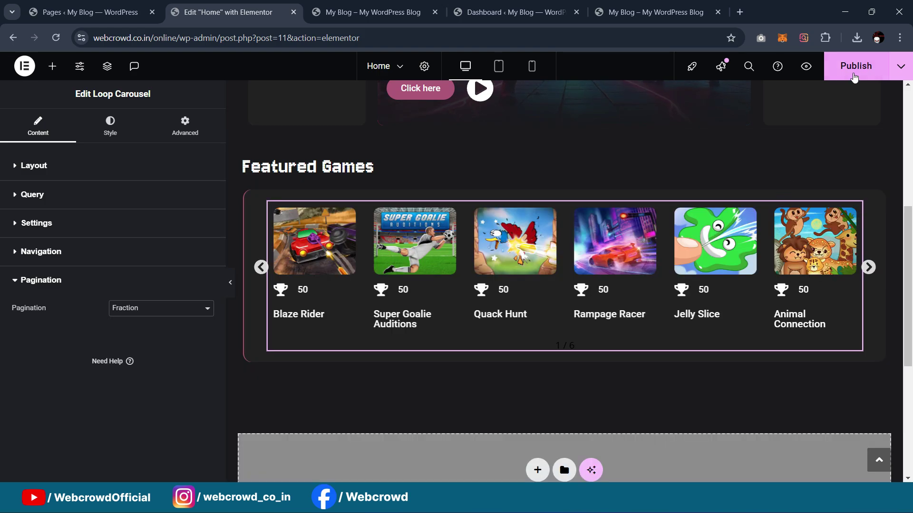
# Reload the live Home page and advance the Featured Games carousel two slides to check its pagination
pyautogui.click(374, 12)
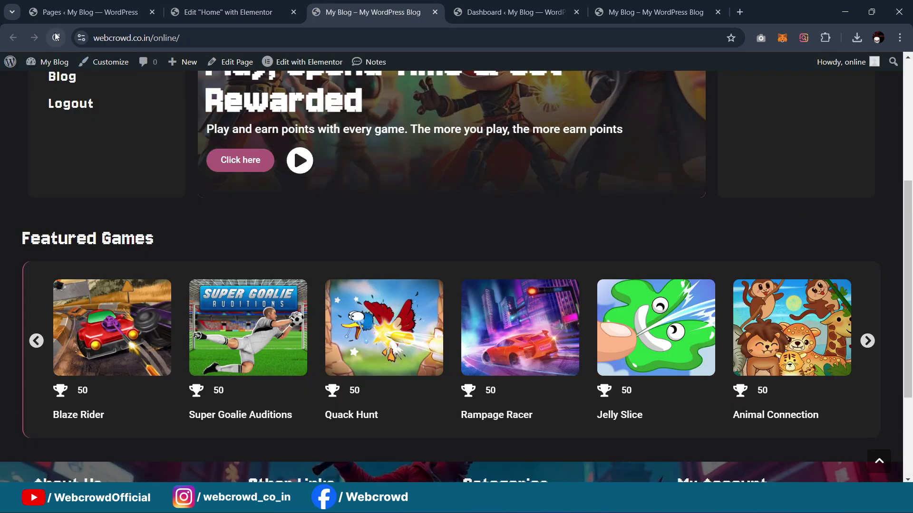
pyautogui.scroll(-3, 481, 145)
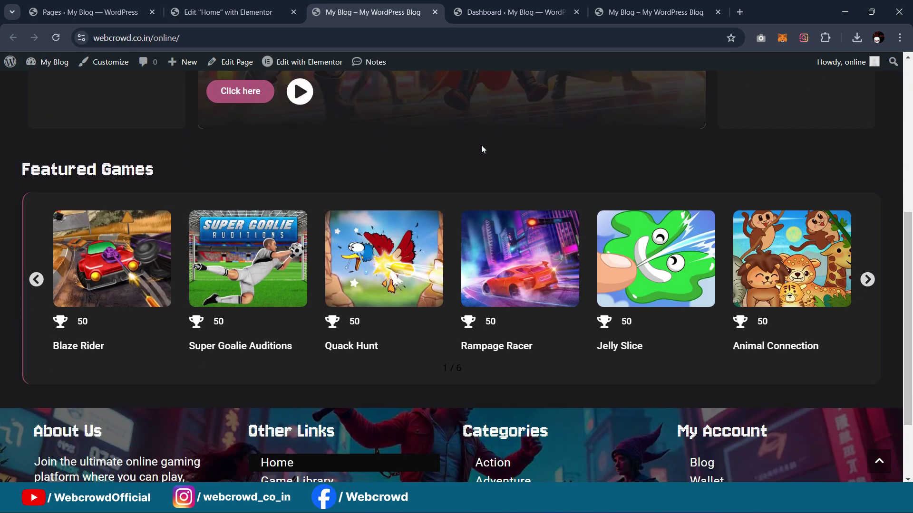
pyautogui.scroll(1, 481, 144)
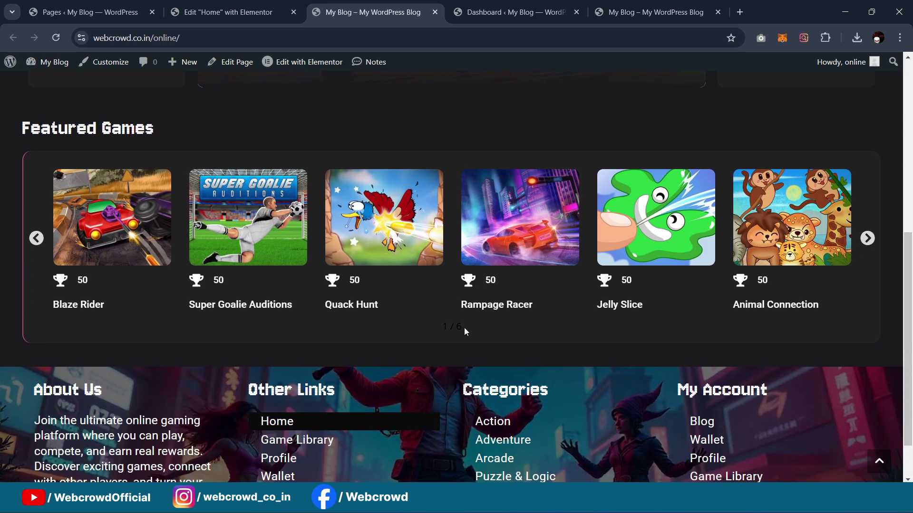
pyautogui.click(868, 239)
pyautogui.click(868, 239)
pyautogui.click(103, 6)
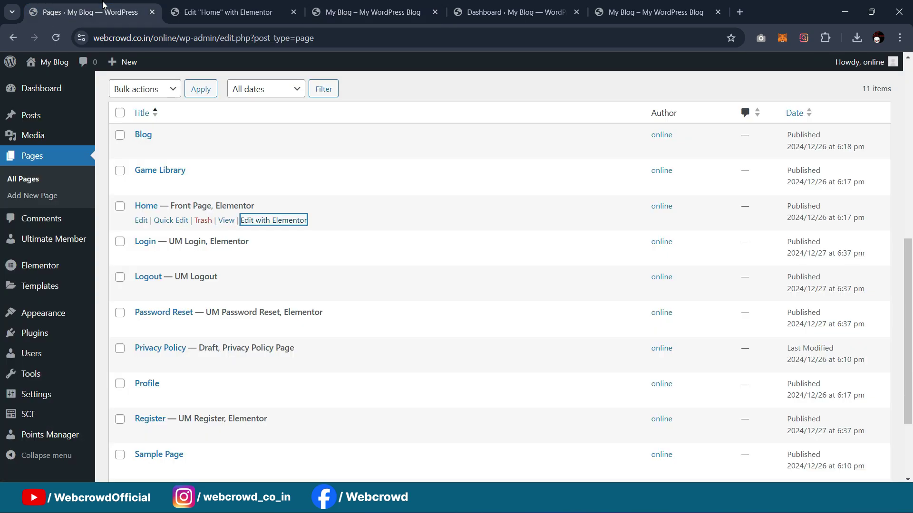
pyautogui.scroll(5, 54, 276)
pyautogui.scroll(-3, 54, 277)
pyautogui.click(366, 11)
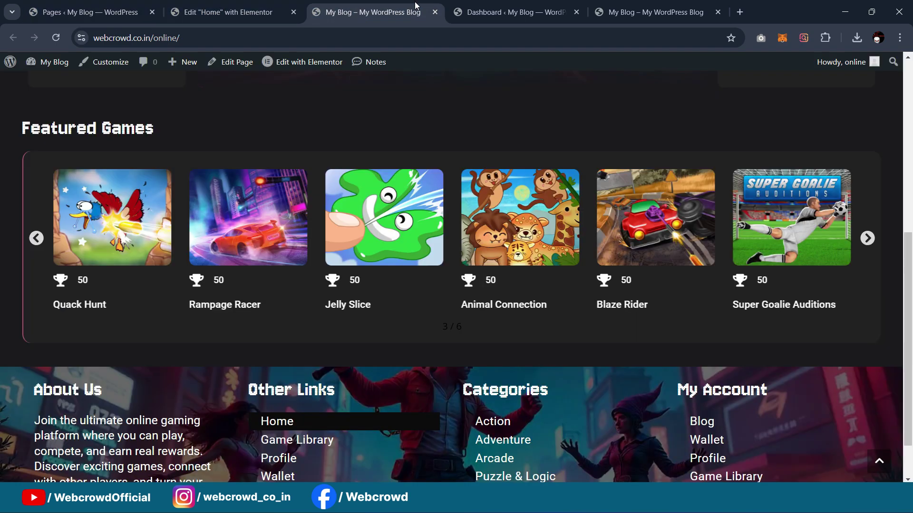
pyautogui.scroll(3, 193, 218)
pyautogui.scroll(-2, 193, 218)
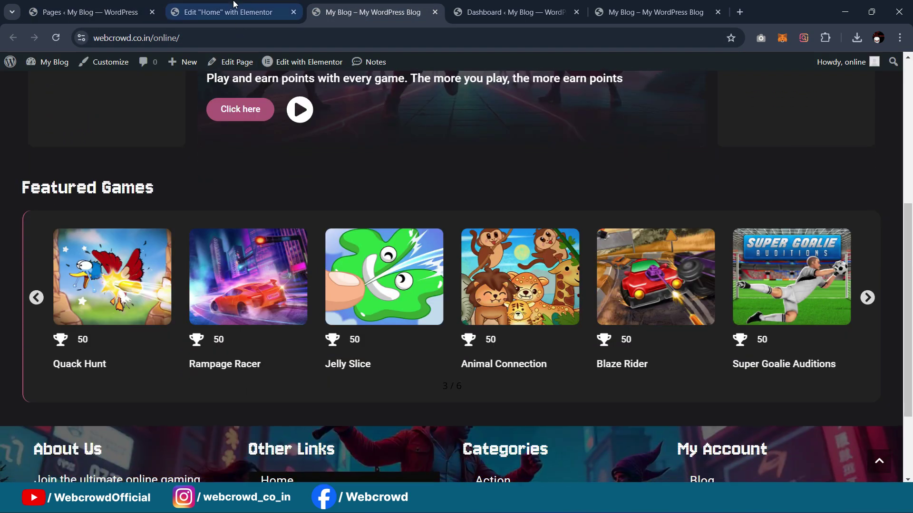
# On the reference site, examine the Browse Games section by switching through its category filters, ending on All
pyautogui.click(658, 6)
pyautogui.scroll(-6, 567, 164)
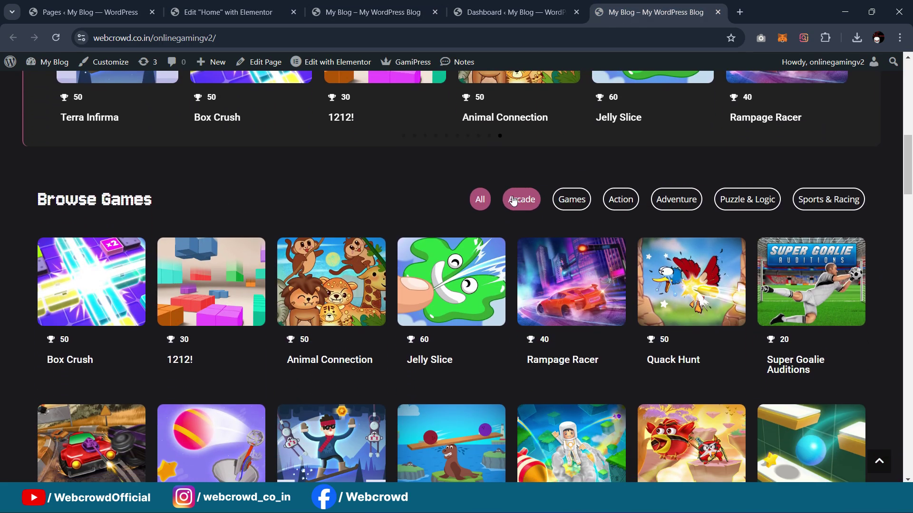
pyautogui.click(514, 201)
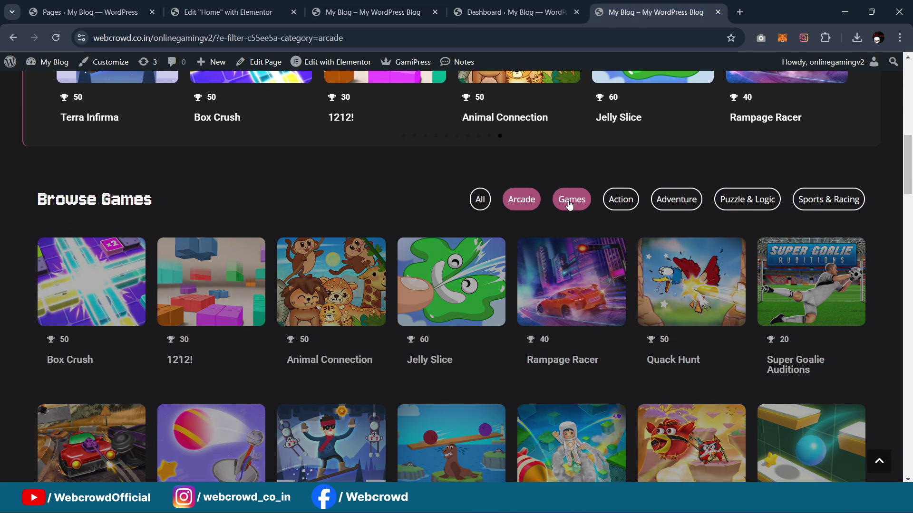
pyautogui.click(572, 201)
pyautogui.click(619, 202)
pyautogui.click(480, 199)
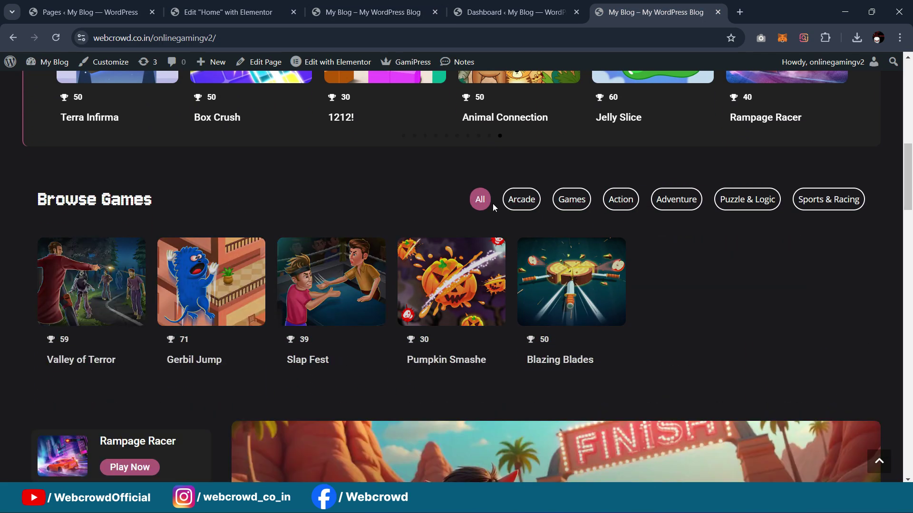
pyautogui.click(619, 199)
pyautogui.click(677, 199)
pyautogui.click(756, 198)
pyautogui.click(802, 203)
pyautogui.click(747, 199)
pyautogui.click(685, 206)
pyautogui.click(620, 199)
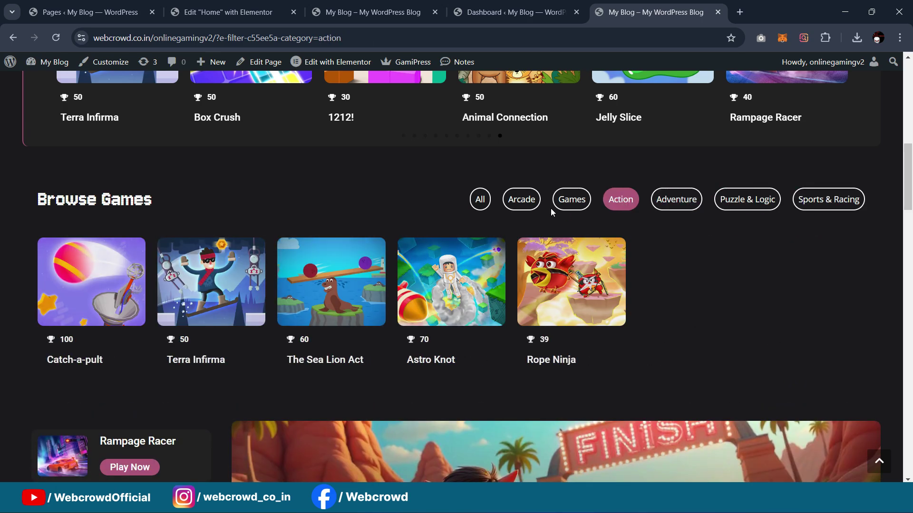
pyautogui.click(480, 199)
pyautogui.scroll(1, 358, 175)
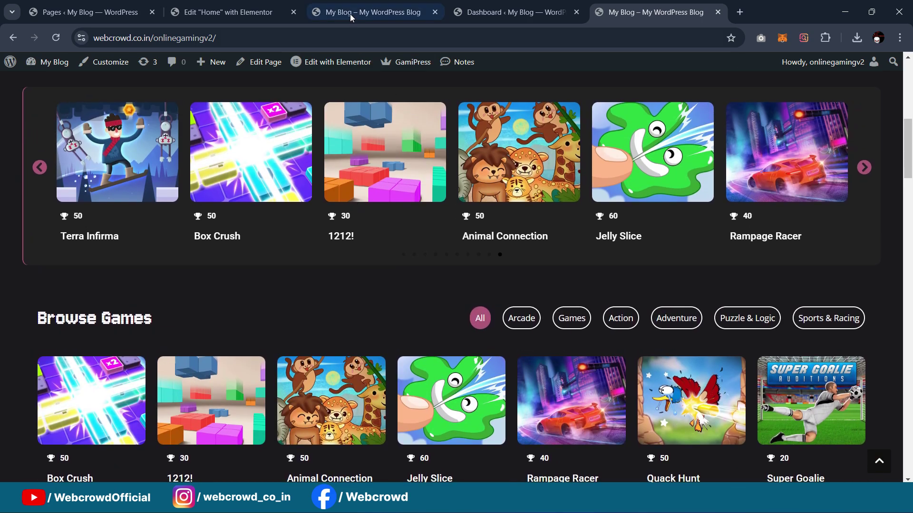
# Return to the Elementor editor and duplicate the whole Featured Games section container
pyautogui.click(352, 14)
pyautogui.click(266, 12)
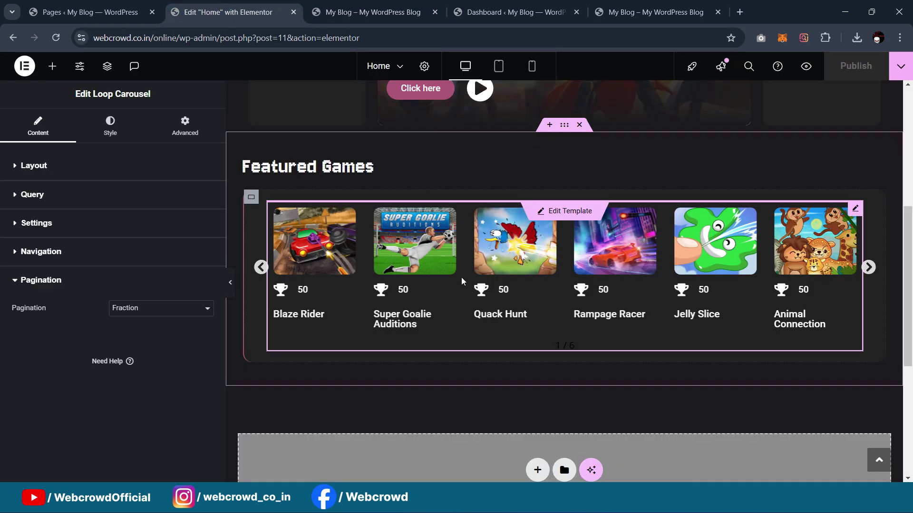
pyautogui.rightClick(563, 126)
pyautogui.hotkey('ctrl', 'd')
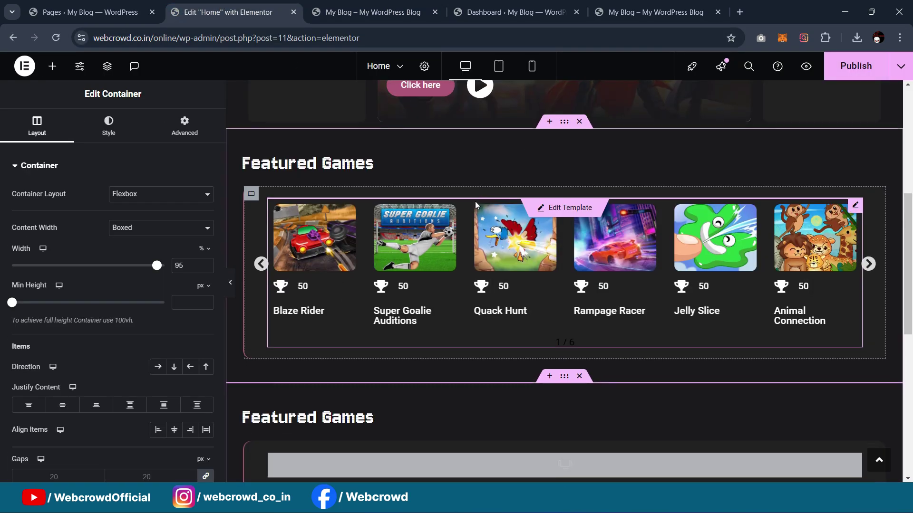
pyautogui.scroll(-3, 475, 201)
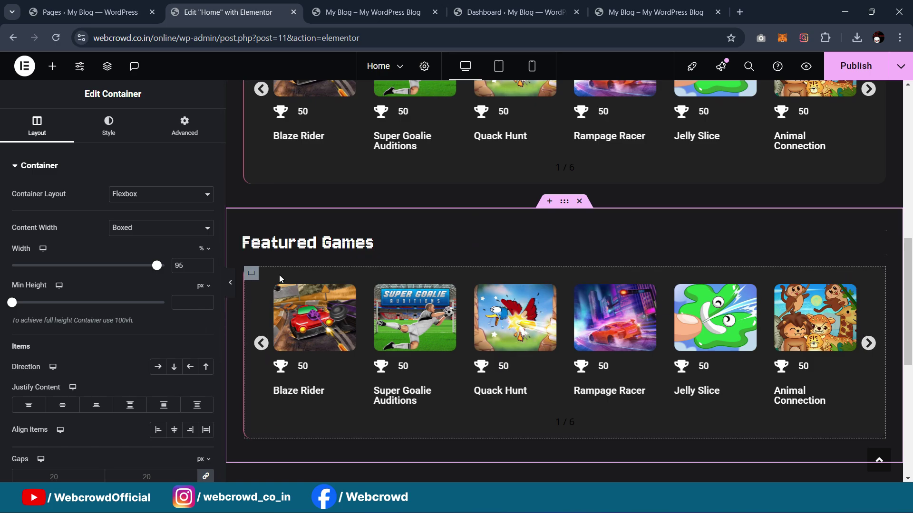
# Delete the carousel's container from the duplicated section and add an empty container below its heading
pyautogui.click(186, 124)
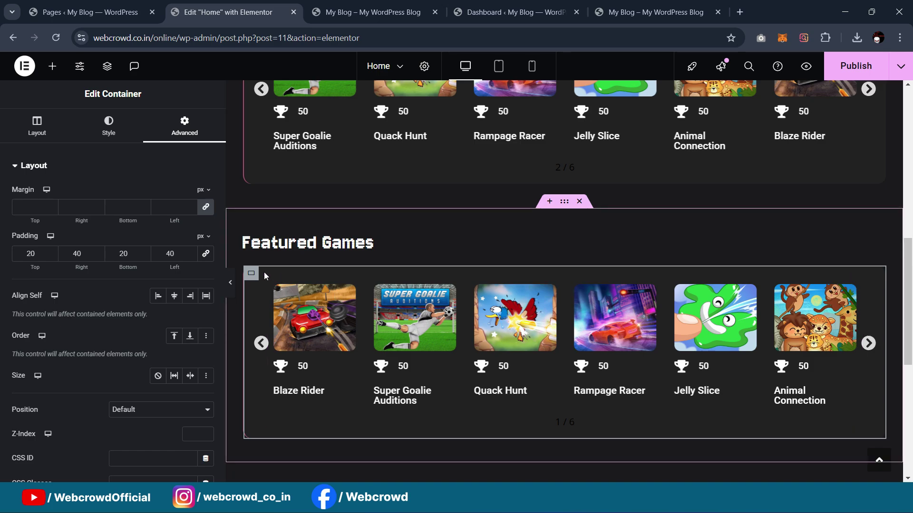
pyautogui.press('Delete')
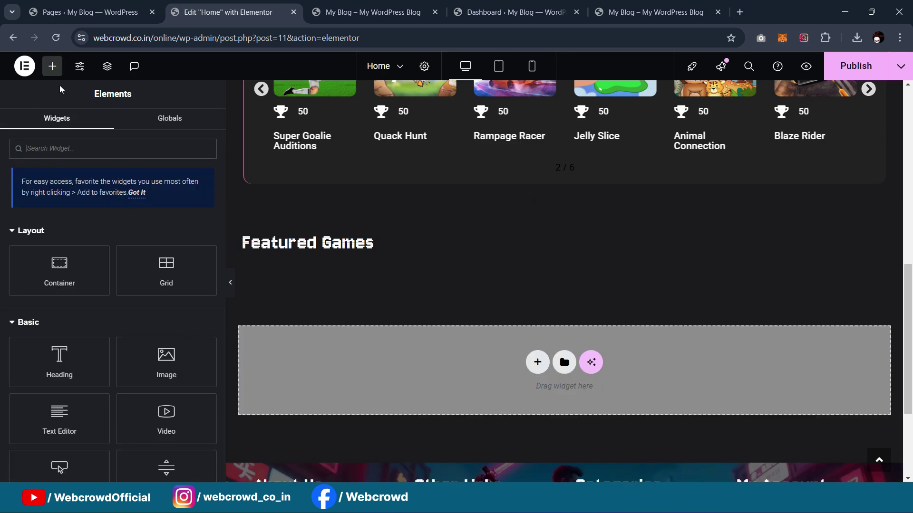
pyautogui.moveTo(60, 268); pyautogui.dragTo(372, 252)
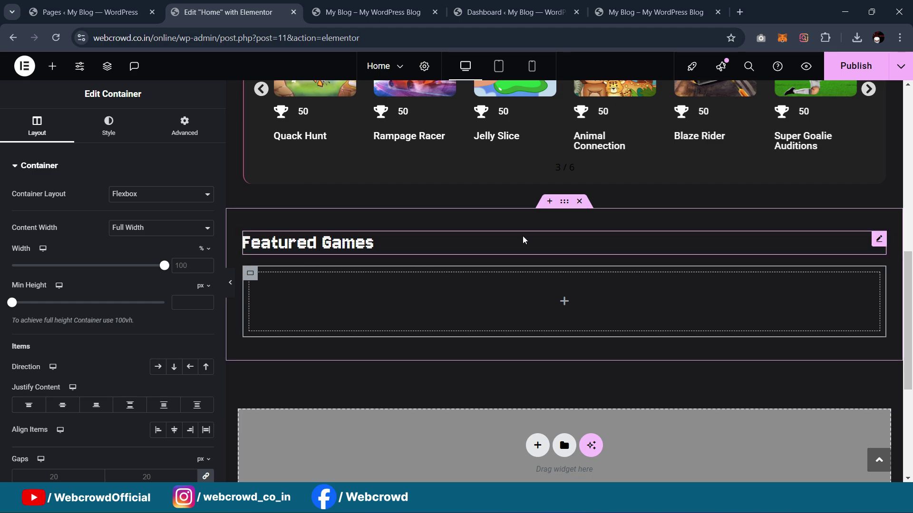
# Move the duplicated section's heading into the new container and change its title to "Browse Games"
pyautogui.moveTo(878, 243); pyautogui.dragTo(744, 291)
pyautogui.hotkey('ctrl', 'a')
pyautogui.write('Brows')
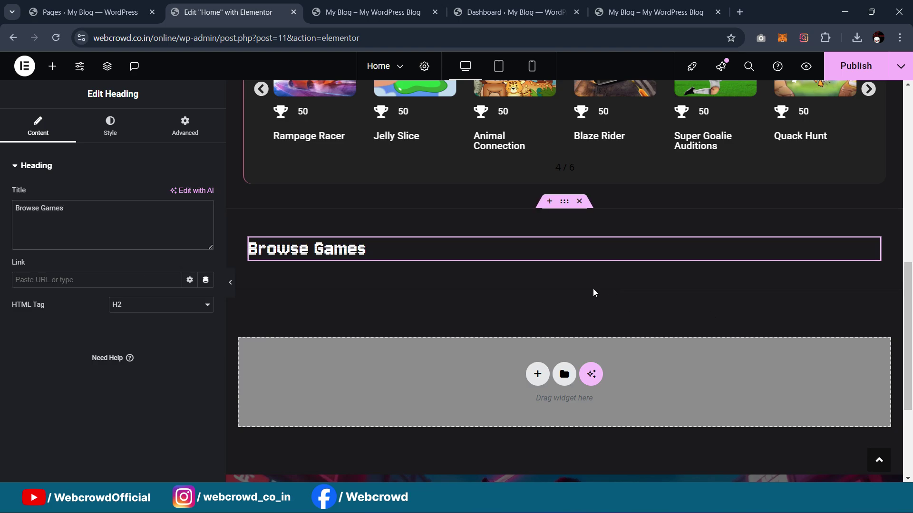
# Check the reference site's Browse Games layout, then in Elementor nest a container after the heading and set the parent container's direction to row
pyautogui.hotkey('ctrl', '5')
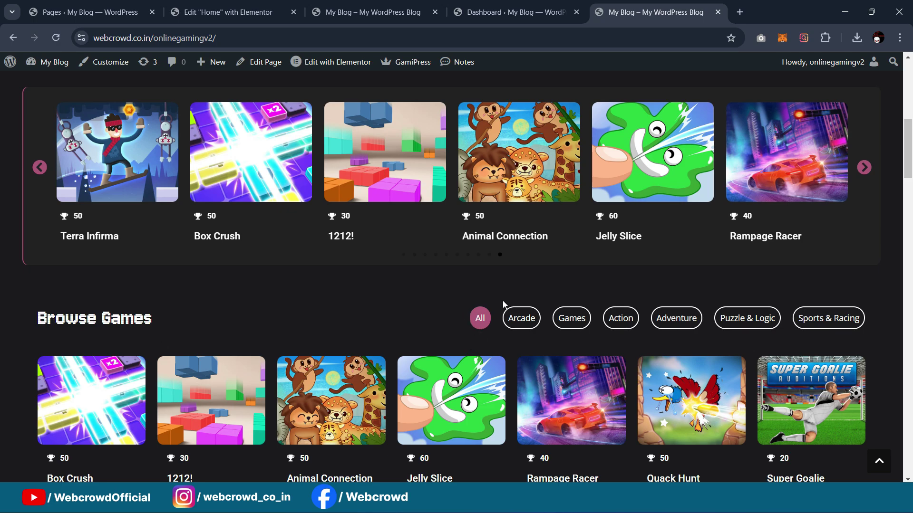
pyautogui.click(331, 5)
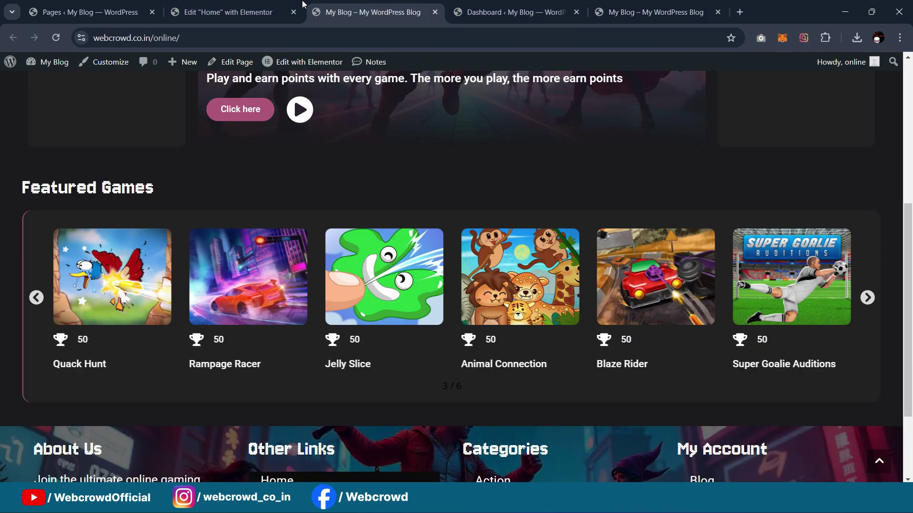
pyautogui.click(280, 13)
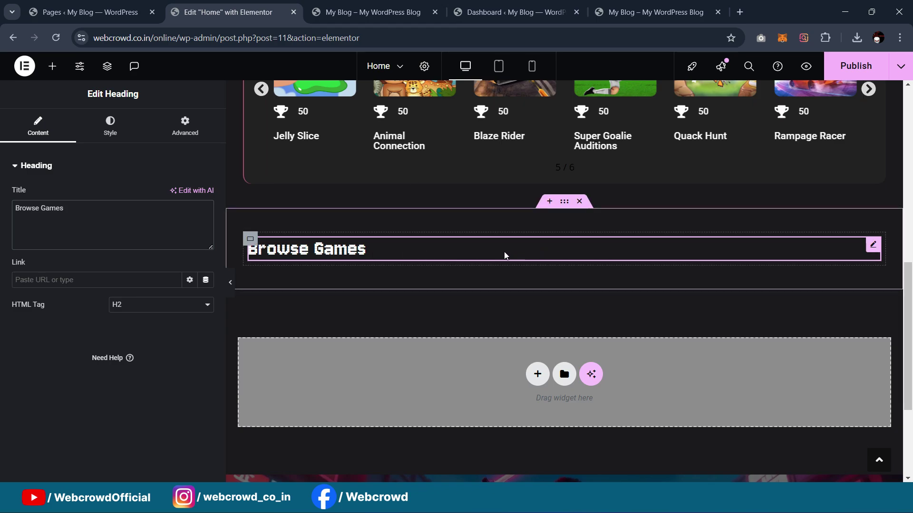
pyautogui.click(251, 241)
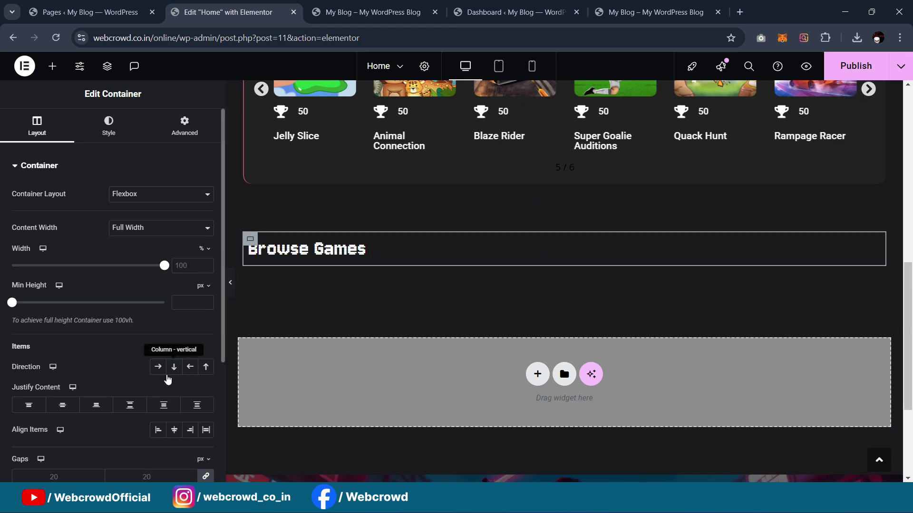
pyautogui.click(53, 66)
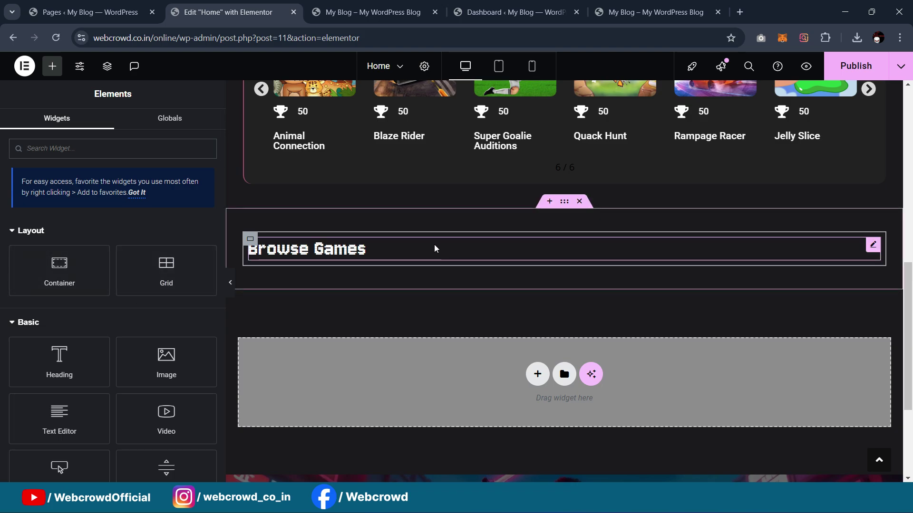
pyautogui.moveTo(95, 278); pyautogui.dragTo(271, 273)
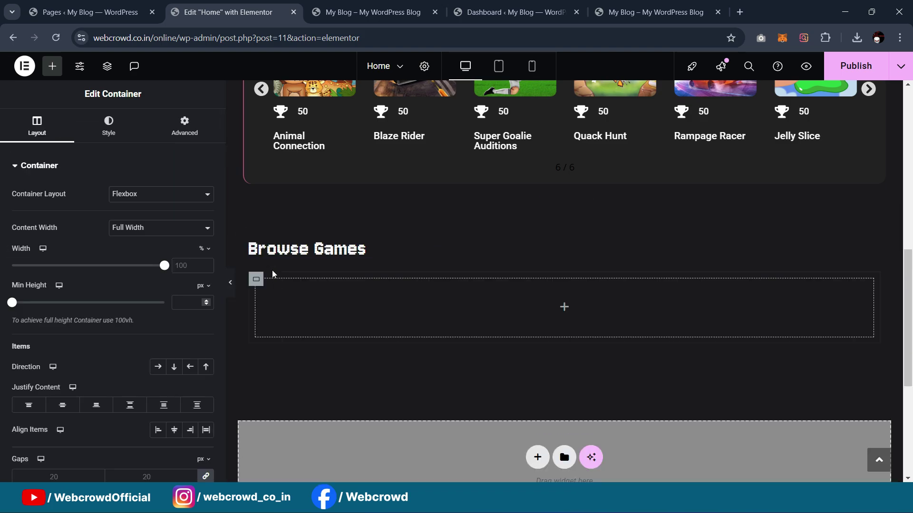
pyautogui.click(251, 240)
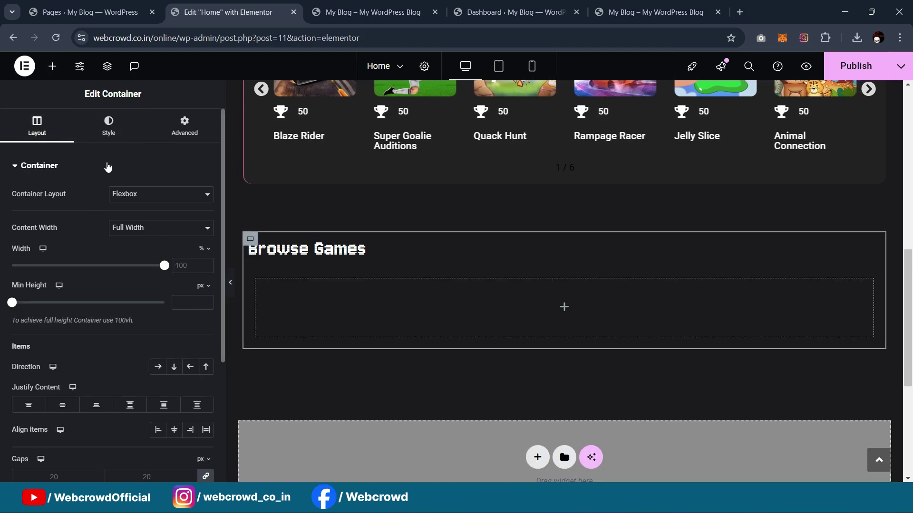
pyautogui.click(158, 367)
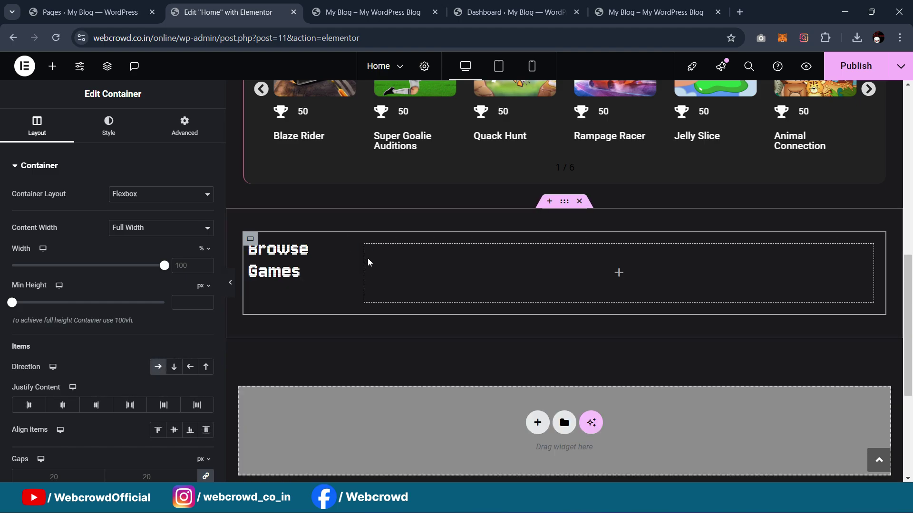
# Try narrowing the empty container beside the Browse Games heading to 80% width, and return it to 100%
pyautogui.click(368, 247)
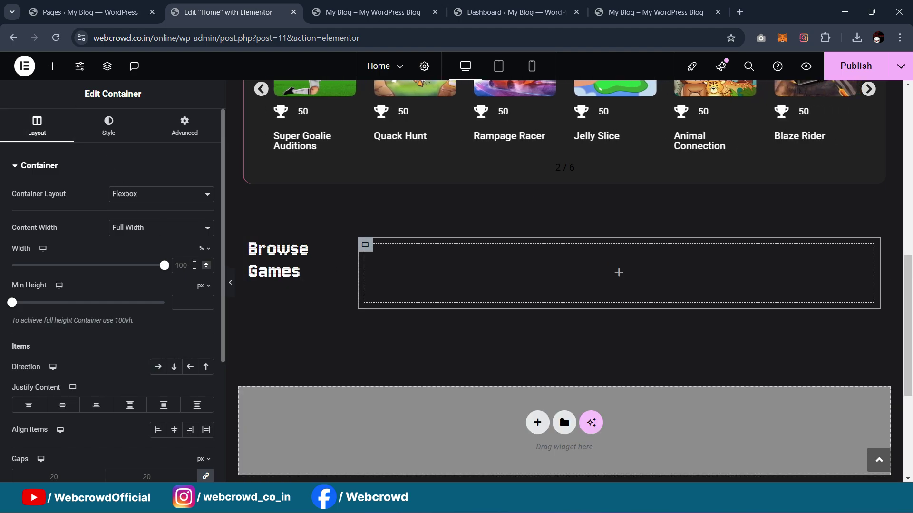
pyautogui.moveTo(165, 269); pyautogui.dragTo(147, 279)
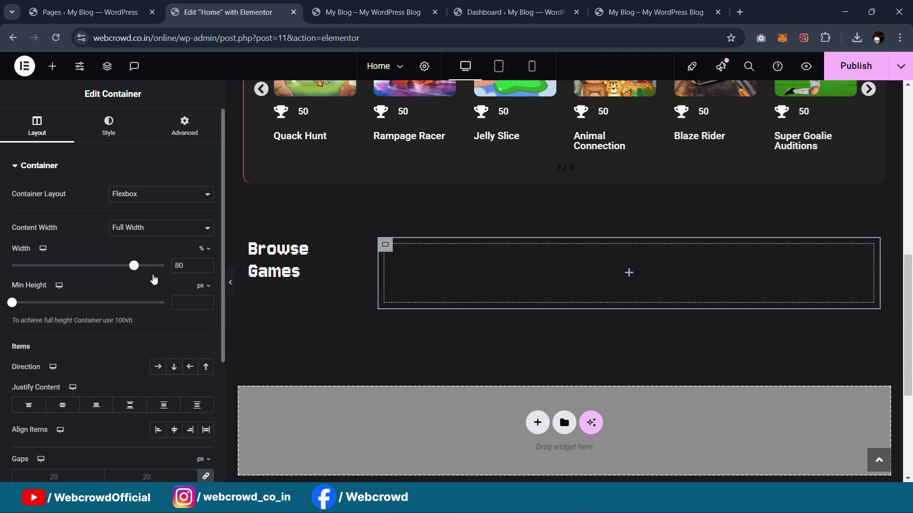
pyautogui.moveTo(147, 278); pyautogui.dragTo(192, 279)
pyautogui.click(332, 328)
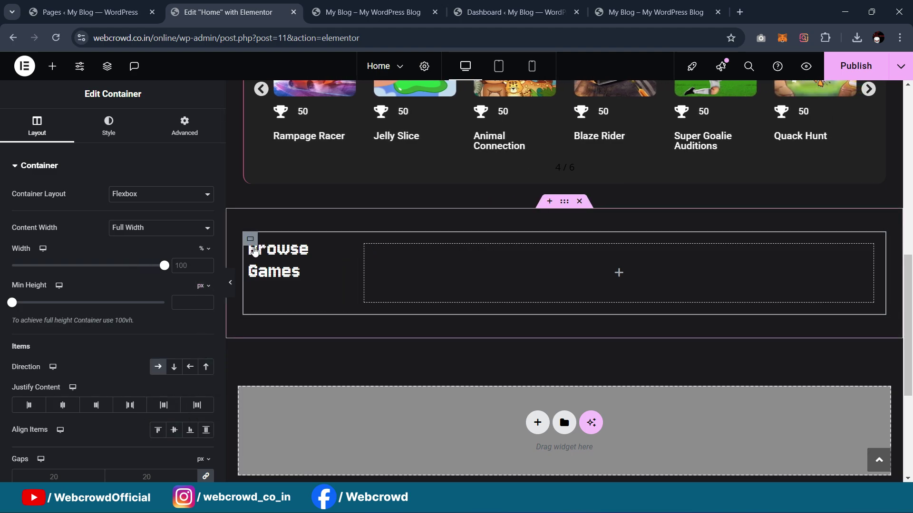
# Preview the Browse Games heading and its neighbouring container without the editing panel
pyautogui.click(339, 245)
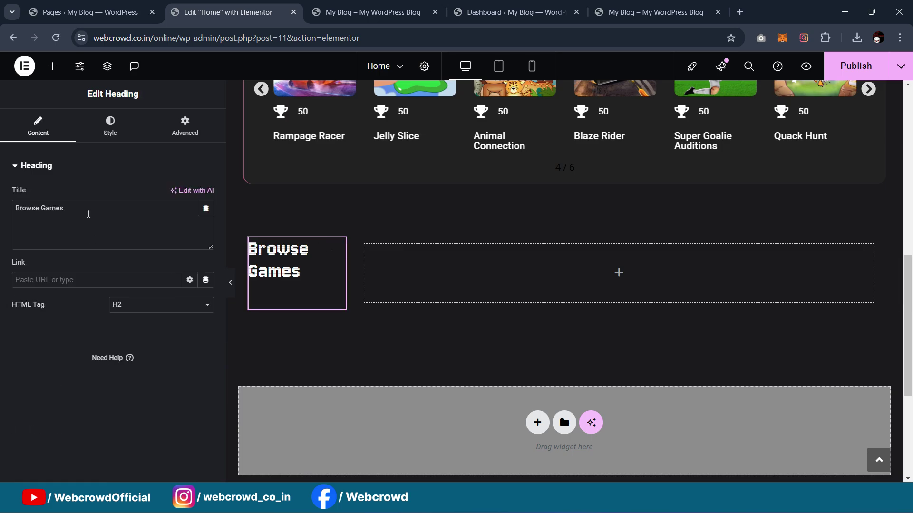
pyautogui.click(230, 283)
pyautogui.click(2, 276)
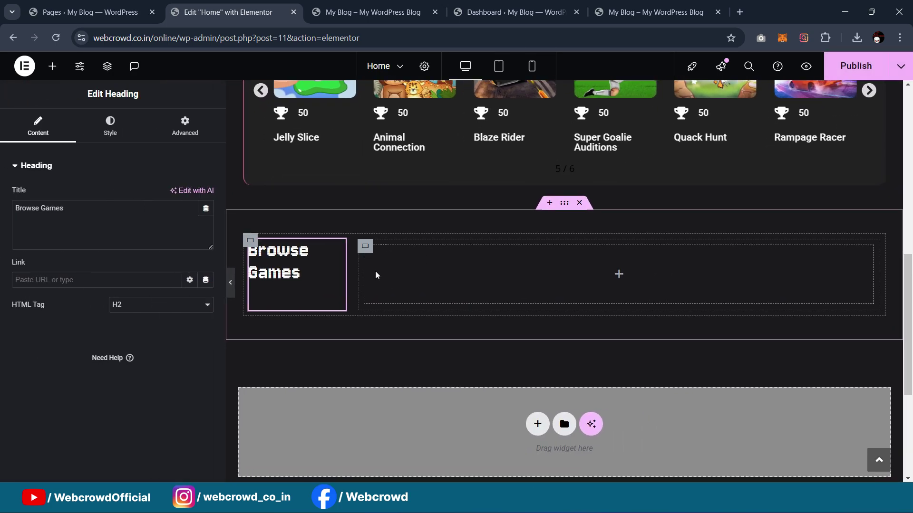
pyautogui.click(366, 266)
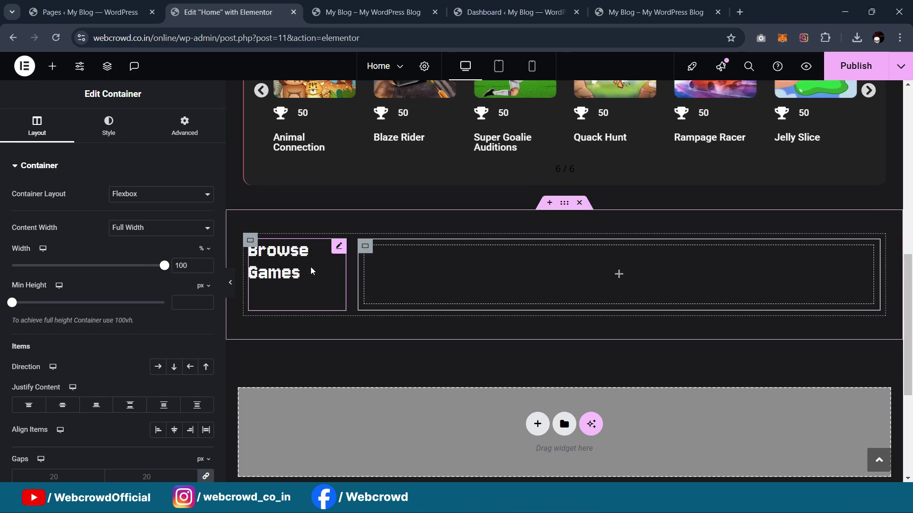
pyautogui.click(230, 282)
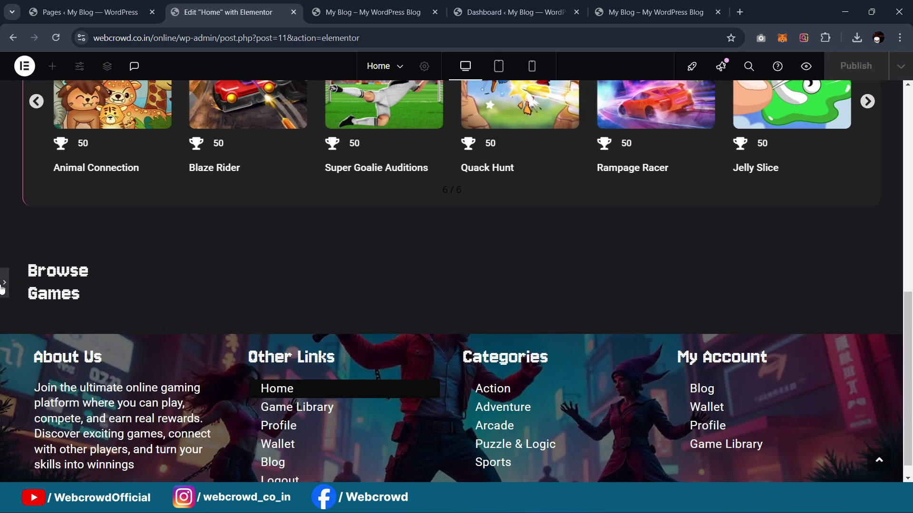
pyautogui.click(3, 284)
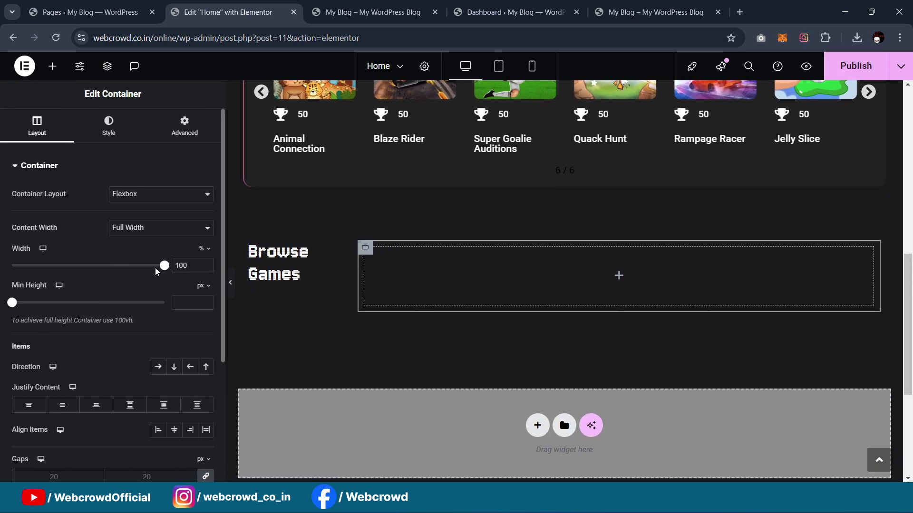
# Narrow the empty nested container to 79% width and compare the section with the reference site's Browse Games layout
pyautogui.moveTo(161, 266); pyautogui.dragTo(119, 267)
pyautogui.click(649, 12)
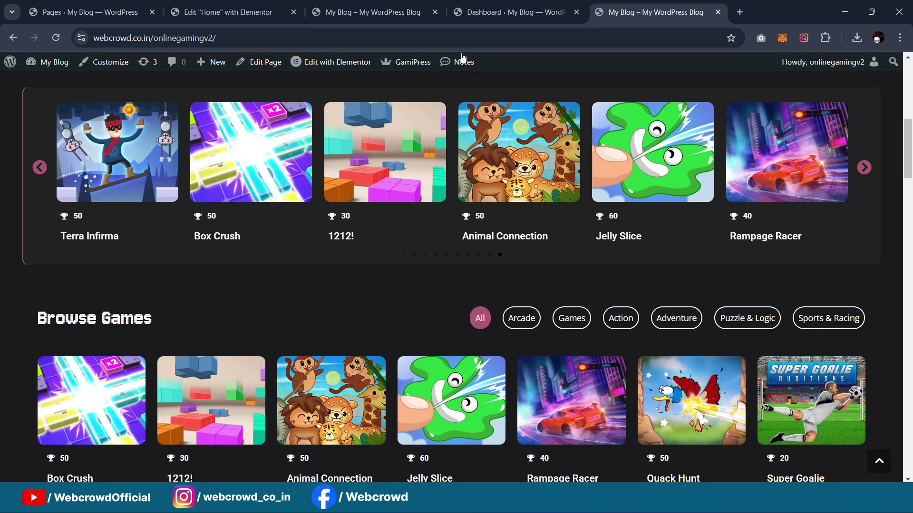
pyautogui.click(373, 11)
pyautogui.click(228, 11)
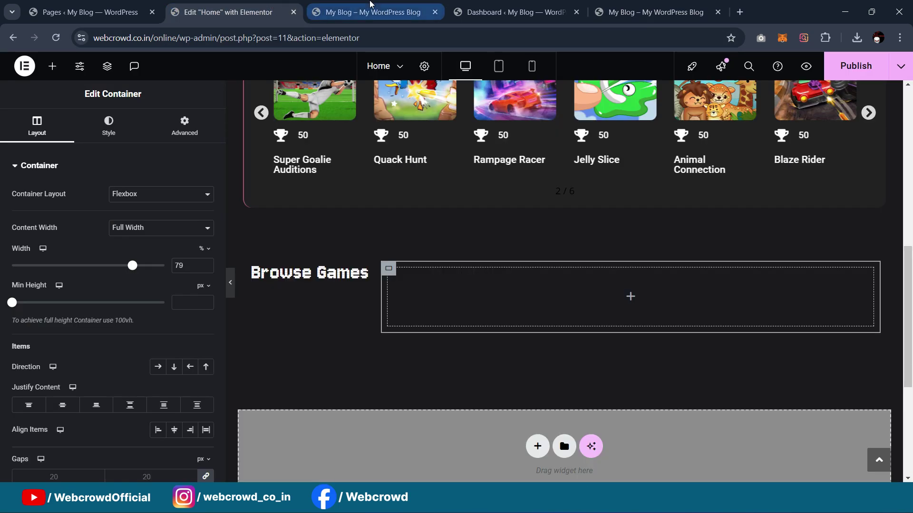
# Copy the Browse Games heading and delete the original from the row
pyautogui.rightClick(358, 271)
pyautogui.click(367, 278)
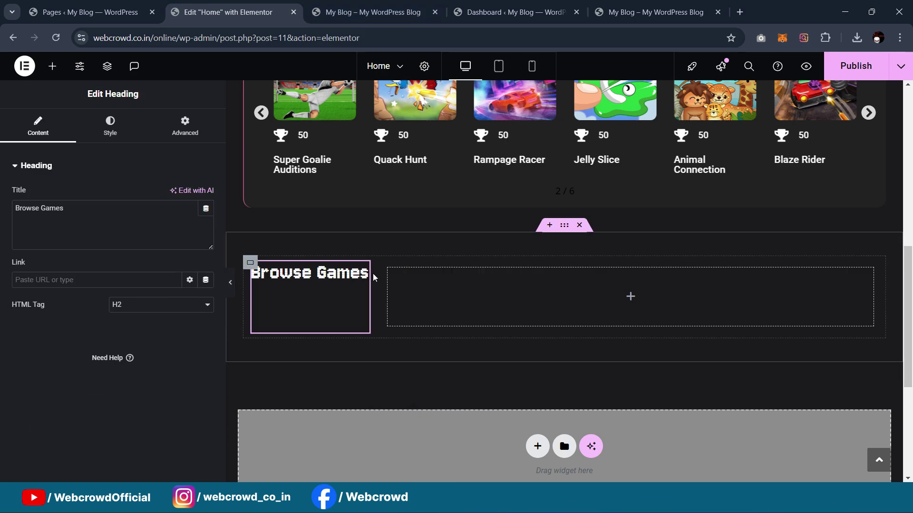
pyautogui.press('Delete')
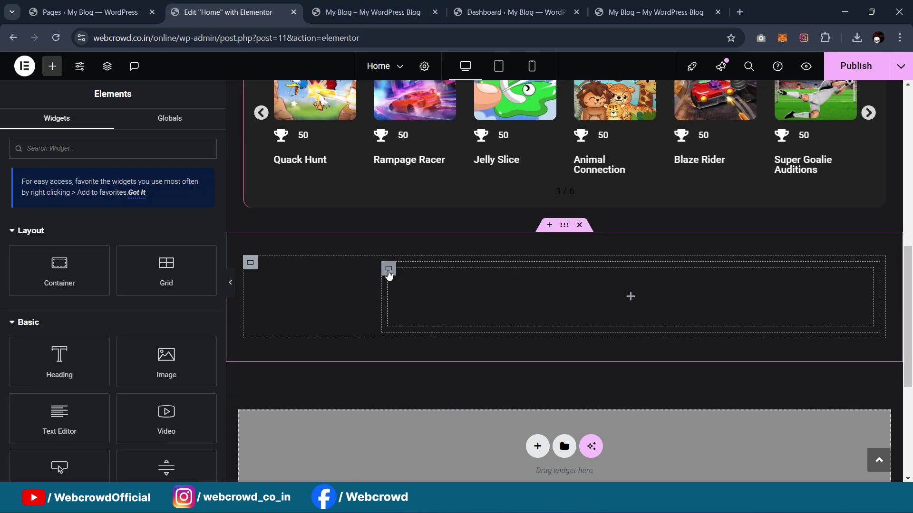
# Set the remaining nested container's width to 100% and duplicate it to form two side-by-side containers
pyautogui.click(388, 268)
pyautogui.click(343, 282)
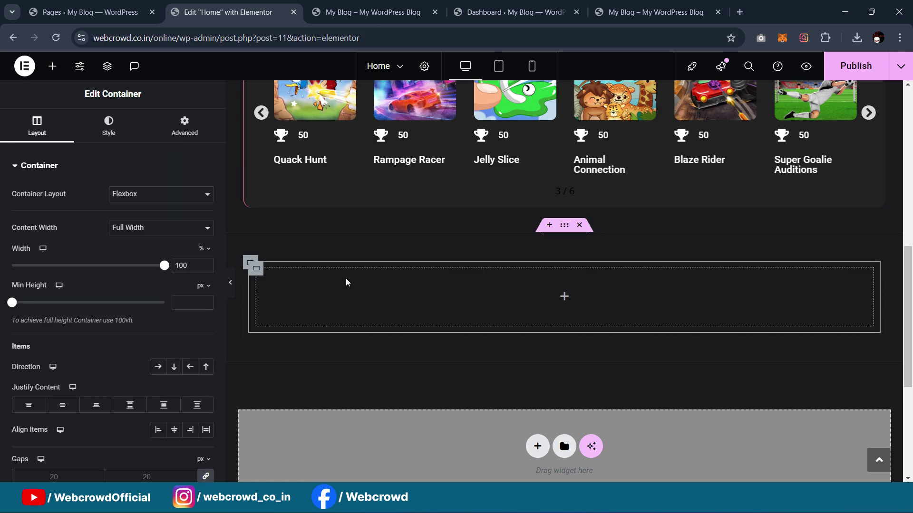
pyautogui.rightClick(252, 267)
pyautogui.click(312, 194)
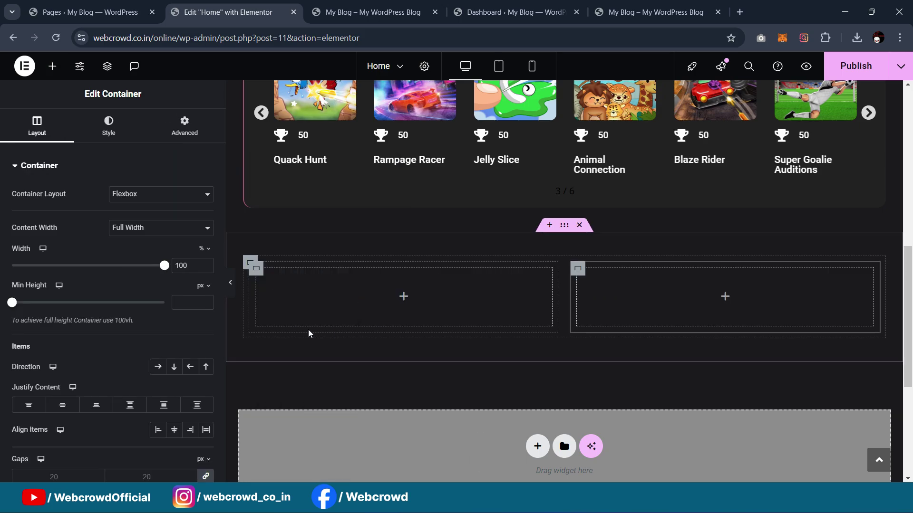
# Paste the Browse Games heading into the first nested container and set that container's padding to 0 on all sides
pyautogui.rightClick(257, 267)
pyautogui.click(291, 263)
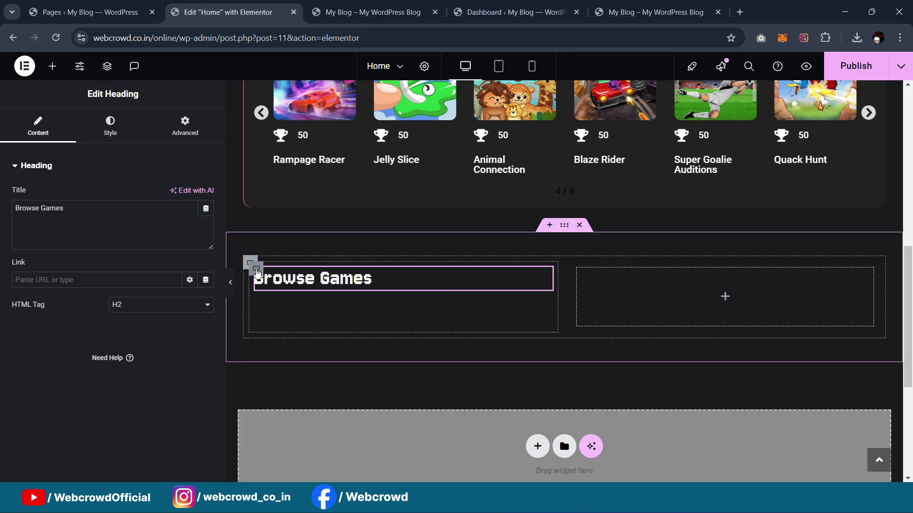
pyautogui.click(253, 265)
pyautogui.click(185, 125)
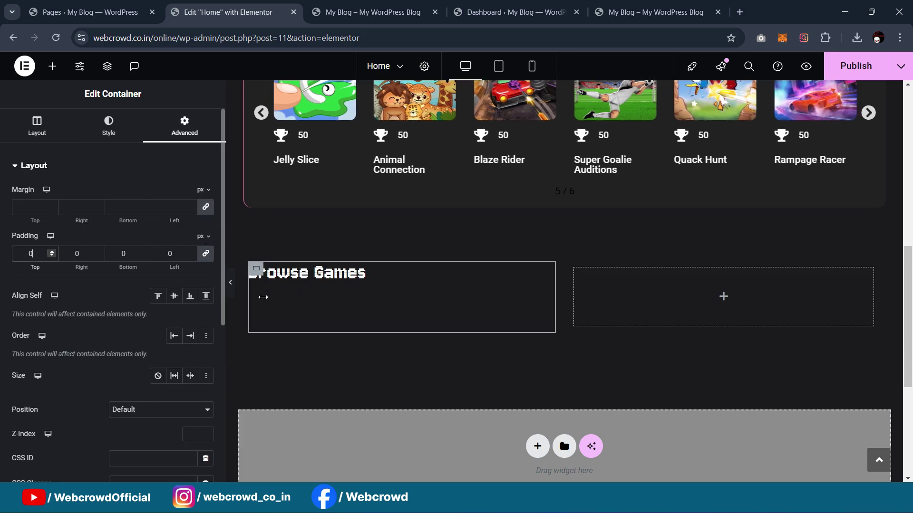
# Set the width of the container holding the Browse Games heading to 49%
pyautogui.click(575, 276)
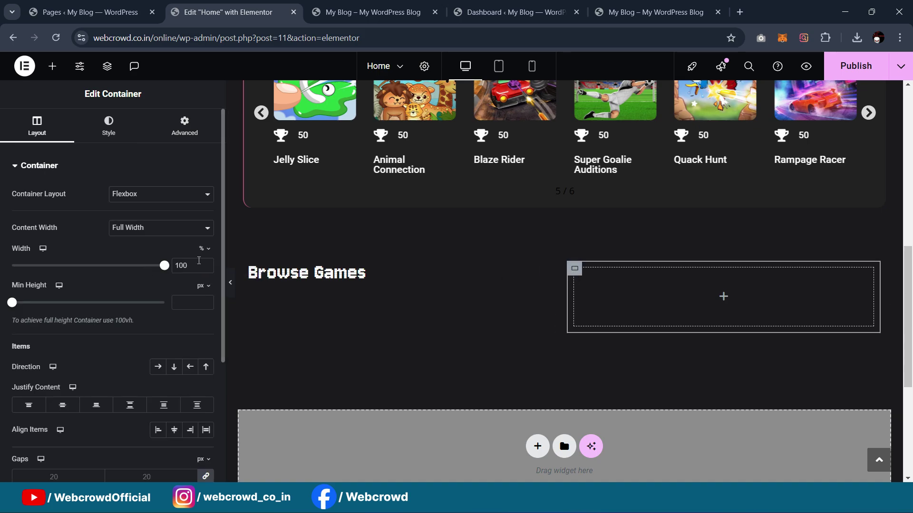
pyautogui.click(256, 269)
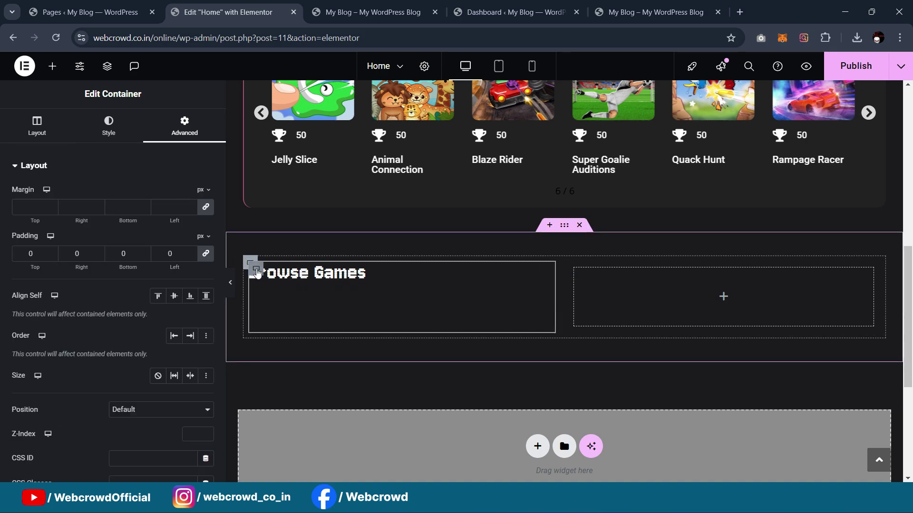
pyautogui.click(37, 126)
pyautogui.moveTo(160, 269); pyautogui.dragTo(113, 271)
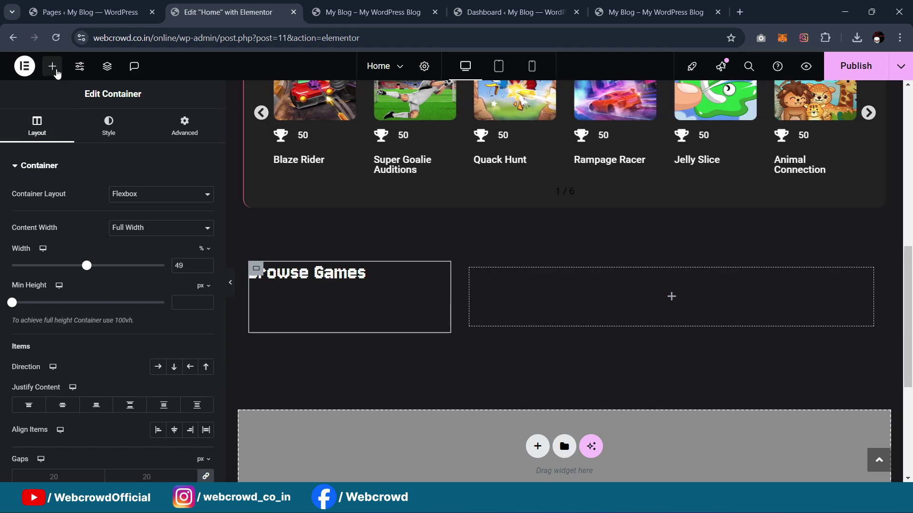
# Search the widgets for the Taxonomy Filter and place it in the empty container beside the Browse Games heading
pyautogui.click(52, 66)
pyautogui.write('posts')
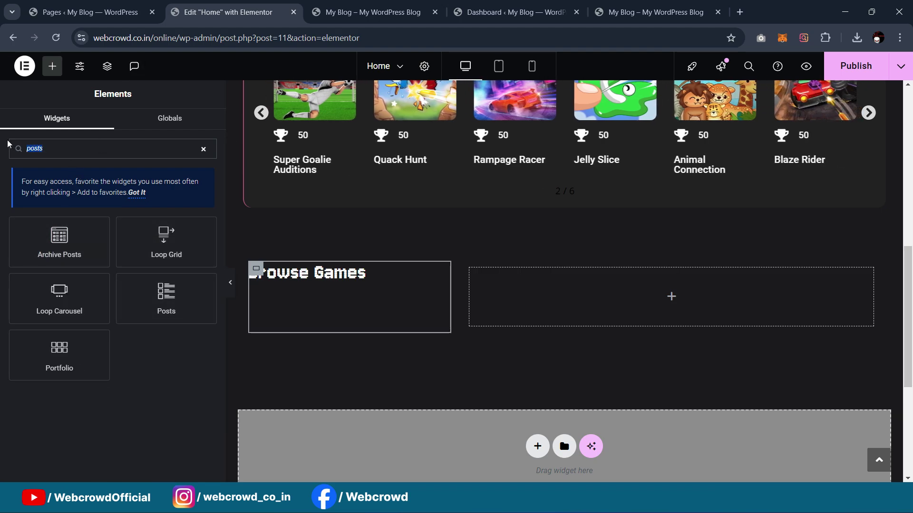
pyautogui.write('taxo')
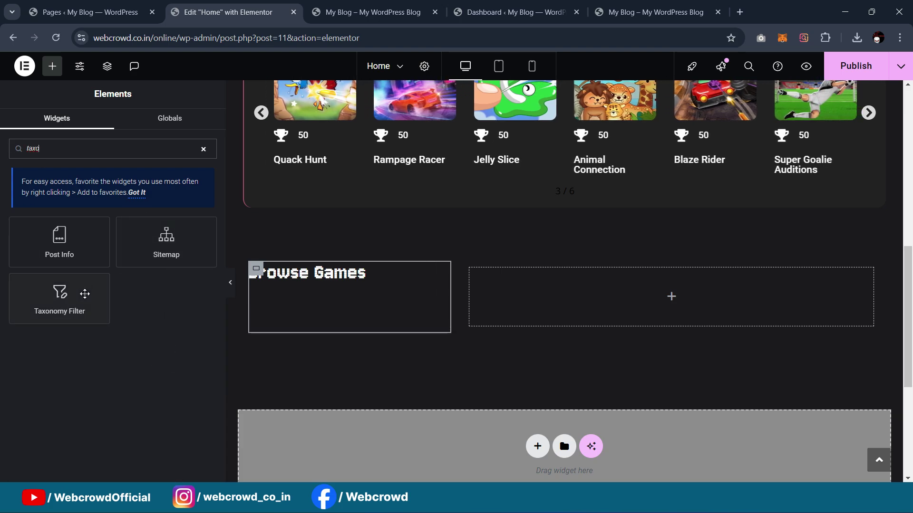
pyautogui.moveTo(39, 305); pyautogui.dragTo(560, 321)
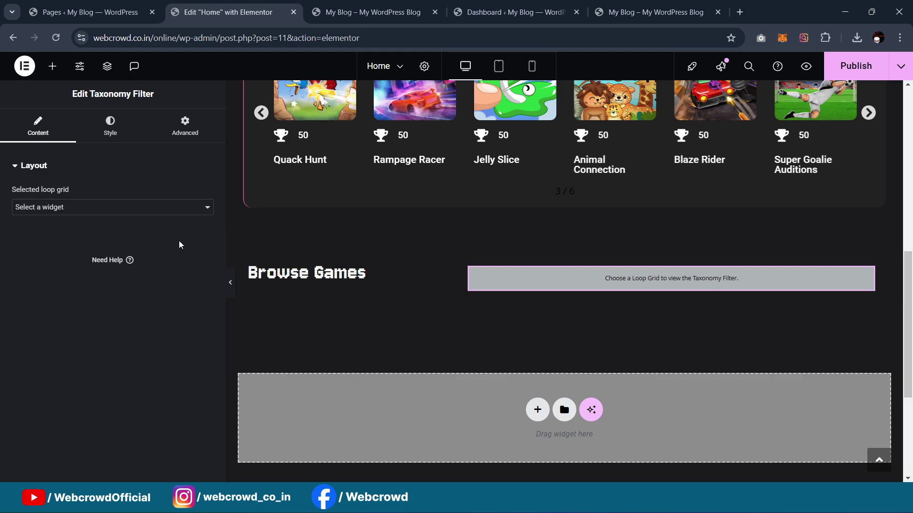
# Check the Taxonomy Filter's loop grid choices and delete the widget from its container
pyautogui.click(138, 207)
pyautogui.click(141, 214)
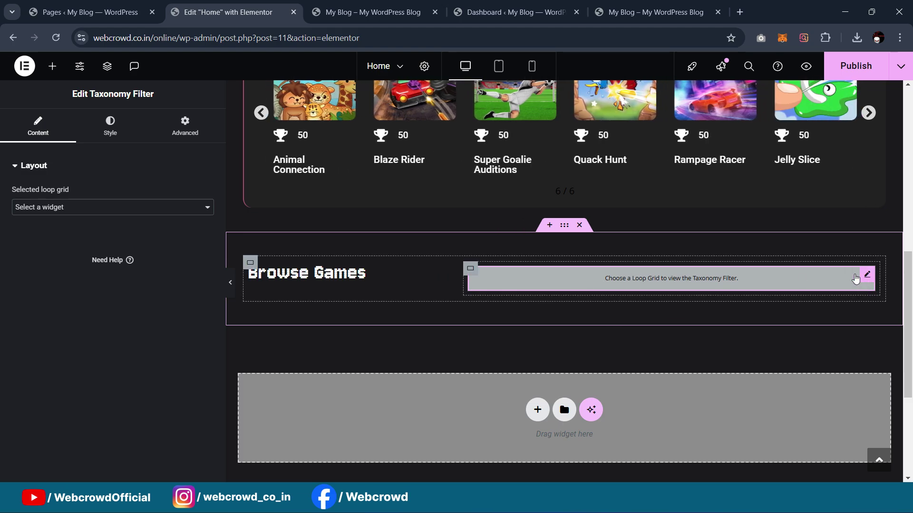
pyautogui.click(53, 66)
pyautogui.click(868, 275)
pyautogui.press('Delete')
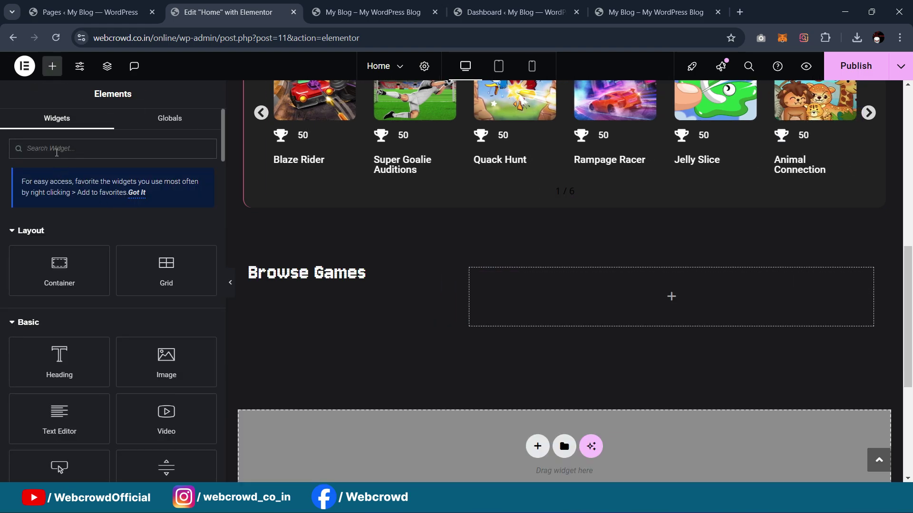
# Add a Loop Grid widget to the empty container beside the heading and create a new template for it
pyautogui.click(57, 153)
pyautogui.write('l')
pyautogui.press('BackSpace')
pyautogui.write('grid')
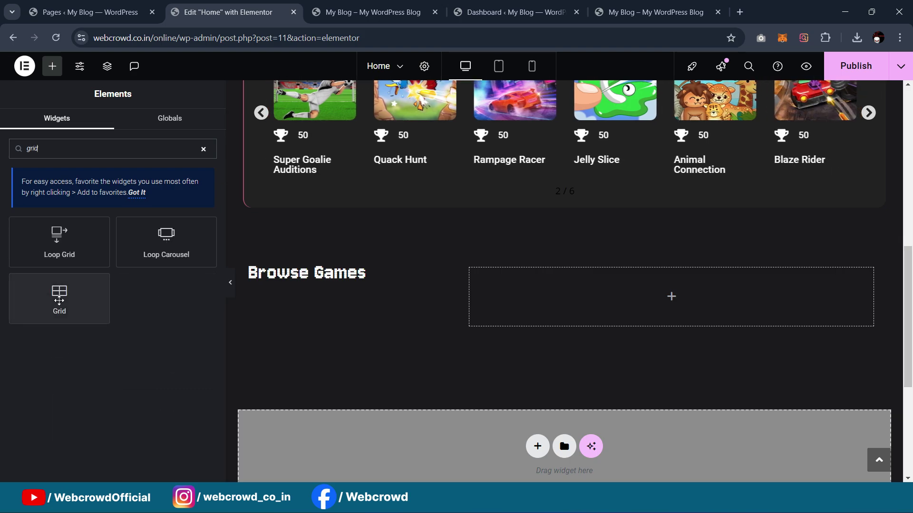
pyautogui.moveTo(57, 251); pyautogui.dragTo(581, 295)
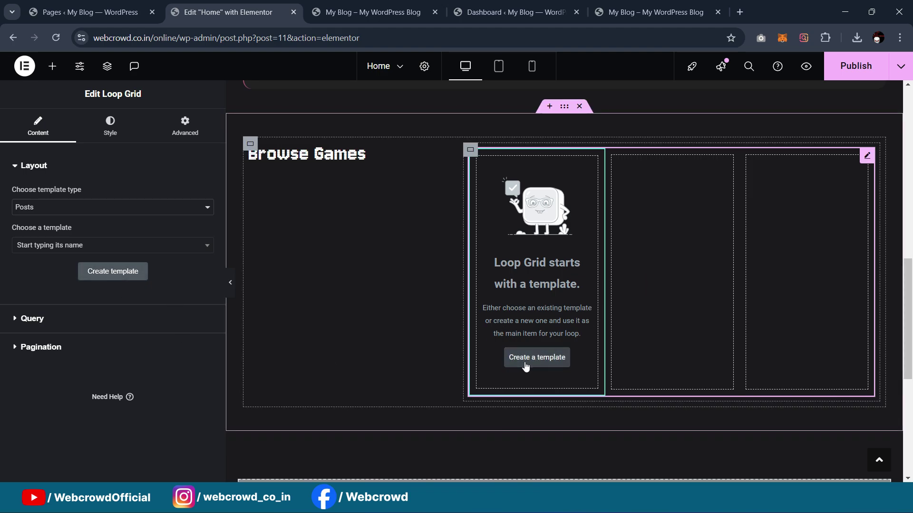
pyautogui.click(536, 357)
pyautogui.click(546, 296)
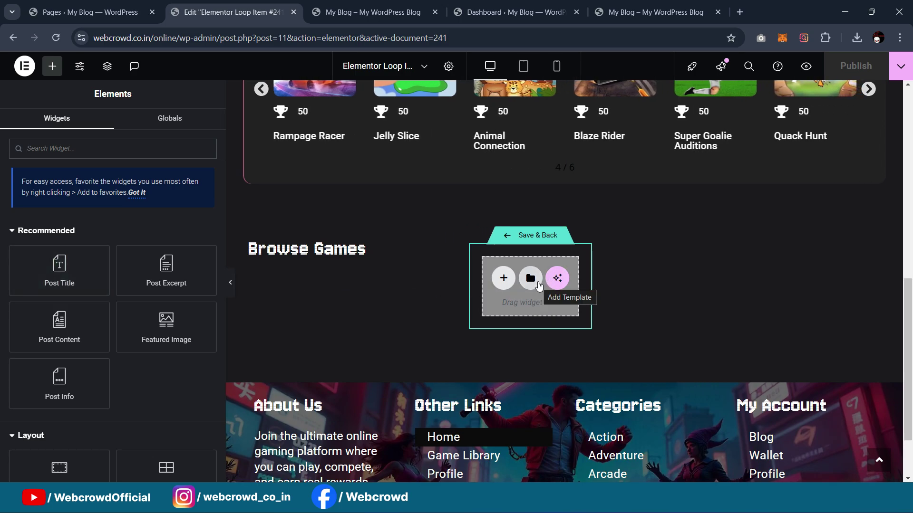
# Compare the reference site's Browse Games cards with the Featured Games carousel on the site's own live Home page
pyautogui.click(629, 14)
pyautogui.scroll(-4, 293, 221)
pyautogui.scroll(4, 294, 221)
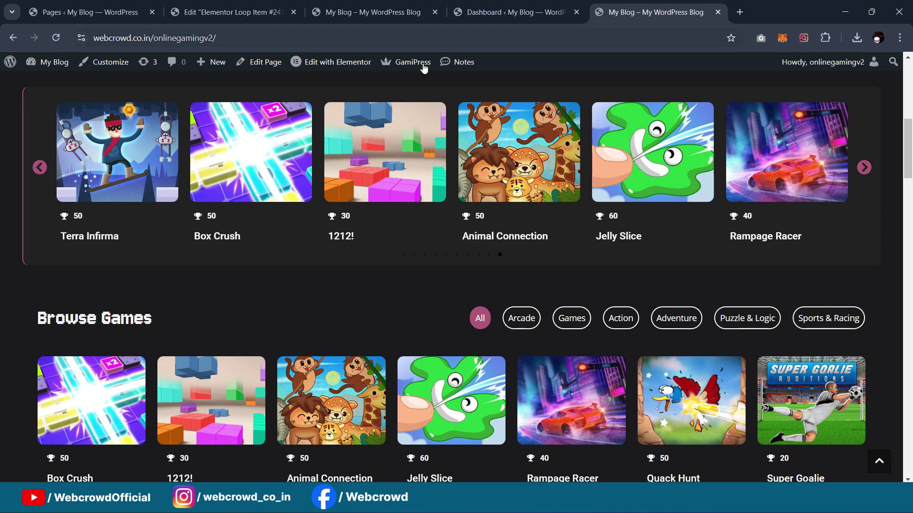
pyautogui.click(373, 12)
pyautogui.scroll(3, 398, 253)
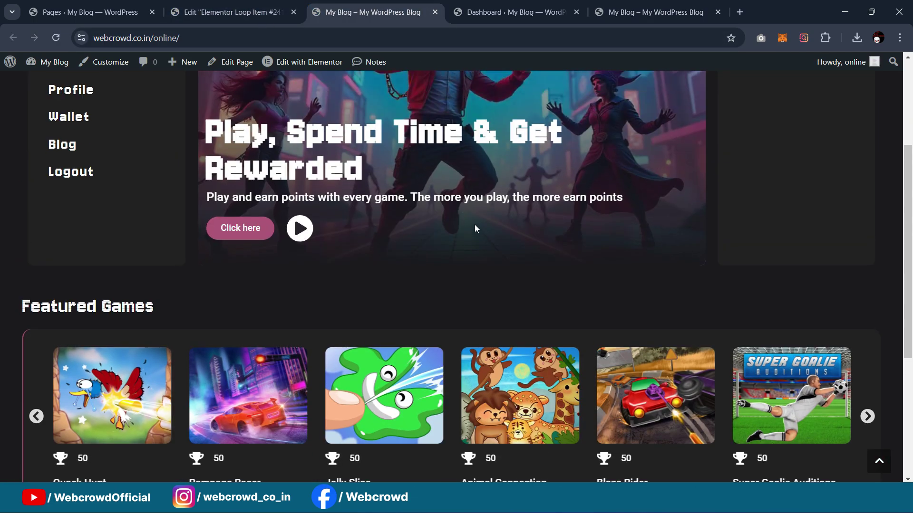
pyautogui.scroll(-4, 488, 224)
pyautogui.scroll(4, 488, 225)
pyautogui.scroll(-2, 488, 227)
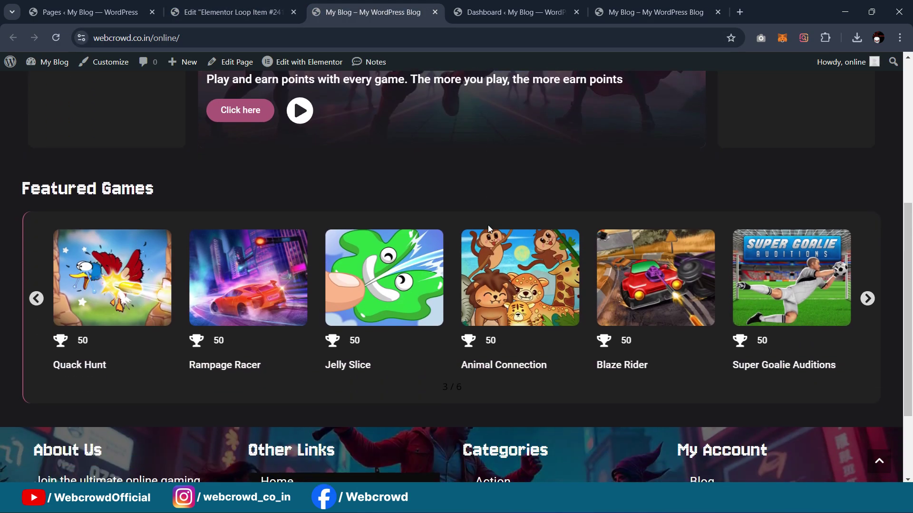
pyautogui.scroll(1, 488, 228)
pyautogui.scroll(3, 488, 225)
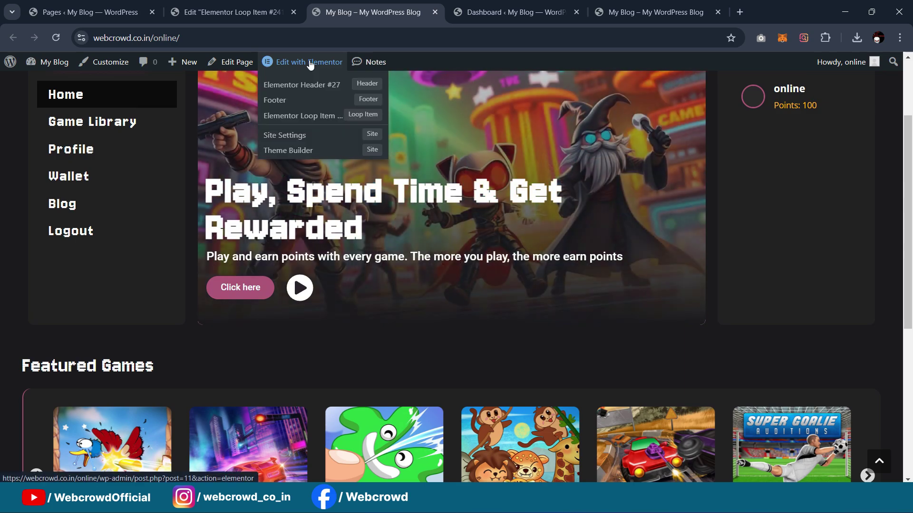
# Open the Home page in a second Elementor tab and open the Featured Games carousel's loop item template for editing
pyautogui.click(310, 65)
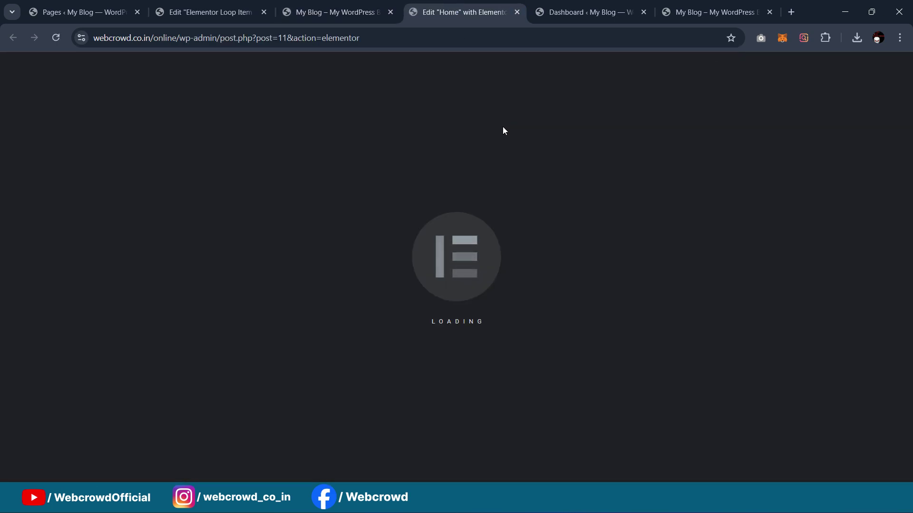
pyautogui.scroll(-7, 519, 157)
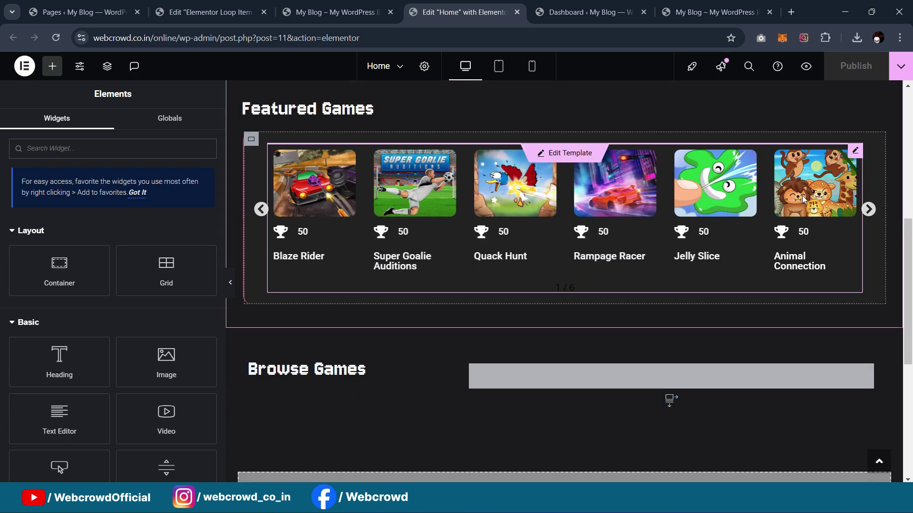
pyautogui.click(856, 151)
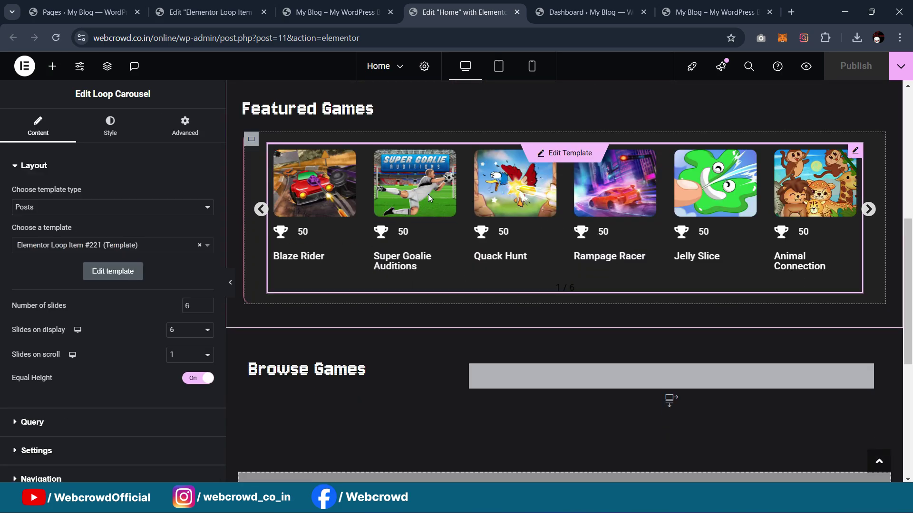
pyautogui.click(113, 274)
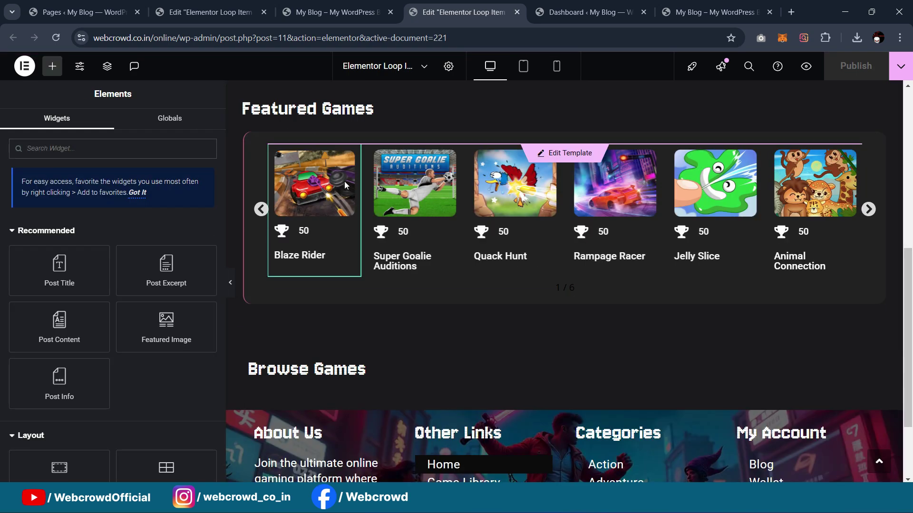
# Copy the featured image from the Featured Games loop item template and paste it into the empty Browse Games loop template
pyautogui.scroll(3, 383, 220)
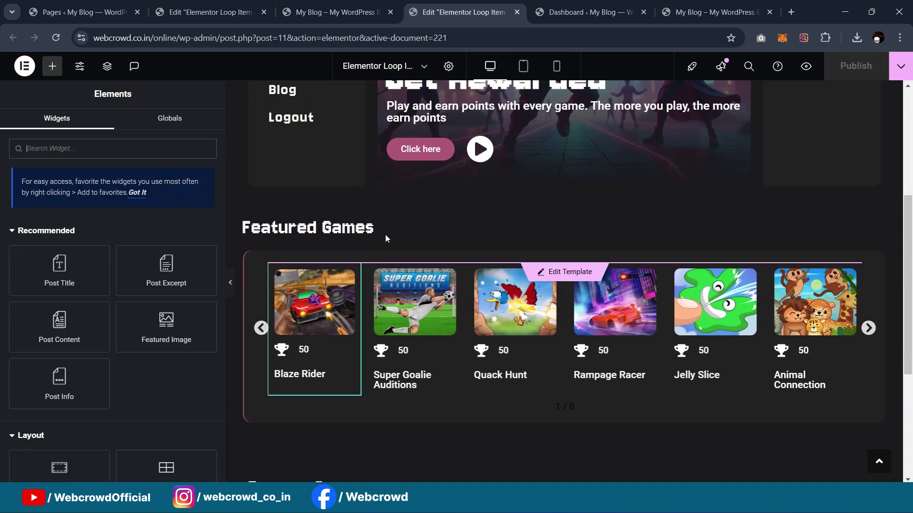
pyautogui.click(555, 271)
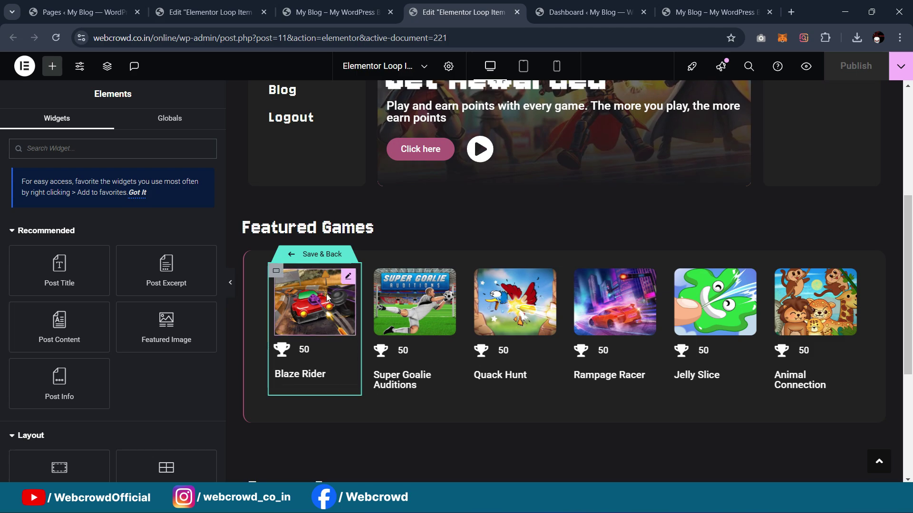
pyautogui.click(276, 272)
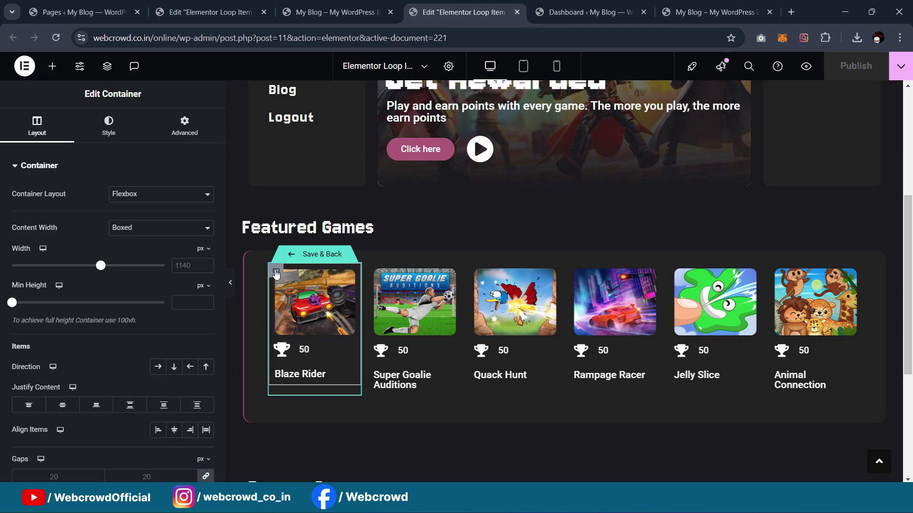
pyautogui.rightClick(386, 289)
pyautogui.press('Escape')
pyautogui.click(209, 11)
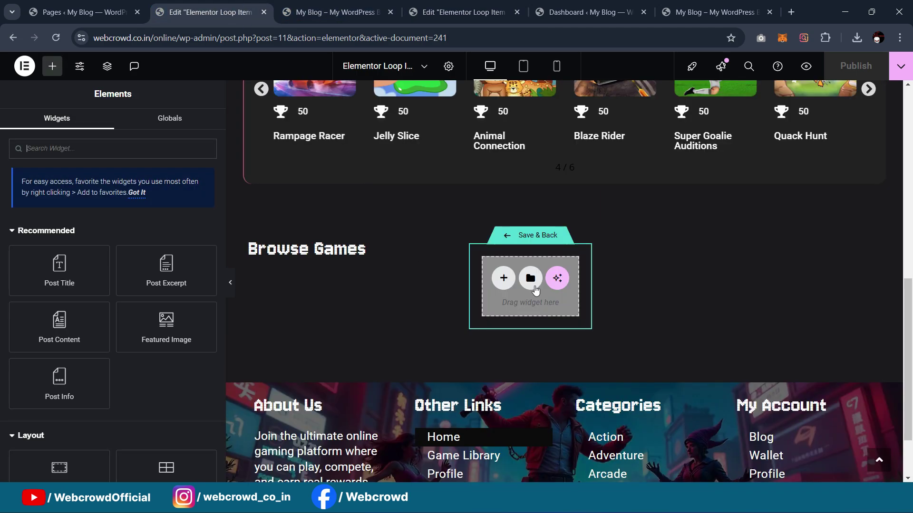
pyautogui.rightClick(515, 301)
pyautogui.click(534, 314)
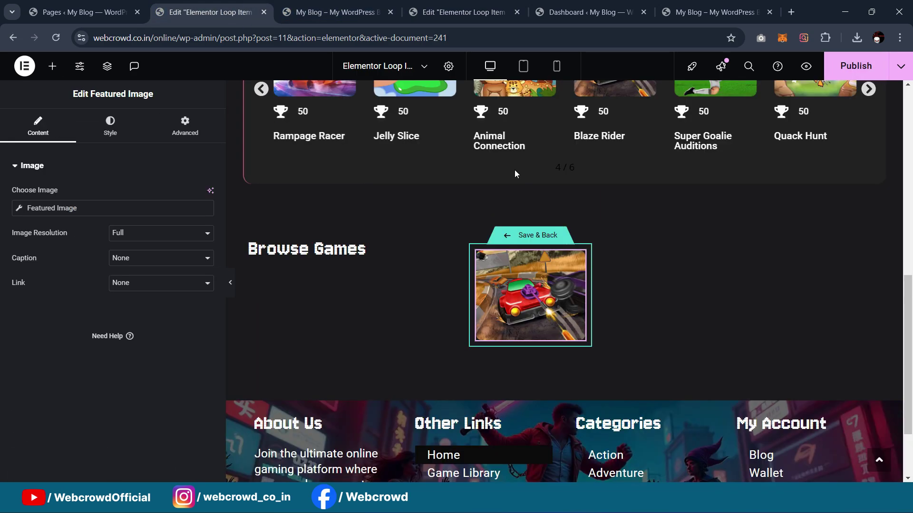
# Copy the trophy icon box titled 50 from the Featured Games template and paste it below the Browse Games template's featured image
pyautogui.click(333, 12)
pyautogui.click(463, 12)
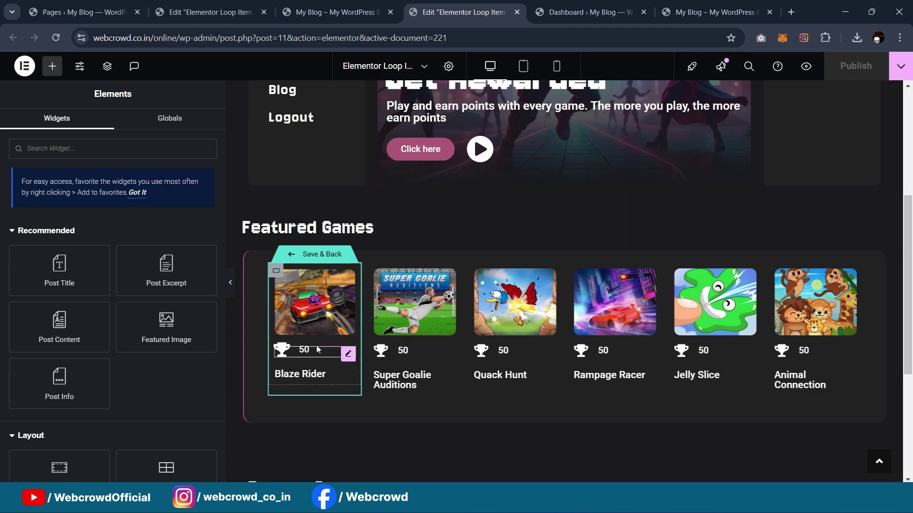
pyautogui.rightClick(347, 354)
pyautogui.click(367, 266)
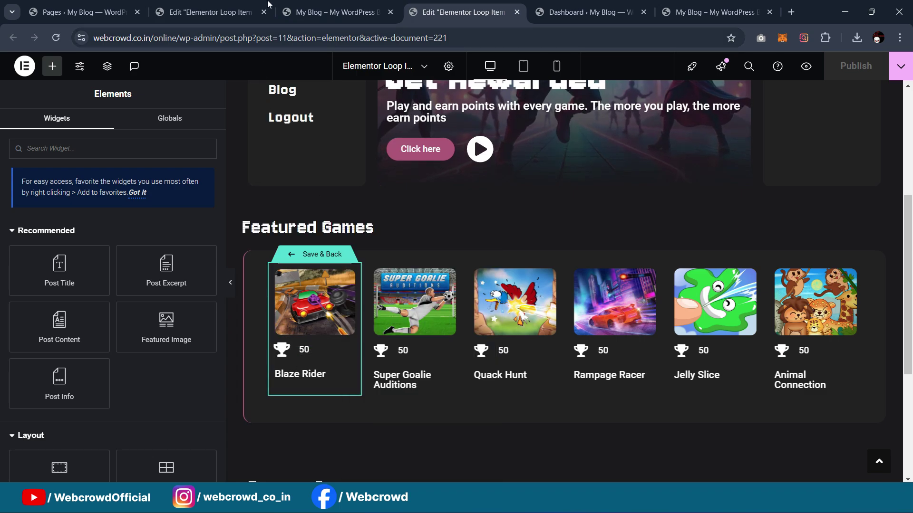
pyautogui.click(210, 12)
pyautogui.rightClick(572, 262)
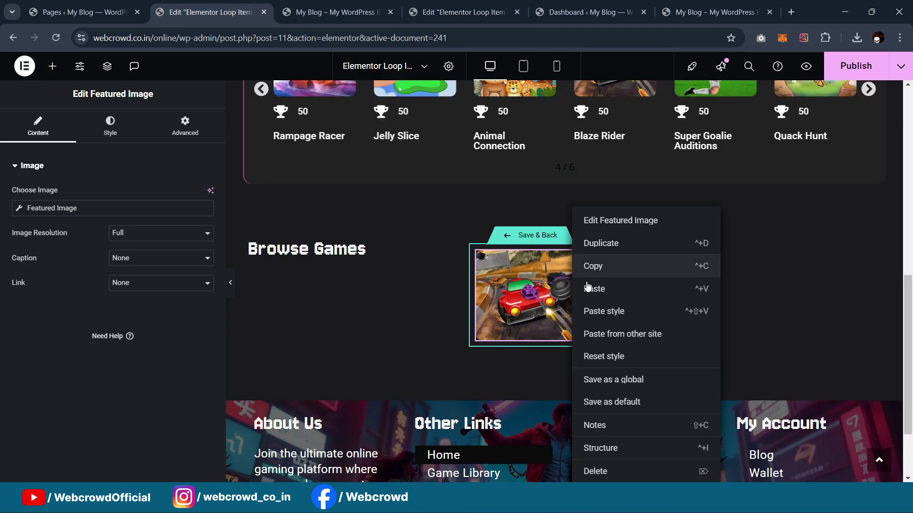
pyautogui.click(590, 287)
# Copy the post title into the Browse Games template, place it beneath the trophy icon box, and save the template
pyautogui.click(435, 14)
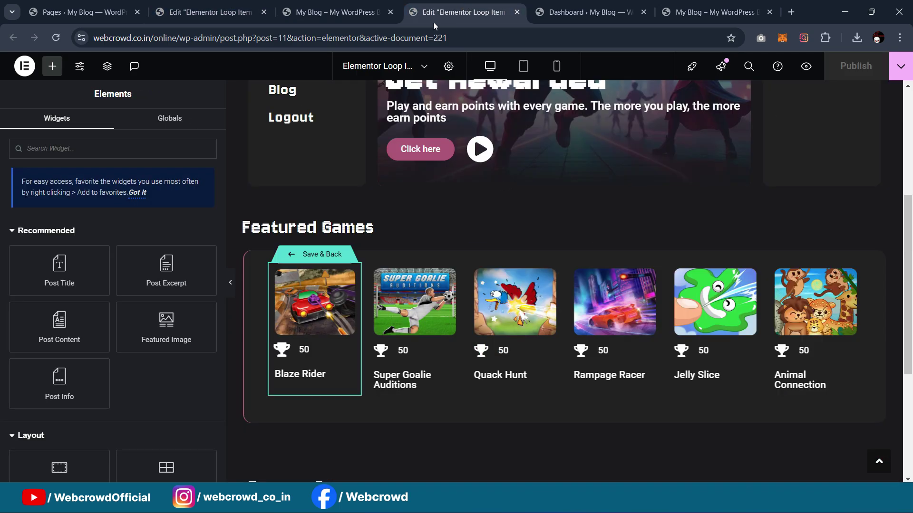
pyautogui.rightClick(347, 373)
pyautogui.click(419, 266)
pyautogui.click(220, 10)
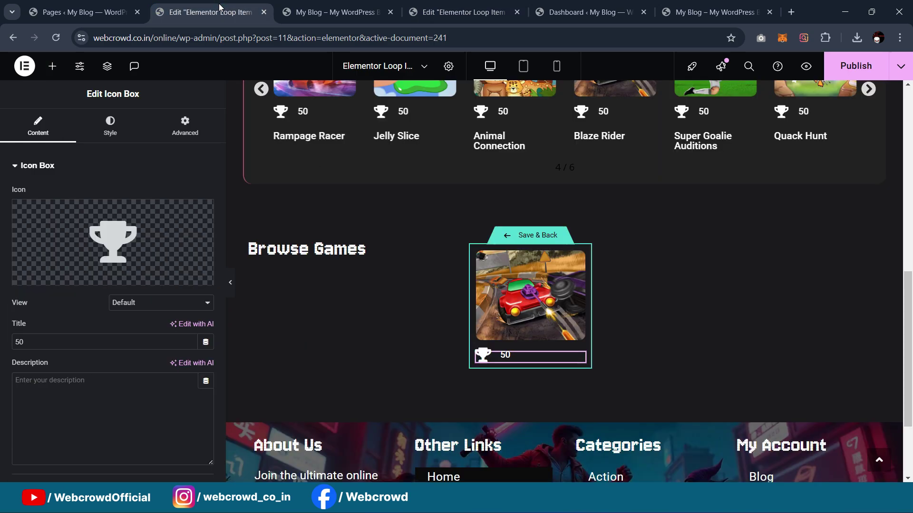
pyautogui.rightClick(576, 269)
pyautogui.click(590, 288)
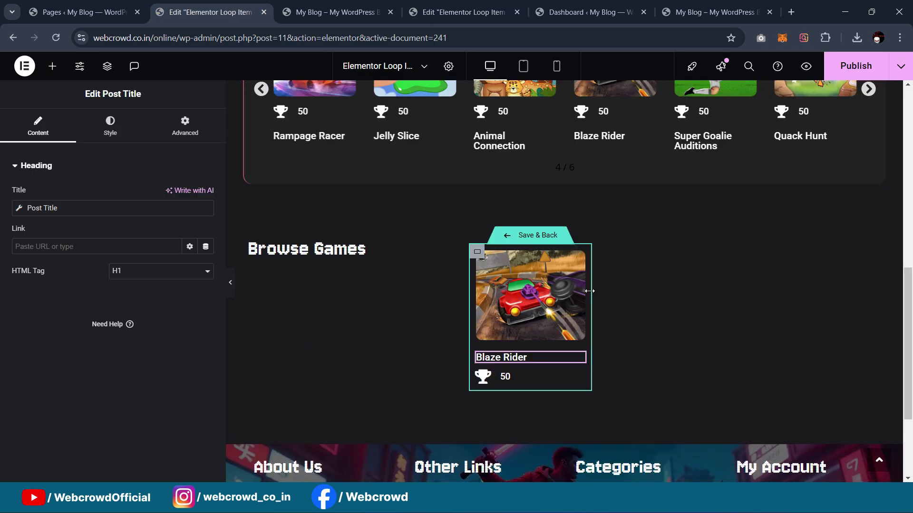
pyautogui.moveTo(577, 381); pyautogui.dragTo(560, 355)
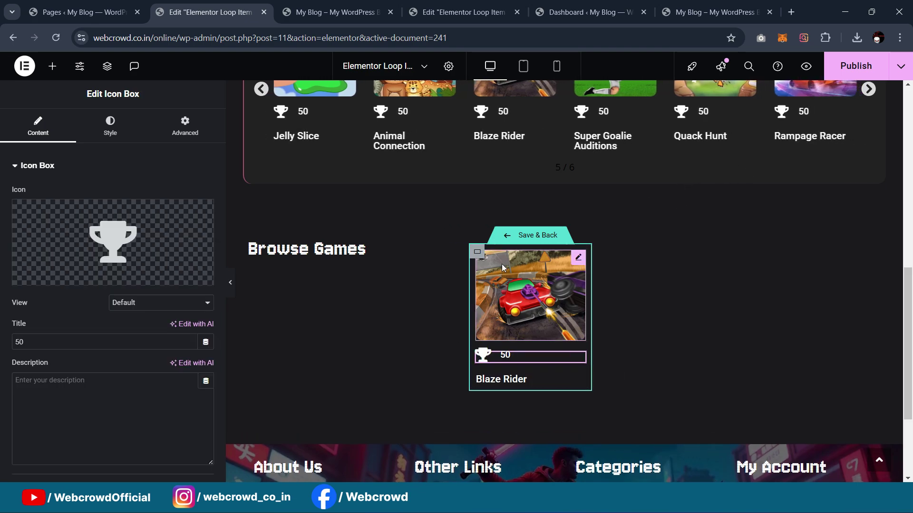
pyautogui.click(544, 236)
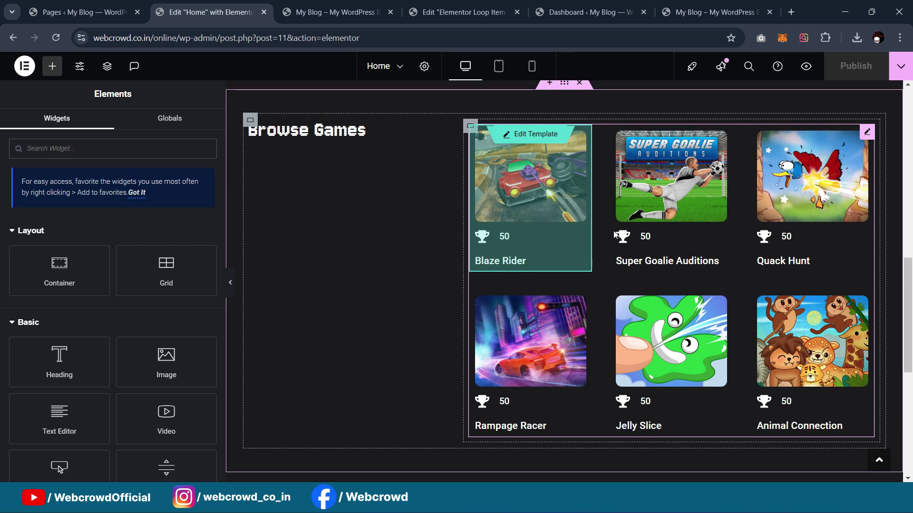
# Replace the loop grid in the container beside the Browse Games heading with a Taxonomy Filter widget
pyautogui.click(867, 132)
pyautogui.rightClick(867, 133)
pyautogui.click(825, 189)
pyautogui.press('Delete')
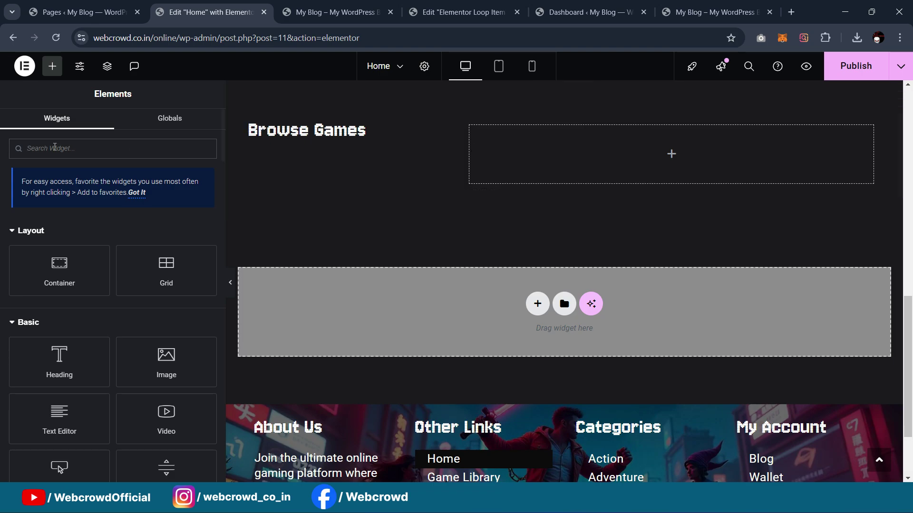
pyautogui.write('taxono')
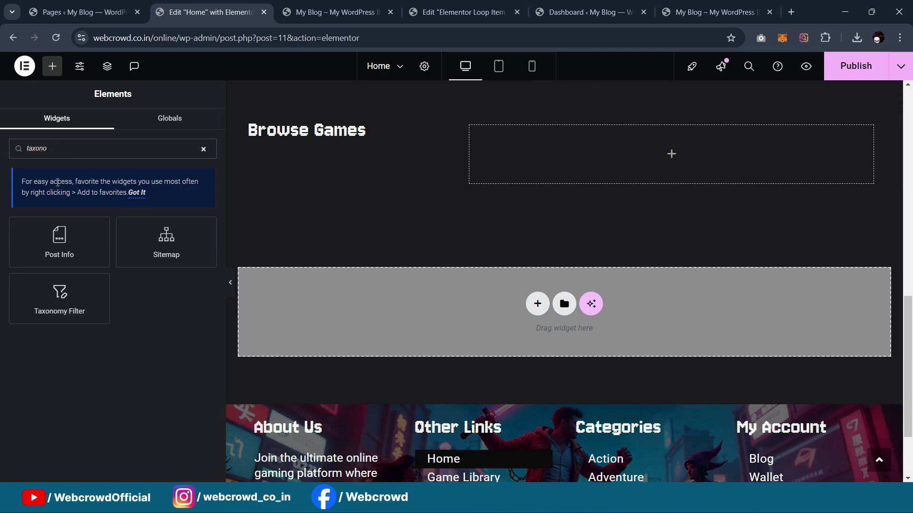
pyautogui.moveTo(59, 295); pyautogui.dragTo(613, 156)
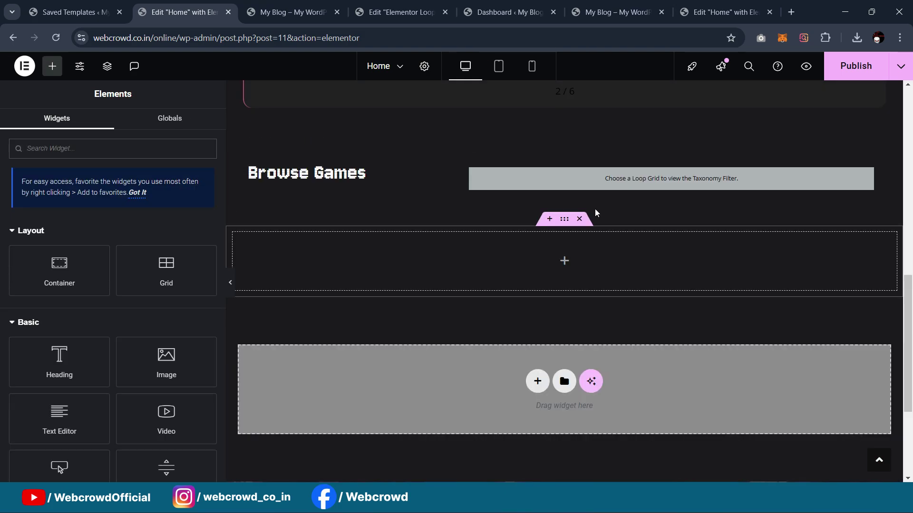
# Link the Taxonomy Filter beside the Browse Games heading to Loop Grid 1 and set its taxonomy to Categories
pyautogui.scroll(2, 590, 217)
pyautogui.scroll(-1, 613, 209)
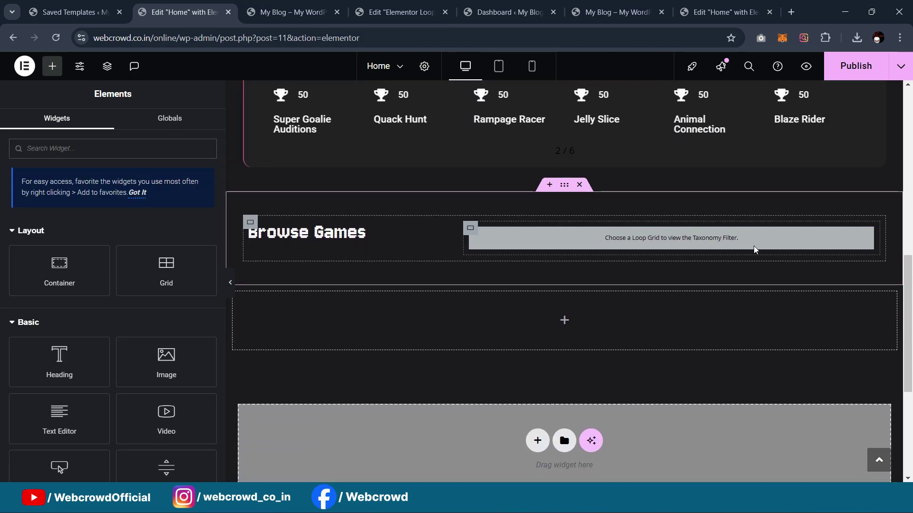
pyautogui.click(866, 237)
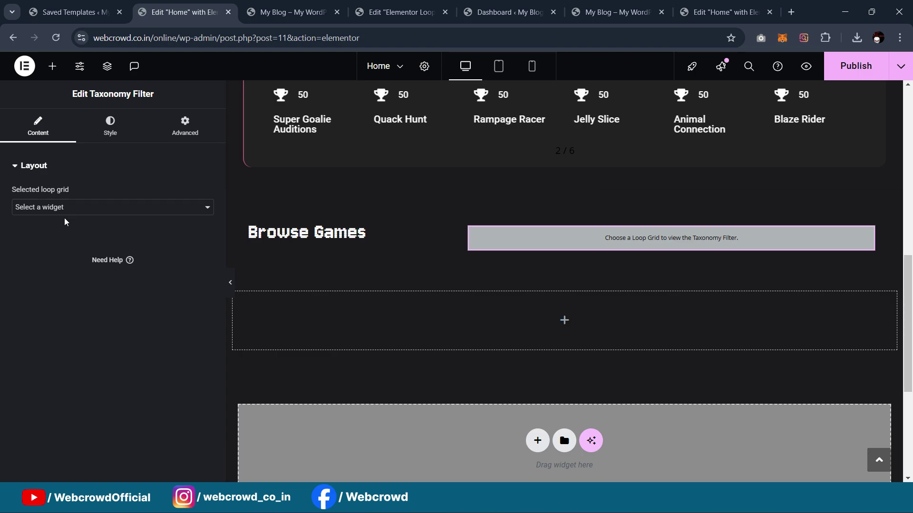
pyautogui.scroll(-2, 552, 246)
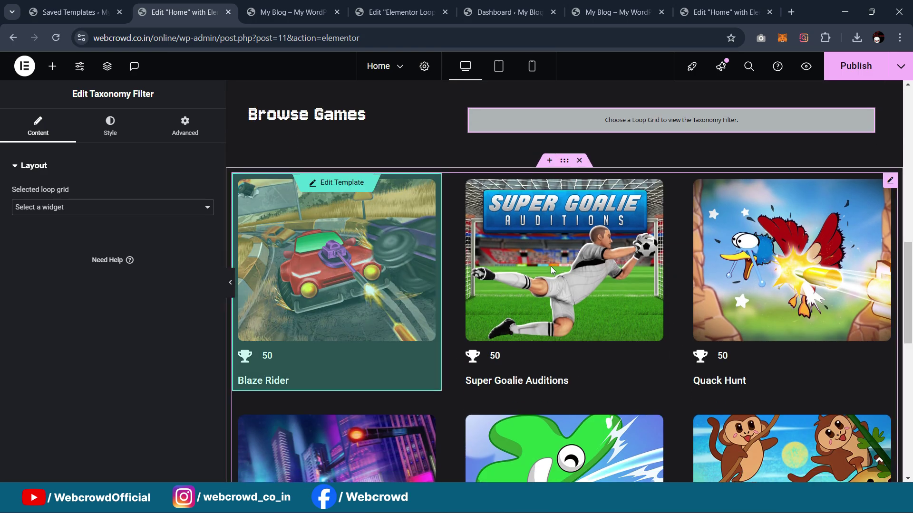
pyautogui.scroll(2, 744, 358)
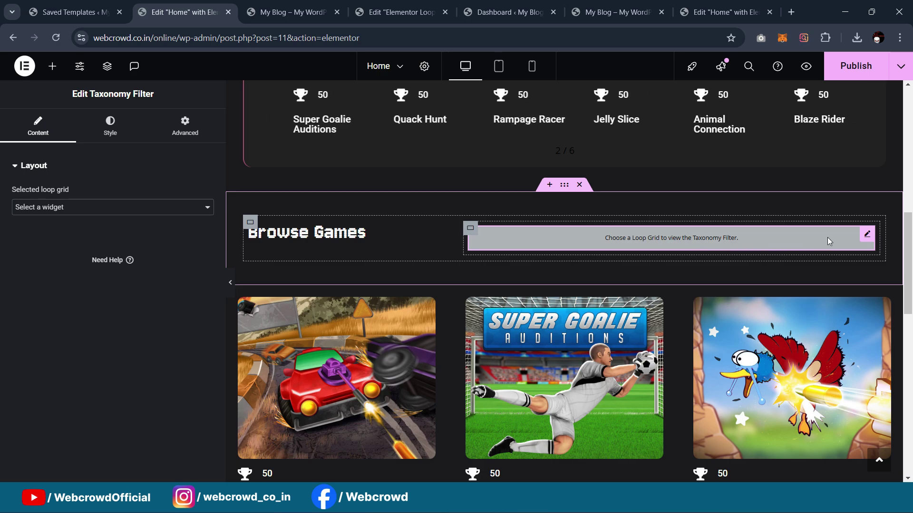
pyautogui.click(22, 212)
pyautogui.click(27, 240)
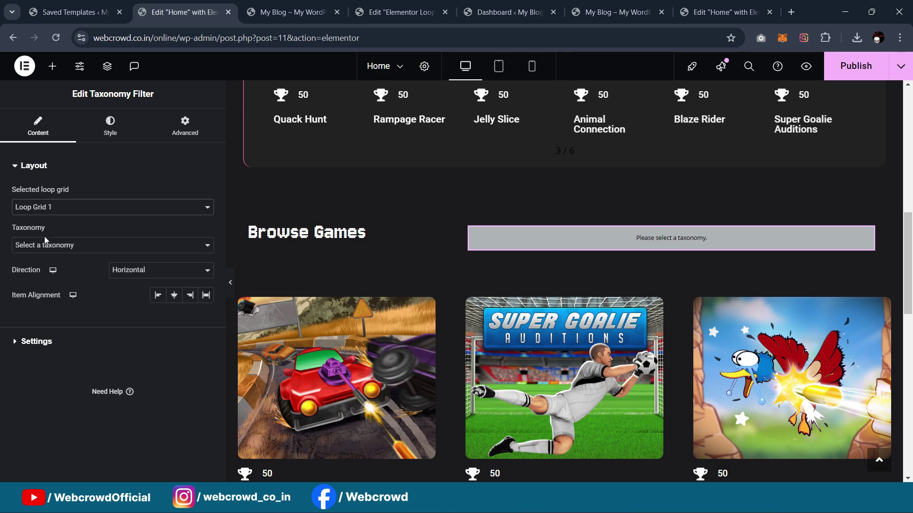
pyautogui.click(39, 246)
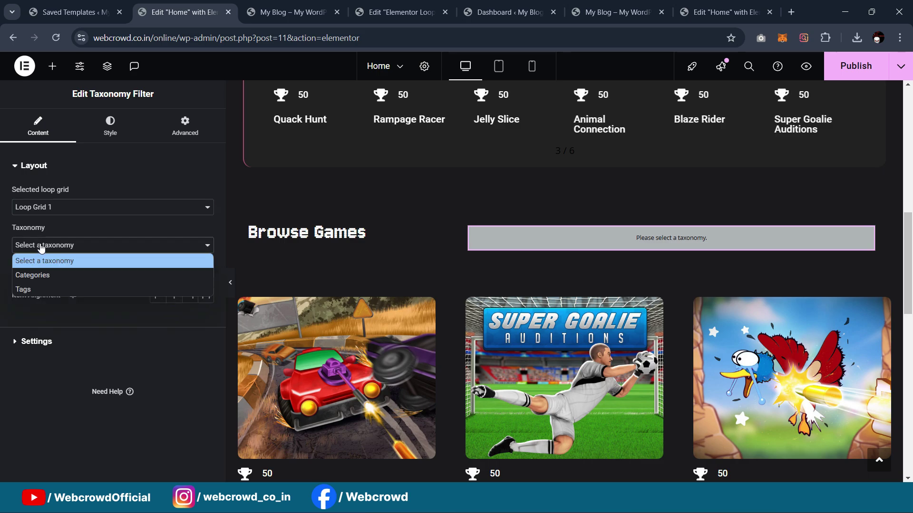
pyautogui.click(36, 275)
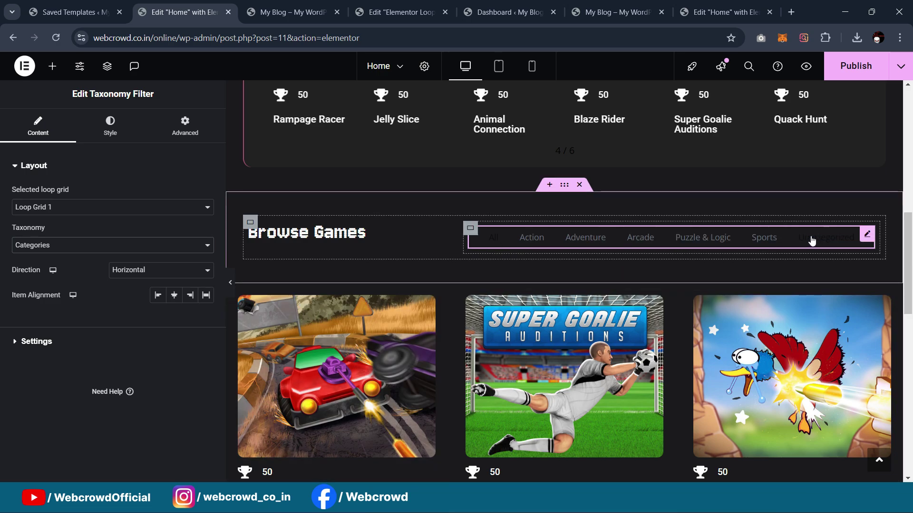
# Preview the Browse Games category filter and game grid and compare their layout with the reference site's section
pyautogui.scroll(-7, 725, 236)
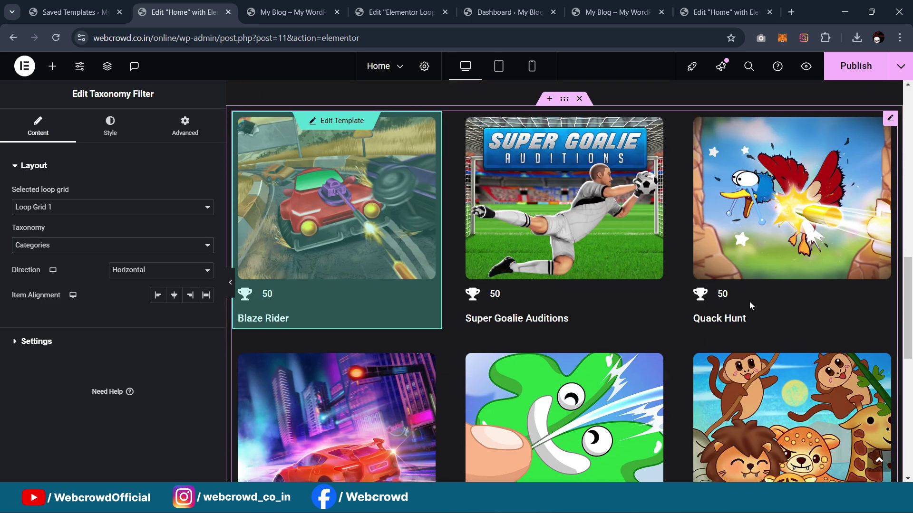
pyautogui.scroll(9, 740, 278)
pyautogui.scroll(-3, 618, 224)
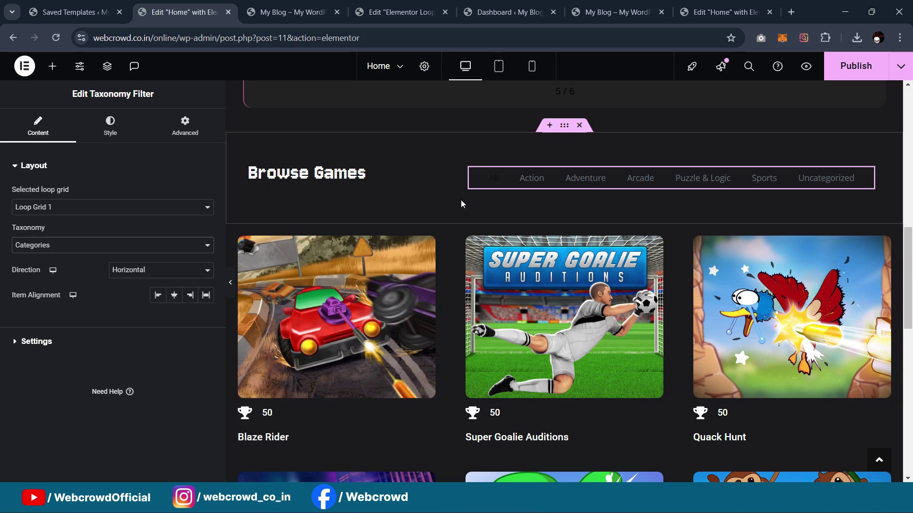
pyautogui.scroll(1, 459, 198)
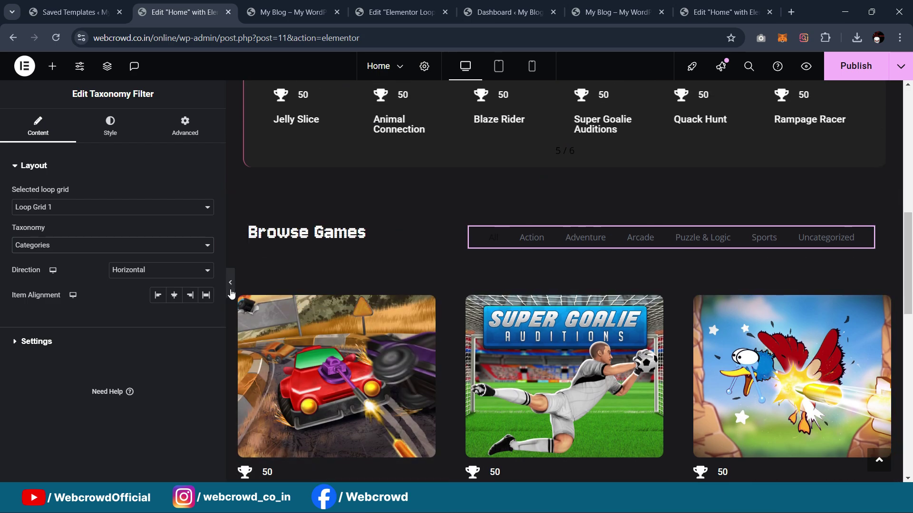
pyautogui.click(231, 285)
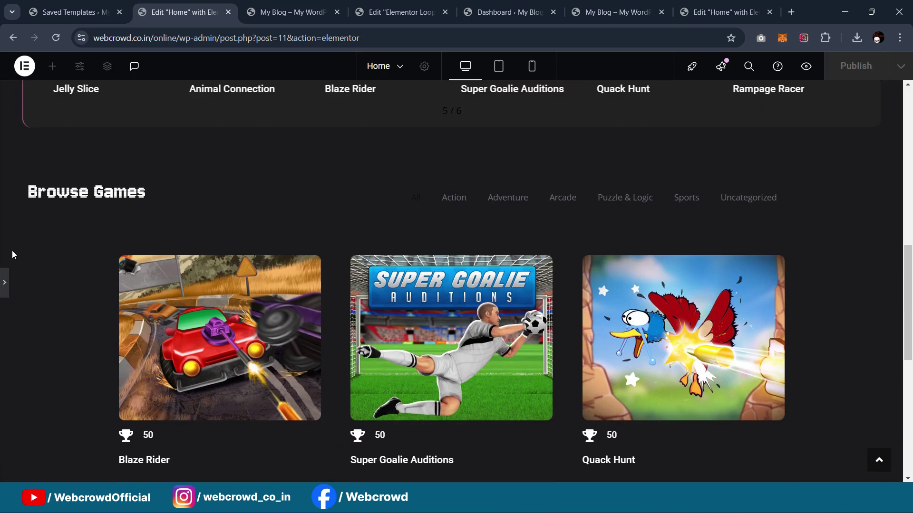
pyautogui.click(707, 197)
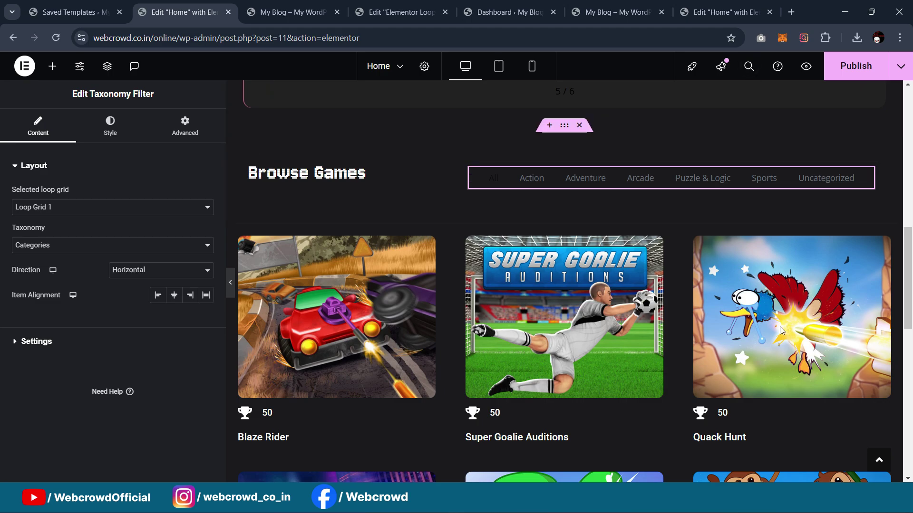
pyautogui.click(635, 6)
pyautogui.scroll(-10, 592, 237)
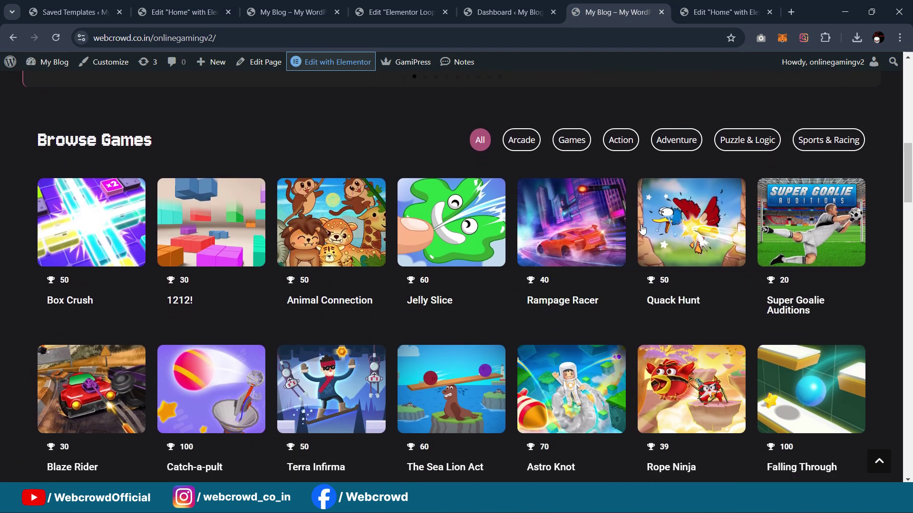
pyautogui.click(294, 5)
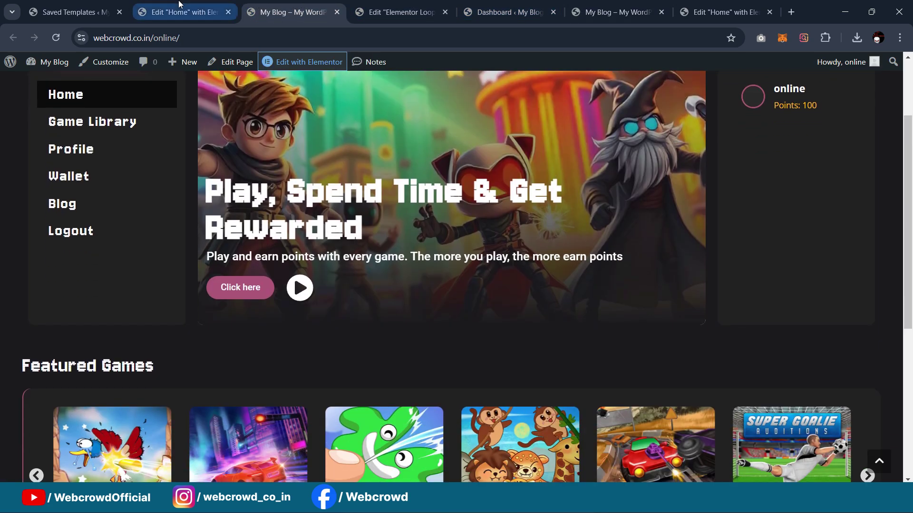
pyautogui.click(180, 6)
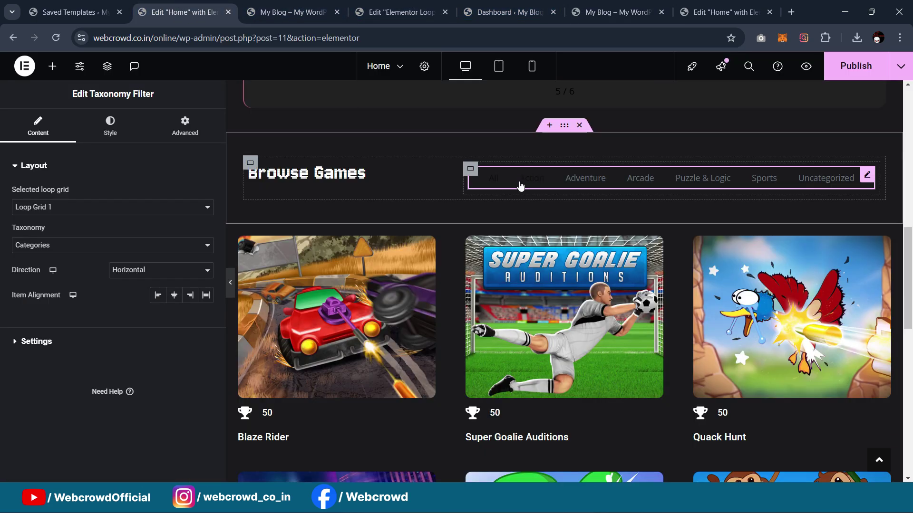
# Set the Browse Games loop grid to 7 columns and 21 items per page
pyautogui.click(333, 309)
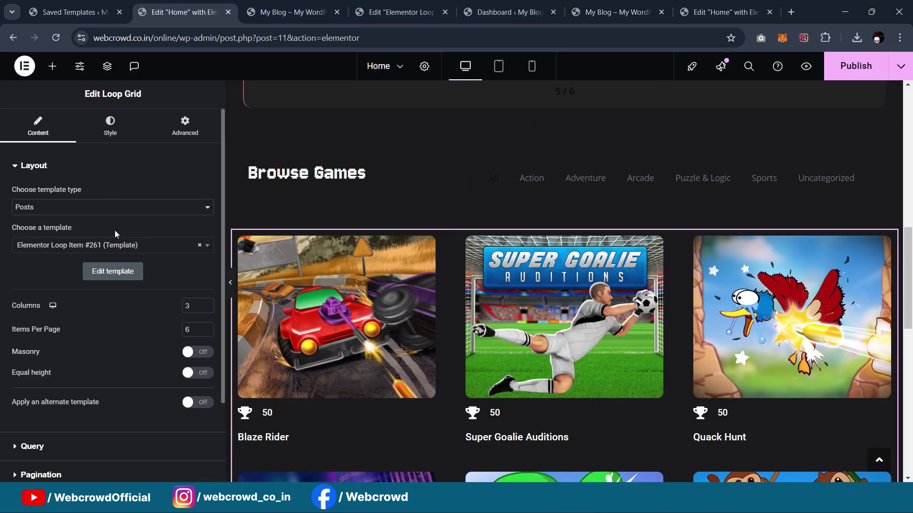
pyautogui.click(194, 332)
pyautogui.hotkey('shift', 'Tab')
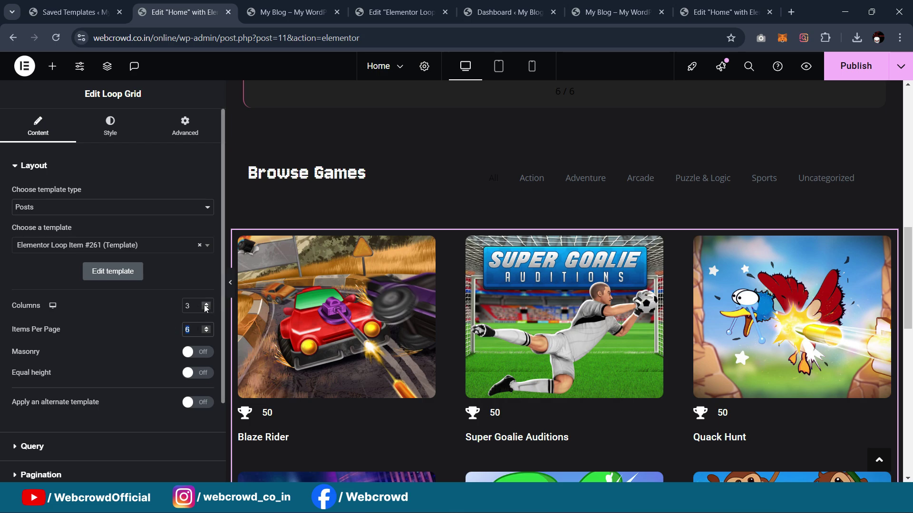
pyautogui.write('7')
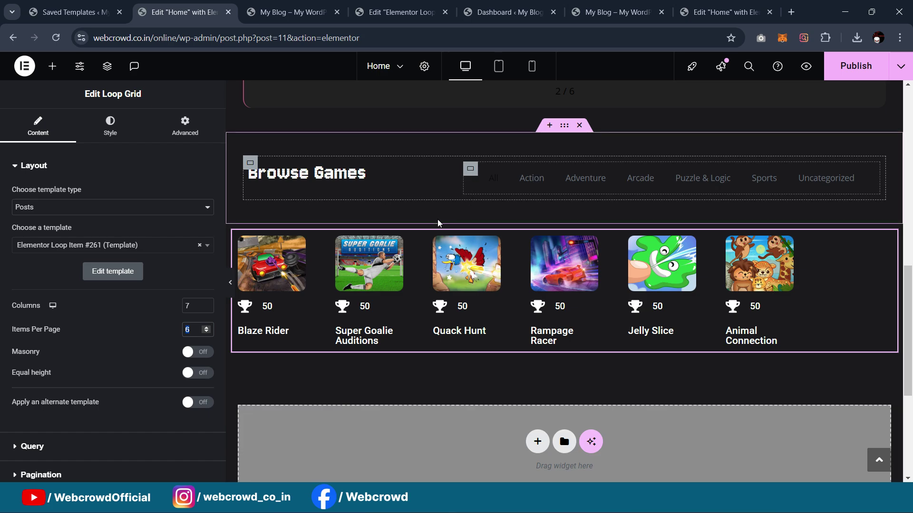
pyautogui.write('21')
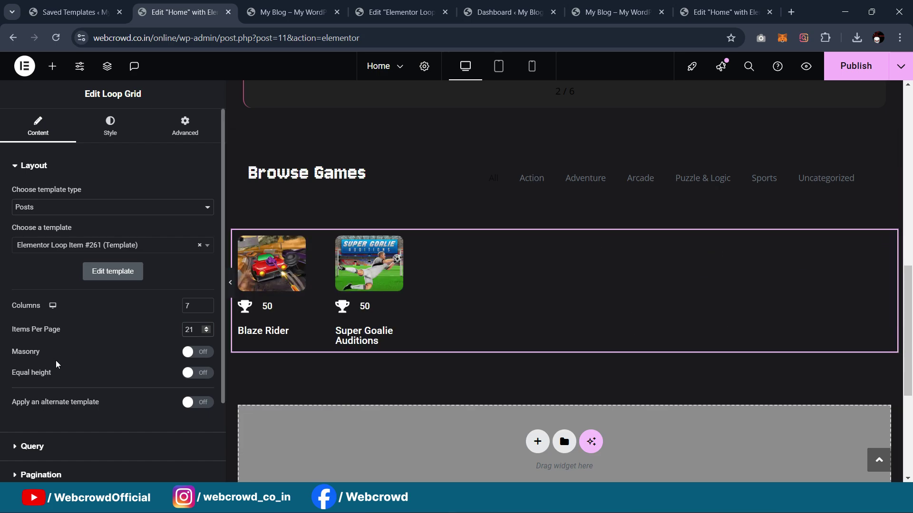
# Preview the Browse Games game grid without the editing sidebar and check its alignment against the section heading and category filter
pyautogui.scroll(-5, 588, 244)
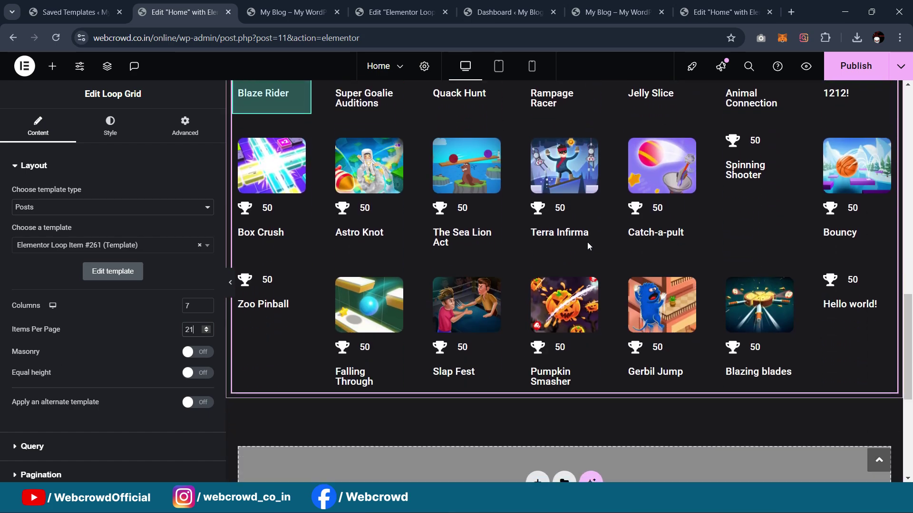
pyautogui.scroll(3, 236, 324)
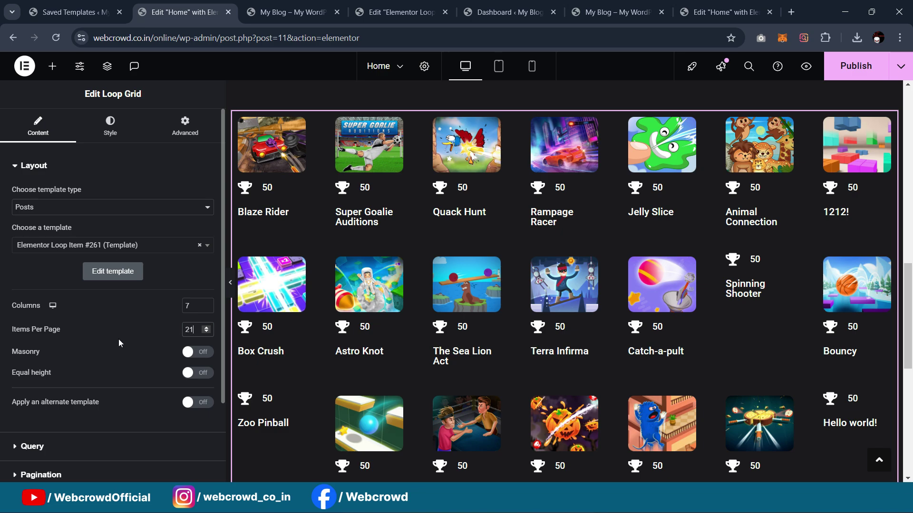
pyautogui.click(231, 282)
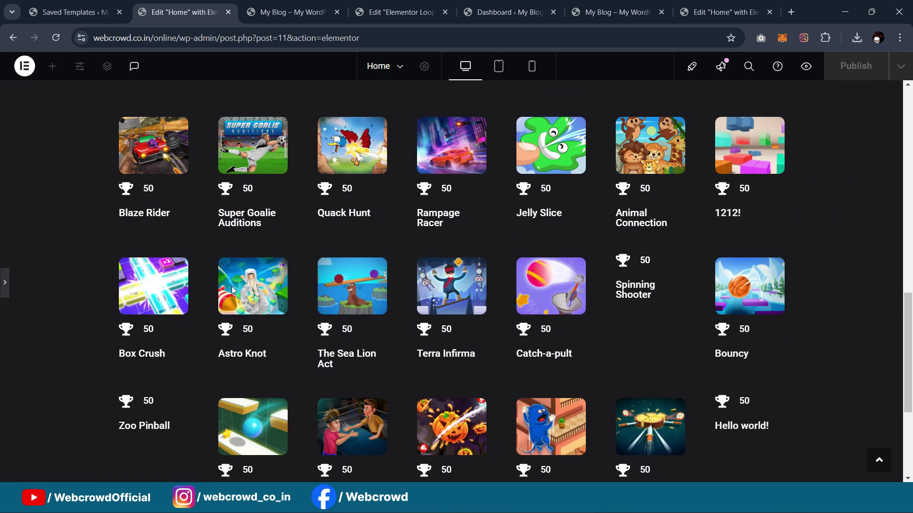
pyautogui.scroll(1, 395, 259)
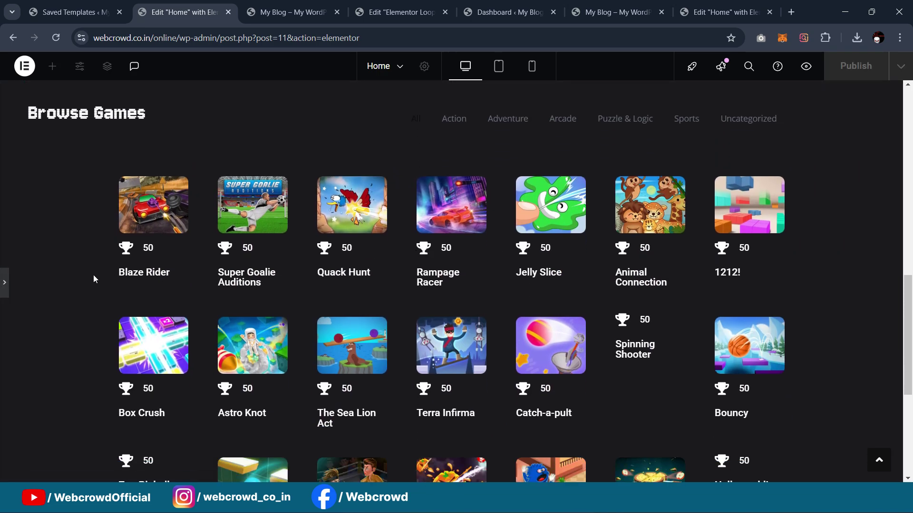
pyautogui.click(4, 283)
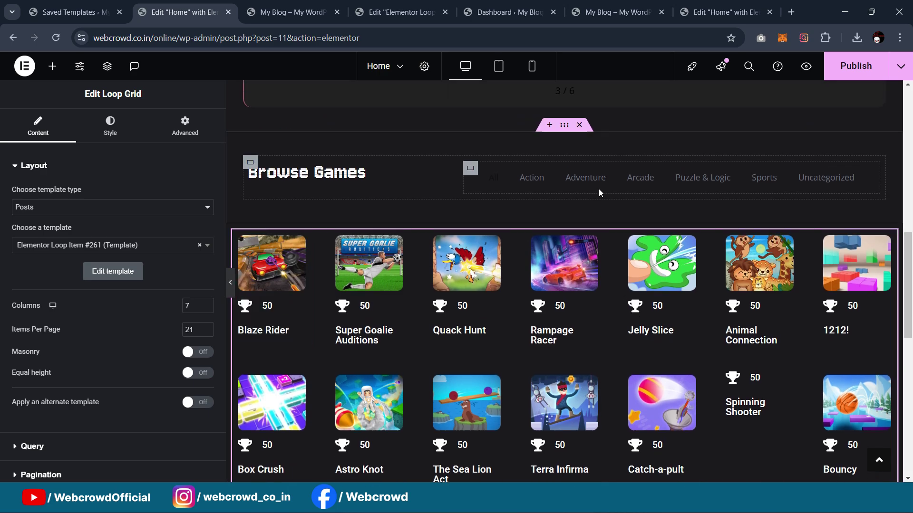
pyautogui.scroll(2, 563, 209)
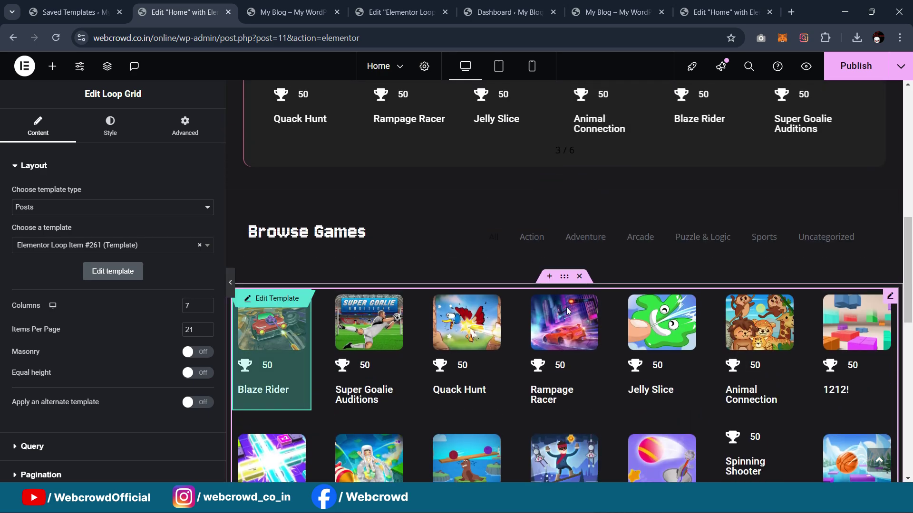
pyautogui.scroll(-1, 555, 284)
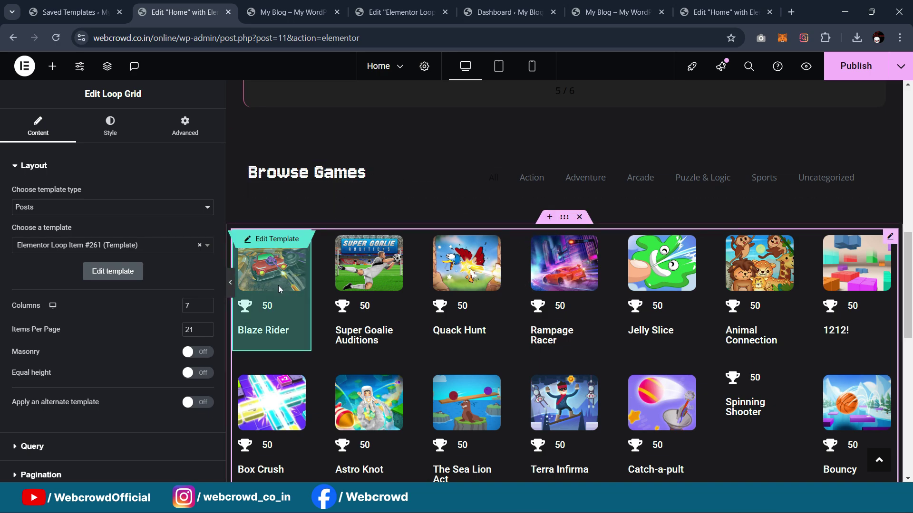
pyautogui.click(230, 282)
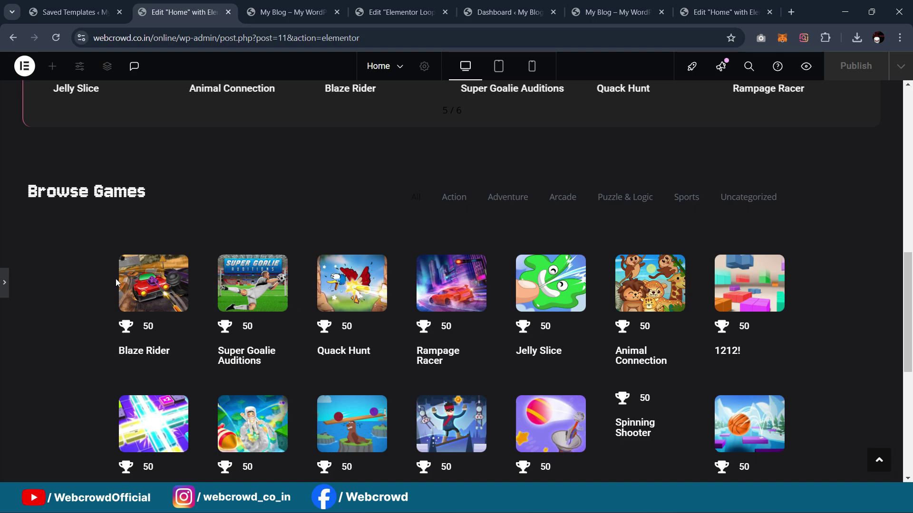
pyautogui.click(4, 283)
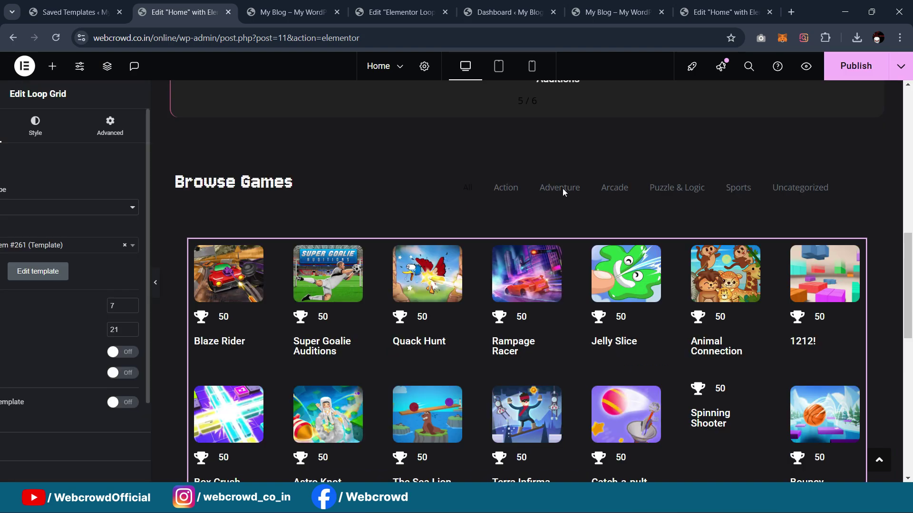
pyautogui.scroll(-1, 541, 223)
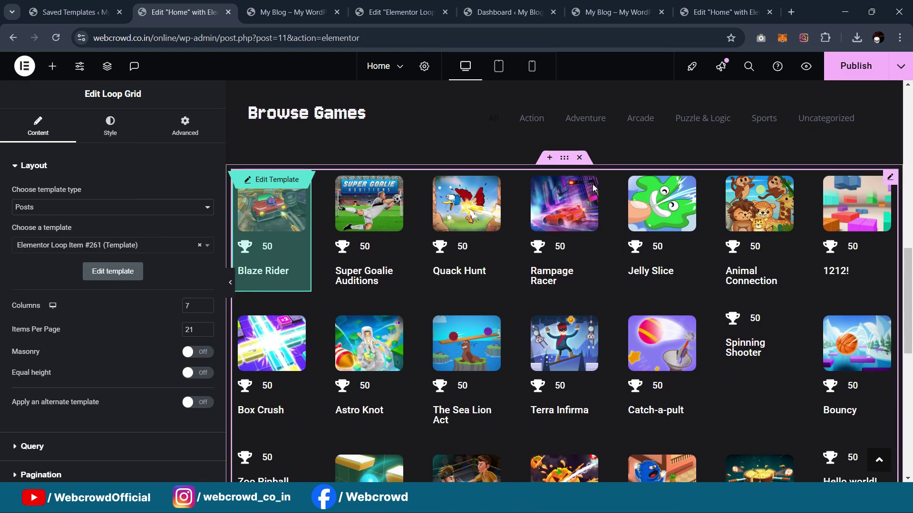
pyautogui.scroll(2, 403, 295)
pyautogui.scroll(-1, 424, 294)
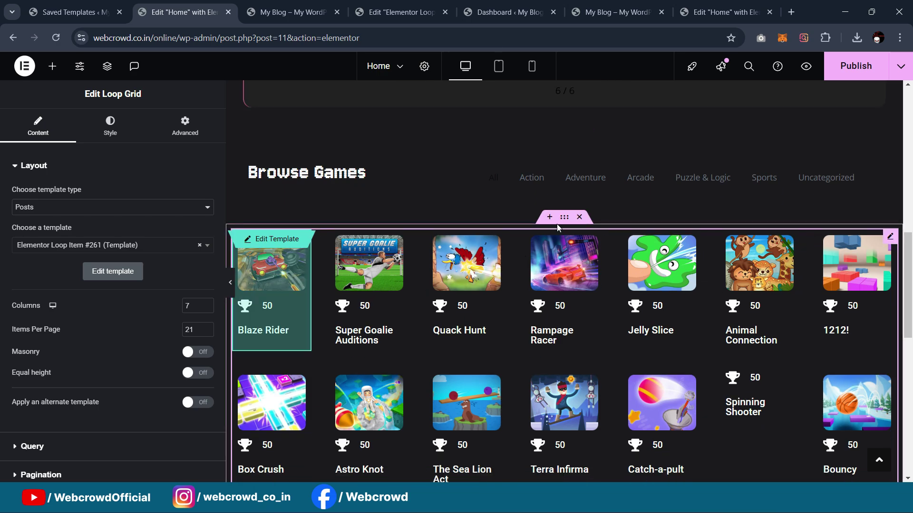
# Duplicate the container row that holds the Browse Games heading and category filter
pyautogui.click(250, 164)
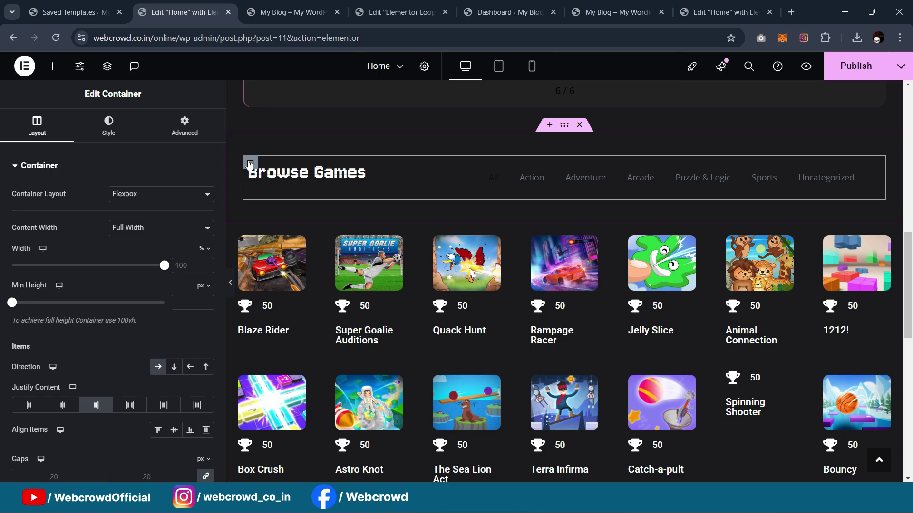
pyautogui.rightClick(250, 164)
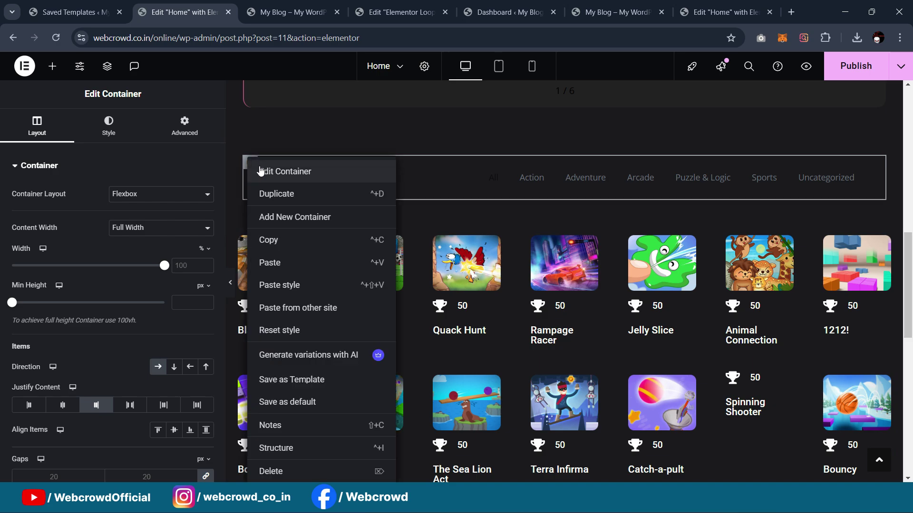
pyautogui.click(282, 198)
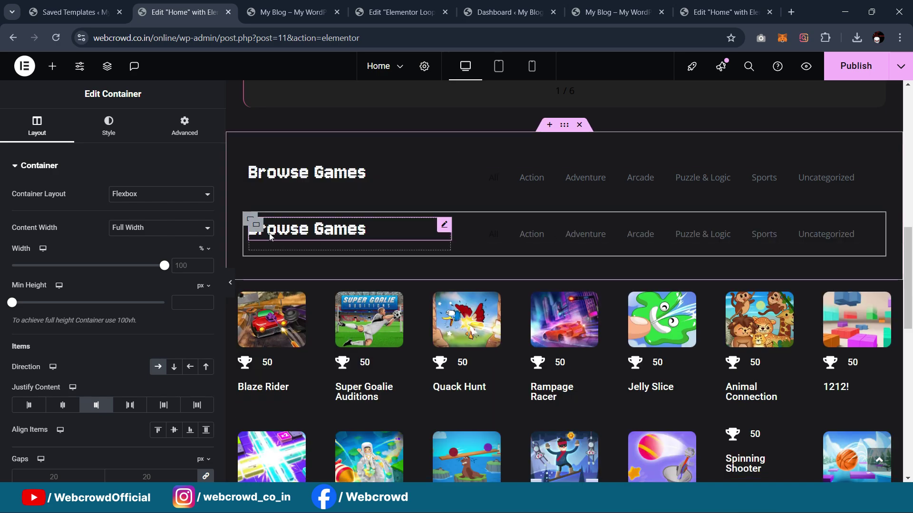
# Empty the duplicated Browse Games row by deleting its heading, taxonomy filter and both inner containers
pyautogui.click(443, 227)
pyautogui.press('Delete')
pyautogui.click(257, 225)
pyautogui.press('Delete')
pyautogui.click(866, 231)
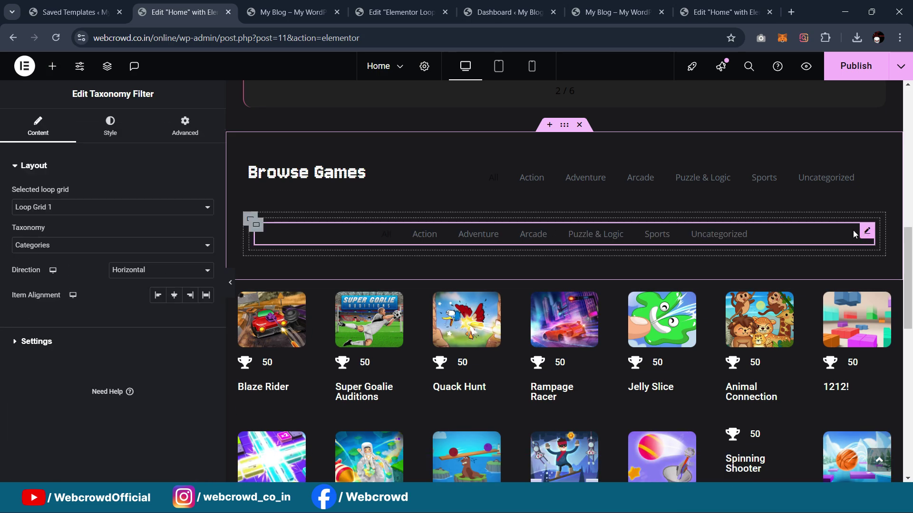
pyautogui.press('Delete')
pyautogui.click(256, 232)
pyautogui.press('Delete')
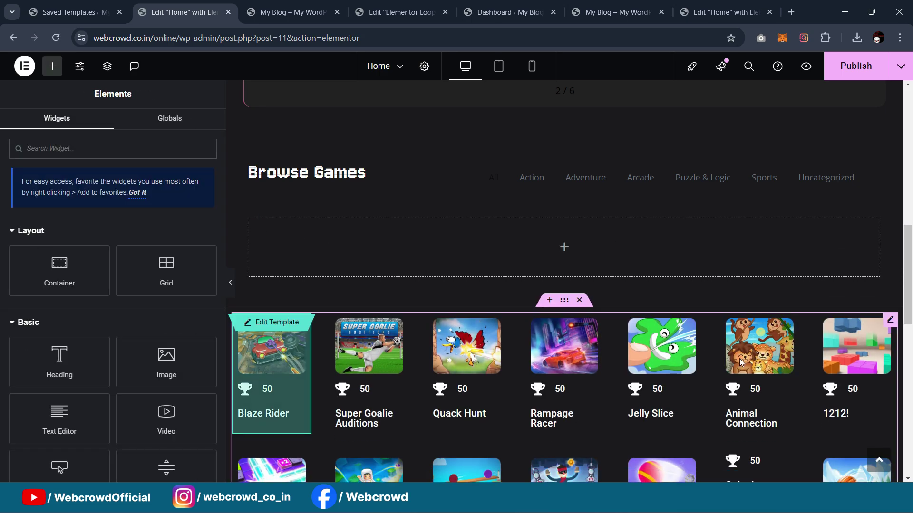
# Move the game-card loop grid into the empty container below the Browse Games heading and delete its former outer container
pyautogui.moveTo(890, 320); pyautogui.dragTo(529, 246)
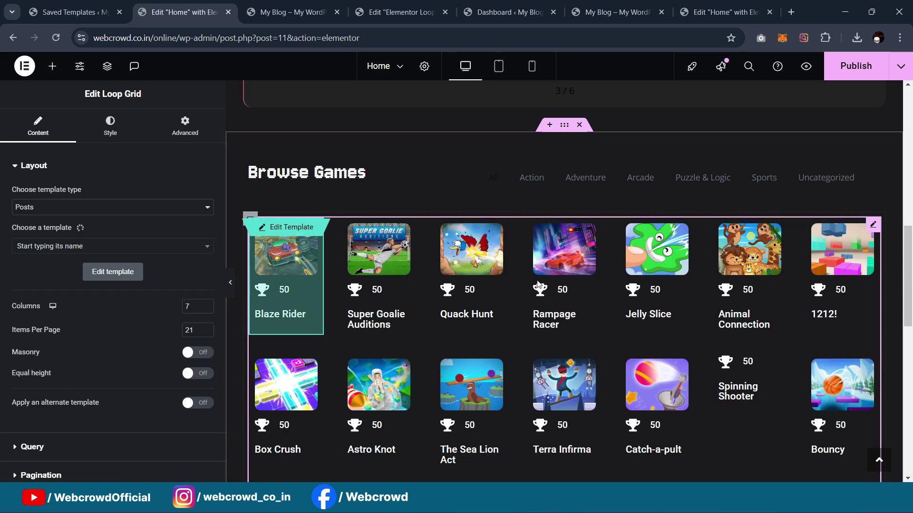
pyautogui.scroll(-7, 663, 291)
pyautogui.click(578, 214)
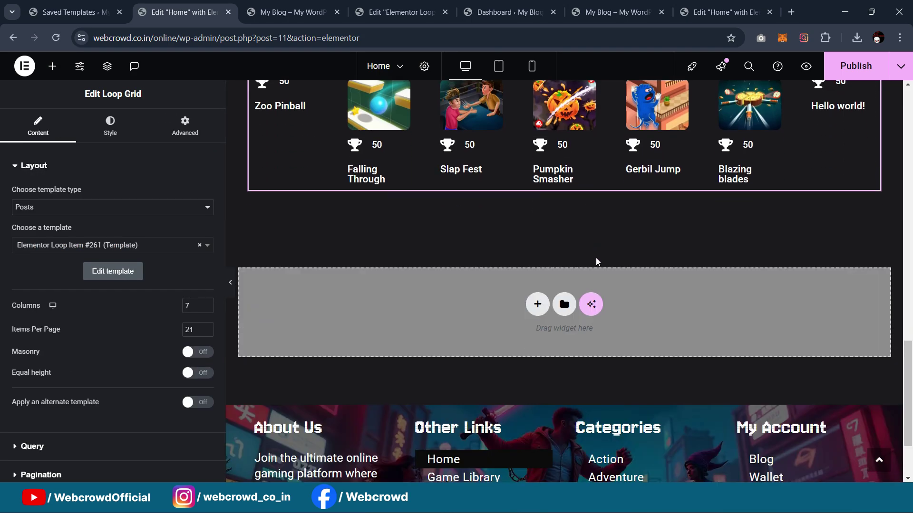
pyautogui.scroll(6, 595, 257)
pyautogui.scroll(3, 380, 235)
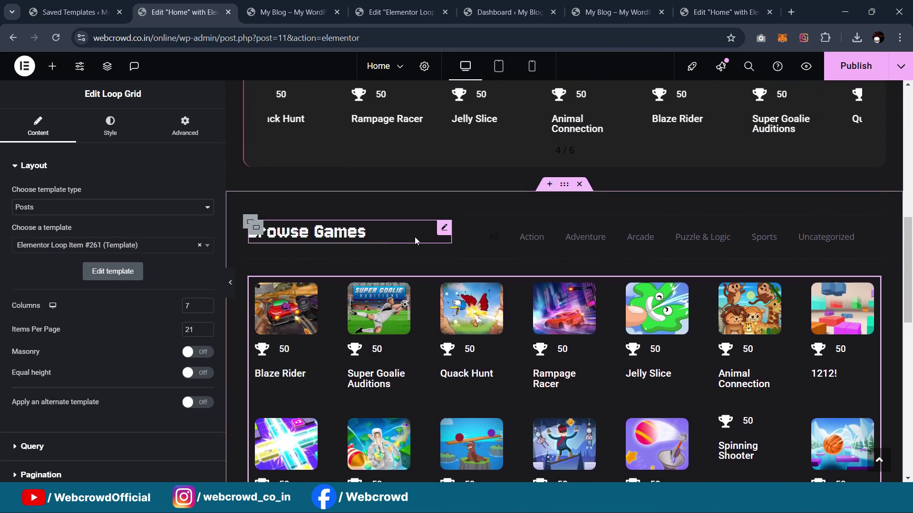
pyautogui.click(564, 184)
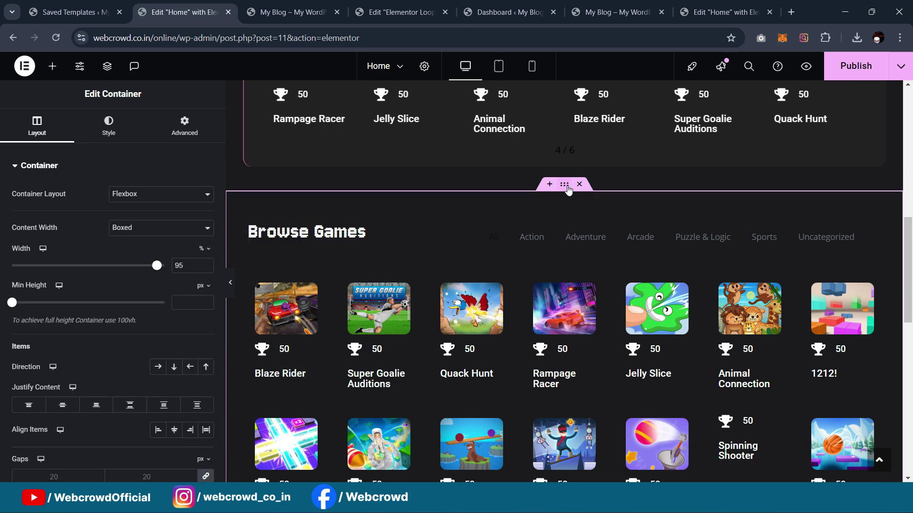
pyautogui.click(231, 285)
pyautogui.scroll(-3, 362, 218)
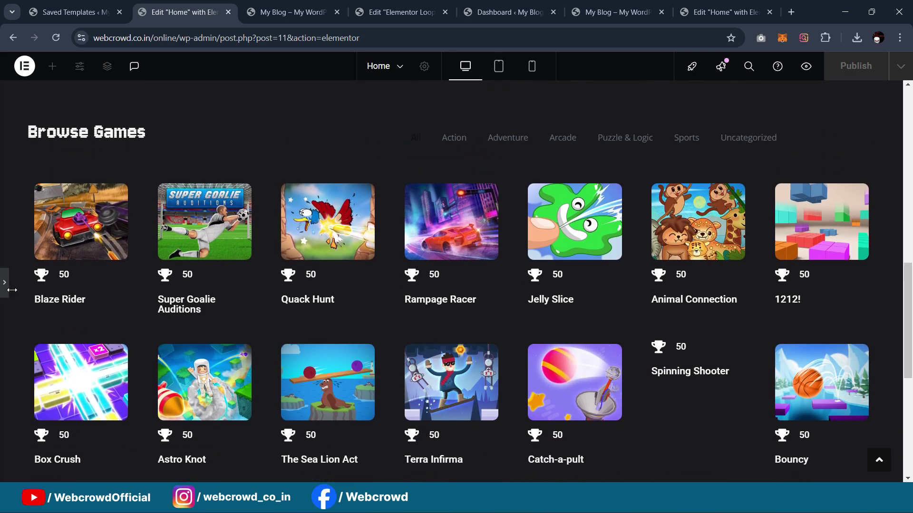
pyautogui.click(519, 173)
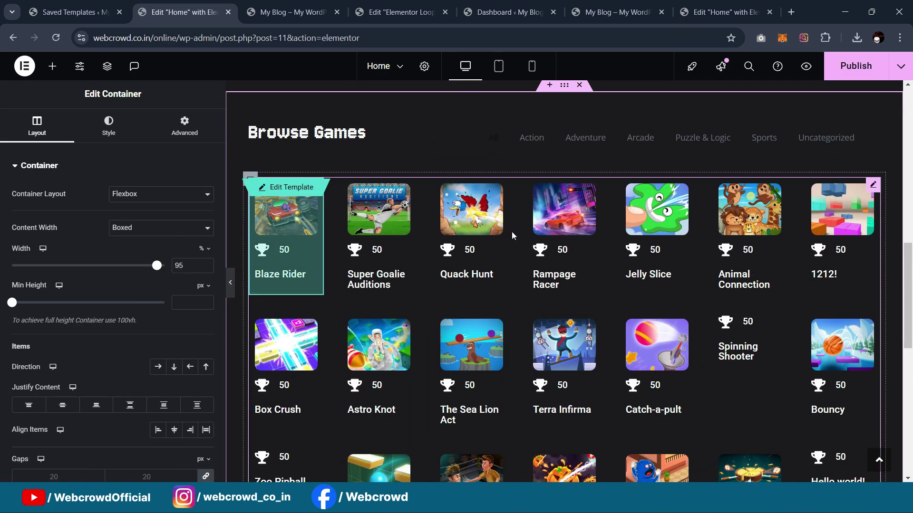
# Set the Browse Games loop grid's gap between columns to 0 px and gap between rows to 7 px
pyautogui.click(106, 134)
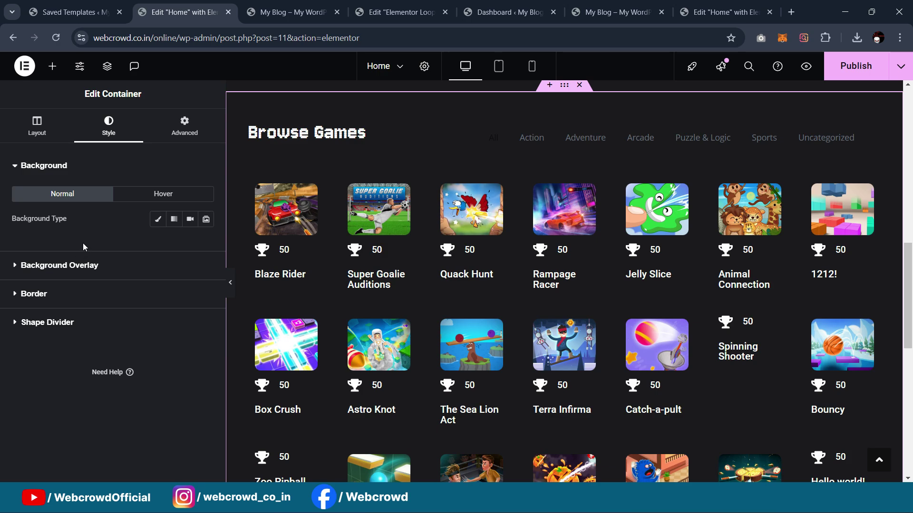
pyautogui.click(403, 287)
pyautogui.scroll(-2, 119, 344)
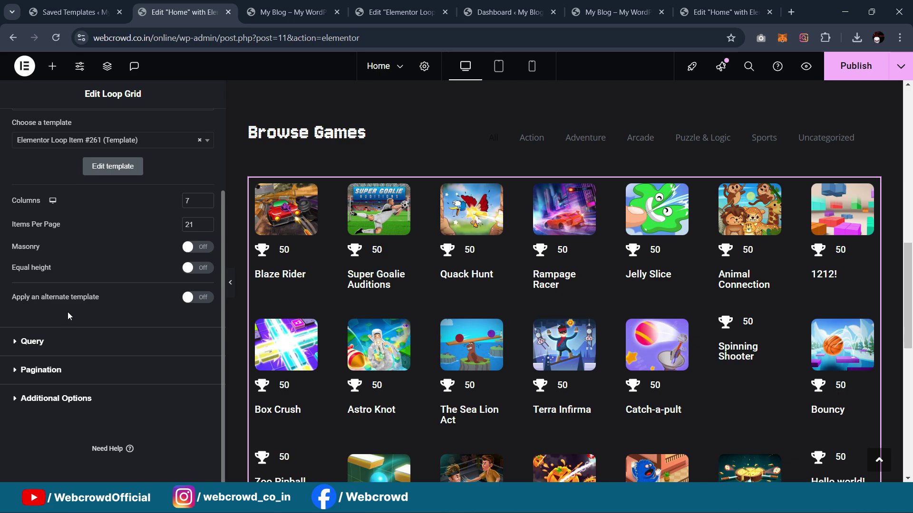
pyautogui.scroll(2, 114, 191)
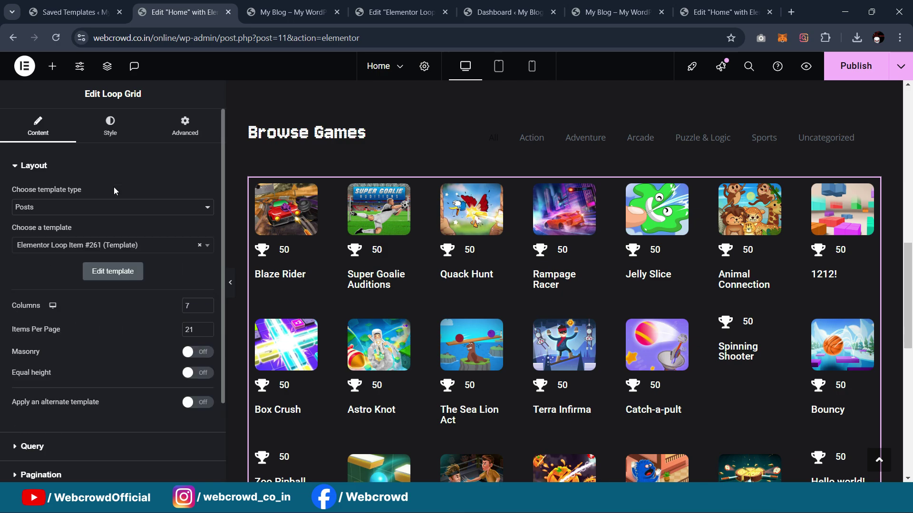
pyautogui.click(109, 133)
pyautogui.click(15, 209)
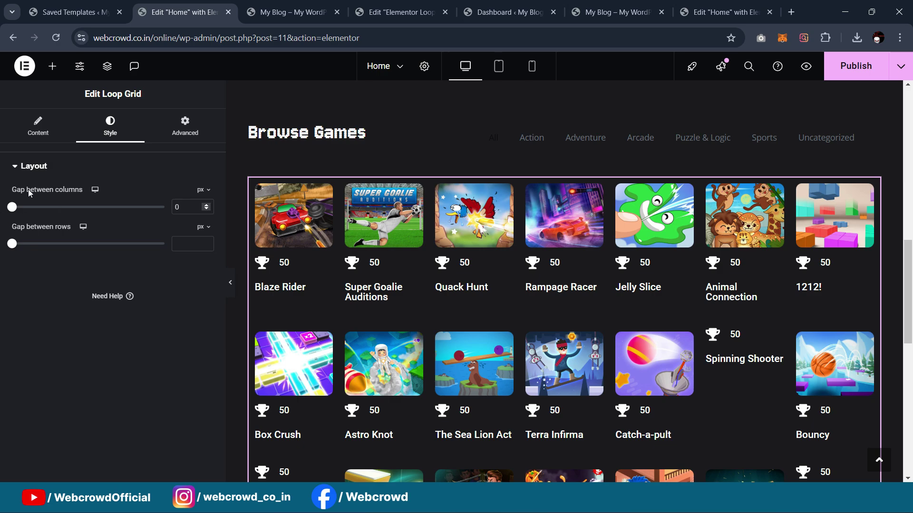
pyautogui.moveTo(12, 251); pyautogui.dragTo(24, 268)
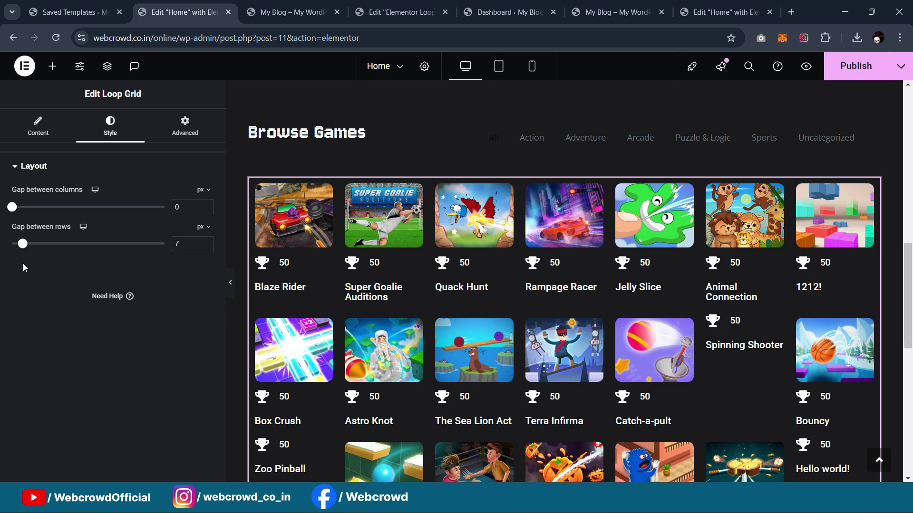
# Preview the Browse Games section at full width and examine the spacing, card rows and missing thumbnails down to the footer
pyautogui.click(231, 285)
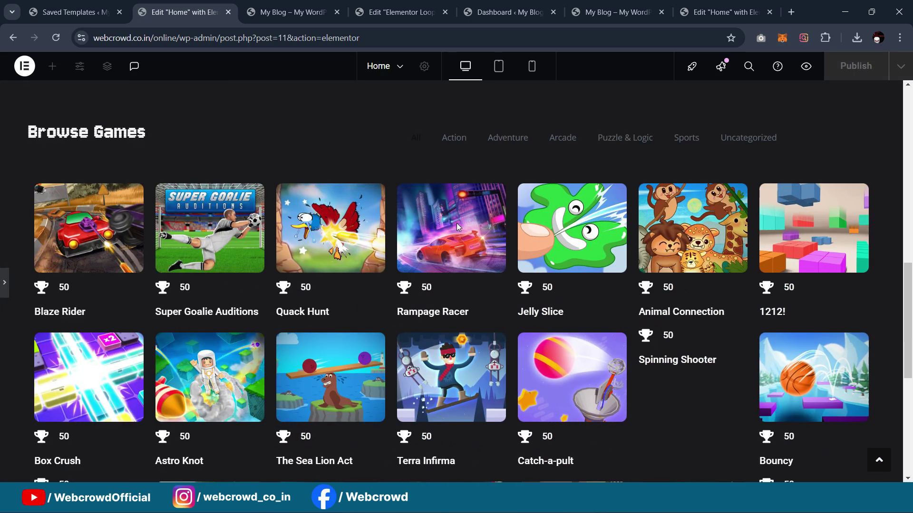
pyautogui.scroll(-5, 539, 191)
pyautogui.scroll(2, 538, 191)
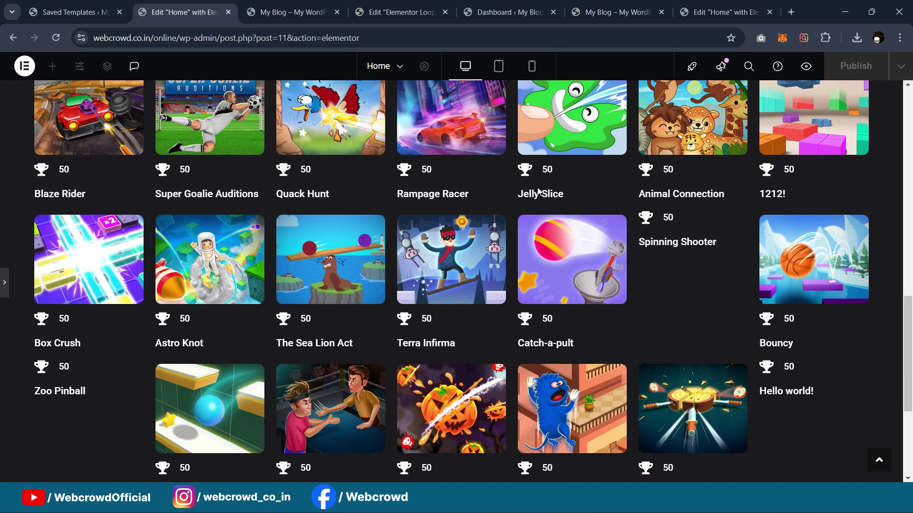
pyautogui.scroll(-2, 537, 187)
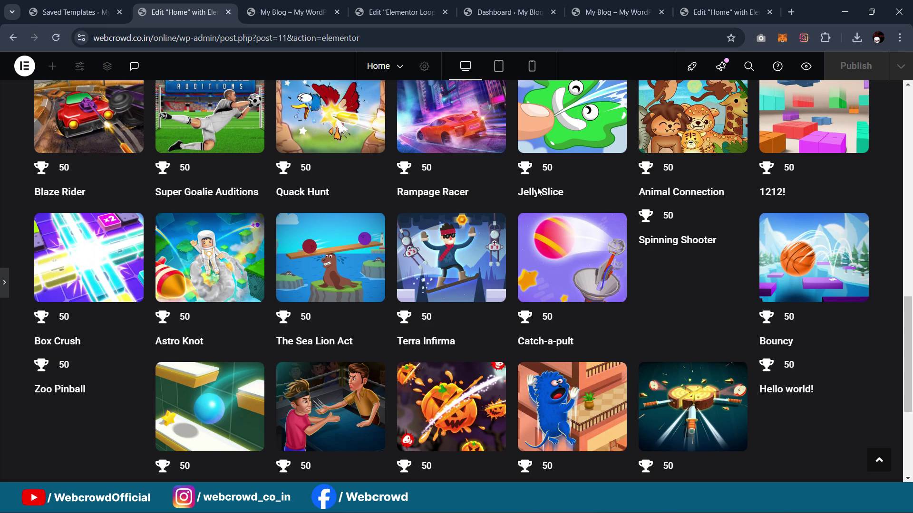
pyautogui.scroll(1, 537, 188)
pyautogui.scroll(-5, 538, 188)
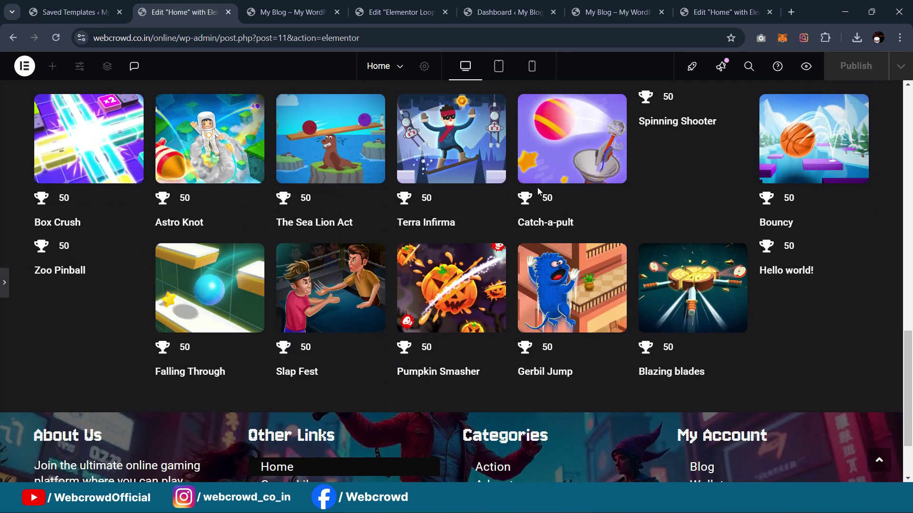
pyautogui.scroll(8, 538, 190)
pyautogui.scroll(-3, 540, 194)
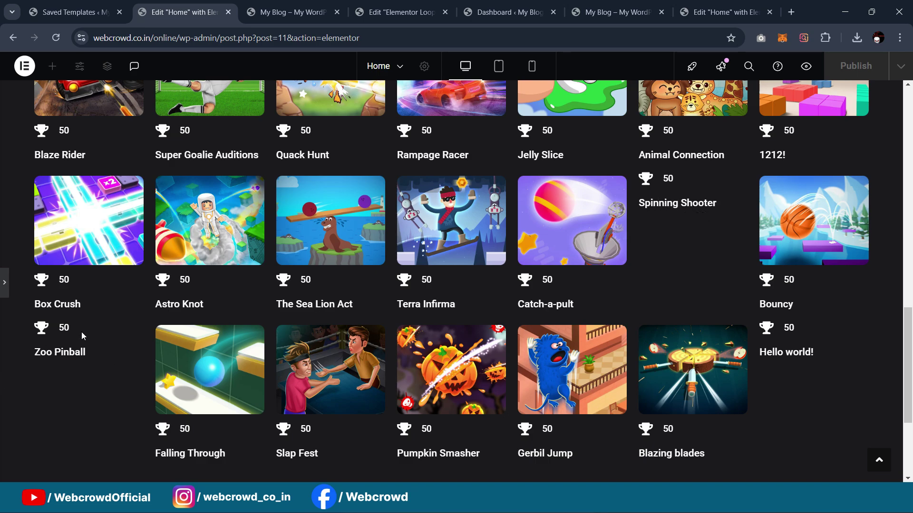
pyautogui.scroll(4, 660, 306)
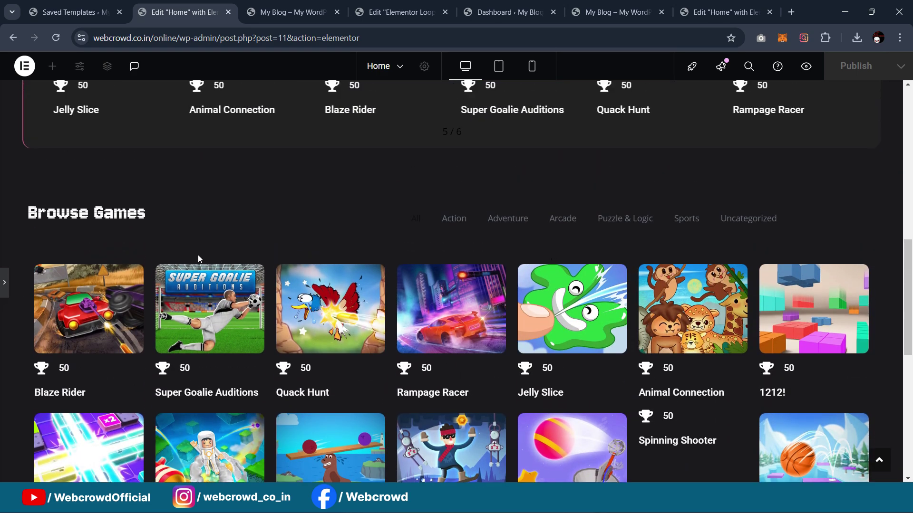
pyautogui.scroll(-4, 563, 305)
pyautogui.scroll(3, 671, 306)
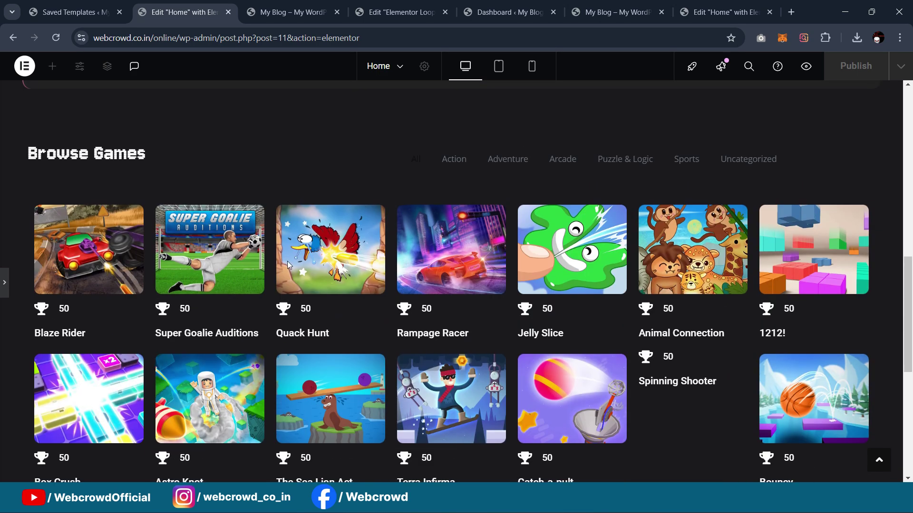
pyautogui.scroll(1, 426, 200)
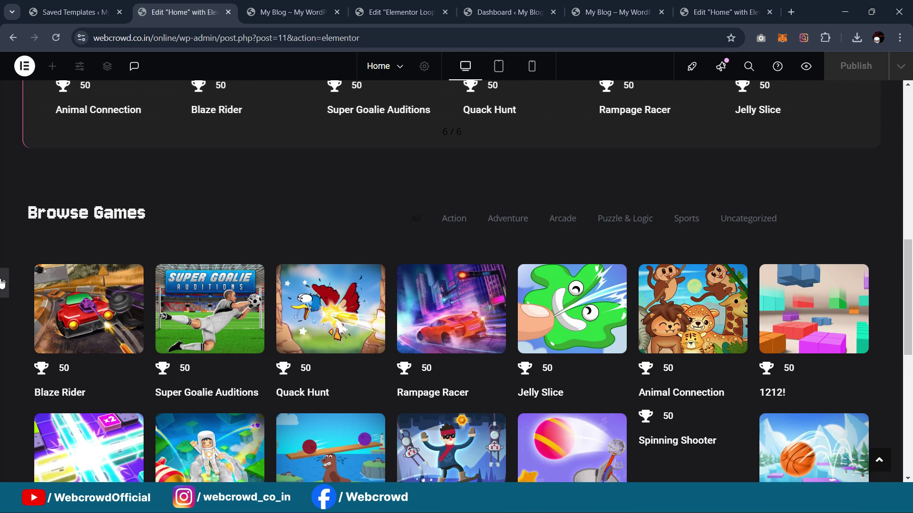
# Right-align the items of the Browse Games taxonomy filter to match the reference Home page
pyautogui.hotkey('ctrl', 'p')
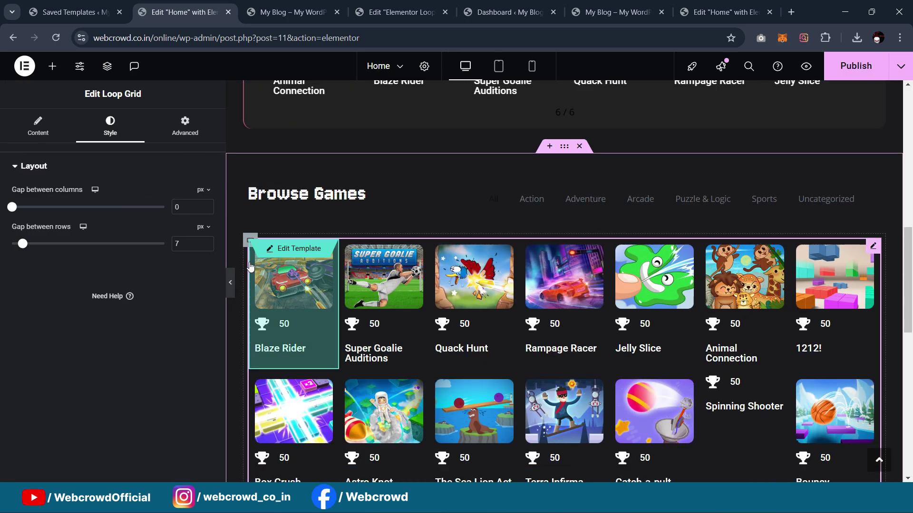
pyautogui.click(230, 288)
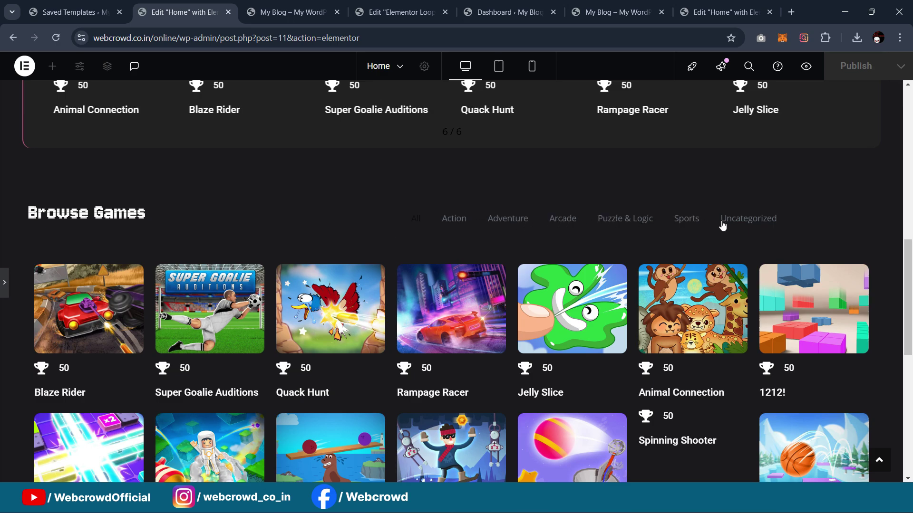
pyautogui.click(731, 6)
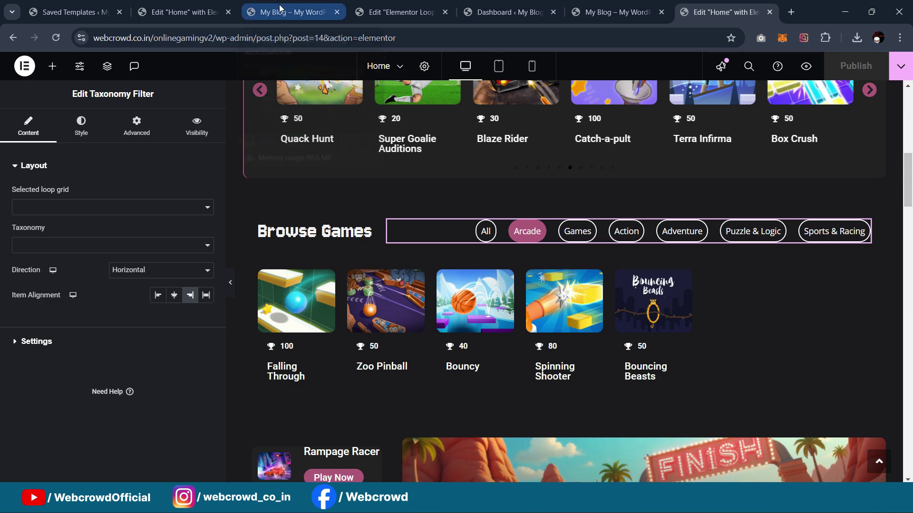
pyautogui.click(216, 13)
pyautogui.click(4, 282)
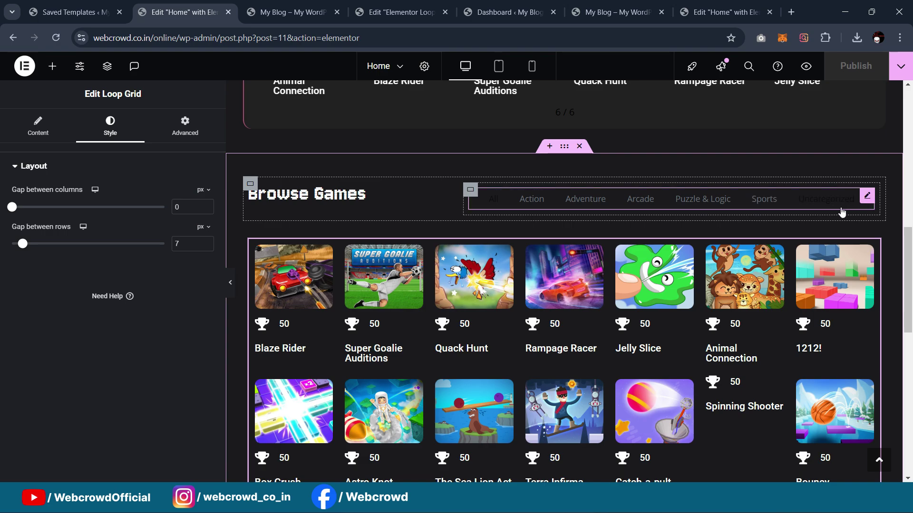
pyautogui.click(867, 198)
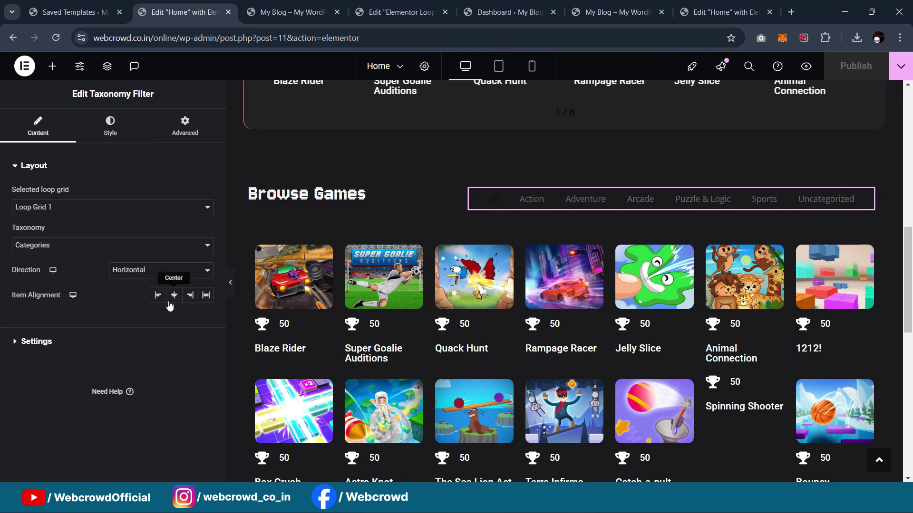
pyautogui.click(190, 295)
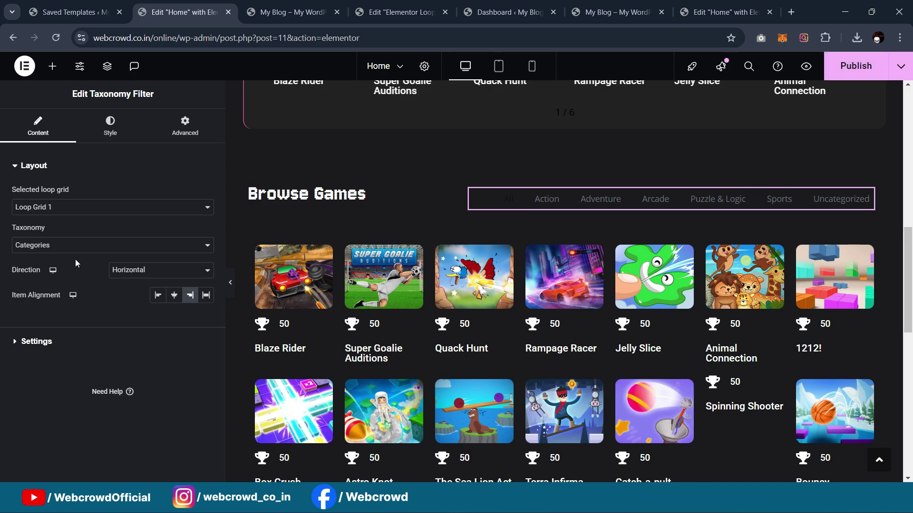
# Set the taxonomy filter's text color to the global White (#FFFFFF) for both the normal and active states
pyautogui.click(100, 138)
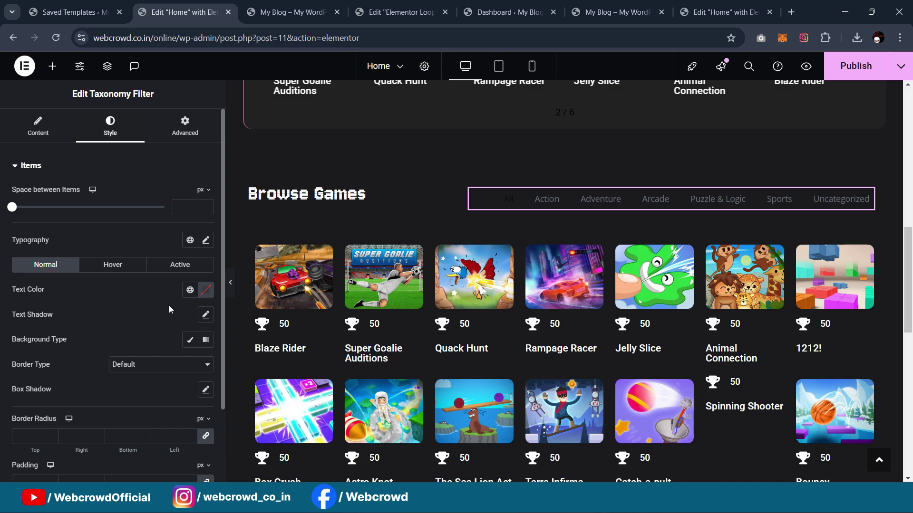
pyautogui.click(190, 292)
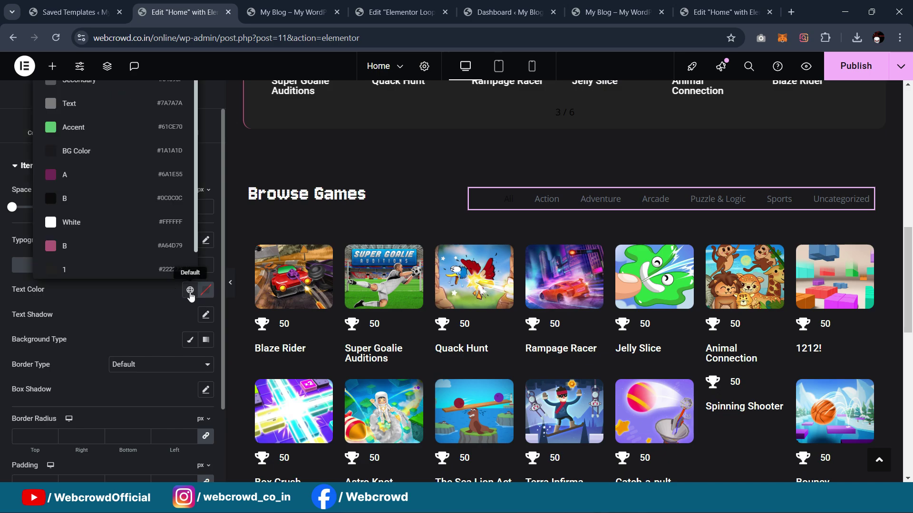
pyautogui.click(107, 221)
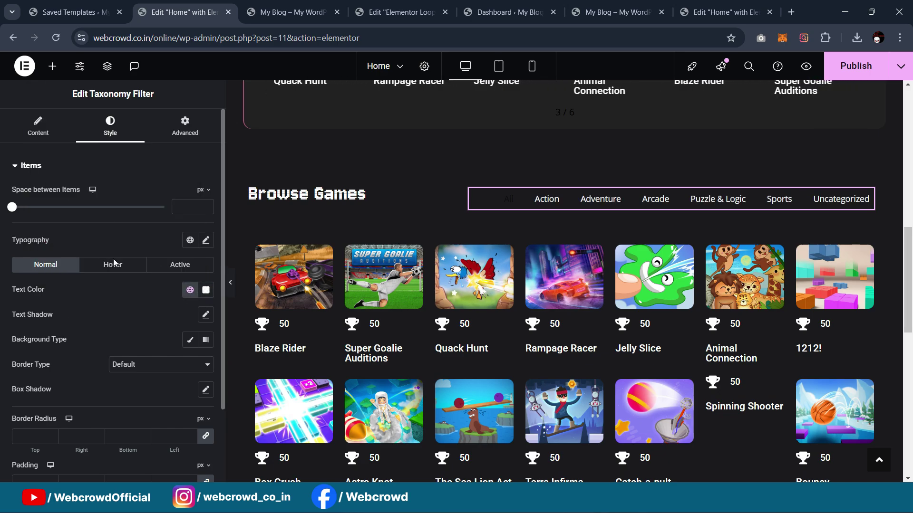
pyautogui.click(179, 272)
pyautogui.click(190, 291)
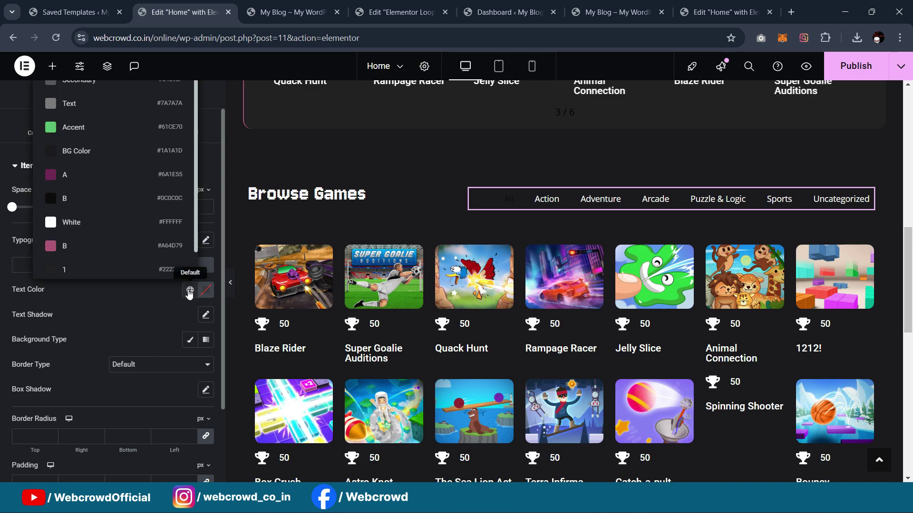
pyautogui.click(107, 222)
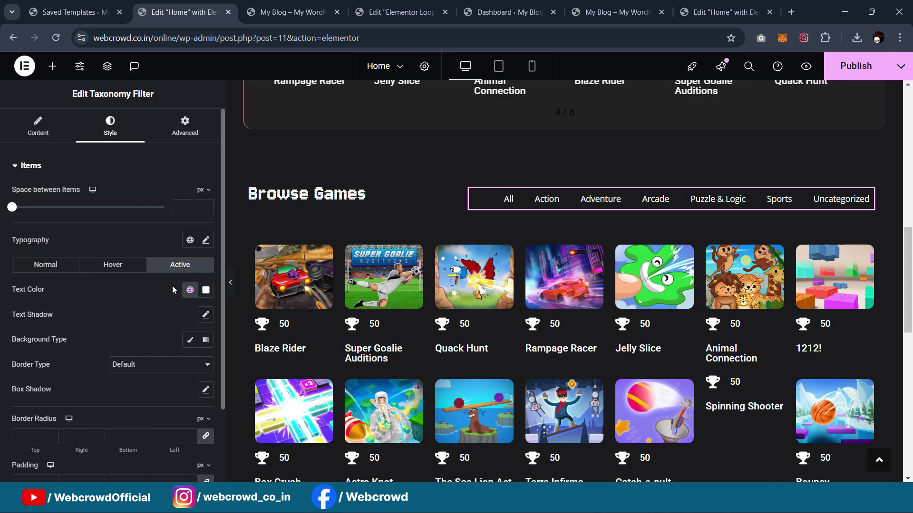
# Choose the classic background type for the filter's normal state and check the filter styling on the reference site
pyautogui.click(51, 270)
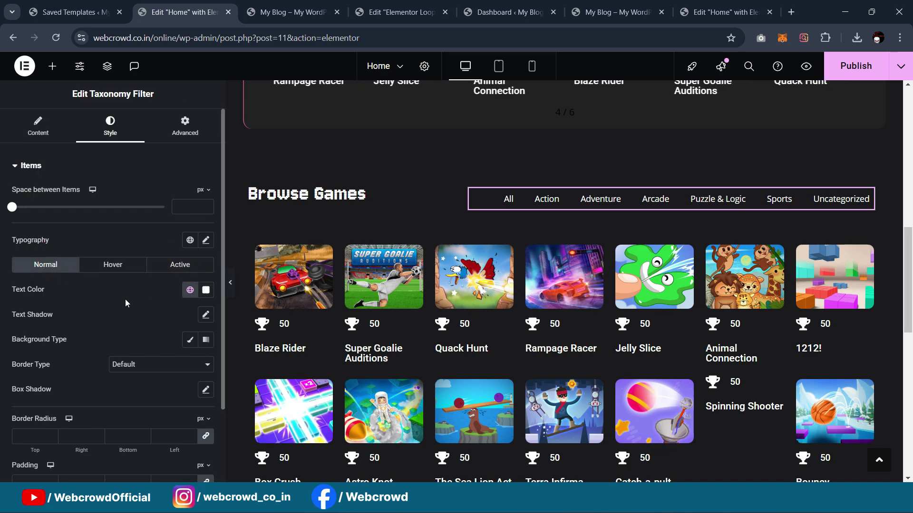
pyautogui.scroll(-1, 125, 298)
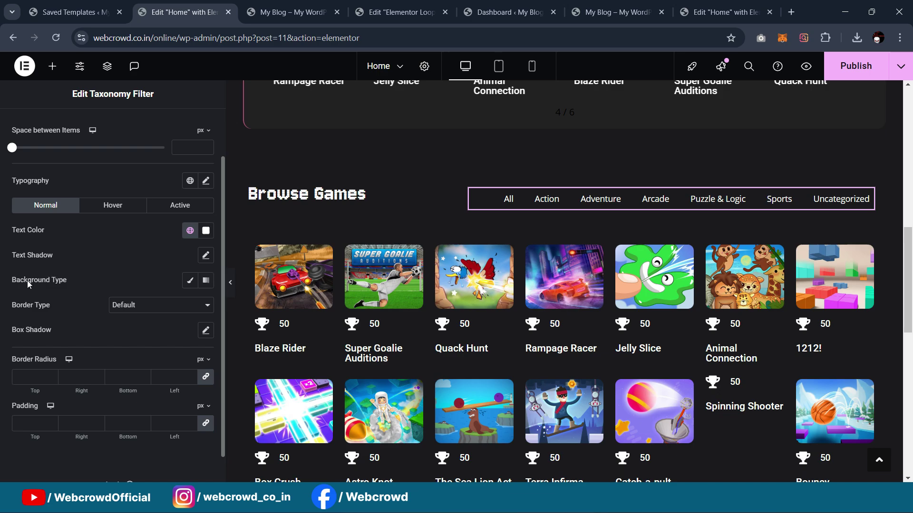
pyautogui.click(190, 280)
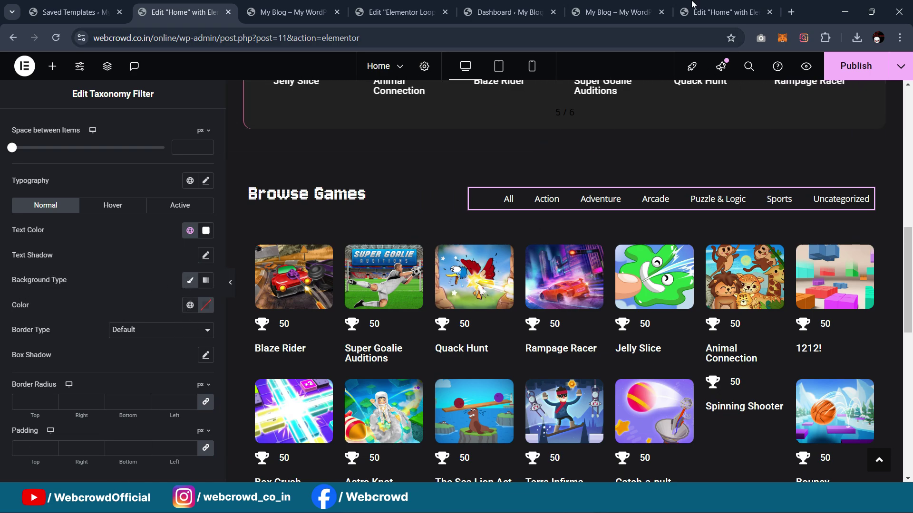
pyautogui.click(615, 12)
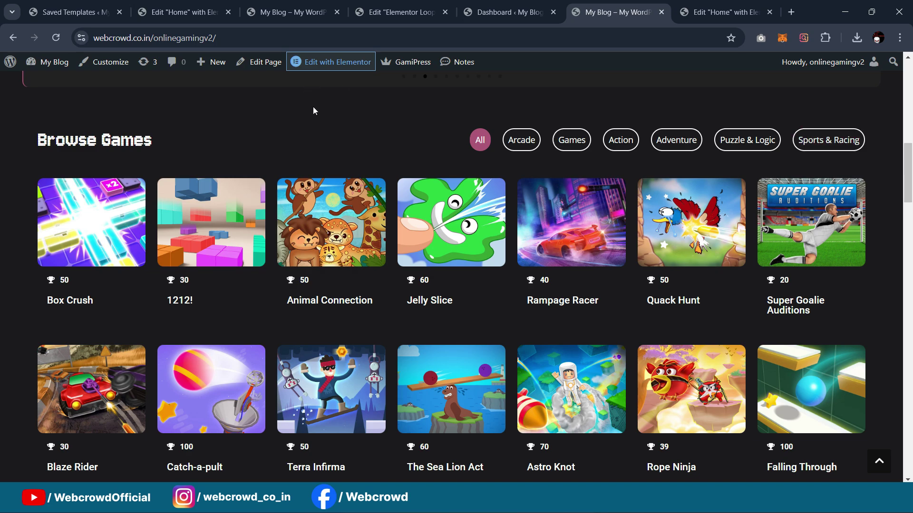
pyautogui.click(190, 12)
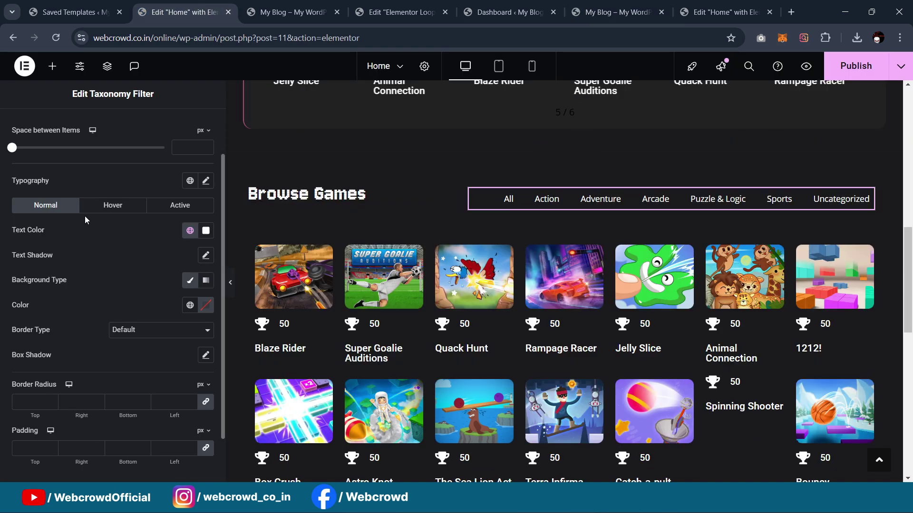
# Give the active filter item a classic background in global color B (#A64D79) and set the border radius to 1000 px
pyautogui.click(179, 209)
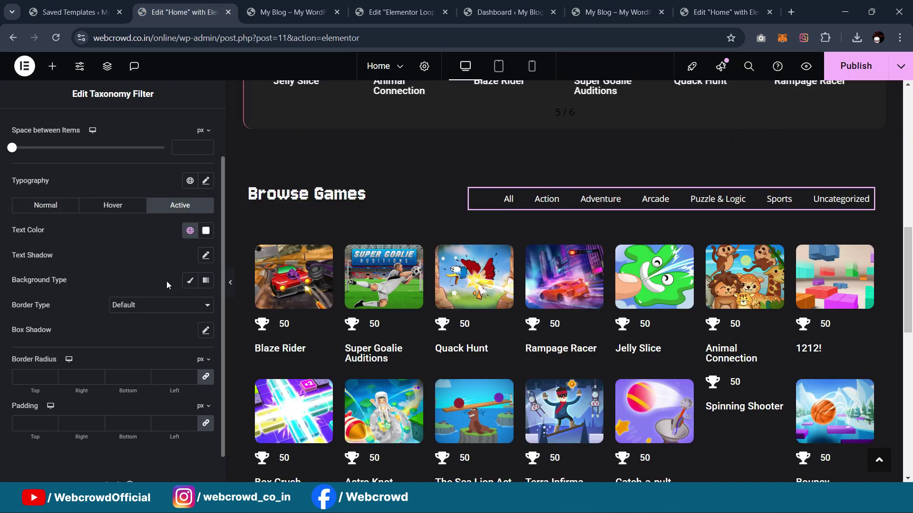
pyautogui.click(186, 281)
pyautogui.click(190, 305)
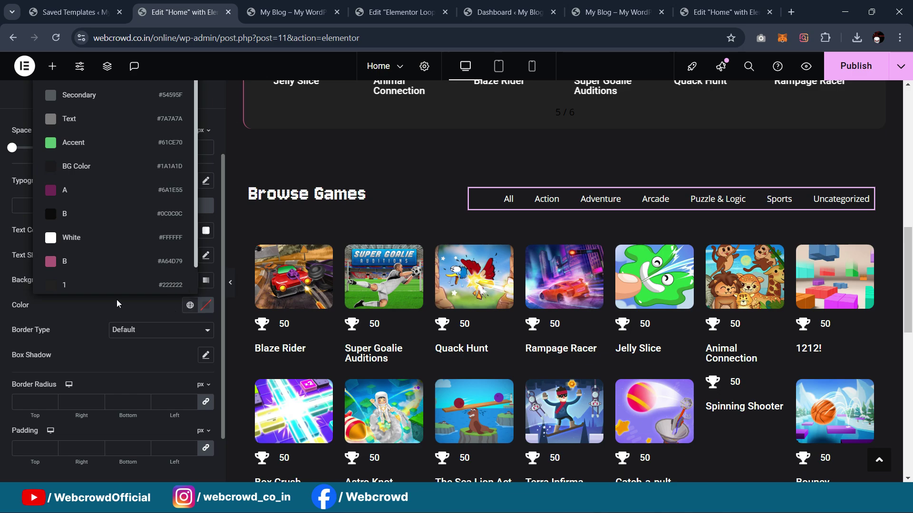
pyautogui.click(95, 258)
pyautogui.click(20, 402)
pyautogui.write('1000')
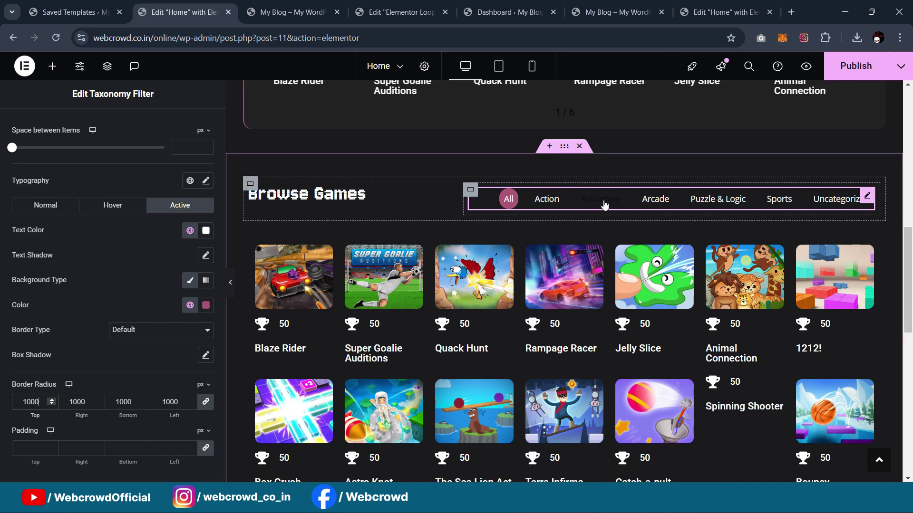
# Add a solid 2 px border in global White (#FFFFFF) to the filter items' normal state
pyautogui.click(28, 207)
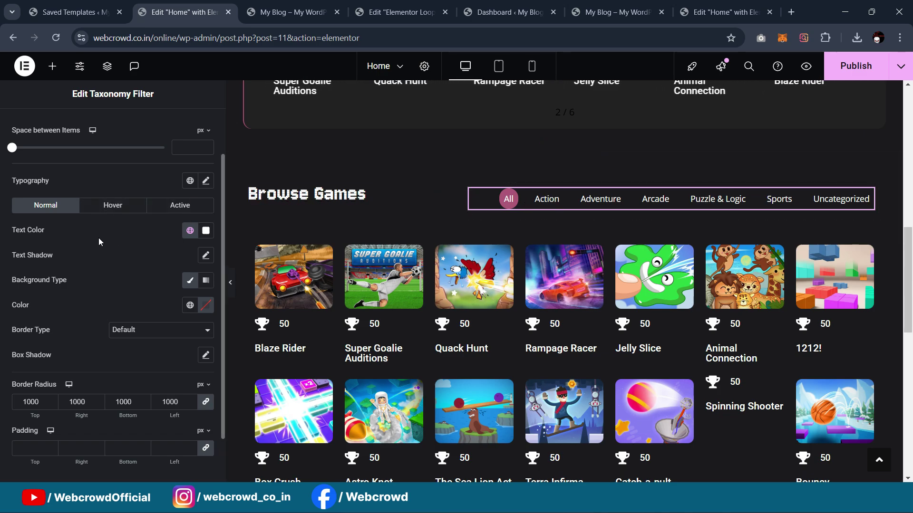
pyautogui.scroll(-2, 96, 273)
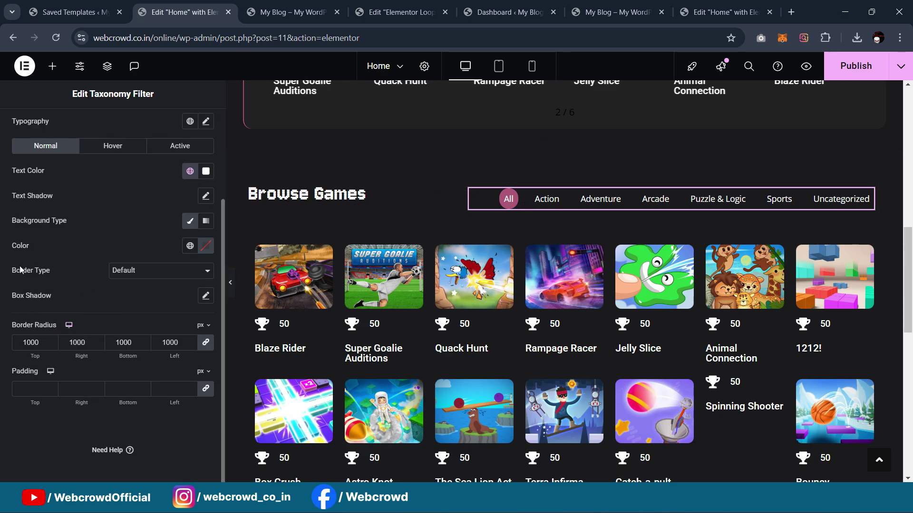
pyautogui.click(128, 270)
pyautogui.click(127, 314)
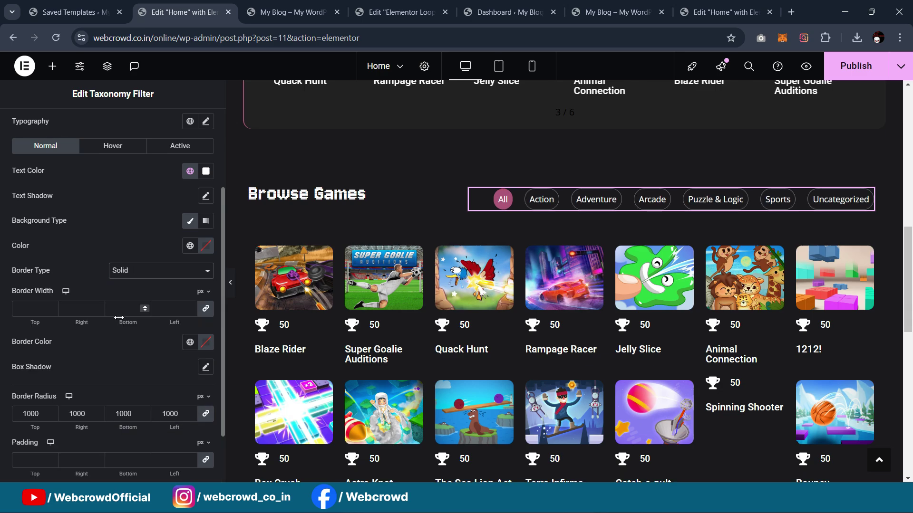
pyautogui.write('2')
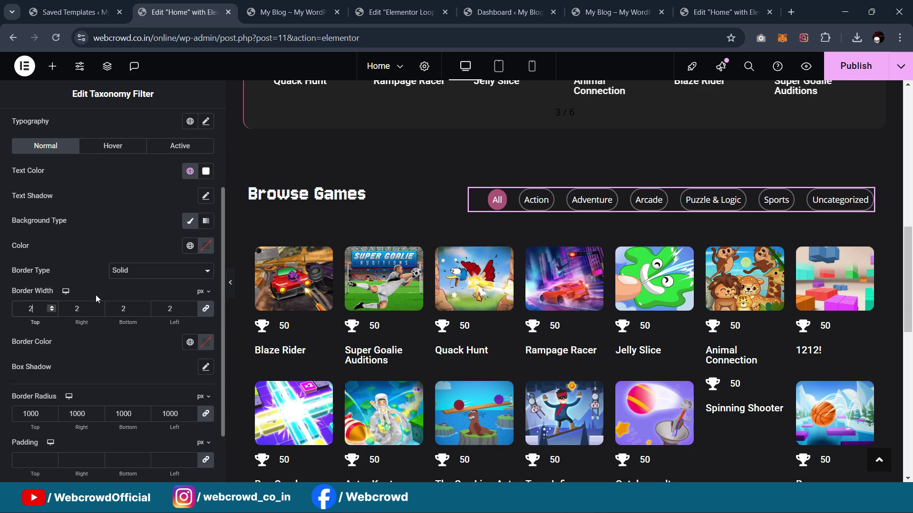
pyautogui.click(190, 342)
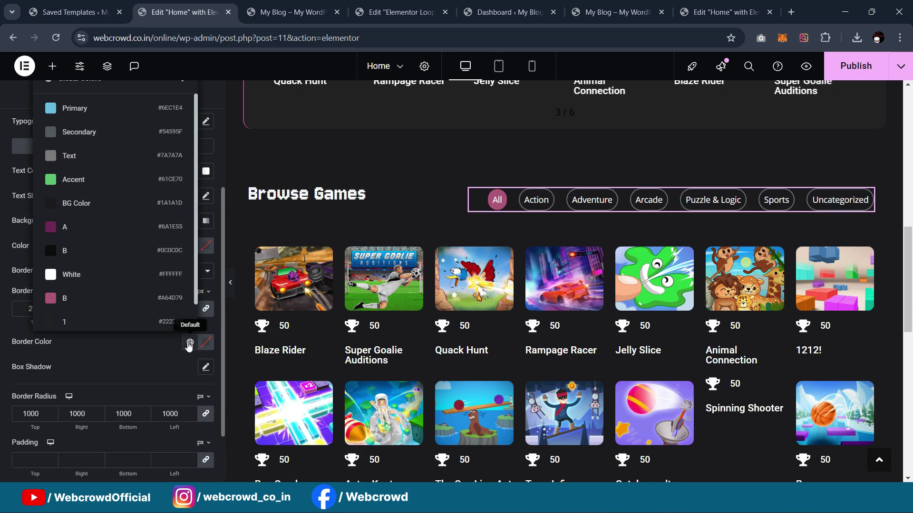
pyautogui.click(100, 280)
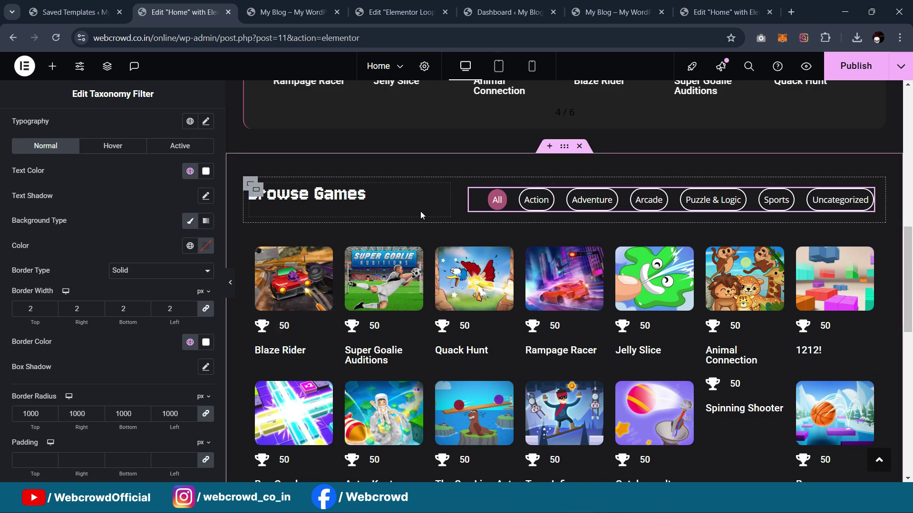
pyautogui.scroll(-1, 40, 403)
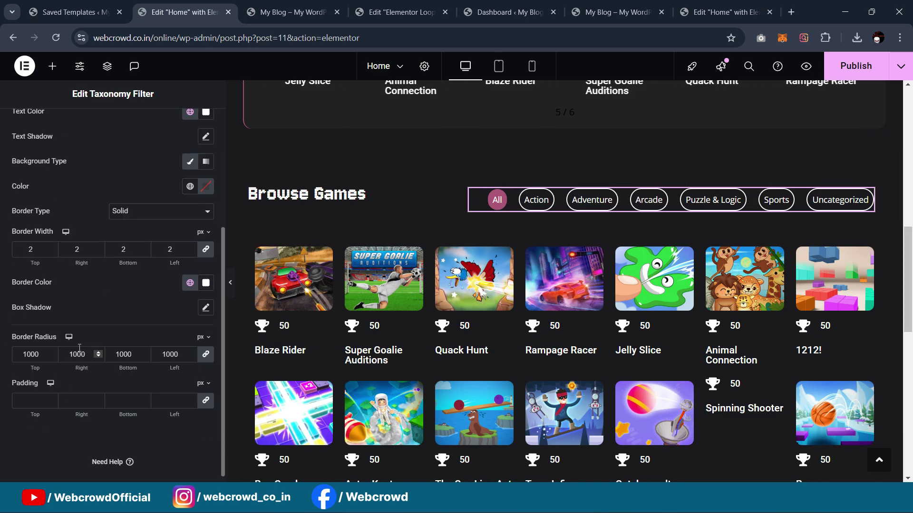
pyautogui.scroll(1, 121, 303)
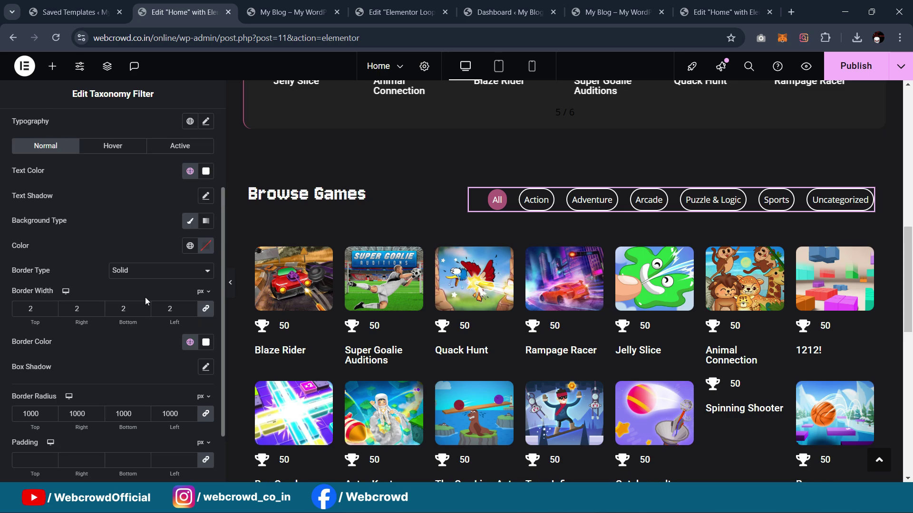
# Add a solid 2 px border in global color B (#A64D79) to the filter items' hover state
pyautogui.click(108, 151)
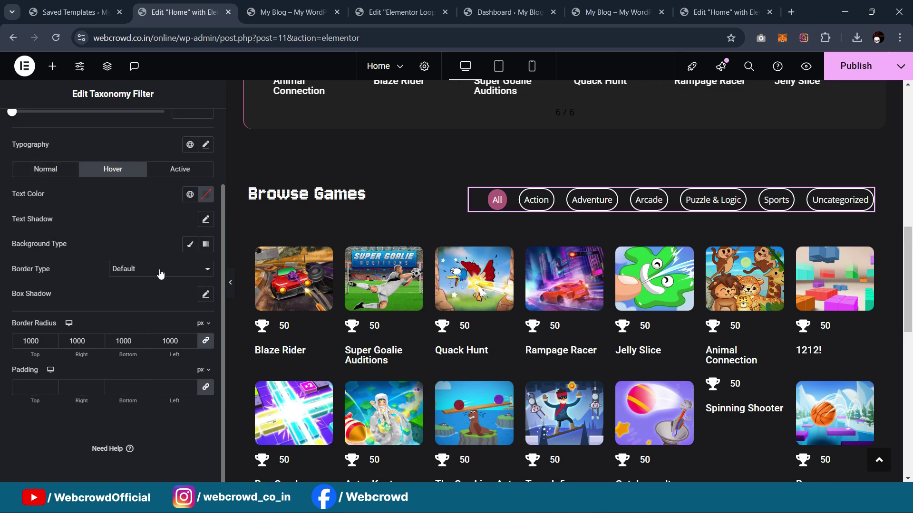
pyautogui.click(128, 279)
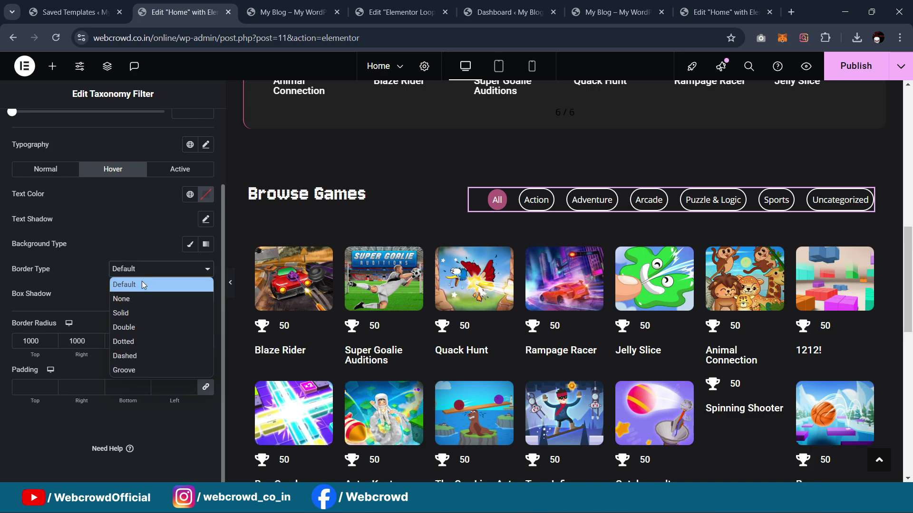
pyautogui.click(136, 311)
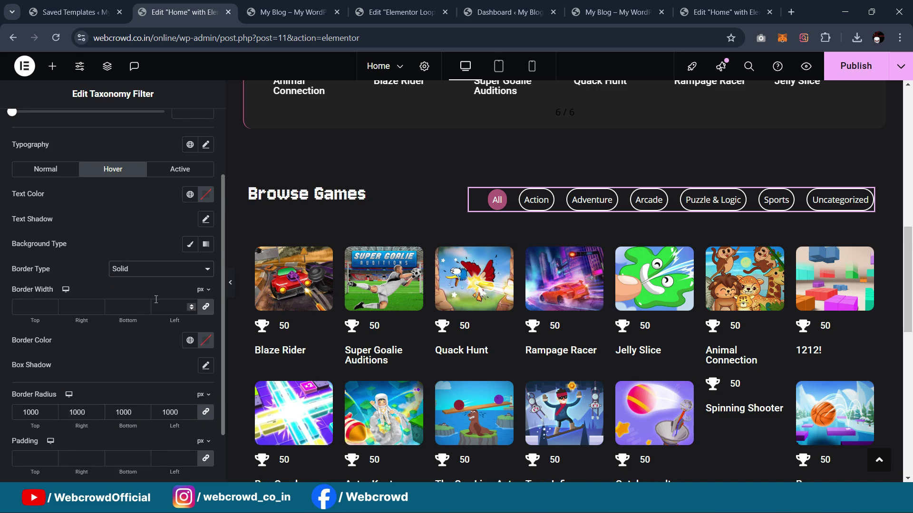
pyautogui.click(190, 340)
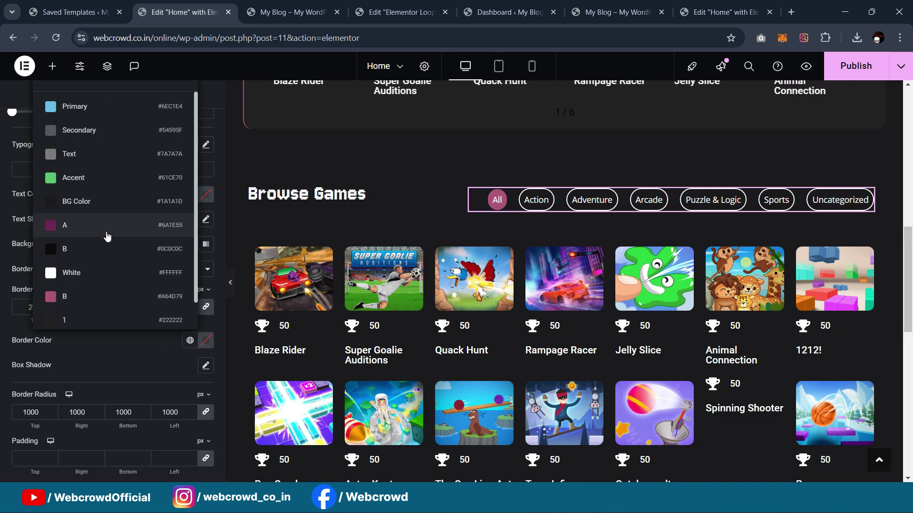
pyautogui.click(83, 302)
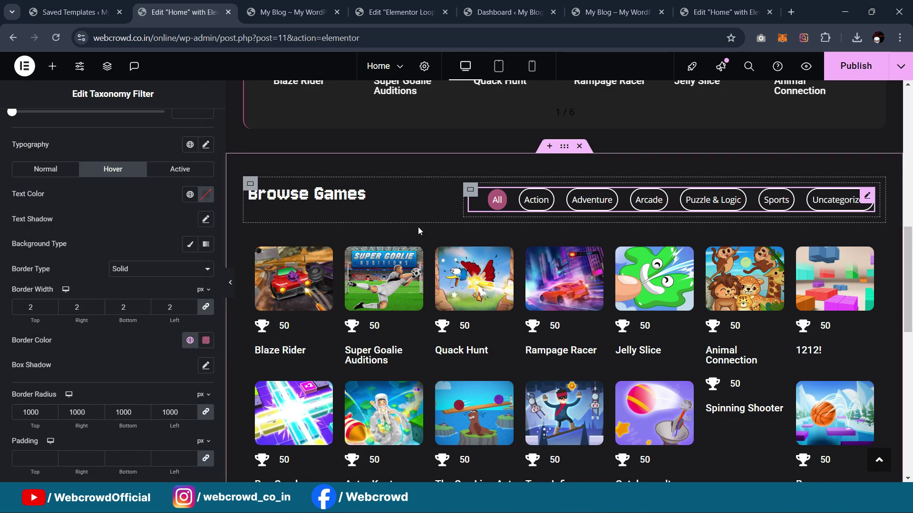
# Give the filter items' hover state a classic background in global color B (#A64D79) and global White (#FFFFFF) text
pyautogui.click(190, 244)
pyautogui.click(189, 269)
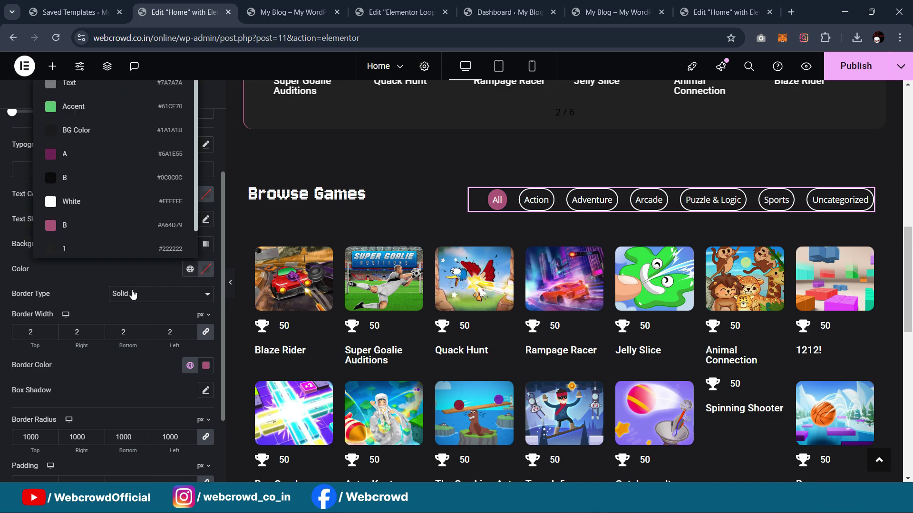
pyautogui.click(107, 225)
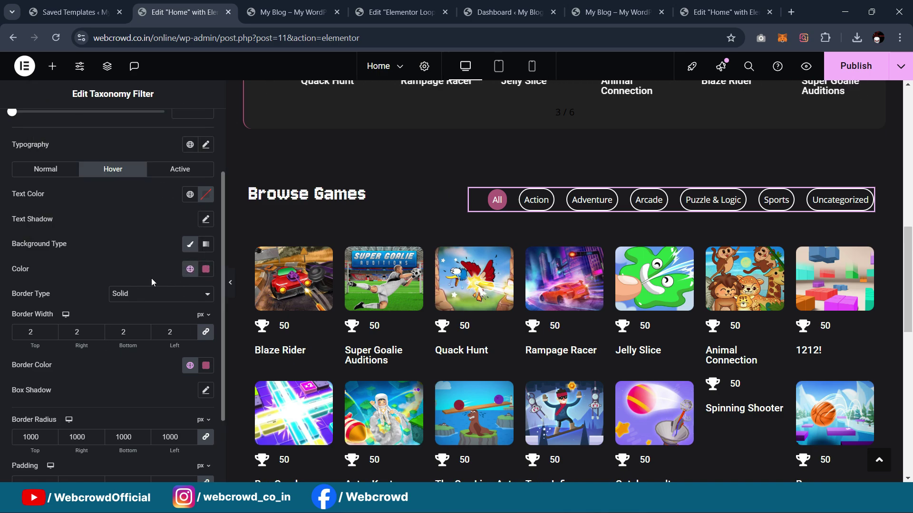
pyautogui.click(190, 195)
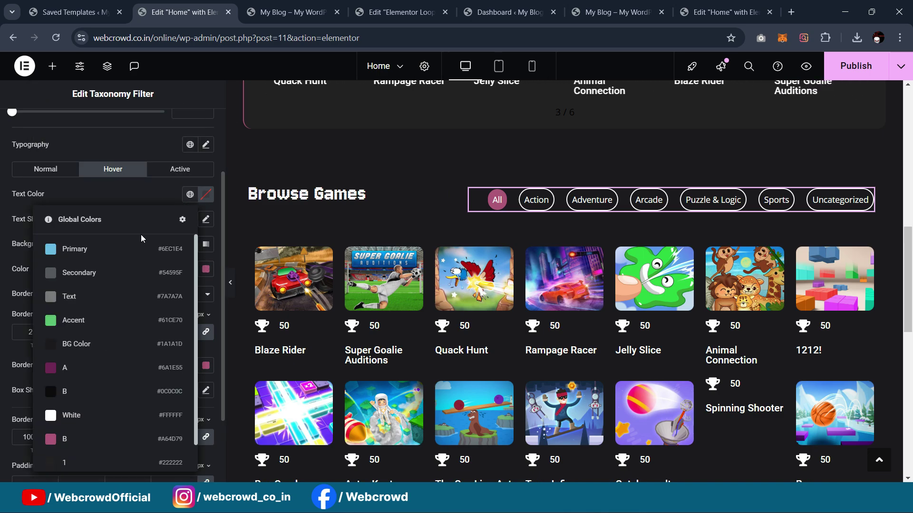
pyautogui.click(110, 420)
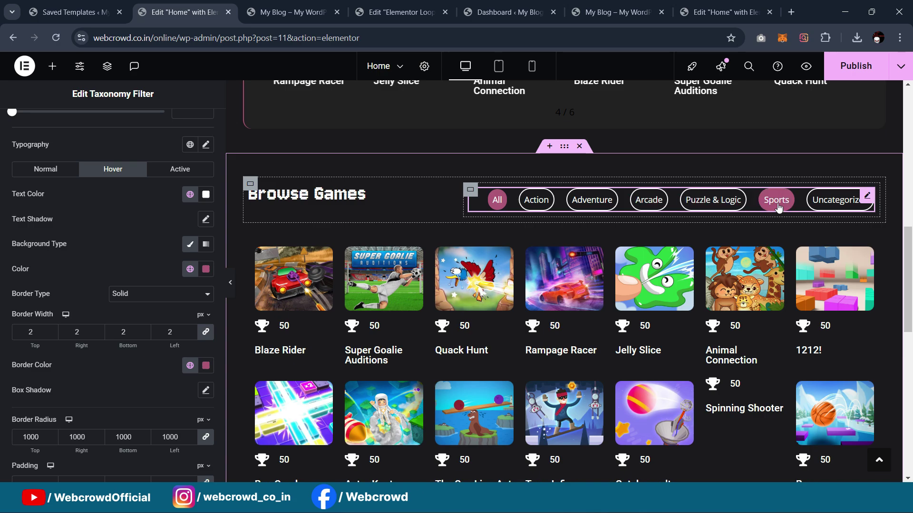
pyautogui.click(230, 284)
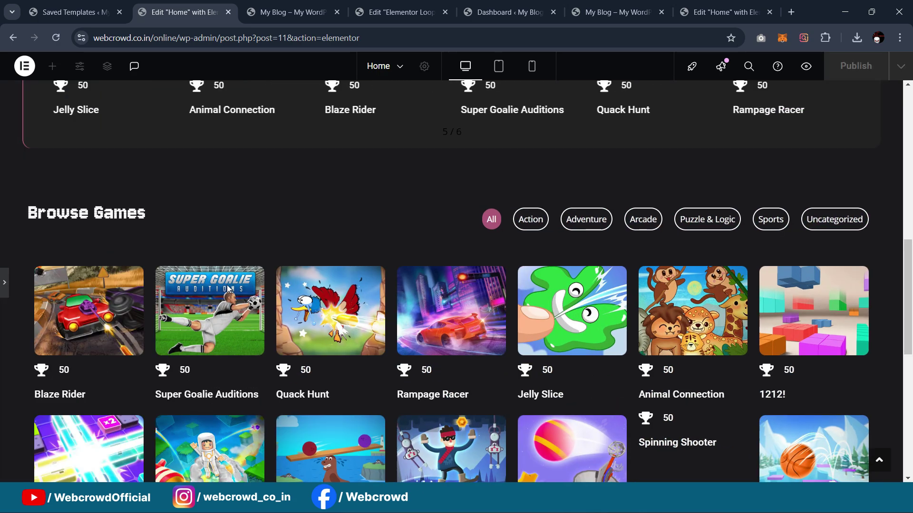
pyautogui.scroll(-1, 515, 235)
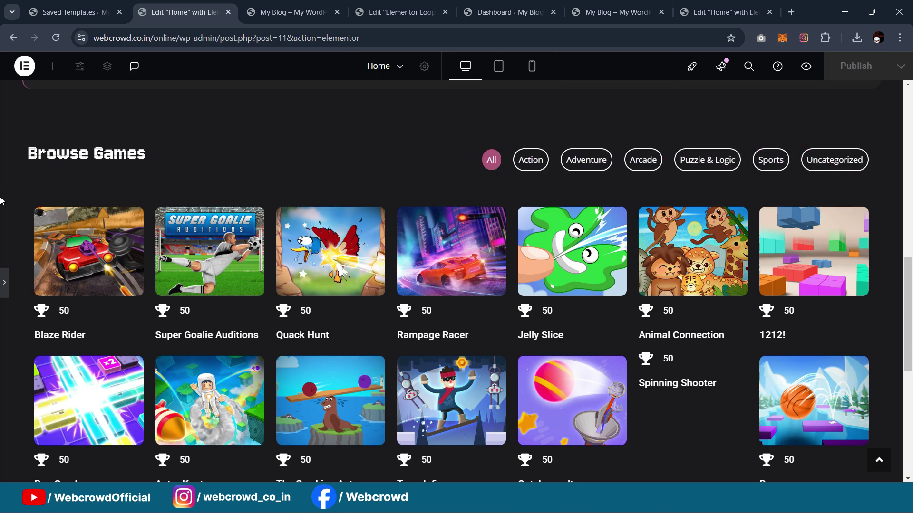
pyautogui.click(591, 159)
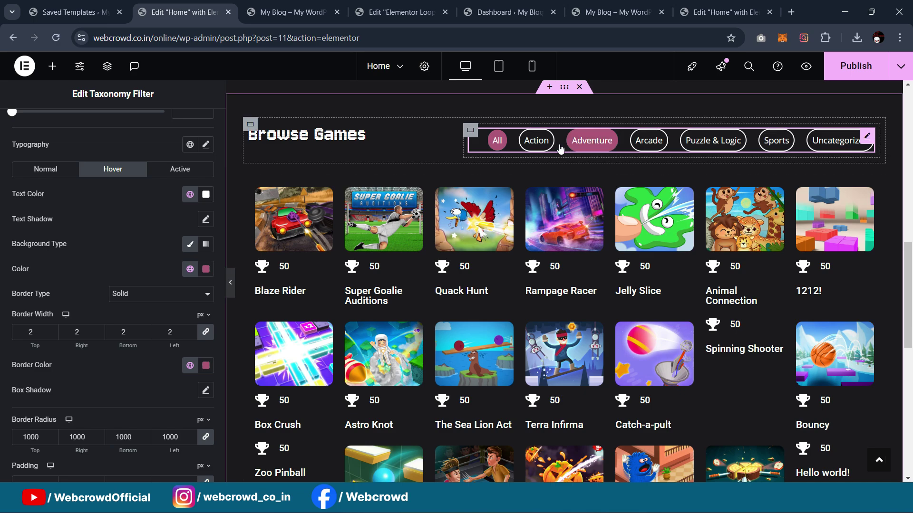
# Set the padding of the container holding the Browse Games heading and filter to 0 px on all sides
pyautogui.click(250, 125)
pyautogui.click(181, 133)
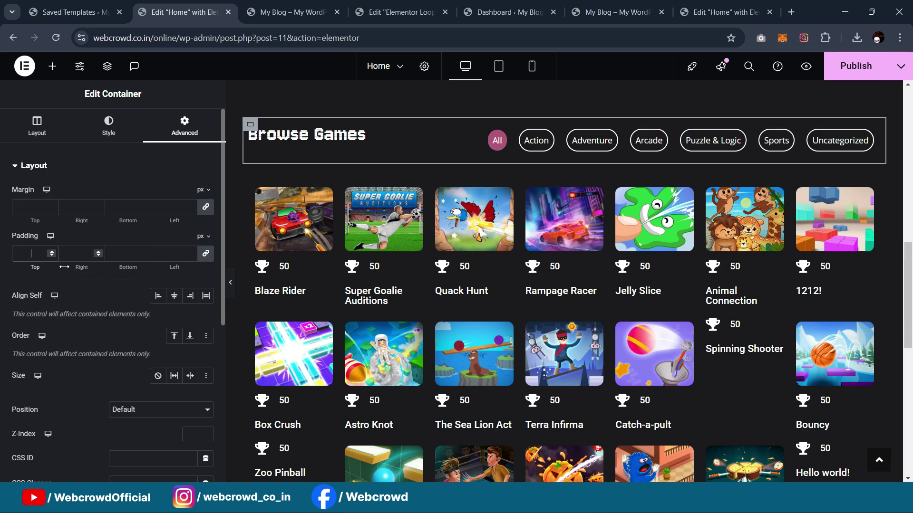
pyautogui.moveTo(64, 267); pyautogui.dragTo(38, 267)
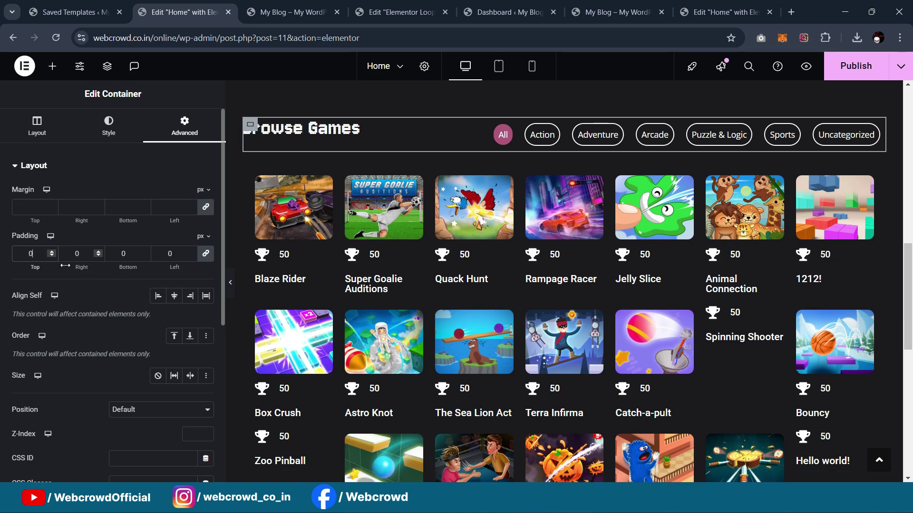
pyautogui.click(233, 282)
pyautogui.click(4, 275)
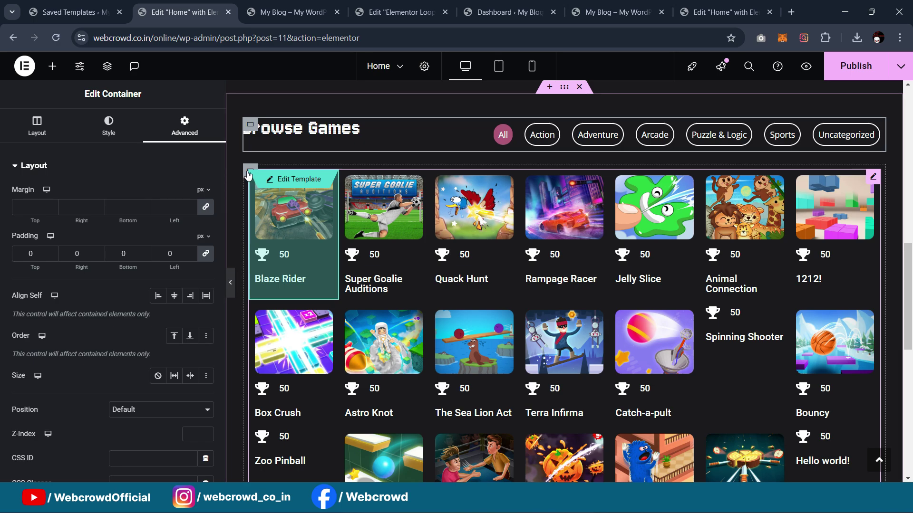
# Set the padding of the container around the games loop grid to 0 px on all sides
pyautogui.click(248, 171)
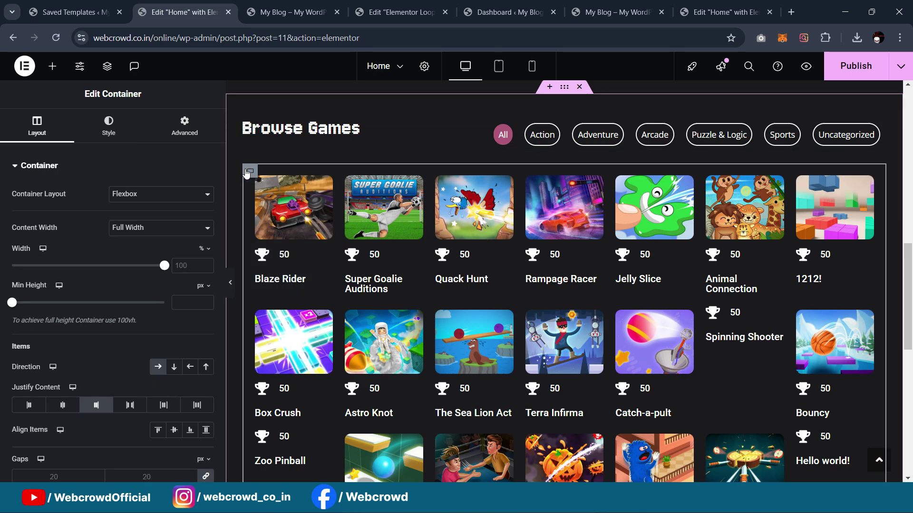
pyautogui.click(186, 124)
pyautogui.write('0')
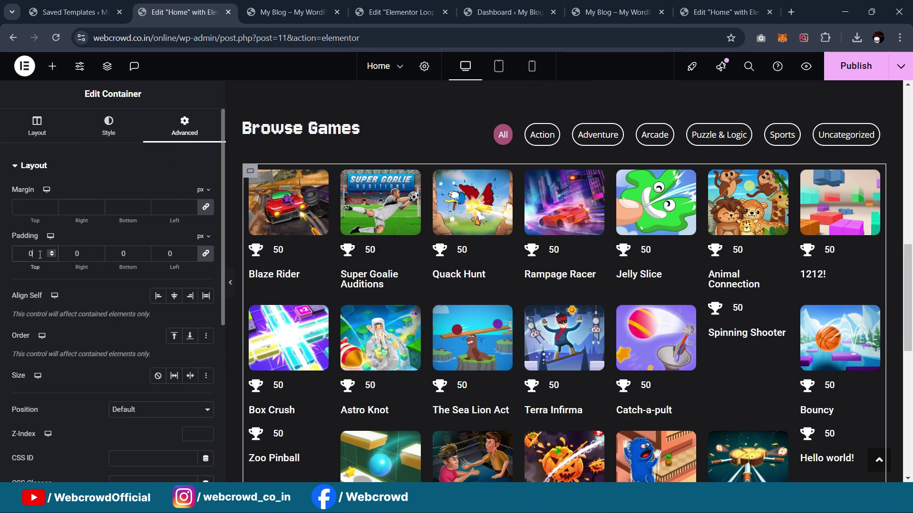
# Align the items of the parent container holding the Browse Games heading and category filter to the vertical center
pyautogui.click(249, 125)
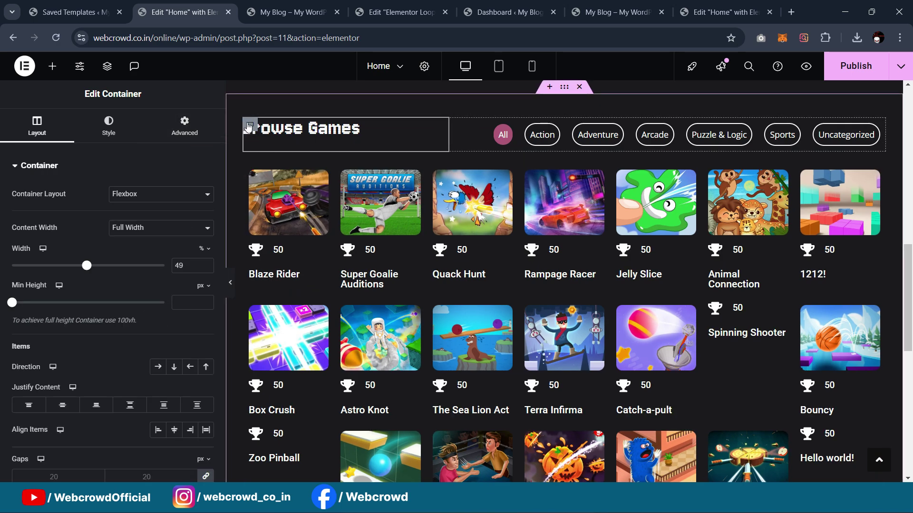
pyautogui.rightClick(248, 126)
pyautogui.click(285, 412)
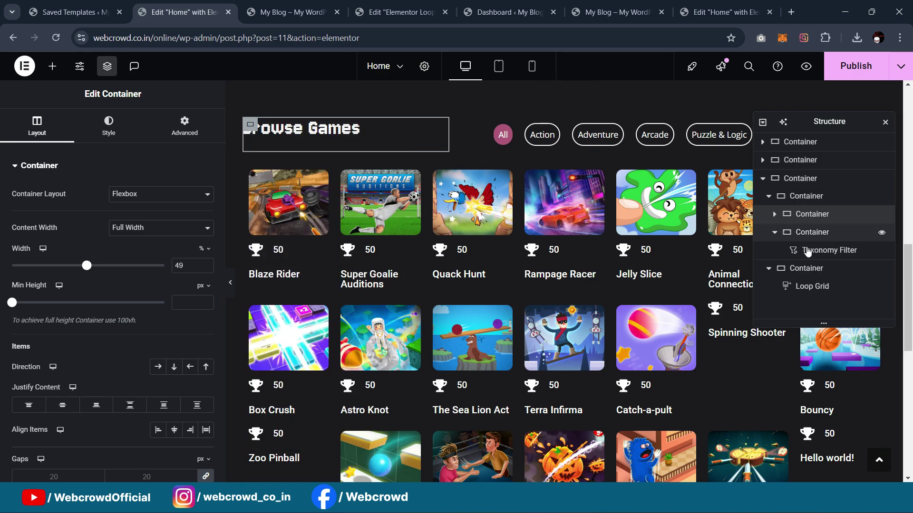
pyautogui.click(813, 203)
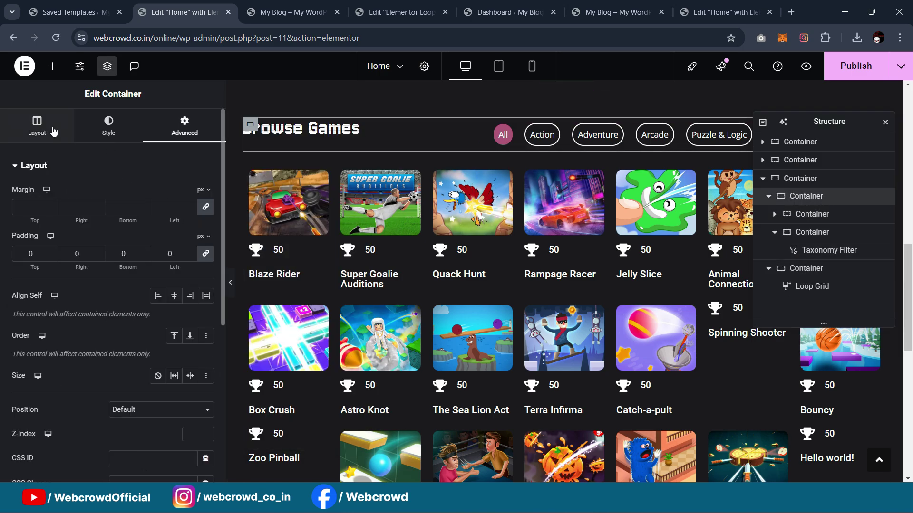
pyautogui.click(37, 126)
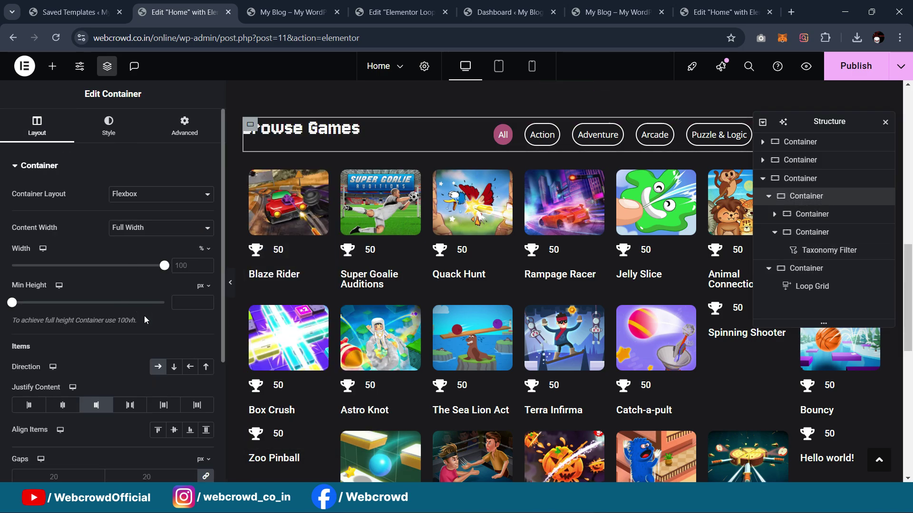
pyautogui.click(175, 431)
pyautogui.click(230, 283)
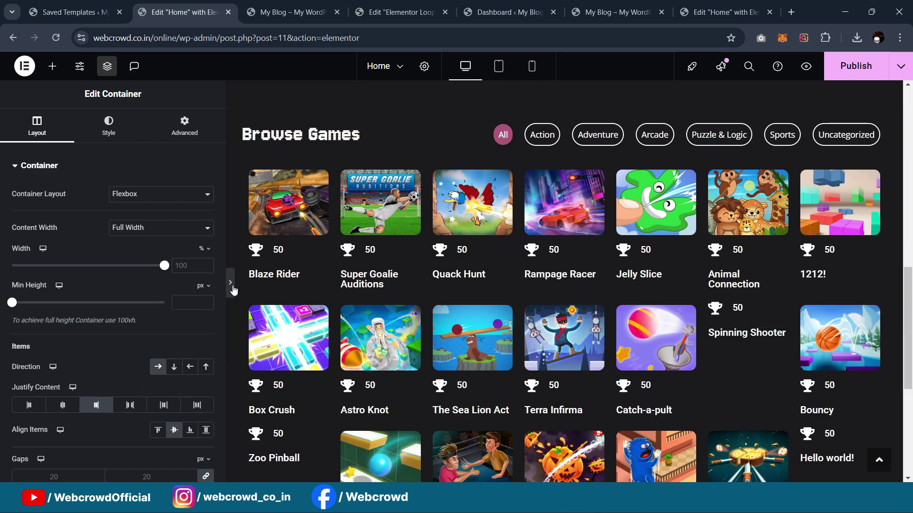
# Review the Featured Games and Browse Games sections at full width and publish the Home page
pyautogui.scroll(5, 464, 260)
pyautogui.scroll(-4, 463, 256)
pyautogui.scroll(3, 466, 254)
pyautogui.scroll(1, 466, 252)
pyautogui.scroll(-6, 481, 195)
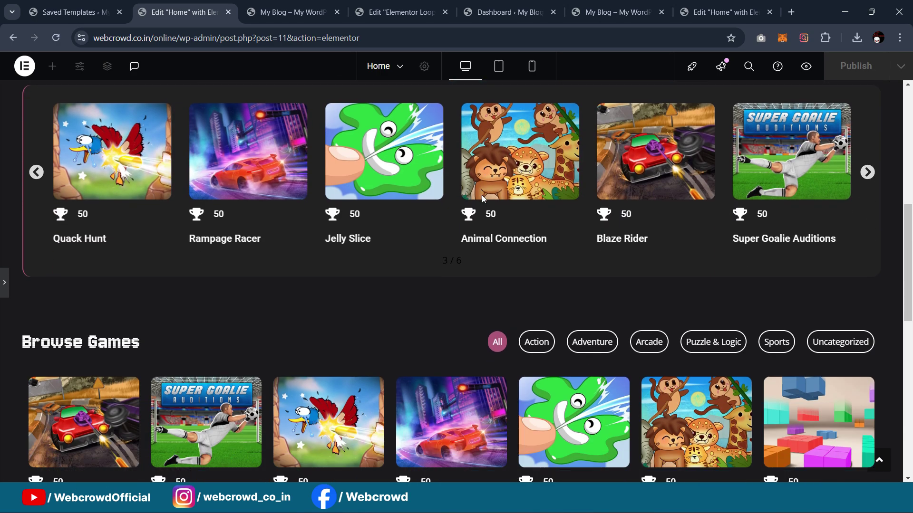
pyautogui.scroll(-3, 481, 196)
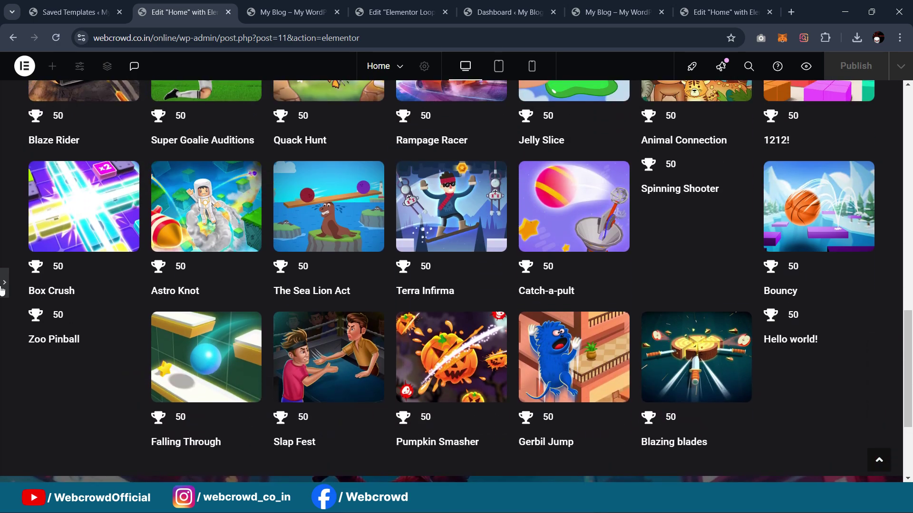
pyautogui.click(3, 287)
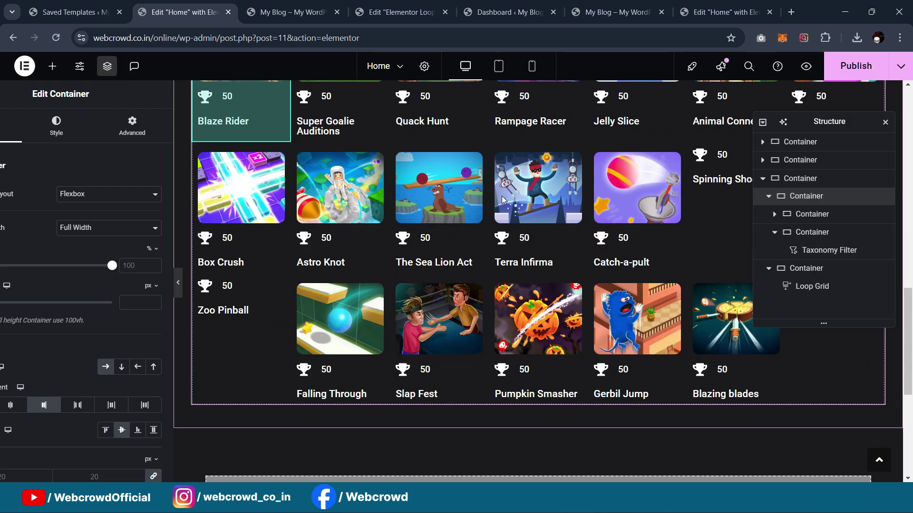
pyautogui.click(855, 67)
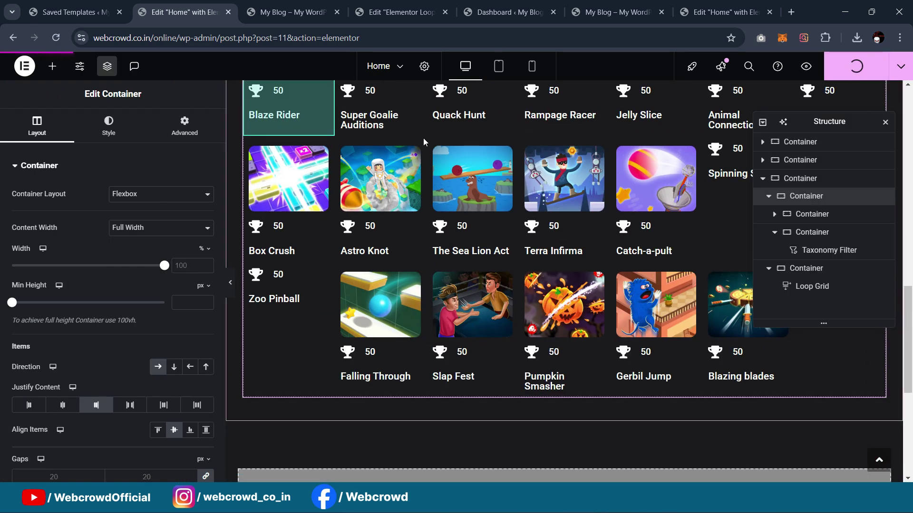
# Test the Browse Games category filters on the live home page, including Puzzle & Logic, Sports, Uncategorized and All
pyautogui.click(290, 12)
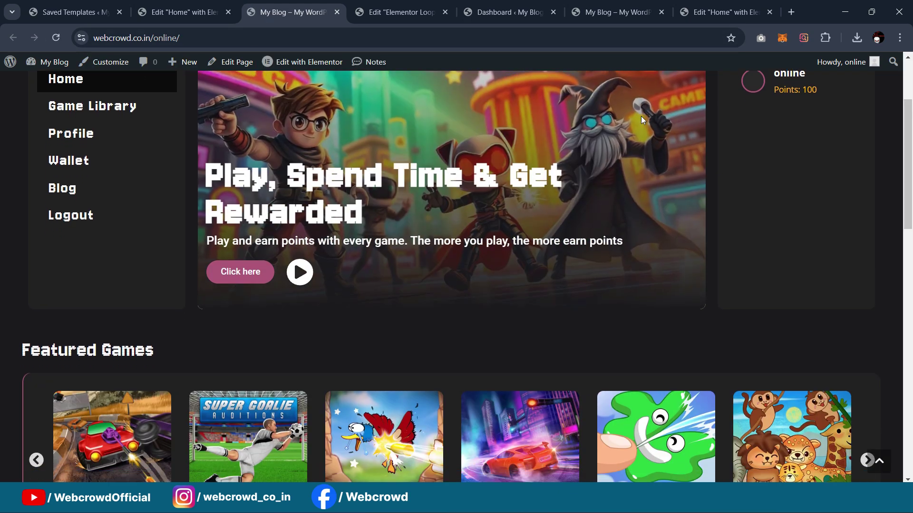
pyautogui.scroll(-7, 641, 116)
pyautogui.scroll(-3, 641, 115)
pyautogui.click(592, 112)
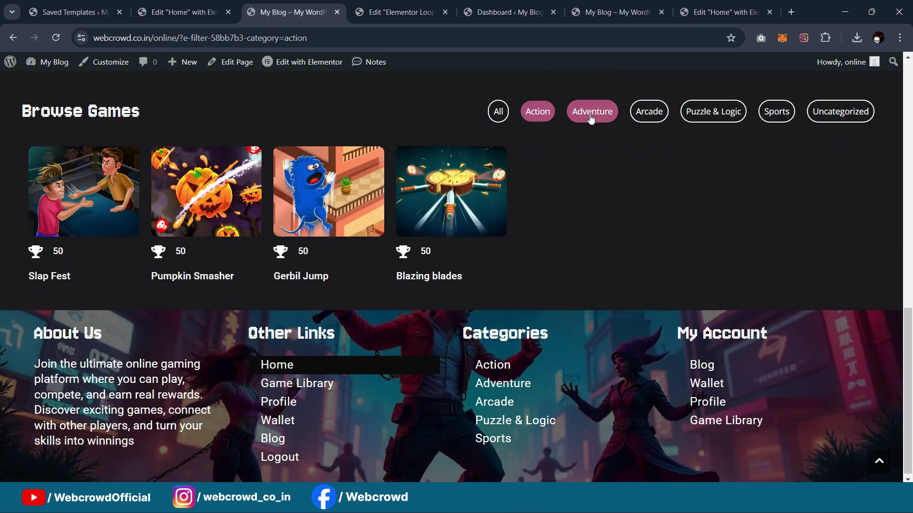
pyautogui.click(646, 115)
pyautogui.click(714, 117)
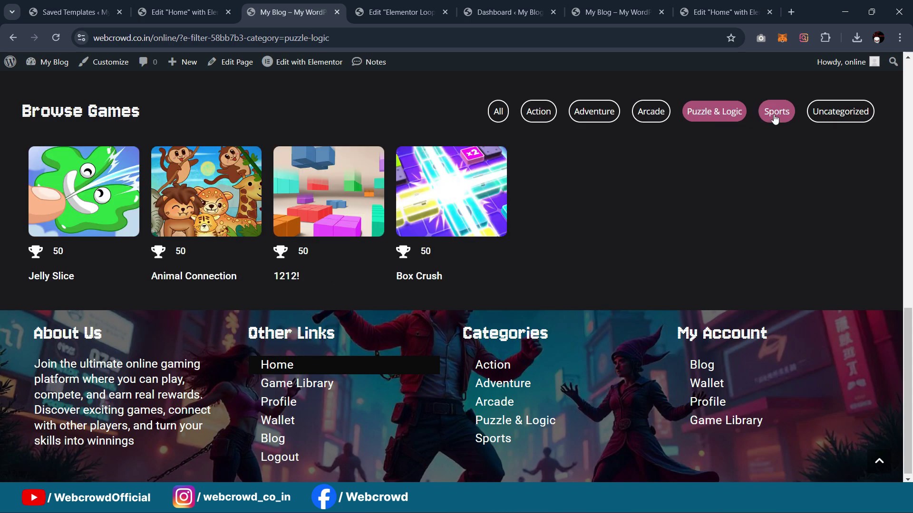
pyautogui.click(774, 118)
pyautogui.click(839, 114)
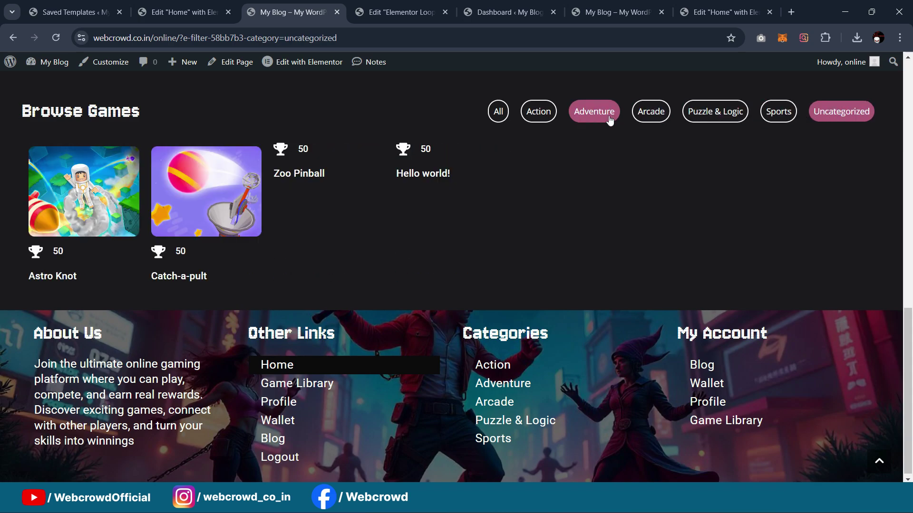
pyautogui.click(497, 114)
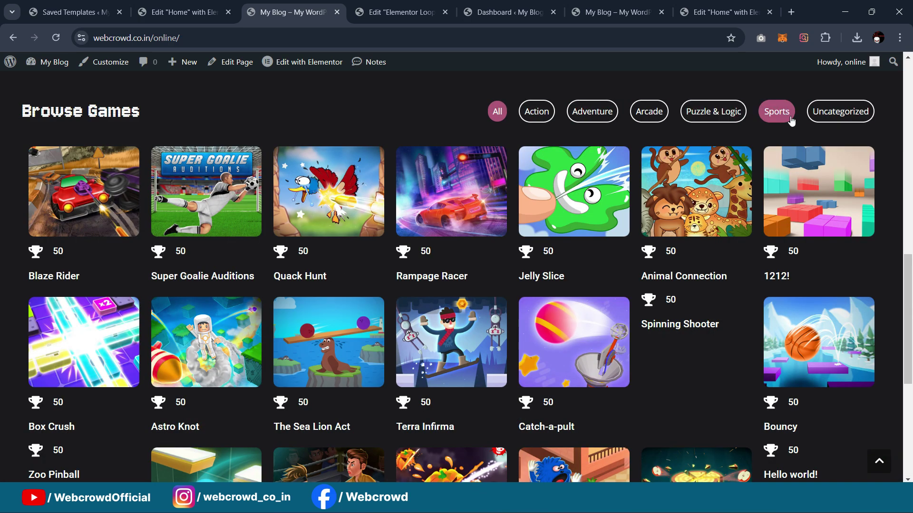
pyautogui.click(846, 116)
pyautogui.hotkey('alt', 'Left')
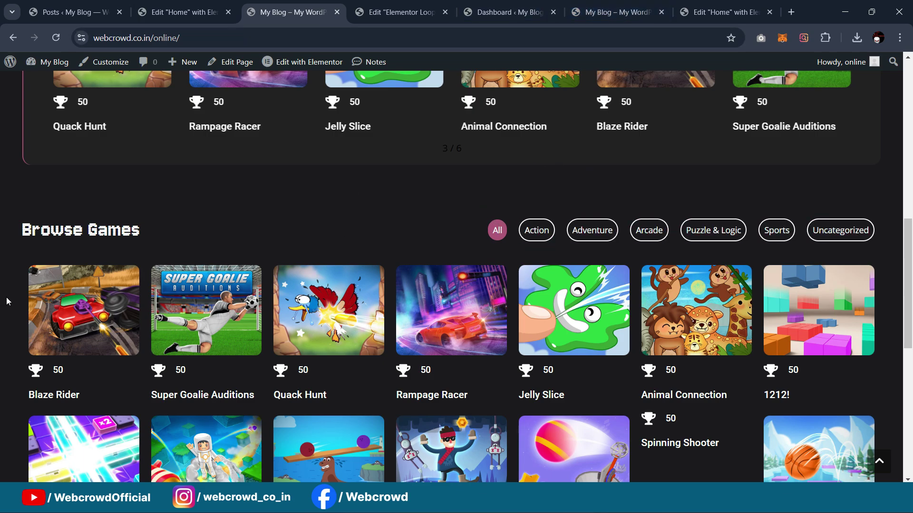
# Check the section below the games grid on the reference site and duplicate the Browse Games section in the Home editor
pyautogui.click(614, 12)
pyautogui.scroll(-11, 503, 172)
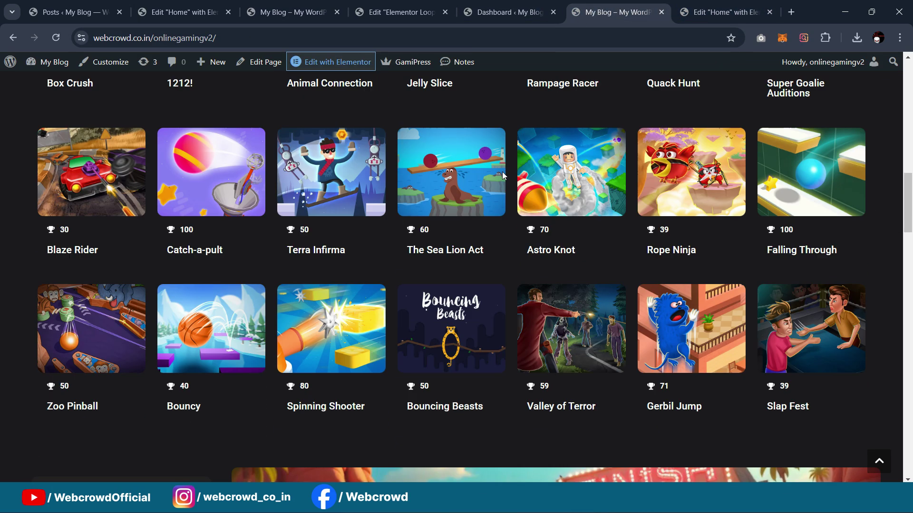
pyautogui.scroll(-3, 503, 176)
pyautogui.scroll(2, 149, 174)
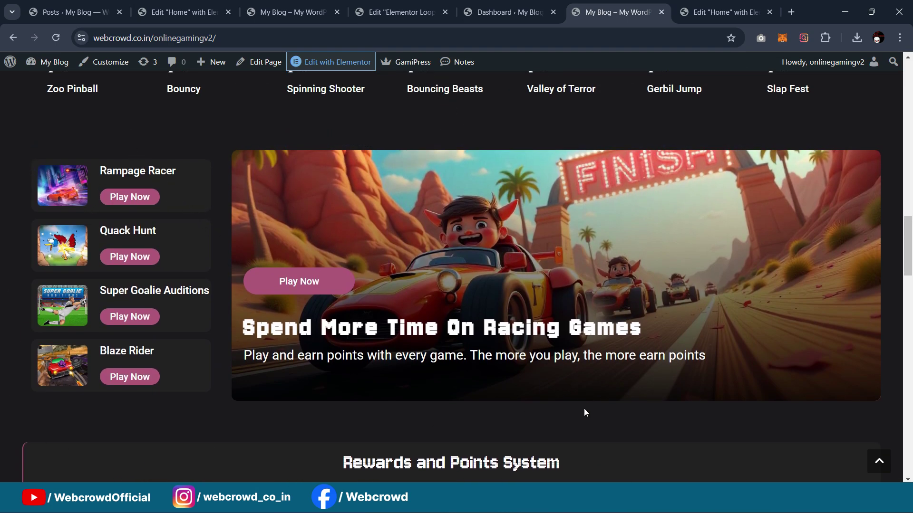
pyautogui.hotkey('ctrl', '2')
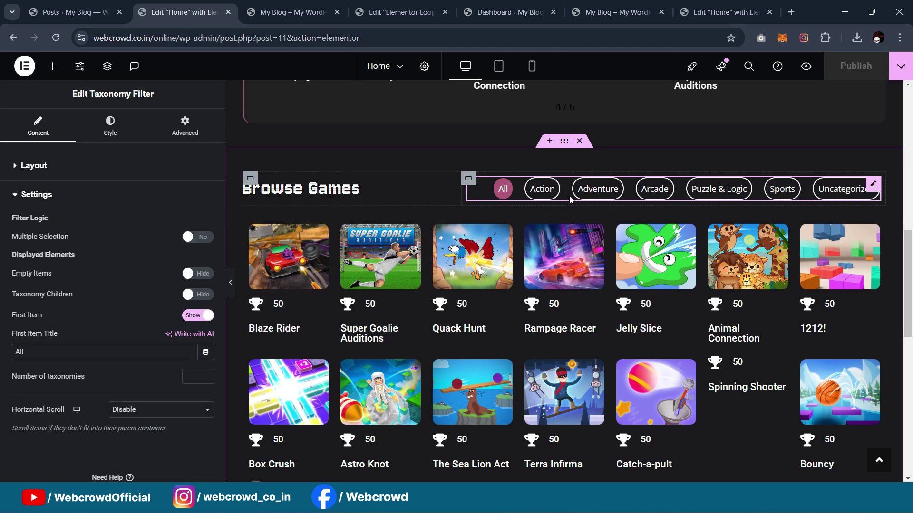
pyautogui.rightClick(566, 145)
pyautogui.click(587, 178)
pyautogui.scroll(-10, 535, 169)
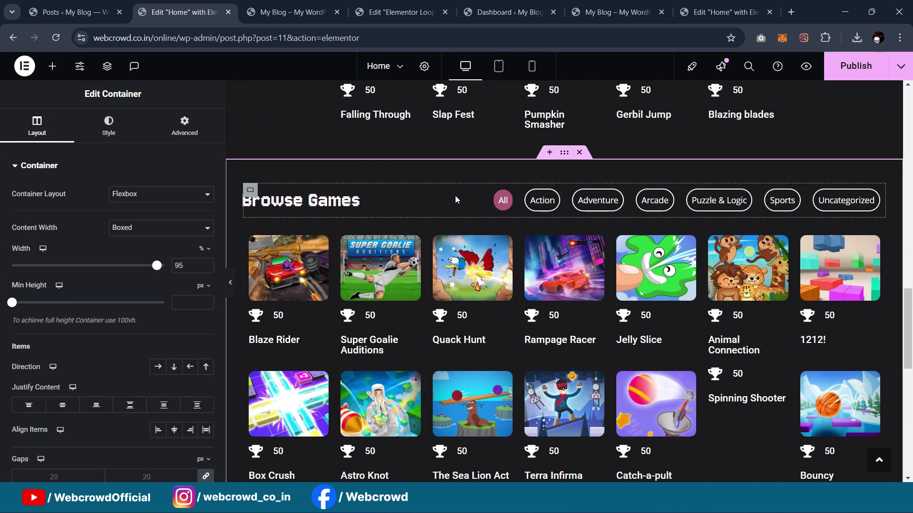
# Delete the games grid and the category filter from the duplicated Browse Games section
pyautogui.moveTo(279, 239)
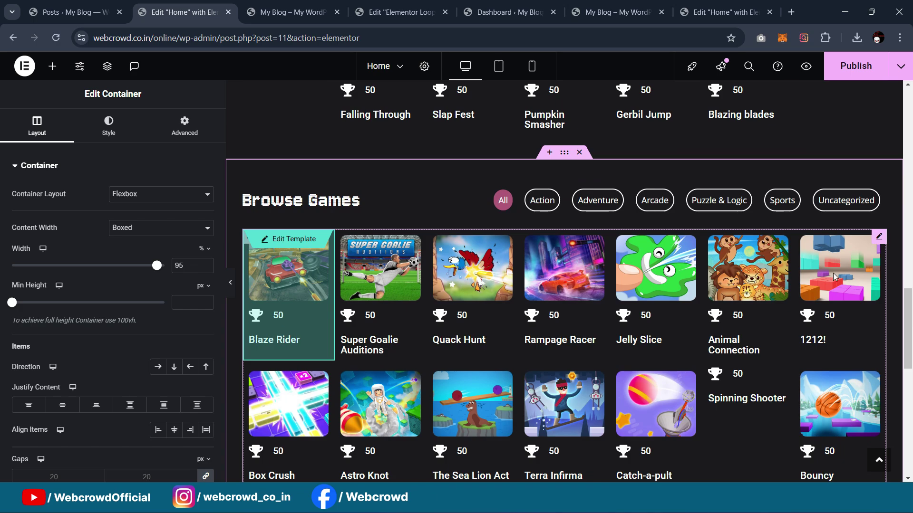
pyautogui.click(879, 236)
pyautogui.press('Delete')
pyautogui.click(872, 197)
pyautogui.press('Delete')
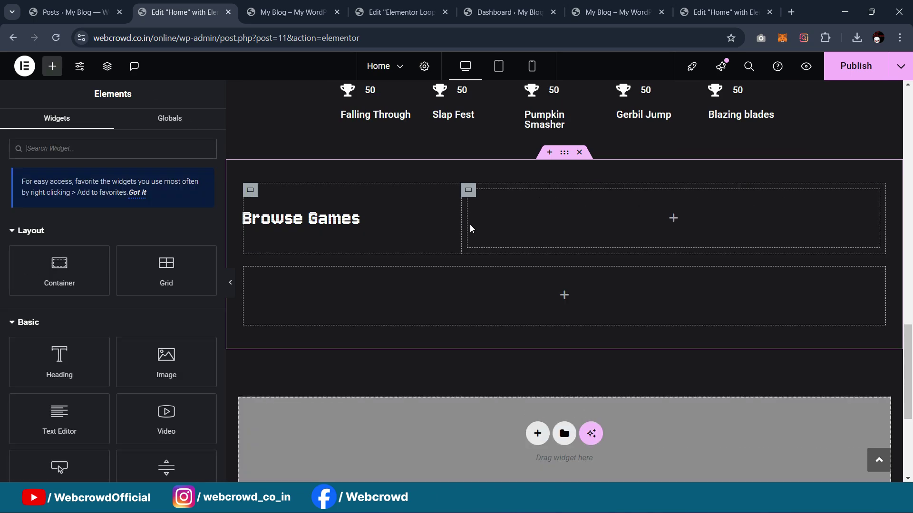
# Remove the filter's container, the Browse Games heading and the lower empty container, leaving one empty inner container in the duplicated section
pyautogui.click(442, 217)
pyautogui.press('Delete')
pyautogui.click(257, 202)
pyautogui.press('Delete')
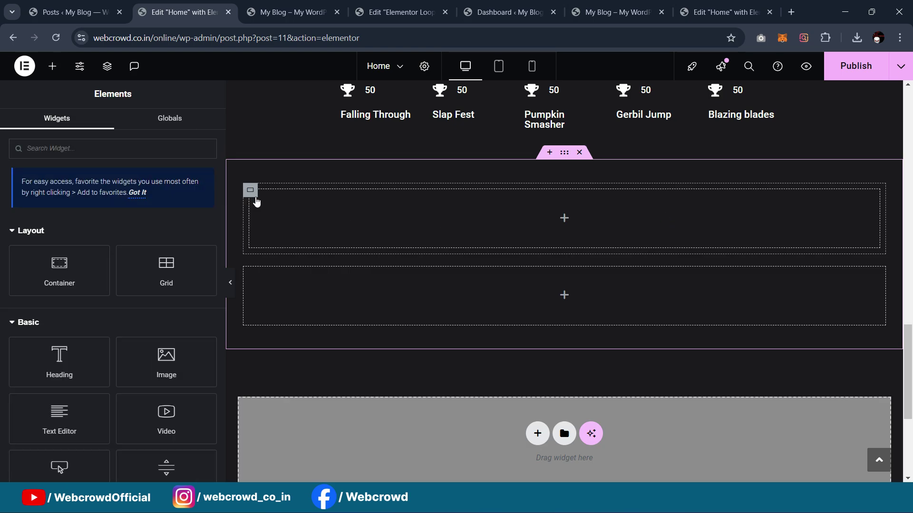
pyautogui.click(251, 274)
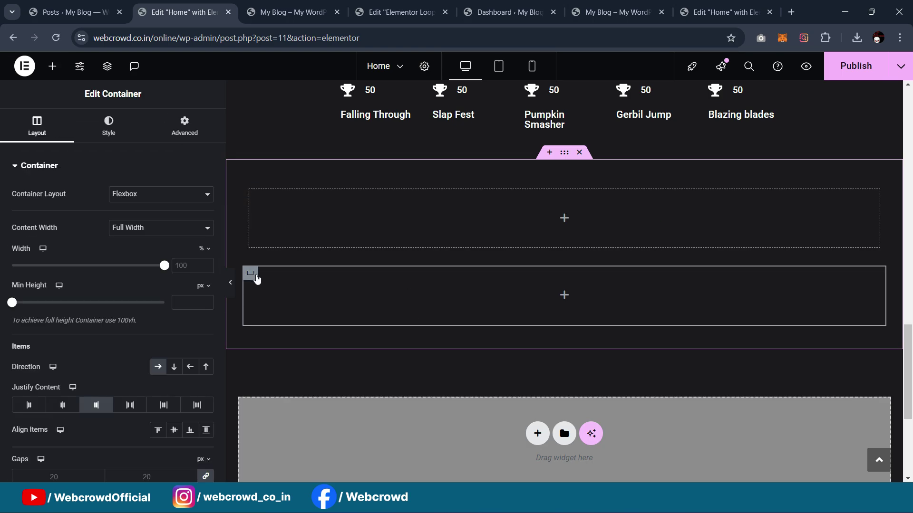
pyautogui.press('Delete')
# Set the section container's direction to horizontal row and add a second inner container beside the existing one
pyautogui.click(252, 191)
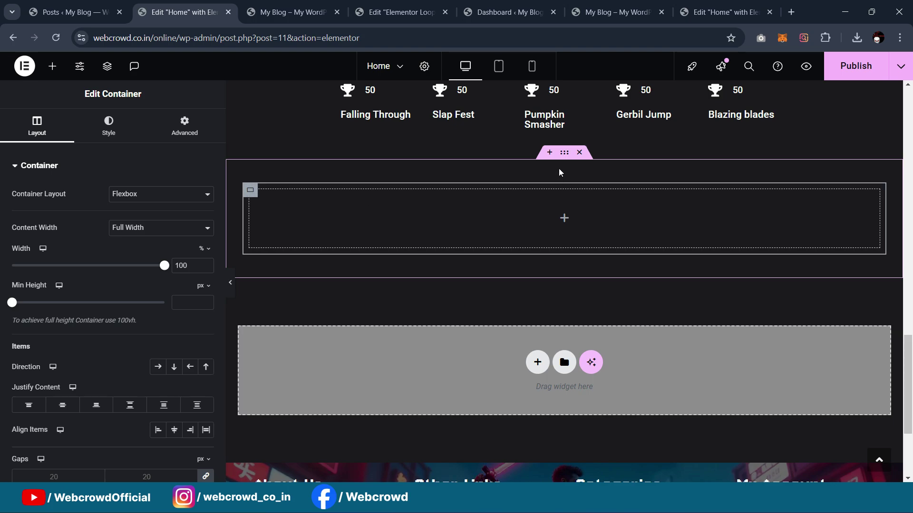
pyautogui.click(565, 157)
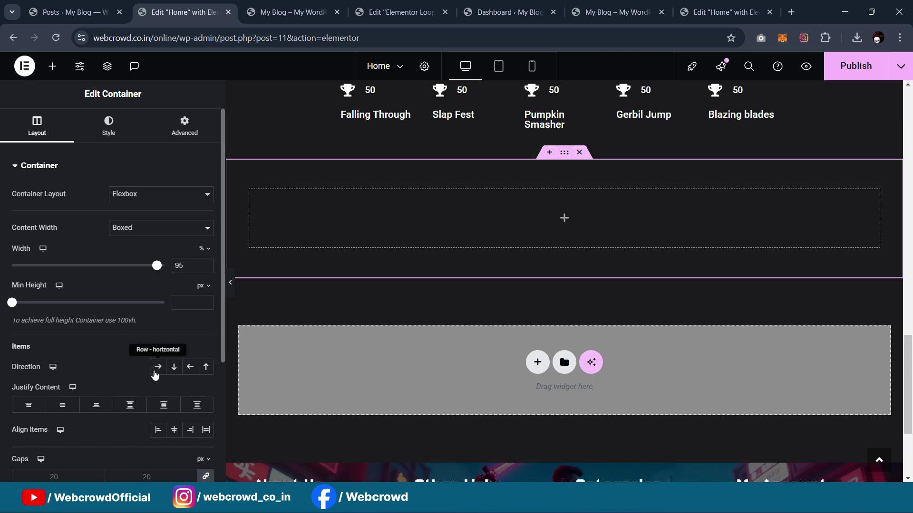
pyautogui.rightClick(251, 189)
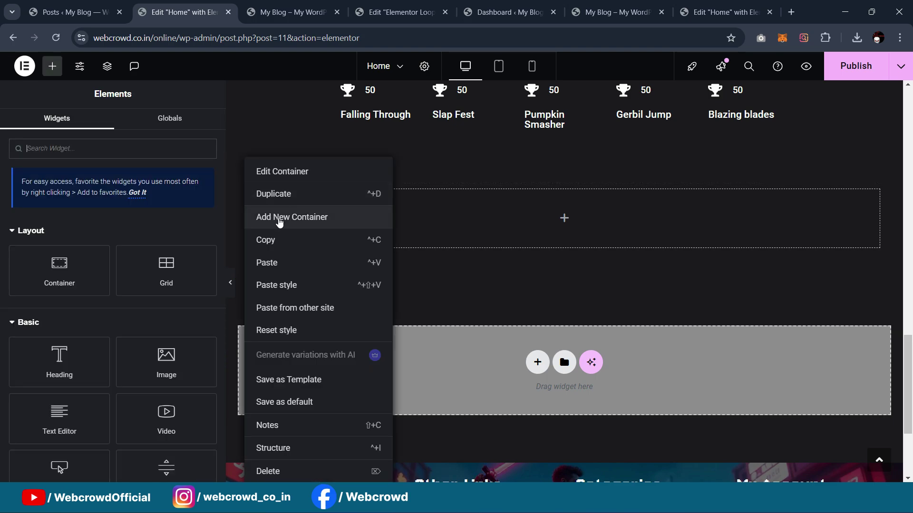
pyautogui.click(334, 222)
# Examine the racing games promo section on the reference site, including its column of small game cards and the large banner
pyautogui.scroll(3, 567, 249)
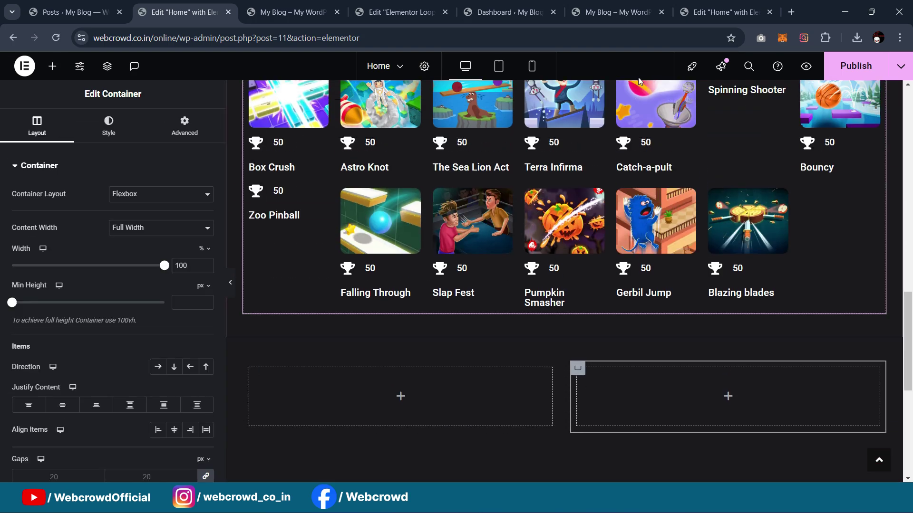
pyautogui.click(613, 12)
pyautogui.scroll(-2, 352, 185)
pyautogui.scroll(2, 278, 198)
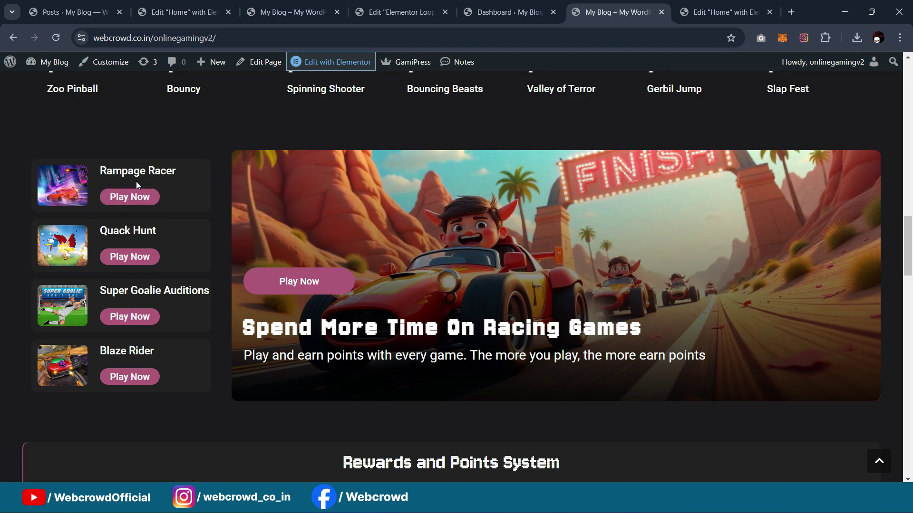
pyautogui.scroll(5, 285, 249)
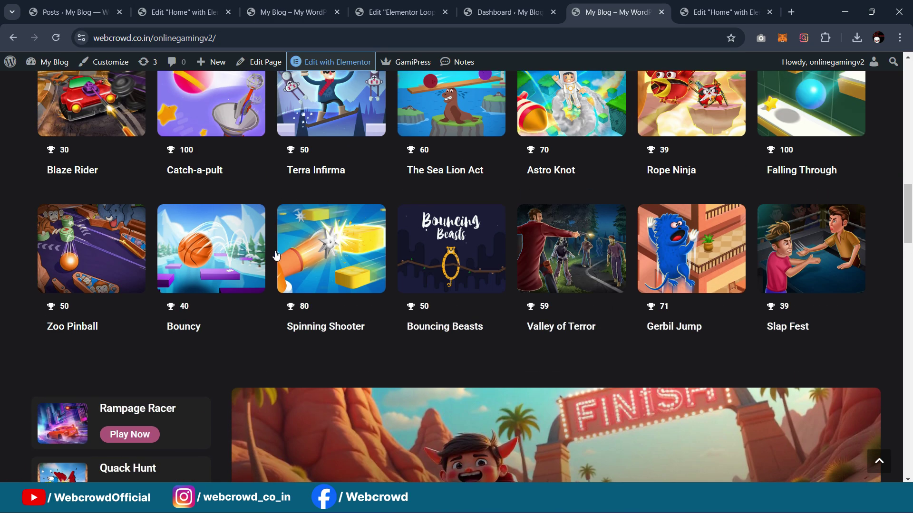
pyautogui.scroll(-5, 197, 316)
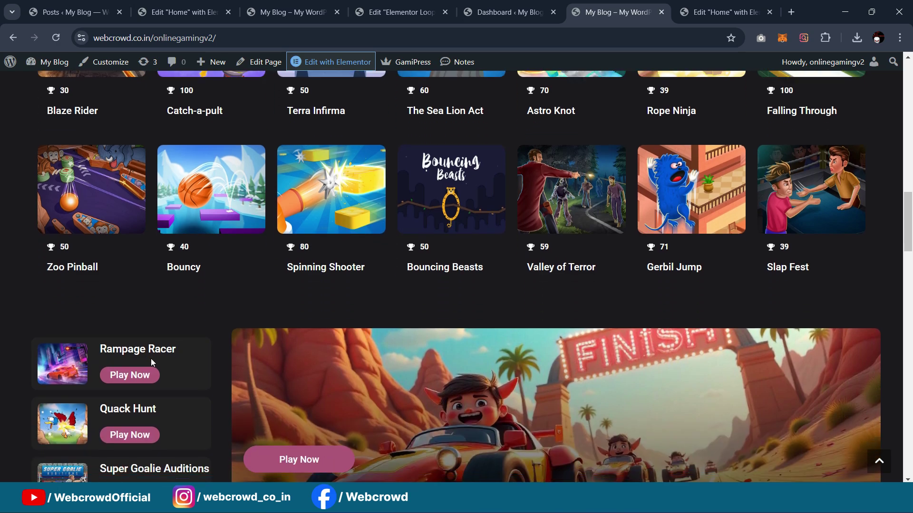
pyautogui.scroll(3, 150, 248)
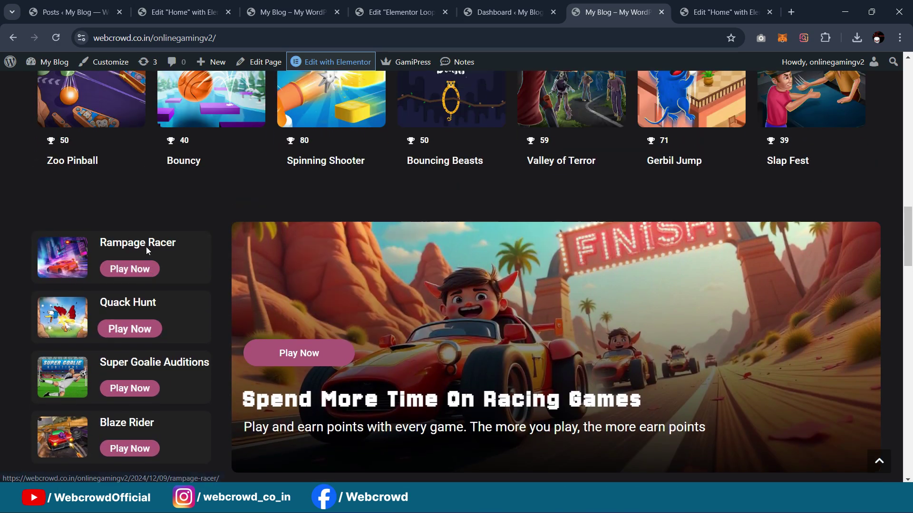
pyautogui.scroll(-3, 227, 276)
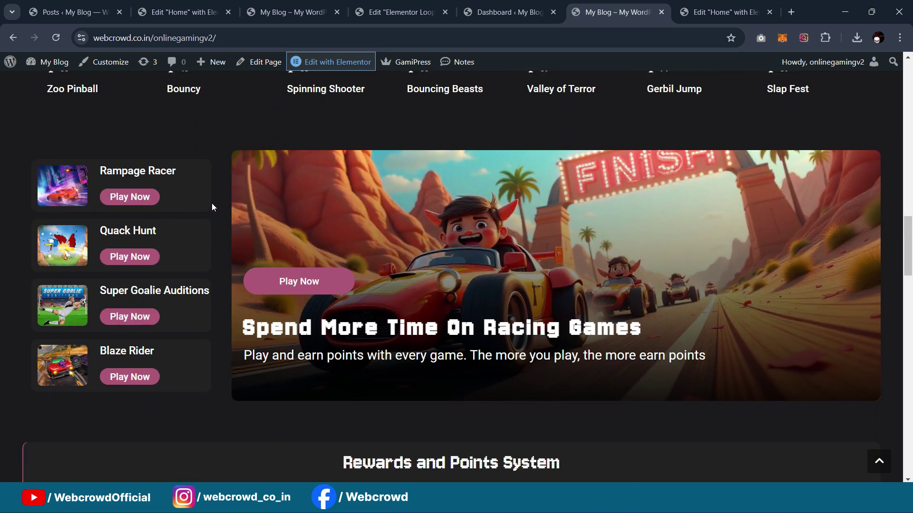
# Return to the Home editor and publish the page with the new two-container section
pyautogui.click(176, 12)
pyautogui.scroll(-3, 265, 189)
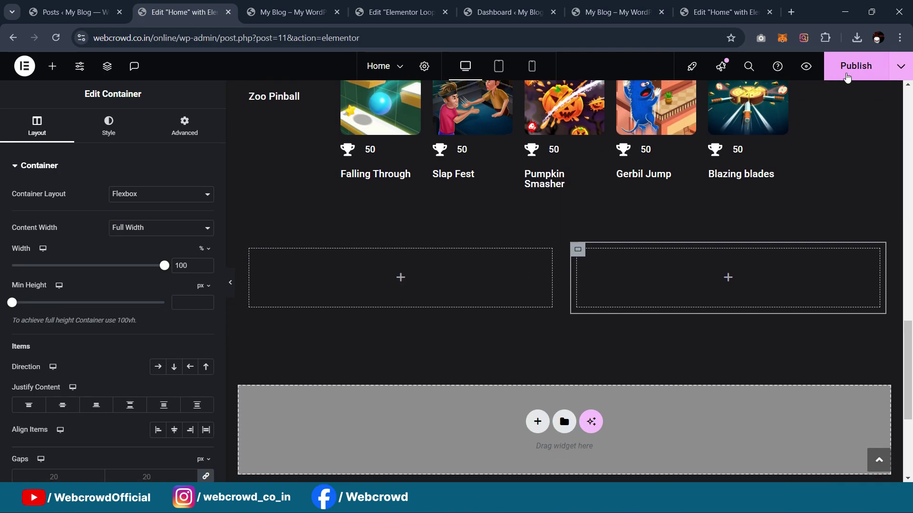
pyautogui.click(53, 66)
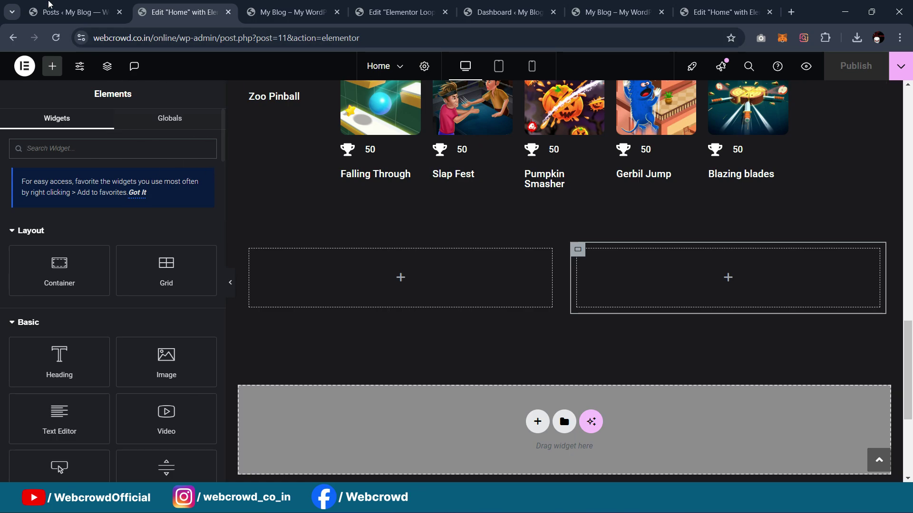
# Open Saved Templates from the WordPress dashboard in a separate browser tab and start a new template
pyautogui.click(51, 4)
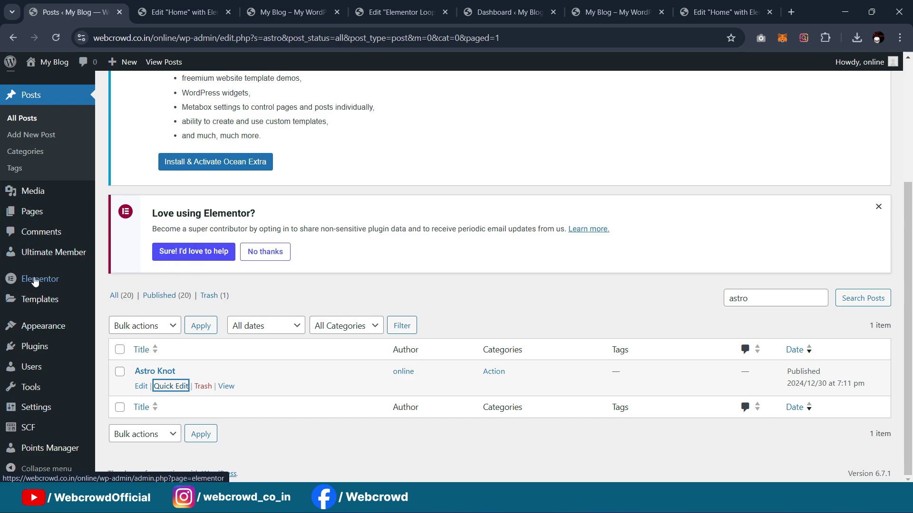
pyautogui.scroll(2, 41, 444)
pyautogui.moveTo(37, 325)
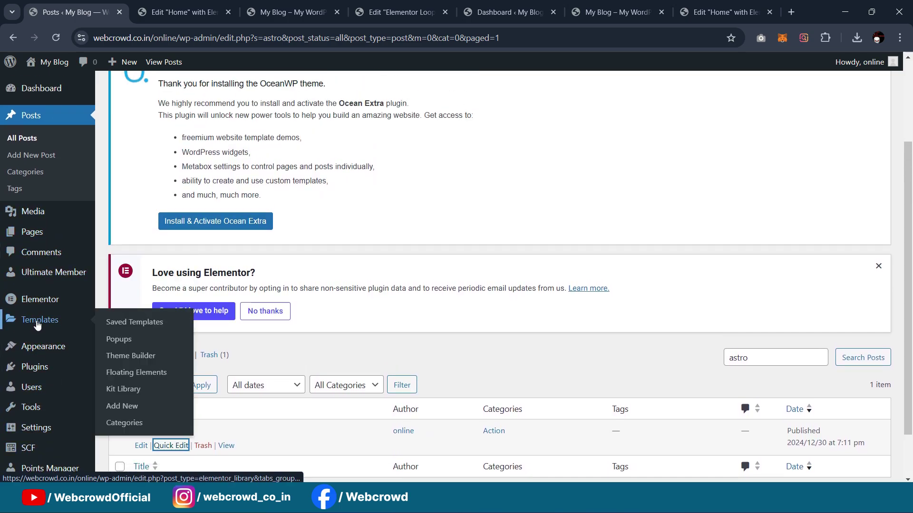
pyautogui.middleClick(133, 325)
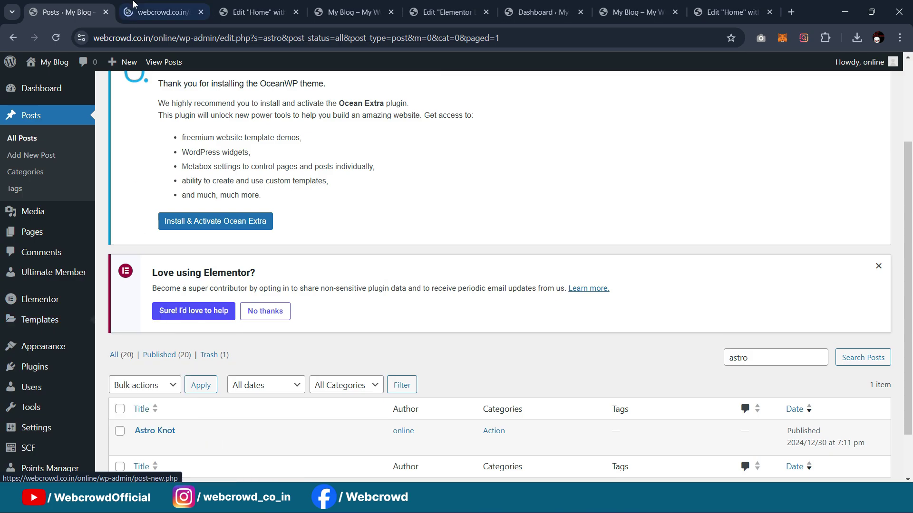
pyautogui.hotkey('ctrl', 'Tab')
pyautogui.click(266, 88)
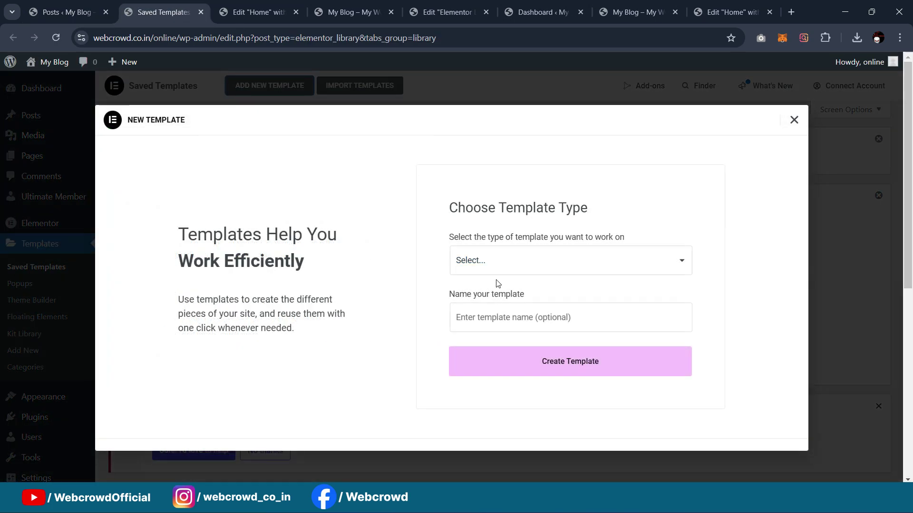
# Create a Loop Item template with Posts as source, named Horizontal Post, and dismiss the template library
pyautogui.click(495, 269)
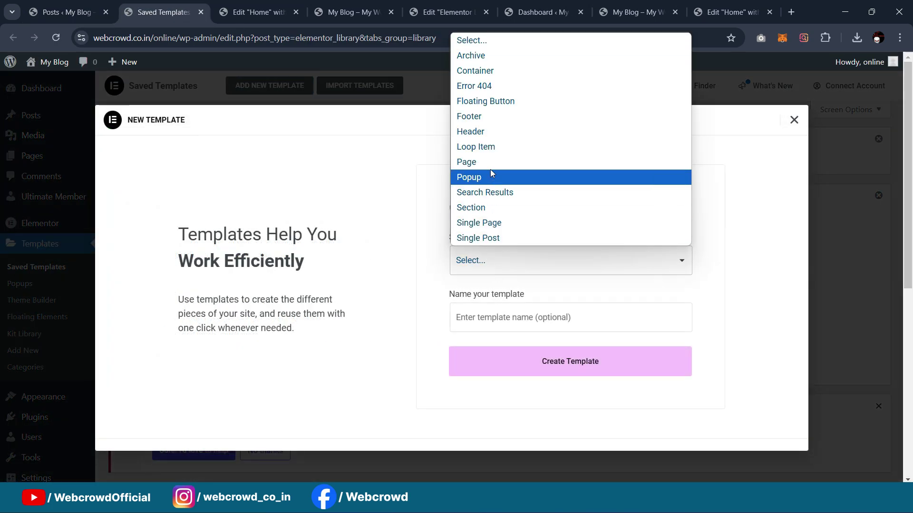
pyautogui.click(482, 148)
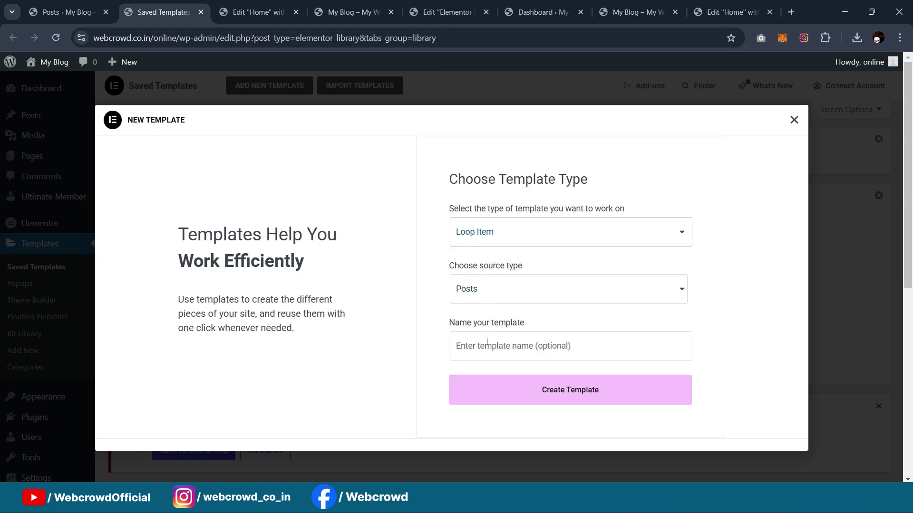
pyautogui.click(487, 340)
pyautogui.write('Hor')
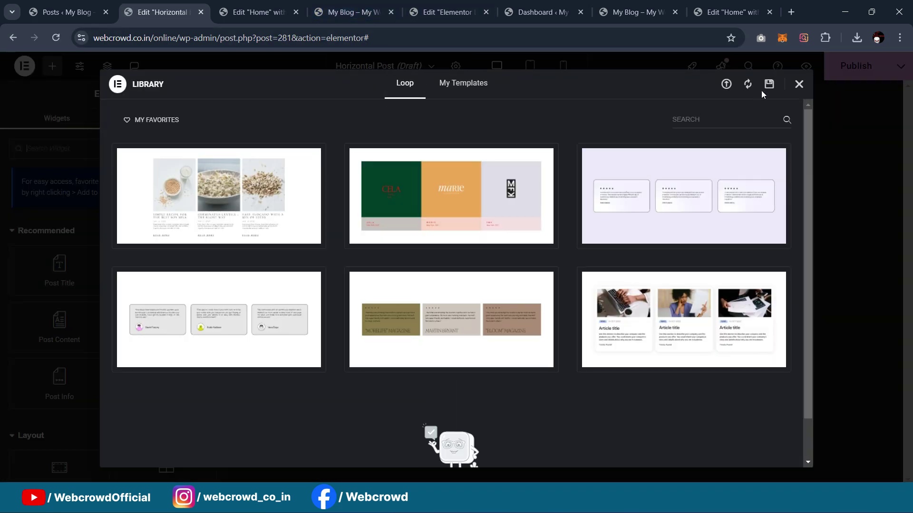
pyautogui.click(799, 85)
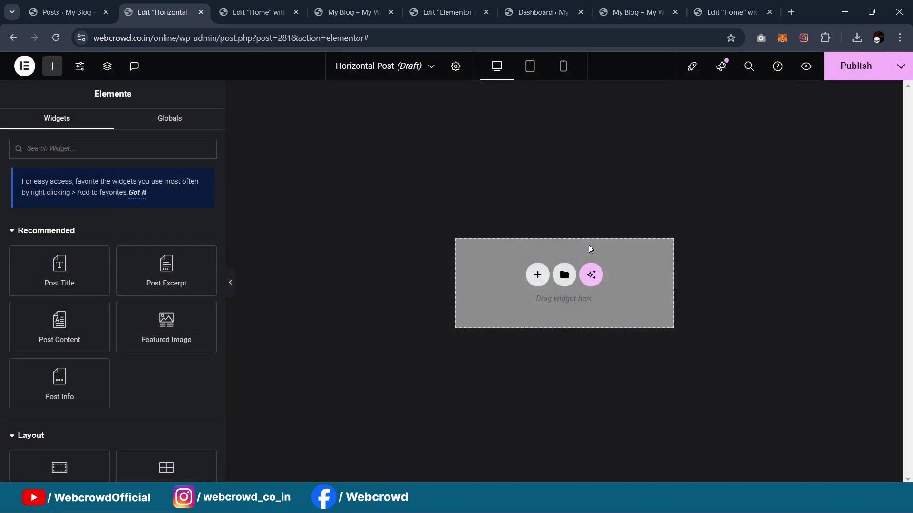
# Check the small game cards beside the racing banner on the reference site, and return to the Horizontal Post template
pyautogui.click(637, 12)
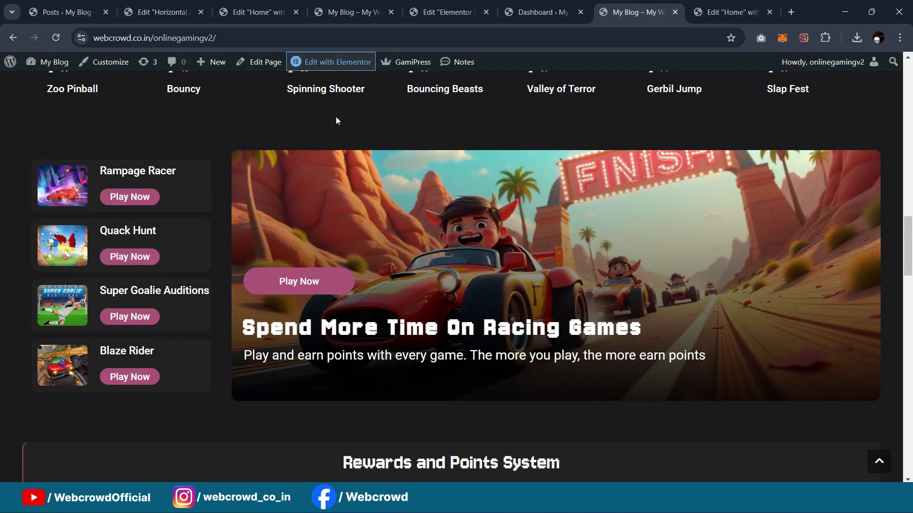
pyautogui.click(148, 5)
pyautogui.click(255, 12)
pyautogui.click(157, 12)
pyautogui.click(106, 12)
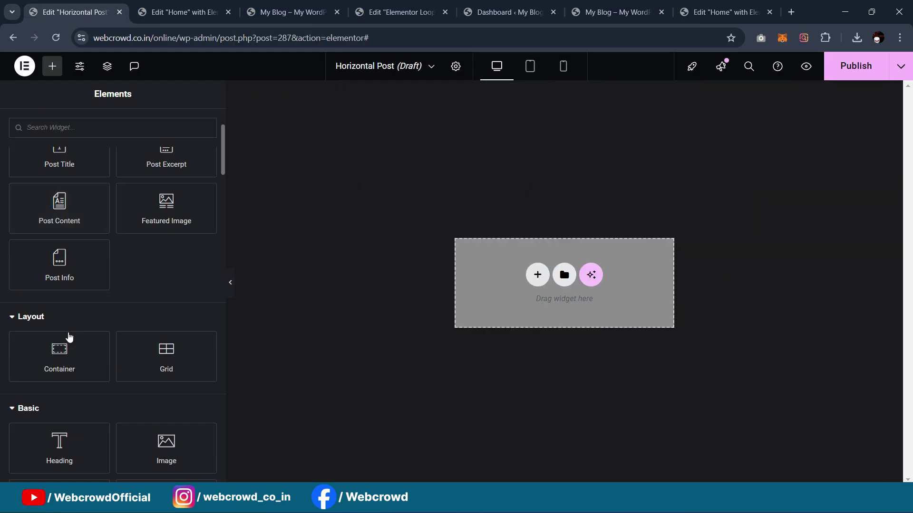
# Add a container to the Horizontal Post template and set its padding to 10 px on all sides
pyautogui.moveTo(534, 290); pyautogui.dragTo(565, 299)
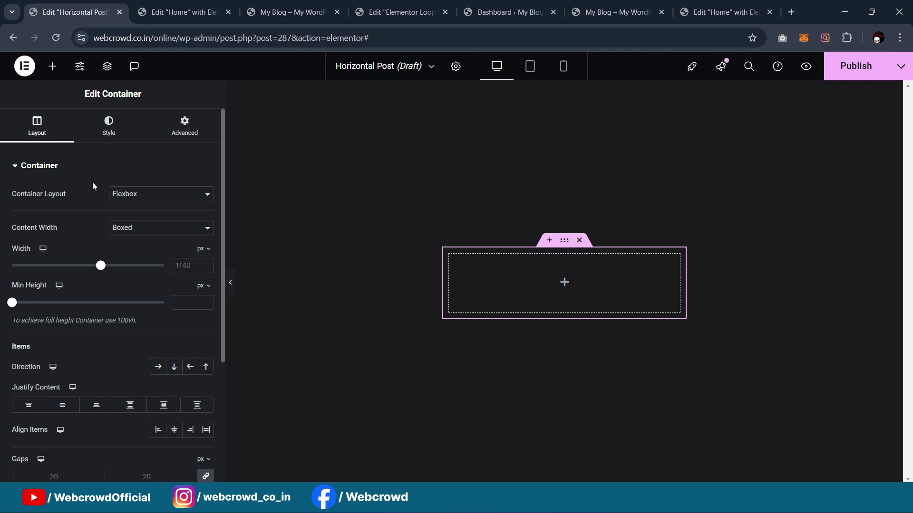
pyautogui.click(189, 136)
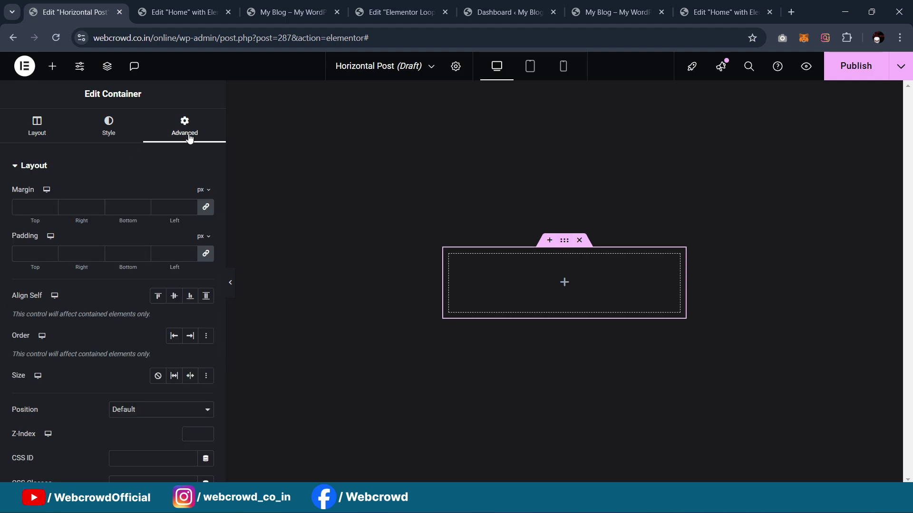
pyautogui.write('10')
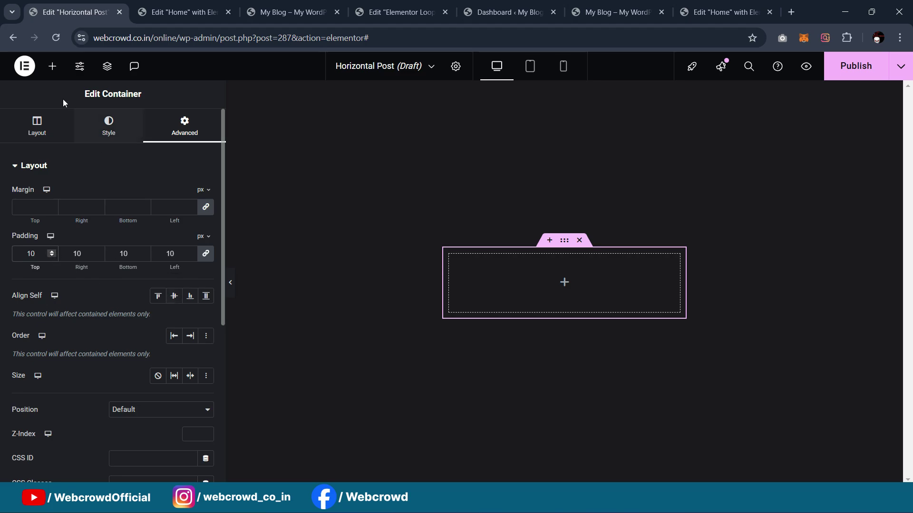
# Set the outer container's direction to horizontal row and place two inner containers side by side in it
pyautogui.click(53, 66)
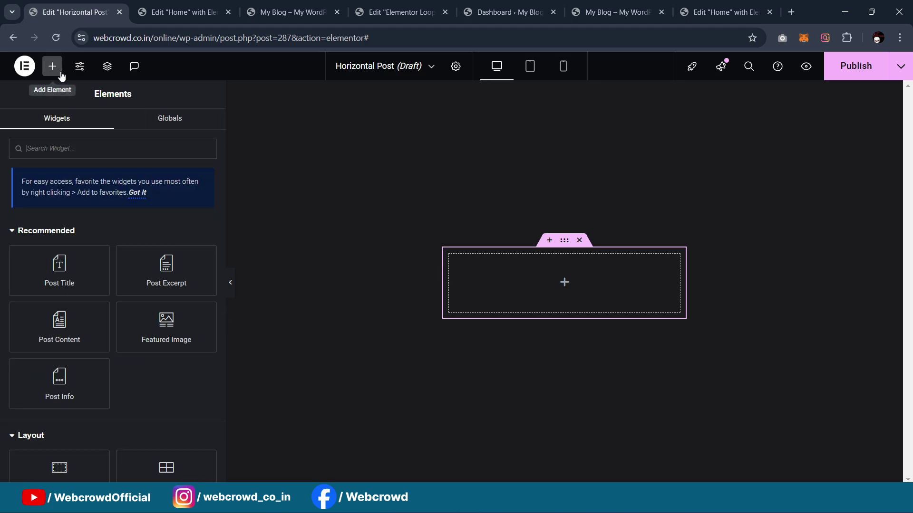
pyautogui.click(565, 243)
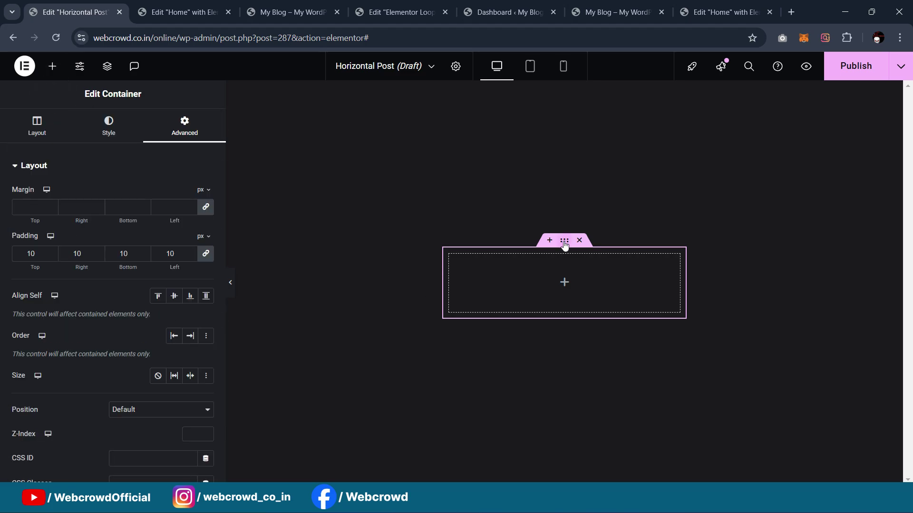
pyautogui.click(38, 126)
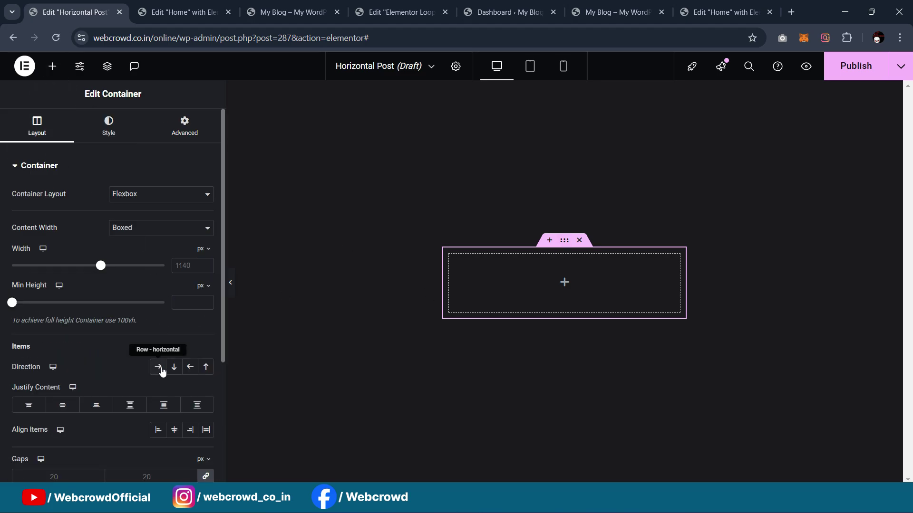
pyautogui.click(54, 67)
pyautogui.scroll(-2, 67, 291)
pyautogui.moveTo(59, 416); pyautogui.dragTo(571, 293)
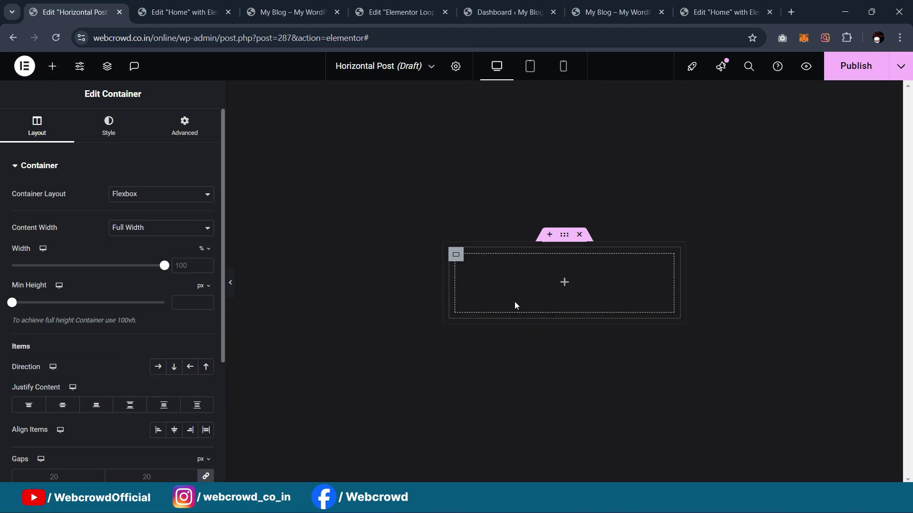
pyautogui.rightClick(454, 254)
pyautogui.click(504, 195)
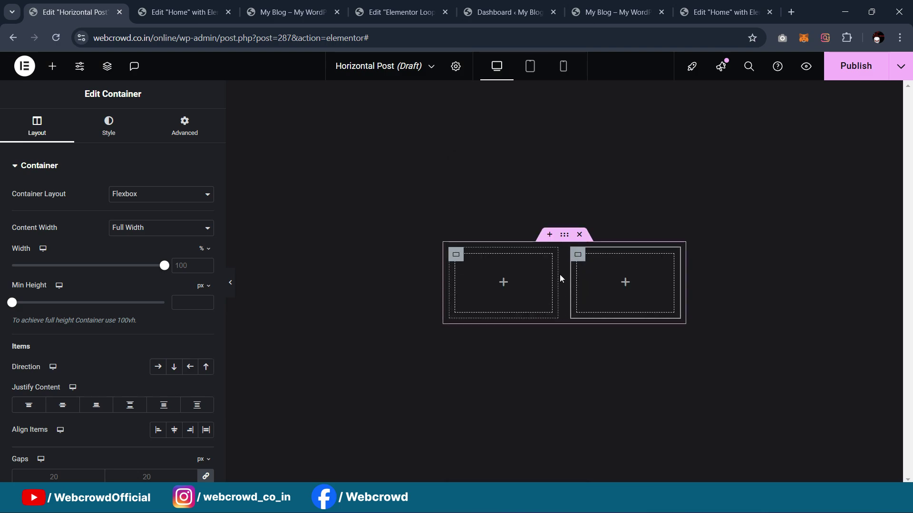
# Set the outer container's column and row gaps to 0 and the first inner container's width to 55%
pyautogui.click(564, 235)
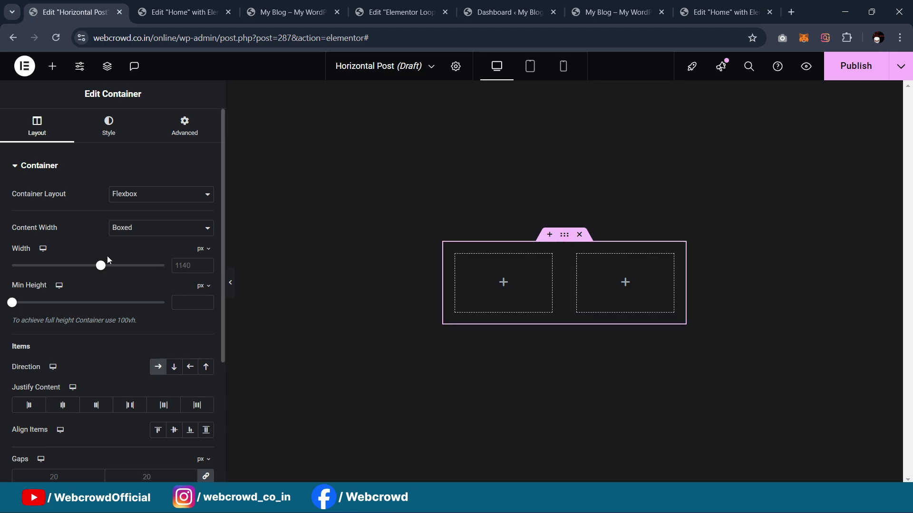
pyautogui.scroll(-1, 72, 238)
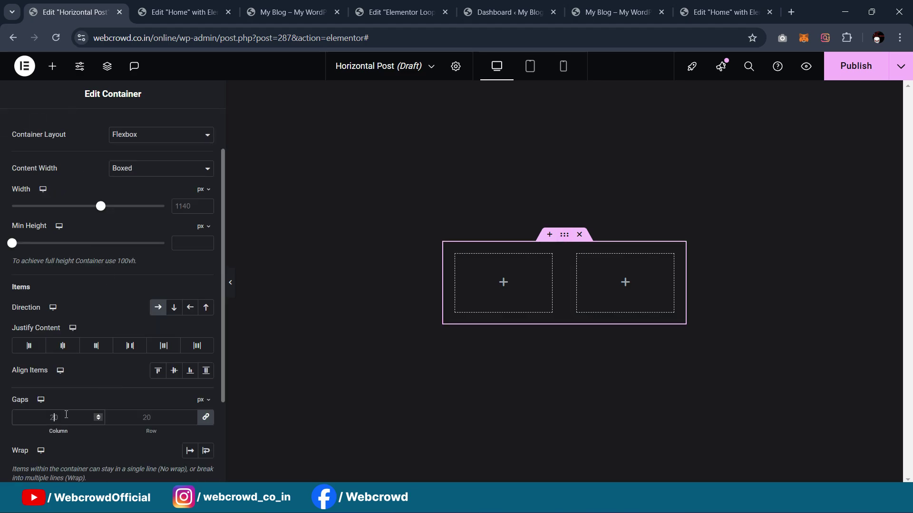
pyautogui.write('0')
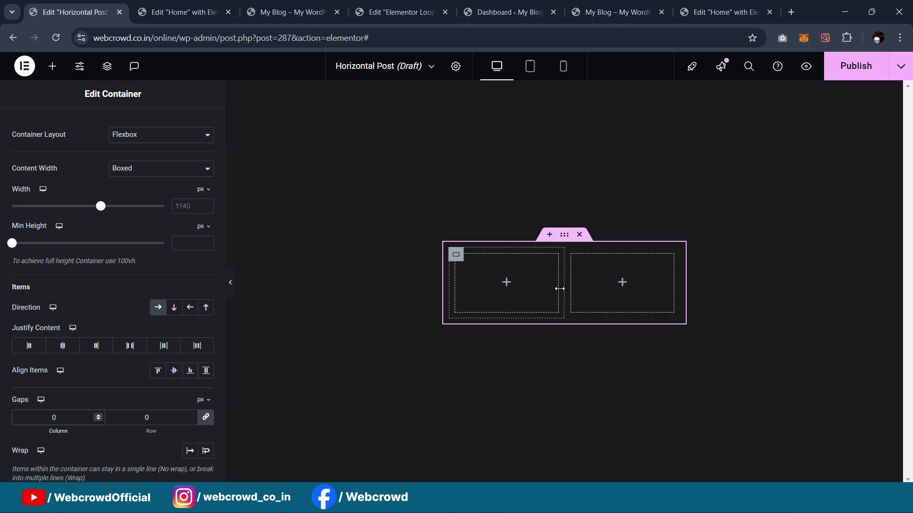
pyautogui.click(456, 256)
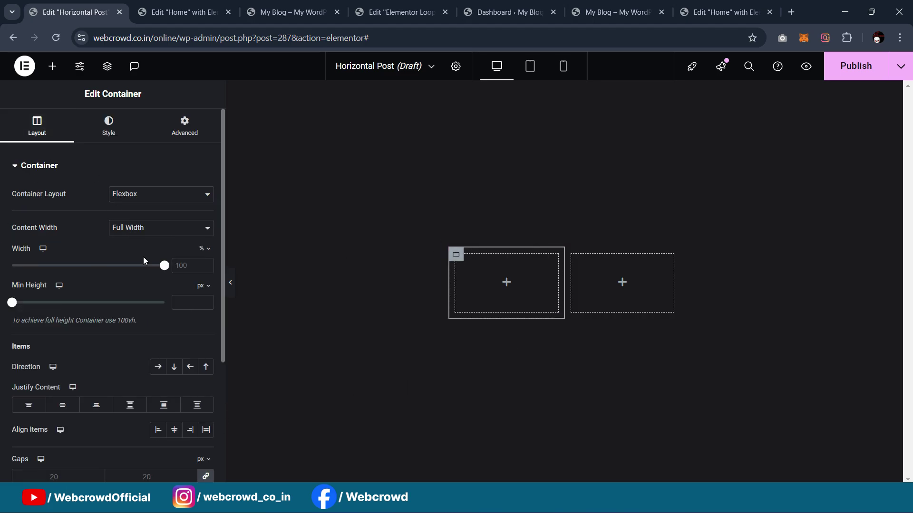
pyautogui.moveTo(163, 269); pyautogui.dragTo(94, 269)
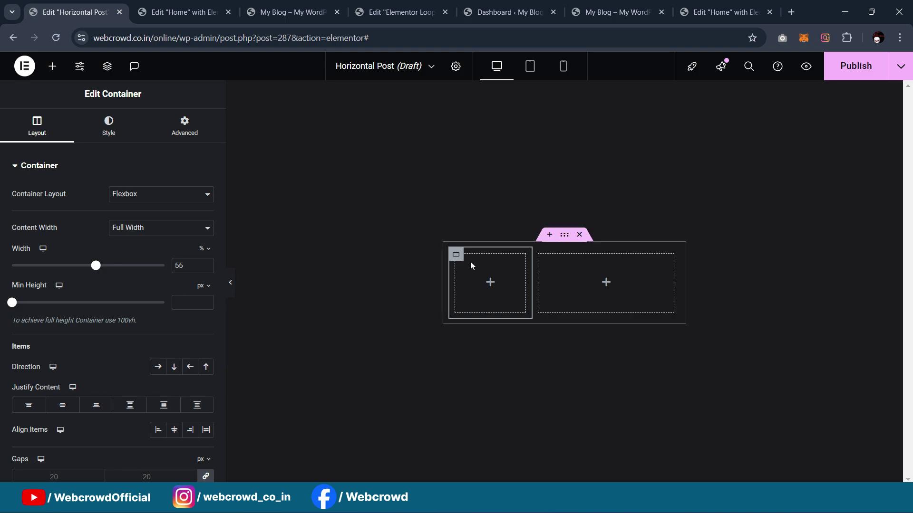
# Give the outer container a classic background using the global color named 1 (#222222)
pyautogui.click(561, 246)
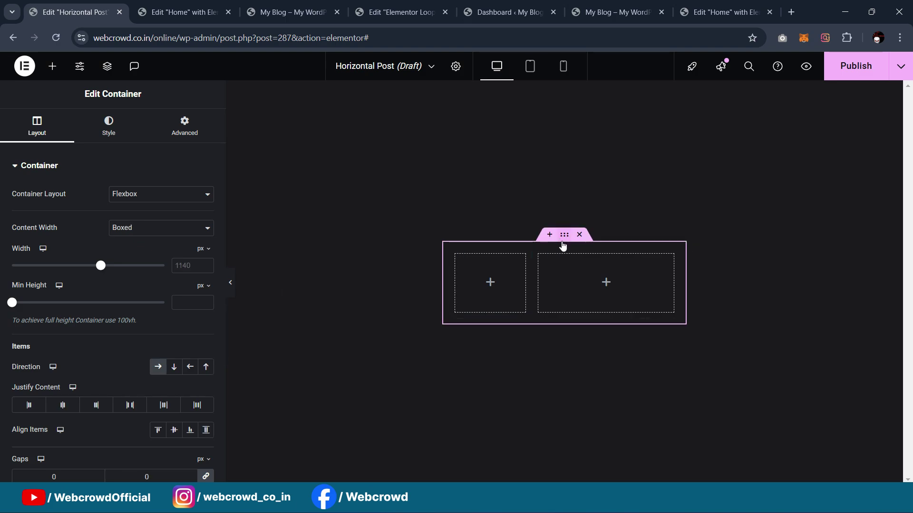
pyautogui.click(109, 126)
pyautogui.click(158, 221)
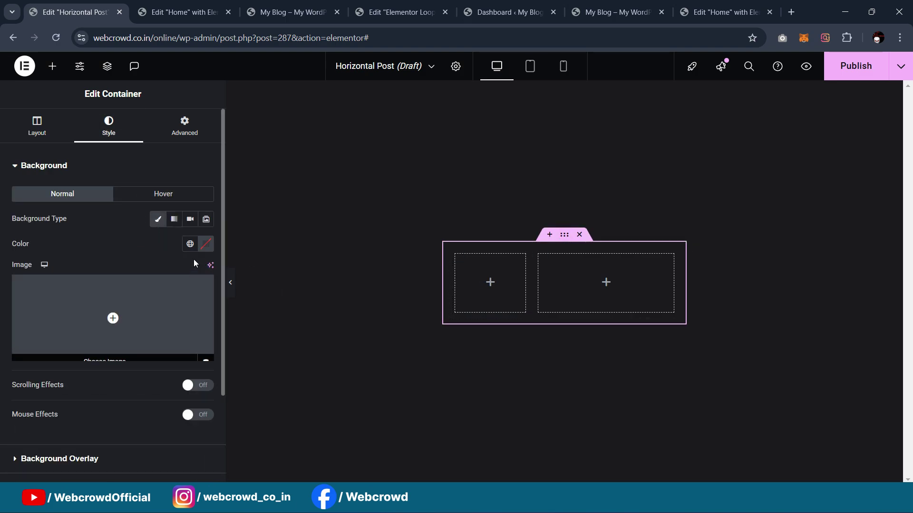
pyautogui.click(190, 244)
pyautogui.scroll(-1, 118, 409)
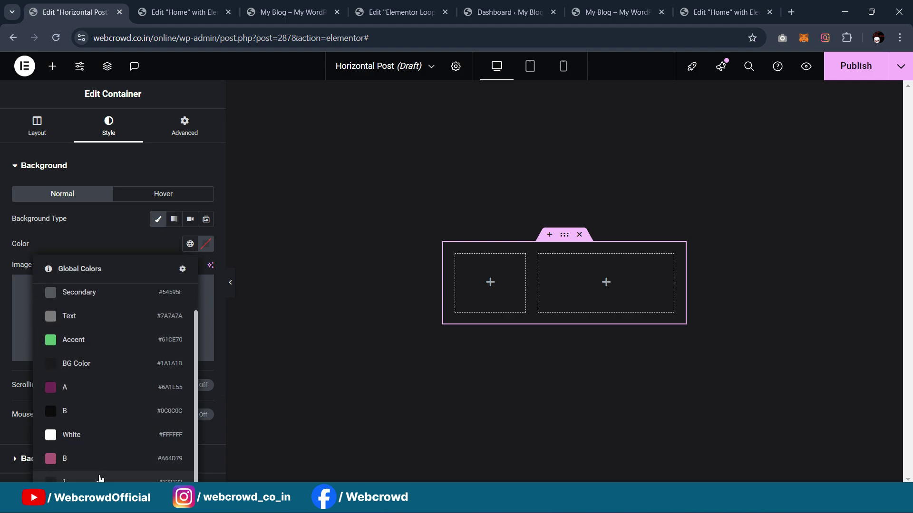
pyautogui.click(99, 478)
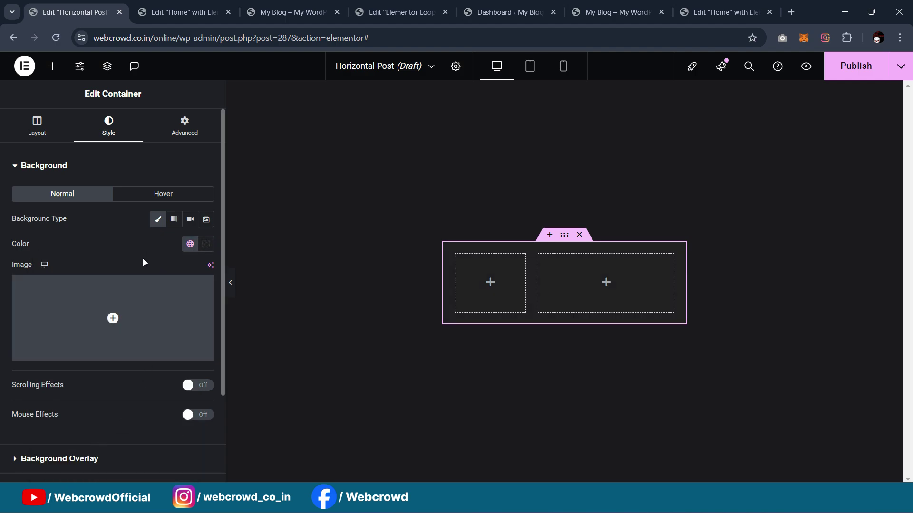
# Round the outer container's corners with a border radius and preview the card without the editing controls
pyautogui.scroll(-4, 104, 329)
pyautogui.click(84, 375)
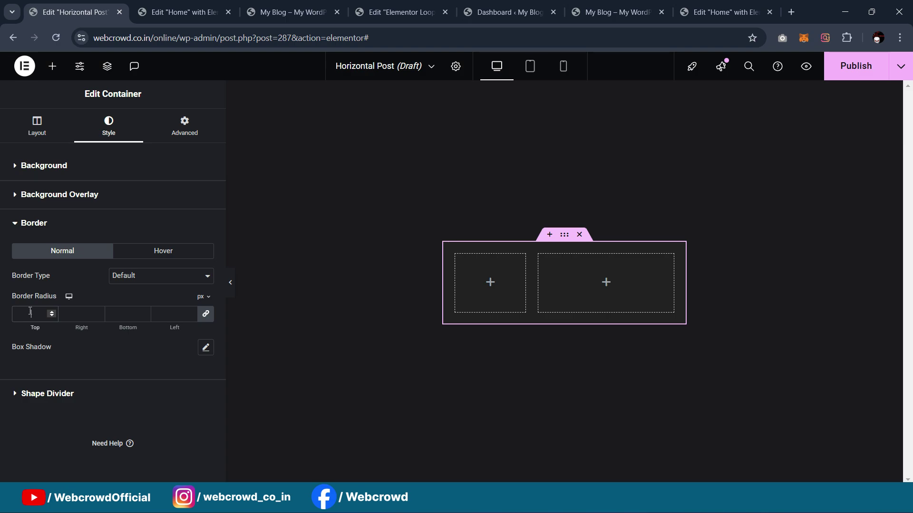
pyautogui.click(230, 282)
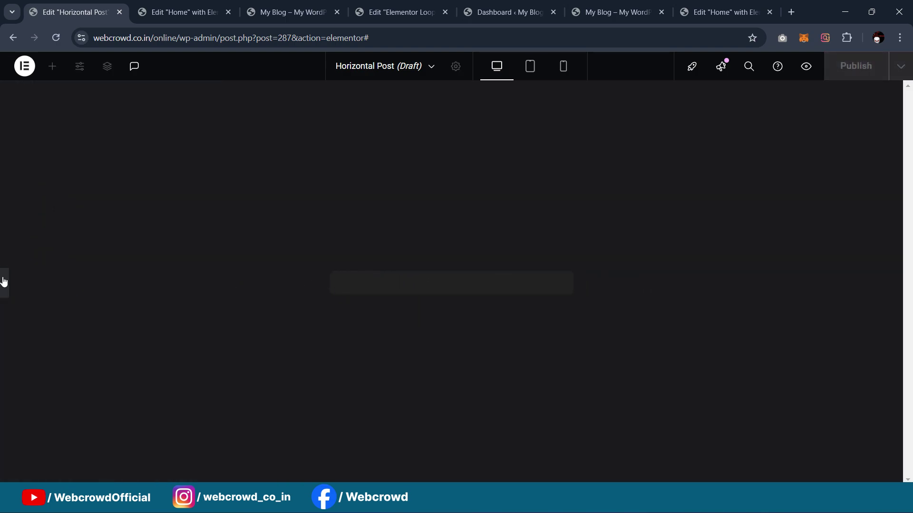
pyautogui.click(6, 281)
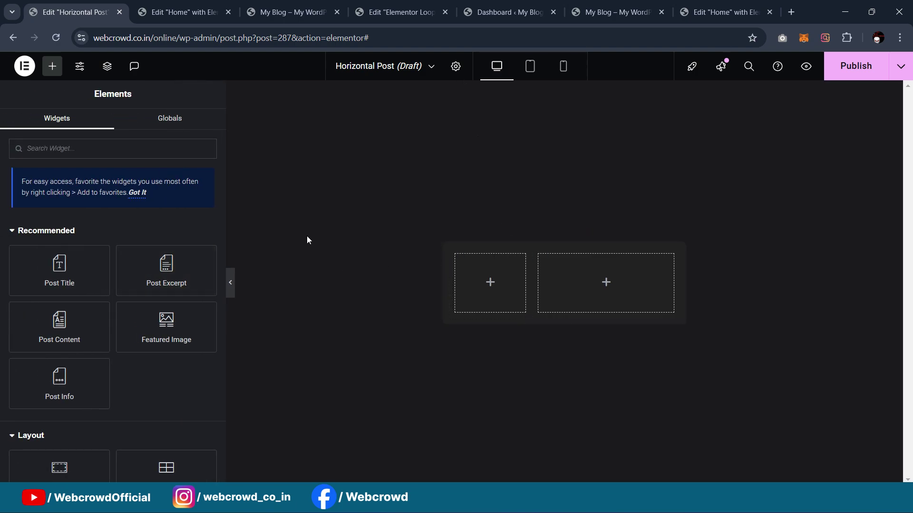
# Insert a Featured Image into the narrower inner container and set that container's padding to 0 px on all sides
pyautogui.click(100, 151)
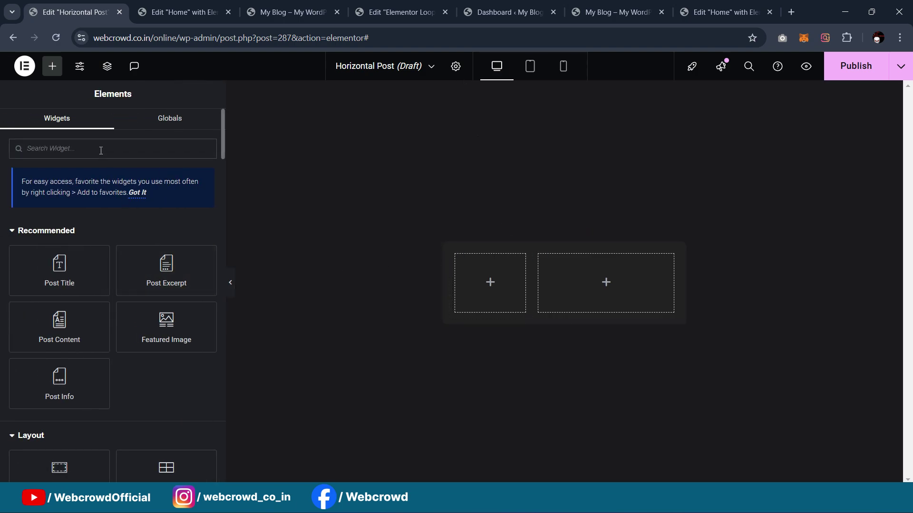
pyautogui.moveTo(150, 339); pyautogui.dragTo(491, 292)
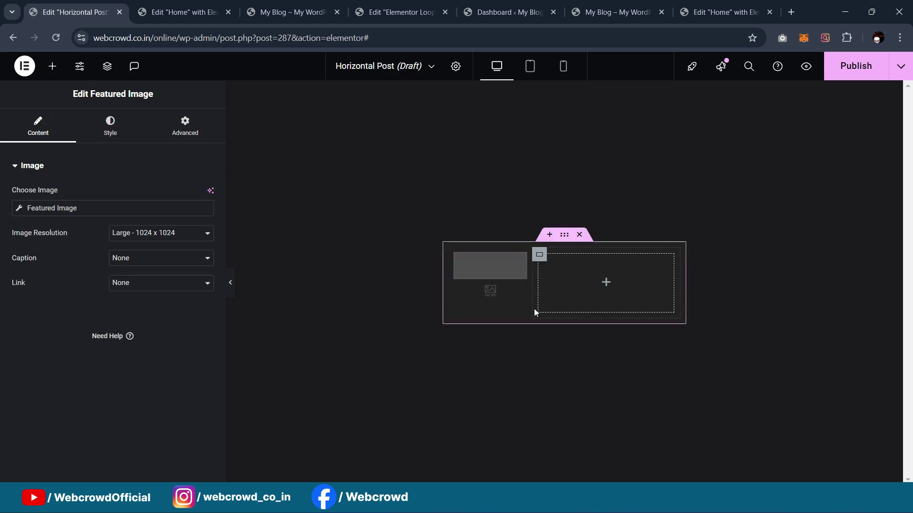
pyautogui.click(455, 256)
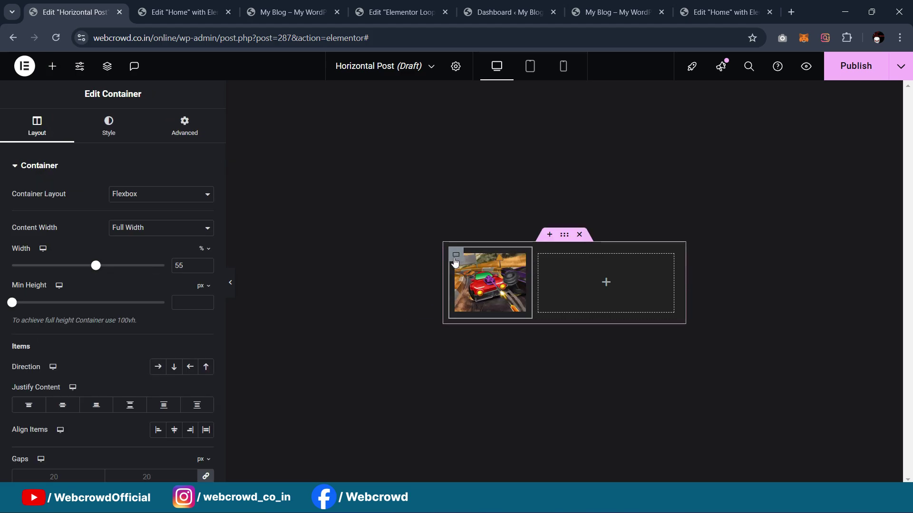
pyautogui.click(184, 126)
pyautogui.write('0')
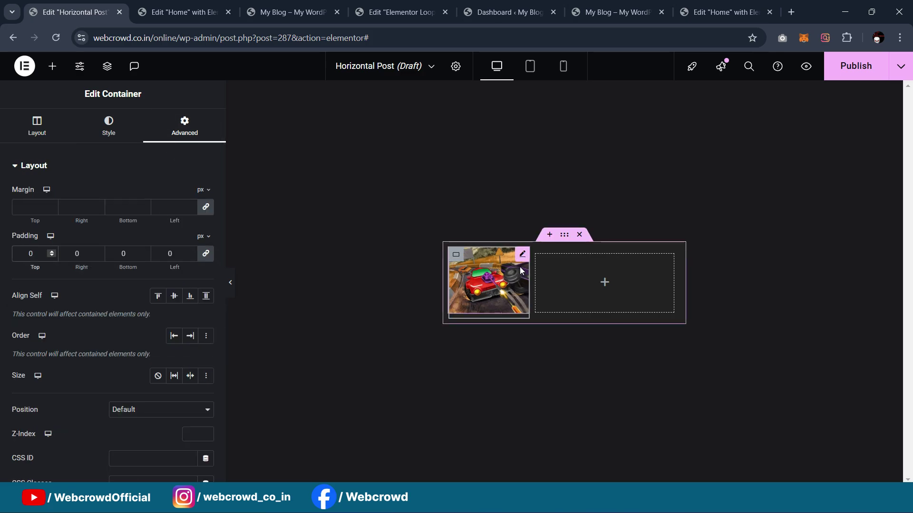
# Change the featured image's resolution option and set its border radius to 8 px on all corners
pyautogui.click(522, 256)
pyautogui.click(113, 128)
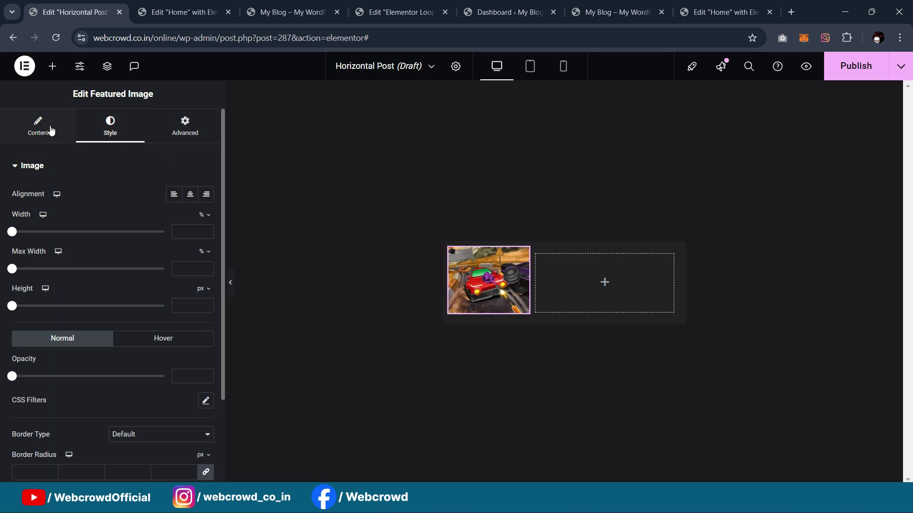
pyautogui.click(36, 128)
pyautogui.click(173, 234)
pyautogui.click(152, 376)
pyautogui.click(110, 127)
pyautogui.scroll(-3, 99, 321)
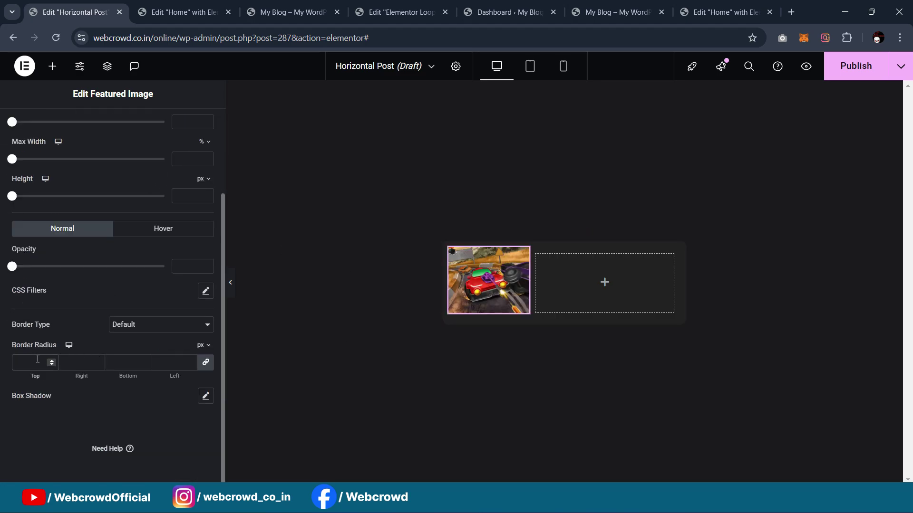
pyautogui.click(231, 284)
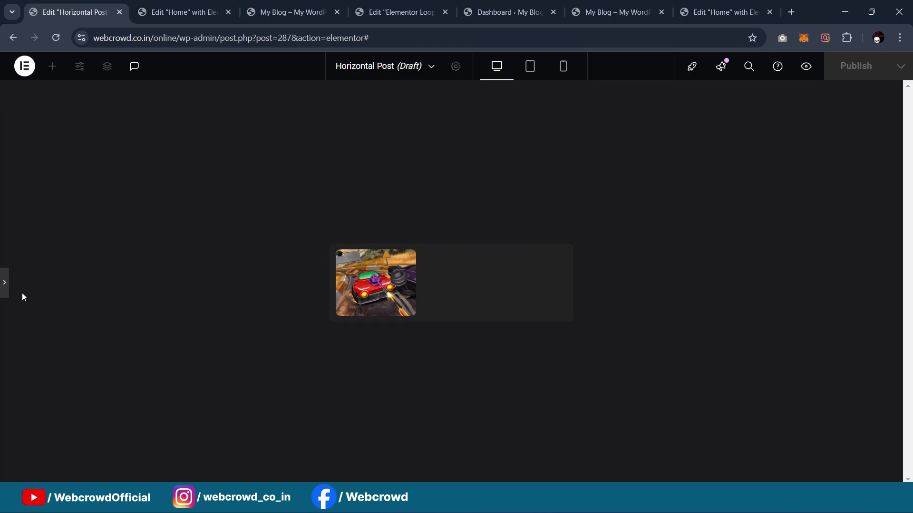
pyautogui.click(5, 283)
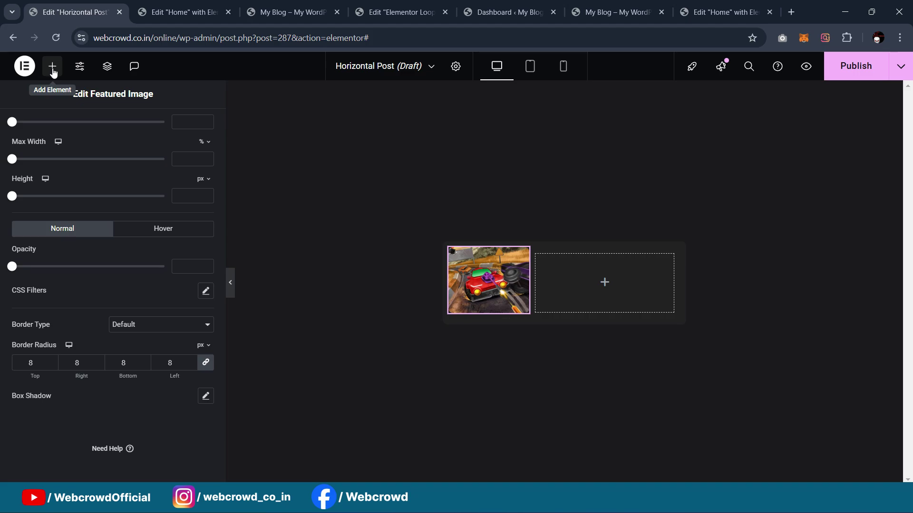
# Switch to the Home page and open the Featured Games carousel's loop template for editing, saving the page on leaving
pyautogui.click(412, 5)
pyautogui.click(285, 6)
pyautogui.click(202, 3)
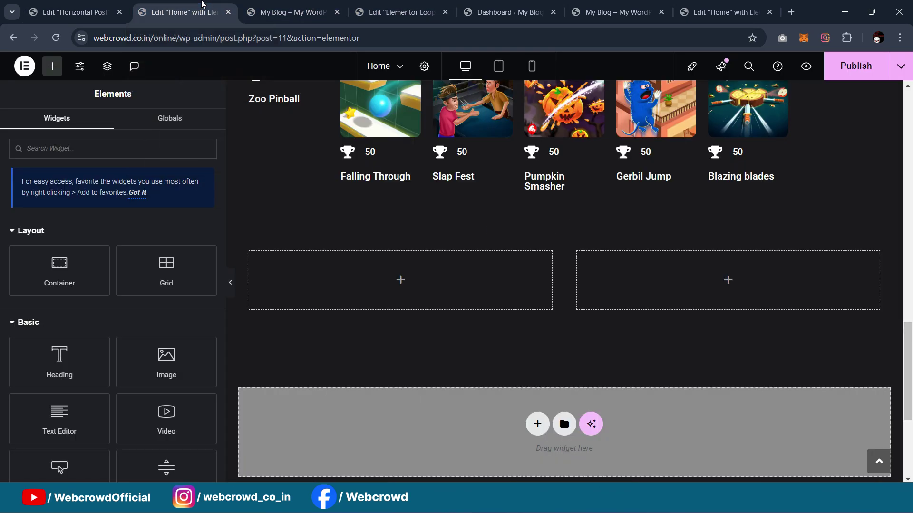
pyautogui.scroll(10, 585, 215)
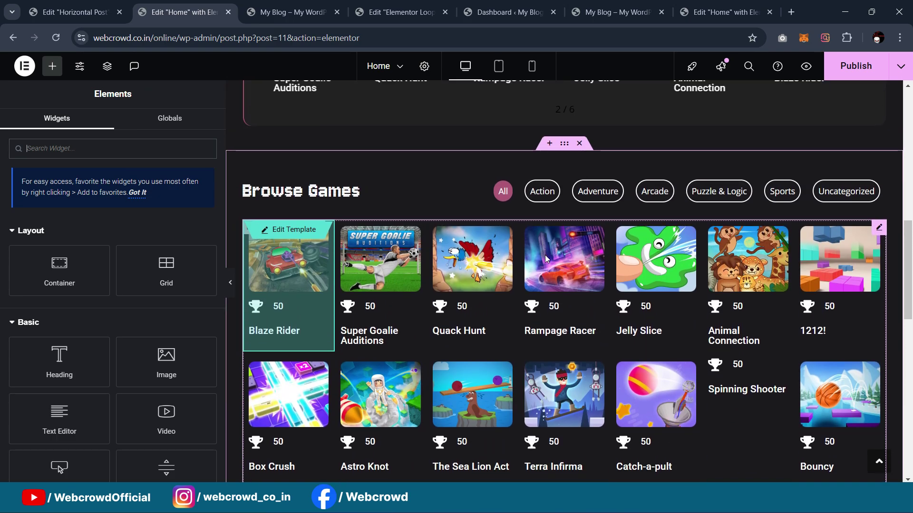
pyautogui.scroll(2, 502, 249)
pyautogui.scroll(-6, 512, 210)
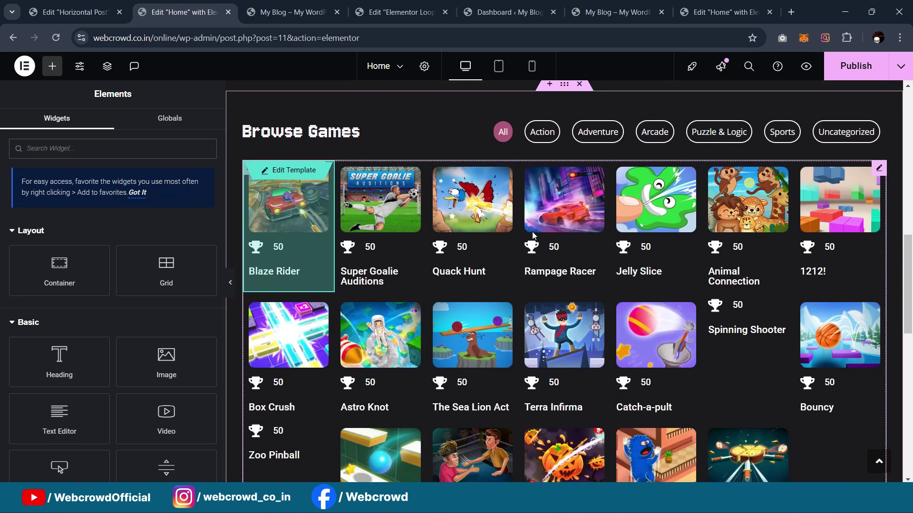
pyautogui.scroll(5, 589, 242)
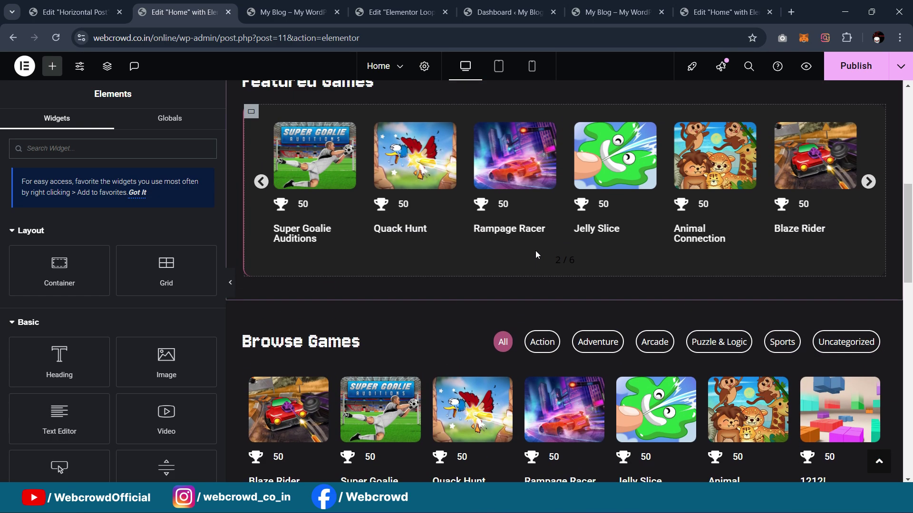
pyautogui.scroll(-2, 535, 245)
pyautogui.click(291, 290)
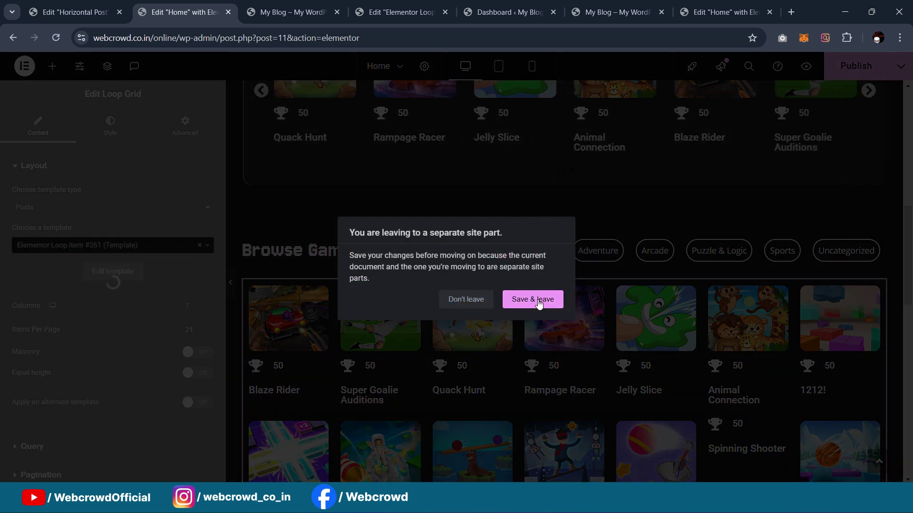
pyautogui.click(629, 274)
pyautogui.scroll(3, 508, 276)
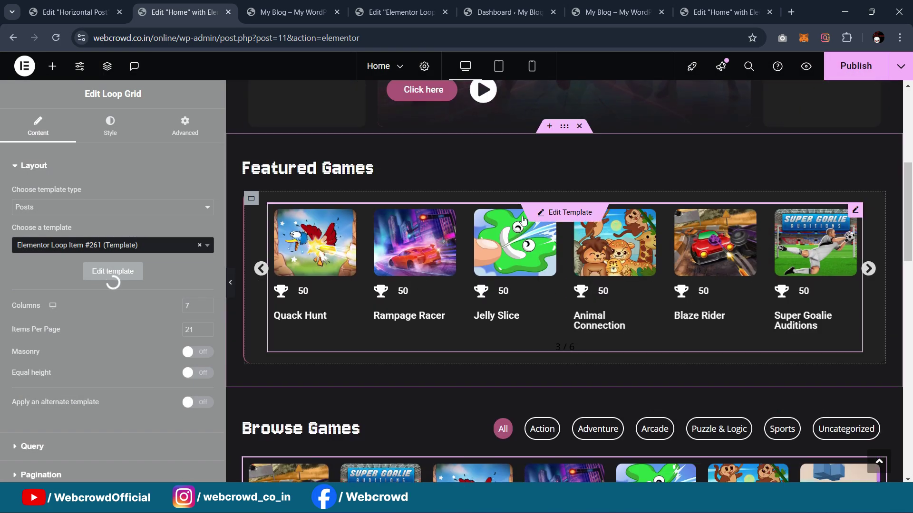
pyautogui.click(559, 217)
pyautogui.click(550, 296)
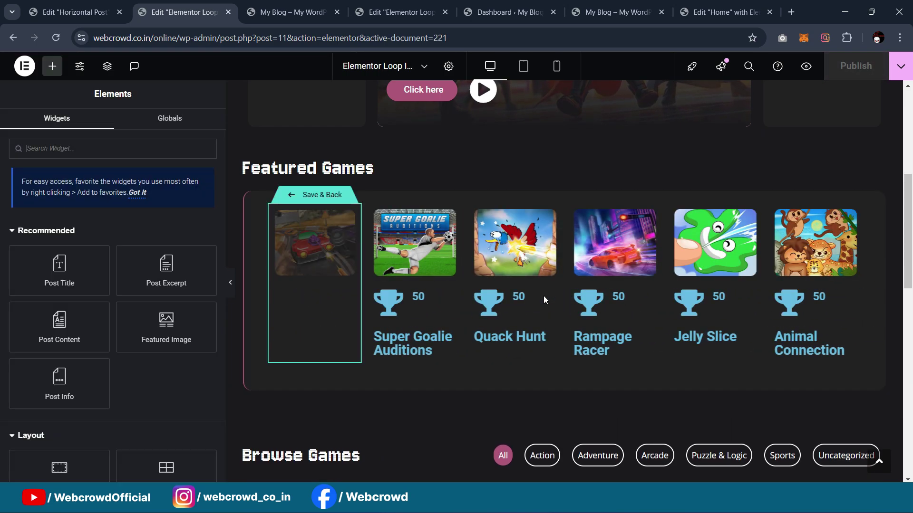
# Copy the Post Title from the Featured Games loop template and paste it into the empty inner container of Horizontal Post
pyautogui.click(346, 296)
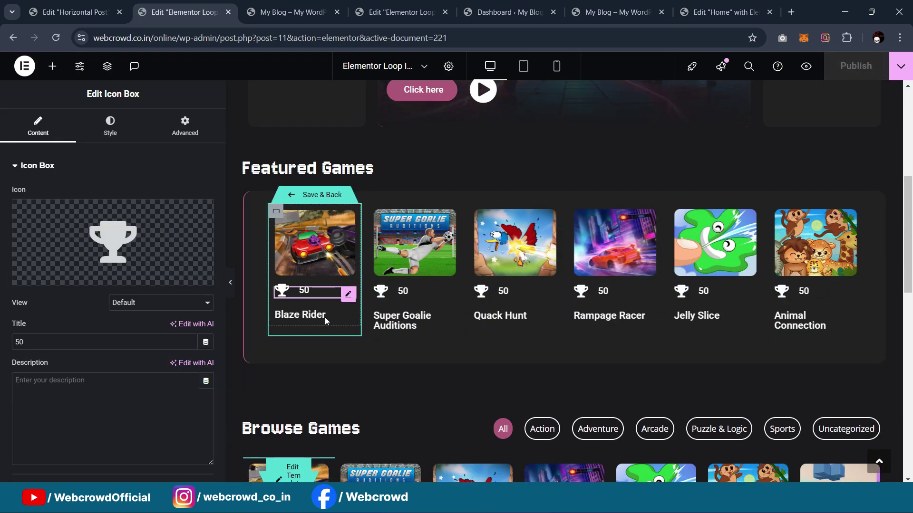
pyautogui.click(349, 317)
pyautogui.rightClick(351, 316)
pyautogui.click(379, 267)
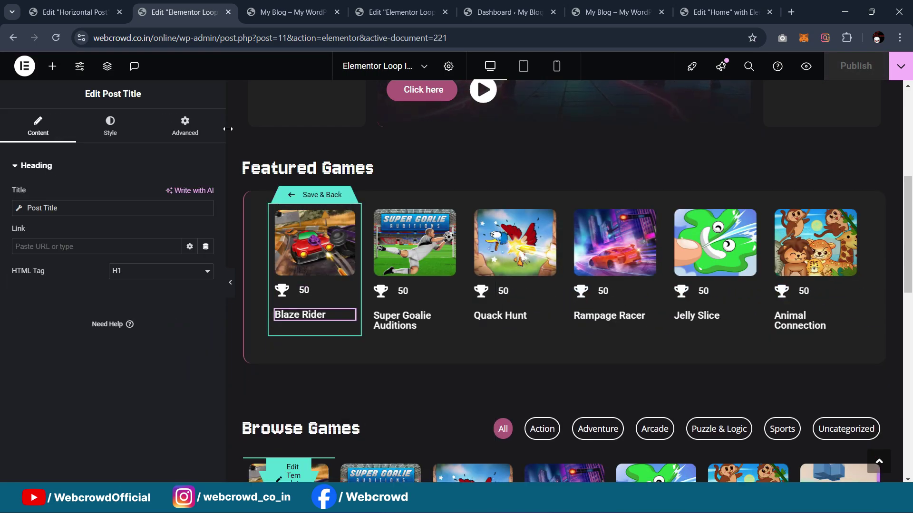
pyautogui.click(76, 11)
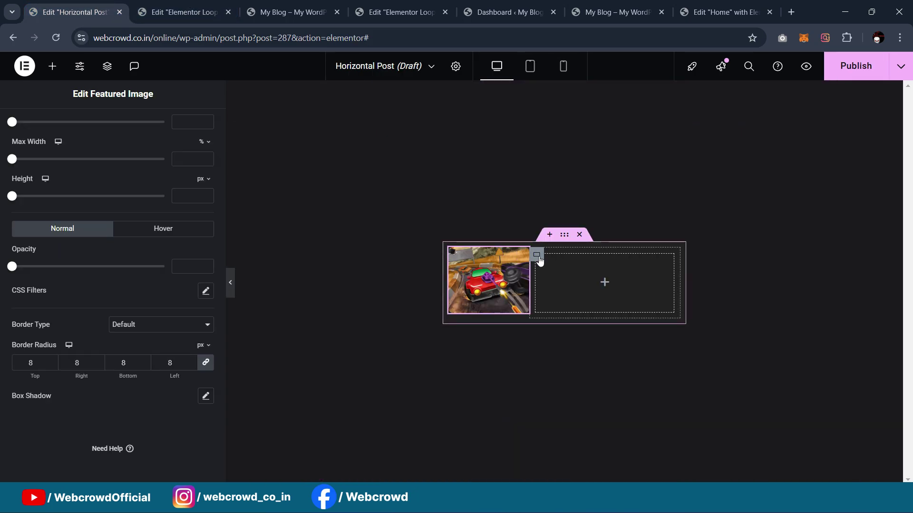
pyautogui.rightClick(544, 262)
pyautogui.click(561, 262)
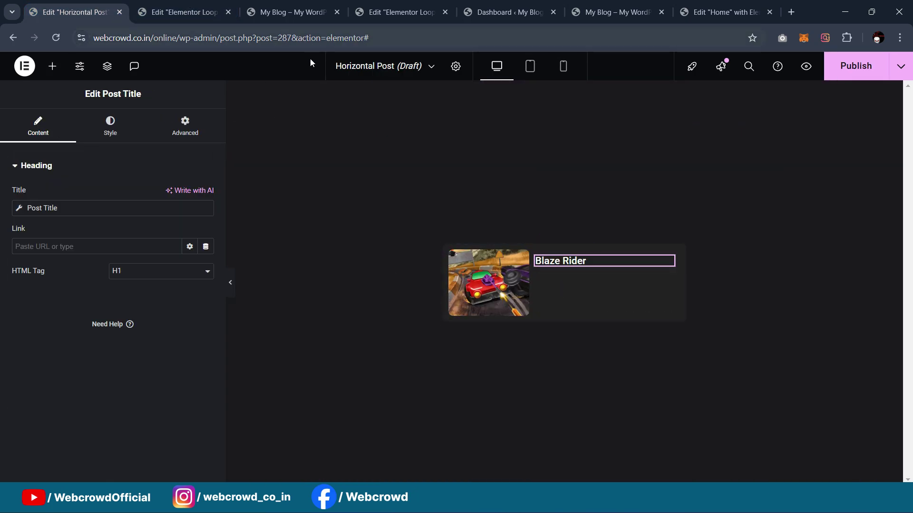
# Copy the trophy Icon Box from the Featured Games loop template and paste it below the Post Title in Horizontal Post
pyautogui.click(398, 12)
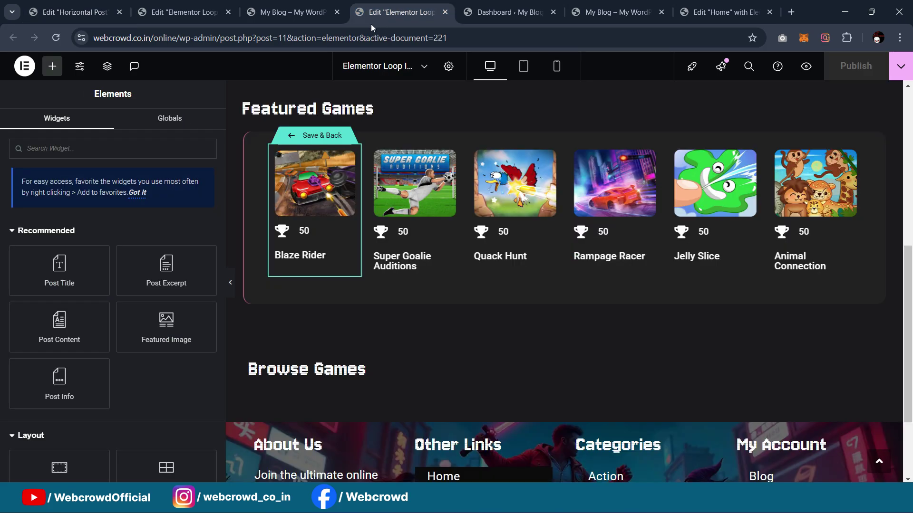
pyautogui.click(273, 13)
pyautogui.hotkey('ctrl', 'Tab')
pyautogui.click(181, 12)
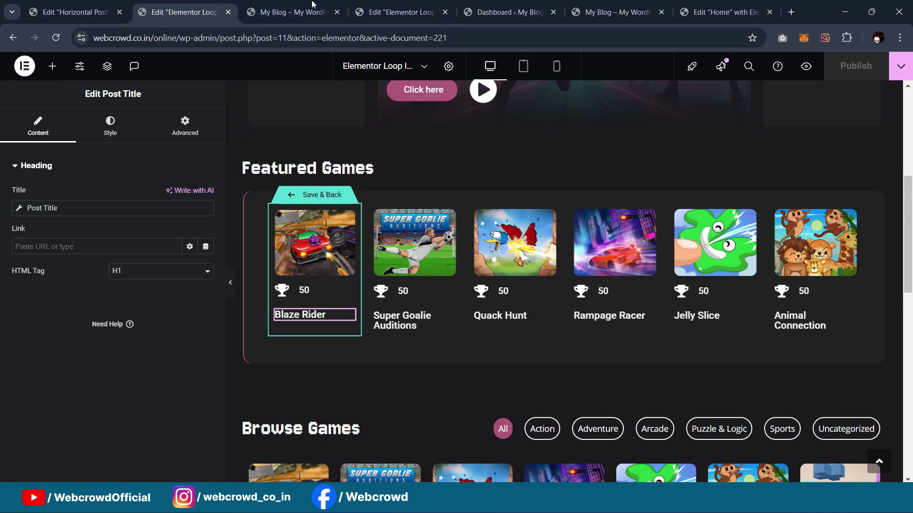
pyautogui.rightClick(346, 296)
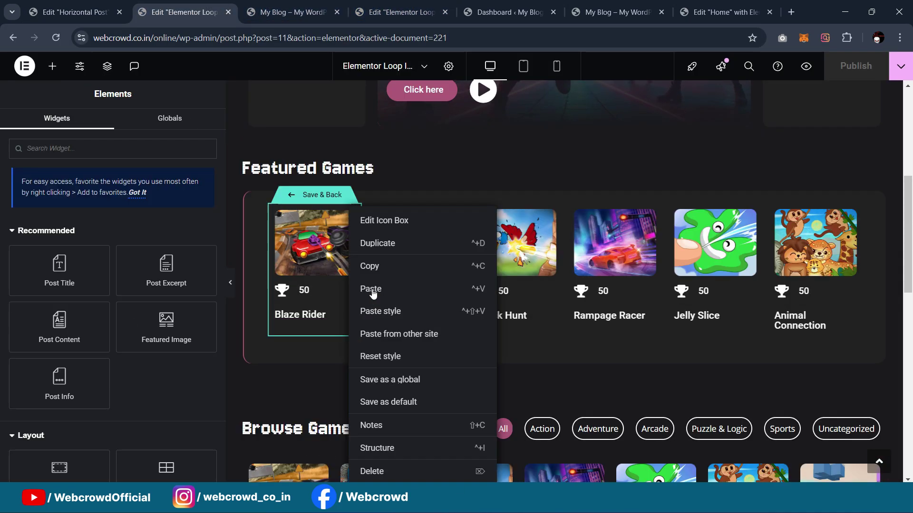
pyautogui.click(373, 264)
pyautogui.hotkey('ctrl', 'shift', 'Tab')
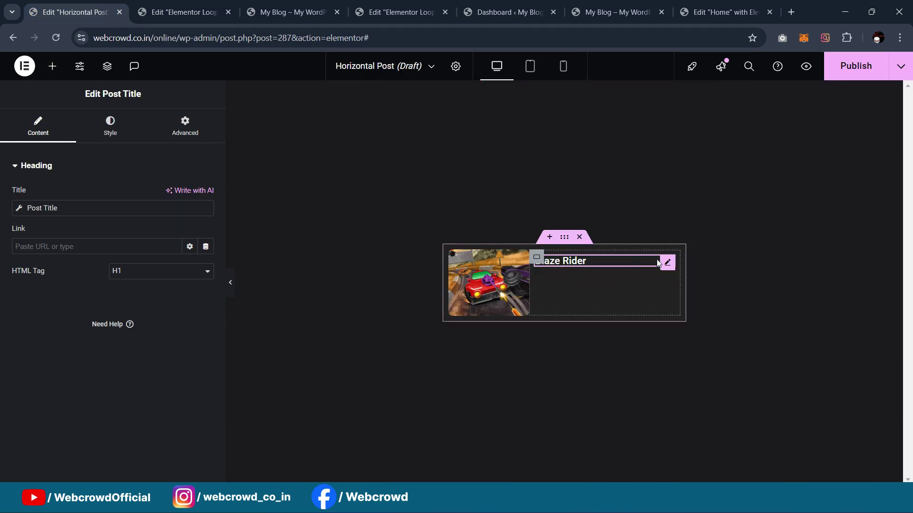
pyautogui.rightClick(664, 262)
pyautogui.click(675, 288)
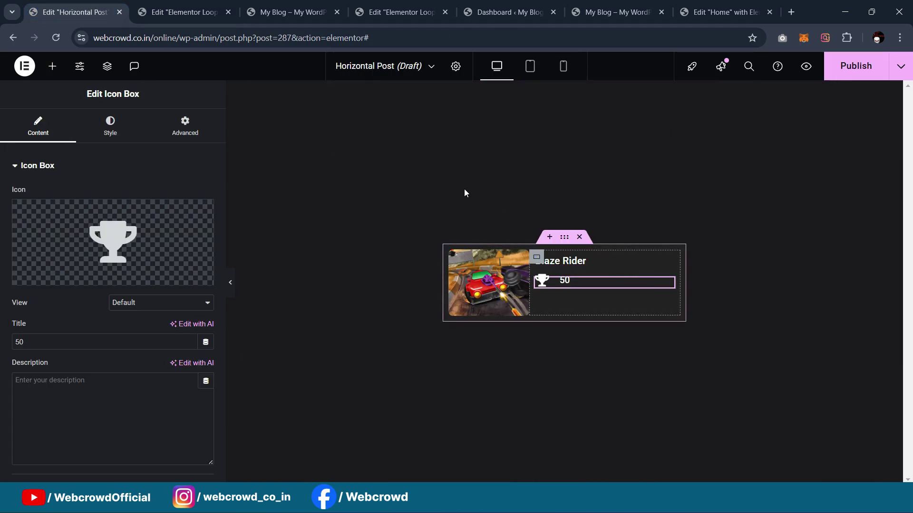
# Check the live page's game cards, then add a Button widget below the trophy Icon Box in Horizontal Post
pyautogui.click(288, 12)
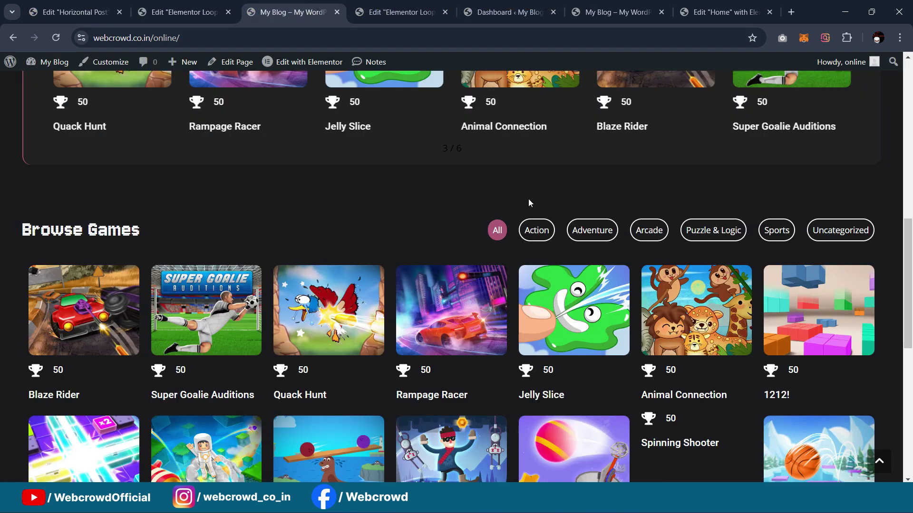
pyautogui.scroll(1, 570, 207)
pyautogui.click(100, 4)
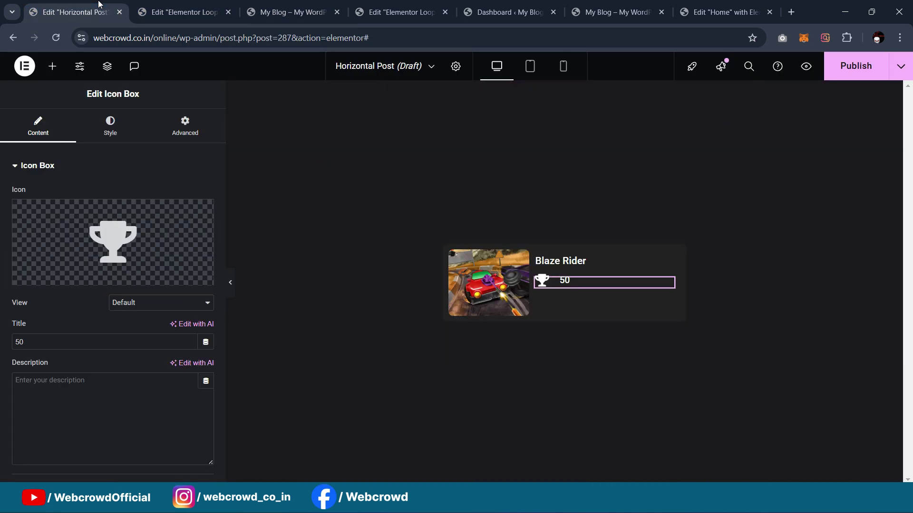
pyautogui.click(53, 67)
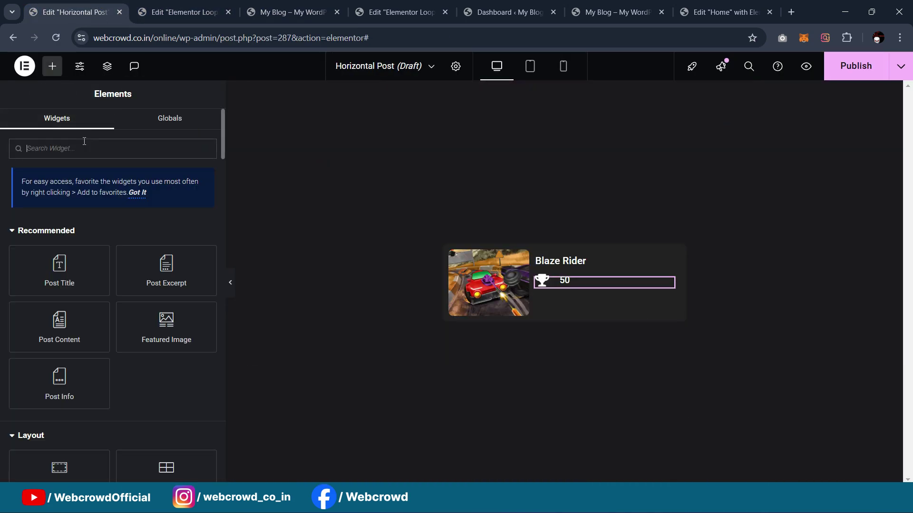
pyautogui.write('butt')
pyautogui.moveTo(86, 246); pyautogui.dragTo(601, 284)
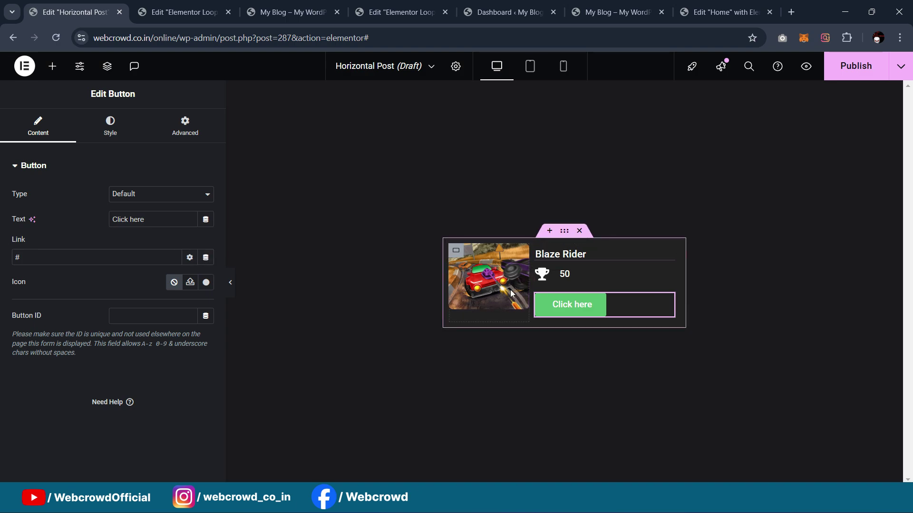
# Link the new button dynamically to the Post URL and set its text to Play
pyautogui.click(205, 257)
pyautogui.click(120, 311)
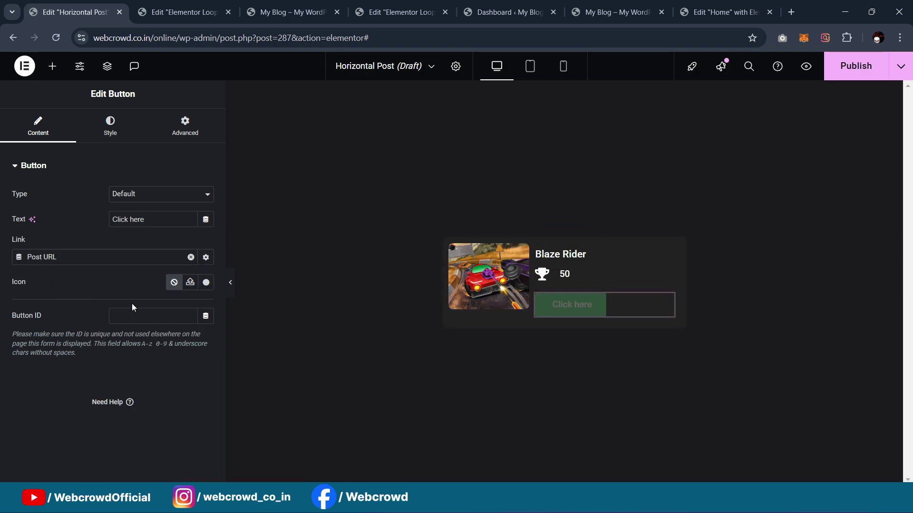
pyautogui.moveTo(160, 222); pyautogui.dragTo(64, 216)
pyautogui.write('Play')
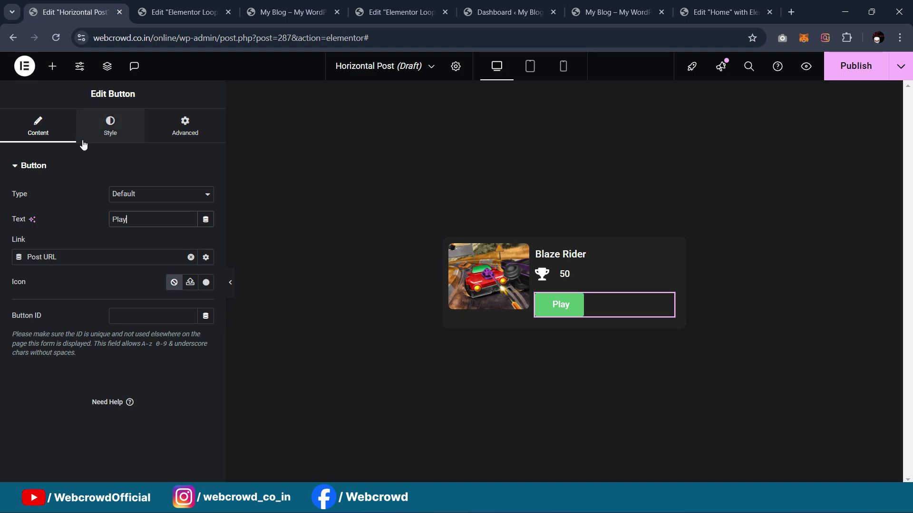
# Round the Play button with a border radius of 1000 px on all corners
pyautogui.click(119, 135)
pyautogui.click(15, 421)
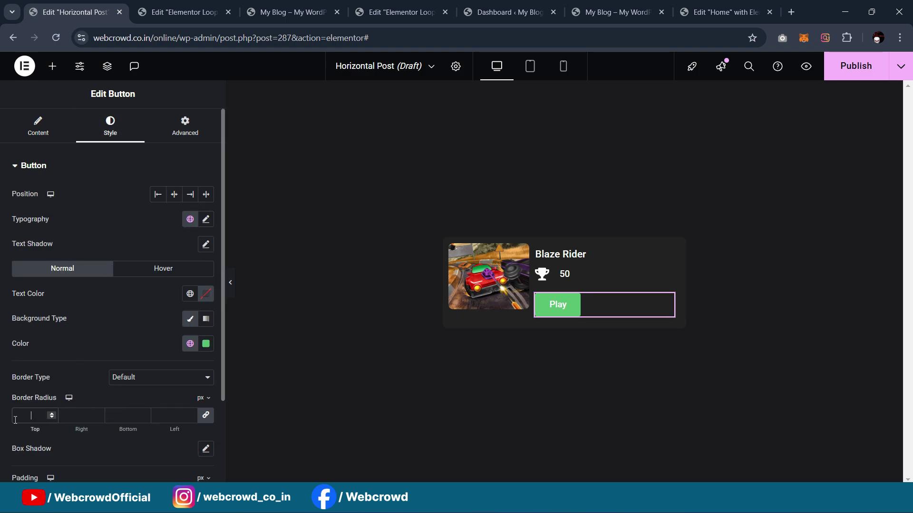
pyautogui.write('1000')
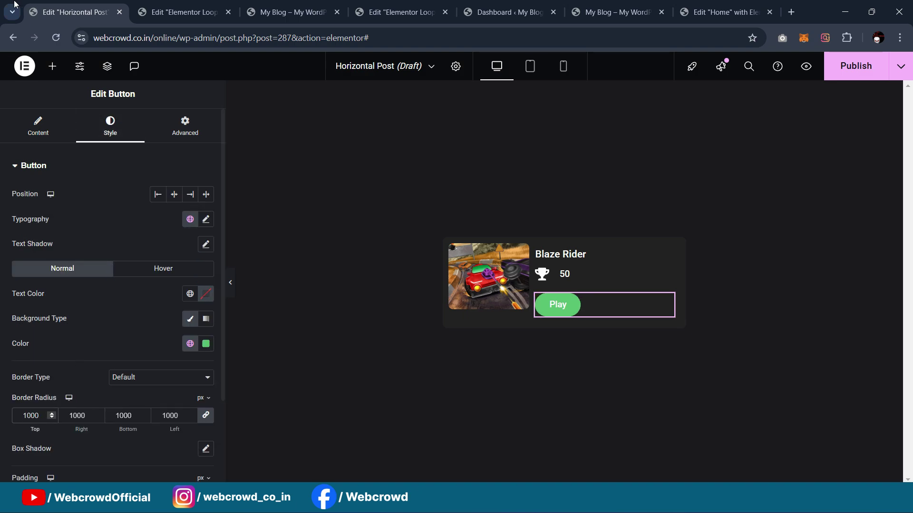
# Unlink the Play button's padding and set it to 10 px top and bottom and 40 px right and left
pyautogui.scroll(-1, 124, 376)
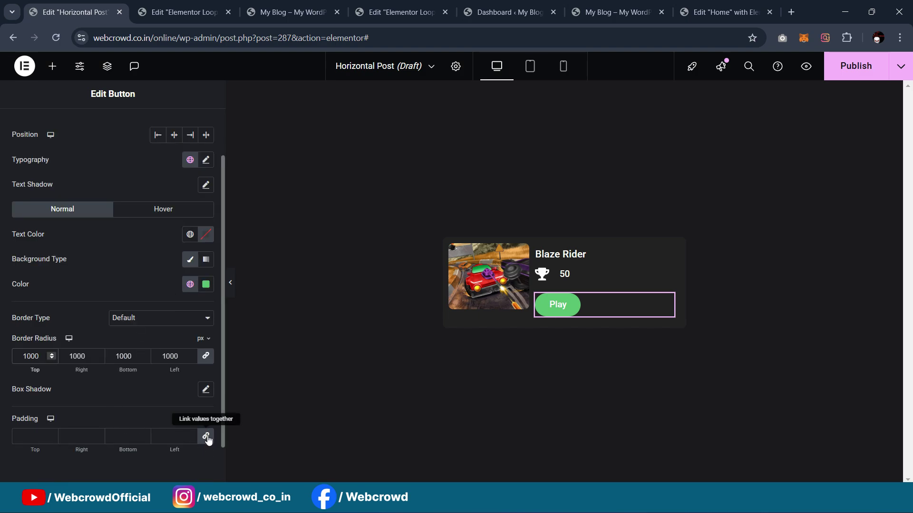
pyautogui.click(34, 436)
pyautogui.write('0')
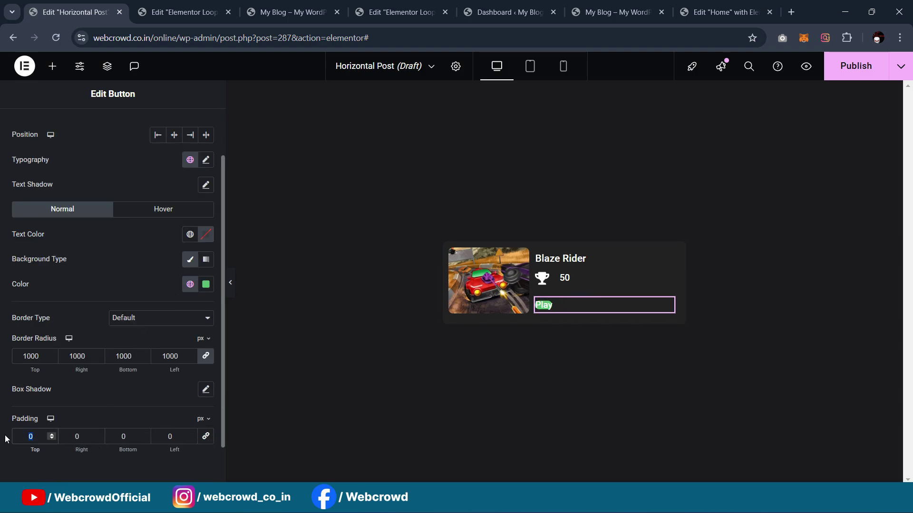
pyautogui.write('10')
pyautogui.doubleClick(112, 440)
pyautogui.write('10')
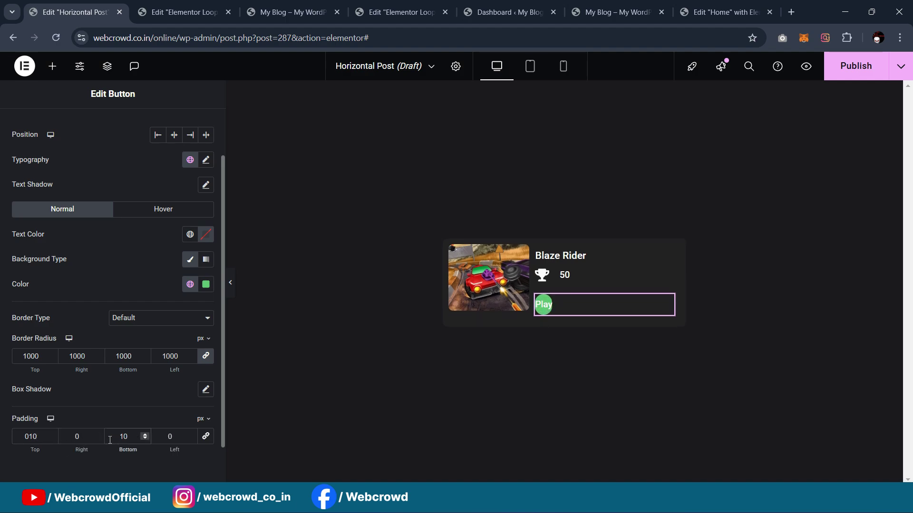
pyautogui.doubleClick(88, 442)
pyautogui.click(170, 437)
pyautogui.write('40')
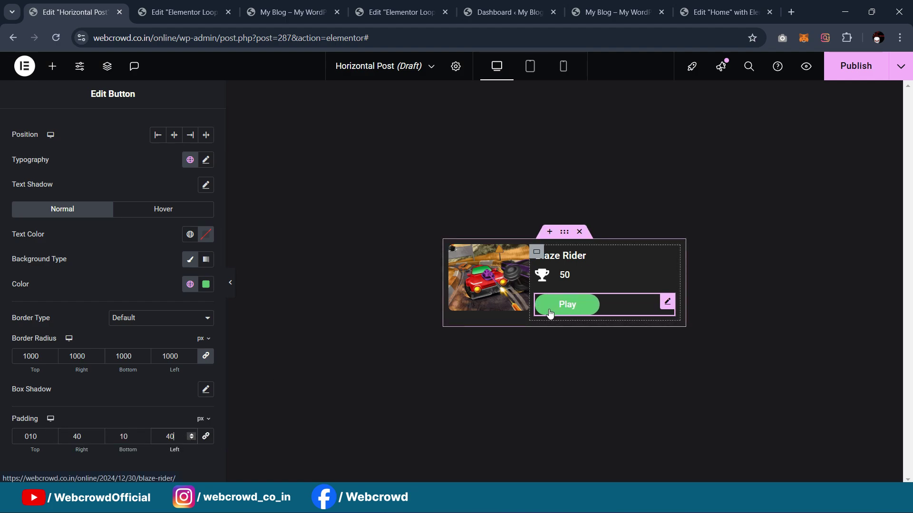
# Reduce the Play button's top and bottom padding to 8 px
pyautogui.moveTo(38, 436); pyautogui.dragTo(21, 438)
pyautogui.write('8')
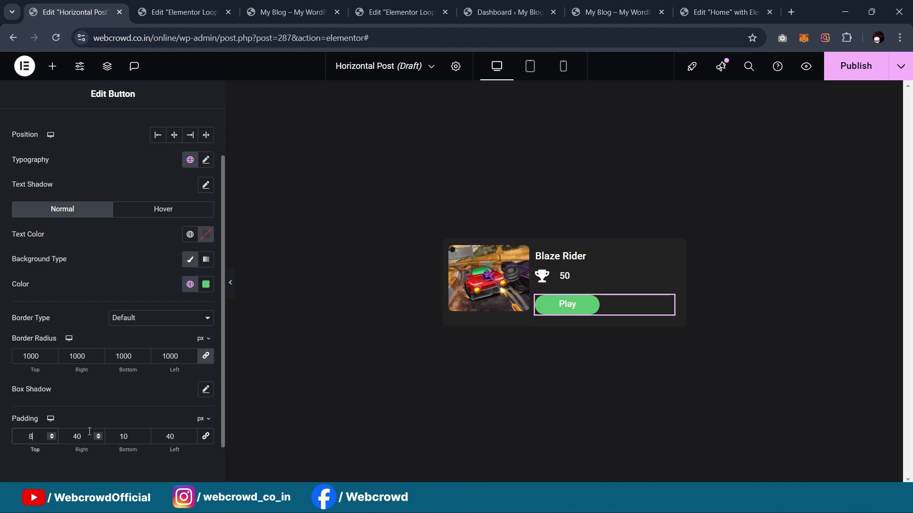
pyautogui.moveTo(137, 441); pyautogui.dragTo(108, 436)
pyautogui.write('8')
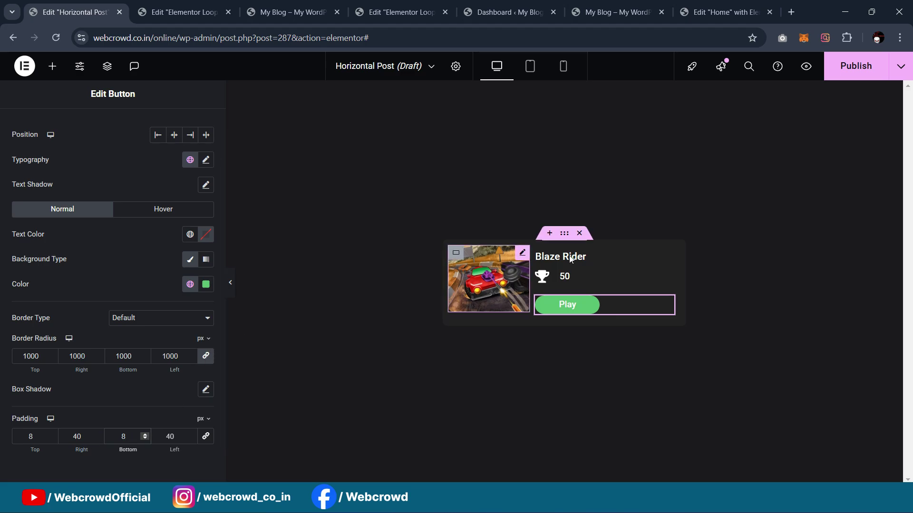
# Set Justify Content to center on the inner container holding the title and button, and Align Items to center on the outer container
pyautogui.click(537, 255)
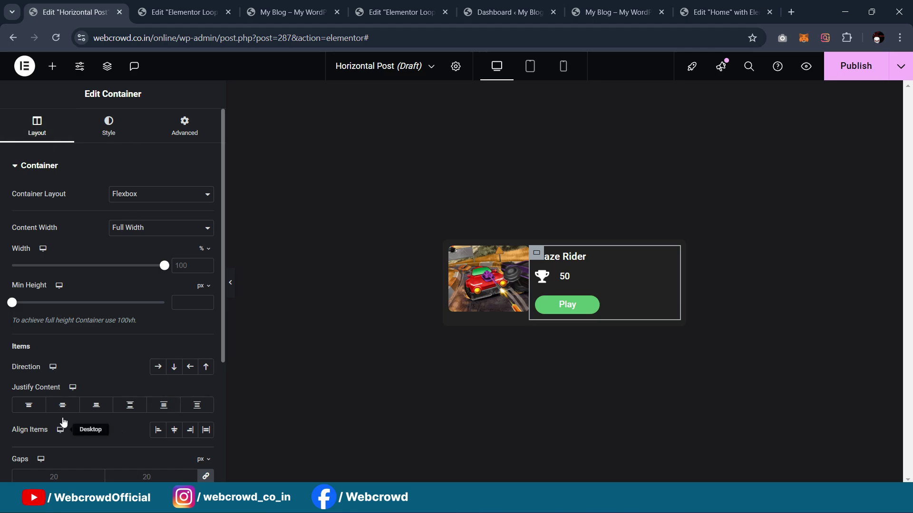
pyautogui.scroll(-3, 101, 306)
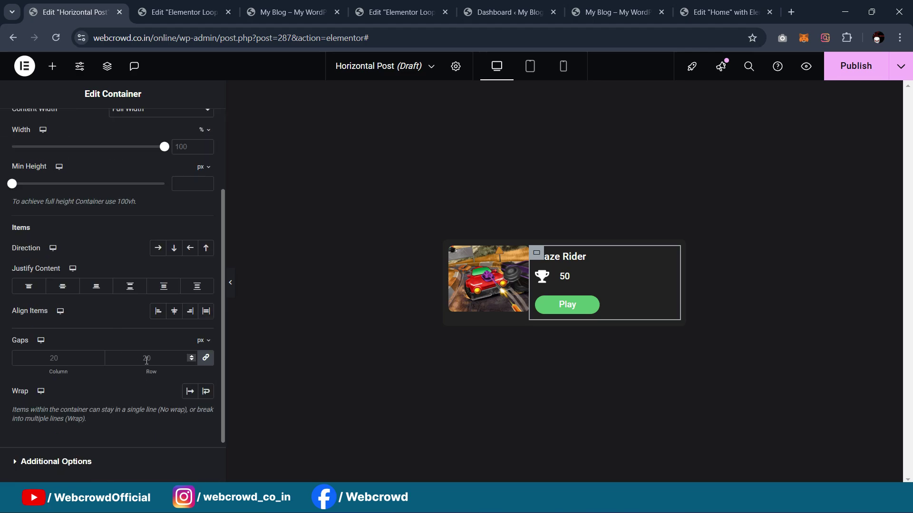
pyautogui.click(62, 291)
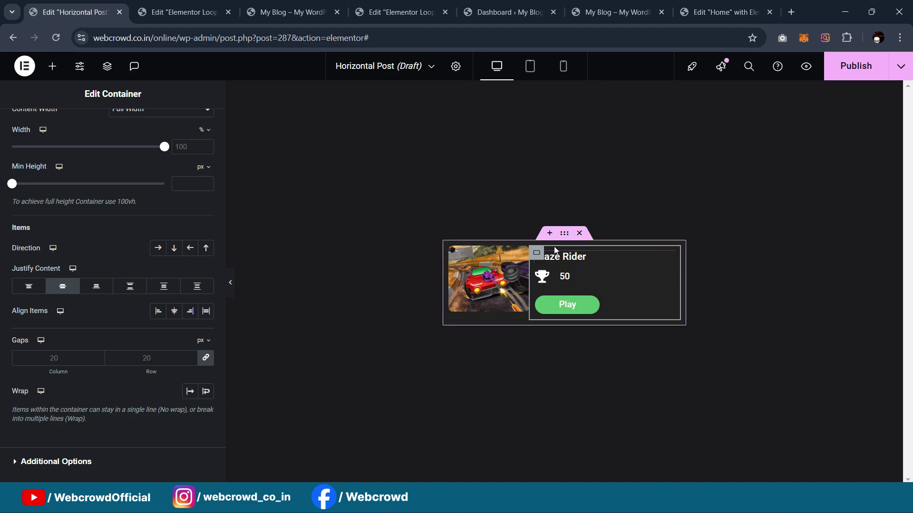
pyautogui.click(564, 234)
pyautogui.click(68, 137)
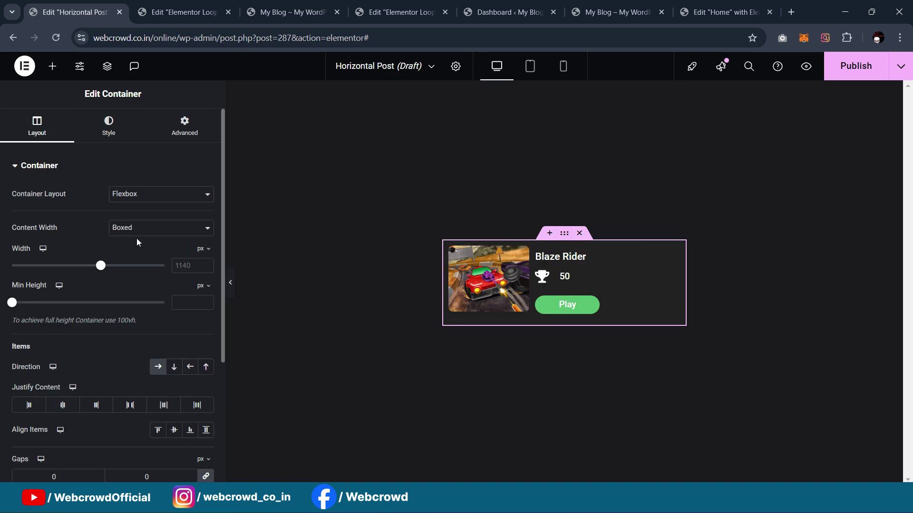
pyautogui.scroll(-3, 174, 325)
pyautogui.click(174, 314)
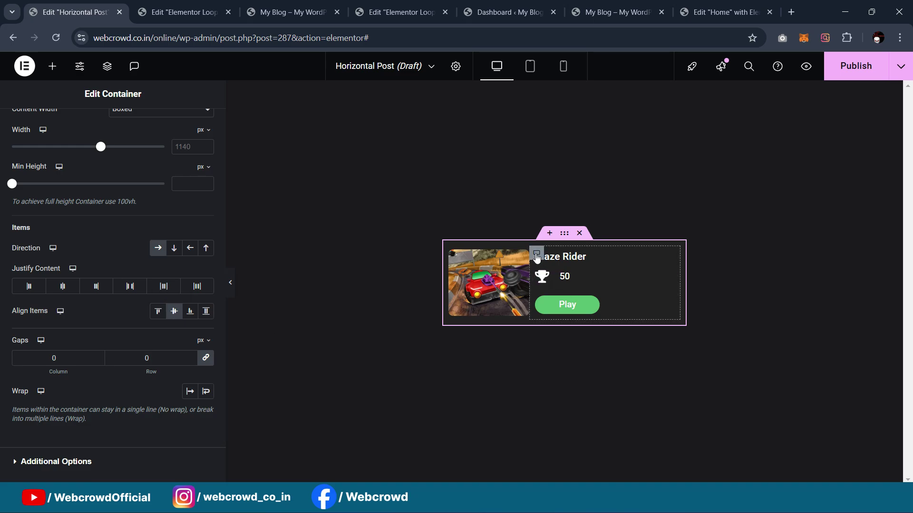
# Set the inner text container's unlinked padding to 5 px top, 0 px right and bottom, and 19 px left
pyautogui.click(536, 254)
pyautogui.click(200, 133)
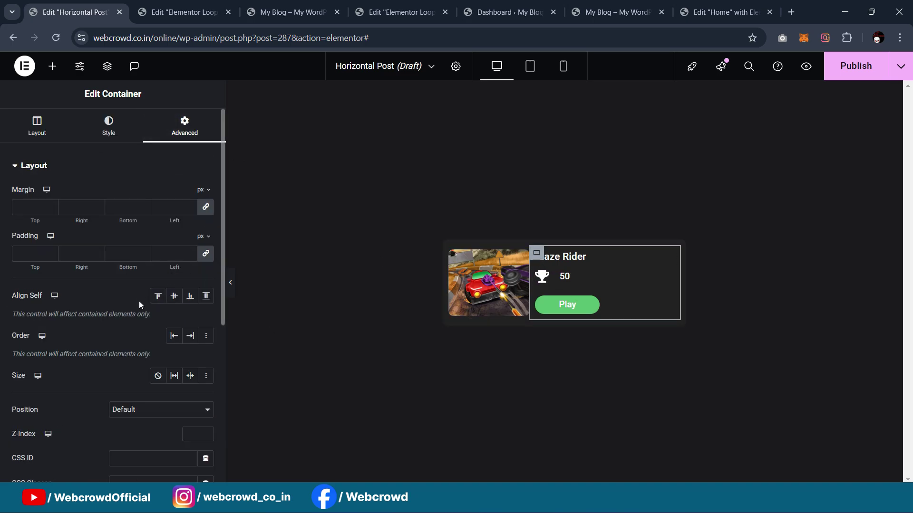
pyautogui.click(206, 256)
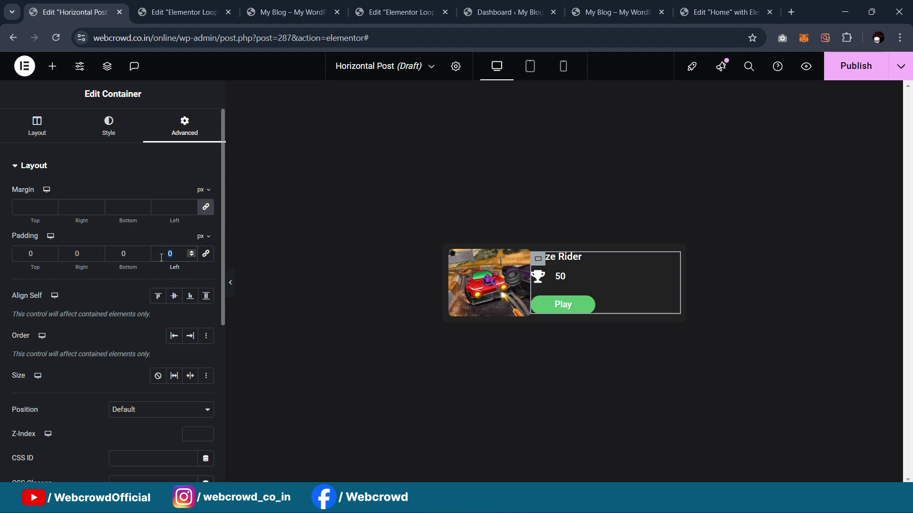
pyautogui.write('20')
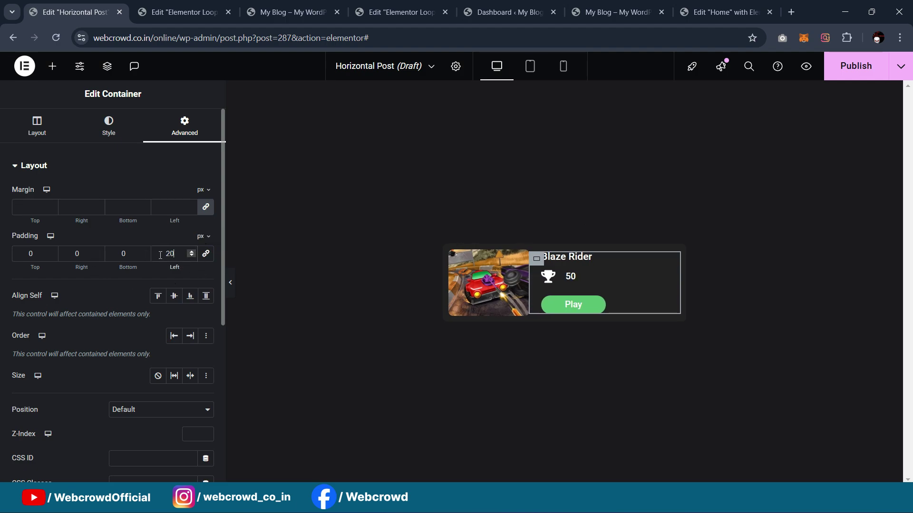
pyautogui.press('Down')
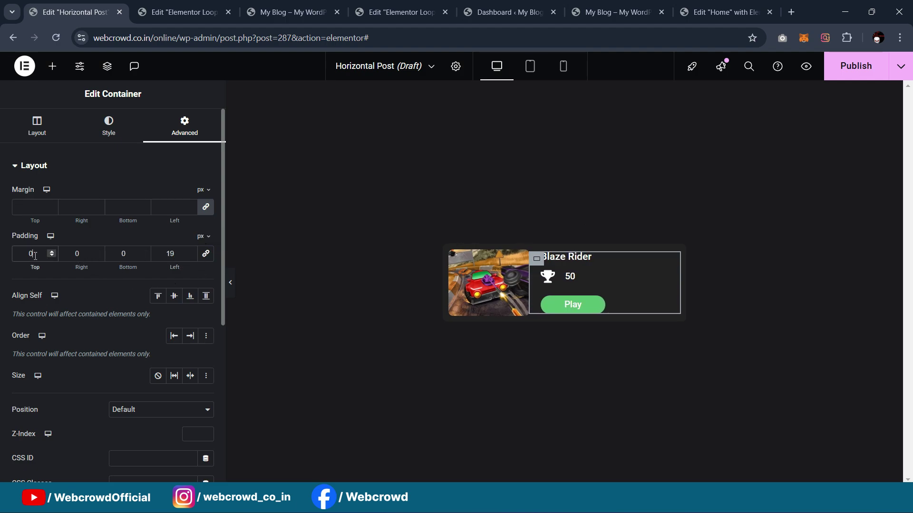
pyautogui.write('5')
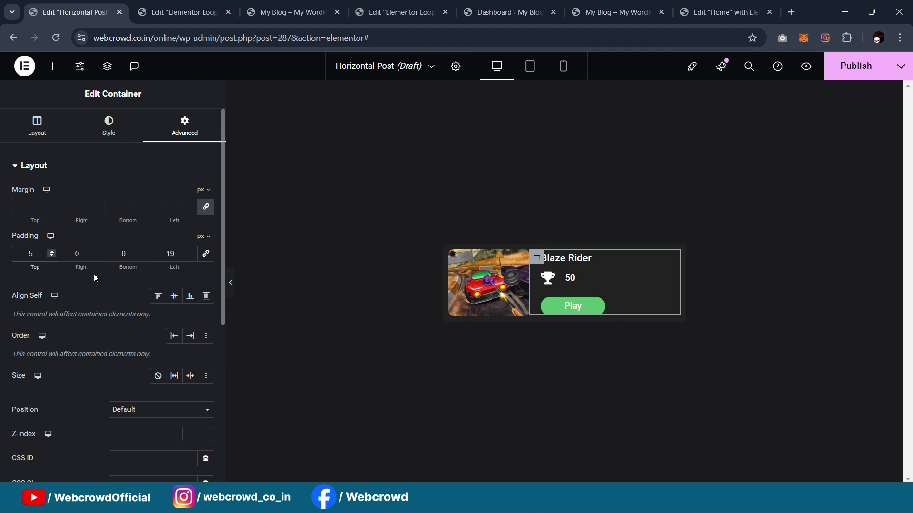
# Set the text container's bottom padding to 5 px and preview the card without the editing panel
pyautogui.write('5')
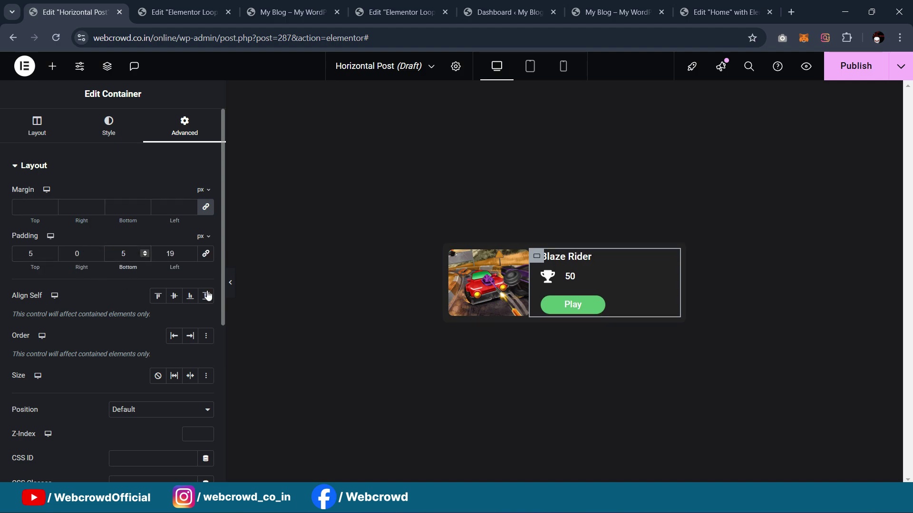
pyautogui.click(231, 283)
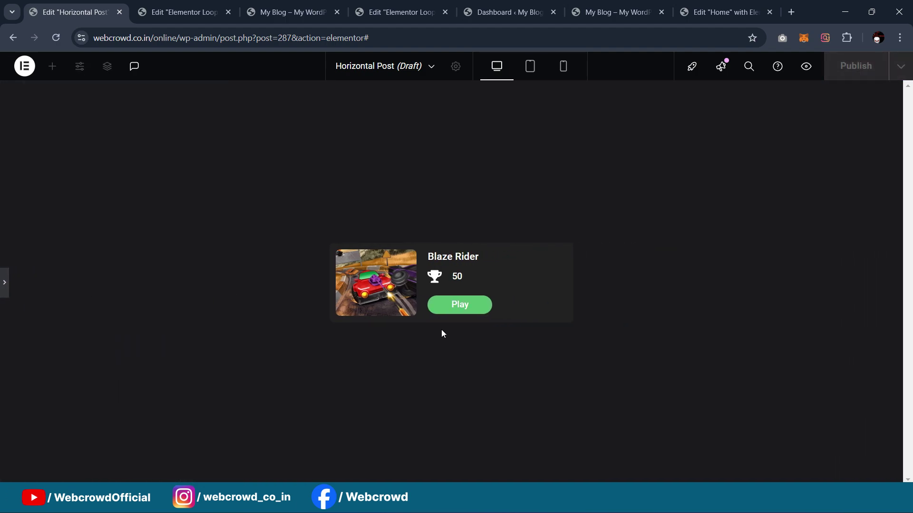
pyautogui.click(5, 283)
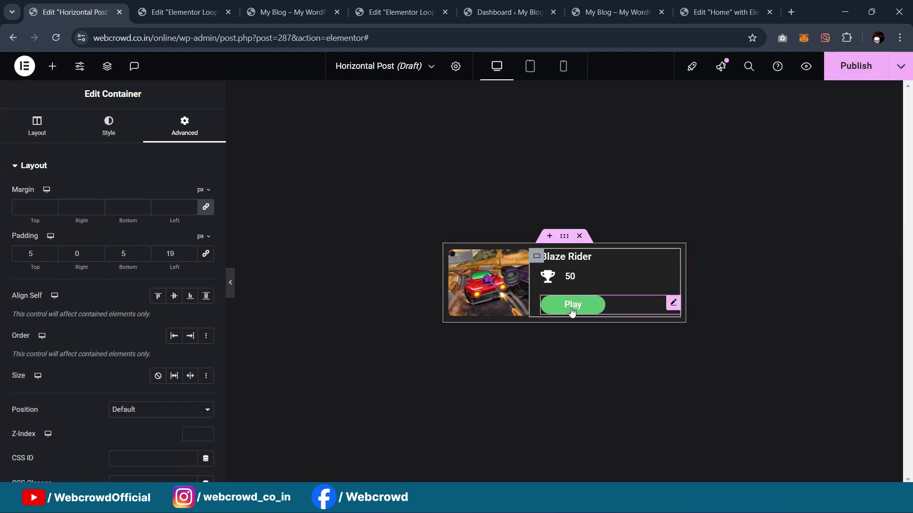
# Change the Play button's normal background to the pinkish-purple global colour
pyautogui.click(674, 303)
pyautogui.scroll(-1, 120, 230)
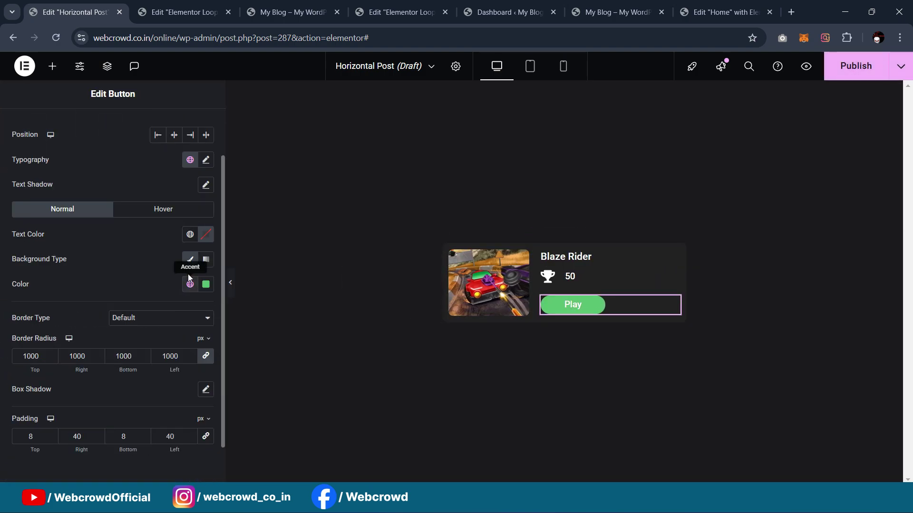
pyautogui.click(189, 285)
pyautogui.click(119, 244)
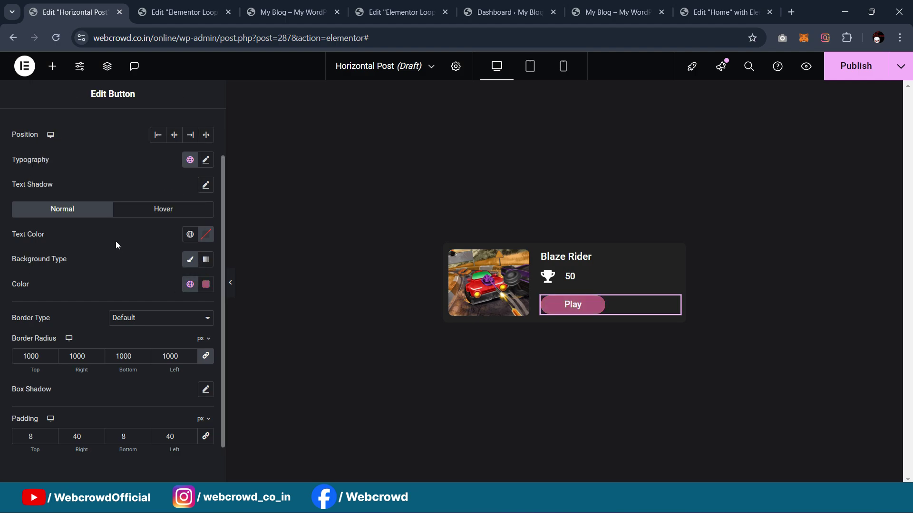
# Give the Play button the Bounce In hover animation and preview the card
pyautogui.click(152, 213)
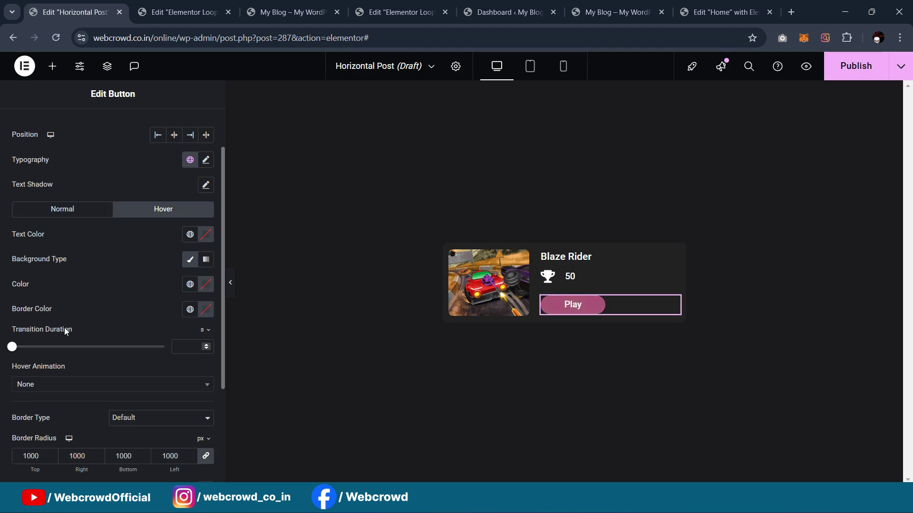
pyautogui.click(57, 384)
pyautogui.scroll(-2, 62, 309)
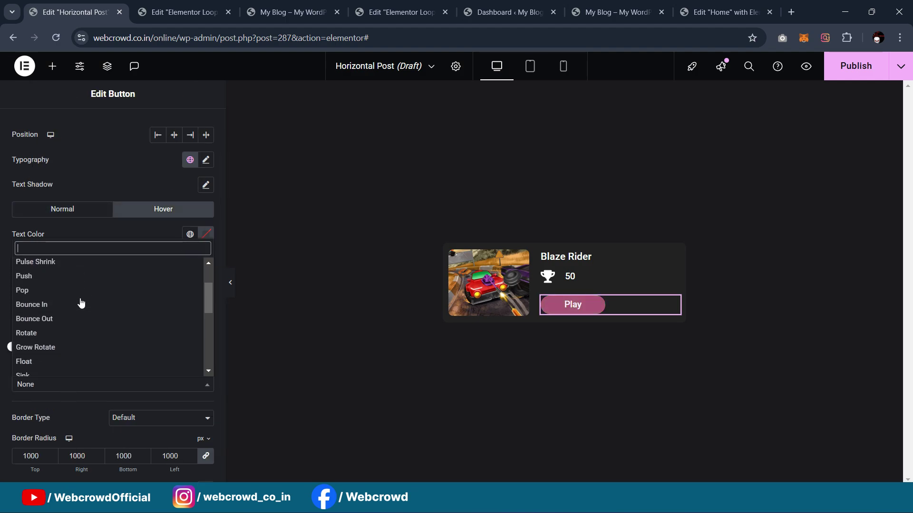
pyautogui.click(61, 307)
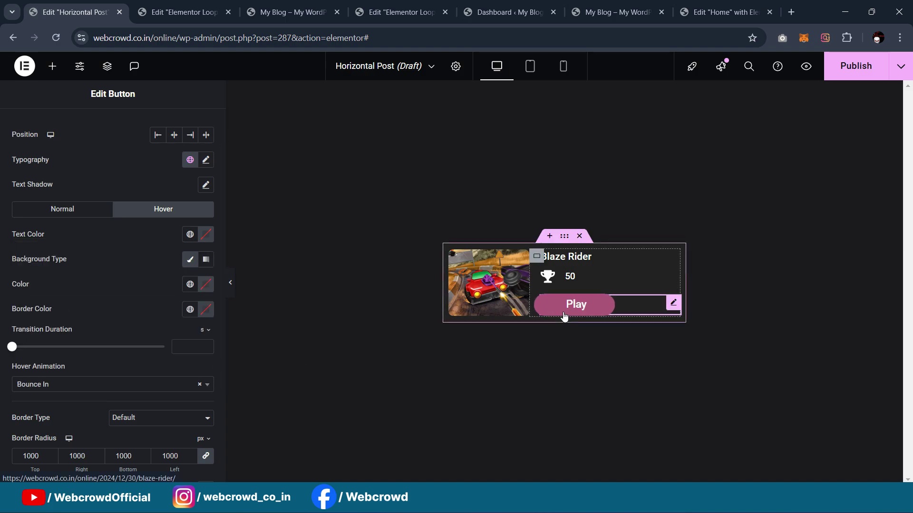
pyautogui.click(233, 289)
pyautogui.click(5, 285)
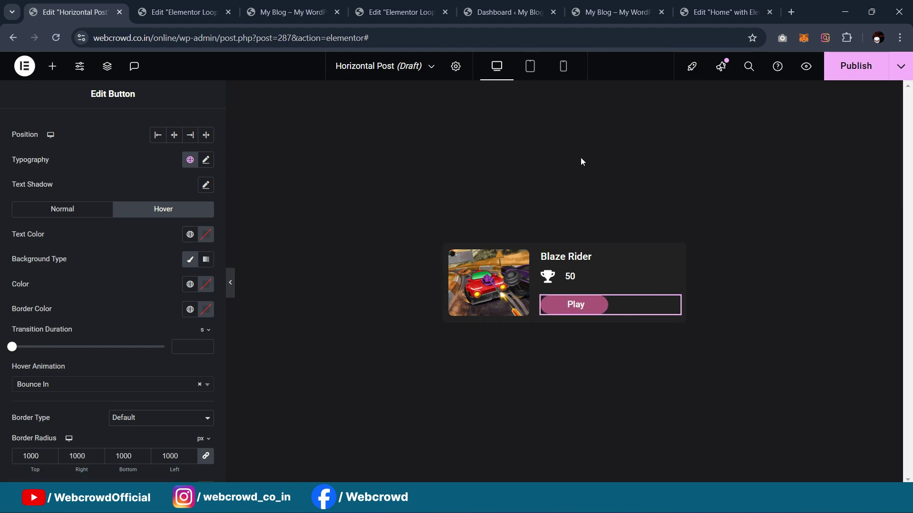
# For the mobile layout, set the width of the container holding the car image to 30%
pyautogui.click(530, 67)
pyautogui.click(564, 69)
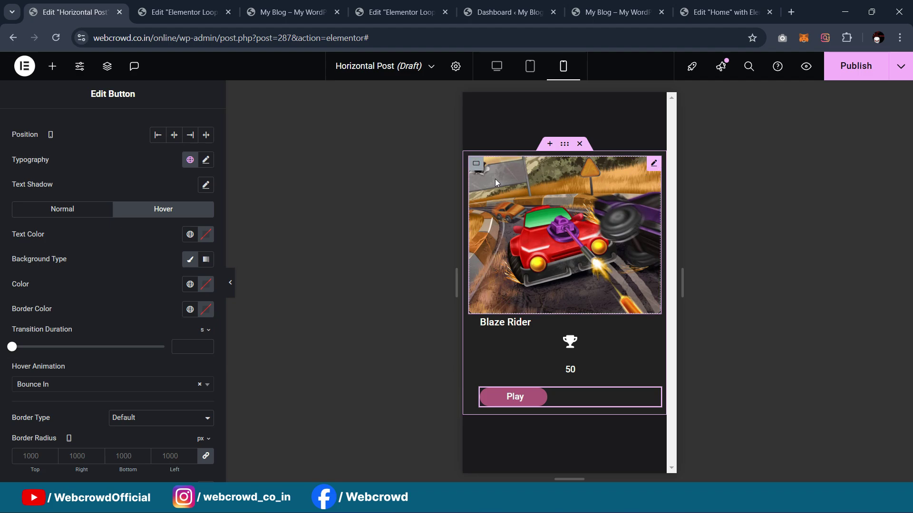
pyautogui.click(530, 66)
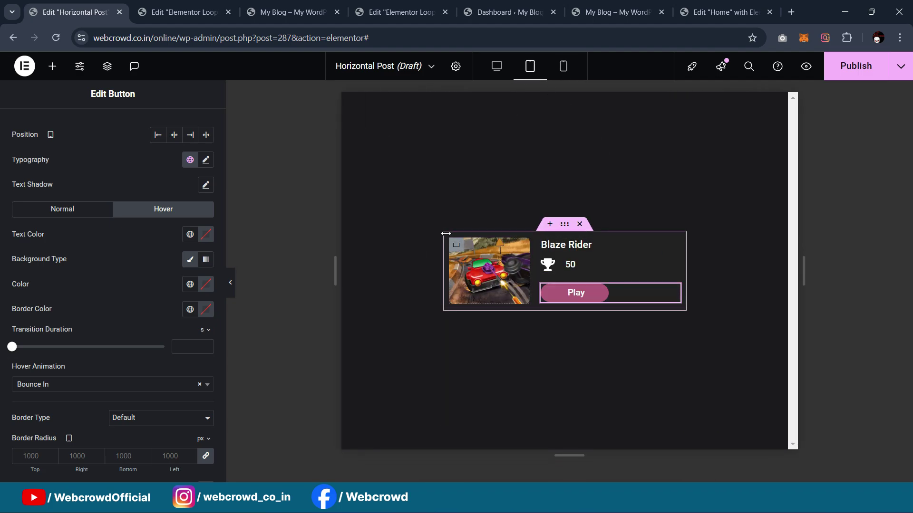
pyautogui.click(563, 66)
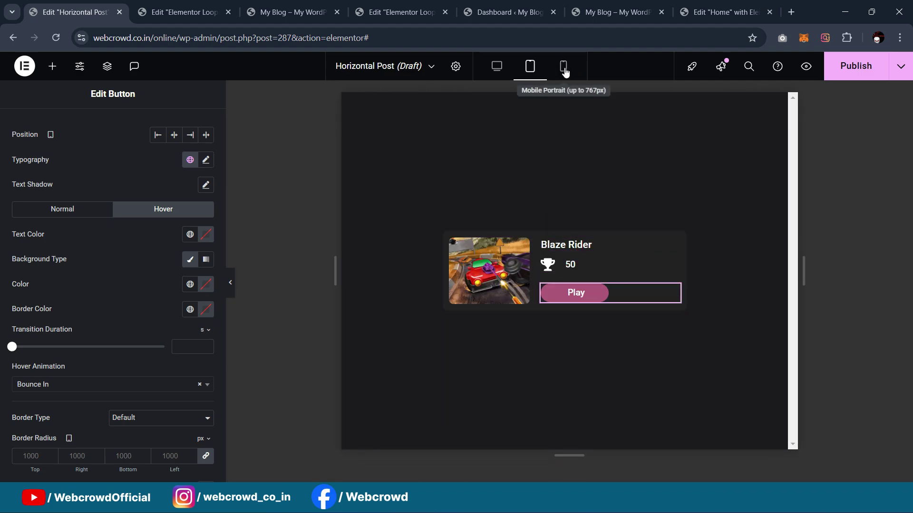
pyautogui.click(566, 146)
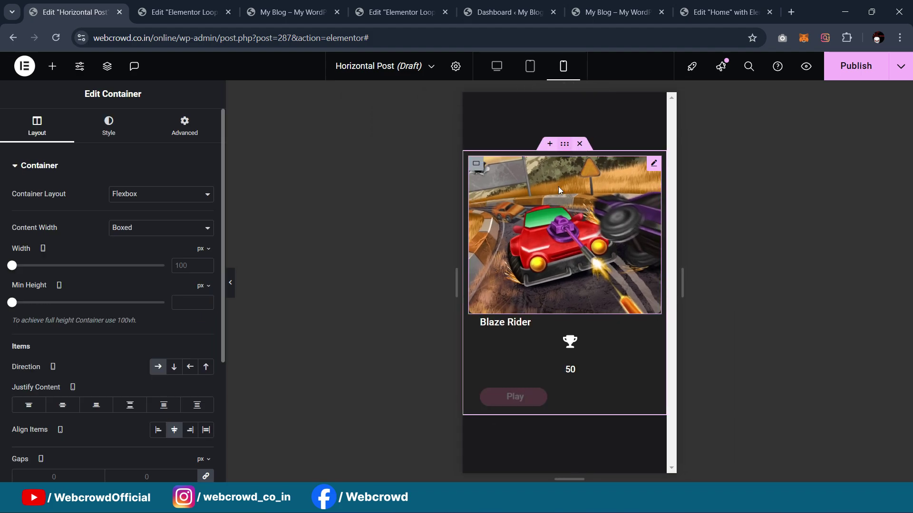
pyautogui.click(184, 127)
pyautogui.click(37, 129)
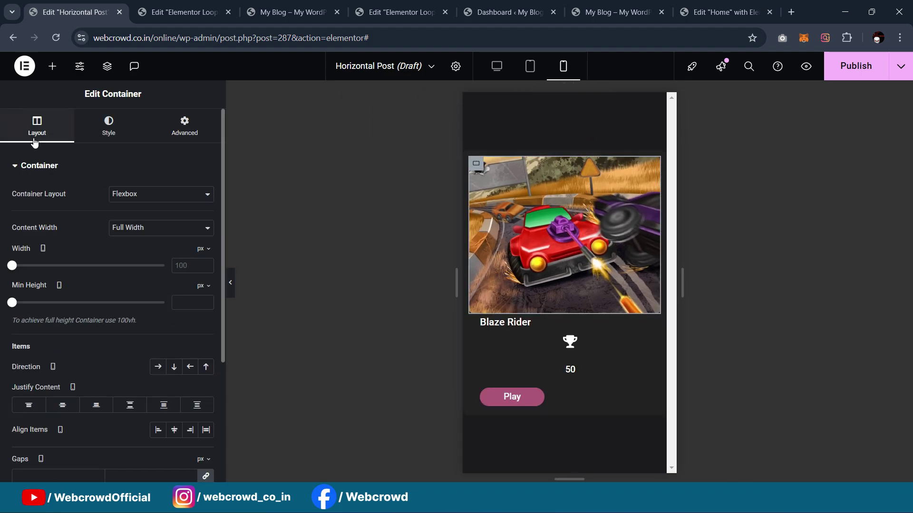
pyautogui.click(204, 249)
pyautogui.click(198, 273)
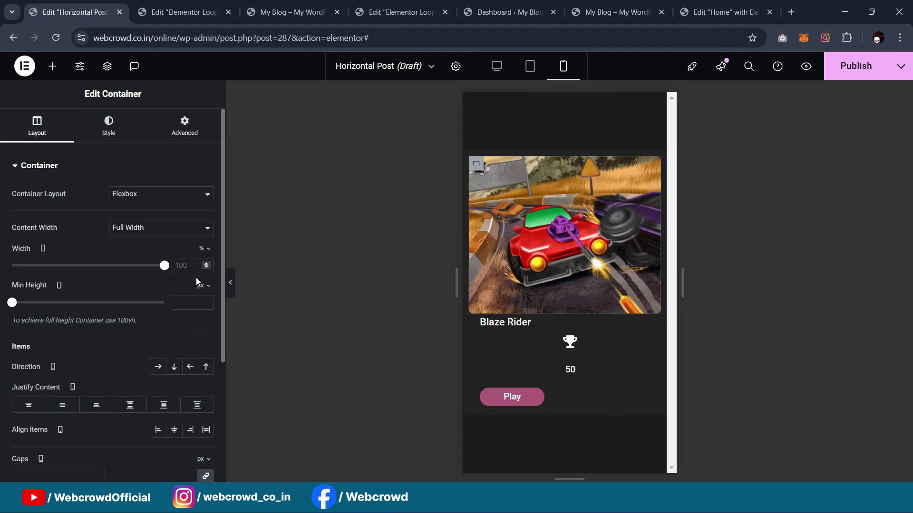
pyautogui.moveTo(164, 270); pyautogui.dragTo(58, 300)
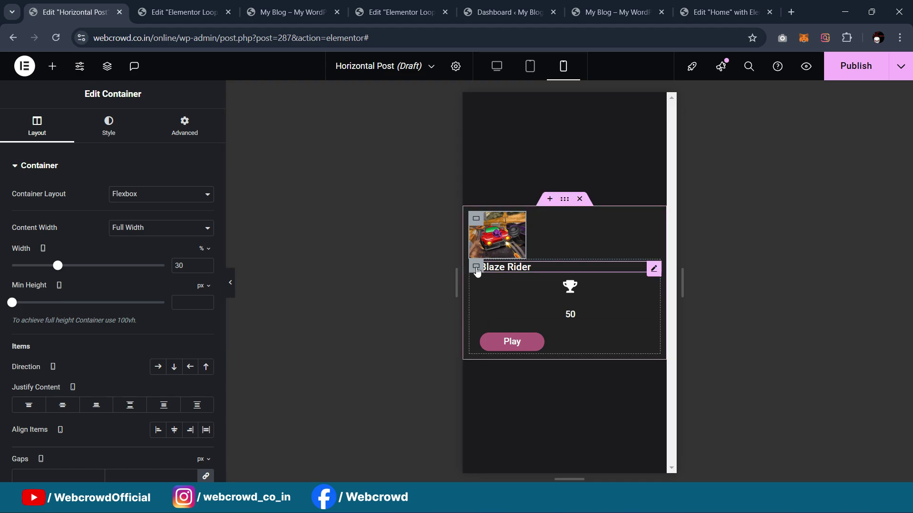
# Set the mobile width of the container with the title, icon box and button to 69%
pyautogui.click(477, 266)
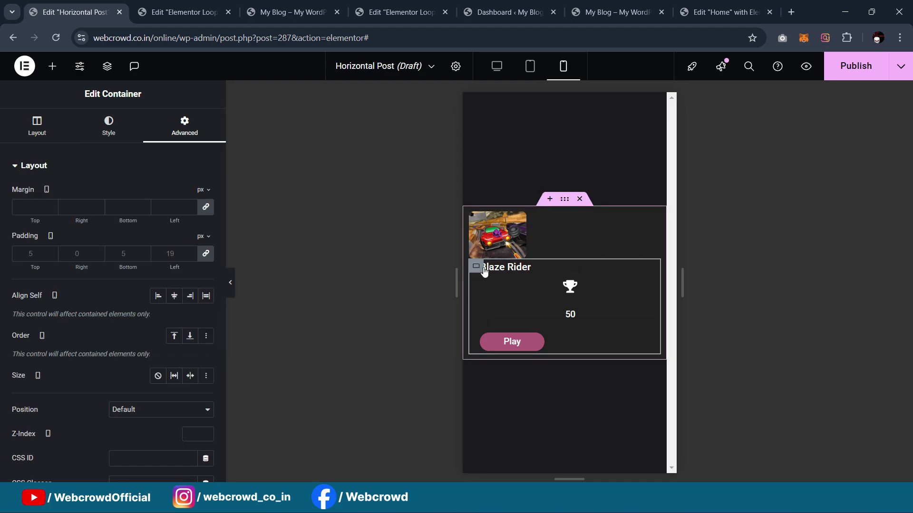
pyautogui.click(59, 139)
pyautogui.click(200, 252)
pyautogui.click(201, 267)
pyautogui.moveTo(163, 265); pyautogui.dragTo(119, 283)
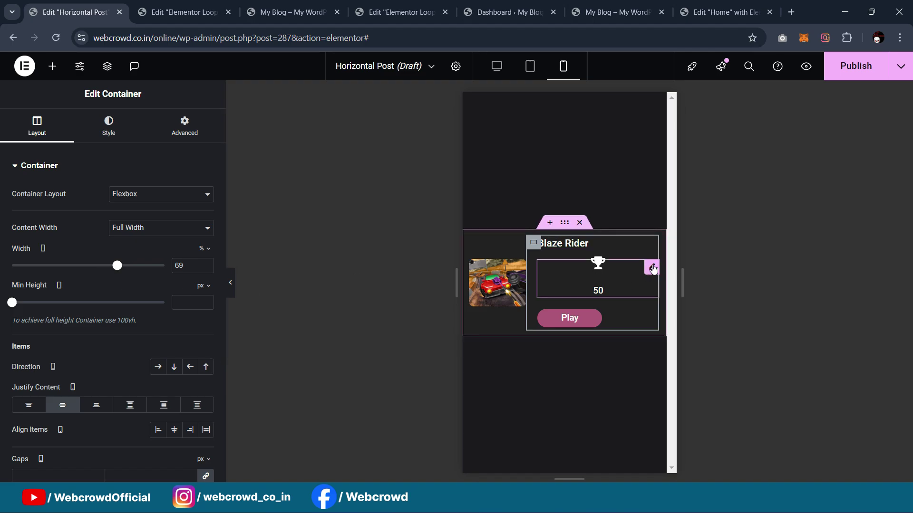
# For mobile, place the trophy icon to the left of its number and set the icon box's margins to 0 px
pyautogui.click(652, 268)
pyautogui.click(110, 125)
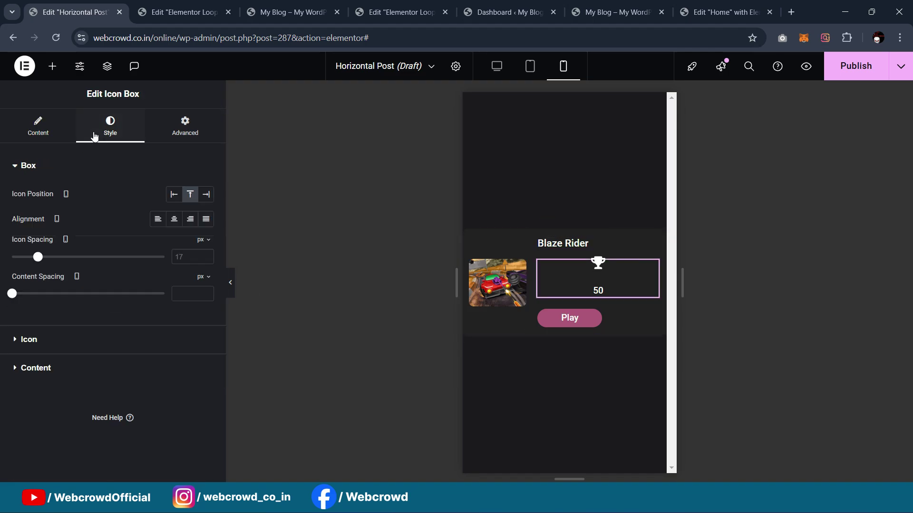
pyautogui.click(174, 196)
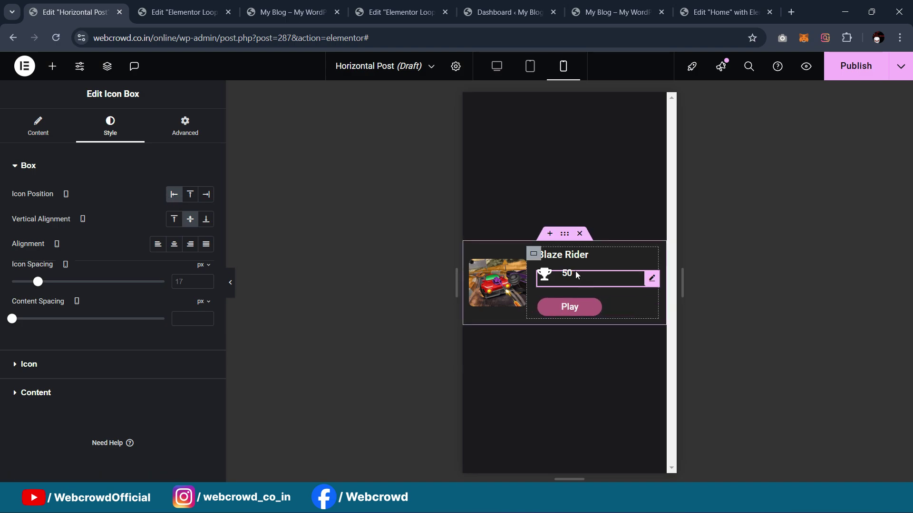
pyautogui.click(188, 127)
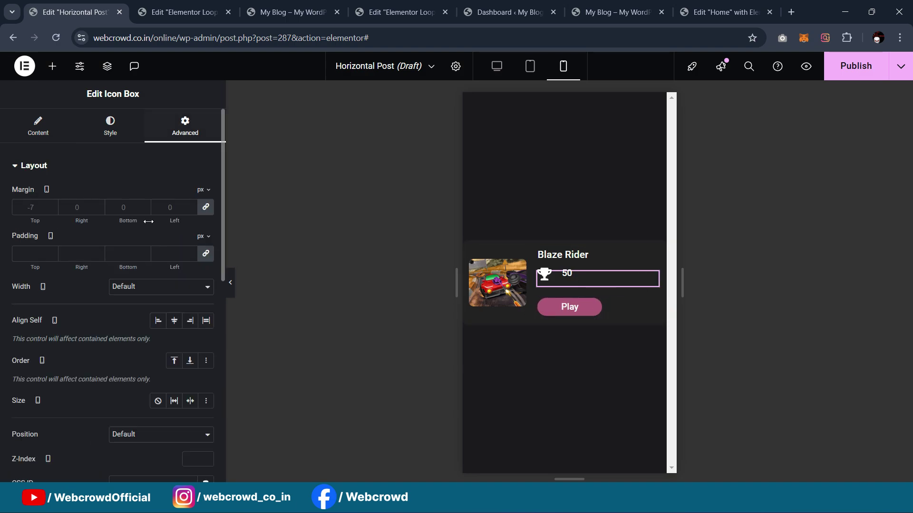
pyautogui.click(206, 209)
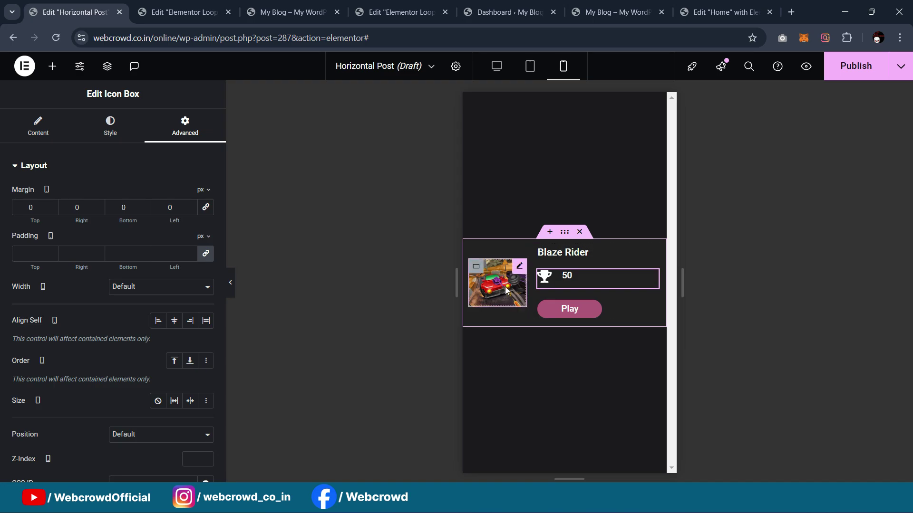
# Set the Play button's mobile margins to -16 px at the top and 0 on the other sides
pyautogui.click(652, 308)
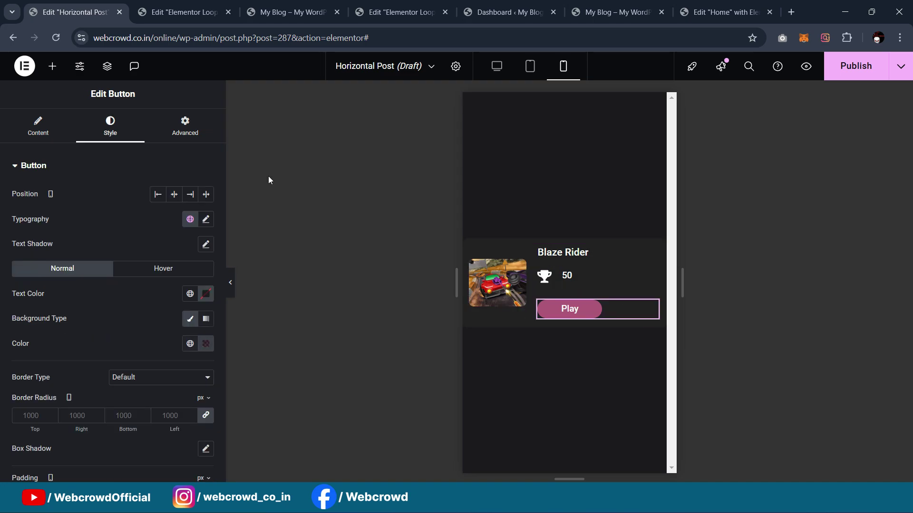
pyautogui.click(185, 126)
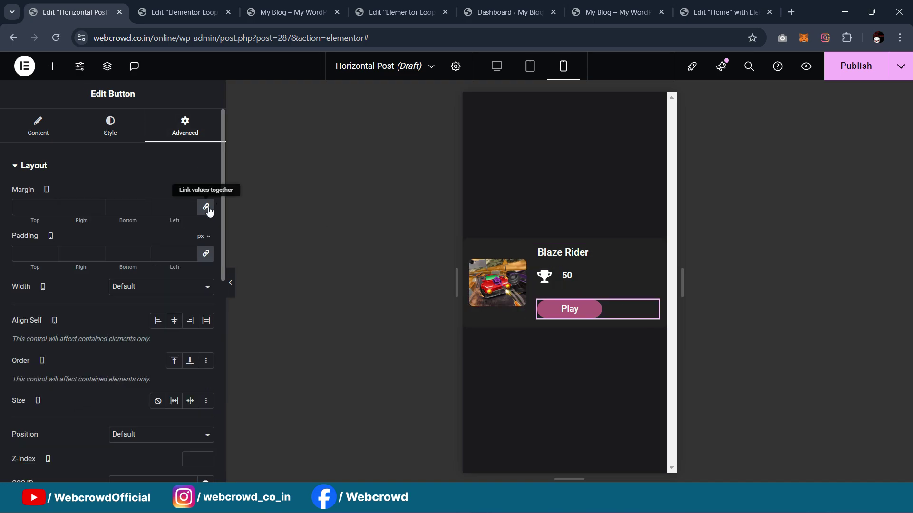
pyautogui.doubleClick(37, 202)
pyautogui.write('-15')
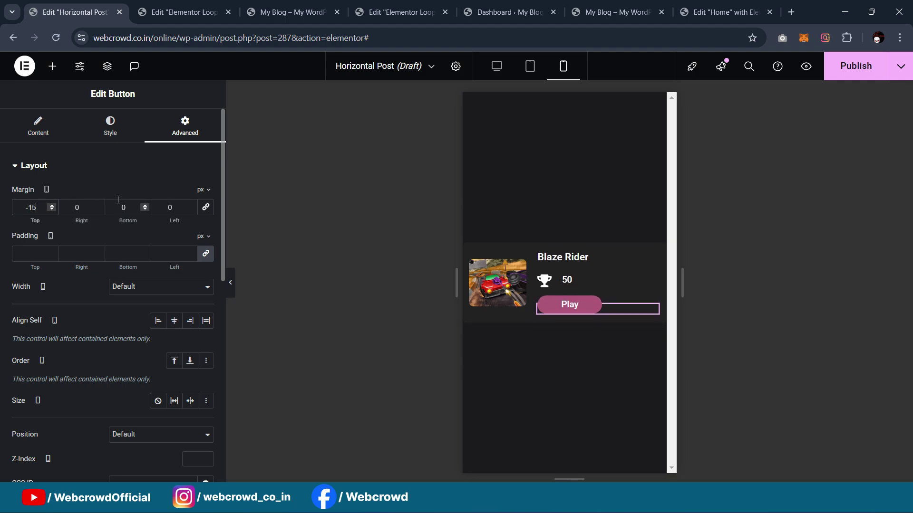
pyautogui.press('Down')
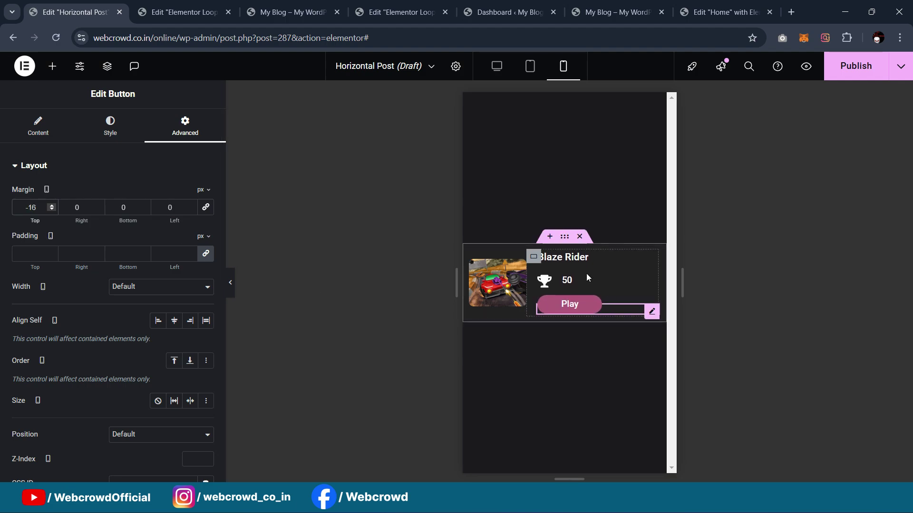
# Set the trophy icon box's bottom margin on mobile to -4 px
pyautogui.click(652, 283)
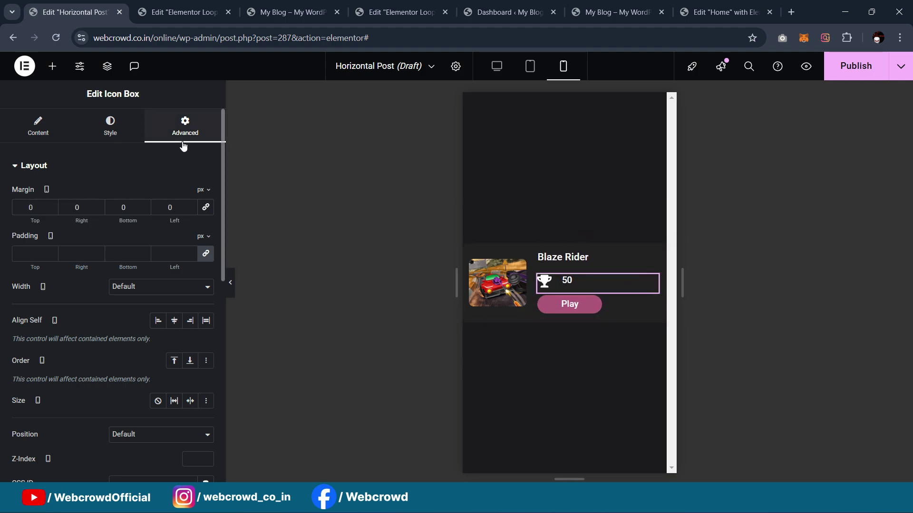
pyautogui.click(128, 207)
pyautogui.press('Down')
pyautogui.press('Down')
pyautogui.press('Down')
pyautogui.press('Down')
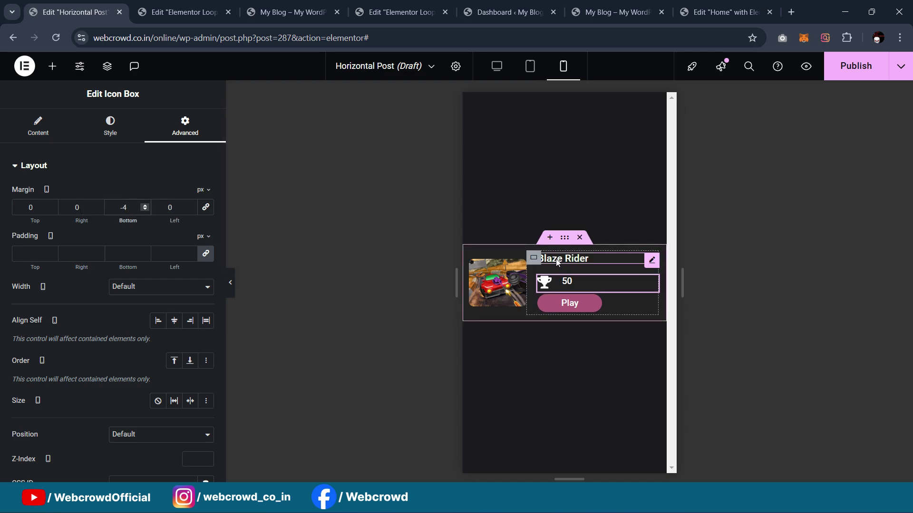
# Set the mobile widths to 40% for the image container and 60% for the text container, and preview the card
pyautogui.click(565, 237)
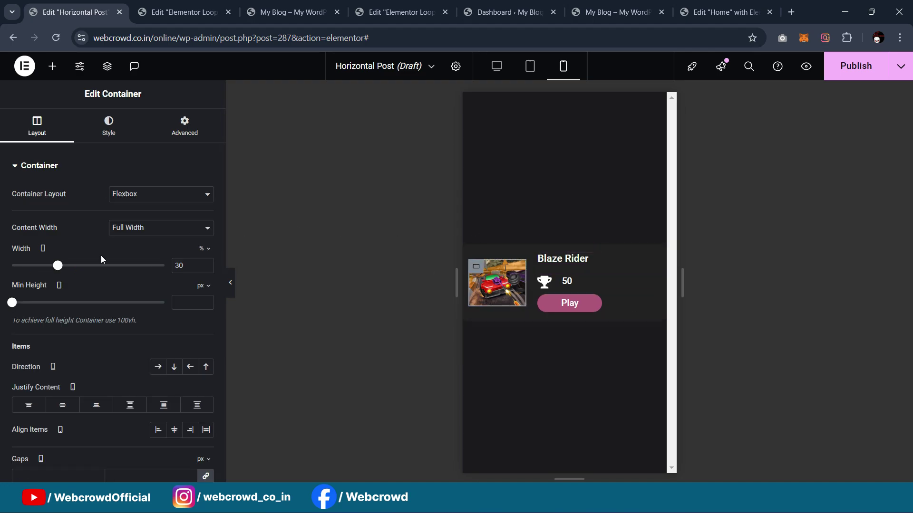
pyautogui.moveTo(58, 266); pyautogui.dragTo(75, 270)
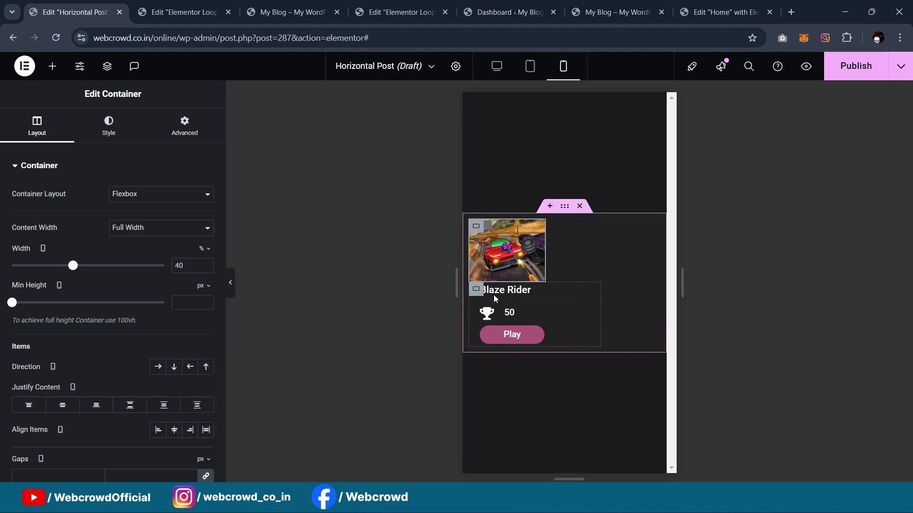
pyautogui.click(476, 289)
pyautogui.moveTo(118, 271); pyautogui.dragTo(106, 274)
pyautogui.click(231, 285)
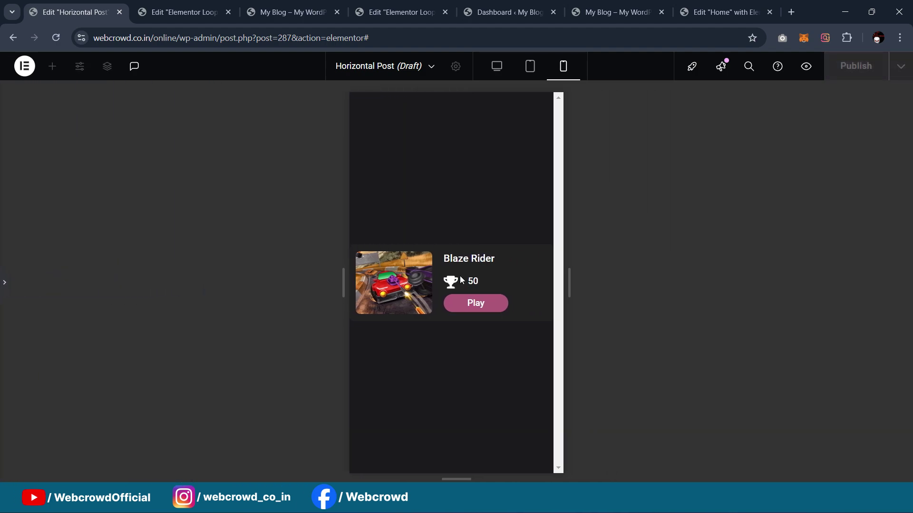
pyautogui.click(4, 282)
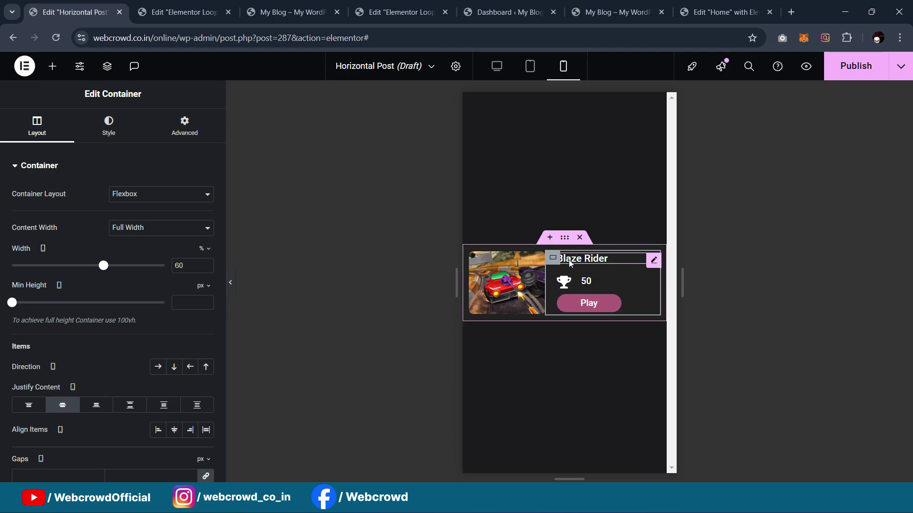
# Compare the card's layout in the tablet, desktop and mobile previews
pyautogui.click(530, 66)
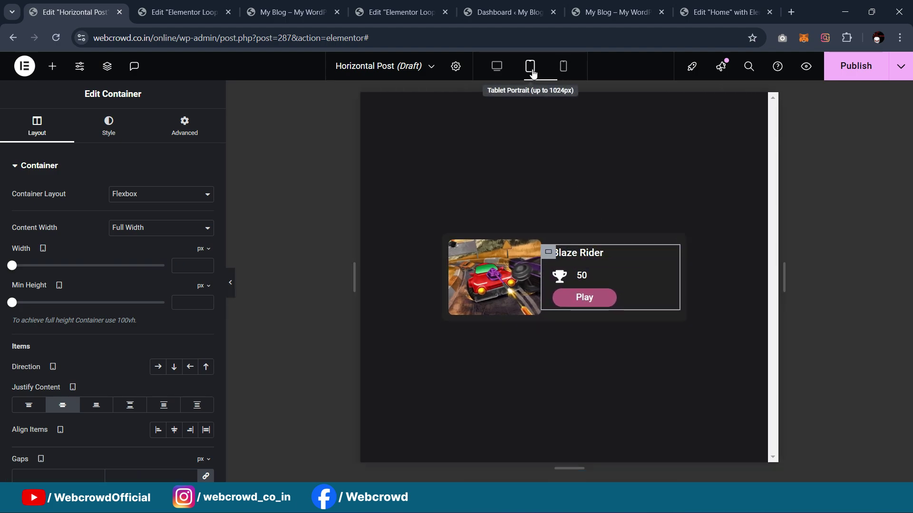
pyautogui.click(498, 69)
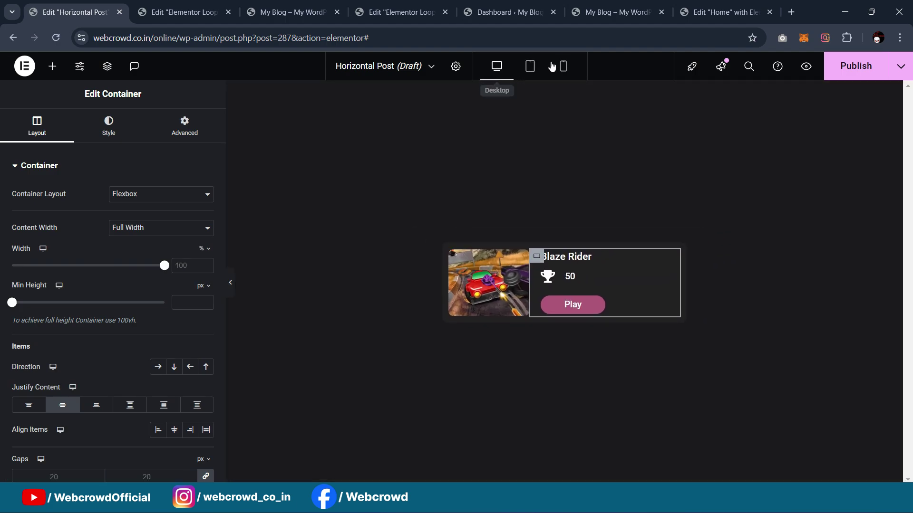
pyautogui.click(563, 66)
pyautogui.click(504, 68)
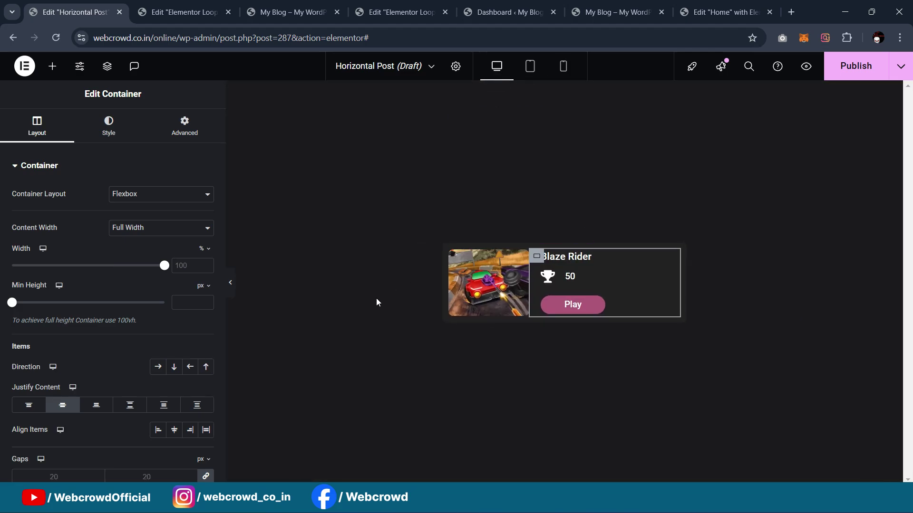
# Publish the Horizontal Post template and switch to the browser tab with the Home page editor
pyautogui.click(847, 70)
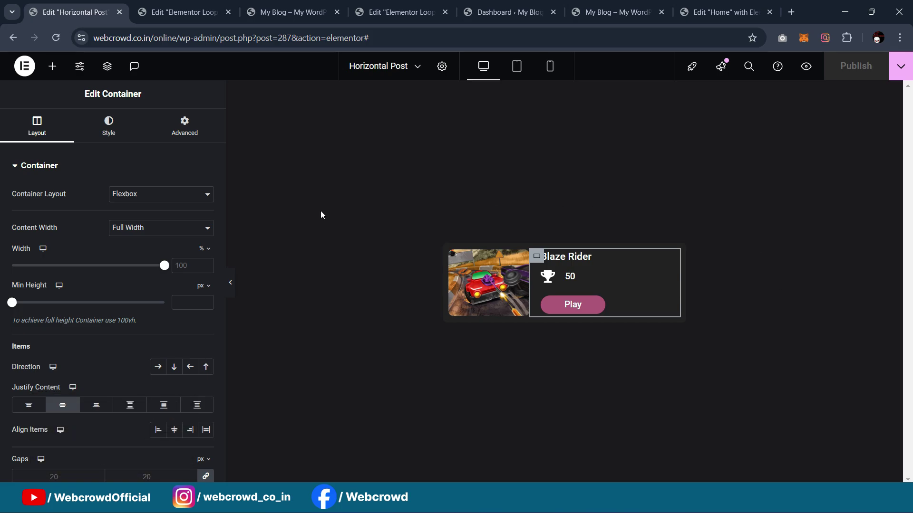
pyautogui.click(164, 12)
pyautogui.scroll(-10, 560, 214)
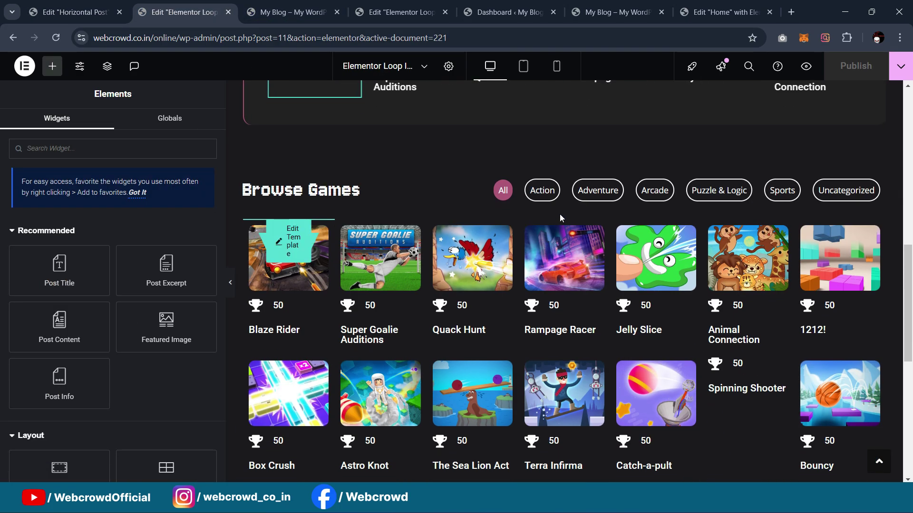
pyautogui.scroll(3, 560, 214)
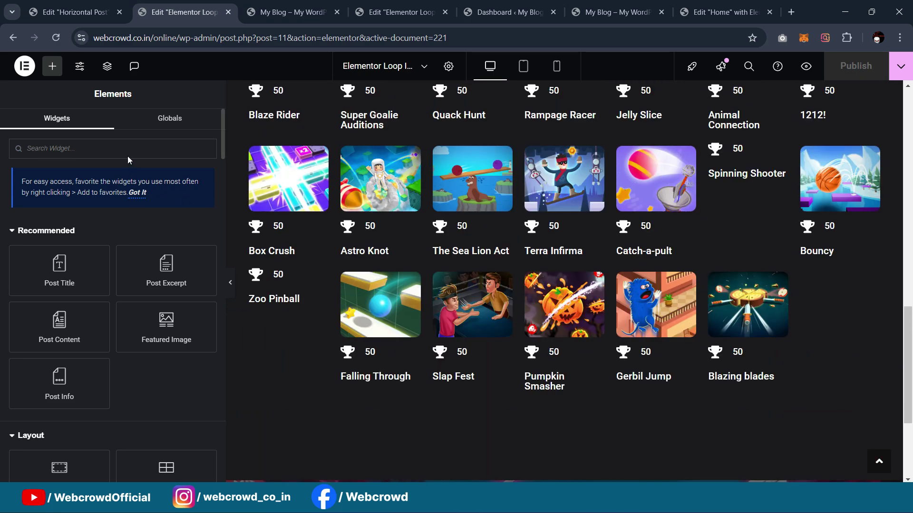
pyautogui.click(97, 145)
pyautogui.write('loop')
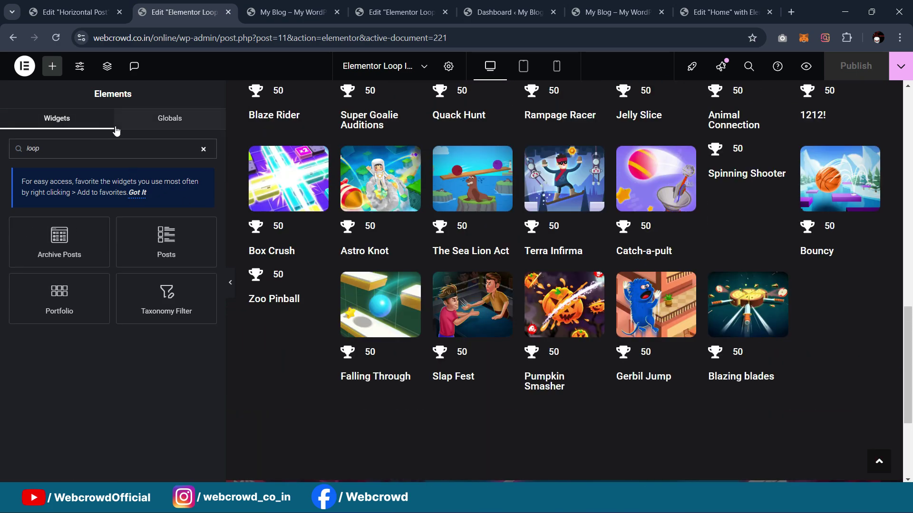
pyautogui.scroll(-3, 565, 216)
pyautogui.scroll(2, 569, 217)
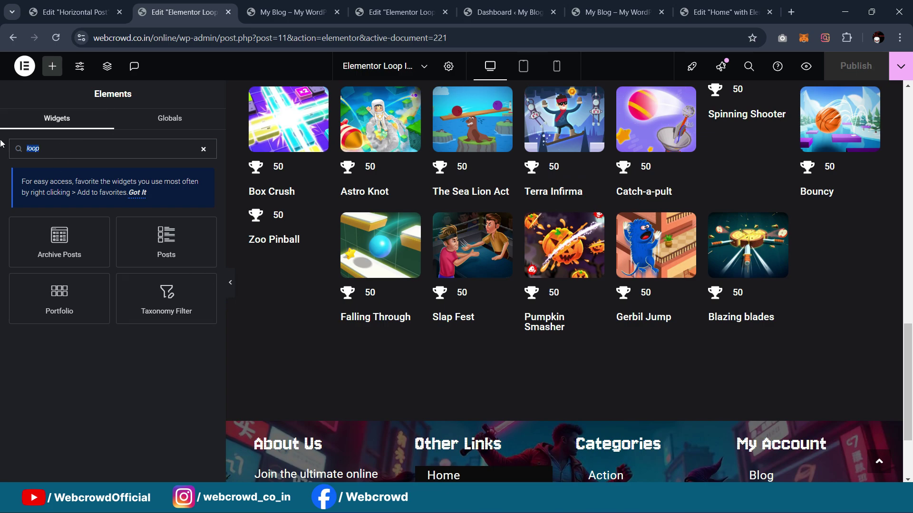
pyautogui.press('BackSpace')
# Leave the loop item template to edit the Home page and go to the empty two-column container below Browse Games
pyautogui.scroll(5, 469, 300)
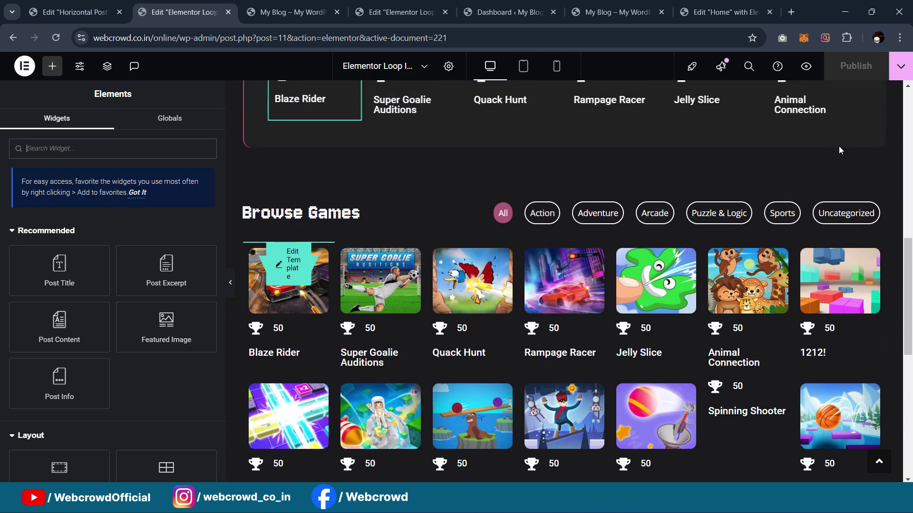
pyautogui.scroll(3, 481, 152)
pyautogui.click(322, 156)
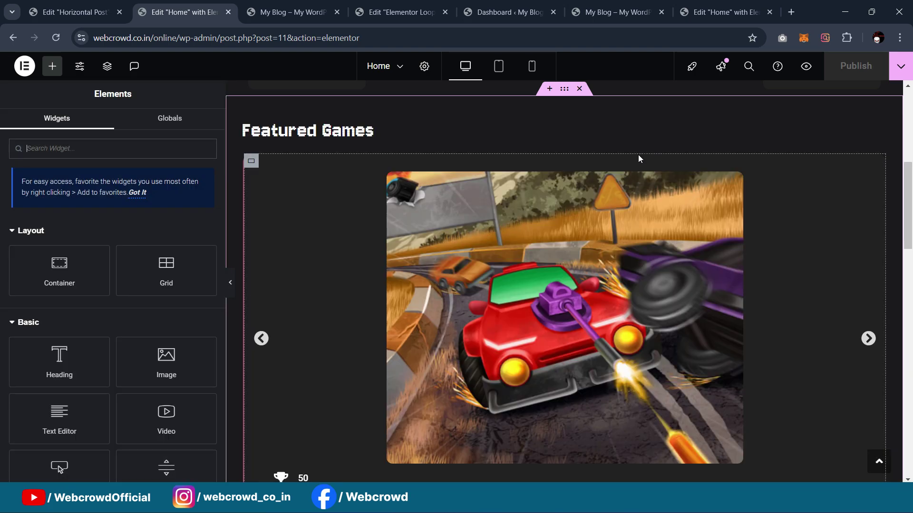
pyautogui.scroll(-10, 638, 157)
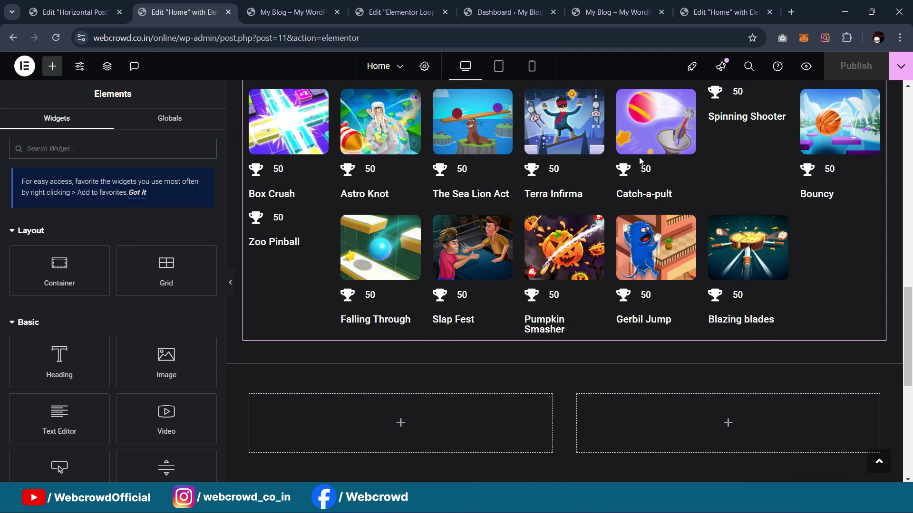
pyautogui.scroll(10, 366, 278)
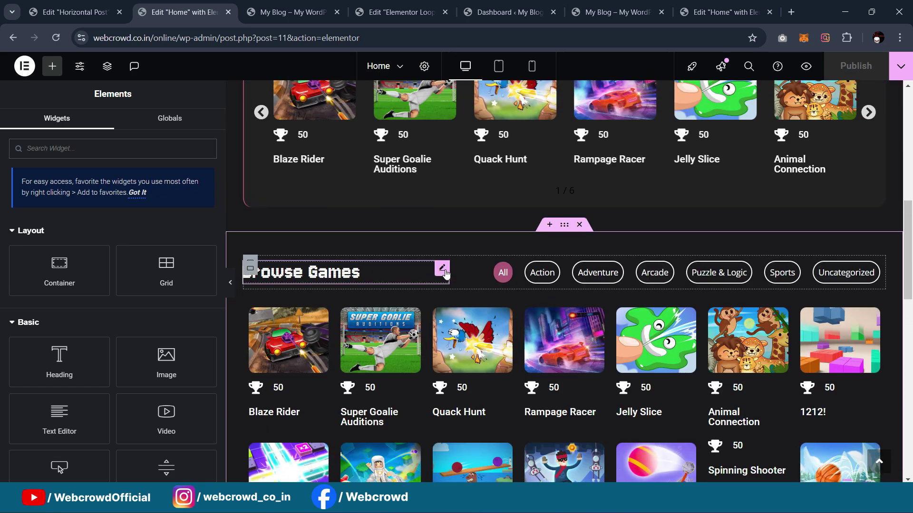
pyautogui.rightClick(444, 271)
pyautogui.click(488, 267)
pyautogui.scroll(-12, 437, 269)
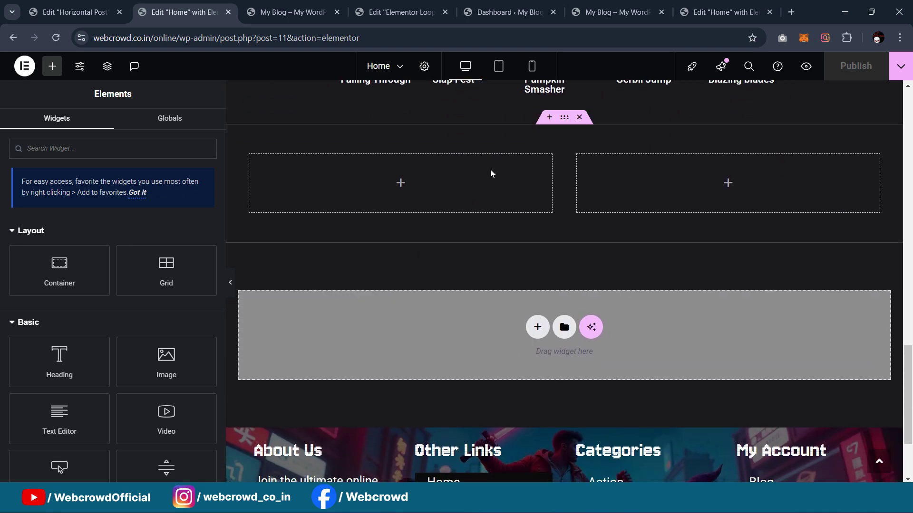
# Check the horizontal game list beside the racing banner on the reference site and return to the Home page editor
pyautogui.click(615, 11)
pyautogui.scroll(1, 167, 283)
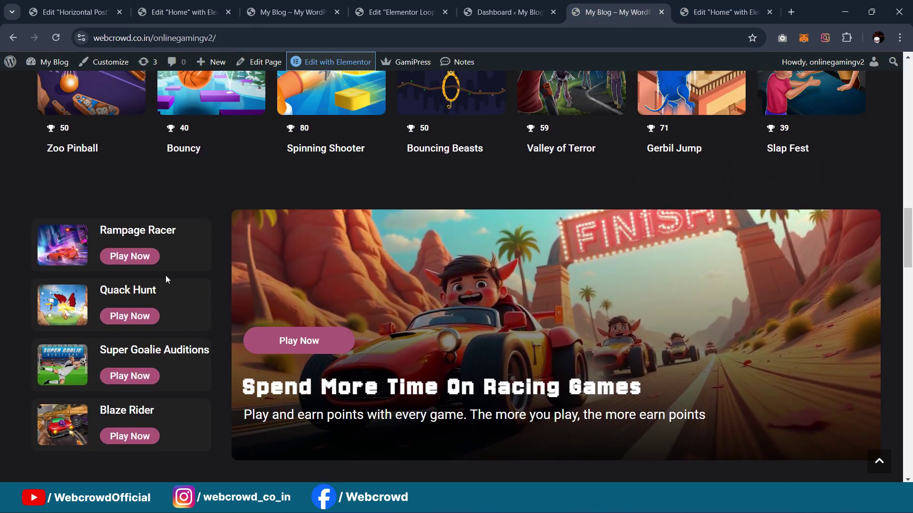
pyautogui.scroll(-2, 364, 113)
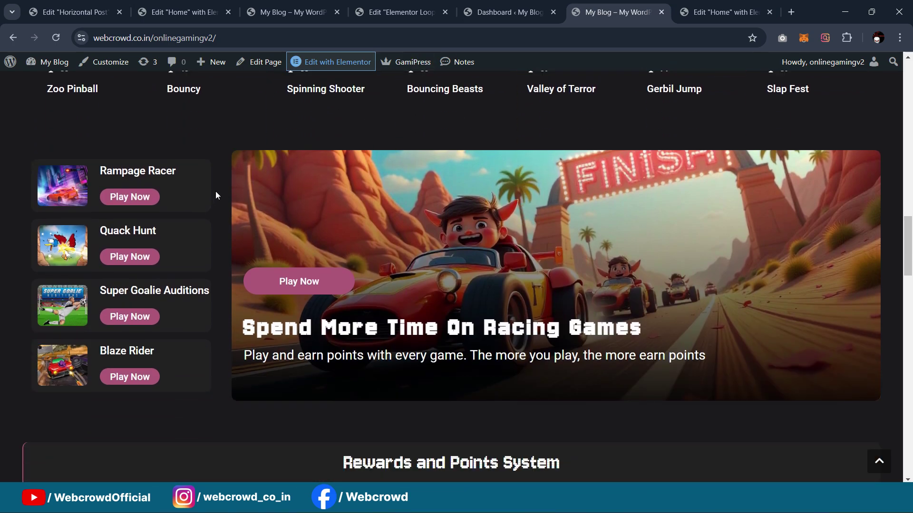
pyautogui.click(285, 12)
pyautogui.click(181, 12)
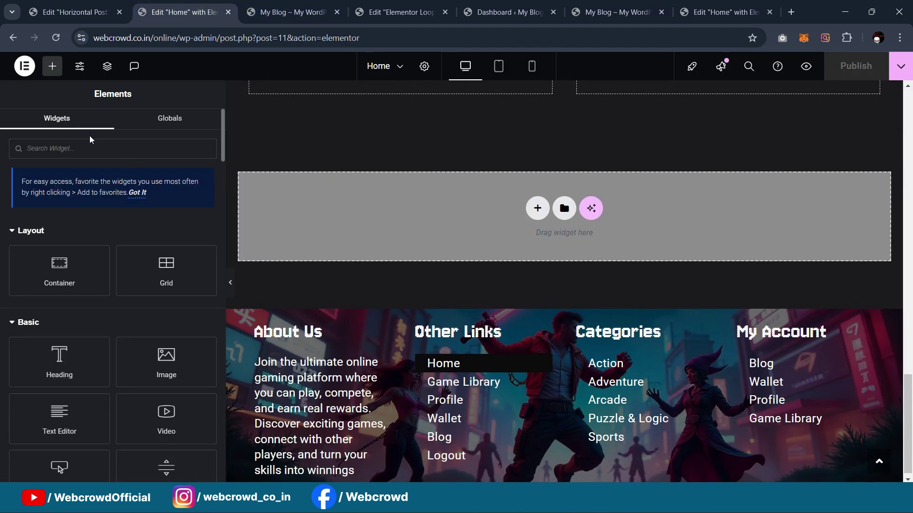
# Add a Loop Grid widget to the first column of the empty two-column container
pyautogui.click(90, 147)
pyautogui.write('loop')
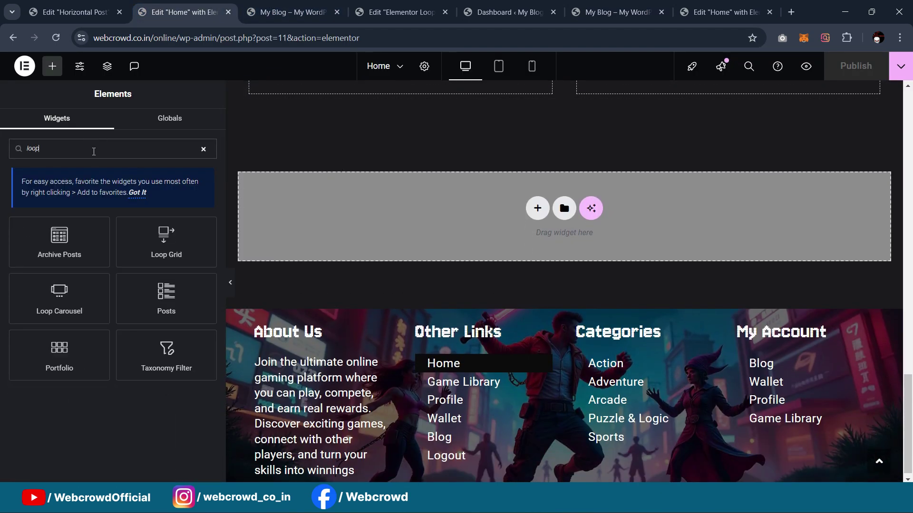
pyautogui.scroll(3, 342, 266)
pyautogui.moveTo(149, 253); pyautogui.dragTo(318, 215)
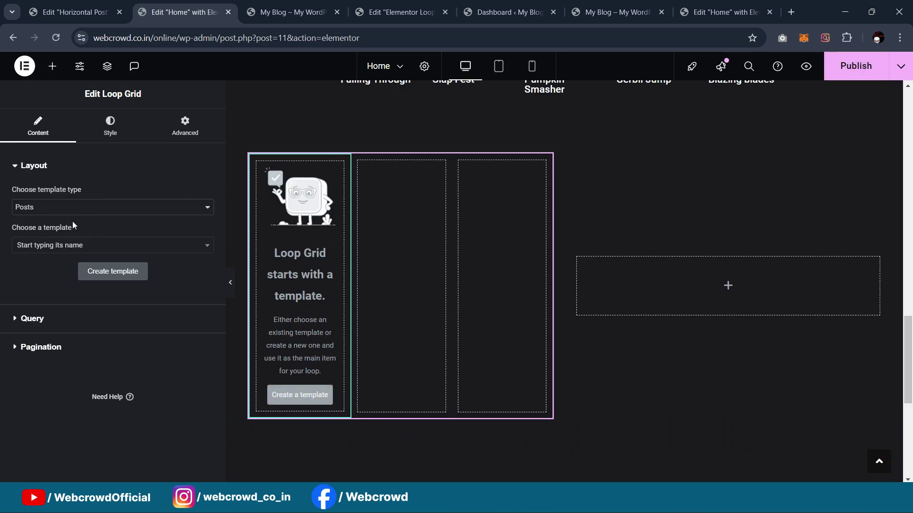
# Assign the Horizontal Post template to the new Loop Grid
pyautogui.click(65, 246)
pyautogui.write('hori')
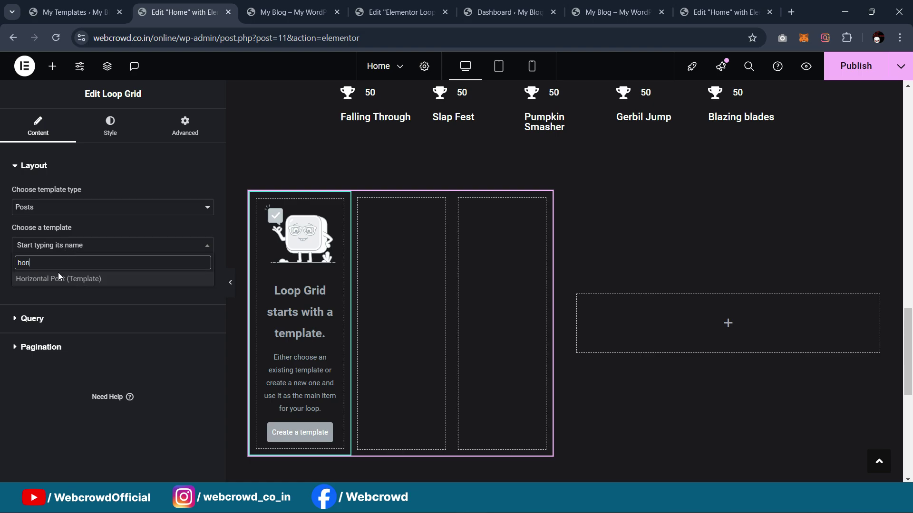
pyautogui.click(43, 281)
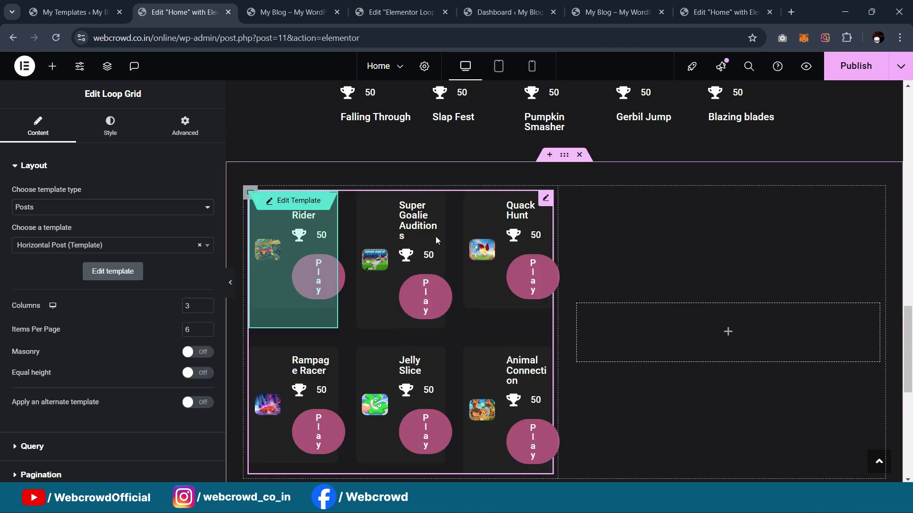
# Set the Loop Grid to 1 column and 4 items per page
pyautogui.scroll(-1, 460, 239)
pyautogui.scroll(1, 460, 239)
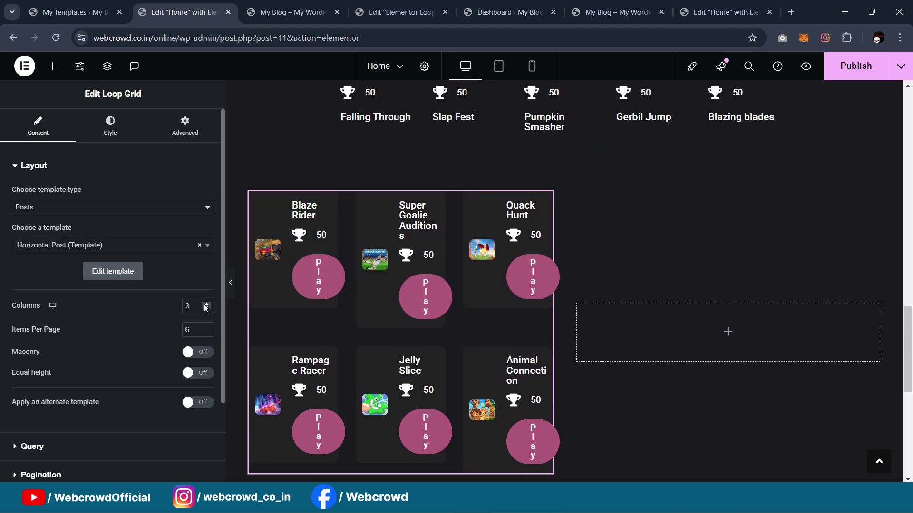
pyautogui.write('1')
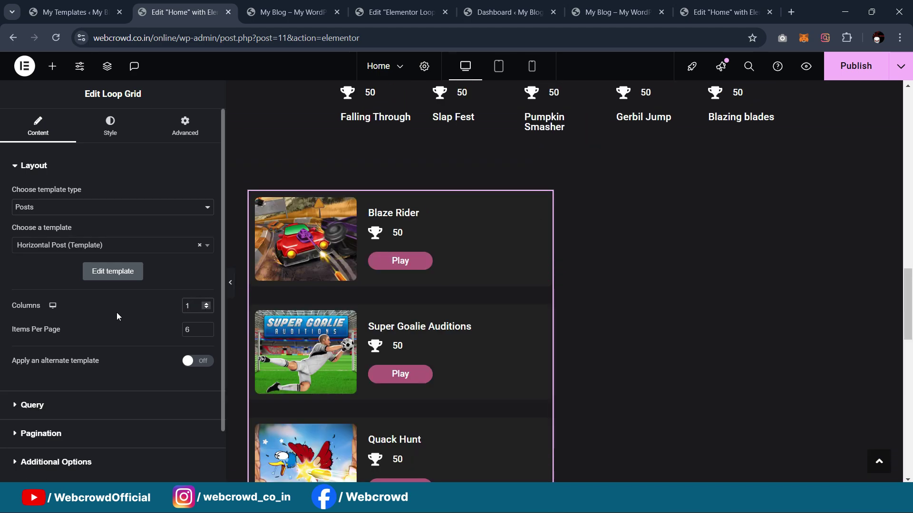
pyautogui.scroll(-2, 477, 255)
pyautogui.scroll(2, 478, 256)
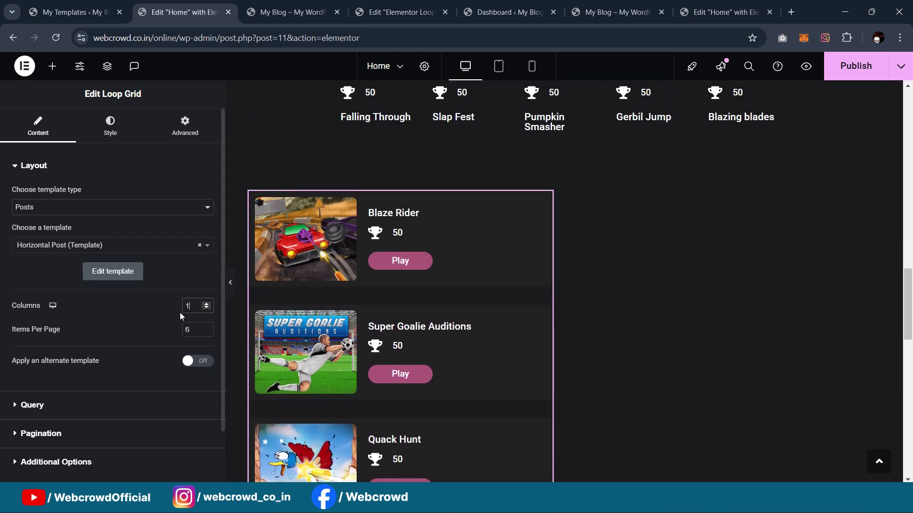
pyautogui.write('4')
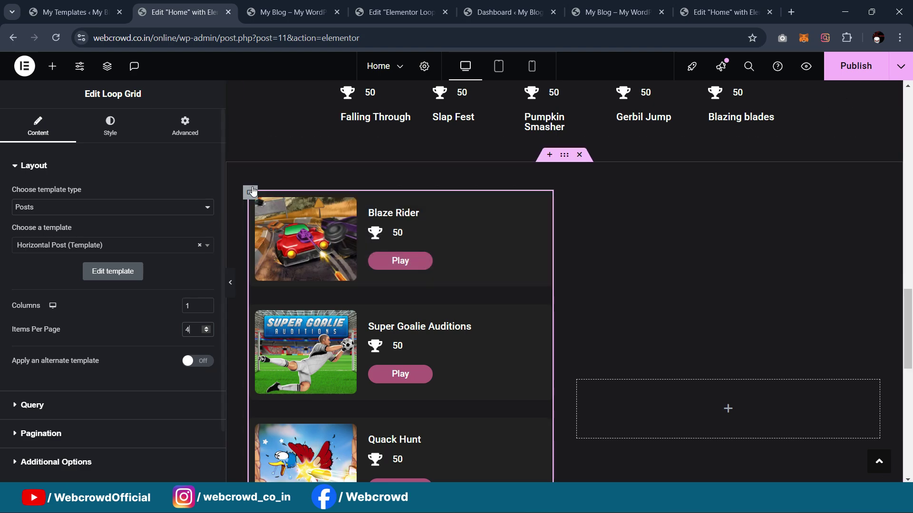
# Narrow the container around the Loop Grid to a width of 54%, previewing the page along the way
pyautogui.click(249, 193)
pyautogui.moveTo(165, 270); pyautogui.dragTo(123, 280)
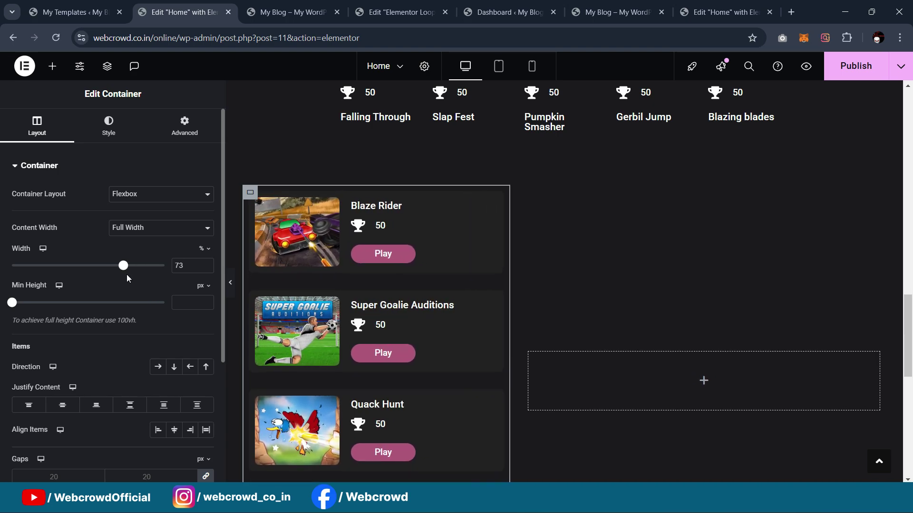
pyautogui.scroll(-4, 415, 227)
pyautogui.scroll(4, 417, 226)
pyautogui.click(231, 281)
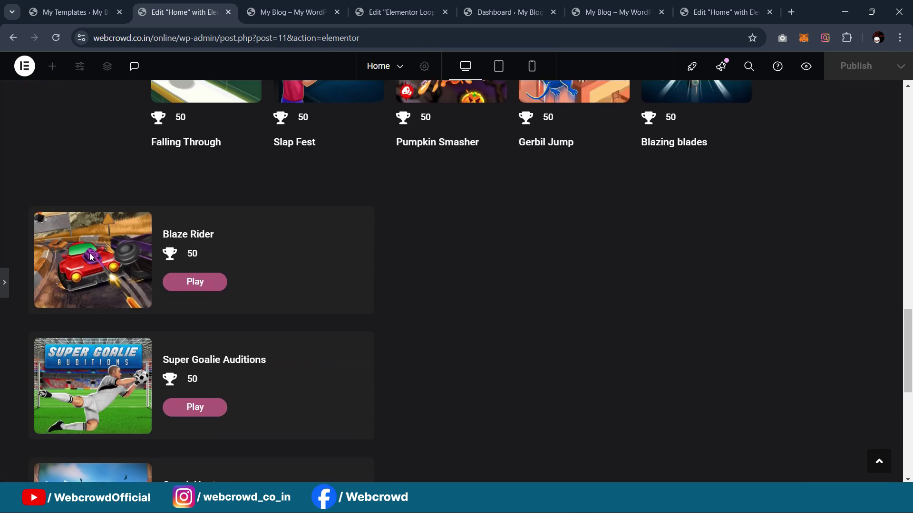
pyautogui.click(206, 212)
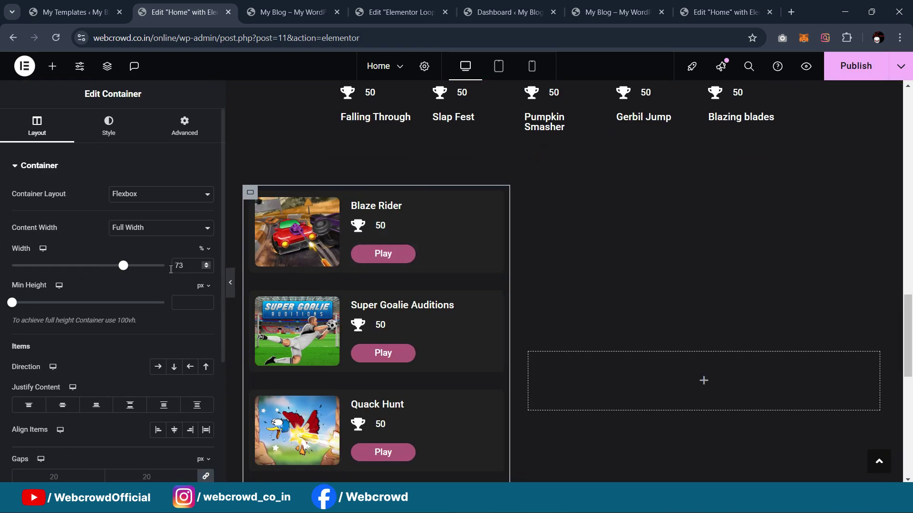
pyautogui.moveTo(125, 270); pyautogui.dragTo(96, 276)
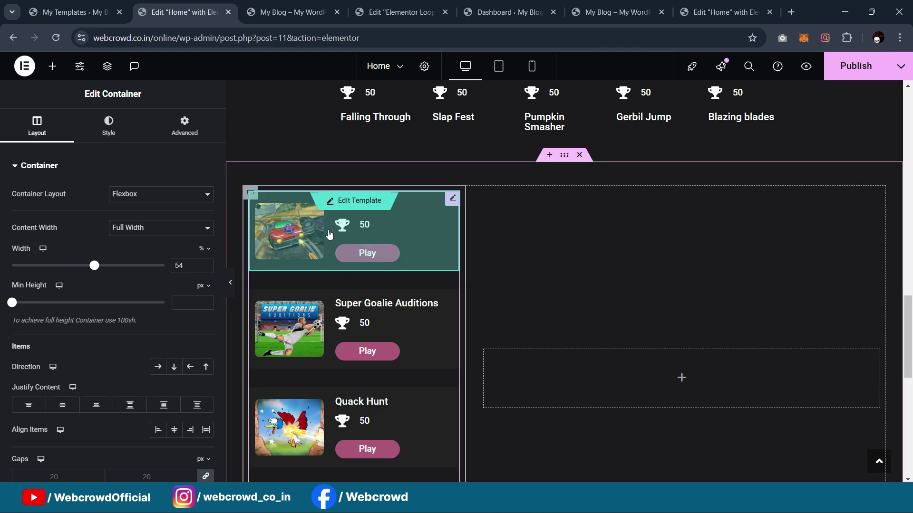
# Save the page, delete the trophy icon box from the Horizontal Post template, and save the template to return to the page
pyautogui.click(349, 204)
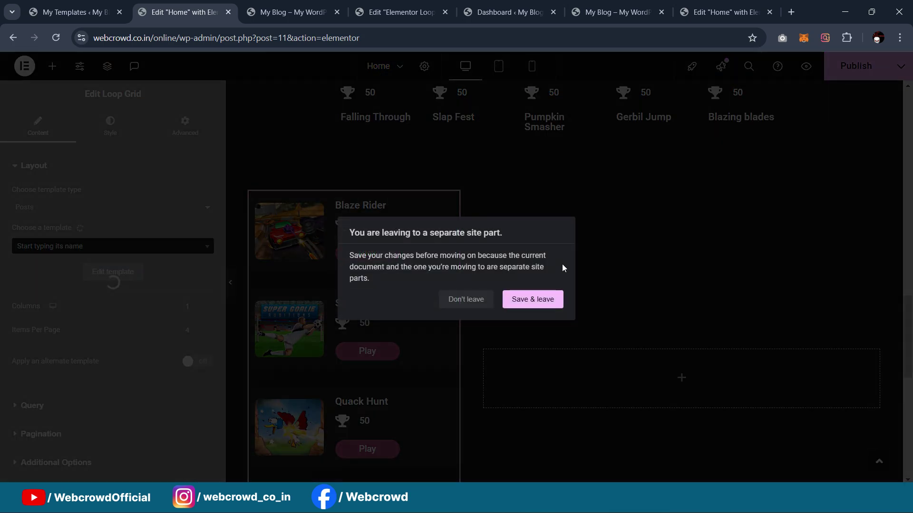
pyautogui.click(531, 301)
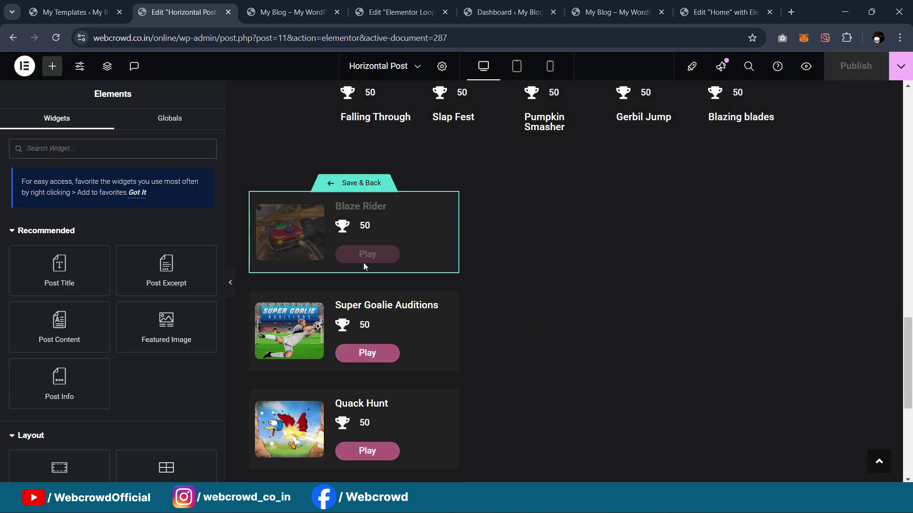
pyautogui.click(444, 231)
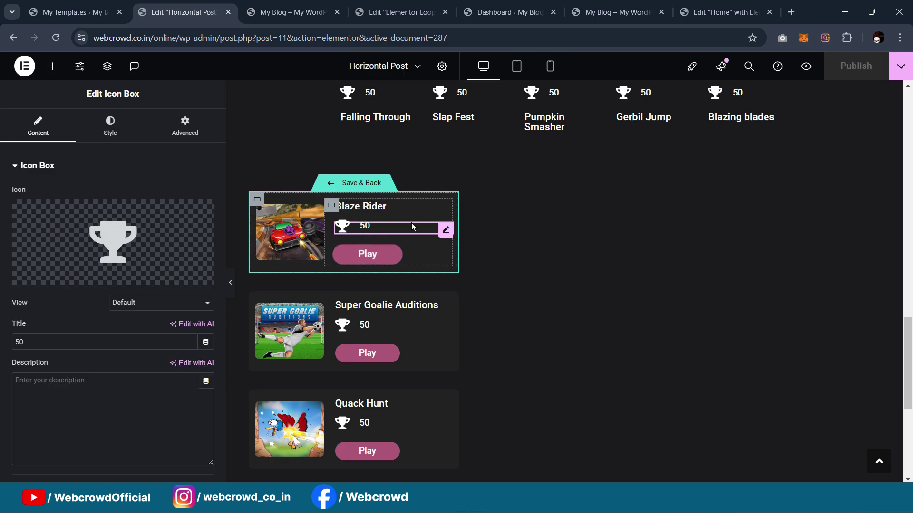
pyautogui.press('Delete')
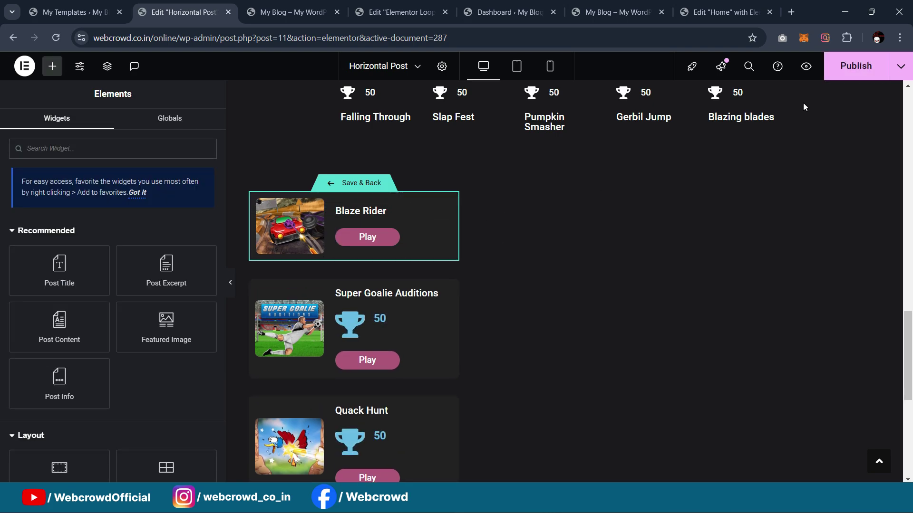
pyautogui.click(362, 191)
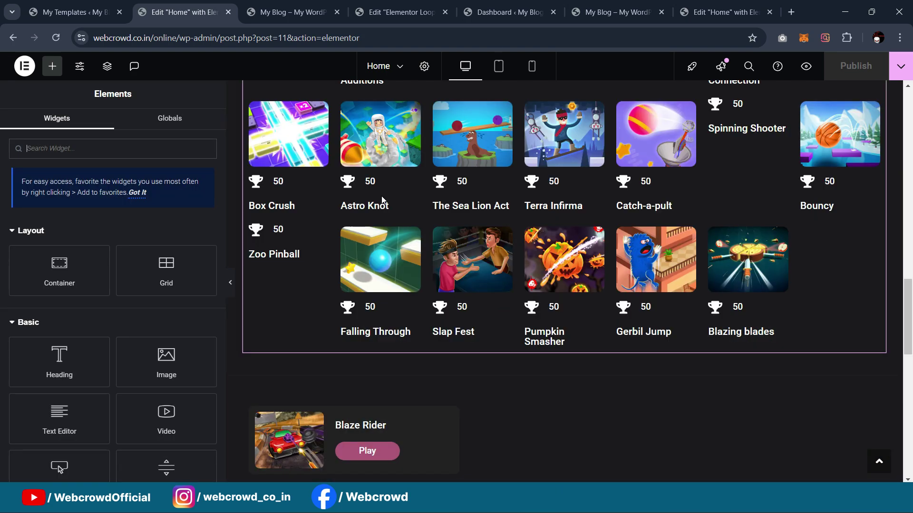
pyautogui.scroll(-4, 443, 212)
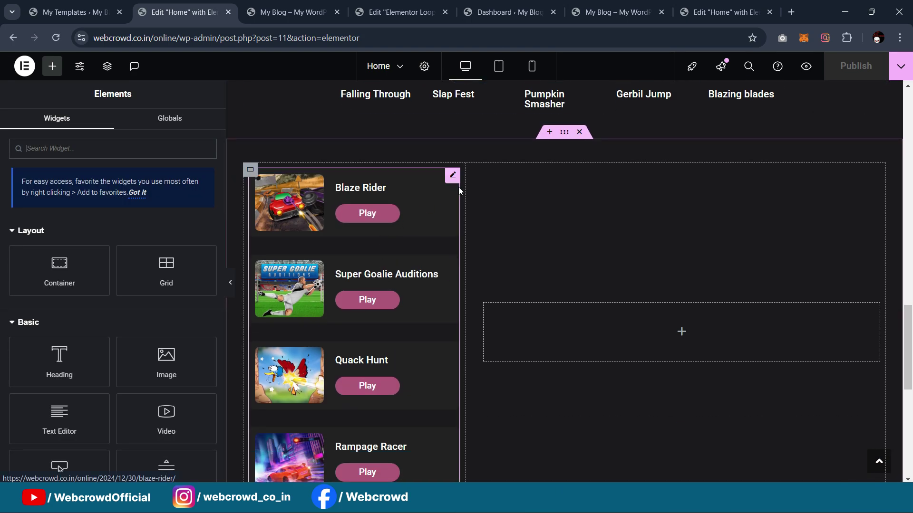
pyautogui.click(452, 182)
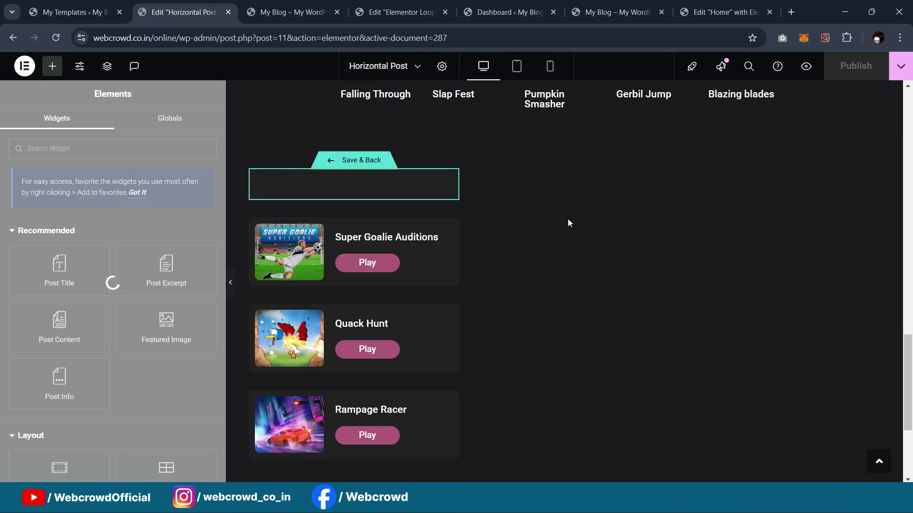
pyautogui.click(366, 162)
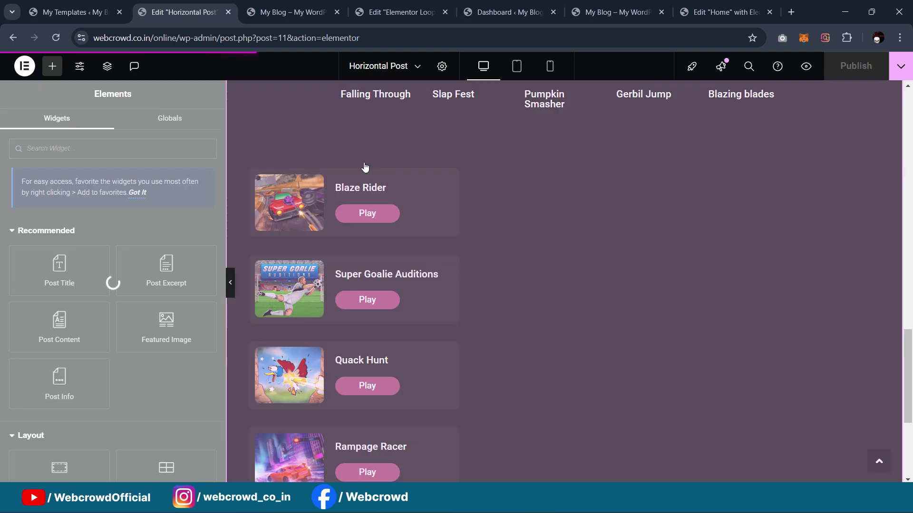
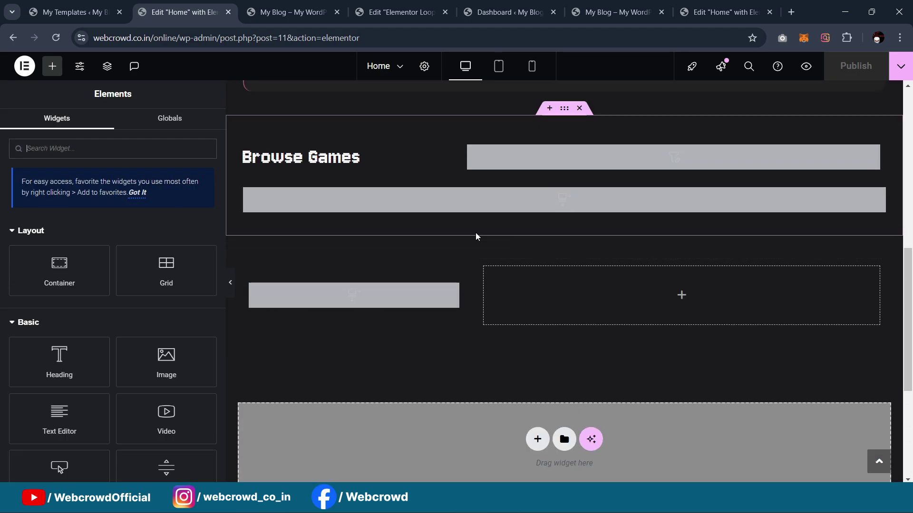
pyautogui.scroll(-15, 433, 241)
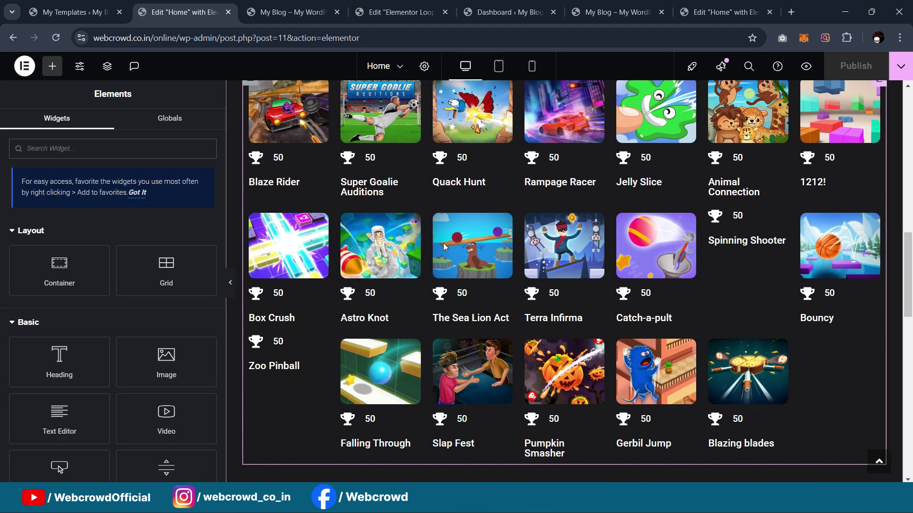
# Set the gap between rows of the Horizontal Post Loop Grid to 10 px and preview the page
pyautogui.scroll(3, 411, 270)
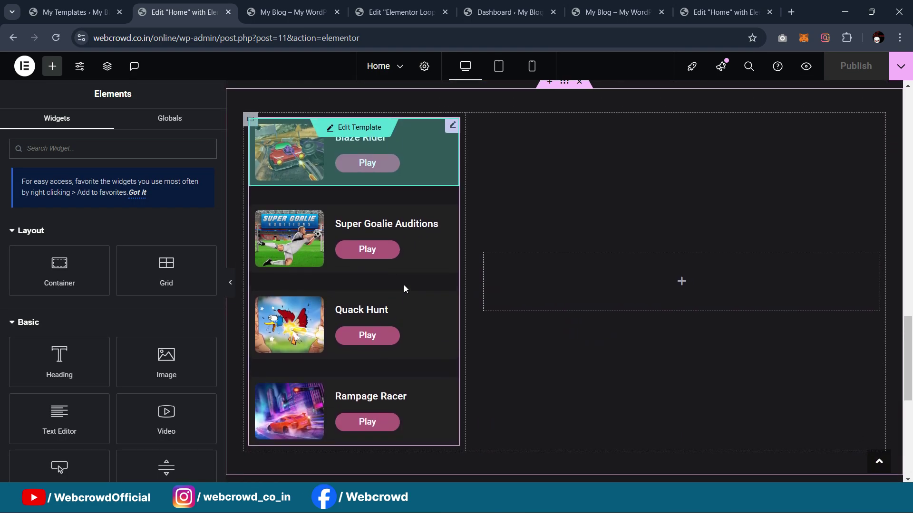
pyautogui.click(435, 367)
pyautogui.scroll(-2, 149, 279)
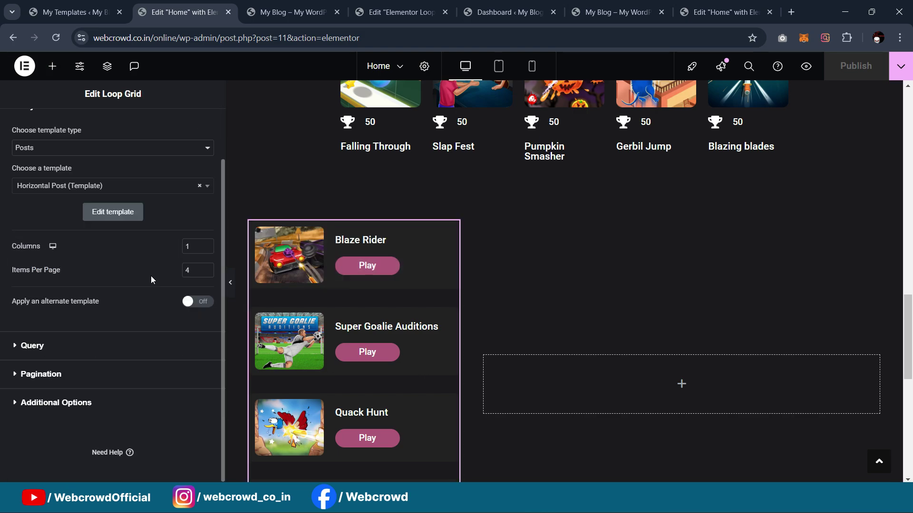
pyautogui.scroll(2, 164, 210)
pyautogui.click(111, 133)
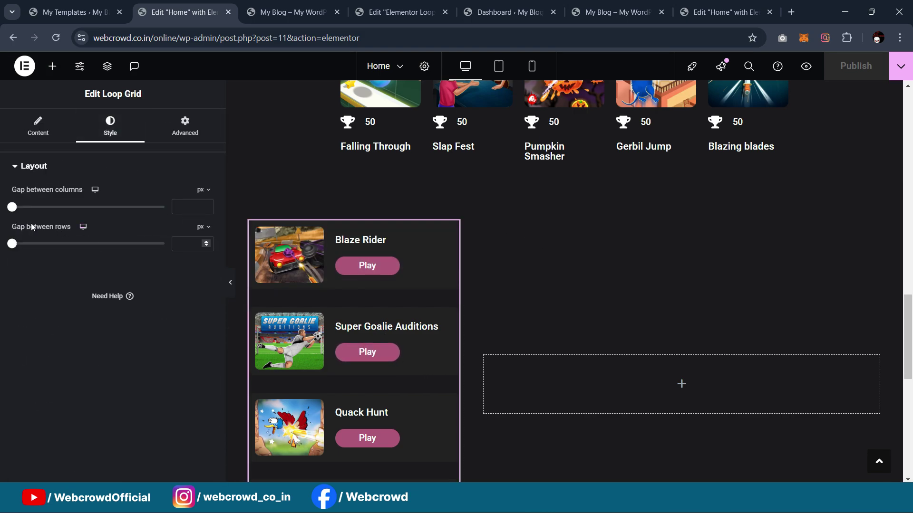
pyautogui.moveTo(12, 245)
pyautogui.mouseDown()
pyautogui.moveTo(32, 255)
pyautogui.moveTo(27, 248)
pyautogui.mouseUp()
pyautogui.scroll(-3, 581, 226)
pyautogui.scroll(1, 576, 230)
pyautogui.click(230, 285)
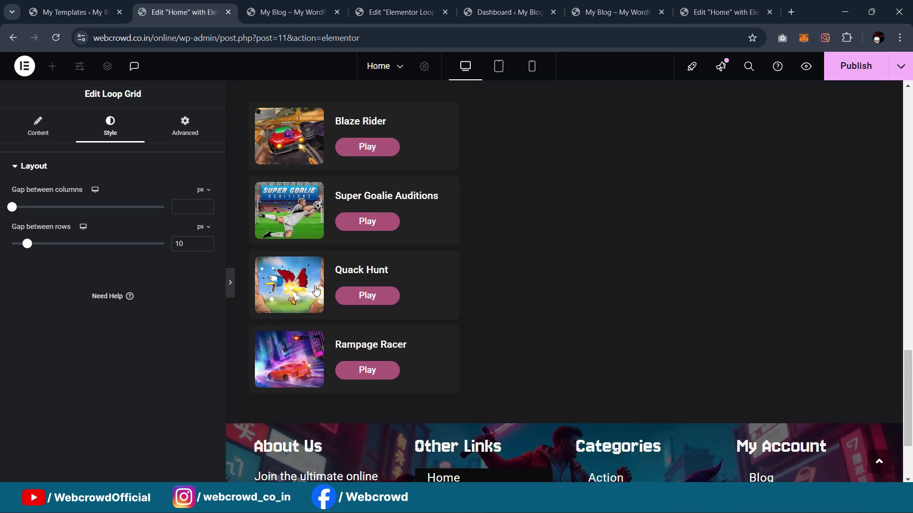
pyautogui.scroll(4, 431, 282)
pyautogui.scroll(-2, 99, 272)
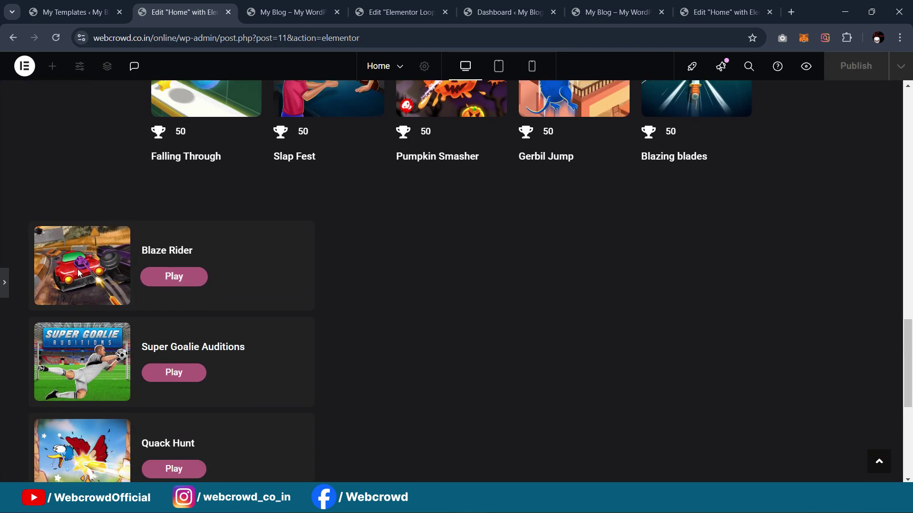
pyautogui.click(4, 282)
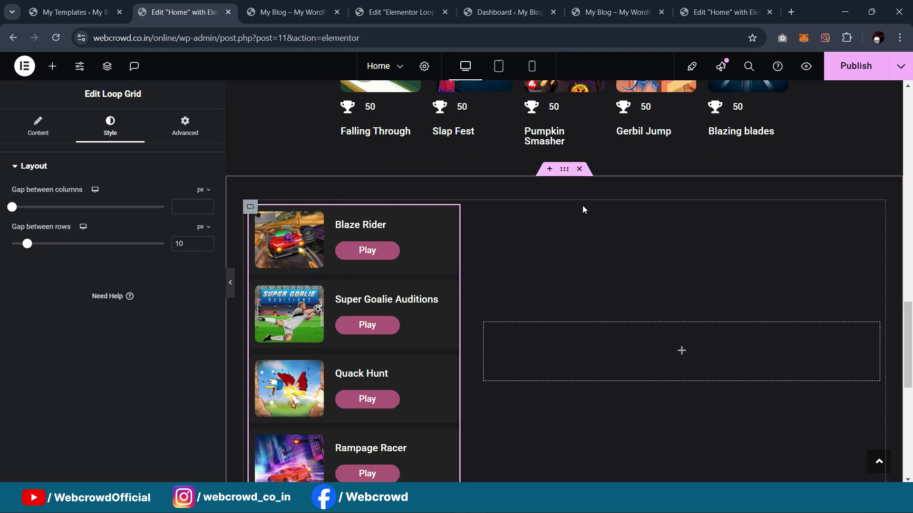
pyautogui.scroll(-2, 585, 214)
pyautogui.scroll(1, 252, 175)
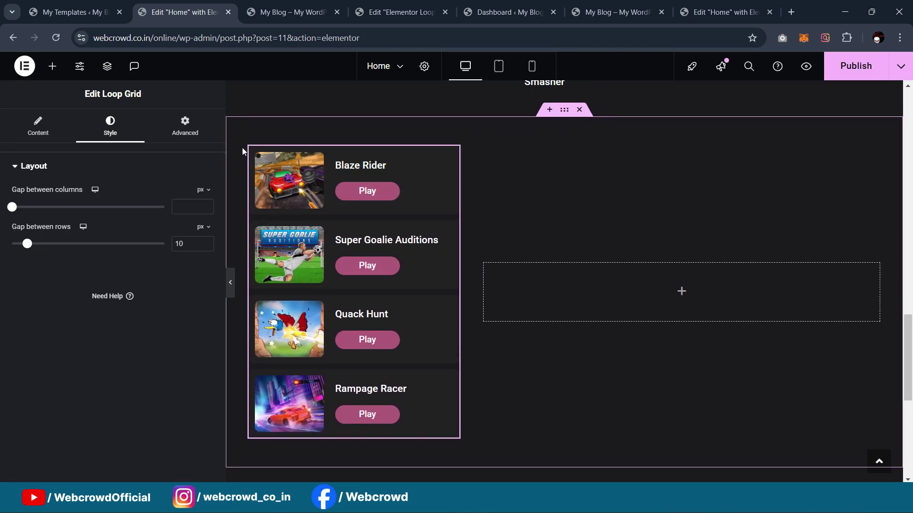
# Narrow the container around the Loop Grid to a width of 40% and preview the page
pyautogui.click(249, 147)
pyautogui.moveTo(96, 270); pyautogui.dragTo(75, 268)
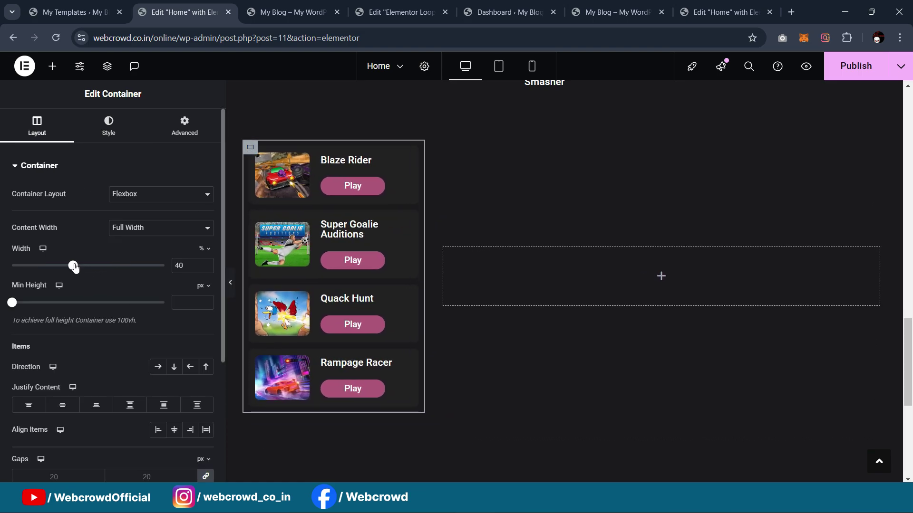
pyautogui.click(230, 282)
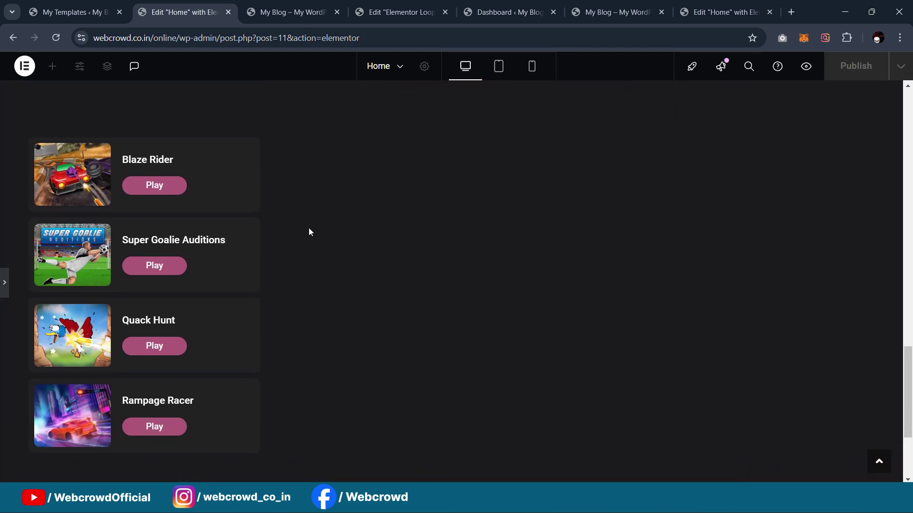
pyautogui.scroll(2, 309, 232)
pyautogui.scroll(-3, 309, 232)
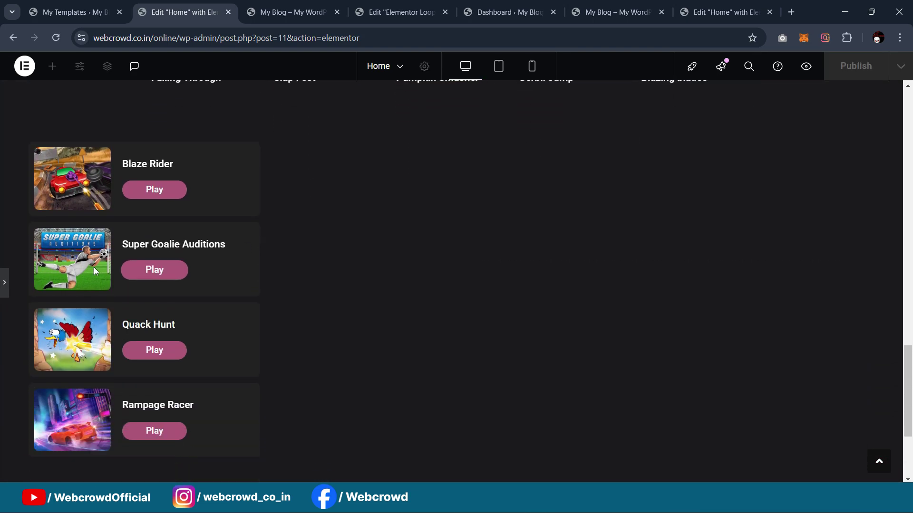
pyautogui.click(2, 277)
# Examine the reference site's row of narrow game cards beside the racing banner, and return to the Home page editor
pyautogui.click(627, 7)
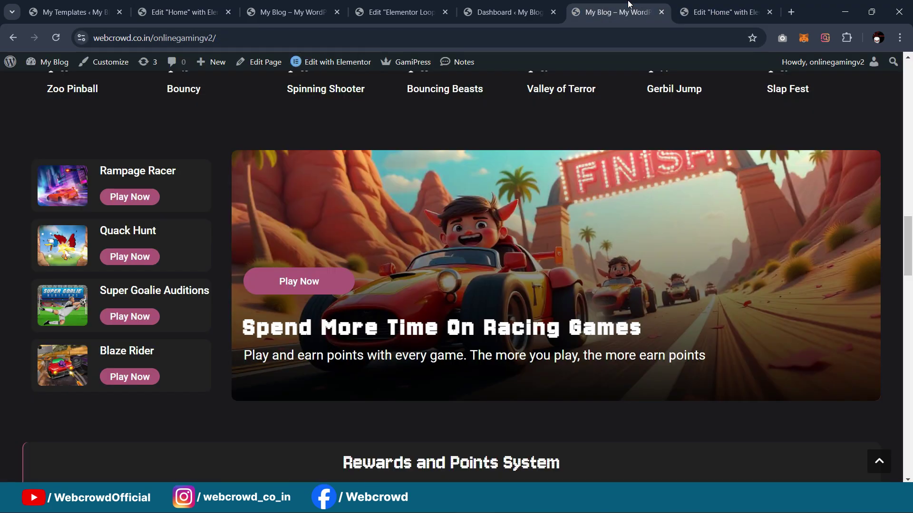
pyautogui.scroll(2, 412, 186)
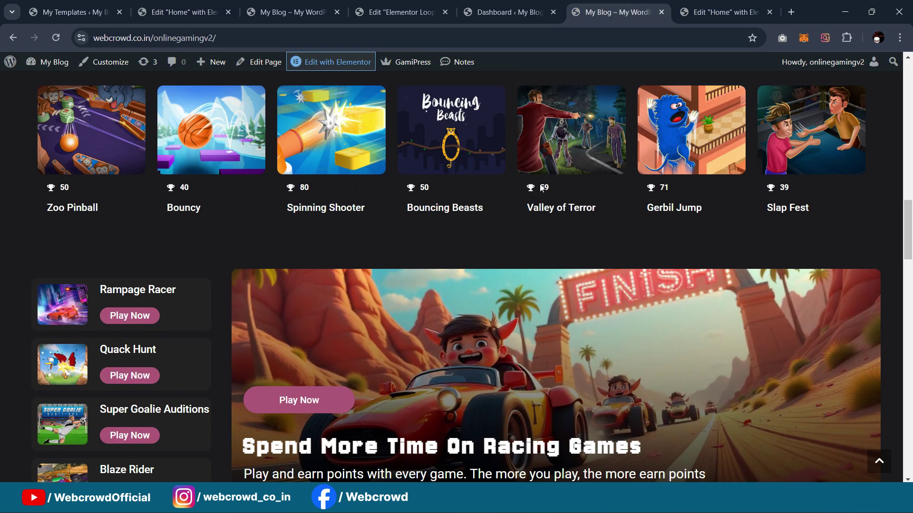
pyautogui.scroll(-1, 541, 188)
pyautogui.scroll(1, 540, 189)
pyautogui.click(505, 11)
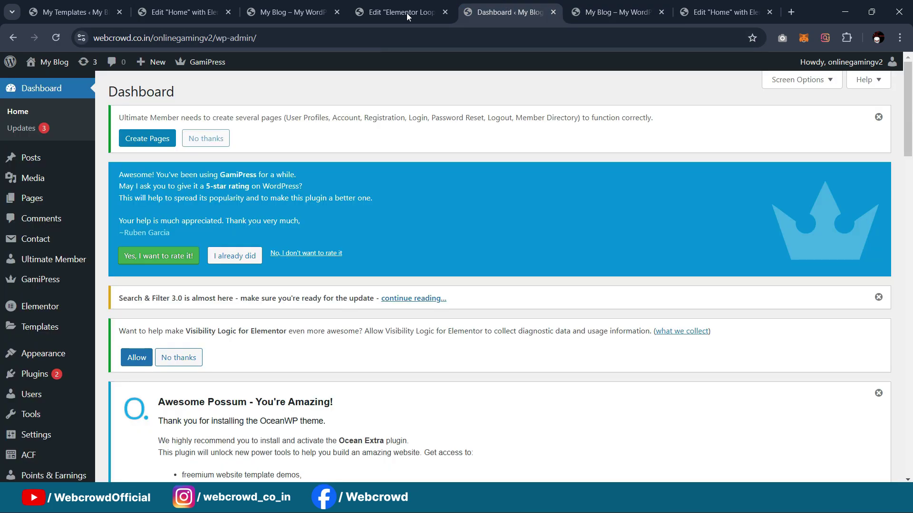
pyautogui.click(418, 14)
pyautogui.click(191, 10)
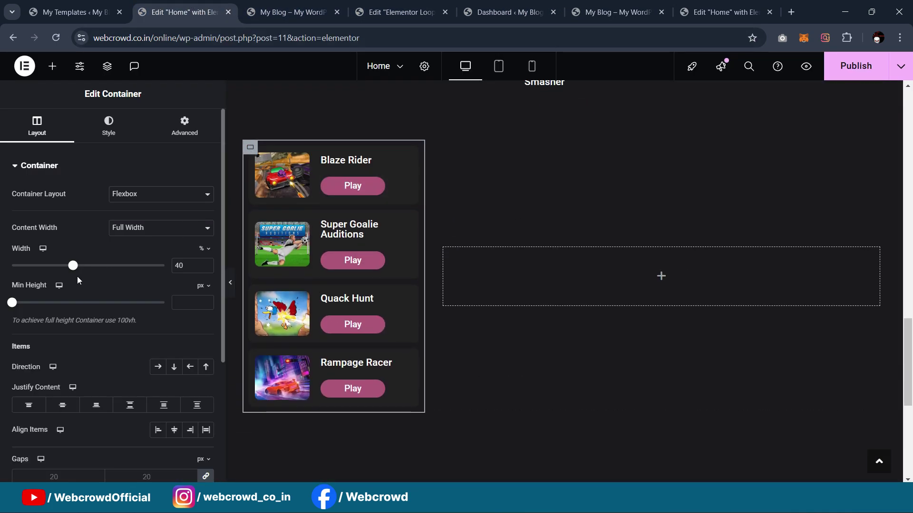
# Set the width of the Loop Grid's container to 30% and preview the page
pyautogui.moveTo(75, 271); pyautogui.dragTo(61, 271)
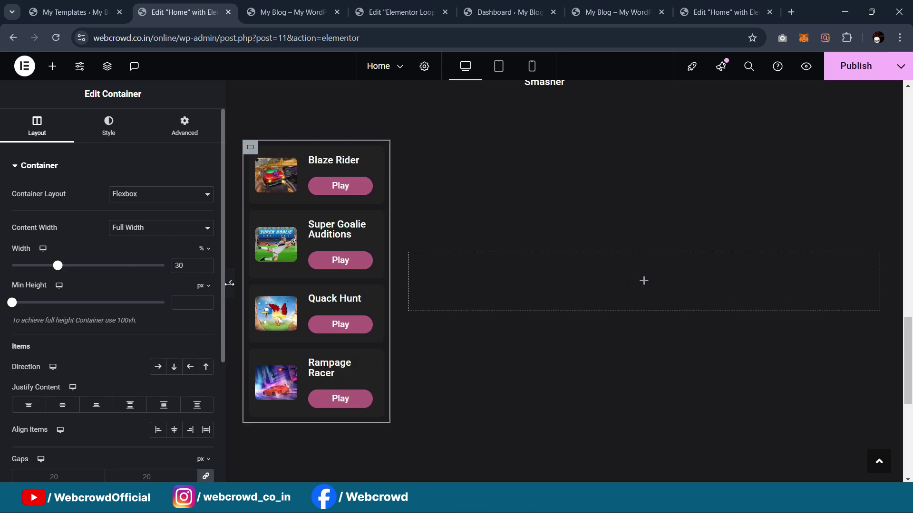
pyautogui.click(230, 284)
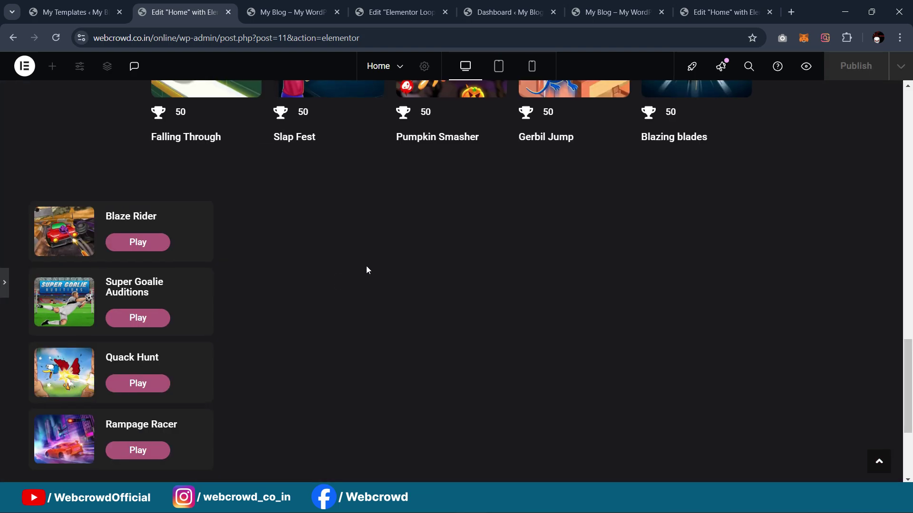
pyautogui.scroll(-3, 366, 264)
pyautogui.scroll(3, 367, 267)
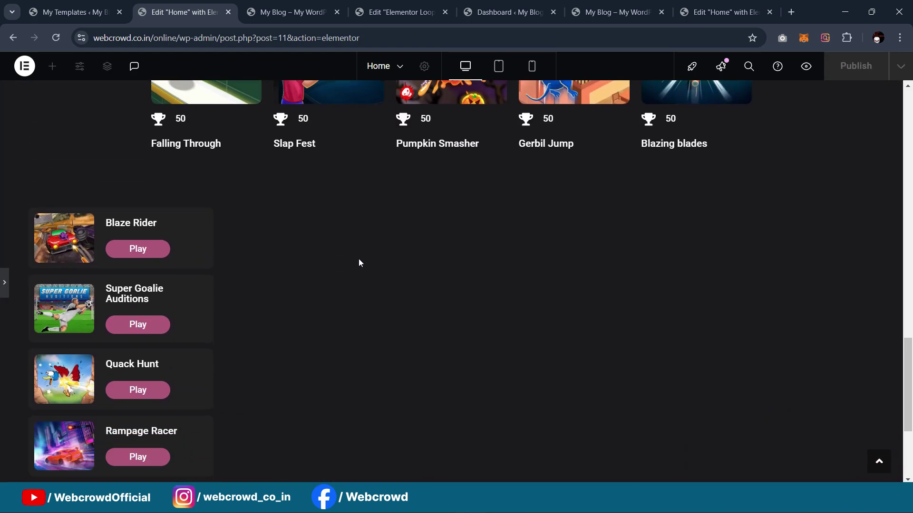
pyautogui.click(4, 284)
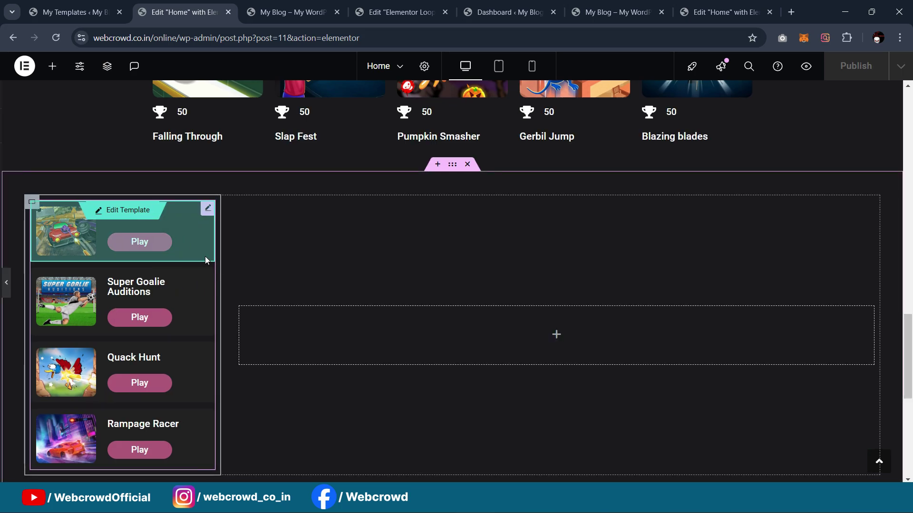
pyautogui.click(30, 202)
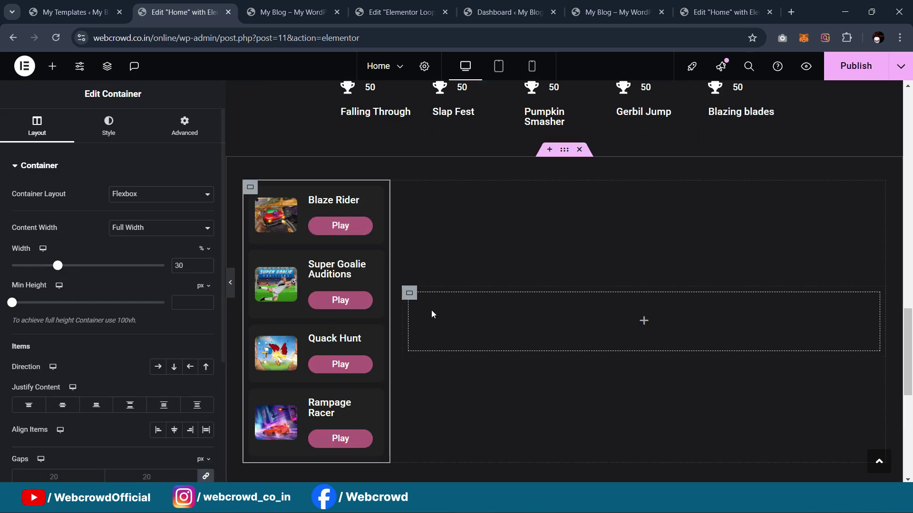
# Give the empty container beside the game cards a classic background using the racing FINISH image from the media library
pyautogui.click(398, 293)
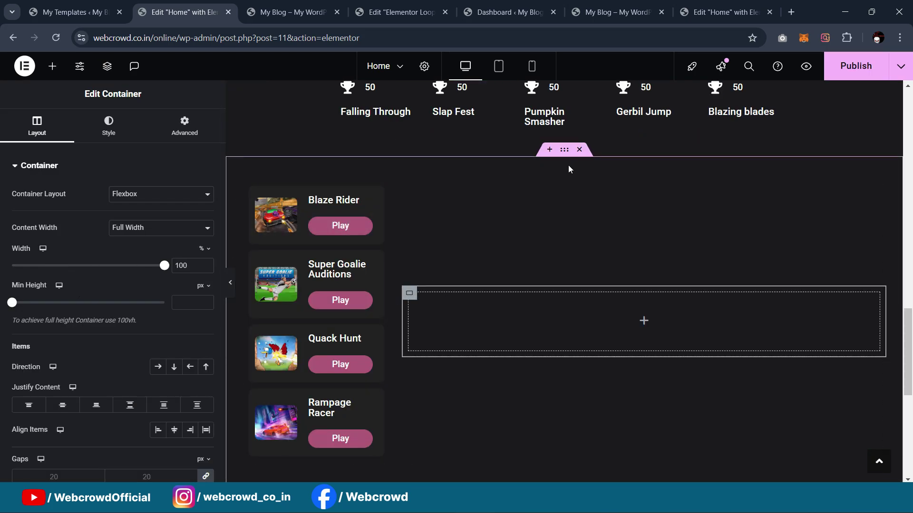
pyautogui.click(248, 189)
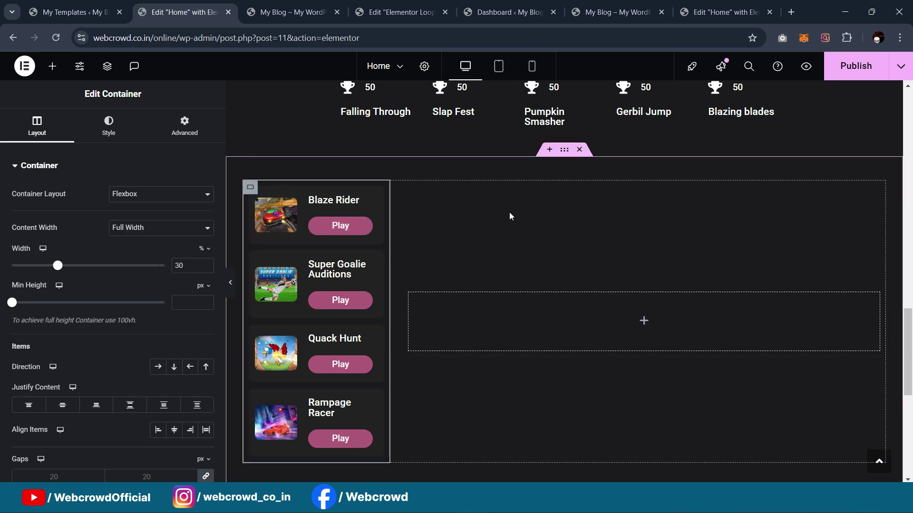
pyautogui.click(415, 294)
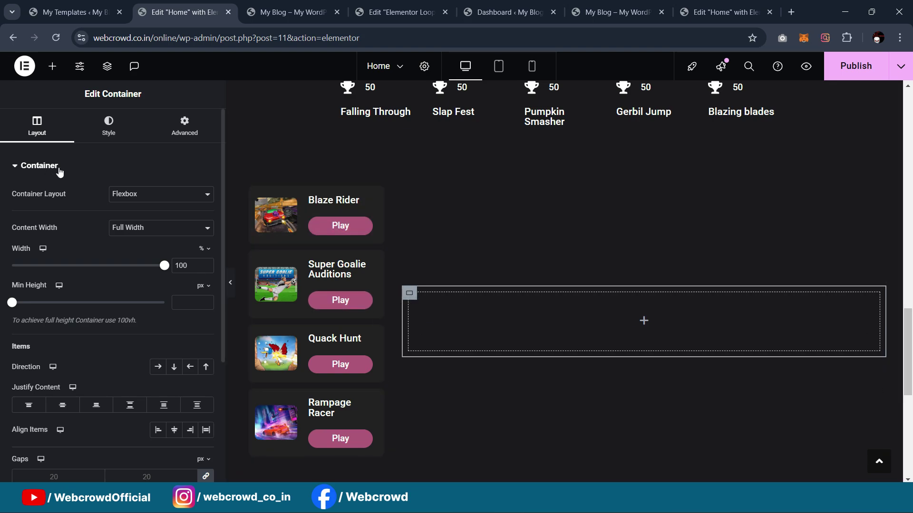
pyautogui.click(114, 134)
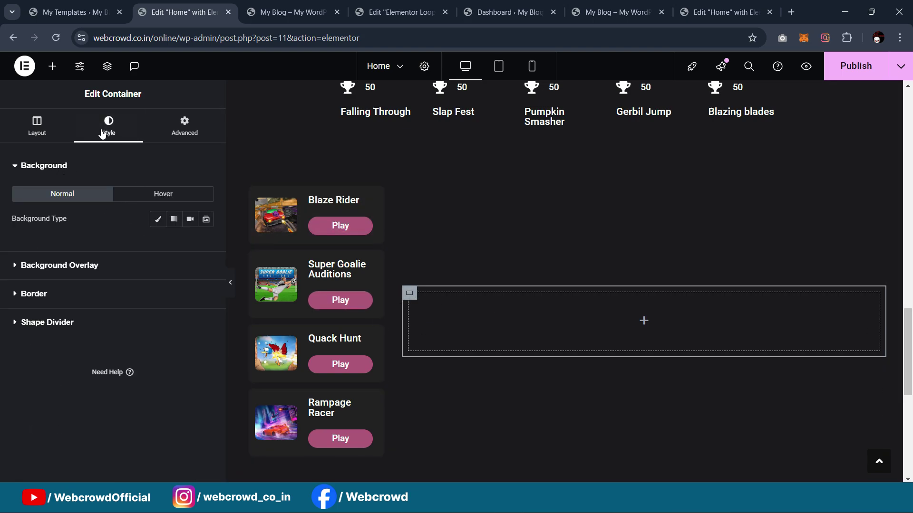
pyautogui.click(159, 223)
pyautogui.click(190, 244)
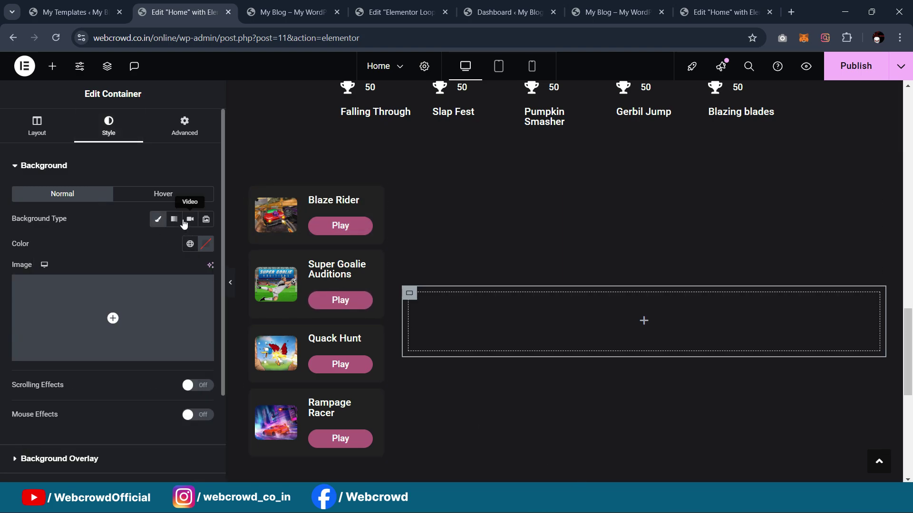
pyautogui.click(205, 247)
pyautogui.click(136, 292)
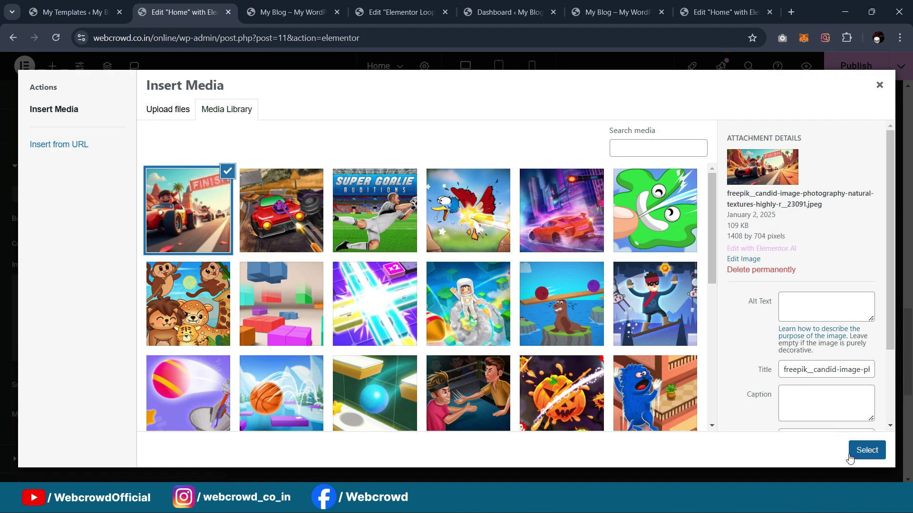
pyautogui.click(867, 450)
# Set the racing image container's minimum height to 65 vh and preview the section
pyautogui.click(410, 293)
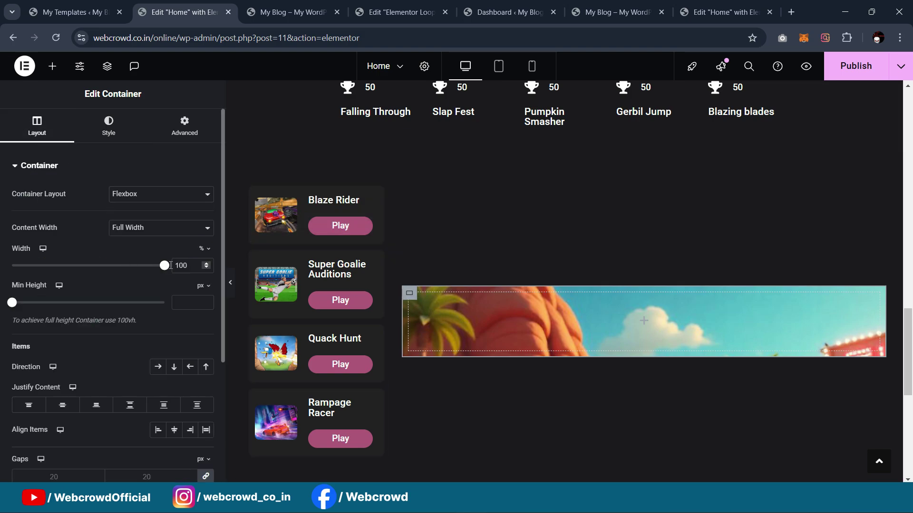
pyautogui.click(200, 288)
pyautogui.click(201, 339)
pyautogui.moveTo(18, 308); pyautogui.dragTo(113, 319)
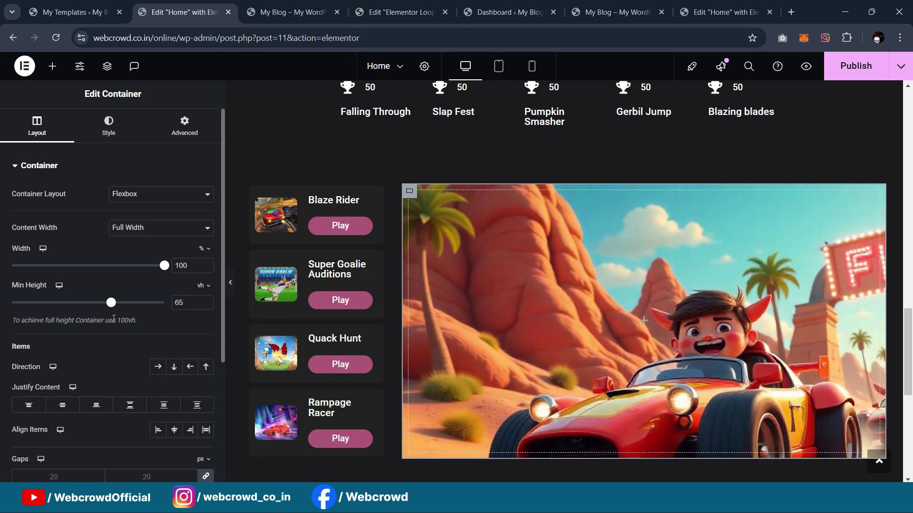
pyautogui.click(231, 289)
pyautogui.scroll(-4, 428, 224)
pyautogui.scroll(5, 447, 217)
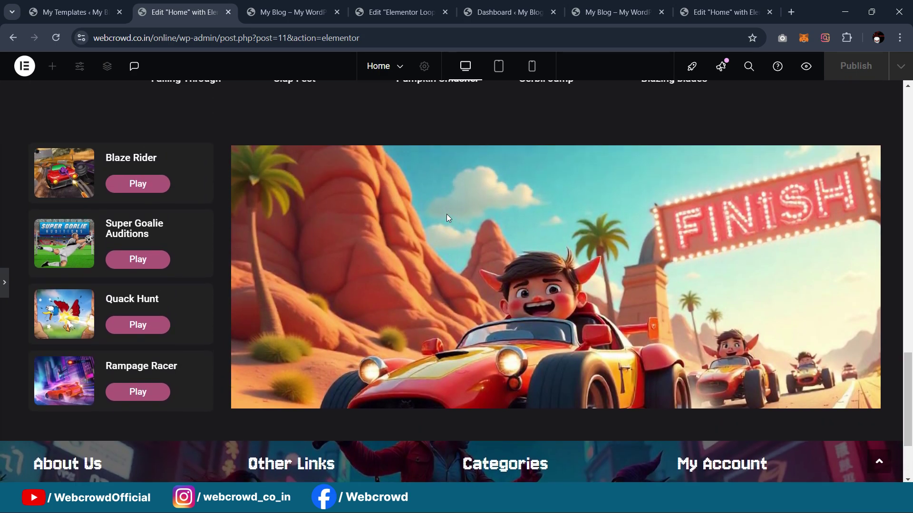
pyautogui.scroll(-1, 447, 215)
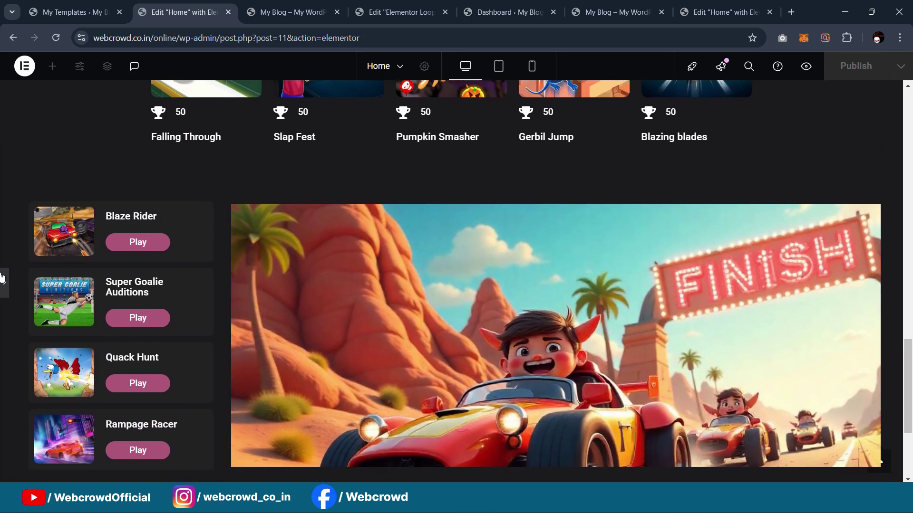
# Round the racing image container's corners with a 15 px border radius on all sides and preview the page
pyautogui.click(418, 209)
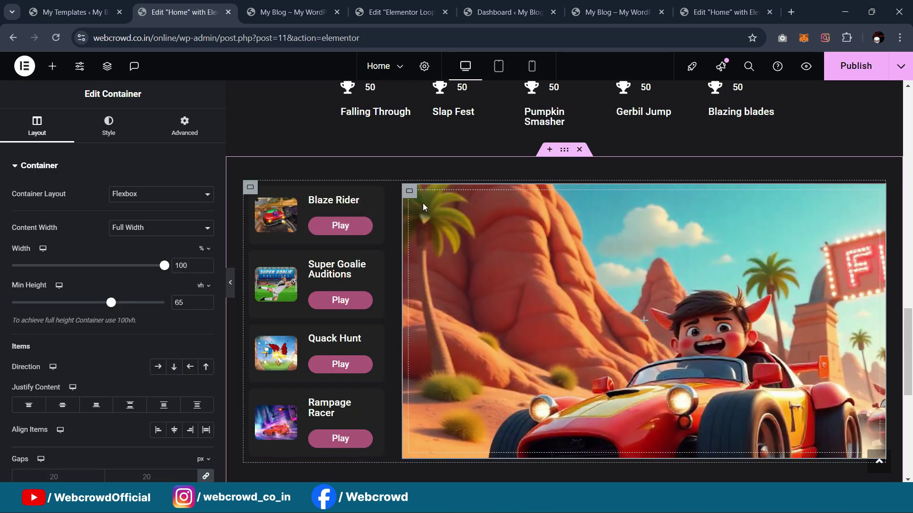
pyautogui.click(109, 125)
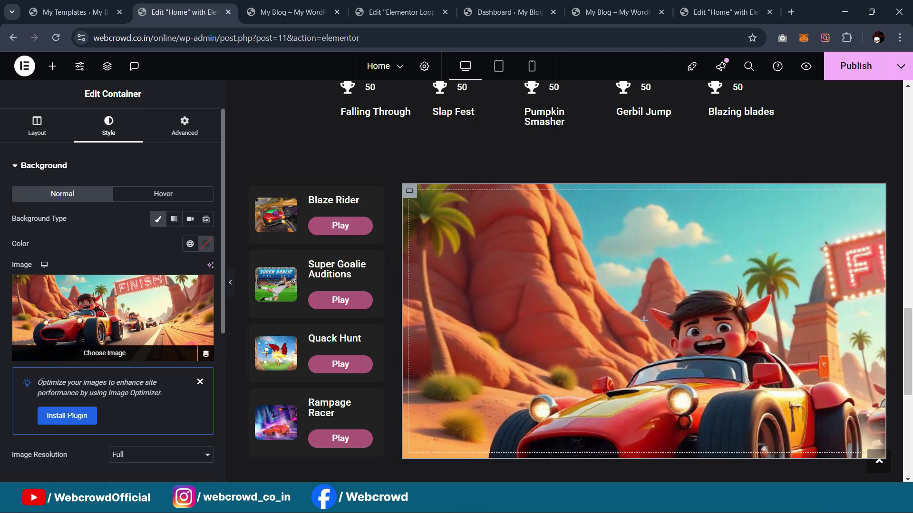
pyautogui.scroll(-4, 89, 332)
pyautogui.scroll(-3, 65, 431)
pyautogui.click(65, 373)
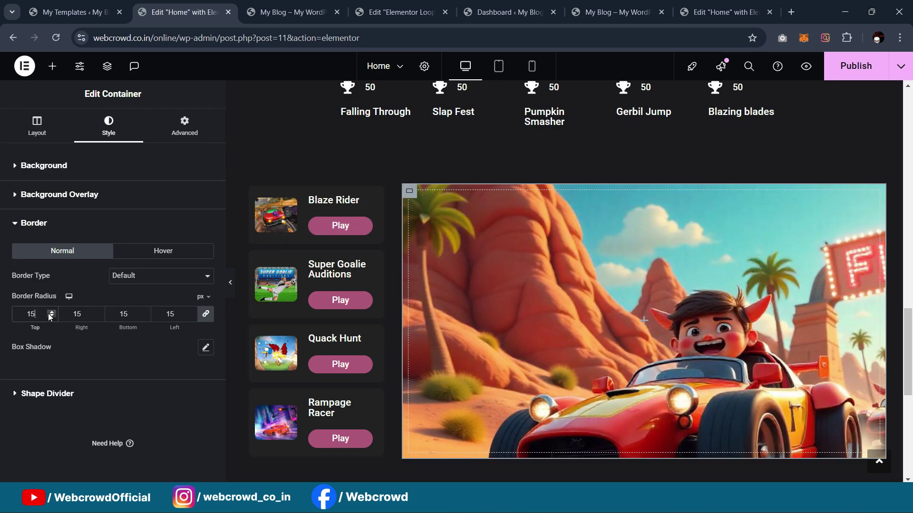
pyautogui.click(230, 282)
pyautogui.scroll(-1, 387, 199)
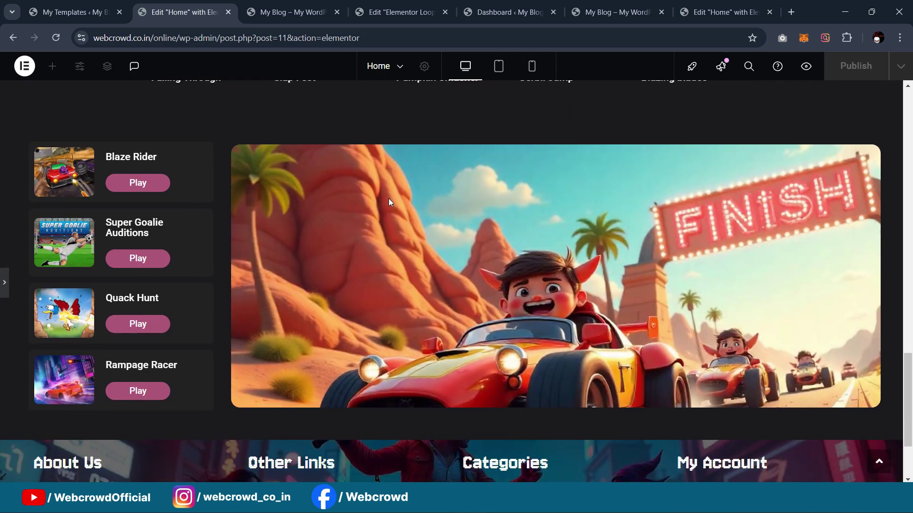
pyautogui.scroll(1, 389, 199)
pyautogui.scroll(-1, 389, 199)
pyautogui.scroll(4, 389, 199)
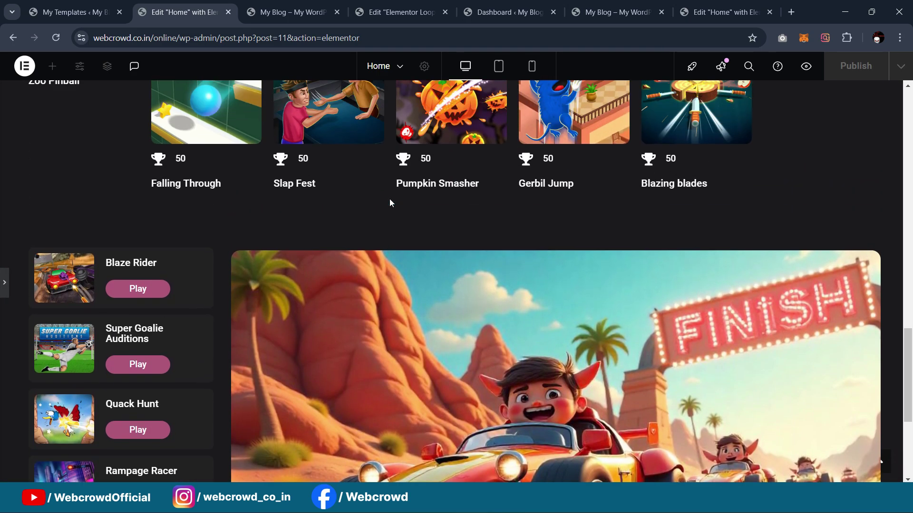
pyautogui.scroll(2, 495, 261)
pyautogui.scroll(-5, 486, 261)
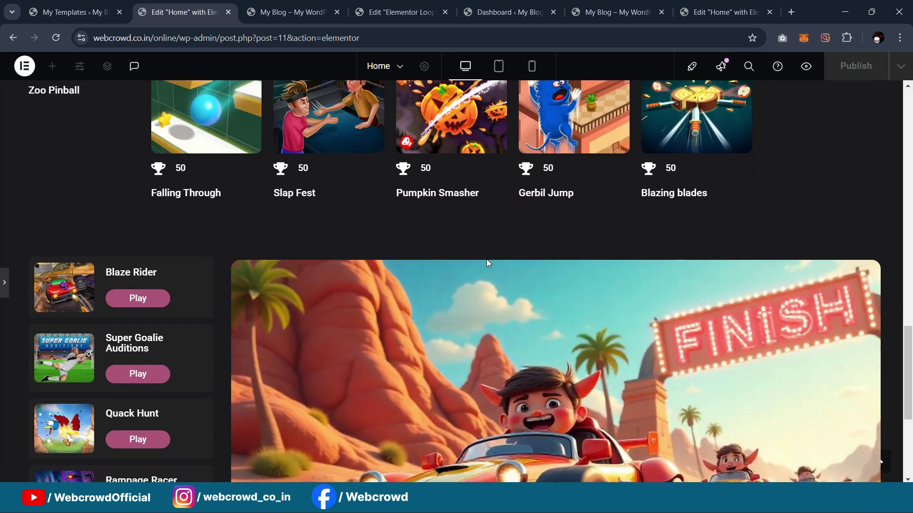
# Check the racing banner on the reference site and give the racing image container a gradient background overlay
pyautogui.scroll(-1, 502, 254)
pyautogui.click(6, 284)
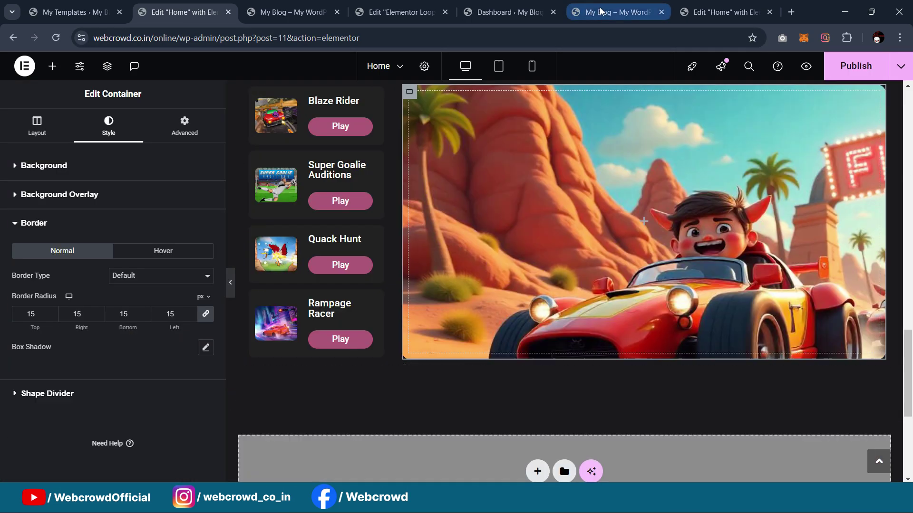
pyautogui.click(618, 12)
pyautogui.scroll(-2, 598, 277)
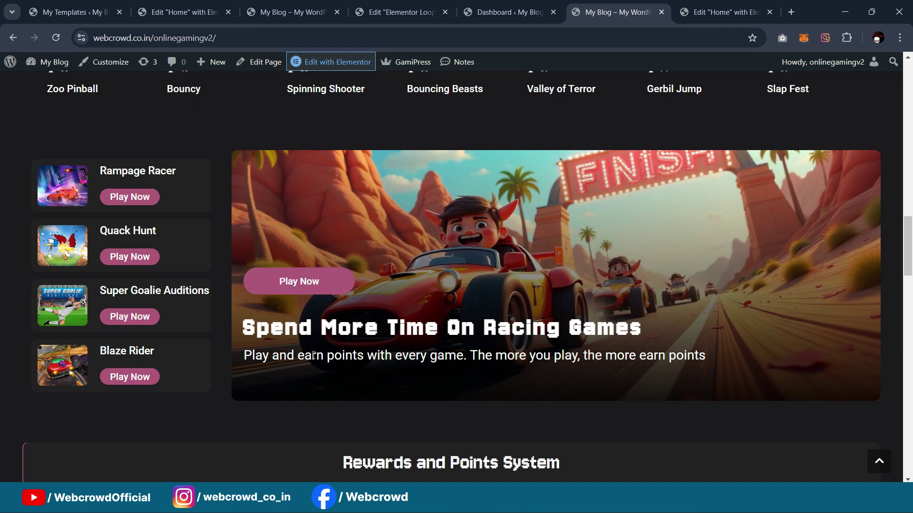
pyautogui.click(183, 12)
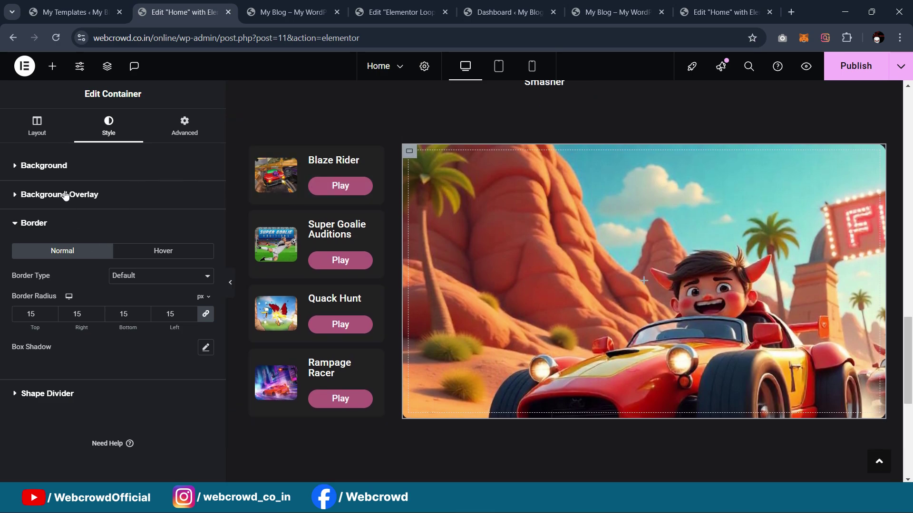
pyautogui.click(66, 195)
pyautogui.click(189, 249)
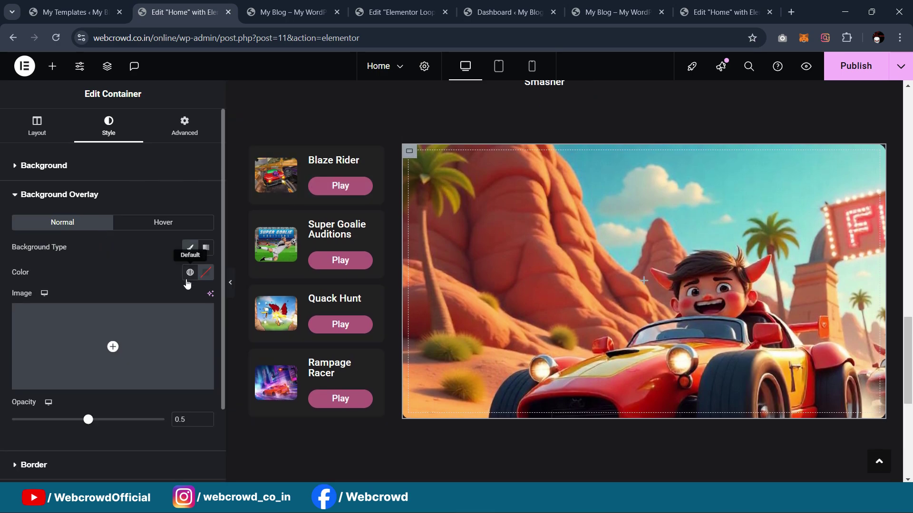
pyautogui.click(205, 247)
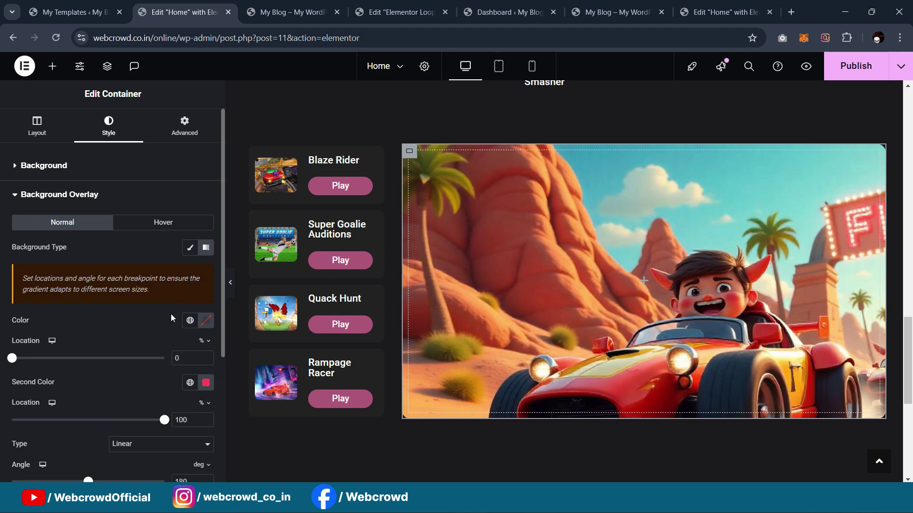
# Set both colors of the racing image container's overlay gradient to black, #000000
pyautogui.scroll(-1, 199, 297)
pyautogui.click(190, 261)
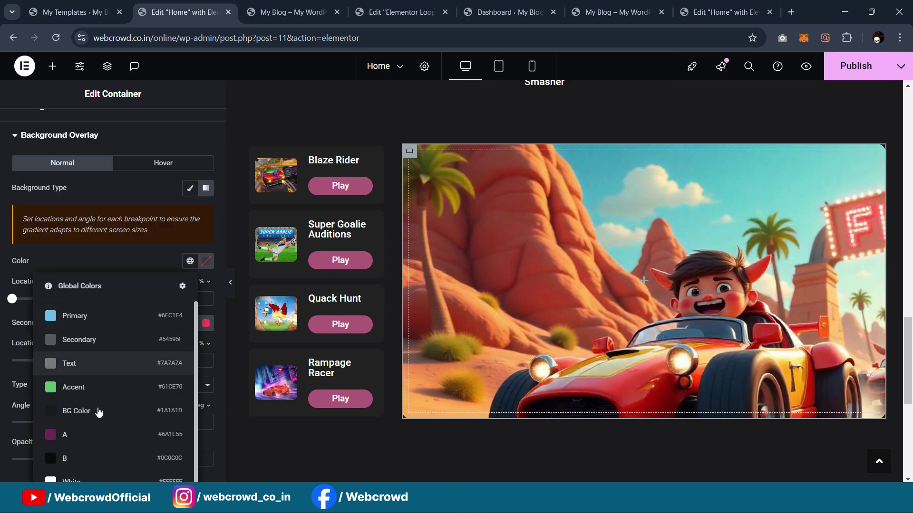
pyautogui.click(95, 407)
pyautogui.click(207, 263)
pyautogui.write('#000000')
pyautogui.click(109, 277)
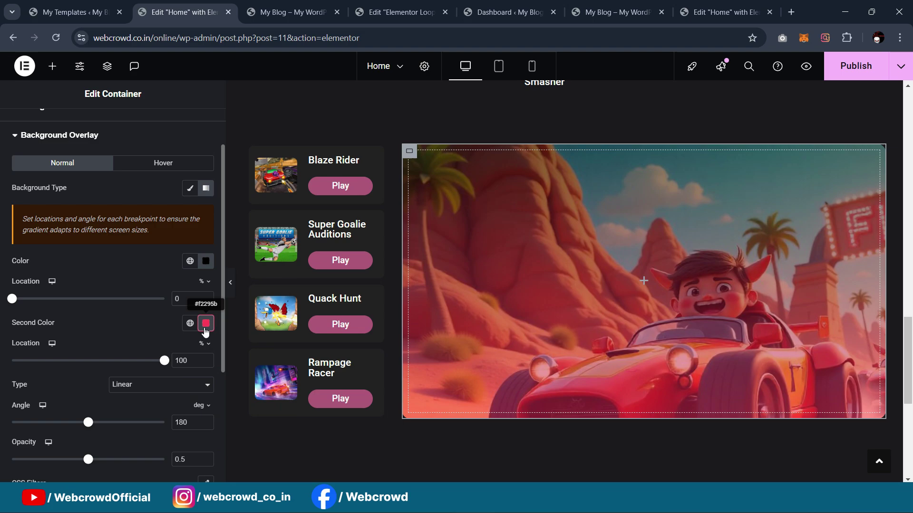
pyautogui.click(205, 327)
pyautogui.moveTo(171, 233); pyautogui.dragTo(81, 301)
pyautogui.click(90, 258)
pyautogui.scroll(-1, 120, 300)
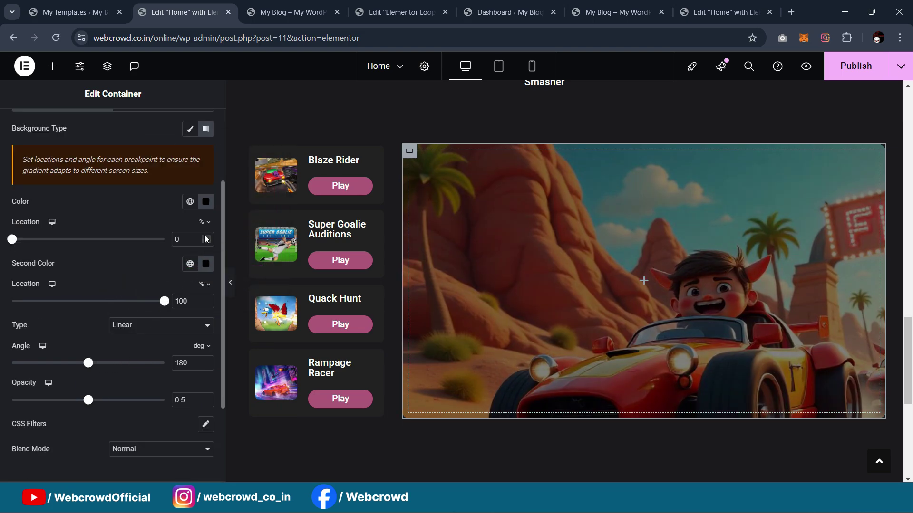
# Make the overlay gradient's first color fully transparent, #00000000, and set the overlay opacity to 0.98
pyautogui.click(206, 201)
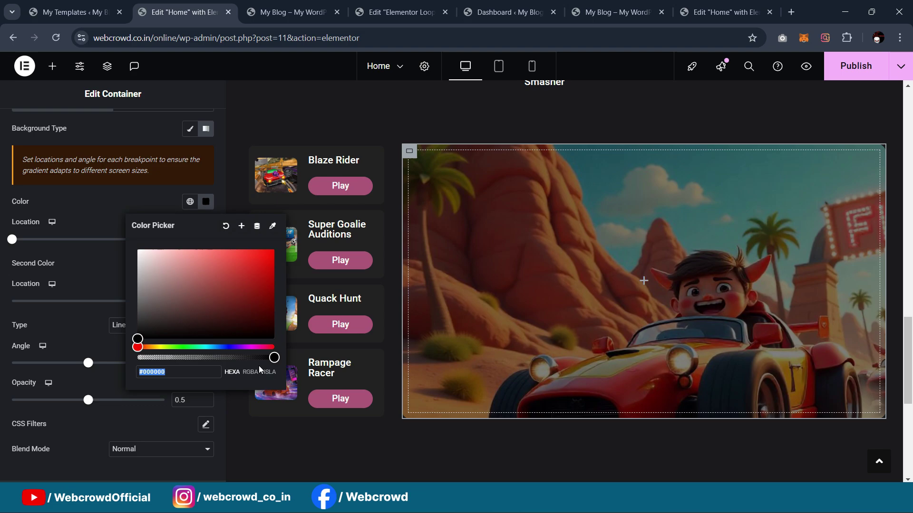
pyautogui.moveTo(270, 357); pyautogui.dragTo(35, 370)
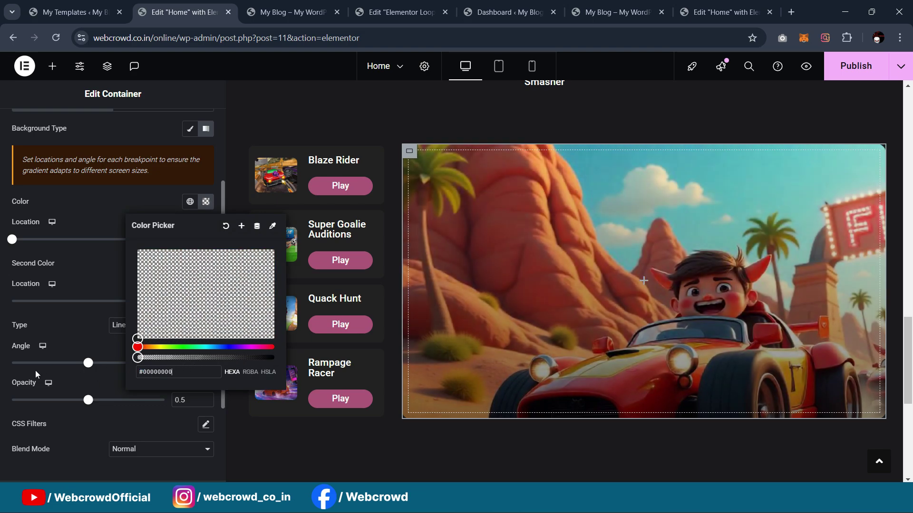
pyautogui.click(81, 189)
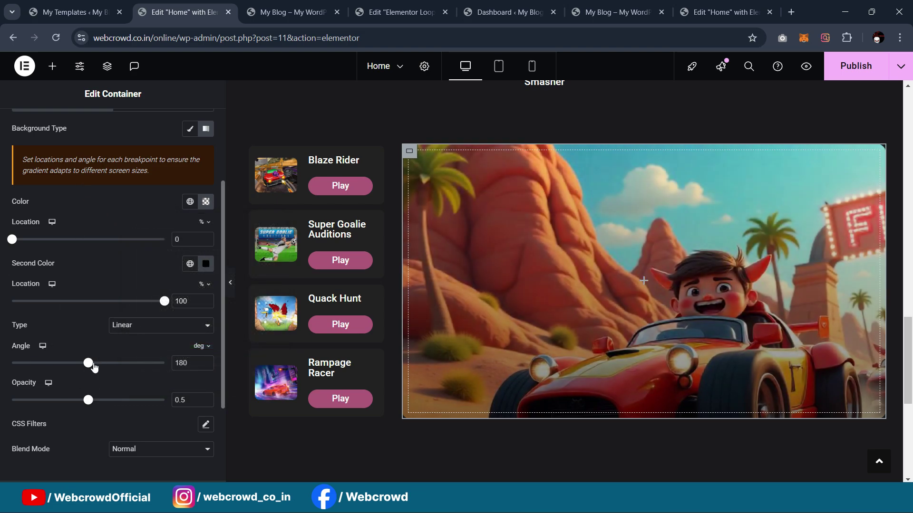
pyautogui.moveTo(109, 406); pyautogui.dragTo(166, 407)
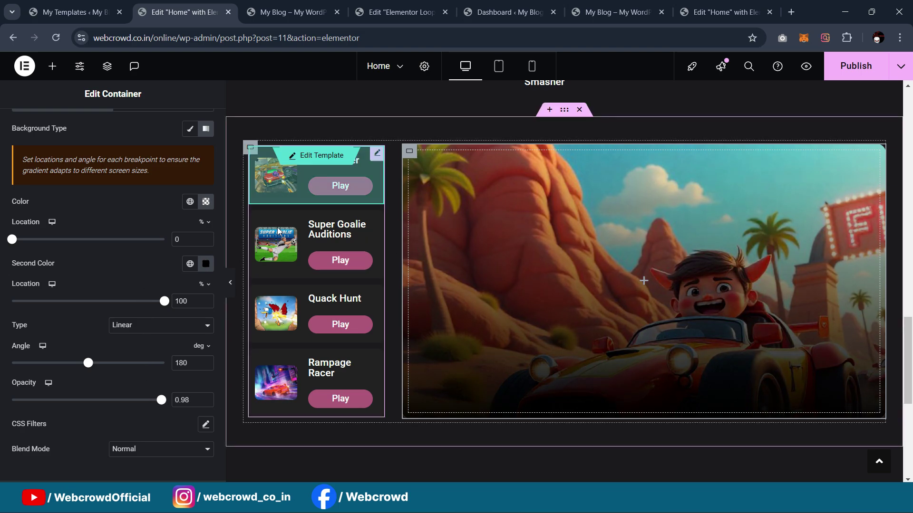
pyautogui.moveTo(339, 168)
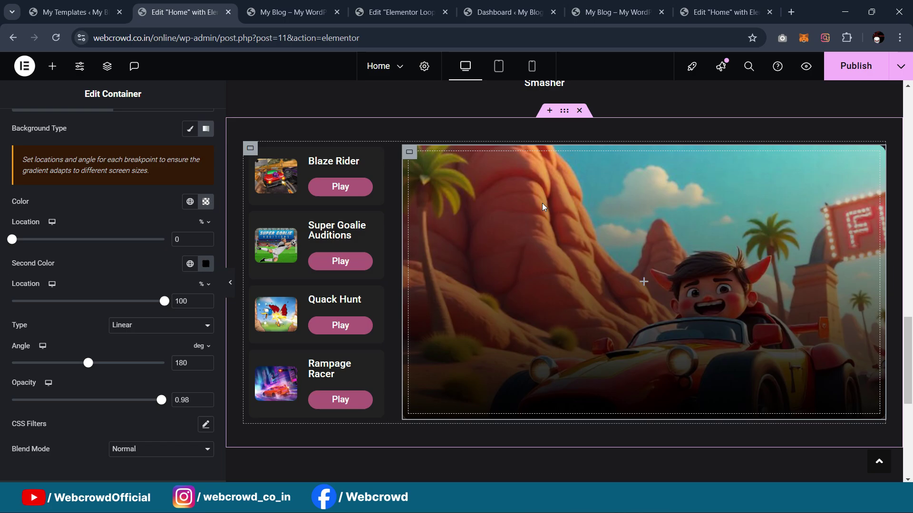
# Copy the "Click here" button from the hero banner and paste it into the racing image container
pyautogui.scroll(15, 543, 193)
pyautogui.scroll(-3, 528, 218)
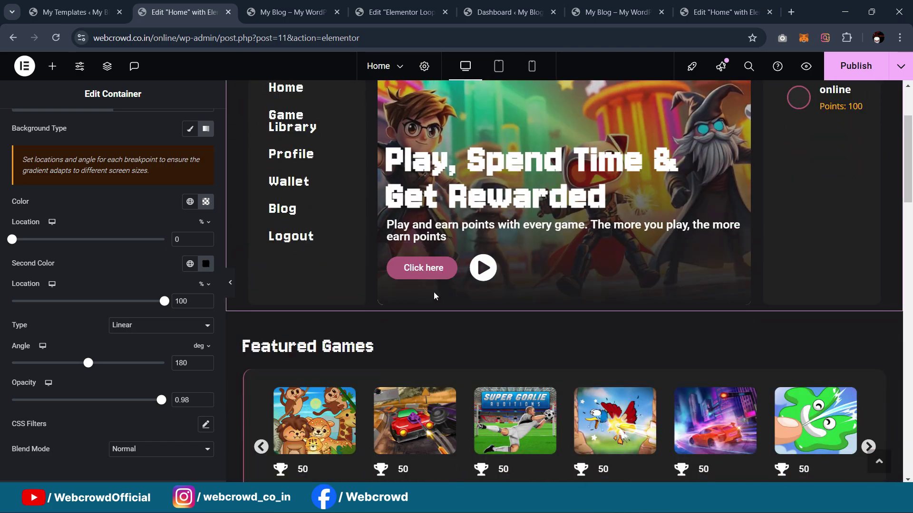
pyautogui.rightClick(450, 268)
pyautogui.click(475, 266)
pyautogui.scroll(-15, 475, 261)
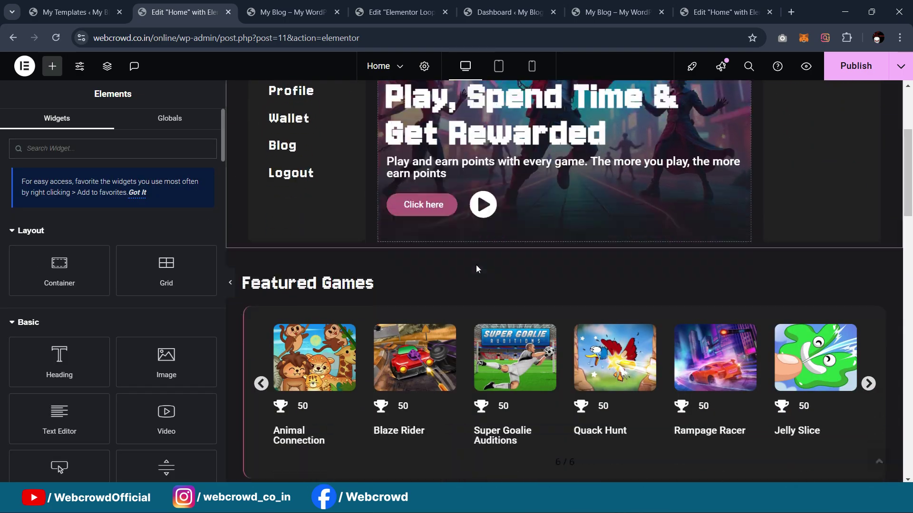
pyautogui.scroll(1, 455, 261)
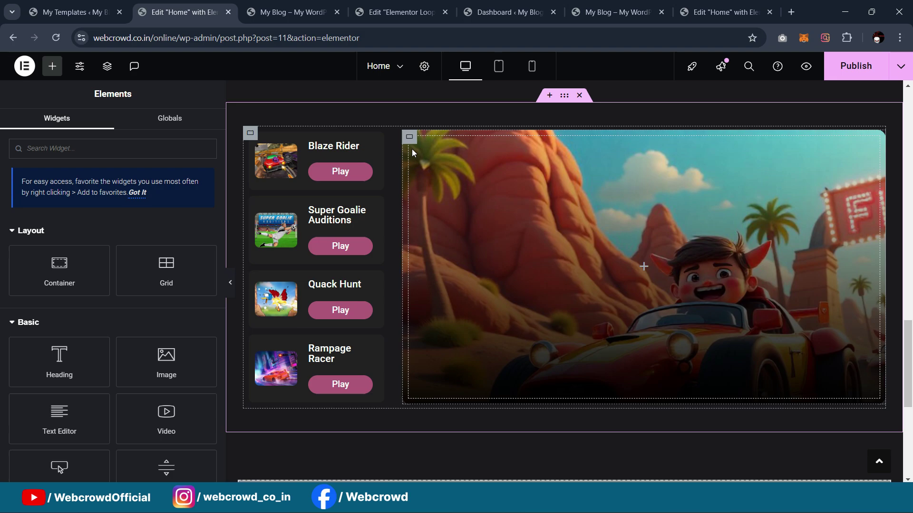
pyautogui.rightClick(411, 142)
pyautogui.click(435, 241)
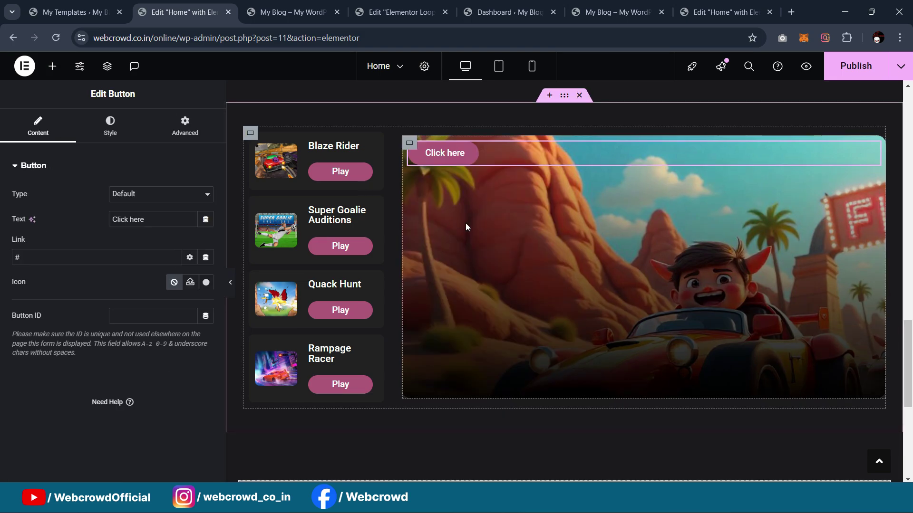
# Justify the racing image container's content to End and set its padding to 30 px on all sides
pyautogui.click(409, 143)
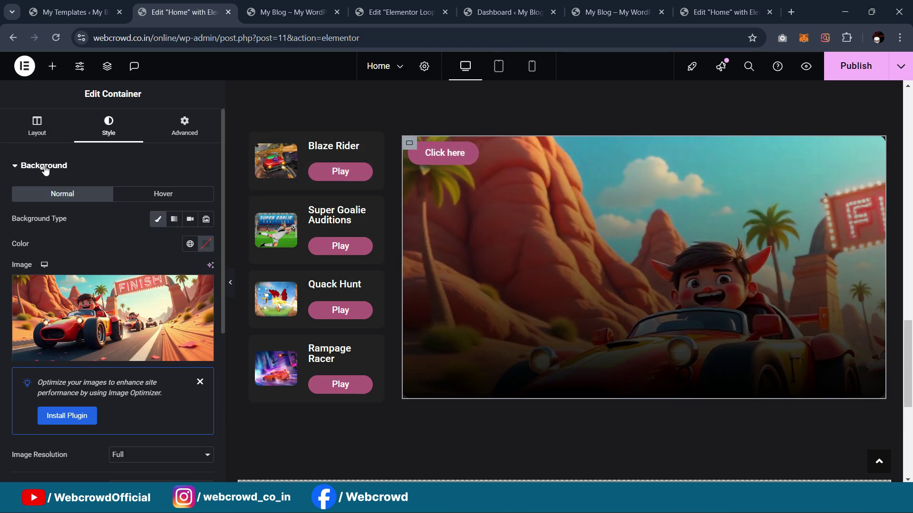
pyautogui.click(242, 183)
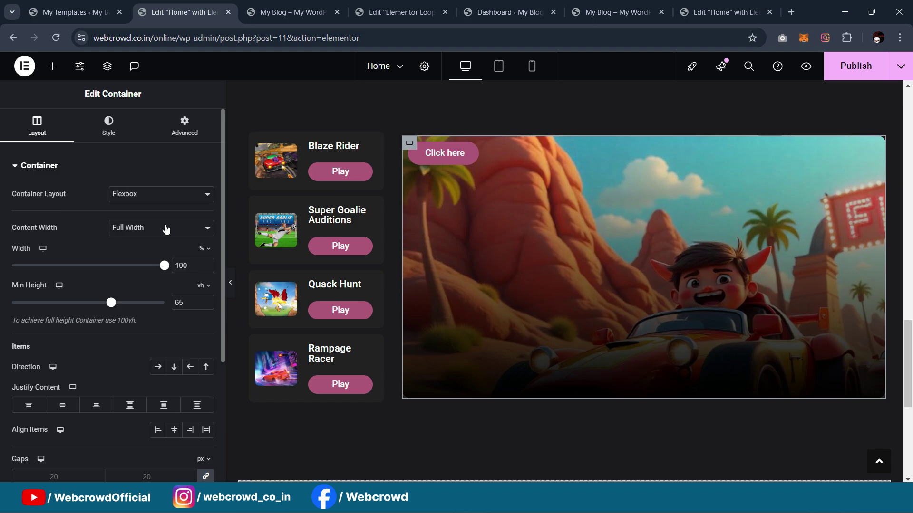
pyautogui.scroll(-3, 166, 229)
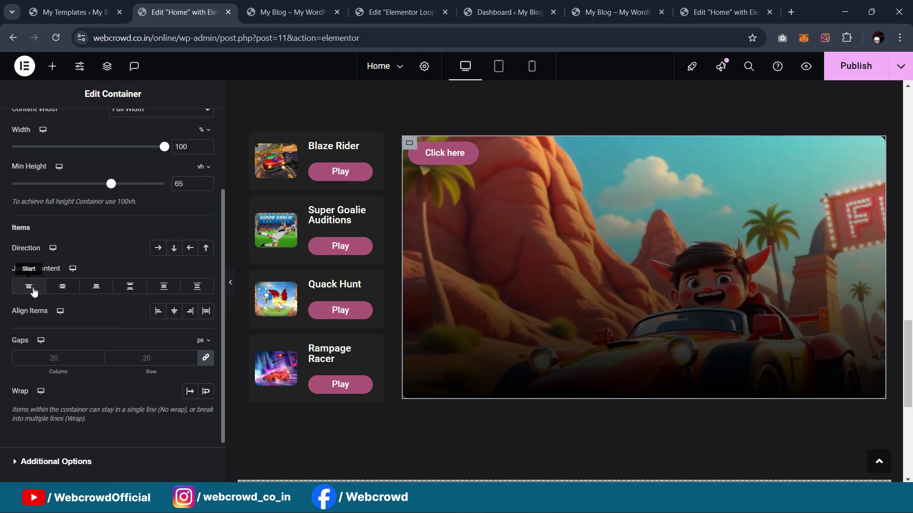
pyautogui.click(96, 291)
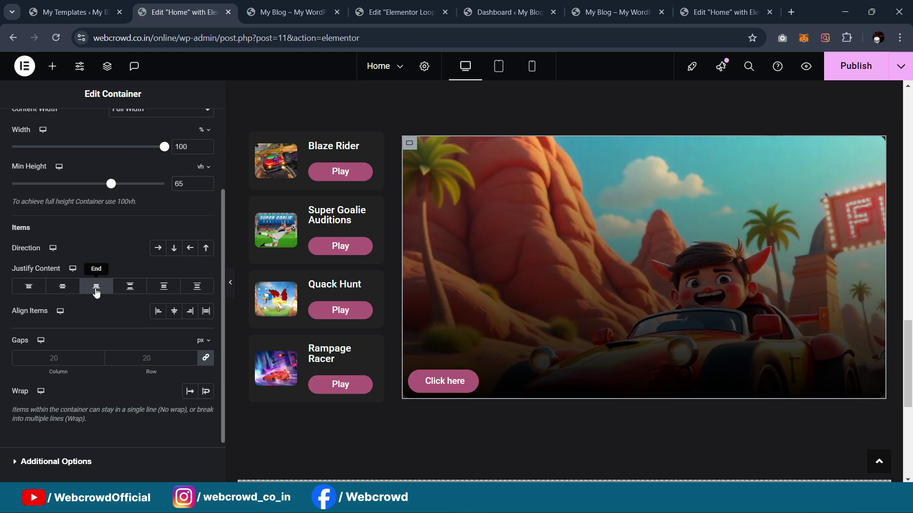
pyautogui.scroll(3, 119, 232)
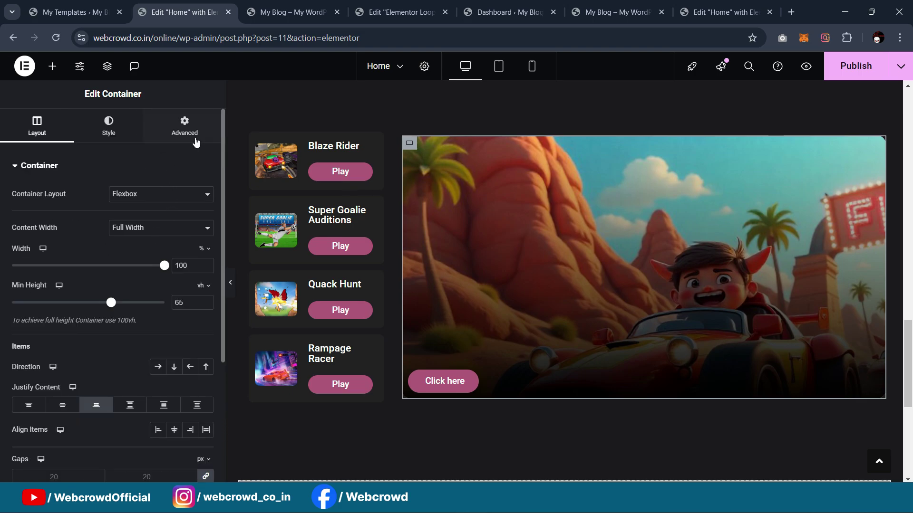
pyautogui.click(195, 141)
pyautogui.write('30')
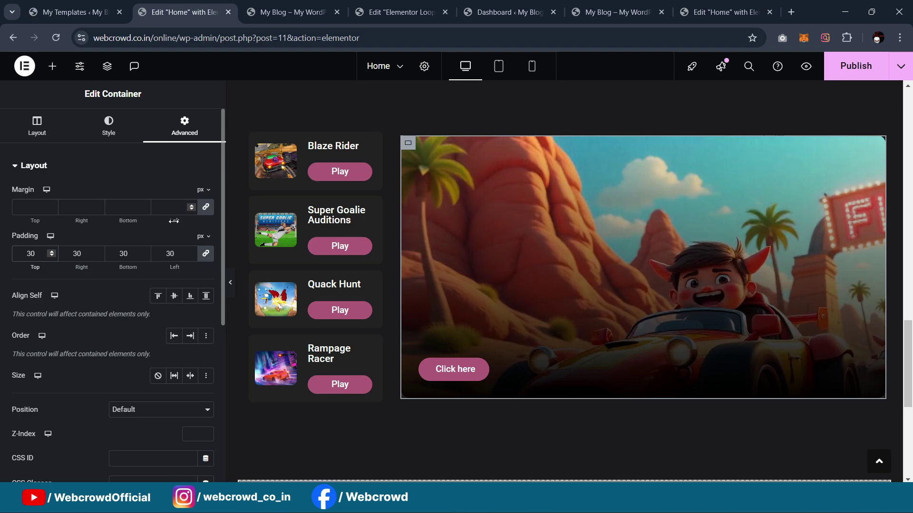
# Copy the hero heading "Play, Spend Time & Get Rewarded" and paste it below the button in the racing image container
pyautogui.scroll(3, 529, 189)
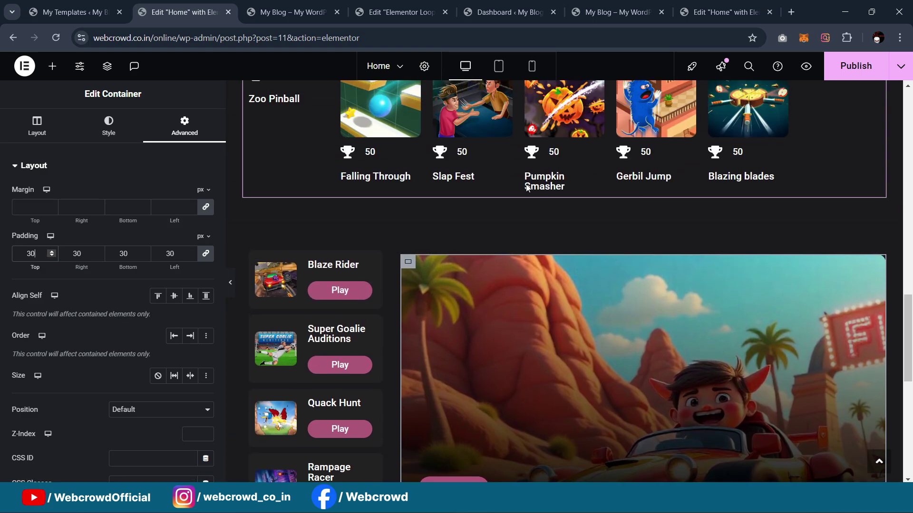
pyautogui.scroll(10, 529, 188)
pyautogui.click(602, 6)
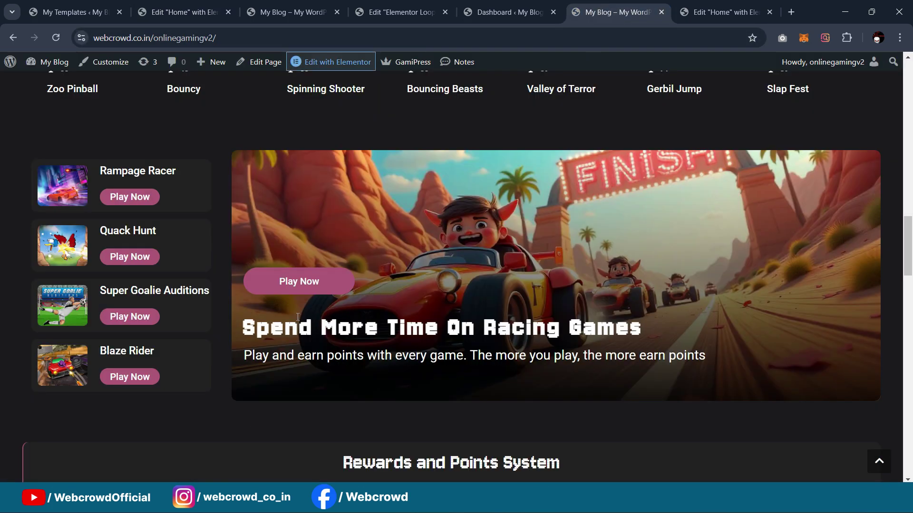
pyautogui.click(183, 12)
pyautogui.scroll(10, 430, 266)
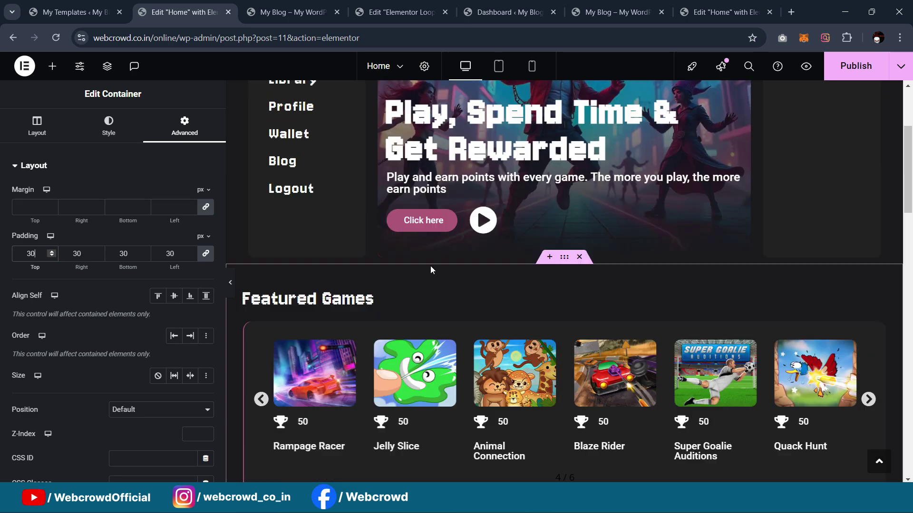
pyautogui.rightClick(733, 269)
pyautogui.click(534, 287)
pyautogui.scroll(-20, 534, 287)
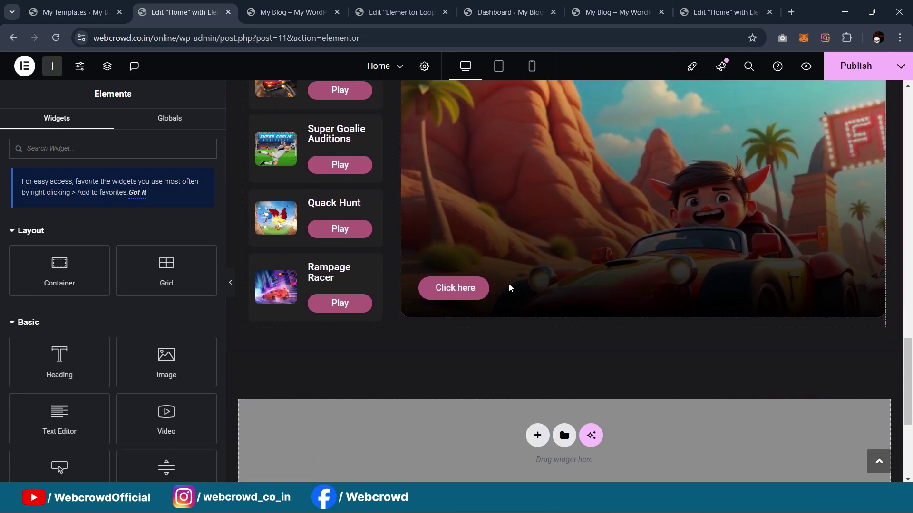
pyautogui.scroll(3, 509, 287)
pyautogui.rightClick(415, 200)
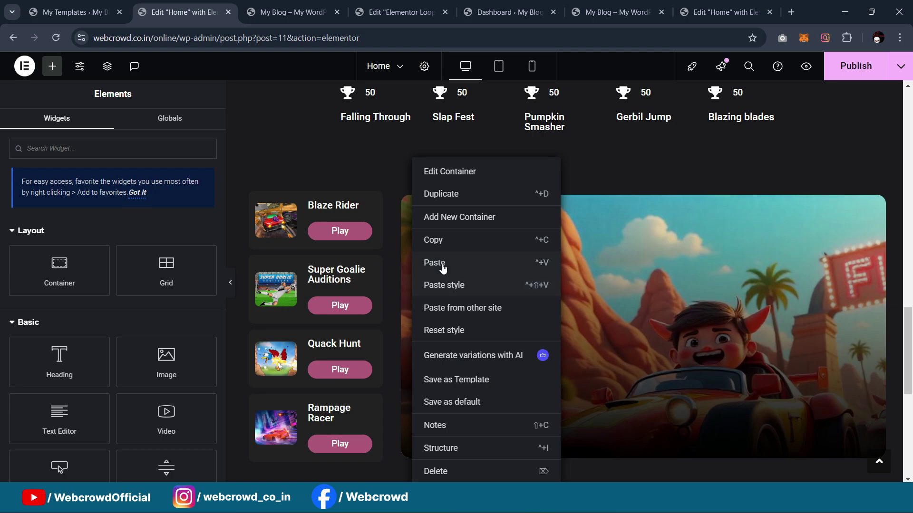
pyautogui.click(428, 264)
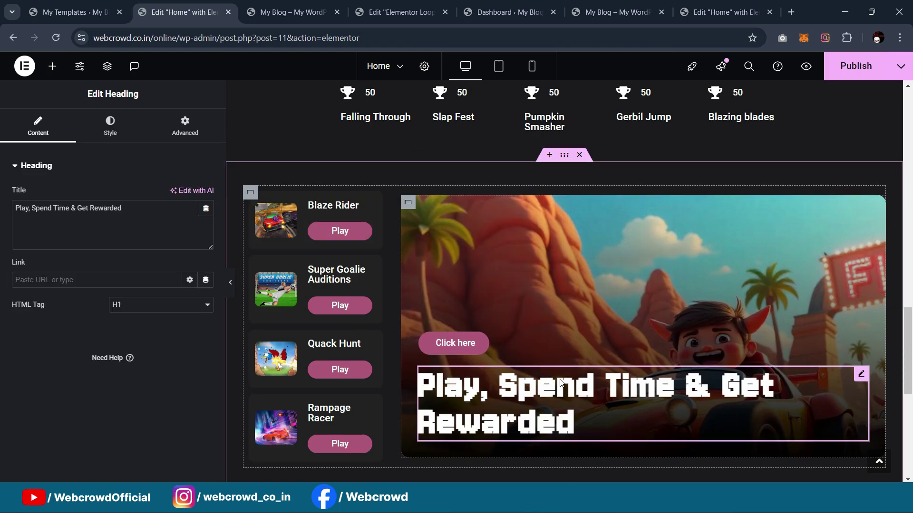
# Set the pasted heading's font size to 4.3 em and its line height to 56 px
pyautogui.click(110, 126)
pyautogui.click(206, 229)
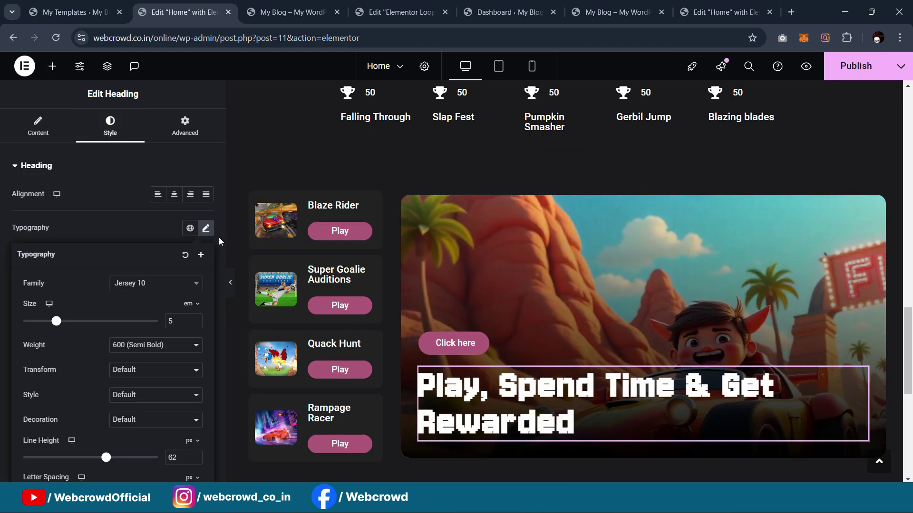
pyautogui.press('BackSpace')
pyautogui.write('4.3')
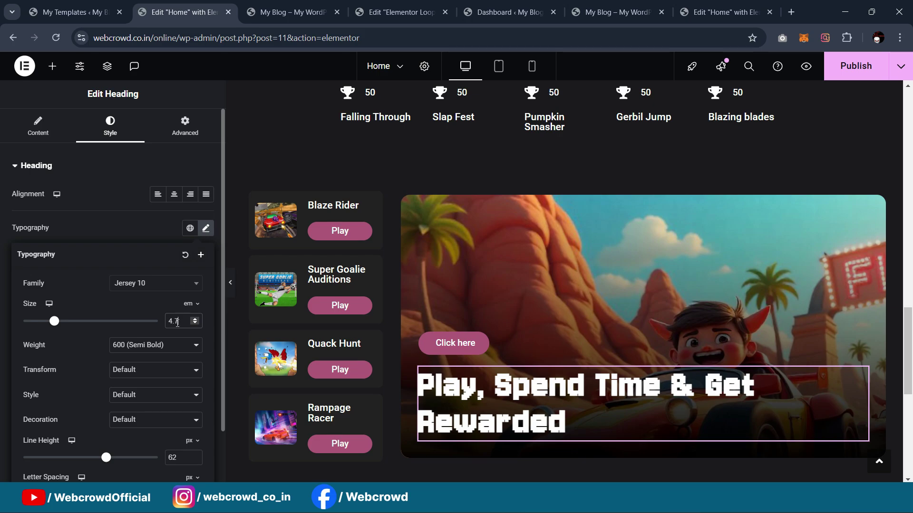
pyautogui.scroll(-1, 134, 381)
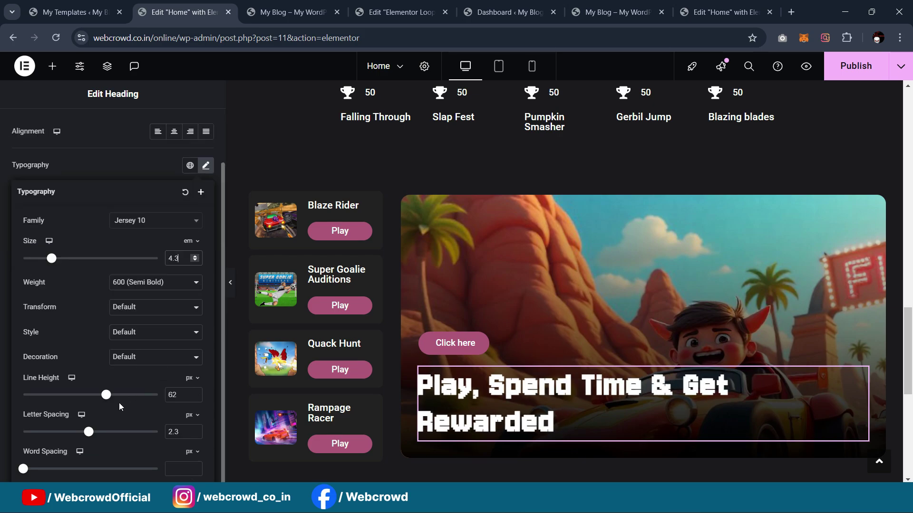
pyautogui.moveTo(105, 396); pyautogui.dragTo(103, 399)
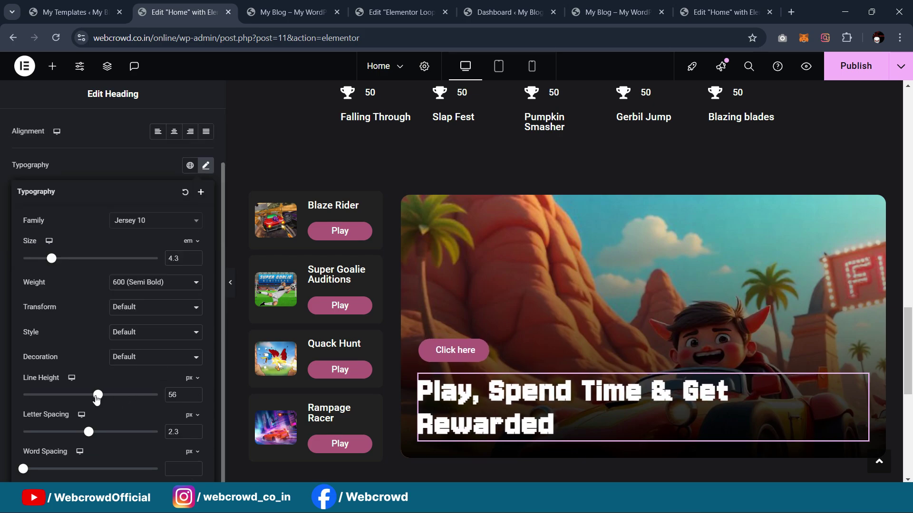
# Replace the racing banner's heading text with "Spend More Time On Racing Games" copied from the reference page
pyautogui.click(591, 8)
pyautogui.moveTo(252, 330); pyautogui.dragTo(642, 331)
pyautogui.hotkey('ctrl', 'c')
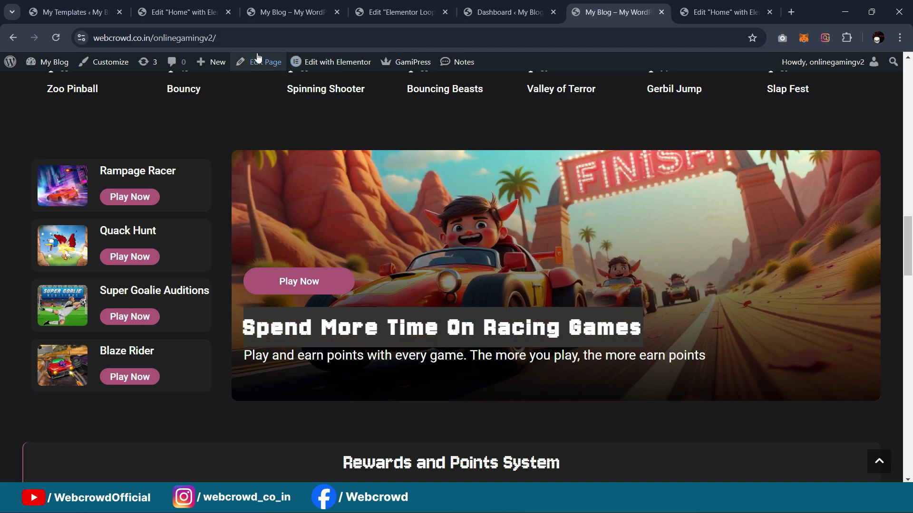
pyautogui.click(293, 12)
pyautogui.click(183, 11)
pyautogui.click(477, 398)
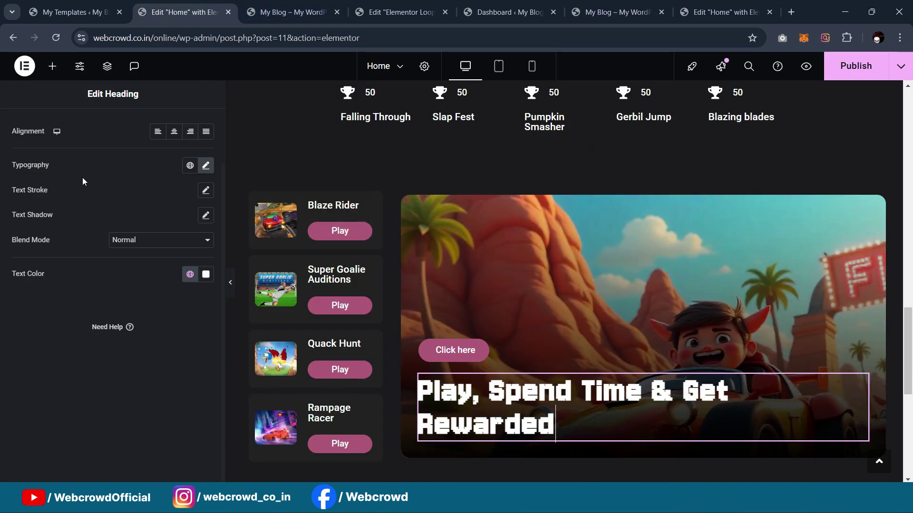
pyautogui.scroll(2, 36, 109)
pyautogui.click(38, 126)
pyautogui.click(126, 232)
pyautogui.hotkey('ctrl', 'a')
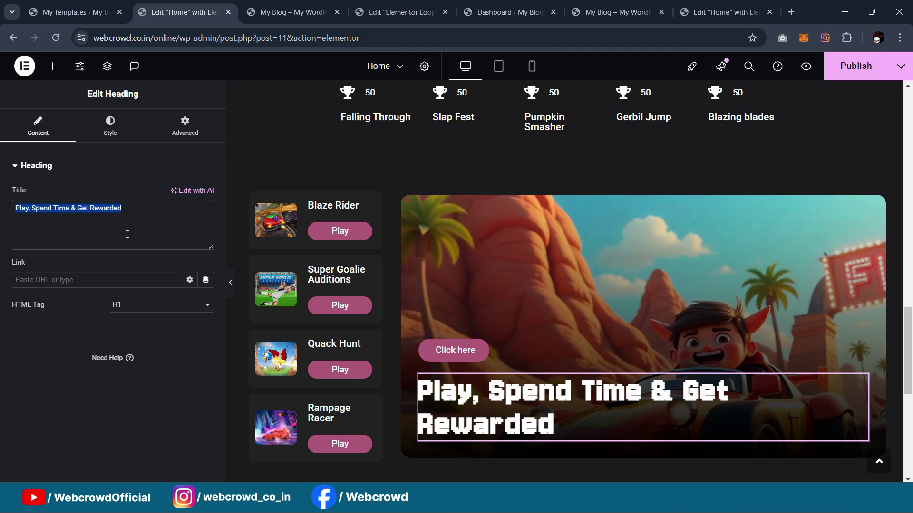
pyautogui.hotkey('ctrl', 'v')
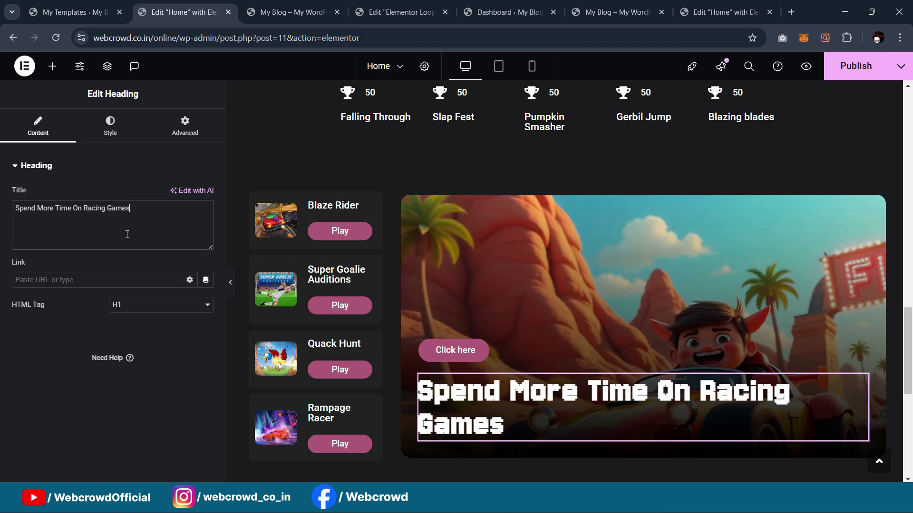
# Set the racing banner heading's font size to 4 em and preview the section at full width
pyautogui.click(231, 284)
pyautogui.scroll(-3, 355, 253)
pyautogui.scroll(3, 355, 252)
pyautogui.scroll(-2, 355, 253)
pyautogui.hotkey('ctrl', 'p')
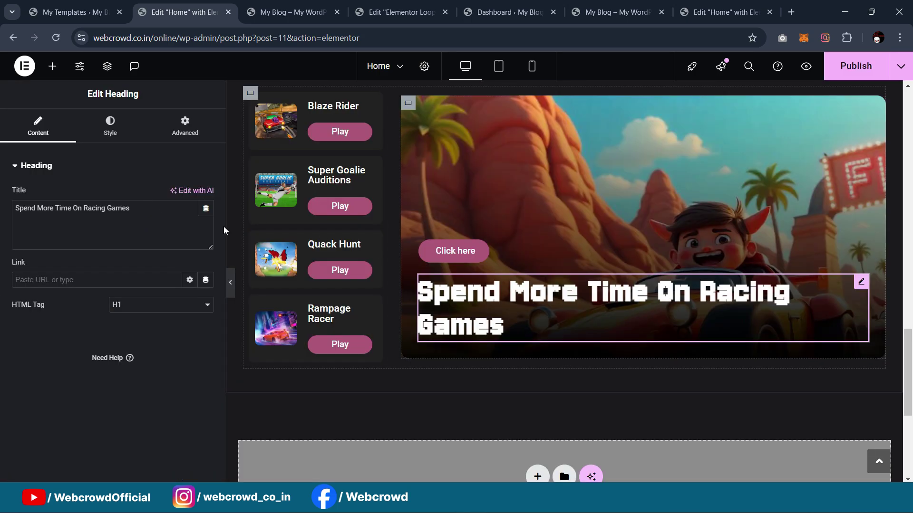
pyautogui.click(111, 130)
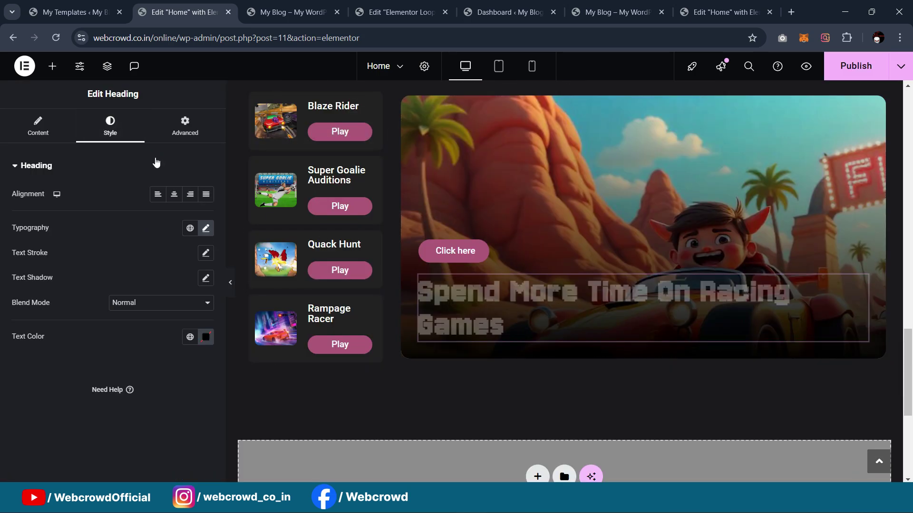
pyautogui.click(207, 229)
pyautogui.click(194, 324)
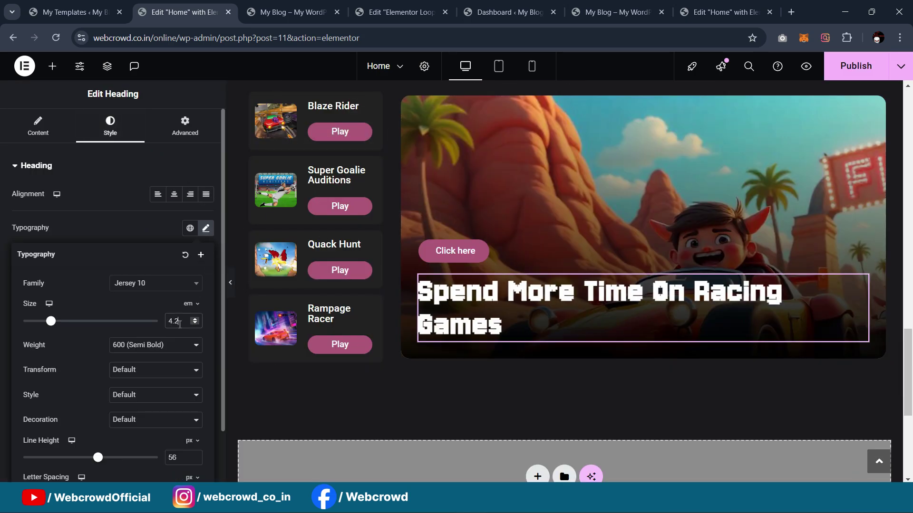
pyautogui.press('BackSpace')
pyautogui.press('BackSpace')
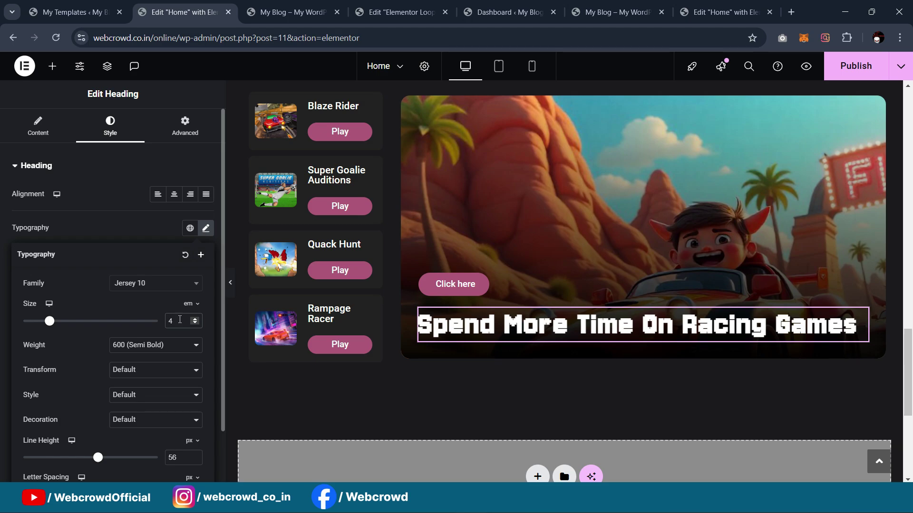
pyautogui.click(230, 285)
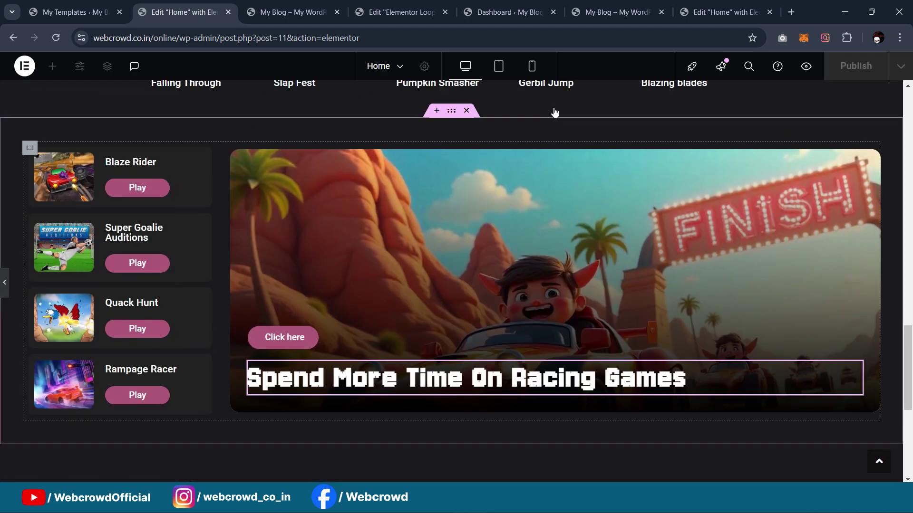
# Copy the hero banner's "Play and earn points" subheading and paste it below the heading in the racing image container
pyautogui.click(618, 12)
pyautogui.moveTo(243, 357); pyautogui.dragTo(635, 349)
pyautogui.scroll(2, 649, 328)
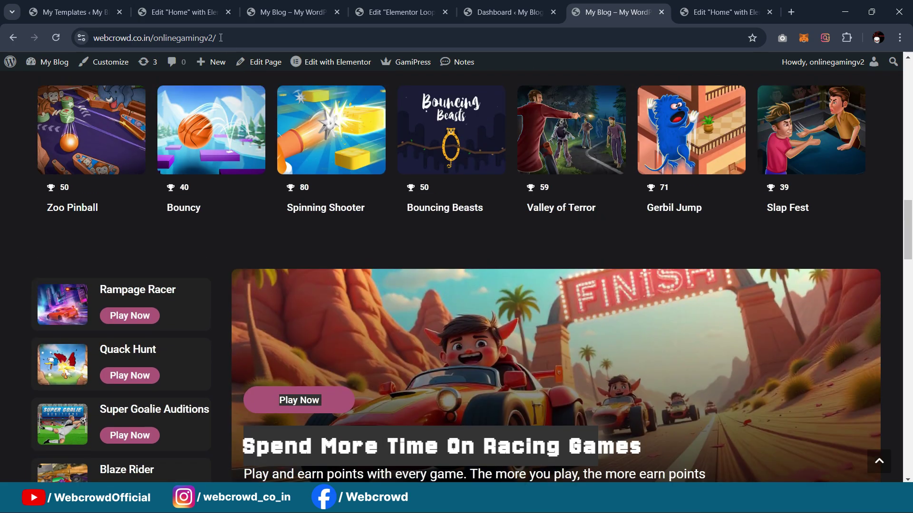
pyautogui.hotkey('ctrl', '2')
pyautogui.scroll(15, 606, 295)
pyautogui.scroll(10, 606, 295)
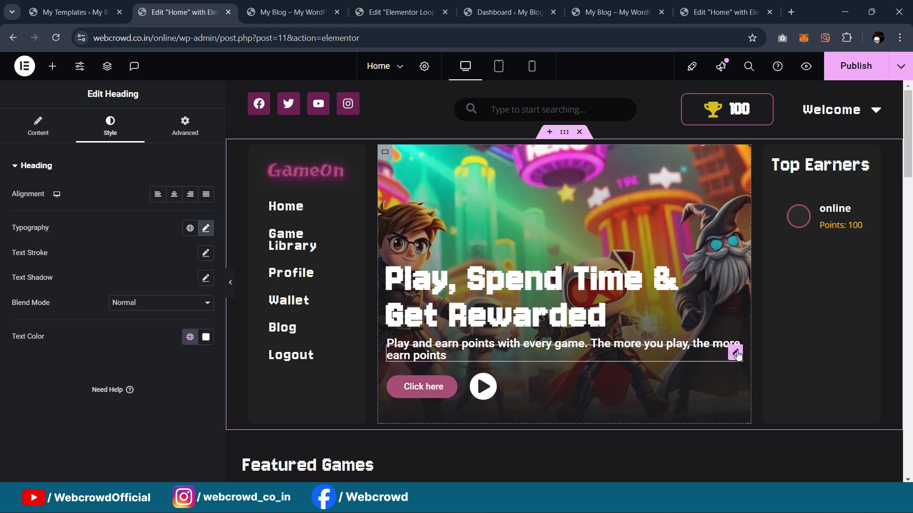
pyautogui.rightClick(734, 351)
pyautogui.click(756, 285)
pyautogui.press('Delete')
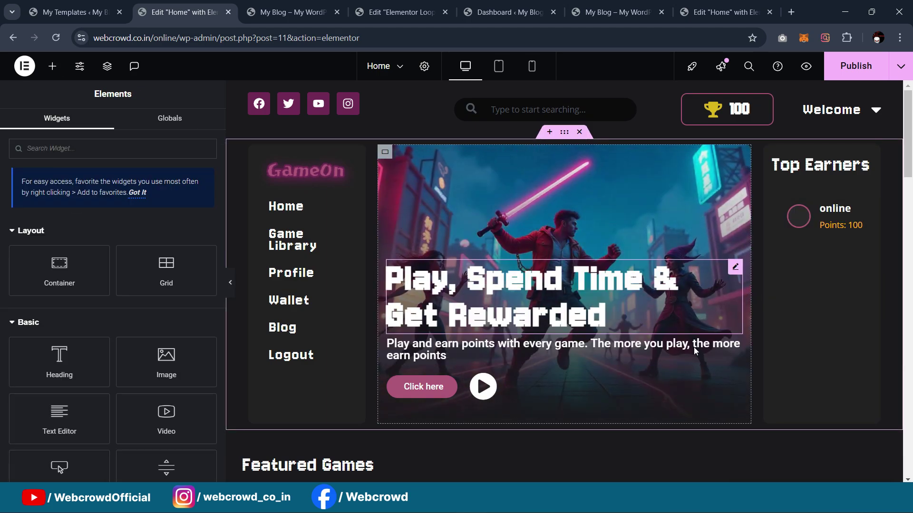
pyautogui.rightClick(735, 343)
pyautogui.scroll(-10, 754, 267)
pyautogui.click(754, 265)
pyautogui.rightClick(454, 287)
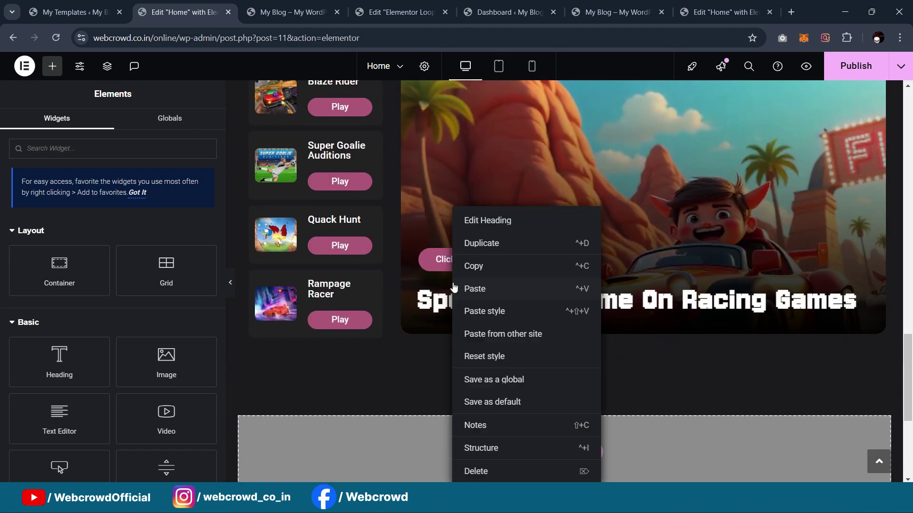
pyautogui.click(499, 294)
# Try to replace the pasted subheading's text with the matching line from the reference page, and undo the paste
pyautogui.click(596, 10)
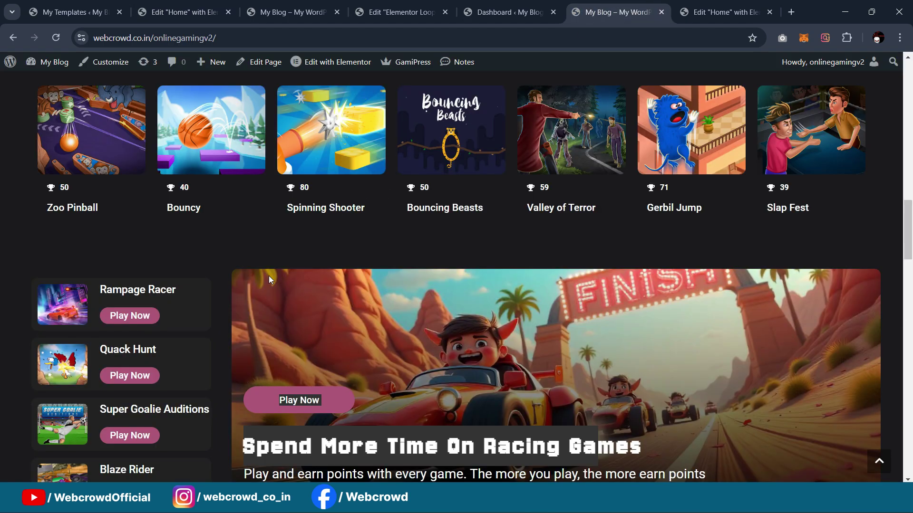
pyautogui.scroll(-3, 269, 309)
pyautogui.click(241, 361)
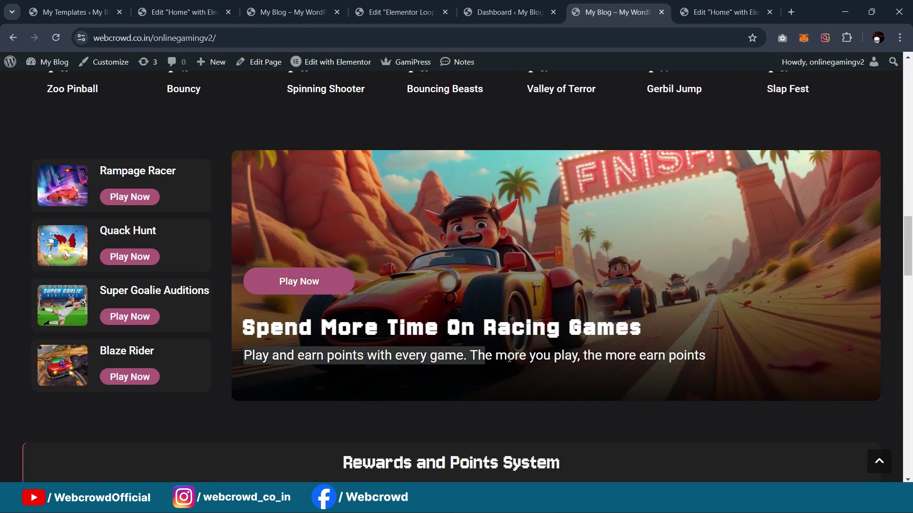
pyautogui.click(177, 13)
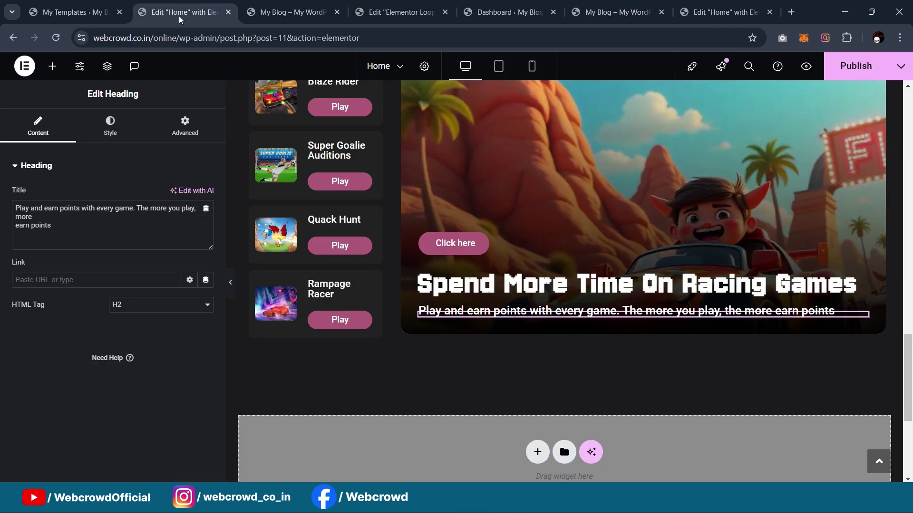
pyautogui.hotkey('ctrl', 'a')
pyautogui.hotkey('ctrl', 'v')
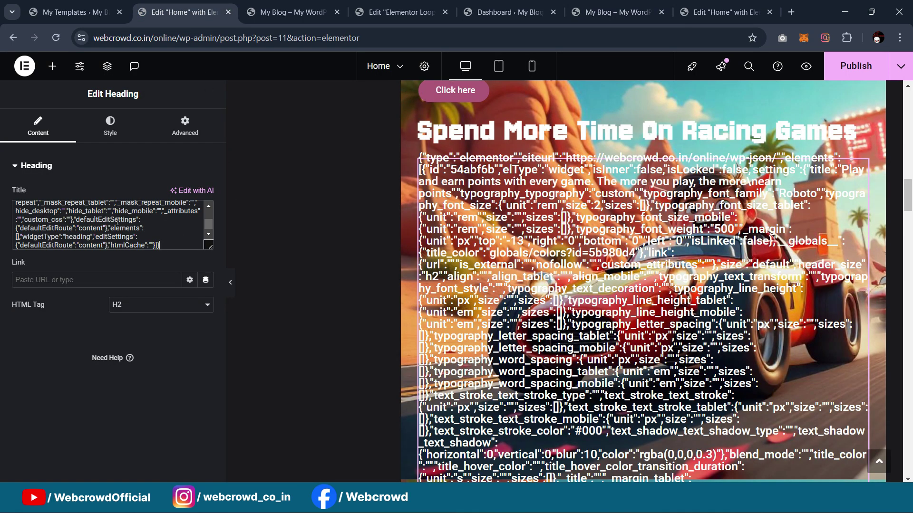
pyautogui.hotkey('ctrl', 'z')
pyautogui.click(81, 230)
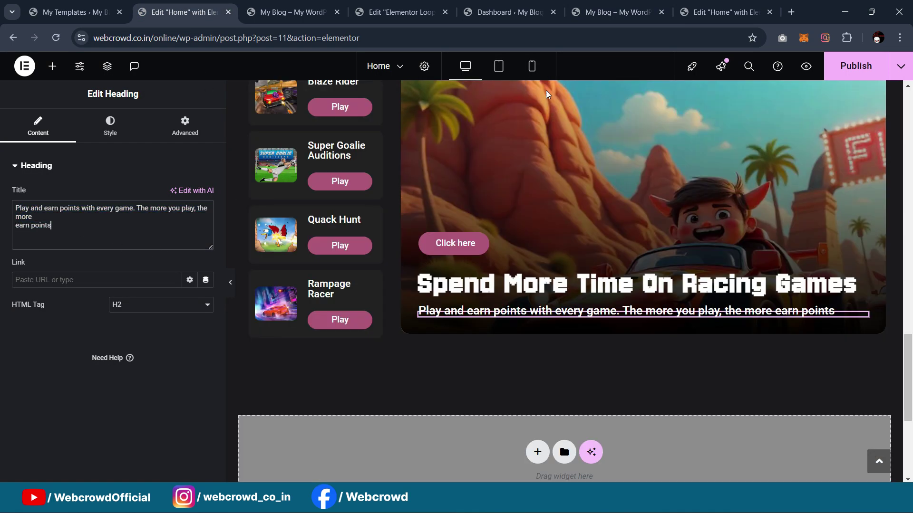
# Replace the pasted subheading's text with the reference page's line "Play and earn points with every game. The more you play, the more earn points"
pyautogui.click(598, 13)
pyautogui.moveTo(246, 355); pyautogui.dragTo(690, 357)
pyautogui.click(183, 12)
pyautogui.hotkey('ctrl', 'a')
pyautogui.click(98, 241)
pyautogui.click(233, 287)
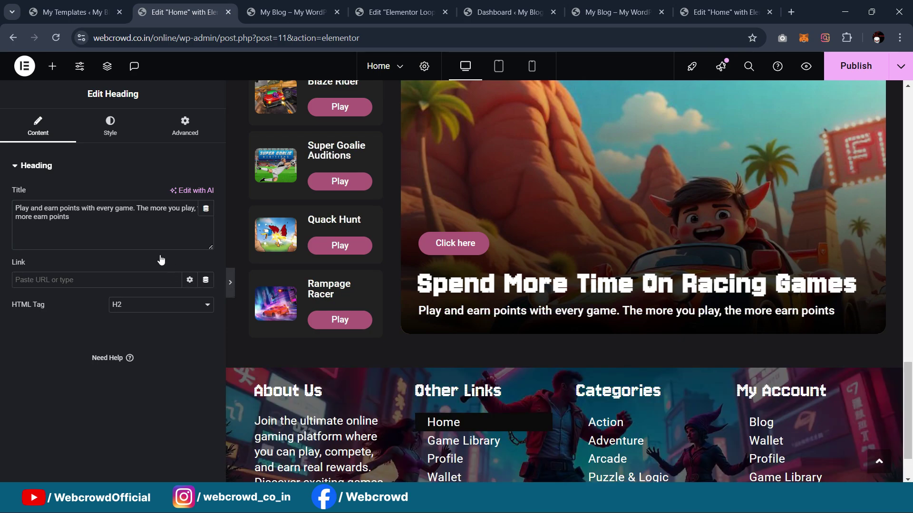
# Compare the racing banner section with the reference page and examine the Rewards and Points System section below it
pyautogui.scroll(1, 472, 195)
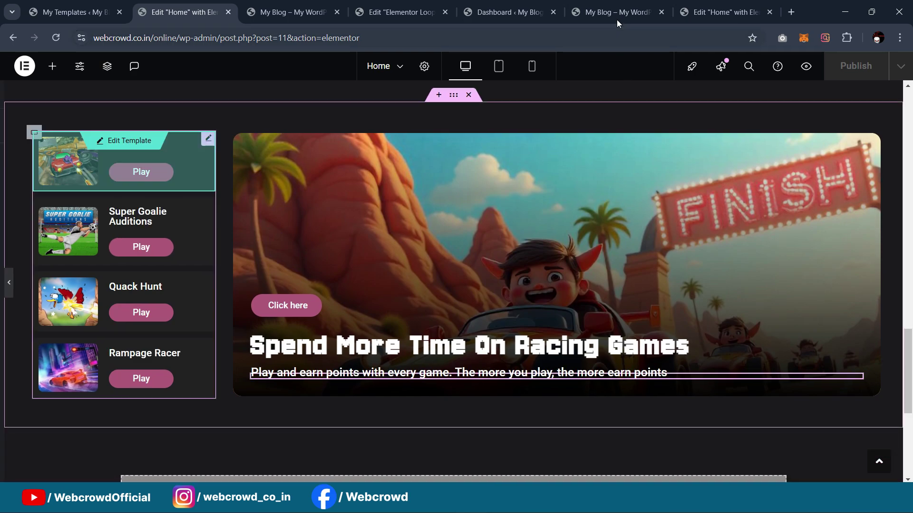
pyautogui.click(617, 13)
pyautogui.click(180, 12)
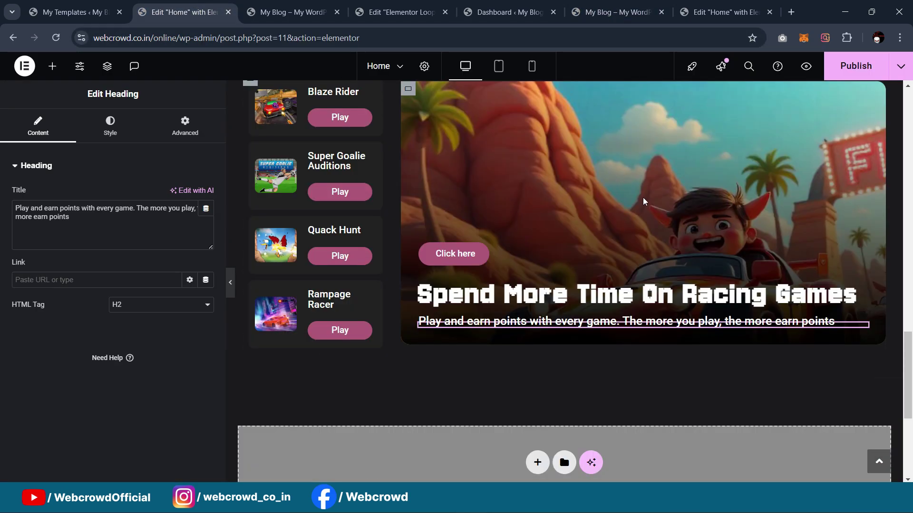
pyautogui.scroll(2, 641, 201)
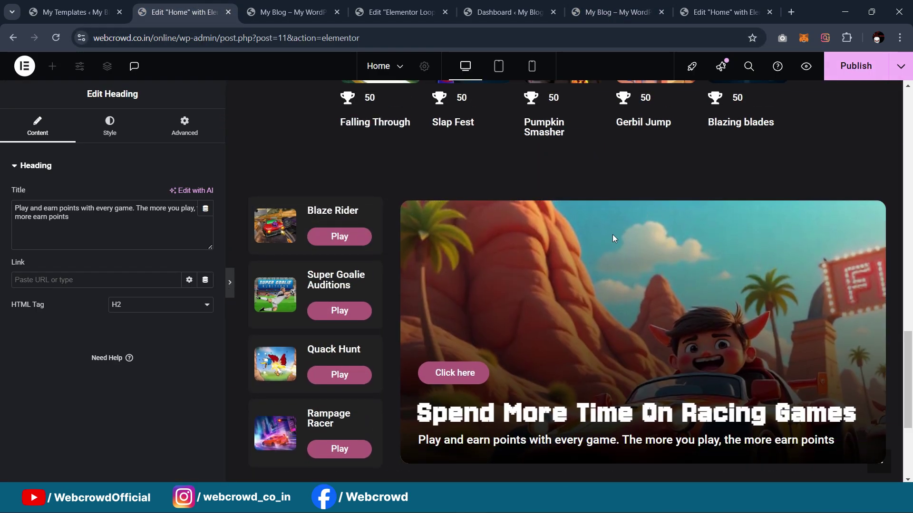
pyautogui.hotkey('ctrl', 'p')
pyautogui.scroll(3, 618, 238)
pyautogui.scroll(-6, 616, 213)
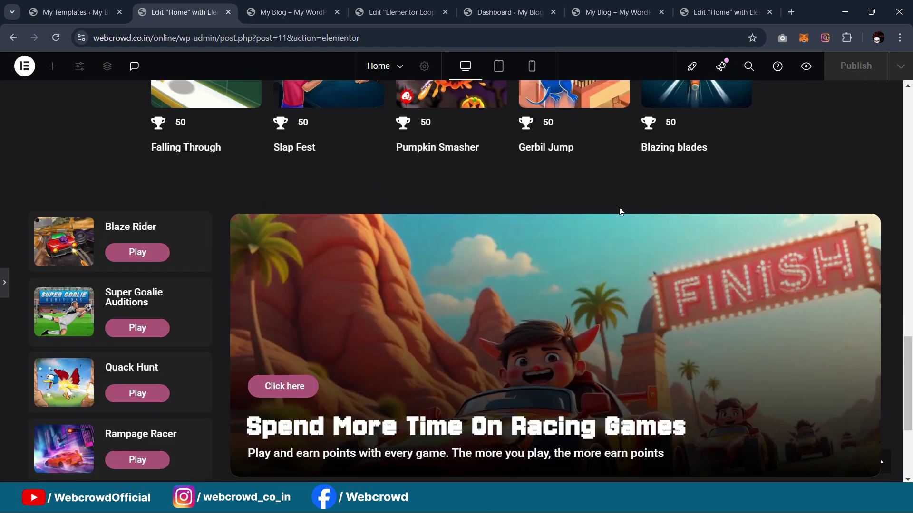
pyautogui.scroll(4, 651, 209)
pyautogui.scroll(-3, 656, 204)
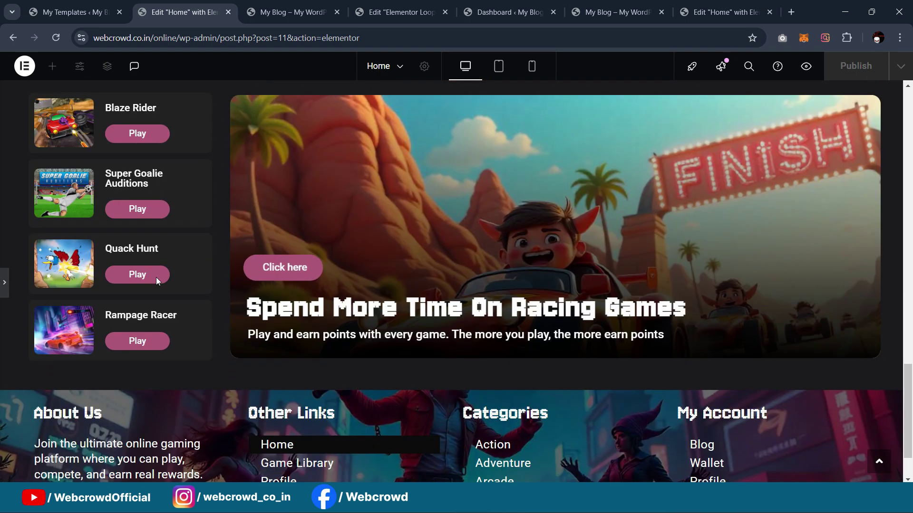
pyautogui.click(5, 282)
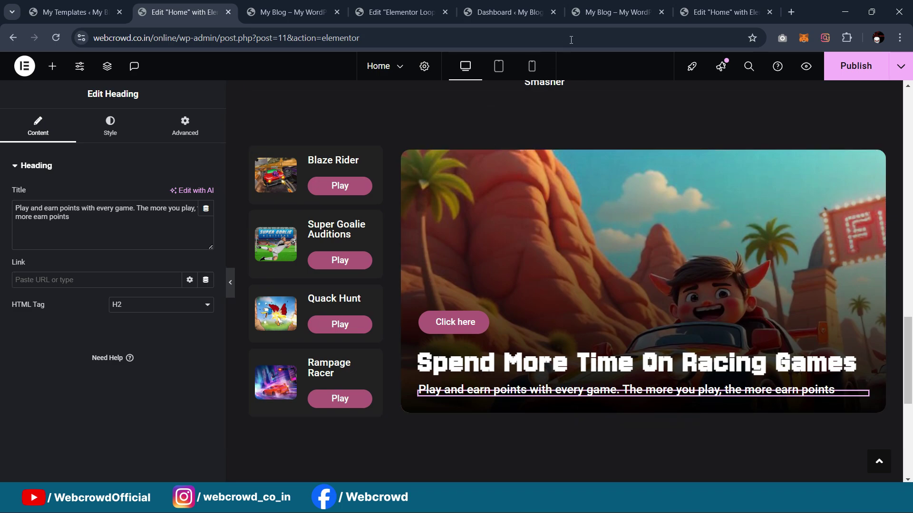
pyautogui.click(618, 11)
pyautogui.scroll(-1, 576, 153)
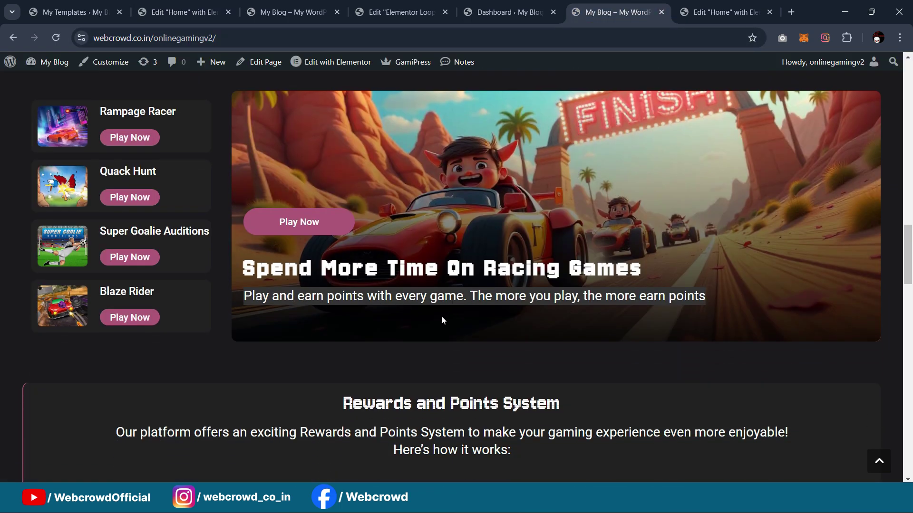
pyautogui.scroll(-4, 503, 172)
pyautogui.scroll(-1, 557, 191)
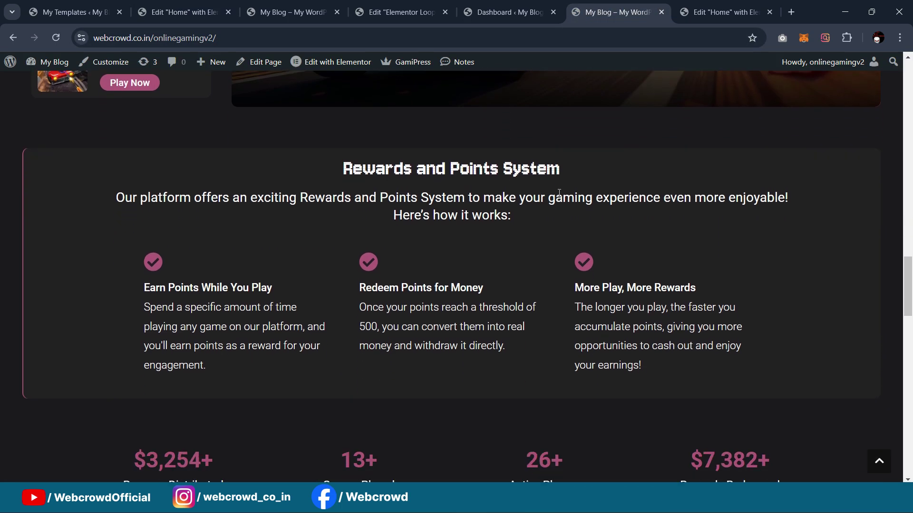
pyautogui.scroll(5, 529, 189)
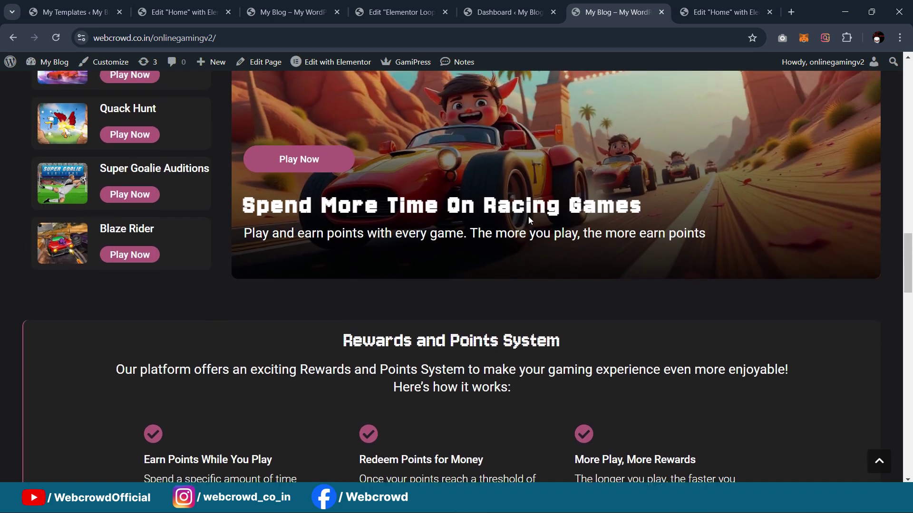
# Unlink the racing image container's padding, set only the bottom padding to 60 px, and publish the page
pyautogui.click(316, 6)
pyautogui.click(227, 3)
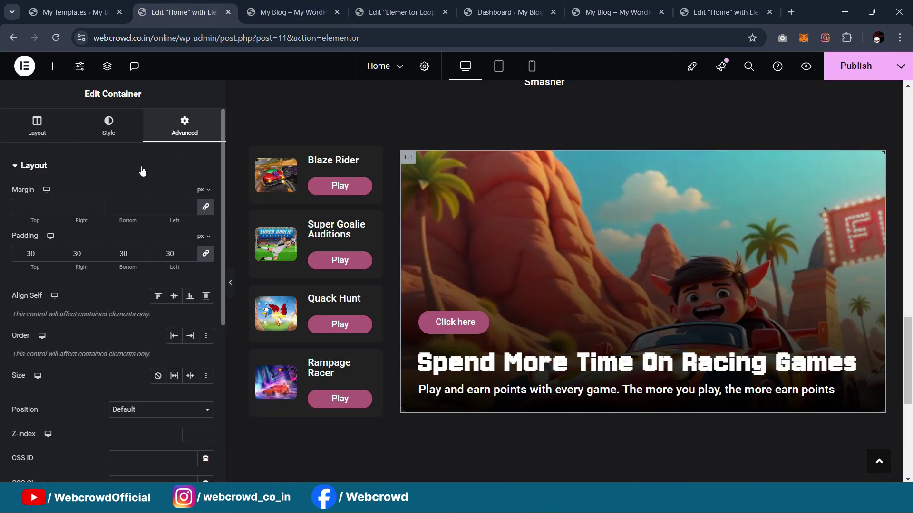
pyautogui.click(206, 253)
pyautogui.doubleClick(123, 253)
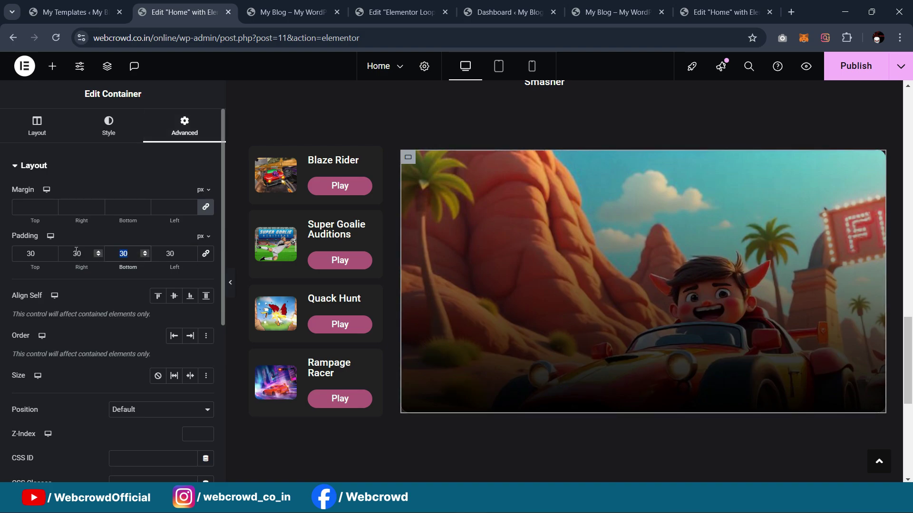
pyautogui.write('60')
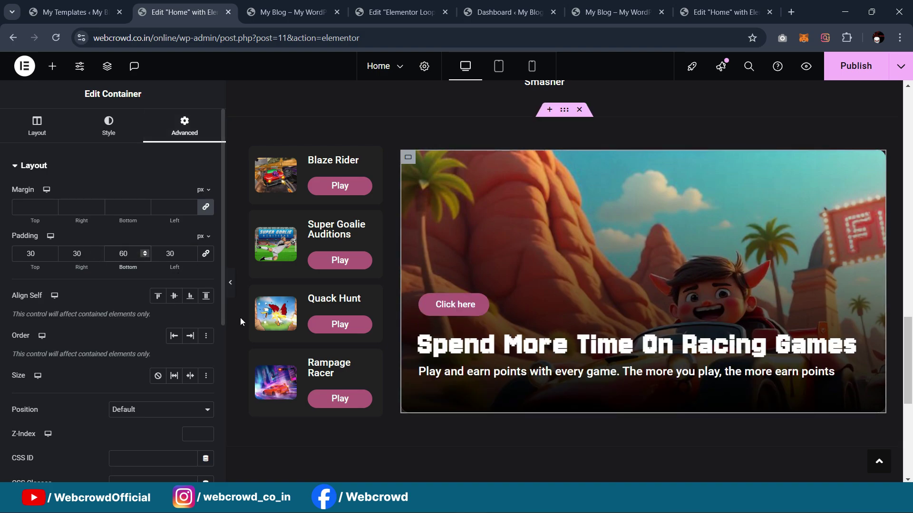
pyautogui.click(230, 283)
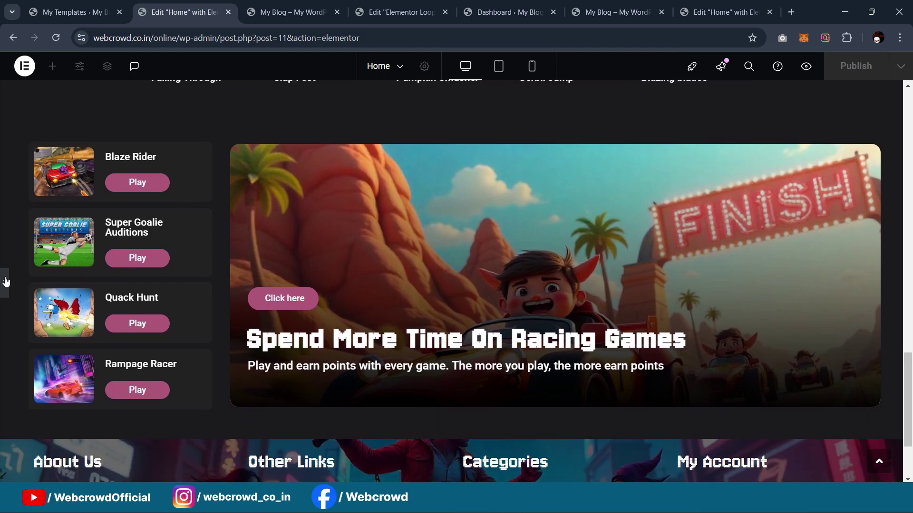
pyautogui.click(4, 282)
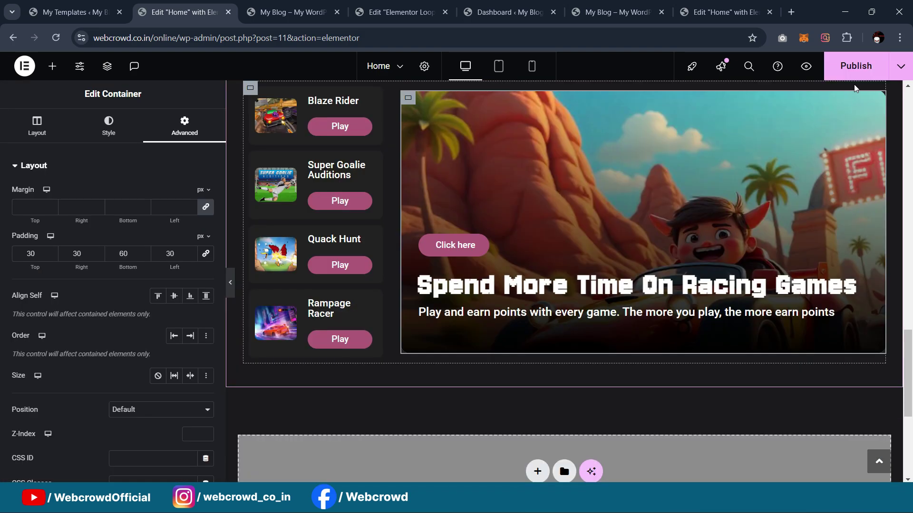
pyautogui.click(856, 67)
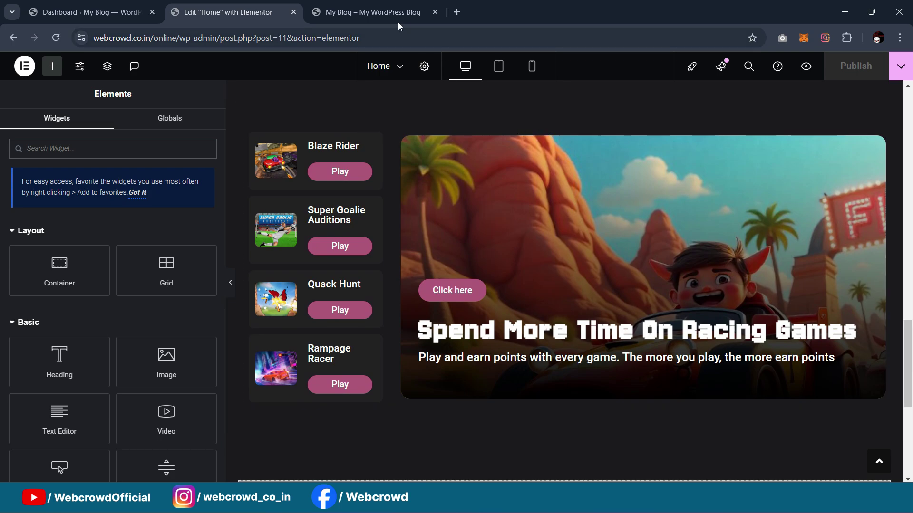
# Examine the Rewards and Points System section and its statistics row on the reference page
pyautogui.click(375, 12)
pyautogui.scroll(-10, 494, 147)
pyautogui.scroll(1, 518, 184)
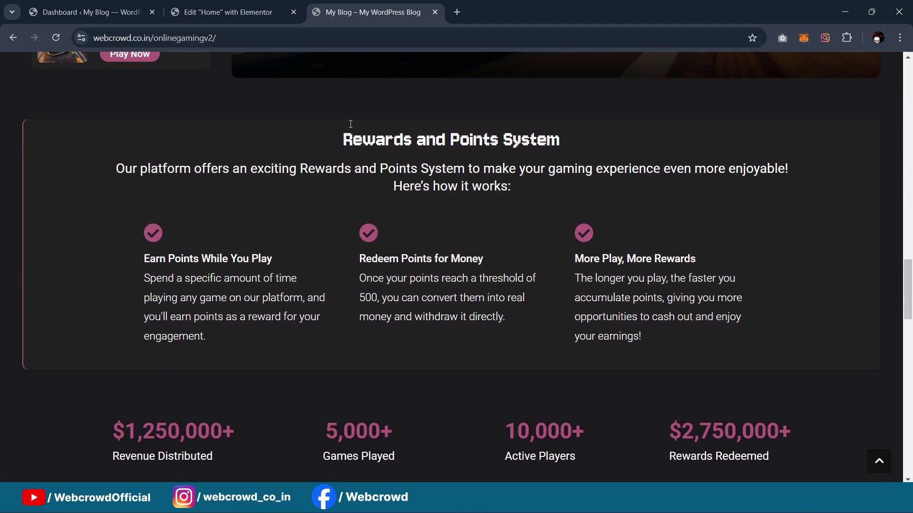
# Switch to the Elementor editor and check the racing banner section and the empty area below it
pyautogui.click(242, 19)
pyautogui.scroll(-5, 597, 148)
pyautogui.scroll(3, 618, 171)
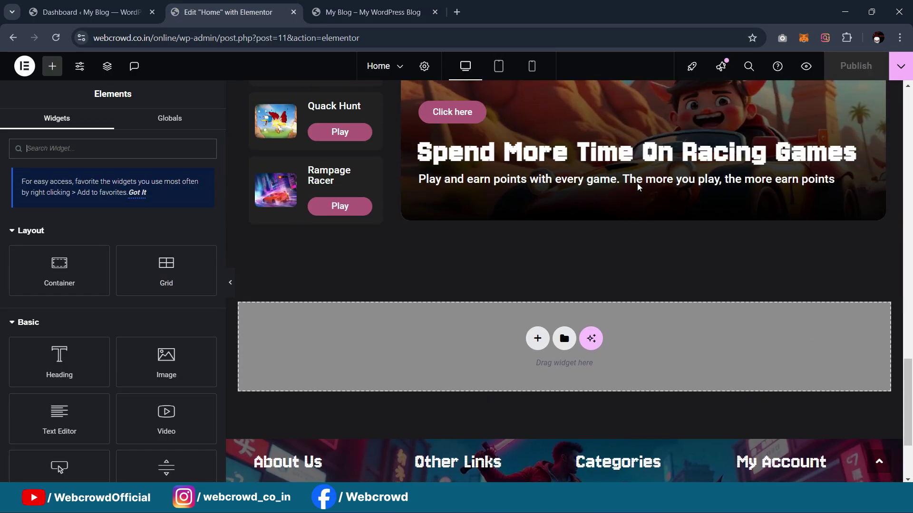
pyautogui.scroll(1, 630, 177)
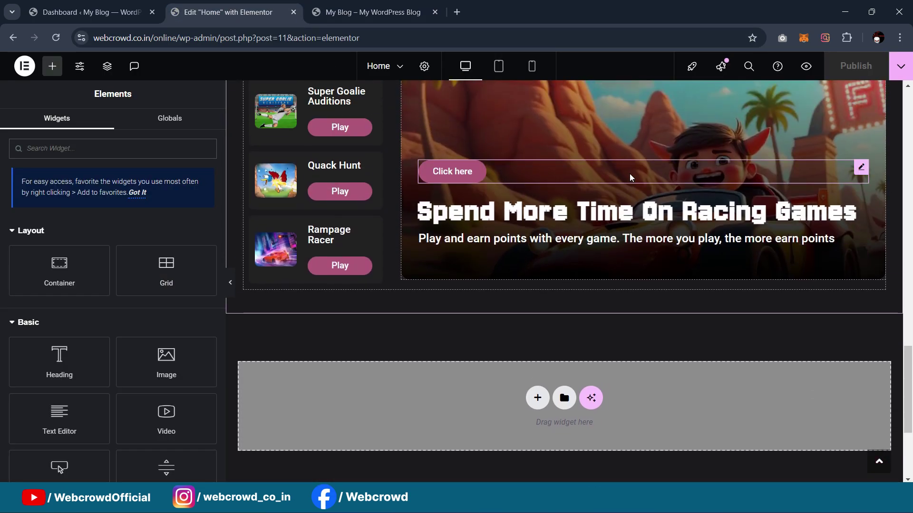
# Return to the reference page and examine its sections from Rewards and Points System down to Frequently Asked Questions
pyautogui.click(385, 5)
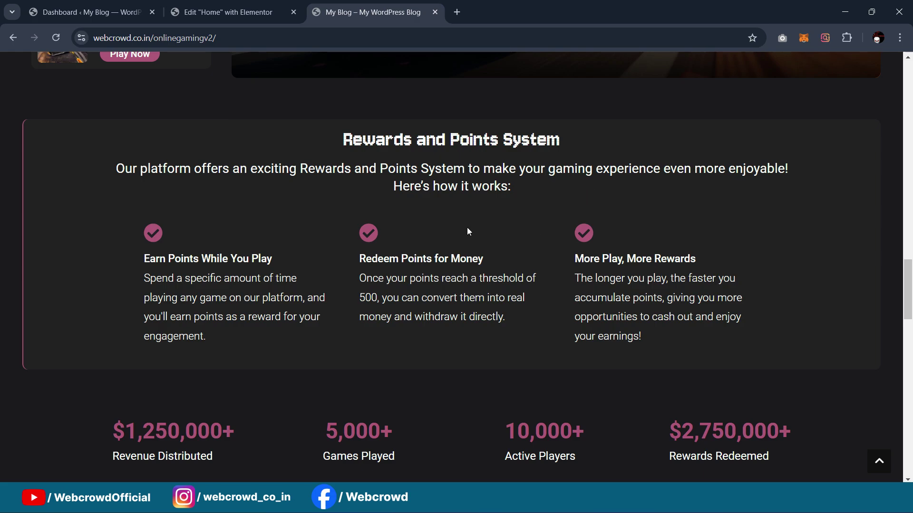
pyautogui.scroll(-5, 418, 136)
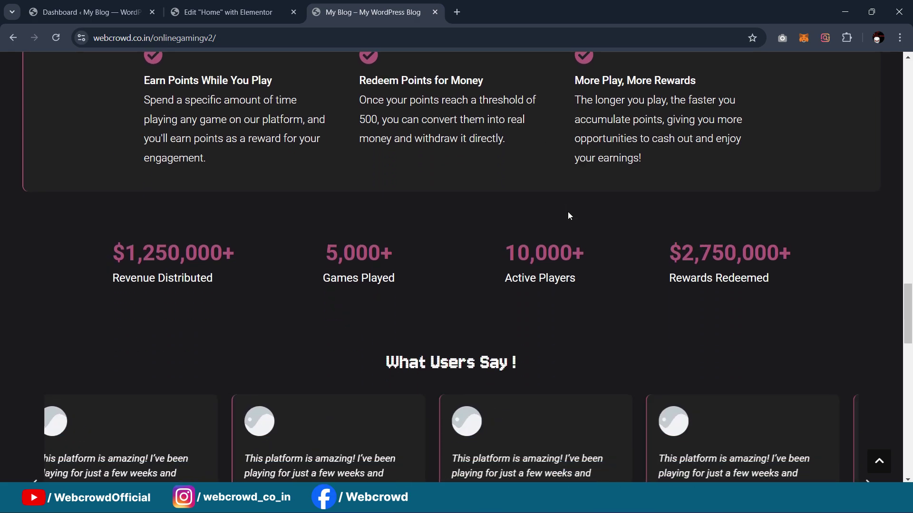
pyautogui.scroll(-3, 509, 230)
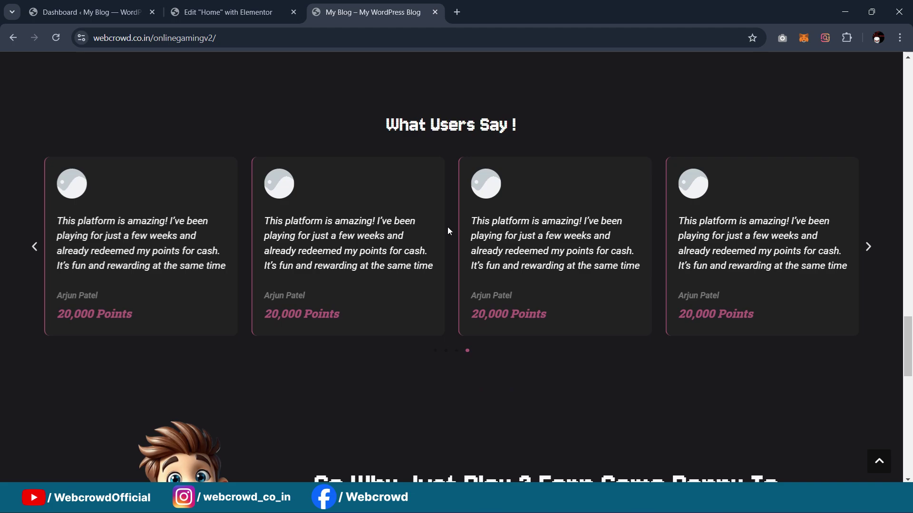
pyautogui.scroll(-10, 619, 205)
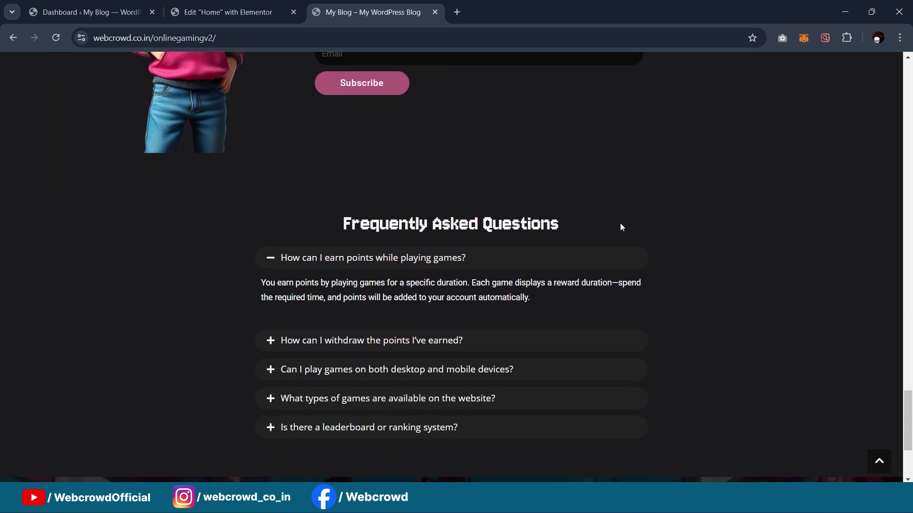
pyautogui.scroll(15, 639, 250)
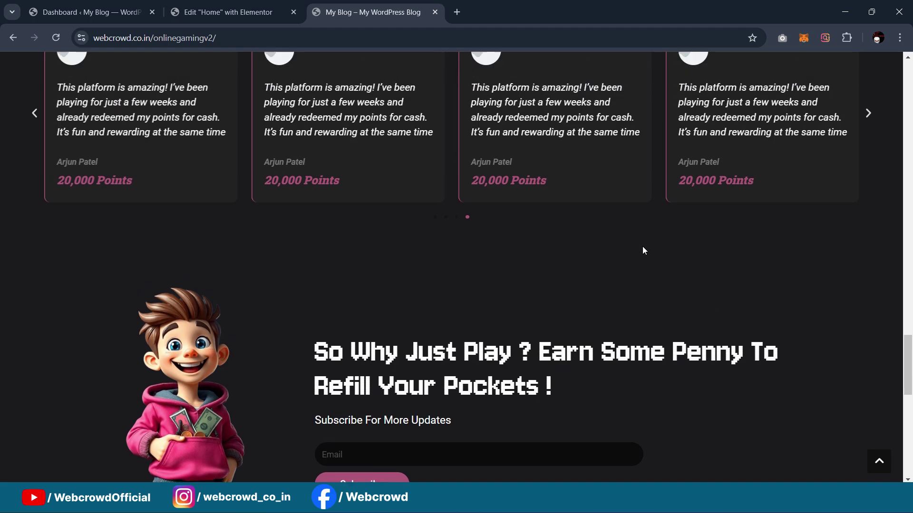
pyautogui.scroll(4, 642, 248)
pyautogui.scroll(1, 534, 209)
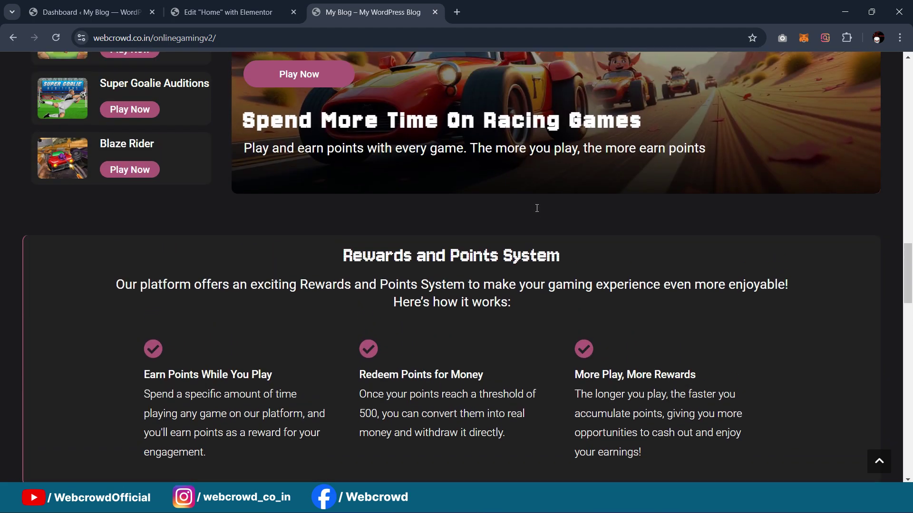
pyautogui.scroll(-4, 534, 208)
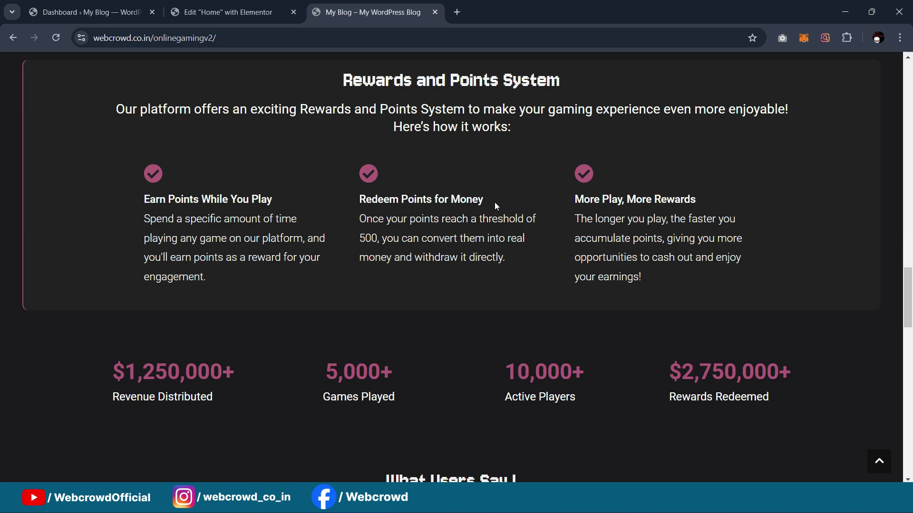
pyautogui.scroll(1, 489, 202)
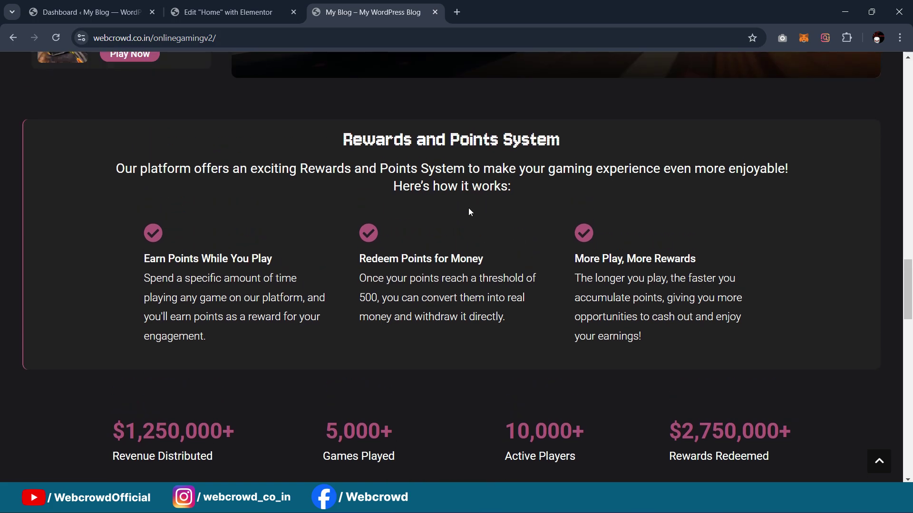
pyautogui.scroll(3, 496, 210)
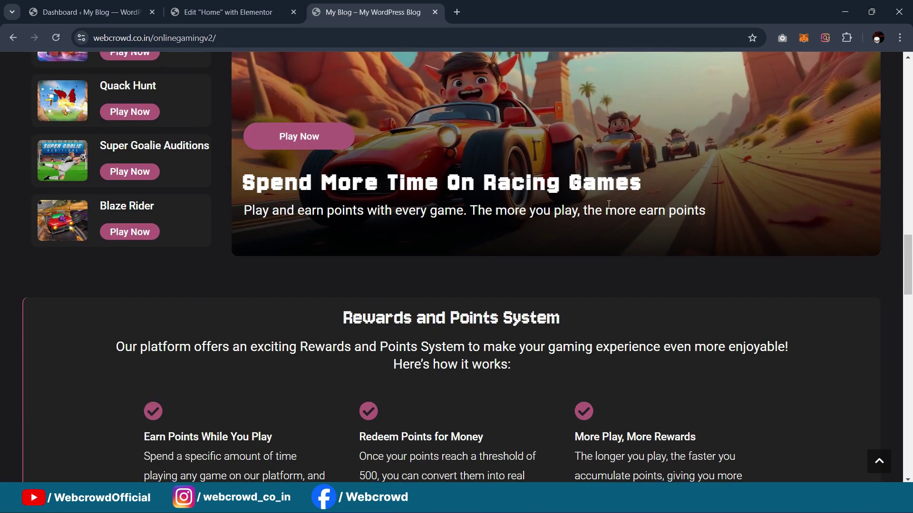
pyautogui.scroll(-2, 565, 210)
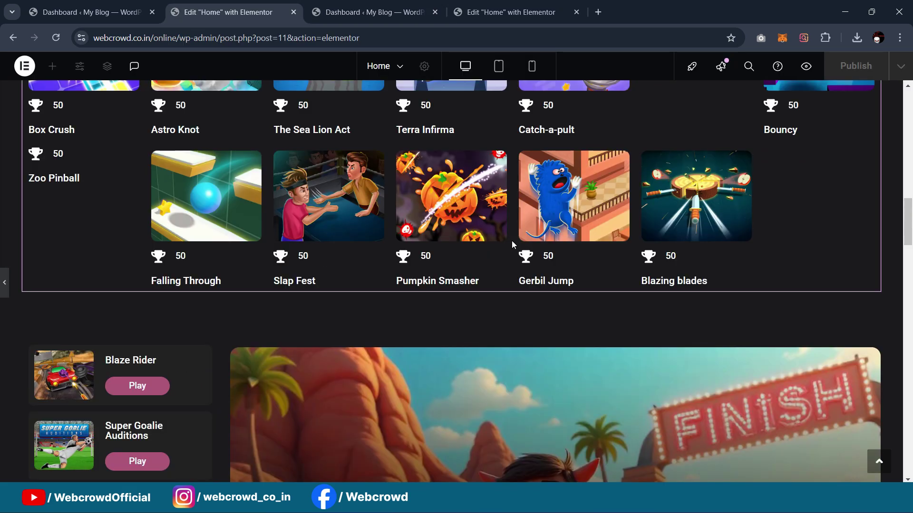
# Review the Rewards, statistics, What Users Say, subscription and Frequently Asked Questions sections in the Elementor editor
pyautogui.scroll(-2, 612, 229)
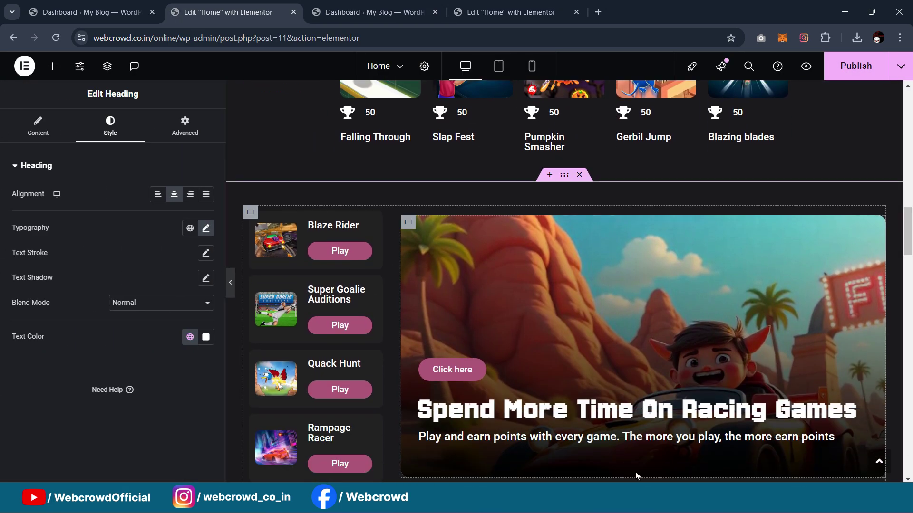
pyautogui.scroll(-5, 577, 224)
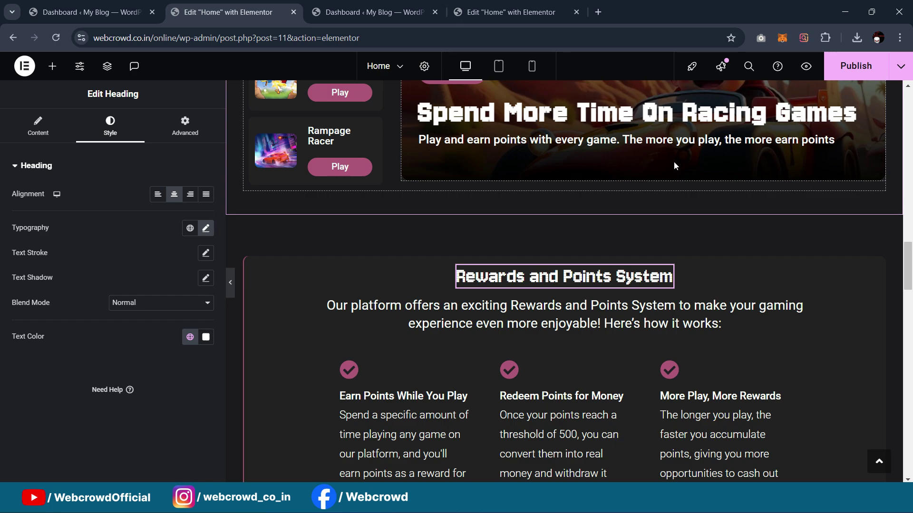
pyautogui.scroll(-1, 624, 176)
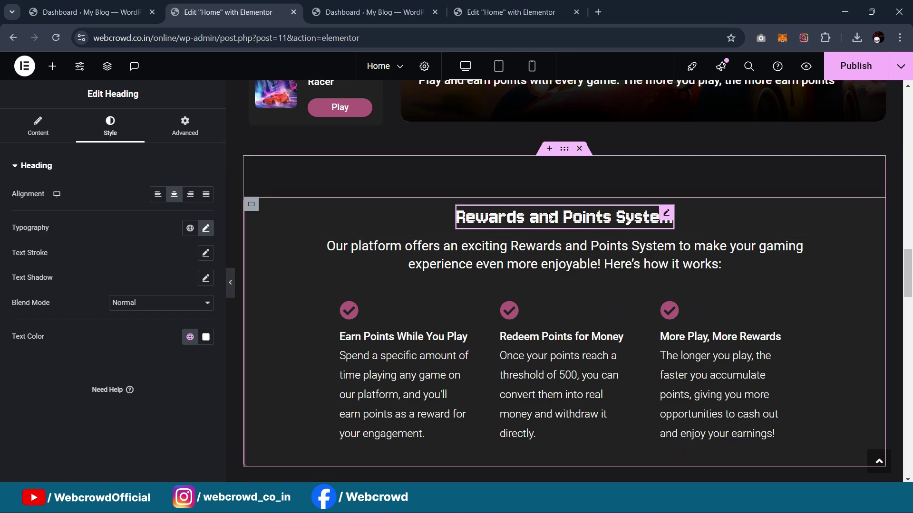
pyautogui.scroll(-5, 547, 224)
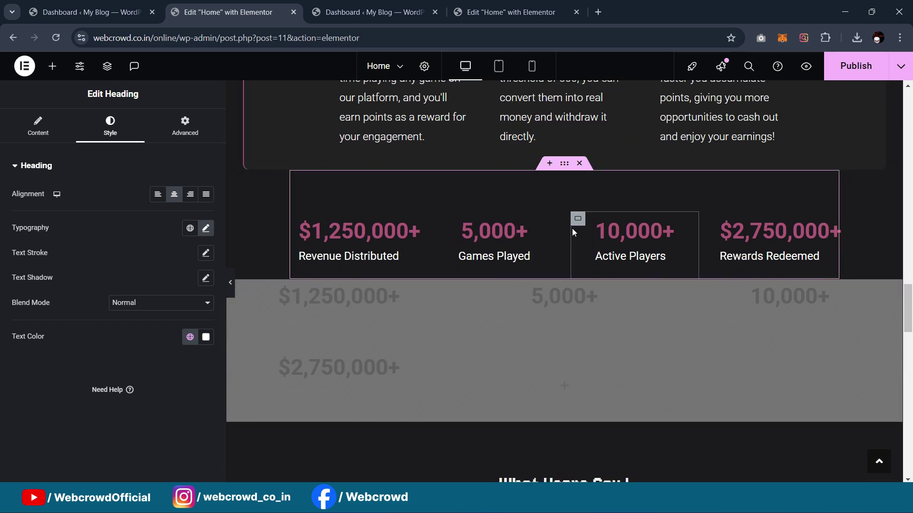
pyautogui.scroll(-5, 614, 218)
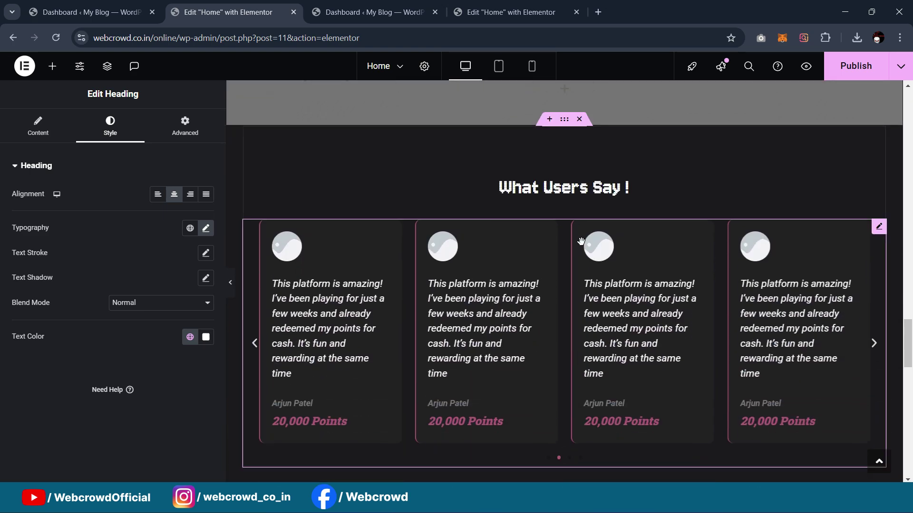
pyautogui.scroll(-7, 583, 219)
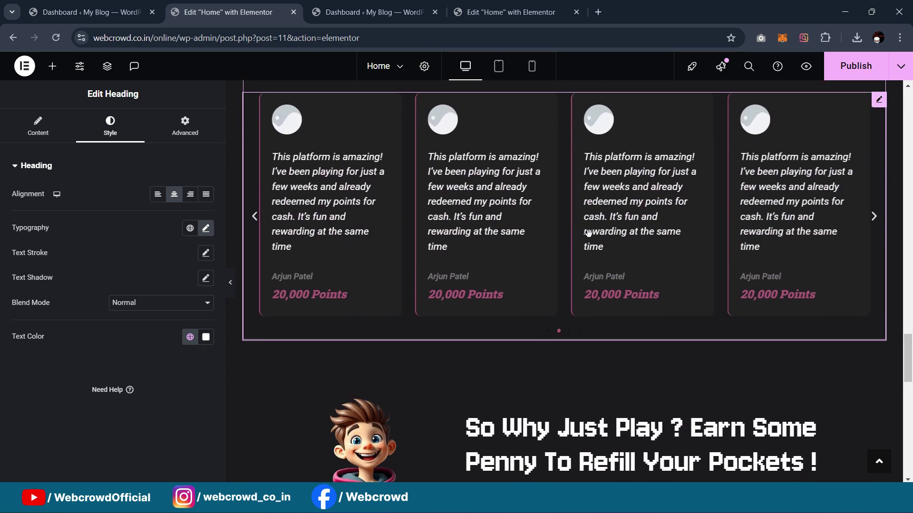
pyautogui.scroll(-3, 562, 195)
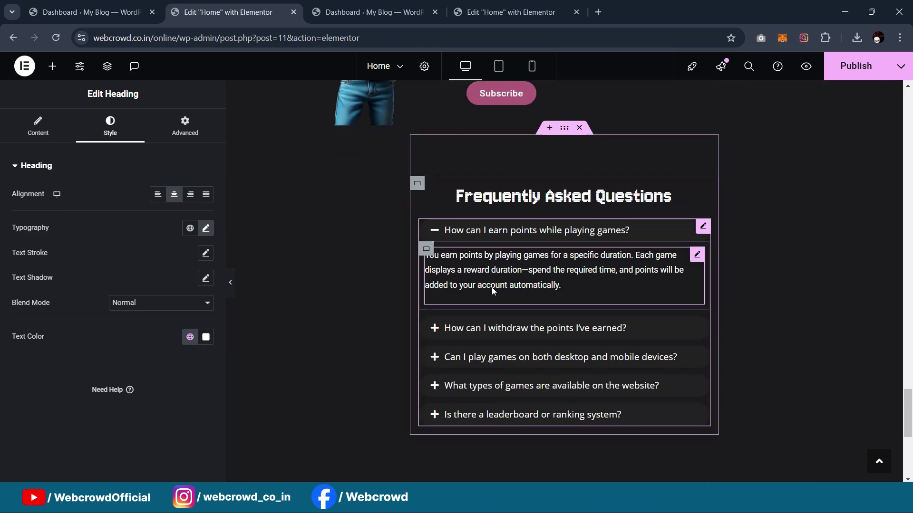
pyautogui.scroll(6, 528, 268)
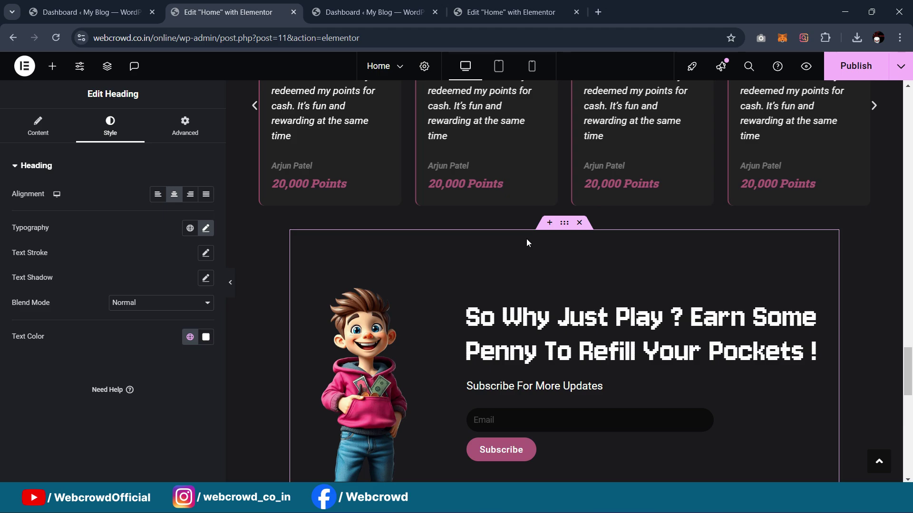
pyautogui.scroll(5, 654, 270)
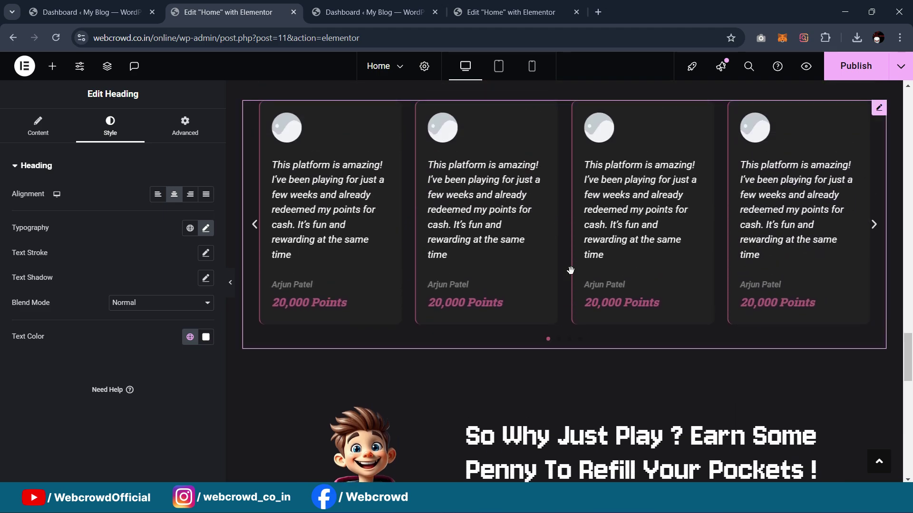
pyautogui.scroll(8, 665, 270)
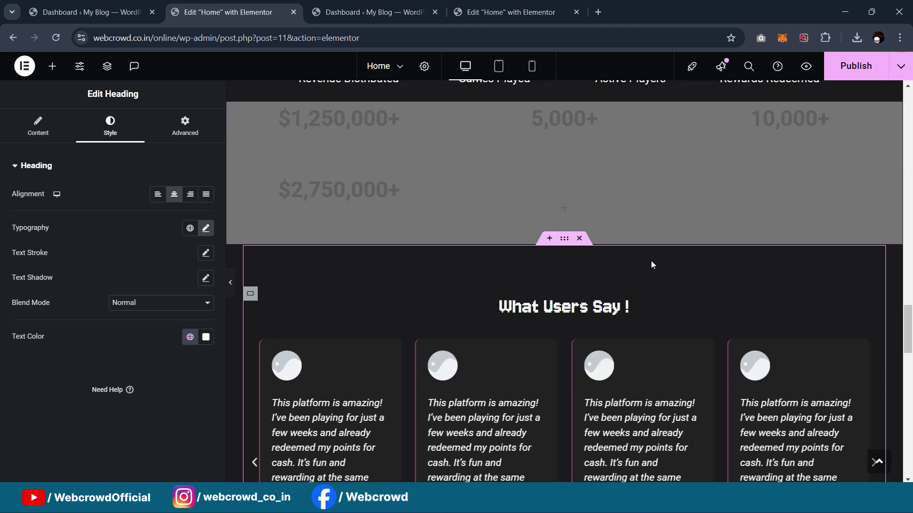
pyautogui.scroll(10, 618, 281)
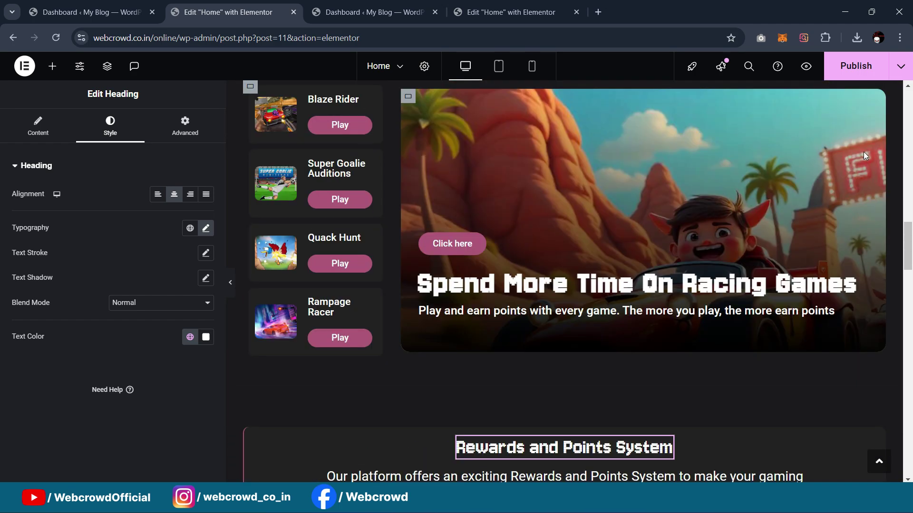
# Publish the Home page and open the live site in a new tab from the WordPress dashboard
pyautogui.click(858, 70)
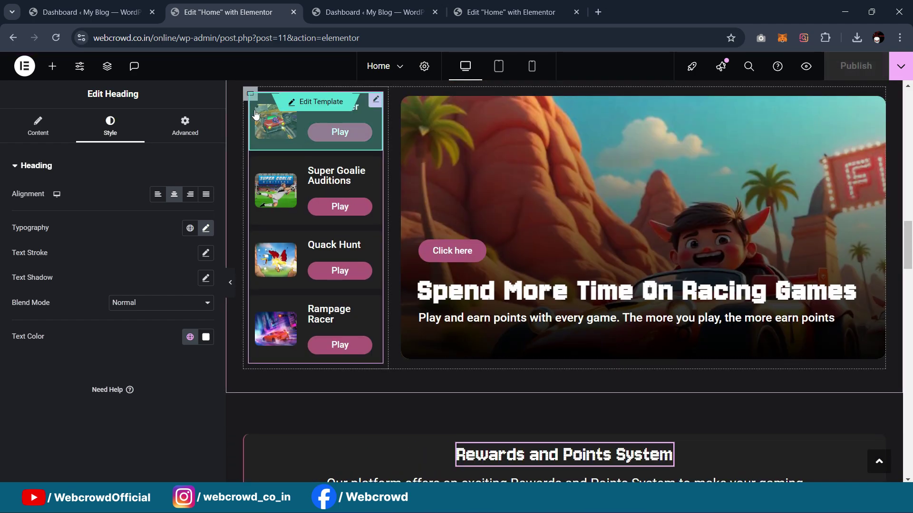
pyautogui.click(72, 4)
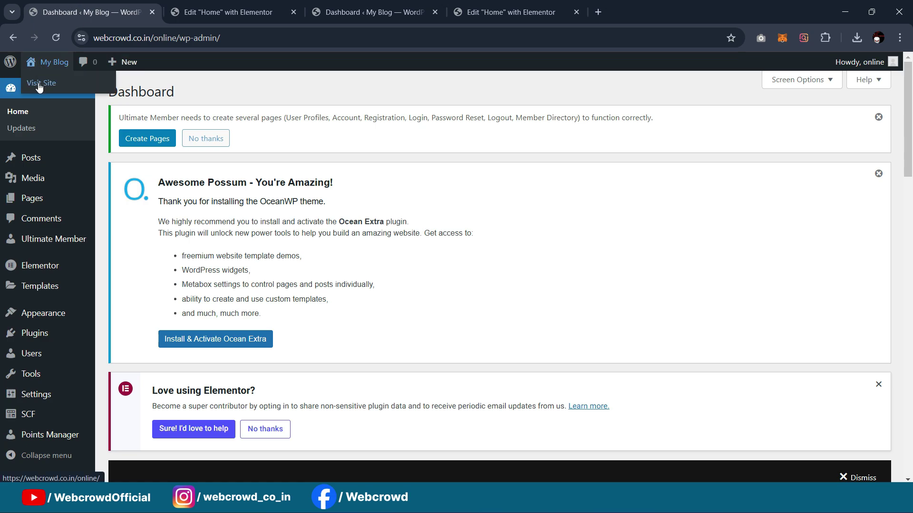
pyautogui.click(40, 85)
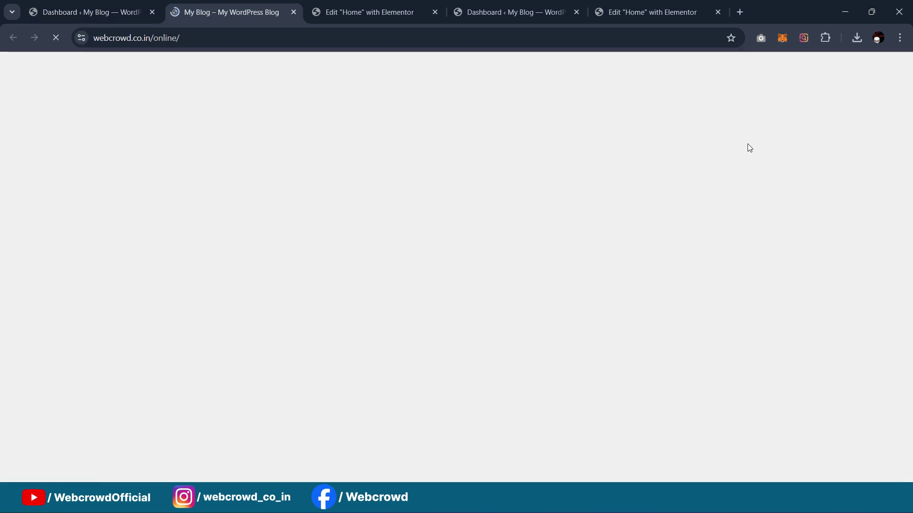
# Examine the colours of the Rewards, statistics, testimonial, subscription and FAQ sections on the live page
pyautogui.scroll(-5, 739, 117)
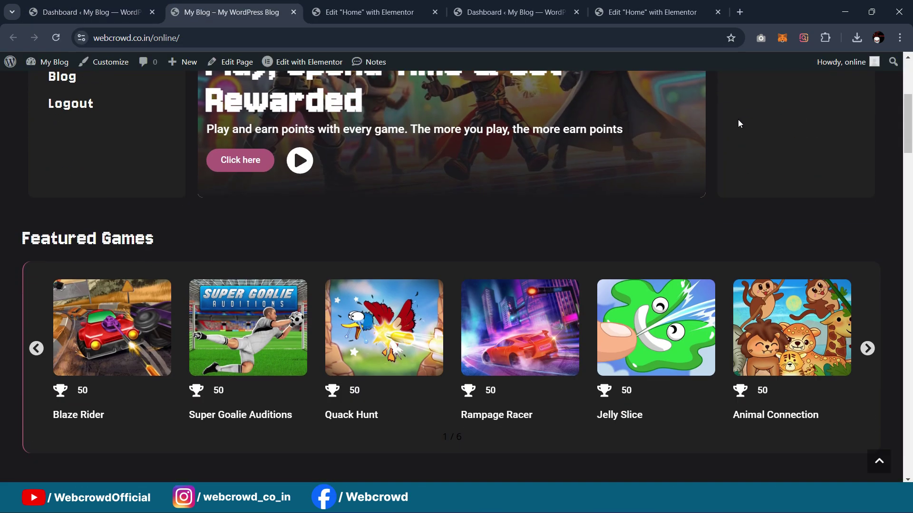
pyautogui.scroll(-20, 737, 119)
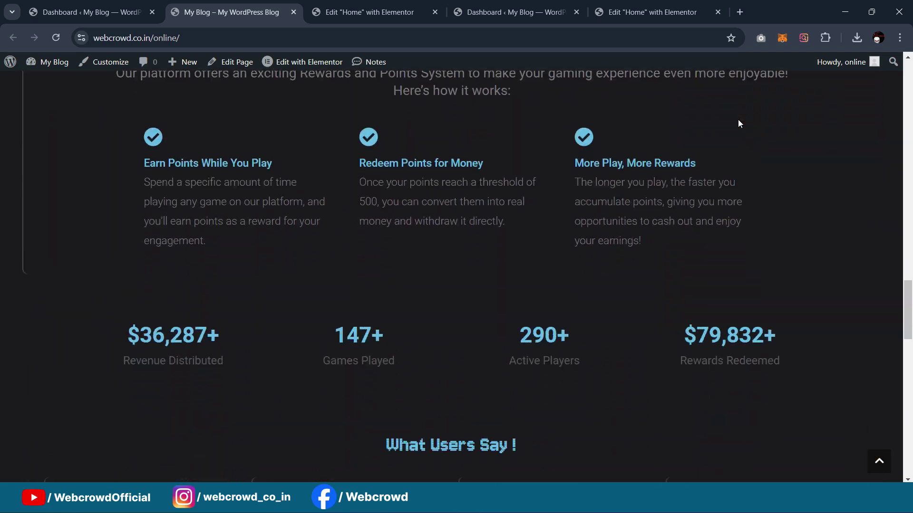
pyautogui.scroll(-15, 738, 119)
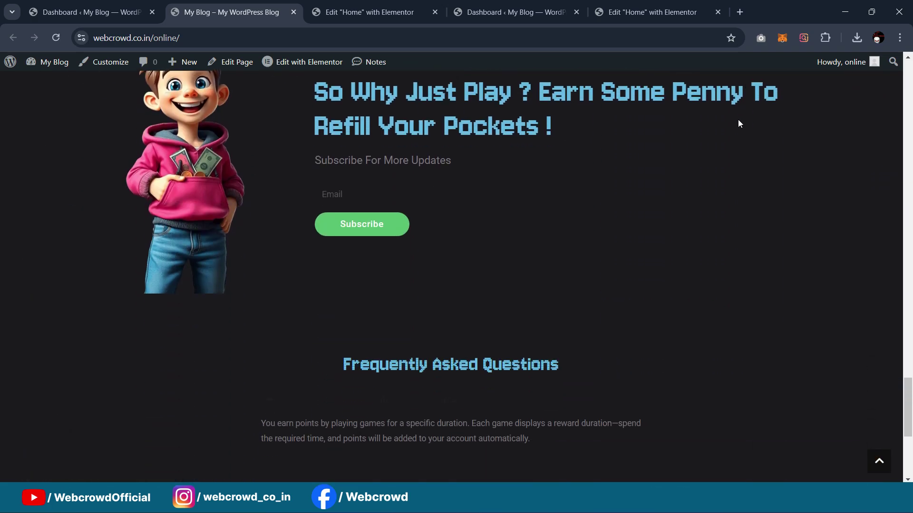
pyautogui.scroll(-6, 739, 120)
pyautogui.scroll(20, 739, 141)
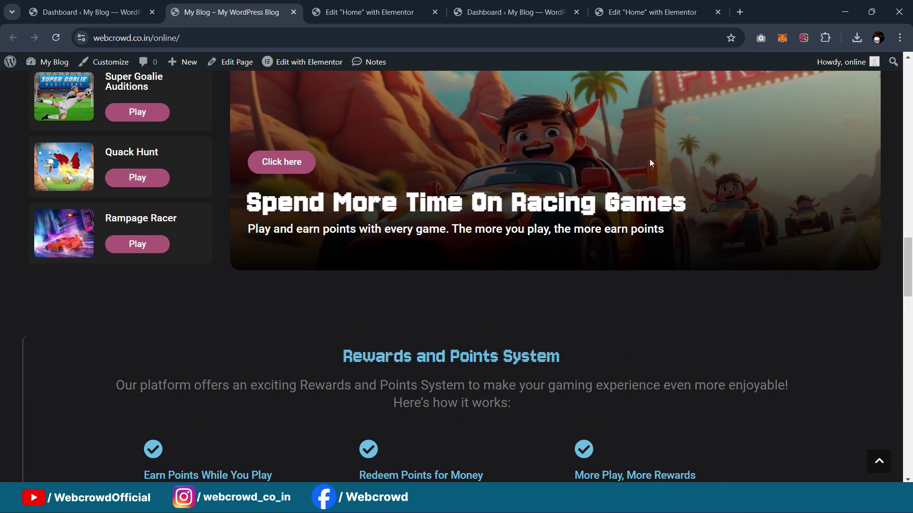
pyautogui.scroll(-3, 570, 204)
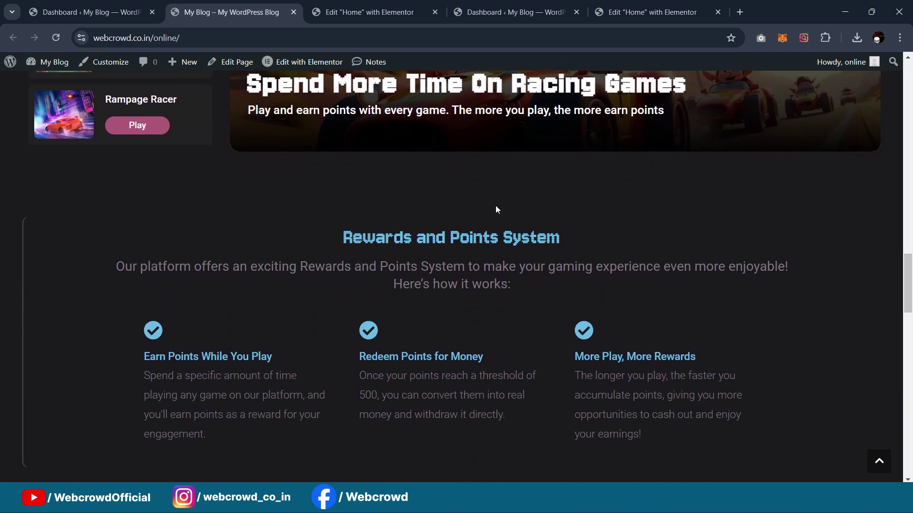
# Return to the Elementor editor and inspect the icon style settings of the "Redeem Points for Money" icon box
pyautogui.click(393, 4)
pyautogui.scroll(-8, 584, 149)
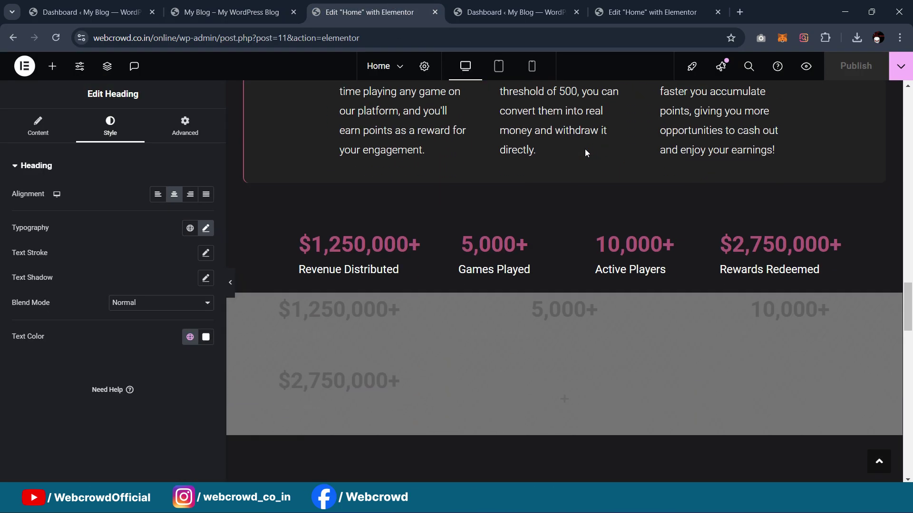
pyautogui.scroll(2, 547, 210)
pyautogui.scroll(3, 548, 210)
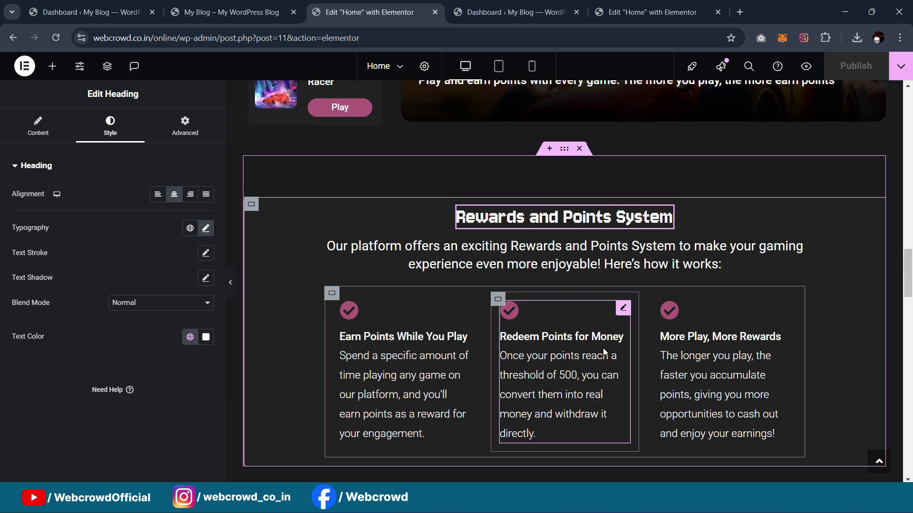
pyautogui.click(623, 308)
pyautogui.click(133, 139)
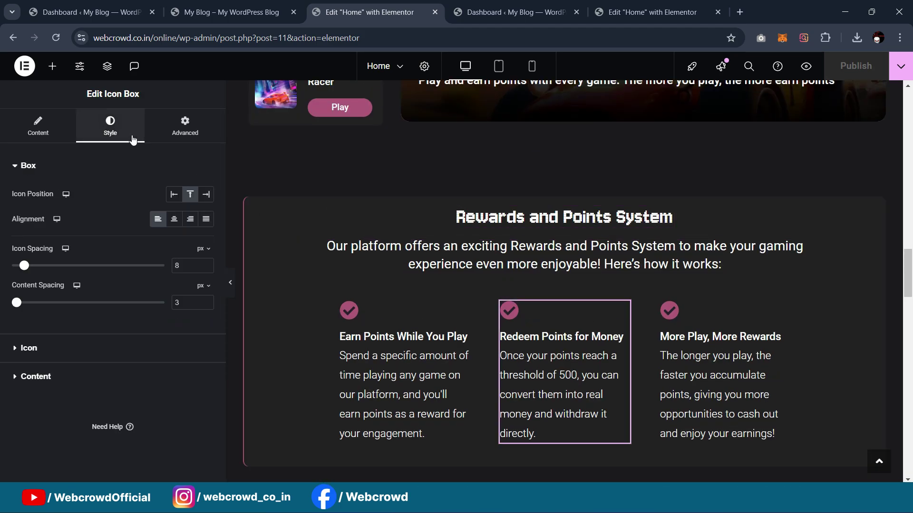
pyautogui.click(85, 350)
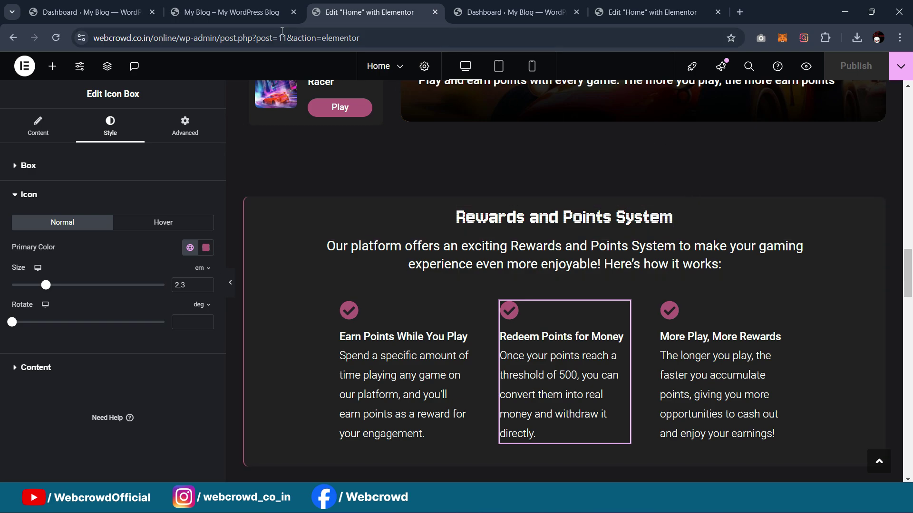
# Examine the live Home page from the Browse Games grid through the Rewards, statistics and testimonial sections
pyautogui.click(222, 4)
pyautogui.scroll(-10, 656, 190)
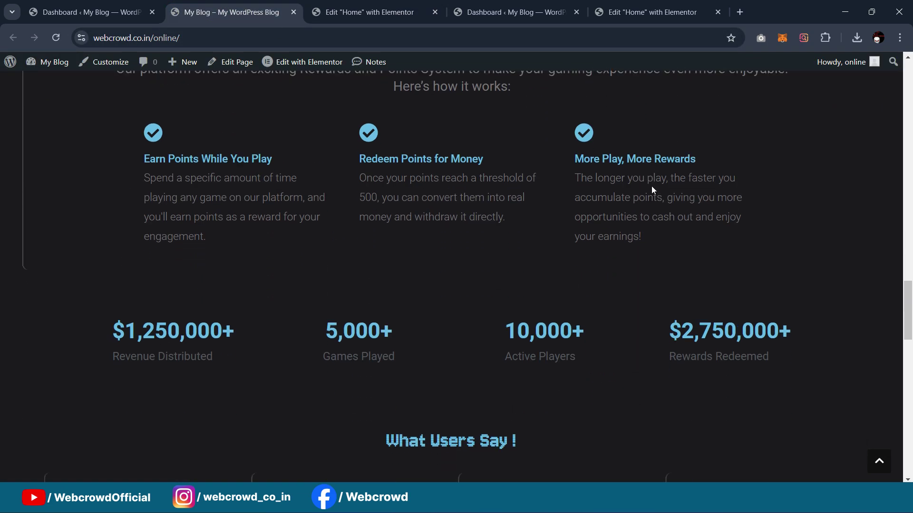
pyautogui.scroll(8, 619, 231)
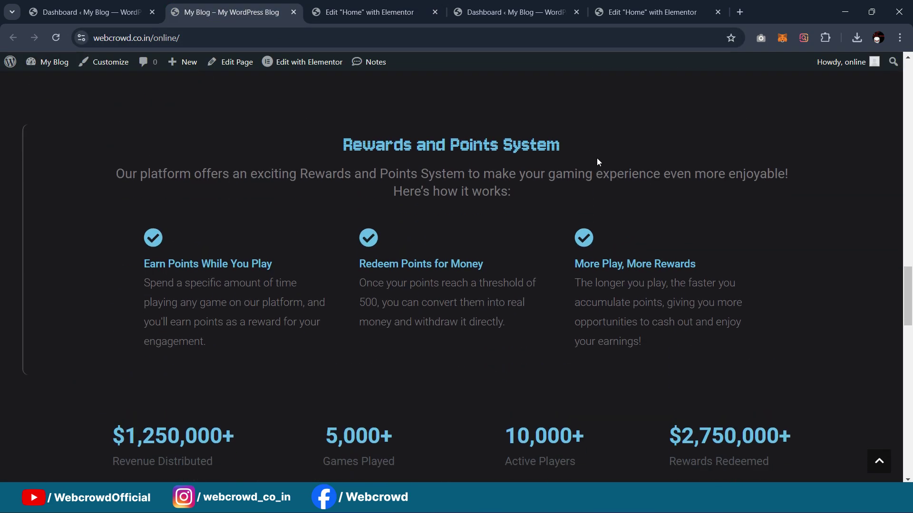
pyautogui.scroll(-15, 597, 185)
pyautogui.scroll(-3, 626, 184)
pyautogui.scroll(12, 640, 206)
pyautogui.scroll(15, 623, 240)
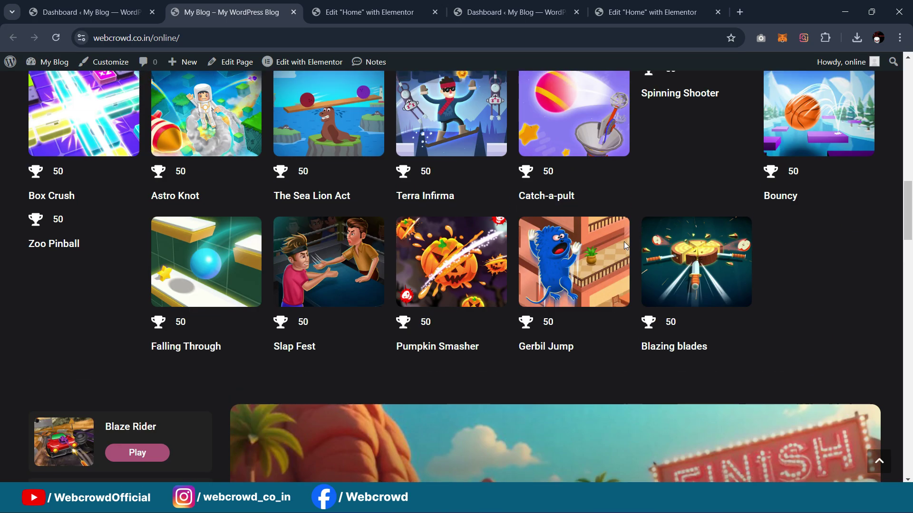
pyautogui.scroll(-12, 612, 183)
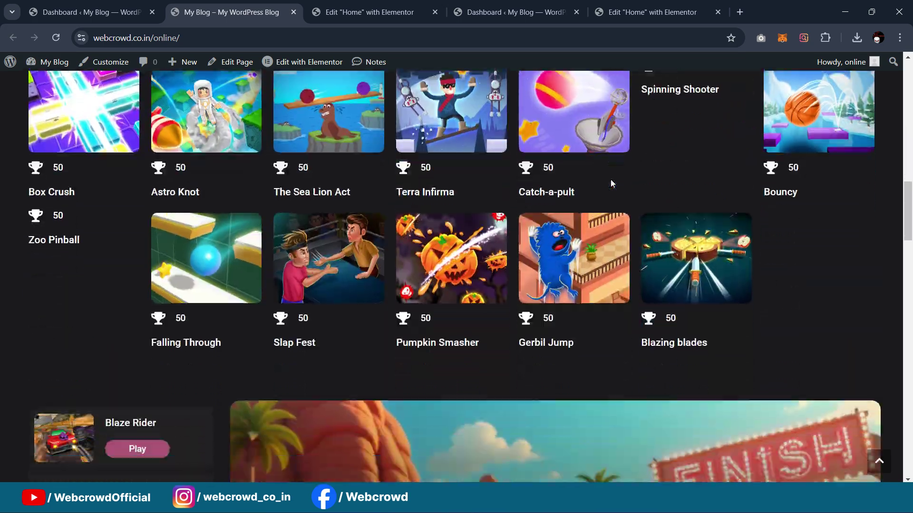
pyautogui.scroll(-3, 612, 184)
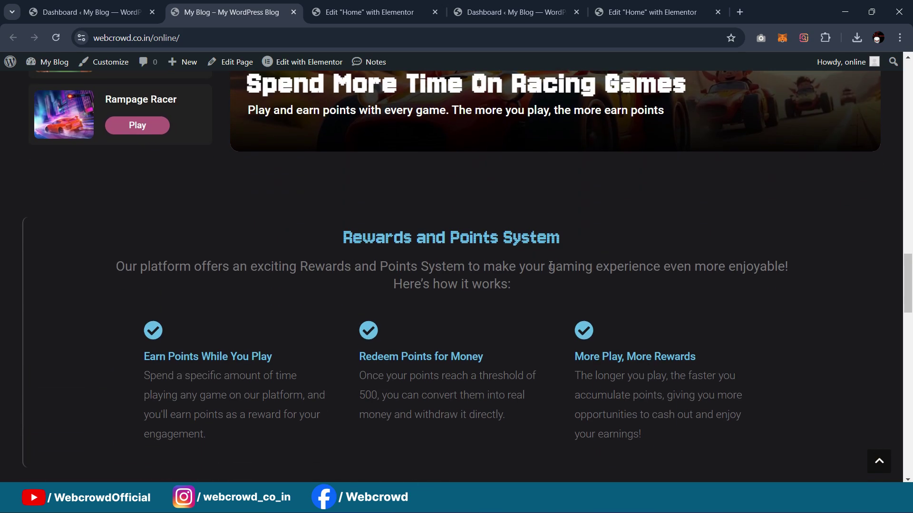
pyautogui.scroll(6, 469, 222)
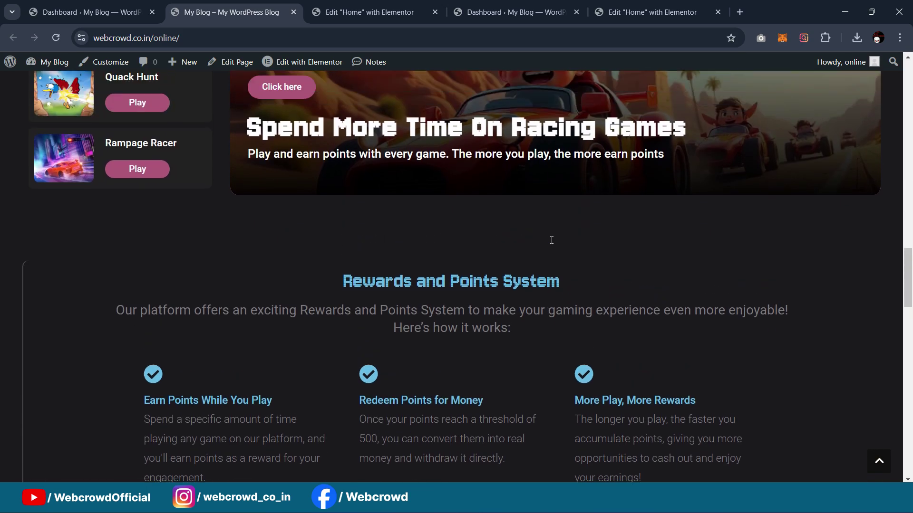
pyautogui.scroll(7, 472, 221)
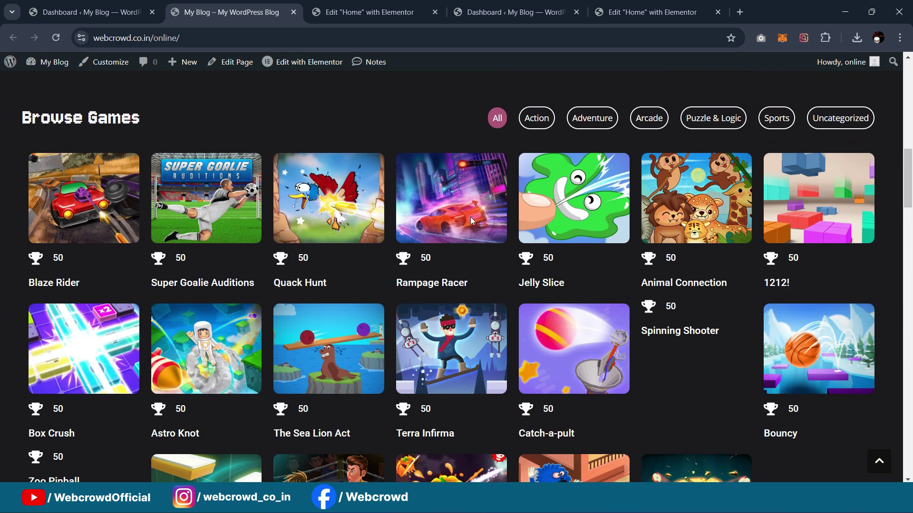
# Go to the site's Game Library page and open it for editing in Elementor
pyautogui.scroll(11, 478, 219)
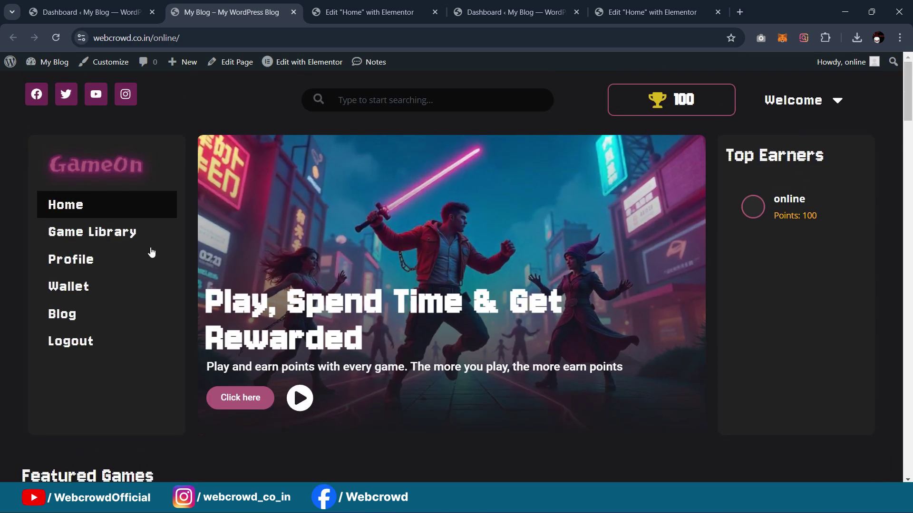
pyautogui.click(86, 232)
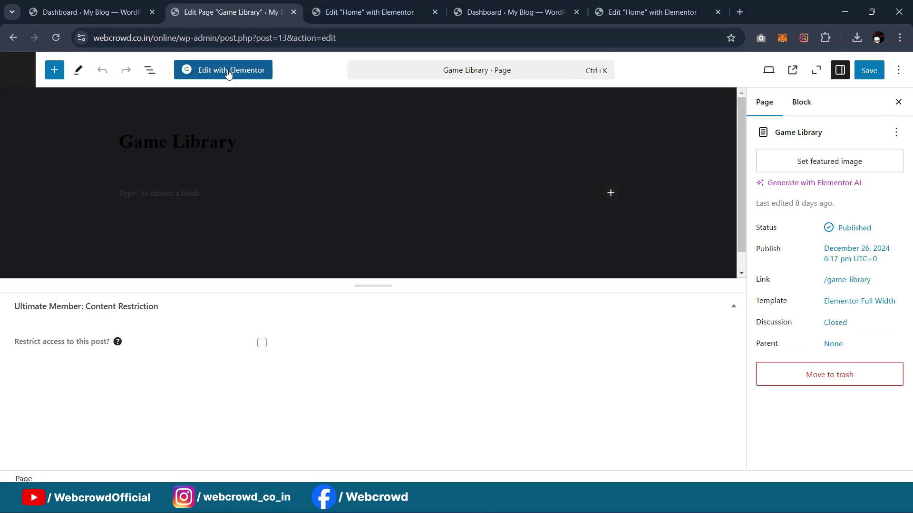
pyautogui.click(228, 72)
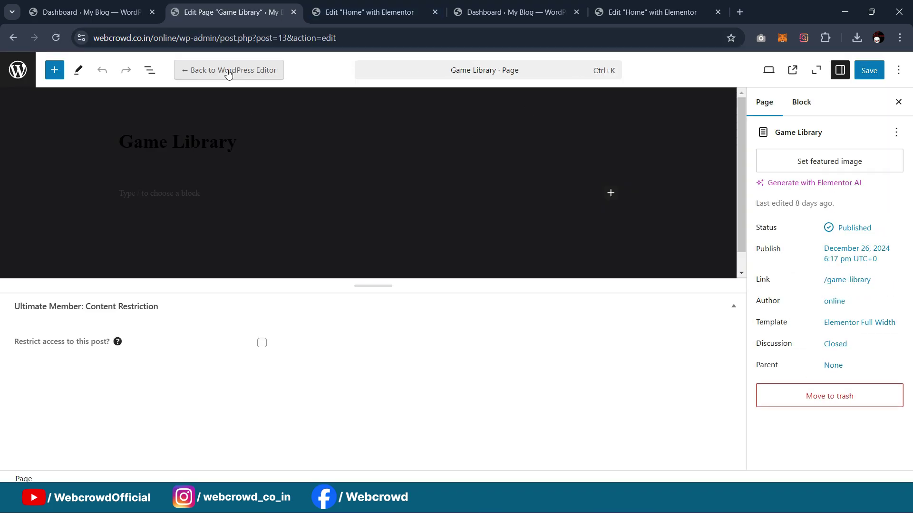
# Open the reference site in a new tab and examine its Game Library page's hero, category list and game grid
pyautogui.click(652, 12)
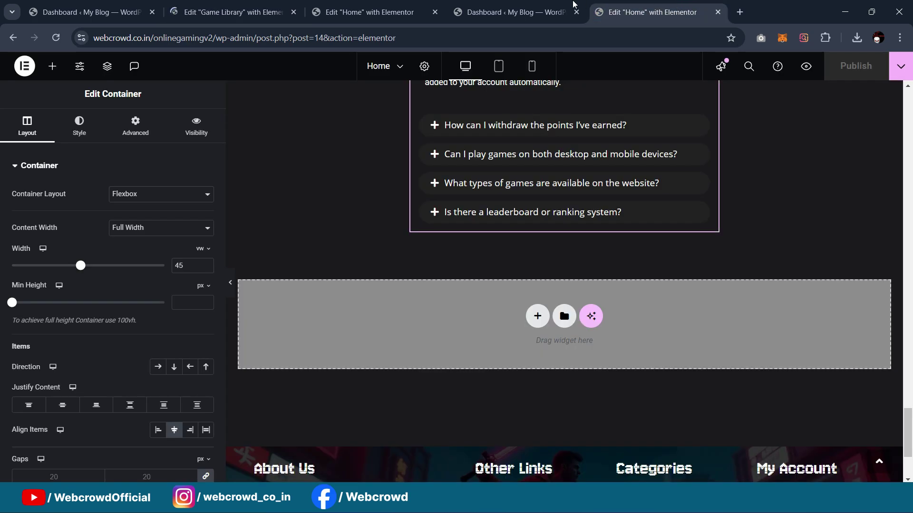
pyautogui.click(463, 11)
pyautogui.moveTo(54, 60)
pyautogui.middleClick(35, 83)
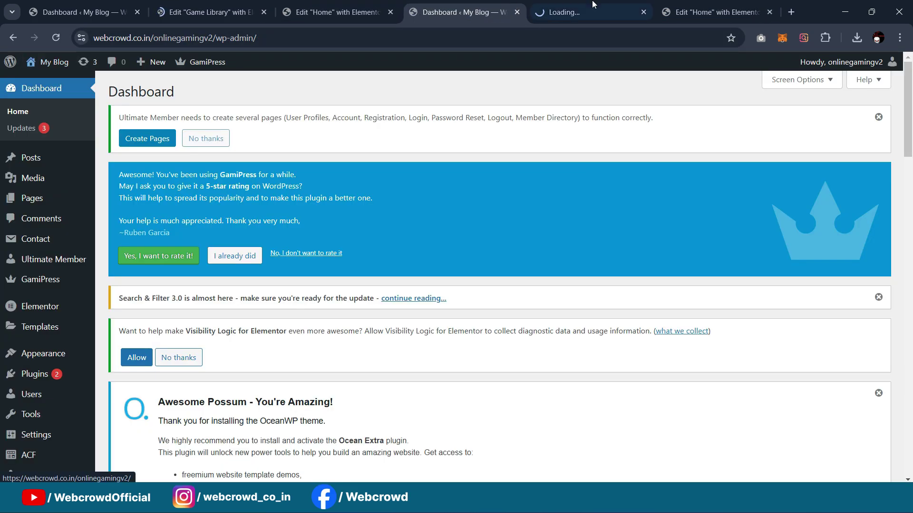
pyautogui.click(590, 10)
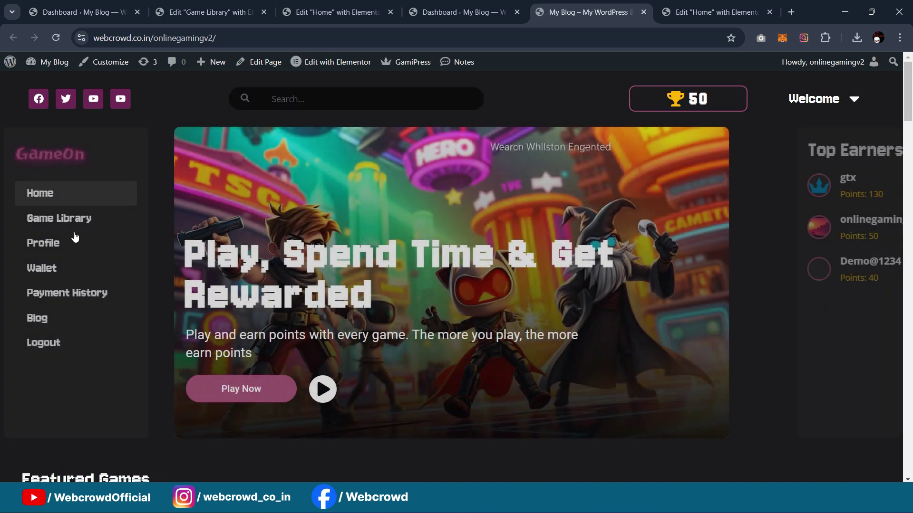
pyautogui.click(59, 218)
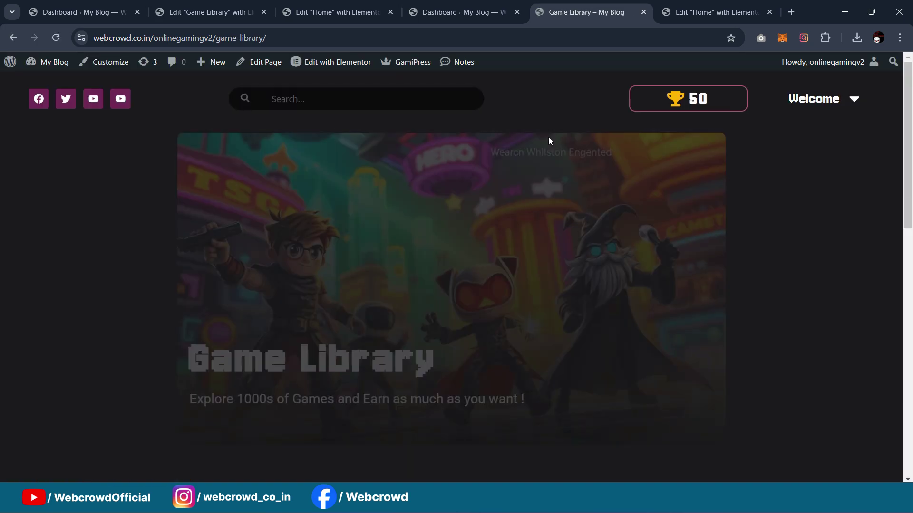
pyautogui.scroll(-5, 549, 137)
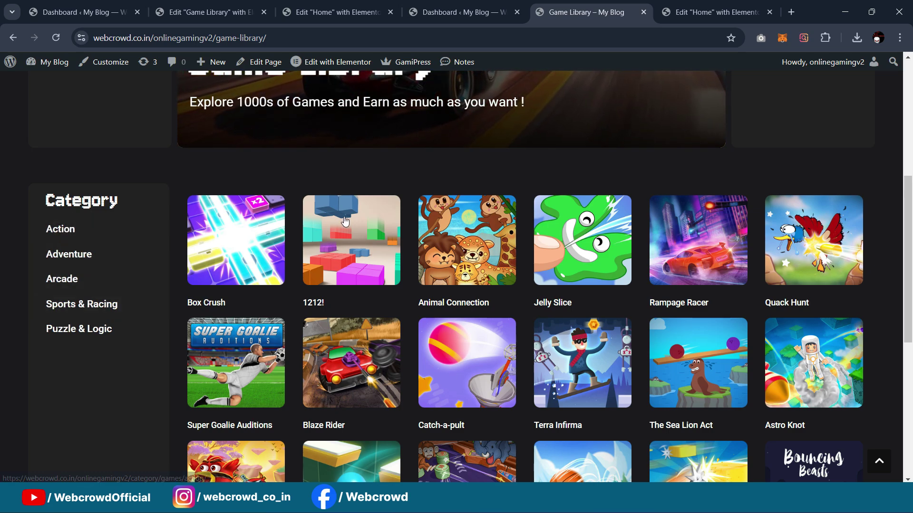
pyautogui.scroll(-1, 496, 190)
pyautogui.scroll(-5, 496, 189)
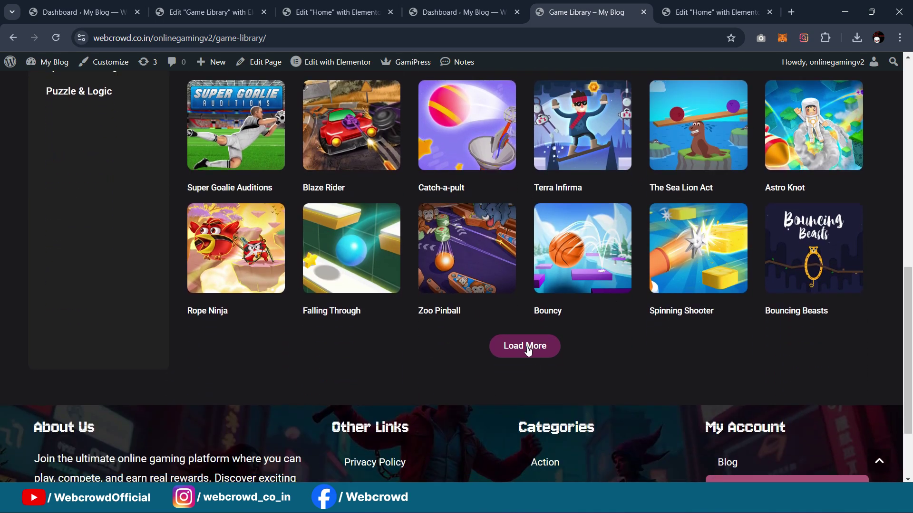
pyautogui.scroll(8, 666, 333)
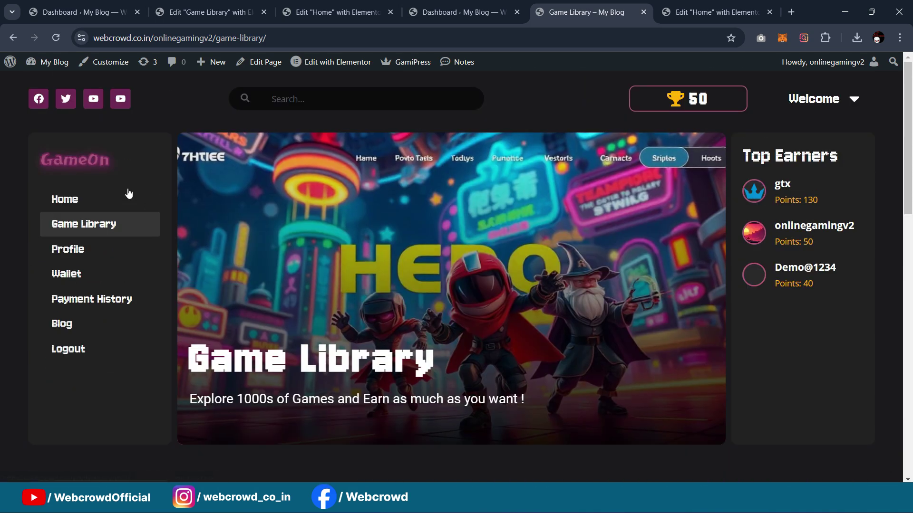
# Copy the hero container with the side menu and Top Earners from the Home page into the empty Game Library page
pyautogui.click(209, 12)
pyautogui.click(333, 12)
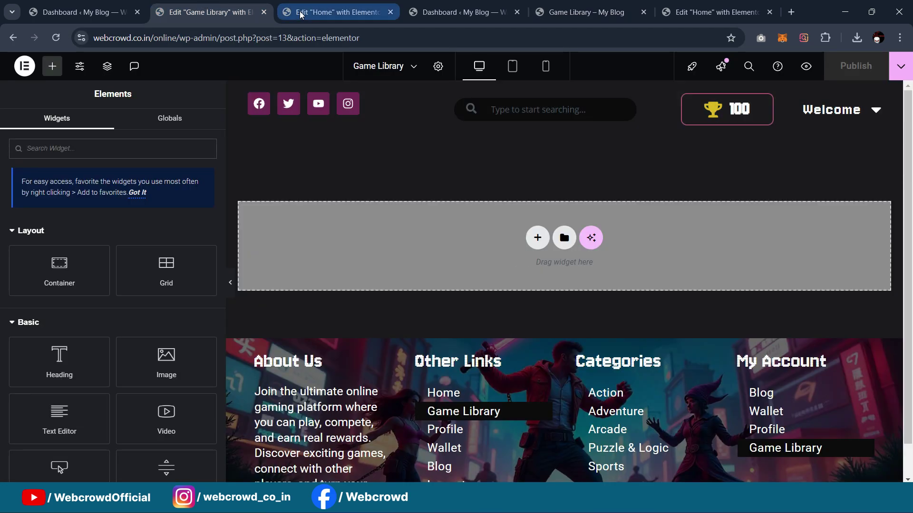
pyautogui.scroll(10, 613, 224)
pyautogui.scroll(5, 613, 228)
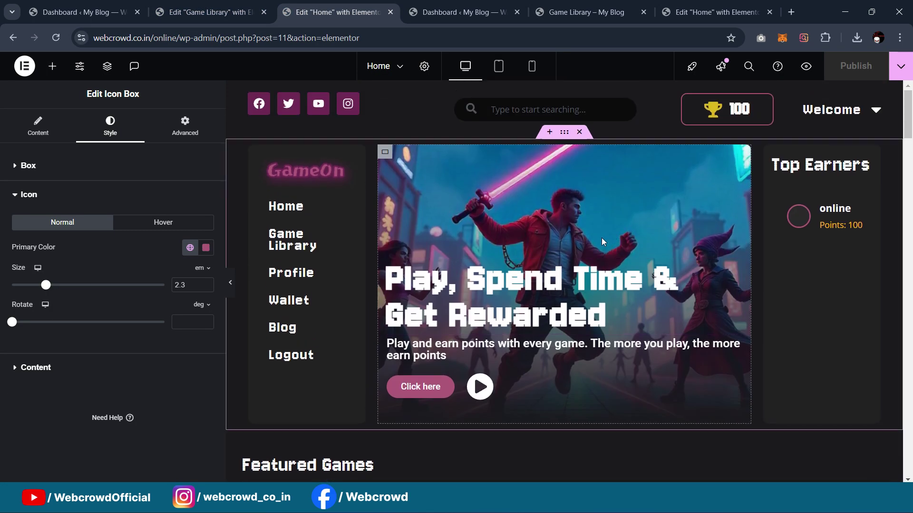
pyautogui.click(565, 134)
pyautogui.rightClick(566, 135)
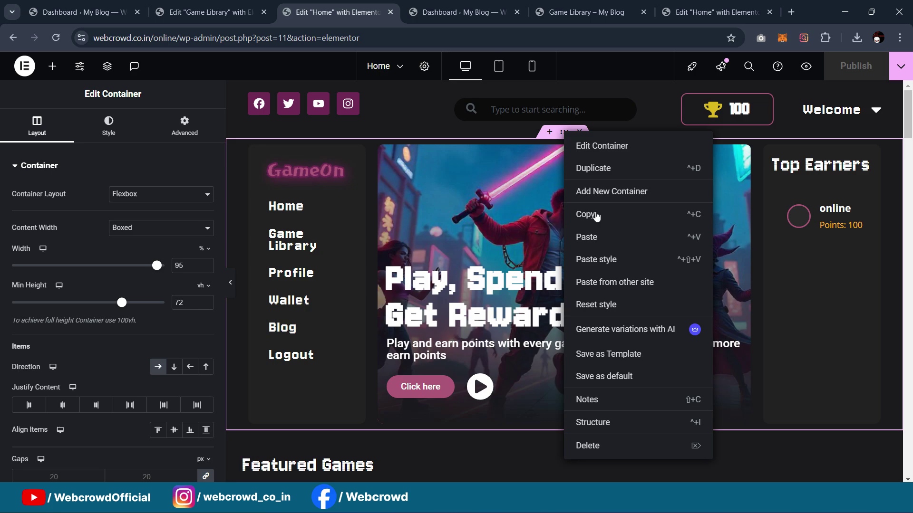
pyautogui.click(595, 158)
pyautogui.click(203, 13)
pyautogui.rightClick(408, 234)
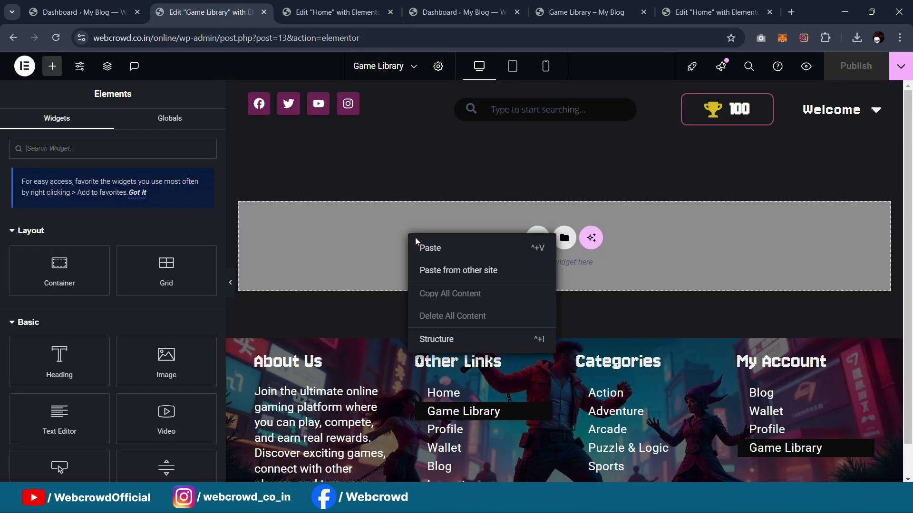
pyautogui.hotkey('ctrl', 'v')
# Copy the hero tagline "Explore 1000s of Games and Earn as much as you want !" from the reference Game Library page
pyautogui.click(713, 12)
pyautogui.scroll(-10, 744, 247)
pyautogui.scroll(5, 744, 253)
pyautogui.click(589, 12)
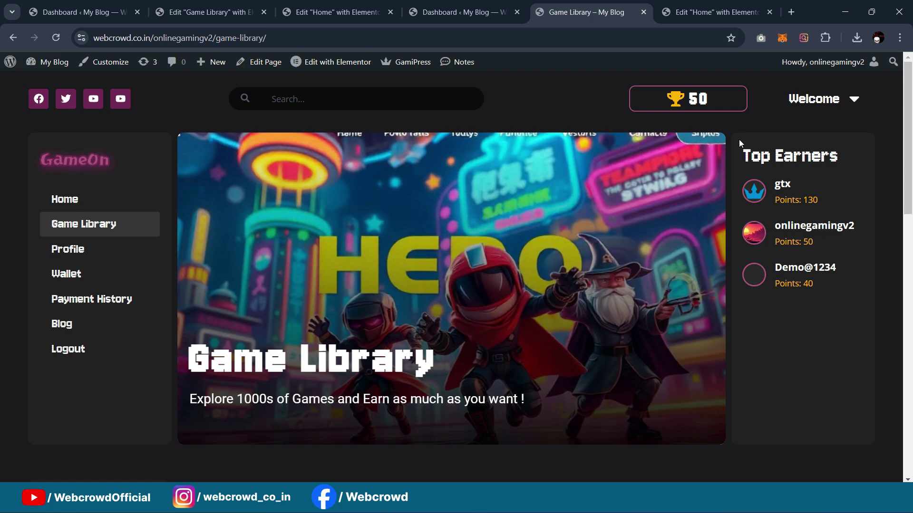
pyautogui.scroll(-1, 714, 166)
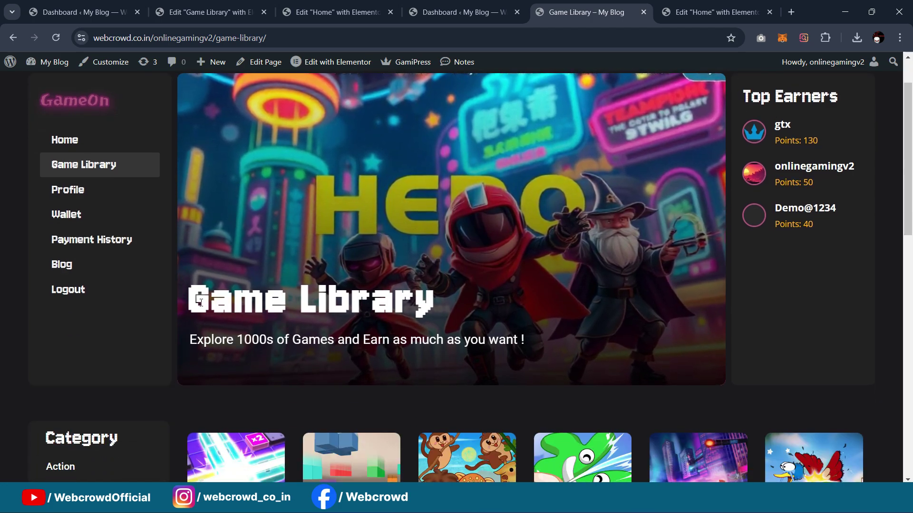
pyautogui.scroll(-1, 212, 300)
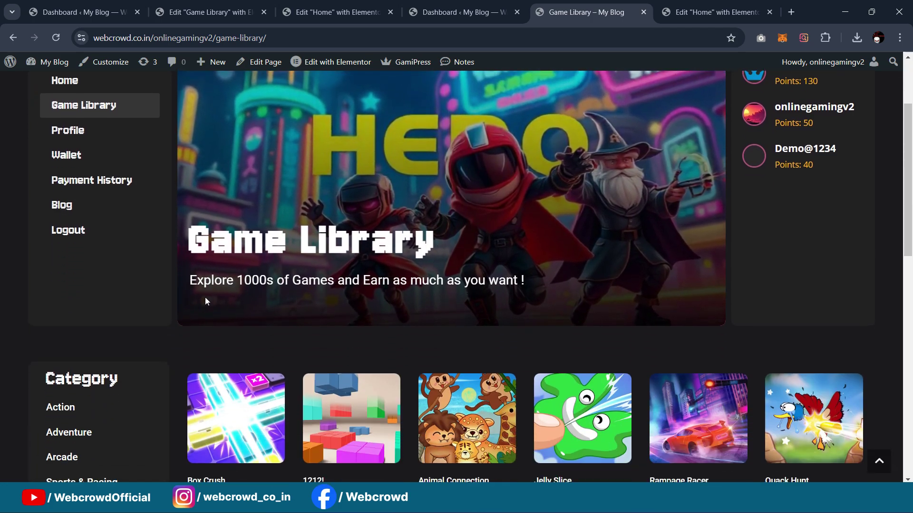
pyautogui.moveTo(192, 280); pyautogui.dragTo(544, 281)
pyautogui.hotkey('ctrl', 'c')
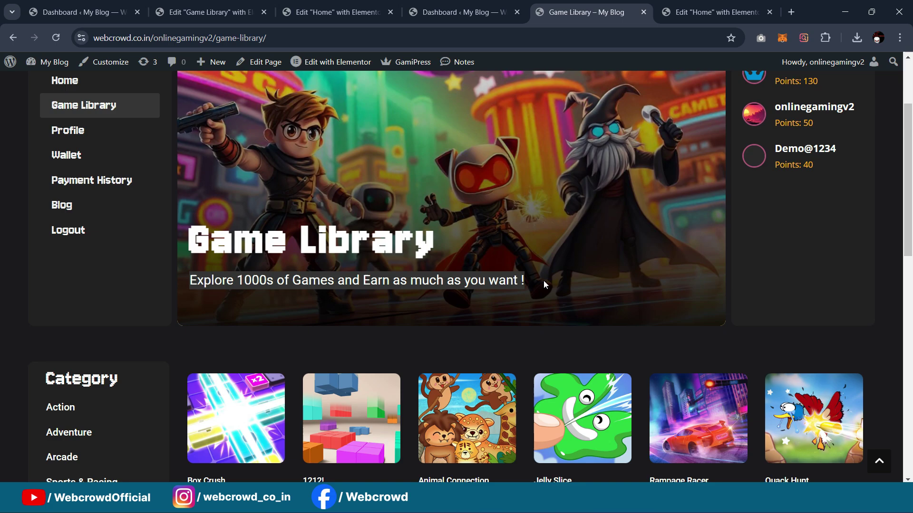
# Replace the hero subheading on the Game Library page being edited with "Explore 1000s of Games and Earn as much as you want !"
pyautogui.click(210, 12)
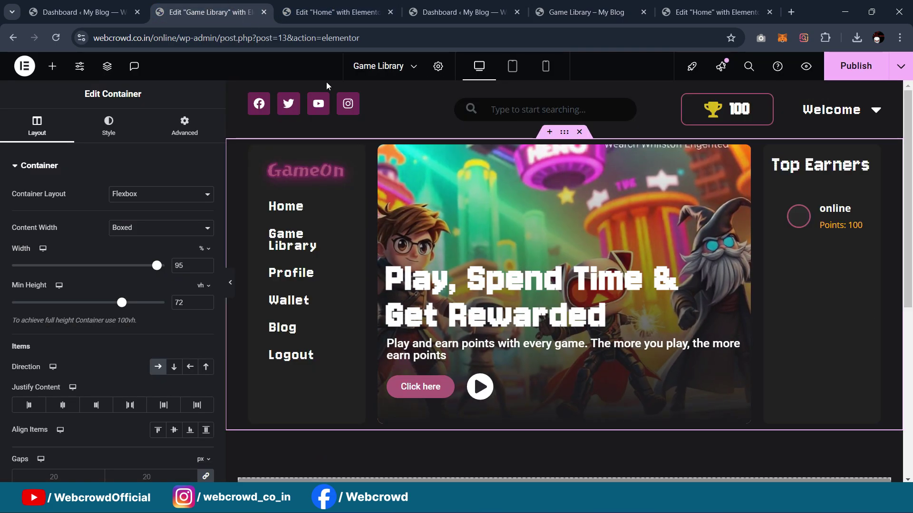
pyautogui.click(512, 312)
pyautogui.click(500, 349)
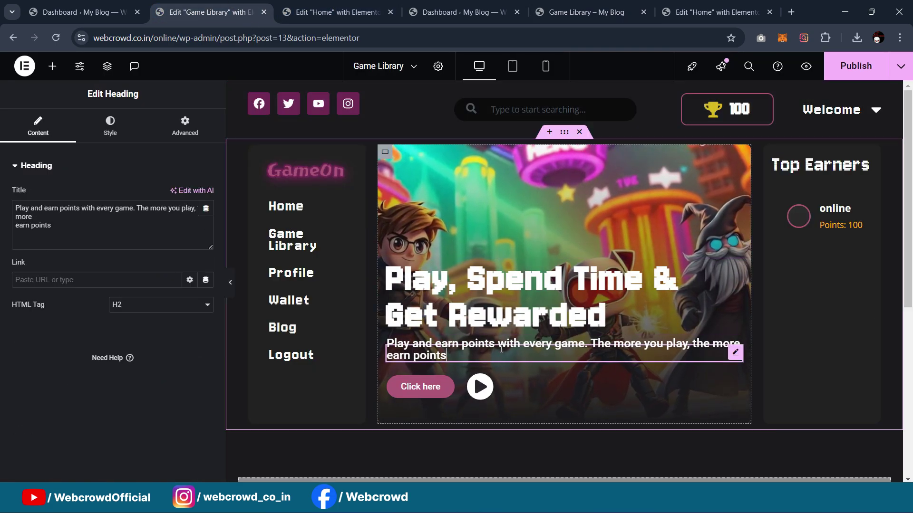
pyautogui.hotkey('ctrl', 'v')
pyautogui.hotkey('ctrl', 'z')
pyautogui.hotkey('ctrl', 'a')
pyautogui.hotkey('ctrl', 'v')
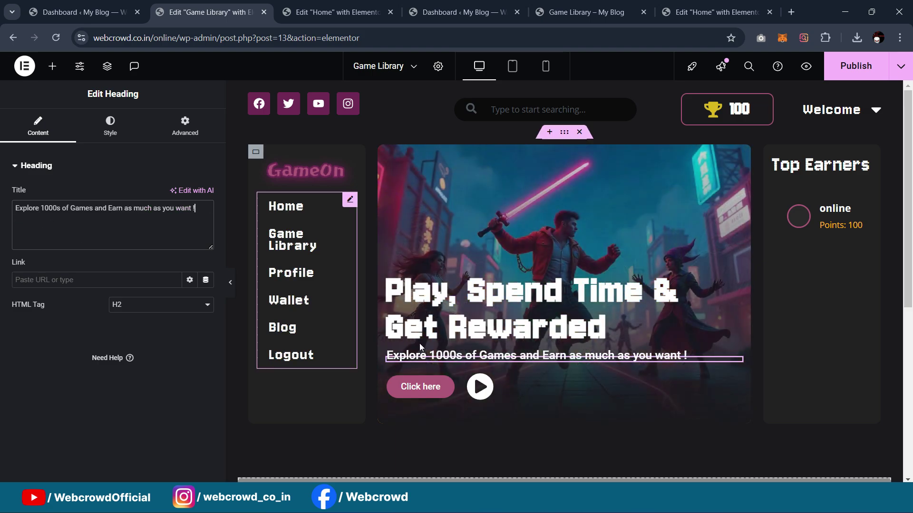
# Delete the hero's button row and change the main heading to "Game Library"
pyautogui.click(398, 379)
pyautogui.press('Delete')
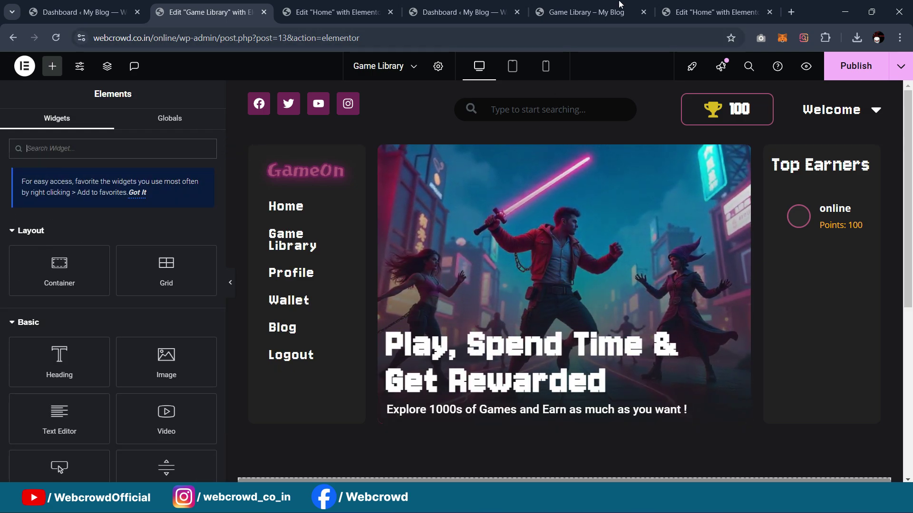
pyautogui.click(507, 363)
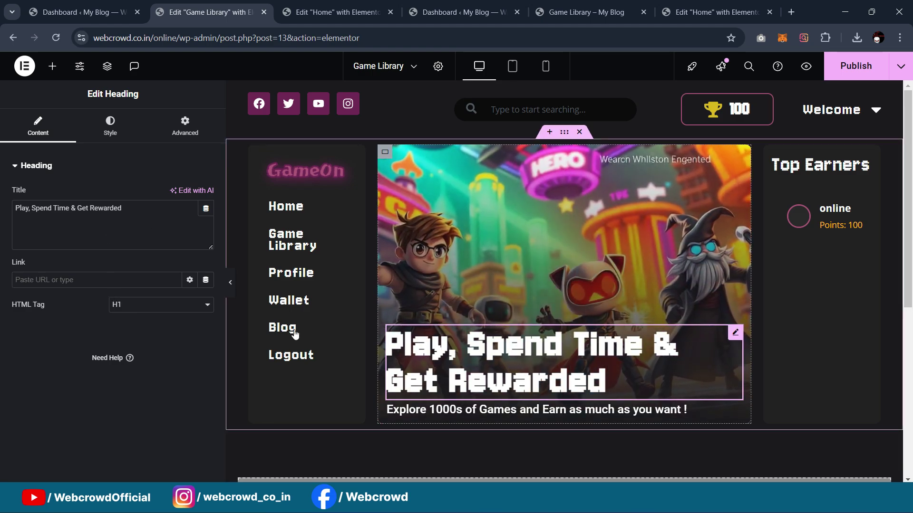
pyautogui.moveTo(138, 208); pyautogui.dragTo(16, 204)
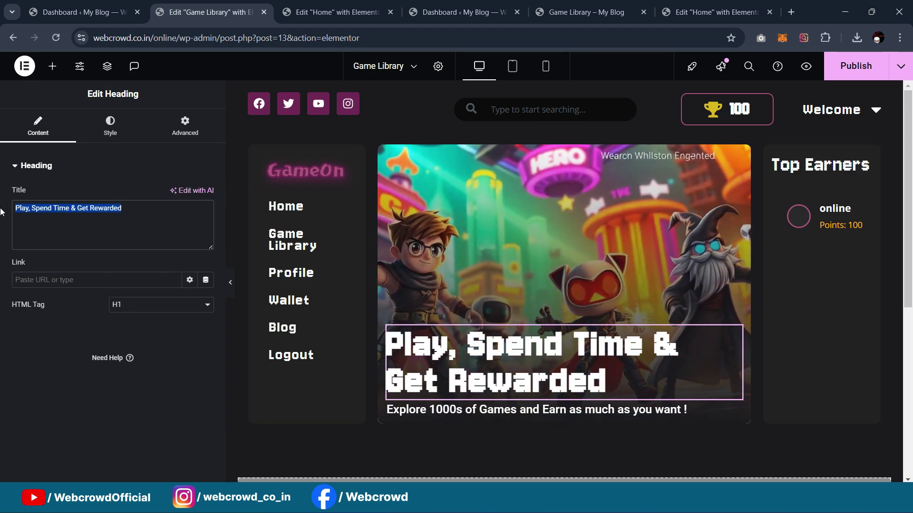
pyautogui.press('BackSpace')
pyautogui.write('Game Library')
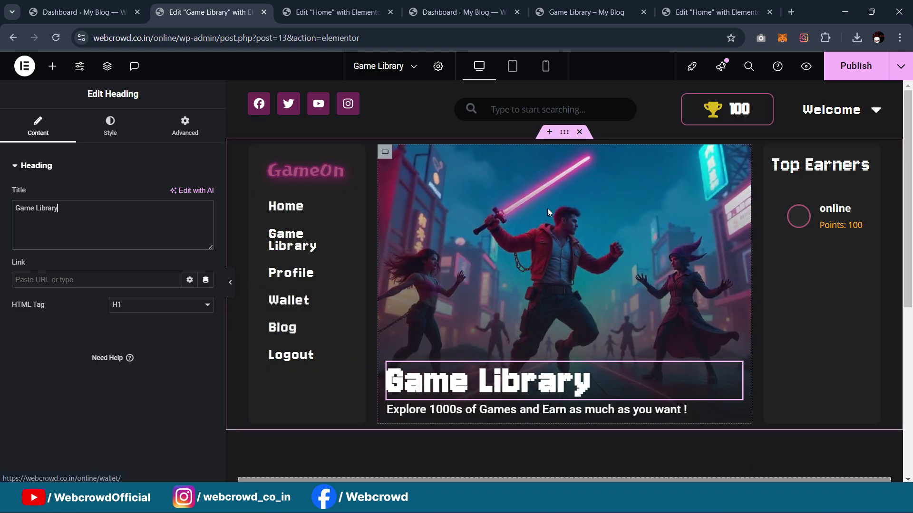
# Examine the category sidebar and game grid below the hero on the reference Game Library page and compare them with the pages being edited
pyautogui.scroll(-3, 547, 209)
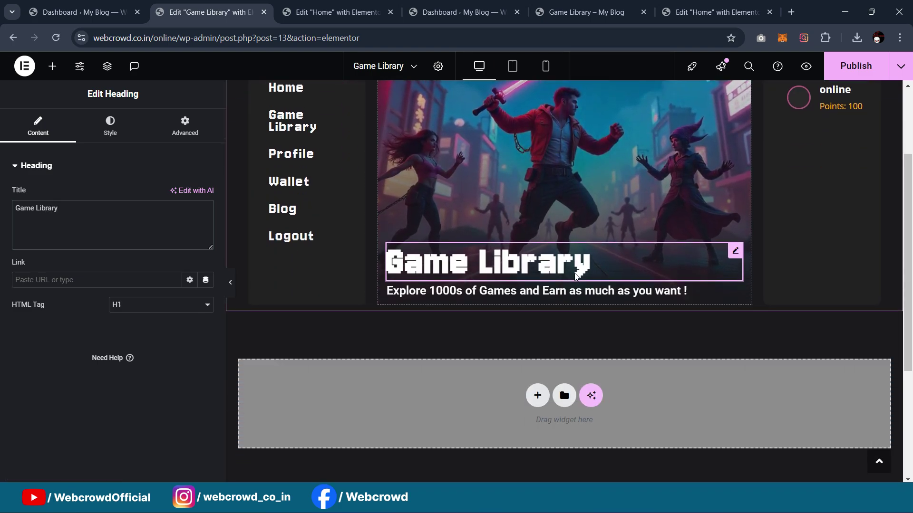
pyautogui.scroll(3, 585, 261)
pyautogui.scroll(-5, 474, 232)
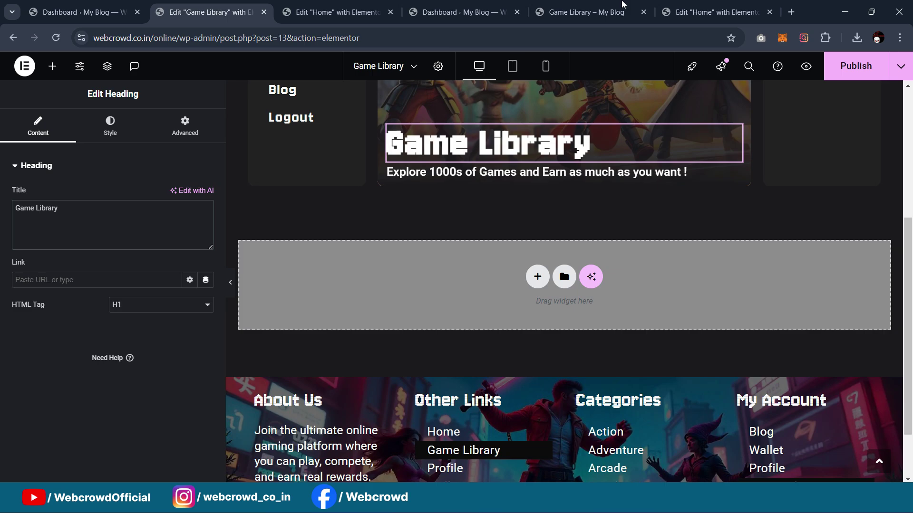
pyautogui.click(735, 5)
pyautogui.scroll(-2, 545, 221)
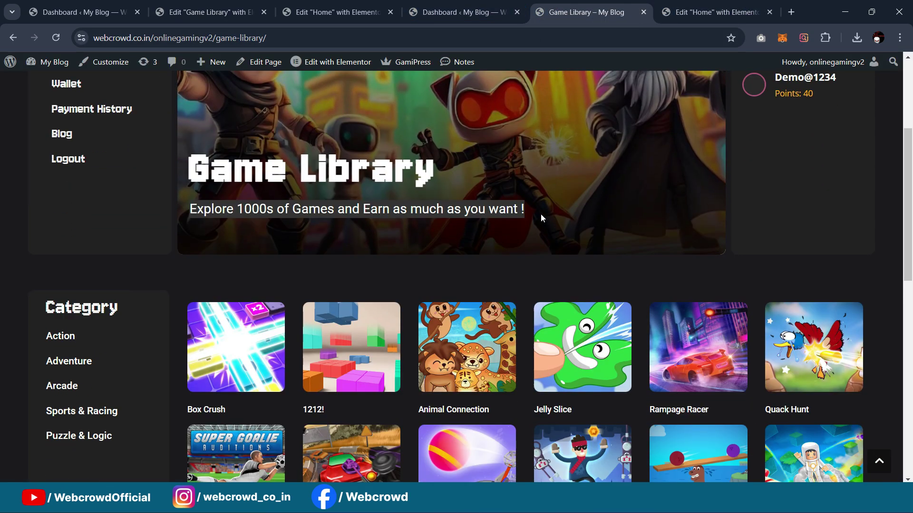
pyautogui.hotkey('ctrl', 'shift', 'Tab')
pyautogui.hotkey('ctrl', 'shift', 'Tab')
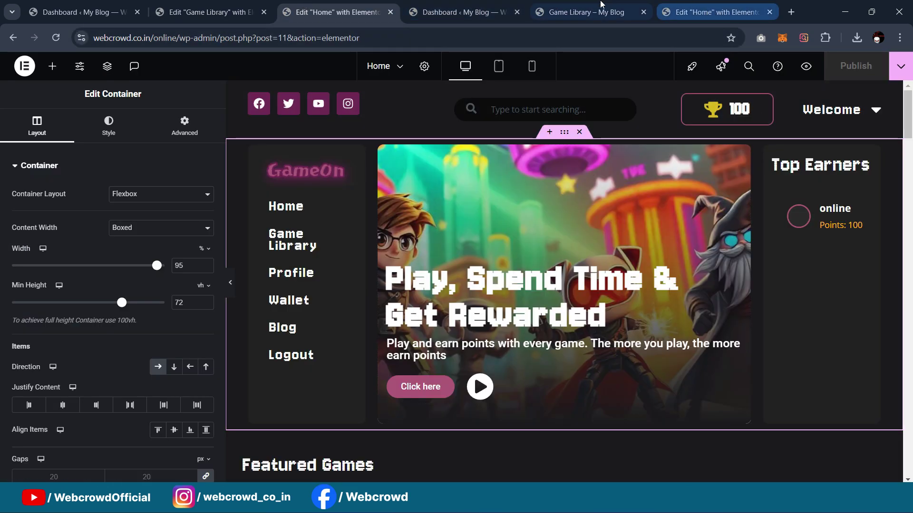
pyautogui.click(593, 12)
pyautogui.scroll(-5, 596, 190)
pyautogui.scroll(2, 40, 258)
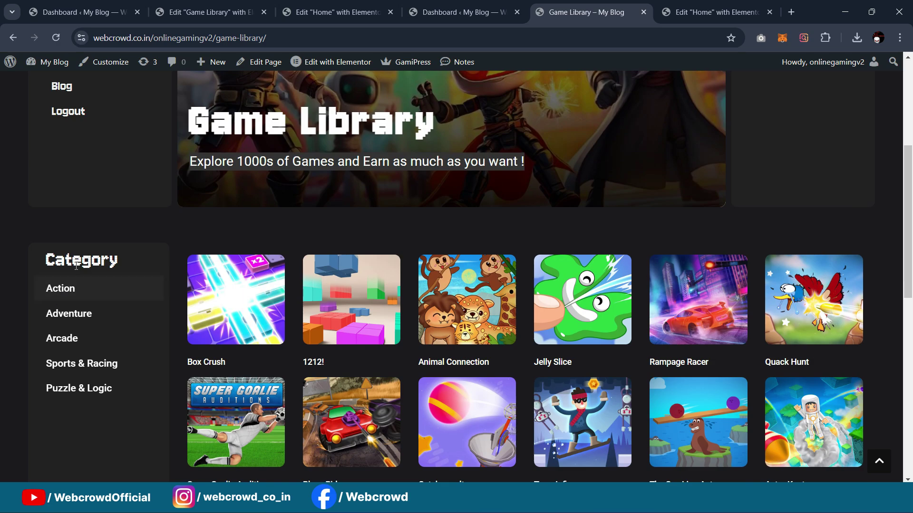
pyautogui.scroll(-1, 648, 244)
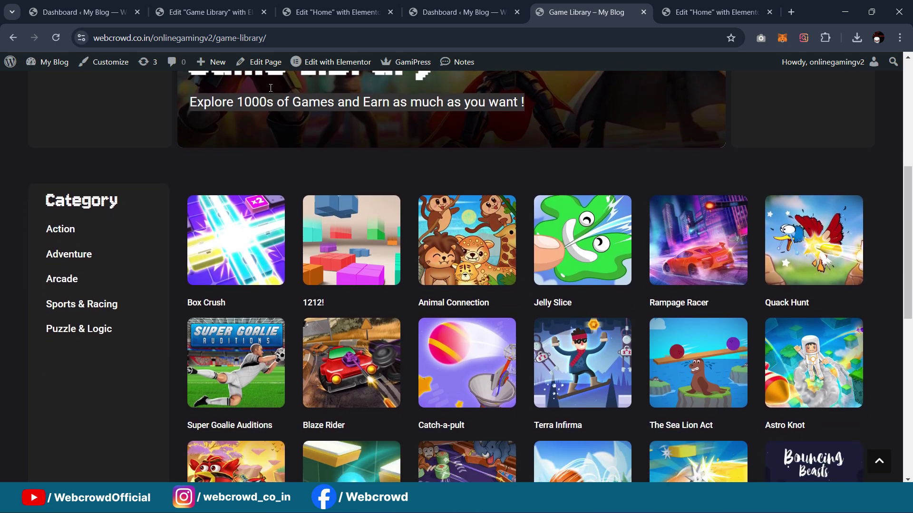
pyautogui.click(321, 6)
pyautogui.scroll(-3, 520, 200)
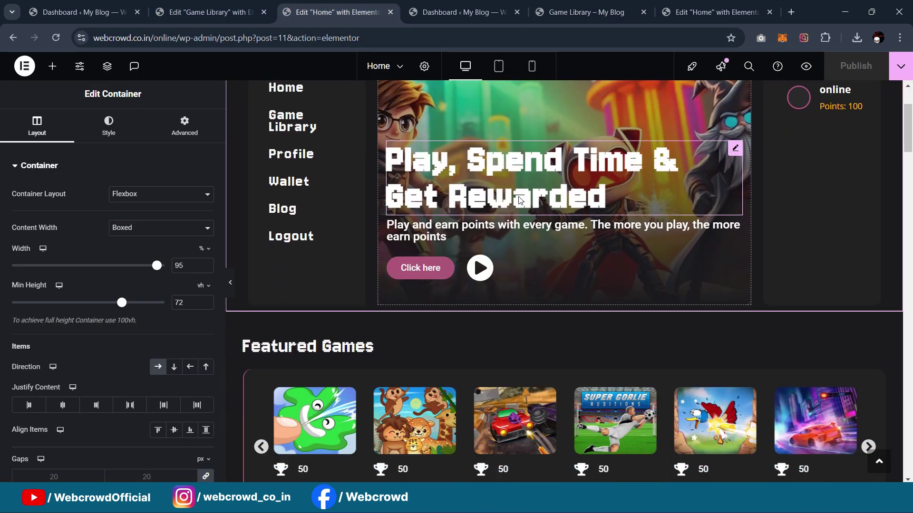
pyautogui.hotkey('ctrl', 'shift', 'Tab')
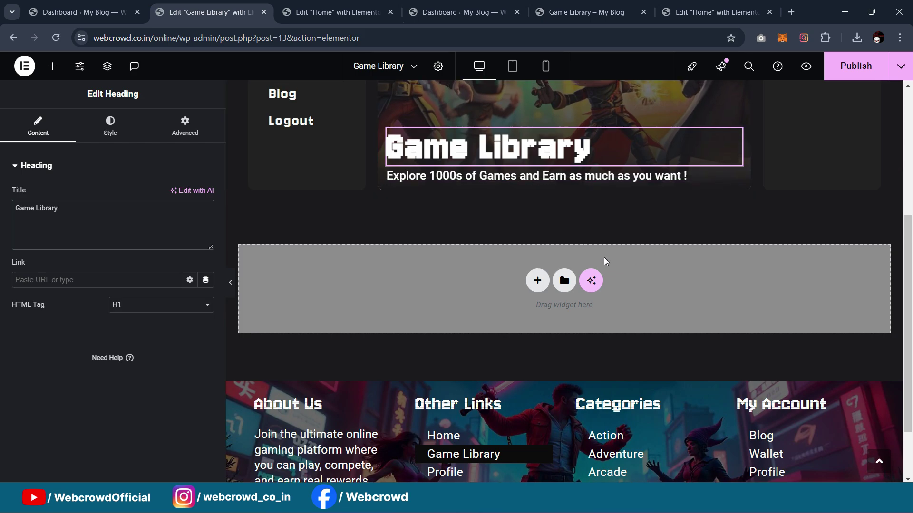
# Duplicate the hero container on the Game Library page and delete the Top Earners column from the copy
pyautogui.scroll(5, 603, 232)
pyautogui.scroll(1, 601, 214)
pyautogui.rightClick(565, 134)
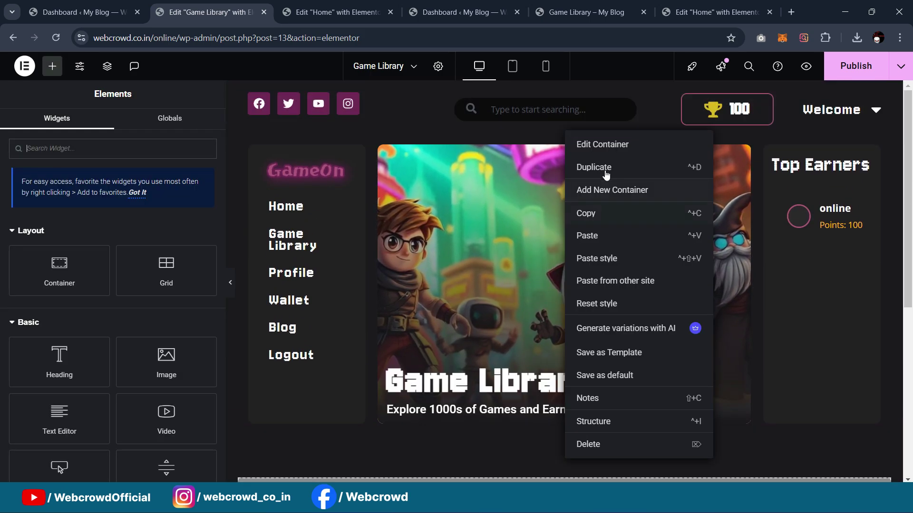
pyautogui.click(594, 167)
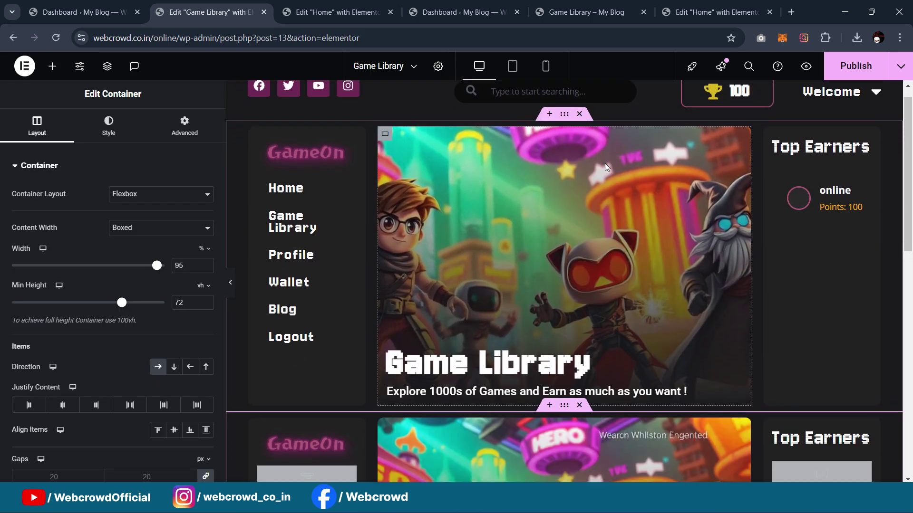
pyautogui.click(771, 265)
pyautogui.press('Delete')
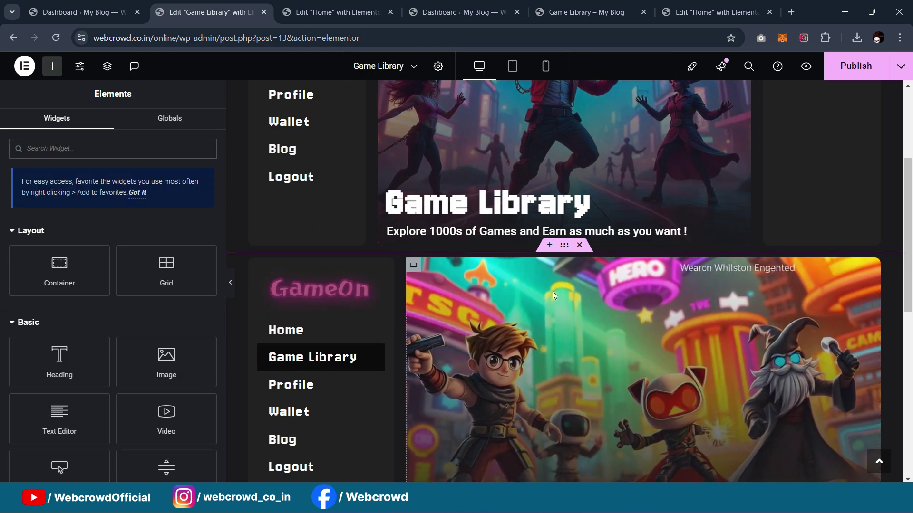
# Clear all slideshow background images from the large content container of the duplicated section
pyautogui.click(413, 267)
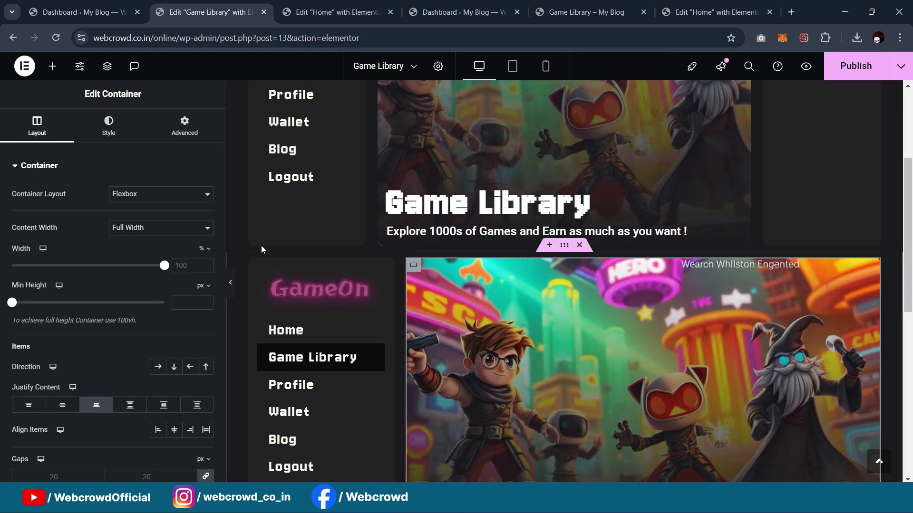
pyautogui.click(108, 126)
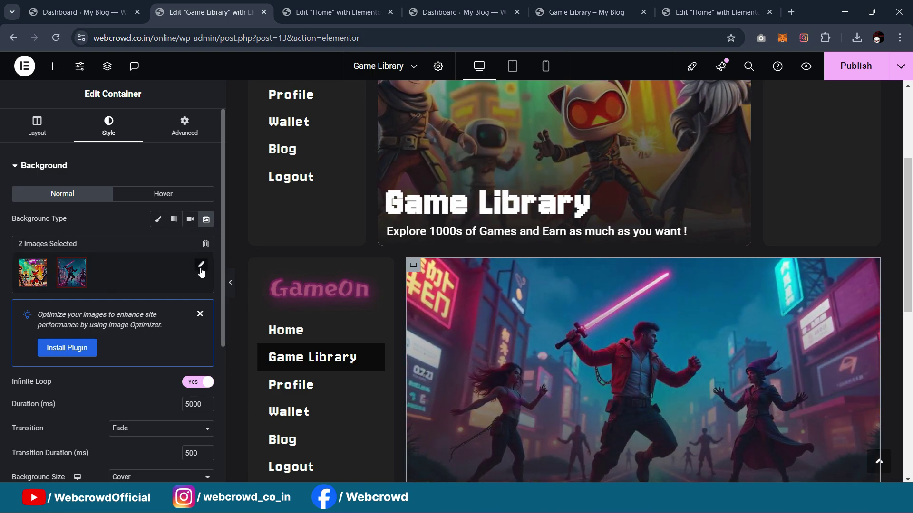
pyautogui.click(205, 244)
pyautogui.click(541, 297)
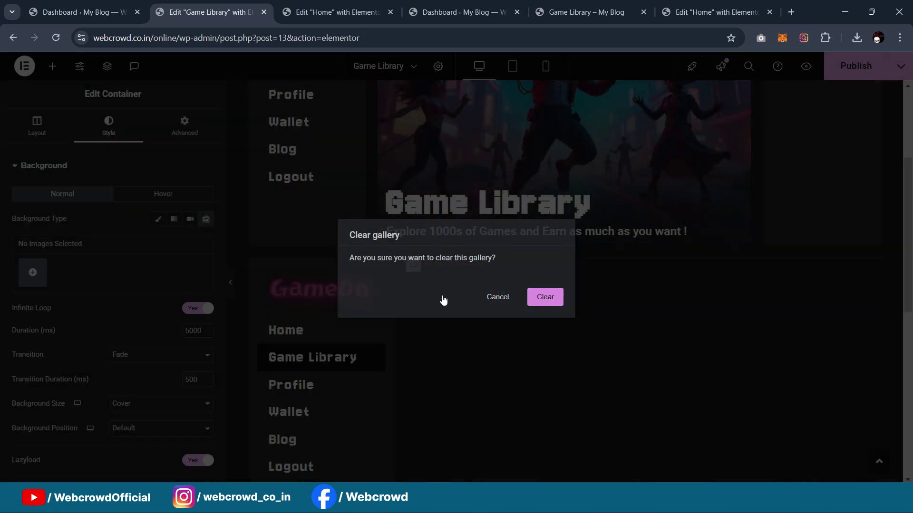
pyautogui.scroll(3, 545, 265)
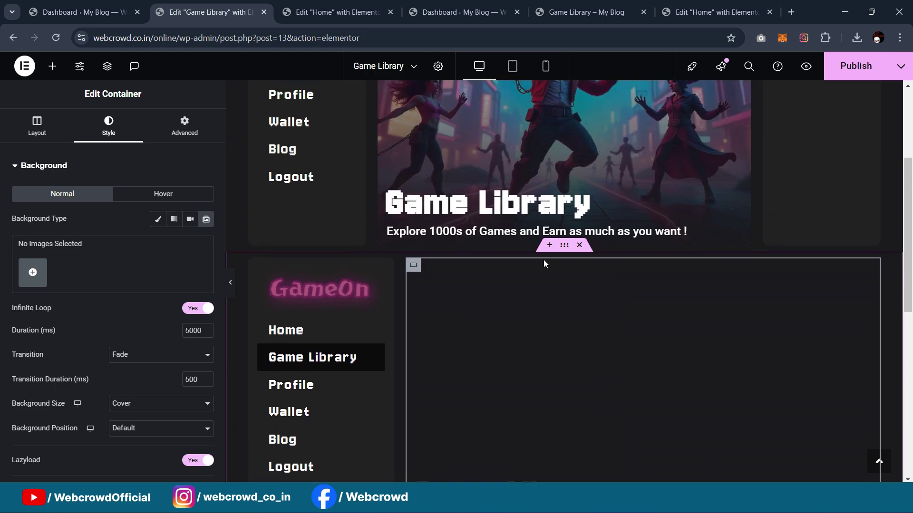
# Set the duplicated section's top margin to 60 px with the other sides at 0
pyautogui.click(564, 247)
pyautogui.click(183, 129)
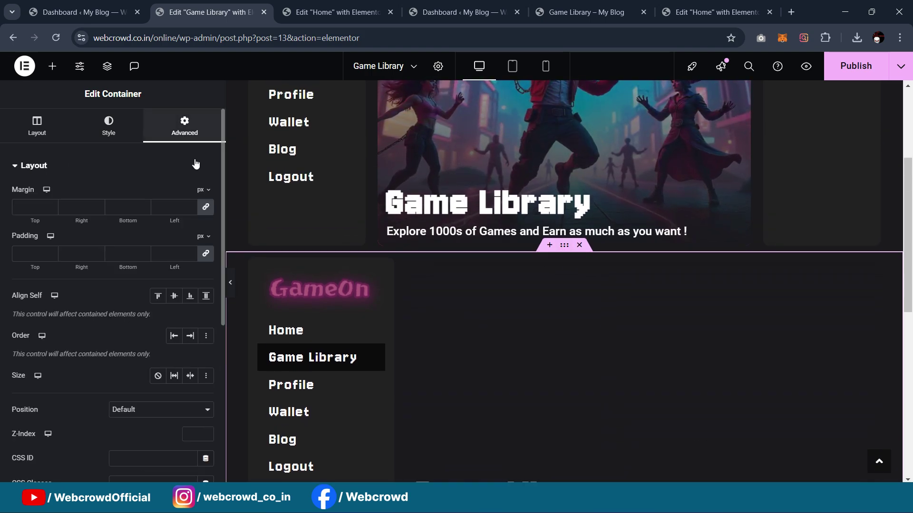
pyautogui.click(200, 255)
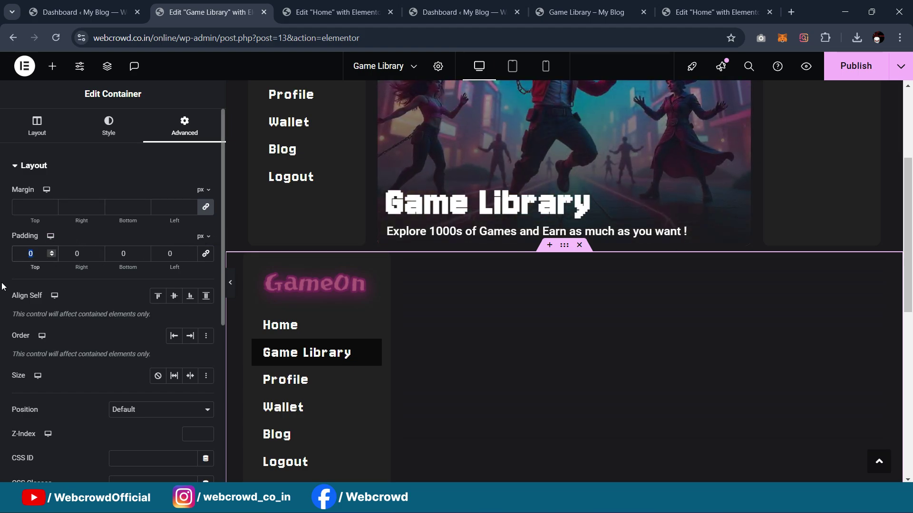
pyautogui.hotkey('ctrl', 'z')
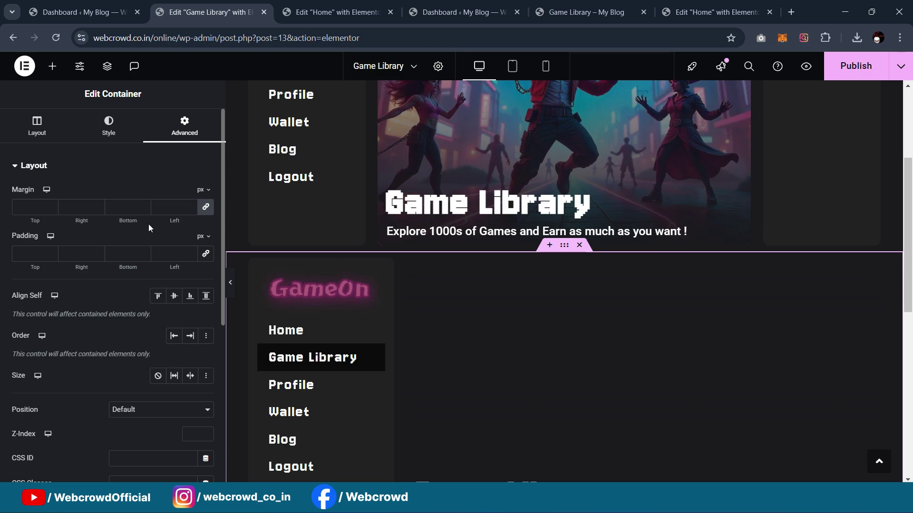
pyautogui.click(207, 212)
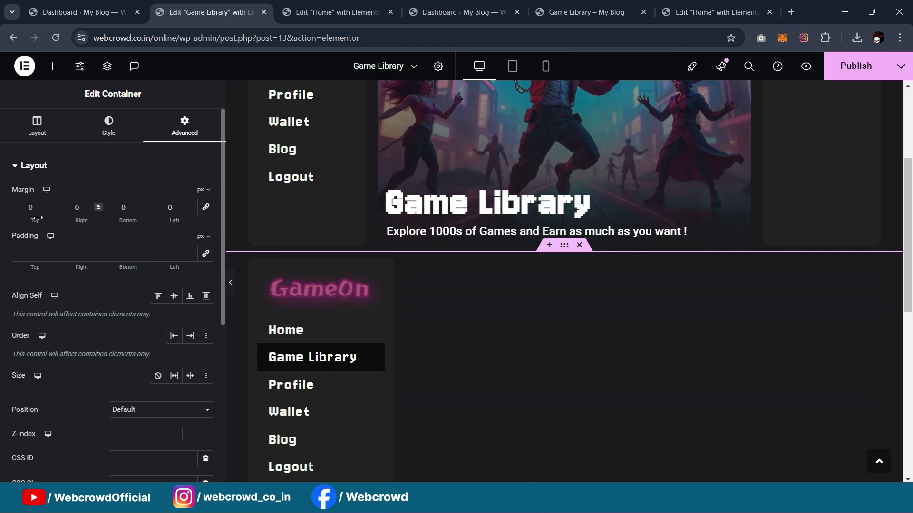
pyautogui.write('60')
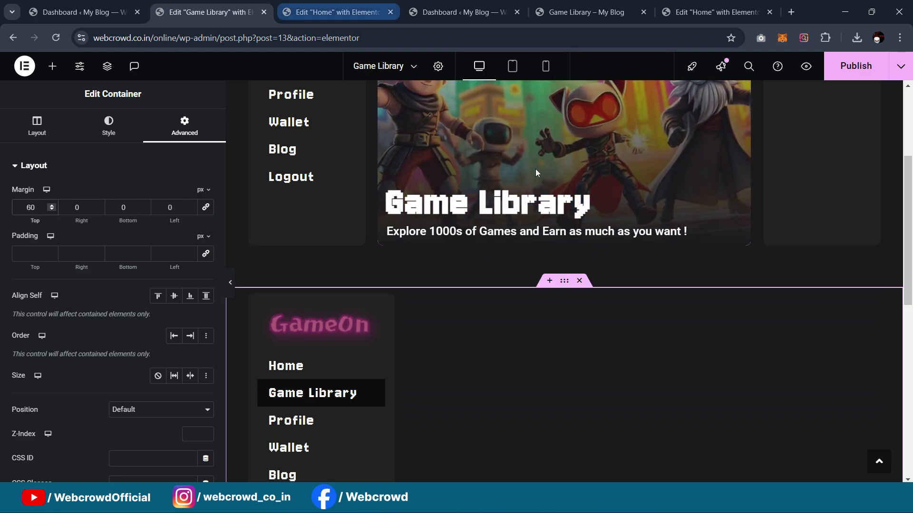
# Delete the GameOn logo from the duplicated section's side column and switch its menu to category_menu
pyautogui.scroll(-1, 433, 224)
pyautogui.scroll(-1, 432, 227)
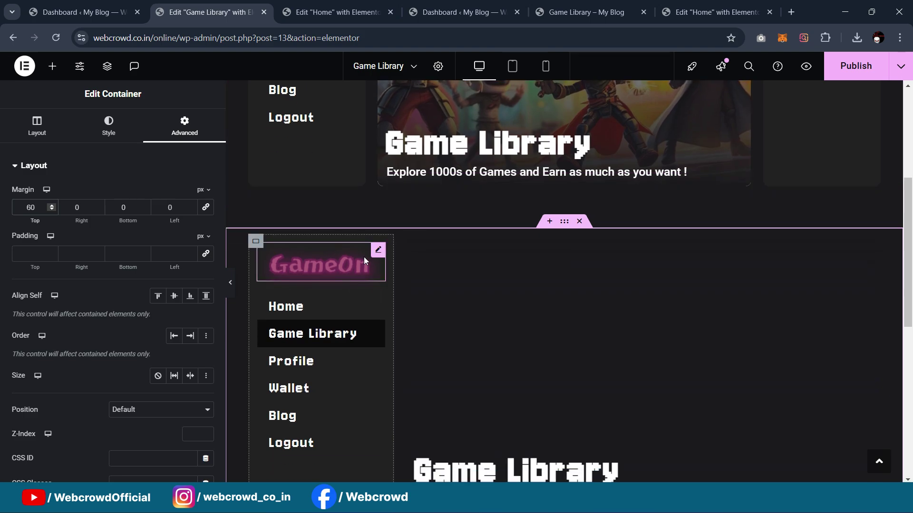
pyautogui.click(377, 252)
pyautogui.press('Delete')
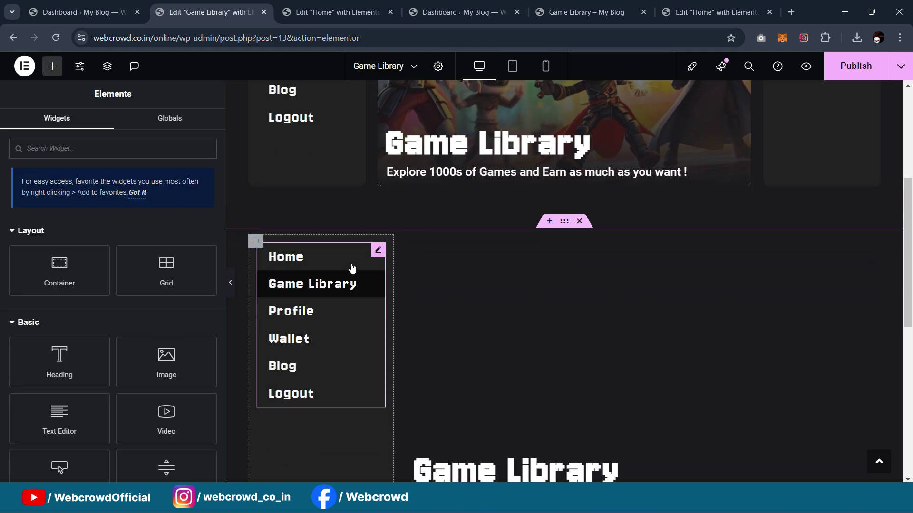
pyautogui.click(377, 250)
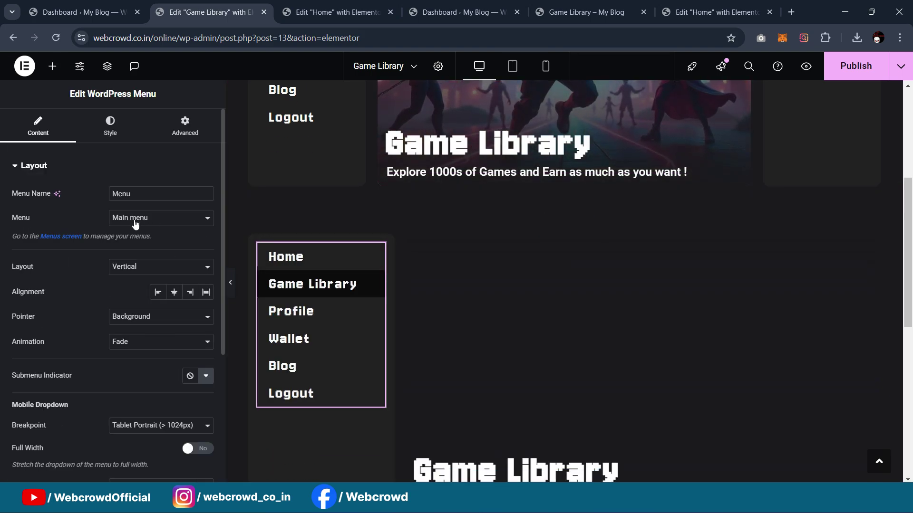
pyautogui.click(205, 218)
pyautogui.click(158, 232)
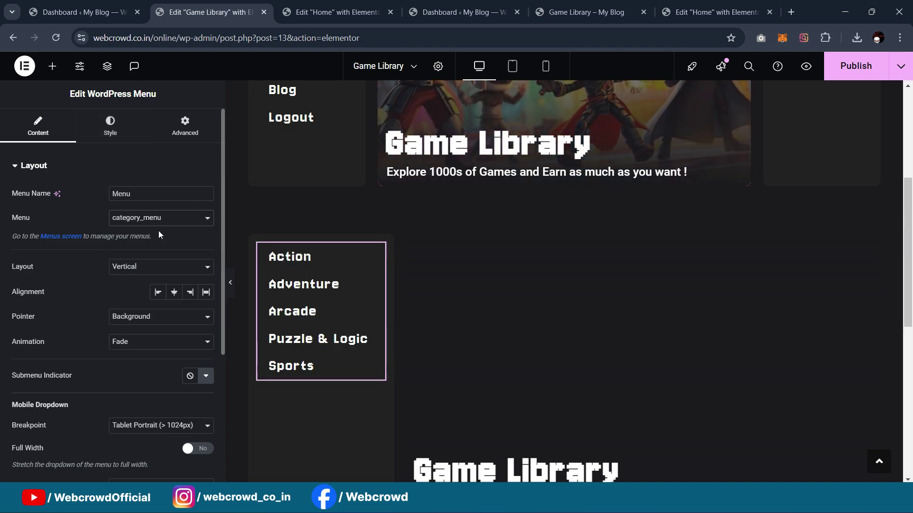
# Change the category menu's font family to Roboto
pyautogui.scroll(-3, 365, 210)
pyautogui.scroll(1, 360, 215)
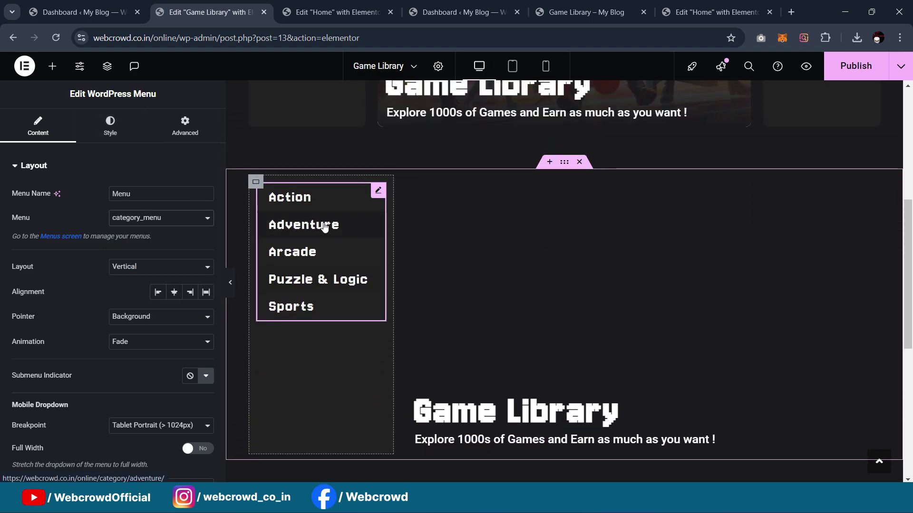
pyautogui.click(111, 124)
pyautogui.click(118, 219)
pyautogui.click(61, 219)
pyautogui.click(143, 166)
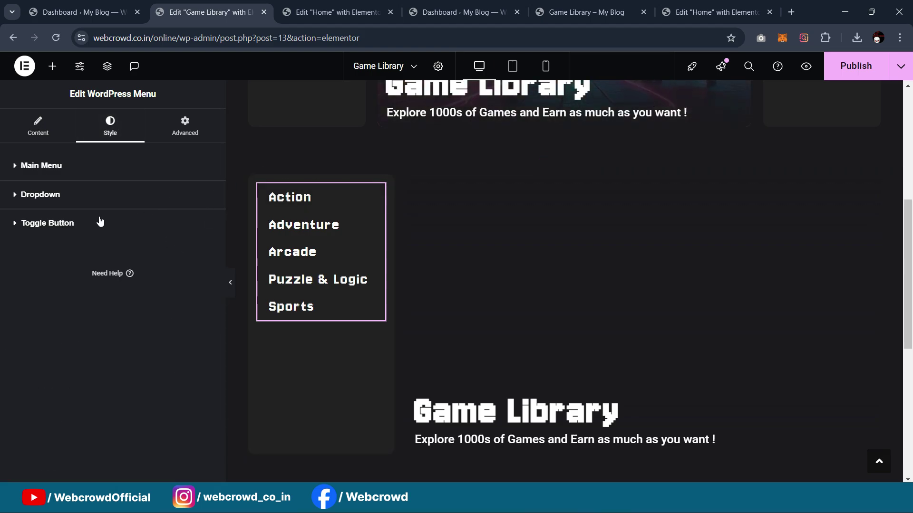
pyautogui.click(90, 167)
pyautogui.click(206, 194)
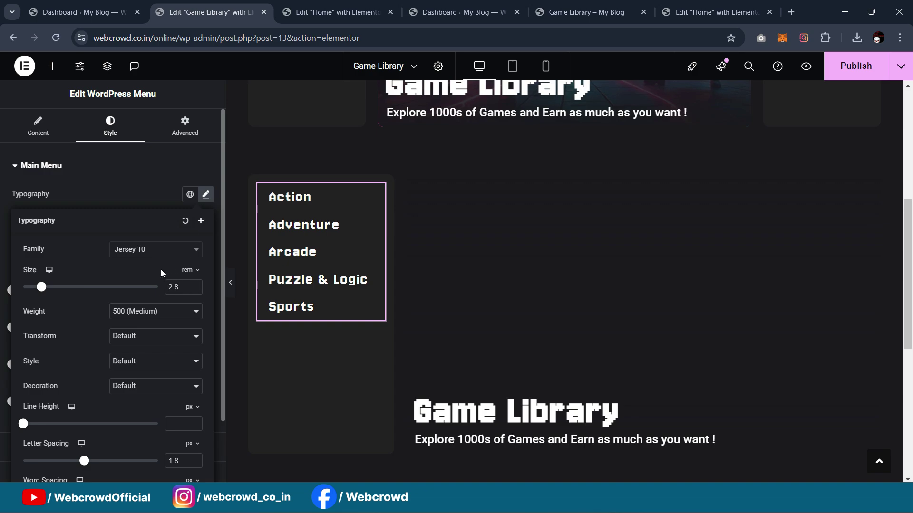
pyautogui.click(151, 250)
pyautogui.write('robot')
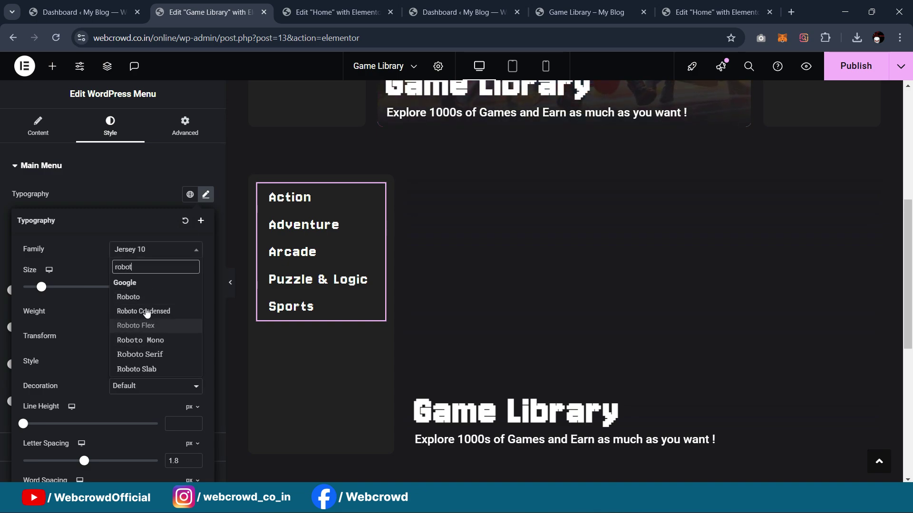
pyautogui.click(145, 296)
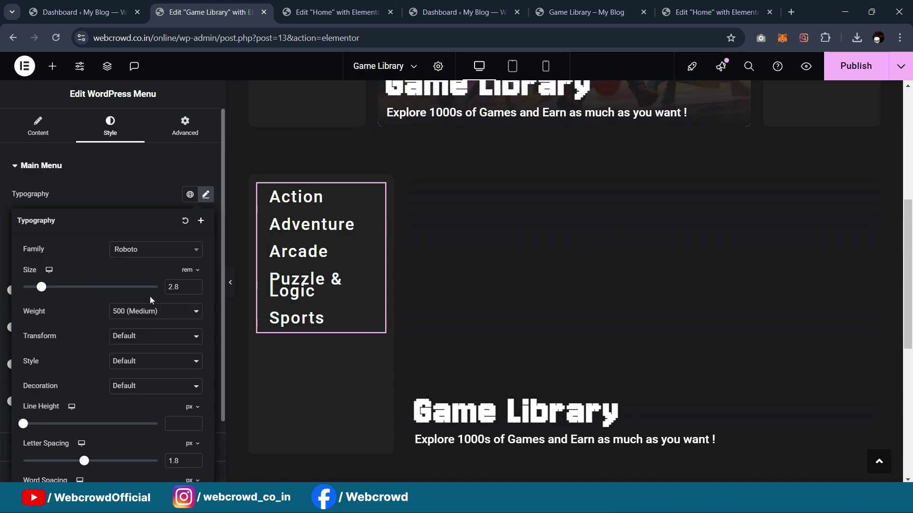
# Reduce the category menu's font size to 1.9 rem and its letter spacing to 1.1 px
pyautogui.press('Down')
pyautogui.press('Down')
pyautogui.press('Down')
pyautogui.press('Down')
pyautogui.press('Down')
pyautogui.press('Down')
pyautogui.press('Down')
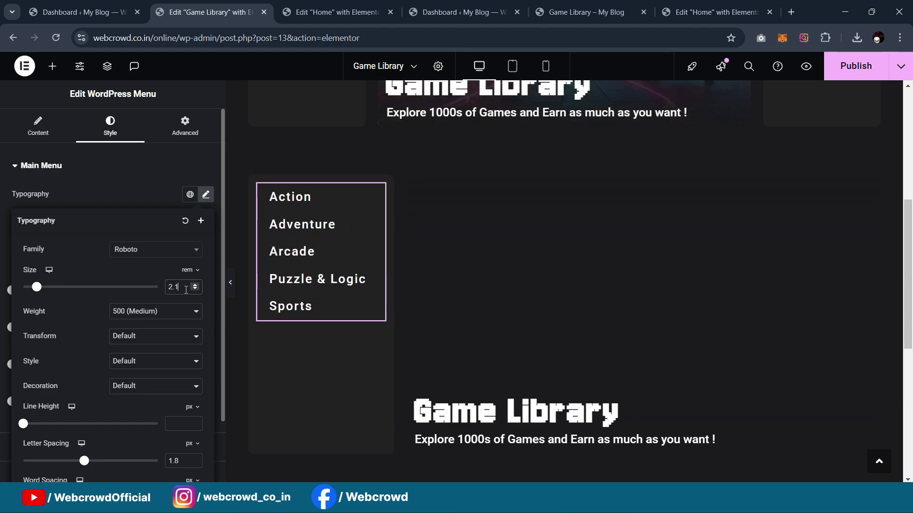
pyautogui.scroll(-1, 70, 400)
pyautogui.moveTo(85, 402); pyautogui.dragTo(77, 406)
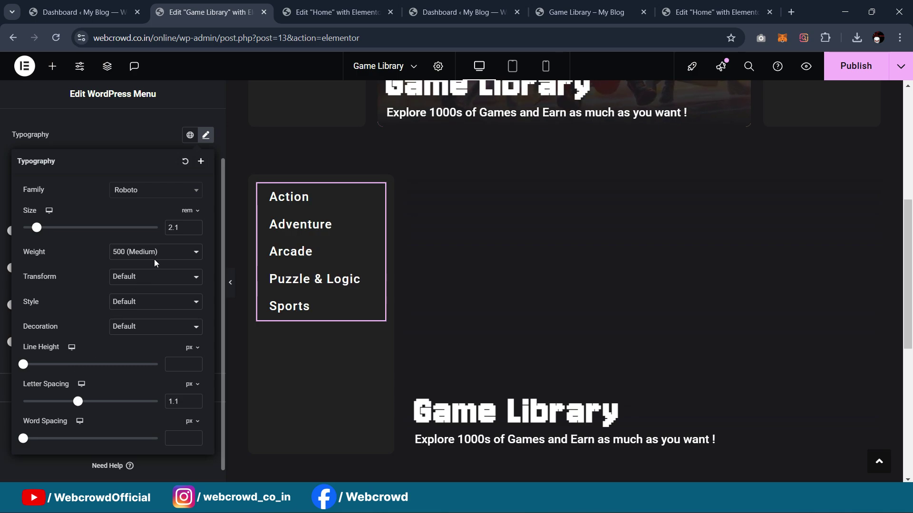
pyautogui.press('Down')
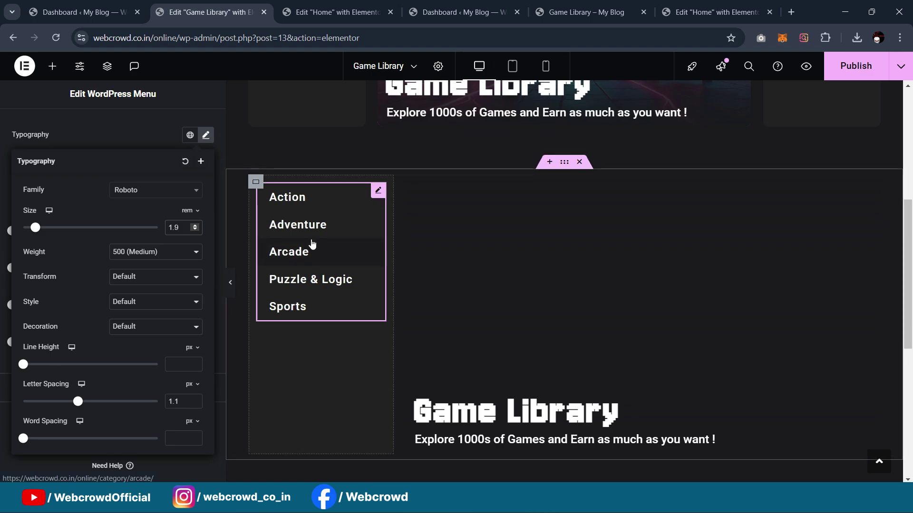
# Set the category menu items' horizontal padding to 0 px
pyautogui.scroll(2, 76, 133)
pyautogui.click(93, 172)
pyautogui.click(63, 130)
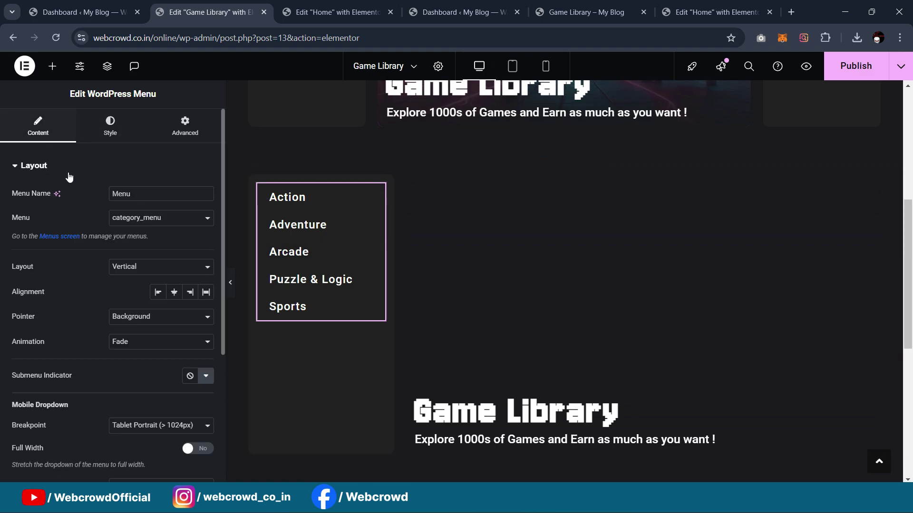
pyautogui.click(103, 133)
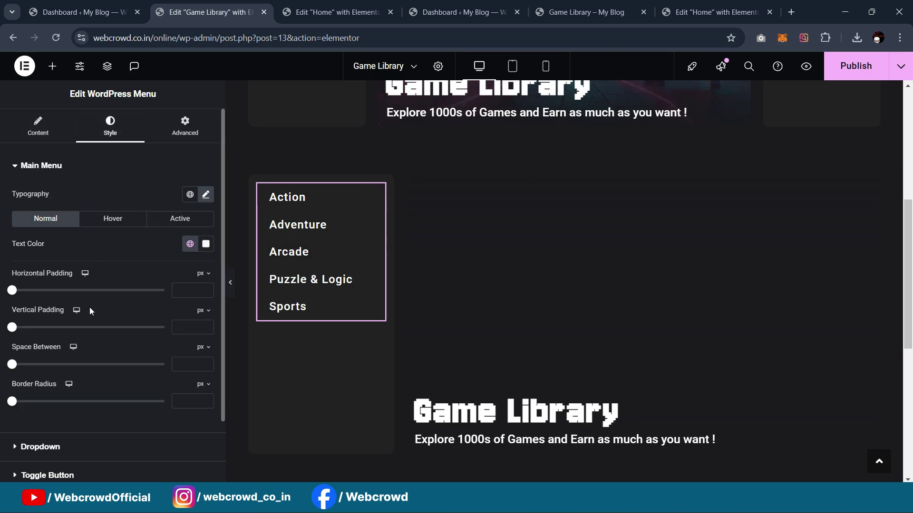
pyautogui.click(13, 291)
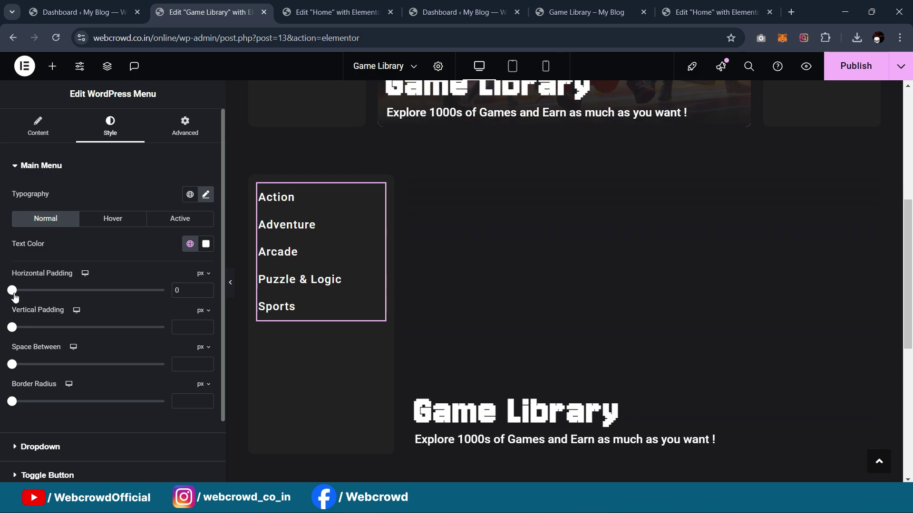
# Undo the category menu's horizontal padding change and set its vertical padding to 10 px
pyautogui.hotkey('ctrl', 'z')
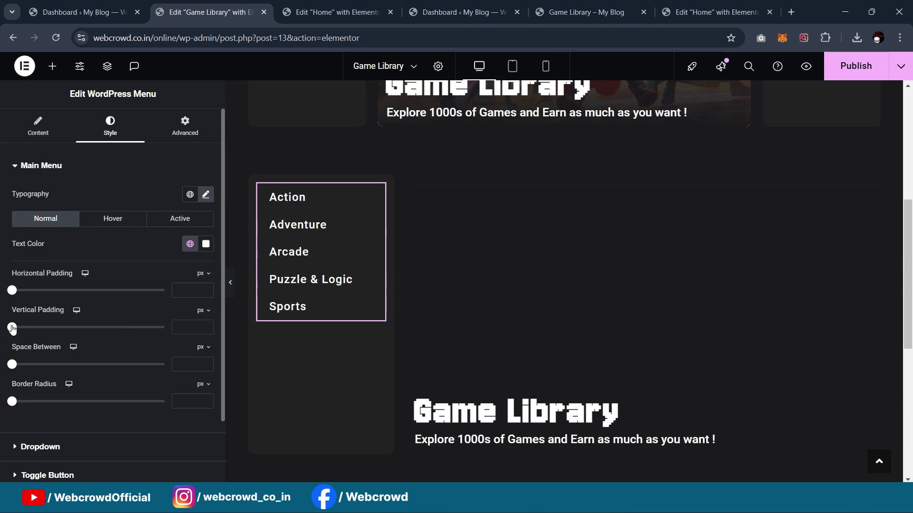
pyautogui.moveTo(13, 328); pyautogui.dragTo(42, 337)
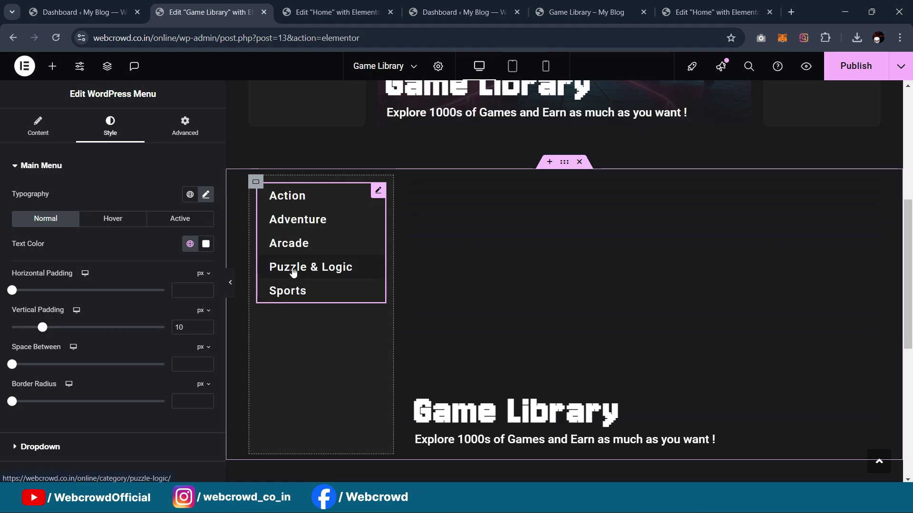
# Copy the Top Earners heading from the hero section and paste it into the category sidebar column
pyautogui.scroll(5, 540, 178)
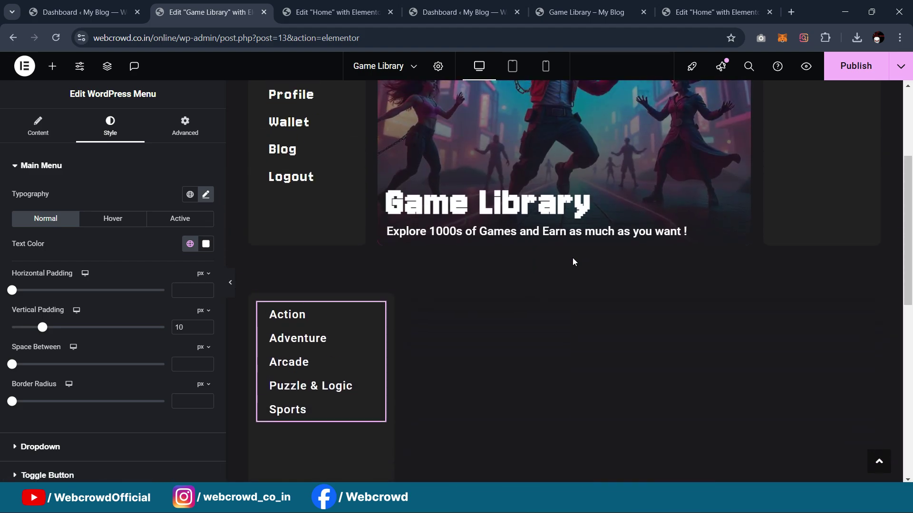
pyautogui.scroll(-3, 572, 258)
pyautogui.scroll(4, 534, 252)
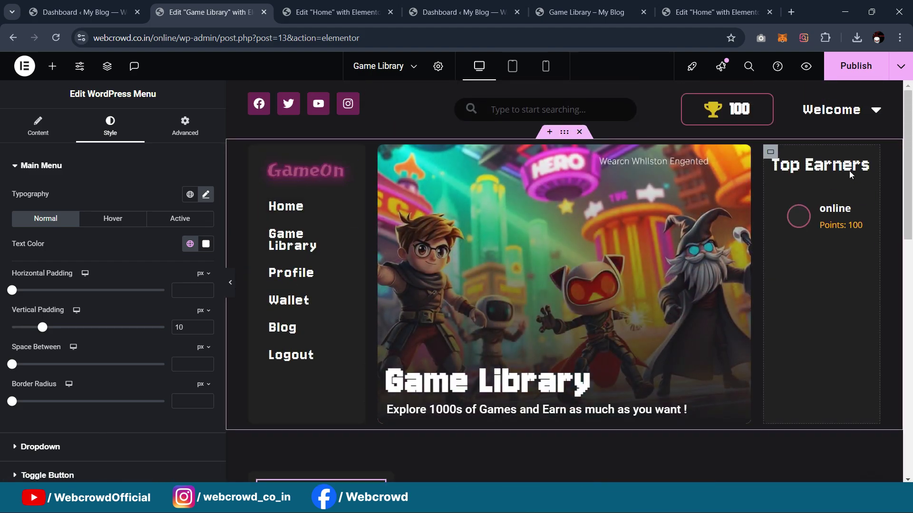
pyautogui.rightClick(862, 170)
pyautogui.click(795, 220)
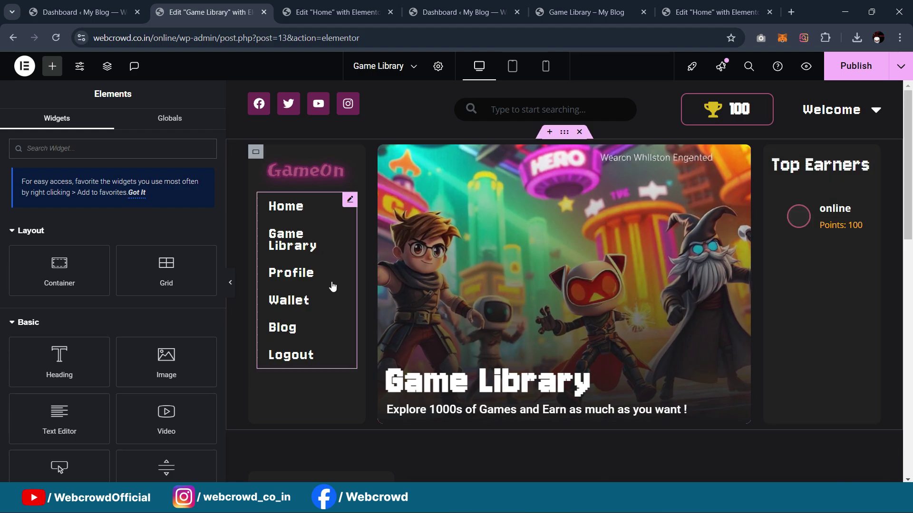
pyautogui.scroll(-5, 309, 280)
pyautogui.rightClick(263, 280)
pyautogui.click(280, 287)
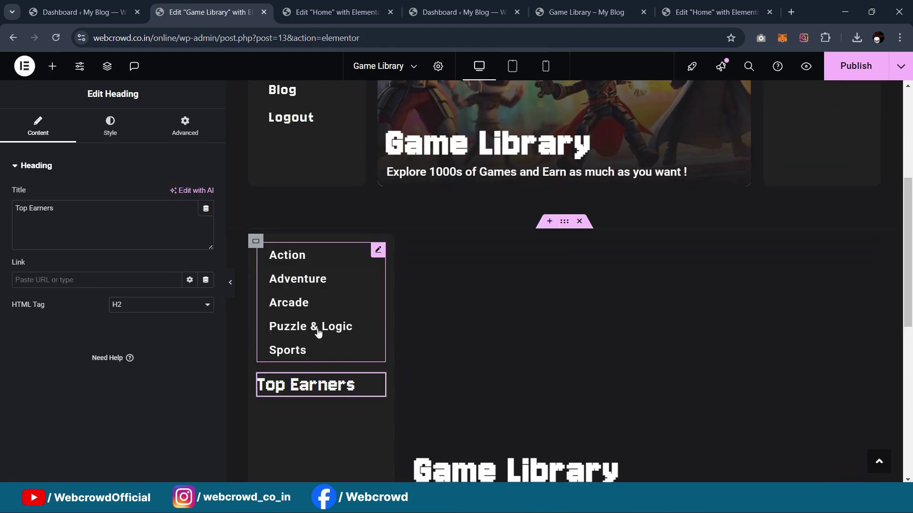
# Move the pasted heading above the category menu and change its title to "Category"
pyautogui.moveTo(380, 387); pyautogui.dragTo(306, 264)
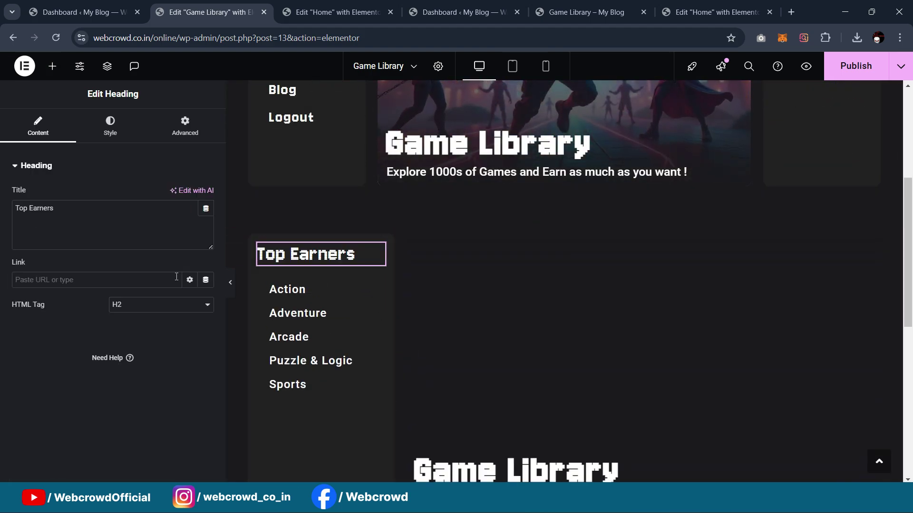
pyautogui.write('Category')
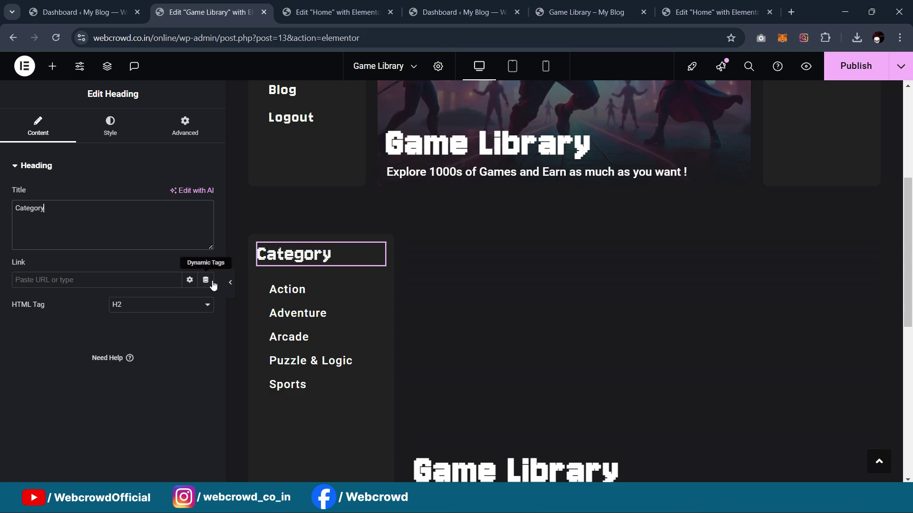
pyautogui.click(230, 283)
pyautogui.scroll(-1, 489, 257)
pyautogui.click(4, 282)
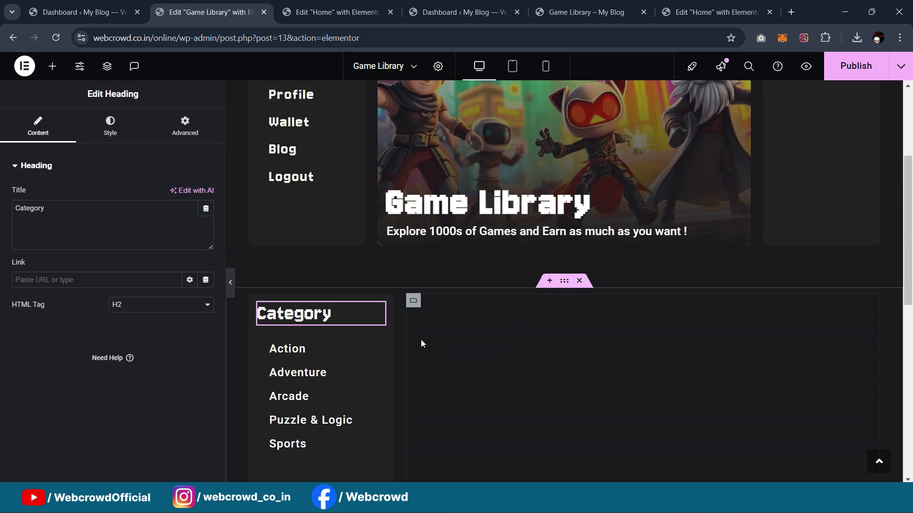
# Set the category sidebar container's width to 22%
pyautogui.scroll(-1, 411, 337)
pyautogui.scroll(2, 452, 296)
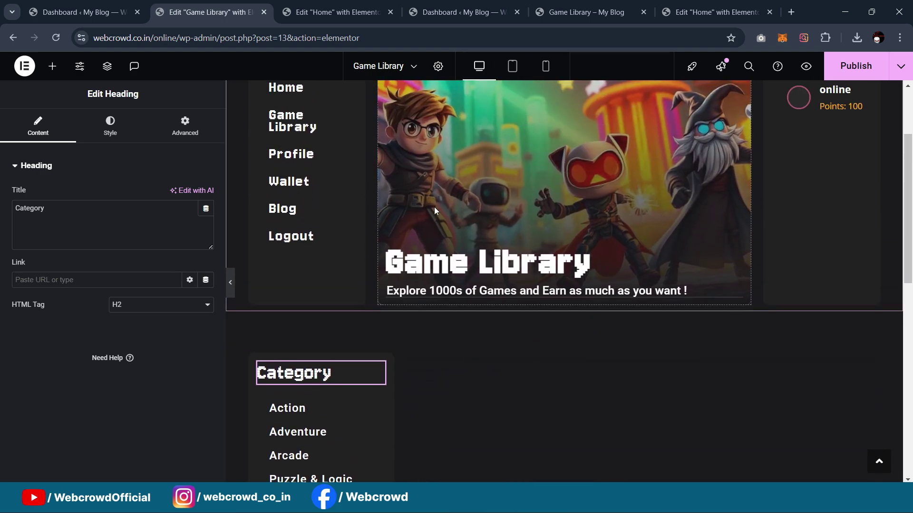
pyautogui.scroll(-1, 435, 216)
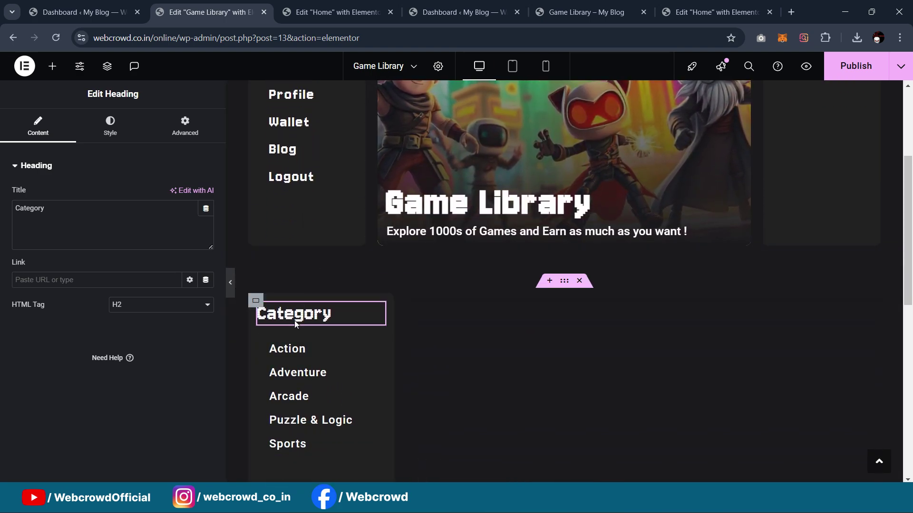
pyautogui.click(255, 301)
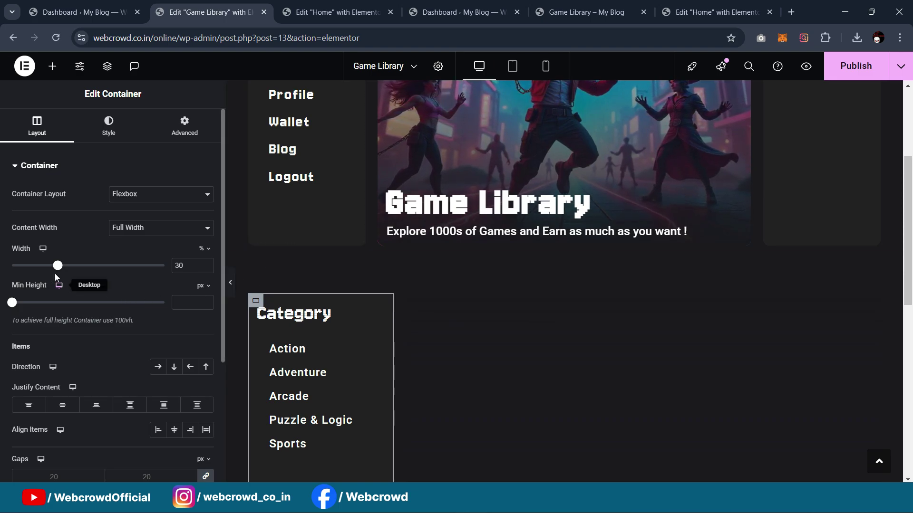
pyautogui.moveTo(58, 268); pyautogui.dragTo(45, 270)
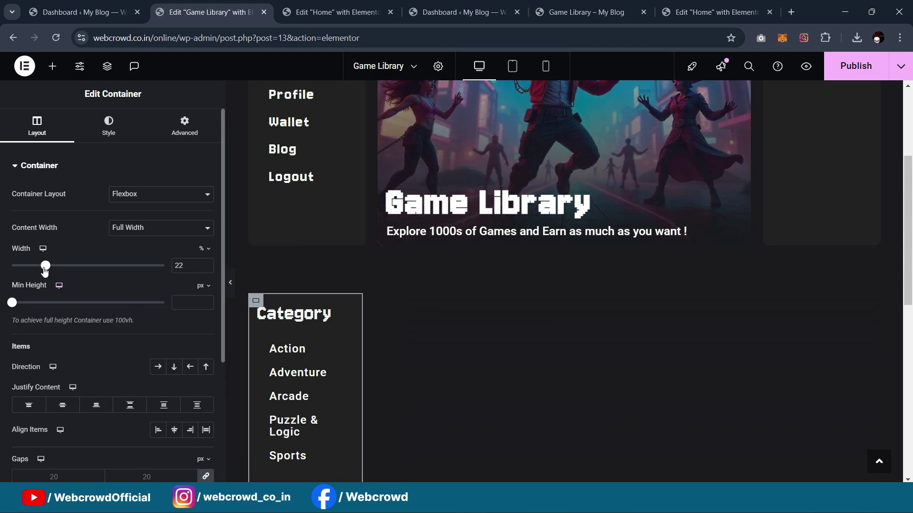
pyautogui.click(227, 288)
pyautogui.scroll(1, 383, 243)
pyautogui.scroll(-4, 384, 243)
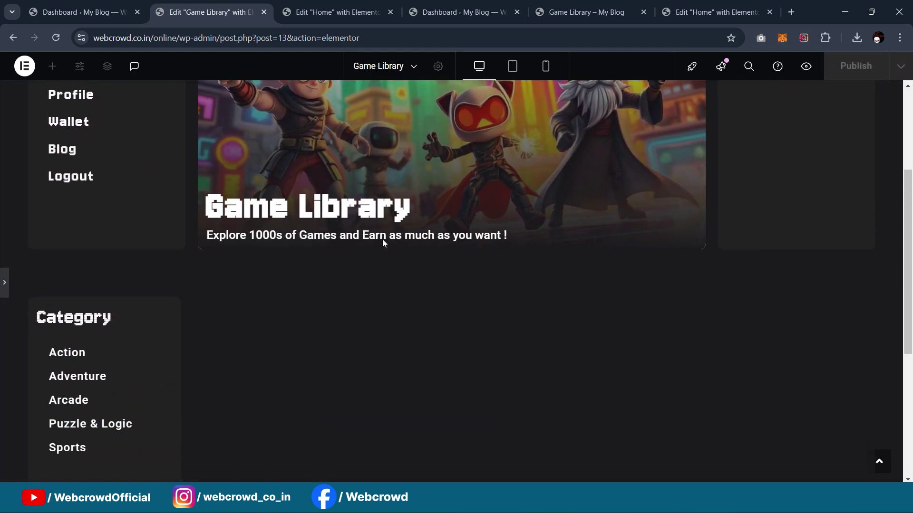
pyautogui.click(423, 213)
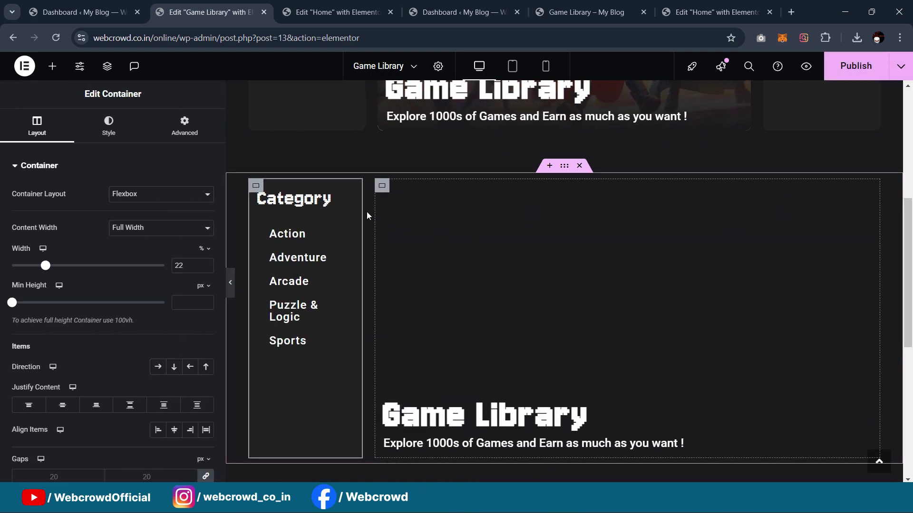
# Set the Category heading's left margin to 21 px to line it up with the menu items
pyautogui.click(345, 196)
pyautogui.click(180, 144)
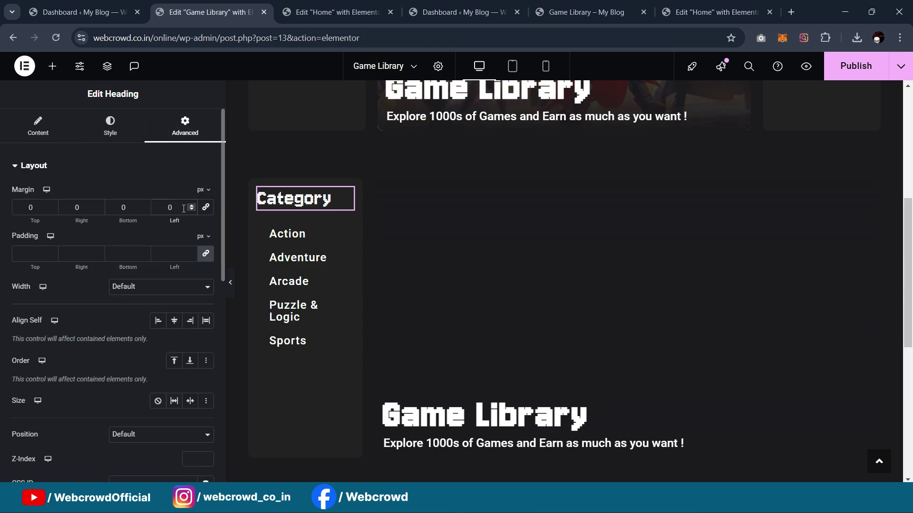
pyautogui.press('BackSpace')
pyautogui.write('15')
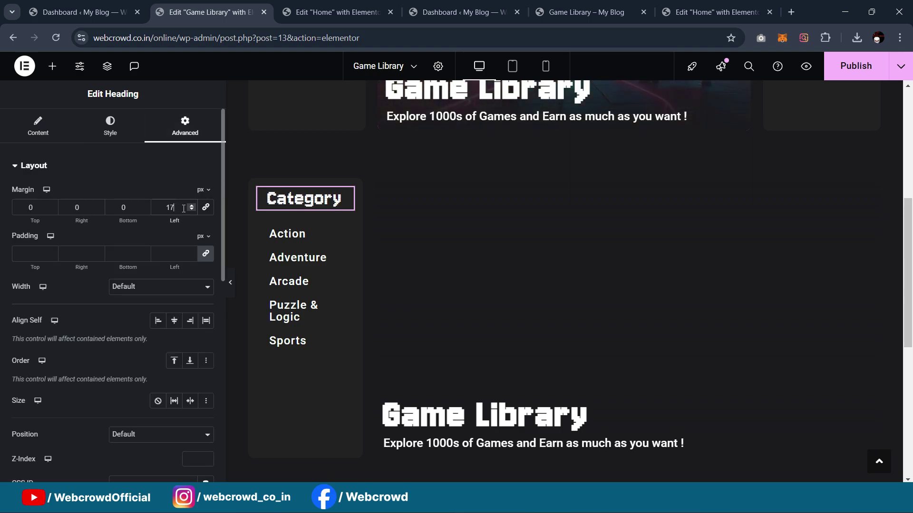
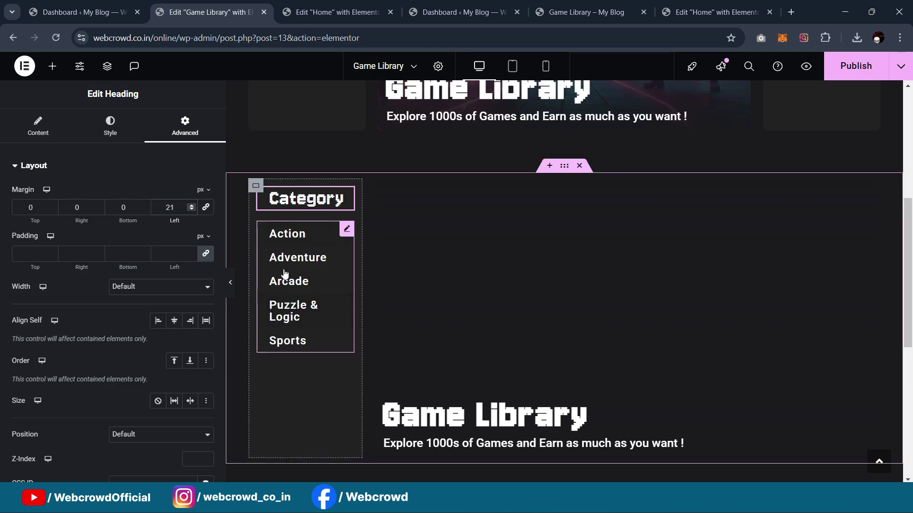
pyautogui.click(230, 282)
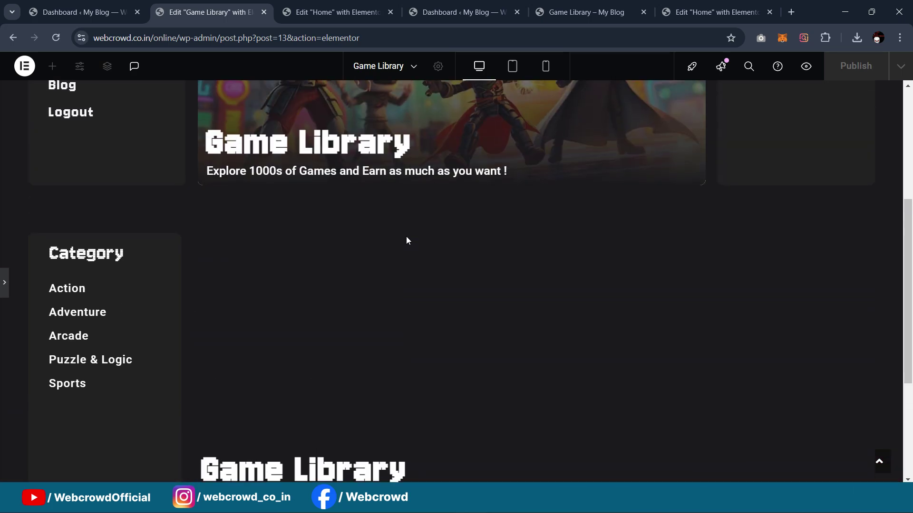
pyautogui.click(4, 283)
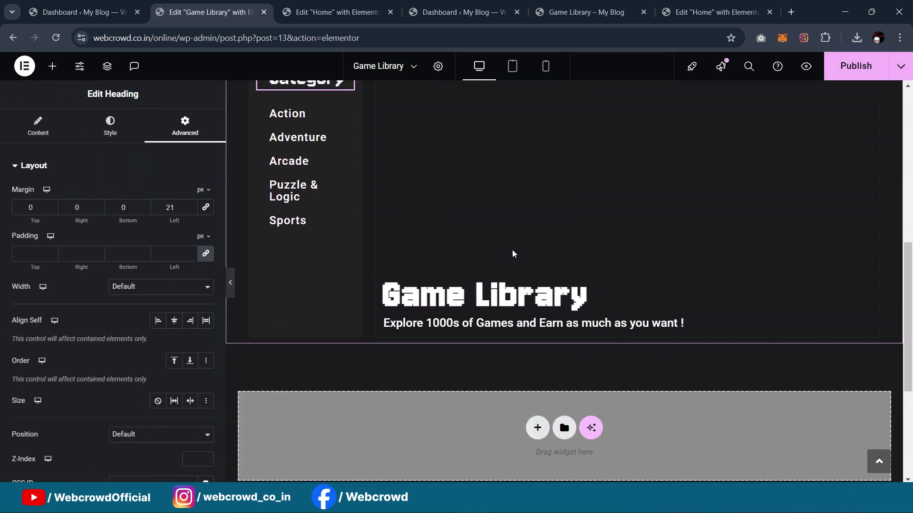
# Delete the Game Library heading and its "Explore 1000s of Games" tagline from the column beside the category sidebar
pyautogui.scroll(1, 496, 280)
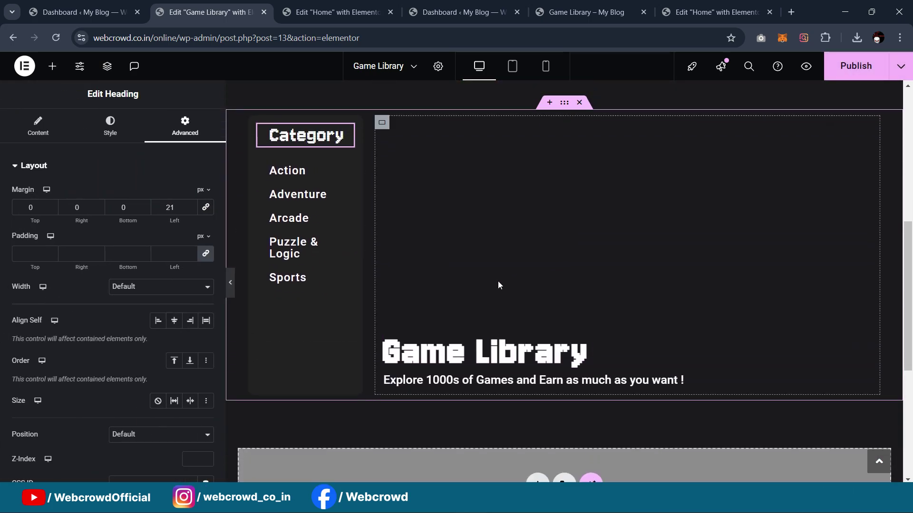
pyautogui.press('Delete')
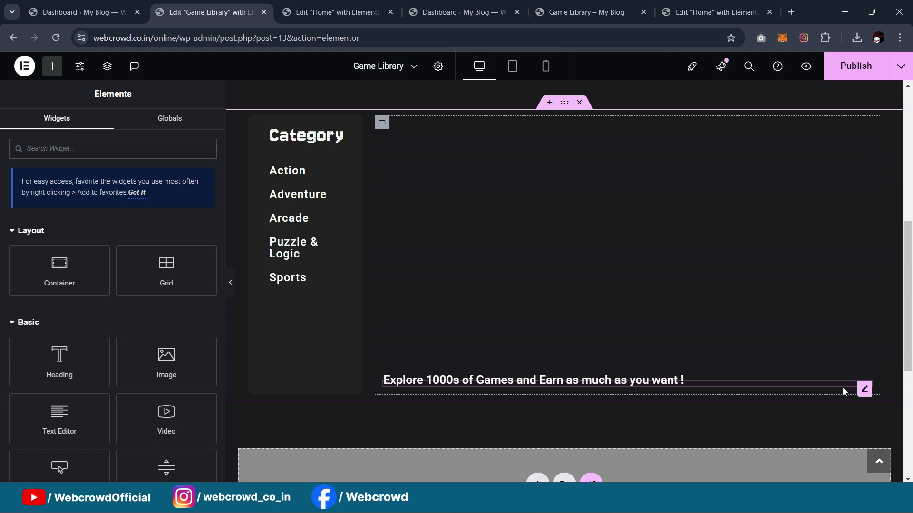
pyautogui.click(796, 384)
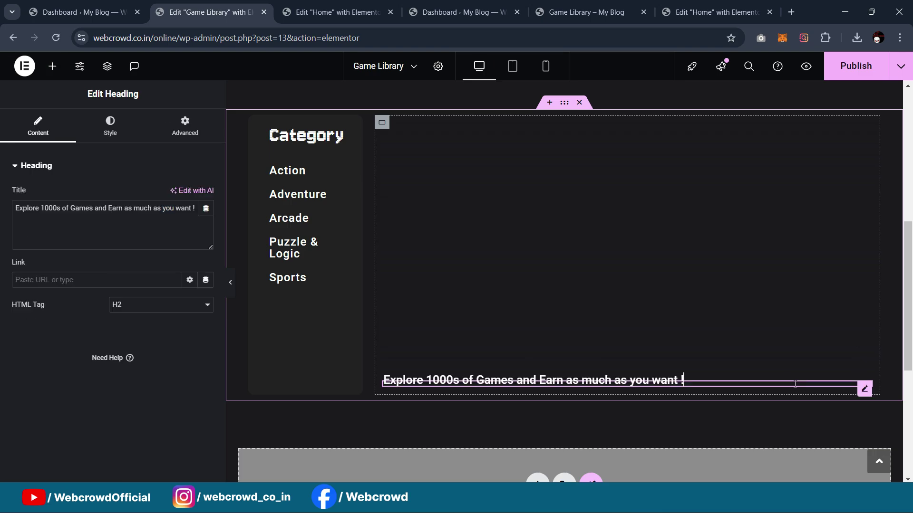
pyautogui.click(864, 389)
pyautogui.press('Delete')
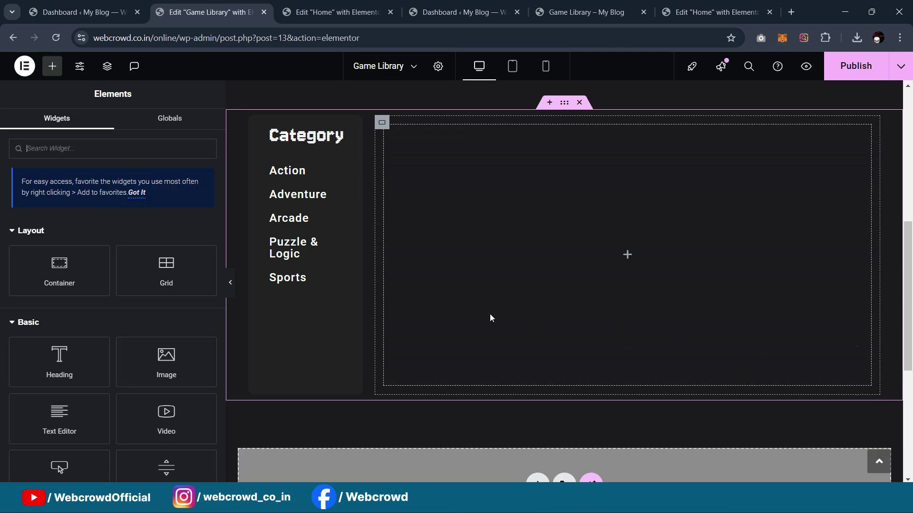
# Search the widgets for "posts" and try to place the Posts widget in the empty column beside the category sidebar
pyautogui.click(41, 149)
pyautogui.write('posts')
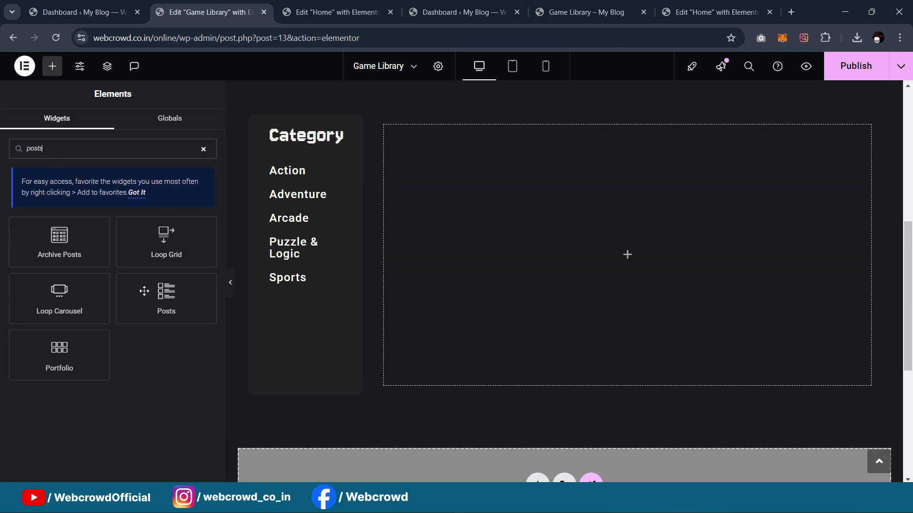
pyautogui.scroll(2, 589, 230)
pyautogui.scroll(-2, 583, 224)
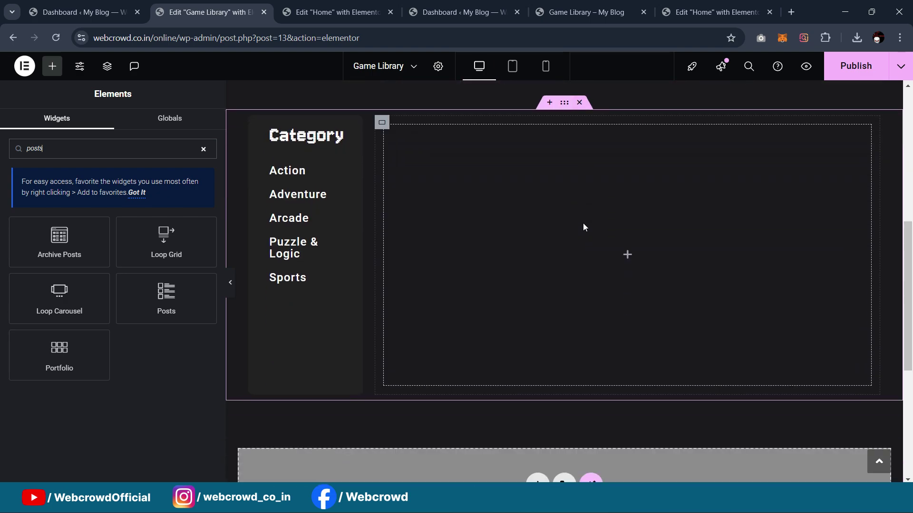
pyautogui.scroll(5, 432, 265)
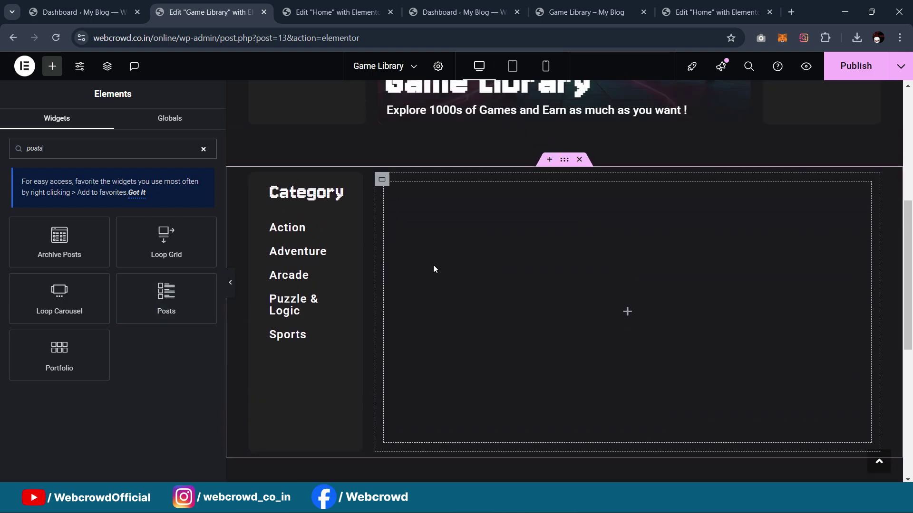
pyautogui.scroll(-4, 447, 228)
pyautogui.scroll(1, 447, 242)
pyautogui.scroll(-1, 428, 247)
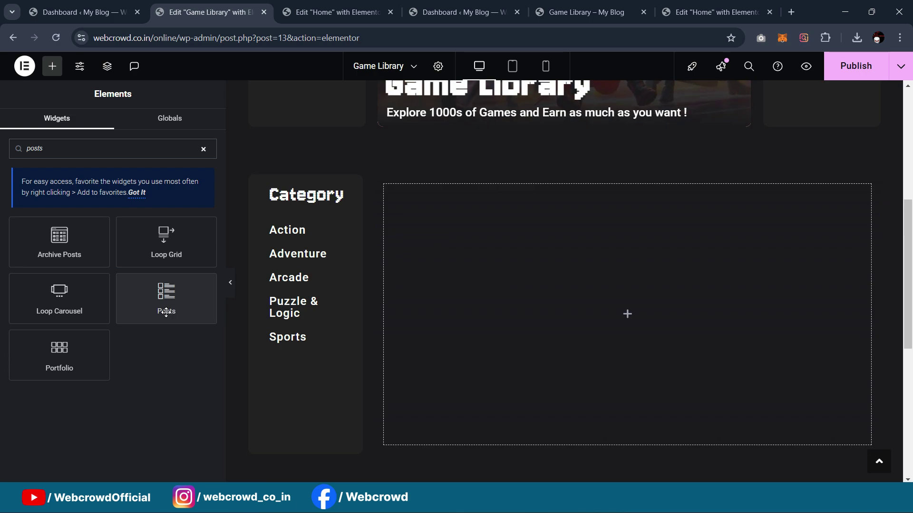
pyautogui.moveTo(188, 312); pyautogui.dragTo(594, 318)
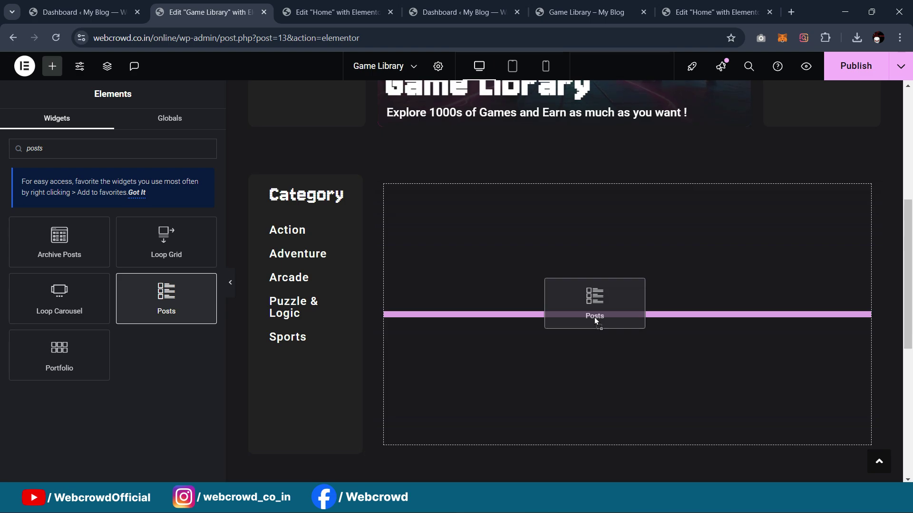
pyautogui.moveTo(594, 317); pyautogui.dragTo(305, 261)
# Switch to the reference site's Game Library page and examine how its Arcade category page lists the games
pyautogui.click(715, 11)
pyautogui.click(588, 12)
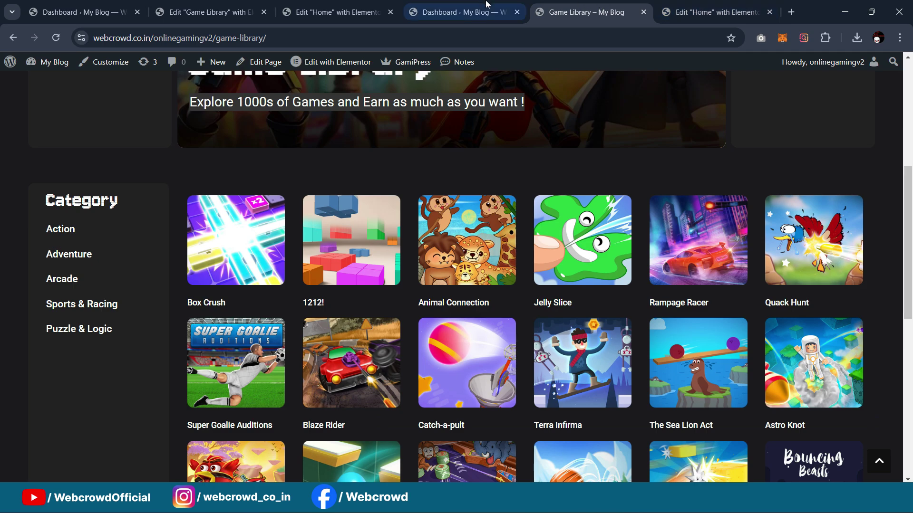
pyautogui.click(62, 279)
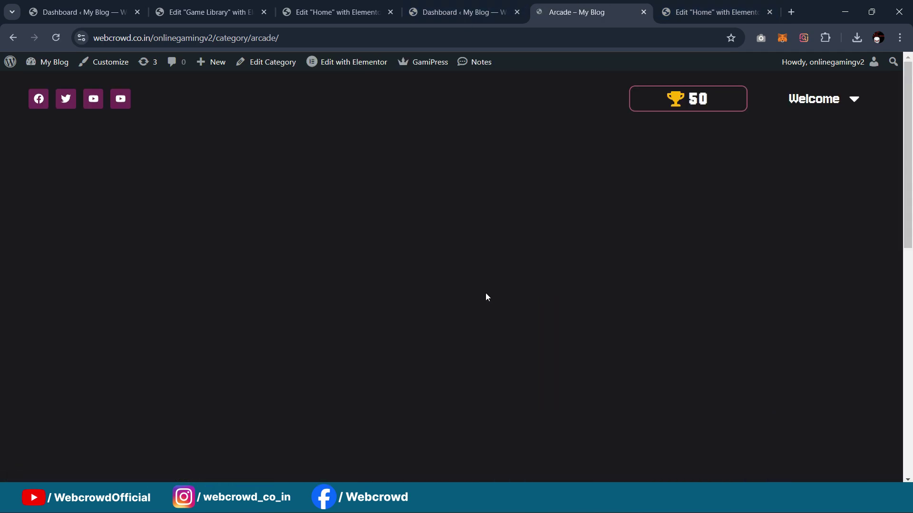
pyautogui.scroll(-4, 498, 312)
pyautogui.scroll(4, 498, 313)
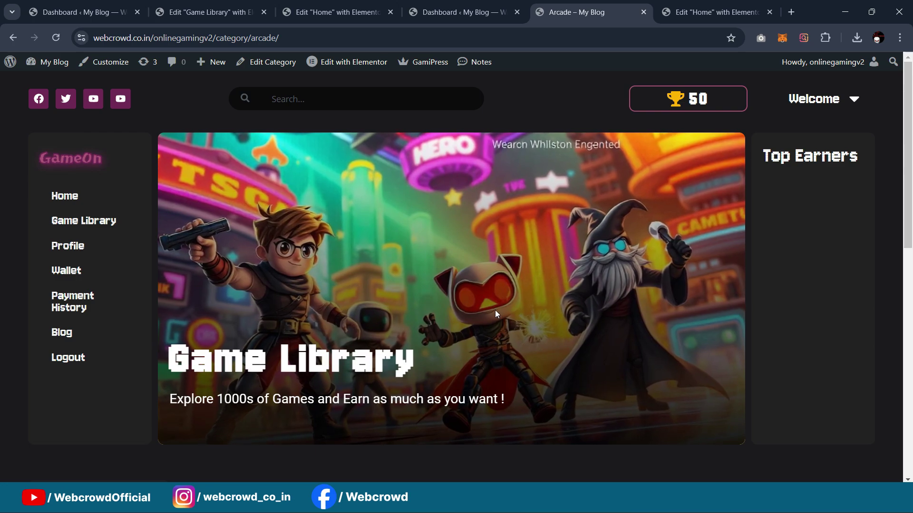
pyautogui.scroll(-4, 492, 309)
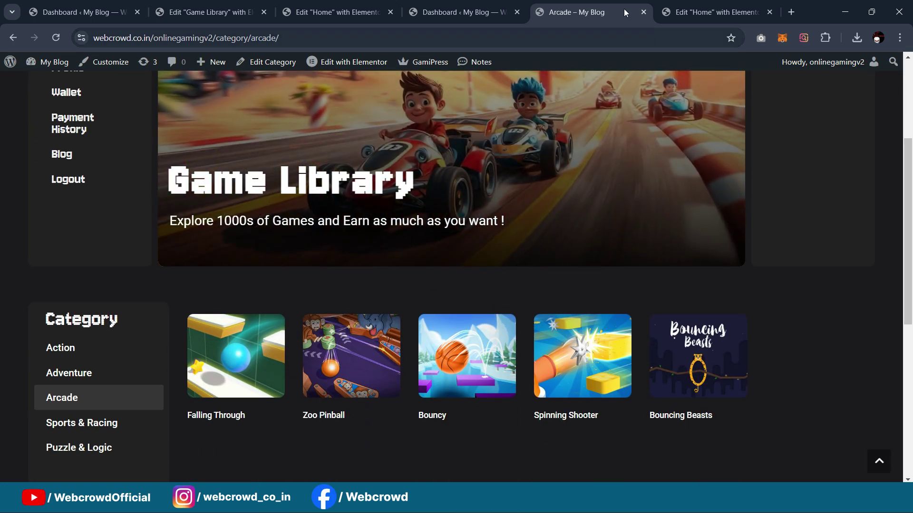
# Return to the Game Library editor and add the Archive Posts widget to the empty column beside the category sidebar
pyautogui.click(363, 4)
pyautogui.click(209, 11)
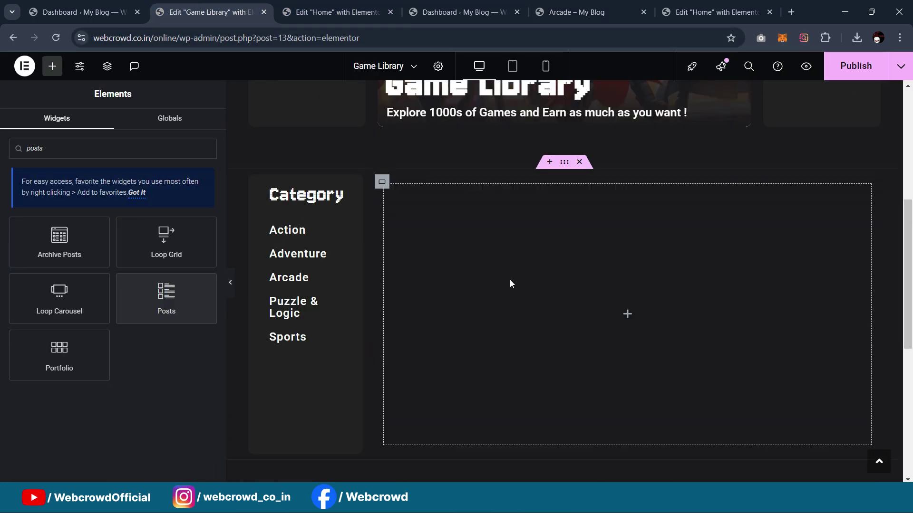
pyautogui.moveTo(39, 247); pyautogui.dragTo(588, 360)
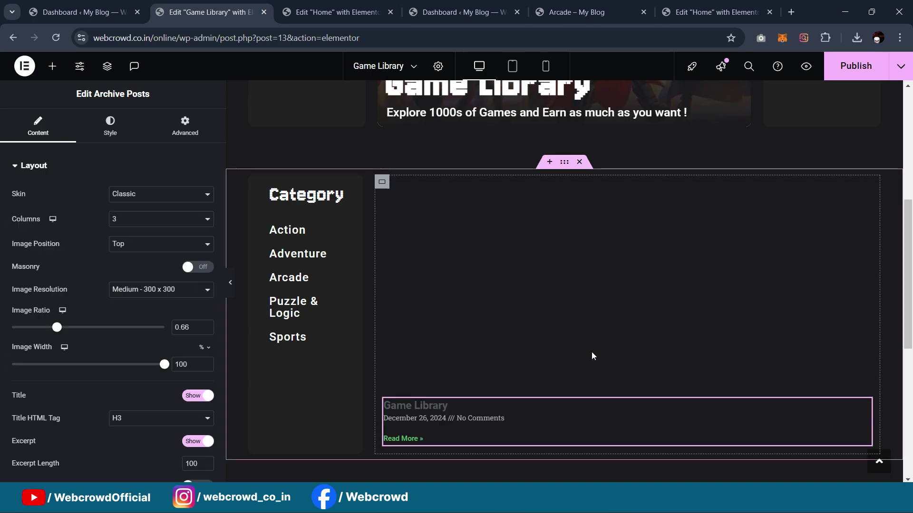
# Replace the Archive Posts widget in the column beside the category sidebar with the Posts widget
pyautogui.scroll(-1, 585, 275)
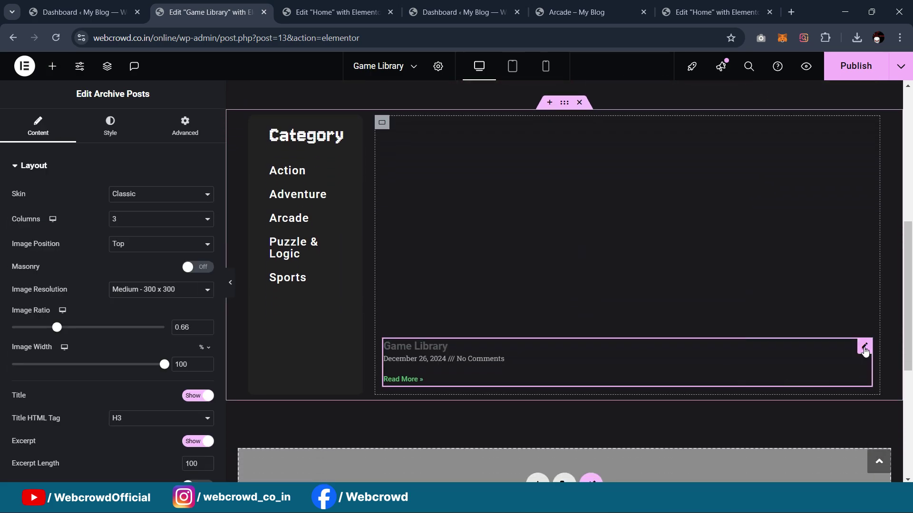
pyautogui.press('Delete')
pyautogui.write('posts')
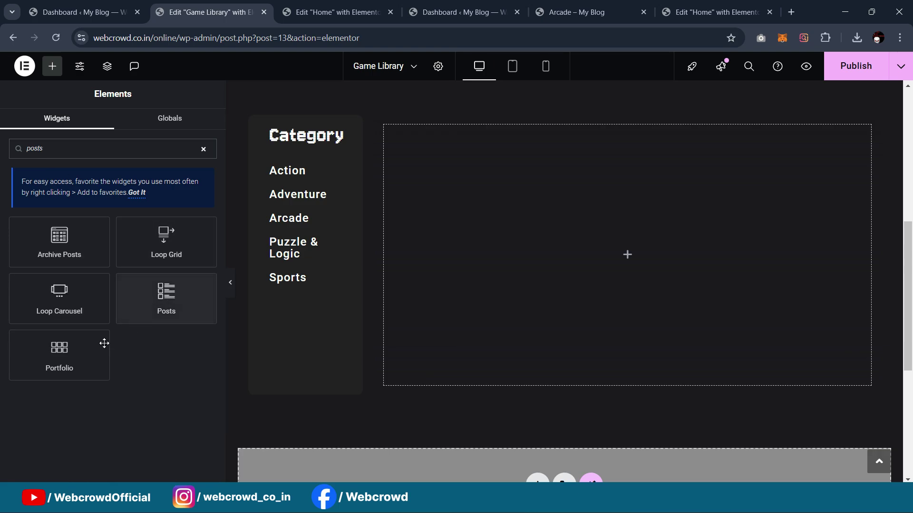
pyautogui.moveTo(153, 305); pyautogui.dragTo(523, 235)
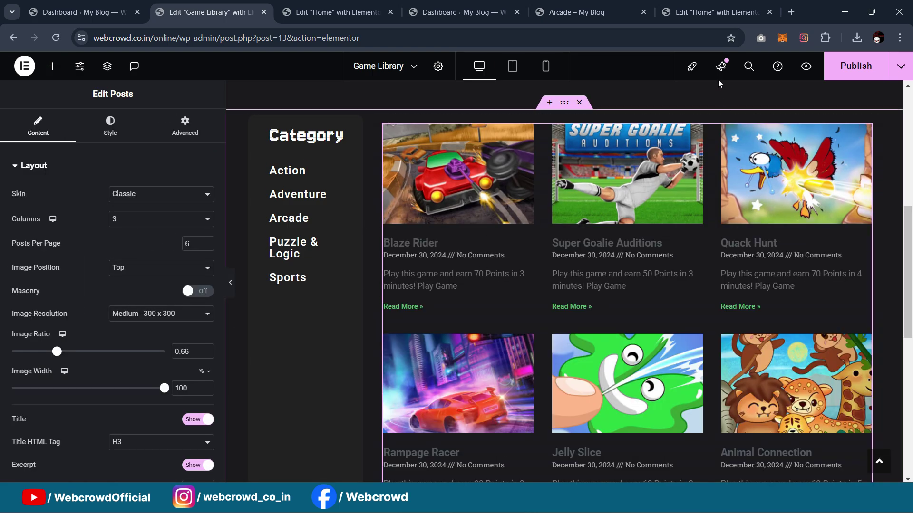
# Check the game grid on the reference Arcade page and set the Posts widget to 6 columns with 21 posts per page
pyautogui.click(715, 12)
pyautogui.click(567, 7)
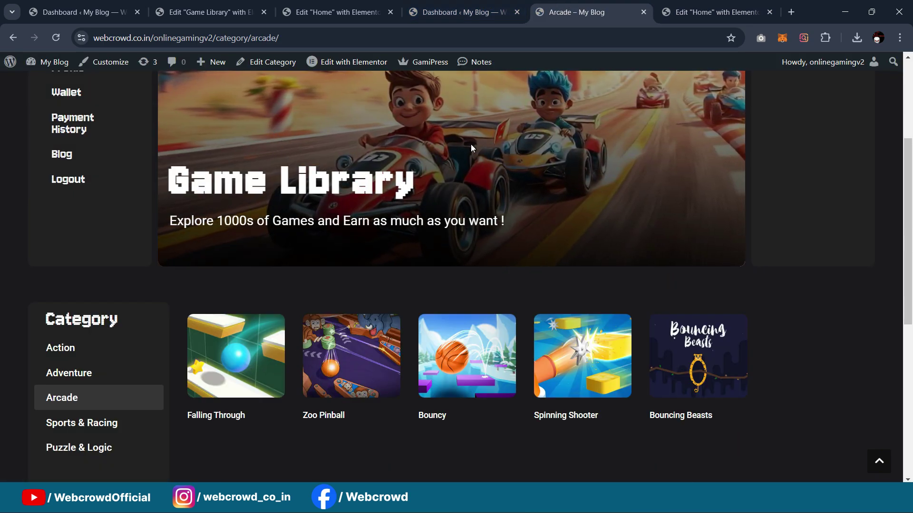
pyautogui.click(212, 12)
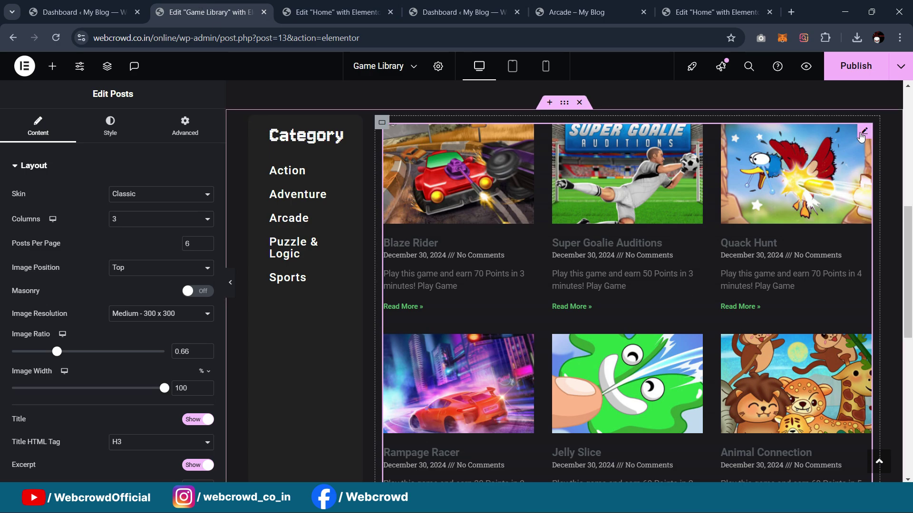
pyautogui.click(171, 219)
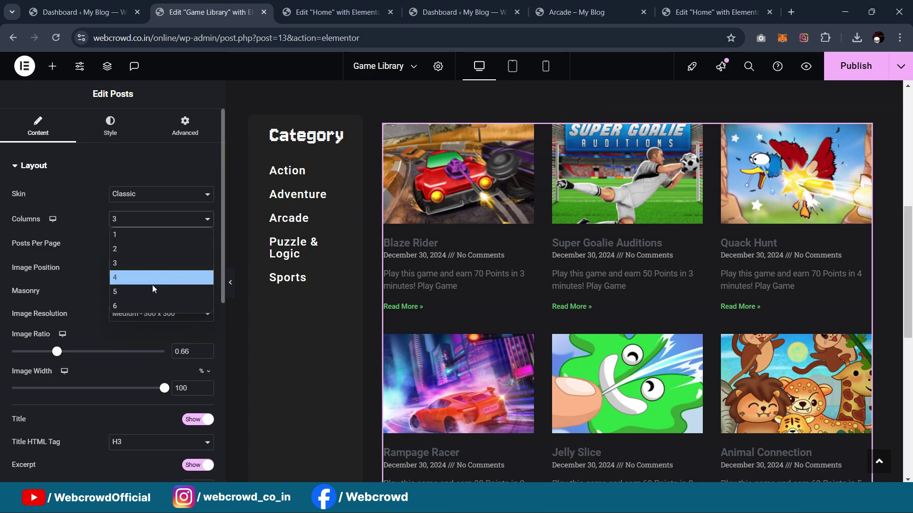
pyautogui.click(147, 299)
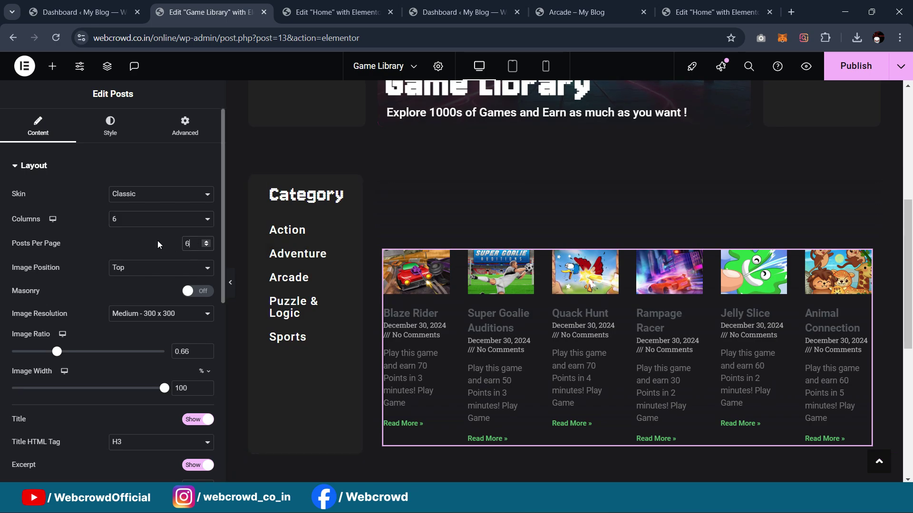
pyautogui.write('21')
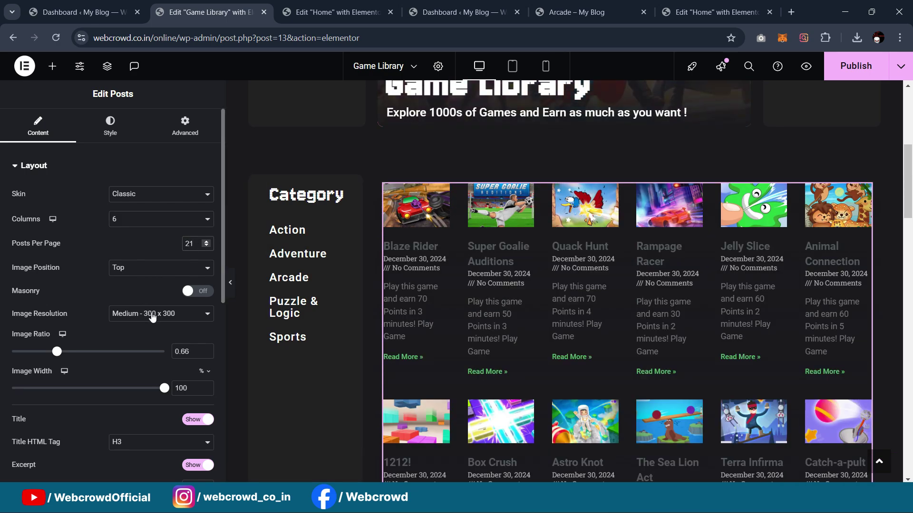
# Set the post images to Full resolution with an image ratio of about 0.93
pyautogui.click(153, 315)
pyautogui.click(149, 455)
pyautogui.scroll(-1, 123, 303)
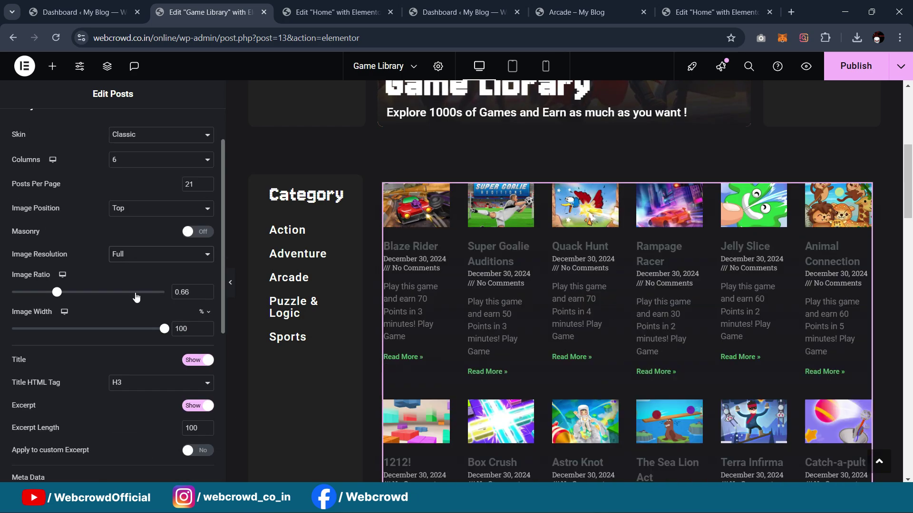
pyautogui.moveTo(56, 292); pyautogui.dragTo(80, 299)
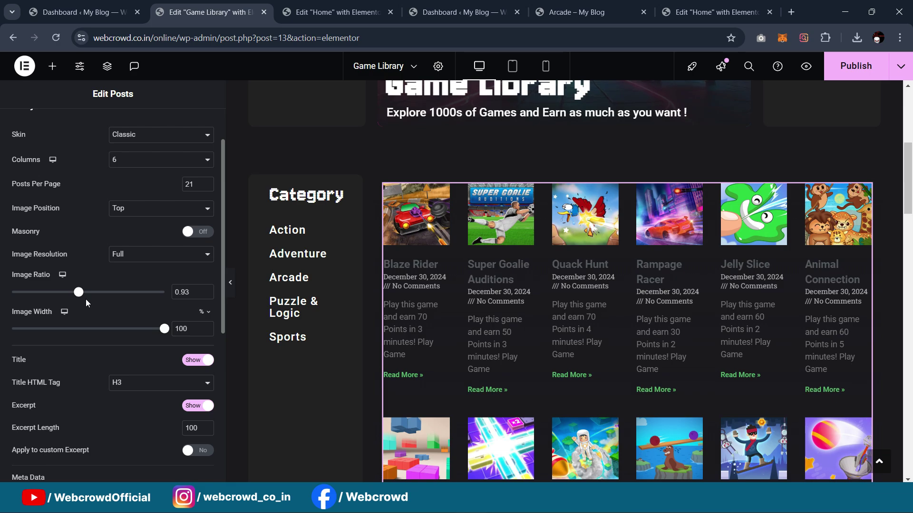
# Reduce each post to its image and title by removing the Date and Comments metadata and hiding the Read More link and excerpt
pyautogui.scroll(-2, 183, 311)
pyautogui.scroll(-1, 155, 347)
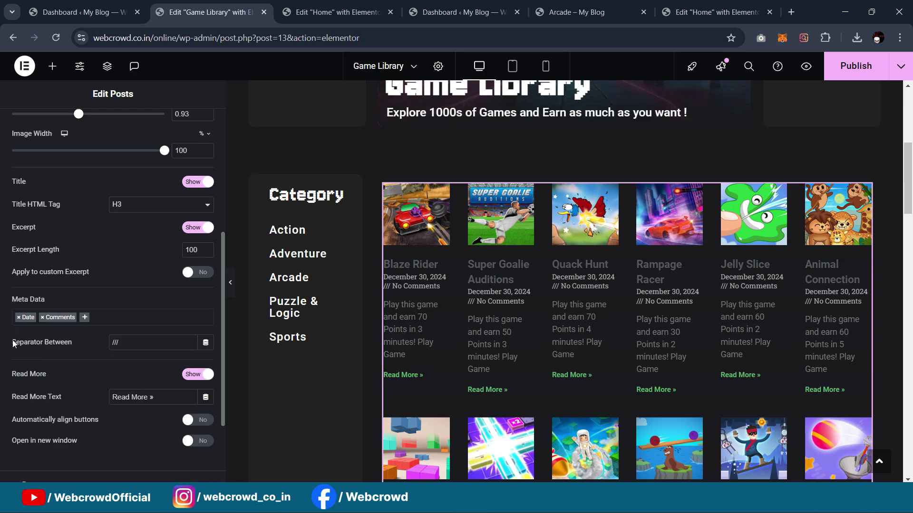
pyautogui.click(19, 317)
pyautogui.click(18, 317)
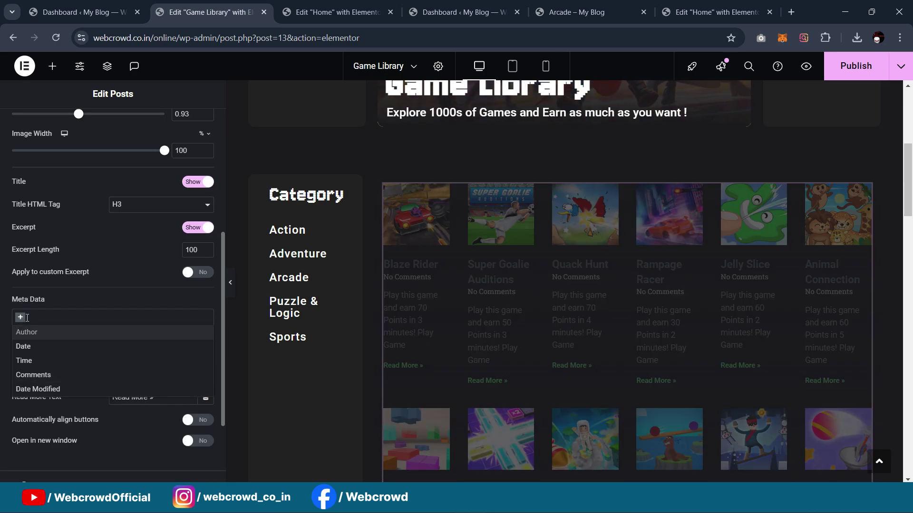
pyautogui.scroll(-1, 44, 319)
pyautogui.click(144, 407)
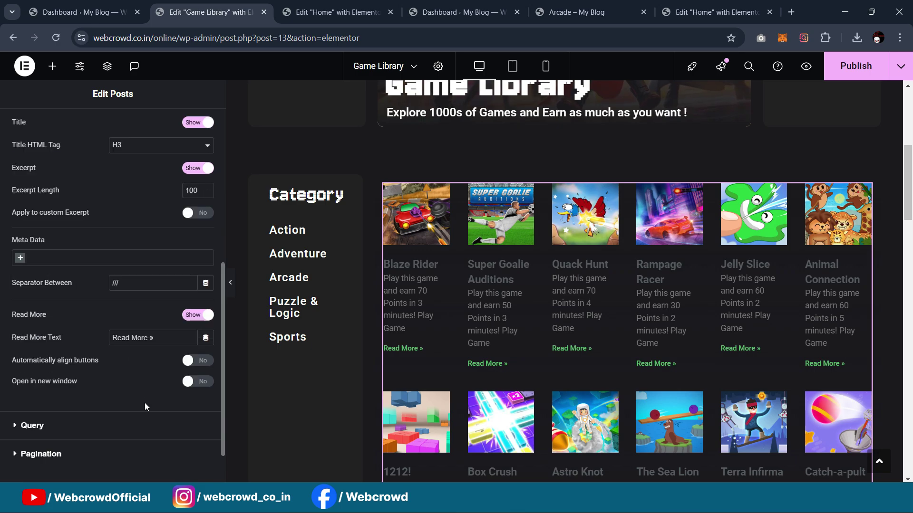
pyautogui.click(193, 316)
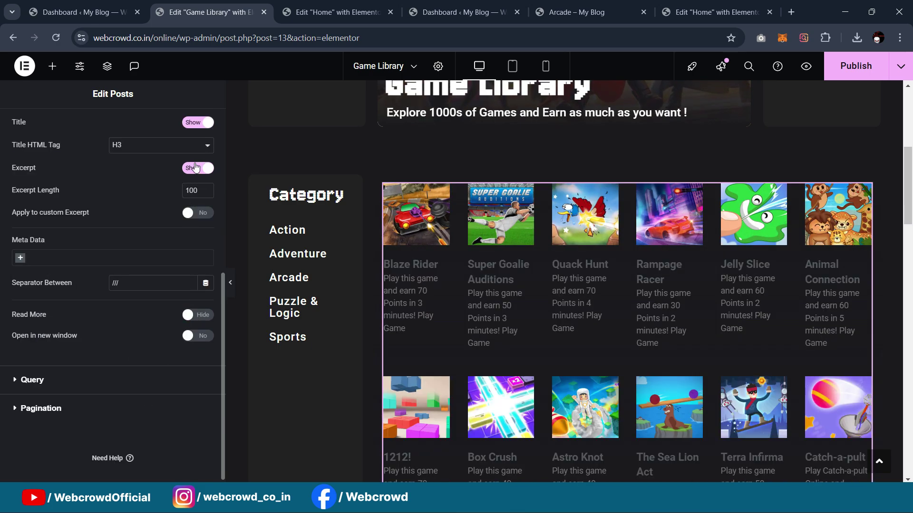
pyautogui.click(195, 167)
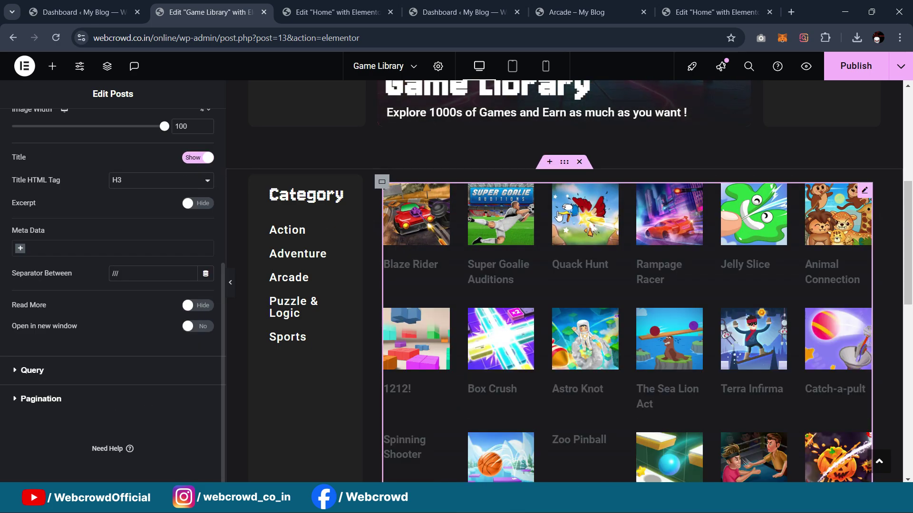
pyautogui.click(231, 284)
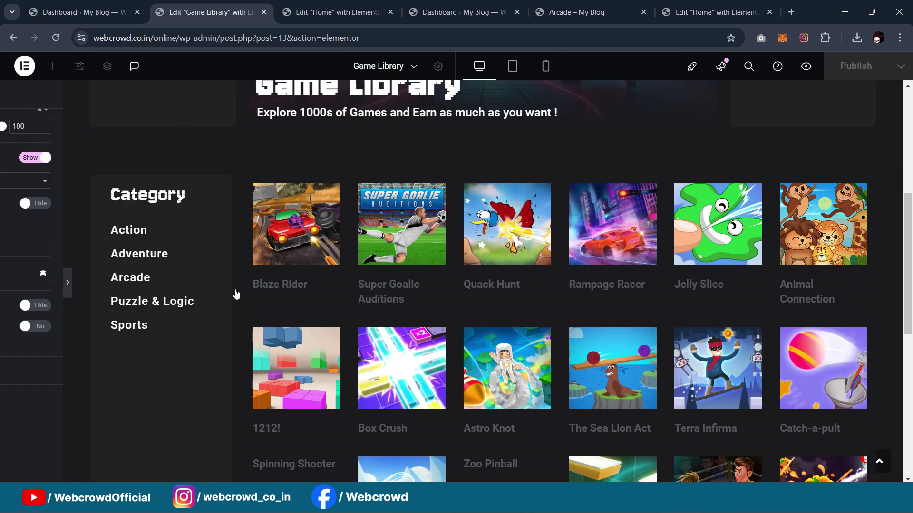
pyautogui.scroll(3, 277, 245)
pyautogui.scroll(-1, 276, 245)
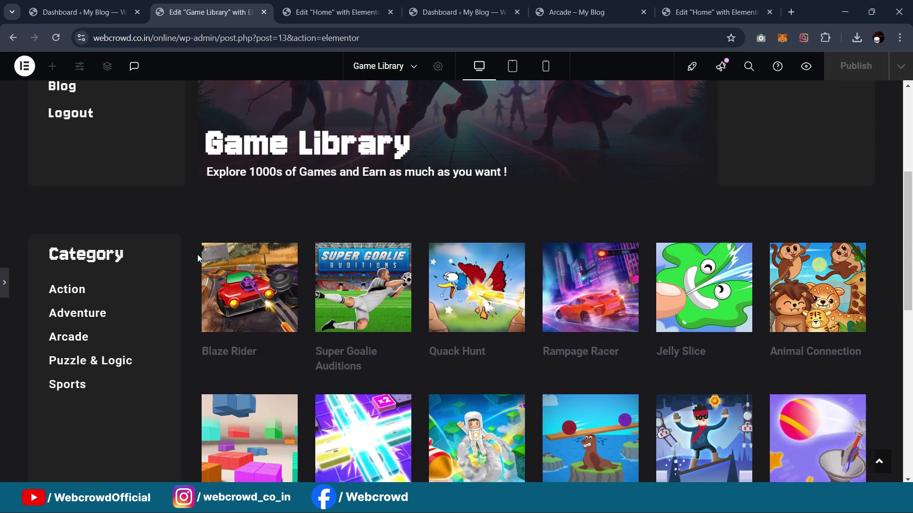
pyautogui.click(4, 283)
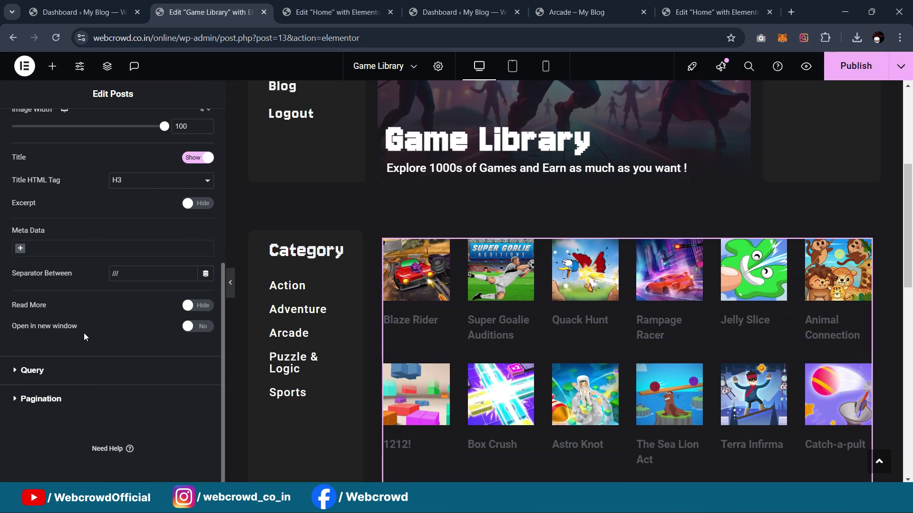
# Try a 10 px border radius on the post boxes and clear it again
pyautogui.scroll(8, 108, 172)
pyautogui.click(110, 127)
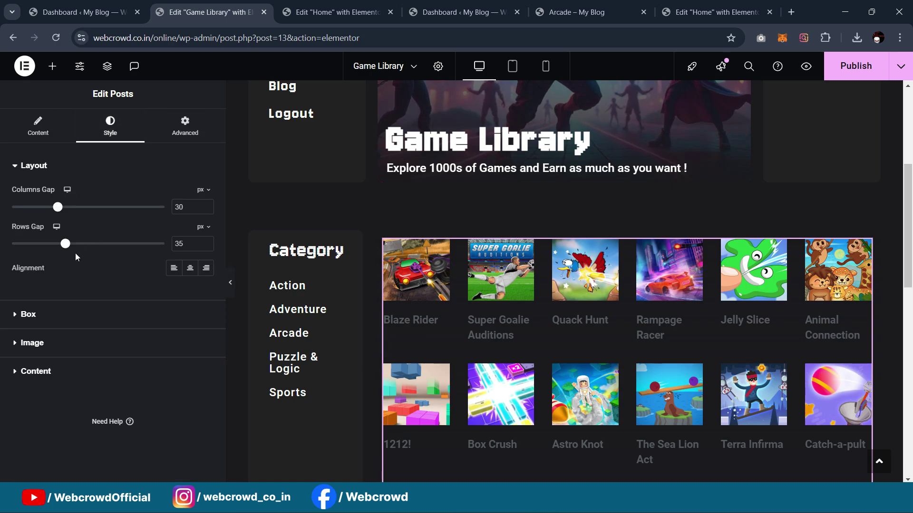
pyautogui.click(53, 316)
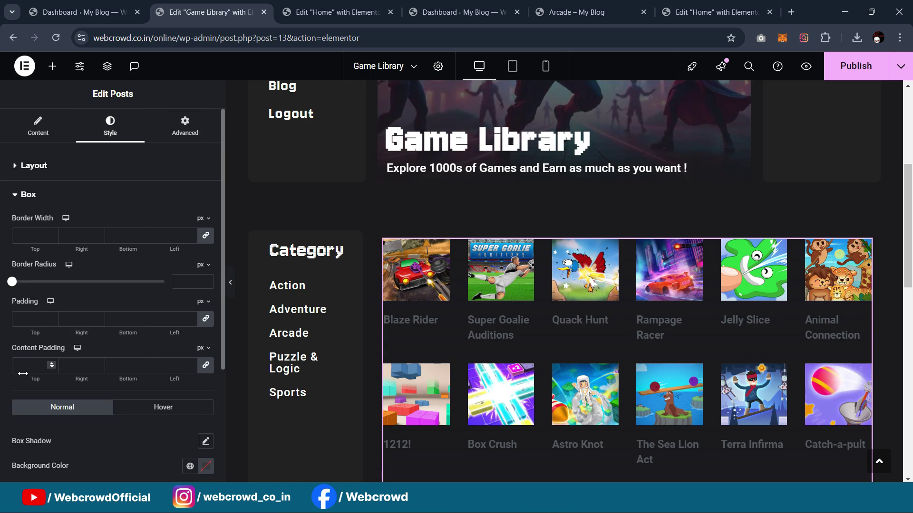
pyautogui.click(36, 236)
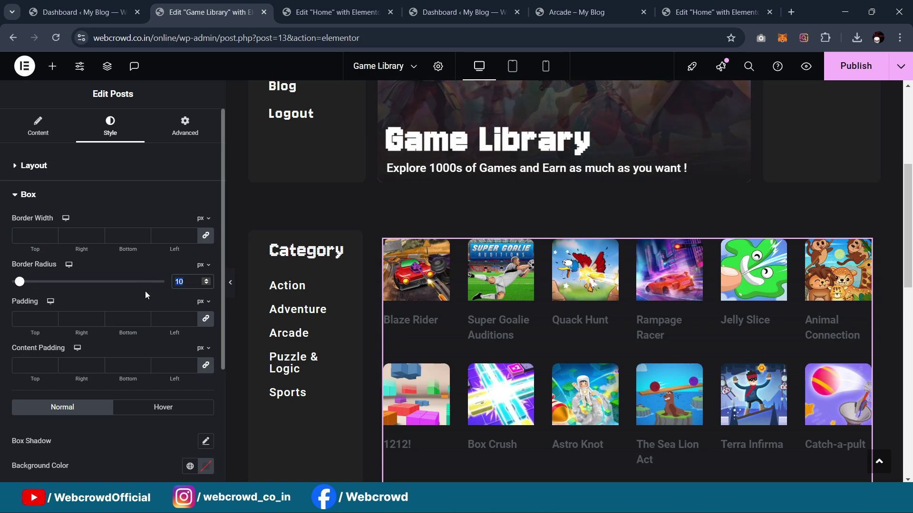
pyautogui.press('BackSpace')
pyautogui.scroll(-4, 82, 317)
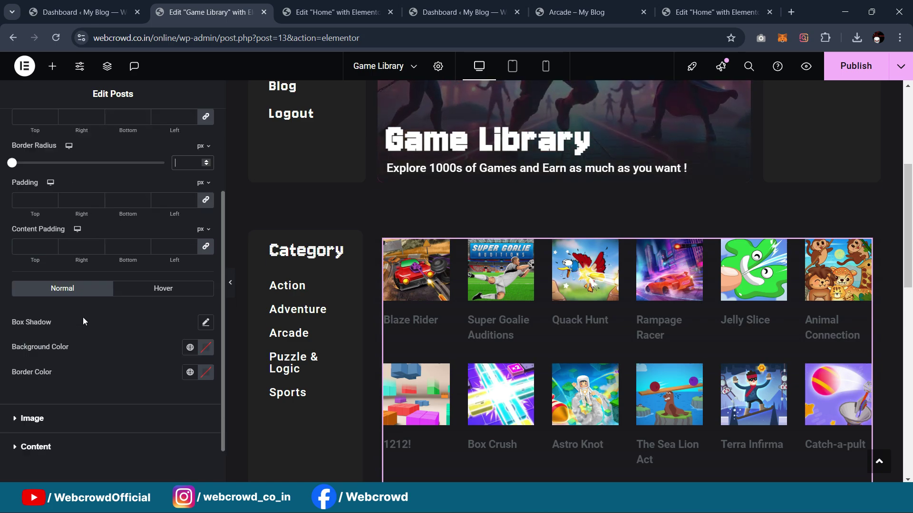
# Round all corners of the post images with an 8 px border radius
pyautogui.click(57, 372)
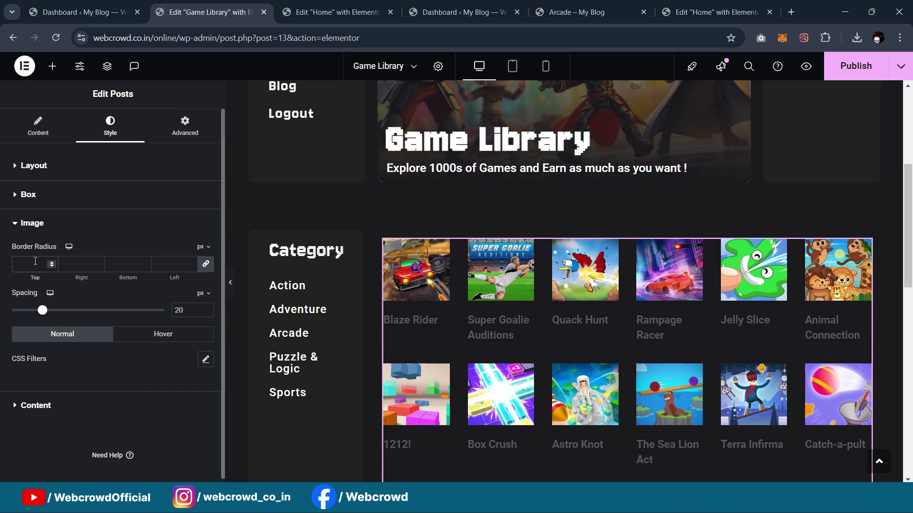
pyautogui.scroll(-1, 431, 218)
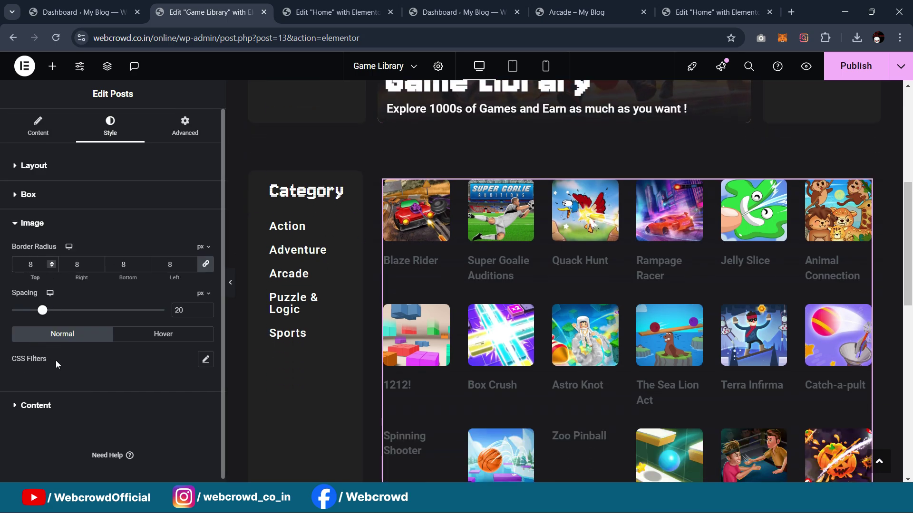
# Set the post title color to the global White
pyautogui.scroll(-1, 71, 381)
pyautogui.click(124, 399)
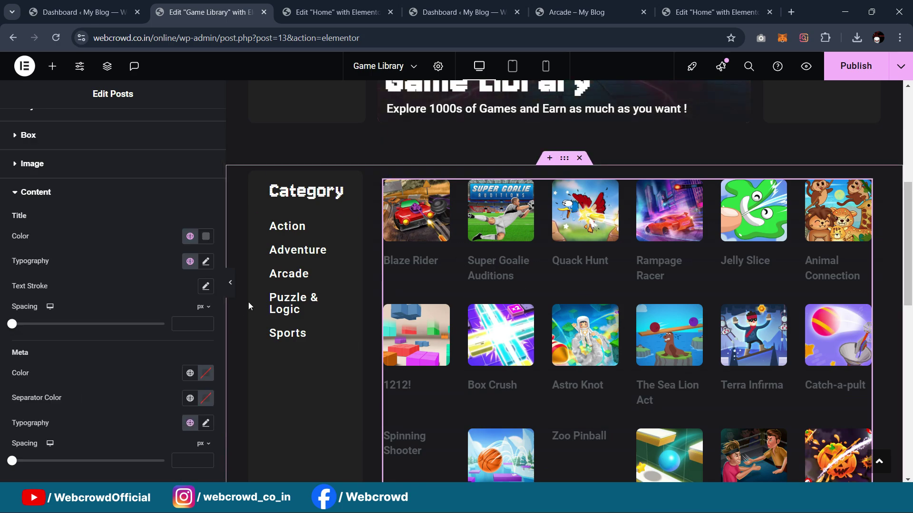
pyautogui.click(190, 236)
pyautogui.scroll(-1, 120, 391)
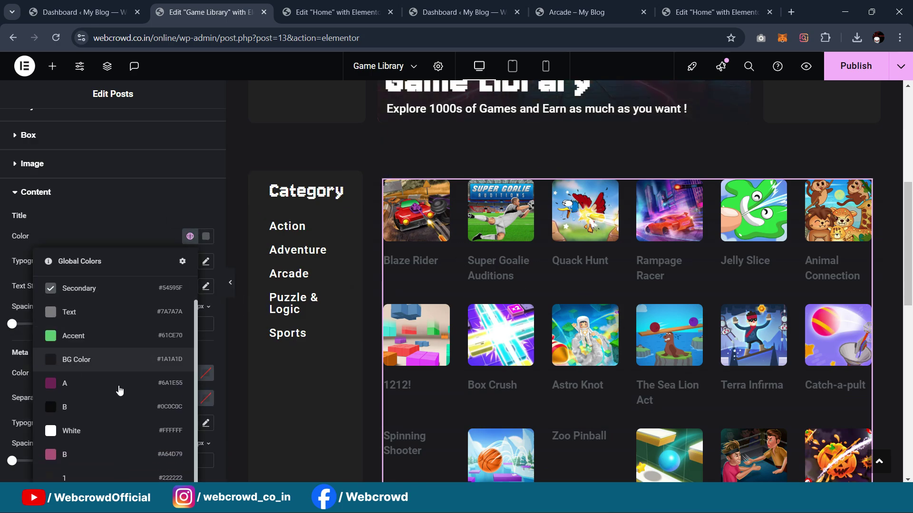
pyautogui.click(117, 430)
# Set the post title typography to a size of 1.4 rem and weight 500 (Medium)
pyautogui.click(206, 262)
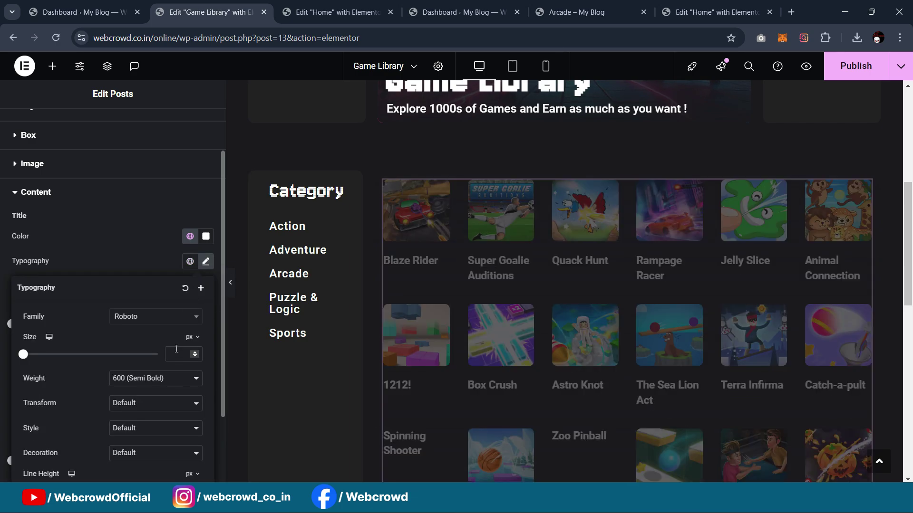
pyautogui.moveTo(198, 338)
pyautogui.click(189, 372)
pyautogui.click(181, 359)
pyautogui.write('2')
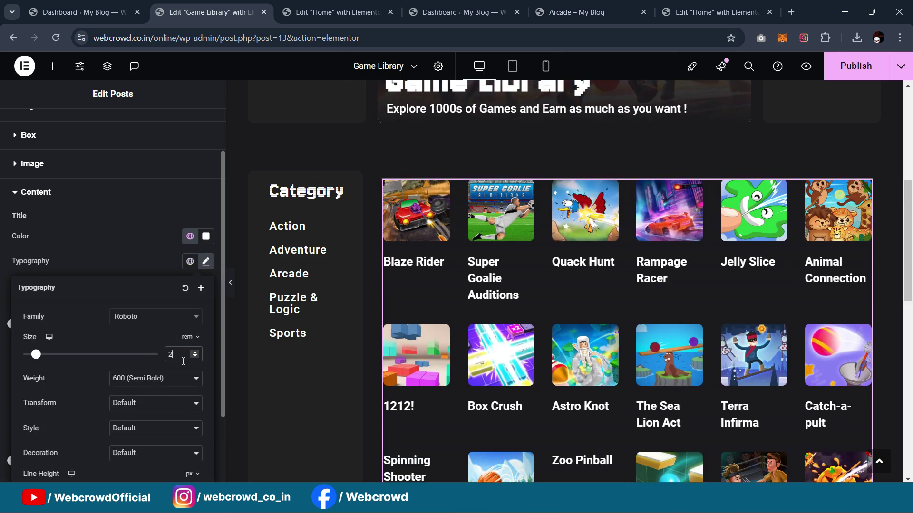
pyautogui.press('BackSpace')
pyautogui.write('5')
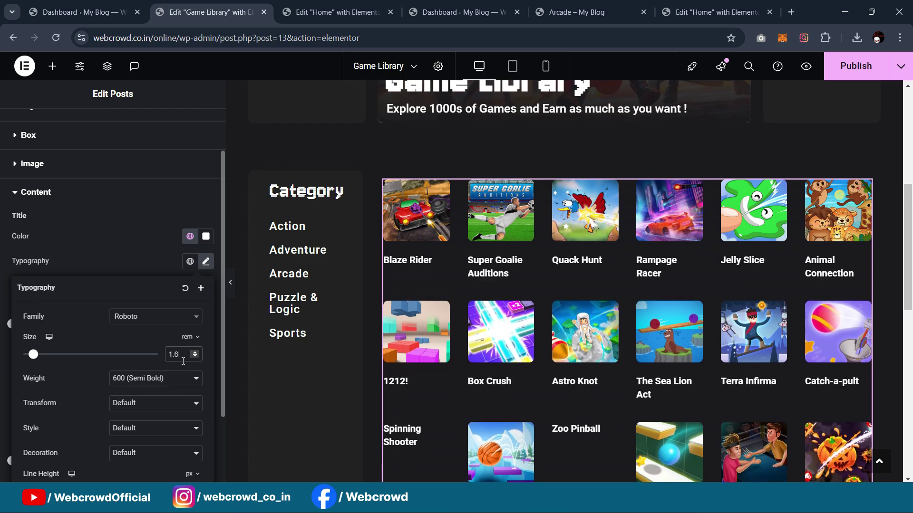
pyautogui.press('BackSpace')
pyautogui.write('4')
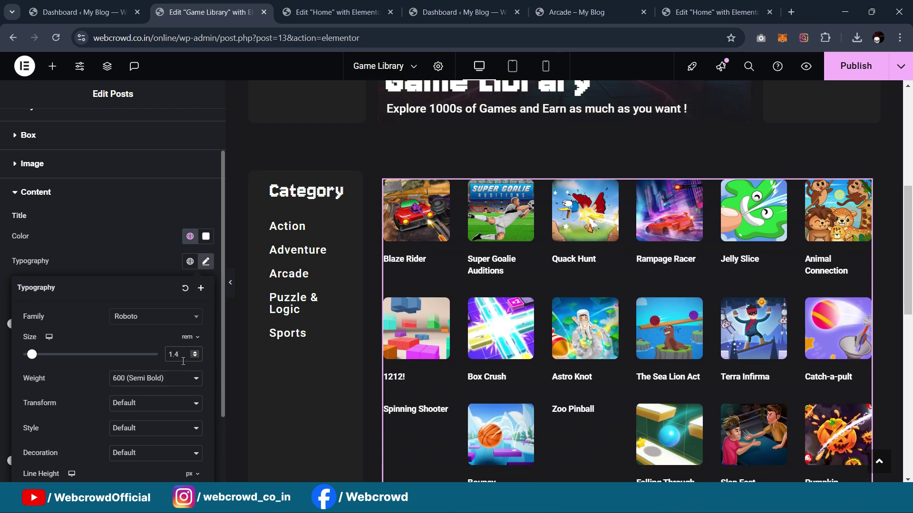
pyautogui.click(175, 385)
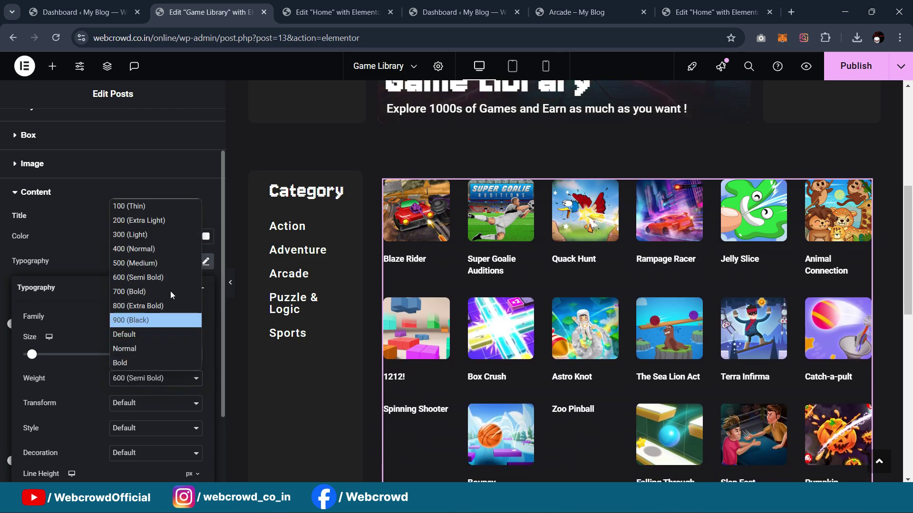
pyautogui.click(167, 263)
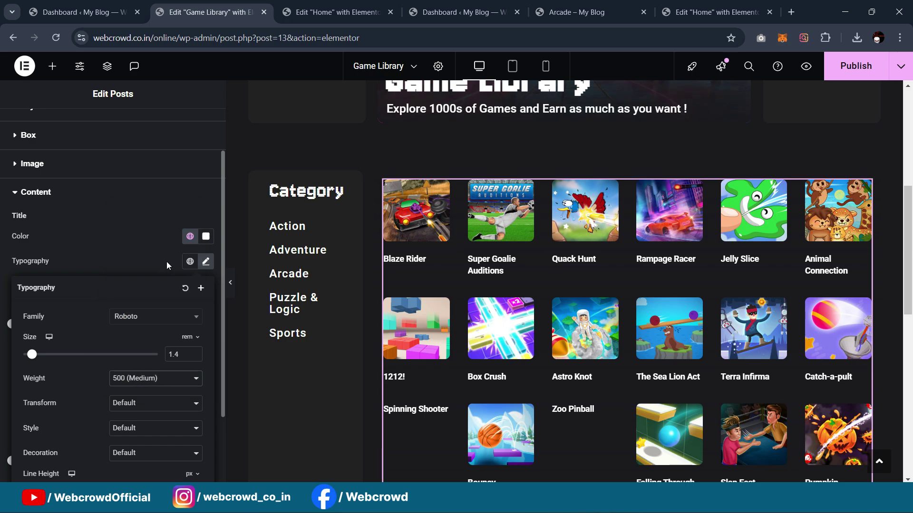
# Preview the posts grid at full page width and examine how its rows, images and titles are laid out
pyautogui.click(231, 284)
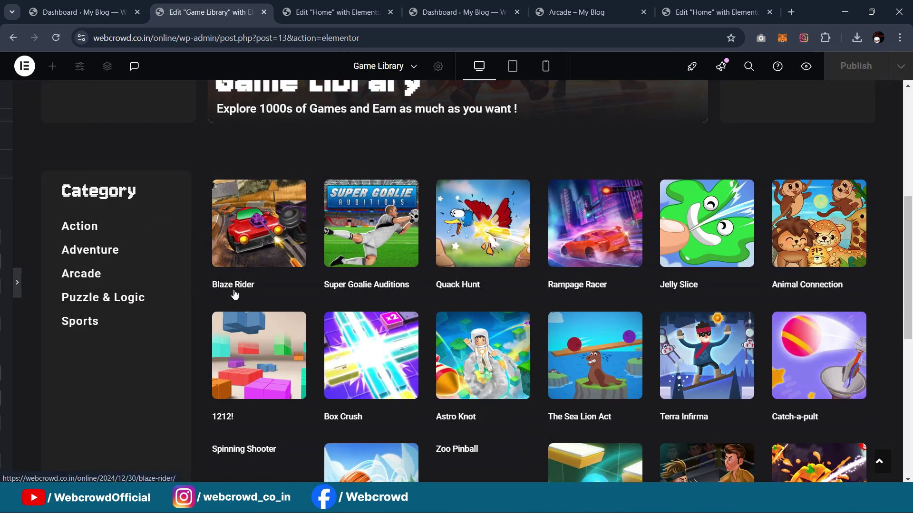
pyautogui.scroll(-3, 582, 218)
pyautogui.scroll(5, 581, 224)
pyautogui.scroll(-2, 580, 224)
pyautogui.hotkey('ctrl', 'p')
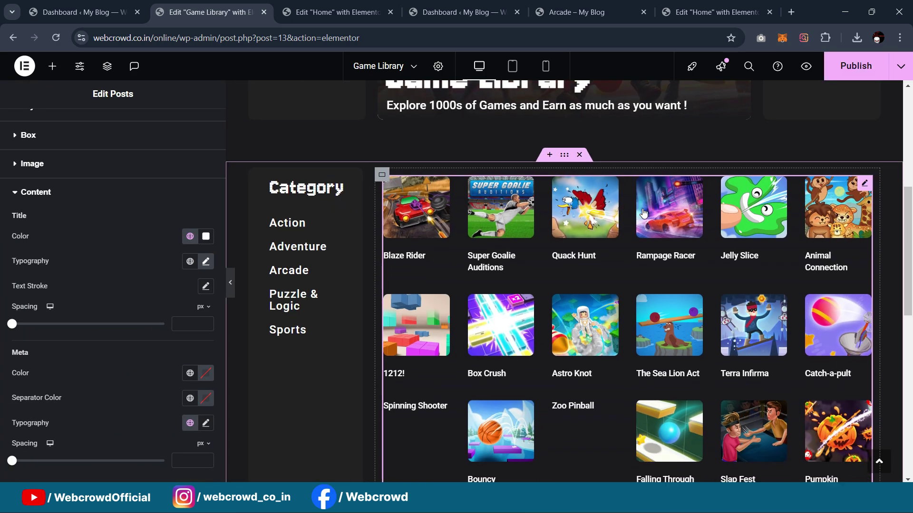
pyautogui.scroll(-4, 618, 285)
pyautogui.scroll(4, 618, 285)
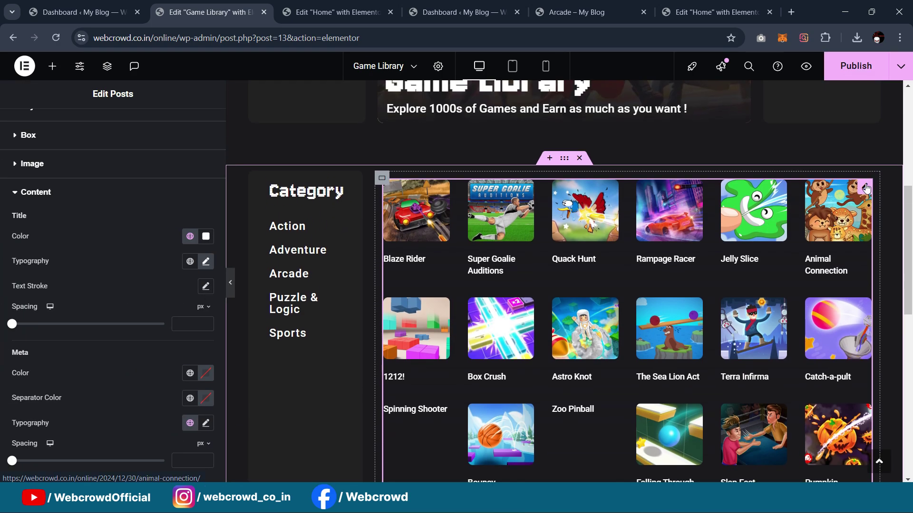
# Set the pagination of the Posts grid to Infinite Scroll
pyautogui.click(865, 186)
pyautogui.scroll(-5, 108, 351)
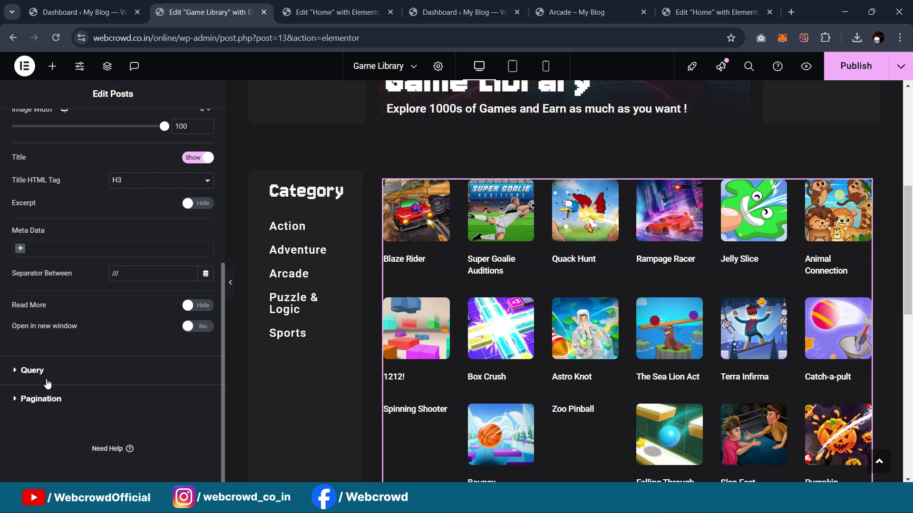
pyautogui.click(49, 401)
pyautogui.click(146, 255)
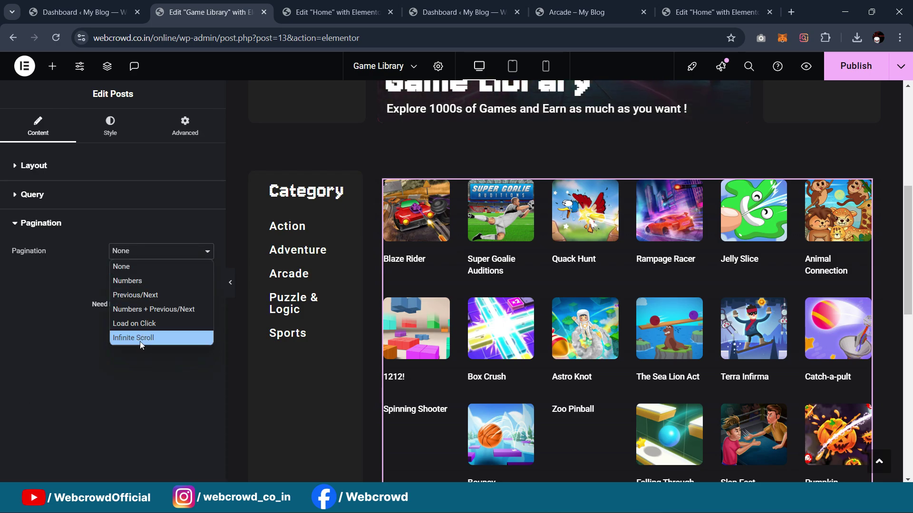
pyautogui.press('Escape')
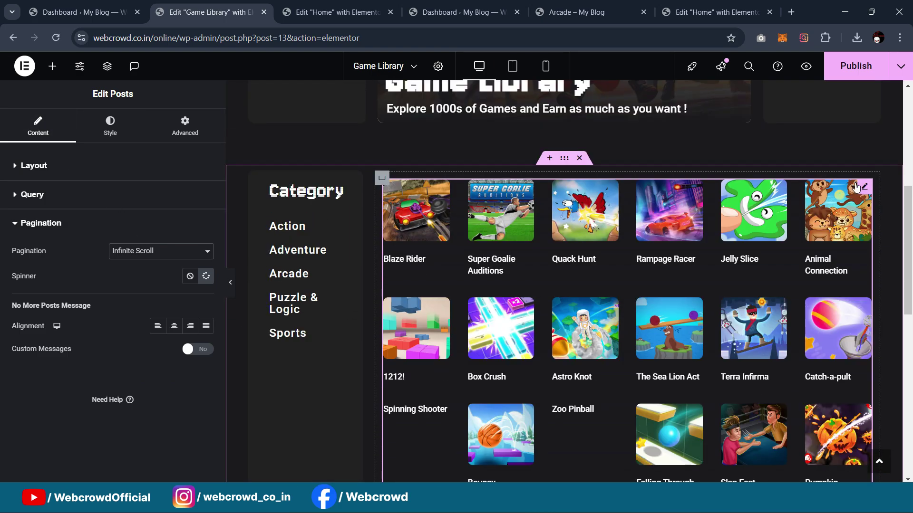
# Limit the Posts grid to 14 posts per page
pyautogui.click(74, 174)
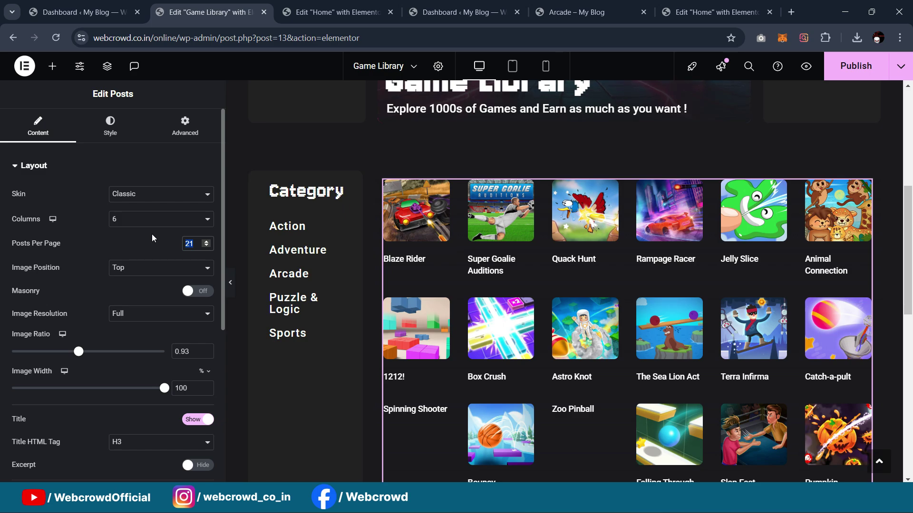
pyautogui.write('14')
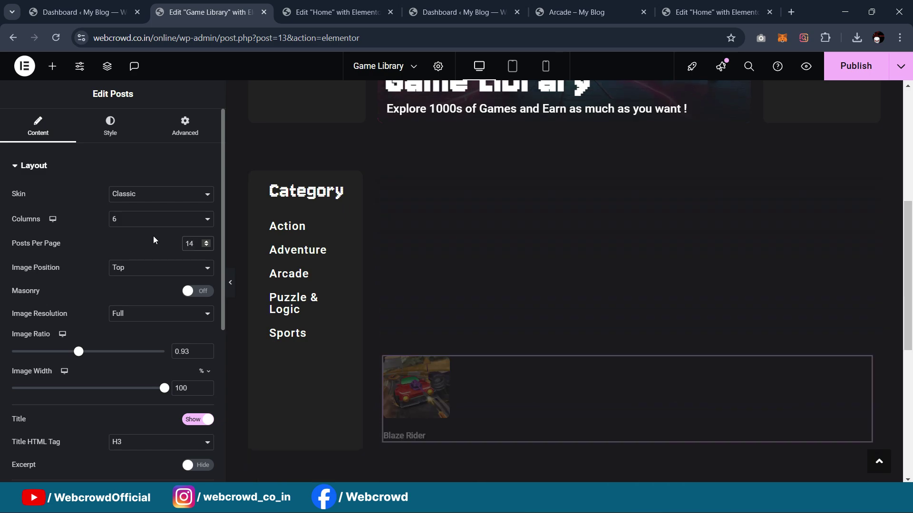
pyautogui.scroll(-4, 558, 214)
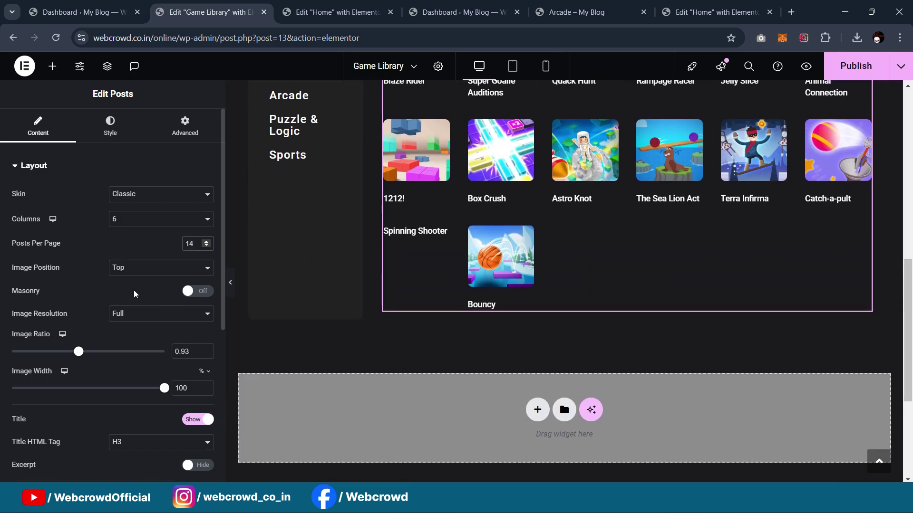
# Change the Posts grid's pagination to Load on Click
pyautogui.scroll(-5, 135, 290)
pyautogui.click(115, 398)
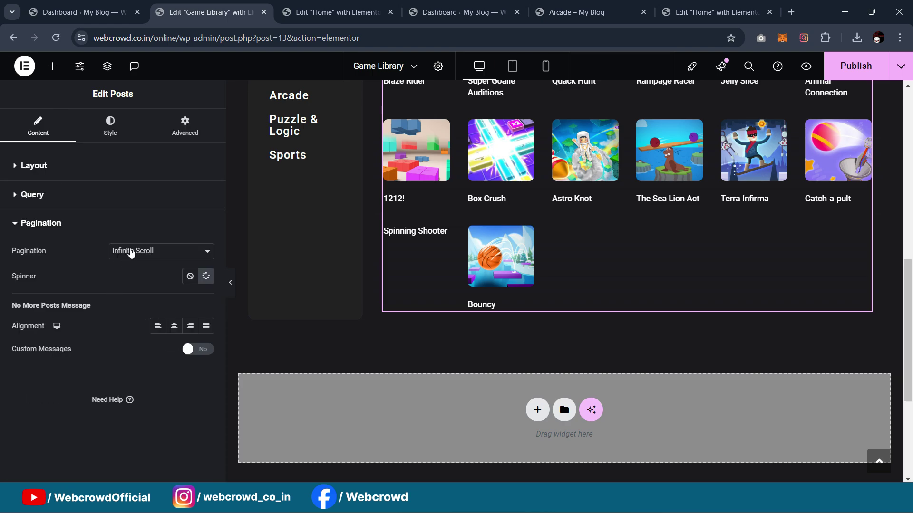
pyautogui.scroll(3, 665, 238)
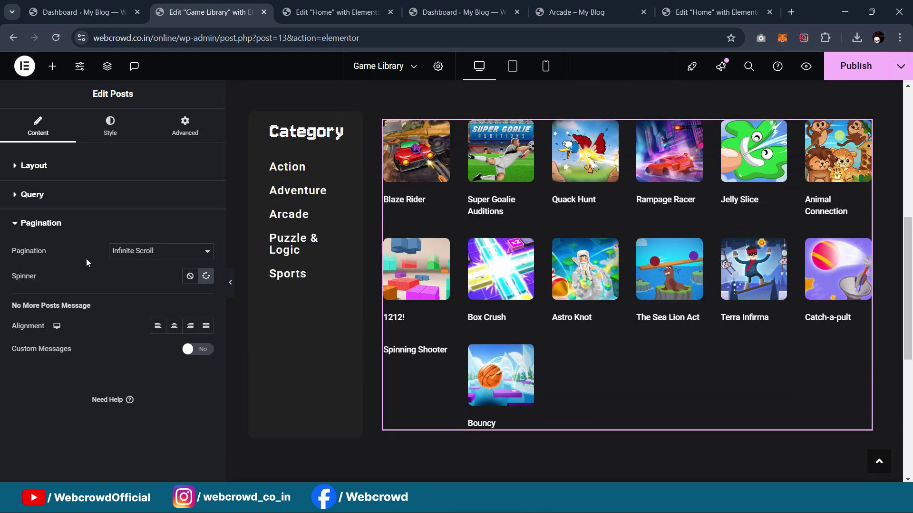
pyautogui.click(117, 261)
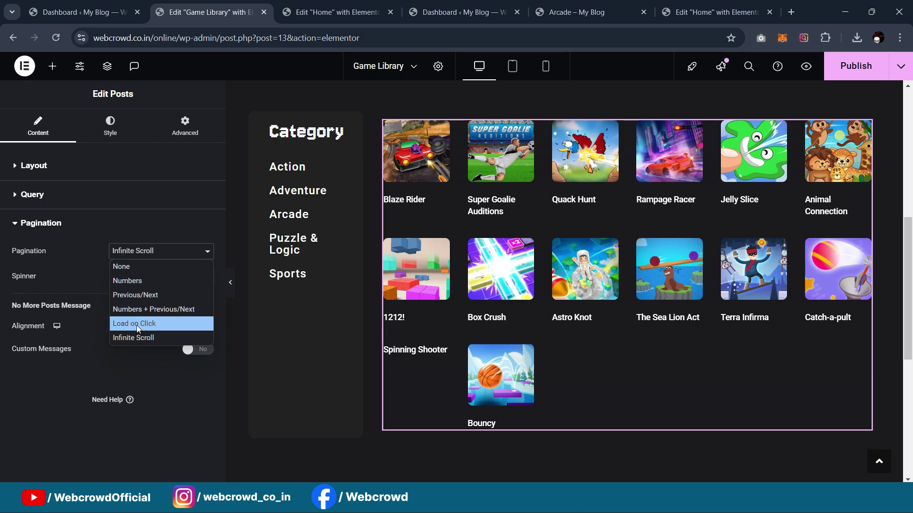
pyautogui.press('Escape')
pyautogui.scroll(-3, 623, 238)
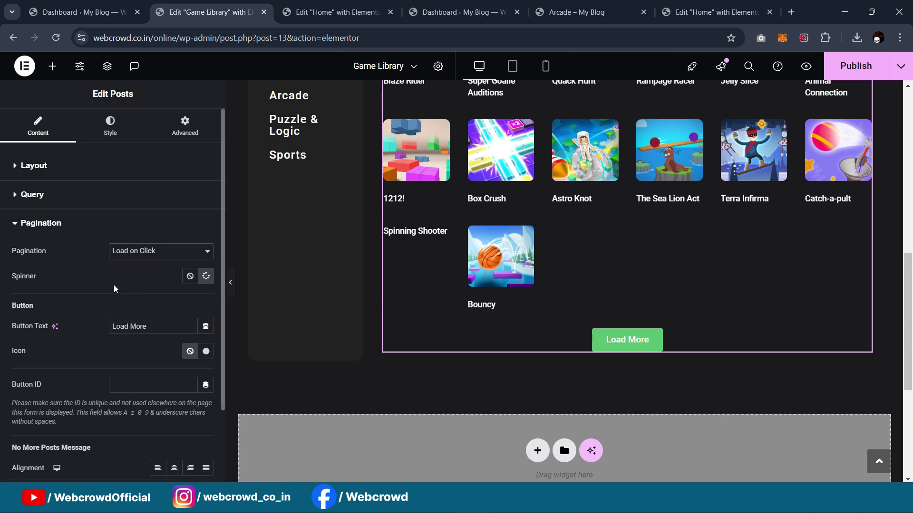
pyautogui.scroll(-3, 126, 272)
pyautogui.scroll(3, 123, 257)
# Style the Load More button with the global color B (#A64D79) and a 100 px border radius on all corners
pyautogui.click(111, 126)
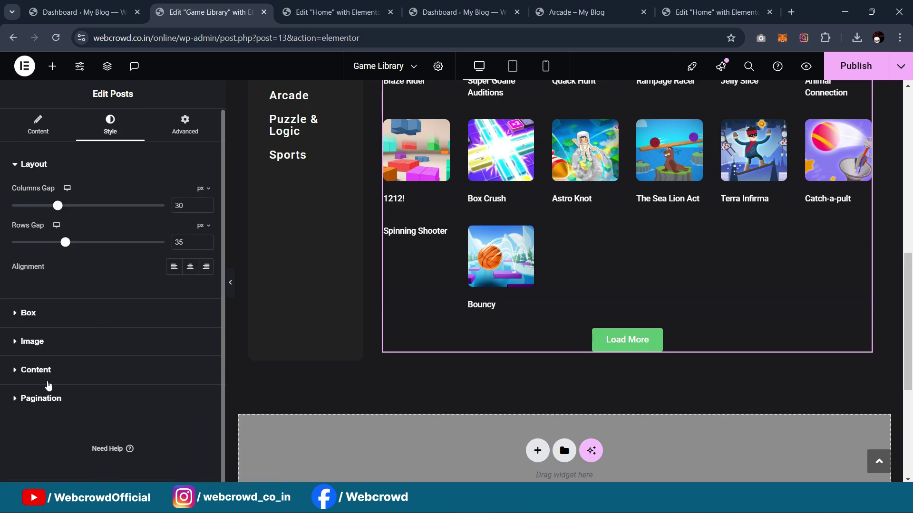
pyautogui.click(49, 397)
pyautogui.scroll(-3, 160, 306)
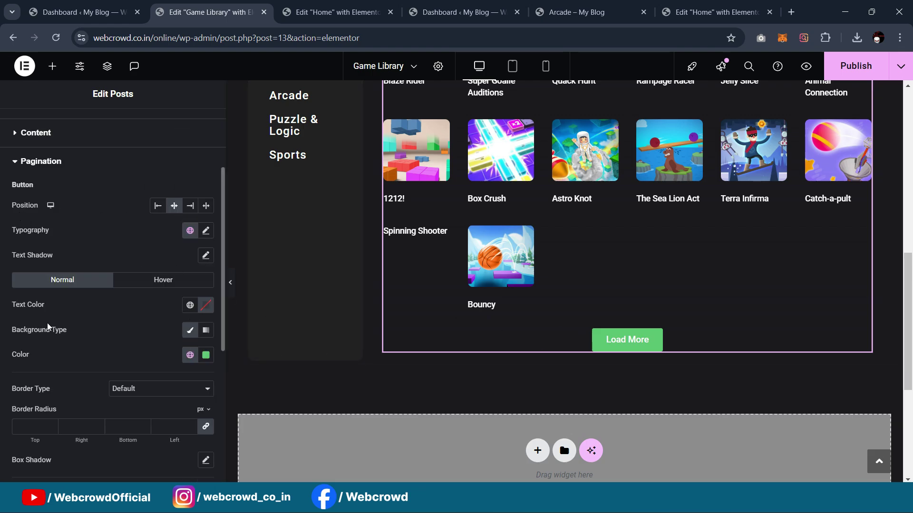
pyautogui.click(189, 355)
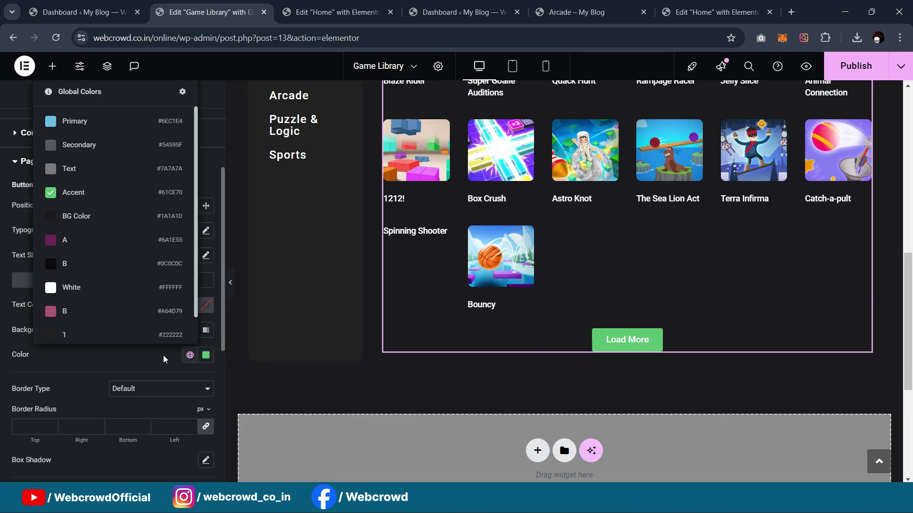
pyautogui.click(124, 314)
pyautogui.scroll(-1, 127, 328)
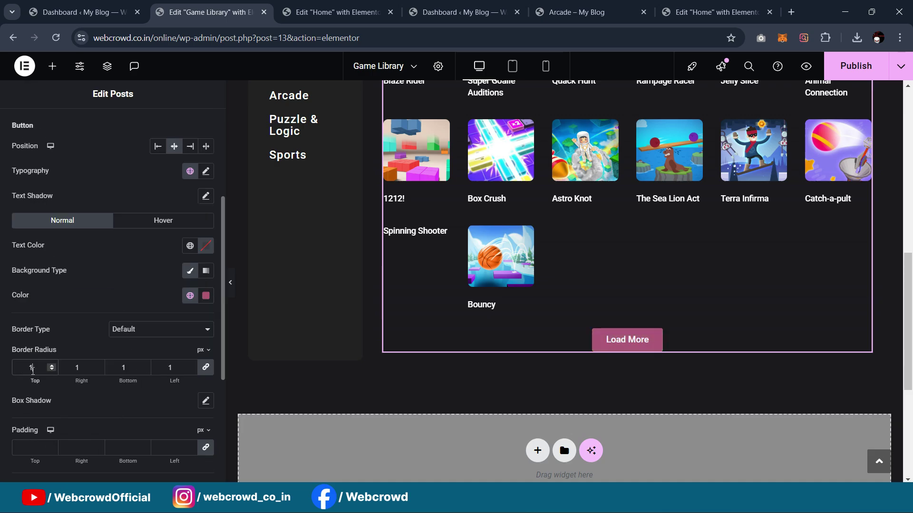
pyautogui.write('00')
pyautogui.press('BackSpace')
pyautogui.write('0')
# Recolor the Load More button with the global color A (#6A1E55), test it and preview the grid at full page width
pyautogui.click(190, 295)
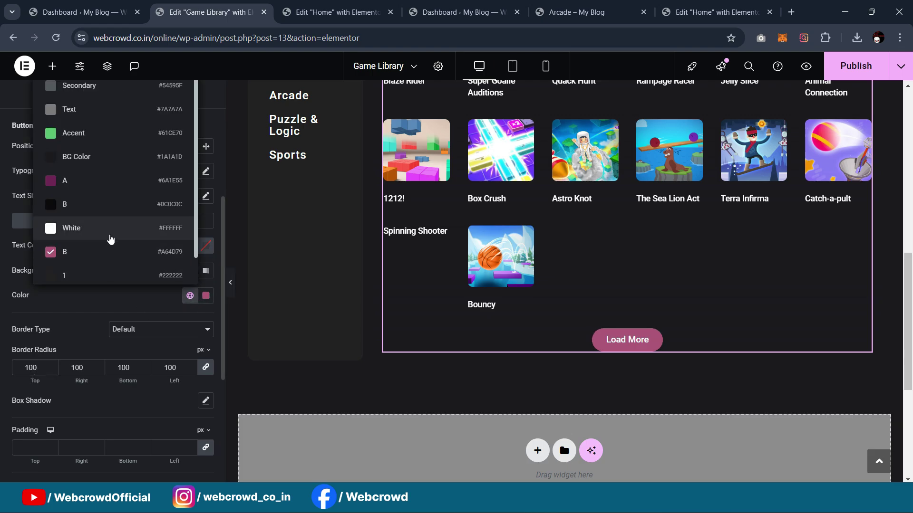
pyautogui.click(102, 191)
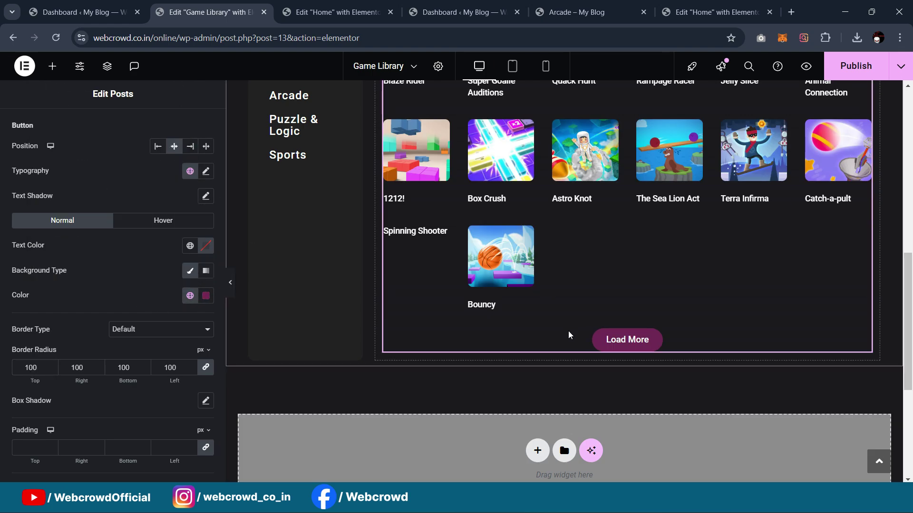
pyautogui.click(621, 346)
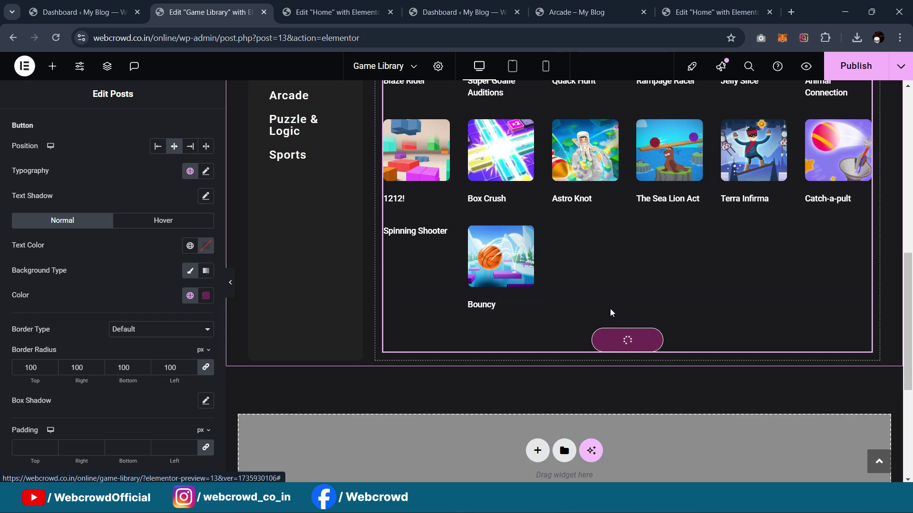
pyautogui.scroll(4, 599, 247)
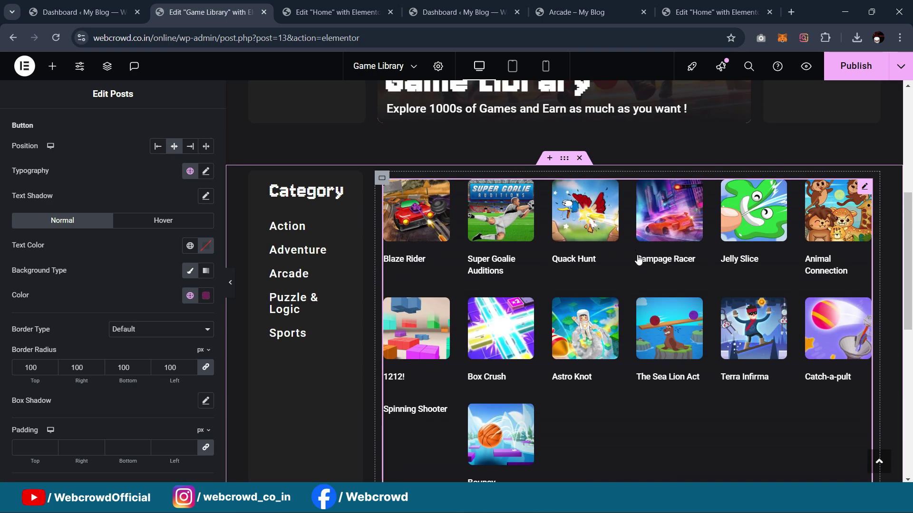
pyautogui.click(232, 284)
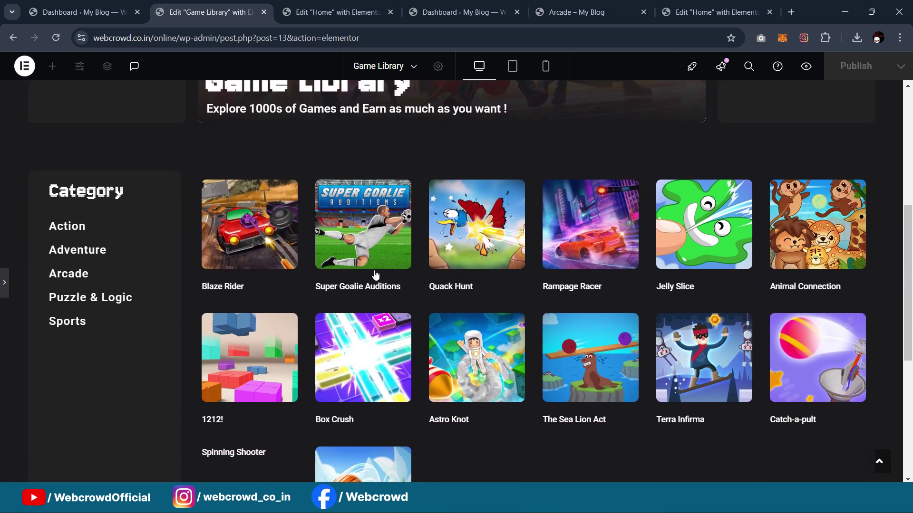
pyautogui.click(4, 286)
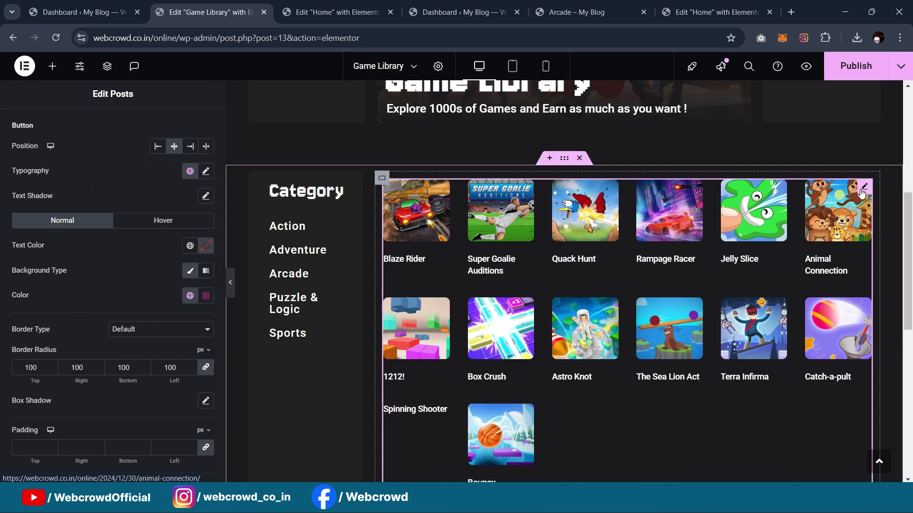
# Set the query source of the Posts grid to Current Query and check the resulting listing
pyautogui.scroll(5, 142, 223)
pyautogui.click(37, 128)
pyautogui.scroll(-5, 108, 287)
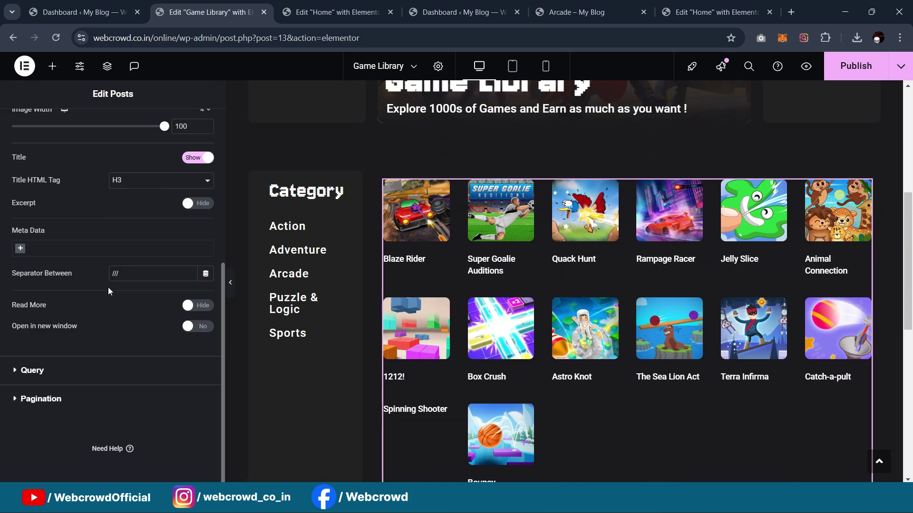
pyautogui.click(68, 378)
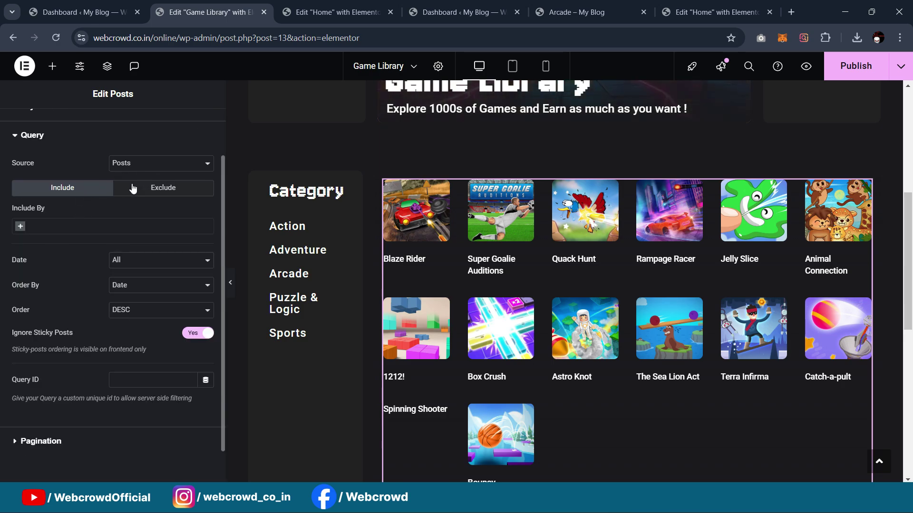
pyautogui.click(142, 164)
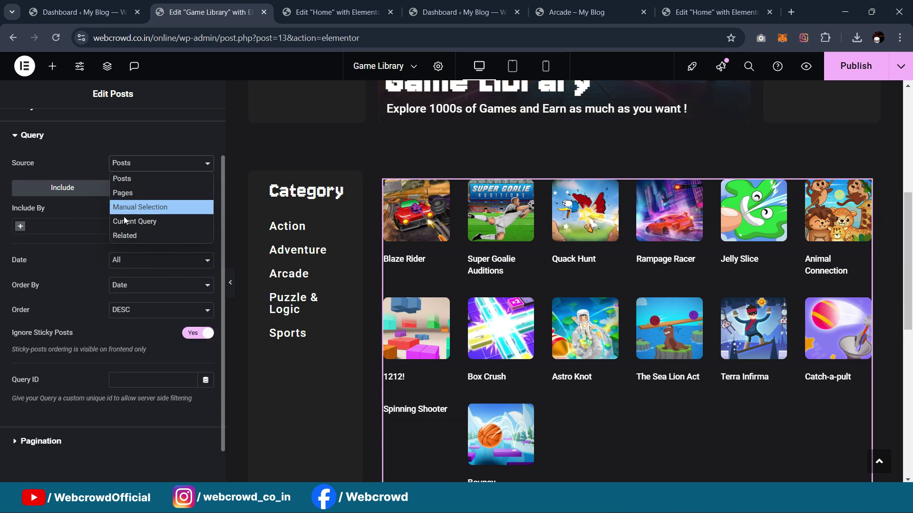
pyautogui.click(158, 222)
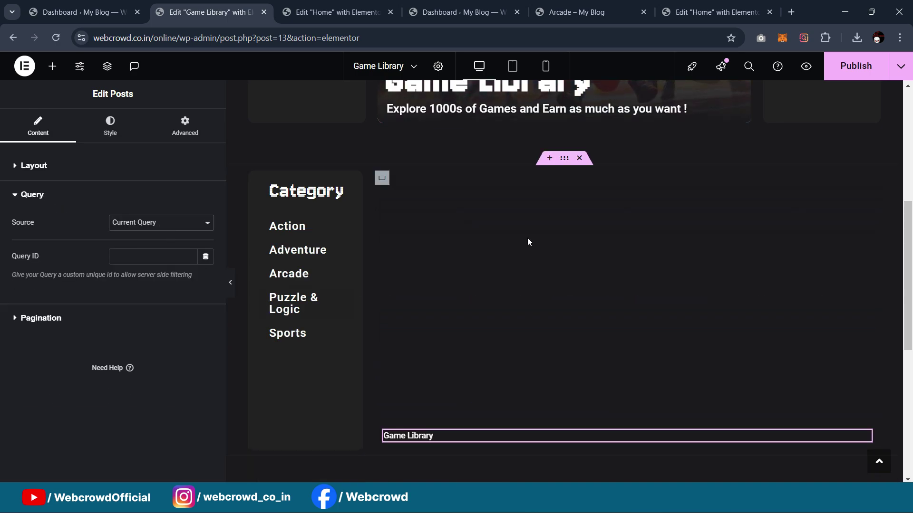
pyautogui.scroll(-3, 561, 205)
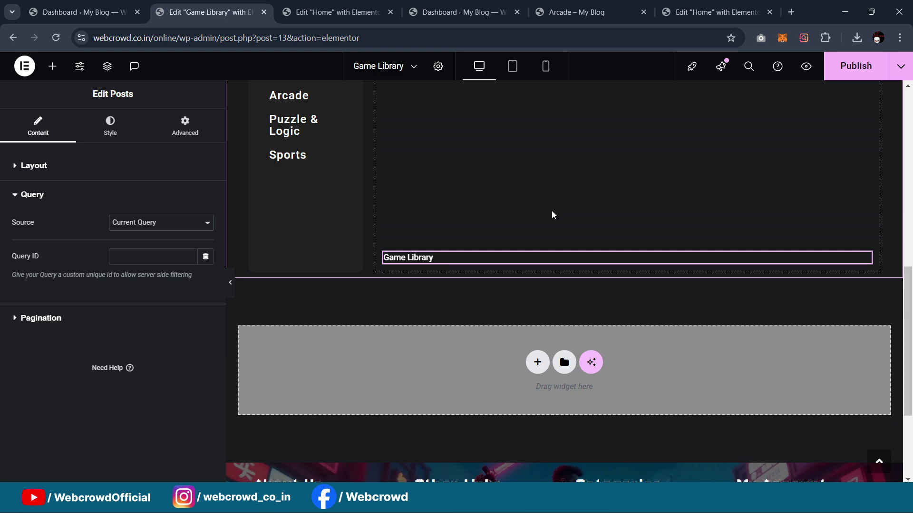
pyautogui.scroll(2, 546, 234)
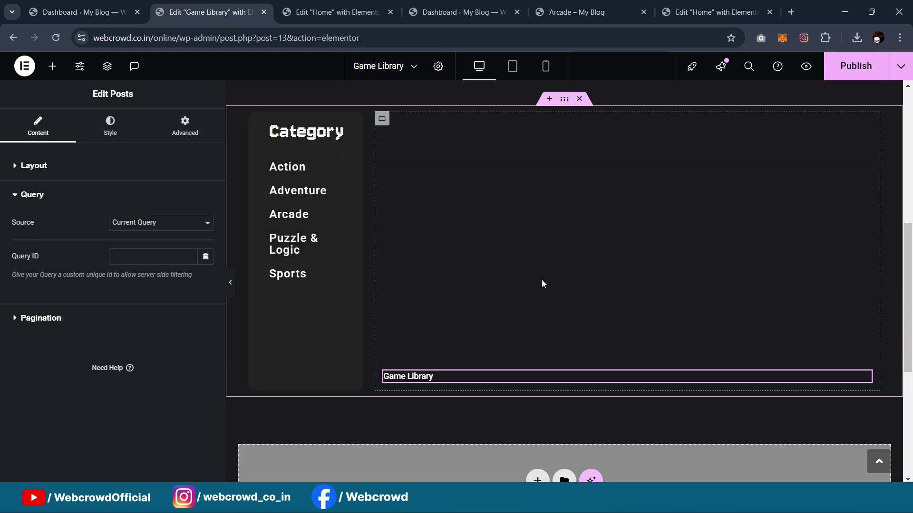
# Return the Posts grid's query source to Posts and look over the page again
pyautogui.click(152, 225)
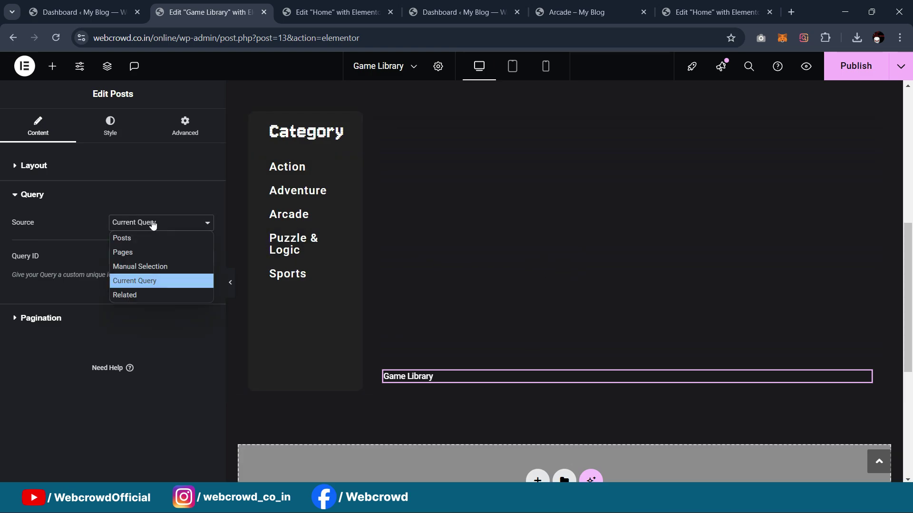
pyautogui.click(145, 239)
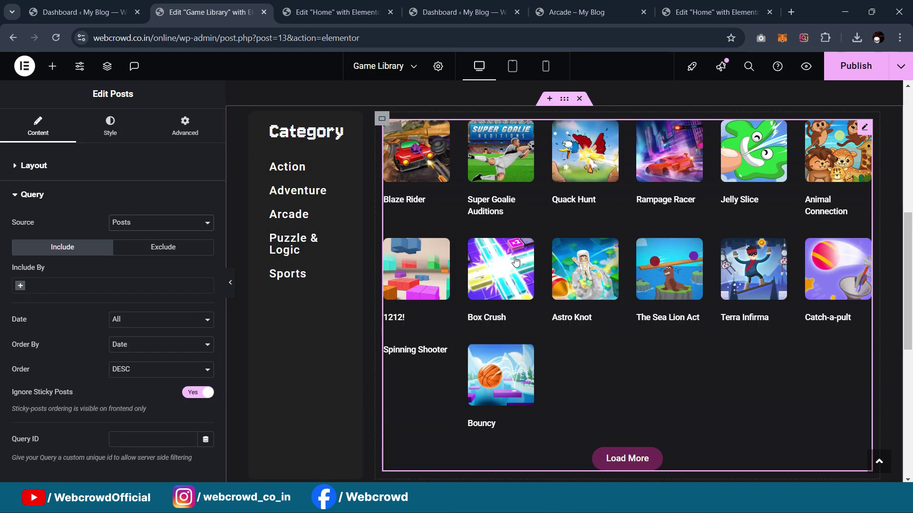
pyautogui.scroll(-4, 566, 230)
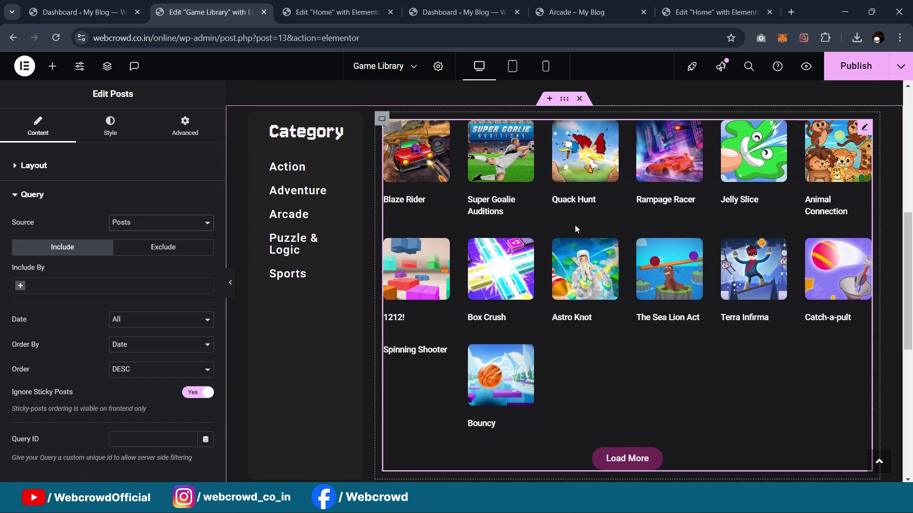
pyautogui.scroll(5, 575, 237)
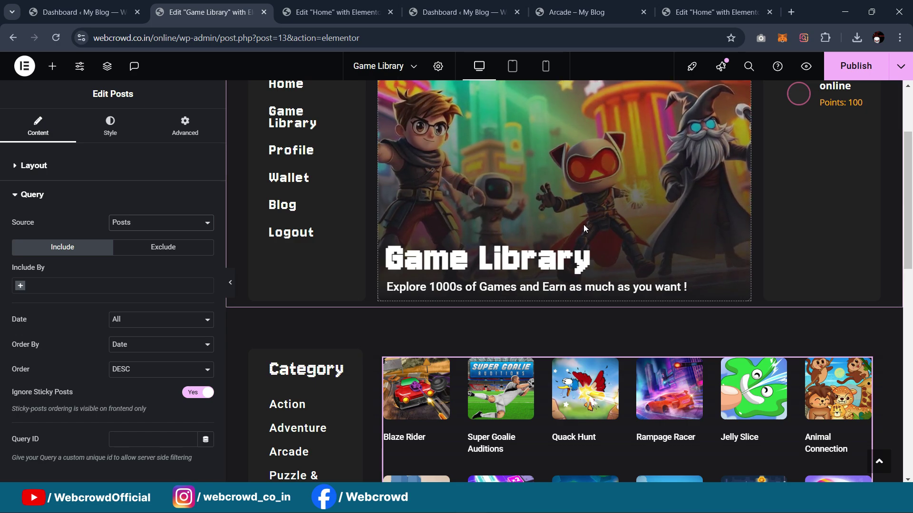
pyautogui.scroll(-3, 667, 242)
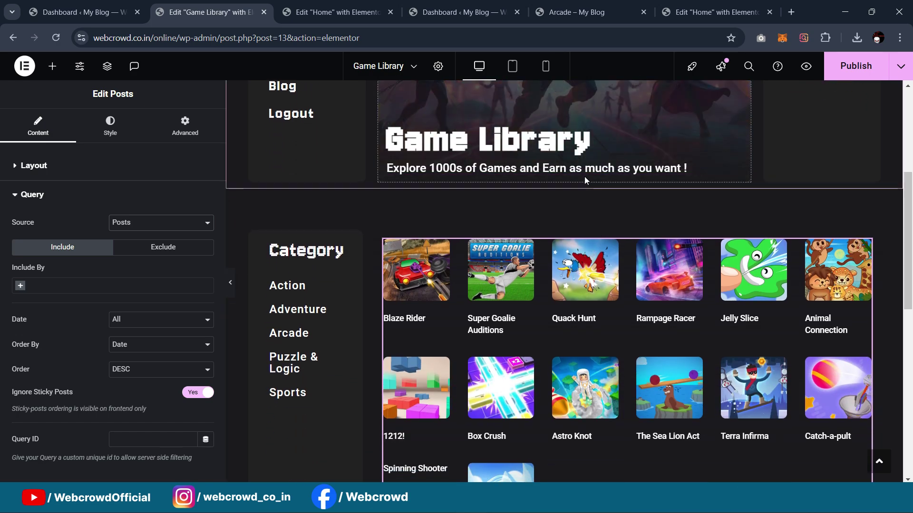
pyautogui.scroll(-1, 741, 245)
pyautogui.scroll(-3, 701, 195)
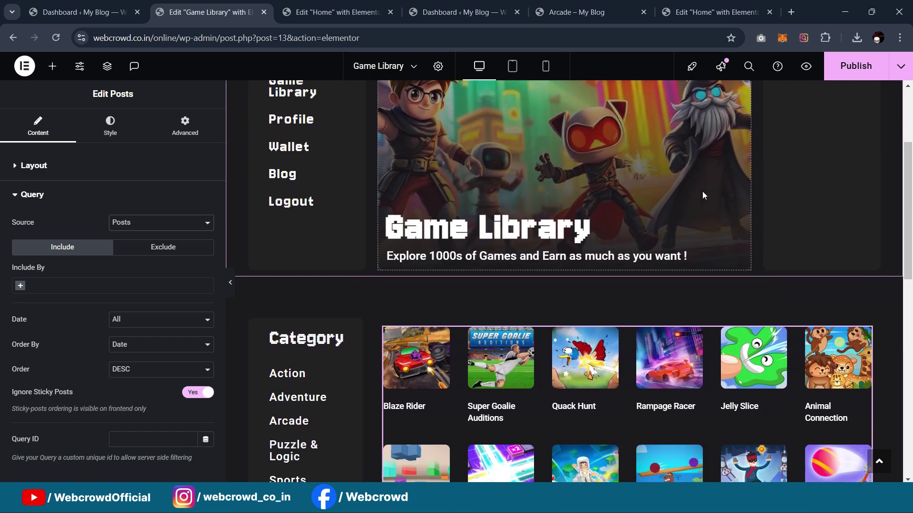
# Open the Elementor Theme Builder in a new browser tab from the WordPress dashboard and create a new Archive template
pyautogui.click(79, 12)
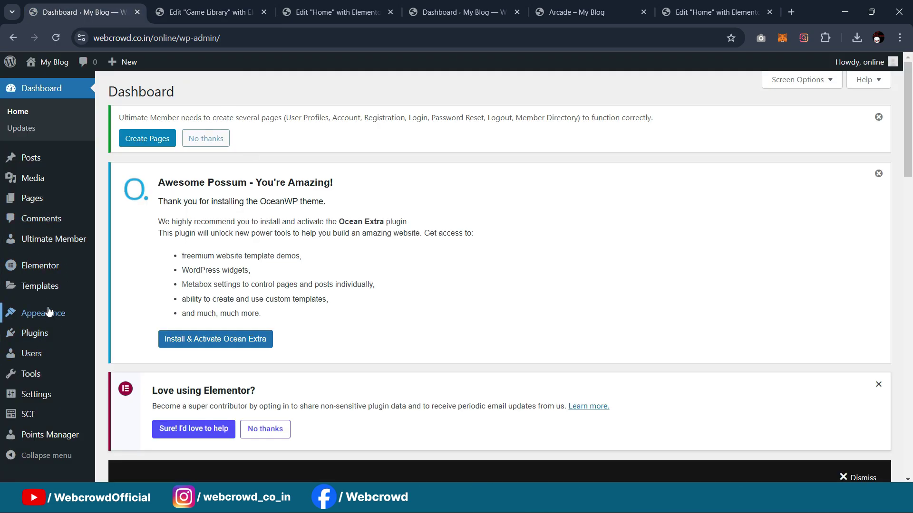
pyautogui.moveTo(44, 287)
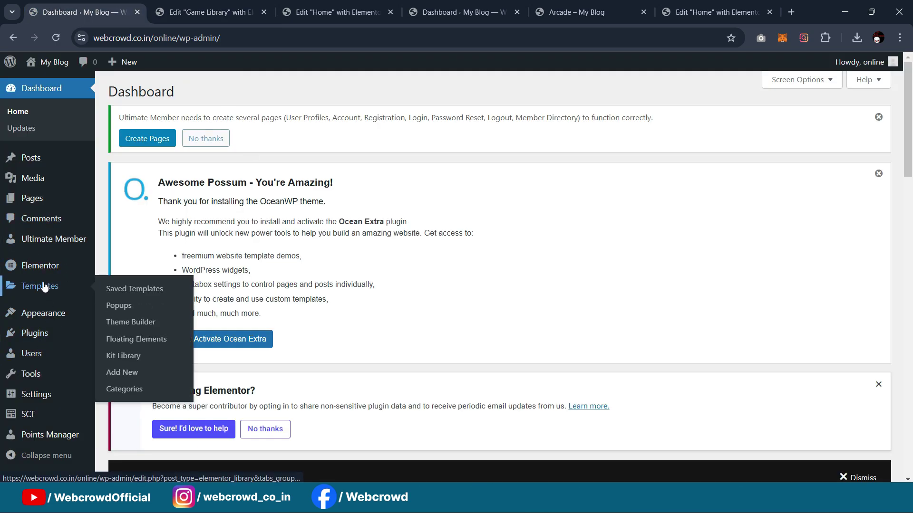
pyautogui.keyDown('ctrl'); pyautogui.click(136, 324); pyautogui.keyUp('ctrl')
pyautogui.click(171, 12)
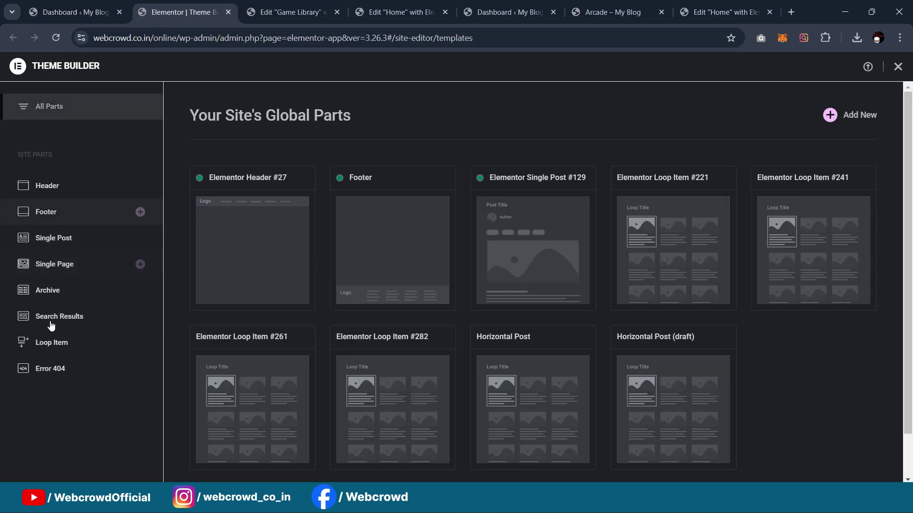
pyautogui.click(52, 292)
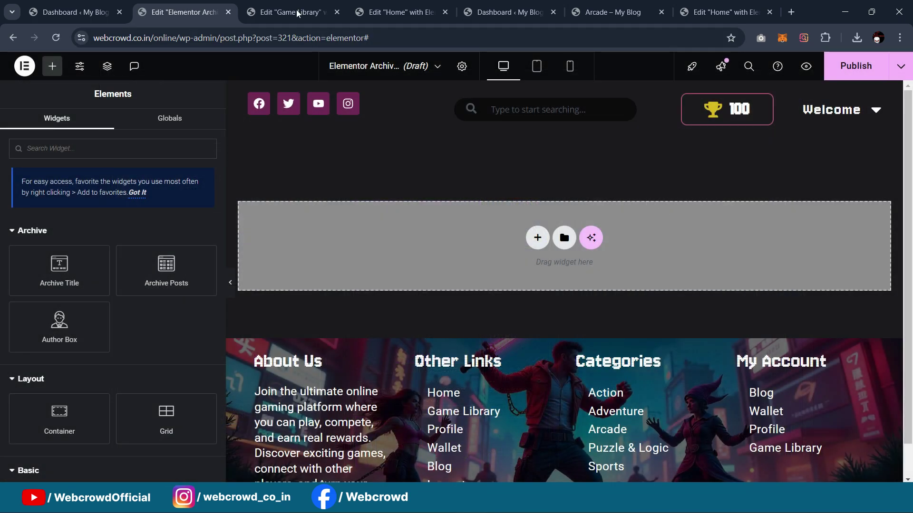
# Copy the hero container with the side menu and Top Earners from the Game Library page into the new Archive template
pyautogui.click(299, 13)
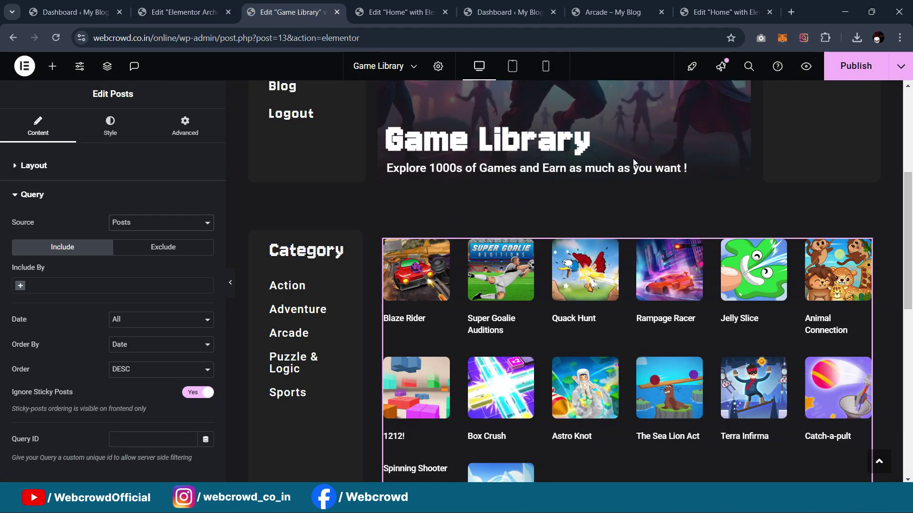
pyautogui.scroll(5, 677, 347)
pyautogui.rightClick(565, 181)
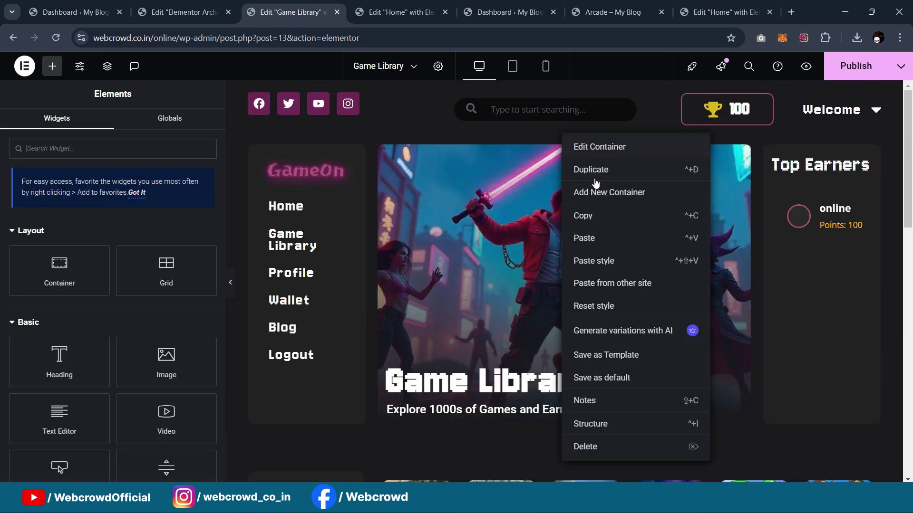
pyautogui.click(594, 217)
pyautogui.click(180, 12)
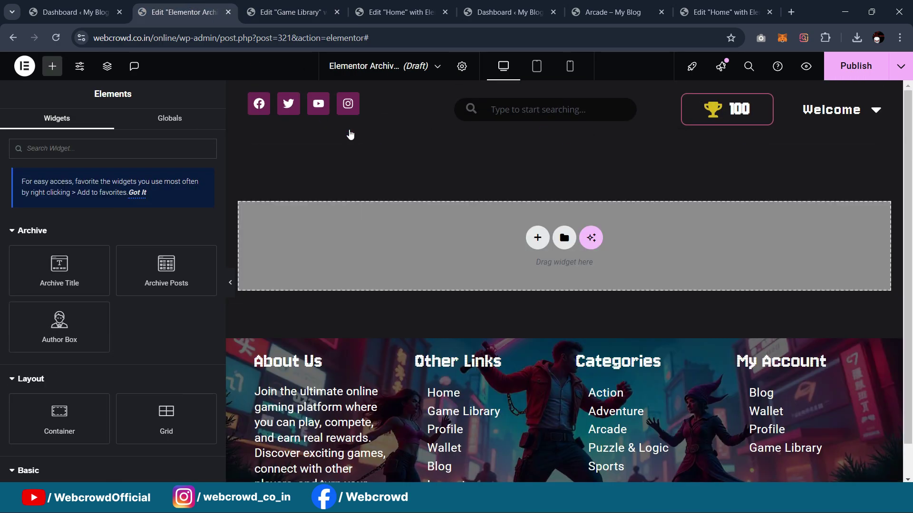
pyautogui.rightClick(414, 236)
pyautogui.click(430, 247)
# Return to the Game Library page open in the editor
pyautogui.click(305, 12)
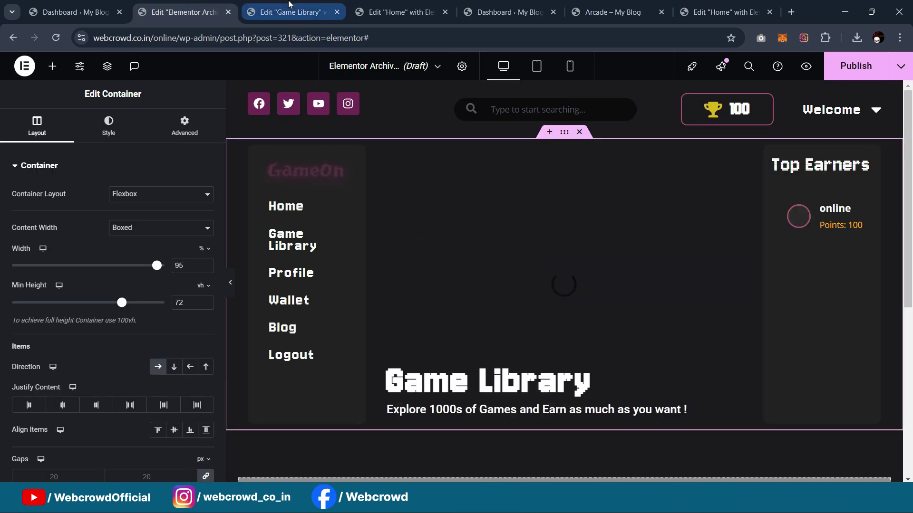
# Copy the container with the category list and games grid from the Game Library page into the archive template's empty area
pyautogui.scroll(-5, 475, 142)
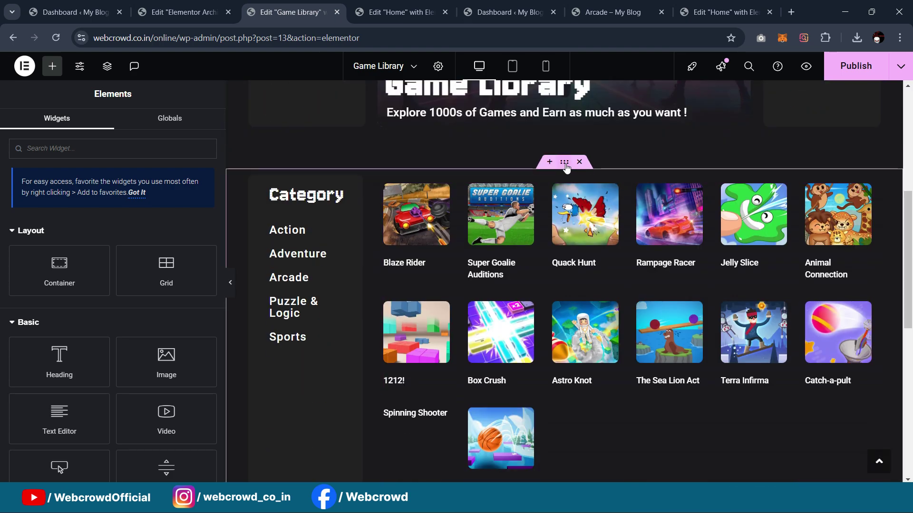
pyautogui.rightClick(566, 168)
pyautogui.click(590, 239)
pyautogui.click(180, 12)
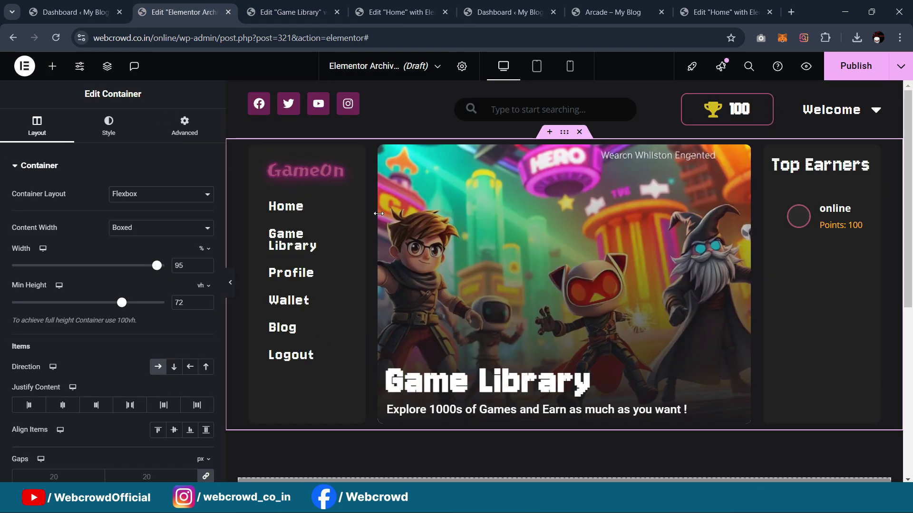
pyautogui.scroll(-3, 505, 327)
pyautogui.rightClick(444, 366)
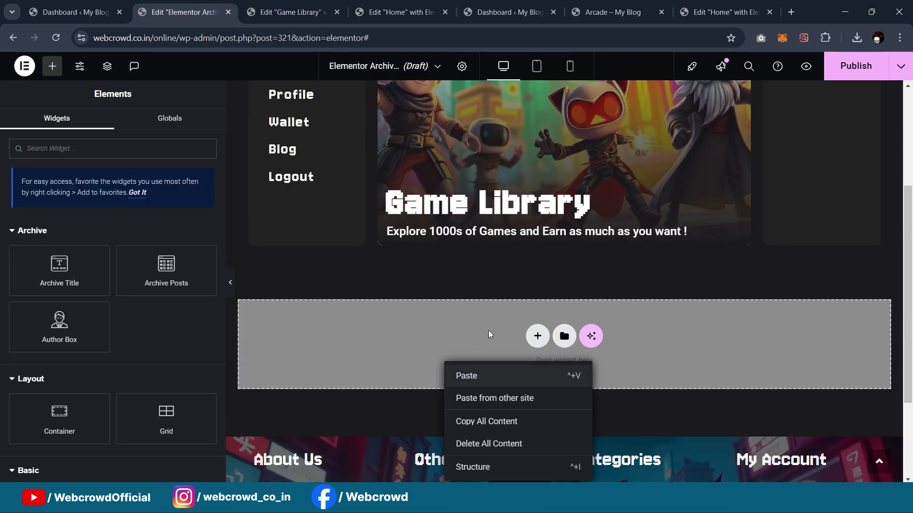
pyautogui.click(408, 374)
# Set the query source of the pasted Posts widget to Current Query
pyautogui.scroll(-4, 529, 284)
pyautogui.click(530, 283)
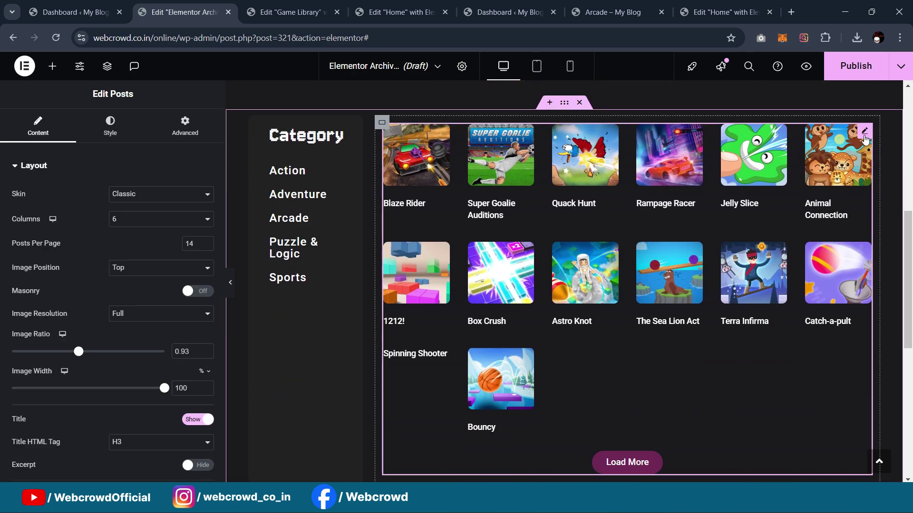
pyautogui.scroll(-5, 177, 284)
pyautogui.click(81, 371)
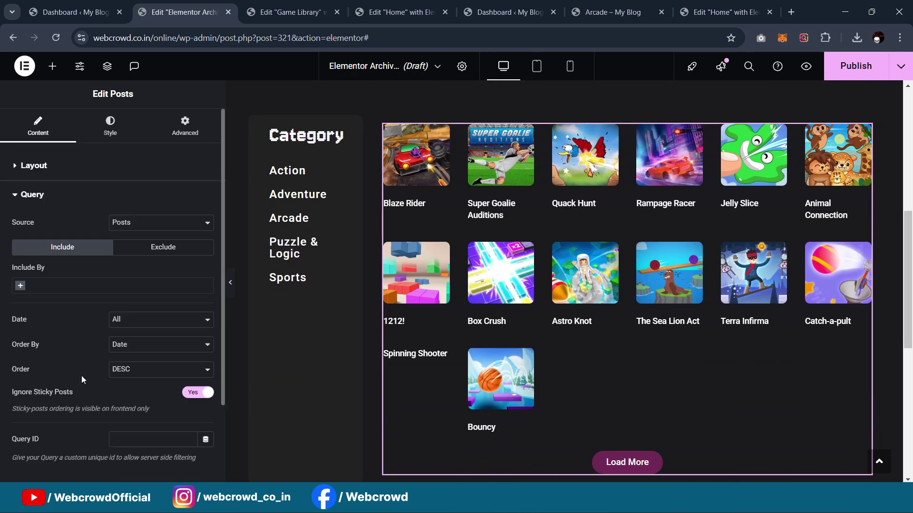
pyautogui.click(138, 224)
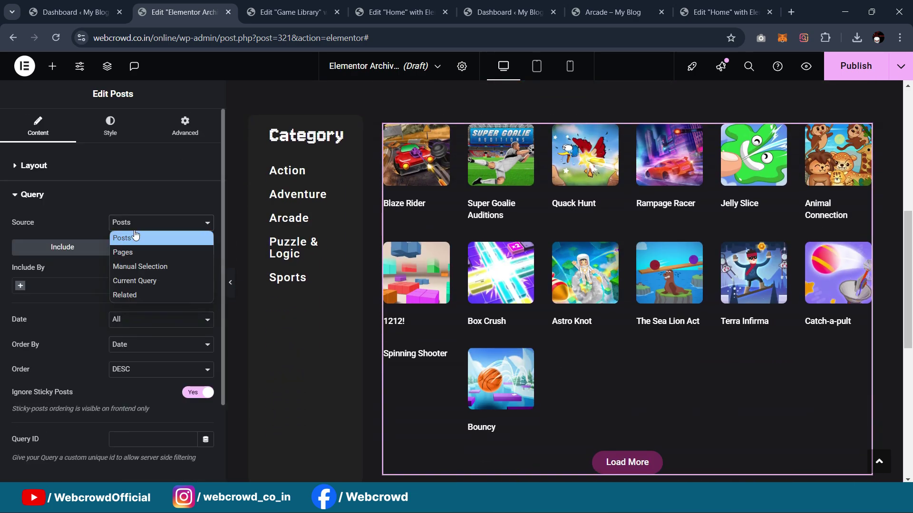
pyautogui.click(135, 281)
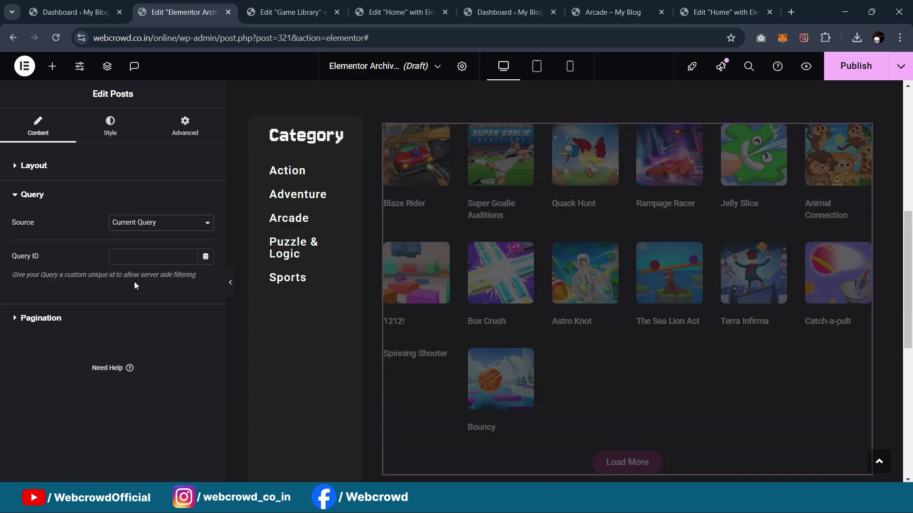
# Publish the archive template with a display condition that includes all Categories
pyautogui.scroll(3, 576, 250)
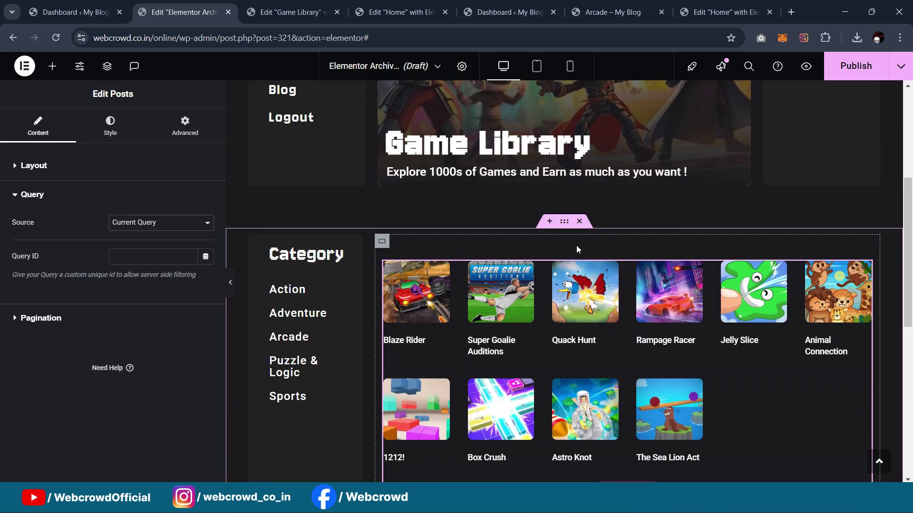
pyautogui.click(855, 71)
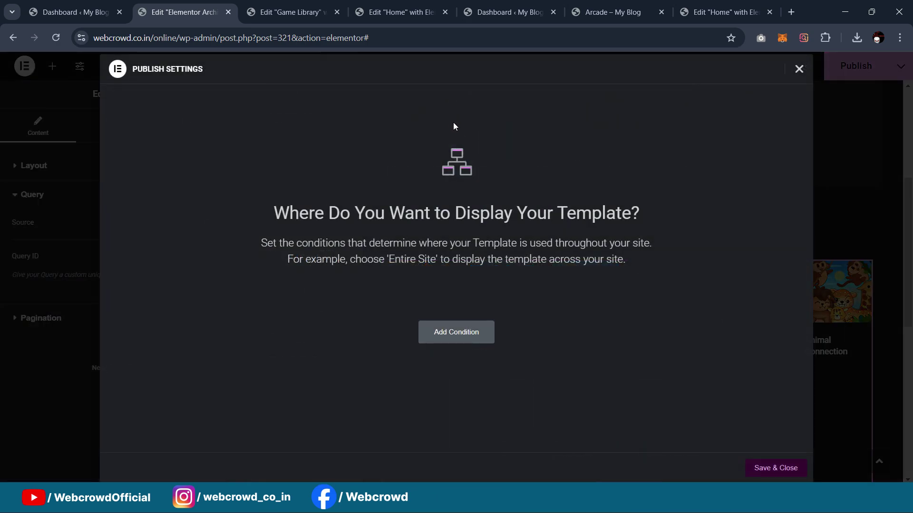
pyautogui.click(457, 338)
pyautogui.click(571, 314)
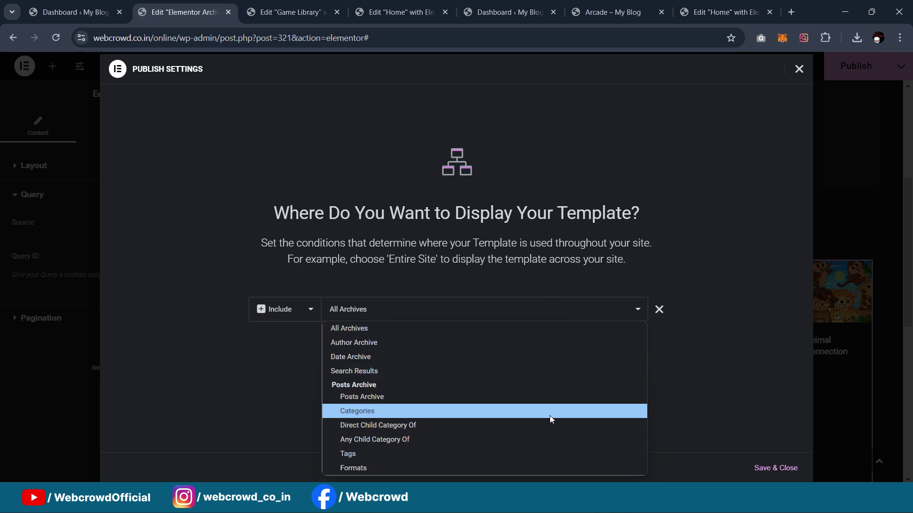
pyautogui.click(549, 412)
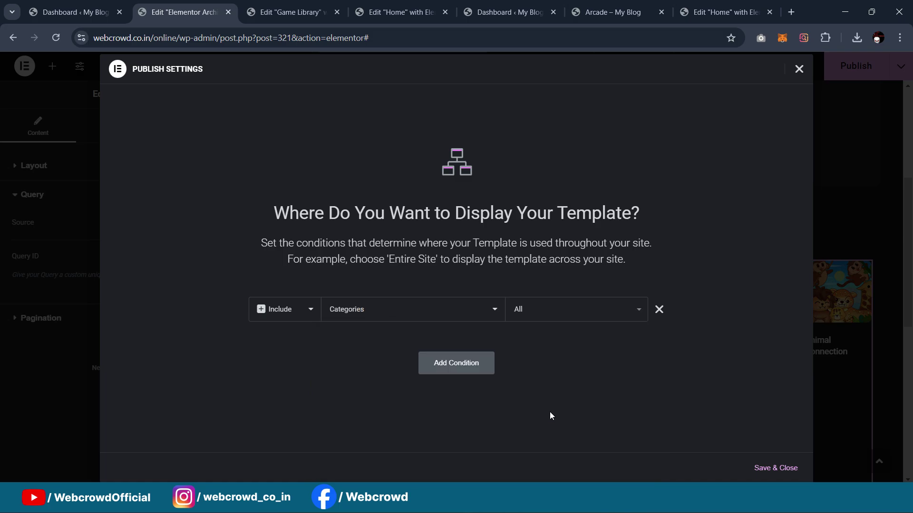
pyautogui.click(774, 468)
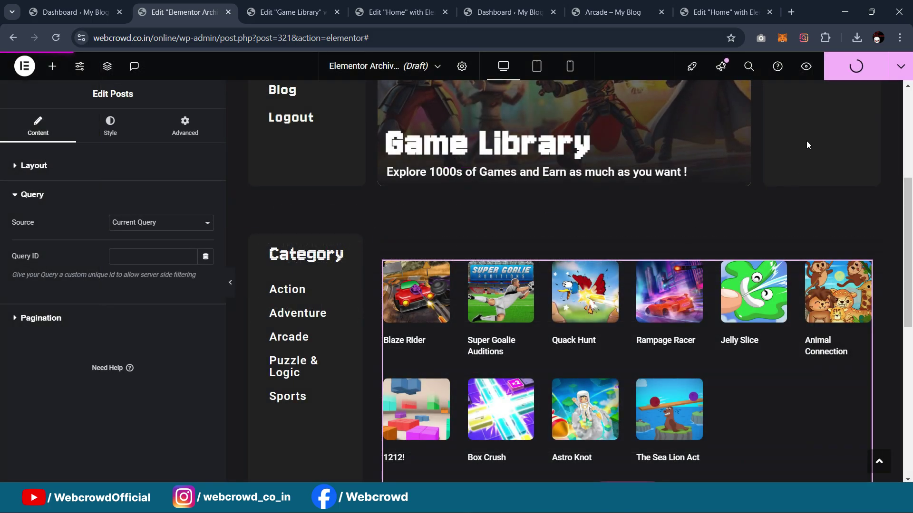
# Review the Game Library page in its editor and publish it
pyautogui.click(296, 6)
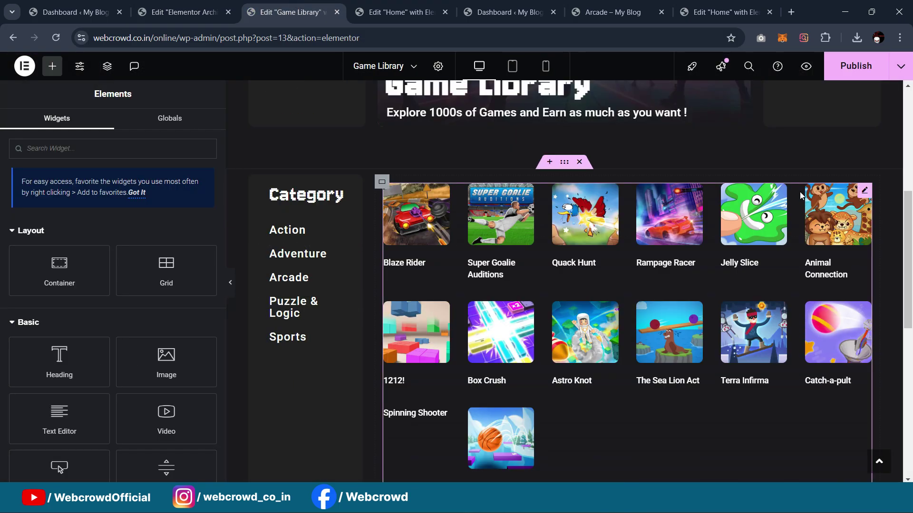
pyautogui.scroll(-4, 749, 255)
pyautogui.scroll(4, 694, 346)
pyautogui.scroll(-2, 666, 266)
pyautogui.scroll(4, 751, 304)
pyautogui.click(867, 70)
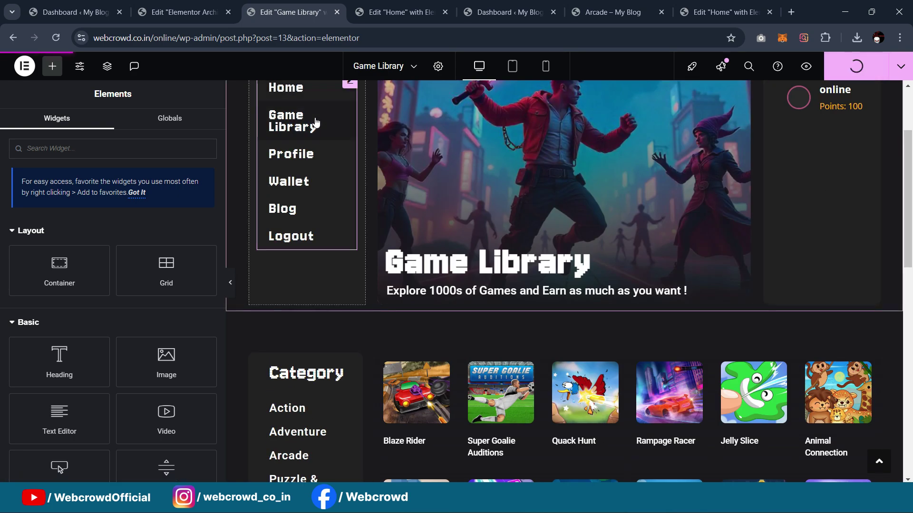
# Visit the live site from the dashboard and view the category list and games on the Game Library page
pyautogui.click(67, 13)
pyautogui.moveTo(27, 64)
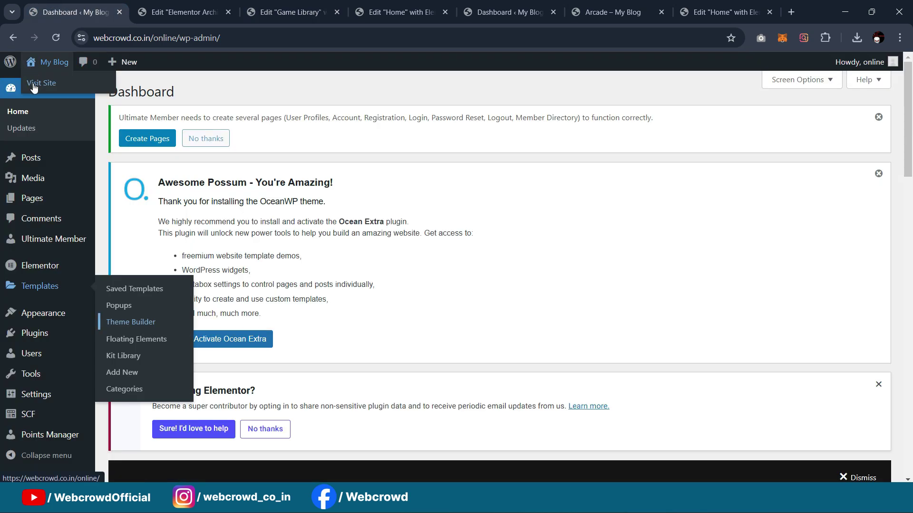
pyautogui.click(37, 84)
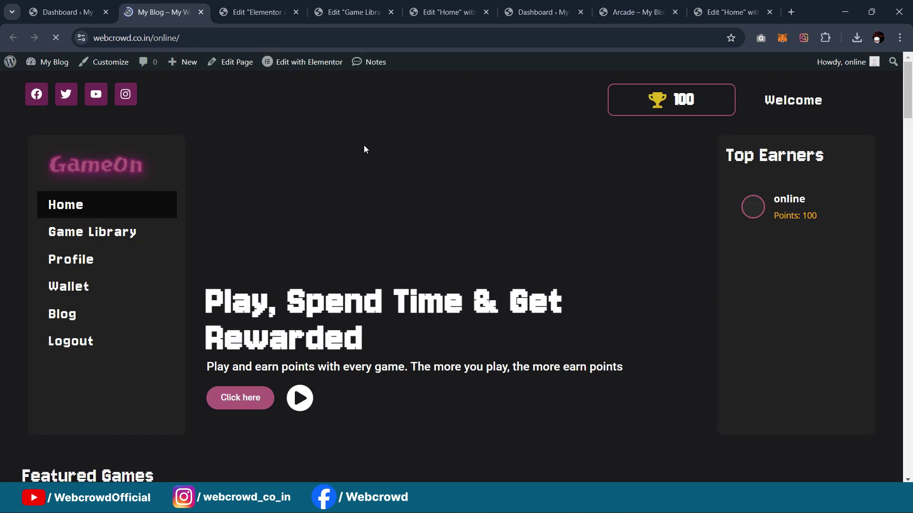
pyautogui.scroll(-6, 430, 201)
pyautogui.scroll(3, 189, 186)
pyautogui.scroll(3, 189, 187)
pyautogui.click(92, 172)
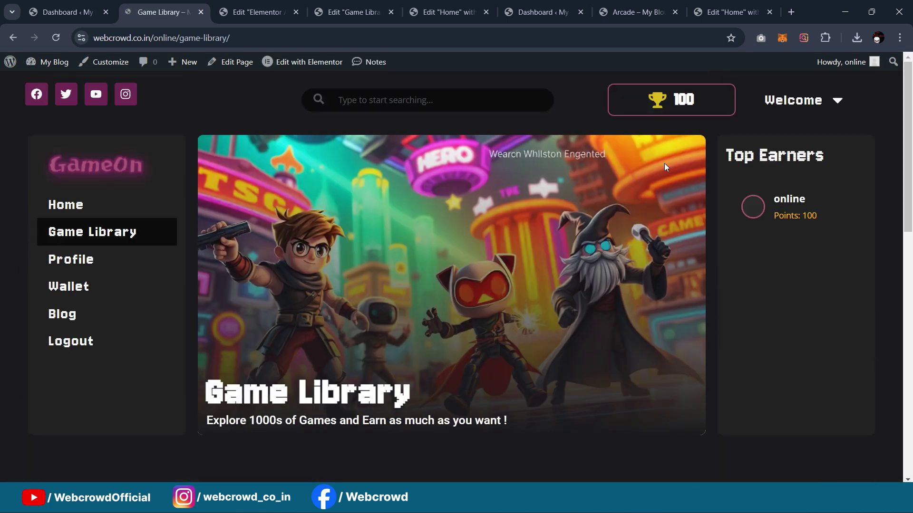
pyautogui.scroll(-7, 663, 163)
pyautogui.scroll(1, 80, 269)
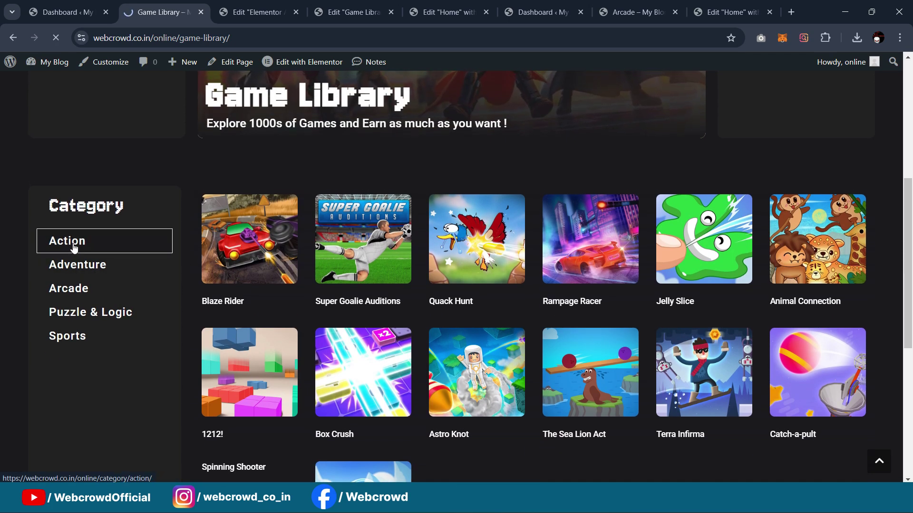
# Check the games layout on the live Action and Adventure category pages
pyautogui.scroll(-5, 585, 187)
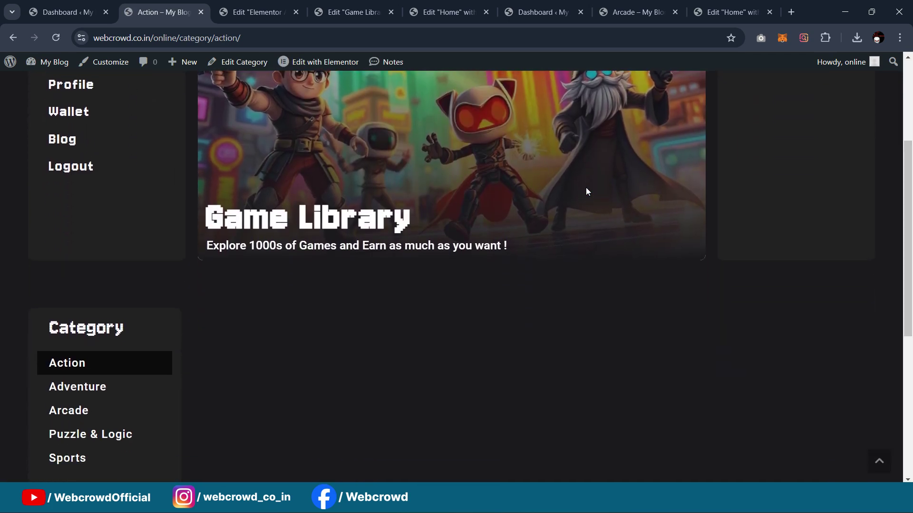
pyautogui.scroll(-2, 406, 248)
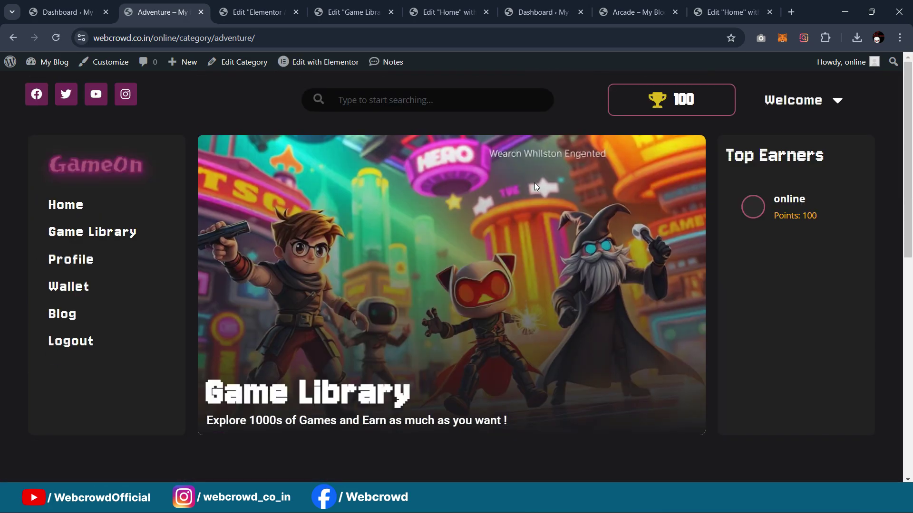
pyautogui.scroll(-7, 534, 183)
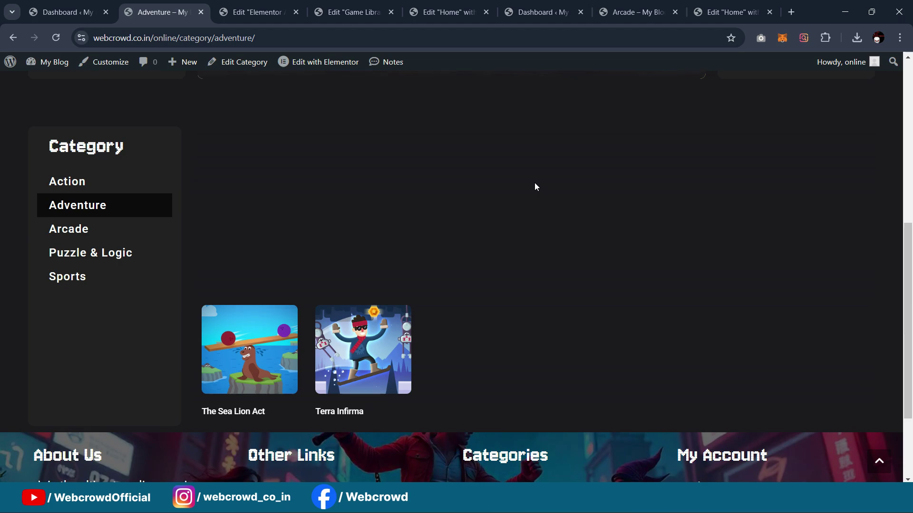
pyautogui.scroll(2, 452, 272)
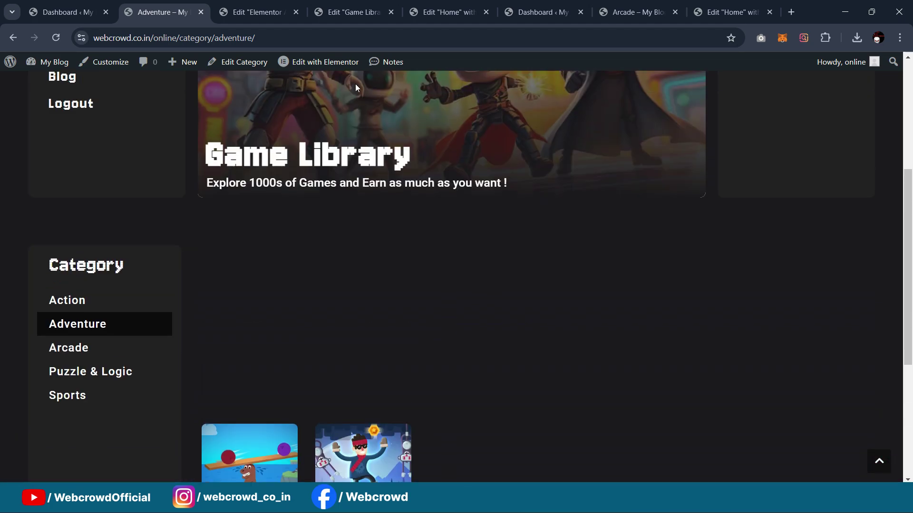
# Inspect the games container's content justification in the archive template and compare it with the live Adventure page
pyautogui.click(254, 12)
pyautogui.scroll(-1, 443, 180)
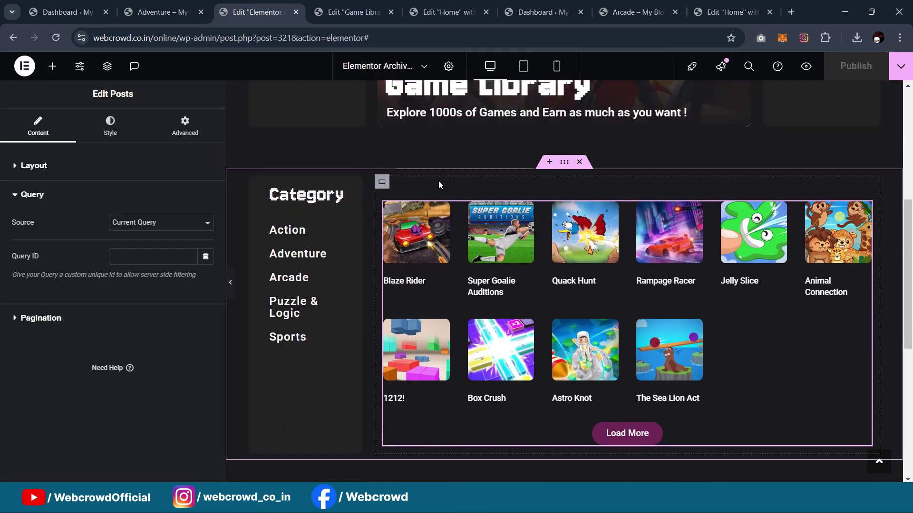
pyautogui.click(387, 185)
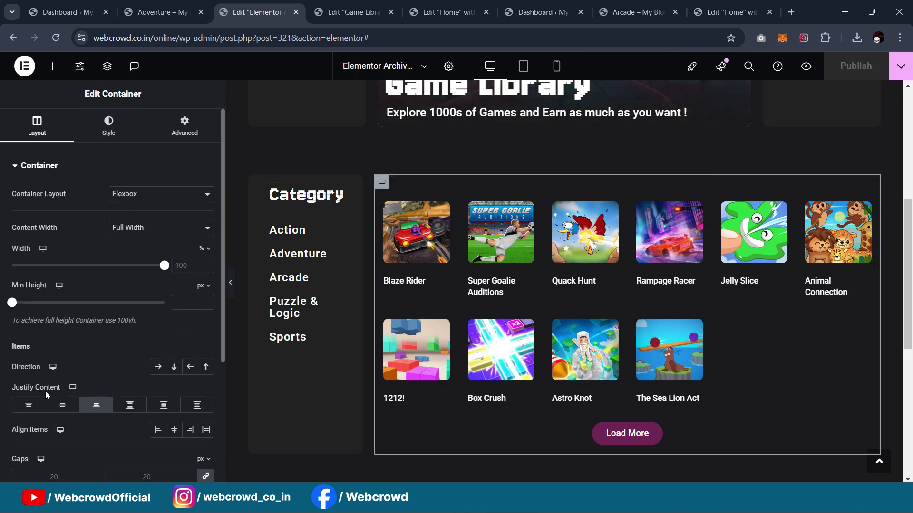
pyautogui.click(97, 405)
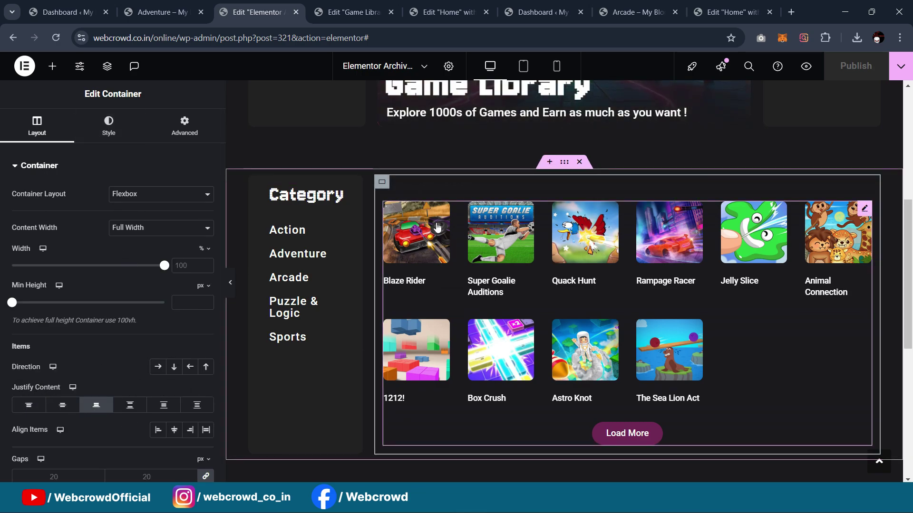
pyautogui.click(166, 10)
pyautogui.scroll(-2, 393, 333)
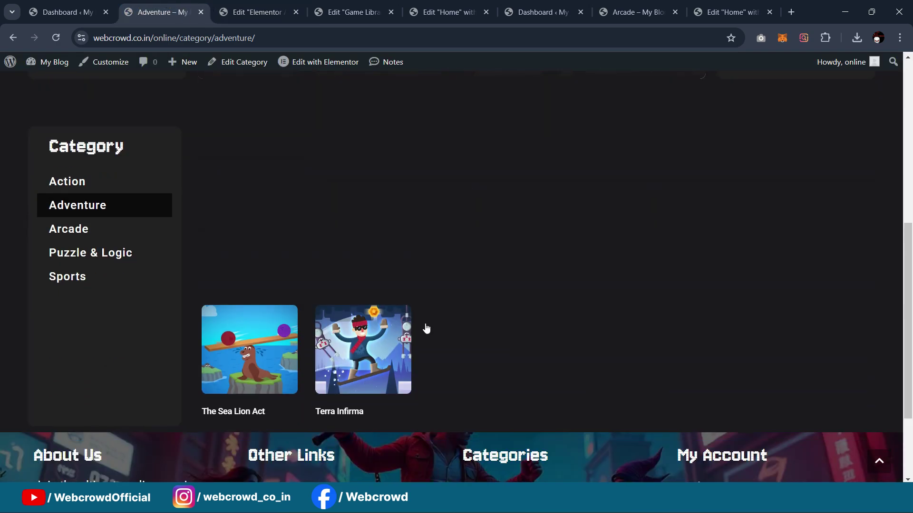
pyautogui.scroll(3, 332, 376)
# Clear the end justification of the games container in the archive template and publish the change
pyautogui.click(252, 5)
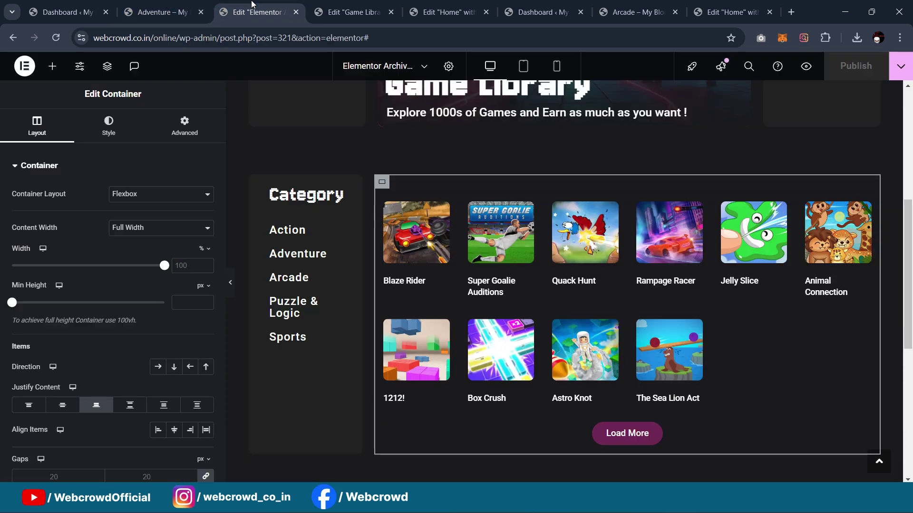
pyautogui.click(97, 408)
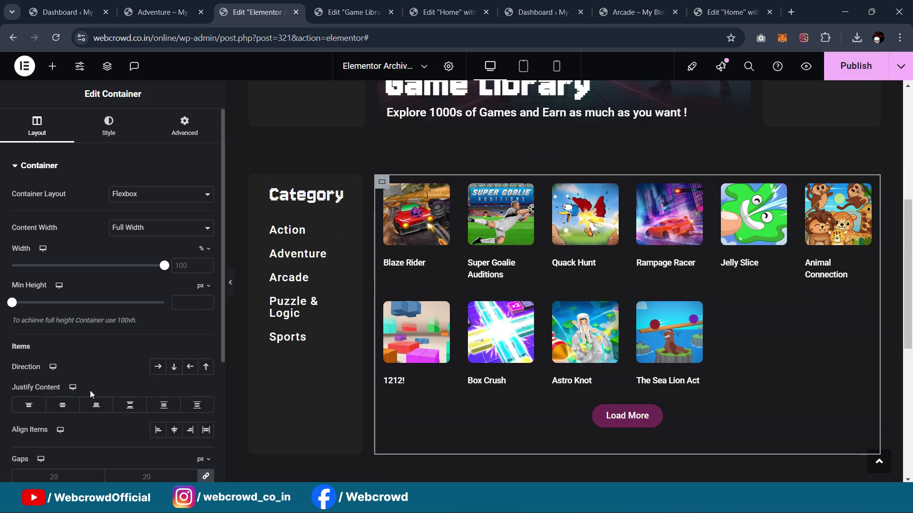
pyautogui.click(856, 66)
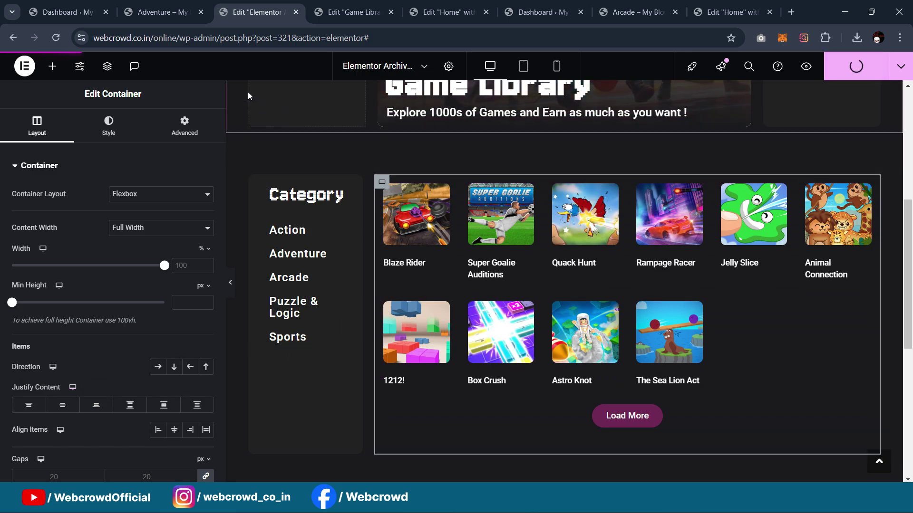
# Reload the live Adventure page and check the games layout there and on the Arcade category page
pyautogui.click(159, 12)
pyautogui.click(59, 36)
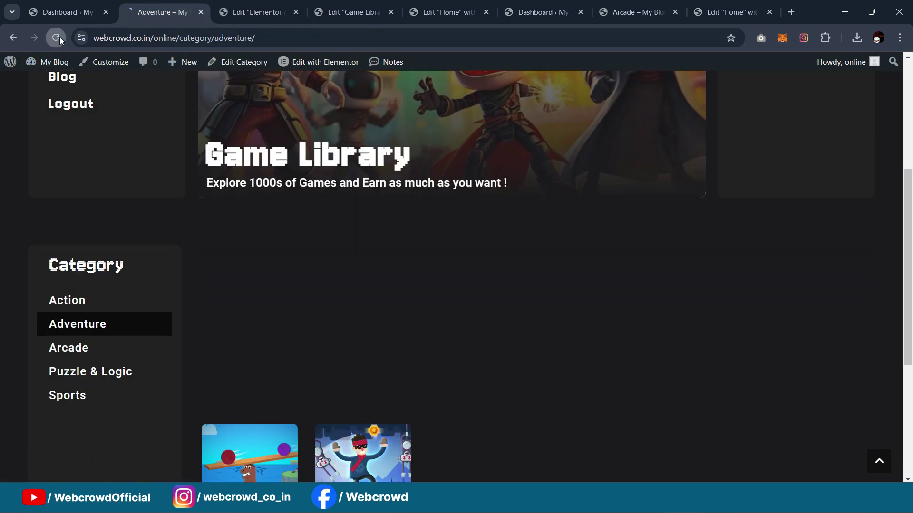
pyautogui.scroll(-1, 395, 207)
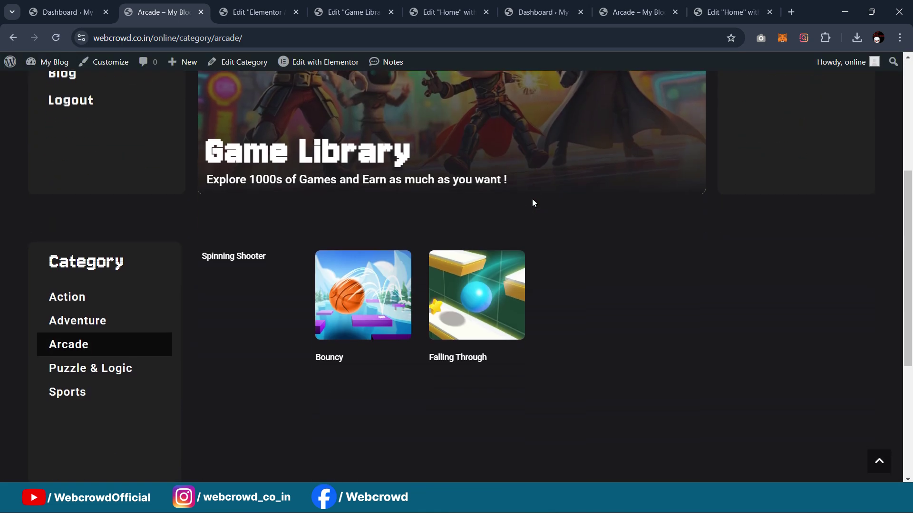
pyautogui.scroll(-2, 532, 203)
pyautogui.scroll(5, 104, 211)
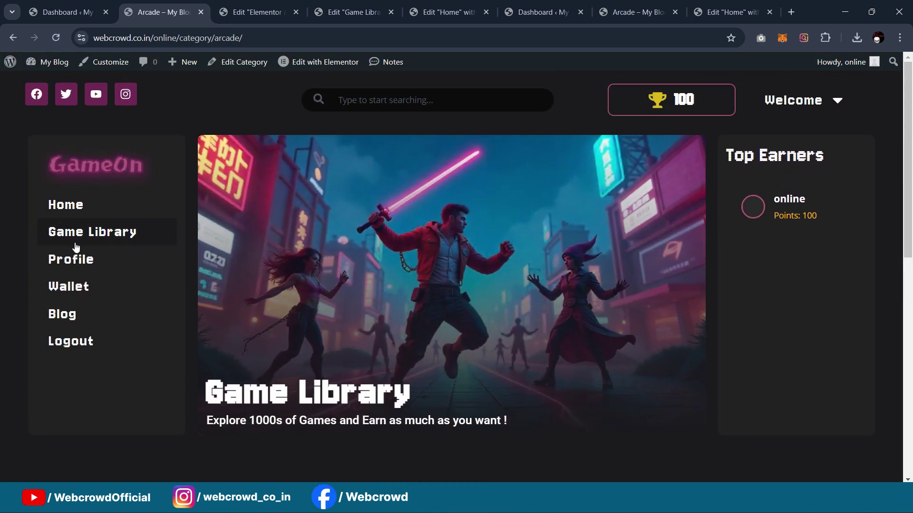
# Open the live Game Library page and load more games below the grid
pyautogui.click(120, 239)
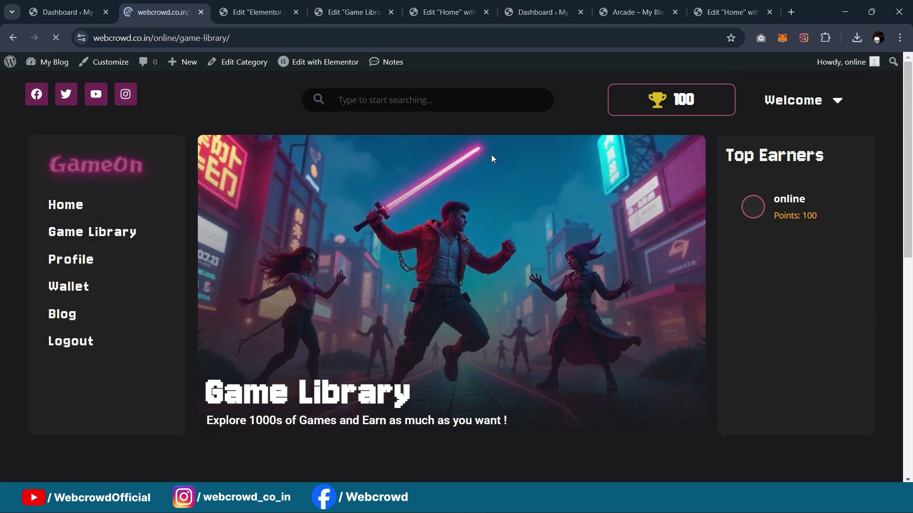
pyautogui.scroll(-10, 492, 155)
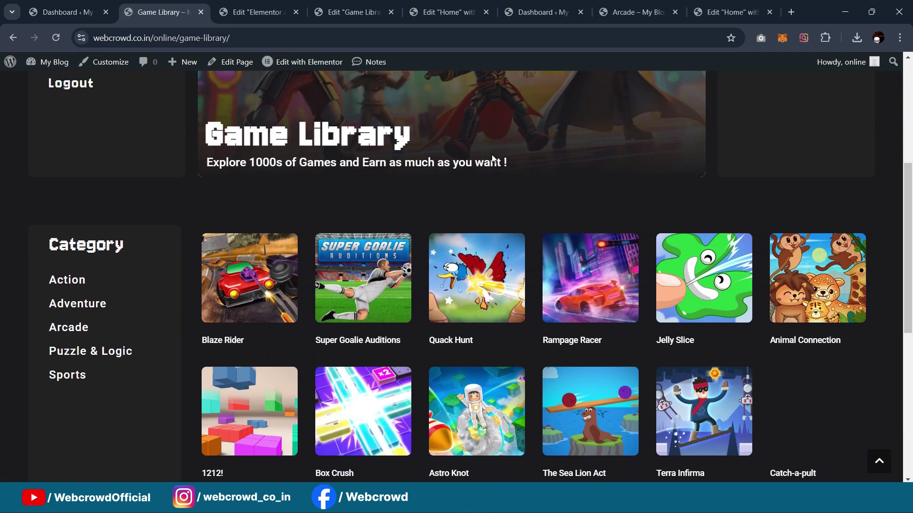
pyautogui.scroll(-1, 531, 326)
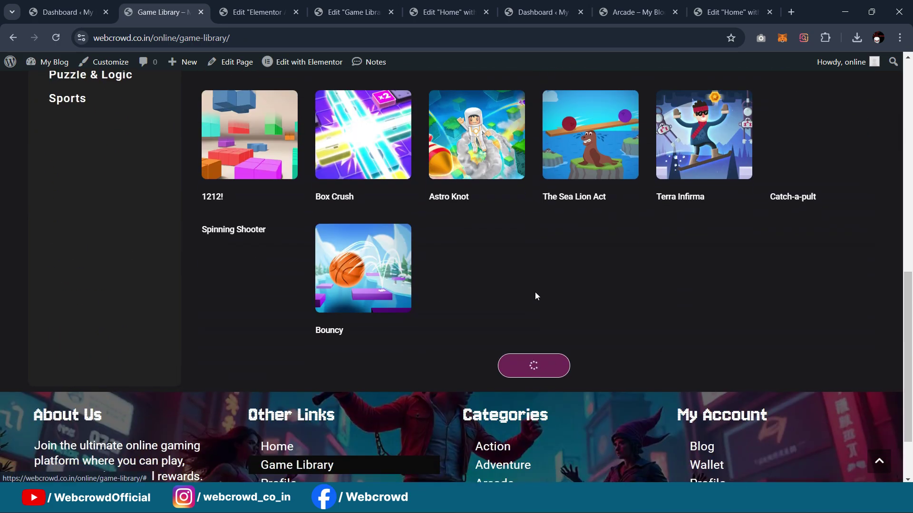
# Review the live Game Library page after loading more games and look over the archive template in the editor
pyautogui.scroll(-3, 565, 218)
pyautogui.scroll(6, 569, 225)
pyautogui.scroll(8, 571, 232)
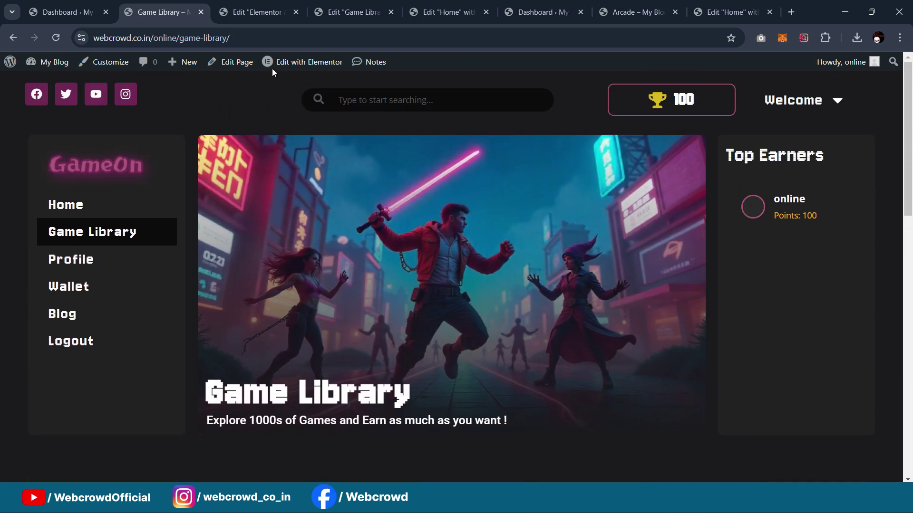
pyautogui.click(354, 12)
pyautogui.click(256, 12)
pyautogui.scroll(5, 566, 282)
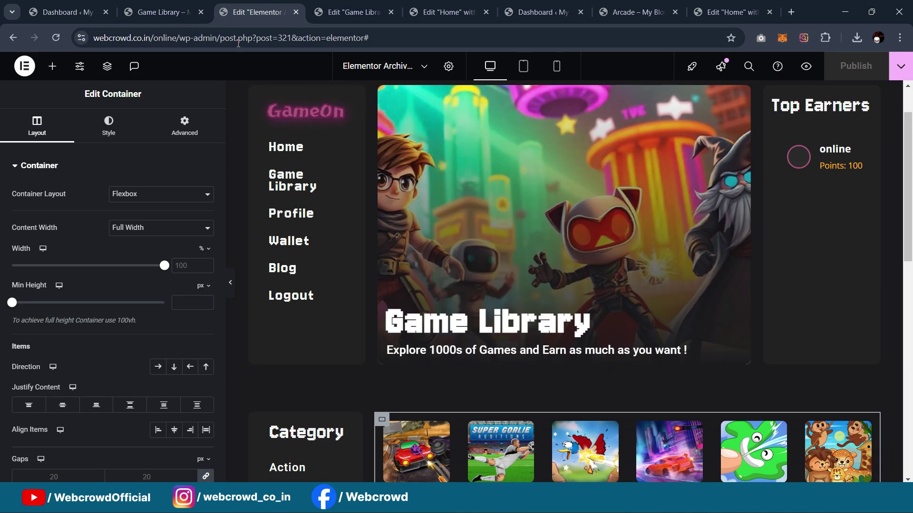
pyautogui.click(331, 5)
pyautogui.click(268, 5)
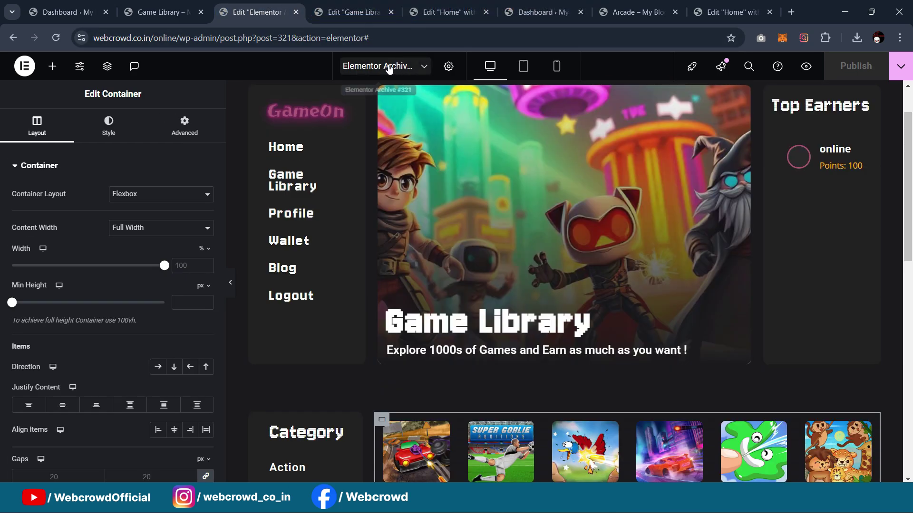
pyautogui.scroll(2, 362, 104)
pyautogui.click(188, 12)
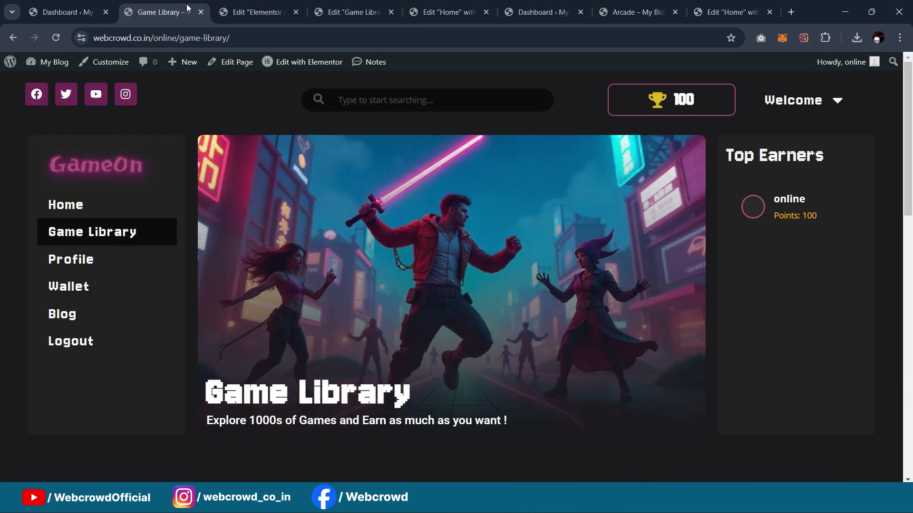
# Close the archive template editor and open the site's live Profile page from the Game Library page
pyautogui.click(201, 12)
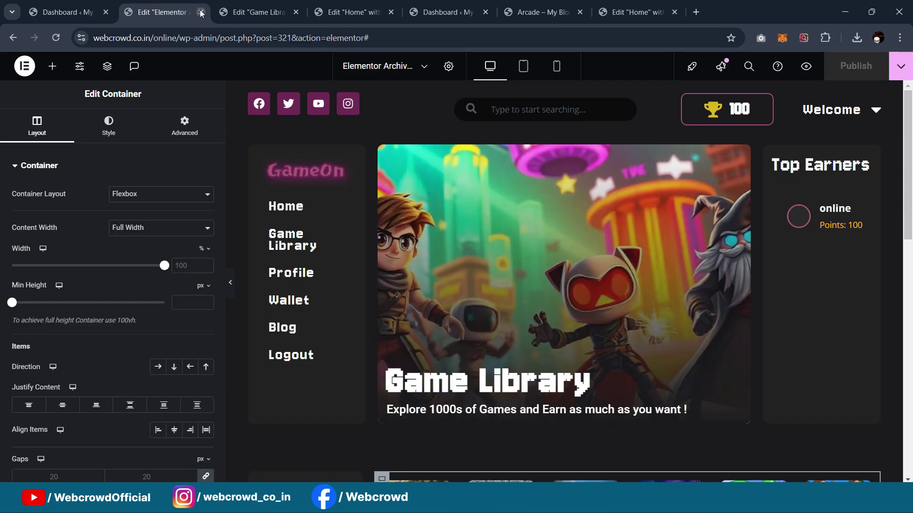
pyautogui.click(201, 11)
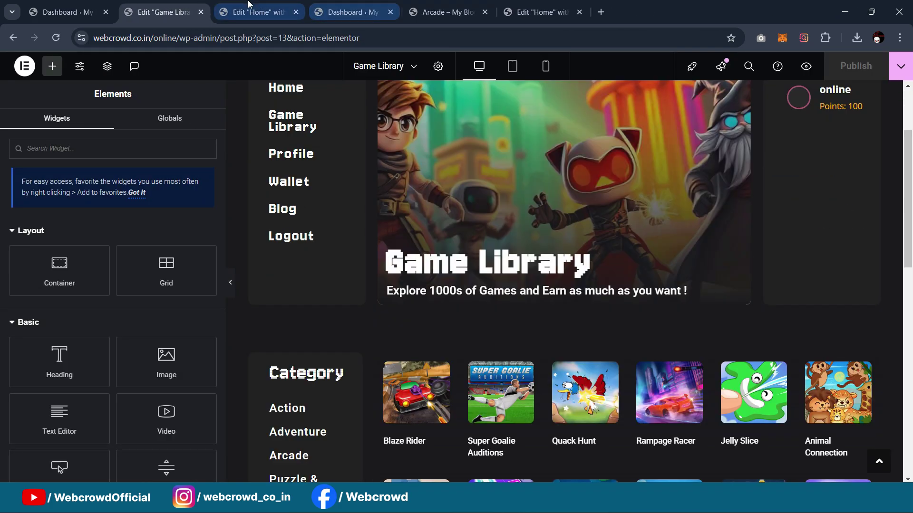
pyautogui.hotkey('ctrl', 'shift', 't')
pyautogui.click(83, 261)
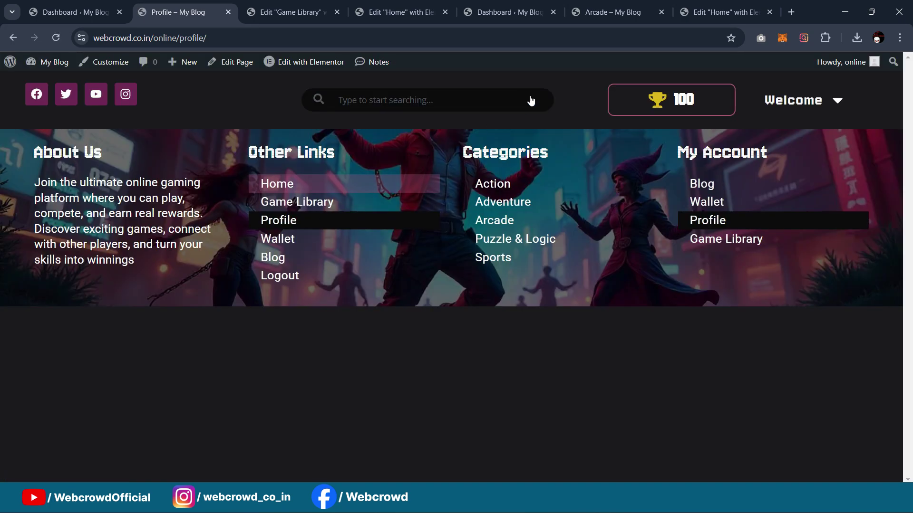
# Open the Profile page of the onlinegamingv2 reference site and examine its profile details form and social links form
pyautogui.click(630, 3)
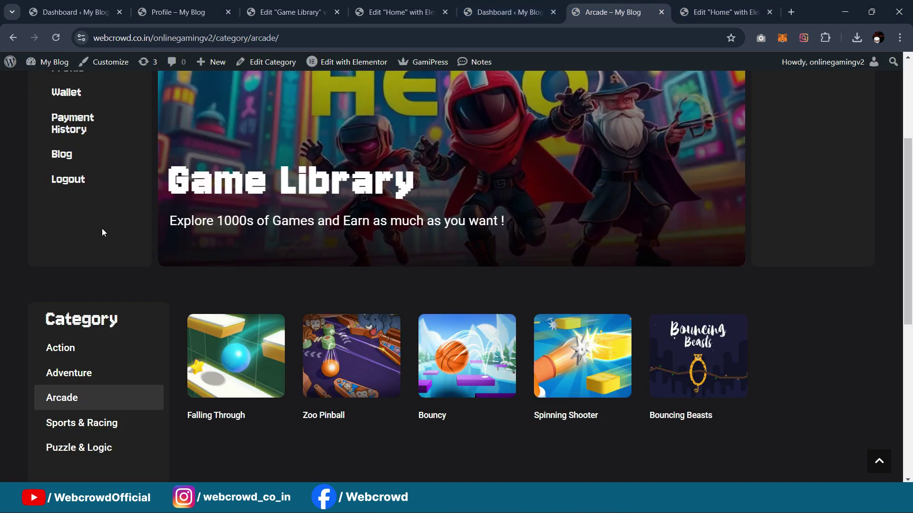
pyautogui.scroll(4, 86, 214)
pyautogui.click(68, 248)
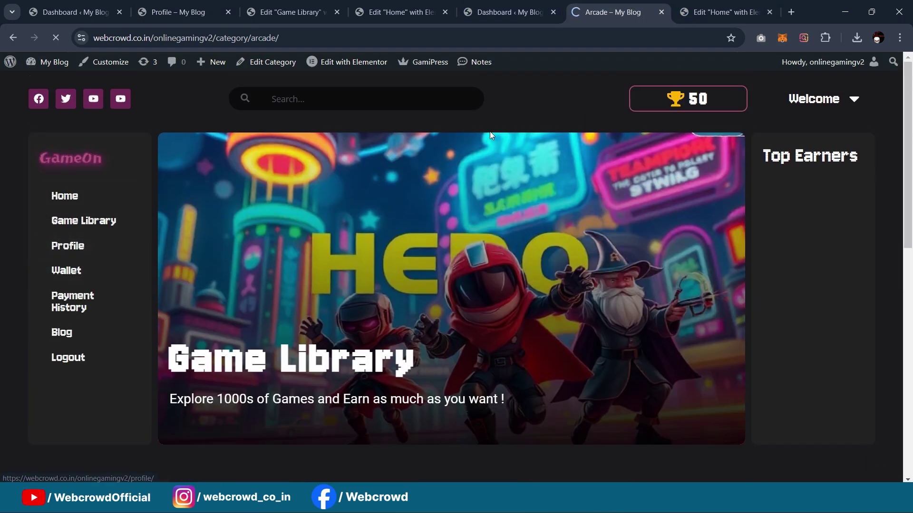
pyautogui.scroll(-8, 600, 112)
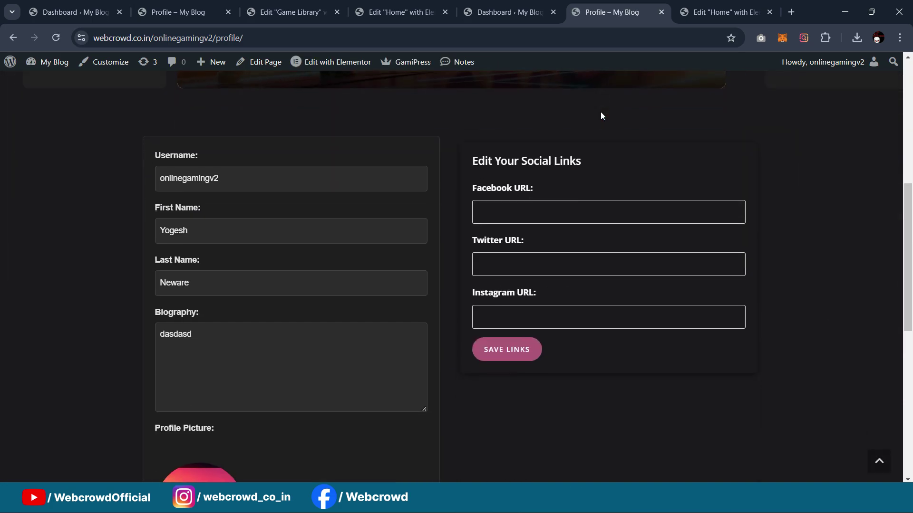
pyautogui.scroll(3, 538, 223)
pyautogui.scroll(-6, 428, 290)
pyautogui.scroll(4, 366, 315)
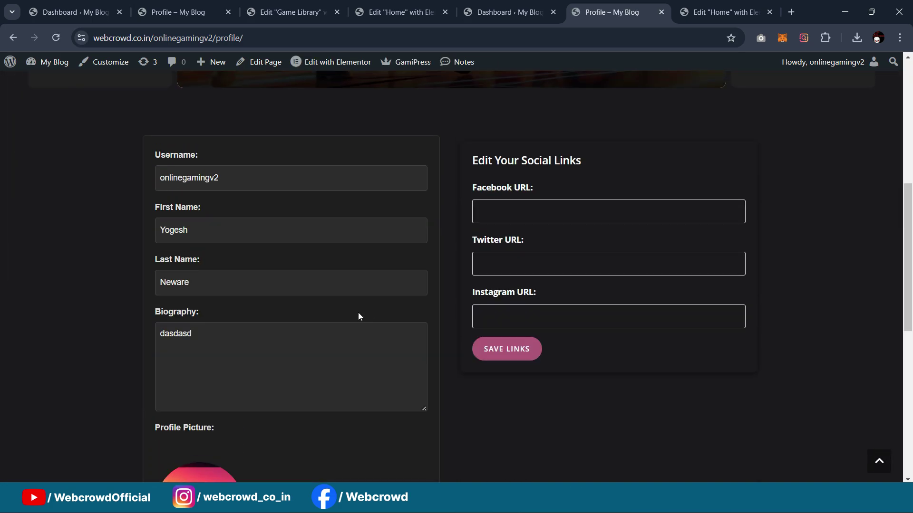
pyautogui.scroll(-4, 357, 318)
pyautogui.click(239, 366)
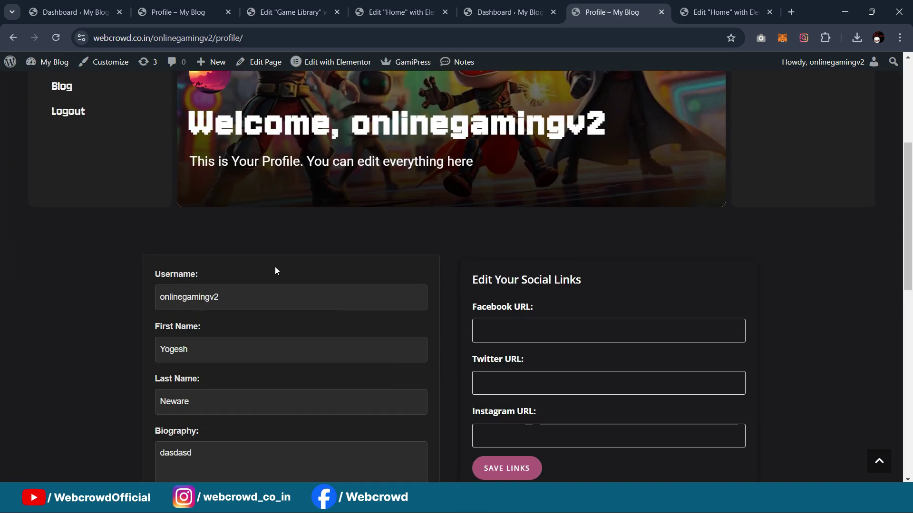
pyautogui.scroll(-3, 231, 272)
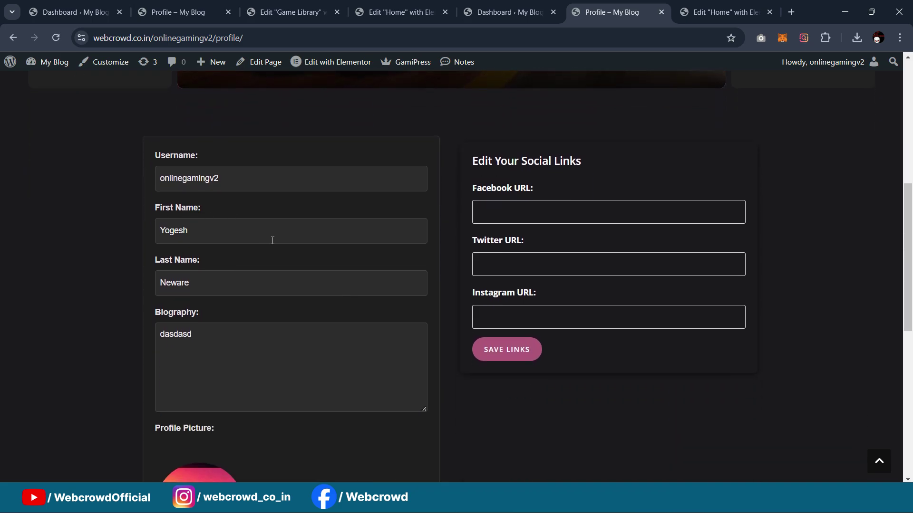
pyautogui.scroll(2, 497, 253)
pyautogui.scroll(3, 555, 237)
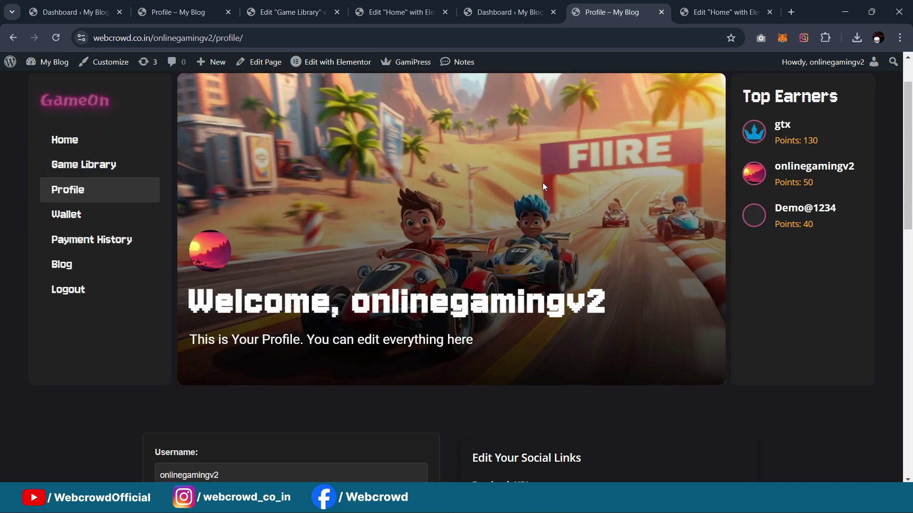
pyautogui.scroll(-4, 758, 236)
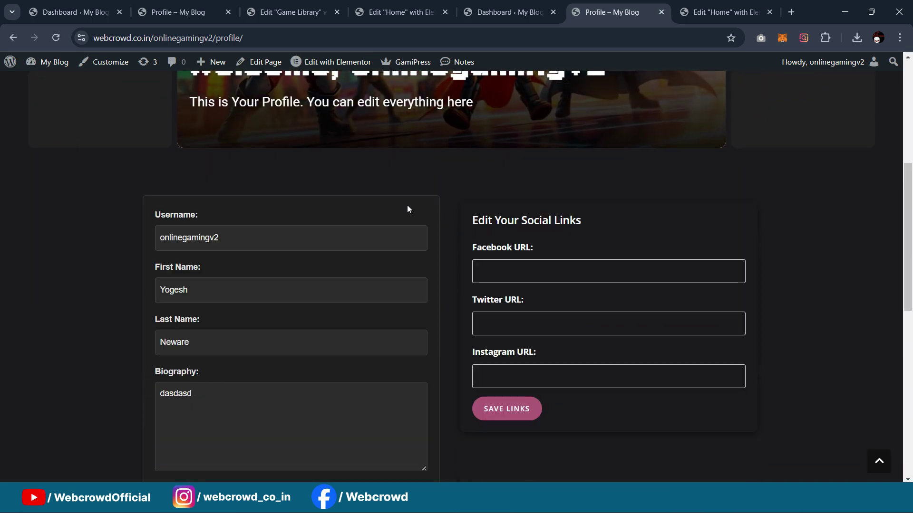
pyautogui.scroll(-3, 536, 327)
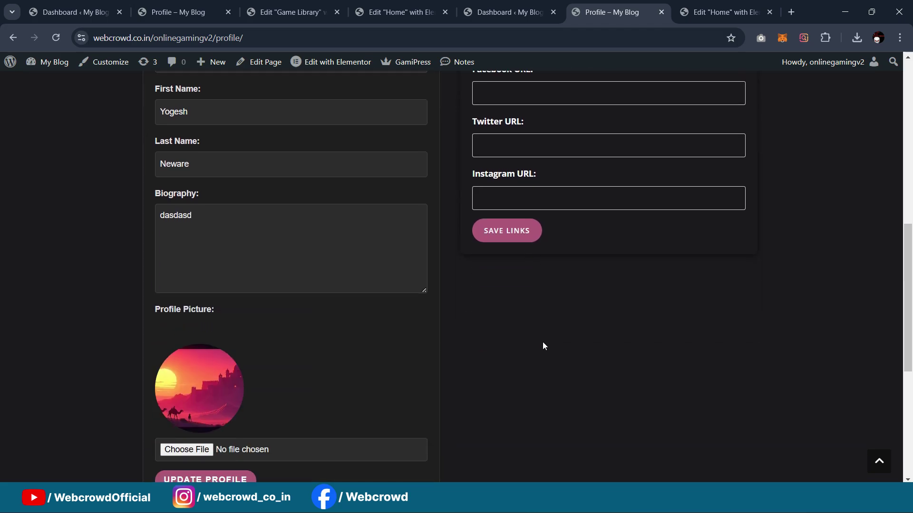
# Examine the reference Profile page's banner avatar and welcome text, profile picture upload and Welcome account menu
pyautogui.scroll(3, 543, 342)
pyautogui.scroll(5, 517, 228)
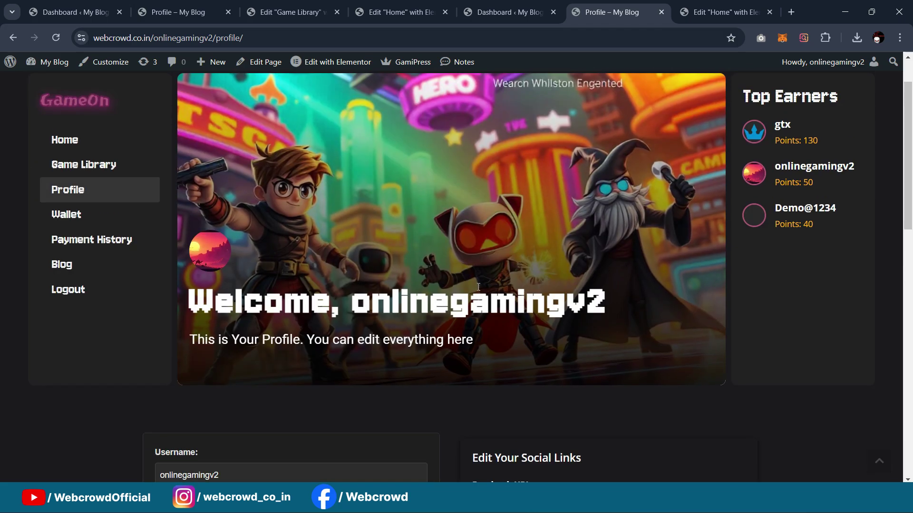
pyautogui.scroll(-2, 486, 270)
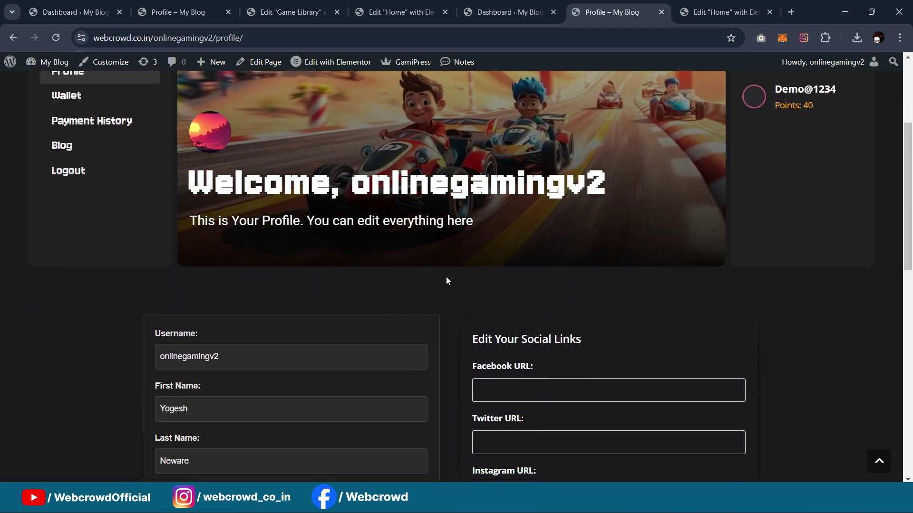
pyautogui.scroll(-3, 456, 292)
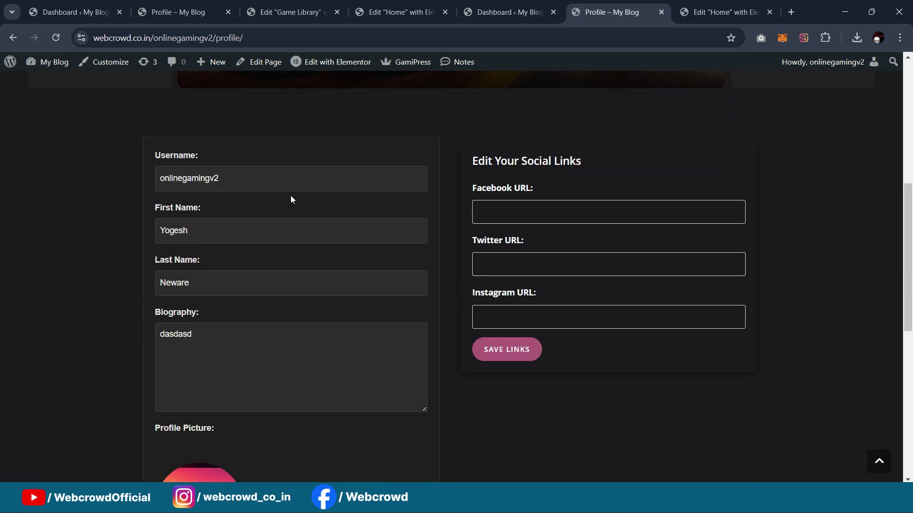
pyautogui.scroll(3, 399, 445)
pyautogui.scroll(-4, 373, 308)
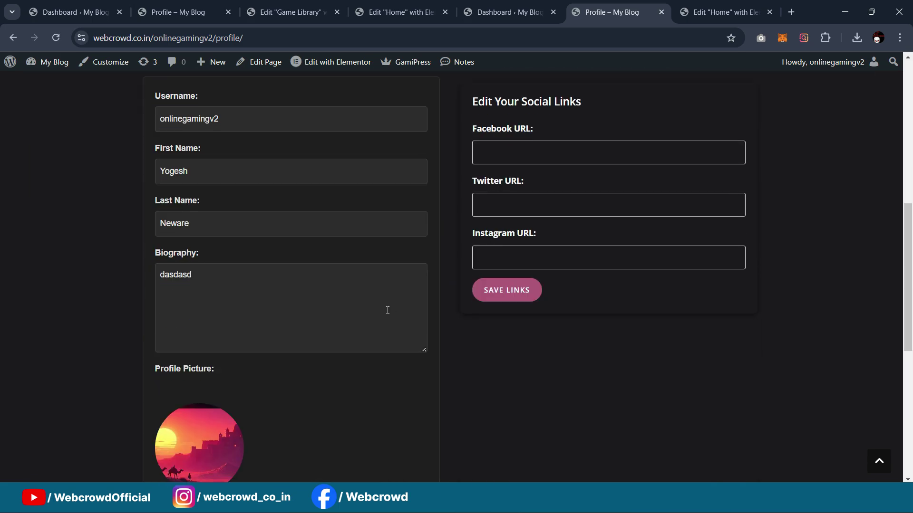
pyautogui.scroll(6, 383, 308)
pyautogui.scroll(-7, 358, 264)
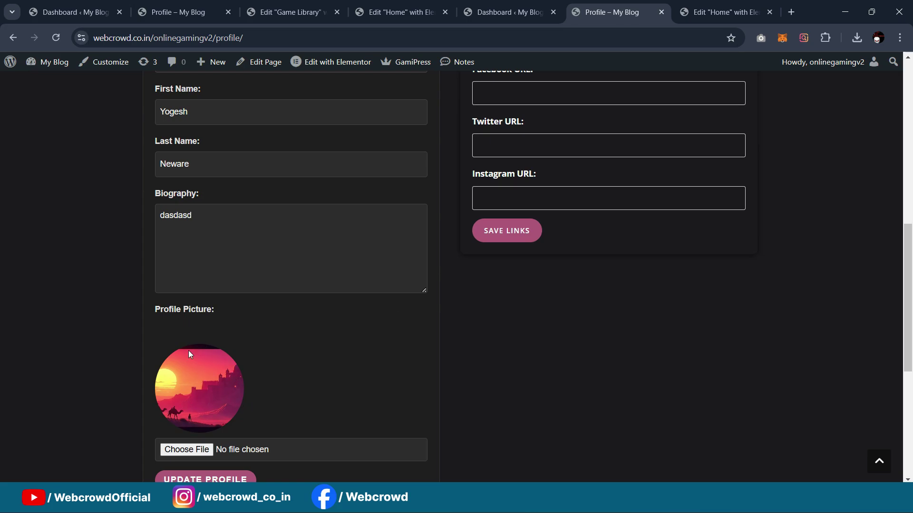
pyautogui.scroll(6, 329, 385)
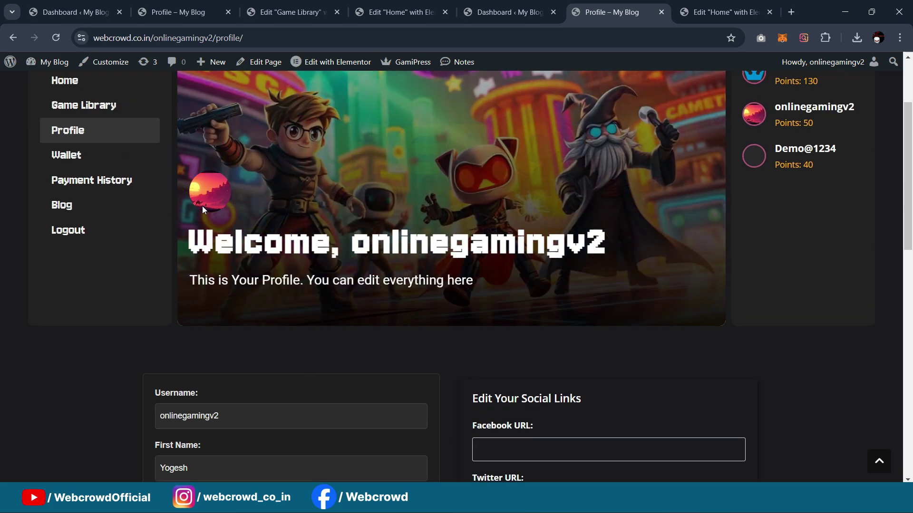
pyautogui.scroll(-7, 236, 341)
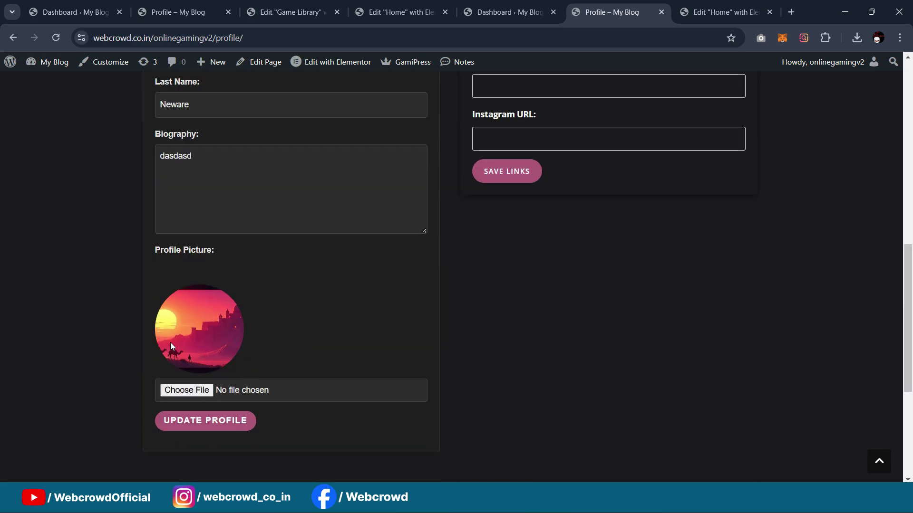
pyautogui.scroll(7, 207, 388)
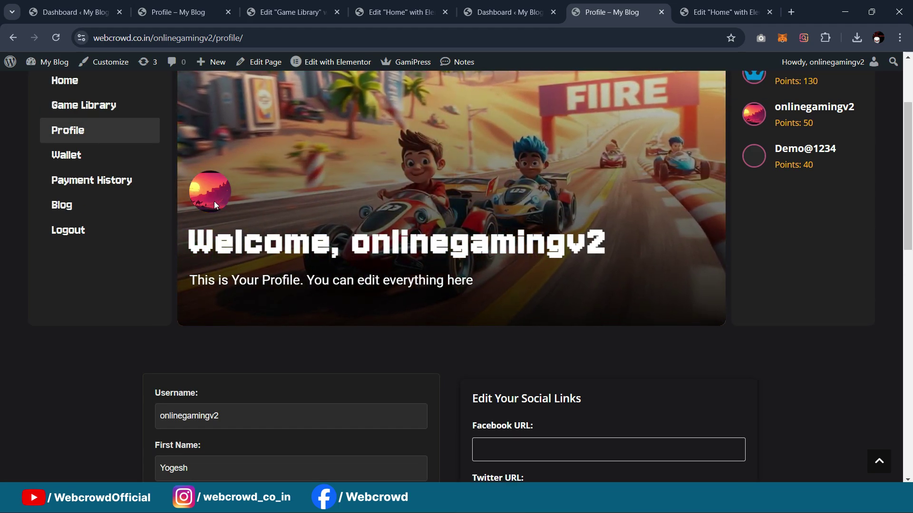
pyautogui.scroll(3, 592, 213)
pyautogui.moveTo(852, 98)
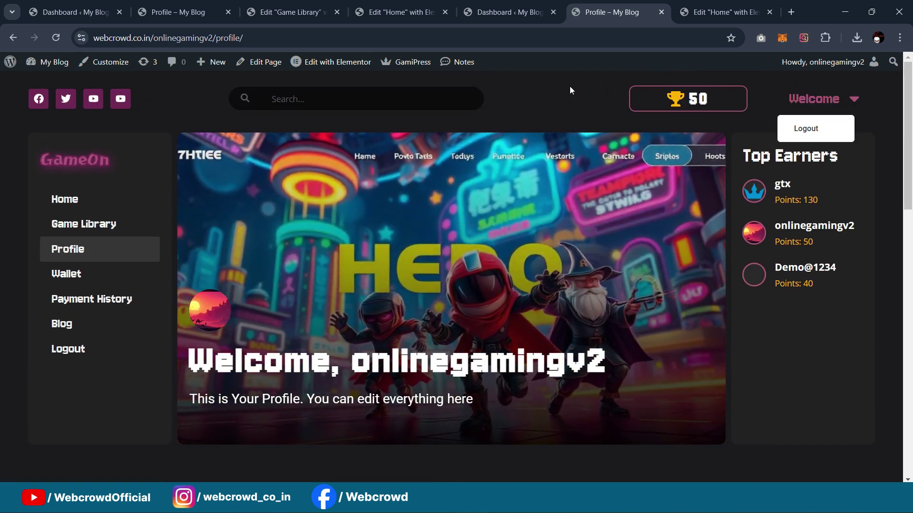
pyautogui.scroll(-4, 281, 224)
pyautogui.scroll(-1, 281, 228)
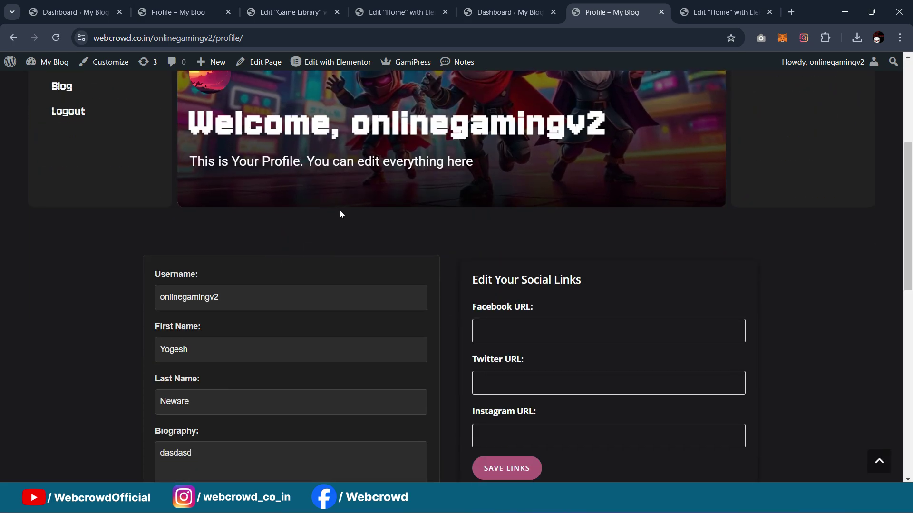
pyautogui.scroll(5, 340, 214)
pyautogui.scroll(-2, 218, 85)
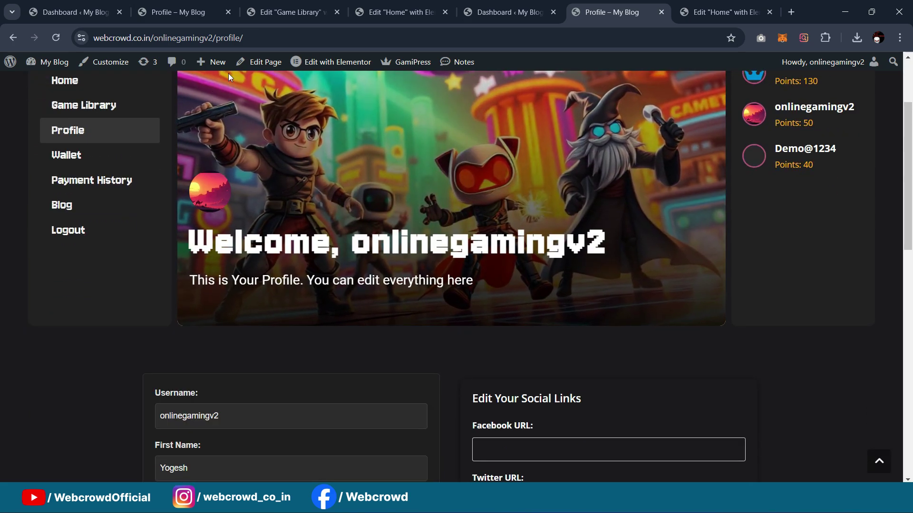
# Return to the site's own Profile page and open it for editing with Elementor
pyautogui.hotkey('ctrl', 'shift', 'Tab')
pyautogui.hotkey('ctrl', 'shift', 'Tab')
pyautogui.hotkey('ctrl', 'shift', 'Tab')
pyautogui.hotkey('ctrl', 'Tab')
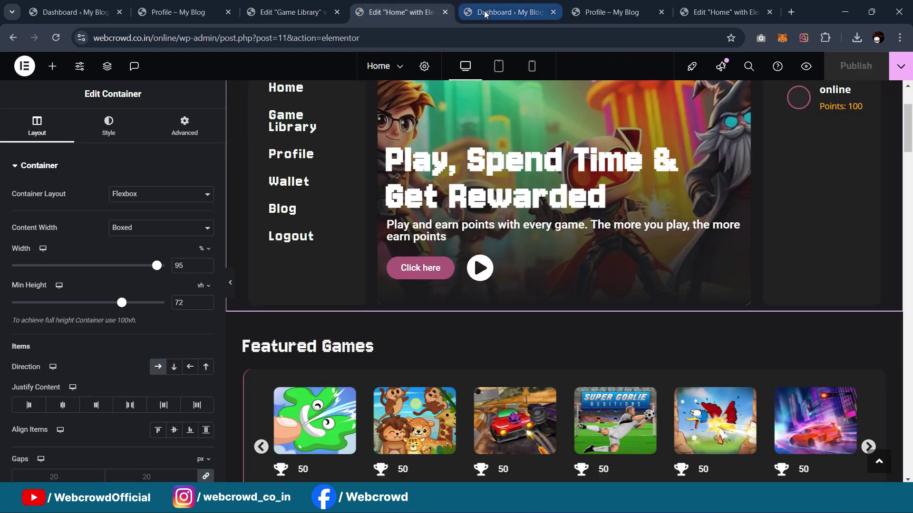
pyautogui.hotkey('ctrl', 'shift', 'Tab')
pyautogui.hotkey('ctrl', 'shift', 'Tab')
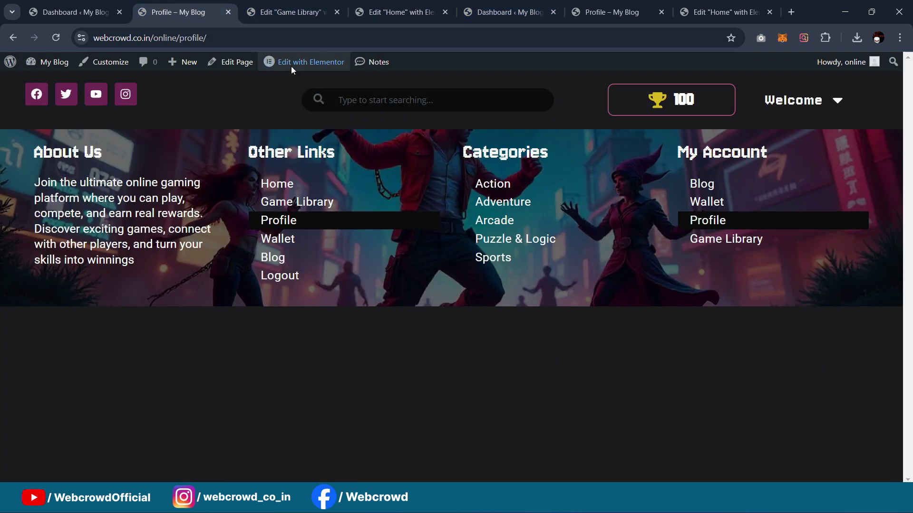
pyautogui.click(231, 61)
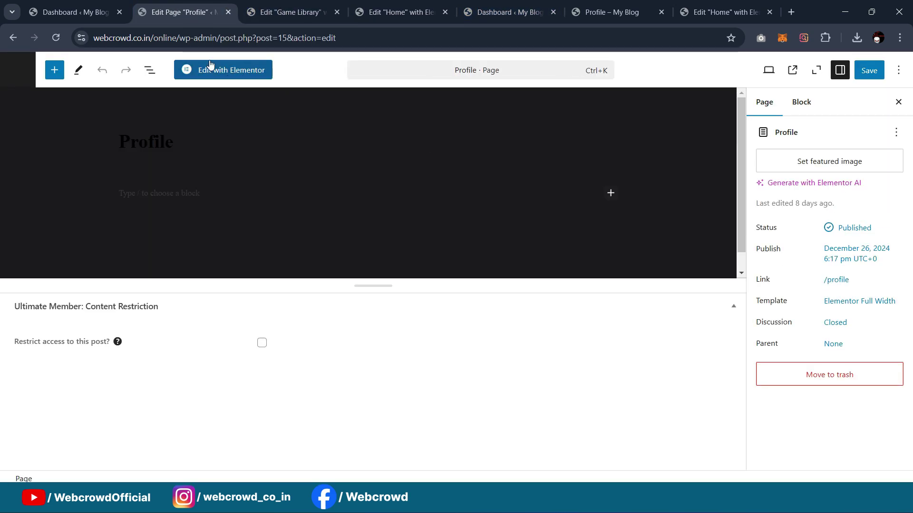
pyautogui.click(211, 67)
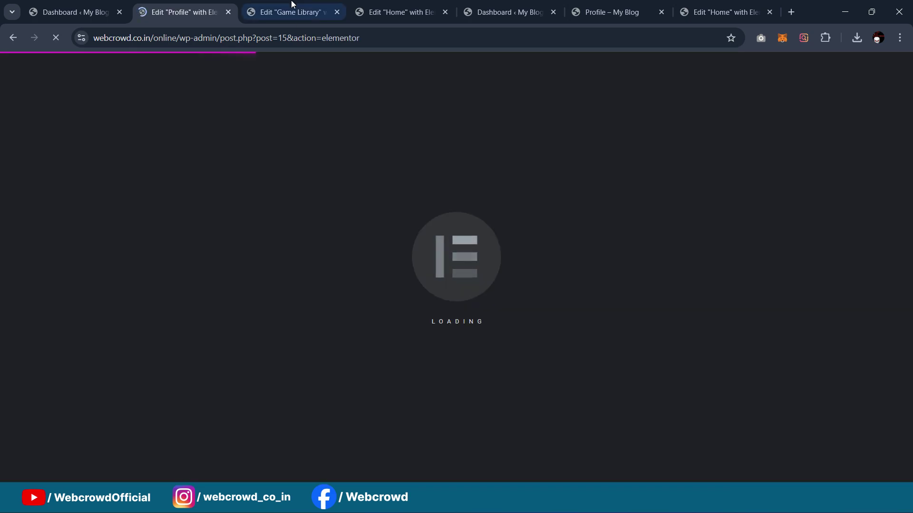
# Copy the banner section with the sidebar menu and Top Earners from the Game Library page into the empty Profile page
pyautogui.click(288, 12)
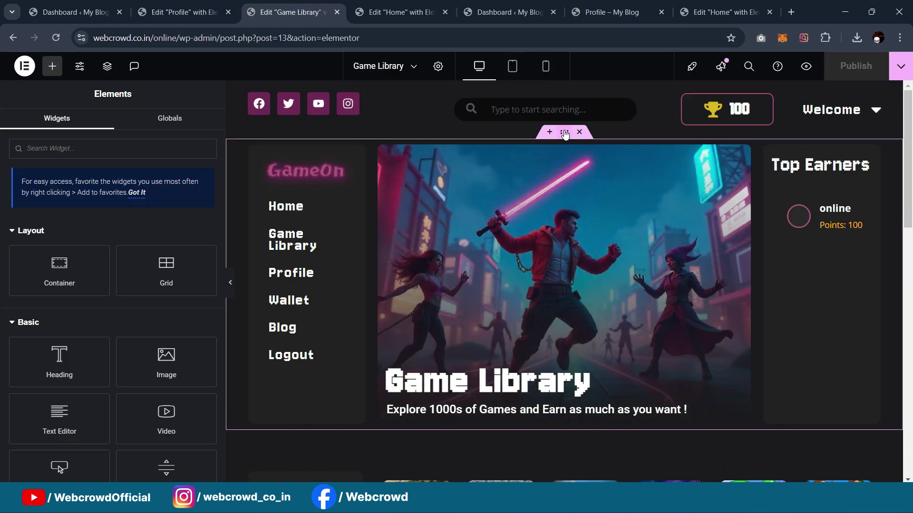
pyautogui.rightClick(565, 135)
pyautogui.click(580, 154)
pyautogui.click(191, 14)
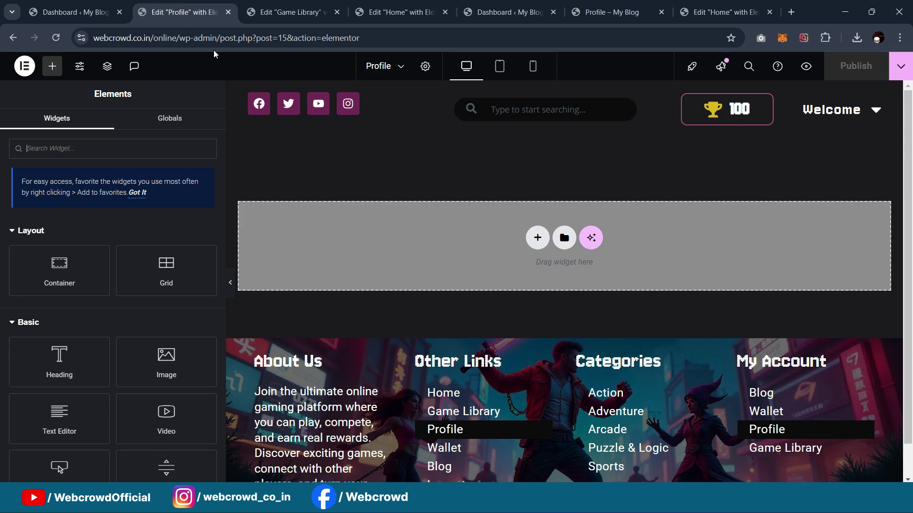
pyautogui.rightClick(415, 242)
pyautogui.click(438, 255)
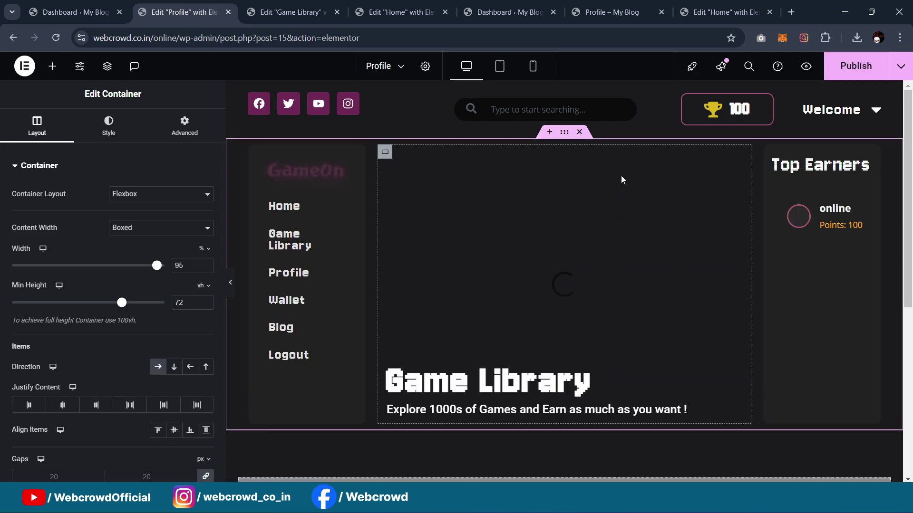
pyautogui.scroll(-1, 621, 173)
pyautogui.click(523, 321)
pyautogui.moveTo(58, 208); pyautogui.dragTo(1, 212)
pyautogui.write('Pro')
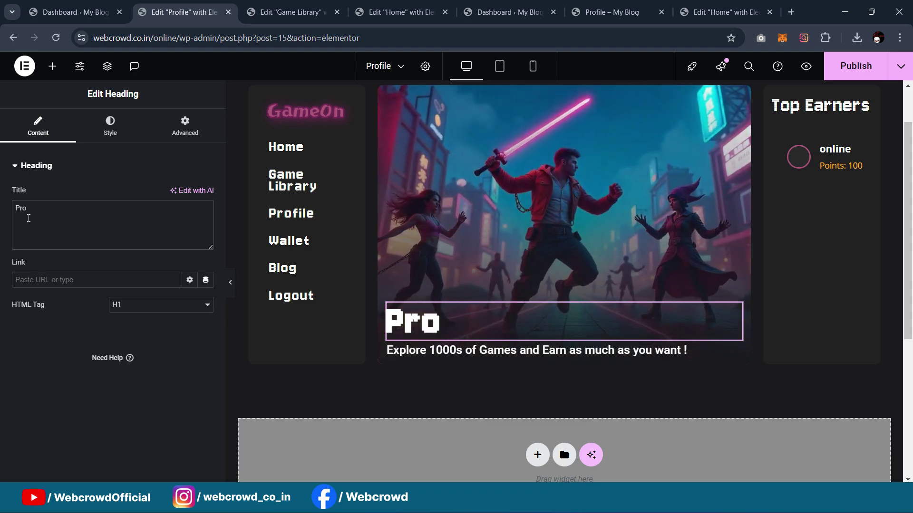
# Examine the reference Profile page's welcome banner and the Game Library banner heading's content settings, and return to the Profile page editor
pyautogui.click(613, 5)
pyautogui.scroll(-3, 412, 243)
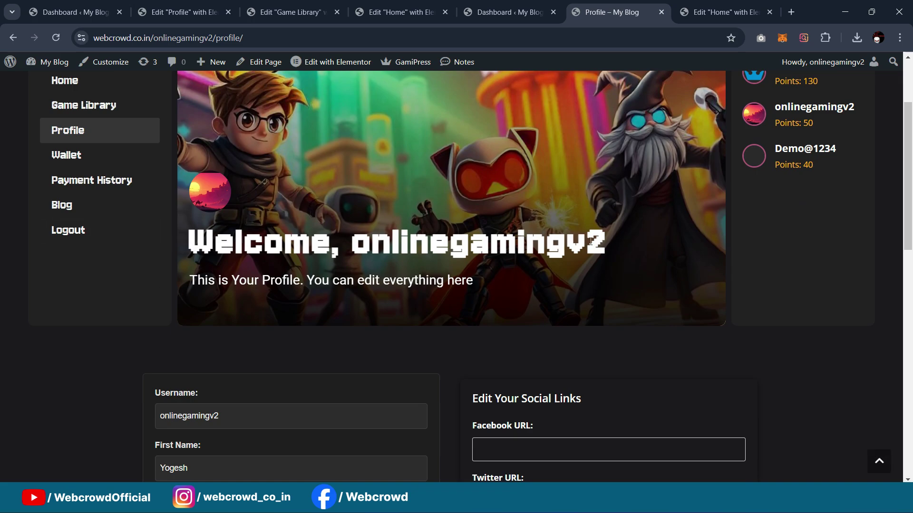
pyautogui.click(291, 12)
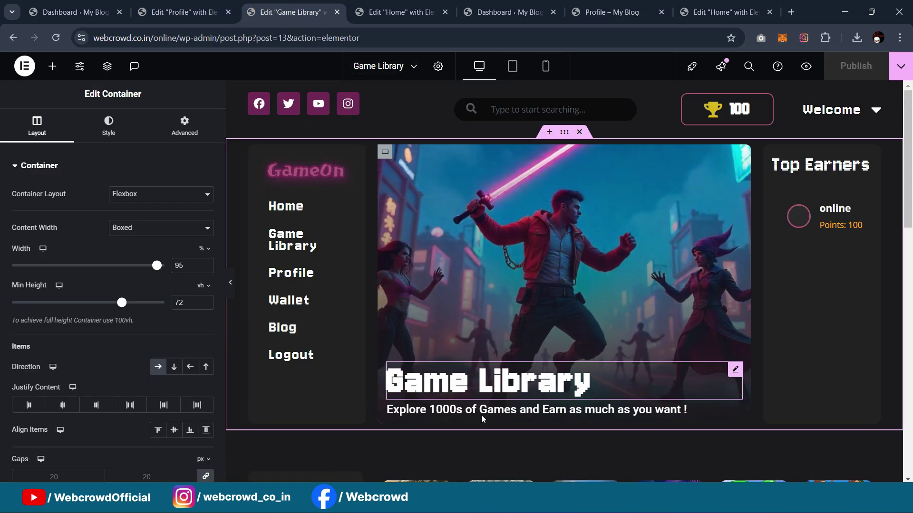
pyautogui.click(472, 387)
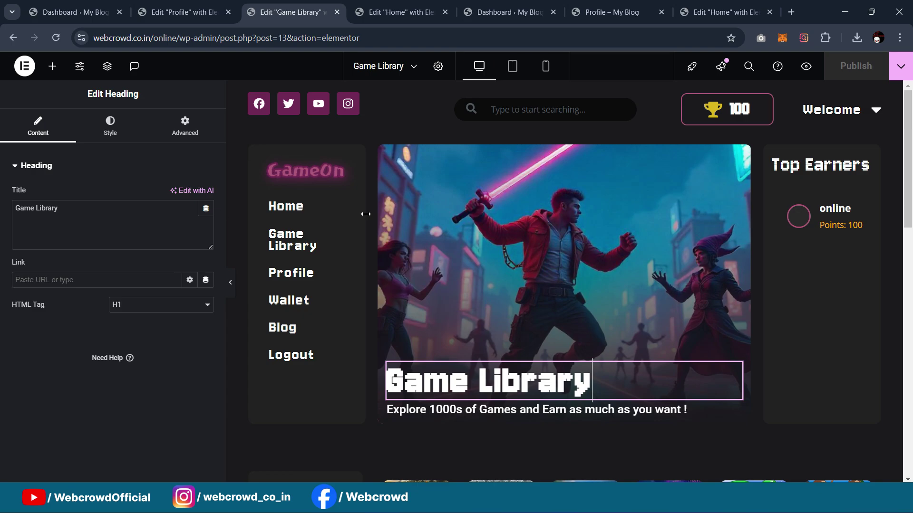
pyautogui.hotkey('ctrl', 'shift', 'Tab')
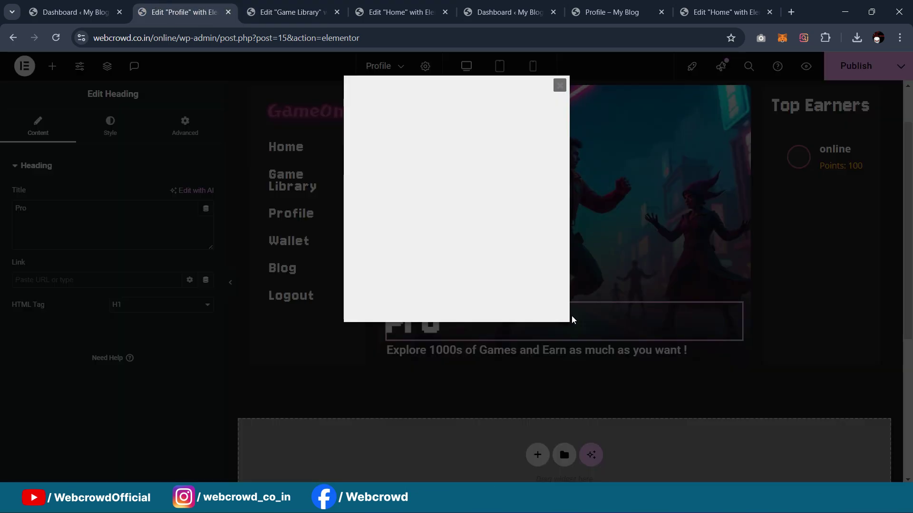
# Log back in to the expired WordPress session with the saved account's username and password
pyautogui.click(475, 253)
pyautogui.hotkey('ctrl', 'a')
pyautogui.write('w')
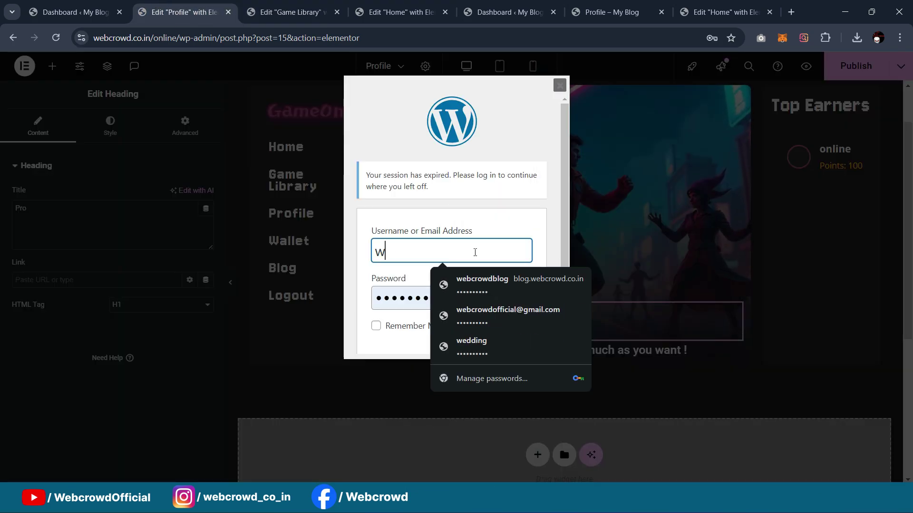
pyautogui.click(485, 315)
pyautogui.click(516, 332)
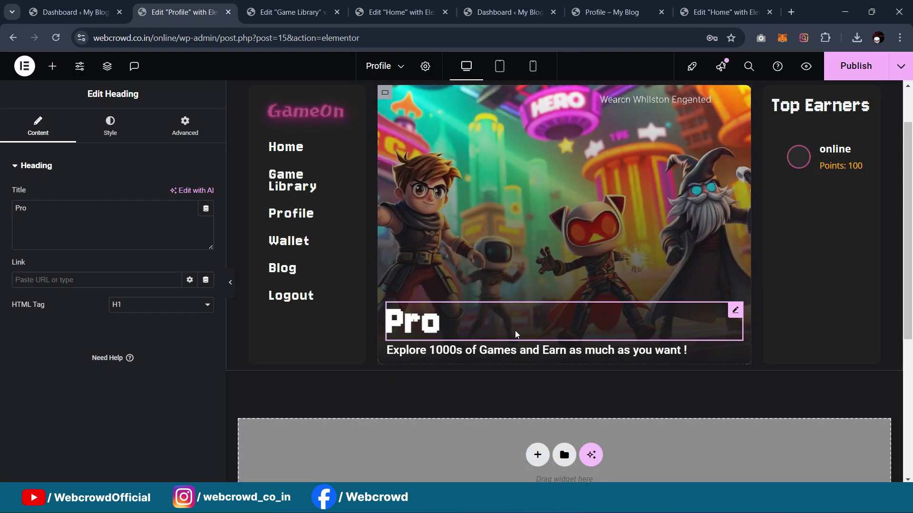
# Clear the title text of the banner's main heading
pyautogui.moveTo(42, 208); pyautogui.dragTo(1, 209)
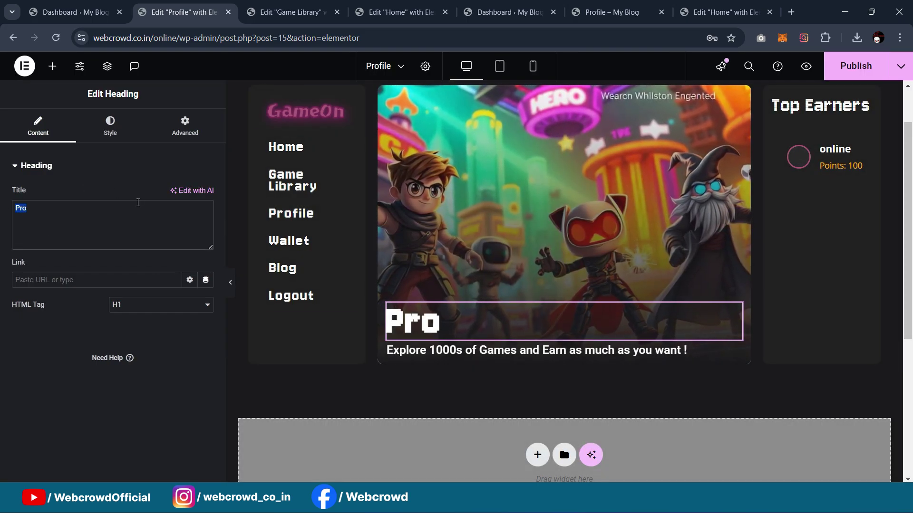
pyautogui.press('BackSpace')
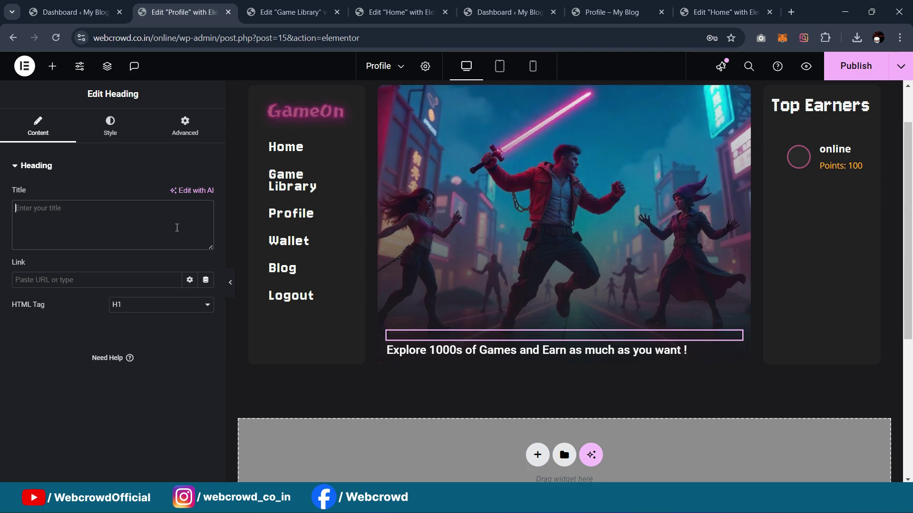
pyautogui.click(189, 163)
pyautogui.click(63, 169)
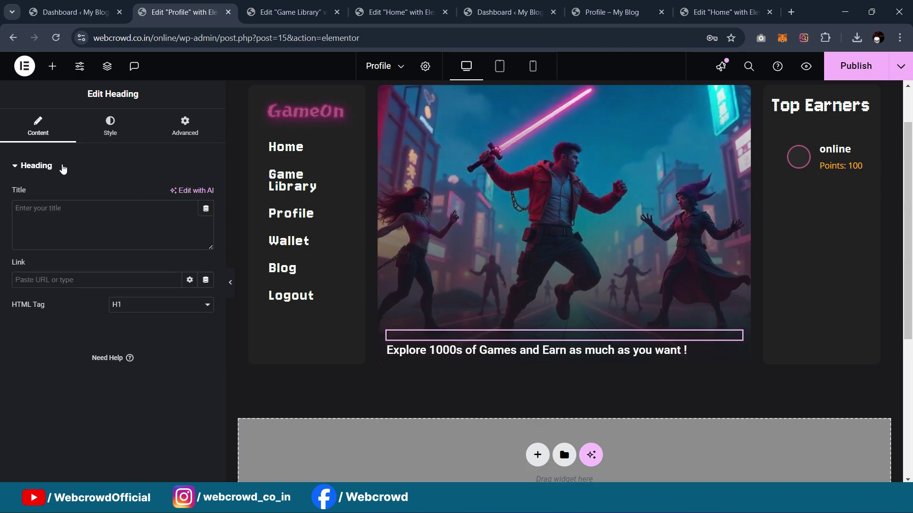
pyautogui.click(206, 212)
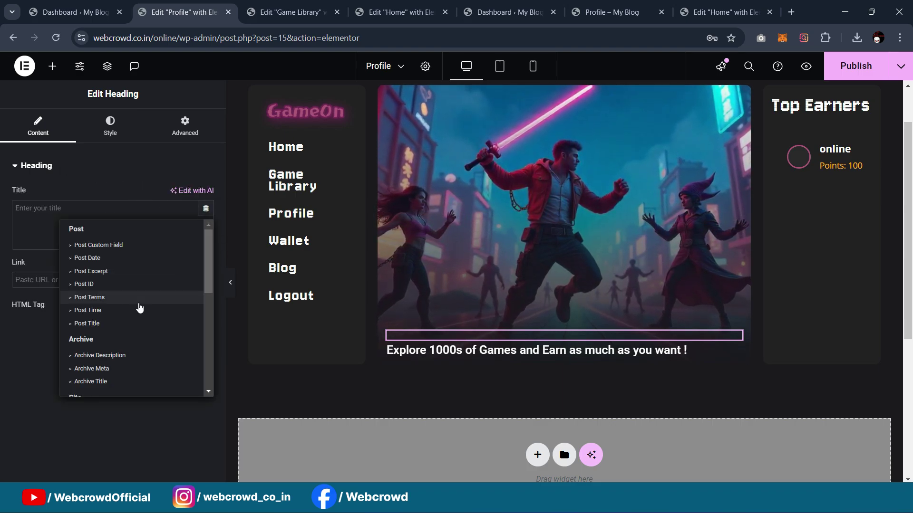
pyautogui.scroll(-2, 125, 273)
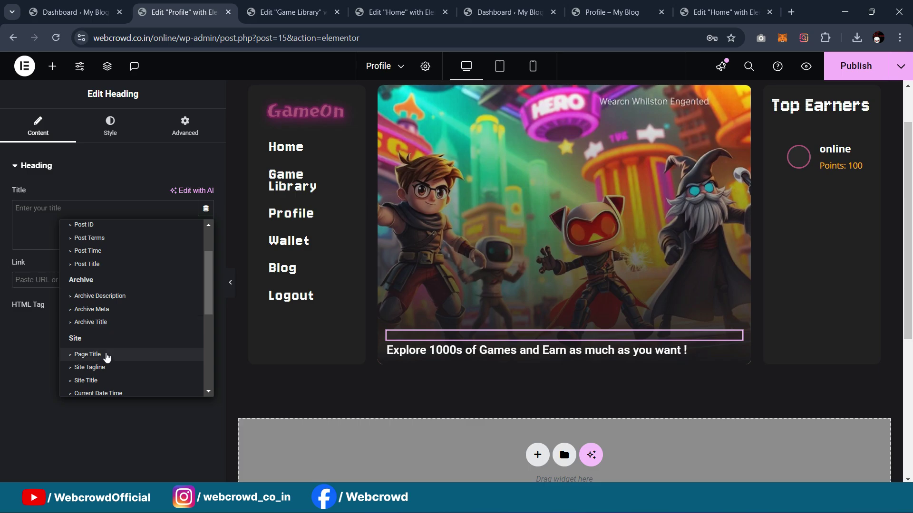
pyautogui.scroll(-2, 102, 323)
pyautogui.scroll(-1, 110, 328)
pyautogui.click(87, 302)
pyautogui.click(99, 208)
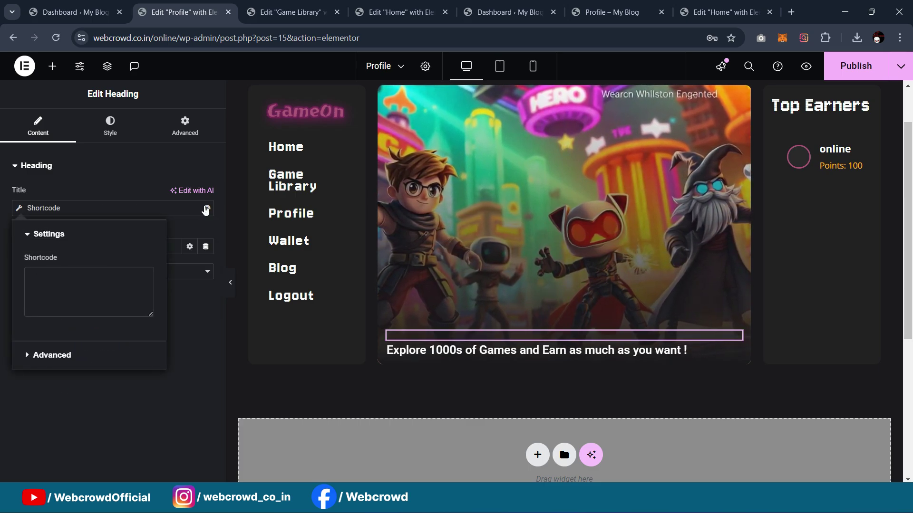
pyautogui.click(206, 209)
# Fill the banner heading's title with the User Info dynamic tag, using its Username field
pyautogui.click(206, 208)
pyautogui.scroll(-2, 143, 304)
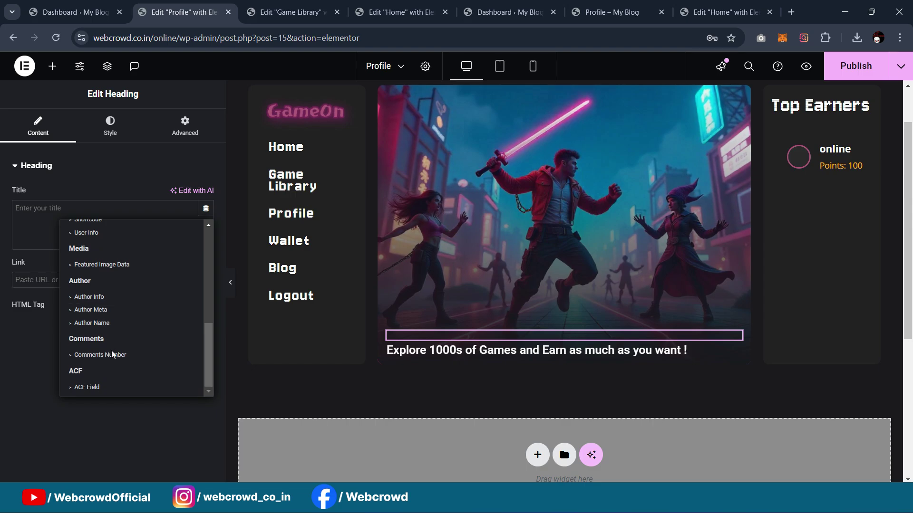
pyautogui.click(83, 232)
pyautogui.click(116, 262)
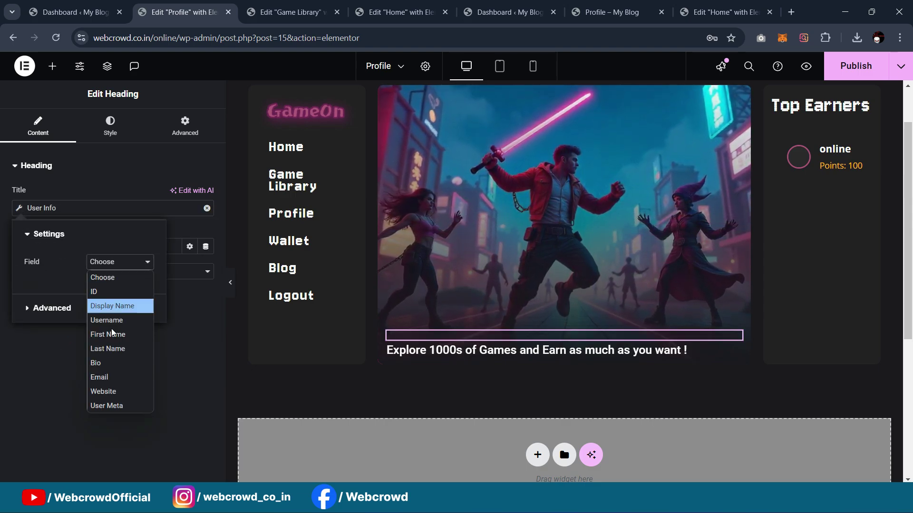
pyautogui.click(114, 321)
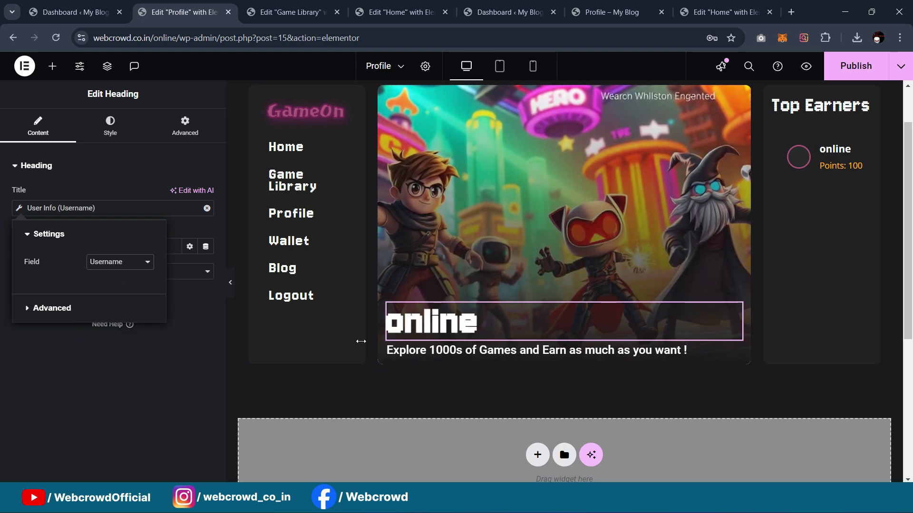
# Add the text "Welcome," before the username in the banner heading's dynamic title
pyautogui.click(28, 238)
pyautogui.click(31, 238)
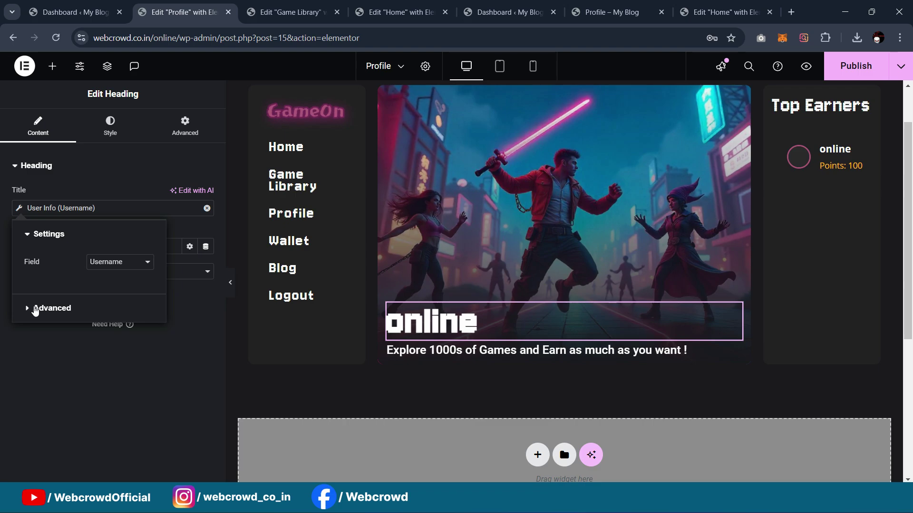
pyautogui.click(36, 309)
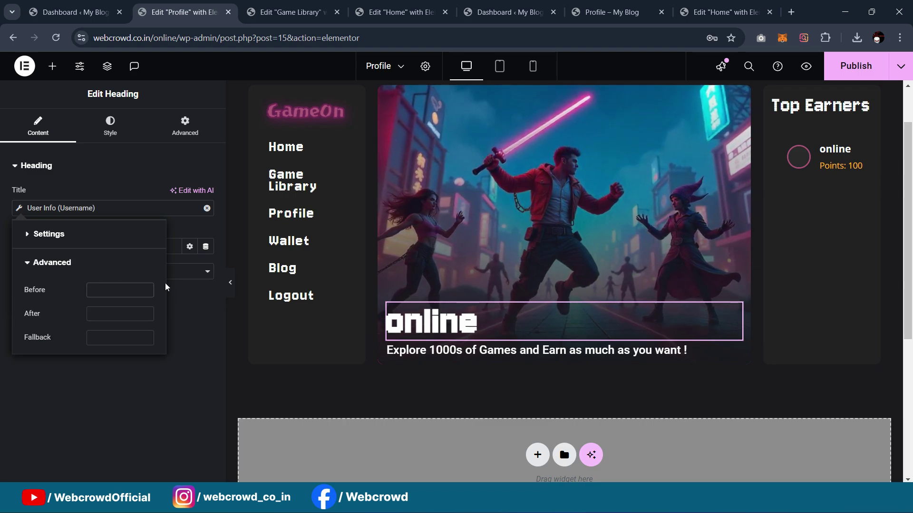
pyautogui.press('Tab')
pyautogui.write('We')
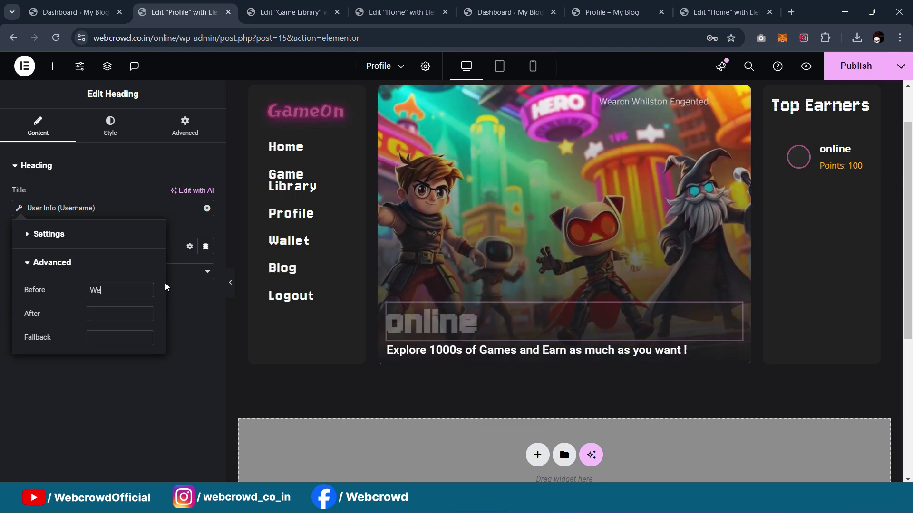
pyautogui.write('lcome,')
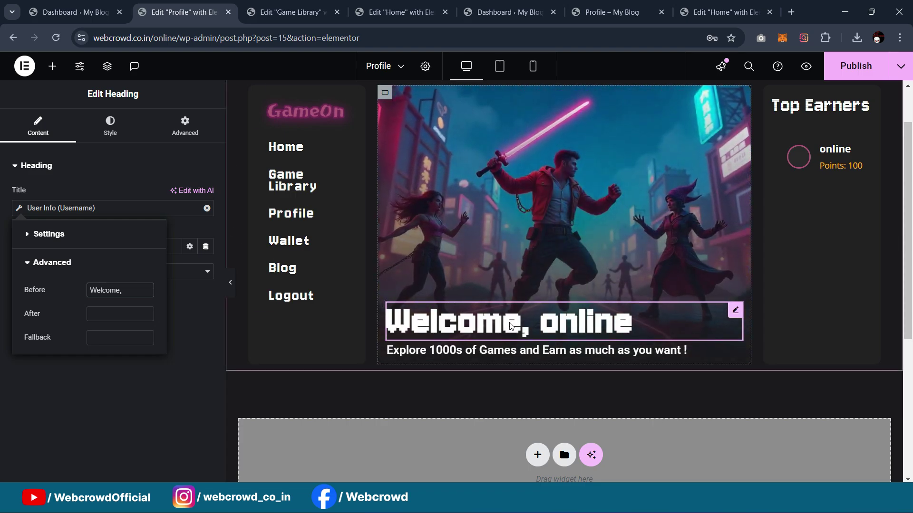
pyautogui.click(183, 294)
# Replace the banner subheading with "This is Your Profile. You can edit everything here" from the reference site and publish the page
pyautogui.click(606, 12)
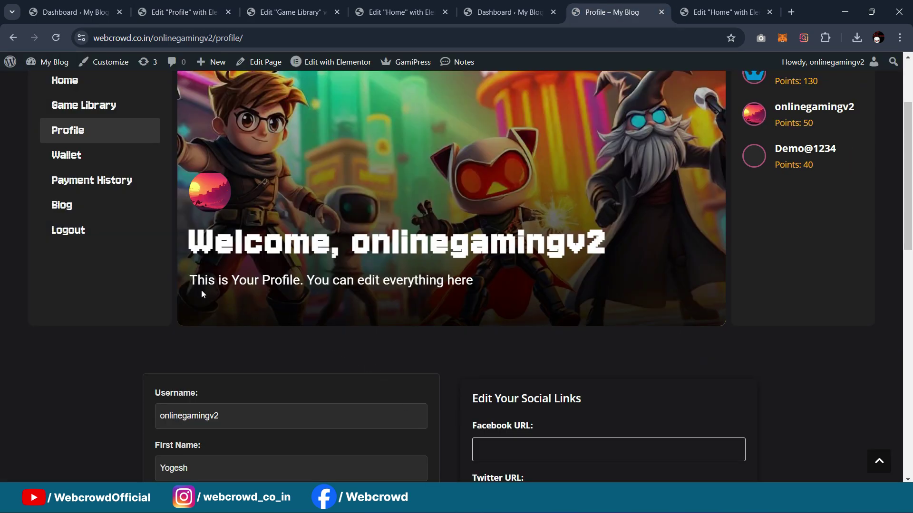
pyautogui.moveTo(223, 280); pyautogui.dragTo(484, 302)
pyautogui.hotkey('ctrl', 'c')
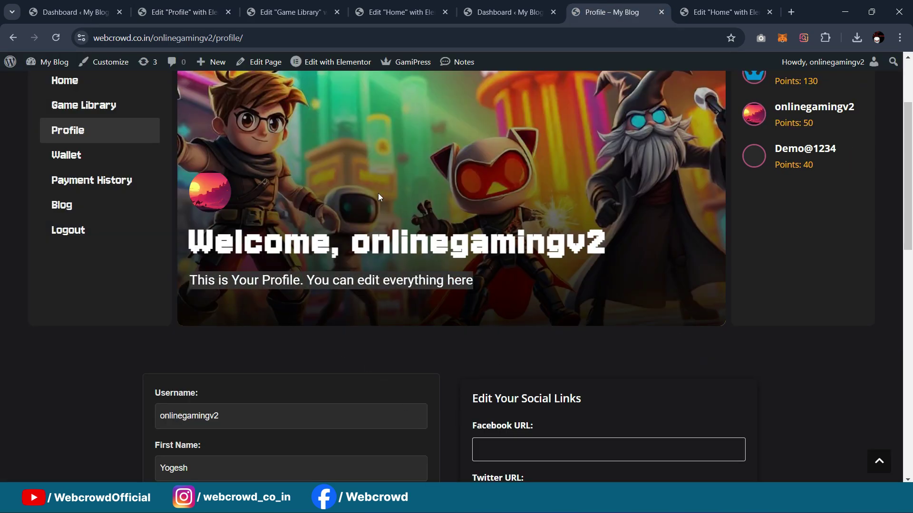
pyautogui.click(178, 12)
pyautogui.click(426, 347)
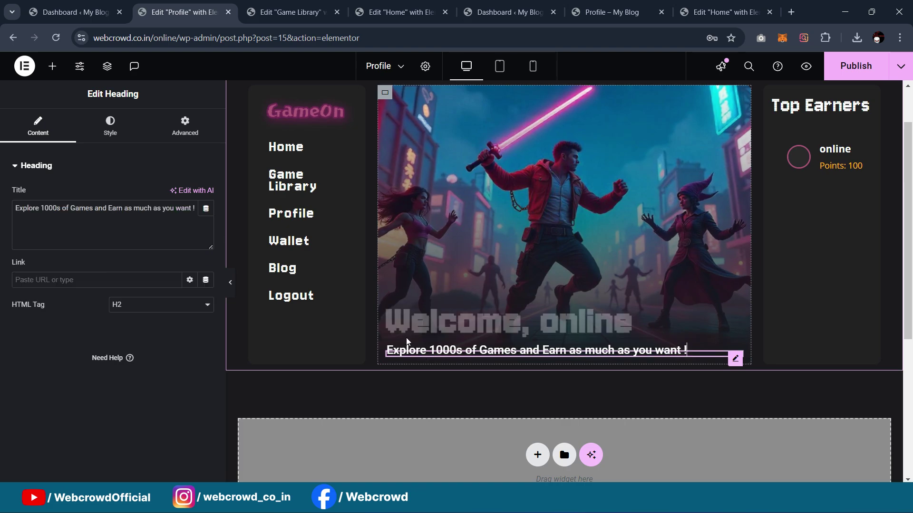
pyautogui.hotkey('ctrl', 'a')
pyautogui.hotkey('ctrl', 'v')
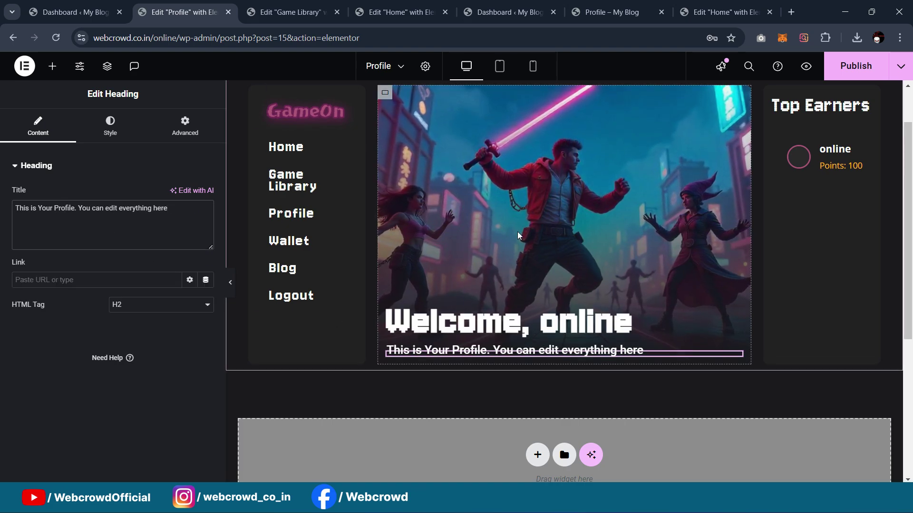
pyautogui.click(839, 68)
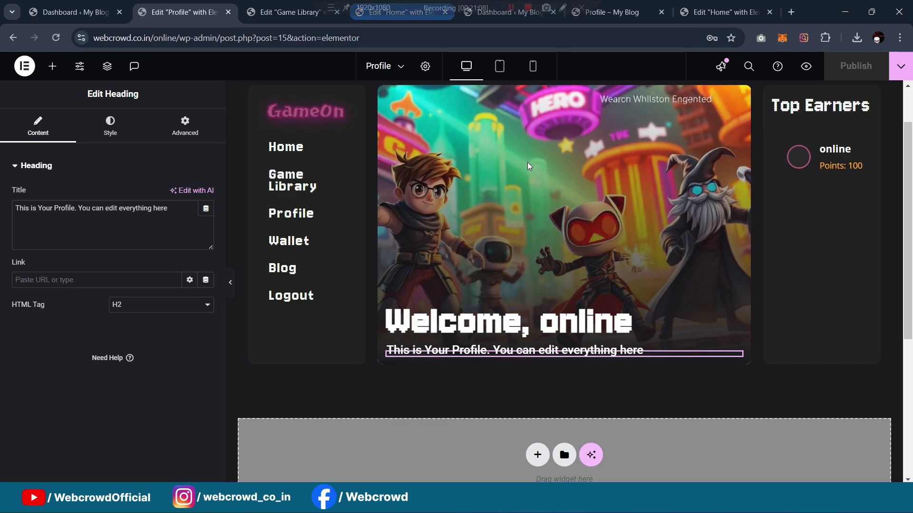
# Open the reference site's Profile page for editing with Elementor in a separate browser tab
pyautogui.scroll(-1, 570, 157)
pyautogui.click(613, 12)
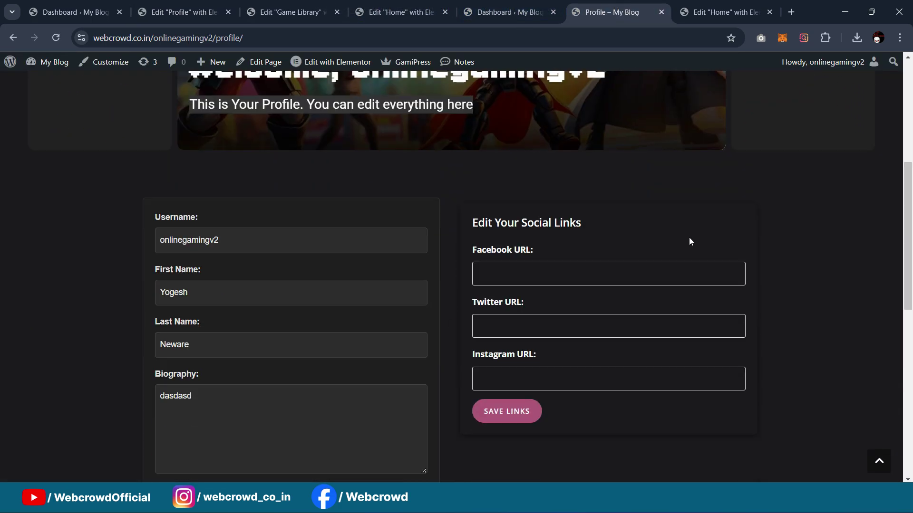
pyautogui.middleClick(347, 66)
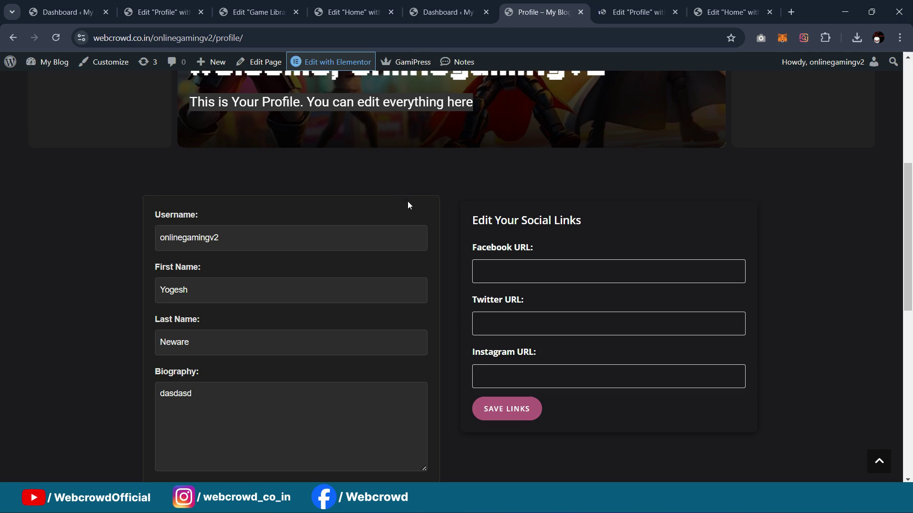
pyautogui.click(621, 10)
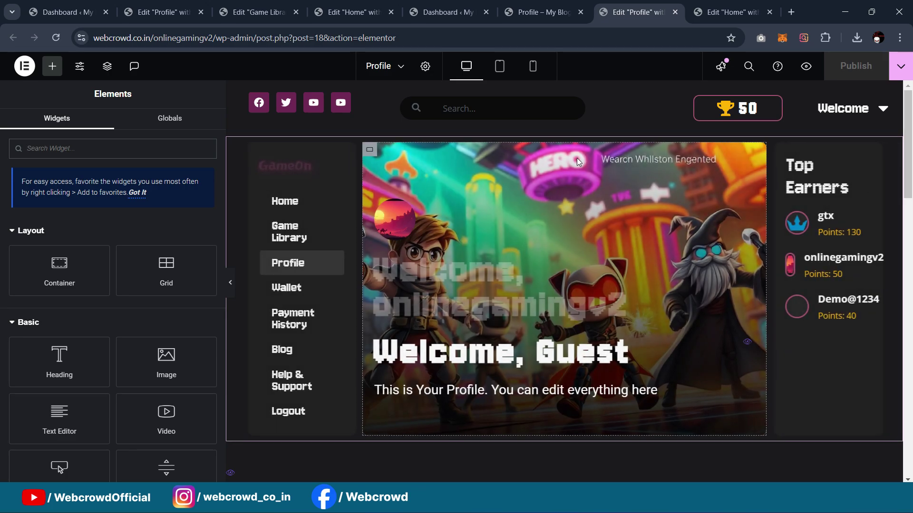
# Examine the shortcodes behind the profile details form and the social links form on the reference Profile page
pyautogui.scroll(-5, 560, 204)
pyautogui.scroll(-2, 560, 219)
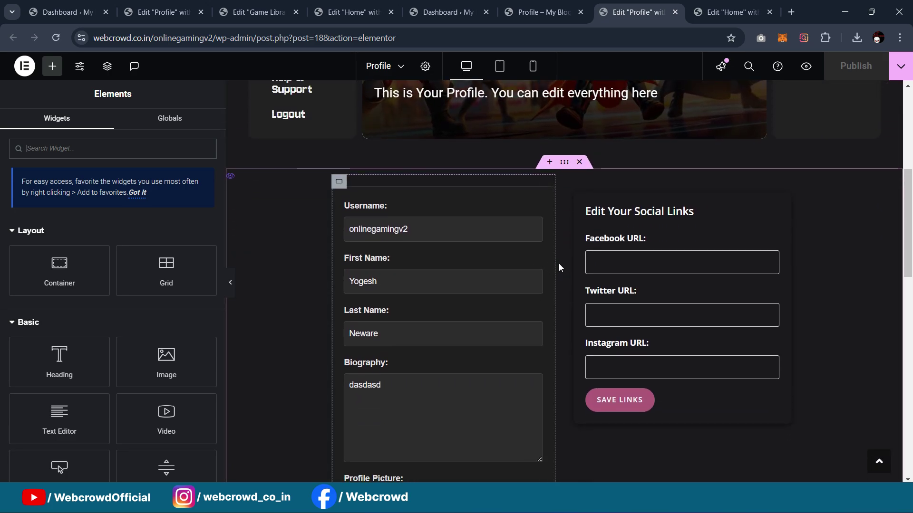
pyautogui.click(549, 181)
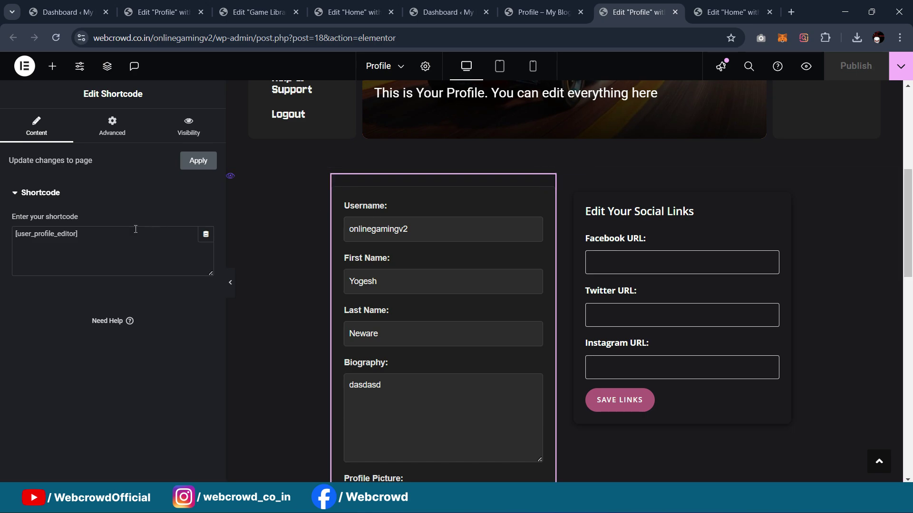
pyautogui.click(101, 240)
pyautogui.click(784, 189)
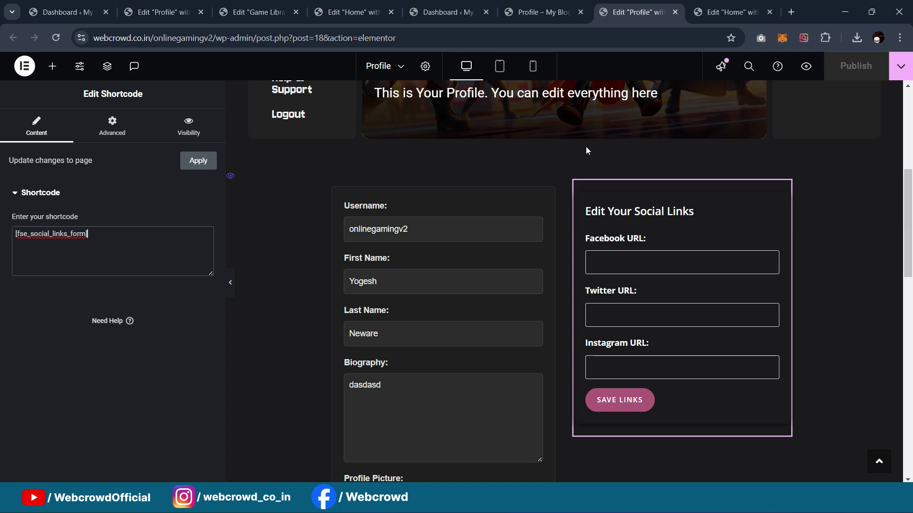
pyautogui.scroll(-5, 576, 157)
pyautogui.scroll(9, 571, 160)
pyautogui.scroll(2, 567, 153)
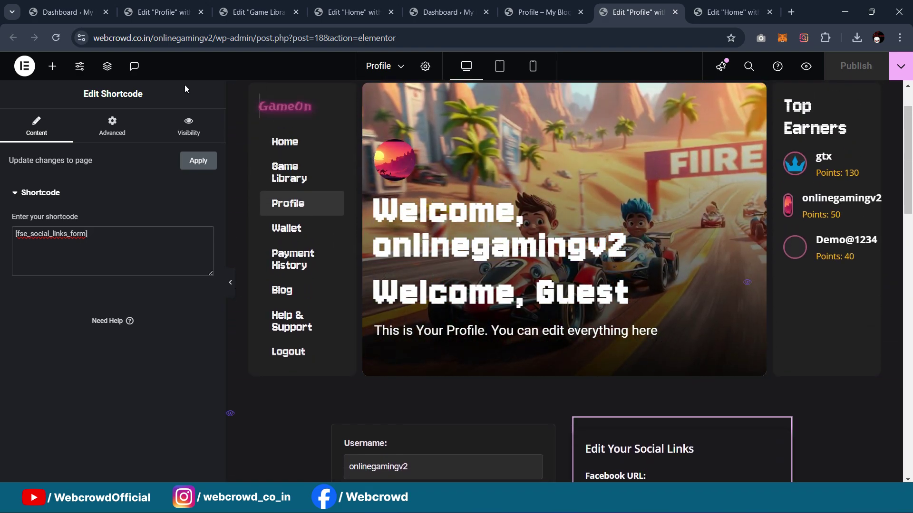
# Upload and install the frontend-social-links-editor.zip plugin on the new site
pyautogui.click(161, 11)
pyautogui.click(51, 5)
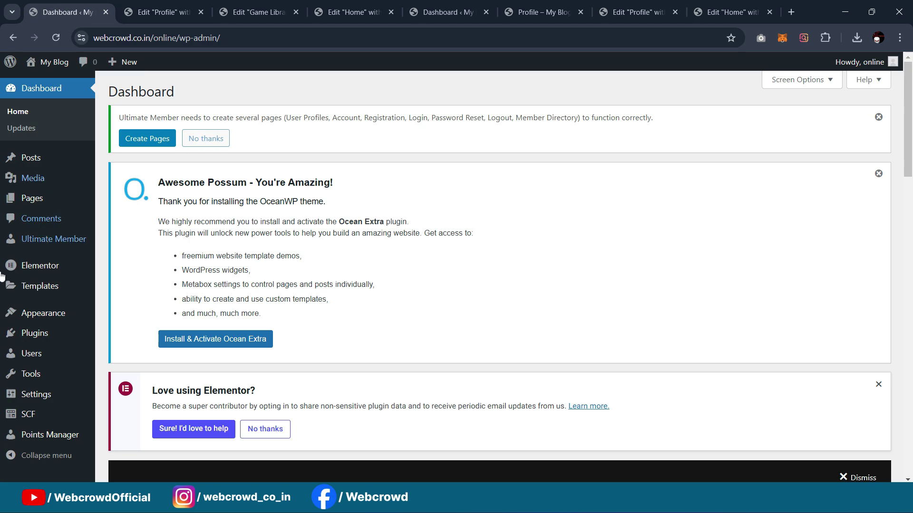
pyautogui.moveTo(52, 334)
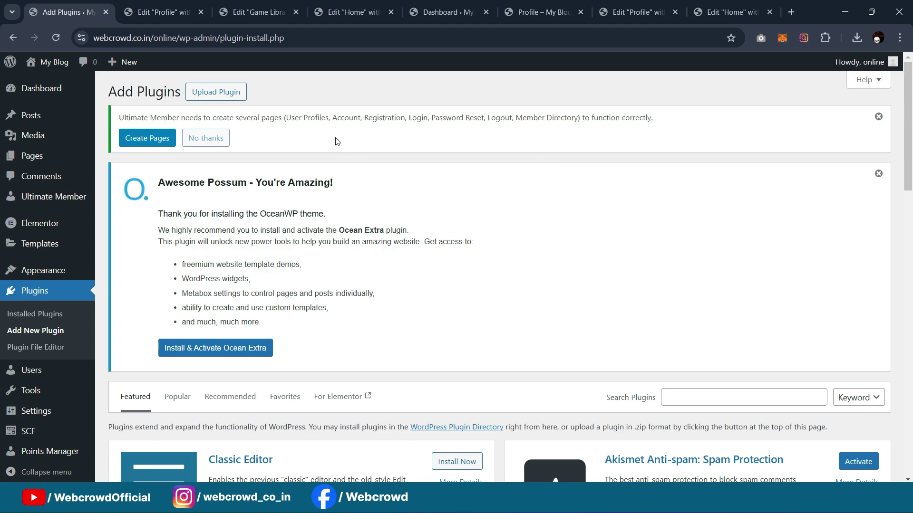
pyautogui.click(216, 92)
pyautogui.scroll(-5, 469, 258)
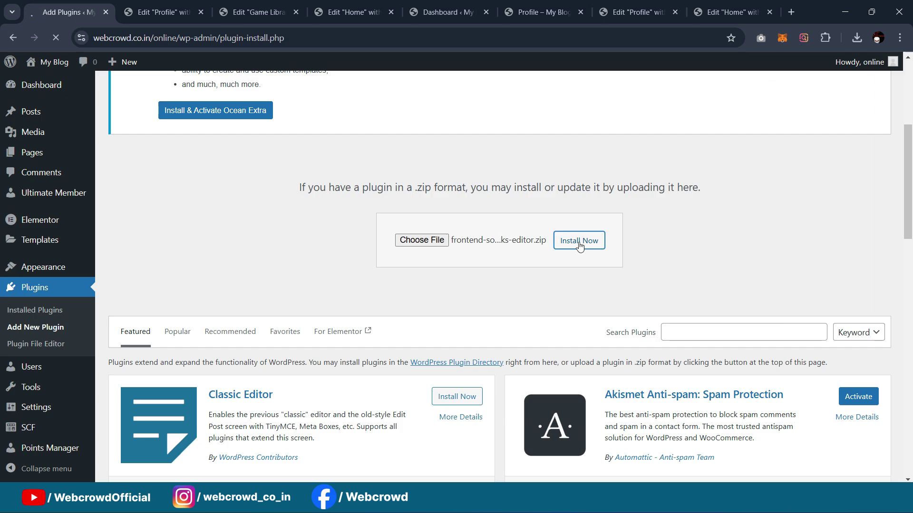
pyautogui.scroll(-2, 380, 333)
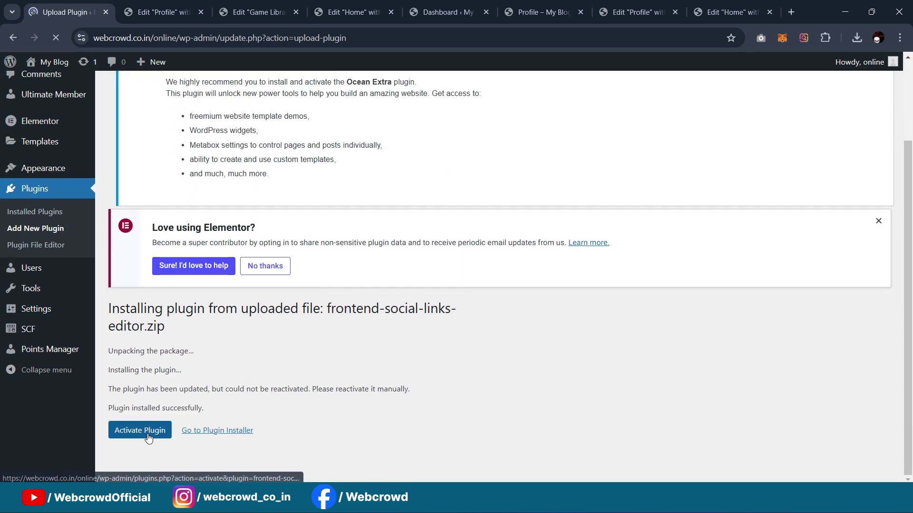
pyautogui.scroll(-1, 121, 295)
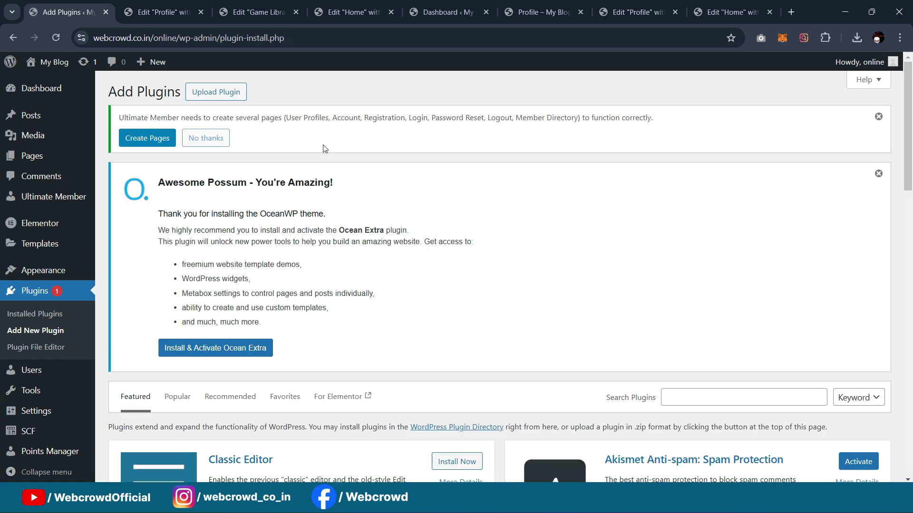
# Upload and install the user-profile-editor.zip plugin and return to the plugin installer
pyautogui.click(204, 92)
pyautogui.scroll(-3, 468, 303)
pyautogui.click(578, 303)
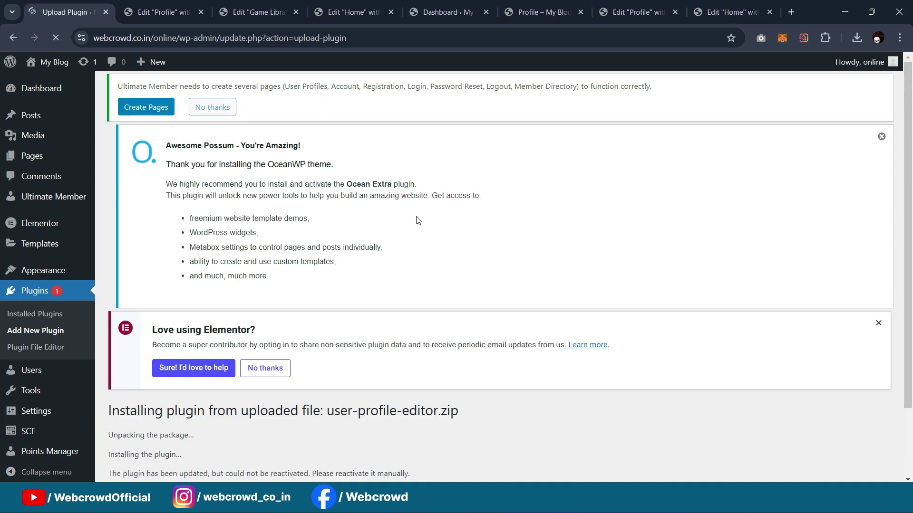
pyautogui.scroll(-2, 418, 220)
pyautogui.click(218, 431)
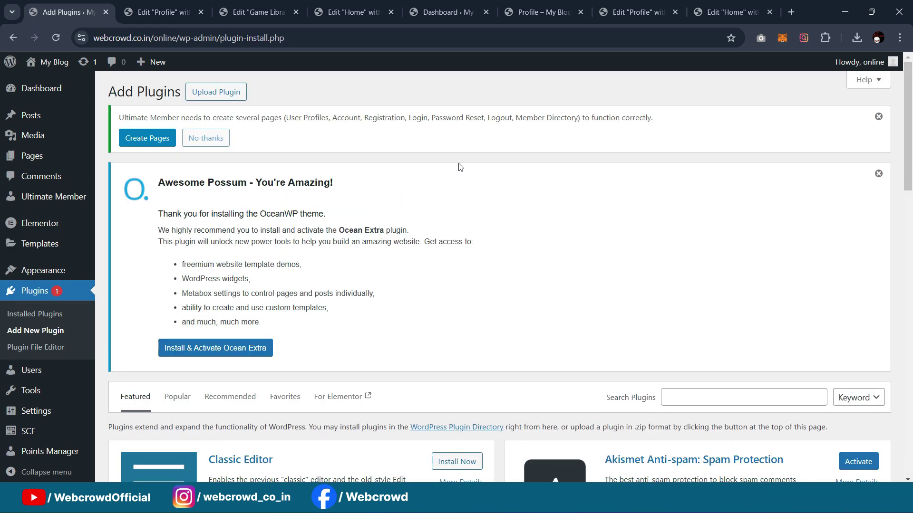
# Bulk-activate the Frontend Social Links Editor and User Profile Editor plugins from the installed plugins list
pyautogui.scroll(-3, 461, 167)
pyautogui.scroll(-2, 310, 256)
pyautogui.scroll(4, 399, 247)
pyautogui.click(26, 329)
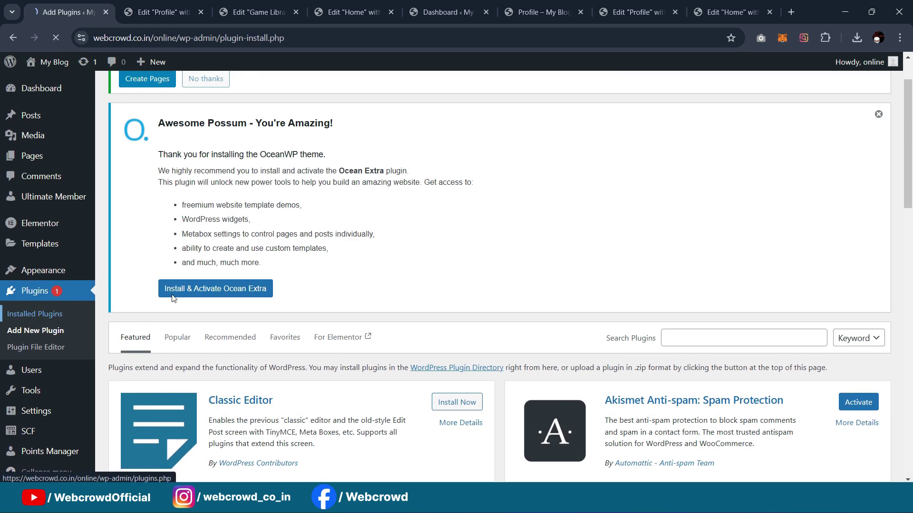
pyautogui.scroll(-7, 323, 226)
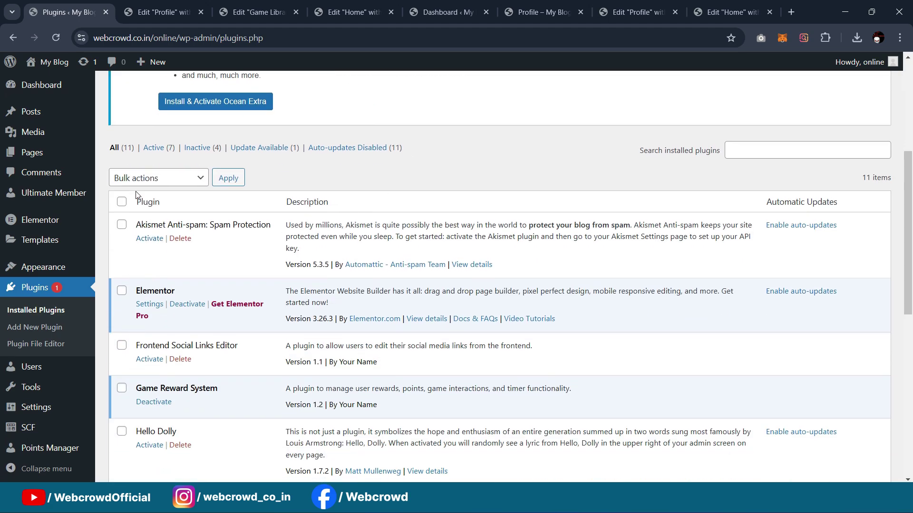
pyautogui.scroll(-10, 198, 260)
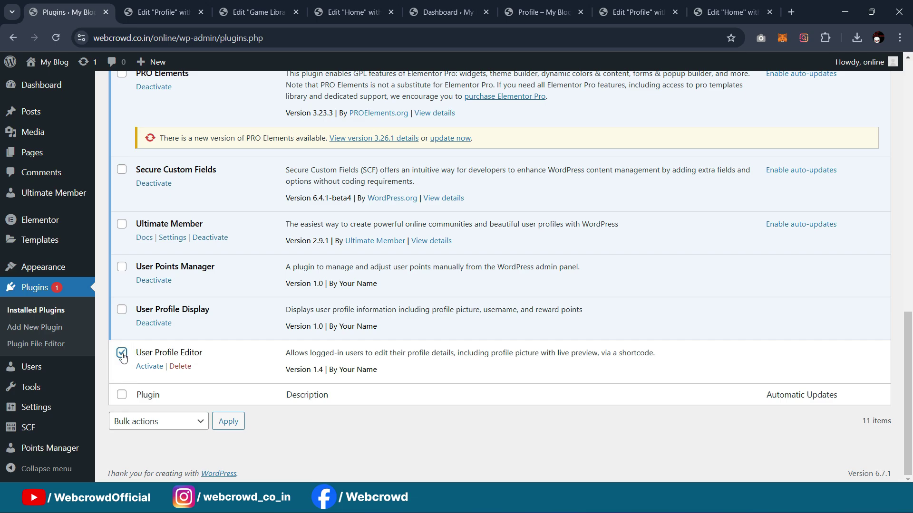
pyautogui.click(166, 421)
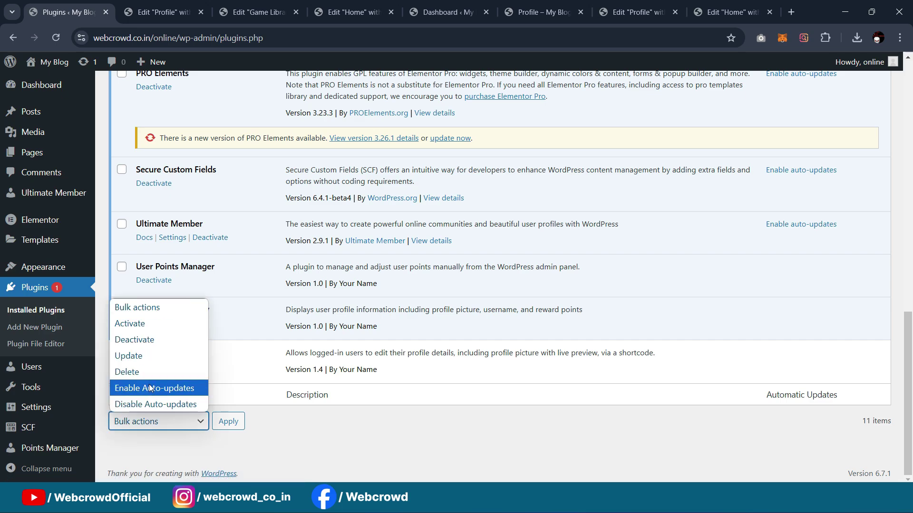
pyautogui.click(148, 324)
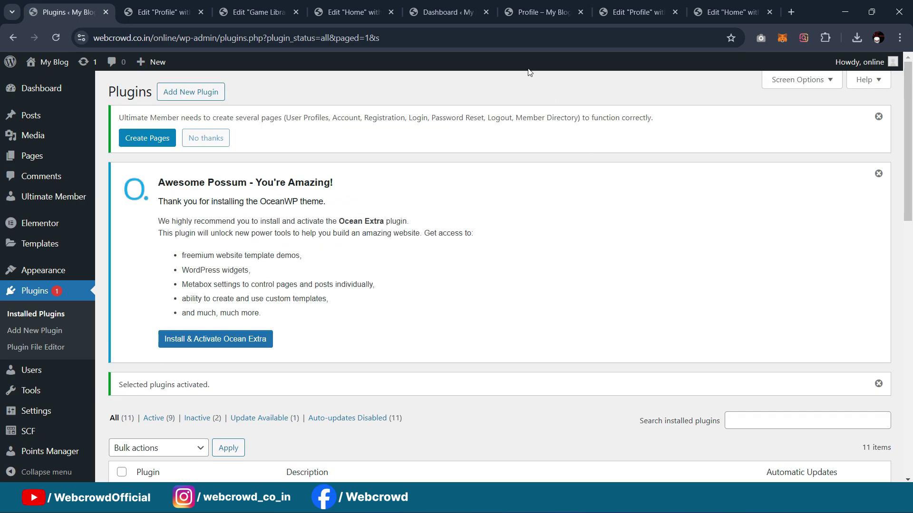
# Copy the [user_profile_editor] shortcode from the reference Profile page and return to editing the new site's Profile page
pyautogui.click(534, 3)
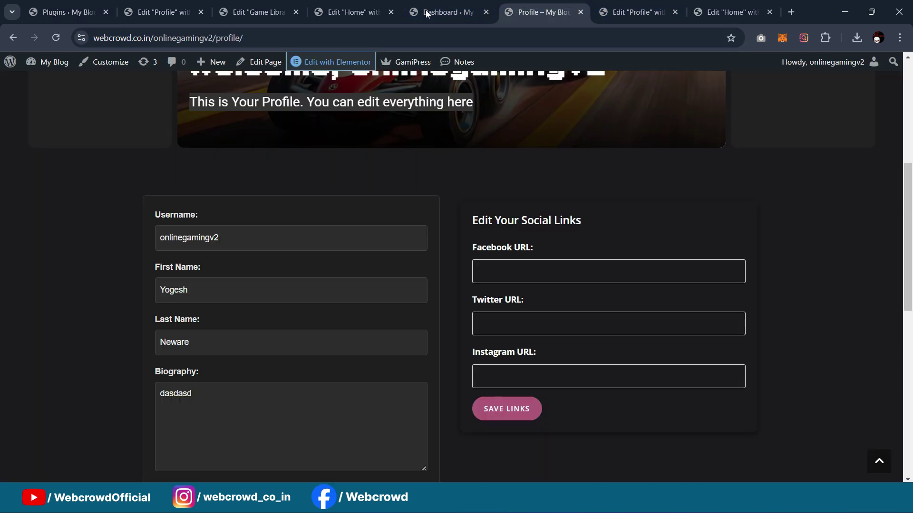
pyautogui.click(608, 4)
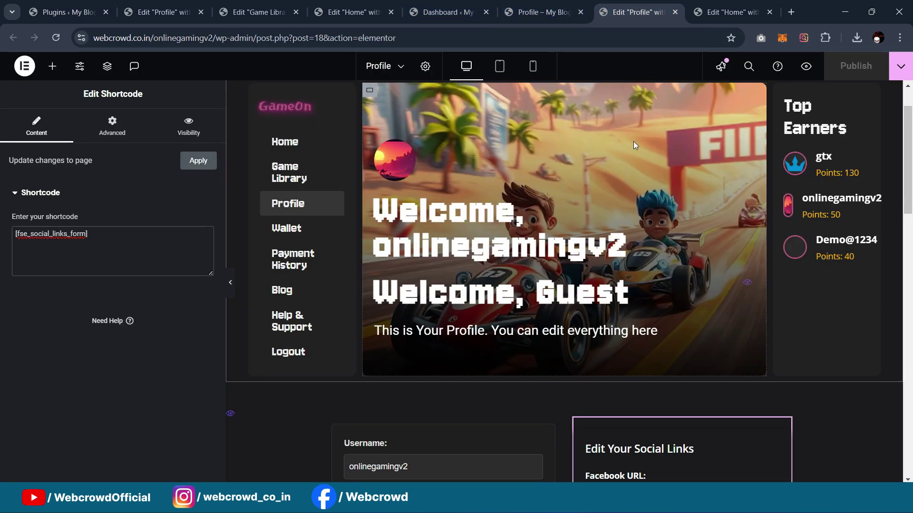
pyautogui.scroll(-3, 544, 338)
pyautogui.click(345, 304)
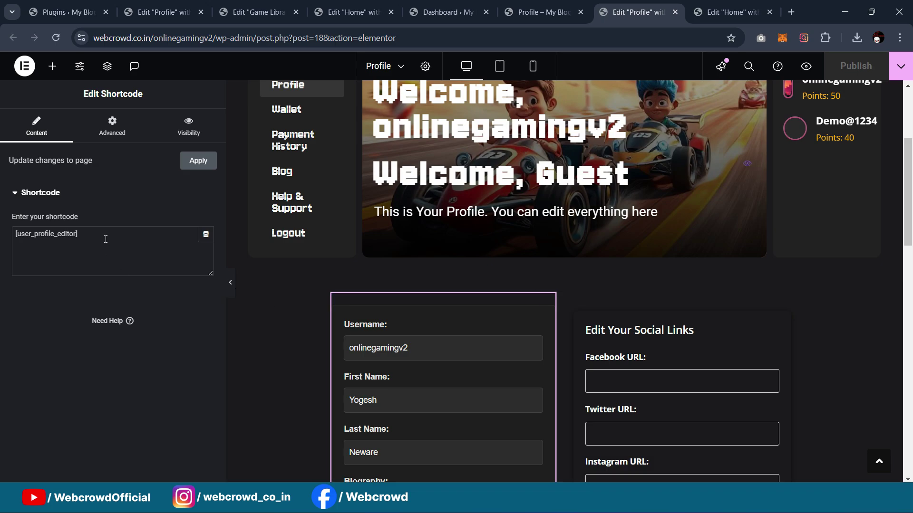
pyautogui.click(442, 12)
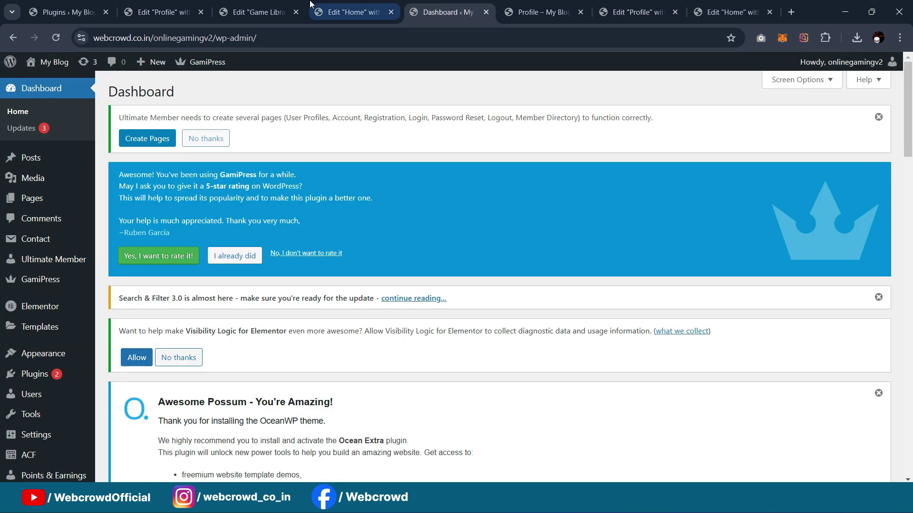
pyautogui.click(244, 12)
pyautogui.click(162, 12)
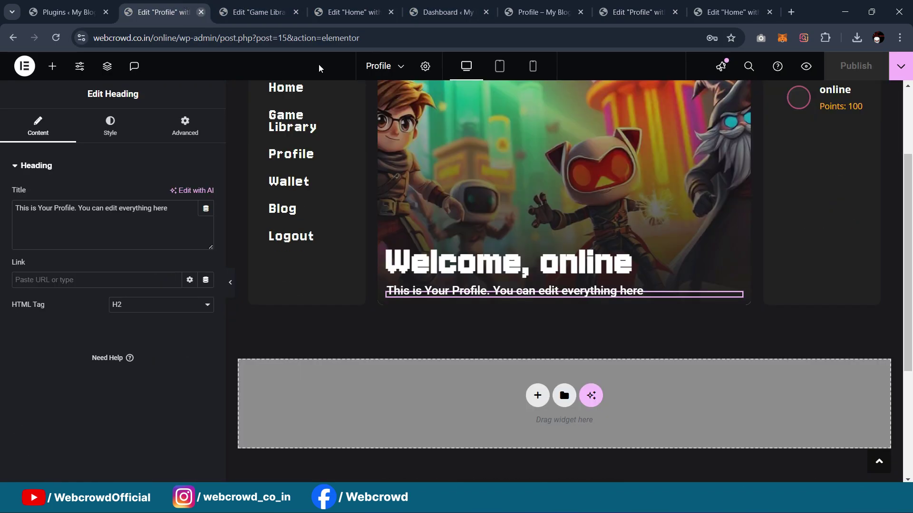
# Add a container below the welcome banner and set its top margin to 60 px
pyautogui.scroll(-3, 400, 135)
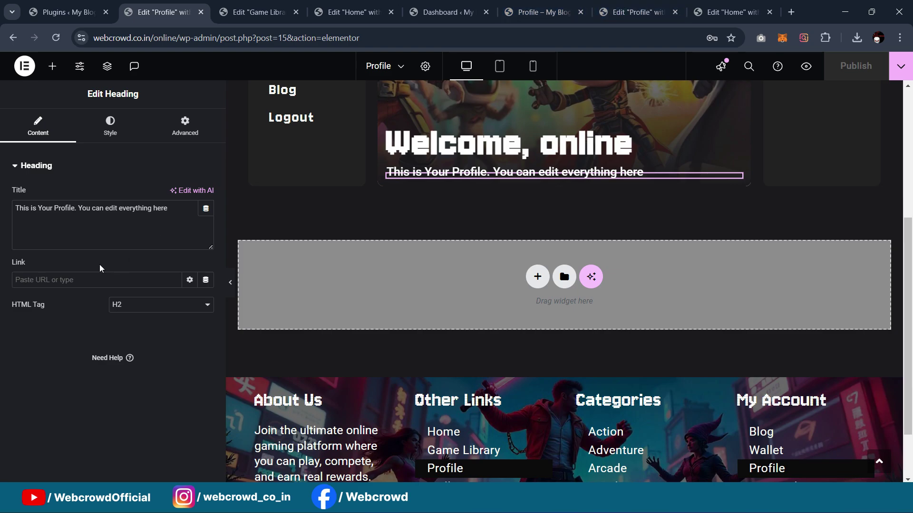
pyautogui.click(53, 72)
pyautogui.scroll(-2, 507, 246)
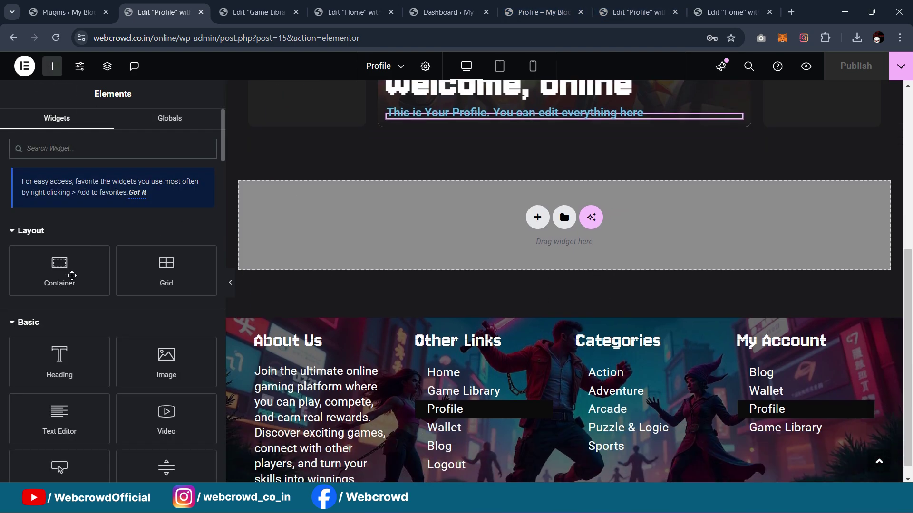
pyautogui.scroll(1, 507, 246)
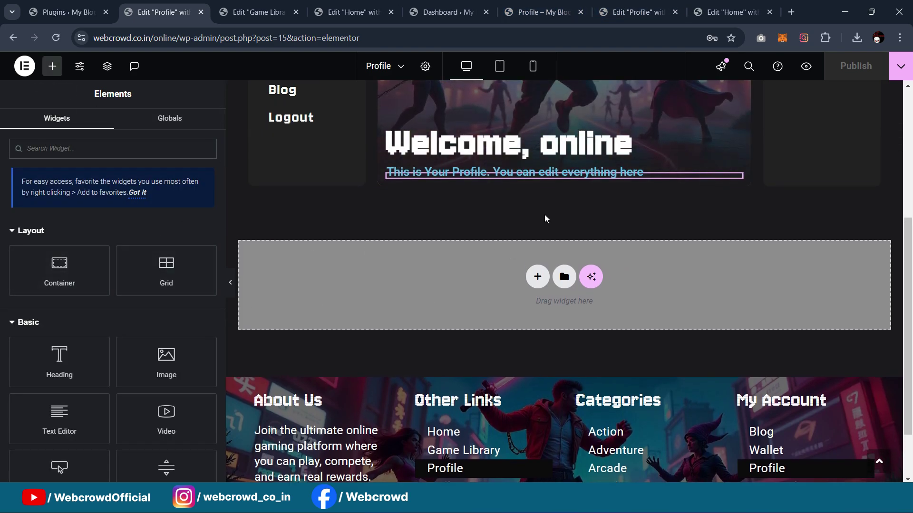
pyautogui.moveTo(92, 277); pyautogui.dragTo(565, 289)
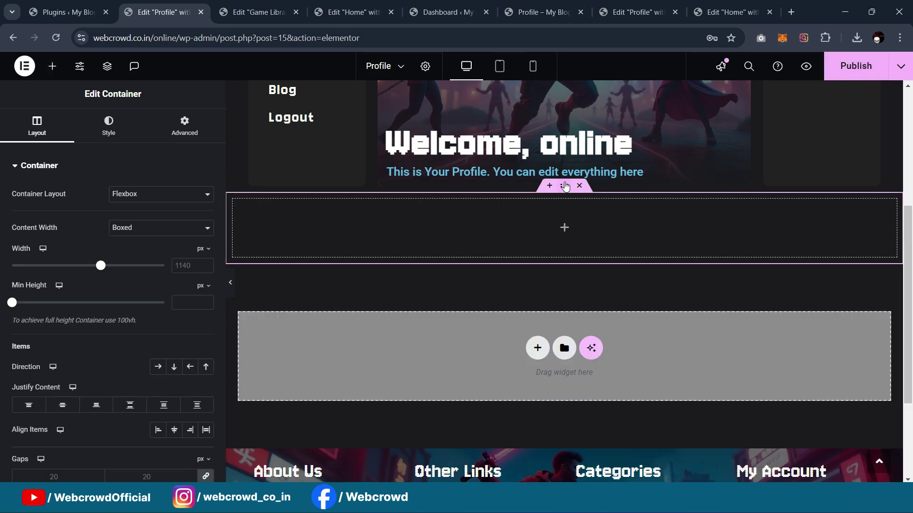
pyautogui.click(198, 132)
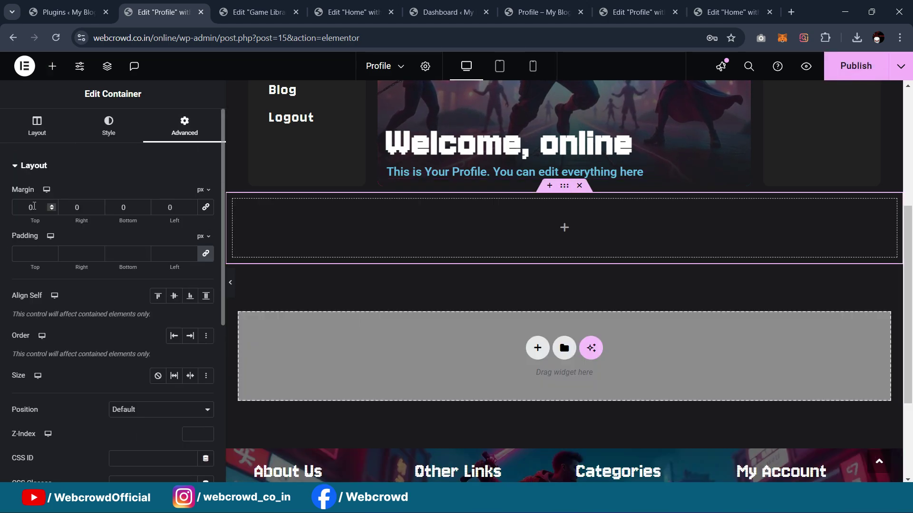
pyautogui.moveTo(36, 207); pyautogui.dragTo(3, 205)
pyautogui.write('60')
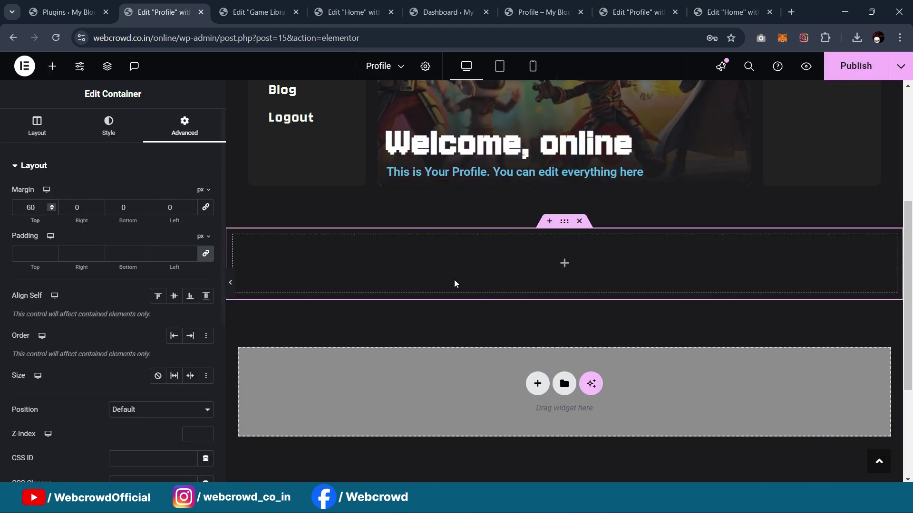
# Set the new container's boxed content width to 95%
pyautogui.click(353, 233)
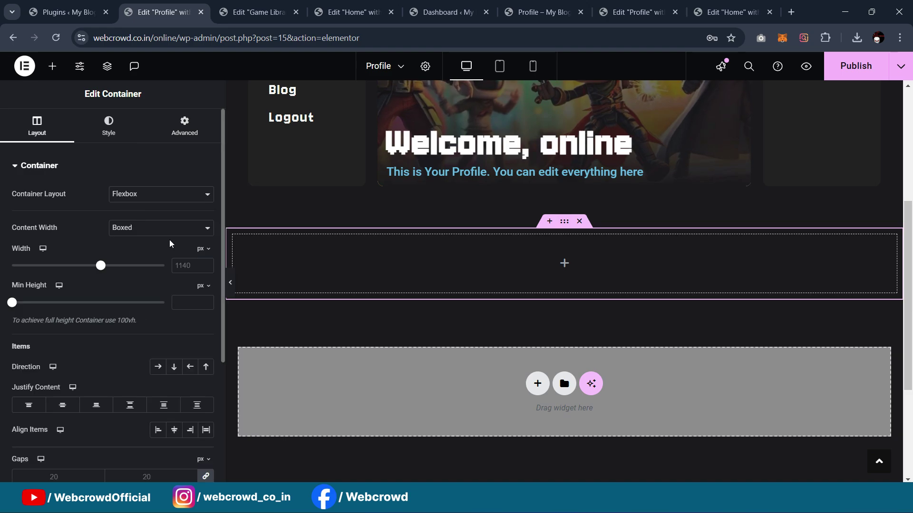
pyautogui.click(195, 234)
pyautogui.click(199, 244)
pyautogui.click(202, 271)
pyautogui.click(192, 266)
pyautogui.write('95')
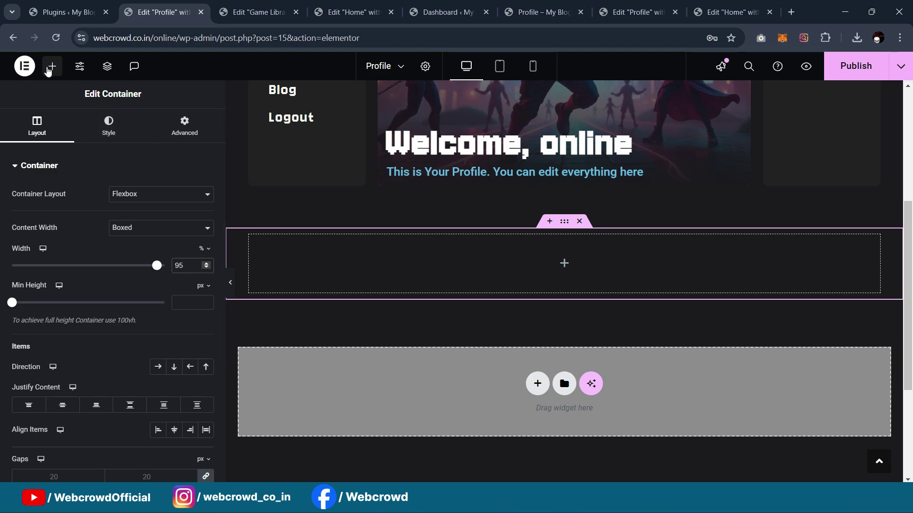
# Nest an inner container in the new section, set the parent's direction to row, and duplicate the inner container into two columns
pyautogui.click(53, 66)
pyautogui.moveTo(88, 252); pyautogui.dragTo(532, 262)
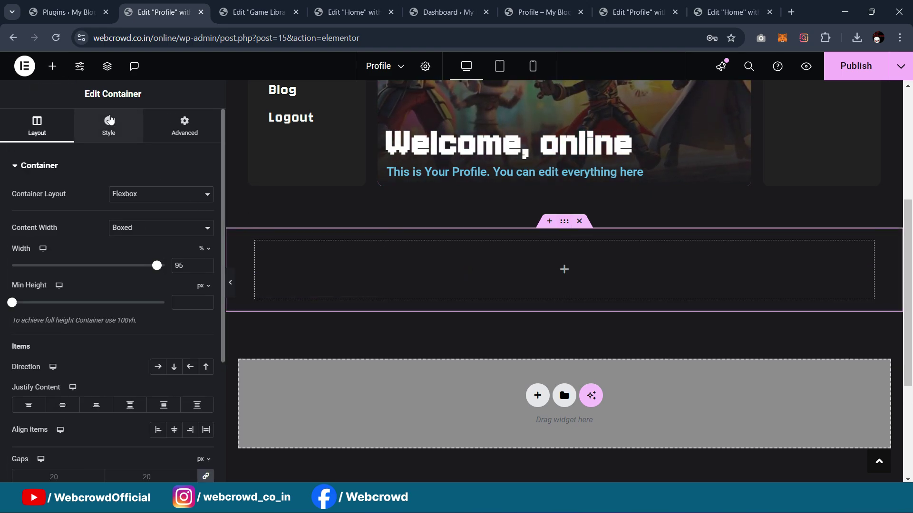
pyautogui.click(123, 132)
pyautogui.click(33, 138)
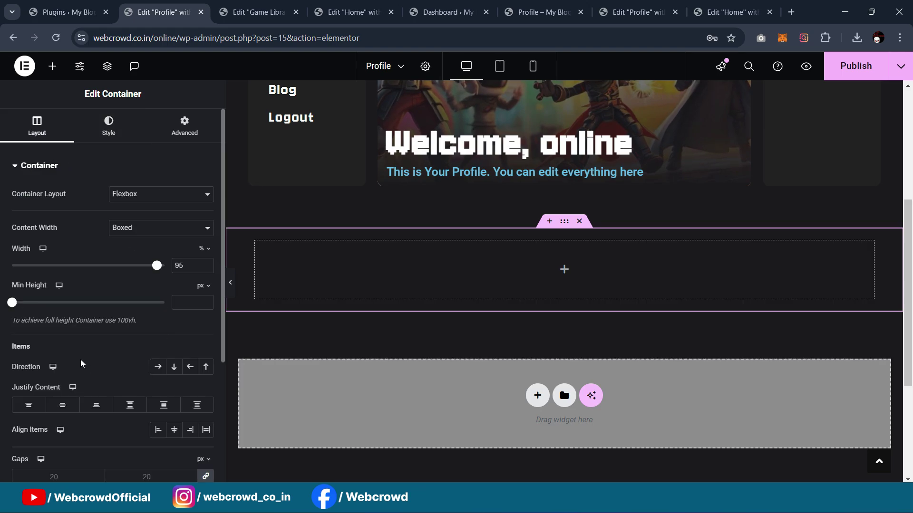
pyautogui.click(158, 366)
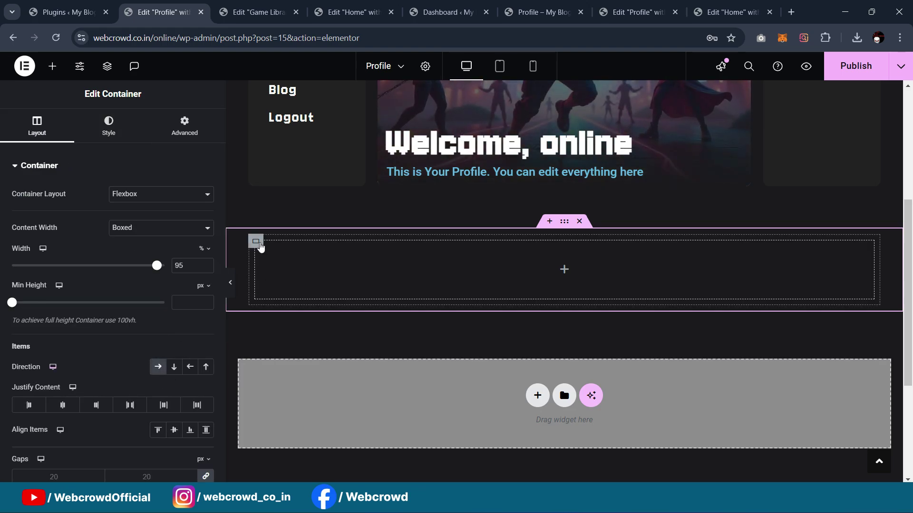
pyautogui.rightClick(261, 247)
pyautogui.click(284, 199)
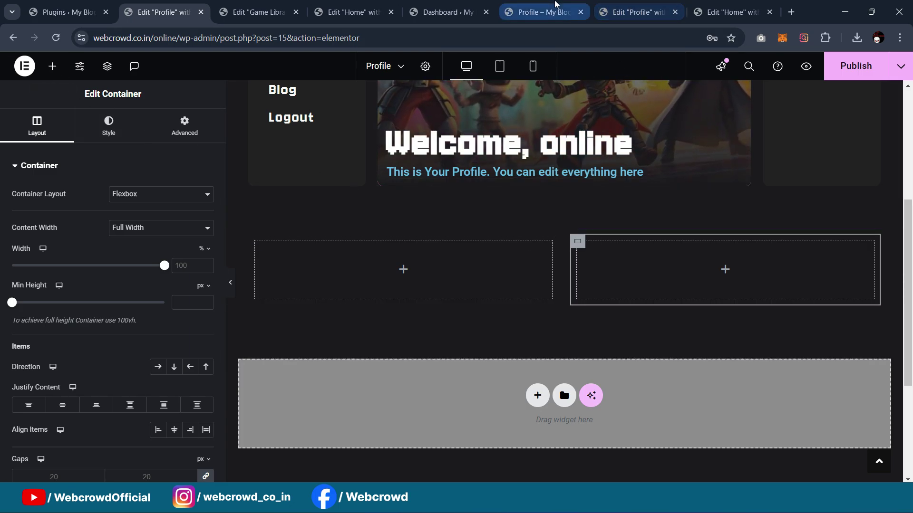
# Compare with the reference Profile page's form layout and set the two-column parent container's width to 70%
pyautogui.click(542, 12)
pyautogui.scroll(2, 533, 114)
pyautogui.click(160, 12)
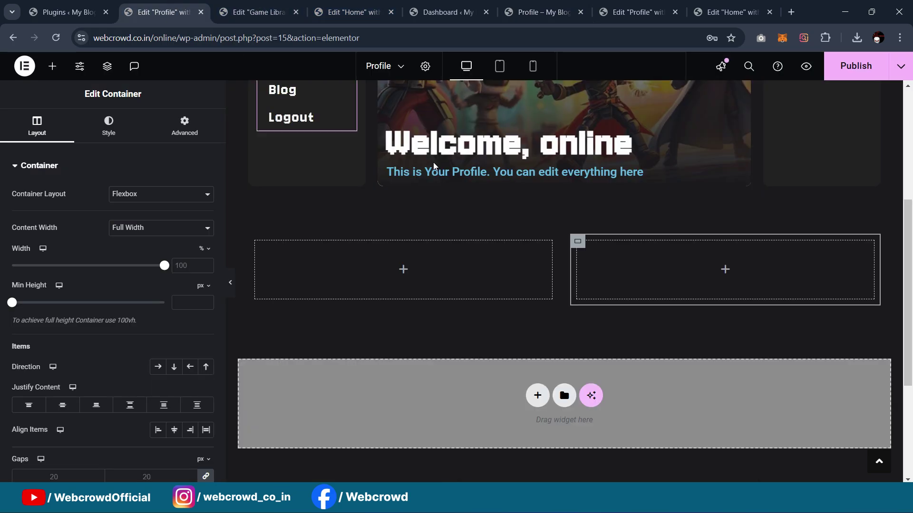
pyautogui.click(564, 223)
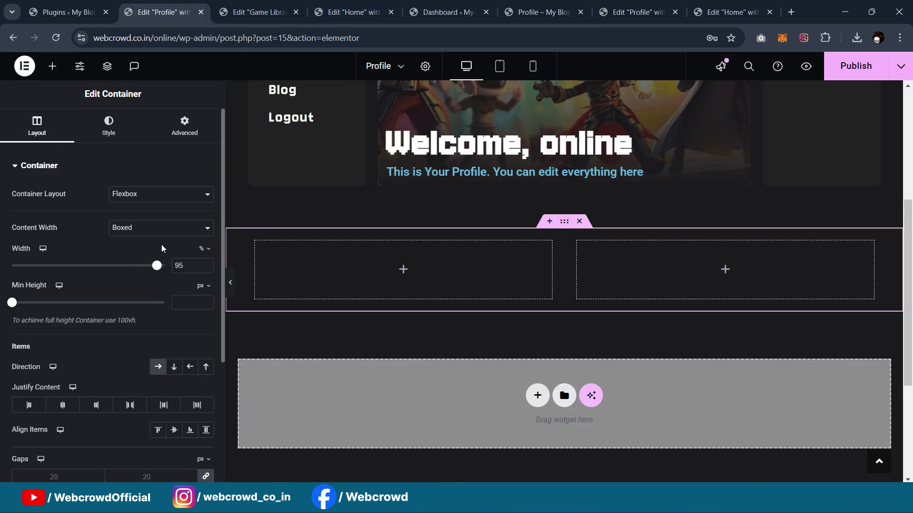
pyautogui.doubleClick(173, 266)
pyautogui.write('70')
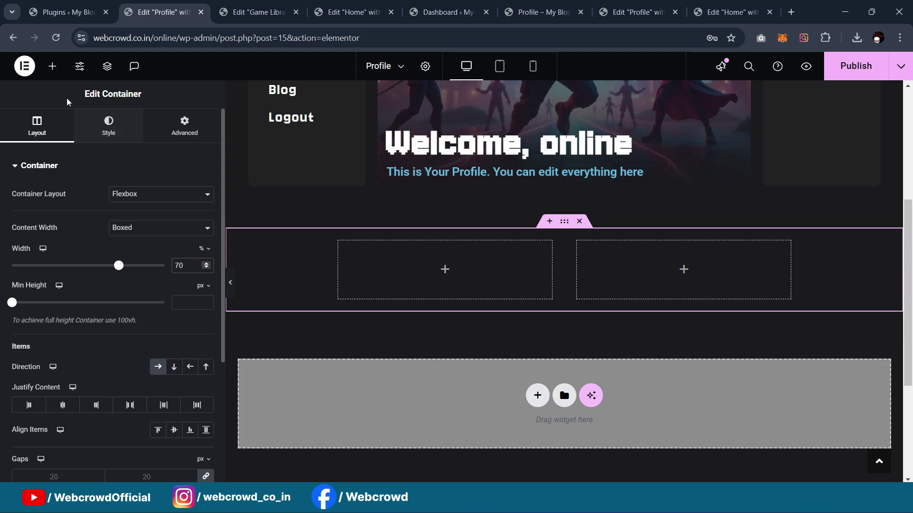
# Add a Shortcode widget to the first column and enter the shortcode [user_profile_editor]
pyautogui.click(53, 66)
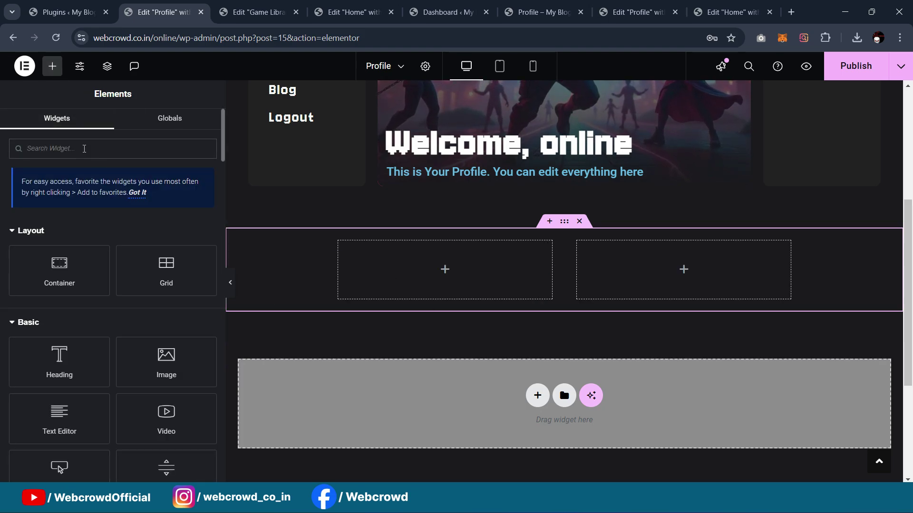
pyautogui.write('shortc')
pyautogui.moveTo(91, 241); pyautogui.dragTo(445, 264)
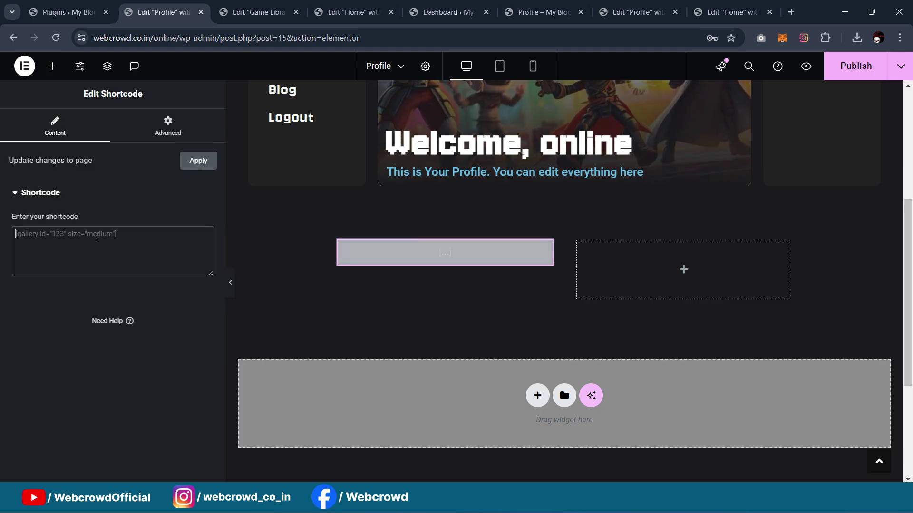
pyautogui.click(99, 238)
pyautogui.write('[user_profile_editor]')
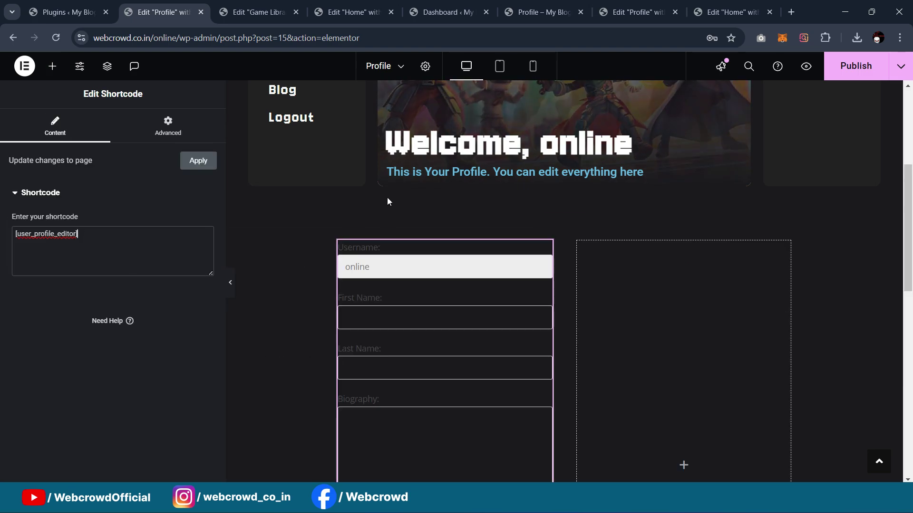
# Preview the unstyled profile editor form at full width, from the welcome banner down to the footer
pyautogui.scroll(-1, 308, 267)
pyautogui.click(230, 282)
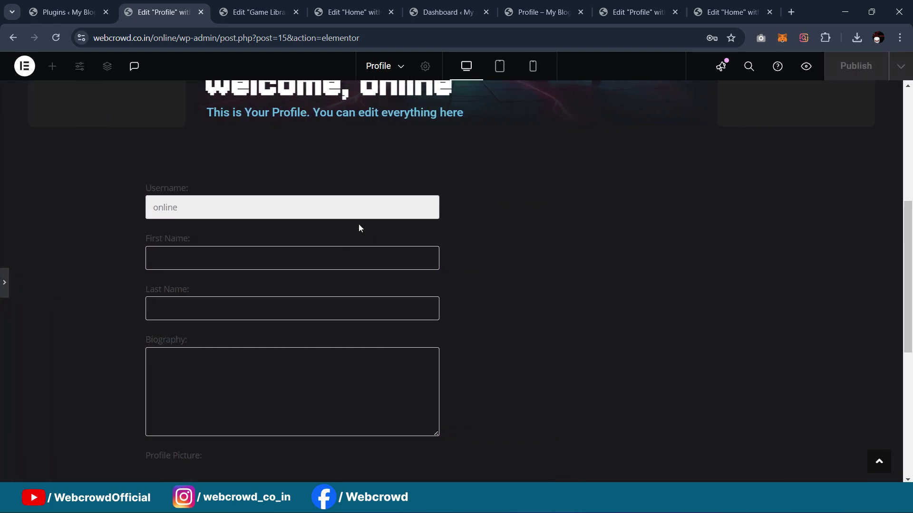
pyautogui.scroll(-2, 363, 228)
pyautogui.scroll(-3, 376, 233)
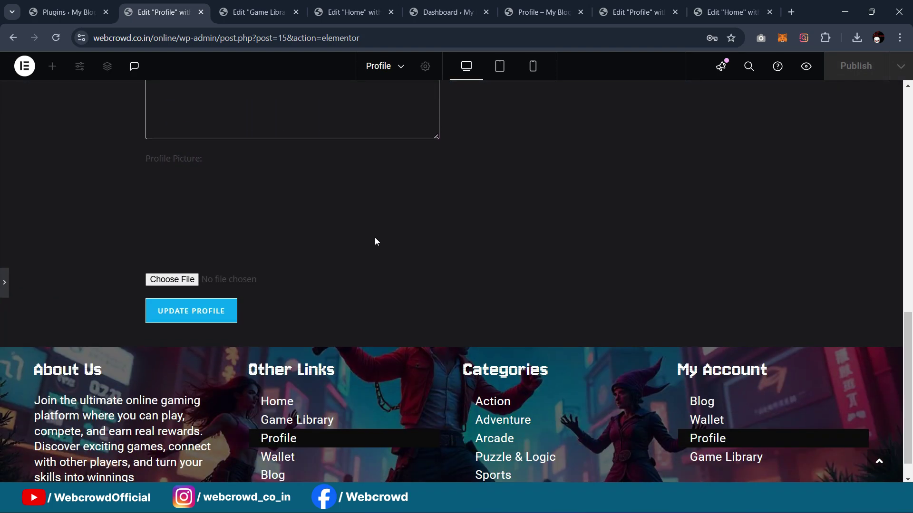
pyautogui.scroll(8, 375, 238)
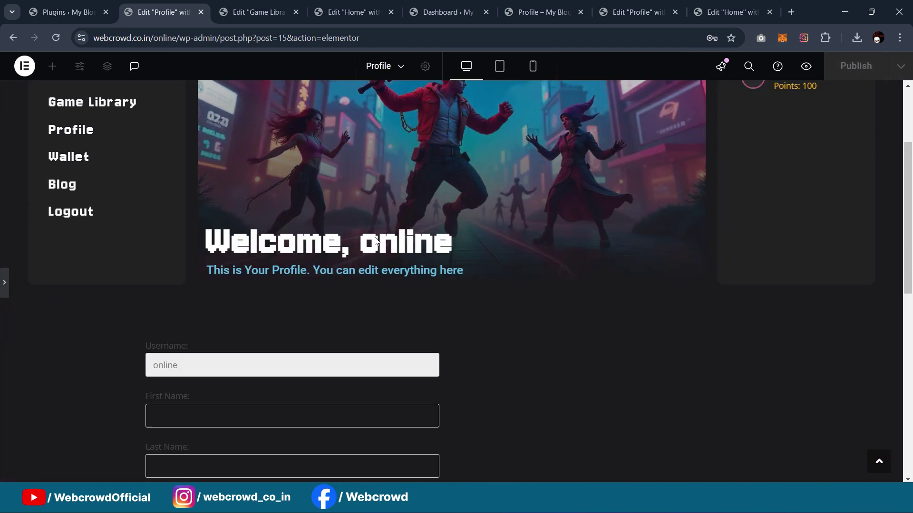
pyautogui.scroll(-3, 375, 237)
# Preview the styled profile form column at full width, checking its fields, background and rounded corners
pyautogui.click(230, 288)
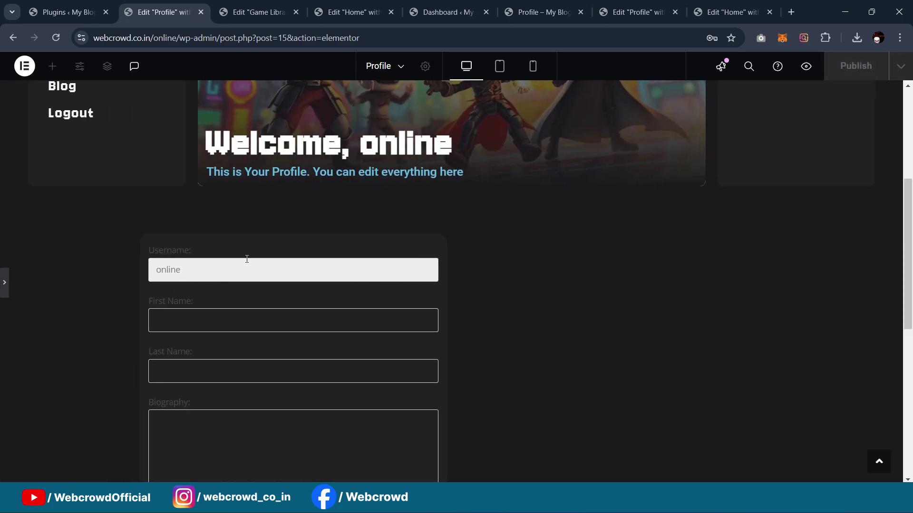
pyautogui.scroll(2, 326, 227)
pyautogui.scroll(-7, 327, 230)
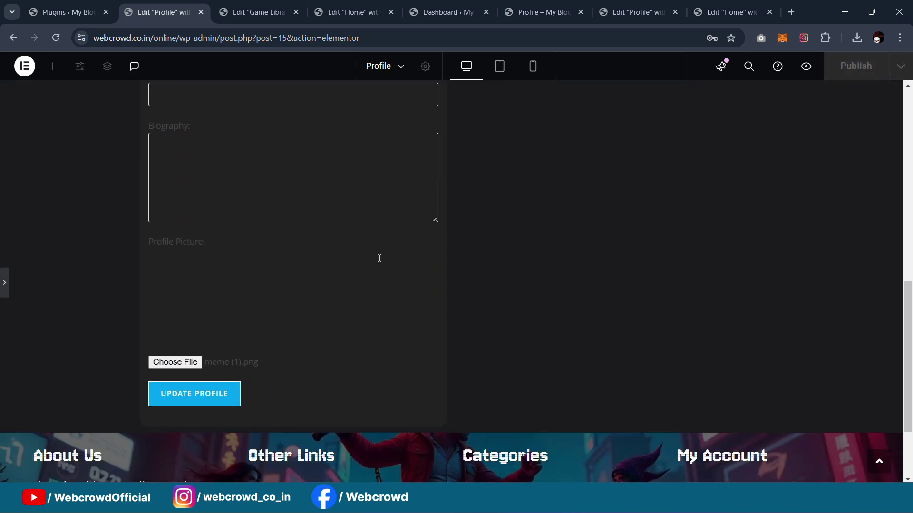
pyautogui.scroll(4, 378, 260)
pyautogui.scroll(-3, 363, 266)
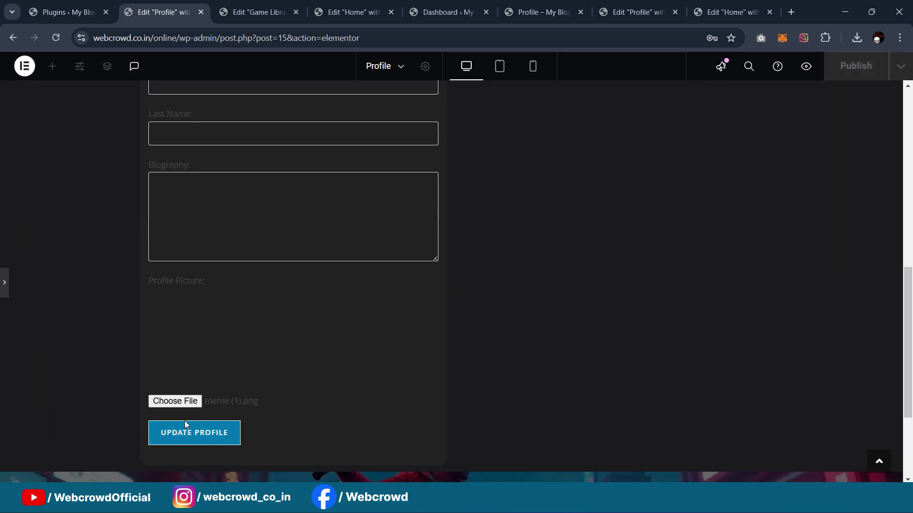
pyautogui.scroll(1, 384, 303)
pyautogui.scroll(4, 267, 305)
pyautogui.scroll(-2, 187, 295)
pyautogui.click(2, 287)
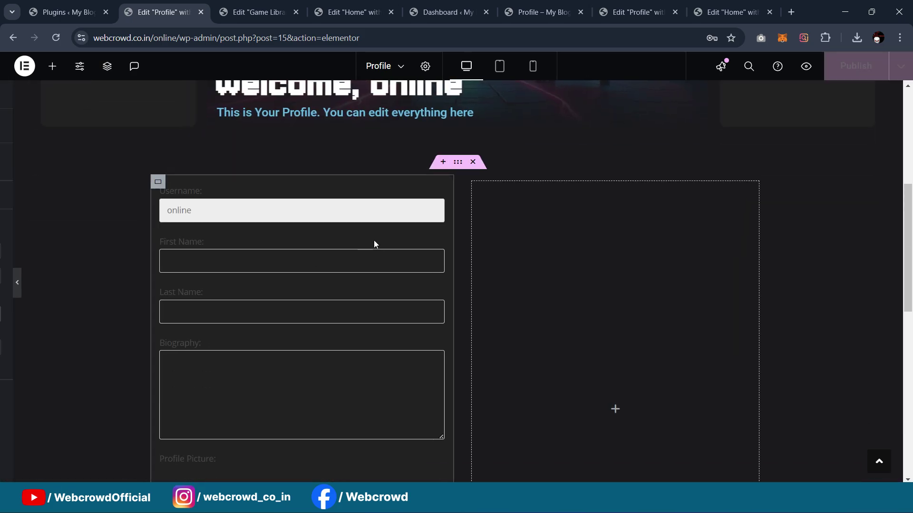
pyautogui.scroll(3, 660, 227)
pyautogui.scroll(-3, 618, 223)
# Copy the shortcode [fse_social_links_form] from the social links form on the reference Profile page
pyautogui.click(632, 12)
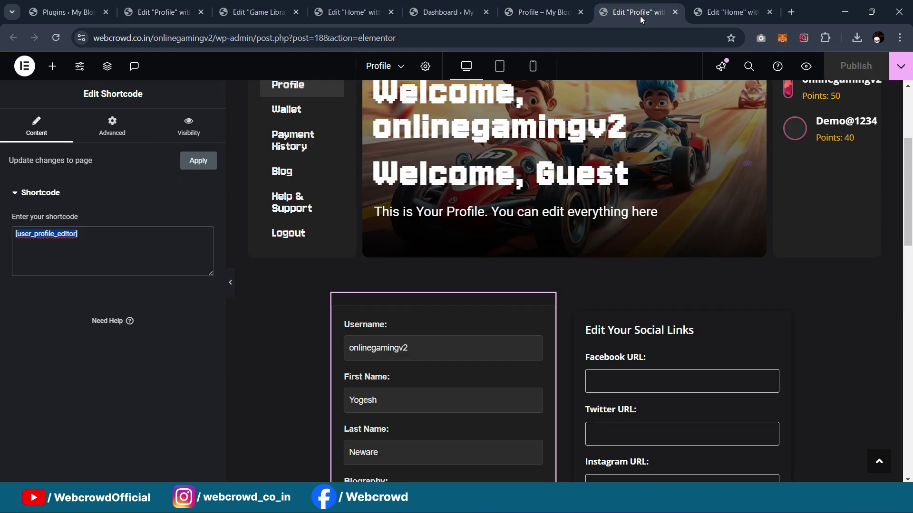
pyautogui.click(784, 307)
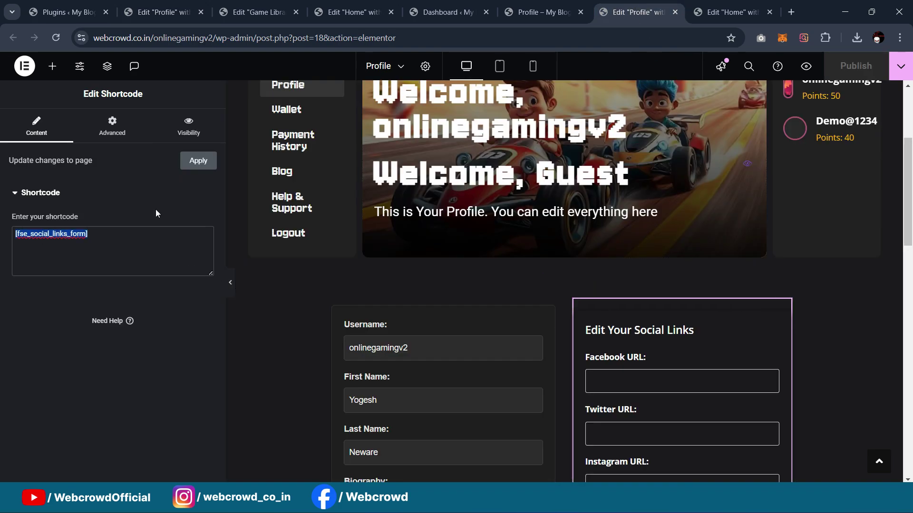
pyautogui.click(162, 12)
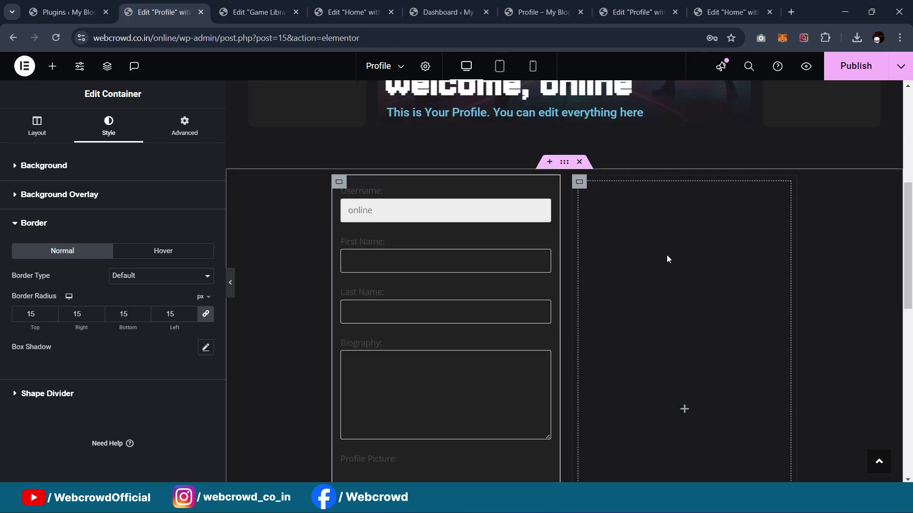
# Duplicate the profile Shortcode widget into the second column, set its shortcode to [fse_social_links_form], and preview the result
pyautogui.click(543, 192)
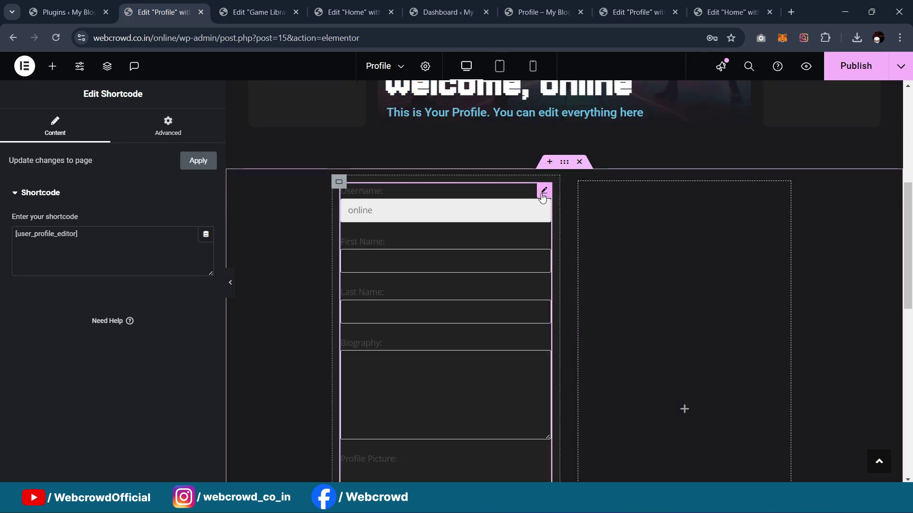
pyautogui.rightClick(543, 197)
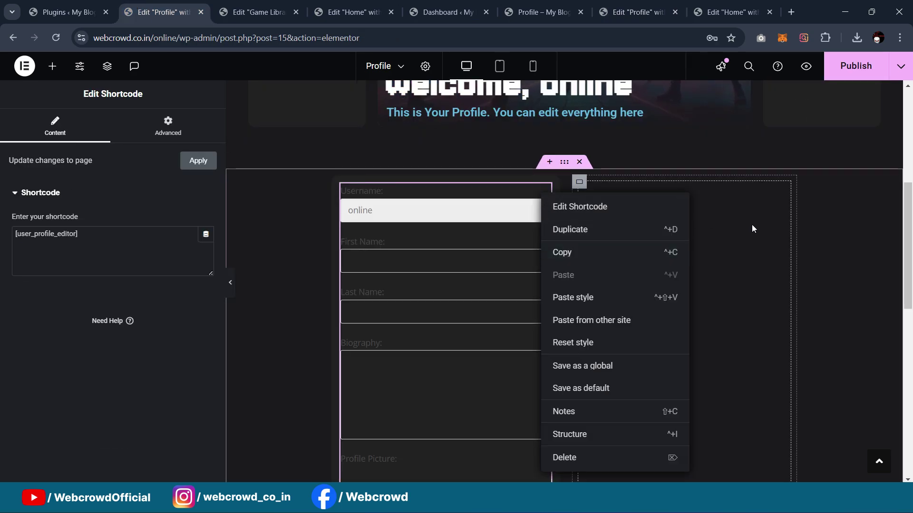
pyautogui.click(589, 231)
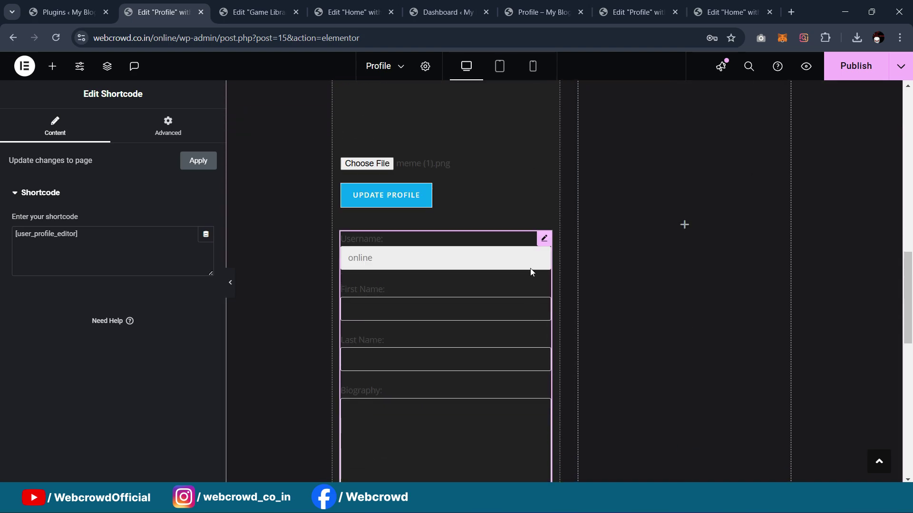
pyautogui.moveTo(545, 247); pyautogui.dragTo(652, 241)
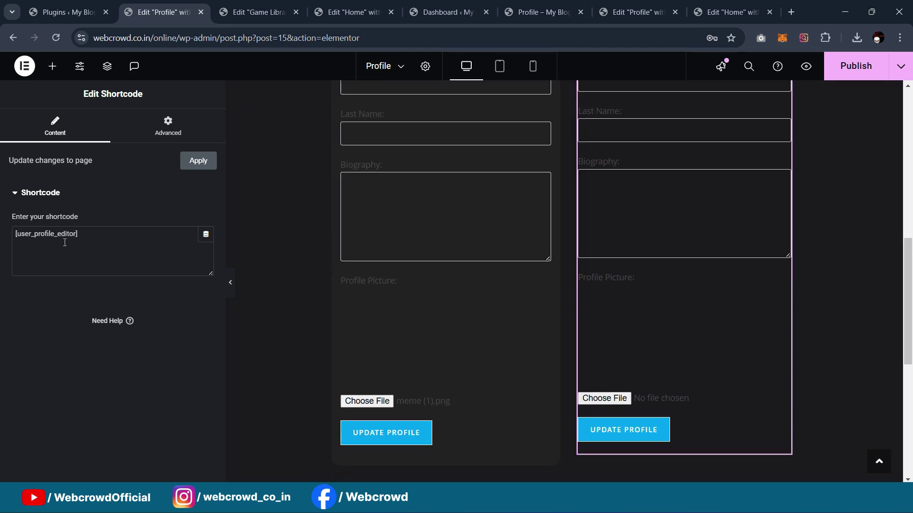
pyautogui.hotkey('ctrl', 'a')
pyautogui.write('[fse_social_links_form]')
pyautogui.scroll(5, 554, 245)
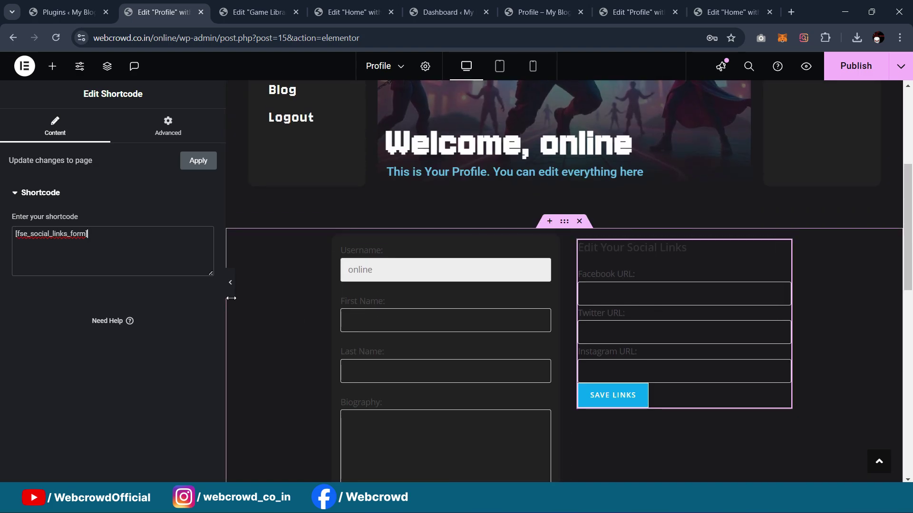
pyautogui.click(231, 285)
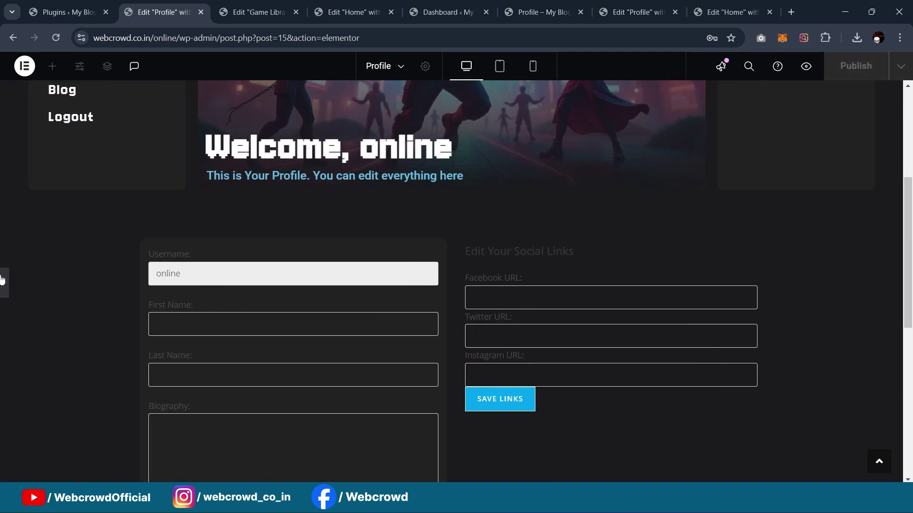
pyautogui.click(3, 281)
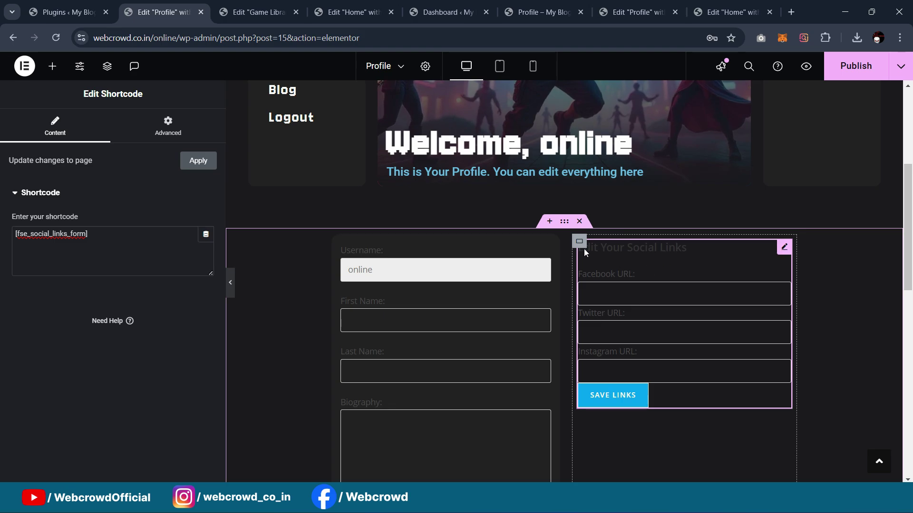
# Delete the unstyled second column with its social links widget and duplicate the styled profile form column in its place
pyautogui.click(578, 243)
pyautogui.click(782, 247)
pyautogui.rightClick(790, 271)
pyautogui.click(789, 270)
pyautogui.press('Delete')
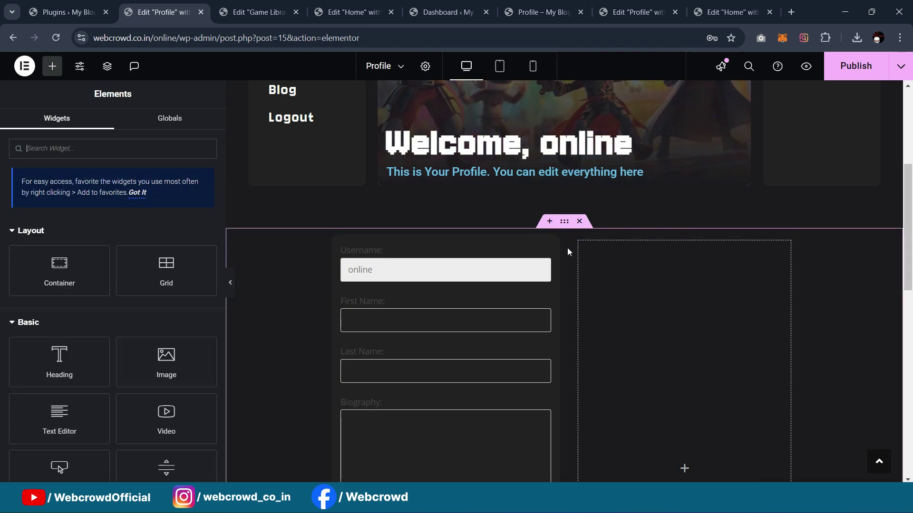
pyautogui.press('Delete')
pyautogui.rightClick(338, 243)
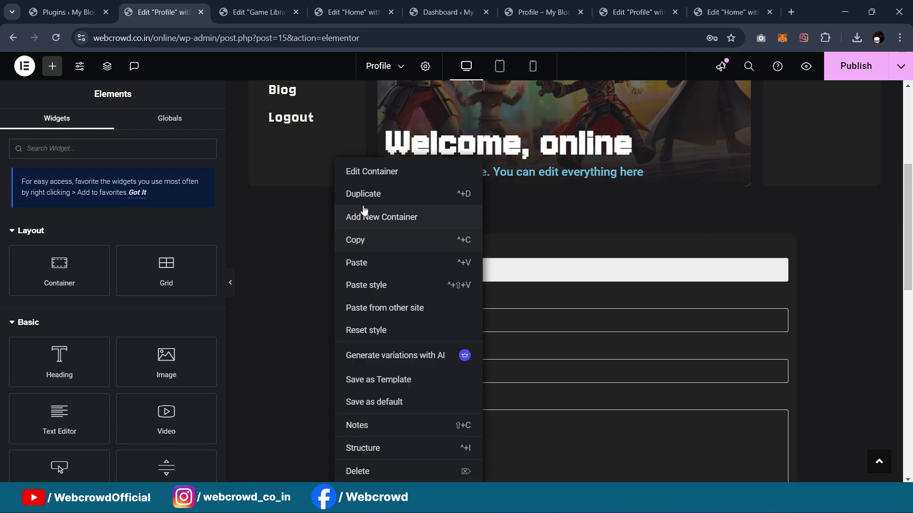
pyautogui.click(365, 195)
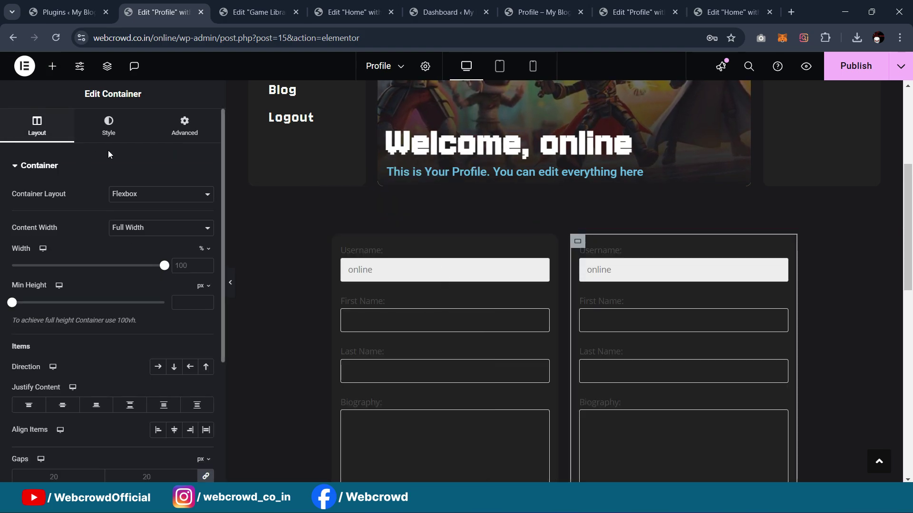
# Replace the shortcode in the duplicated column with [fse_social_links_form], copied again from the reference Profile page
pyautogui.click(600, 252)
pyautogui.click(98, 245)
pyautogui.hotkey('ctrl', 'a')
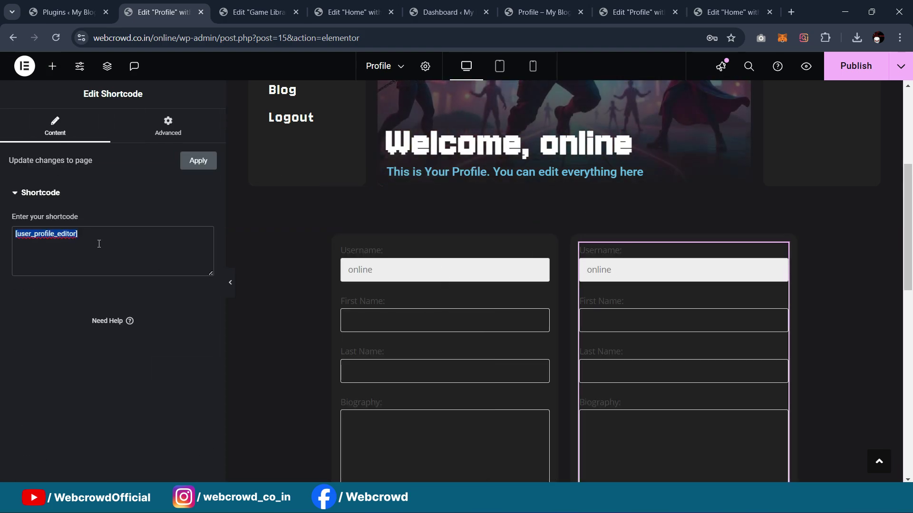
pyautogui.hotkey('ctrl', 'v')
pyautogui.hotkey('ctrl', 'z')
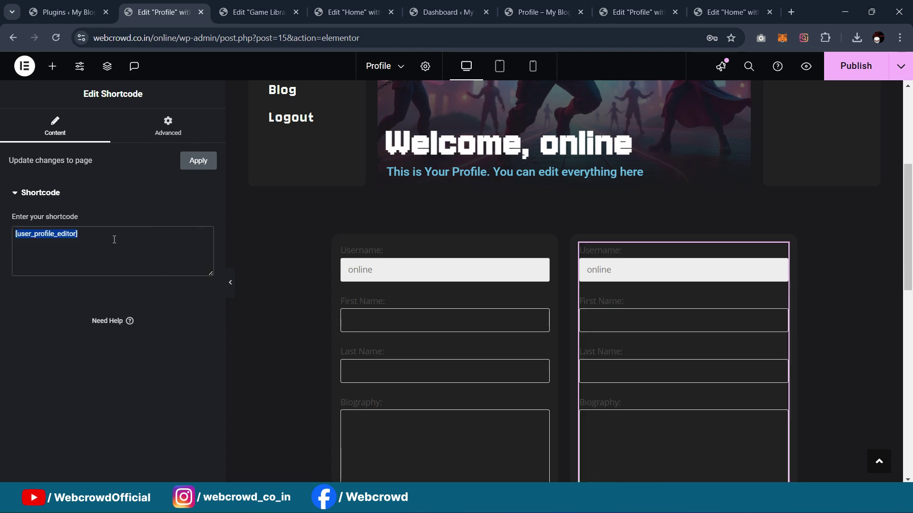
pyautogui.hotkey('ctrl', 'v')
pyautogui.hotkey('ctrl', 'z')
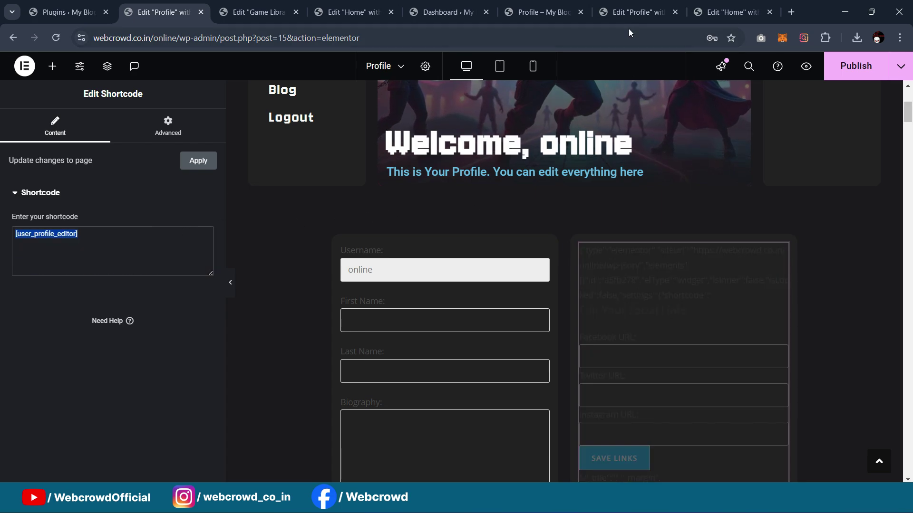
pyautogui.click(632, 12)
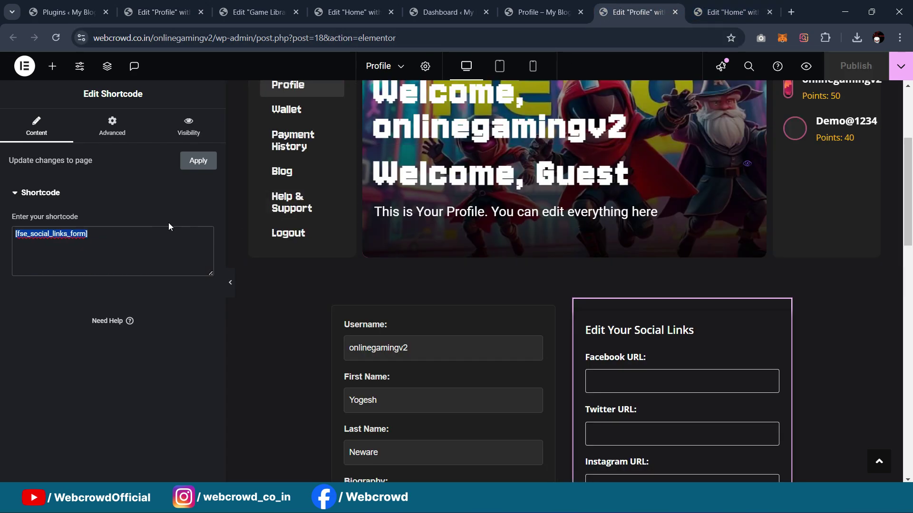
pyautogui.click(157, 12)
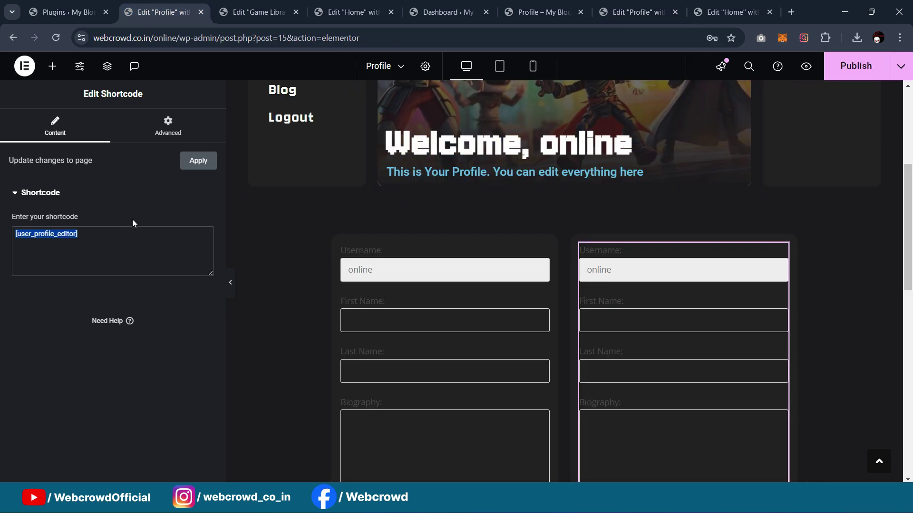
pyautogui.write('[fse_social_links_form]')
pyautogui.scroll(-1, 497, 238)
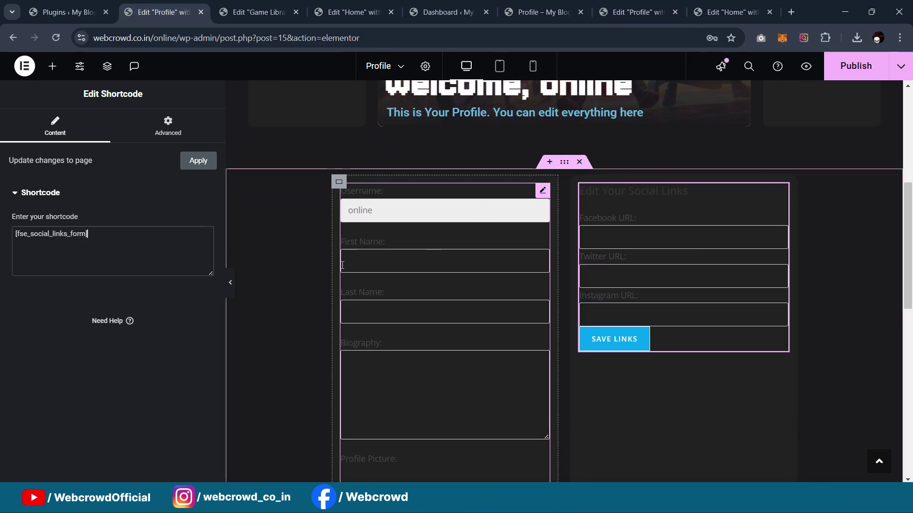
# Preview the profile and social links forms side by side at full width
pyautogui.click(235, 284)
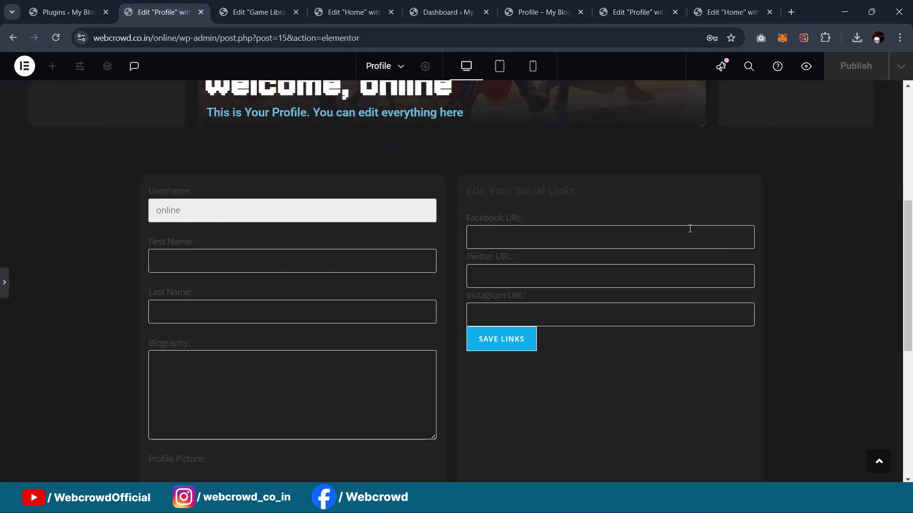
pyautogui.scroll(2, 669, 204)
pyautogui.scroll(-6, 669, 204)
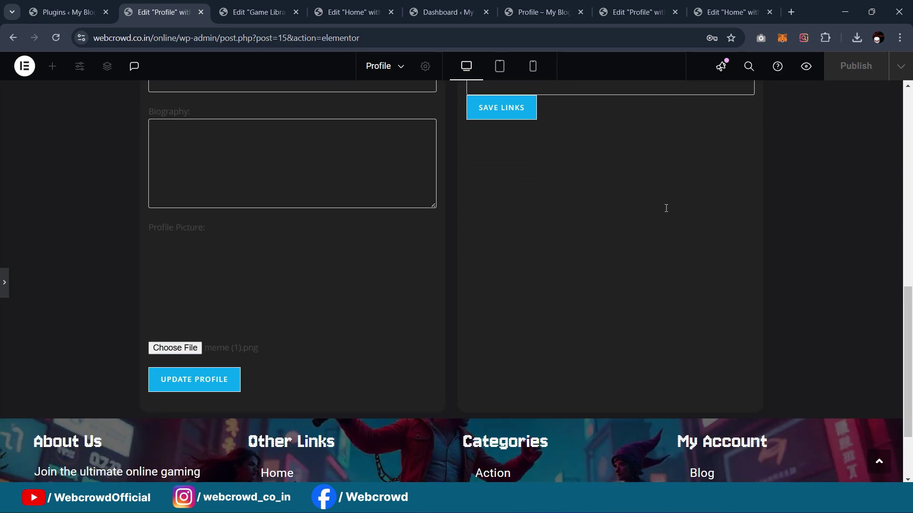
pyautogui.scroll(4, 665, 207)
pyautogui.click(5, 285)
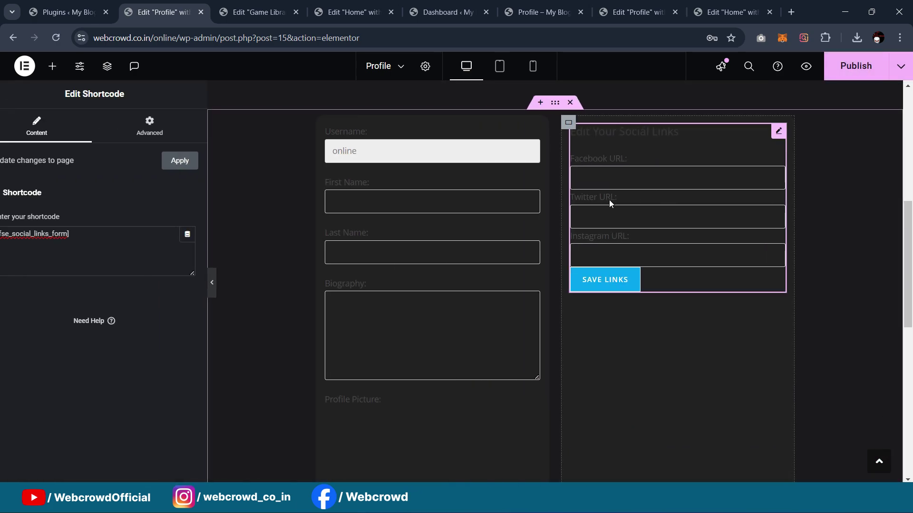
pyautogui.scroll(2, 735, 245)
pyautogui.scroll(-1, 612, 231)
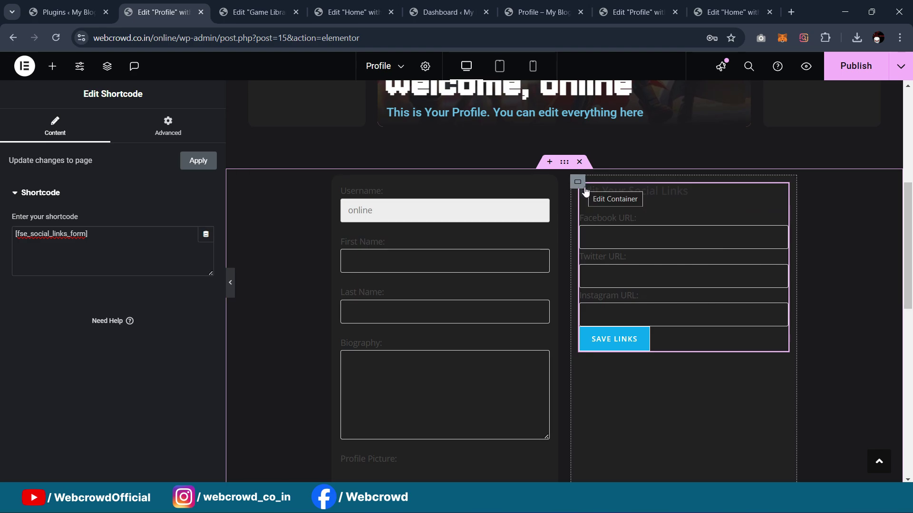
pyautogui.scroll(4, 590, 200)
pyautogui.scroll(-4, 594, 197)
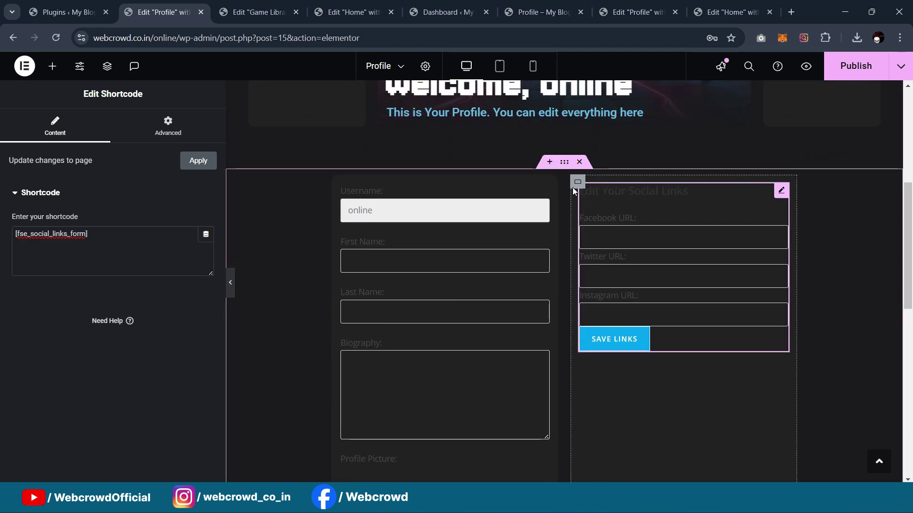
pyautogui.scroll(-3, 626, 307)
pyautogui.scroll(3, 628, 308)
pyautogui.scroll(-3, 631, 263)
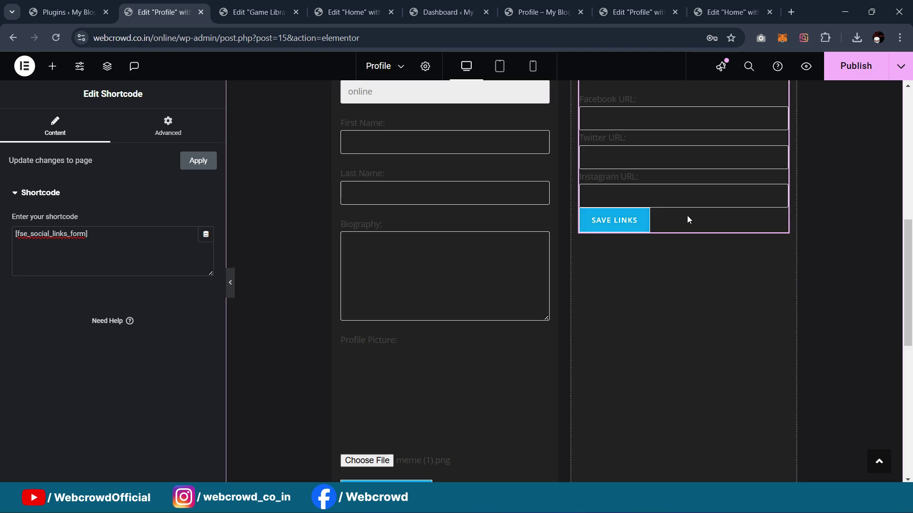
pyautogui.scroll(2, 685, 204)
pyautogui.scroll(-3, 675, 219)
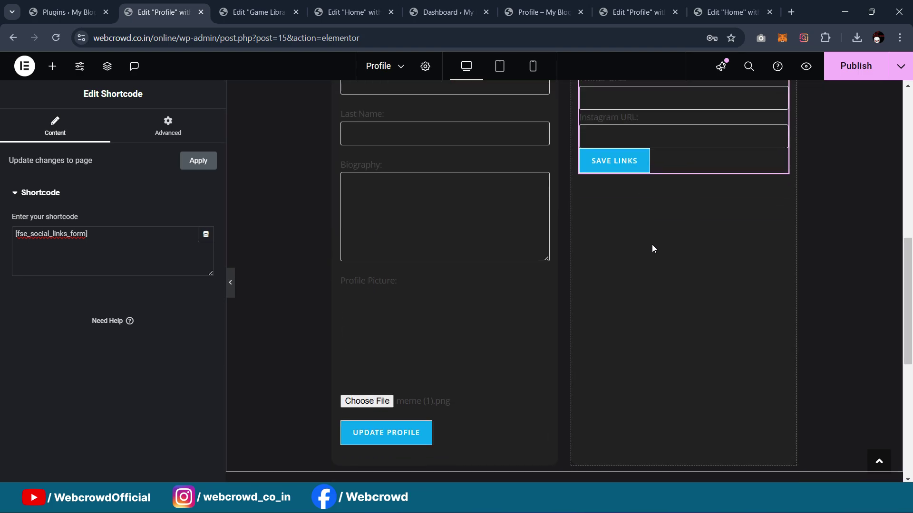
pyautogui.scroll(4, 656, 238)
pyautogui.scroll(-4, 684, 250)
pyautogui.scroll(5, 685, 254)
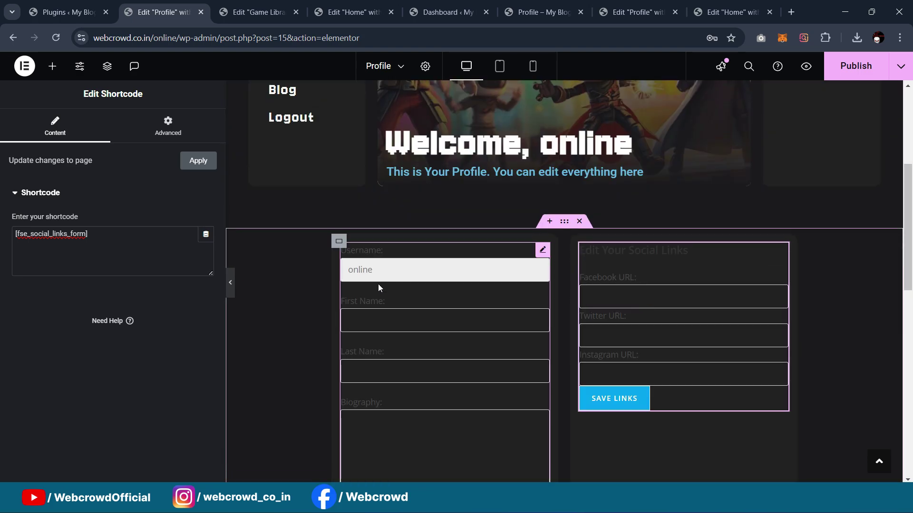
pyautogui.click(232, 290)
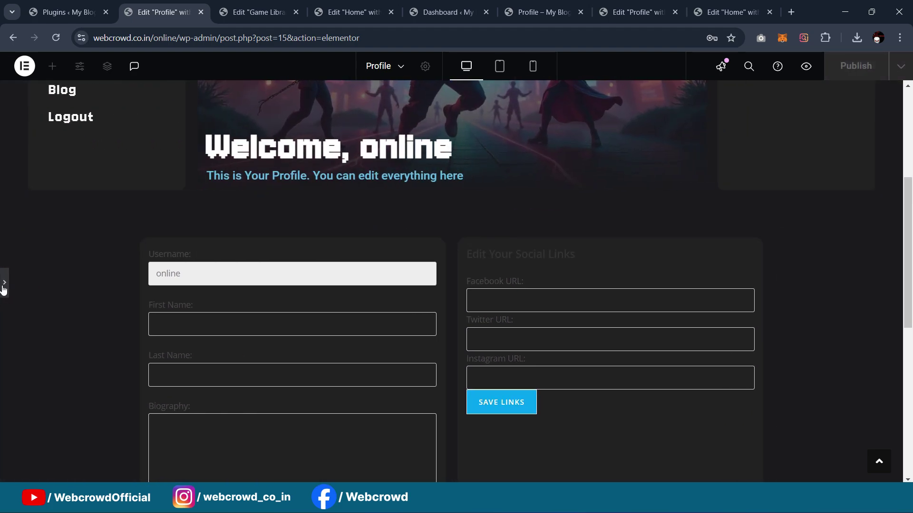
# Compare the social links form column with the styled version in the reference Profile page's editor
pyautogui.scroll(3, 543, 268)
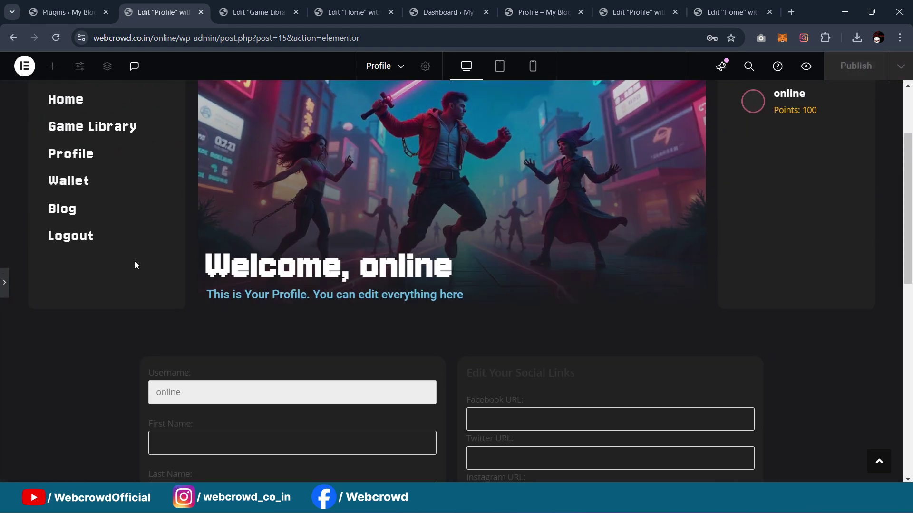
pyautogui.click(4, 283)
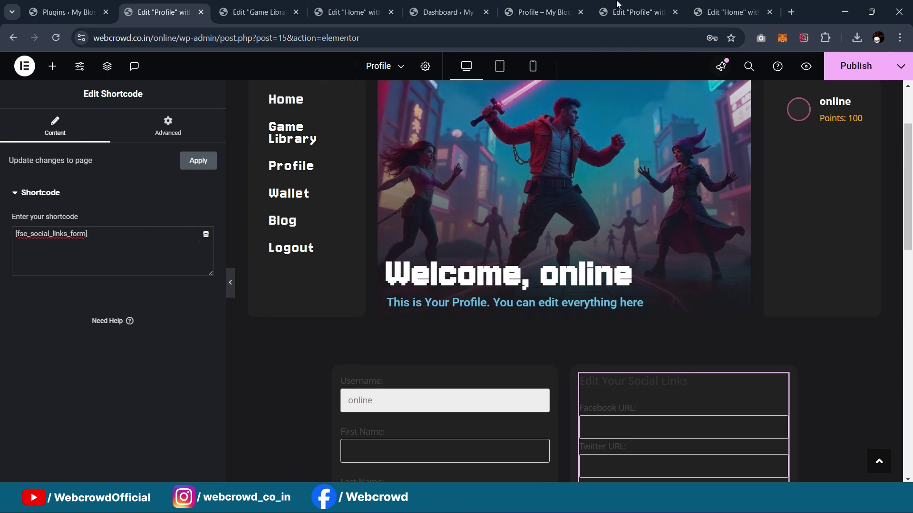
pyautogui.click(637, 12)
pyautogui.scroll(-3, 713, 171)
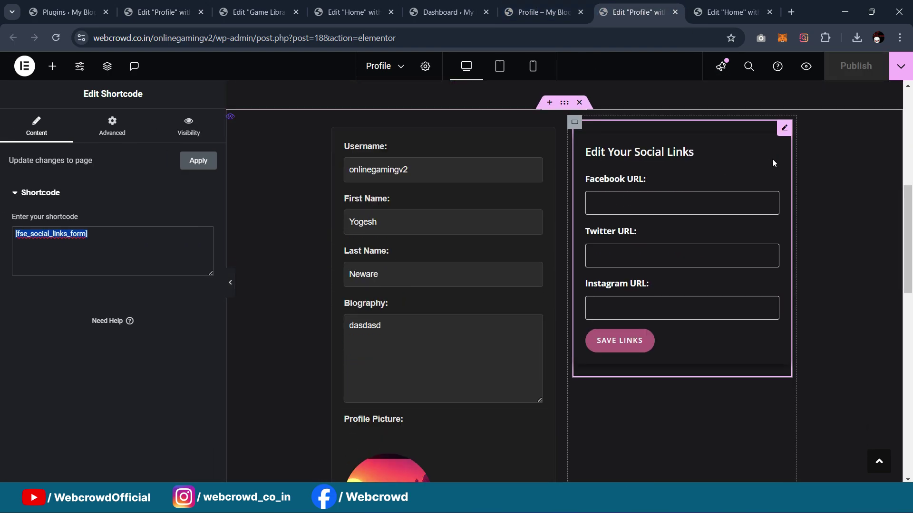
pyautogui.click(783, 130)
pyautogui.click(161, 12)
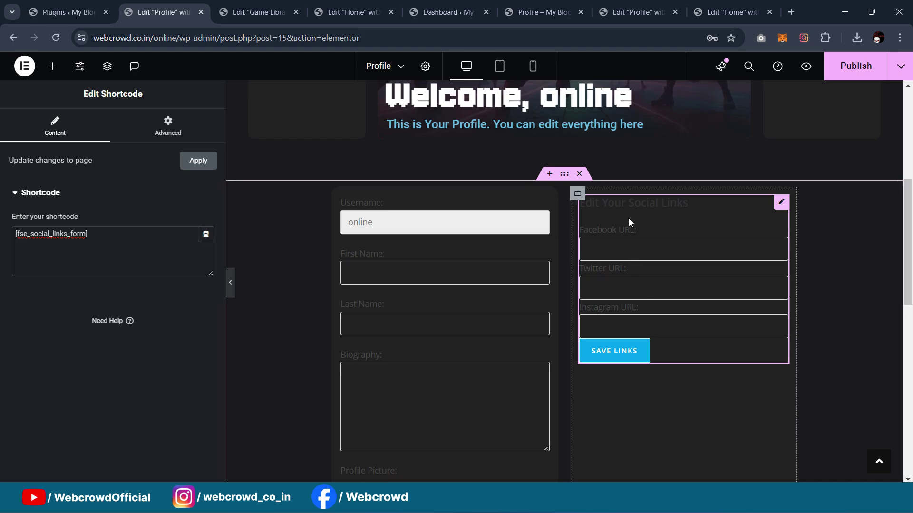
pyautogui.scroll(-3, 629, 218)
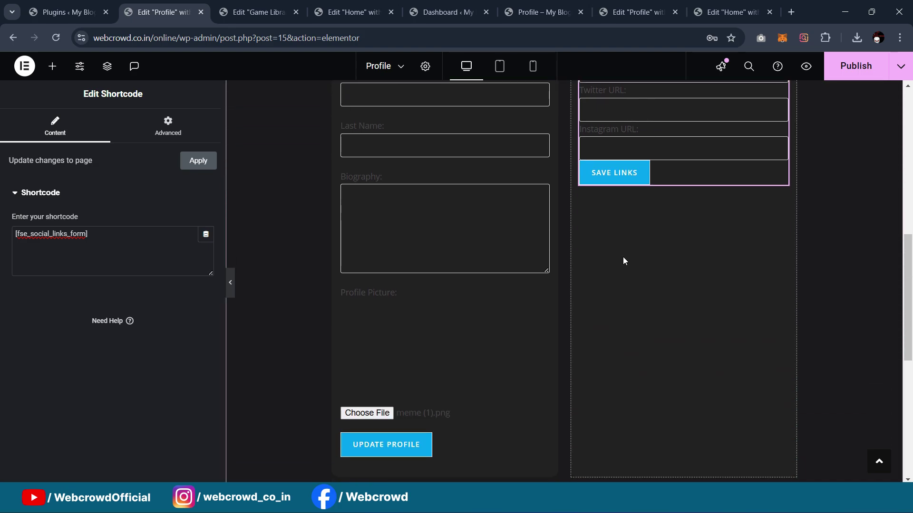
pyautogui.scroll(5, 623, 258)
pyautogui.scroll(2, 646, 236)
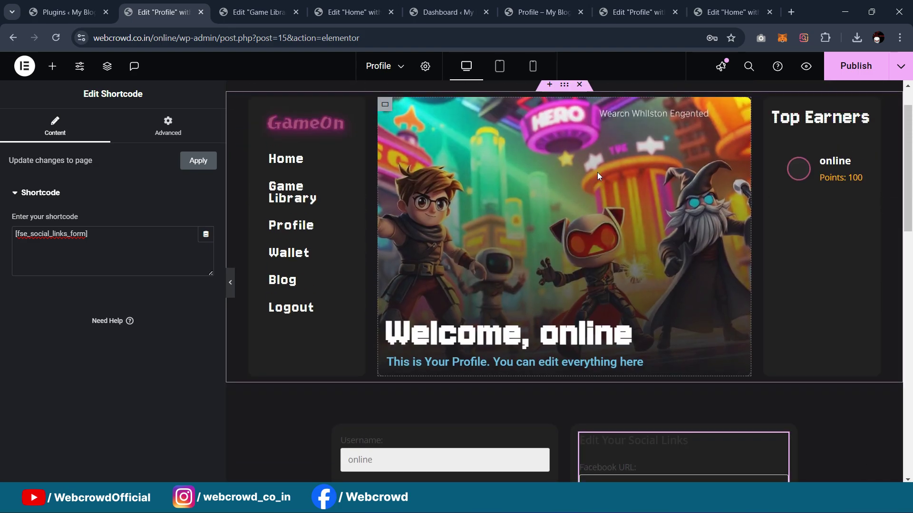
# Compare the banner and two-column forms section with the live reference Profile page
pyautogui.click(542, 12)
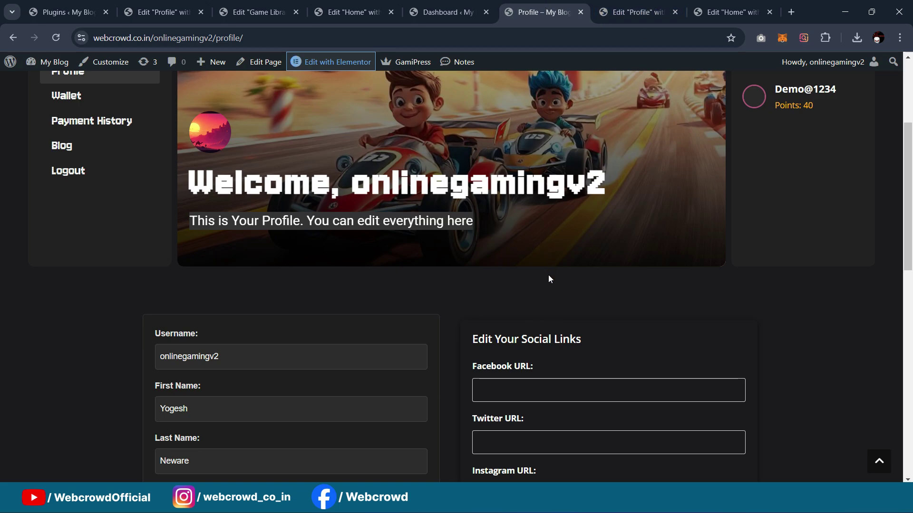
pyautogui.scroll(-2, 556, 285)
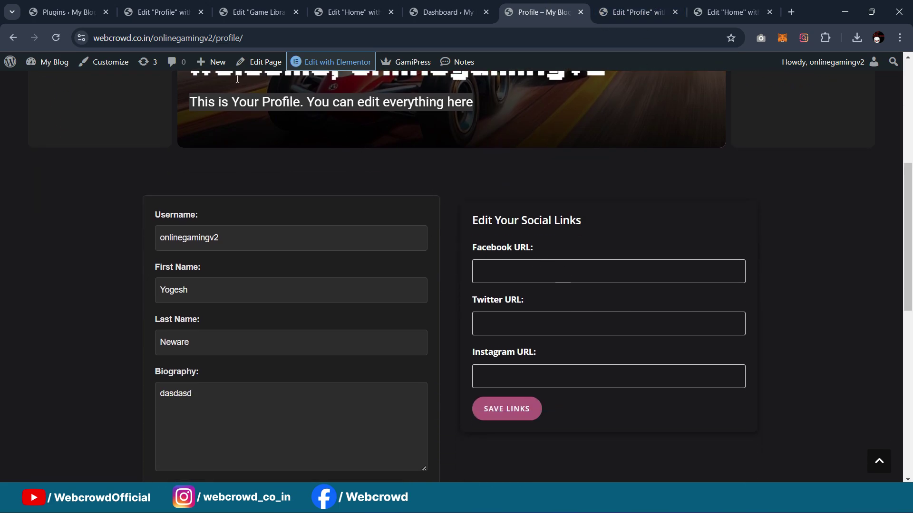
pyautogui.click(162, 12)
pyautogui.scroll(-5, 616, 200)
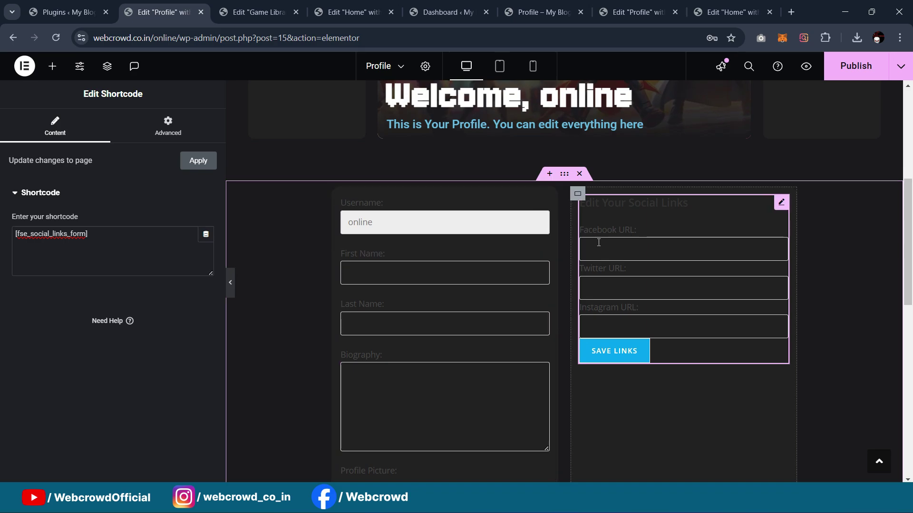
pyautogui.scroll(-1, 620, 260)
pyautogui.scroll(5, 666, 285)
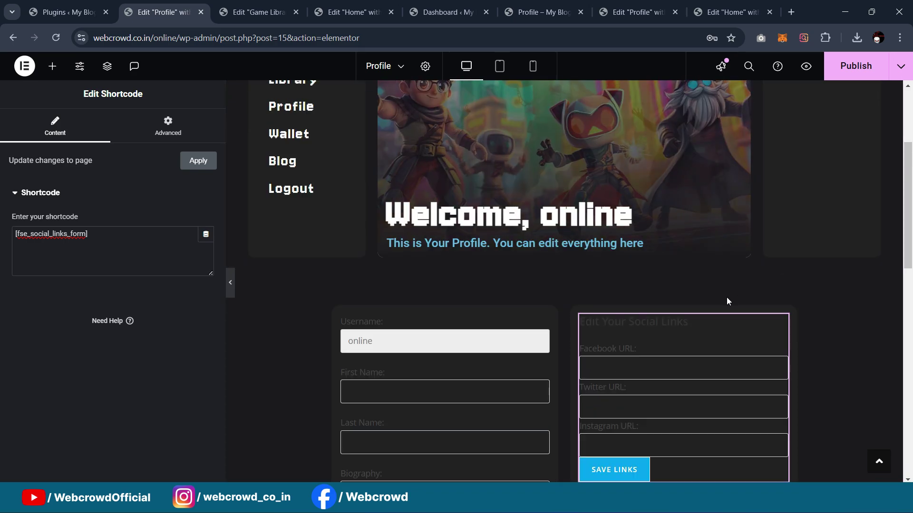
pyautogui.scroll(-5, 727, 298)
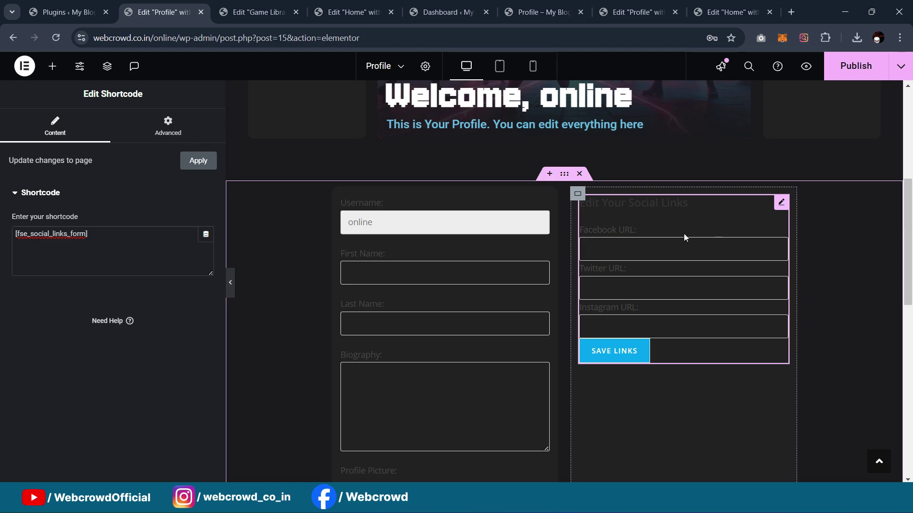
pyautogui.scroll(5, 697, 205)
pyautogui.scroll(-5, 695, 202)
pyautogui.scroll(-2, 546, 276)
pyautogui.scroll(-1, 544, 255)
pyautogui.scroll(5, 589, 300)
# Preview the Profile page at full width from banner to forms, and publish and close it
pyautogui.click(230, 282)
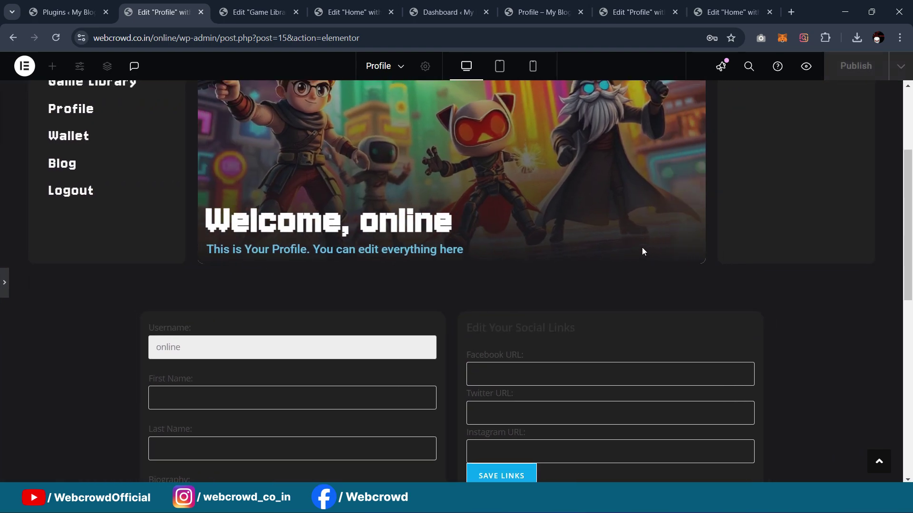
pyautogui.scroll(3, 635, 178)
pyautogui.scroll(-6, 635, 177)
pyautogui.scroll(6, 640, 195)
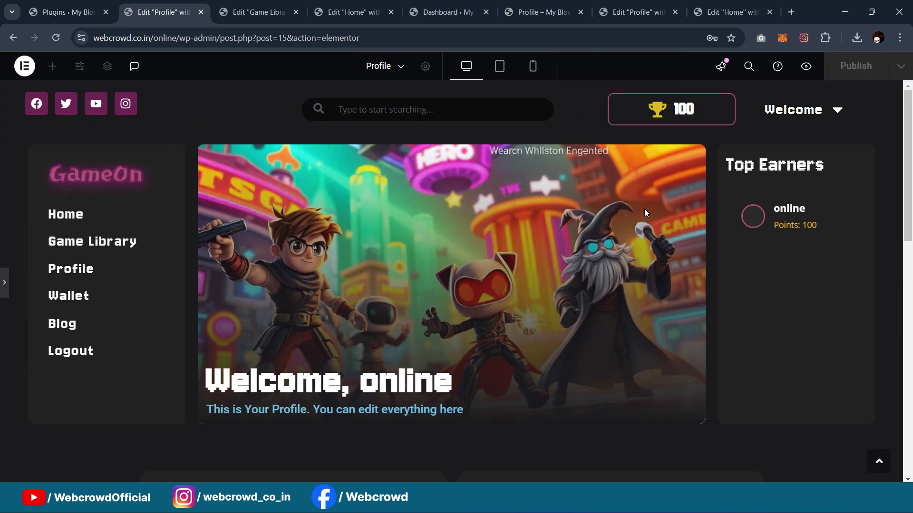
pyautogui.scroll(-4, 644, 209)
pyautogui.click(4, 283)
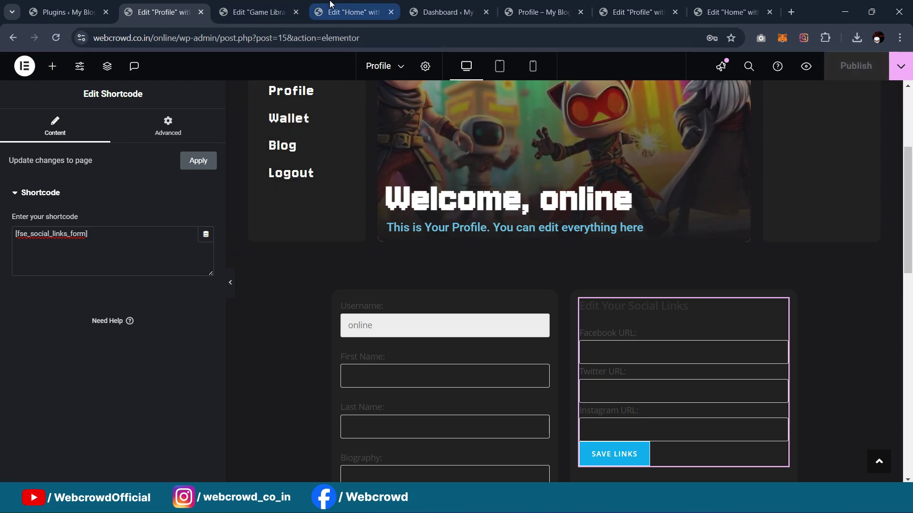
pyautogui.click(201, 12)
# Log back in to the expired WordPress admin session with the prefilled credentials and open the live site
pyautogui.click(67, 12)
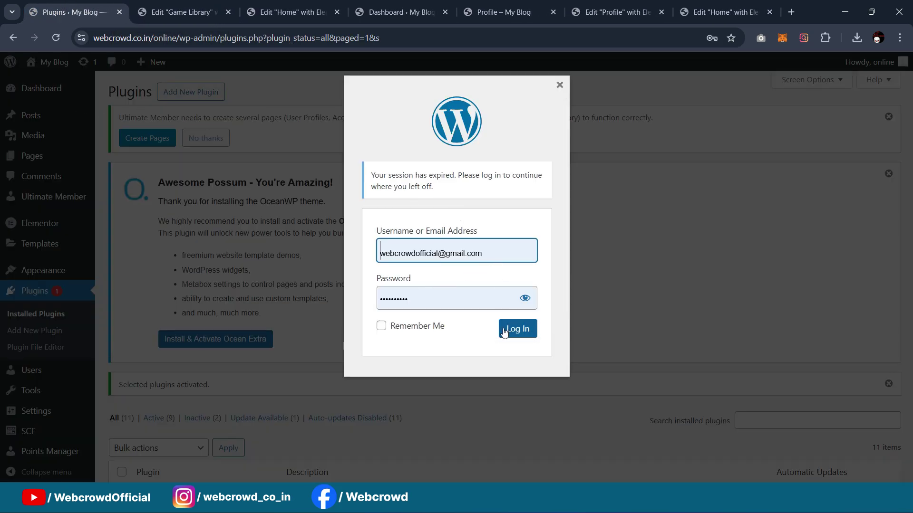
pyautogui.click(505, 332)
pyautogui.moveTo(42, 62)
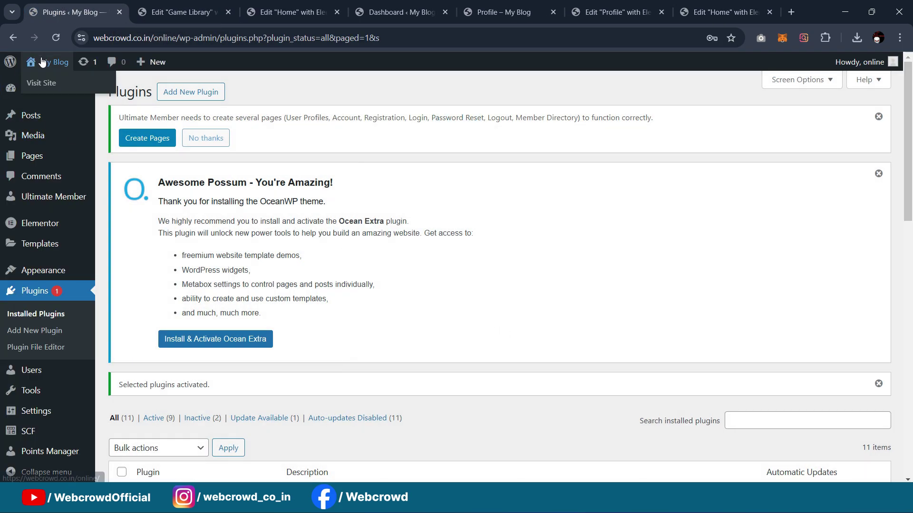
pyautogui.click(41, 83)
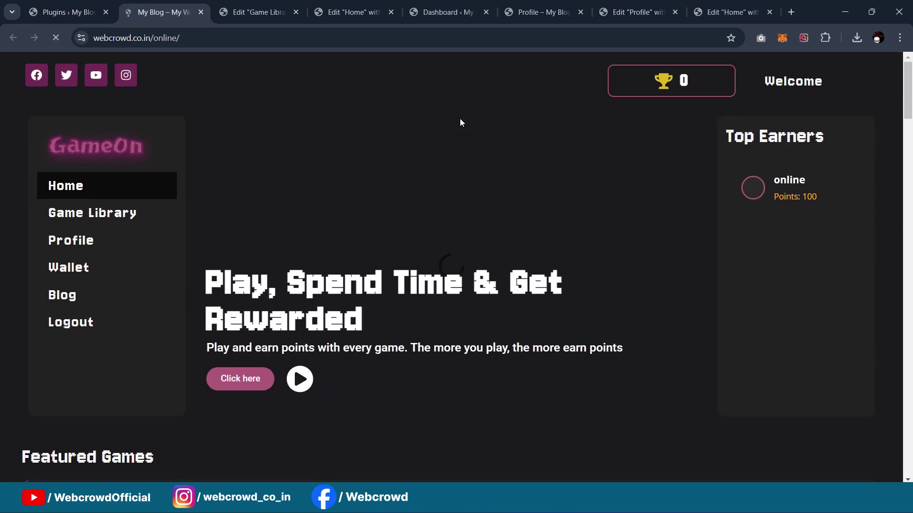
pyautogui.scroll(-3, 446, 135)
pyautogui.click(69, 148)
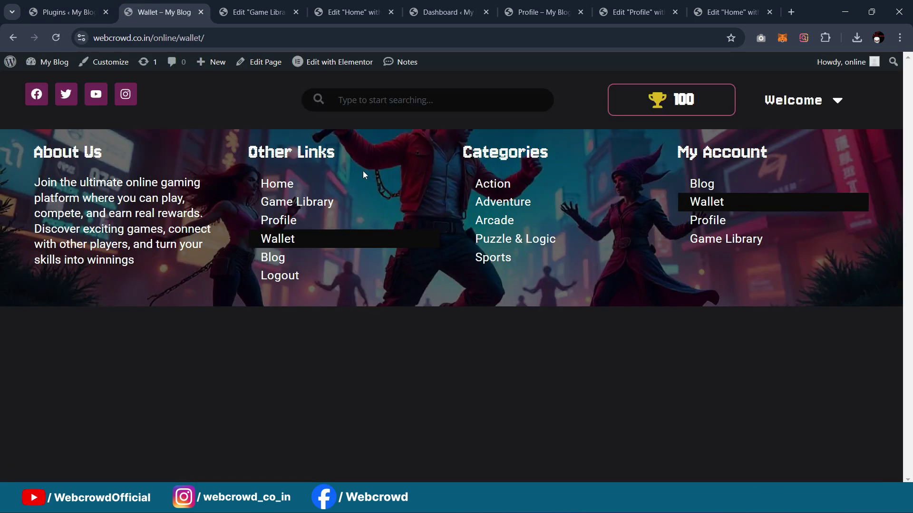
pyautogui.click(13, 38)
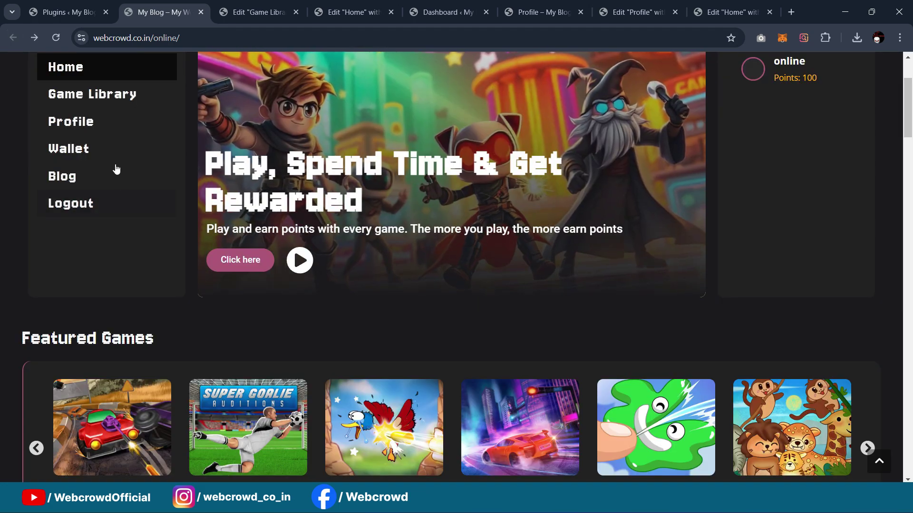
# Check the welcome banner and both forms on the live Profile page, and open the site's Wallet page
pyautogui.click(529, 177)
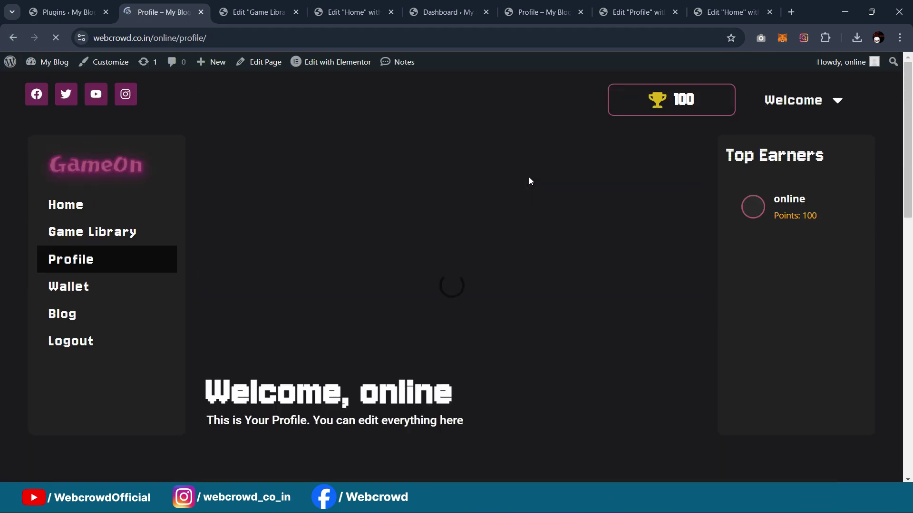
pyautogui.scroll(-3, 528, 177)
pyautogui.scroll(-8, 530, 181)
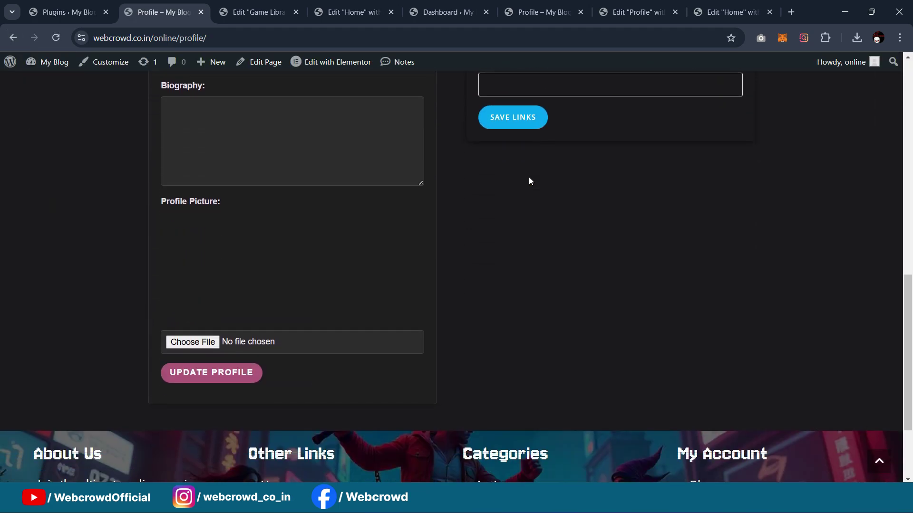
pyautogui.scroll(3, 515, 261)
pyautogui.scroll(4, 612, 249)
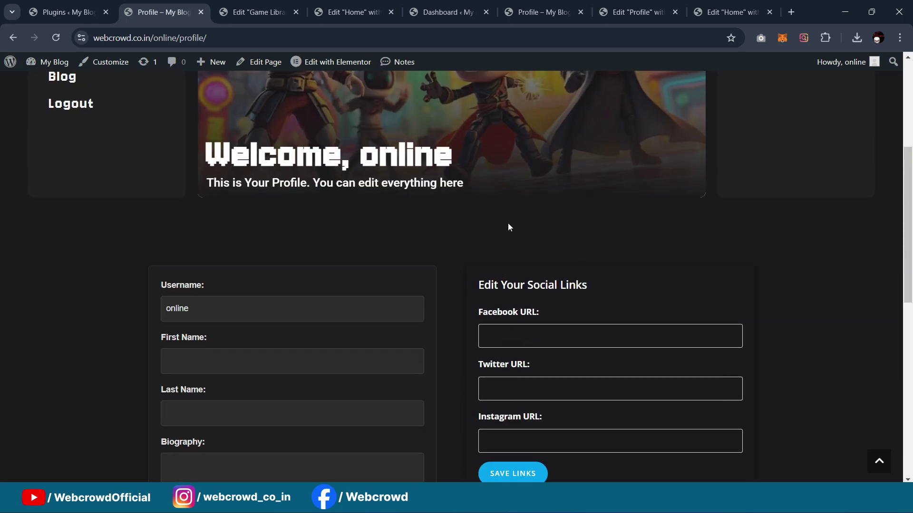
pyautogui.scroll(-5, 545, 309)
pyautogui.scroll(6, 524, 266)
pyautogui.scroll(2, 523, 265)
pyautogui.scroll(-4, 523, 265)
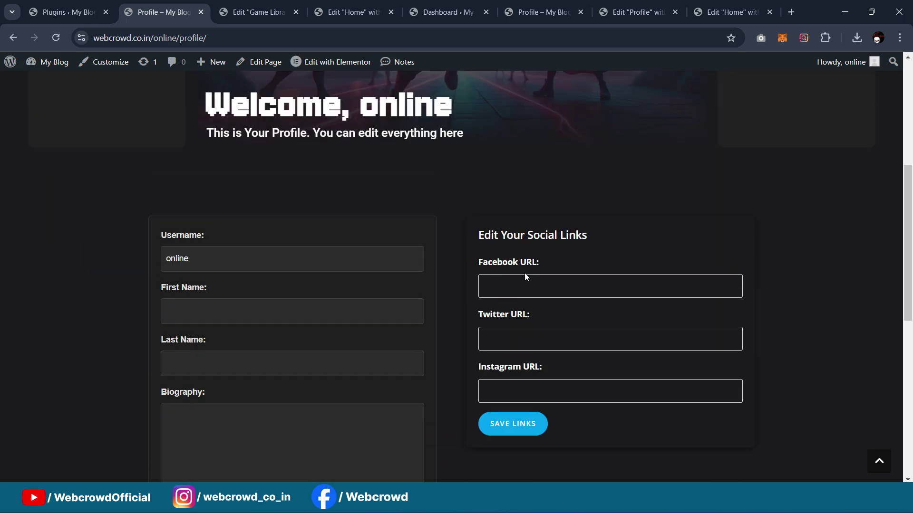
pyautogui.scroll(7, 523, 265)
pyautogui.click(67, 295)
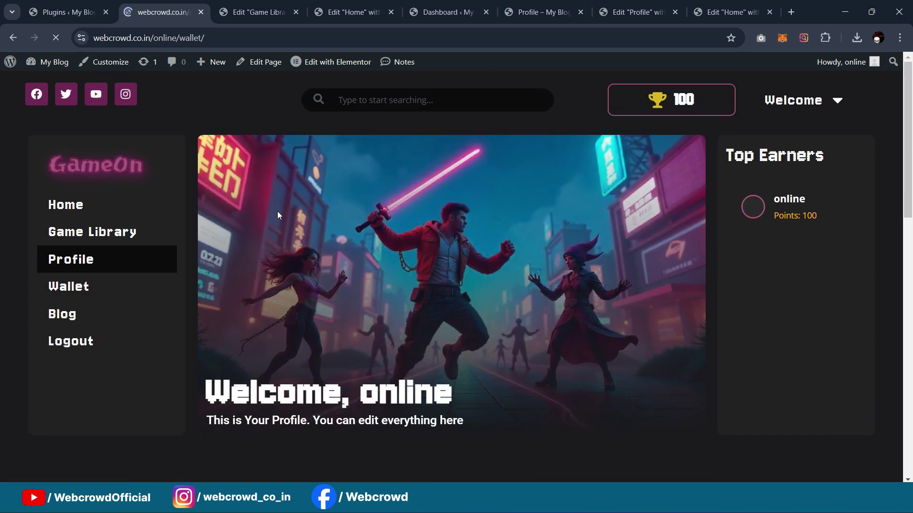
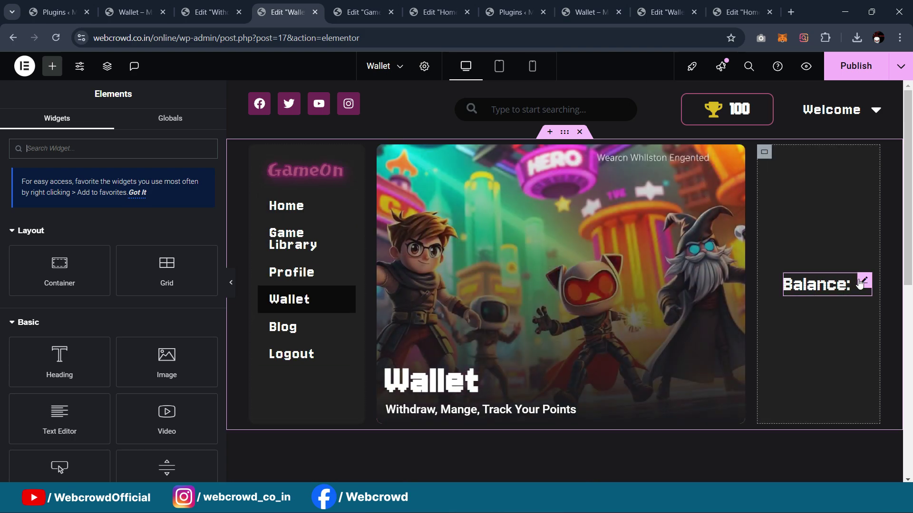
pyautogui.click(862, 283)
pyautogui.scroll(-3, 849, 245)
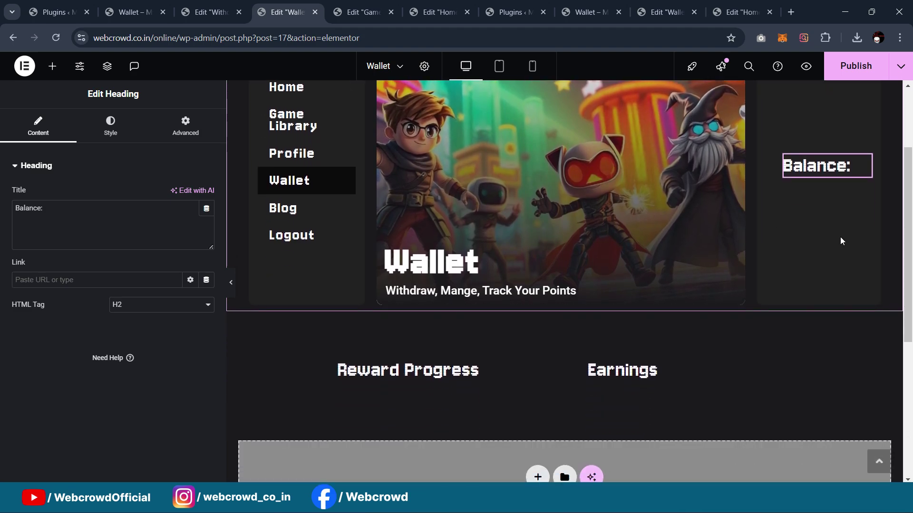
pyautogui.scroll(1, 795, 255)
pyautogui.scroll(-1, 591, 261)
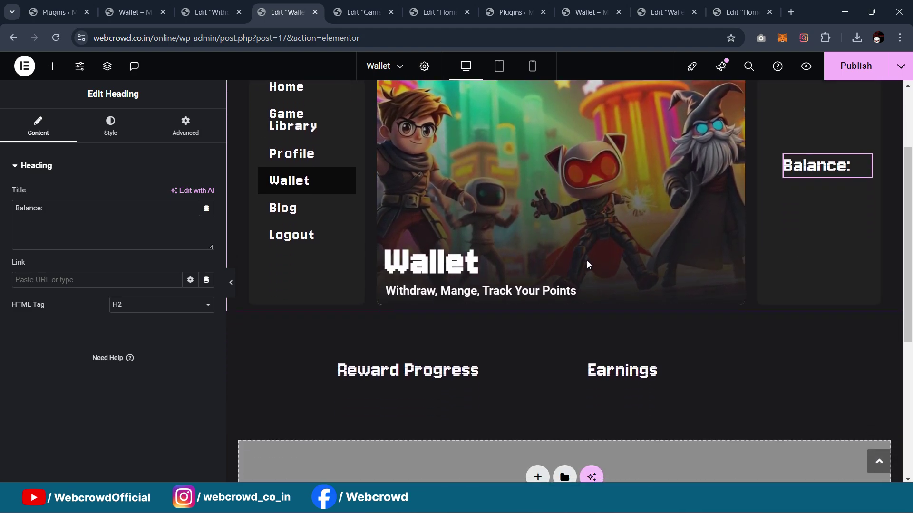
pyautogui.scroll(1, 797, 183)
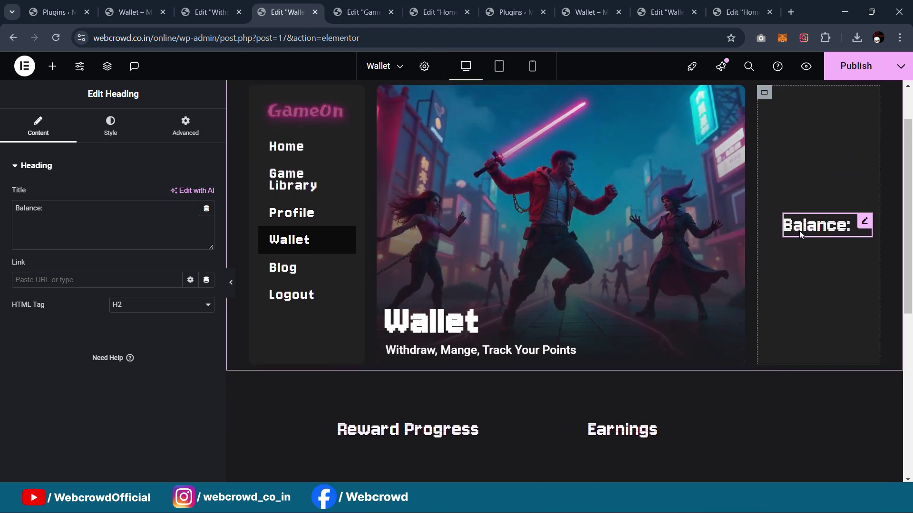
# Add a Heading widget beneath the "Balance:" heading on the Wallet page and set its title to $20
pyautogui.scroll(-2, 447, 270)
pyautogui.click(53, 68)
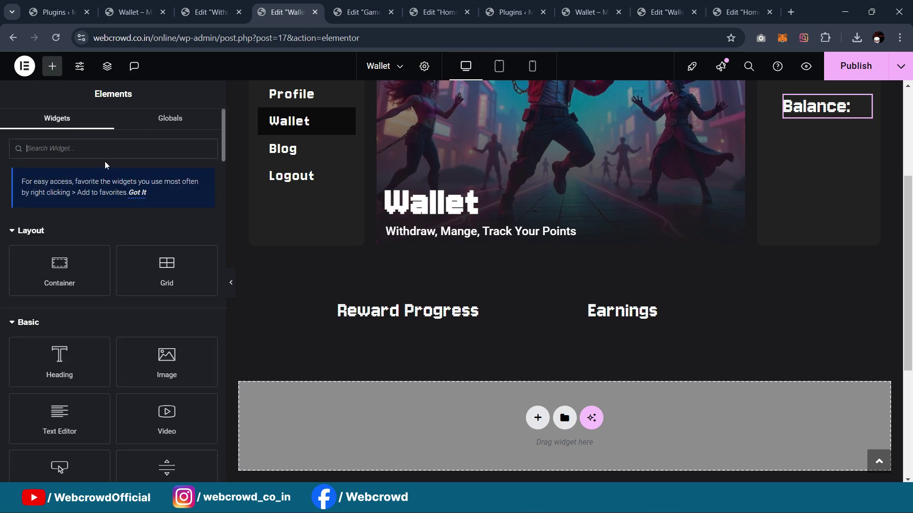
pyautogui.click(103, 153)
pyautogui.write('head')
pyautogui.scroll(1, 566, 280)
pyautogui.moveTo(59, 240); pyautogui.dragTo(808, 172)
pyautogui.moveTo(105, 208); pyautogui.dragTo(2, 206)
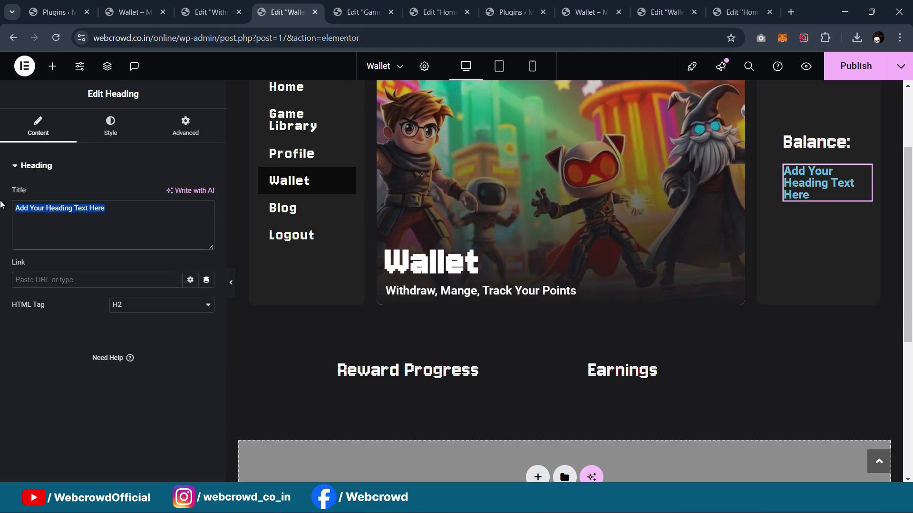
pyautogui.write('$20')
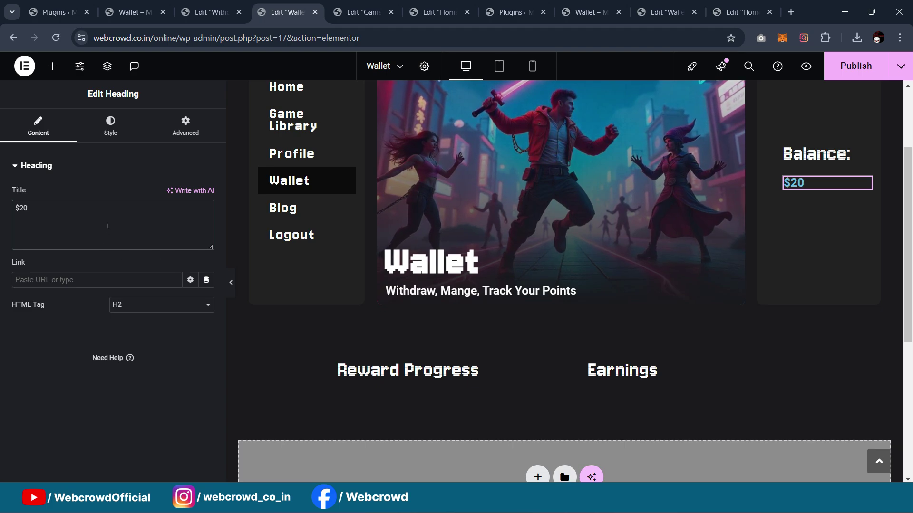
# Set the $20 heading's typography to size 2.3 rem and weight 700 (Bold)
pyautogui.click(119, 133)
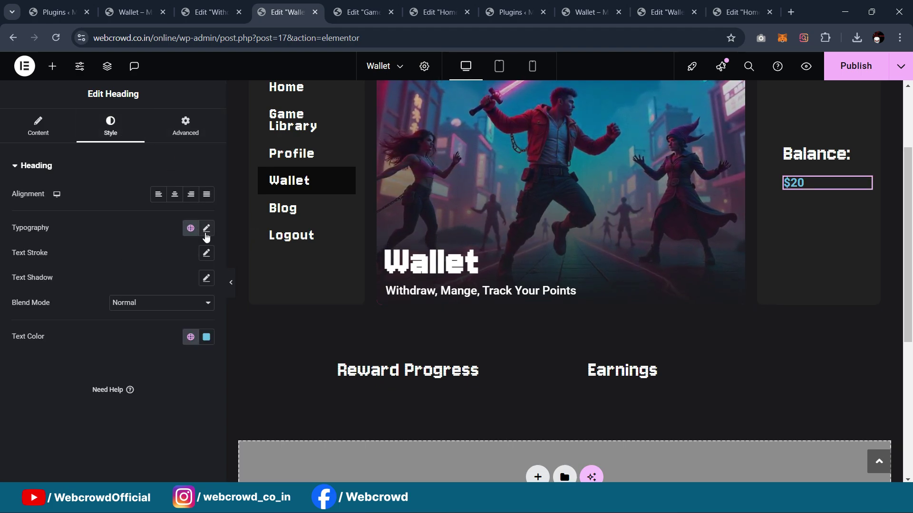
pyautogui.click(206, 229)
pyautogui.moveTo(190, 307)
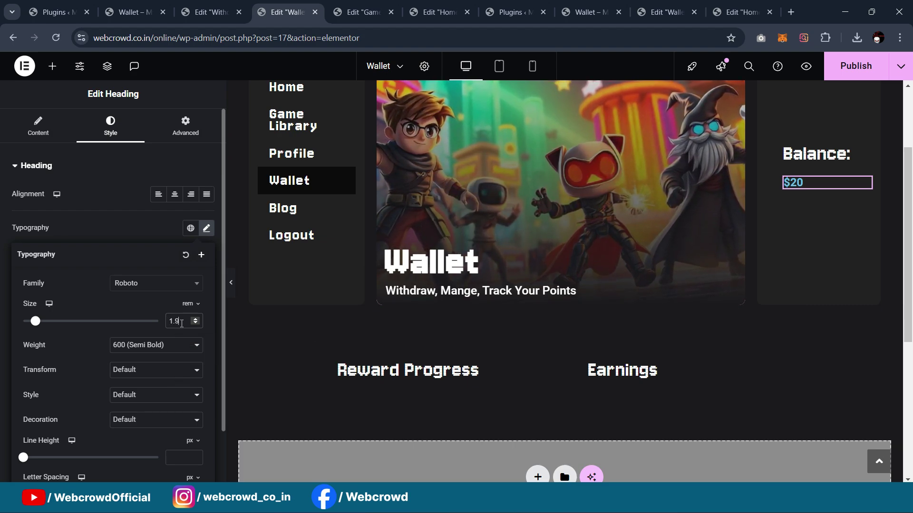
pyautogui.write('.3')
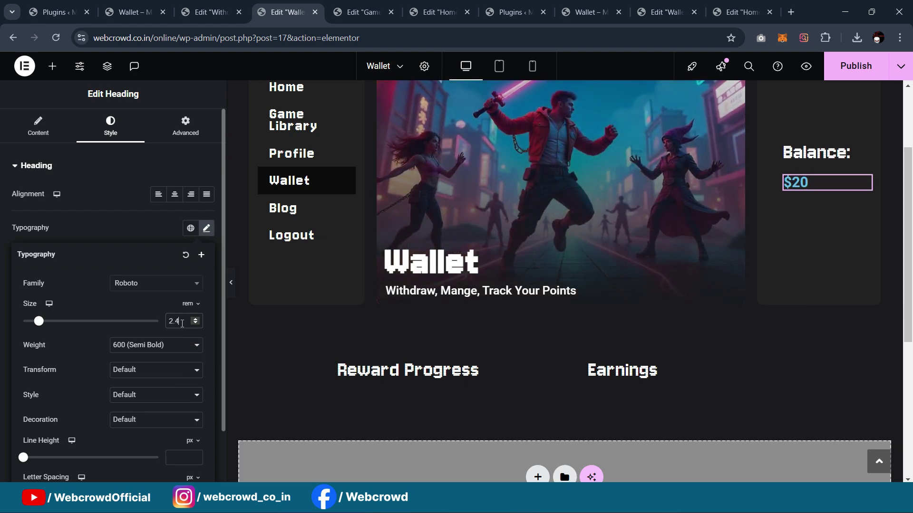
pyautogui.click(177, 350)
pyautogui.click(150, 258)
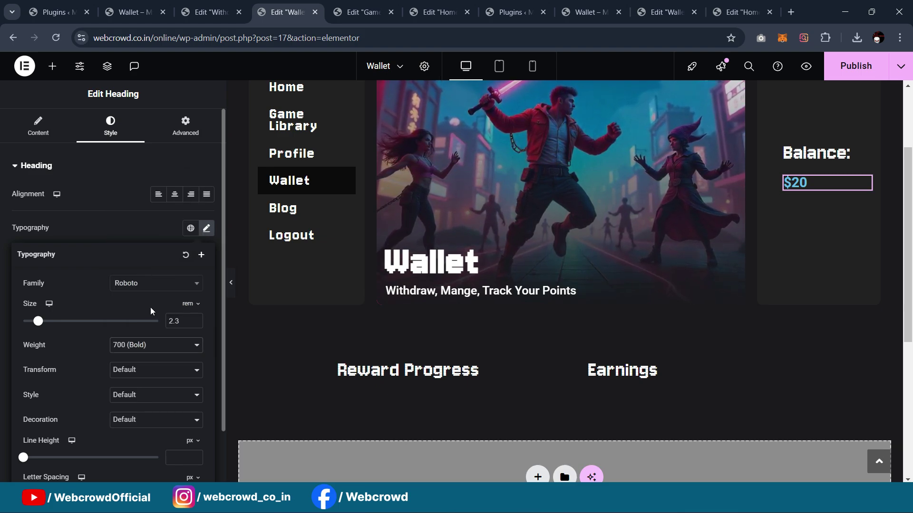
# Set the $20 heading's text color to the white global color
pyautogui.scroll(-1, 150, 308)
pyautogui.click(99, 171)
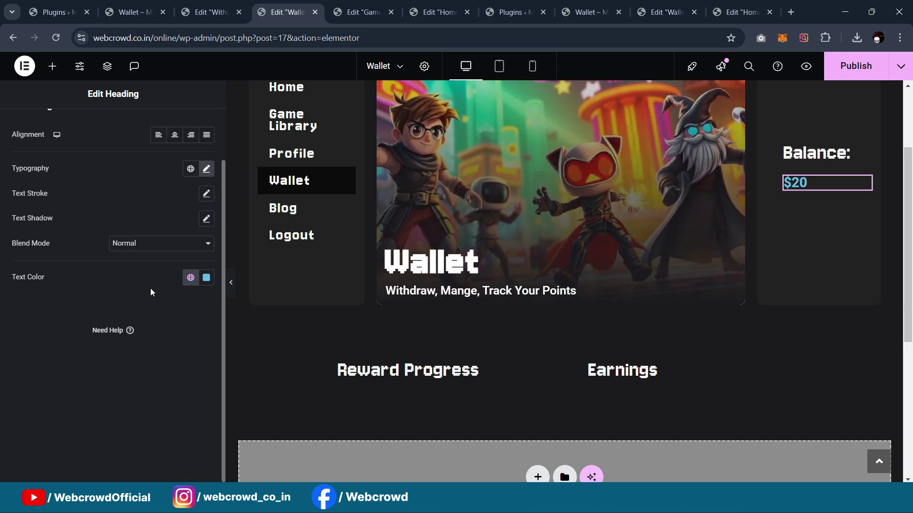
pyautogui.click(191, 277)
pyautogui.click(106, 216)
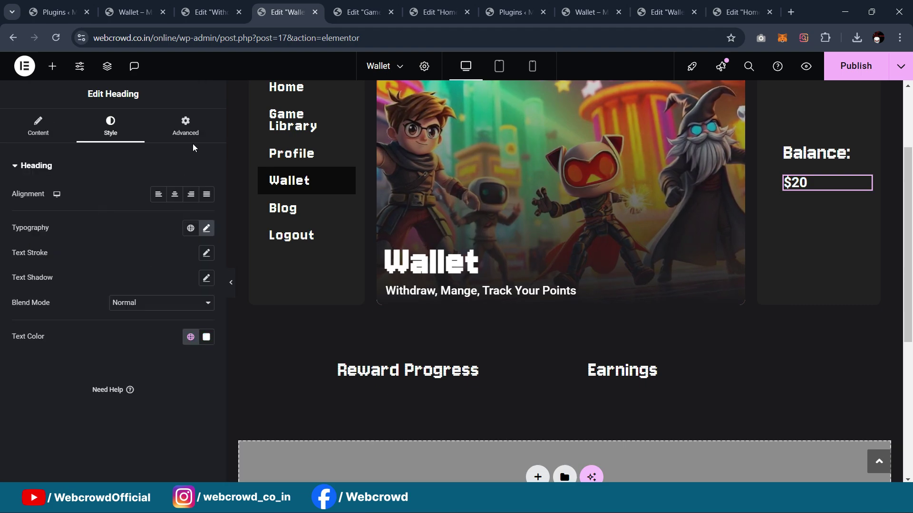
# Set the $20 heading's top margin to -10 px, keeping the other sides at 0
pyautogui.click(186, 128)
pyautogui.click(15, 207)
pyautogui.write('0')
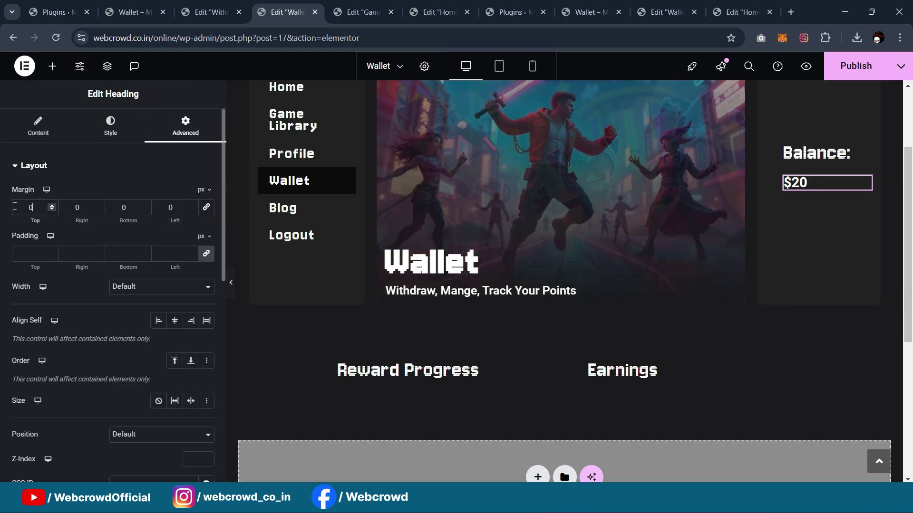
pyautogui.press('Down')
pyautogui.press('Down')
pyautogui.press('Down')
pyautogui.press('Down')
pyautogui.press('Down')
pyautogui.press('Down')
pyautogui.press('Down')
pyautogui.press('Down')
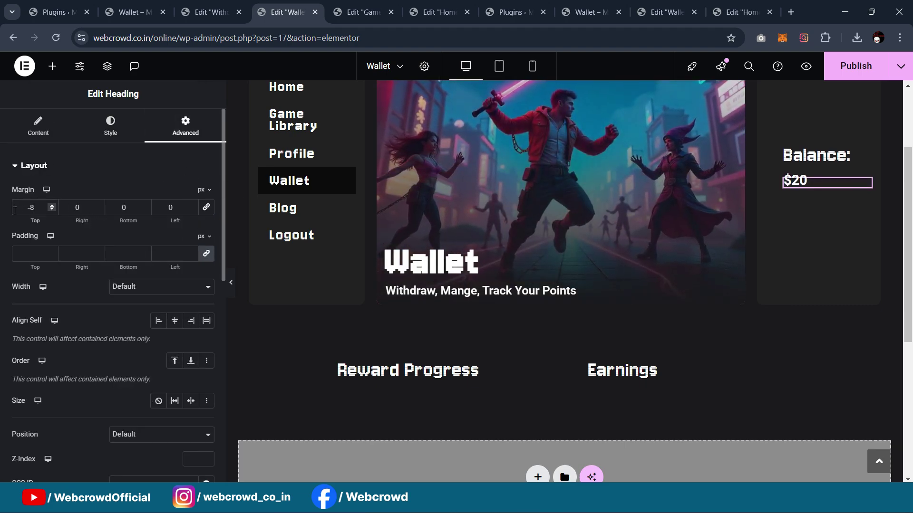
pyautogui.press('Down')
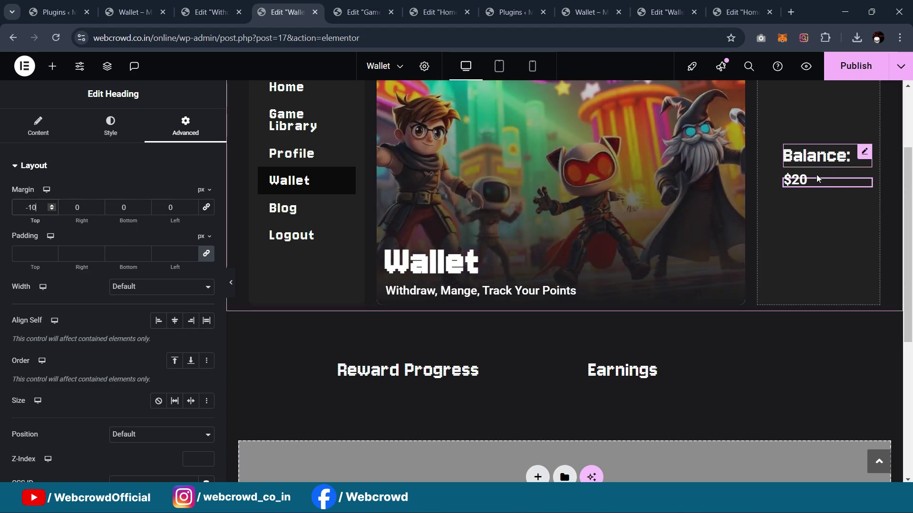
# Copy the "Click here" button from the Home page into the Wallet page's balance column and place it below the $20 heading
pyautogui.click(422, 4)
pyautogui.scroll(5, 496, 204)
pyautogui.scroll(10, 497, 205)
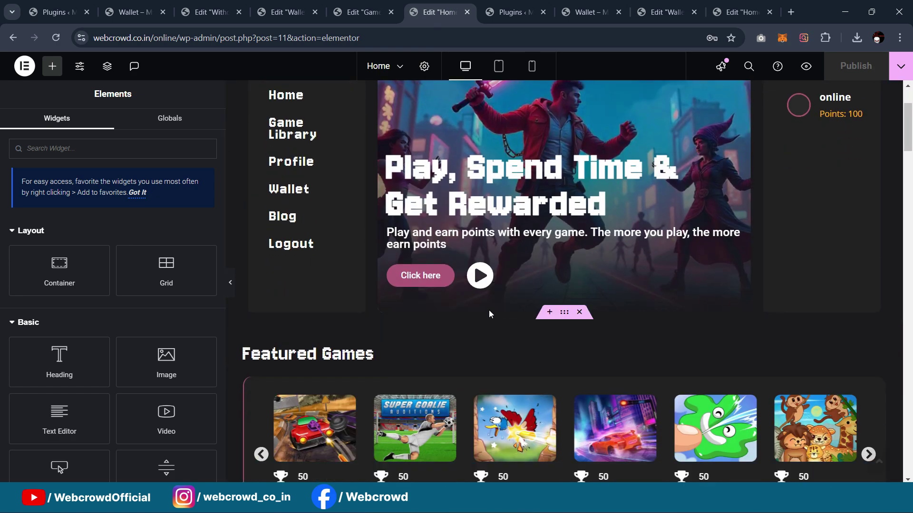
pyautogui.rightClick(447, 268)
pyautogui.click(468, 266)
pyautogui.click(128, 12)
pyautogui.click(240, 9)
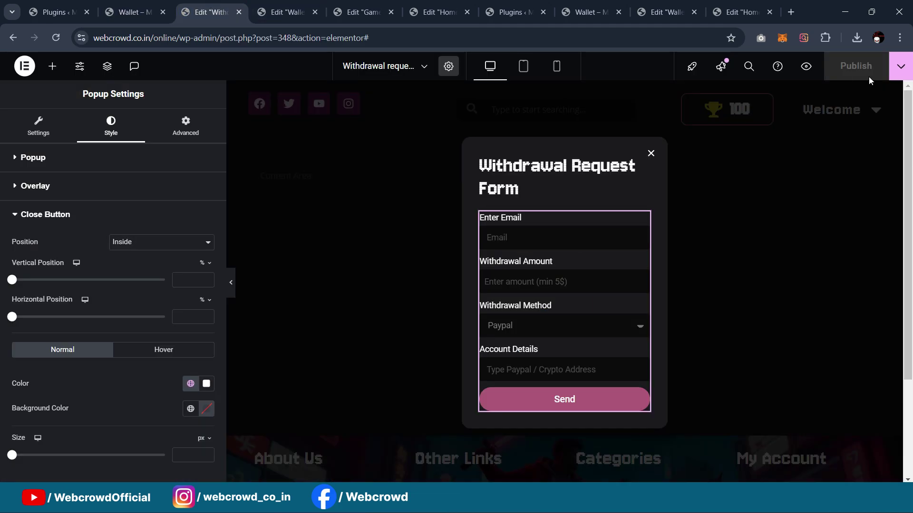
pyautogui.click(286, 12)
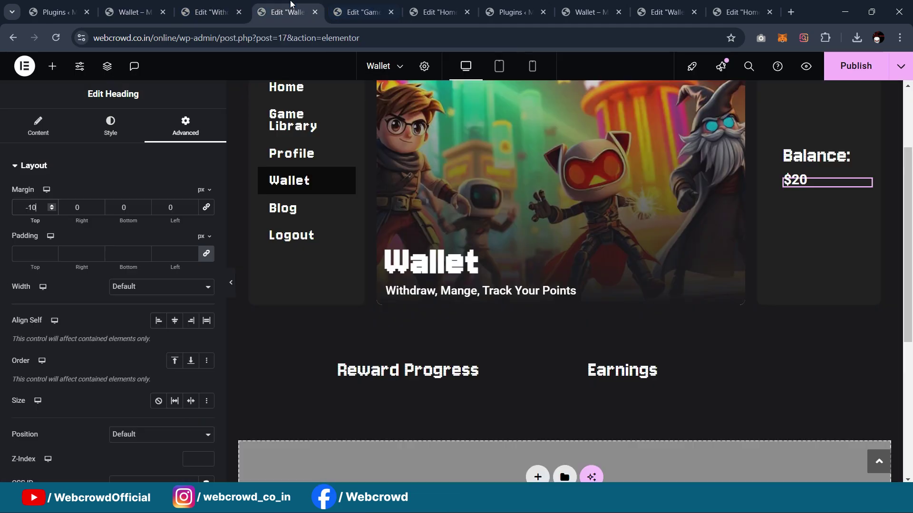
pyautogui.rightClick(857, 154)
pyautogui.click(815, 233)
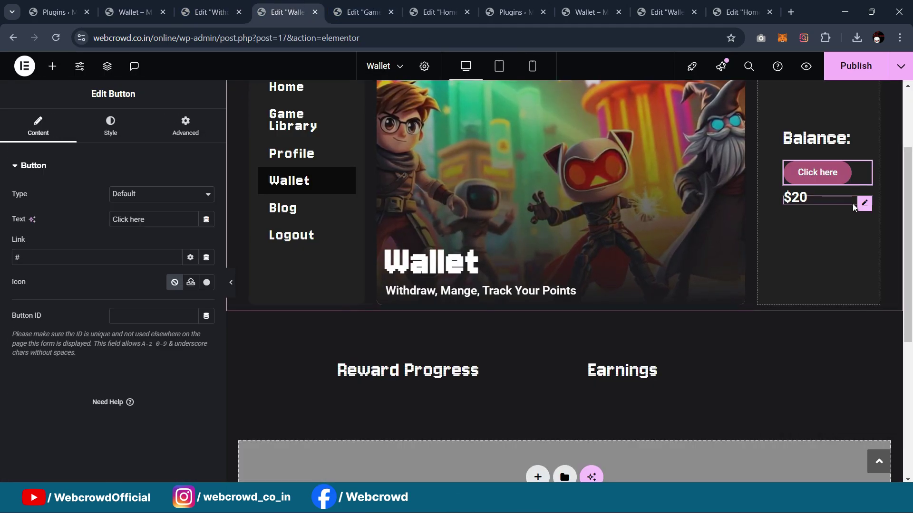
pyautogui.moveTo(845, 186); pyautogui.dragTo(829, 215)
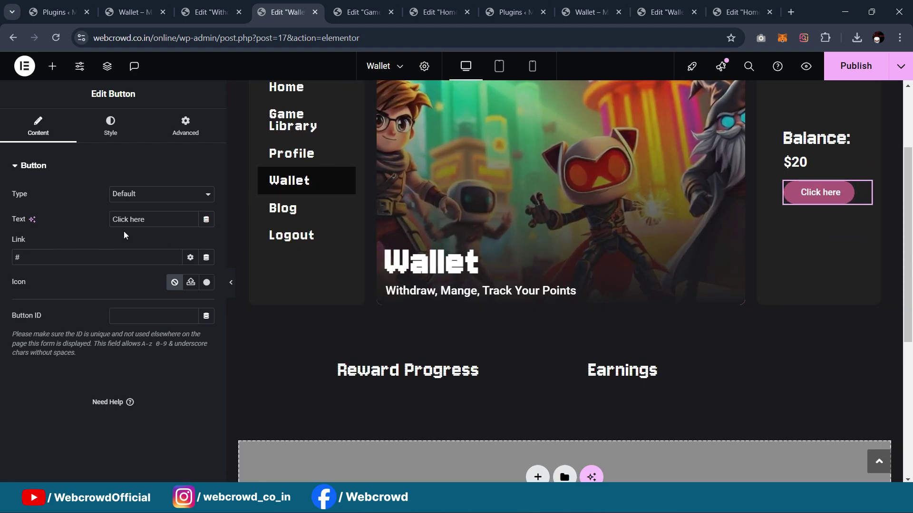
# Change the text of the button below the $20 heading to "Withdraw"
pyautogui.moveTo(155, 218); pyautogui.dragTo(61, 218)
pyautogui.write('Wi')
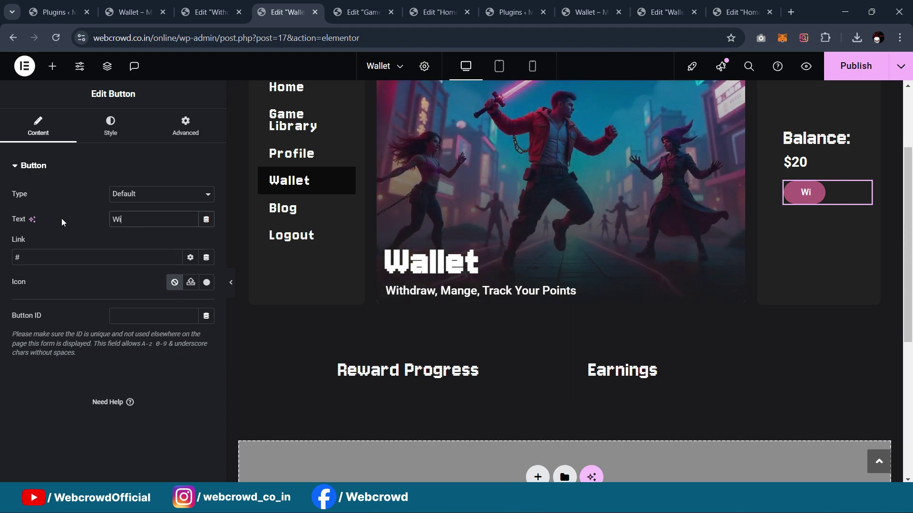
pyautogui.write('thdraw')
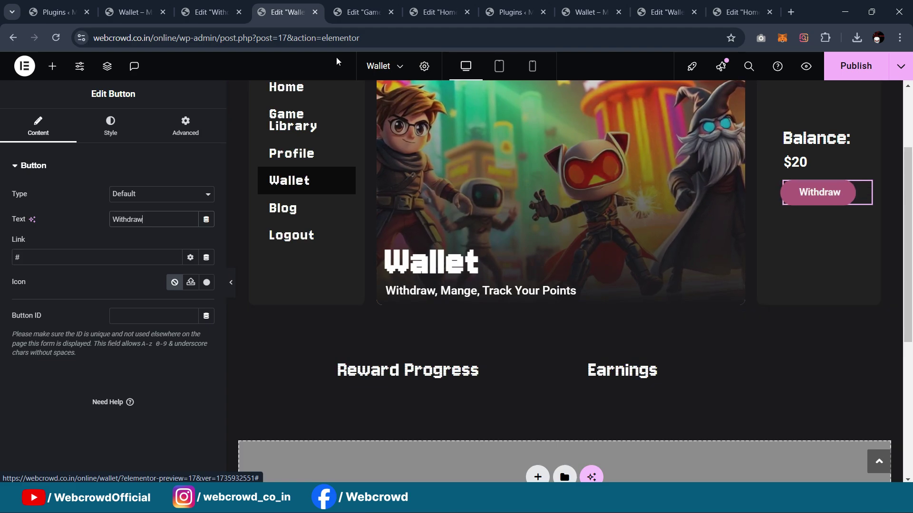
# Review the Withdrawal Request Form popup at full width, including its withdrawal method field
pyautogui.click(210, 12)
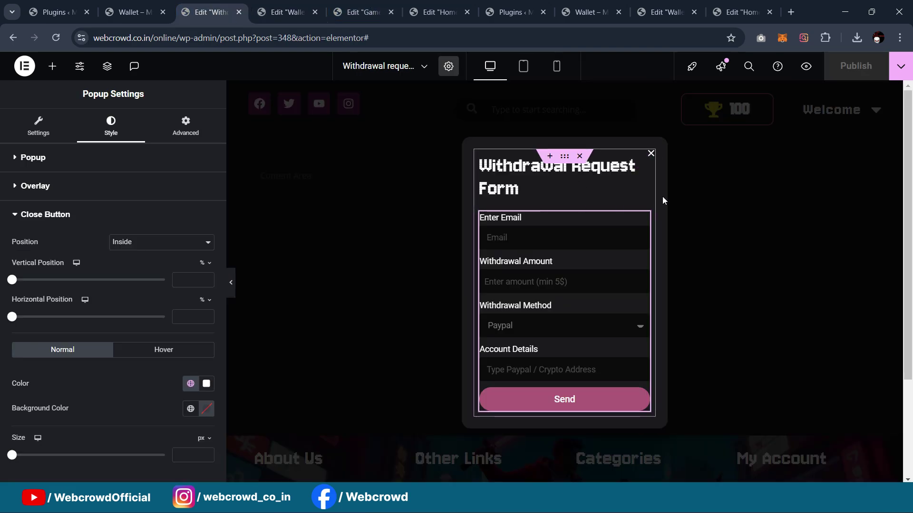
pyautogui.click(233, 285)
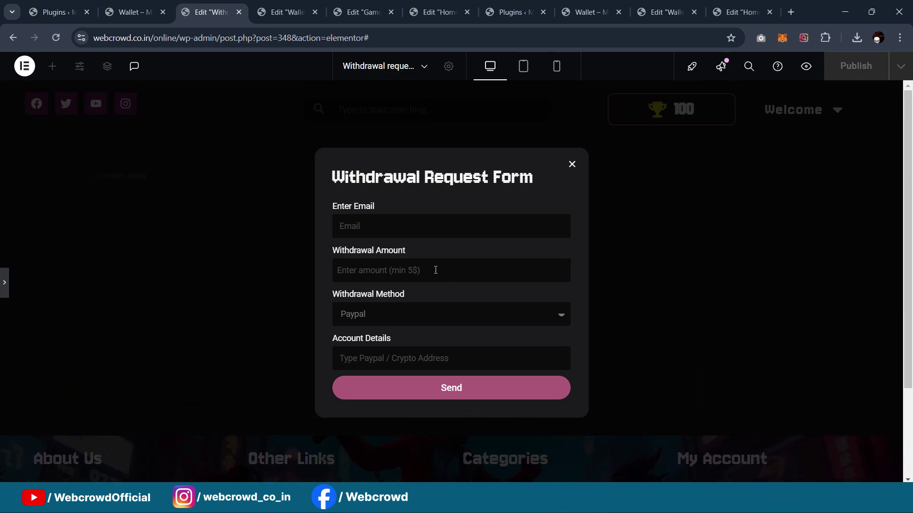
pyautogui.click(568, 321)
pyautogui.click(579, 303)
pyautogui.click(5, 282)
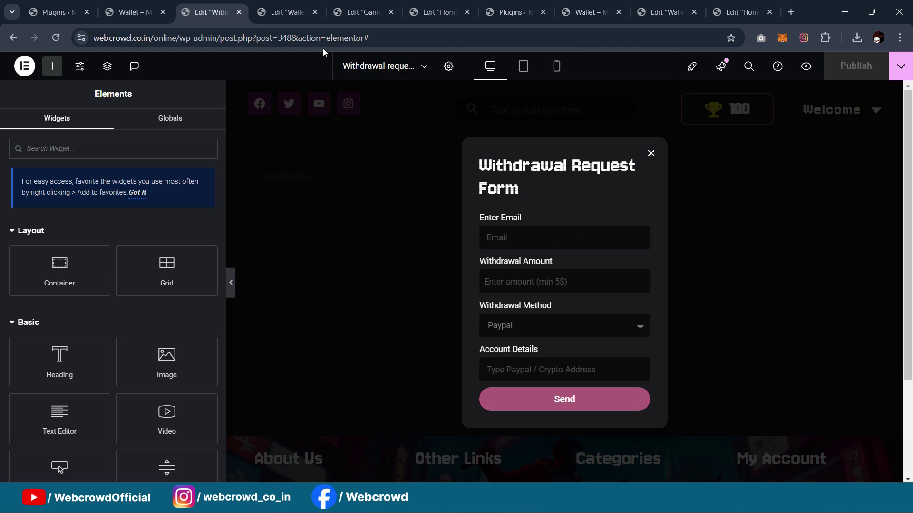
# Link the Withdraw button to the Popup dynamic tag with action Open Popup and the "Withdrawal request popup" template
pyautogui.click(259, 6)
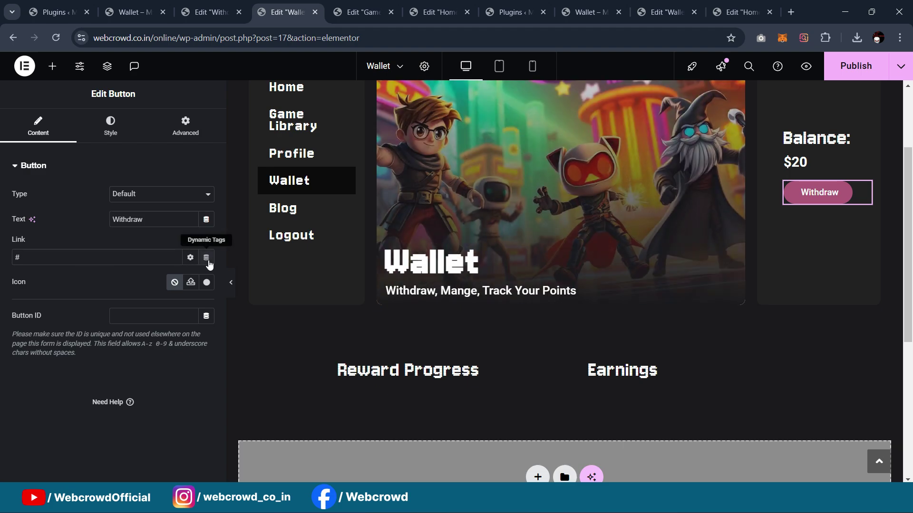
pyautogui.click(205, 257)
pyautogui.scroll(-3, 118, 355)
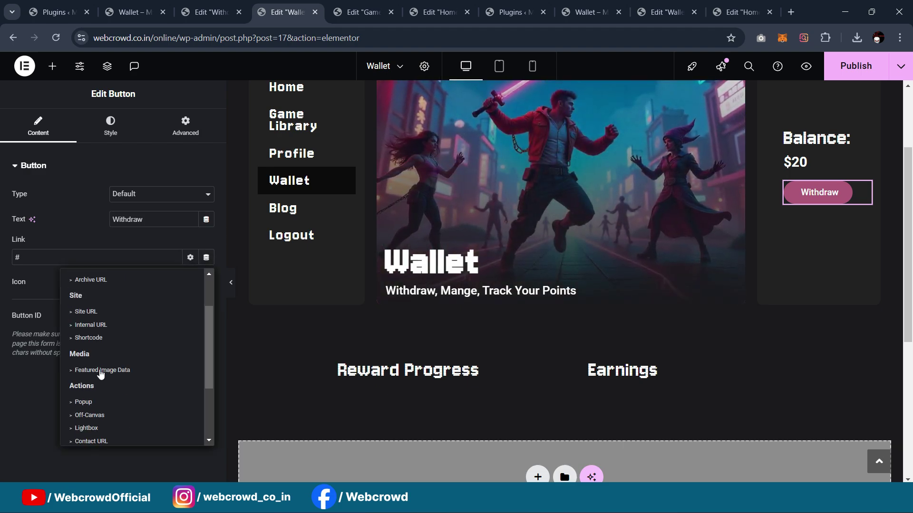
pyautogui.click(86, 342)
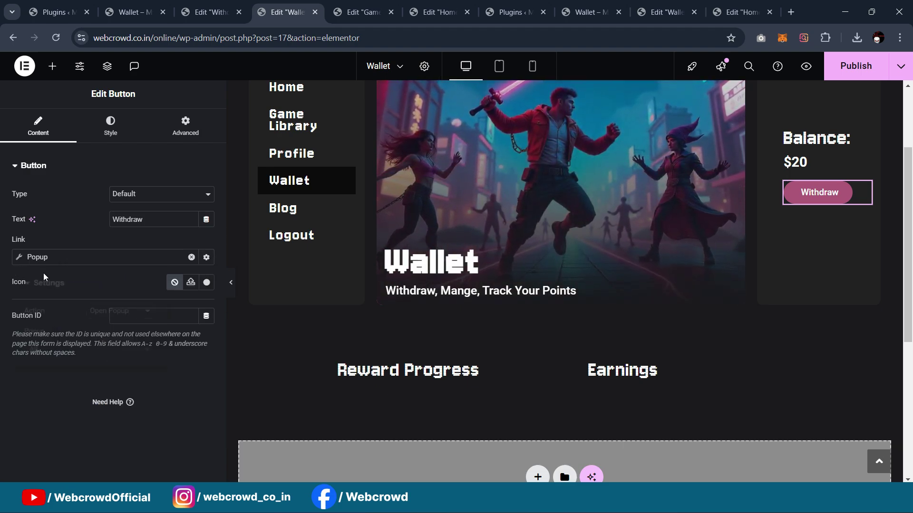
pyautogui.click(86, 351)
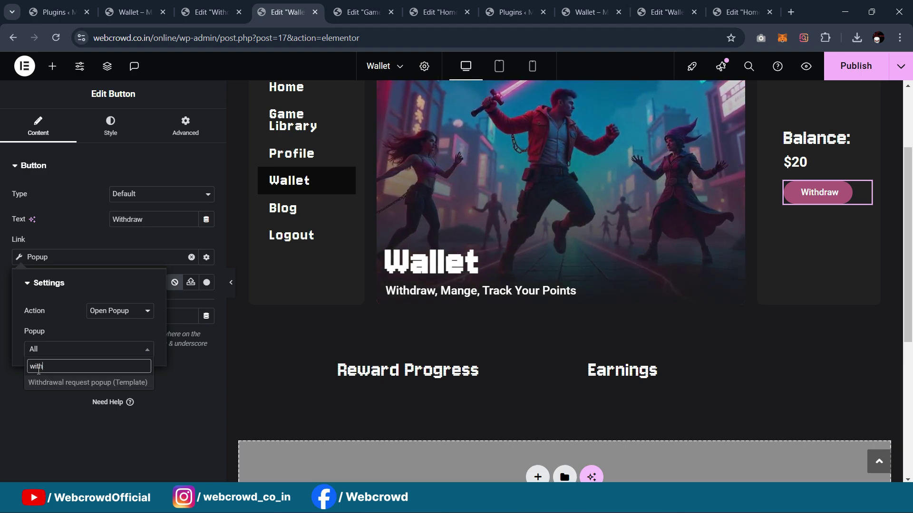
pyautogui.click(82, 383)
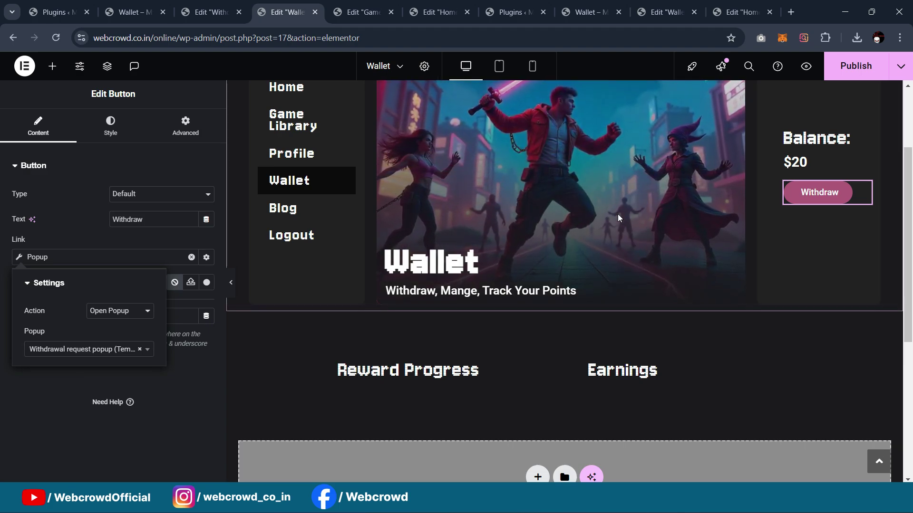
pyautogui.click(180, 409)
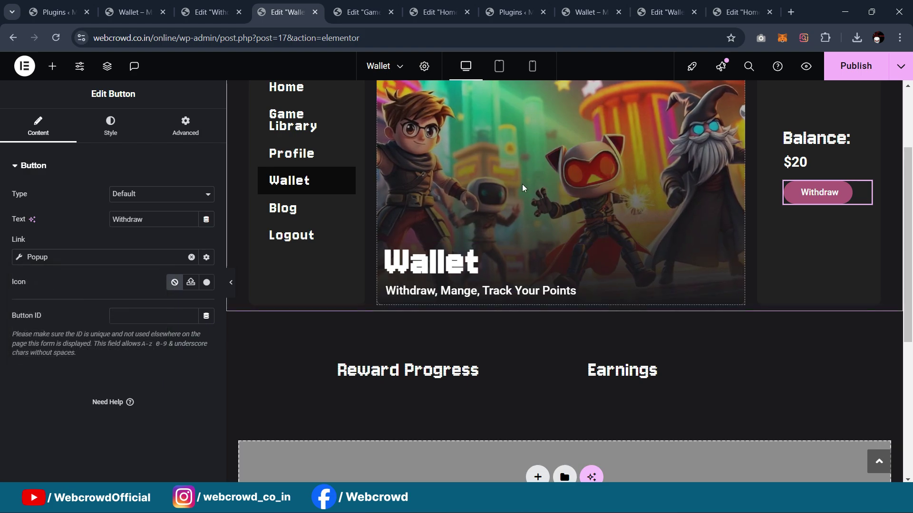
# Compare the Wallet page's Reward Progress, Earnings and balance sections with the live reference Wallet page, closing its withdrawal popup
pyautogui.scroll(-2, 522, 193)
pyautogui.scroll(1, 474, 241)
pyautogui.scroll(-1, 329, 257)
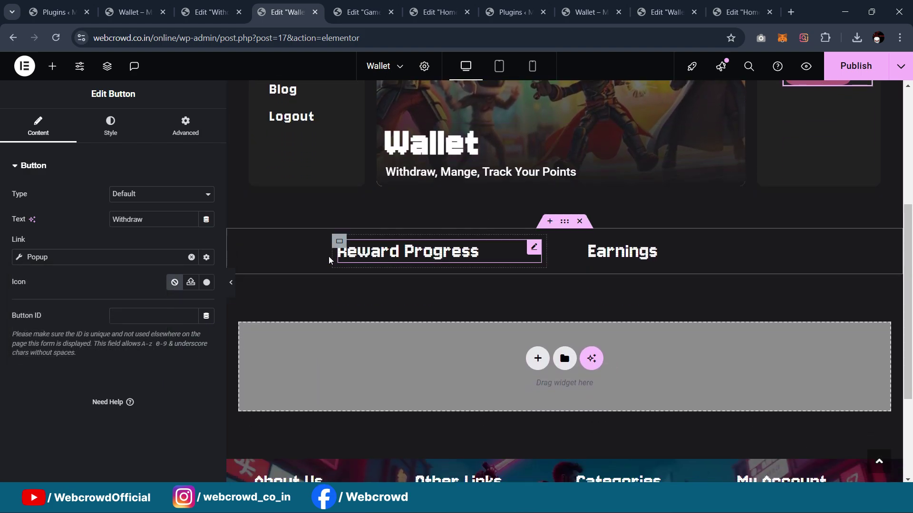
pyautogui.click(582, 11)
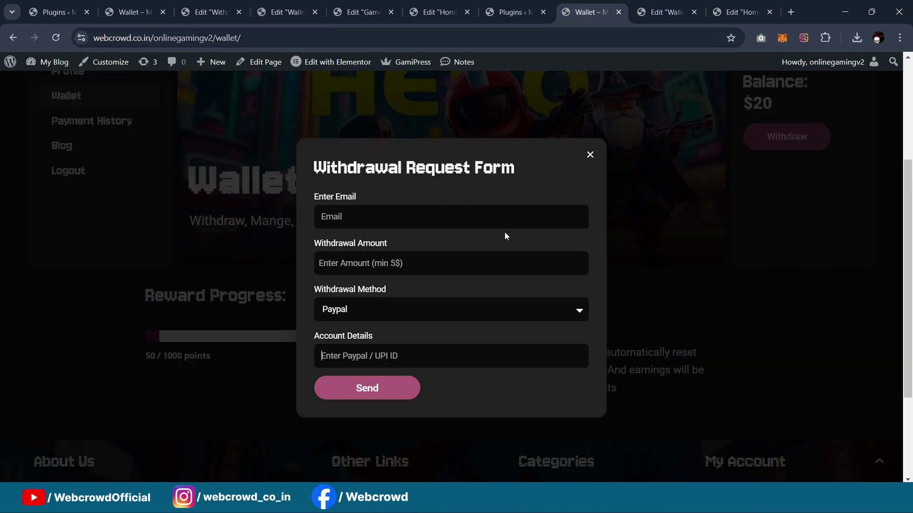
pyautogui.click(591, 156)
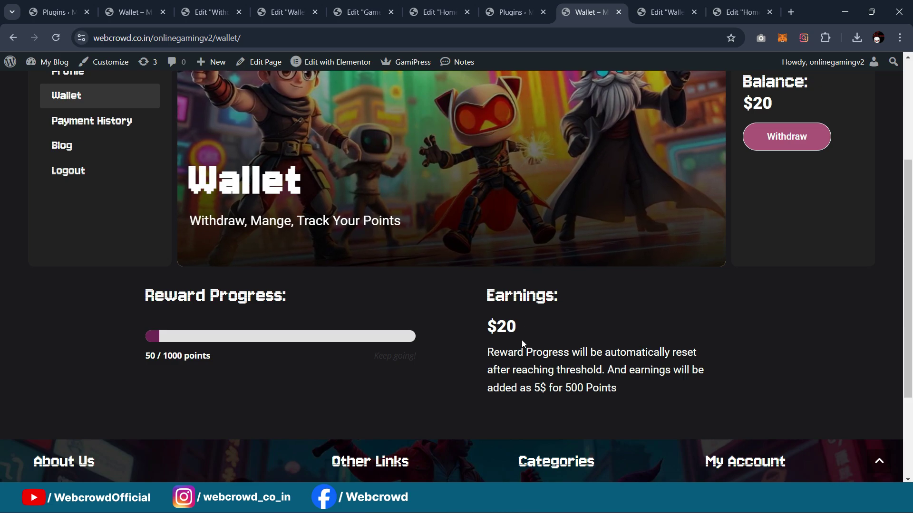
pyautogui.moveTo(487, 326); pyautogui.dragTo(518, 328)
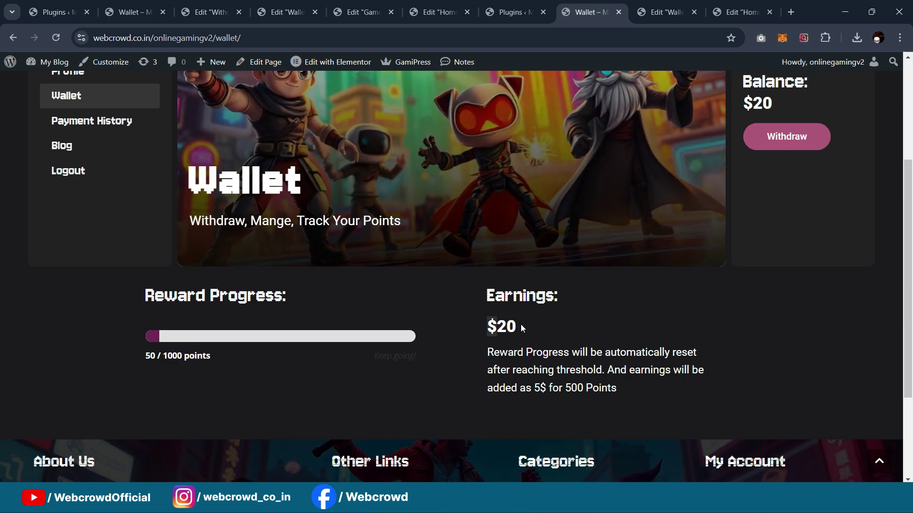
pyautogui.scroll(2, 546, 381)
pyautogui.scroll(-1, 513, 386)
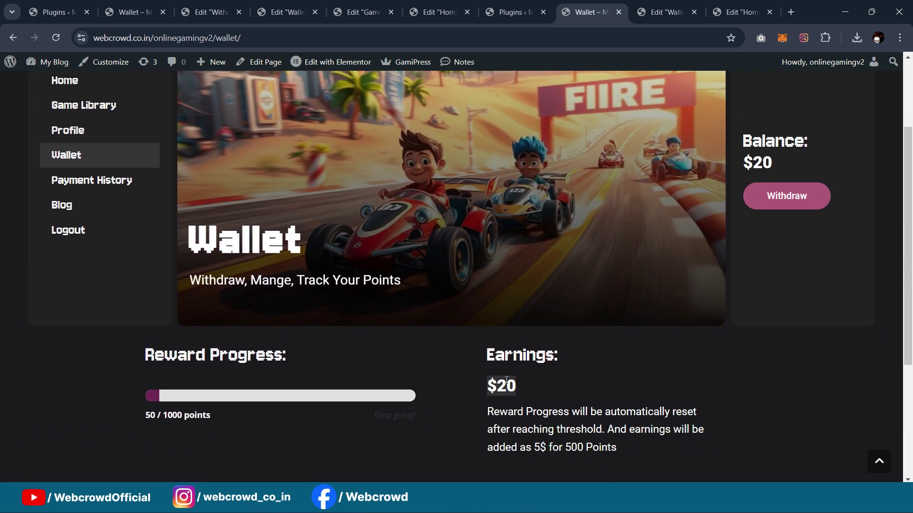
pyautogui.click(513, 386)
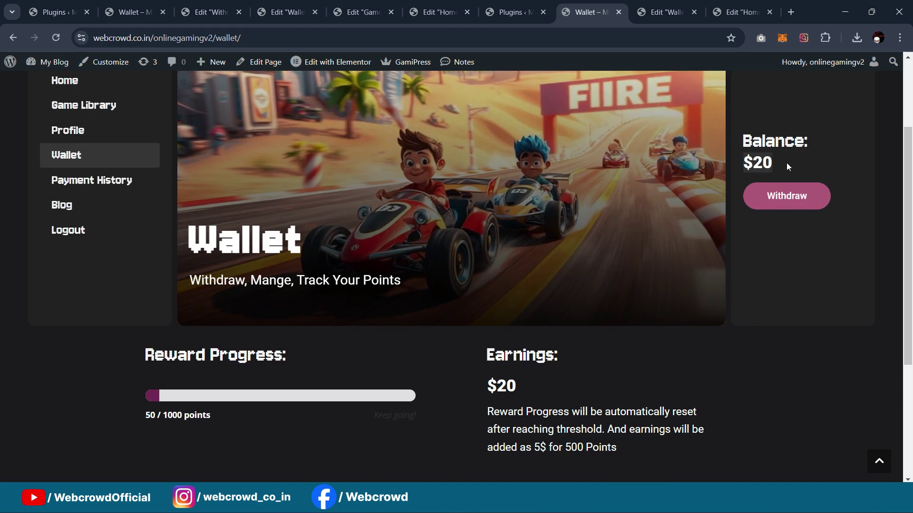
# Copy the [user_earnings] shortcode from the balance heading's title settings in the reference Wallet page editor
pyautogui.click(665, 12)
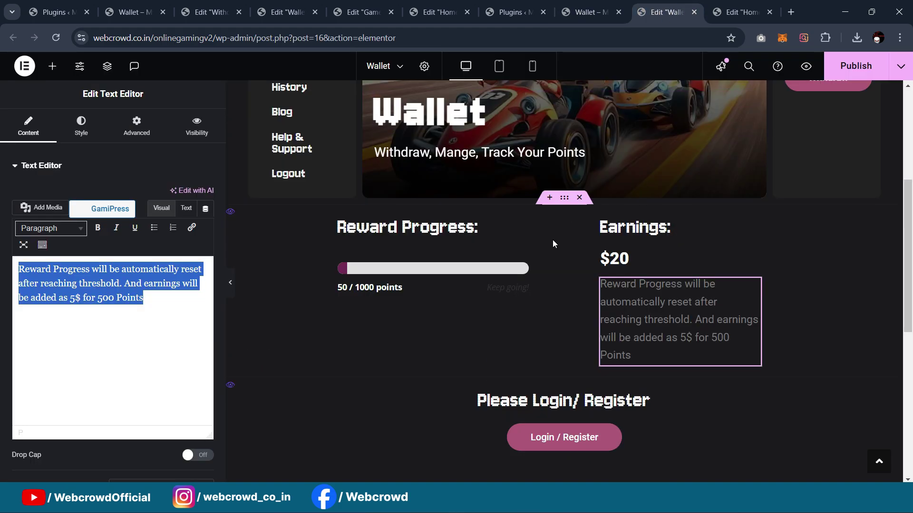
pyautogui.scroll(3, 720, 320)
pyautogui.click(837, 223)
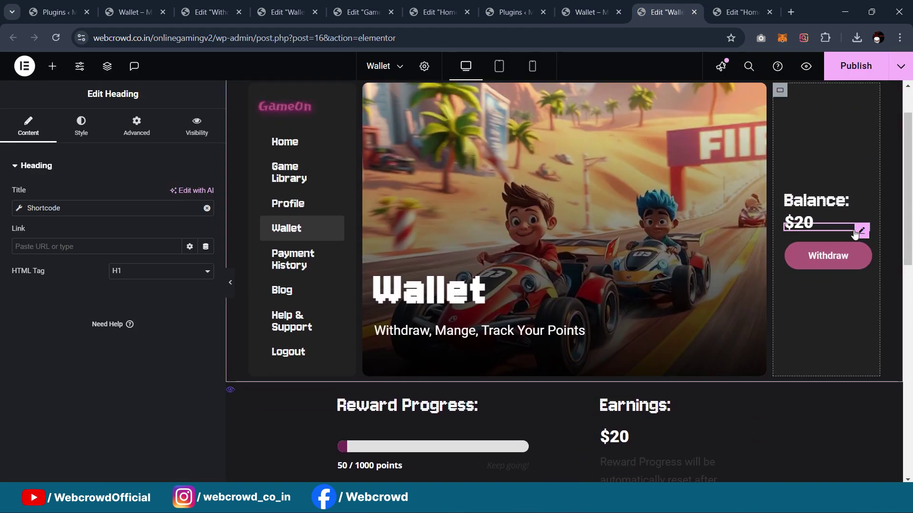
pyautogui.click(24, 209)
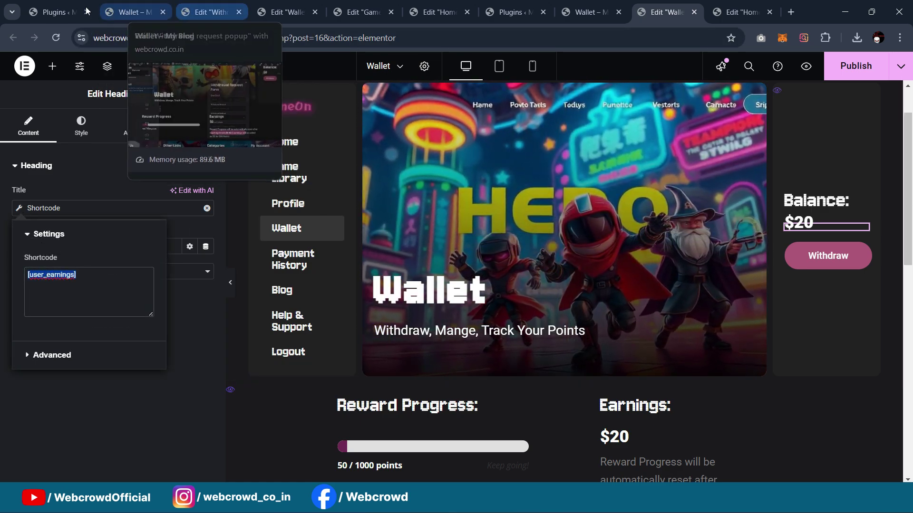
# Return to the Wallet page editor and set the balance heading's title to the Shortcode dynamic tag with [user_earnings]
pyautogui.click(135, 5)
pyautogui.click(285, 12)
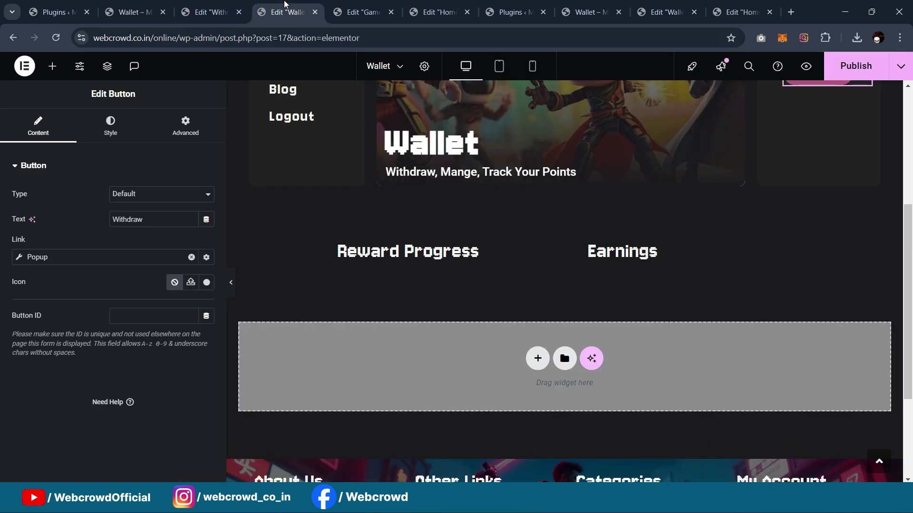
pyautogui.scroll(3, 842, 165)
pyautogui.click(863, 167)
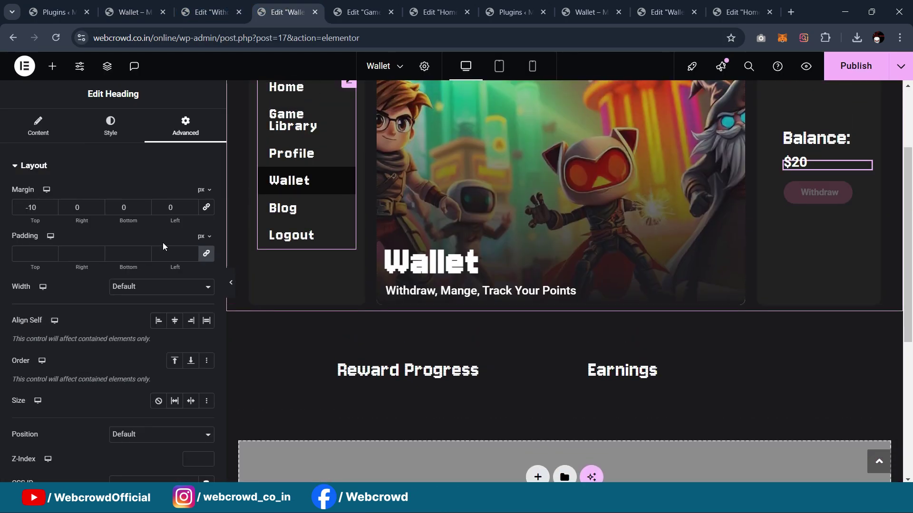
pyautogui.click(38, 126)
pyautogui.click(206, 208)
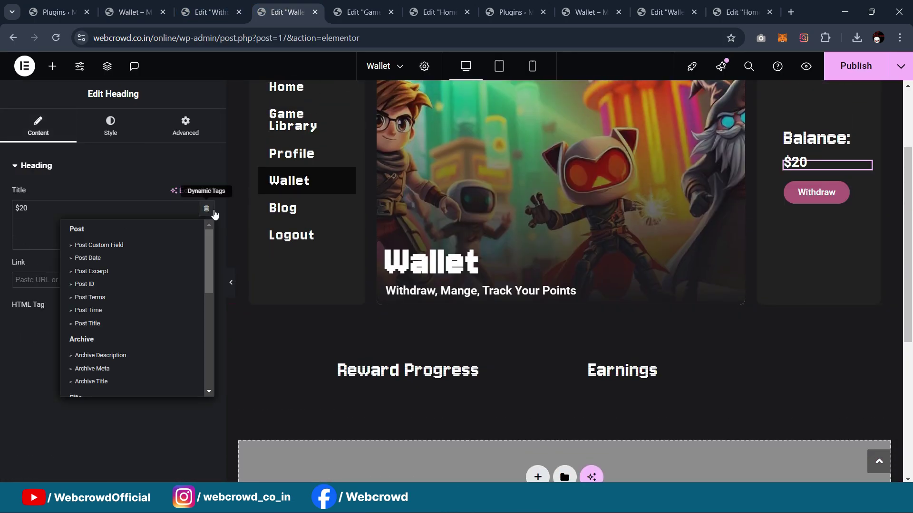
pyautogui.scroll(-2, 112, 307)
pyautogui.scroll(-3, 111, 305)
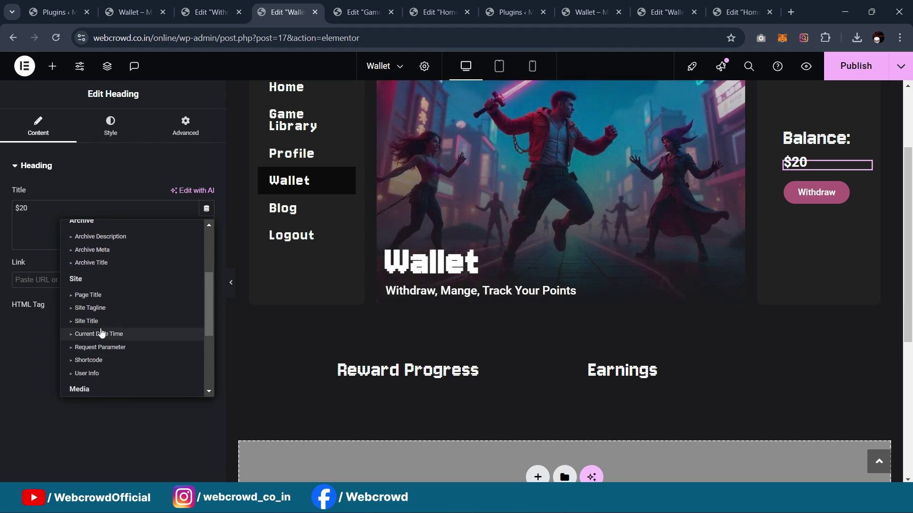
pyautogui.click(88, 301)
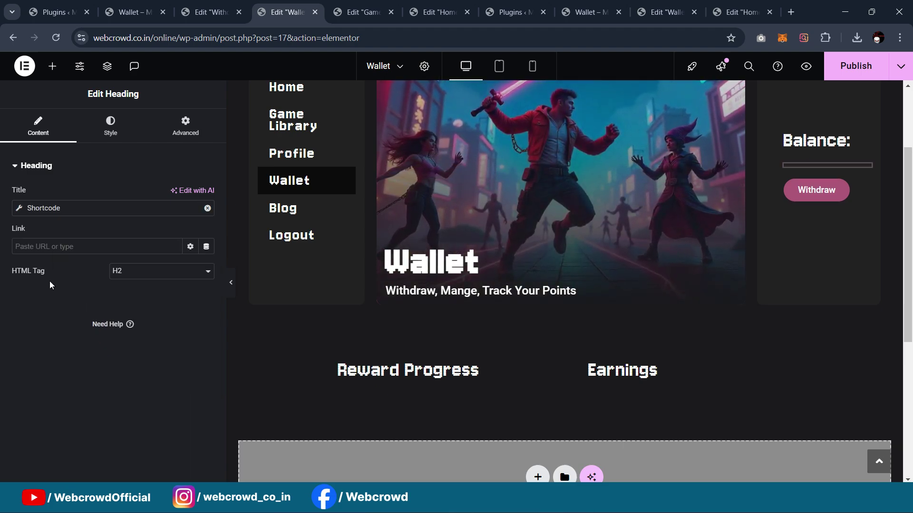
pyautogui.click(20, 209)
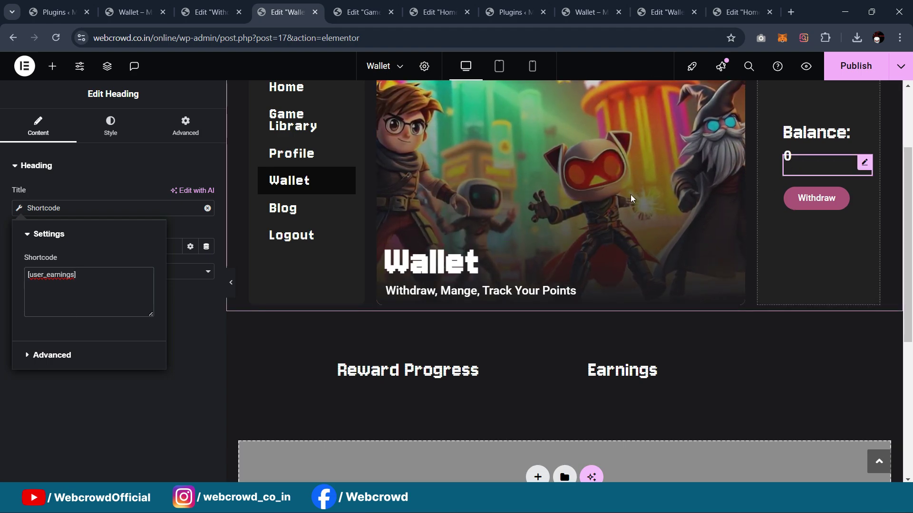
pyautogui.click(18, 209)
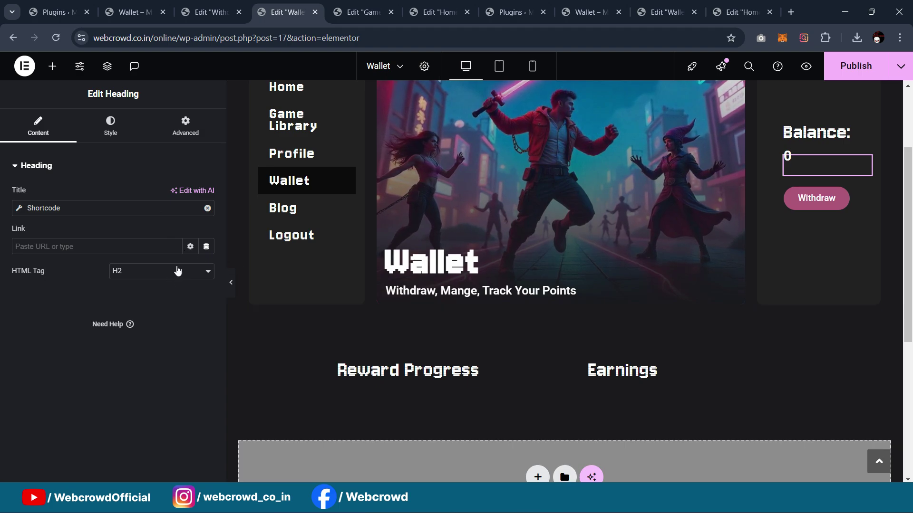
# Add "$" as the Before text of the balance heading's shortcode tag
pyautogui.click(38, 208)
pyautogui.click(31, 355)
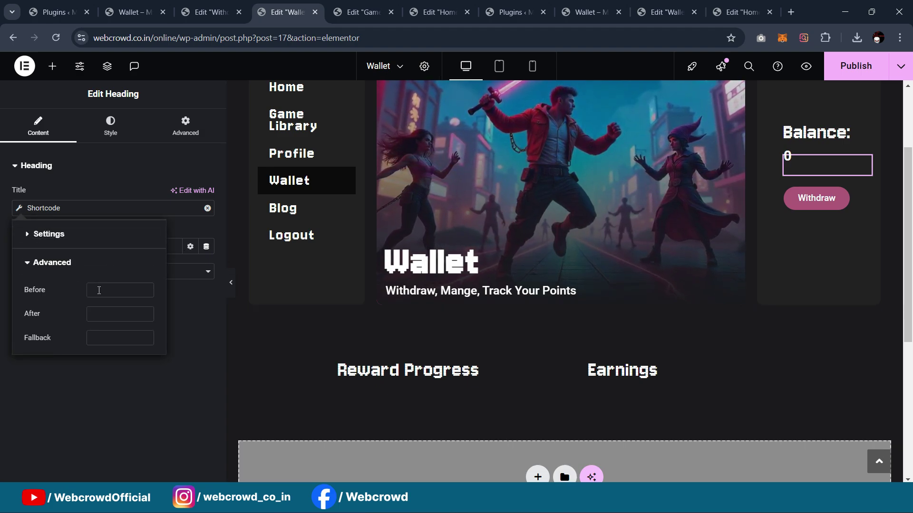
pyautogui.write('$')
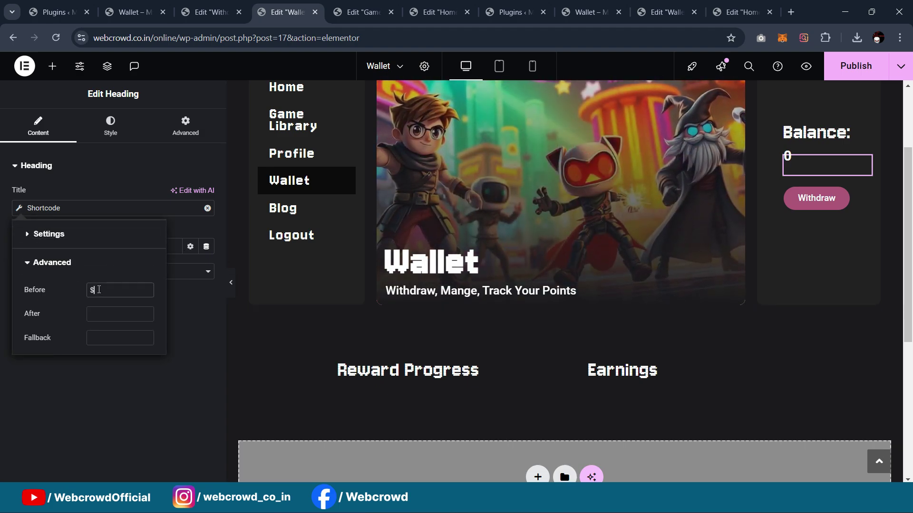
pyautogui.click(108, 376)
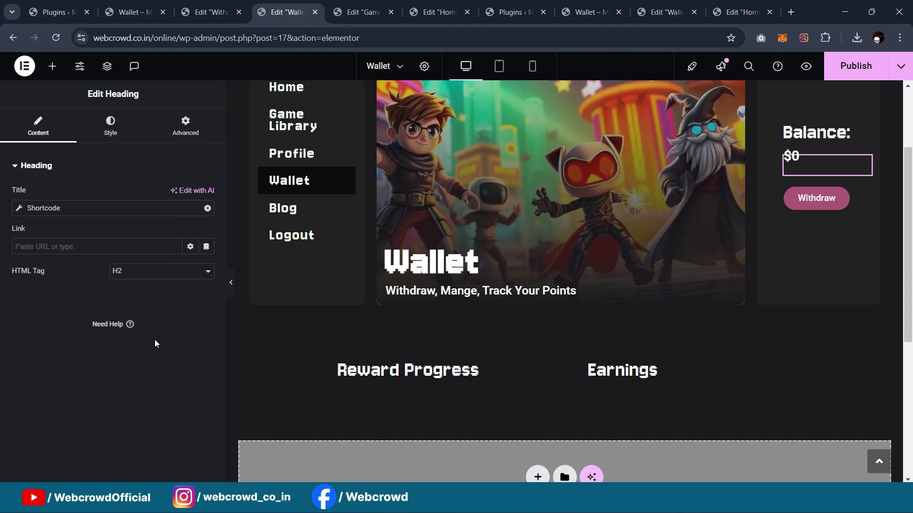
# Set the balance heading's bottom margin to -18 px
pyautogui.click(193, 141)
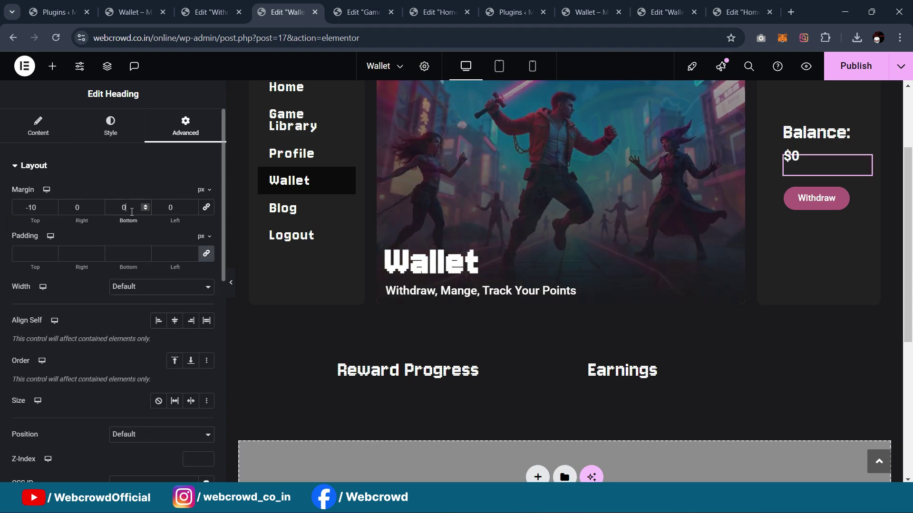
pyautogui.scroll(-6, 132, 211)
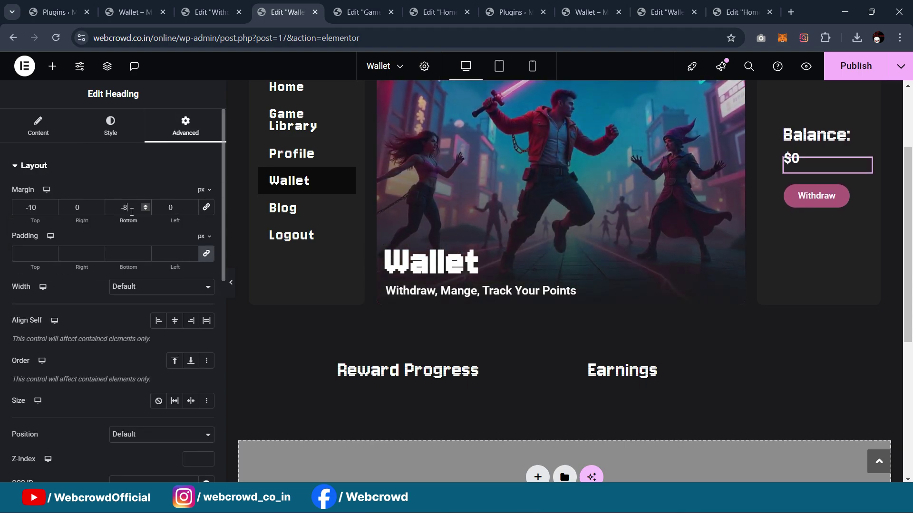
pyautogui.scroll(-4, 132, 211)
pyautogui.scroll(-2, 131, 212)
pyautogui.scroll(-1, 132, 212)
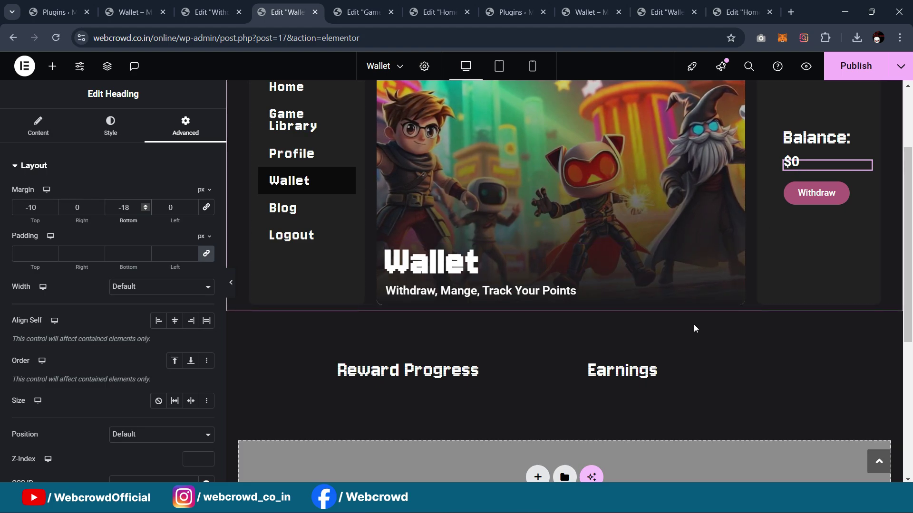
# Copy the shortcode-driven balance heading and paste it into the container below the Earnings heading
pyautogui.scroll(-3, 650, 324)
pyautogui.scroll(1, 642, 260)
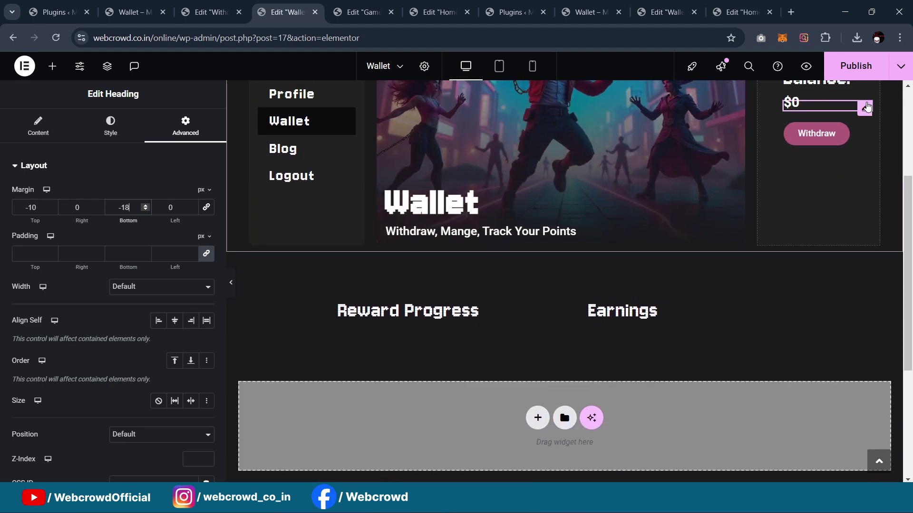
pyautogui.rightClick(810, 103)
pyautogui.click(808, 161)
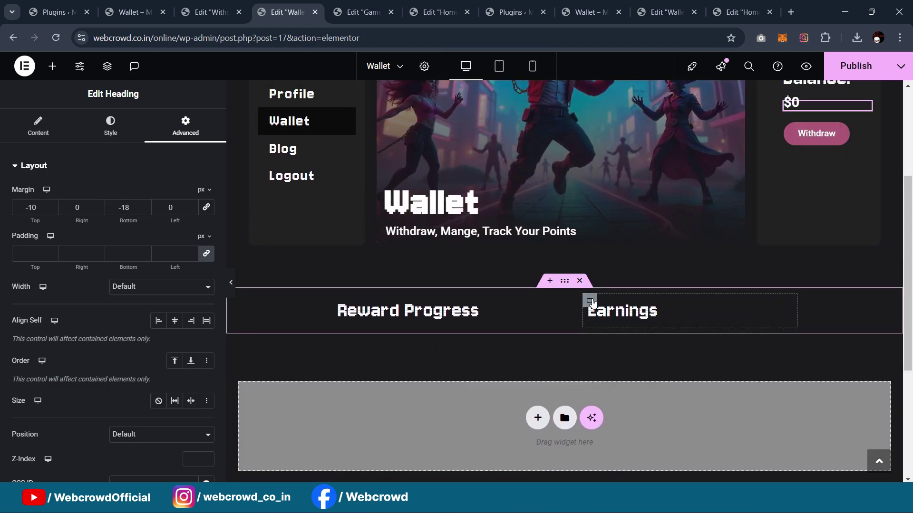
pyautogui.rightClick(592, 304)
pyautogui.click(622, 261)
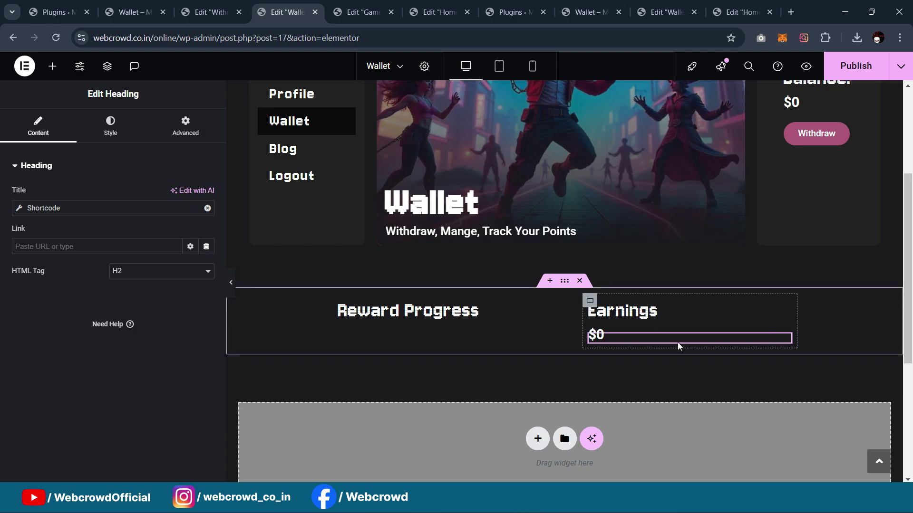
pyautogui.scroll(-1, 650, 289)
pyautogui.scroll(1, 649, 287)
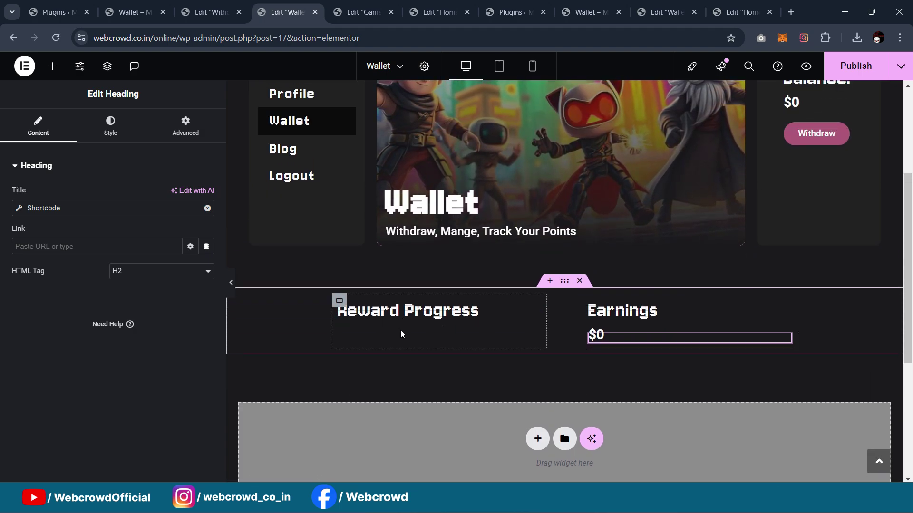
# Copy the [threshold_progress_bar] shortcode from the Reward Progress widget in the reference Wallet page editor
pyautogui.click(664, 12)
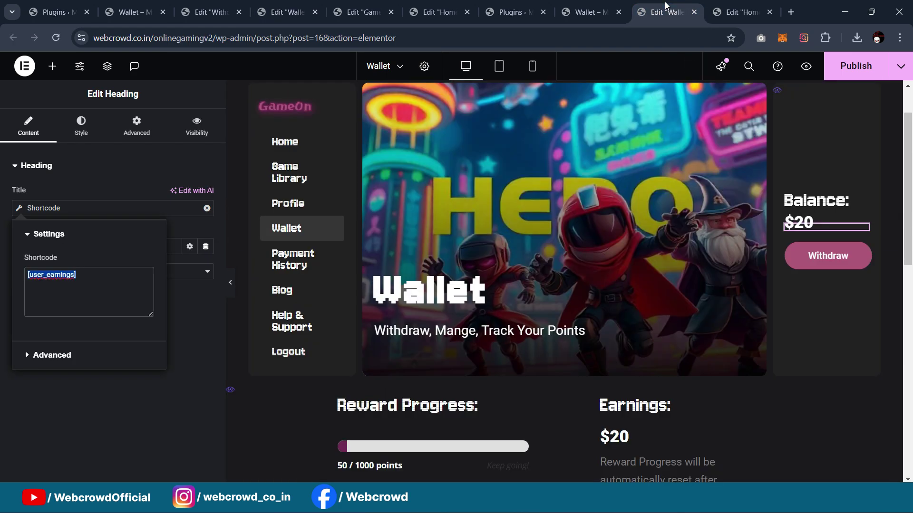
pyautogui.scroll(-3, 522, 327)
pyautogui.click(522, 322)
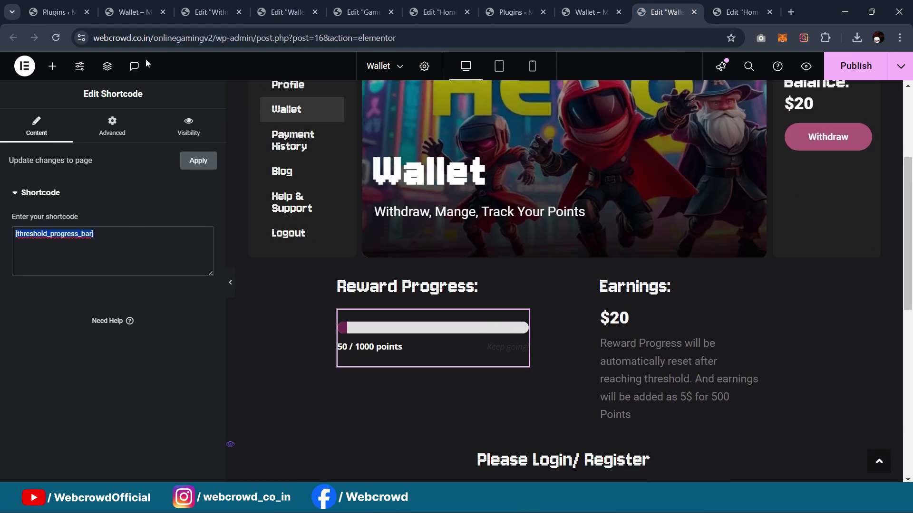
# Add a Shortcode widget below the Reward Progress heading in the new Wallet page, containing [threshold_progress_bar]
pyautogui.click(122, 12)
pyautogui.click(285, 12)
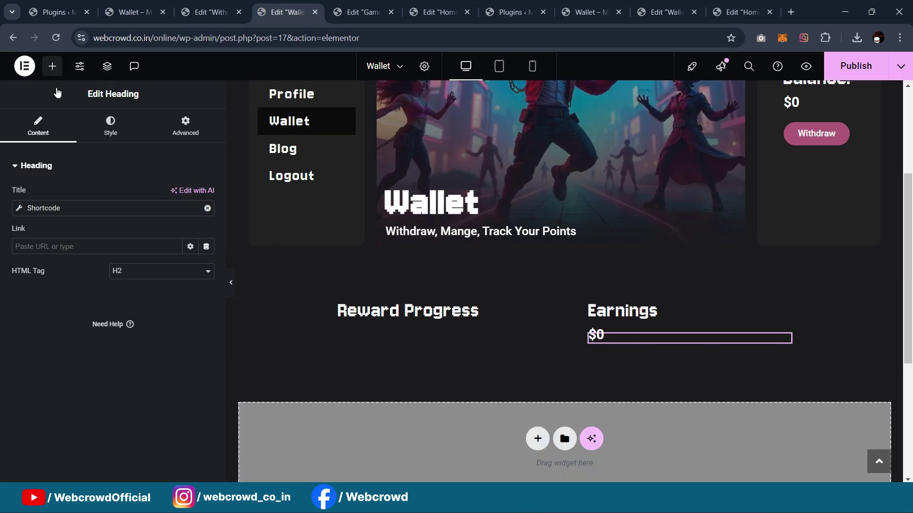
pyautogui.click(52, 67)
pyautogui.write('ort')
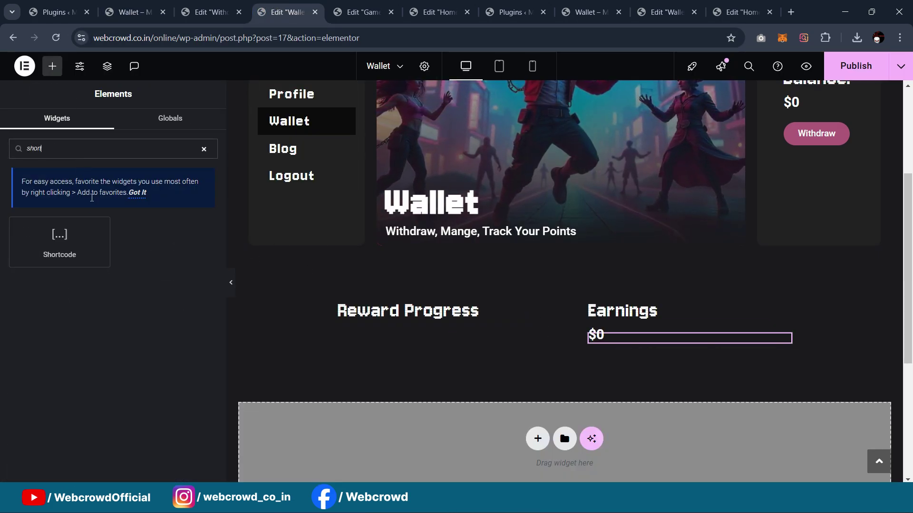
pyautogui.moveTo(59, 240); pyautogui.dragTo(409, 316)
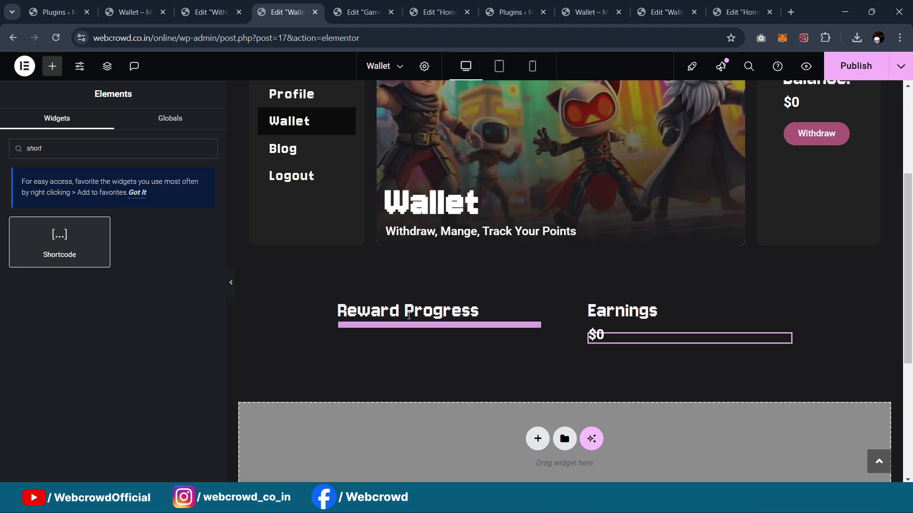
pyautogui.click(81, 235)
pyautogui.write('[threshold_progress_bar]')
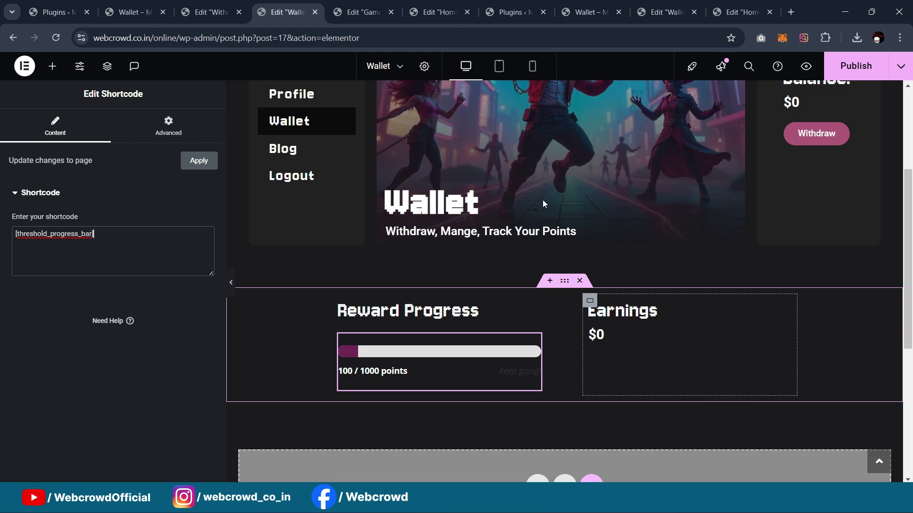
# Check the live reference Earnings section, and copy the introductory paragraph of the Home page's Rewards and Points System section
pyautogui.scroll(3, 542, 195)
pyautogui.click(590, 11)
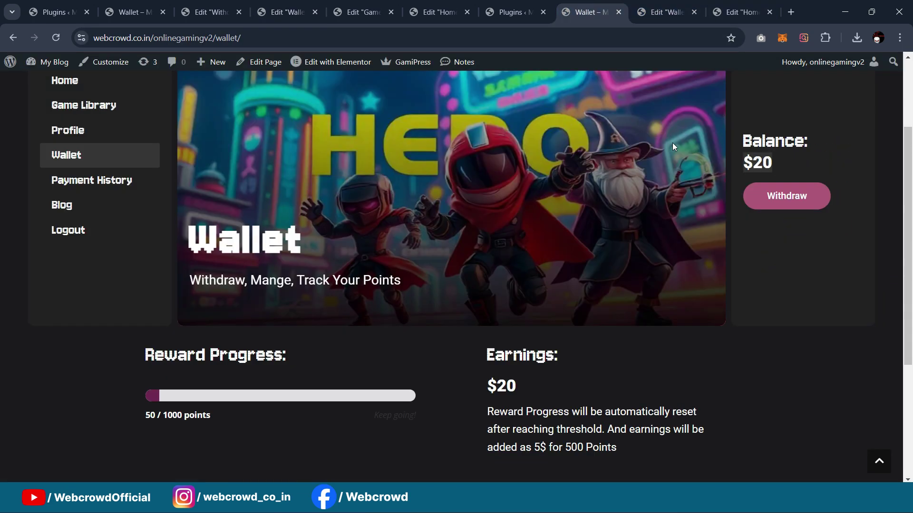
pyautogui.scroll(-2, 584, 281)
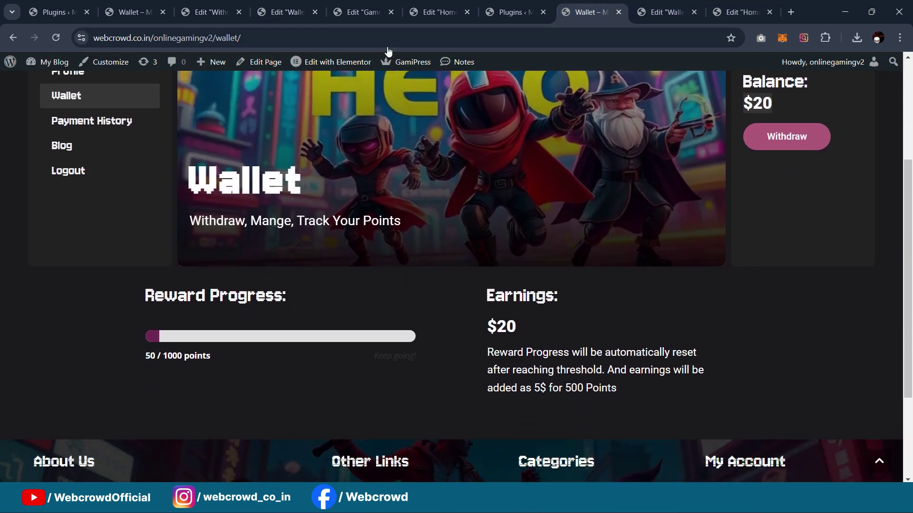
pyautogui.click(437, 12)
pyautogui.scroll(-5, 566, 247)
pyautogui.scroll(-15, 568, 264)
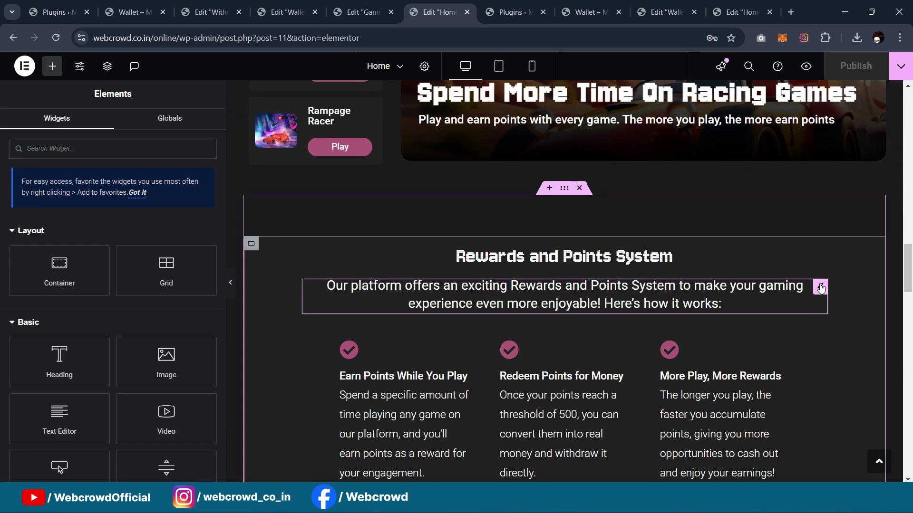
pyautogui.rightClick(820, 288)
pyautogui.click(791, 265)
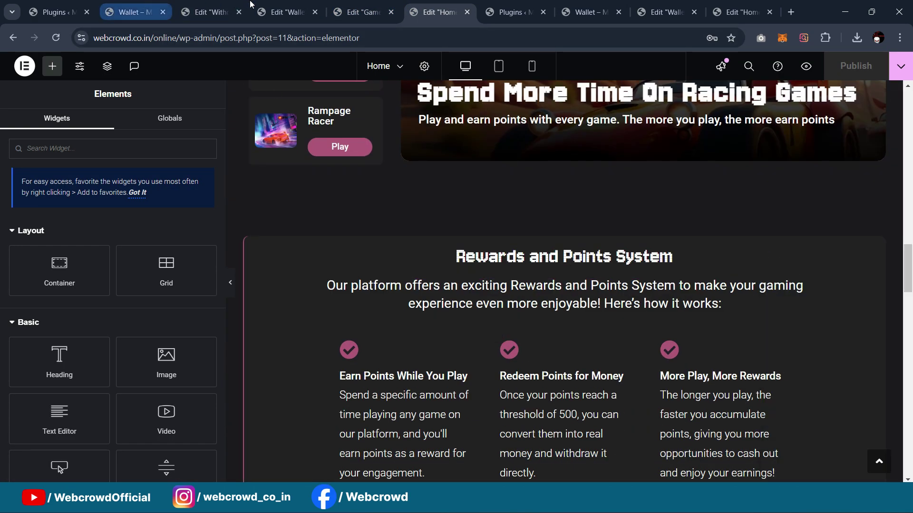
# Paste the copied paragraph into the Wallet page's Earnings container
pyautogui.click(284, 10)
pyautogui.scroll(-4, 487, 261)
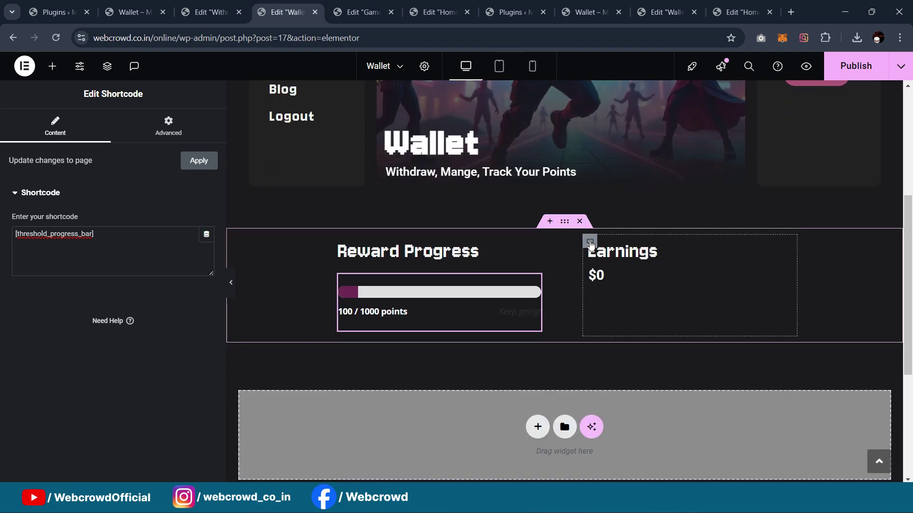
pyautogui.rightClick(590, 243)
pyautogui.click(618, 261)
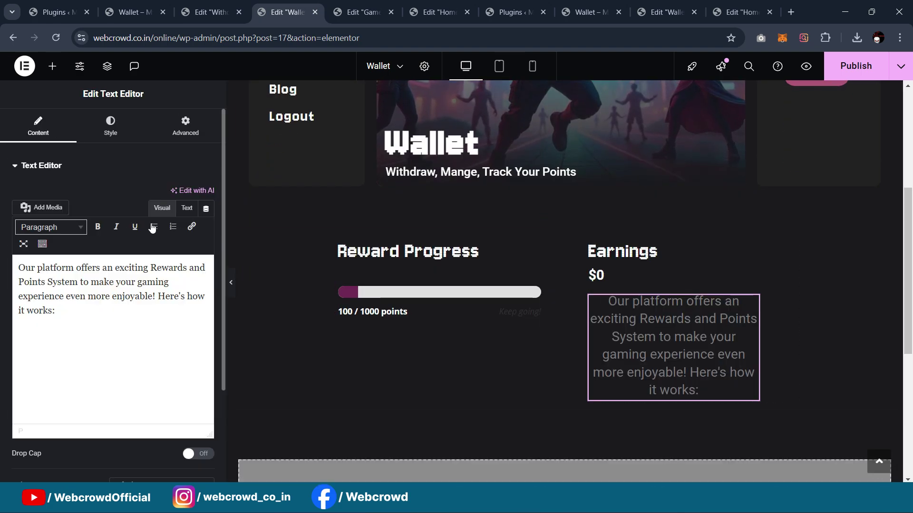
# Left-align the pasted Earnings paragraph and set its font size to 1.3 em
pyautogui.click(114, 128)
pyautogui.click(158, 194)
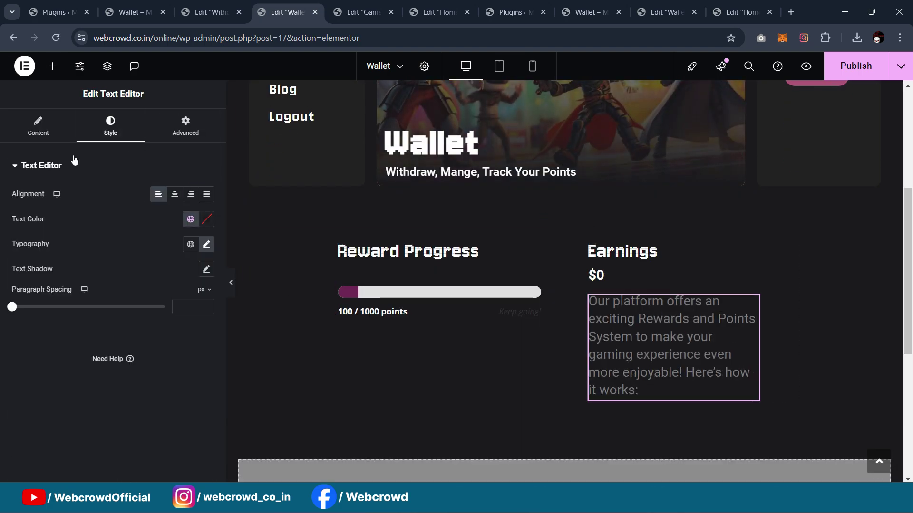
pyautogui.click(206, 244)
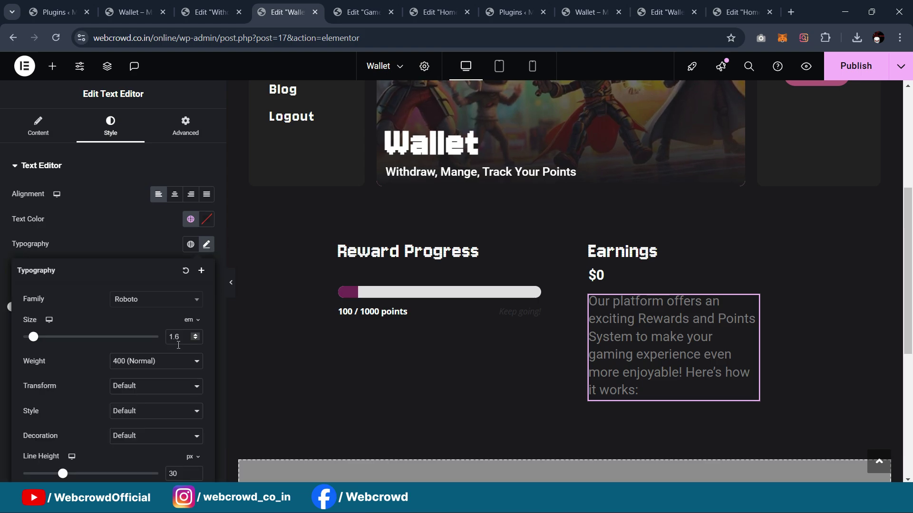
pyautogui.click(196, 339)
pyautogui.click(195, 339)
pyautogui.click(196, 339)
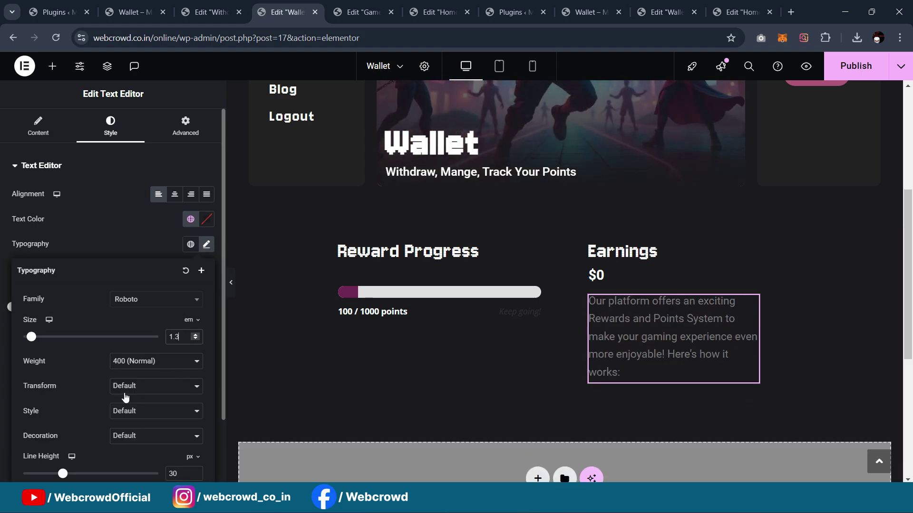
pyautogui.click(199, 260)
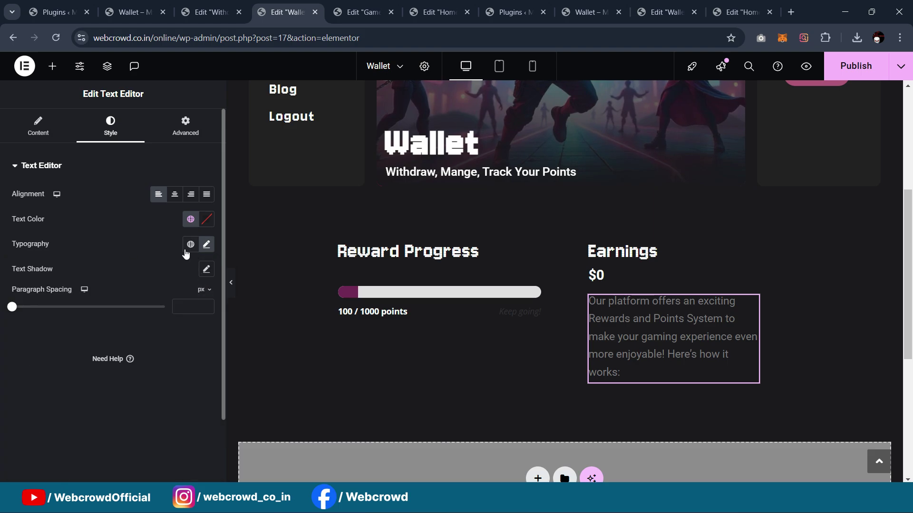
# Set the Earnings paragraph's text color to the white global color
pyautogui.click(40, 129)
pyautogui.click(113, 127)
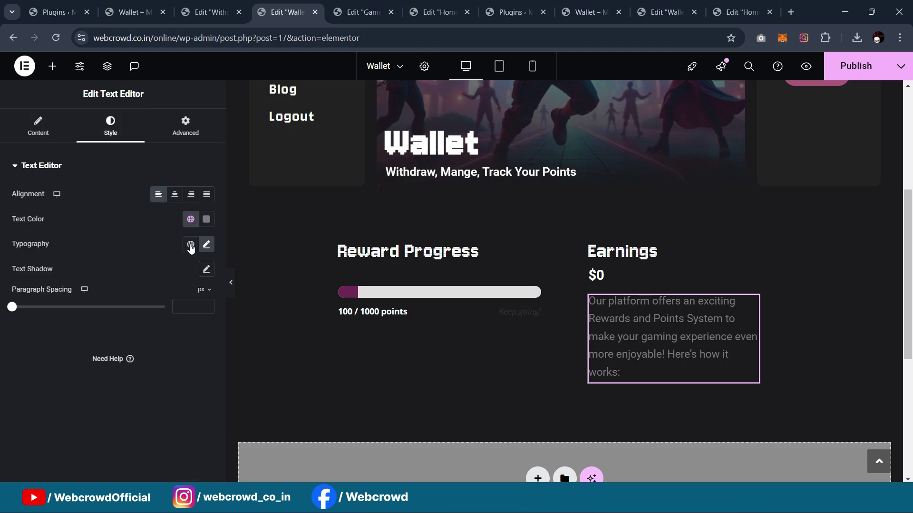
pyautogui.click(190, 220)
pyautogui.click(137, 440)
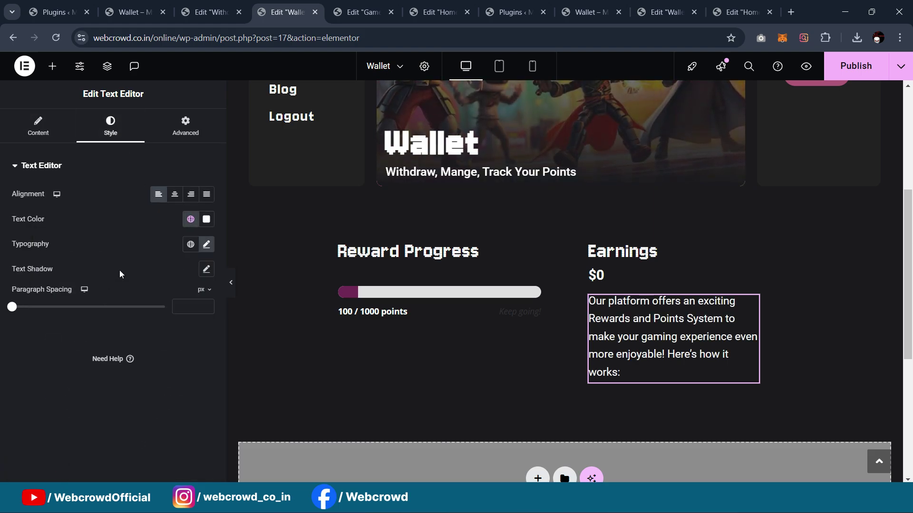
# Copy the Earnings note about the automatic Reward Progress reset from the reference site's Wallet page
pyautogui.click(666, 12)
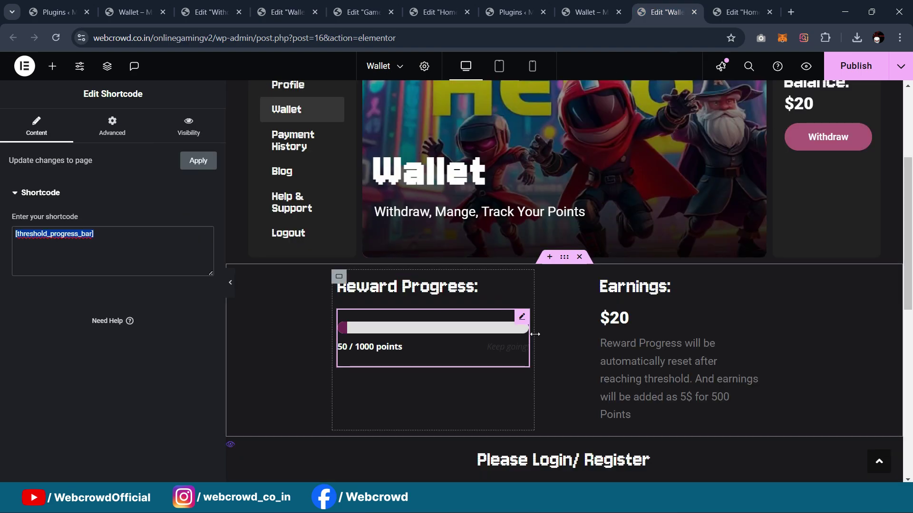
pyautogui.click(621, 347)
pyautogui.click(143, 307)
pyautogui.hotkey('ctrl', 'a')
pyautogui.hotkey('ctrl', 'c')
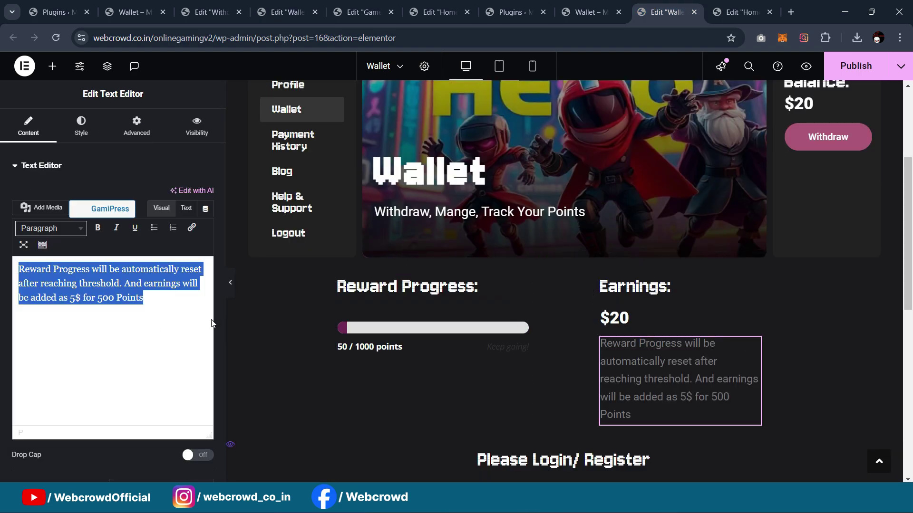
# Replace the Earnings paragraph on the new site's Wallet page with the copied Reward Progress note
pyautogui.click(283, 12)
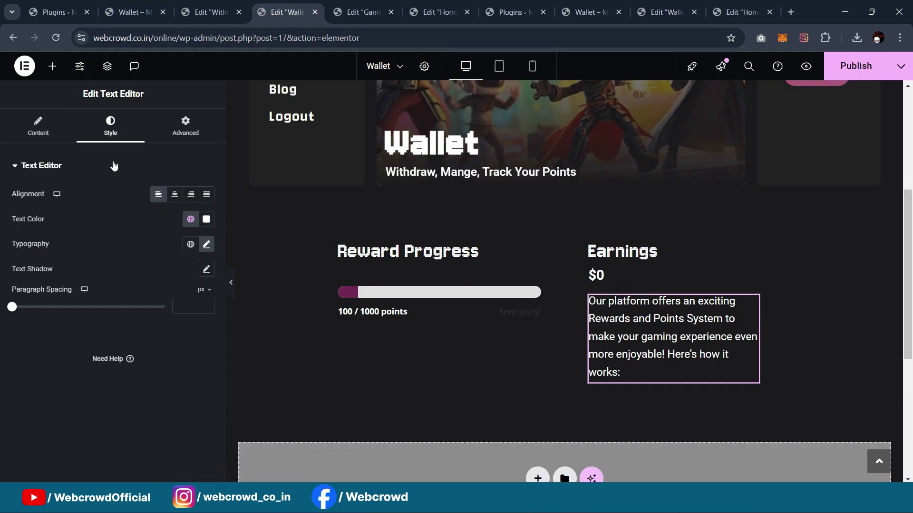
pyautogui.click(62, 129)
pyautogui.click(109, 302)
pyautogui.hotkey('ctrl', 'a')
pyautogui.hotkey('ctrl', 'v')
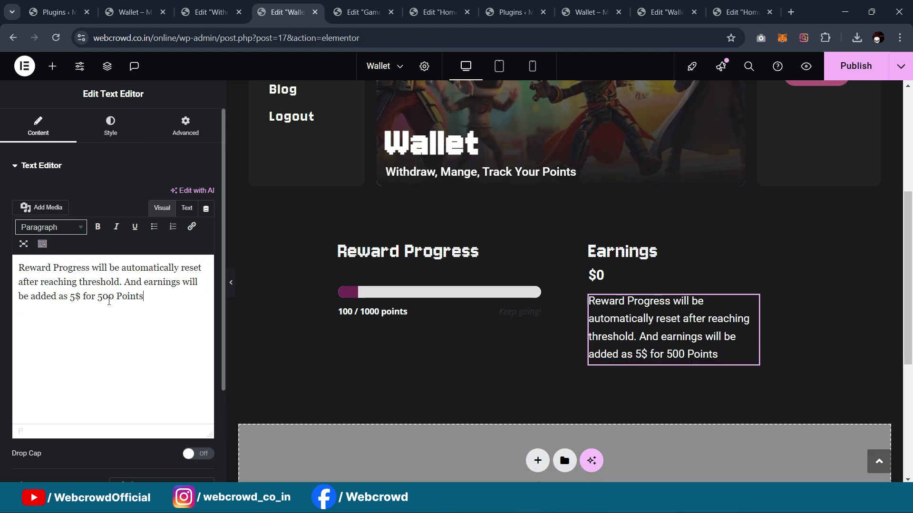
# Set the points amount in the Earnings paragraph to 1000 Points and publish the Wallet page
pyautogui.click(231, 285)
pyautogui.scroll(3, 520, 224)
pyautogui.scroll(-3, 483, 258)
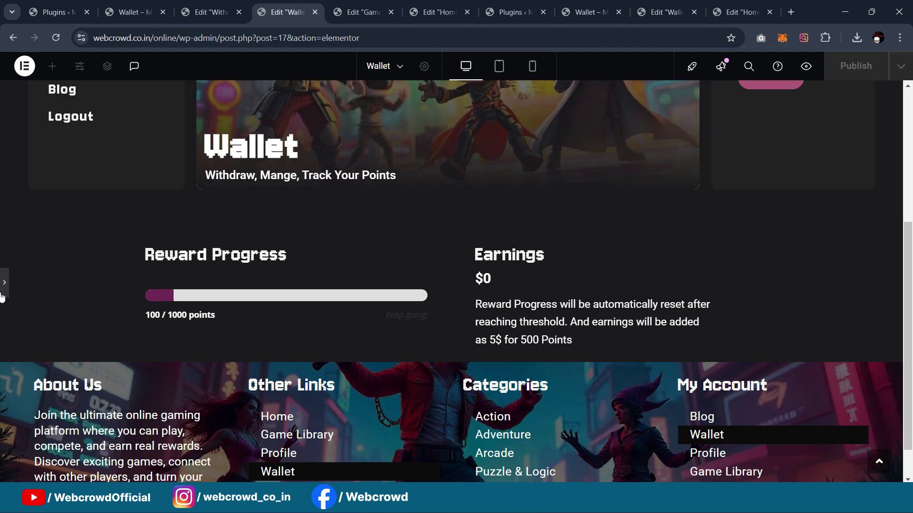
pyautogui.click(530, 343)
pyautogui.doubleClick(674, 354)
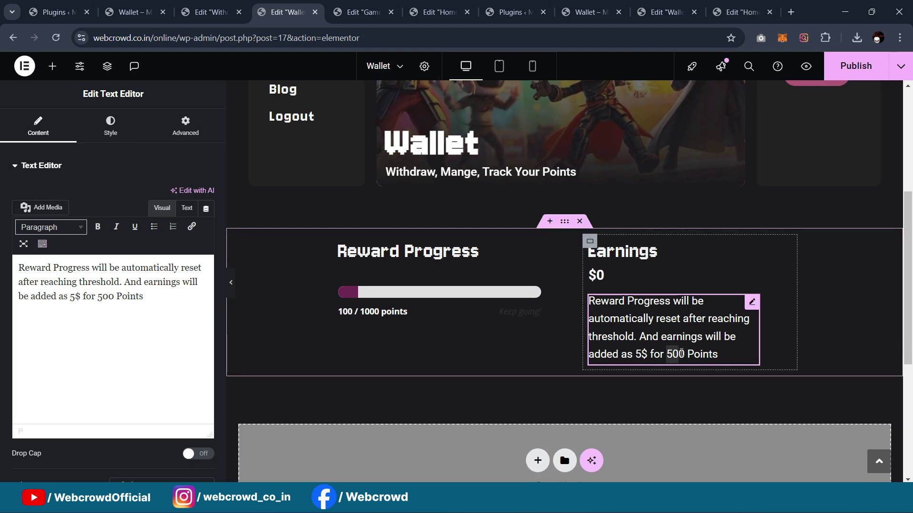
pyautogui.doubleClick(100, 297)
pyautogui.write('100')
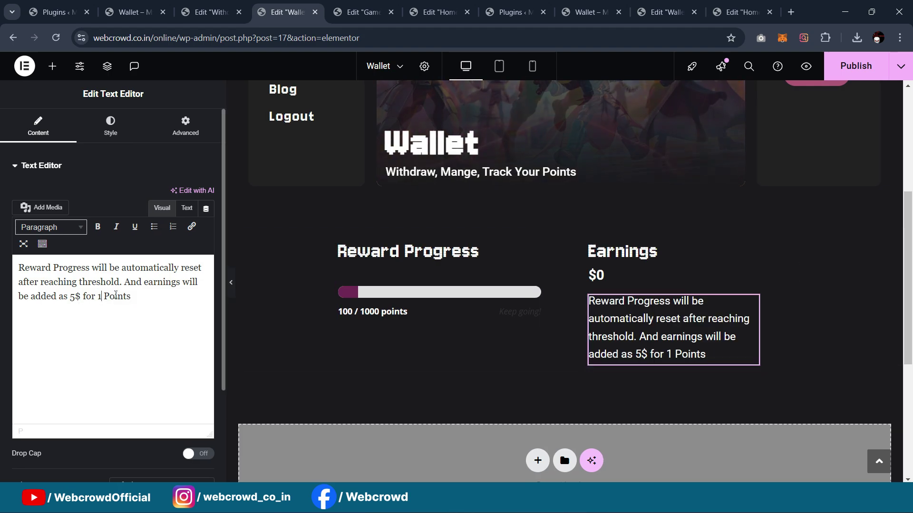
pyautogui.write('0')
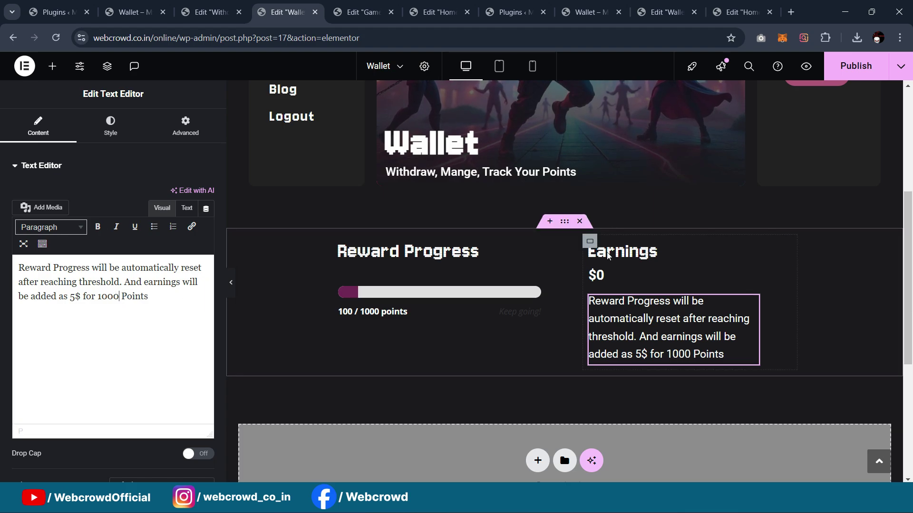
pyautogui.click(853, 74)
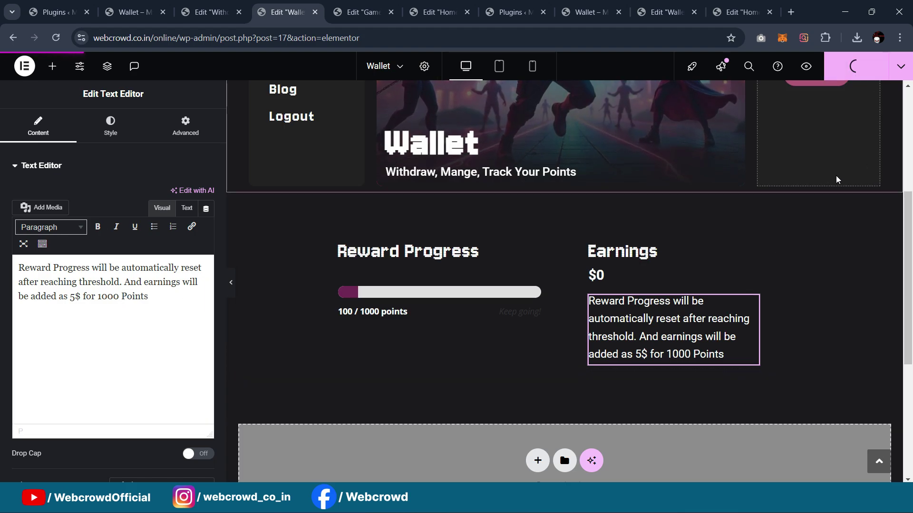
# Review the Wallet page's Balance and Earnings sections, and look through the site's installed game reward plugins
pyautogui.scroll(2, 835, 175)
pyautogui.scroll(-3, 835, 171)
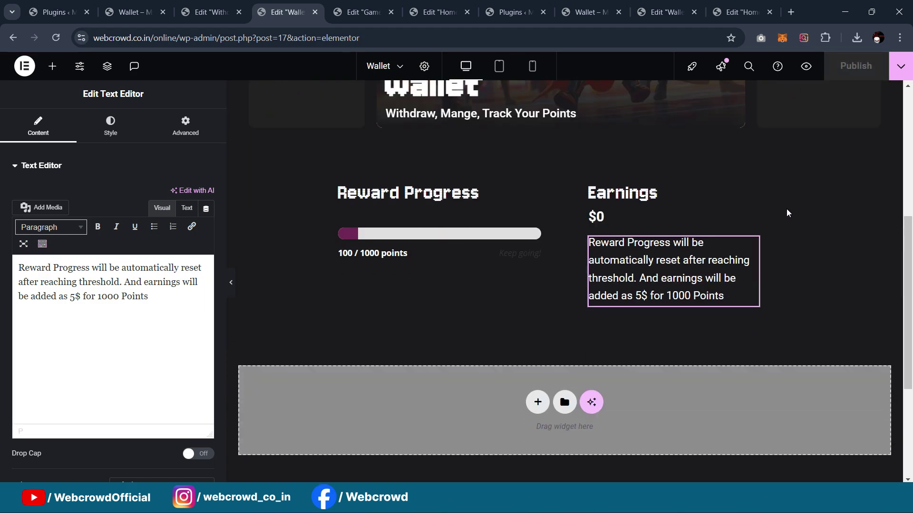
pyautogui.scroll(2, 819, 143)
pyautogui.scroll(-1, 821, 166)
pyautogui.scroll(1, 821, 166)
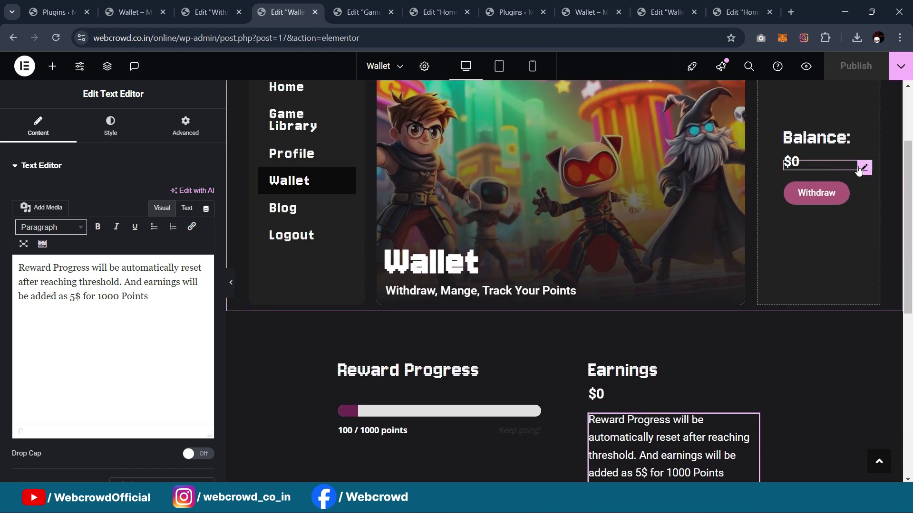
pyautogui.click(815, 161)
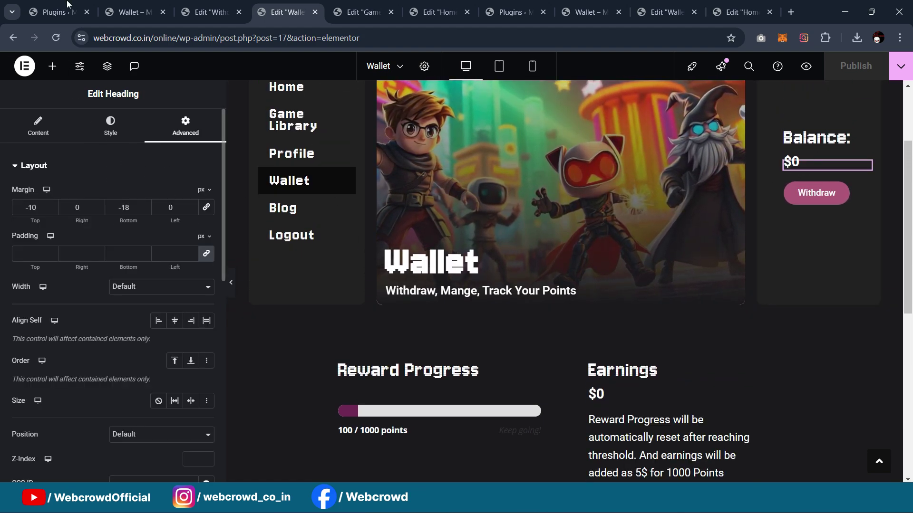
pyautogui.click(56, 12)
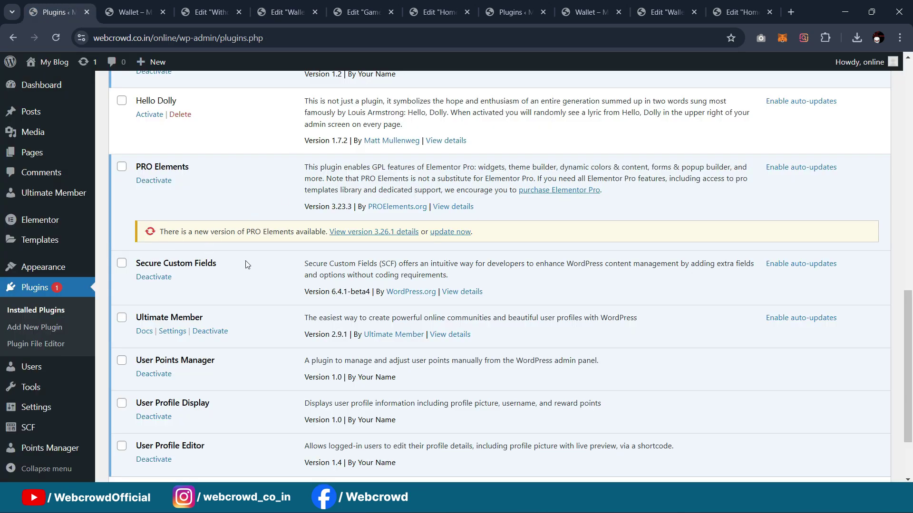
pyautogui.scroll(-2, 241, 228)
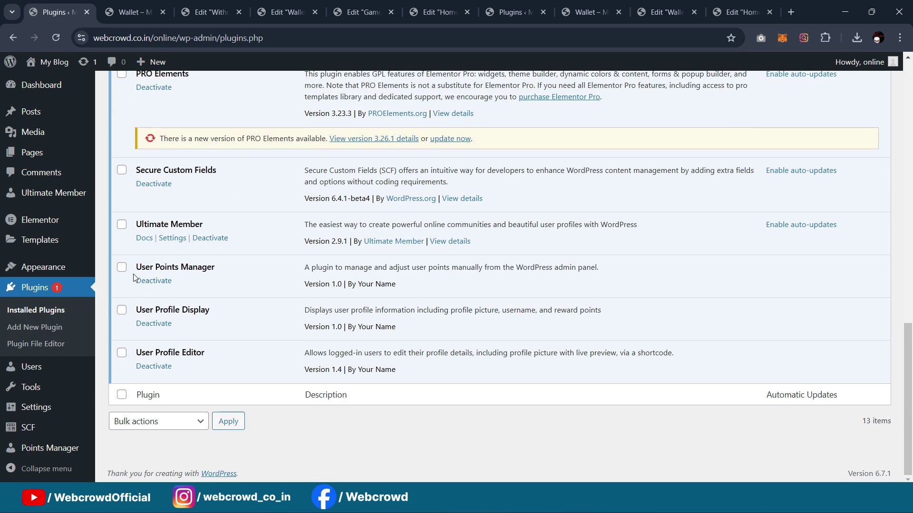
pyautogui.scroll(6, 133, 274)
pyautogui.moveTo(139, 221); pyautogui.dragTo(196, 220)
pyautogui.click(215, 210)
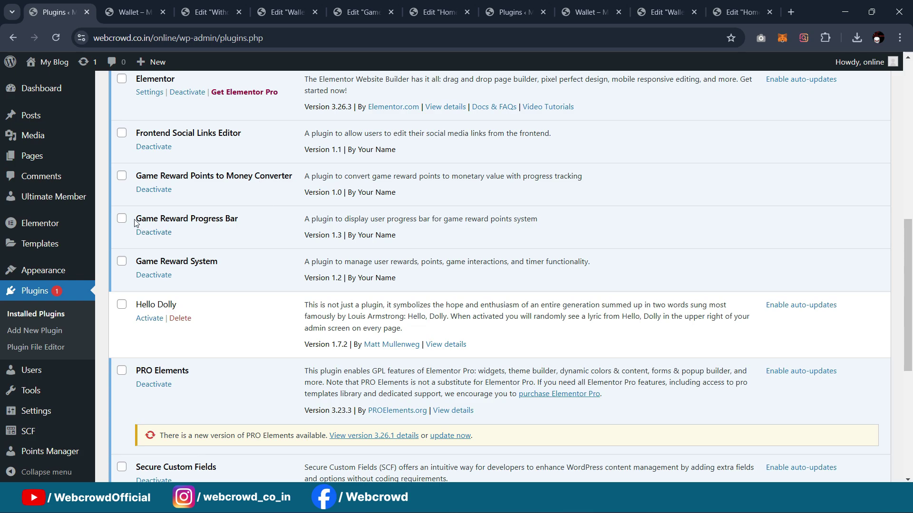
pyautogui.scroll(-1, 243, 228)
pyautogui.scroll(1, 199, 223)
pyautogui.scroll(-3, 293, 208)
pyautogui.scroll(2, 292, 208)
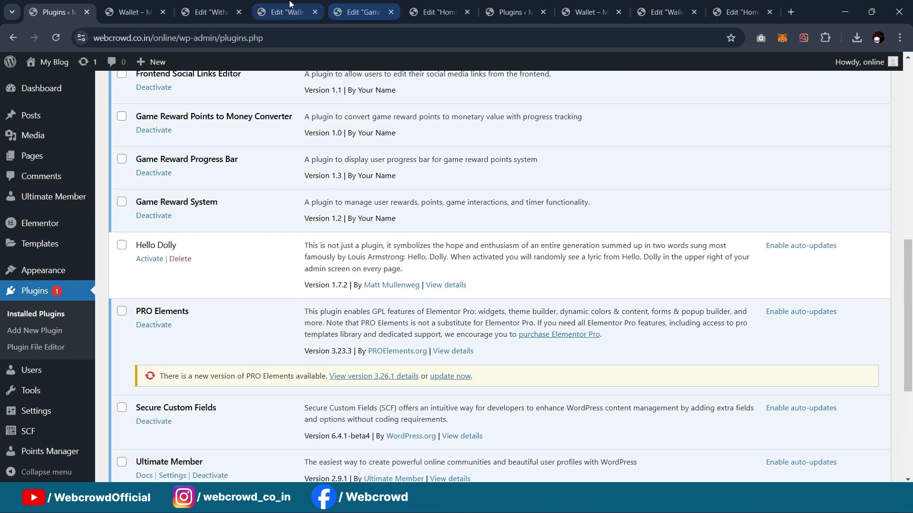
# Preview the Wallet page with the editing panel hidden, checking the Balance, Reward Progress and Earnings sections
pyautogui.click(292, 4)
pyautogui.scroll(-2, 618, 273)
pyautogui.scroll(2, 739, 256)
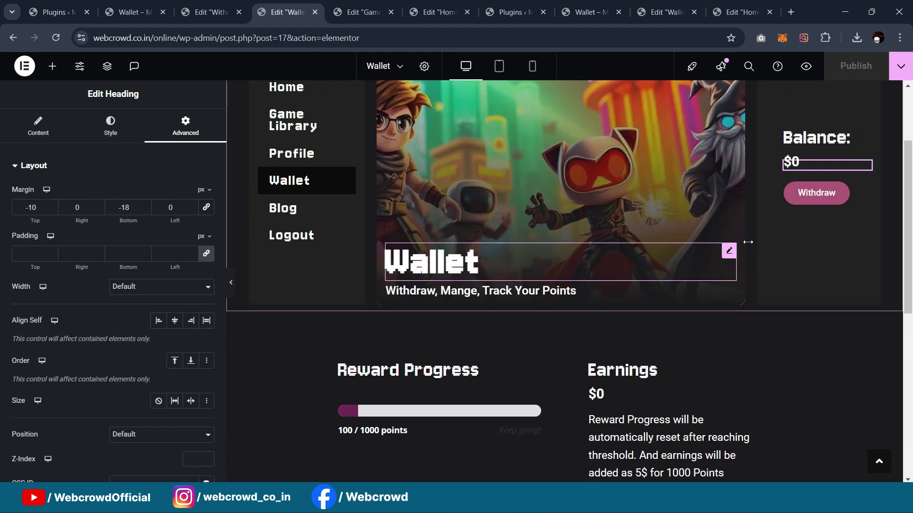
pyautogui.scroll(-3, 333, 305)
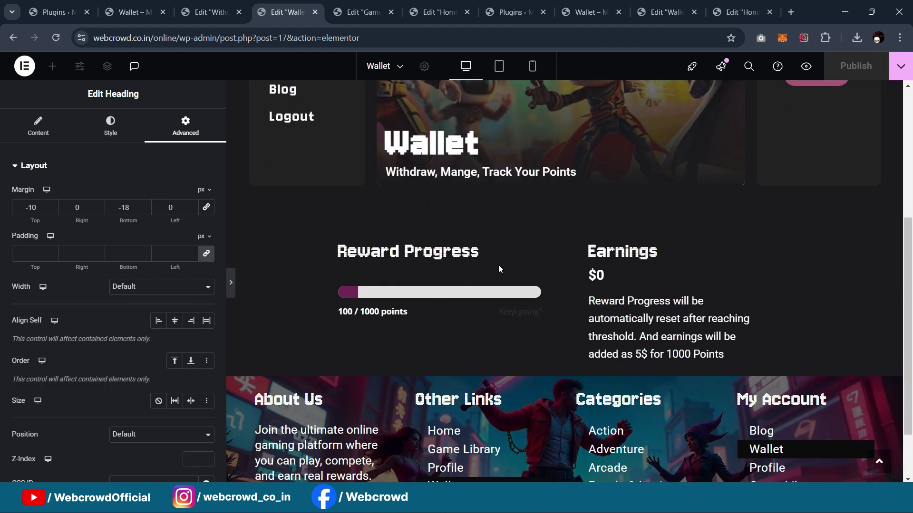
pyautogui.hotkey('ctrl', 'p')
pyautogui.scroll(3, 502, 239)
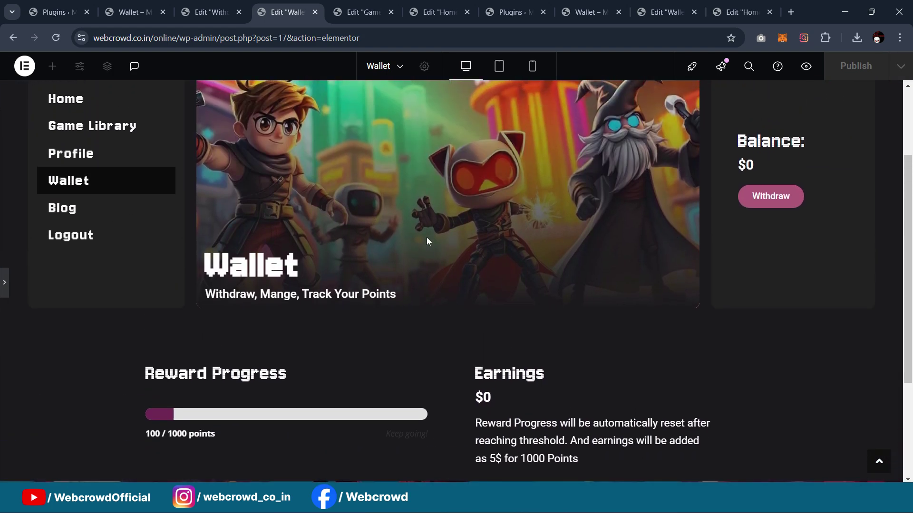
pyautogui.scroll(-3, 418, 237)
# Open the reference site's Points & Earnings Manager from its admin dashboard and view the form and earnings table
pyautogui.click(666, 11)
pyautogui.click(589, 11)
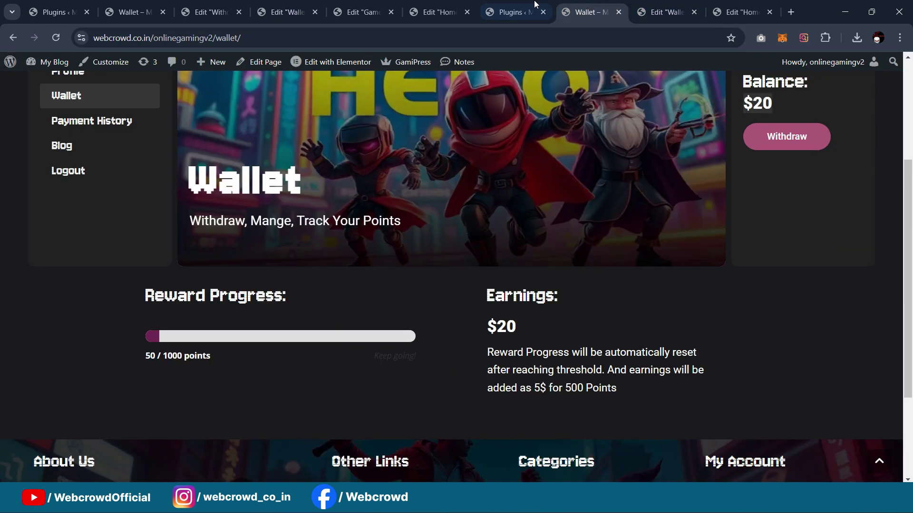
pyautogui.click(536, 4)
pyautogui.click(437, 10)
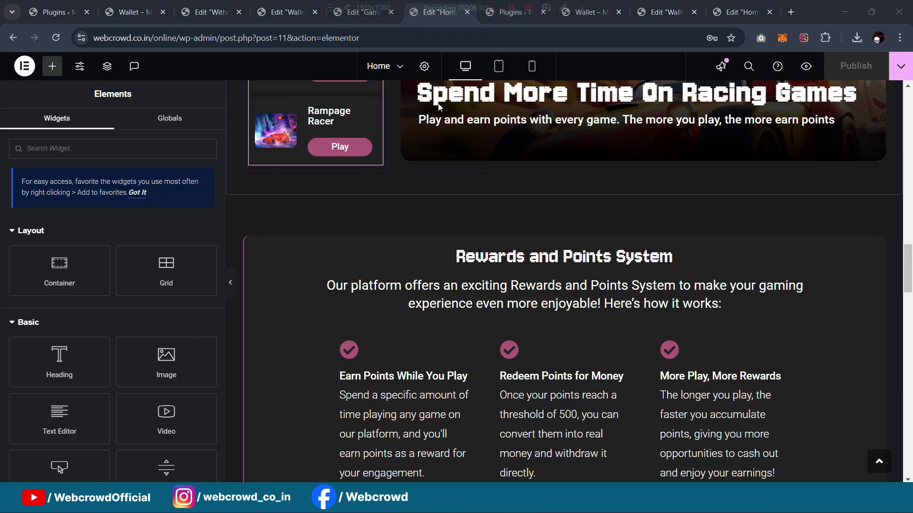
pyautogui.click(589, 12)
pyautogui.click(516, 12)
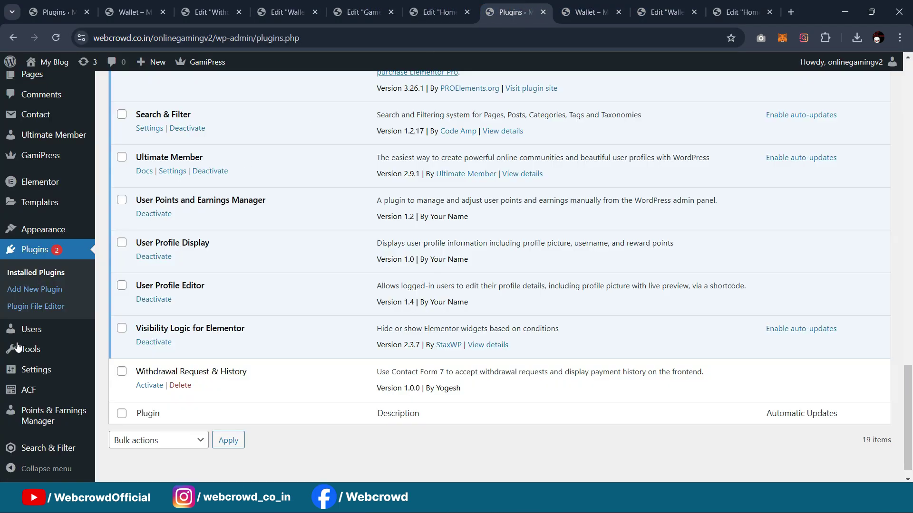
pyautogui.click(55, 412)
pyautogui.scroll(-10, 446, 199)
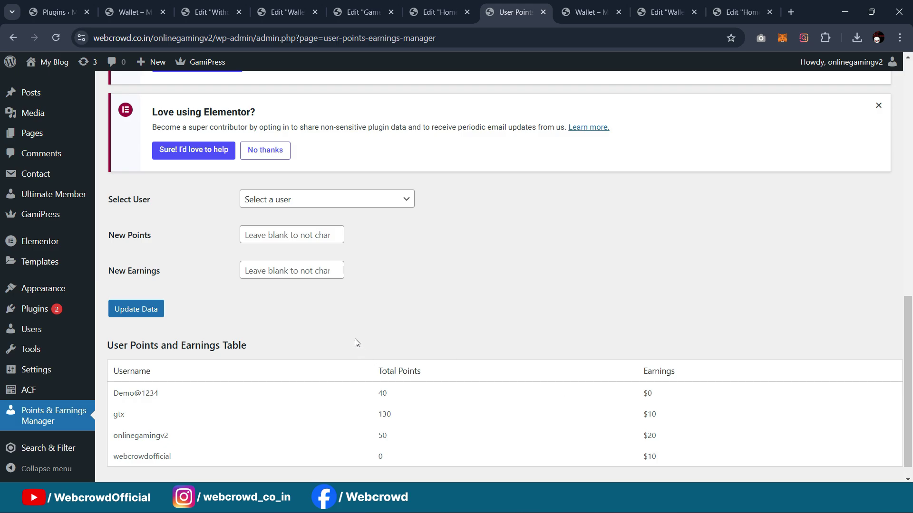
pyautogui.scroll(-1, 341, 335)
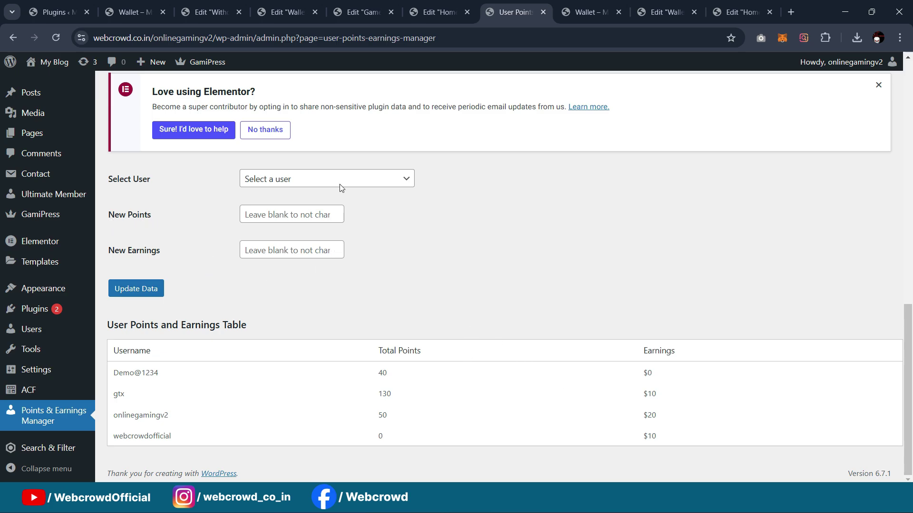
# Examine the Points & Earnings Manager's user choices, New Points and New Earnings fields, and the user table
pyautogui.click(363, 183)
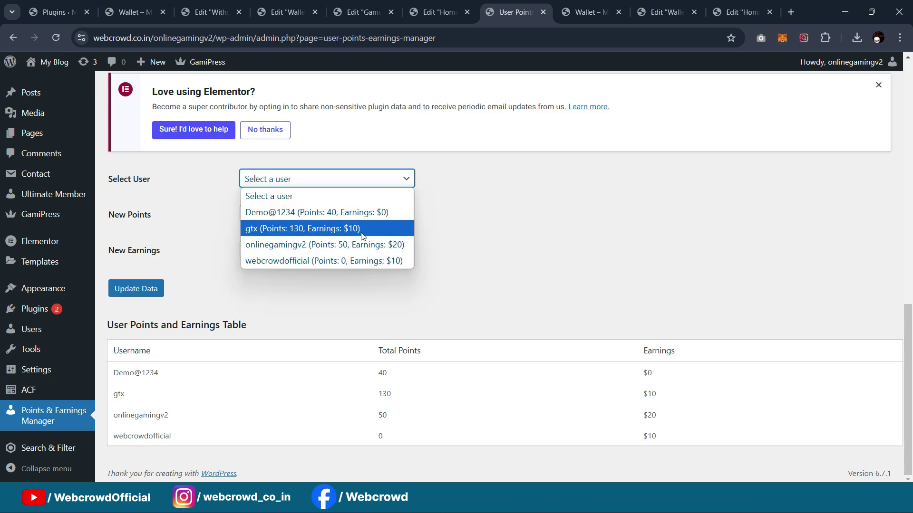
pyautogui.click(502, 224)
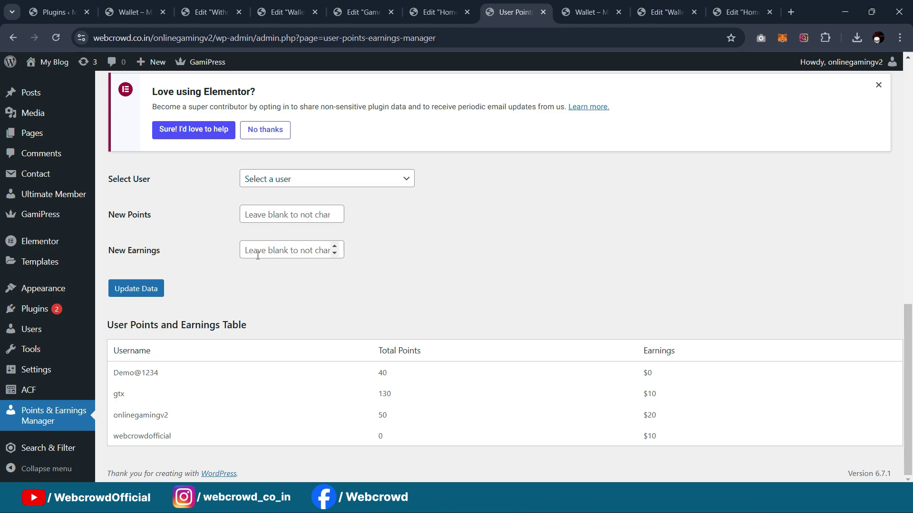
pyautogui.scroll(1, 411, 281)
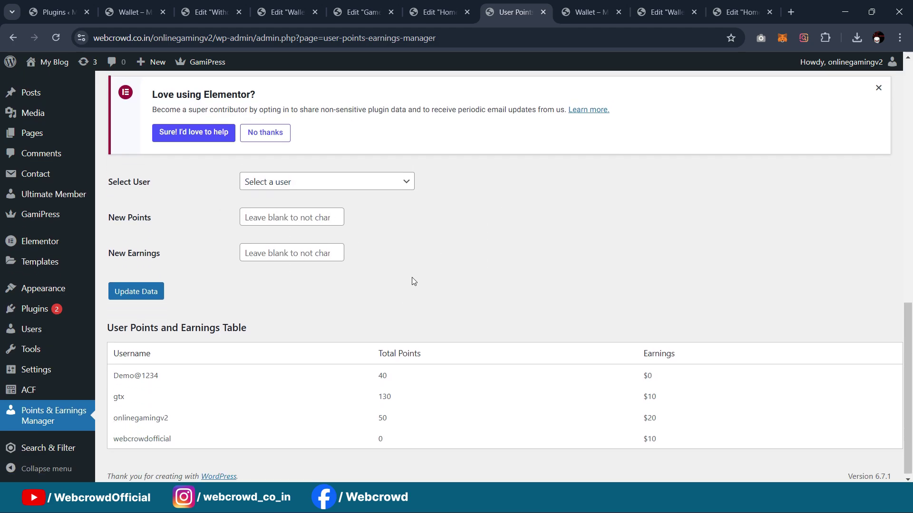
pyautogui.scroll(-1, 412, 281)
pyautogui.scroll(1, 386, 287)
pyautogui.scroll(-1, 386, 289)
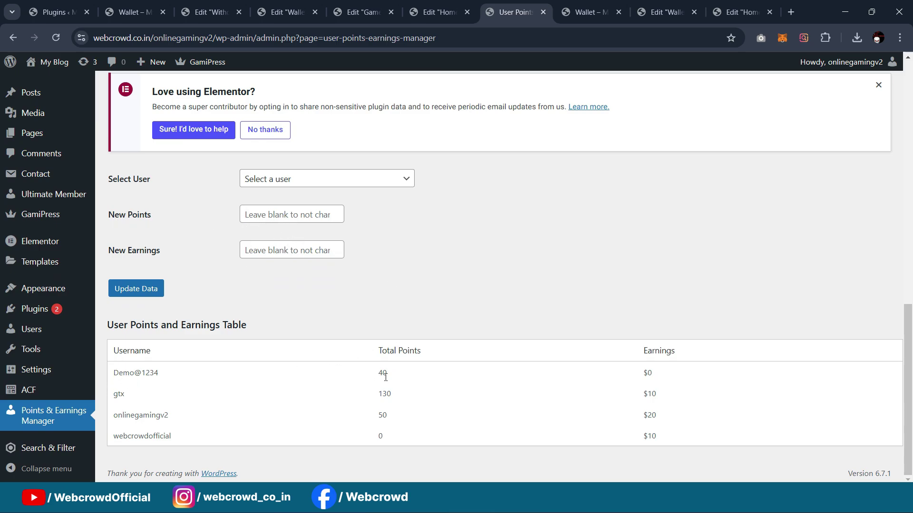
pyautogui.click(311, 253)
pyautogui.click(382, 254)
pyautogui.scroll(1, 255, 337)
# Open the new site's Points Manager page to compare it with the reference site's manager
pyautogui.click(62, 9)
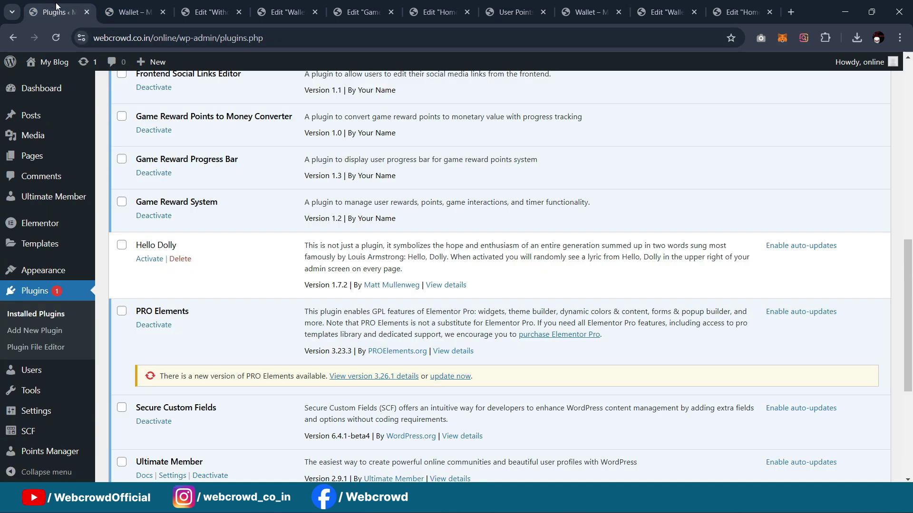
pyautogui.scroll(-3, 188, 245)
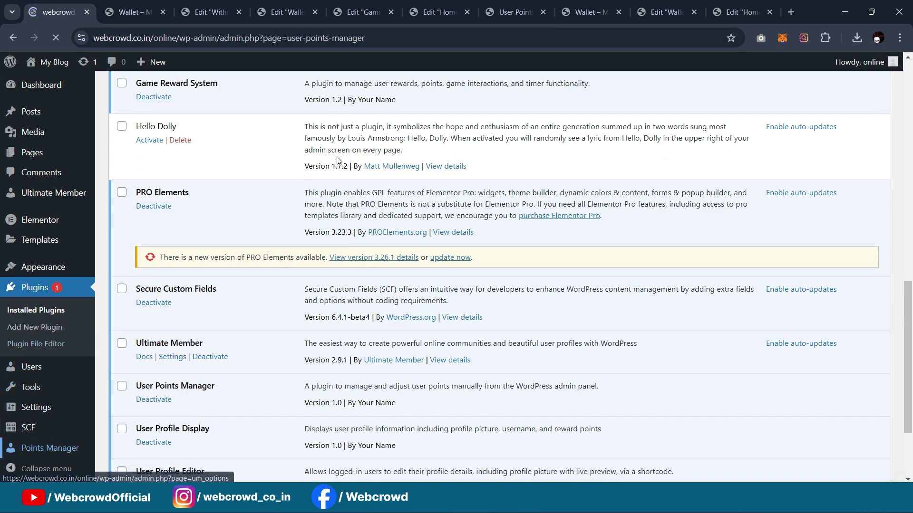
pyautogui.scroll(-4, 349, 338)
pyautogui.scroll(3, 249, 377)
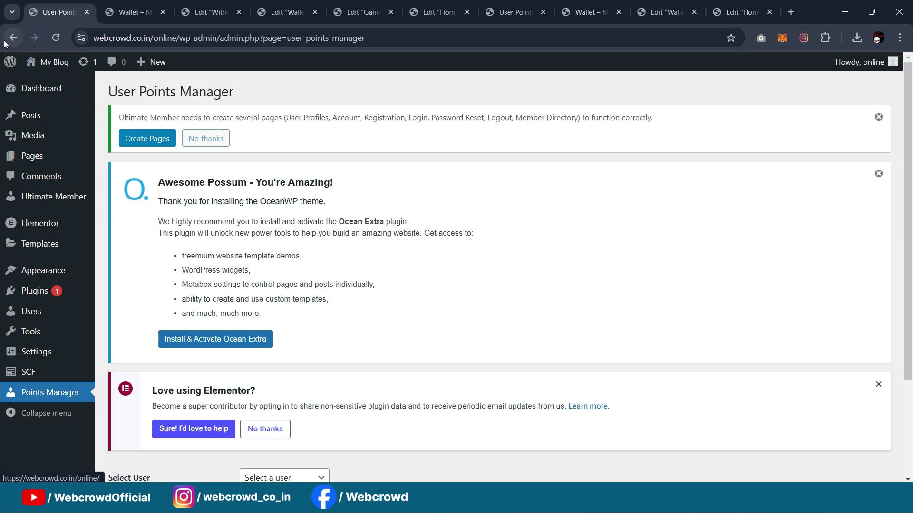
pyautogui.scroll(-2, 299, 180)
pyautogui.scroll(2, 194, 110)
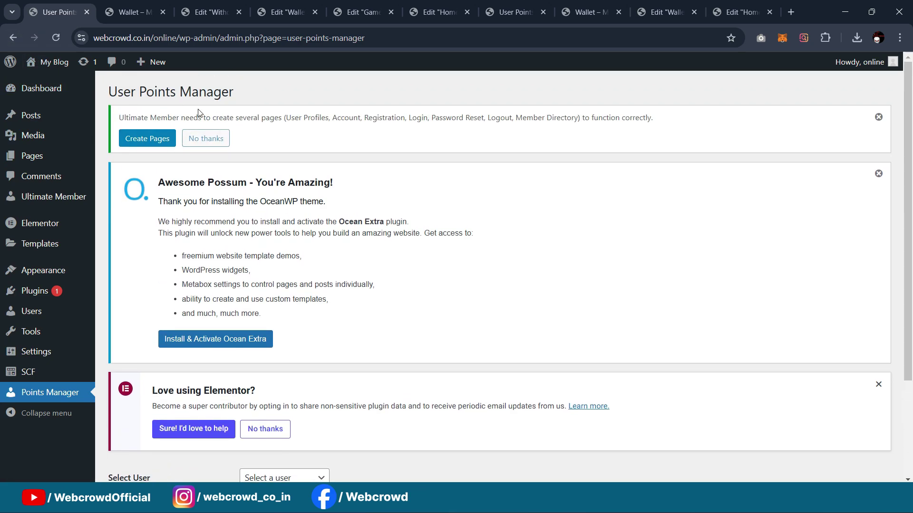
# Deactivate the User Points Manager plugin on the new site's installed plugins page
pyautogui.moveTo(31, 288)
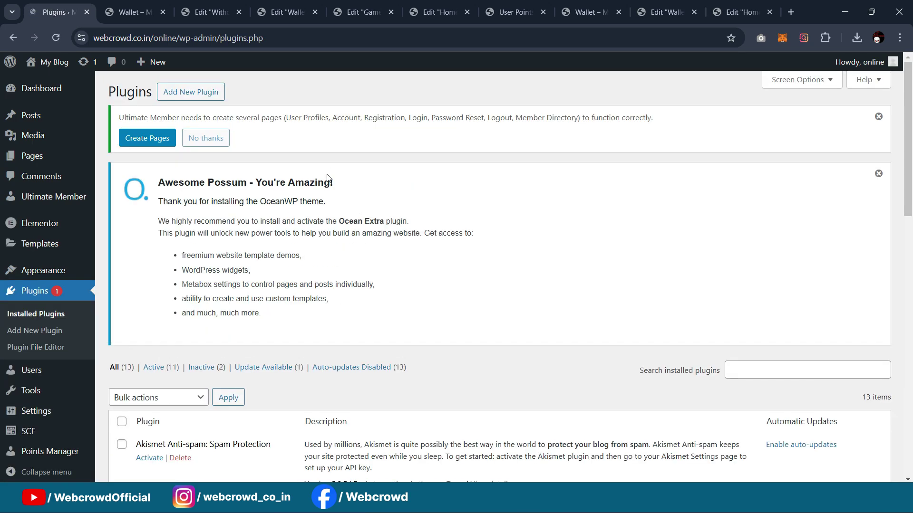
pyautogui.scroll(-10, 175, 219)
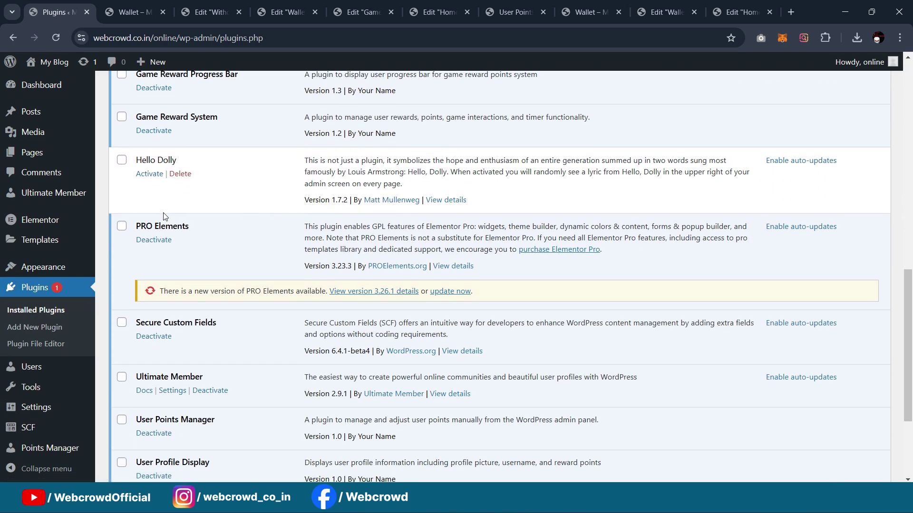
pyautogui.scroll(-3, 171, 224)
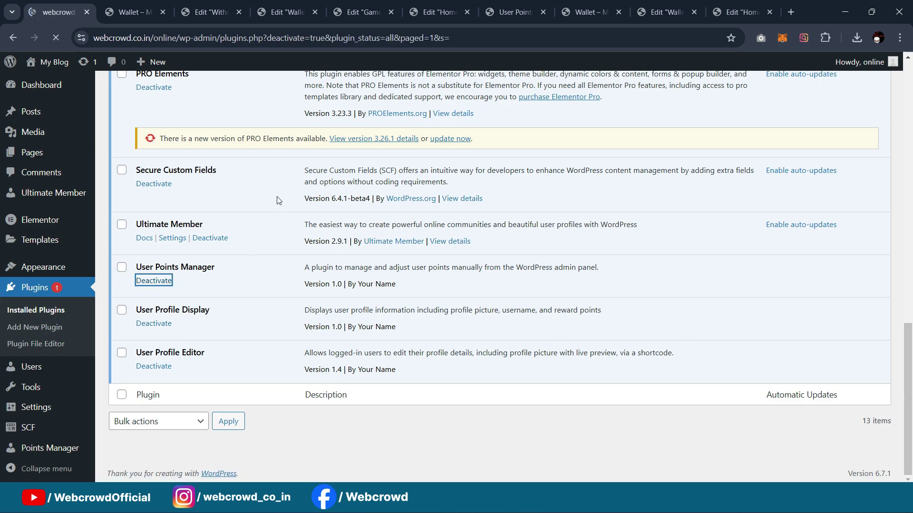
# Delete the User Points Manager plugin from the new site's installed plugins
pyautogui.scroll(-12, 271, 214)
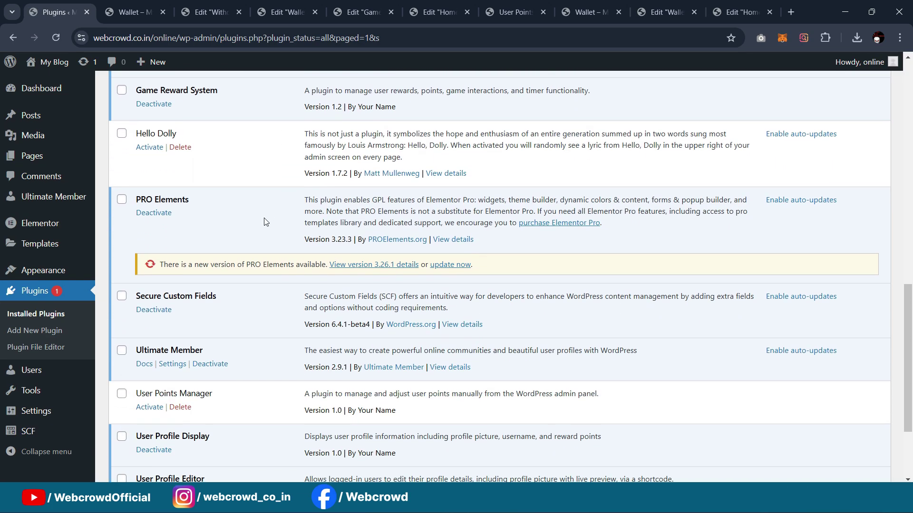
pyautogui.scroll(-1, 222, 253)
pyautogui.click(180, 348)
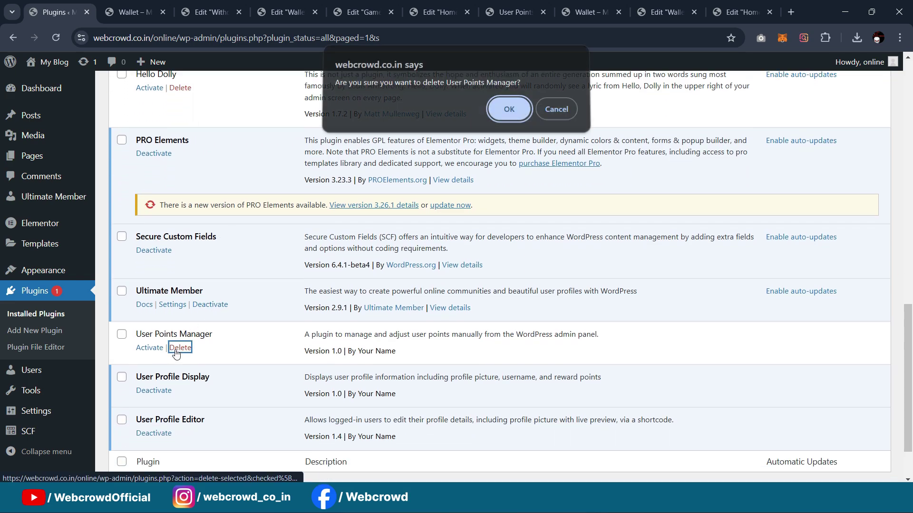
pyautogui.click(511, 120)
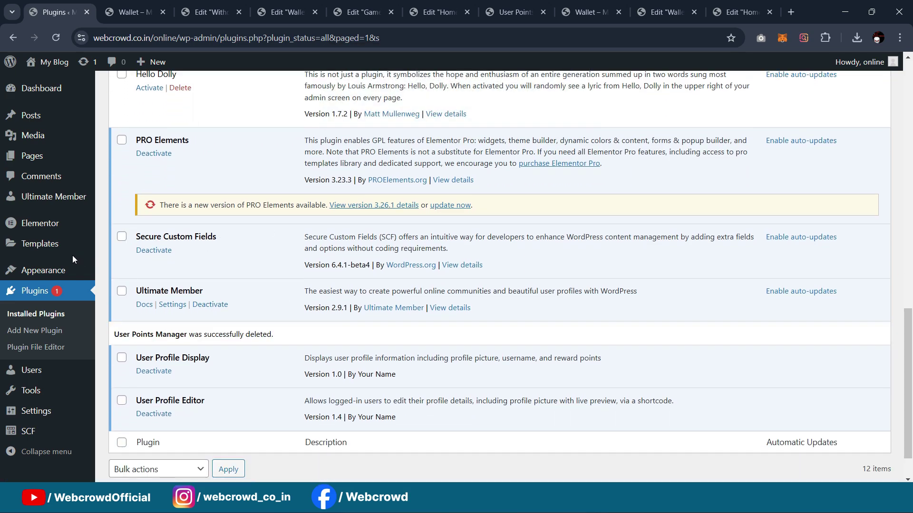
# Upload user-points-manager updated.zip as a new plugin, install it and activate it
pyautogui.scroll(2, 37, 189)
pyautogui.scroll(10, 37, 189)
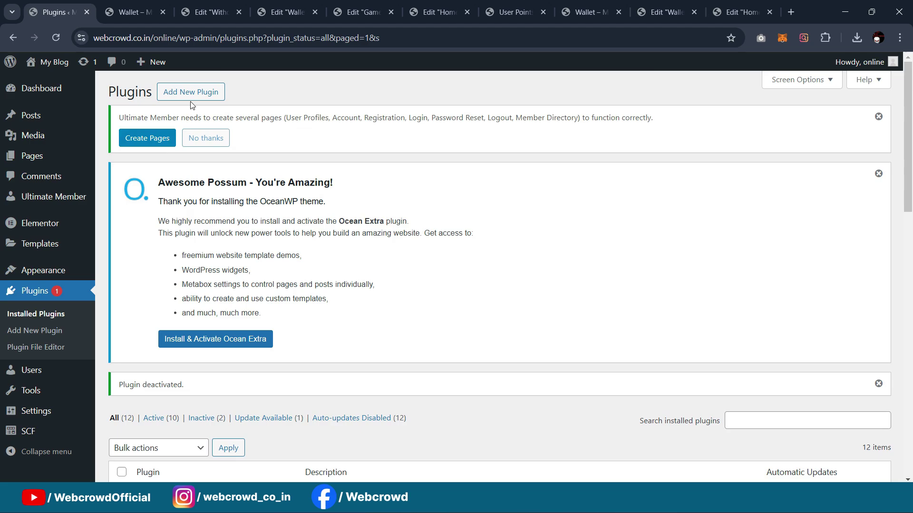
pyautogui.click(192, 95)
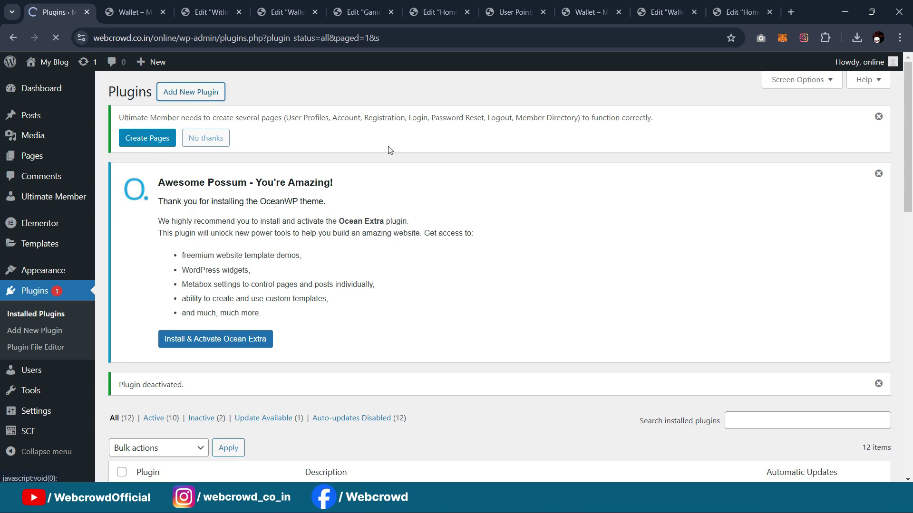
pyautogui.scroll(-4, 381, 180)
pyautogui.scroll(4, 375, 200)
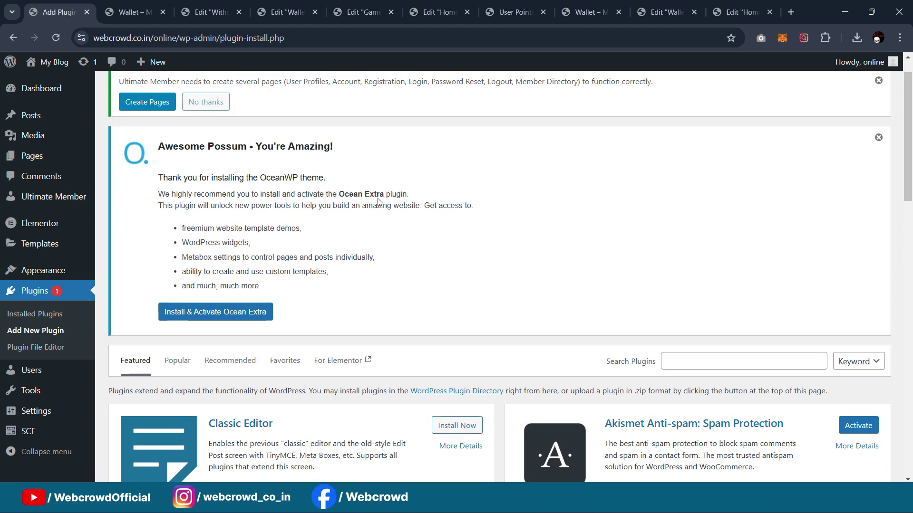
pyautogui.click(232, 95)
pyautogui.scroll(-4, 418, 299)
pyautogui.click(419, 300)
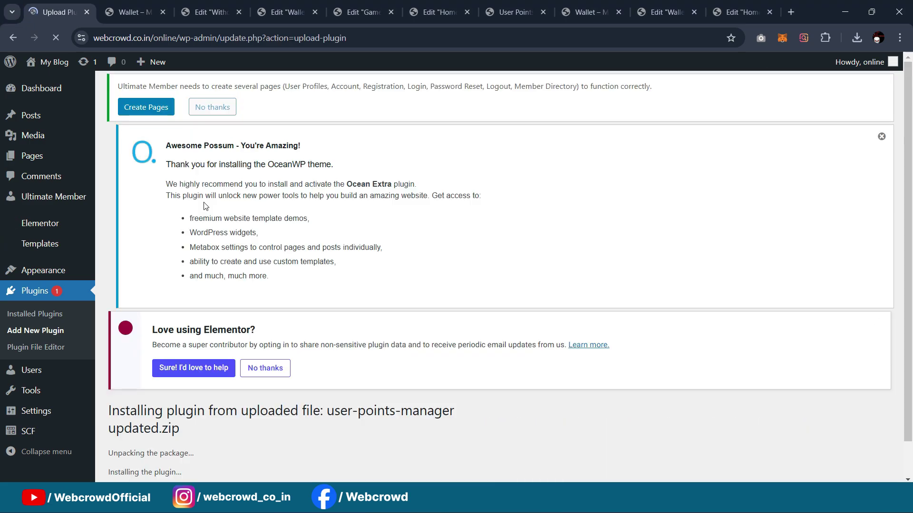
pyautogui.scroll(-2, 260, 337)
pyautogui.click(141, 435)
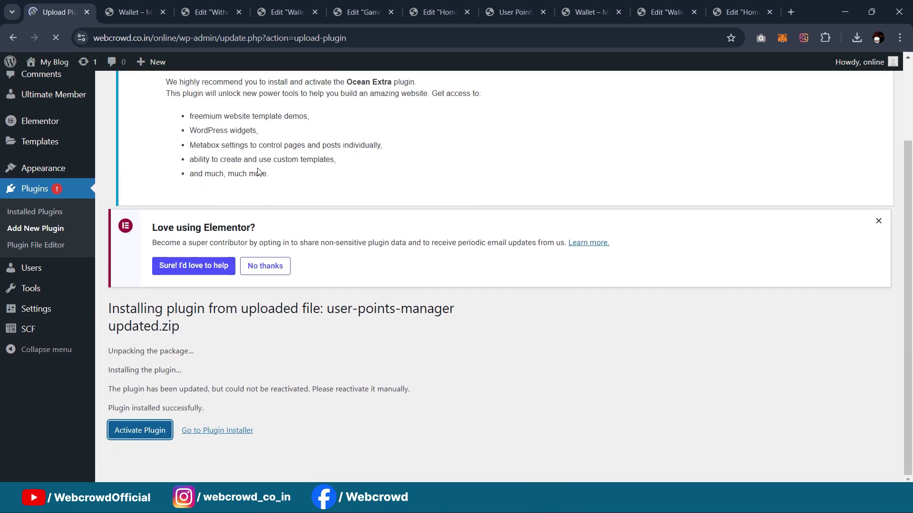
# Open the new site's Points & Earnings Manager page and view its form and User Points and Earnings Table
pyautogui.scroll(-2, 265, 201)
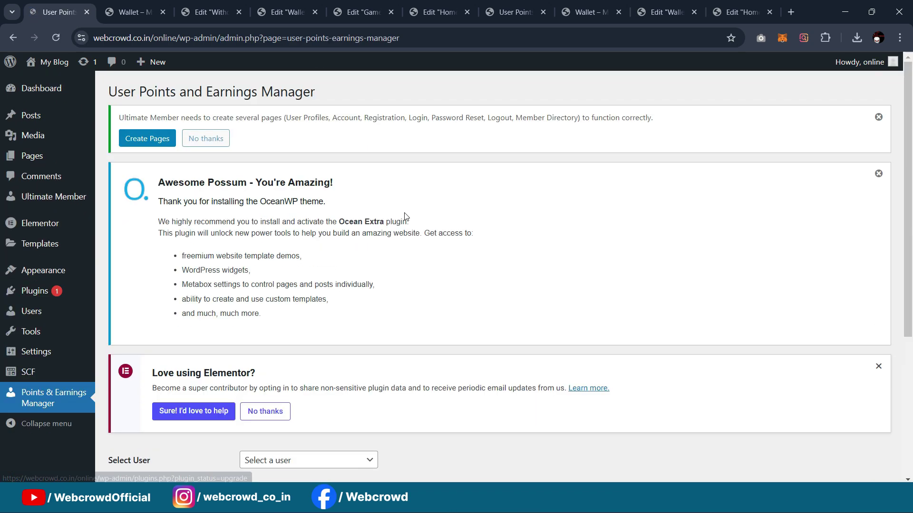
pyautogui.scroll(-2, 404, 216)
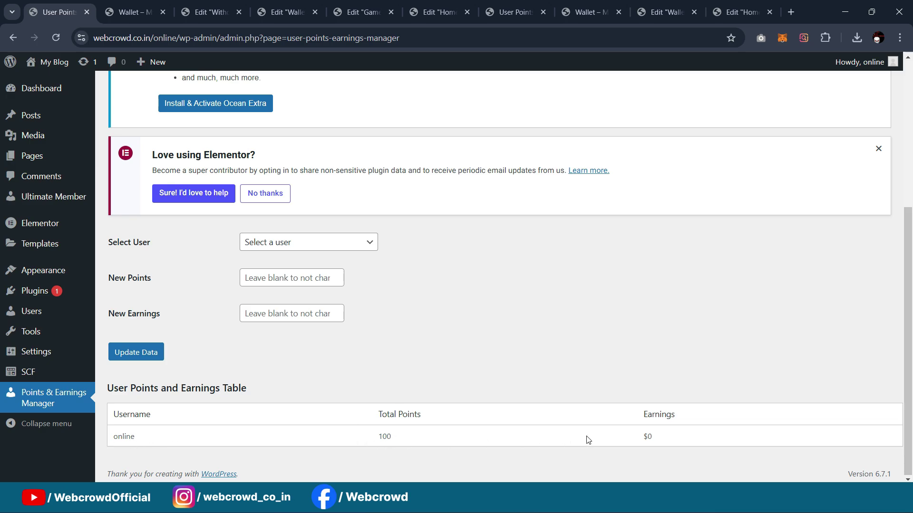
pyautogui.scroll(2, 427, 285)
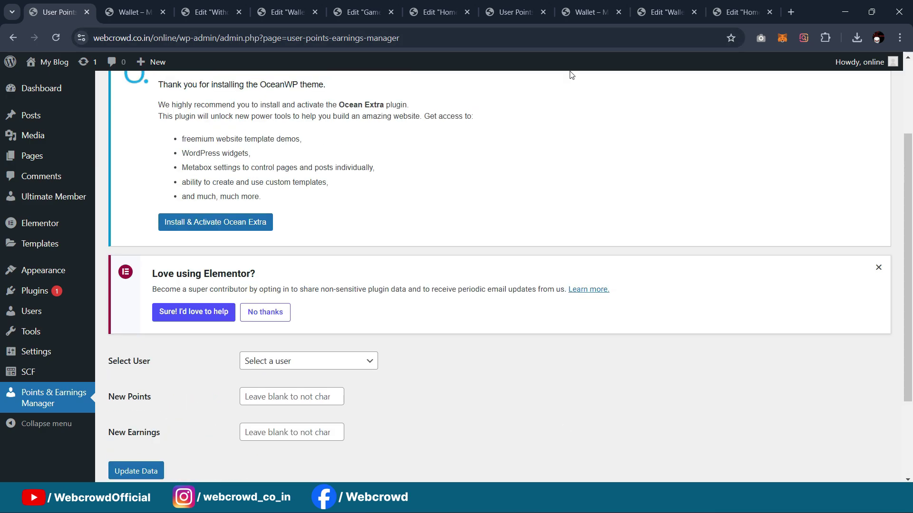
# Return to the new site's live Wallet page and check its Reward Progress, Earnings and Balance sections
pyautogui.click(136, 12)
pyautogui.click(49, 38)
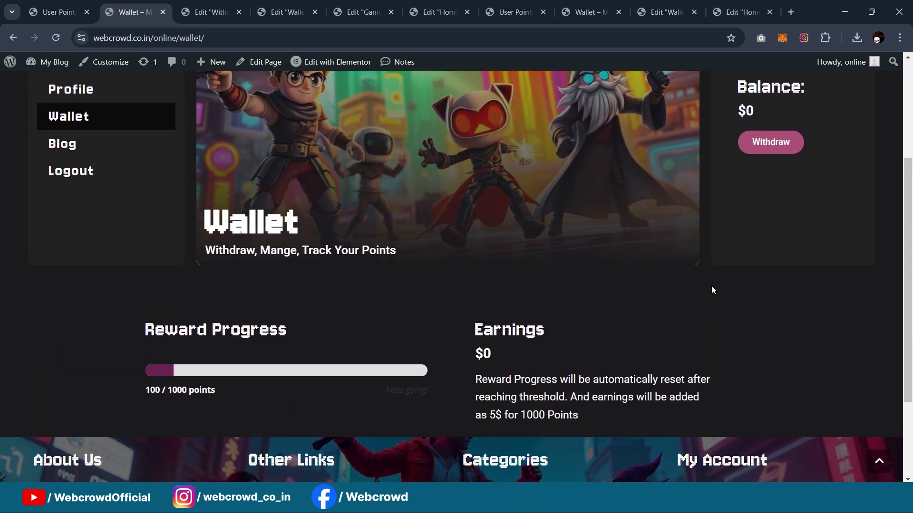
pyautogui.scroll(-3, 531, 382)
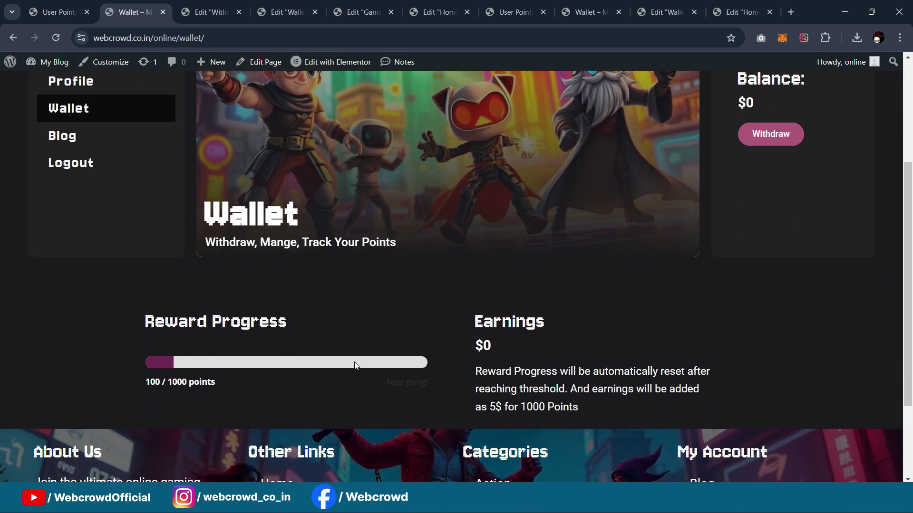
pyautogui.scroll(4, 362, 311)
pyautogui.scroll(-3, 754, 220)
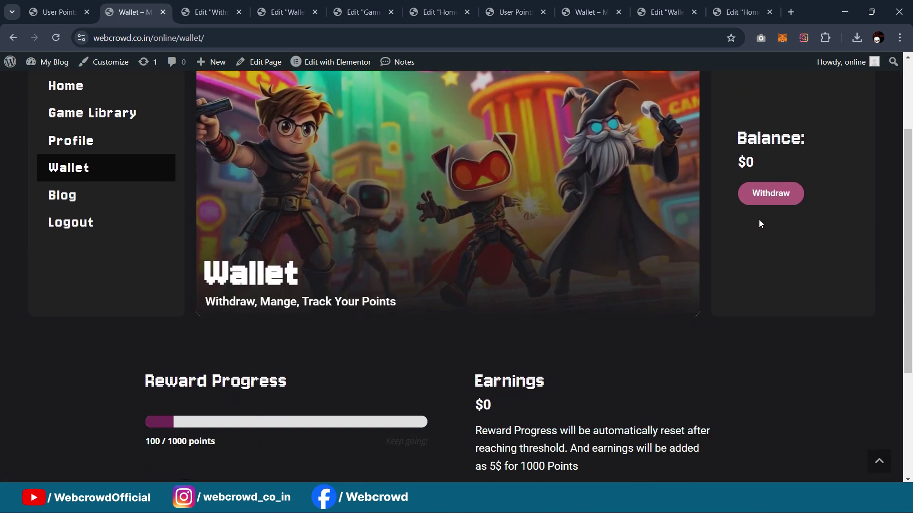
# Test the Wallet page's Withdraw popup form, close it and review the page down to the footer
pyautogui.click(769, 196)
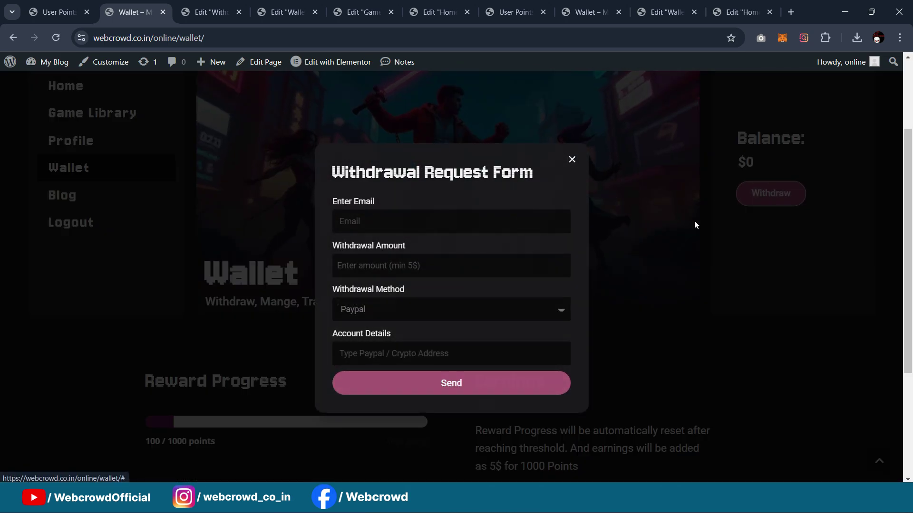
pyautogui.click(689, 215)
pyautogui.scroll(2, 706, 275)
pyautogui.scroll(-5, 707, 272)
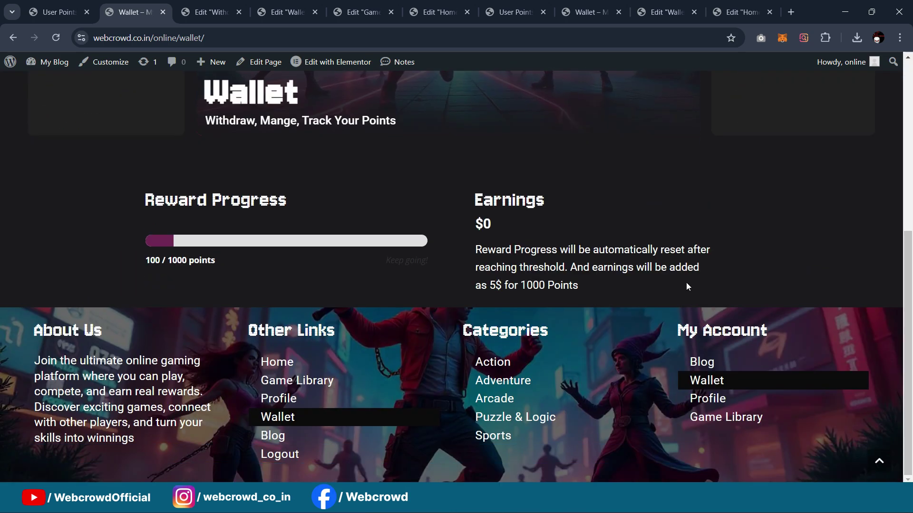
pyautogui.scroll(5, 686, 282)
pyautogui.moveTo(793, 107)
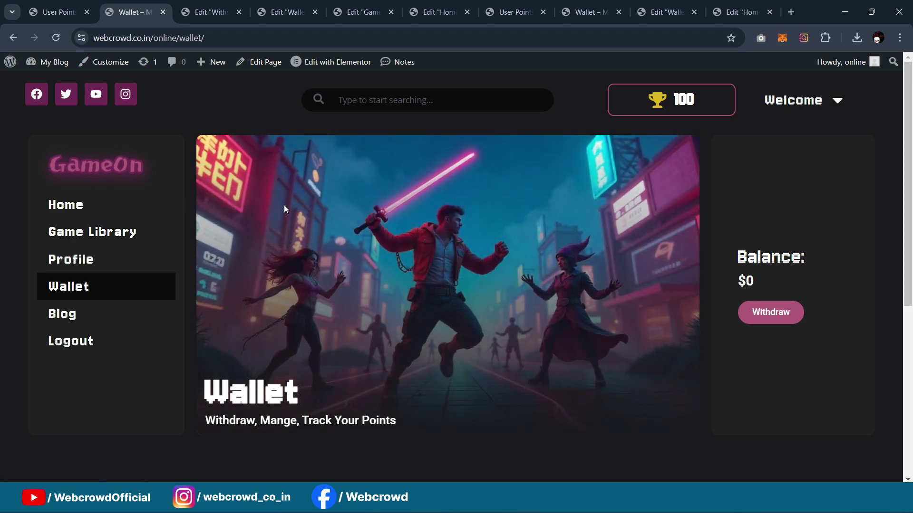
# Open the new site's Home page and view its hero banner and Top Earners section
pyautogui.click(597, 5)
pyautogui.scroll(4, 618, 191)
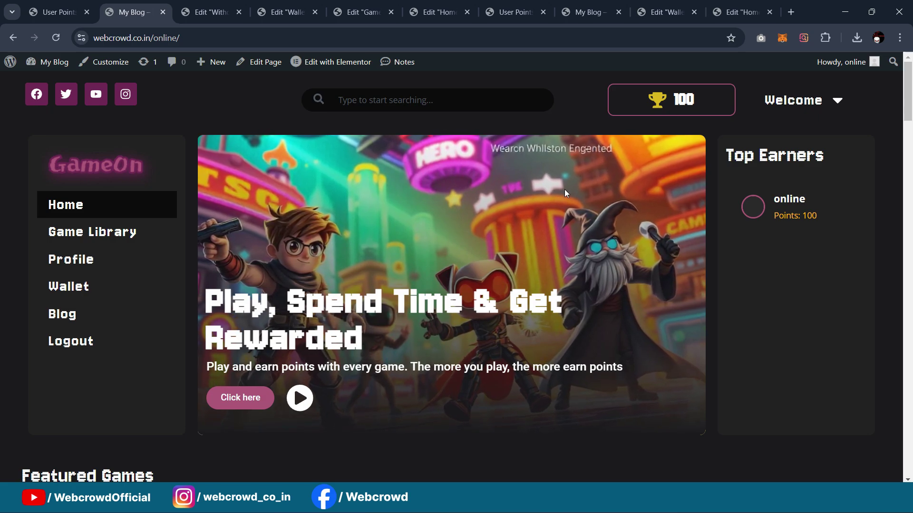
pyautogui.scroll(-2, 565, 193)
pyautogui.scroll(2, 398, 230)
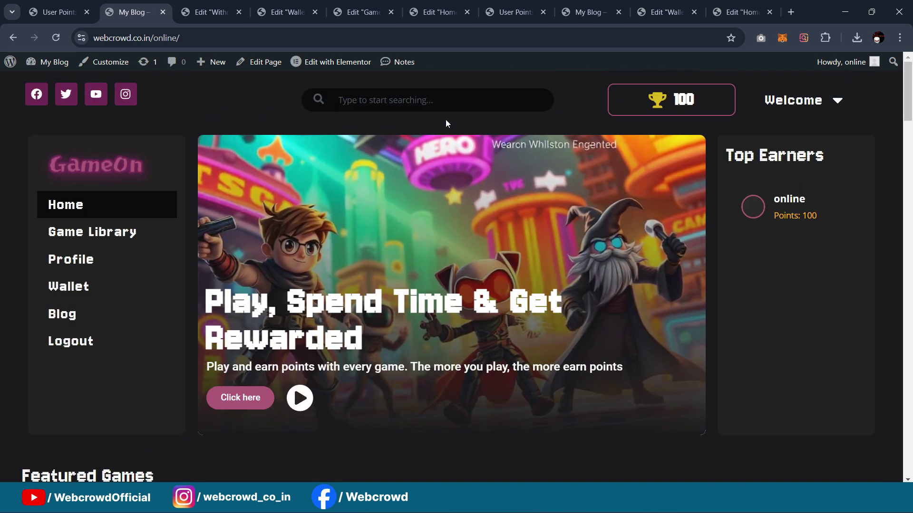
# Open the new site's Profile page and examine its profile form, picture upload and social links form
pyautogui.click(81, 260)
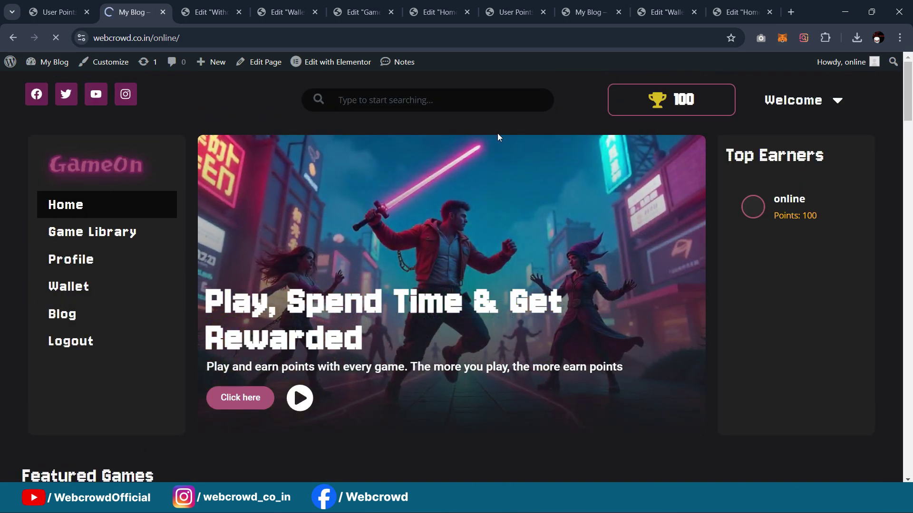
pyautogui.scroll(-3, 518, 138)
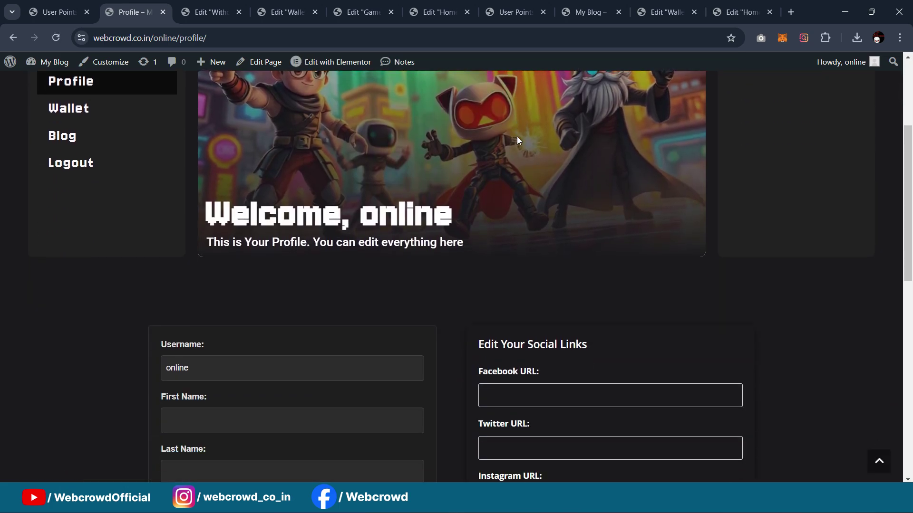
pyautogui.scroll(-8, 517, 136)
pyautogui.scroll(2, 195, 381)
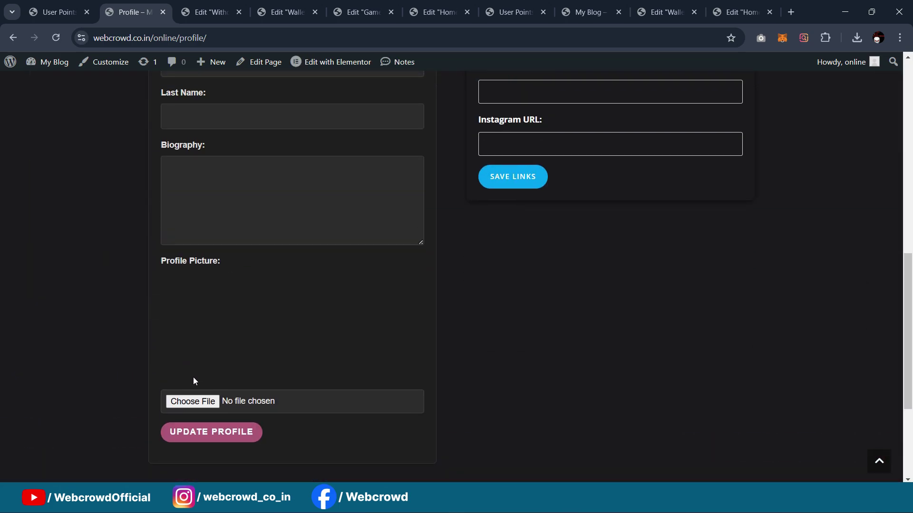
pyautogui.scroll(8, 374, 264)
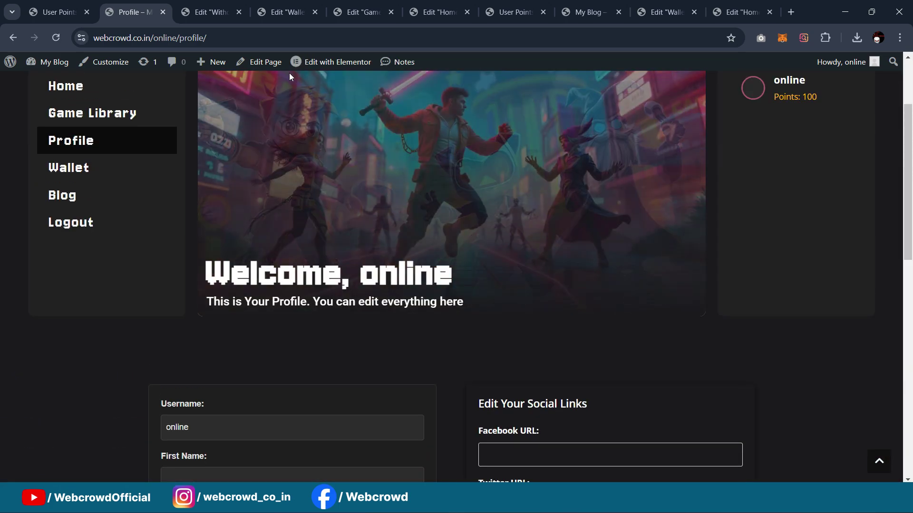
# Close the withdrawal popup's editor tab and open the new site's Profile page for editing in Elementor
pyautogui.click(203, 4)
pyautogui.click(238, 12)
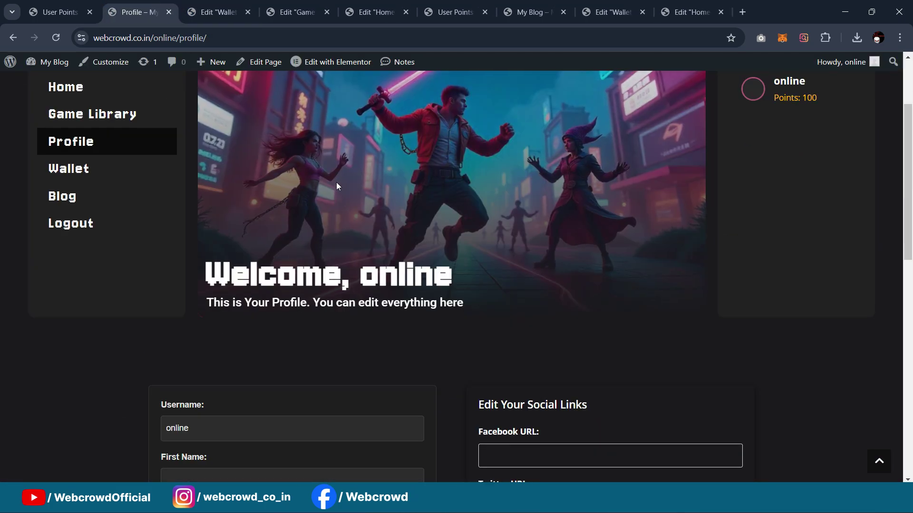
pyautogui.scroll(3, 336, 184)
pyautogui.click(334, 68)
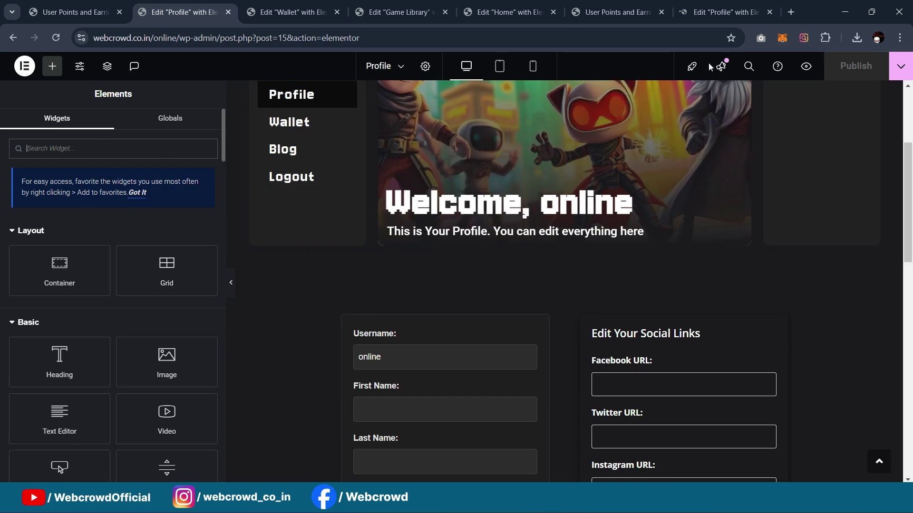
pyautogui.scroll(-6, 581, 232)
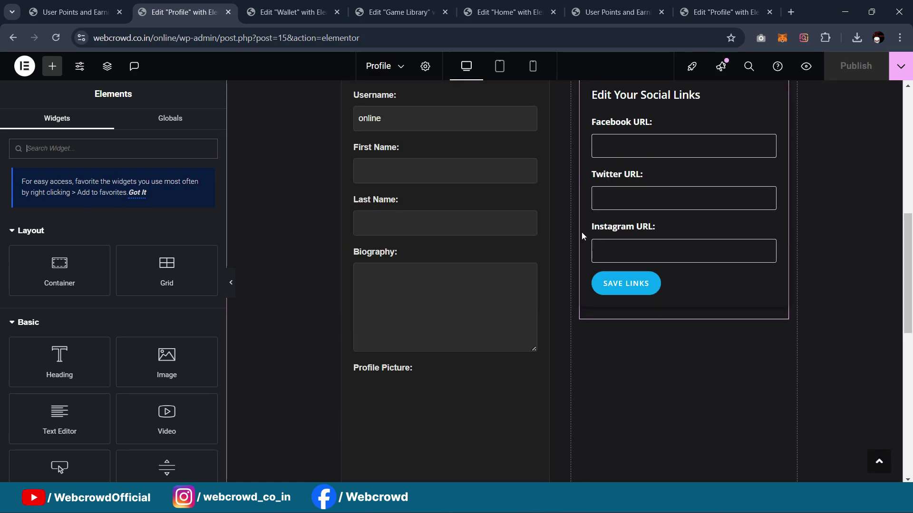
# Copy the profile picture shortcode [show_profile_picture] from the reference site's Profile page hero in the Elementor editor
pyautogui.click(720, 2)
pyautogui.click(720, 2)
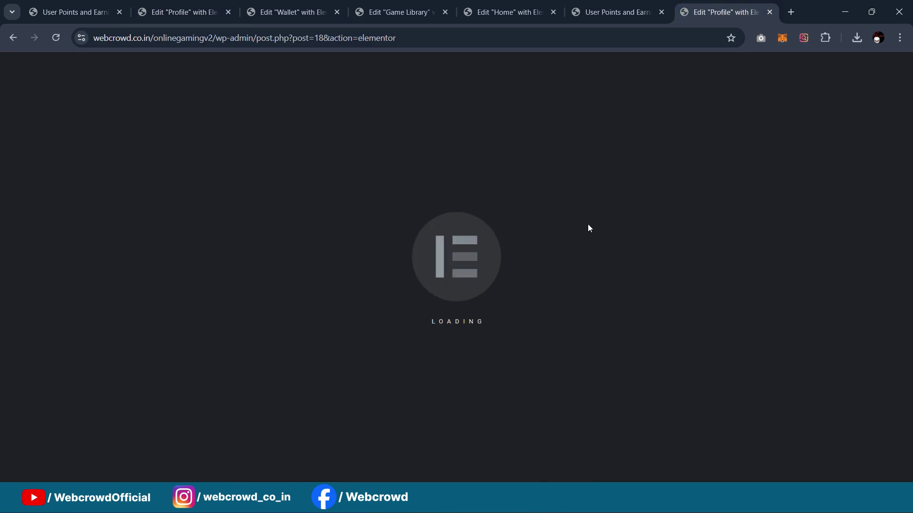
pyautogui.scroll(-4, 487, 250)
pyautogui.scroll(-3, 487, 250)
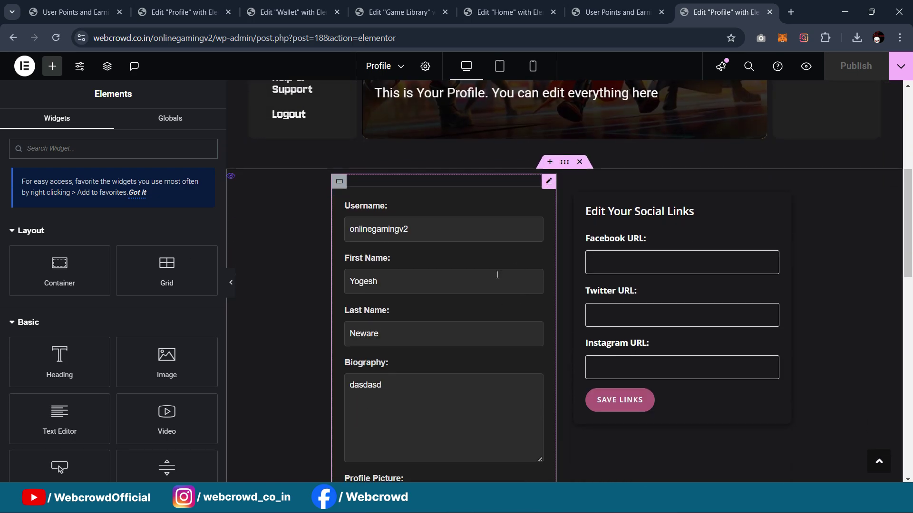
pyautogui.scroll(-1, 535, 253)
pyautogui.scroll(5, 526, 259)
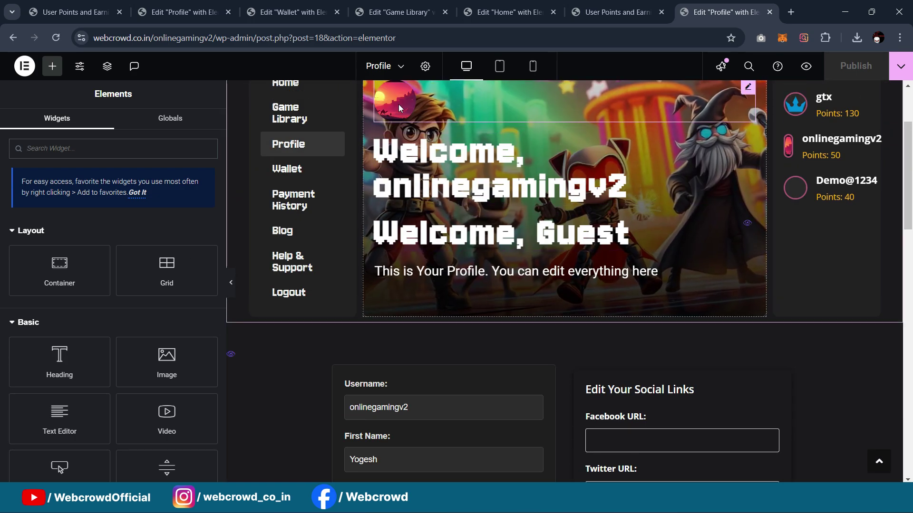
pyautogui.click(414, 112)
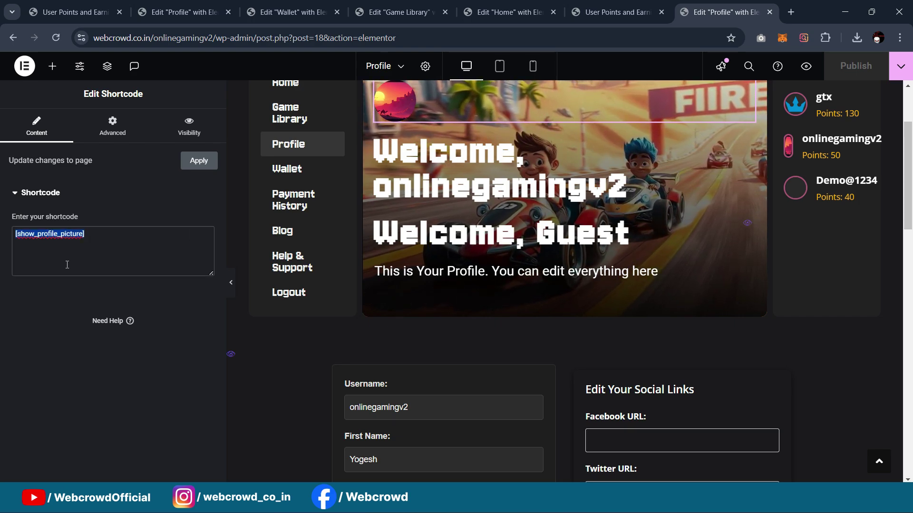
# Add a Shortcode widget above the Welcome heading in the new site's Profile page hero banner
pyautogui.click(181, 12)
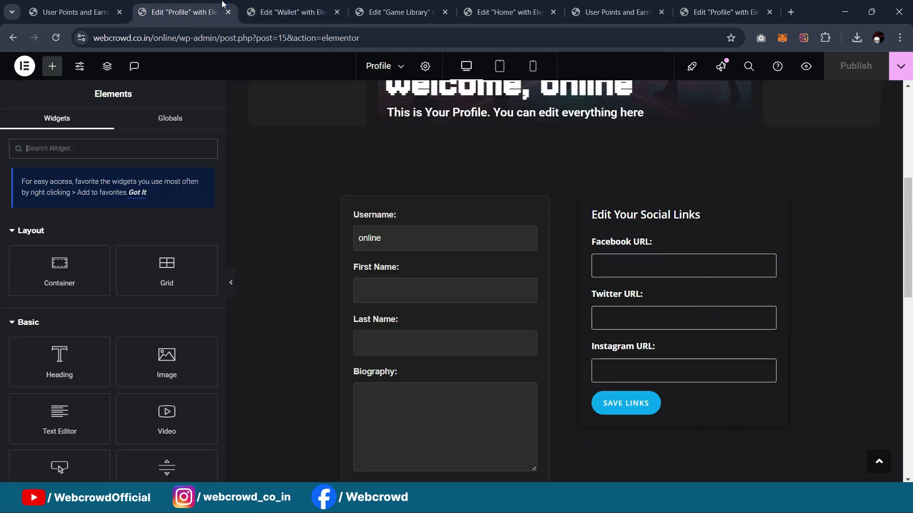
pyautogui.scroll(5, 537, 259)
pyautogui.scroll(-4, 503, 258)
pyautogui.scroll(4, 503, 258)
pyautogui.write('short')
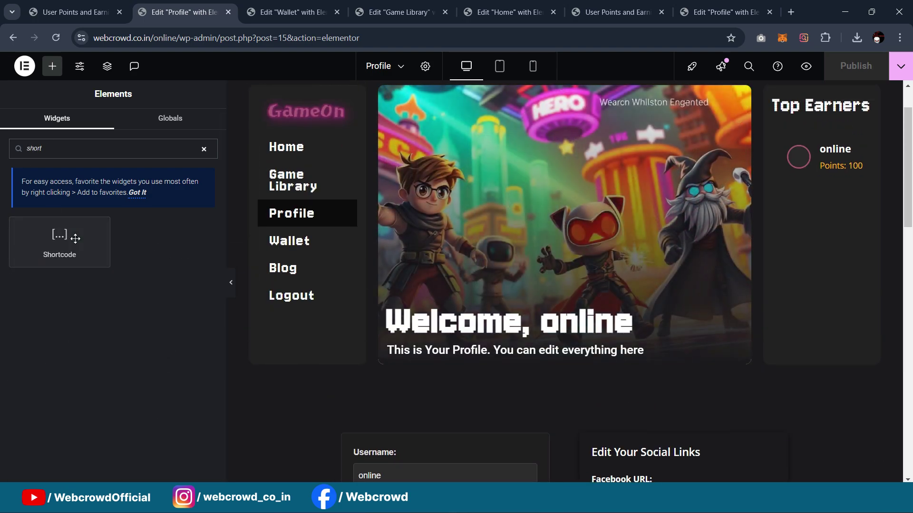
pyautogui.moveTo(60, 237); pyautogui.dragTo(442, 308)
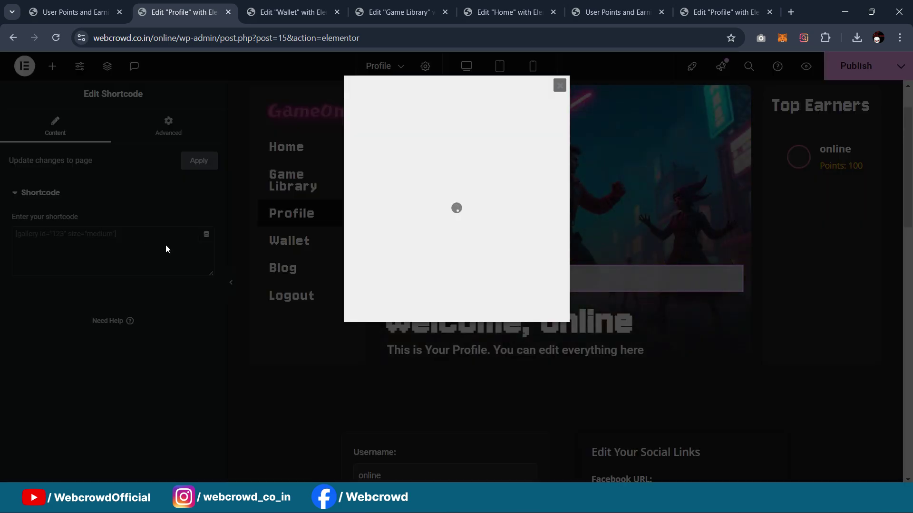
# Dismiss the overlay and set the new Shortcode widget's content to [show_profile_picture]
pyautogui.click(504, 333)
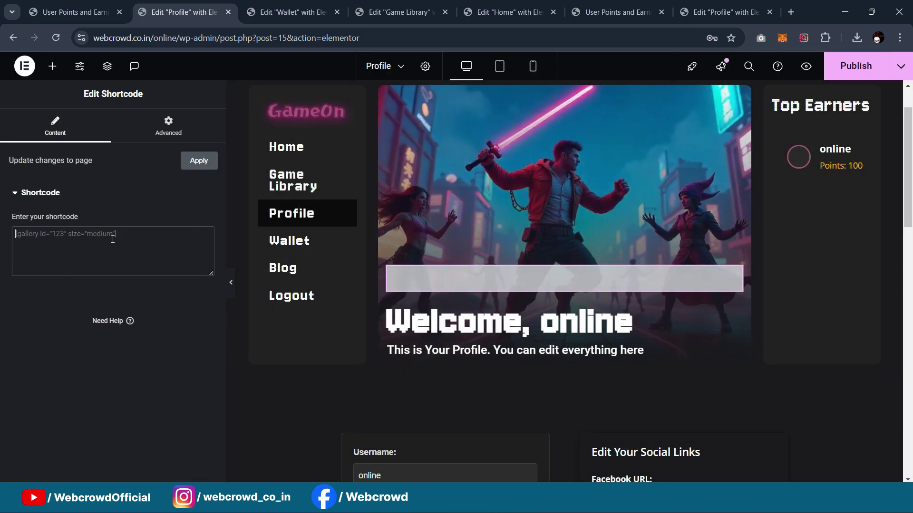
pyautogui.click(113, 239)
pyautogui.write('[show_profile_picture]')
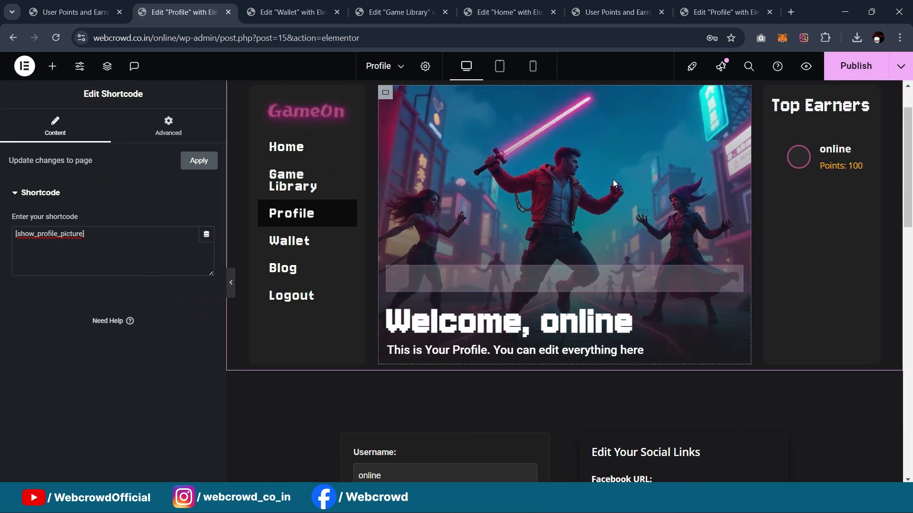
# Compare the profile picture shortcode area in the new Profile page's hero with the reference site's Profile page
pyautogui.scroll(-5, 612, 179)
pyautogui.scroll(-2, 538, 243)
pyautogui.scroll(3, 559, 245)
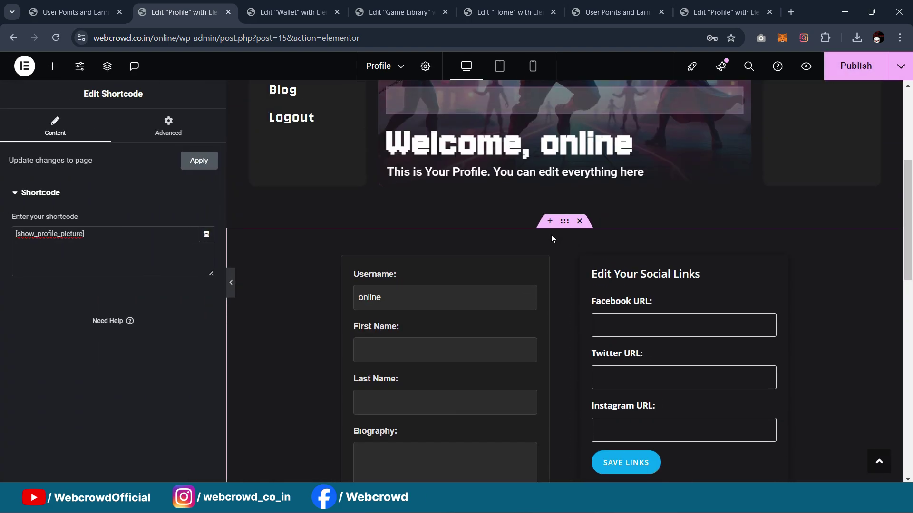
pyautogui.scroll(3, 637, 219)
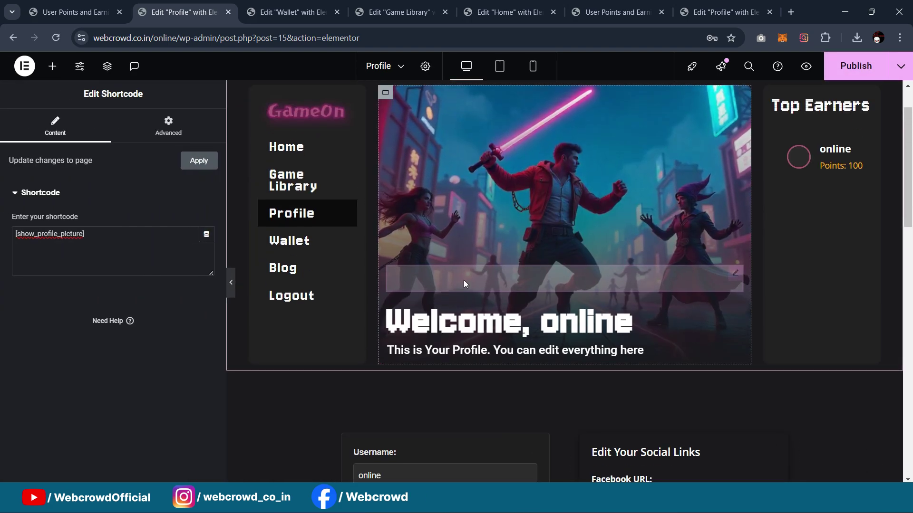
pyautogui.scroll(1, 568, 159)
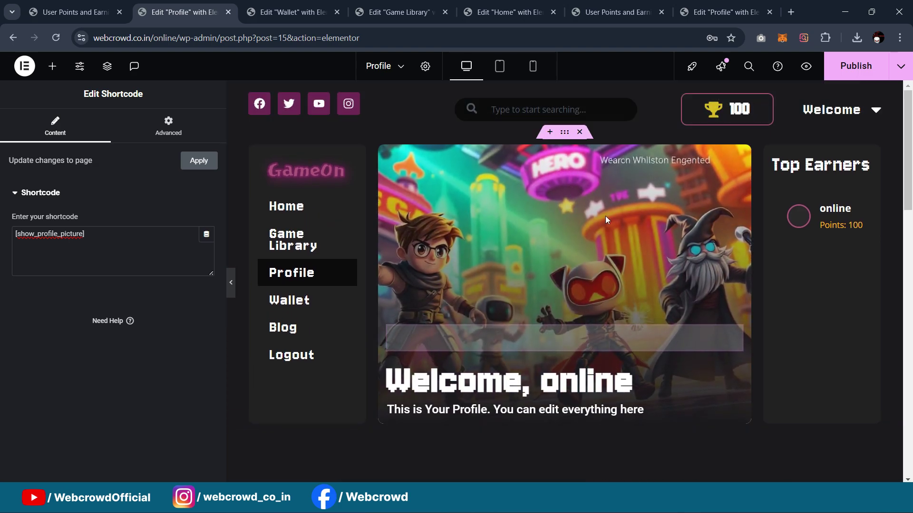
pyautogui.click(671, 7)
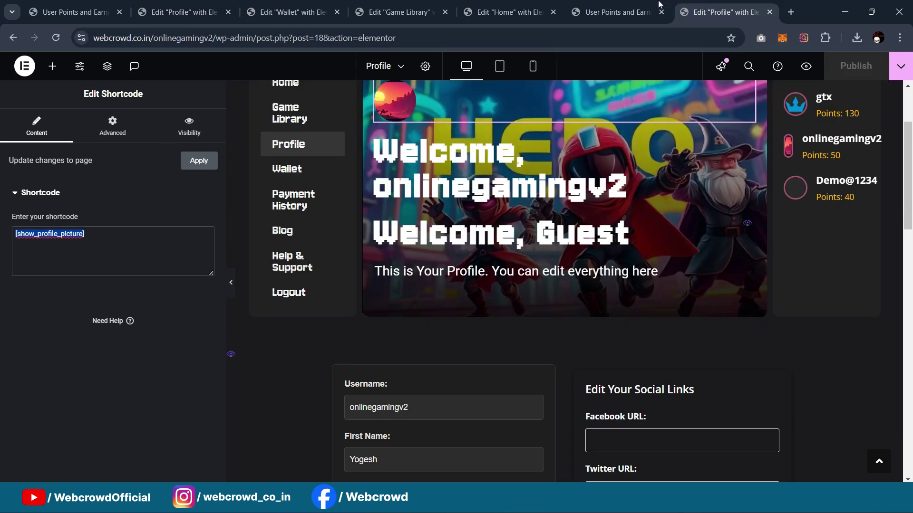
pyautogui.moveTo(643, 4)
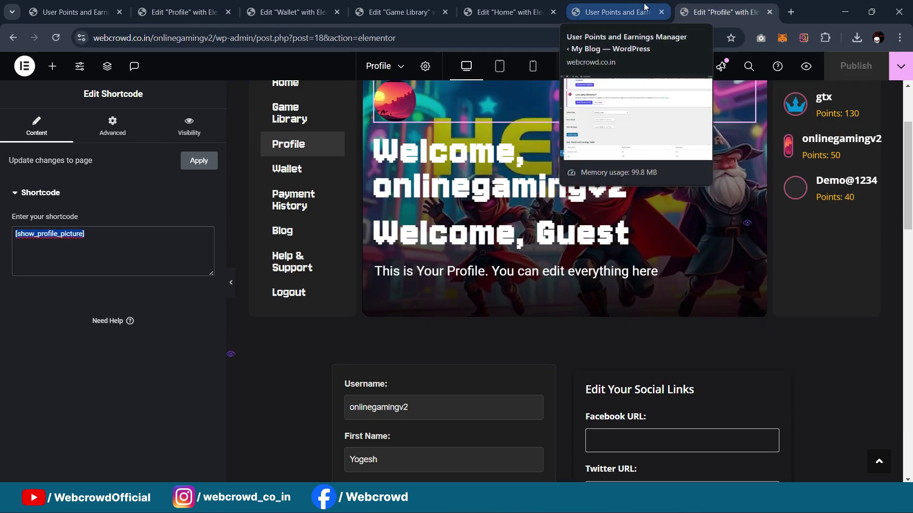
# Try to upload the User Profile Display plugin to the new site in the WordPress admin
pyautogui.click(73, 12)
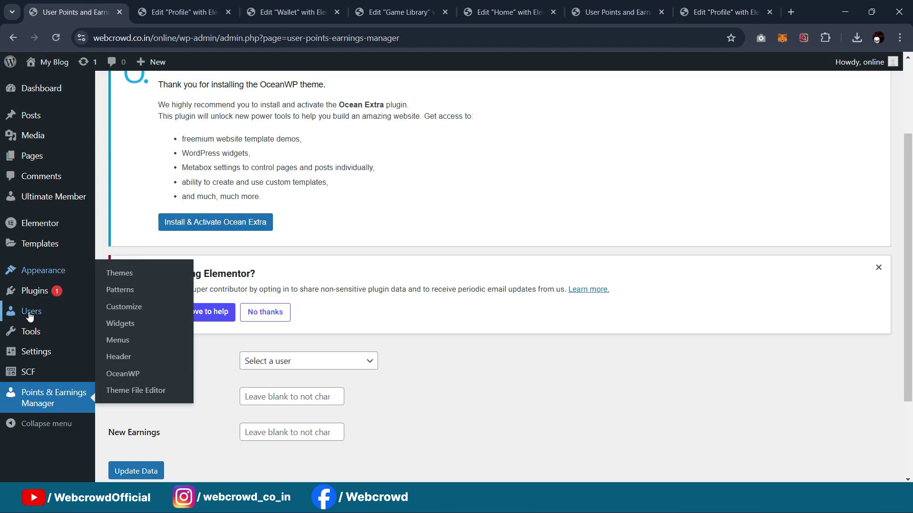
pyautogui.moveTo(36, 300)
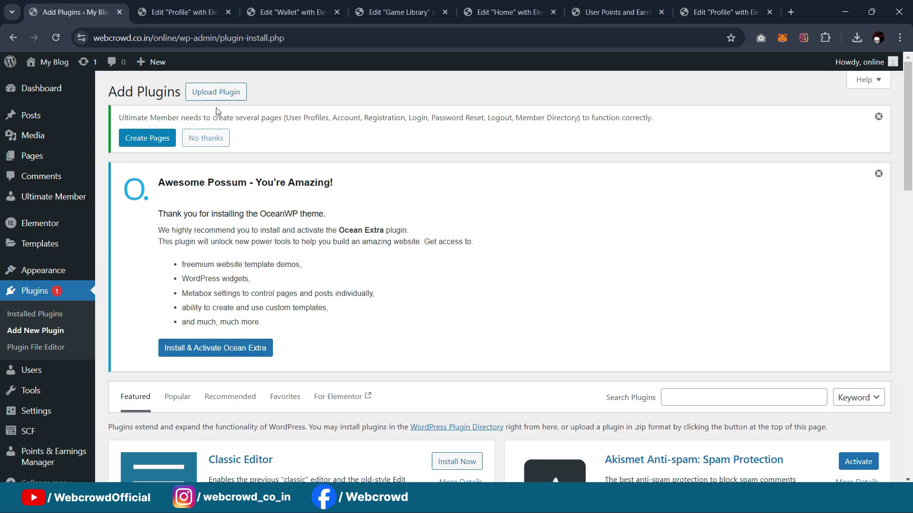
pyautogui.click(216, 92)
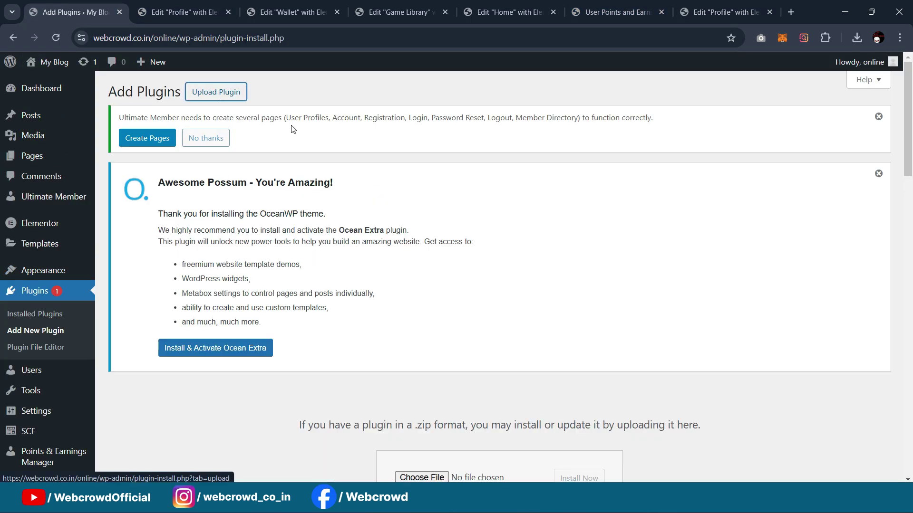
pyautogui.scroll(-1, 478, 194)
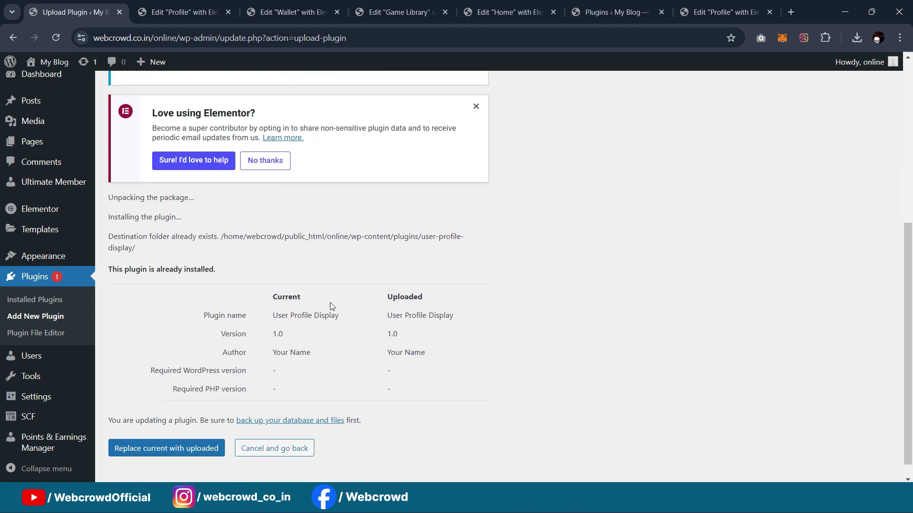
pyautogui.scroll(5, 329, 303)
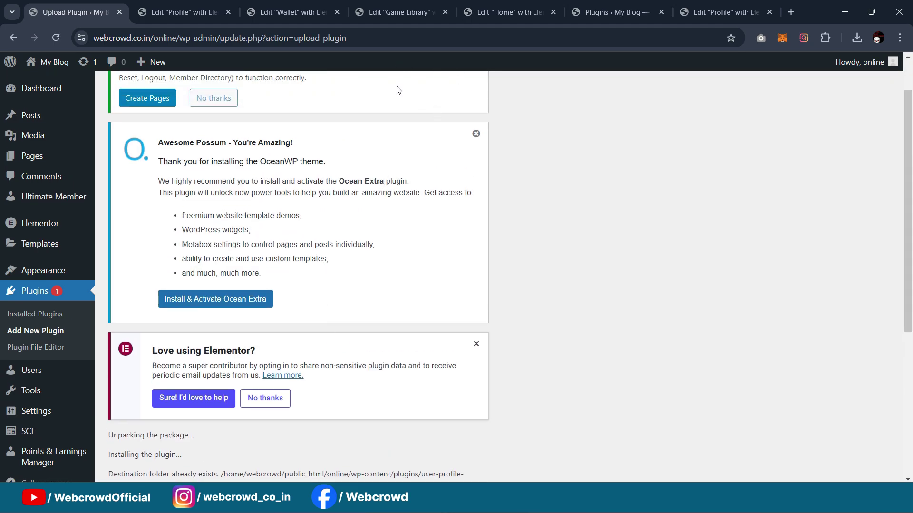
# Return to the new site's Profile page in the Elementor editor, look over its profile form and publish the page
pyautogui.click(285, 12)
pyautogui.click(190, 12)
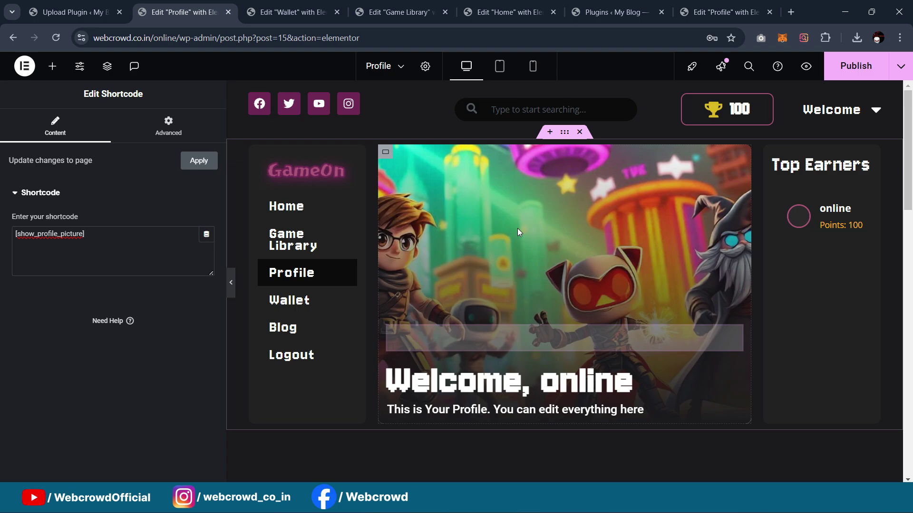
pyautogui.scroll(-4, 459, 215)
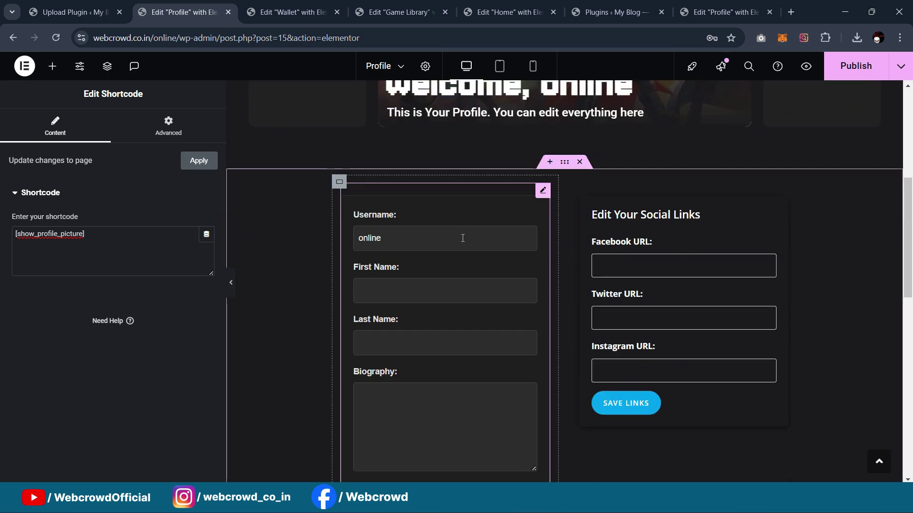
pyautogui.scroll(-4, 463, 236)
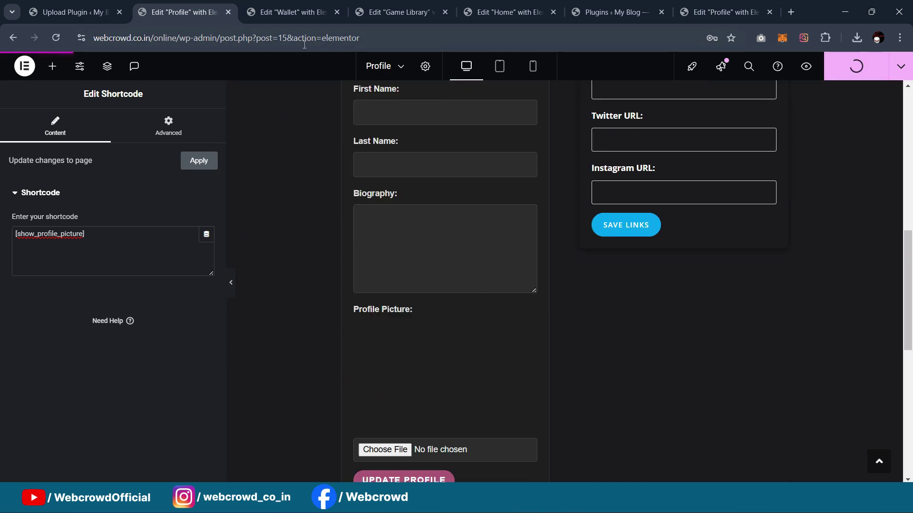
# Visit the new site's front end and open its live Profile page
pyautogui.click(86, 4)
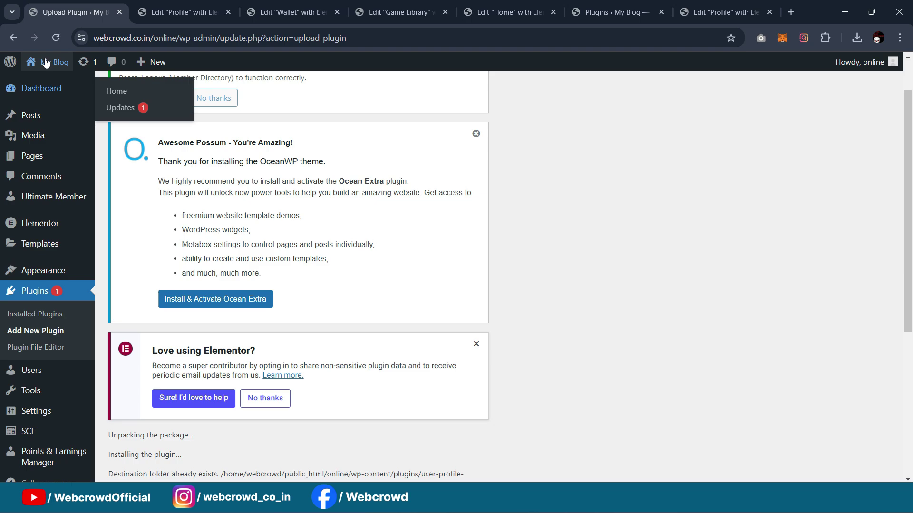
pyautogui.click(46, 83)
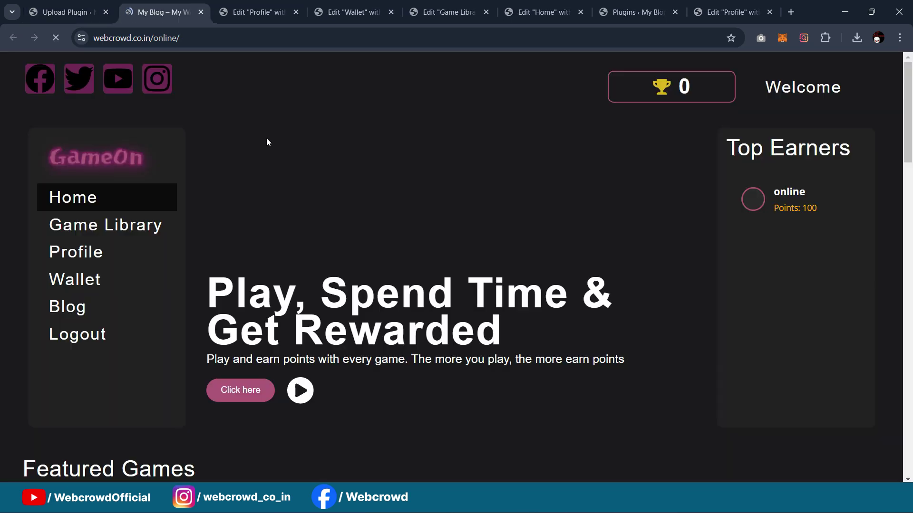
pyautogui.click(77, 244)
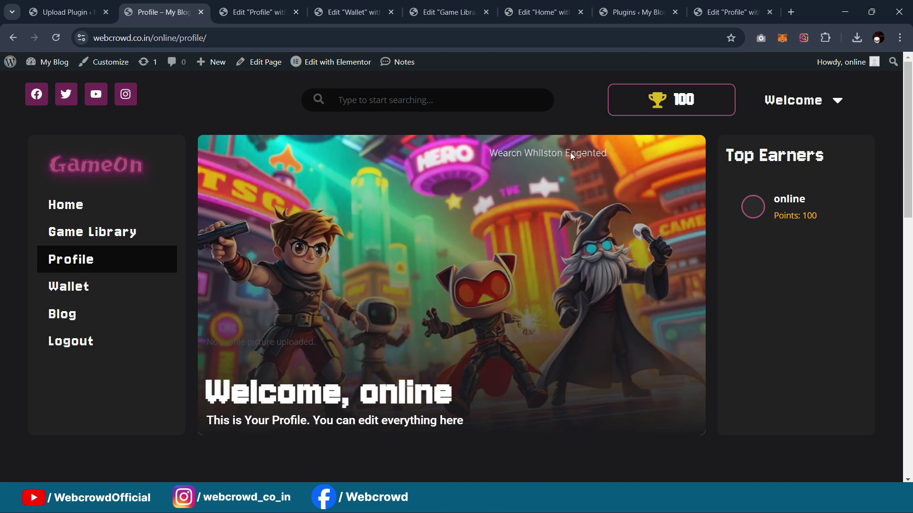
pyautogui.scroll(-1, 267, 279)
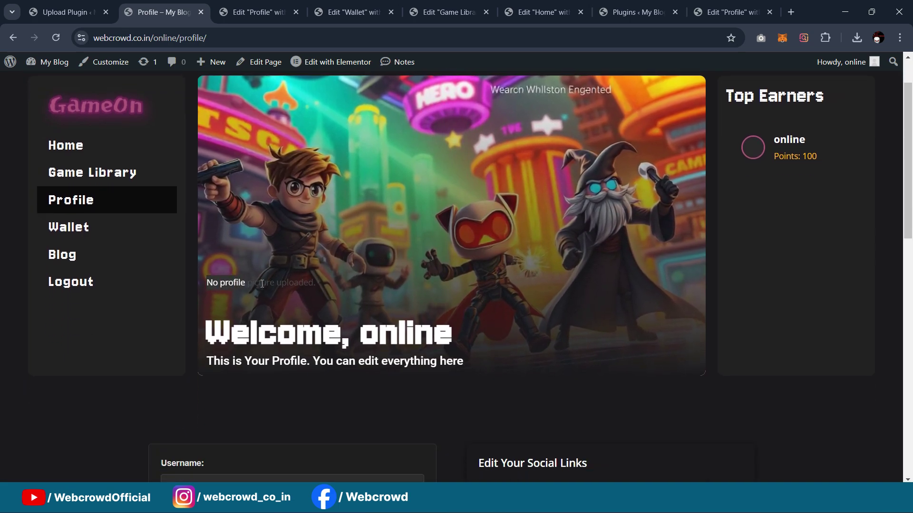
# Choose an image from the Downloads folder as the profile picture and submit the profile form
pyautogui.scroll(-10, 338, 236)
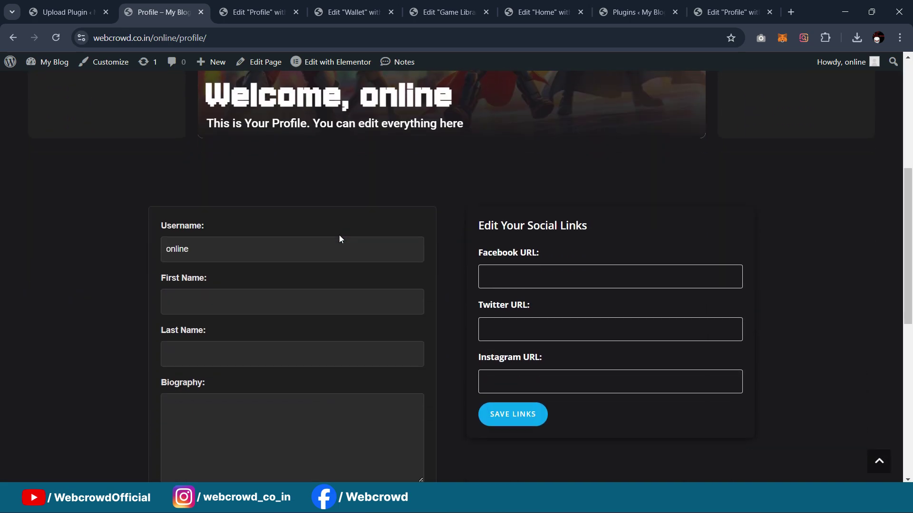
pyautogui.click(200, 400)
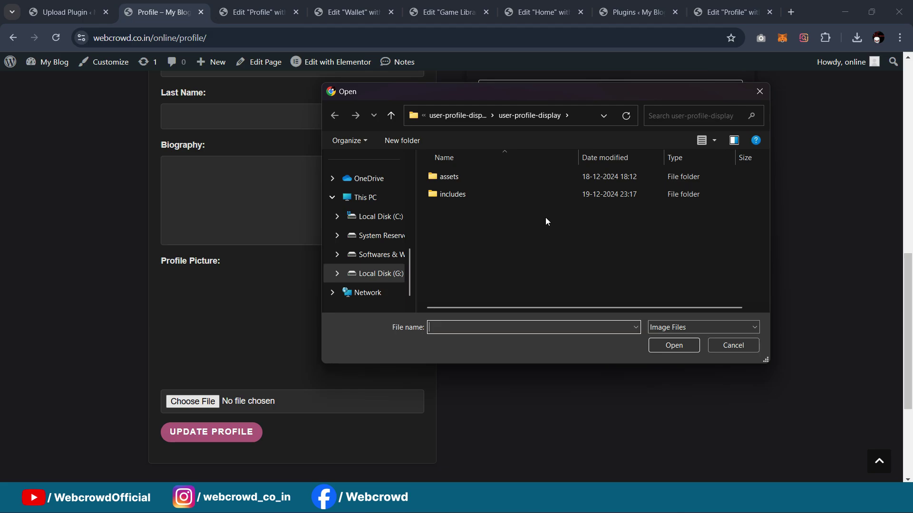
pyautogui.click(336, 239)
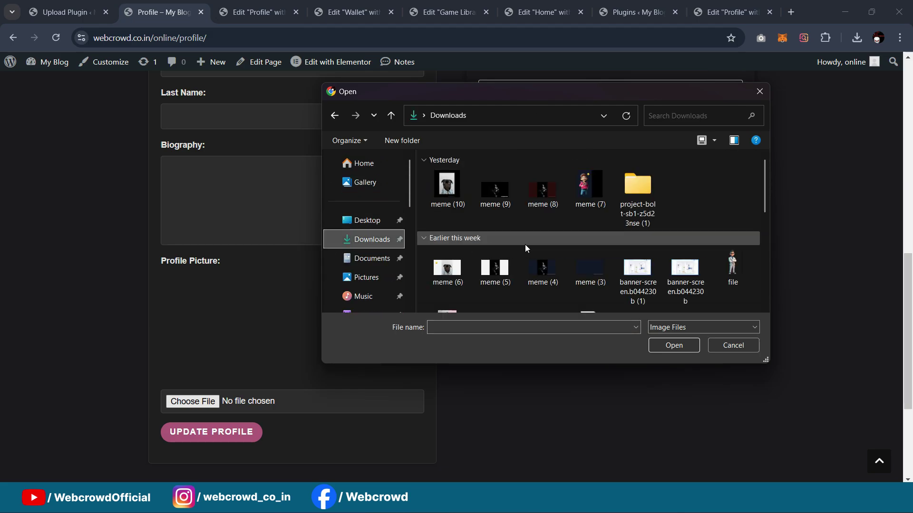
pyautogui.click(664, 349)
pyautogui.click(227, 431)
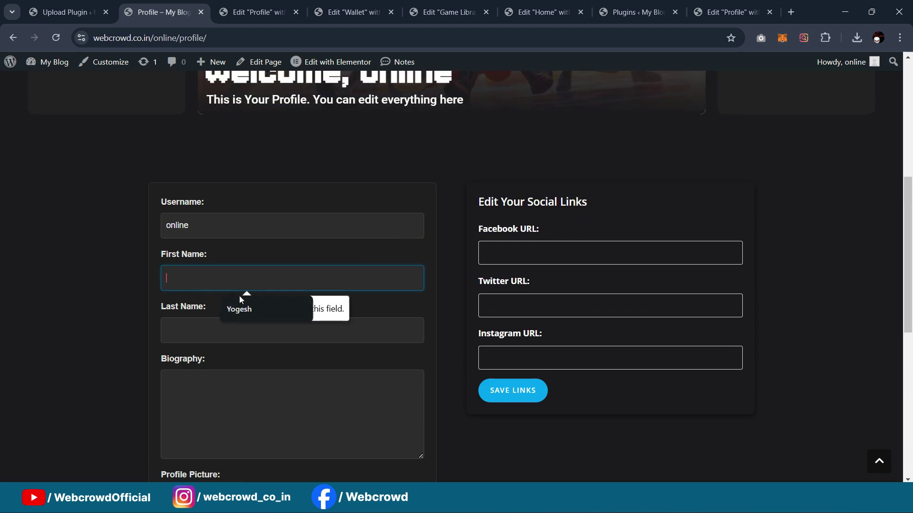
# Fill in the first and last names in the profile form and update the profile
pyautogui.click(251, 309)
pyautogui.click(227, 328)
pyautogui.click(248, 361)
pyautogui.scroll(-1, 248, 359)
pyautogui.scroll(-4, 248, 360)
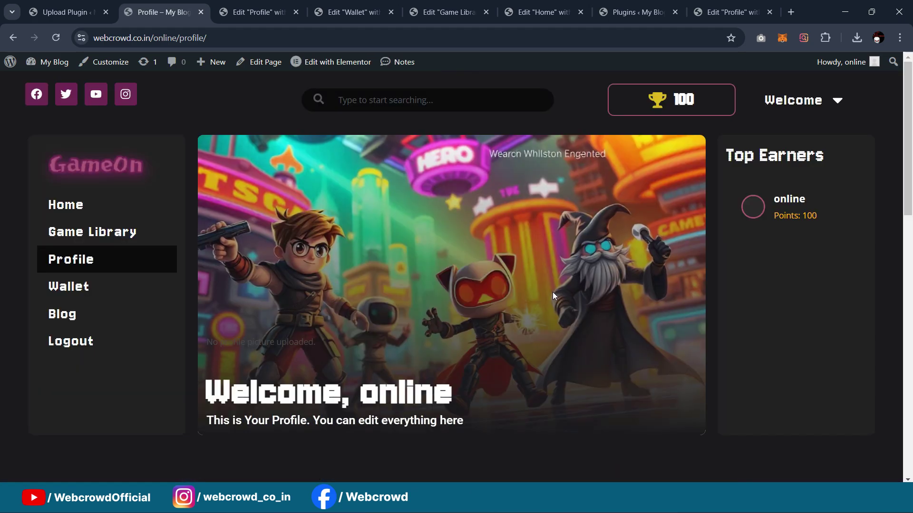
# Review the updated Profile page and reload it, allowing the form to be resubmitted
pyautogui.scroll(-2, 456, 230)
pyautogui.scroll(-2, 456, 233)
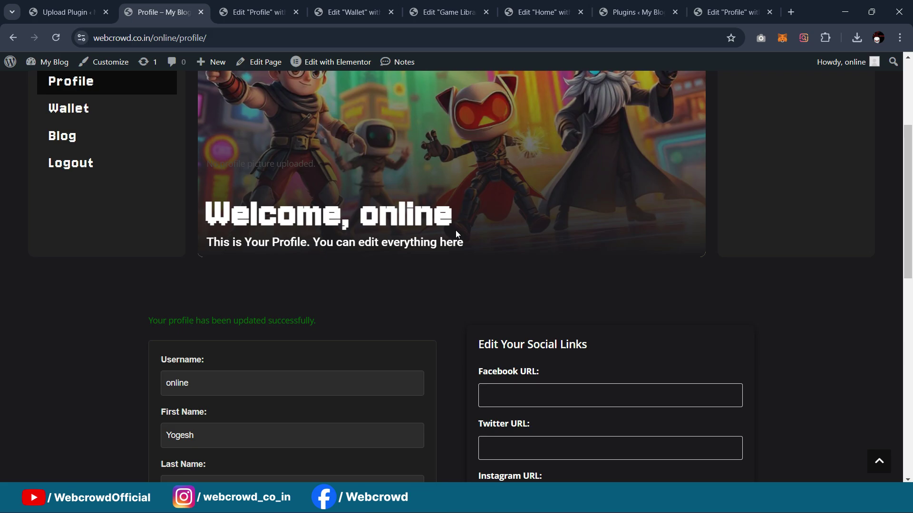
pyautogui.scroll(-7, 241, 387)
pyautogui.scroll(6, 244, 320)
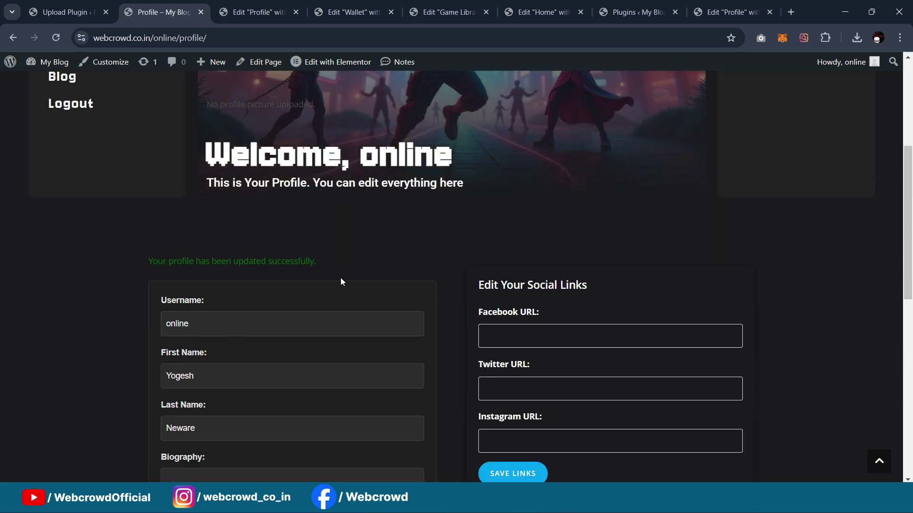
pyautogui.scroll(5, 340, 278)
pyautogui.click(56, 37)
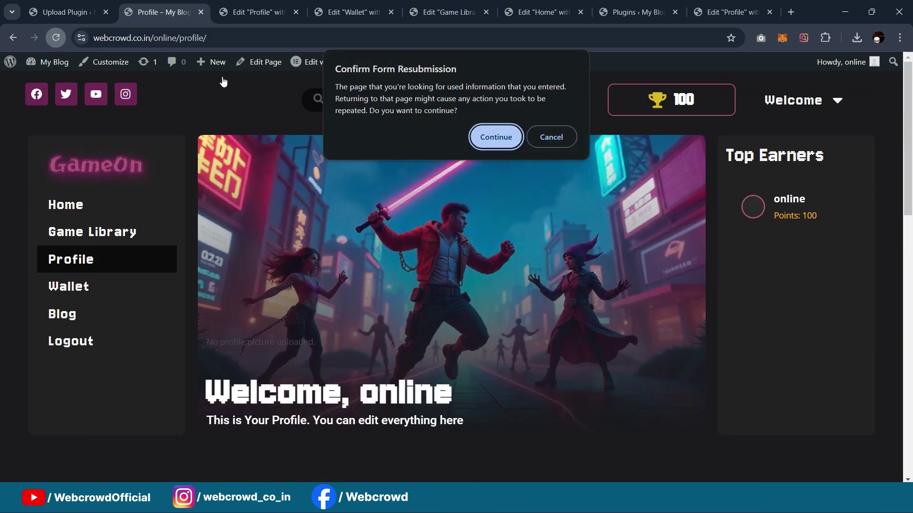
pyautogui.click(494, 133)
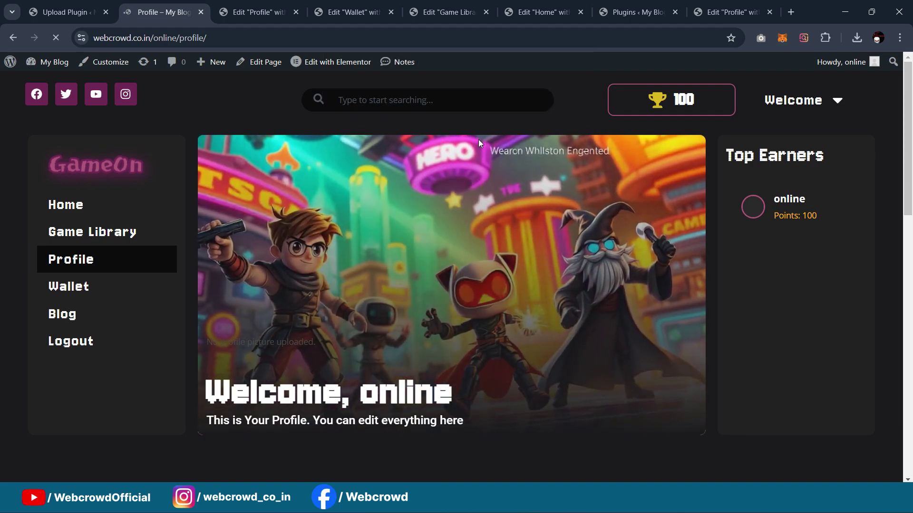
# Examine the profile picture in the Profile page's hero banner and the Top Earners list
pyautogui.scroll(-1, 239, 310)
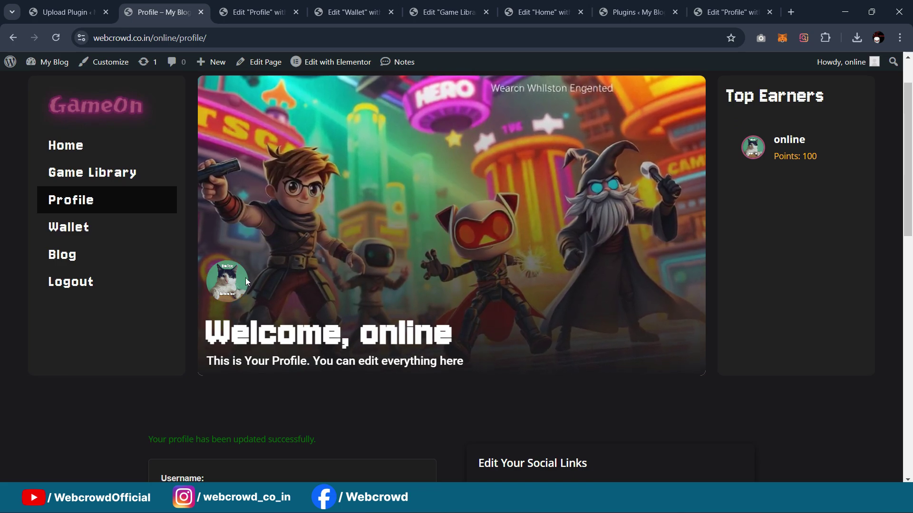
pyautogui.scroll(-2, 361, 205)
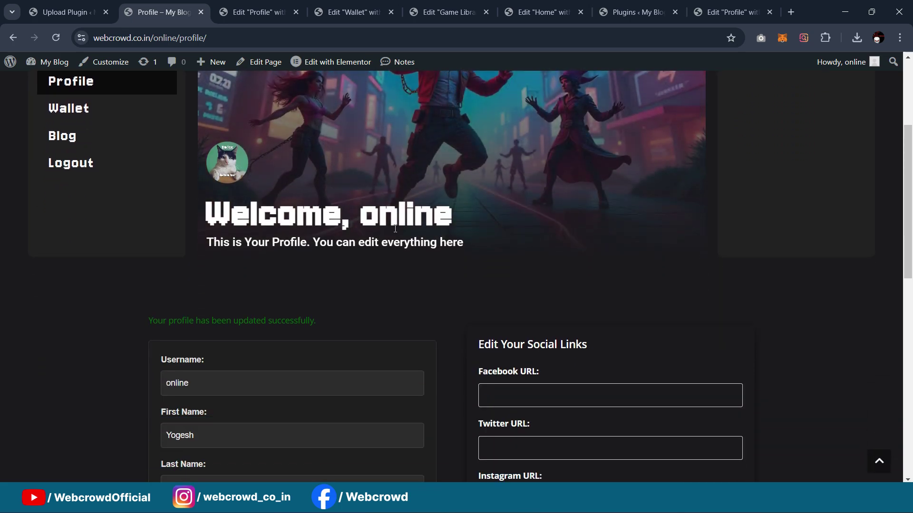
pyautogui.scroll(2, 571, 180)
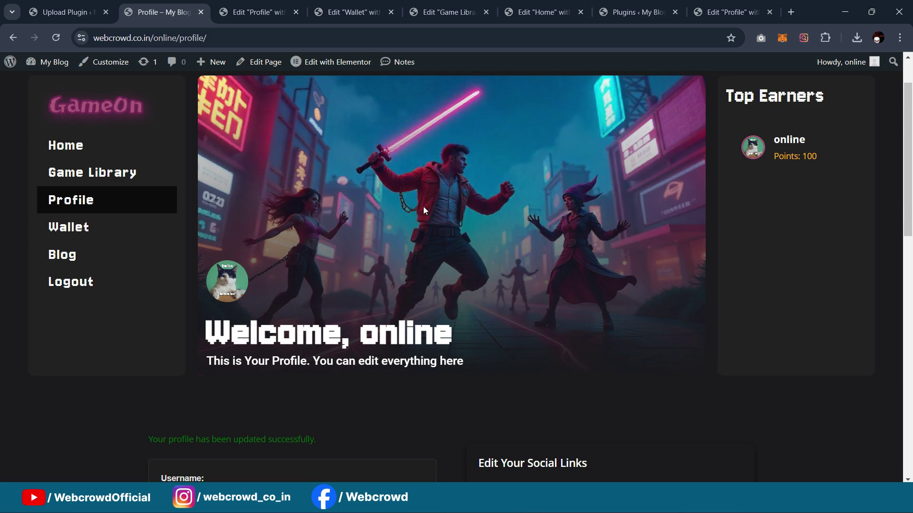
pyautogui.scroll(1, 389, 284)
pyautogui.scroll(-5, 388, 295)
pyautogui.scroll(5, 387, 293)
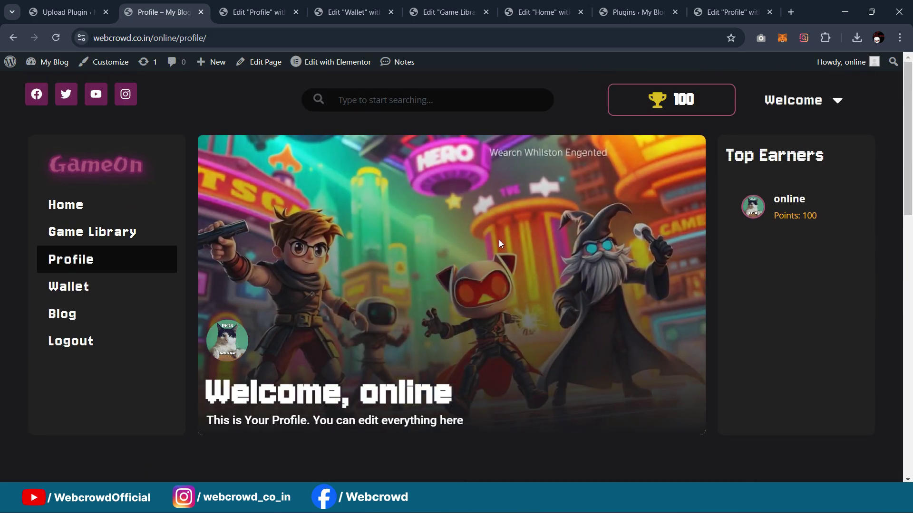
# Open the live Home page and examine its hero banner, Top Earners list and Featured Games section
pyautogui.click(112, 177)
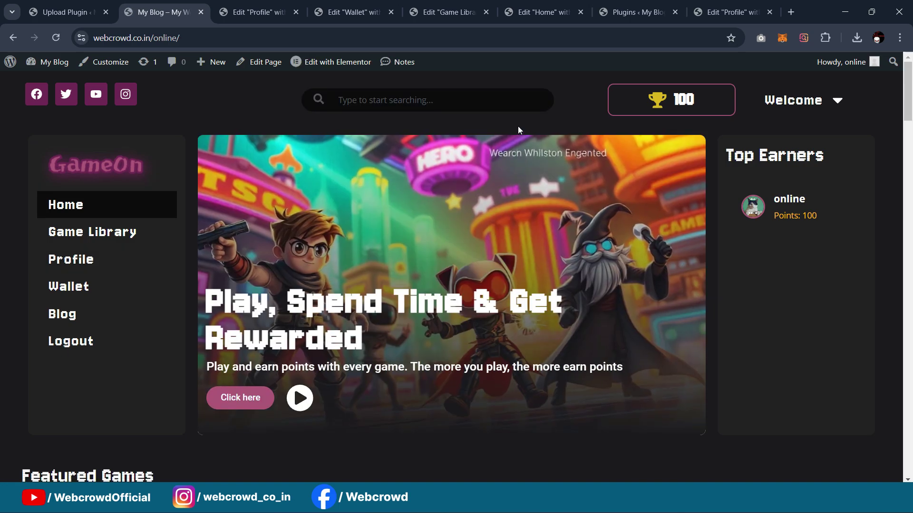
pyautogui.scroll(-5, 518, 127)
pyautogui.scroll(-2, 522, 236)
pyautogui.scroll(7, 551, 238)
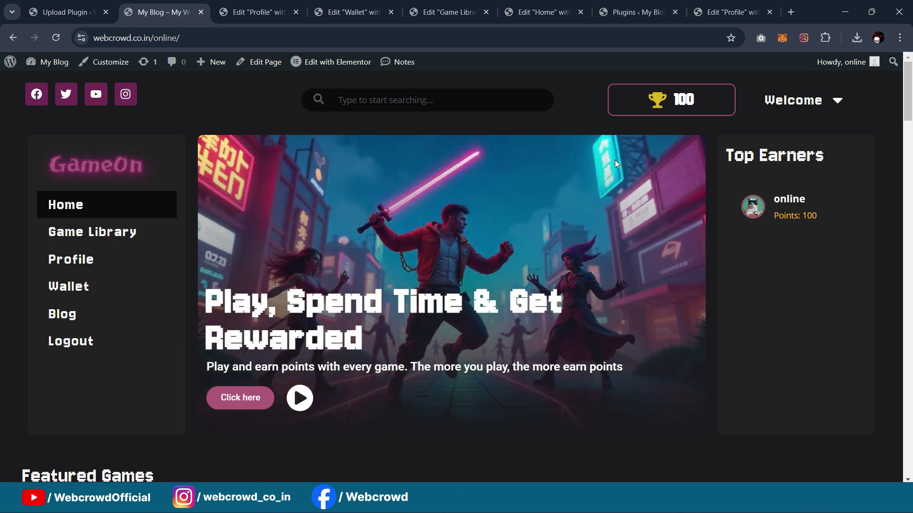
pyautogui.scroll(-1, 615, 159)
pyautogui.scroll(-6, 597, 228)
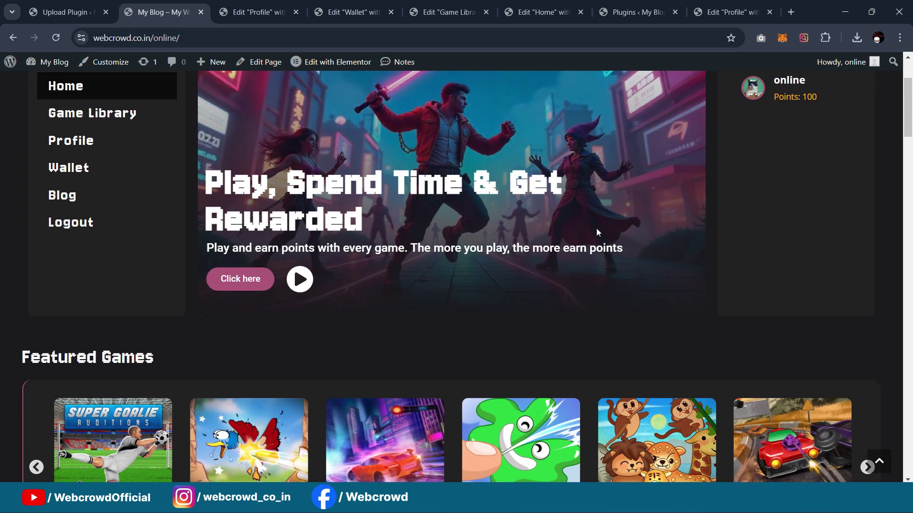
pyautogui.scroll(4, 477, 142)
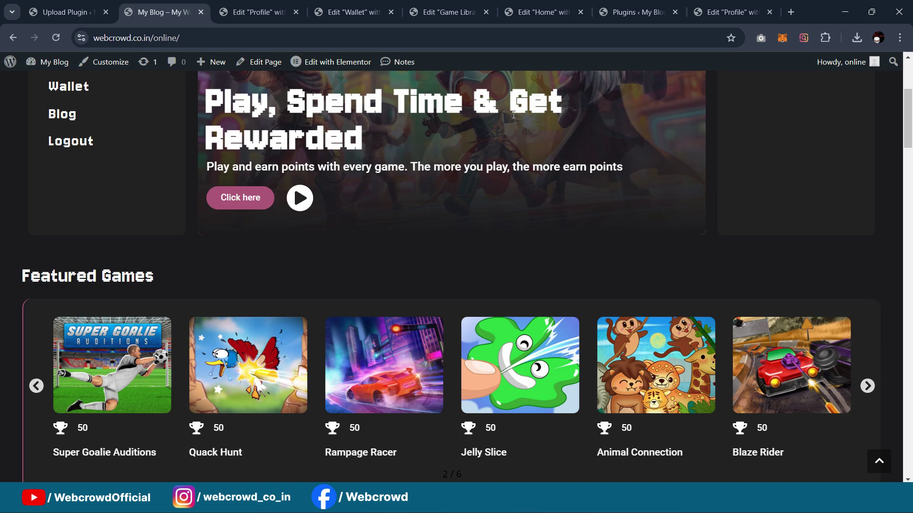
pyautogui.scroll(4, 552, 285)
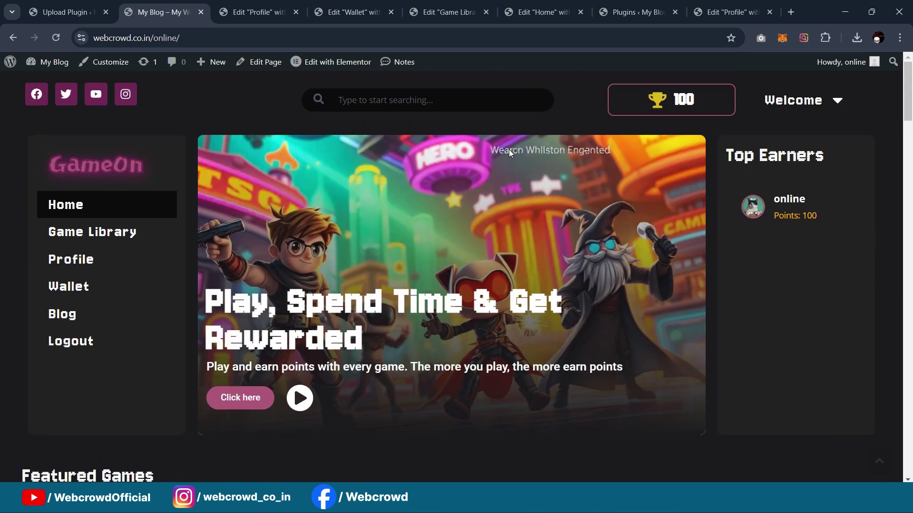
# Reopen the live Profile page and look over its welcome banner and the content below it
pyautogui.scroll(-4, 626, 140)
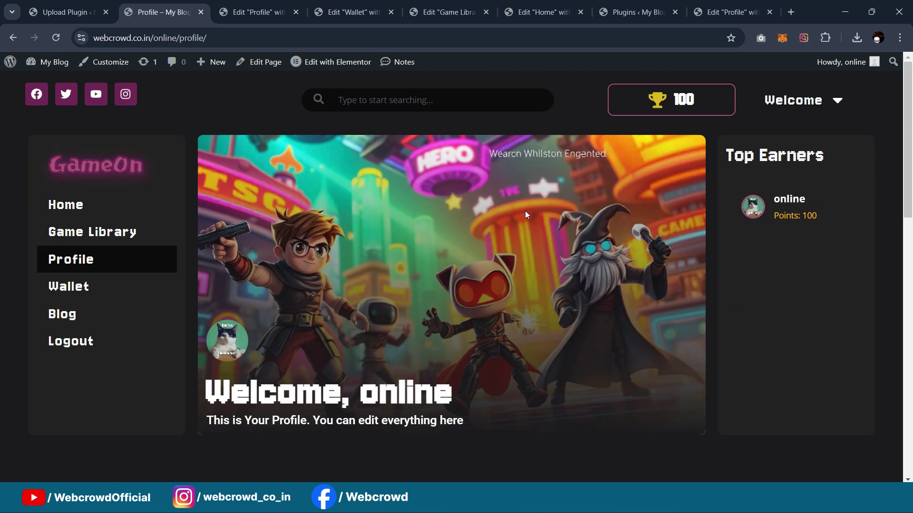
pyautogui.scroll(-4, 527, 214)
pyautogui.scroll(4, 565, 207)
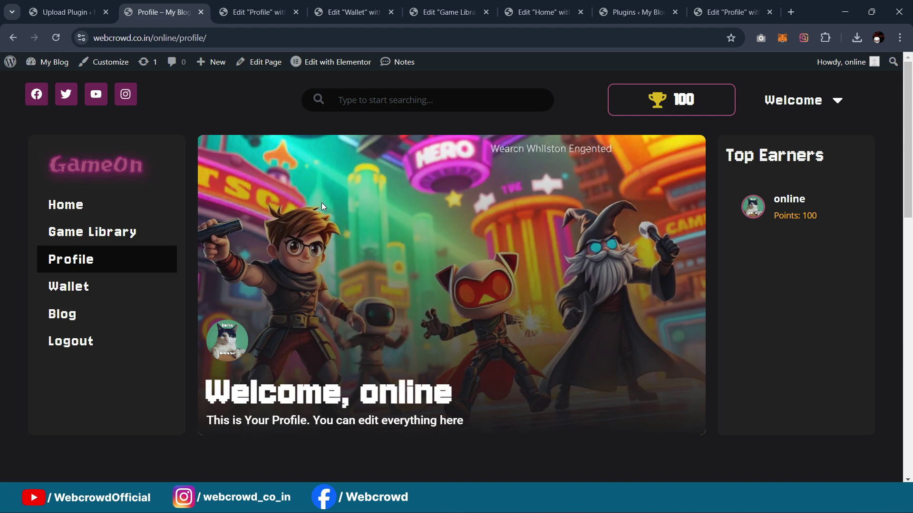
# Return to the Home page through the GameOn logo and review the Featured Games carousel and Browse Games section
pyautogui.click(95, 165)
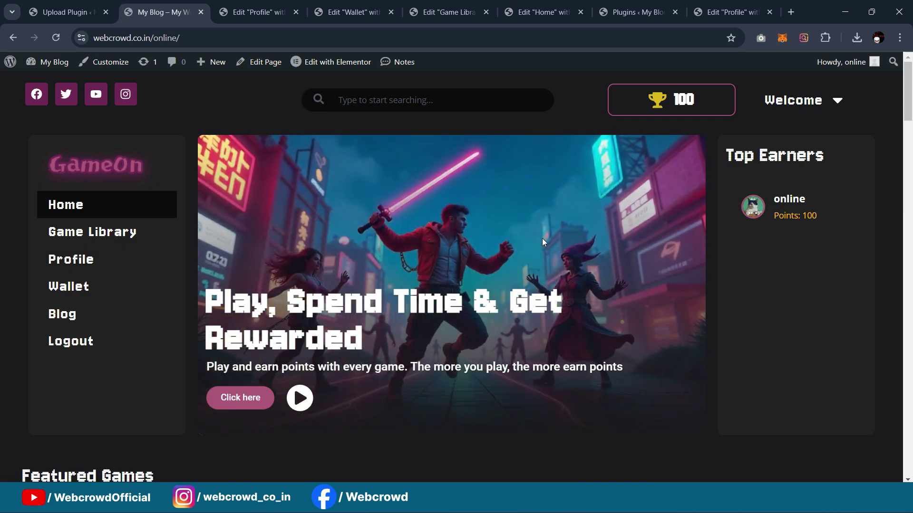
pyautogui.scroll(-10, 527, 197)
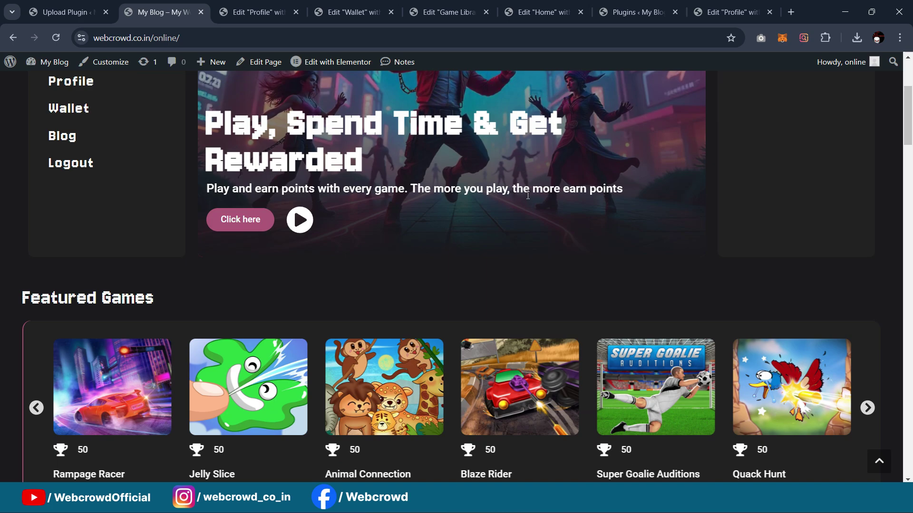
pyautogui.scroll(10, 545, 223)
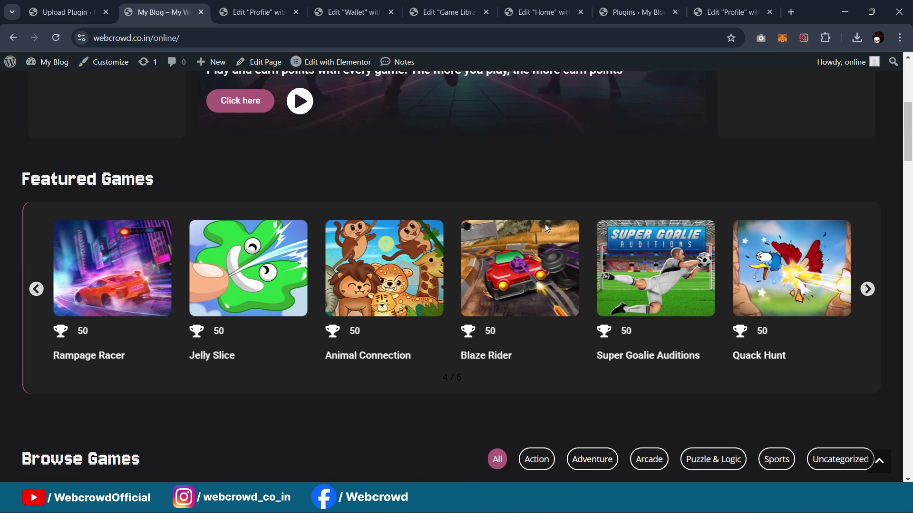
pyautogui.scroll(2, 514, 218)
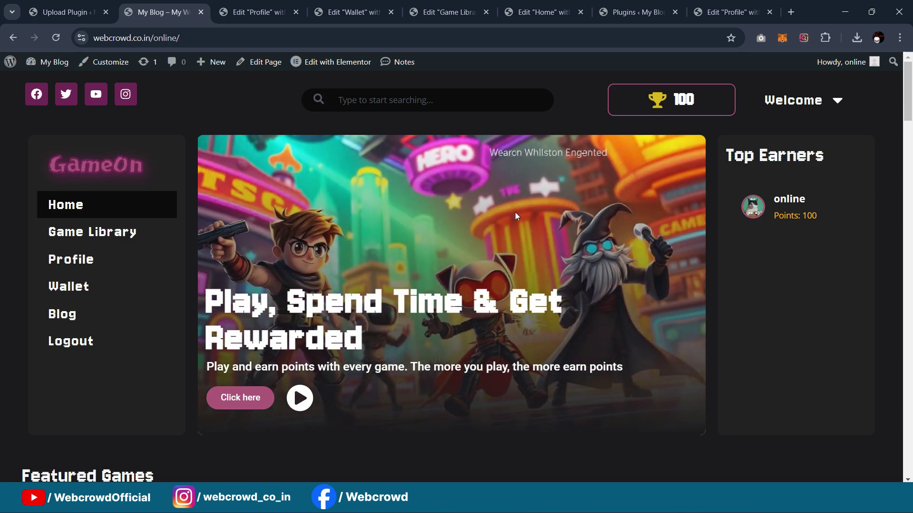
pyautogui.scroll(-2, 545, 212)
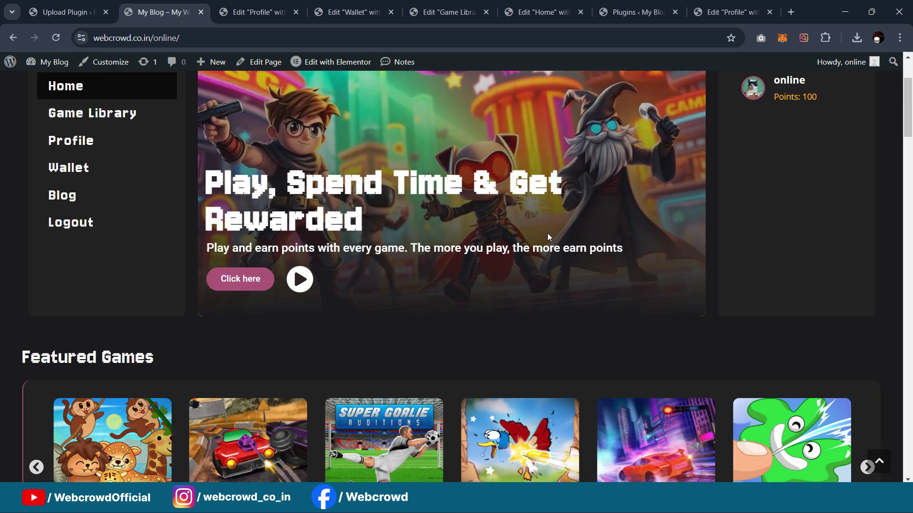
pyautogui.scroll(2, 547, 233)
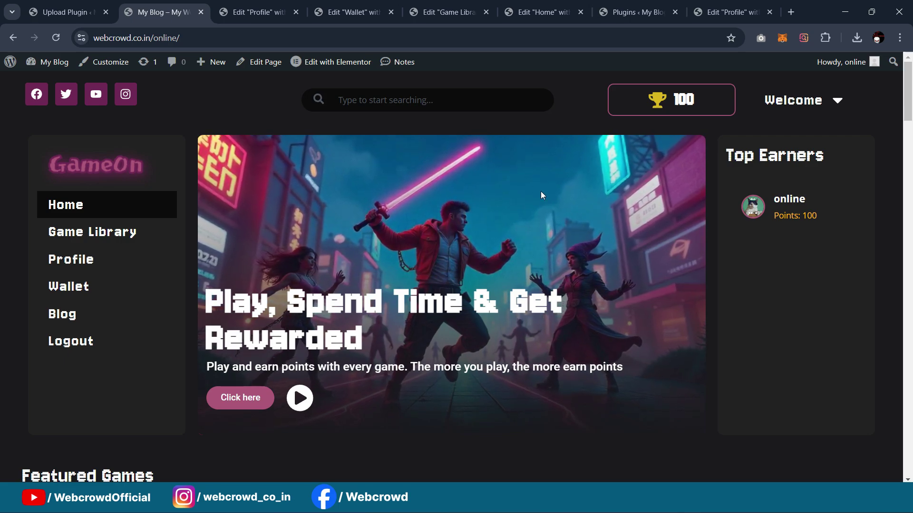
pyautogui.scroll(-1, 525, 205)
pyautogui.scroll(1, 526, 204)
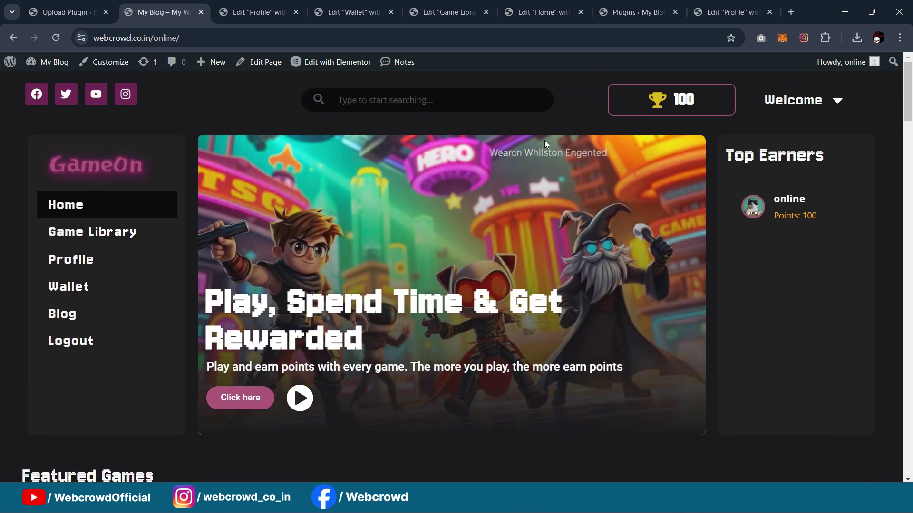